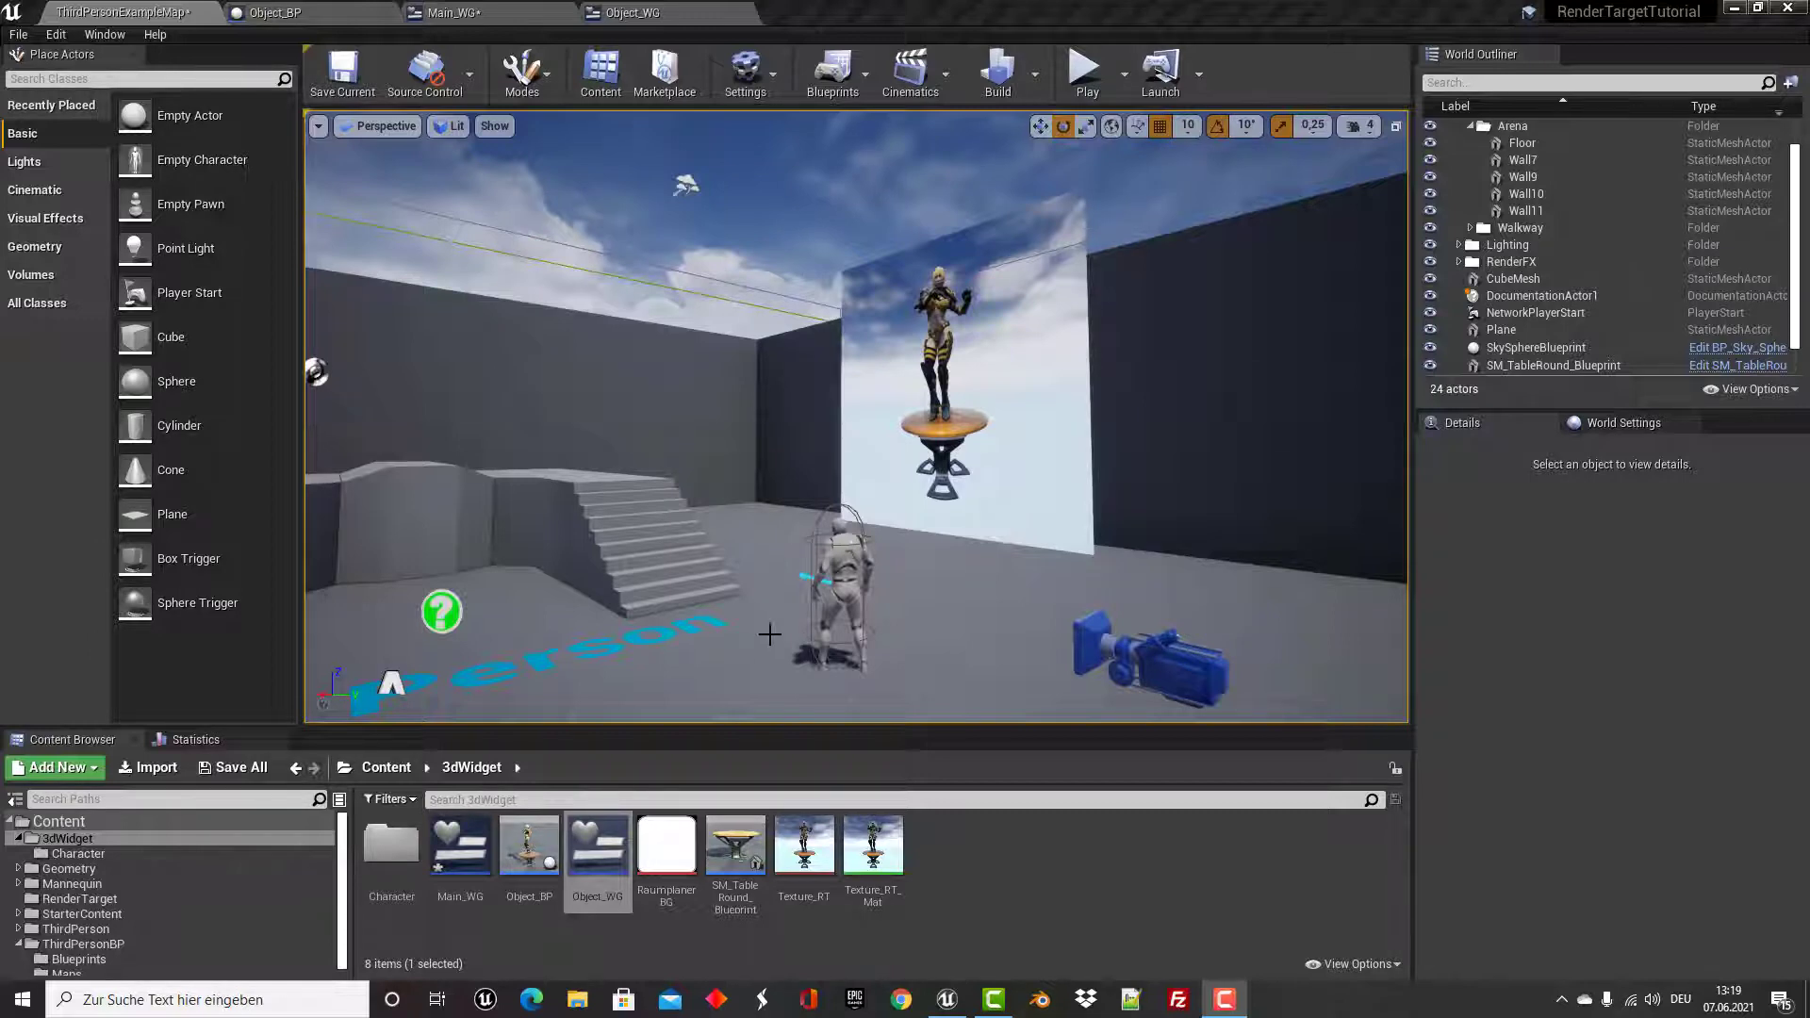
Start a play session and walk the character toward the render-target screen.
left_click(1084, 71)
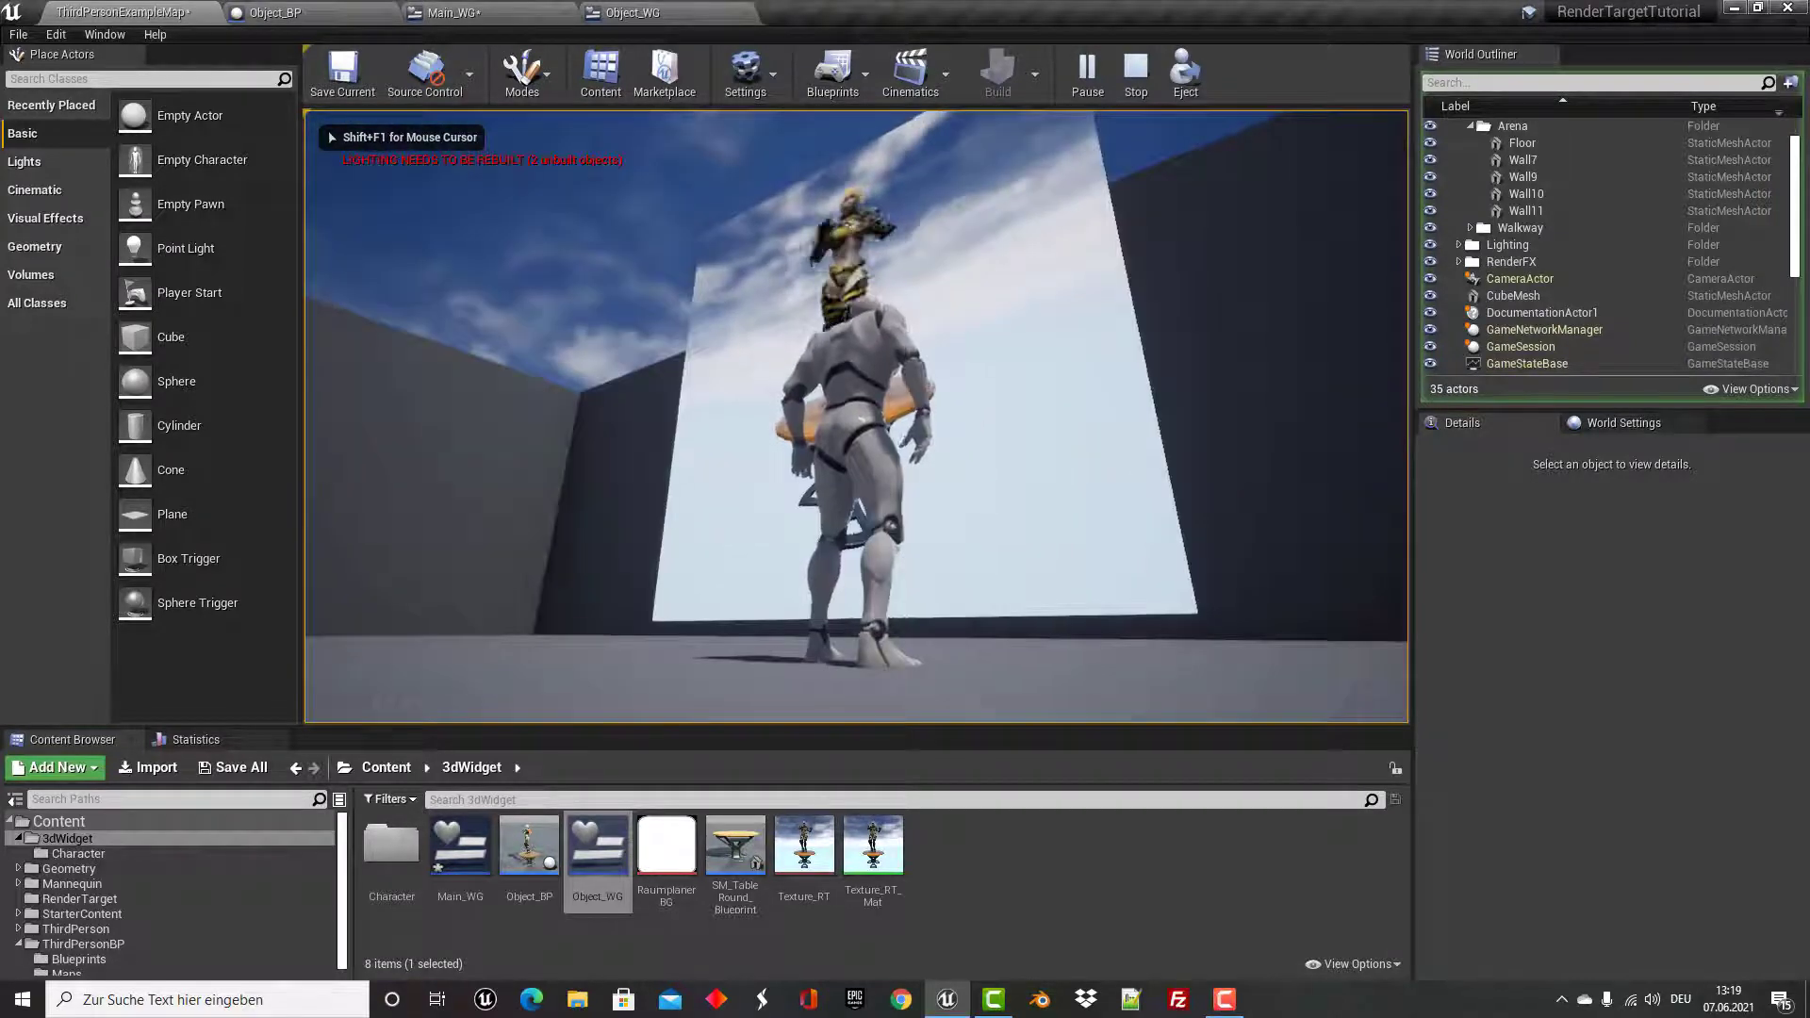
key("w")
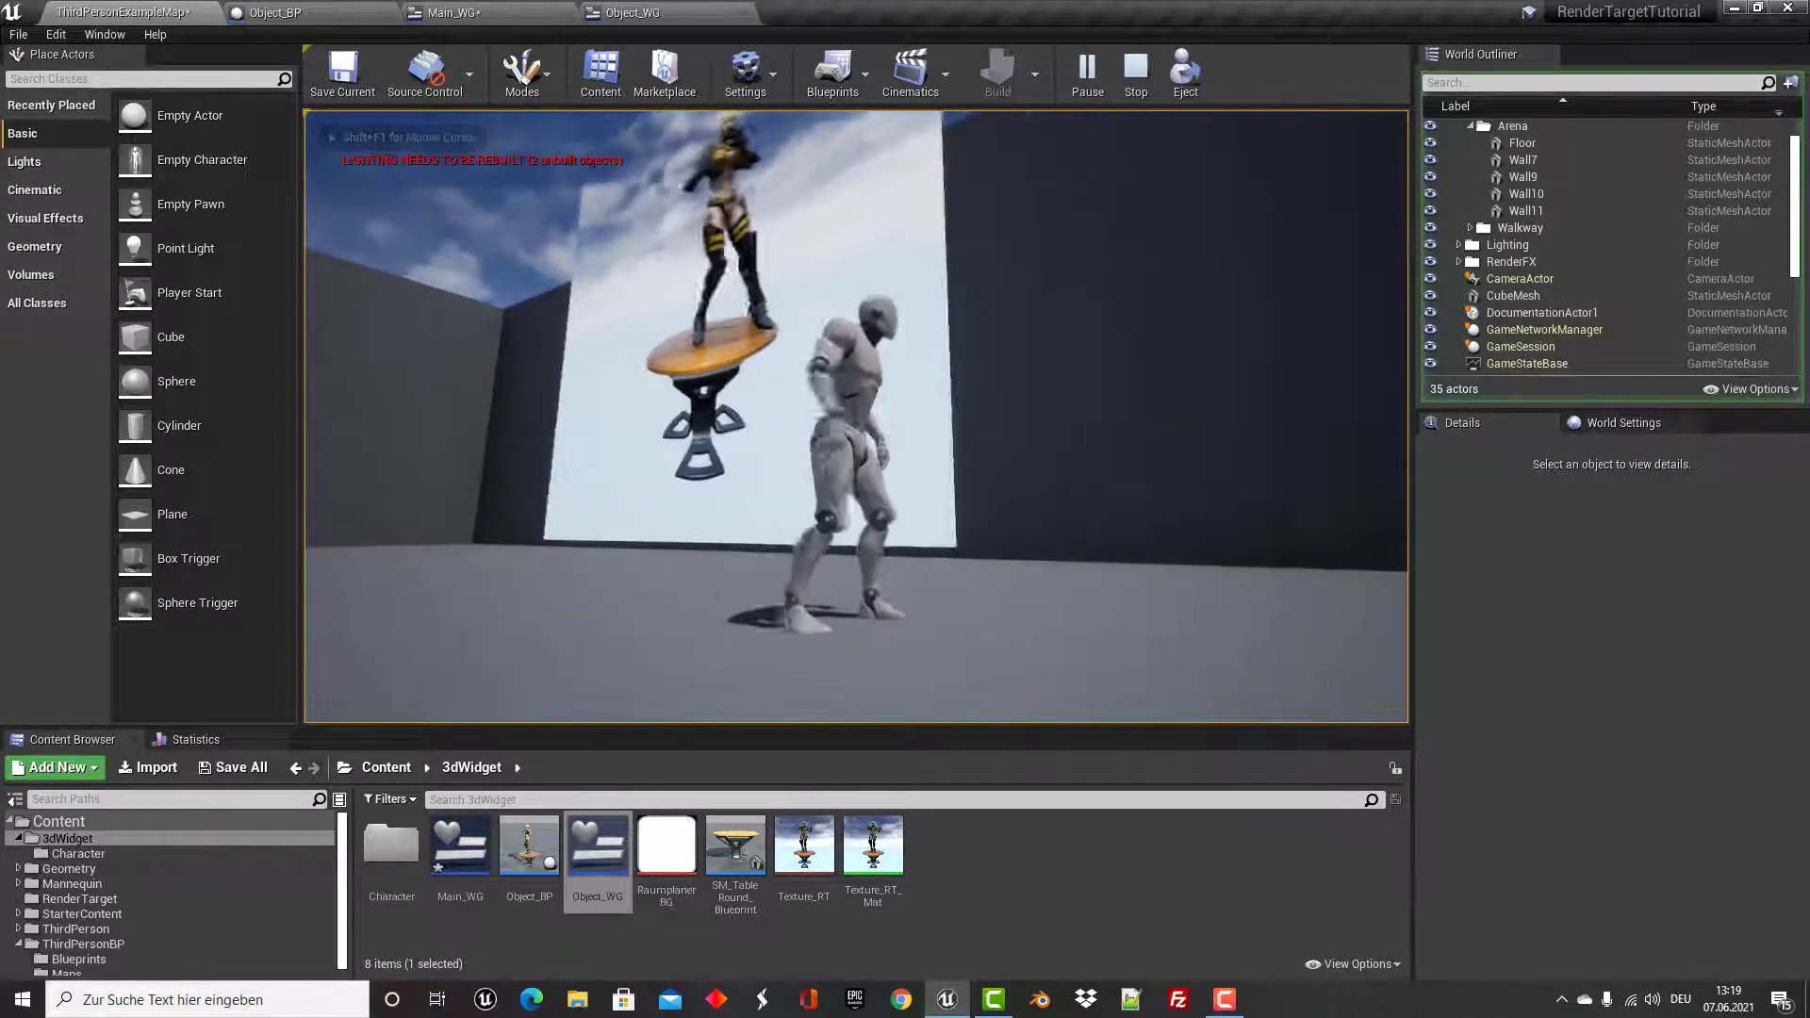
key("w")
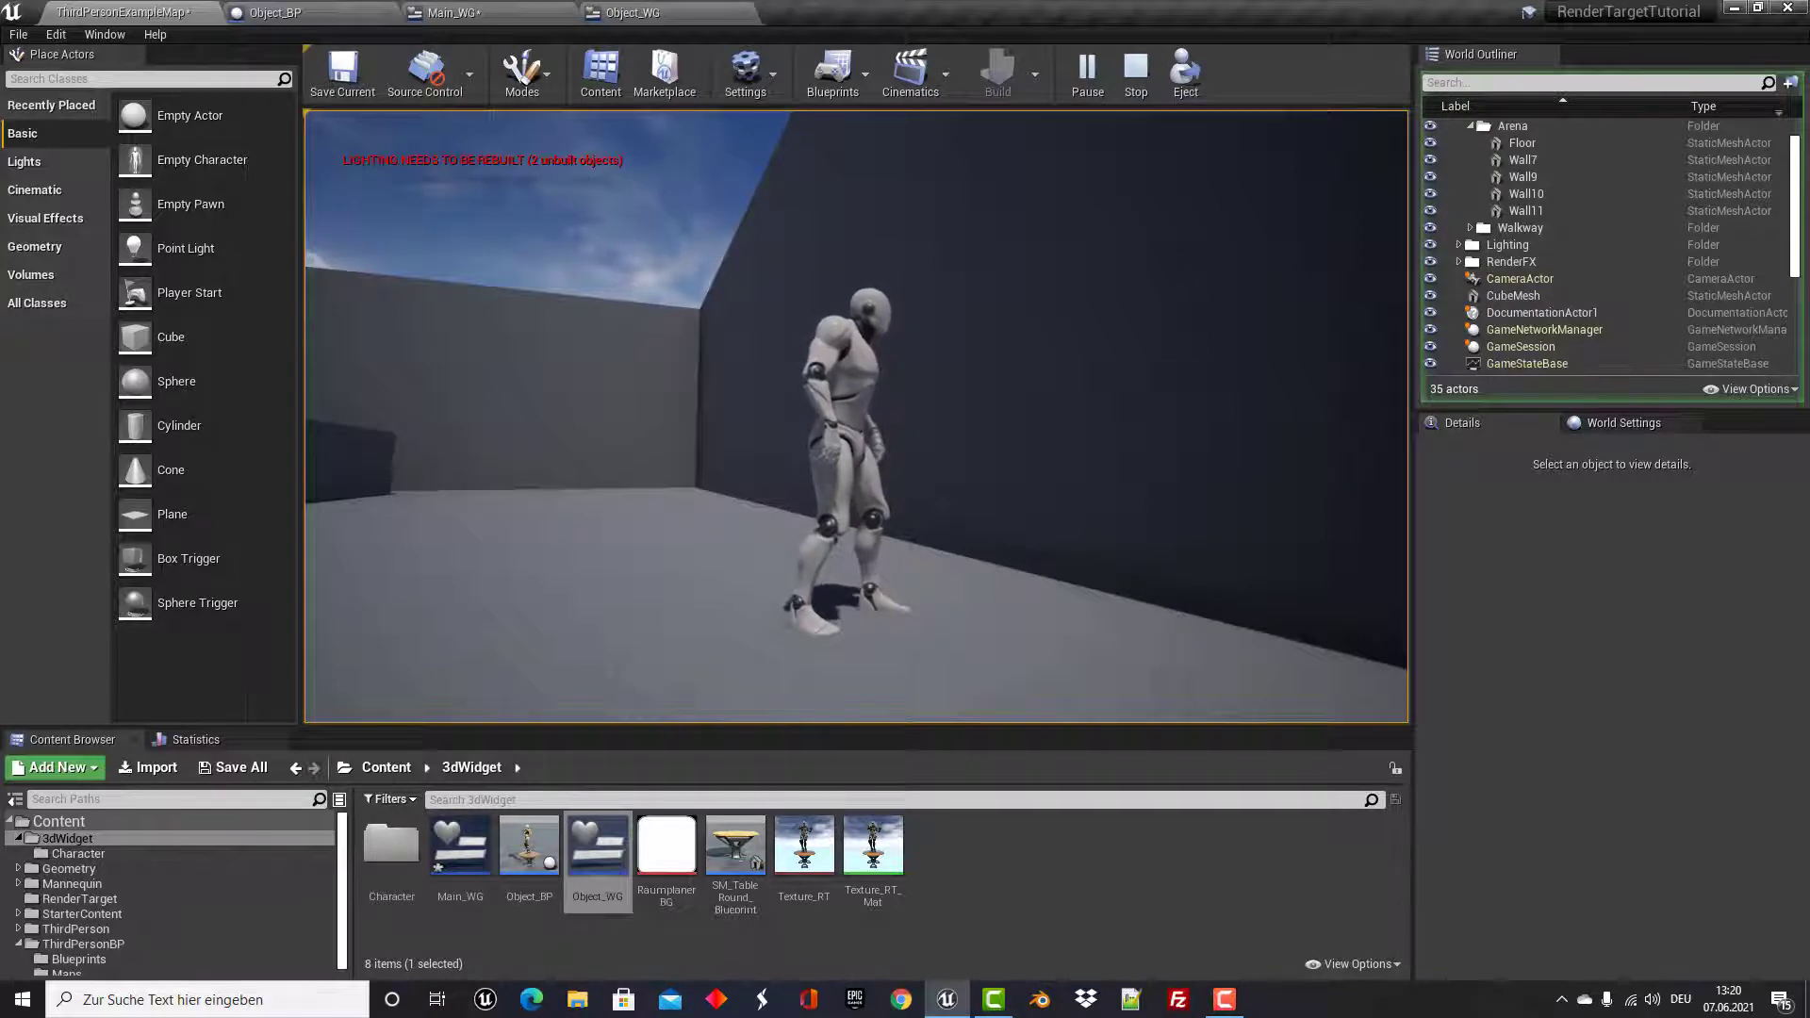
key("w")
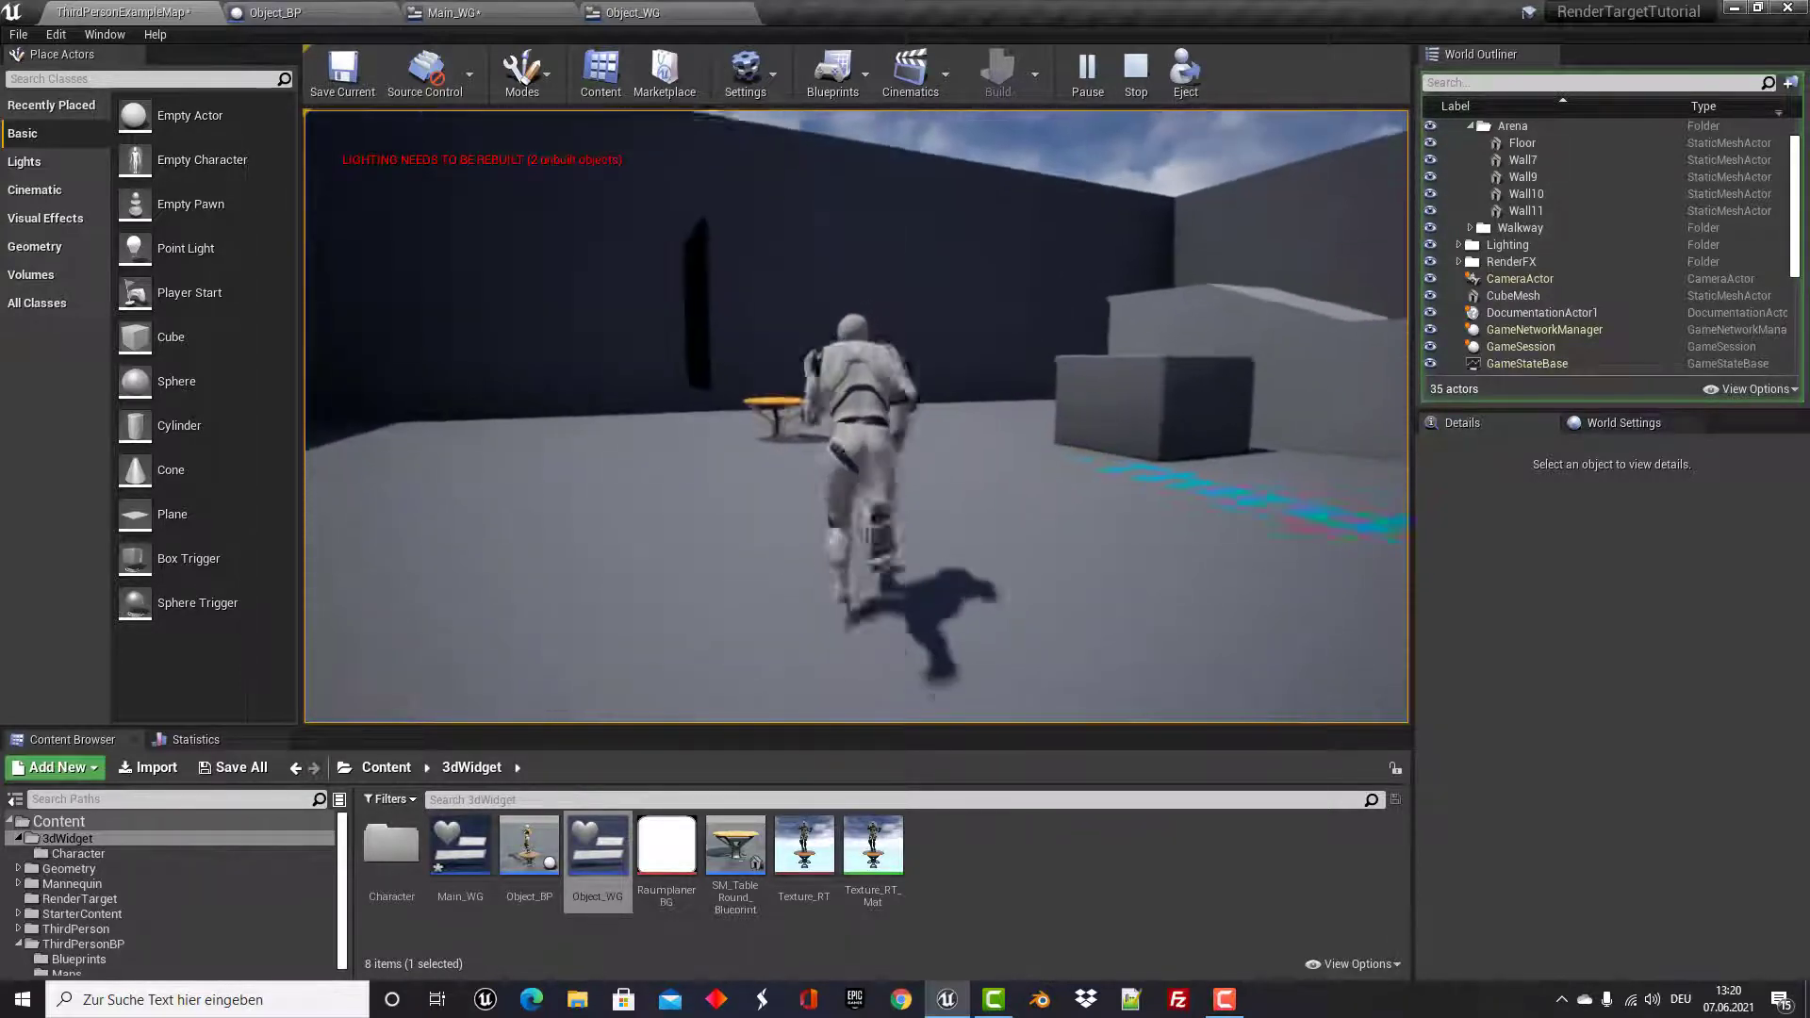
Drag on the render-target screen to rotate the captured figure.
key("shift+F1")
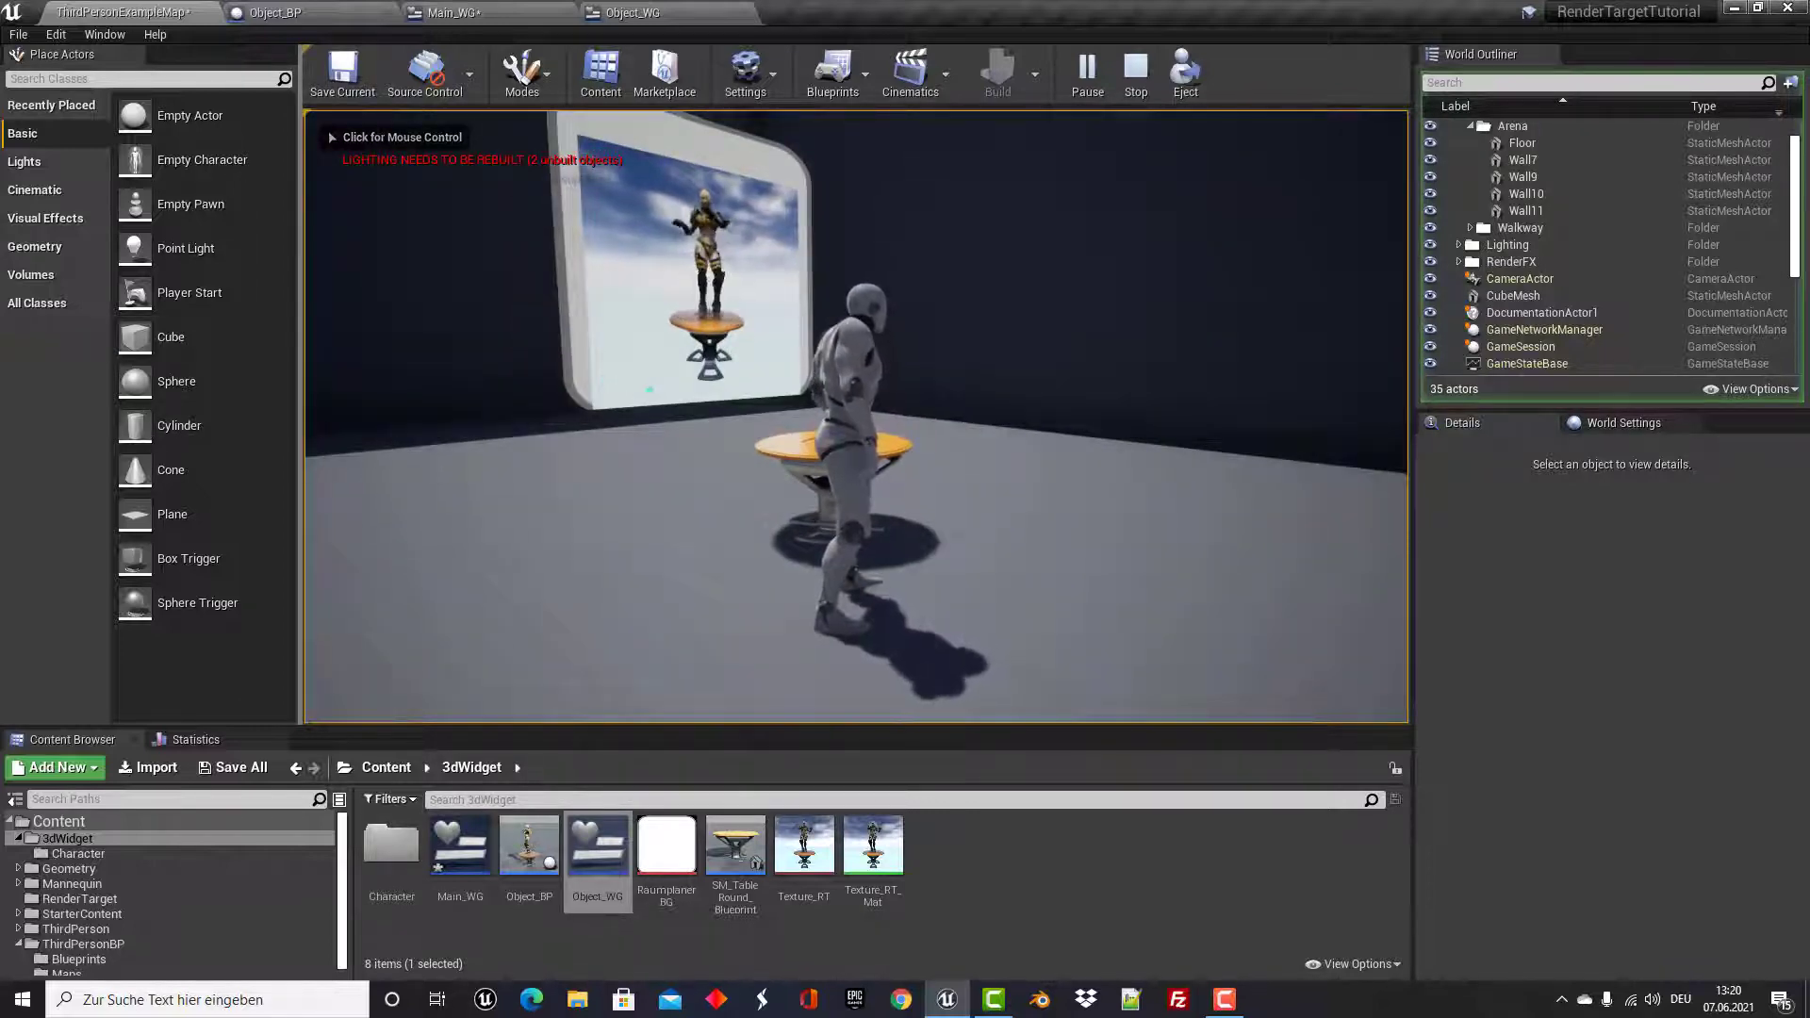
left_click(700, 326)
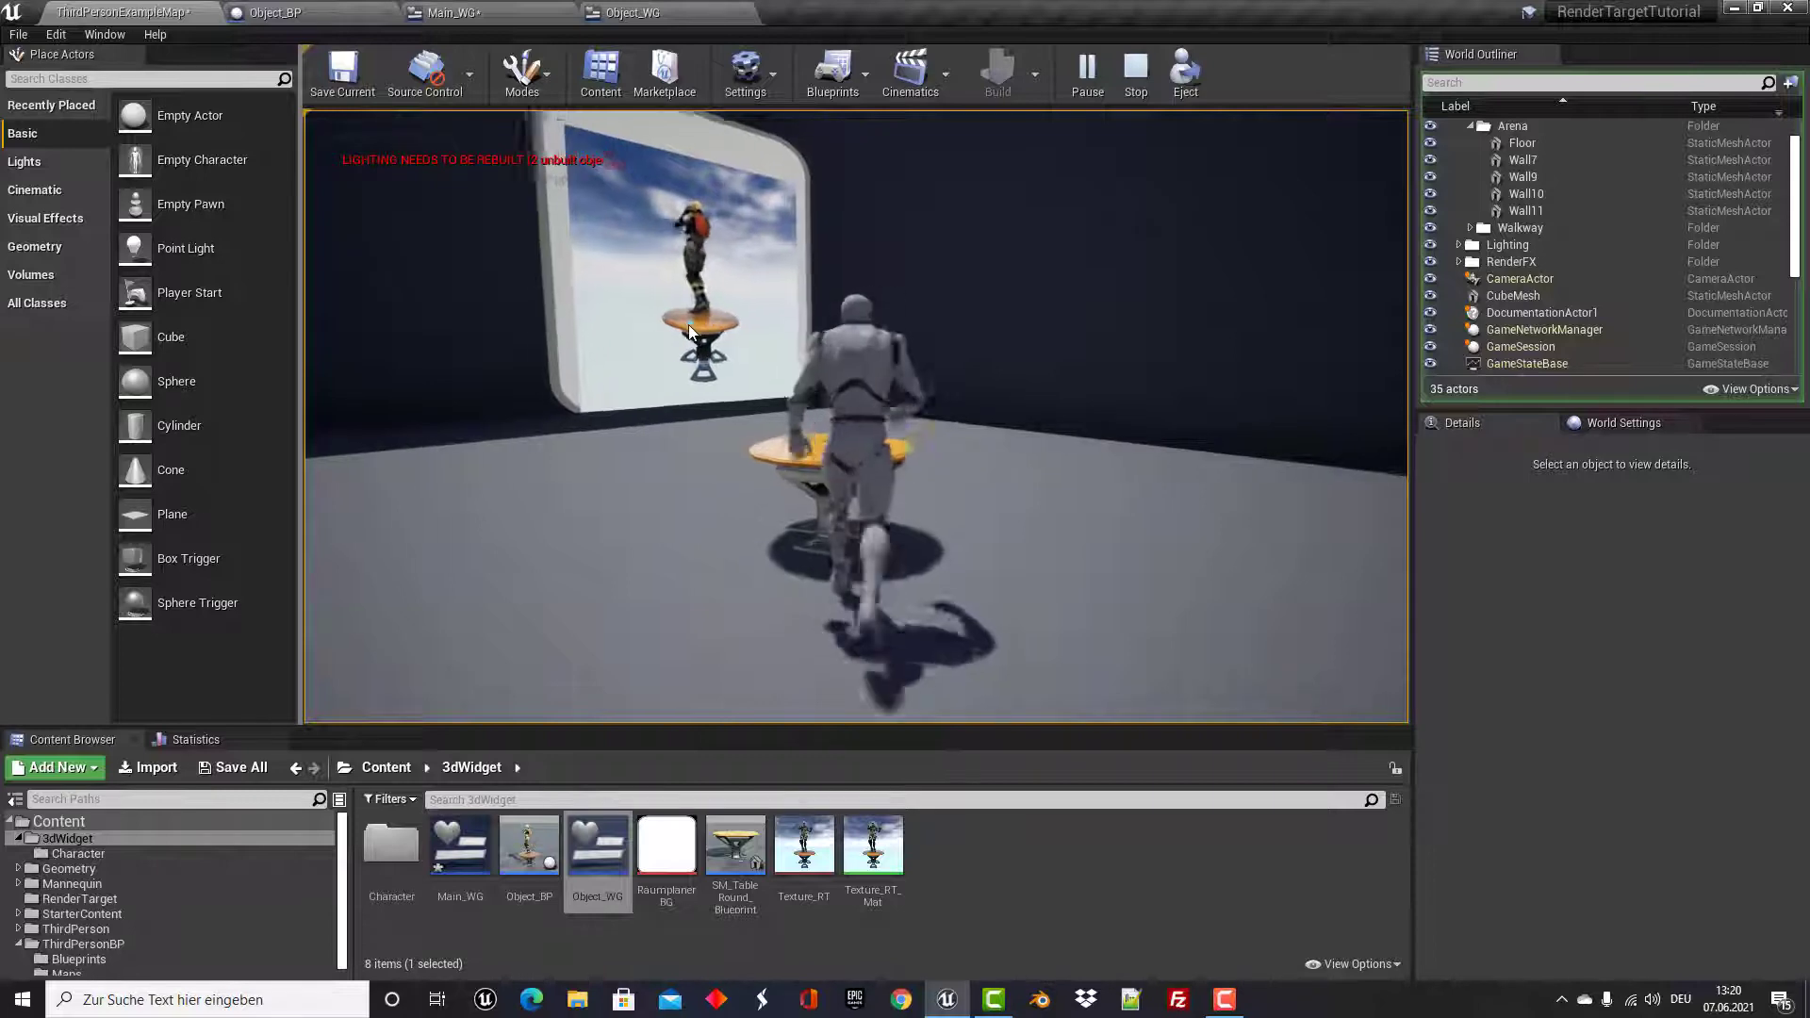
mouse_move(681, 328)
left_mouse_down()
mouse_move(743, 315)
mouse_move(671, 330)
mouse_move(687, 335)
left_mouse_up()
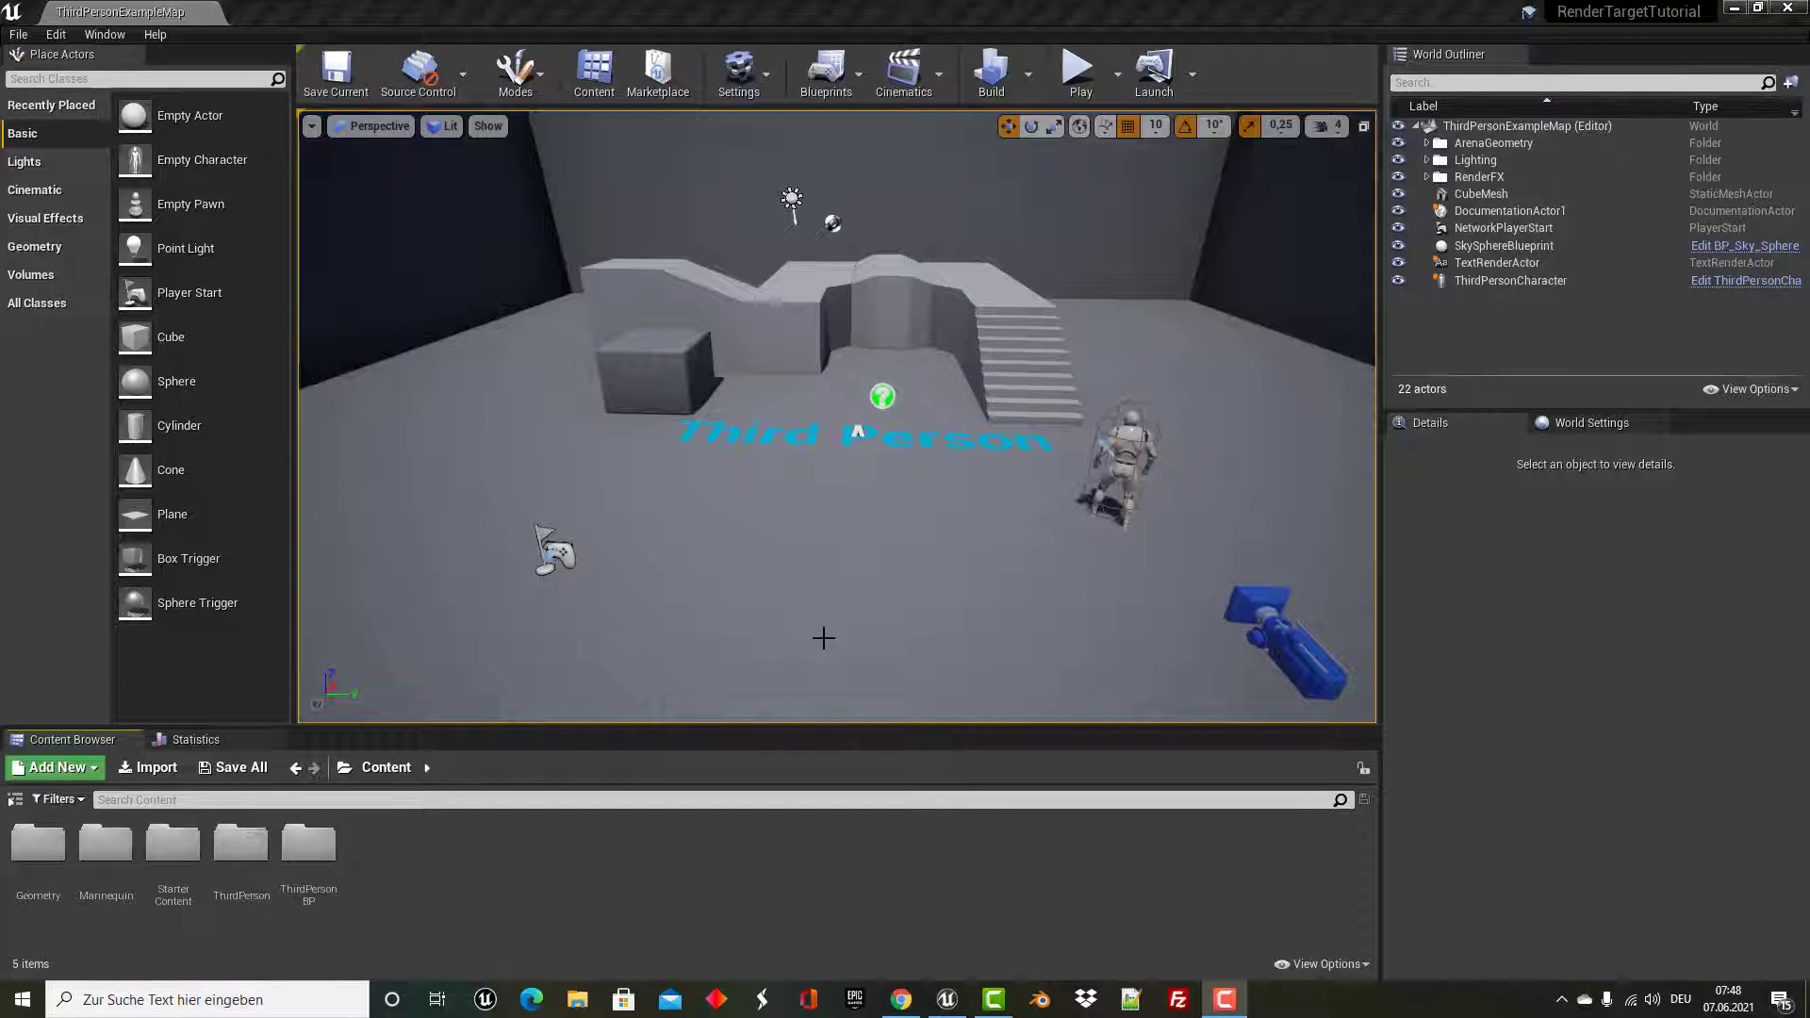
Create a folder named RenderTarget in the content root and open it.
right_click(440, 862)
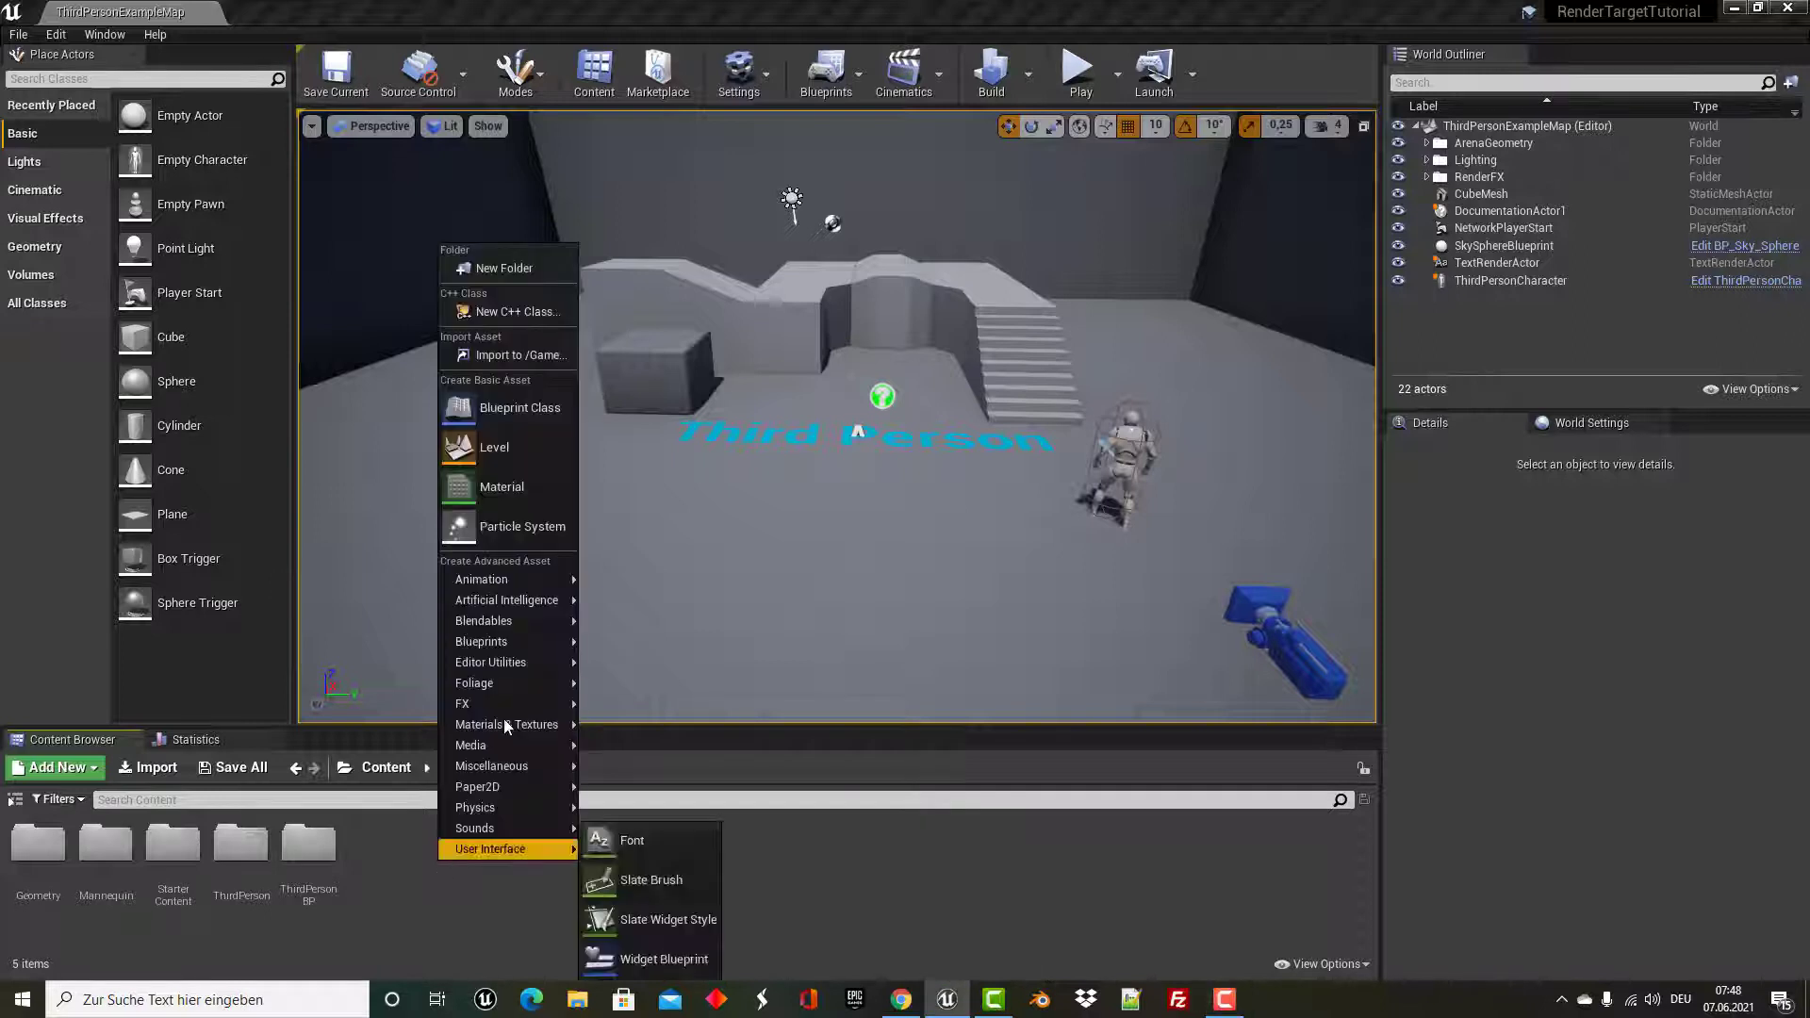
left_click(508, 268)
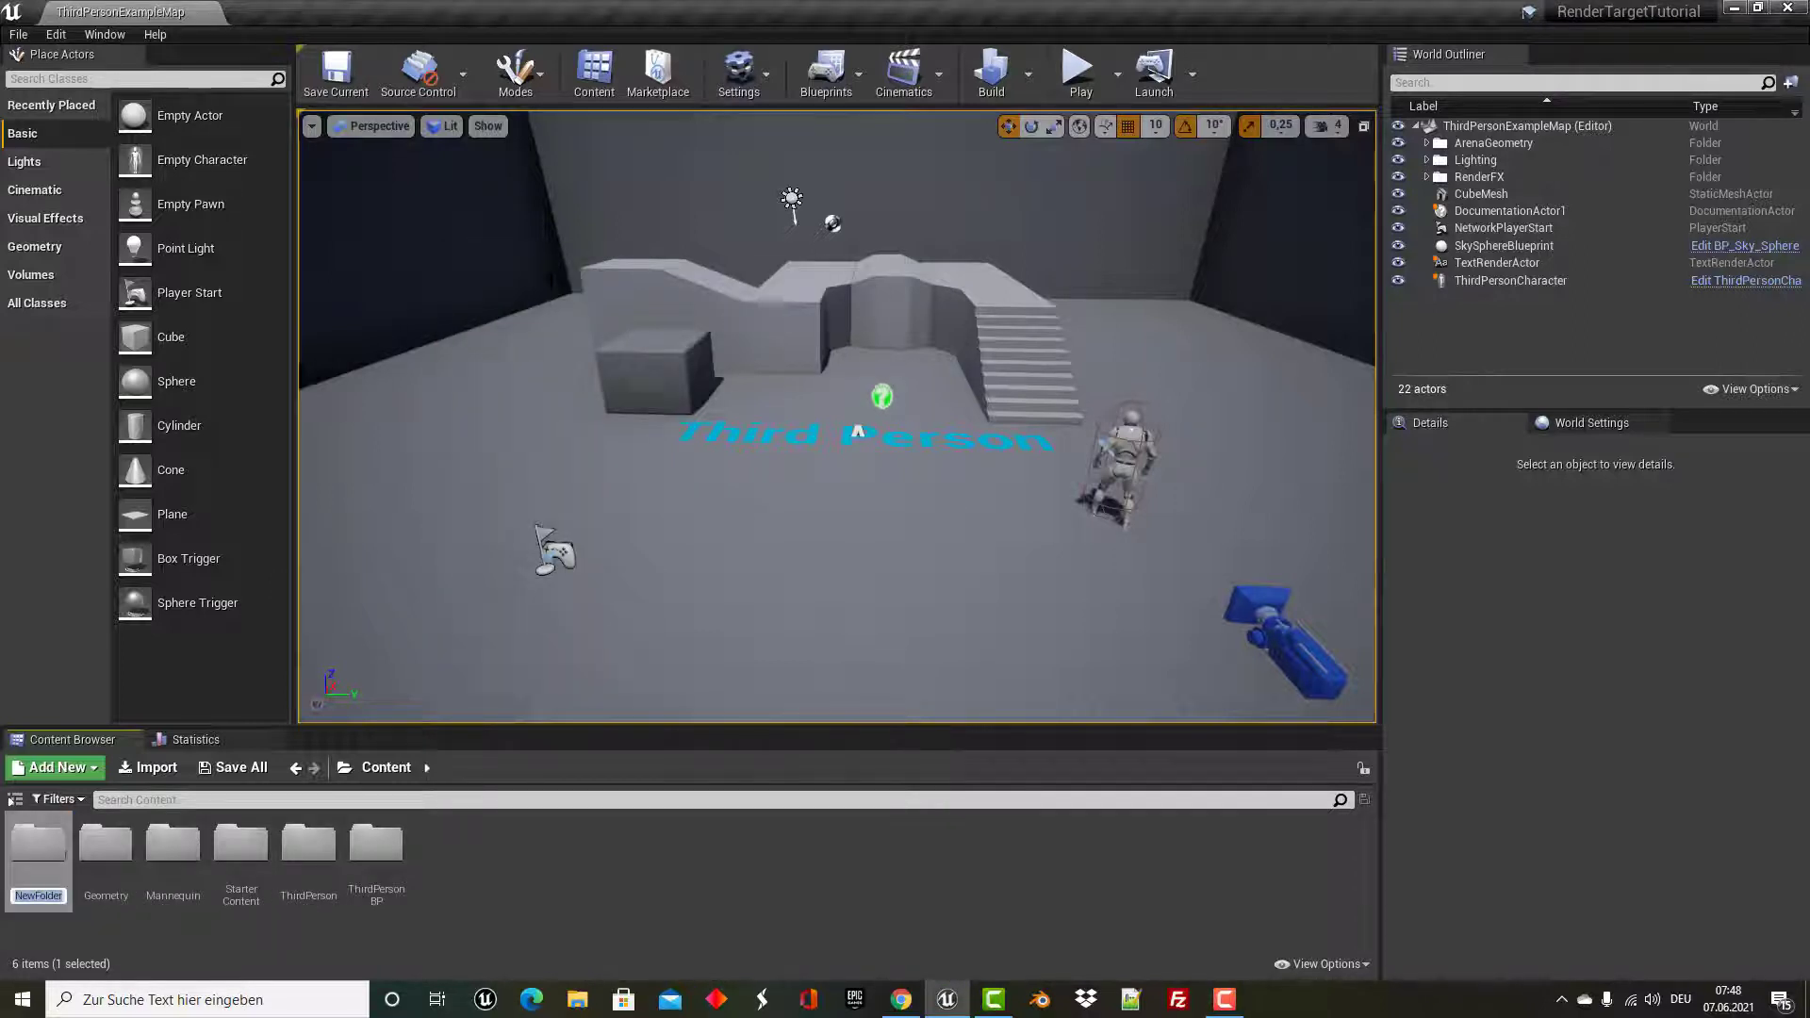
type("RenderT")
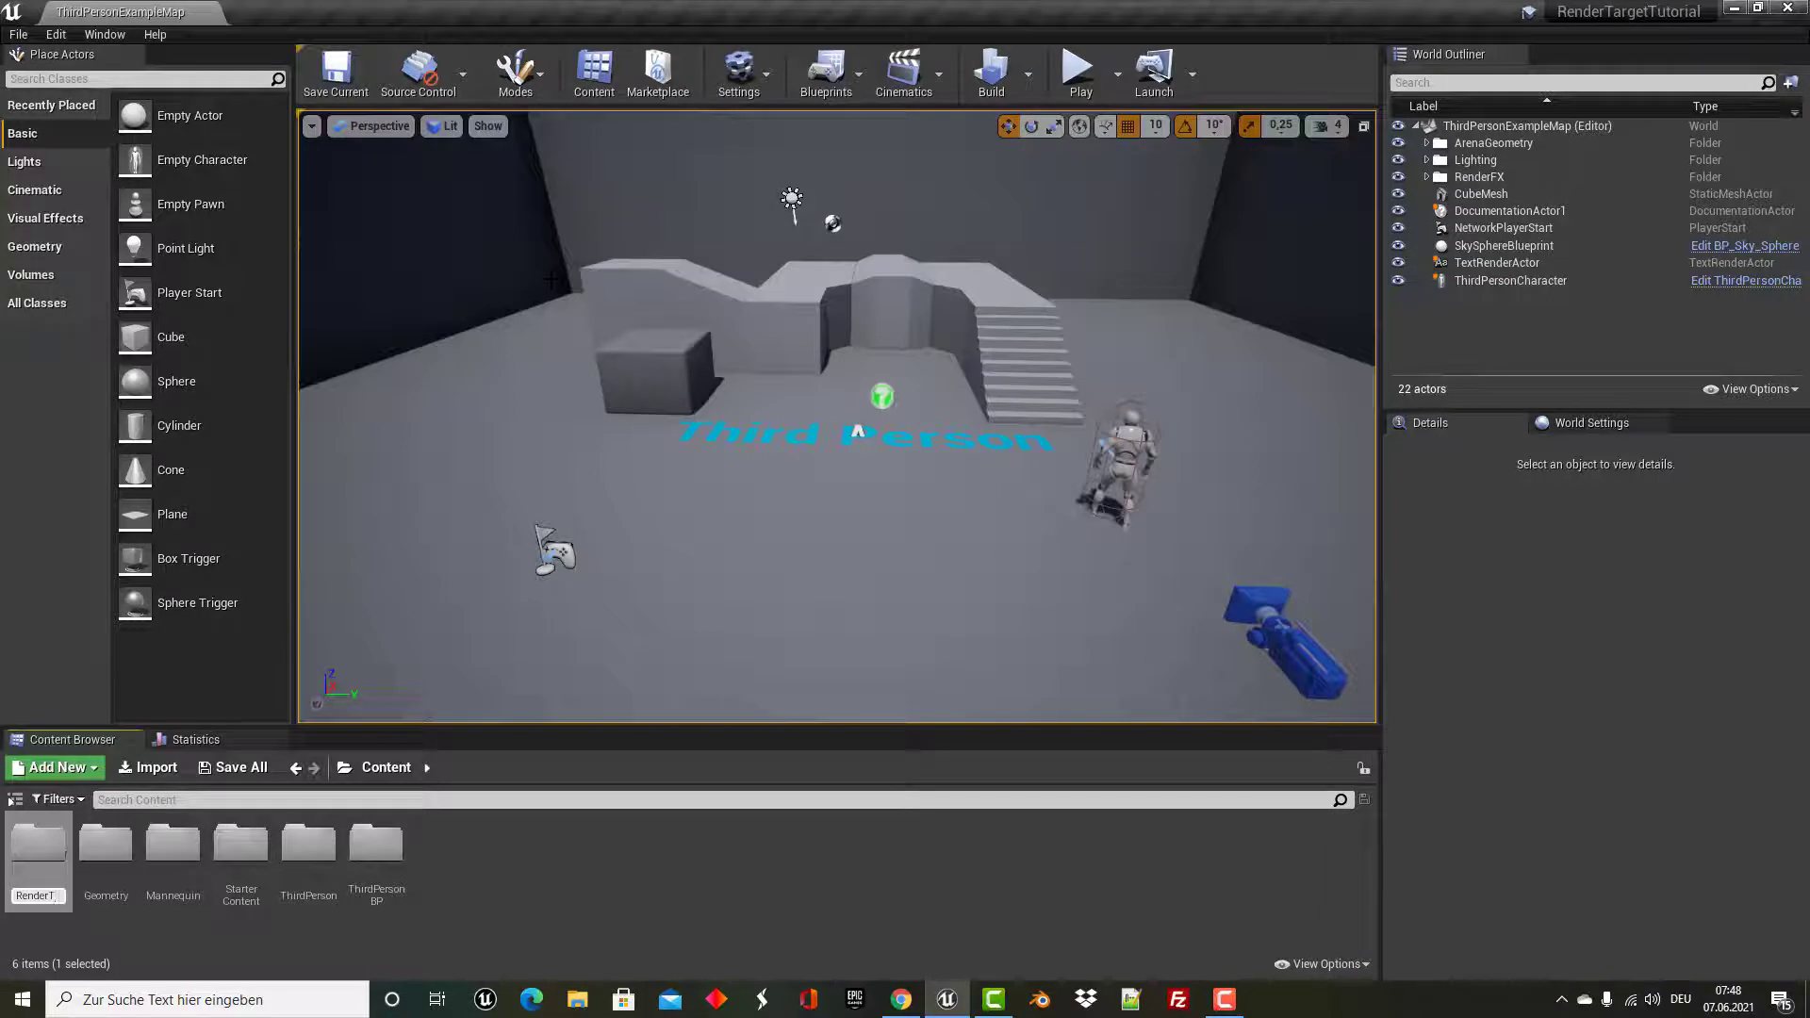
type("arget")
key("Return")
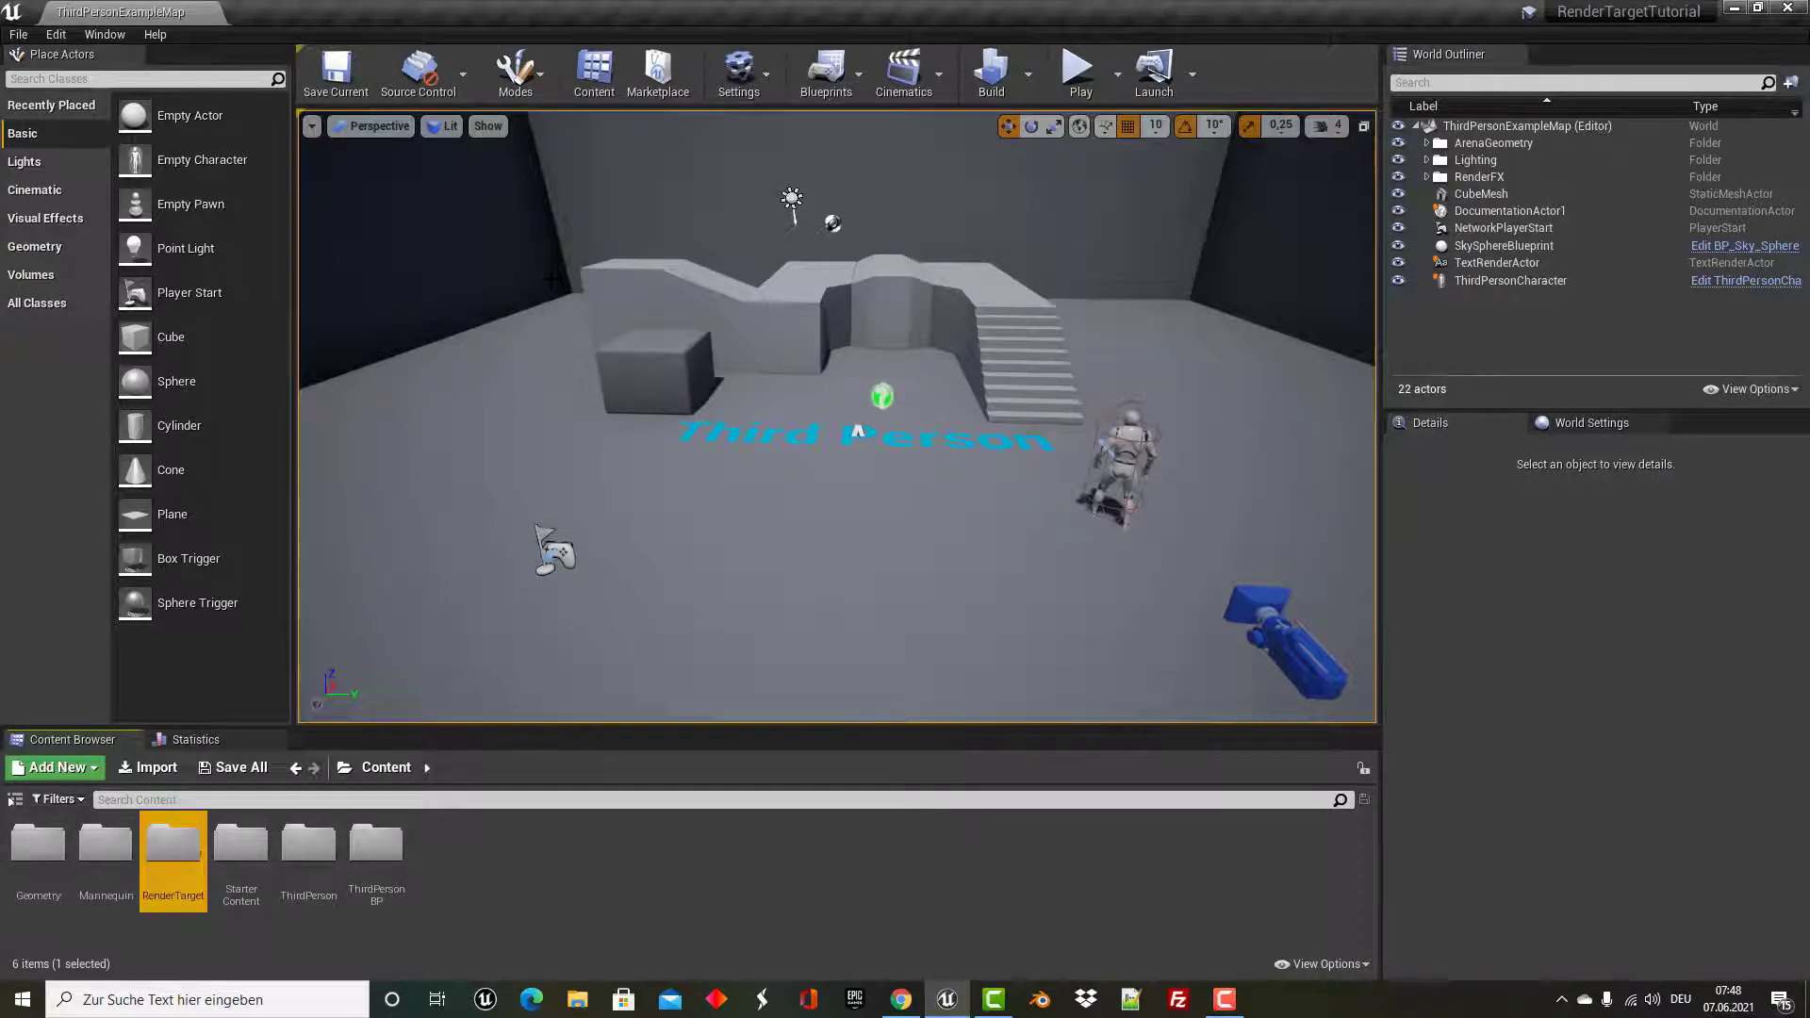
key("Return")
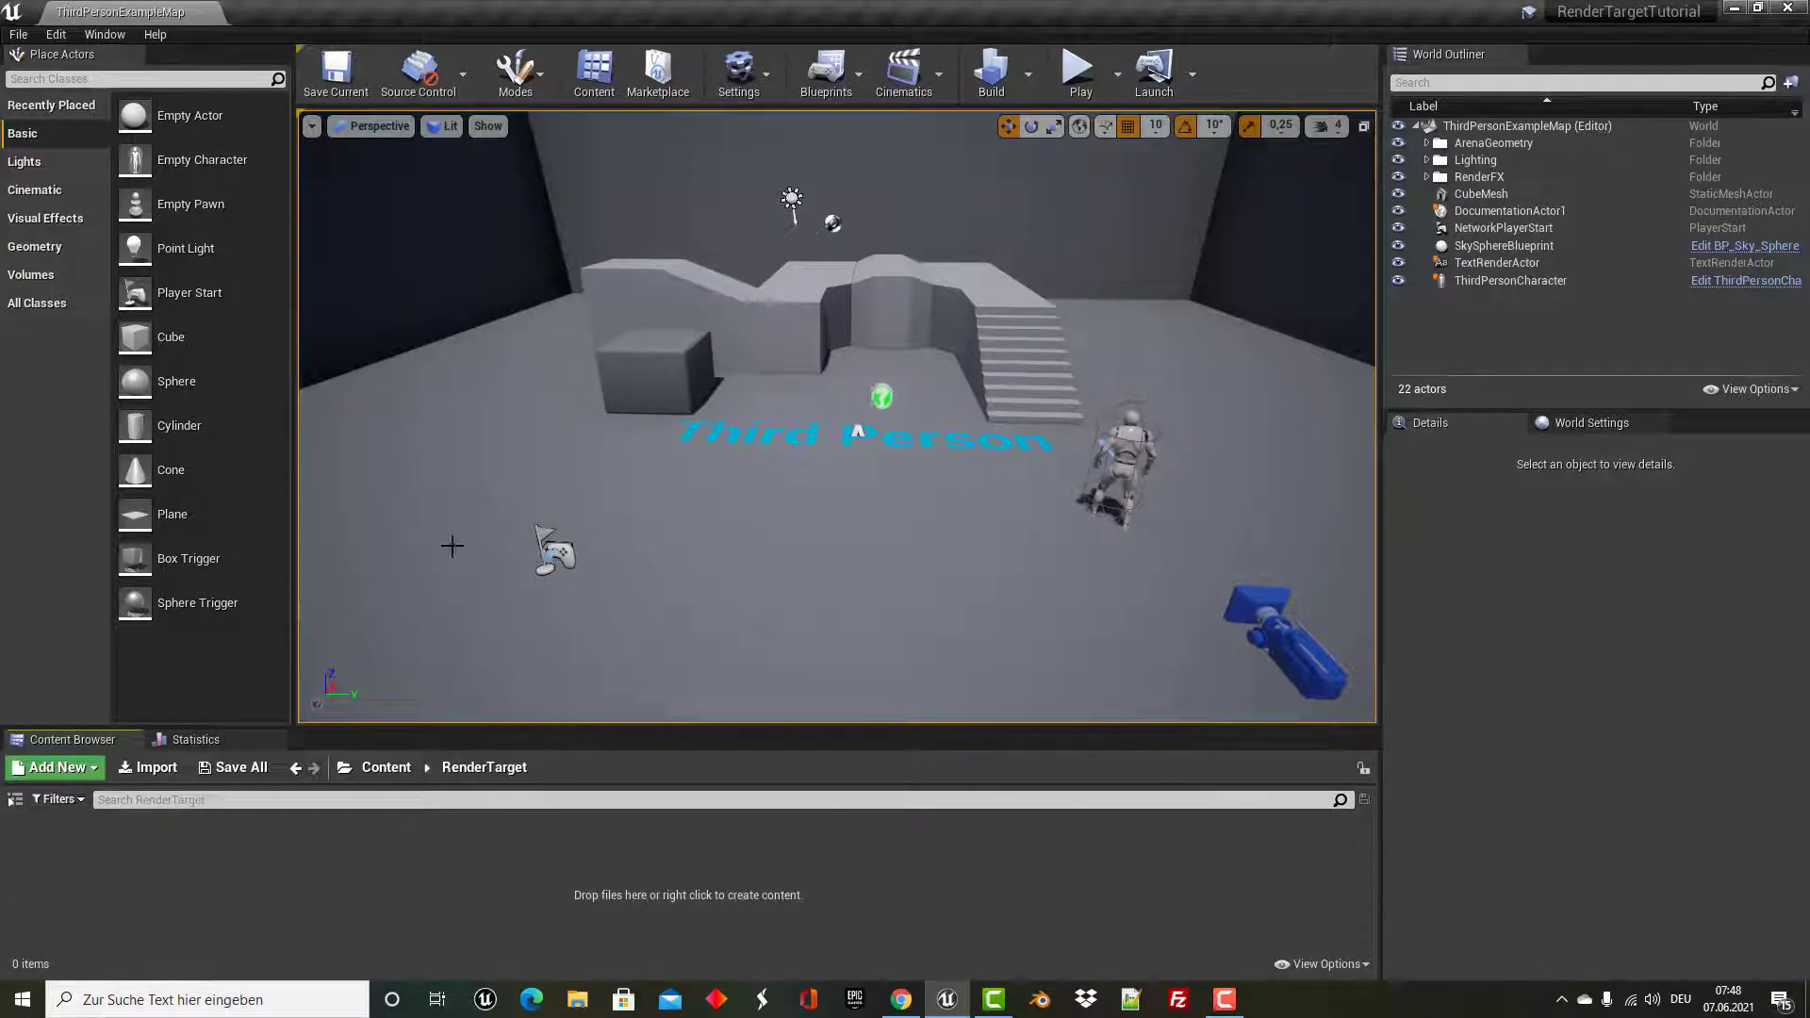
Add a new Render Target asset named Texture_RT inside the folder.
right_click(407, 862)
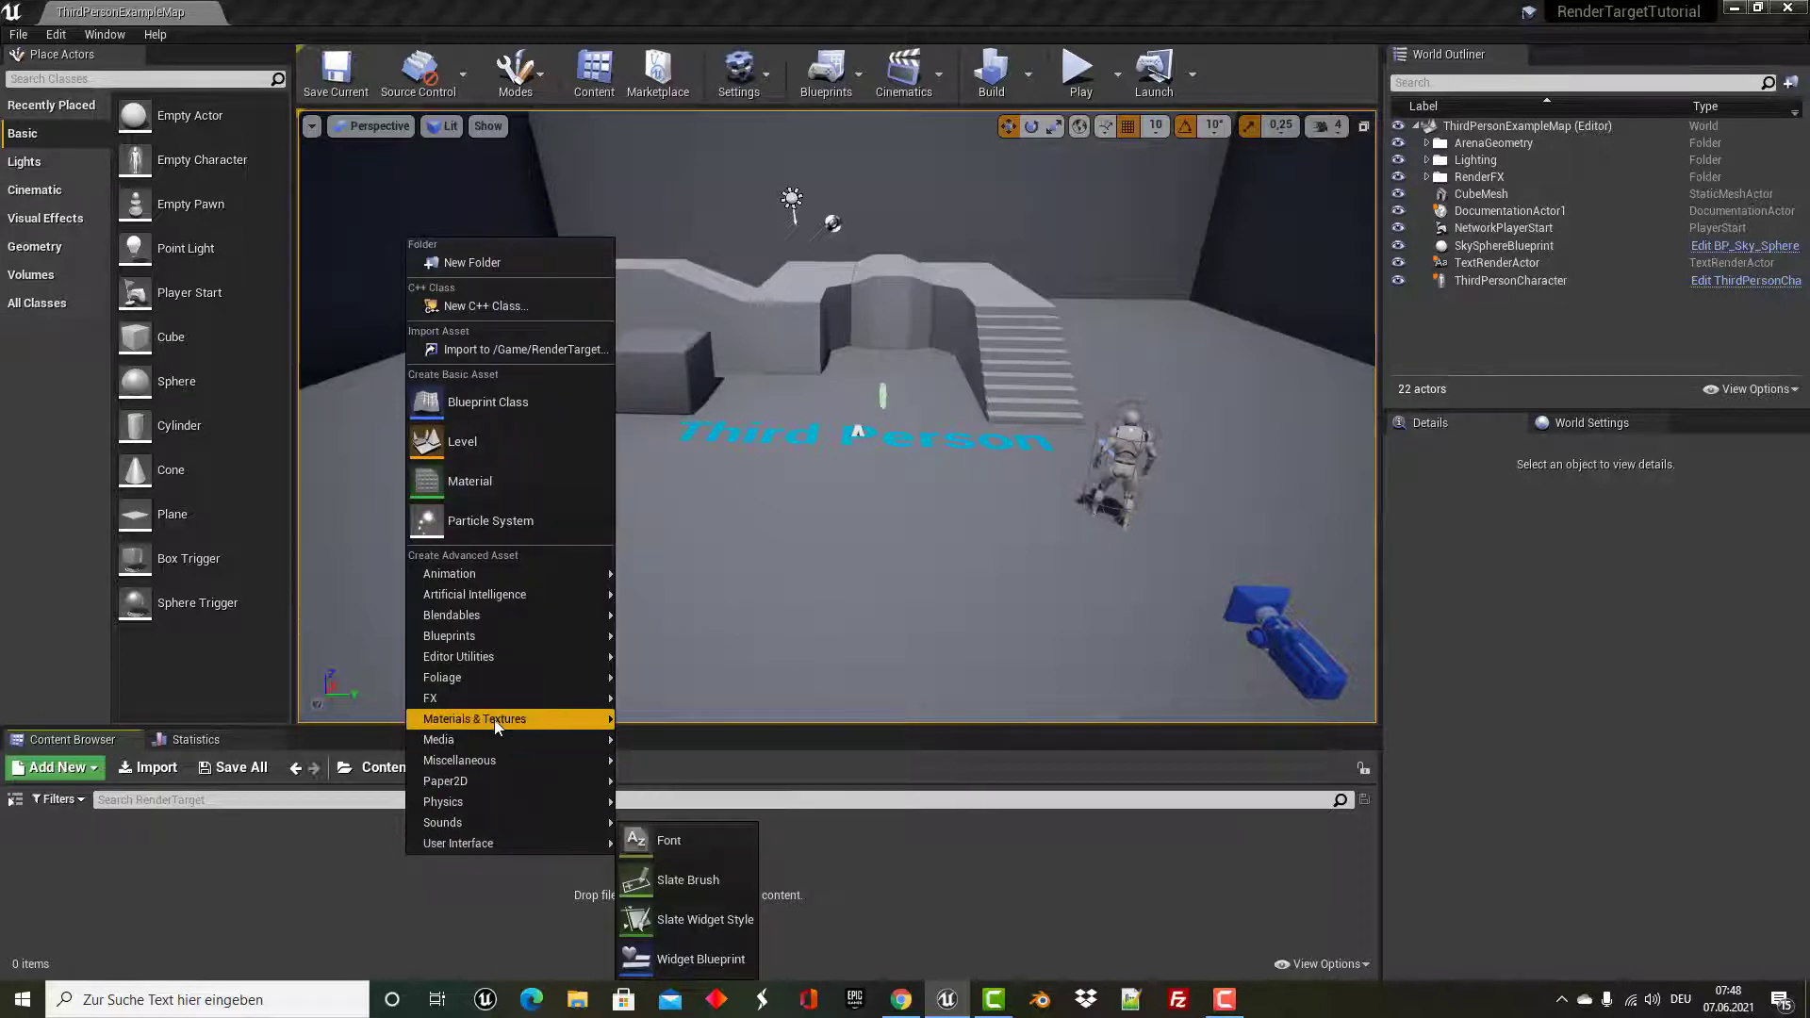
mouse_move(494, 721)
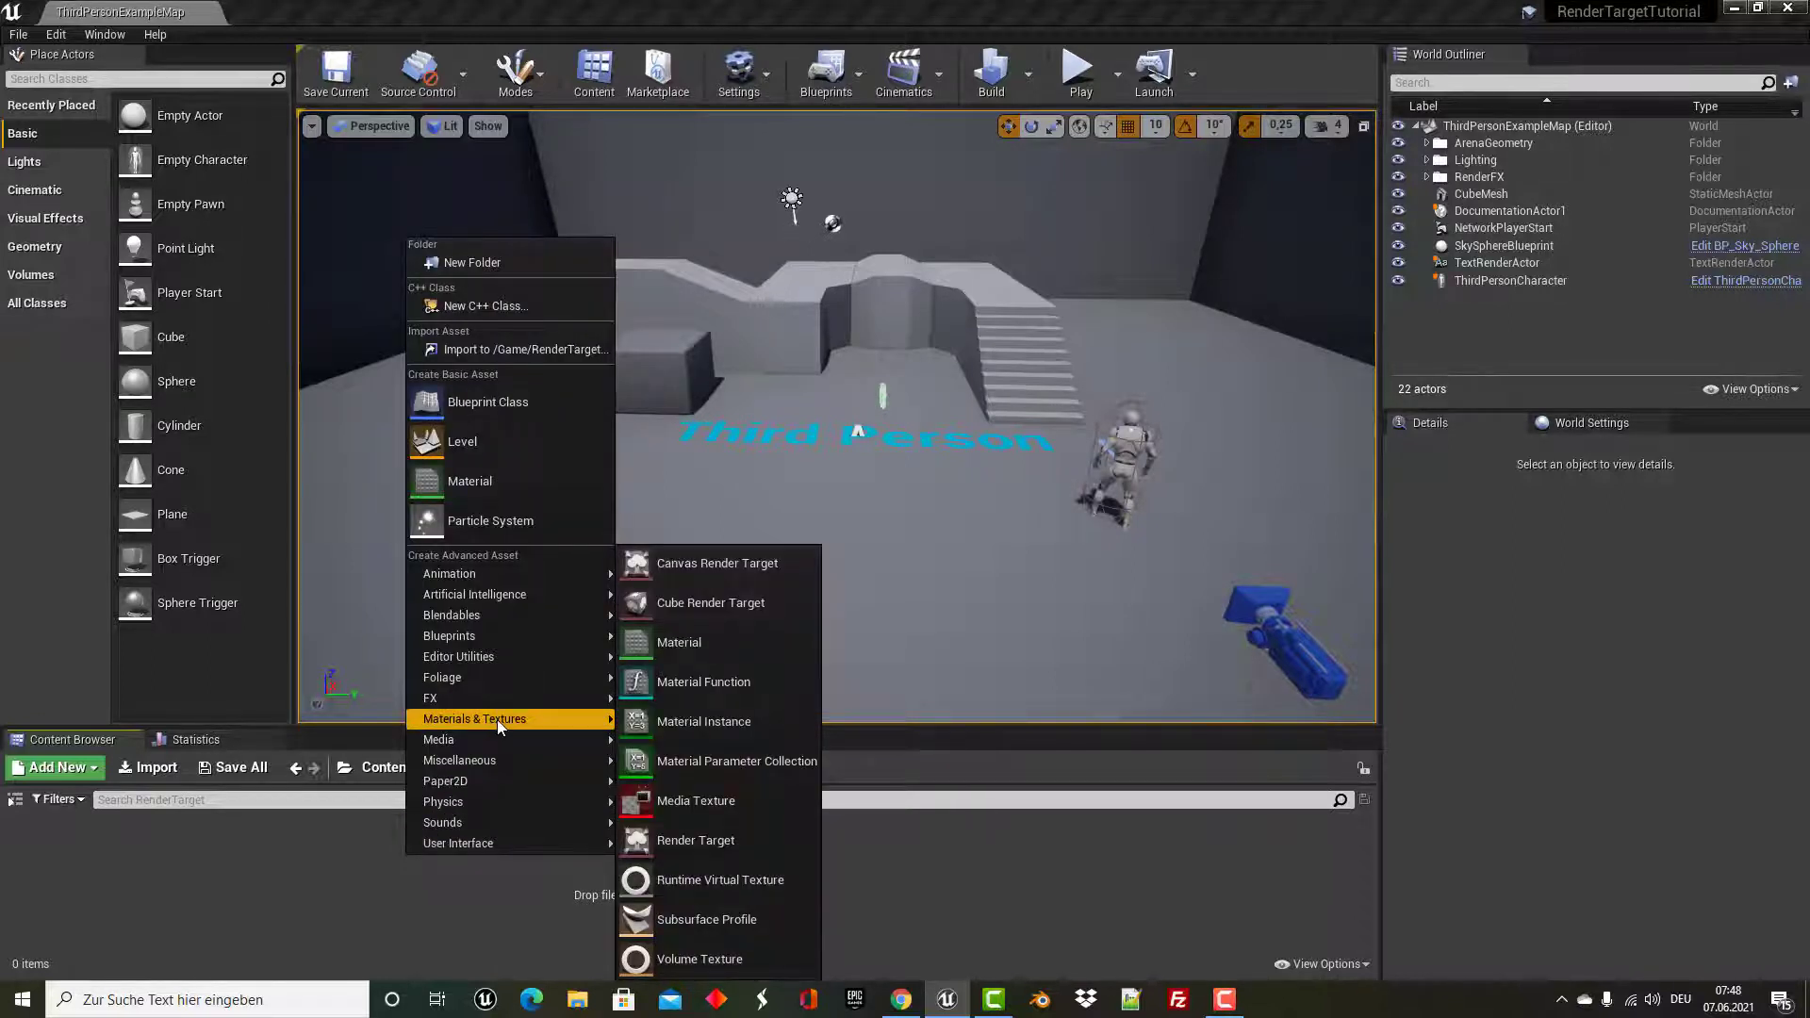
left_click(750, 840)
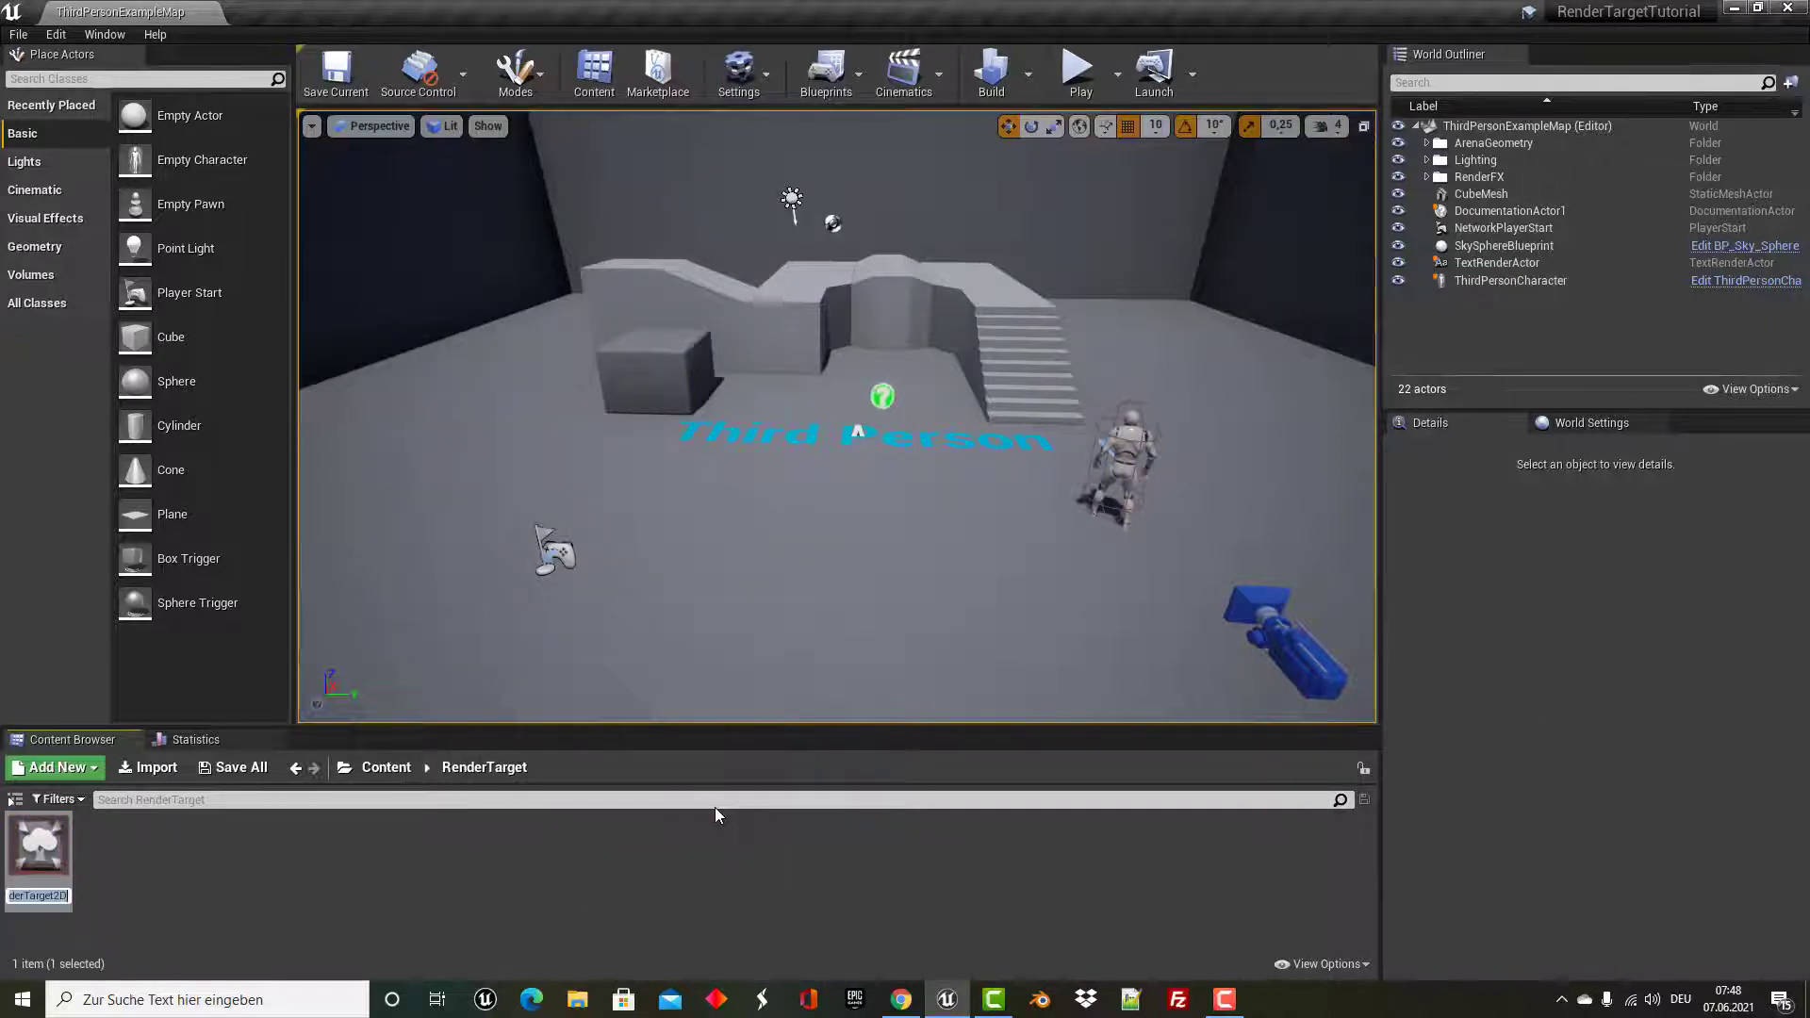
type("Tex")
type("tur")
type("e_RT")
key("Return")
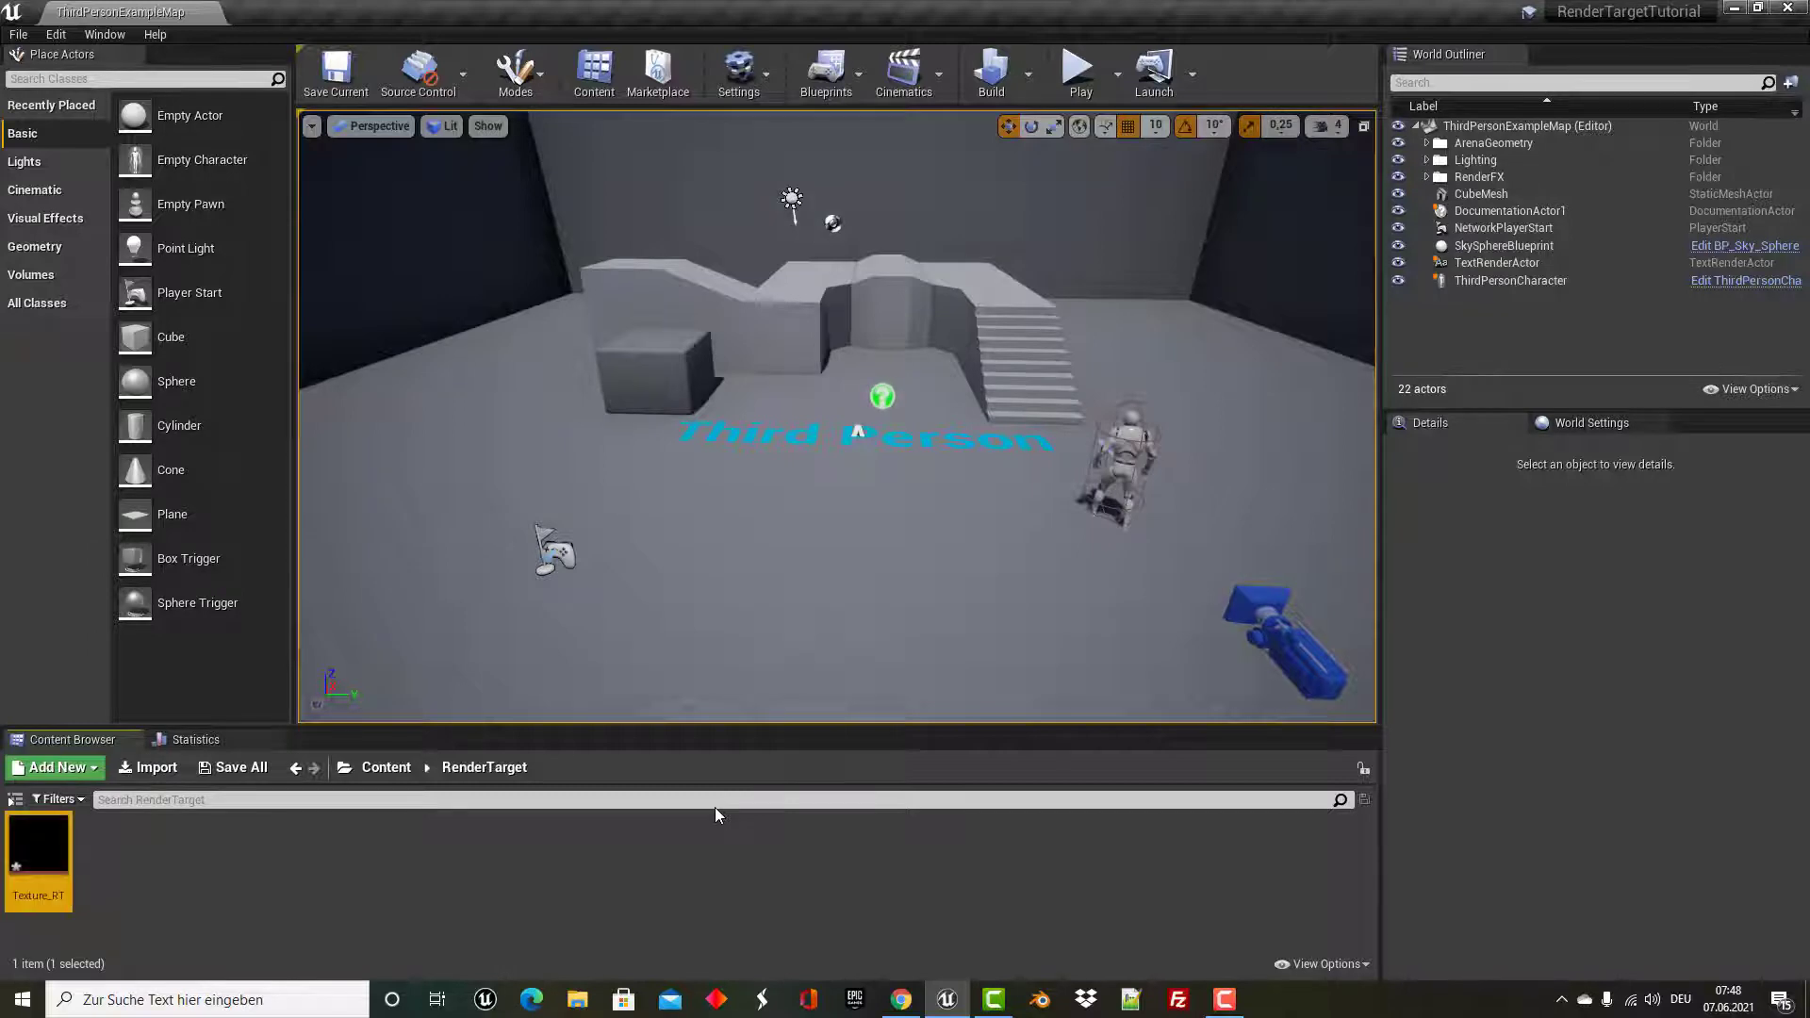
Open Texture_RT in a docked editor tab and look over its preview display options.
double_click(38, 854)
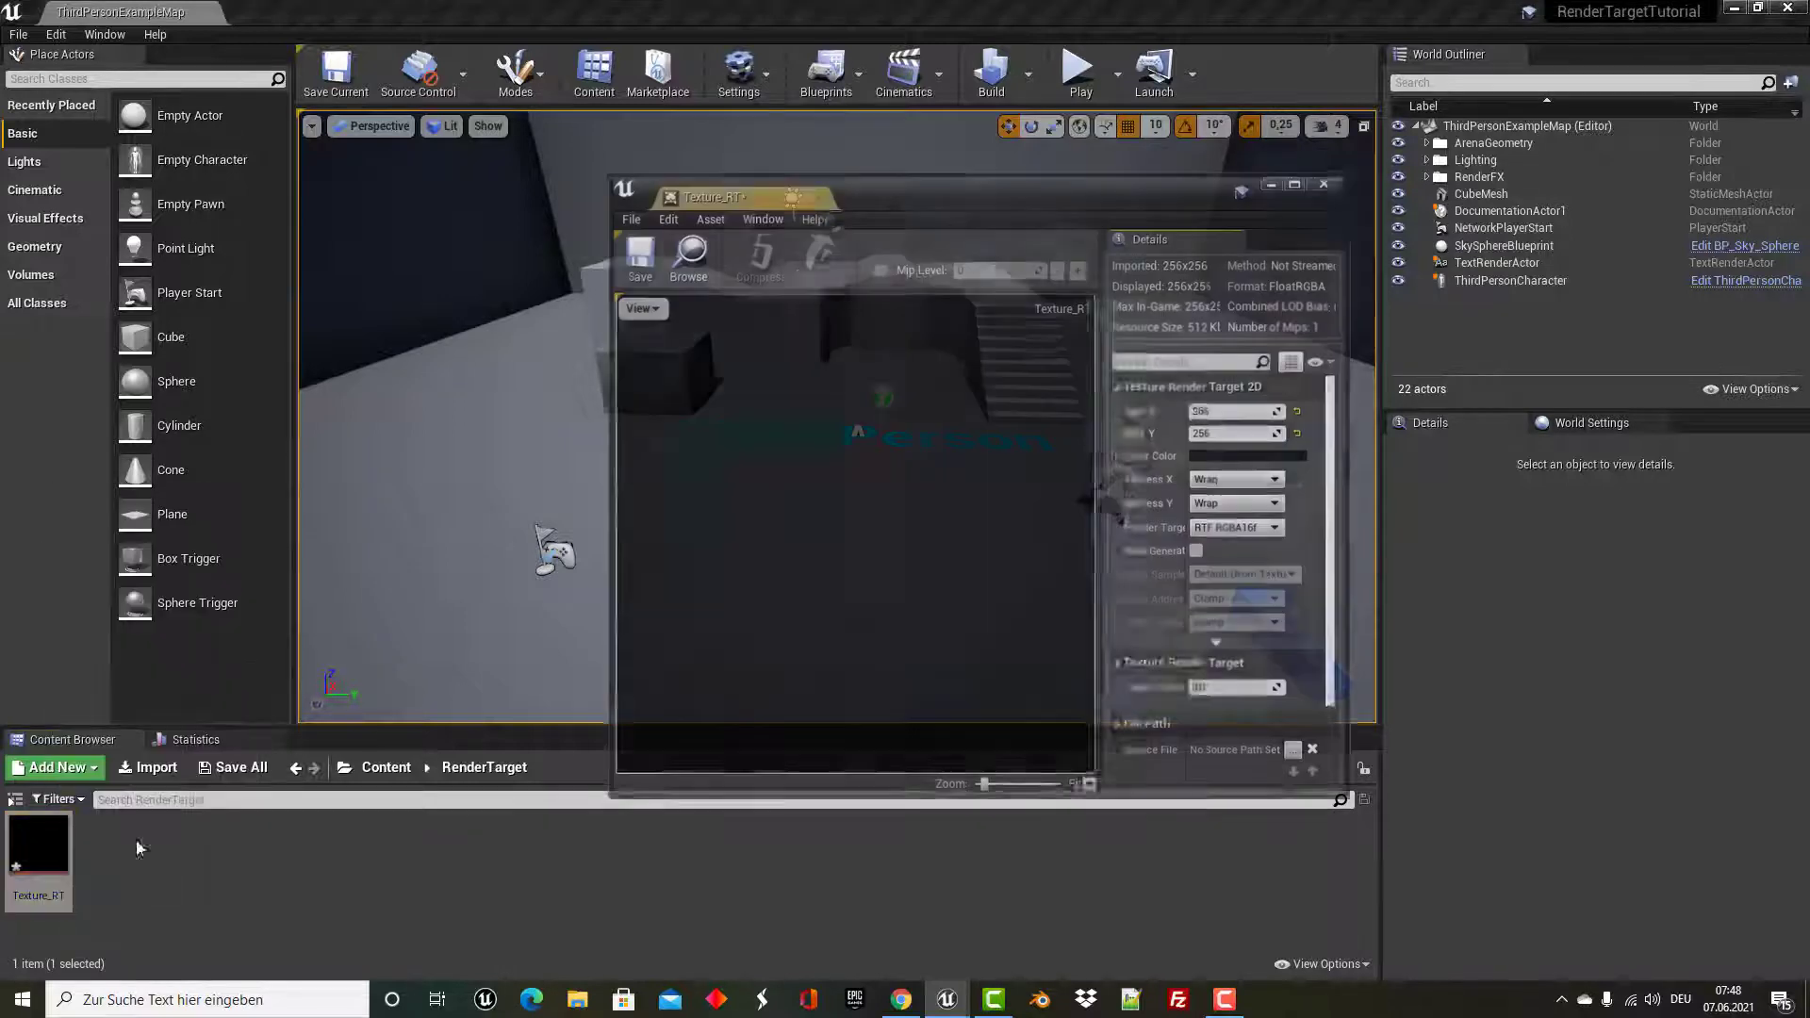
left_click_drag(714, 193, 345, 14)
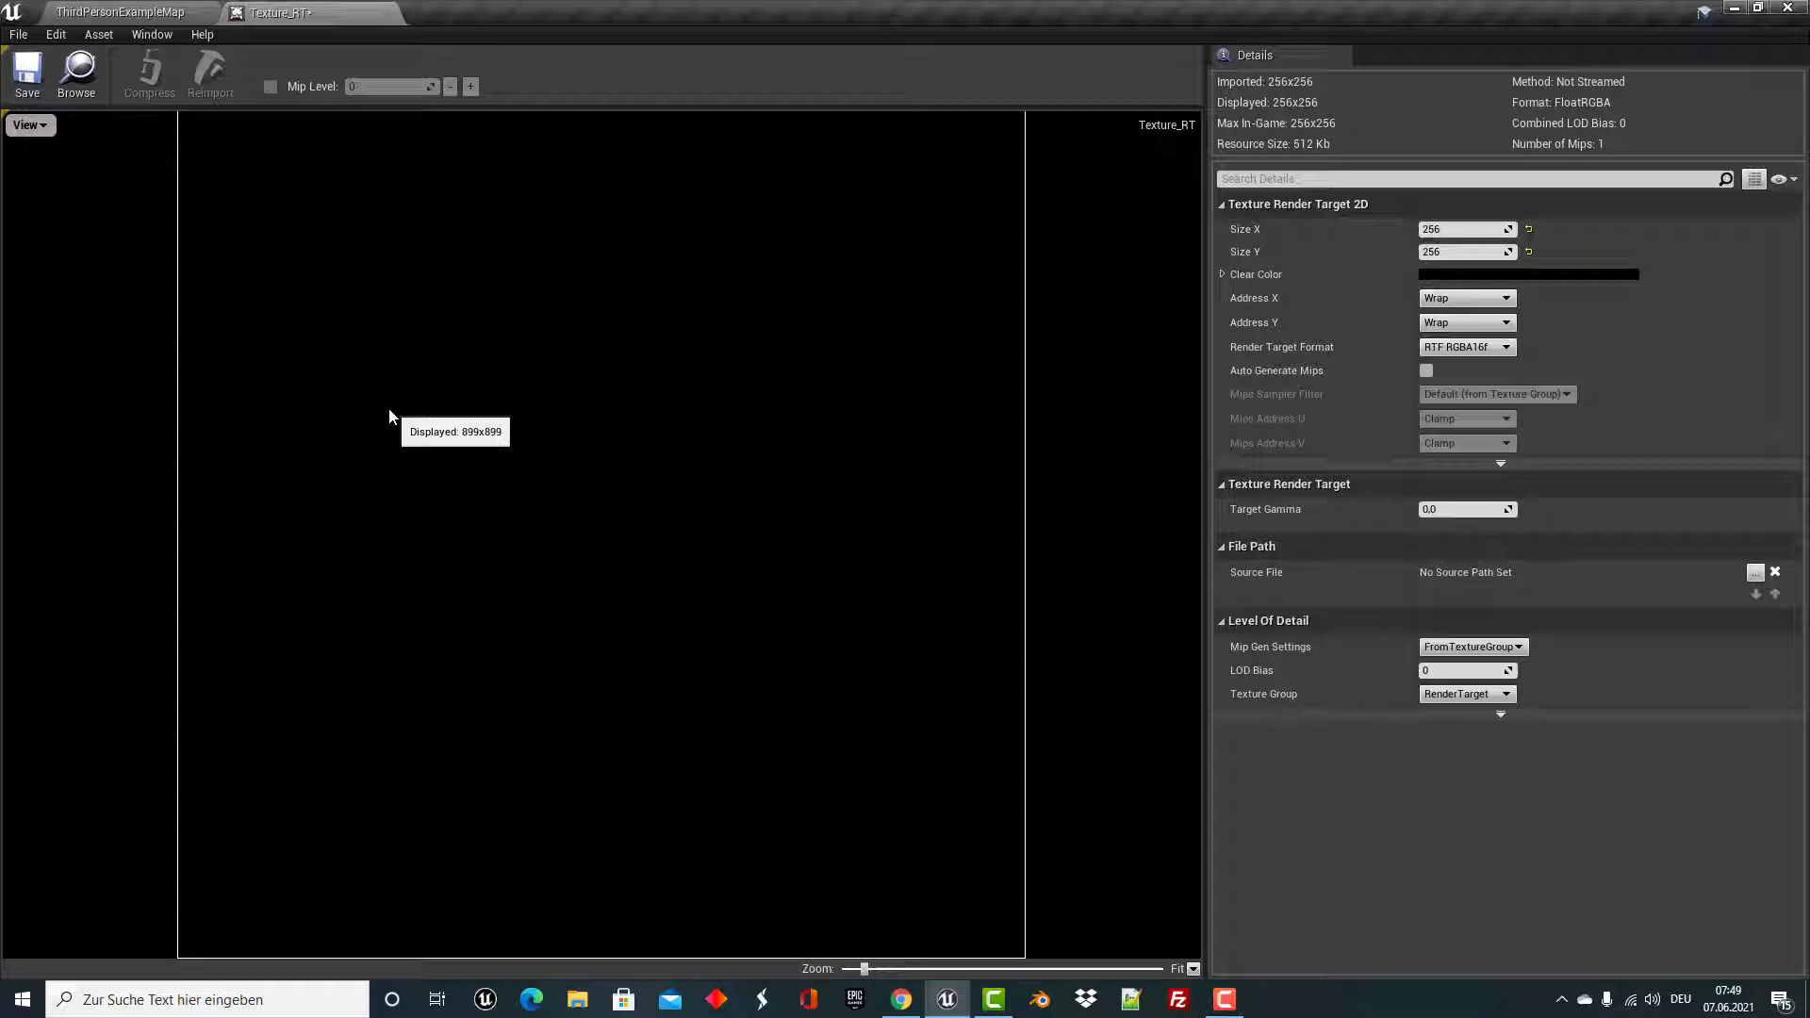
left_click(28, 125)
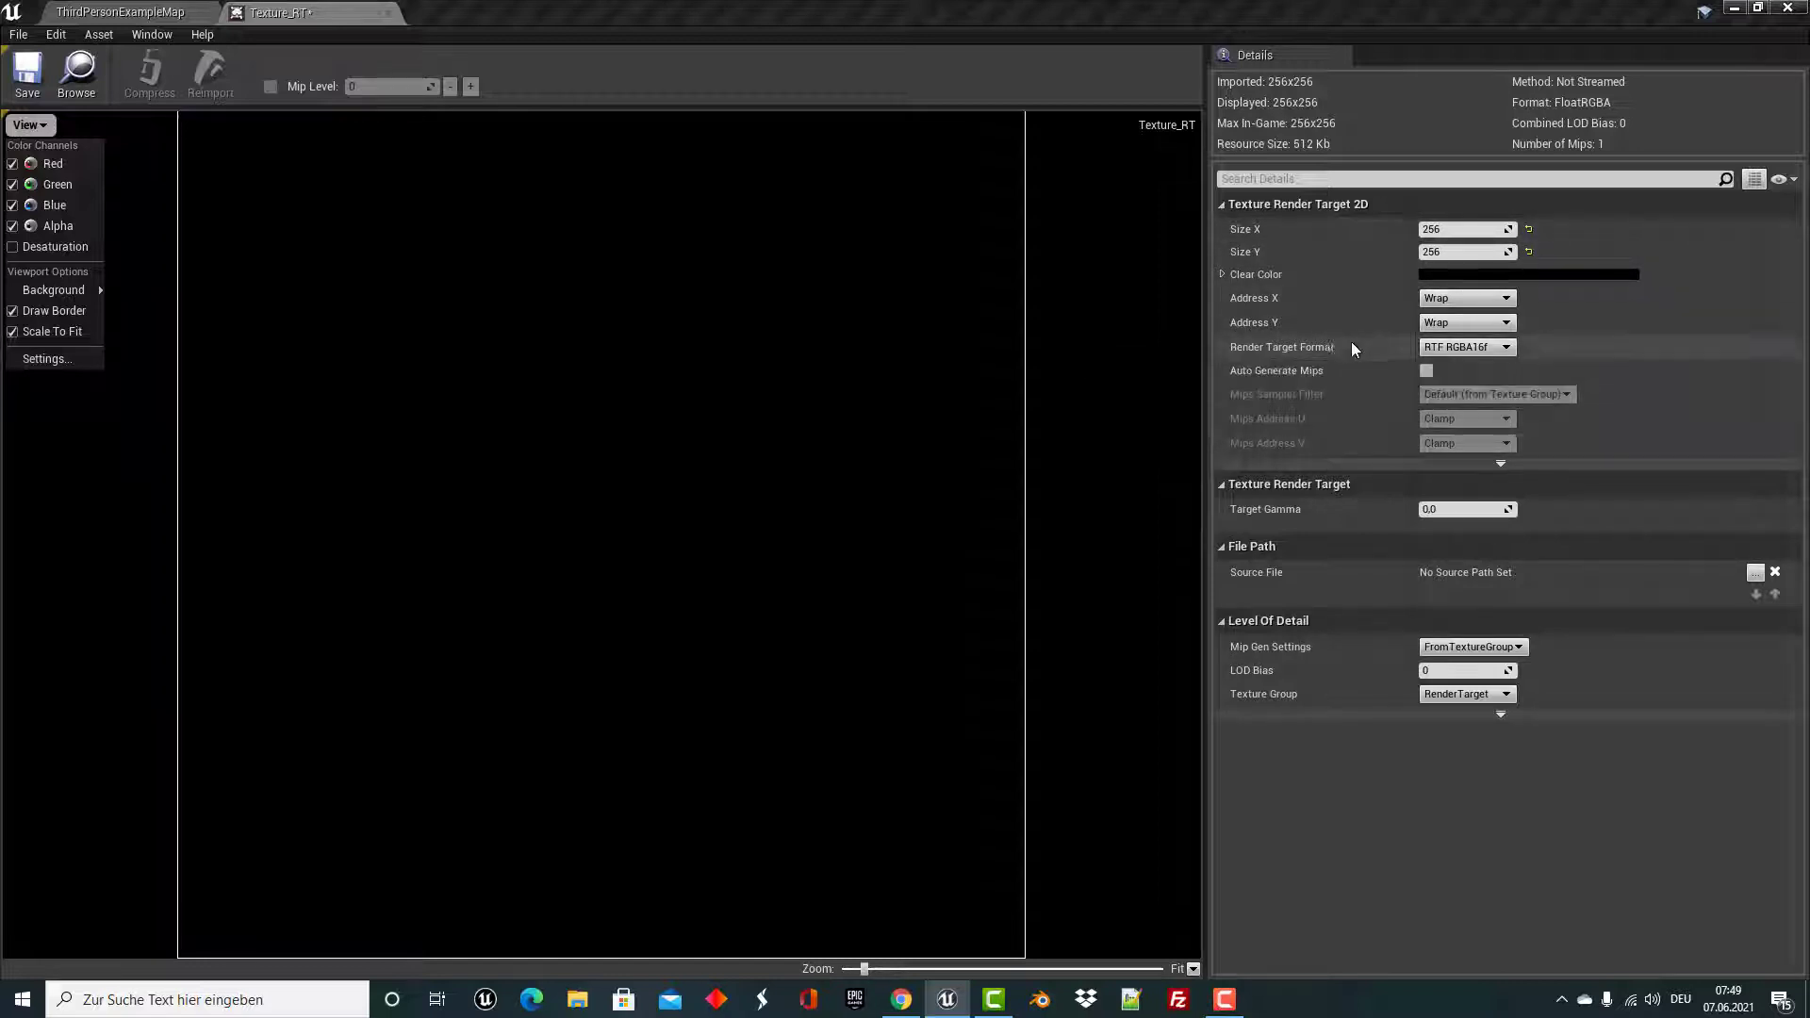
left_click(1507, 349)
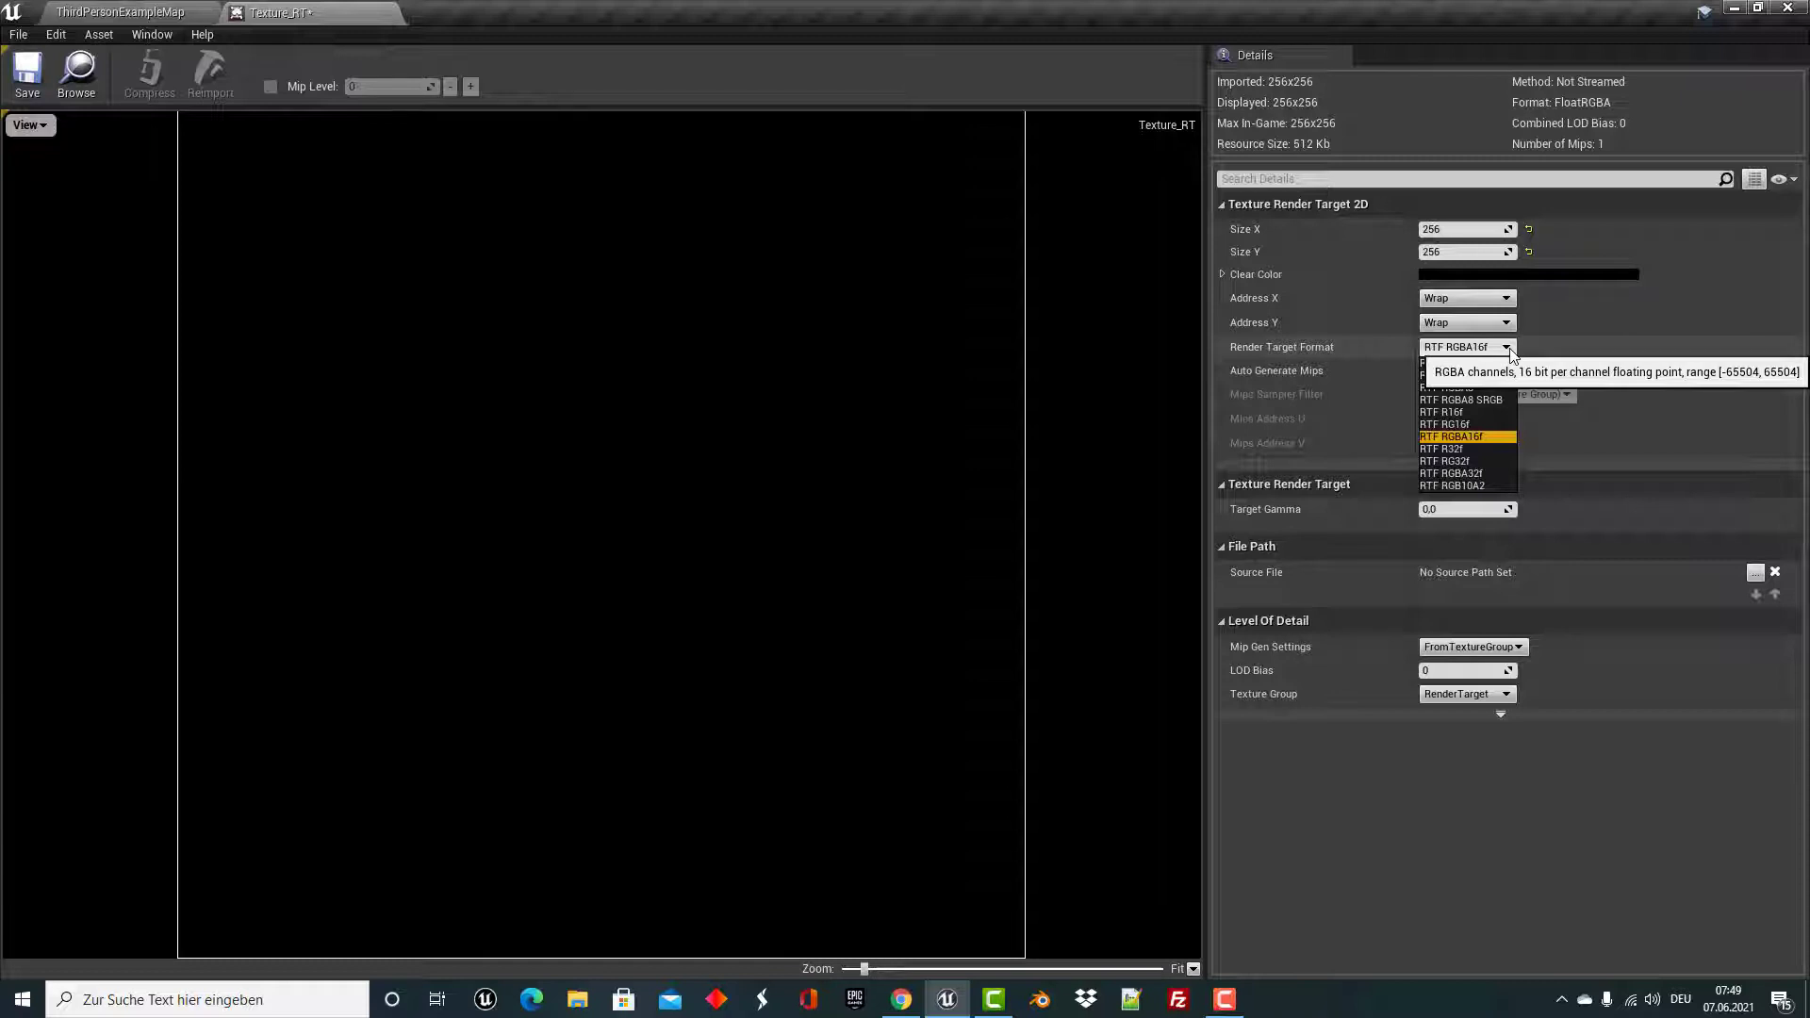
Set Size X and Size Y to 1024 and save Texture_RT.
left_click(1626, 347)
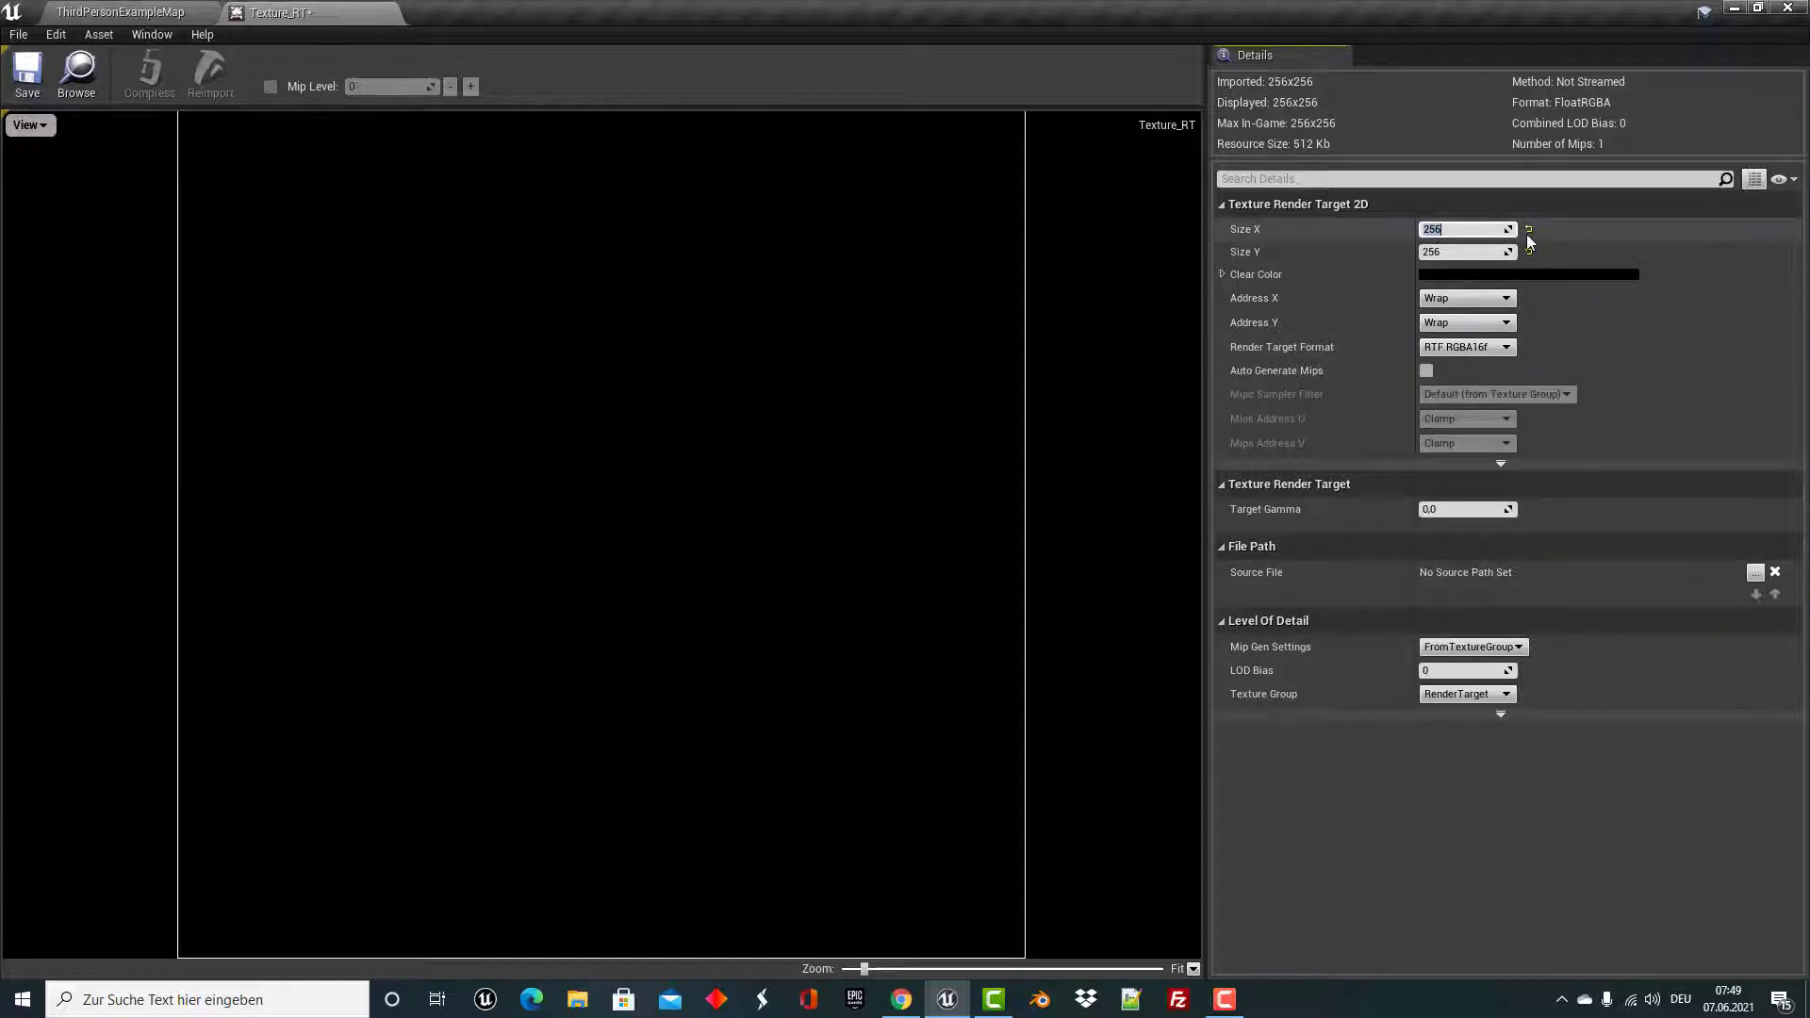
type("1024")
key("Tab")
type("1024")
key("Return")
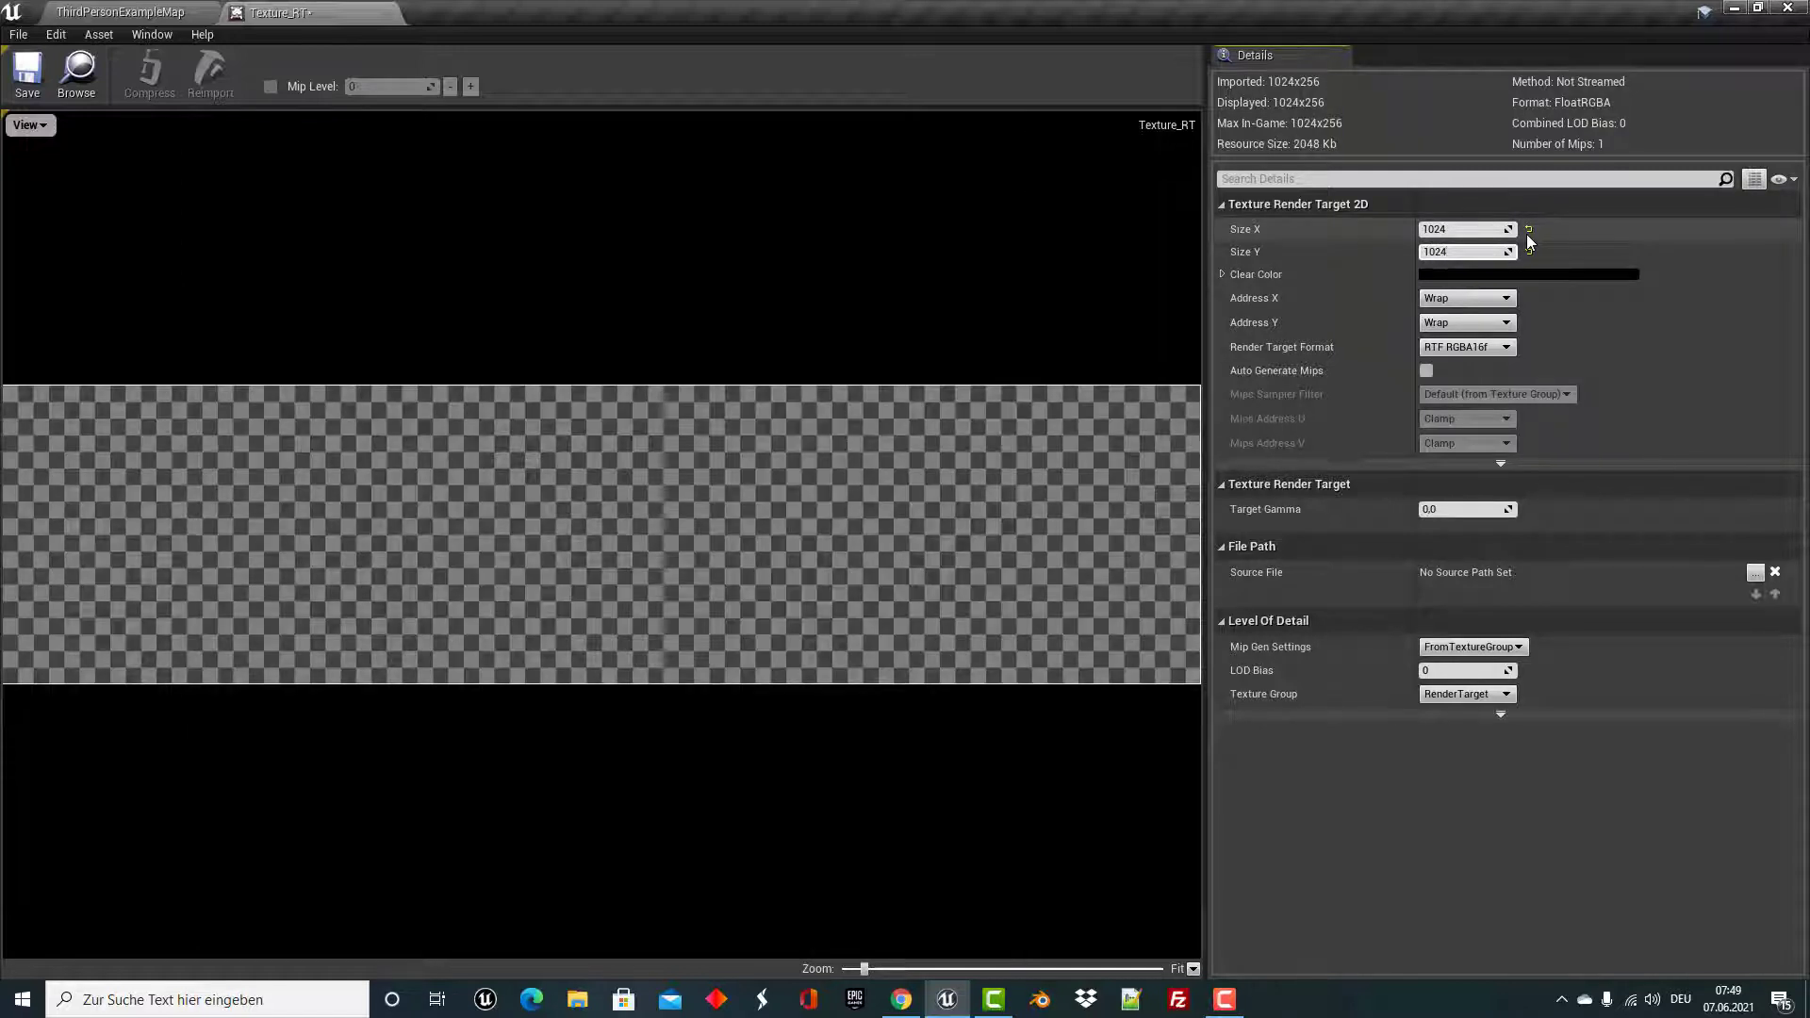
key("Return")
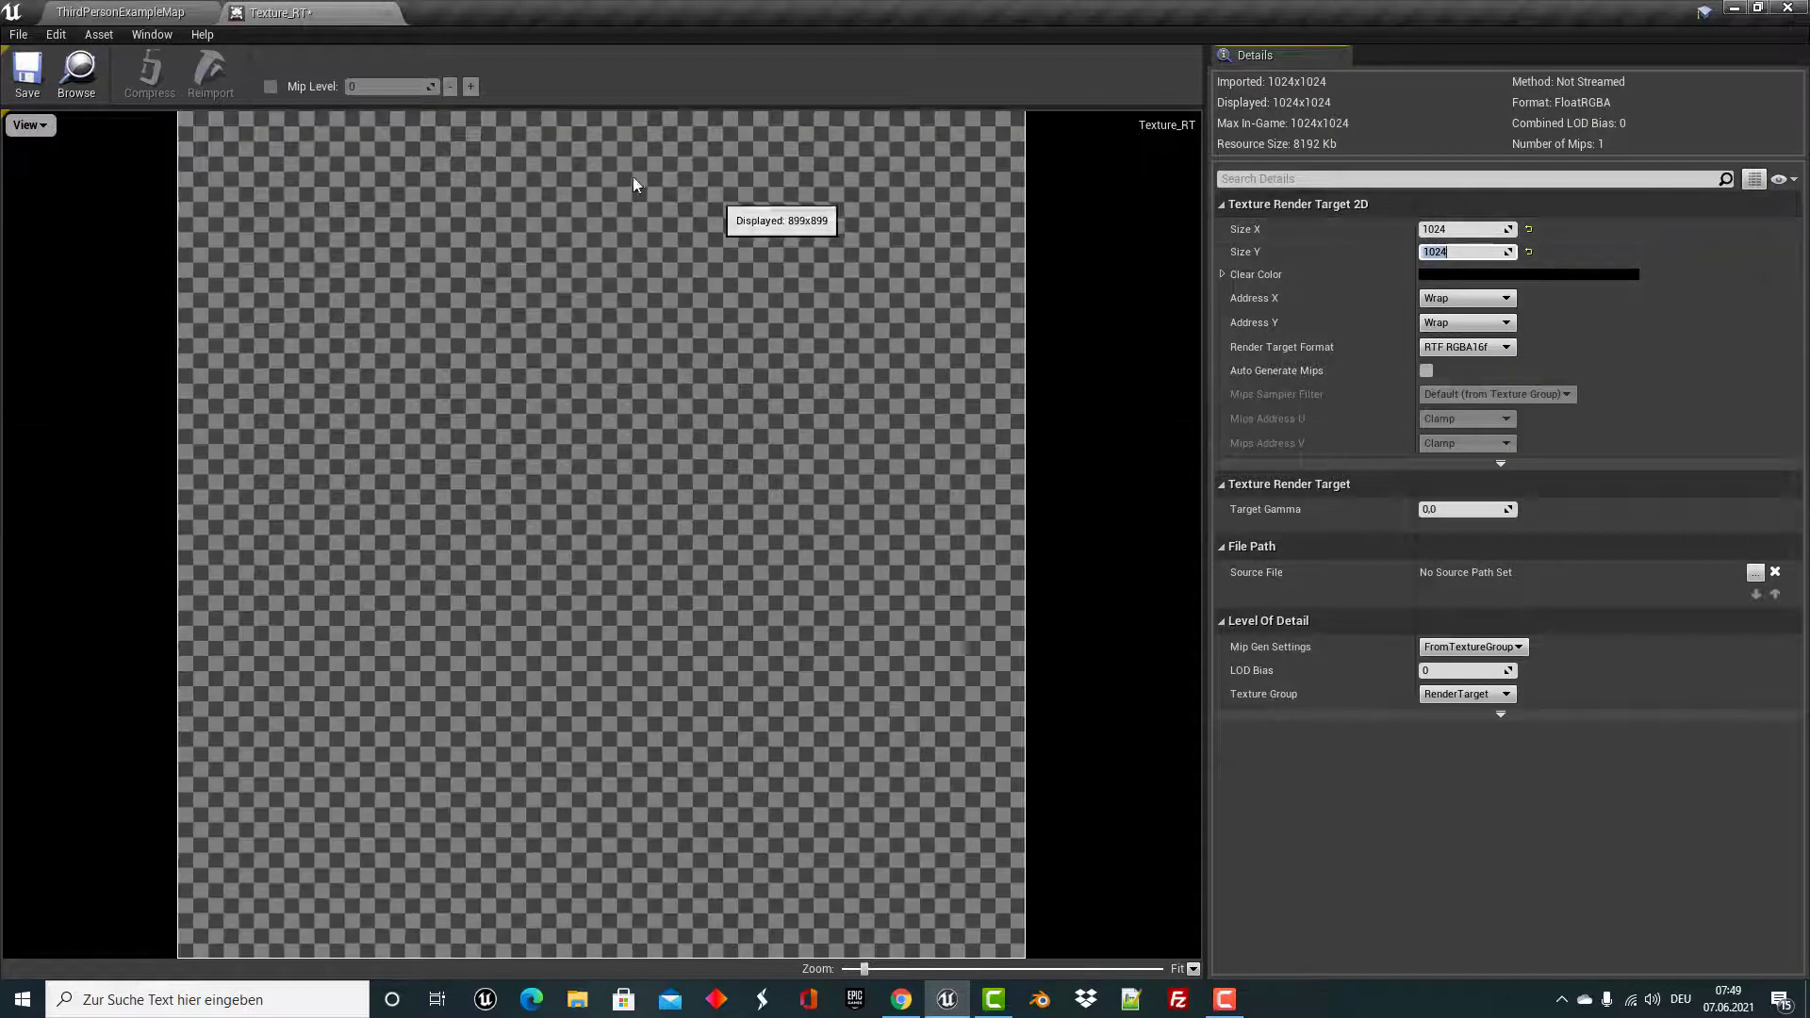
left_click(28, 81)
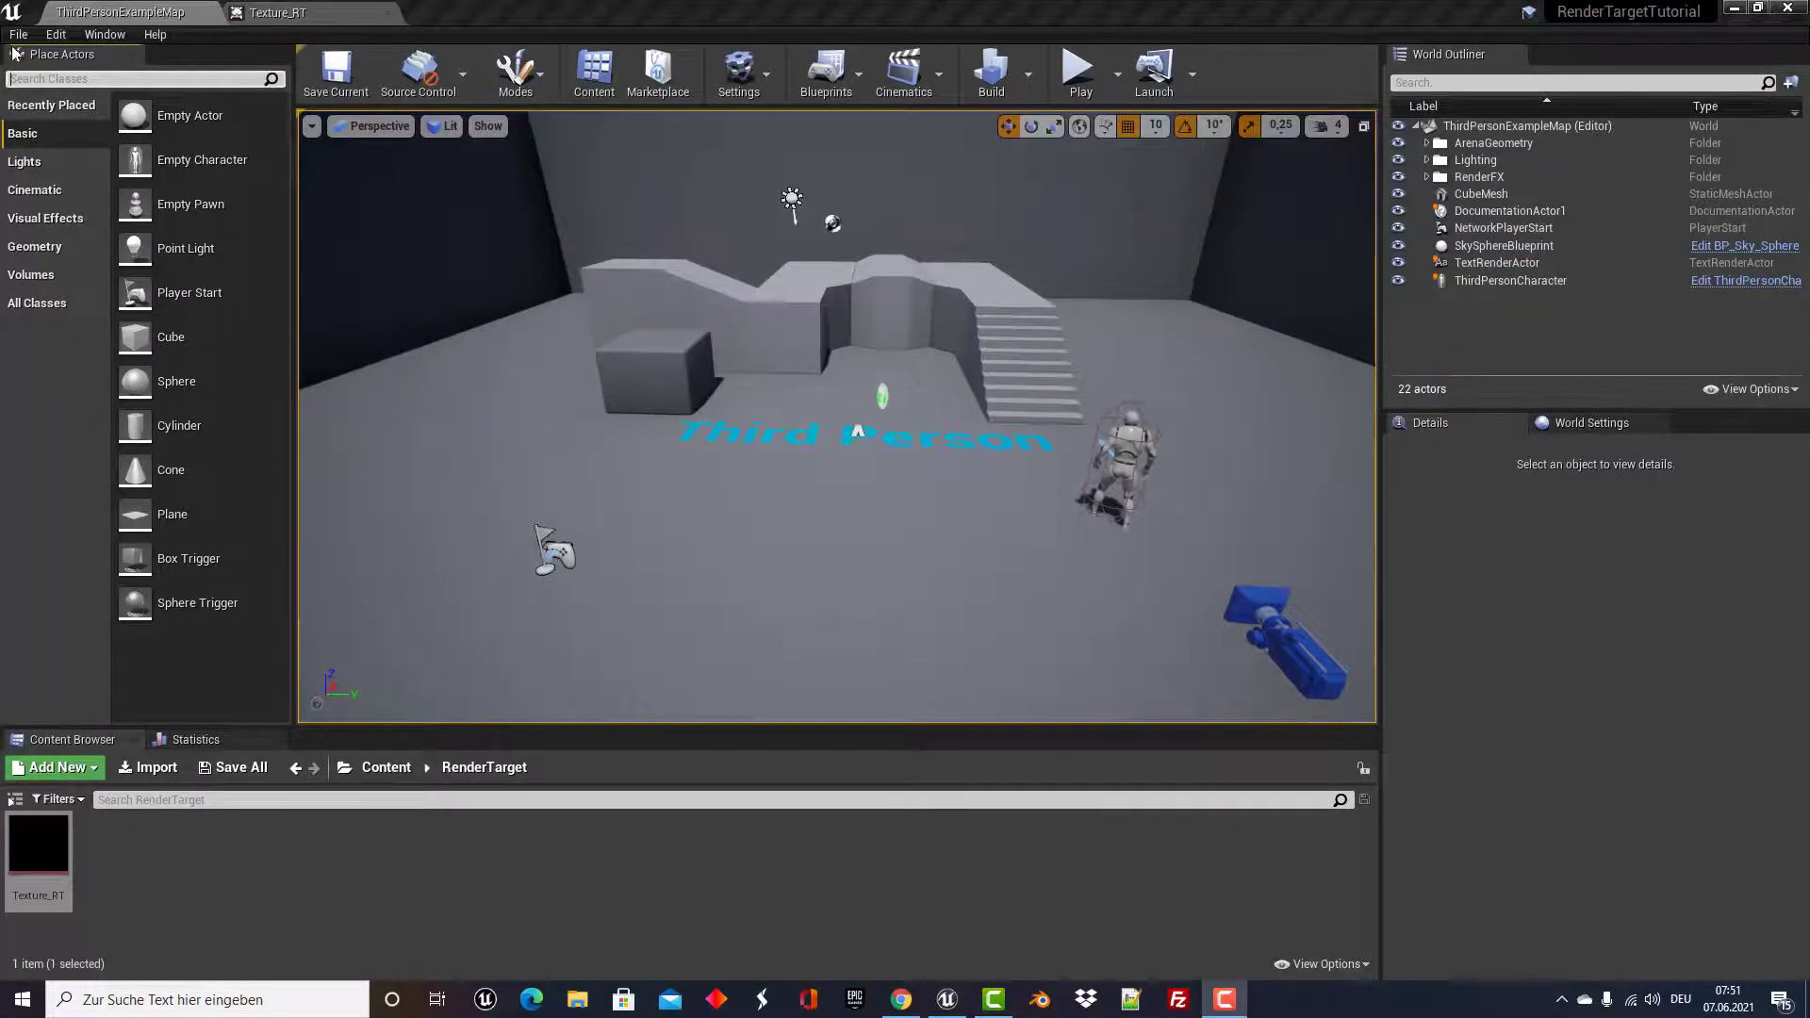
Search 'scene' in Place Actors and drop a Scene Capture 2D into the level.
left_click(34, 80)
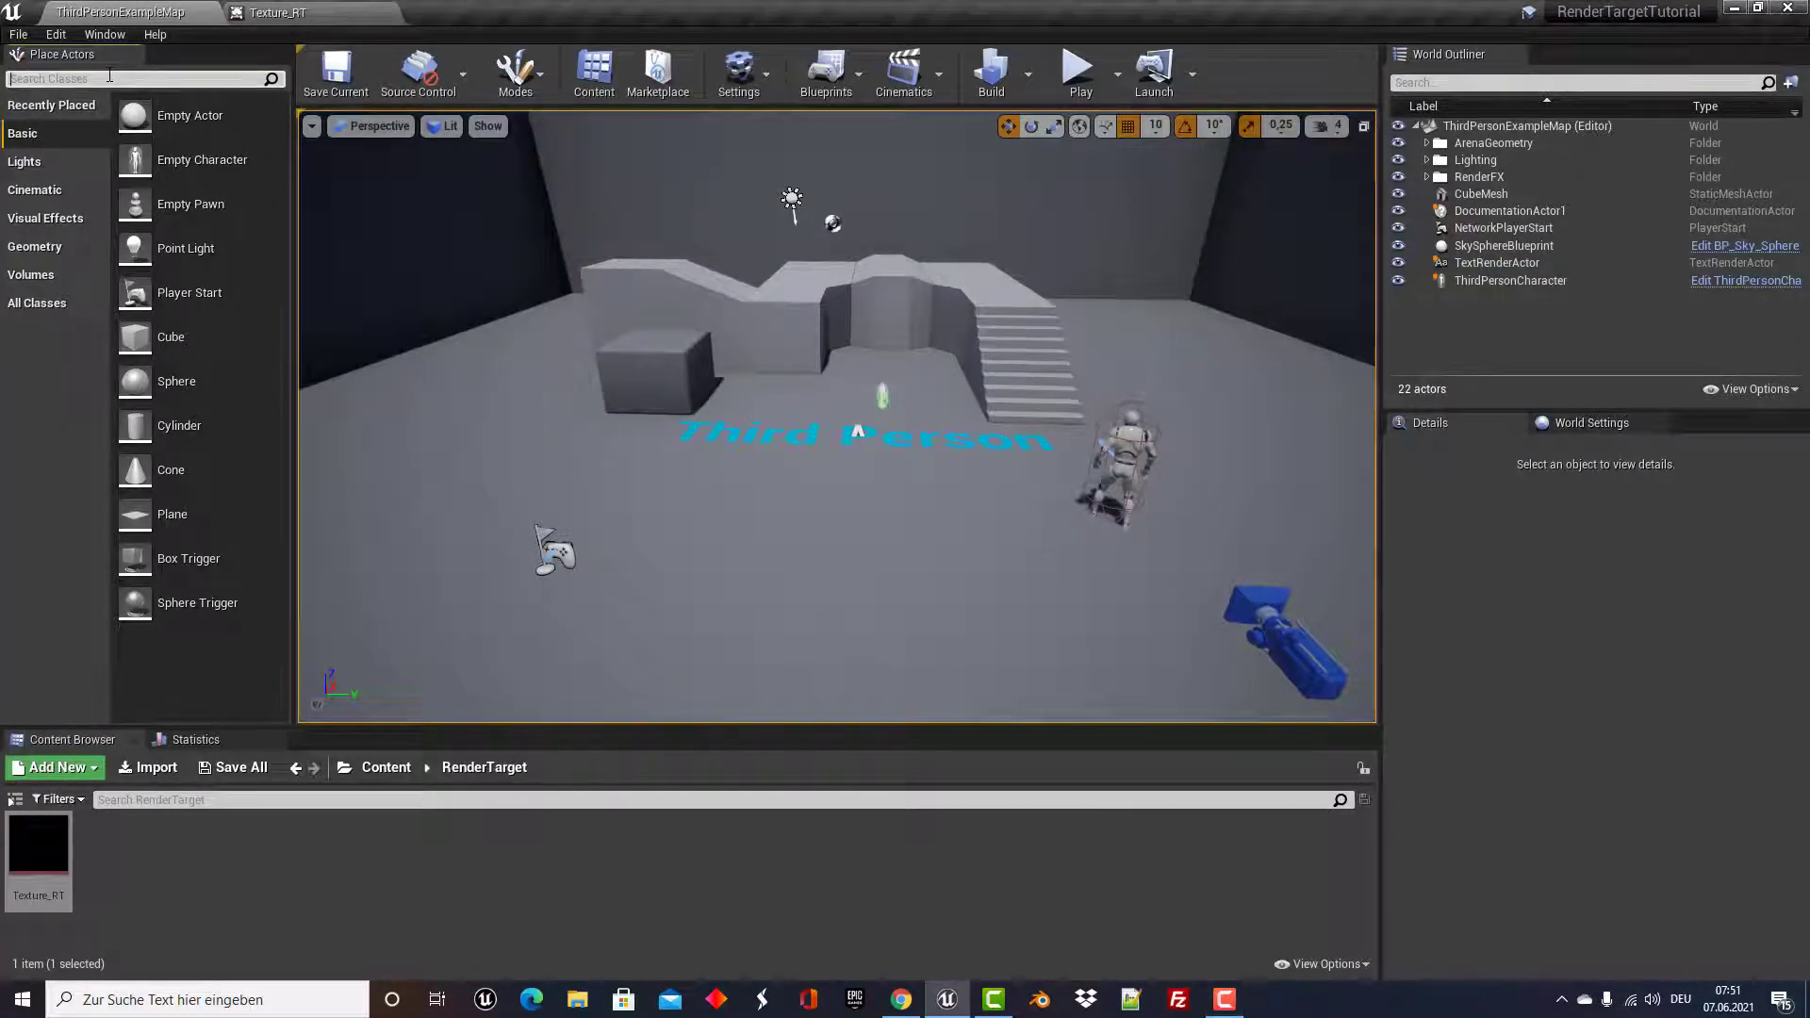
type("scene")
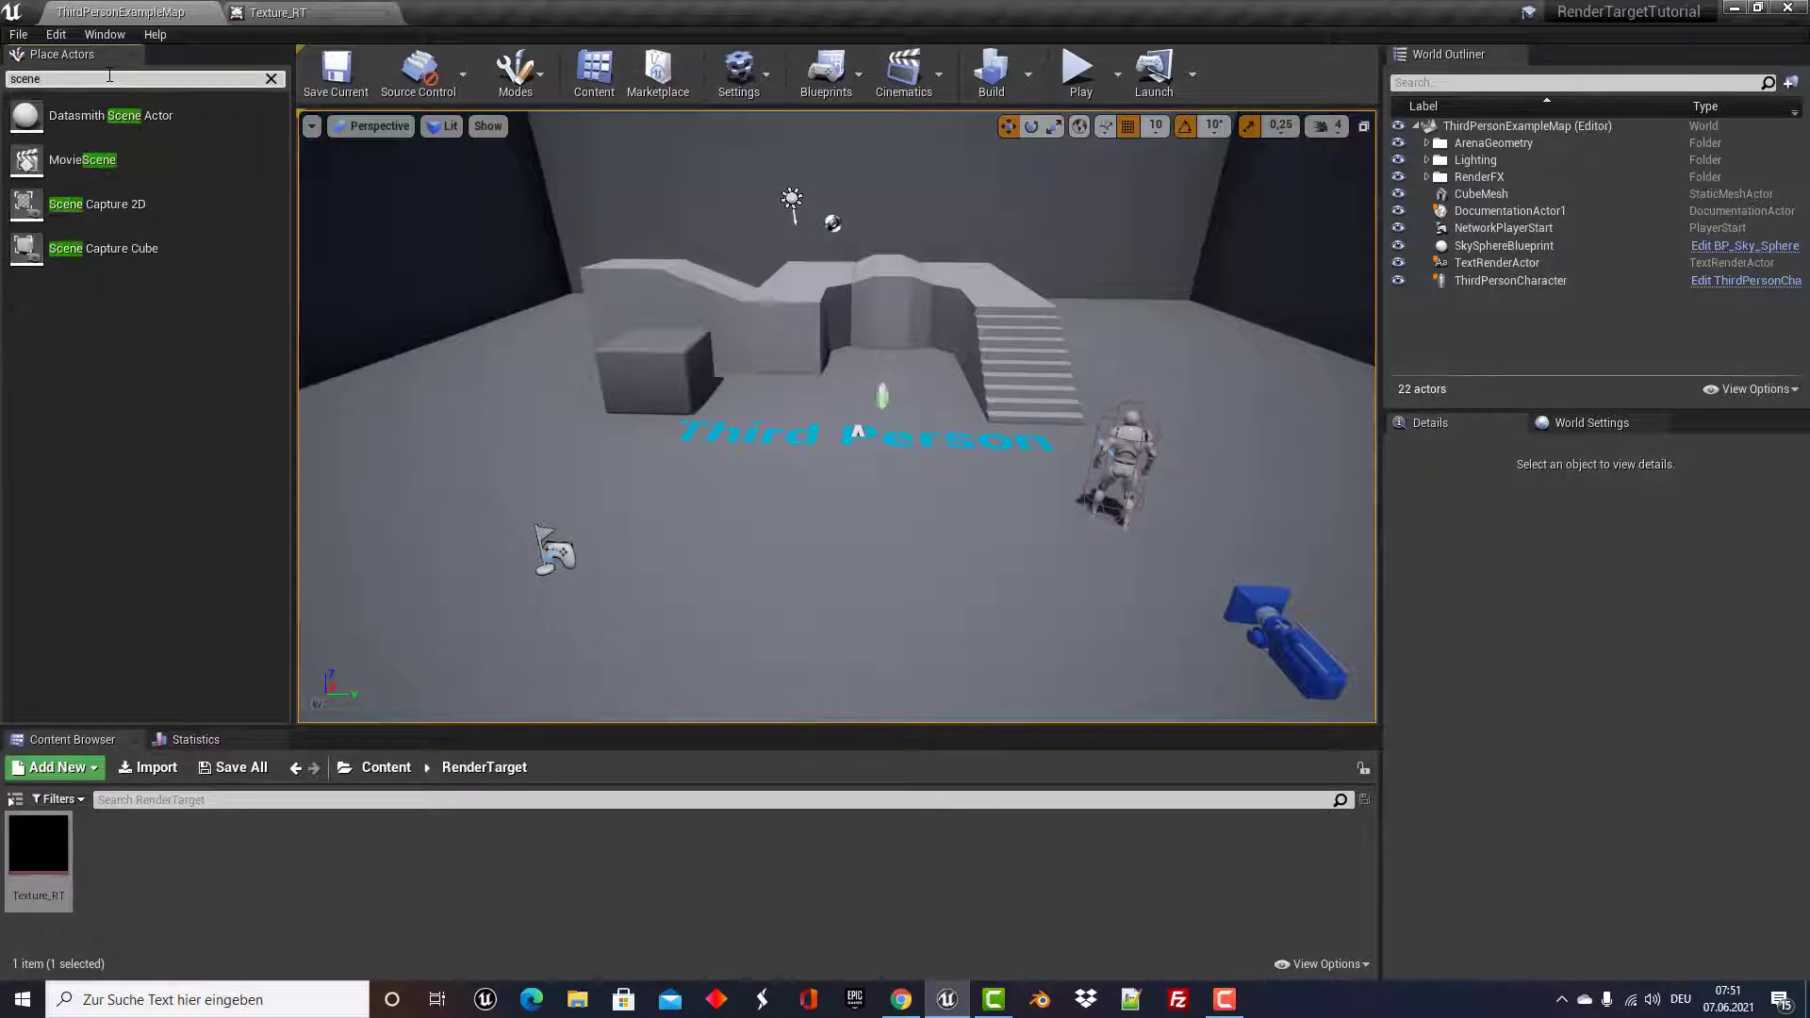
mouse_move(95, 206)
left_mouse_down()
mouse_move(847, 557)
mouse_move(1058, 562)
left_mouse_up()
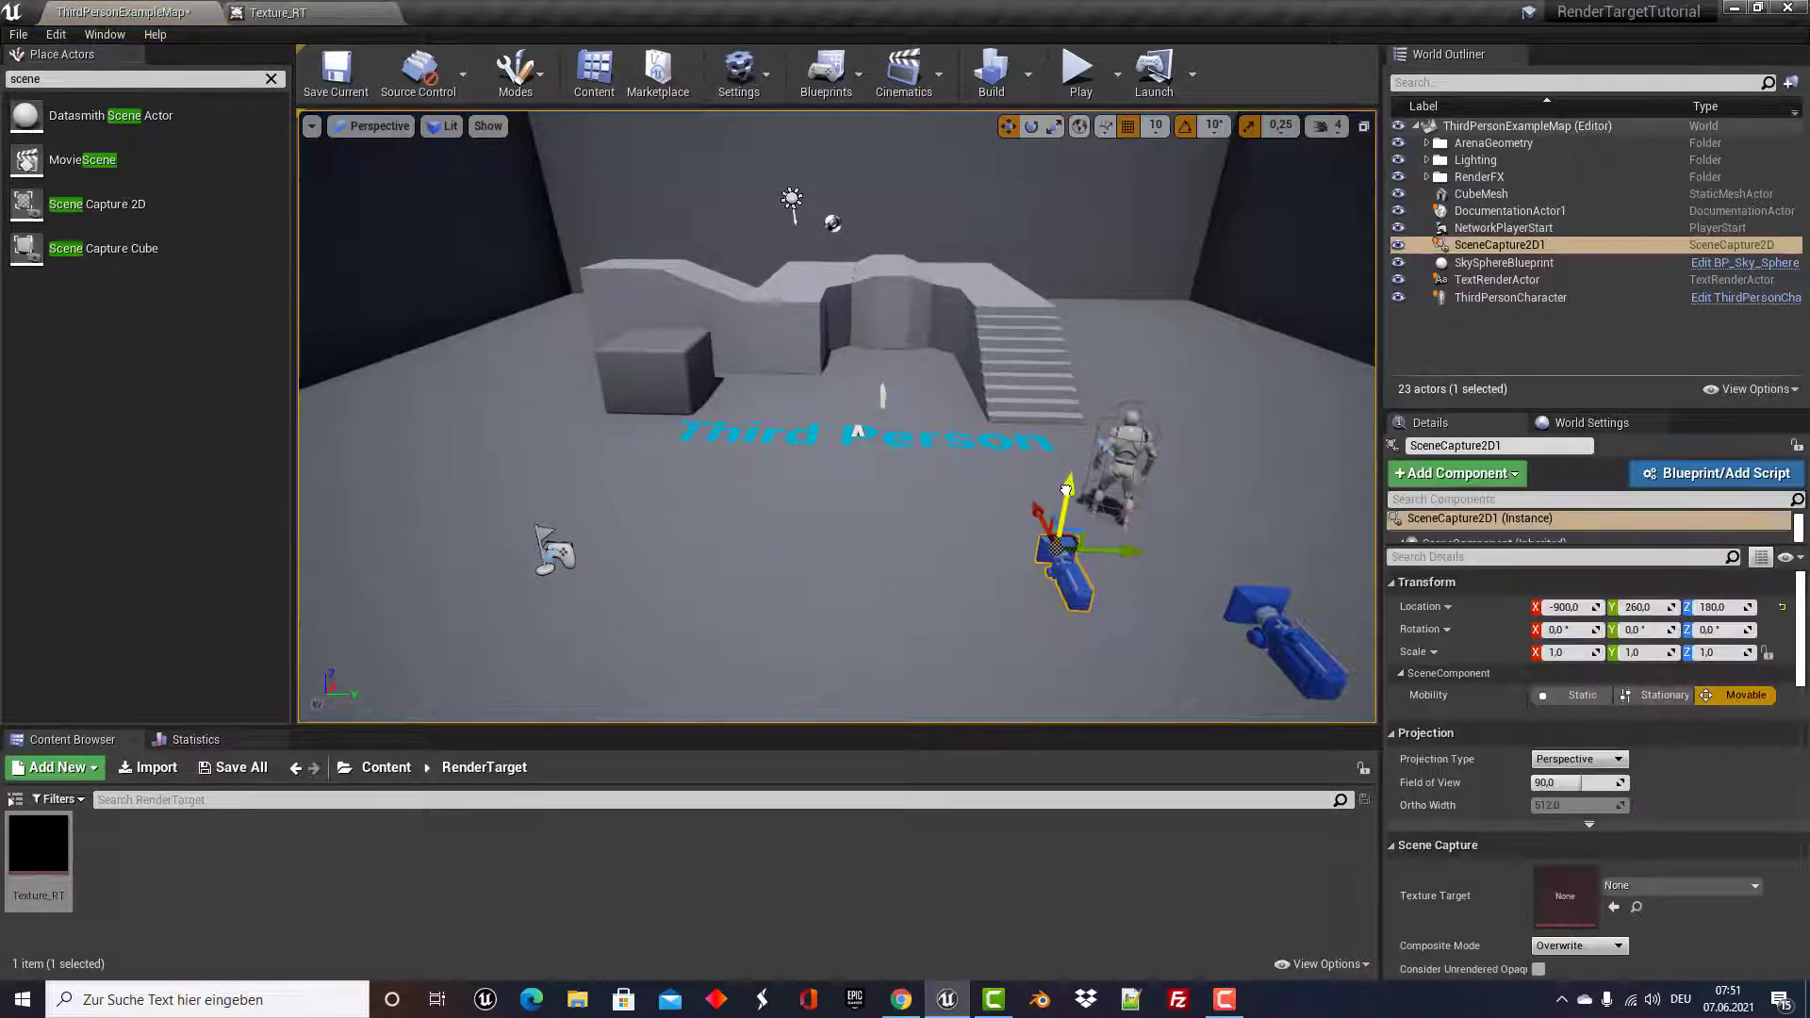
Raise and rotate the capture, assign Texture_RT as its Texture Target, and reopen Texture_RT.
left_click_drag(1066, 489, 1084, 492)
key("e")
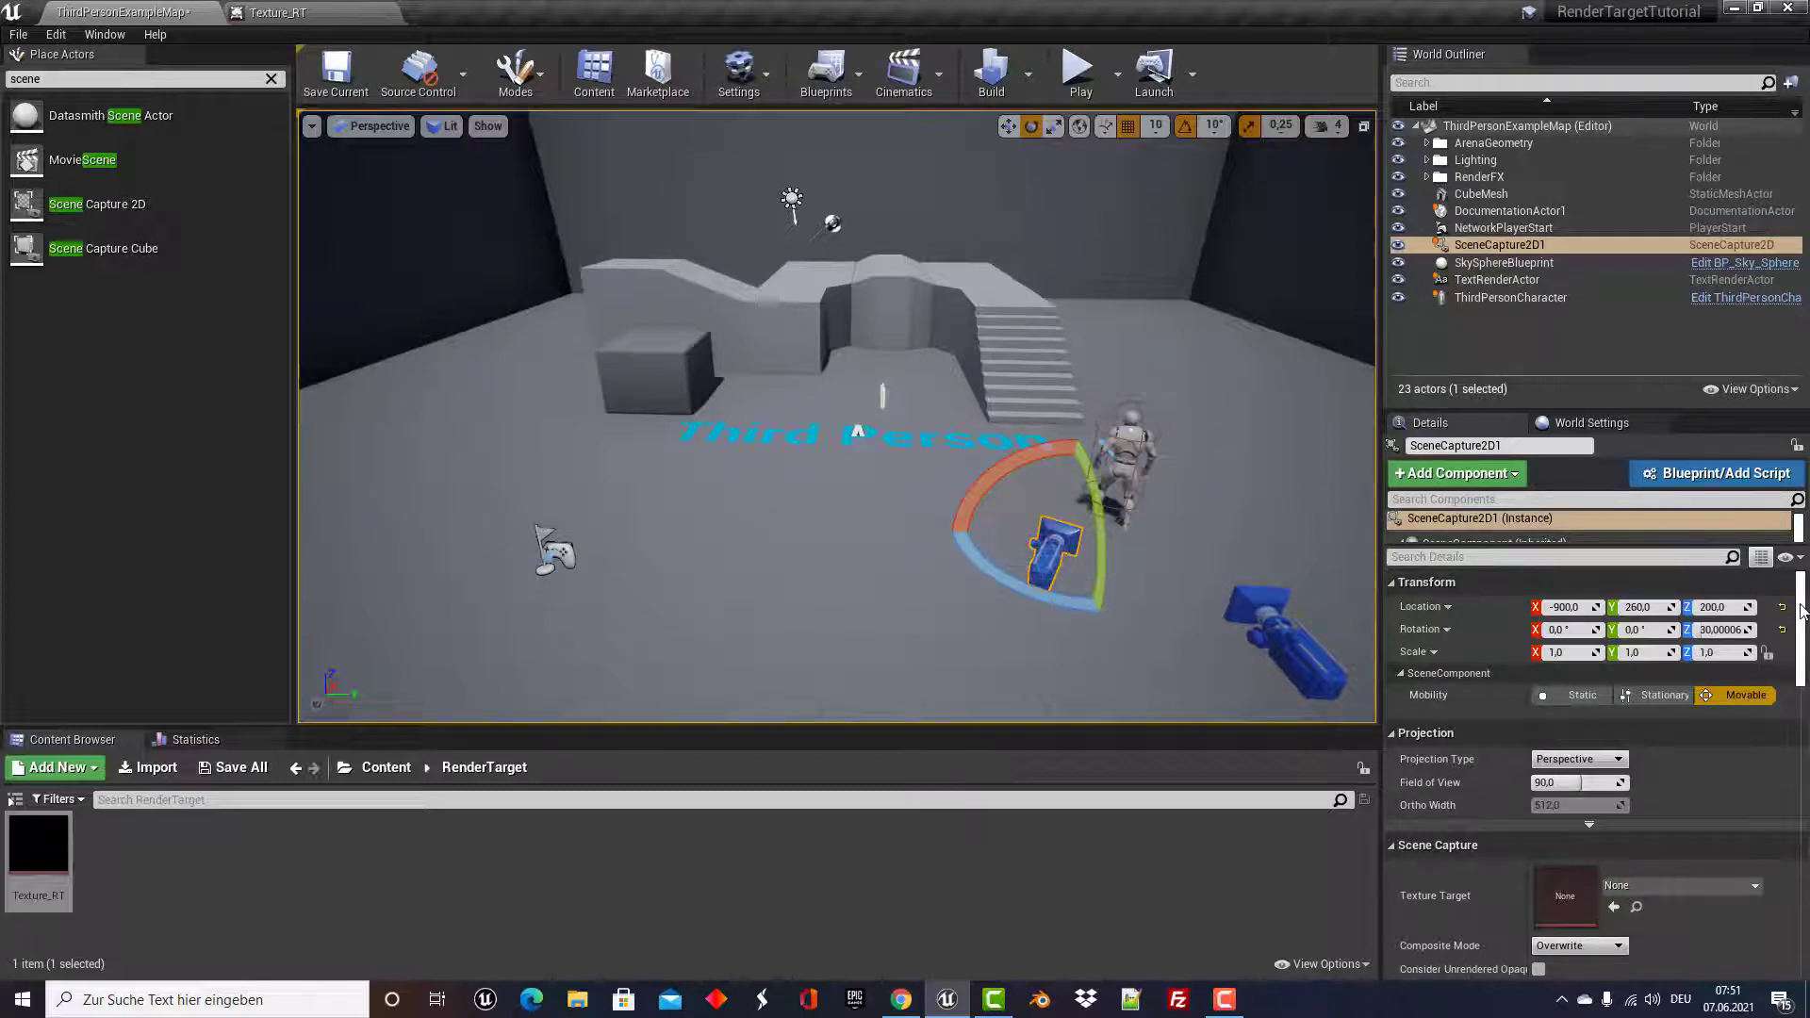
left_click_drag(1800, 611, 1801, 647)
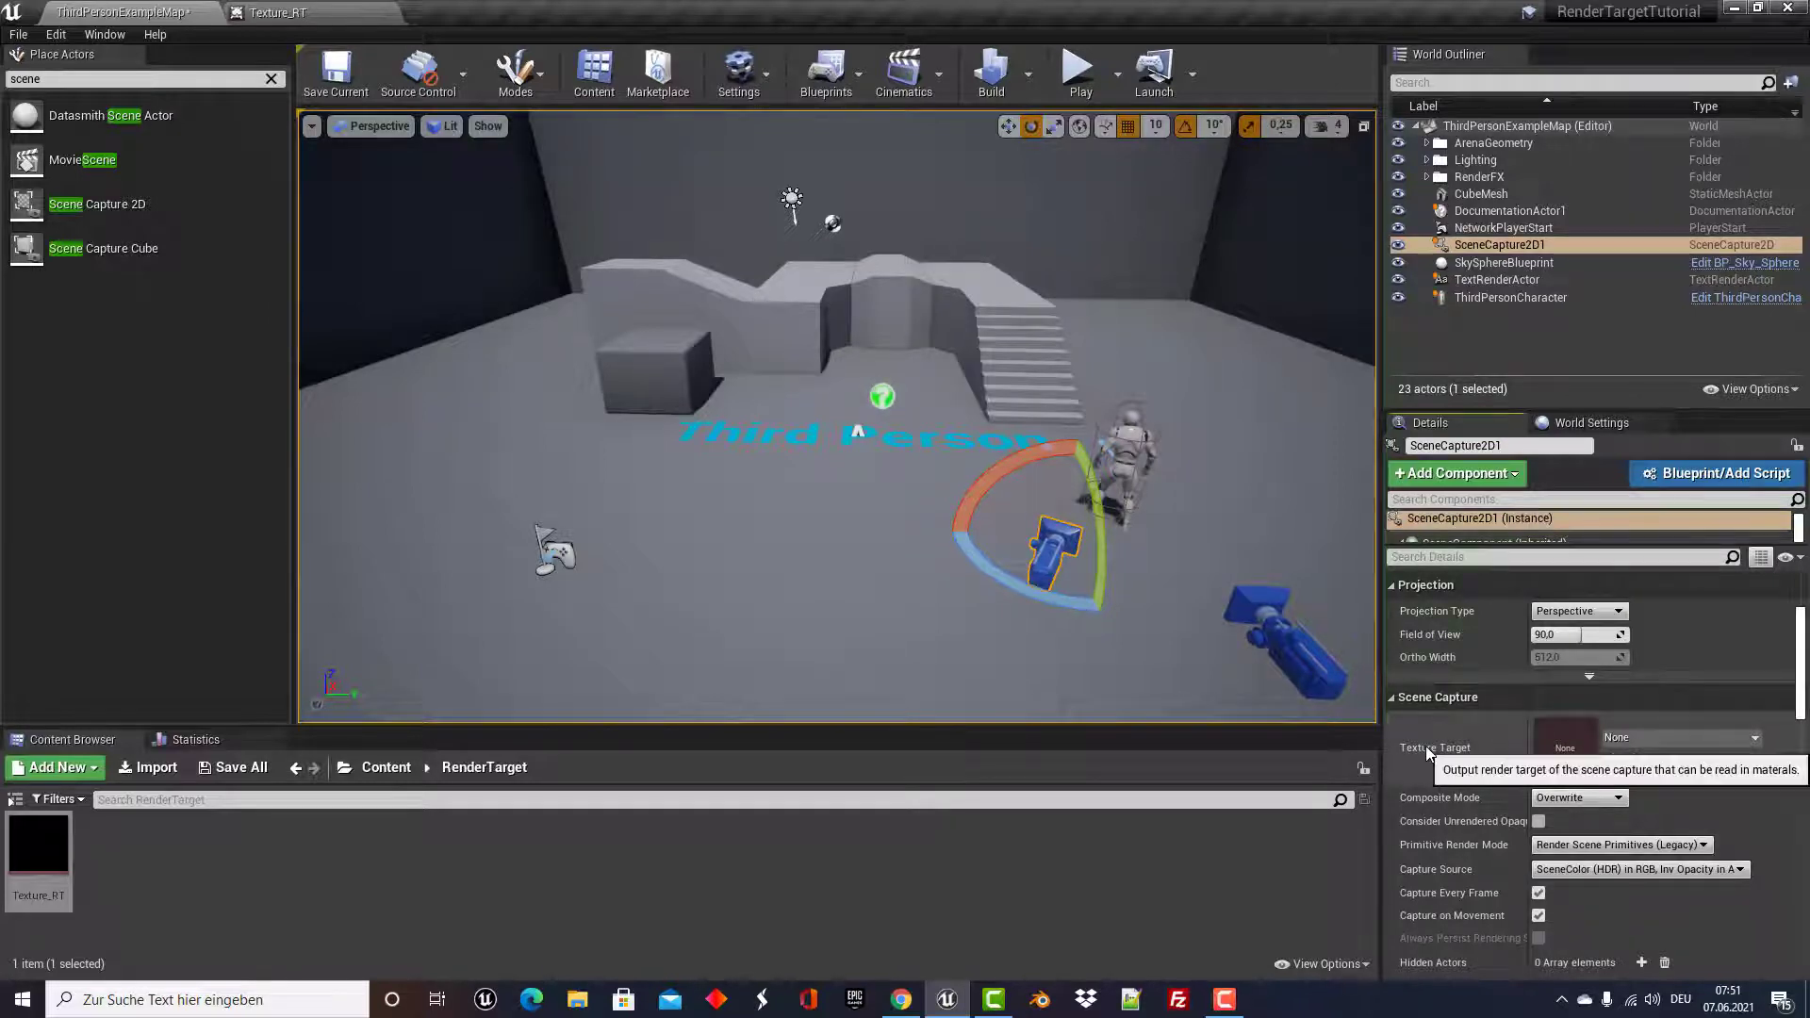
left_click_drag(33, 849, 1573, 752)
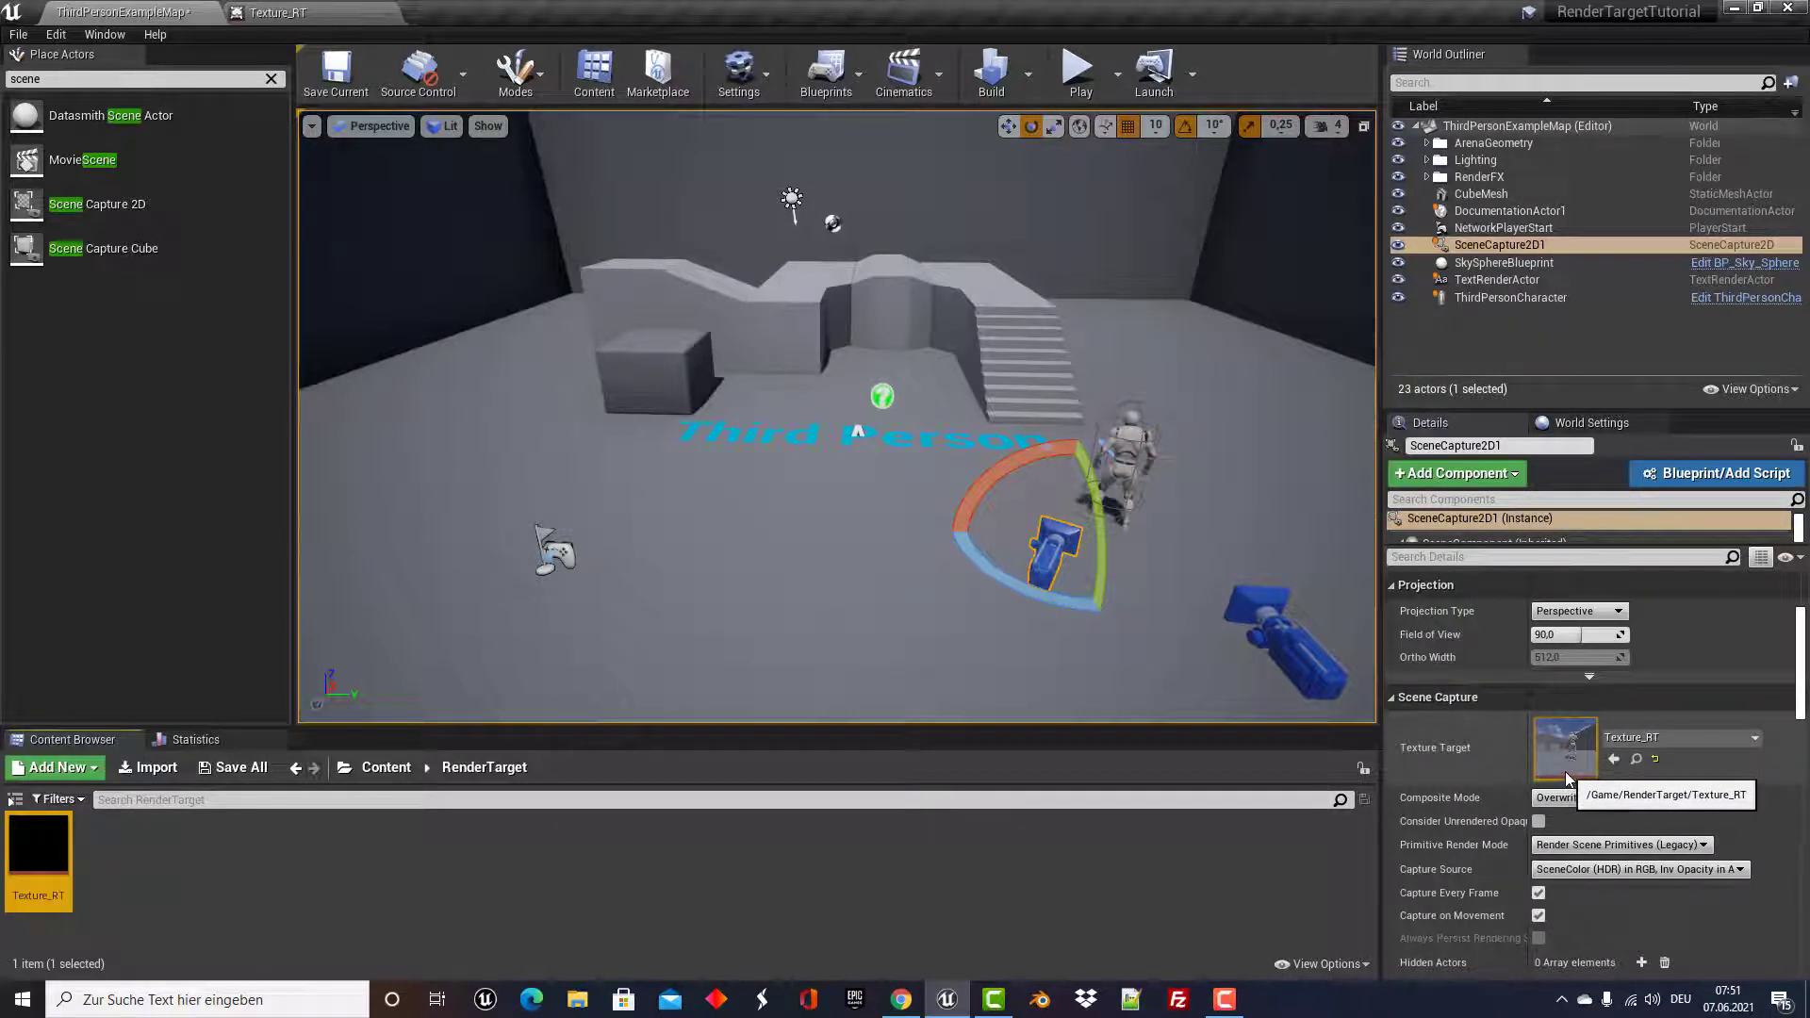
double_click(47, 853)
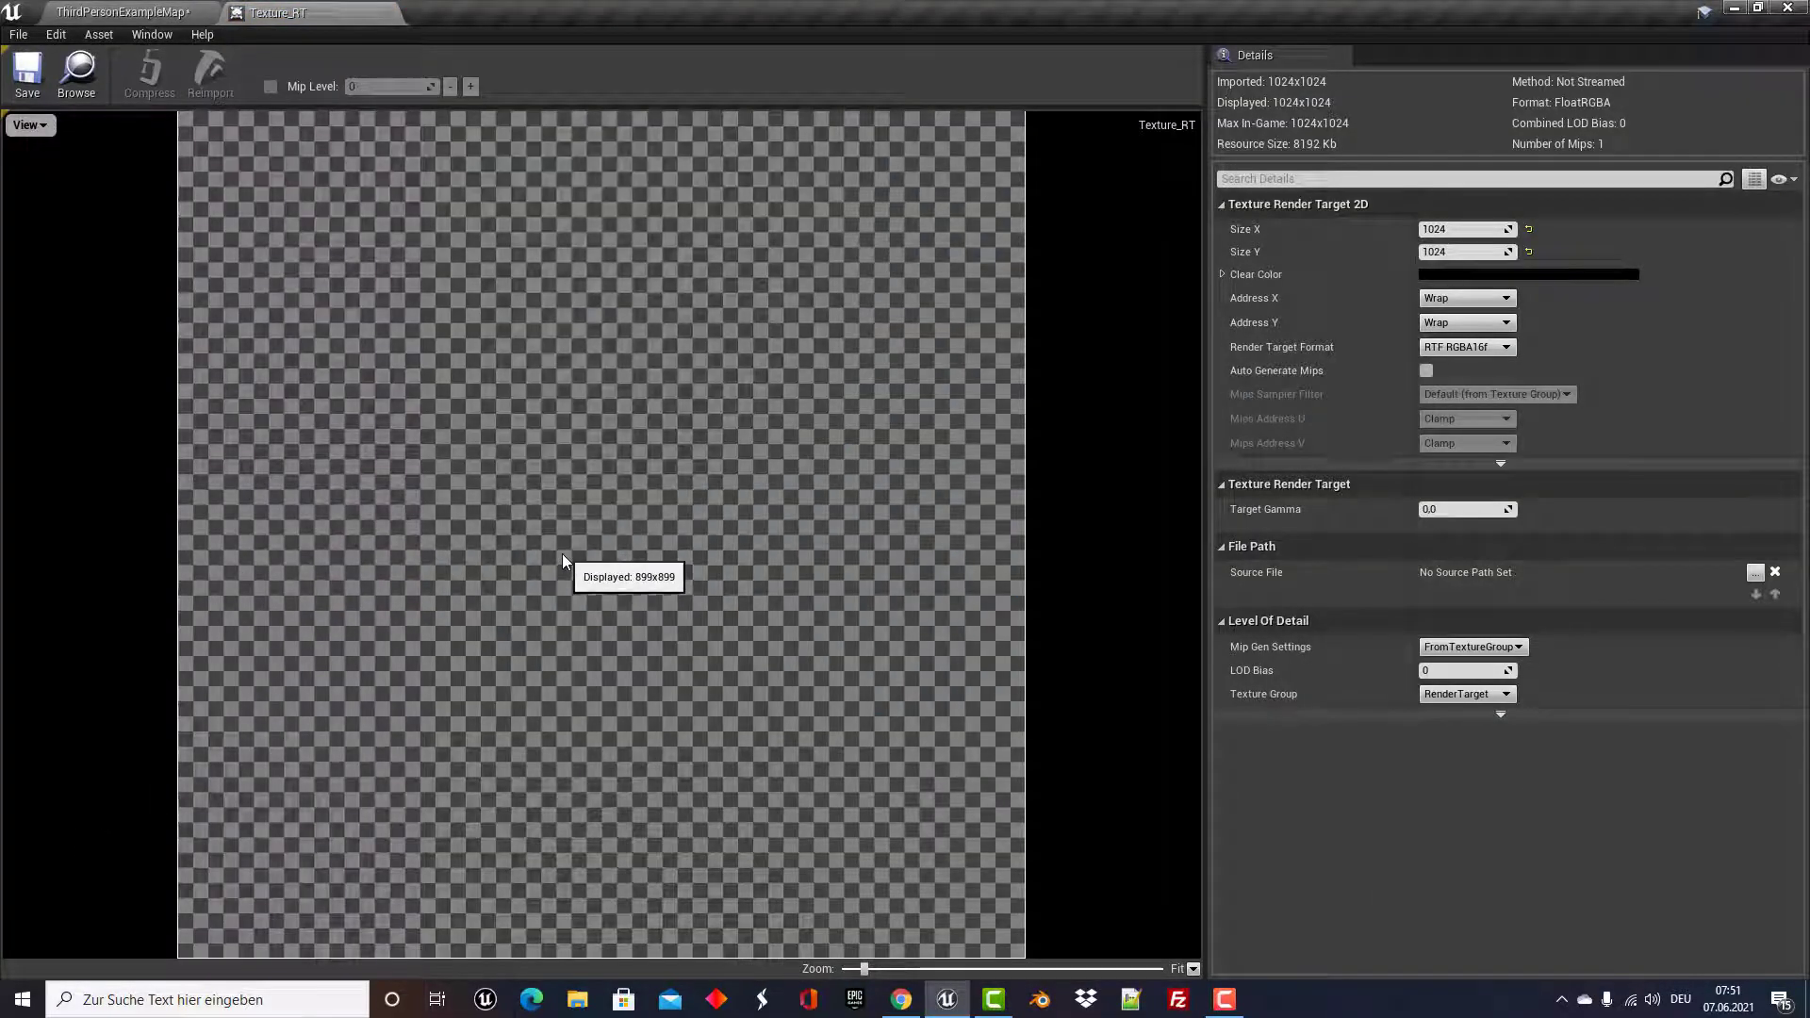
Untick Alpha in Texture_RT's view options and float its editor over the level.
left_click(46, 137)
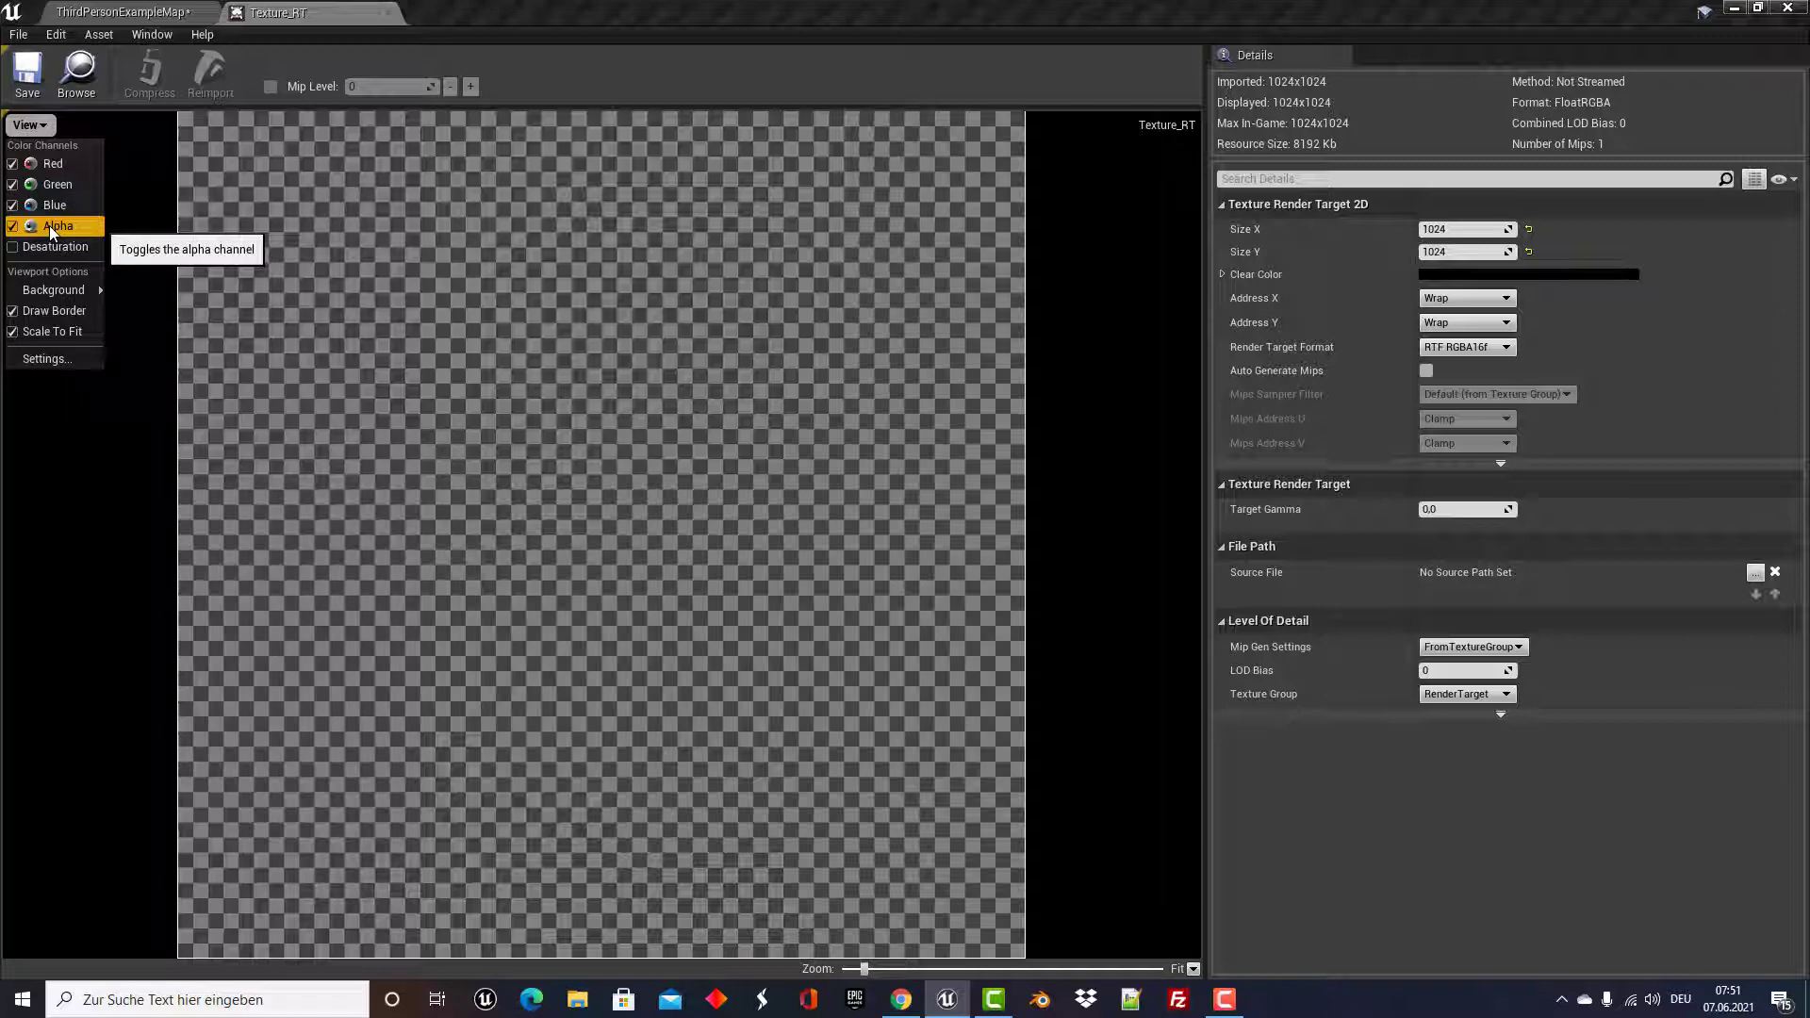
left_click(49, 224)
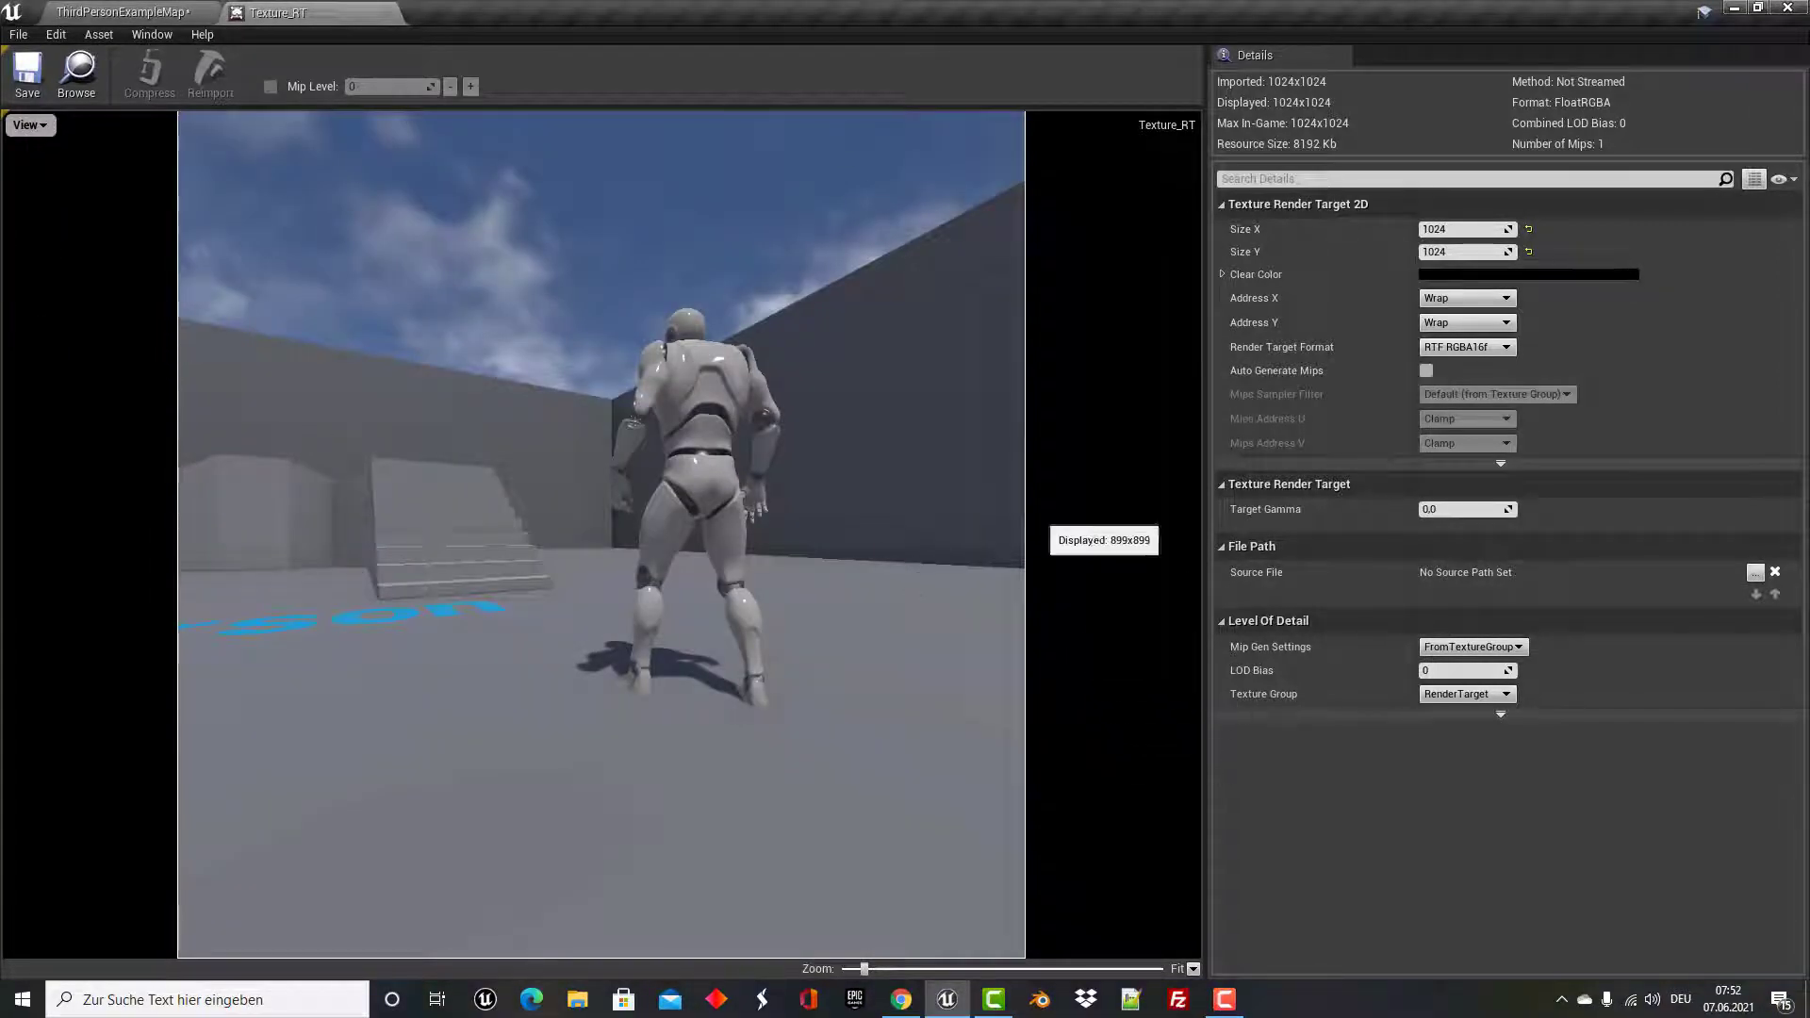
mouse_move(279, 7)
left_mouse_down()
mouse_move(726, 26)
mouse_move(204, 249)
left_mouse_up()
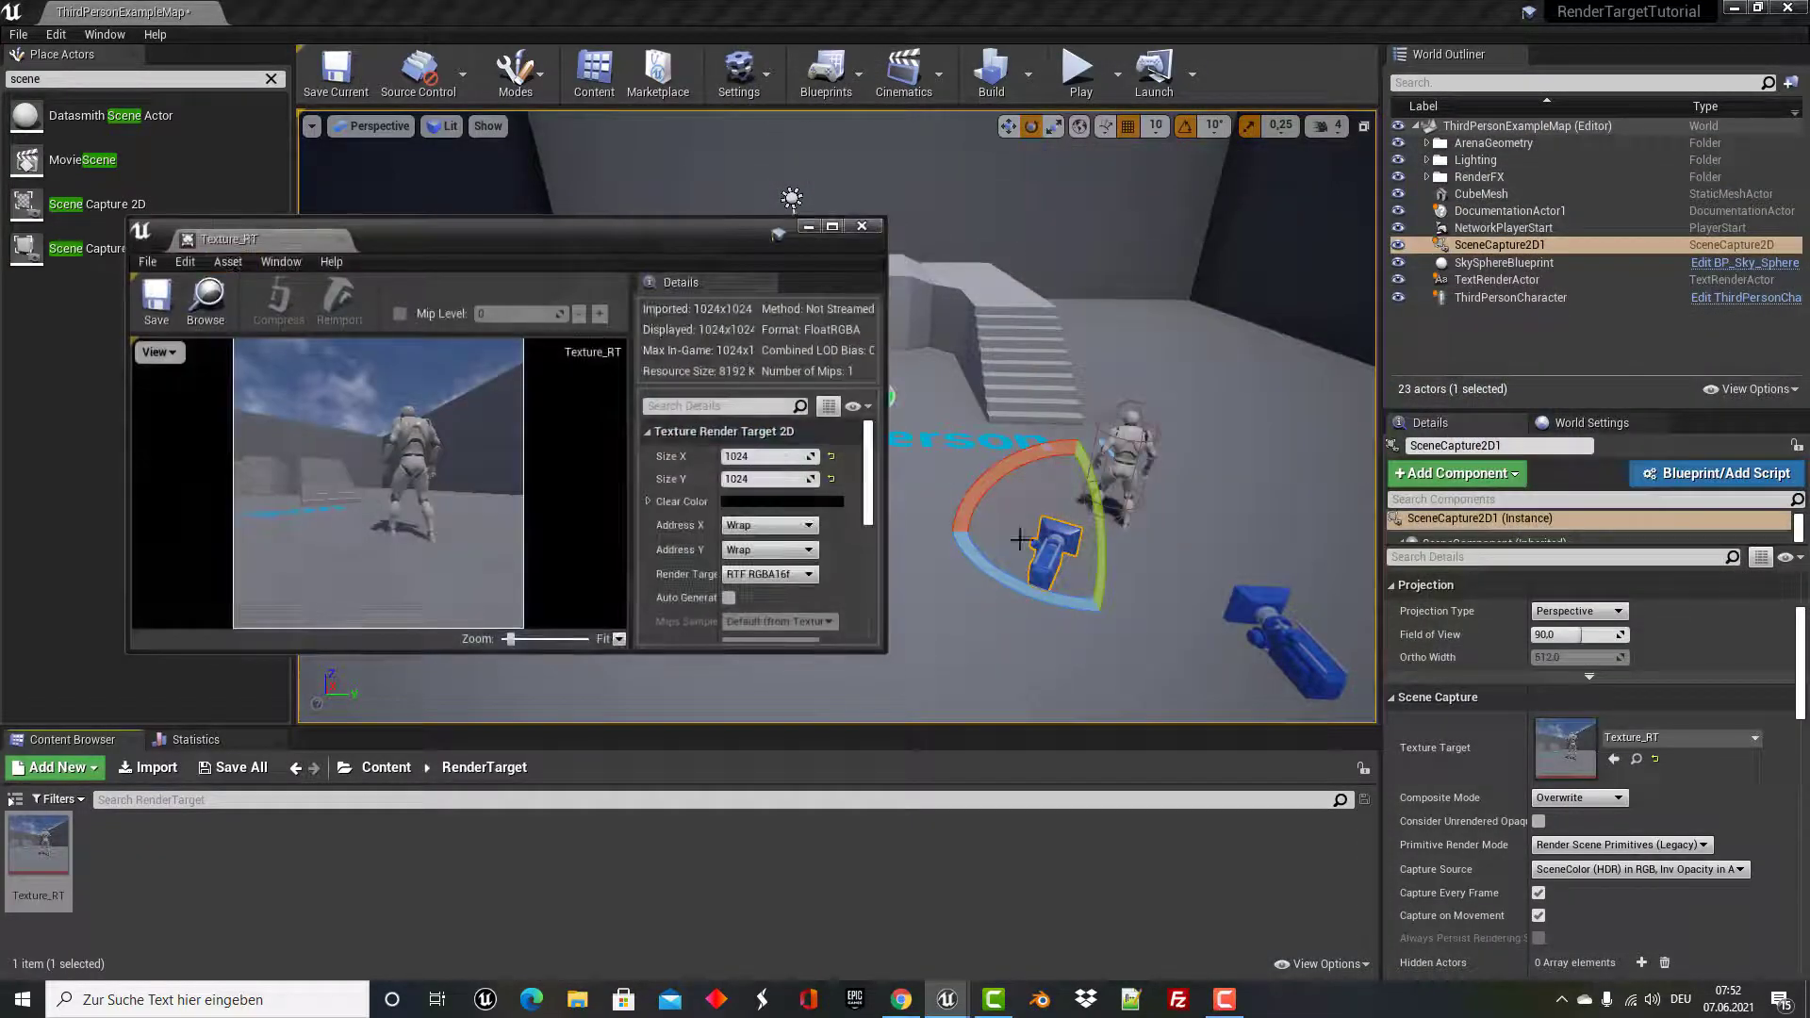
Select the ThirdPersonCharacter and move it to see the capture update.
left_click(1231, 571)
left_click(1117, 474)
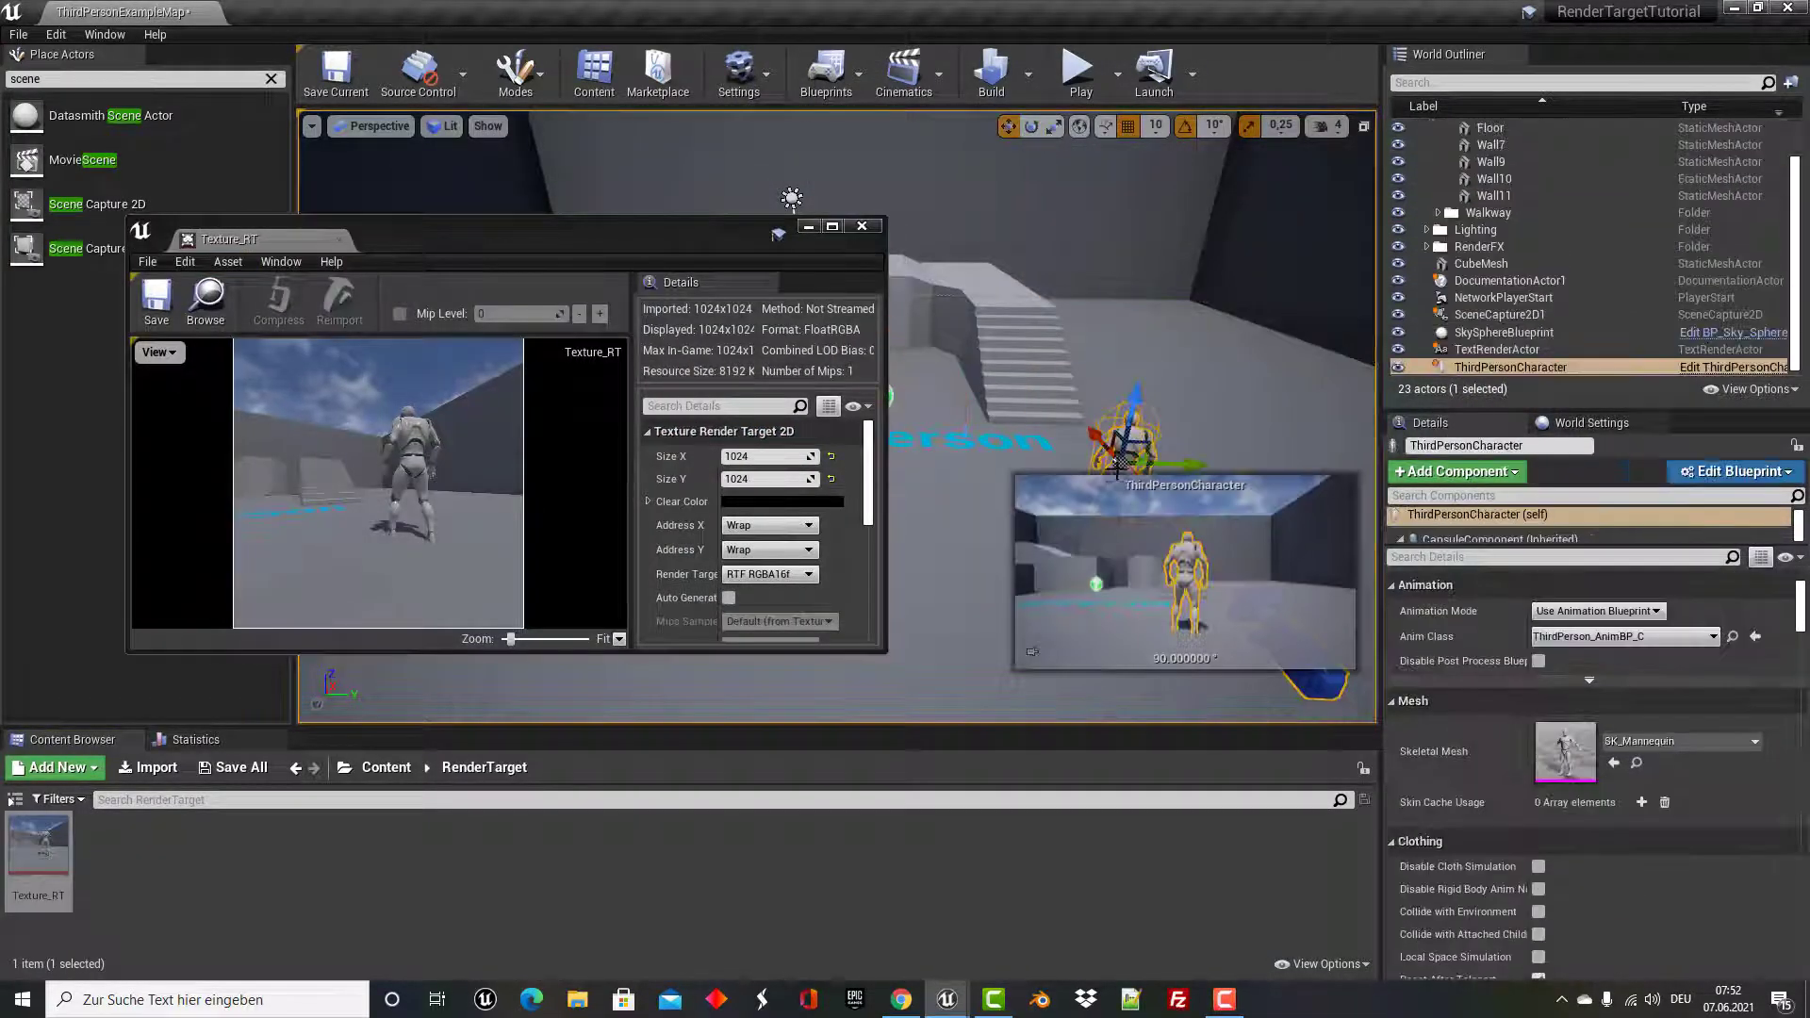
right_click_drag(1100, 443, 1179, 316)
left_click_drag(1179, 316, 1068, 351)
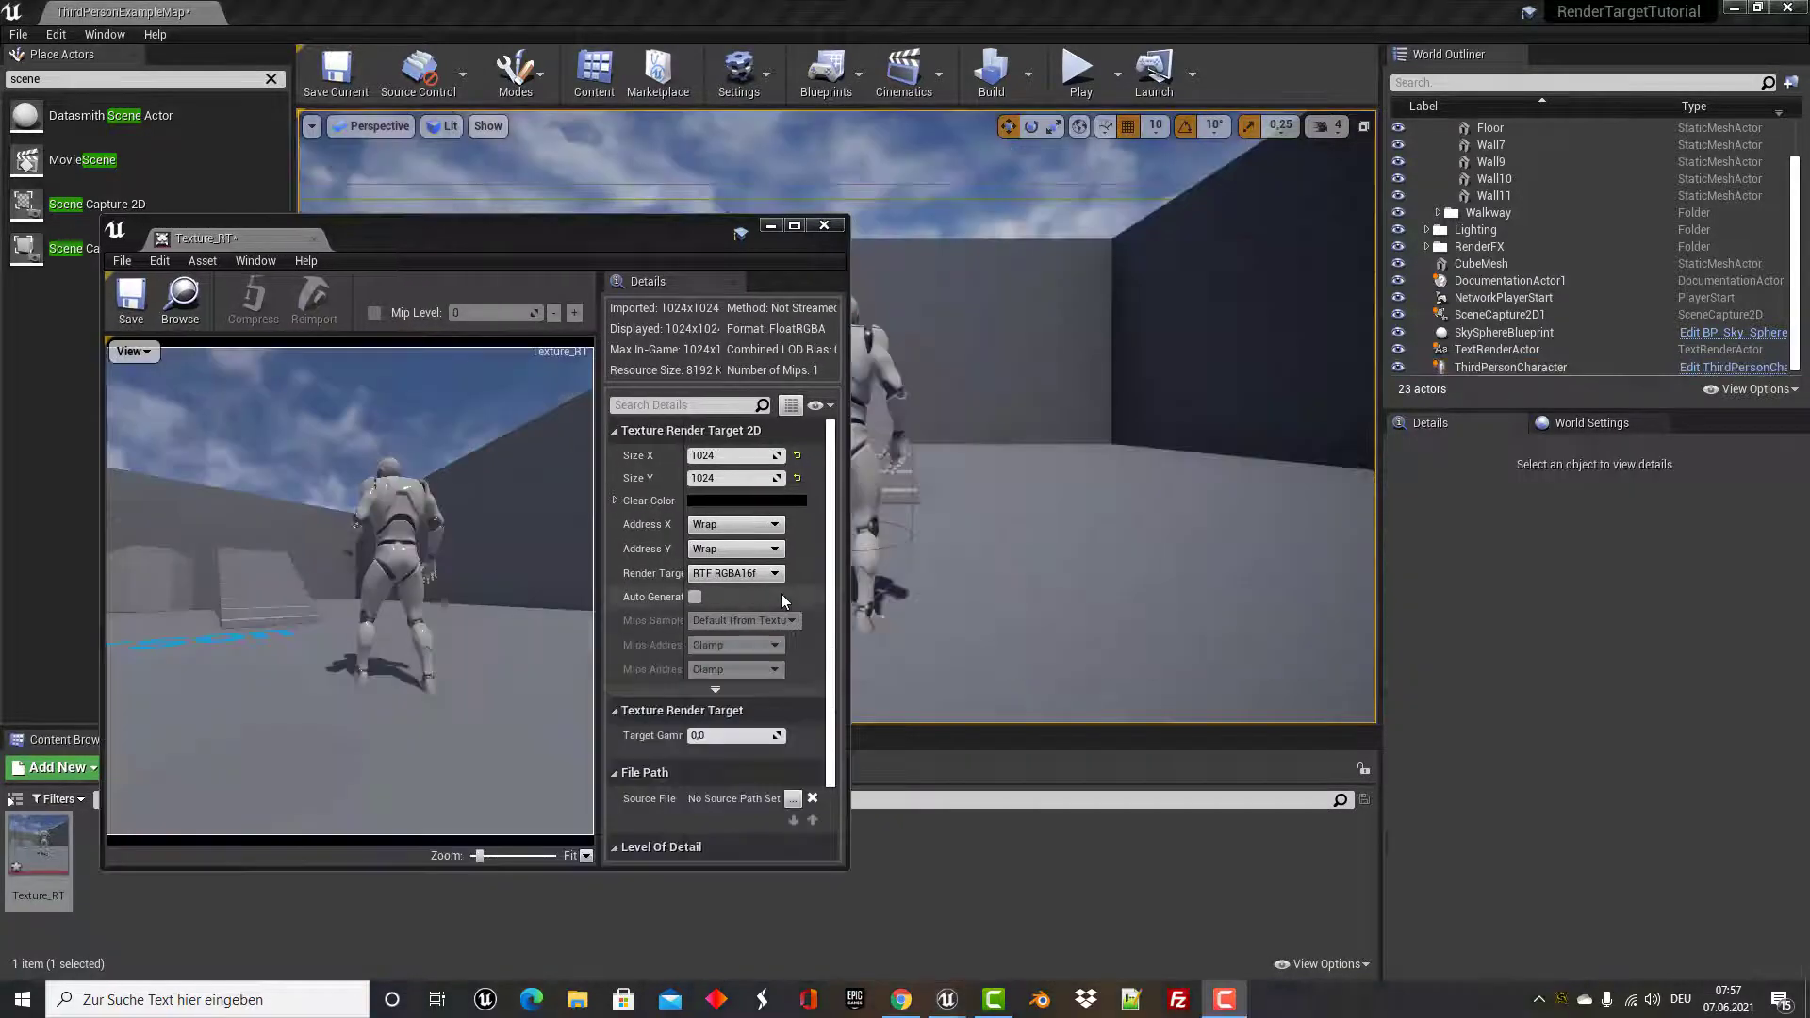
Play the level, walk the character around, and stop with Esc.
left_click(1082, 75)
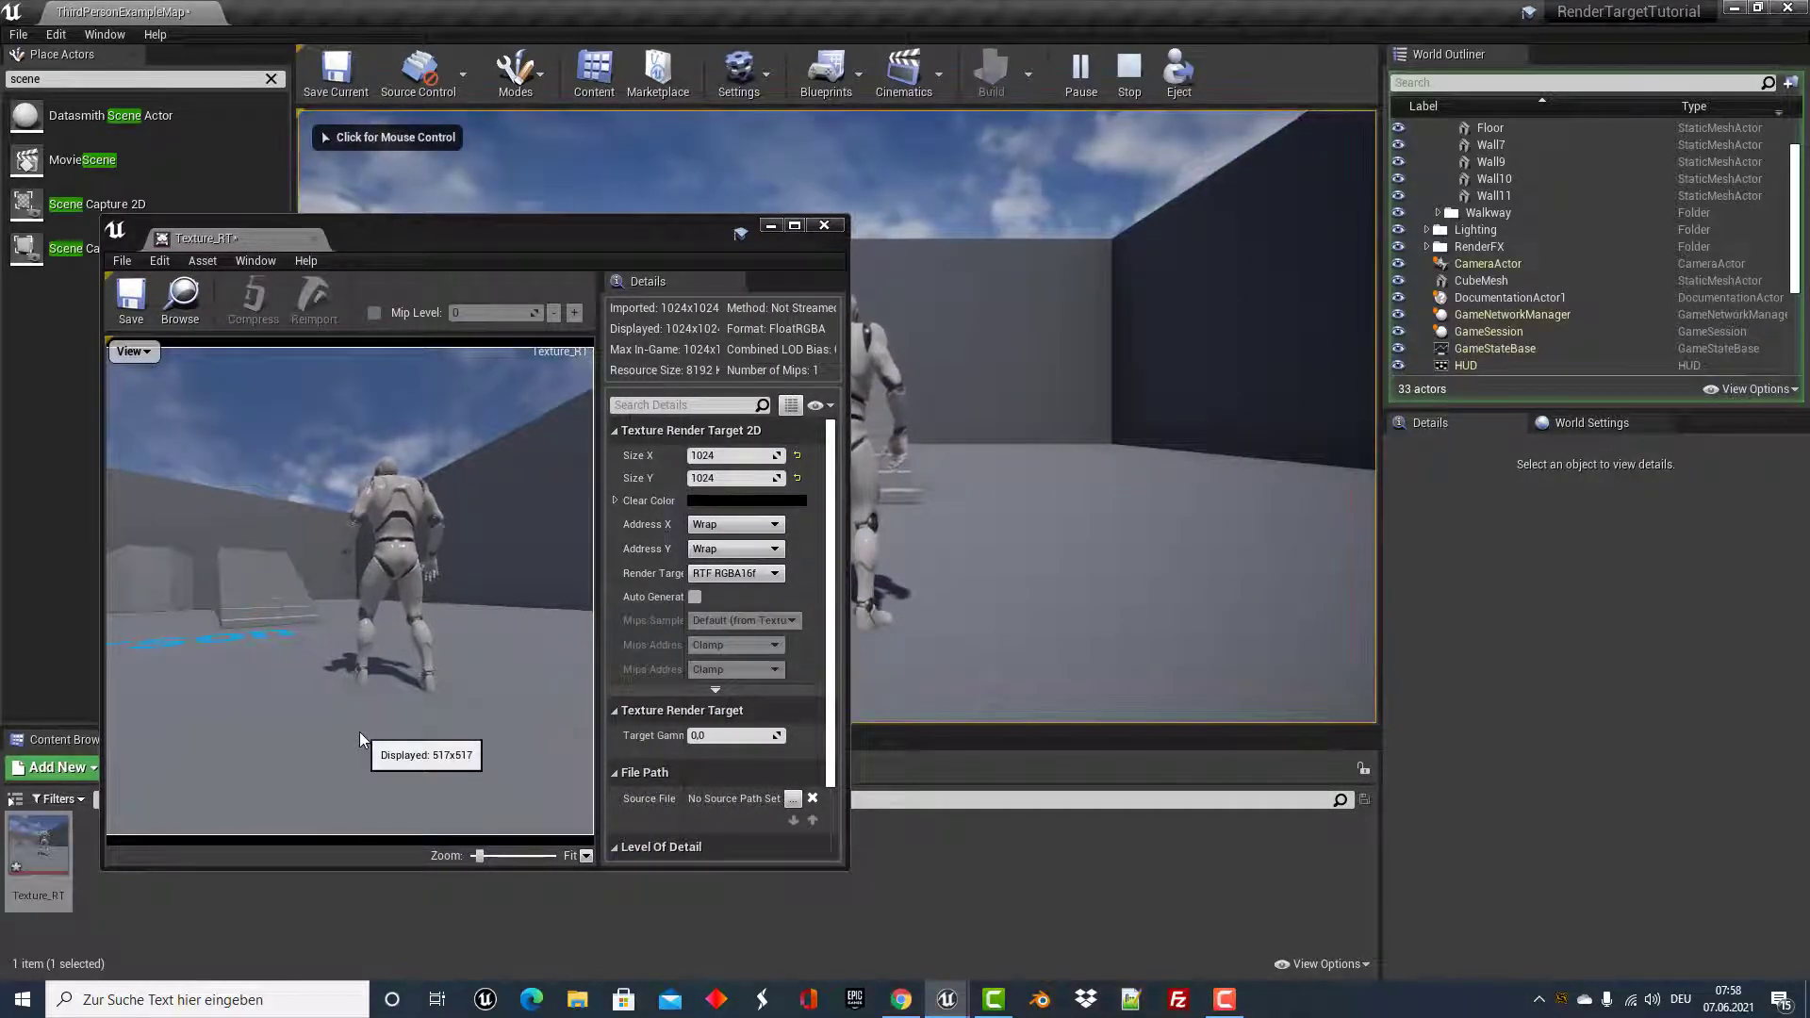
left_click(1052, 636)
key("w")
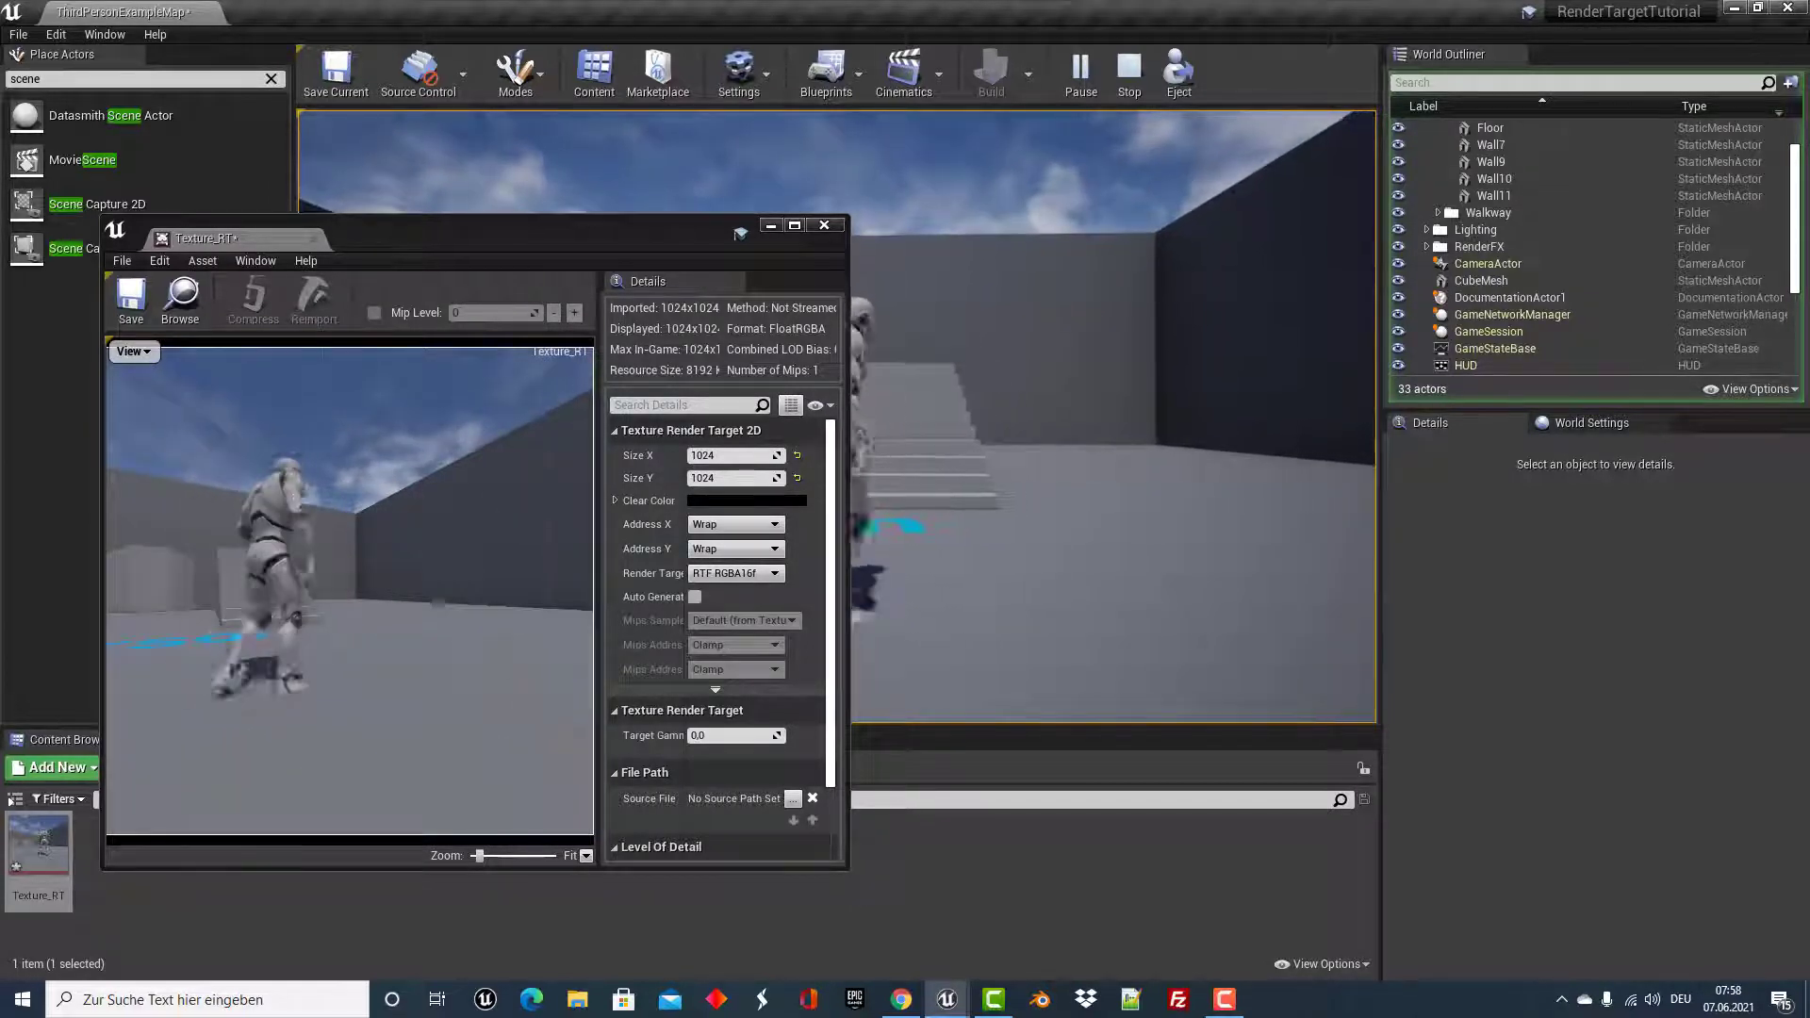
key("Escape")
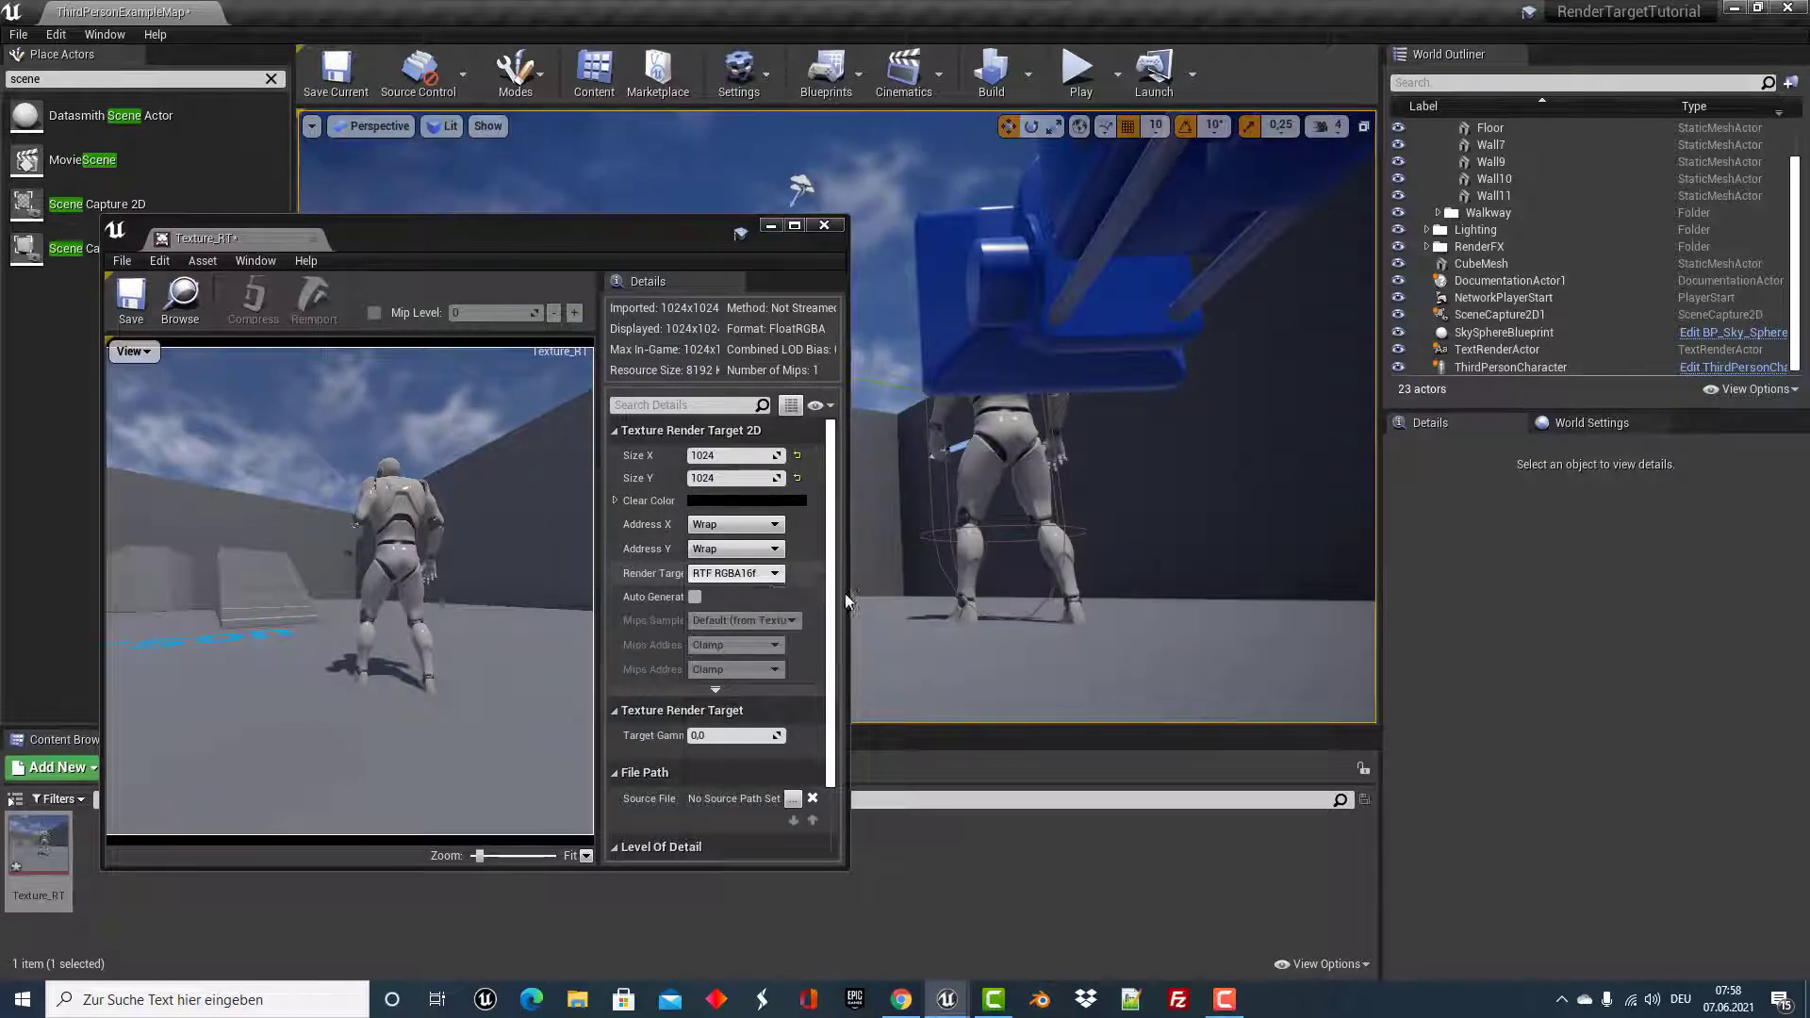
Widen the Texture_RT window and property name column to inspect the render target format.
left_click_drag(848, 601, 1016, 601)
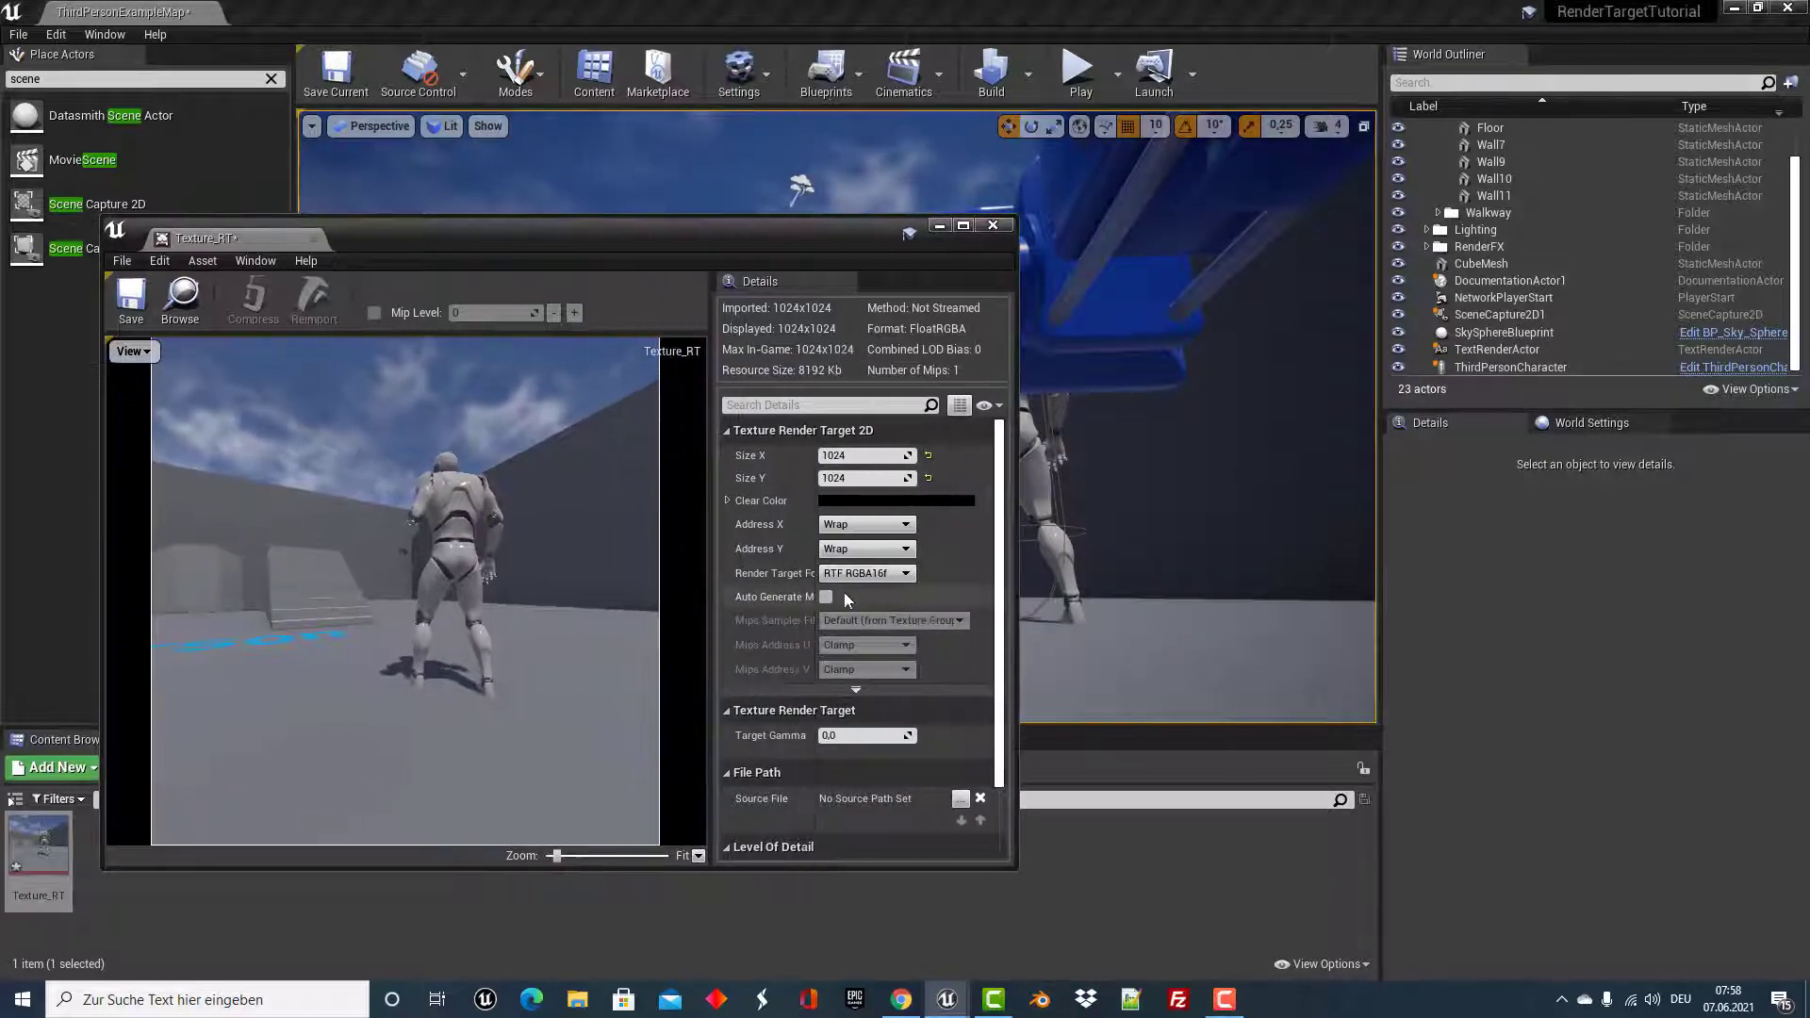
left_click_drag(816, 575, 854, 575)
left_click(909, 579)
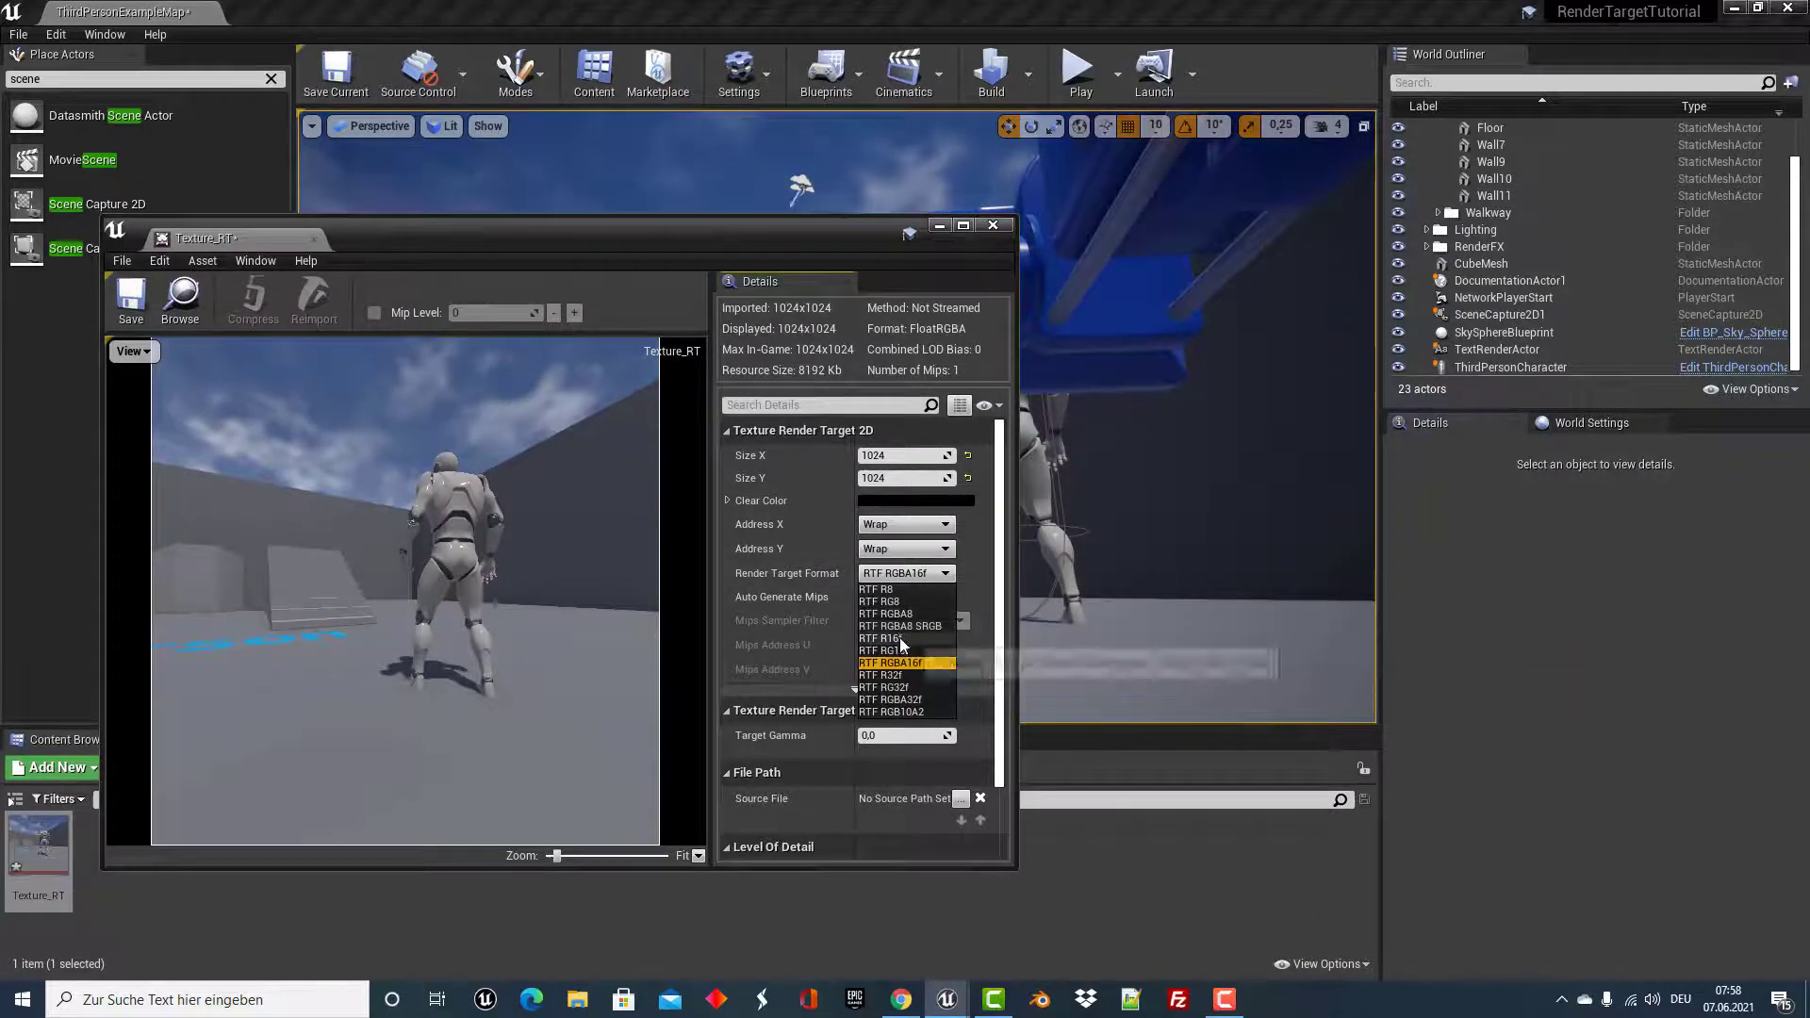
left_click(886, 638)
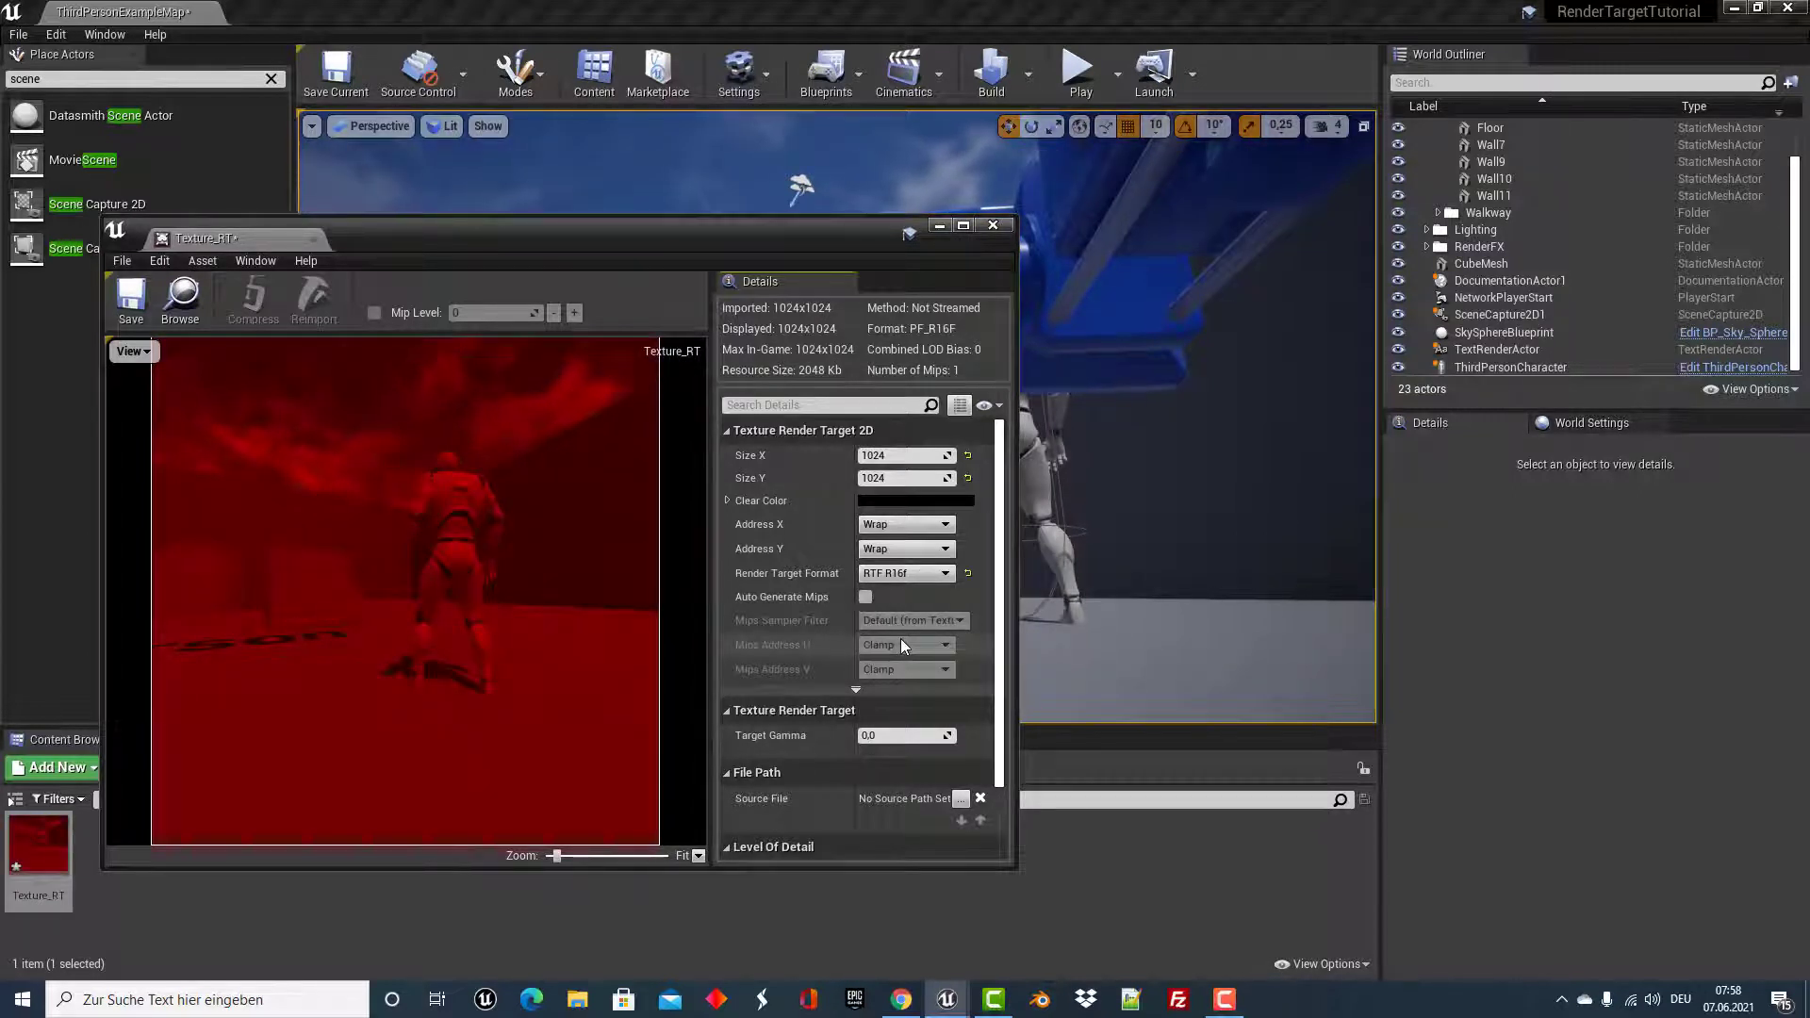
left_click(905, 574)
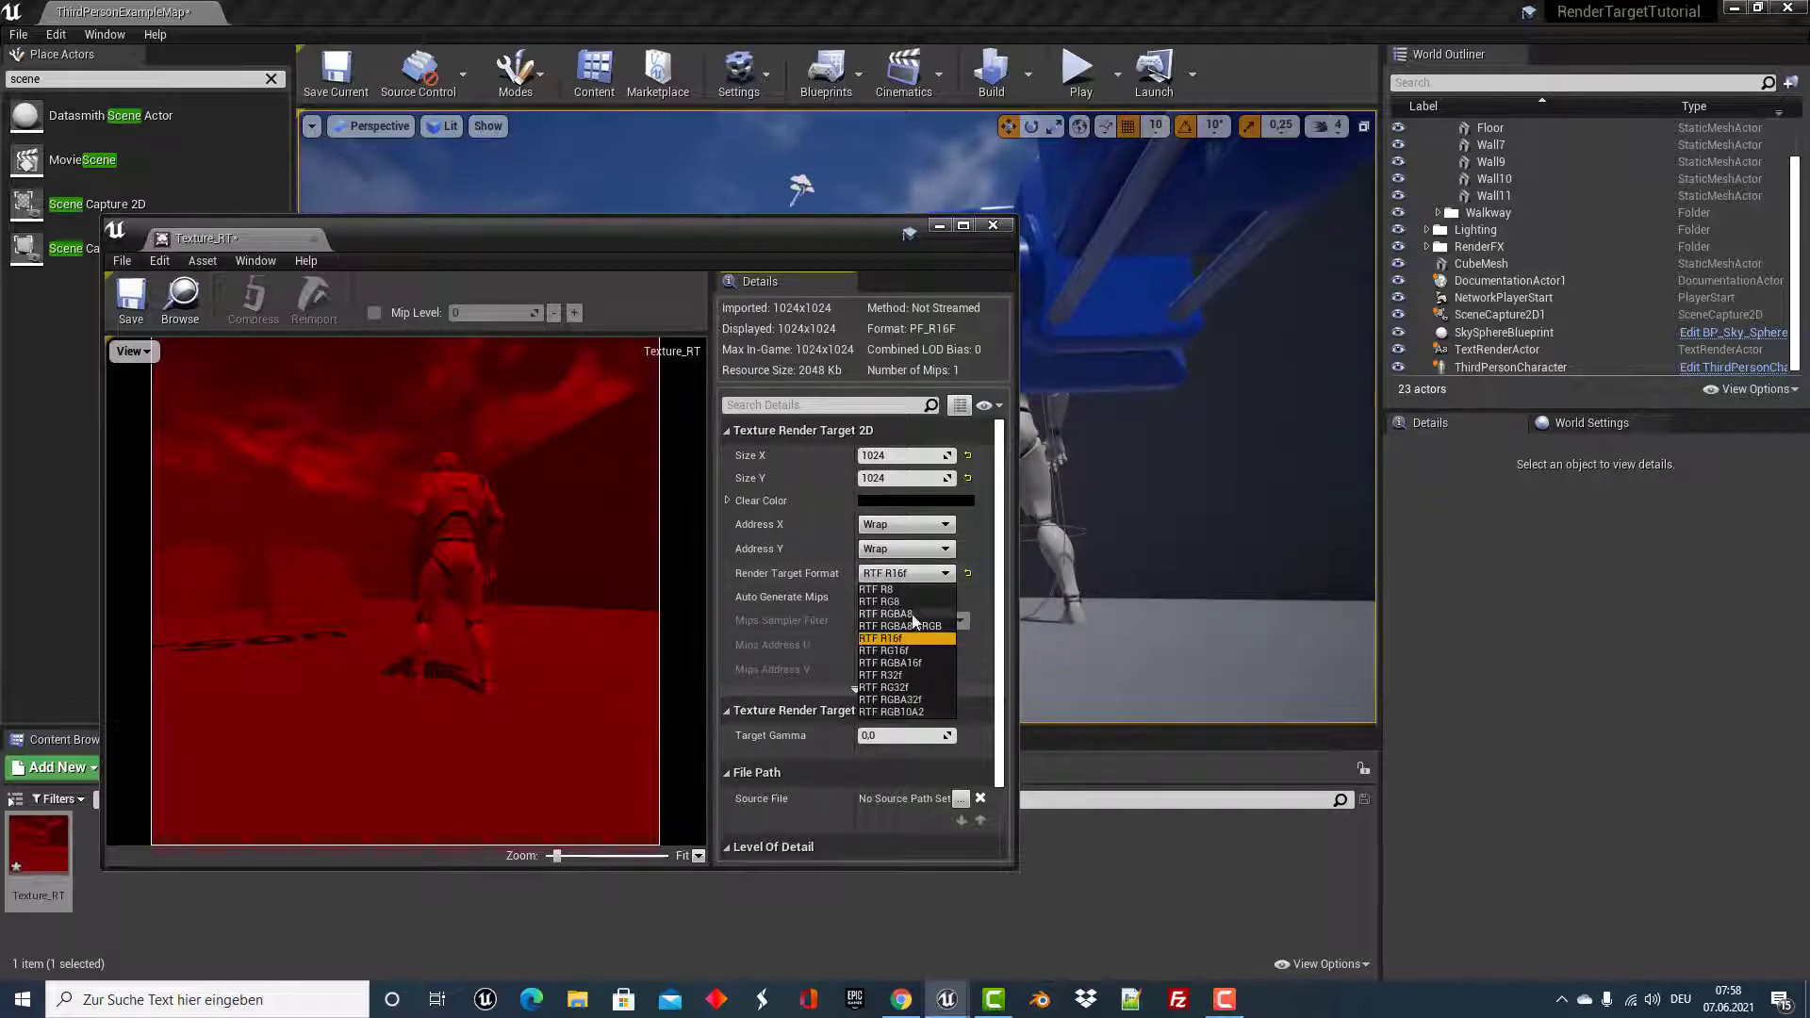
left_click(911, 652)
left_click(905, 573)
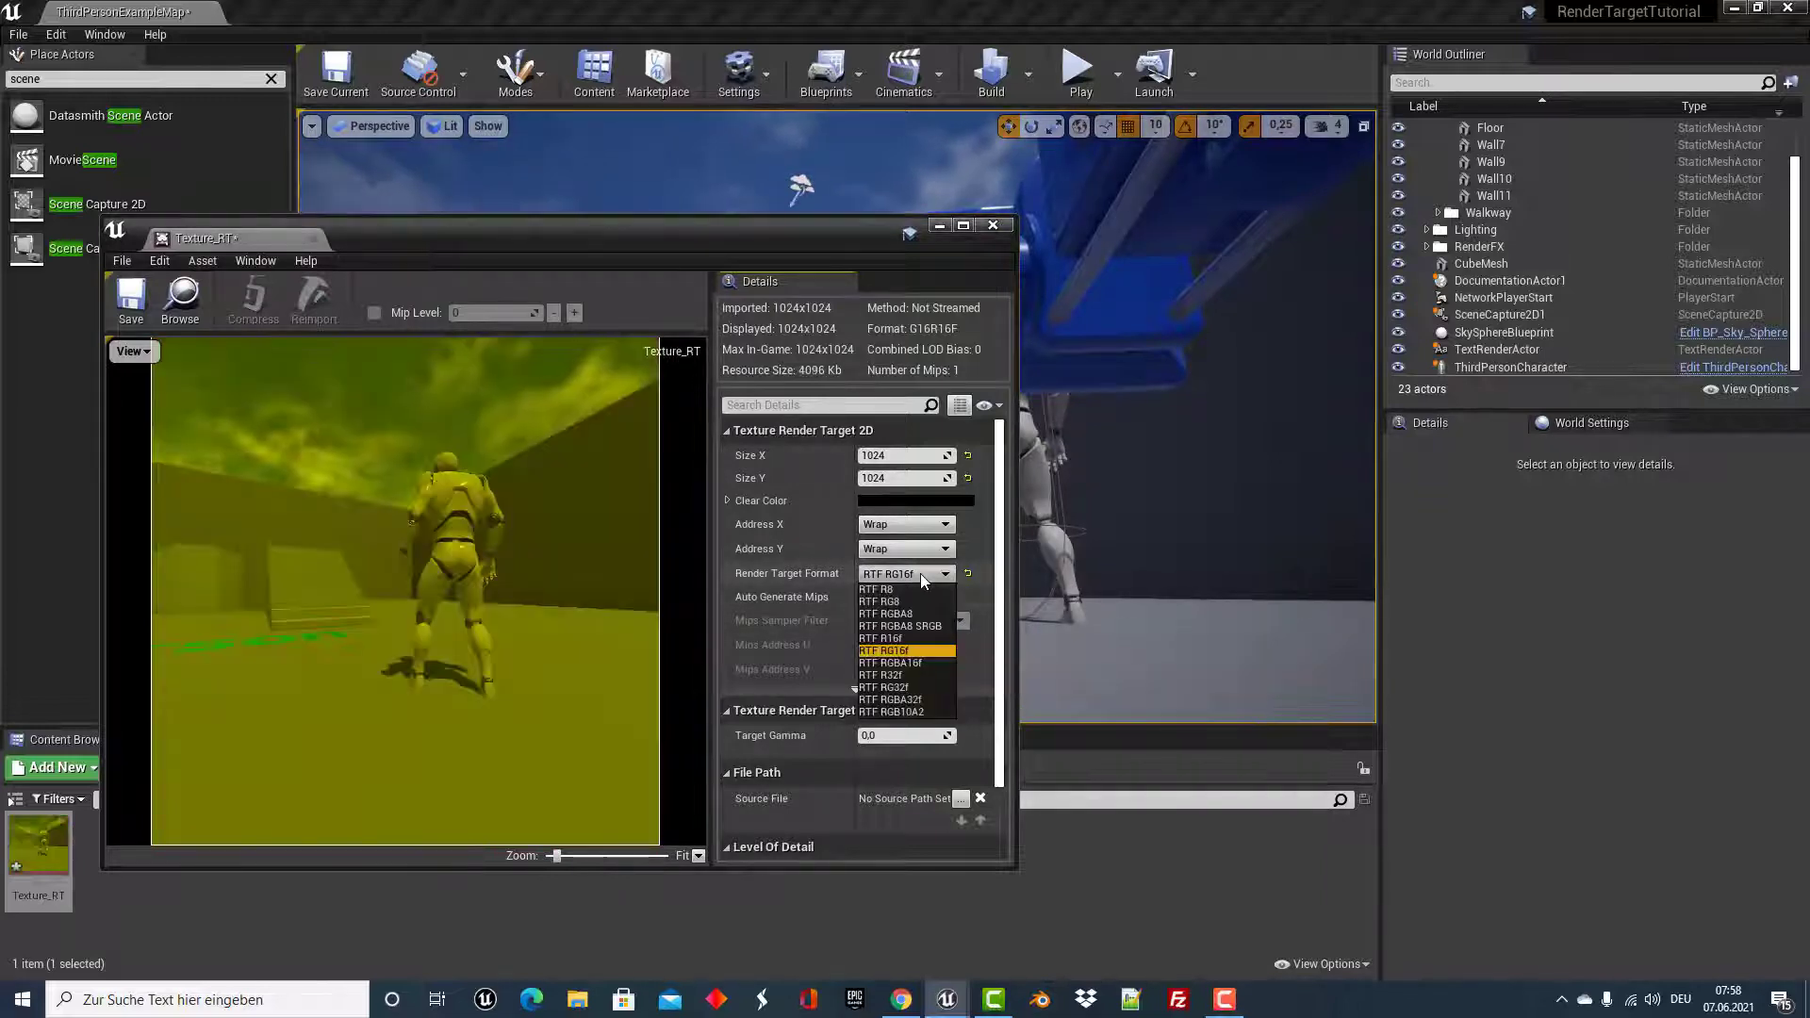
left_click(907, 614)
left_click(916, 575)
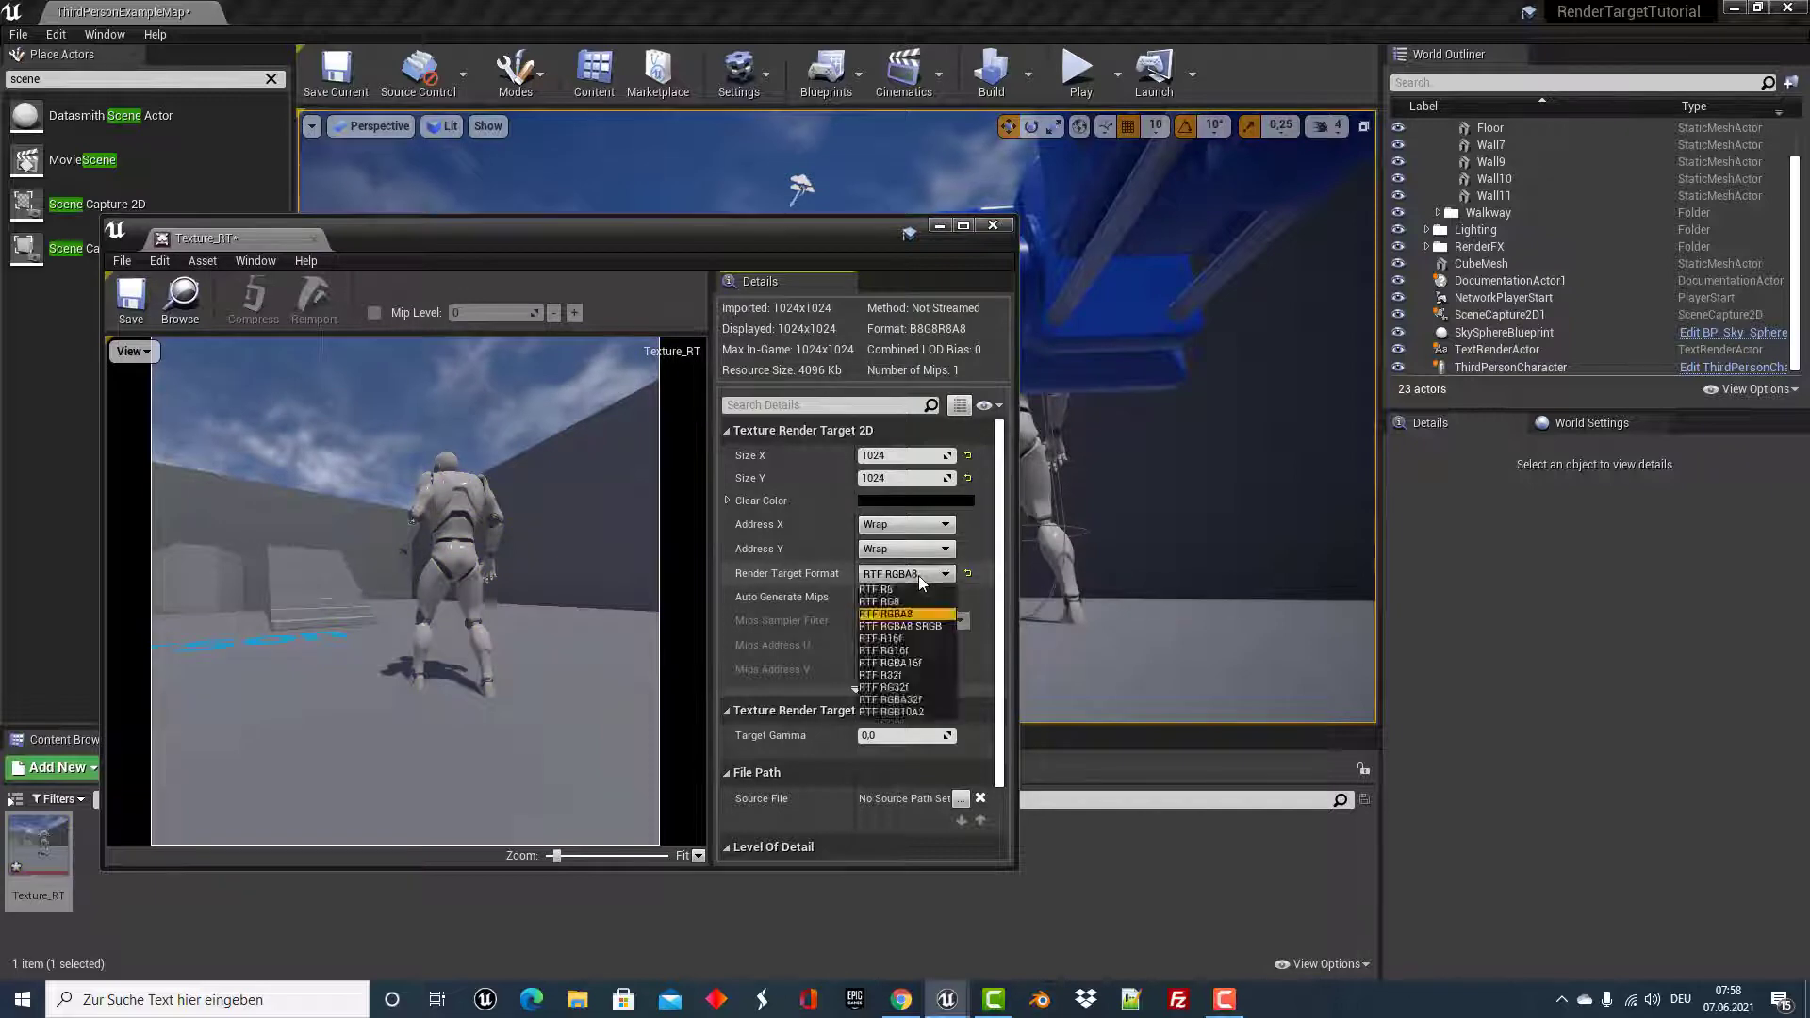
left_click(916, 575)
left_click(905, 574)
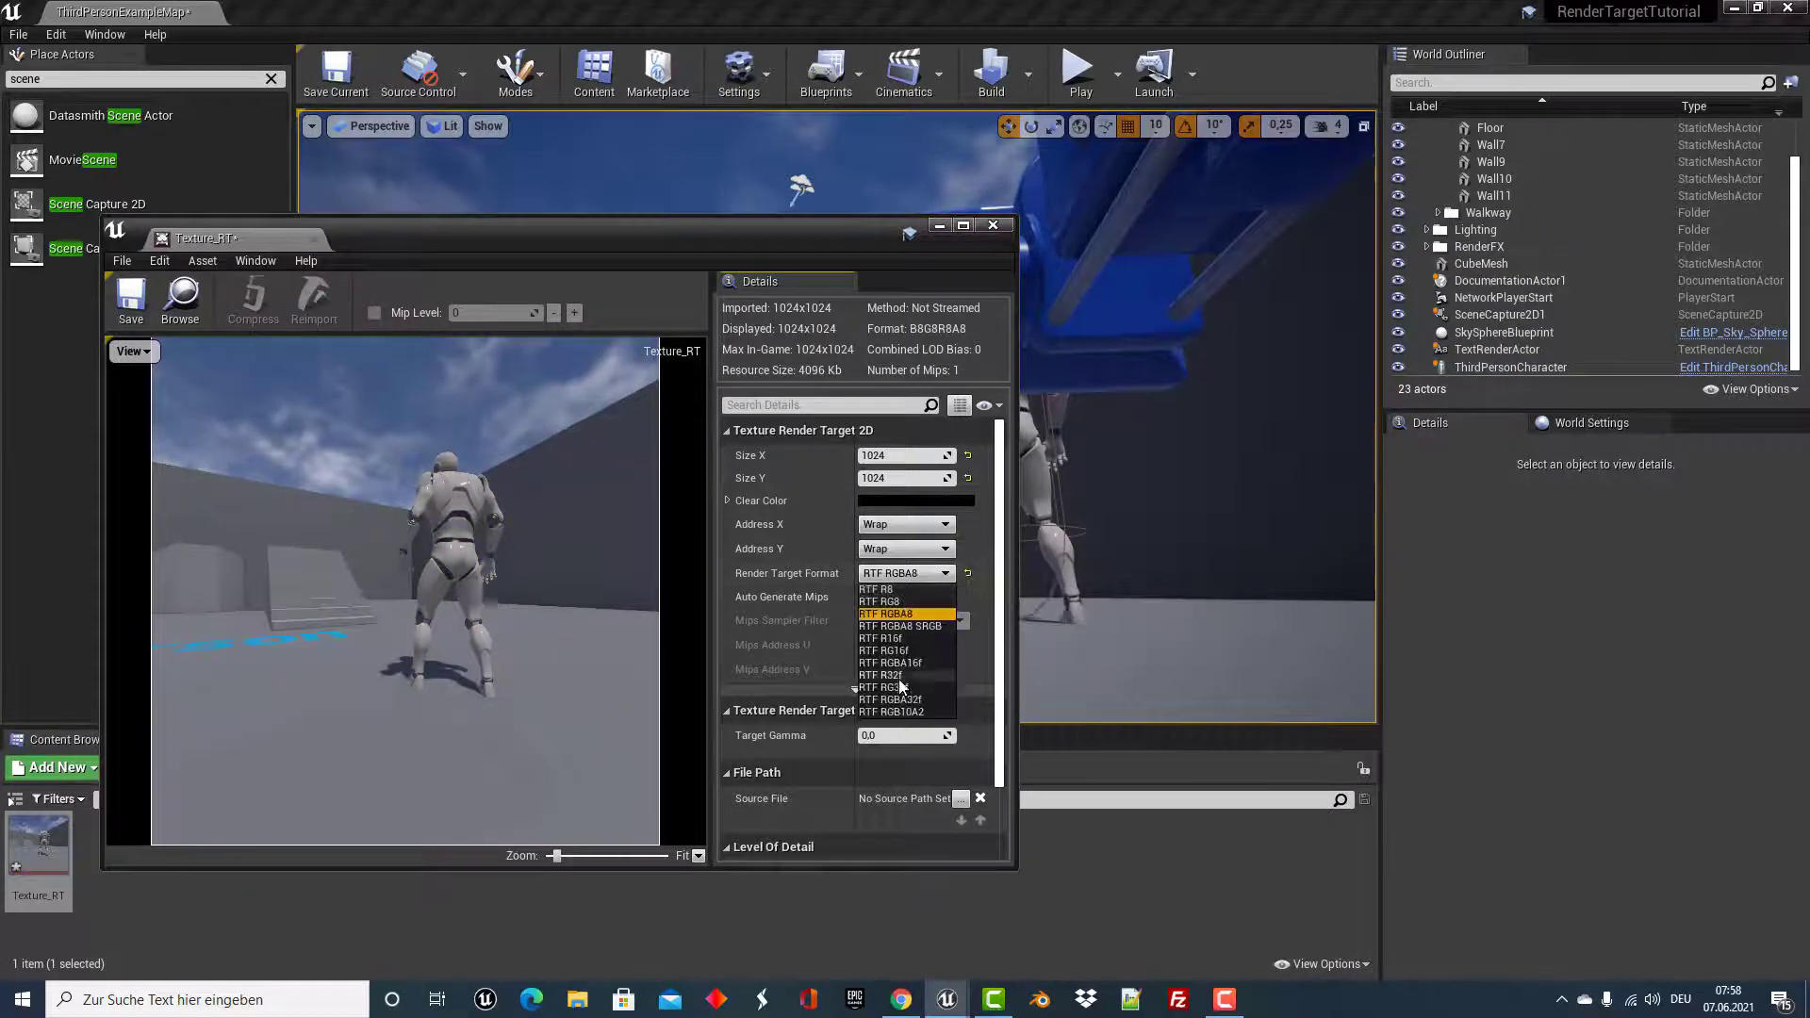
left_click(902, 701)
left_click(905, 573)
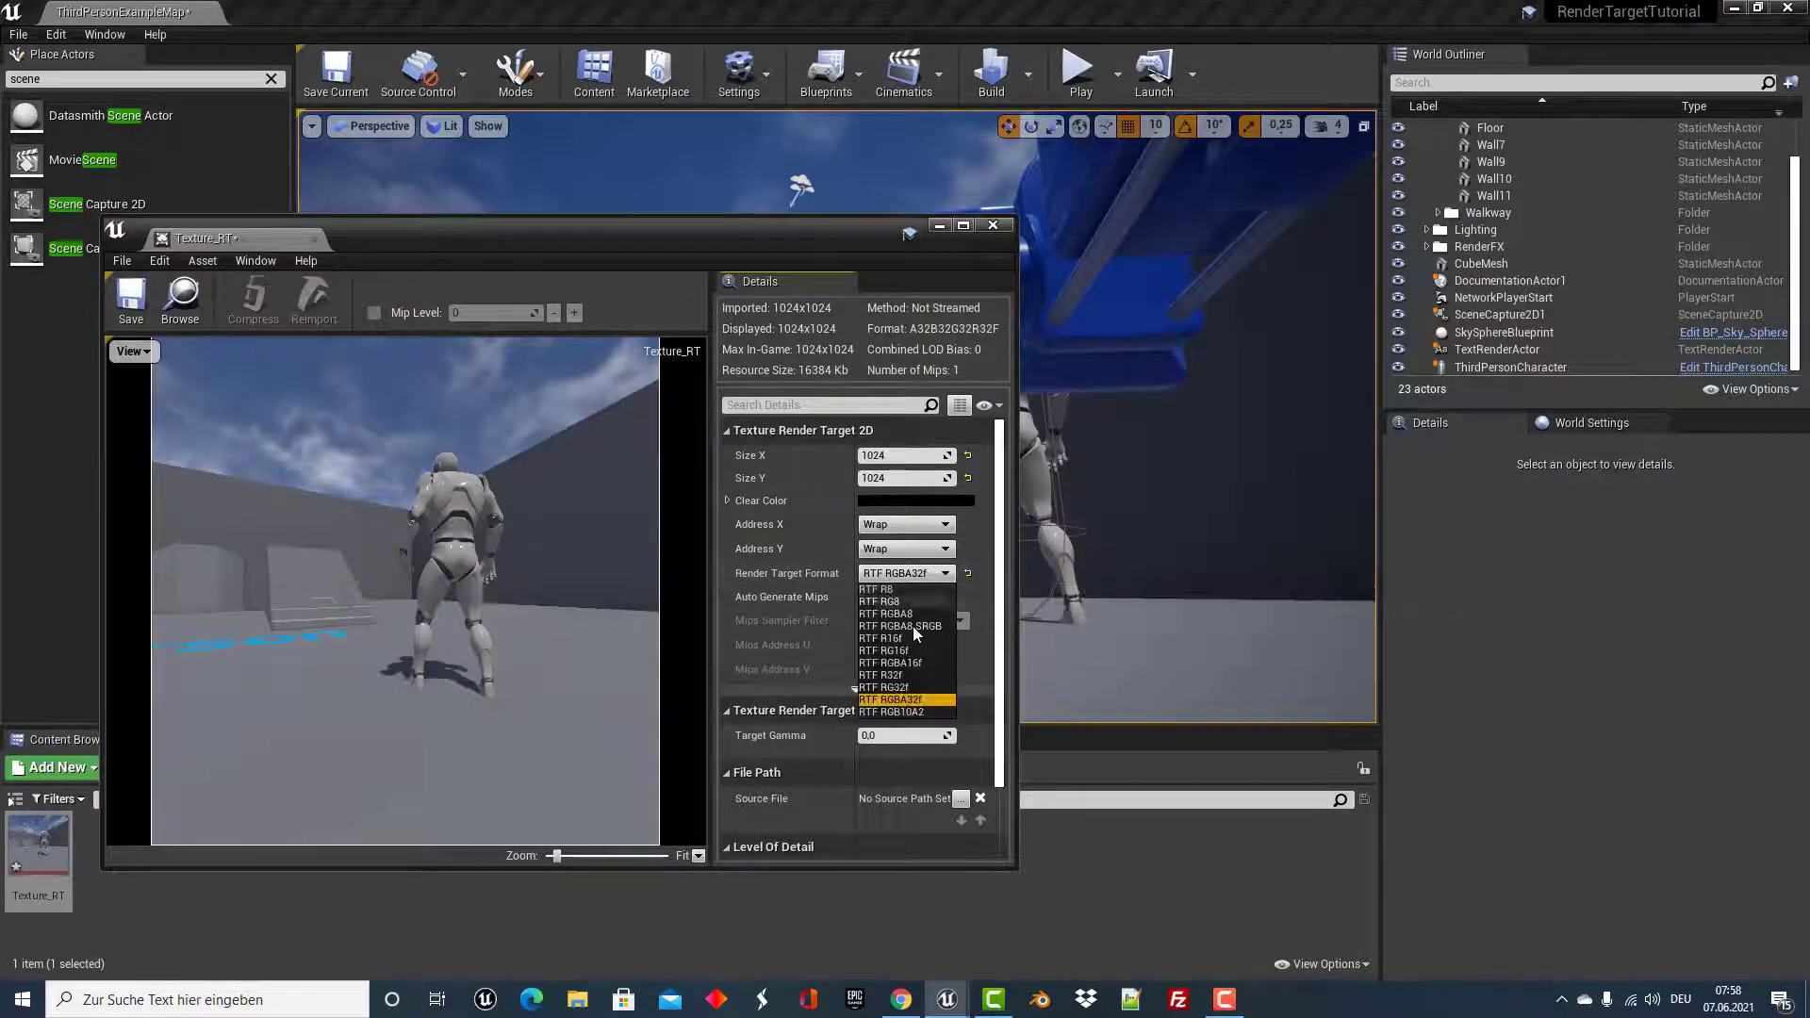
left_click(911, 663)
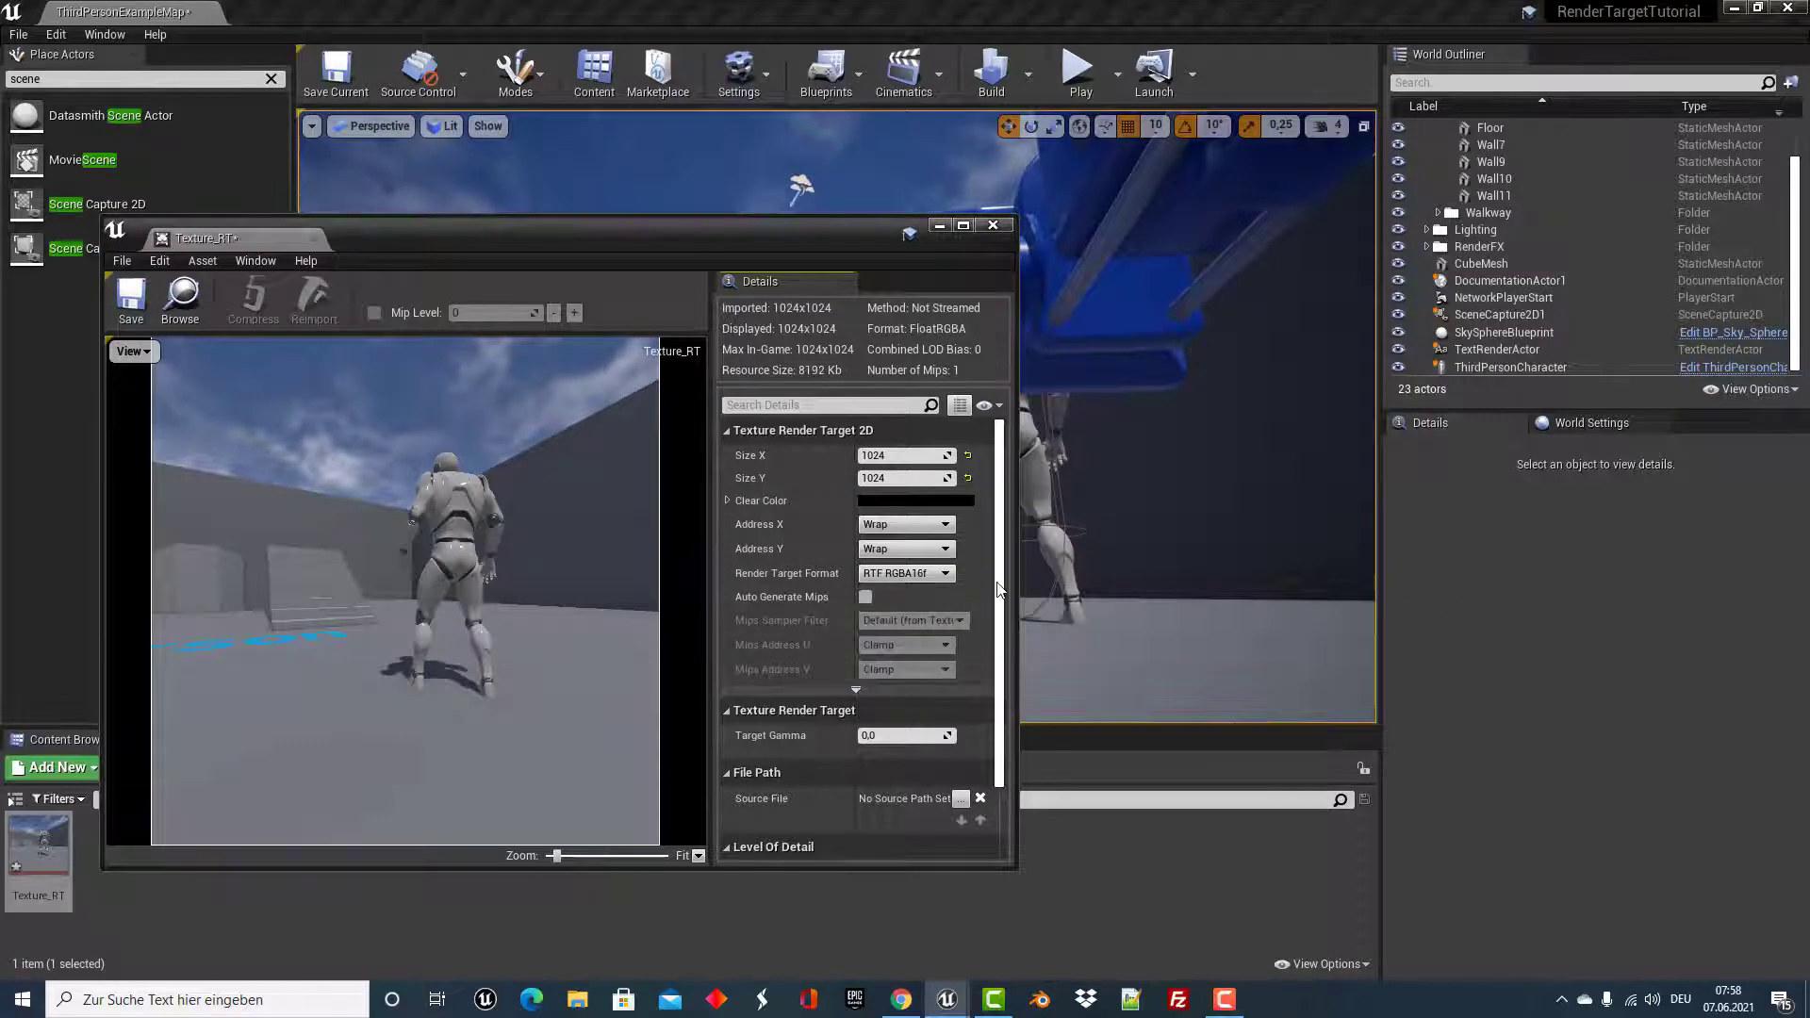
left_click_drag(576, 248, 577, 241)
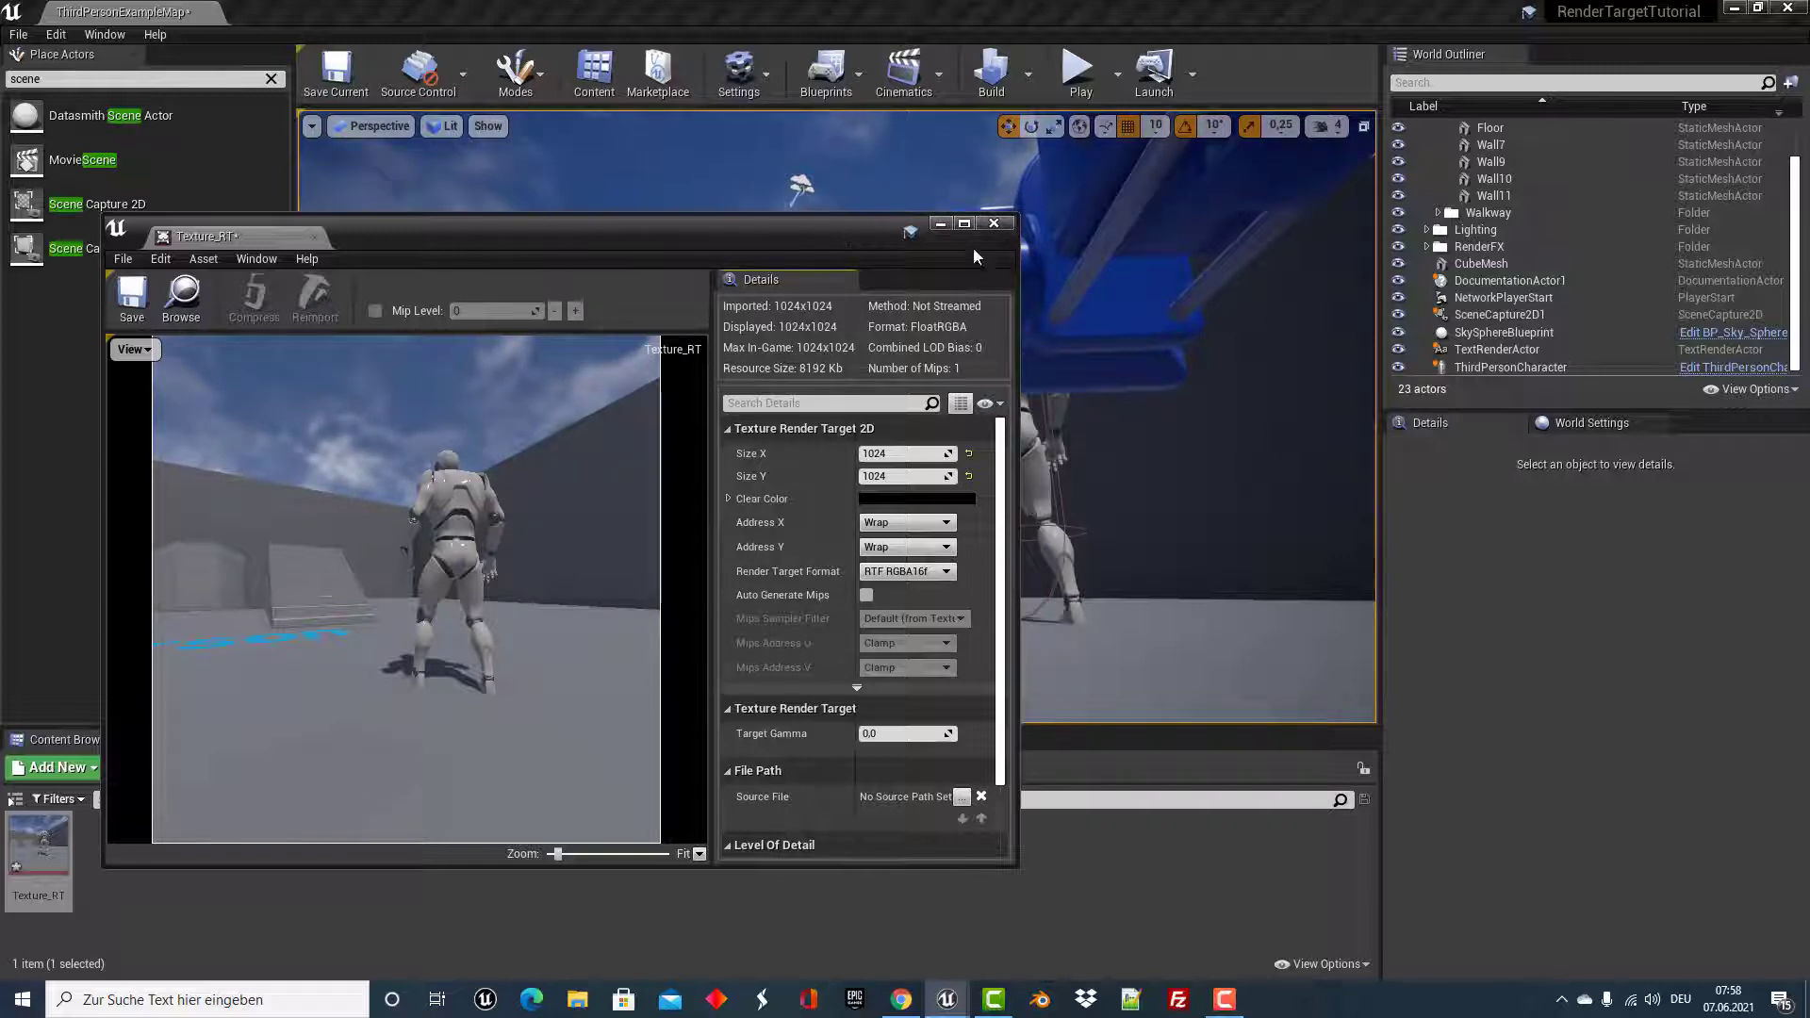
Close the Texture_RT window, then select and delete the SceneCapture2D1 actor.
left_click(995, 225)
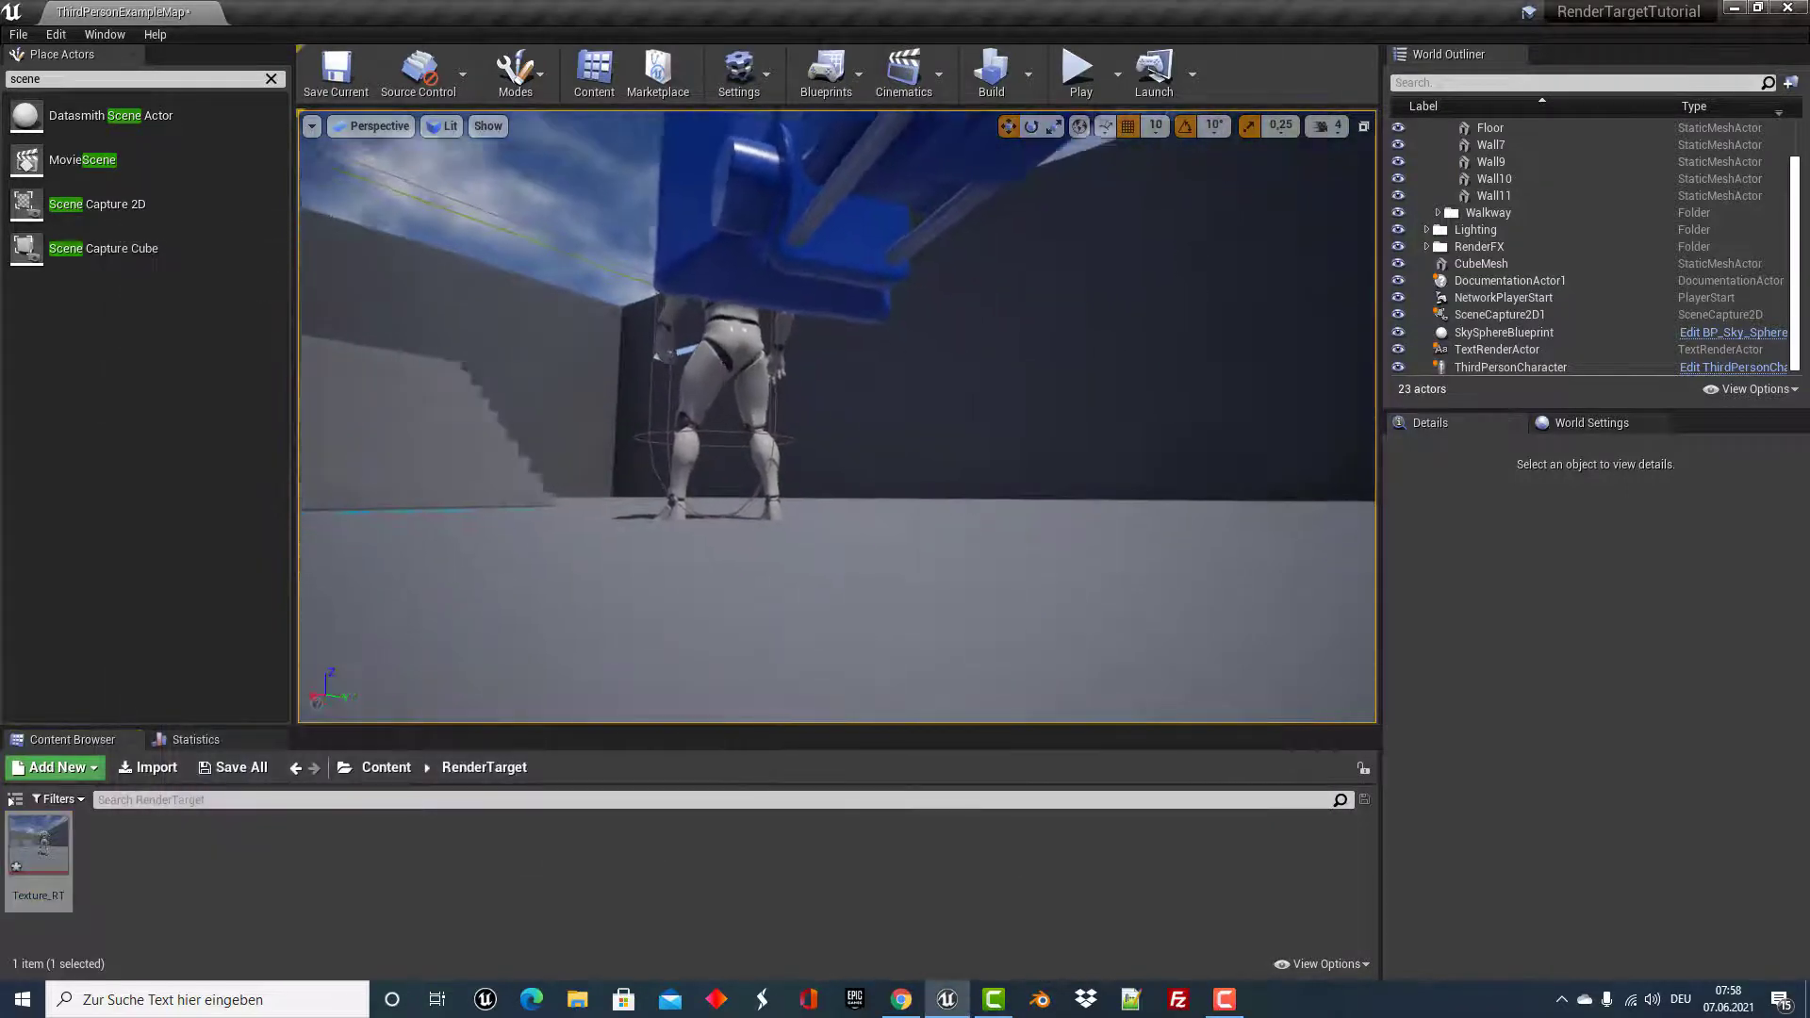
right_click_drag(810, 452, 811, 452)
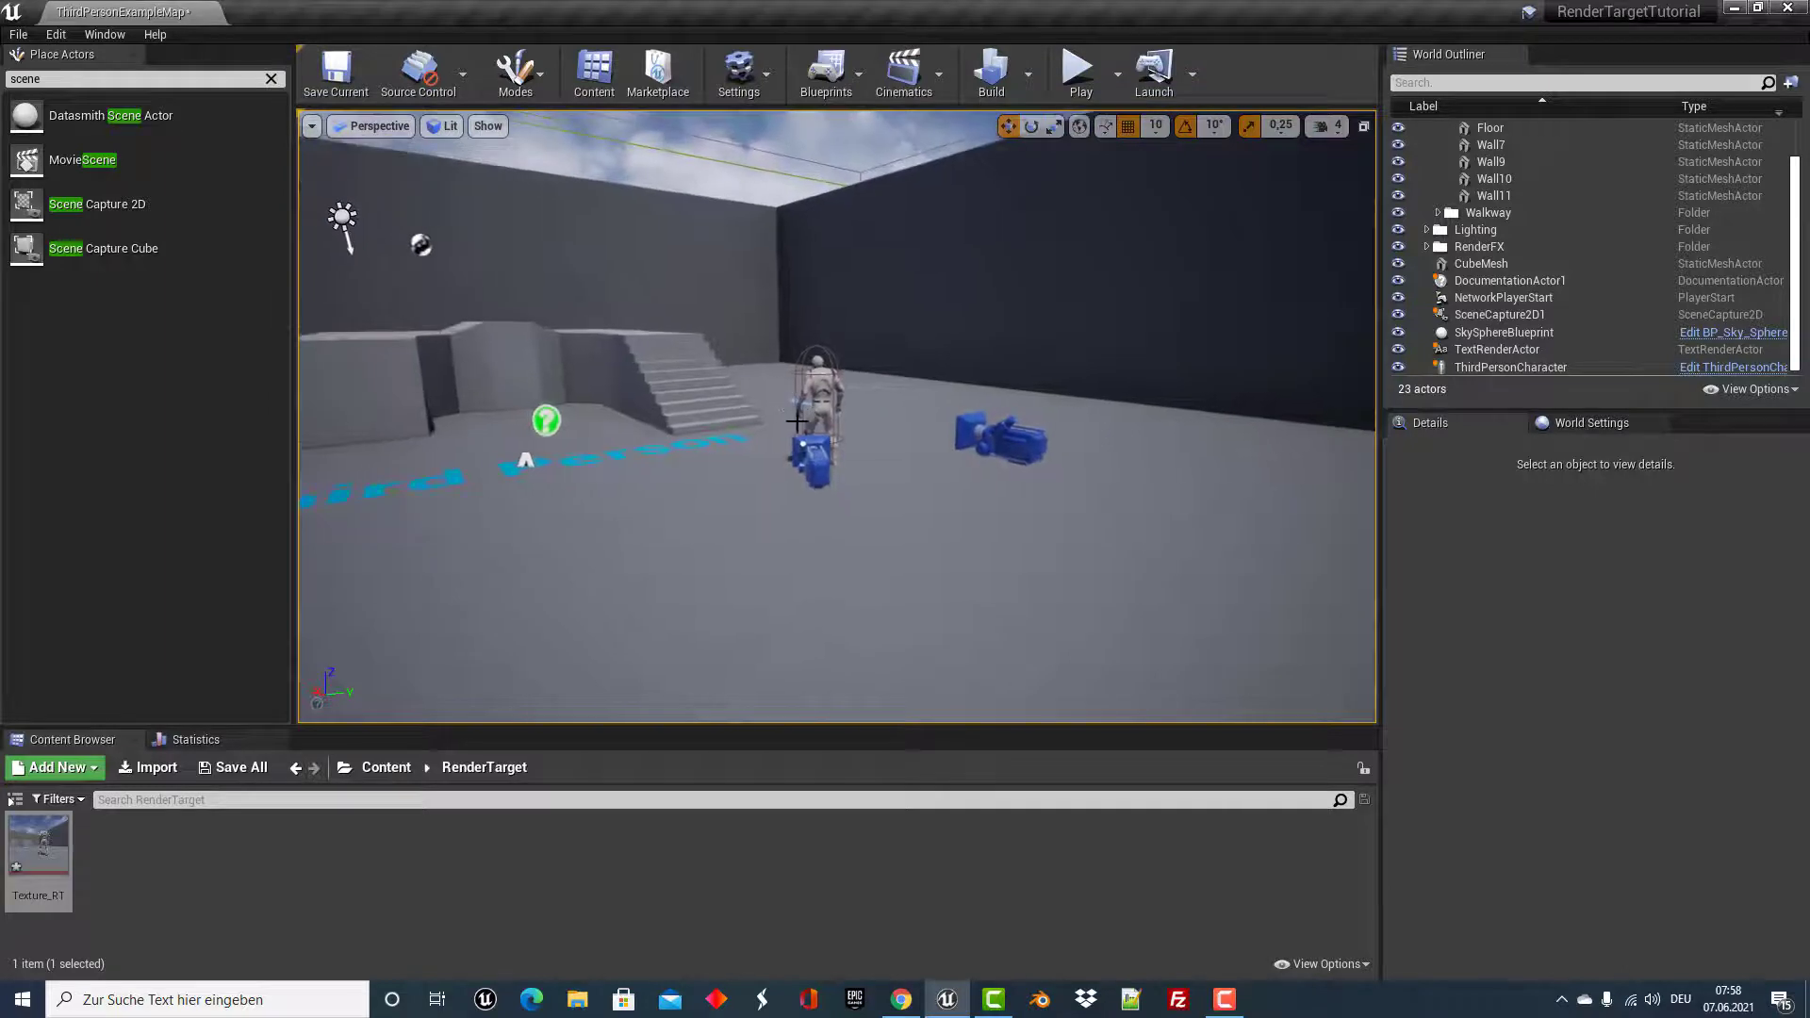
left_click(811, 453)
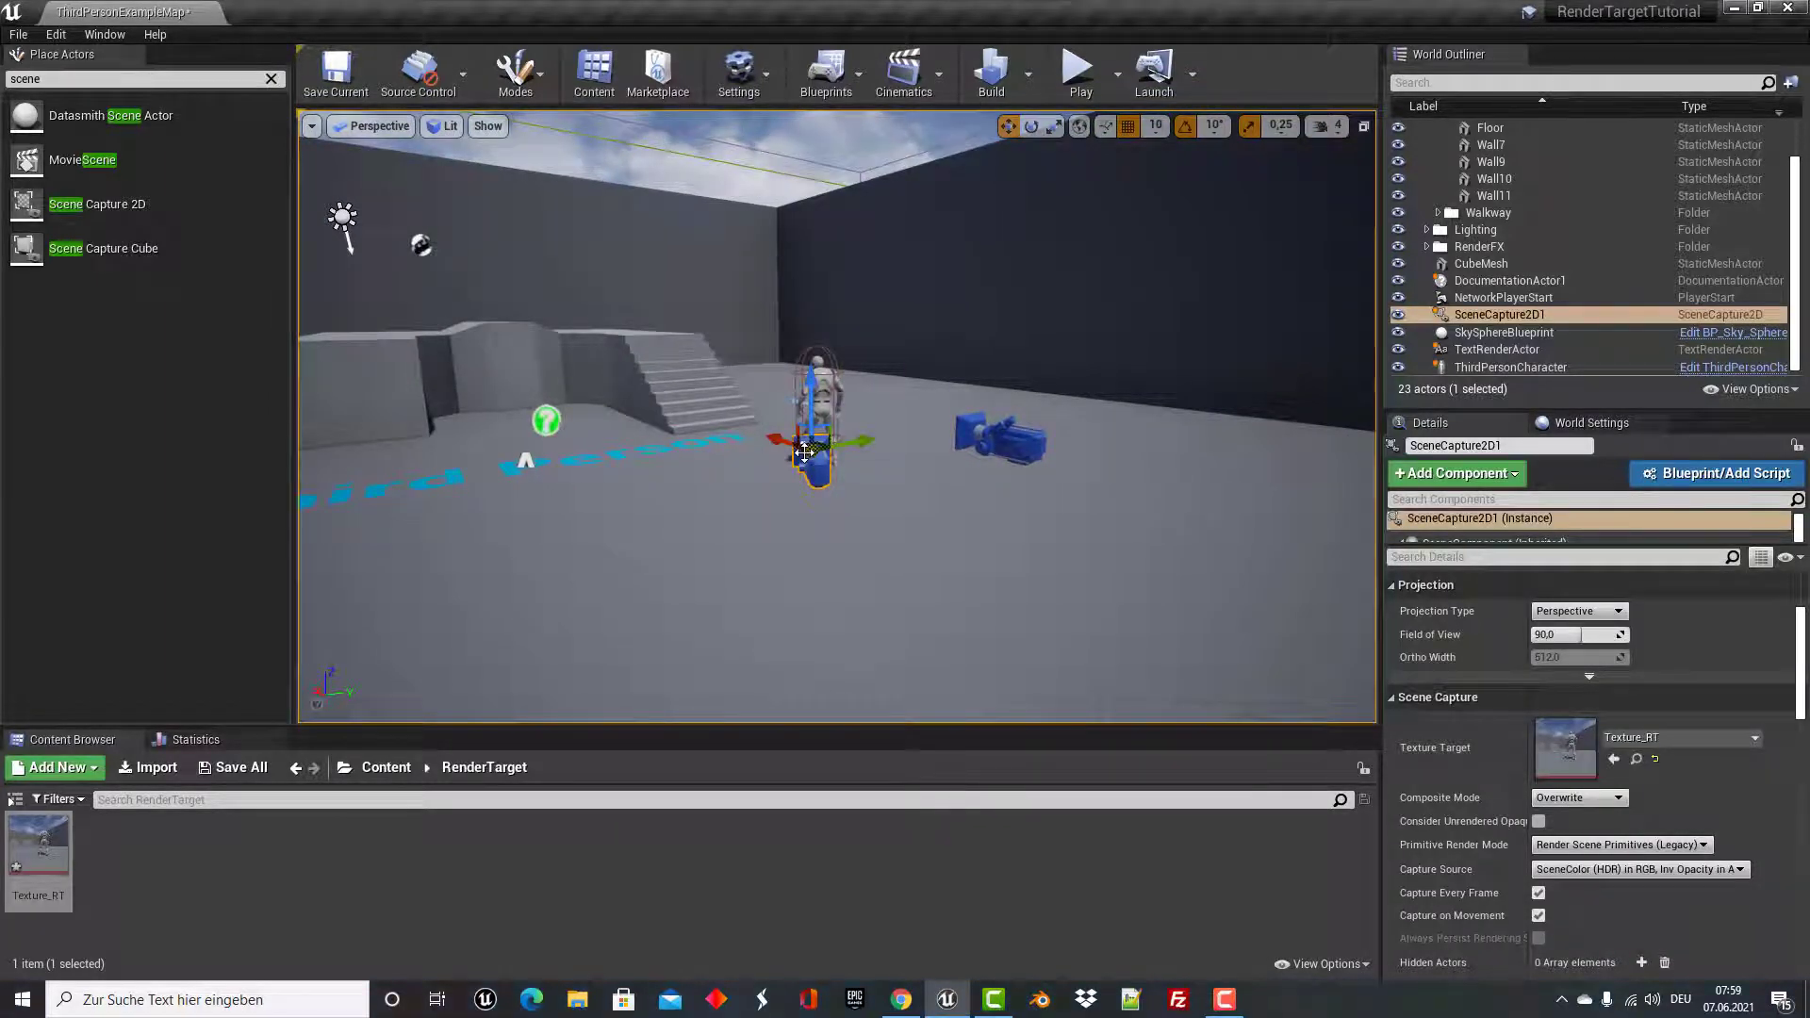
key("Delete")
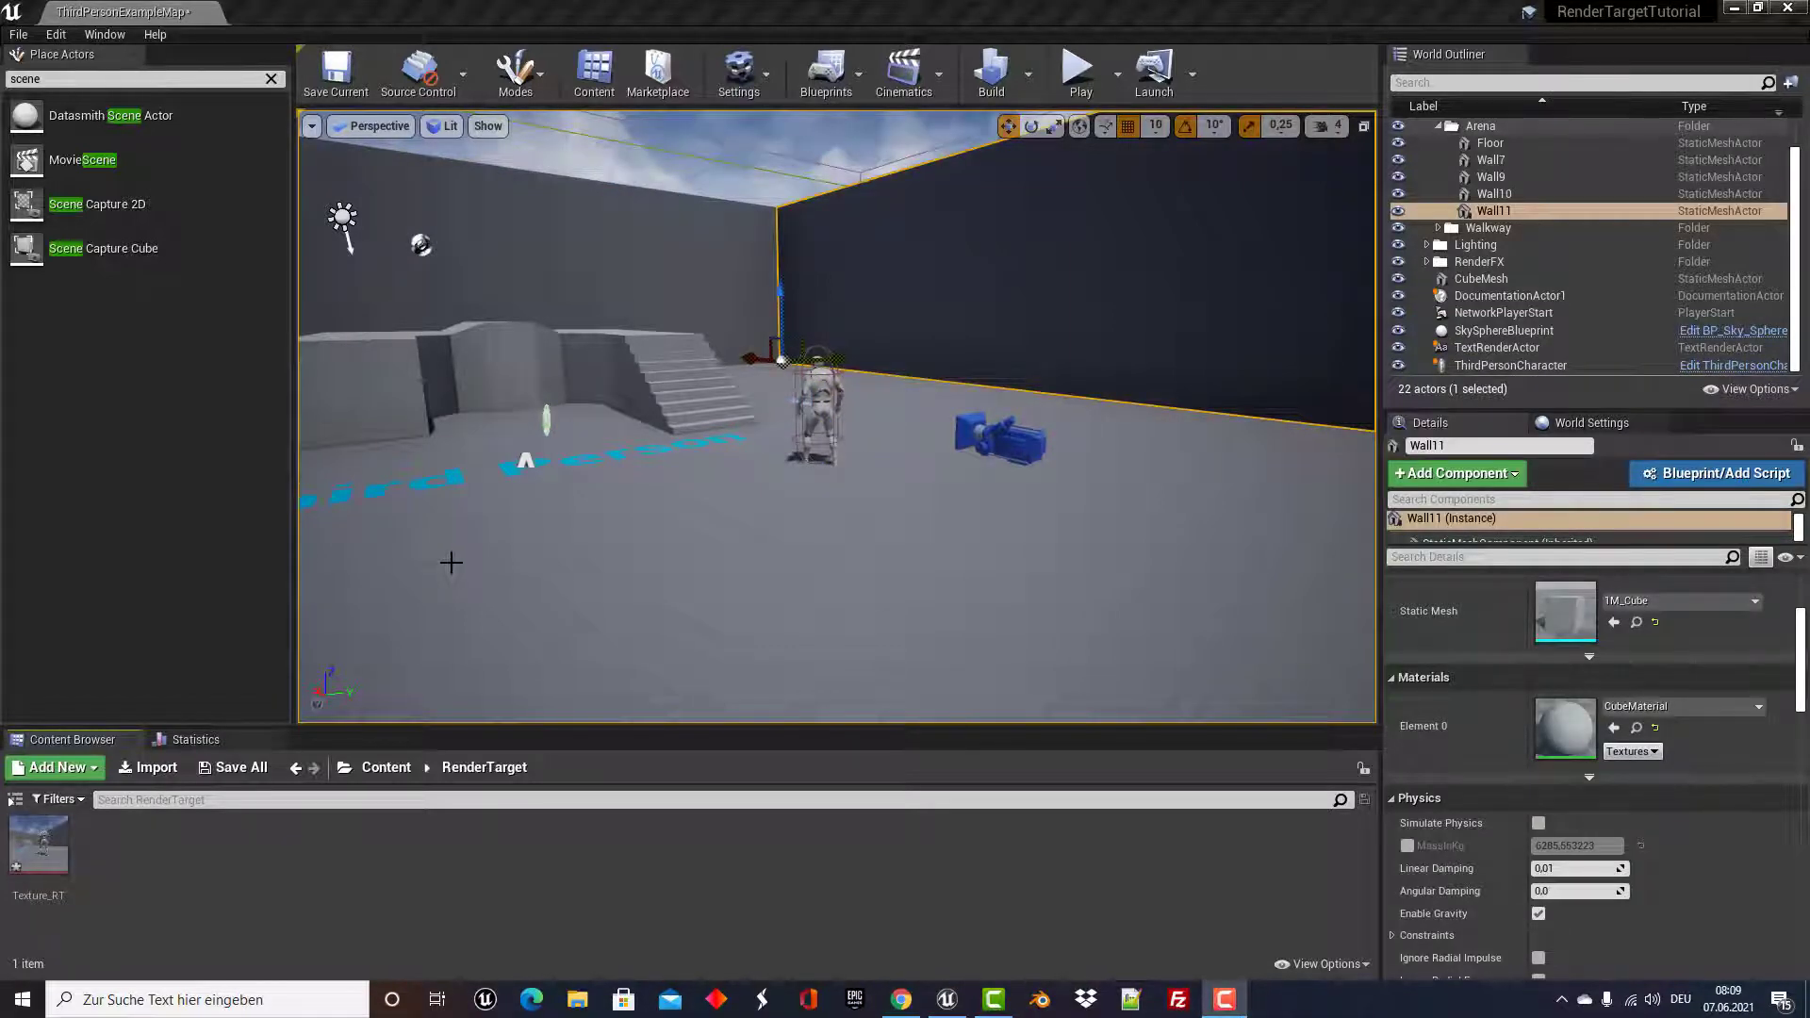
Create a Material from the Content Browser context menu and name it RT_Test_M.
right_click(172, 857)
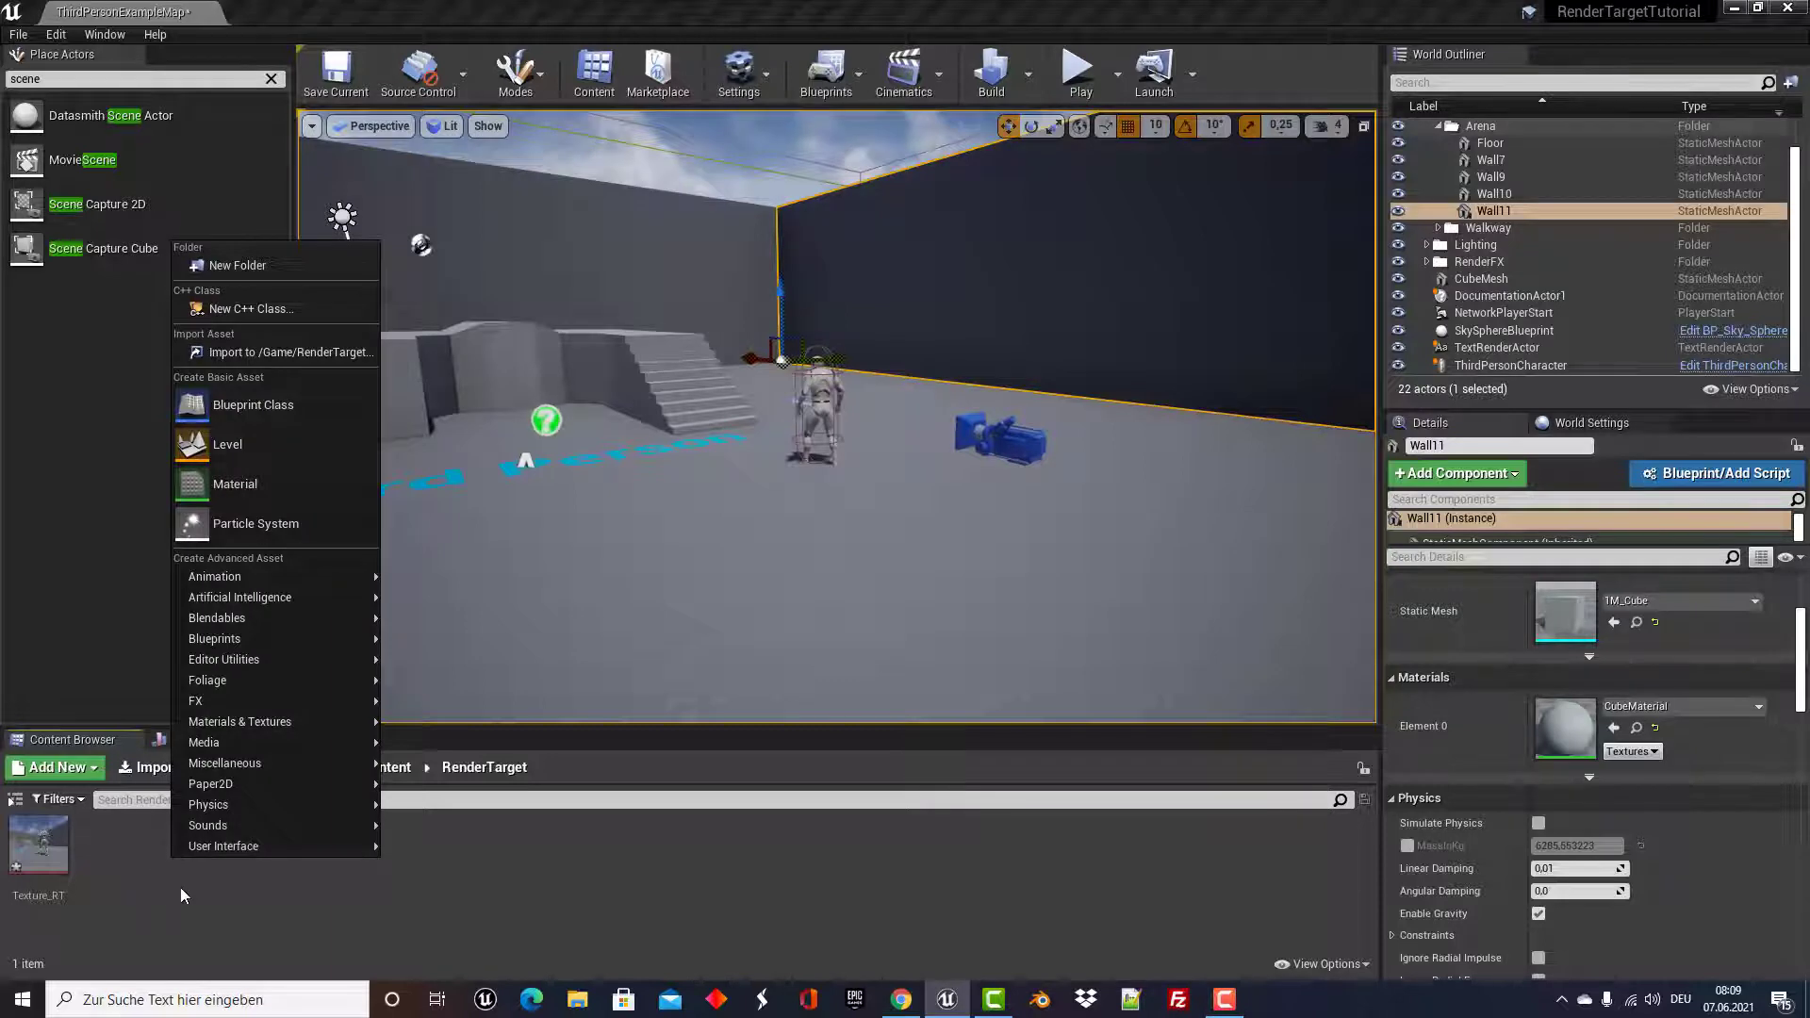
left_click(320, 482)
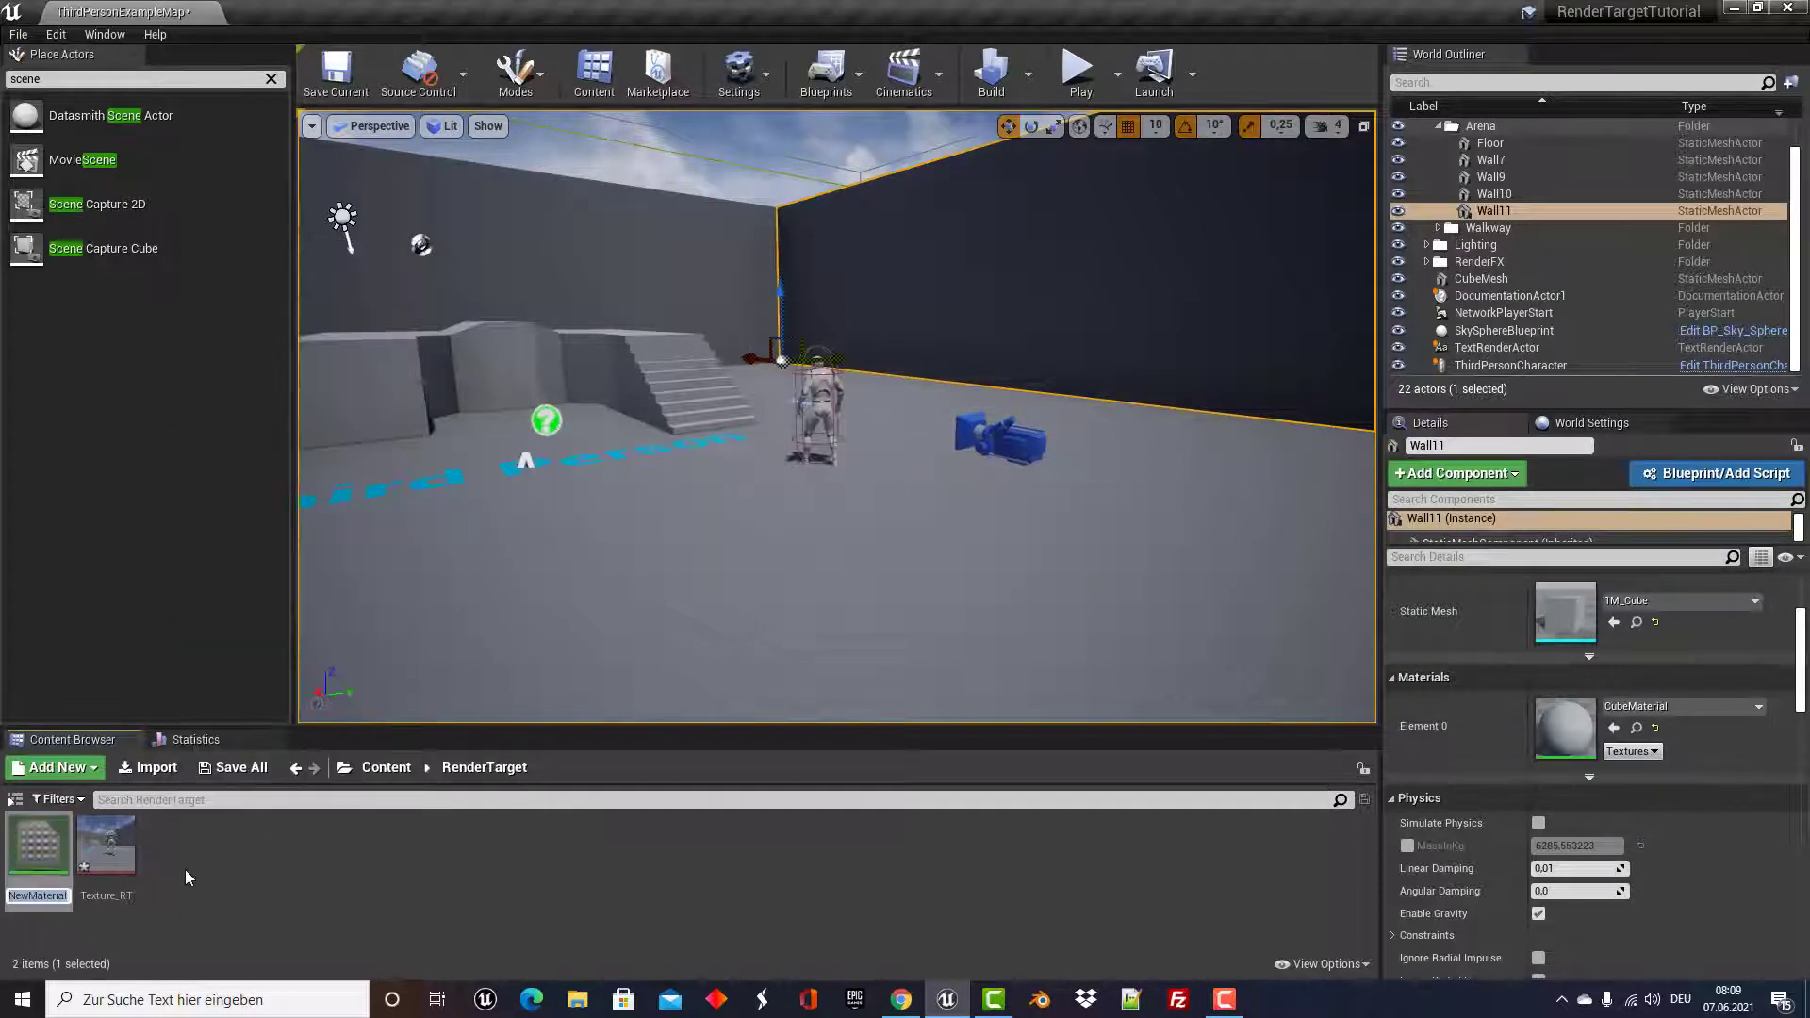
double_click(40, 893)
type("RT")
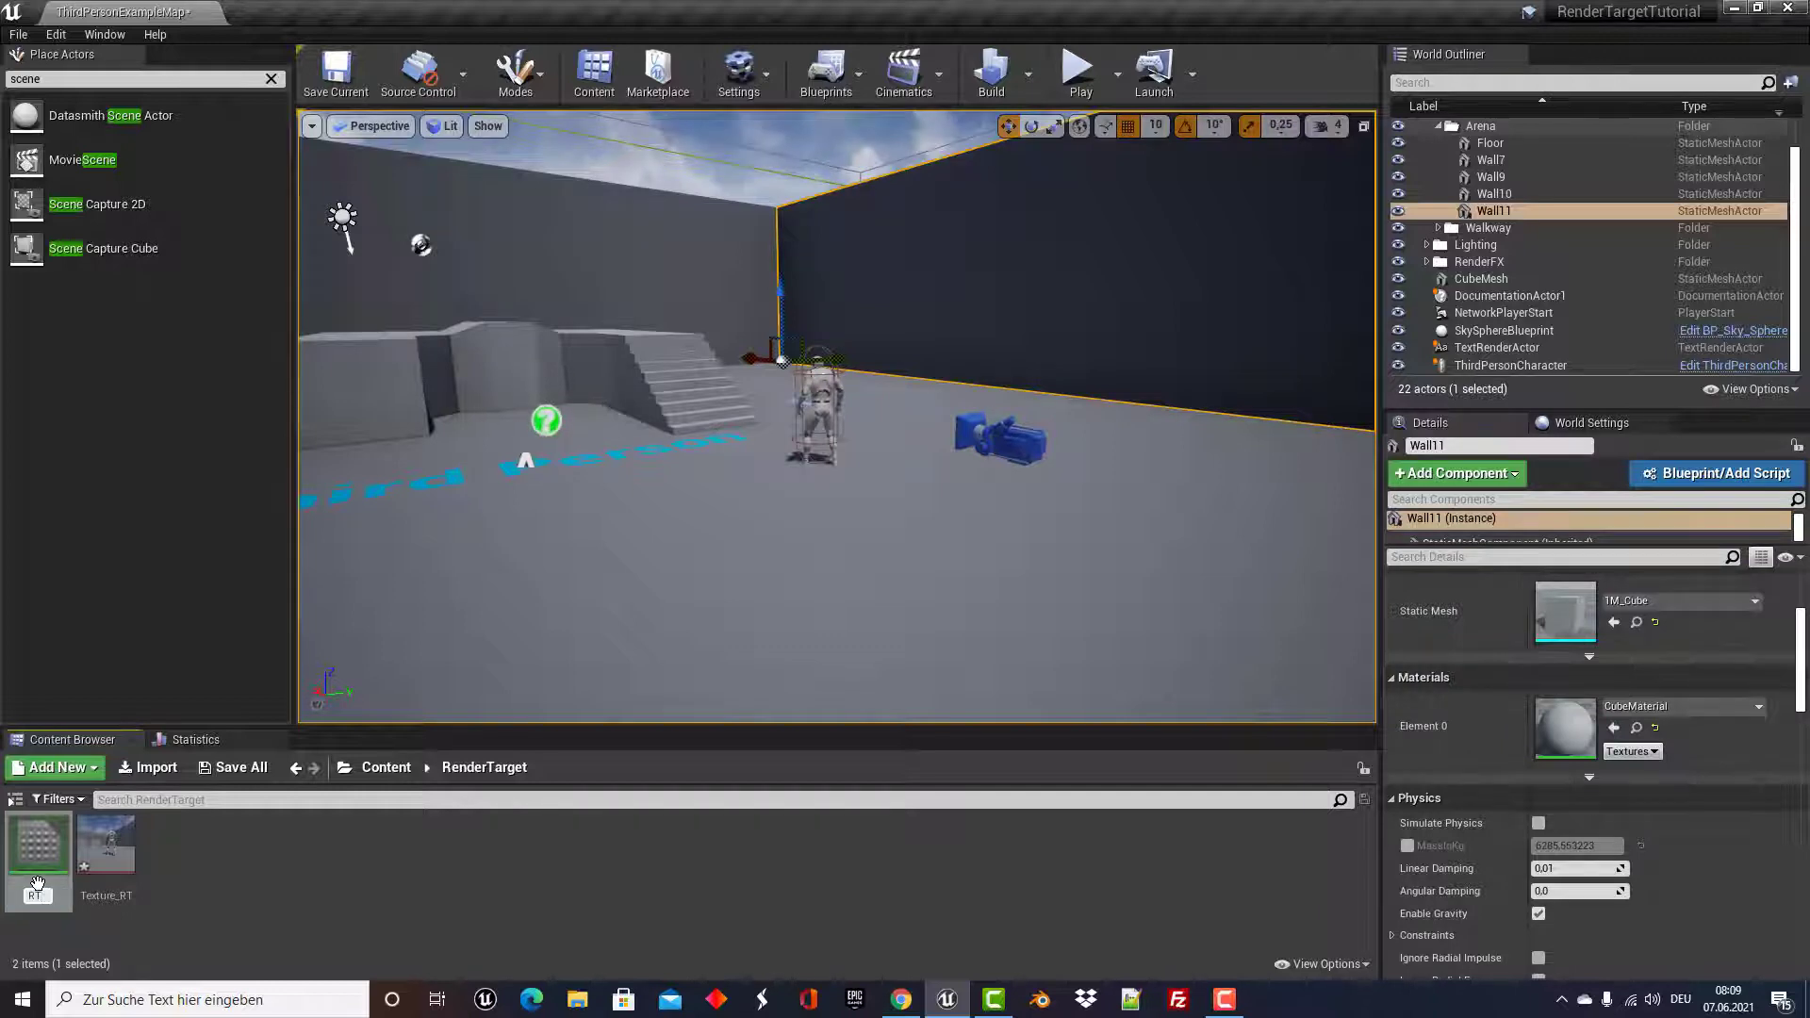
type("_Tes")
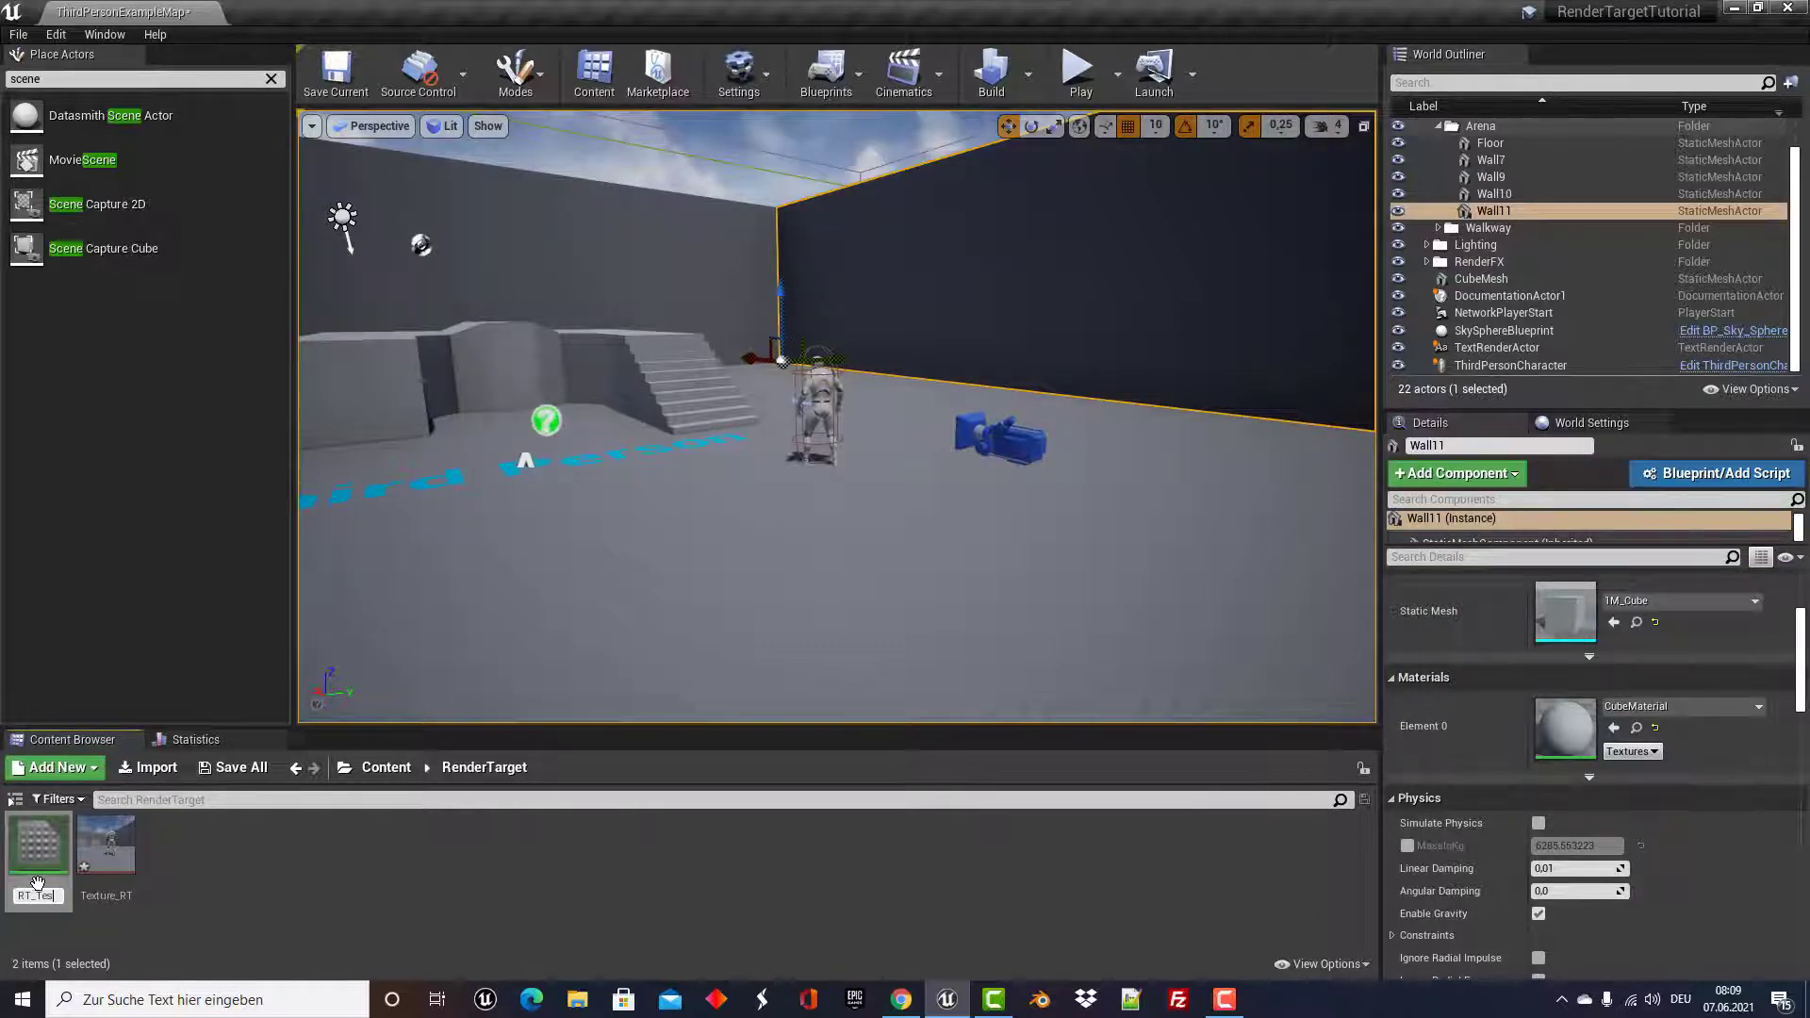
type("M")
key("Return")
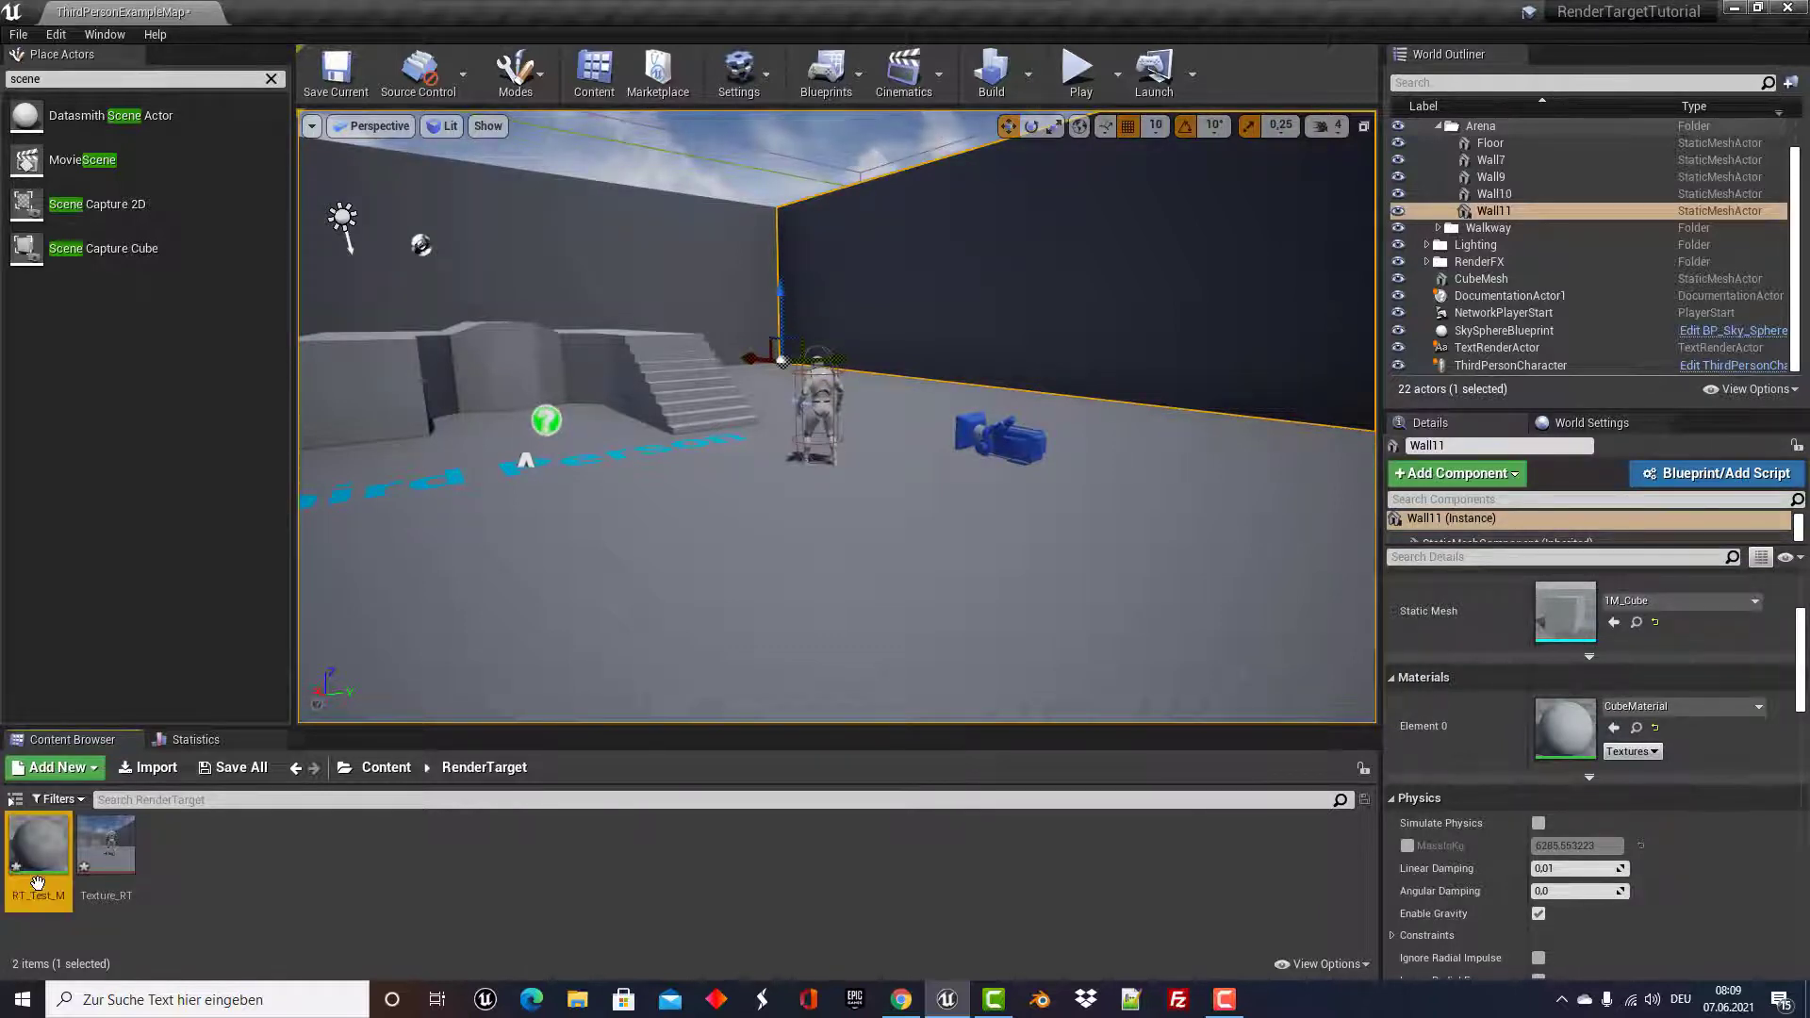
Open RT_Test_M docked in the main window and set its Shading Model to Unlit.
double_click(38, 882)
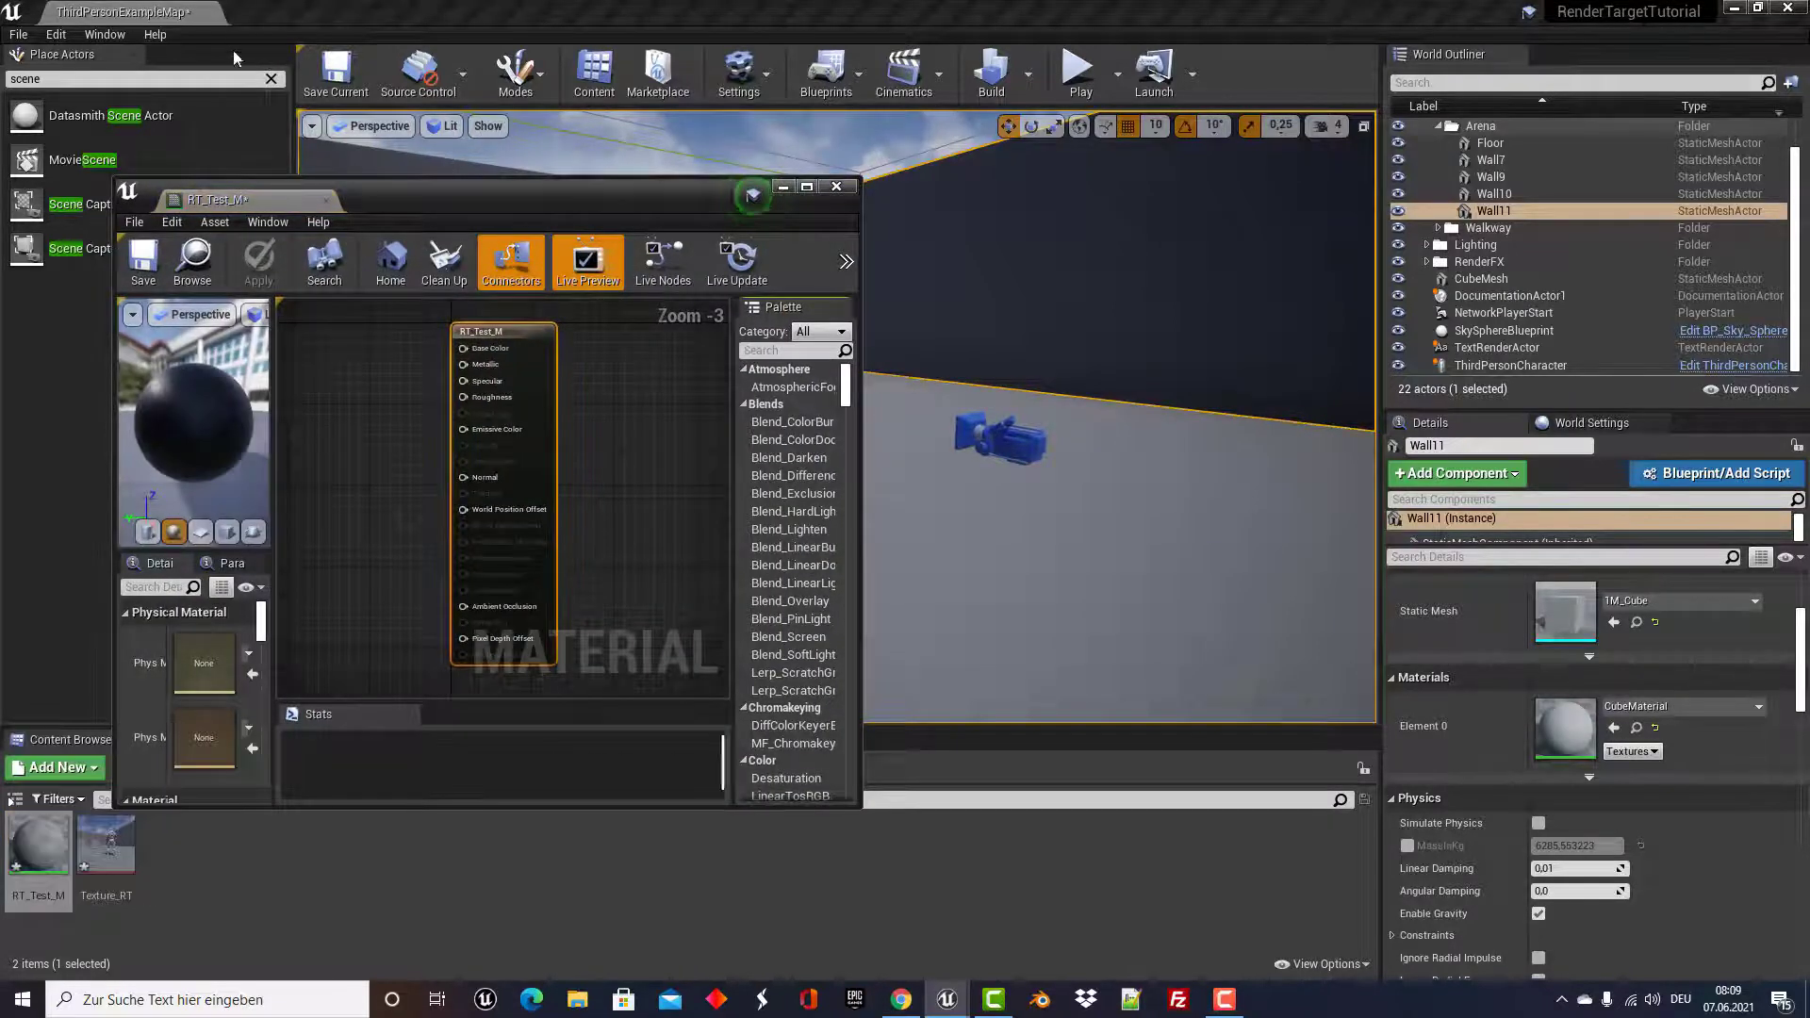
left_click_drag(254, 199, 283, 12)
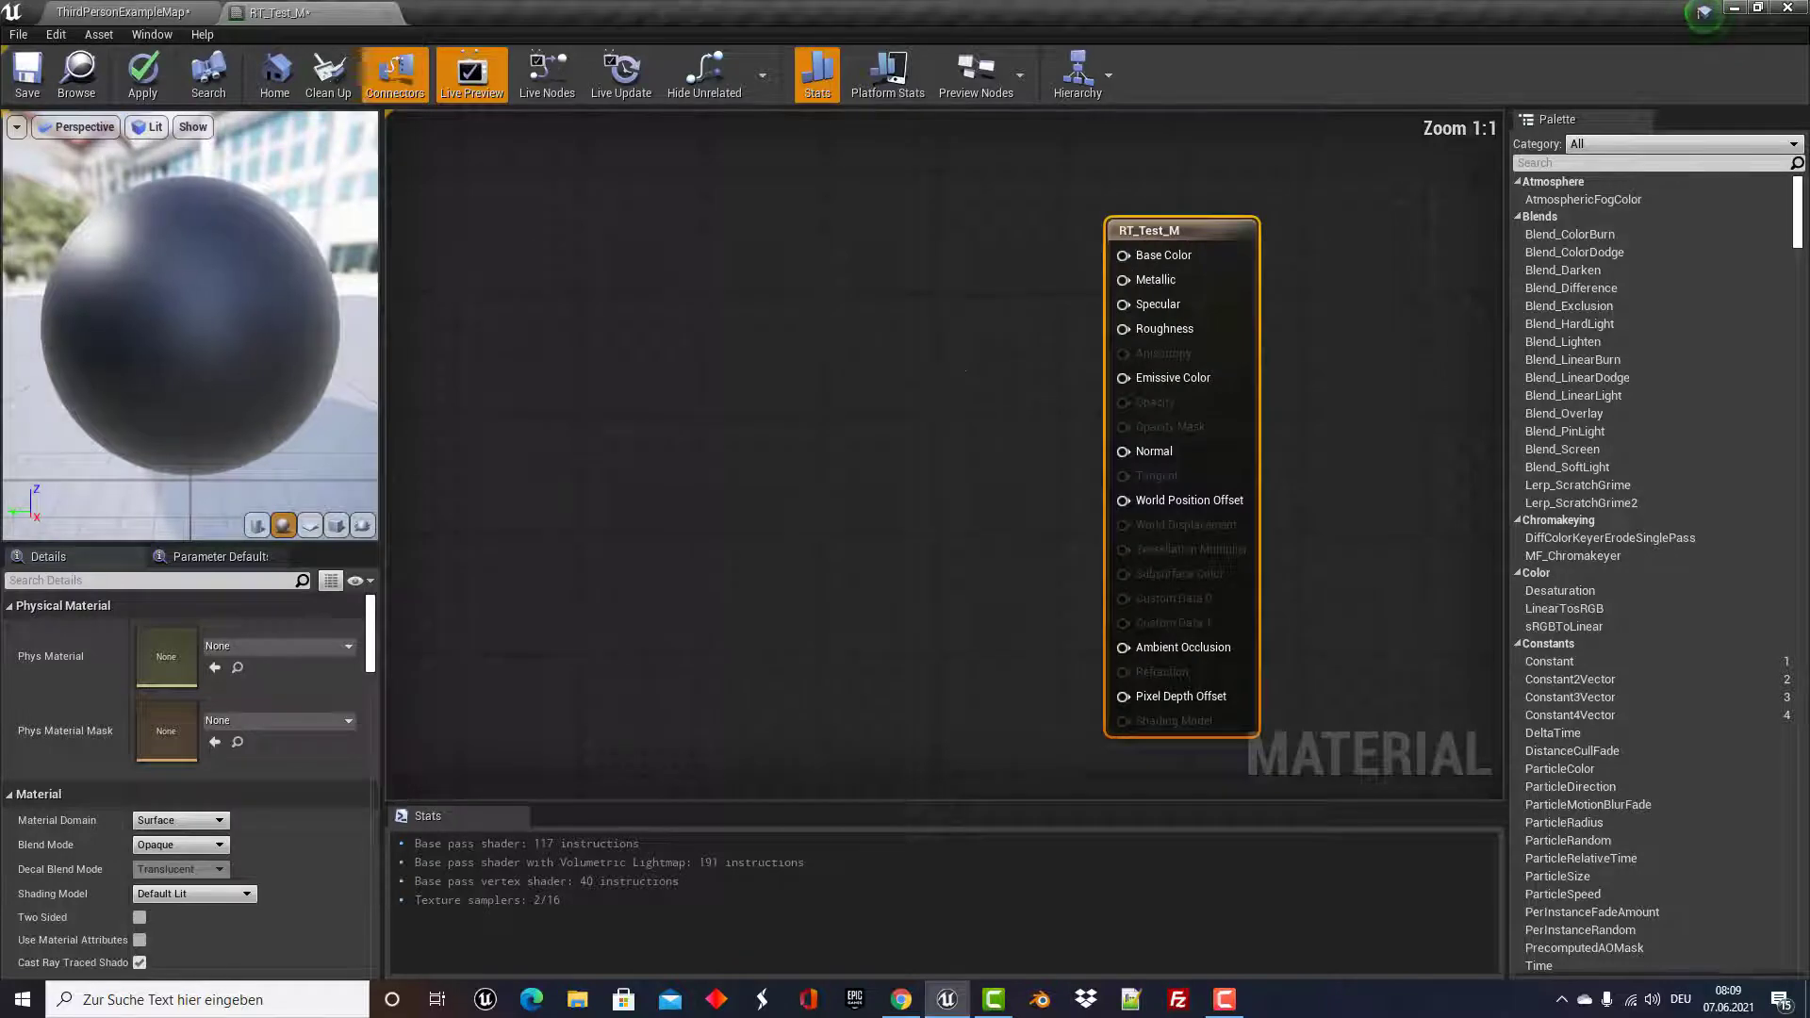
right_click_drag(965, 371, 1043, 291)
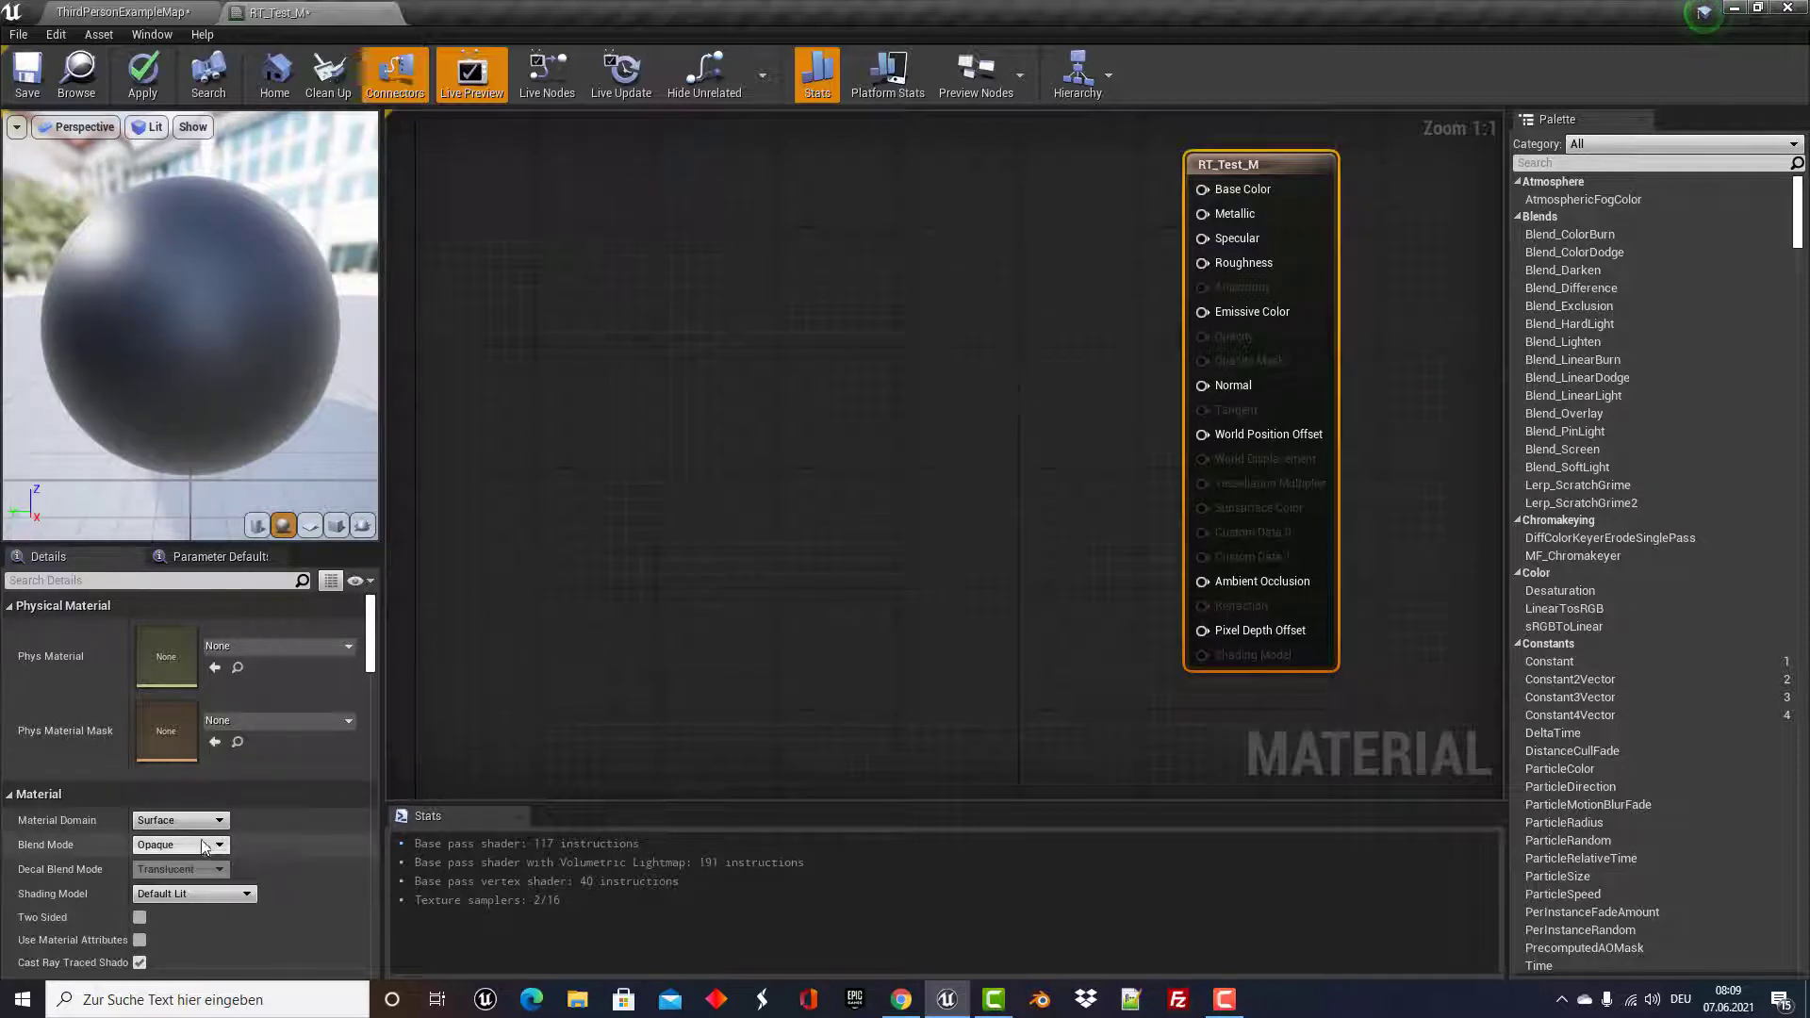
left_click(214, 896)
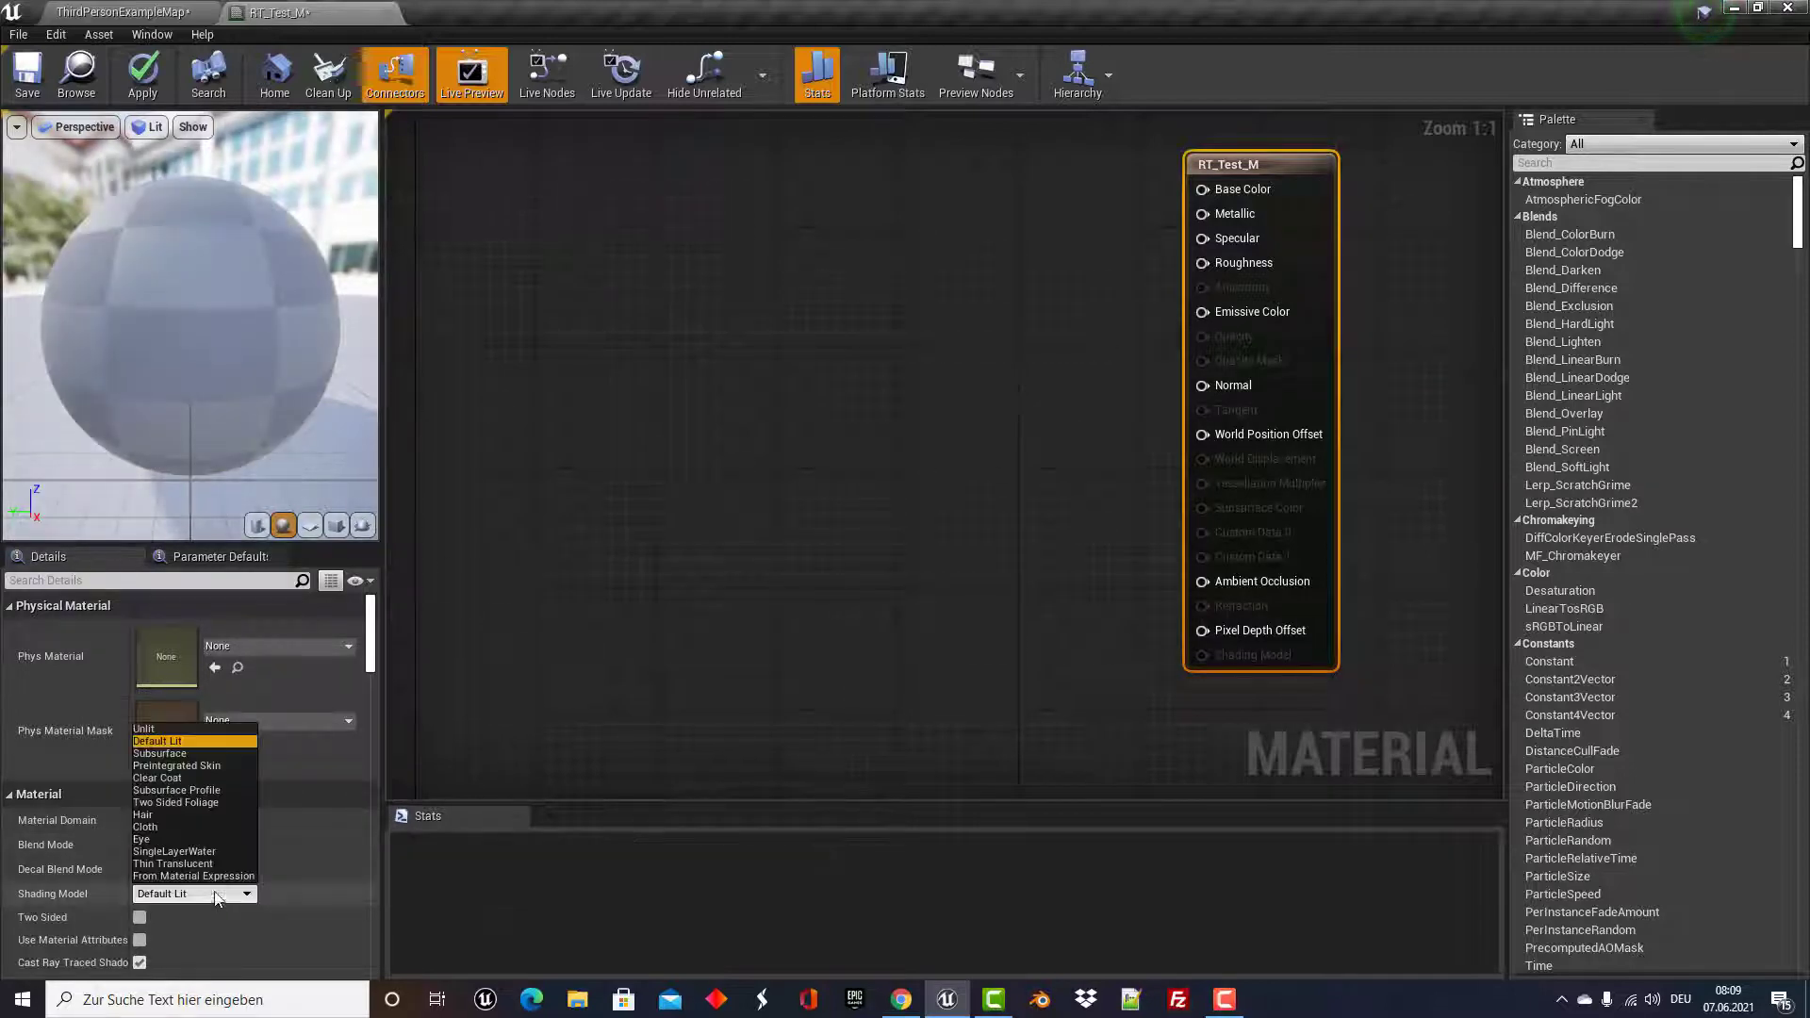
left_click(177, 728)
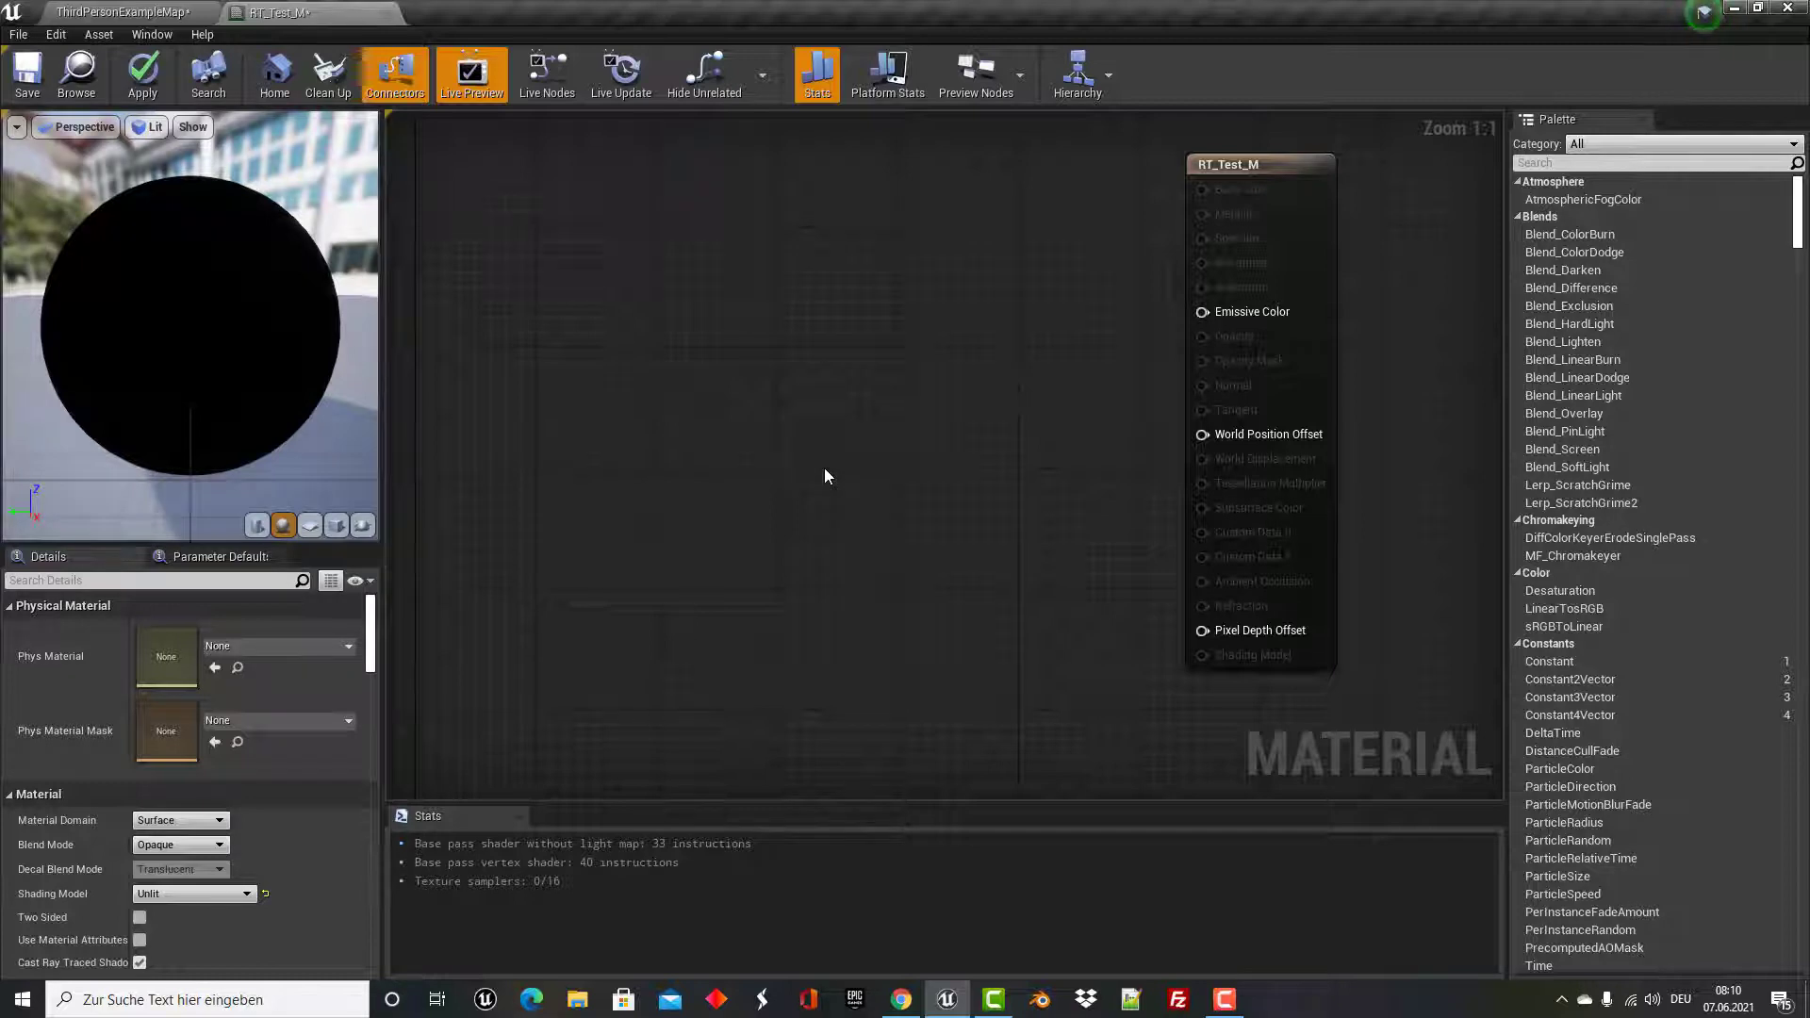
Add a Noise node via the graph search and wire its output into Emissive Color.
right_click_drag(764, 393, 817, 400)
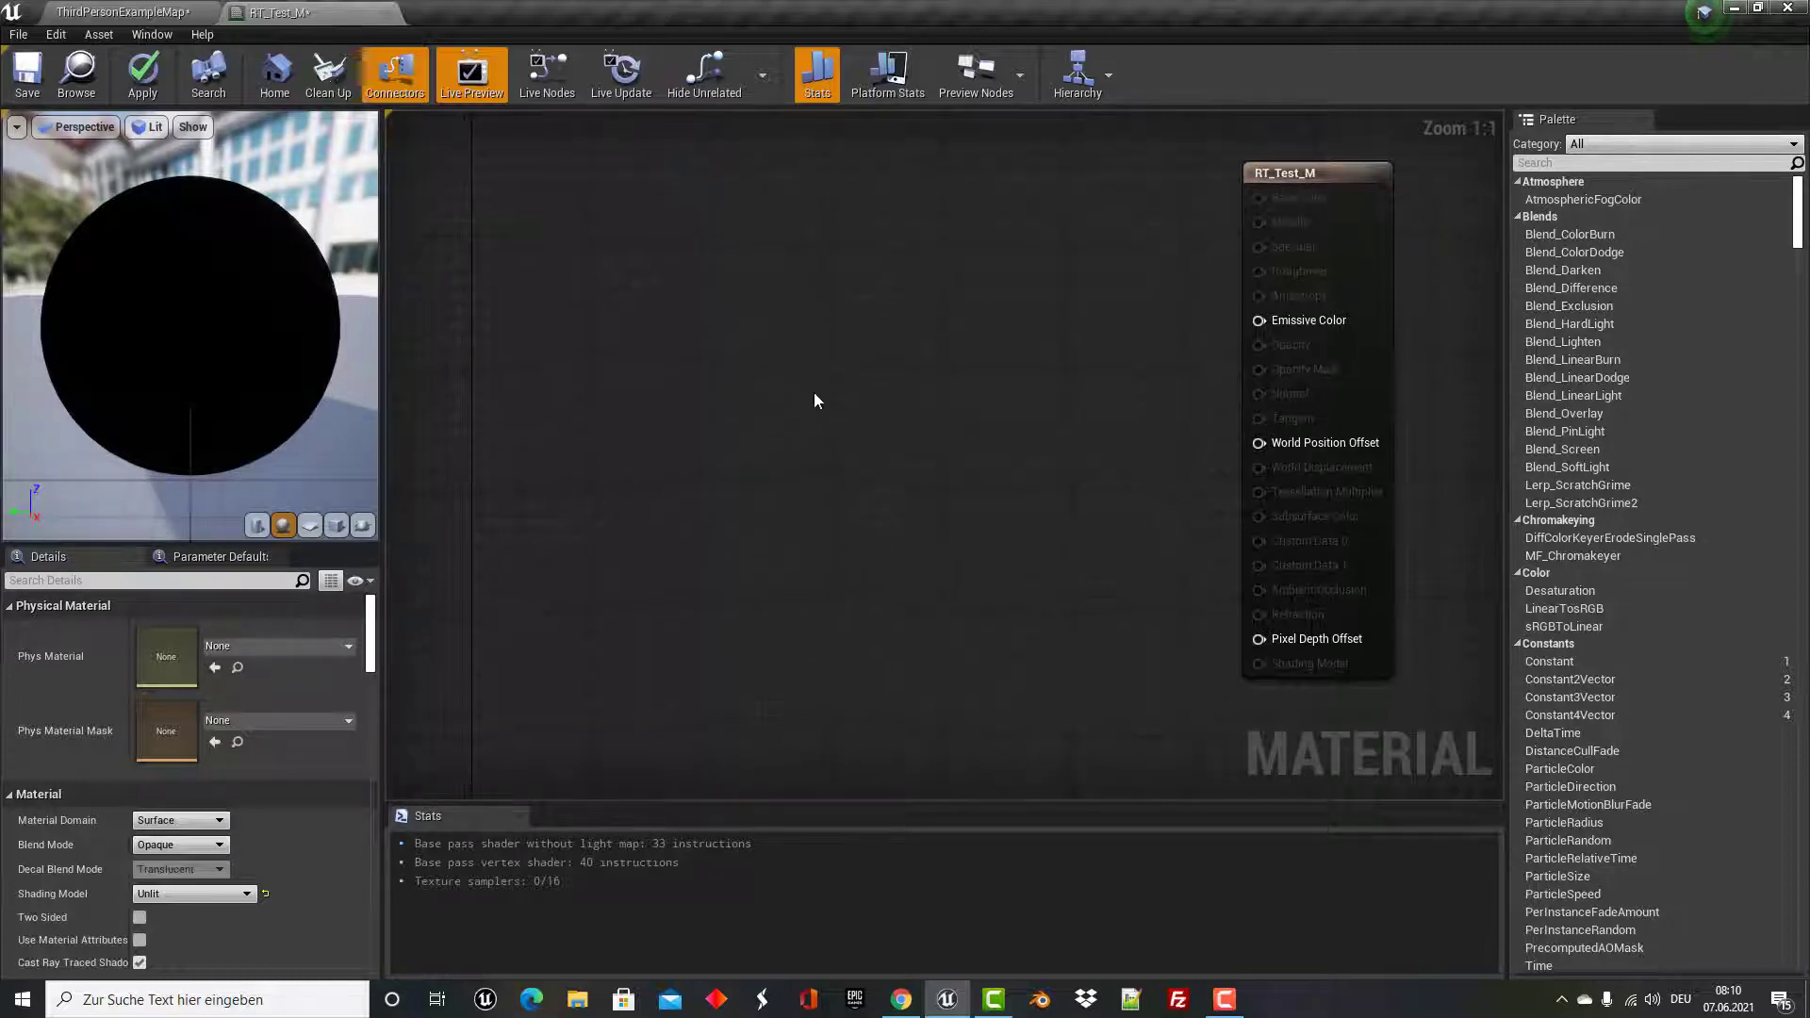
right_click(801, 322)
type("n")
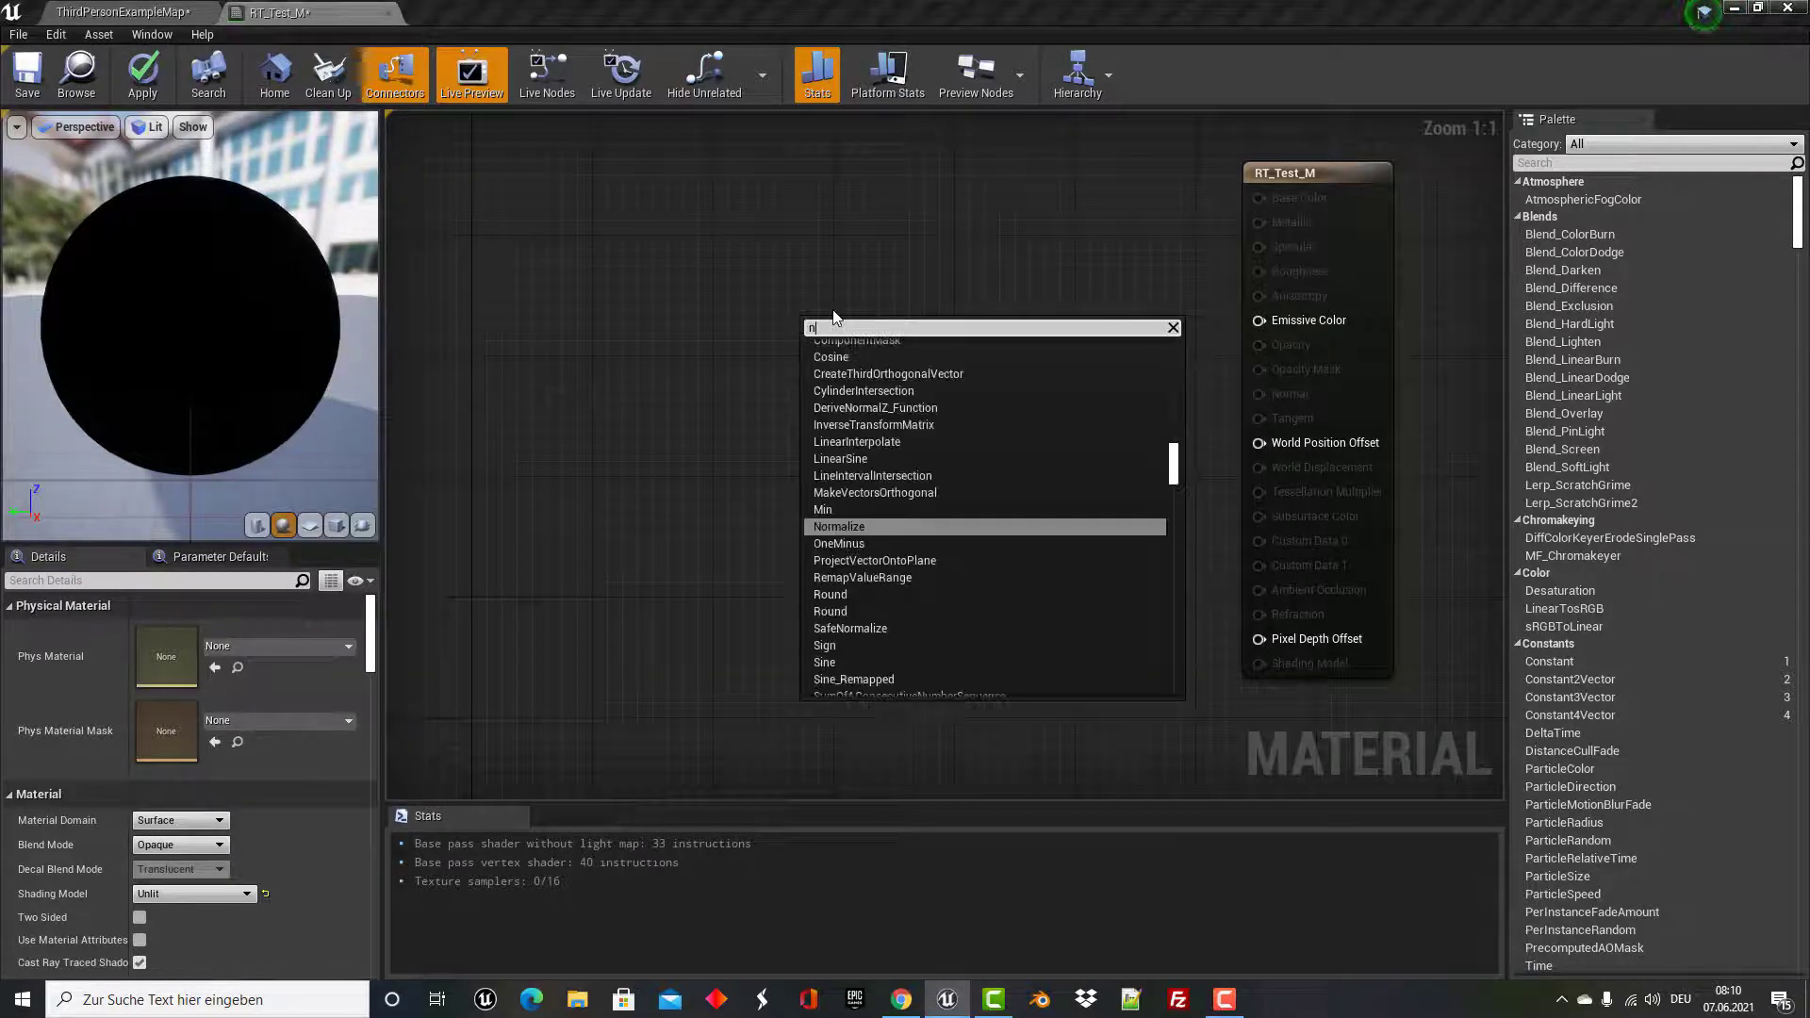
type("oise")
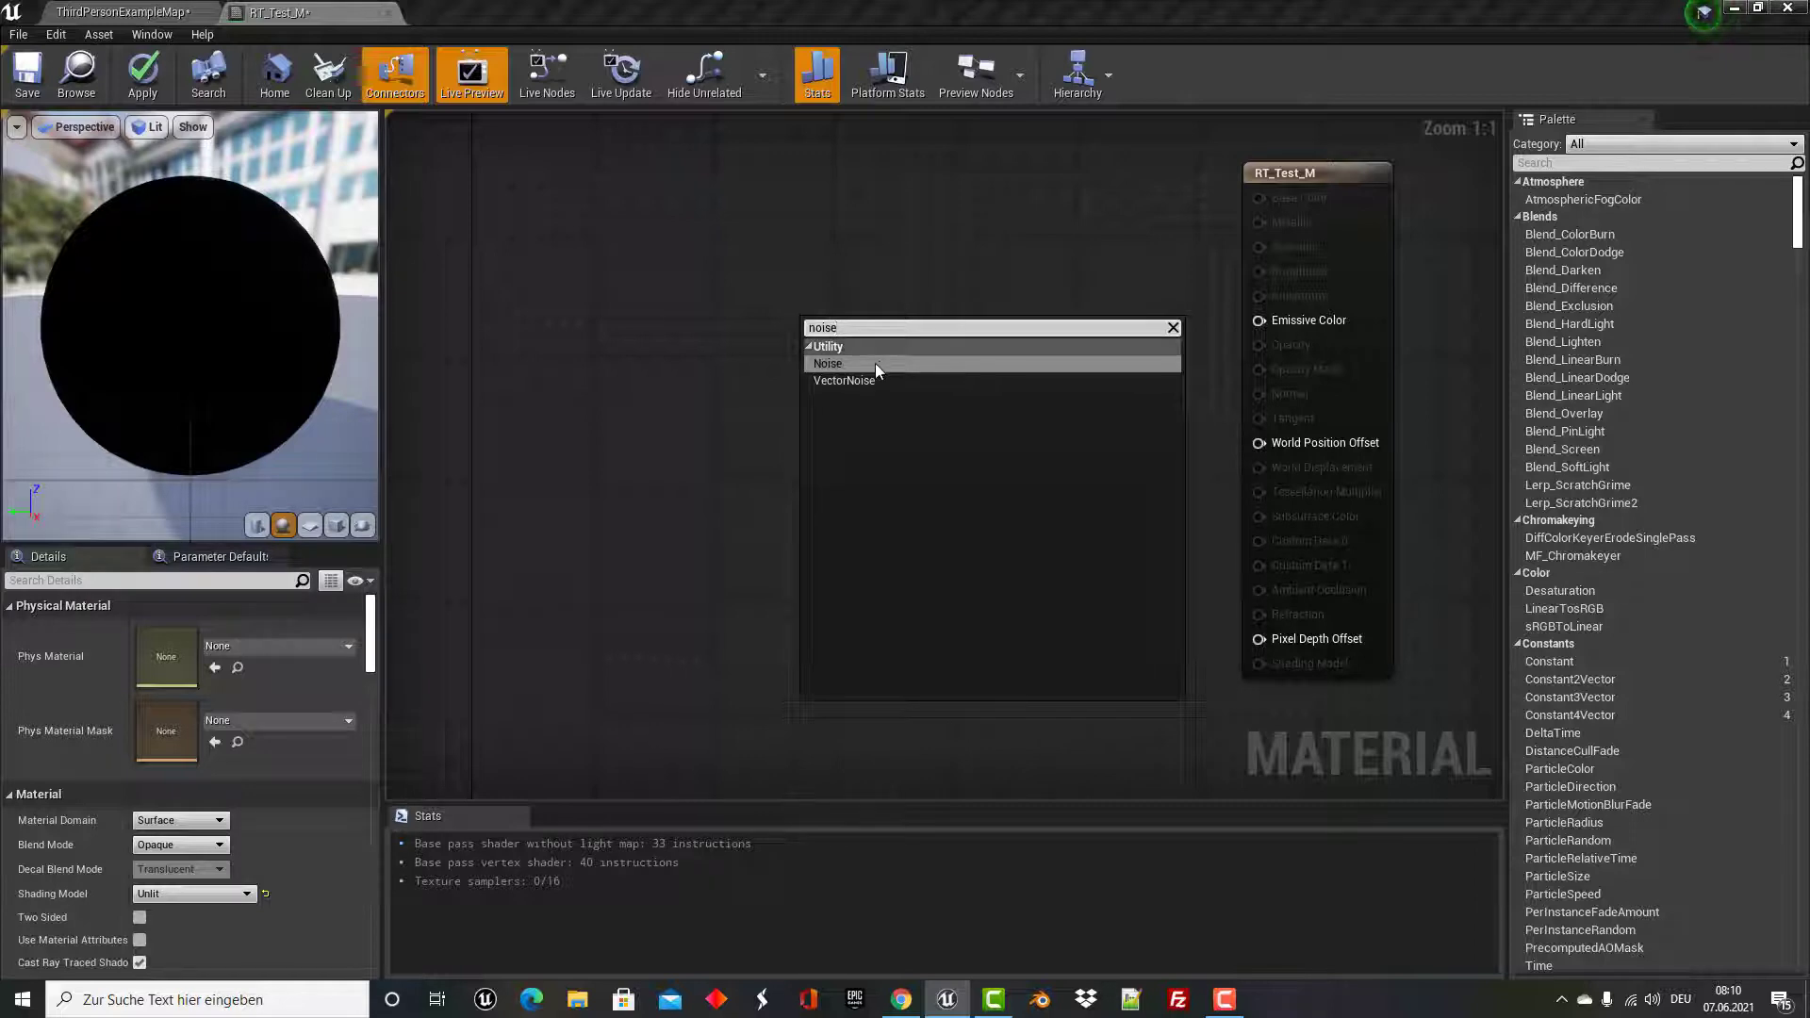
key("Return")
left_click_drag(837, 321, 806, 305)
right_click_drag(788, 505, 899, 498)
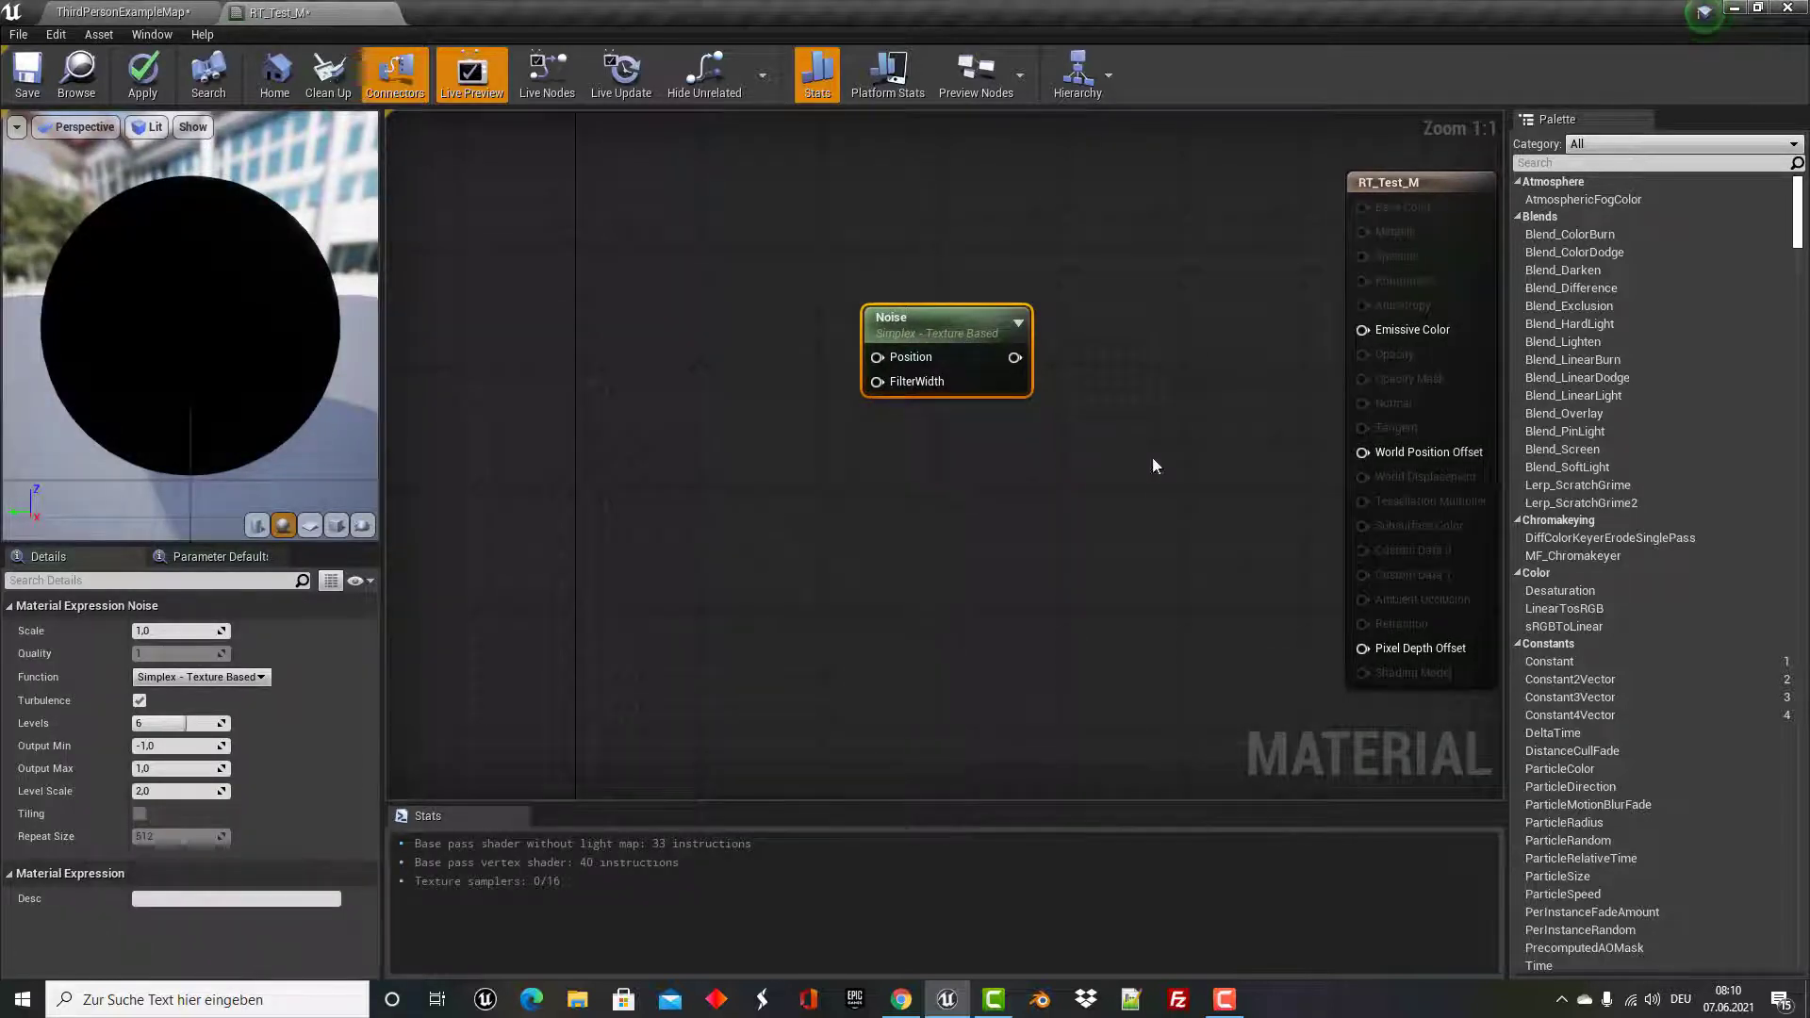
left_click_drag(1015, 358, 1363, 330)
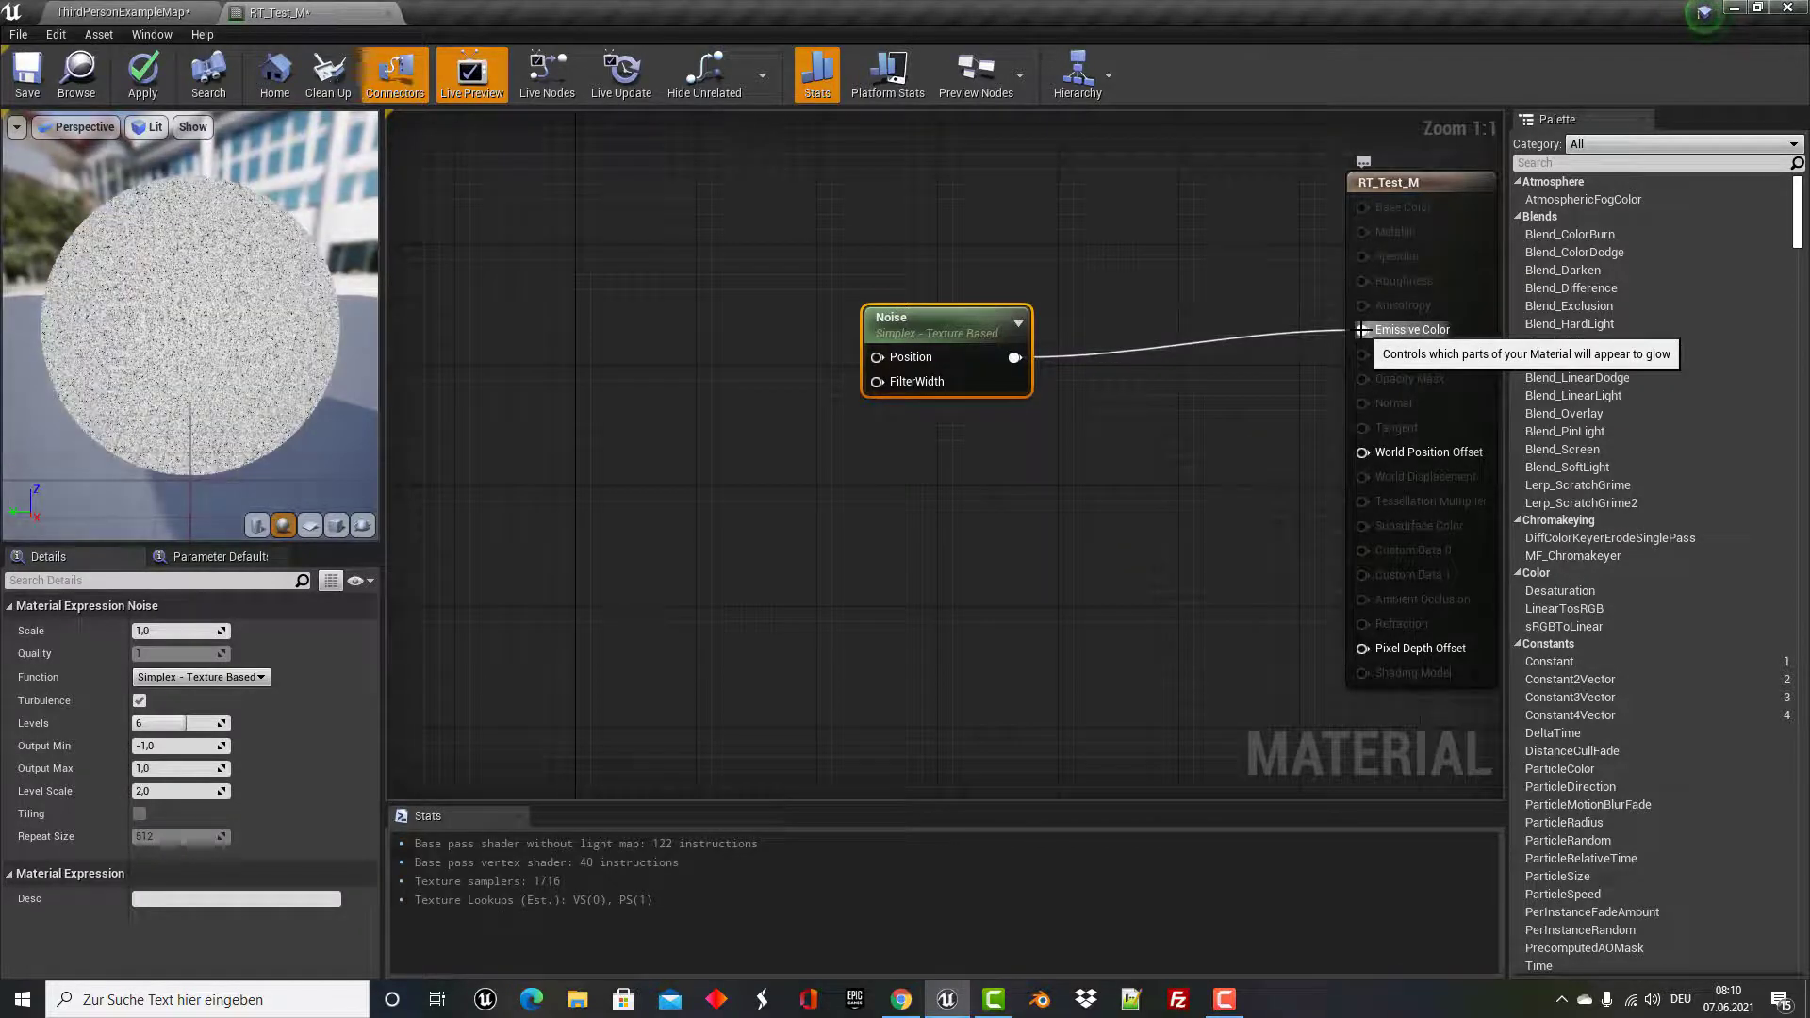
Add a TexCoord[0] node and a constant 0 node, arranged left of the Noise node.
right_click(596, 364)
type("c")
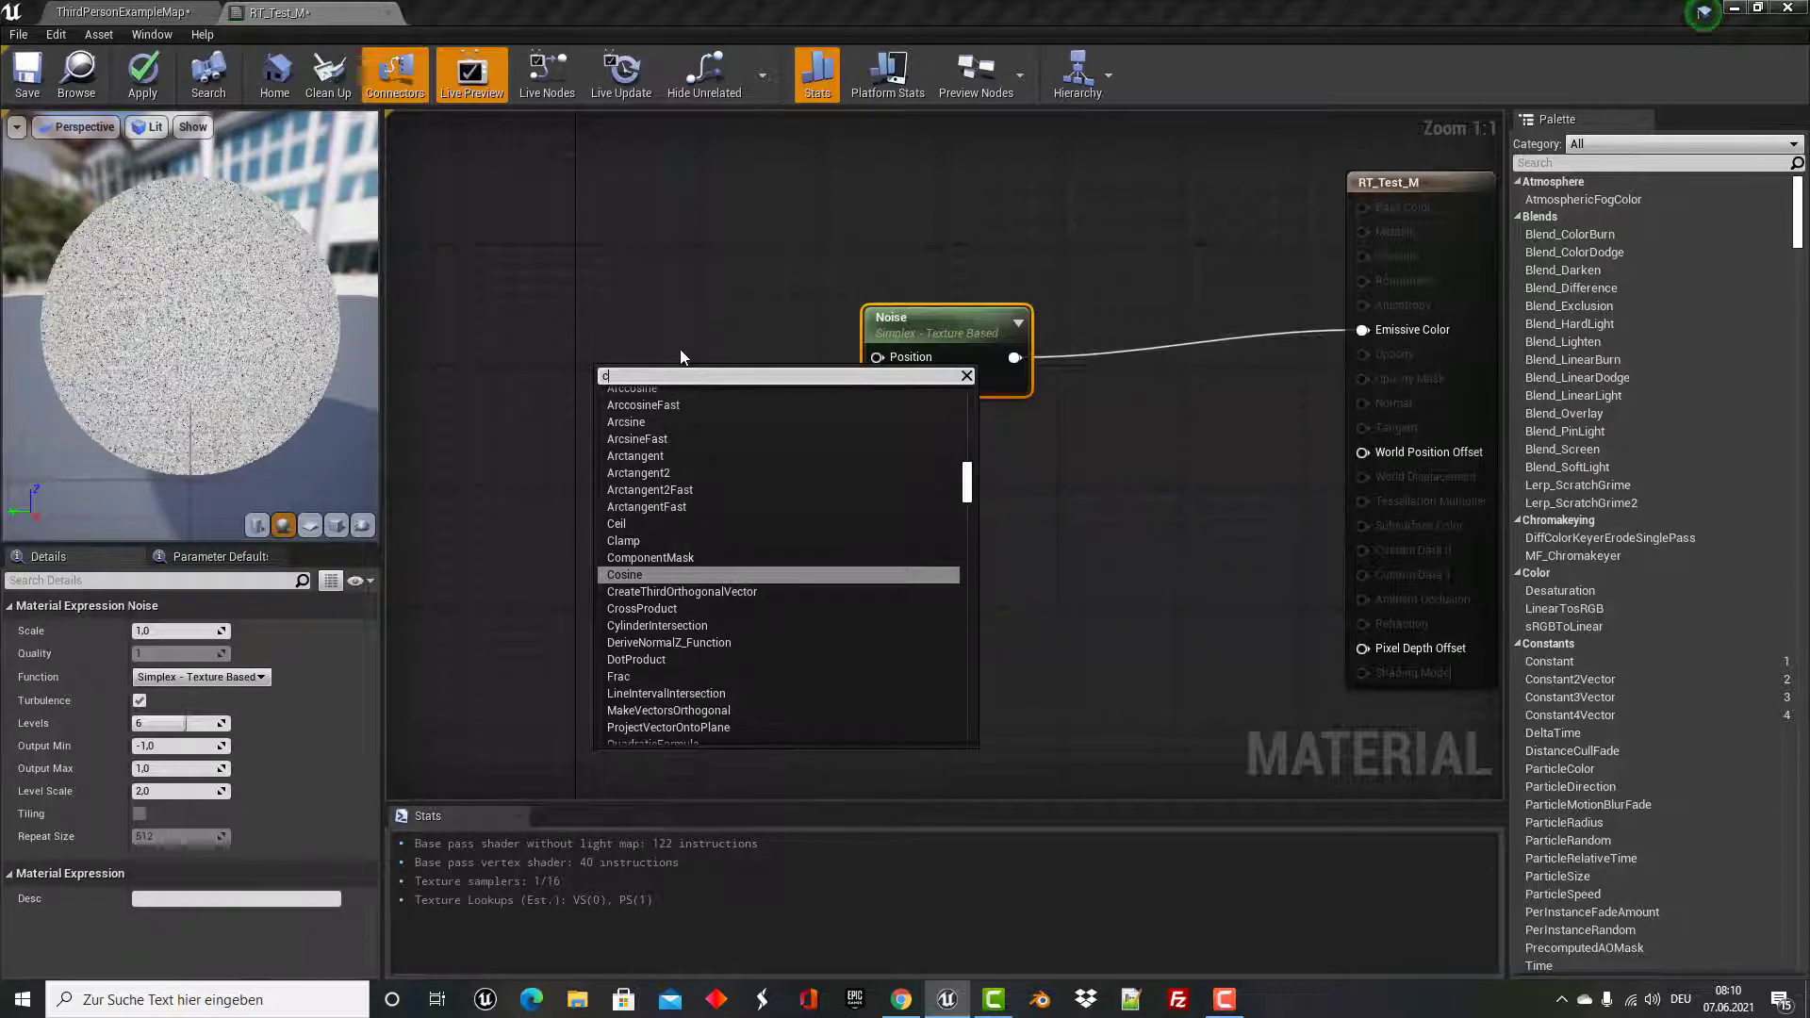
type("oor")
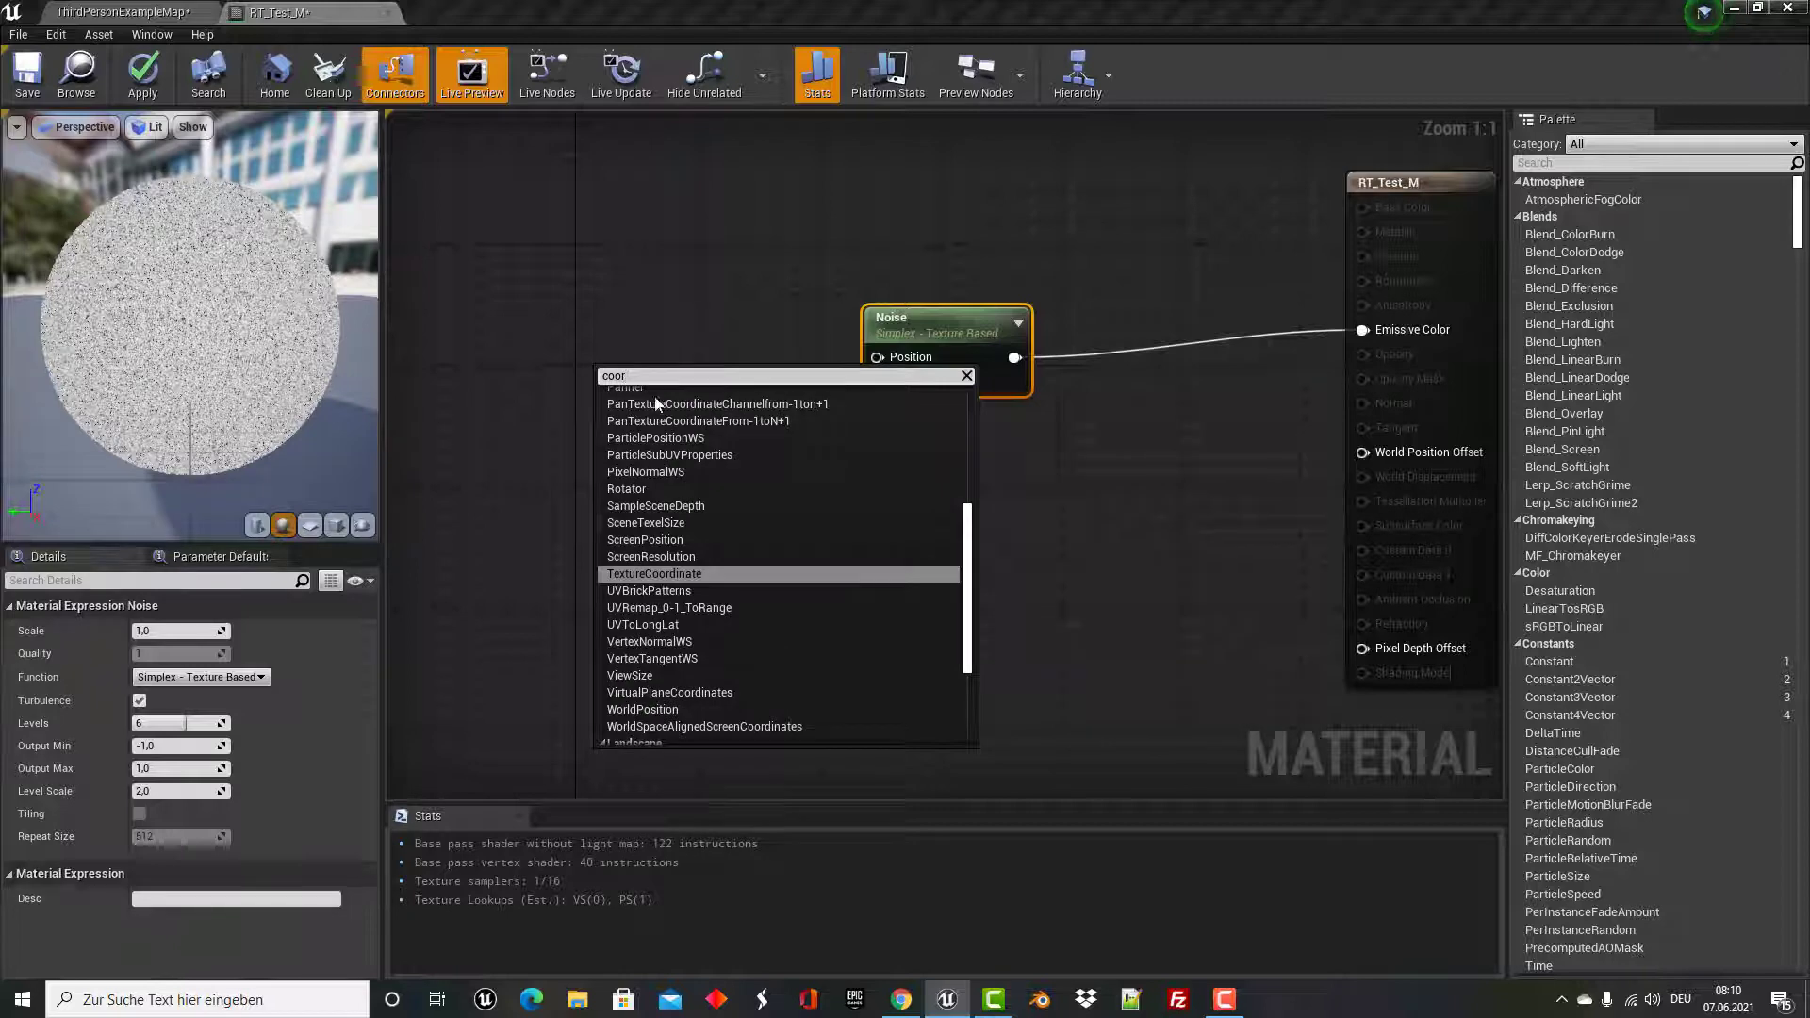
left_click(668, 573)
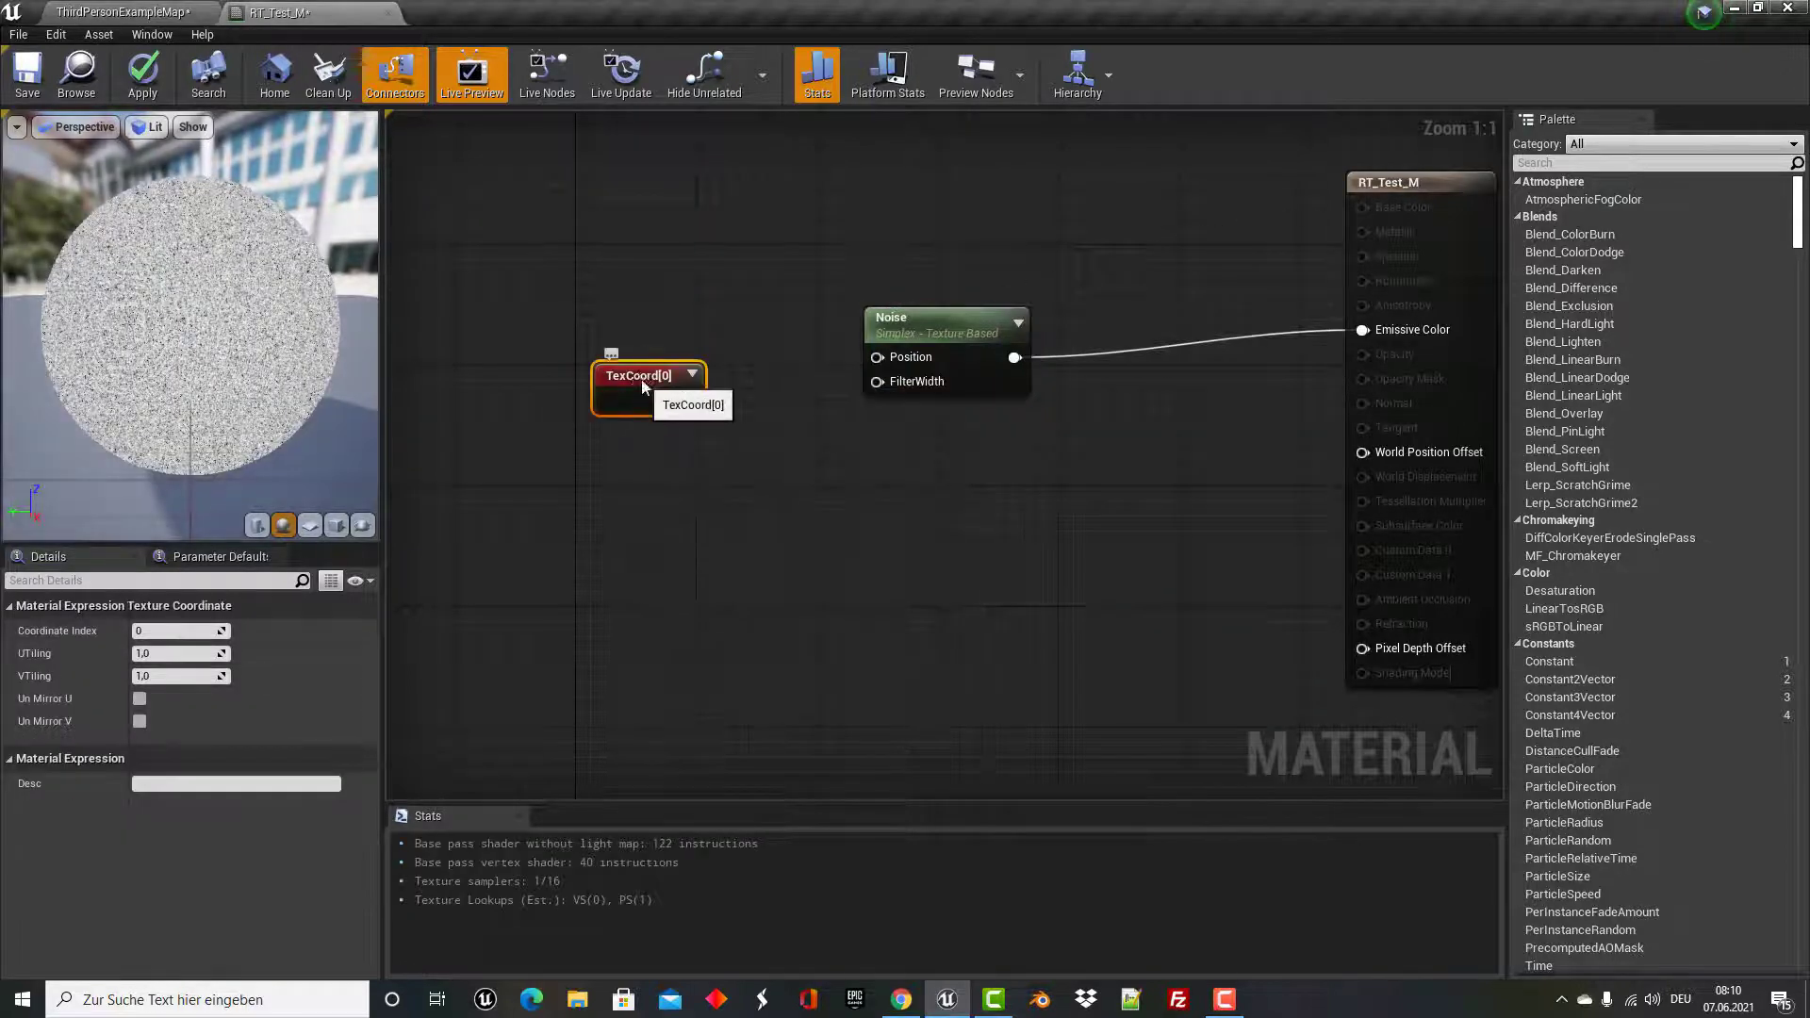
left_click_drag(635, 380, 633, 324)
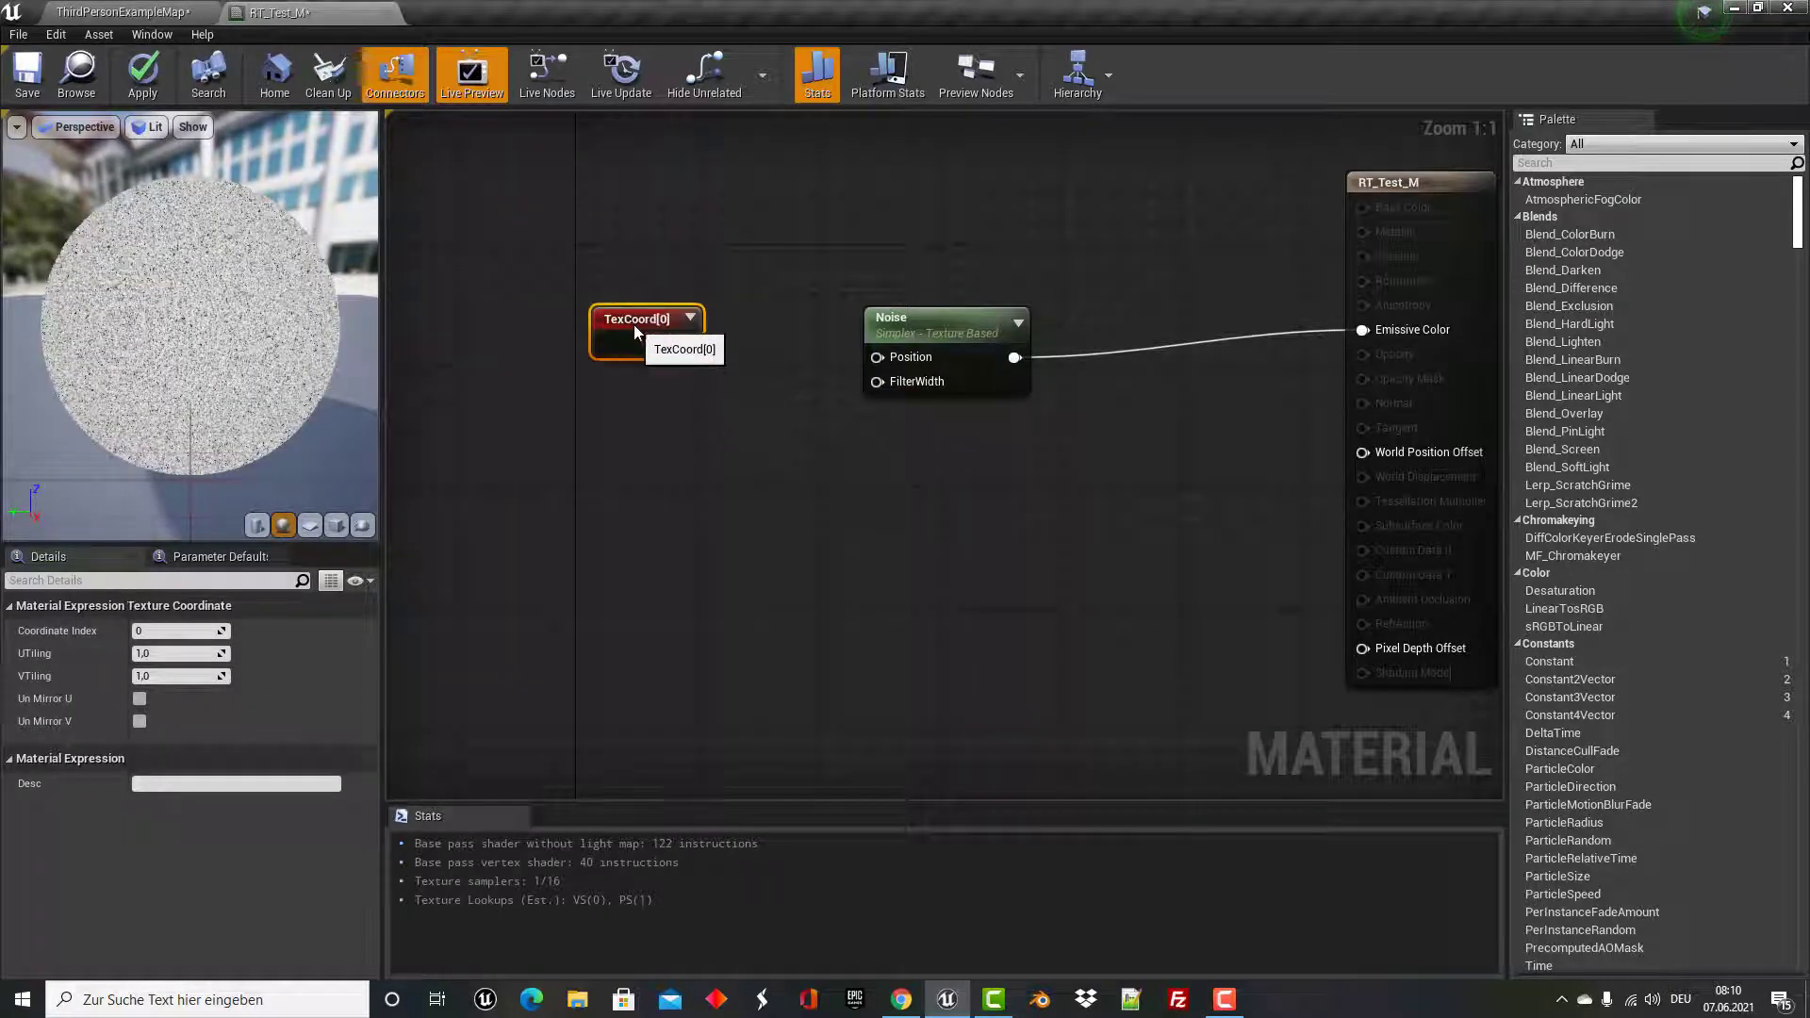
left_click(629, 460)
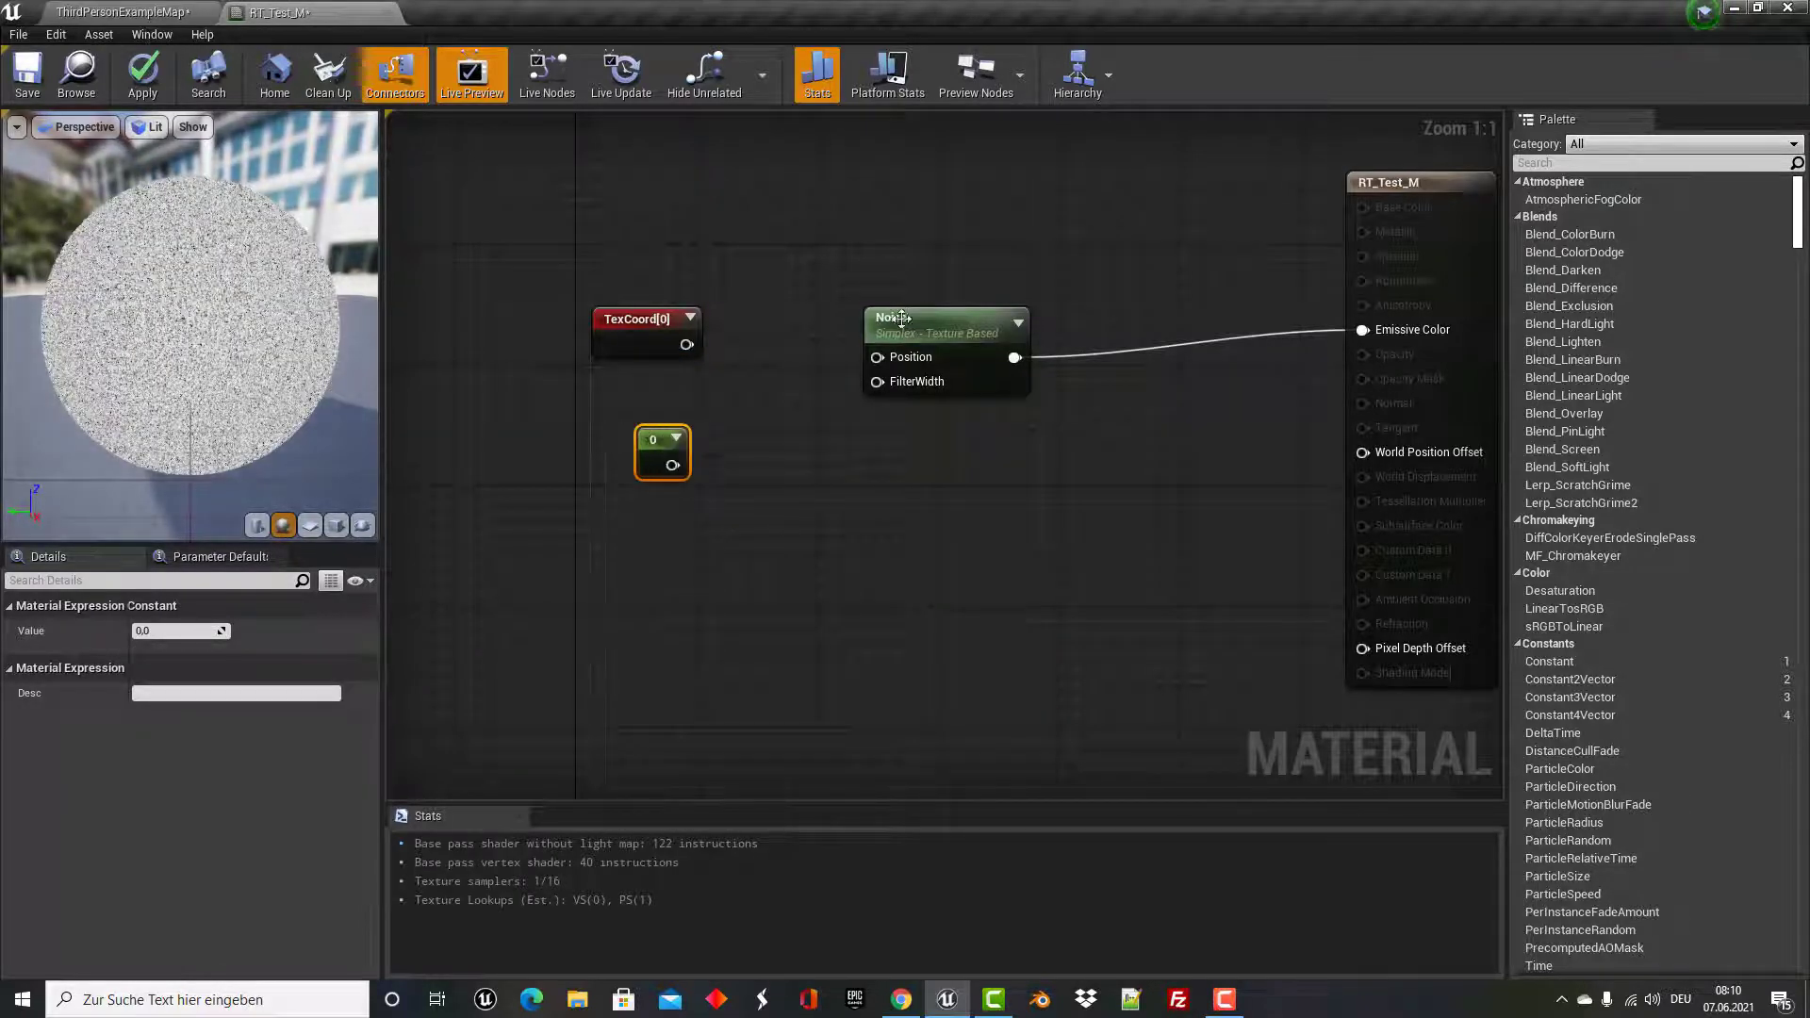
left_click_drag(901, 318, 946, 302)
left_click(633, 319)
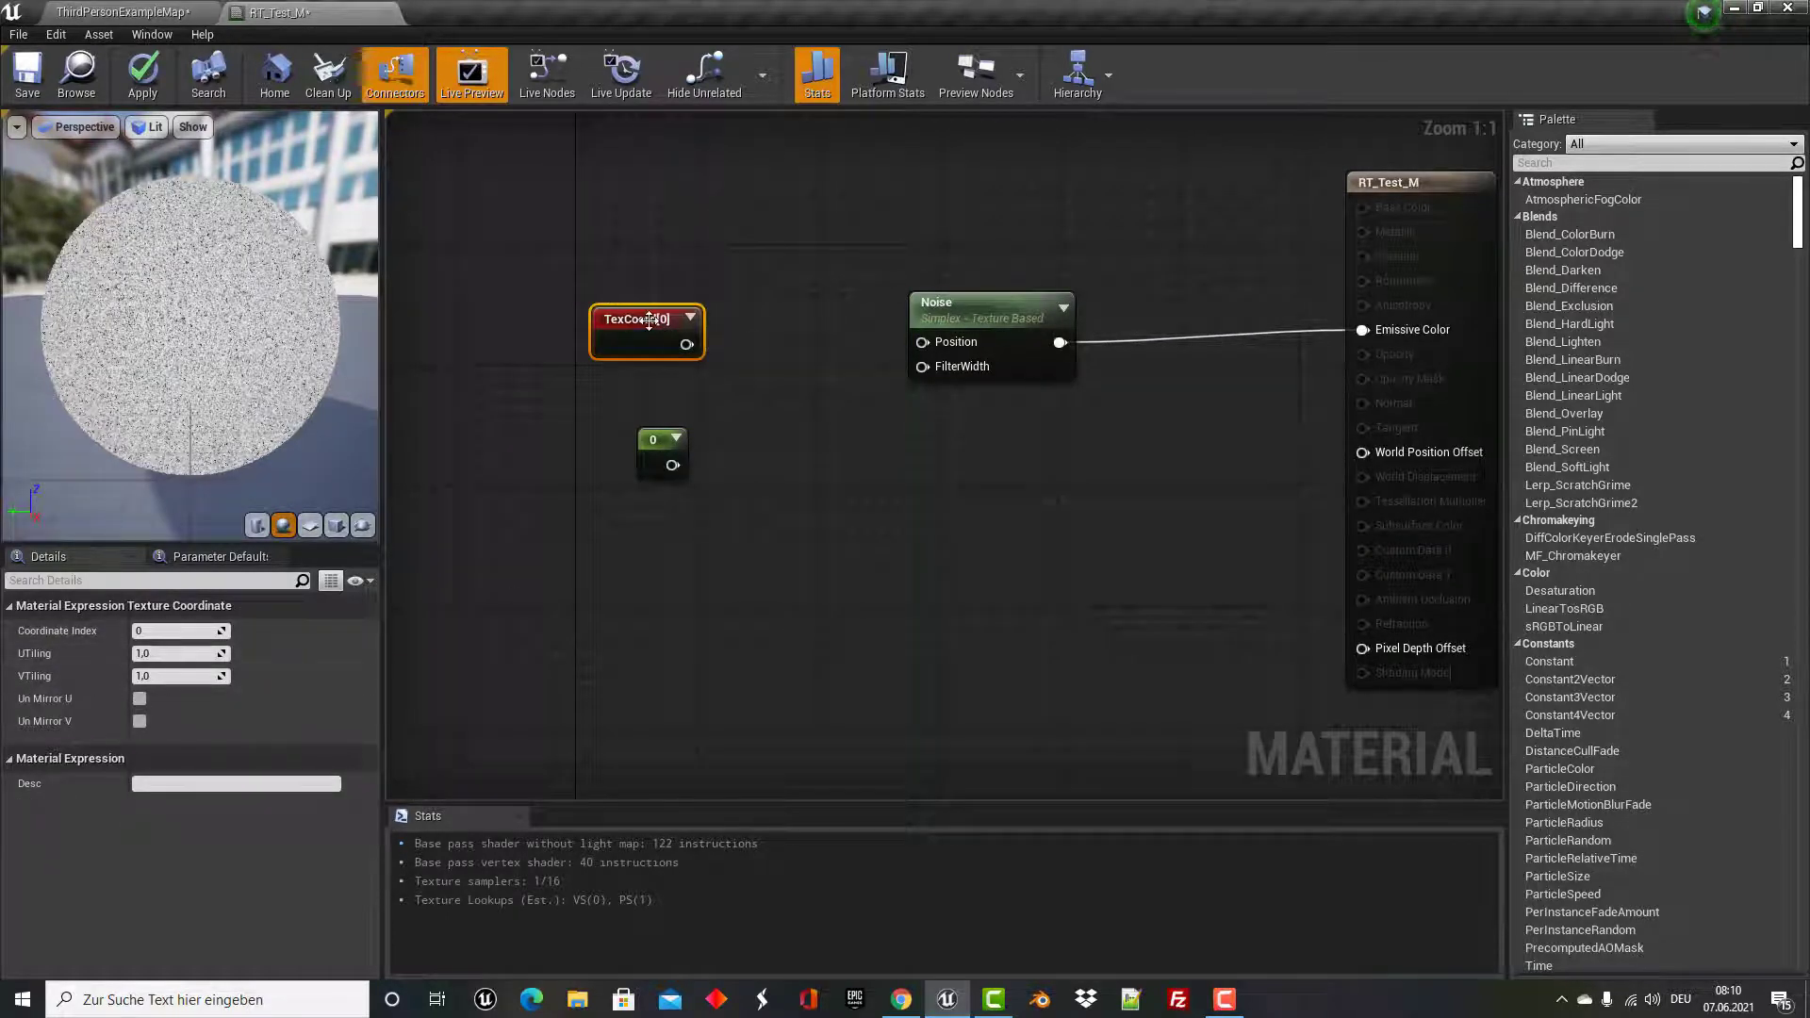
left_click_drag(649, 320, 606, 321)
left_click_drag(647, 450, 628, 450)
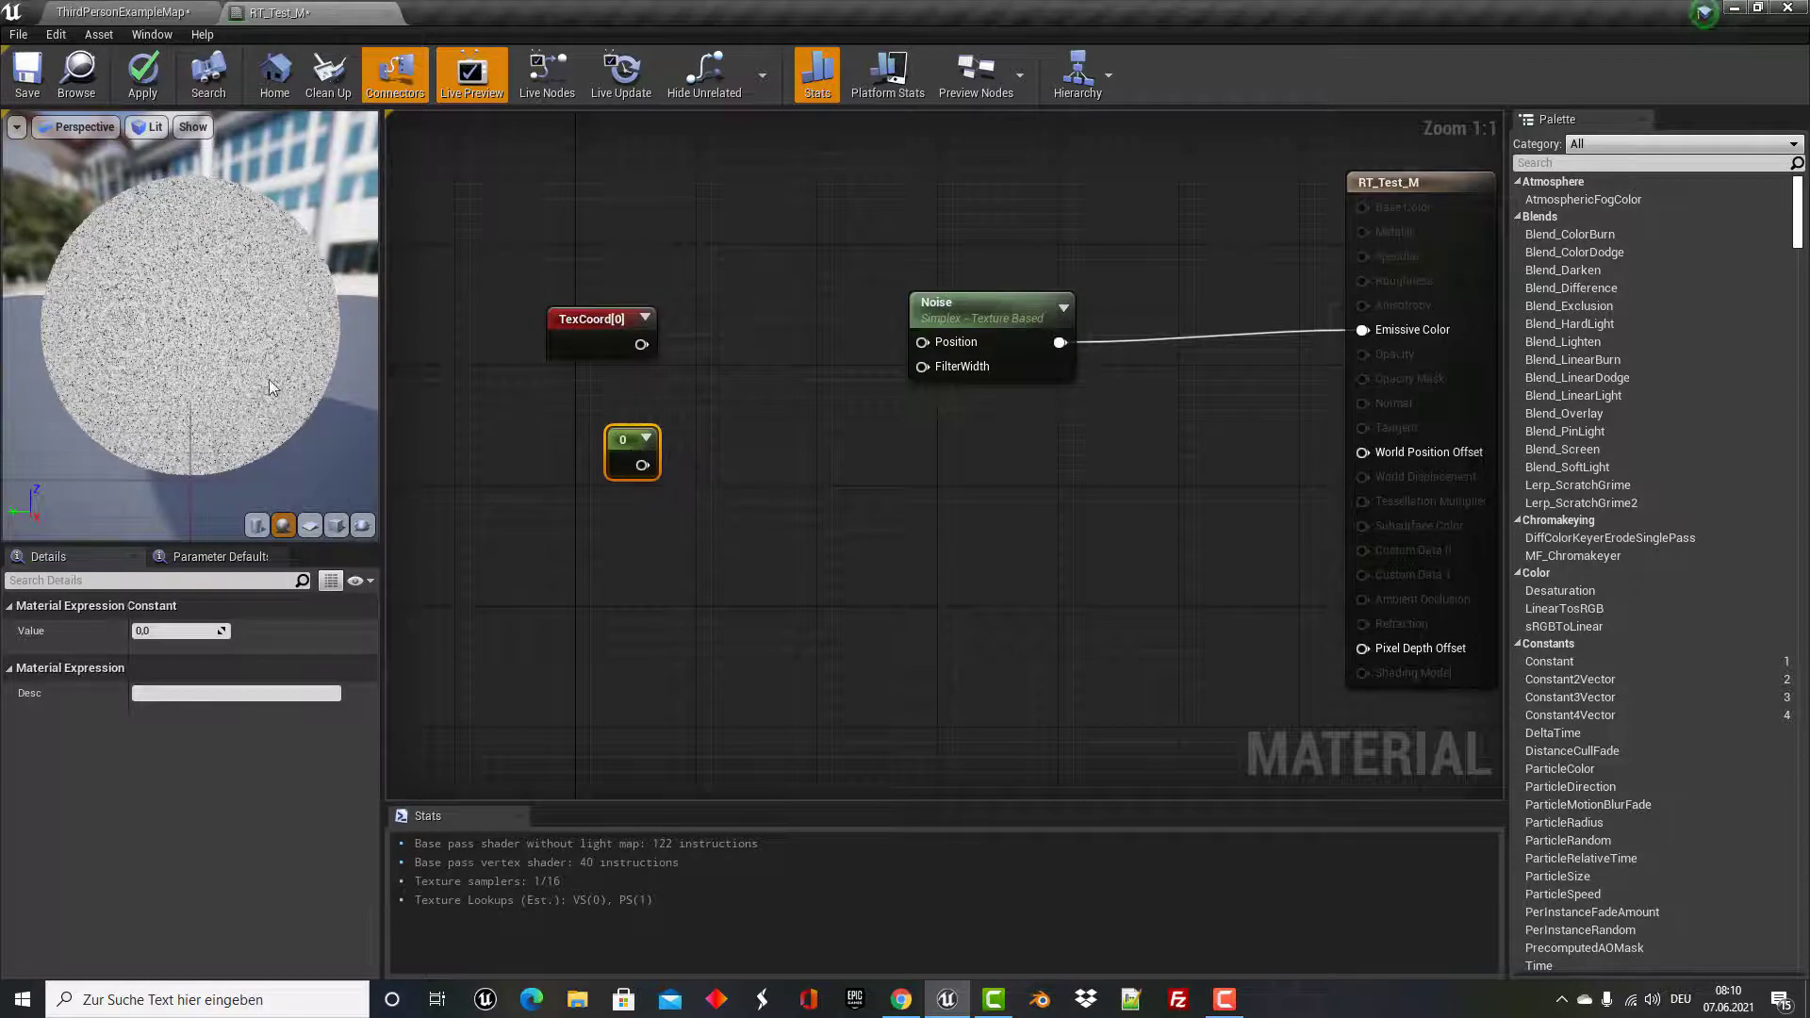
left_click_drag(269, 381, 160, 345)
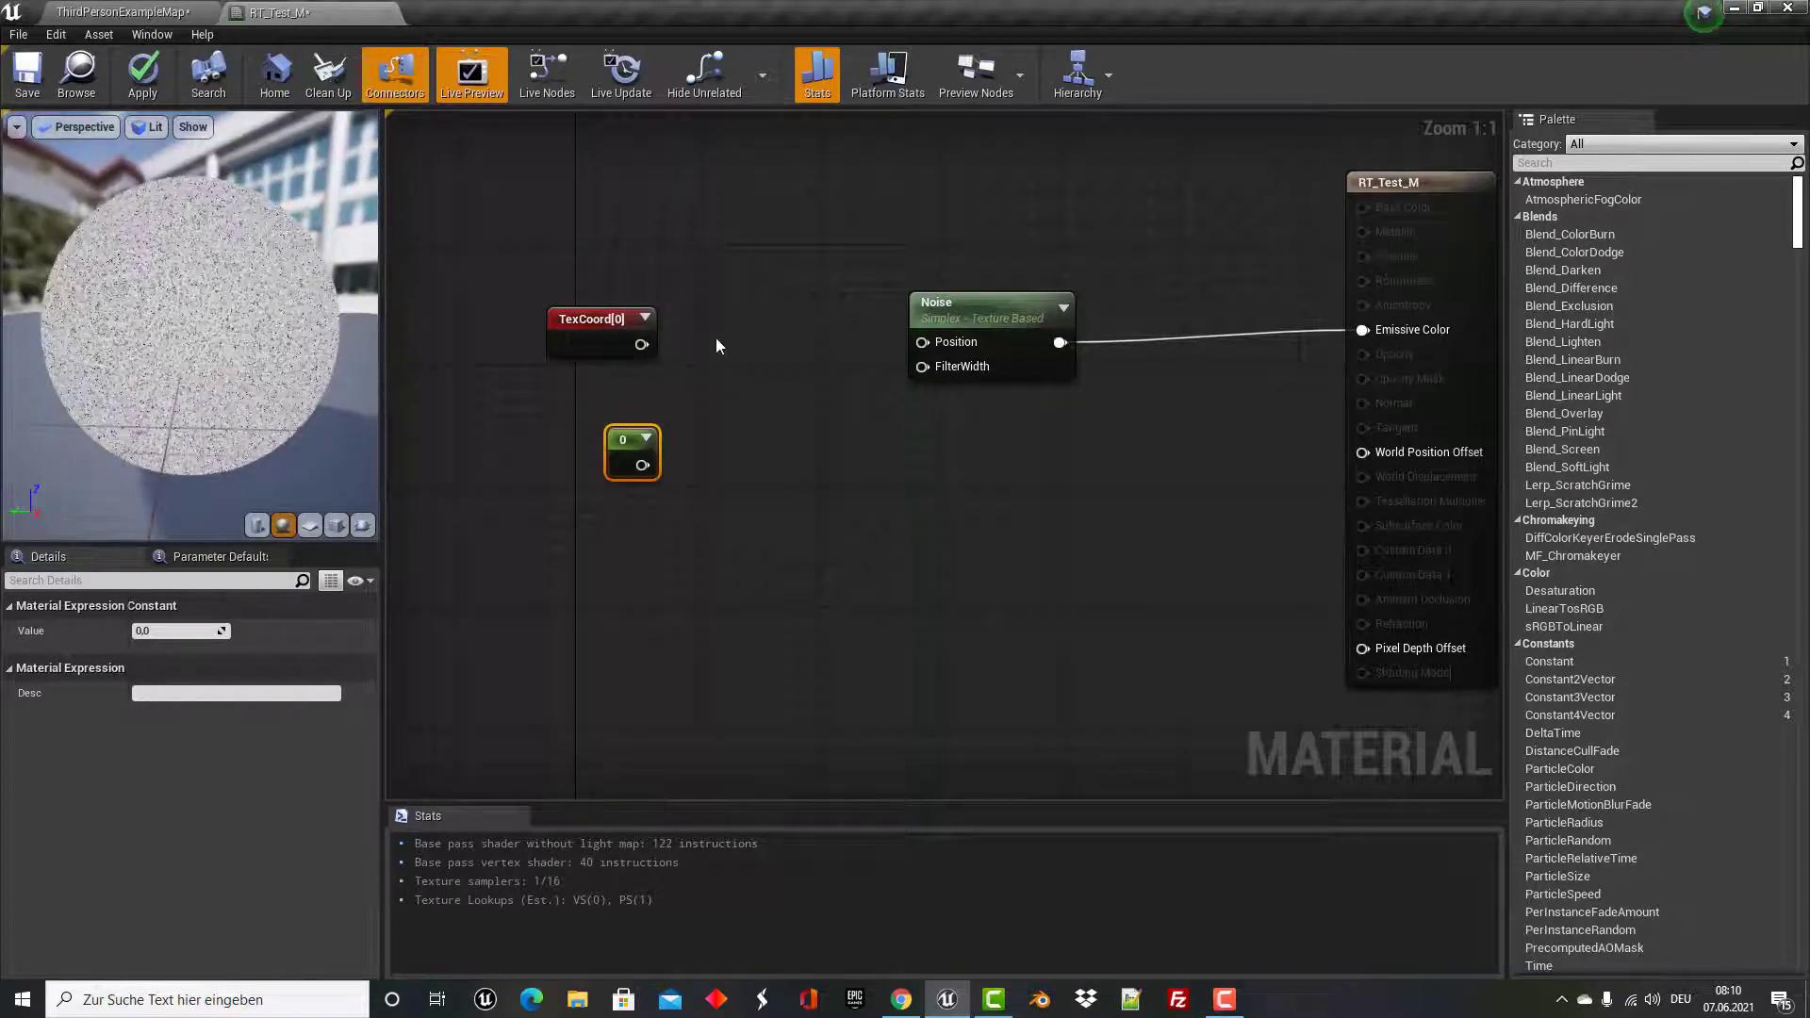
left_click(742, 387)
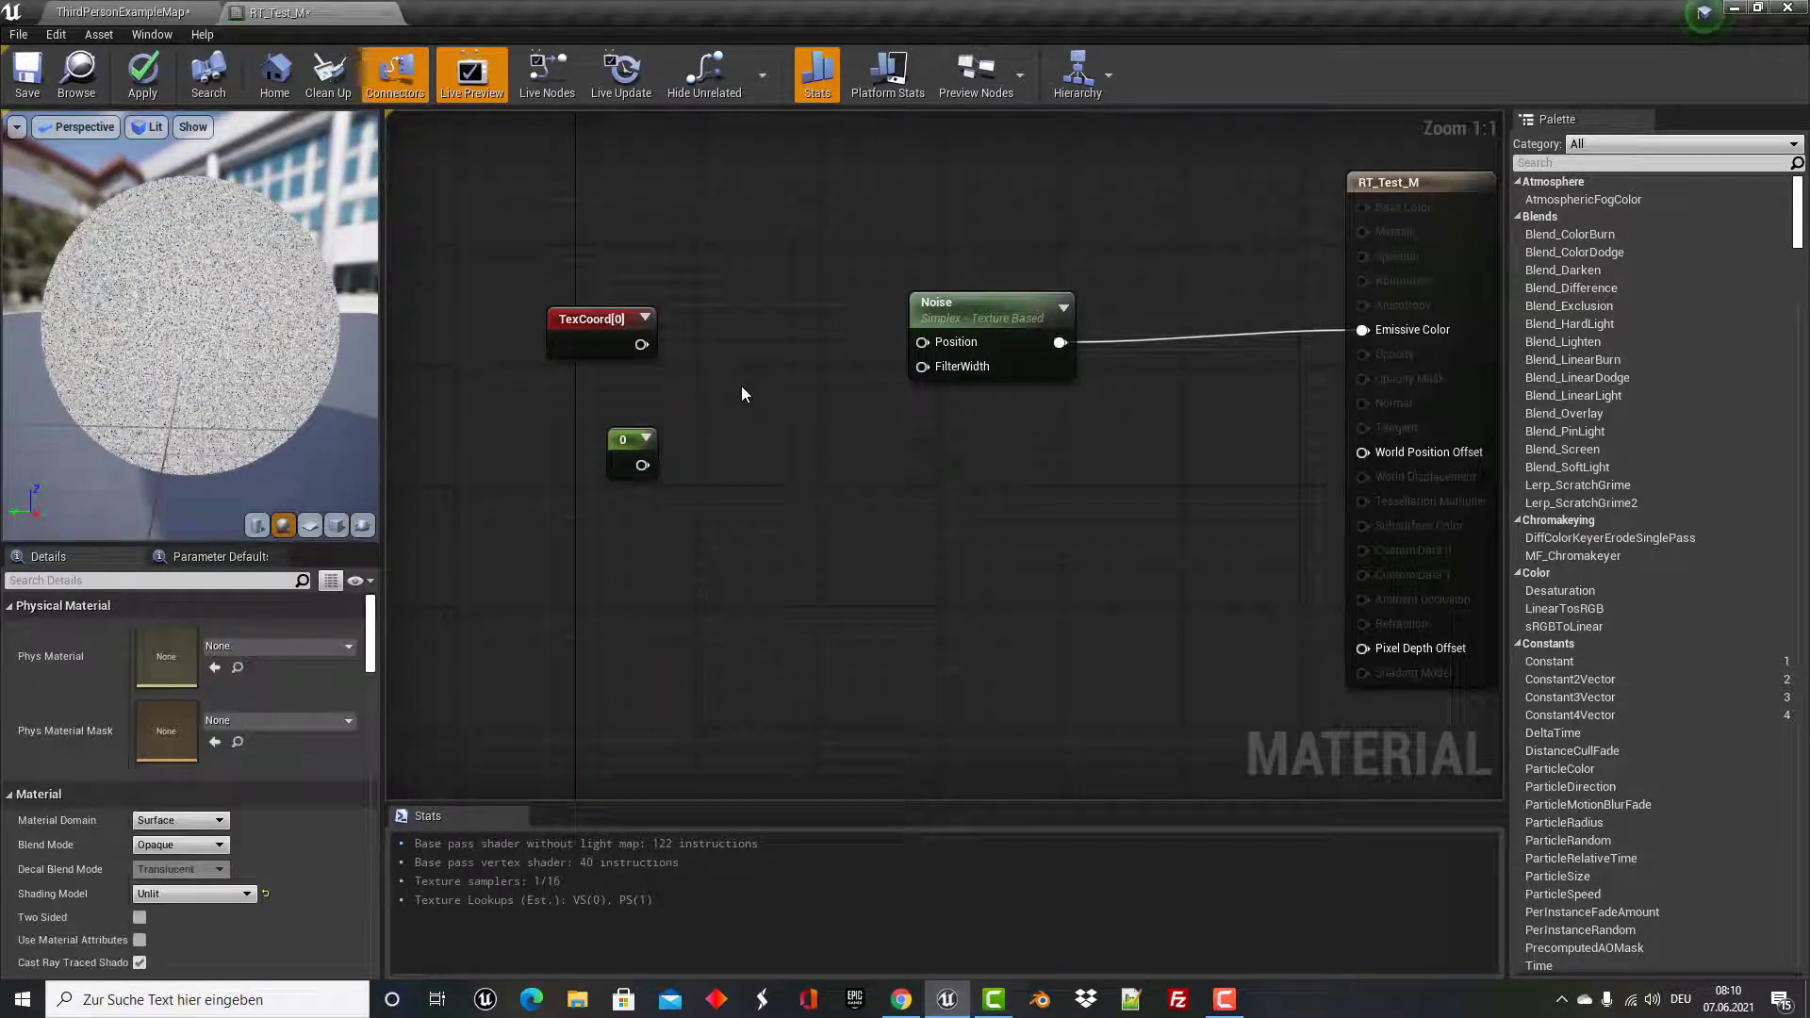
Add an Append node, feeding TexCoord[0] into A and the constant 0 into B.
left_click(741, 386)
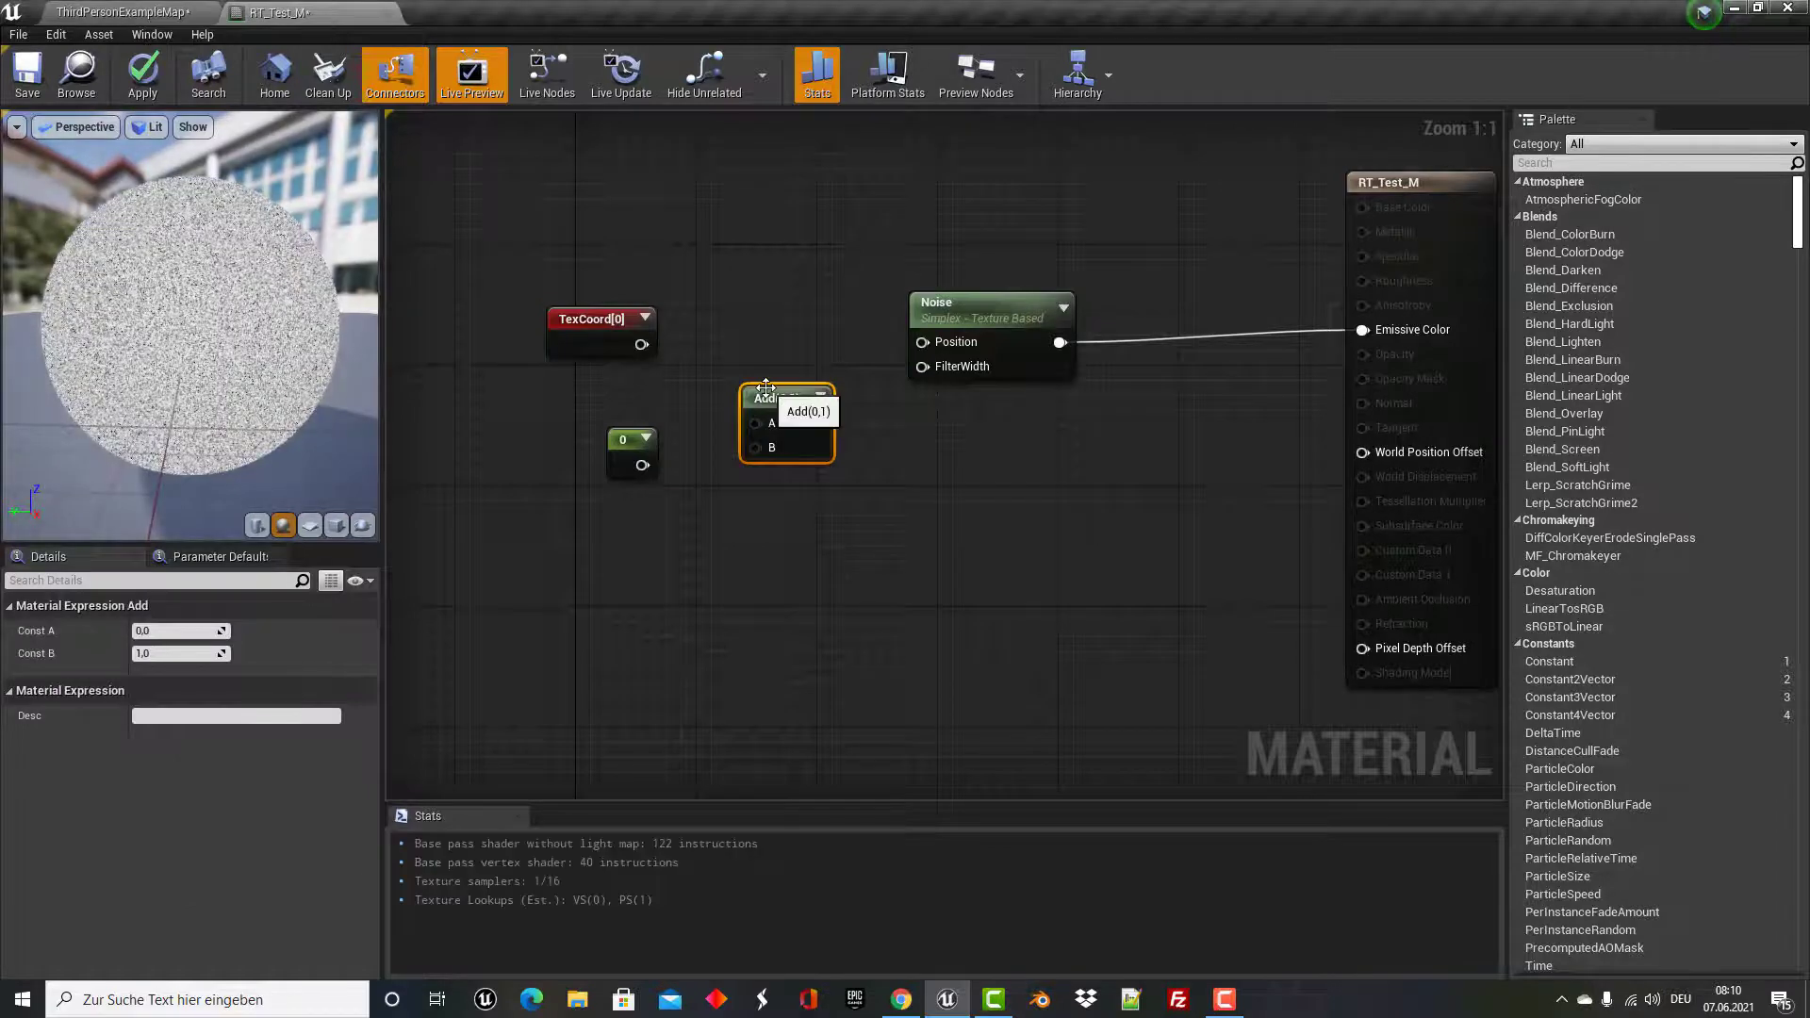
key("Delete")
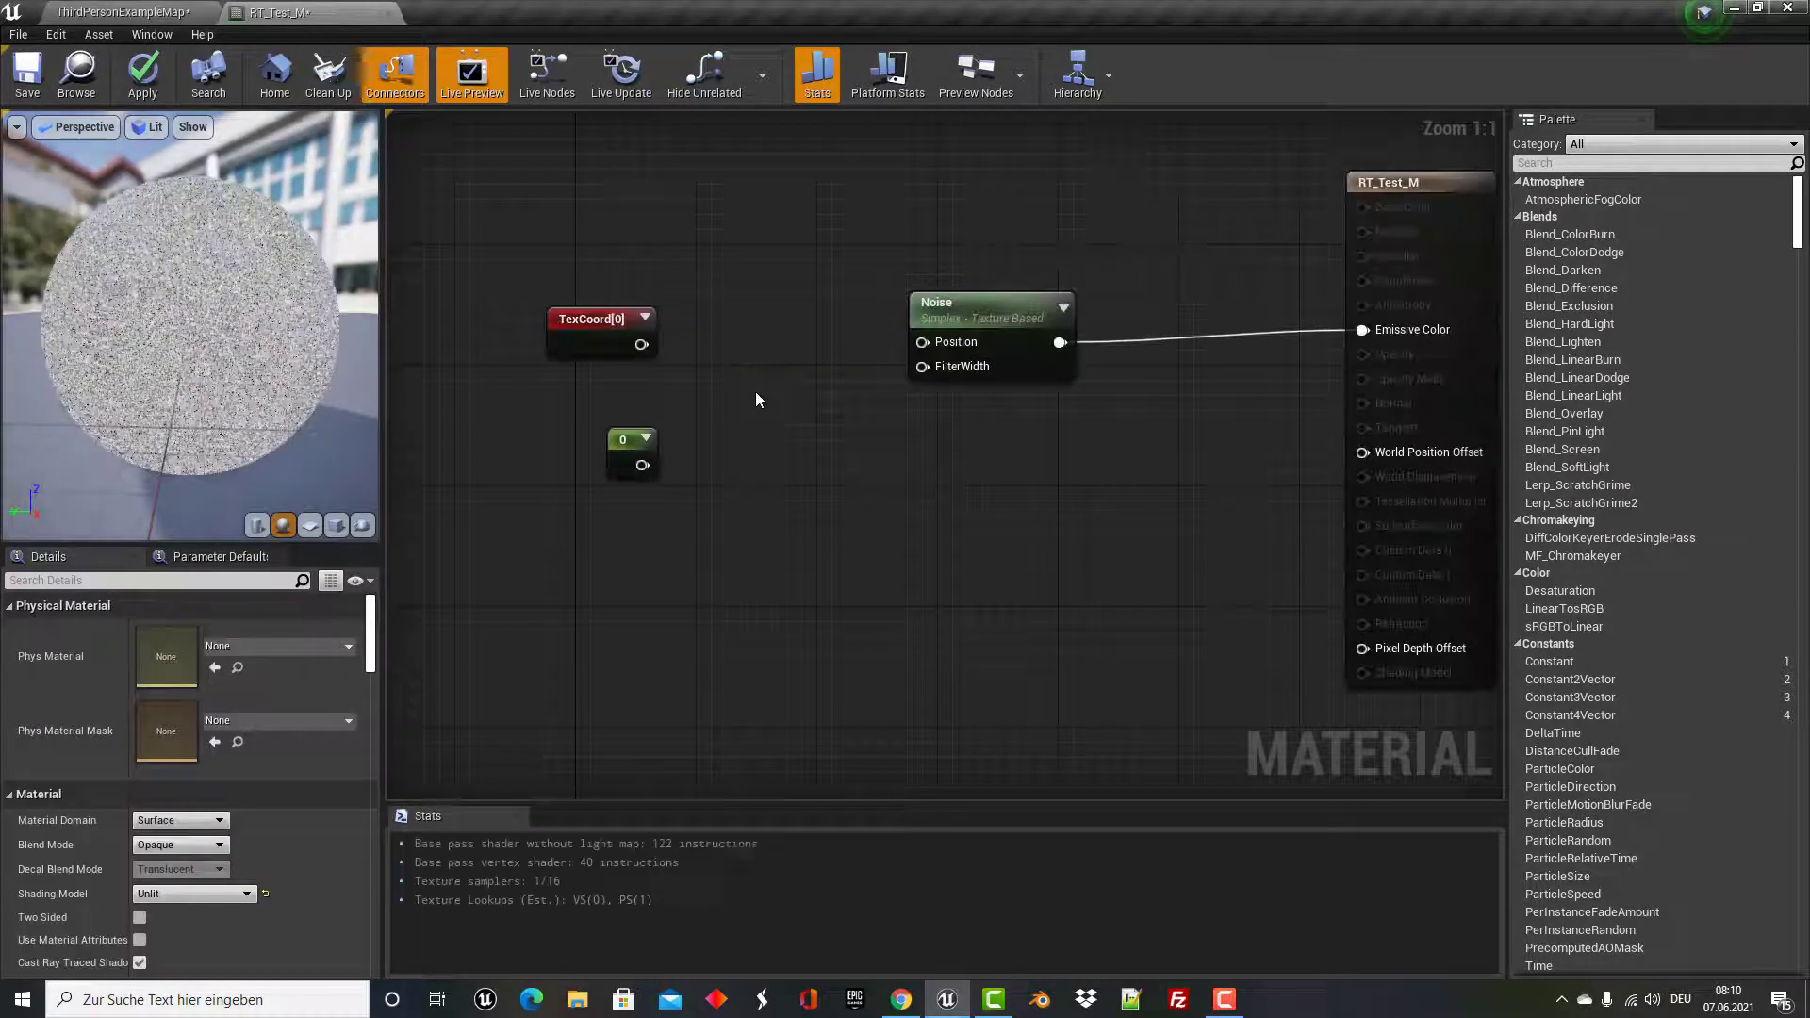
right_click(755, 392)
type("ap")
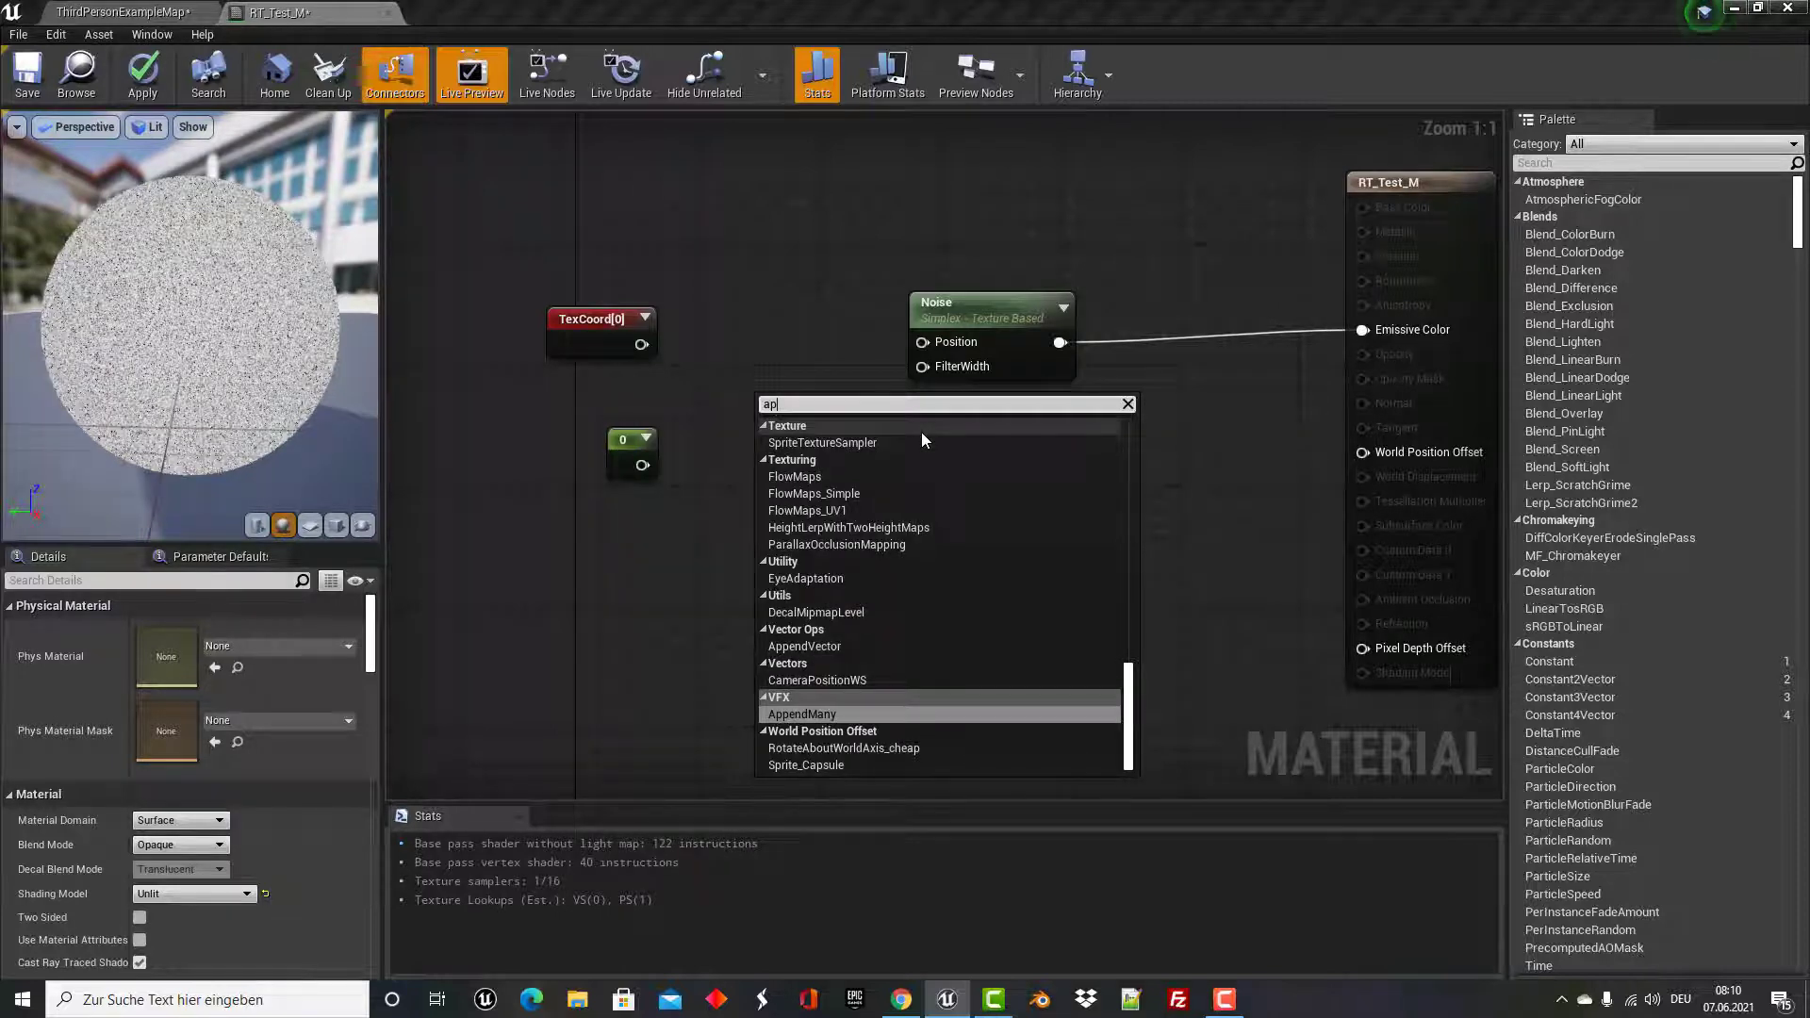
type("pend")
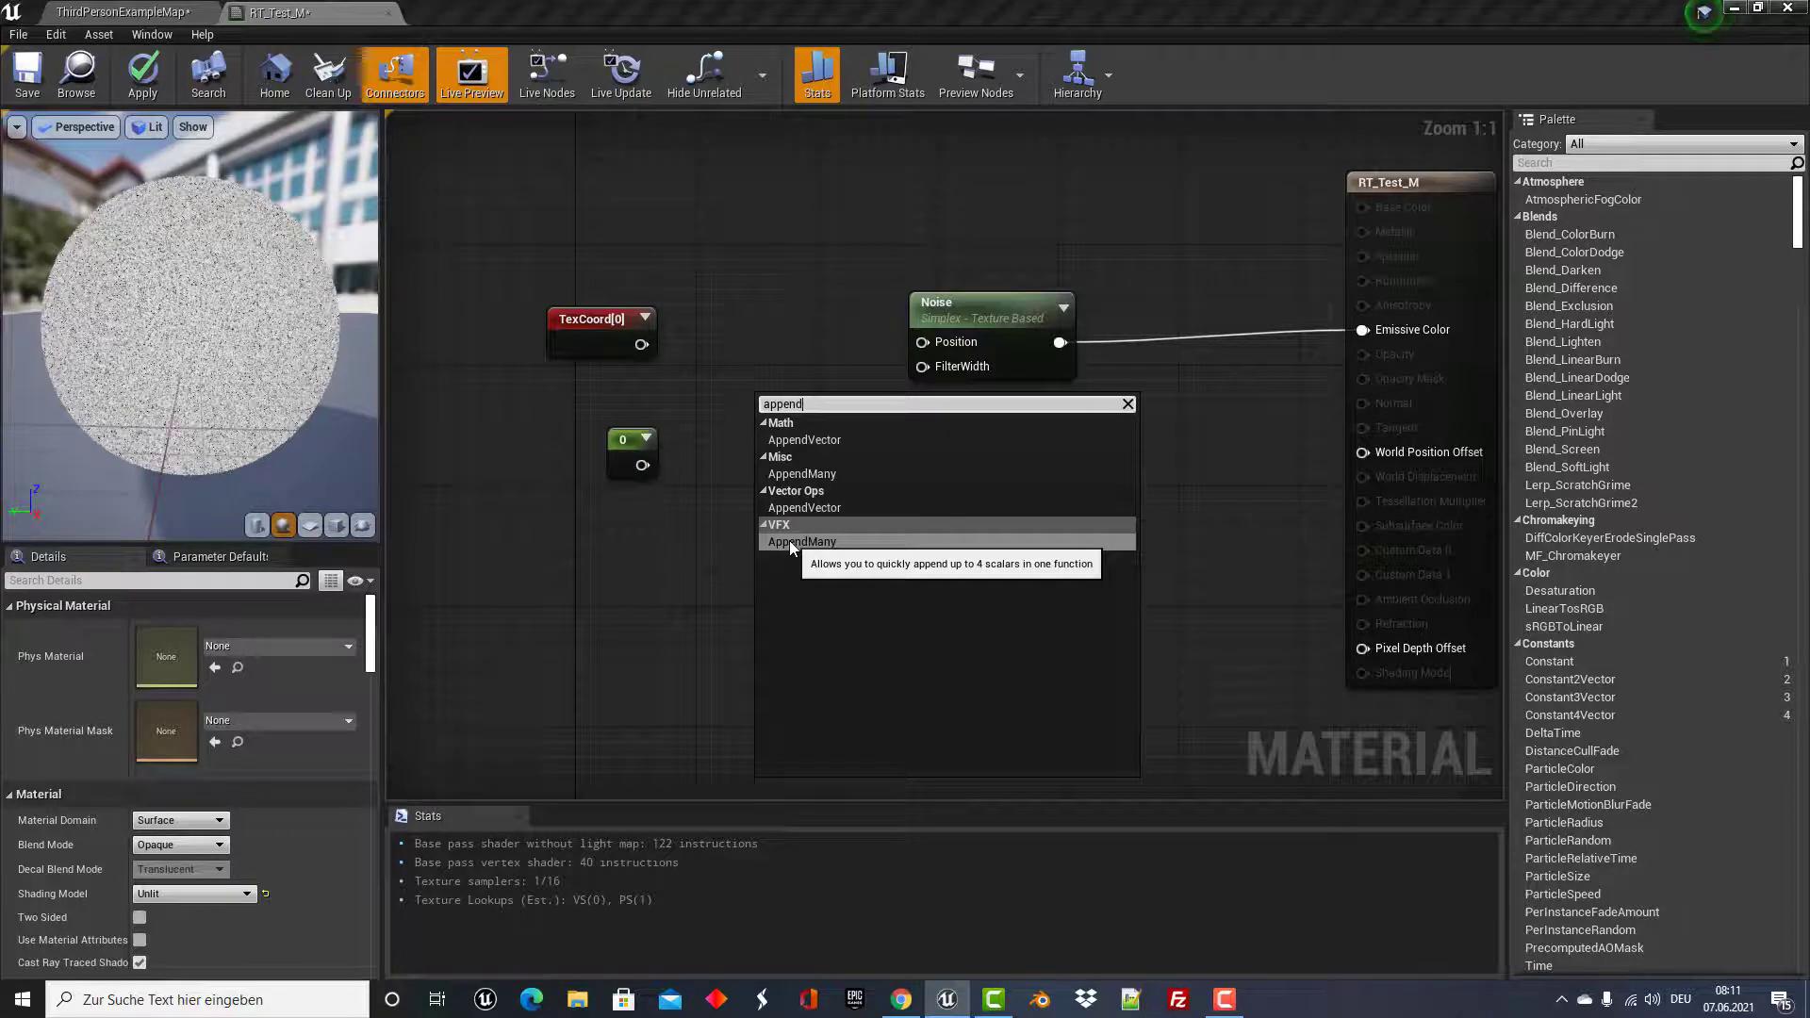
left_click(820, 442)
left_click_drag(806, 408, 793, 338)
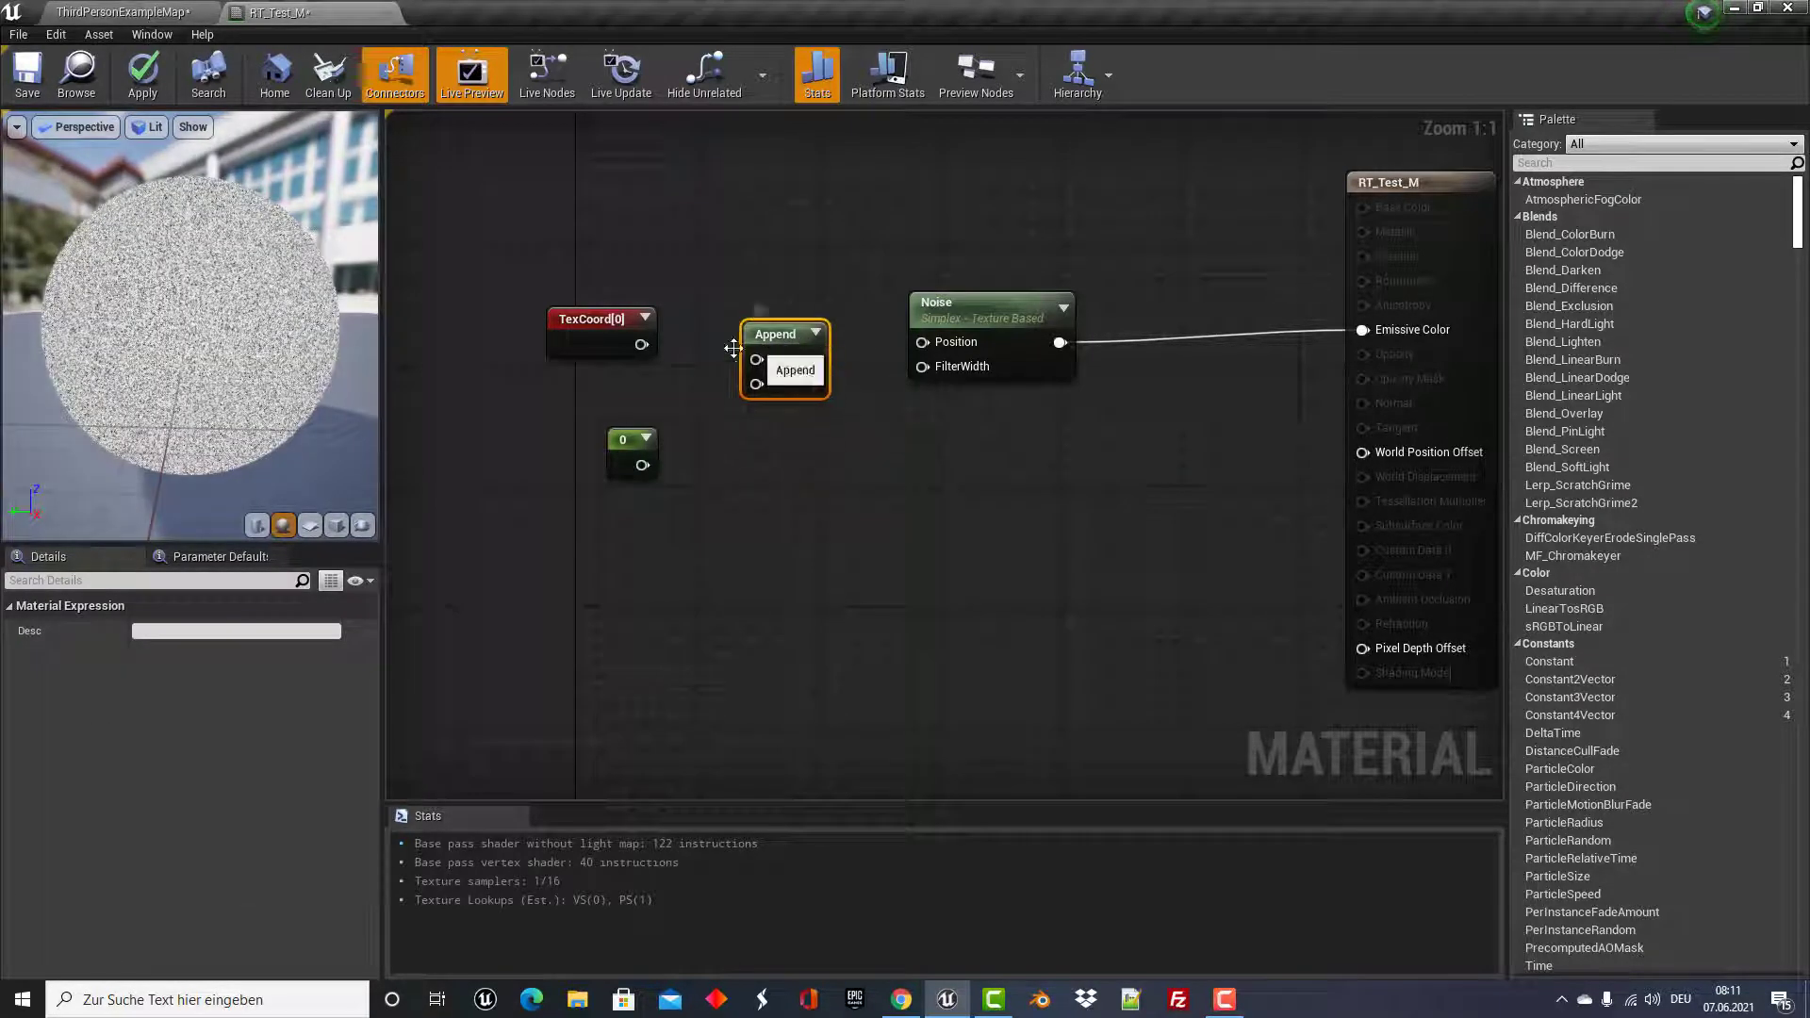
left_click_drag(641, 344, 760, 364)
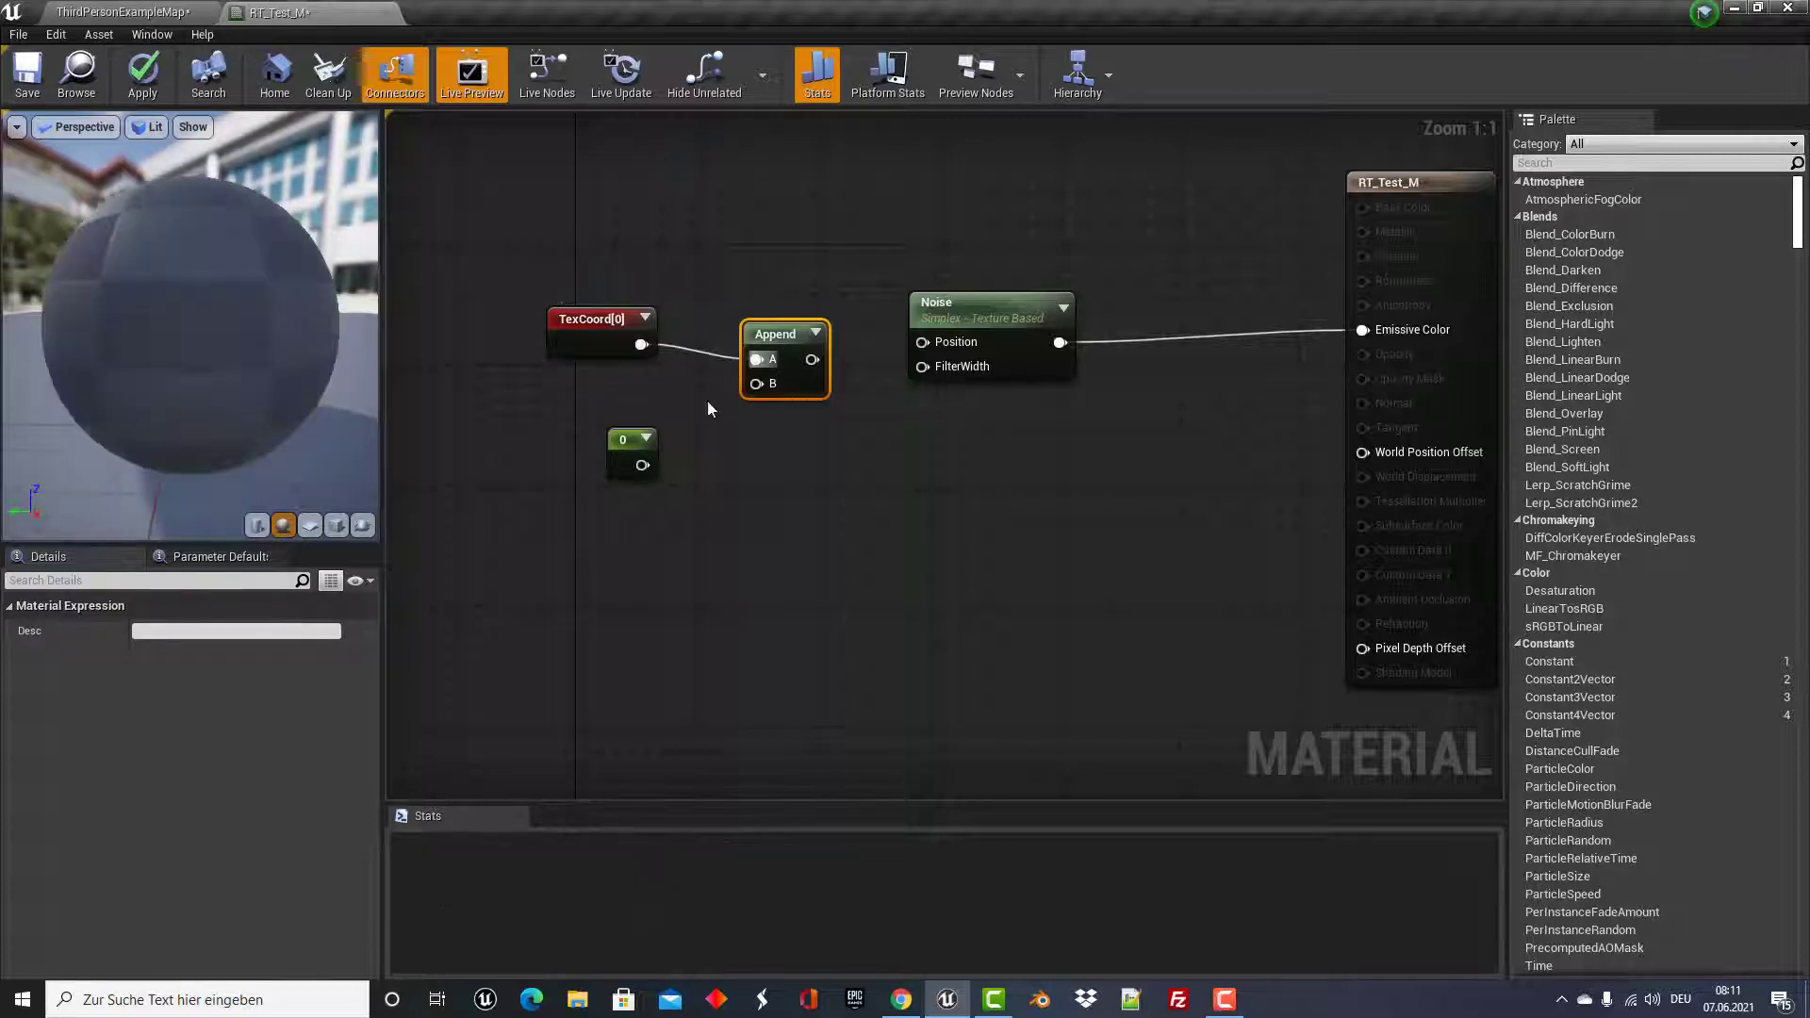
mouse_move(642, 464)
left_mouse_down()
mouse_move(756, 383)
mouse_move(922, 345)
left_mouse_up()
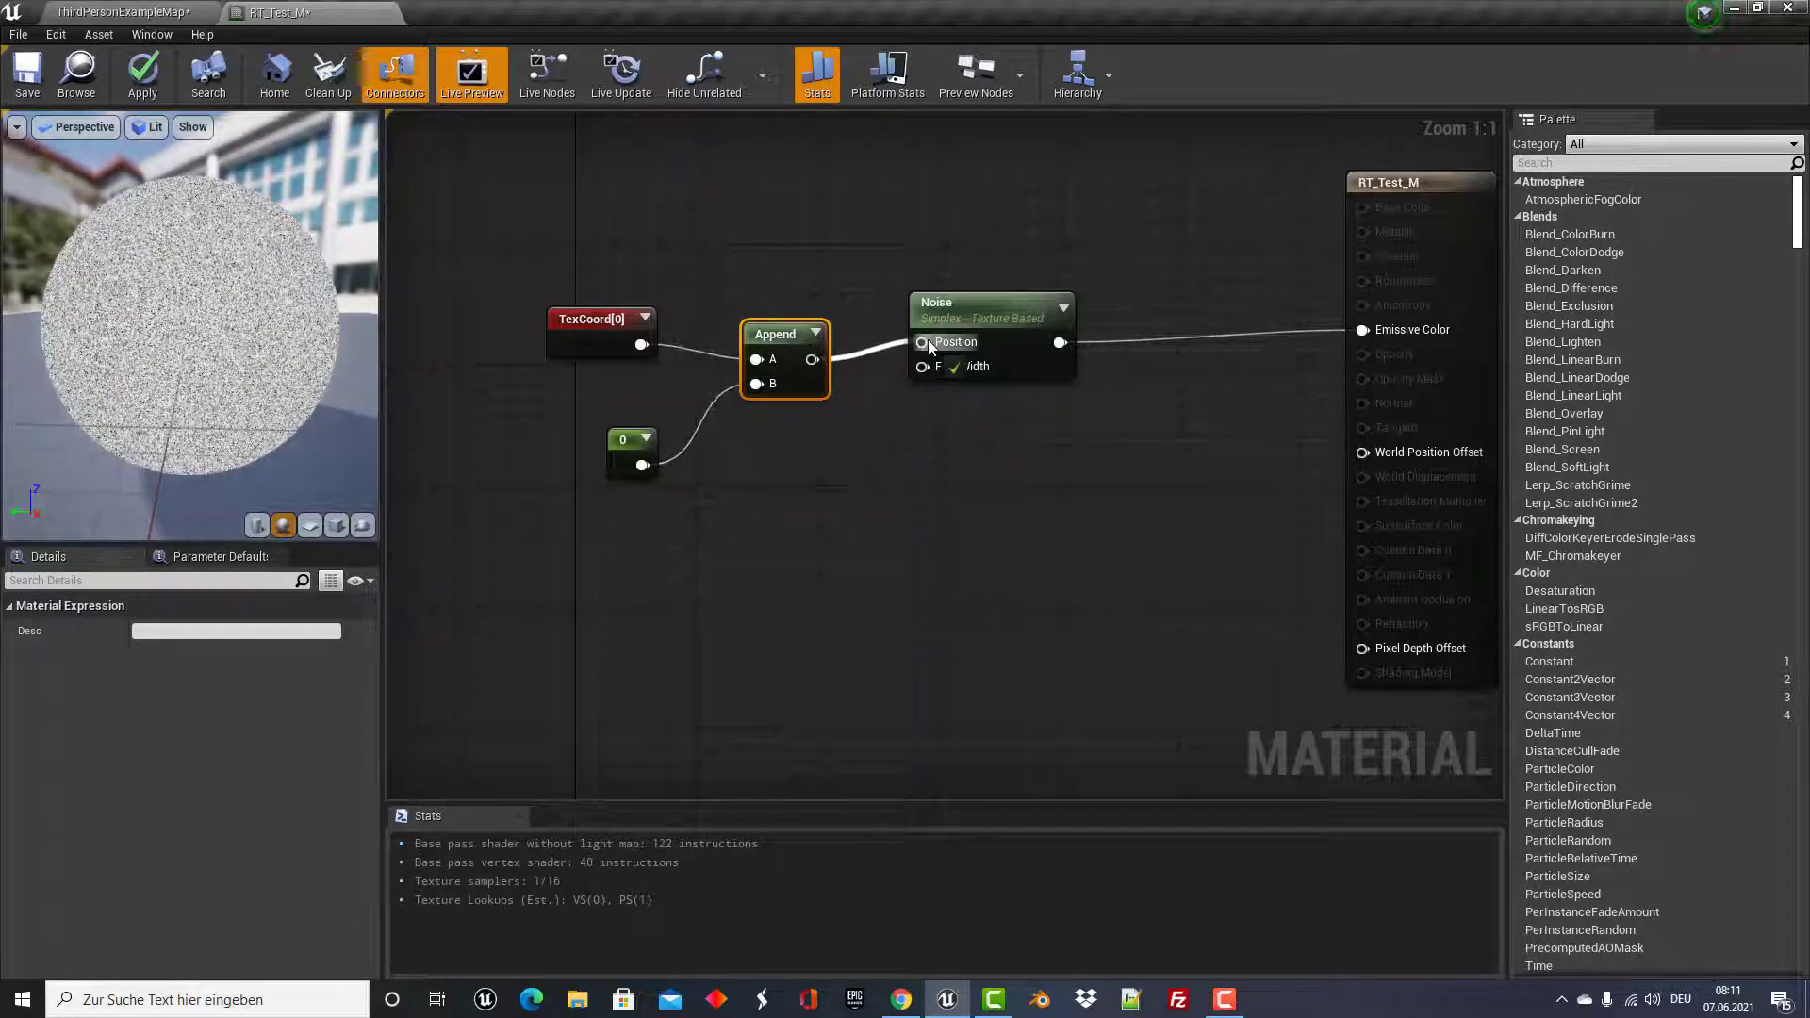
Preview the cloudy material on a cube turned to face the viewer.
left_click_drag(323, 270, 262, 526)
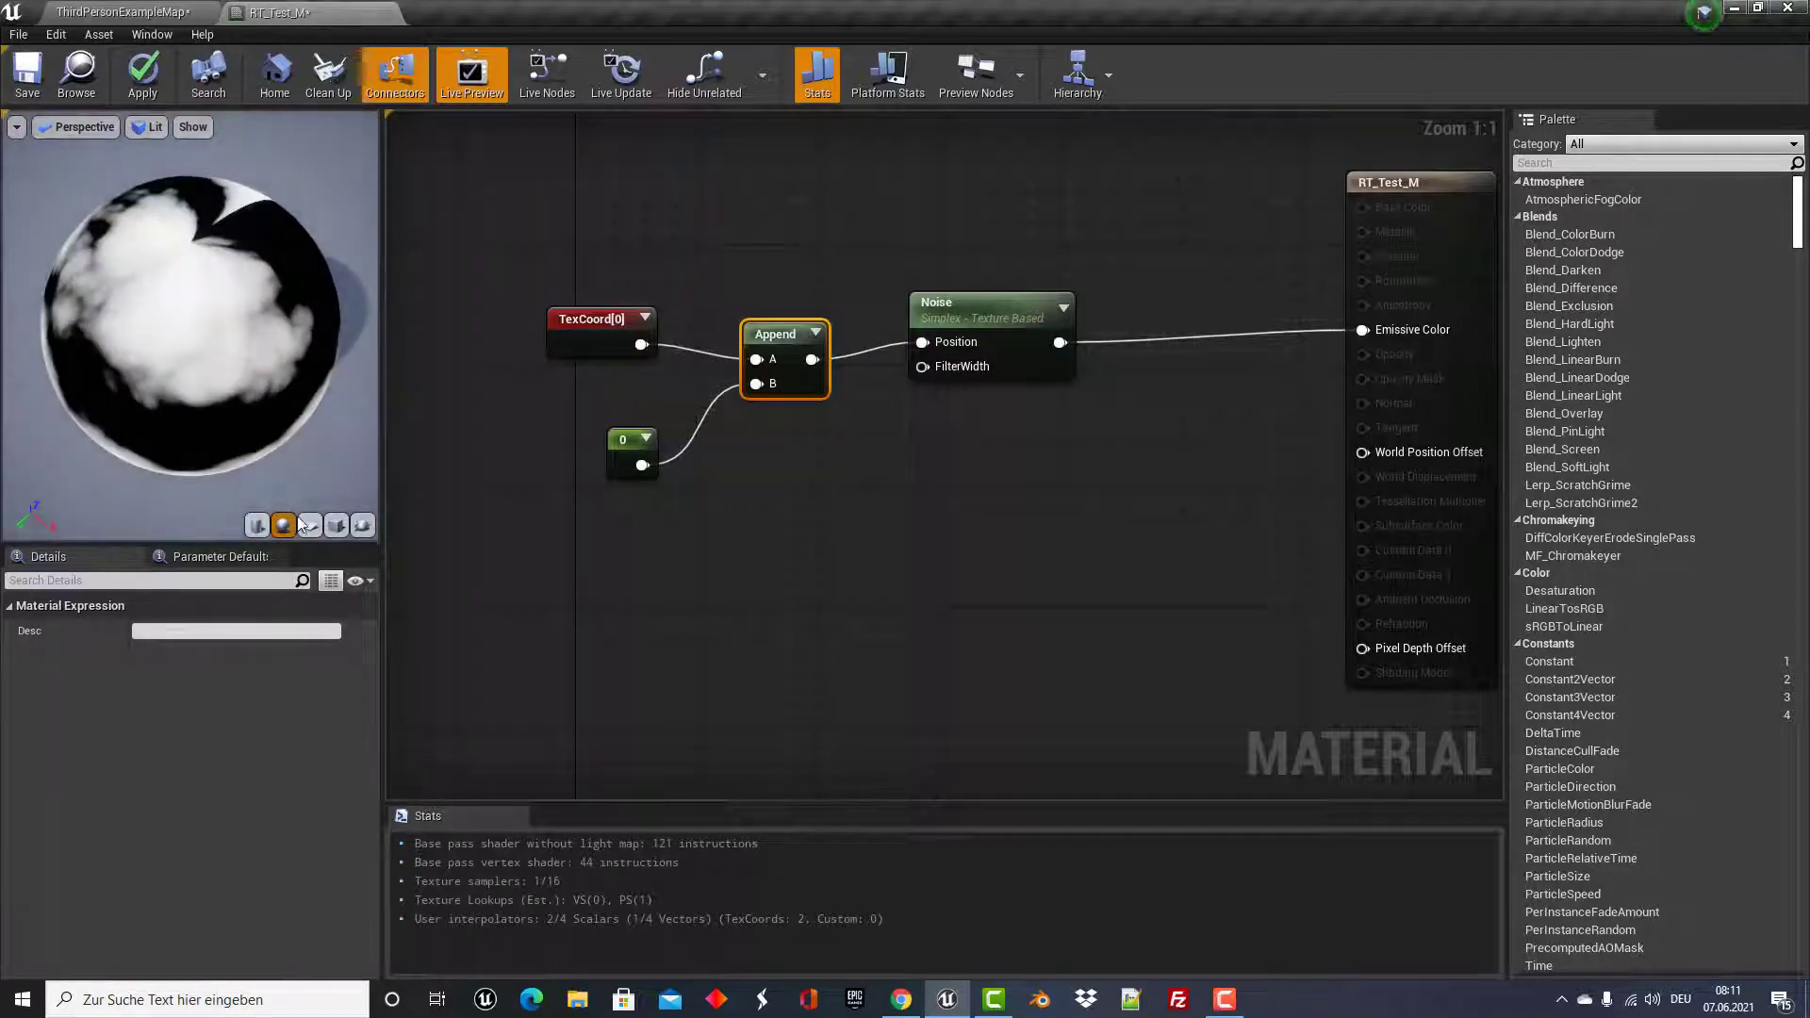
left_click(336, 525)
left_click_drag(209, 383, 45, 231)
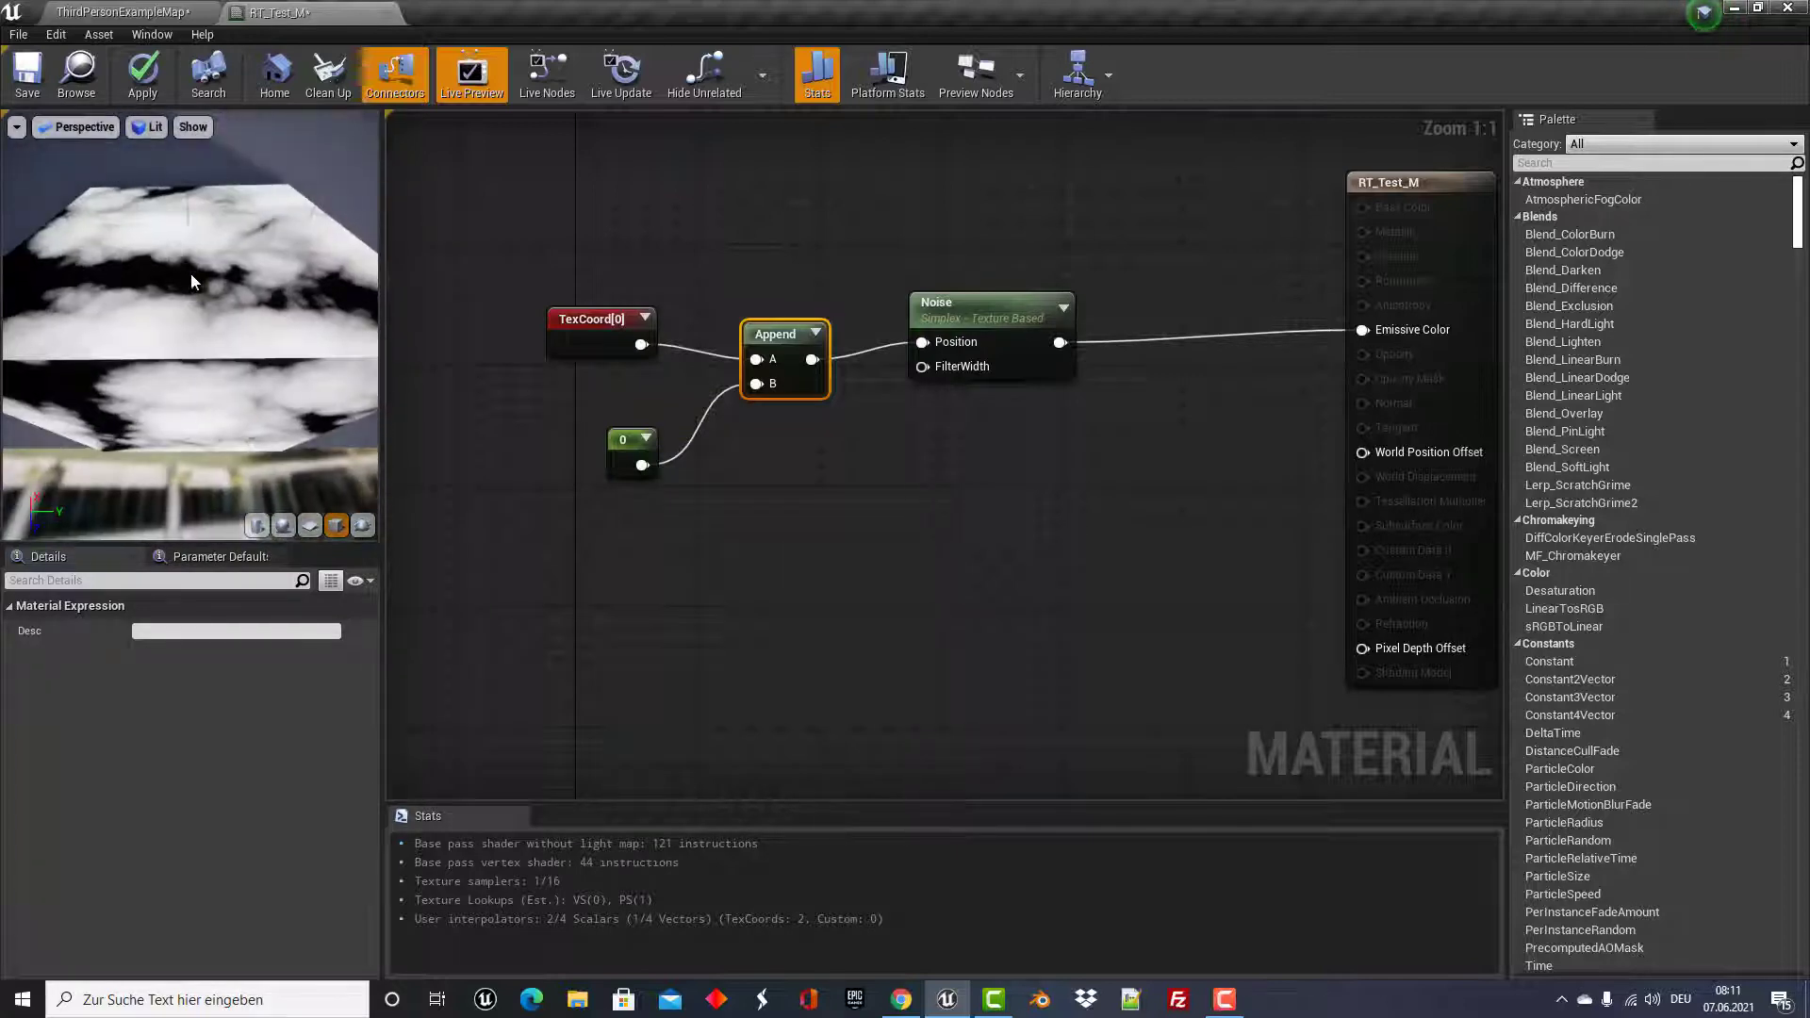
mouse_move(191, 273)
left_mouse_down()
mouse_move(200, 162)
mouse_move(226, 311)
left_mouse_up()
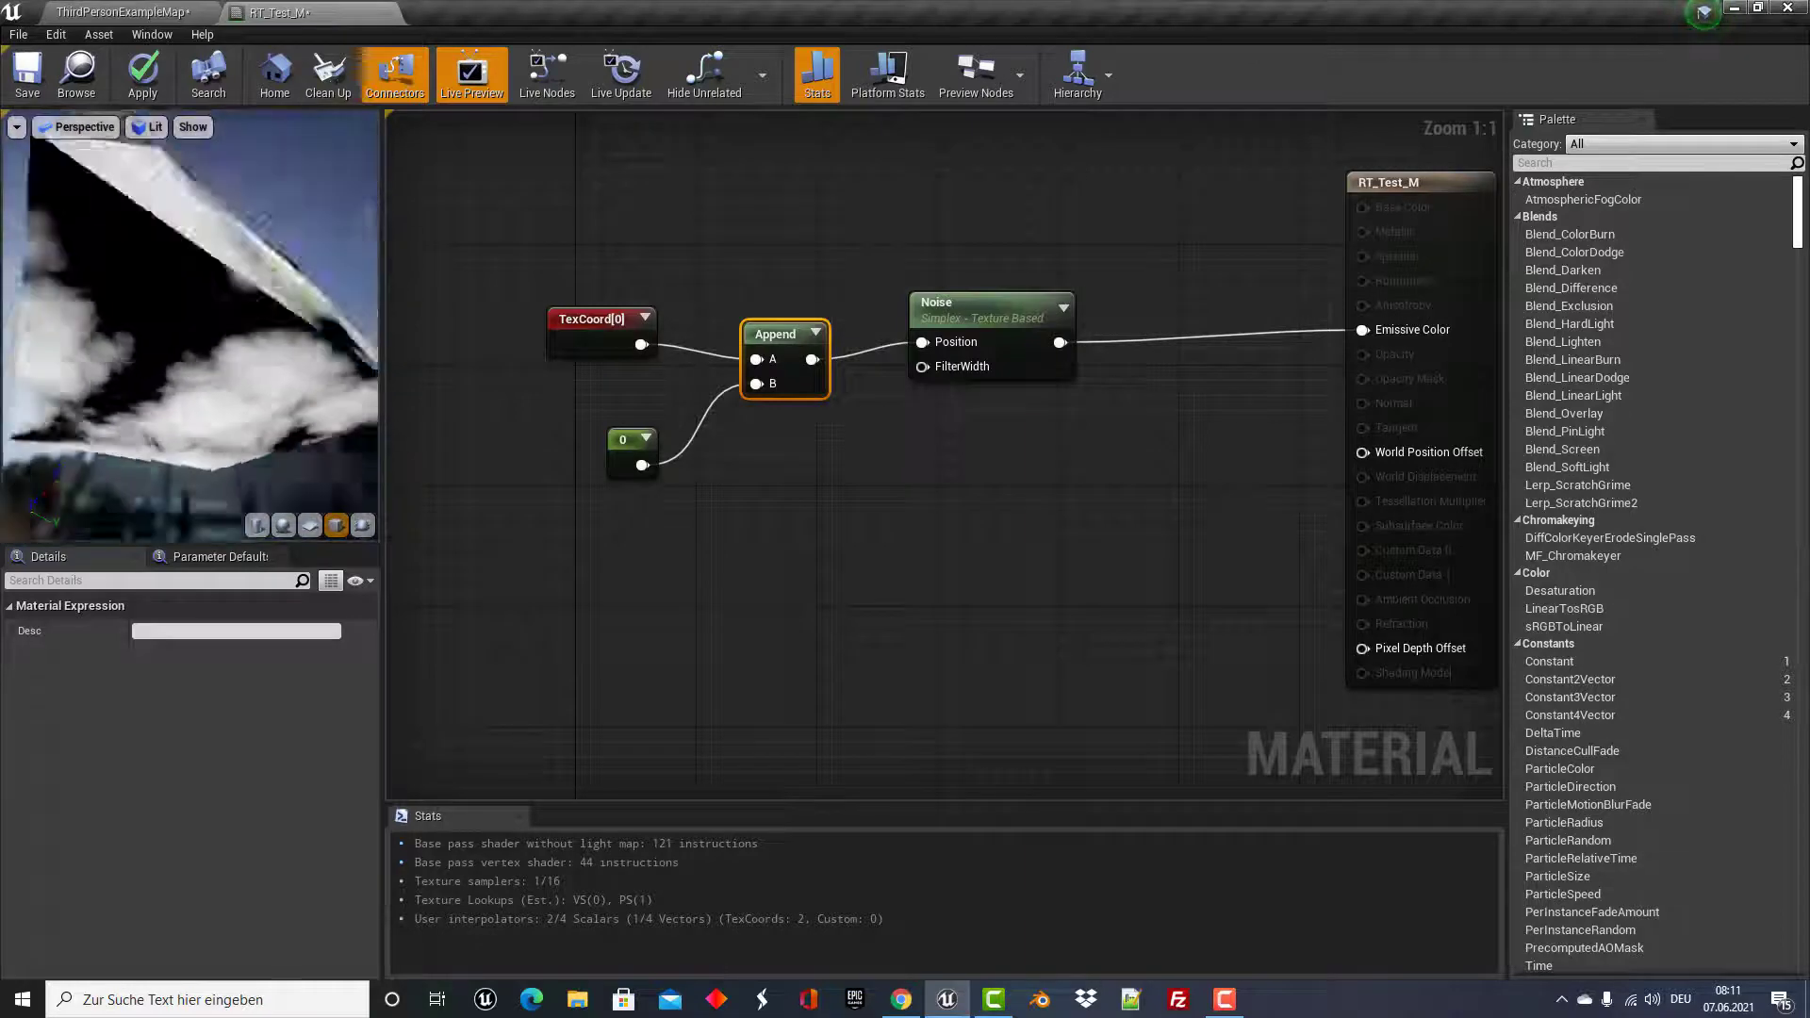
Save RT_Test_M, then open Texture_RT from the level's Content Browser.
left_click(28, 75)
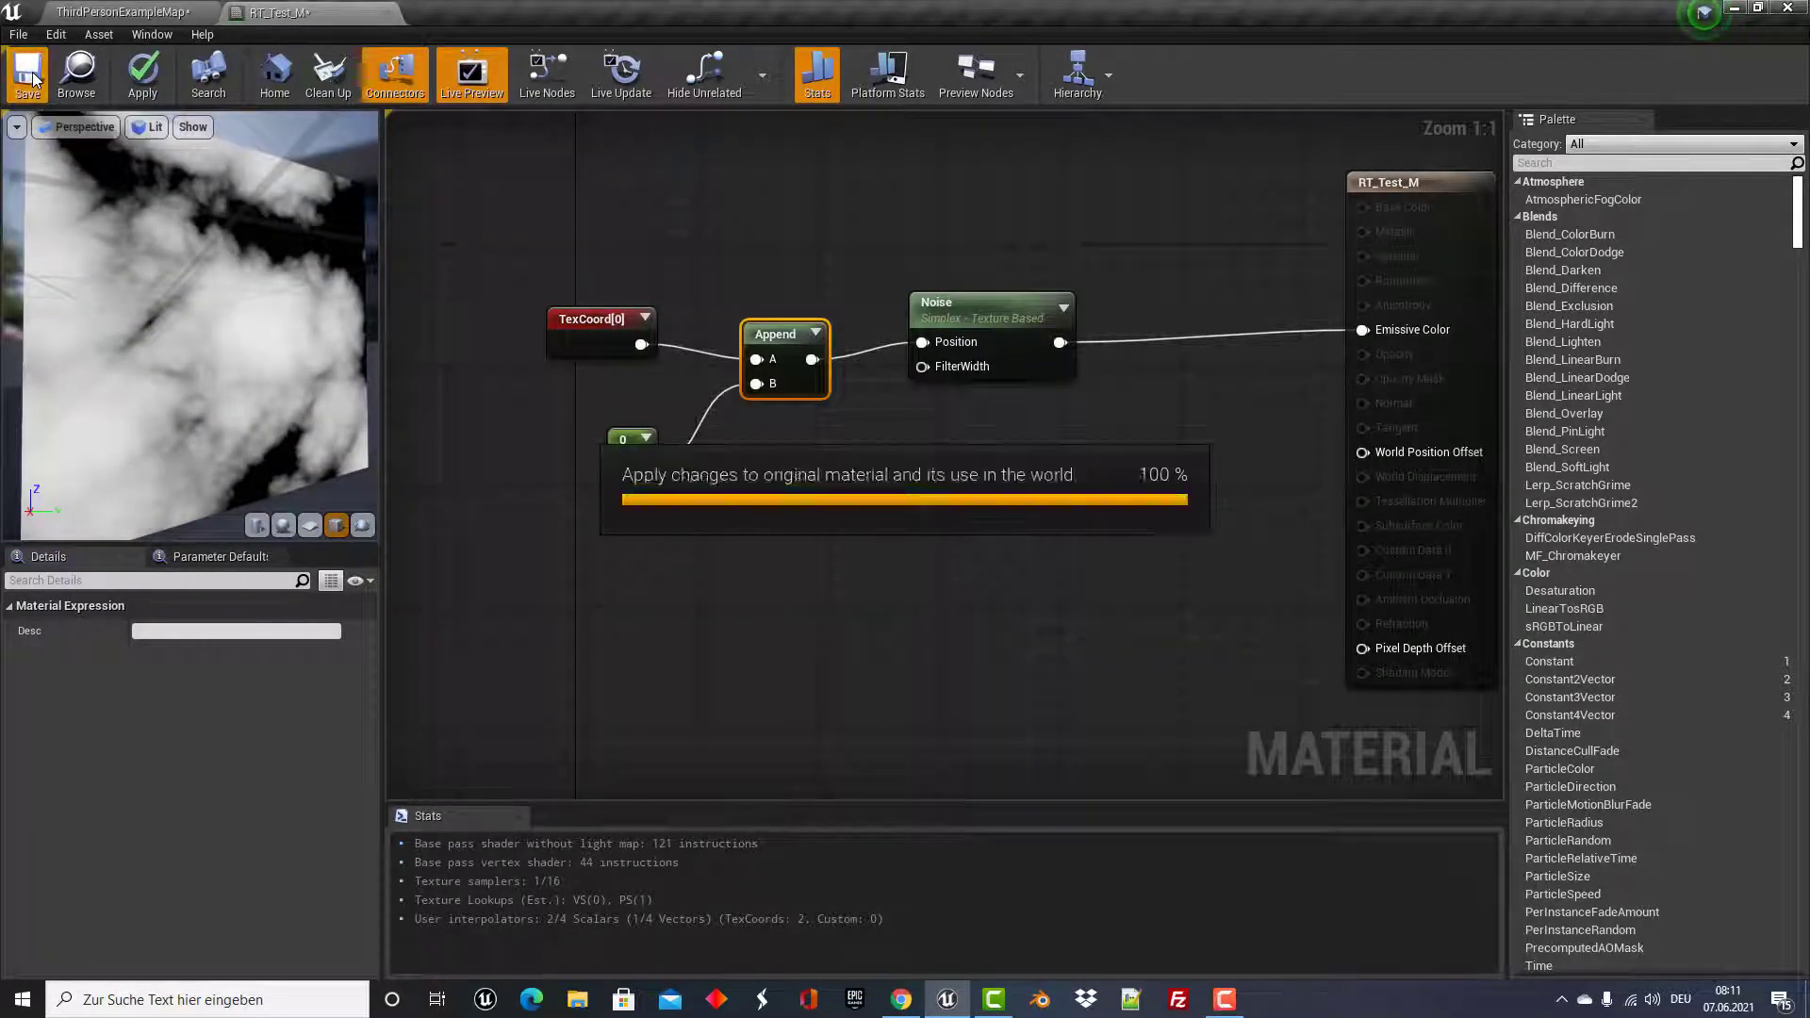
left_click(118, 11)
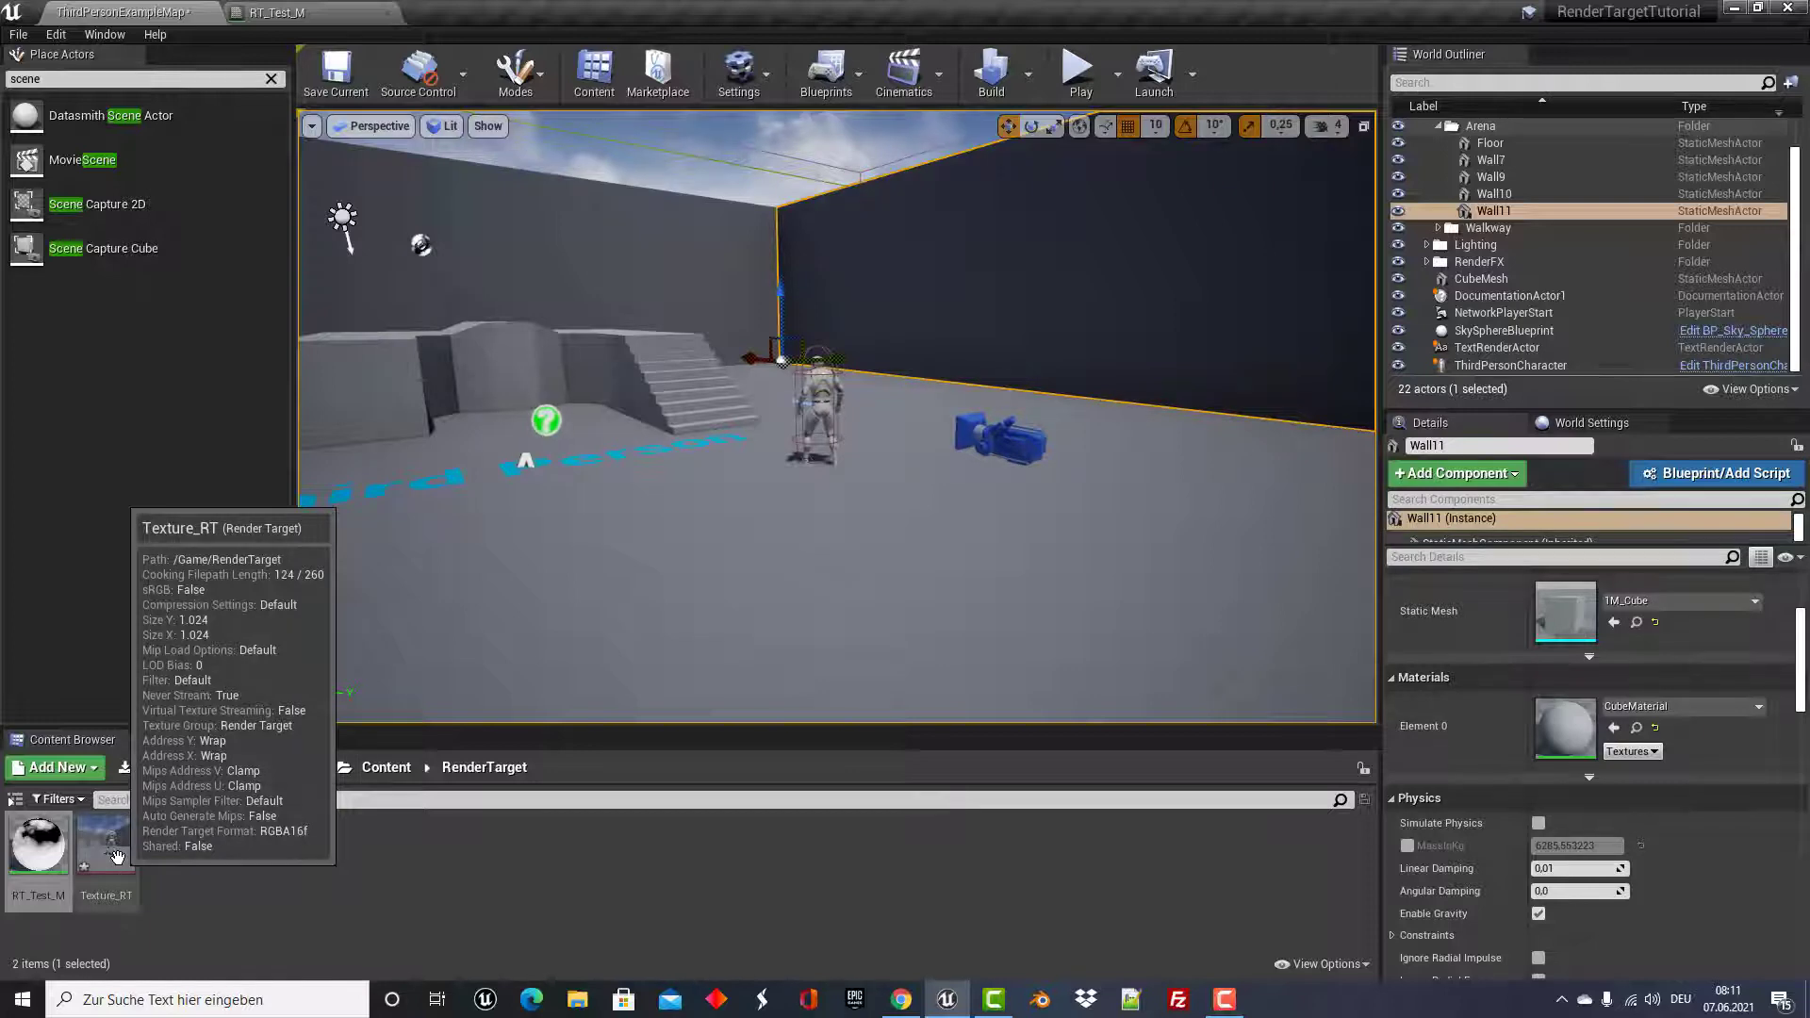
double_click(110, 849)
type("2d")
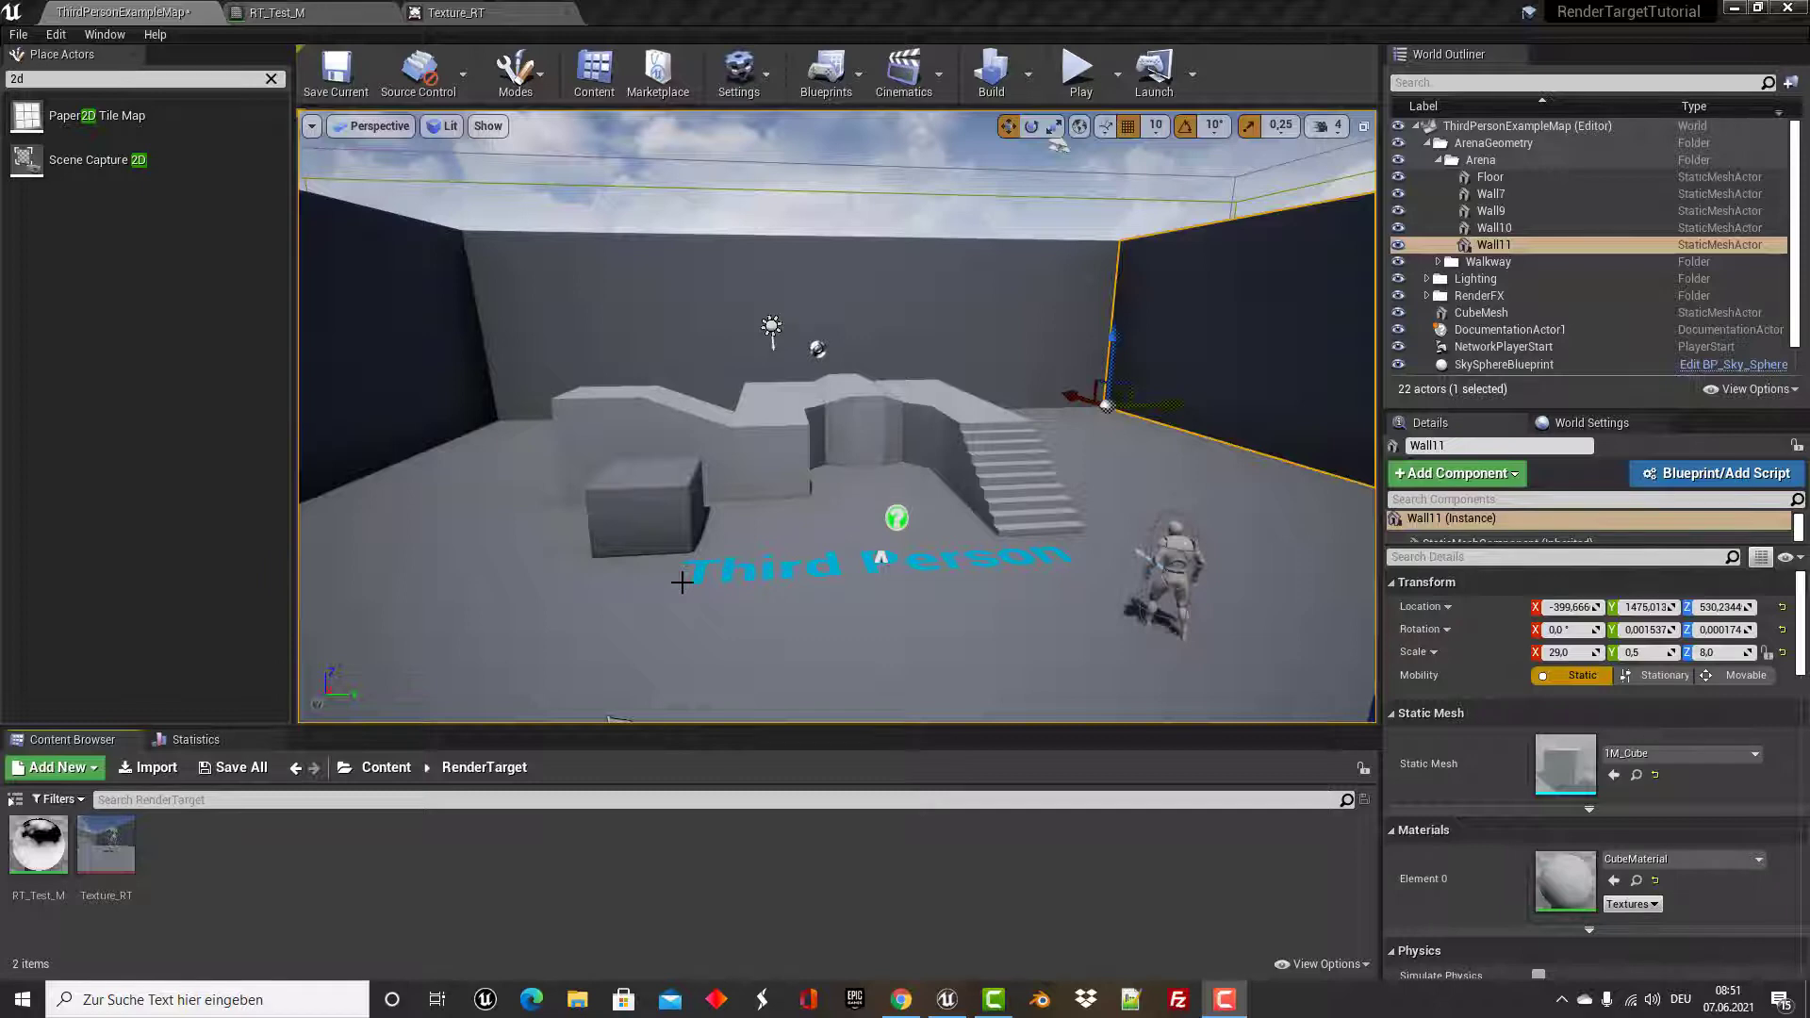
Search built-in plugins for 'editor sc', check Editor Scripting Utilities is enabled, and close Plugins.
left_click(49, 35)
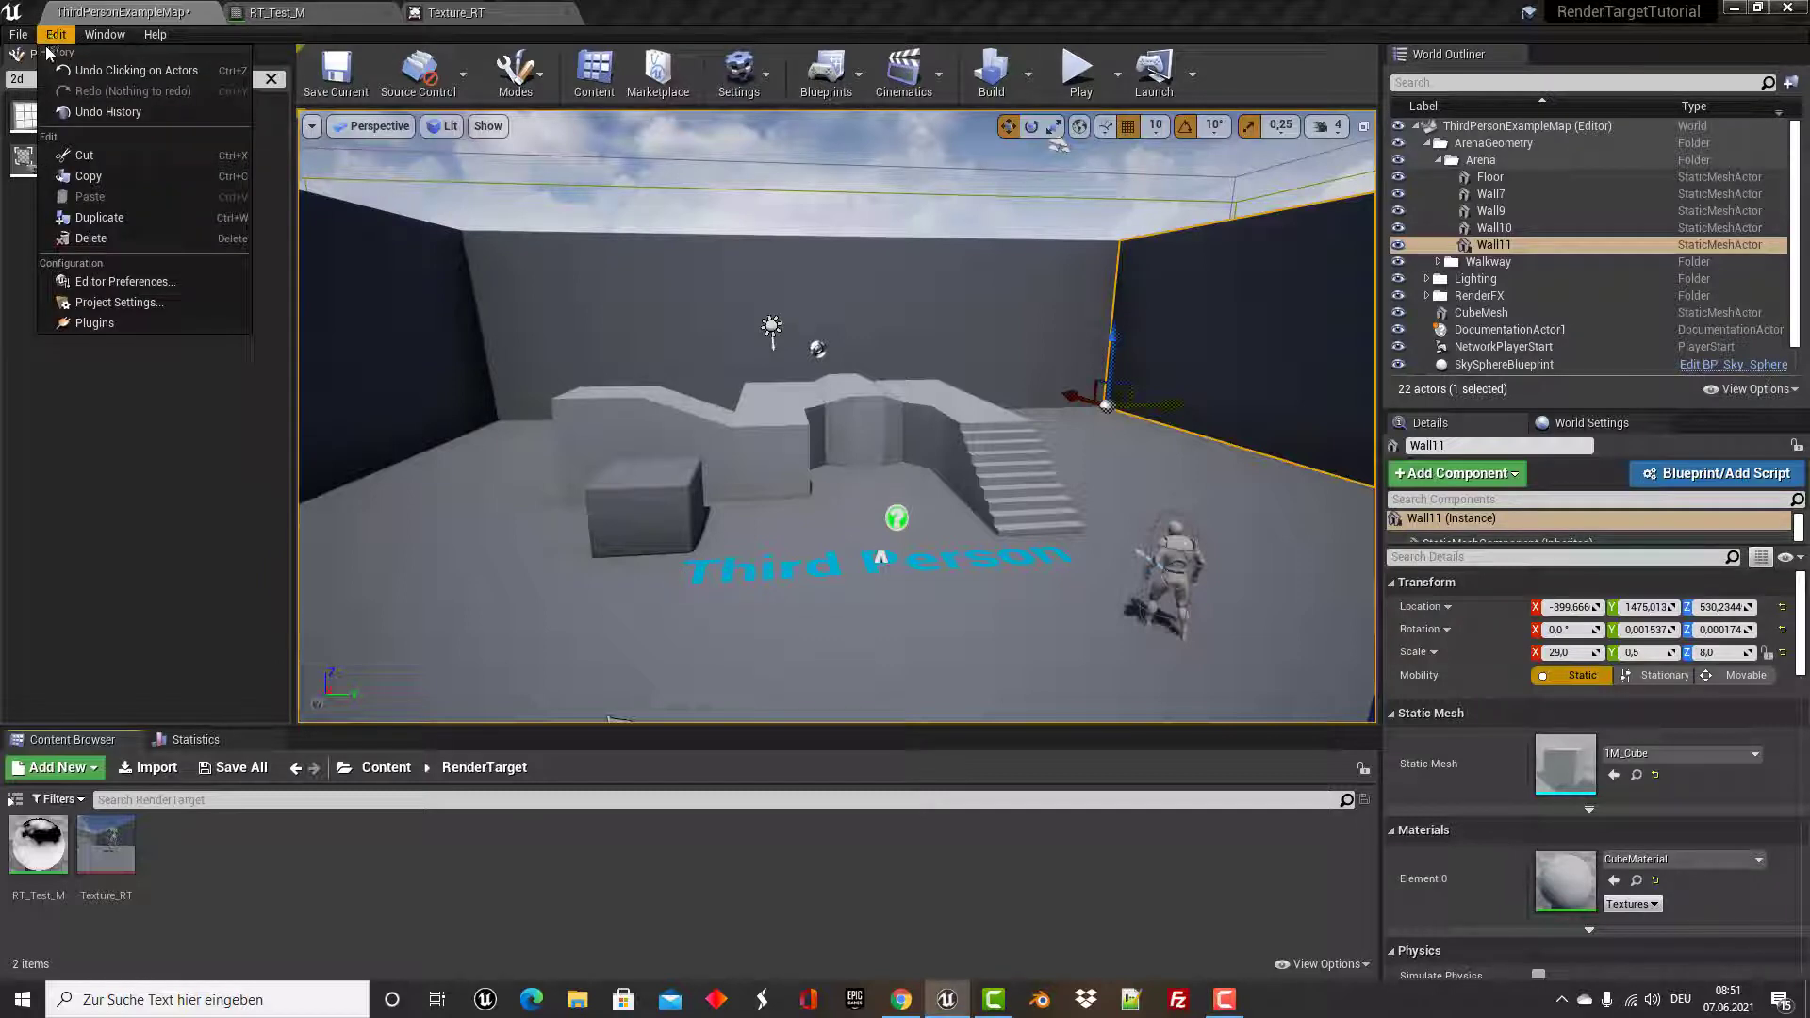
left_click(100, 320)
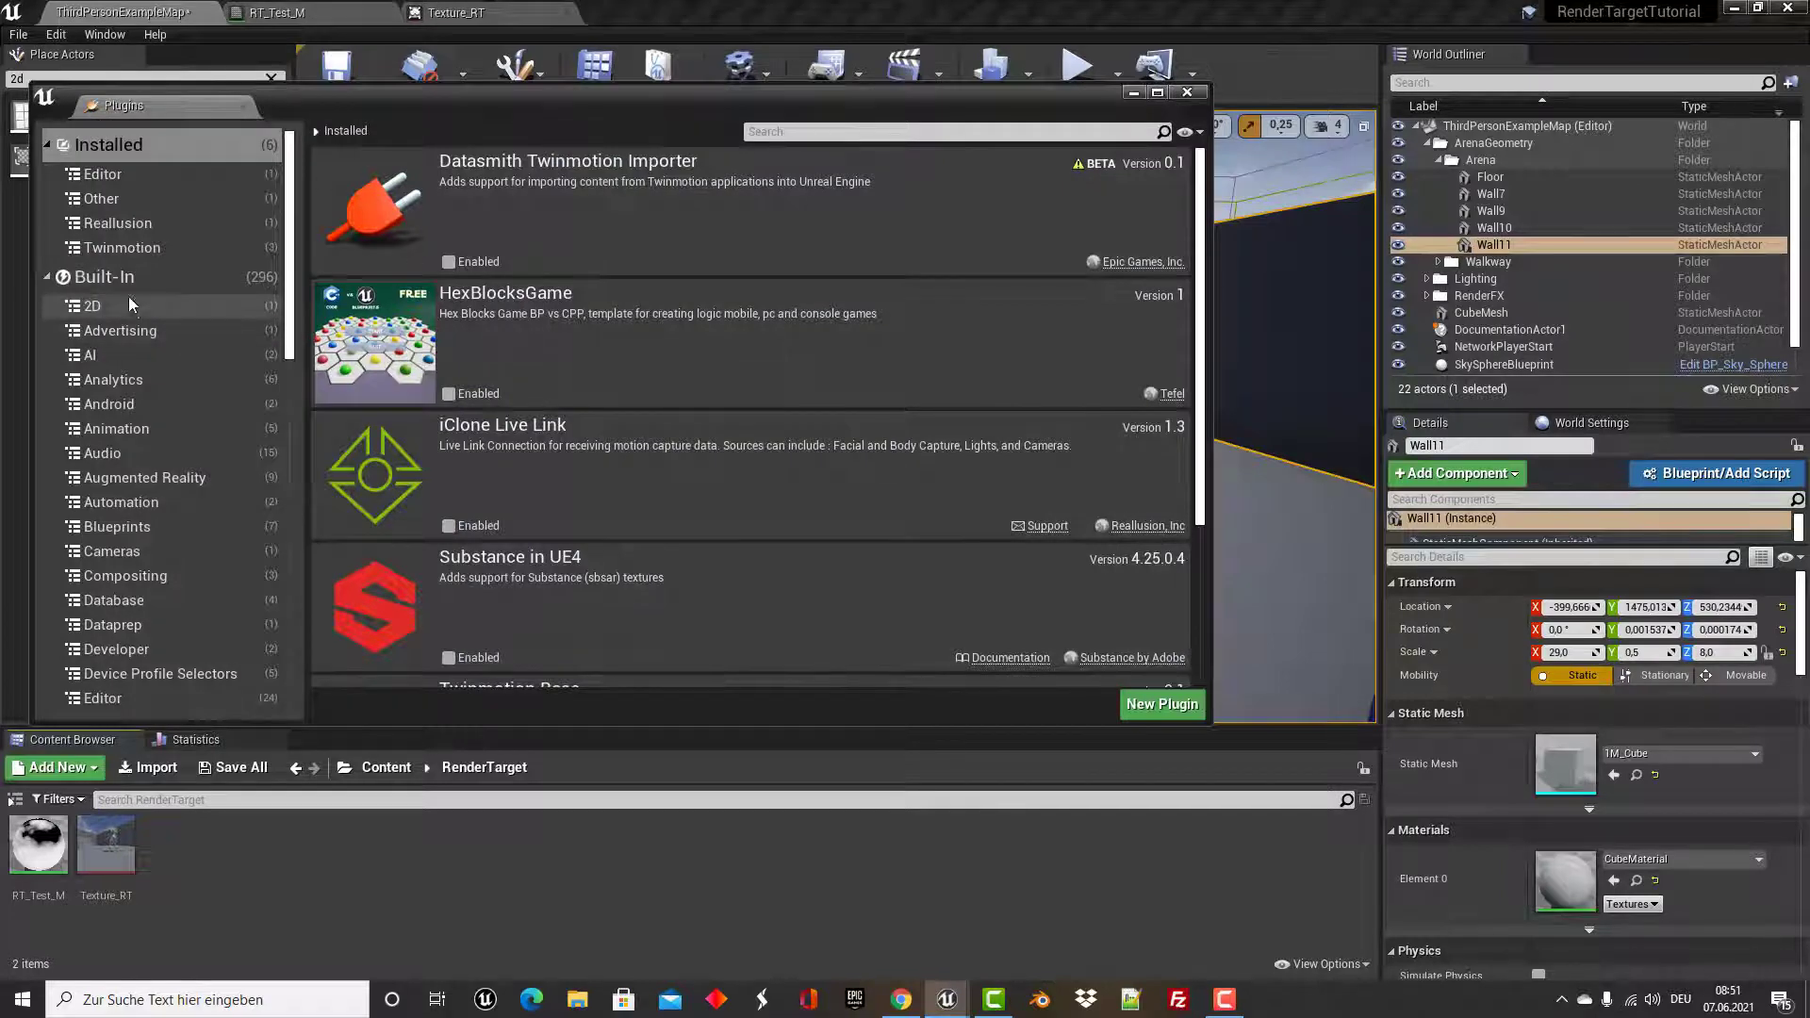
left_click(125, 287)
left_click(764, 132)
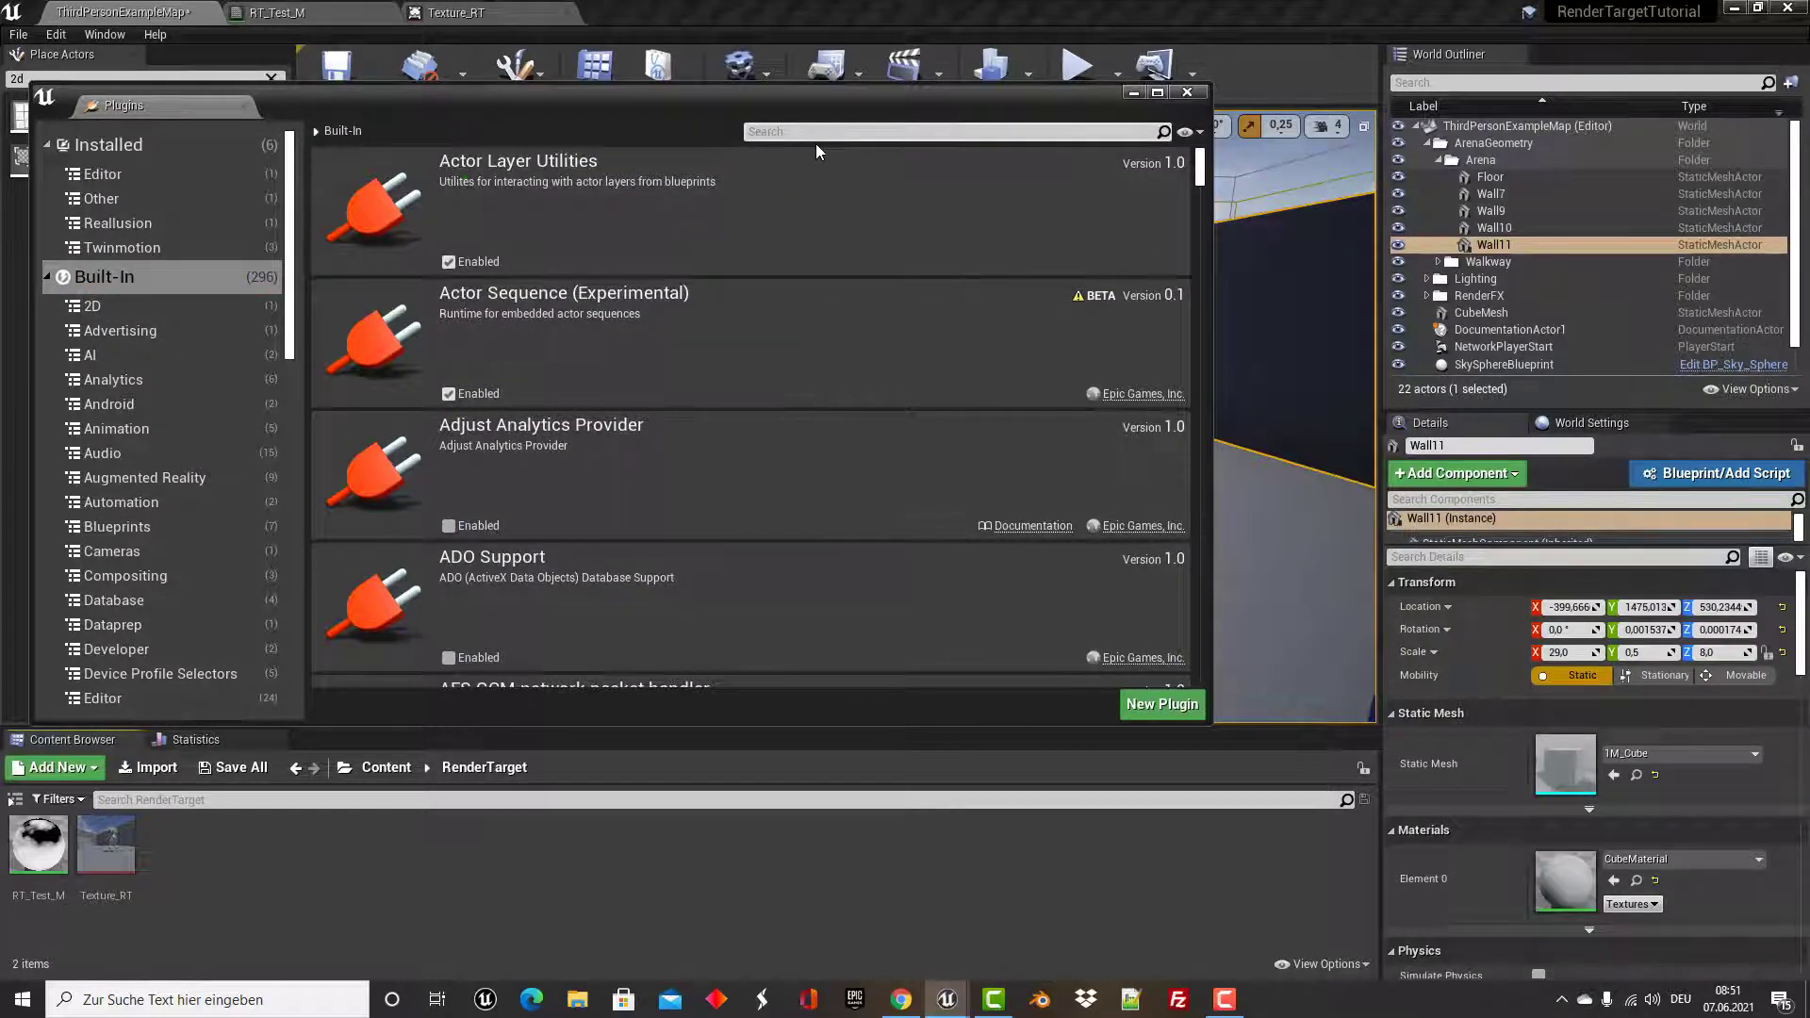
type("editor s")
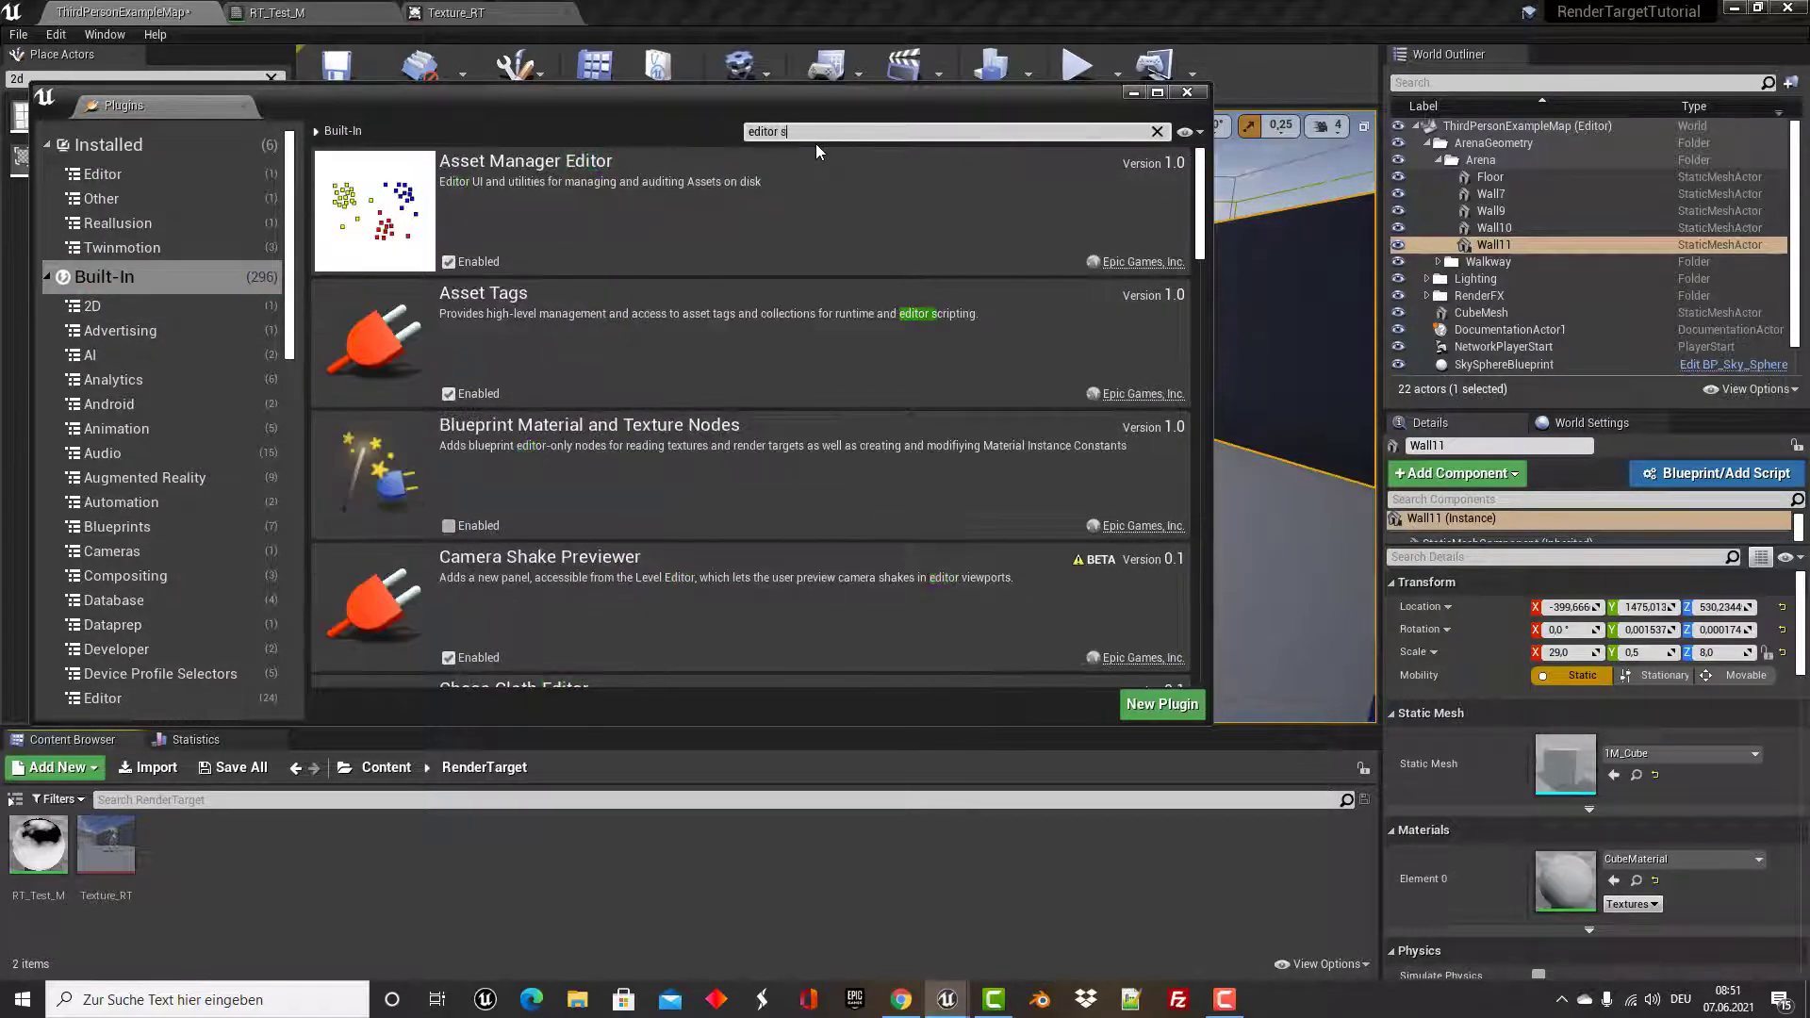
type("c")
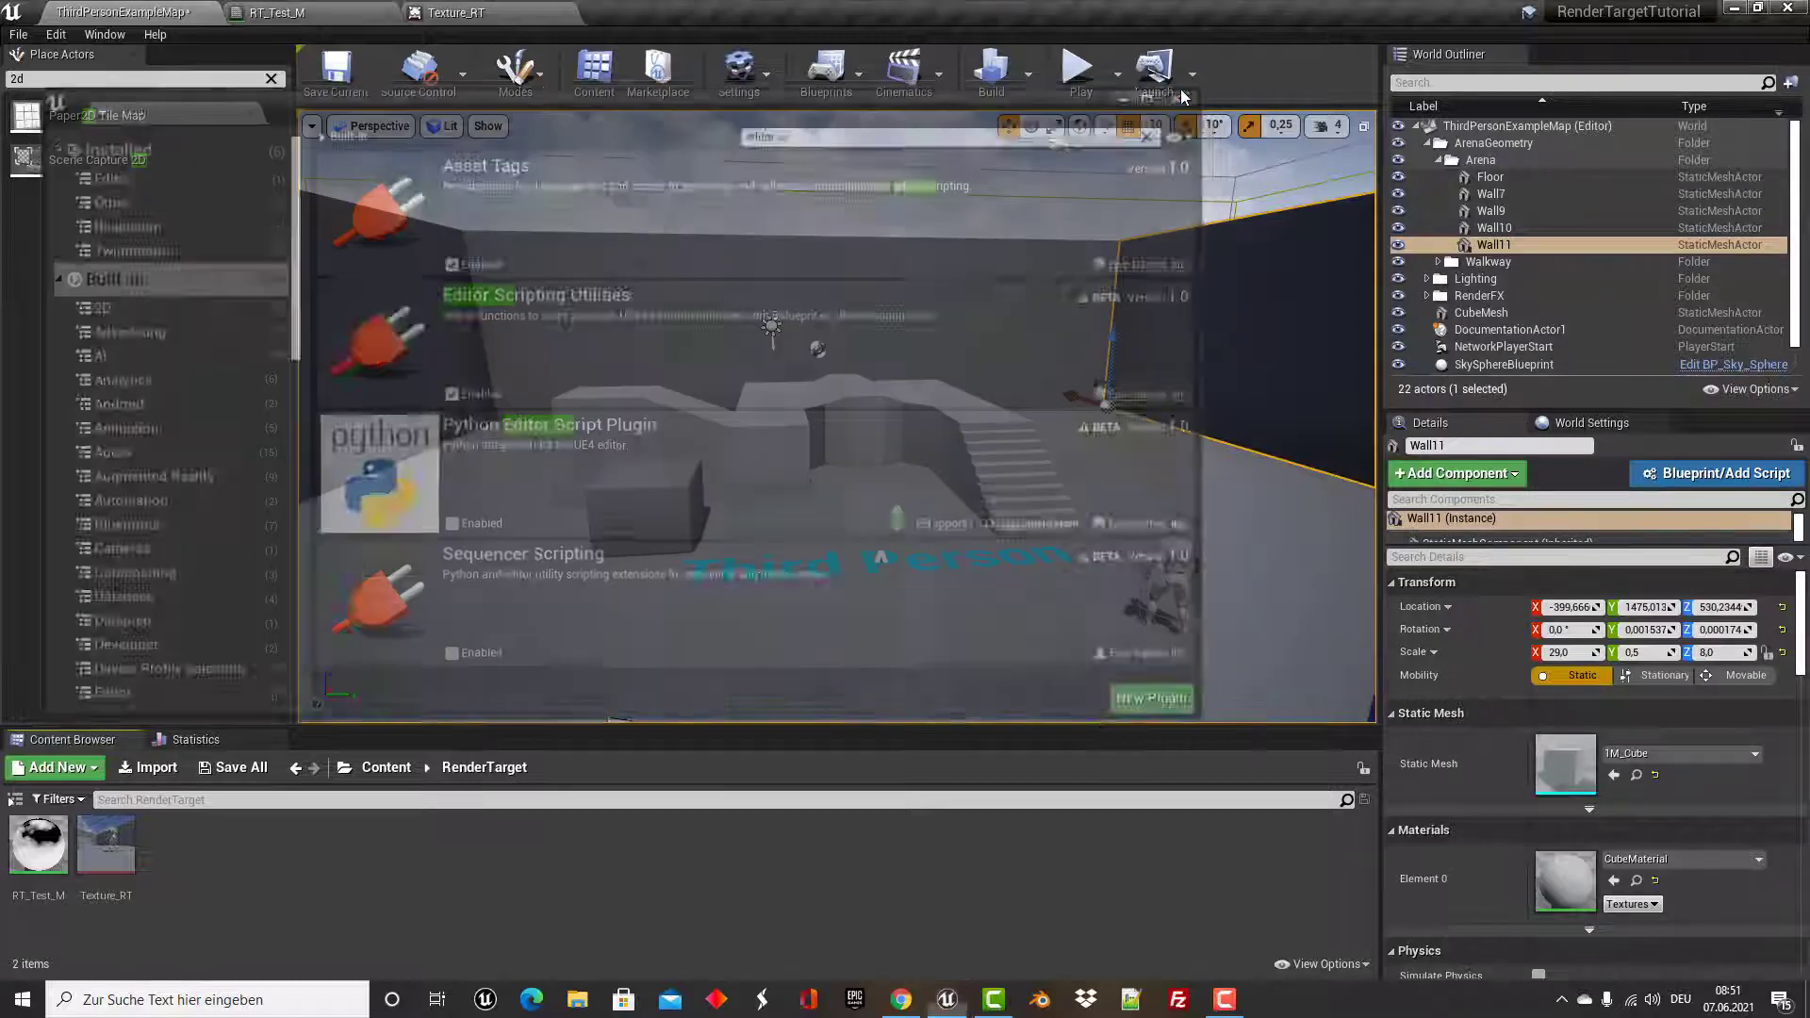
left_click(1187, 92)
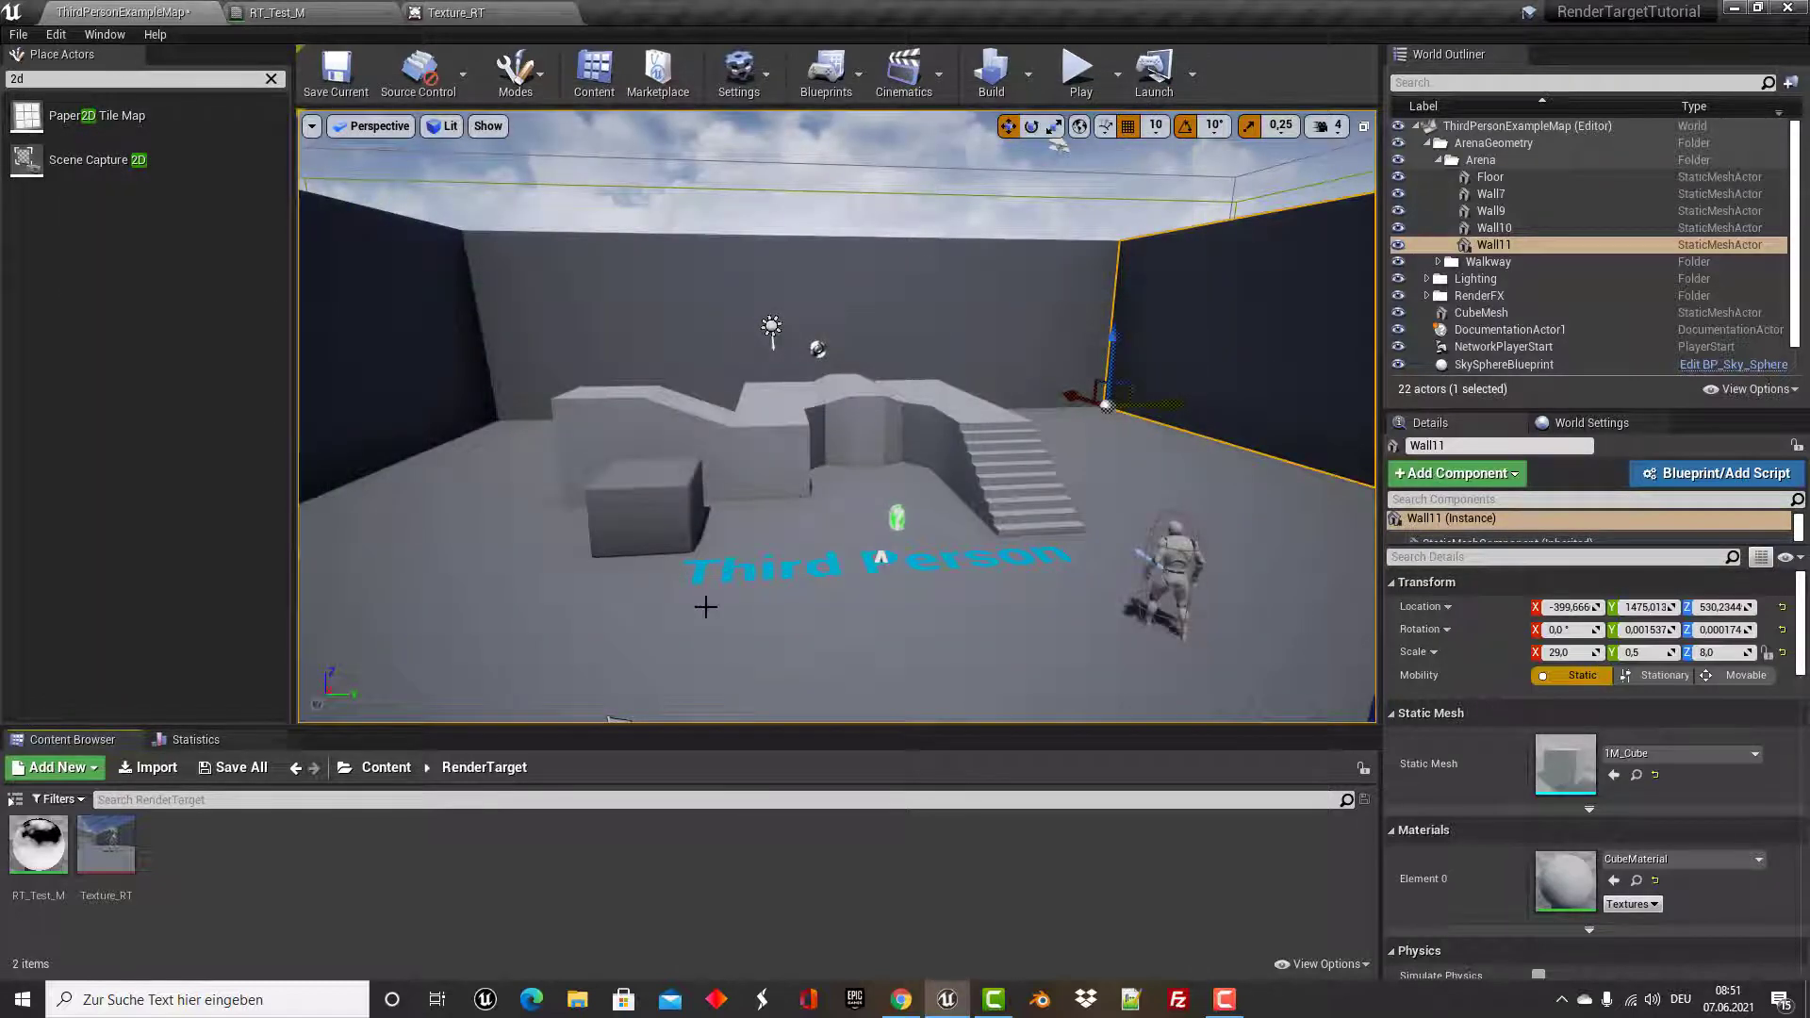
Create an Editor Utility Blueprint in RenderTarget with AssetActionUtility as its parent class.
right_click(290, 854)
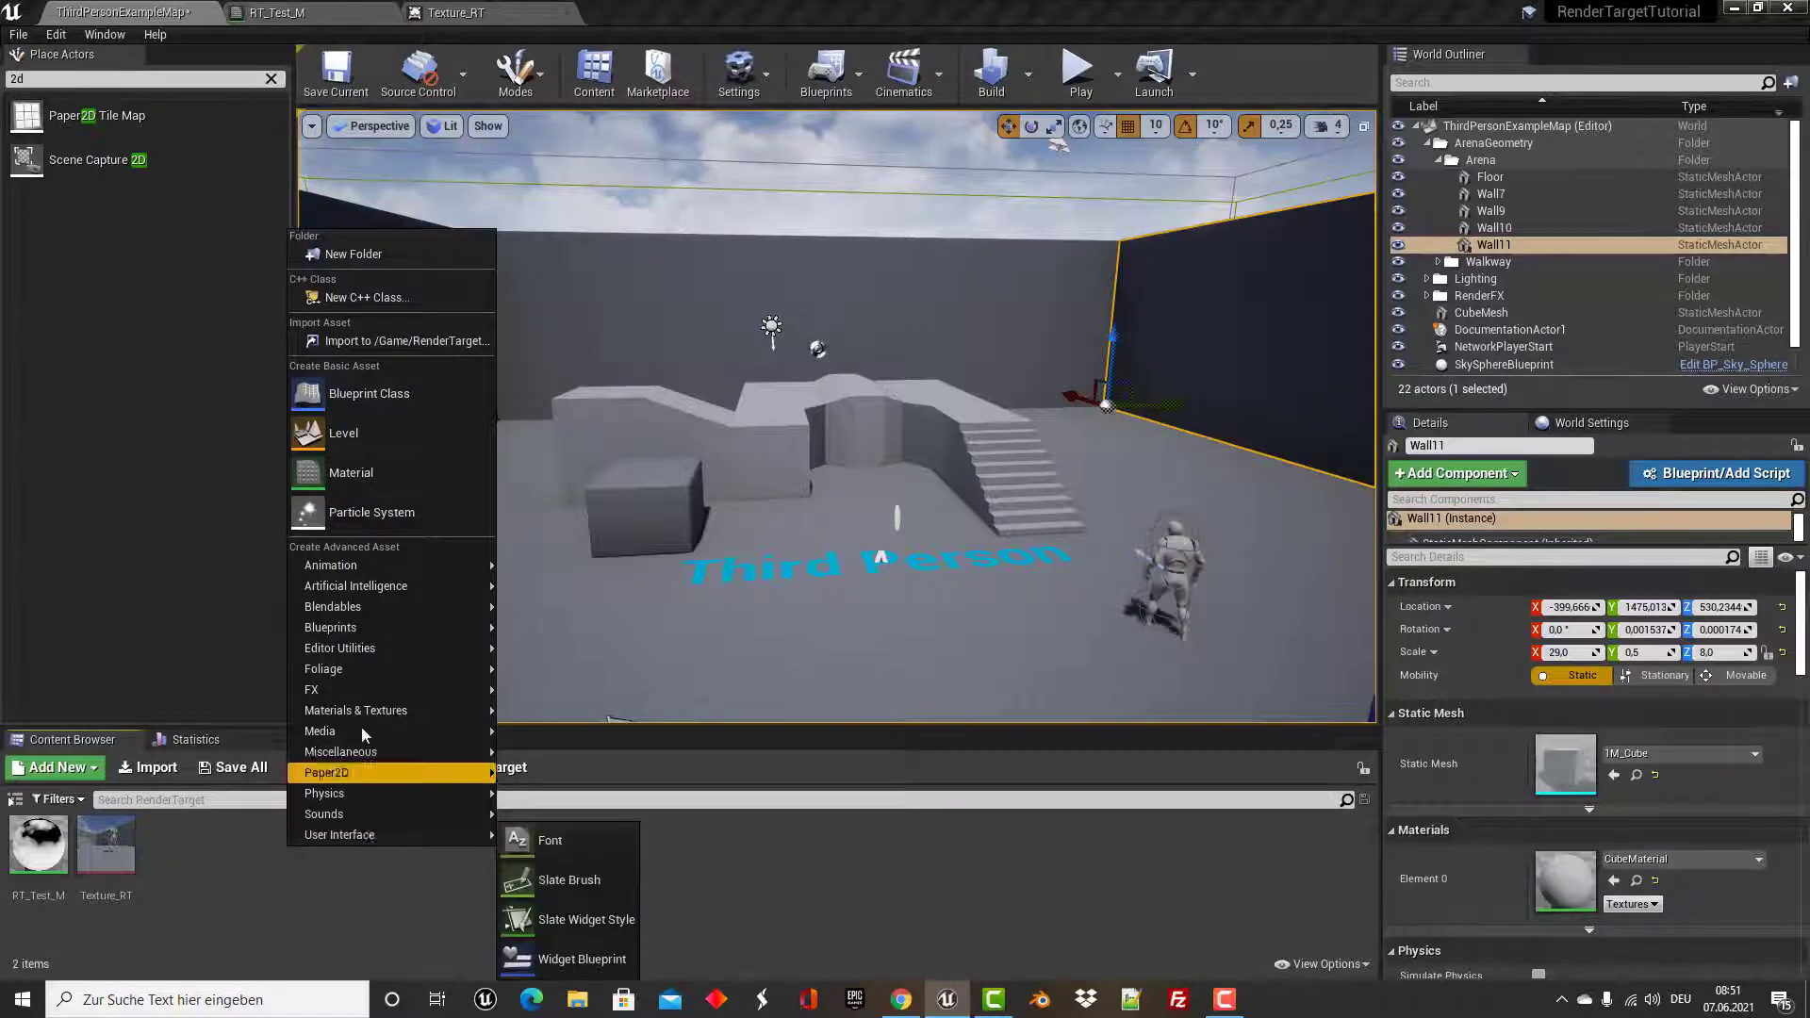
mouse_move(370, 648)
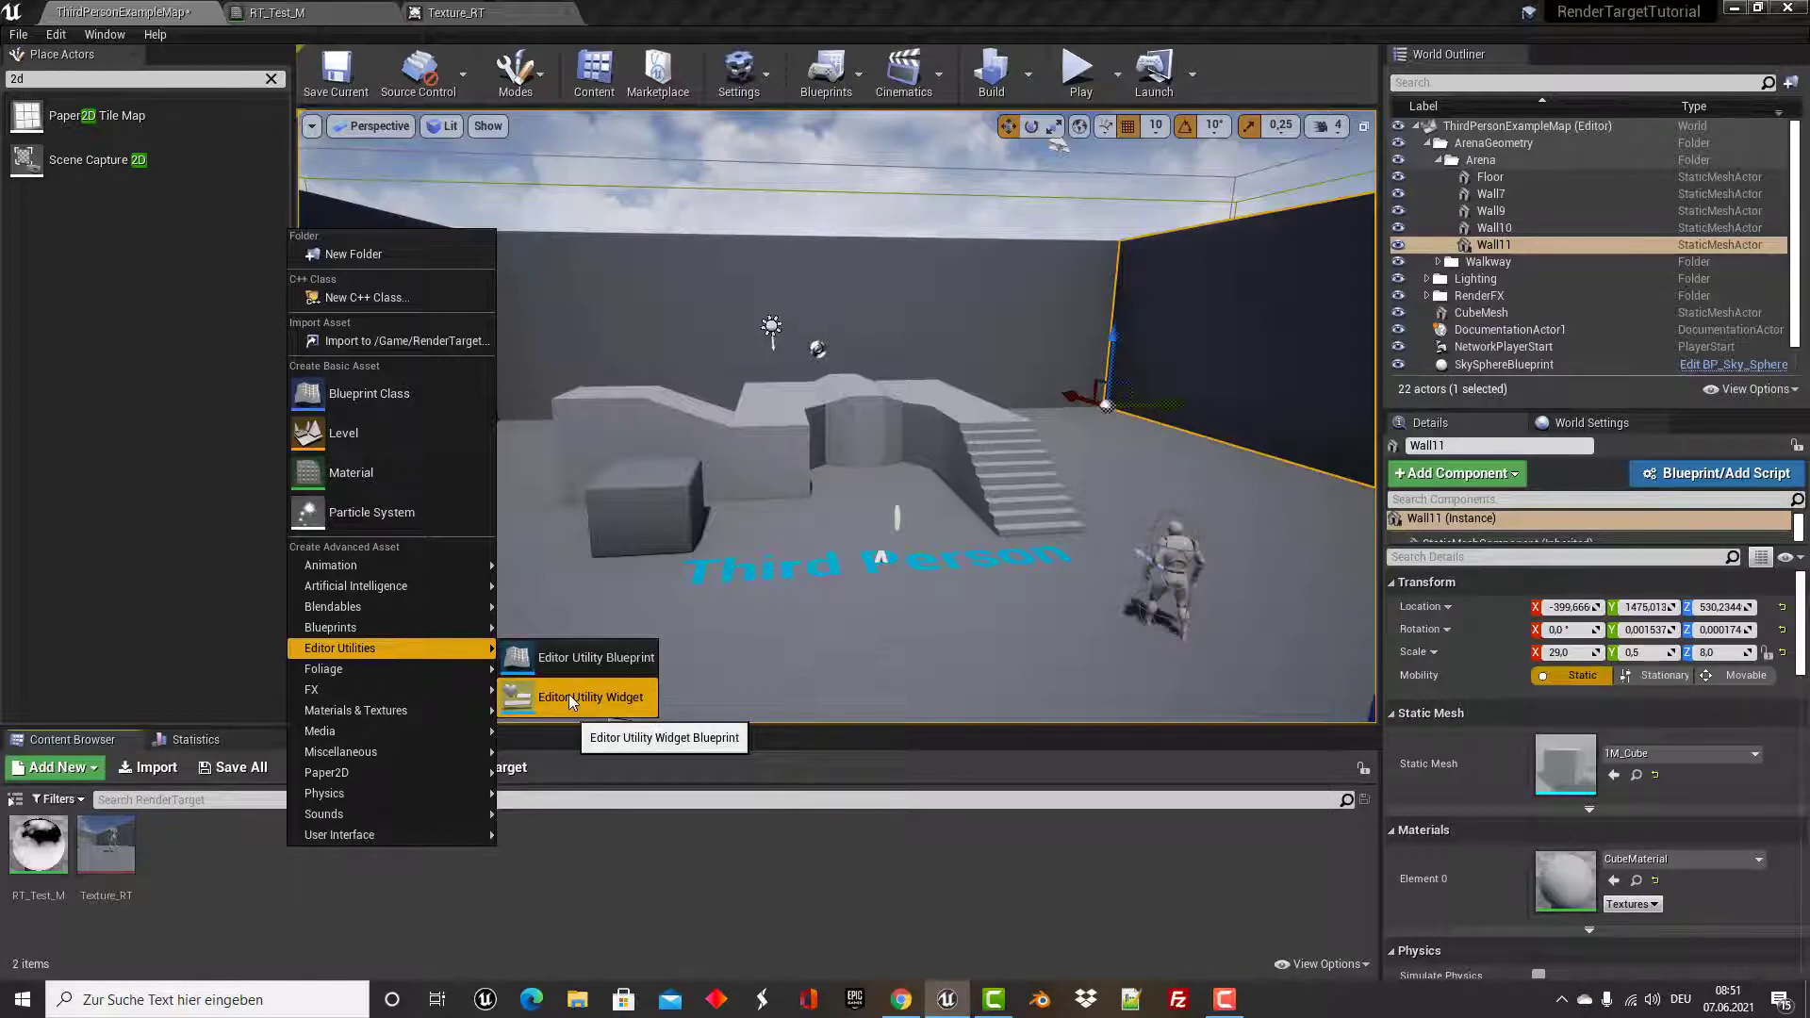
left_click(596, 660)
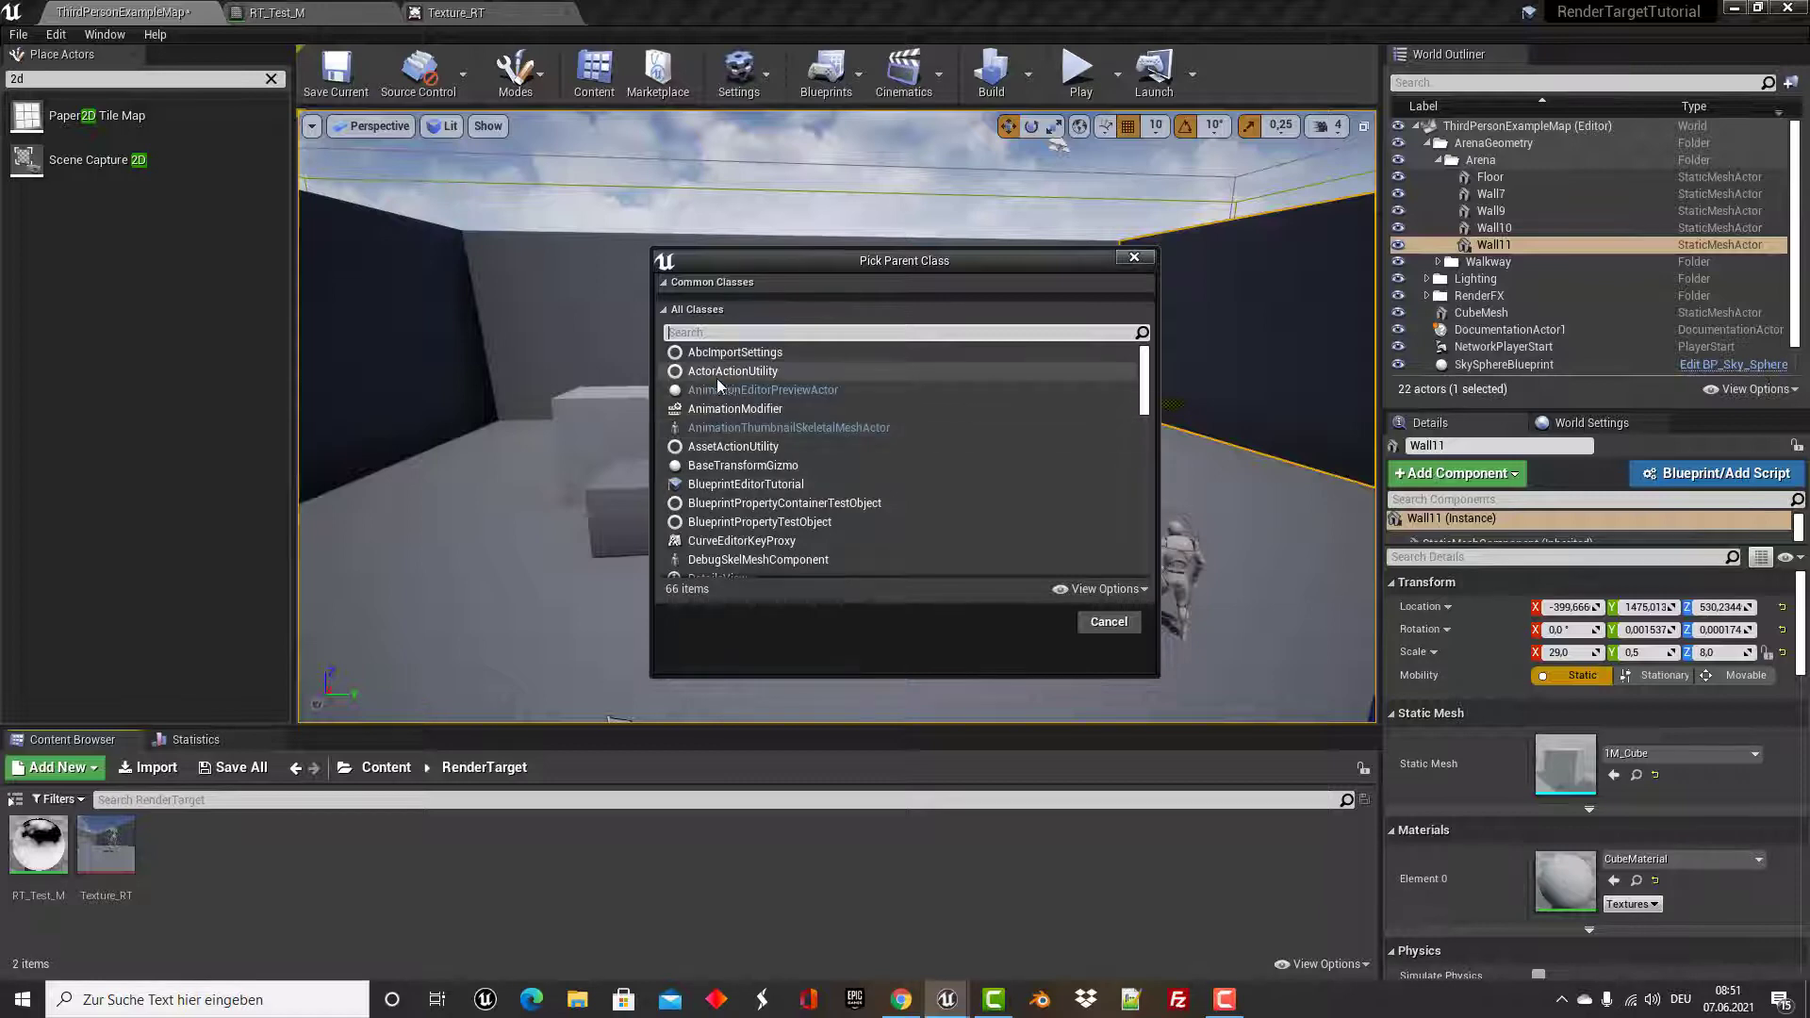
mouse_move(767, 372)
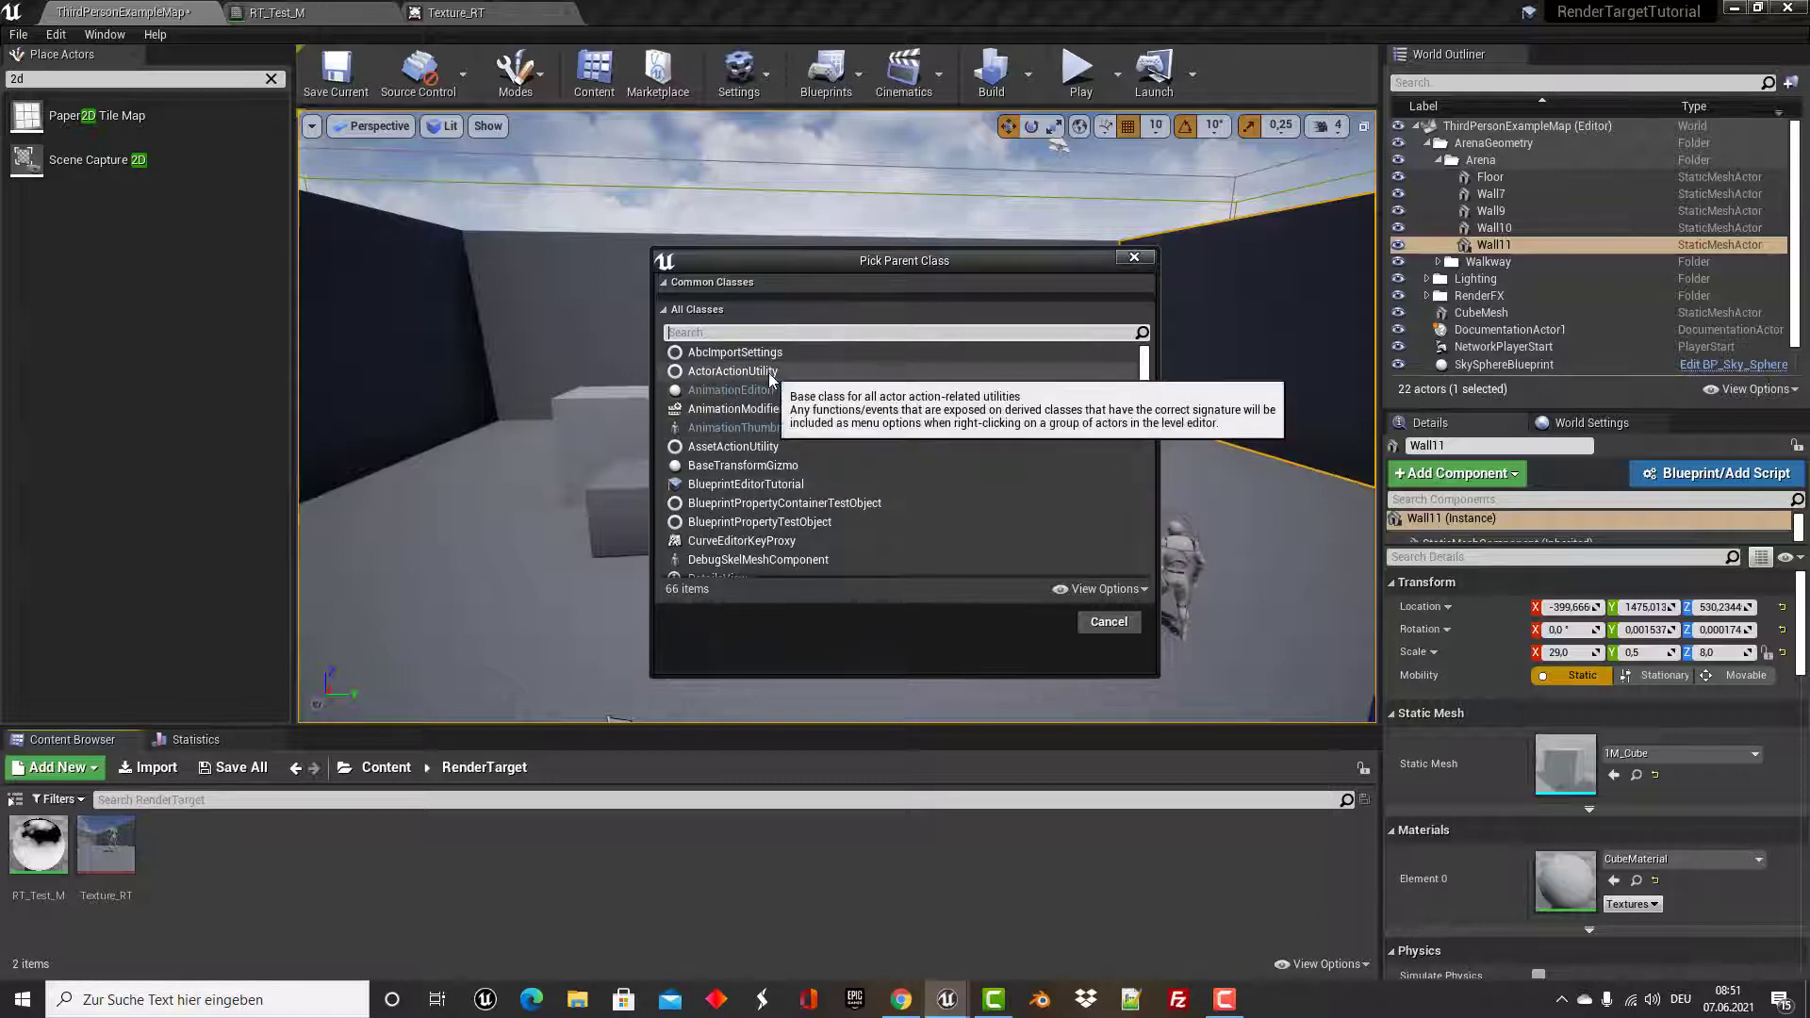
mouse_move(750, 450)
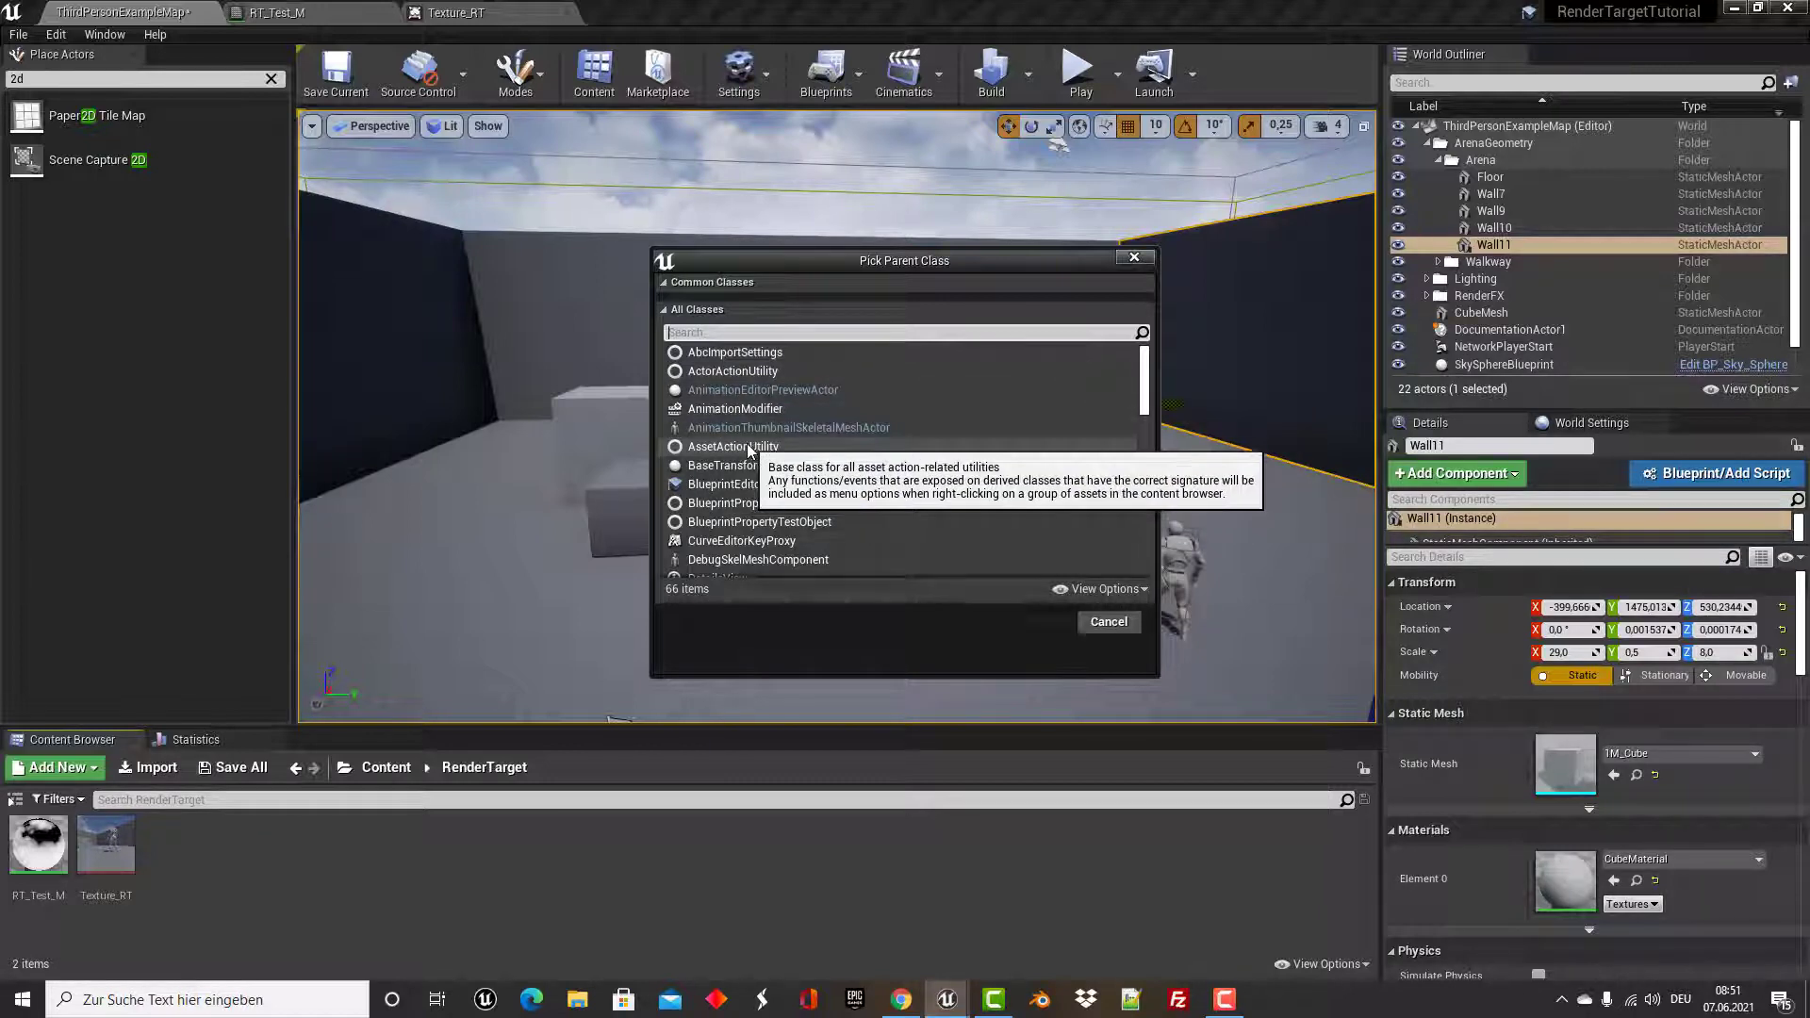
left_click(750, 448)
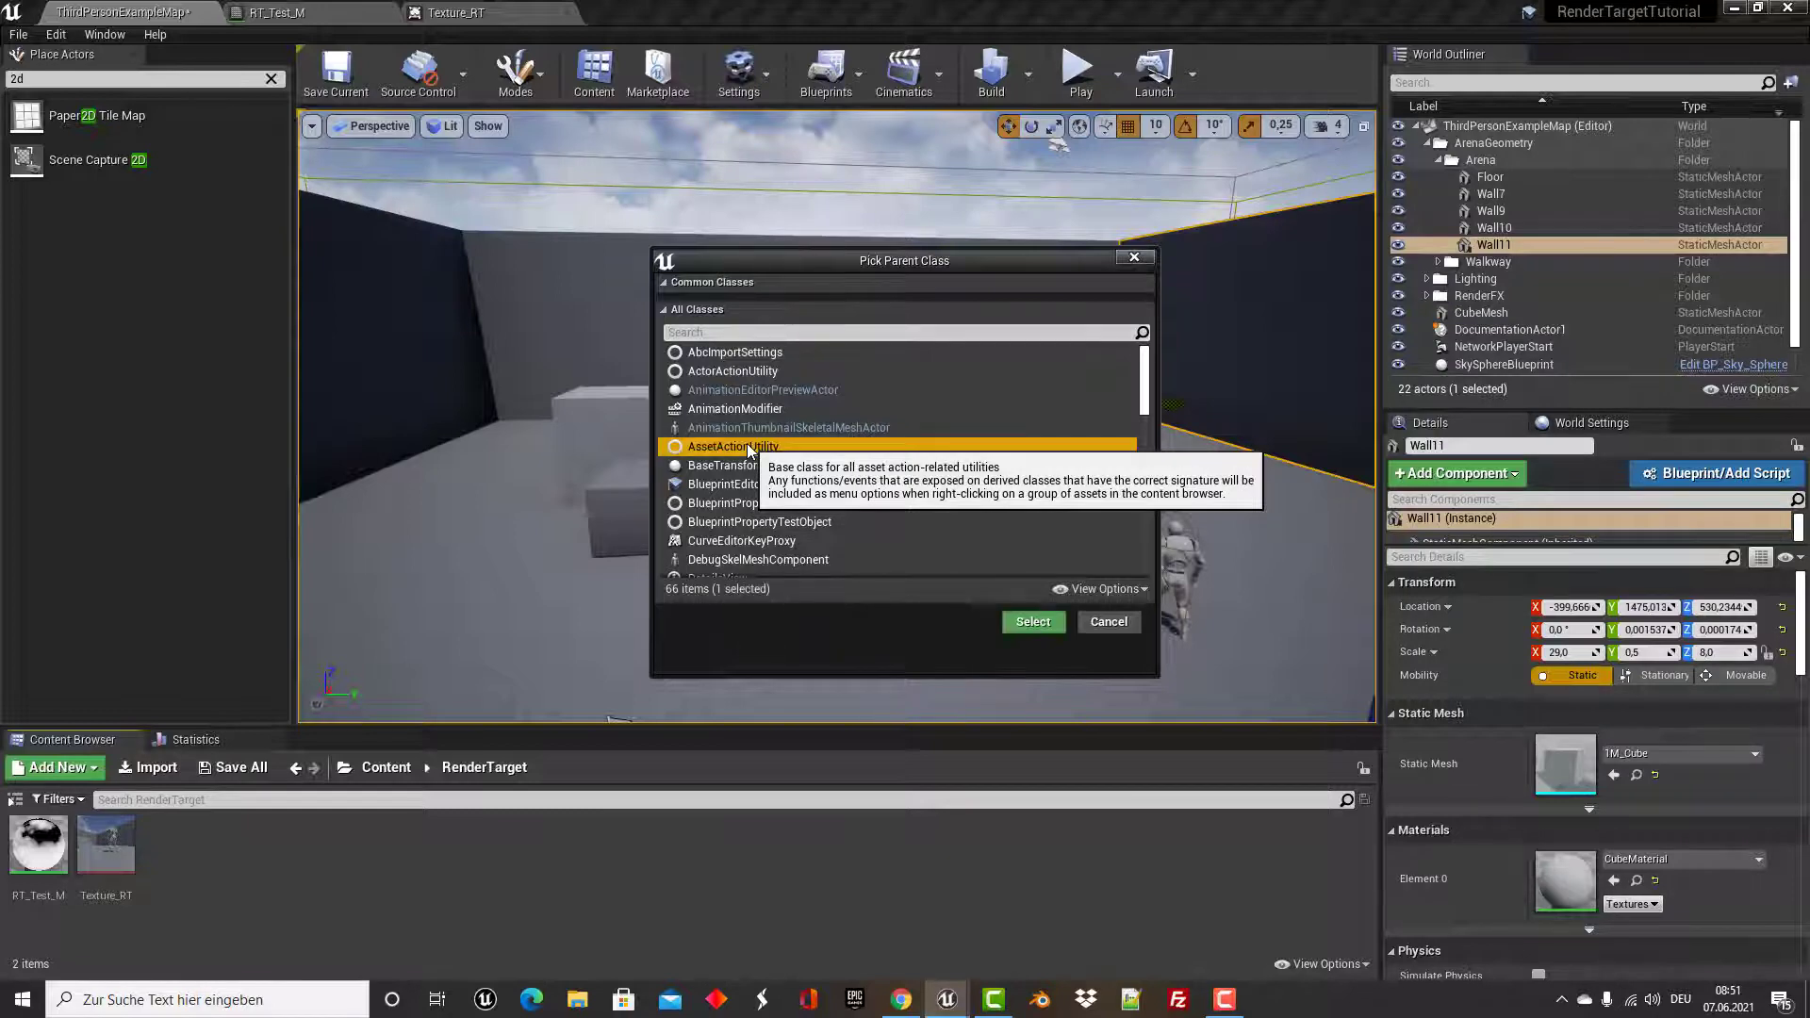
left_click(1032, 625)
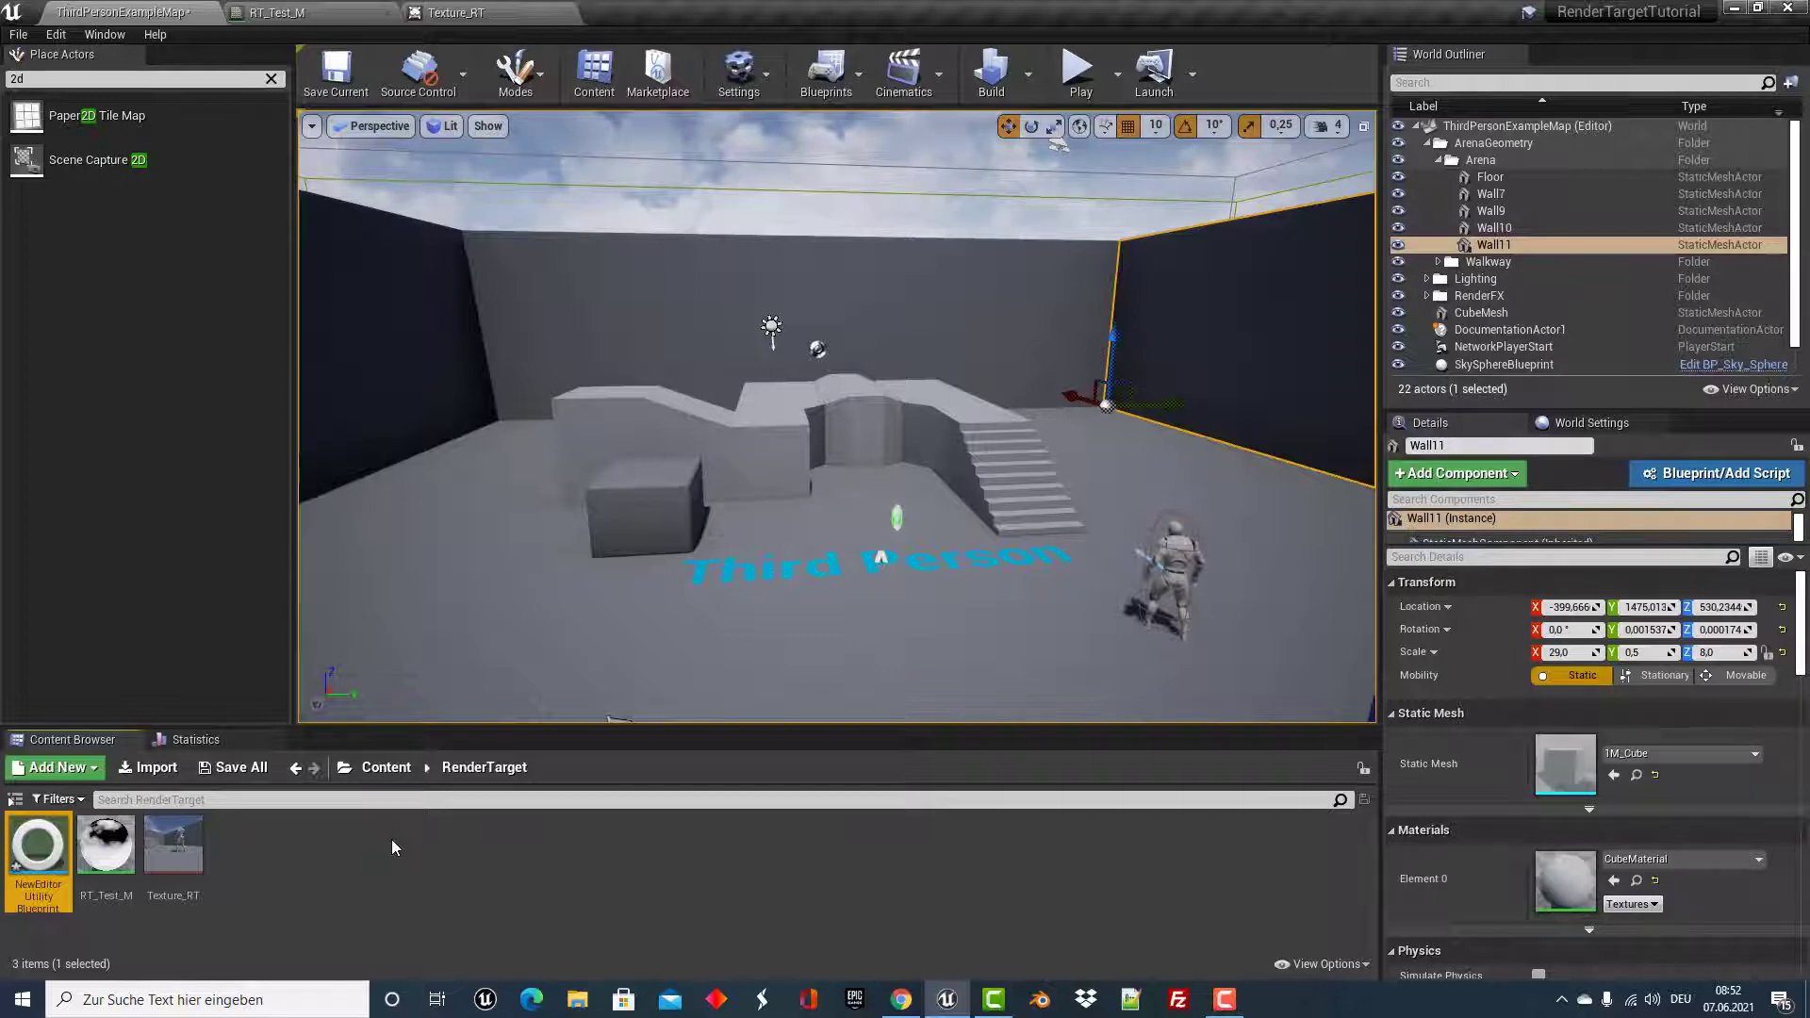
right_click(165, 847)
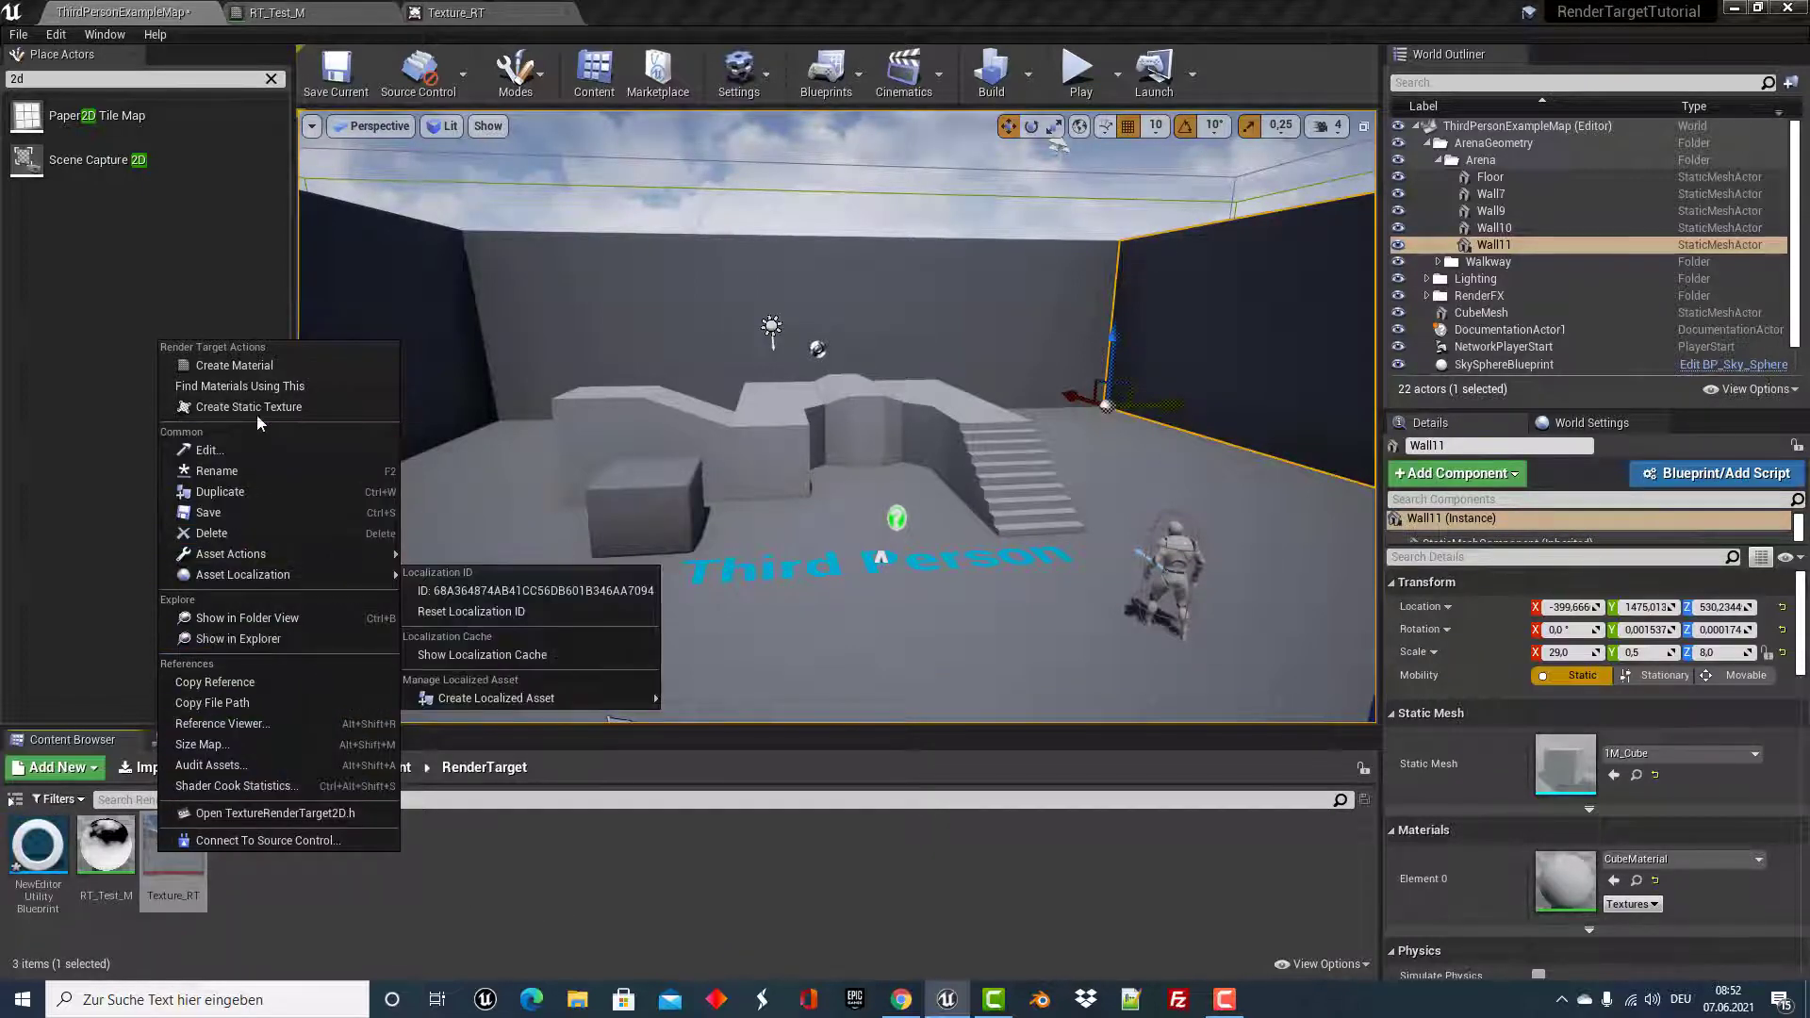
mouse_move(246, 565)
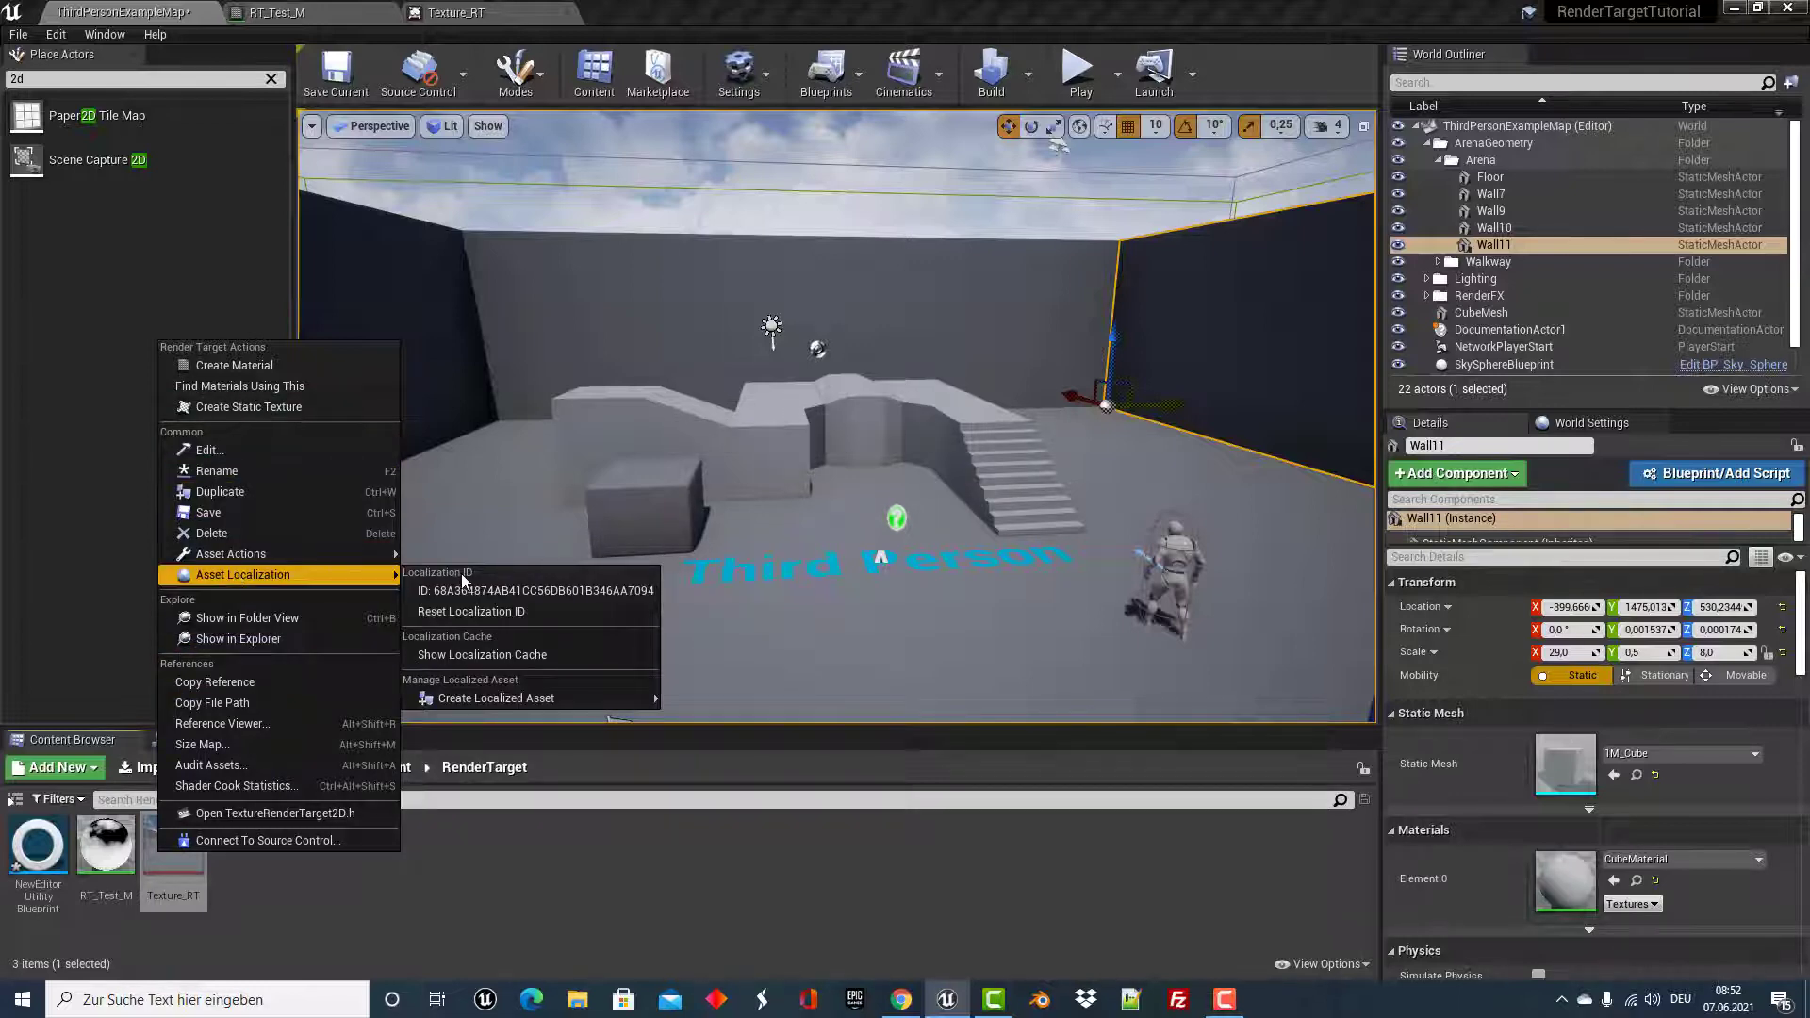
left_click(481, 883)
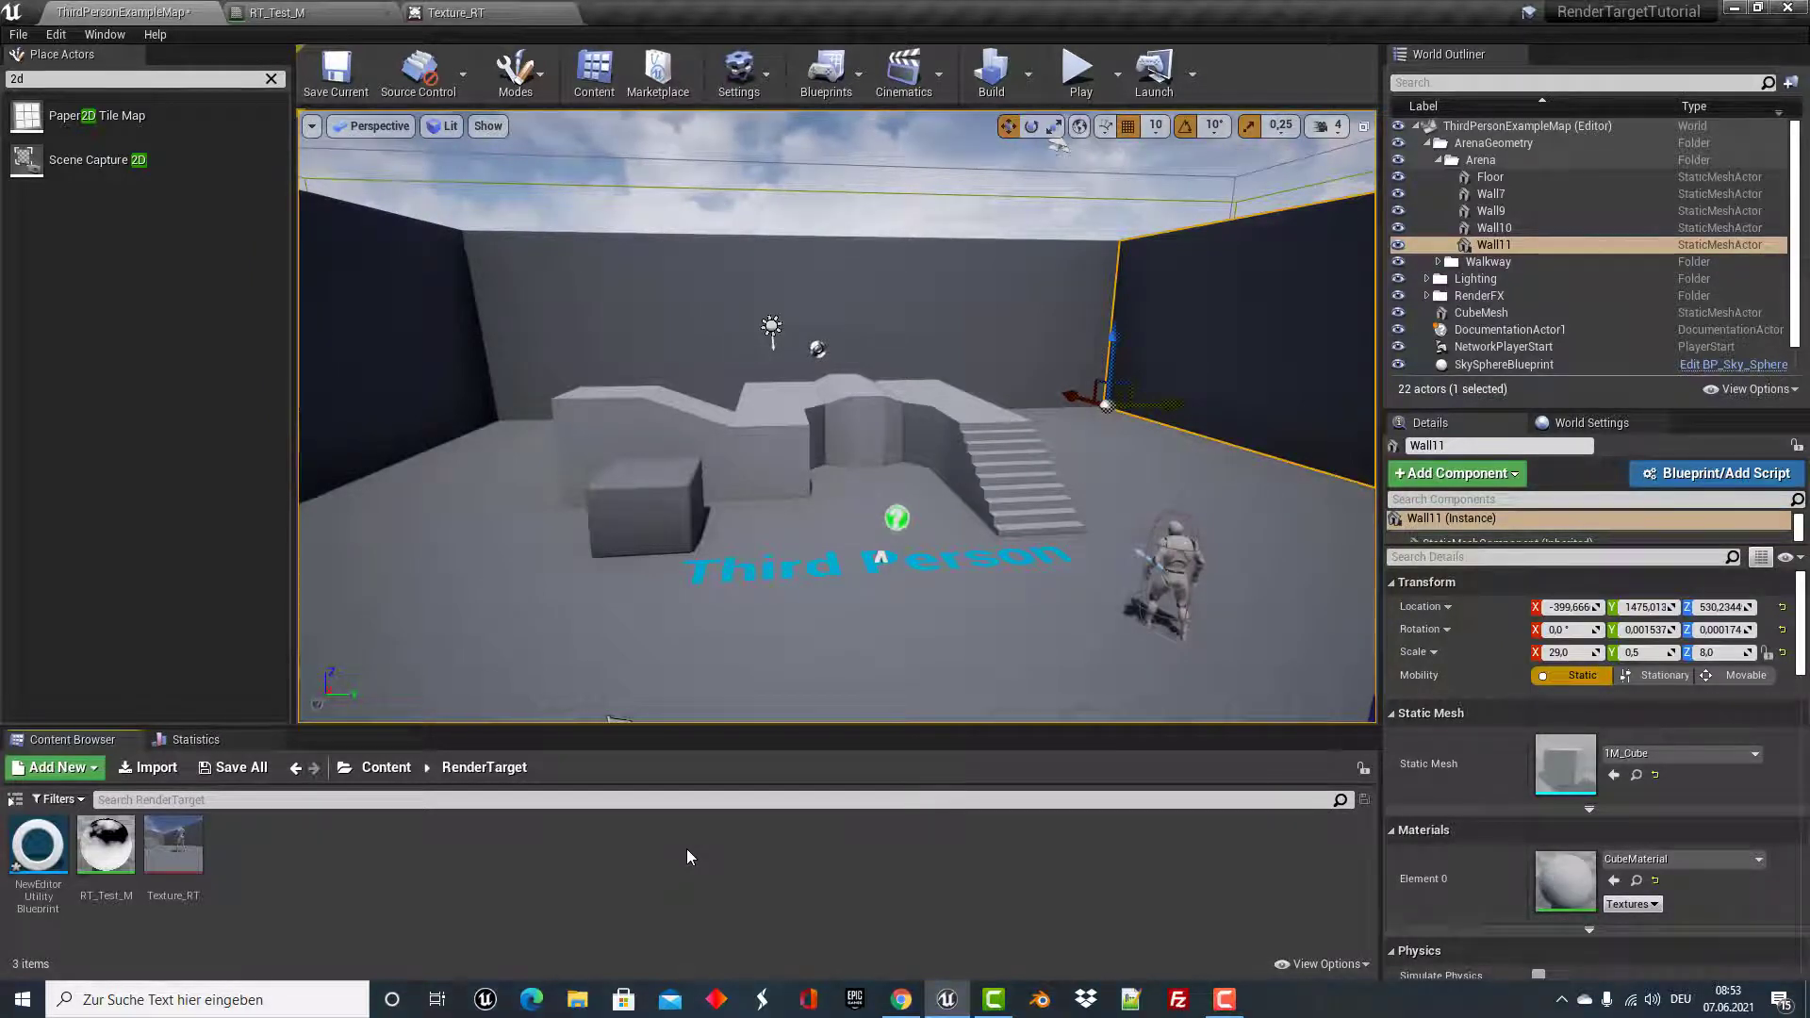
In NewEditorUtilityBlueprint, add a function named DrawMaterialToRenderTarget.
double_click(38, 851)
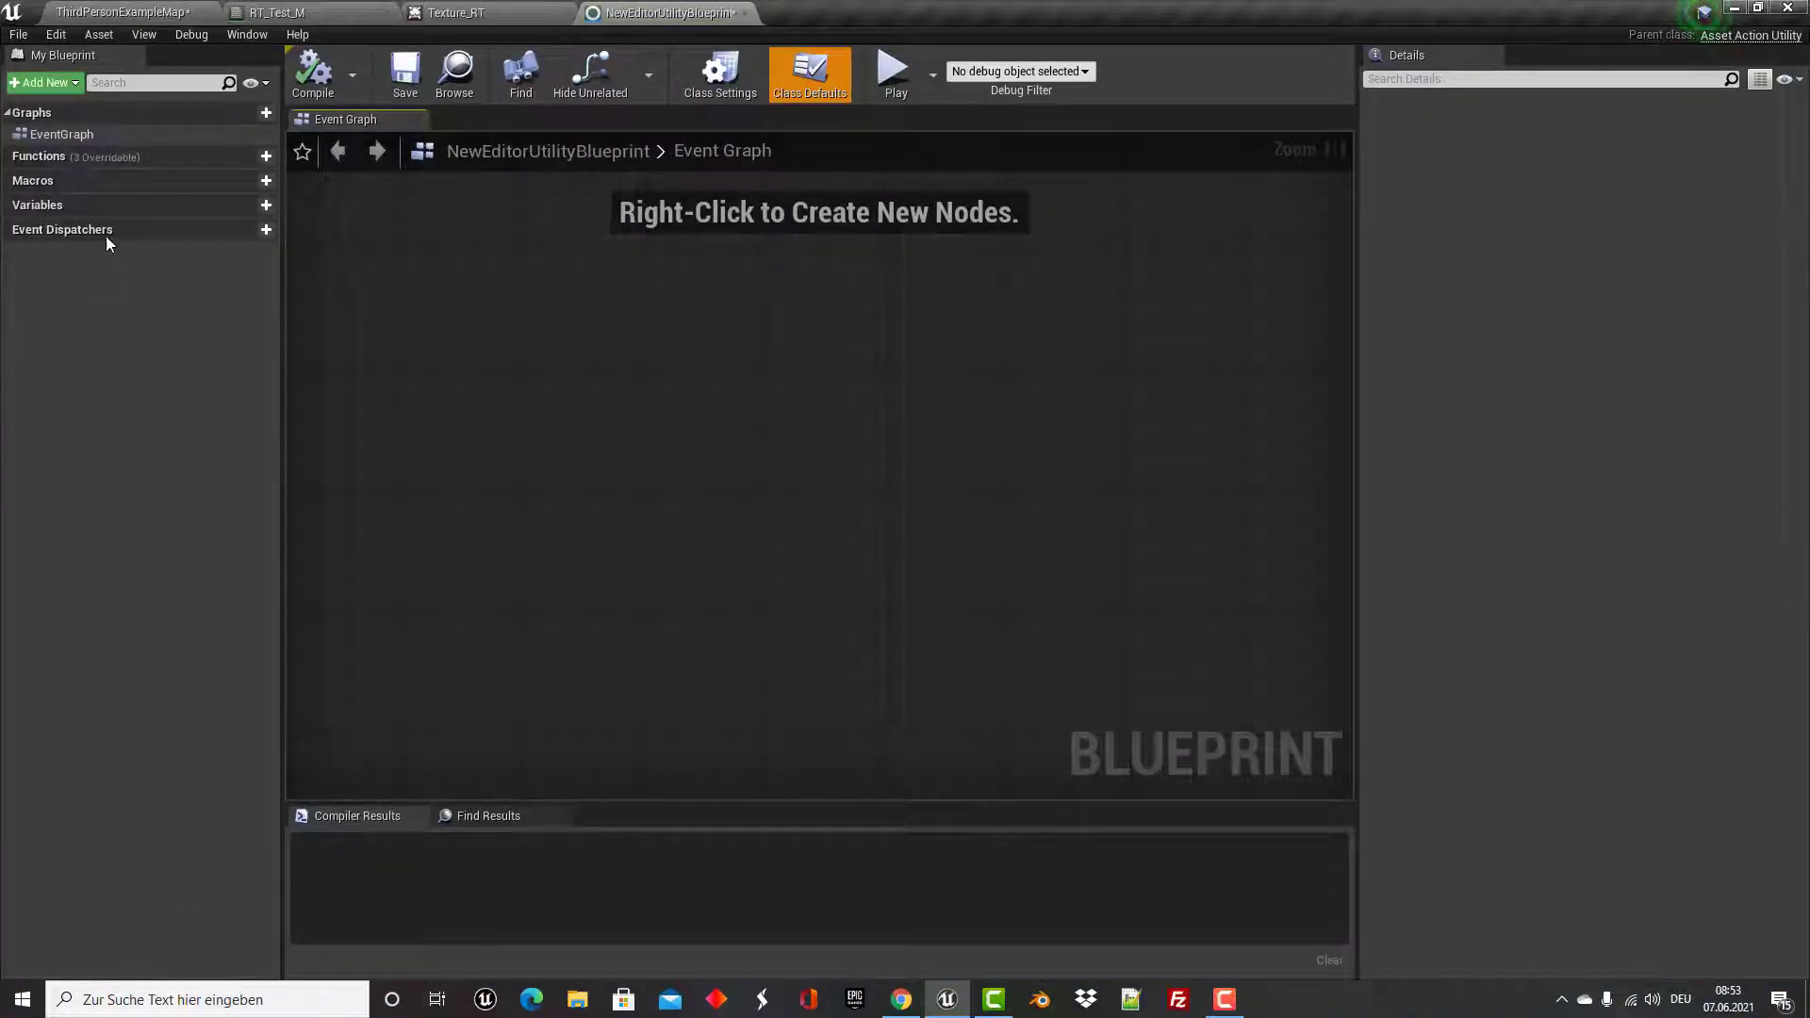
left_click(266, 156)
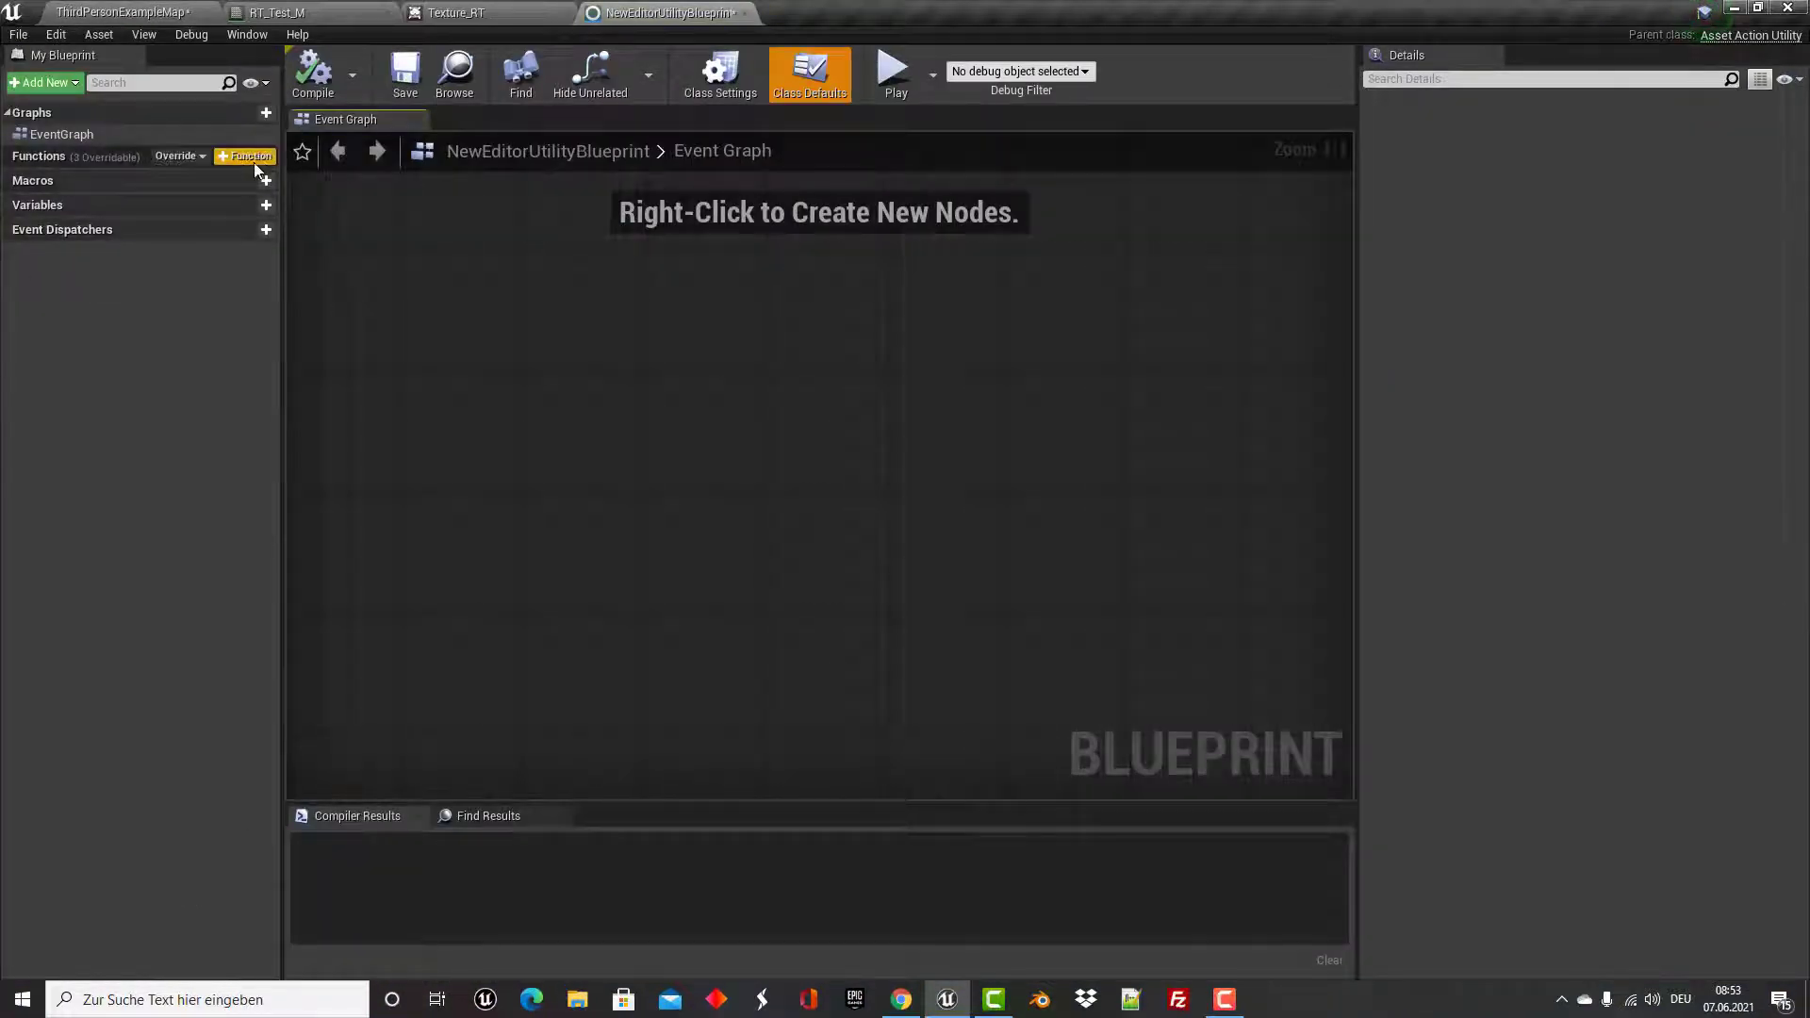
left_click(709, 372)
left_click_drag(839, 471, 656, 373)
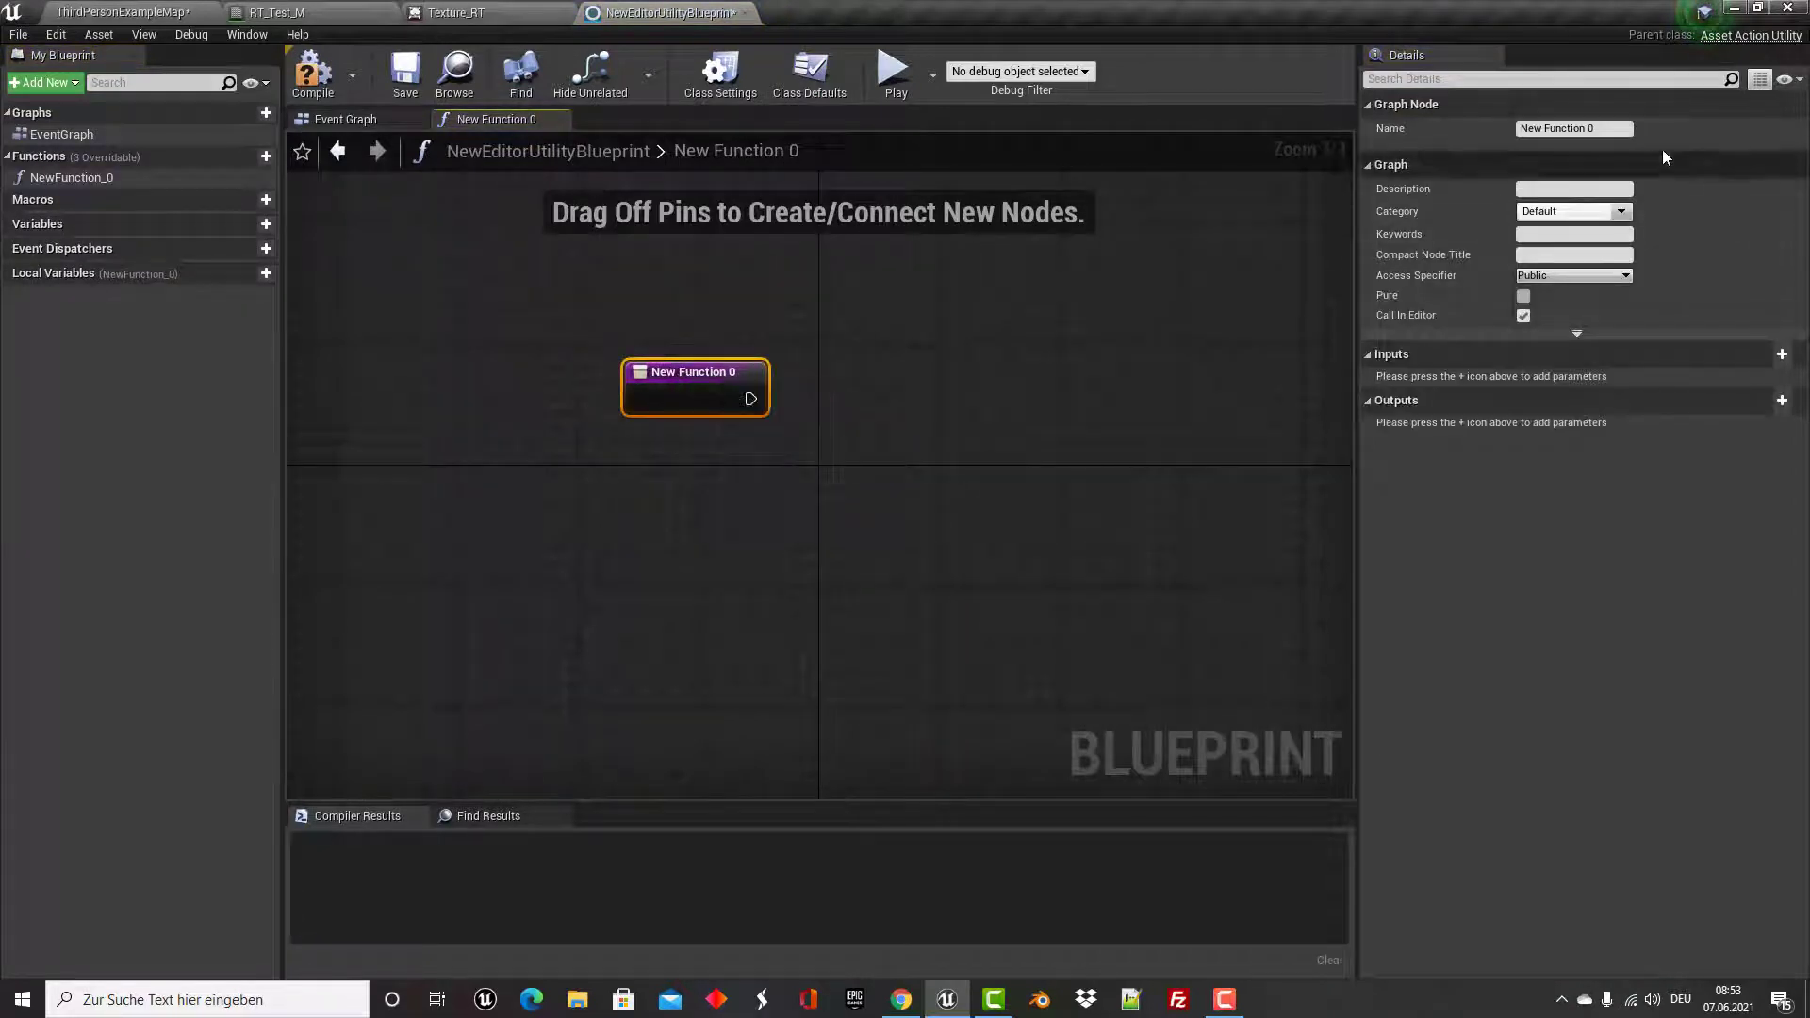
left_click(1607, 127)
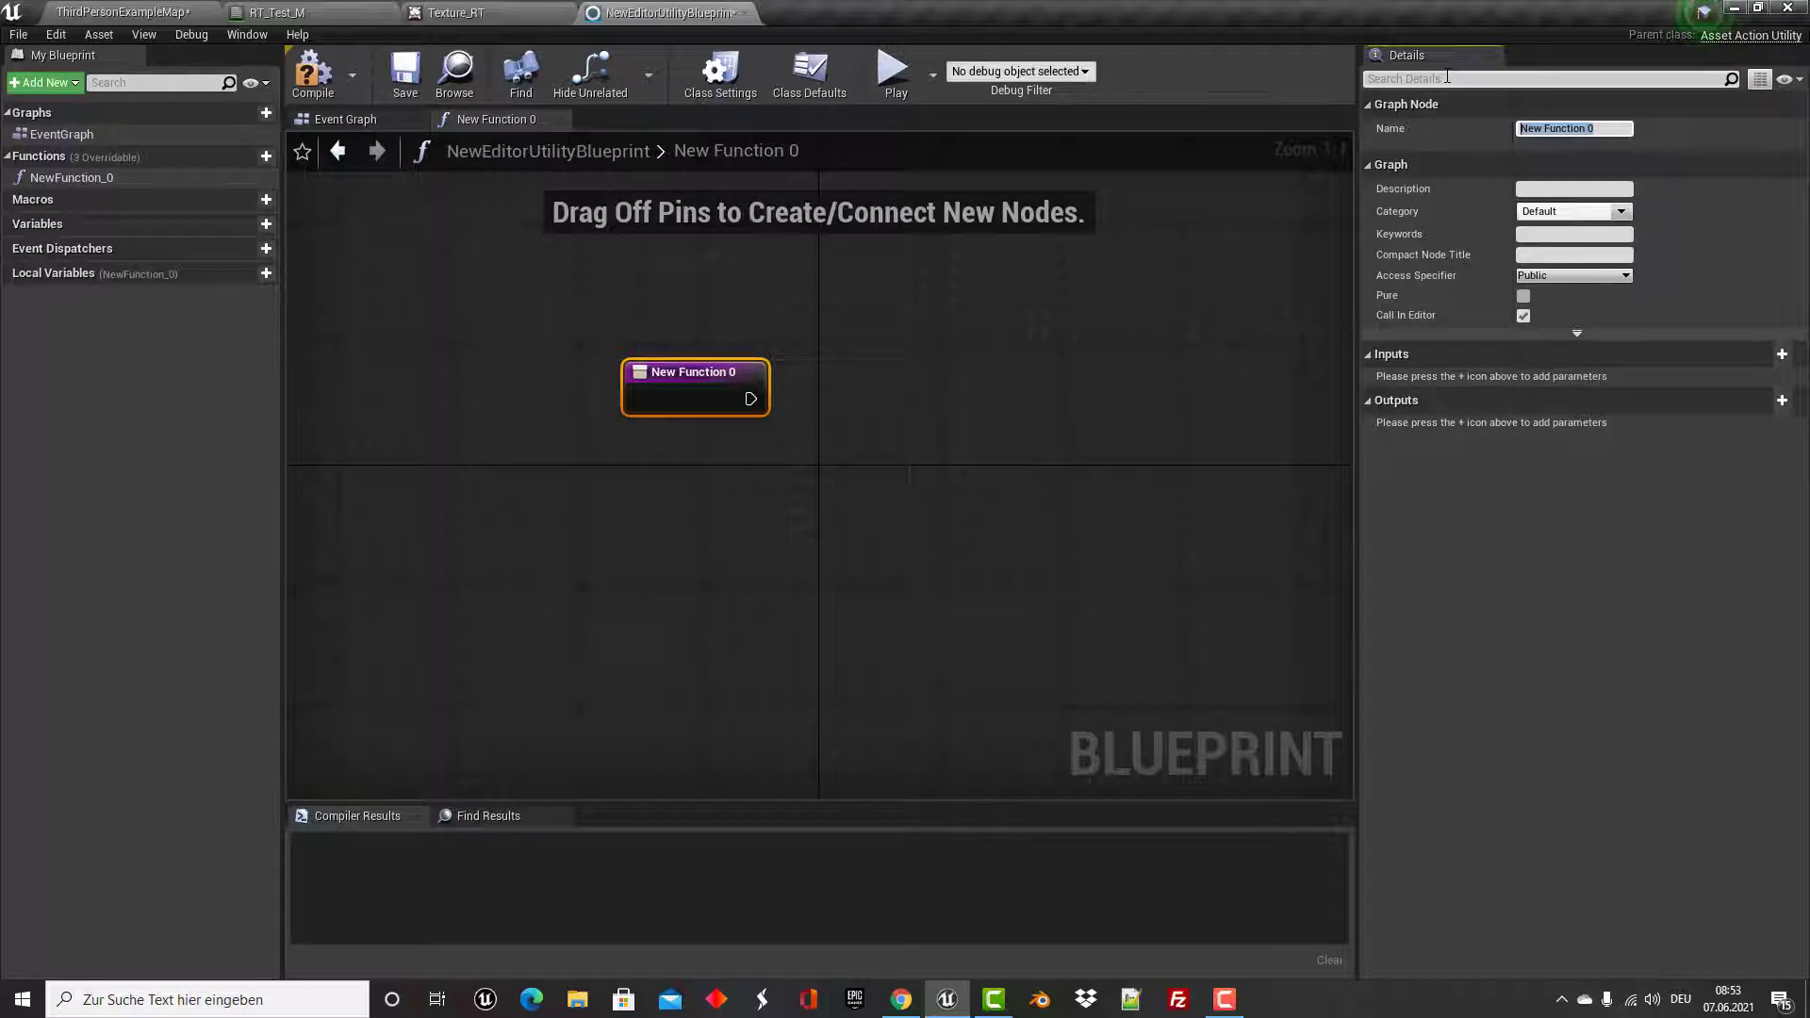
type("Dr")
type("aw")
type("Ma")
type("terial")
type("To")
type("Rend")
type("erTarget")
key("Return")
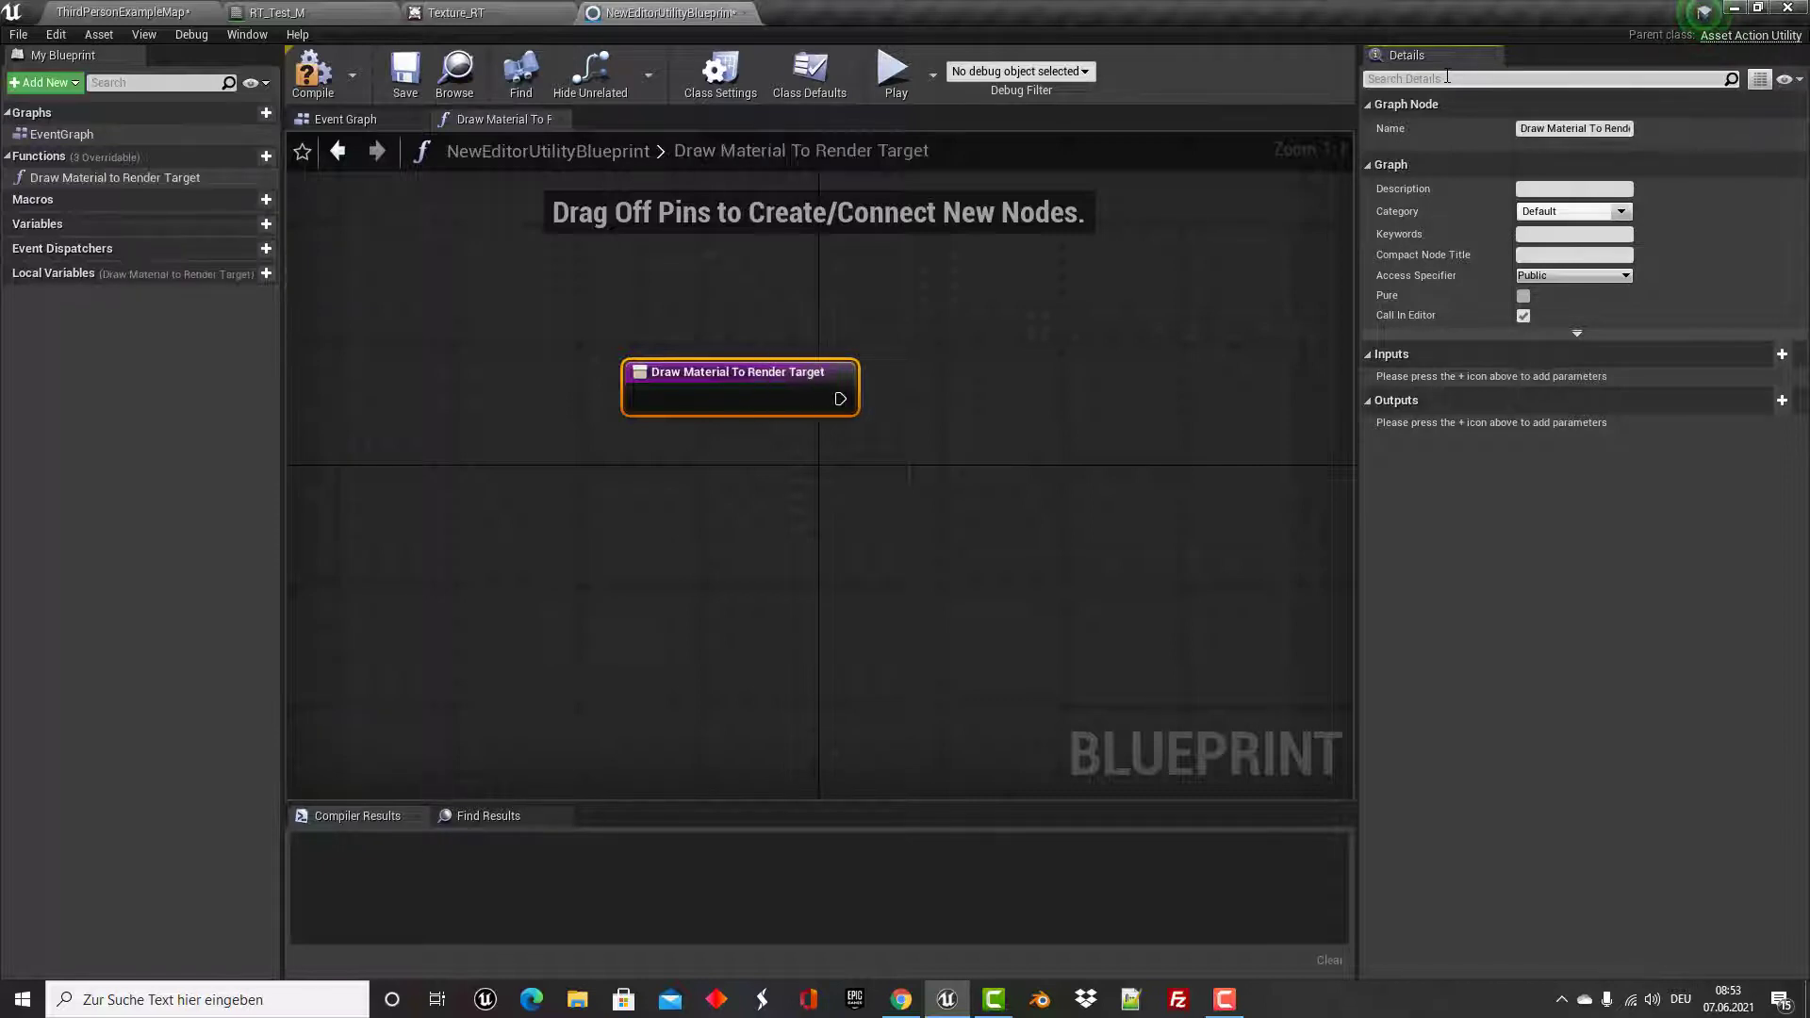
left_click_drag(813, 373, 586, 374)
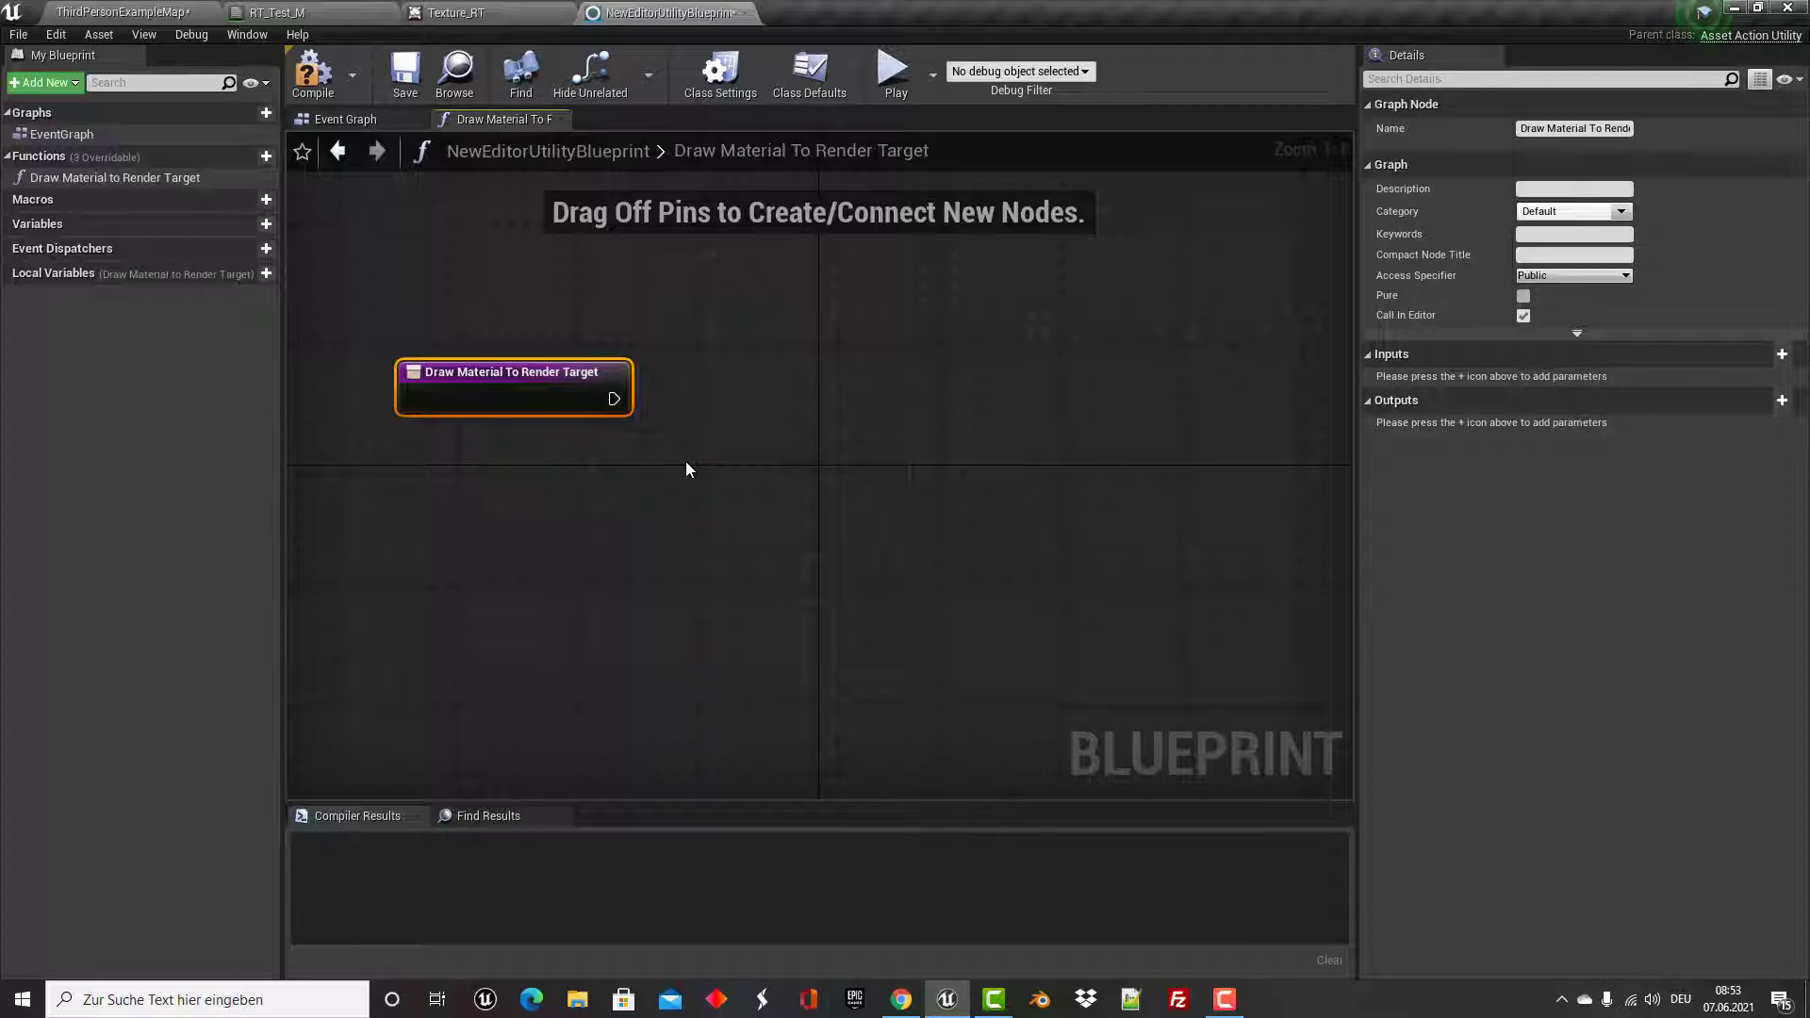
Add a Draw Material to Render Target node using Texture_RT and RT_Test_M.
right_click(860, 408)
type("dr")
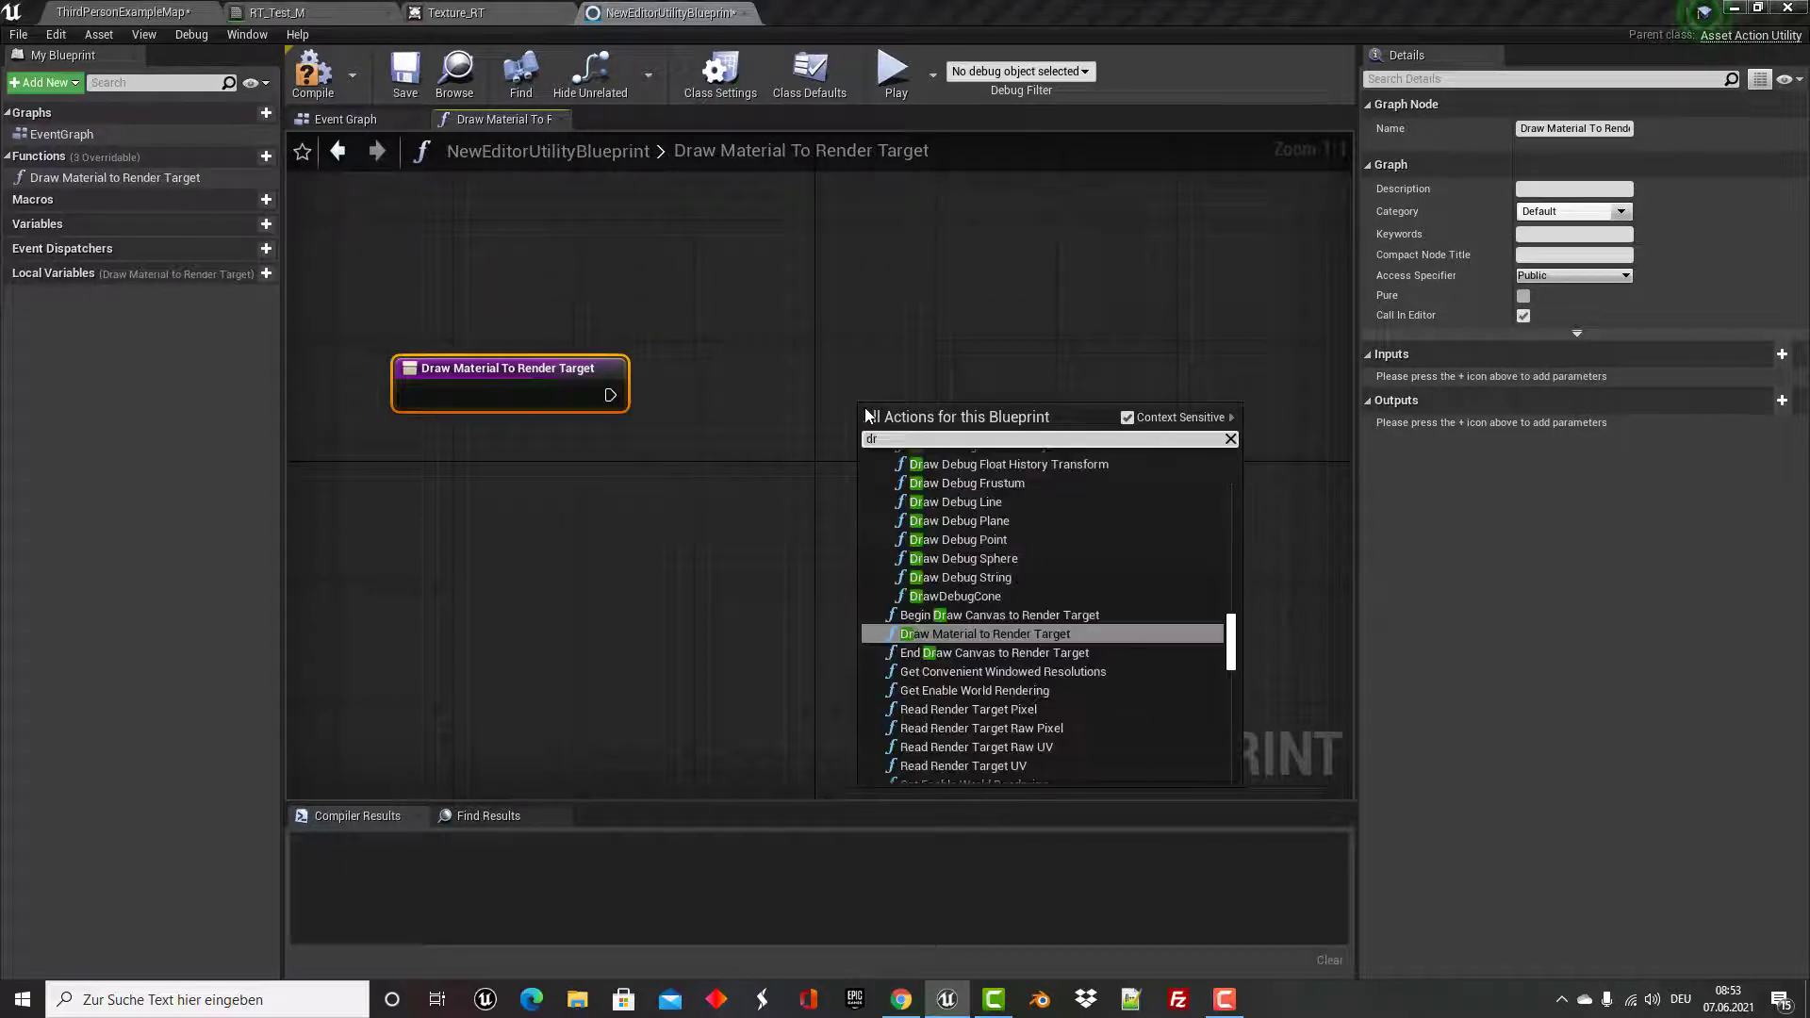
type("aw")
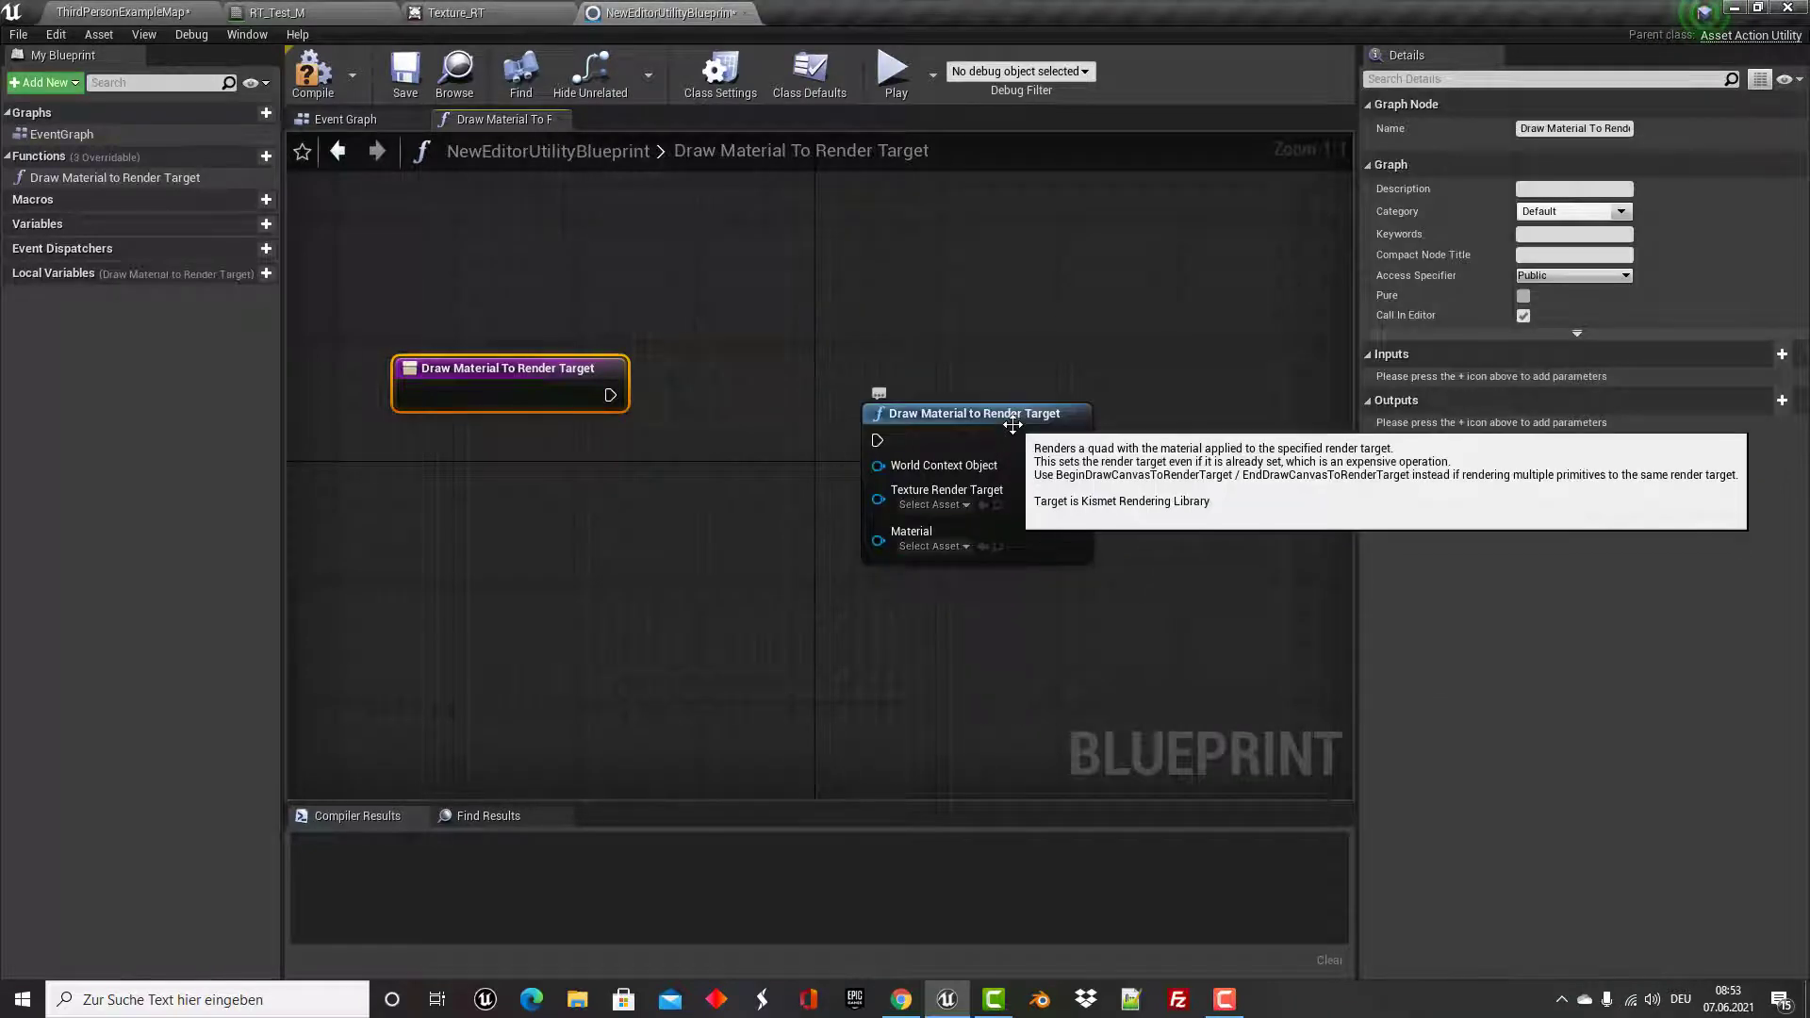
left_click_drag(1002, 449, 1017, 328)
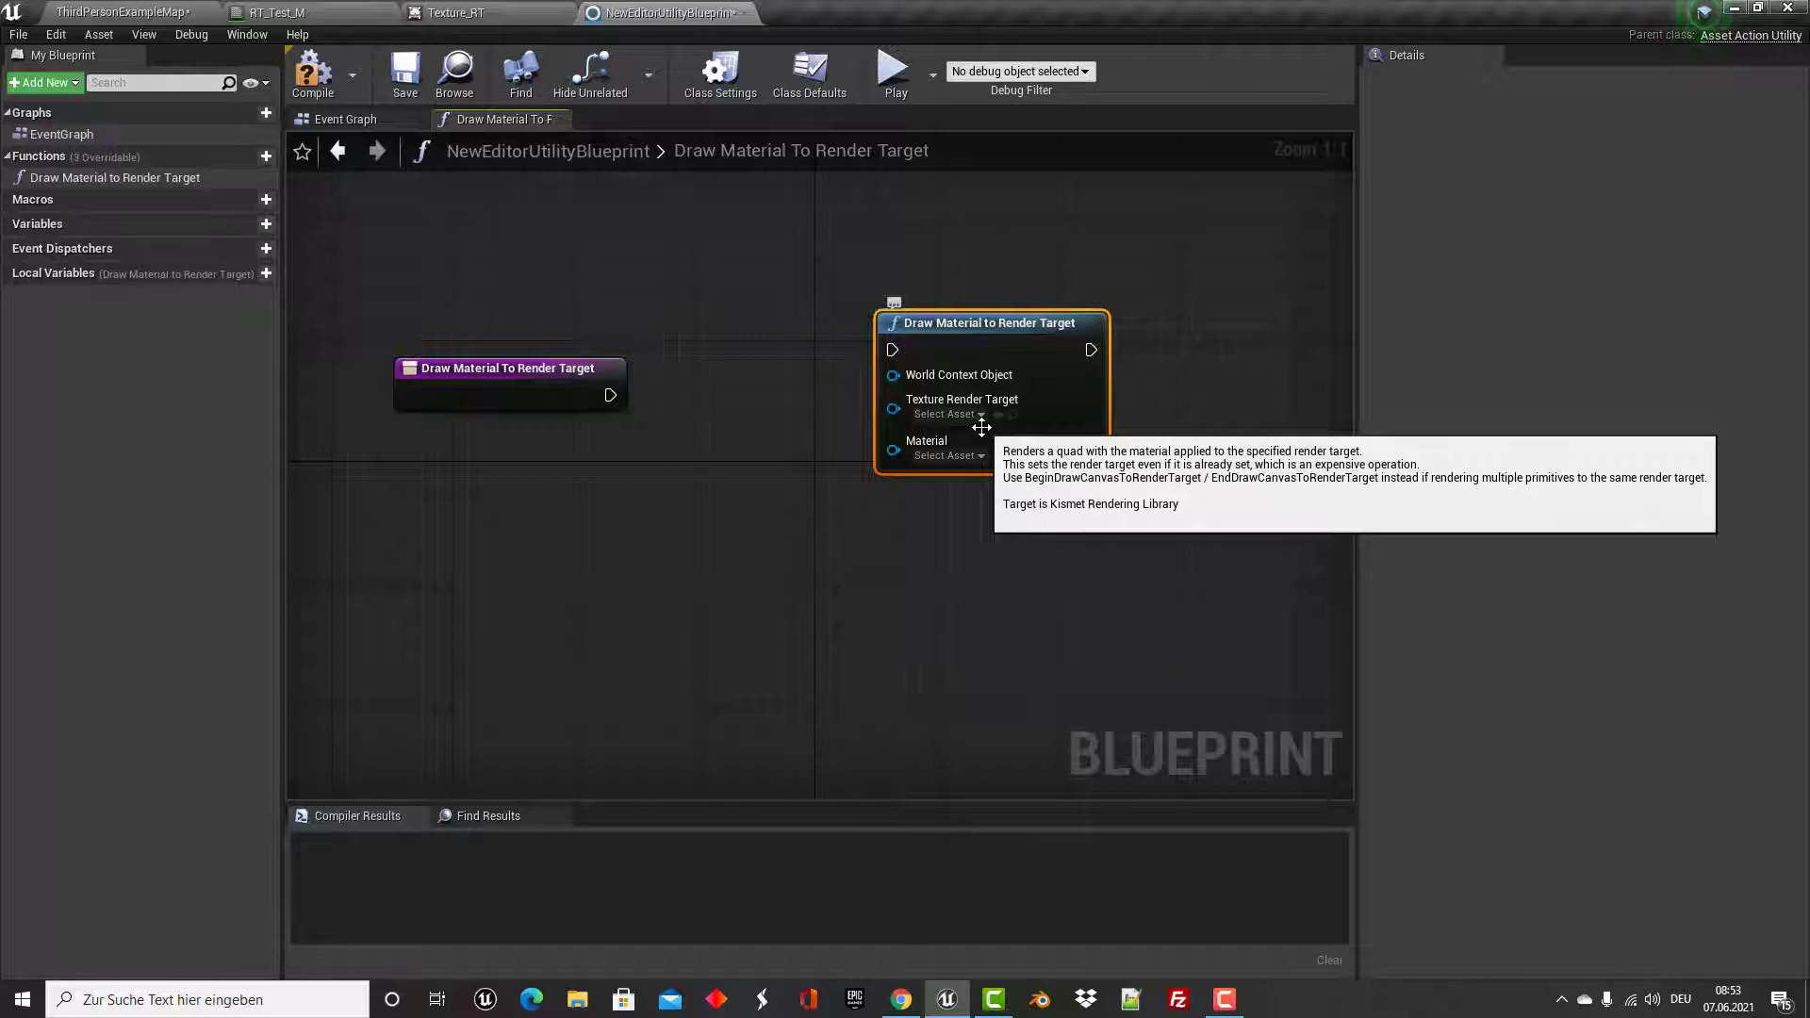
left_click(977, 416)
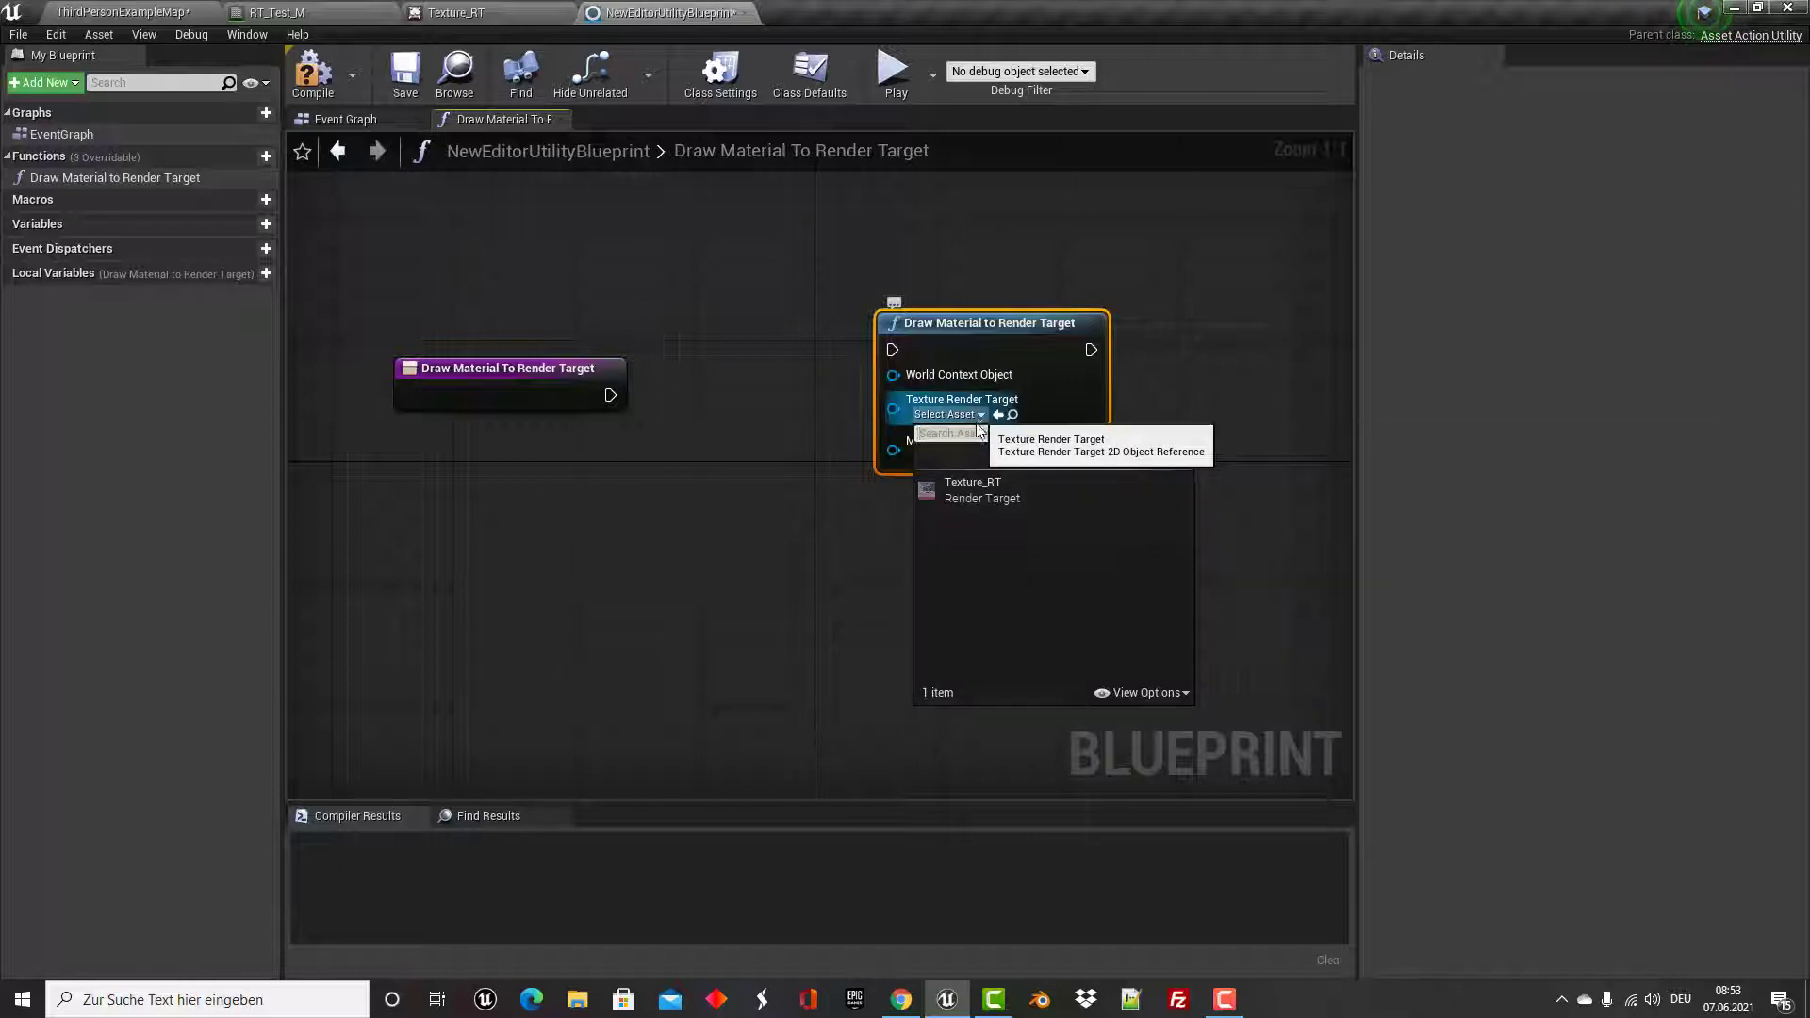
left_click(966, 488)
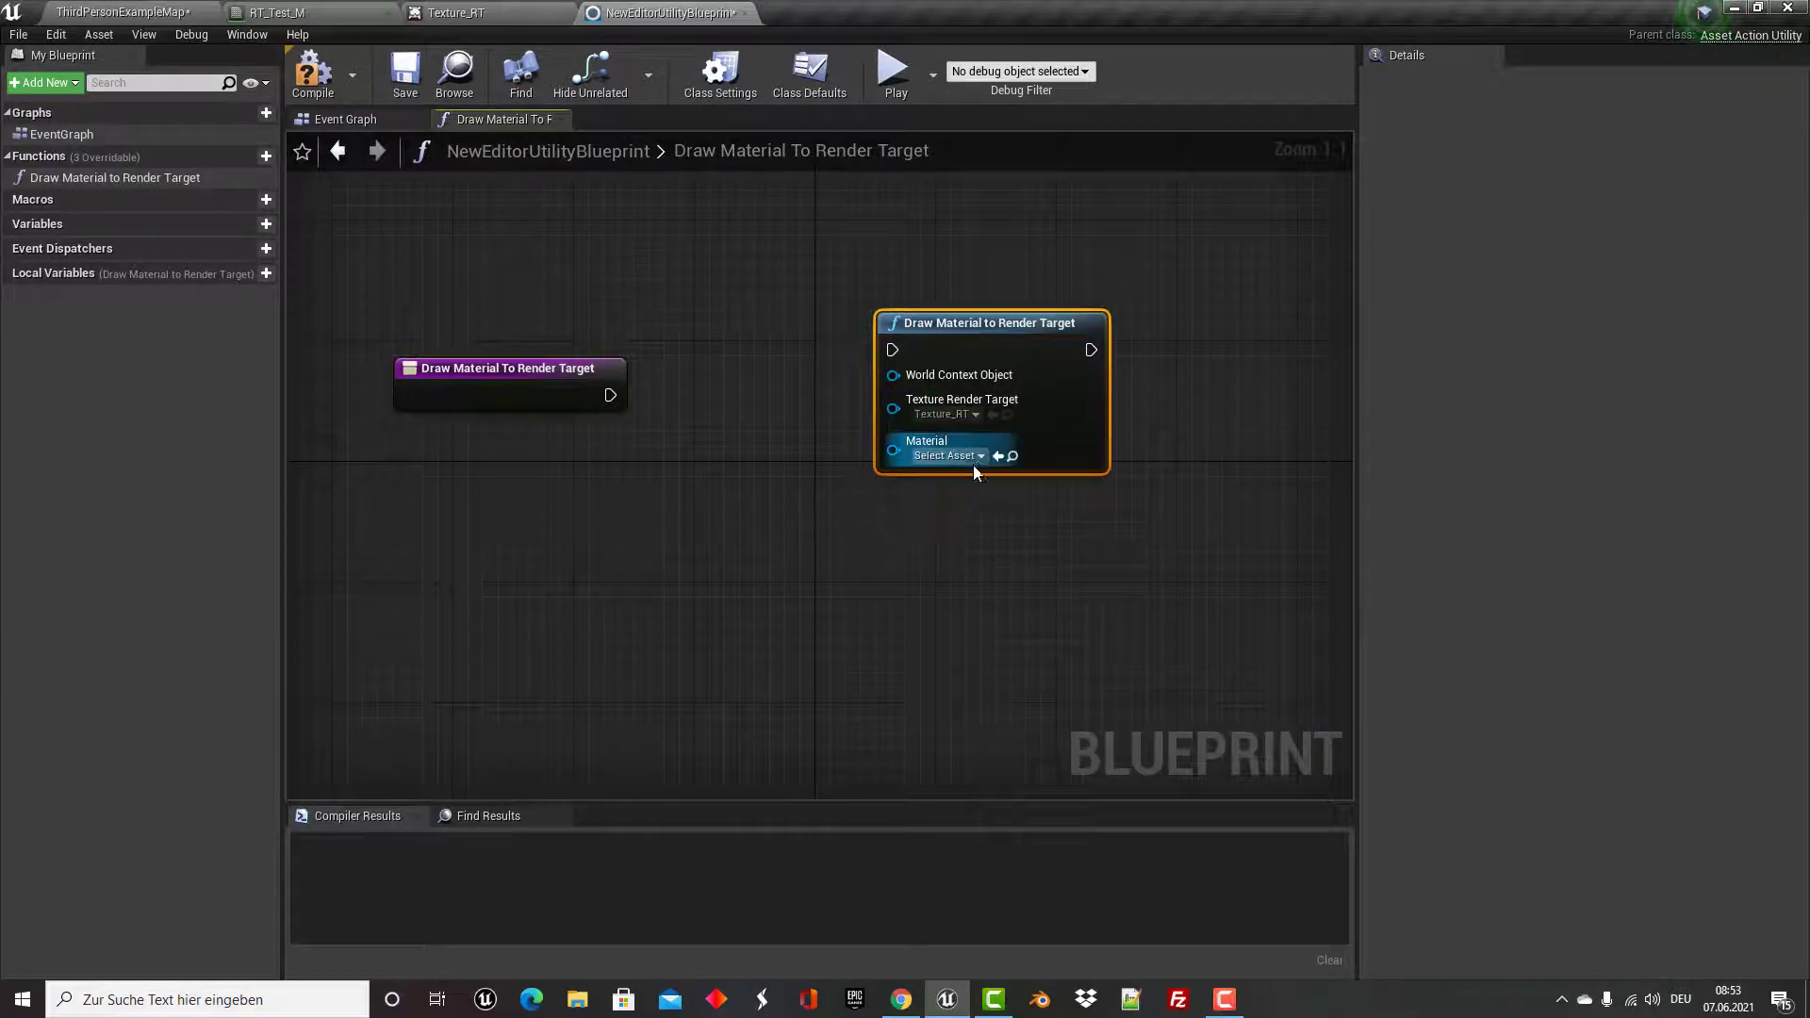
left_click(975, 464)
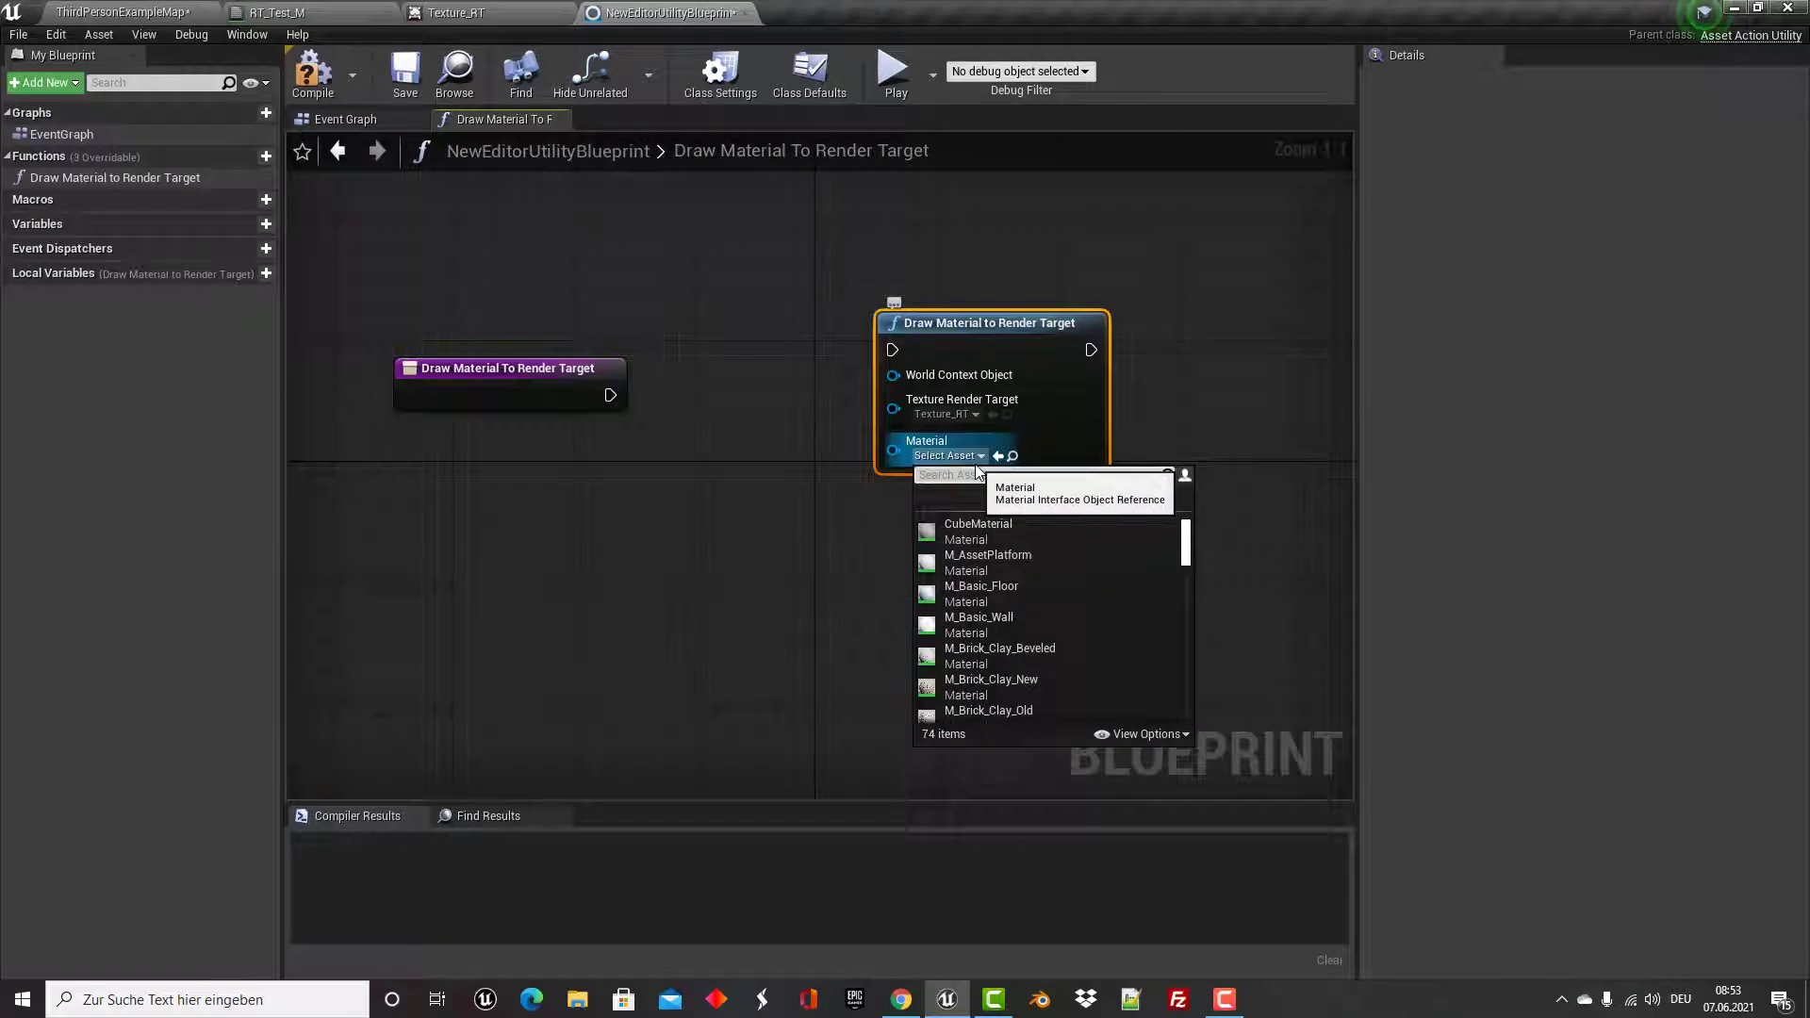
type("tr")
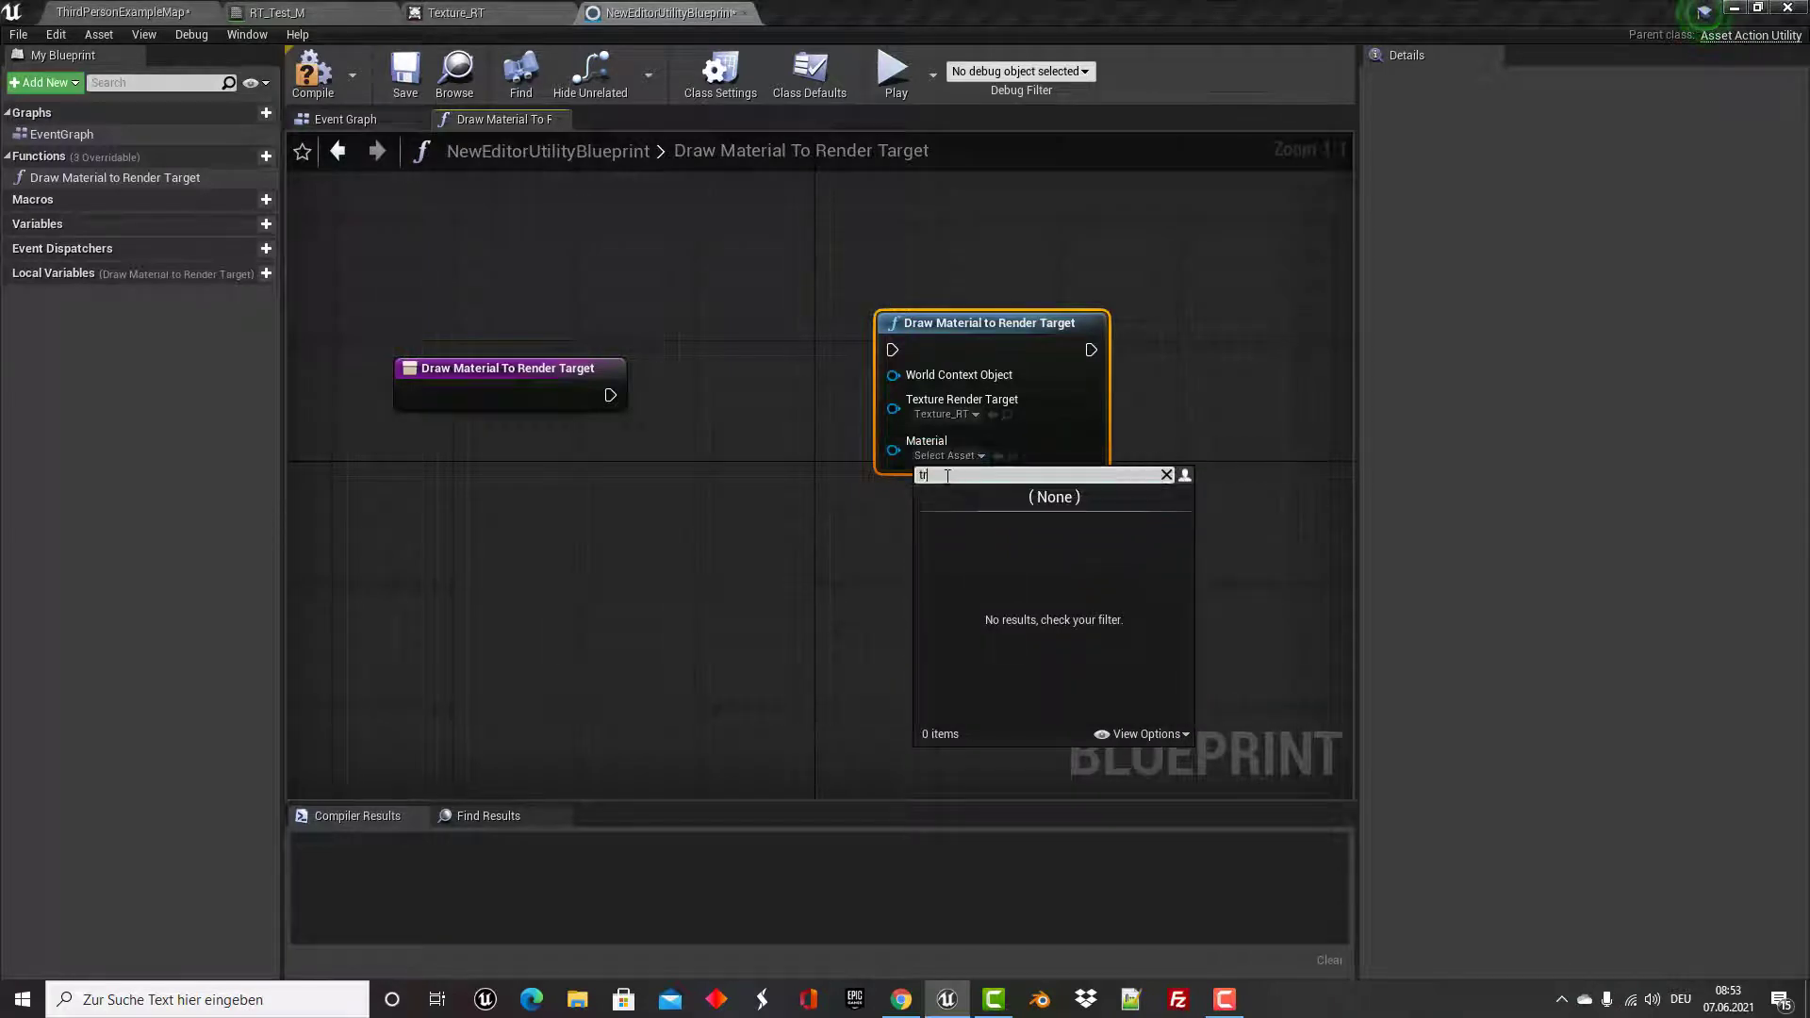
type("rt")
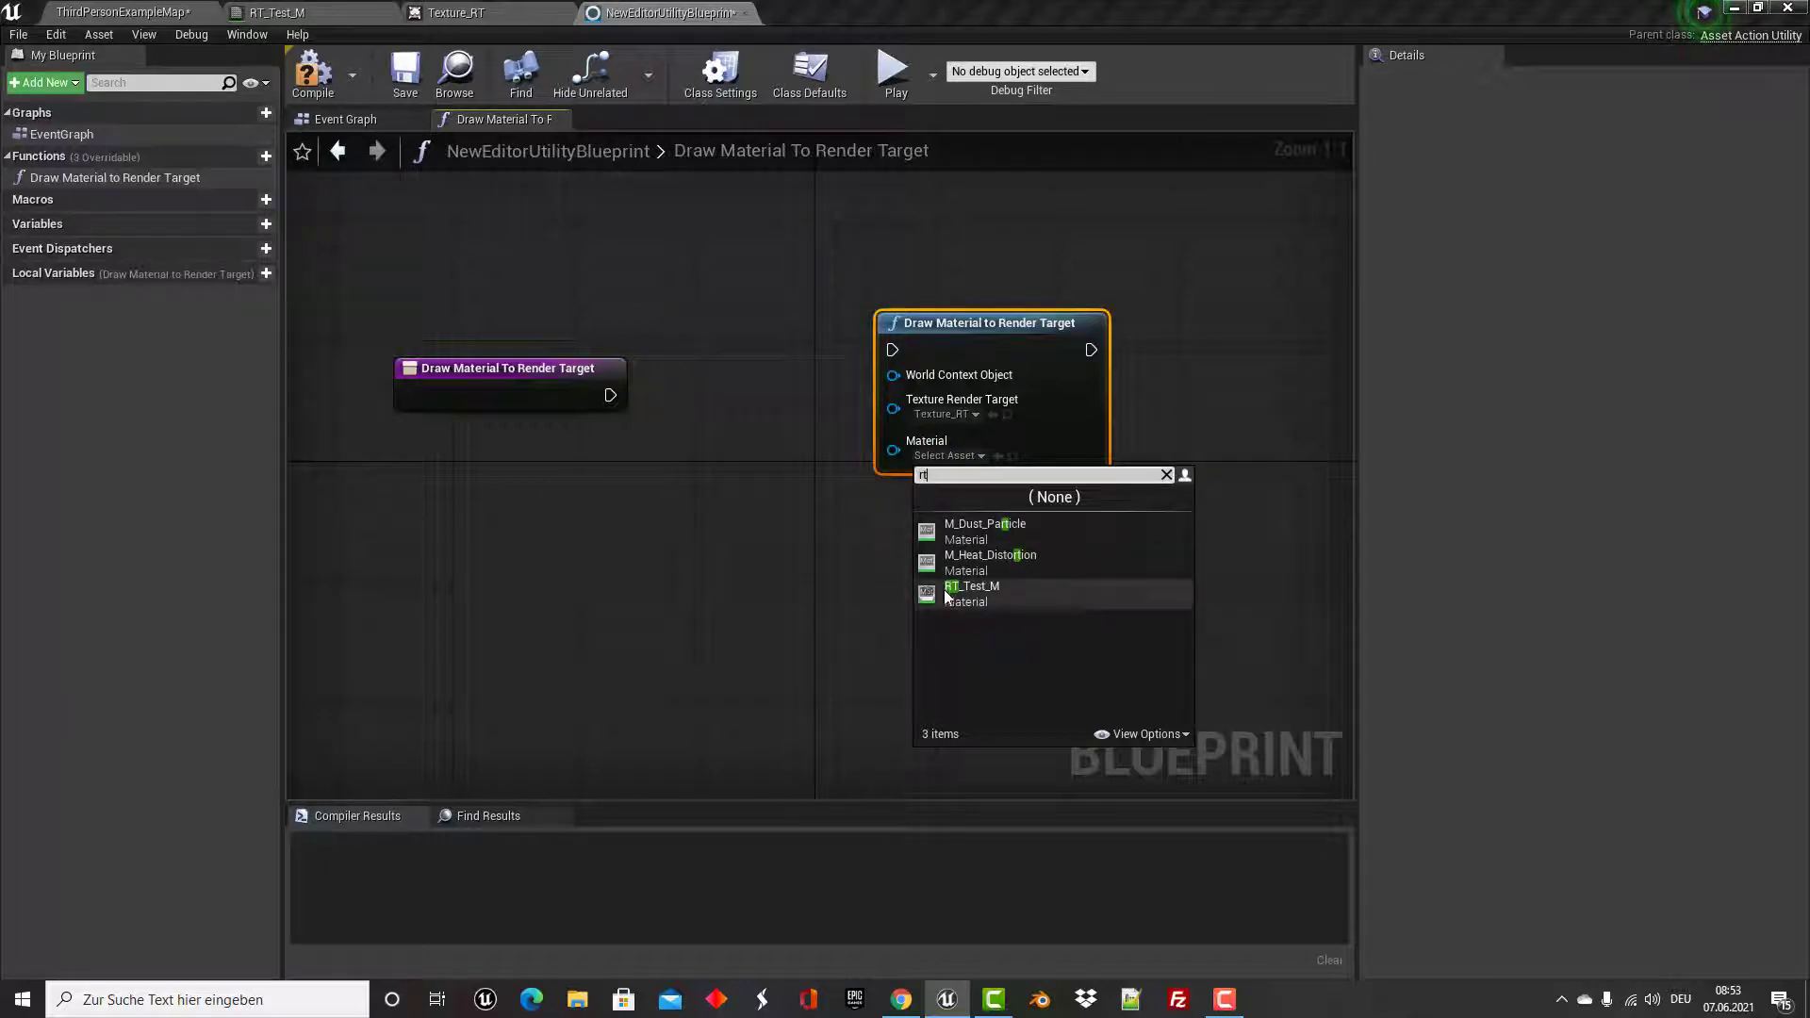
left_click(967, 596)
mouse_move(982, 332)
left_mouse_down()
mouse_move(1045, 332)
mouse_move(1044, 347)
left_mouse_up()
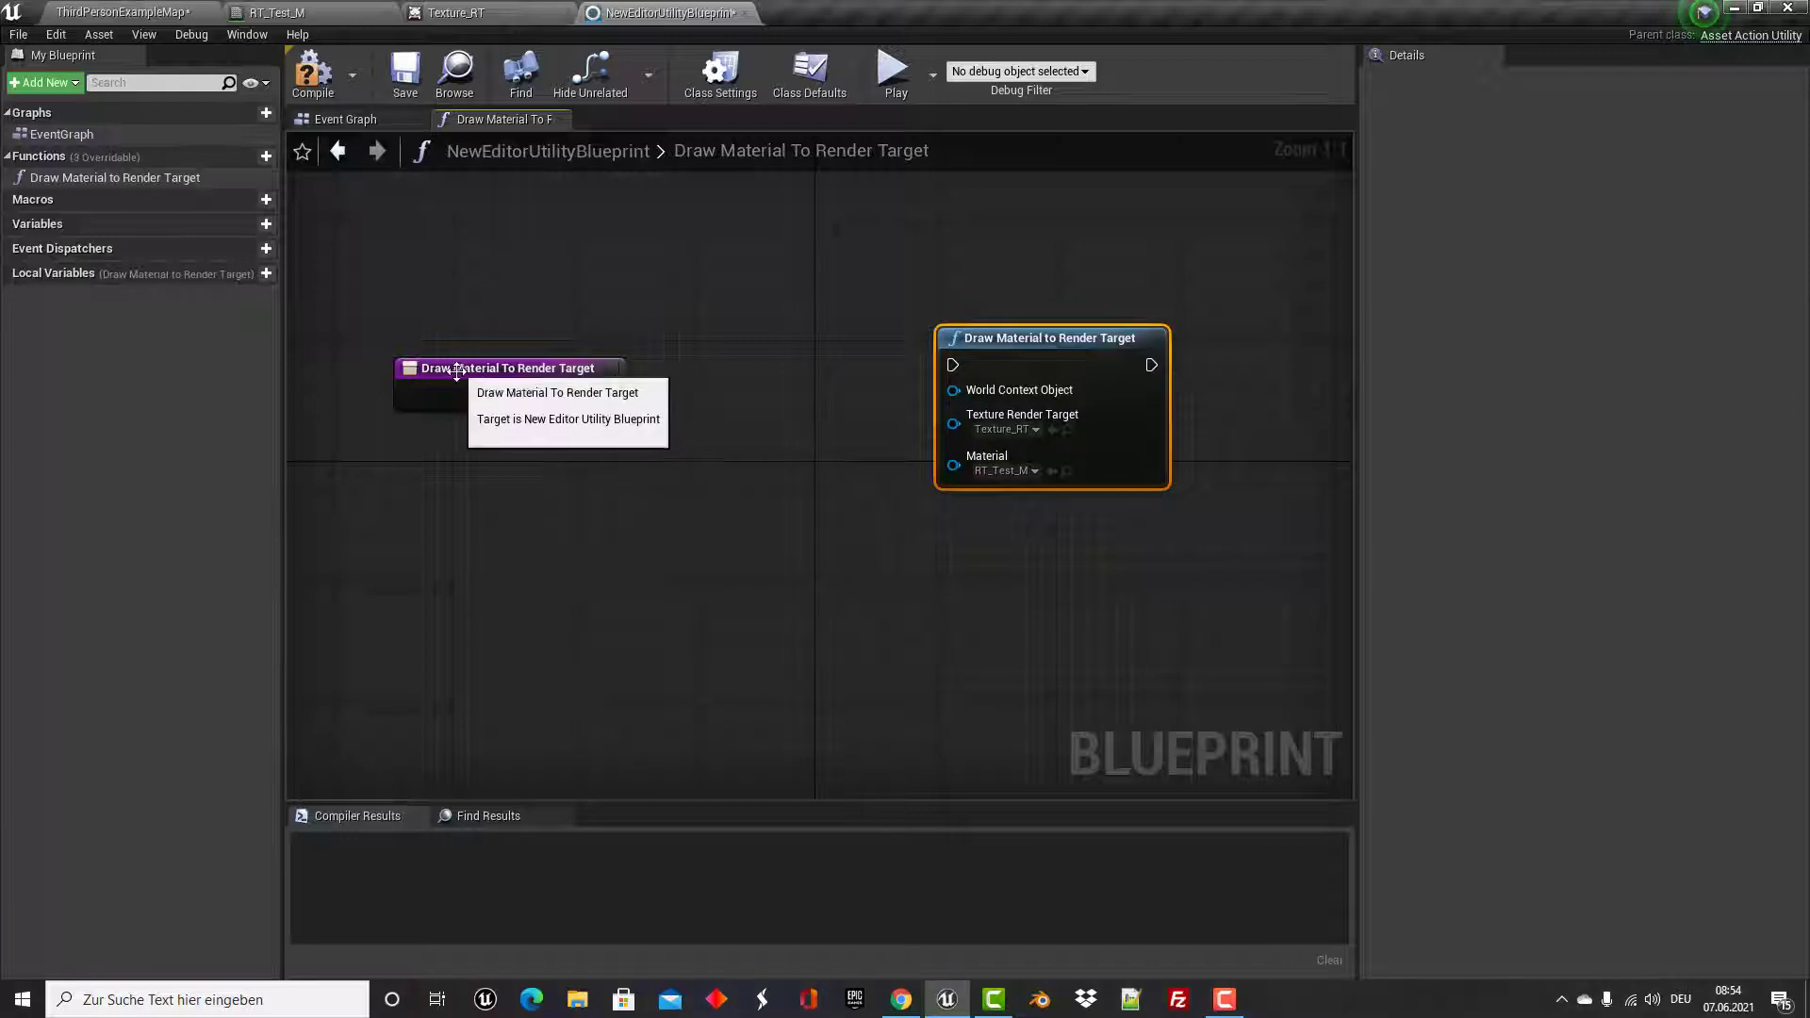
Shift the function entry node left and search for a Get Editor World node.
left_click_drag(457, 373, 366, 372)
right_click(579, 416)
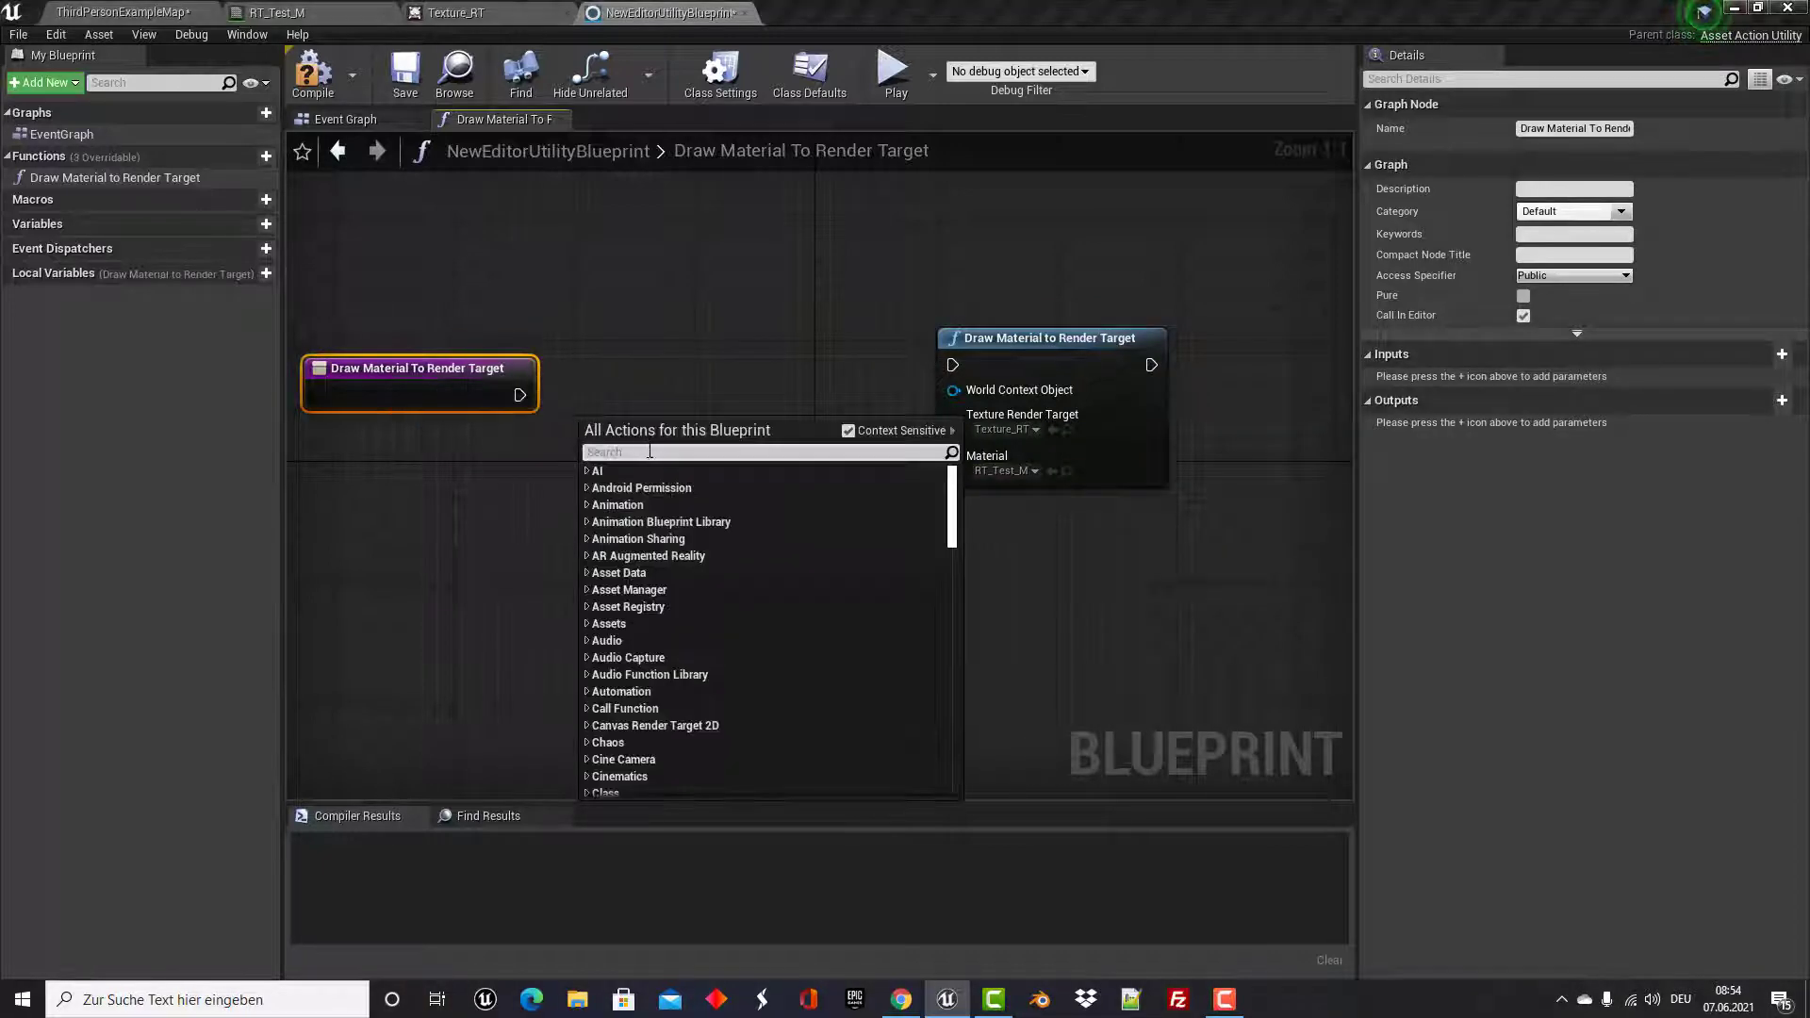
type("get world")
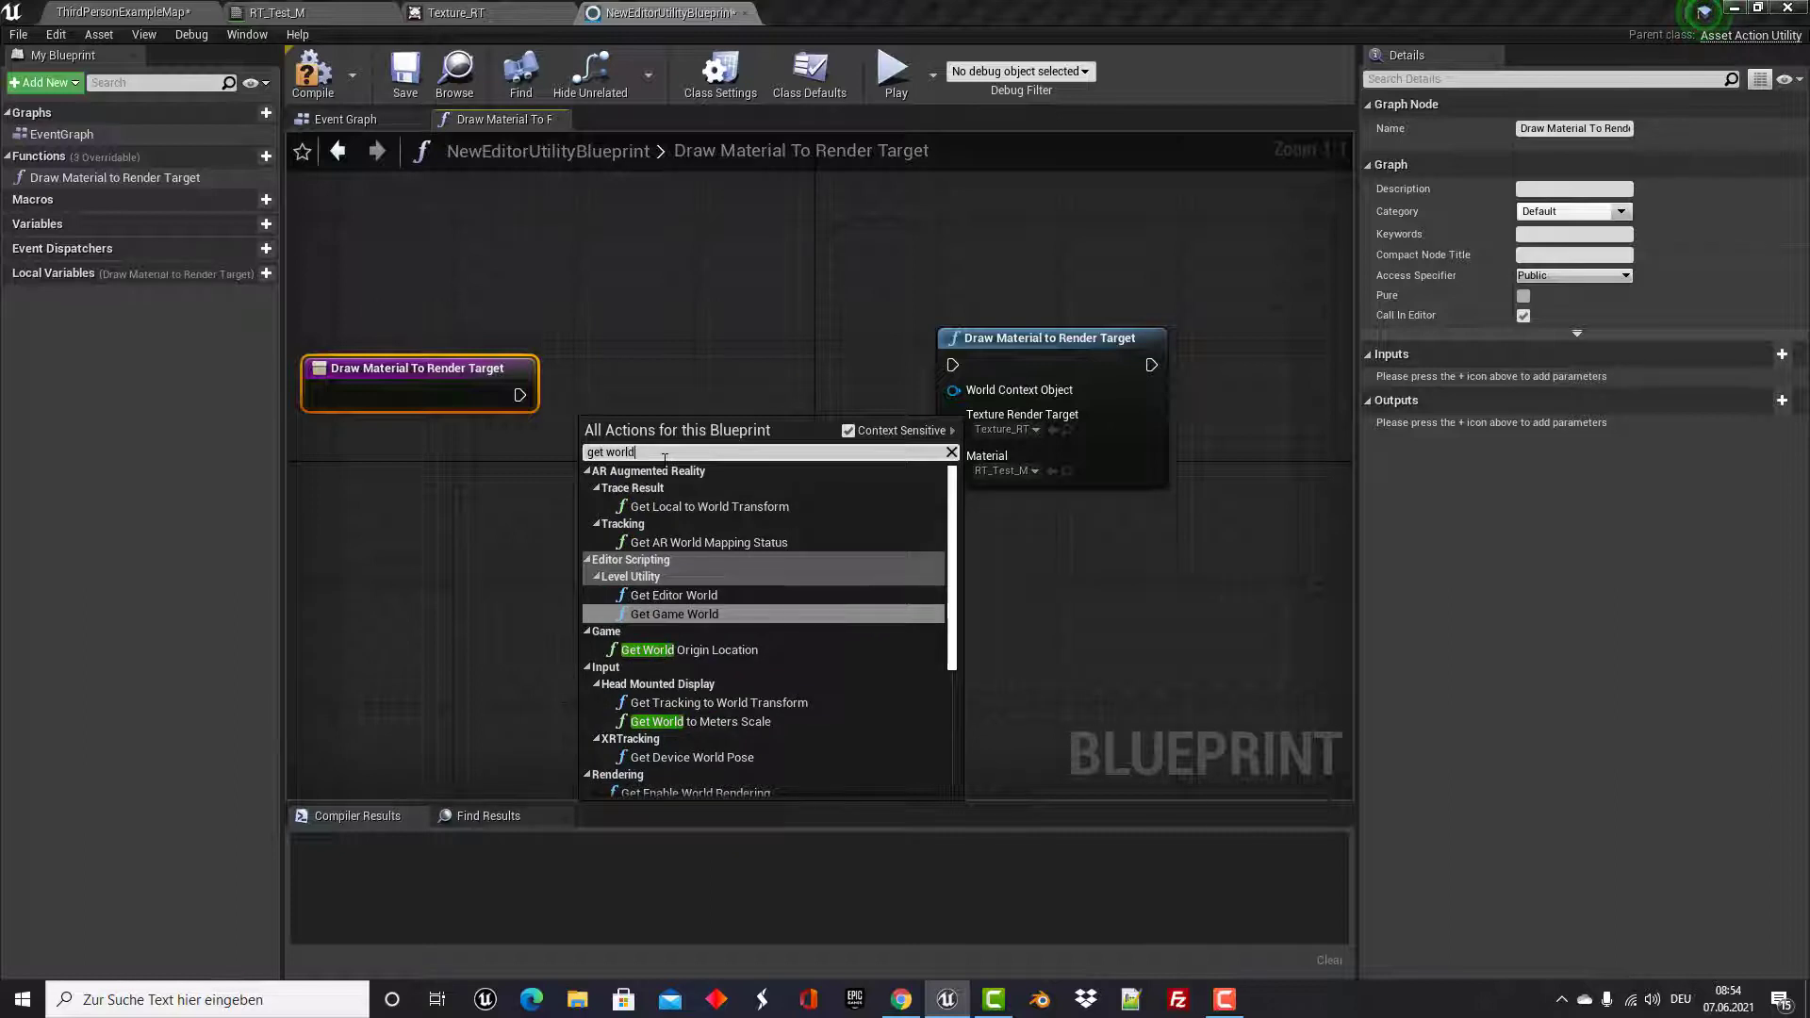
Wire Get Editor World between the entry and the draw node, feeding World Context Object, then compile.
left_click(692, 595)
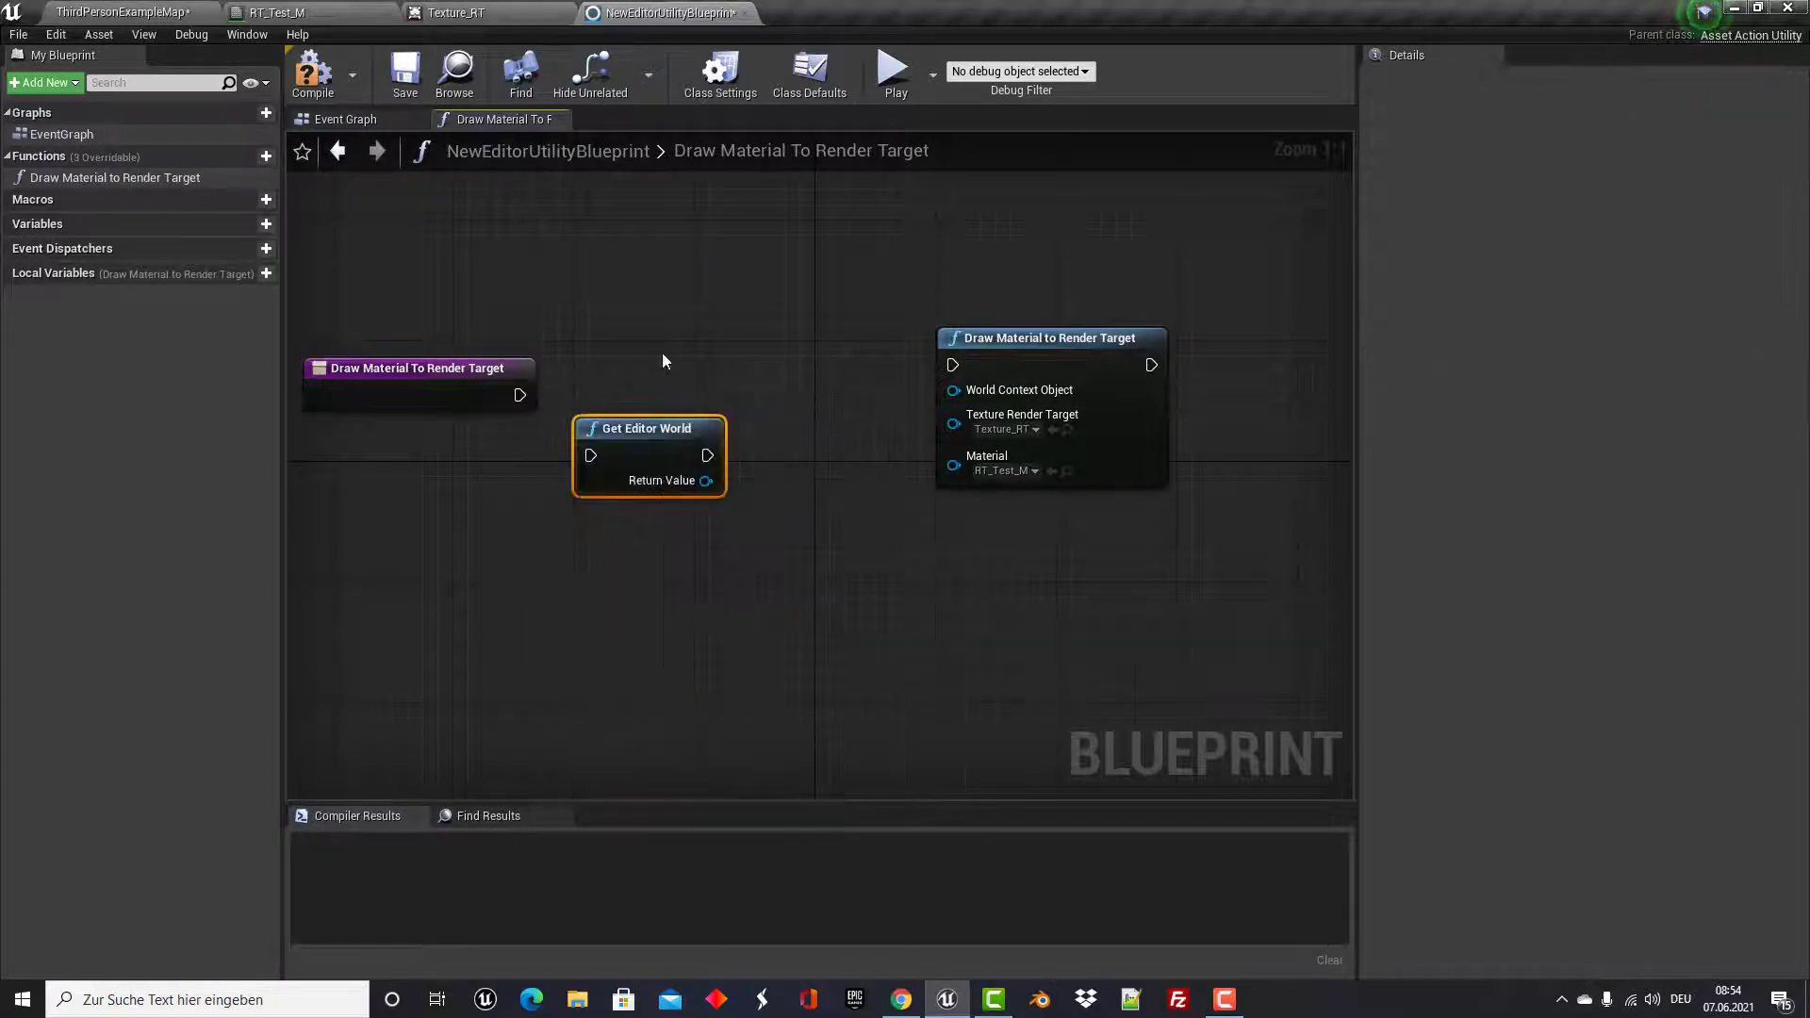
left_click_drag(651, 428, 726, 353)
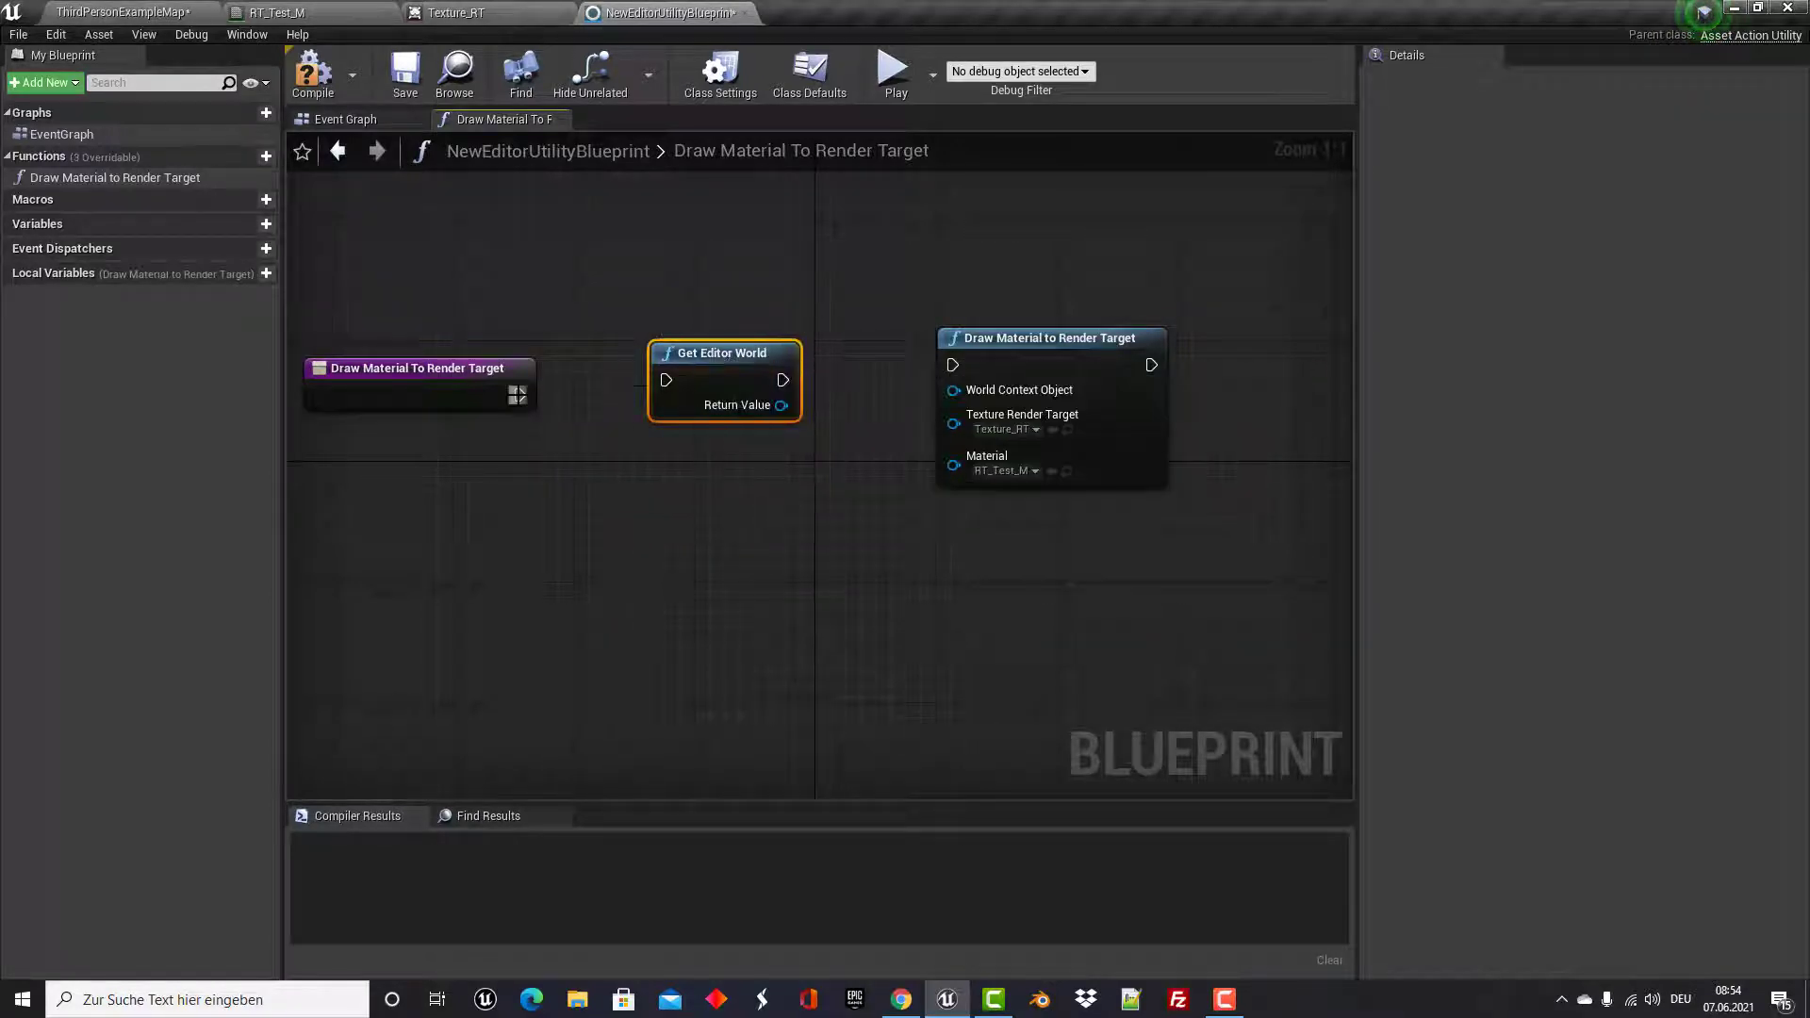
left_click_drag(517, 394, 665, 380)
left_click_drag(781, 380, 952, 365)
mouse_move(781, 404)
left_mouse_down()
mouse_move(963, 405)
mouse_move(954, 390)
left_mouse_up()
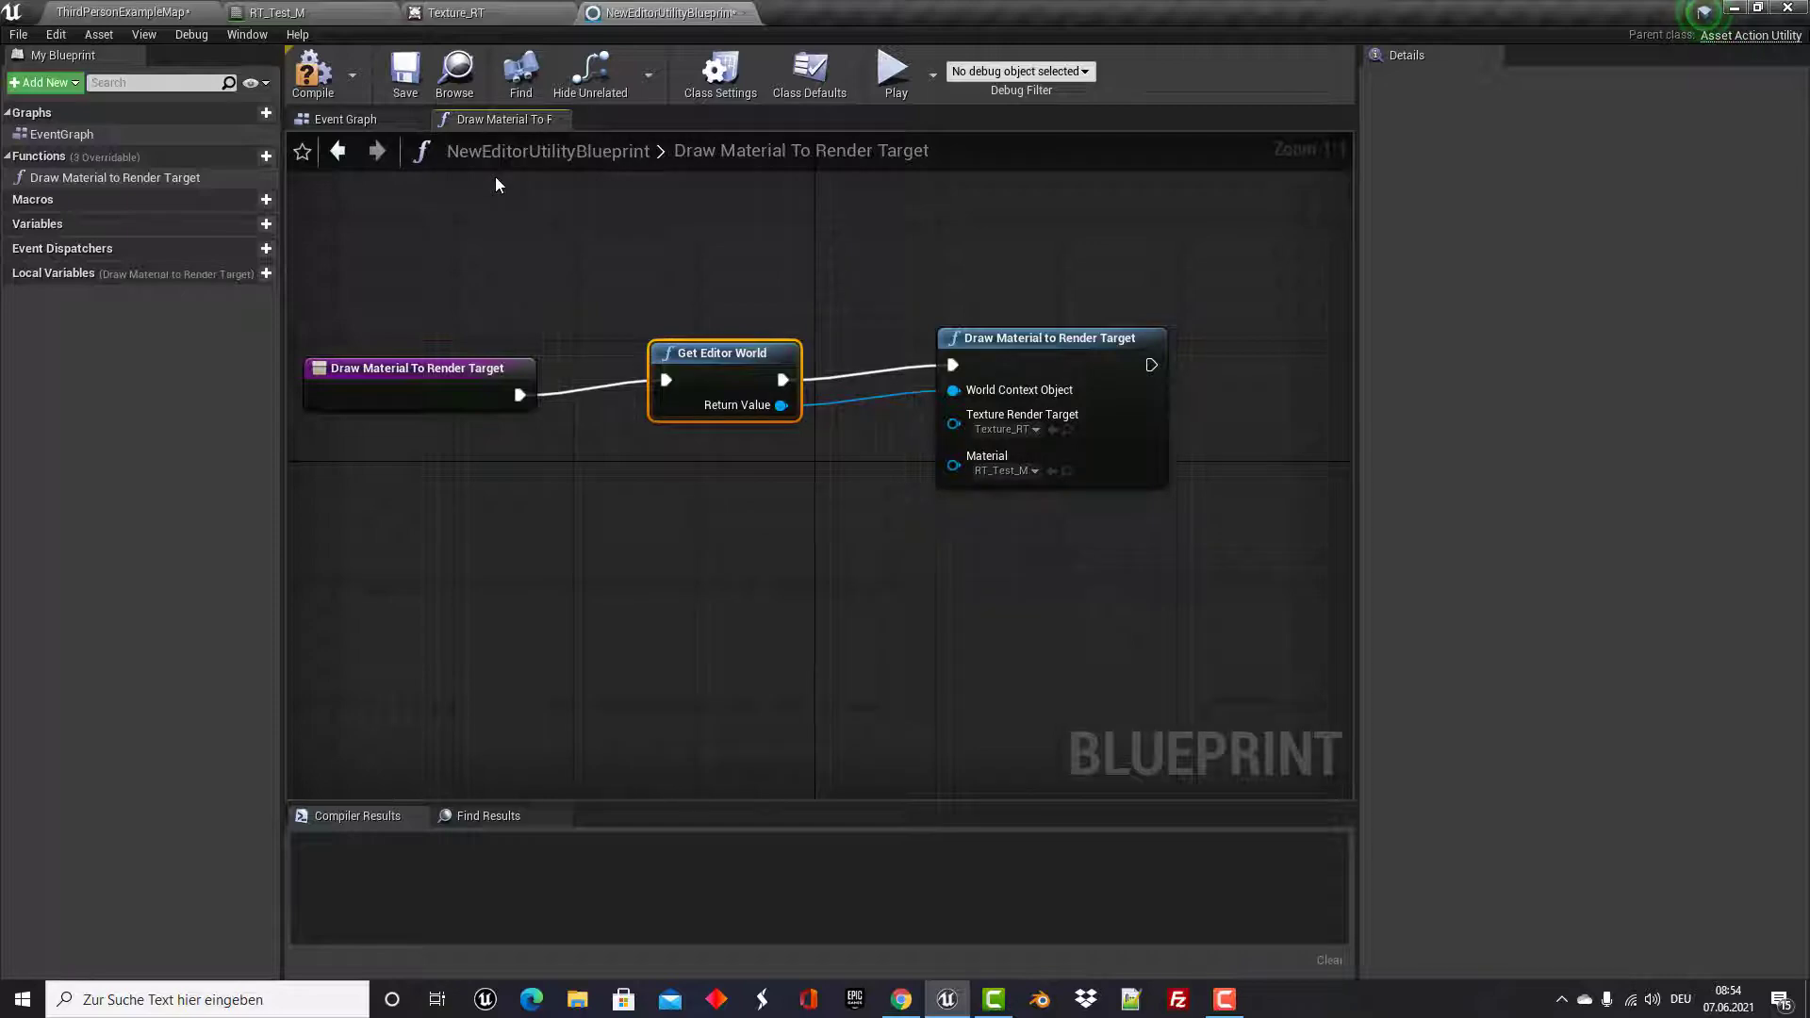
left_click(313, 73)
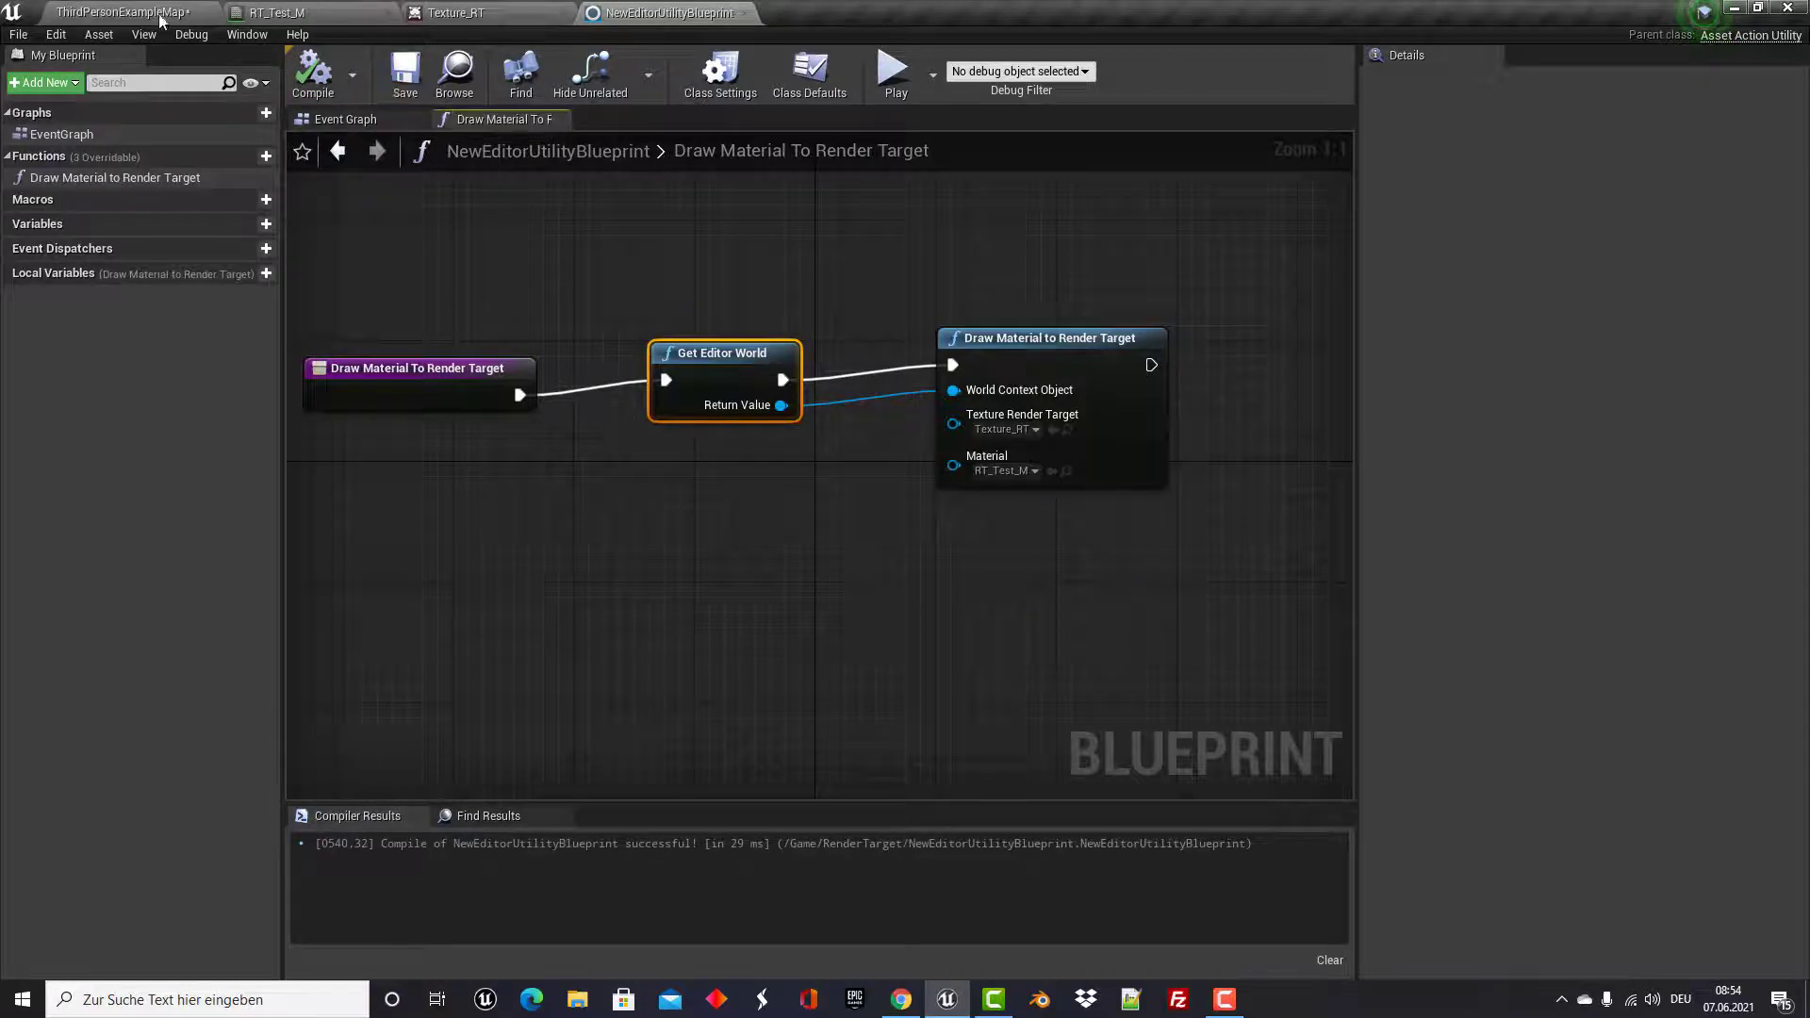
From the level's Content Browser, run Scripted Actions > Draw Material To Render Target on Texture_RT.
left_click(106, 8)
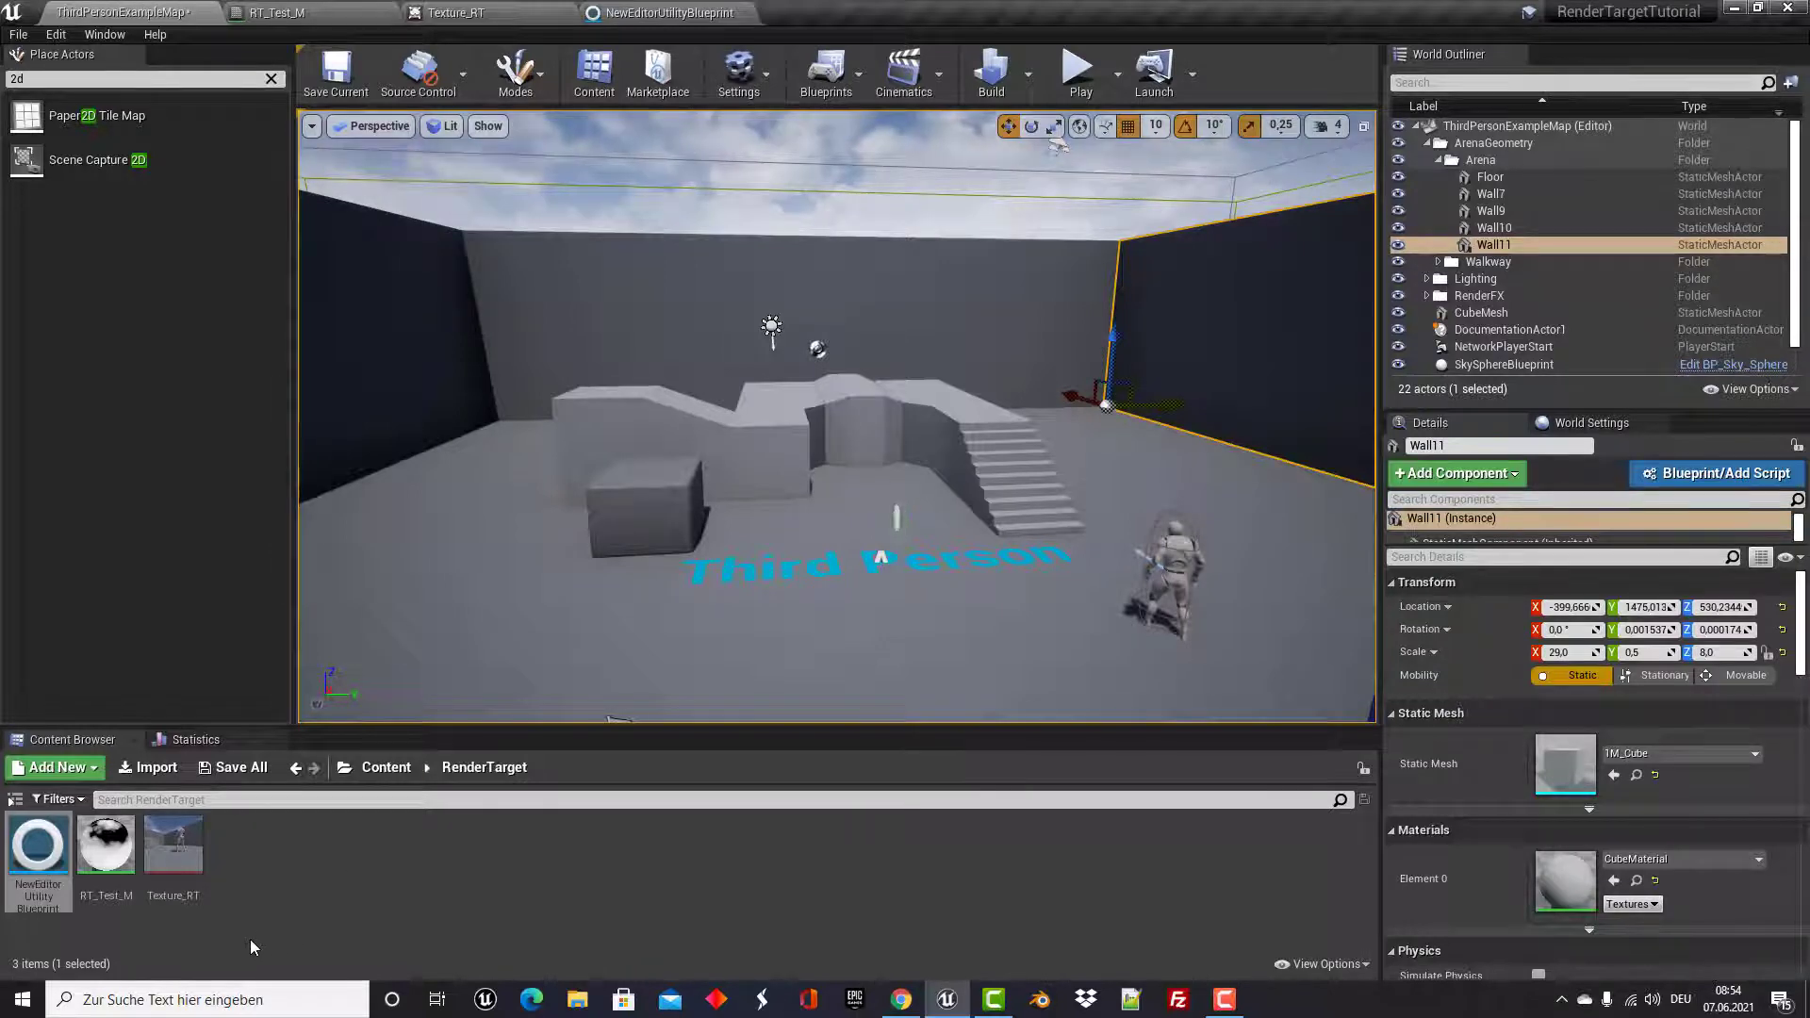
mouse_move(191, 869)
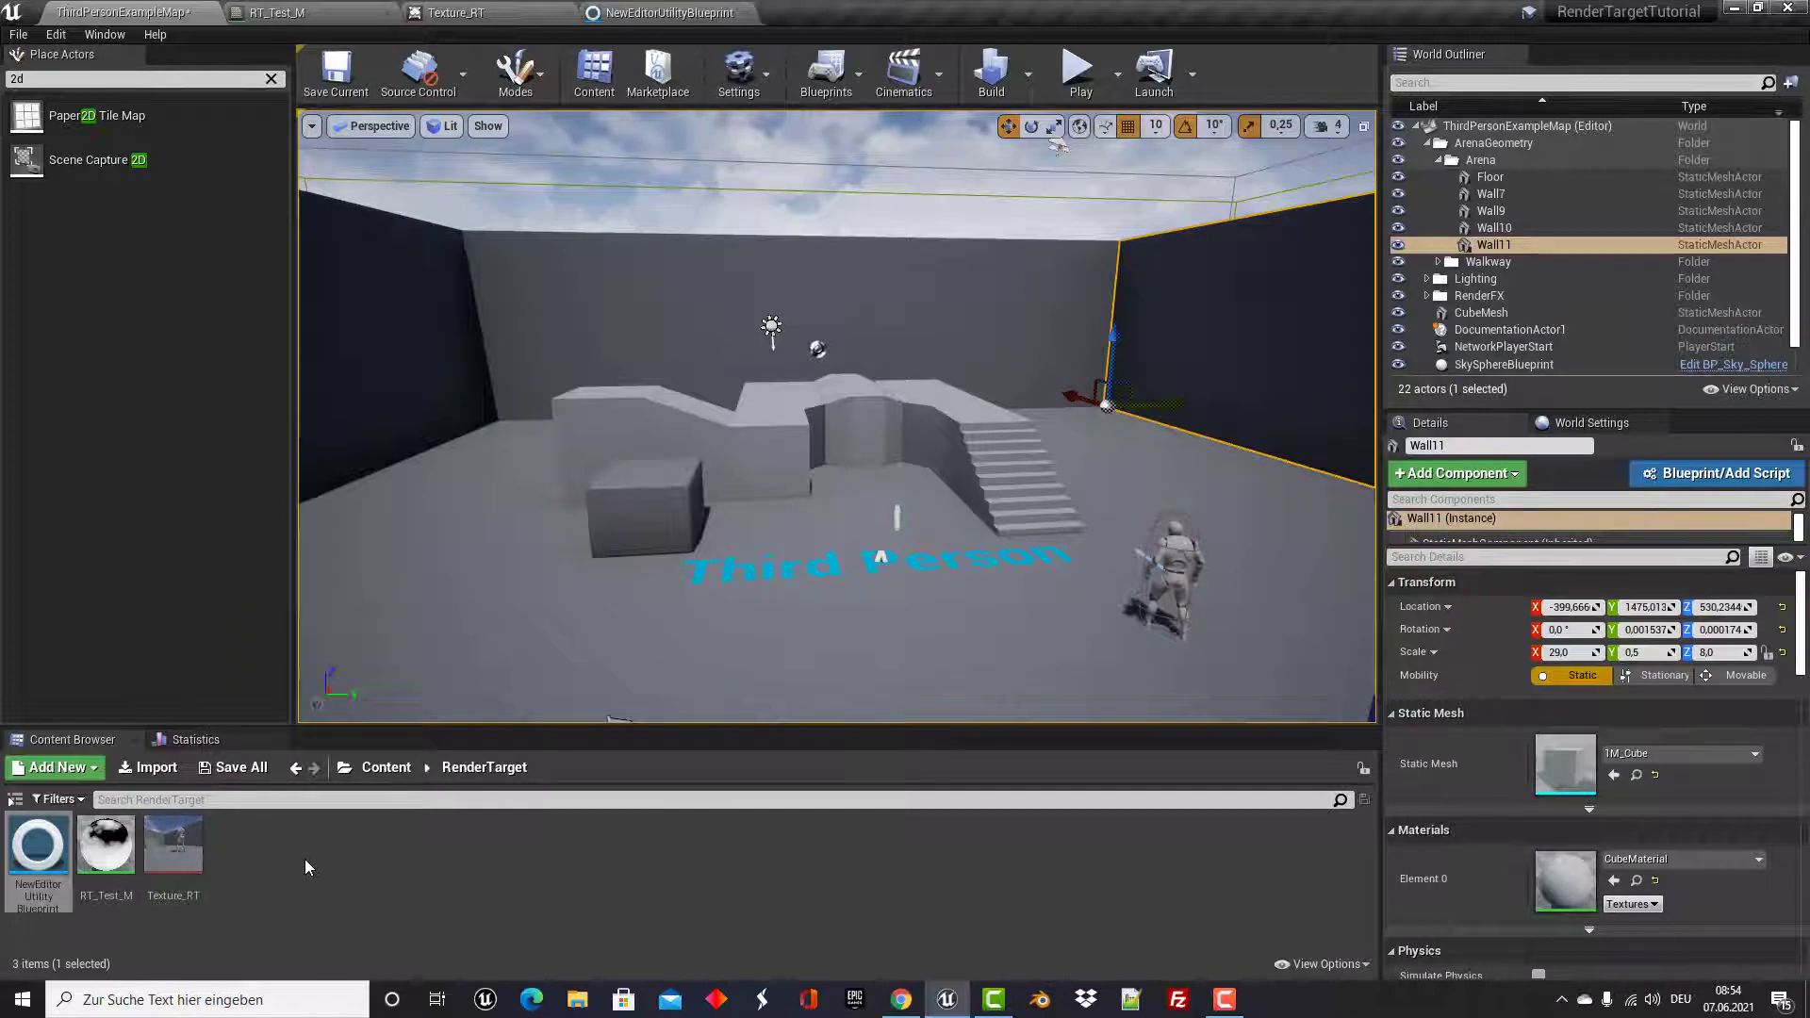
right_click(178, 852)
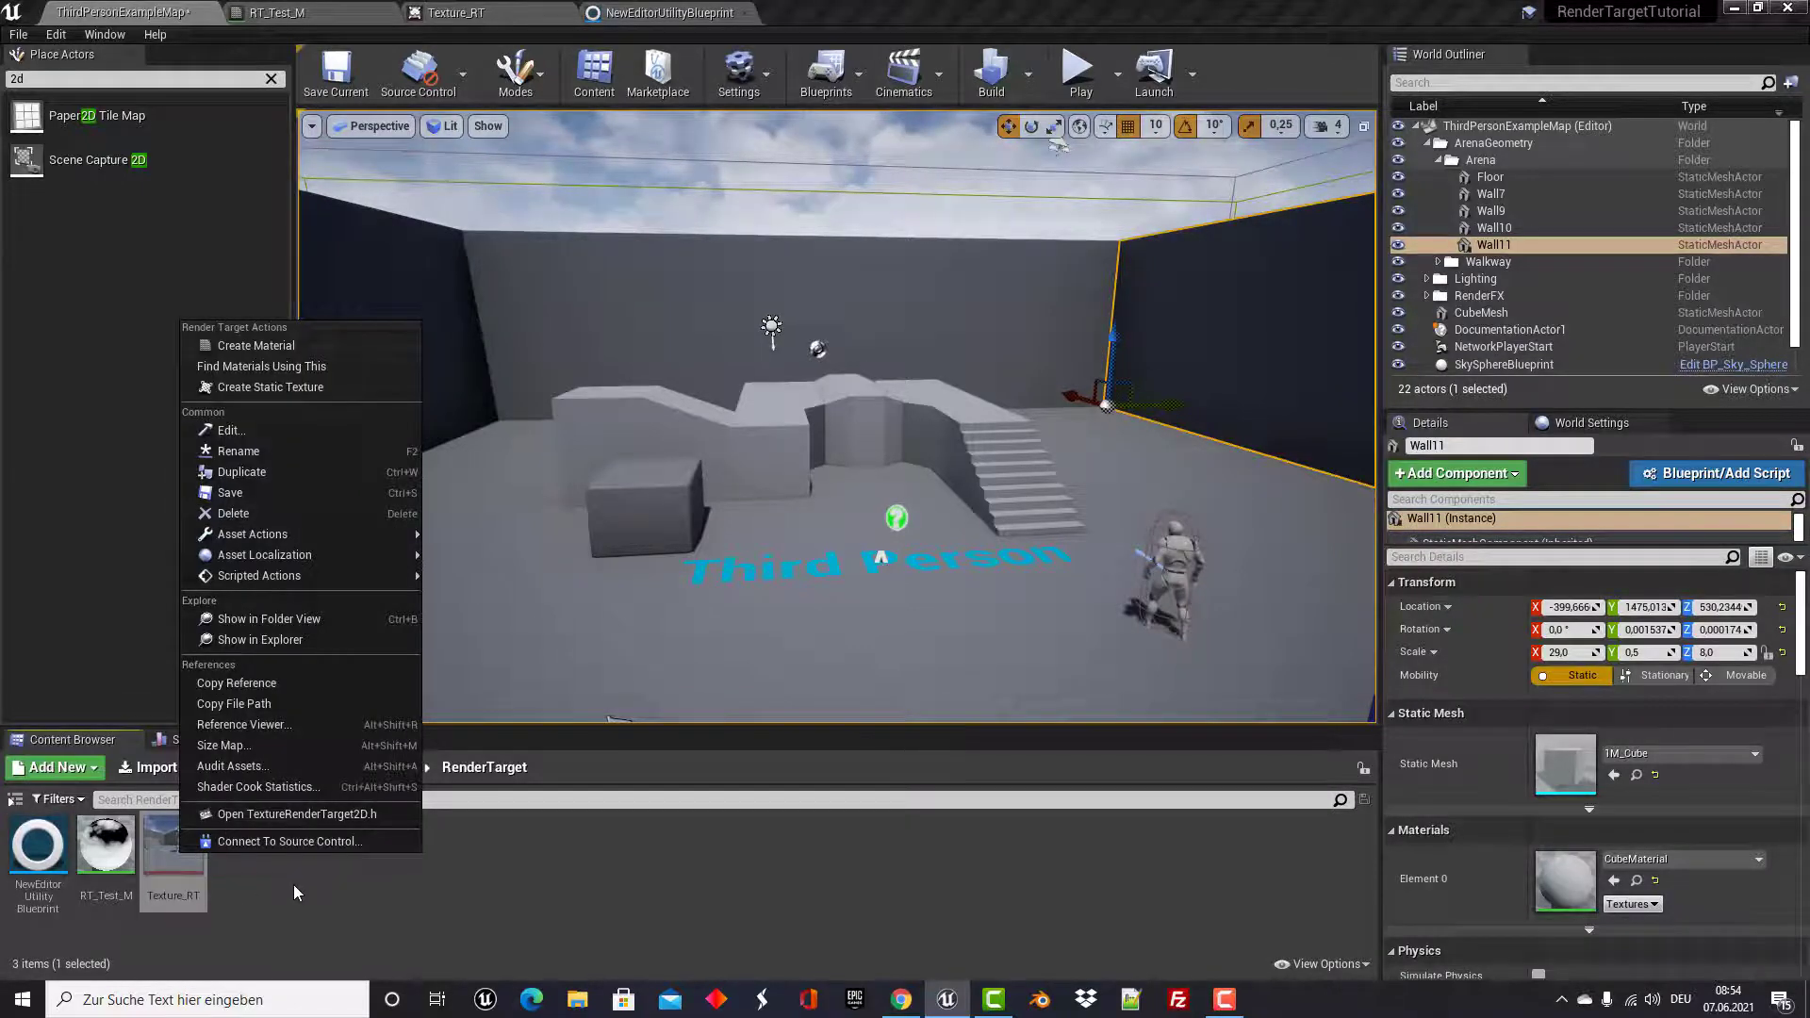
mouse_move(284, 575)
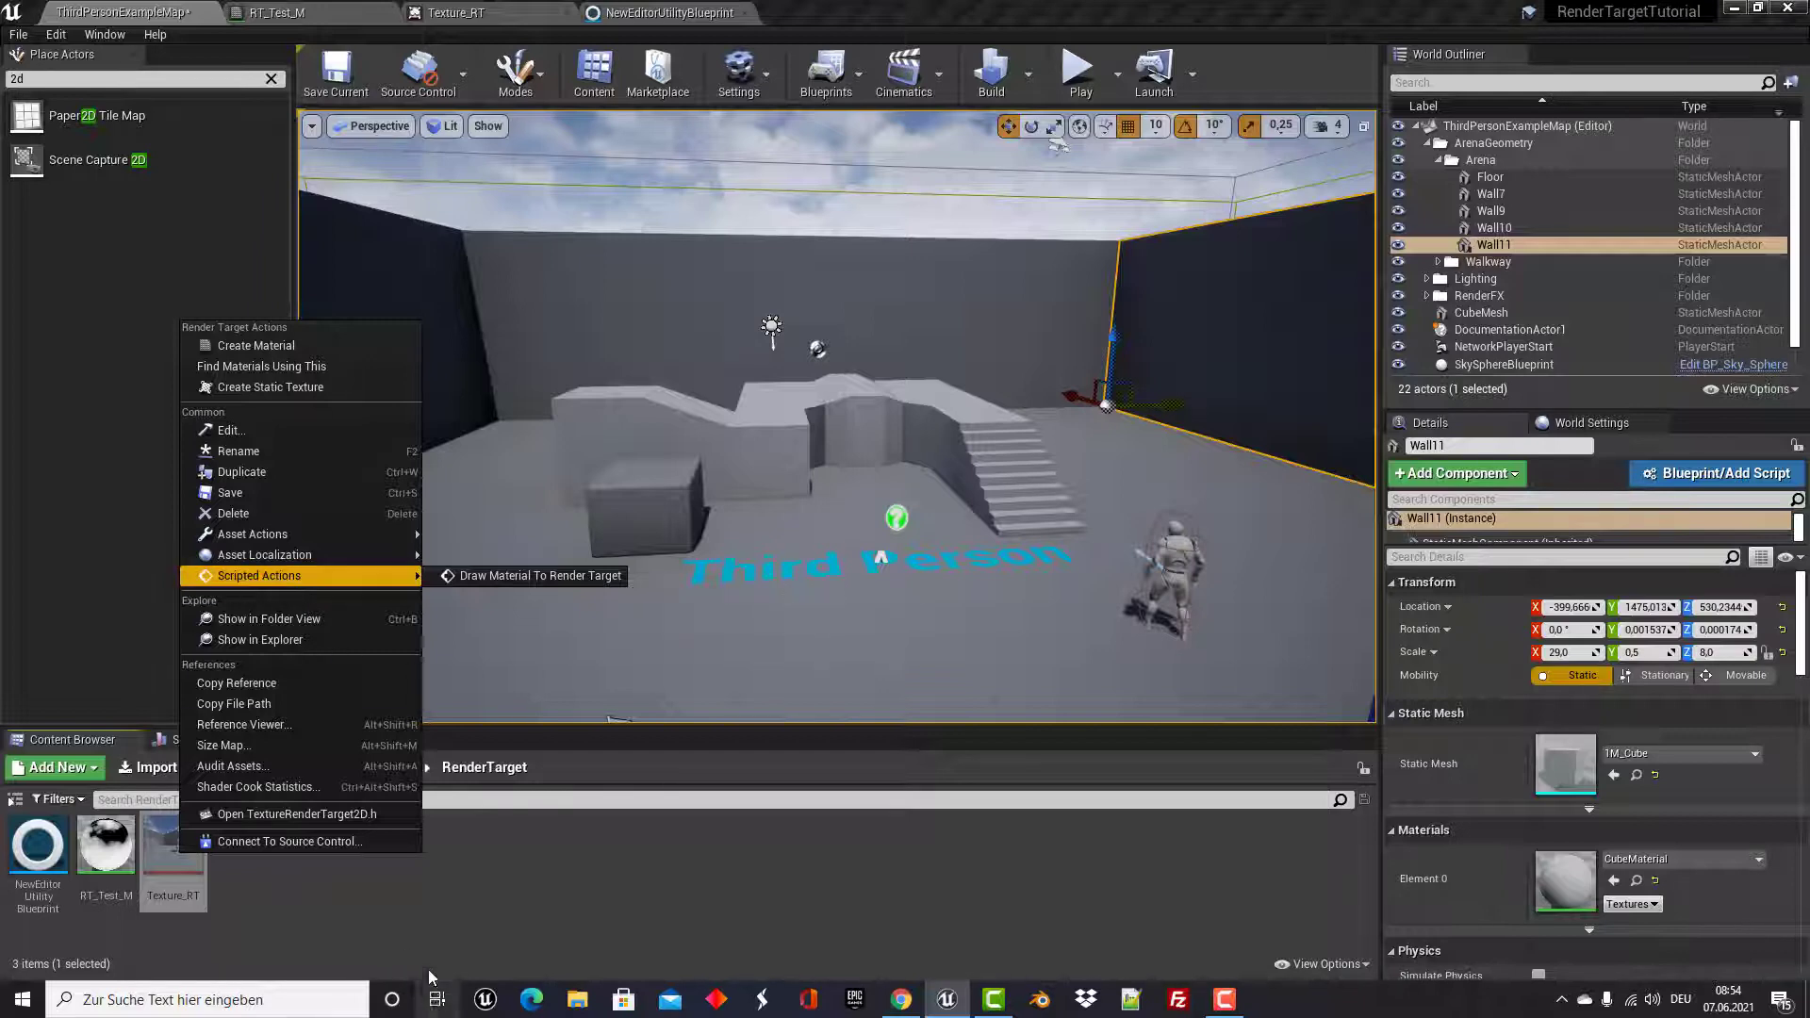
left_click(592, 802)
left_click(349, 12)
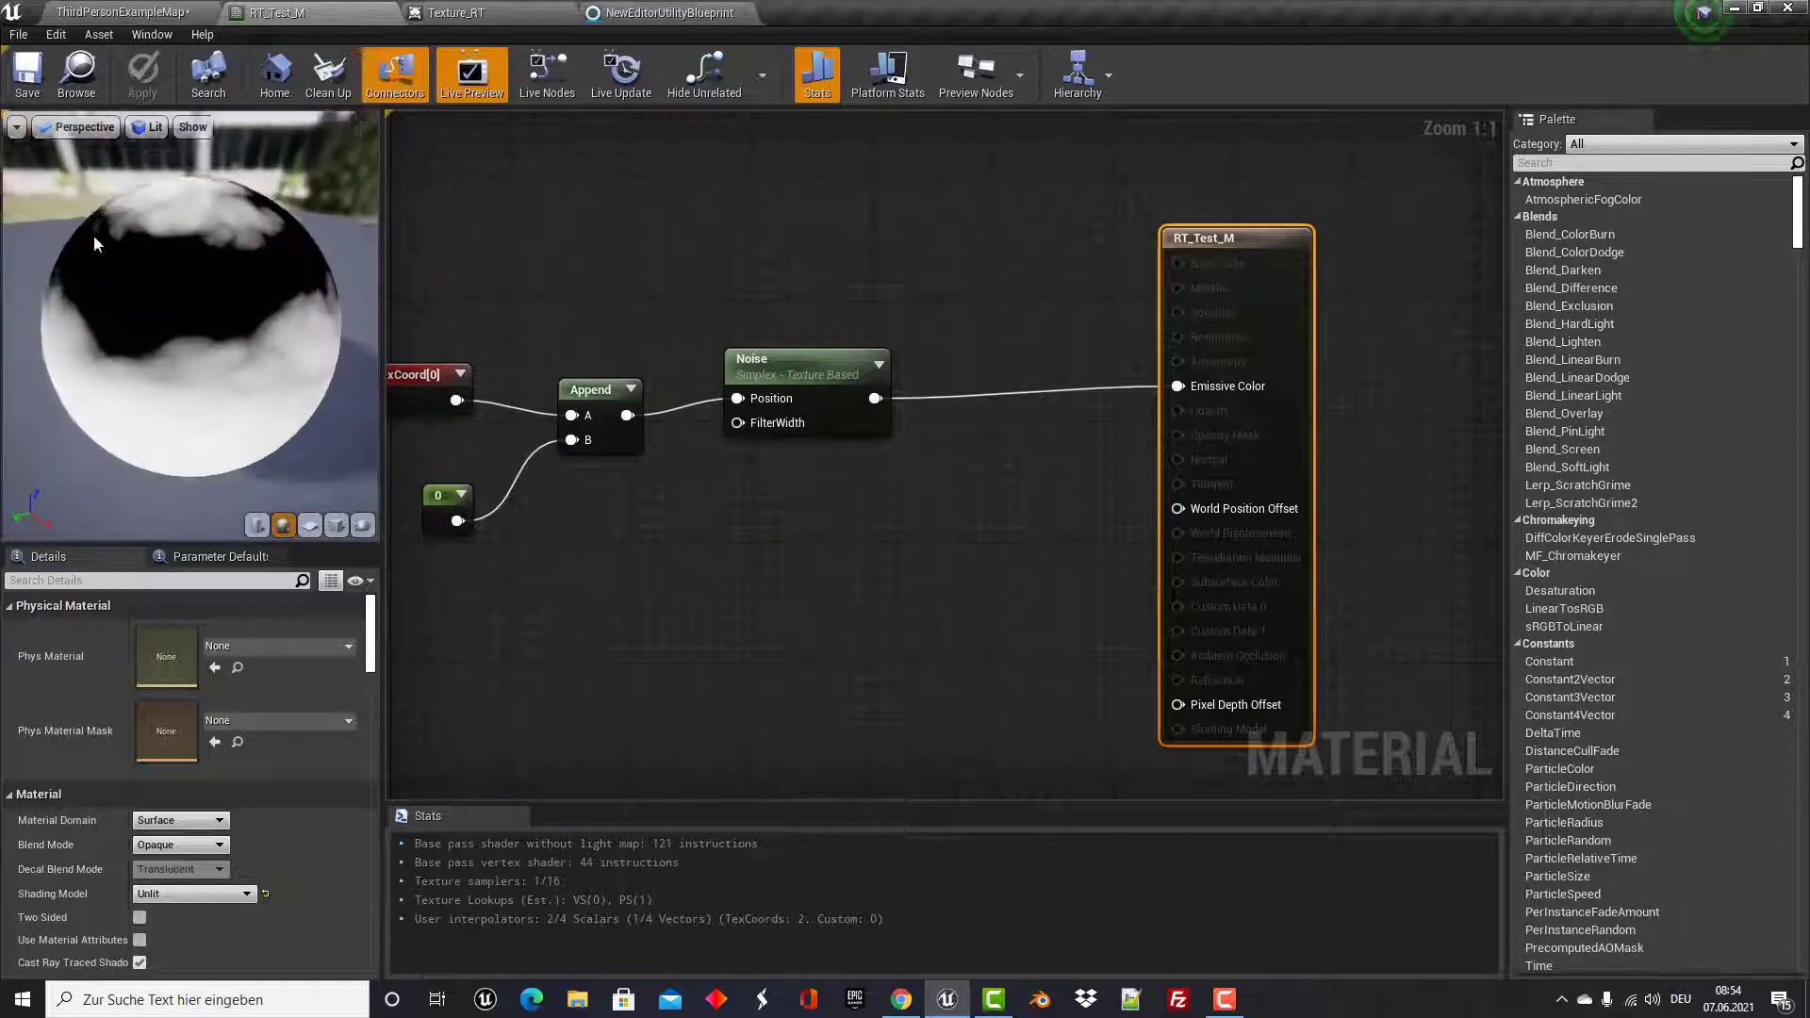
left_click(105, 8)
right_click(174, 849)
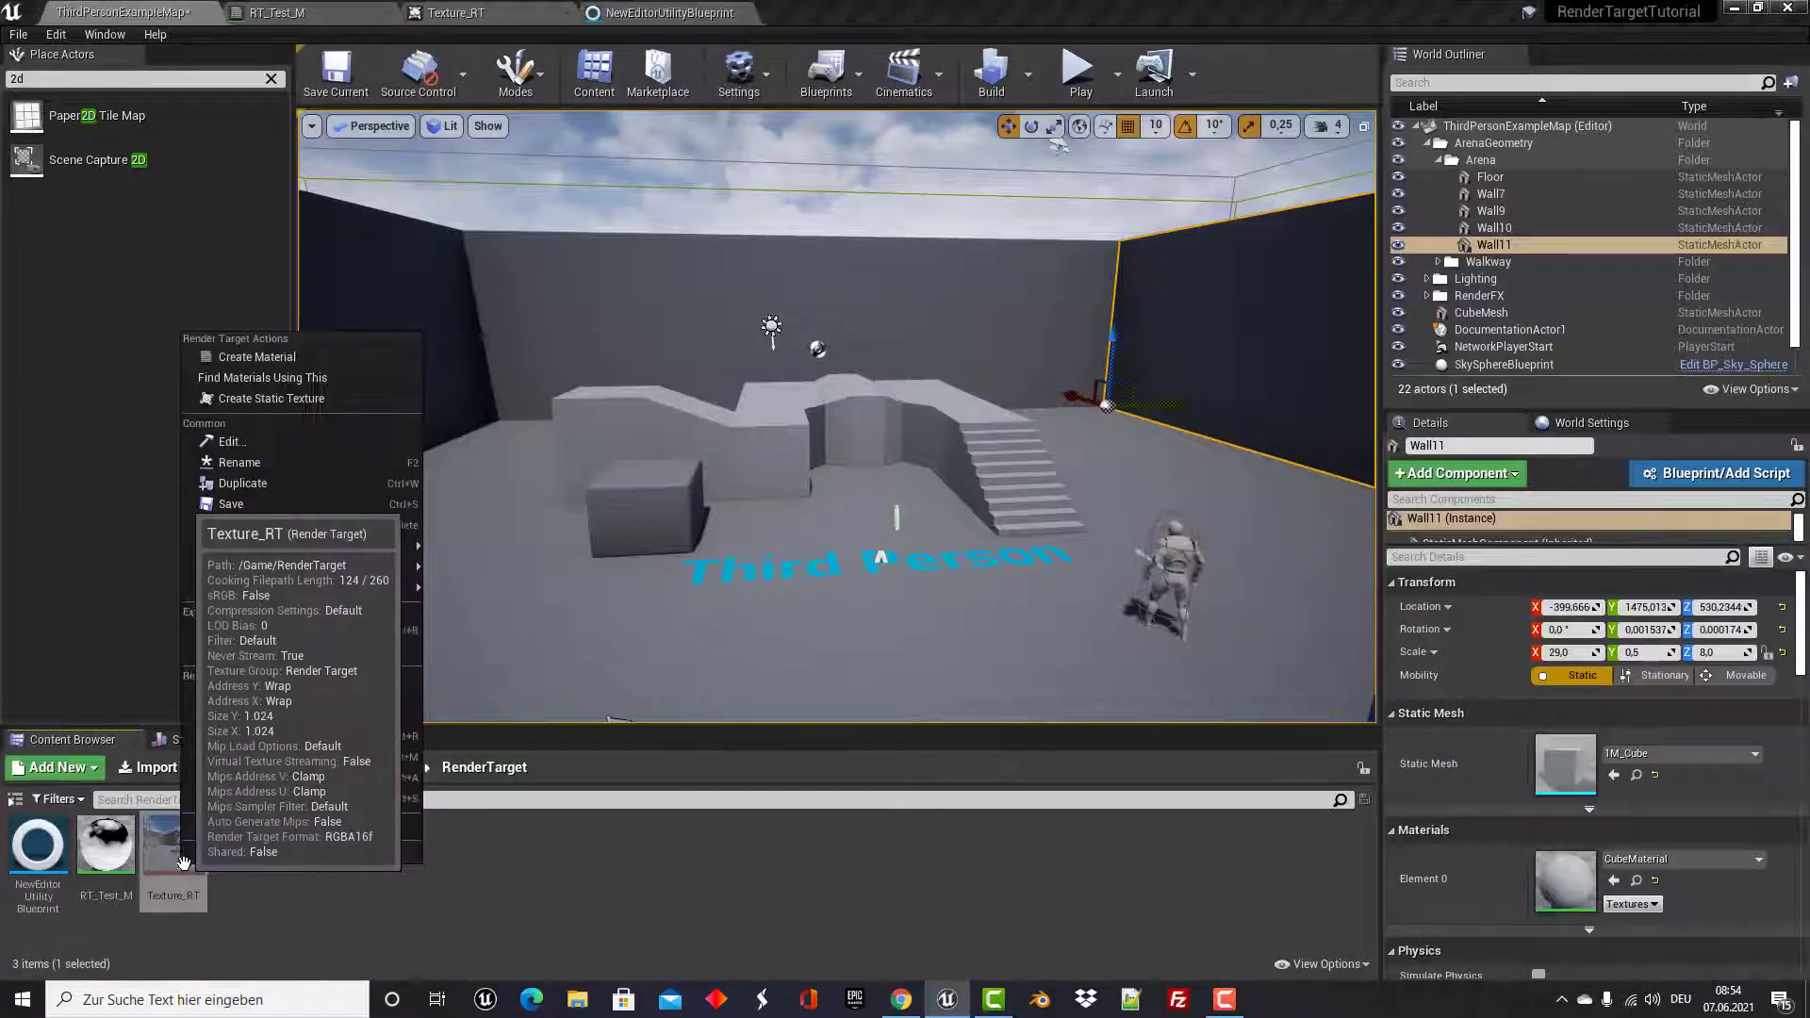
left_click(479, 587)
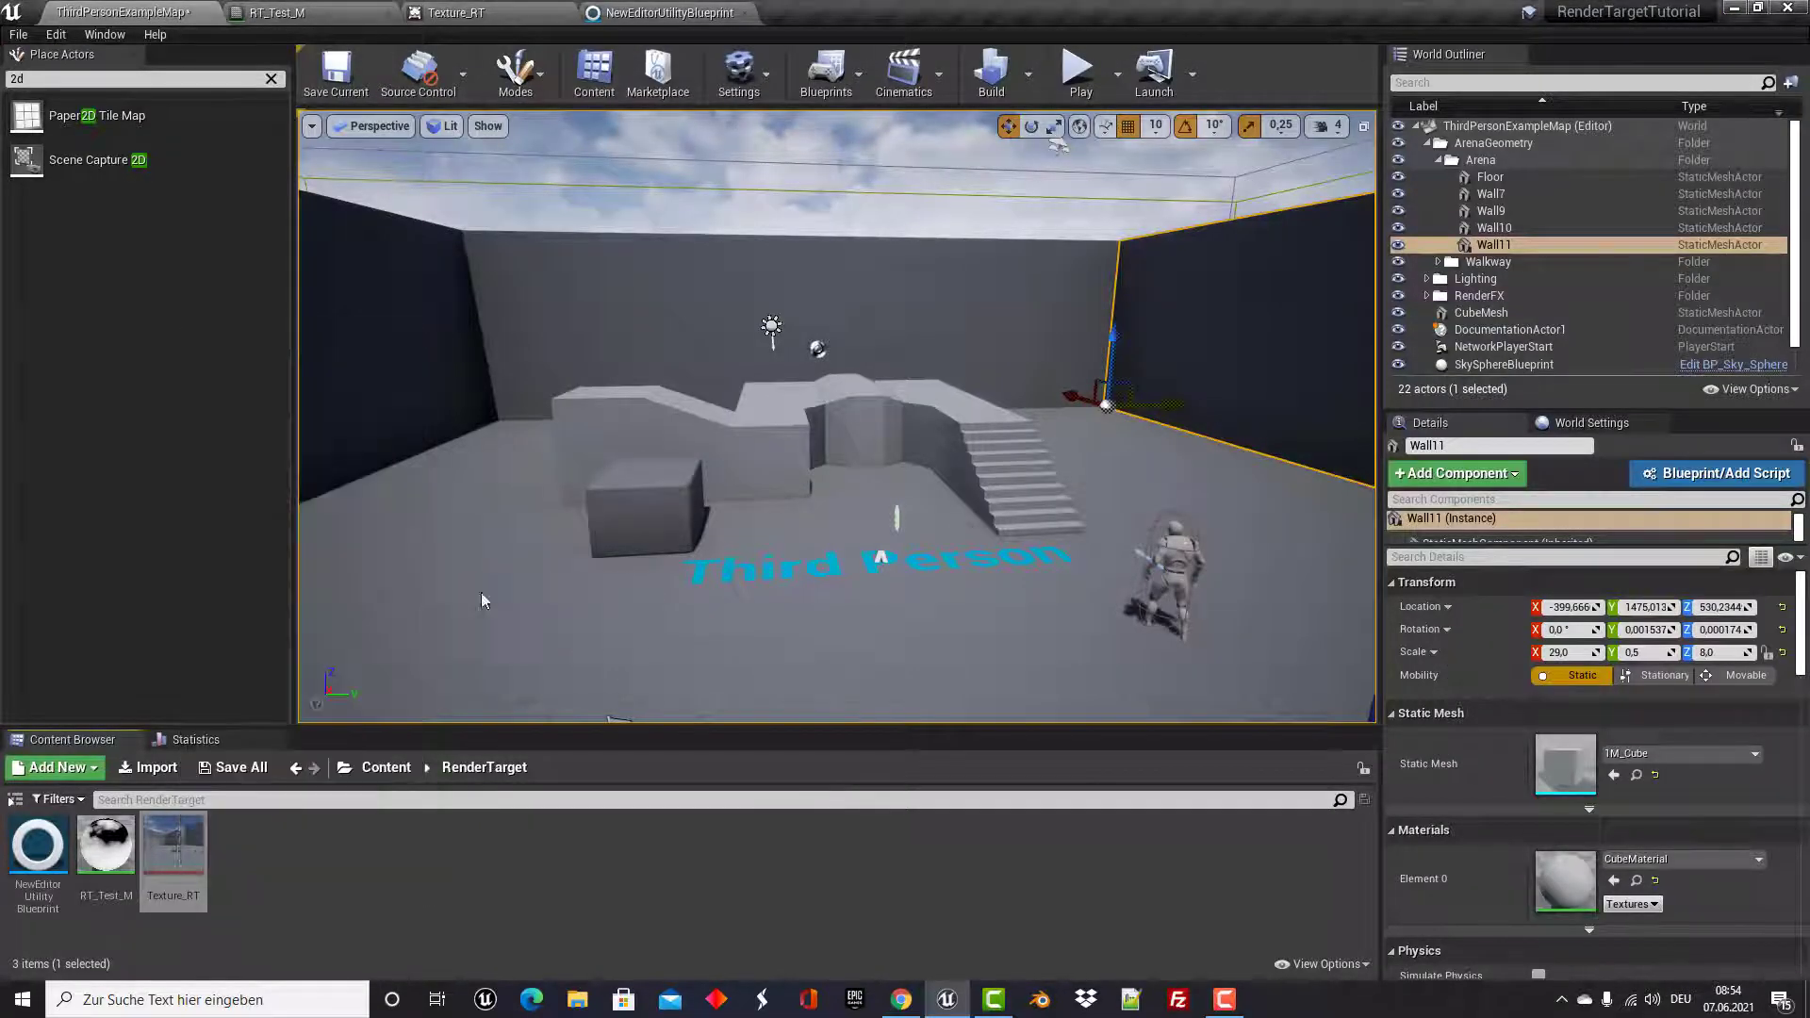
double_click(189, 853)
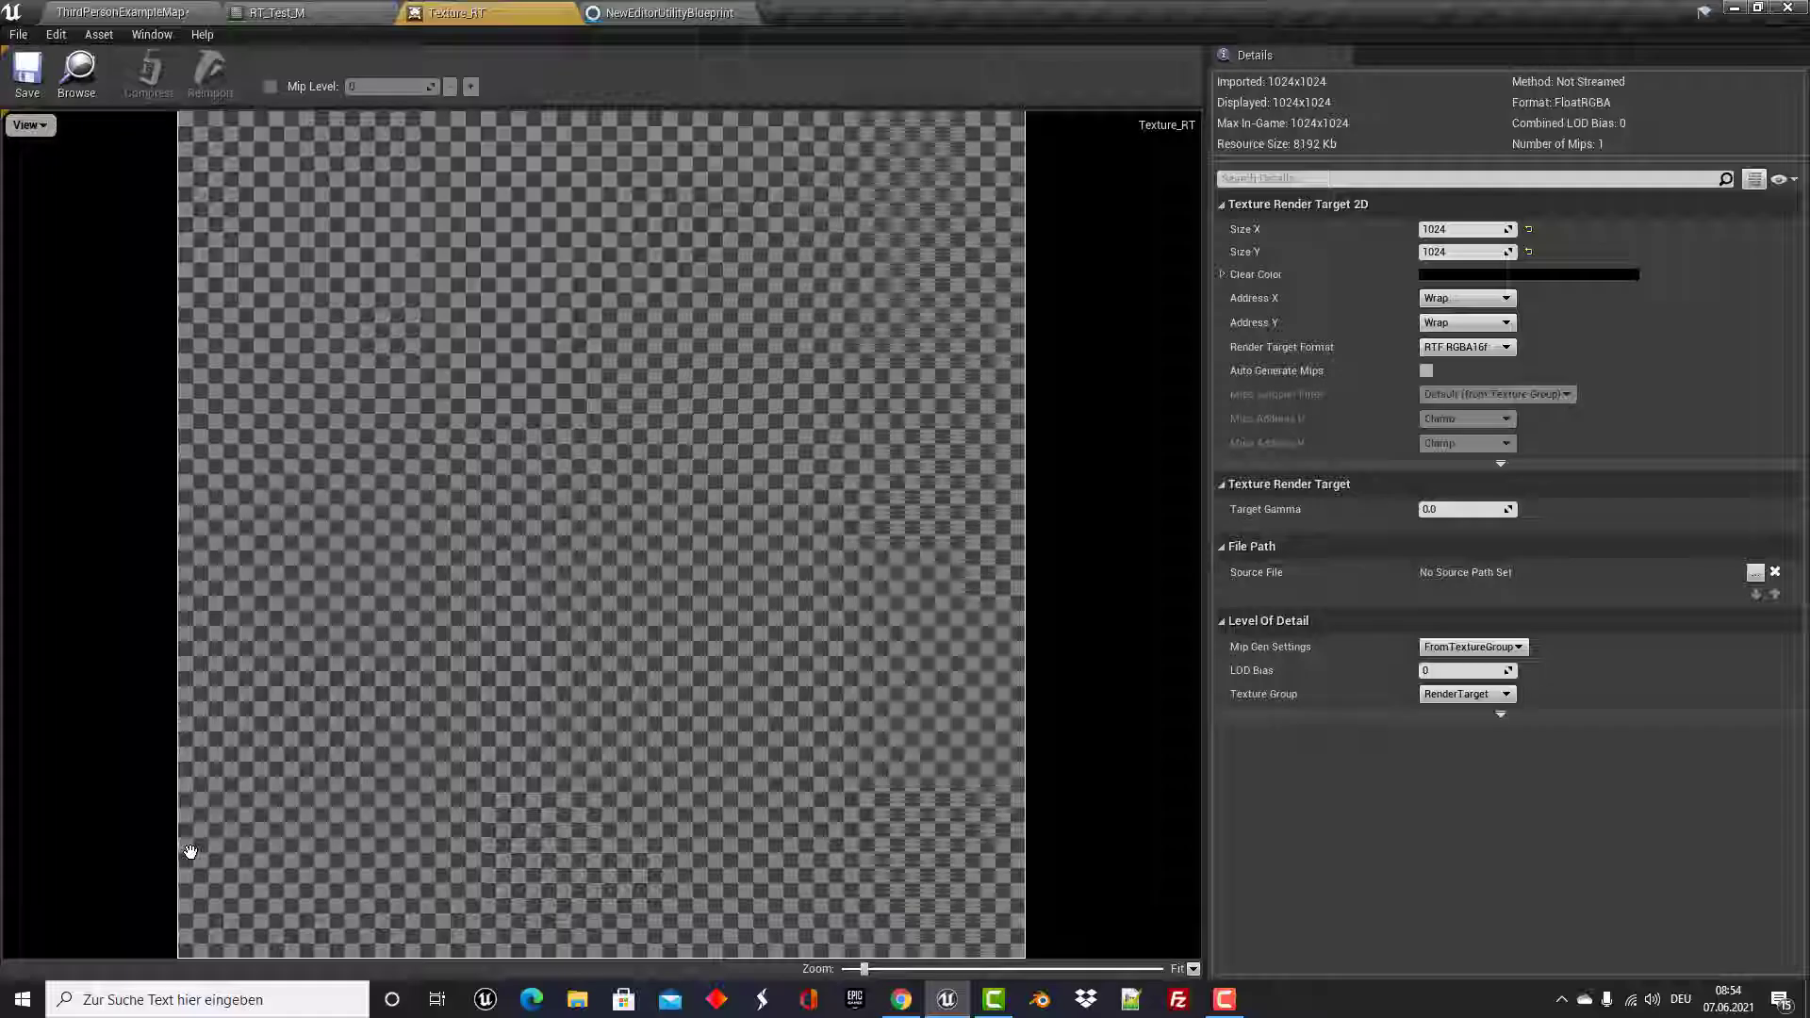
left_click(45, 127)
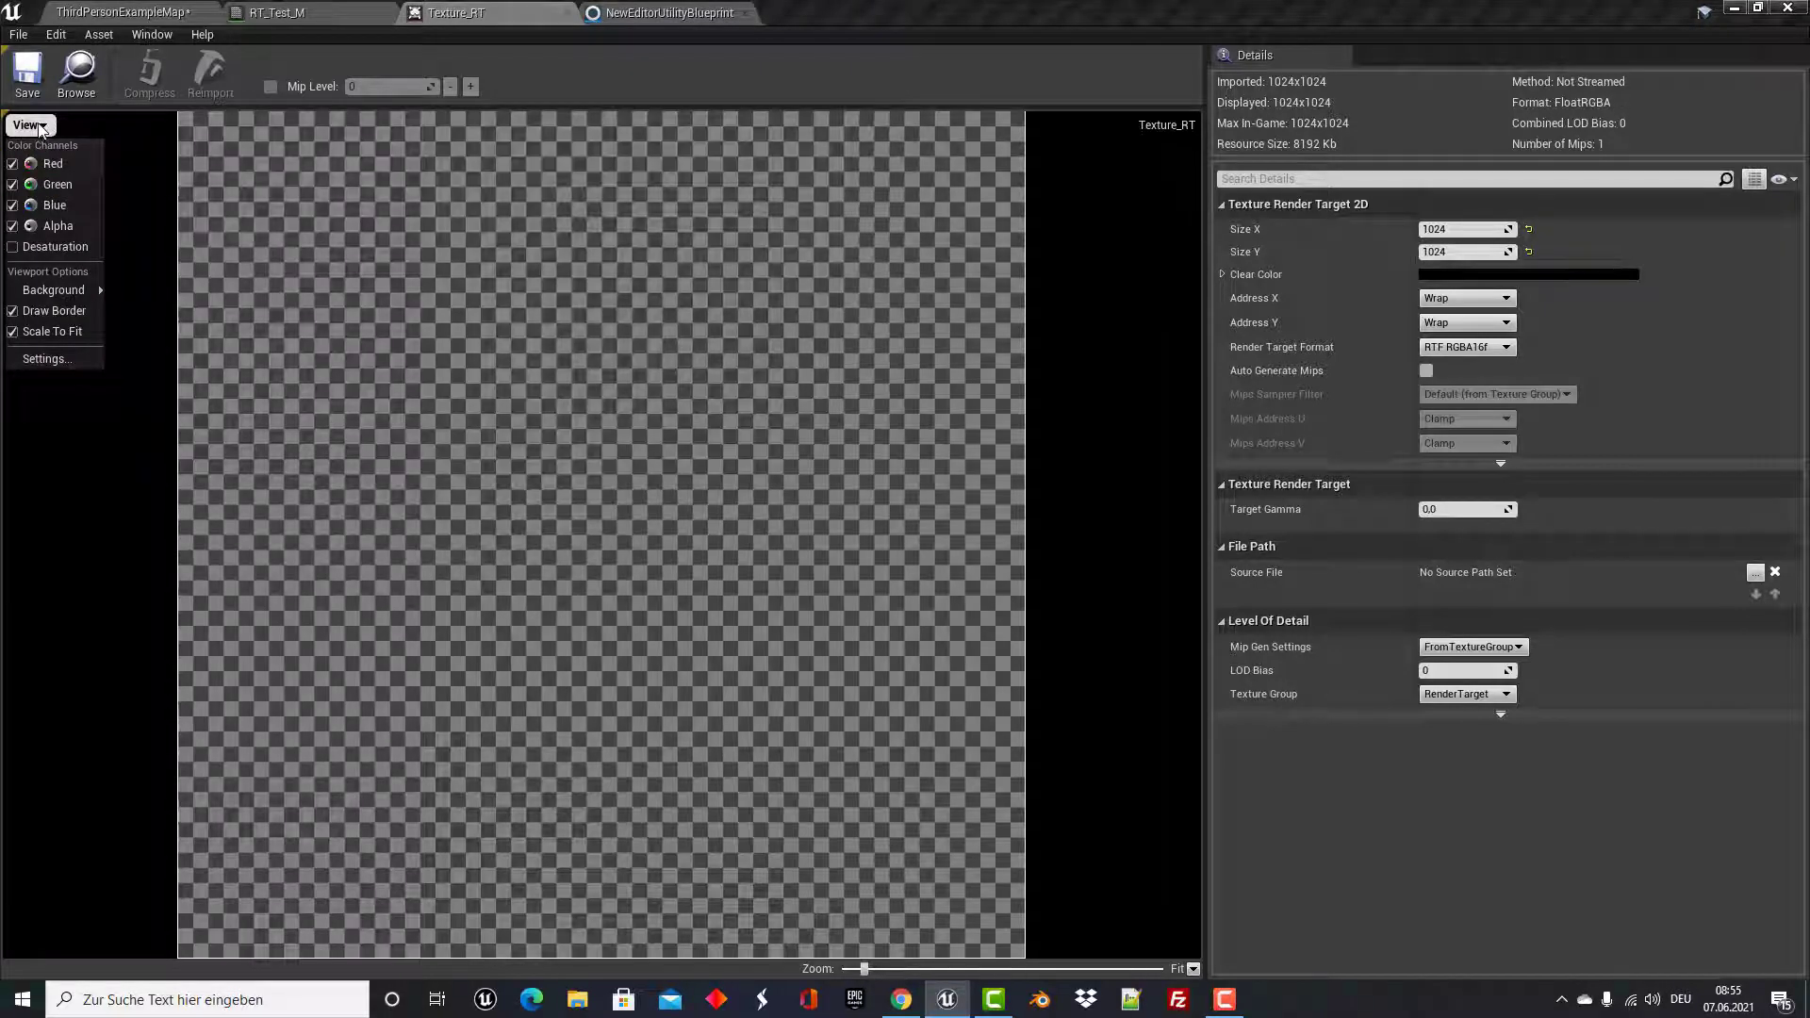
left_click(41, 227)
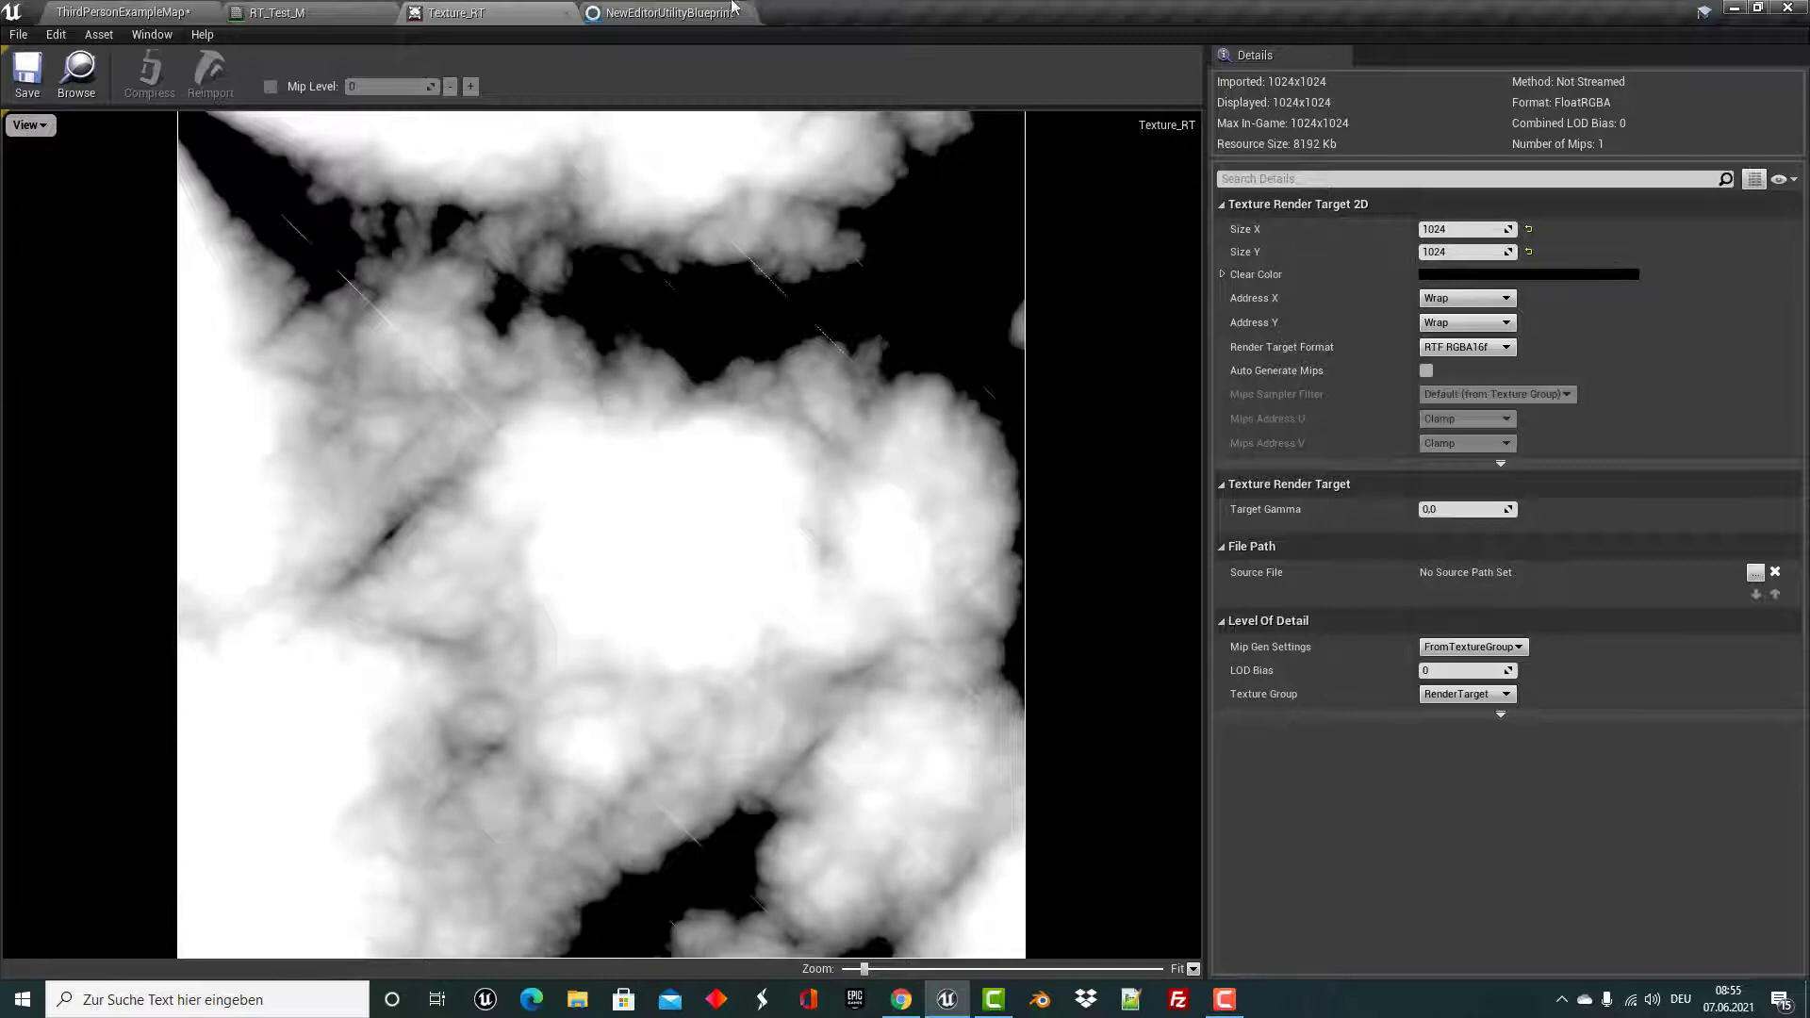
left_click(142, 12)
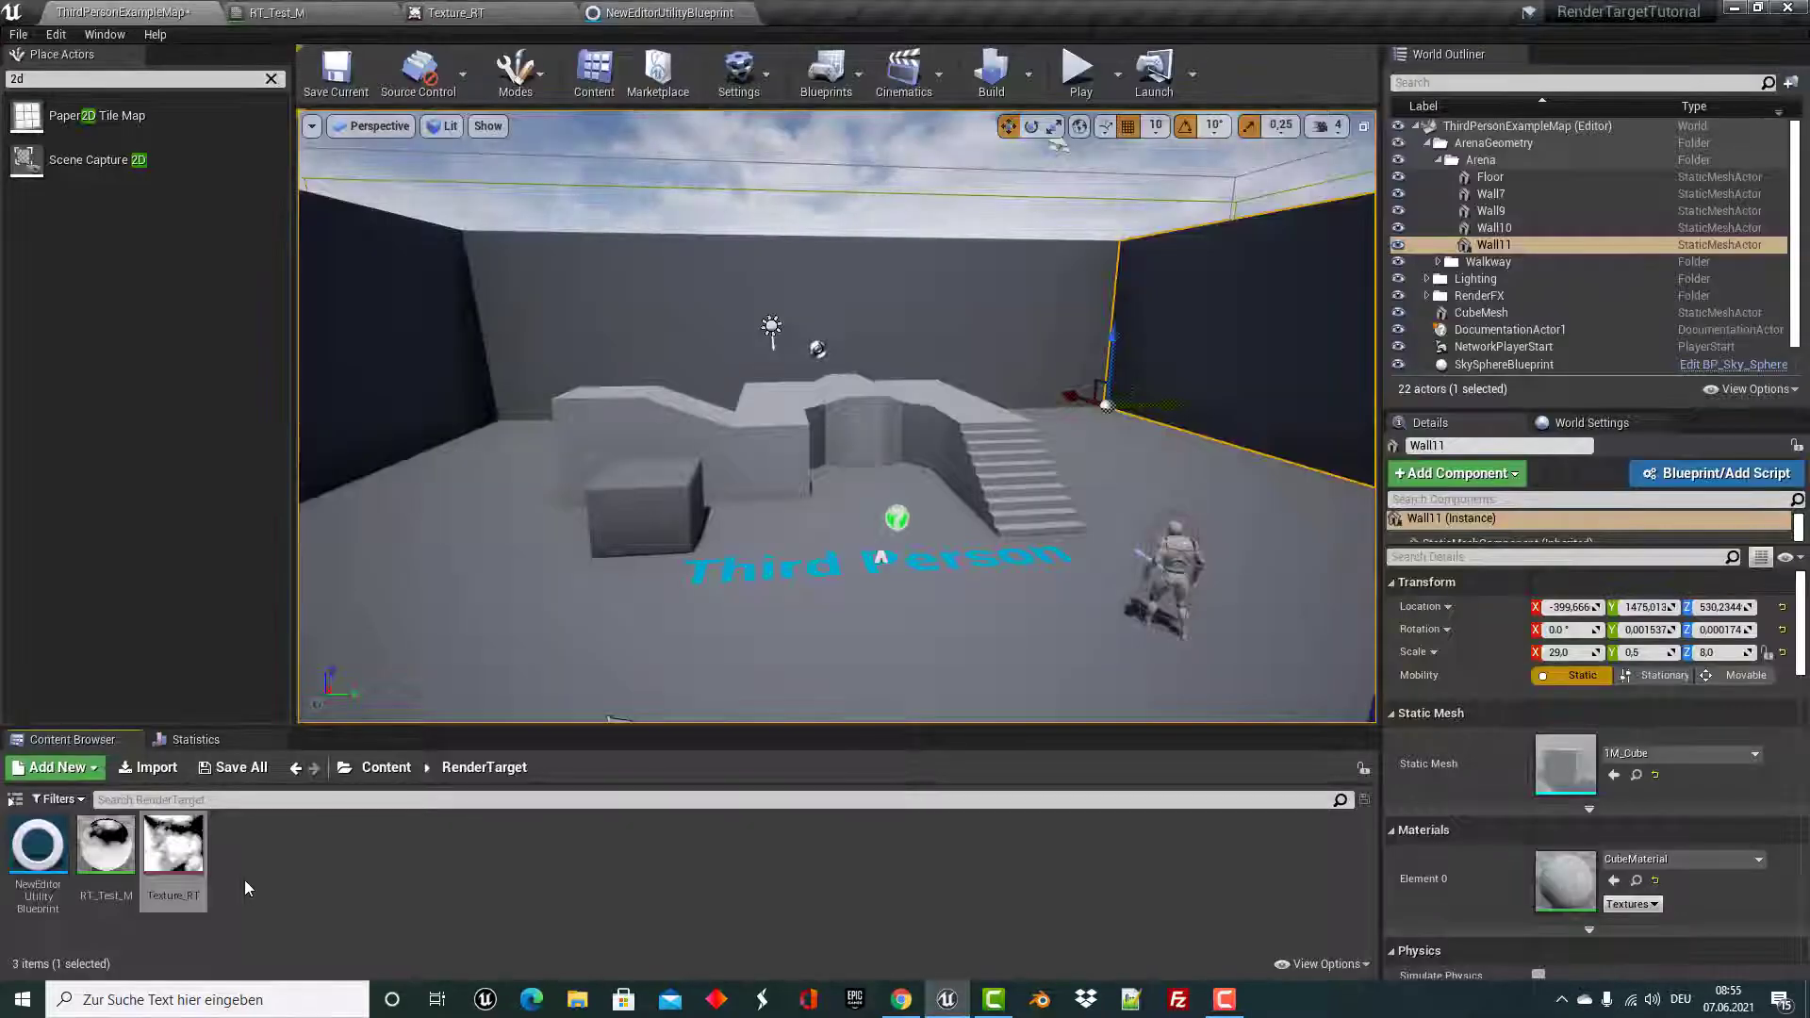
Create Texture_RT_Tex from Texture_RT, view it with Alpha unchecked, then close its tab.
right_click(177, 853)
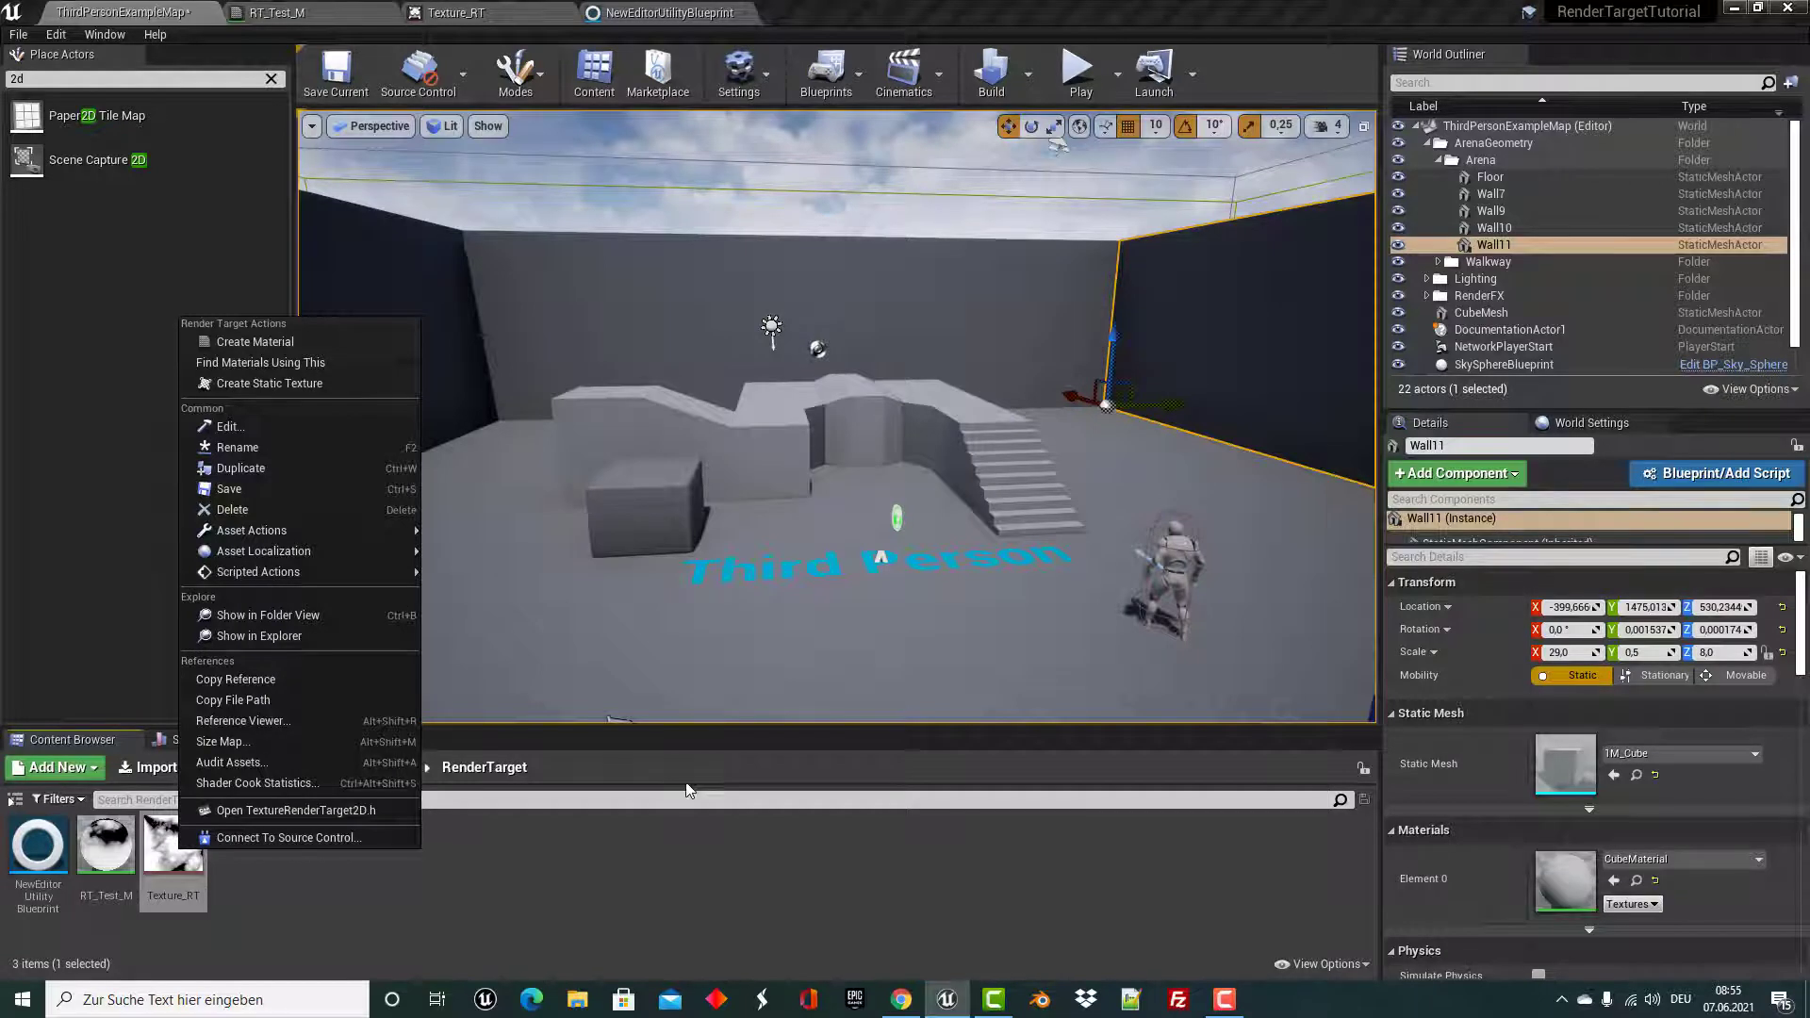
left_click(292, 380)
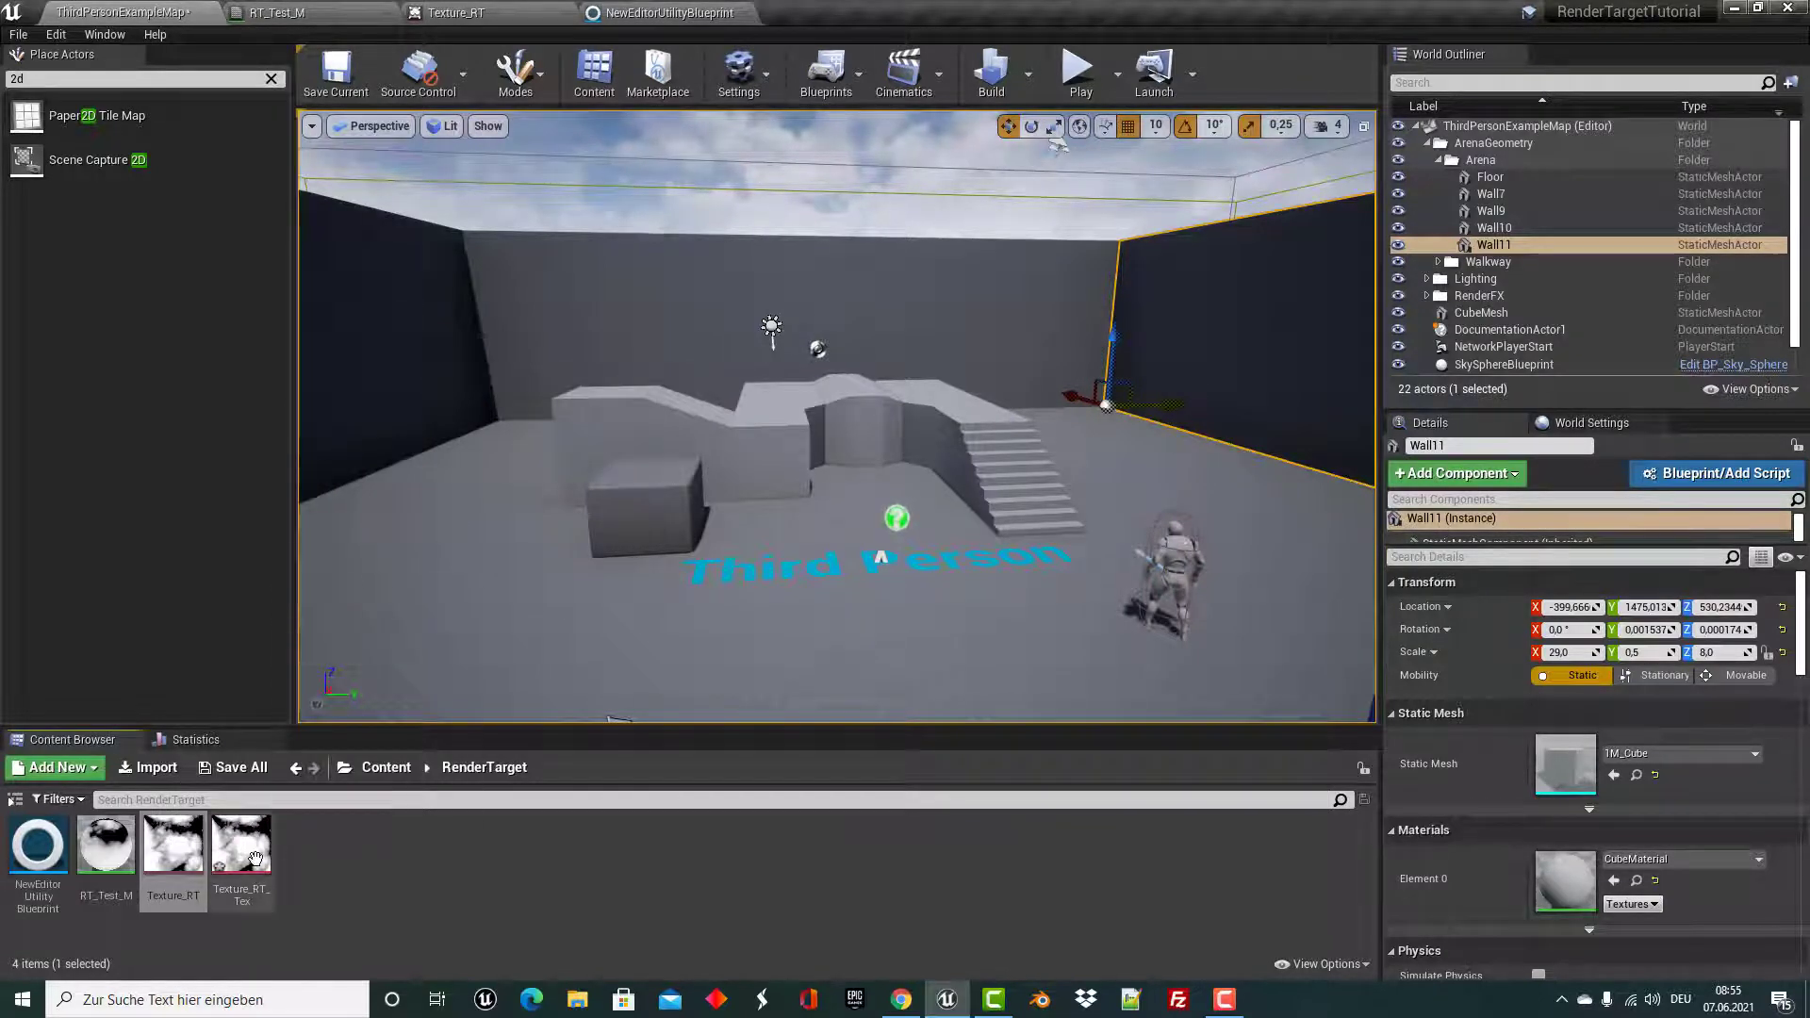
double_click(241, 848)
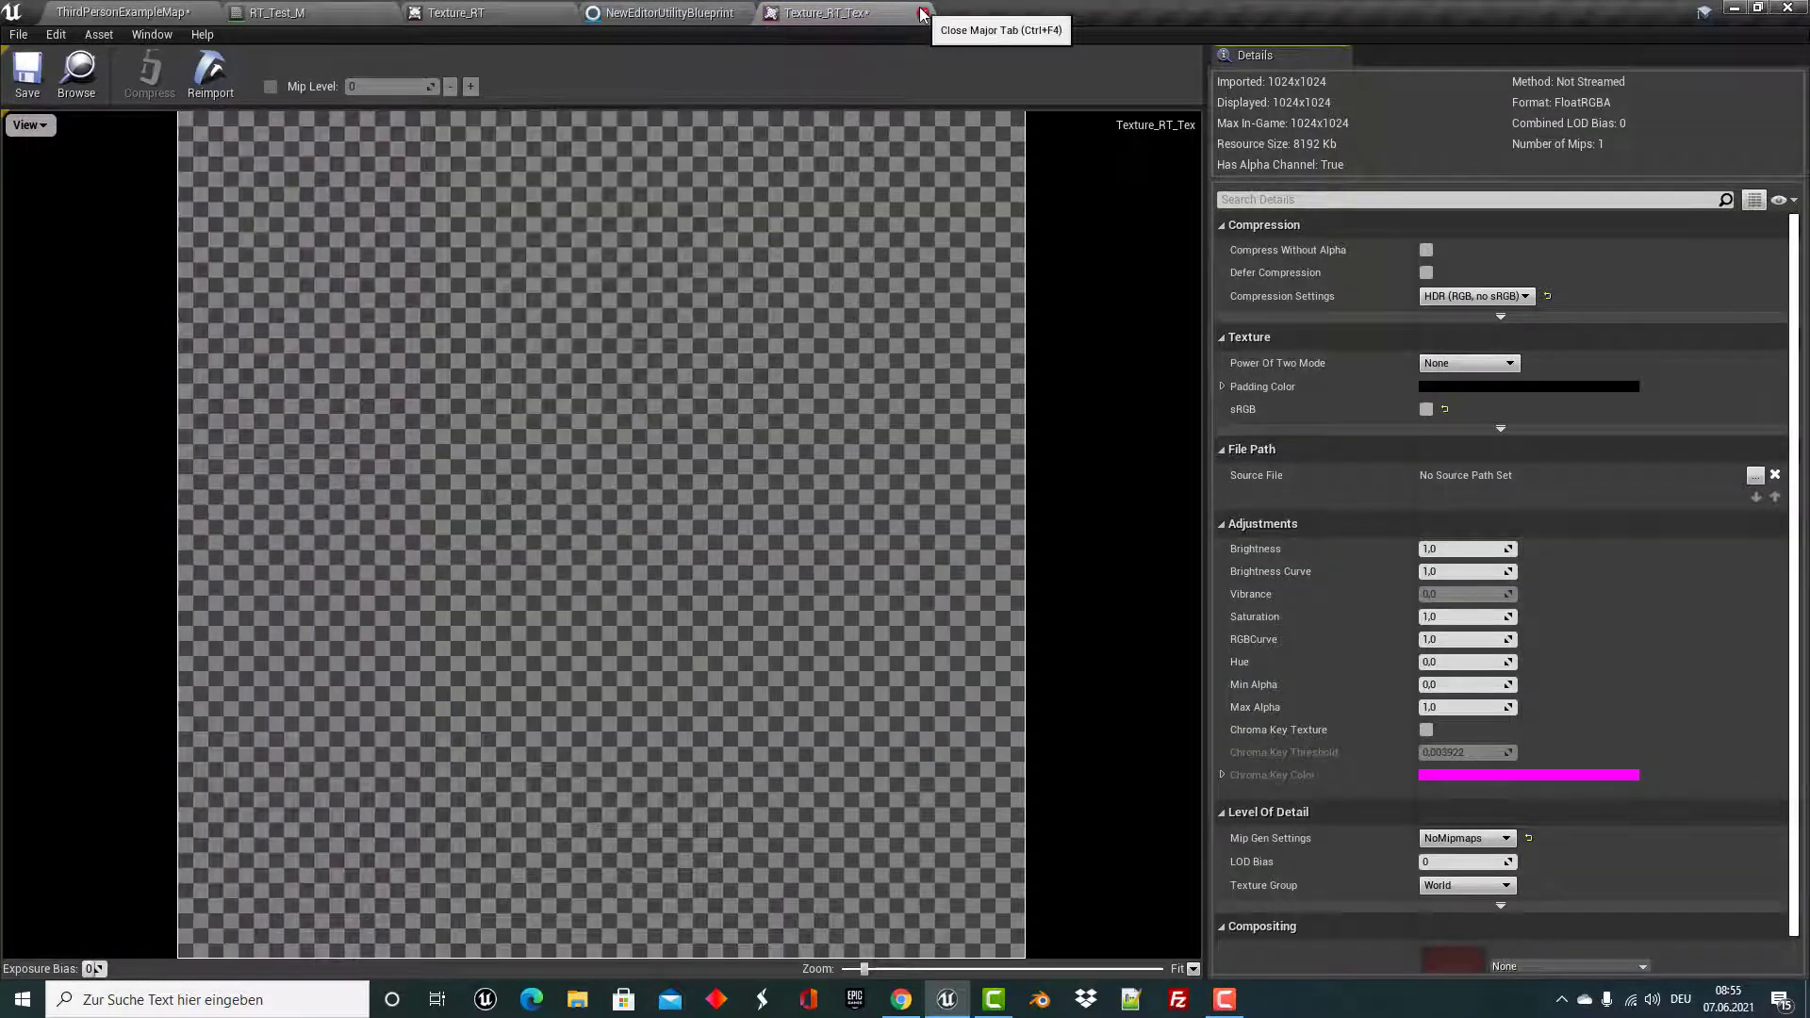
left_click(30, 124)
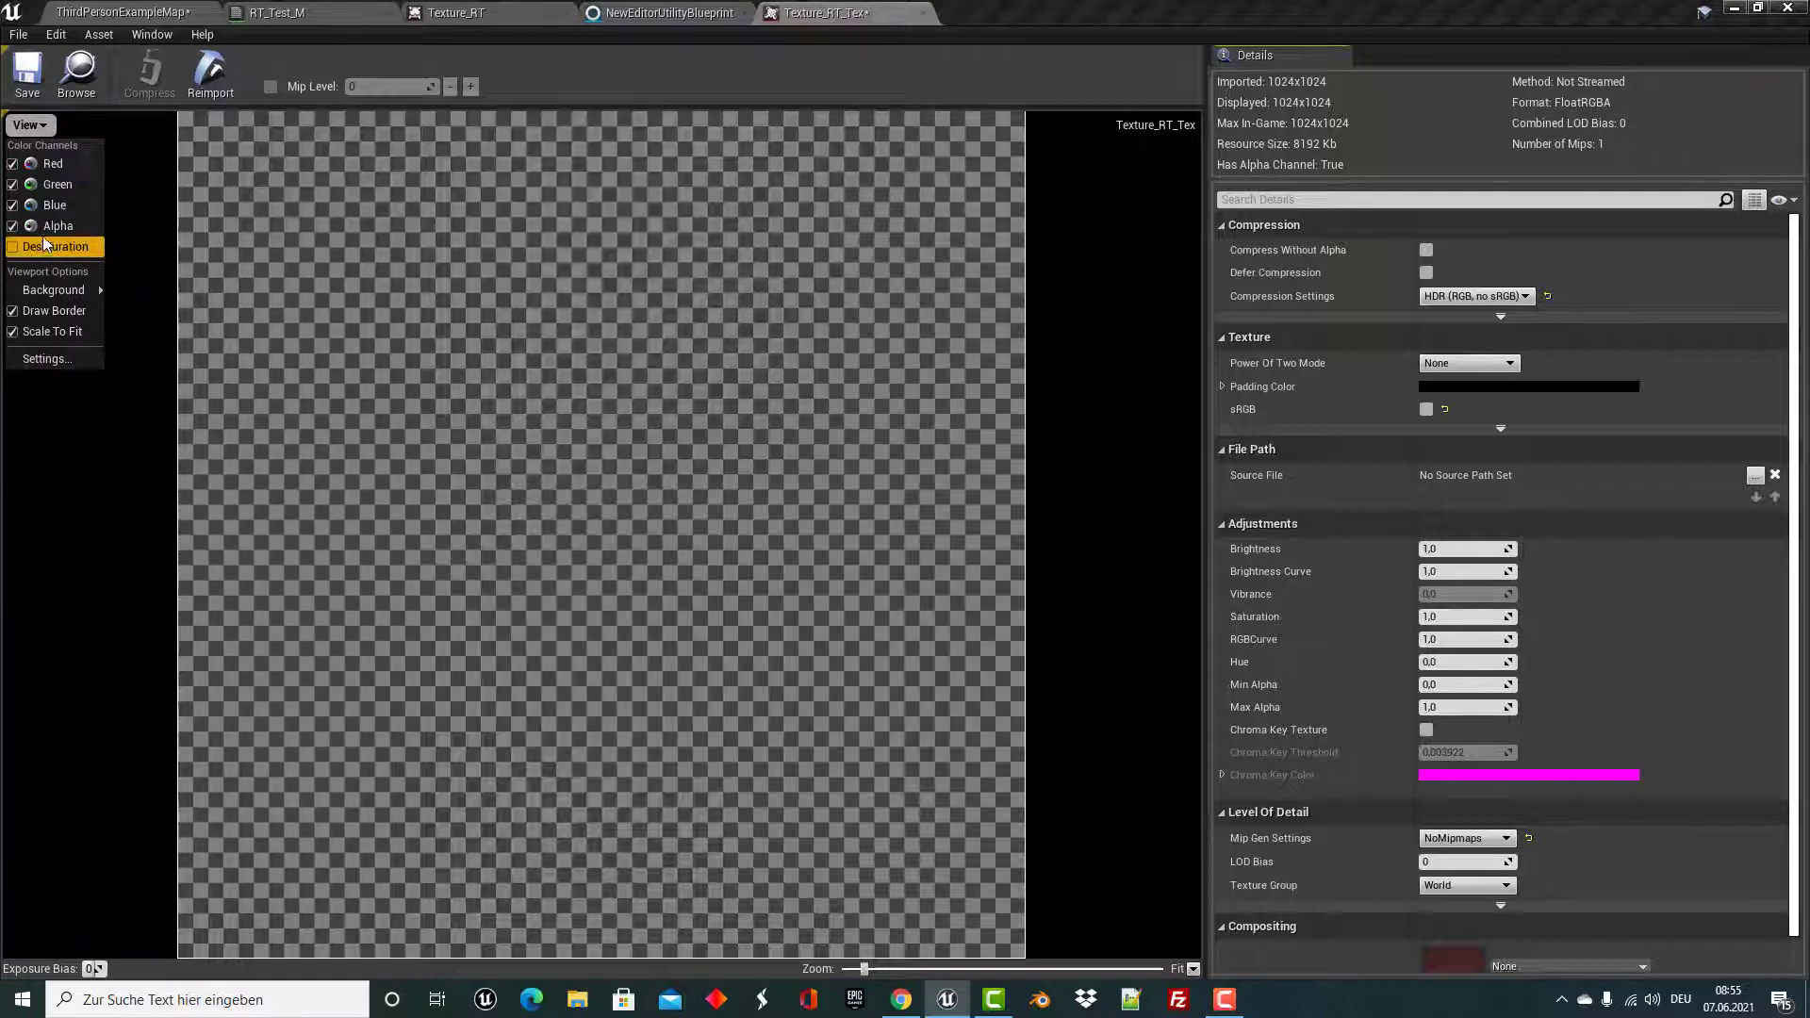
left_click(43, 234)
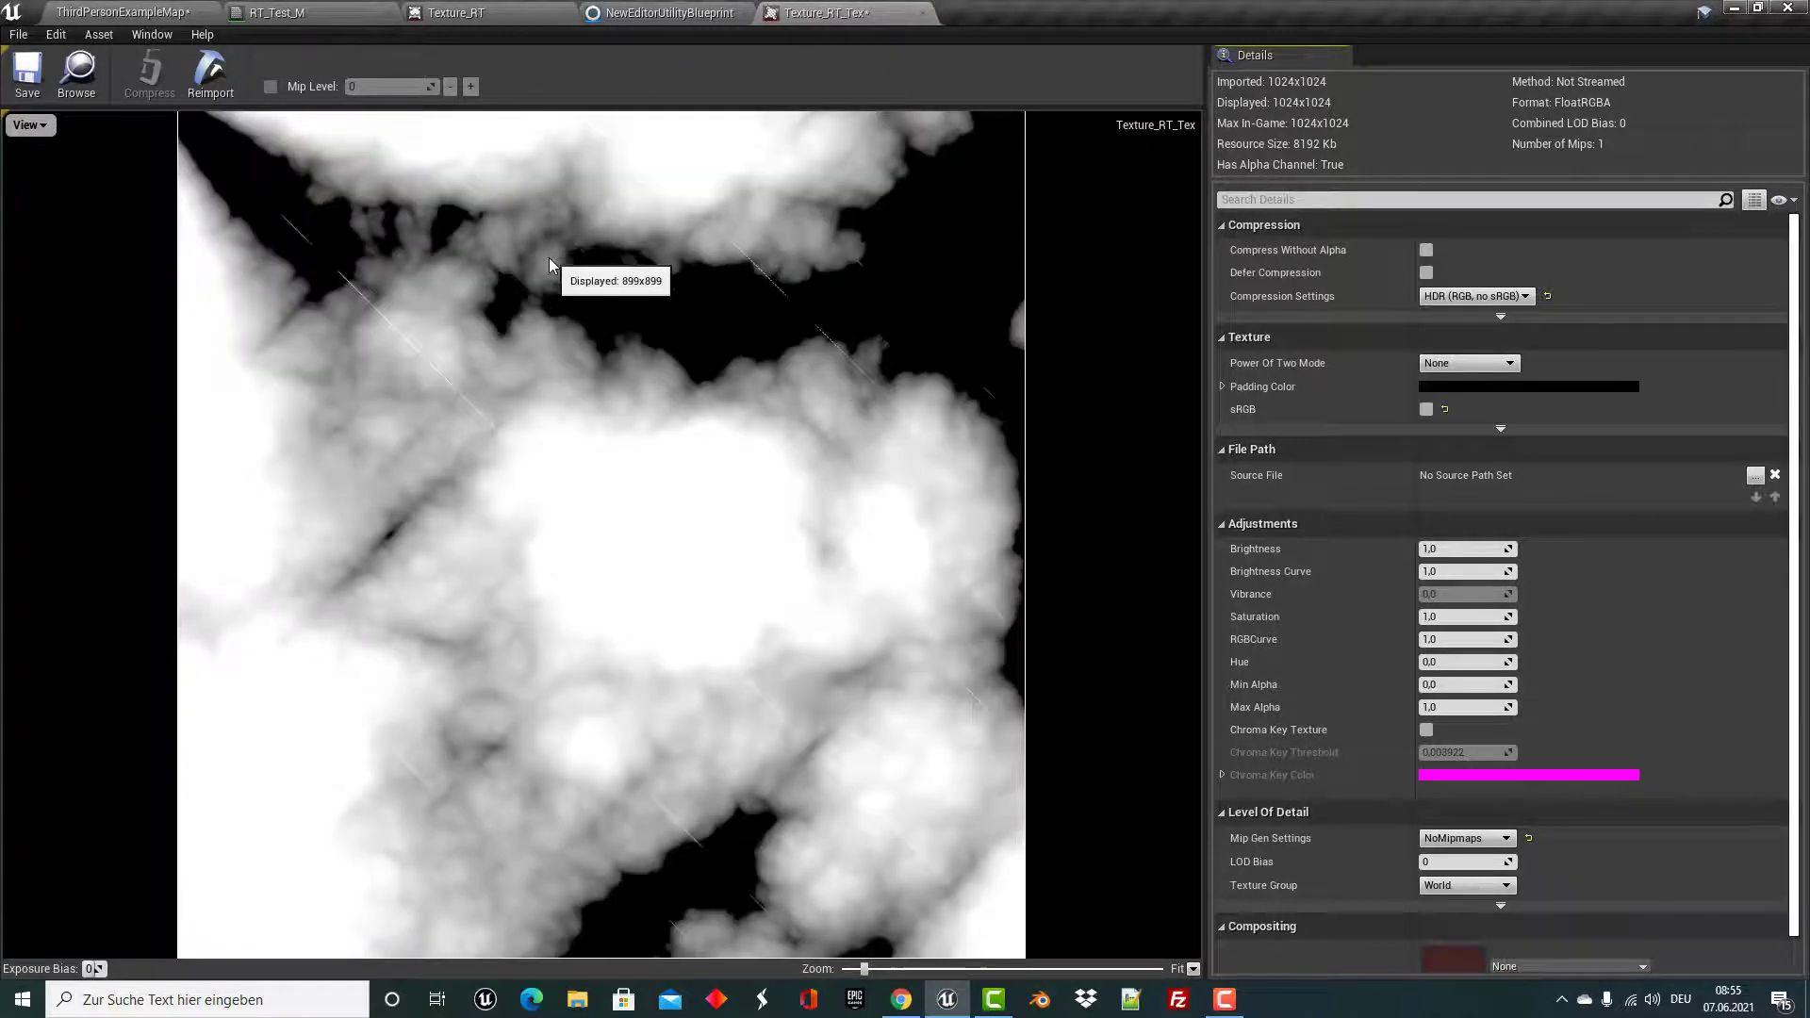
left_click(923, 13)
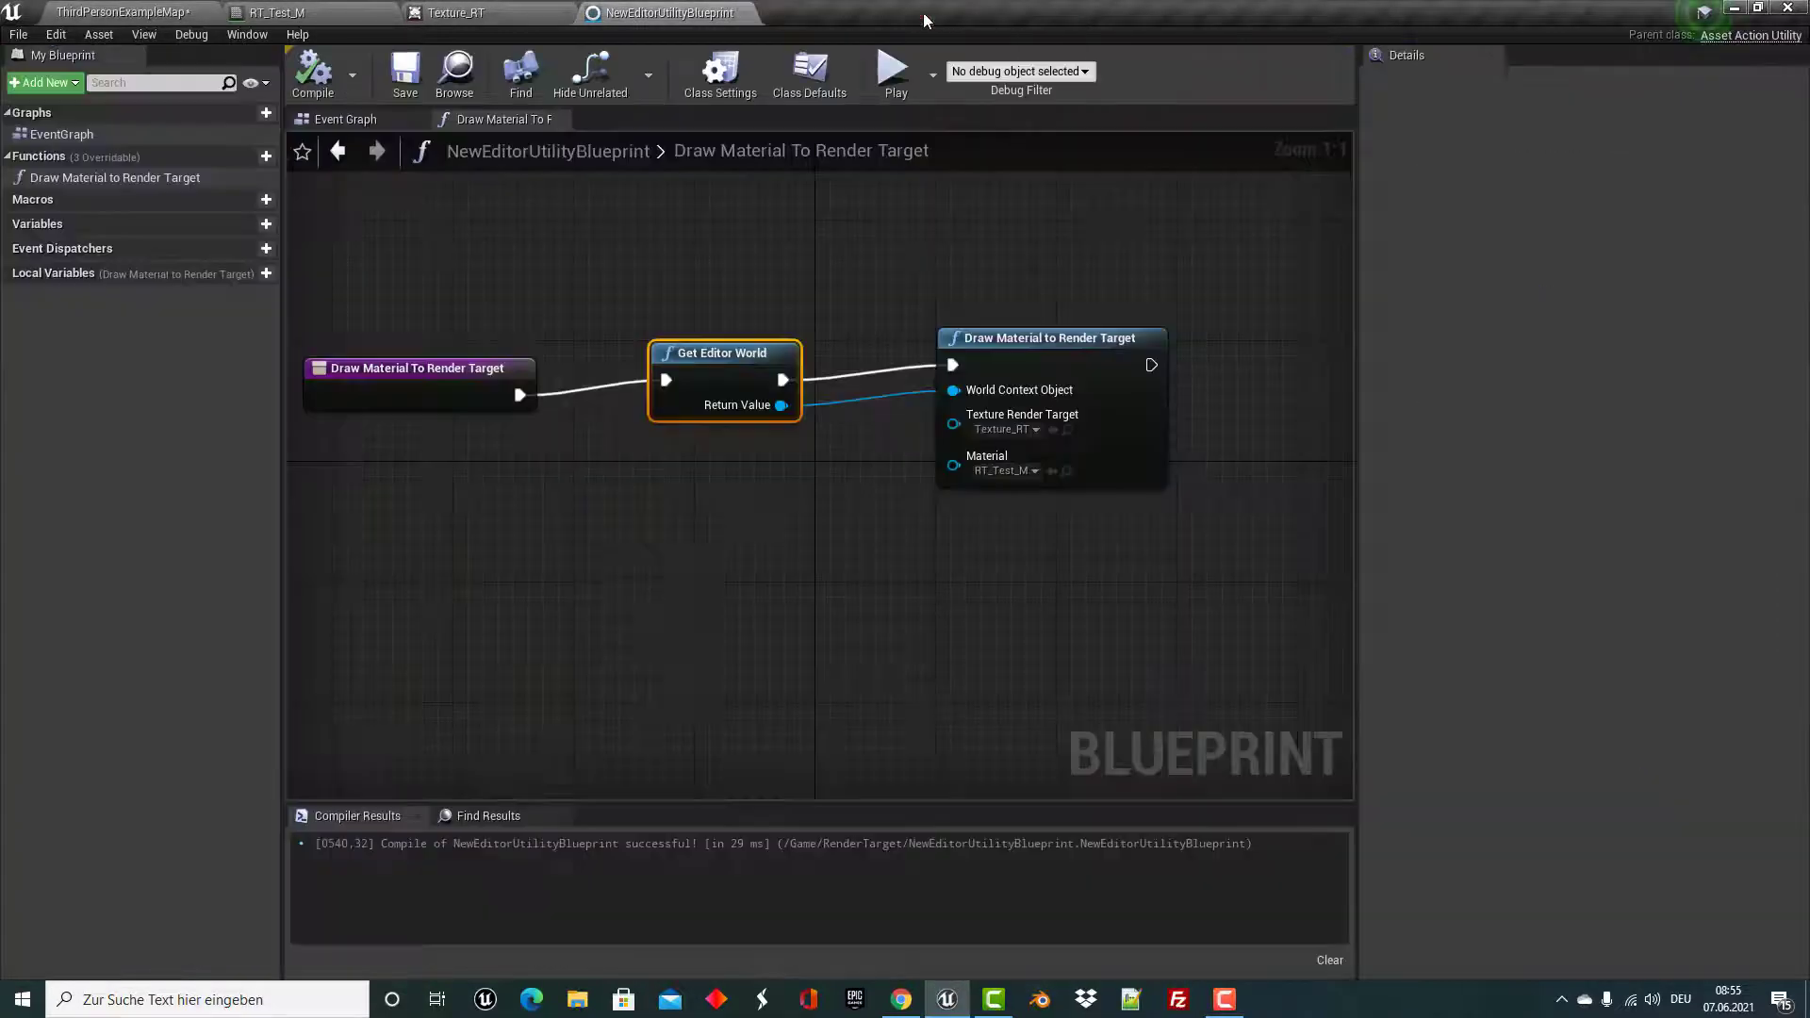
left_click(158, 13)
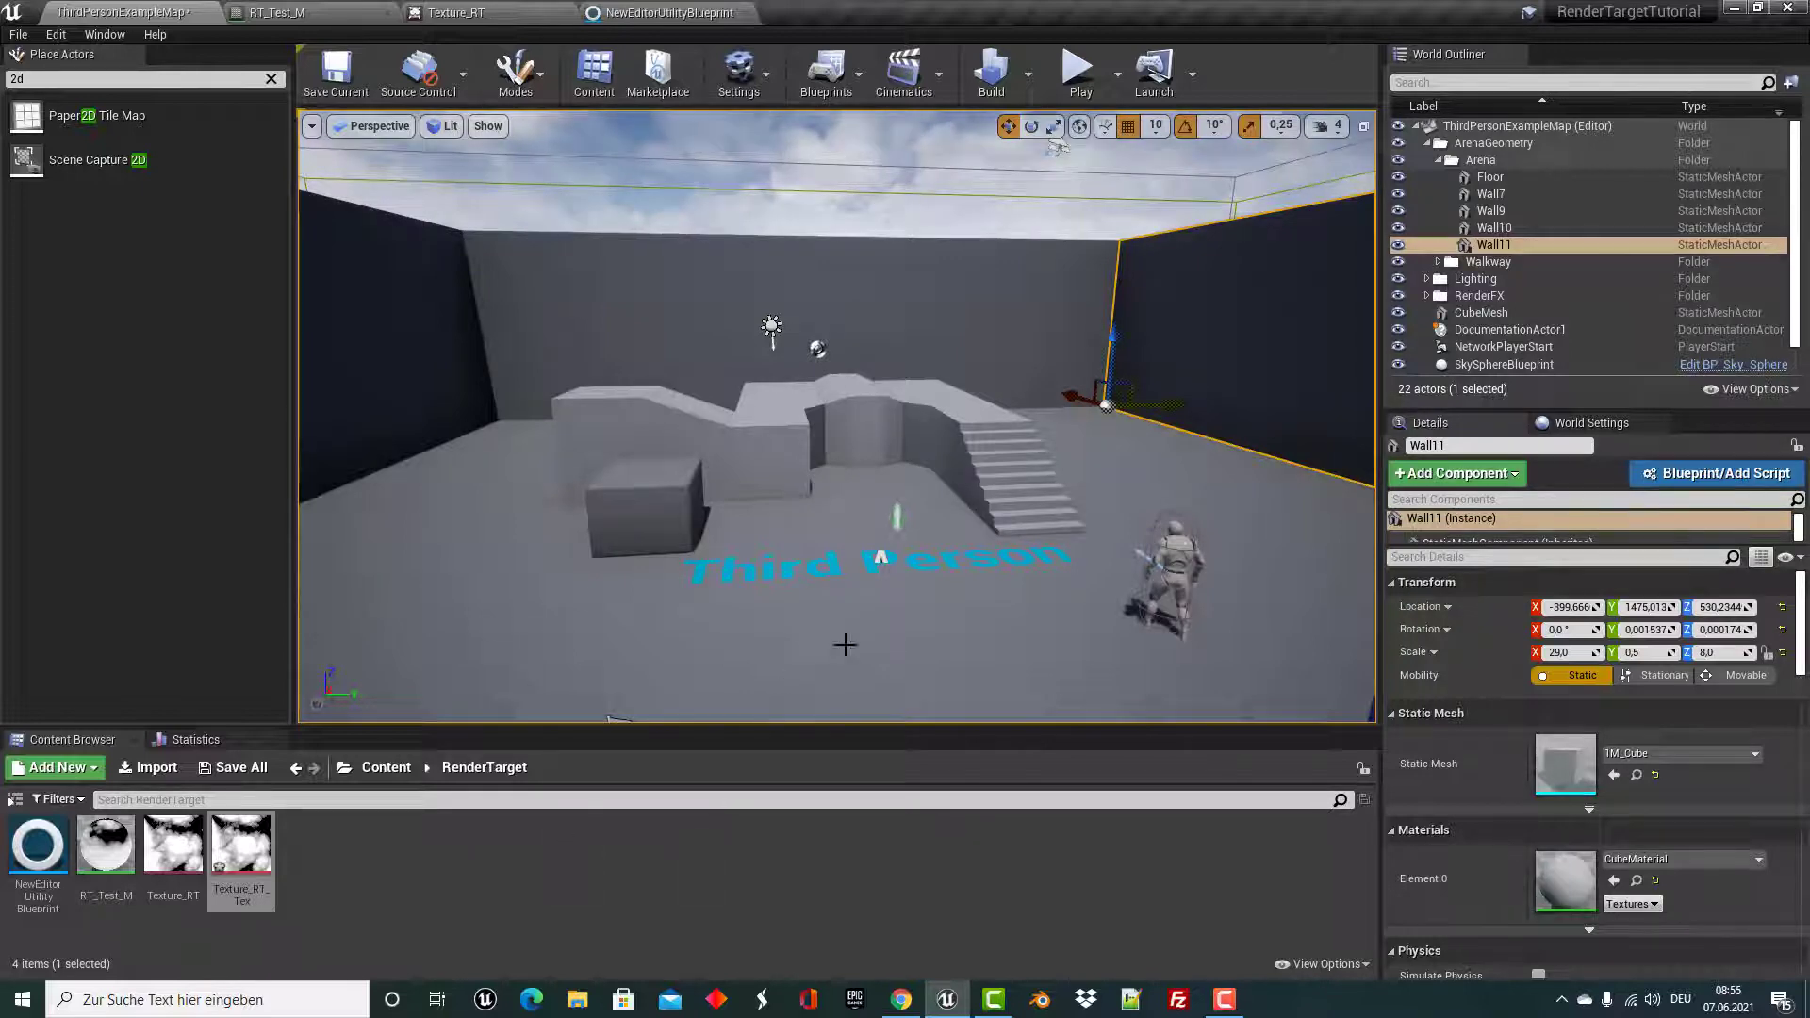
mouse_move(845, 645)
left_mouse_down()
mouse_move(829, 689)
mouse_move(872, 688)
left_mouse_up()
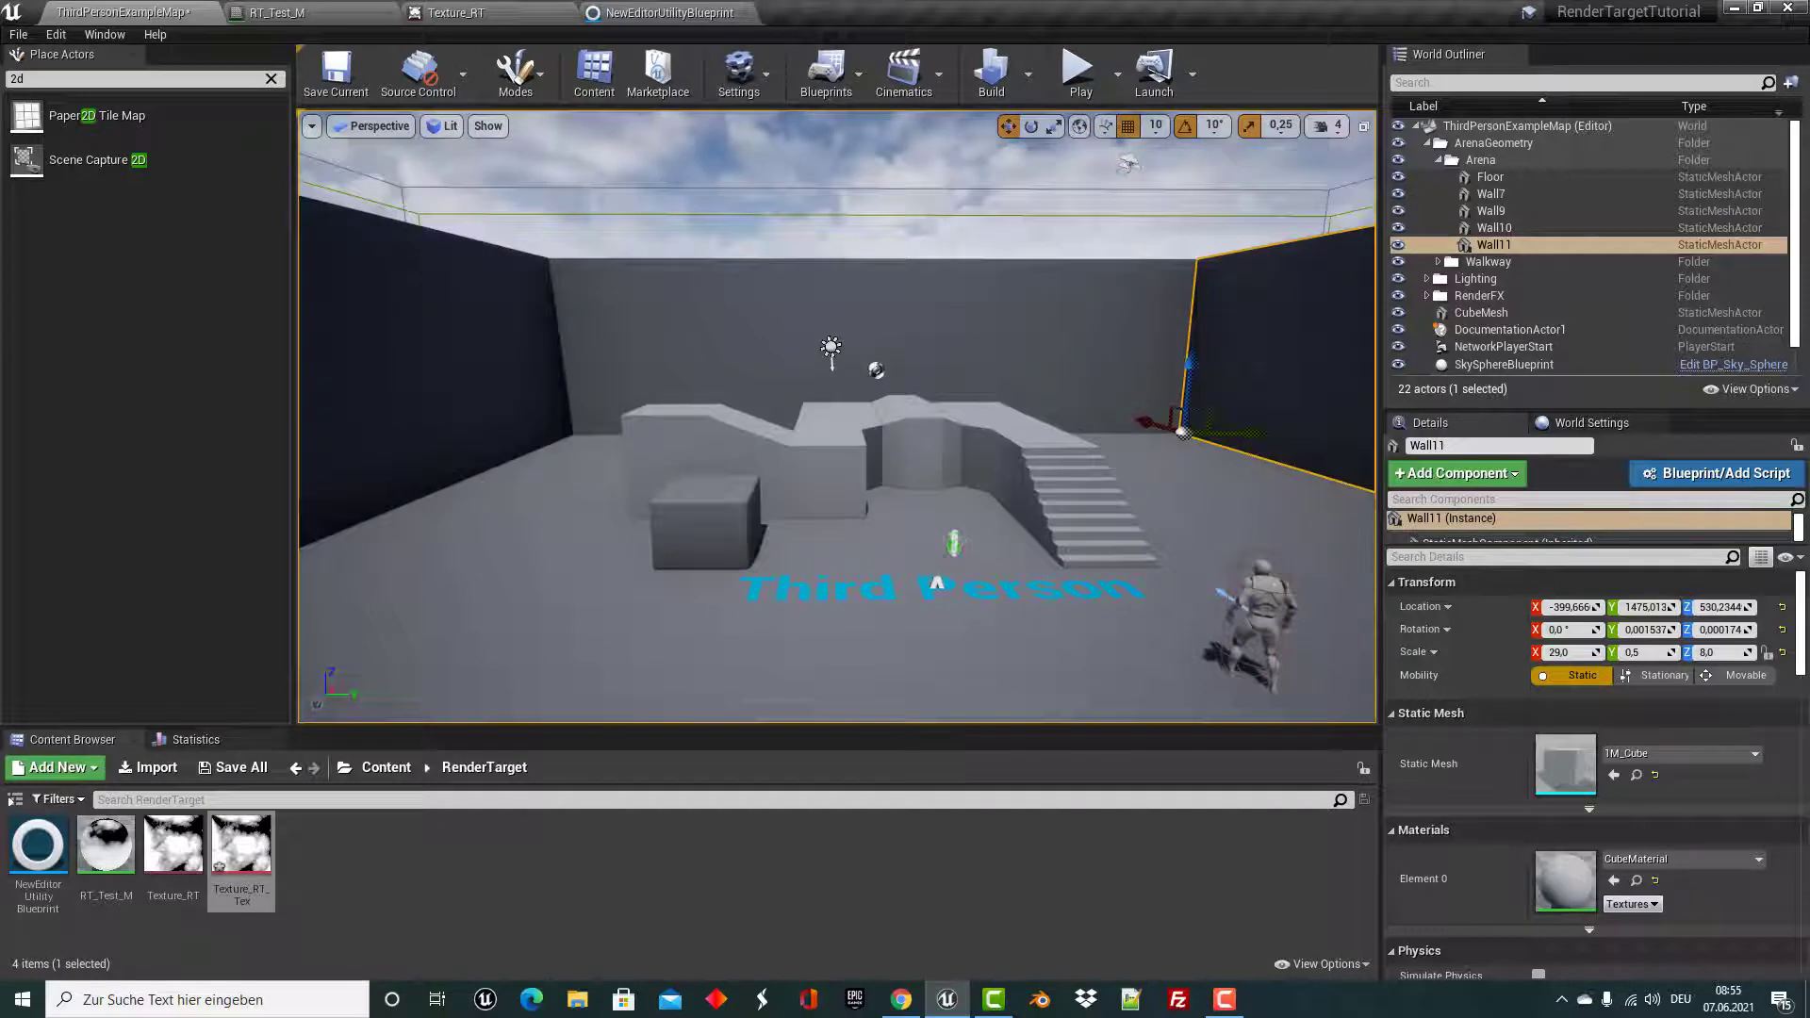
mouse_move(872, 688)
left_mouse_down()
mouse_move(873, 716)
mouse_move(872, 660)
left_mouse_up()
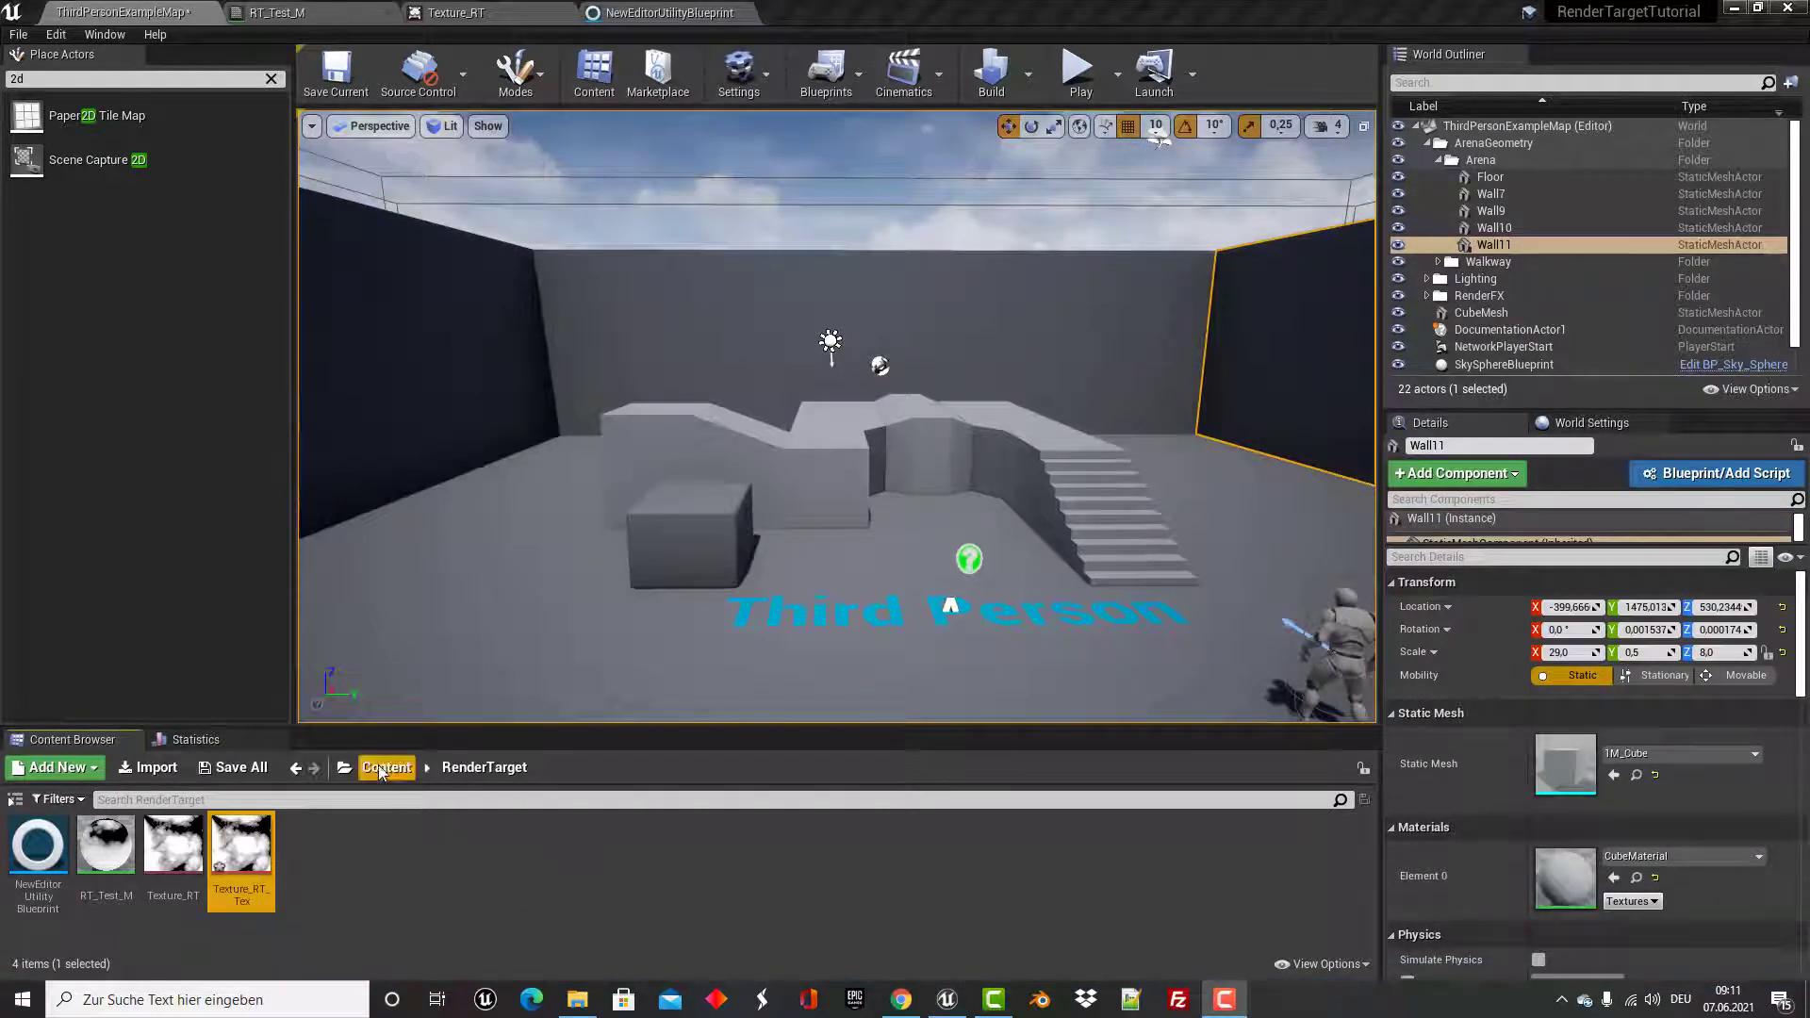
Add a new folder named 3dWidget in the Content root.
left_click(380, 767)
right_click(434, 834)
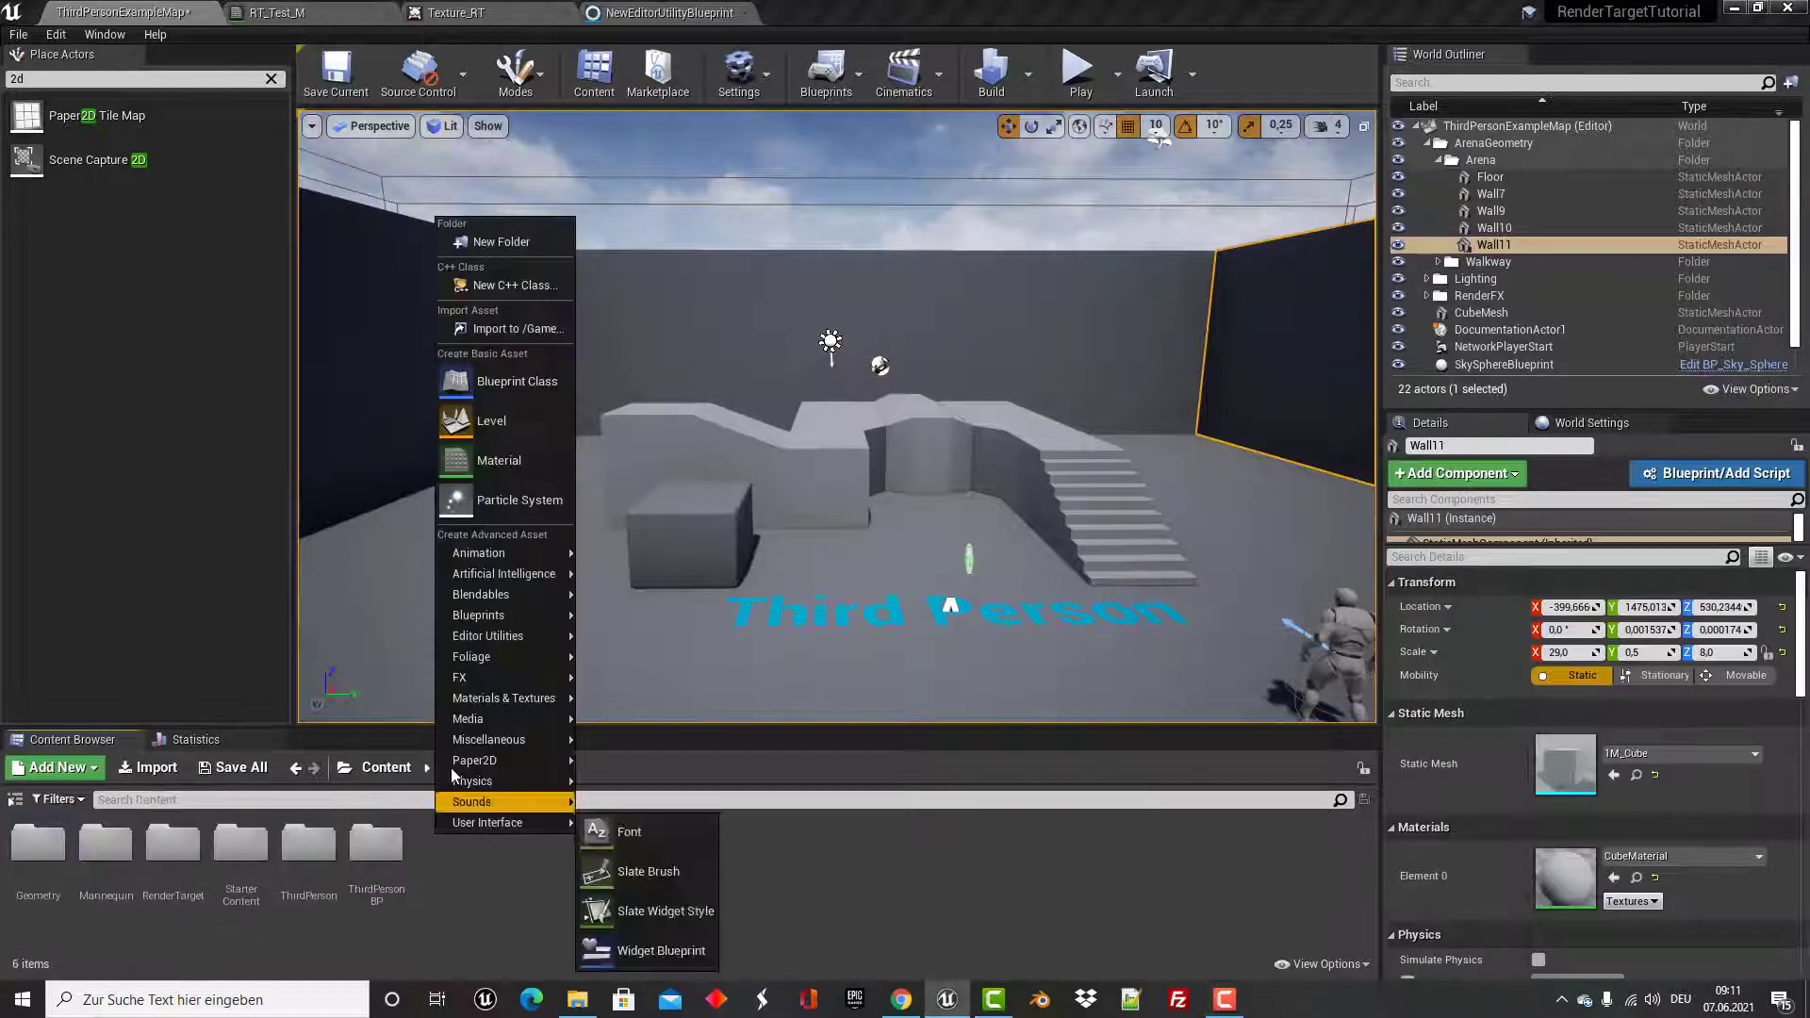
left_click(503, 242)
type("3dWi")
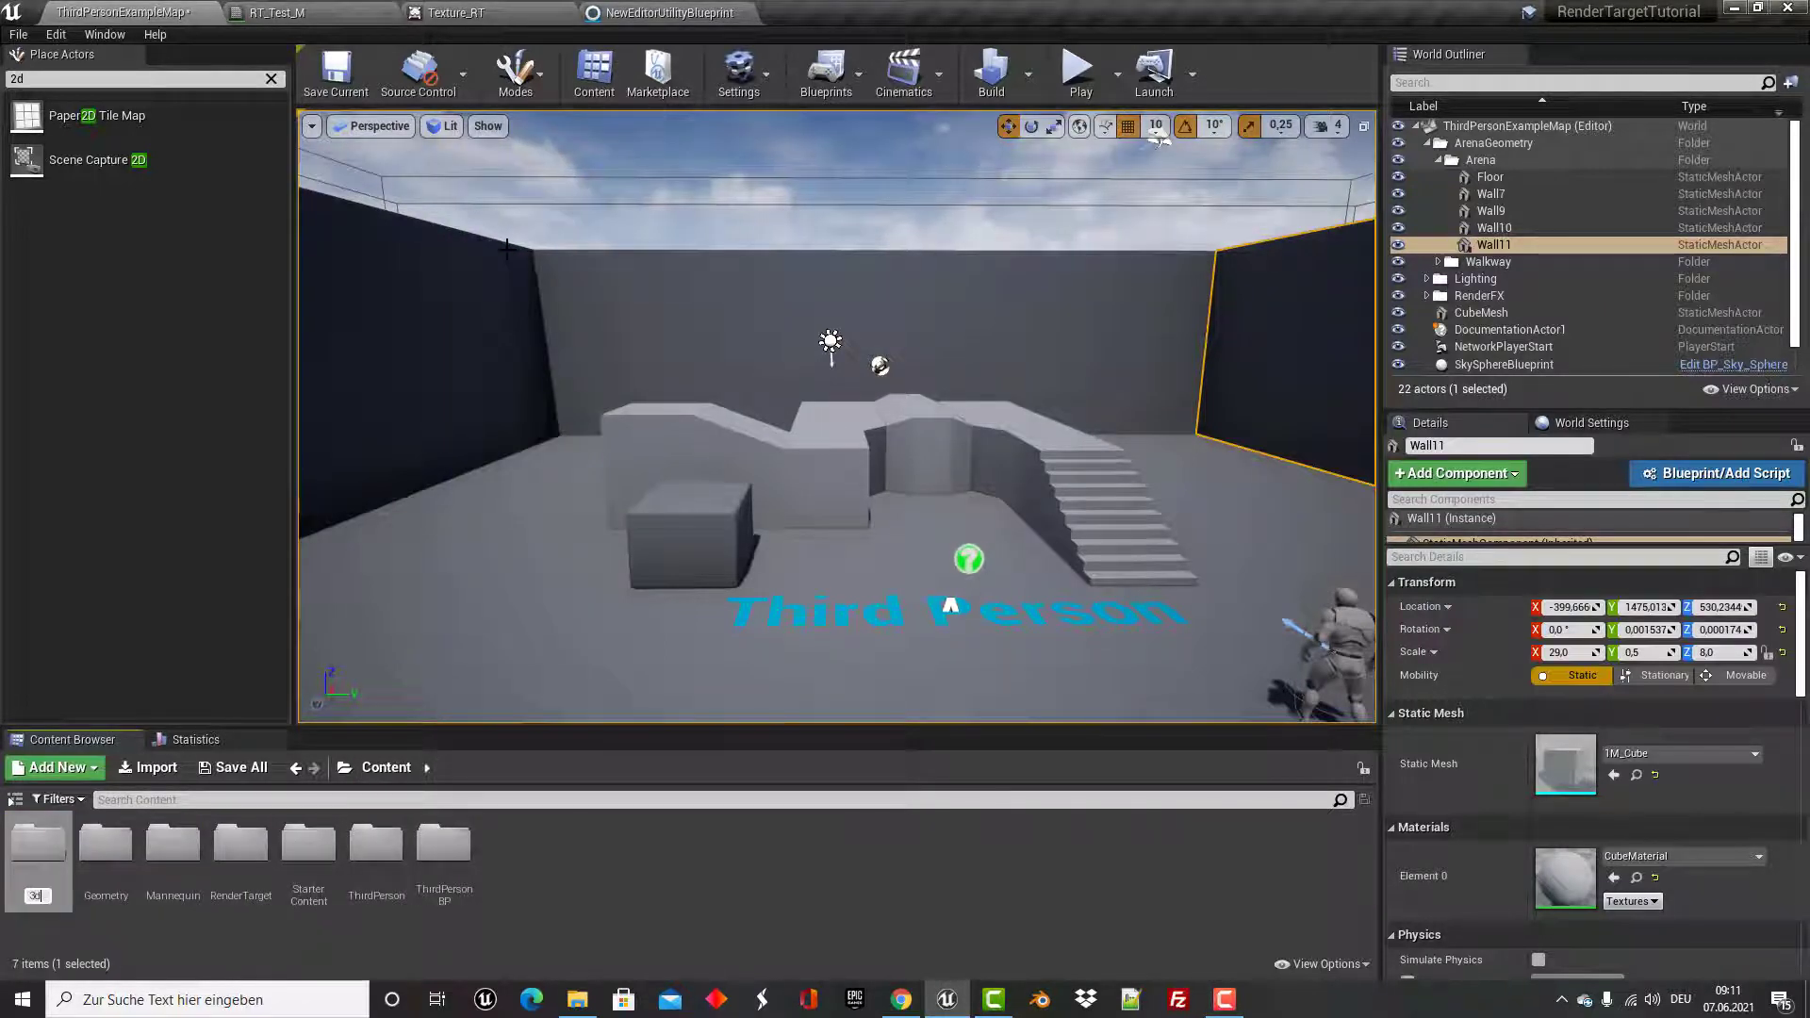
type("dget")
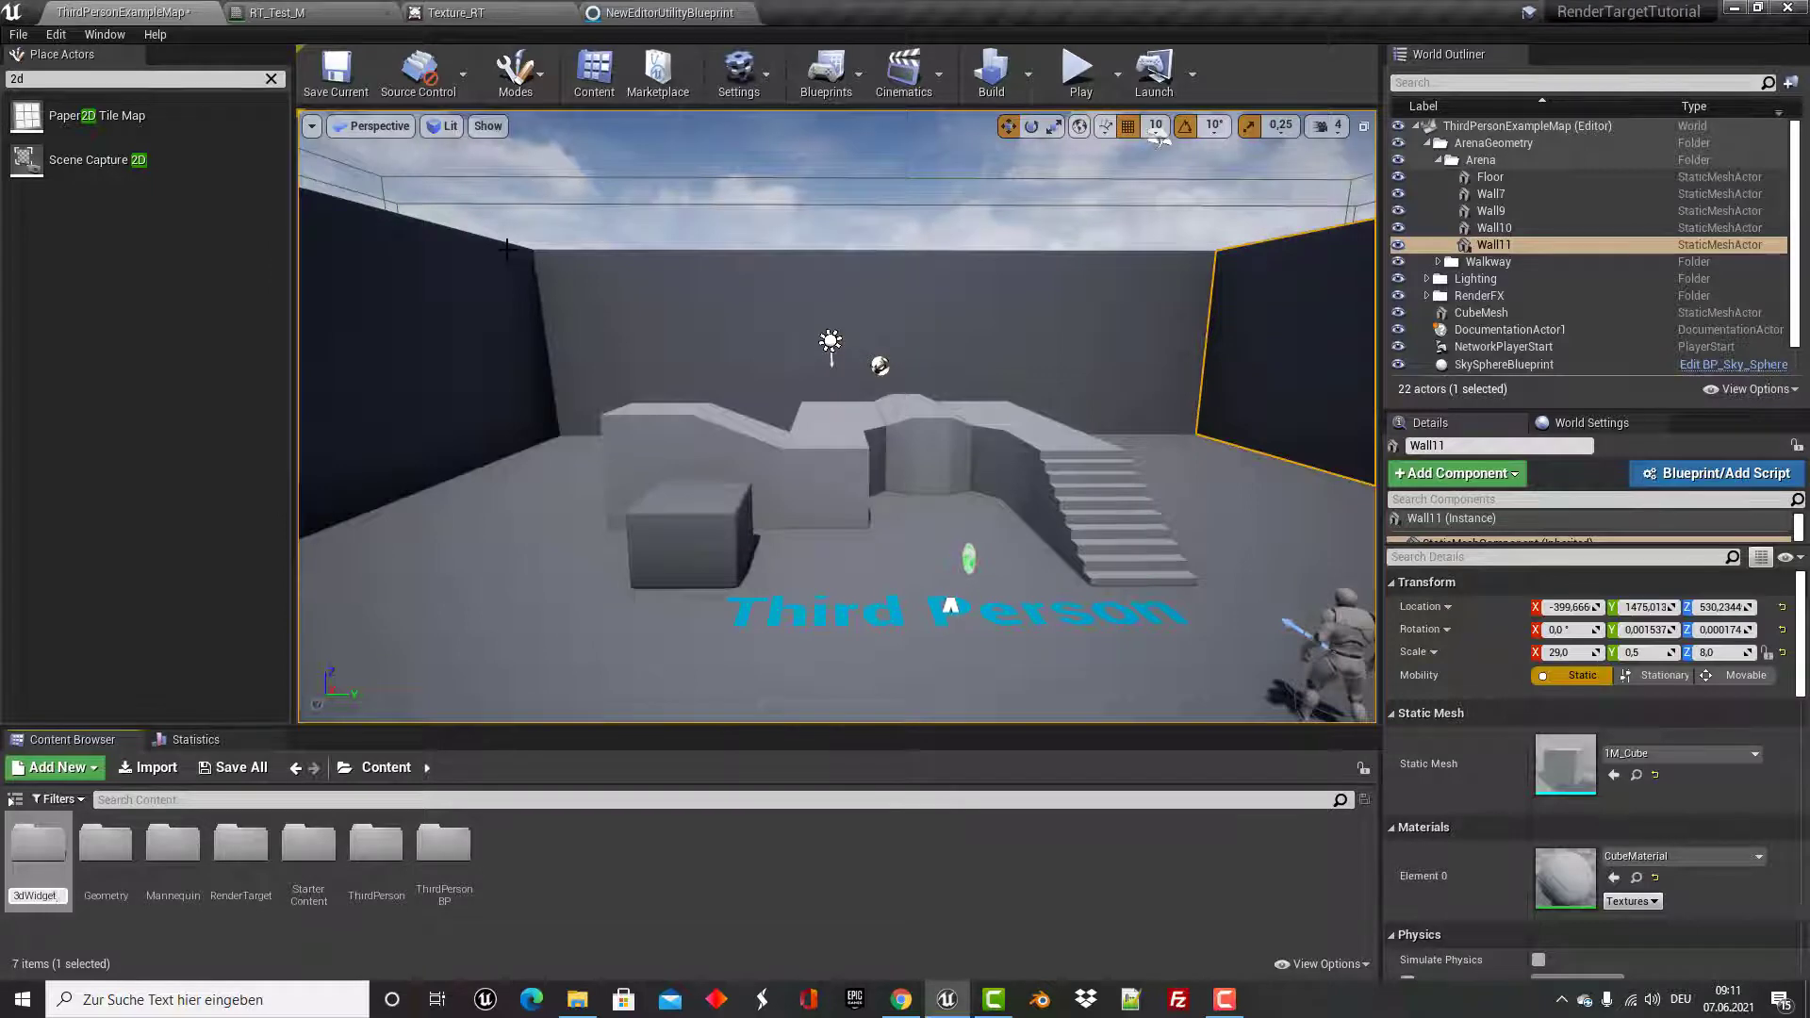
key("Return")
key("Return")
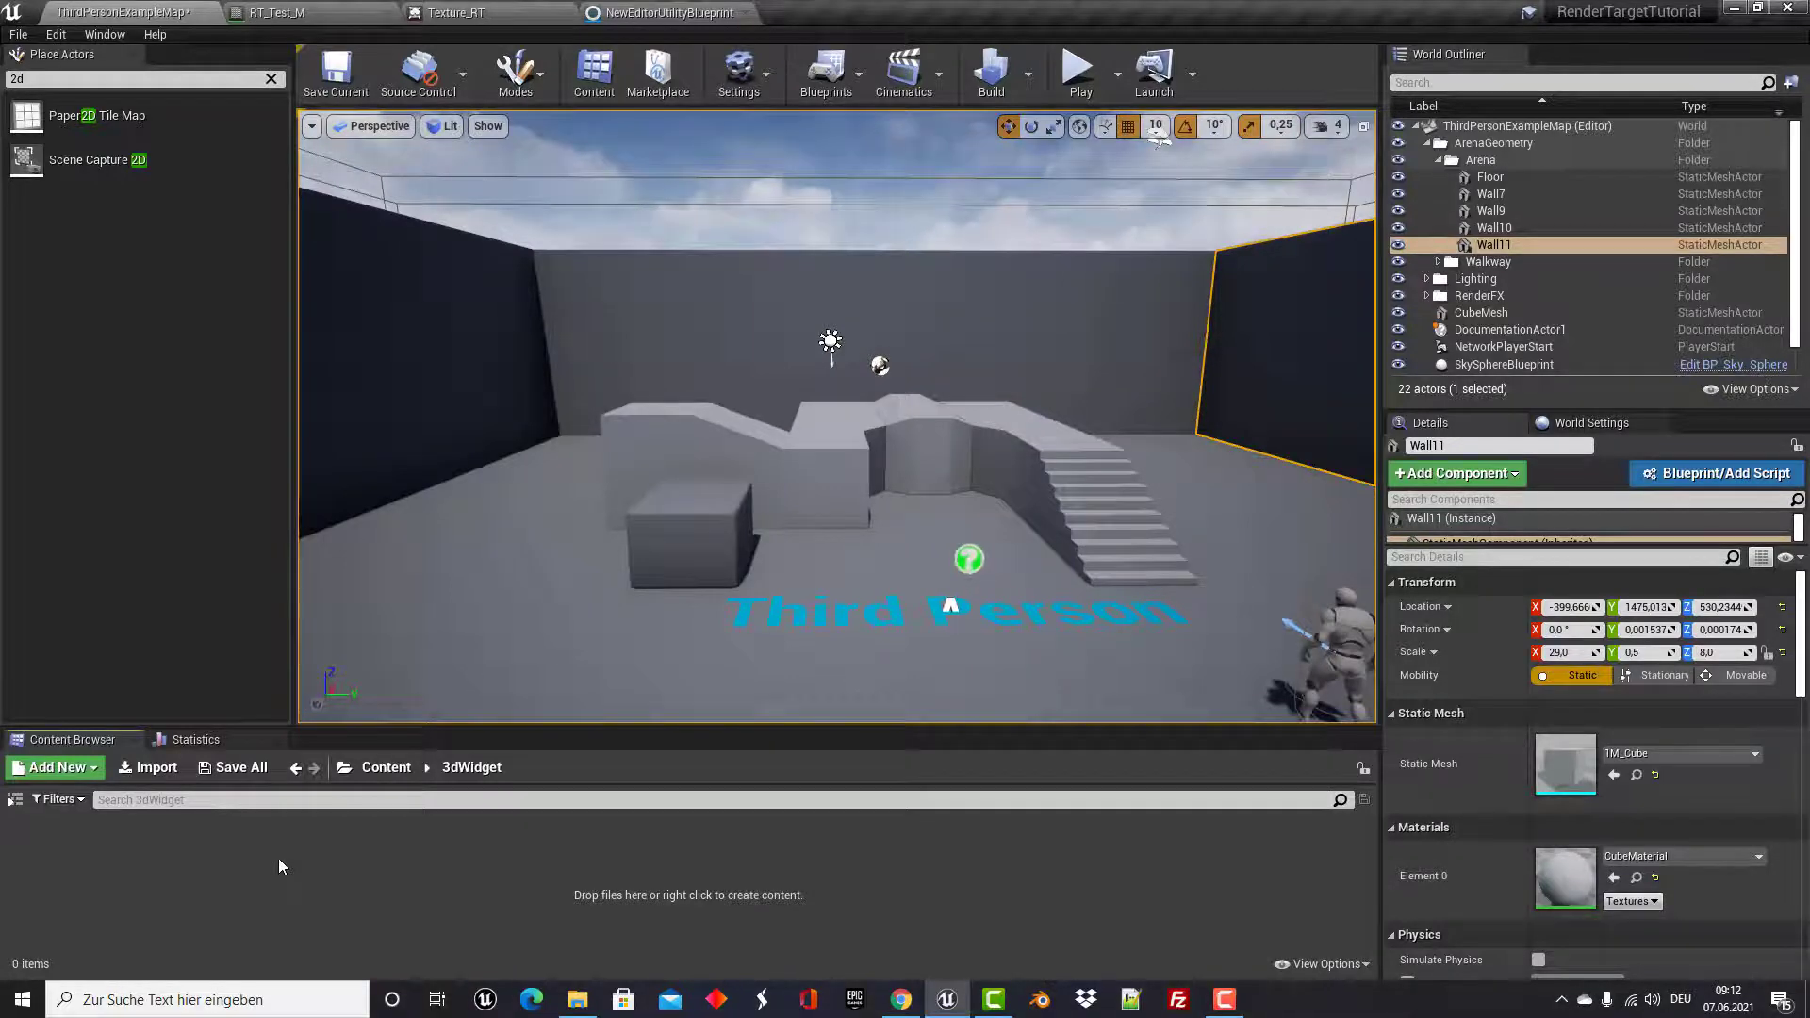
Create a new Blueprint class in 3dWidget, name it Object_BP, and open it for editing.
right_click(279, 858)
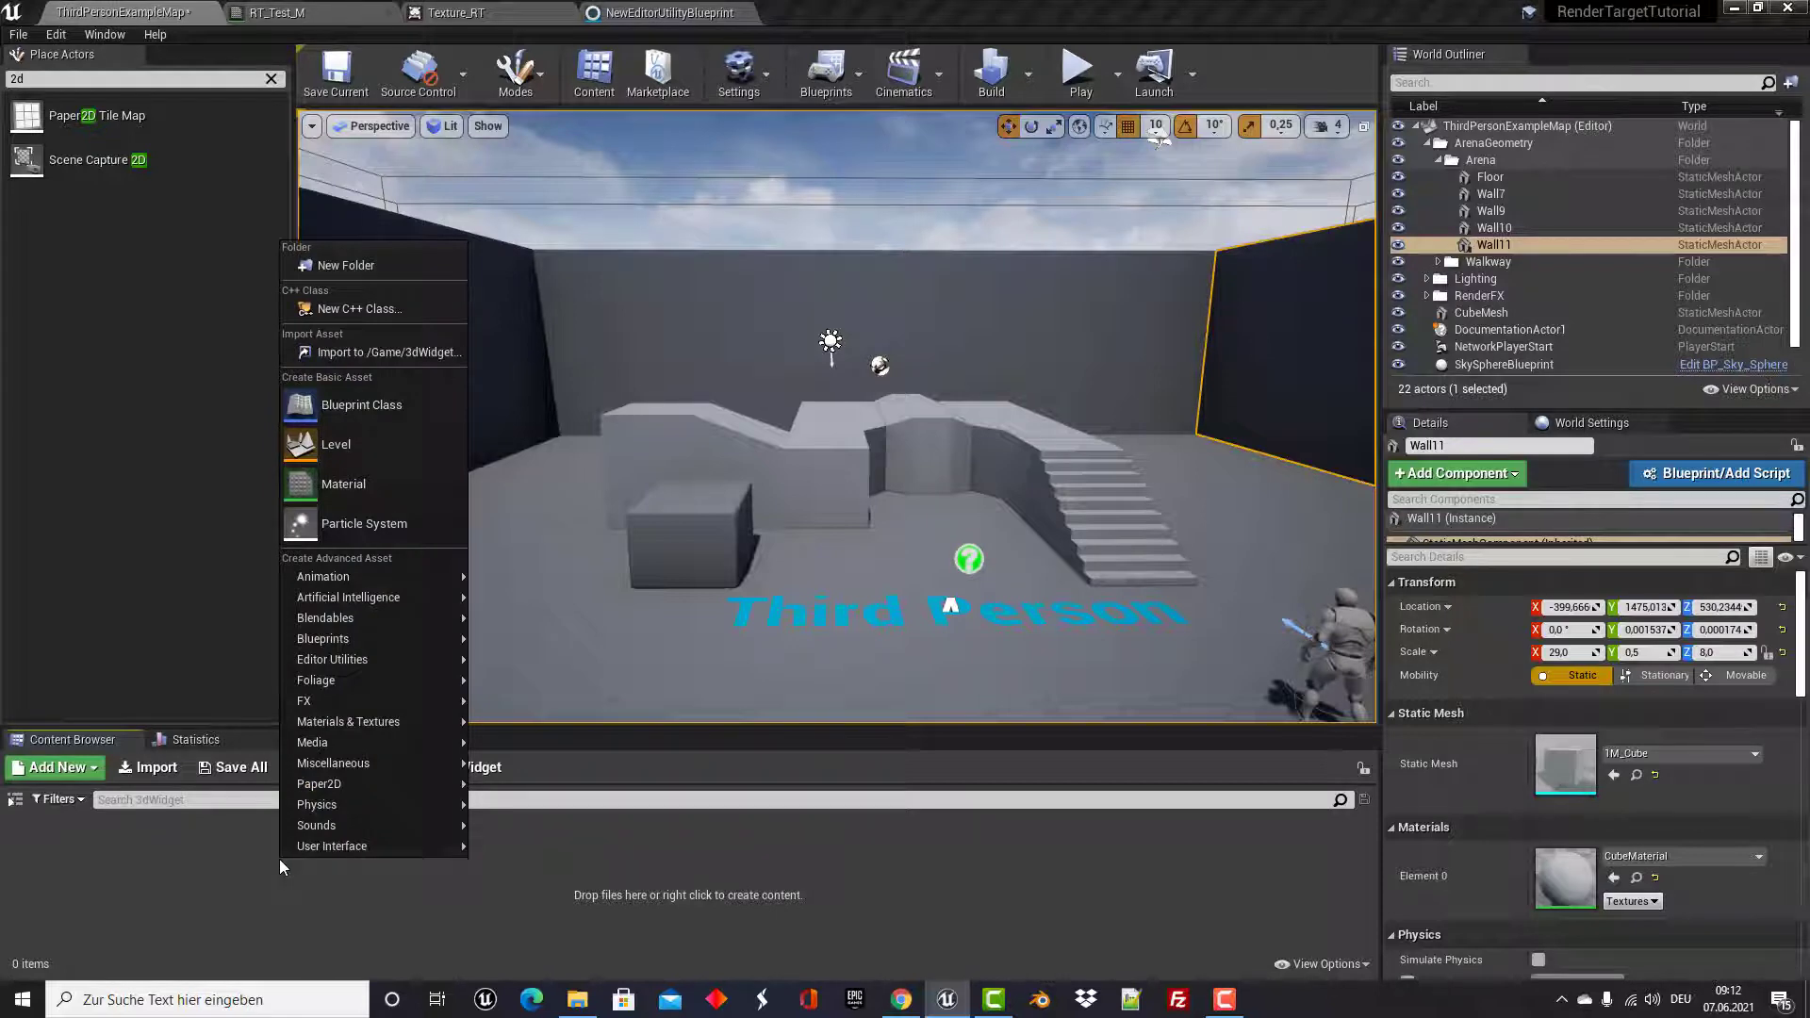
left_click(360, 409)
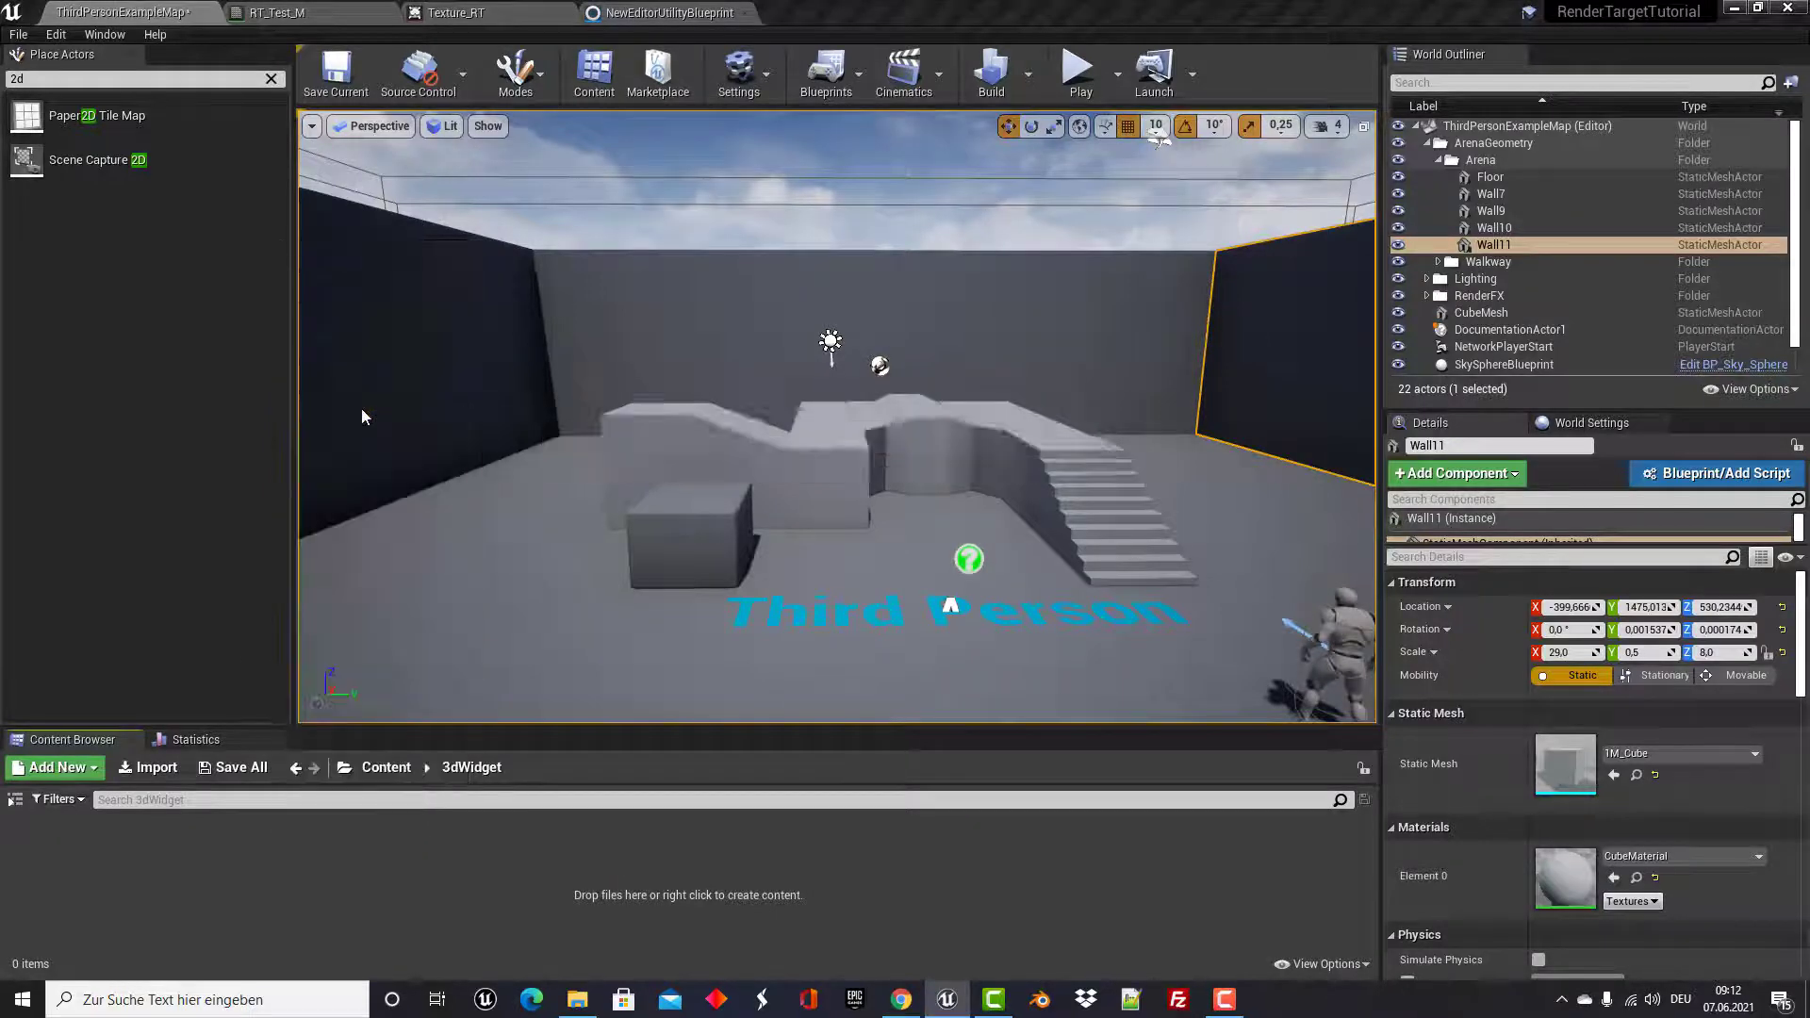
left_click(682, 342)
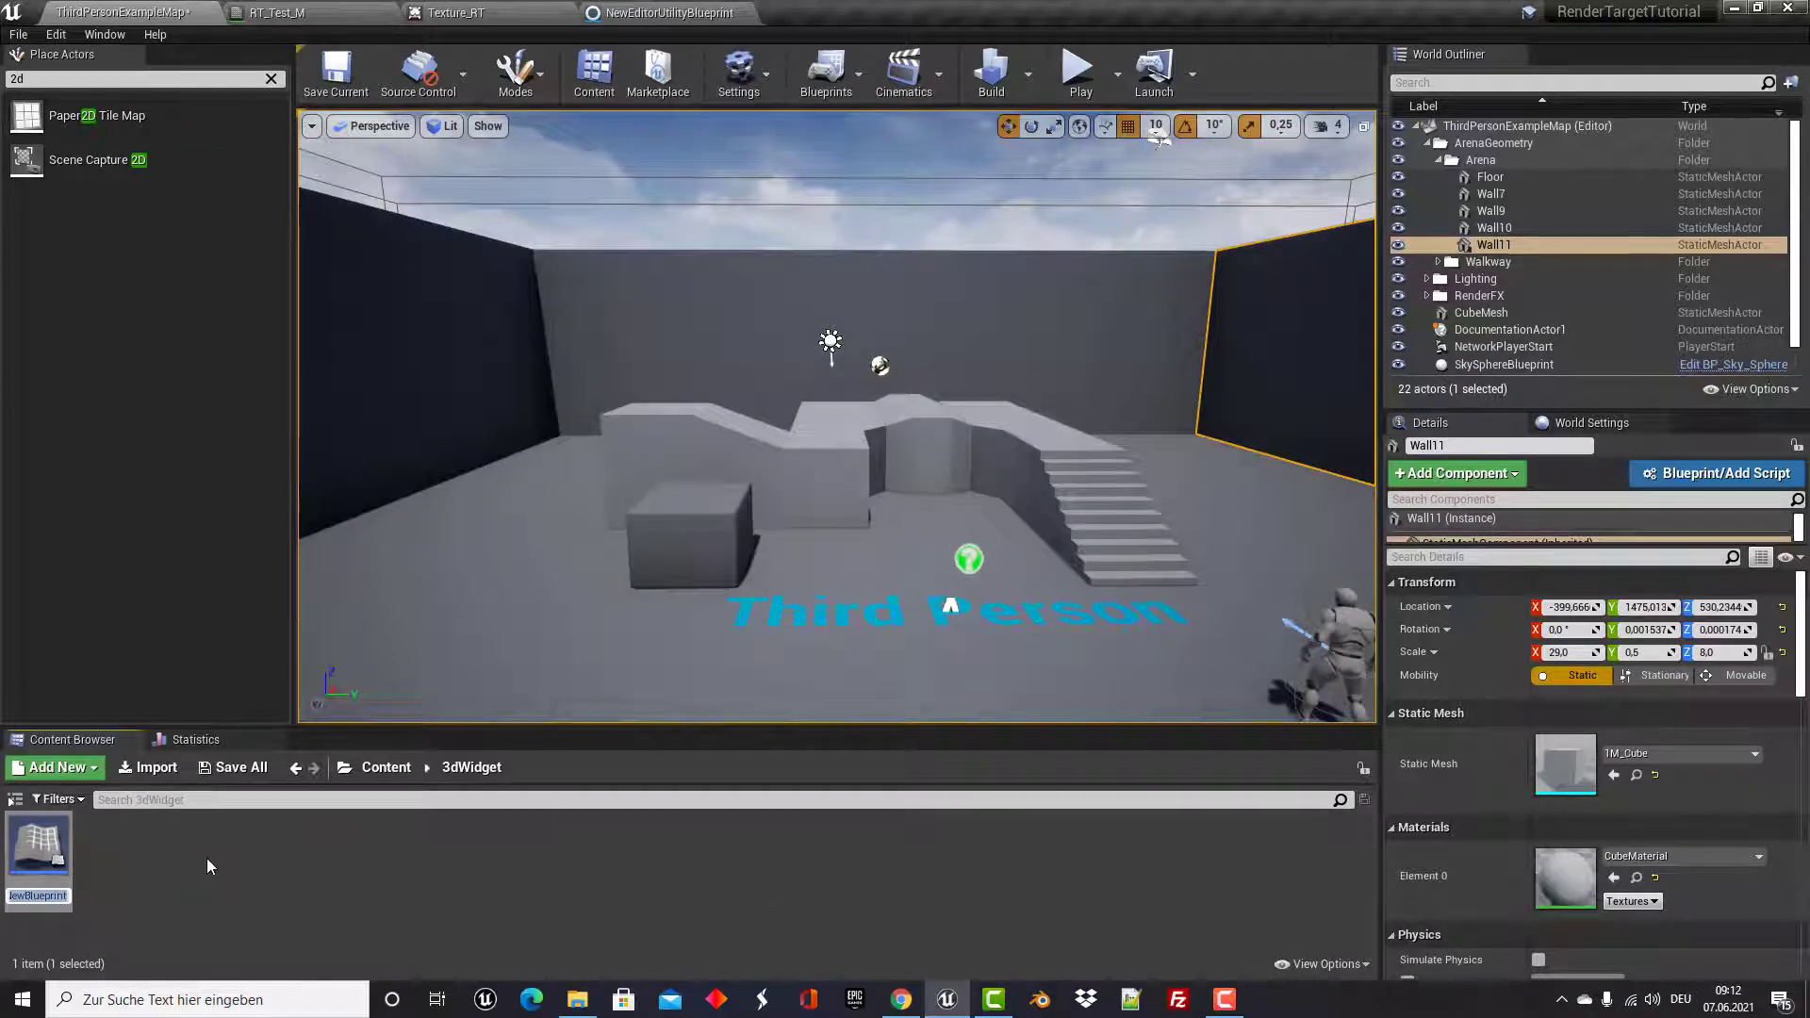
type("Obje")
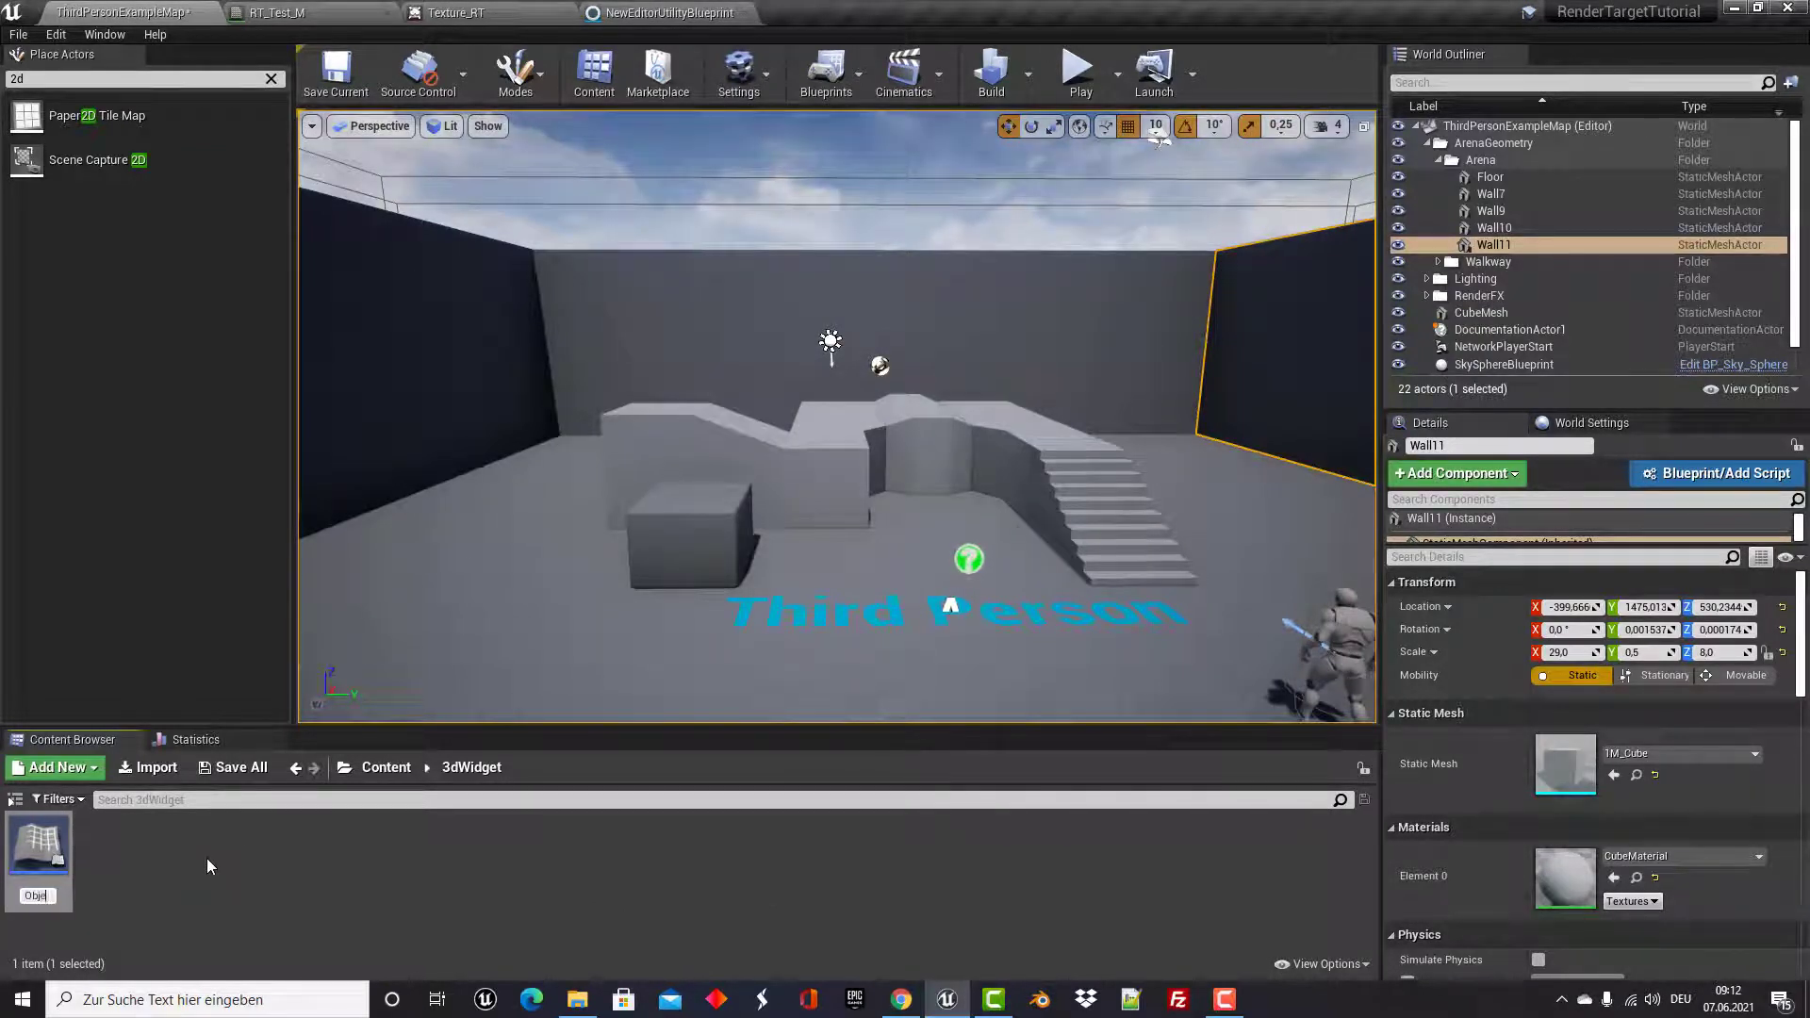
type("ct")
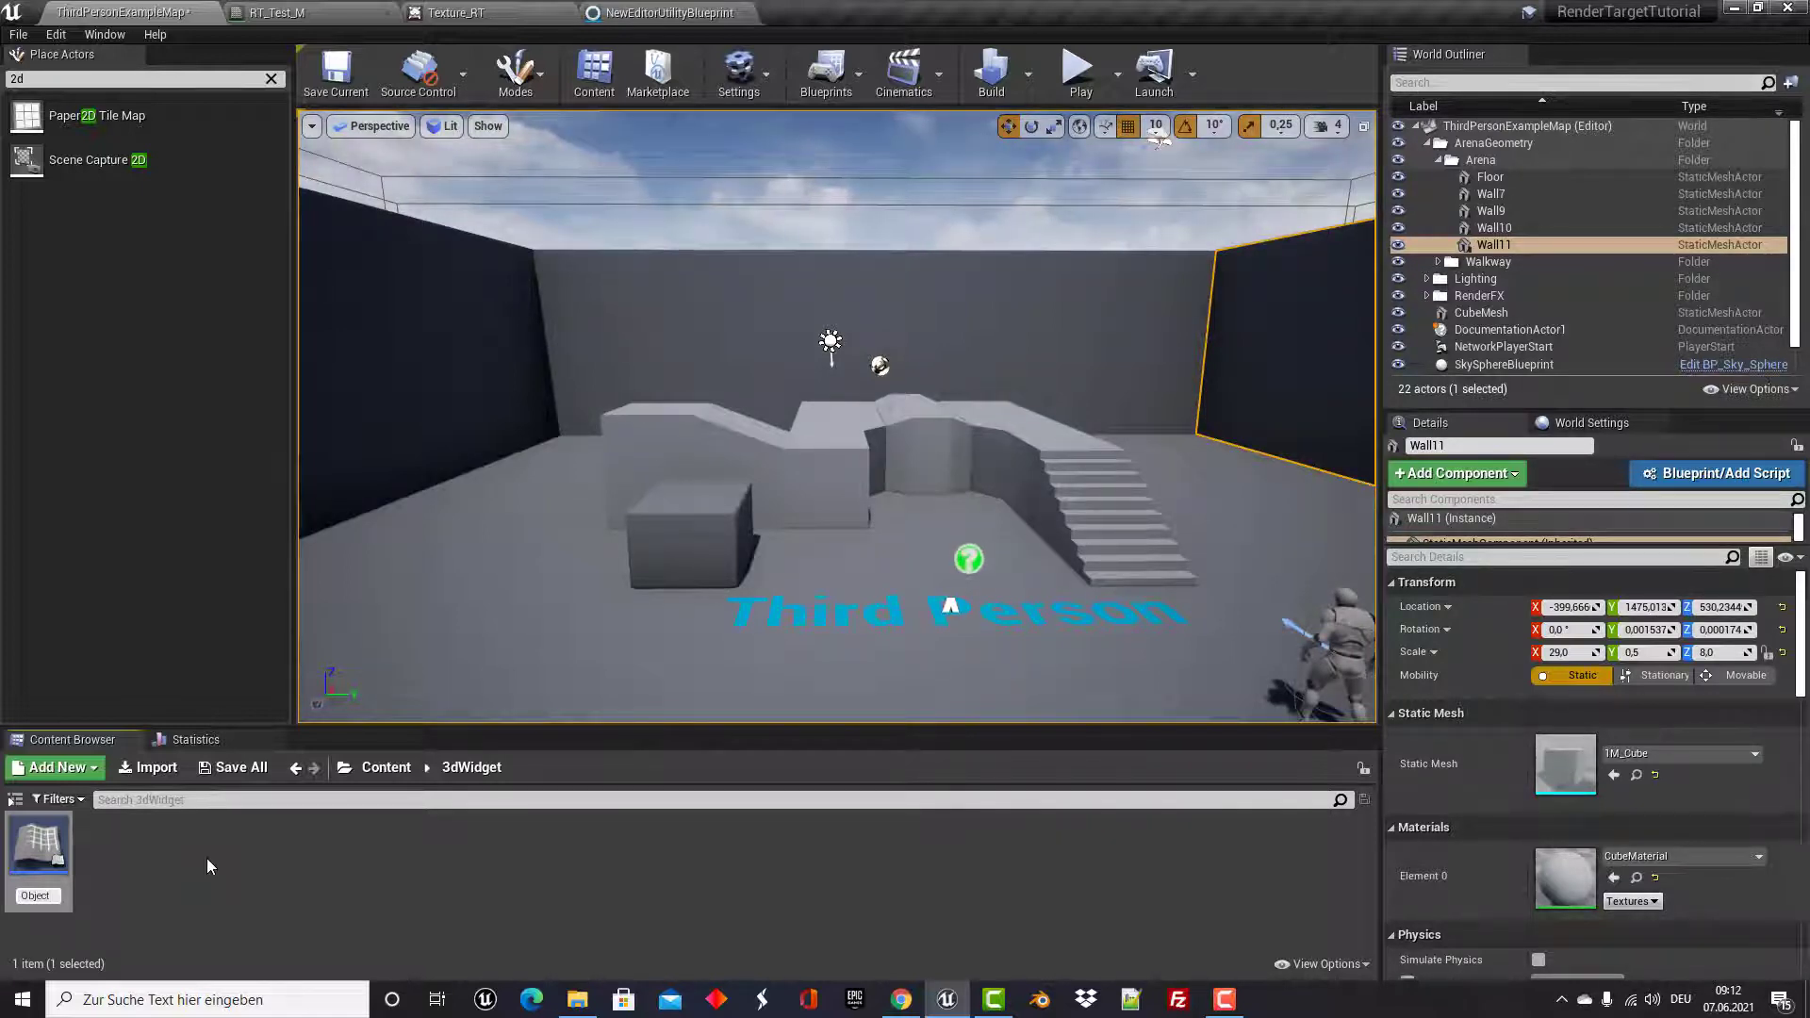
type("_BP")
key("Return")
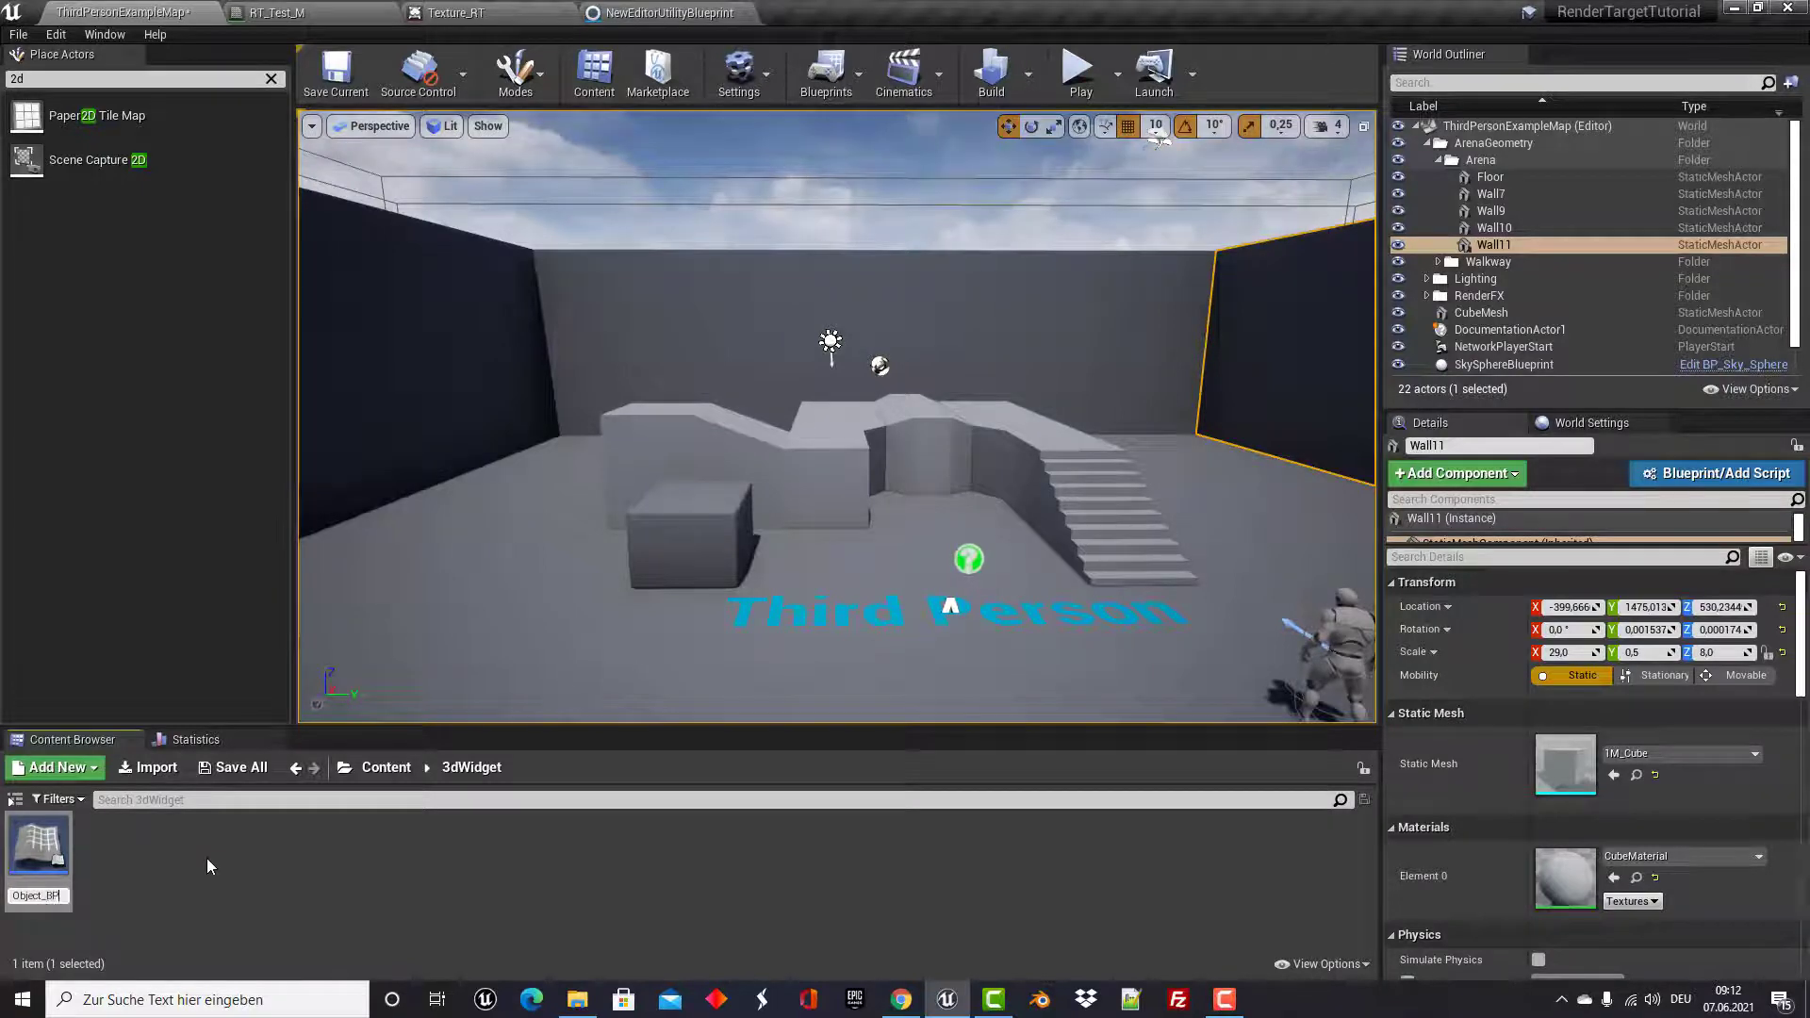
key("Return")
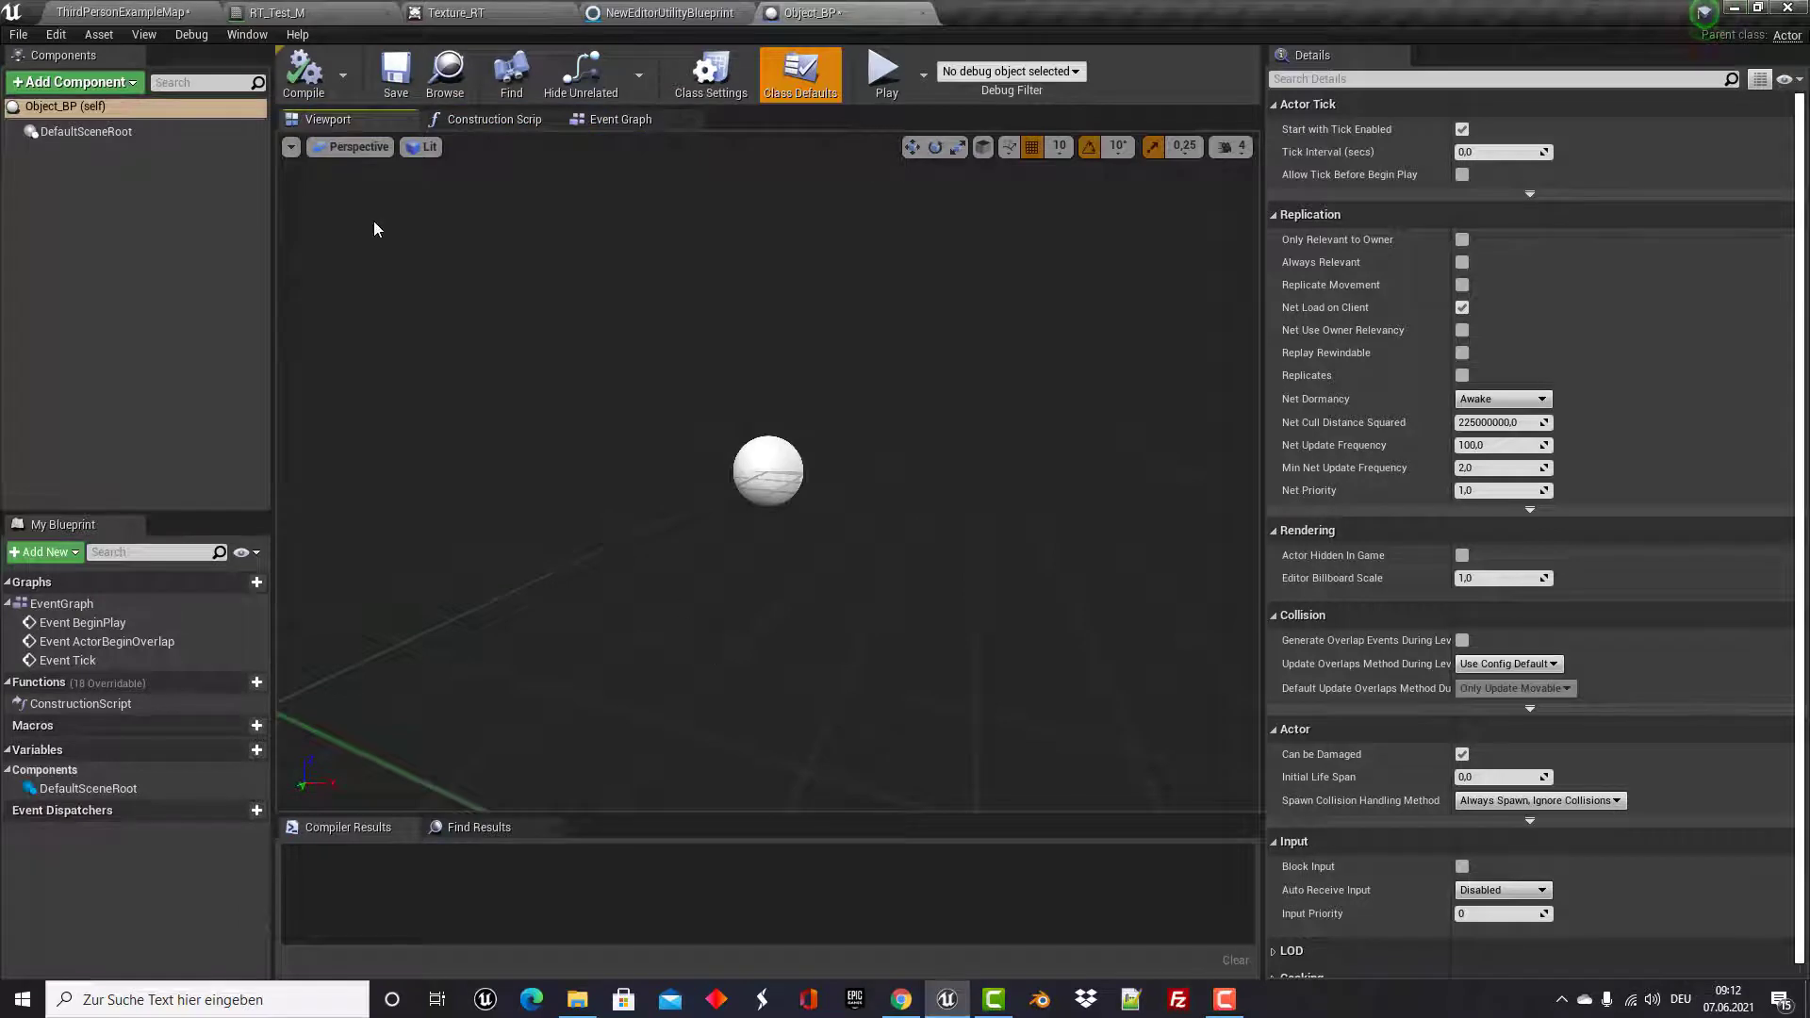
Add a Scene component and make it the root, replacing DefaultSceneRoot.
left_click(66, 86)
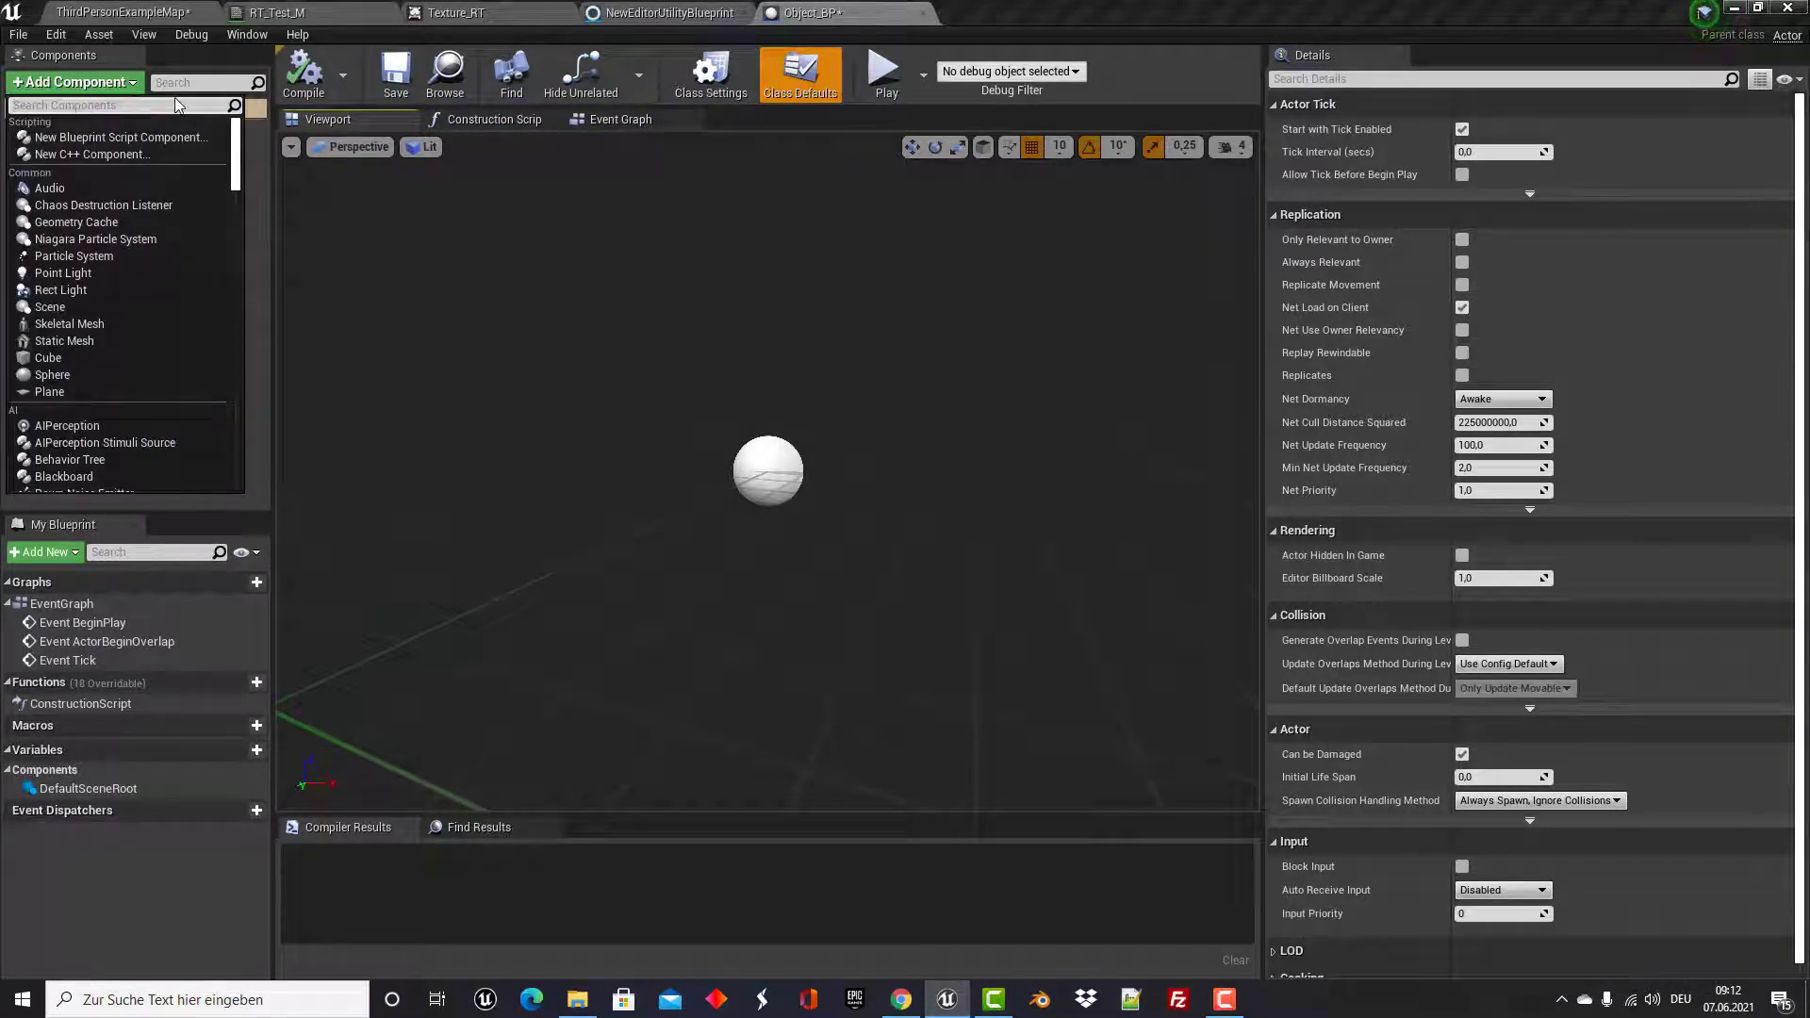
type("scene capture")
key("Return")
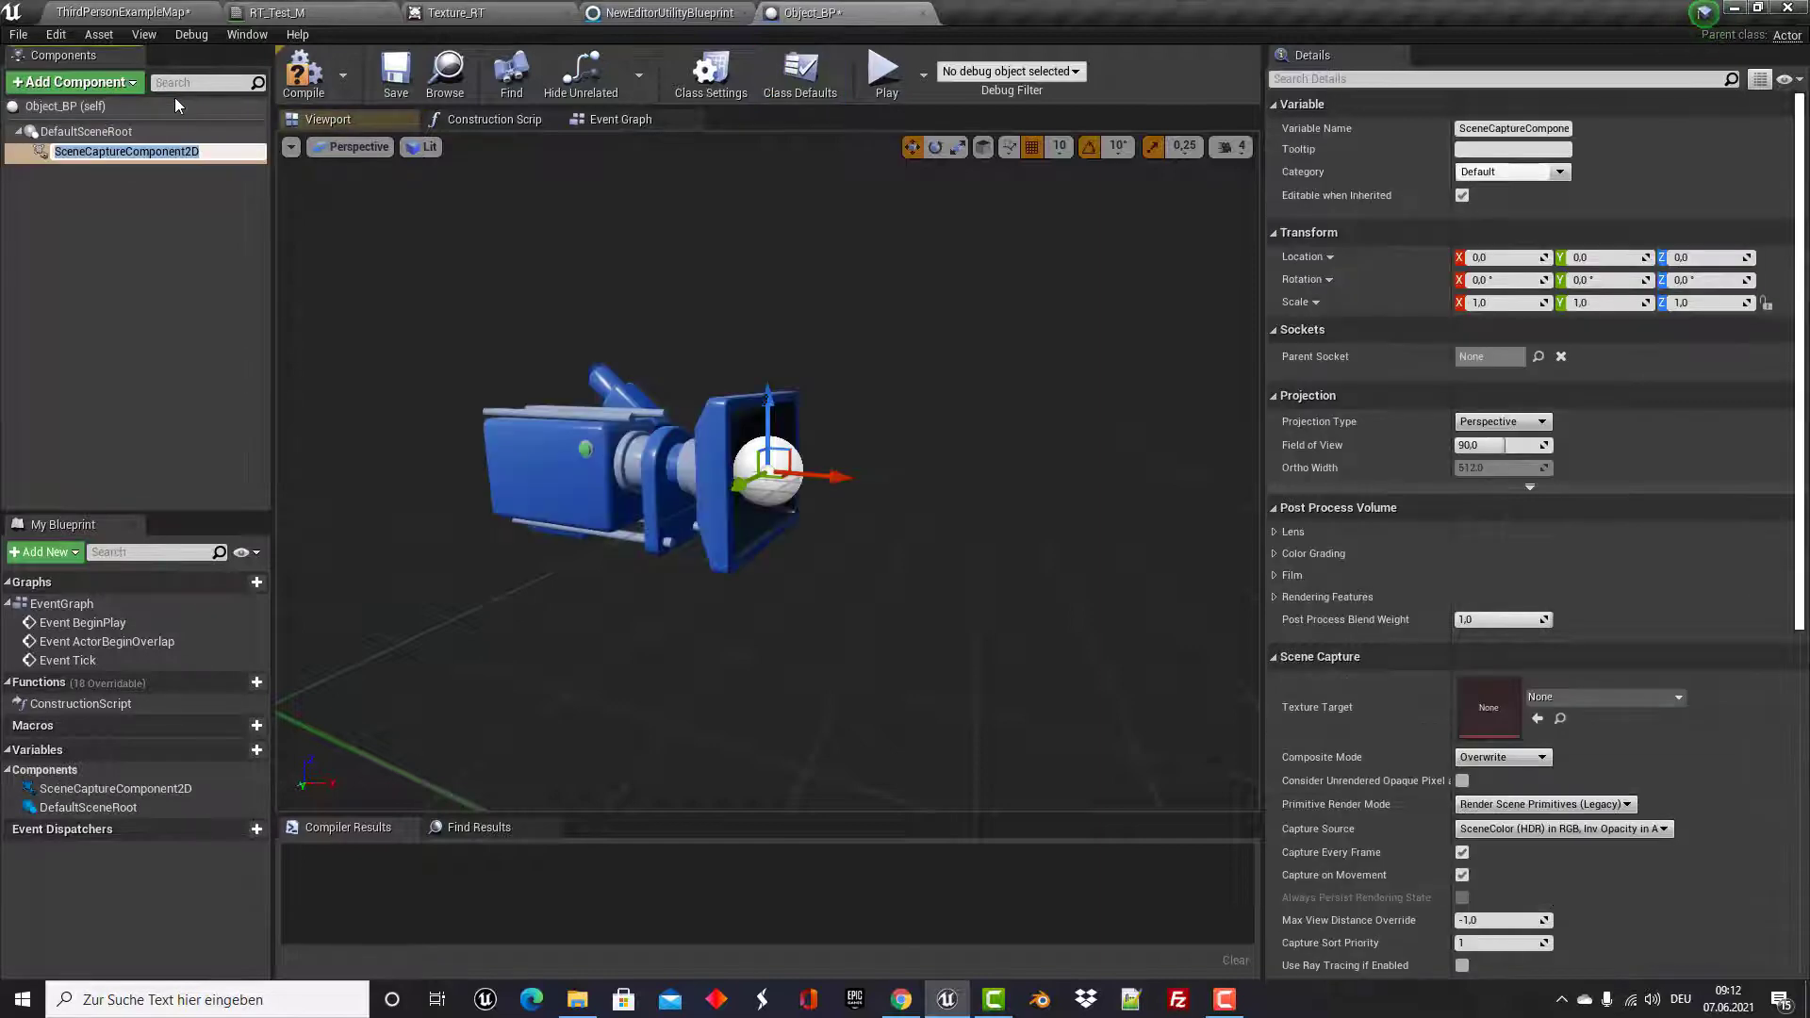
left_click(105, 168)
left_click(103, 150)
key("Delete")
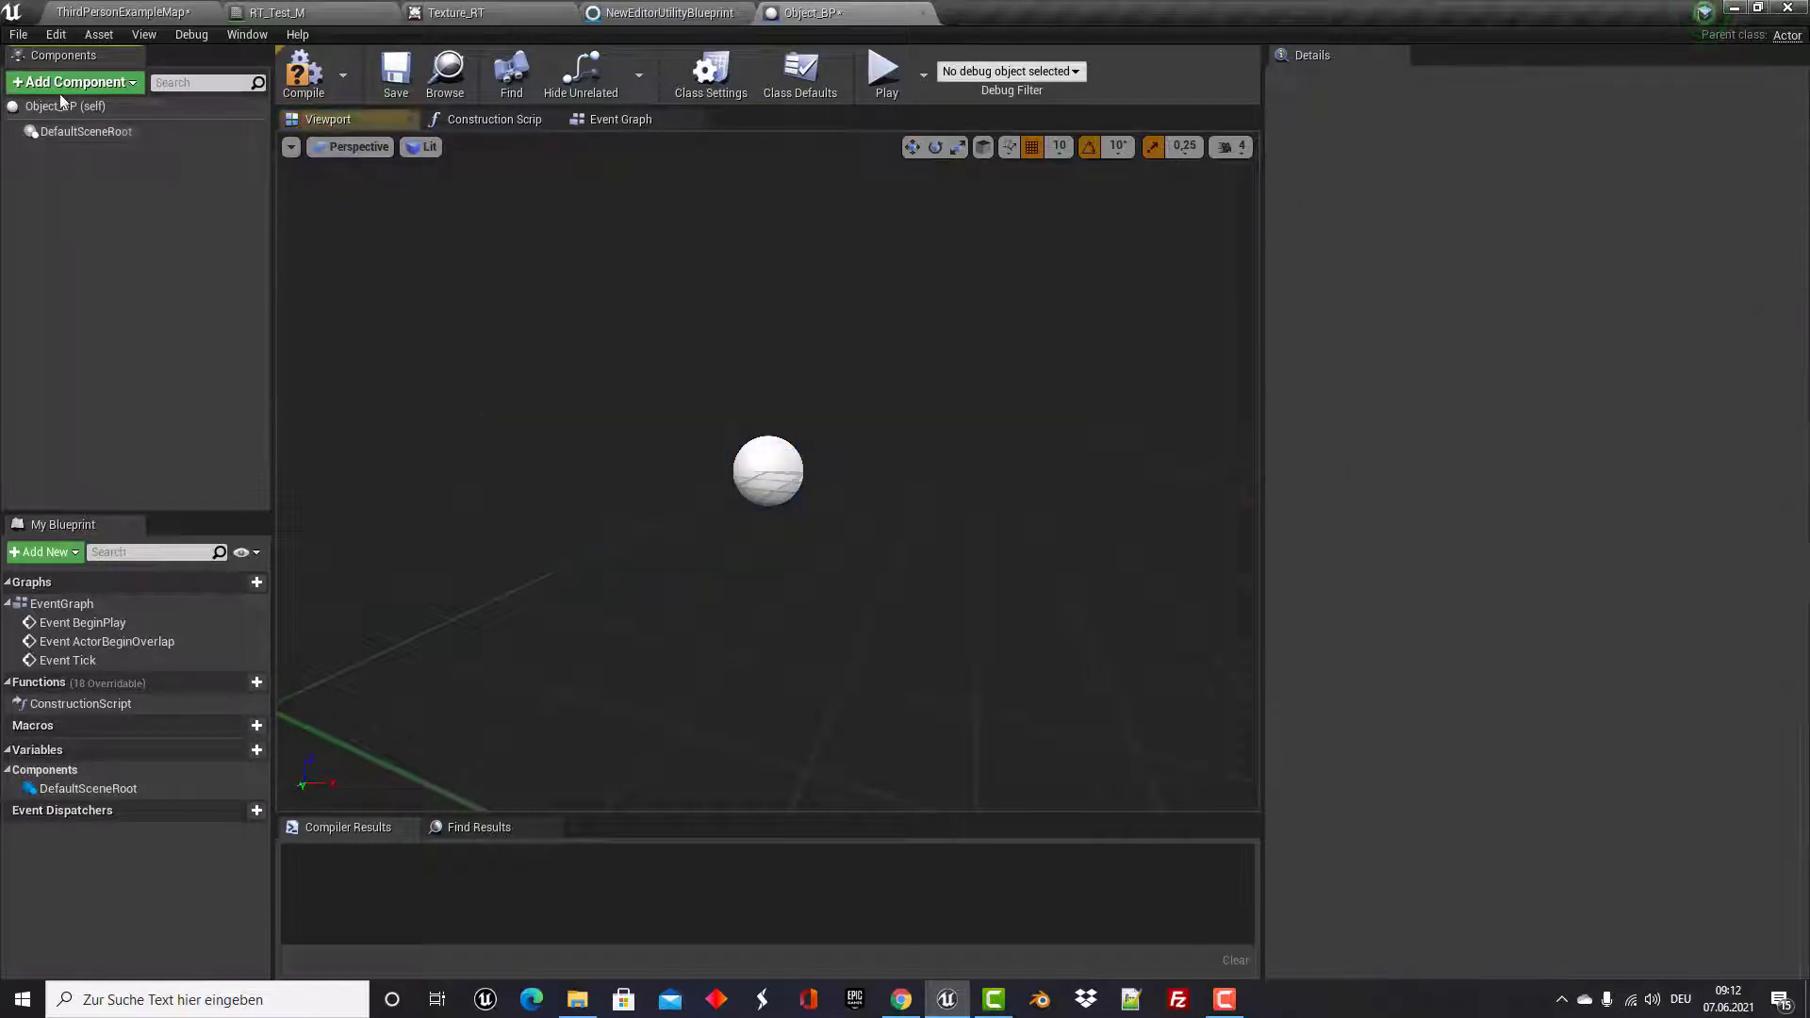
left_click(75, 83)
type("s")
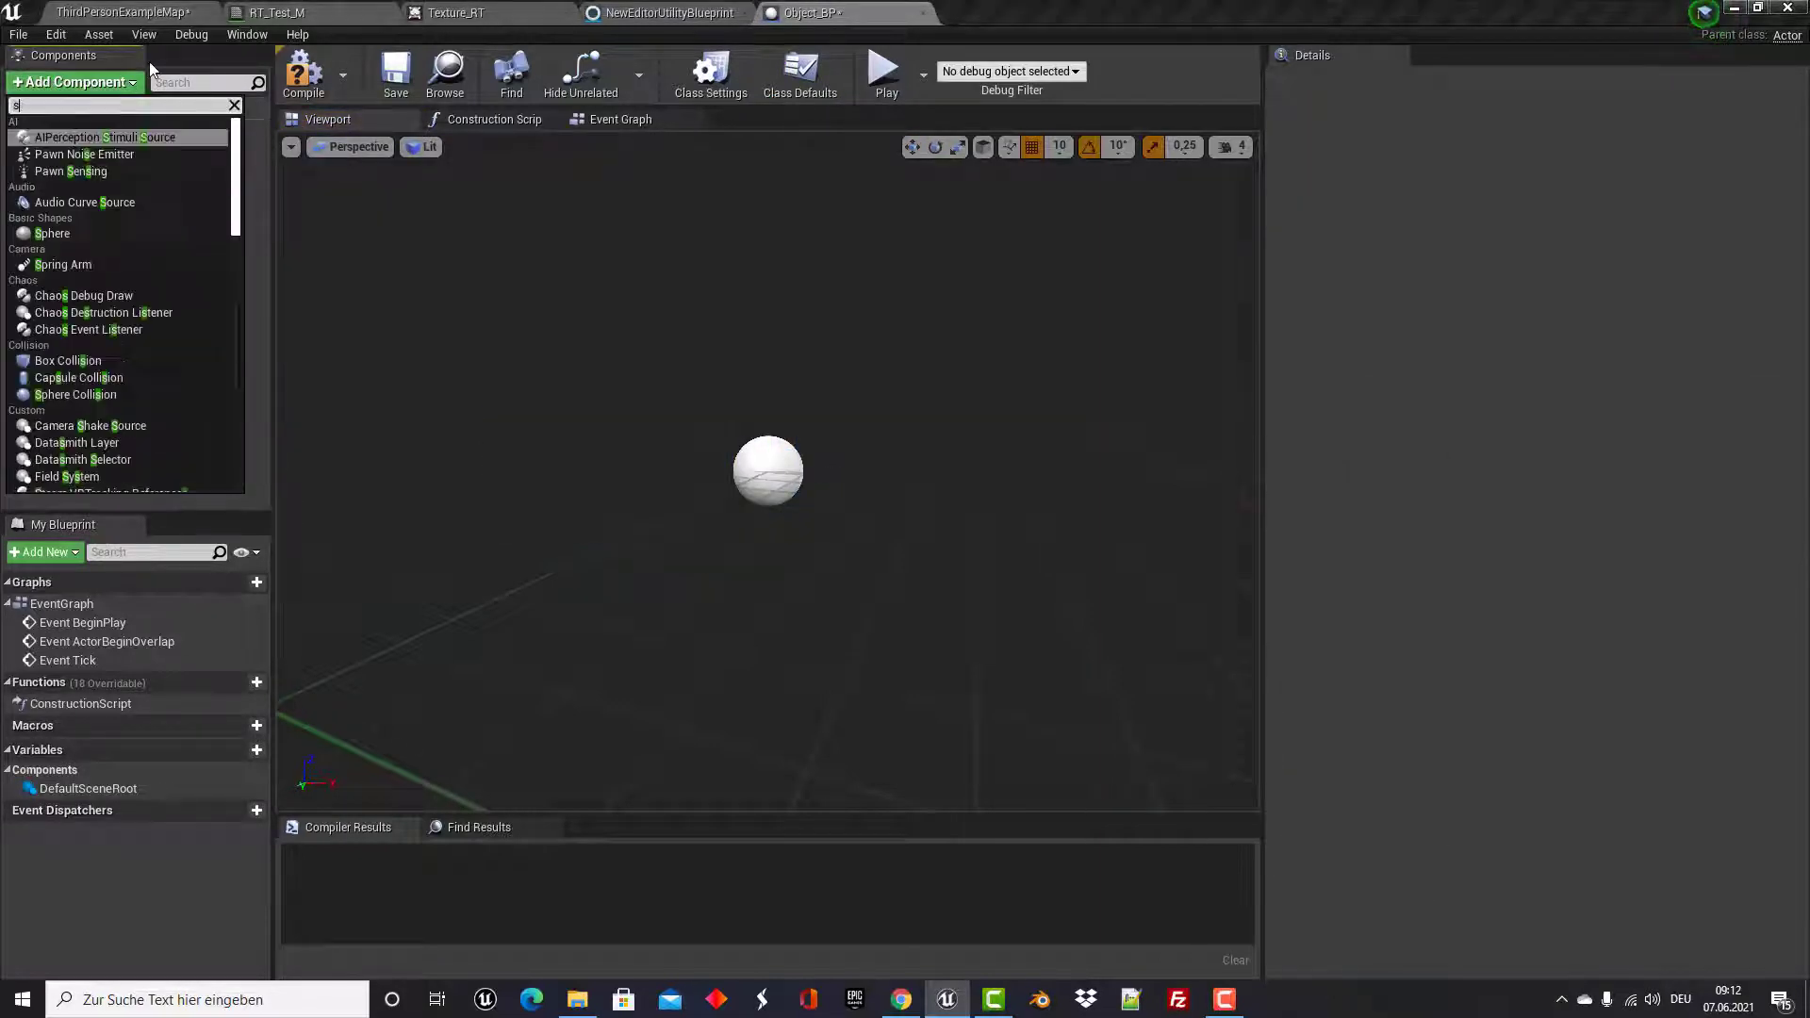
type("cene")
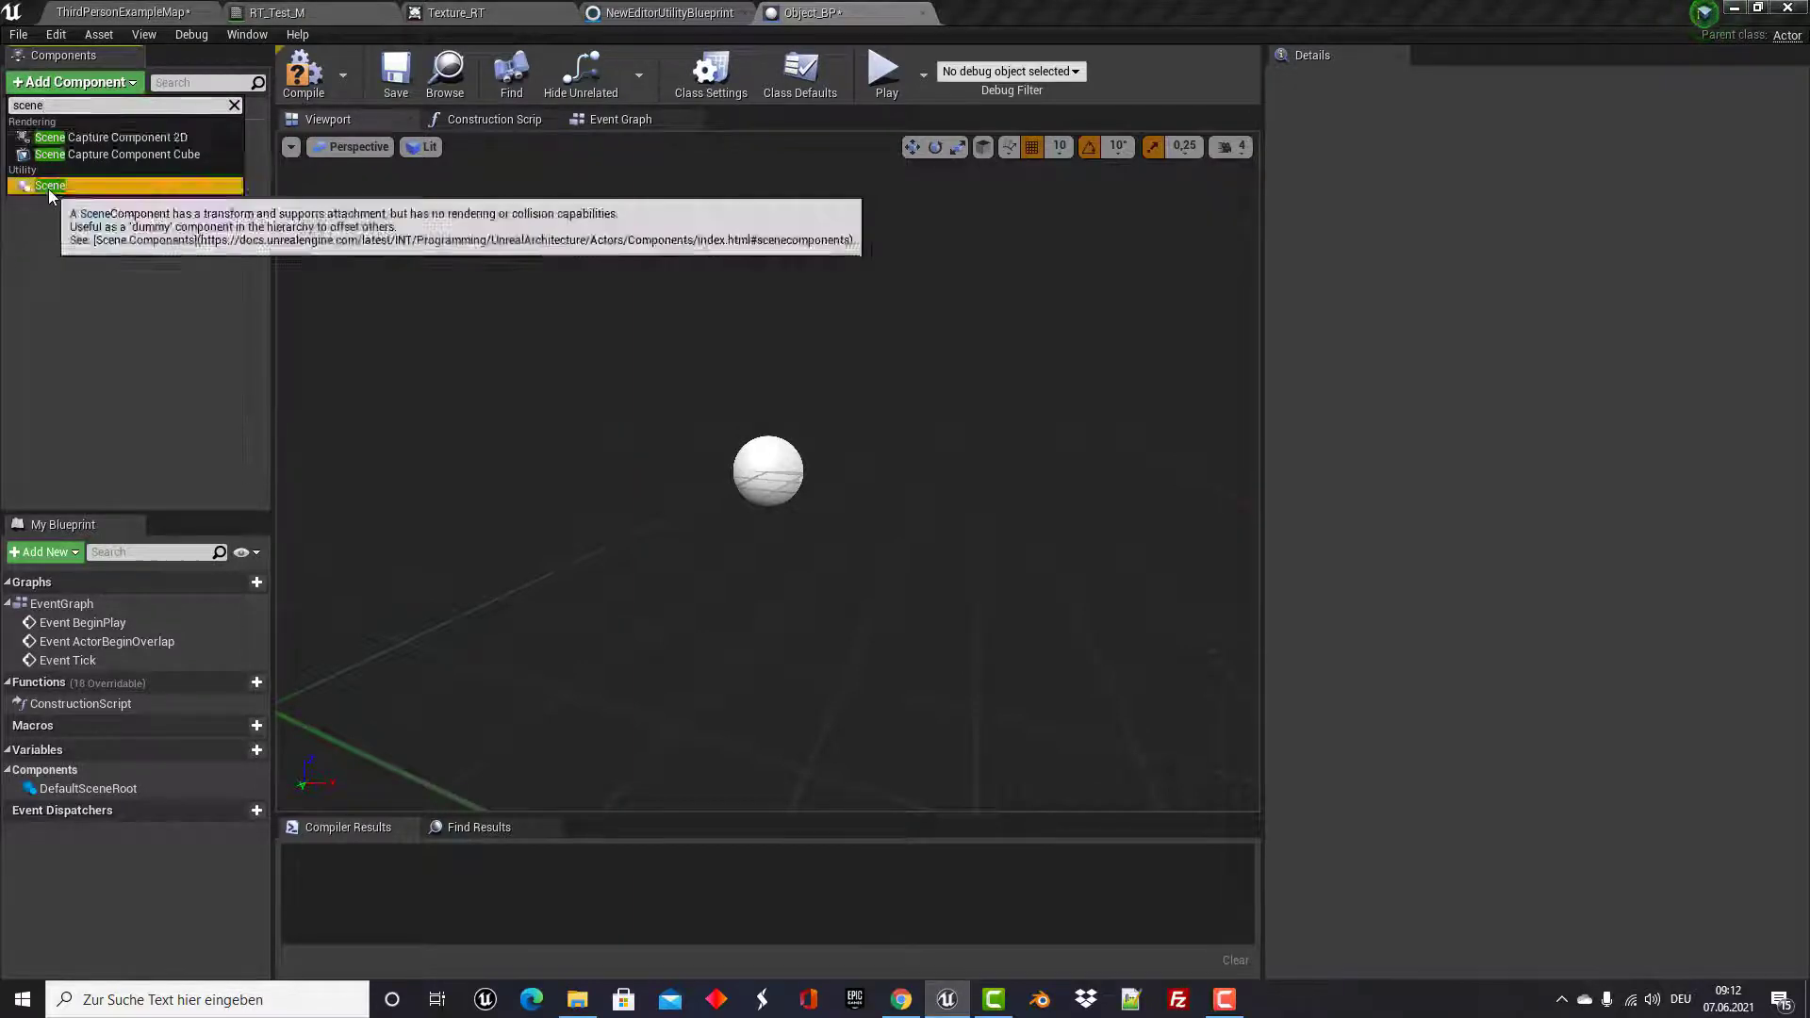
left_click(48, 189)
left_click_drag(52, 152, 70, 139)
left_click_drag(69, 138, 67, 134)
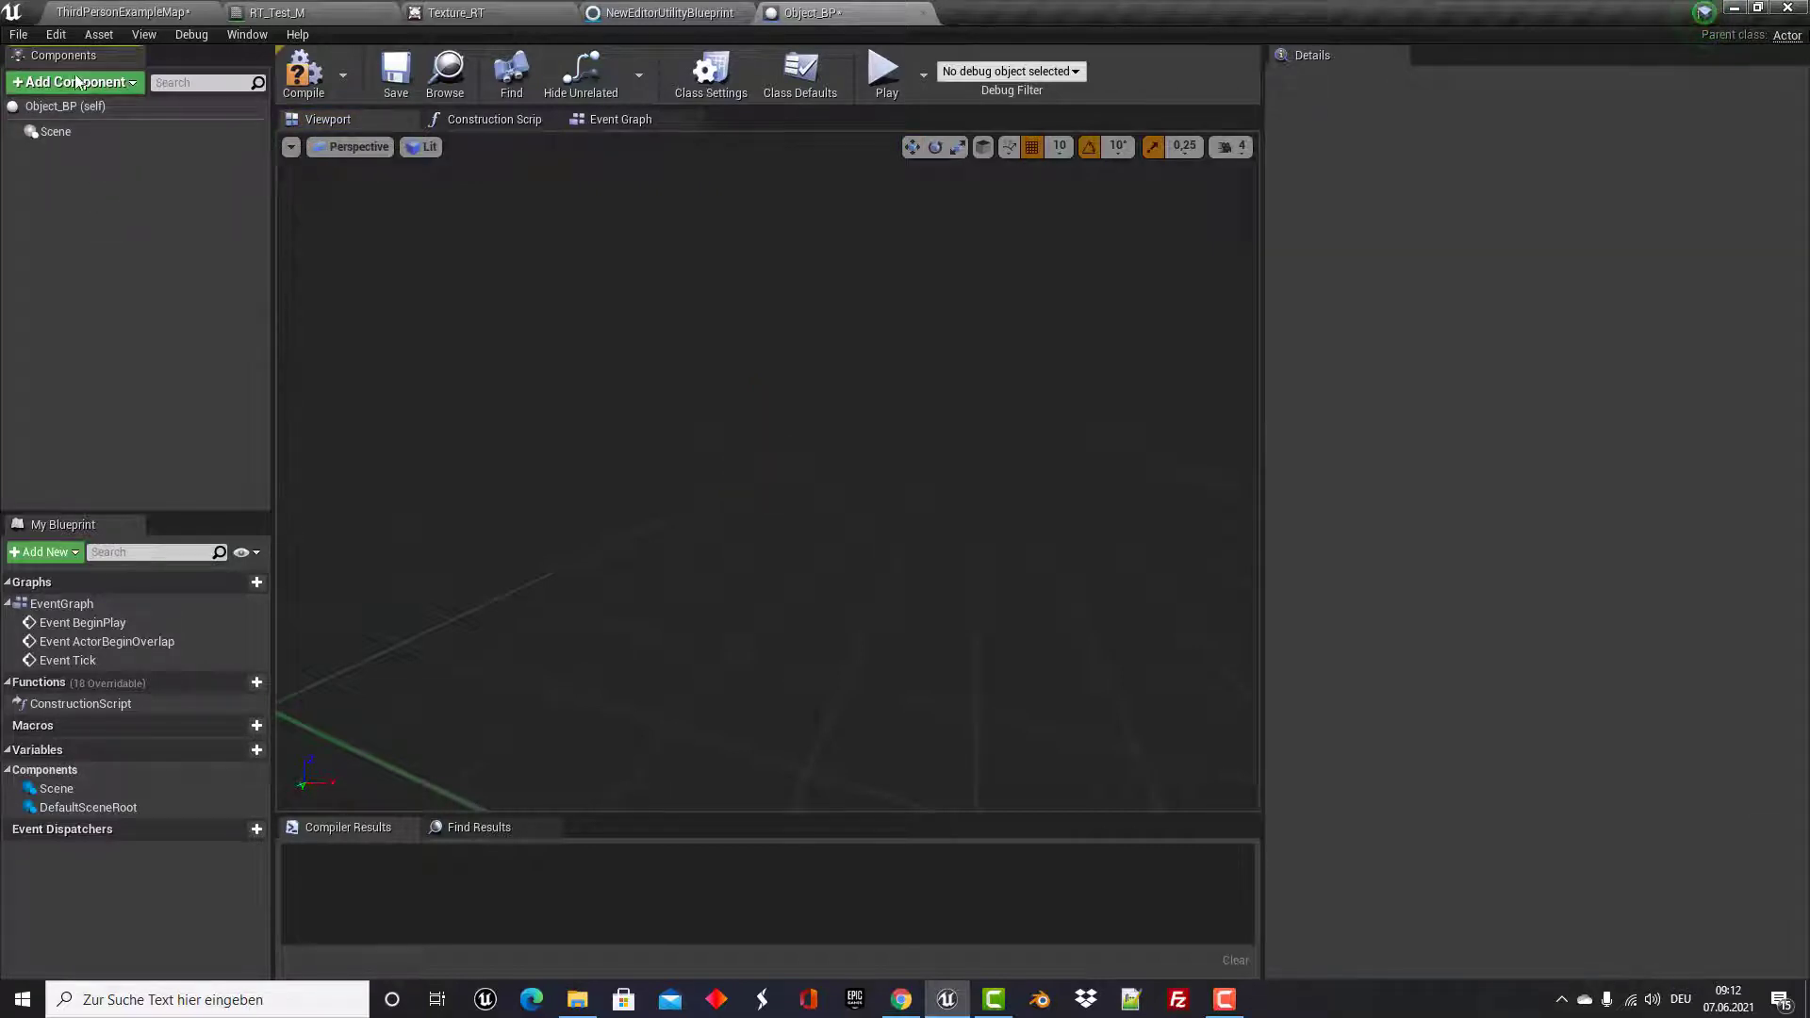
Add a SceneCaptureComponent2D under the Scene root, keeping its default name.
left_click(68, 83)
left_click(68, 88)
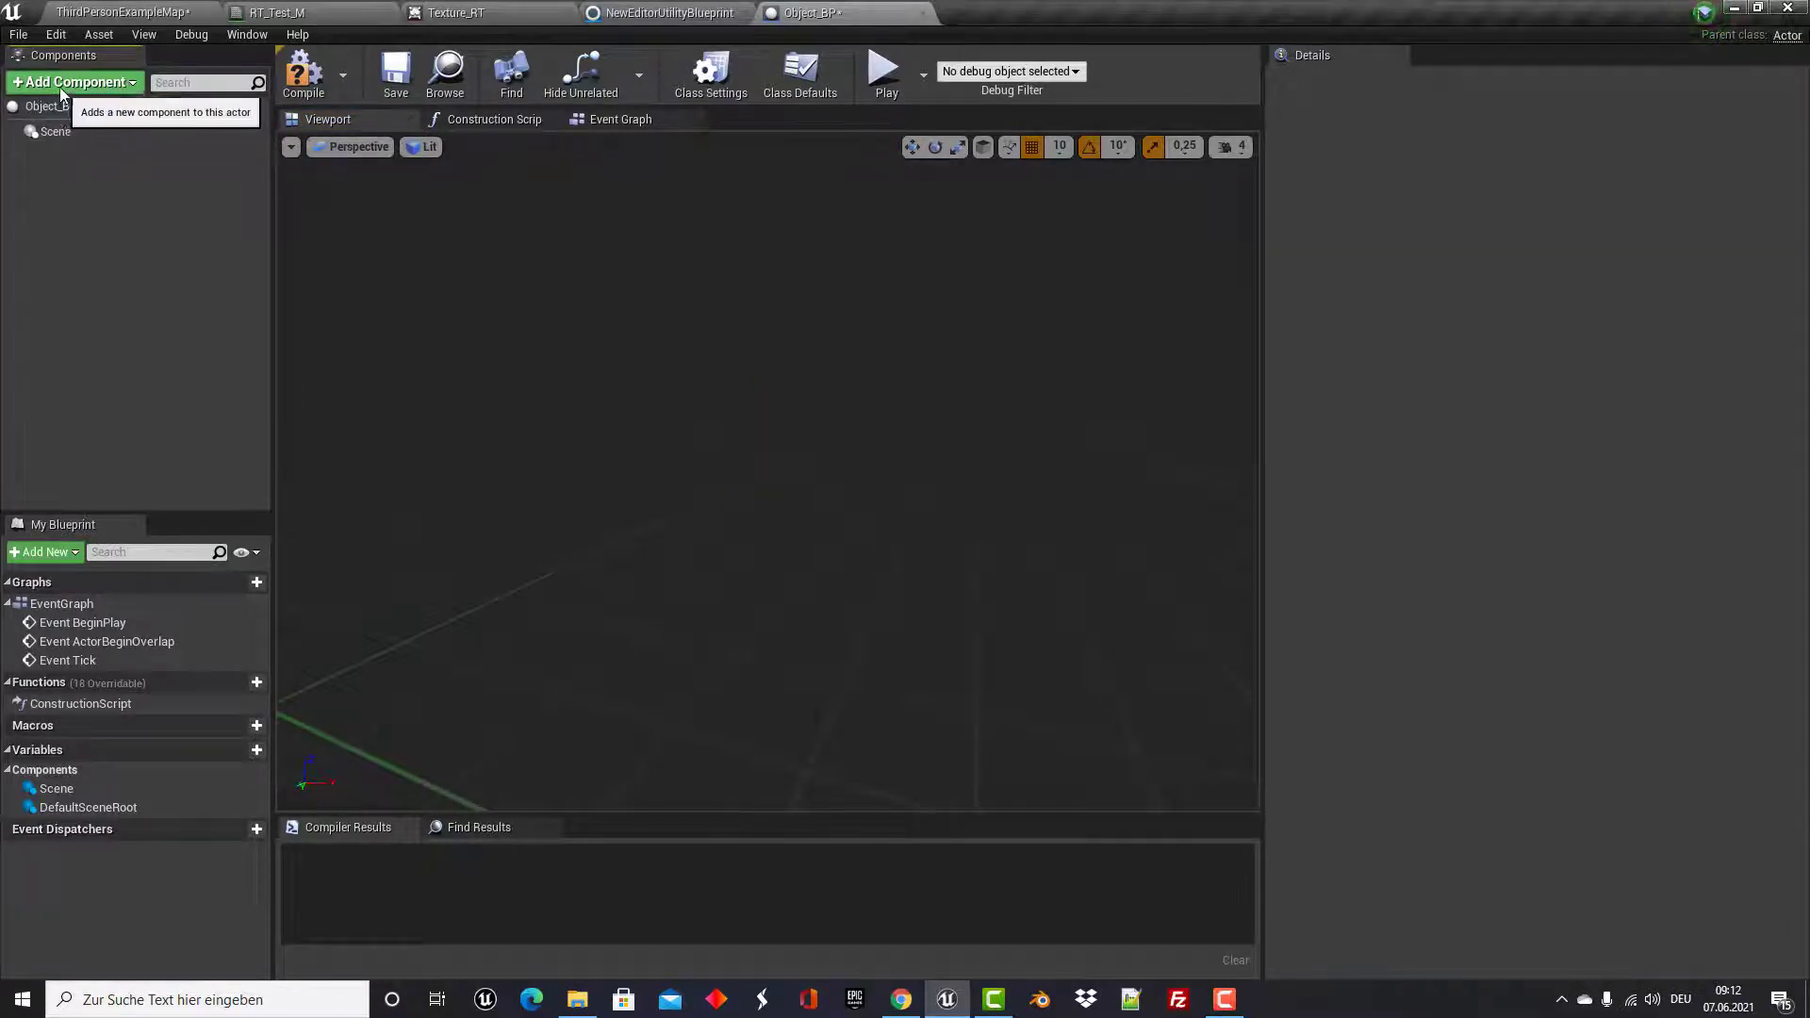
left_click(59, 85)
type("scene")
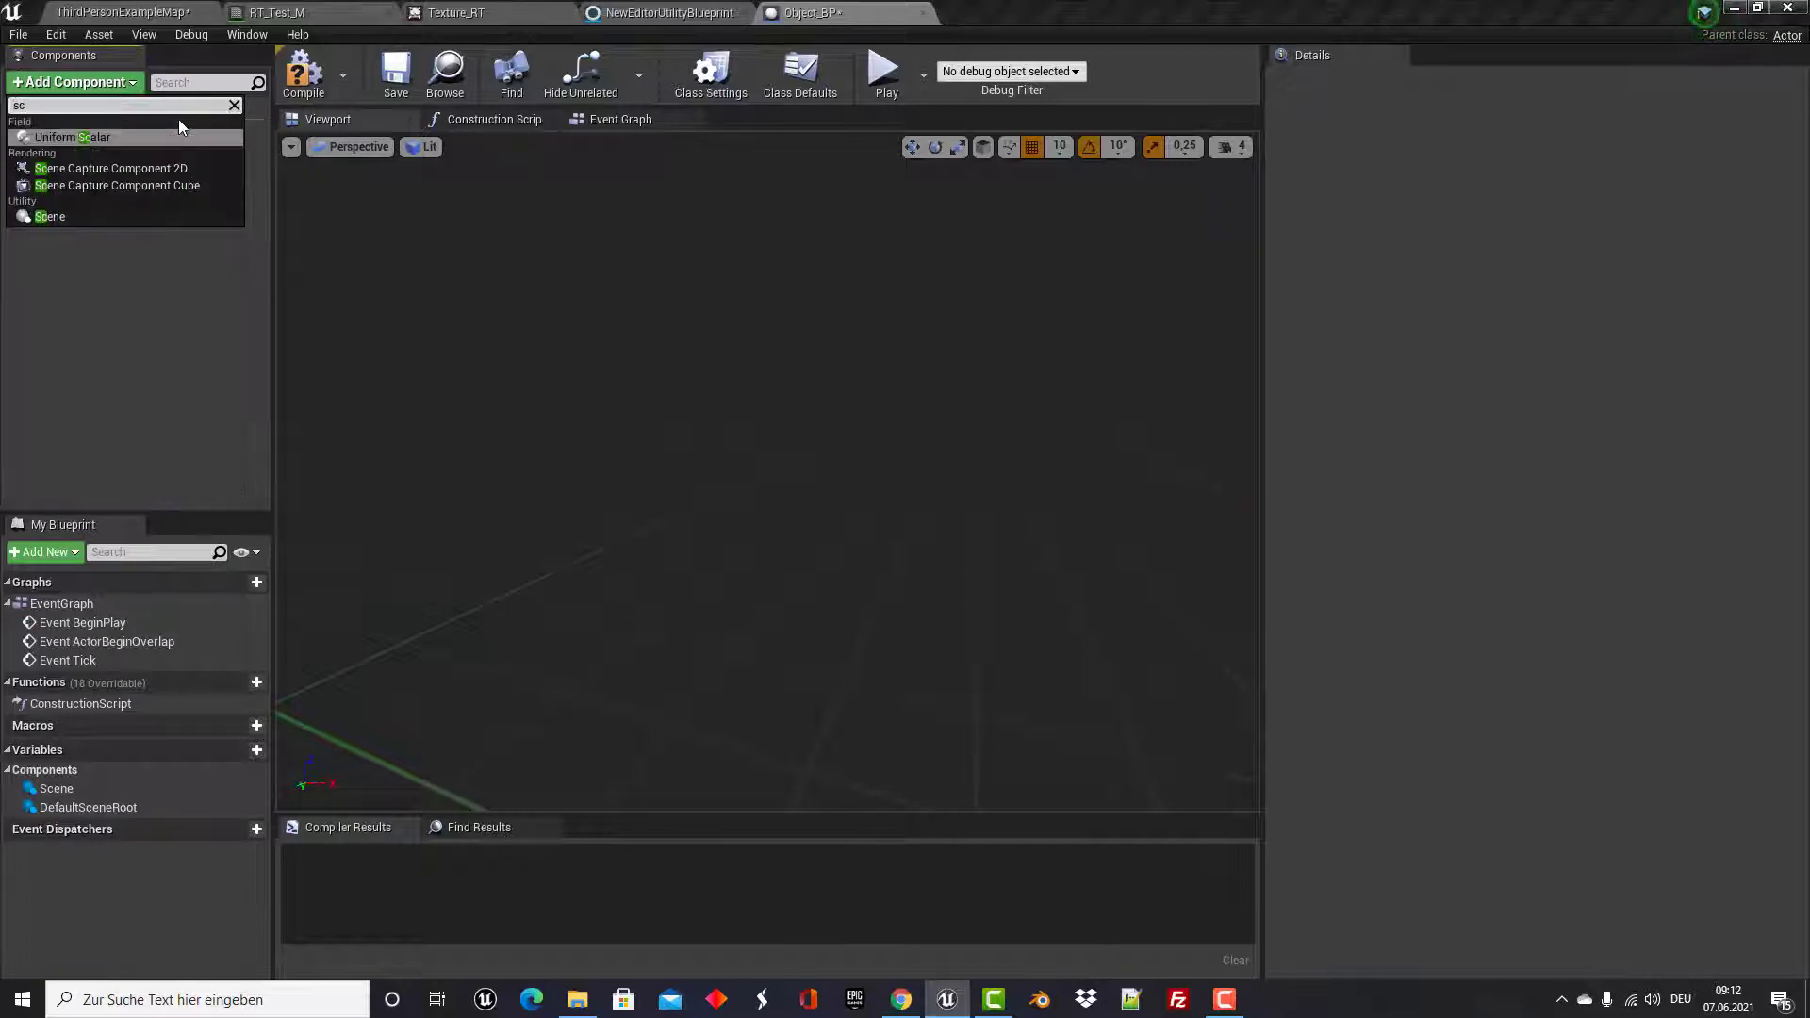
left_click(182, 135)
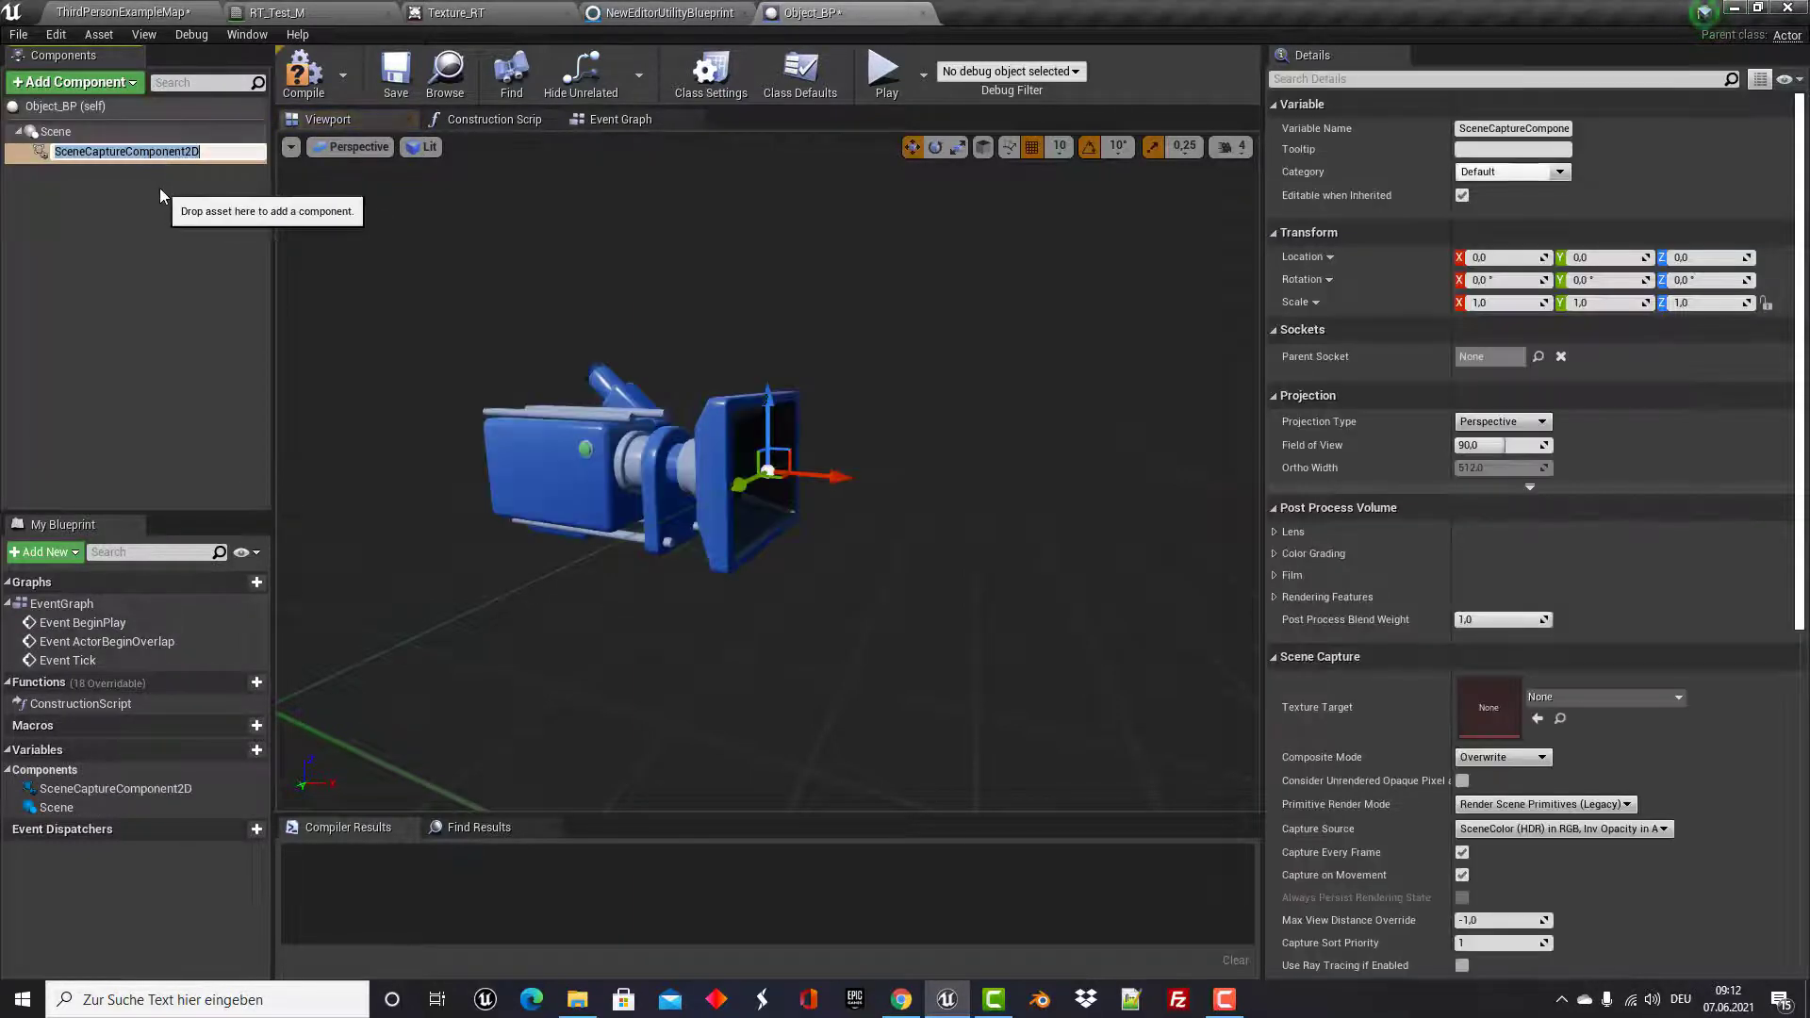
left_click(160, 189)
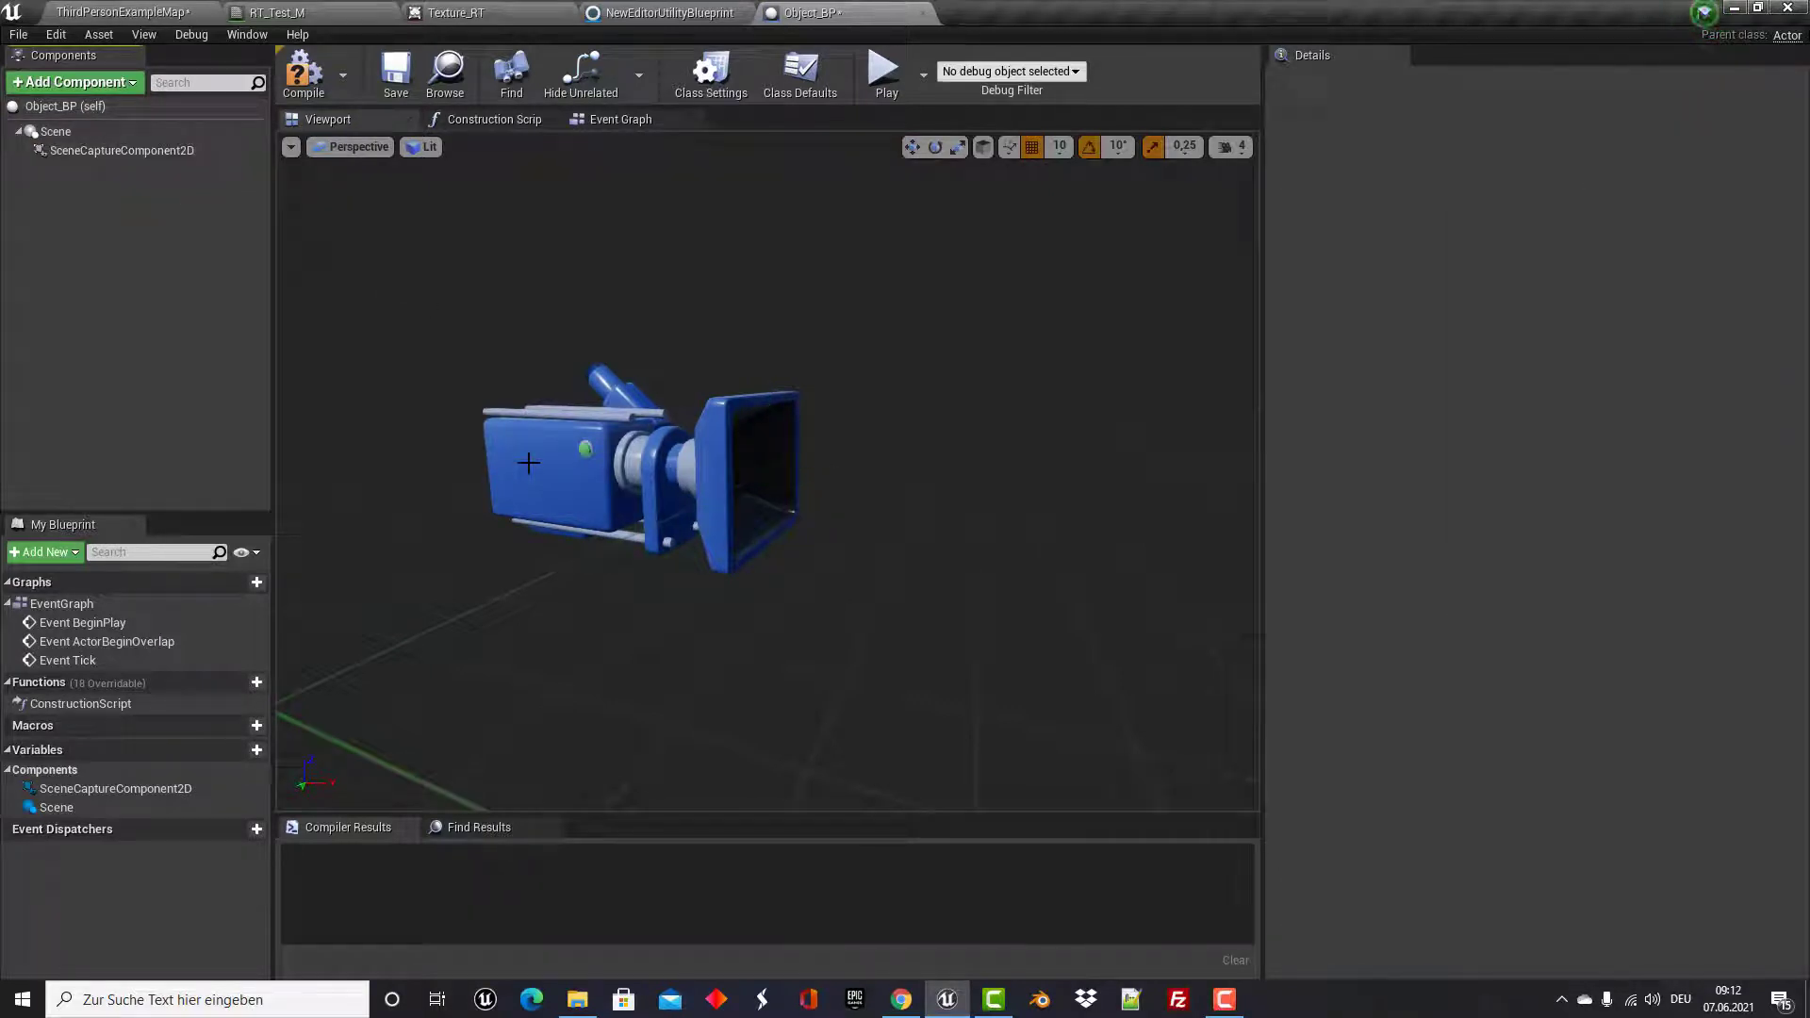
Add a StaticMesh component under the Scene root, keeping its default name.
left_click(59, 132)
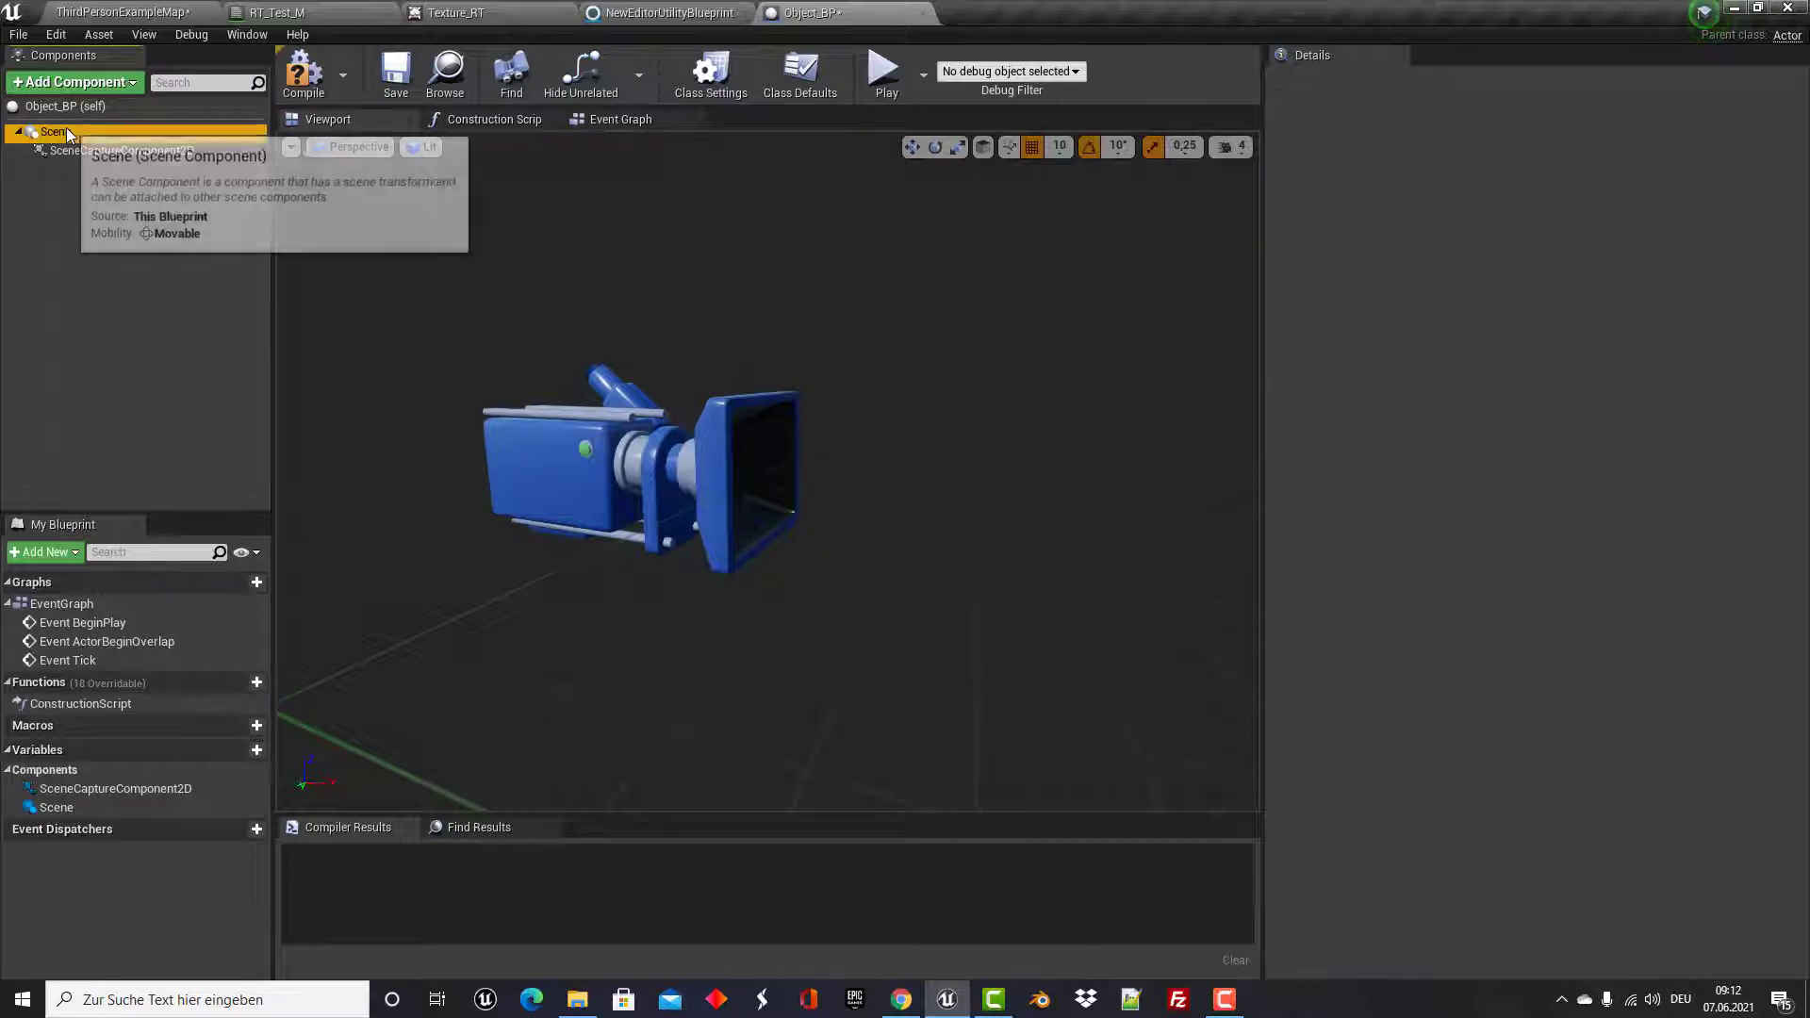
left_click(83, 83)
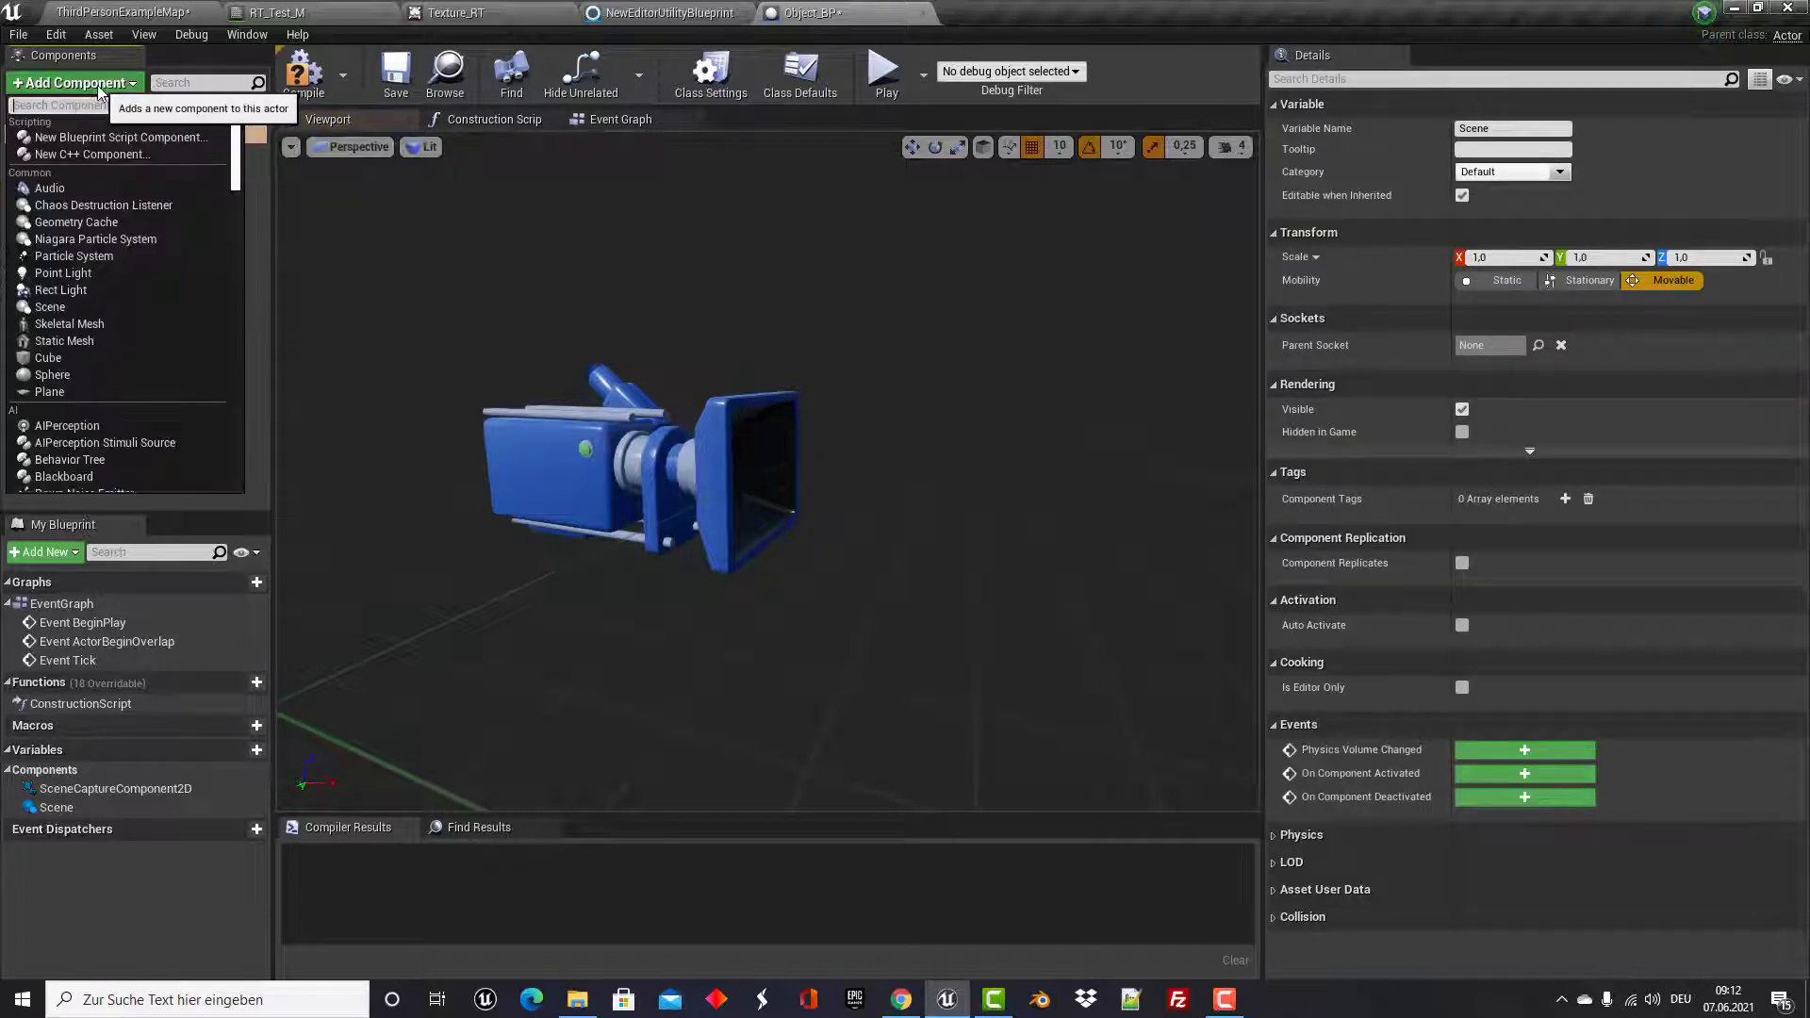
type("static me")
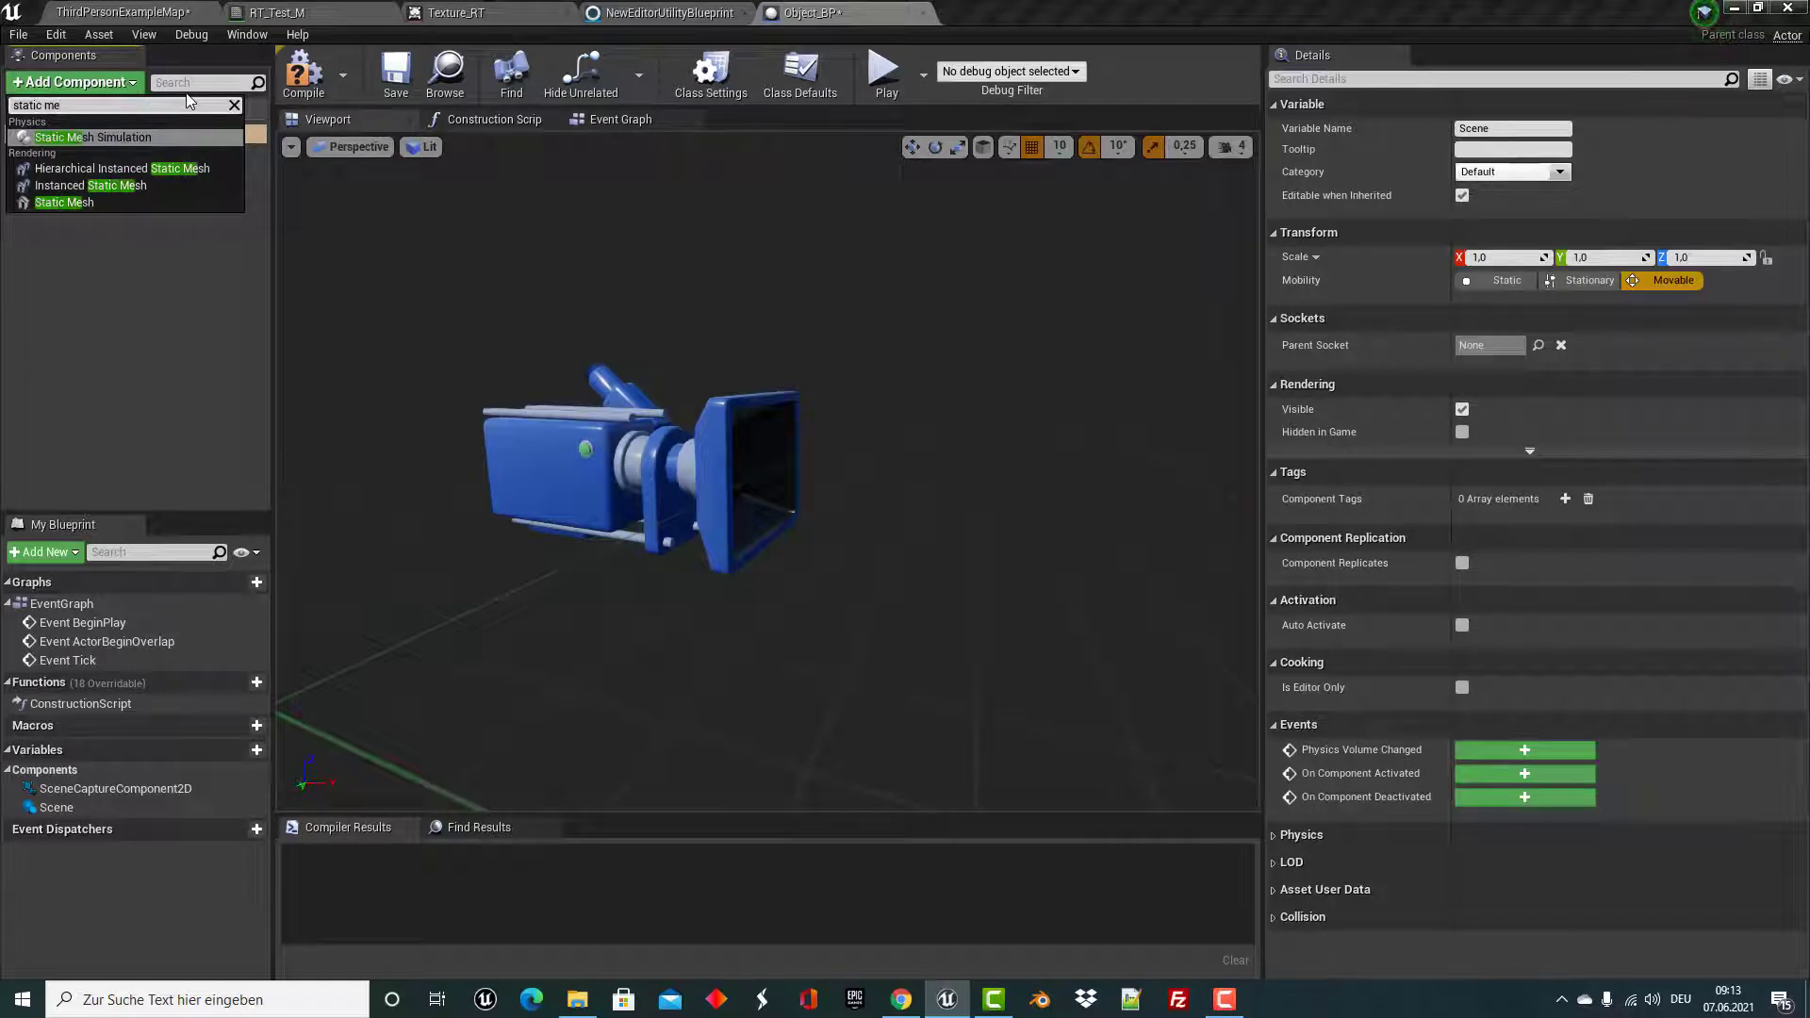
left_click(93, 201)
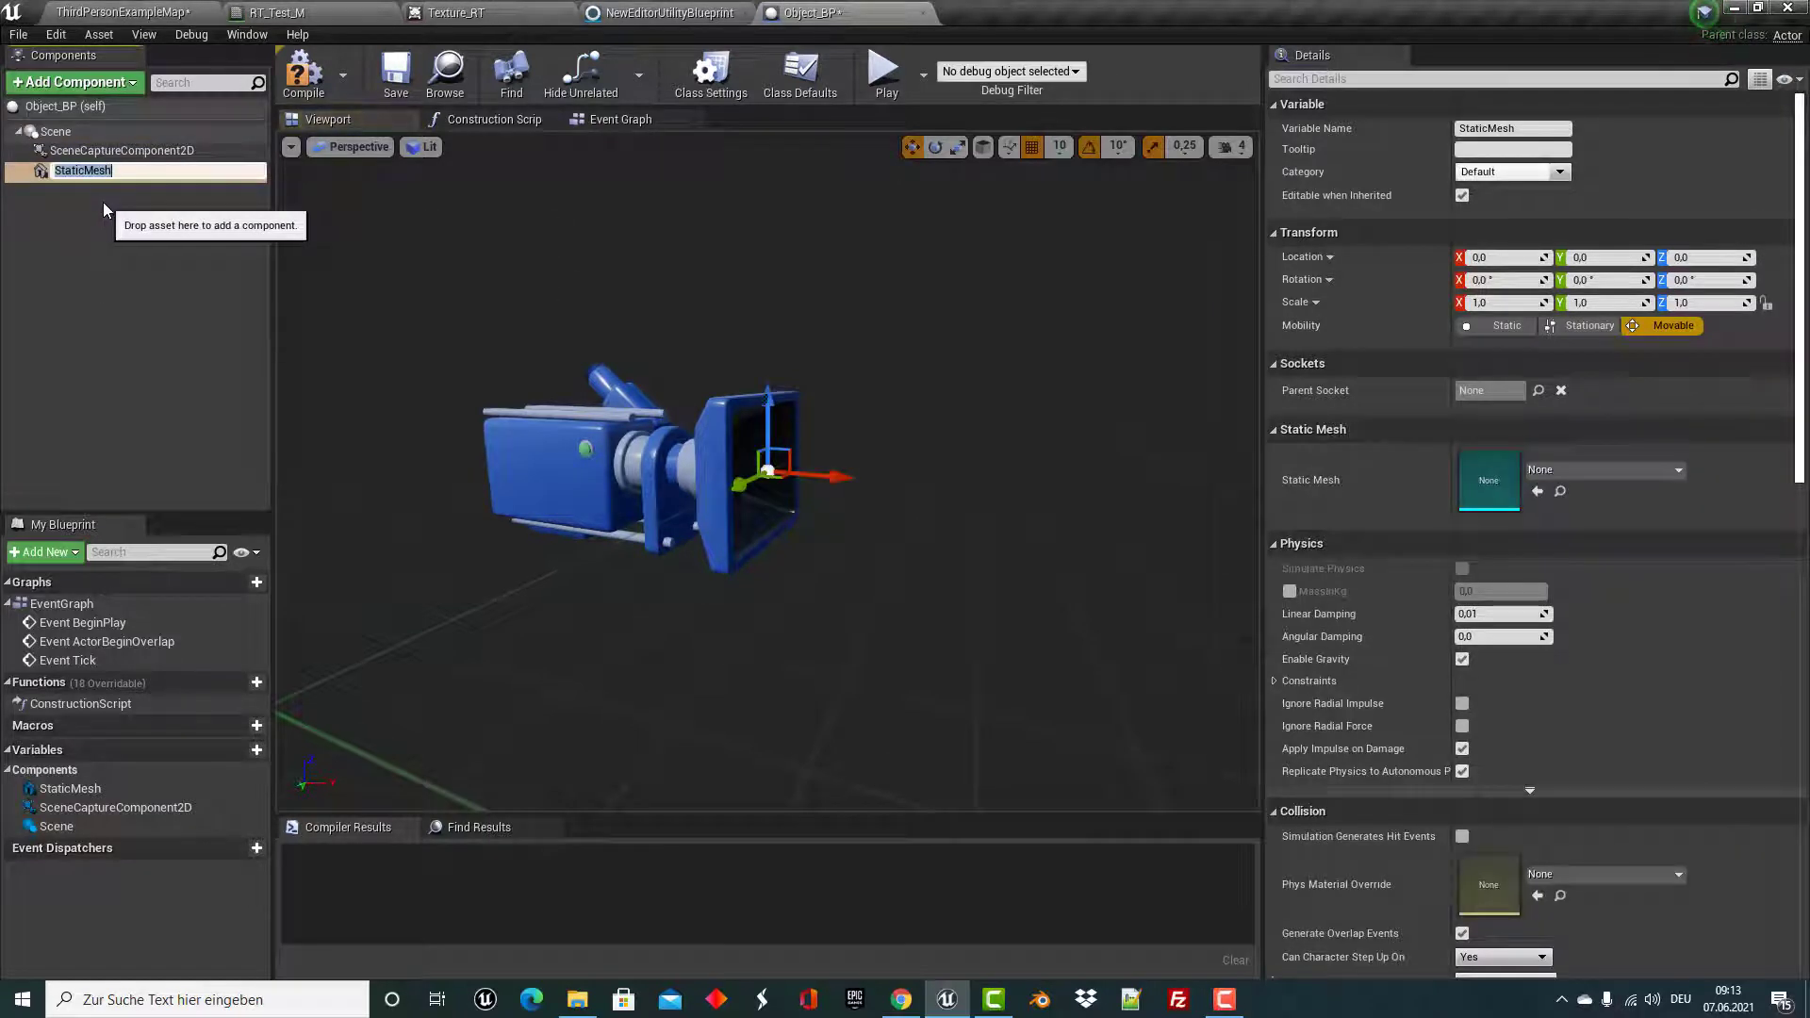
left_click(103, 202)
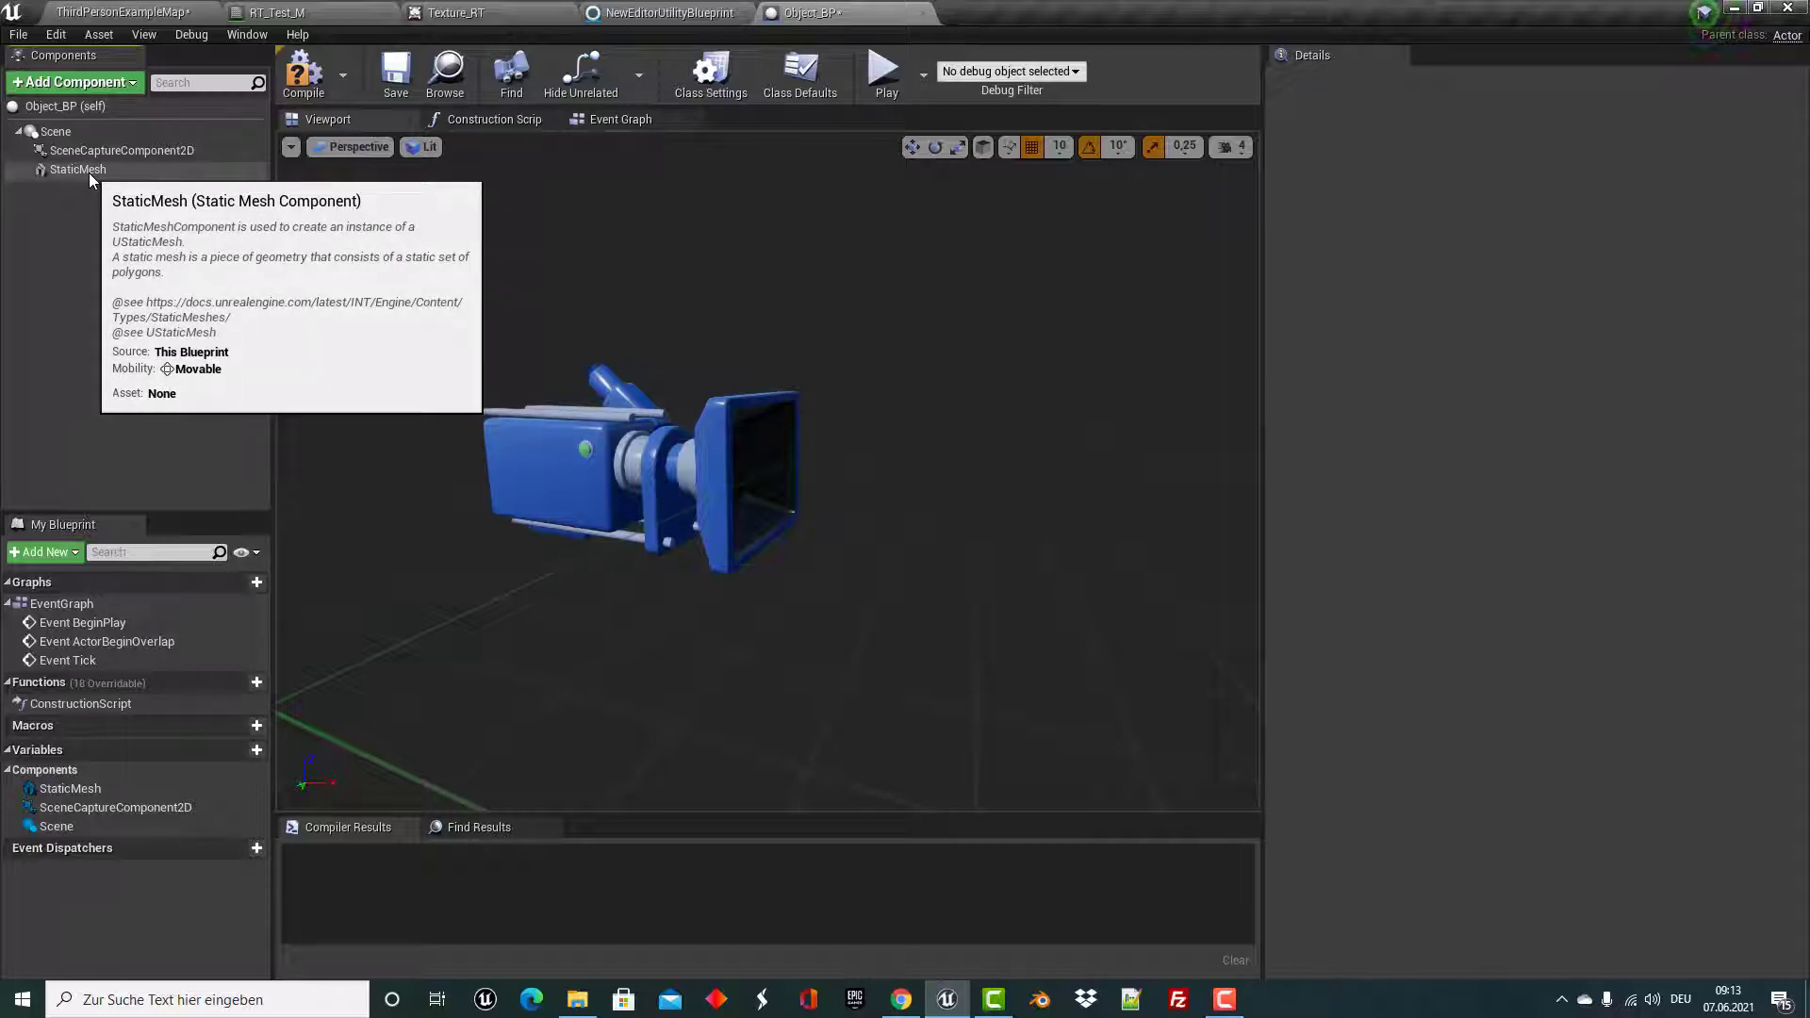
Add a PointLight component to Object_BP, then switch back to ThirdPersonExampleMap.
left_click(83, 85)
type("light")
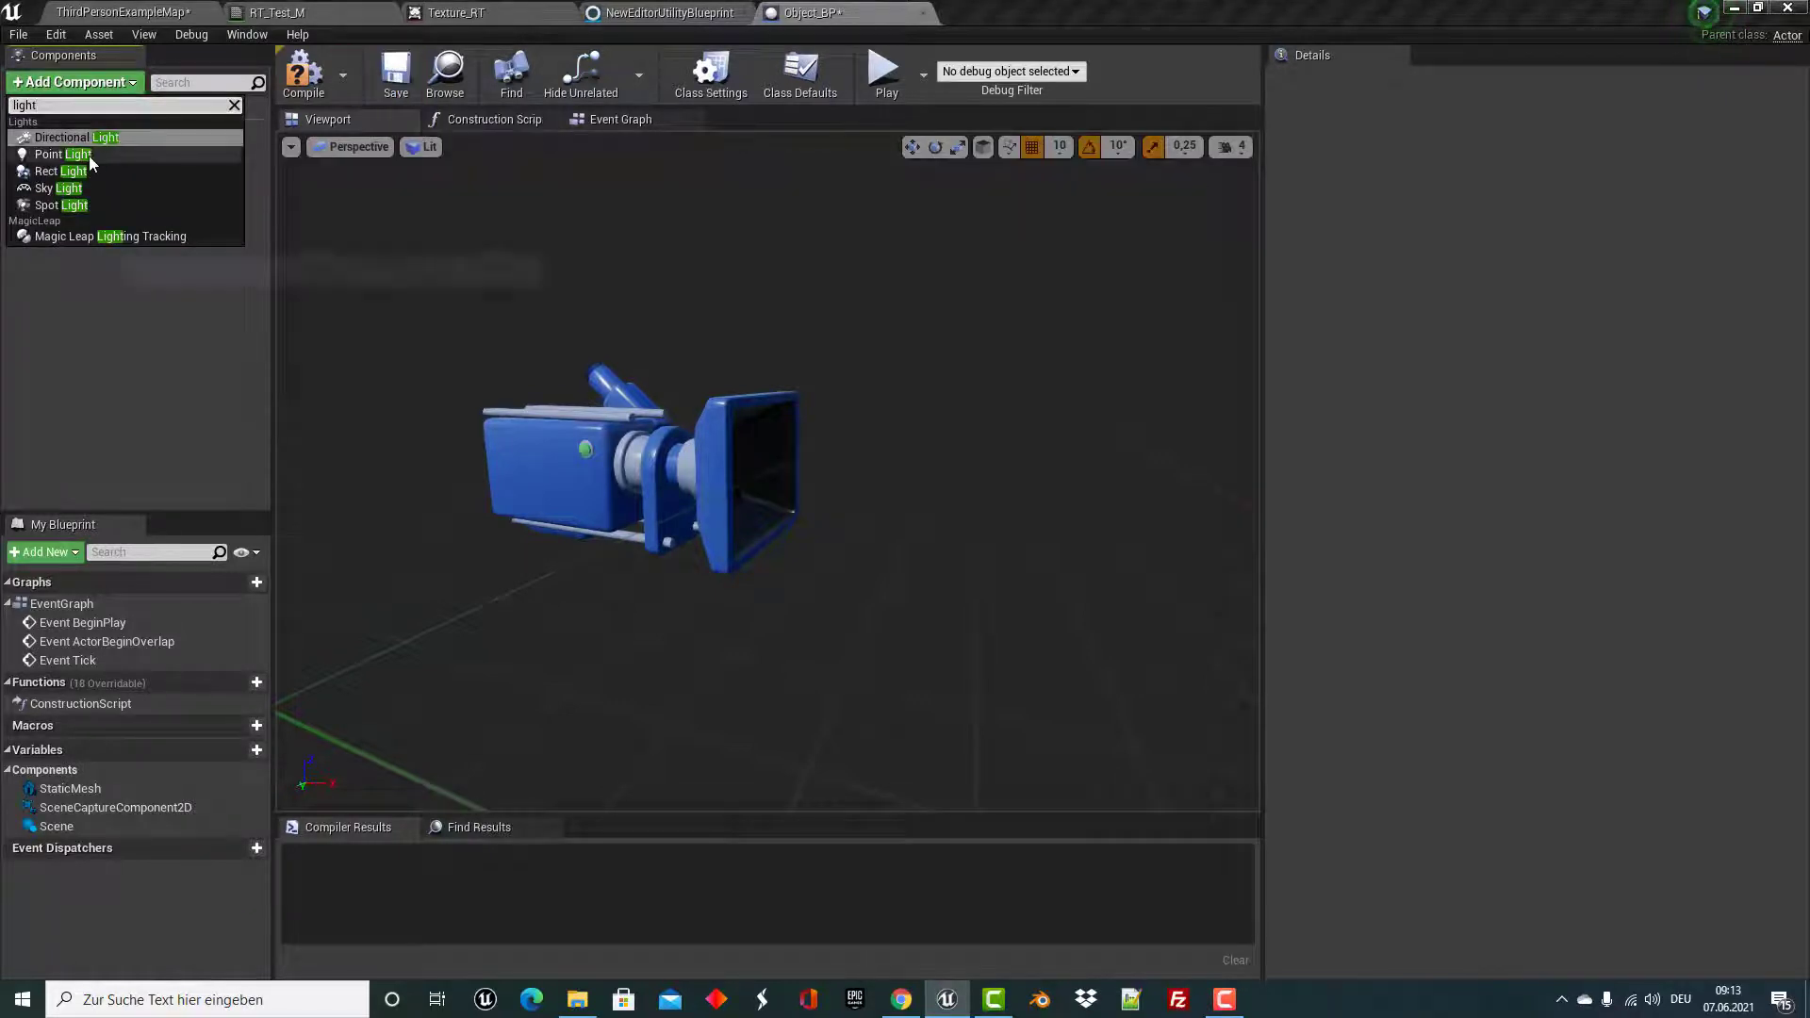
left_click(89, 155)
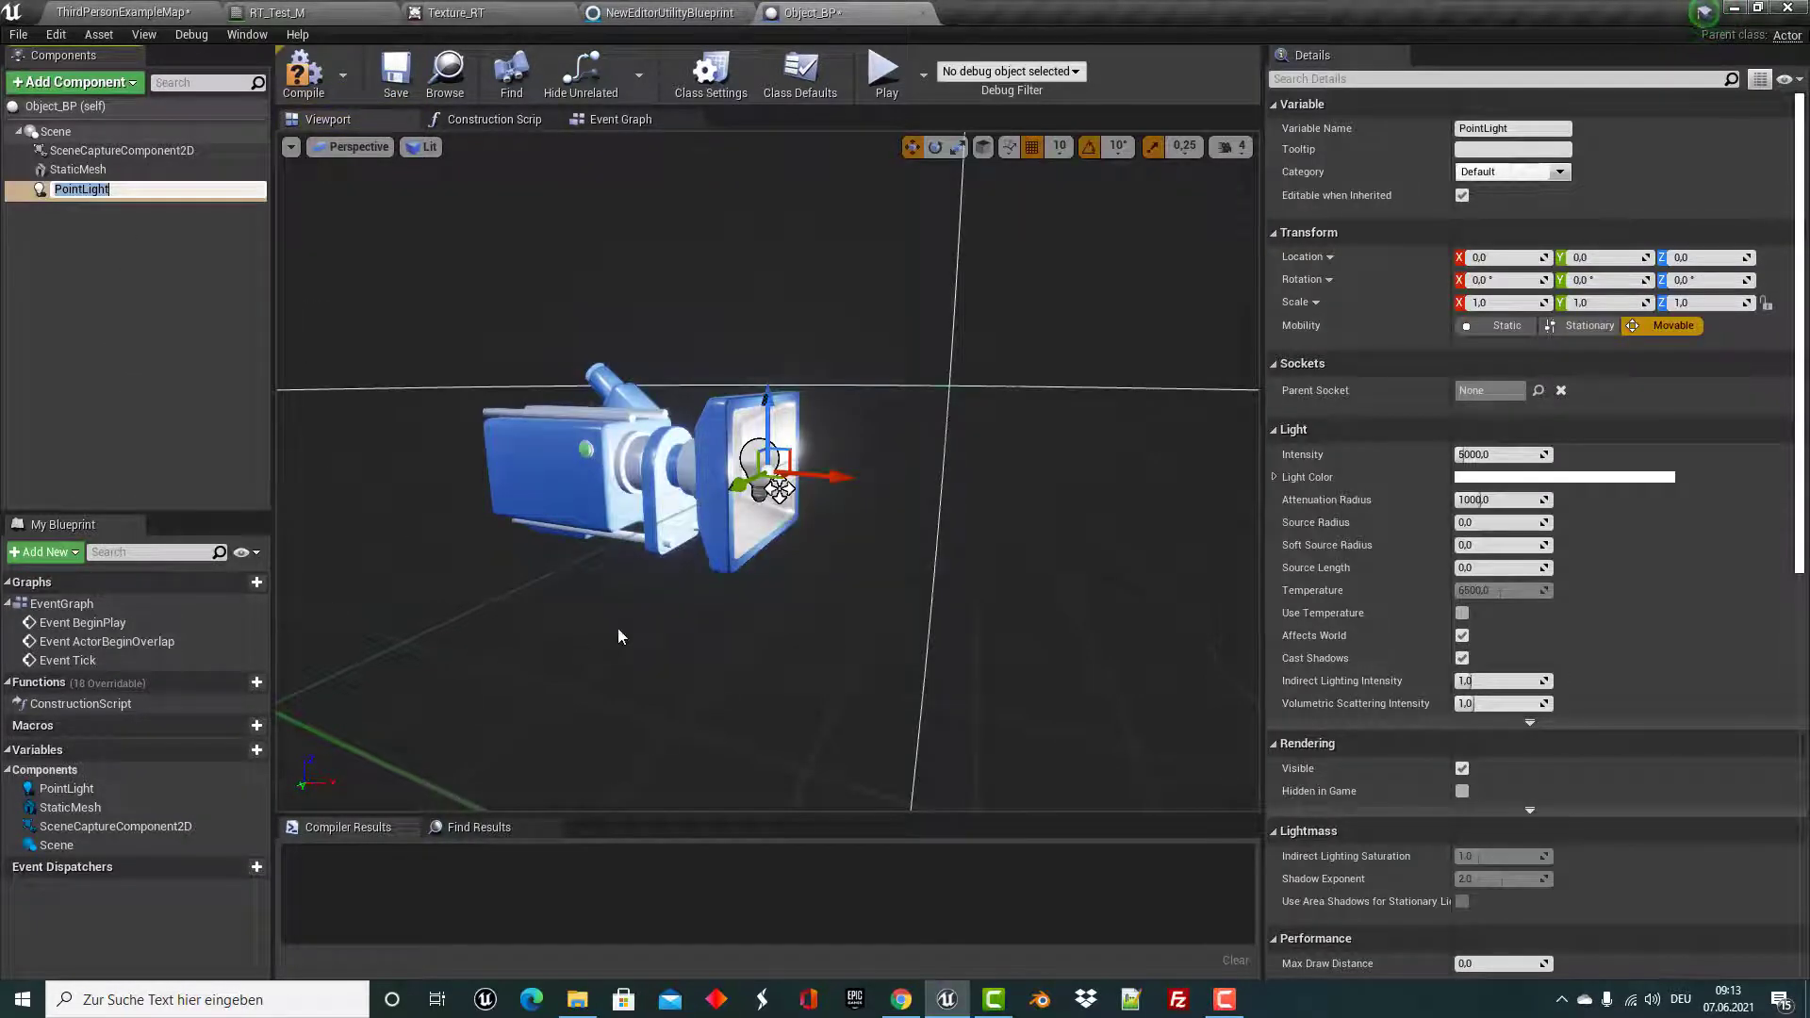
key("Return")
mouse_move(788, 607)
left_mouse_down()
mouse_move(789, 678)
mouse_move(788, 659)
left_mouse_up()
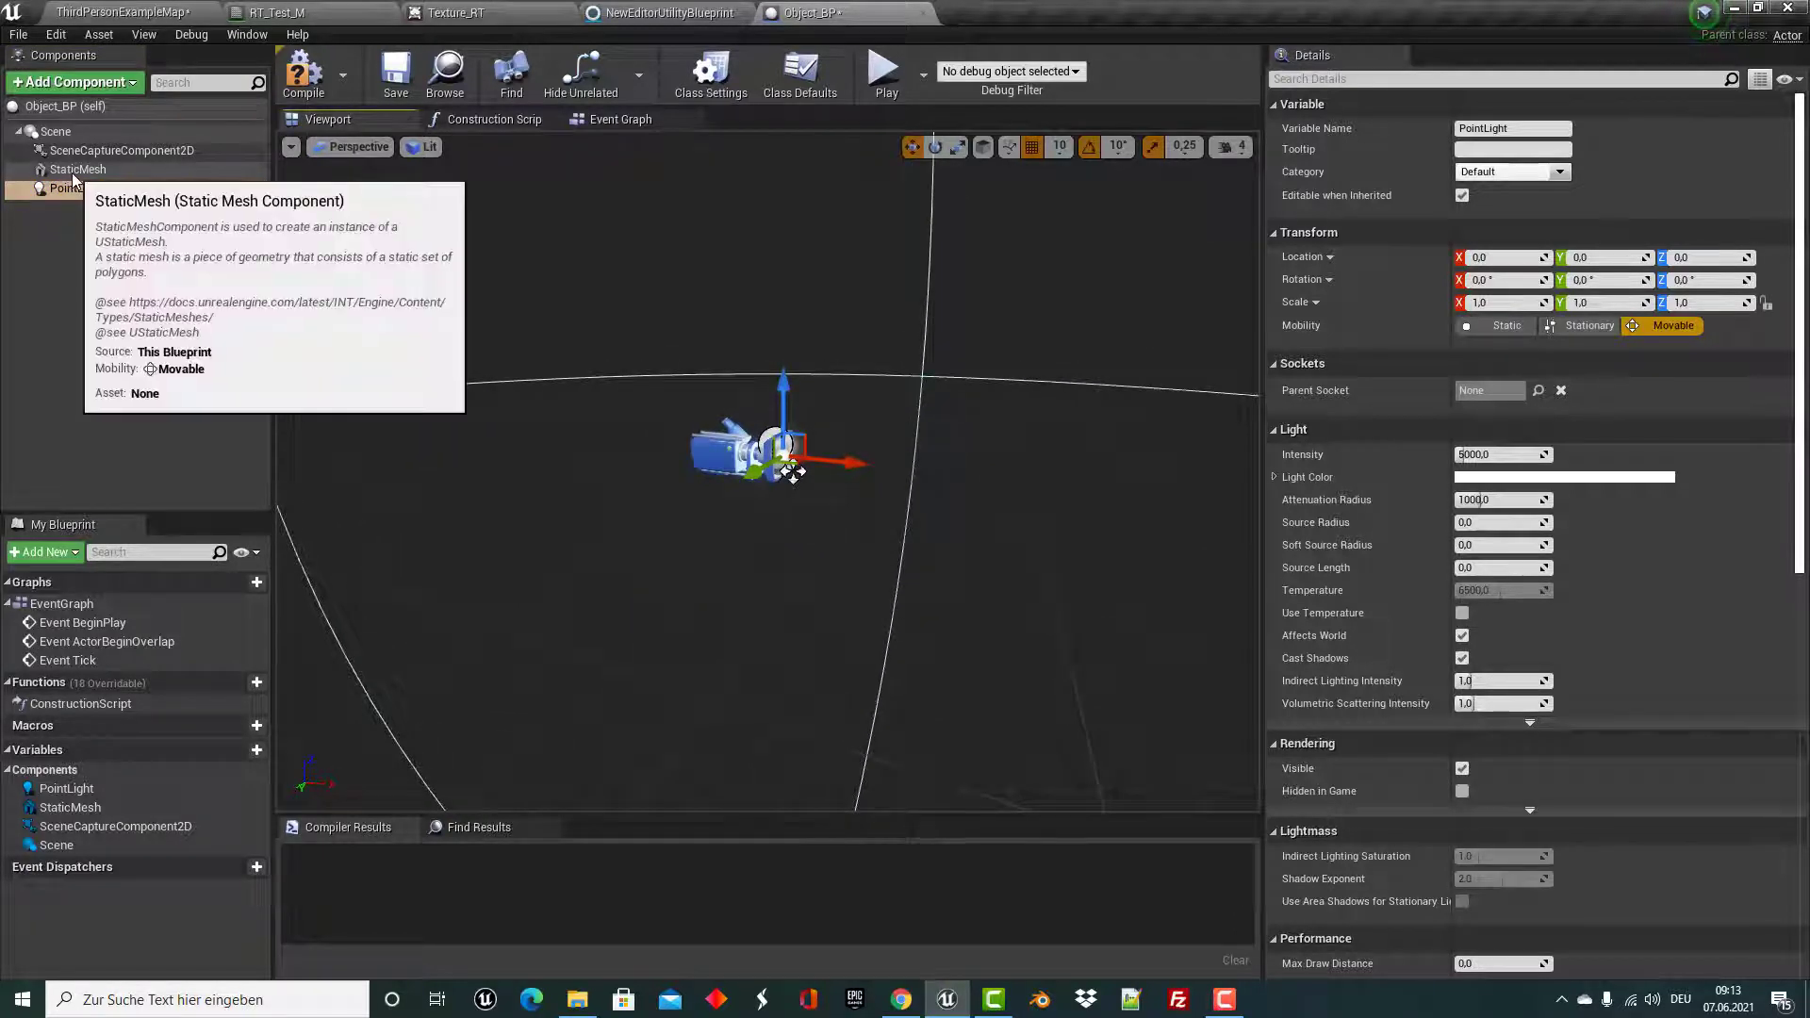
left_click(99, 13)
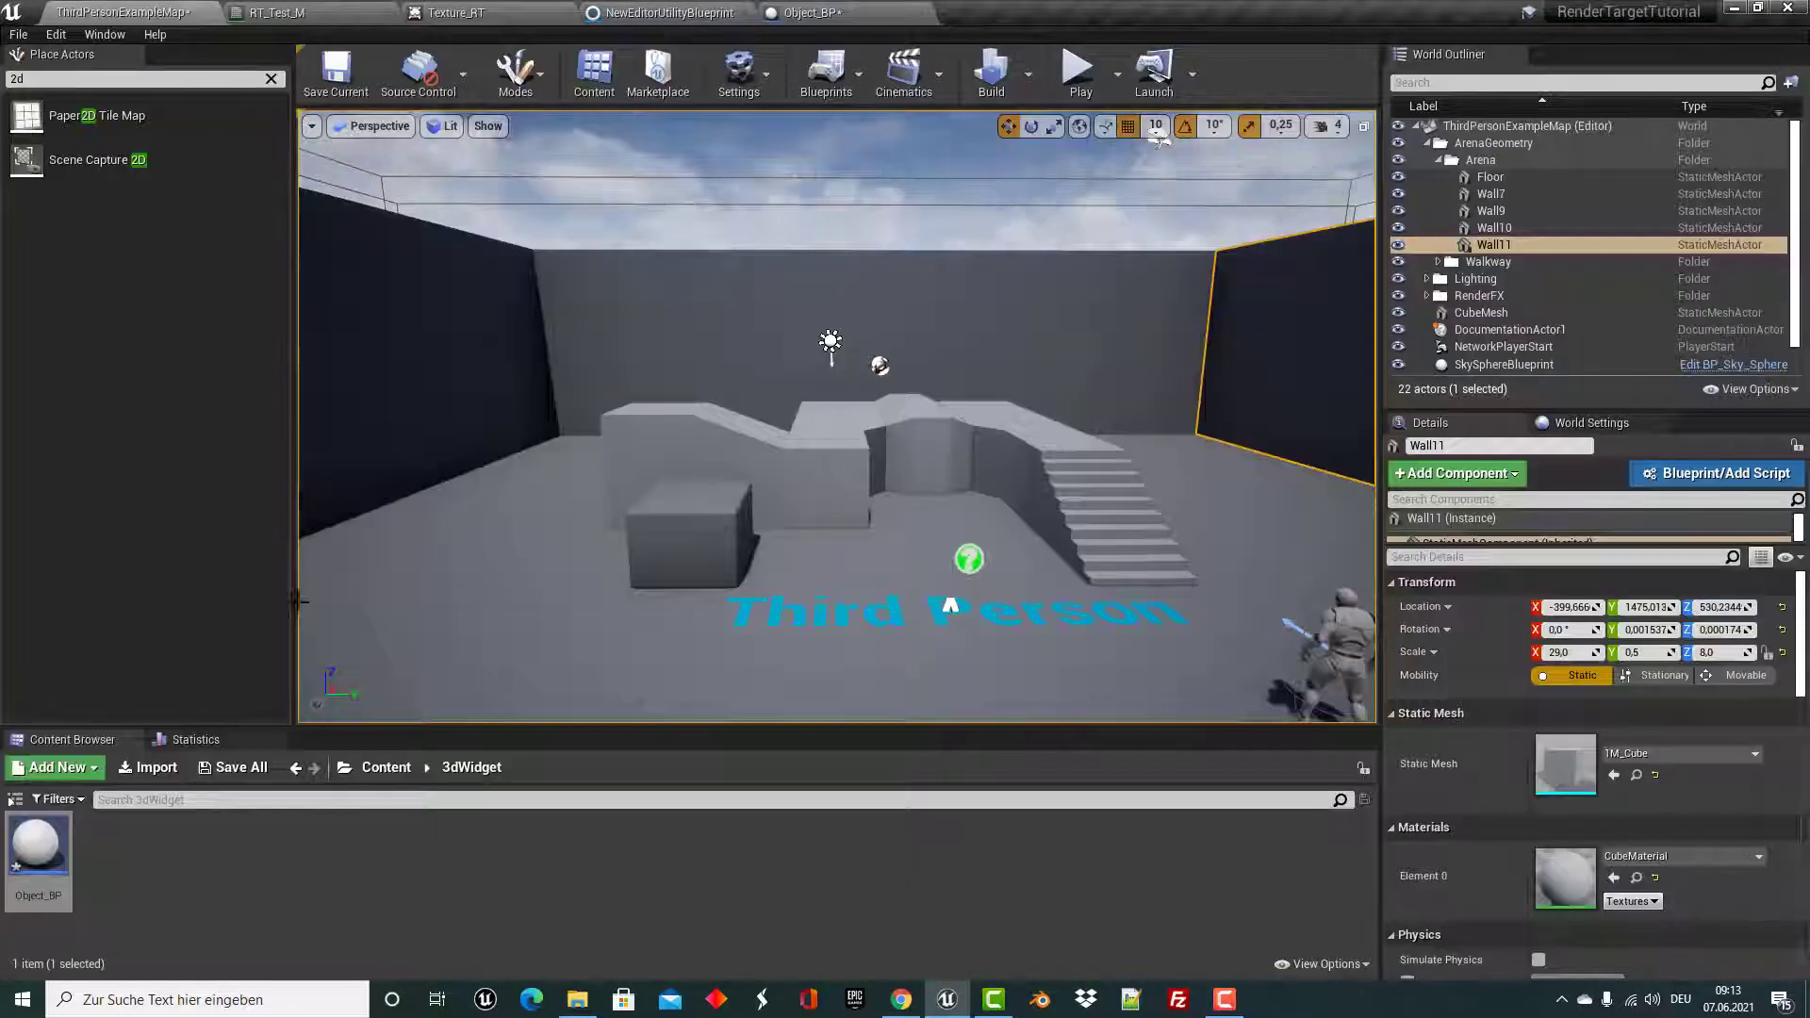
Select SM_TableRound in StarterContent > Props, then return to the Object_BP editor.
left_click(381, 769)
double_click(308, 844)
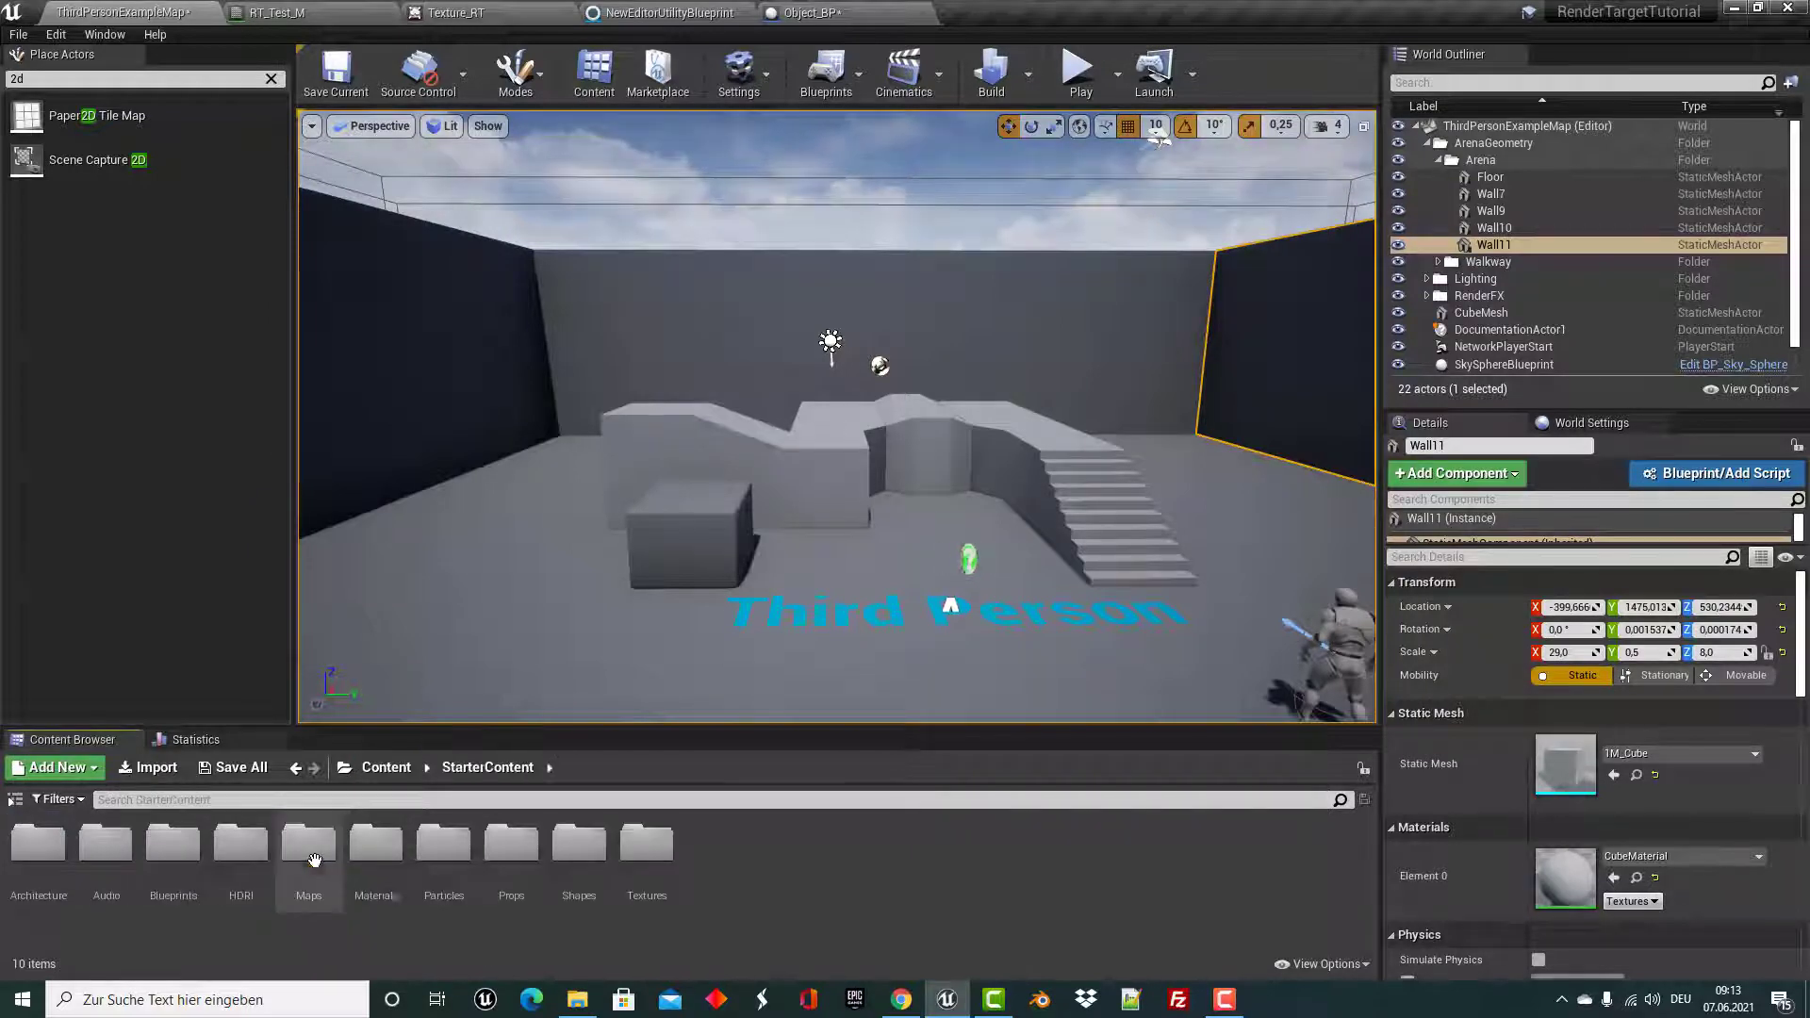
double_click(506, 853)
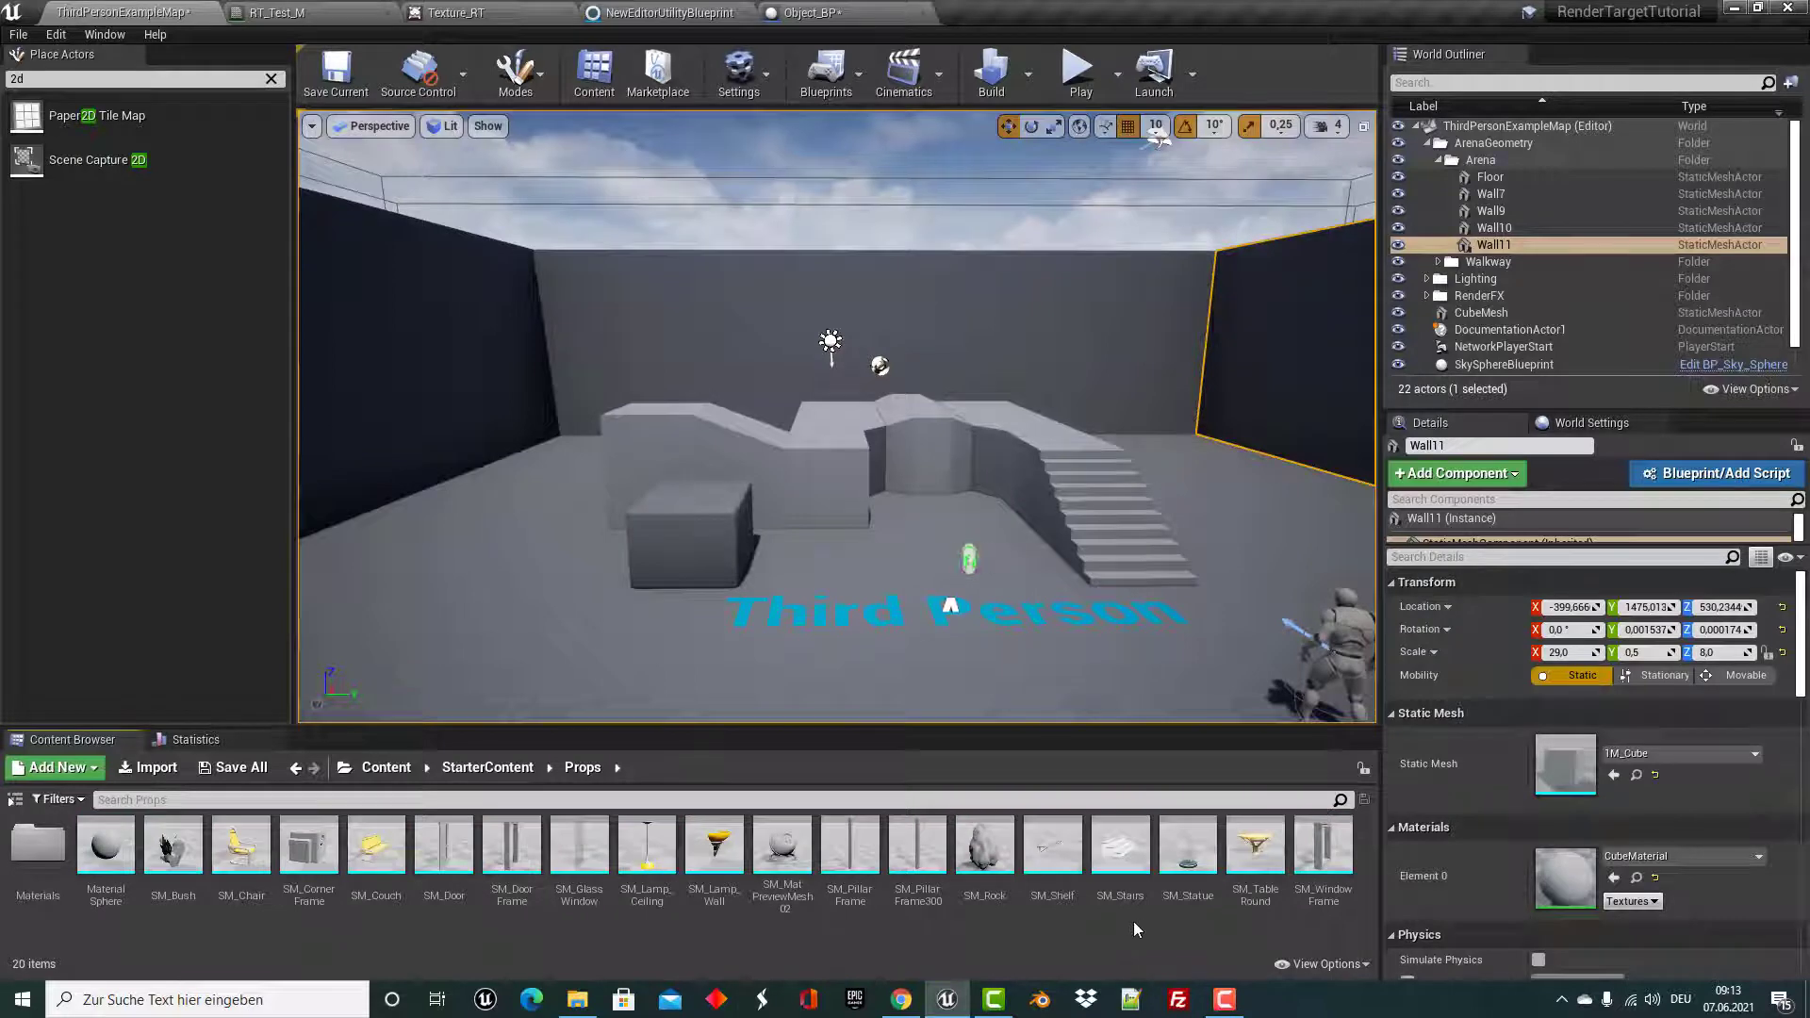
left_click(1256, 851)
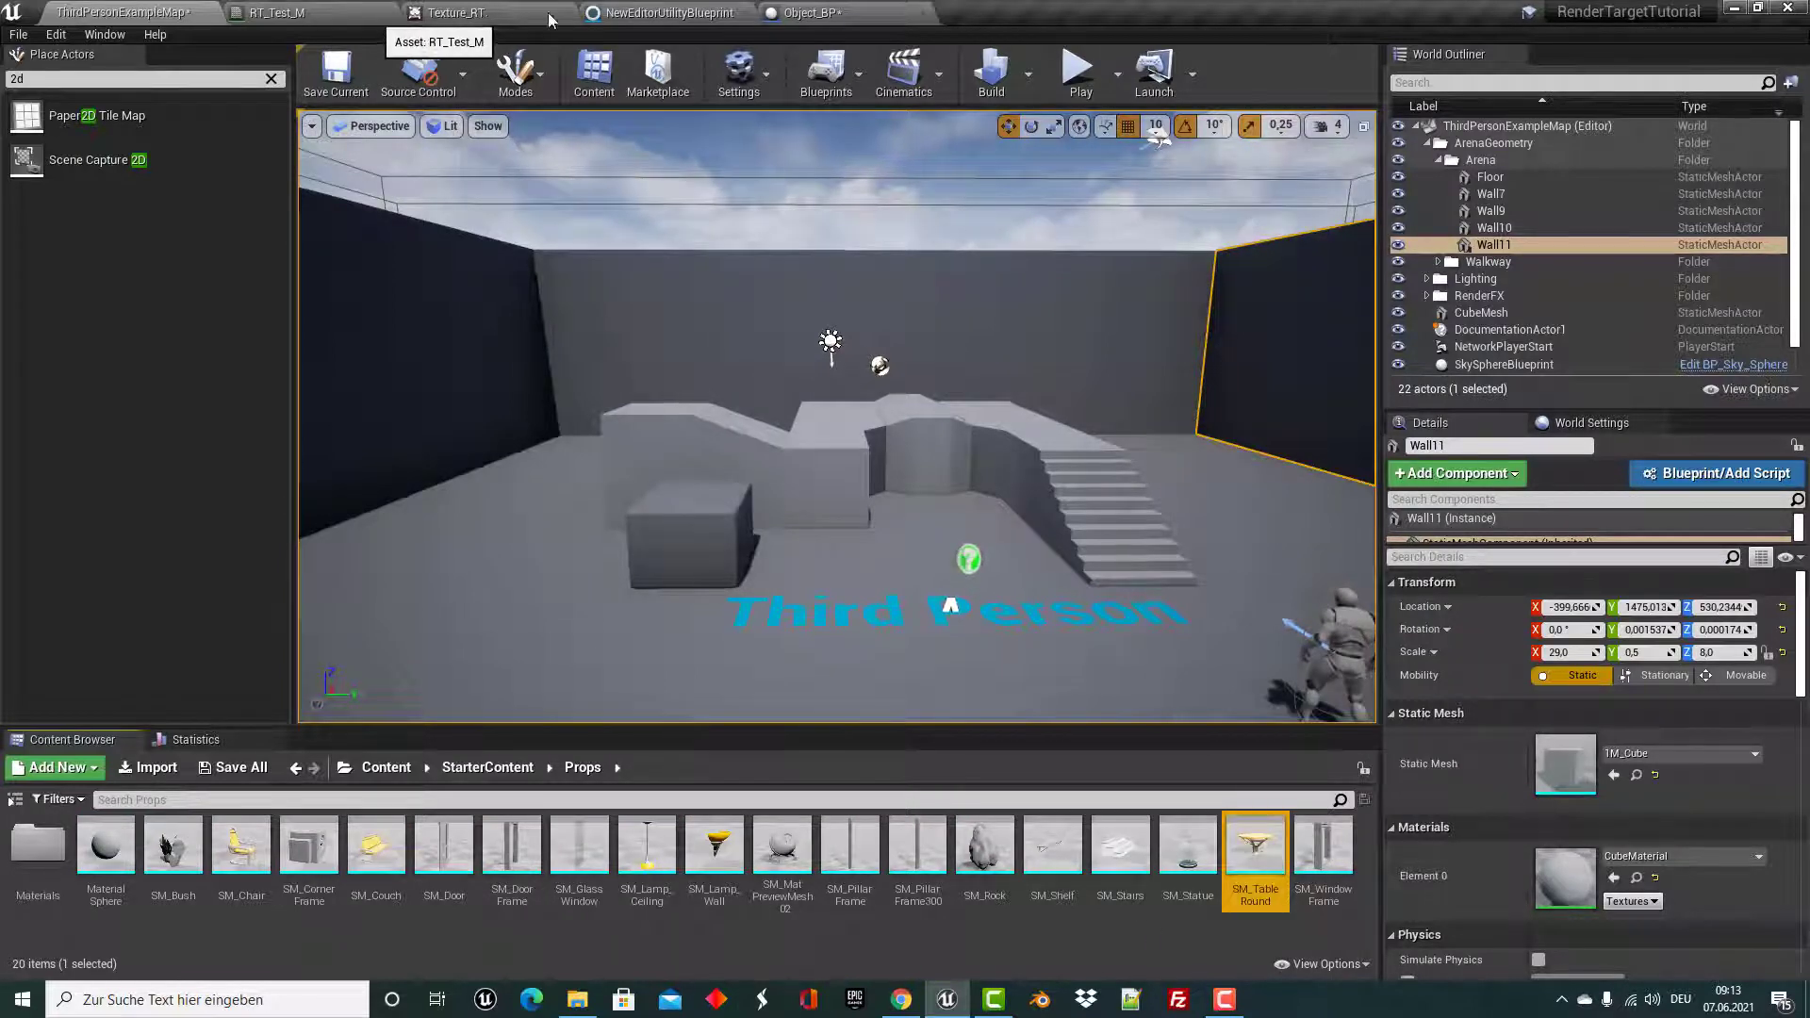
left_click(818, 9)
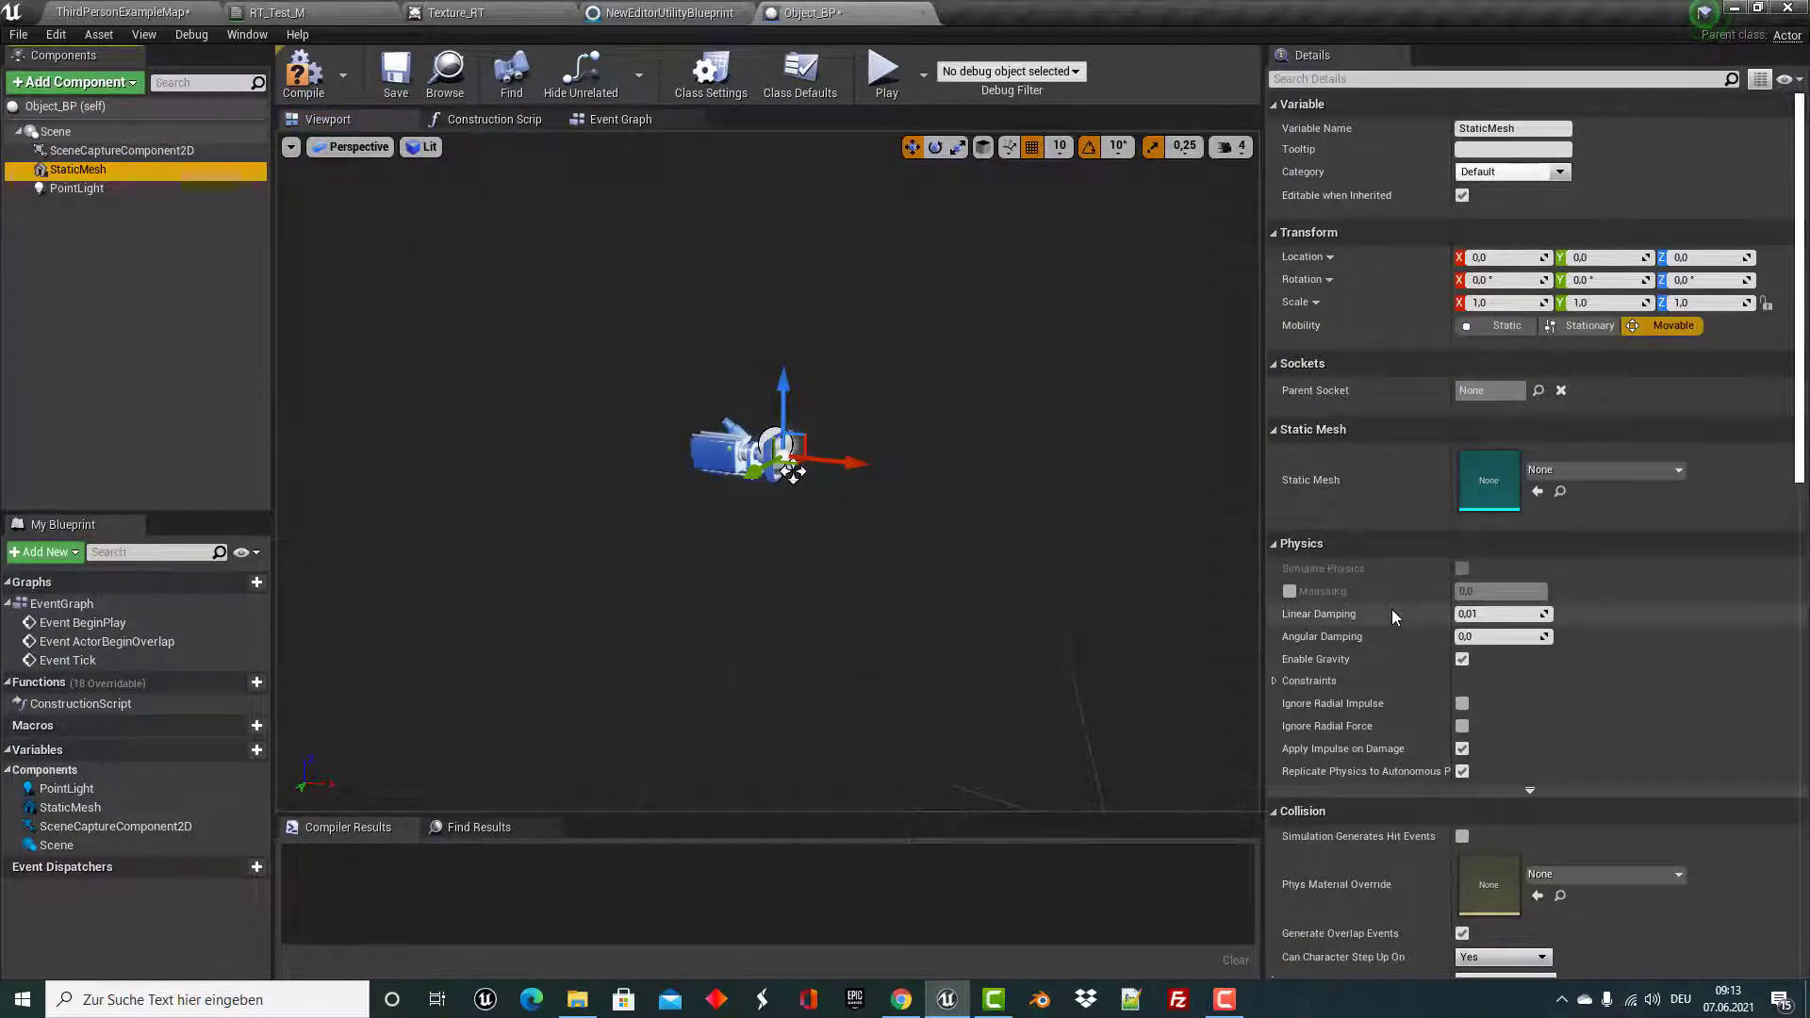
Assign SM_TableRound to the StaticMesh and move the capture camera to X -190, Z 40.
left_click(1538, 491)
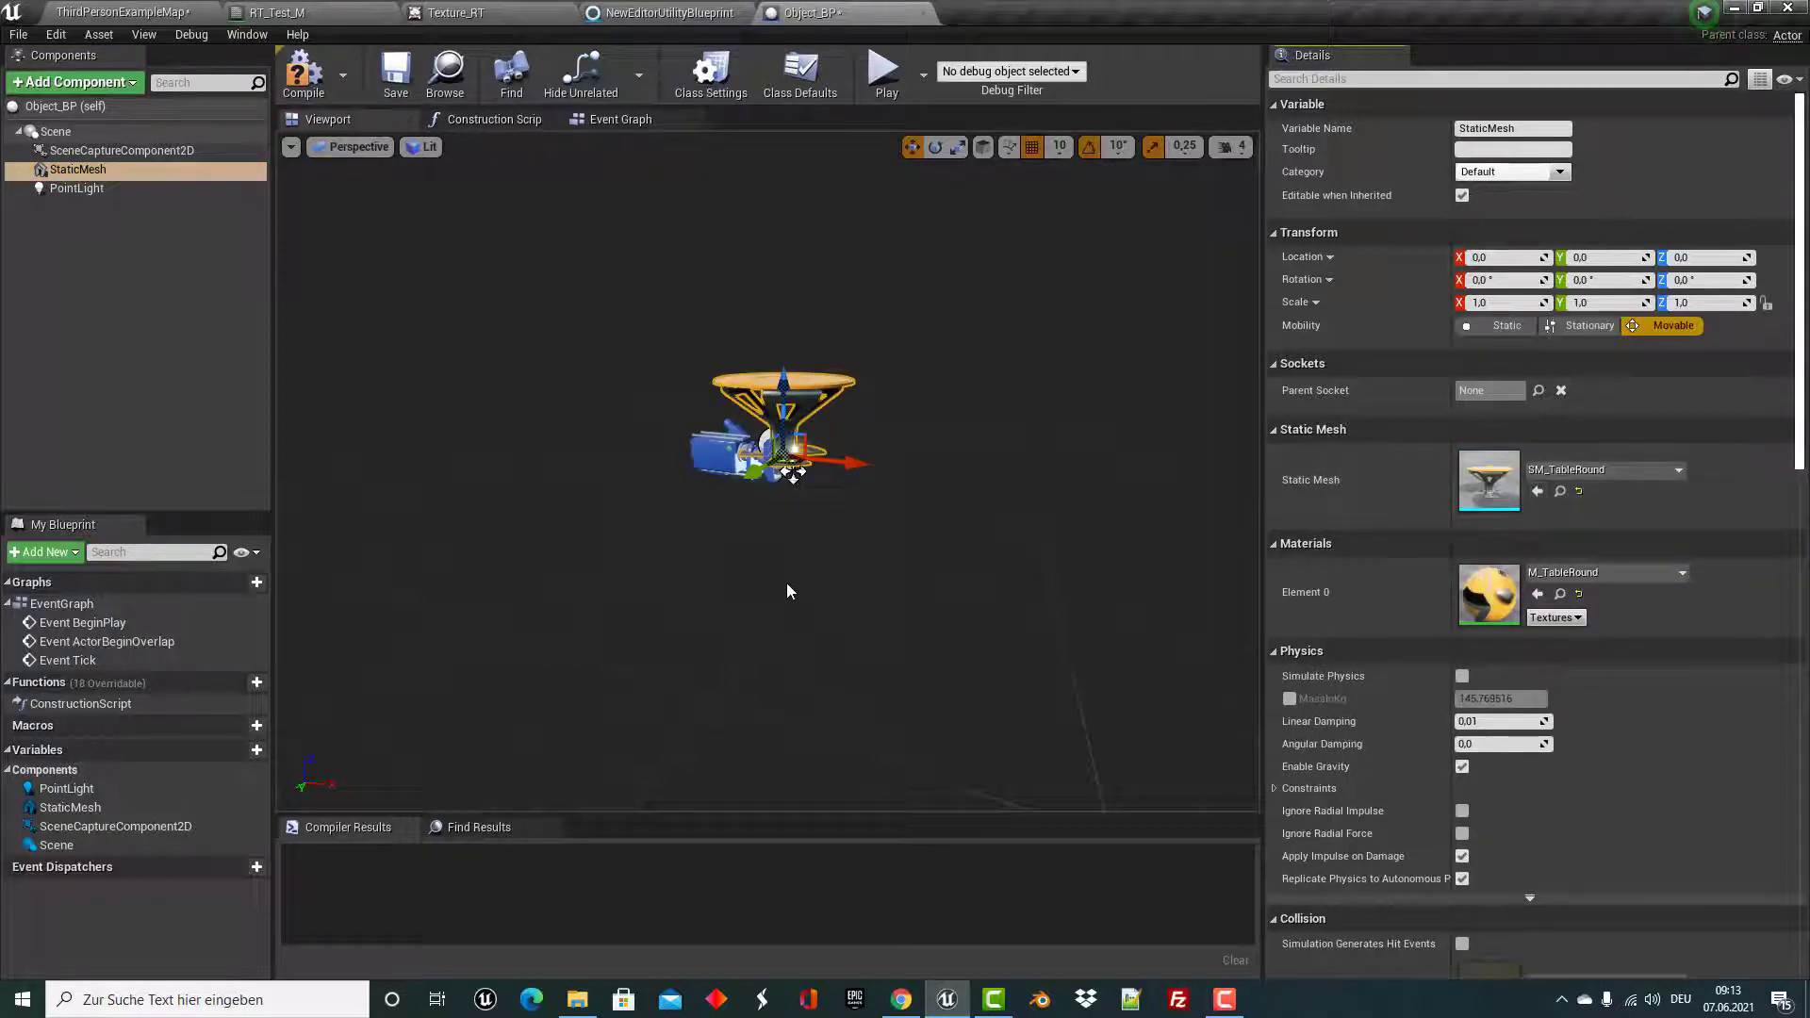
mouse_move(791, 474)
left_mouse_down()
mouse_move(773, 566)
mouse_move(823, 594)
mouse_move(603, 579)
left_mouse_up()
left_click(823, 594)
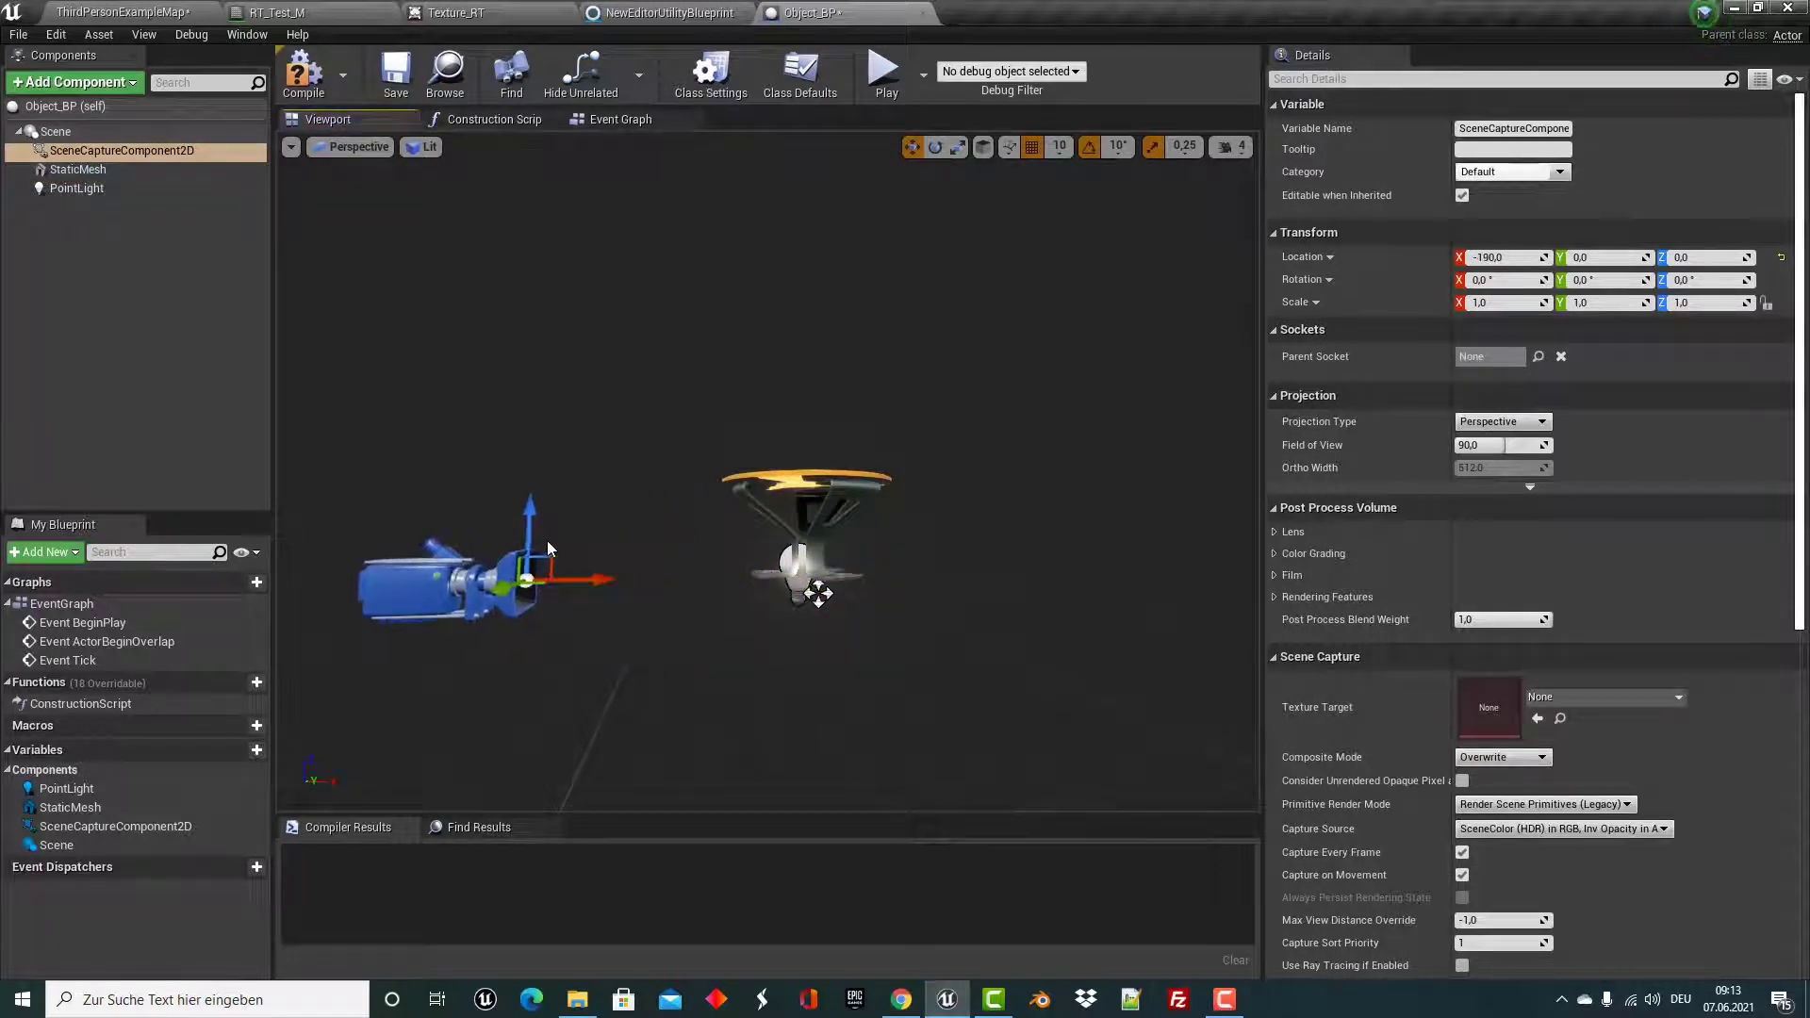
mouse_move(534, 514)
left_mouse_down()
mouse_move(534, 457)
mouse_move(787, 596)
mouse_move(925, 434)
mouse_move(833, 620)
left_mouse_up()
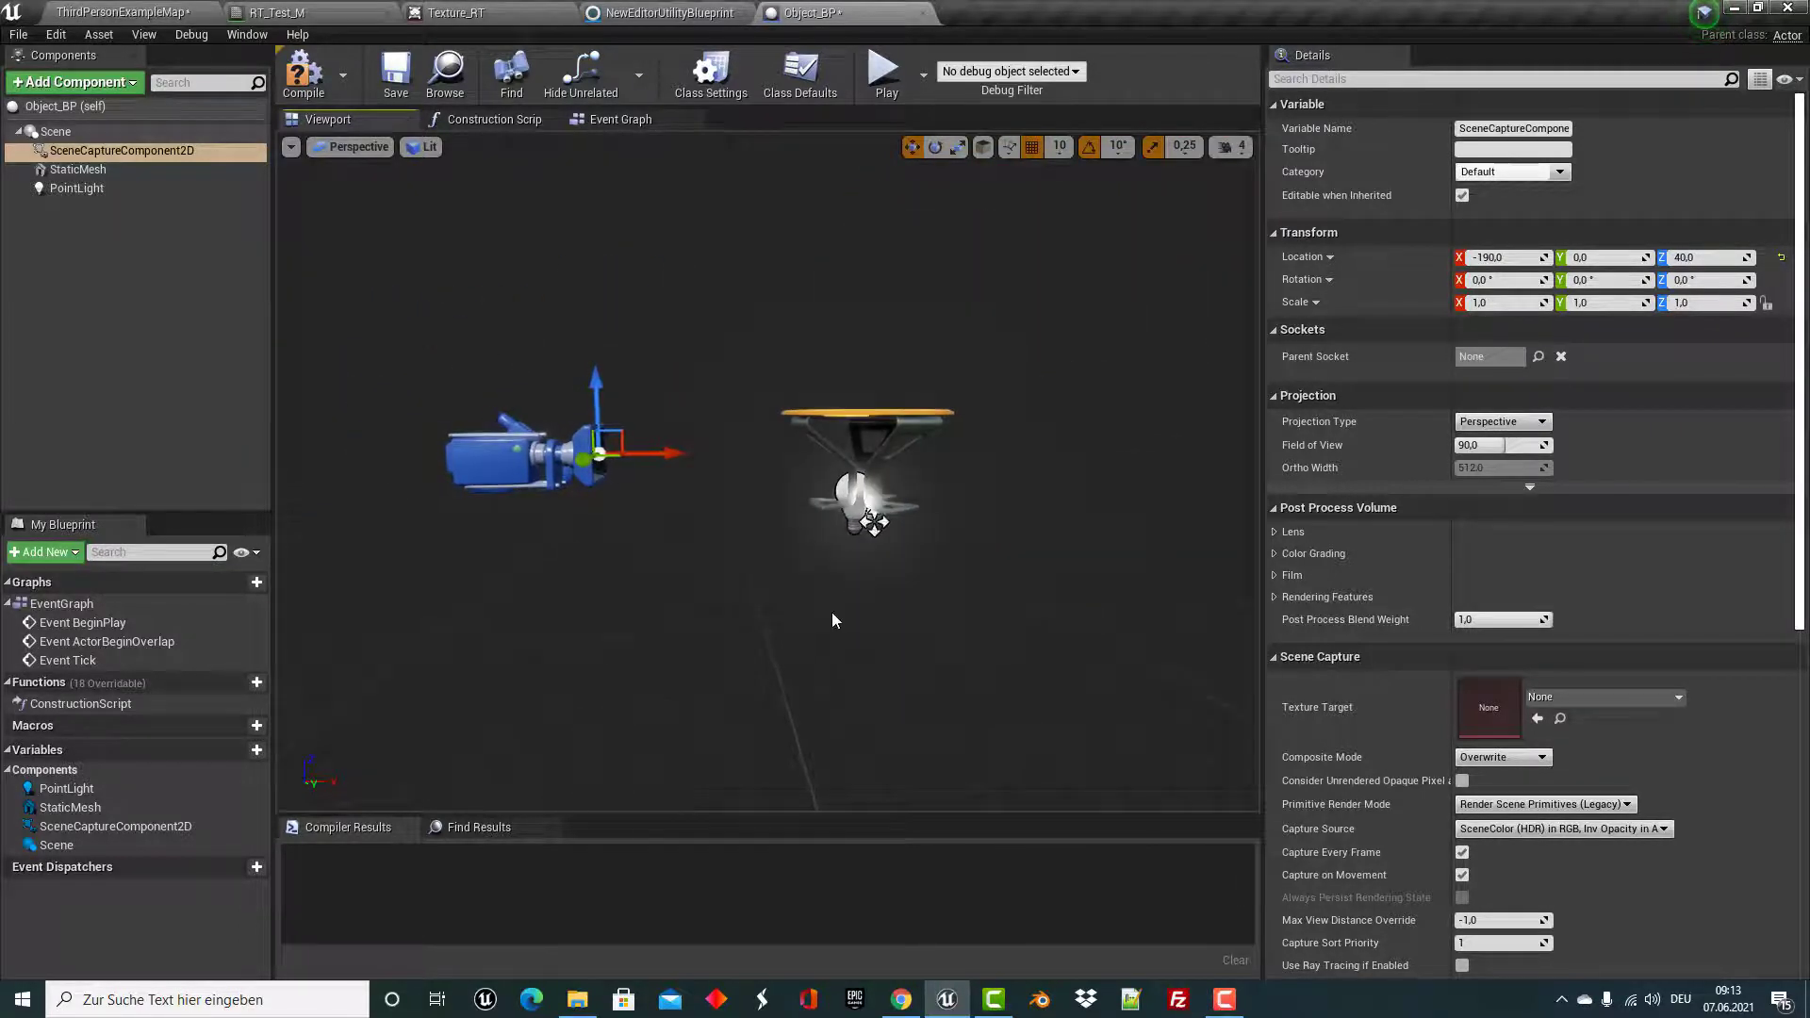
left_click(873, 521)
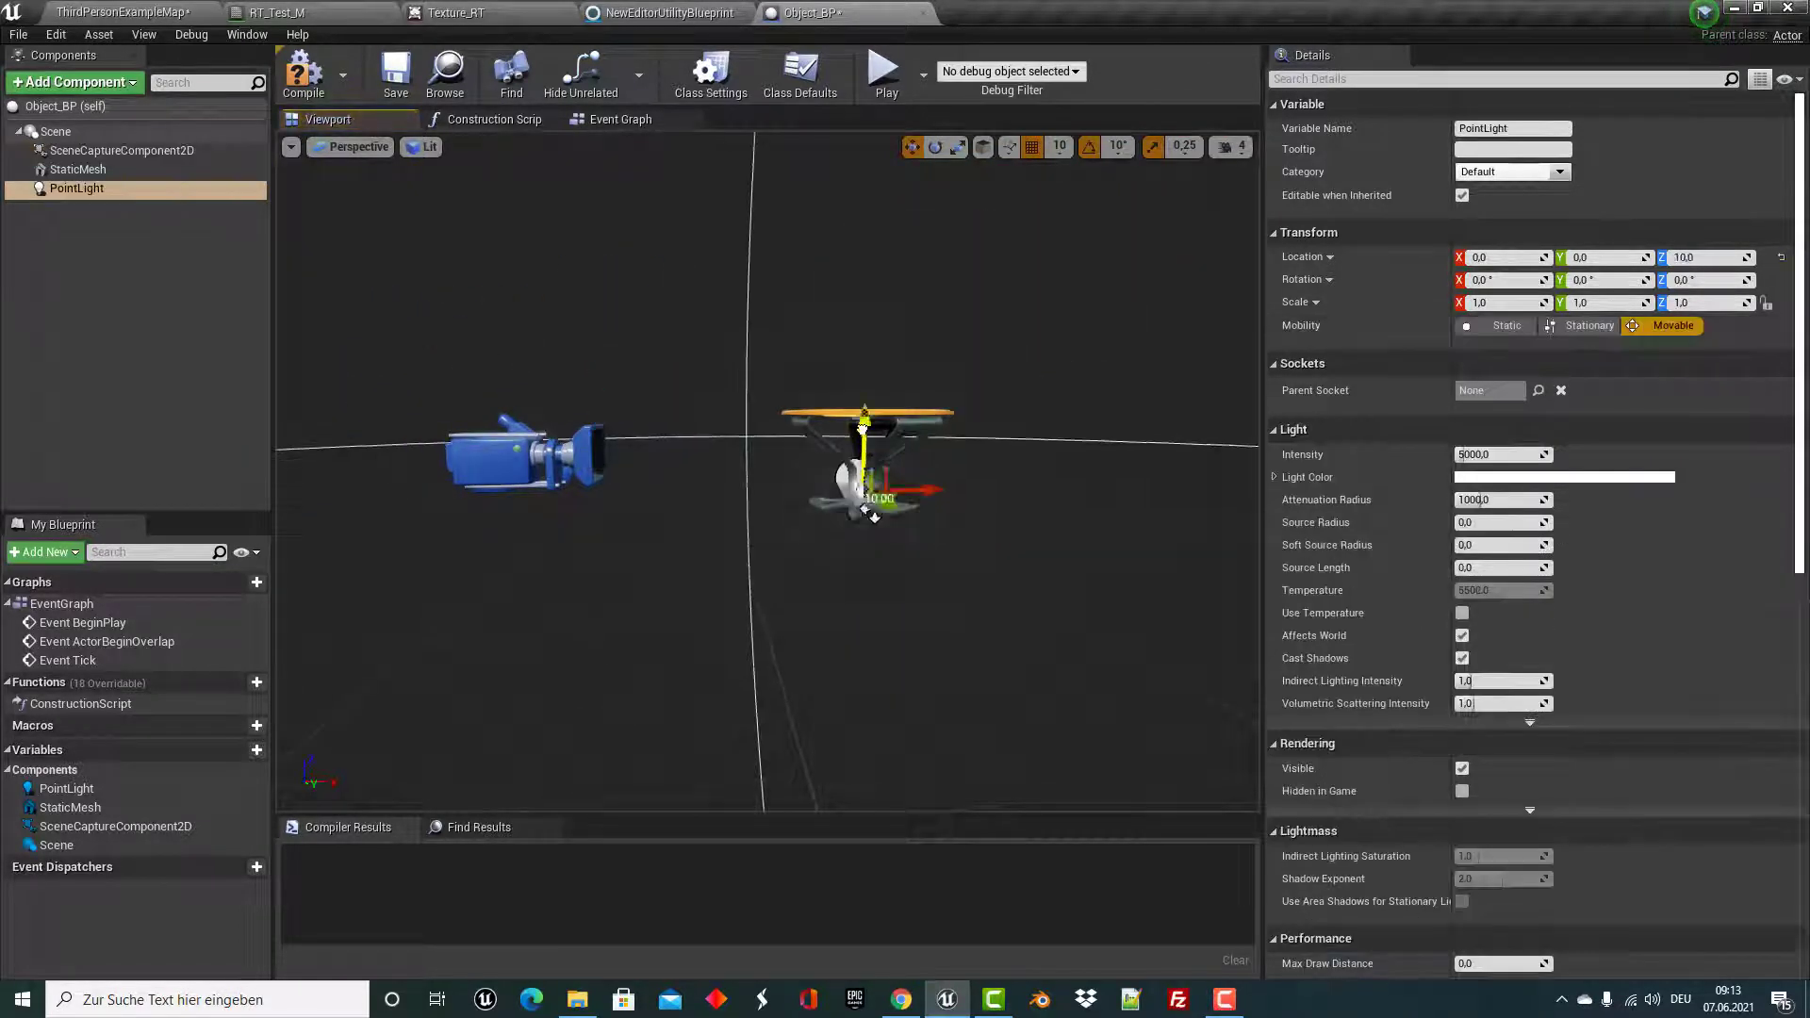
Lift the PointLight to -80, 0, 140 and set its intensity to 300.
mouse_move(873, 522)
left_mouse_down()
mouse_move(878, 329)
mouse_move(828, 321)
left_mouse_up()
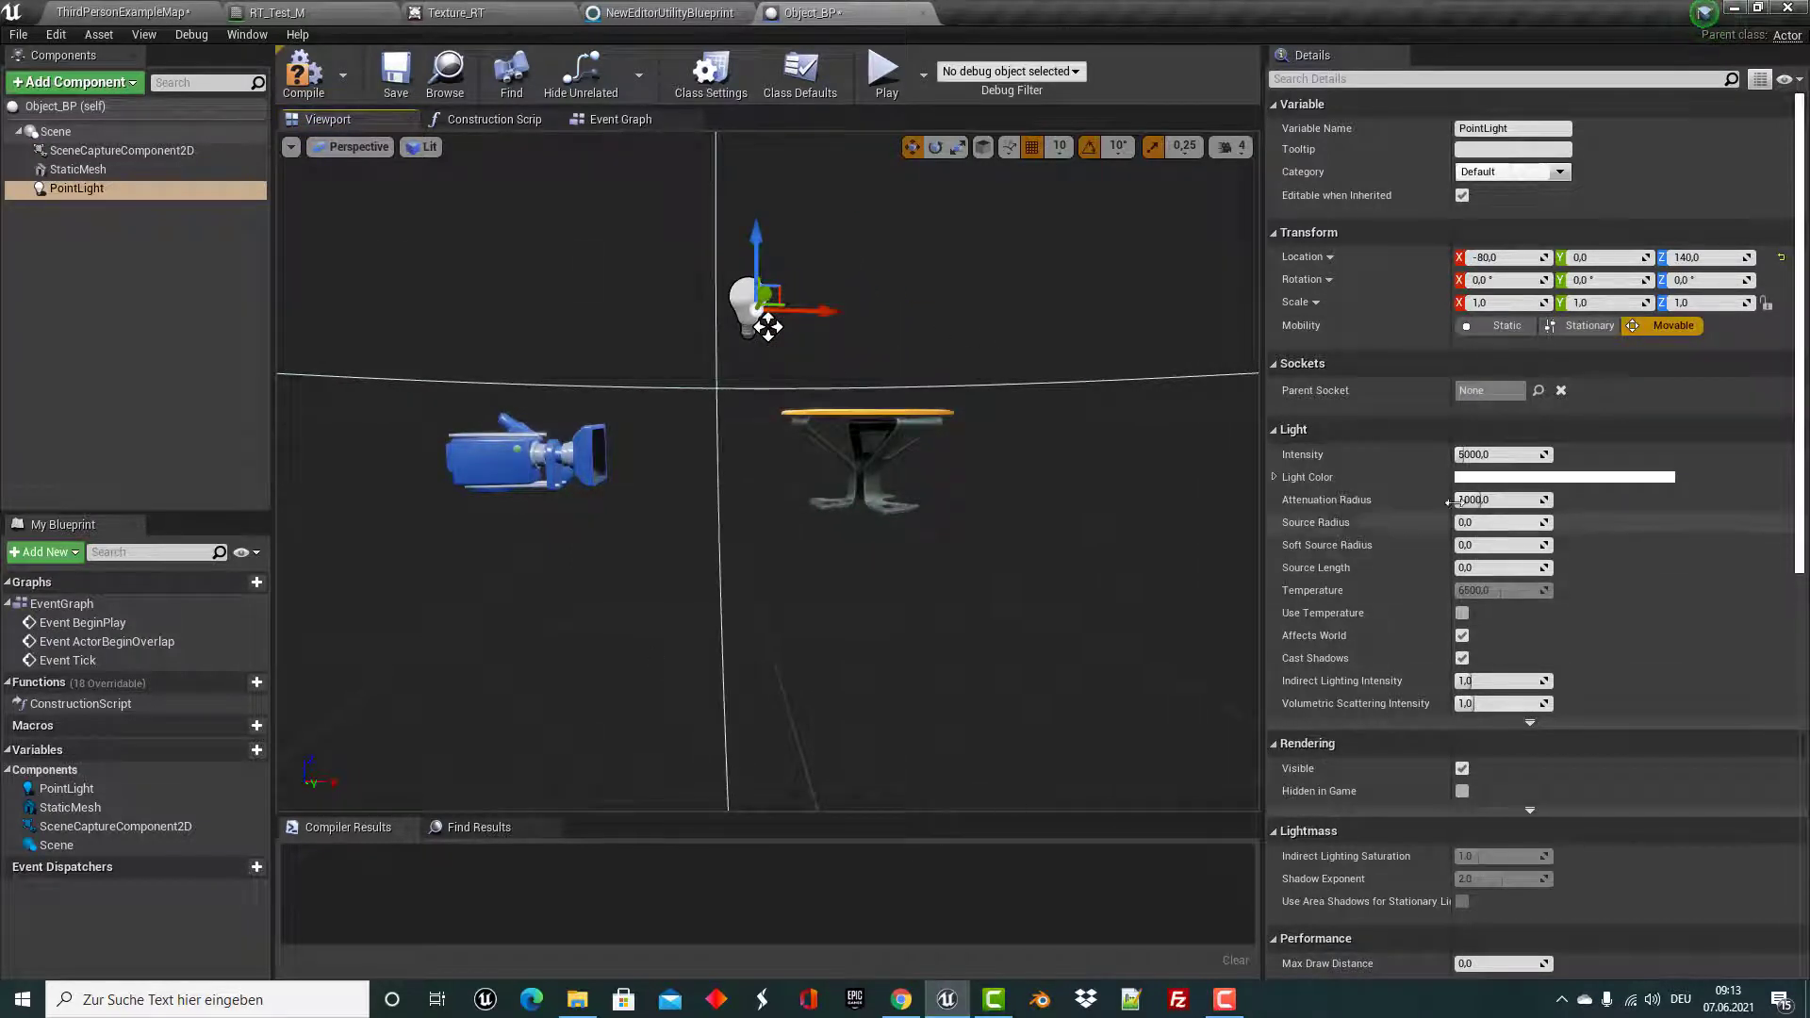
left_click(1511, 455)
type("300")
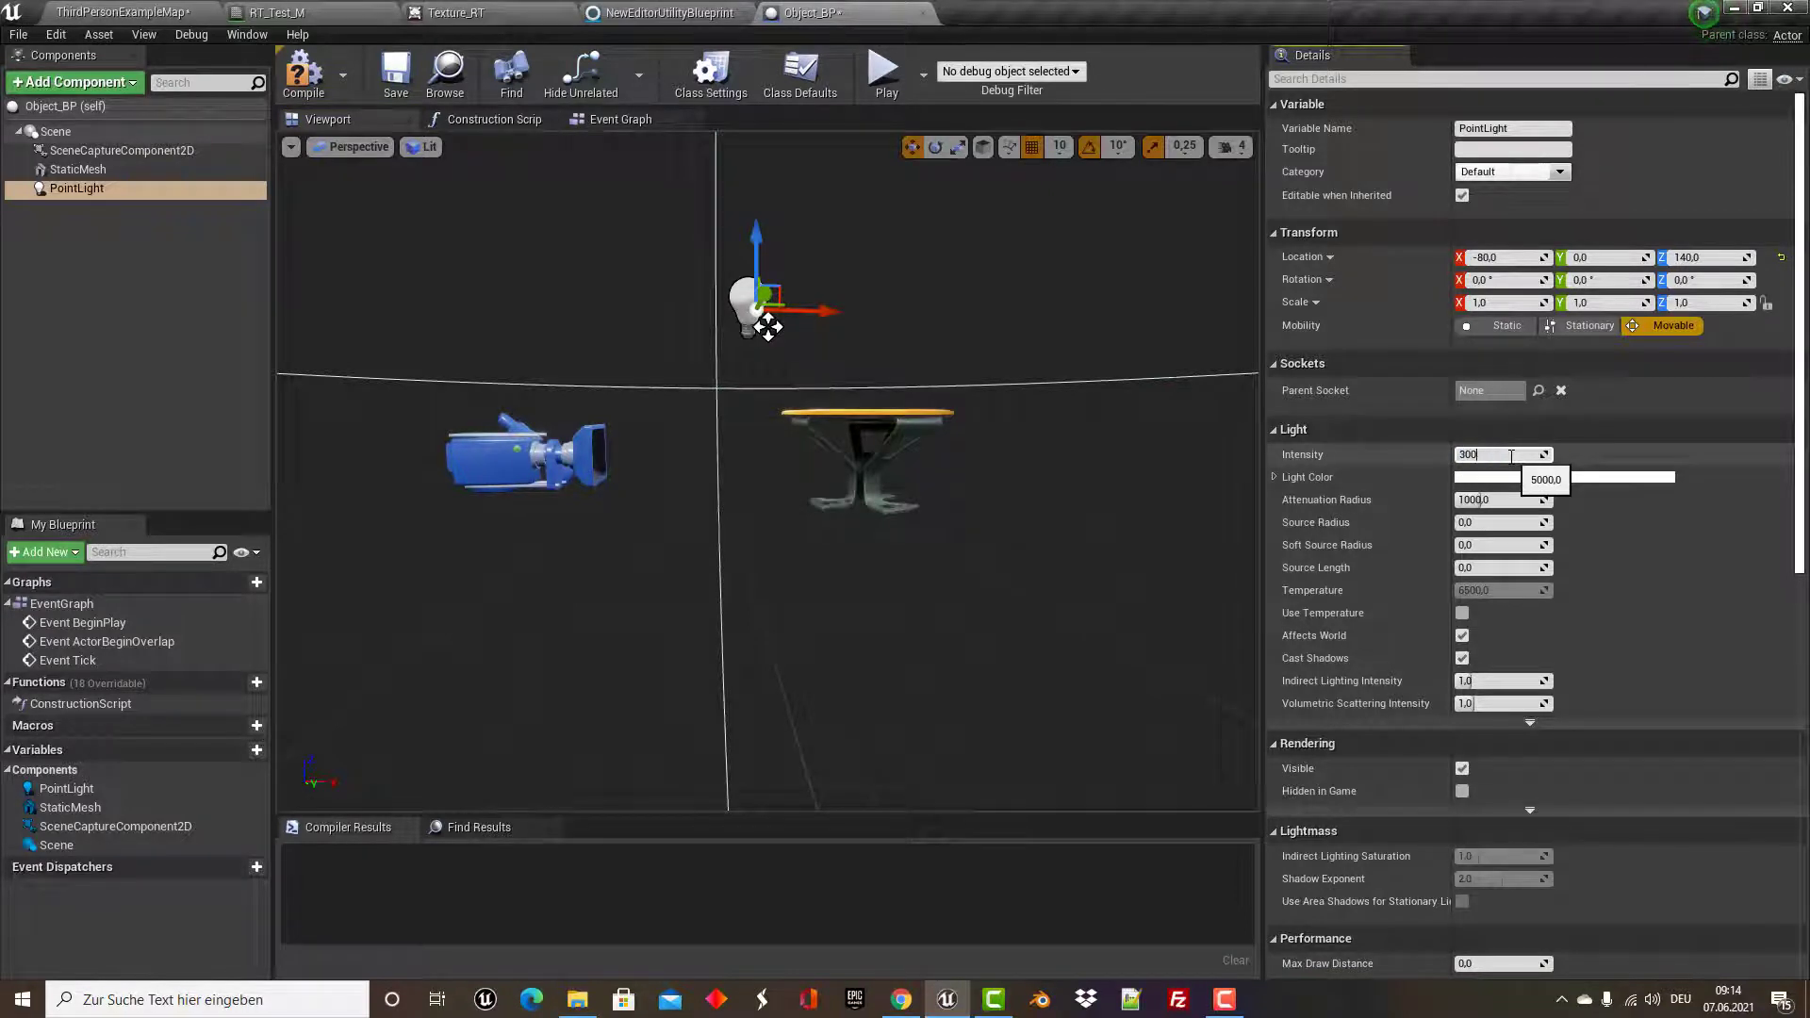
key("Return")
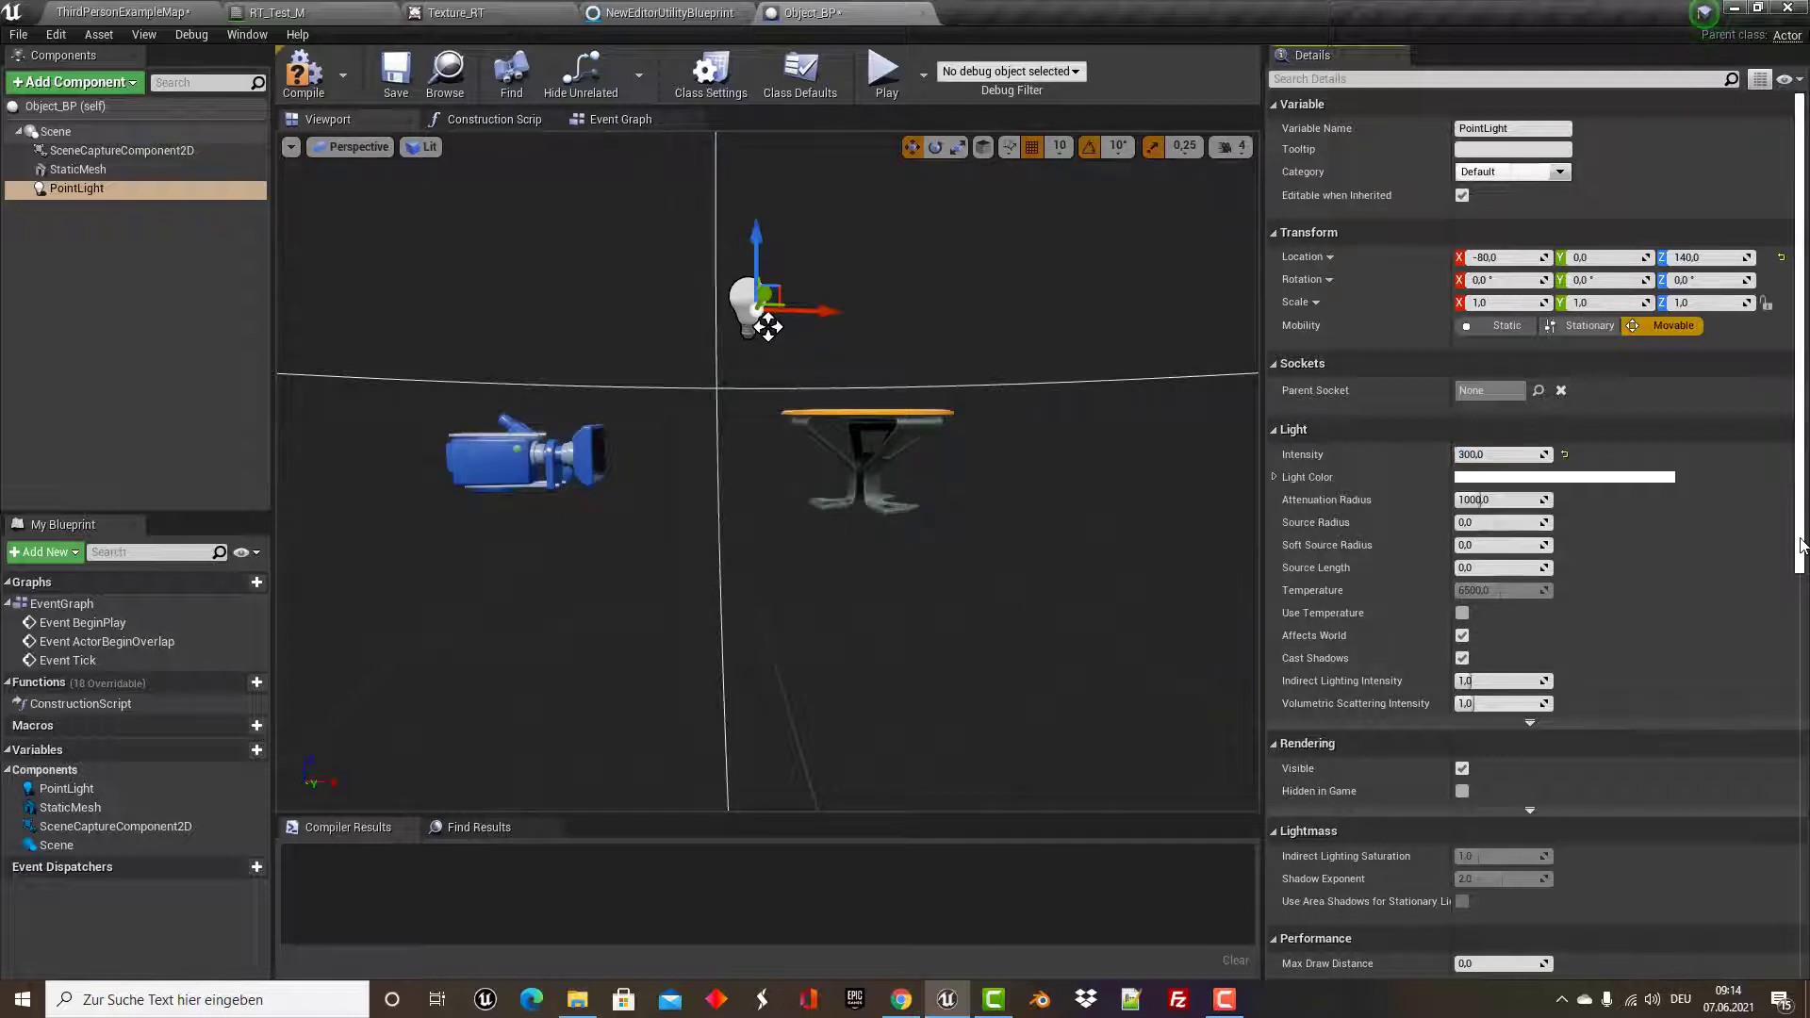
Turn off the PointLight's Lighting Channel 0 and turn on Channel 1.
scroll(1801, 545, "down", 2)
scroll(1801, 577, "down", 2)
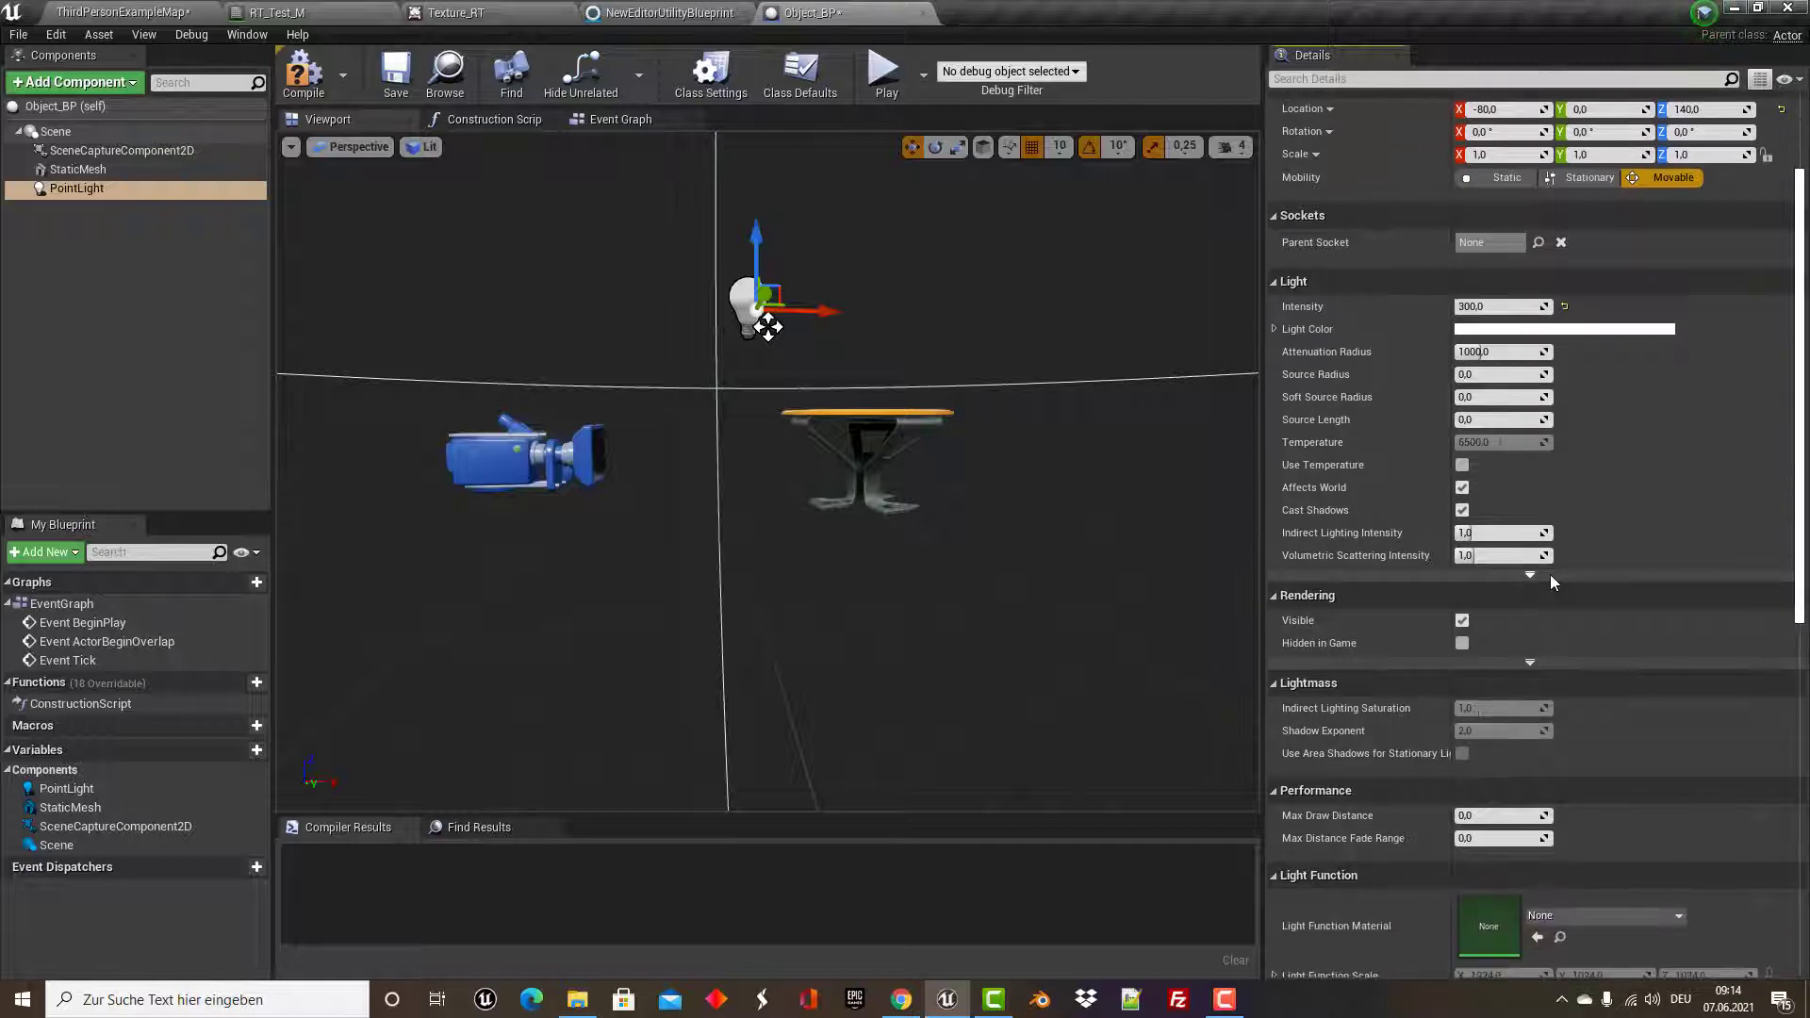
left_click(1530, 578)
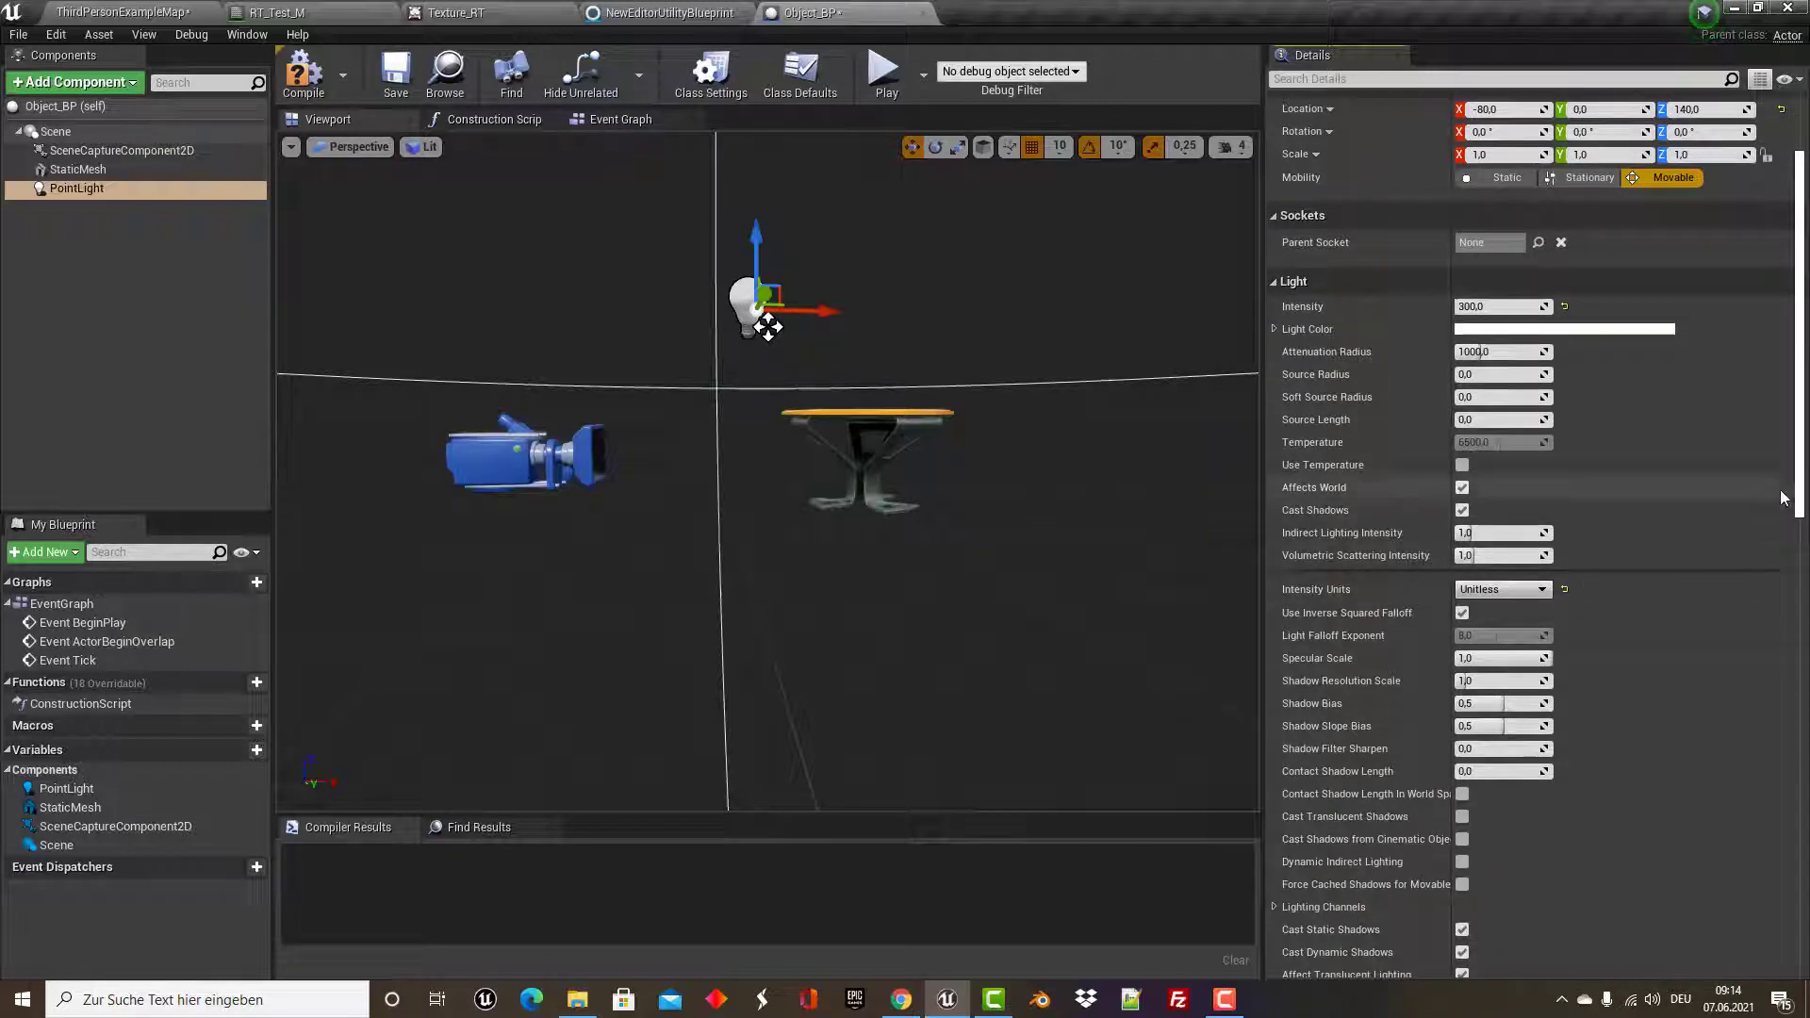
scroll(1803, 599, "down", 2)
scroll(1802, 600, "down", 1)
scroll(1802, 600, "down", 1)
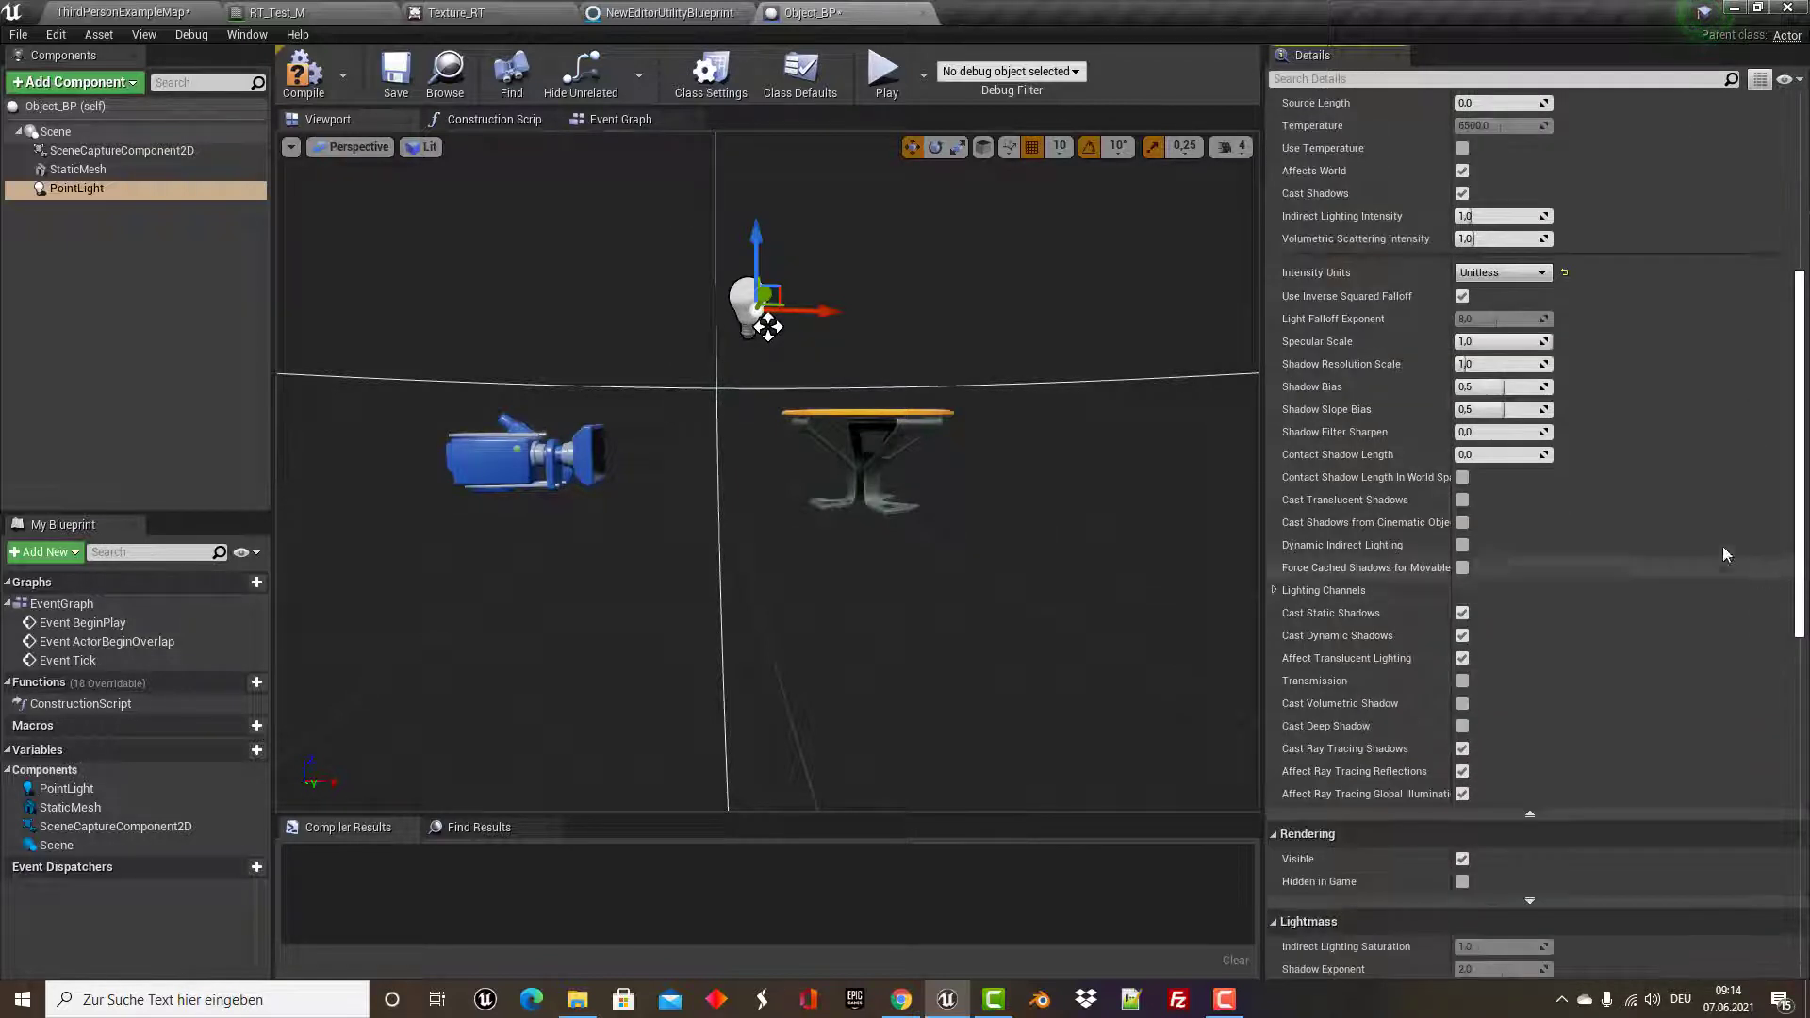
left_click(1274, 590)
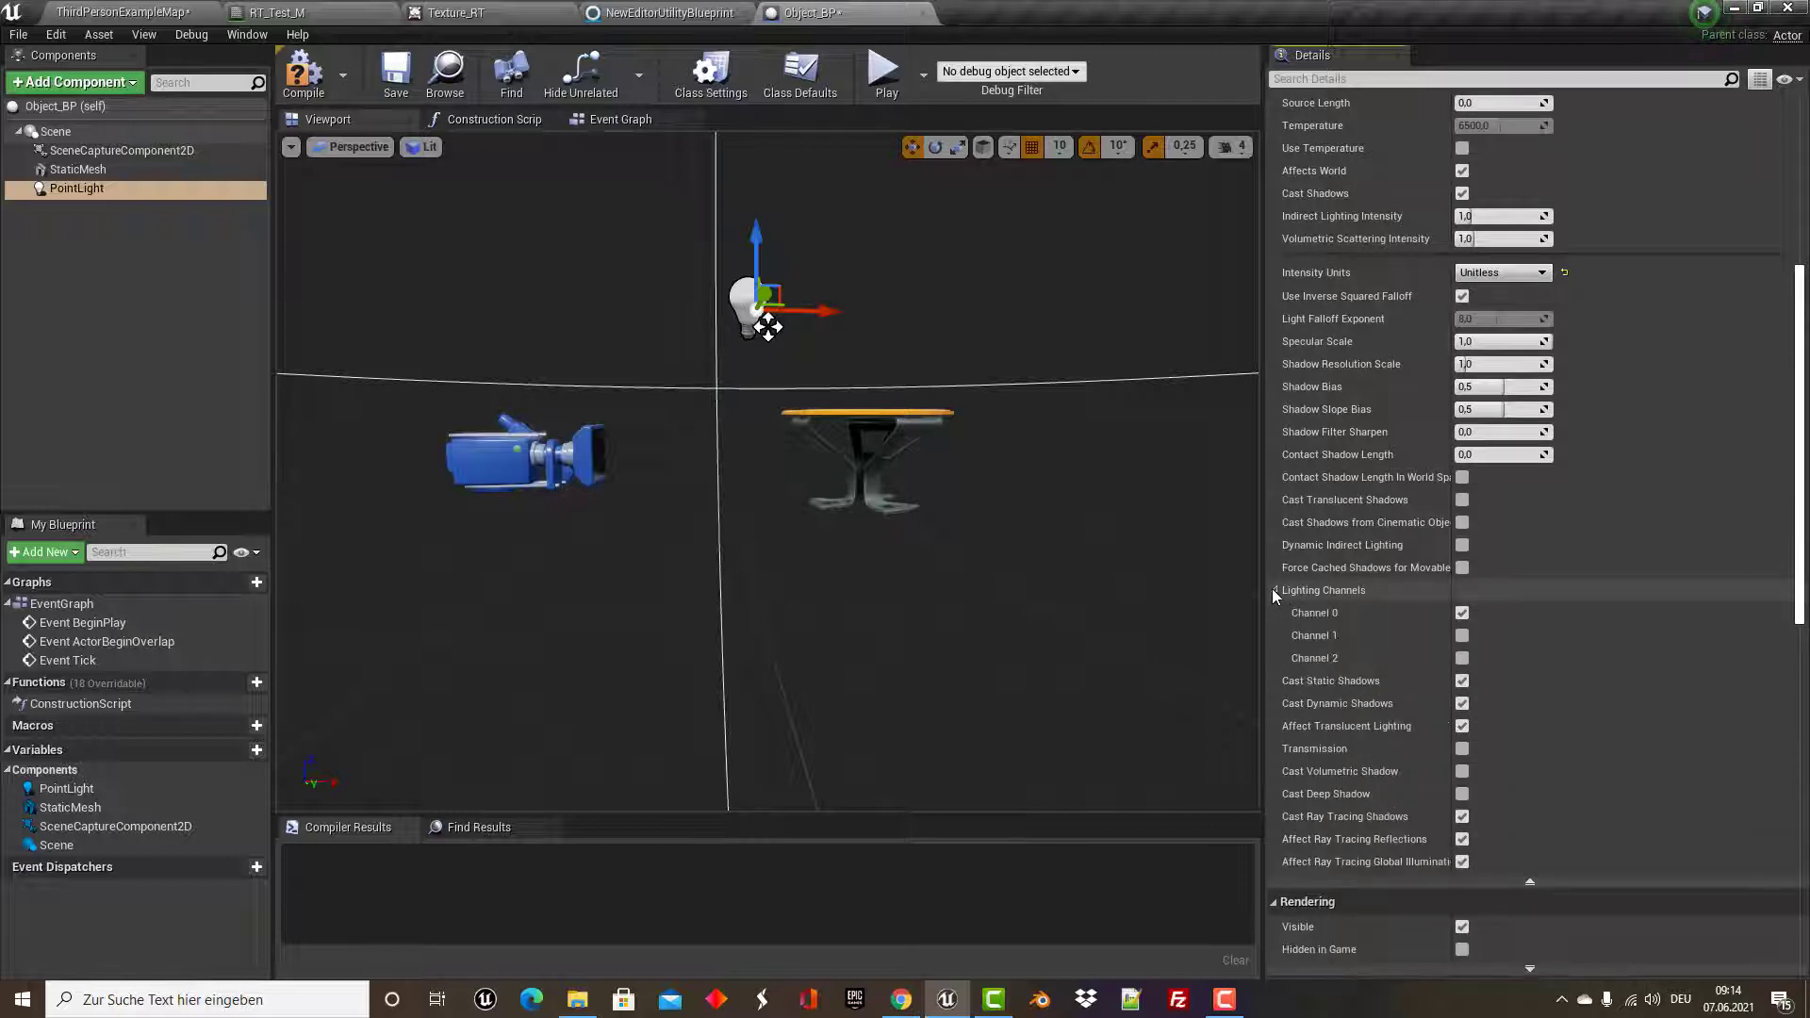
left_click(1462, 612)
left_click(1462, 635)
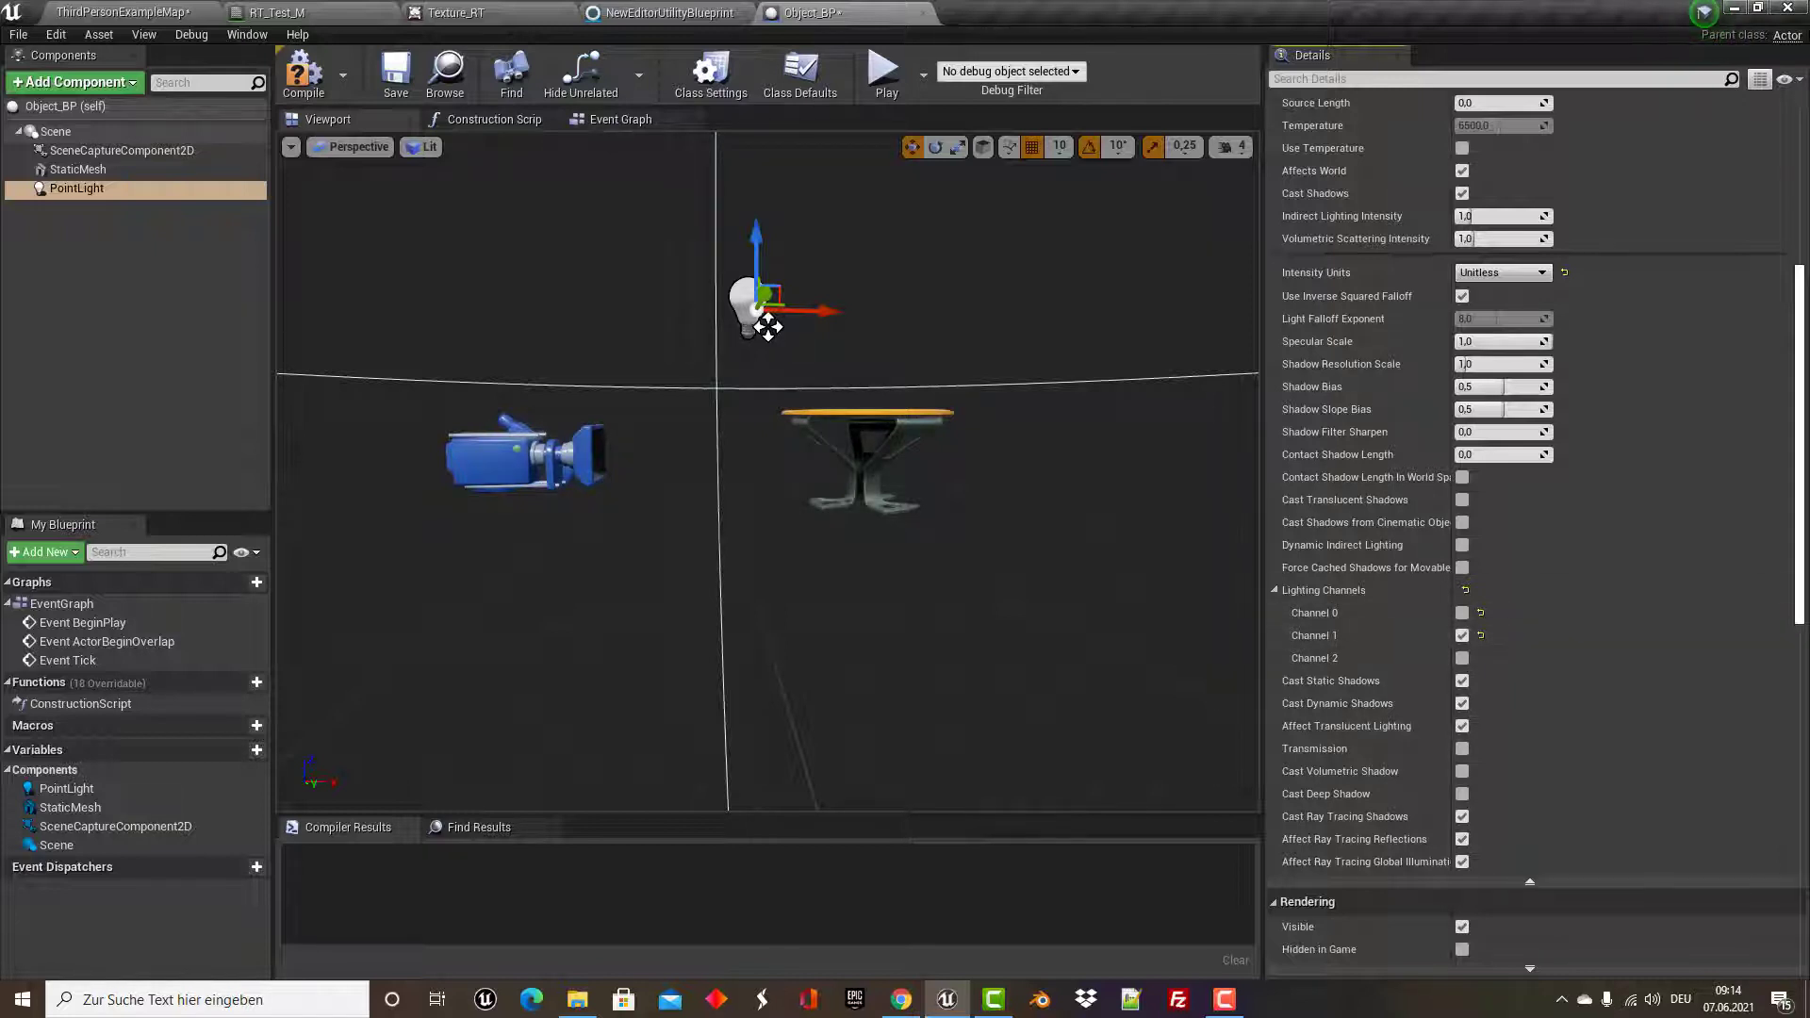
left_click(80, 171)
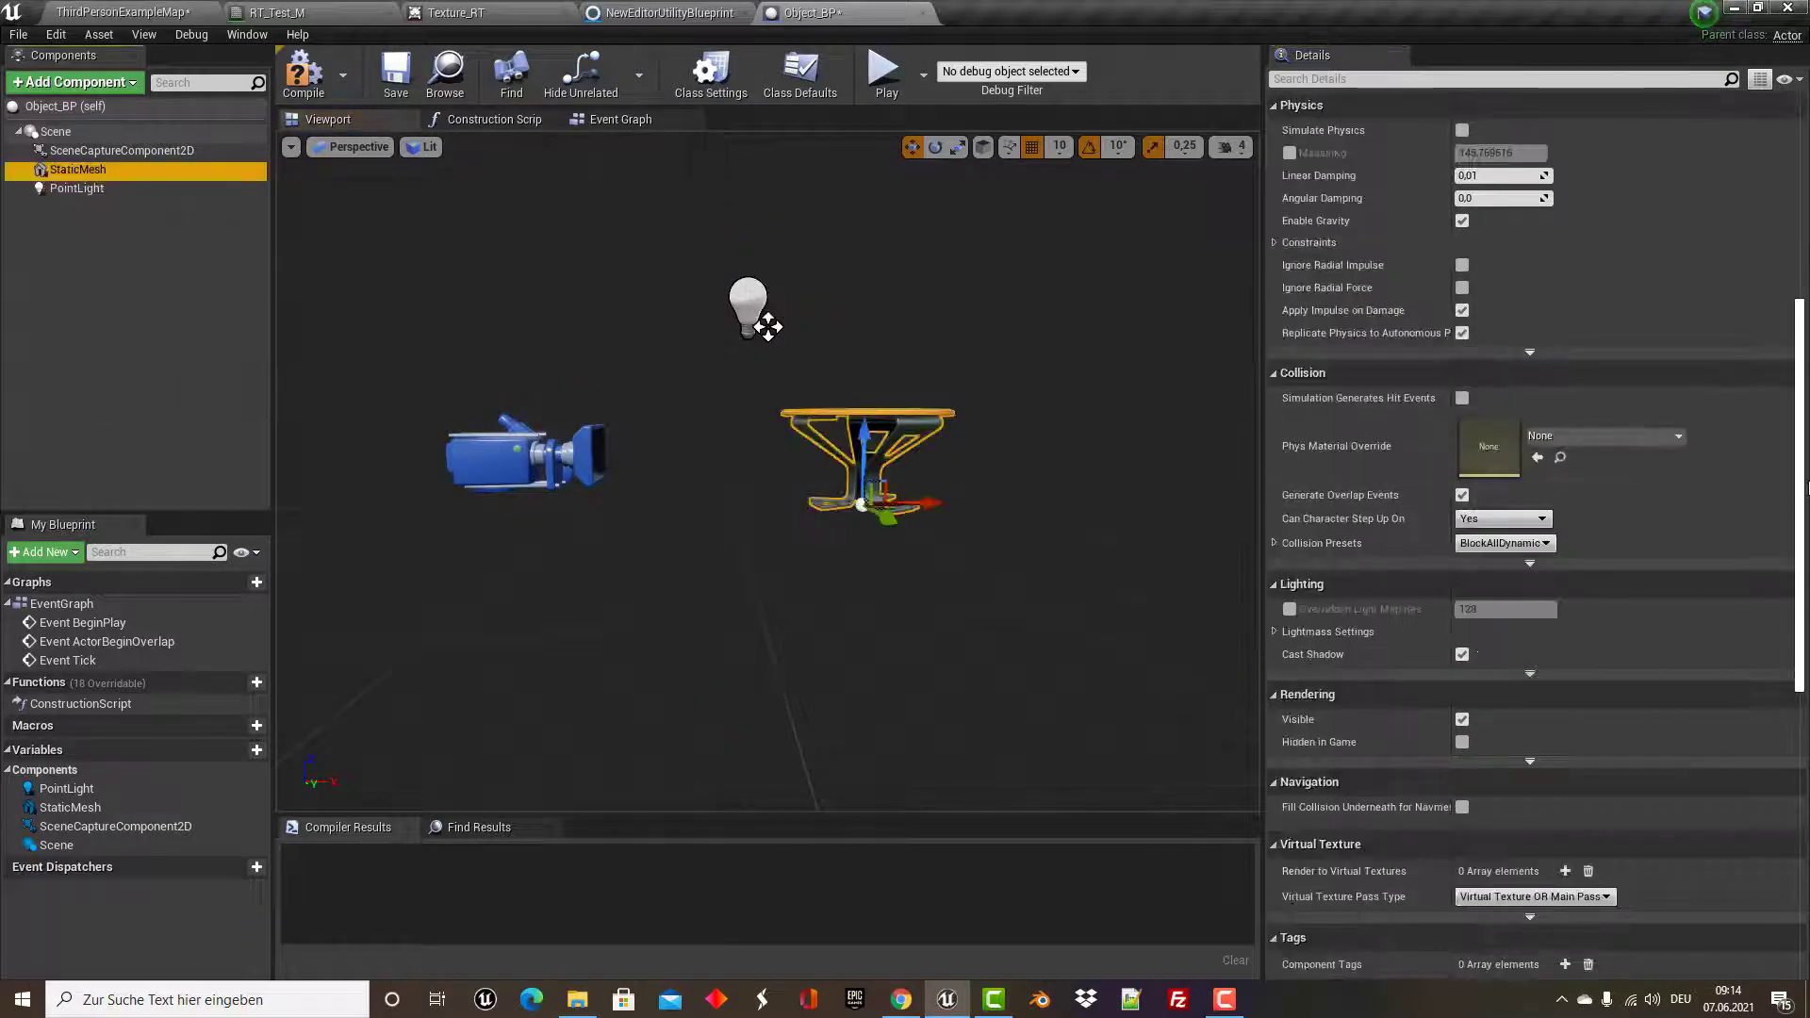
Switch the StaticMesh table from Lighting Channel 0 to Channel 1, then compile and save.
scroll(1800, 601, "down", 5)
mouse_move(1800, 601)
left_mouse_down()
mouse_move(1803, 679)
mouse_move(1803, 630)
left_mouse_up()
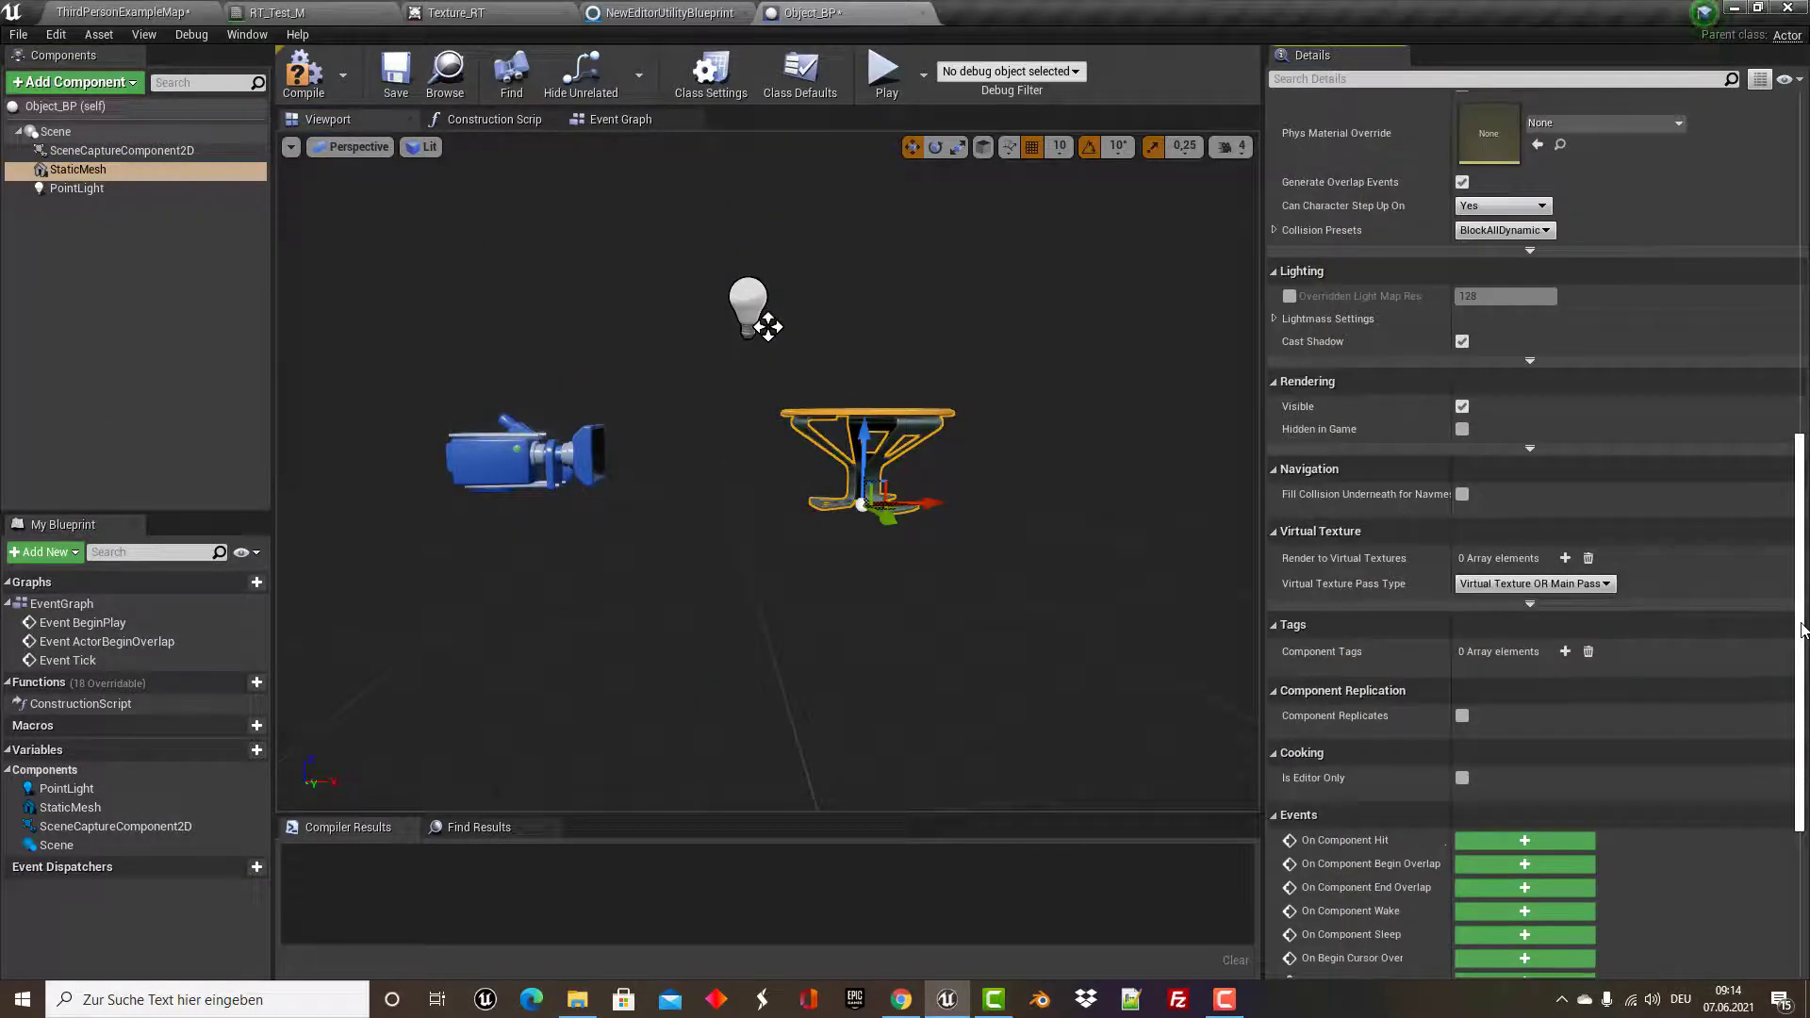
left_click(1527, 362)
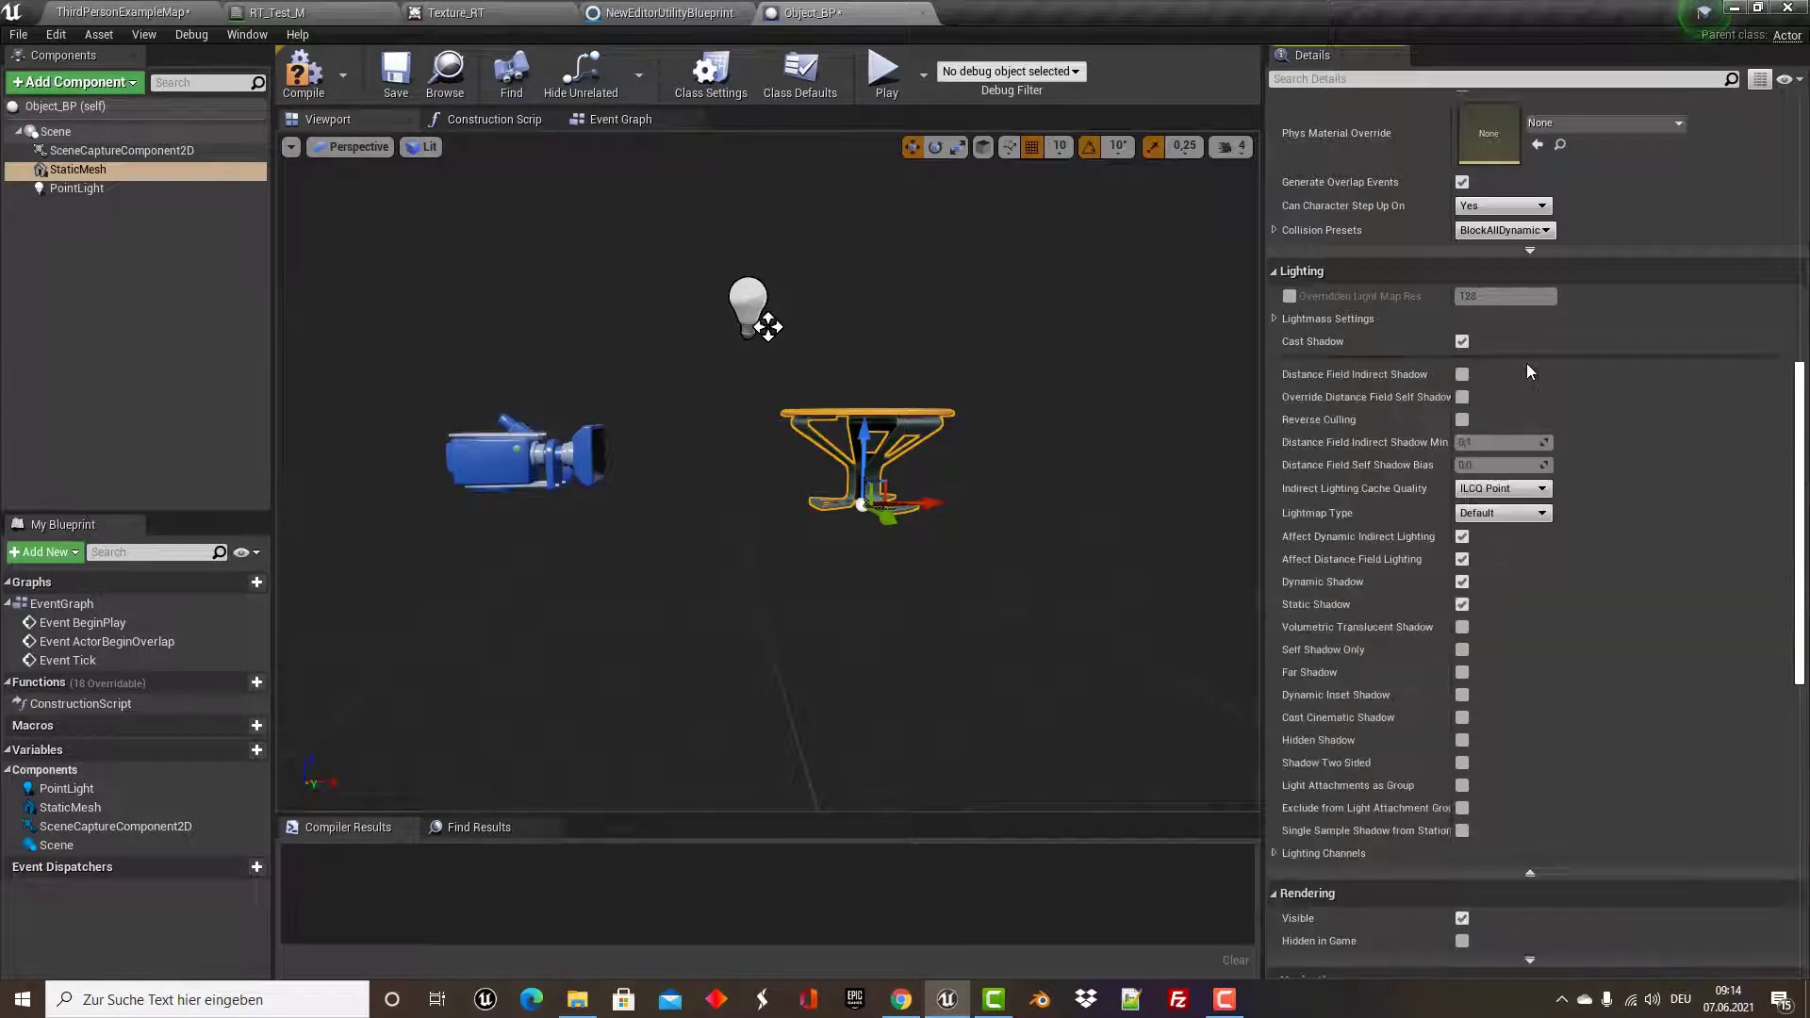
left_click(1275, 853)
left_click(1462, 877)
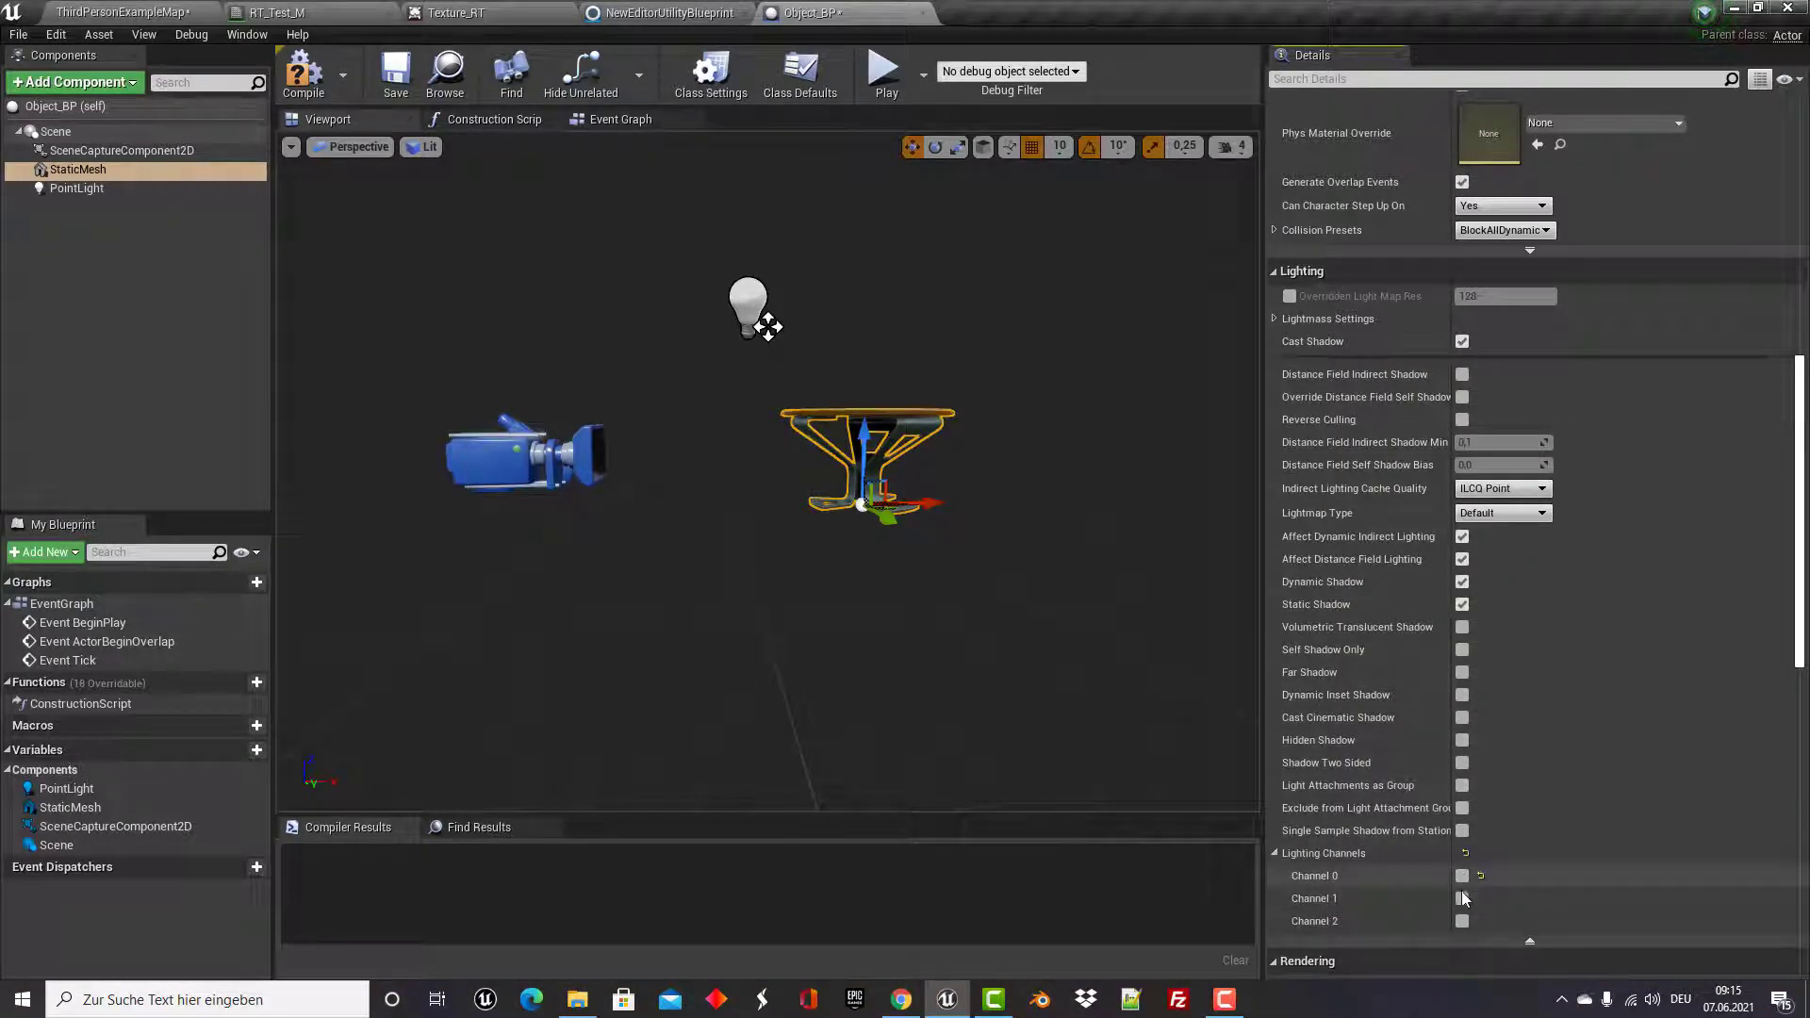
left_click(1462, 900)
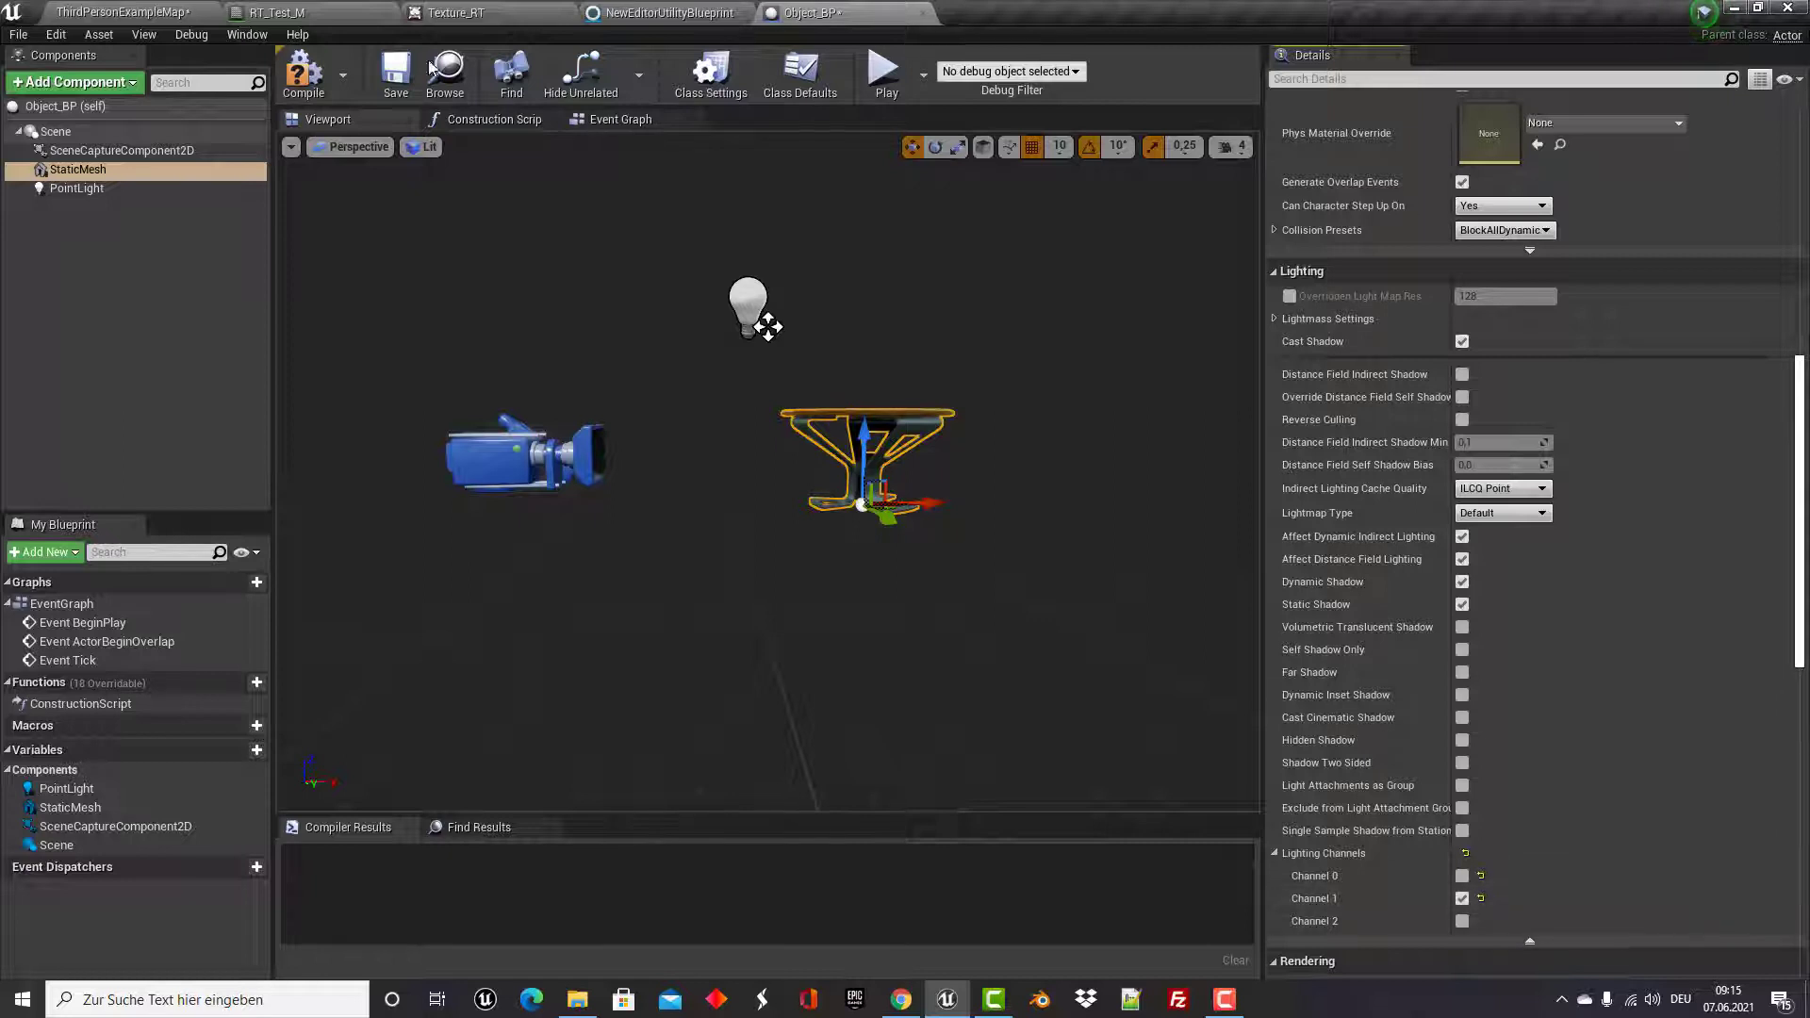
left_click(319, 89)
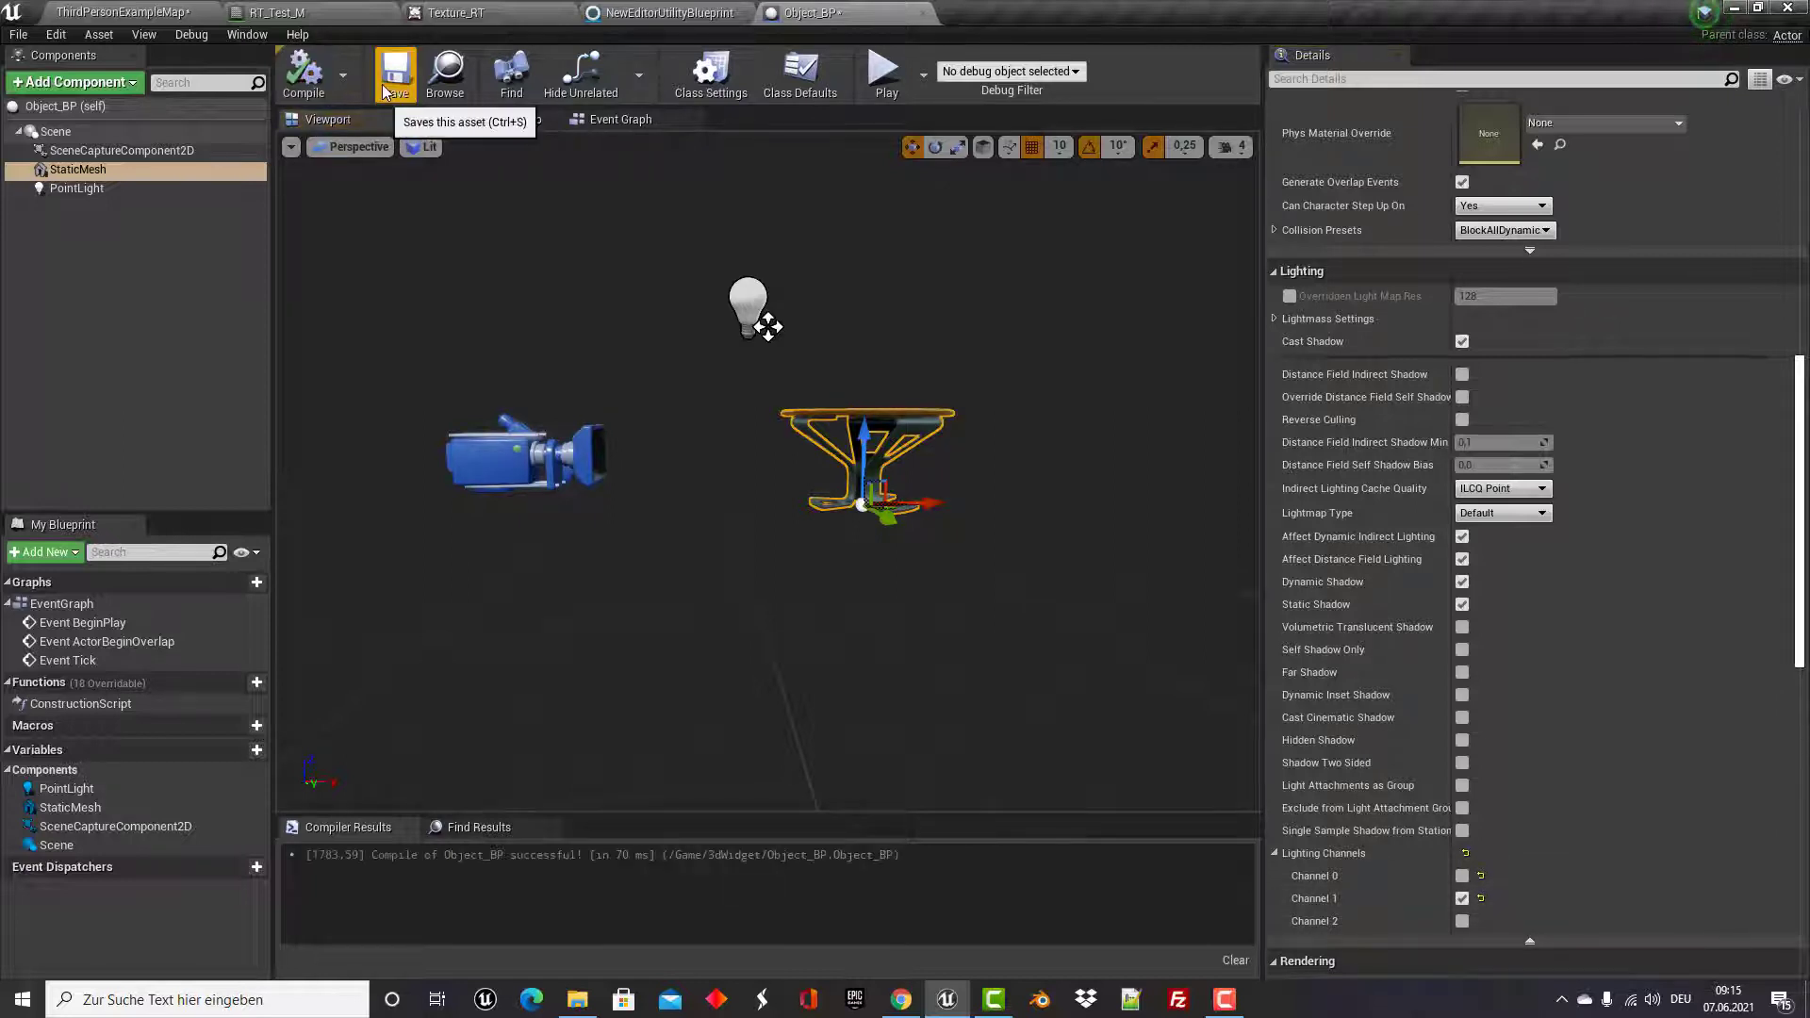
left_click(396, 75)
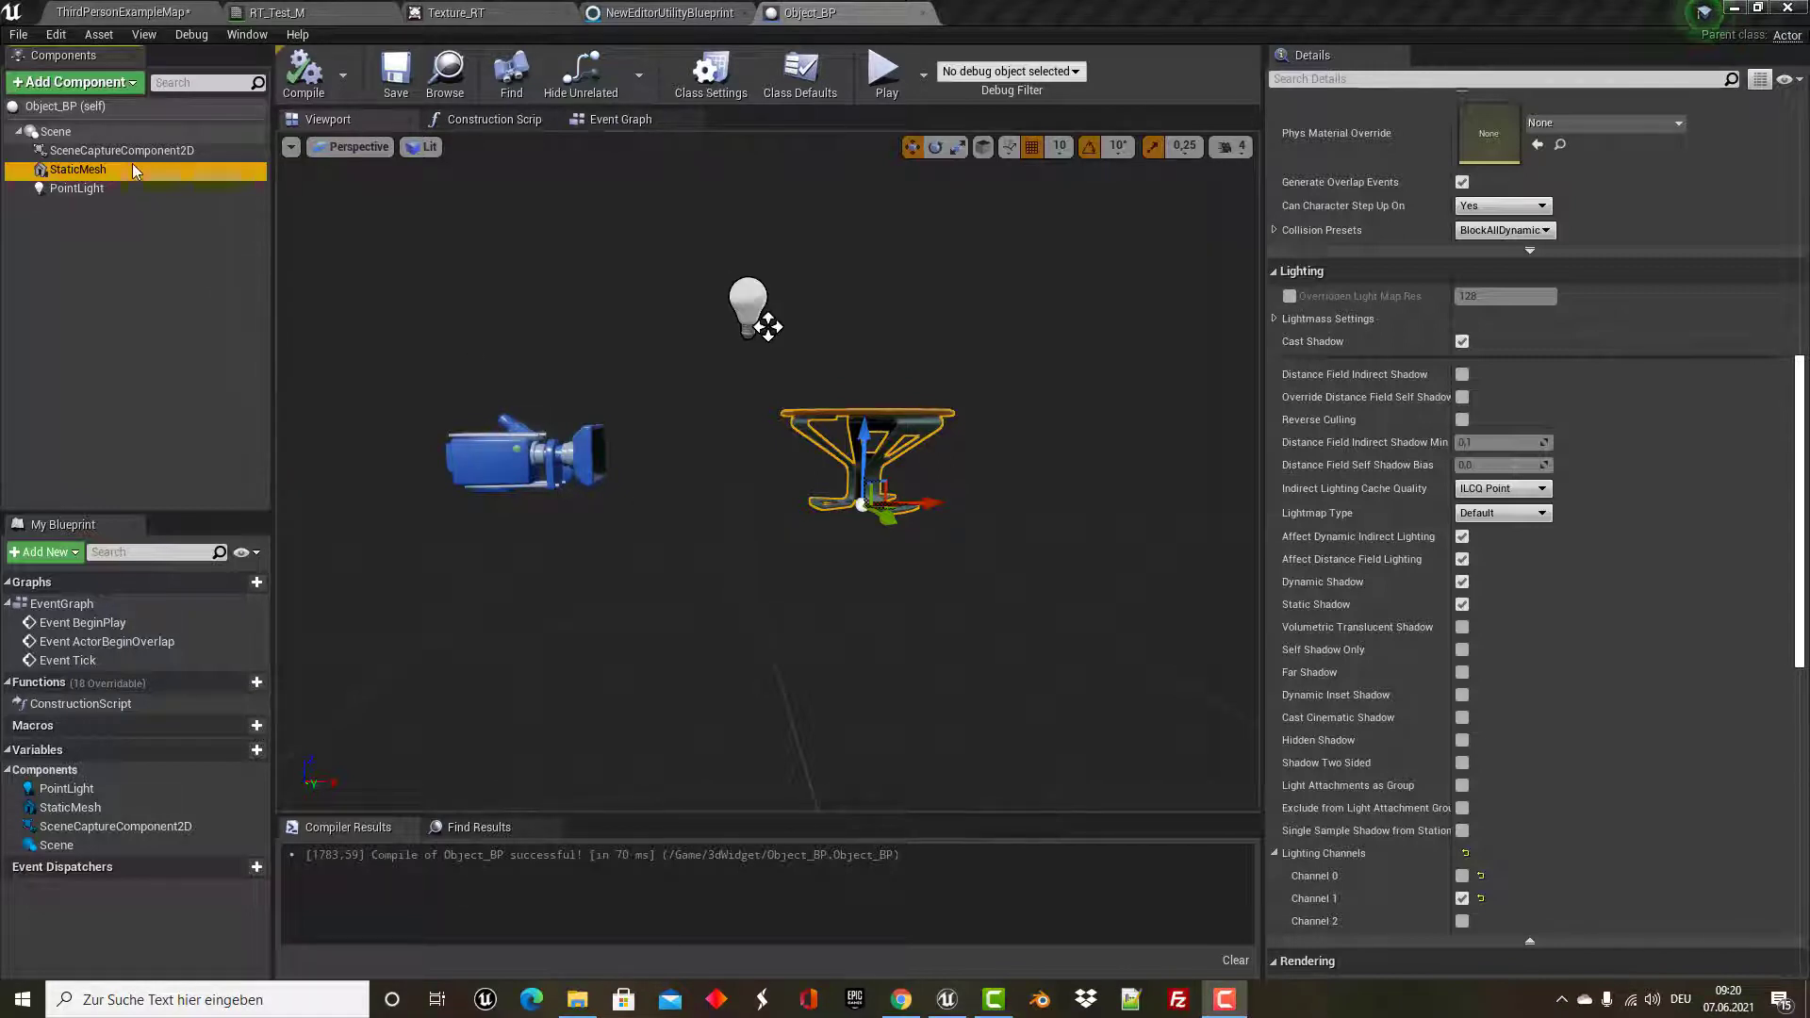
Set the SceneCaptureComponent2D Texture Target to Texture_RT, then compile and save Object_BP.
left_click(121, 151)
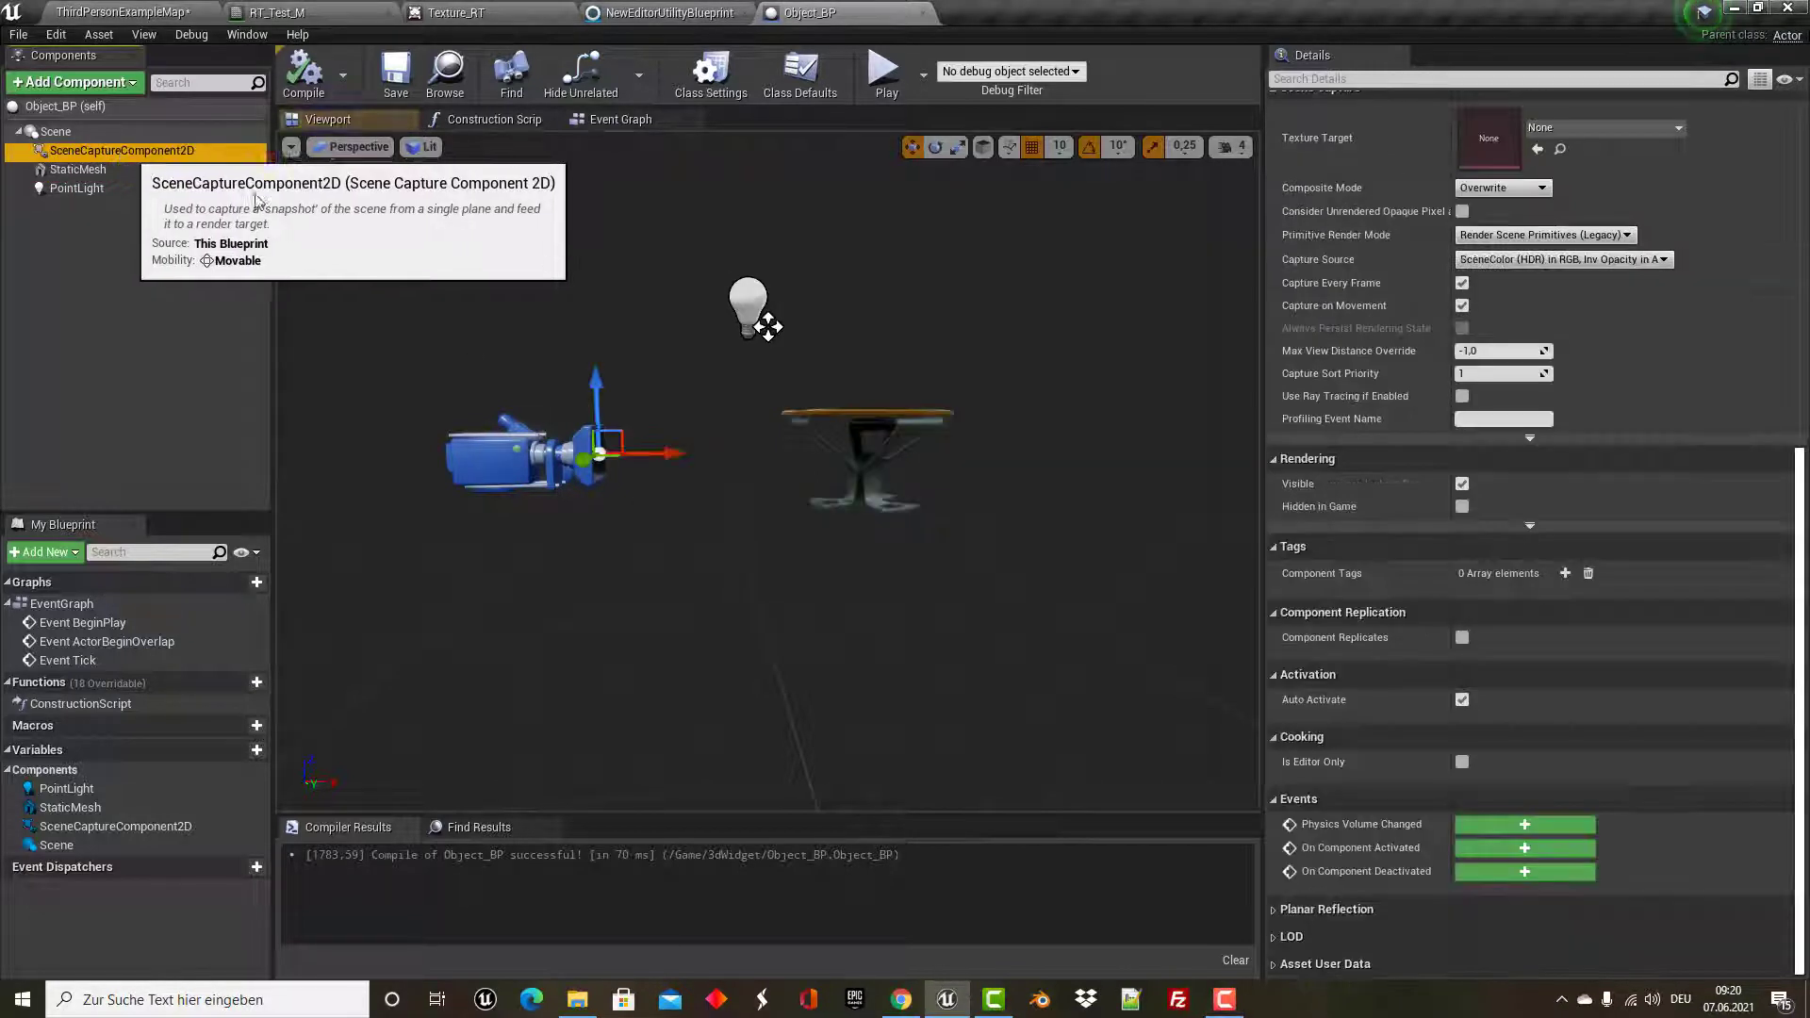
left_click_drag(1801, 514, 1802, 389)
scroll(1503, 371, "up", 3)
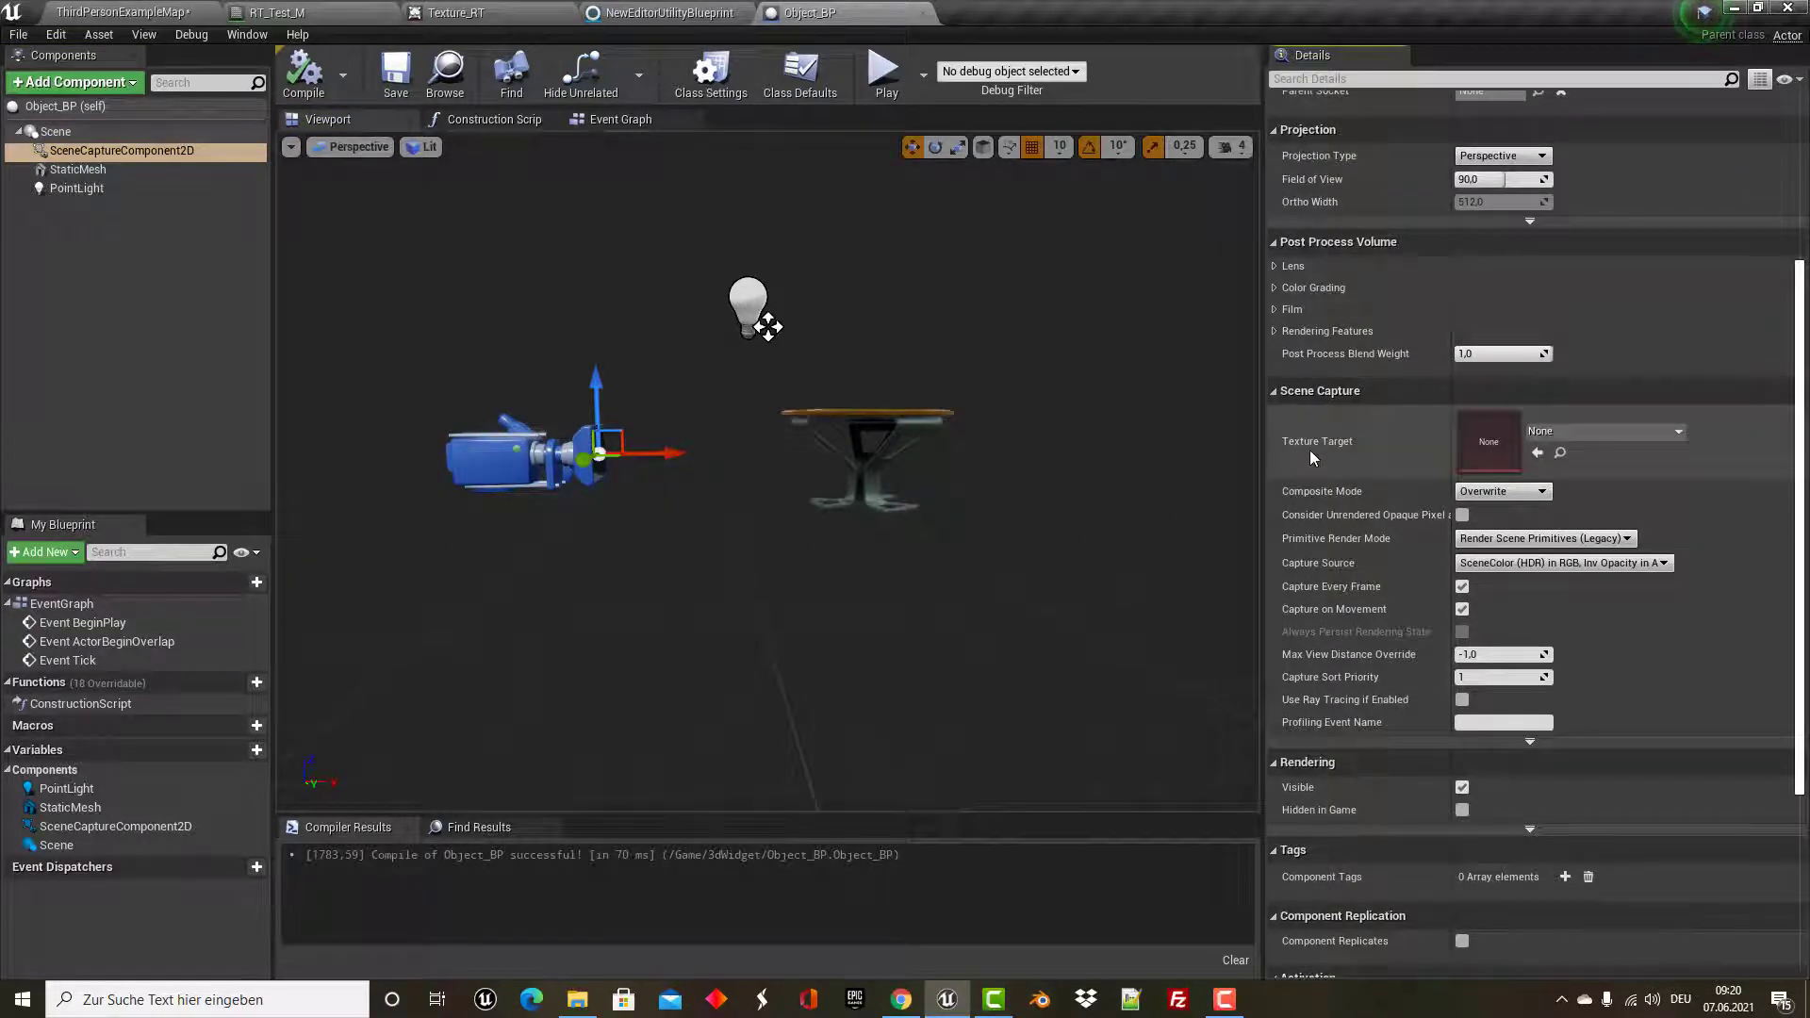
left_click(1584, 430)
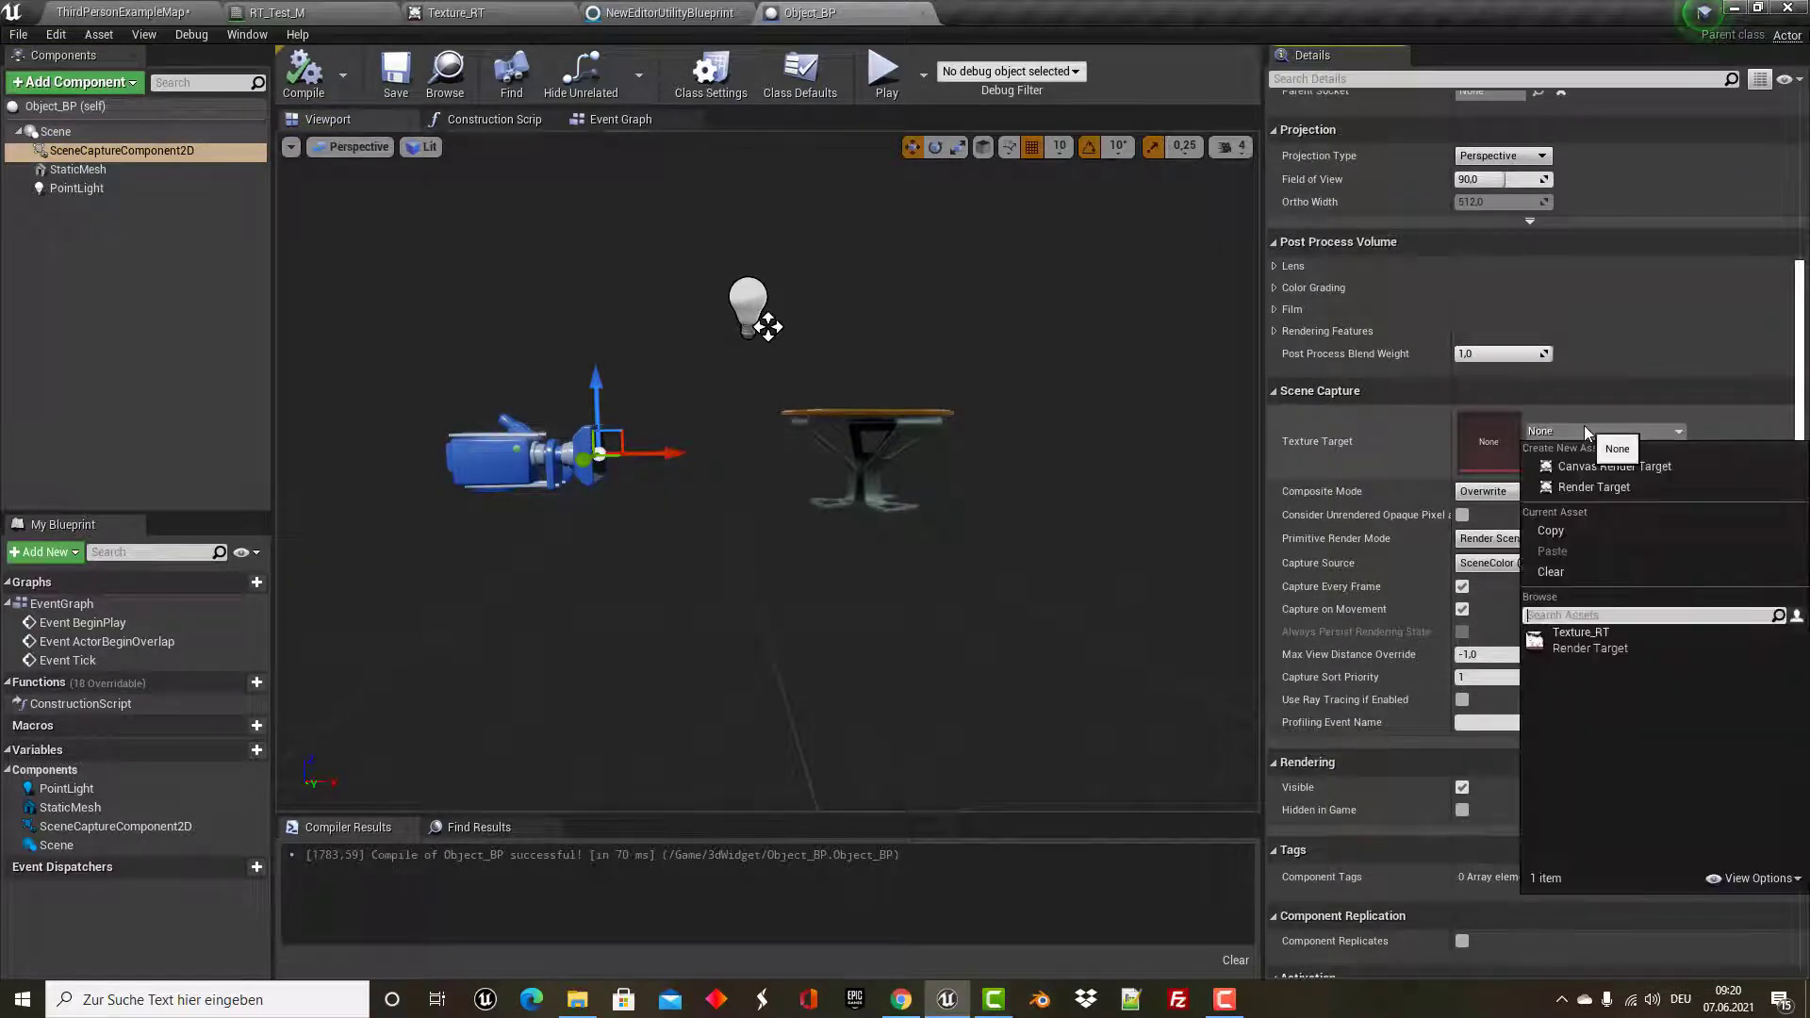
left_click(1578, 633)
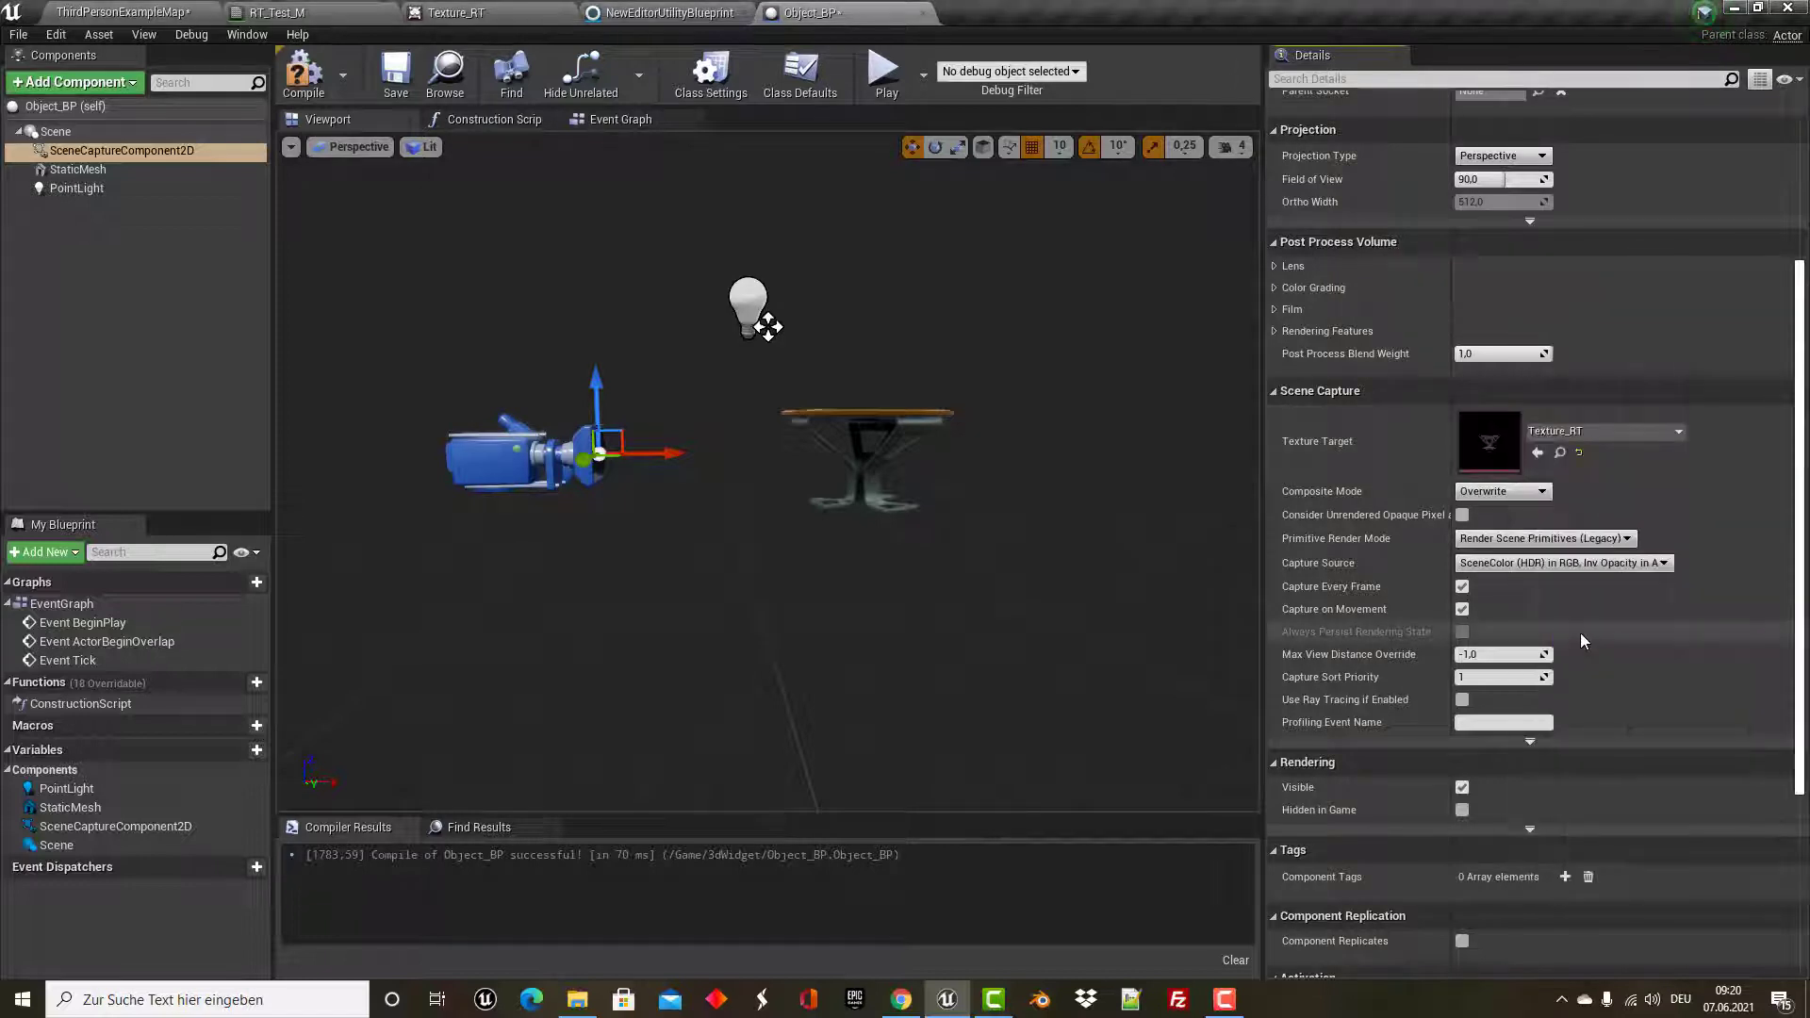
left_click(304, 75)
left_click(396, 75)
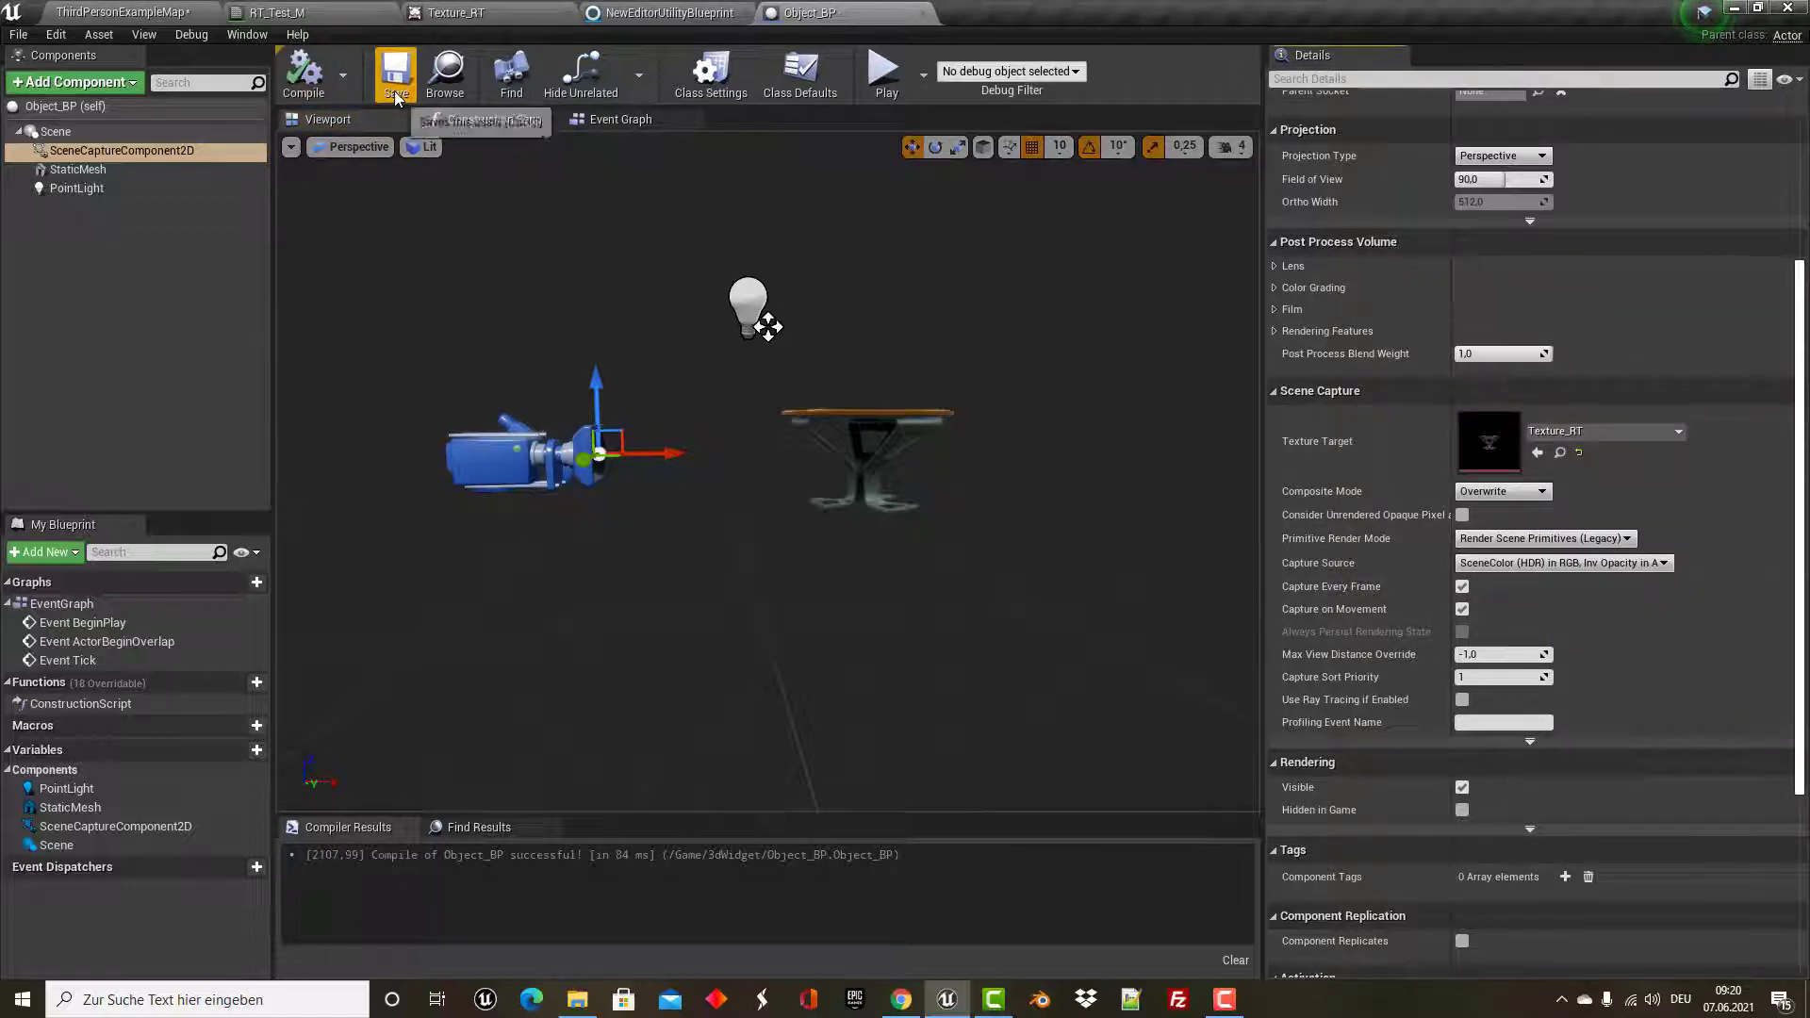
Open Texture_RT from Content/RenderTarget to confirm it shows the table, then return to Object_BP.
left_click(123, 12)
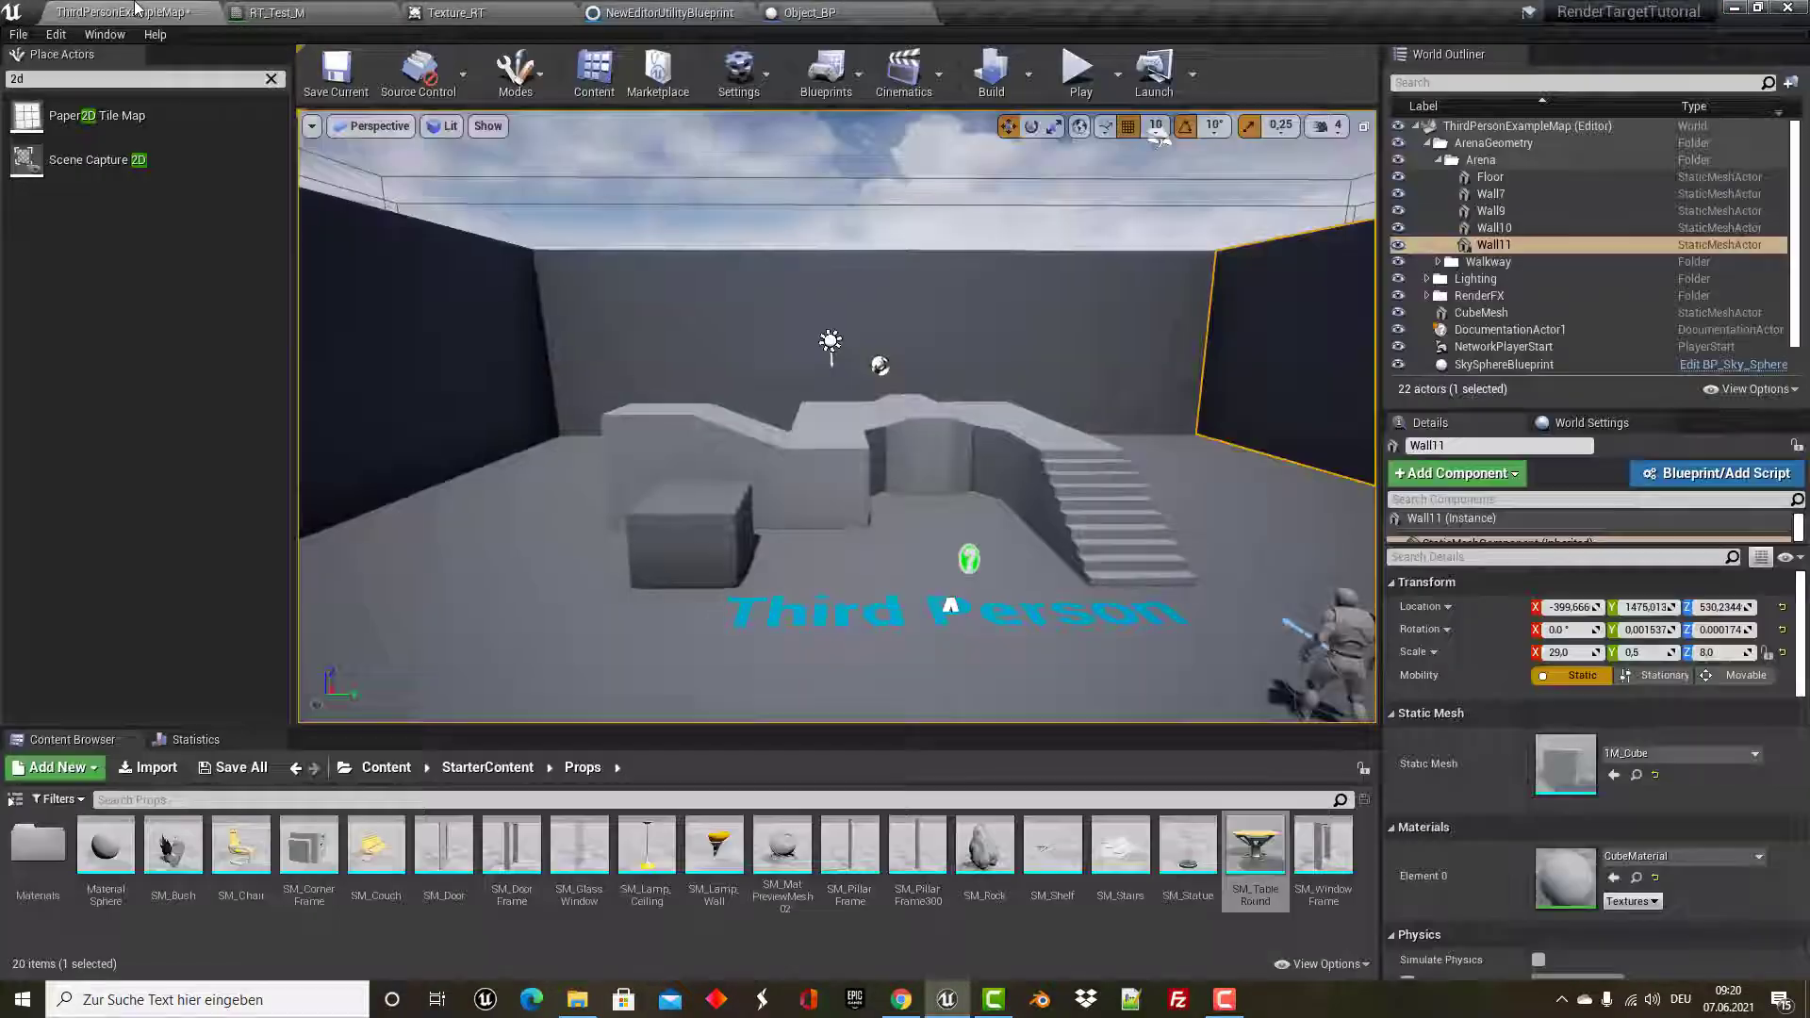
left_click(386, 769)
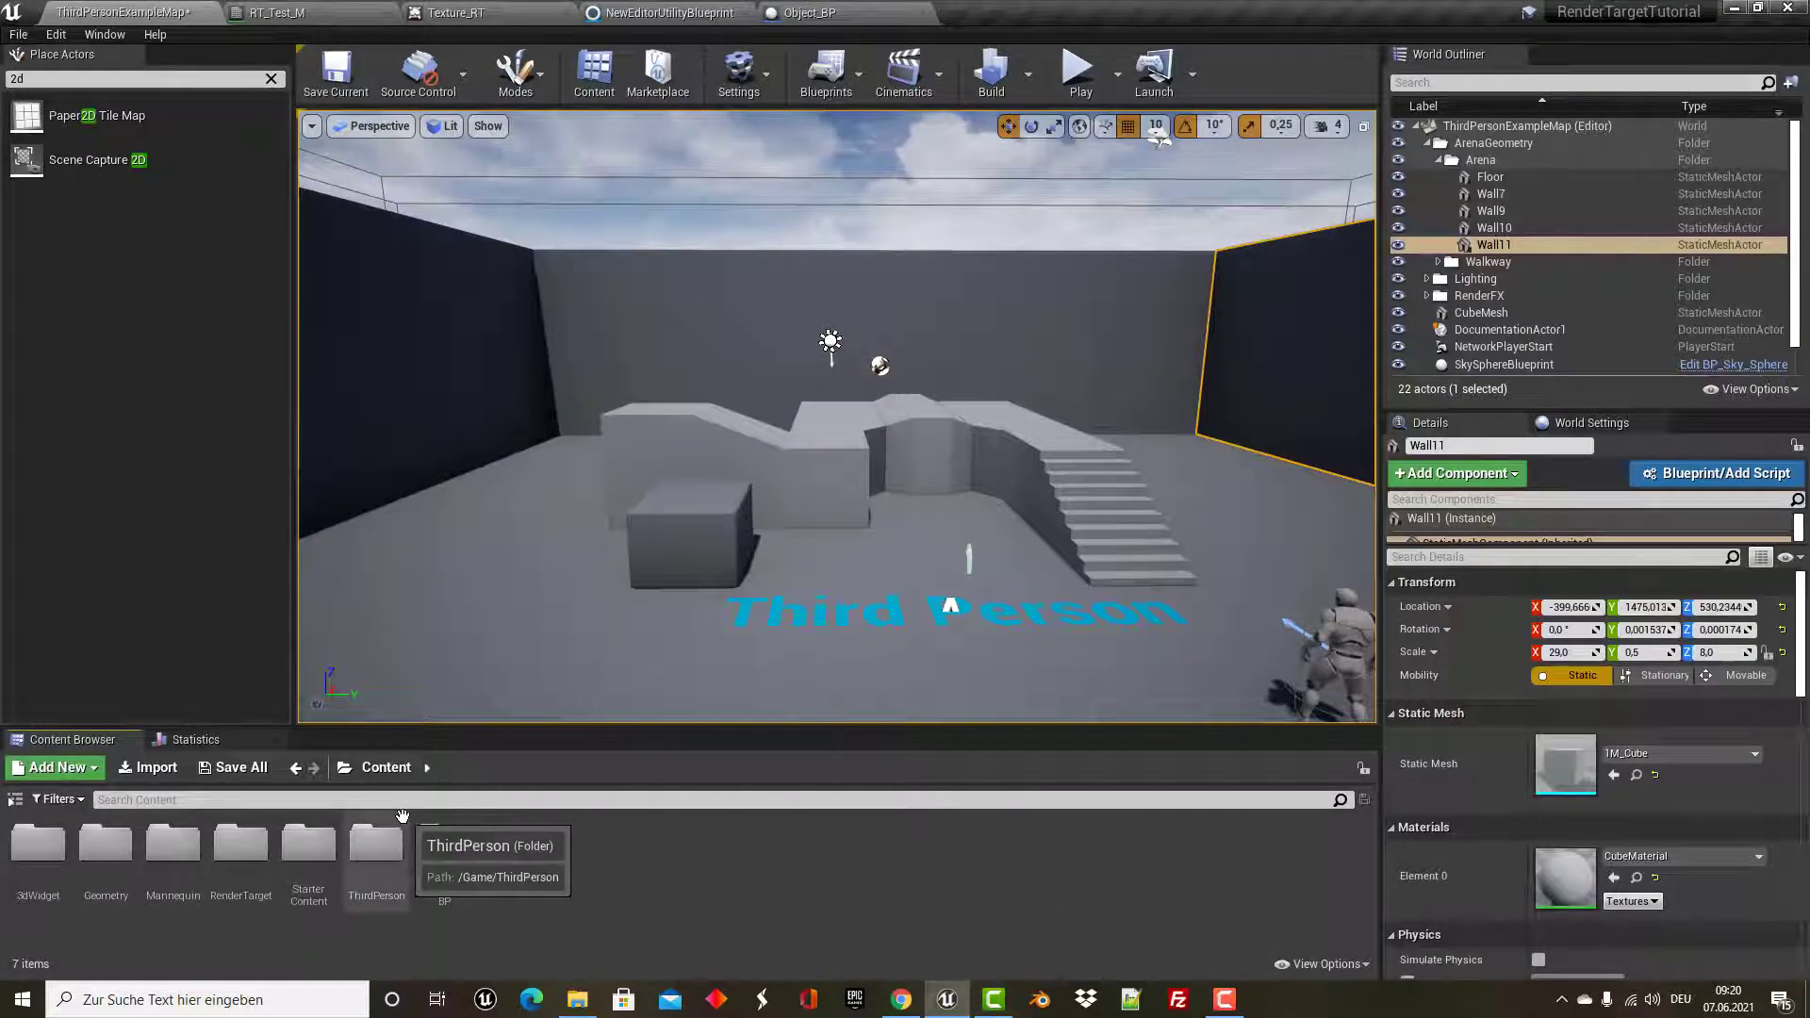
left_click(261, 844)
double_click(261, 844)
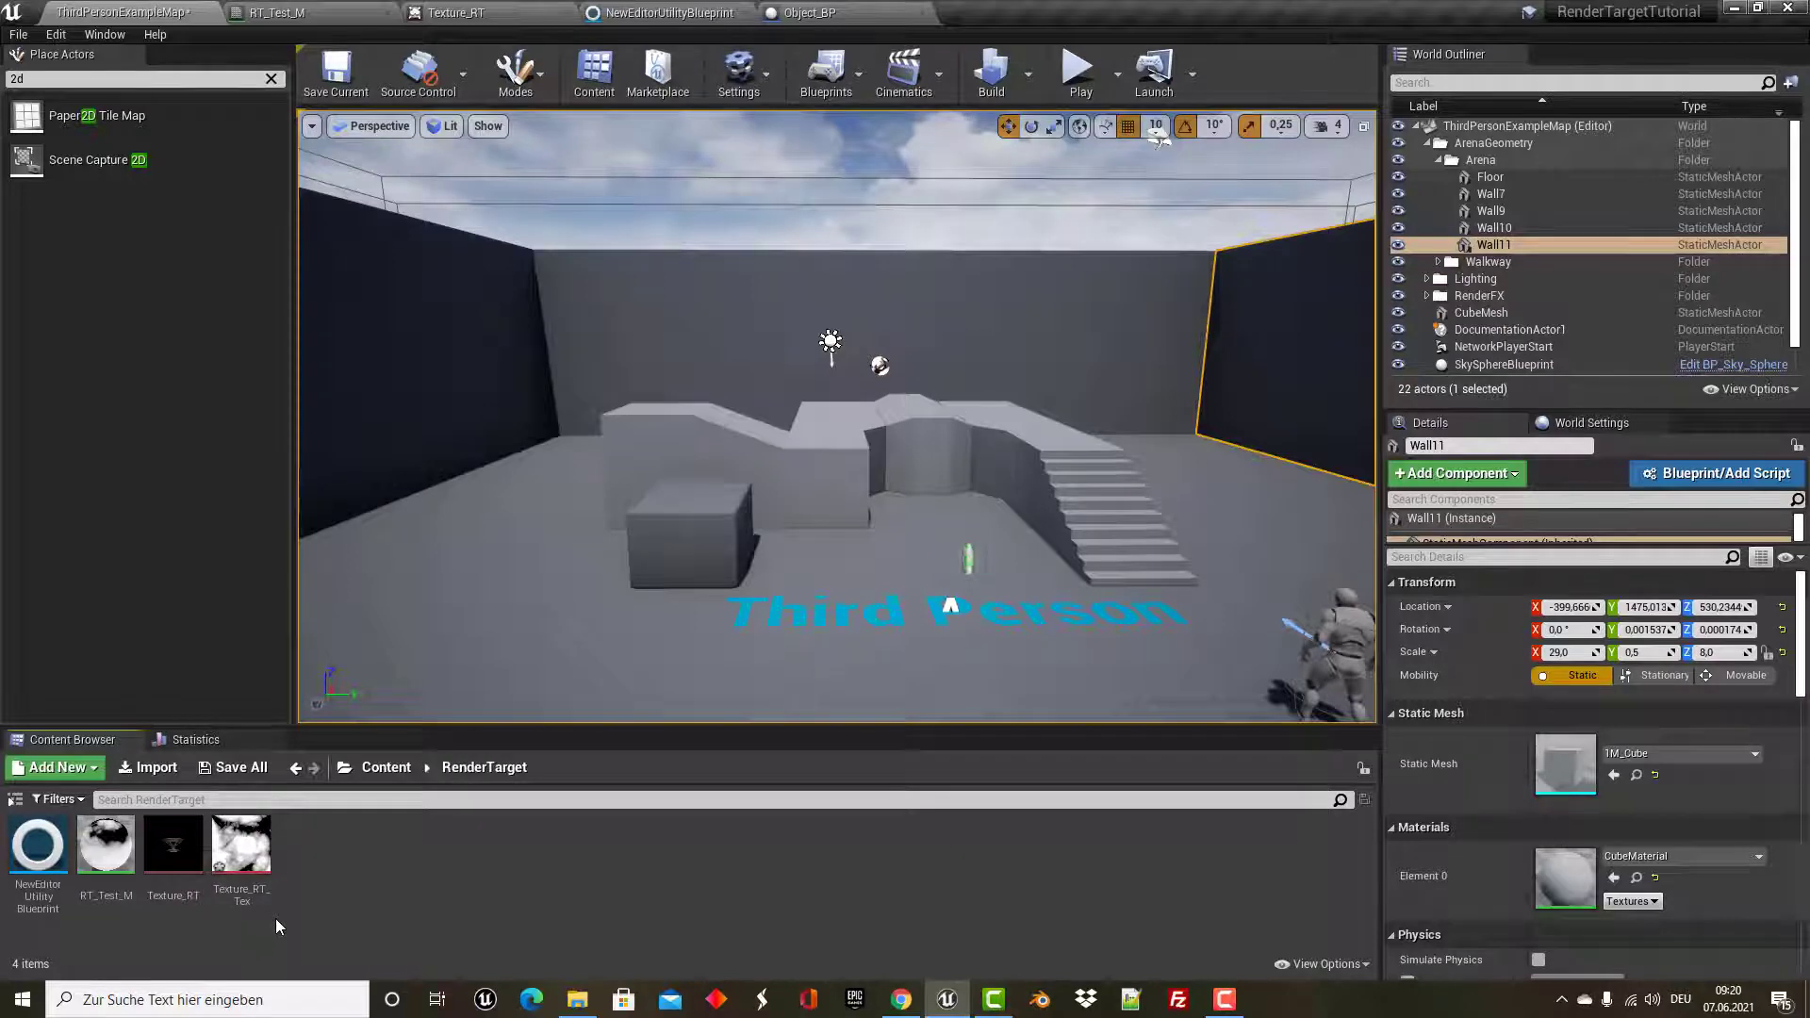
double_click(182, 872)
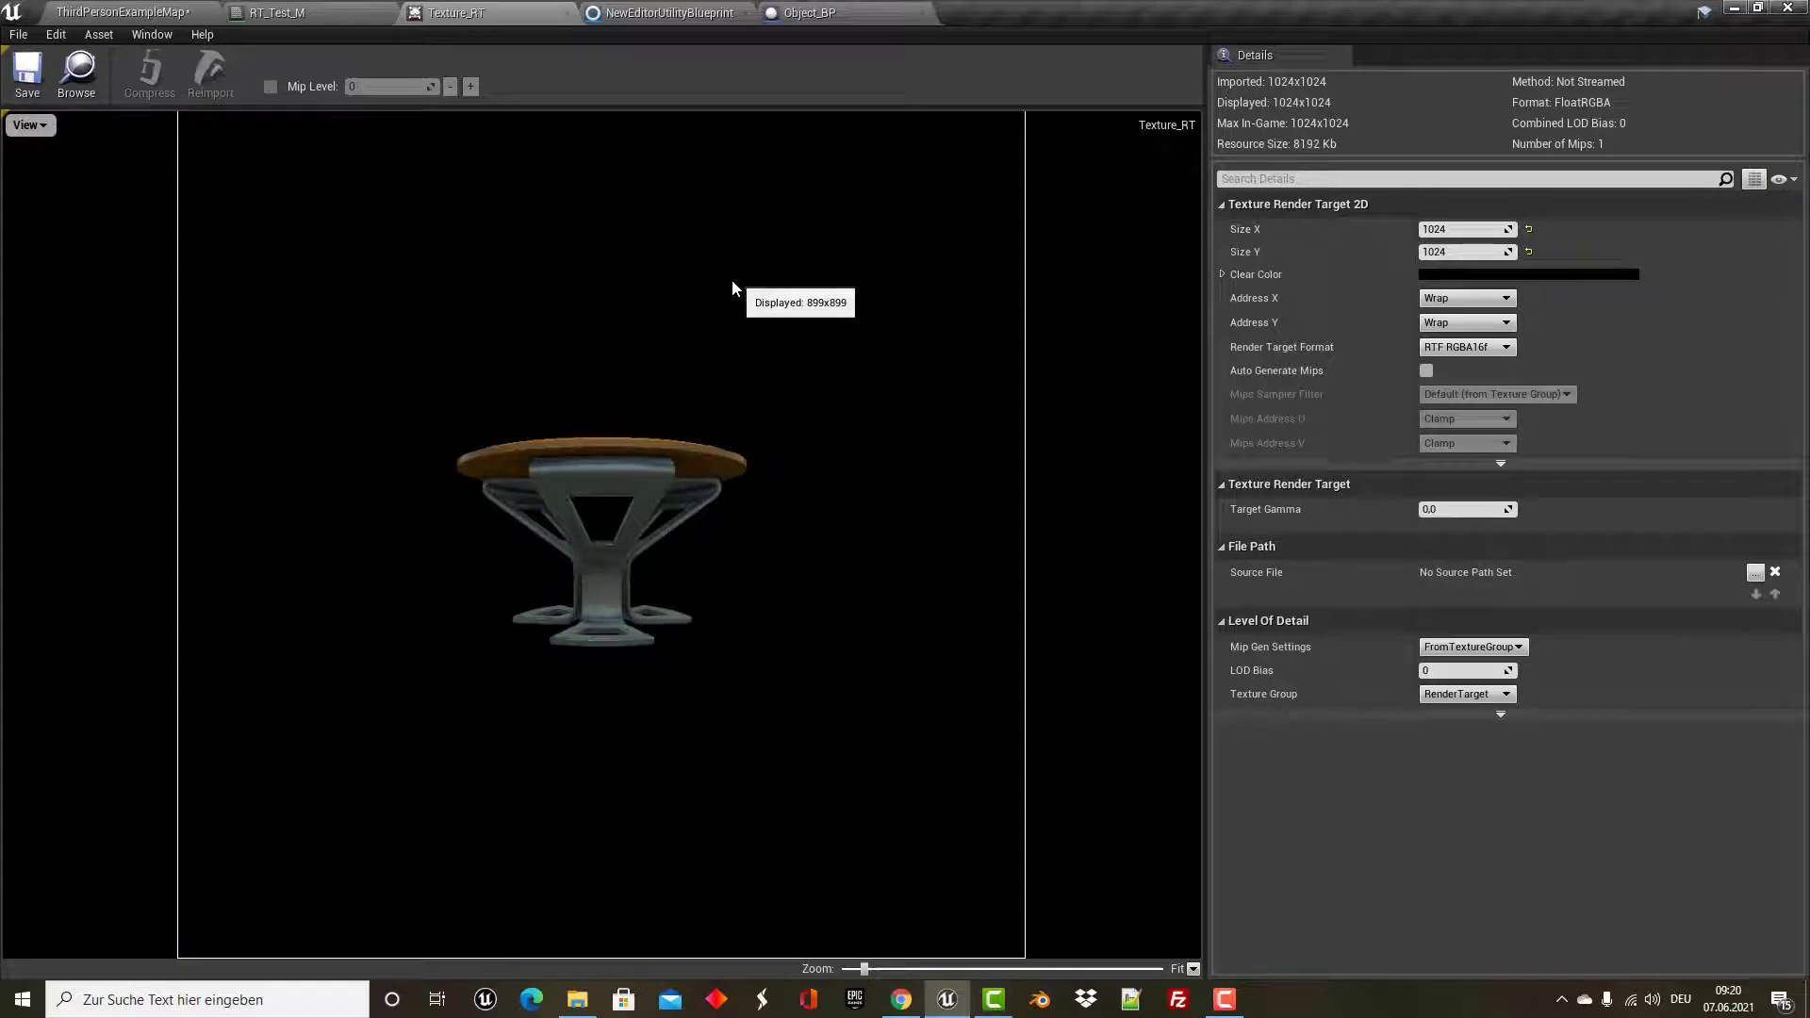
left_click(566, 14)
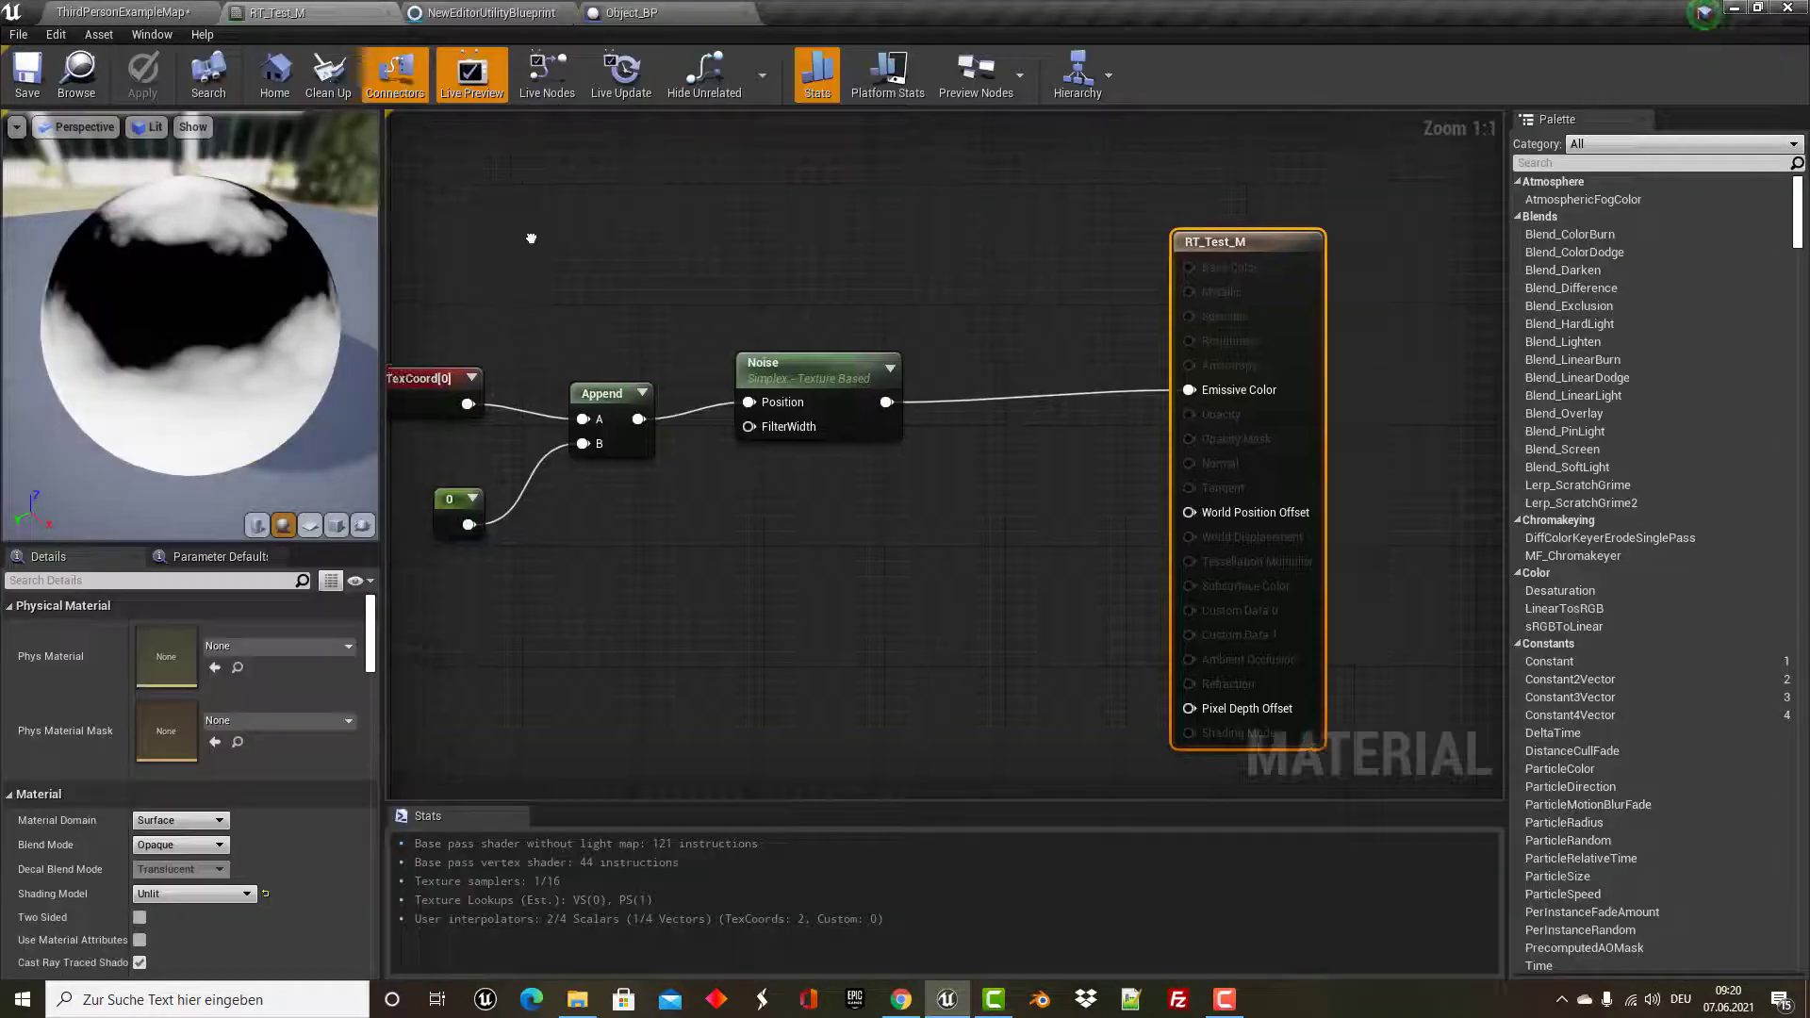
left_click(97, 9)
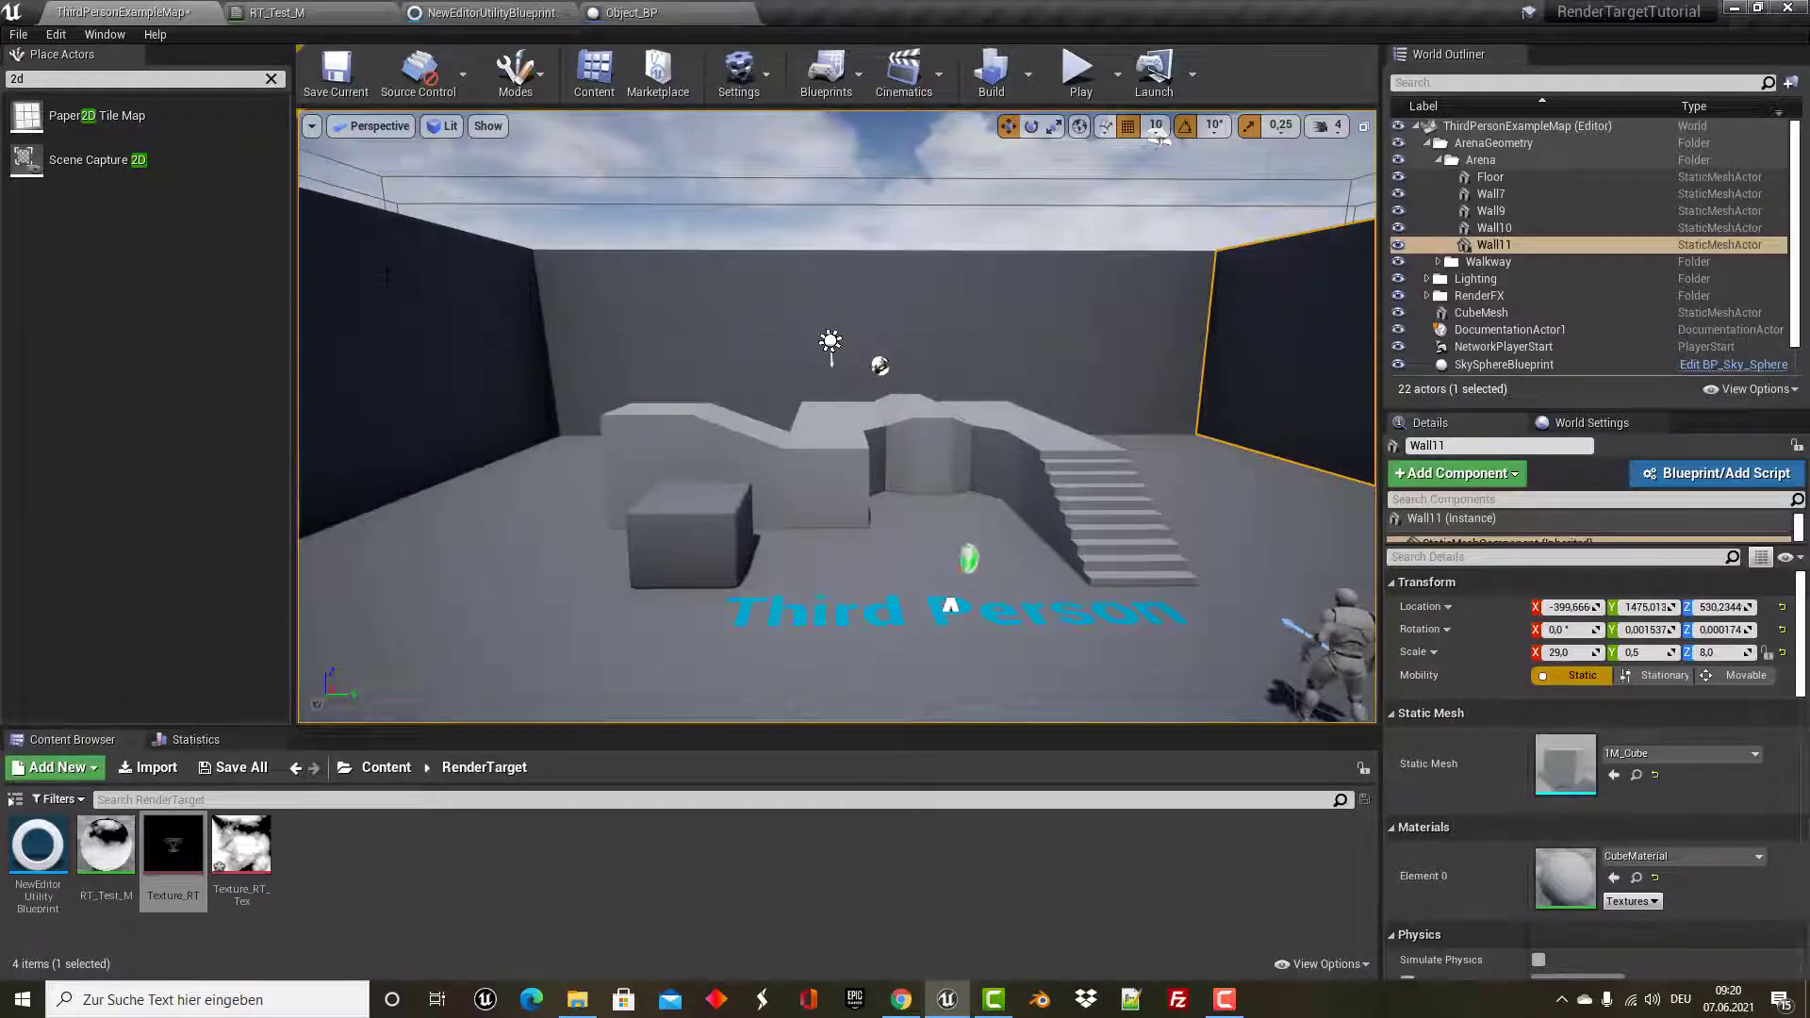
left_click(660, 12)
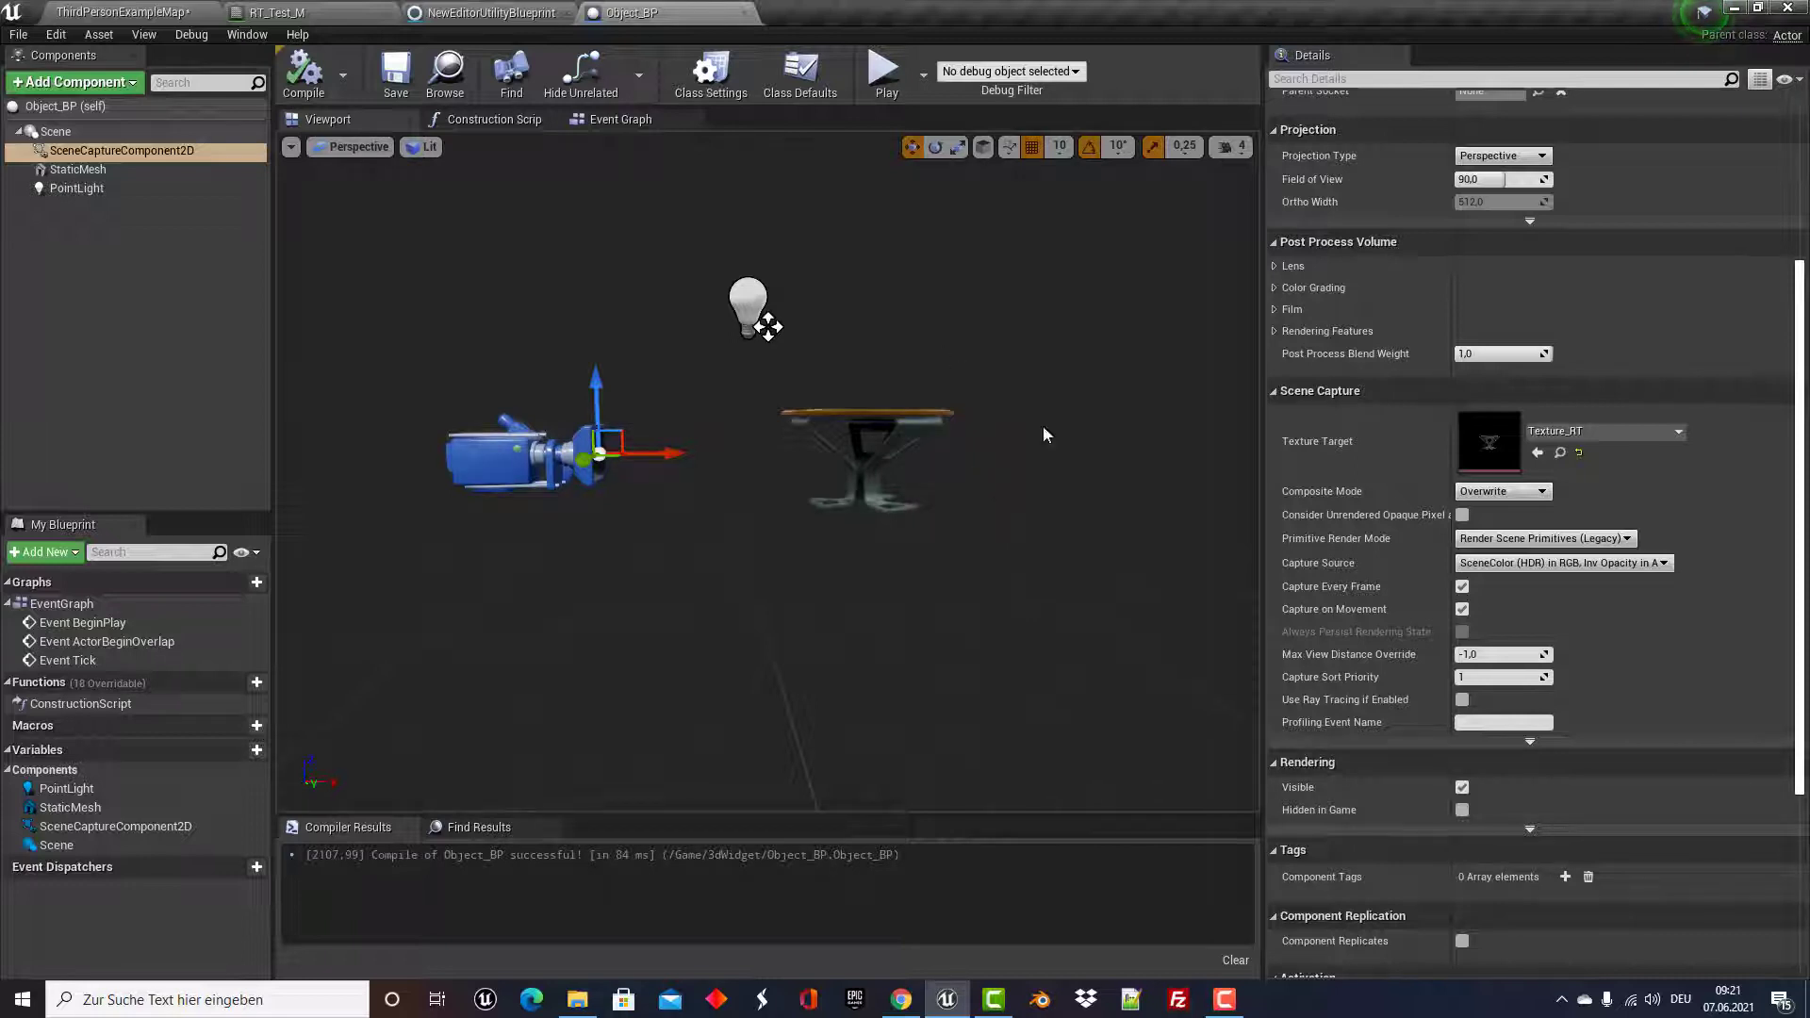
Delete the three default event nodes in the Event Graph and search the node list for 'custom'.
left_click(615, 120)
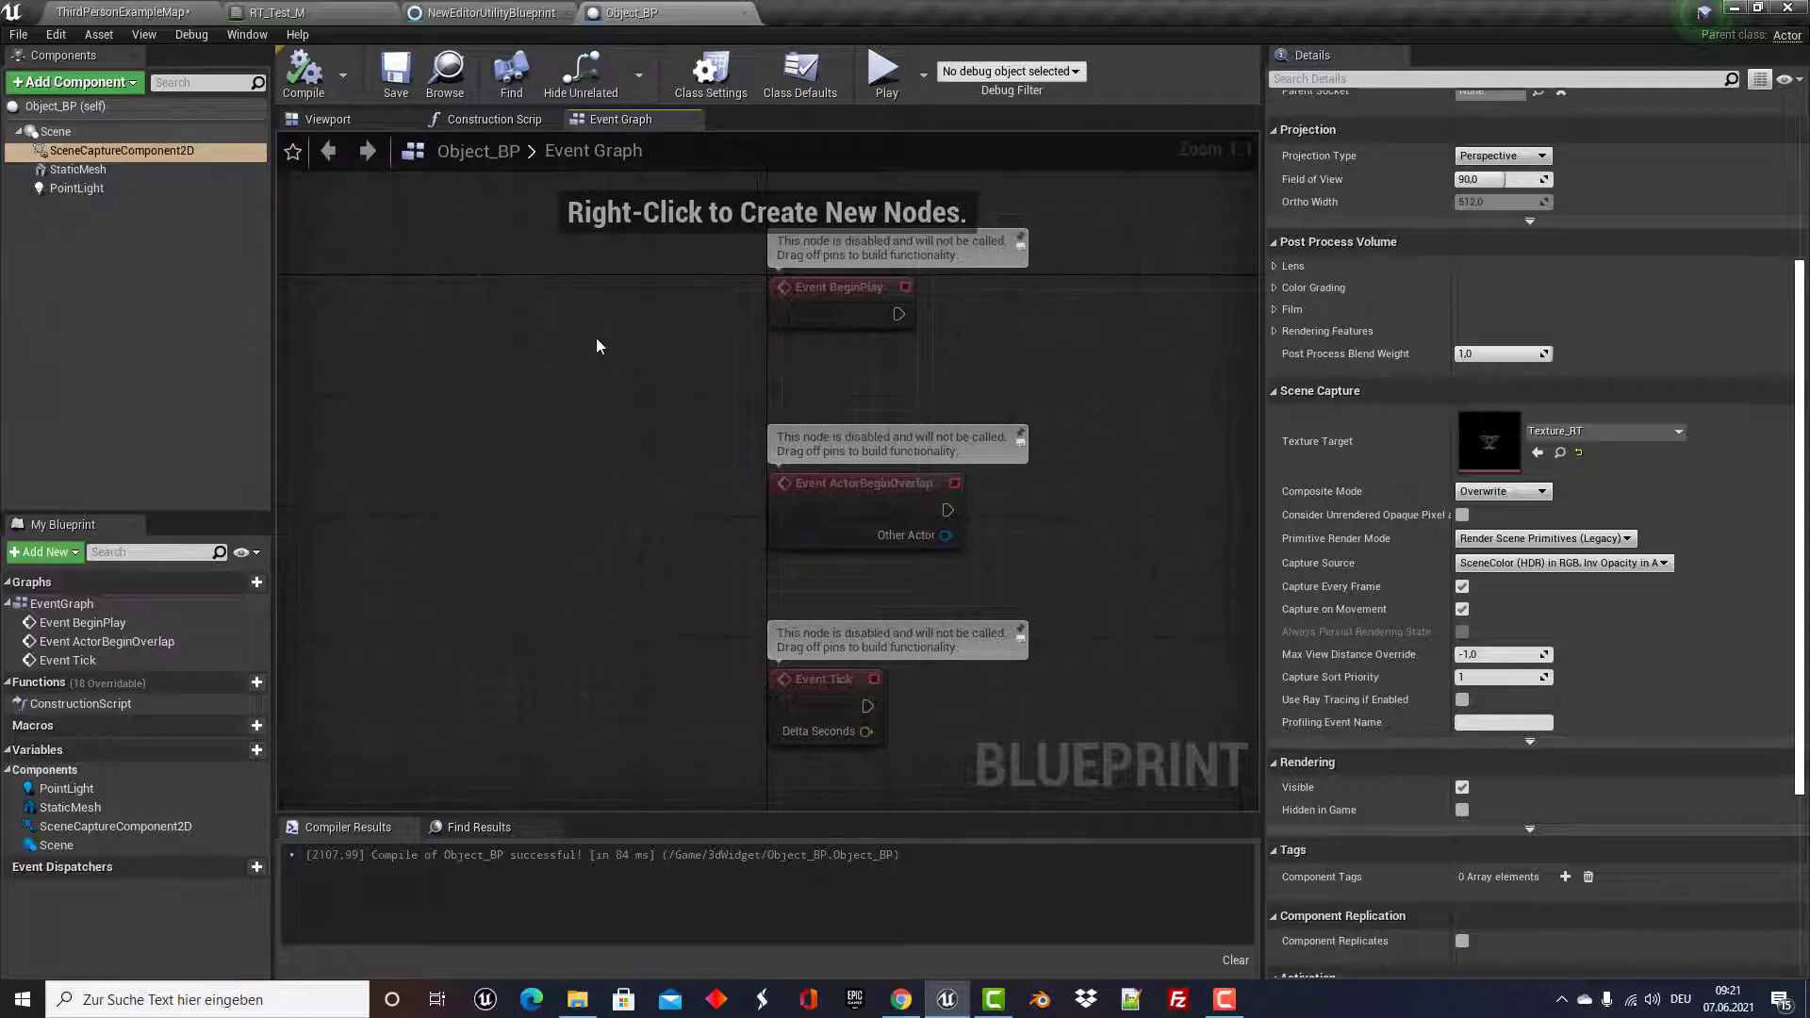
left_click_drag(625, 396, 1000, 579)
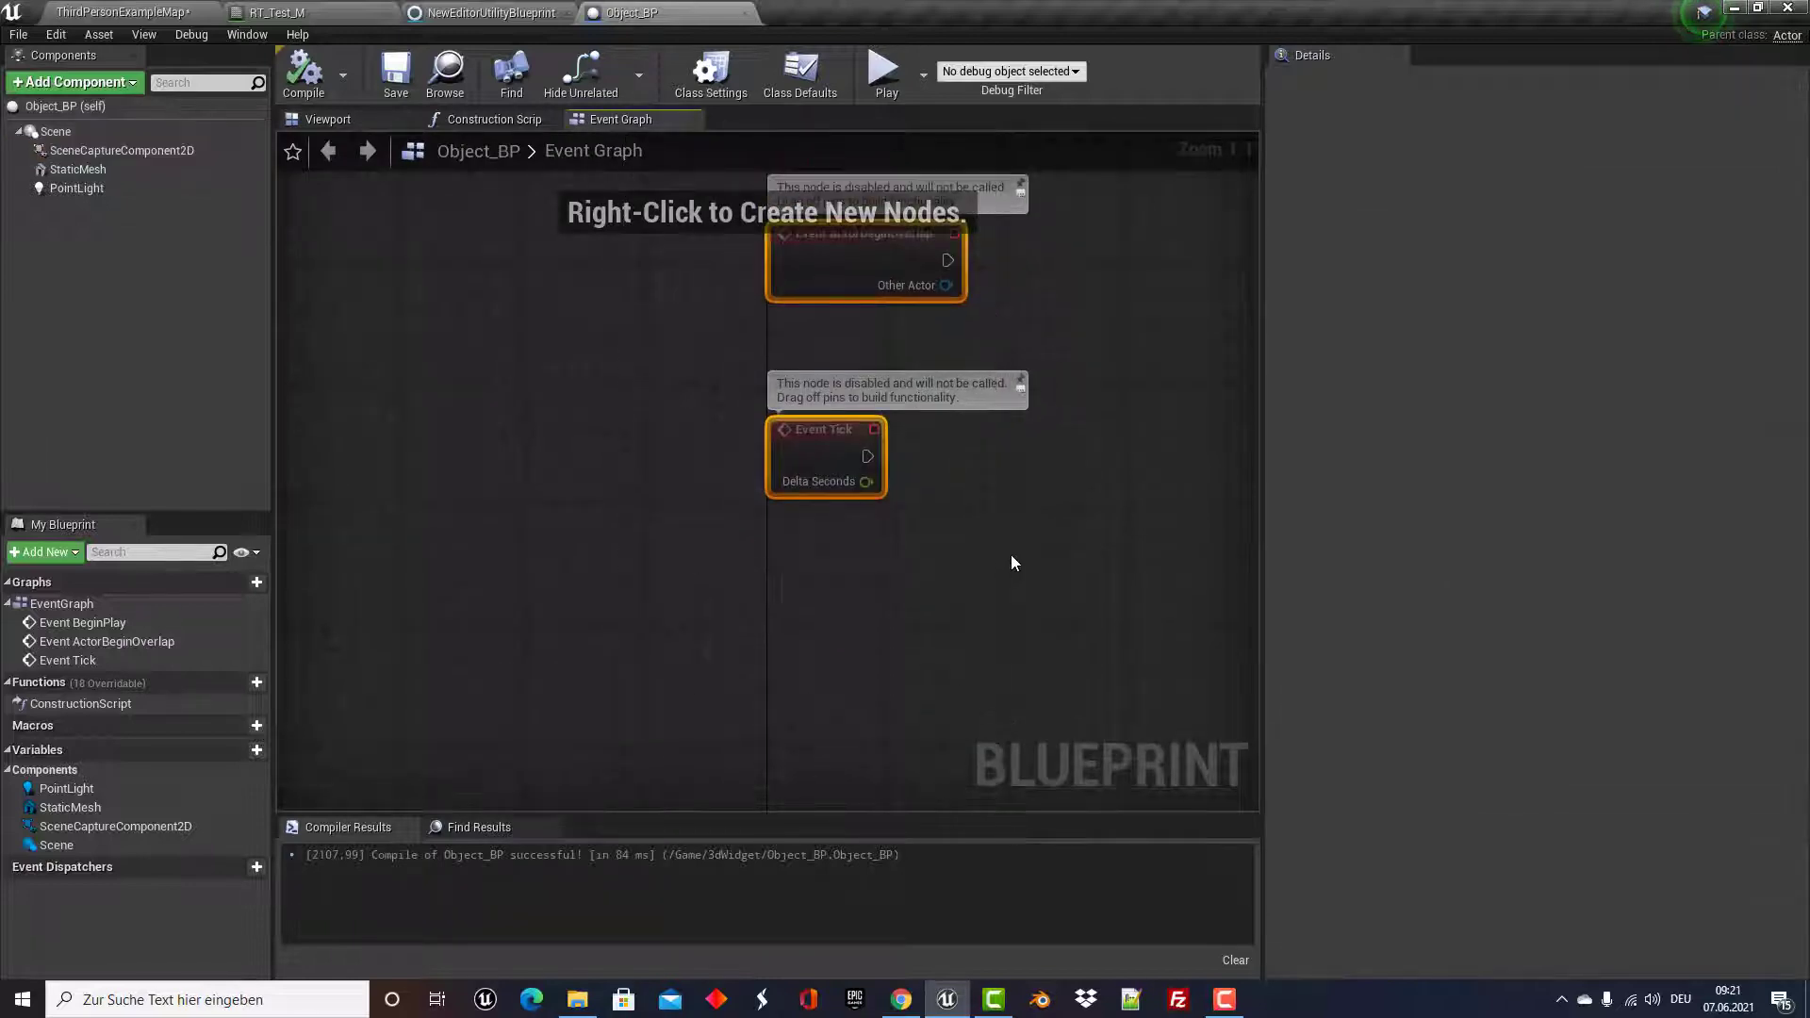
key("Delete")
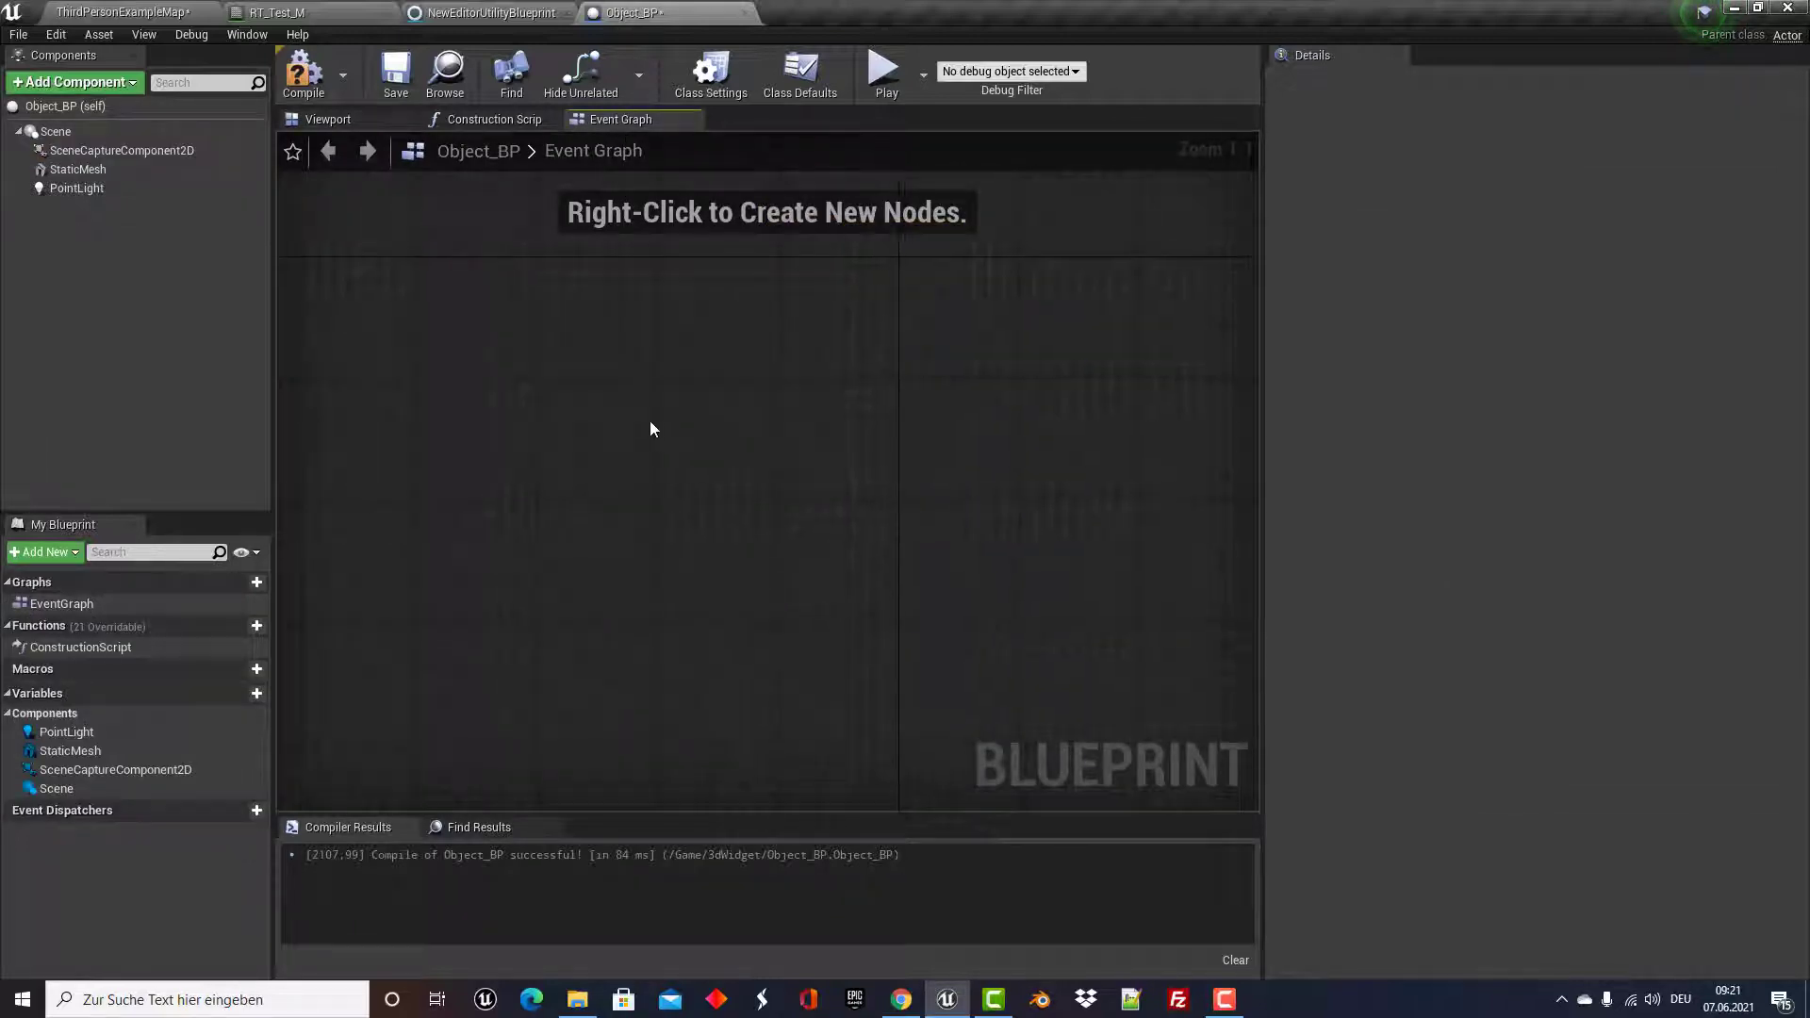
right_click(486, 316)
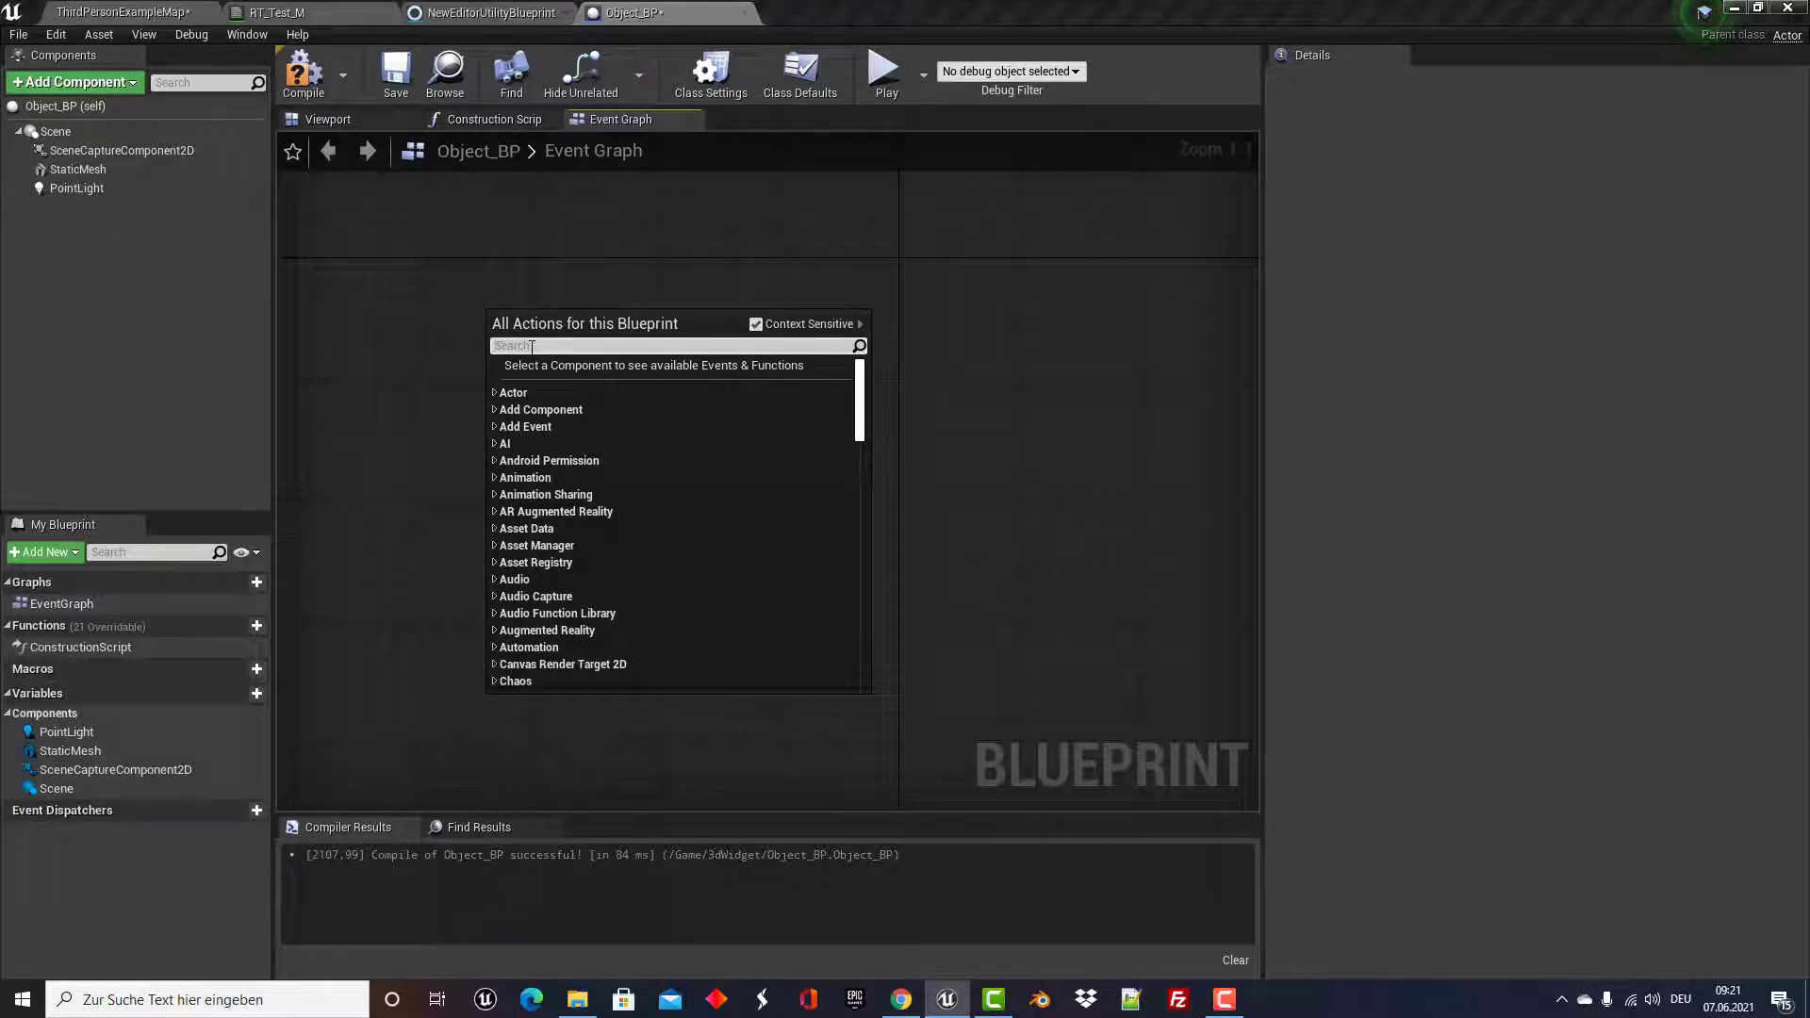
type("custom")
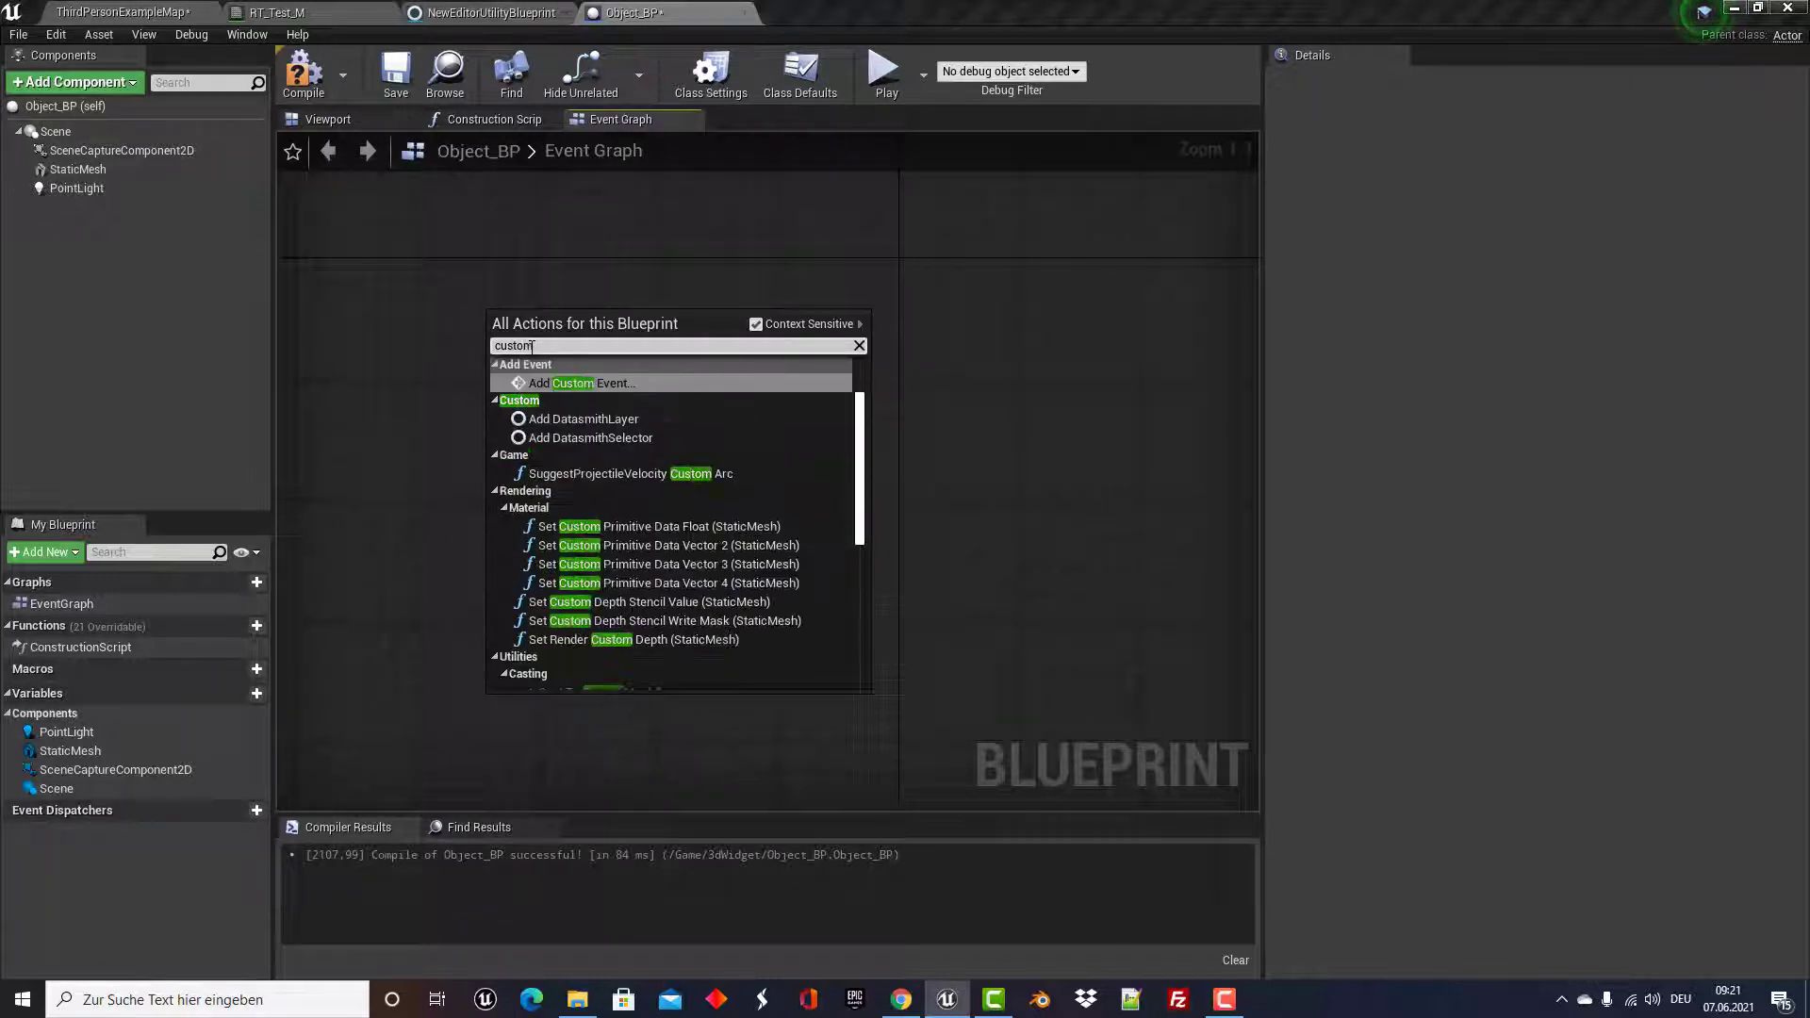
Add a custom event, copy-paste it, and stack the three events vertically in the Event Graph.
left_click(577, 382)
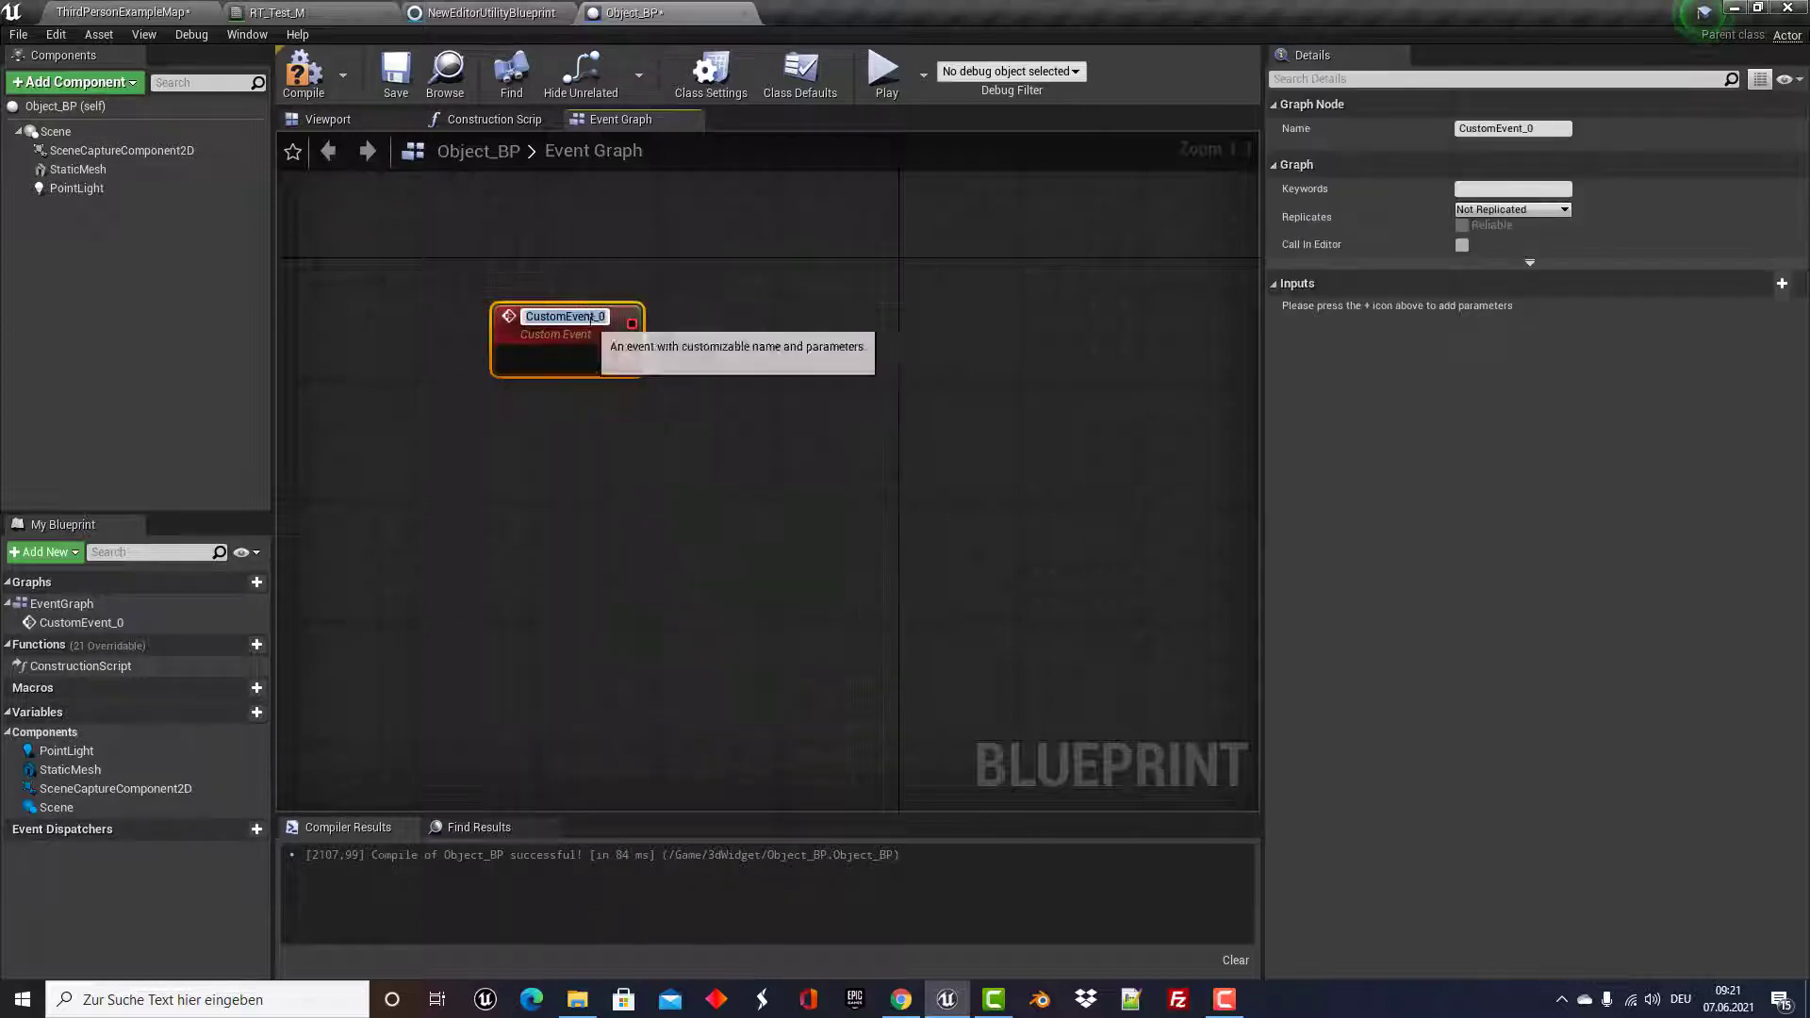
left_click_drag(617, 321, 602, 275)
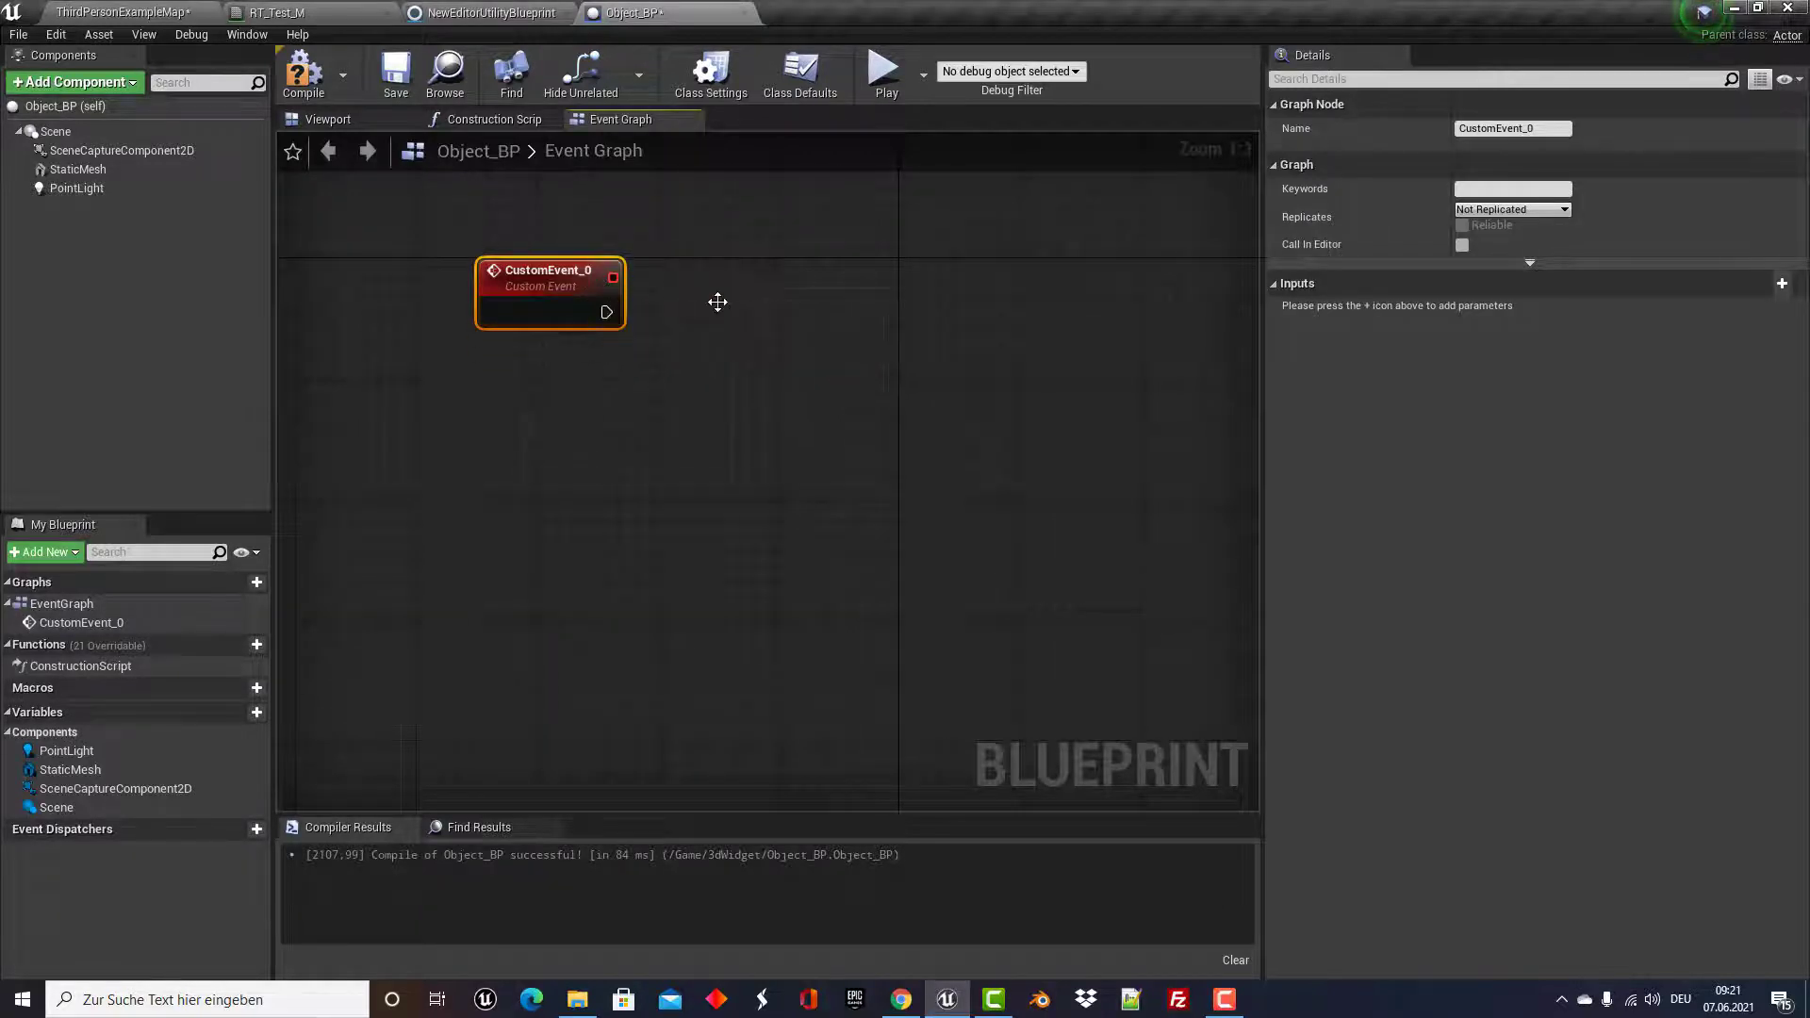
key("ctrl+c")
key("ctrl+v")
key("ctrl+v")
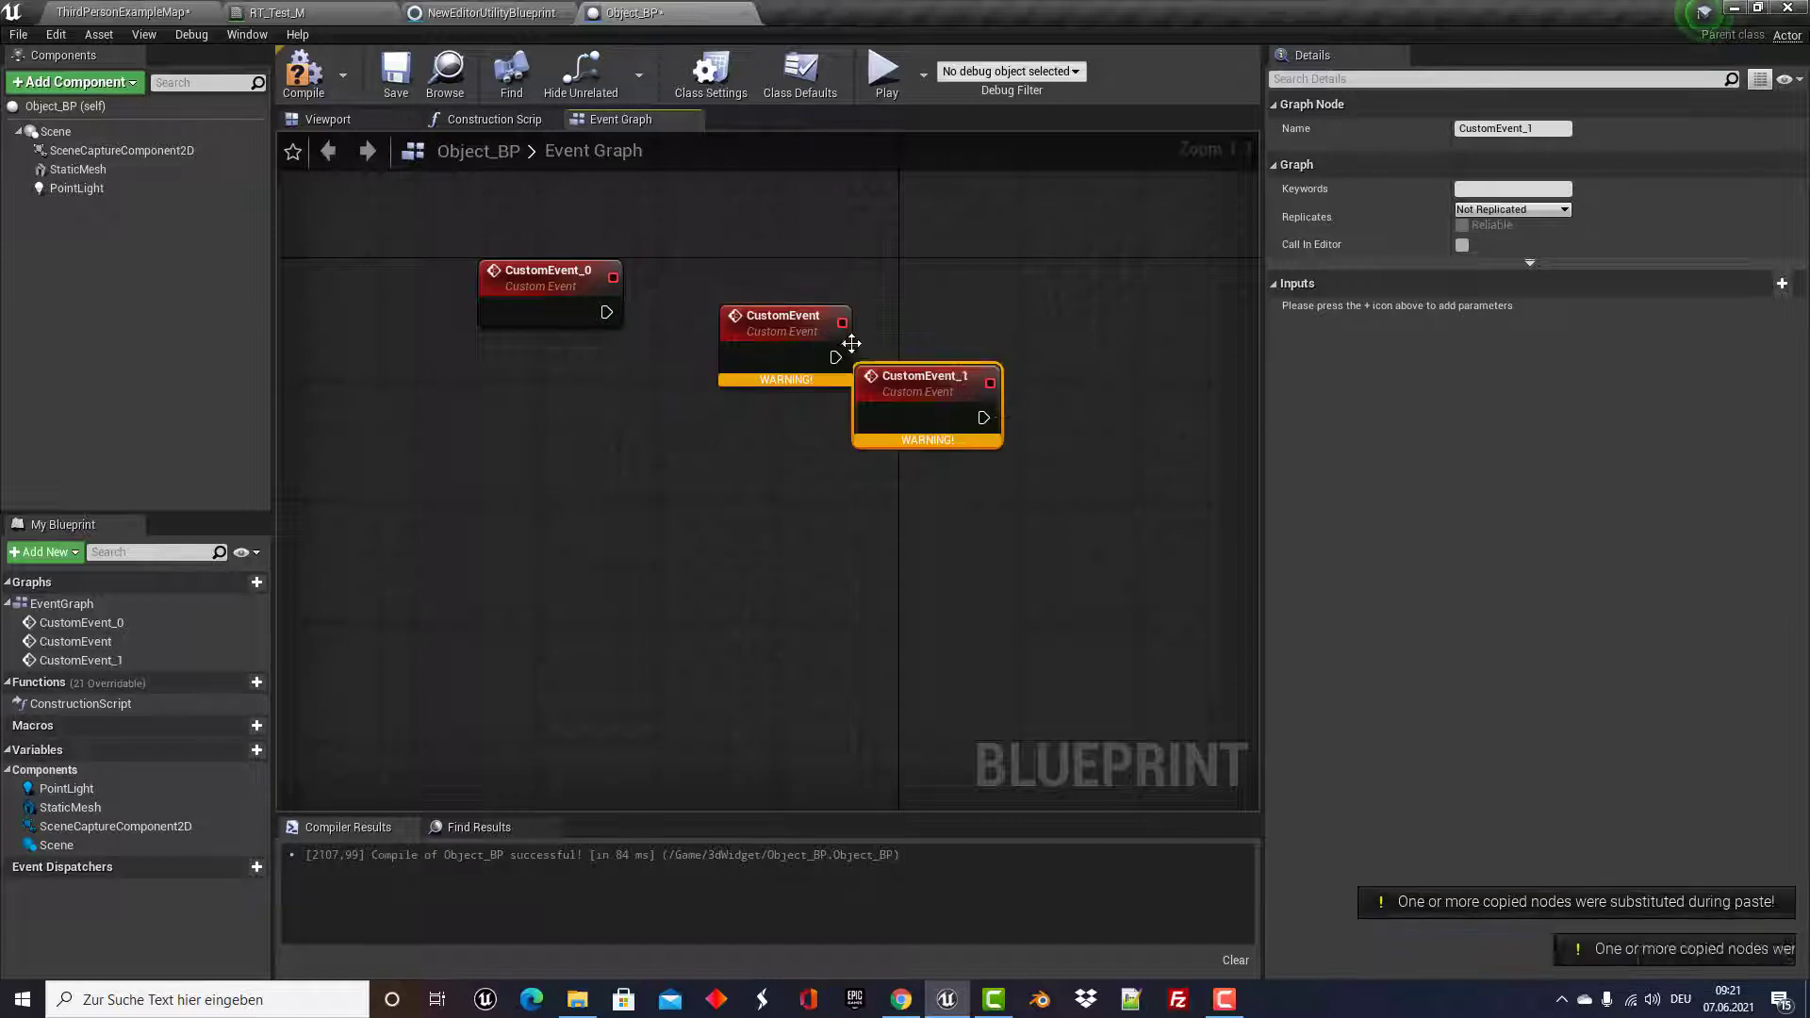
left_click_drag(731, 330, 535, 465)
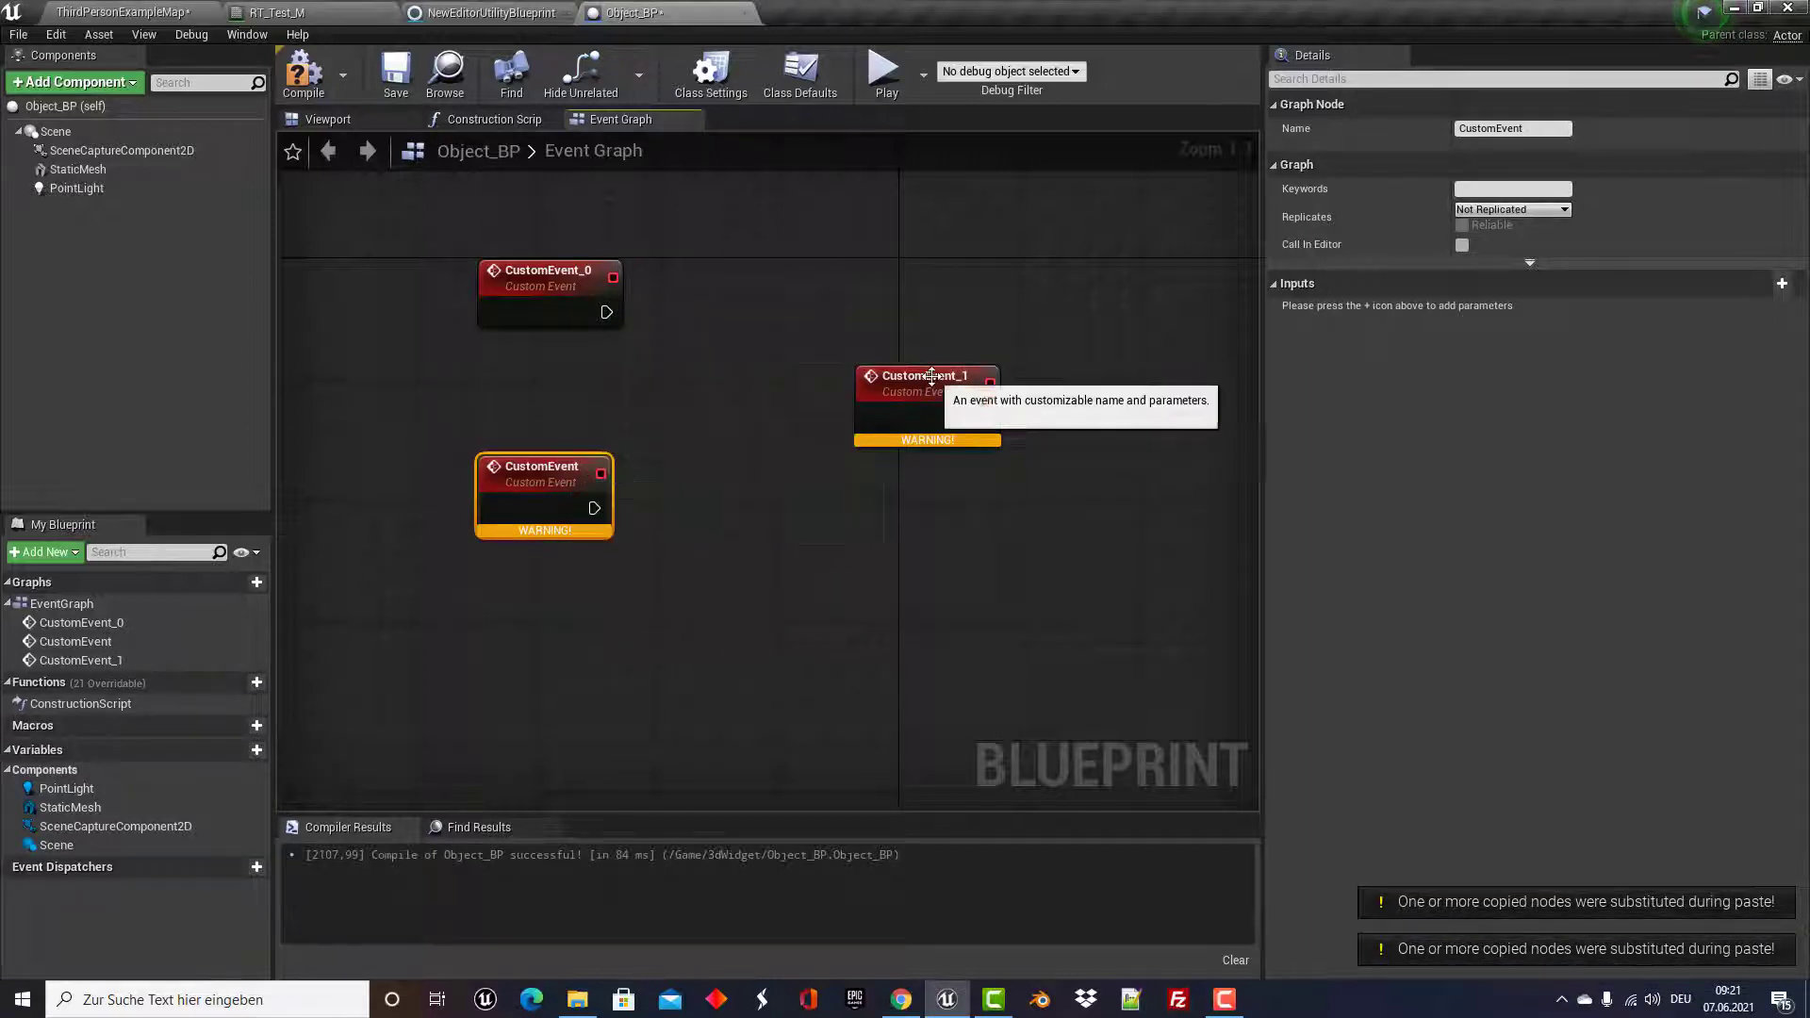
mouse_move(930, 376)
left_mouse_down()
mouse_move(641, 679)
mouse_move(521, 650)
left_mouse_up()
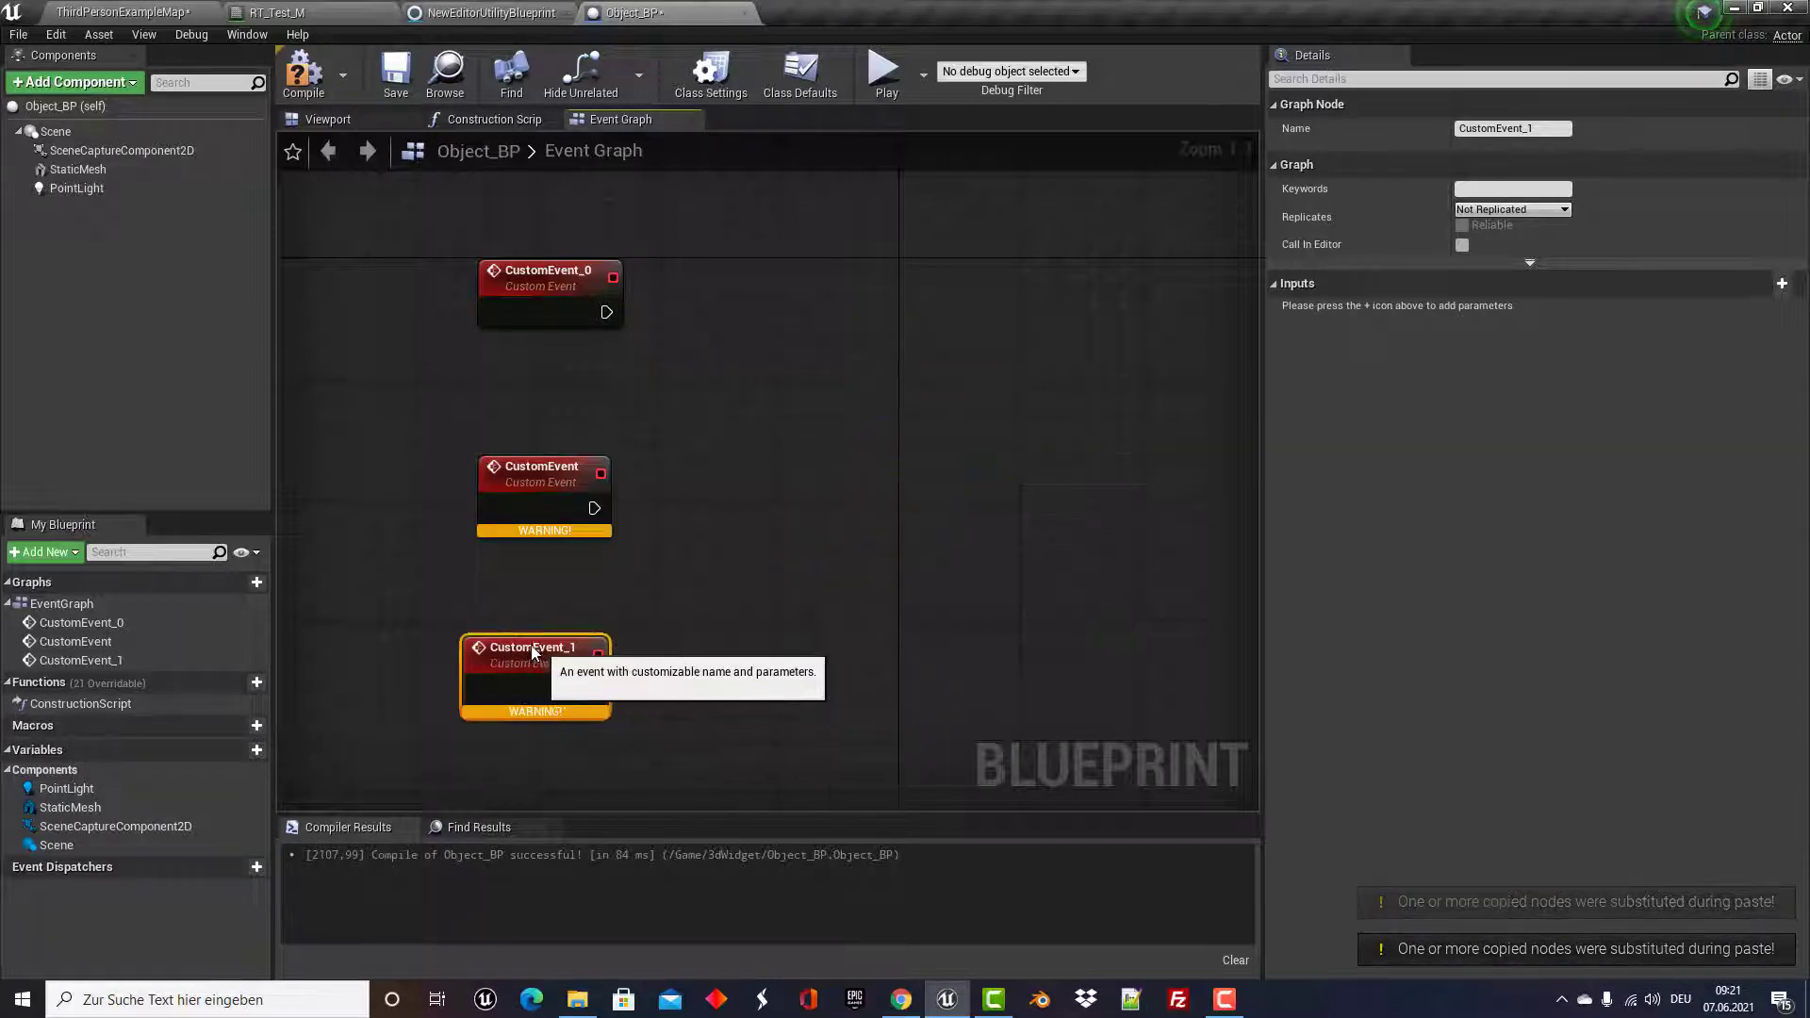
Rename the top event to StartRotate and the middle one to StopRotate in Details.
left_click(545, 275)
left_click(1509, 128)
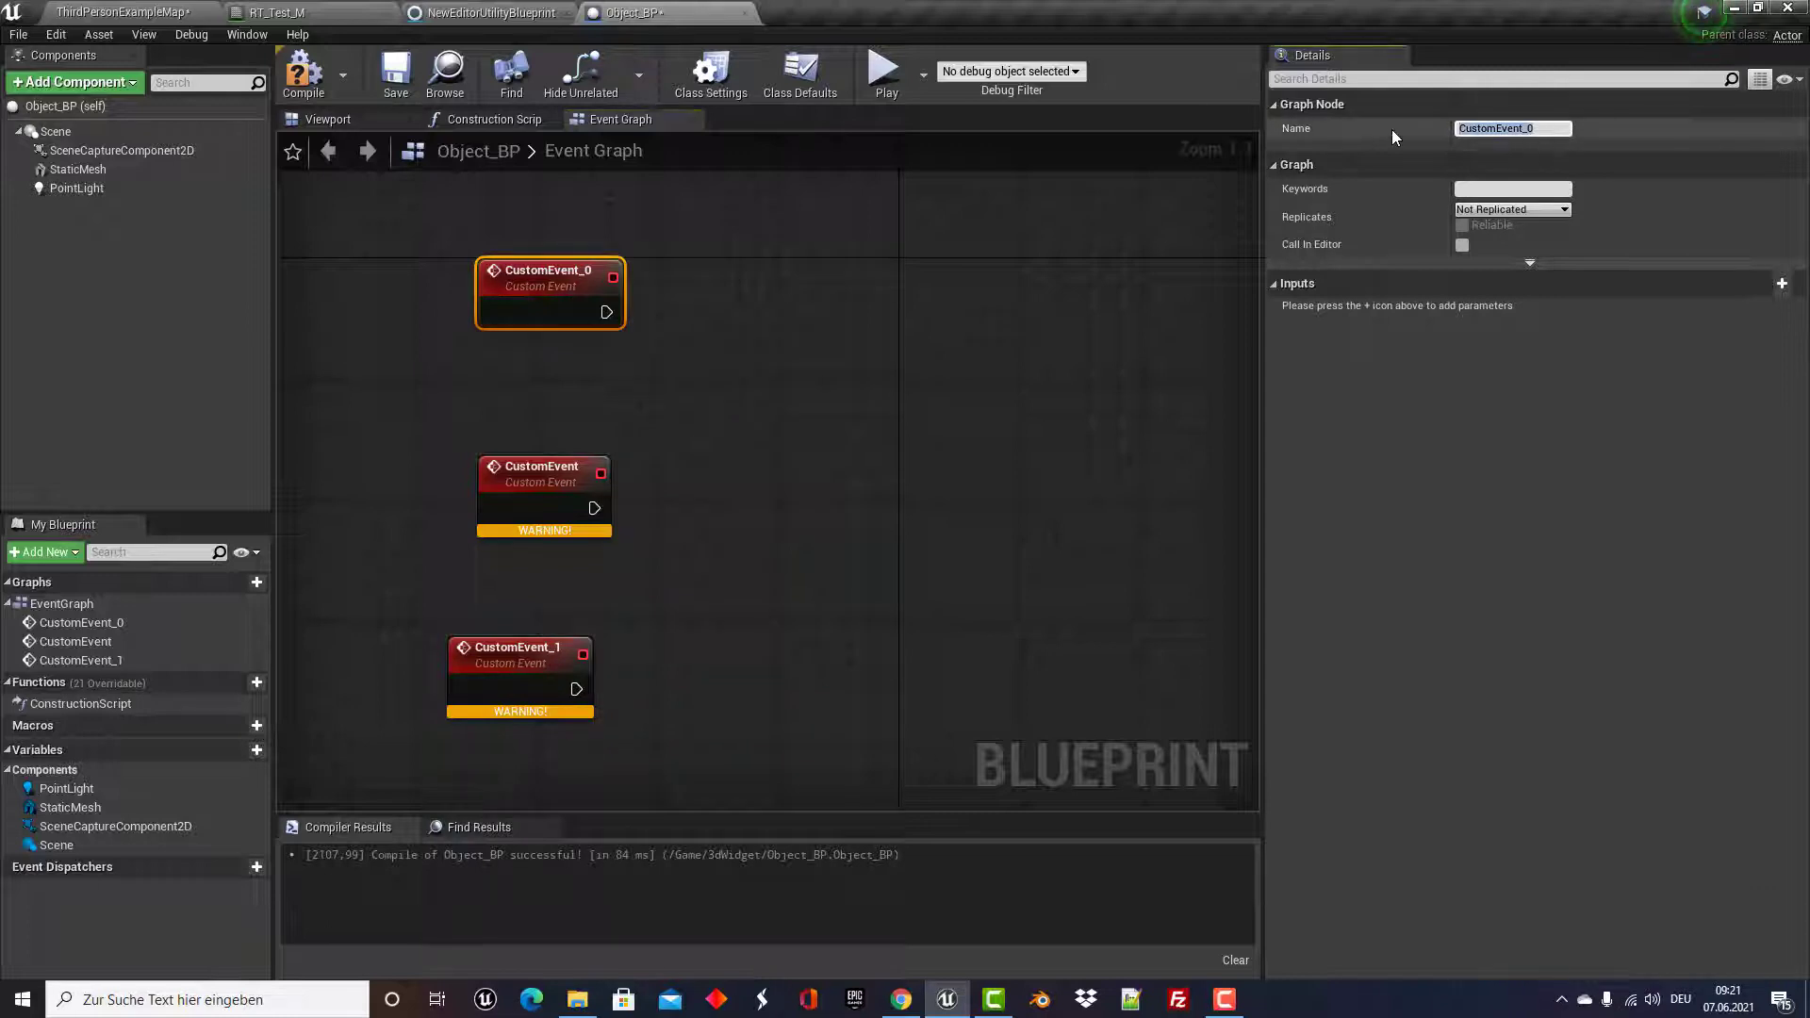
type("Start")
type("Rotate")
key("Return")
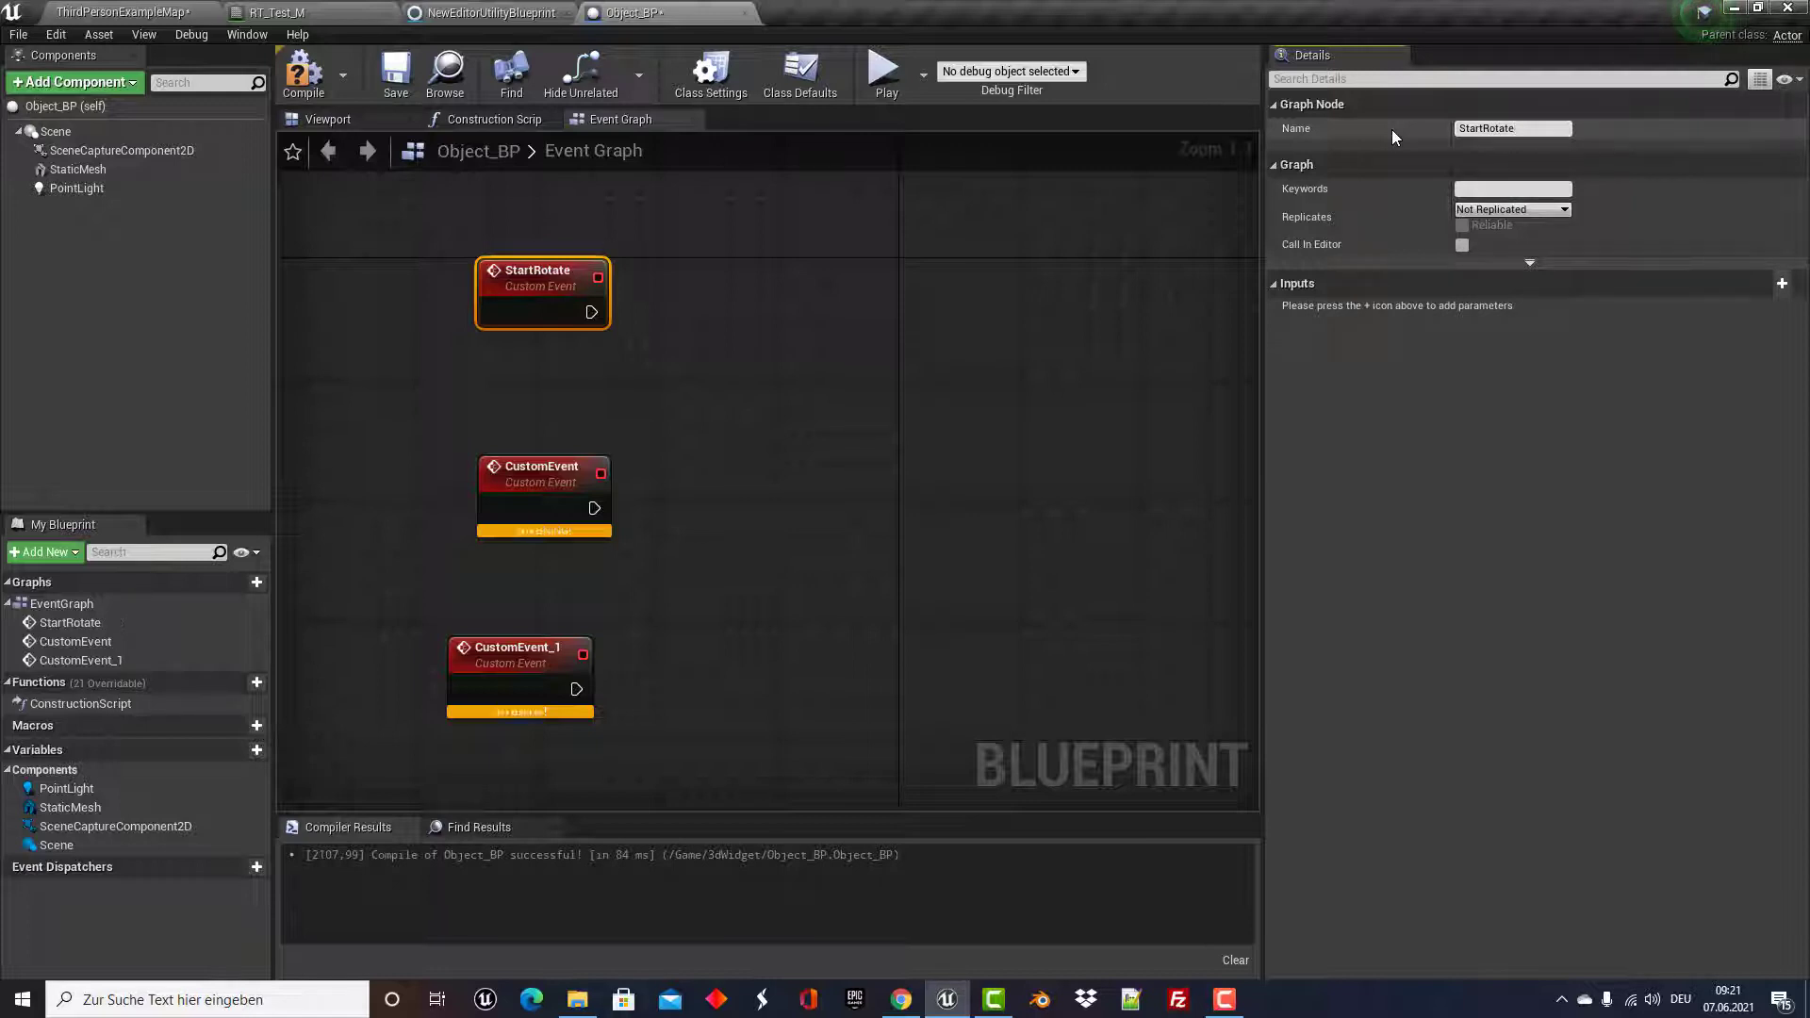
left_click(547, 466)
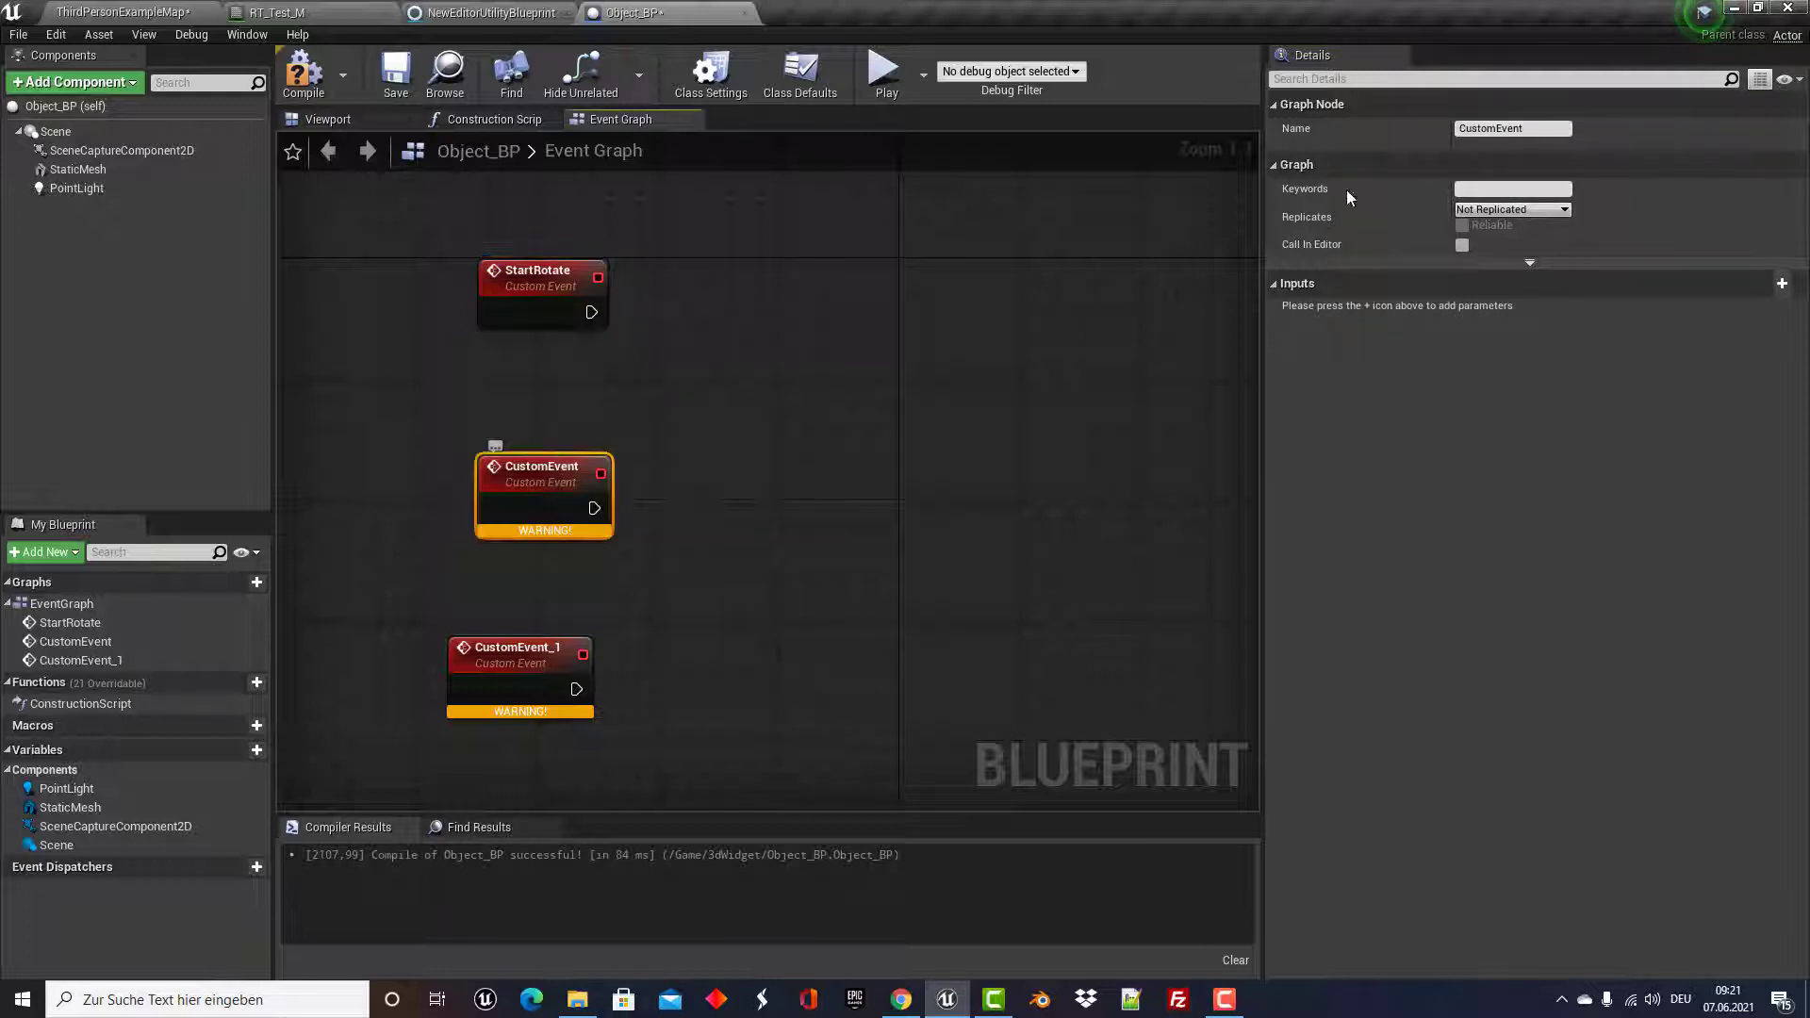
left_click(1470, 128)
type("StopR")
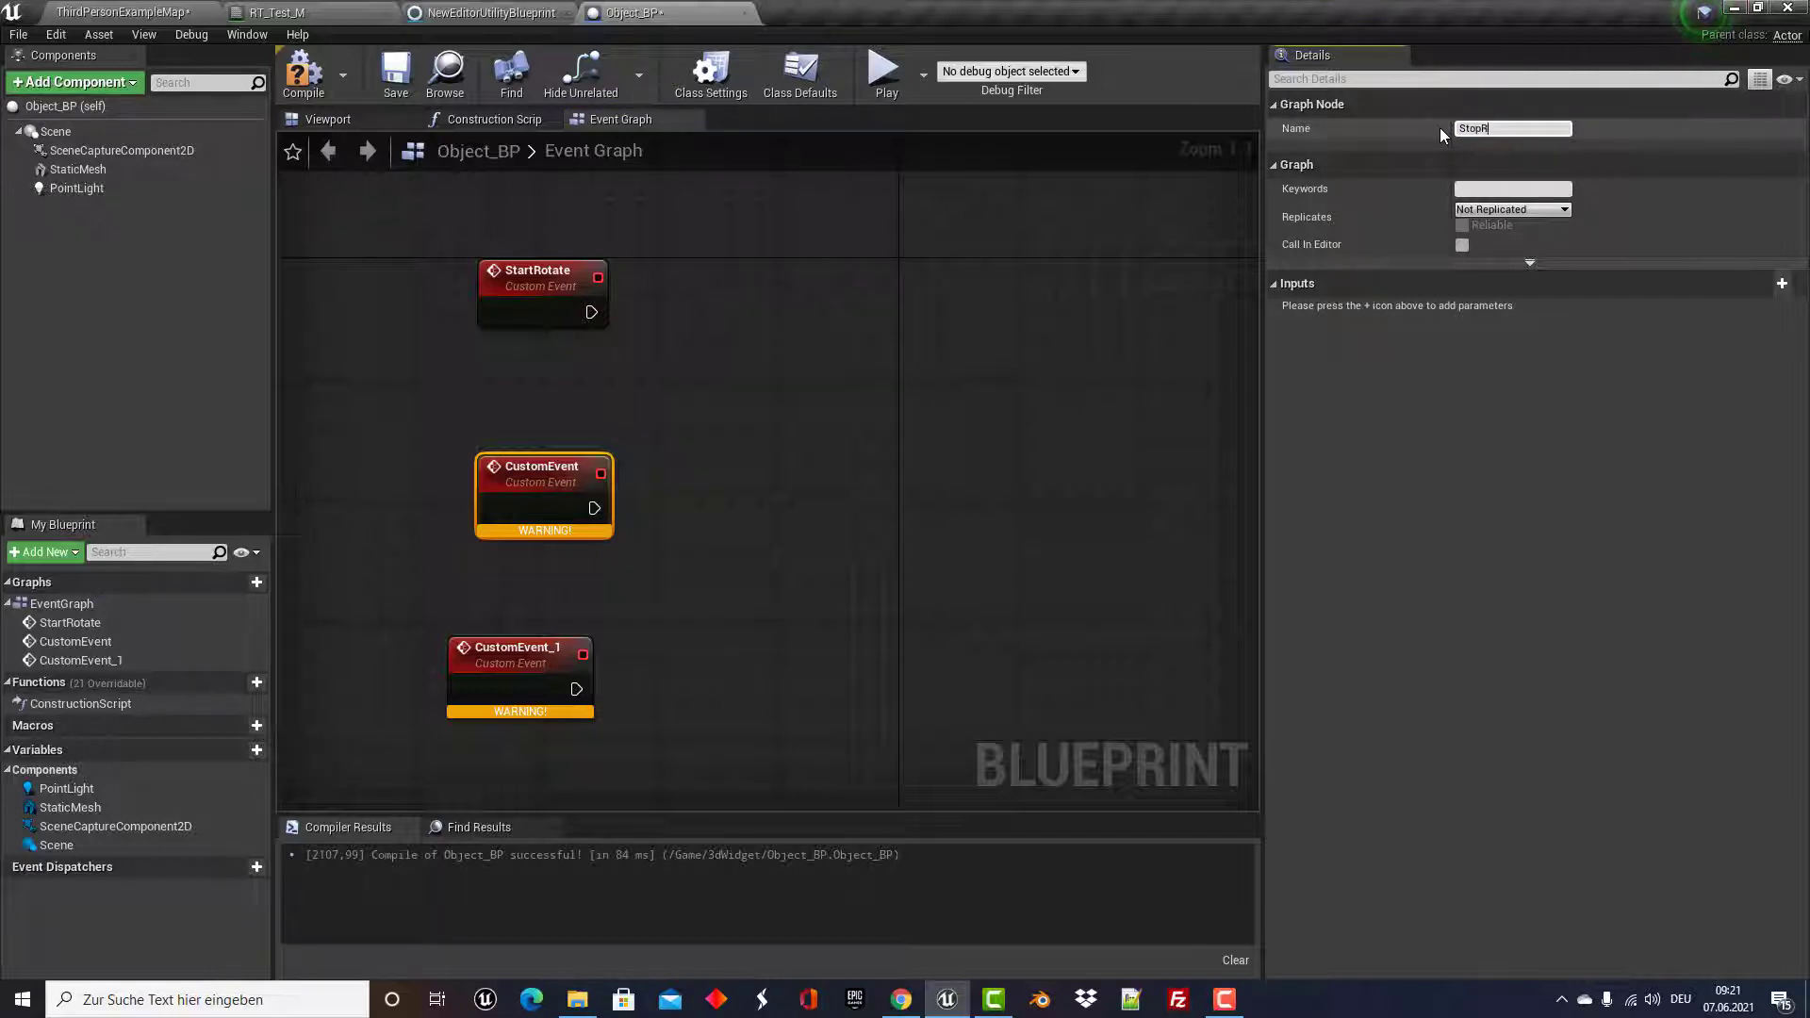
type("otate")
key("Return")
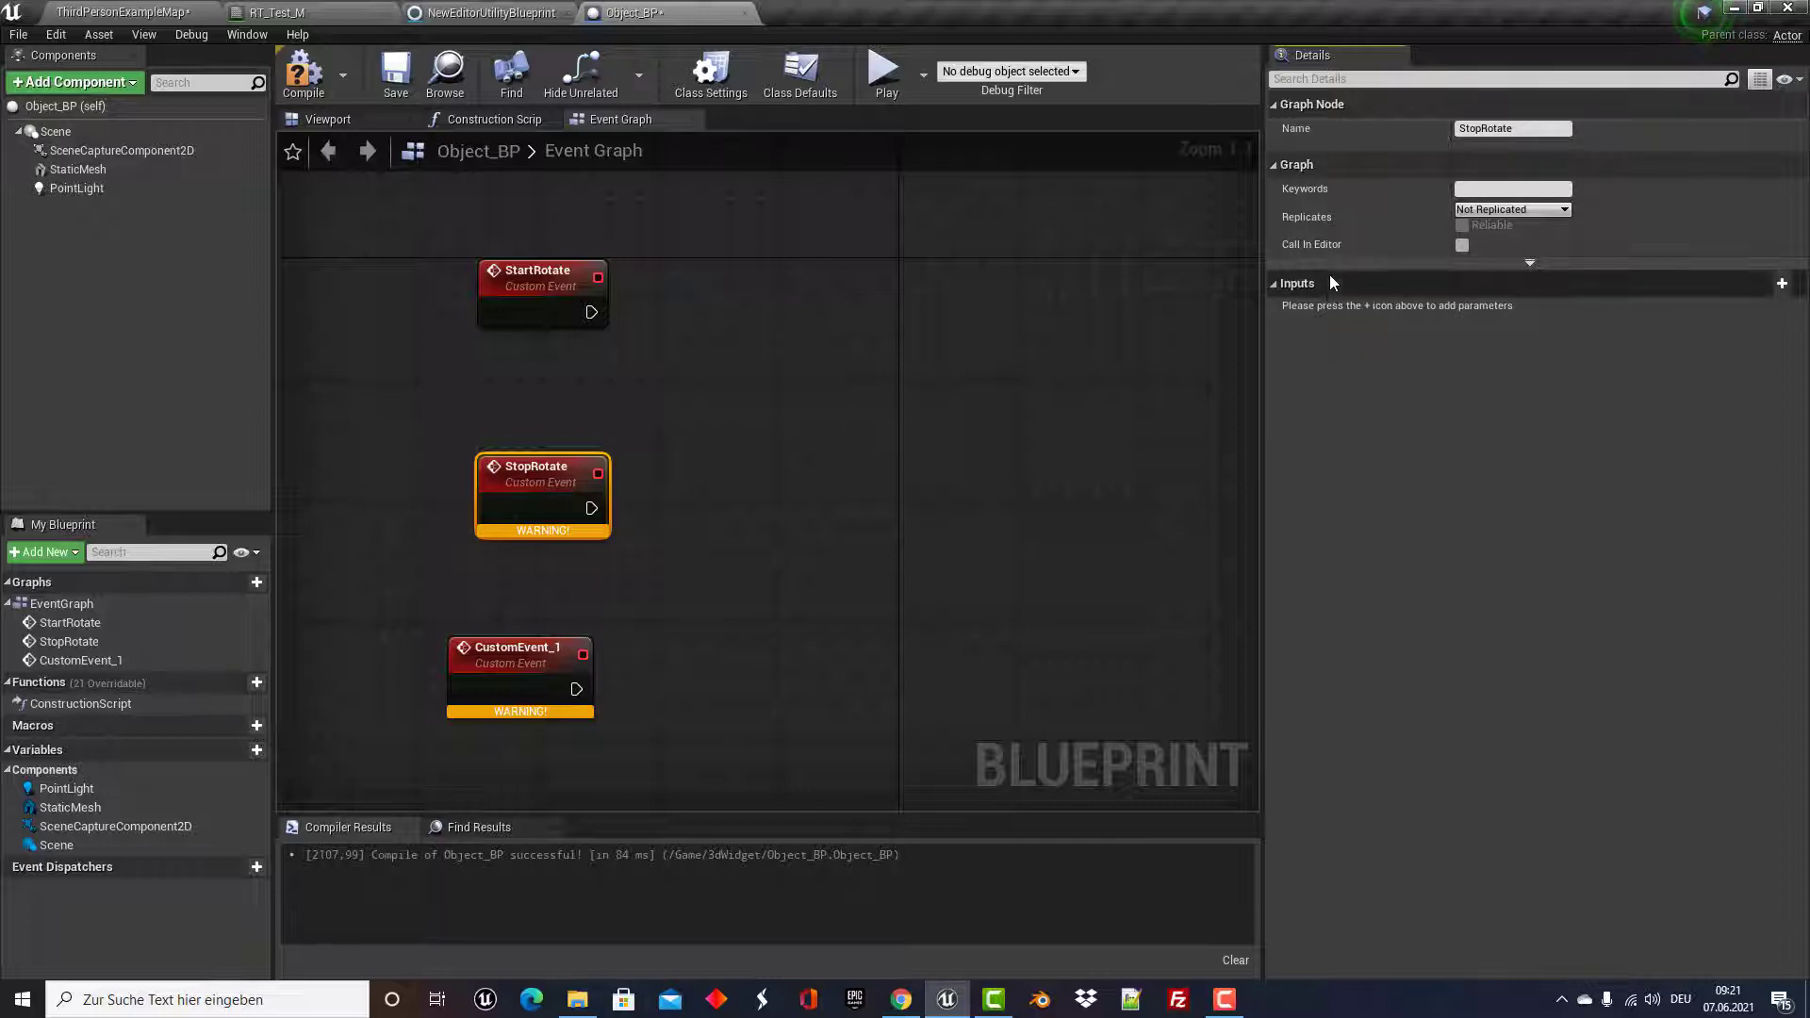
Rename the bottom event CustomEvent_1 to MouseMove.
left_click(514, 651)
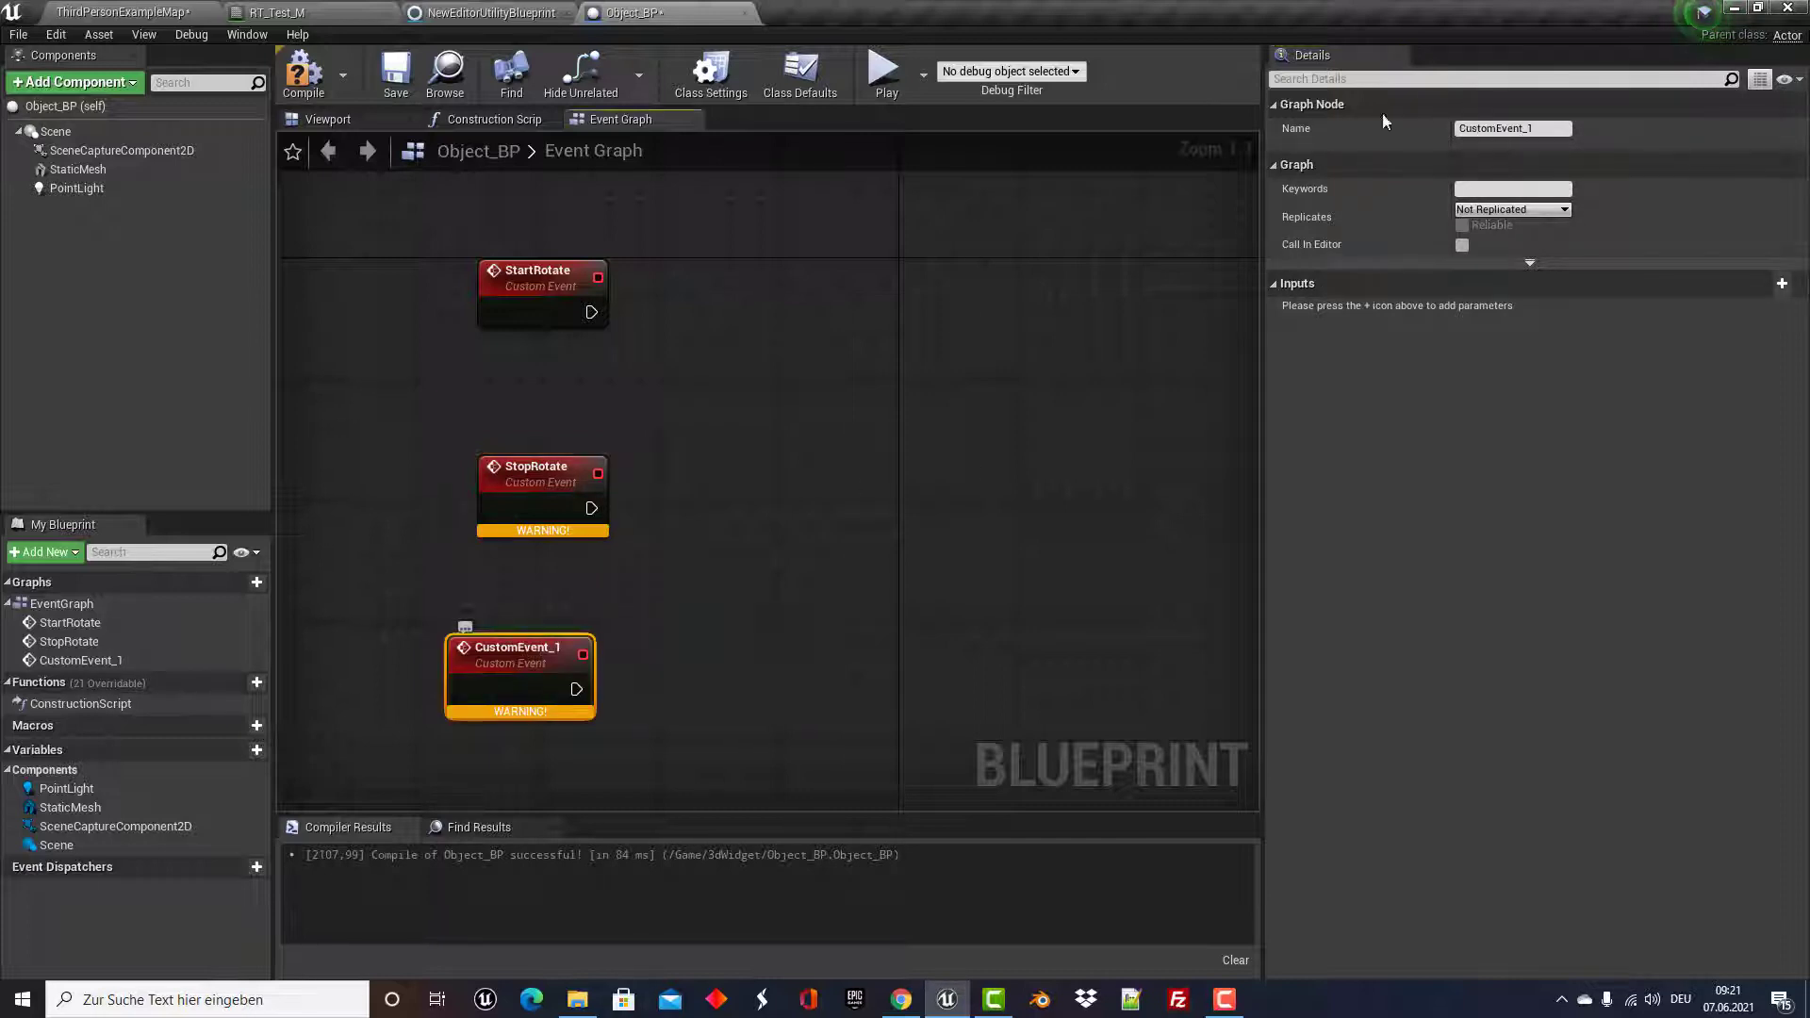
left_click(1542, 129)
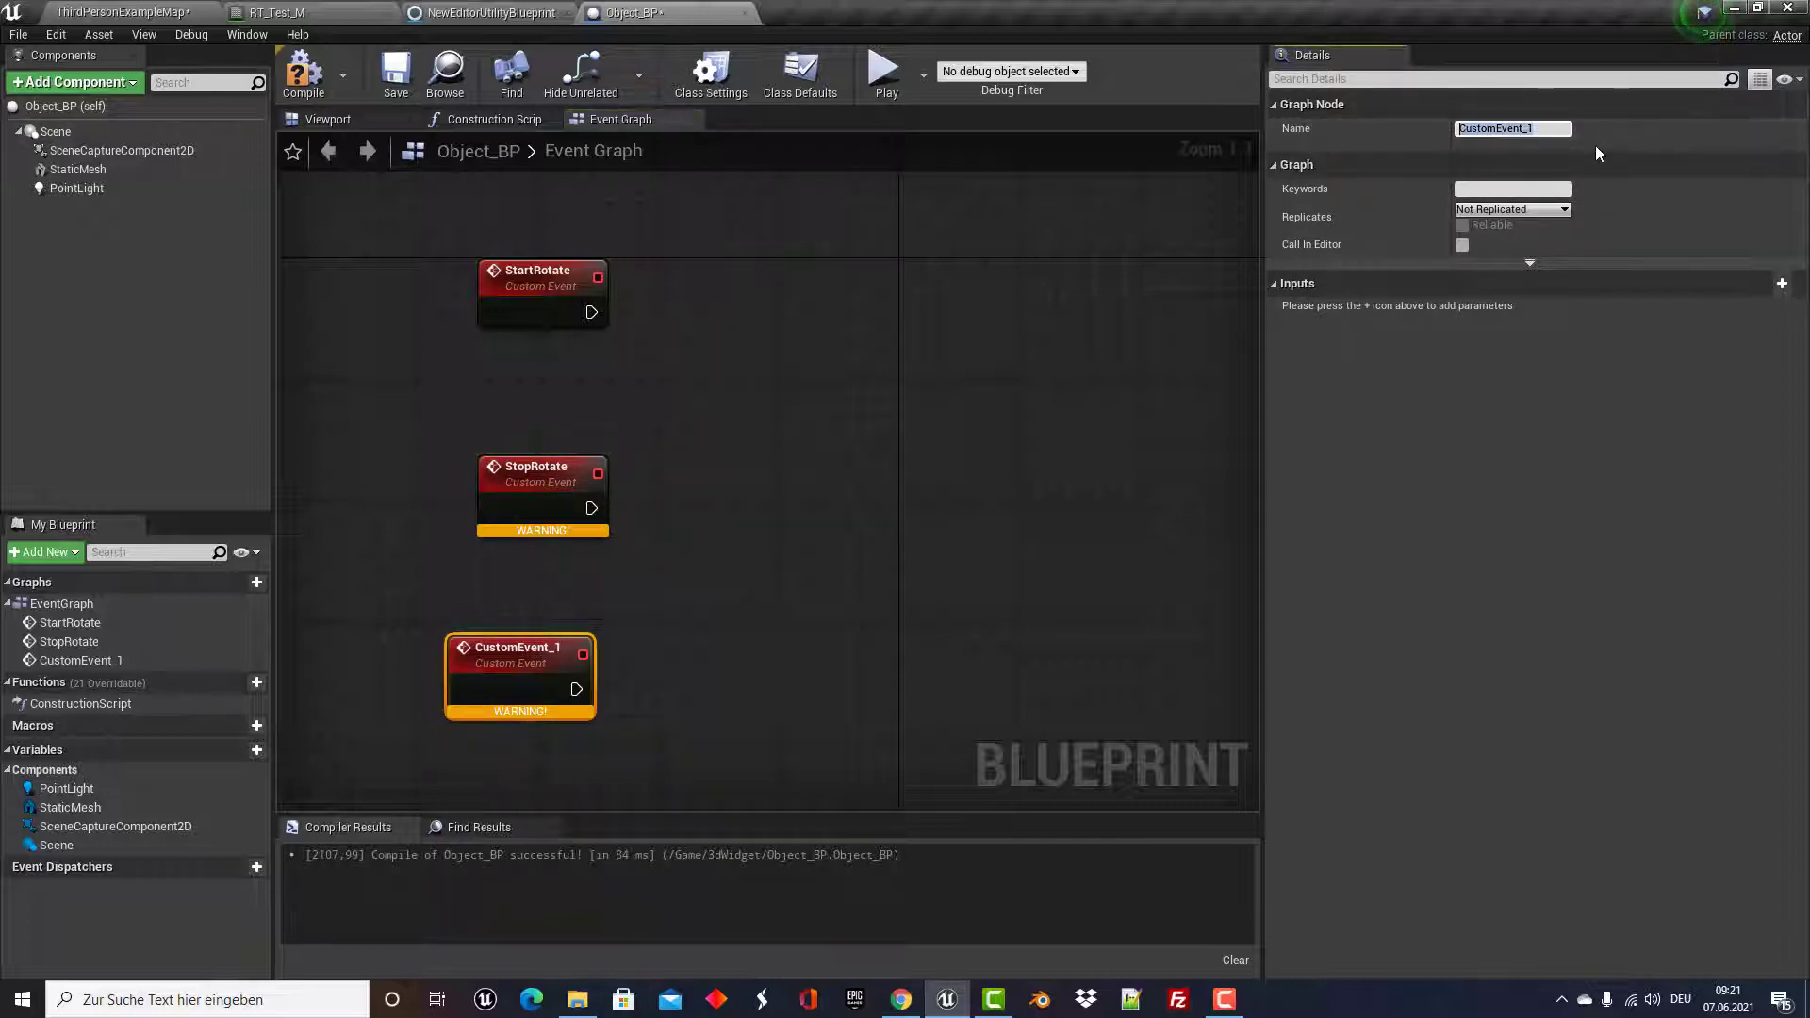
type("Mouse")
type("Move")
key("Return")
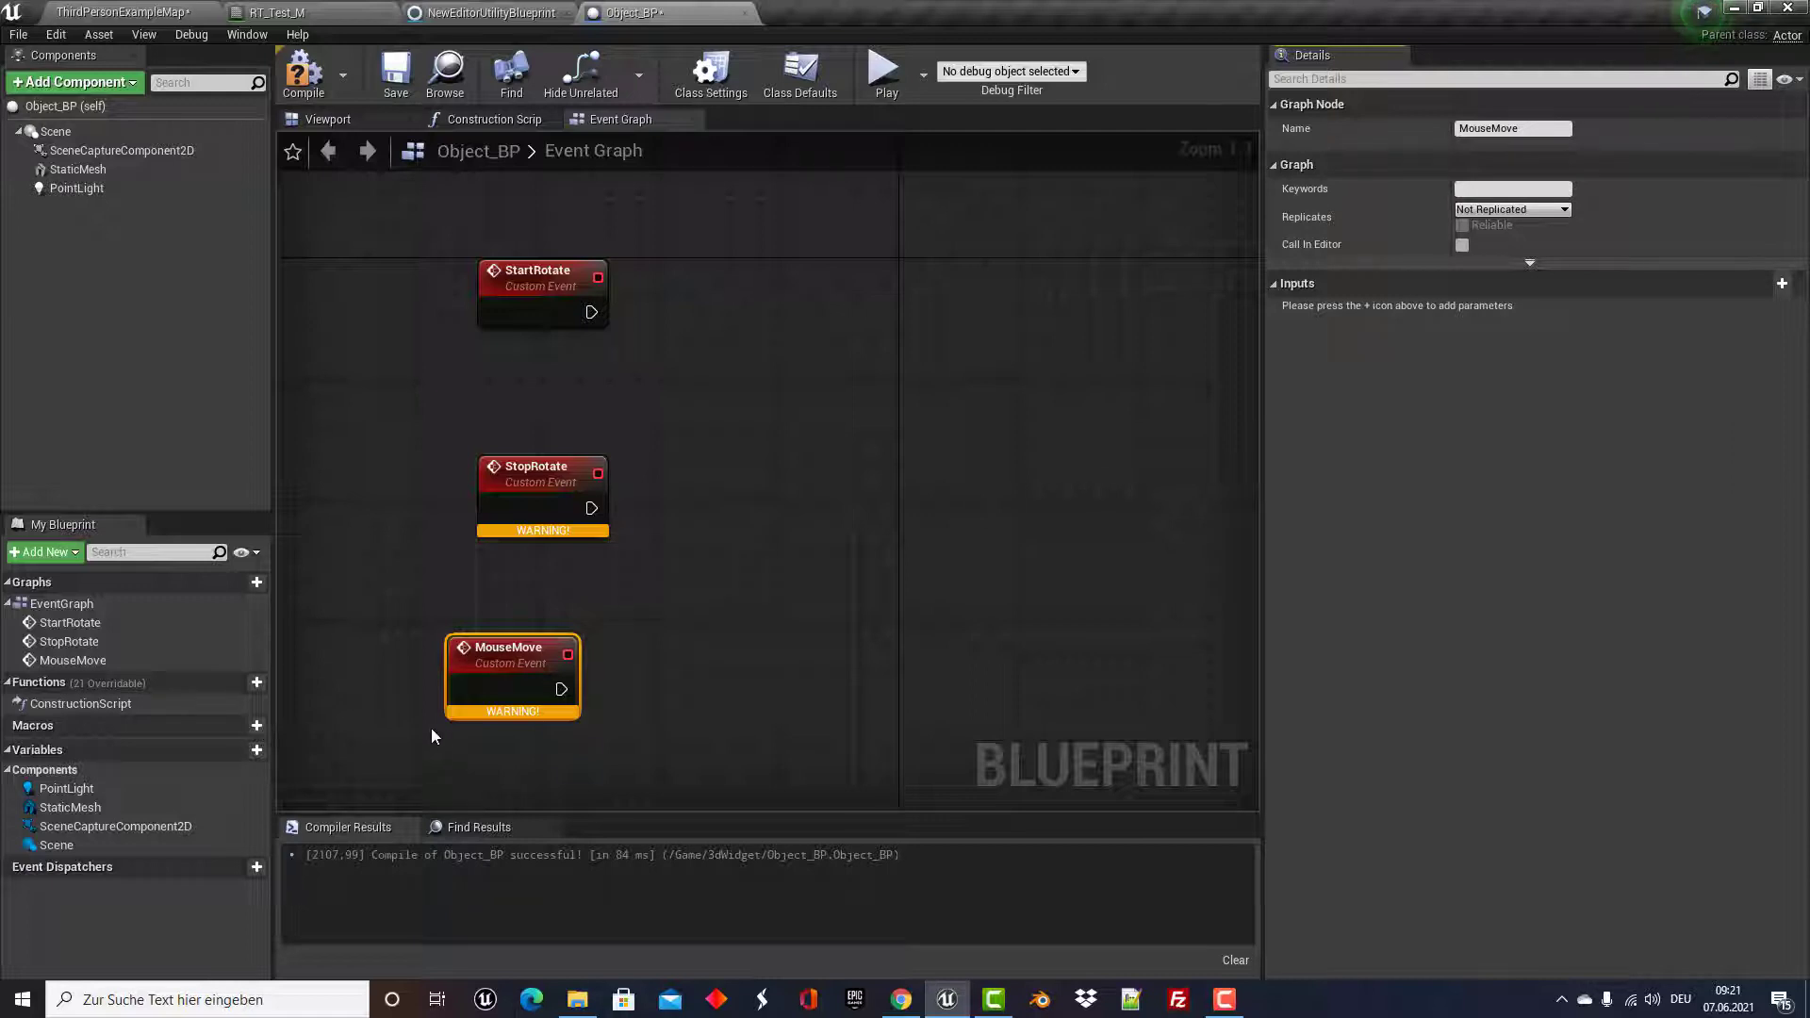
Add a Boolean variable named canRotate to Object_BP.
left_click(238, 755)
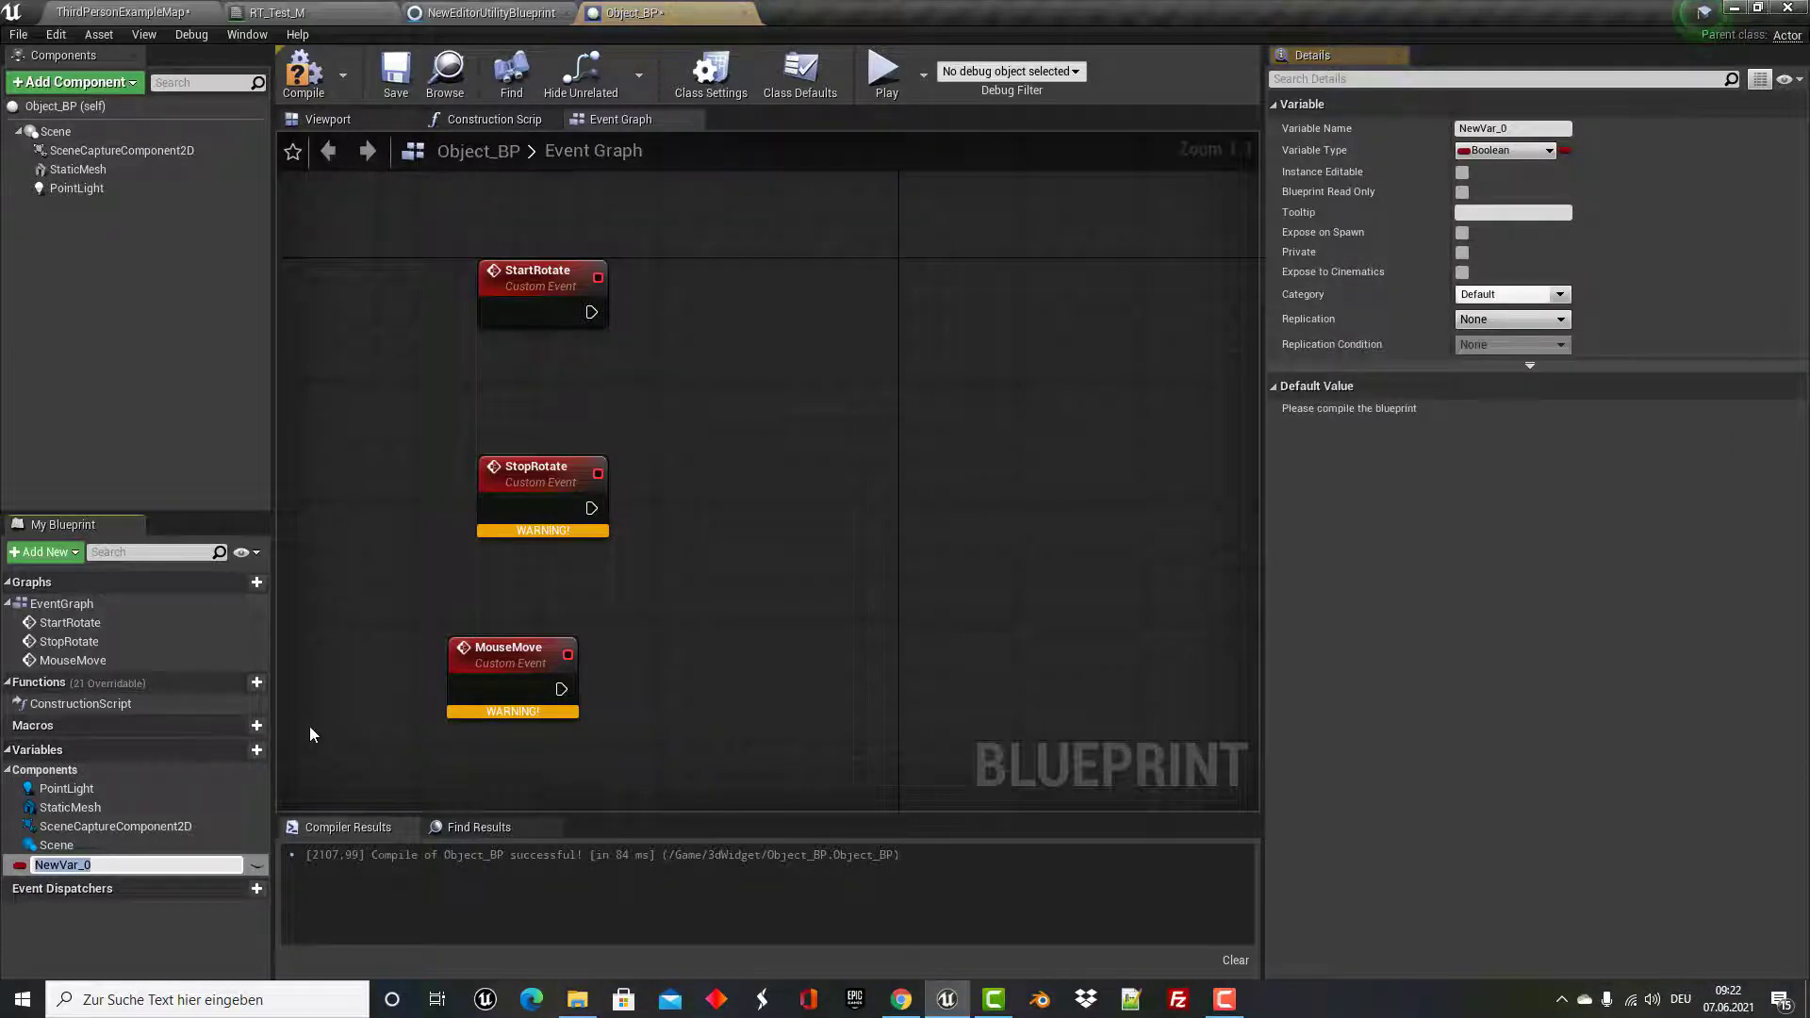
type("canR")
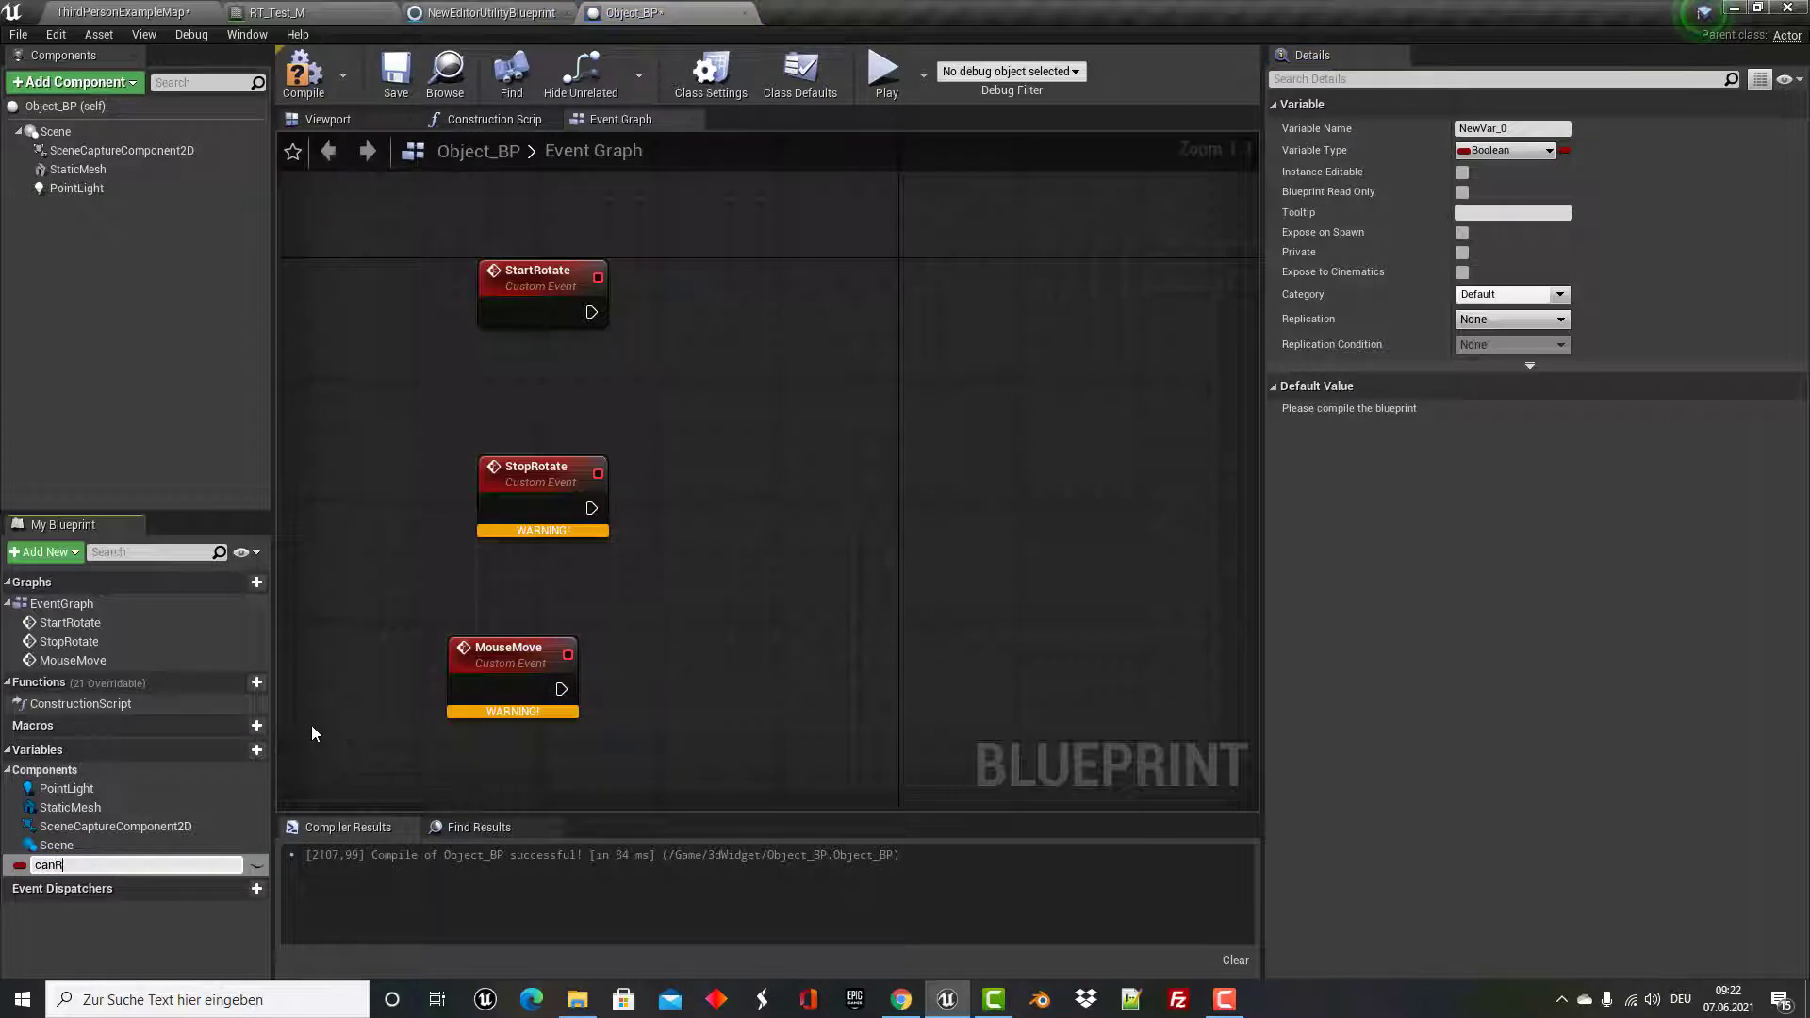
type("ota")
type("te")
key("Return")
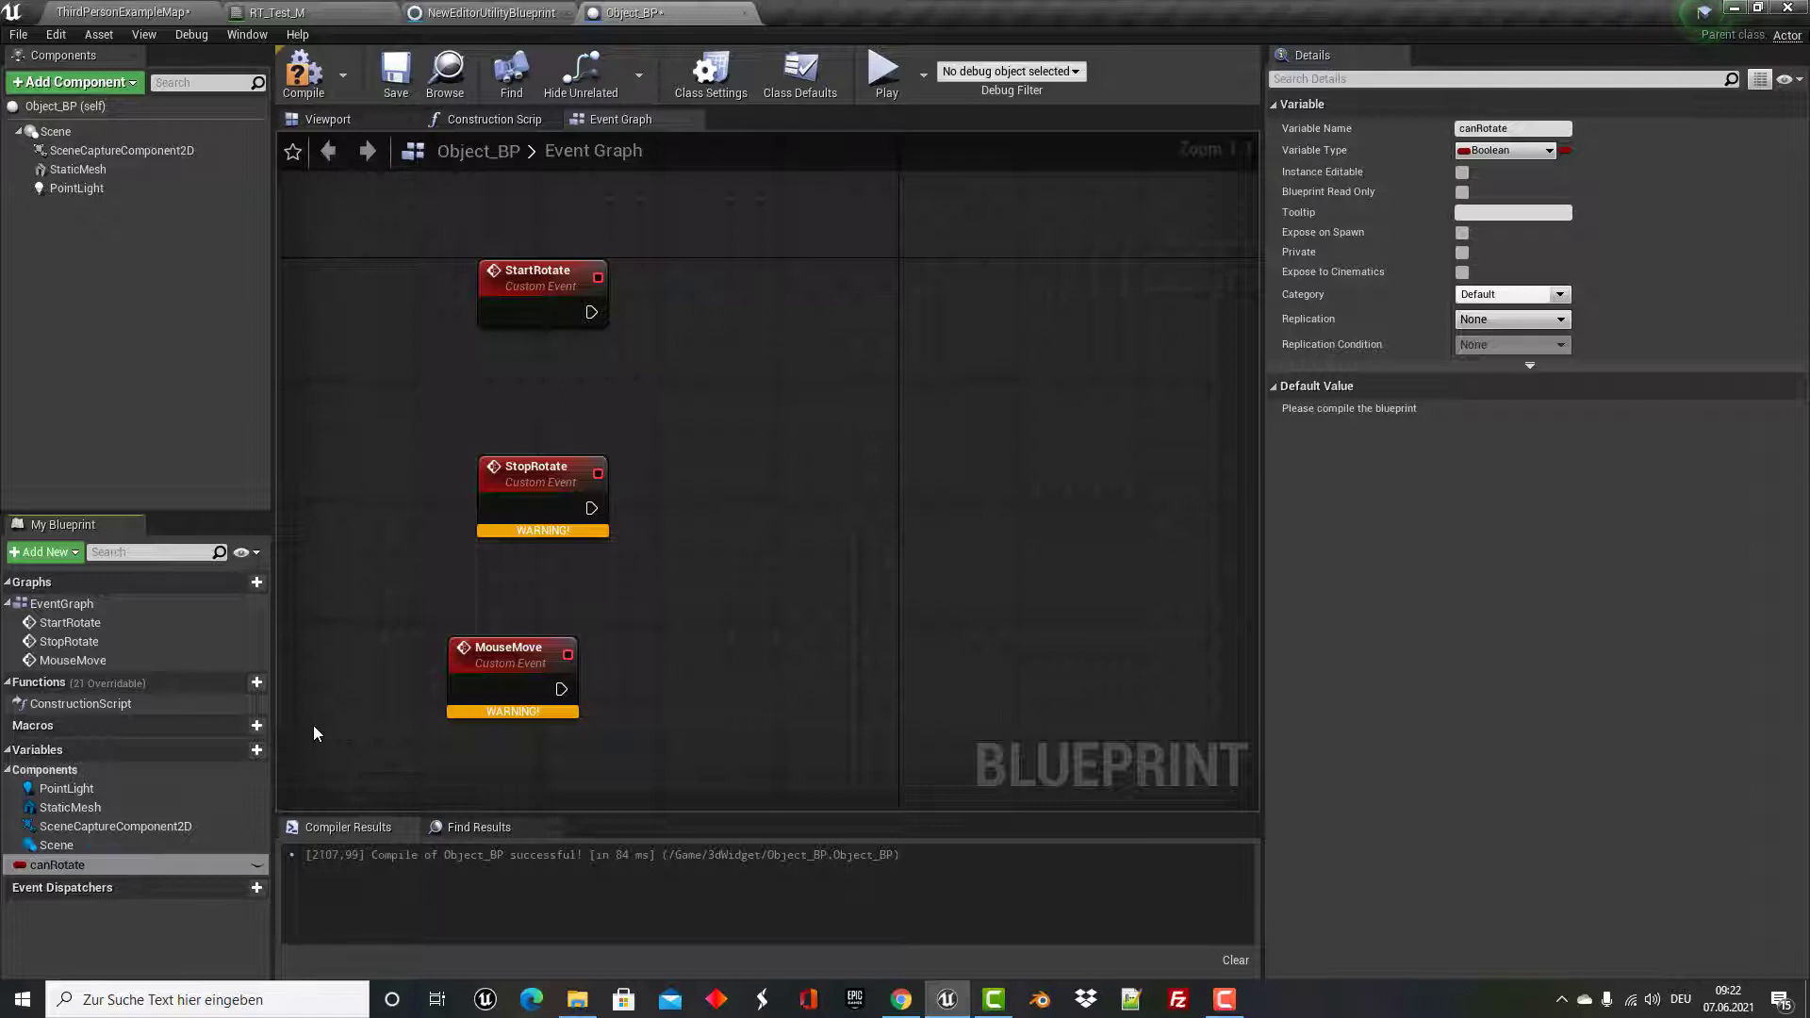
left_click(246, 761)
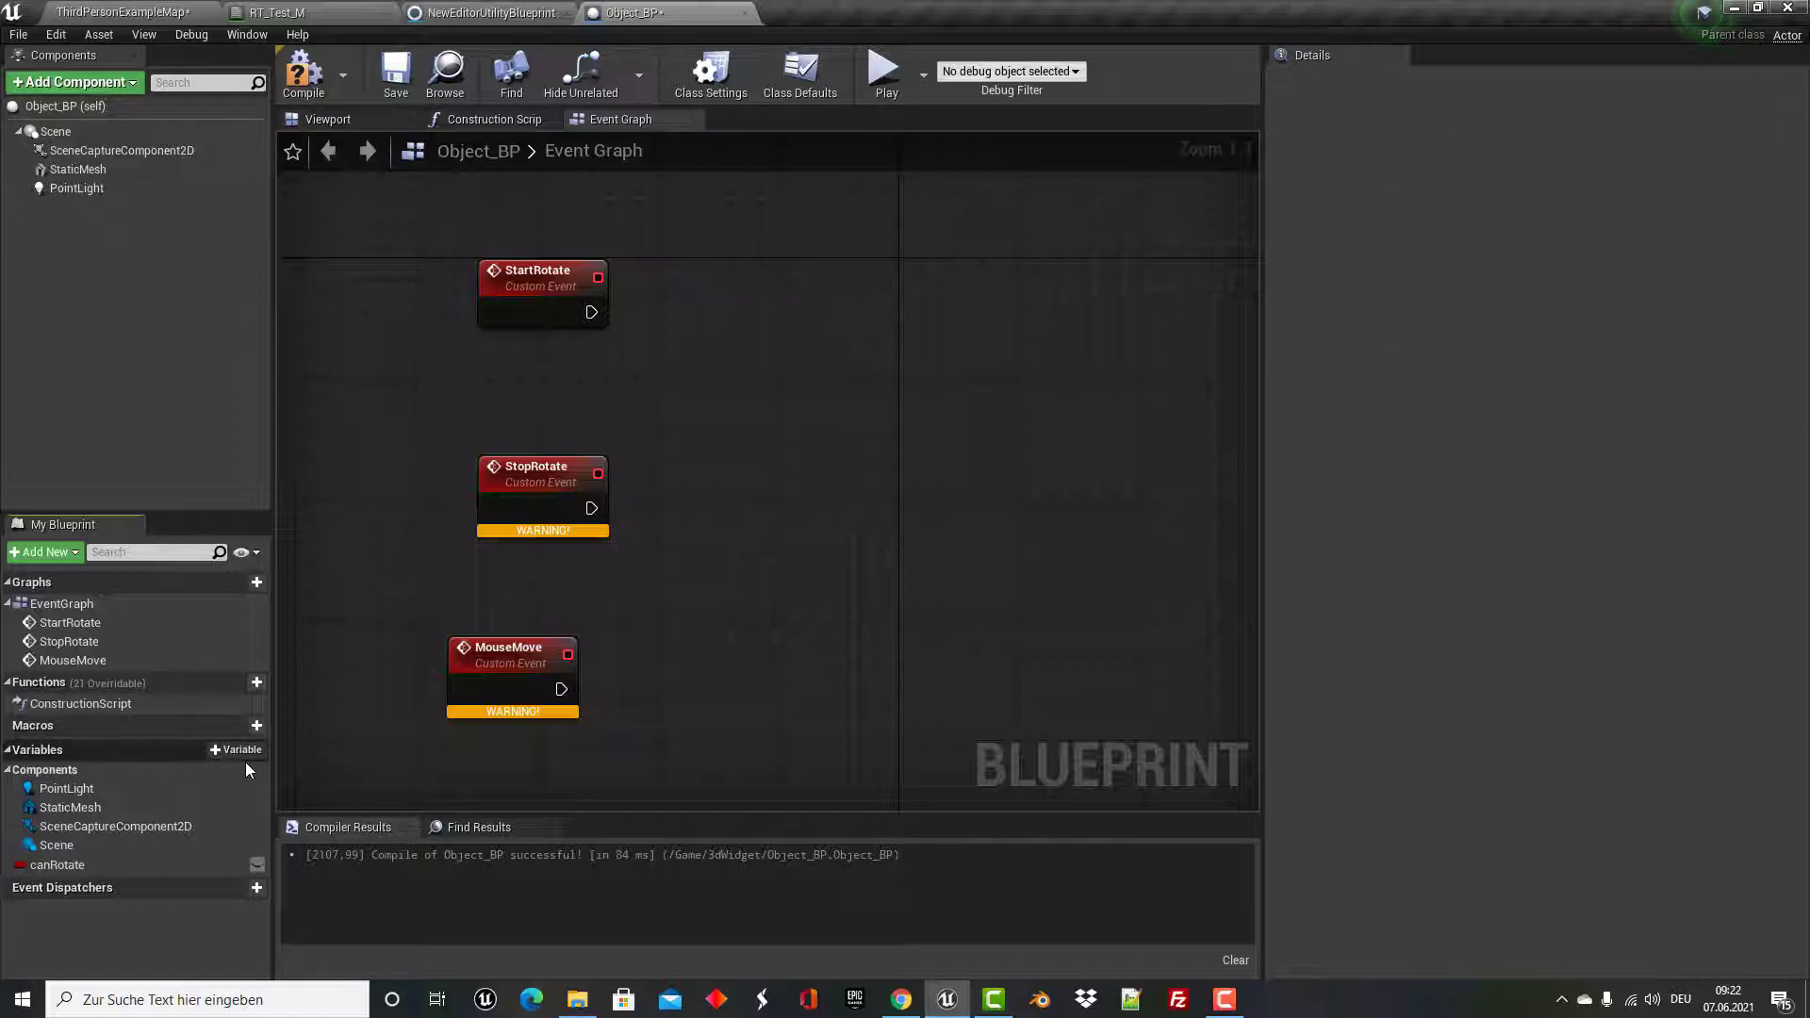
Add a second variable named setRotateLocation and search 'vect' to make it a Vector.
left_click(243, 754)
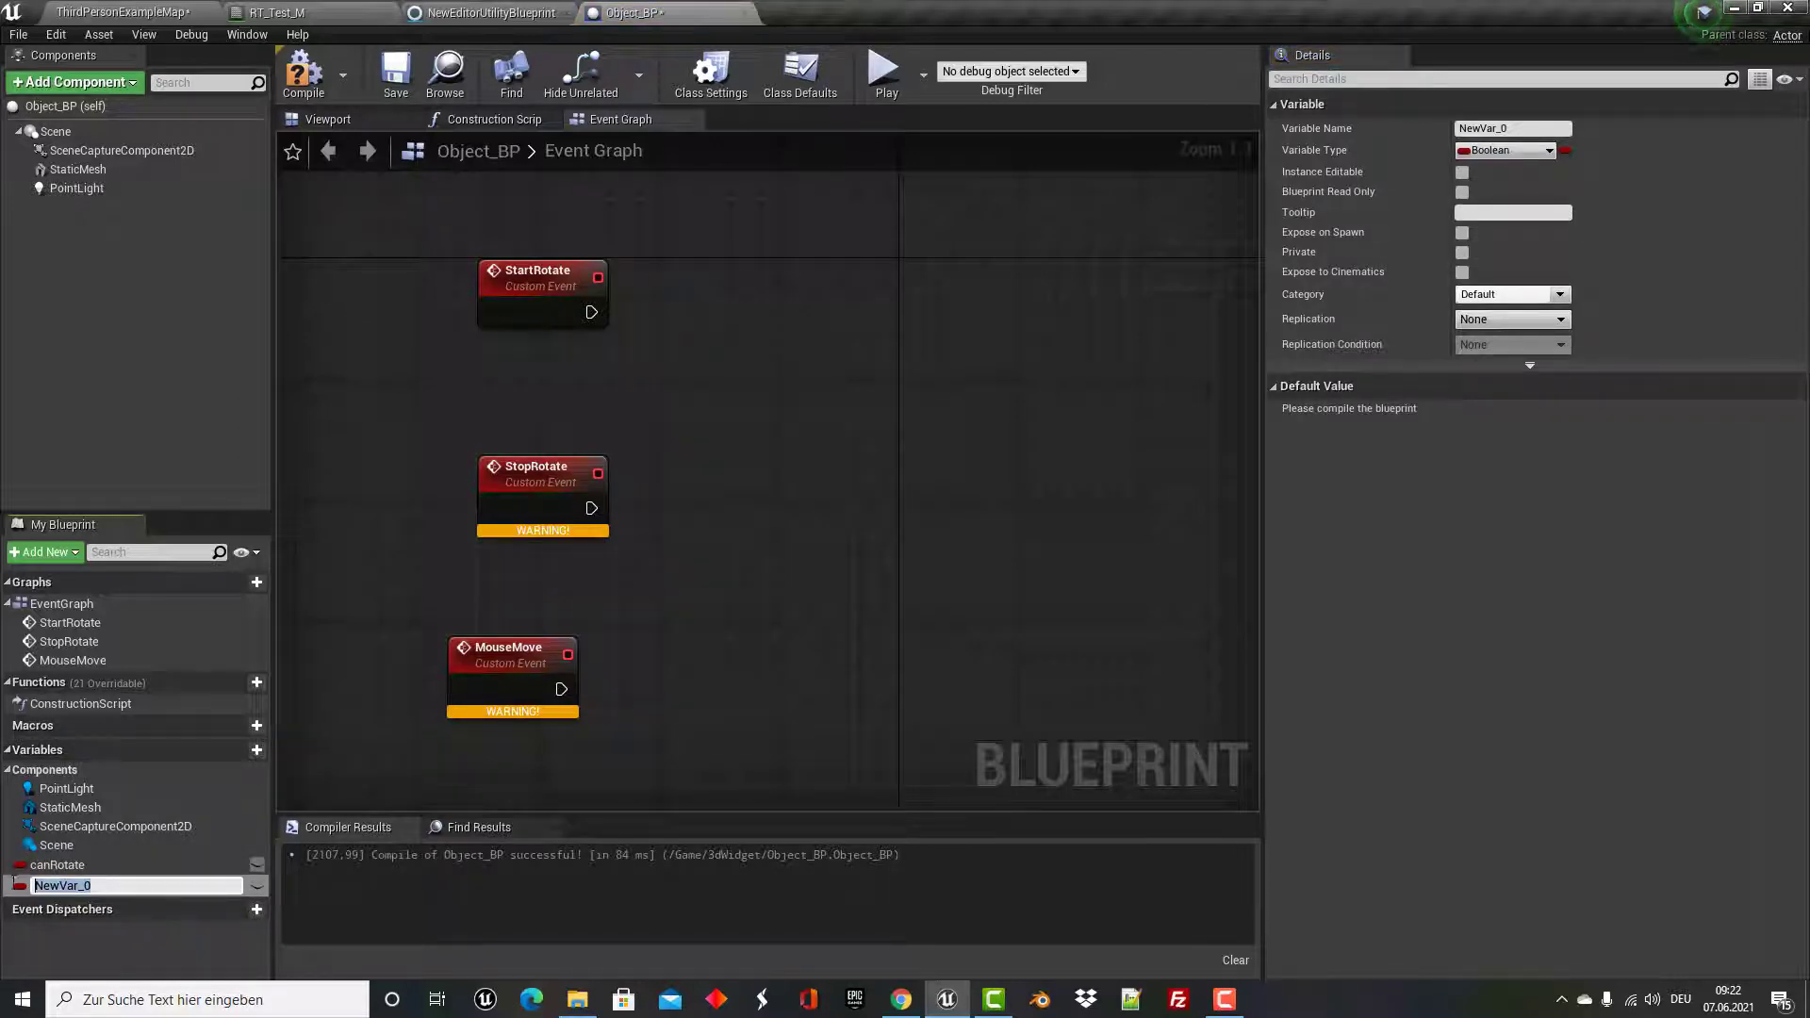
type("s")
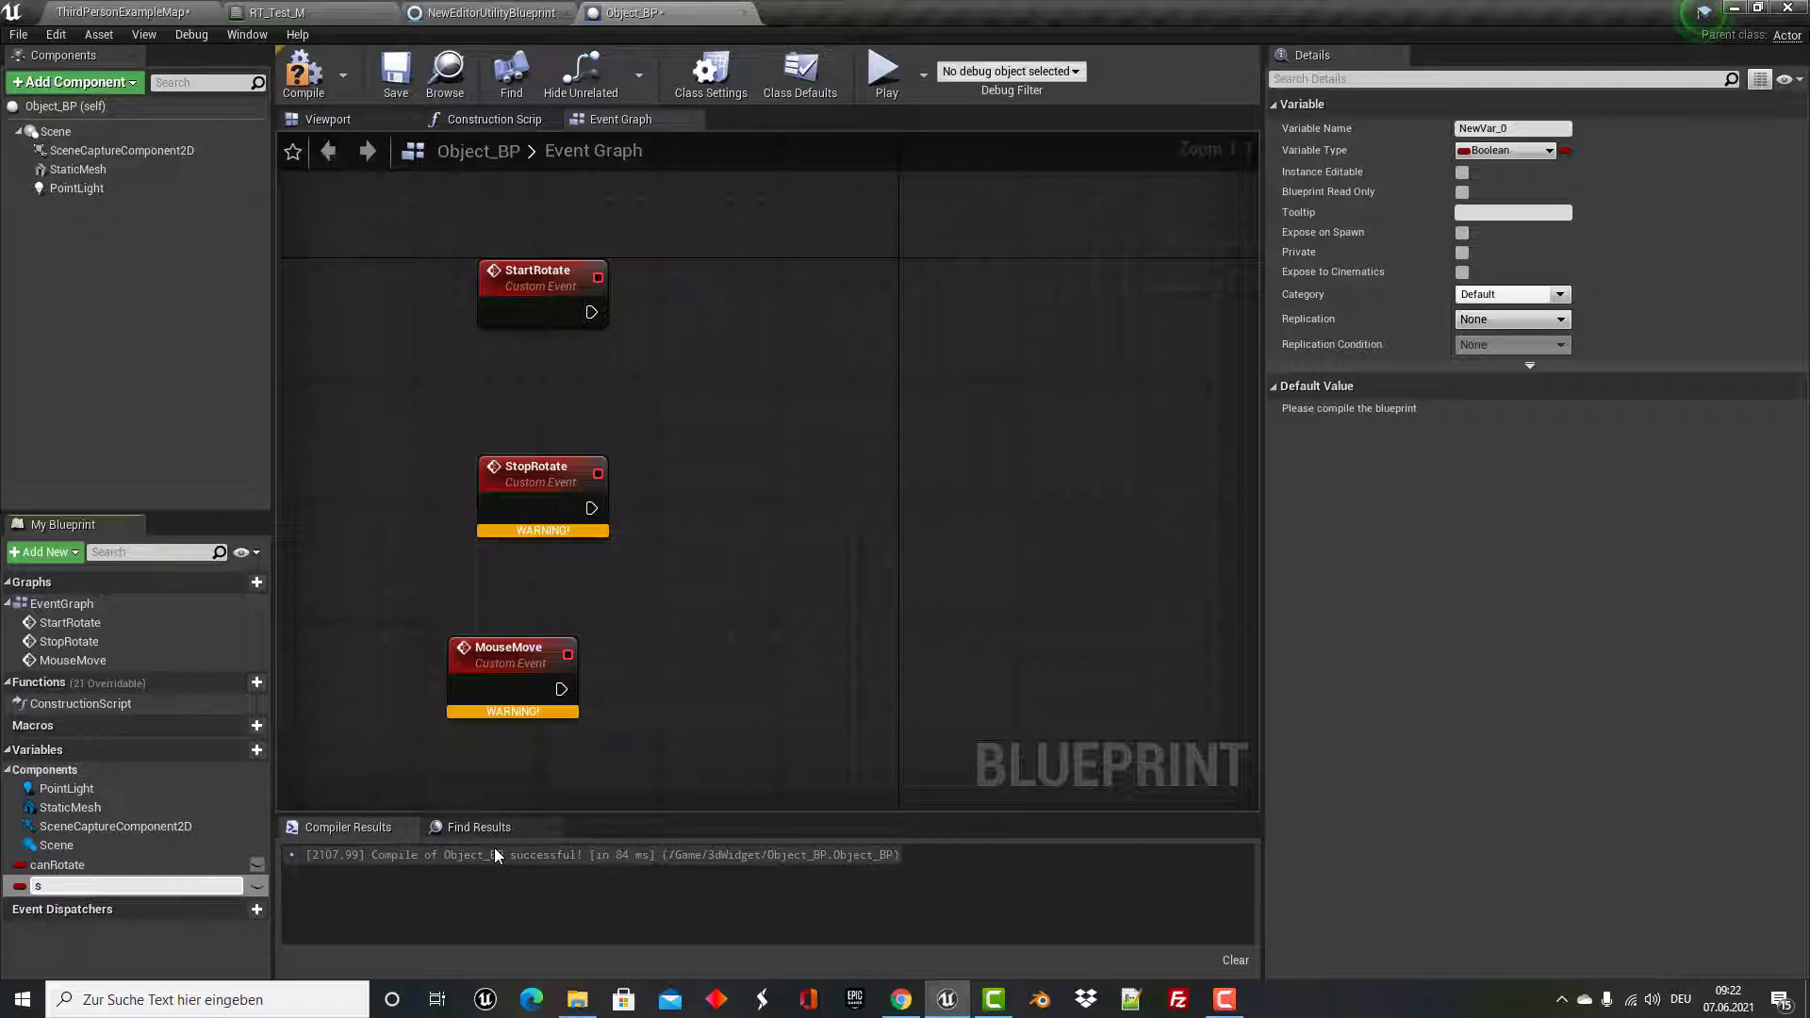
type("etRot")
type("ate")
type("Location")
key("Return")
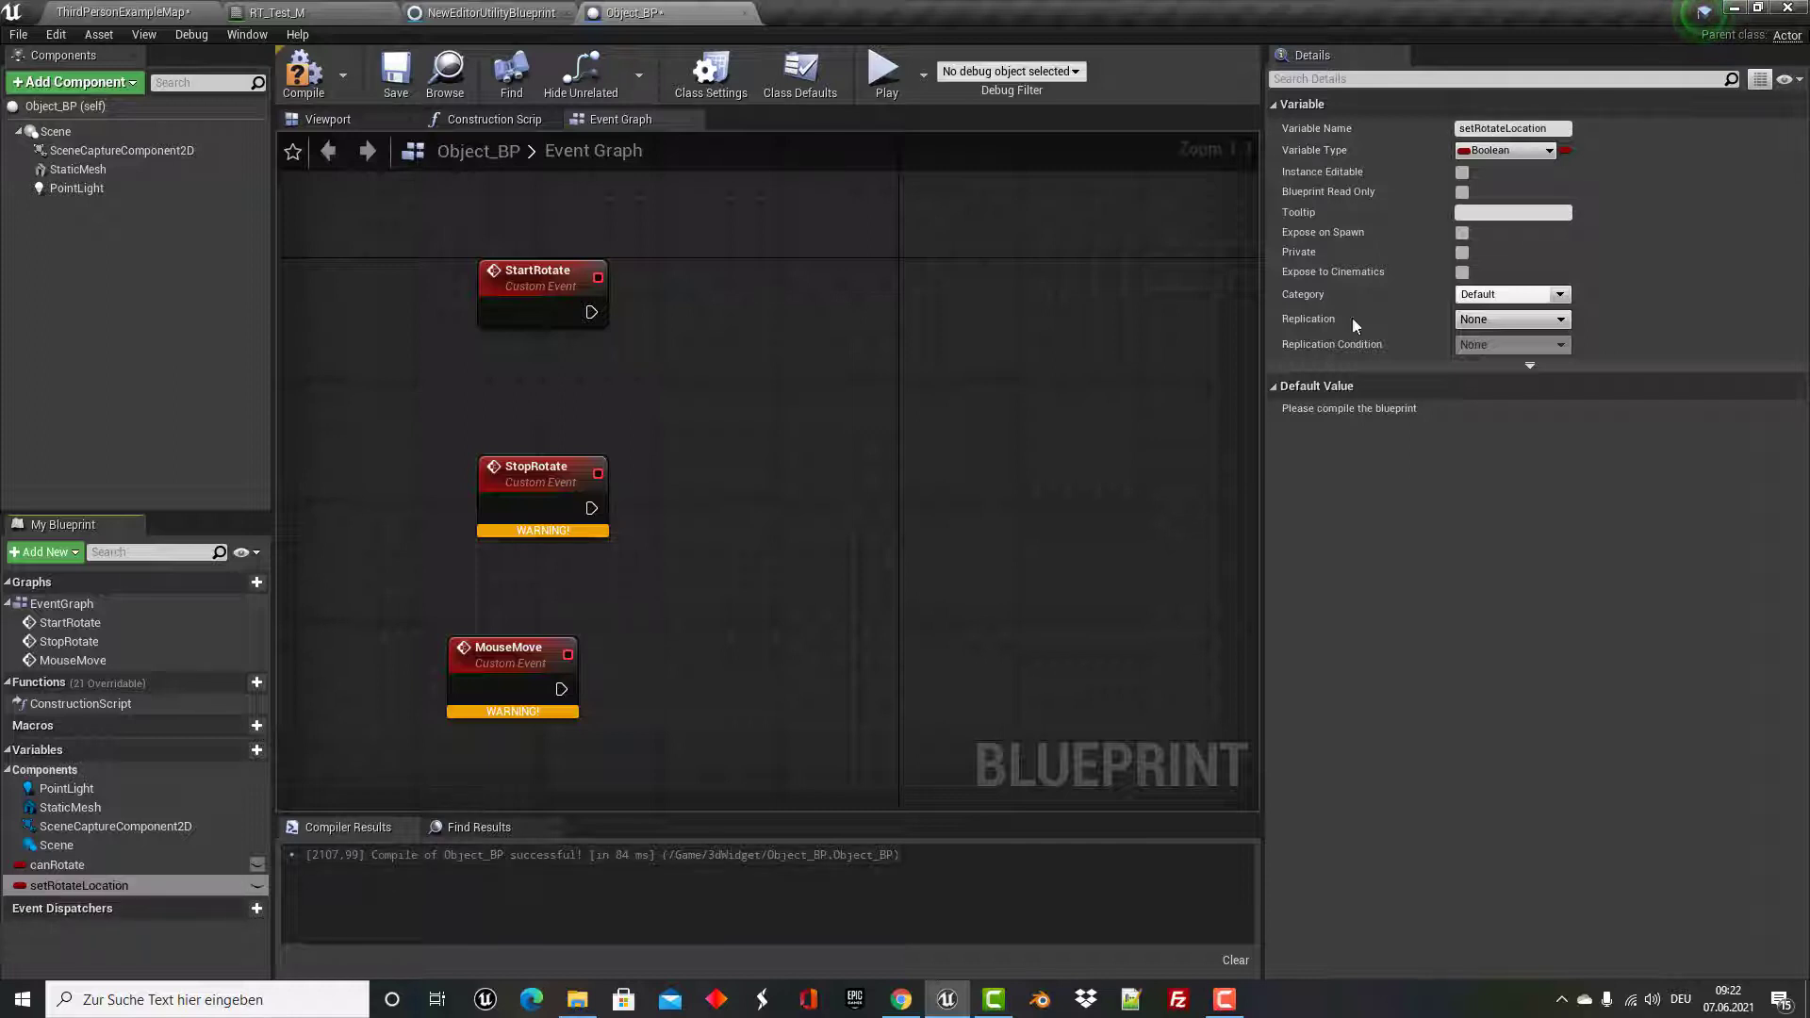
left_click(1530, 152)
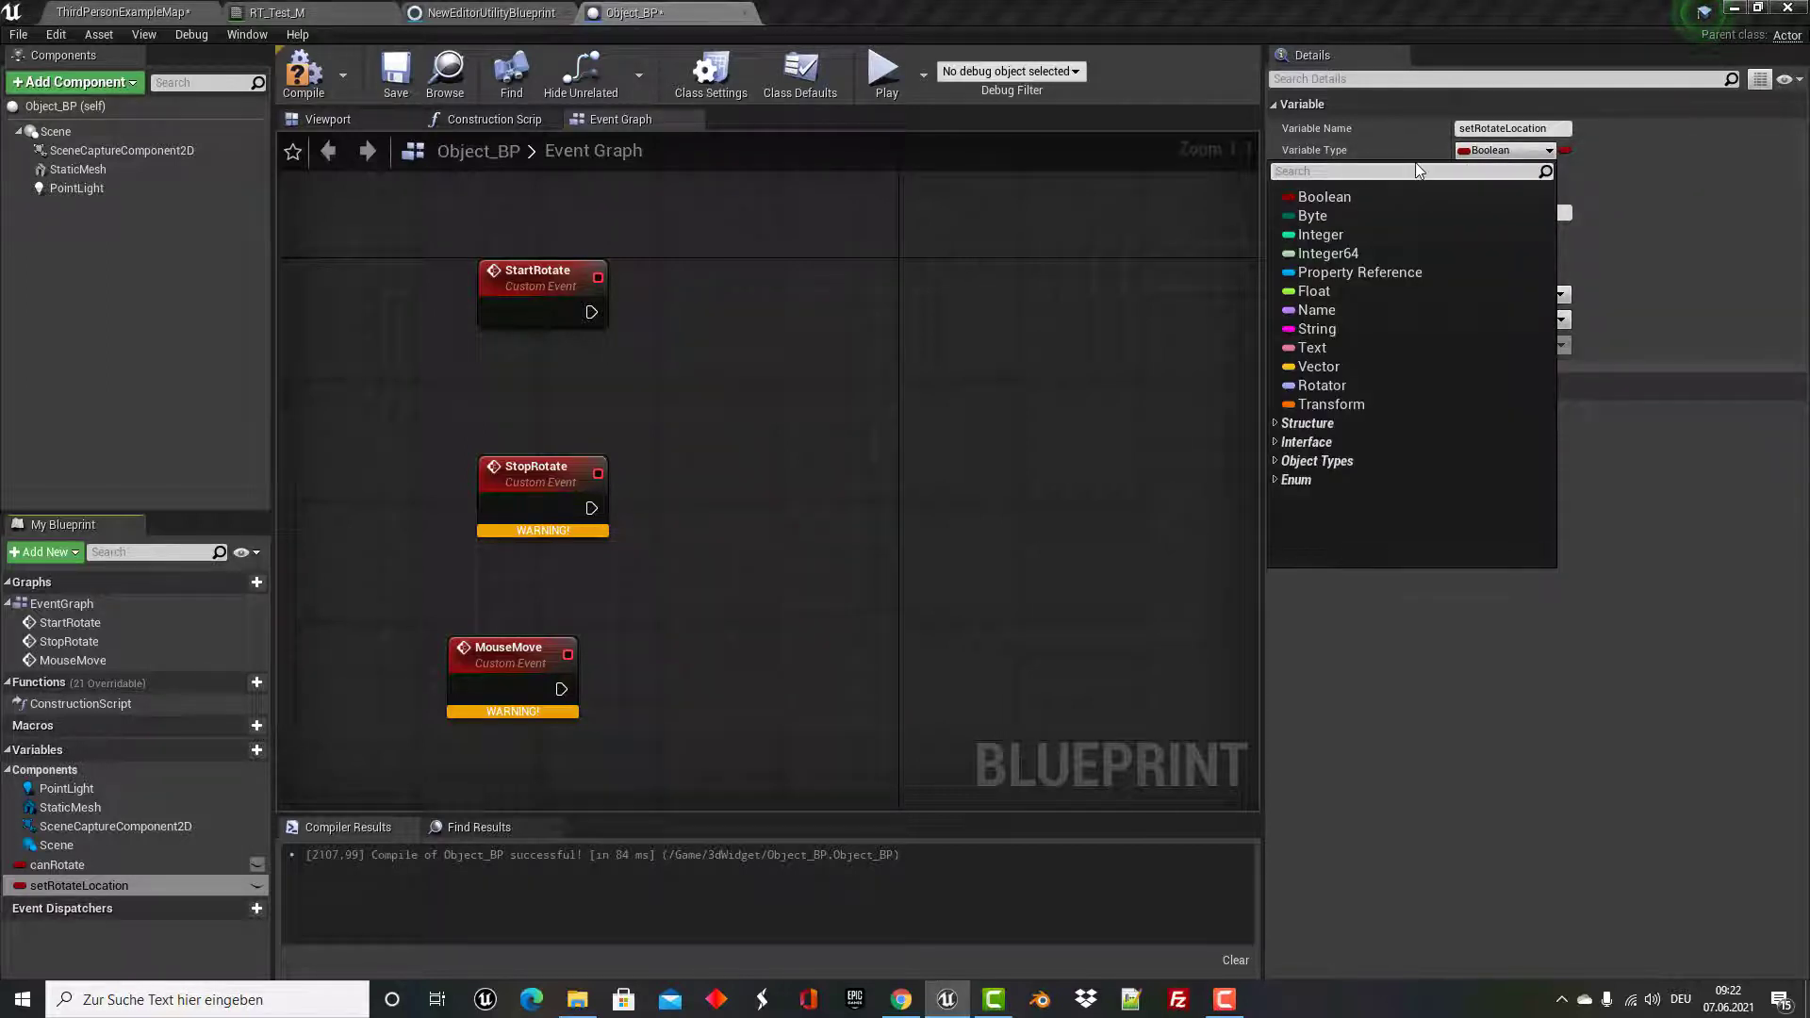
type("vect")
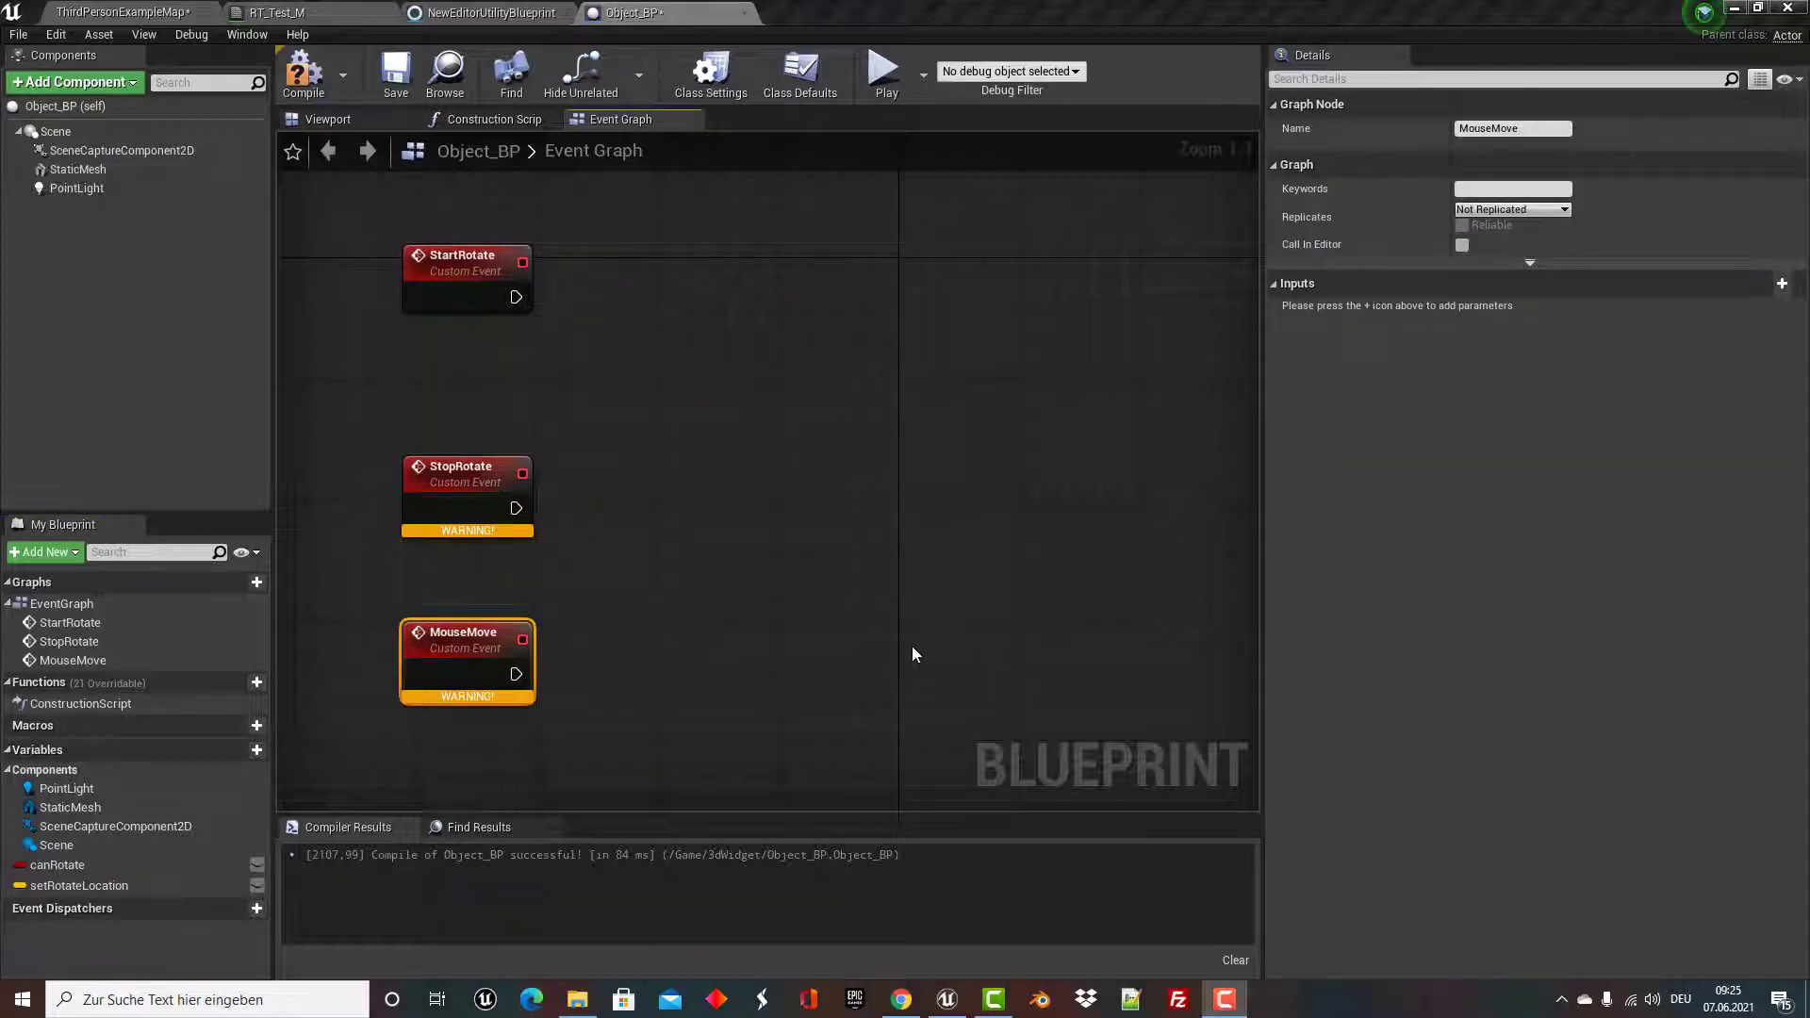
left_click(467, 261)
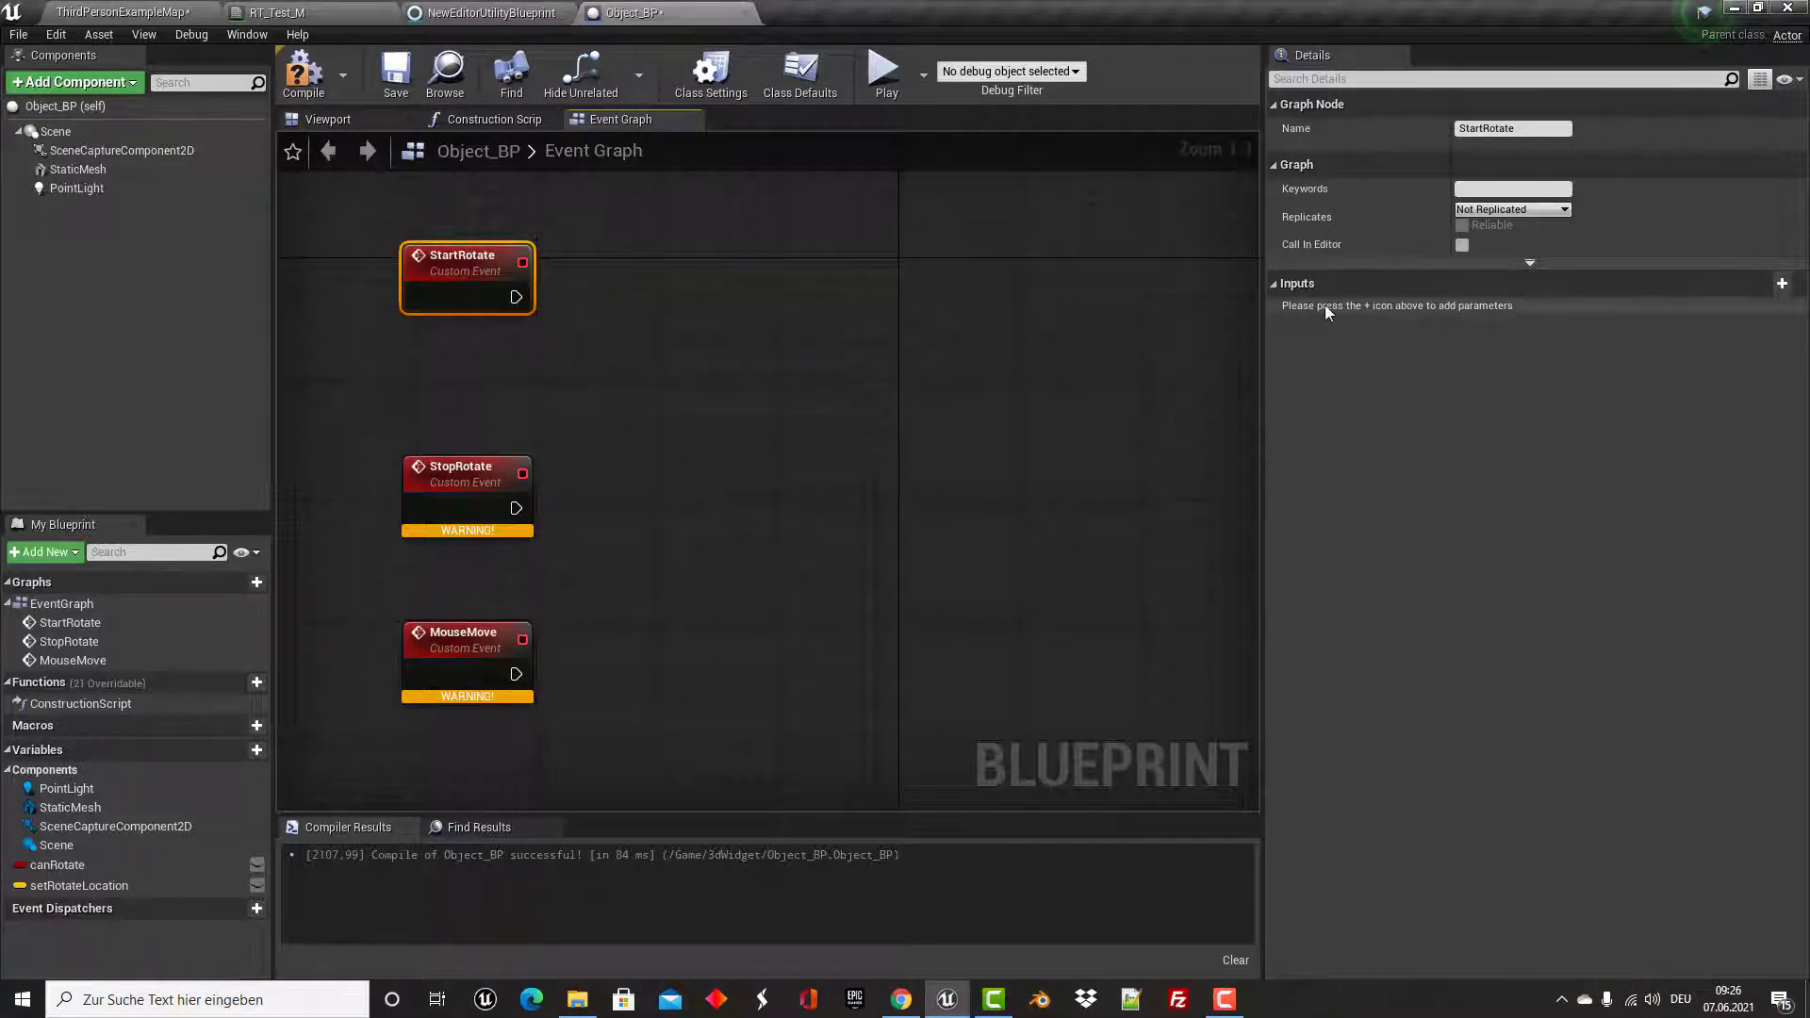
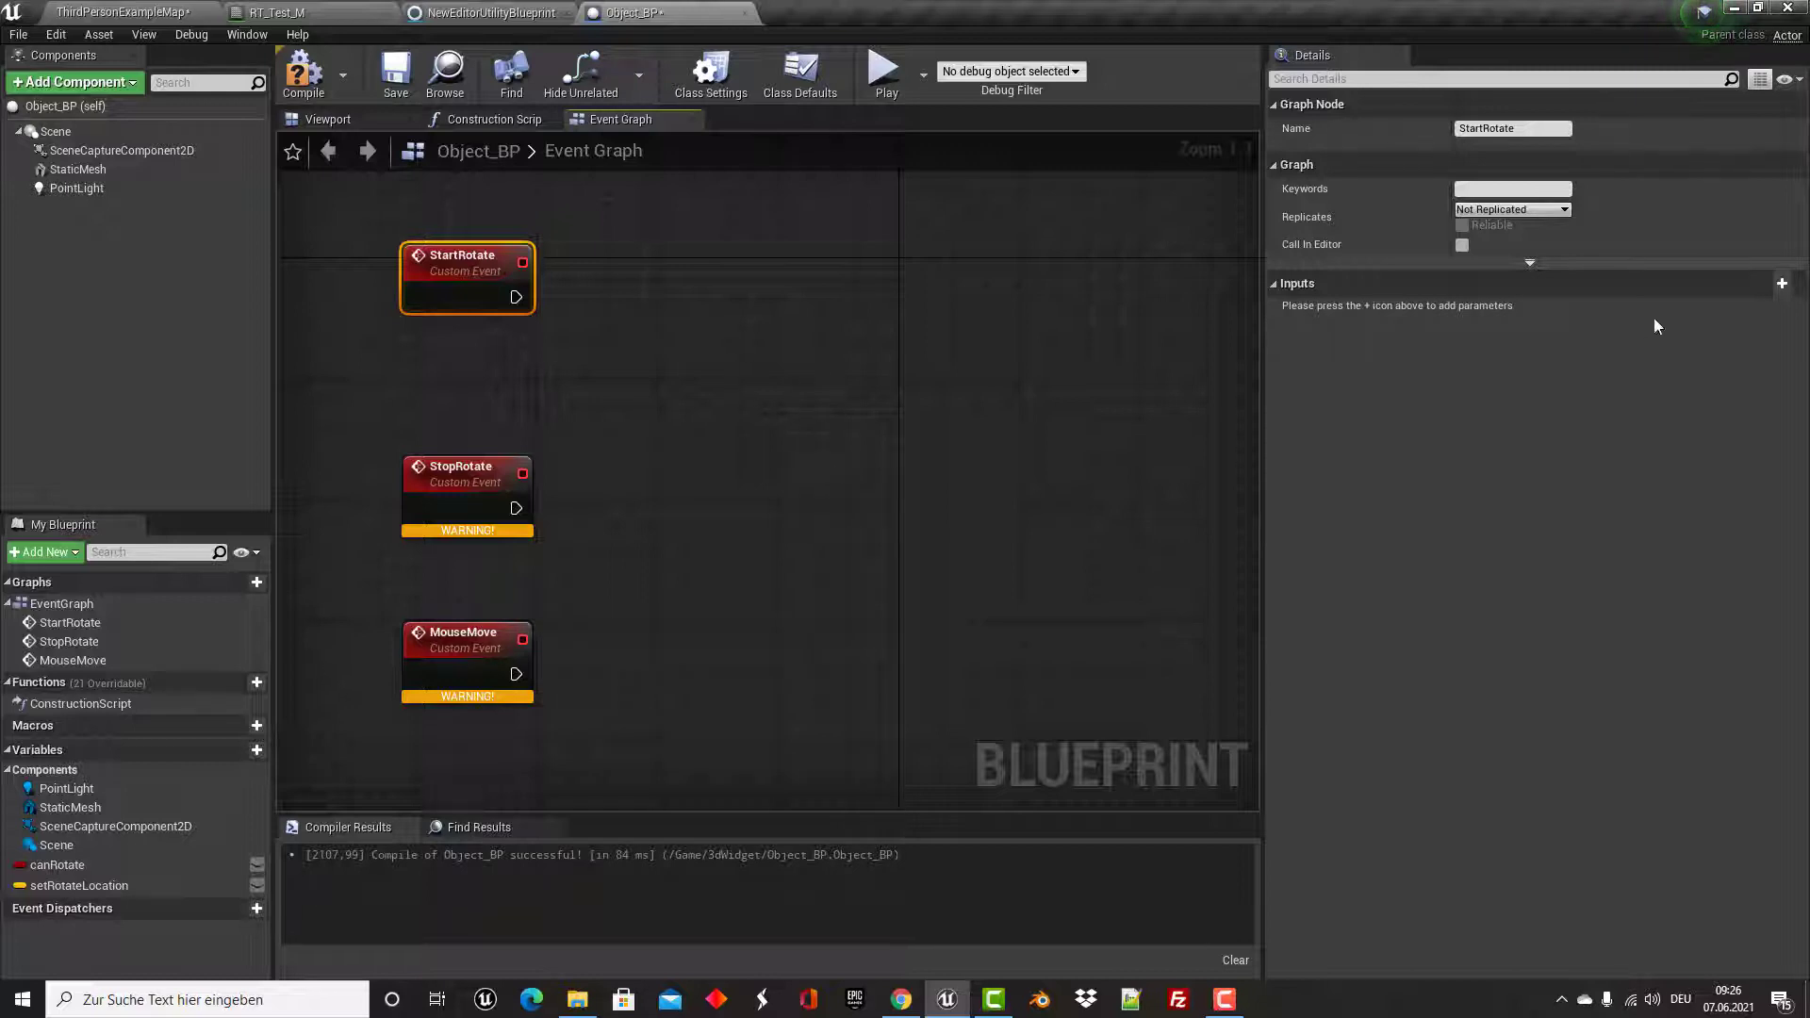
Add a Vector 2D input named MouseLocation to StartRotate and nudge the StopRotate event up.
left_click(1765, 285)
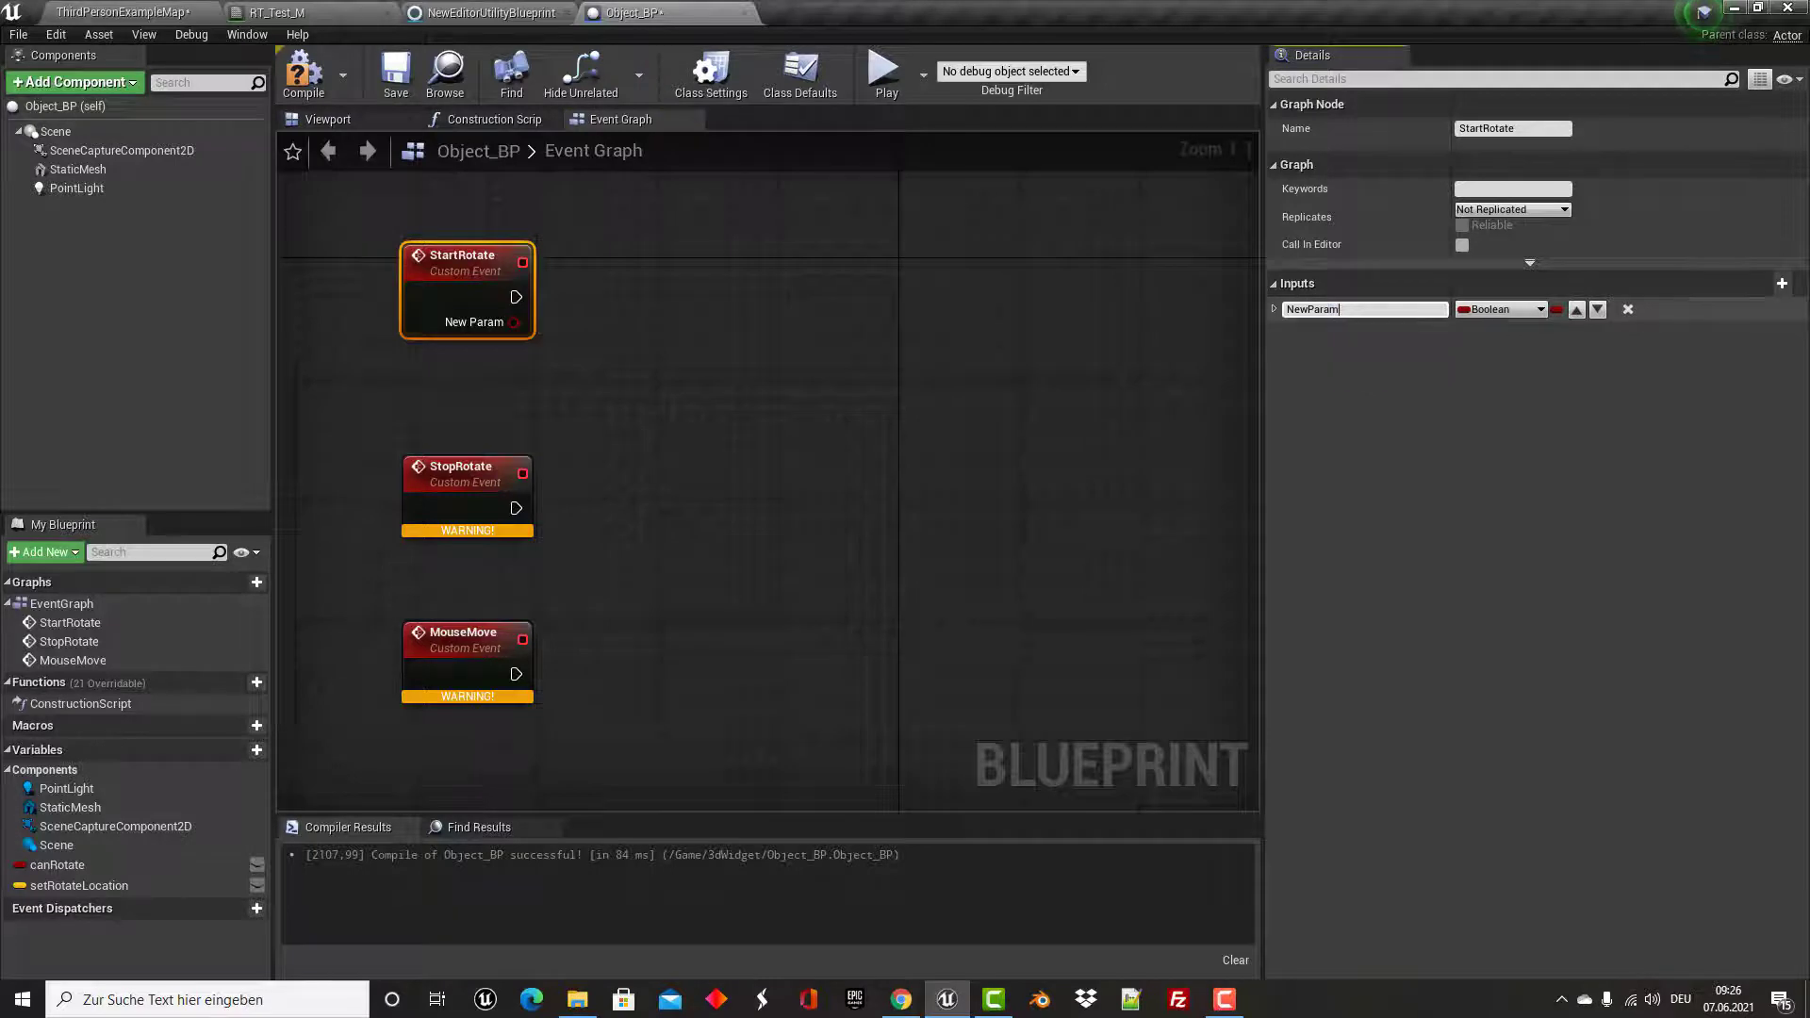
left_click(1342, 311)
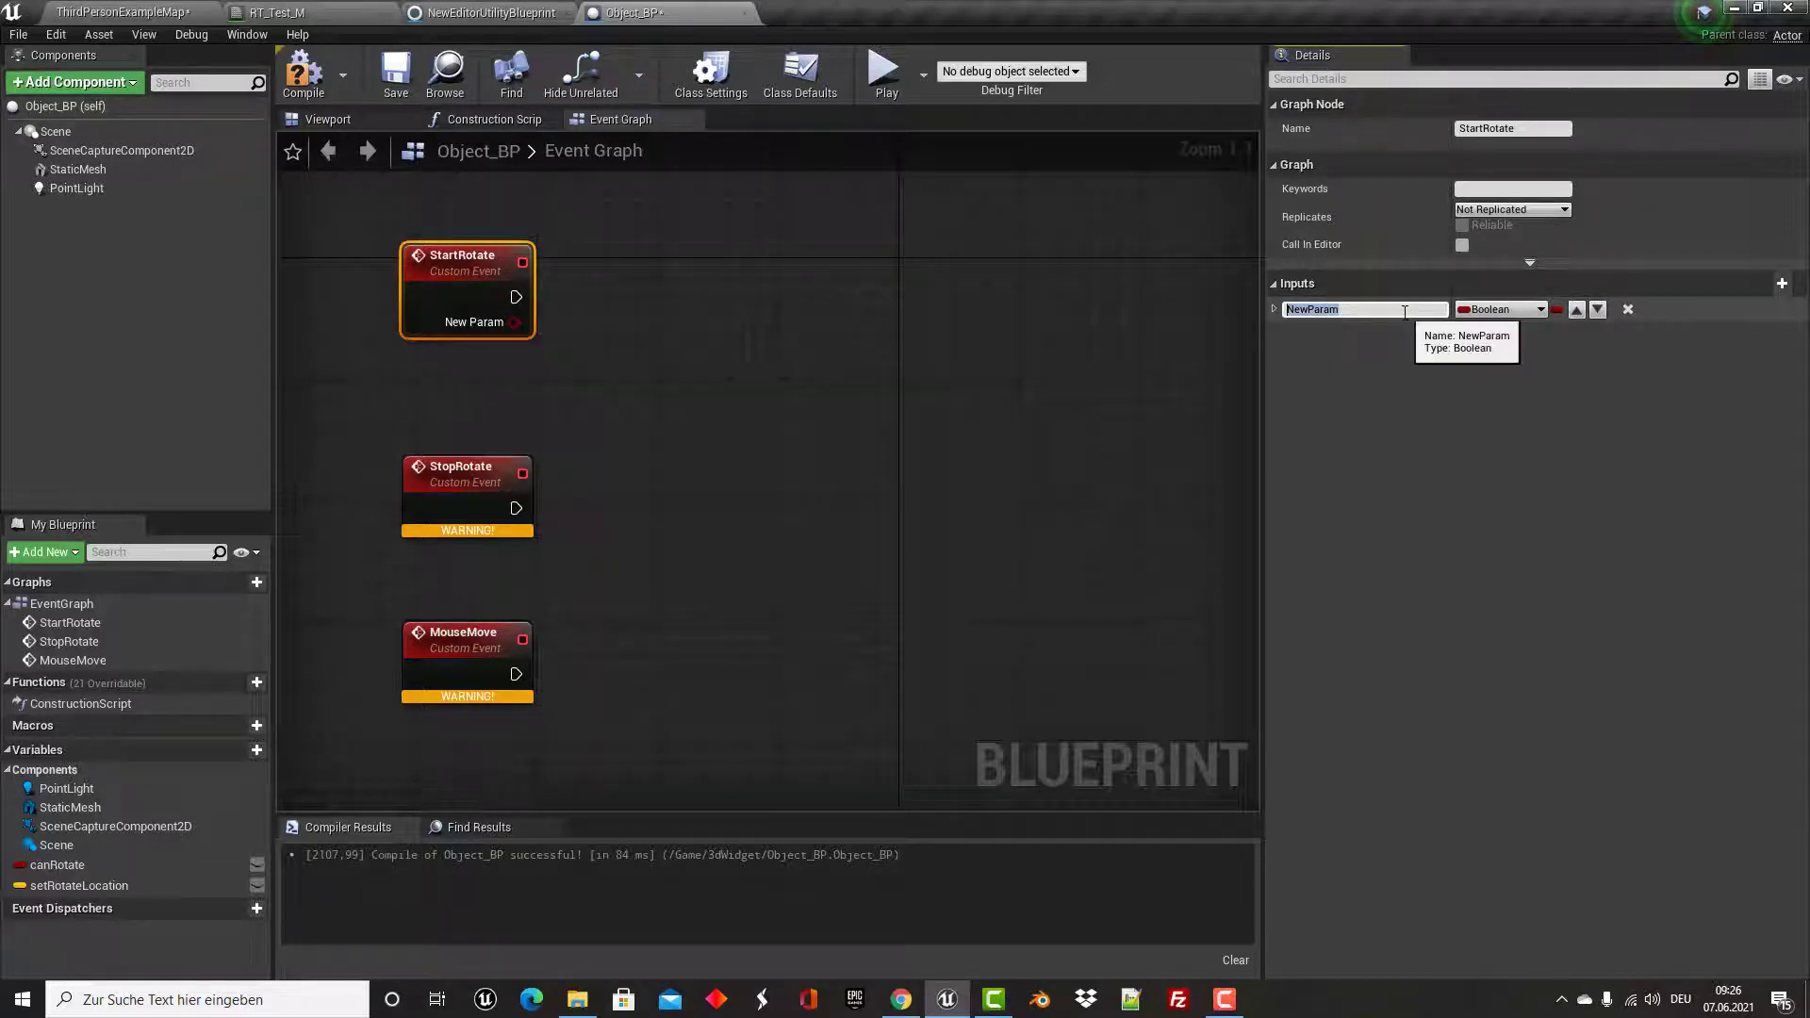
type("MouseL")
type("ocati")
type("on")
key("Return")
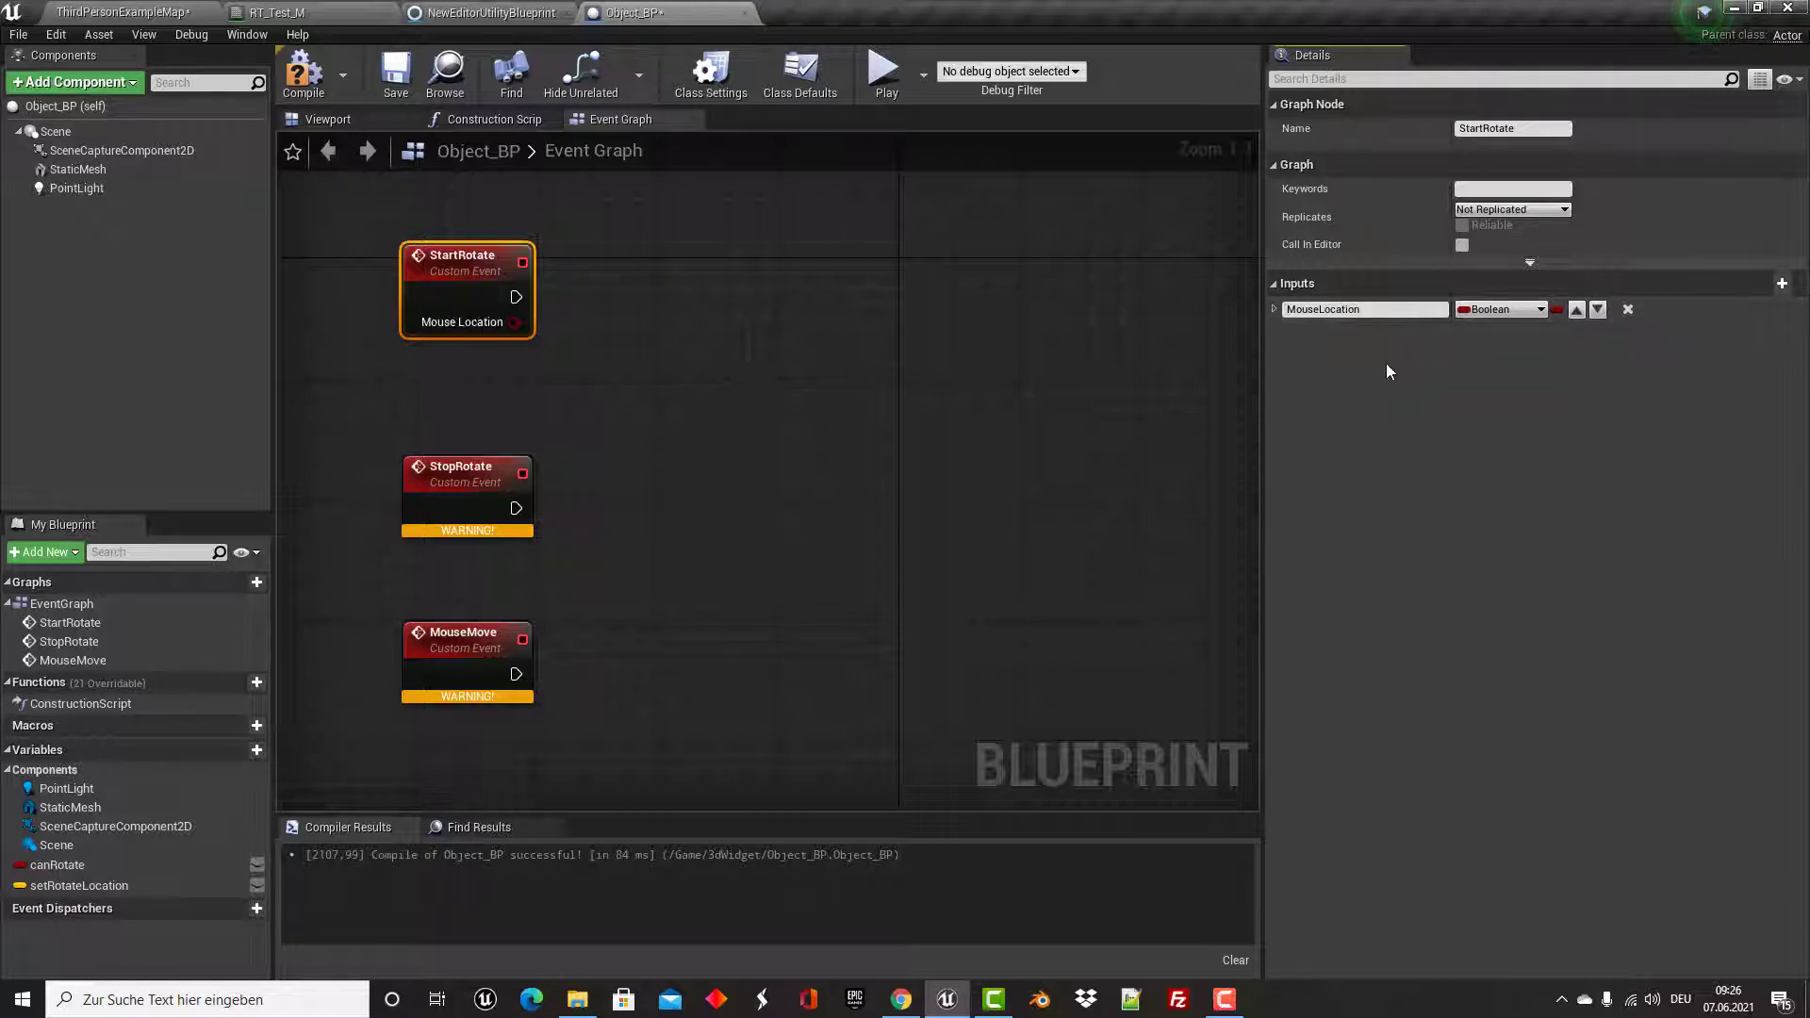
left_click(1520, 311)
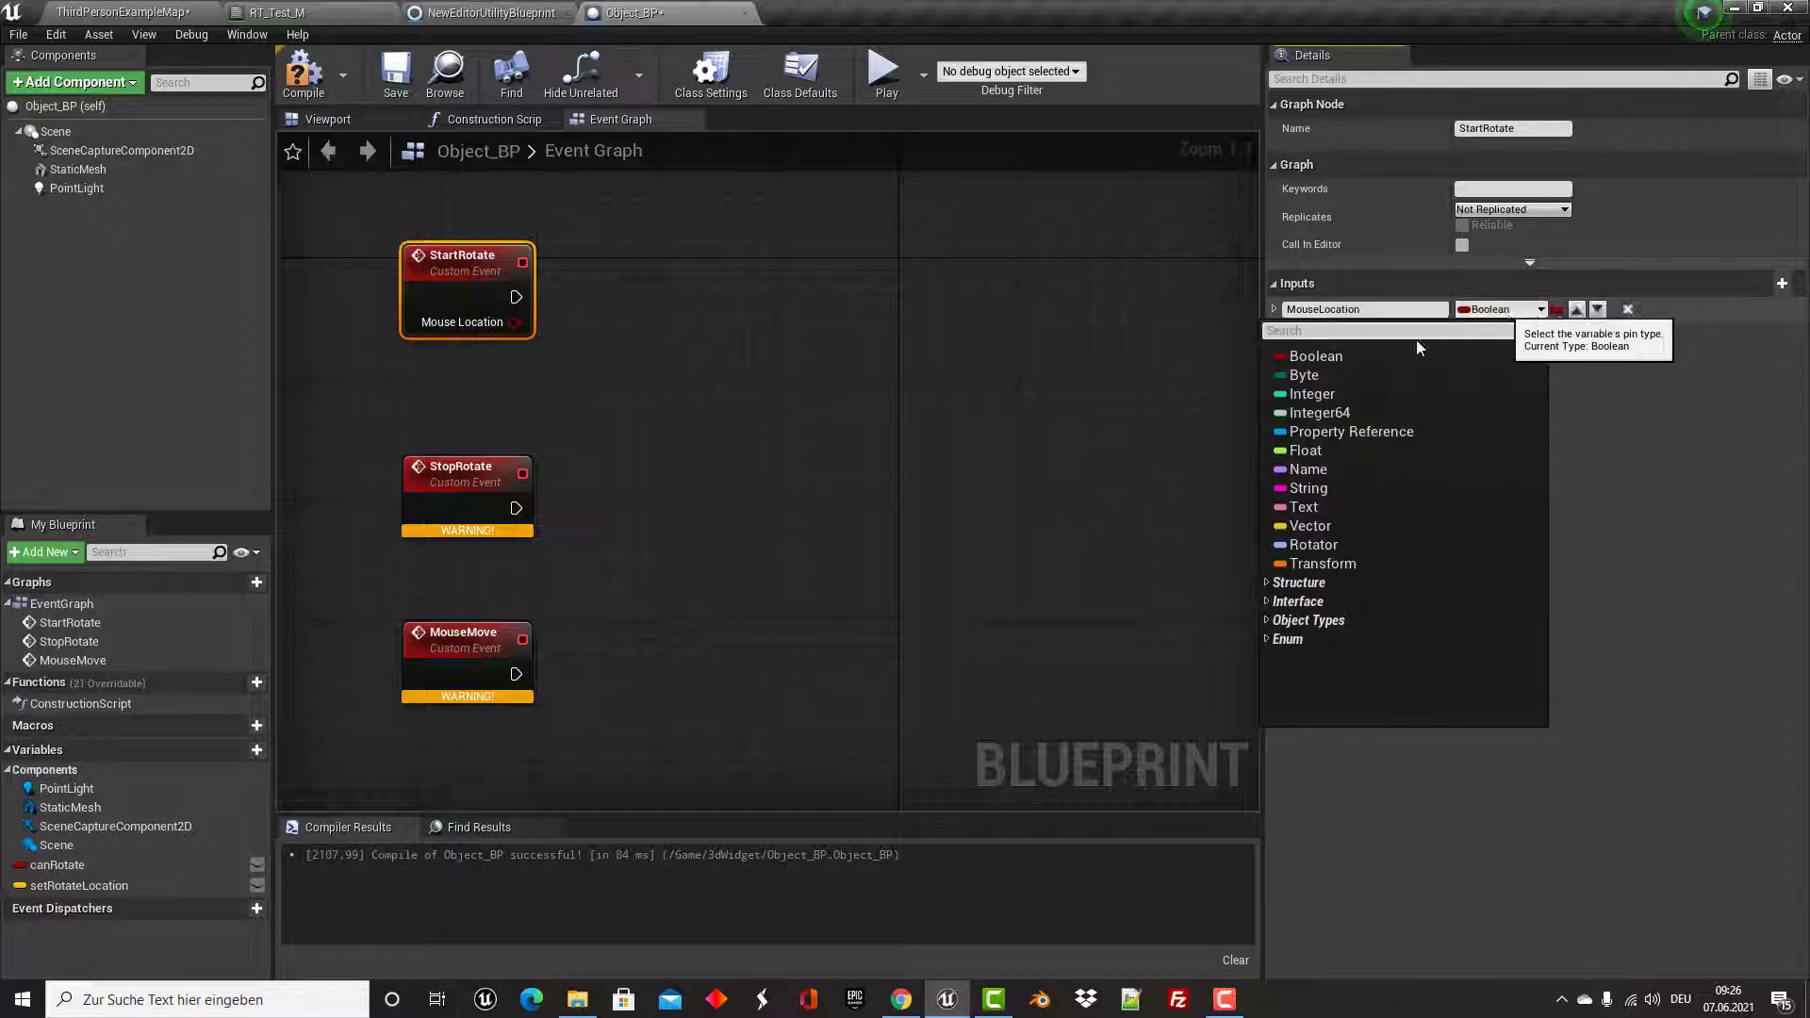
type("vector")
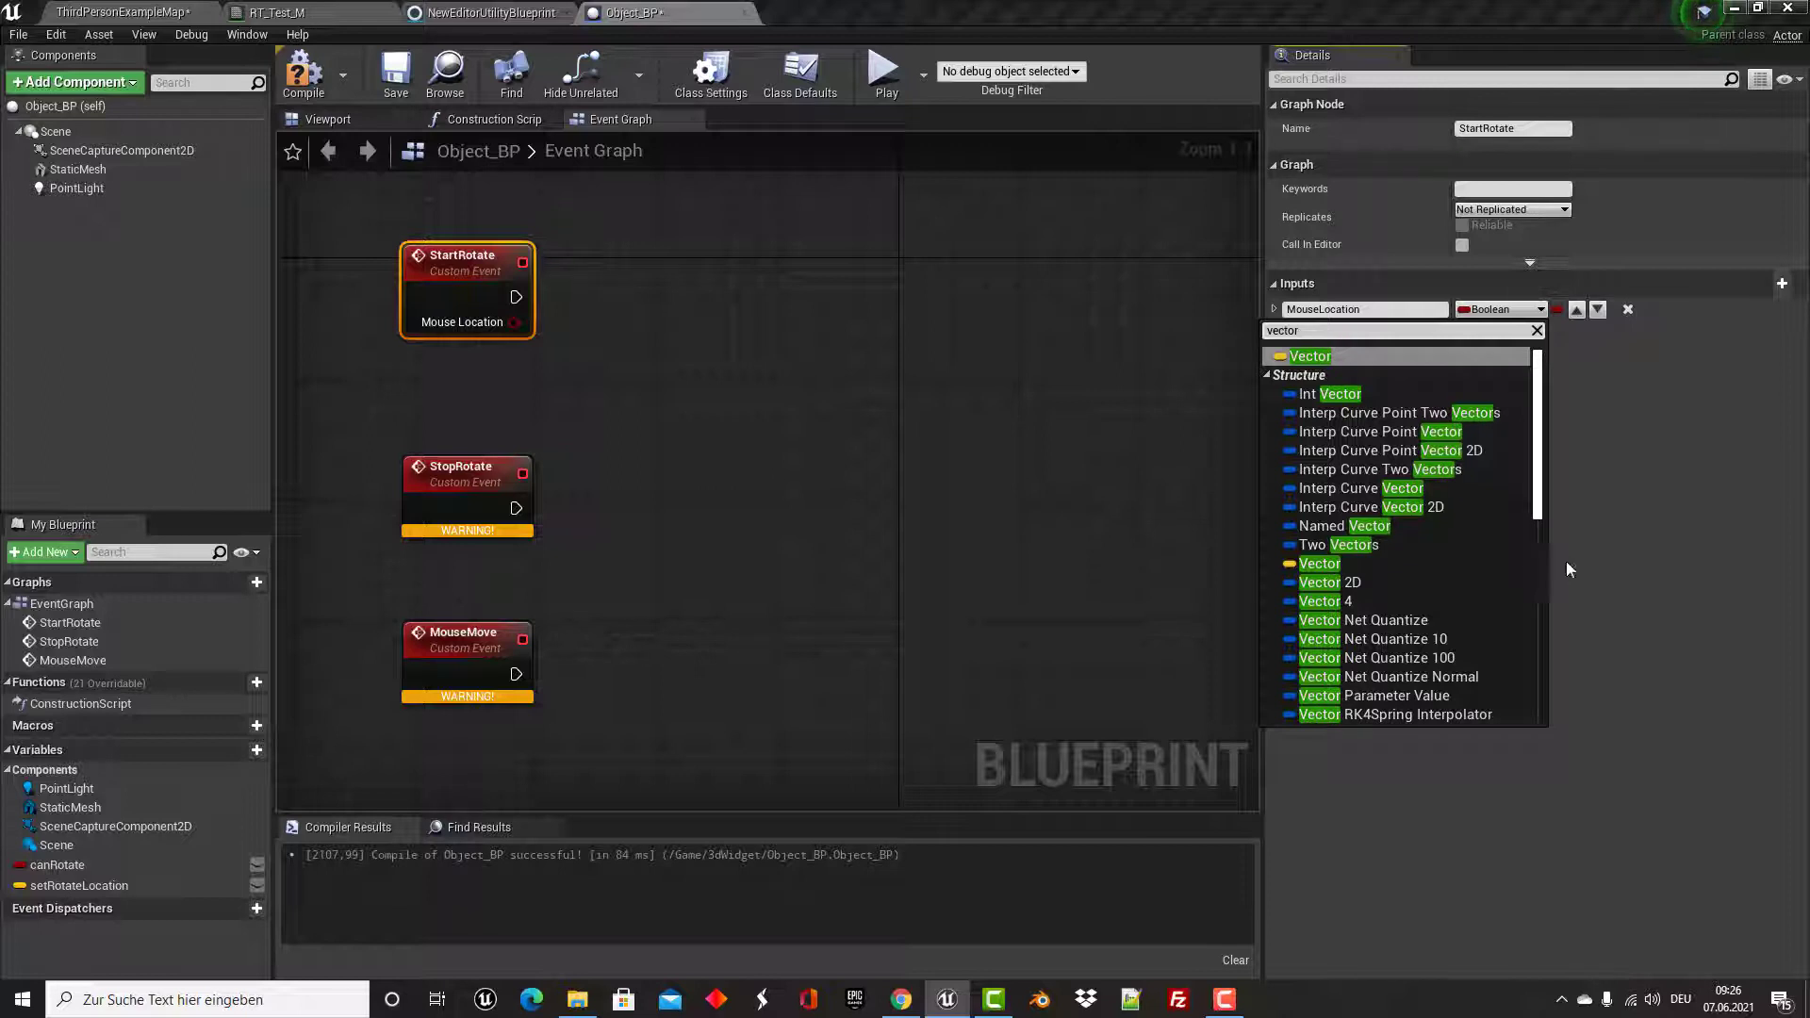
left_click(1361, 584)
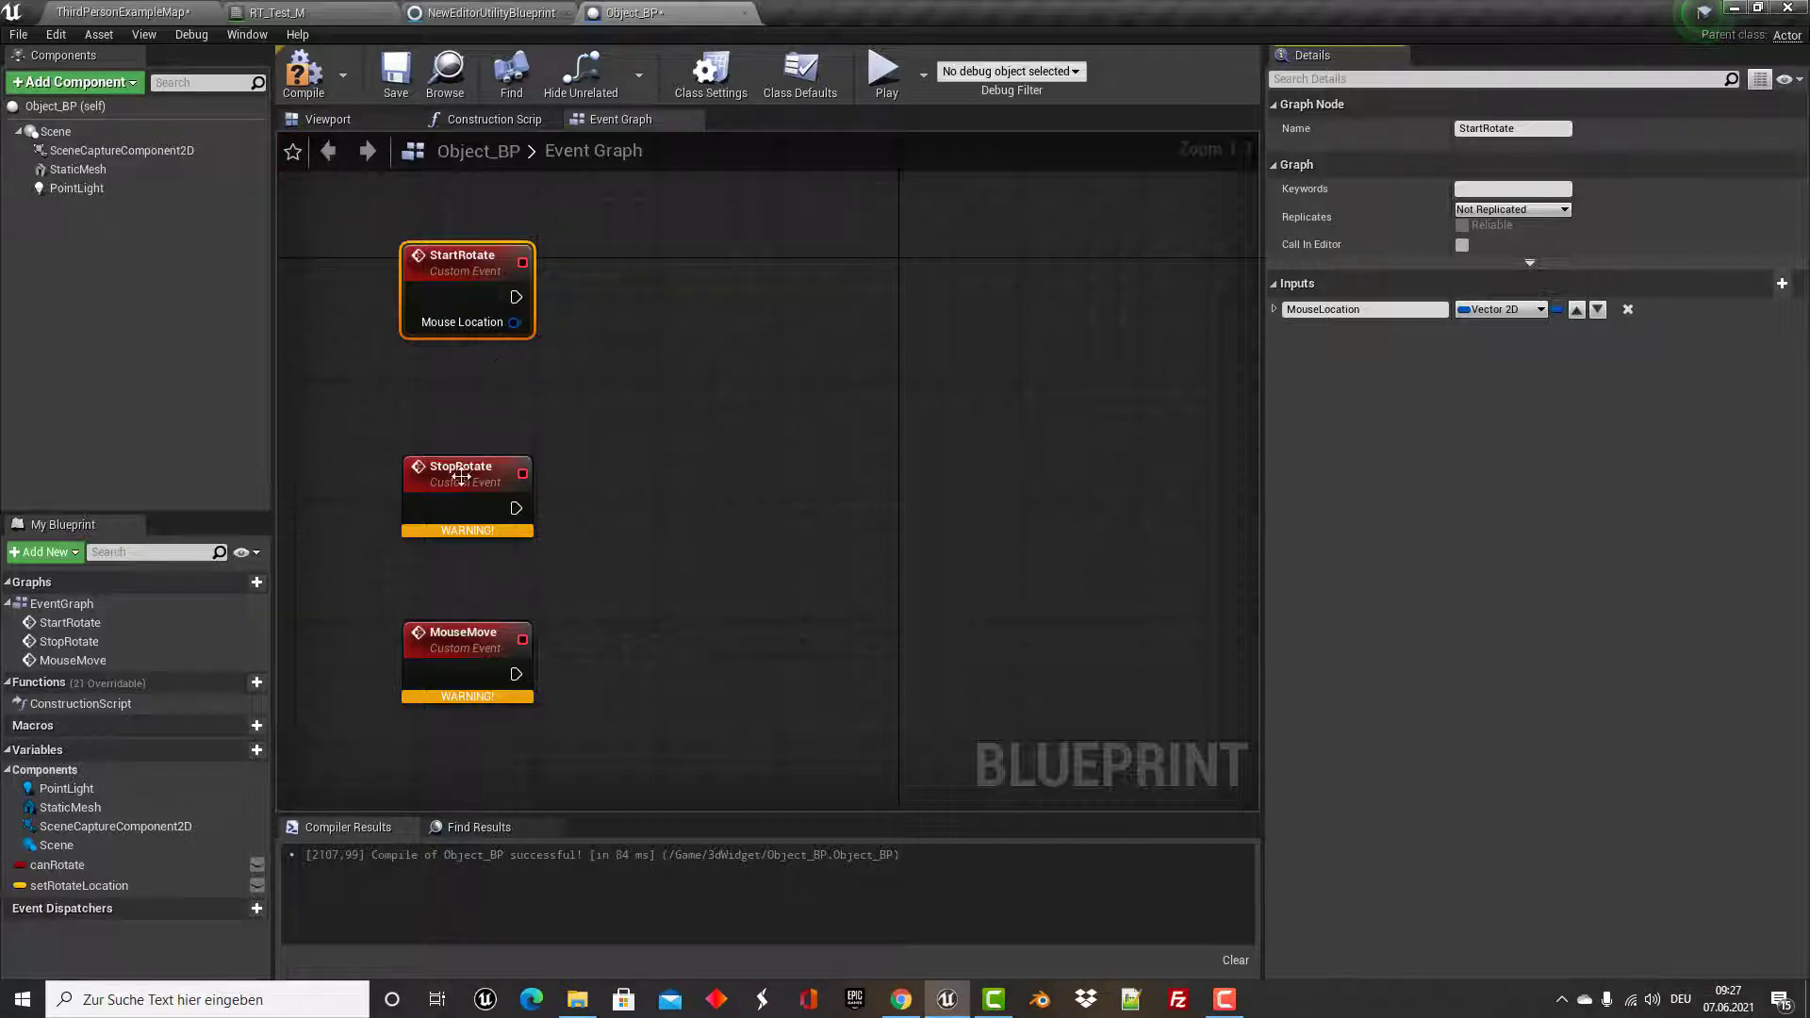
left_click_drag(458, 482, 459, 451)
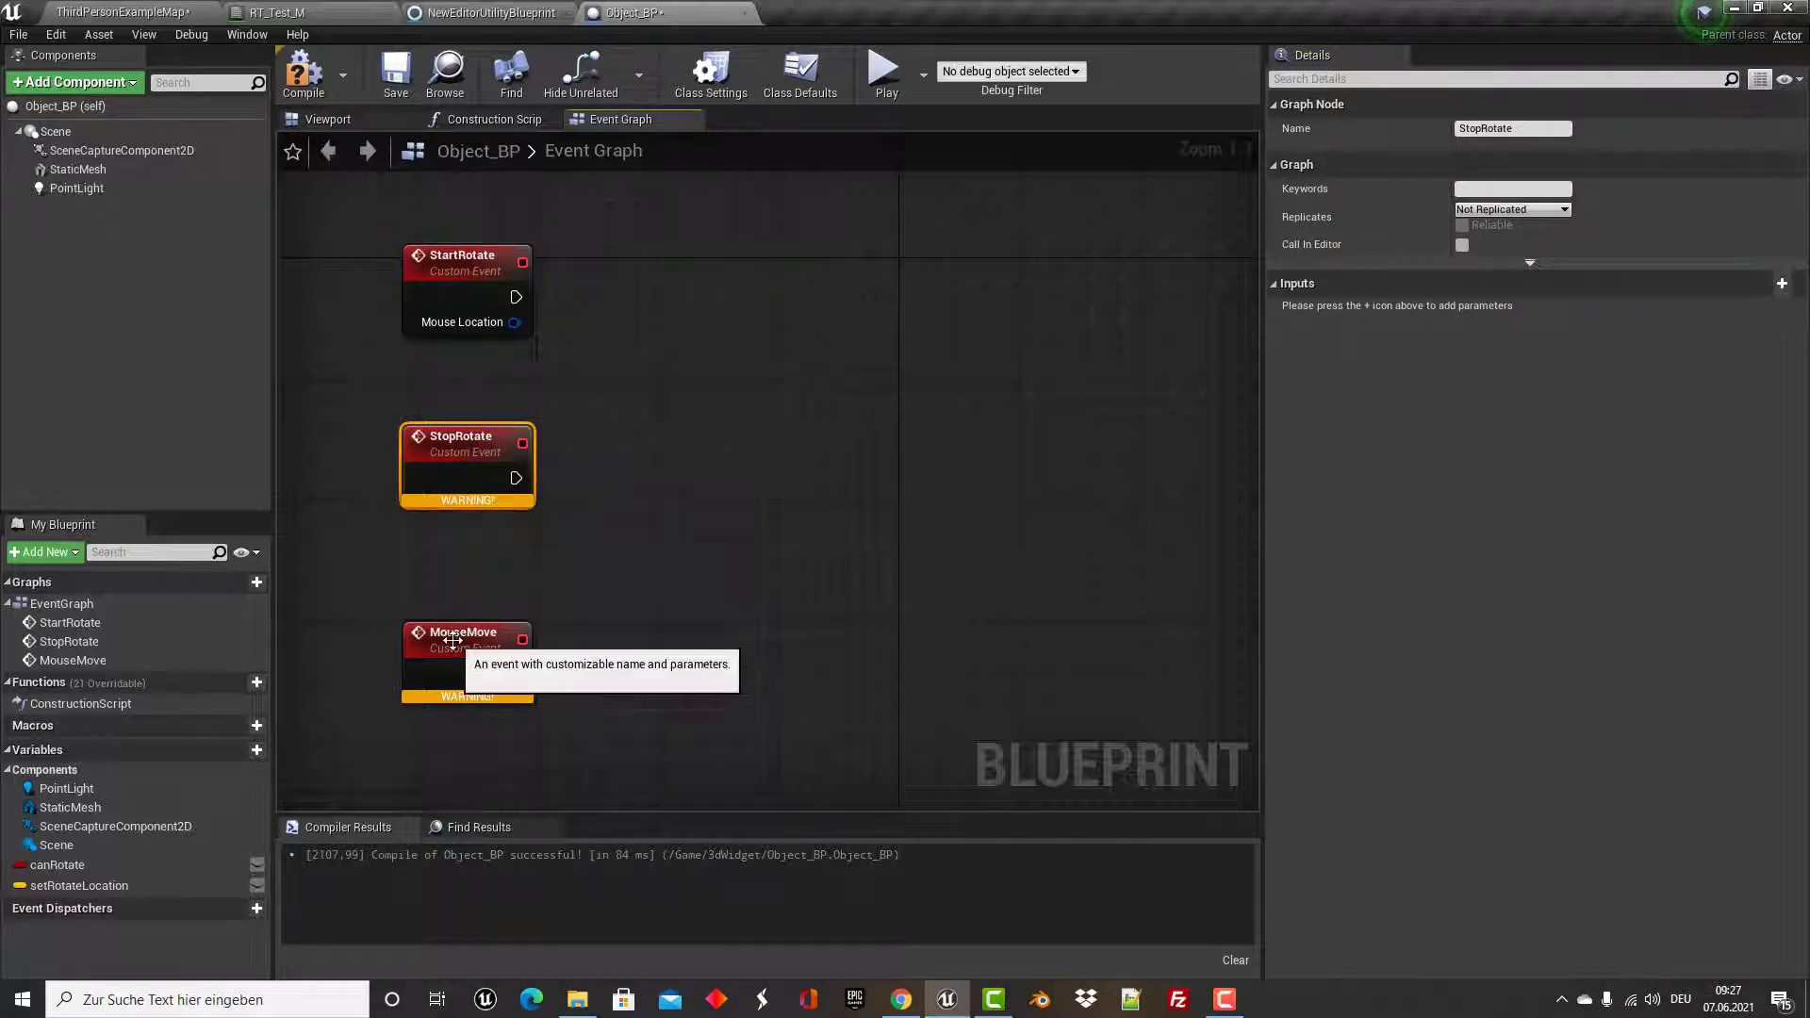
Add a MouseLocation input to the MouseMove event, then compile Object_BP.
left_click_drag(455, 633, 454, 603)
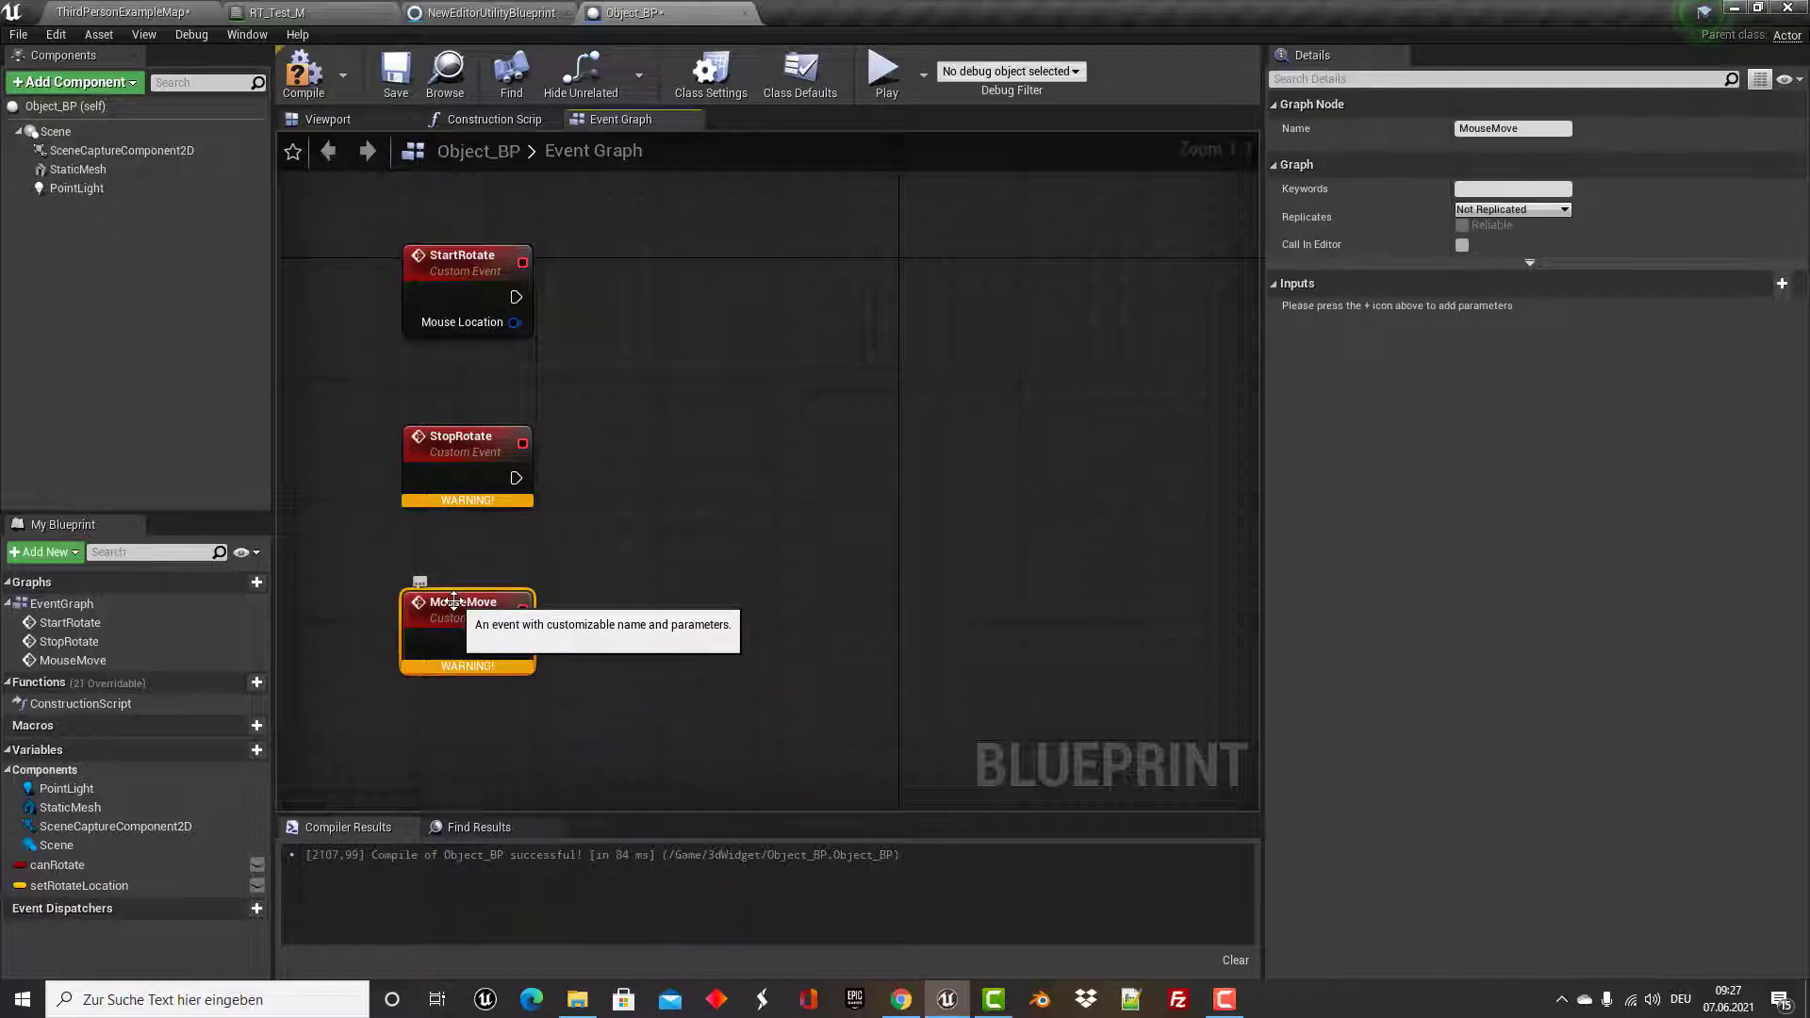
double_click(454, 604)
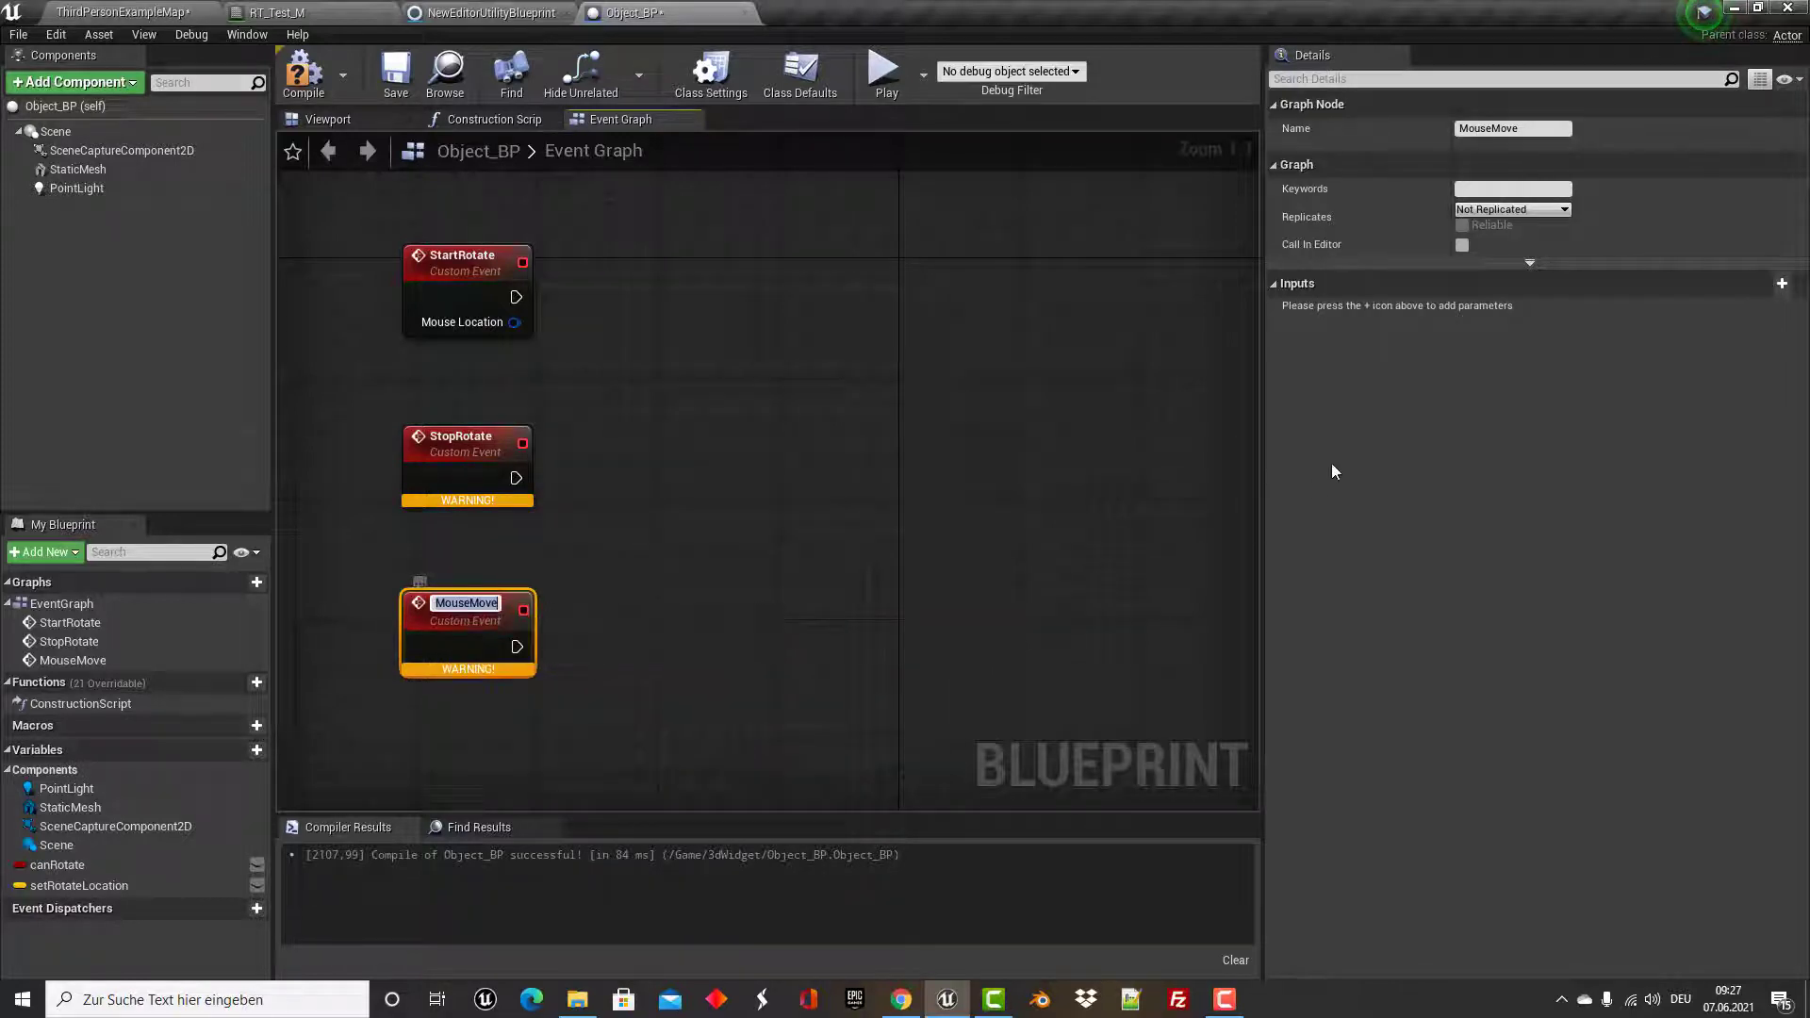
key("Return")
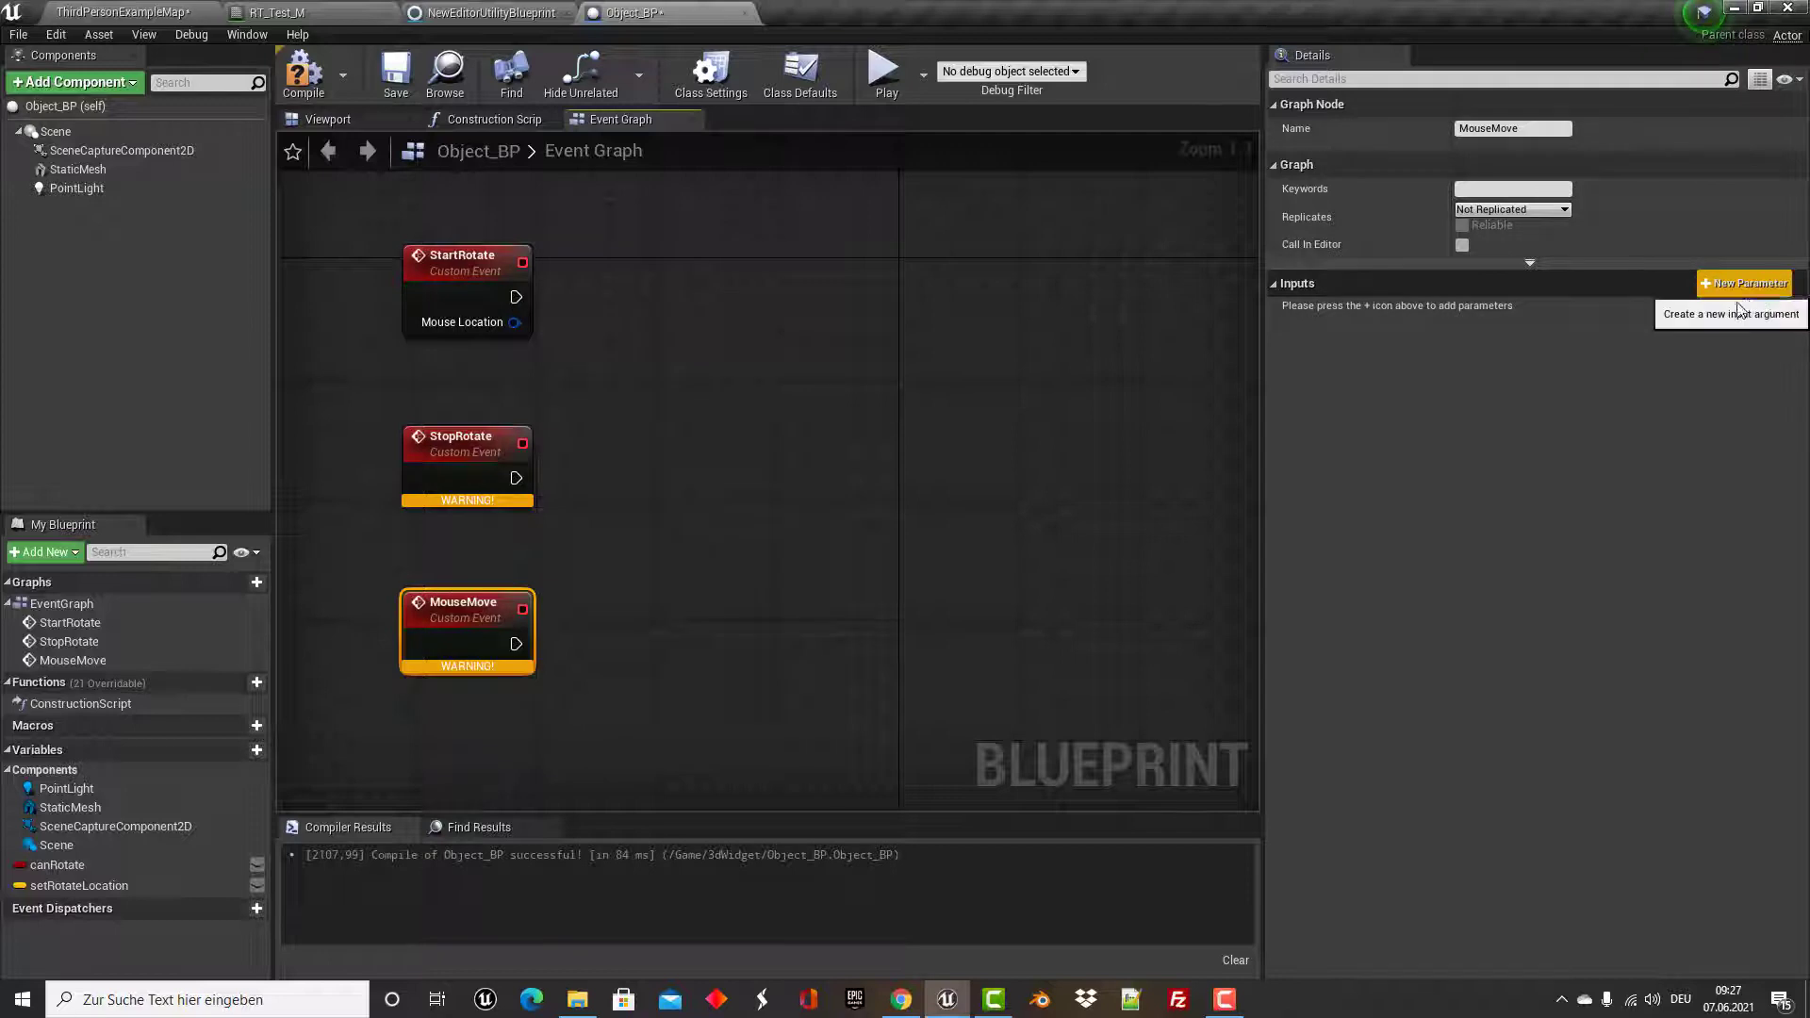
left_click(1772, 284)
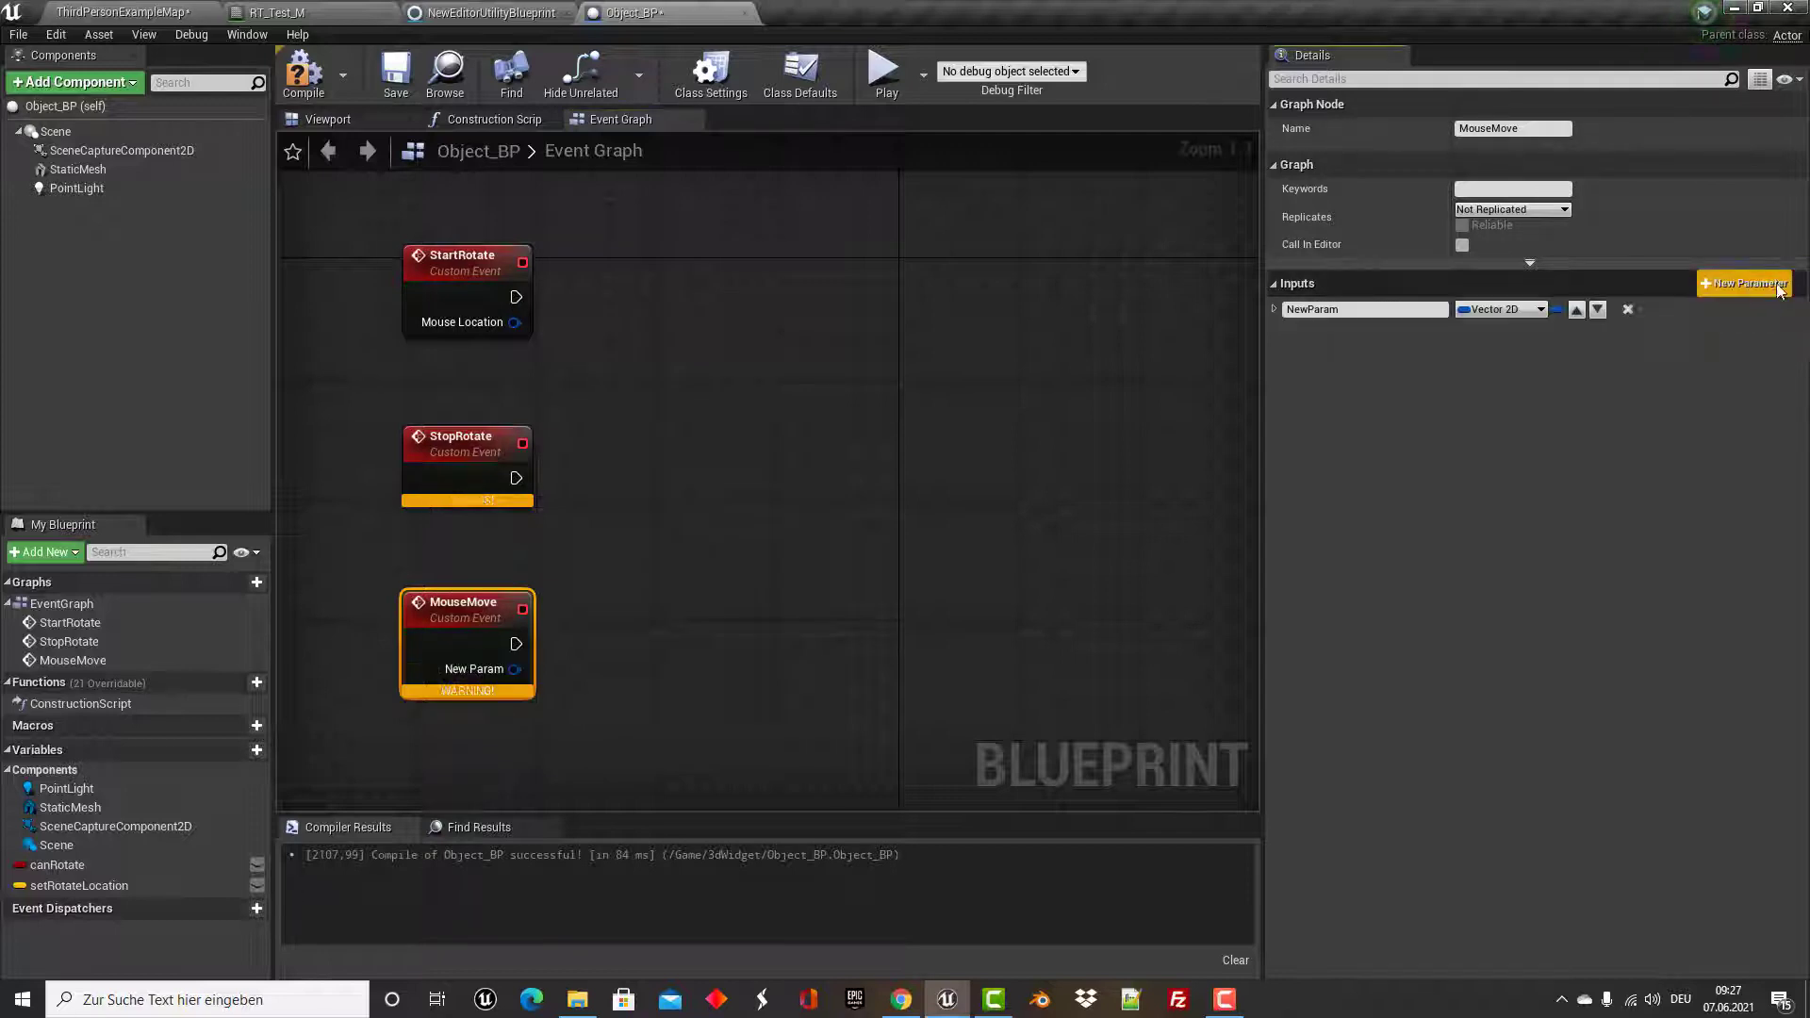
left_click(1425, 308)
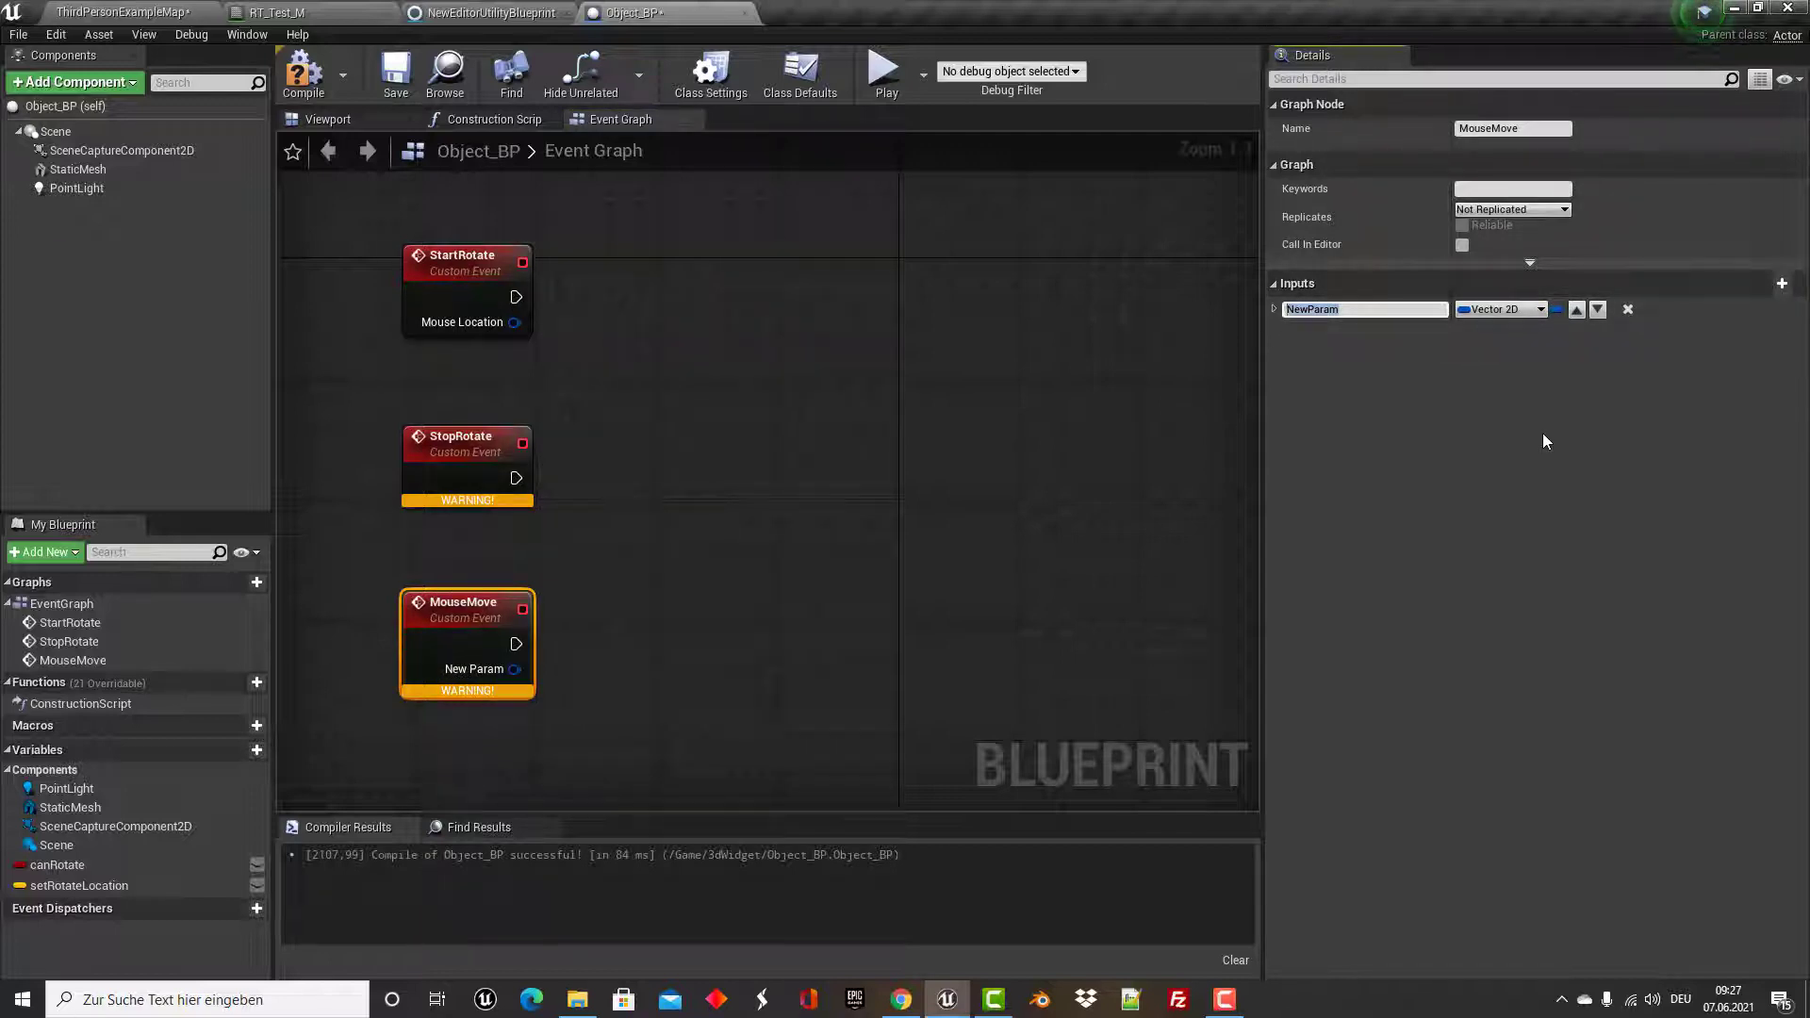
type("MouseLo")
type("cation")
key("Return")
key("Return")
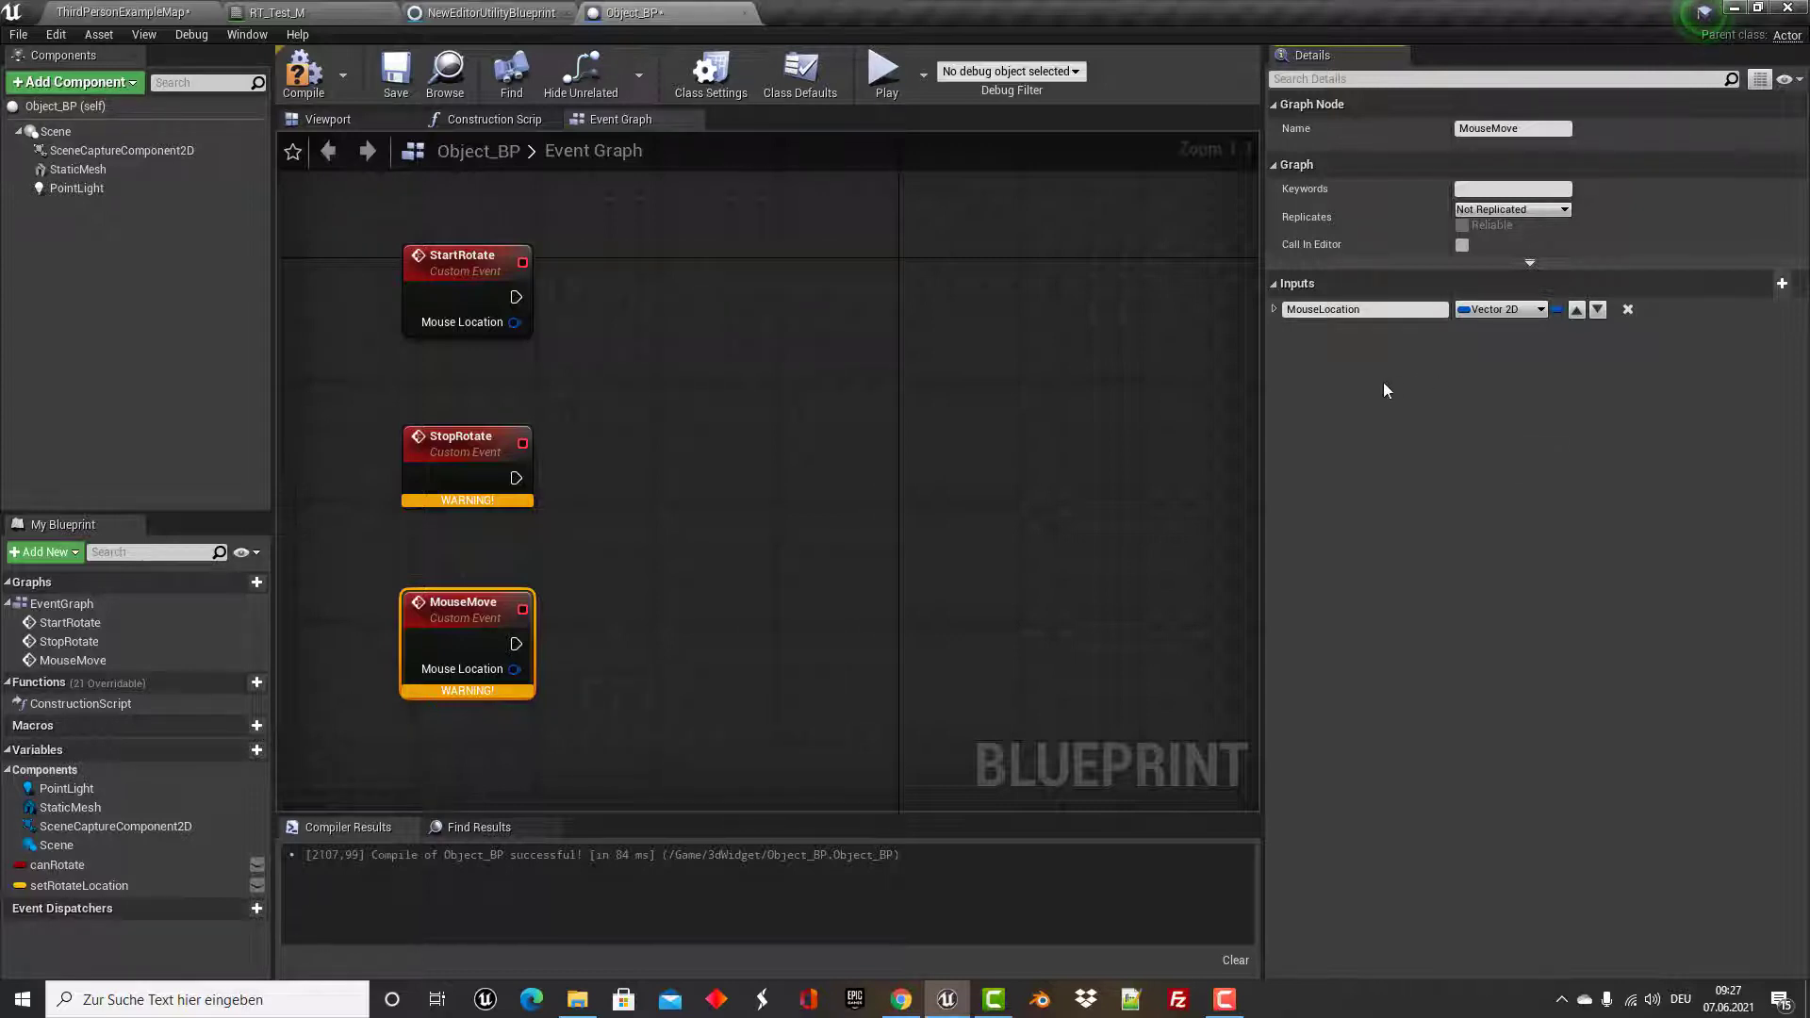
left_click(1037, 417)
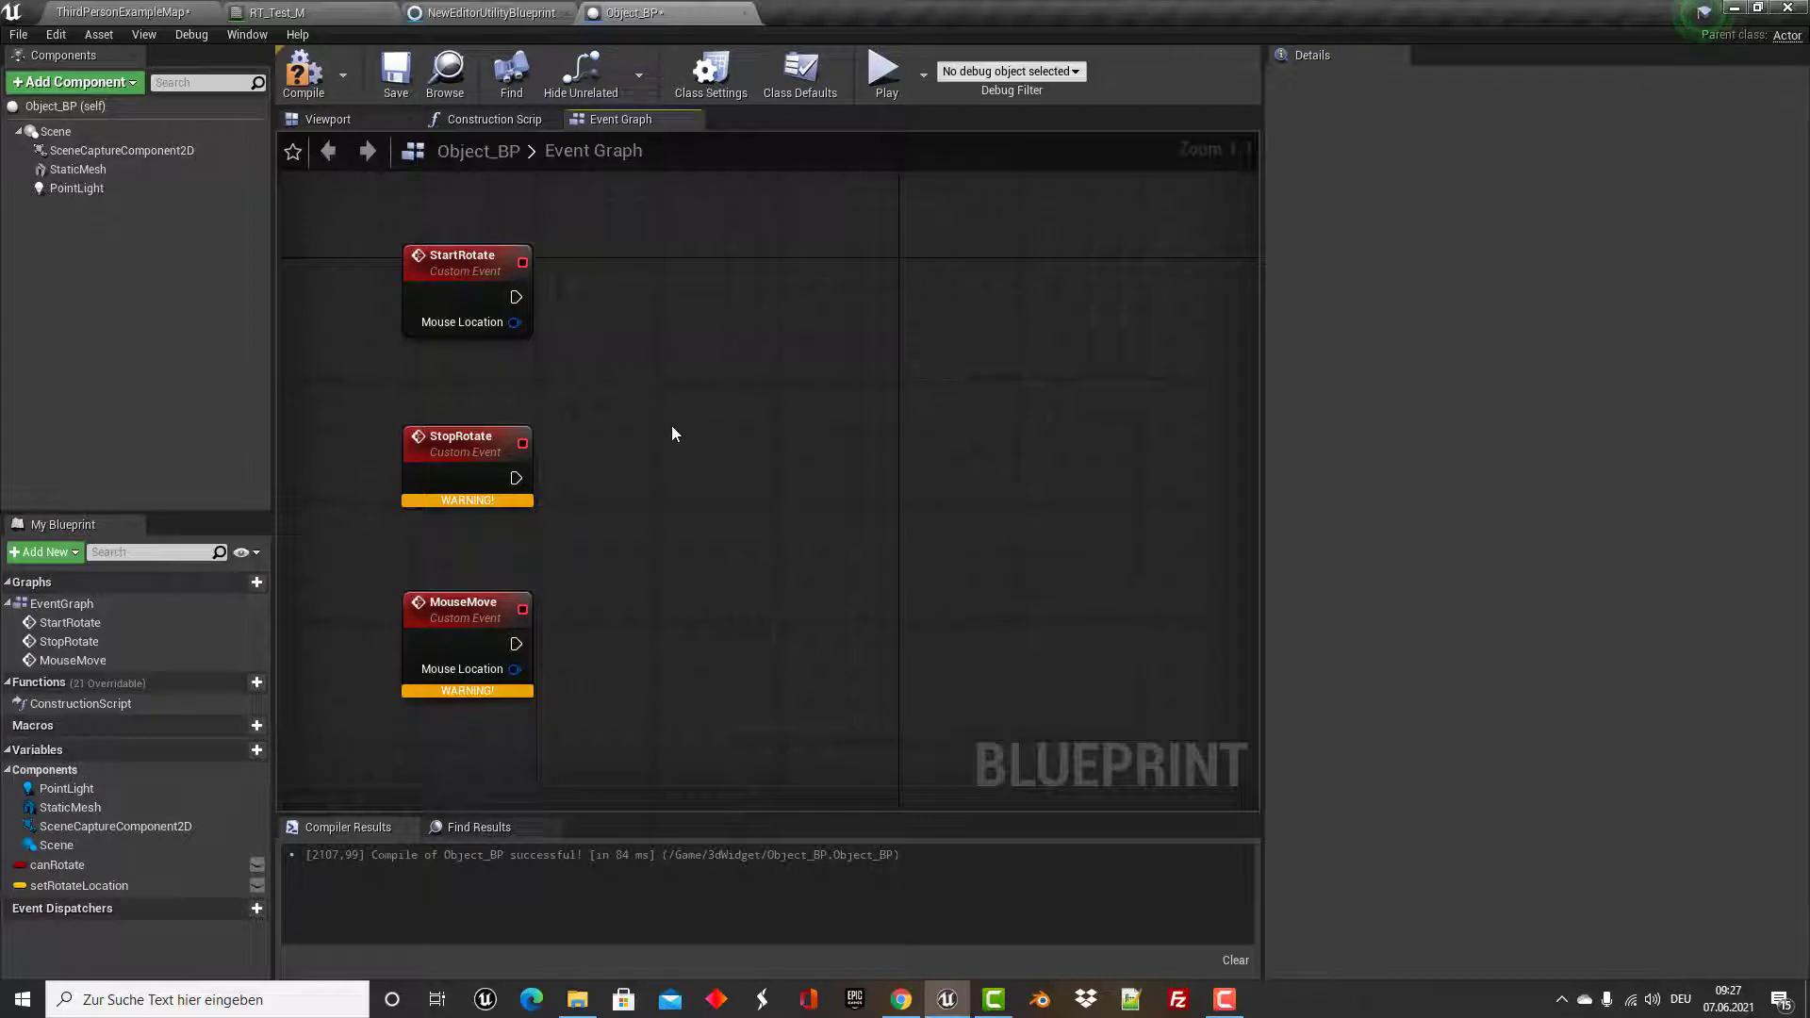
left_click(302, 73)
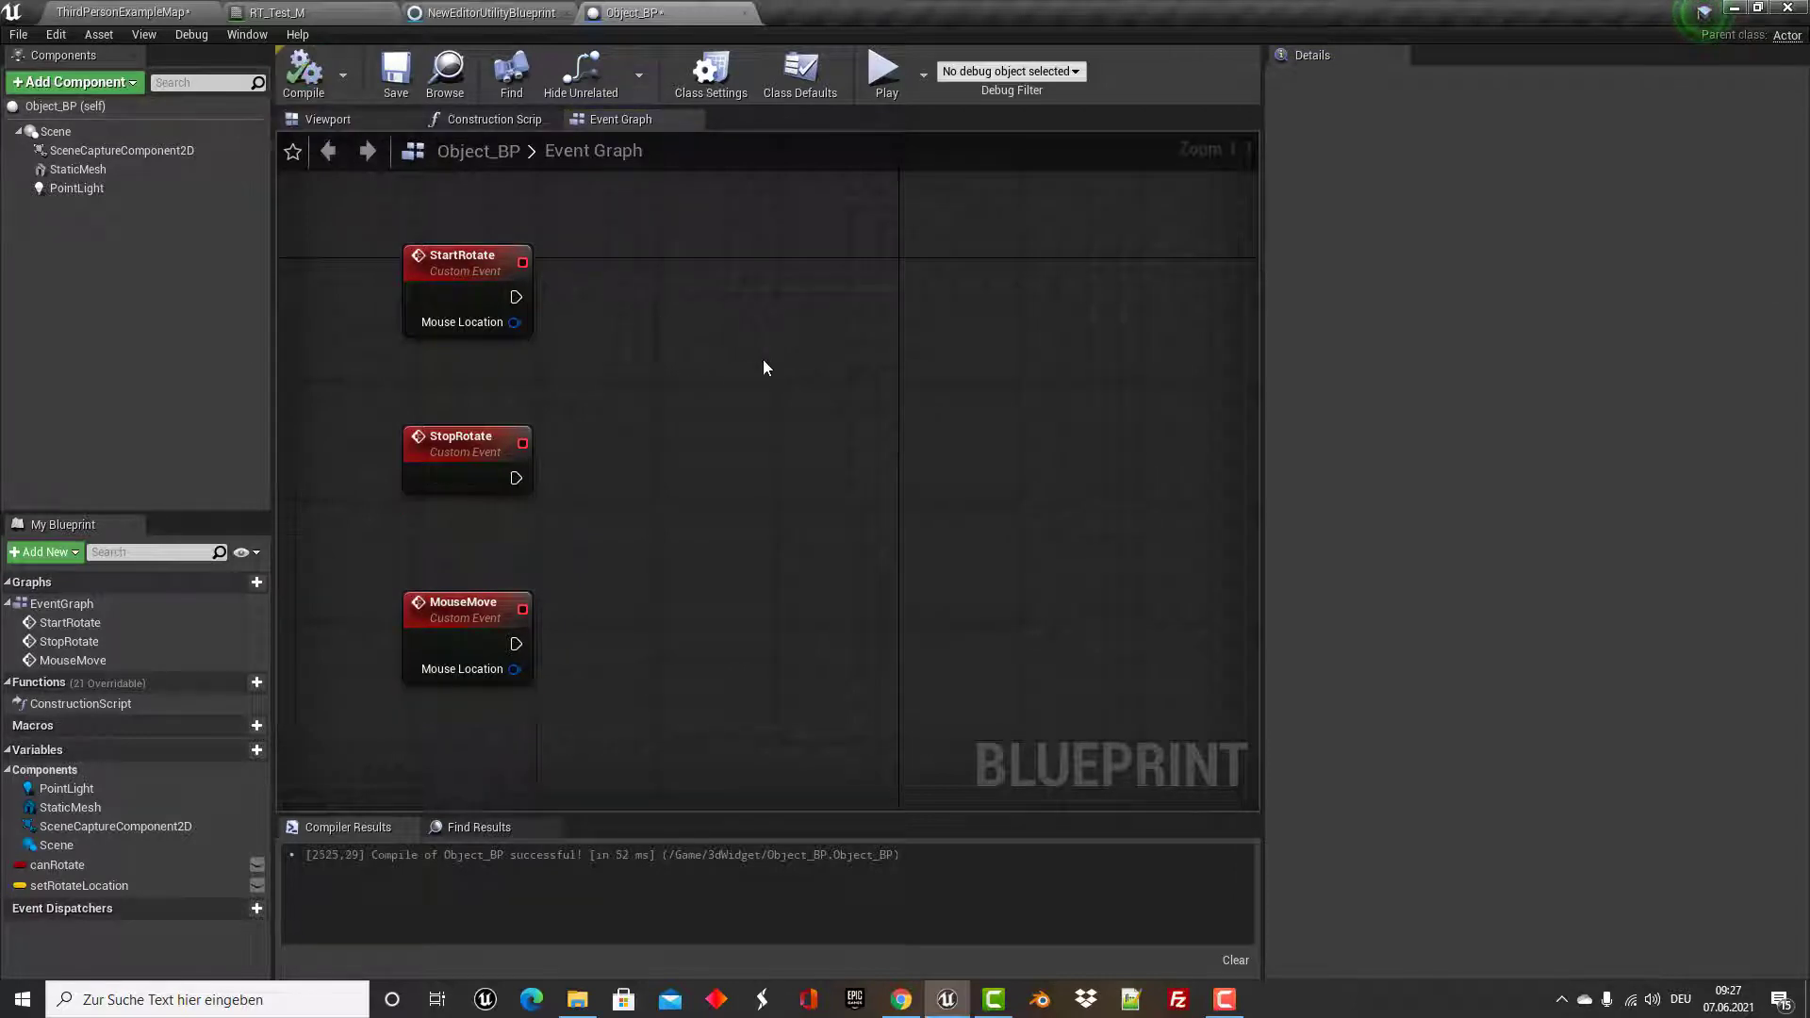
Retype the setRotateLocation variable from Vector to Vector 2D and compile.
mouse_move(761, 359)
right_mouse_down()
mouse_move(851, 347)
mouse_move(812, 366)
right_mouse_up()
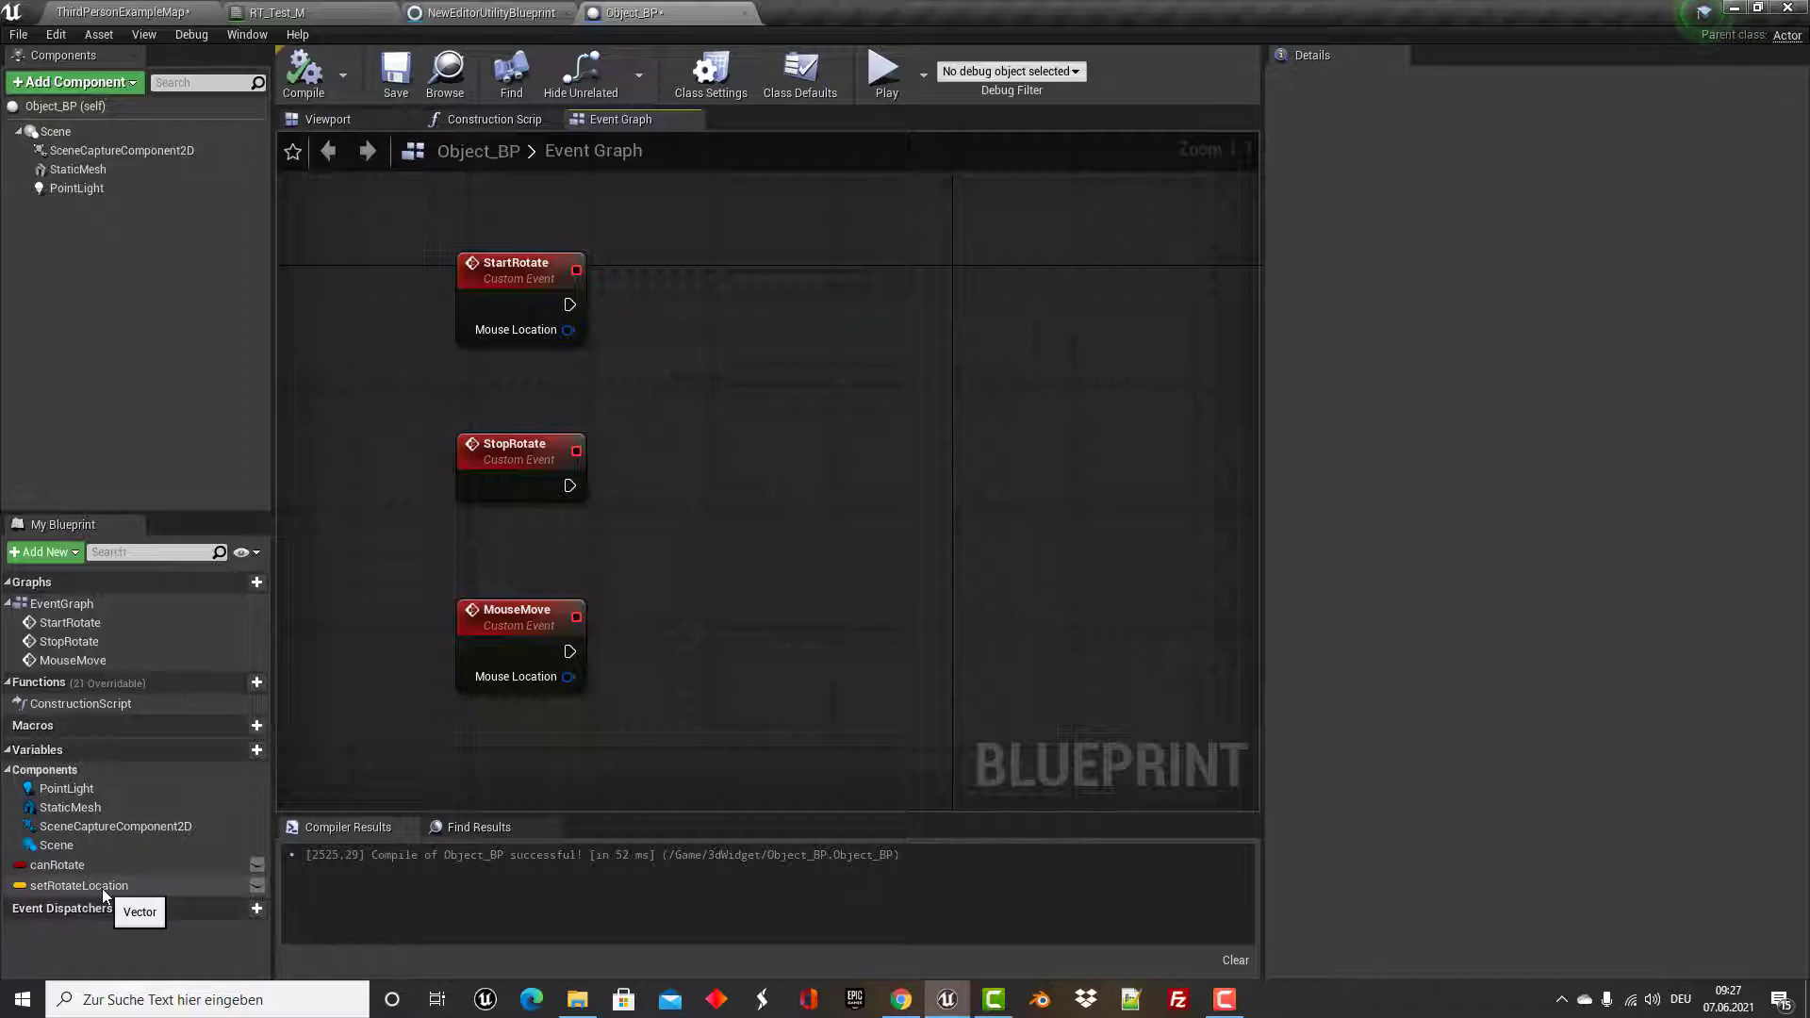
left_click(103, 891)
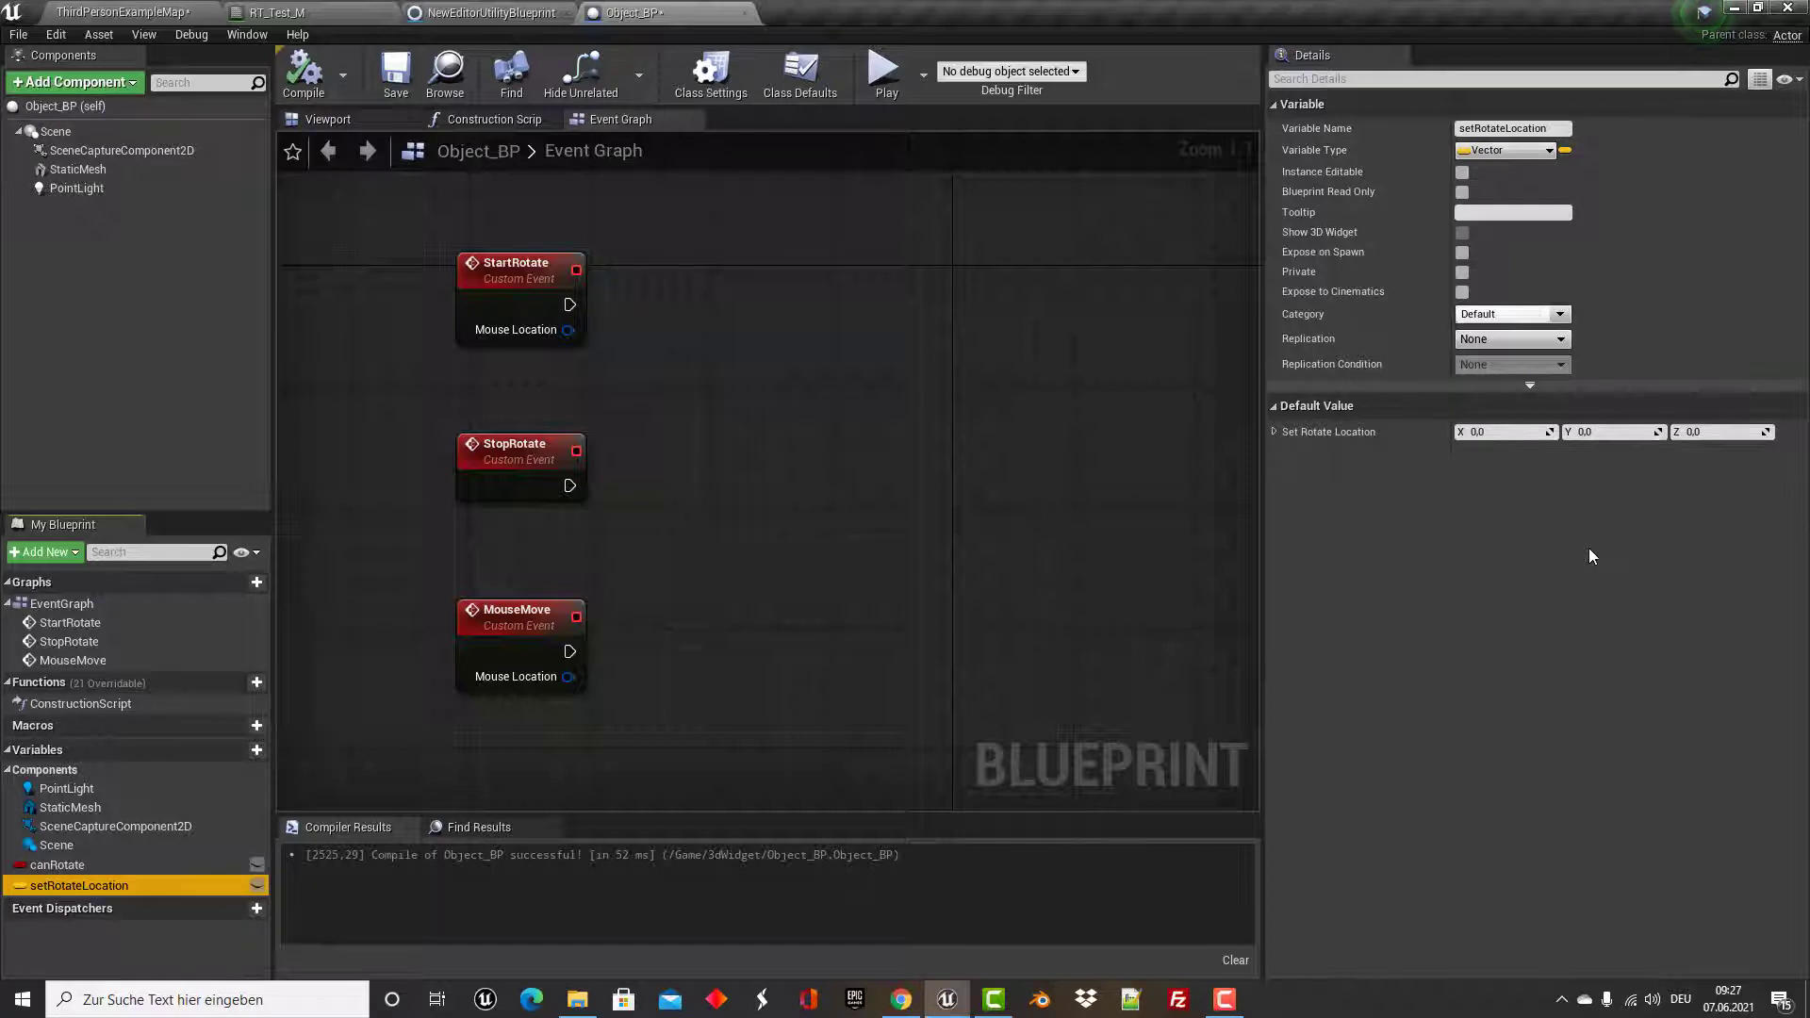
left_click(1547, 151)
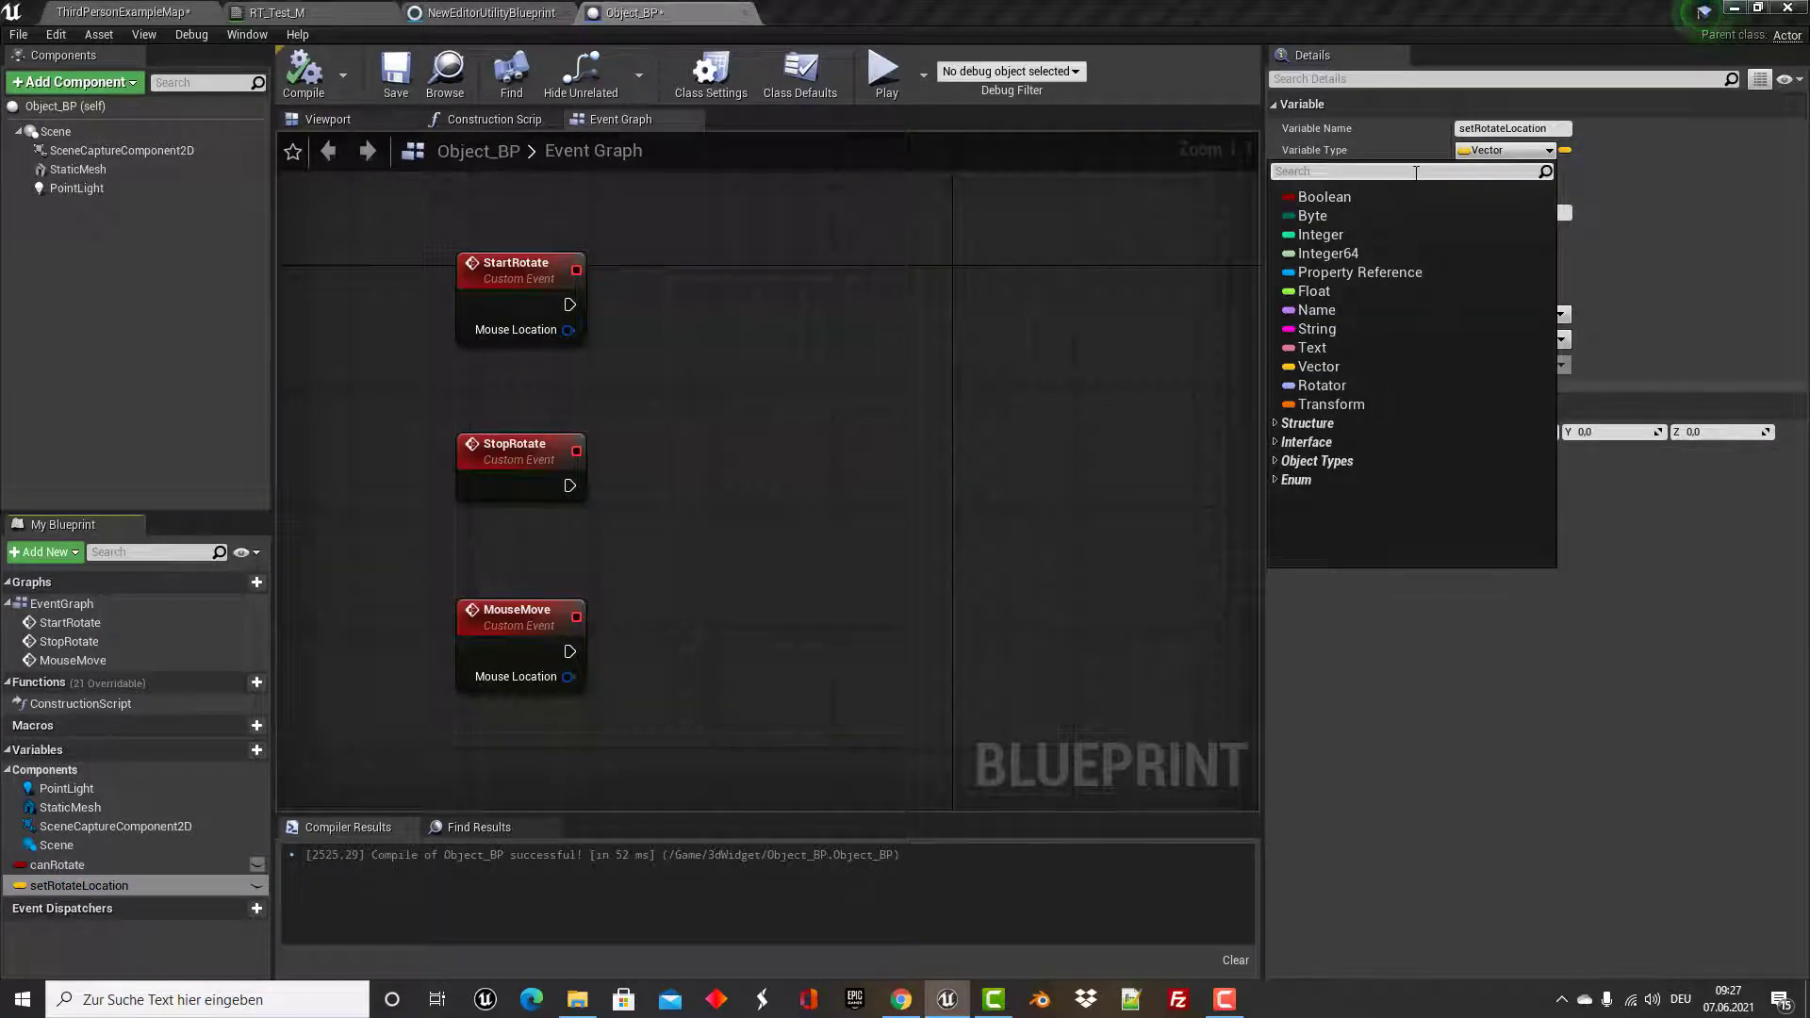
type("ve")
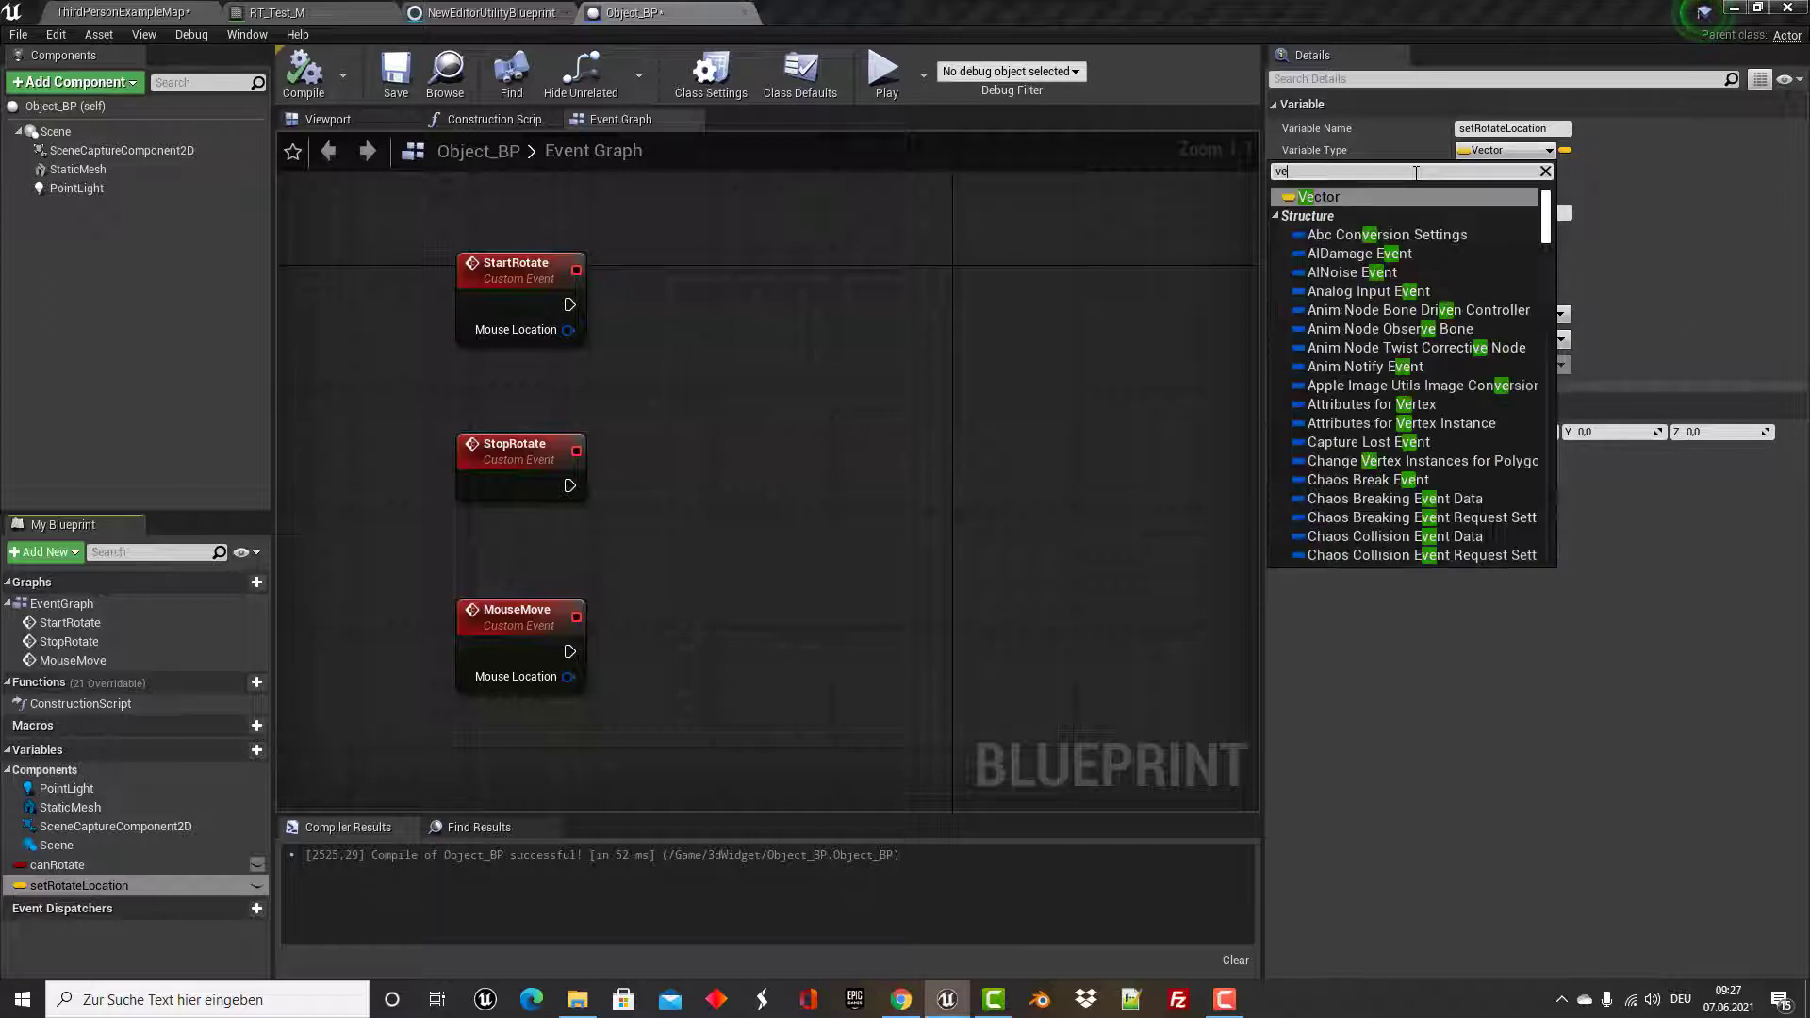
type("ct")
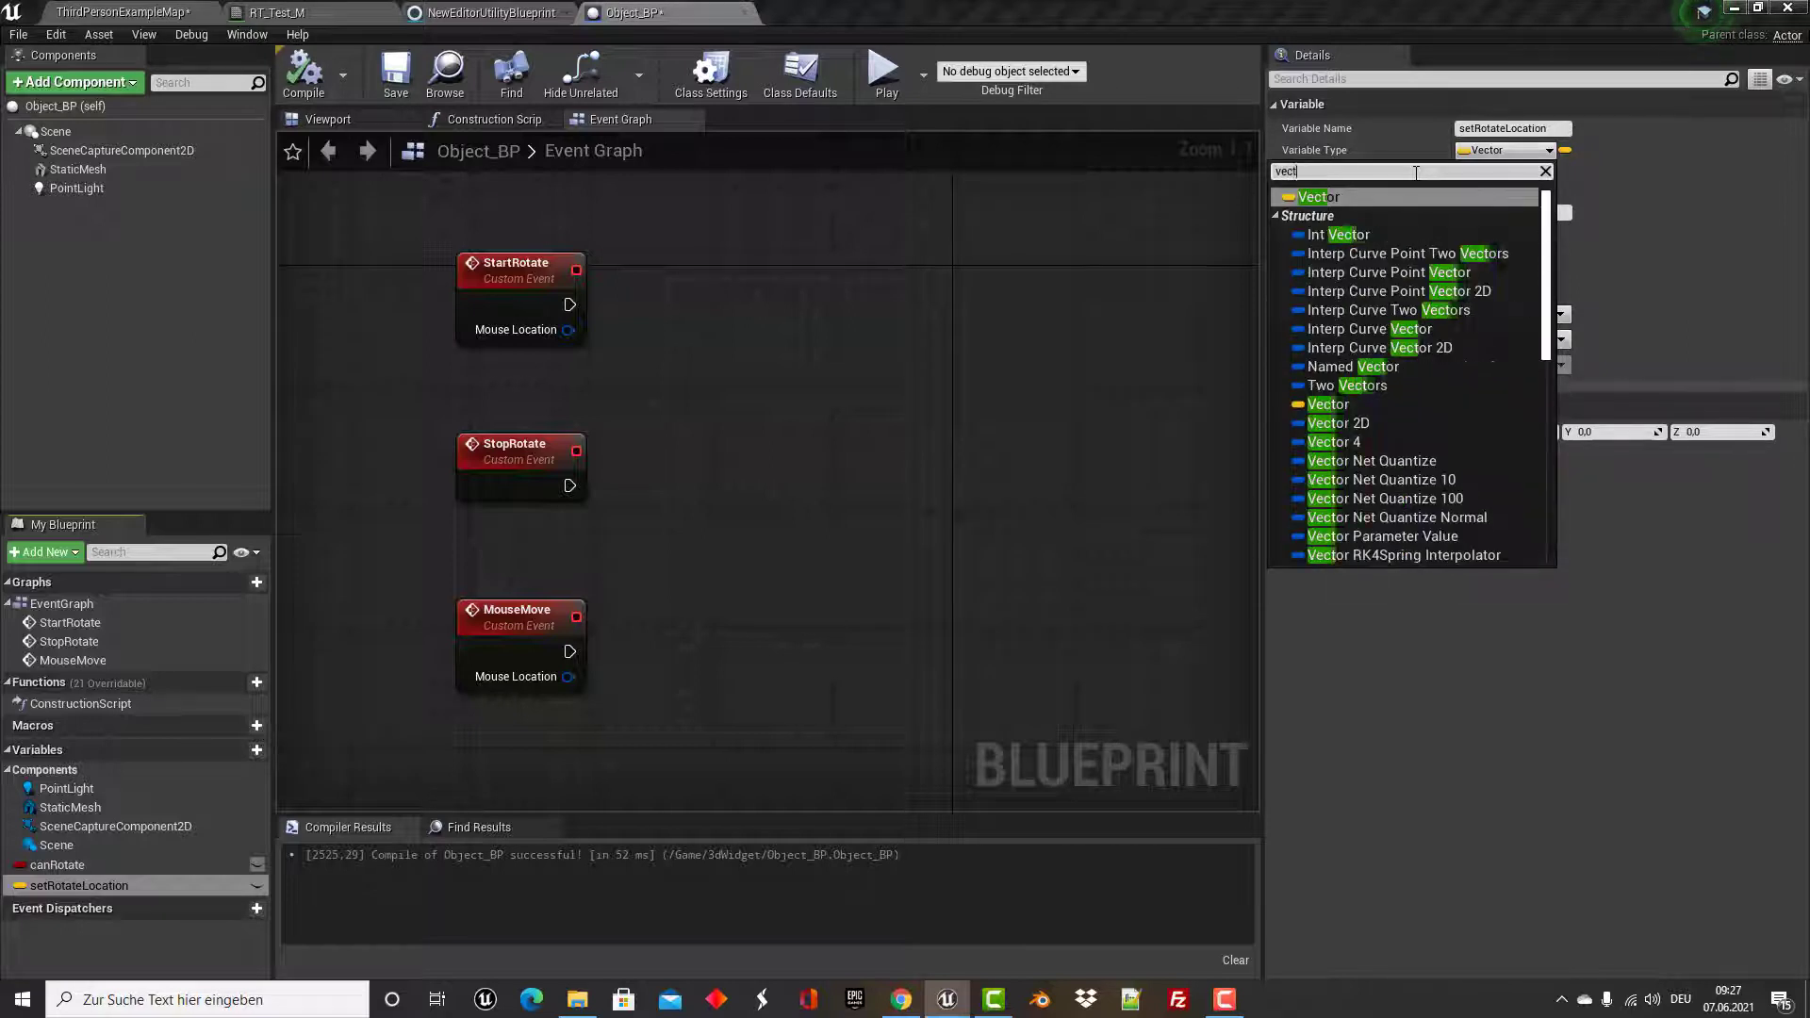
type("or")
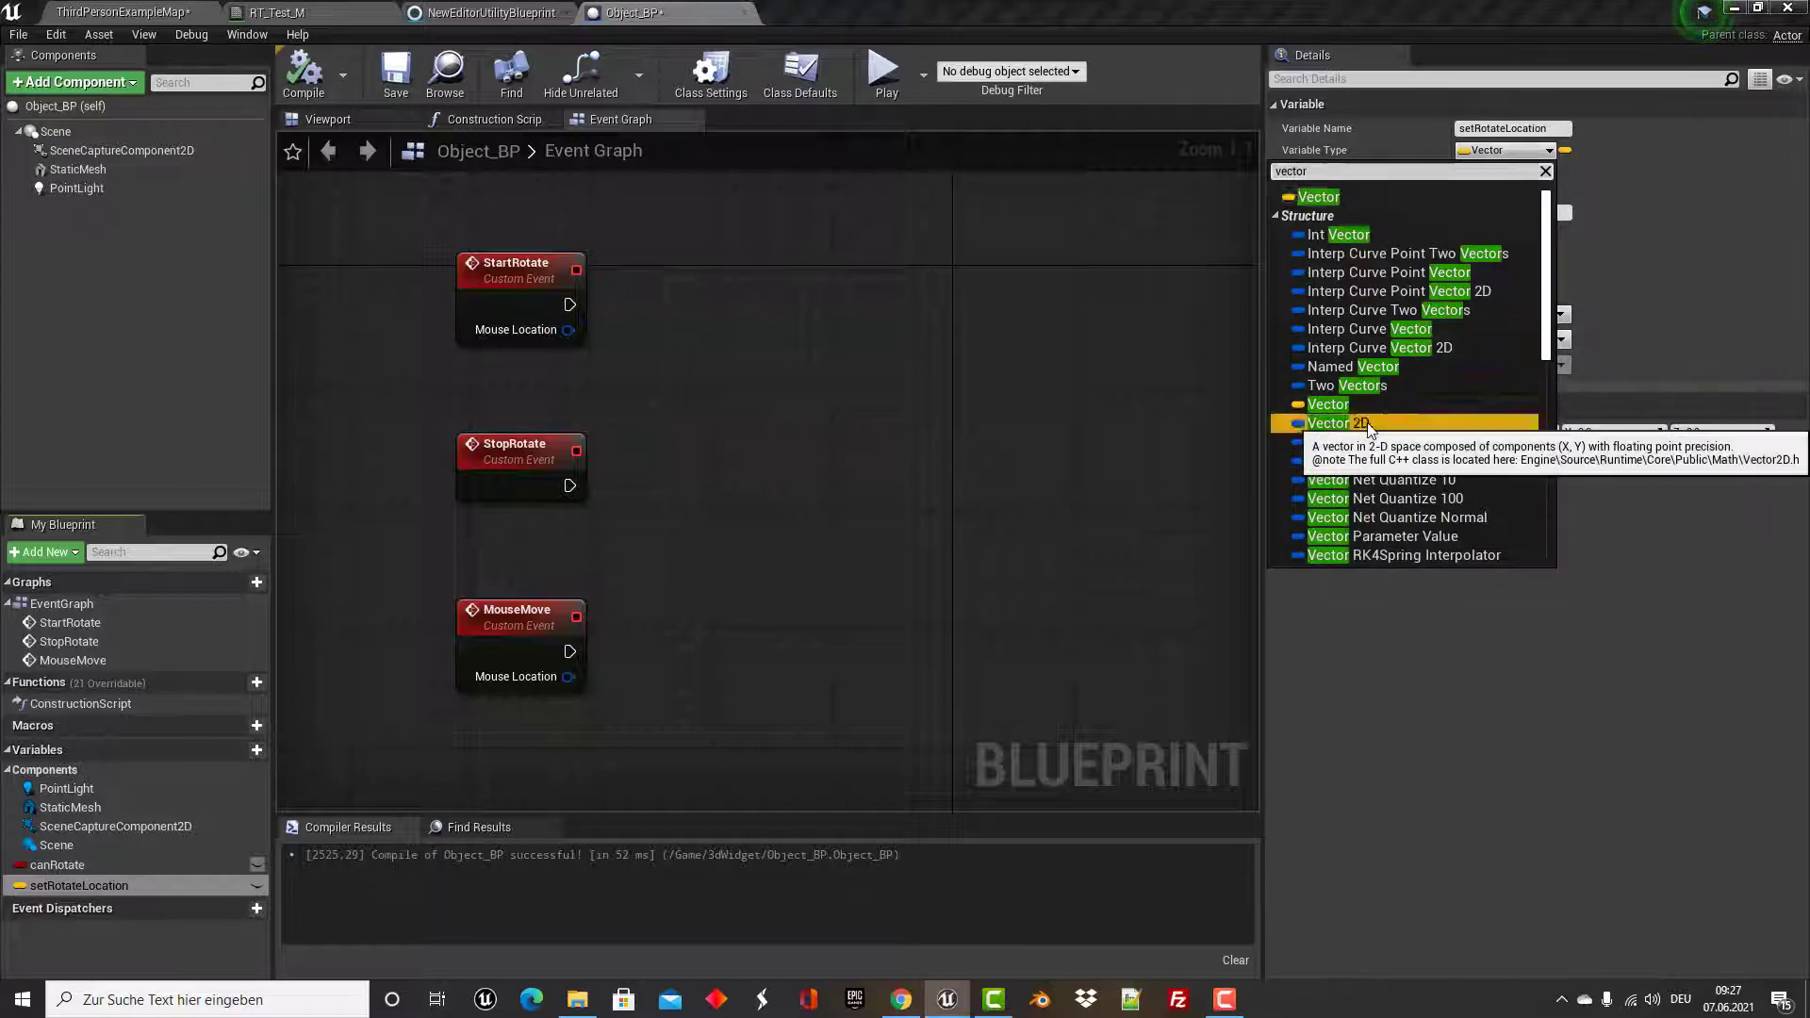
left_click(1339, 423)
left_click(304, 75)
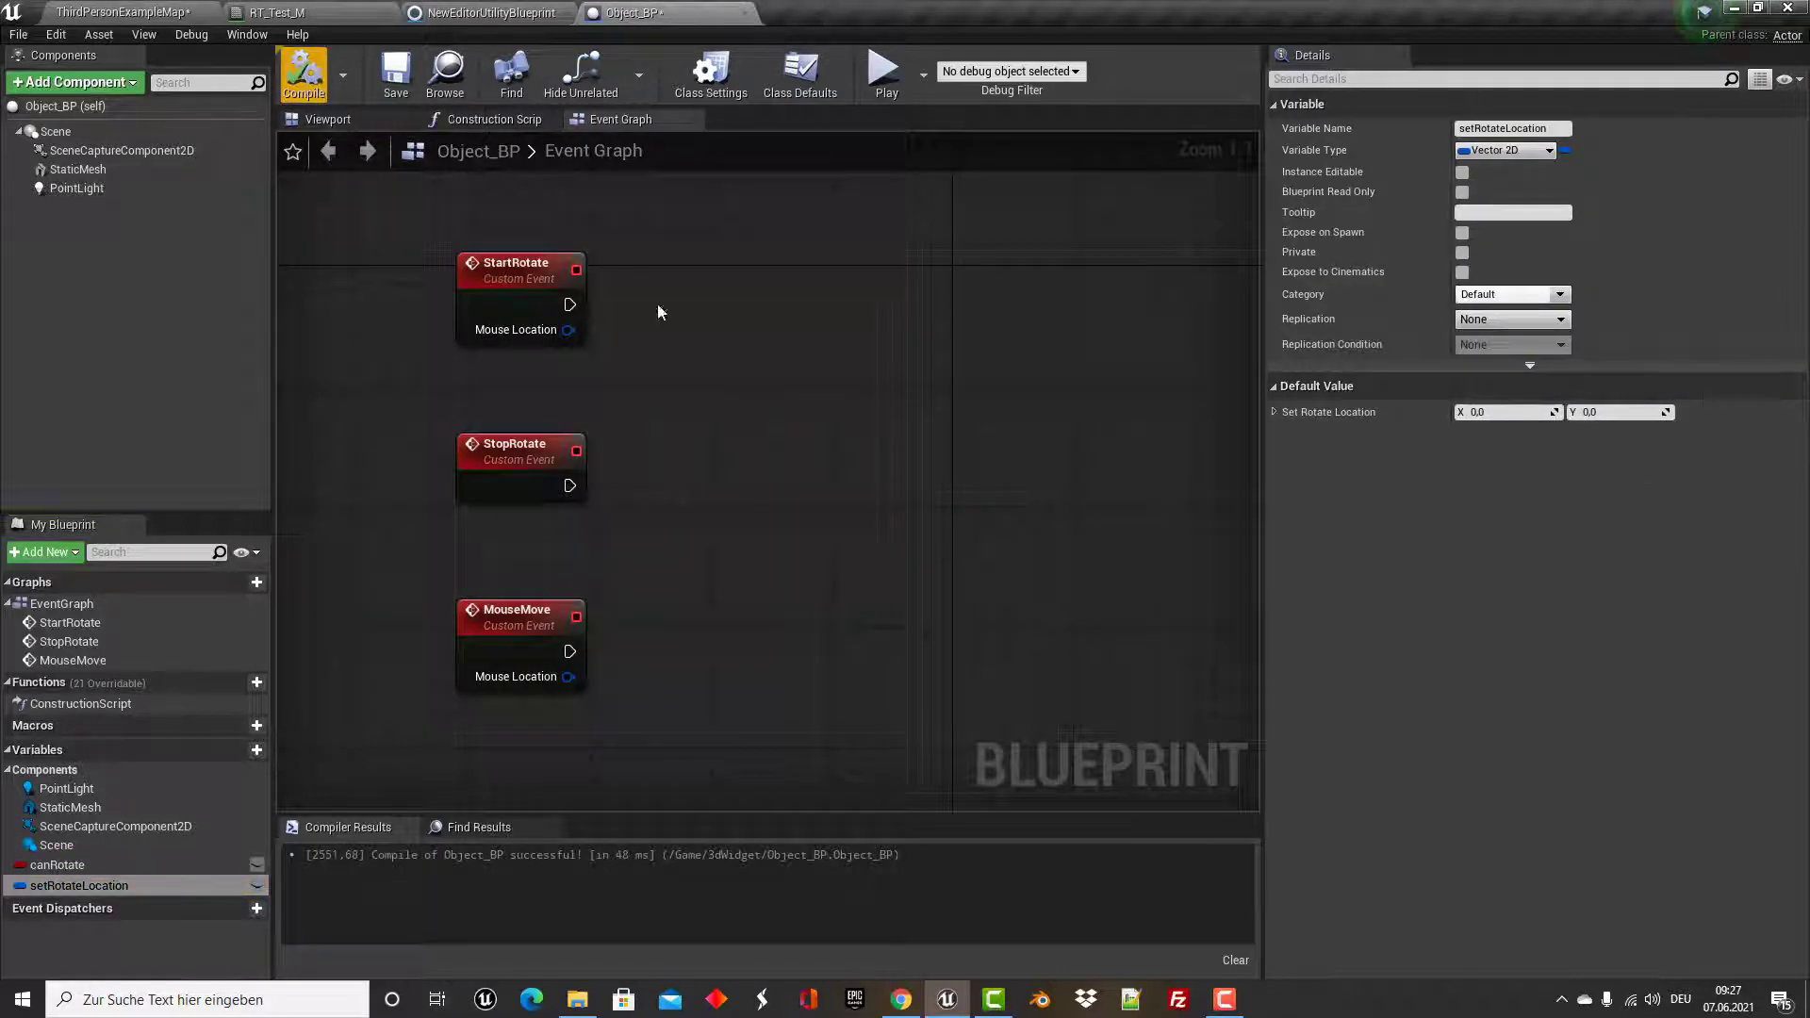
Have StartRotate set setRotateLocation from its Mouse Location input.
left_click_drag(50, 883, 696, 268)
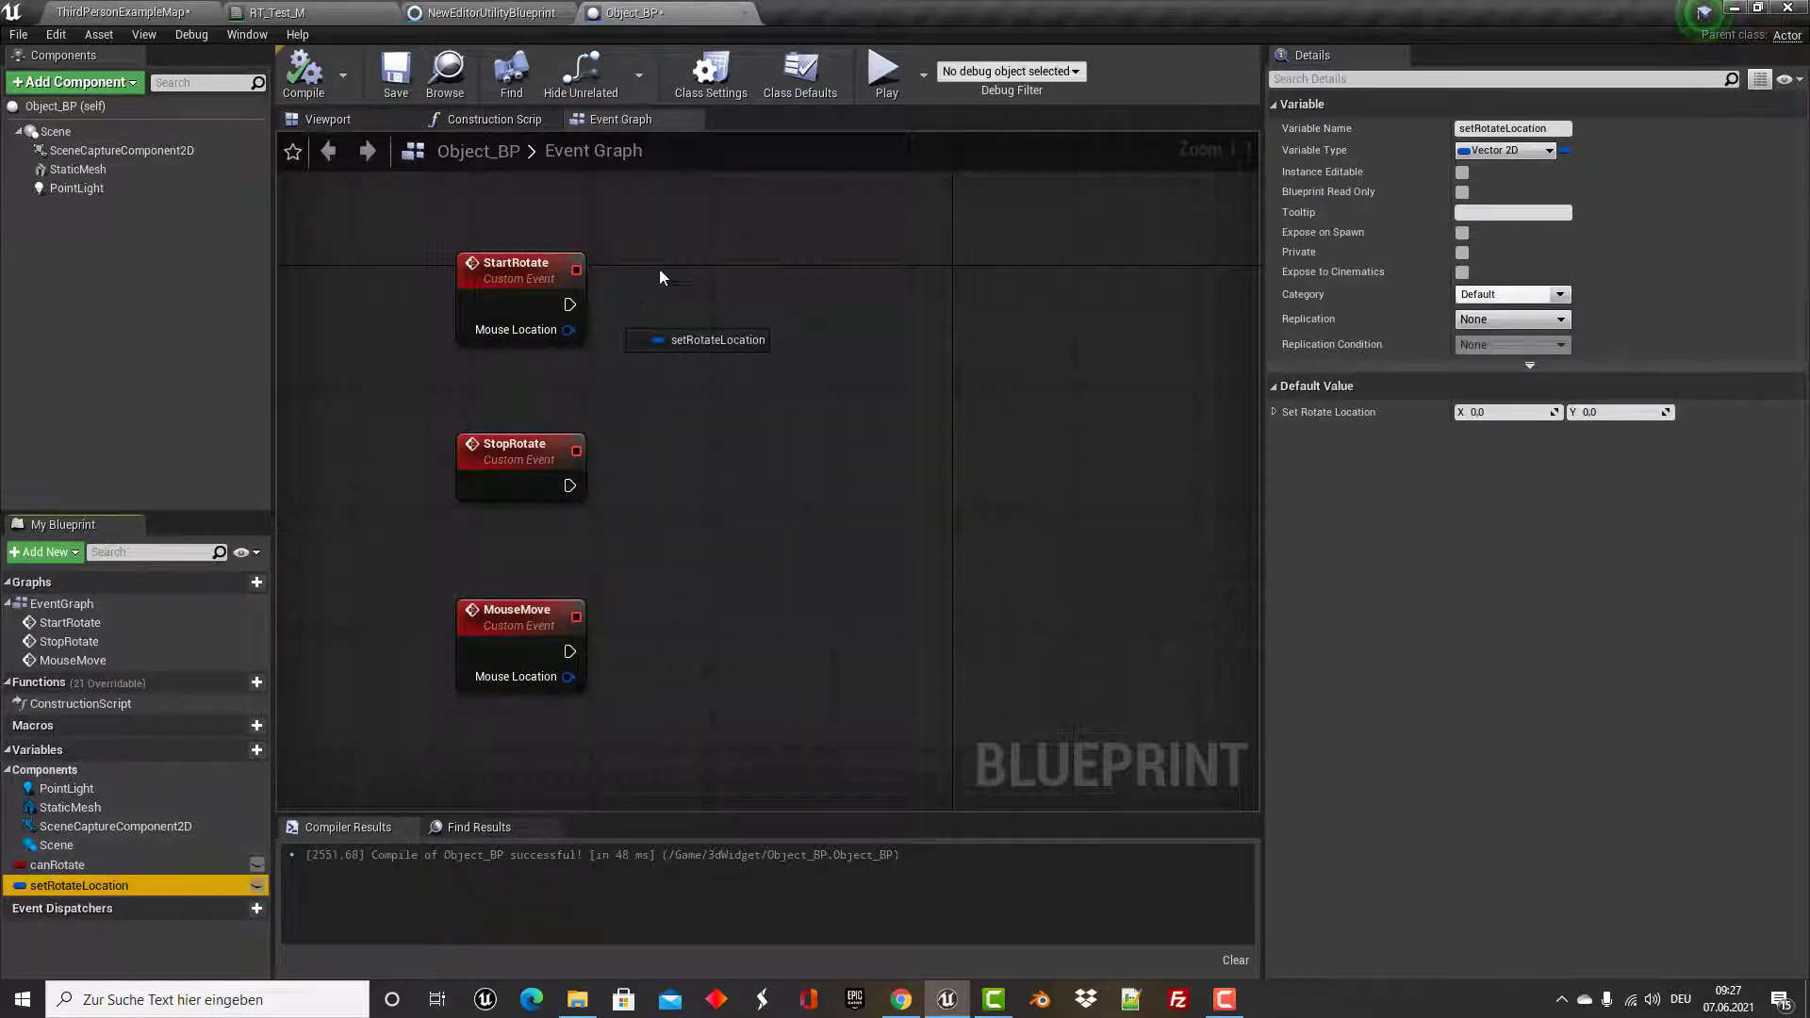
left_click(745, 306)
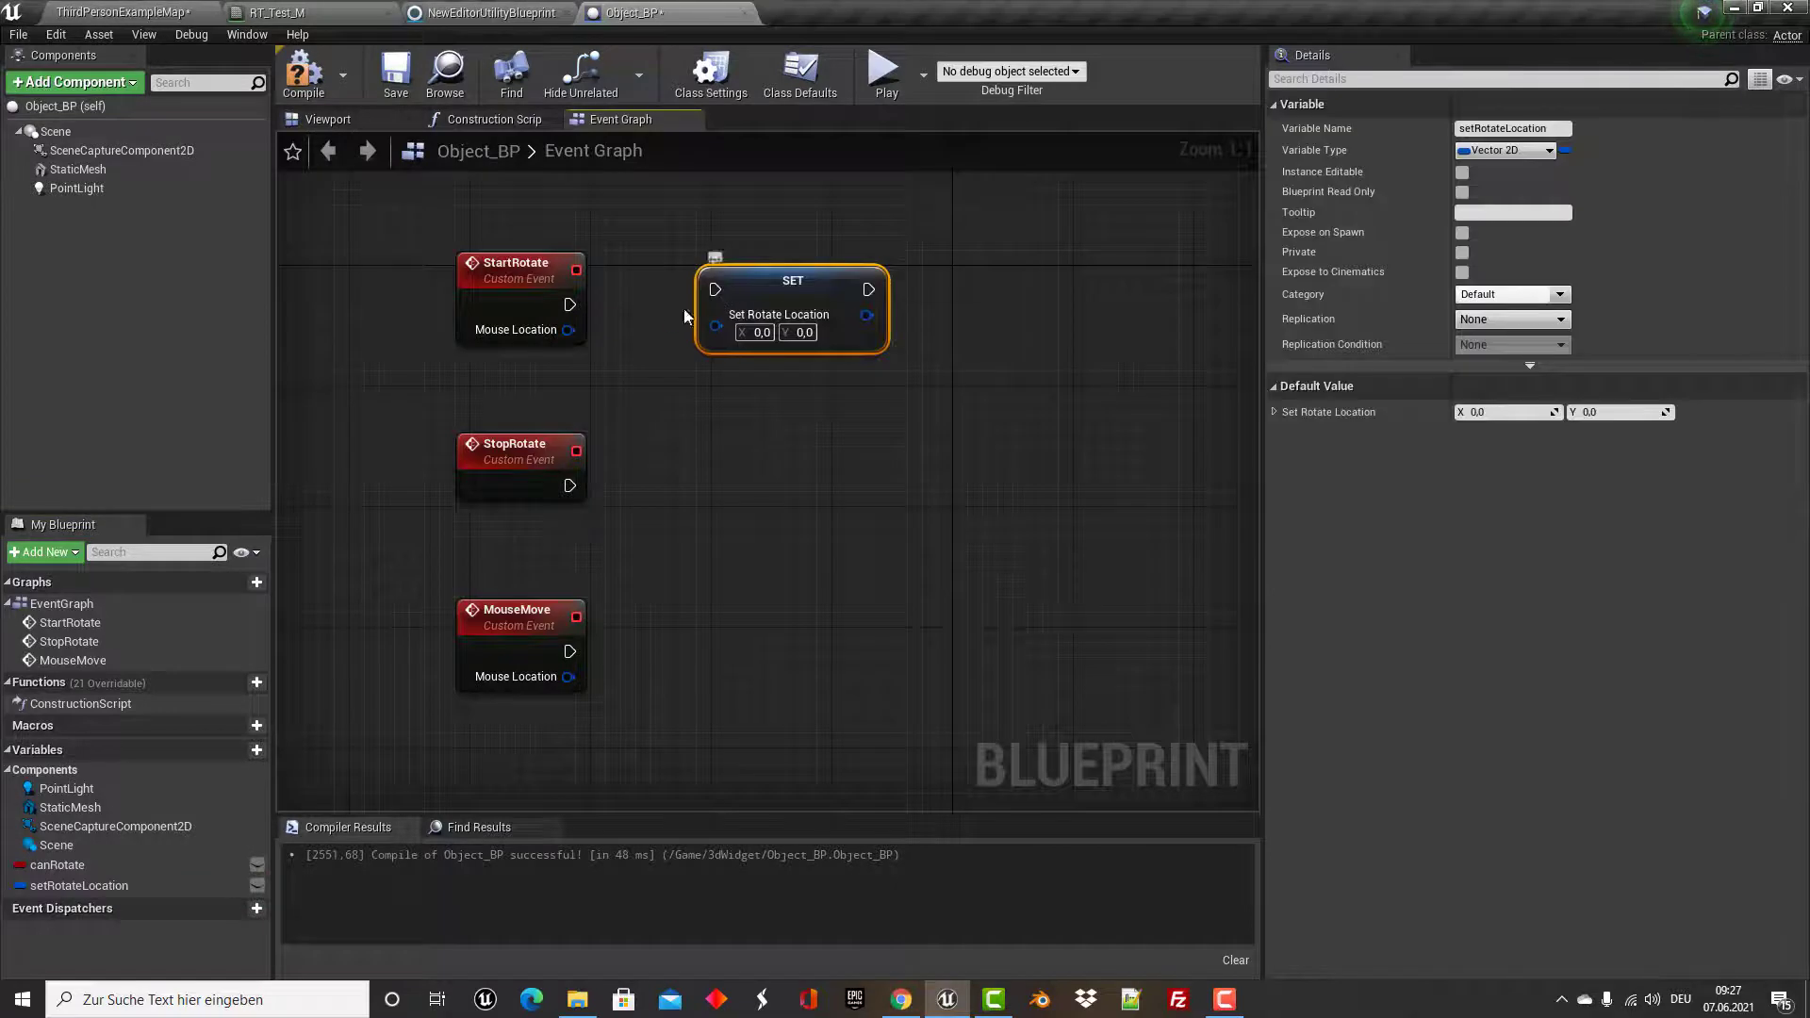
left_click_drag(567, 304, 715, 289)
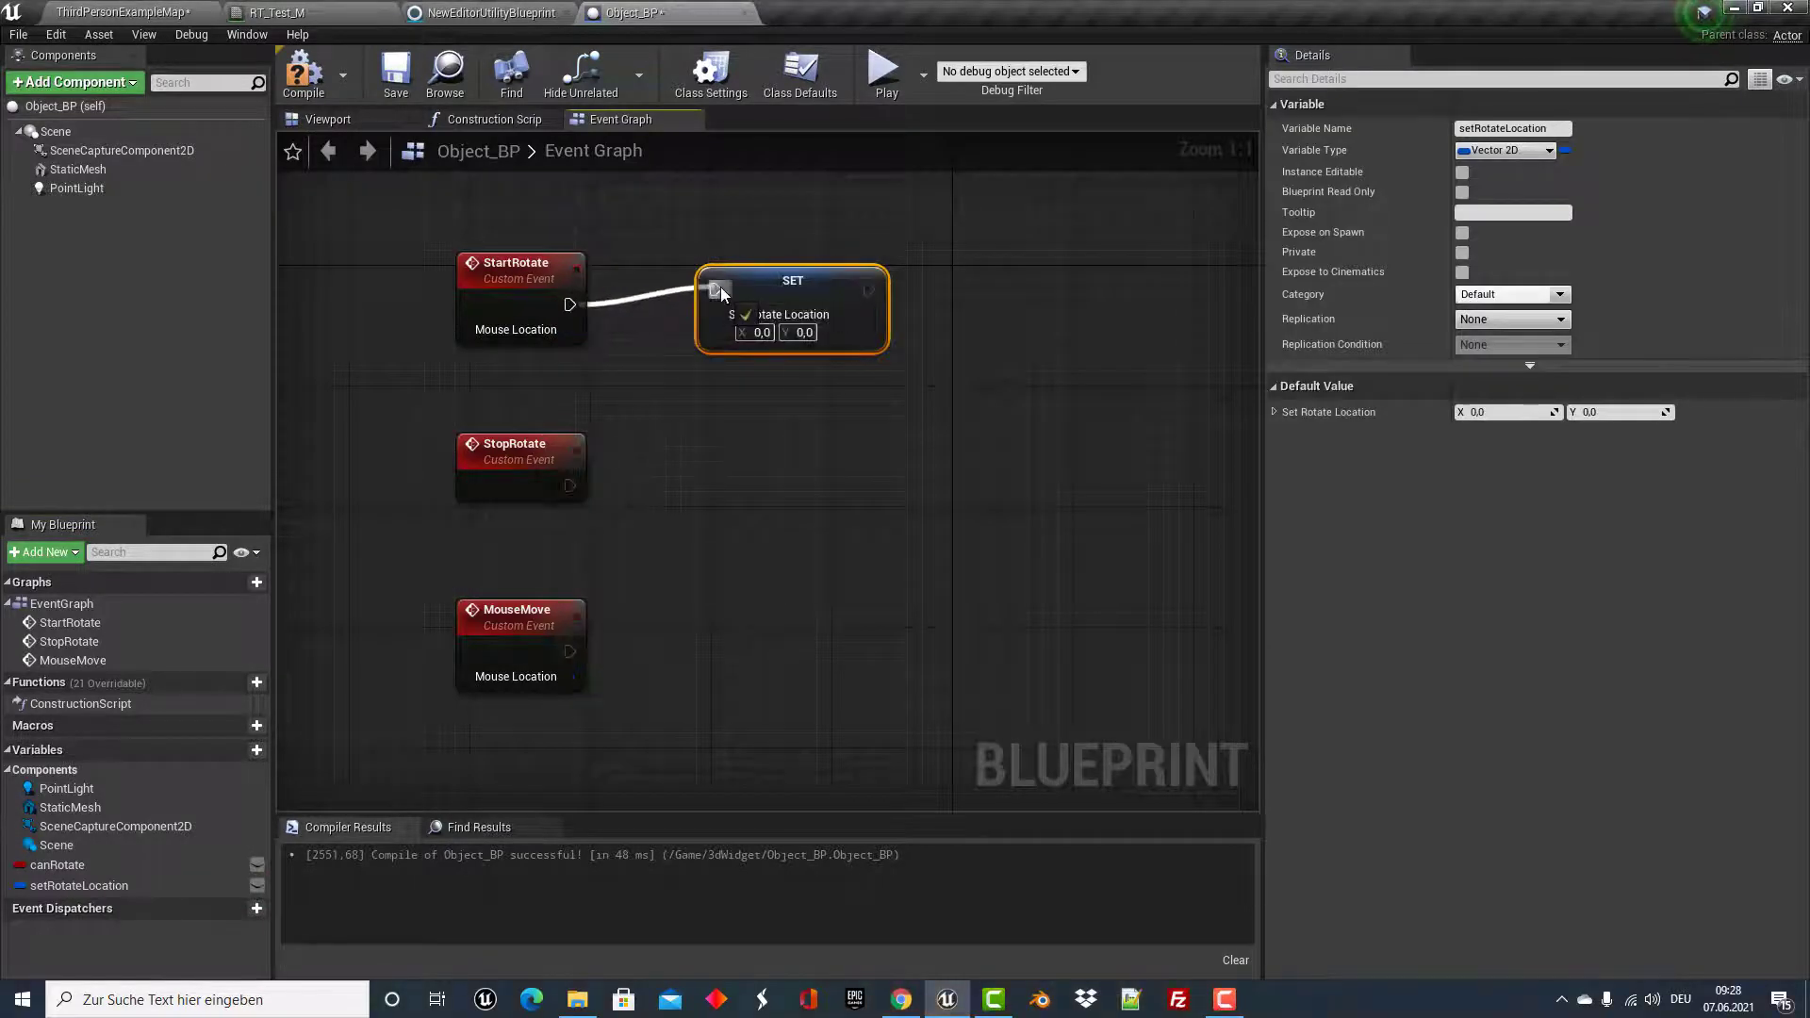
left_click_drag(566, 330, 716, 315)
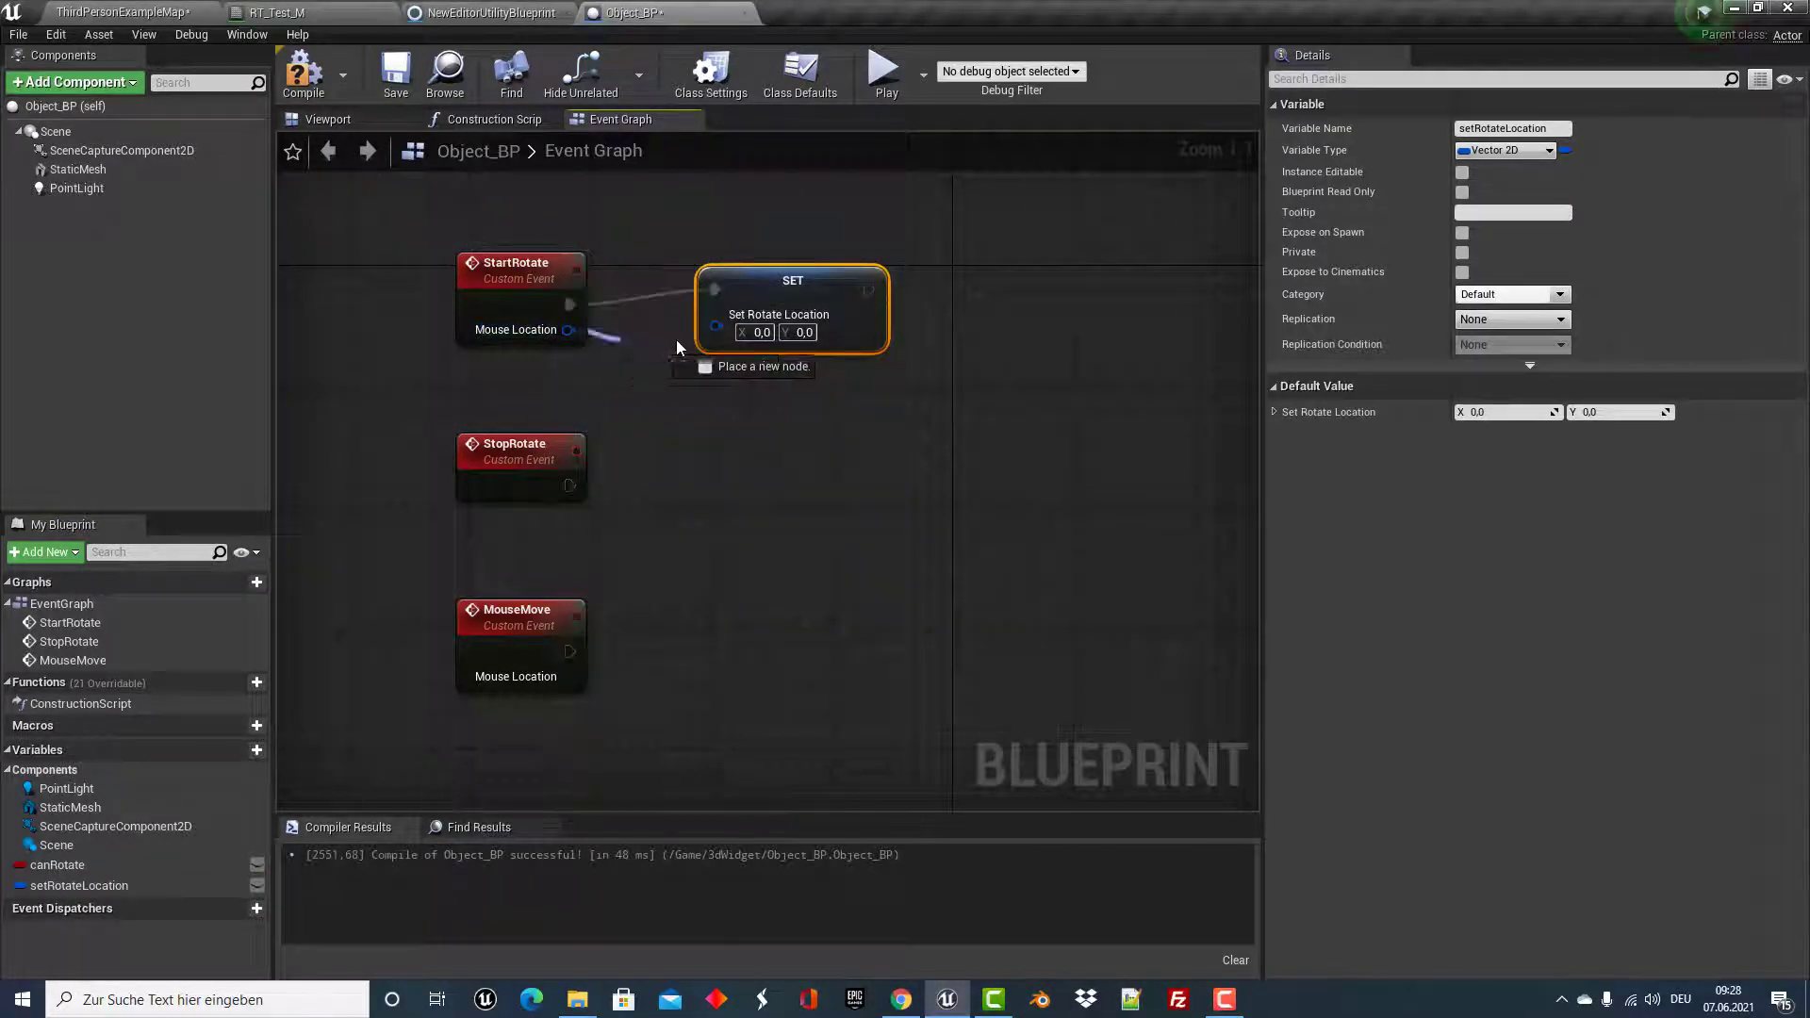
left_click_drag(829, 291, 829, 275)
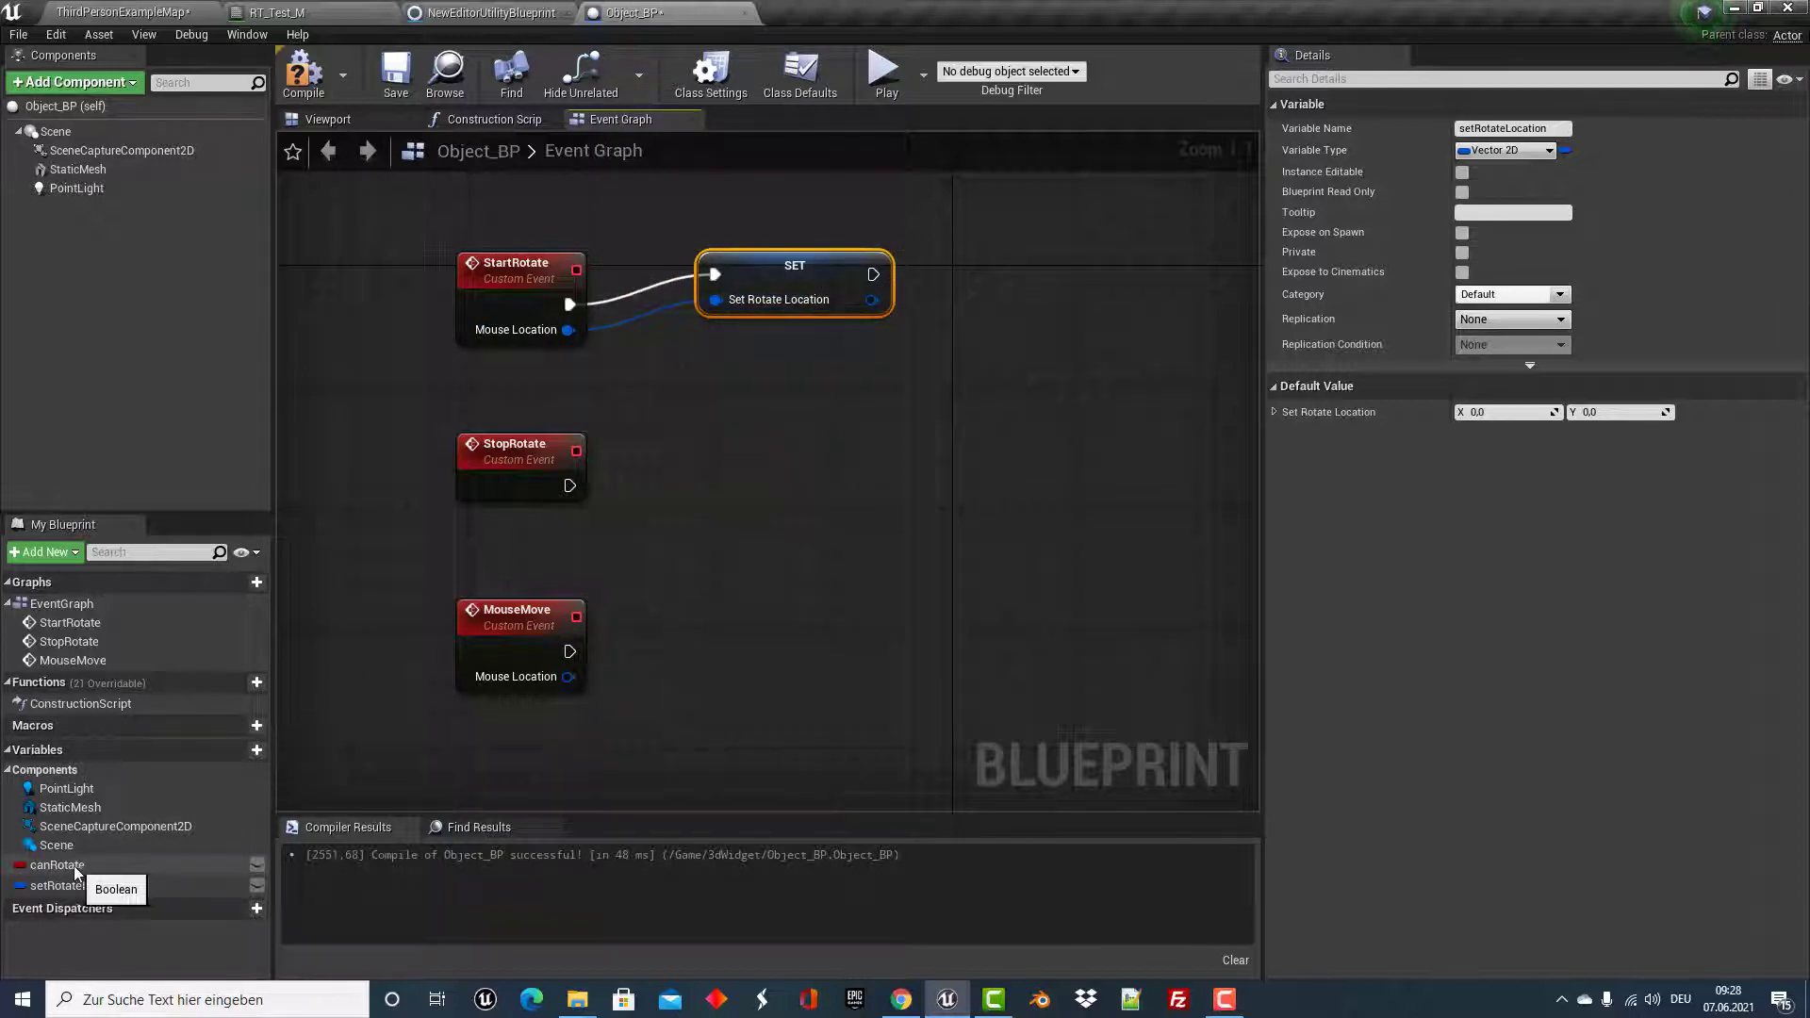
Chain a canRotate setter after it with Can Rotate set to true.
left_click_drag(67, 875, 518, 267)
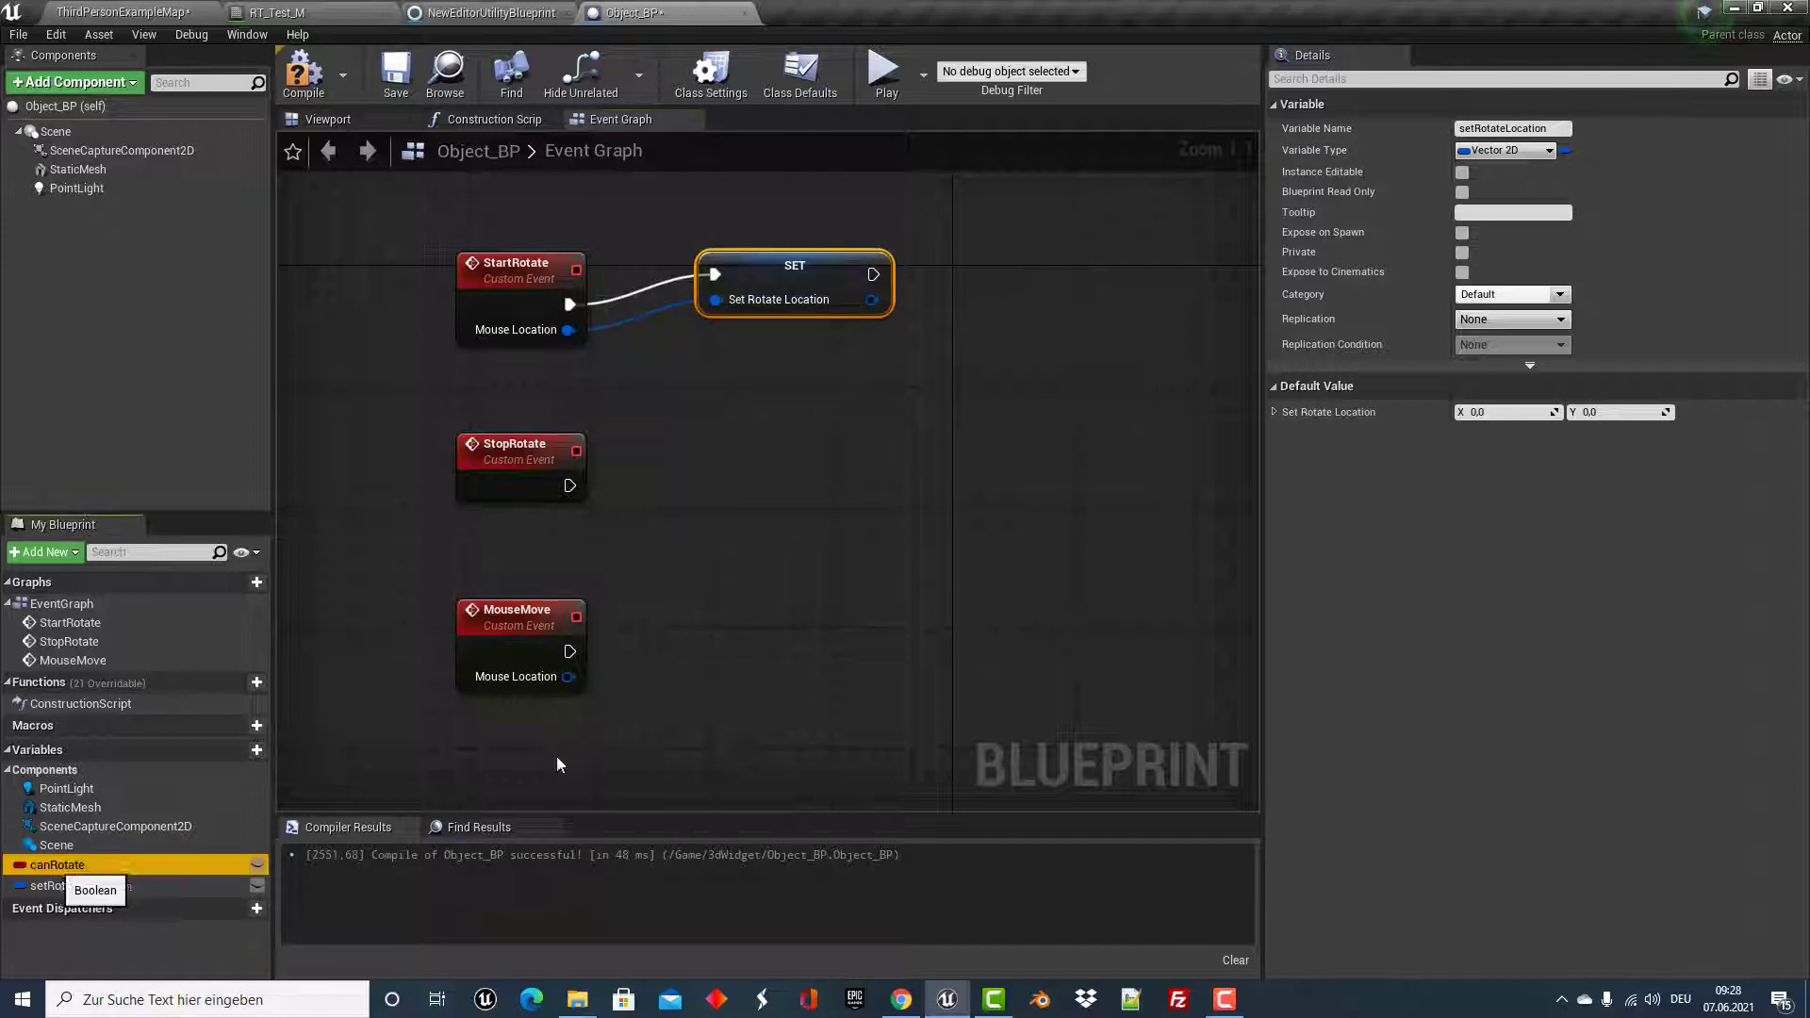
left_click_drag(58, 865, 1003, 253)
left_click(1054, 297)
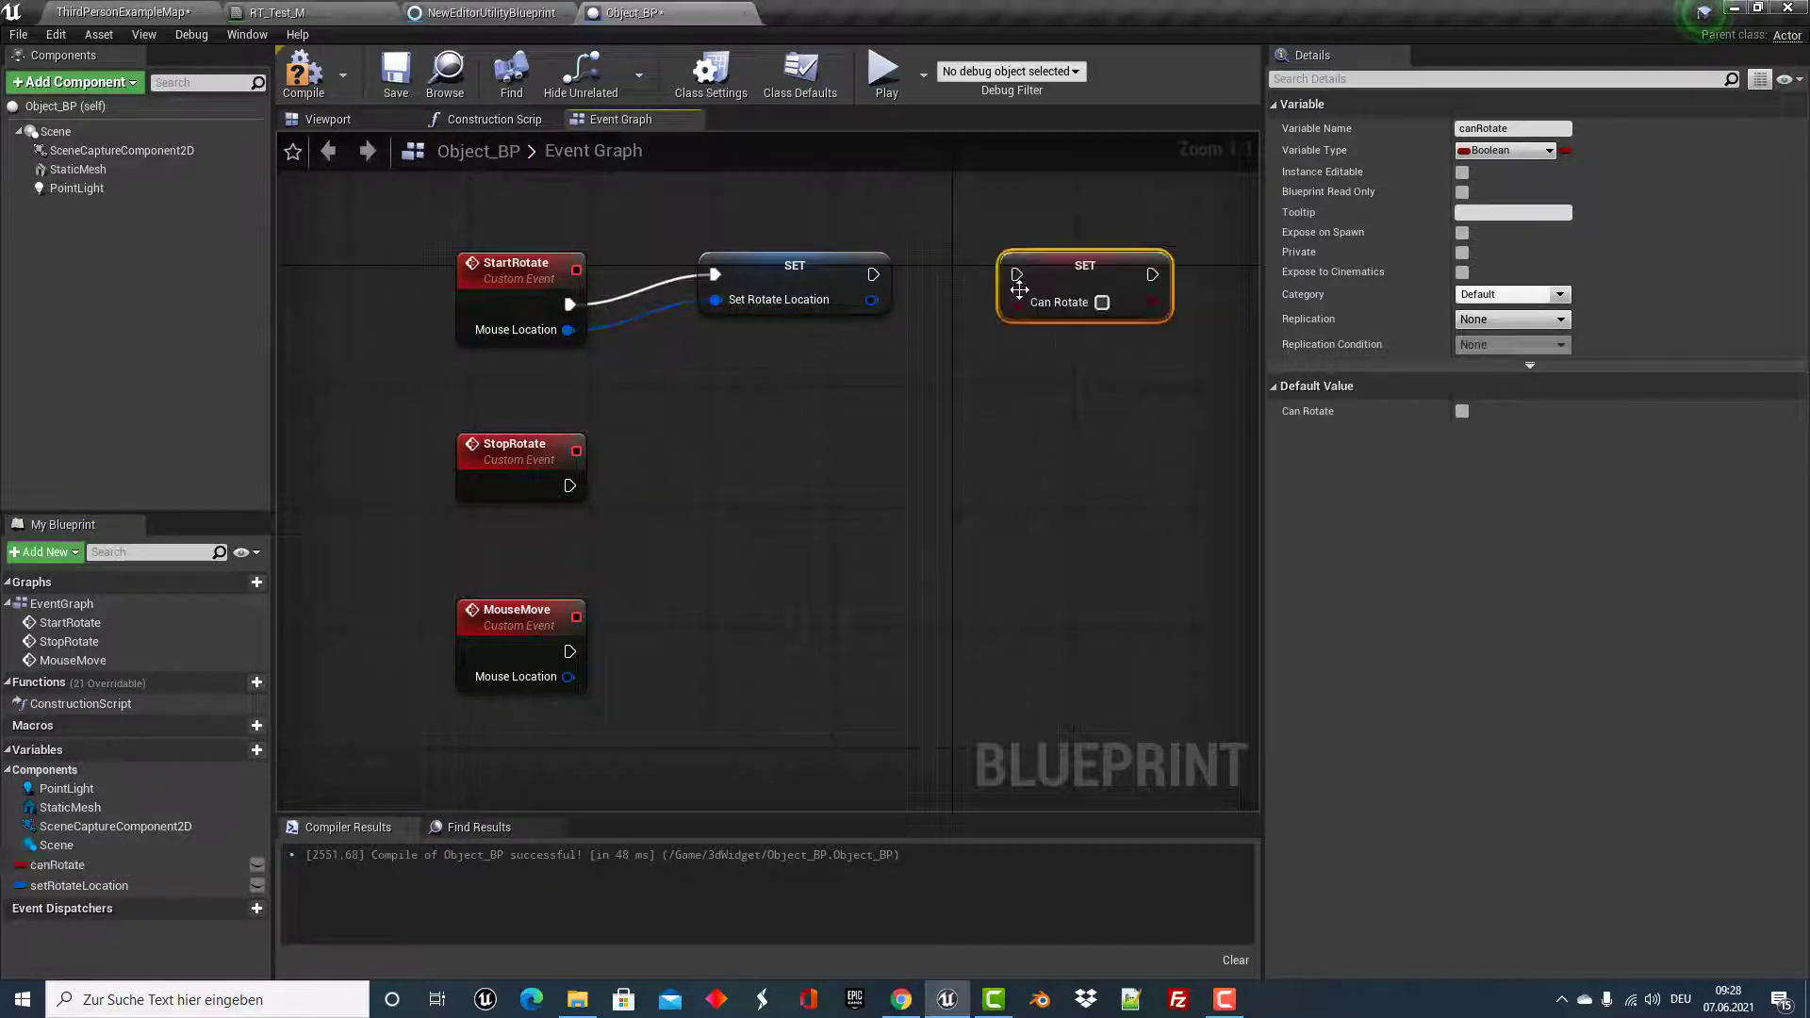
left_click_drag(873, 274, 1016, 274)
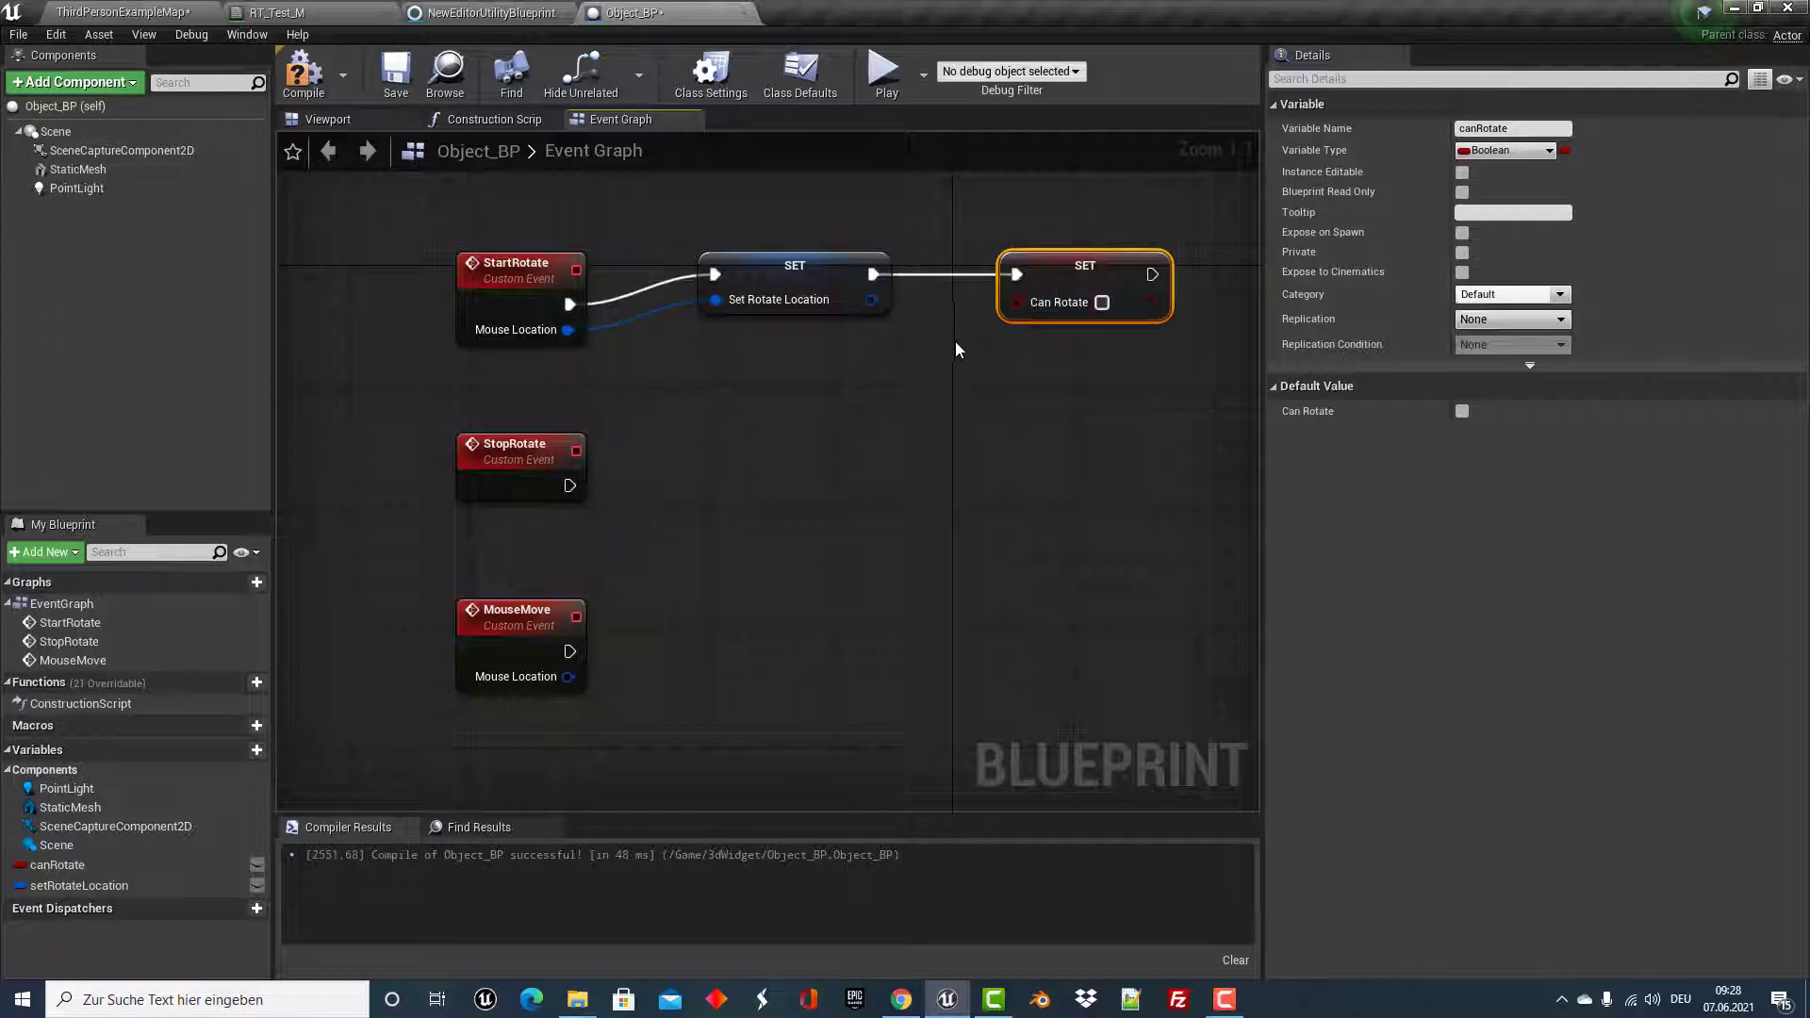
left_click(1102, 304)
scroll(979, 475, "up", 1)
scroll(896, 450, "down", 1)
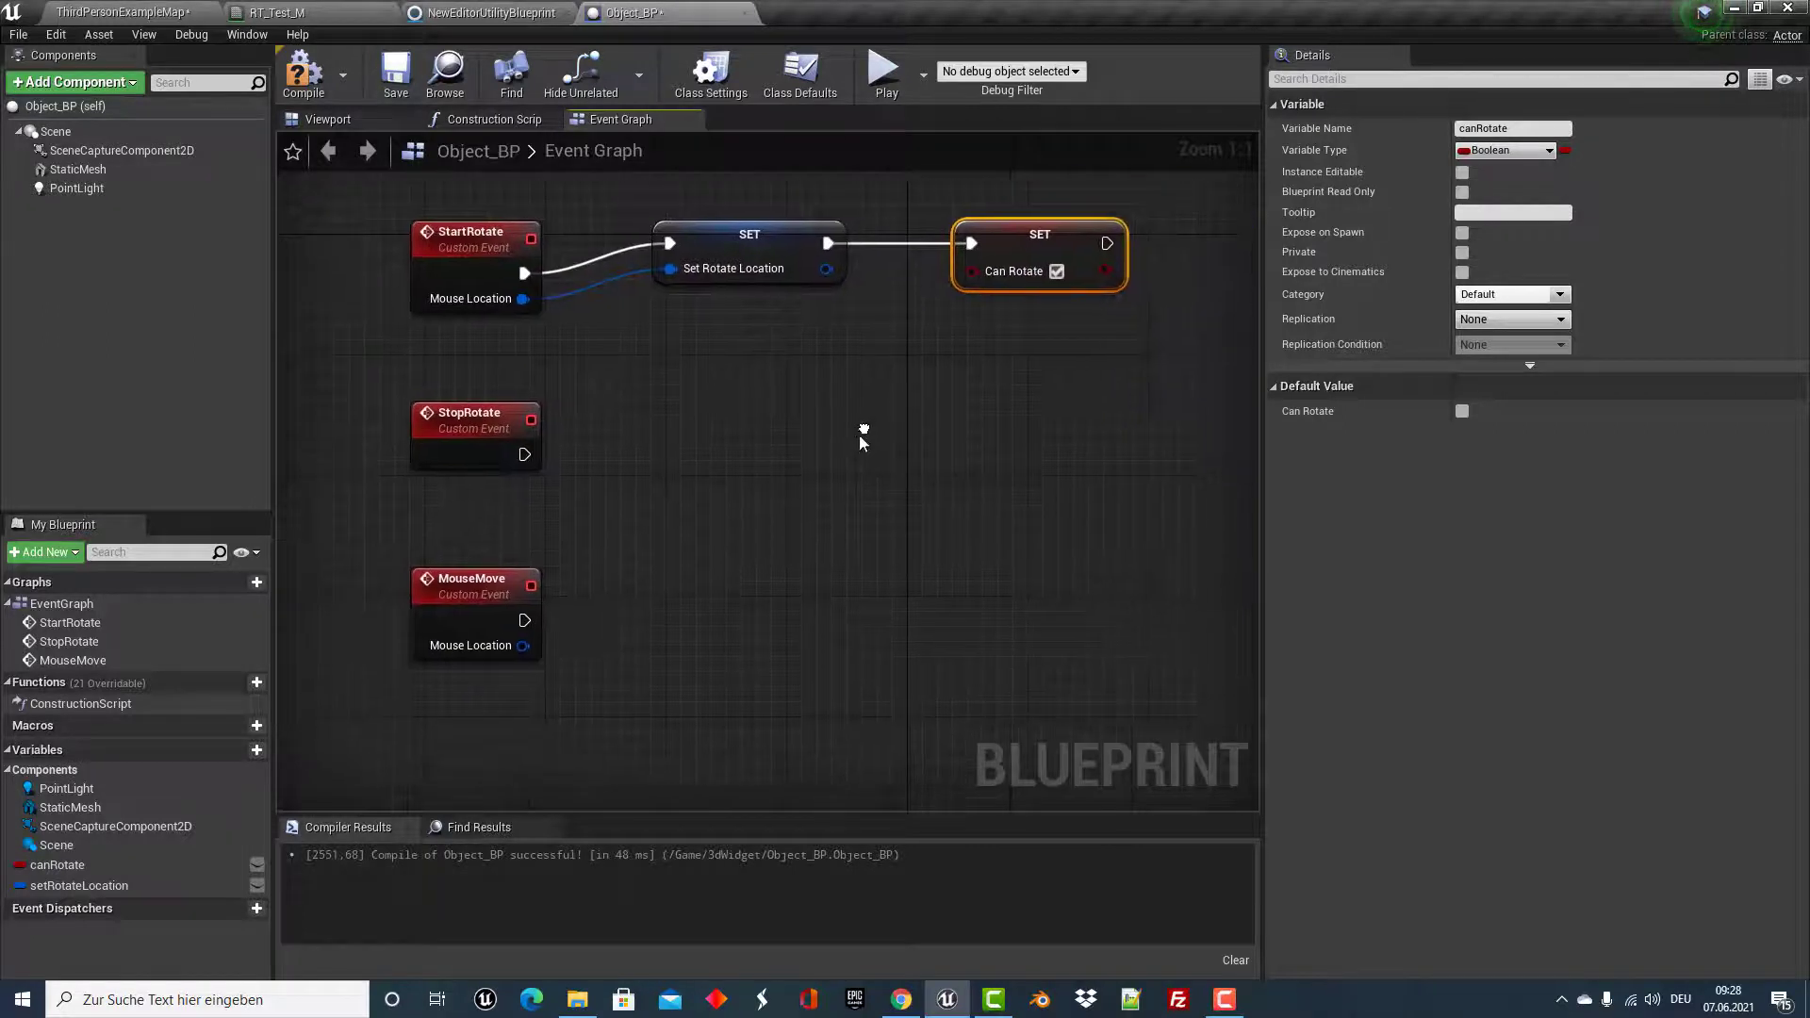
Add a canRotate setter and wire StopRotate into it, leaving Can Rotate false.
left_click_drag(56, 865, 669, 408)
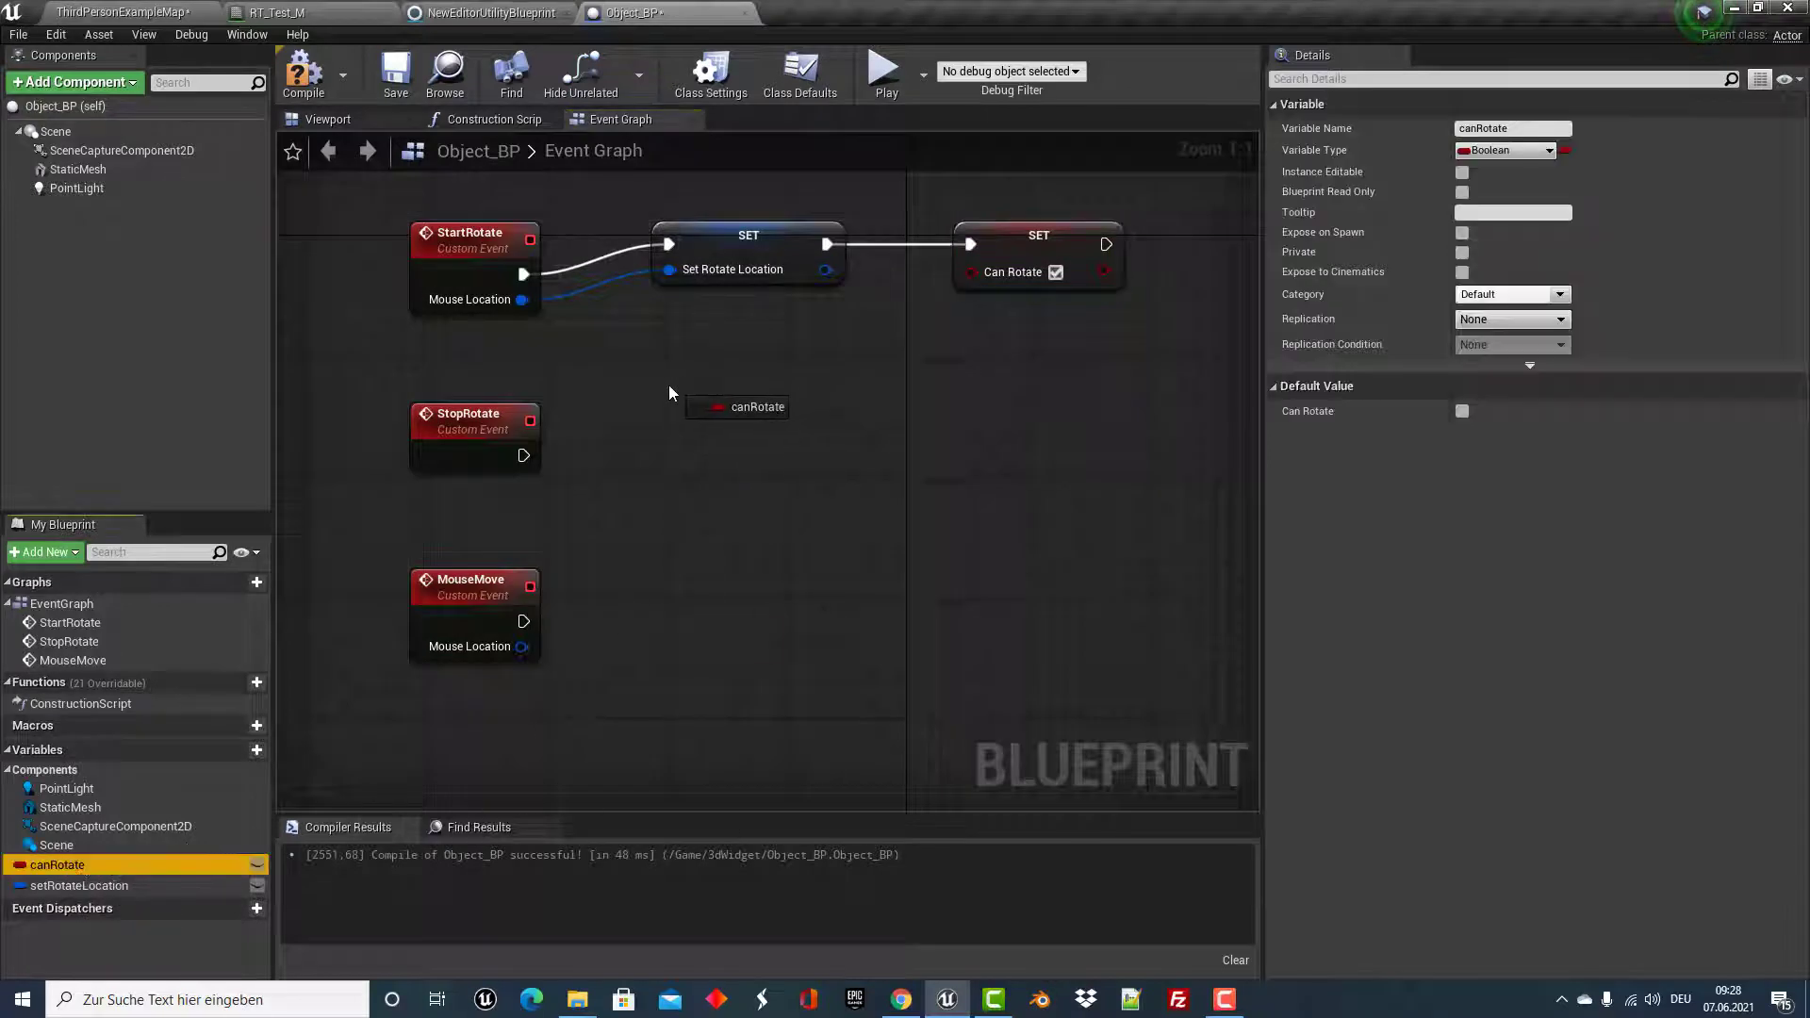
left_click(678, 451)
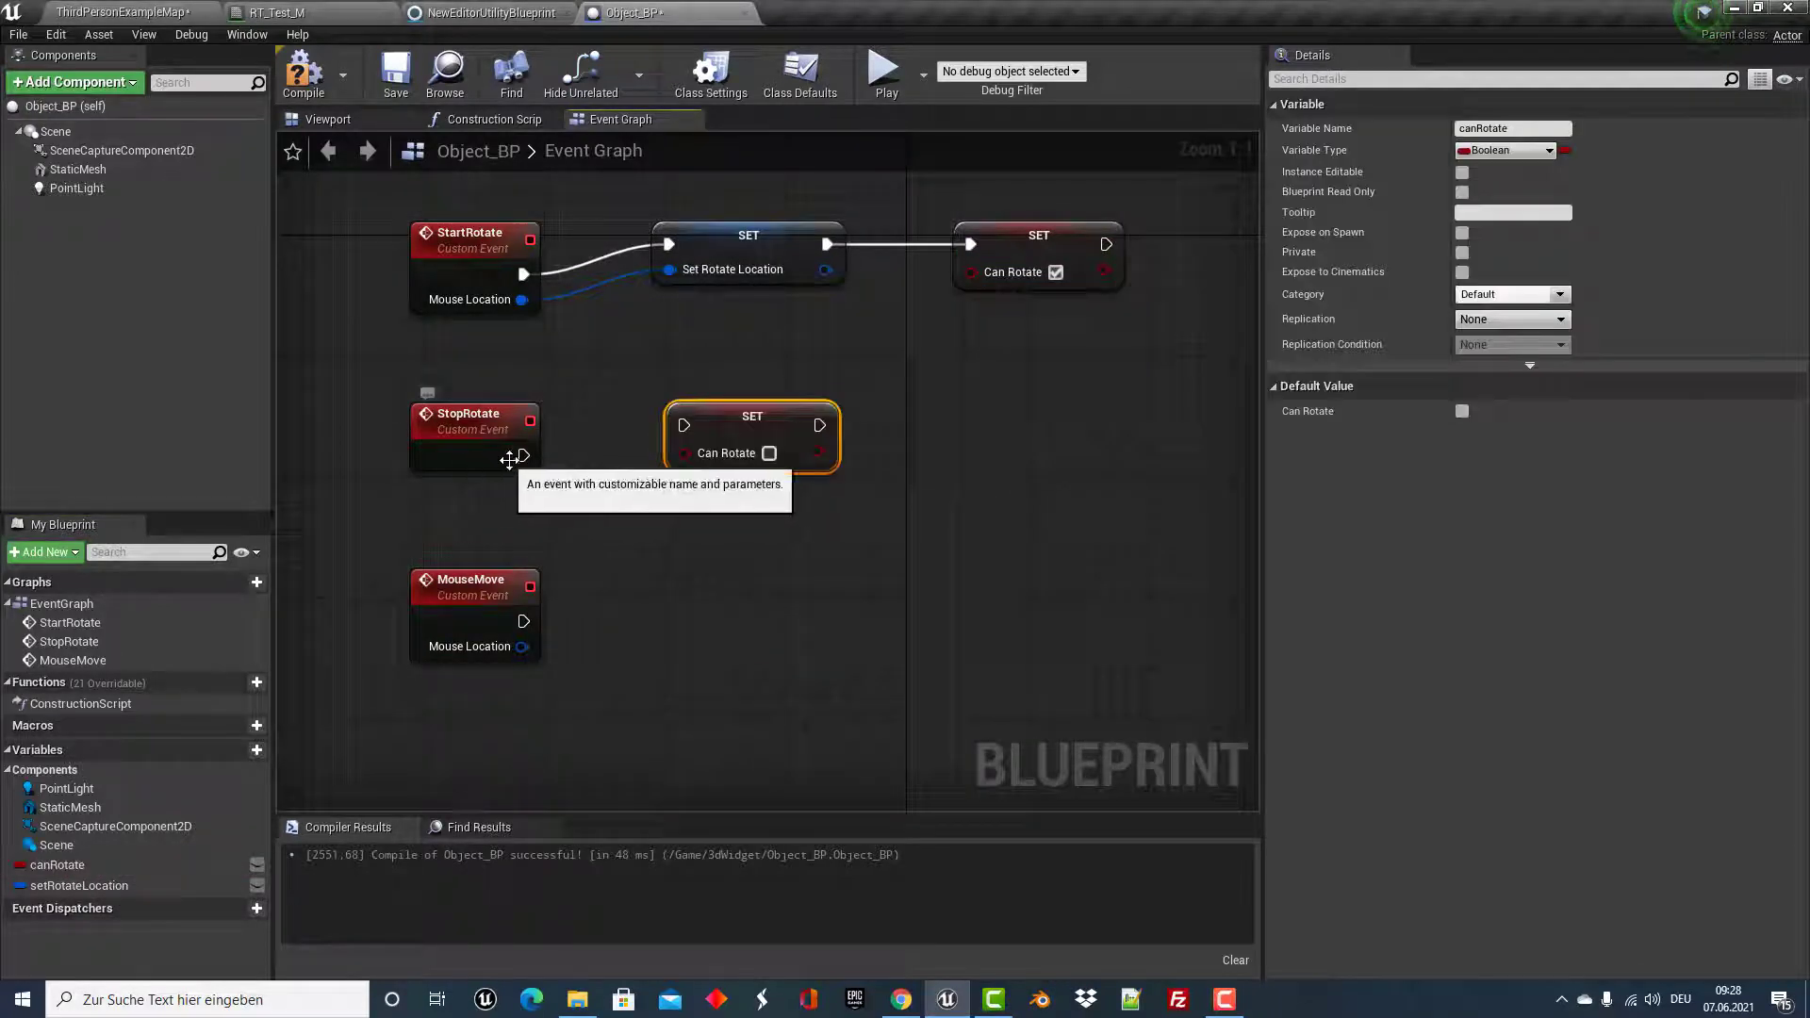
mouse_move(523, 456)
left_mouse_down()
mouse_move(612, 460)
mouse_move(683, 425)
left_mouse_up()
mouse_move(711, 519)
right_mouse_down()
mouse_move(732, 462)
mouse_move(714, 515)
right_mouse_up()
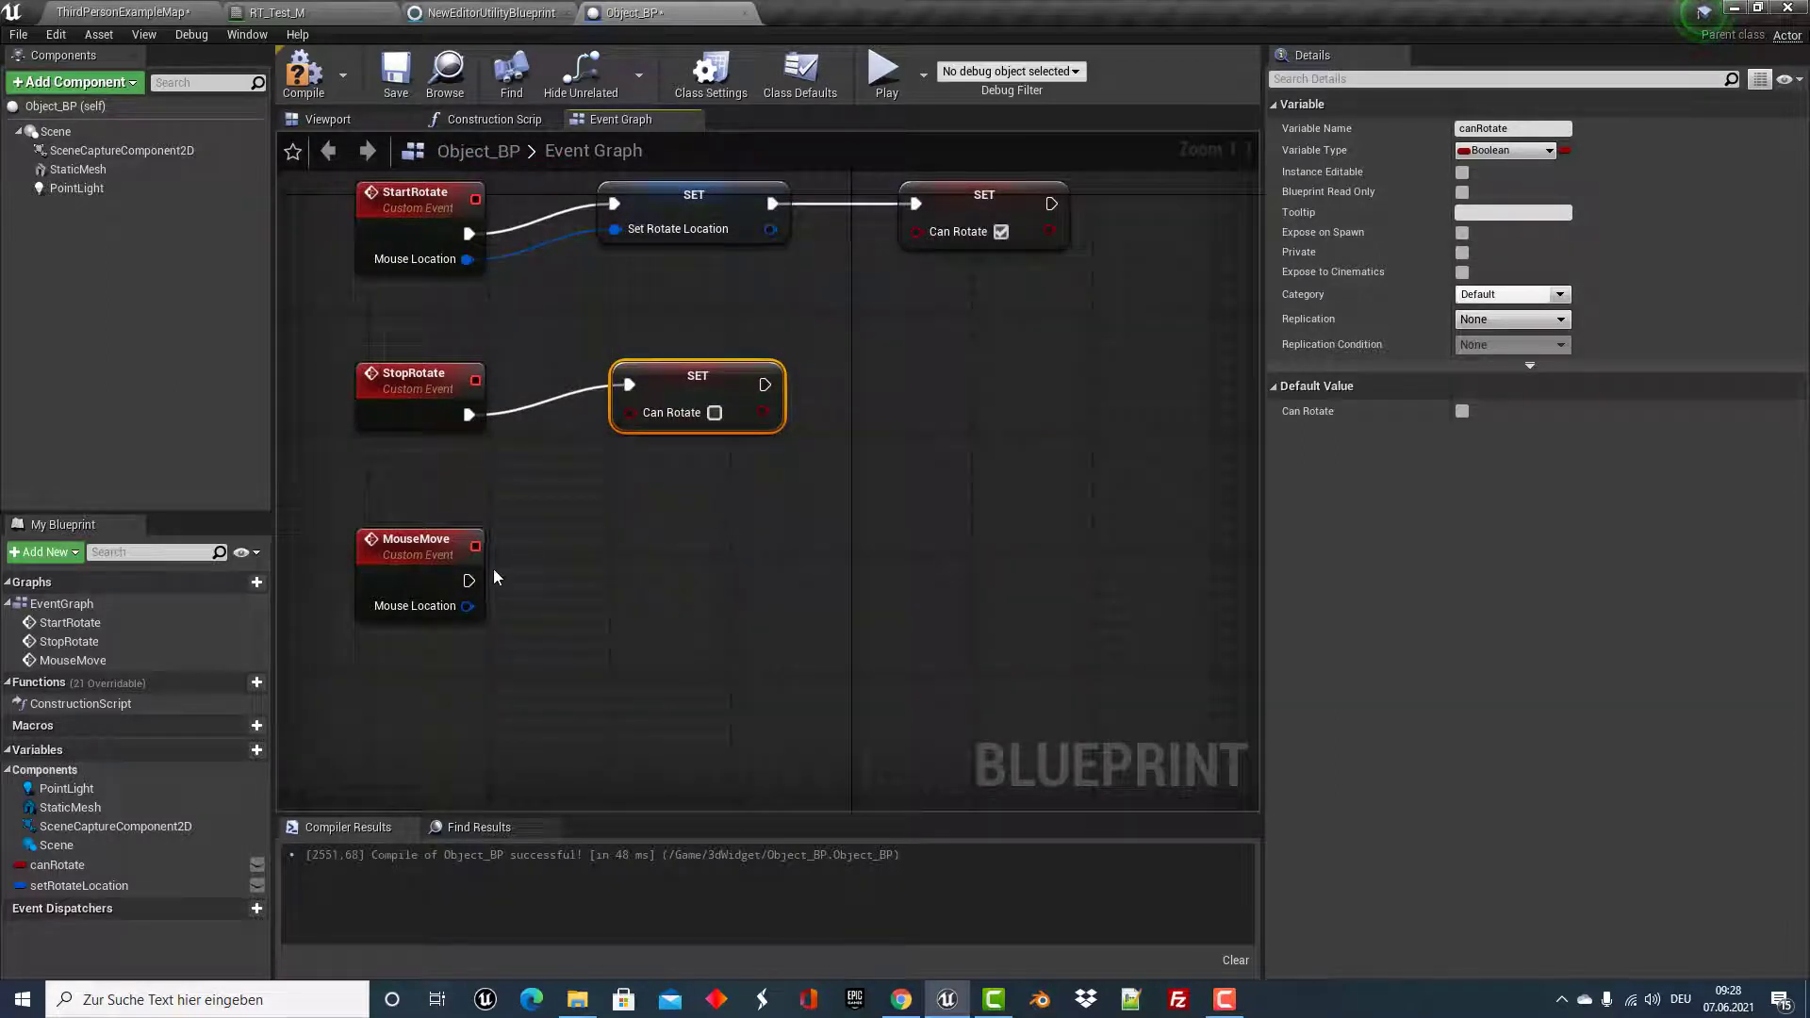
Route MouseMove into a new Branch node and place a Can Rotate getter below it.
left_click_drag(466, 580, 677, 547)
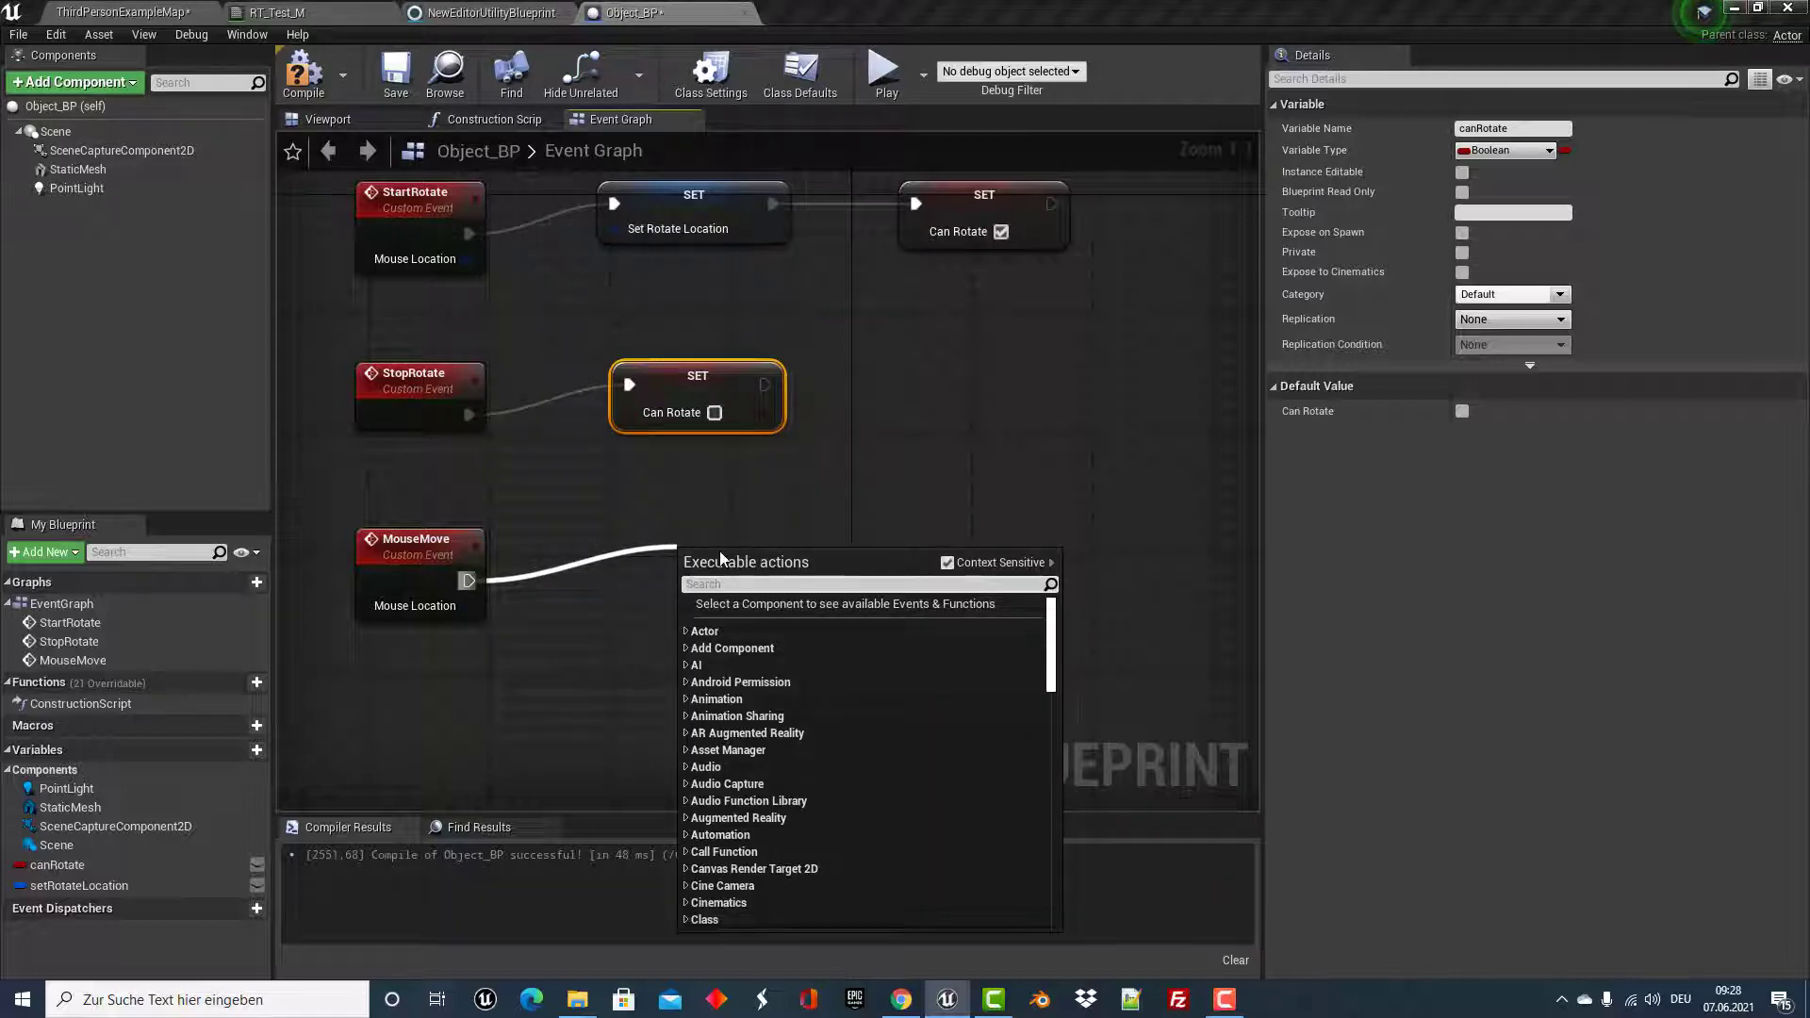
type("branch")
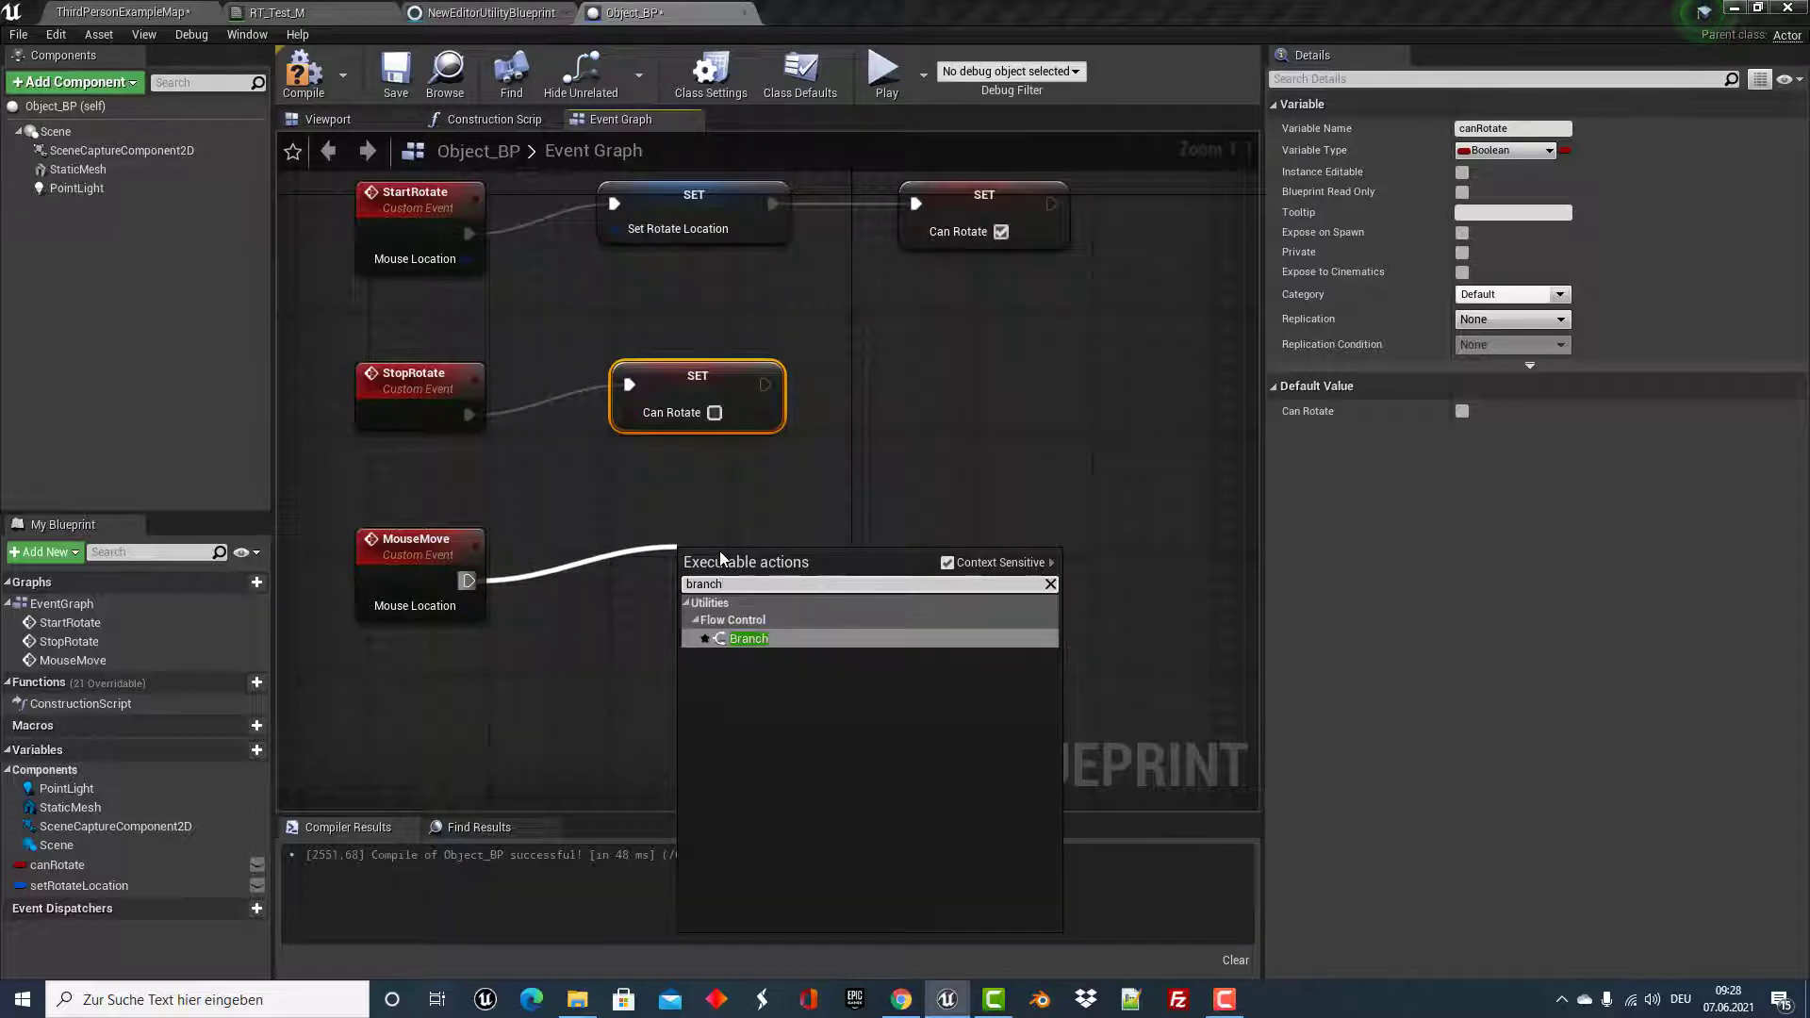
key("Return")
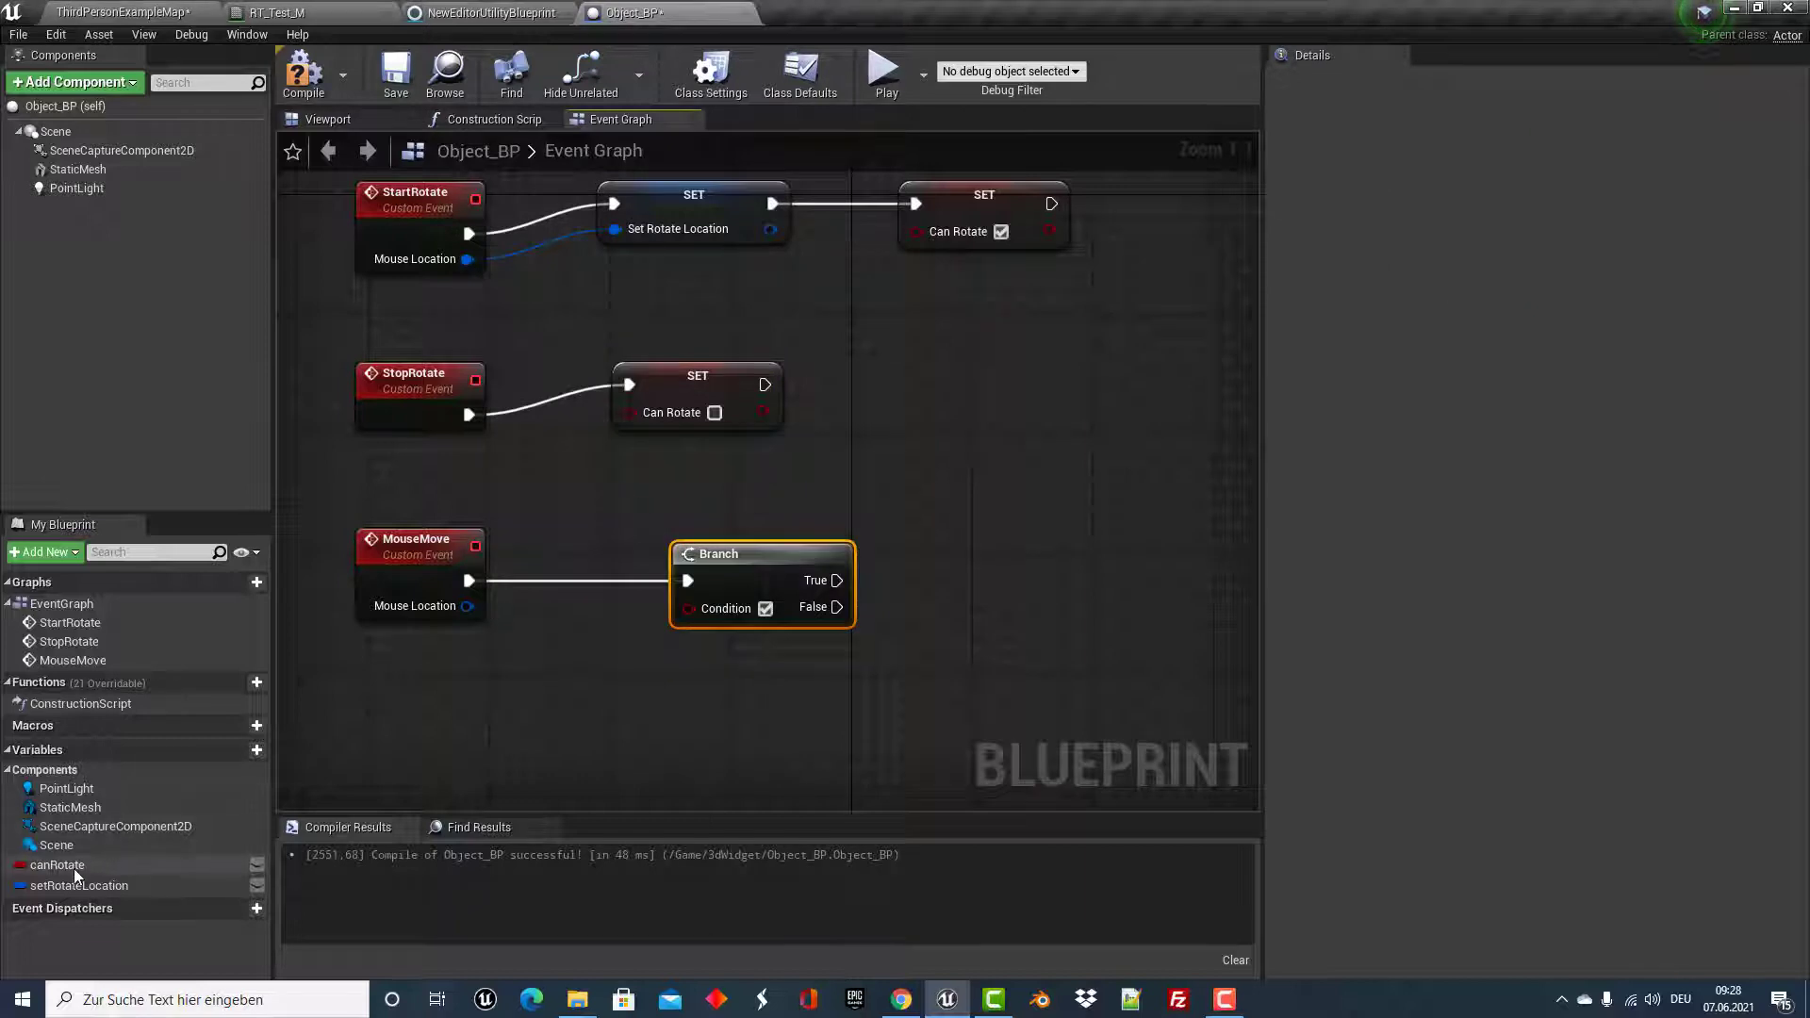
mouse_move(73, 864)
left_mouse_down()
mouse_move(623, 682)
mouse_move(690, 606)
left_mouse_up()
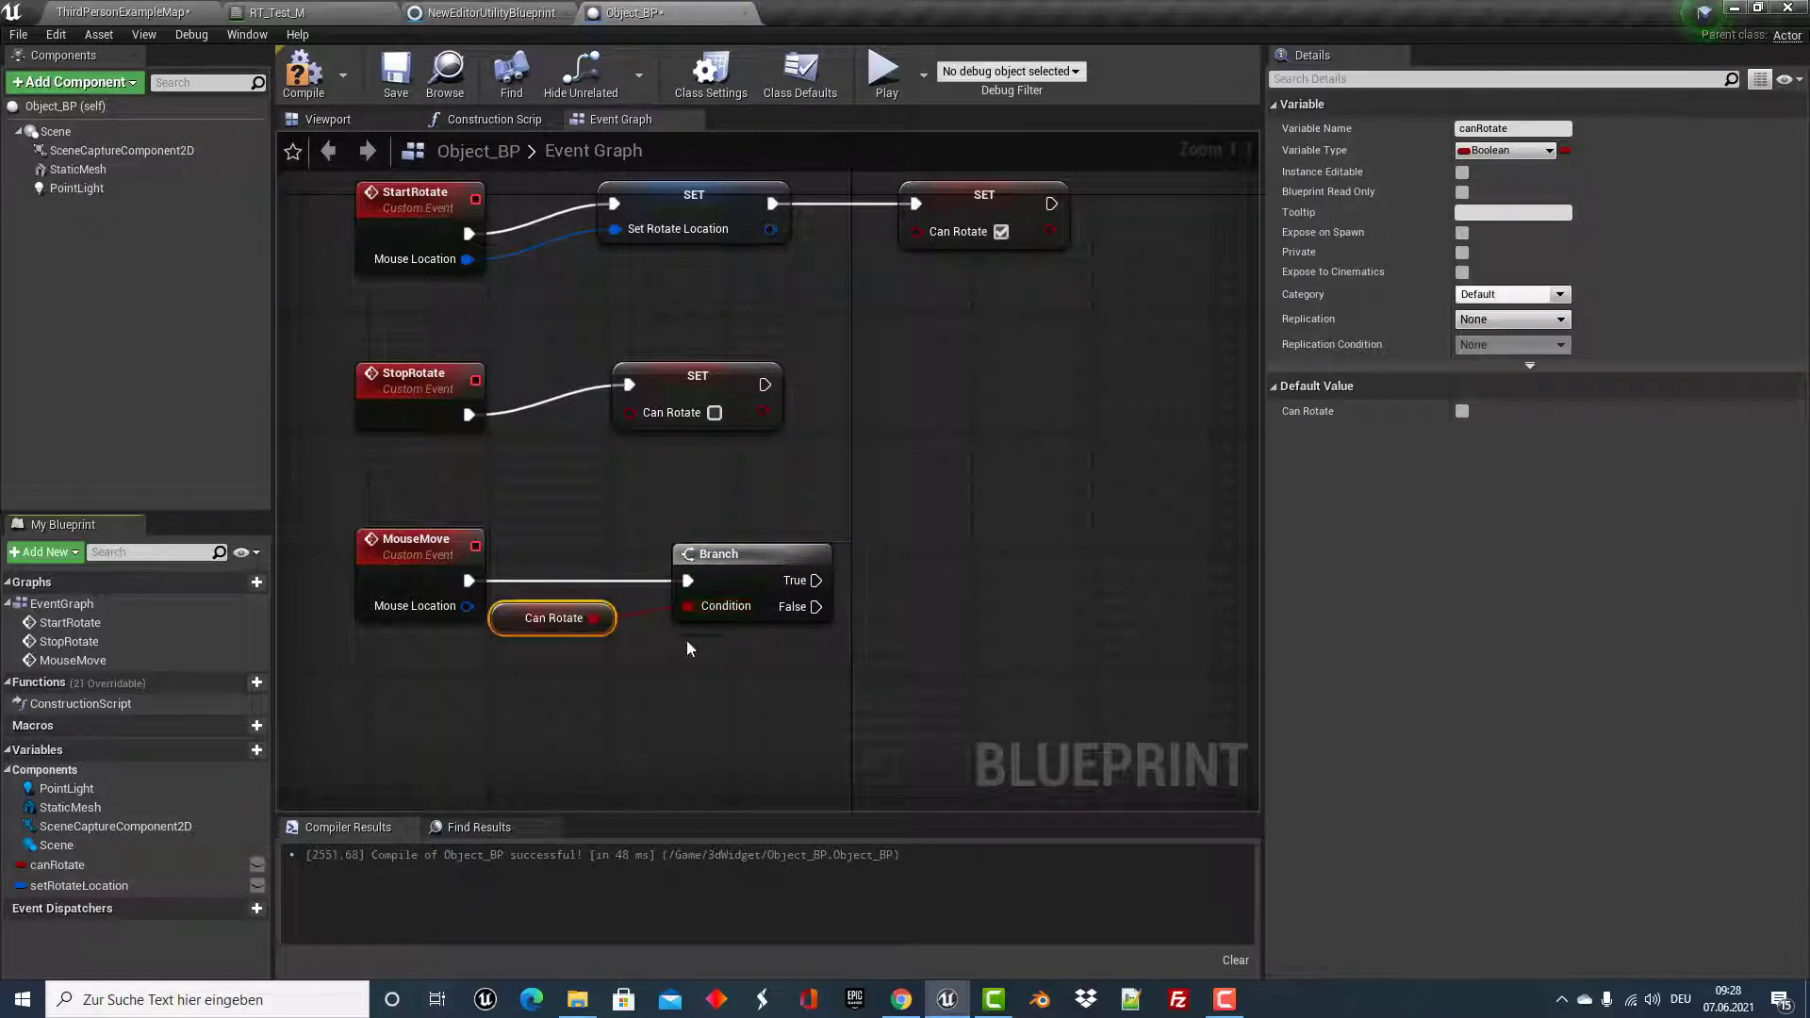
left_click_drag(543, 627, 601, 657)
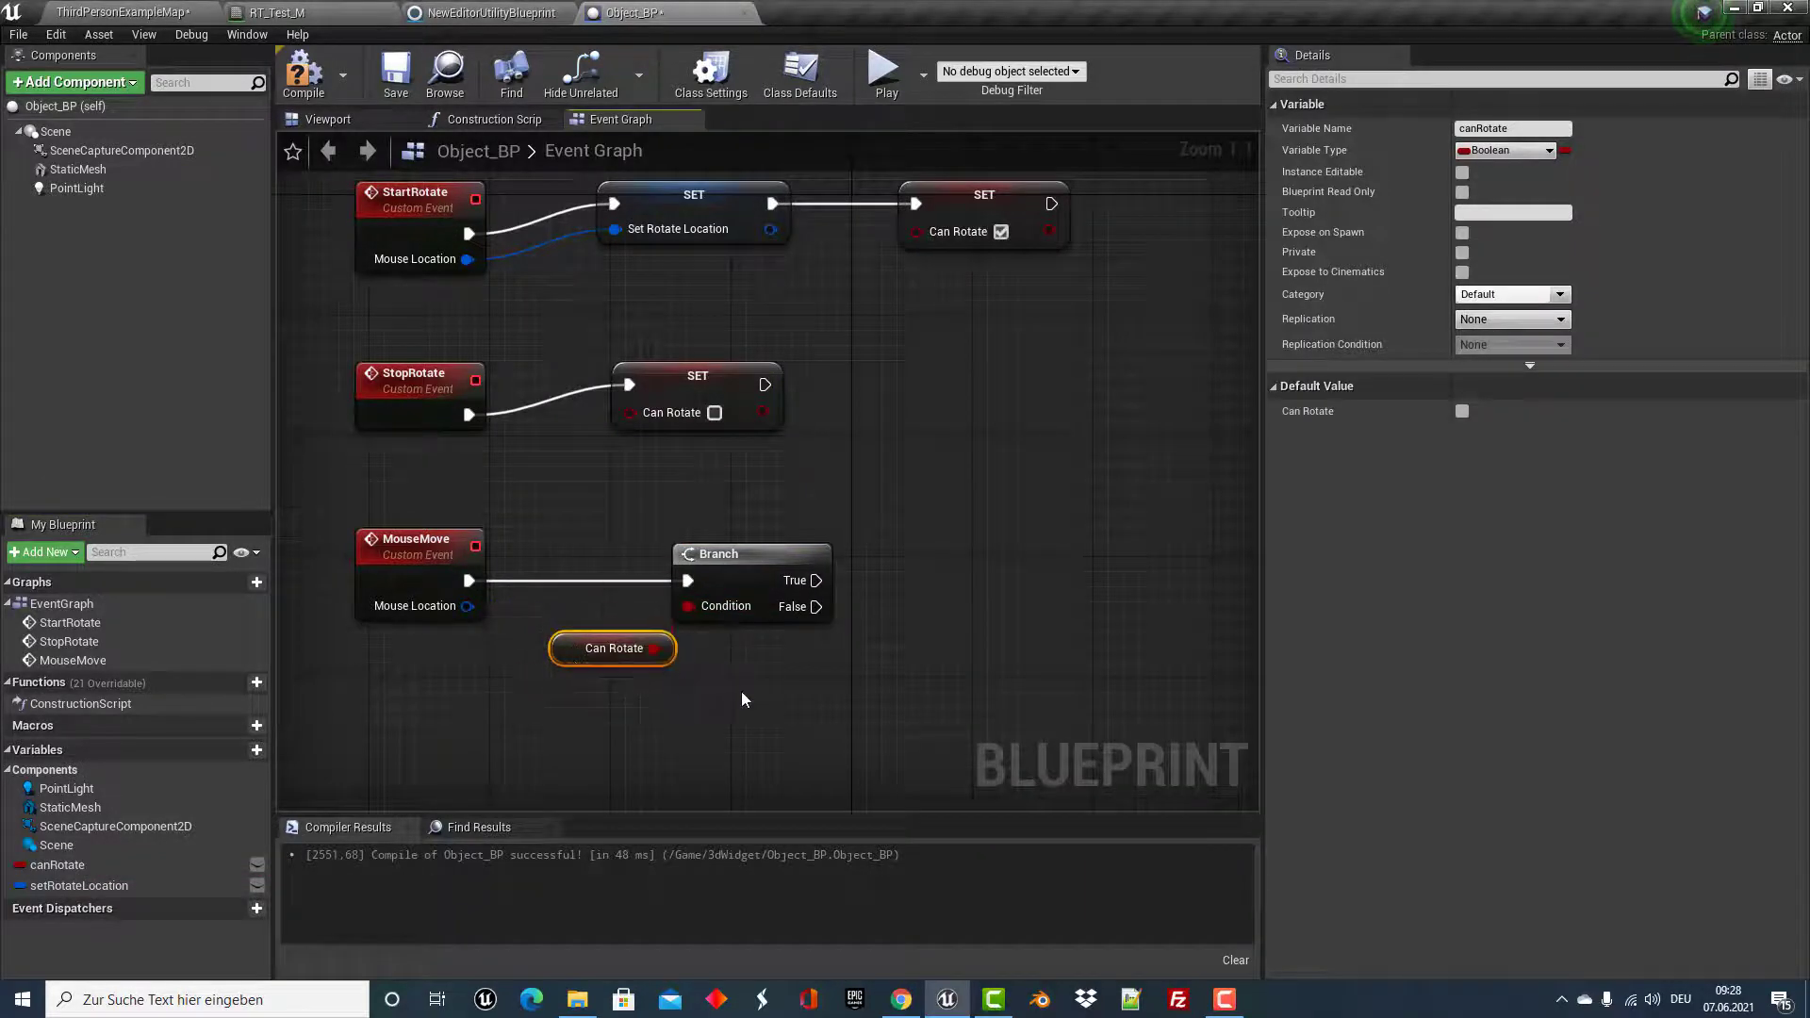
right_click_drag(745, 700, 743, 667)
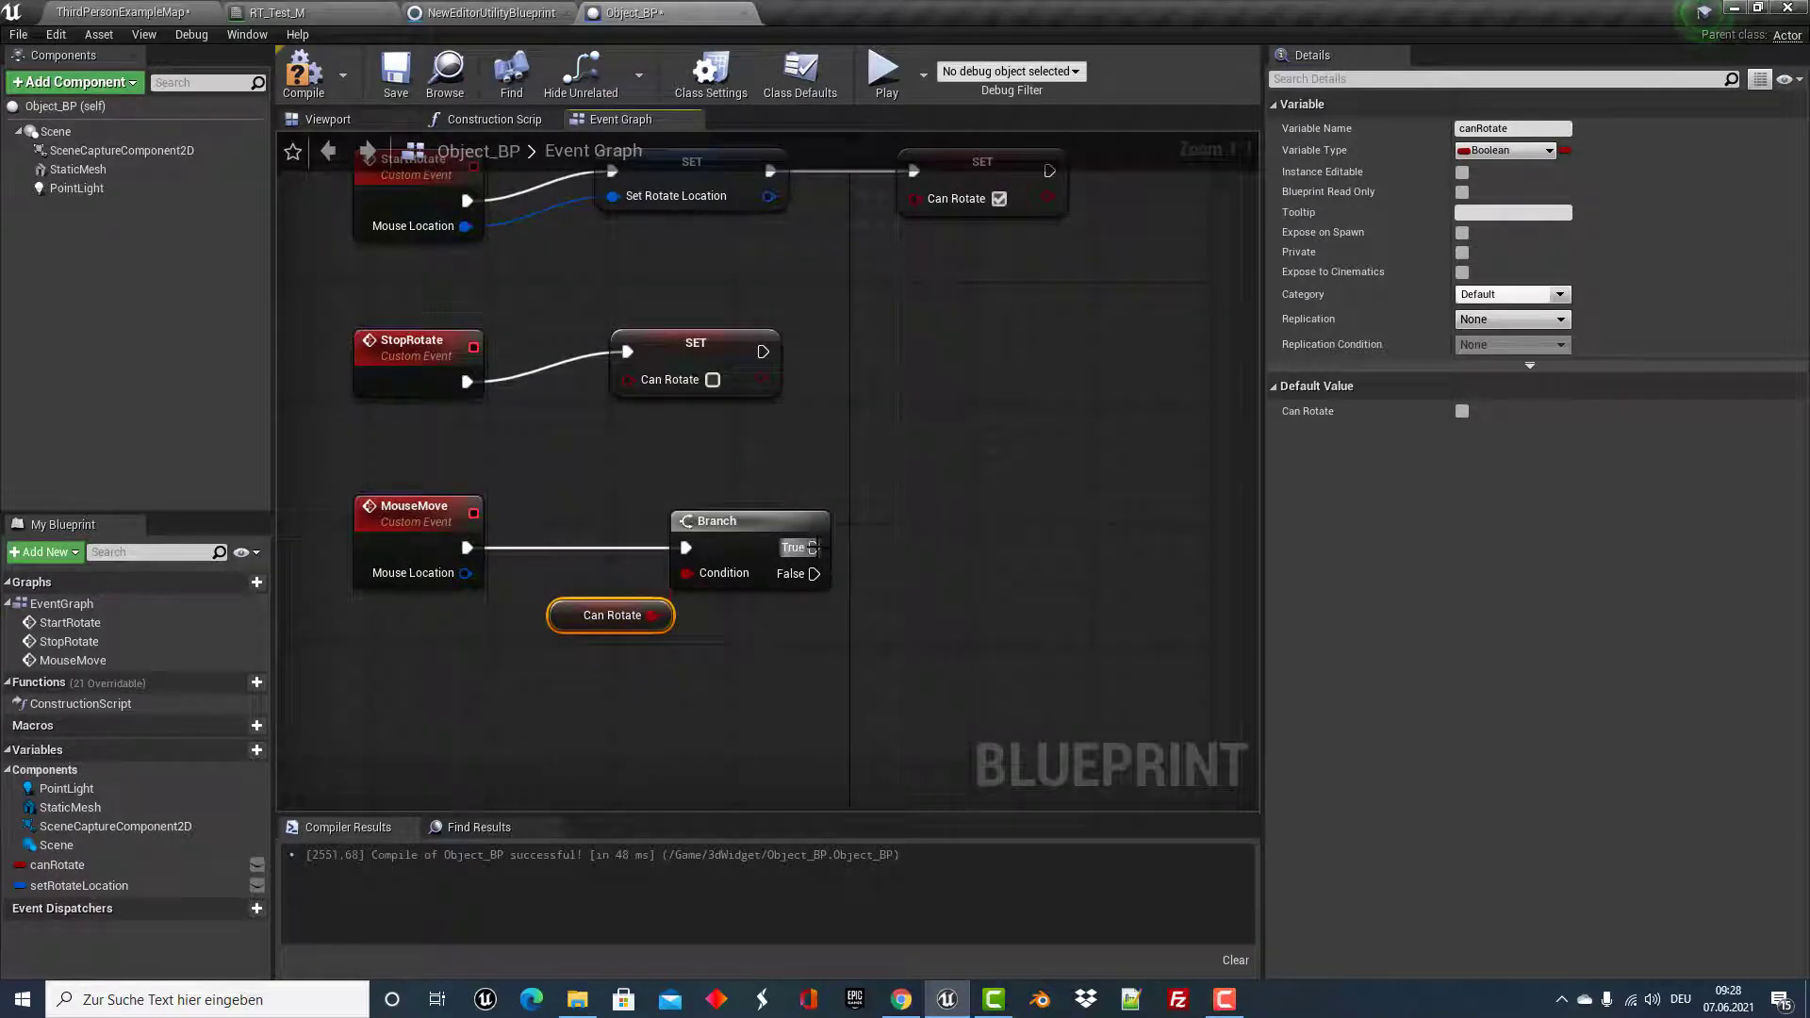
left_click_drag(813, 547, 980, 541)
Add SetWorldRotation targeting the Static Mesh on the Branch's True output.
type("set wor")
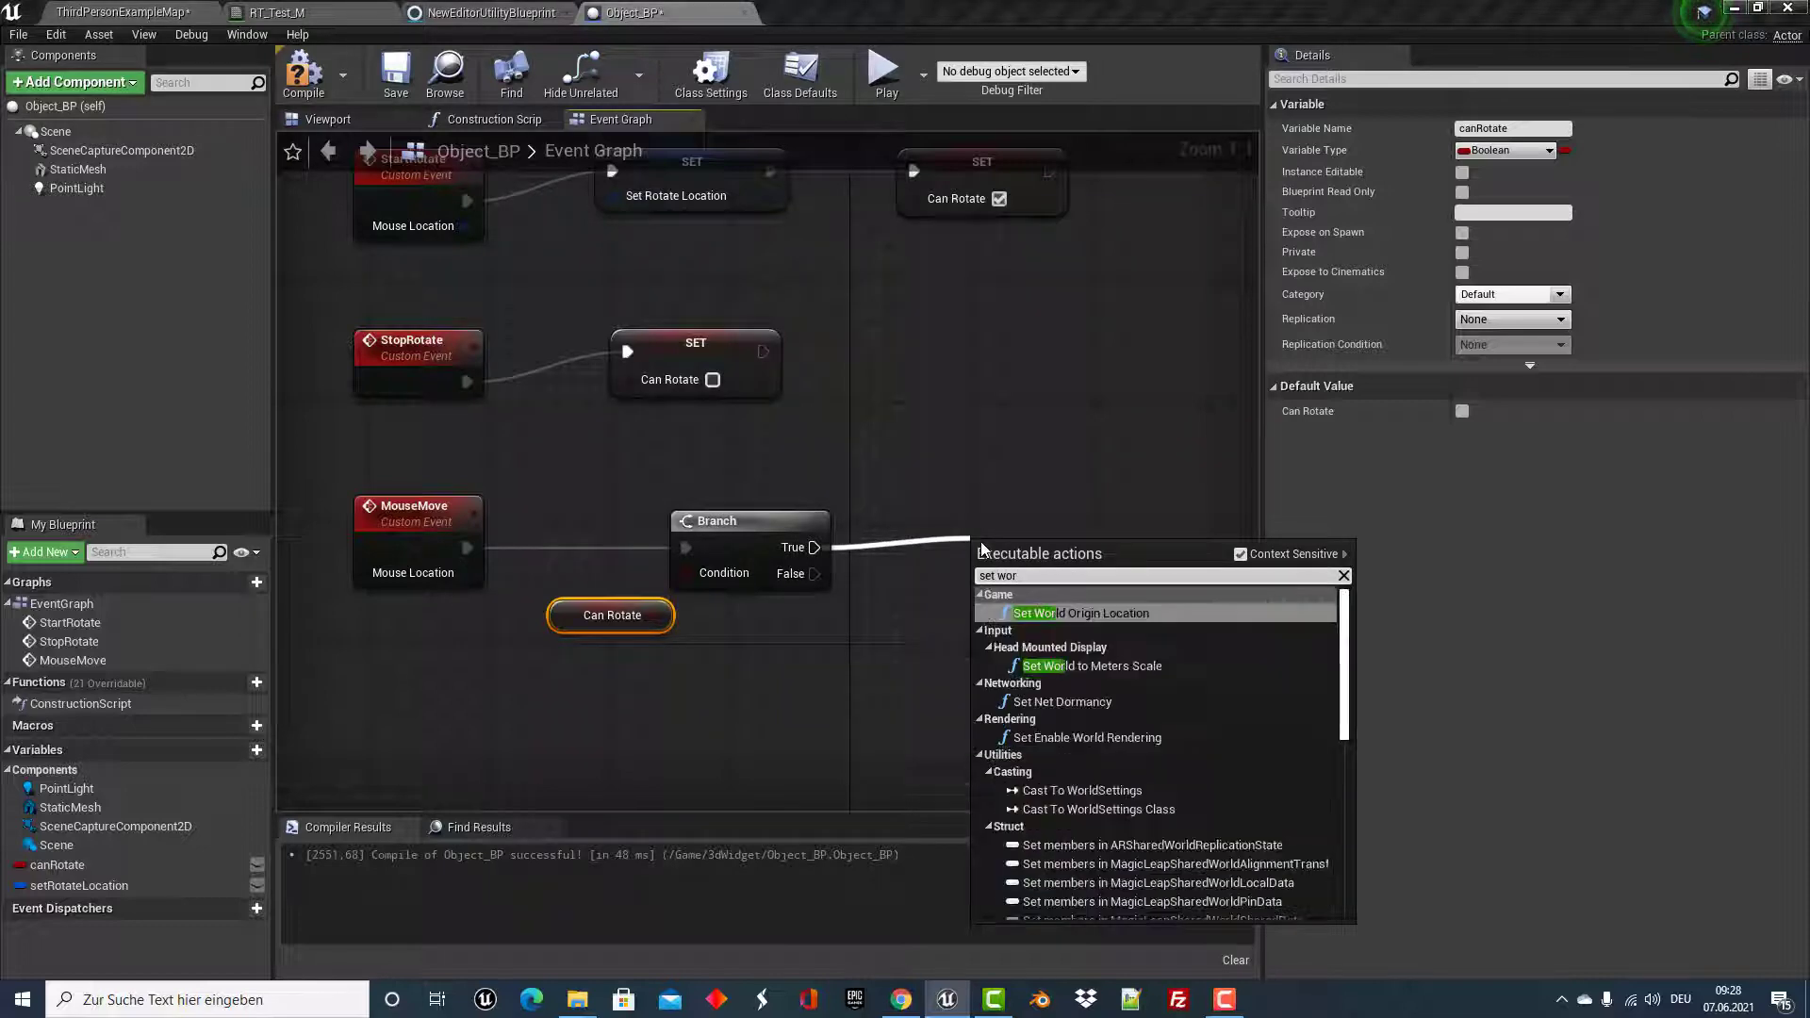
type("ld rot")
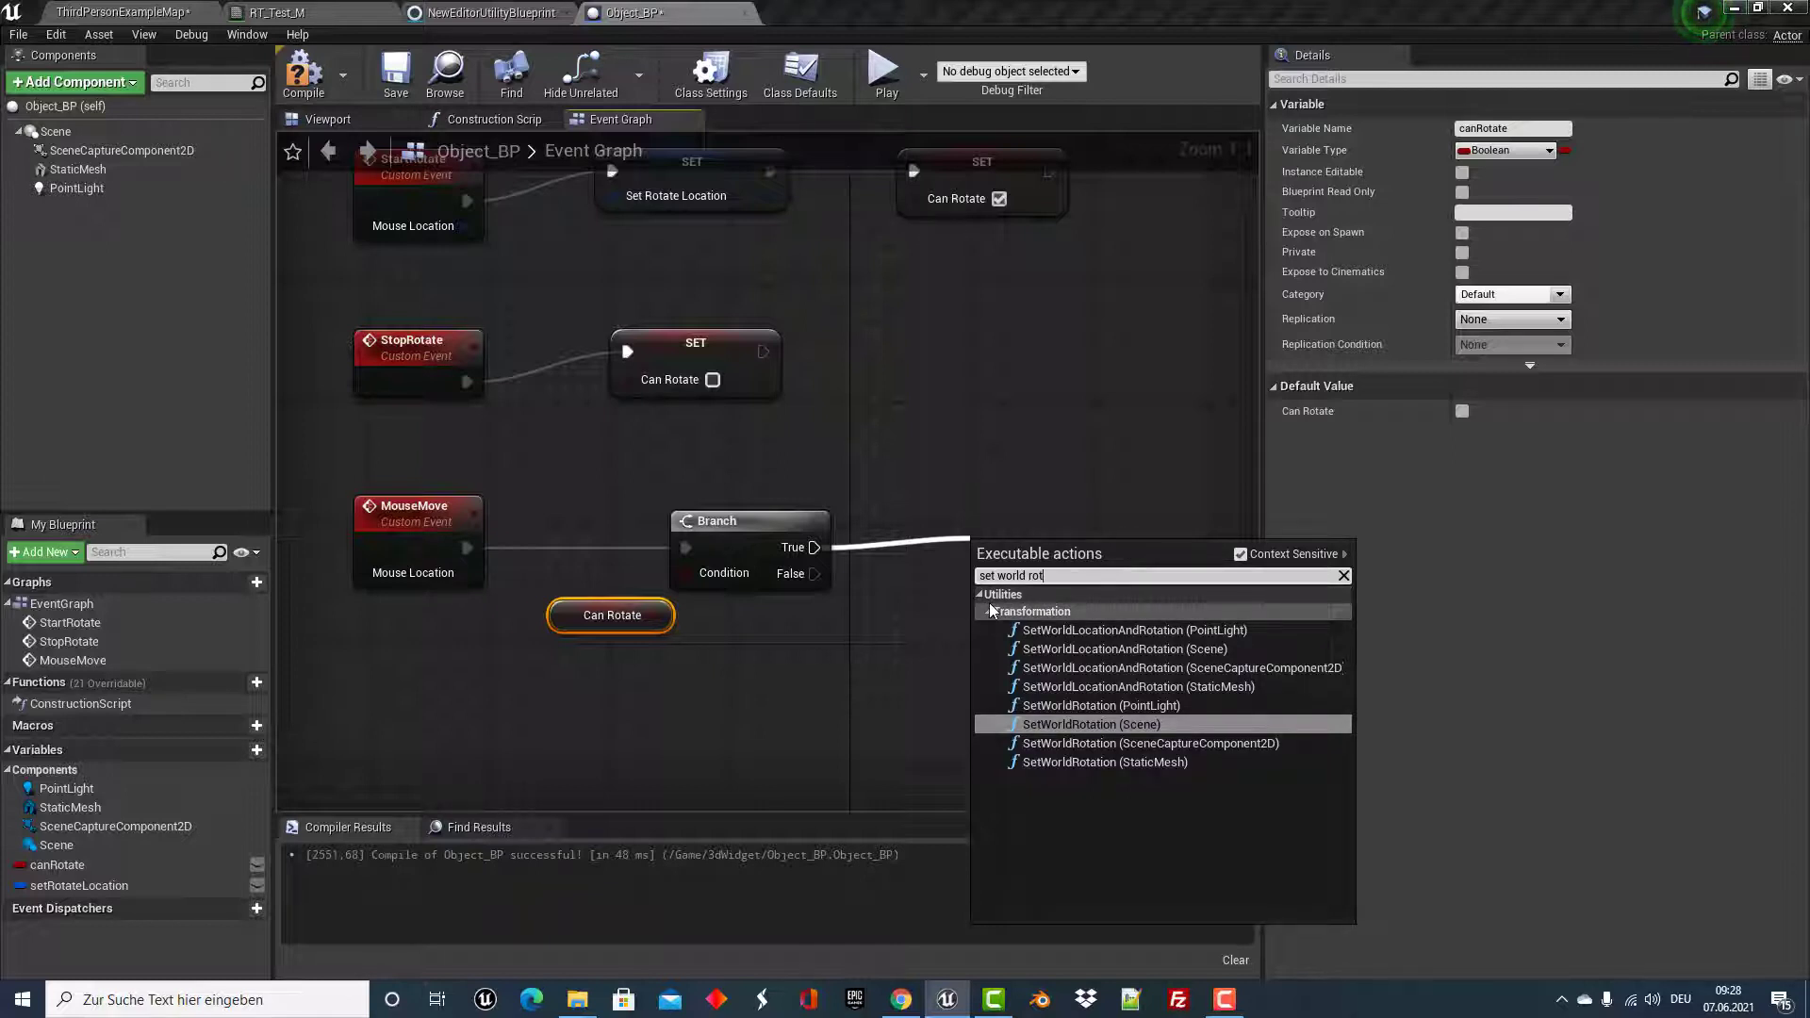
left_click(1088, 759)
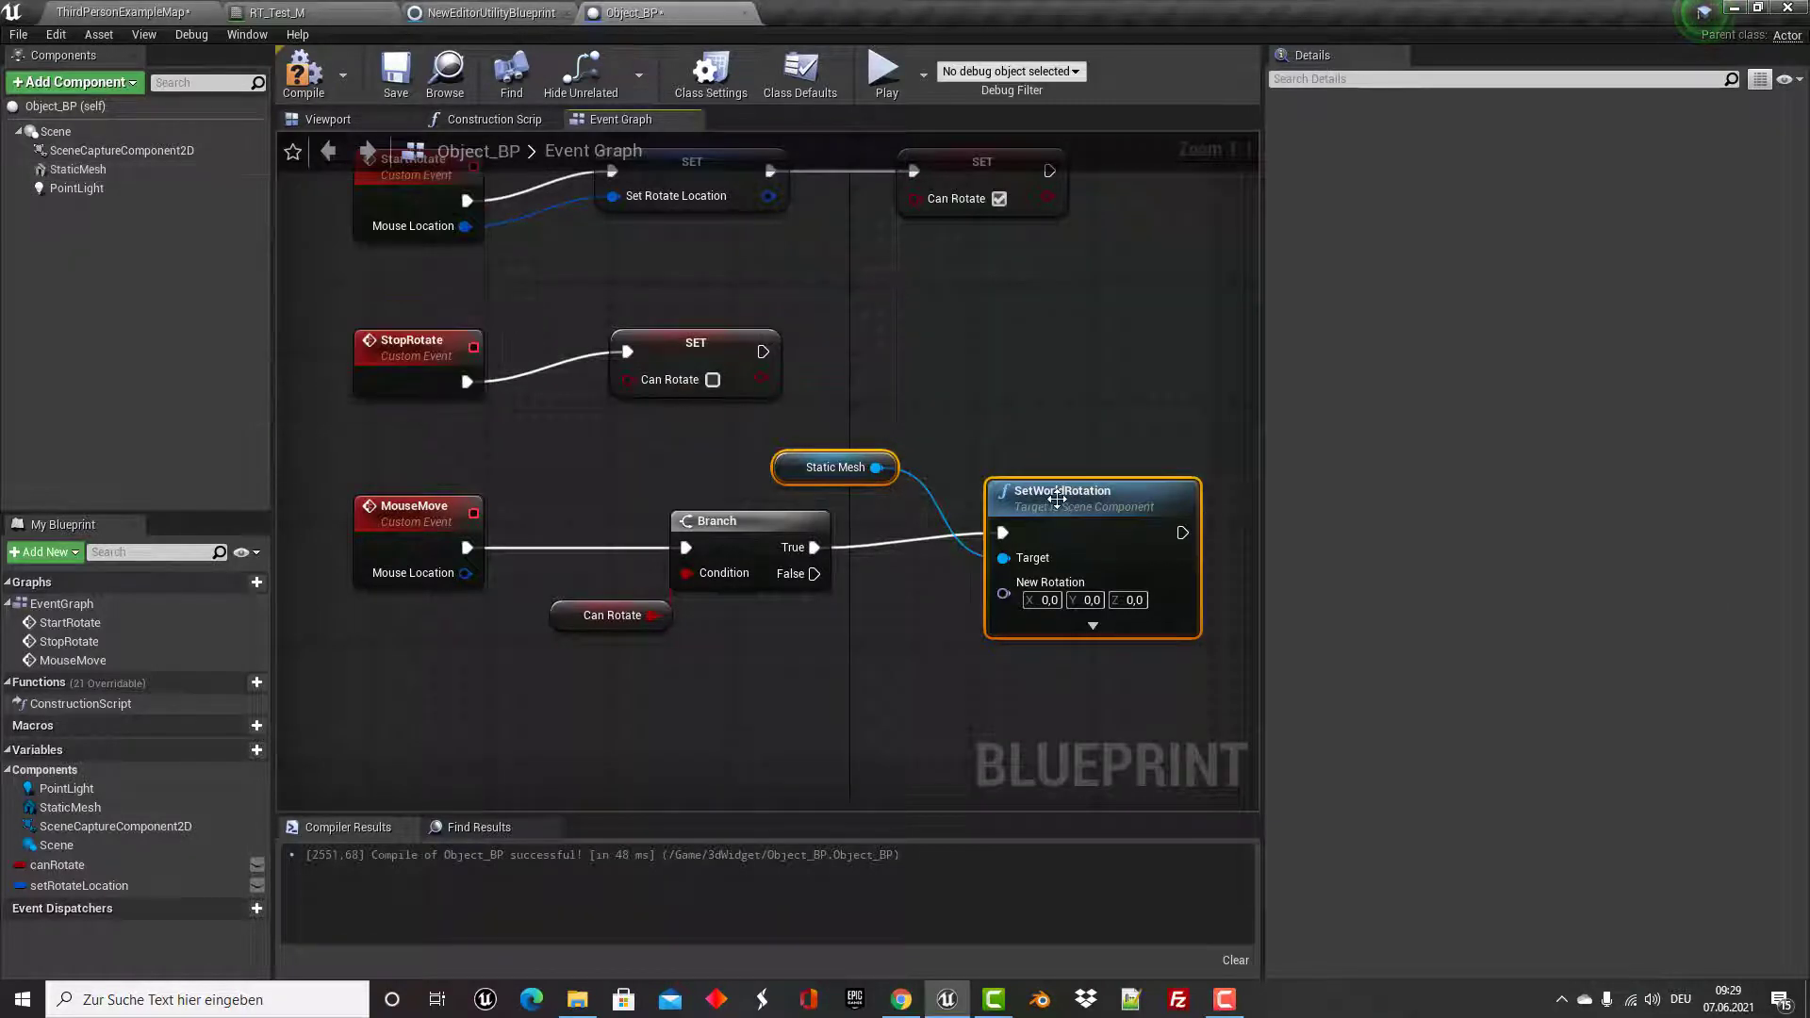
left_click_drag(1035, 515, 1042, 500)
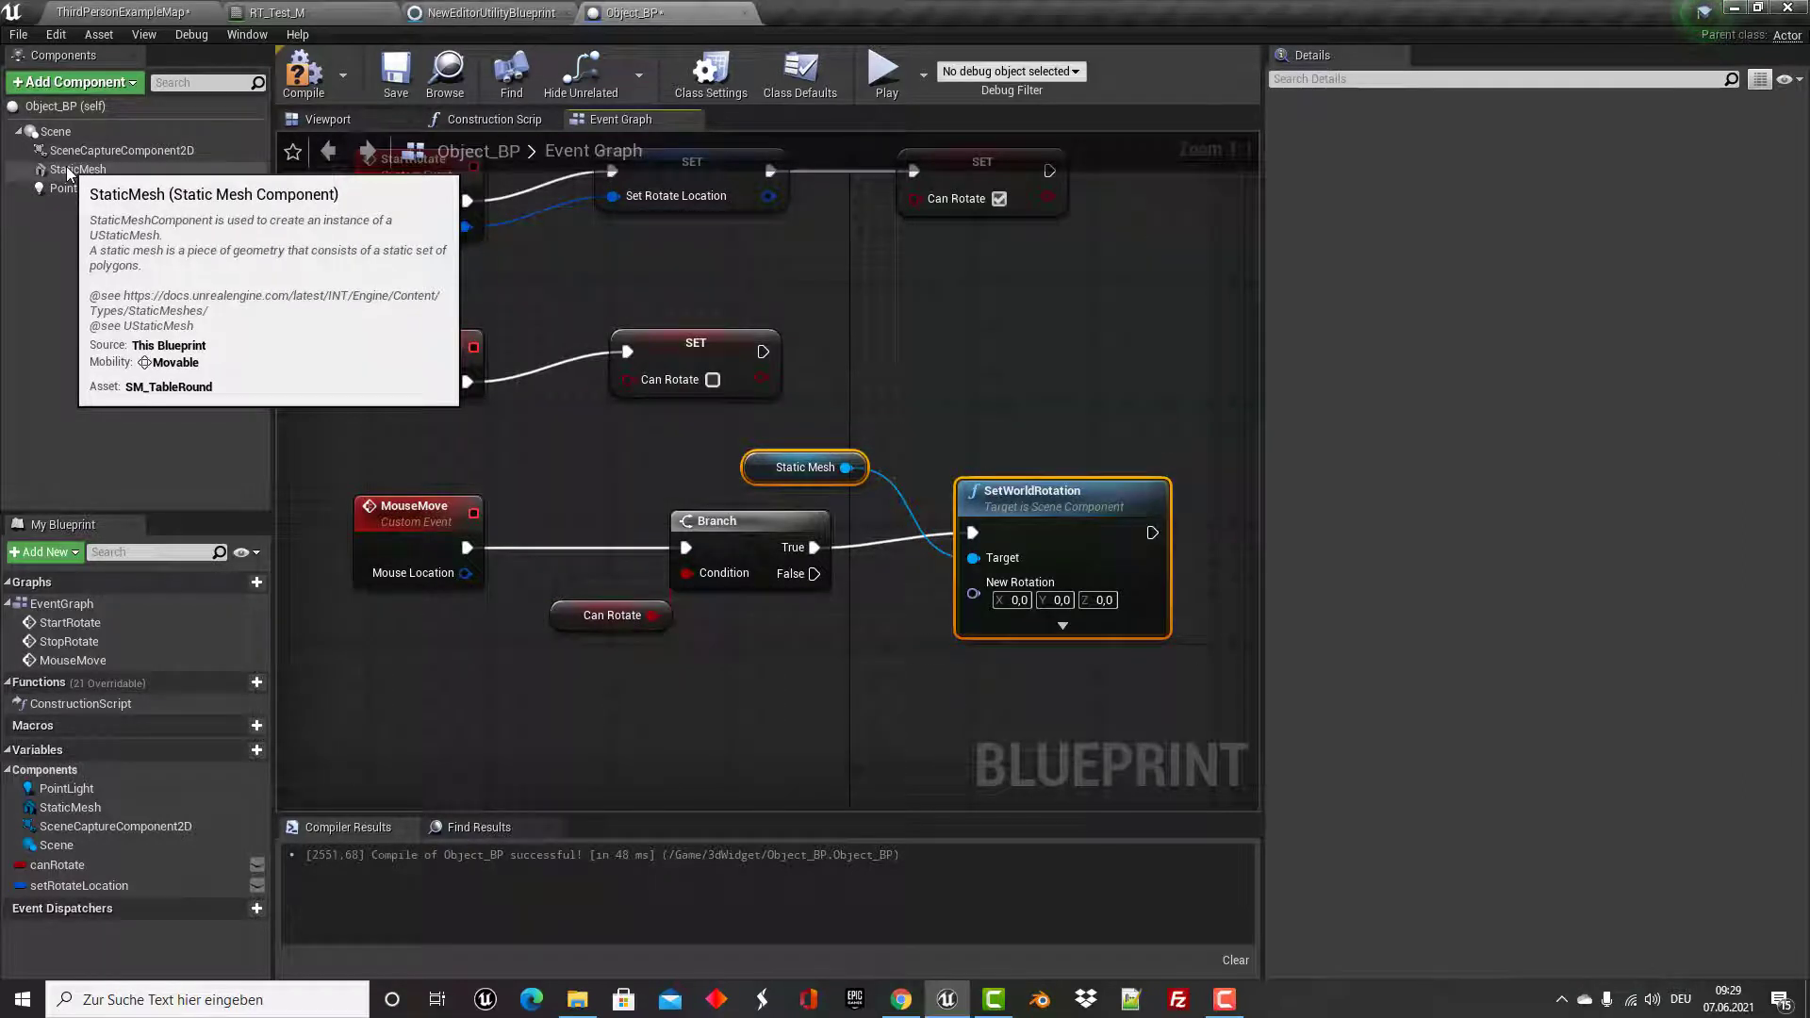
Show the StaticMesh component's details (SM_TableRound, M_TableRound) and pan across the StartRotate and MouseMove chains.
left_click(68, 172)
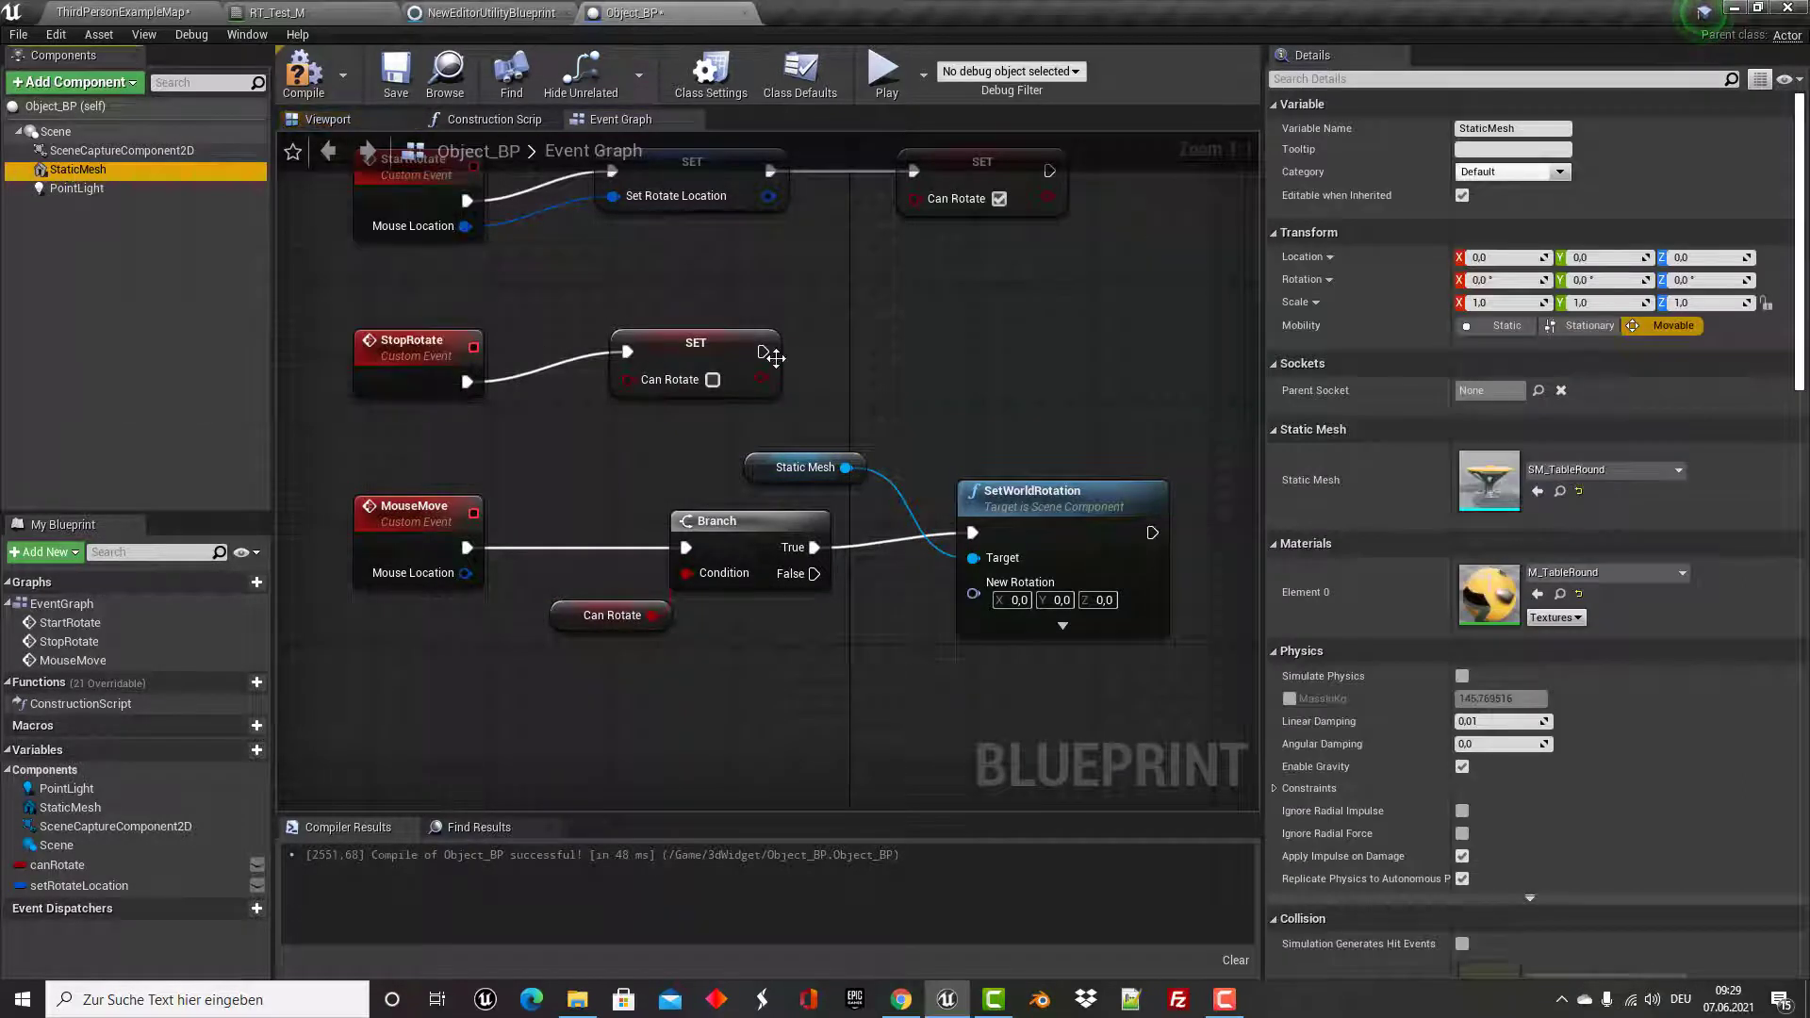
right_click_drag(876, 375, 876, 438)
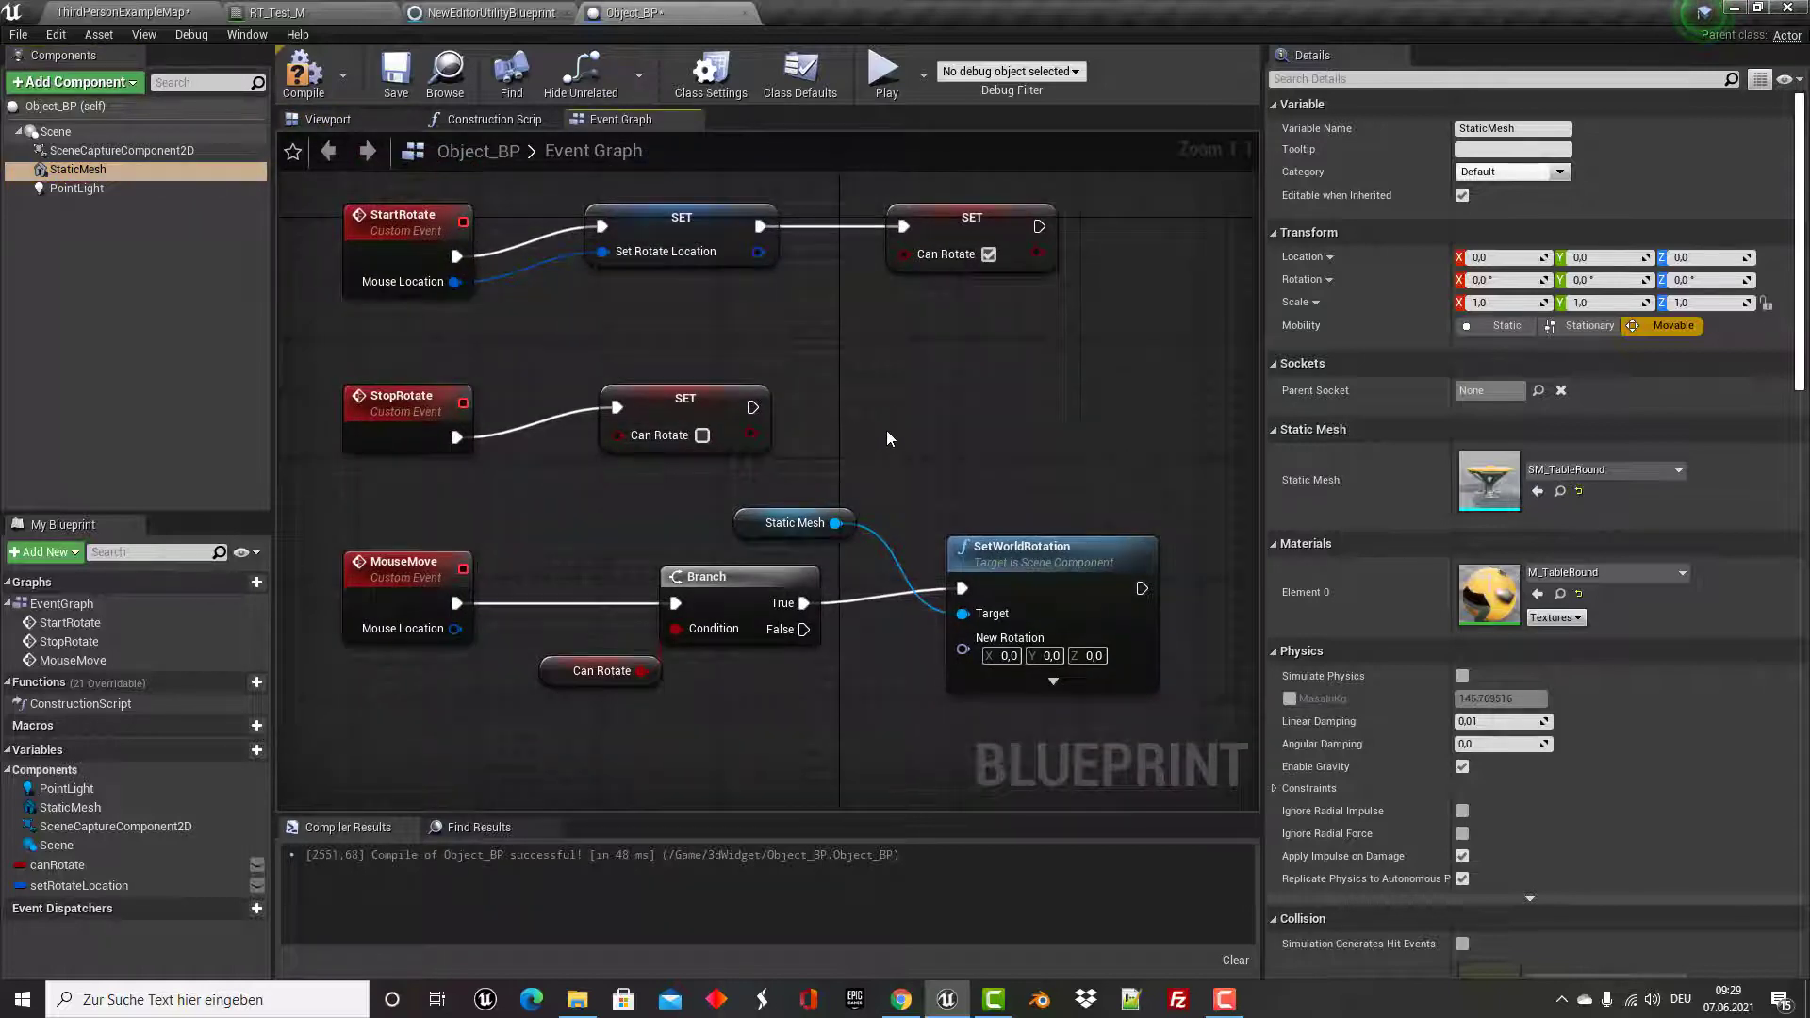
right_click_drag(887, 438, 940, 386)
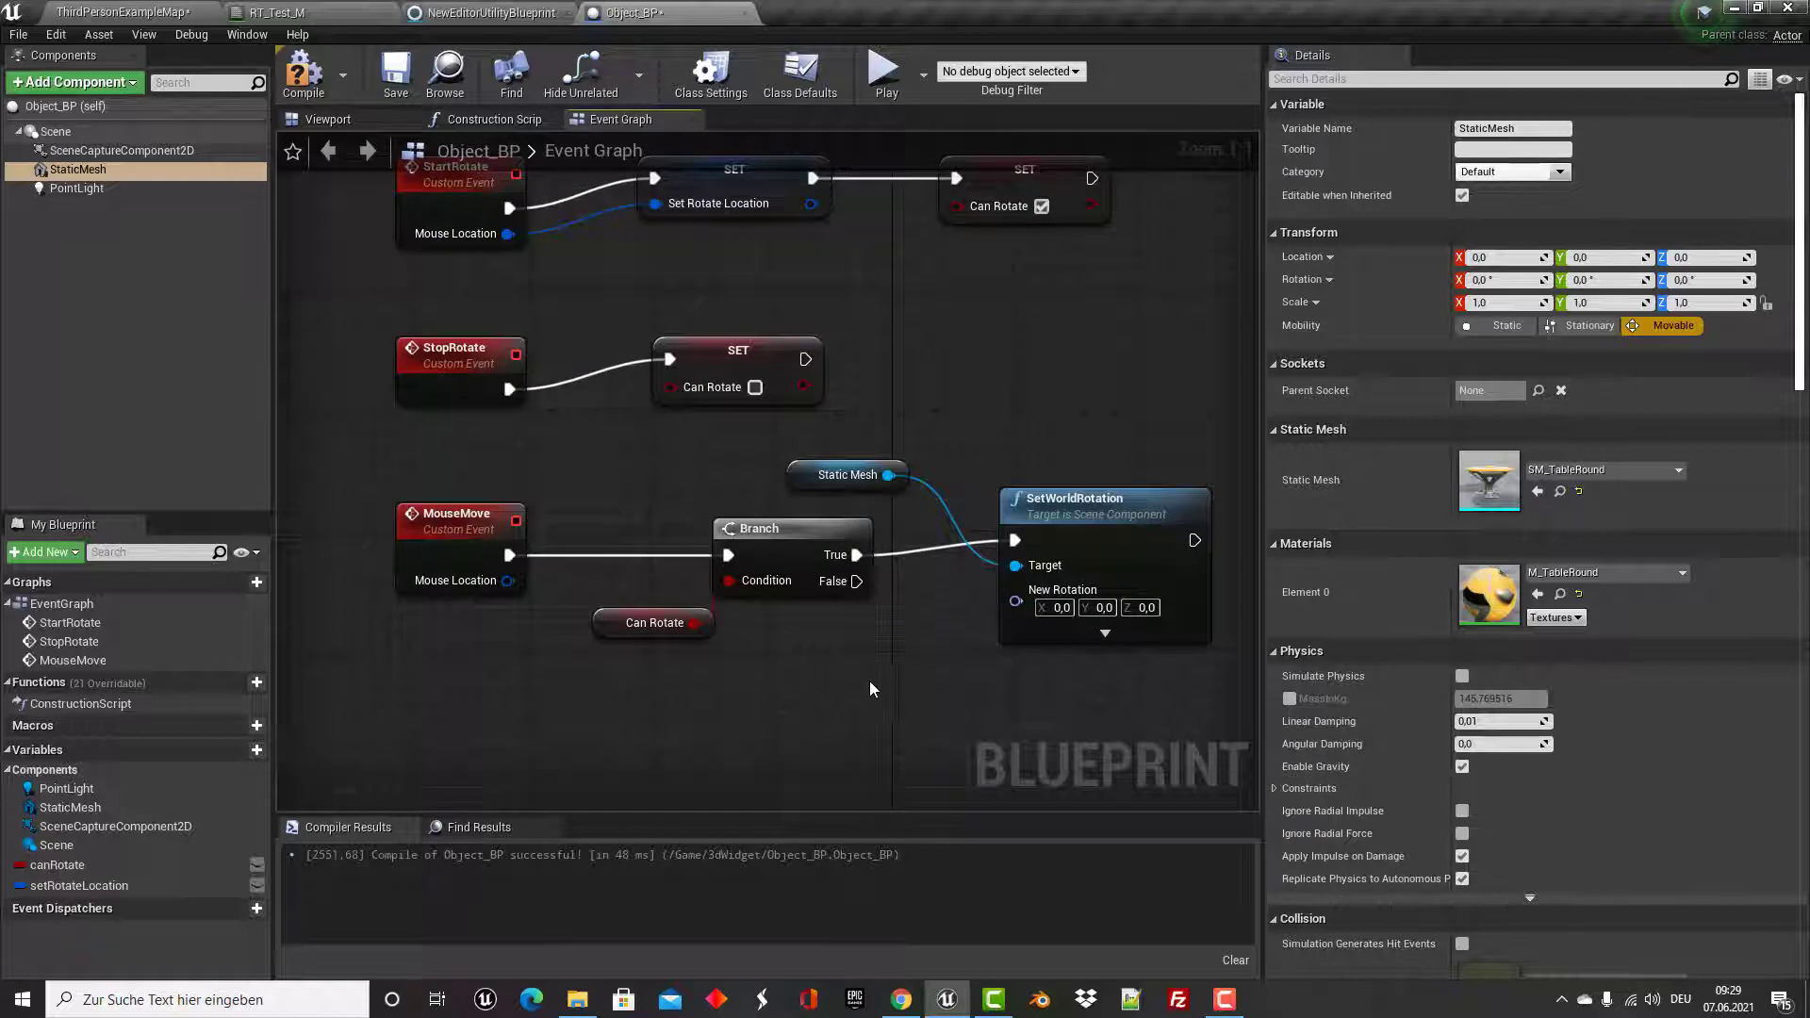
right_click_drag(868, 682, 861, 625)
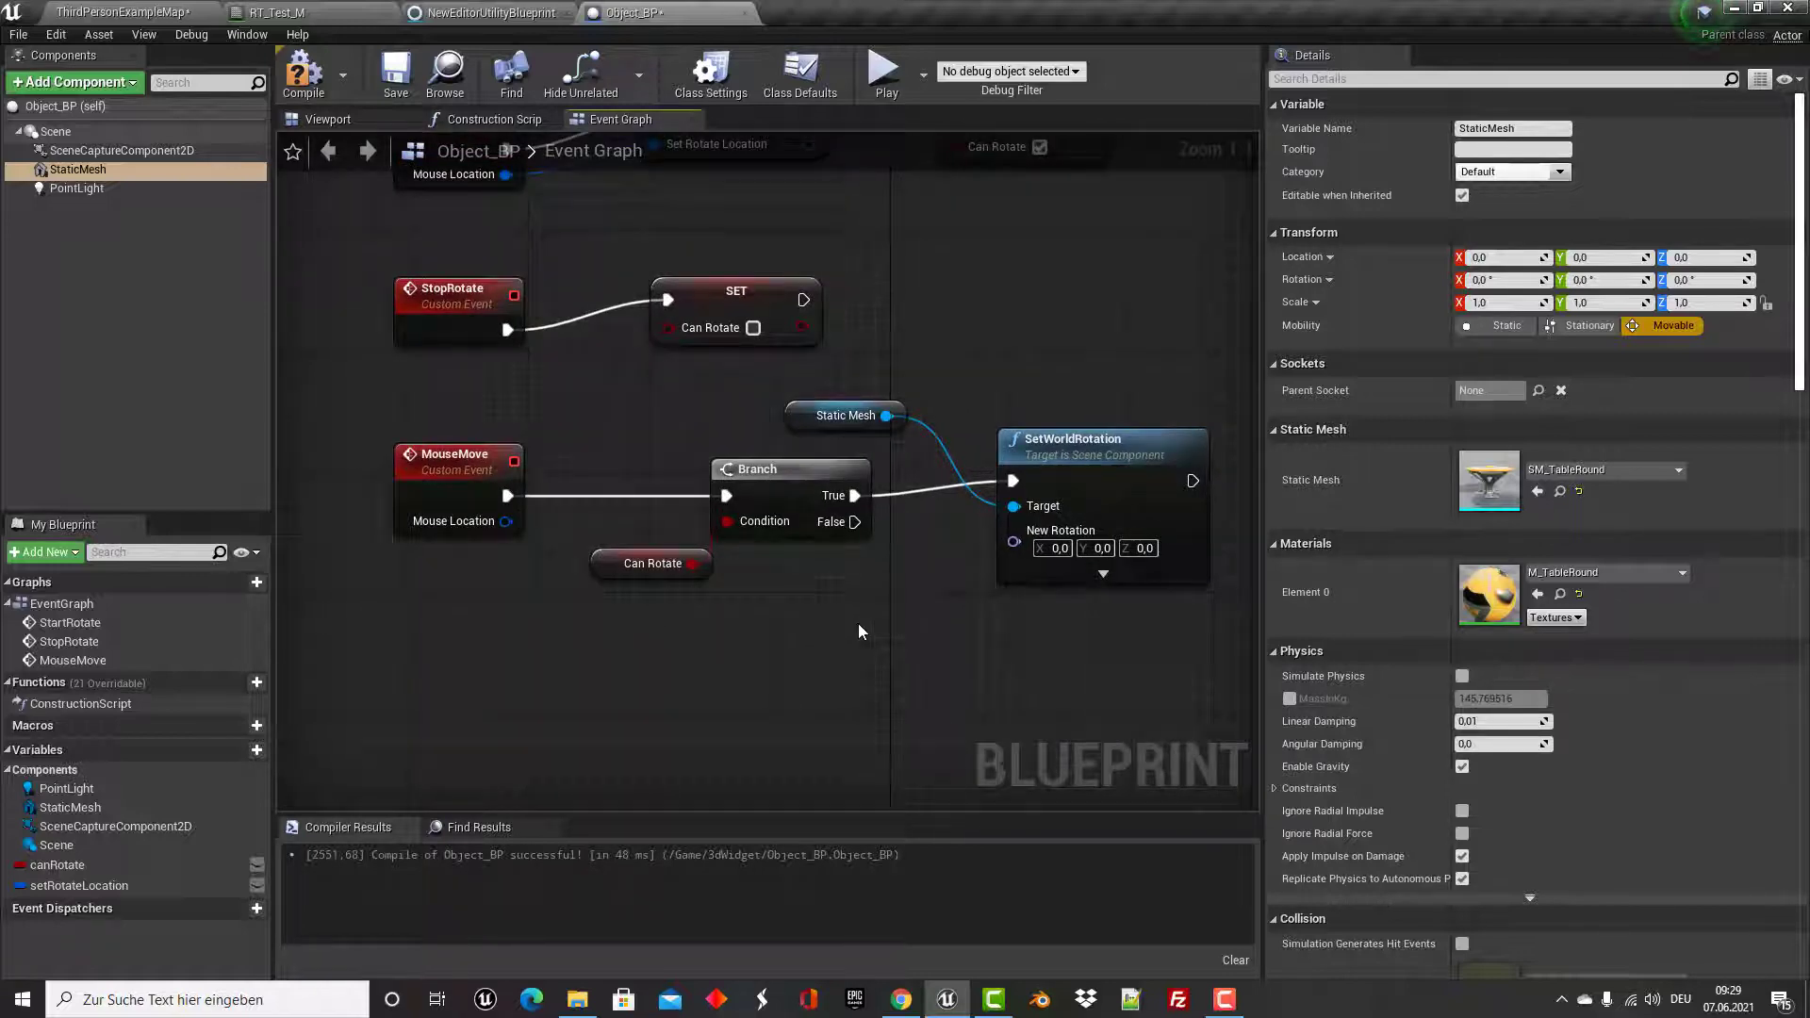
right_click_drag(859, 631, 881, 609)
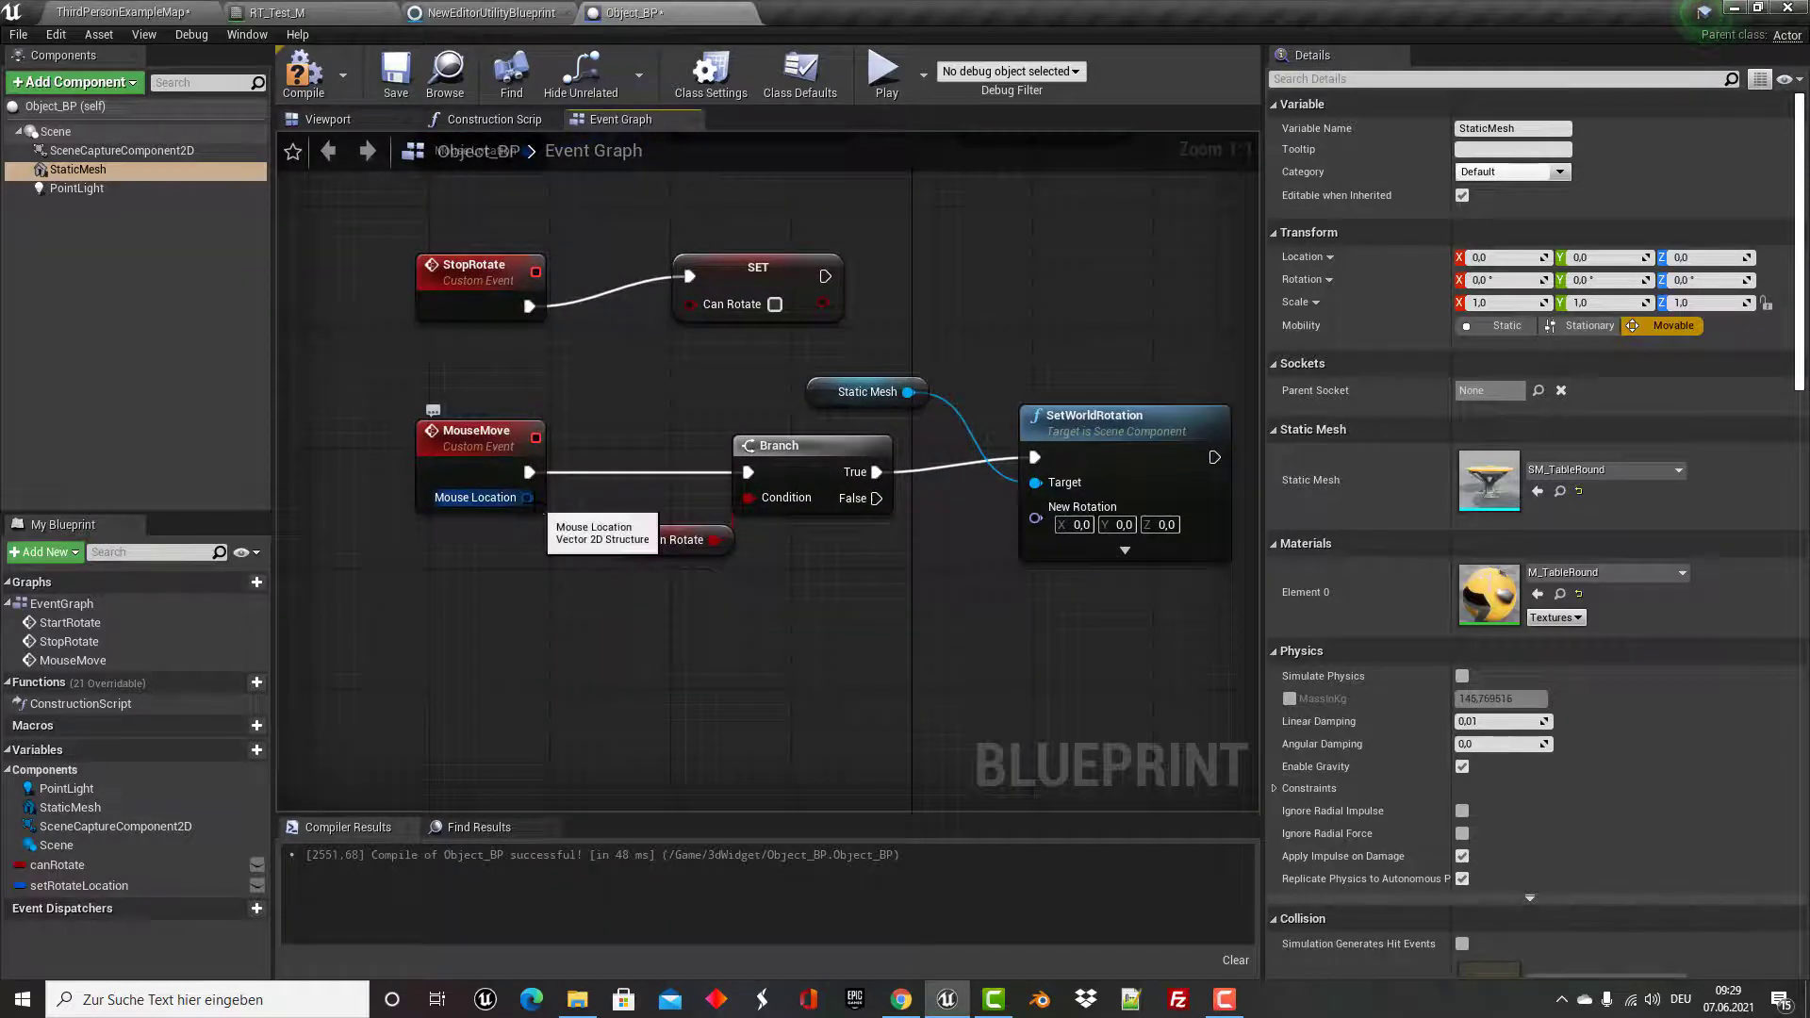
mouse_move(528, 497)
left_mouse_down()
mouse_move(579, 602)
mouse_move(615, 625)
left_mouse_up()
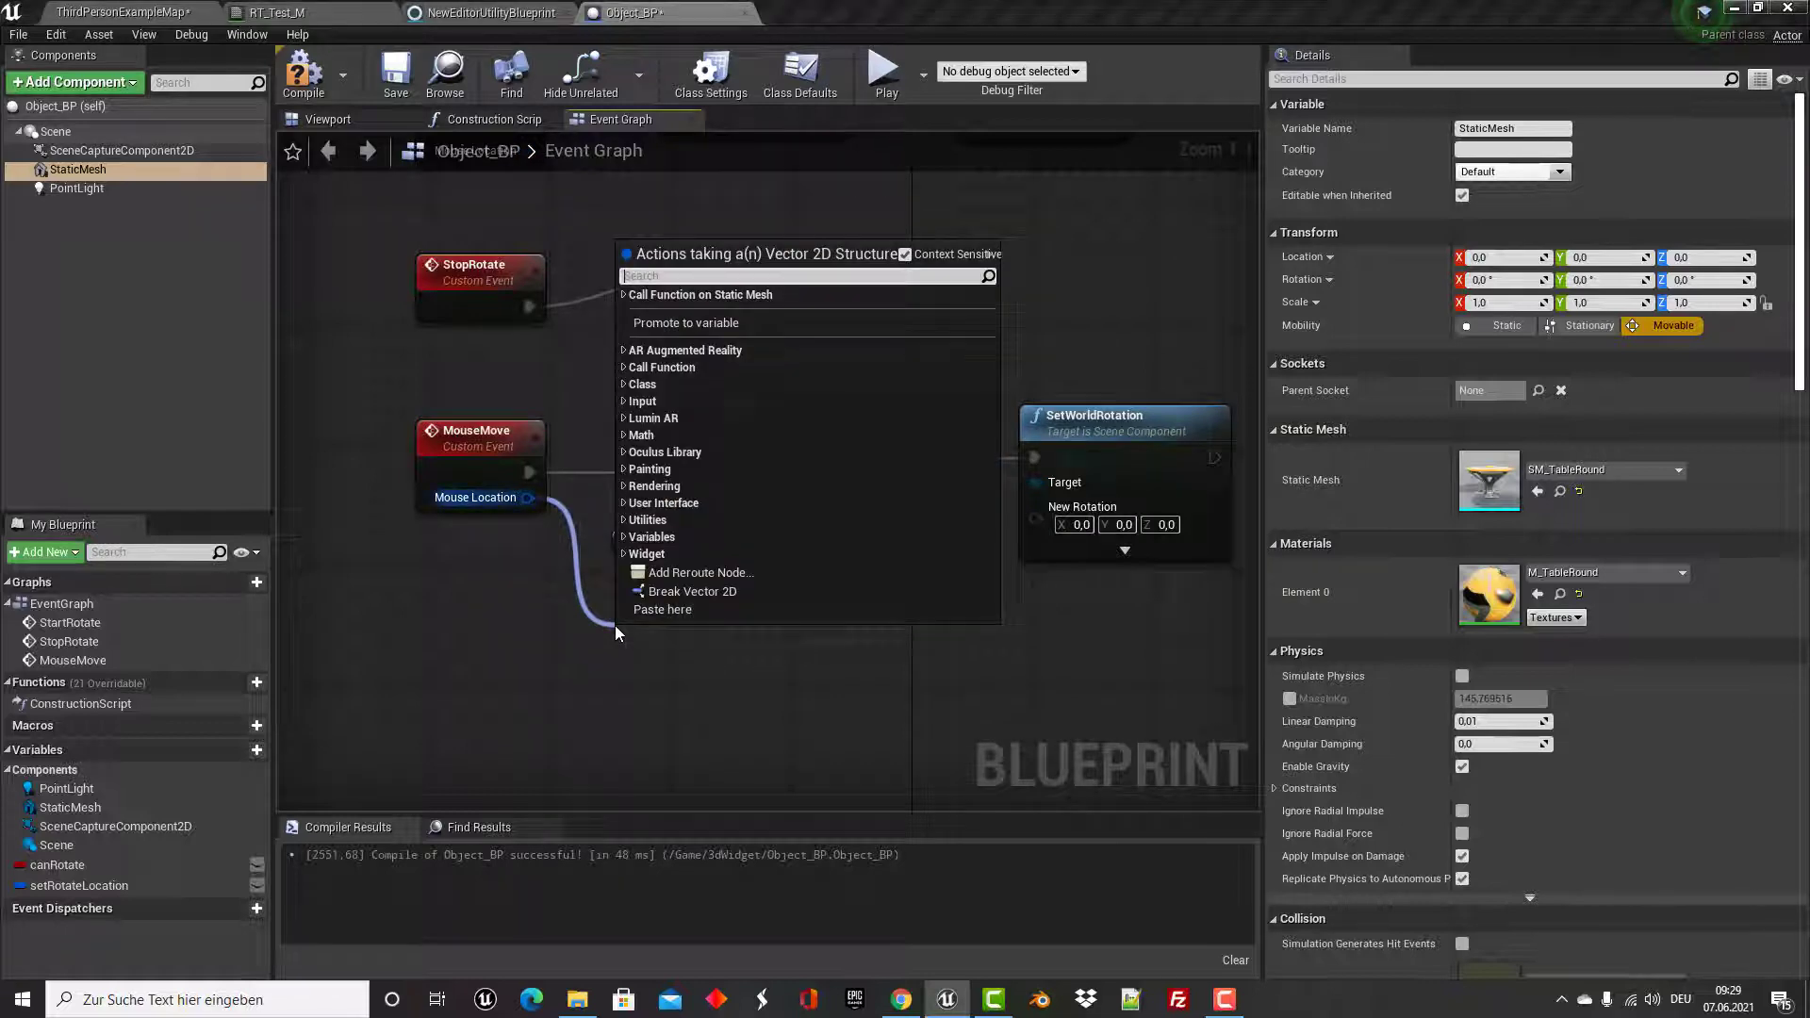
Feed Mouse Location into a Vector 2D + Vector 2D node and rename setRotateLocation to startRotateLocation.
type("+")
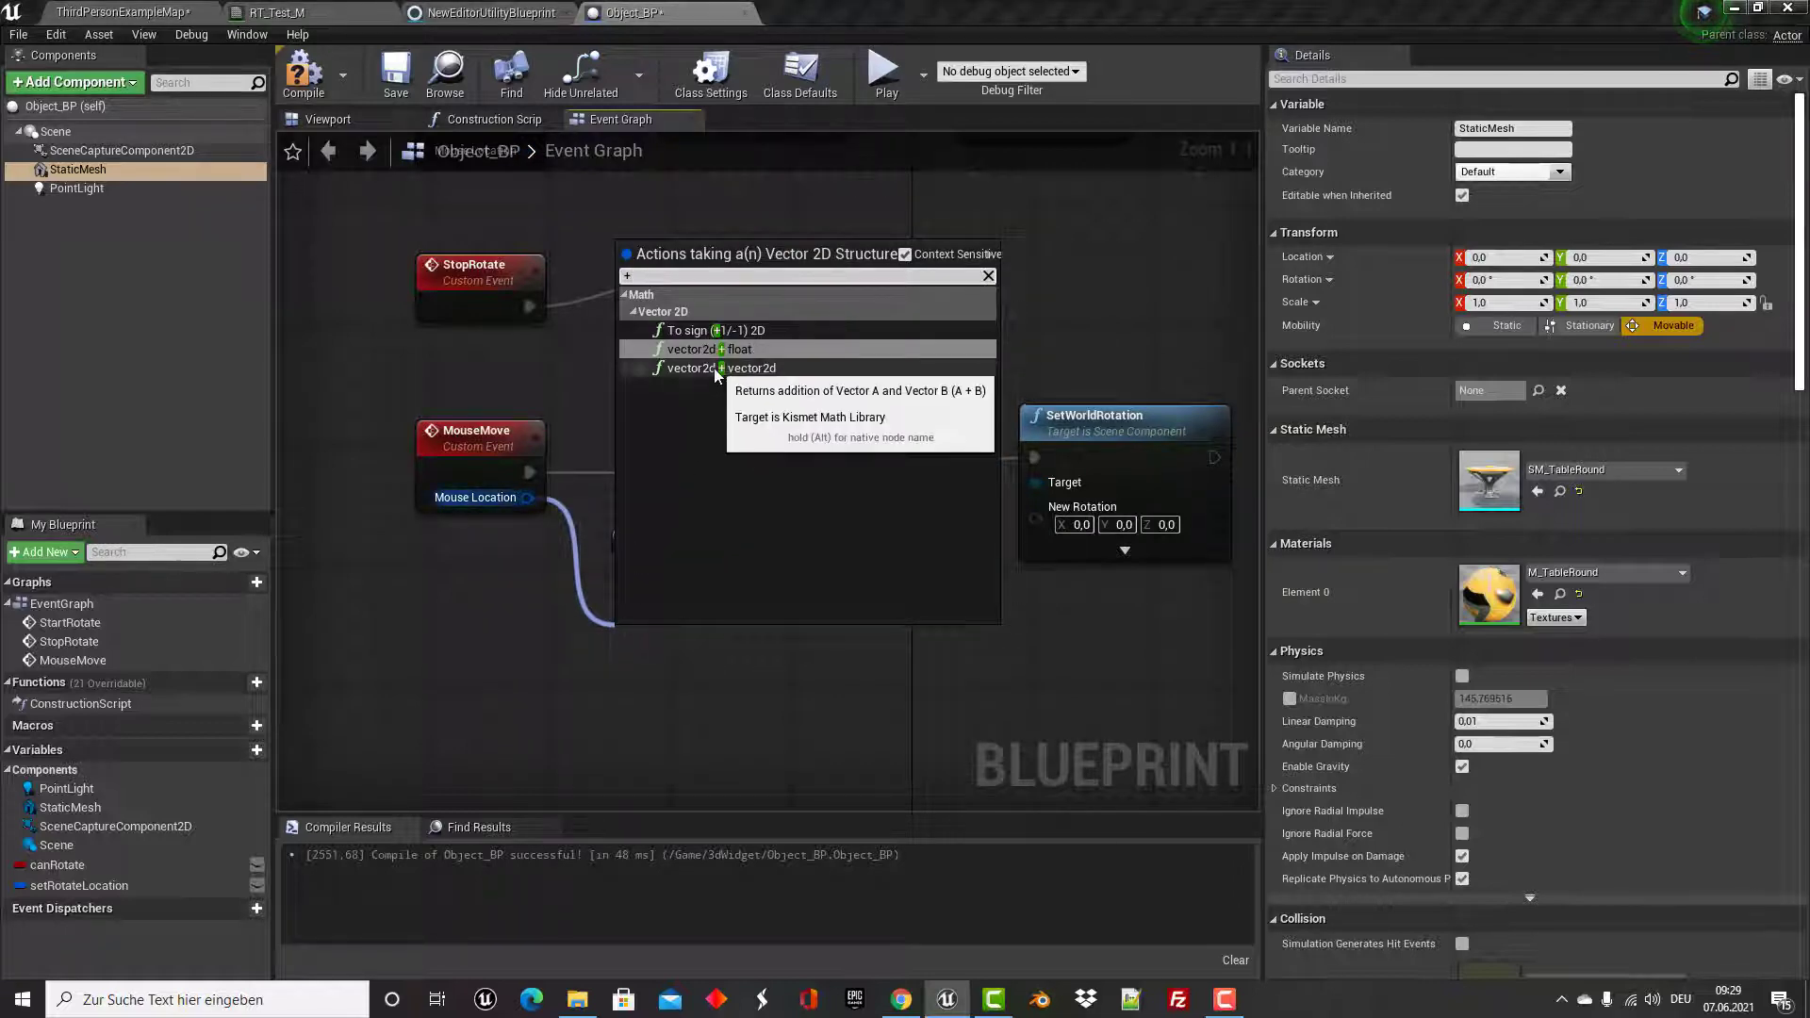
left_click(711, 367)
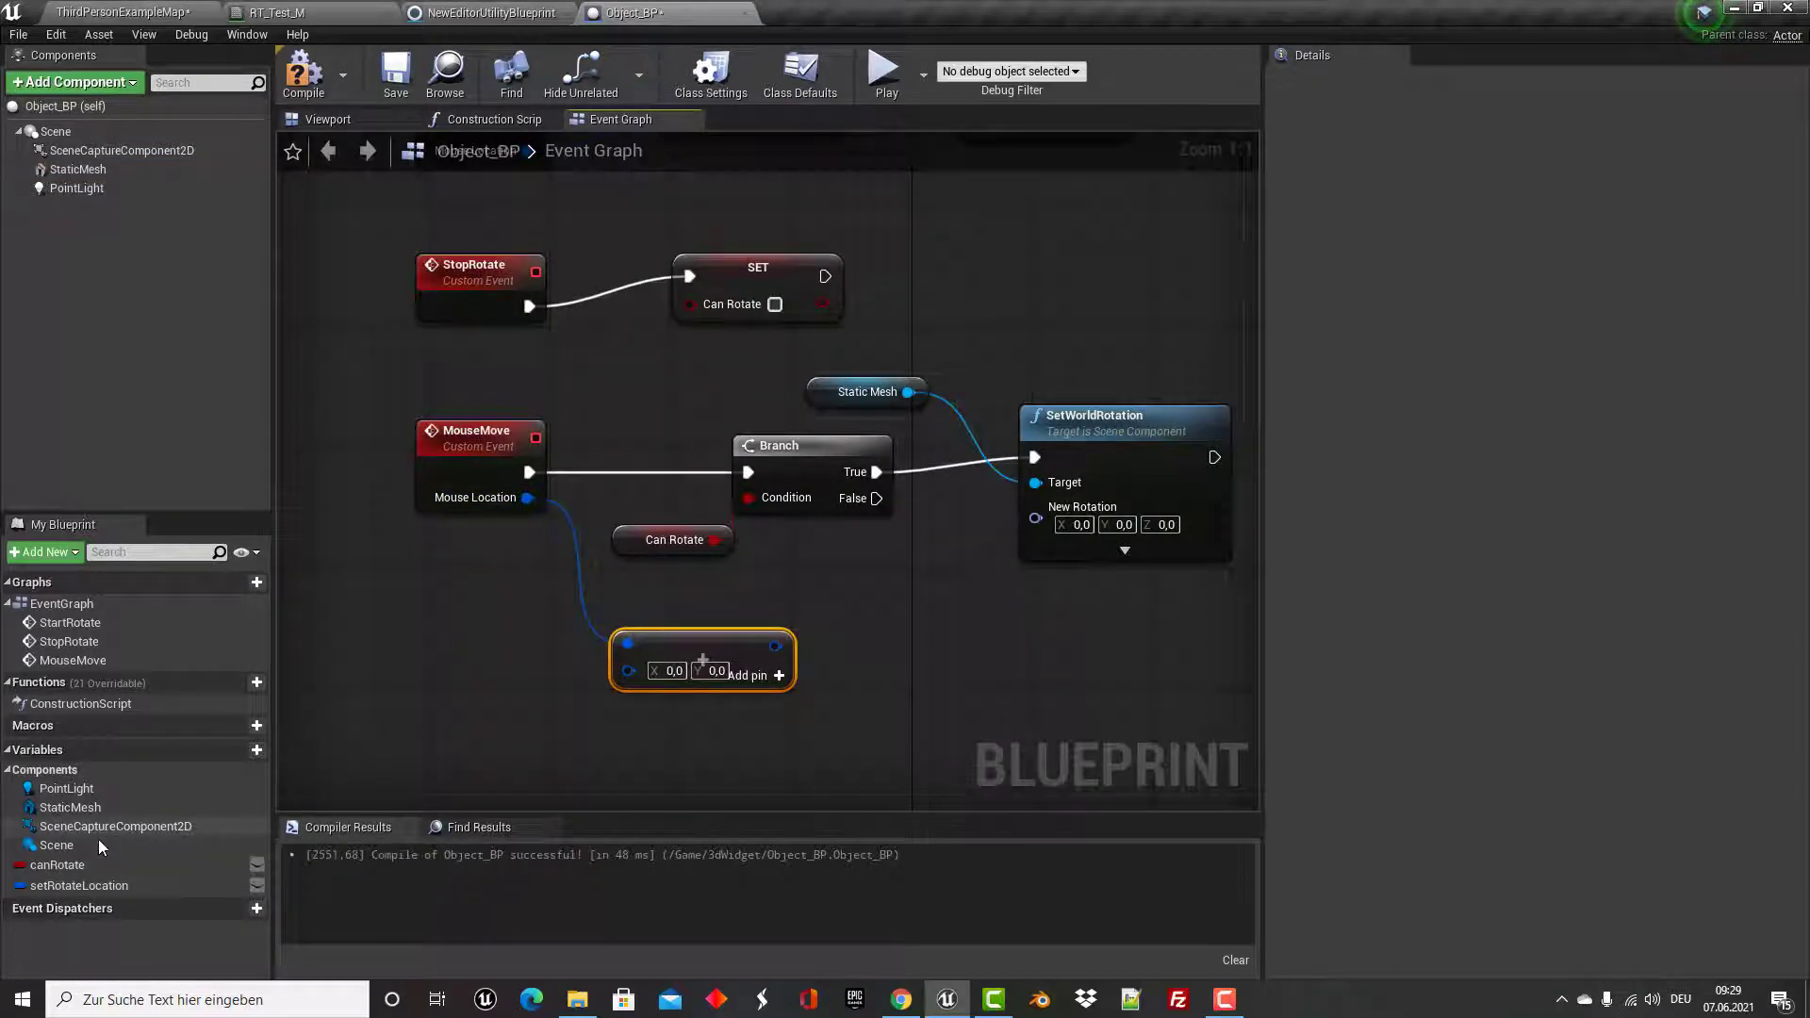
left_click(72, 887)
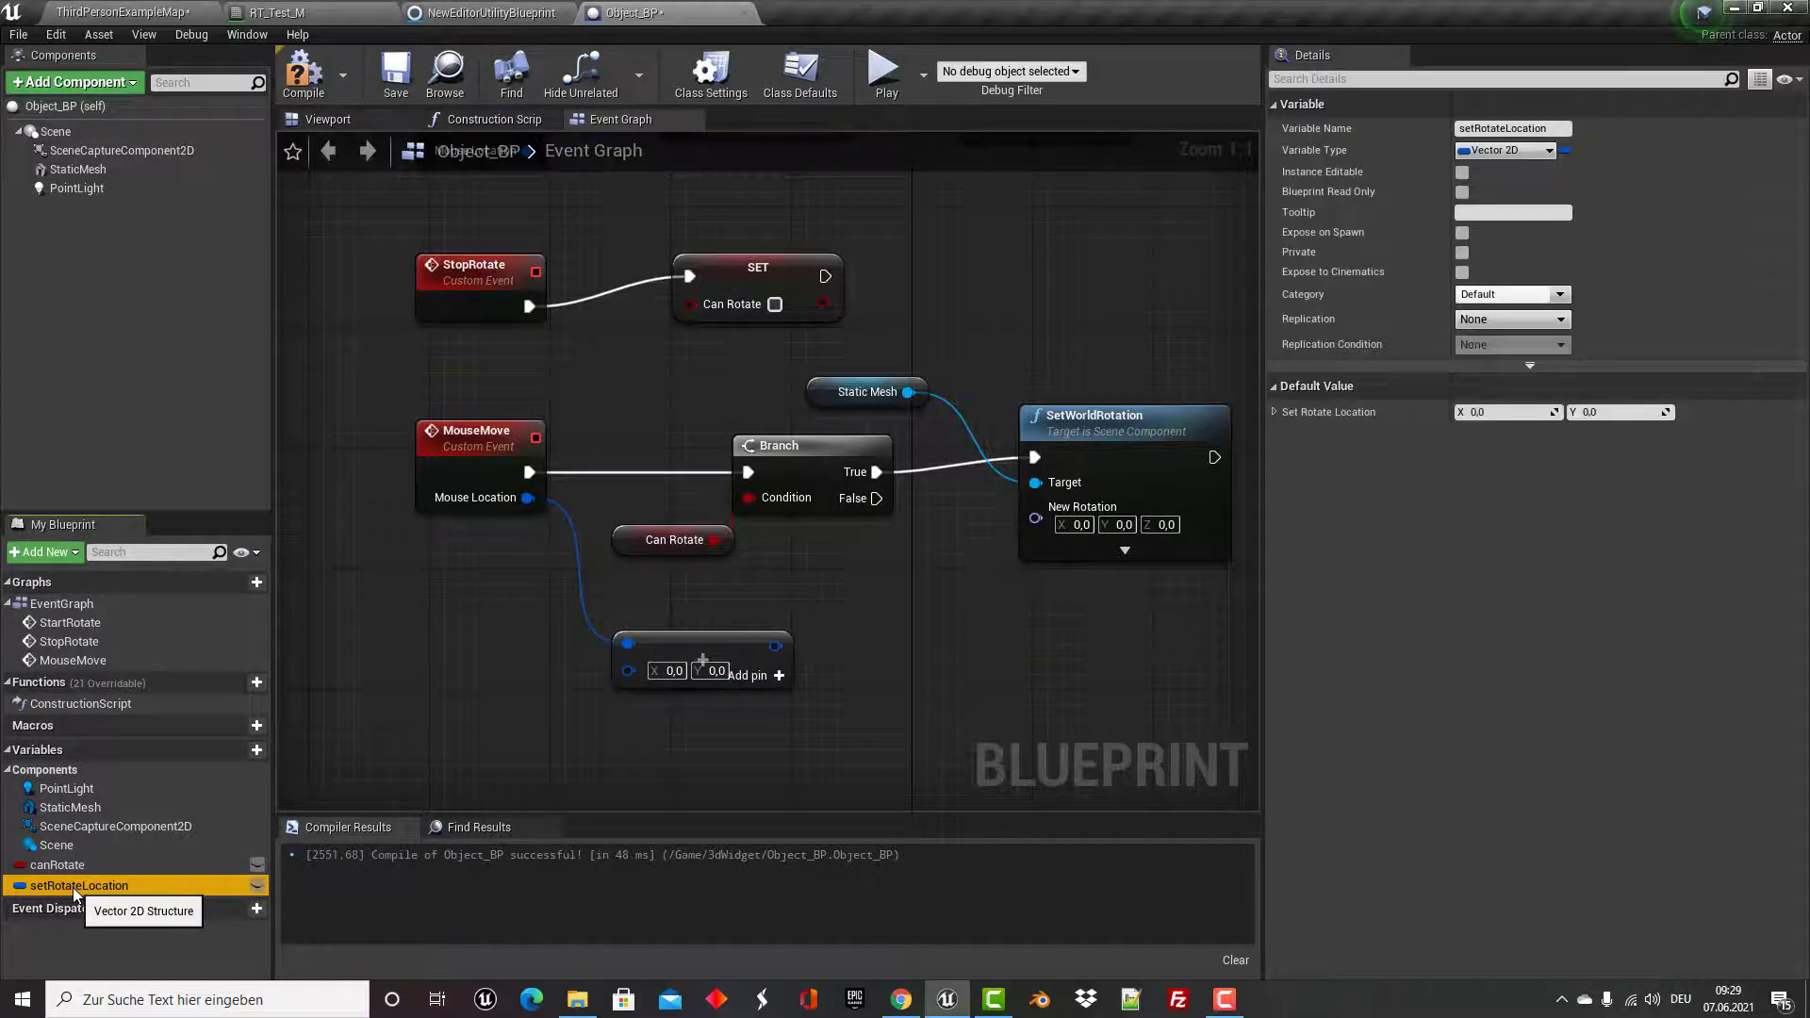
left_click(56, 887)
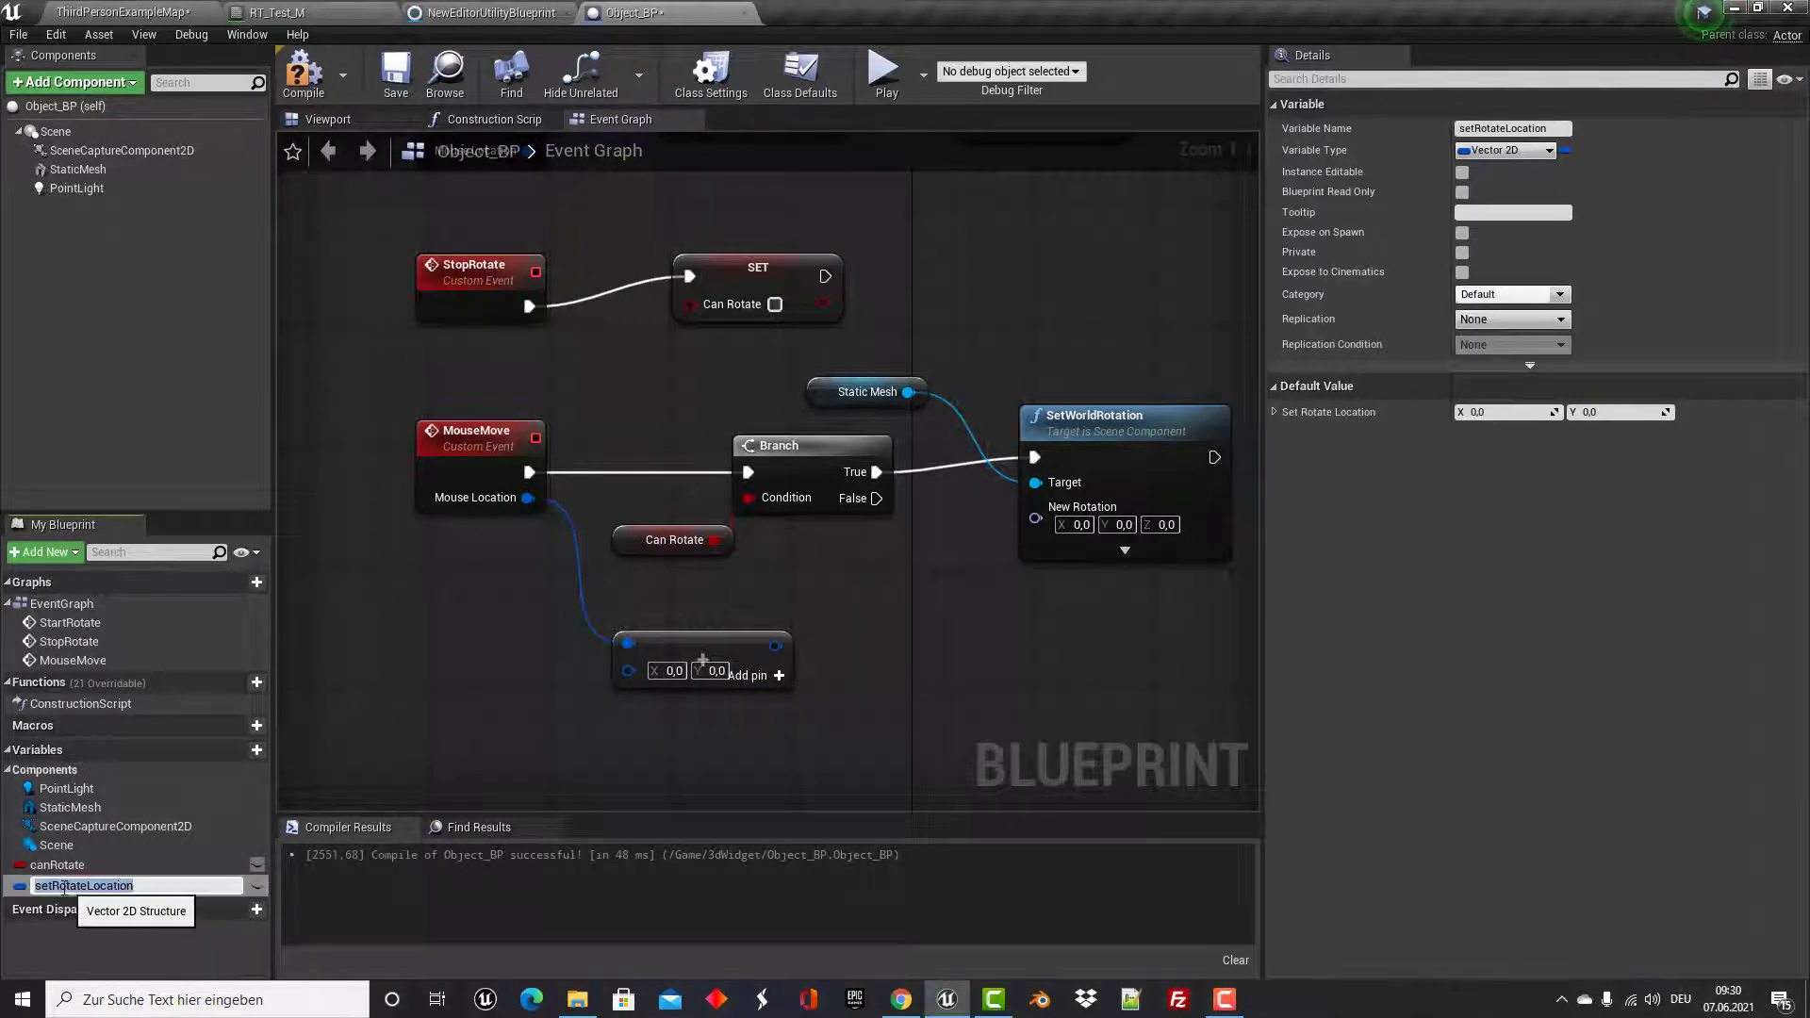
left_click(55, 887)
key("BackSpace")
key("BackSpace")
key("BackSpace")
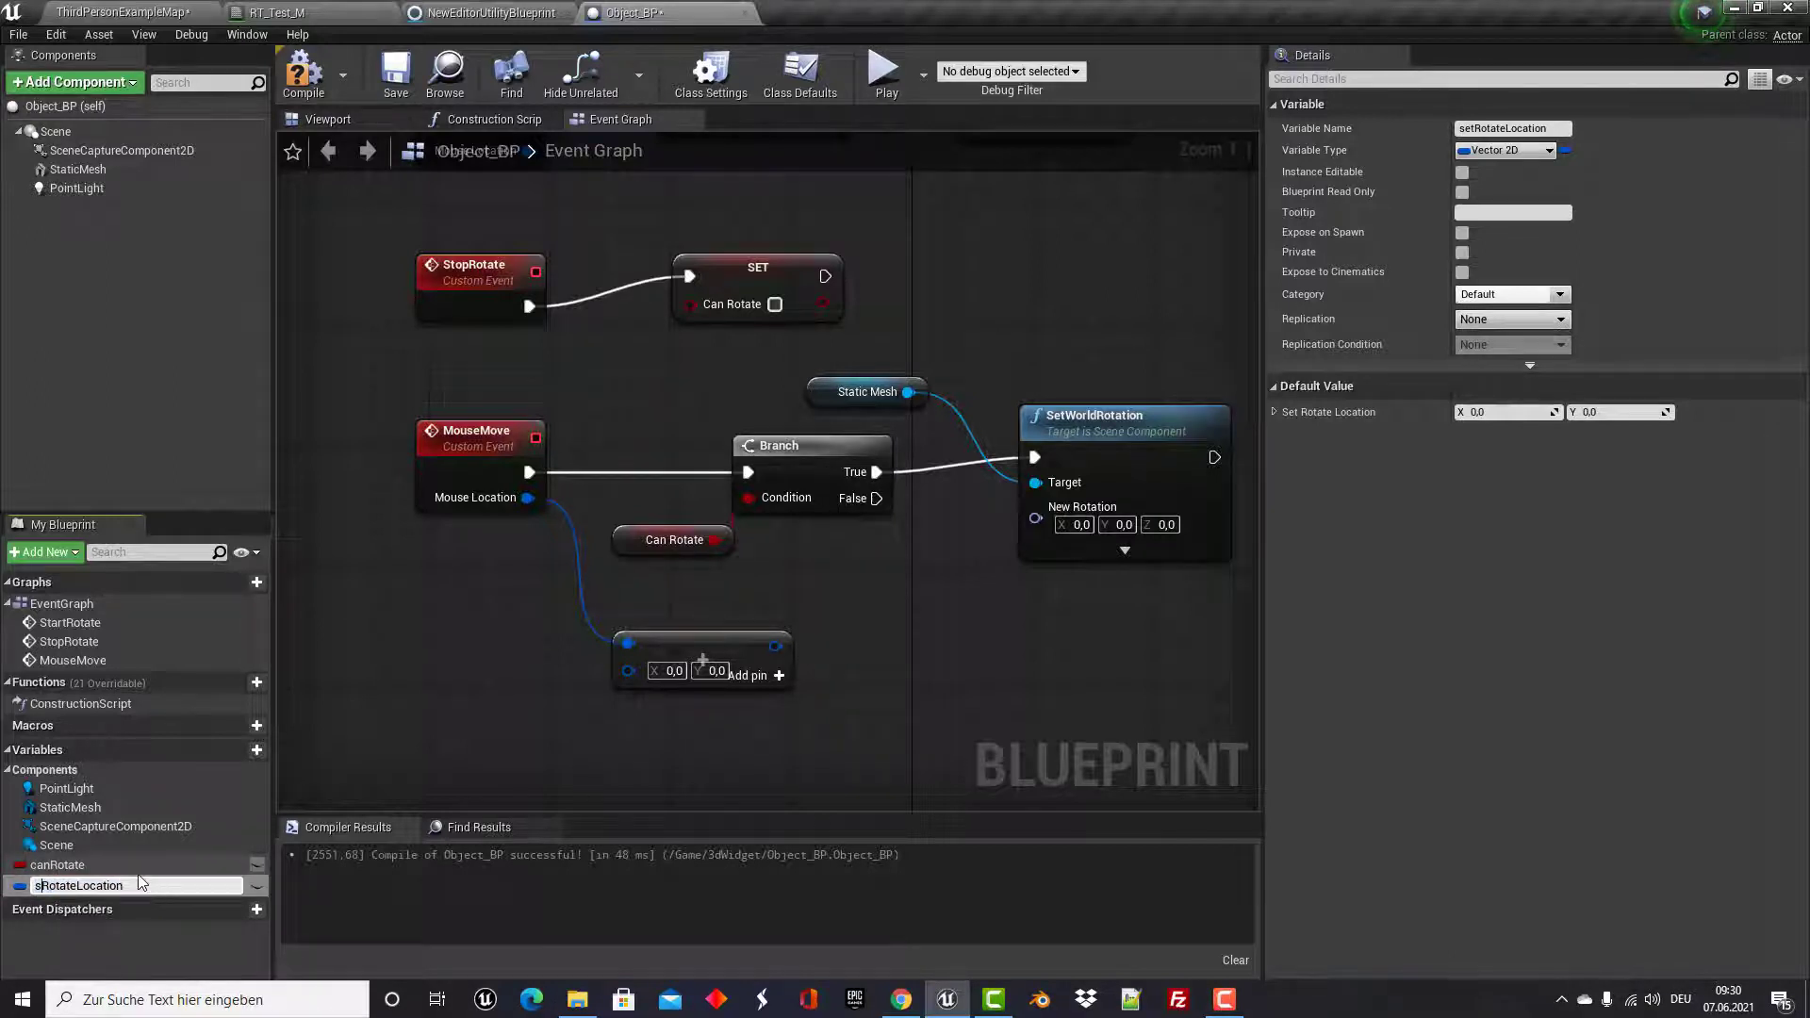
type("start")
key("Return")
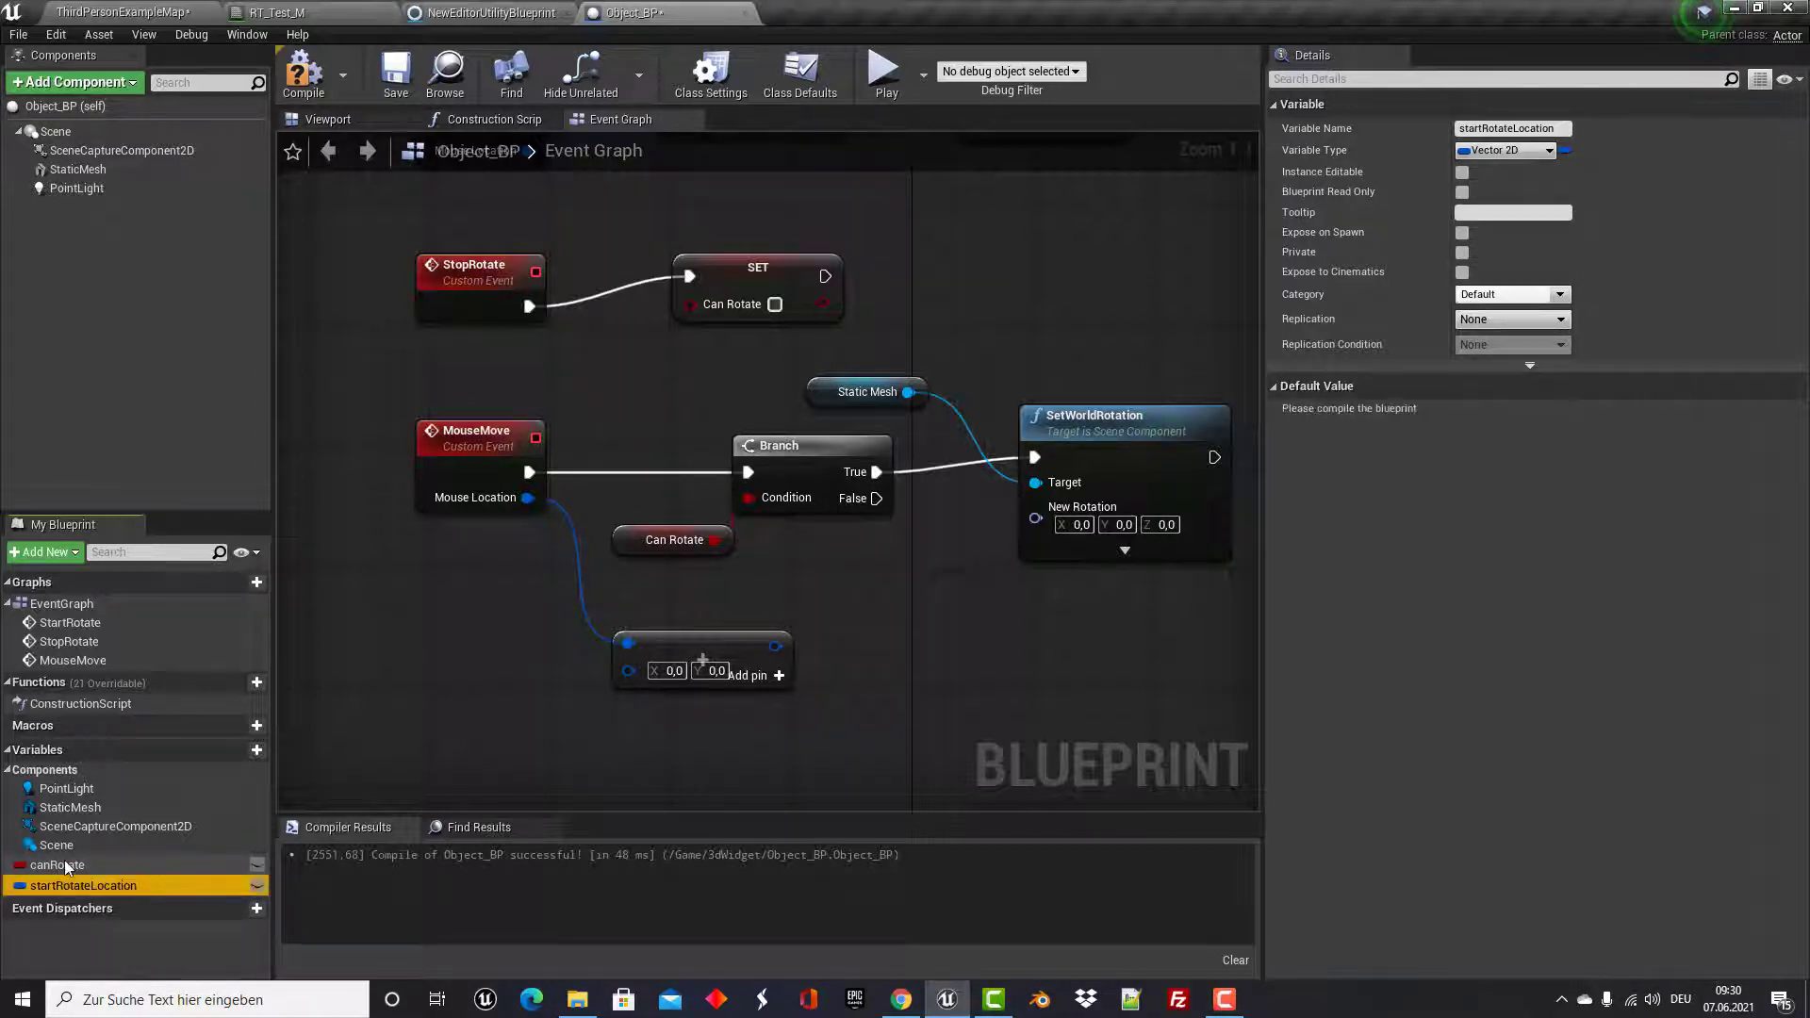
Add a Start Rotate Location getter as the addition node's second input.
mouse_move(886, 508)
right_mouse_down()
mouse_move(959, 799)
mouse_move(893, 470)
mouse_move(970, 445)
right_mouse_up()
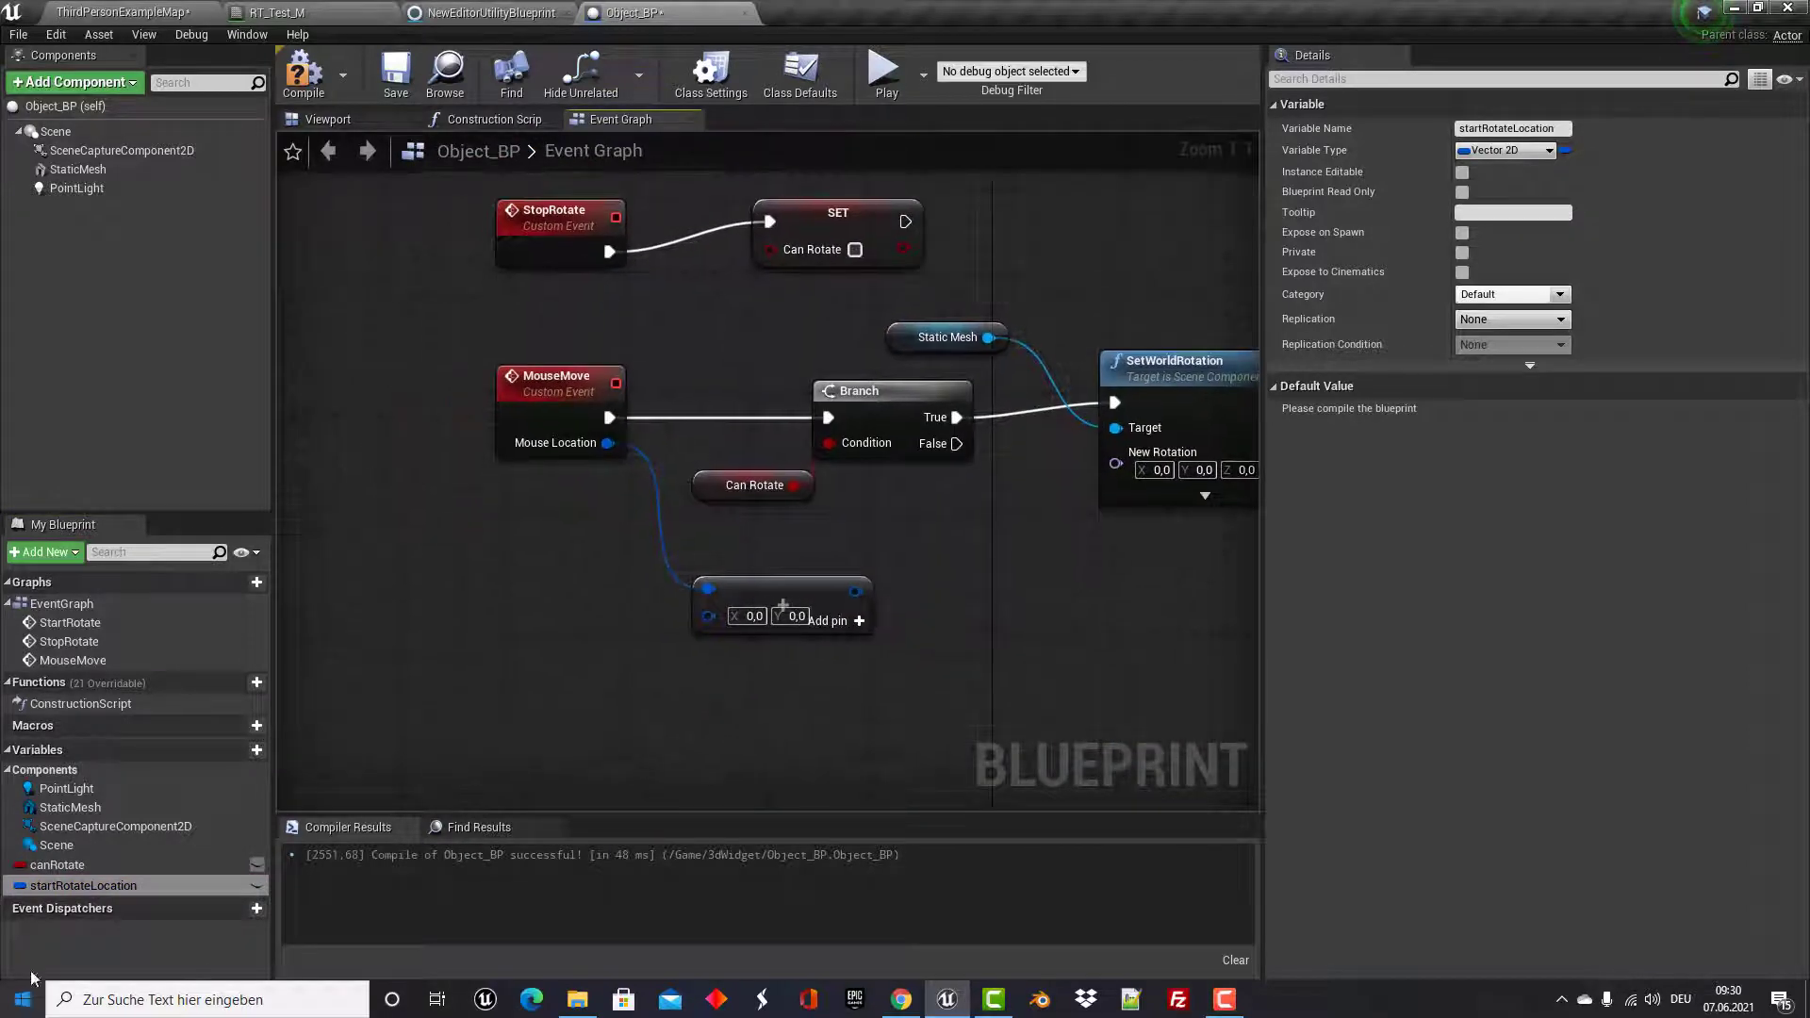
left_click_drag(71, 894, 477, 630)
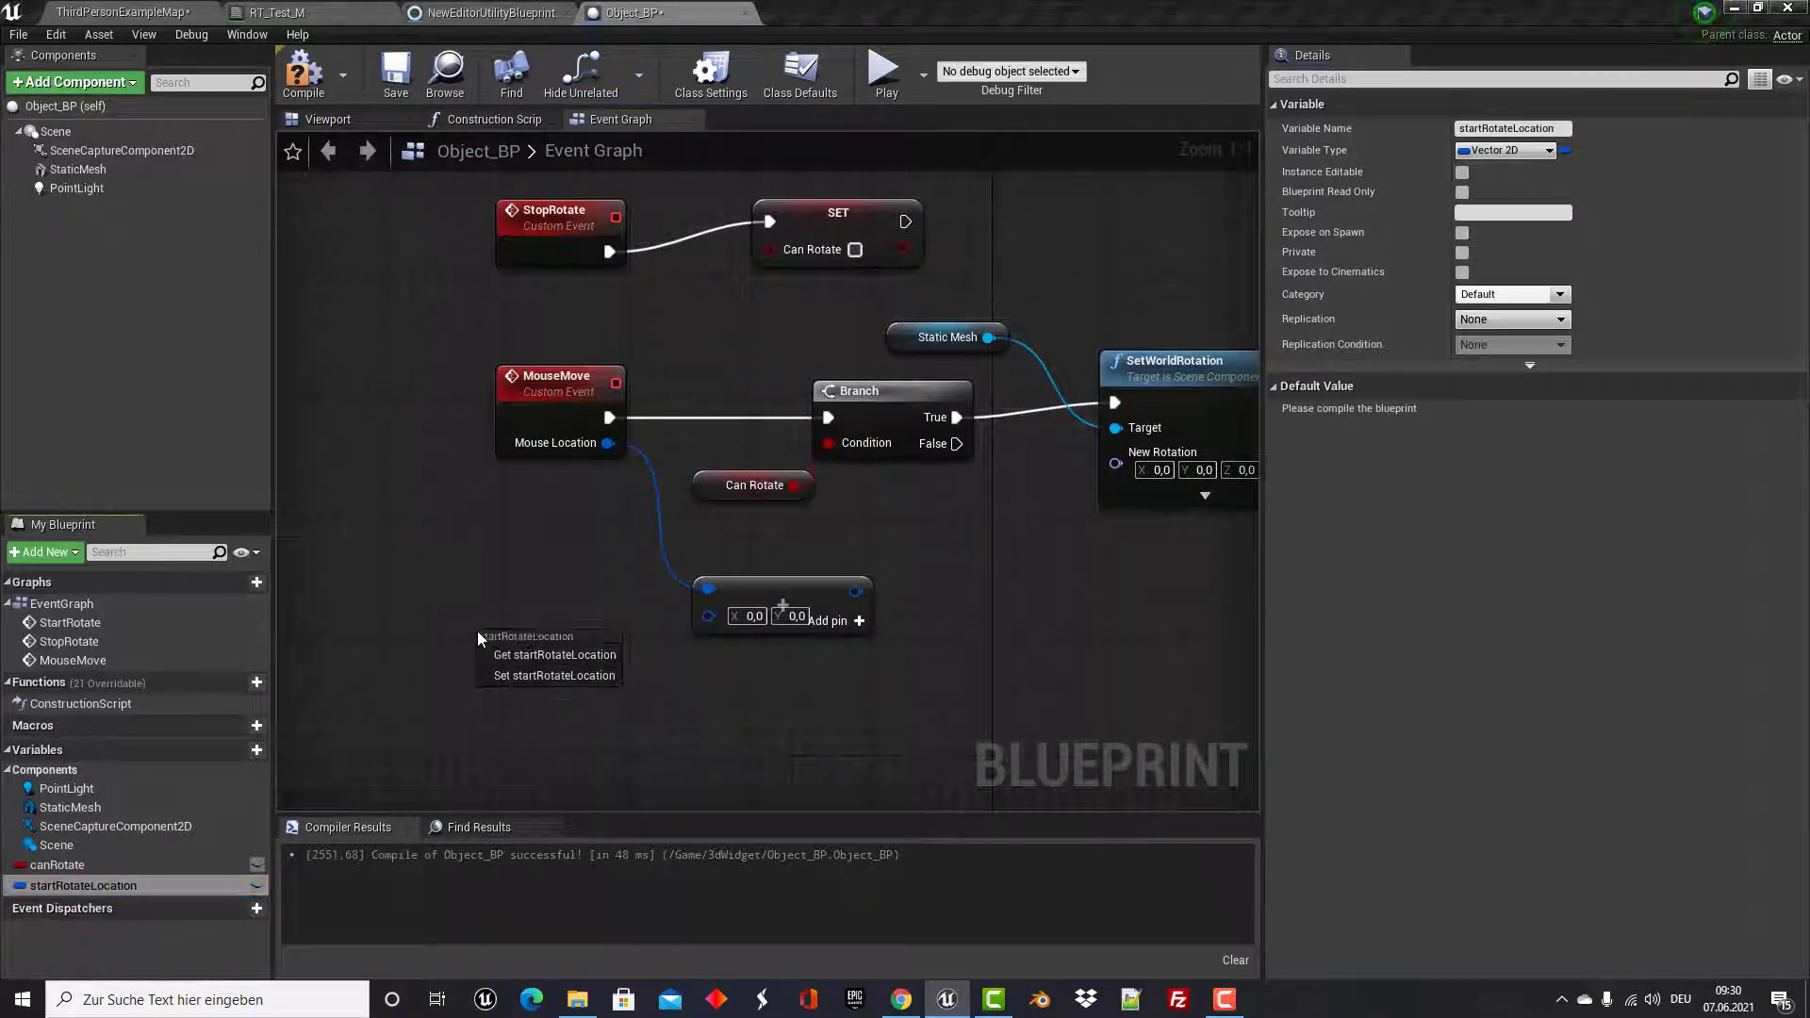
left_click(549, 652)
left_click_drag(617, 650, 709, 615)
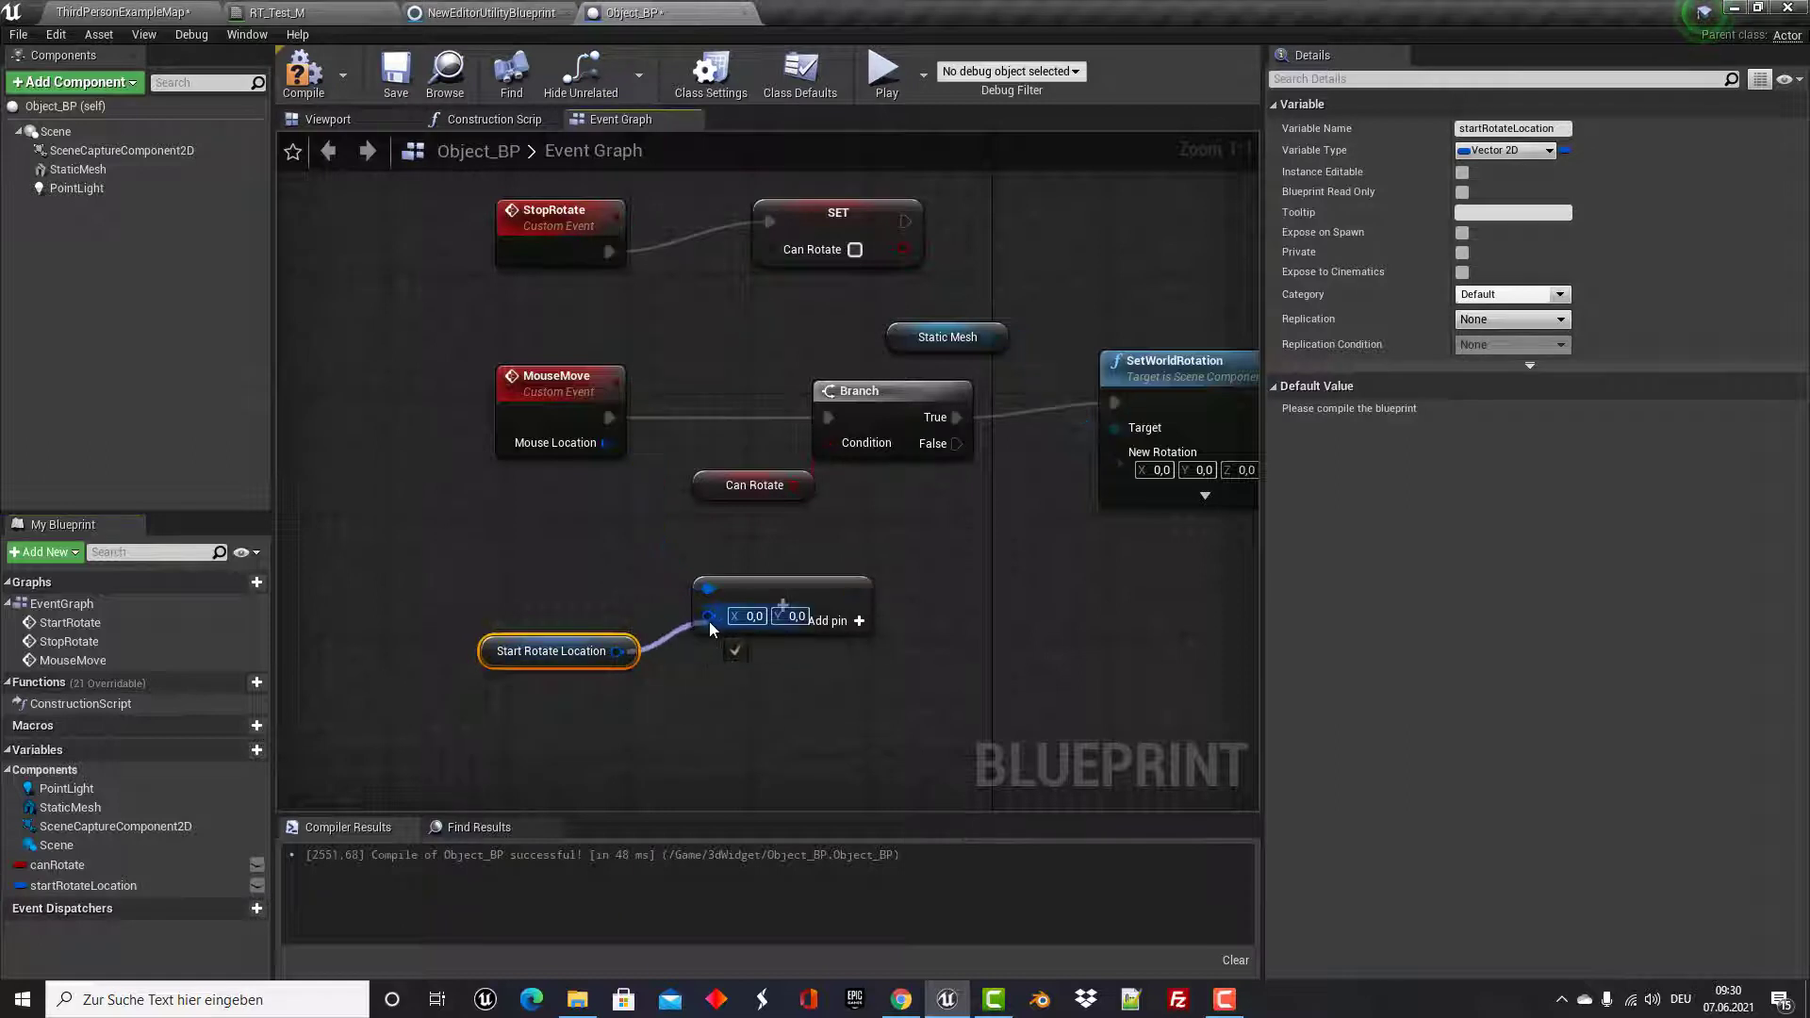
right_click_drag(789, 698, 684, 638)
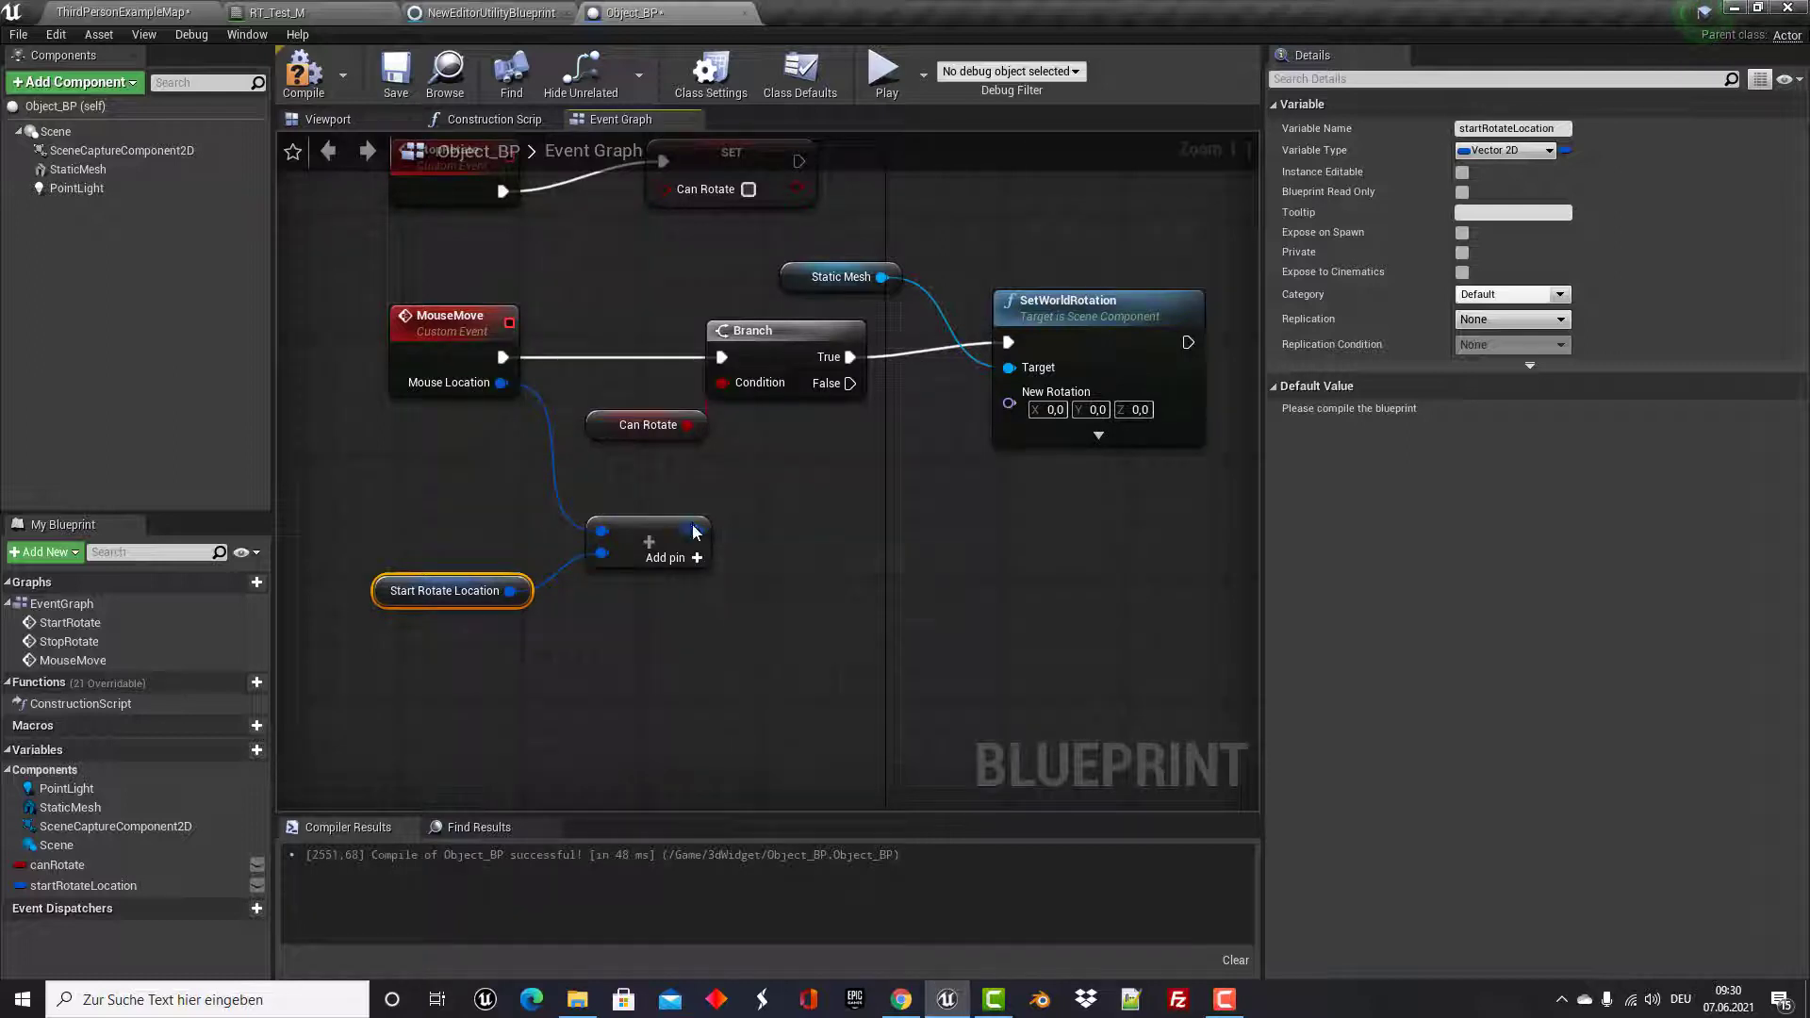
Run the addition result into a new Break Vector 2D node.
left_click_drag(693, 528, 807, 552)
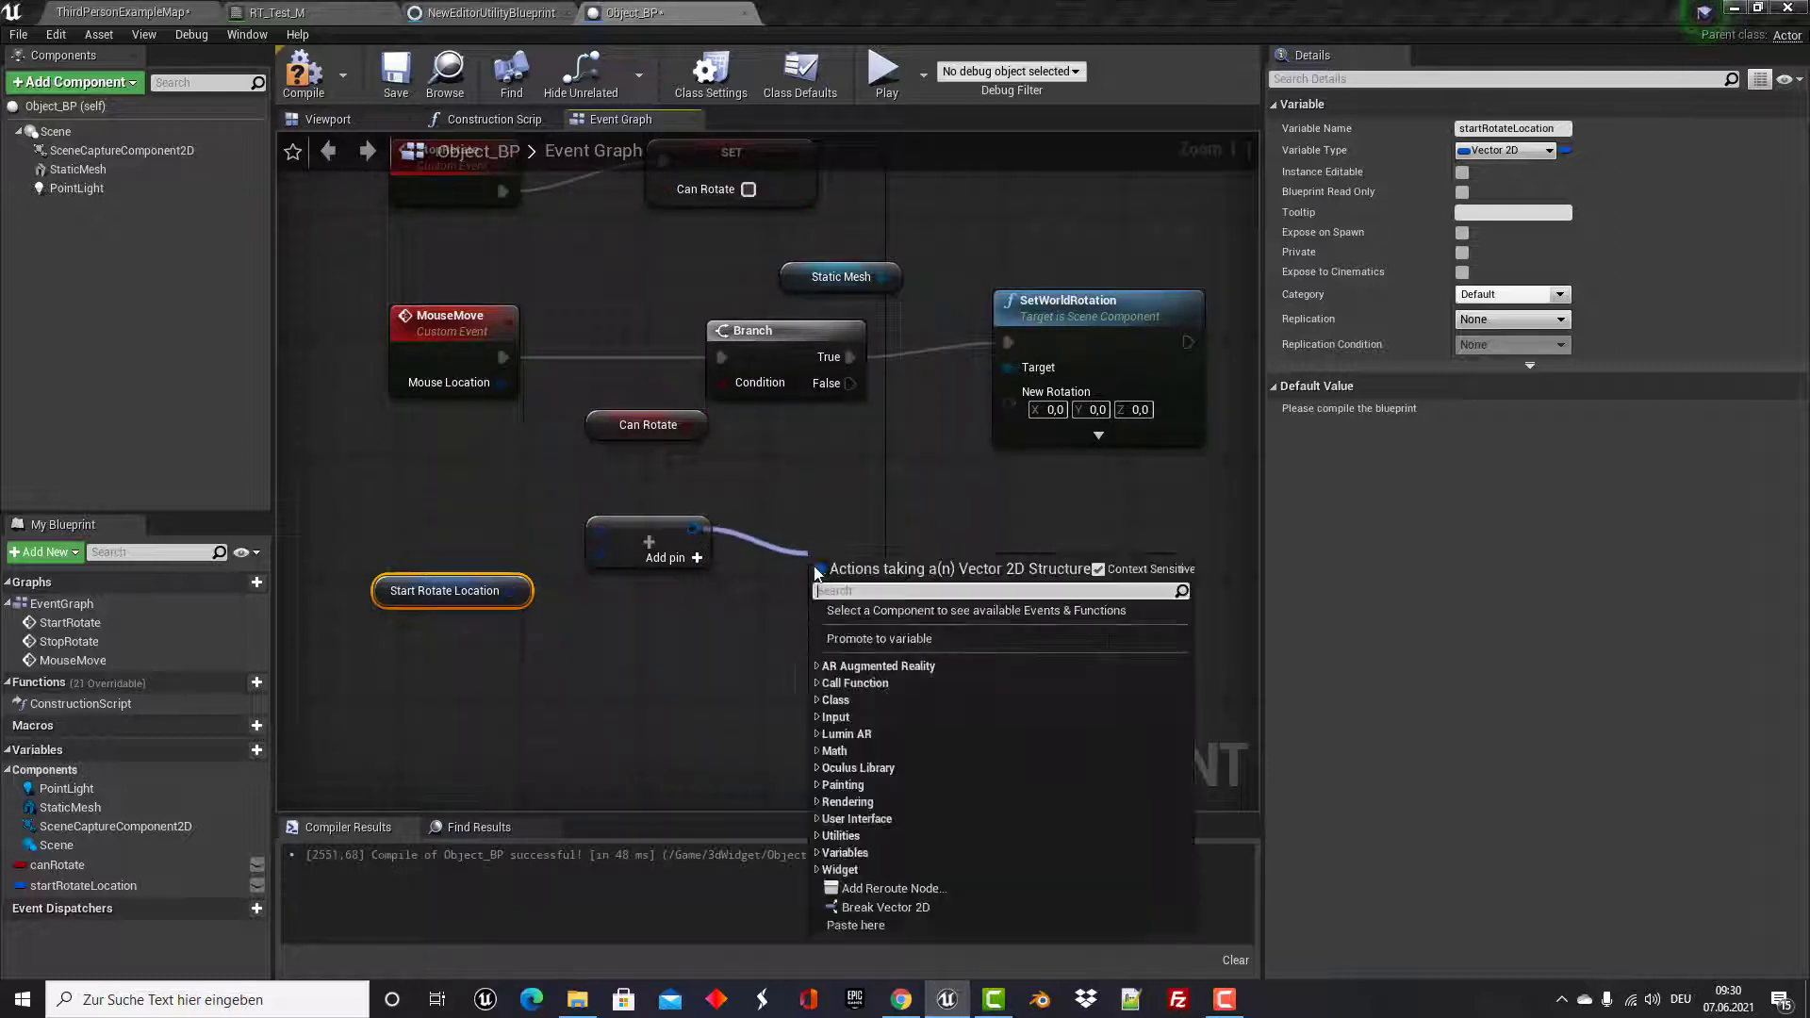
type("break")
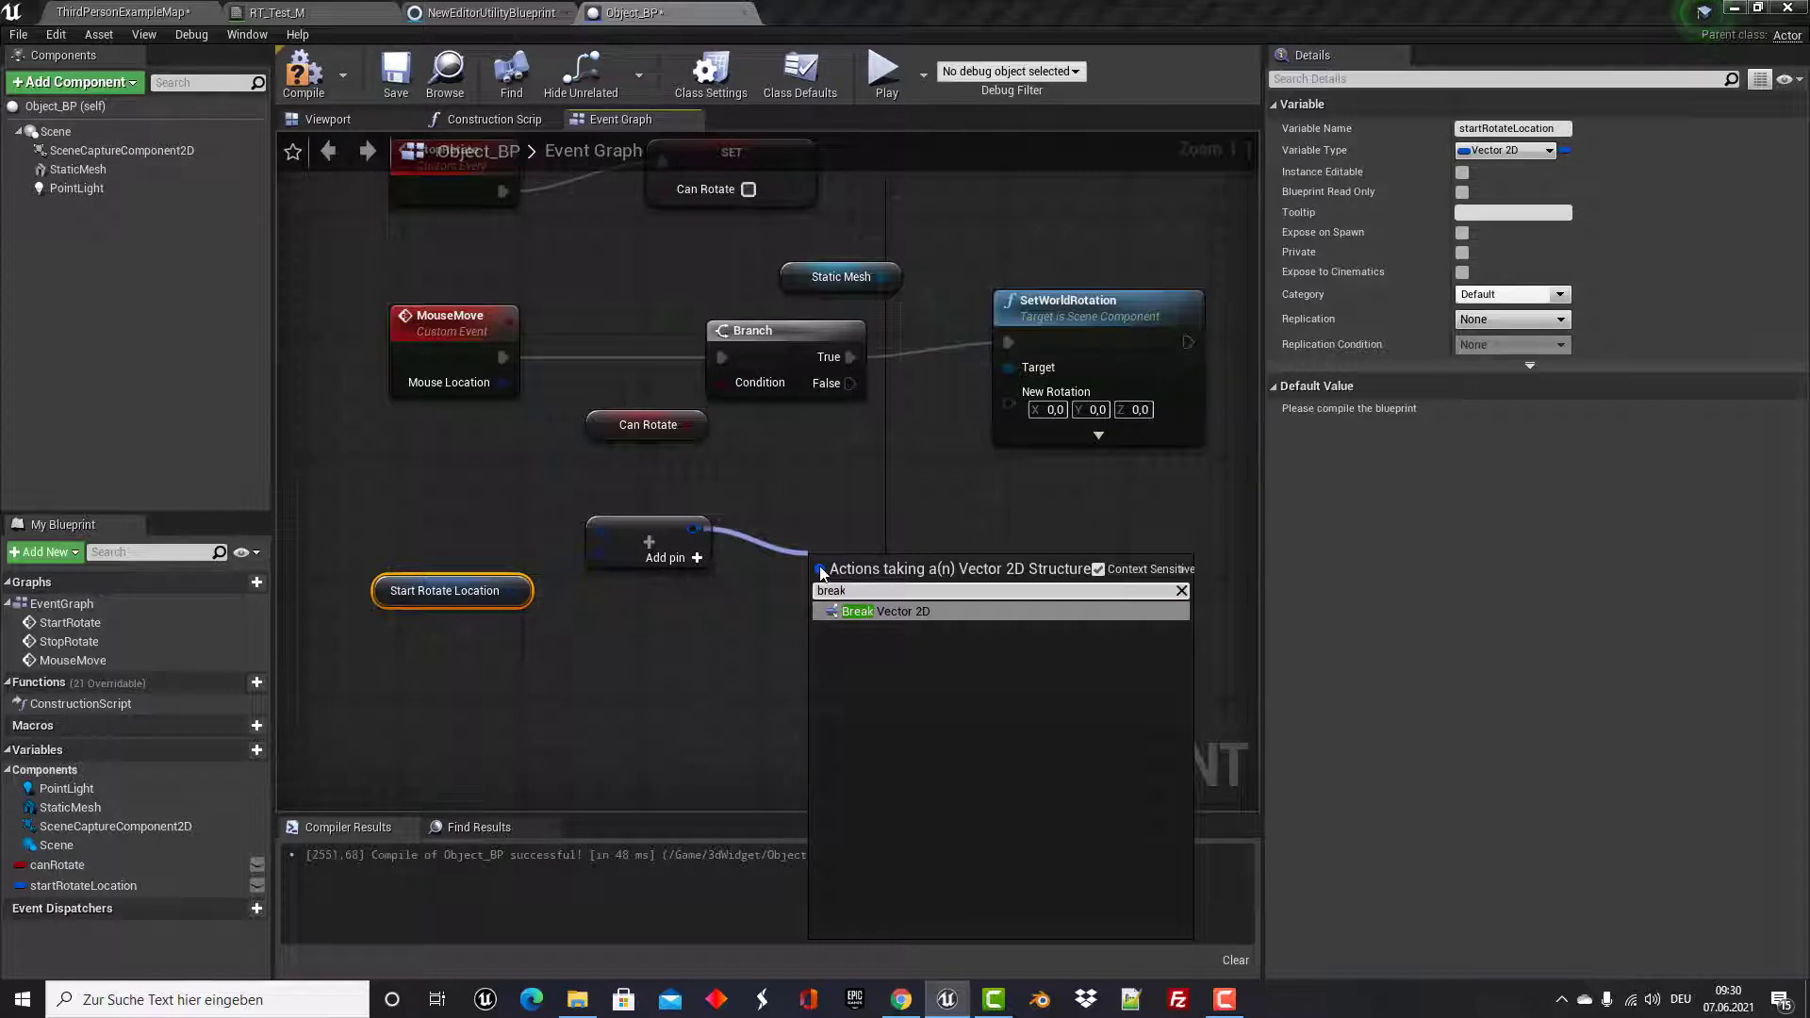
left_click(911, 612)
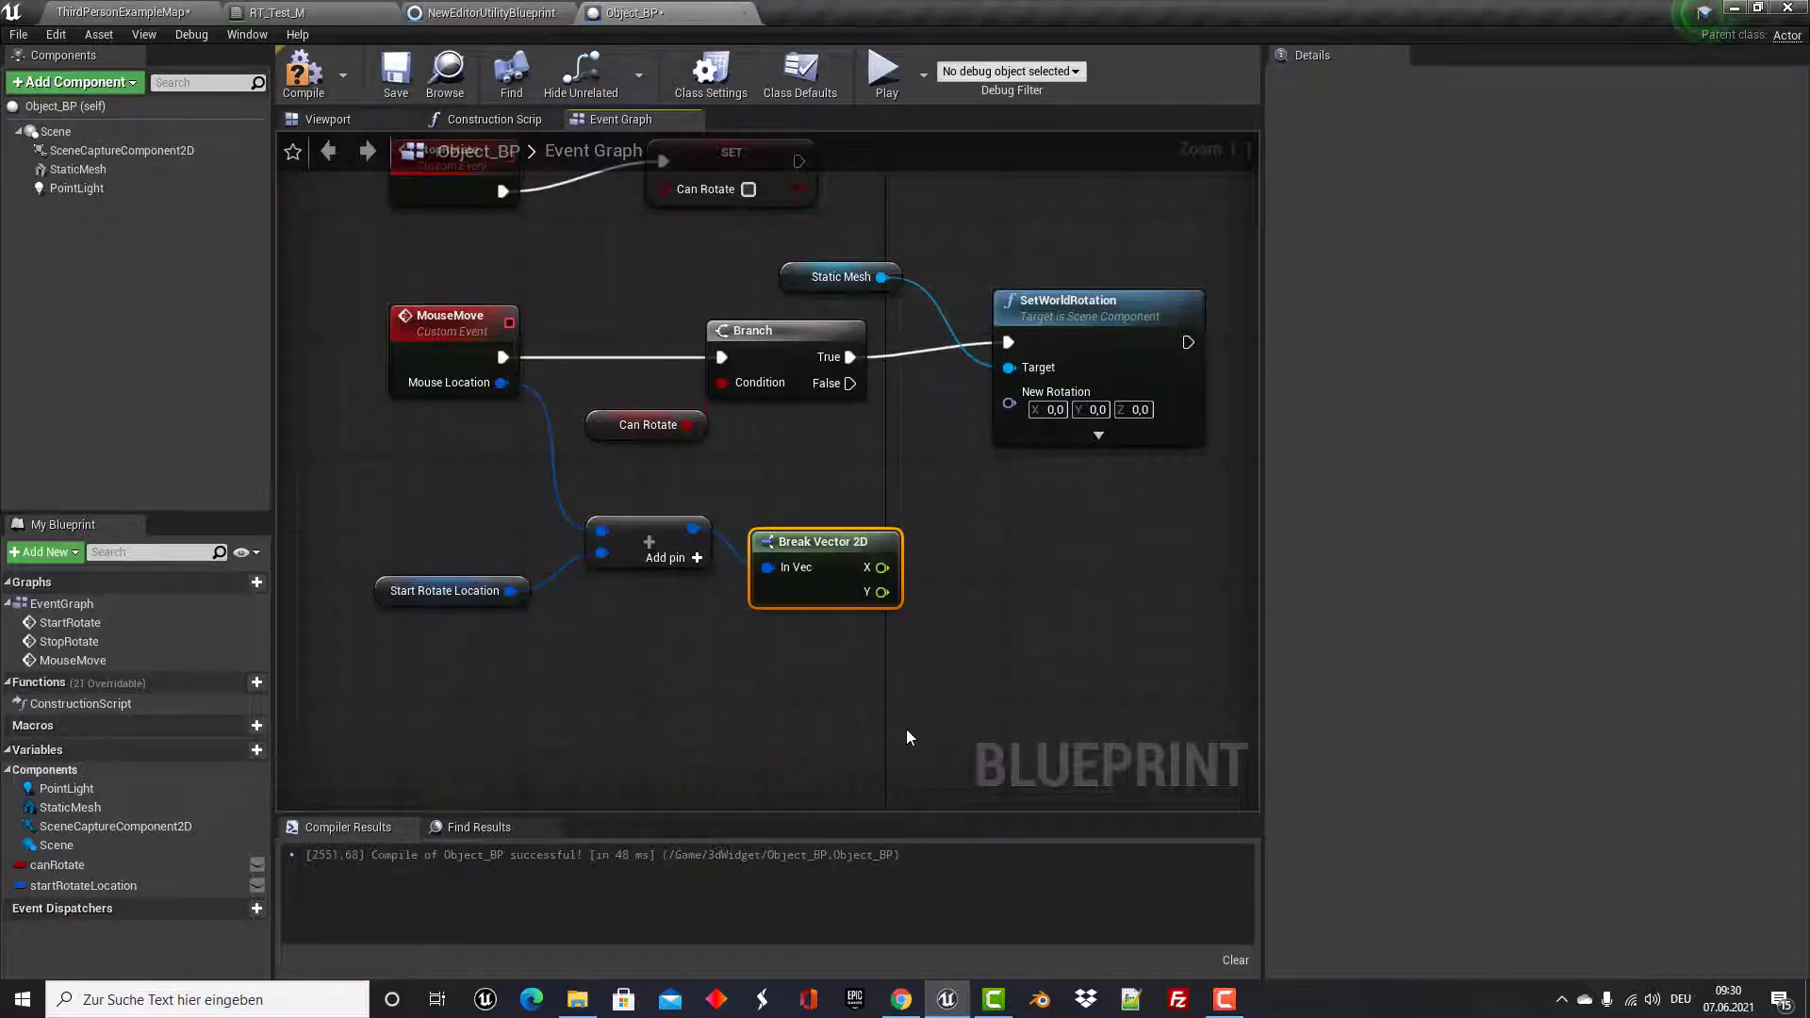
right_click_drag(896, 712, 762, 700)
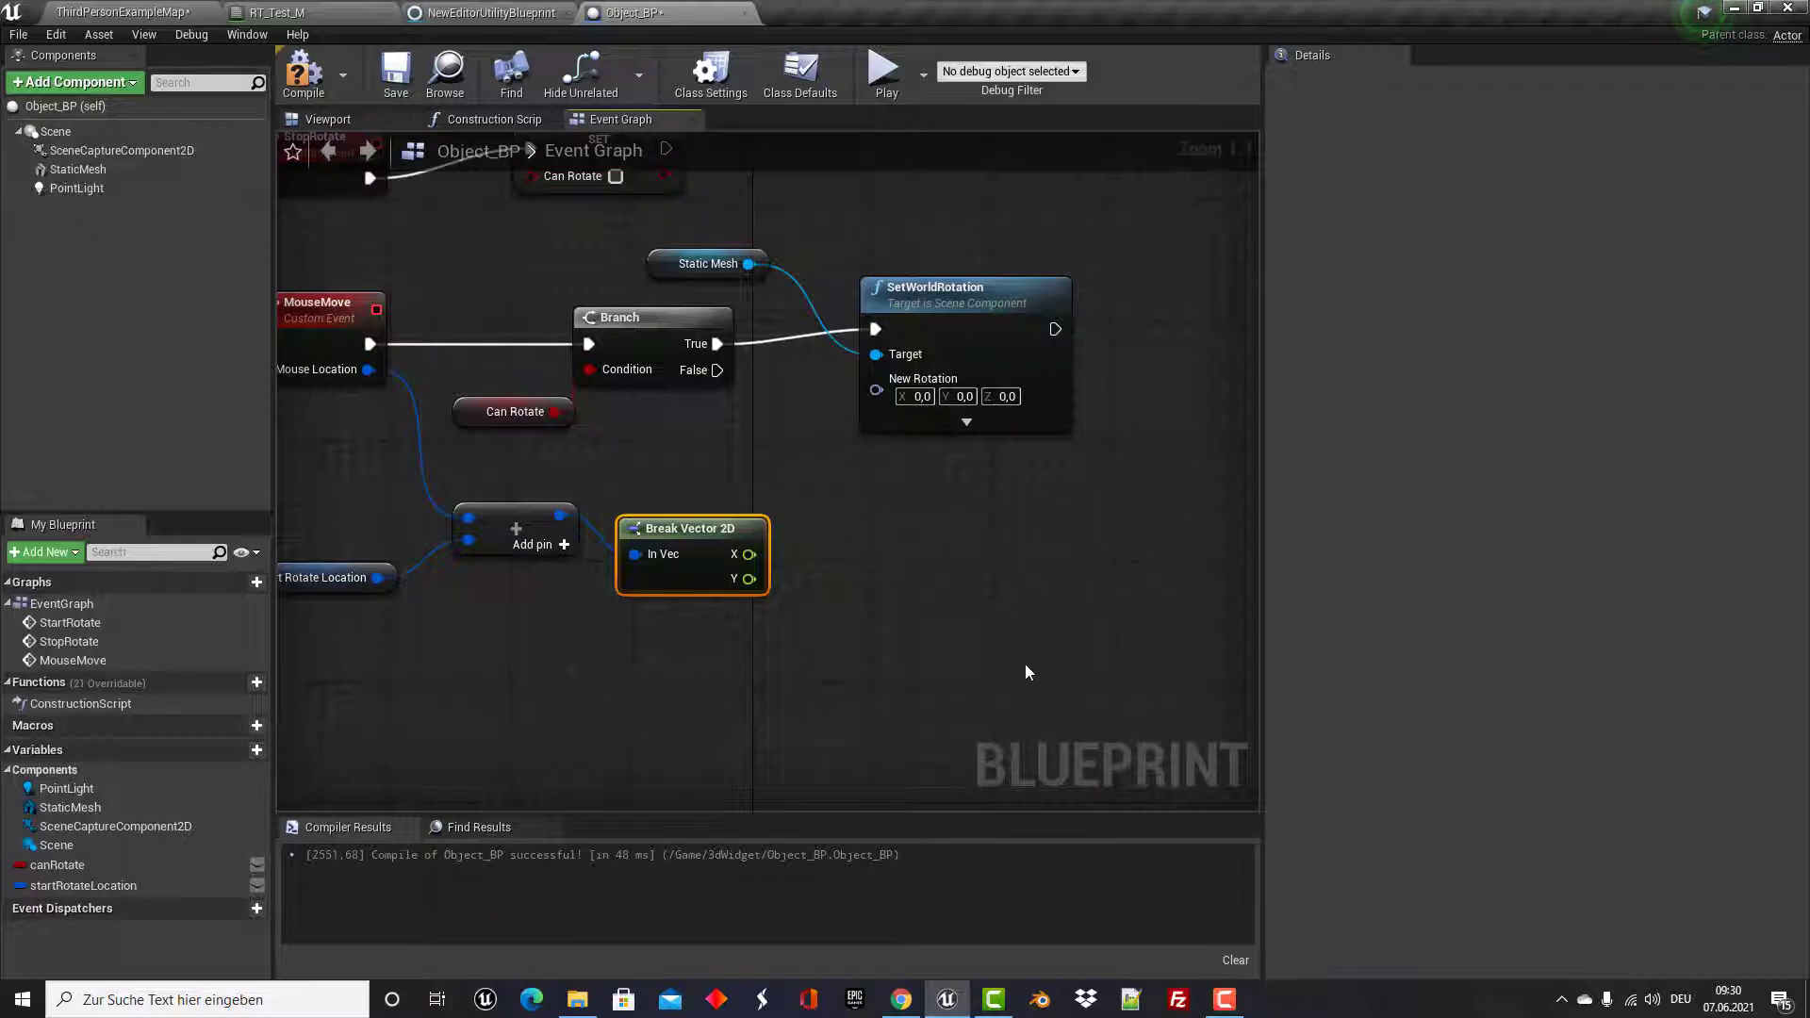
left_click(1009, 474)
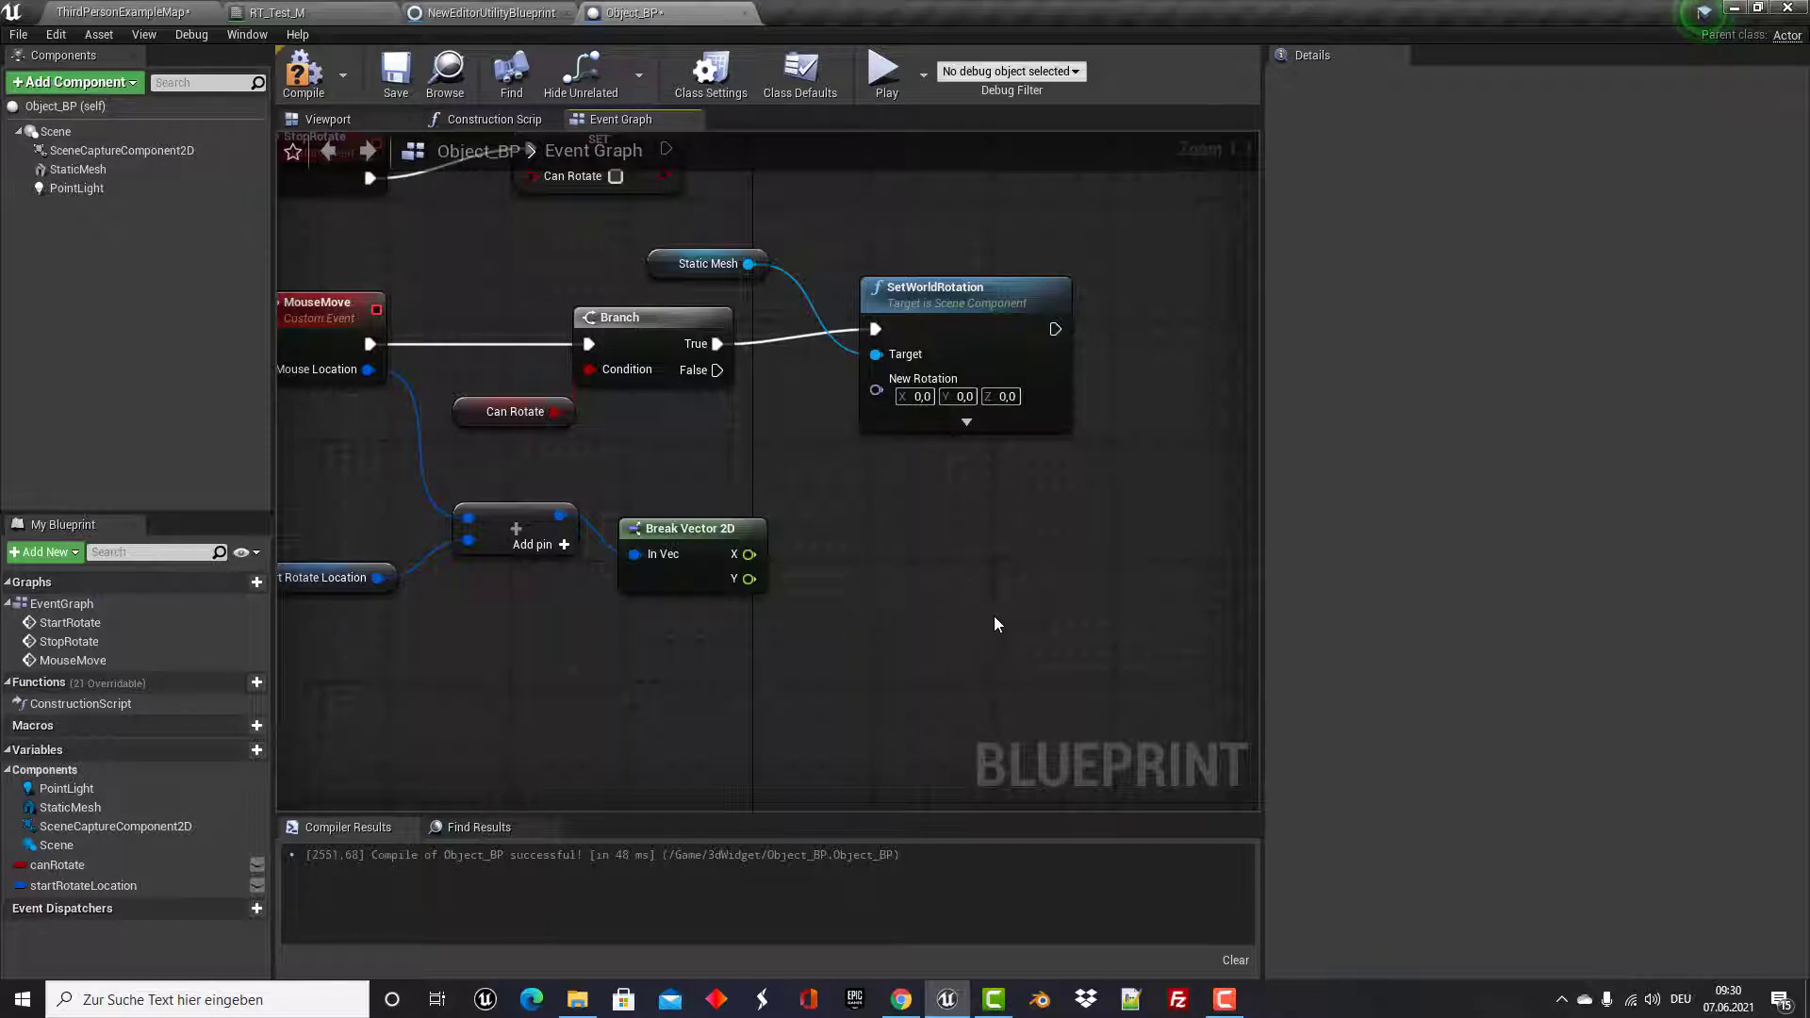
Multiply Break Vector 2D's X output by -1.0 and move SetWorldRotation right to make room.
left_click_drag(746, 555, 857, 627)
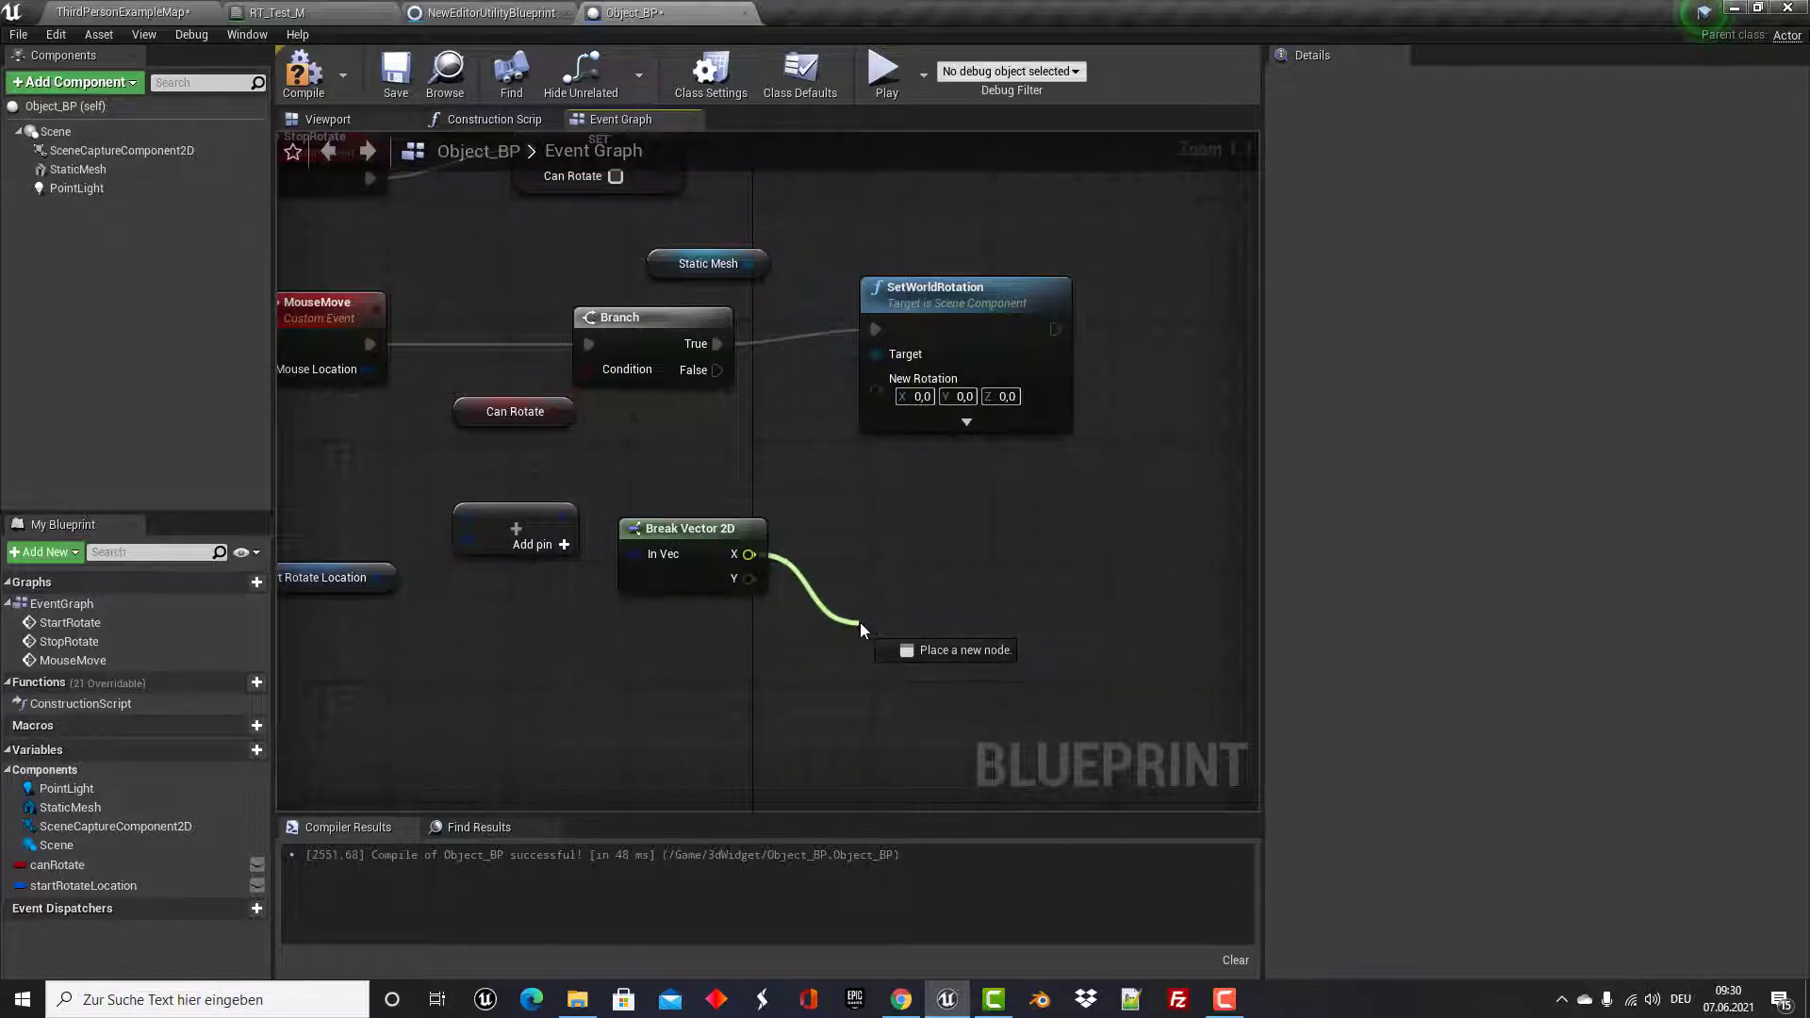
left_click_drag(857, 627, 861, 620)
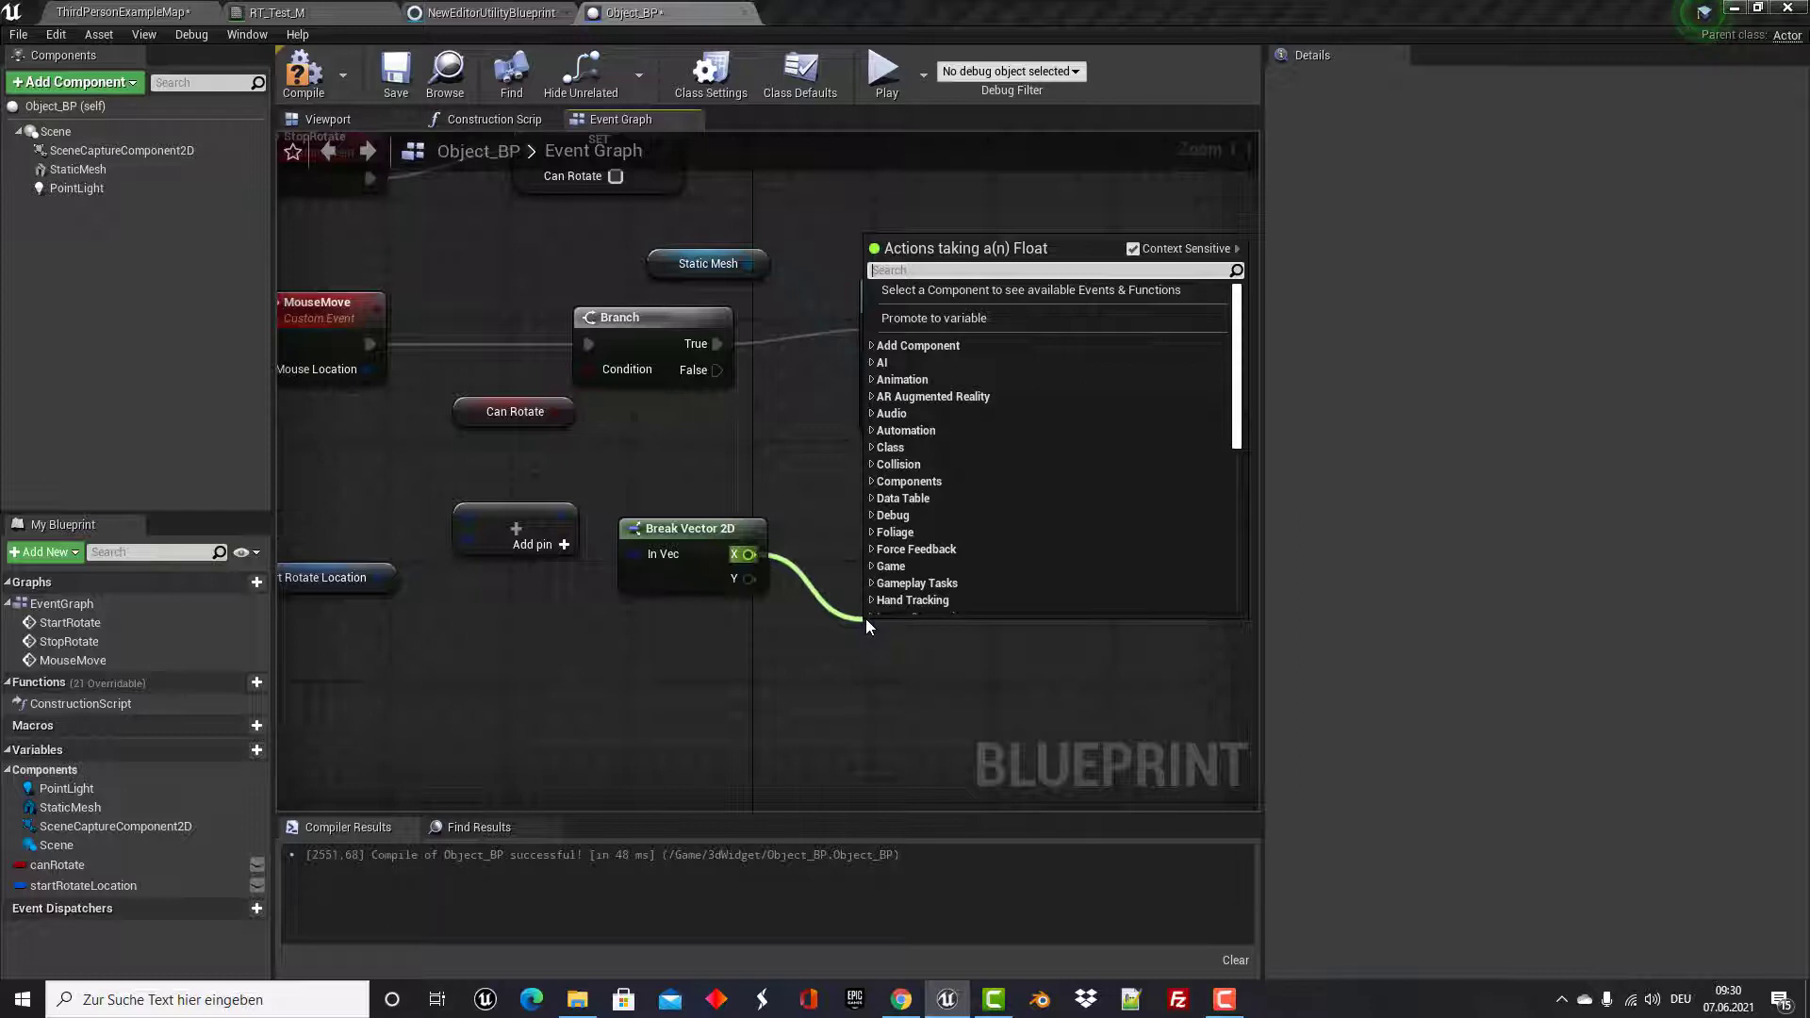
type("*")
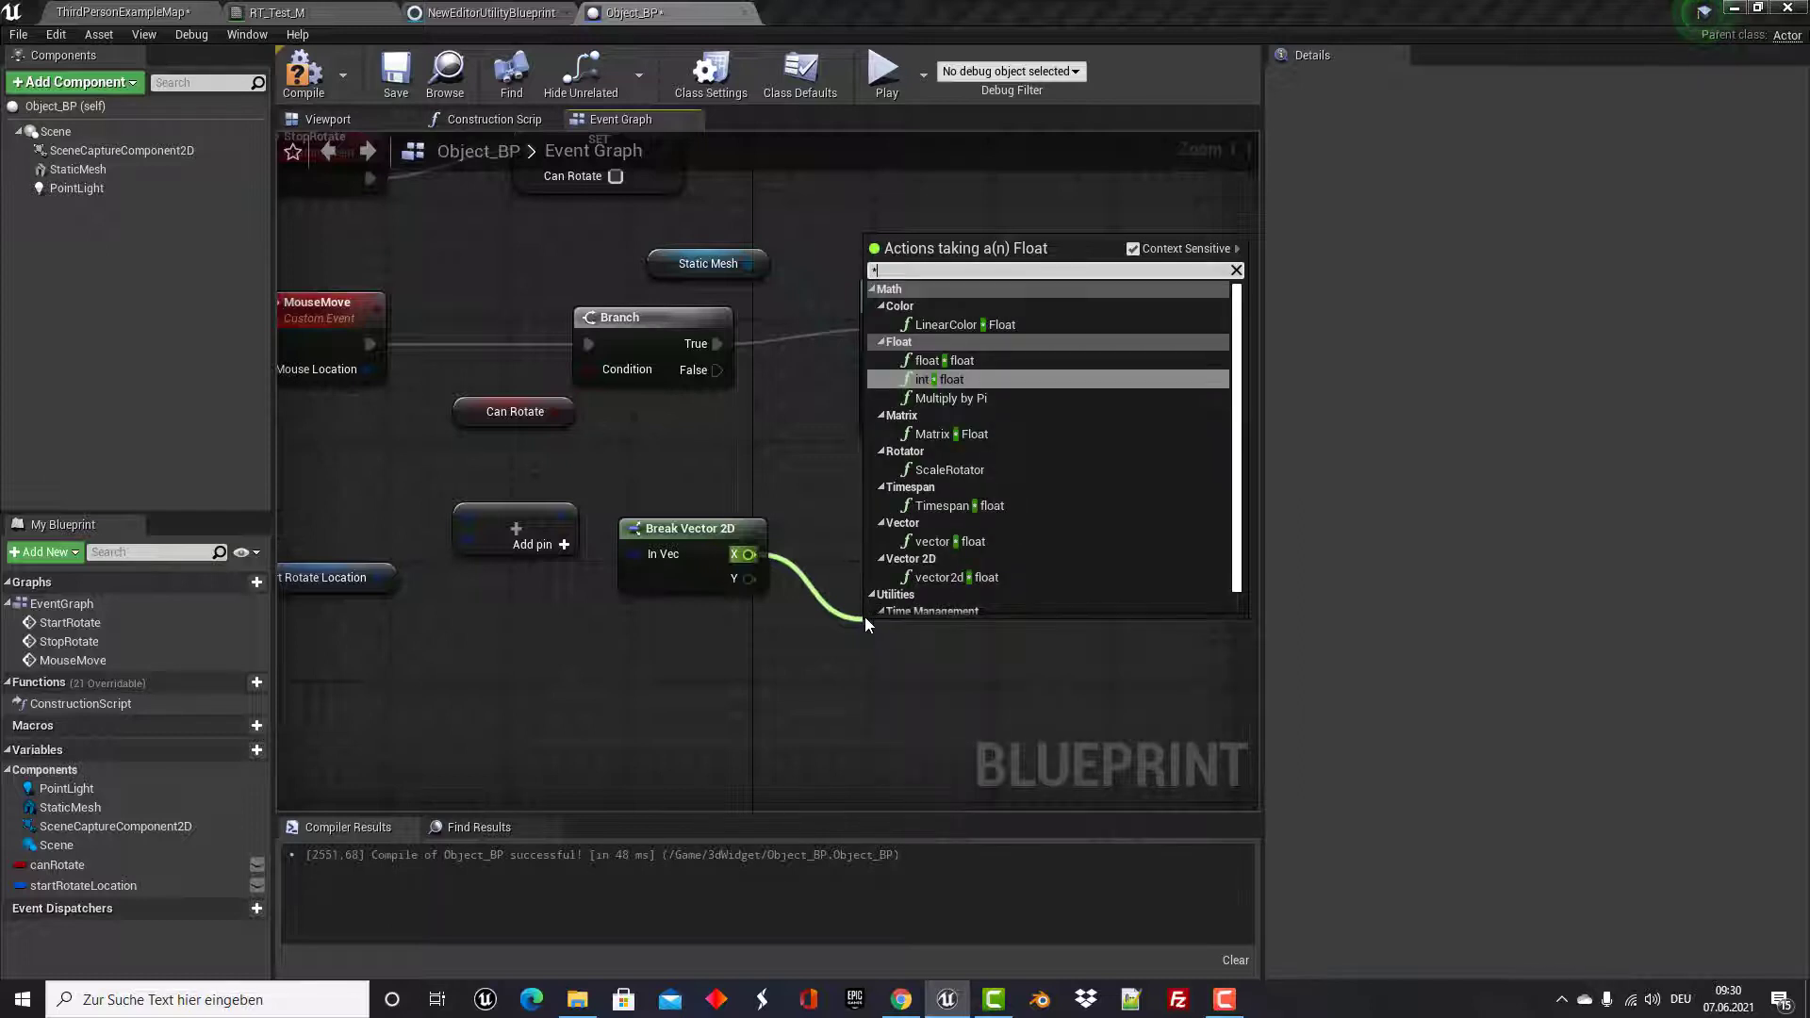
left_click(962, 361)
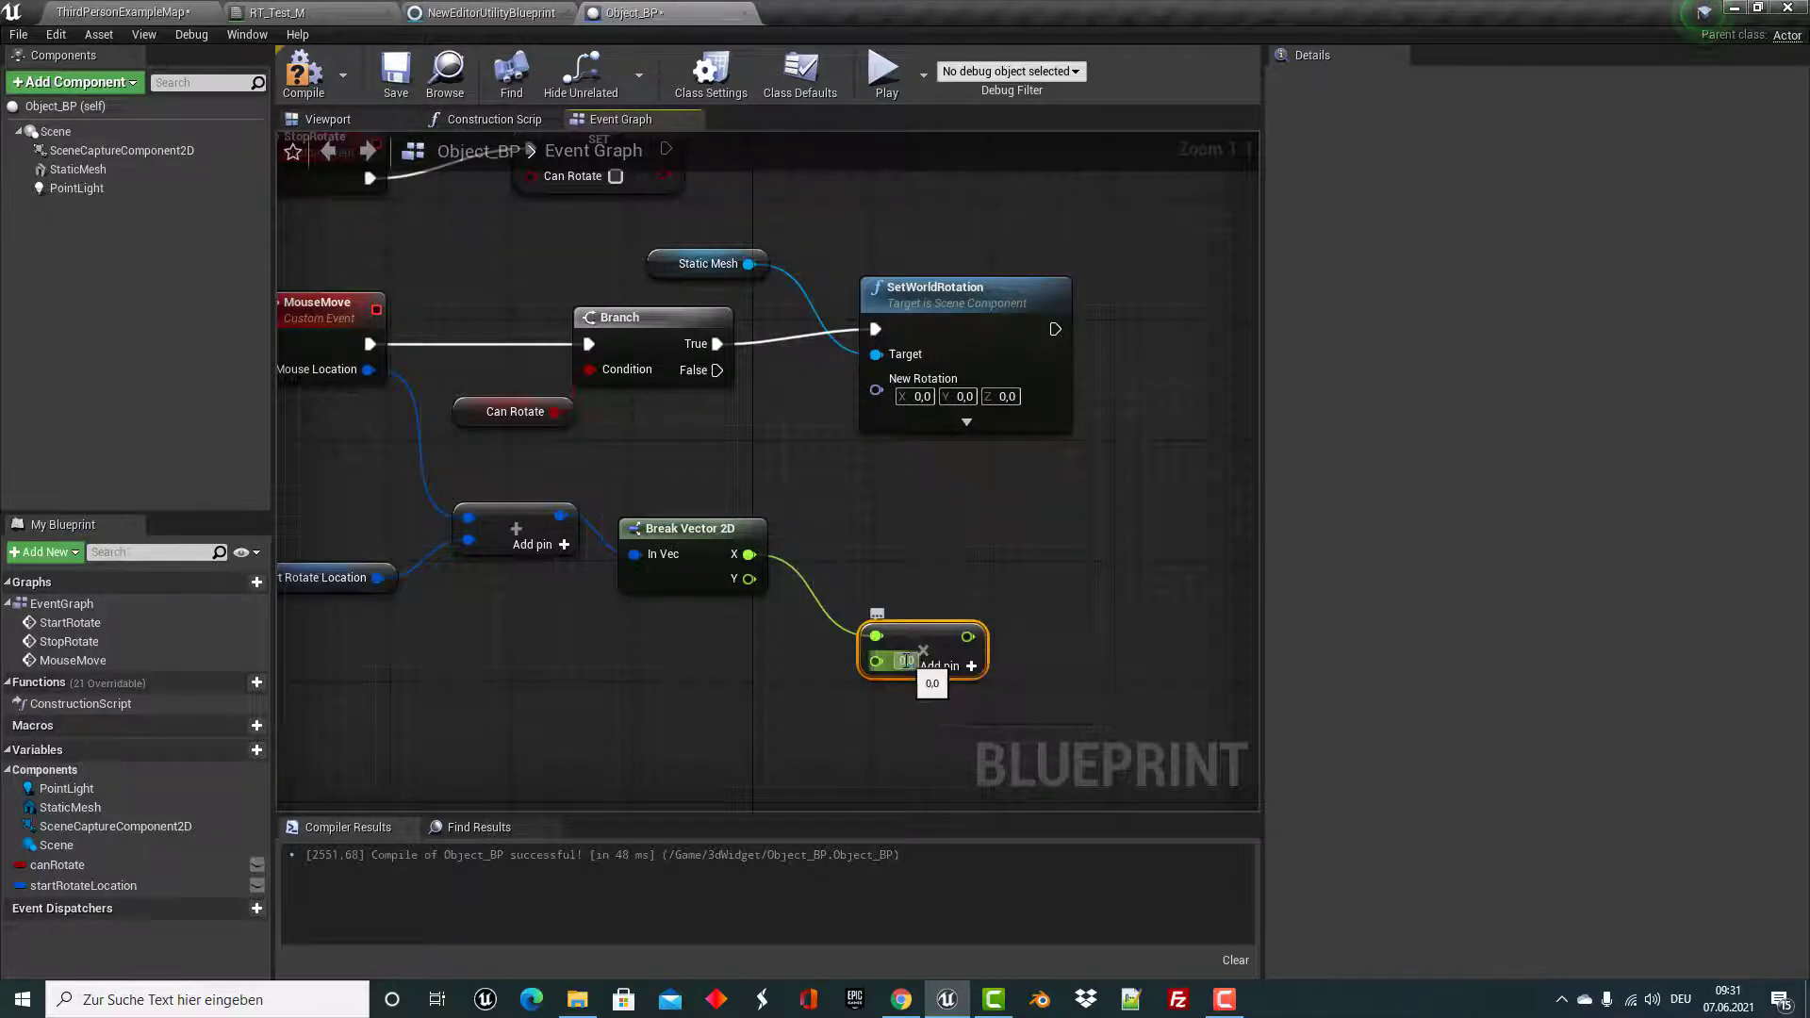
left_click(906, 661)
type("-1")
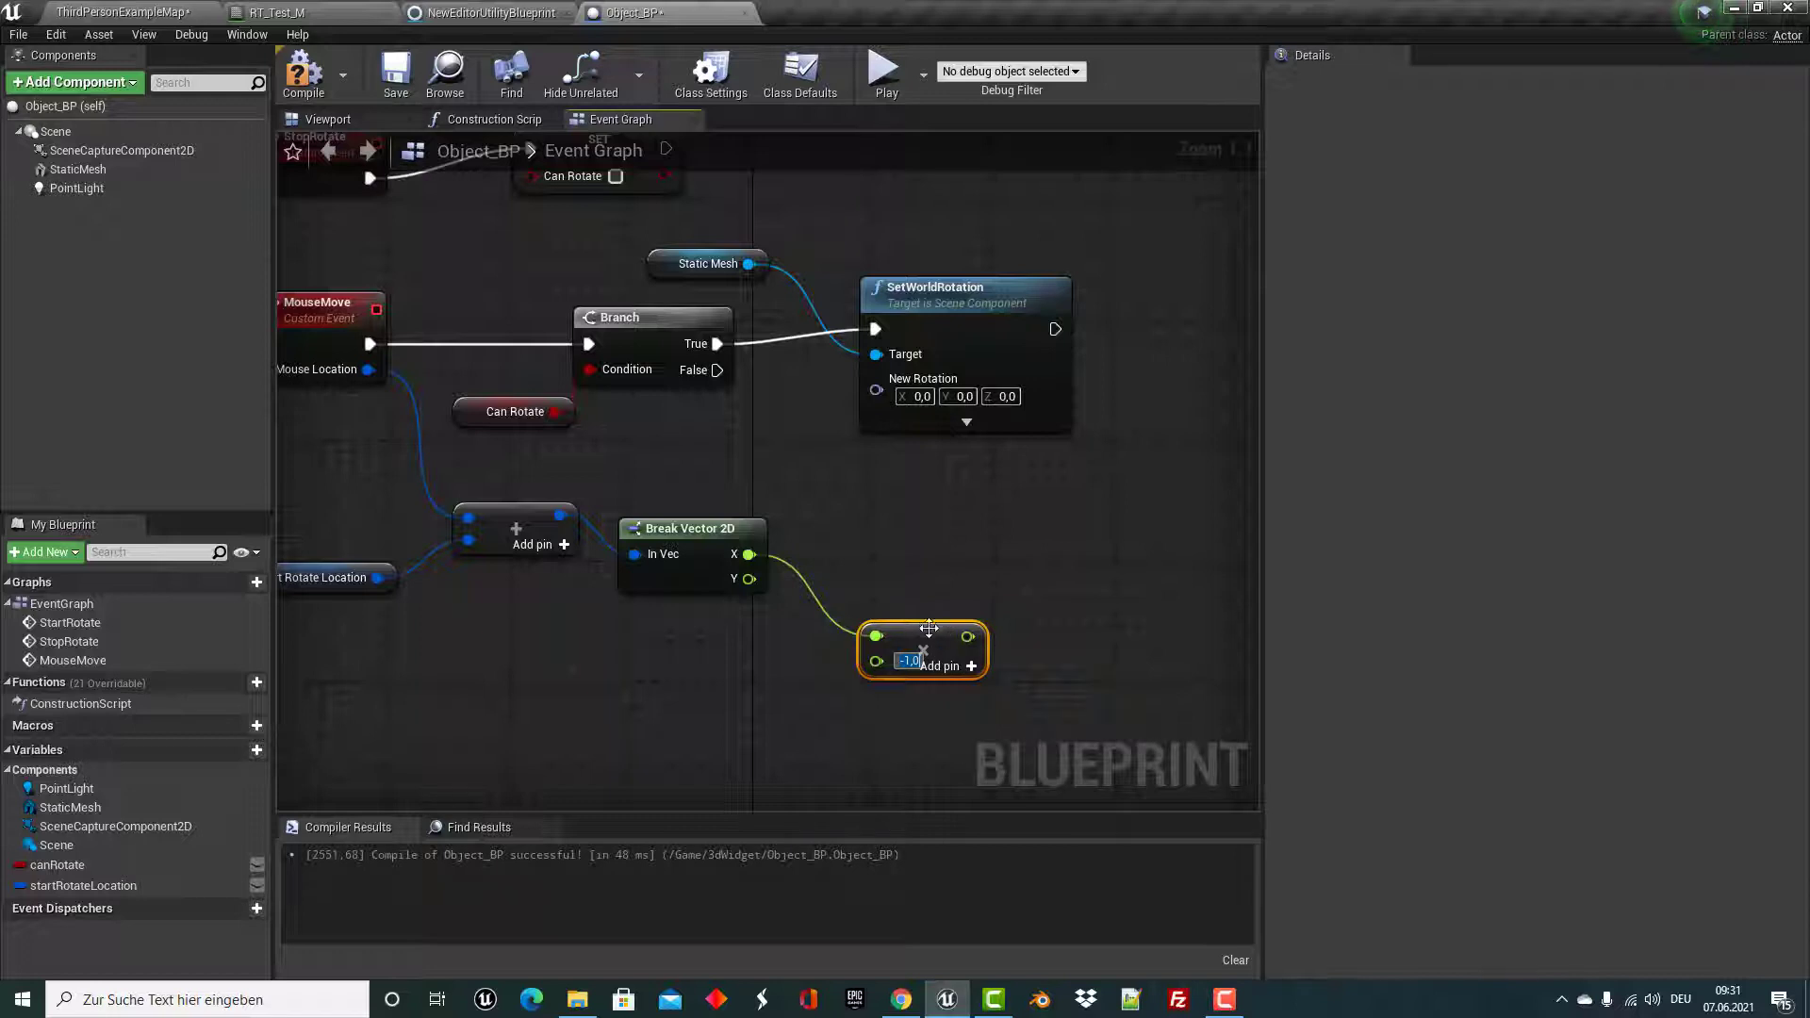
left_click_drag(929, 628, 887, 614)
left_click_drag(927, 303, 1045, 289)
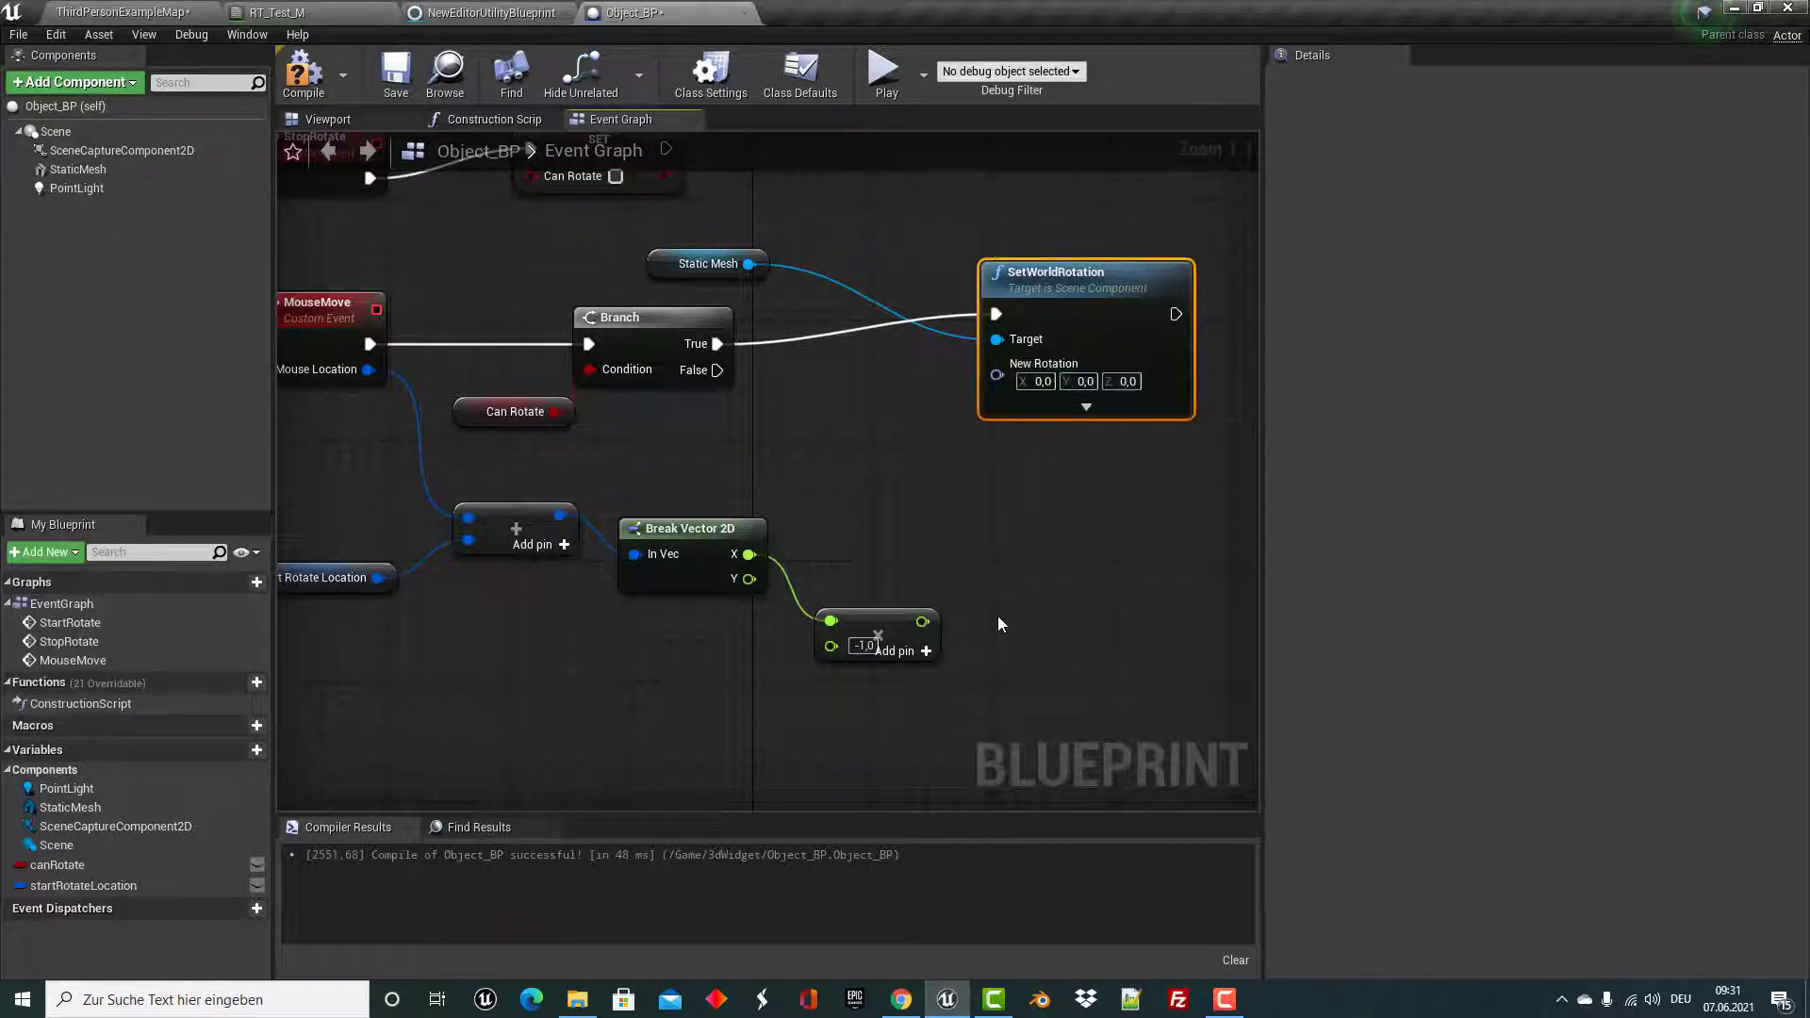
Add a Make Rotator node and wire the -1.0 multiply result into its Z (Yaw).
right_click_drag(998, 615, 1003, 614)
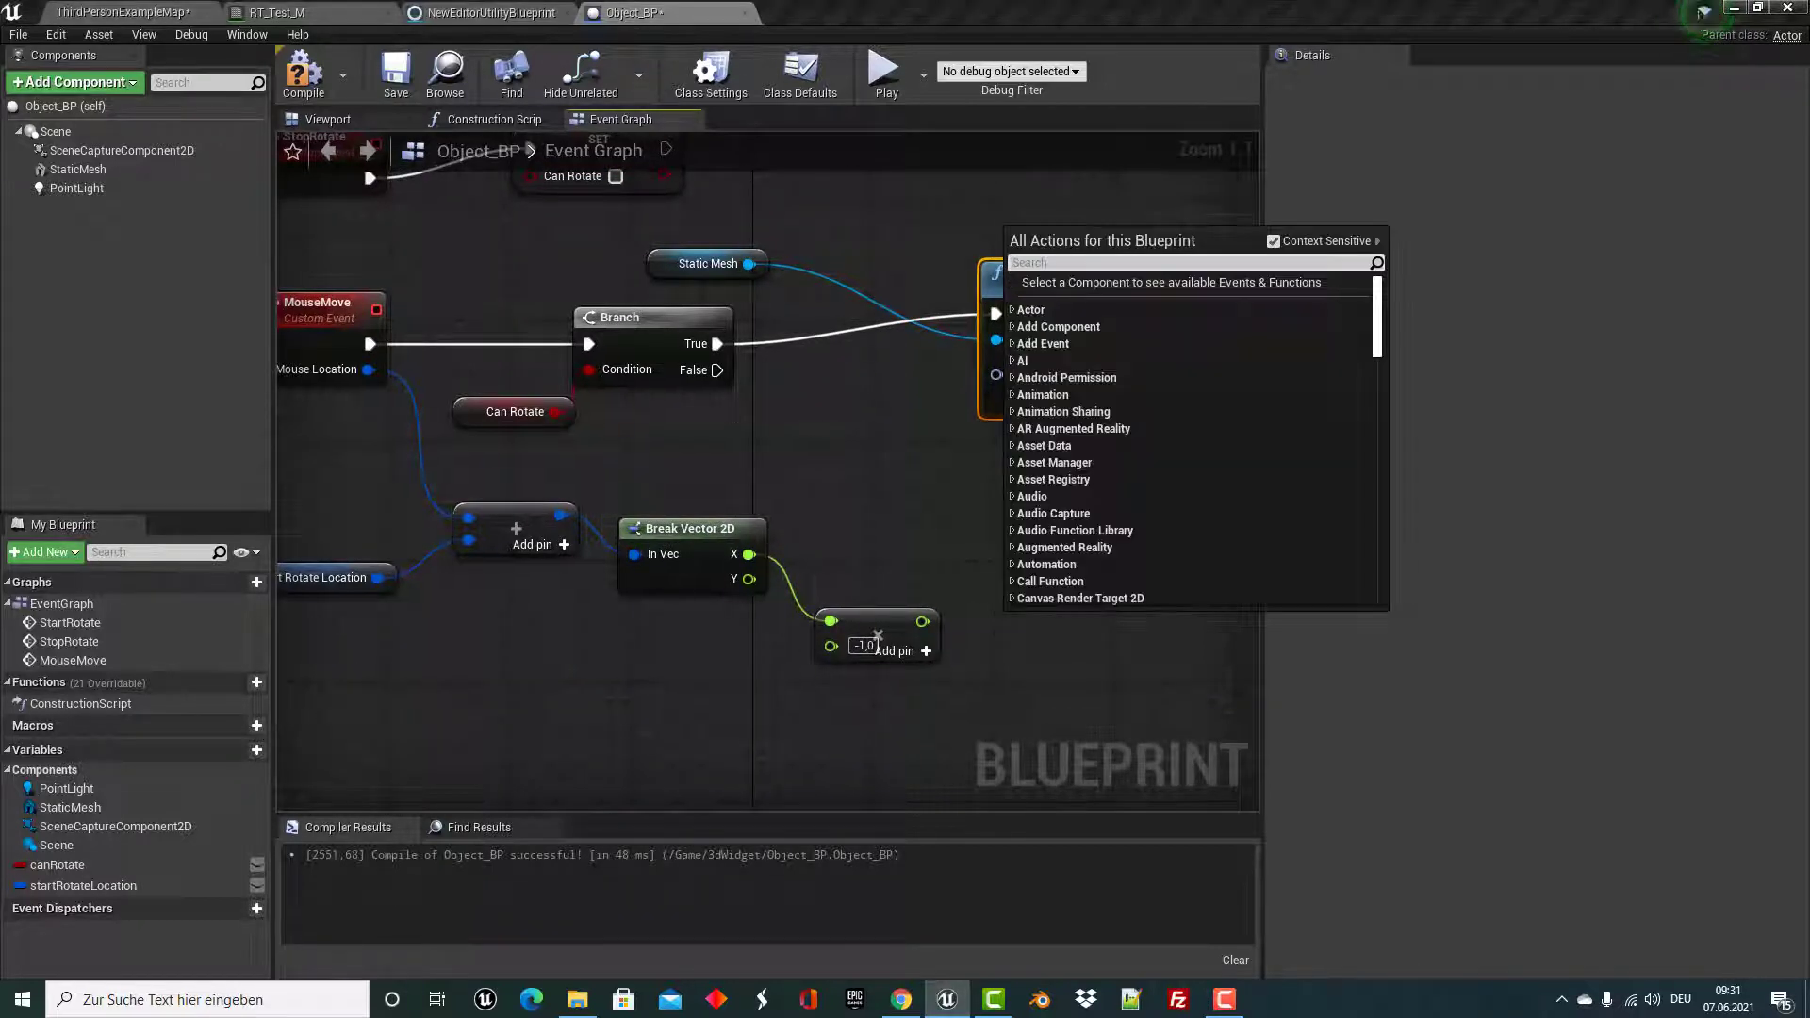
type("make r")
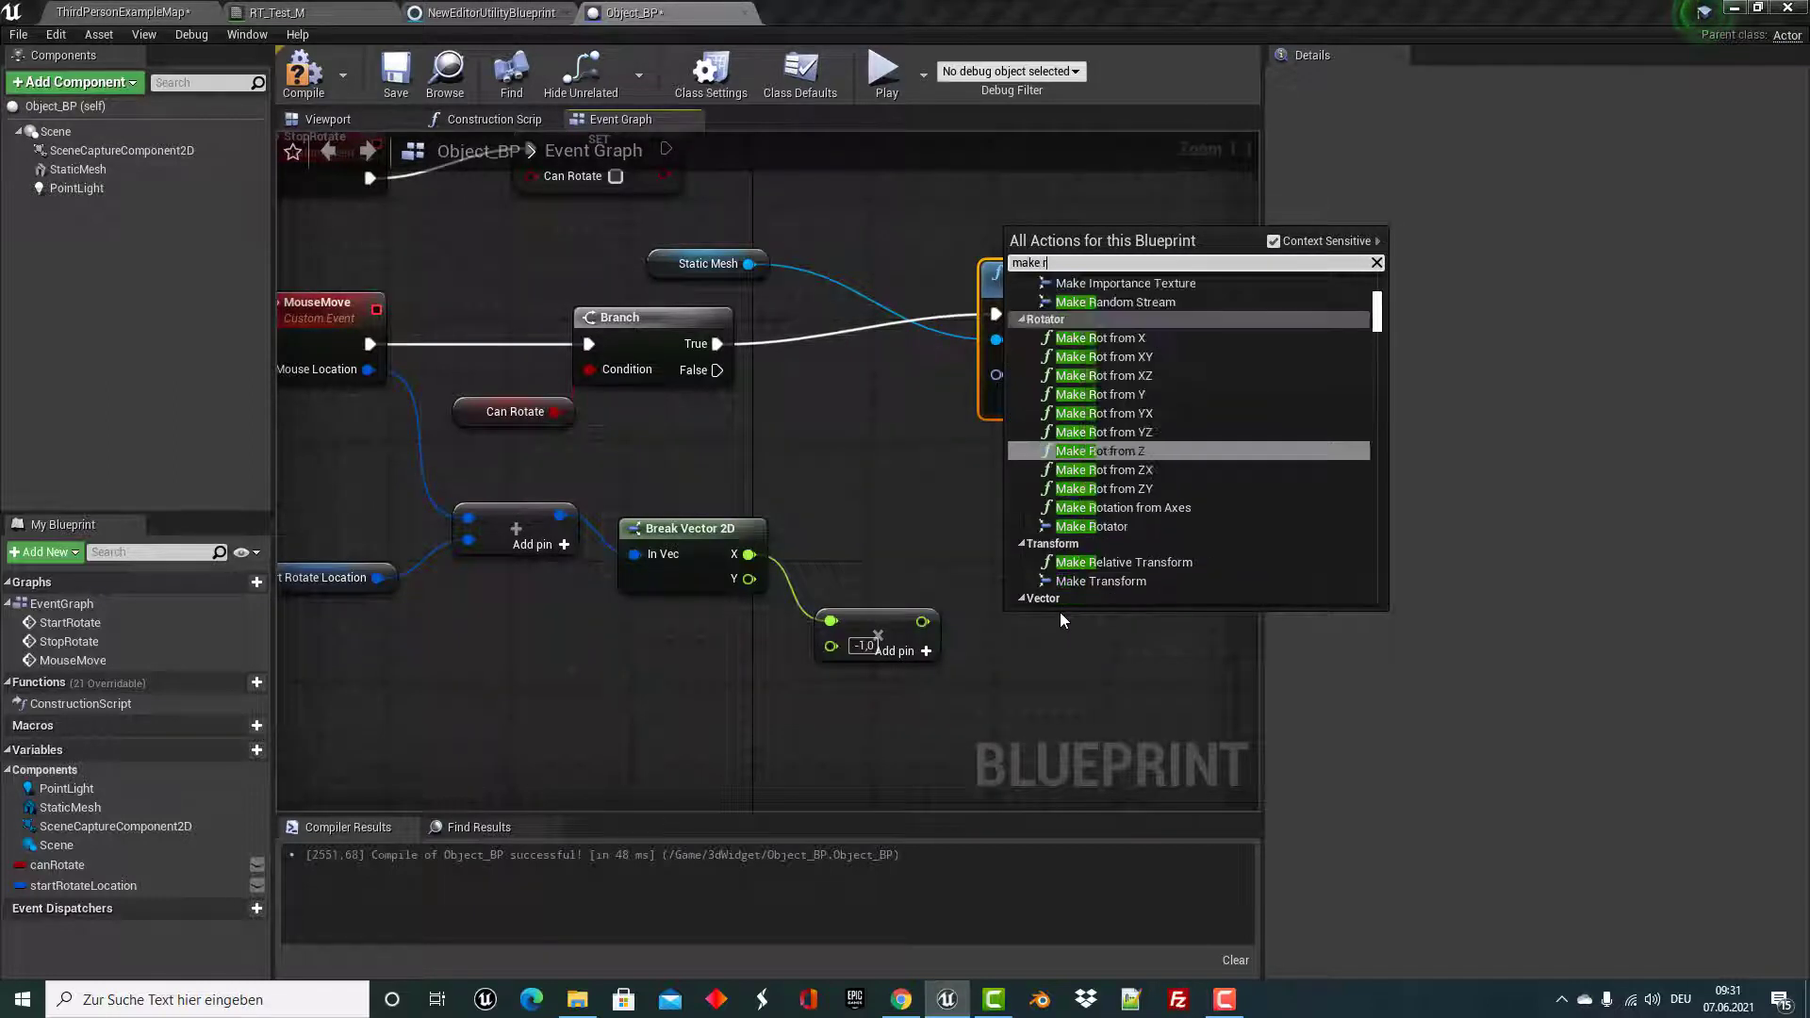
type("ota")
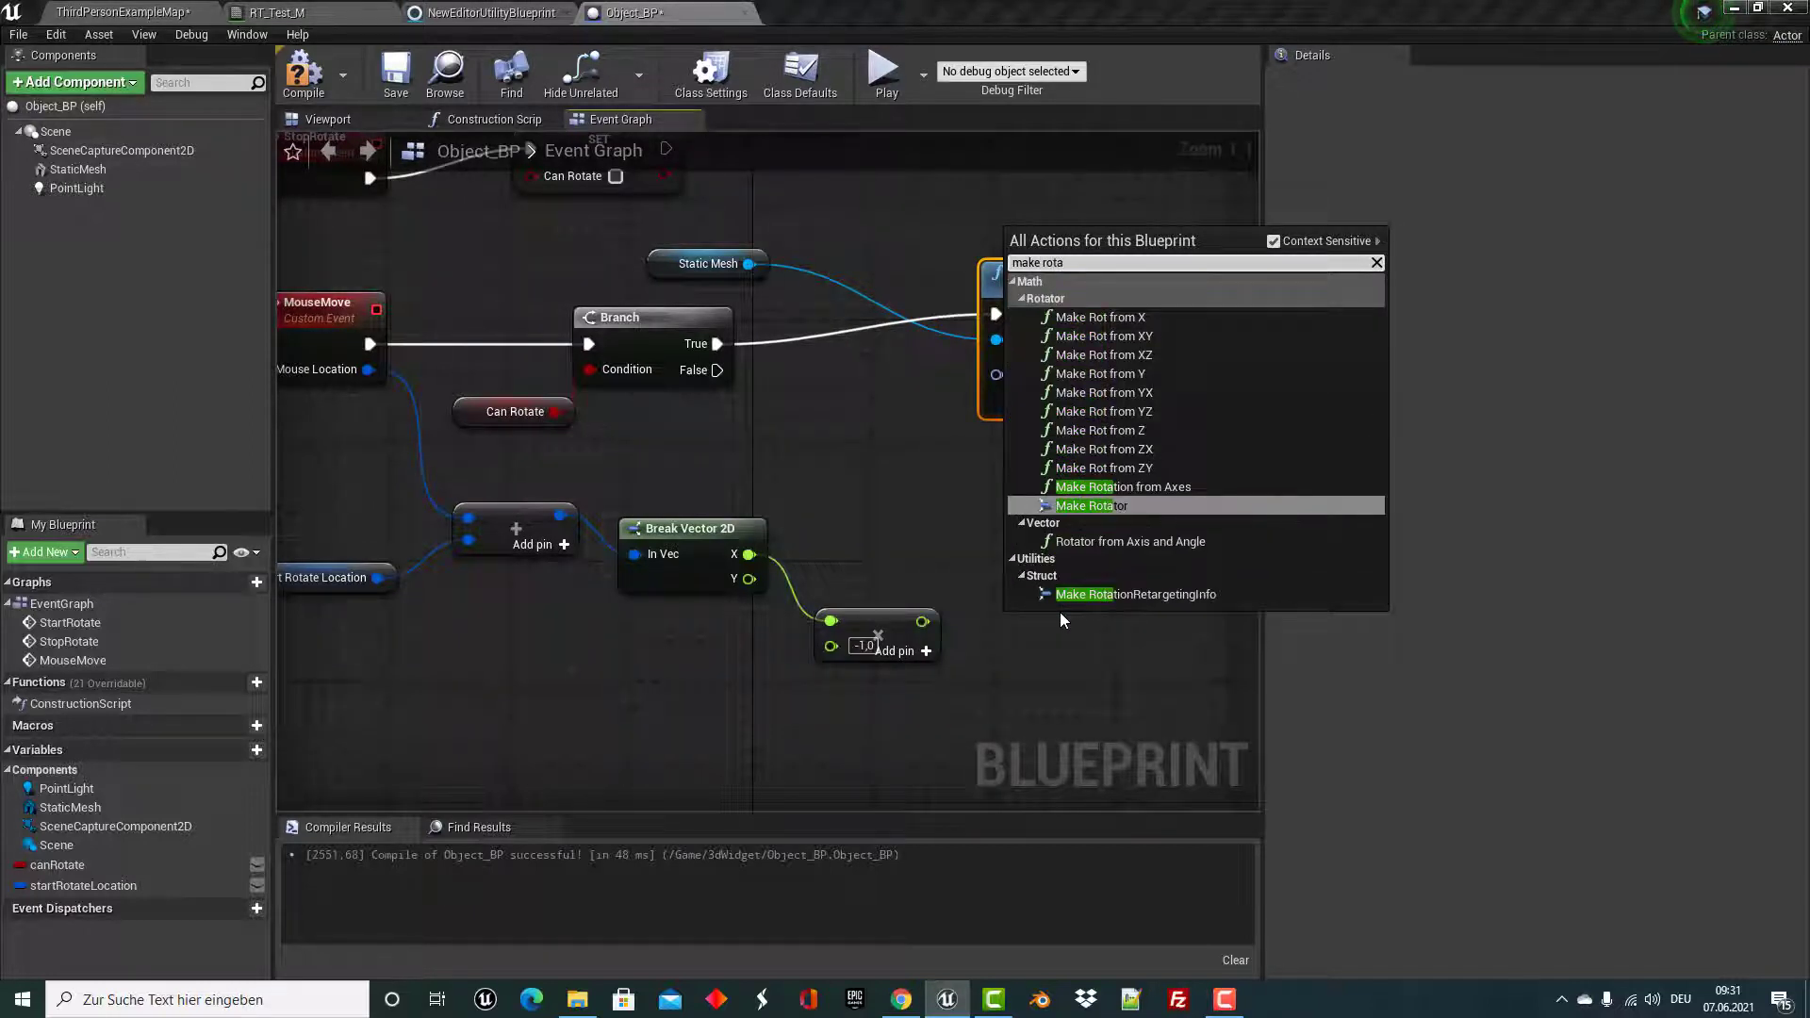
type("tor")
key("Return")
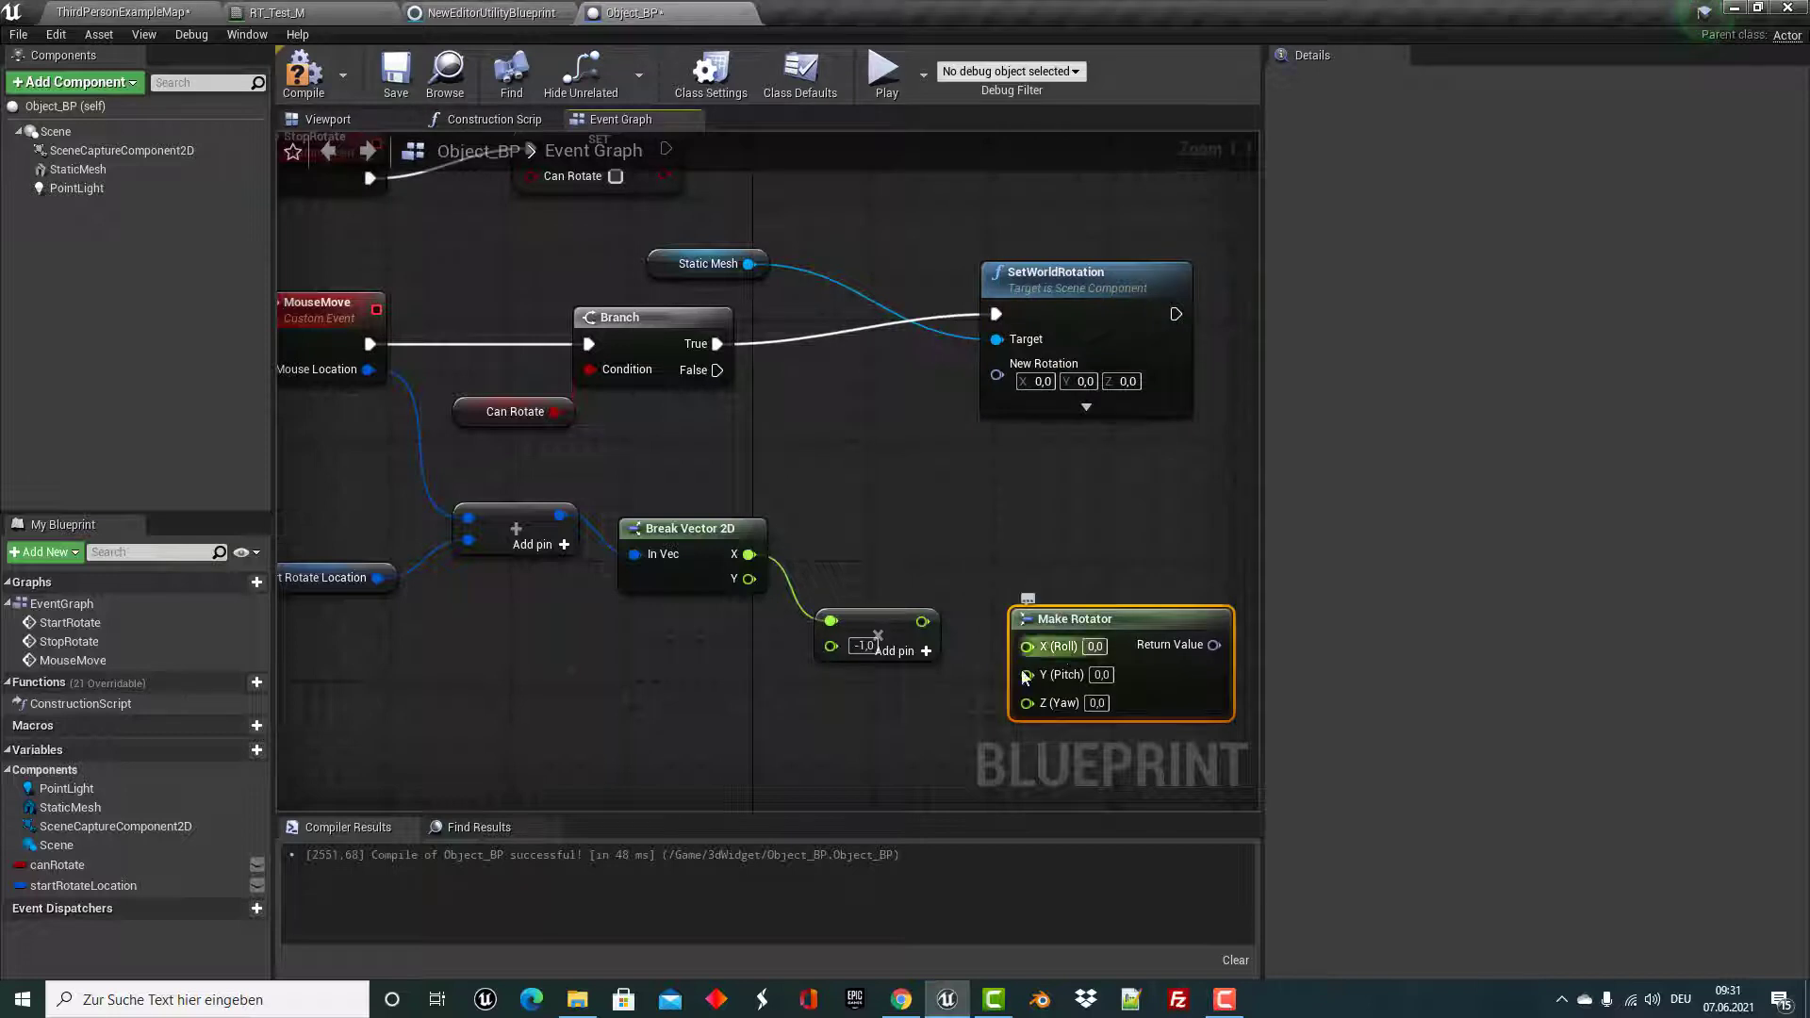
mouse_move(922, 621)
left_mouse_down()
mouse_move(932, 691)
mouse_move(1027, 701)
left_mouse_up()
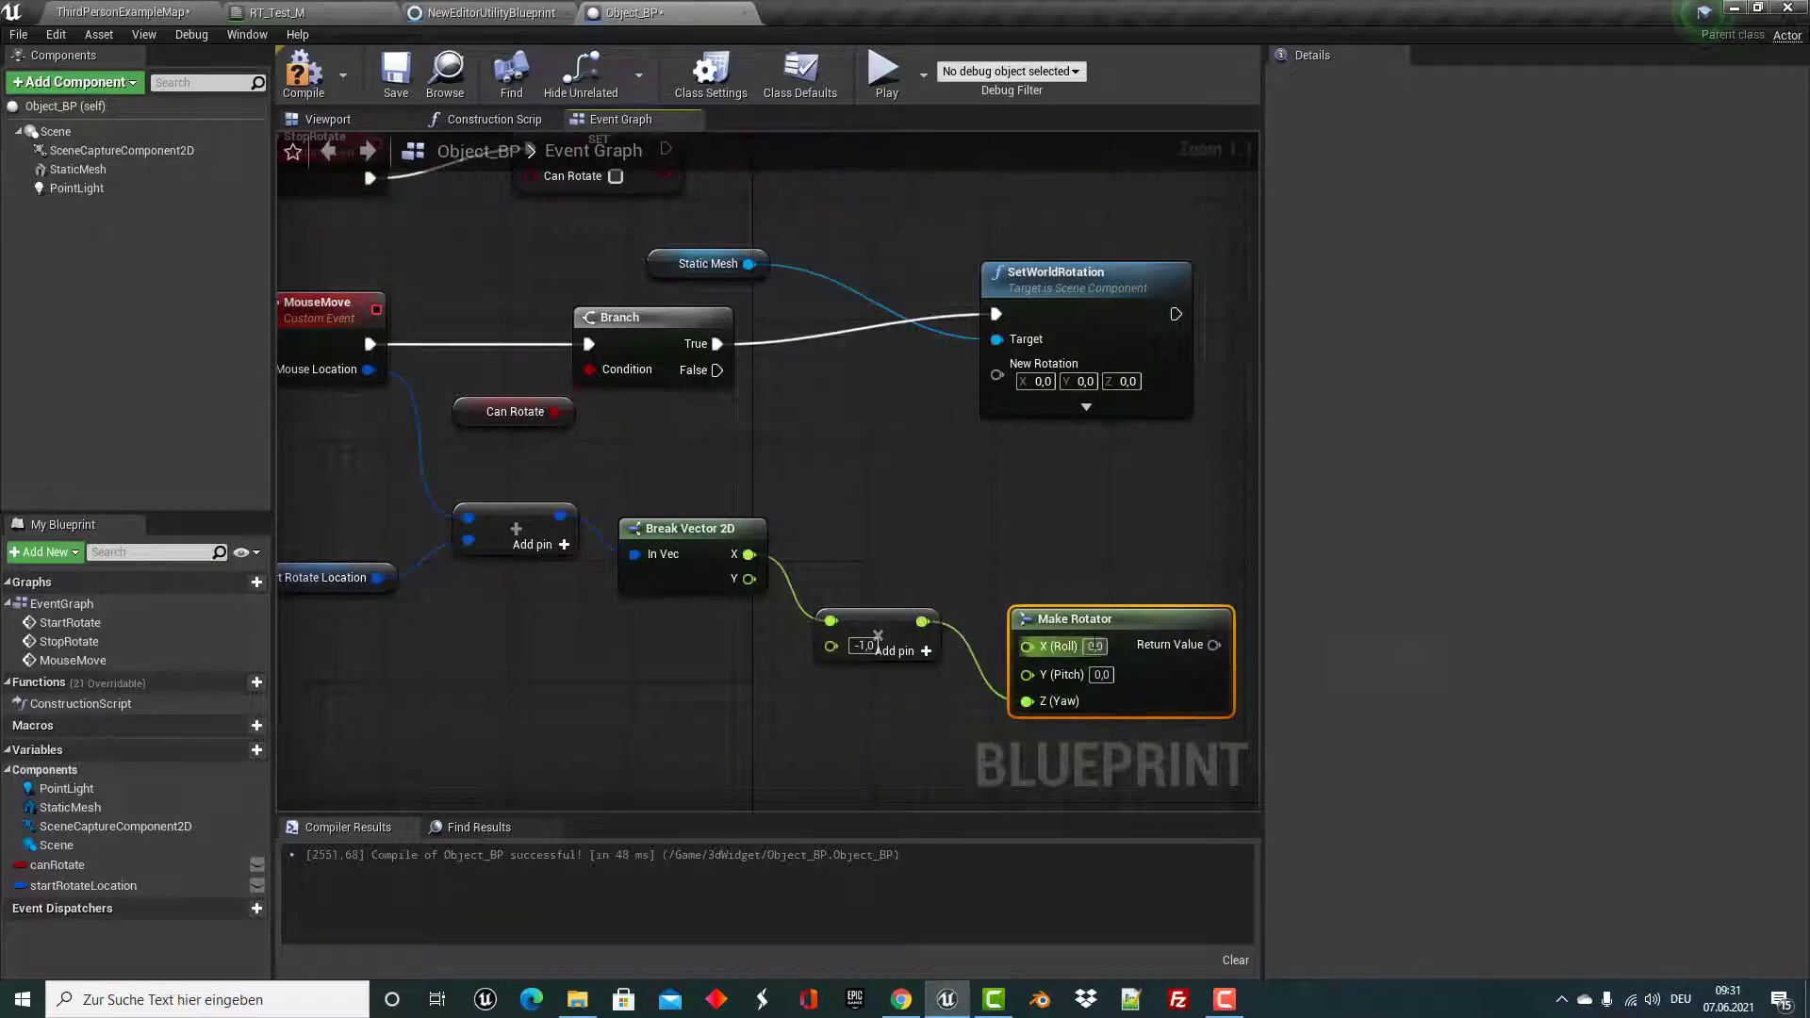
Connect the Make Rotator's Return Value to SetWorldRotation's New Rotation.
scroll(1050, 489, "down", 3)
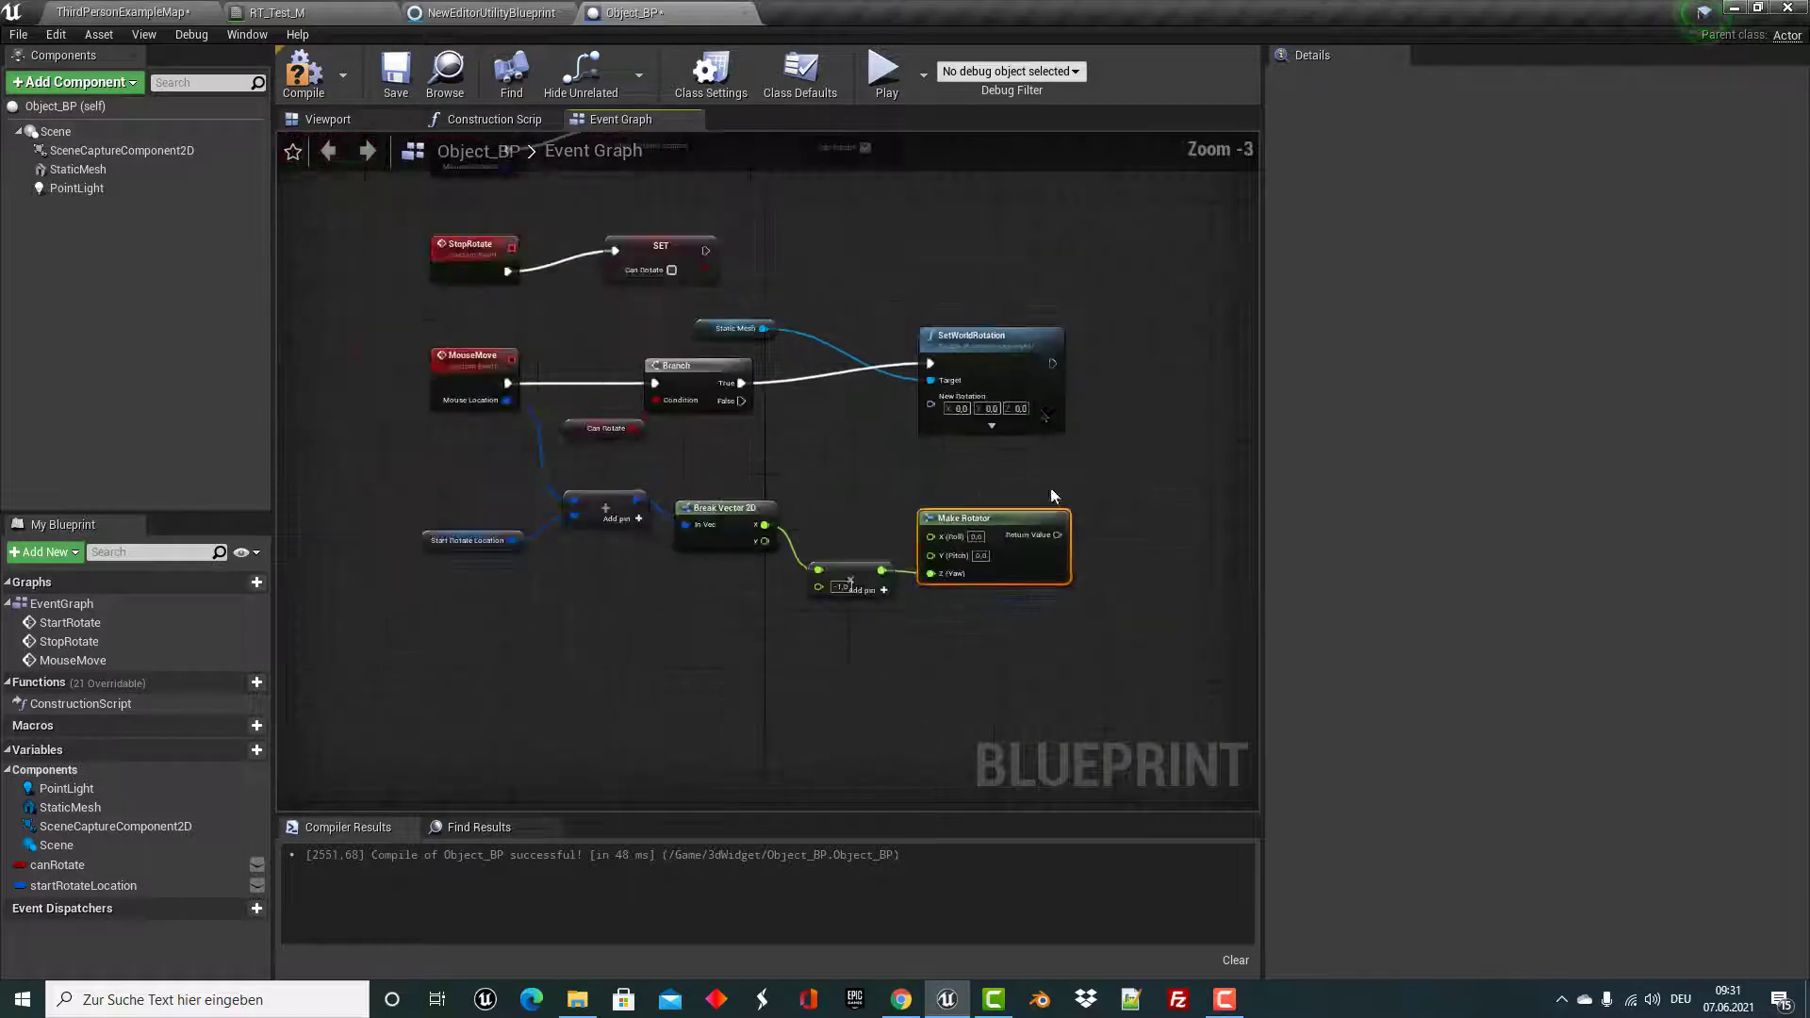
left_click_drag(971, 336, 1113, 345)
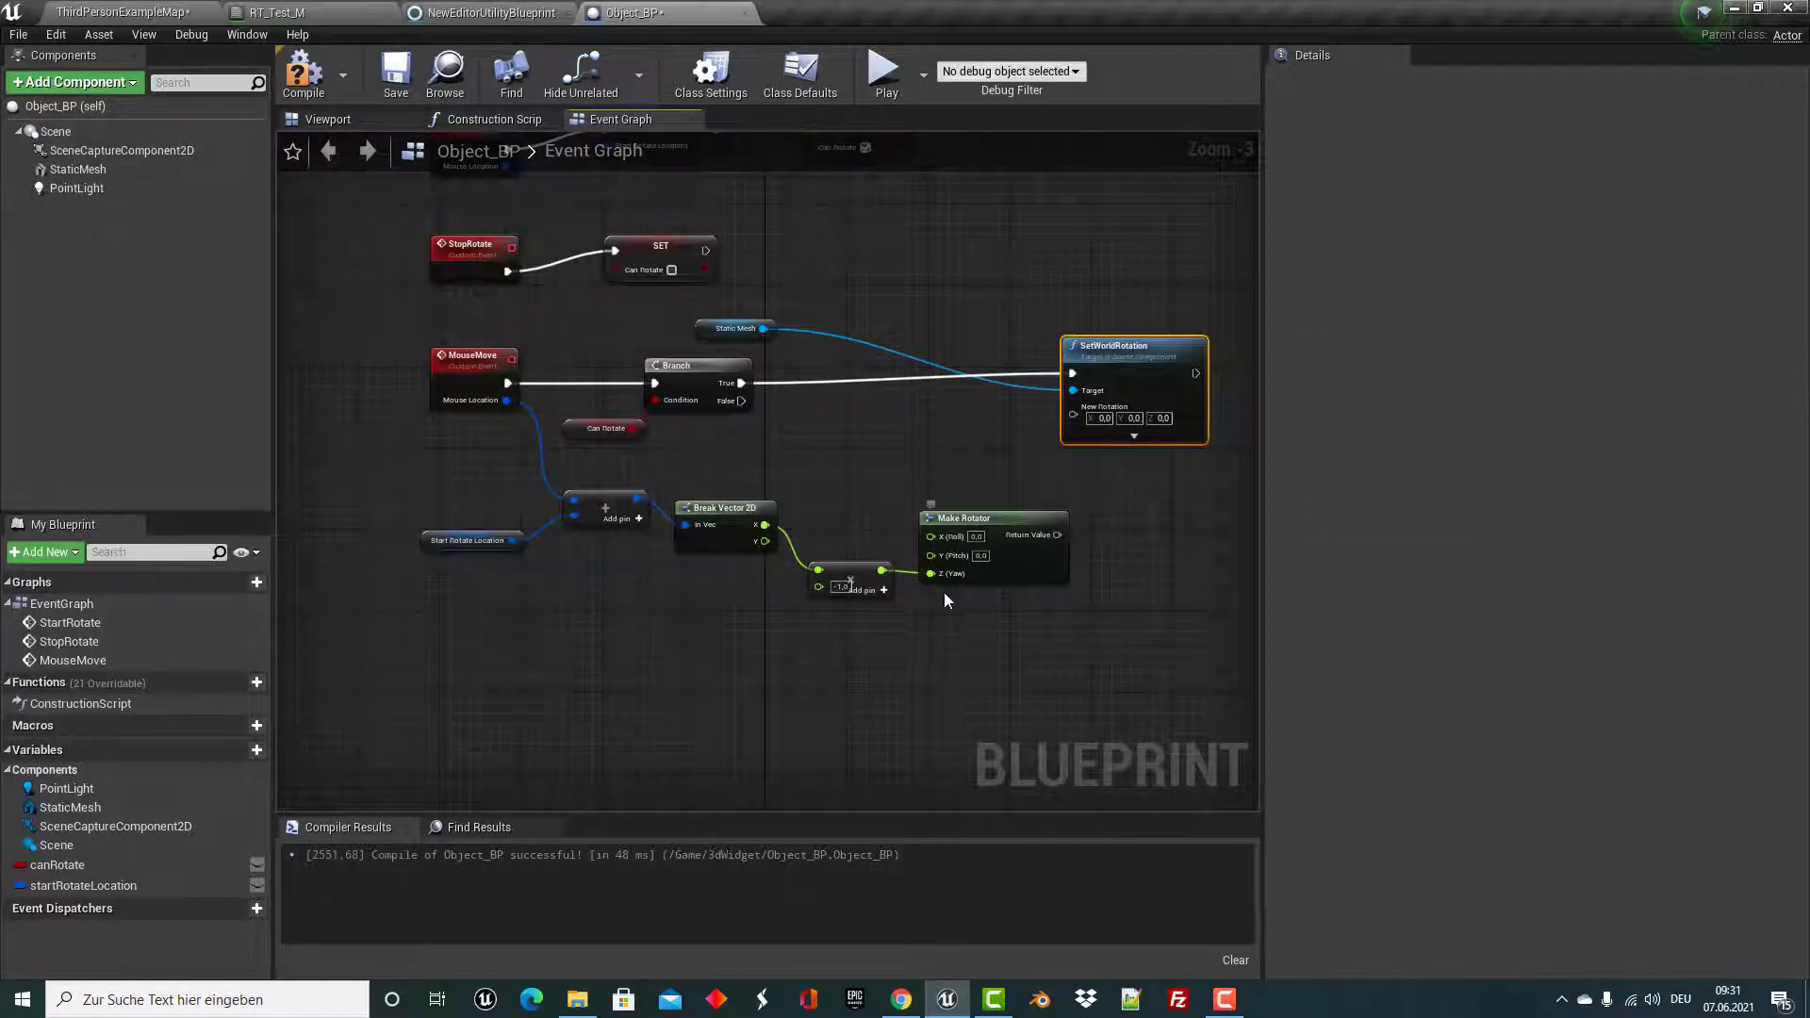
left_click_drag(1056, 534, 1072, 417)
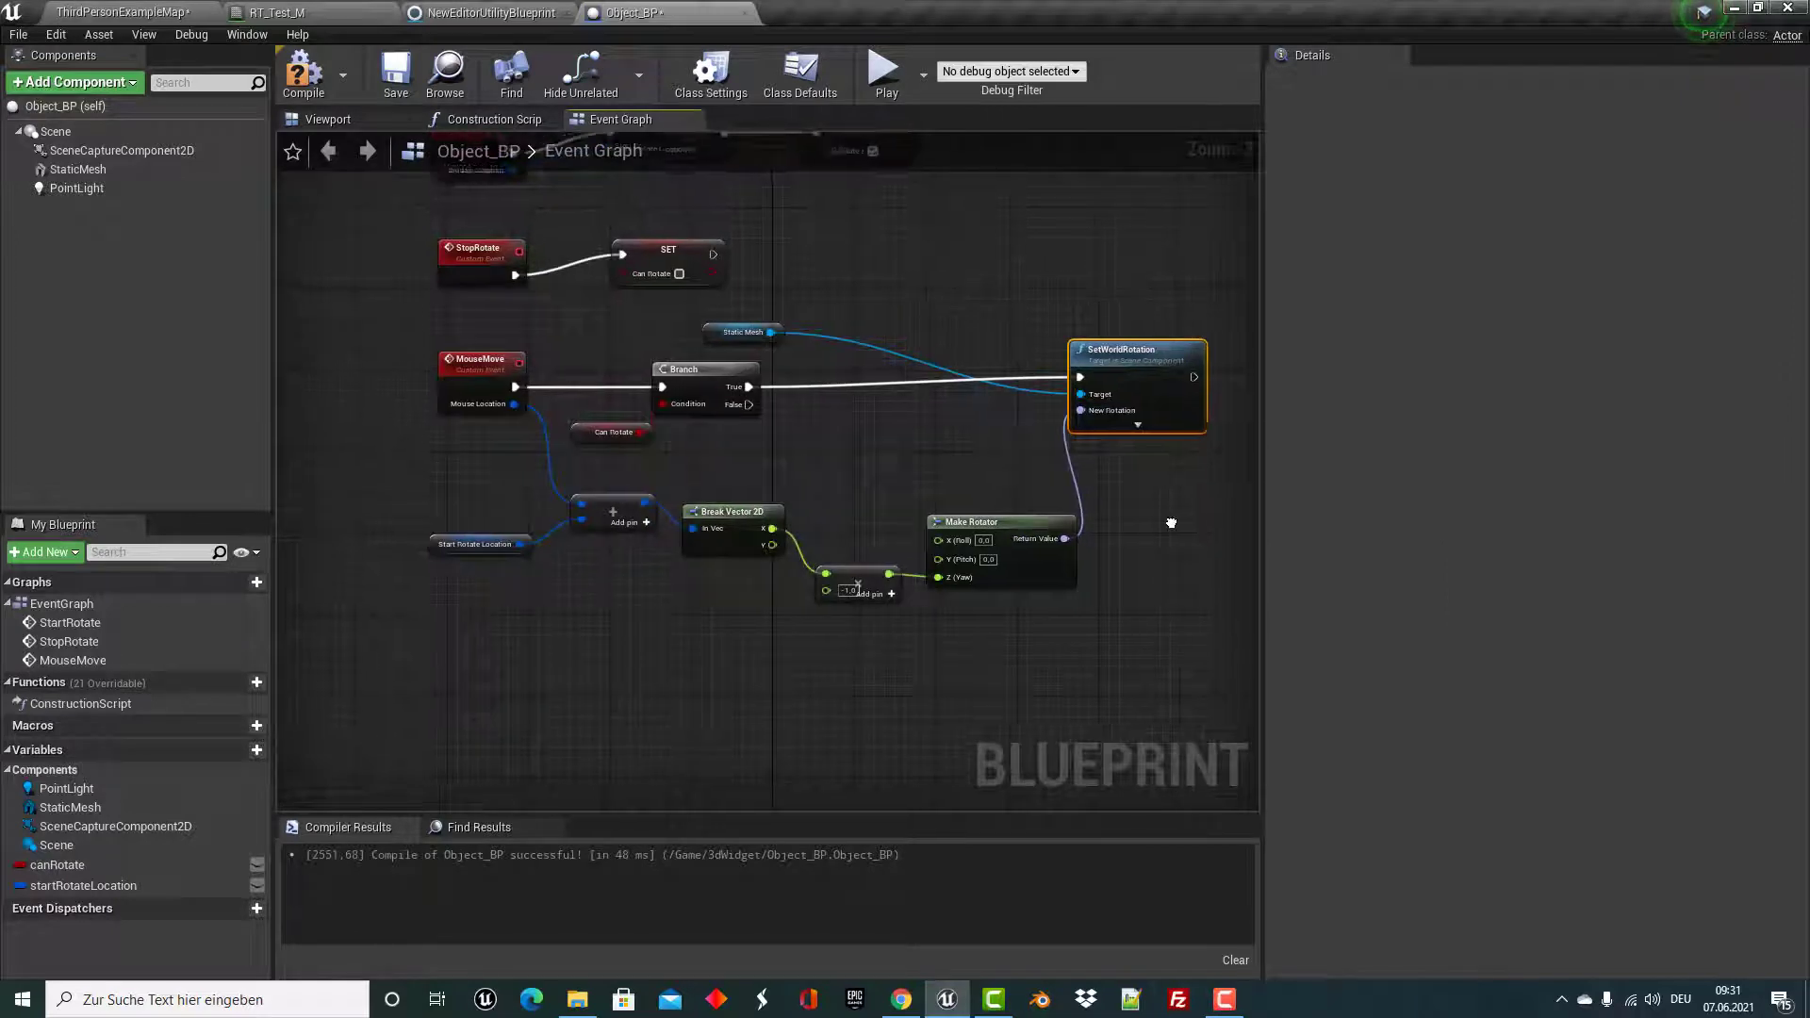
mouse_move(1167, 519)
right_mouse_down()
mouse_move(1009, 514)
mouse_move(1042, 516)
right_mouse_up()
scroll(1053, 502, "down", 2)
scroll(1054, 509, "up", 2)
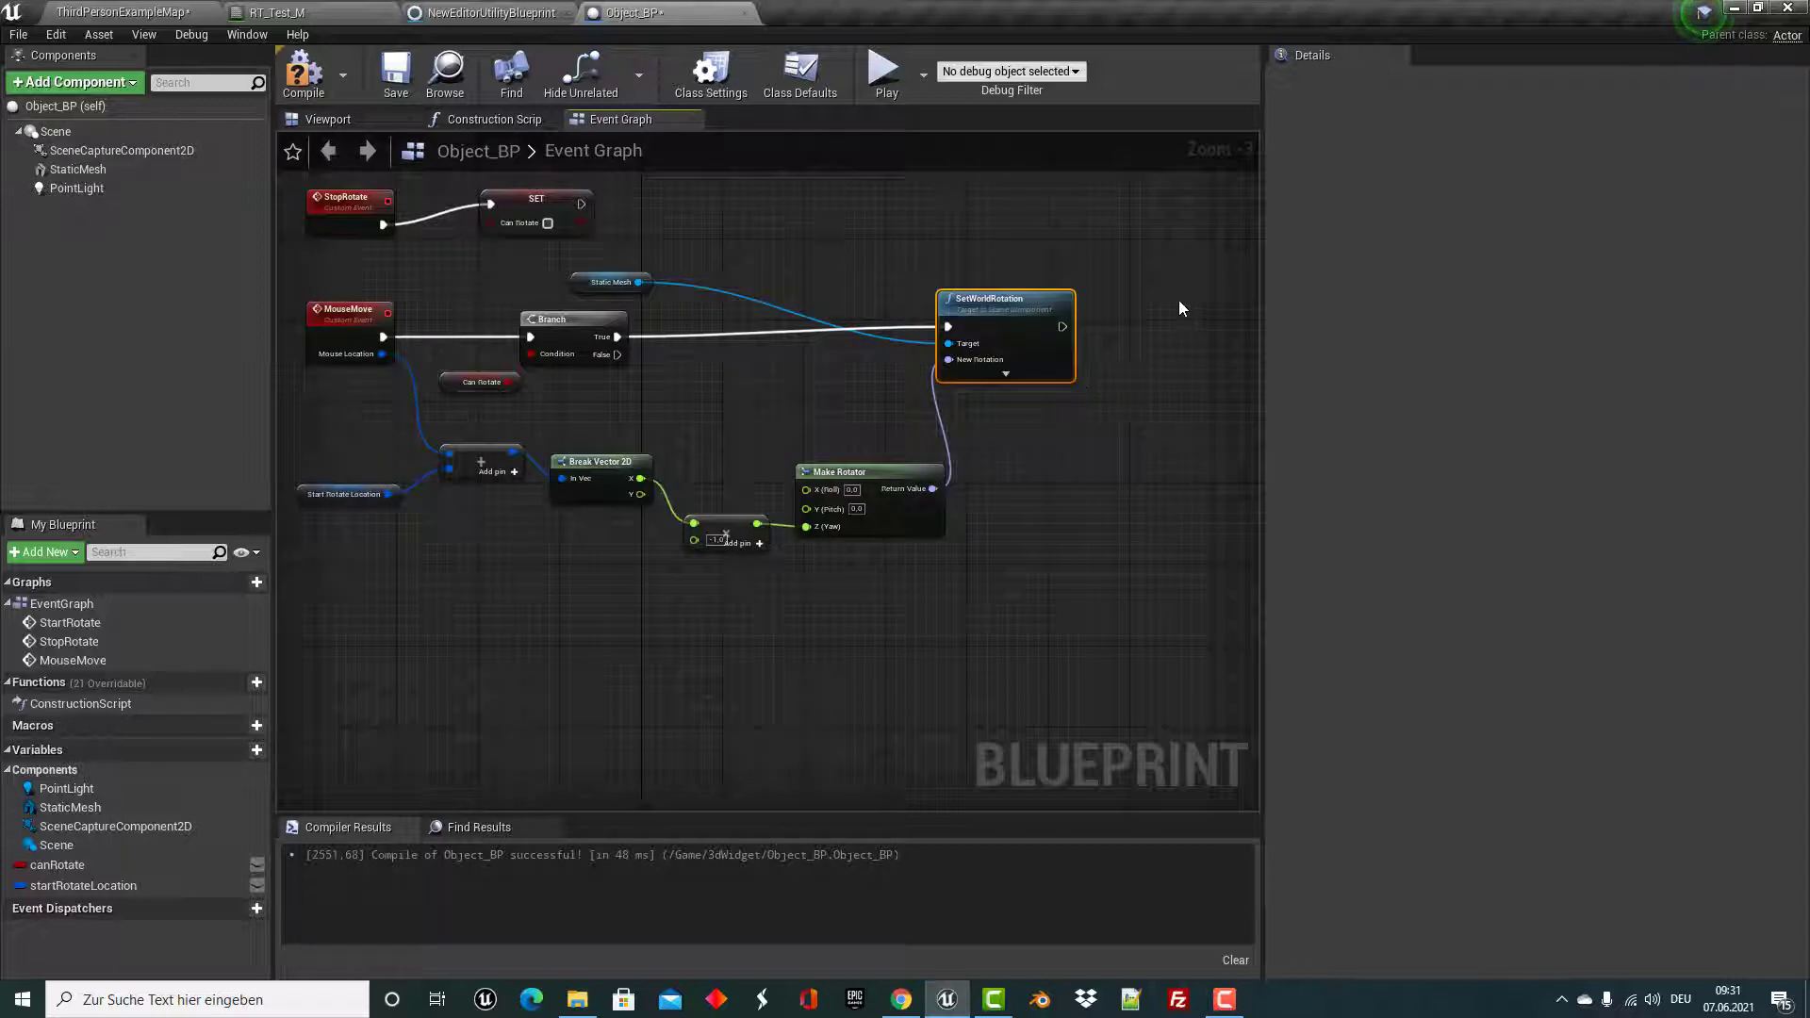
scroll(1131, 348, "down", 4)
right_click_drag(1131, 349, 935, 466)
scroll(912, 513, "up", 3)
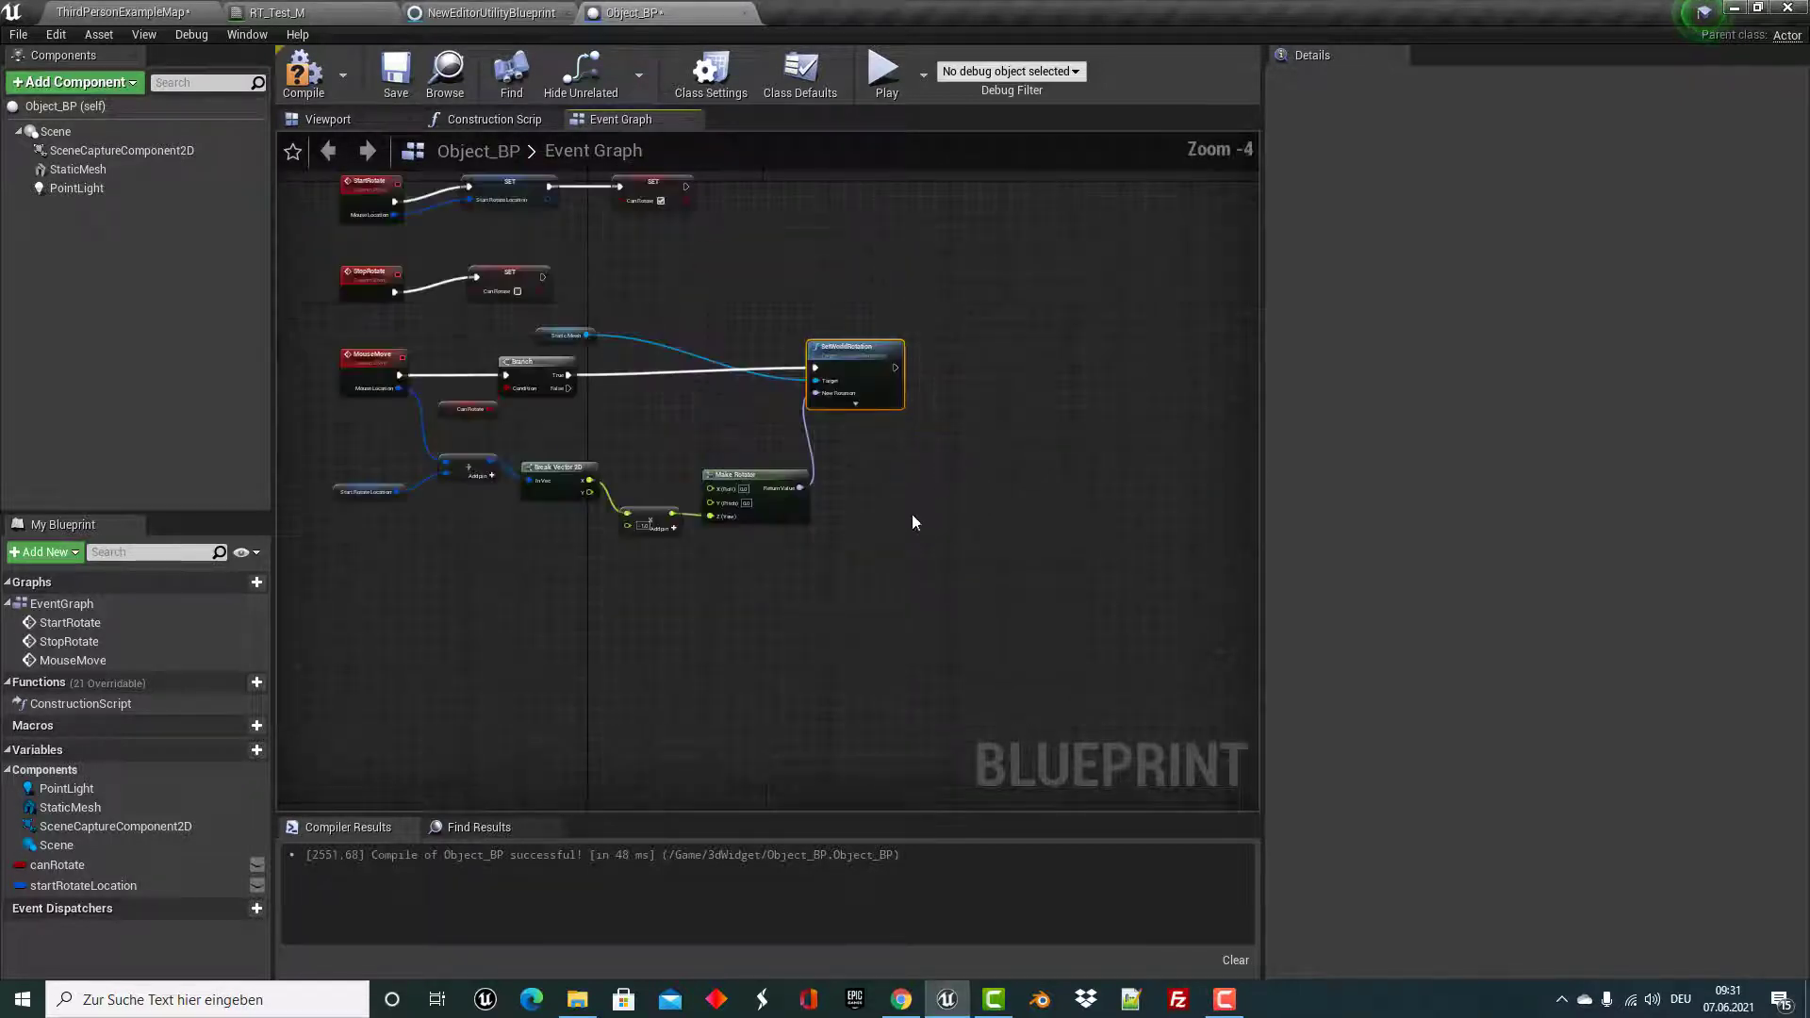
Add a Set startRotateLocation node executed after SetWorldRotation.
left_click(83, 886)
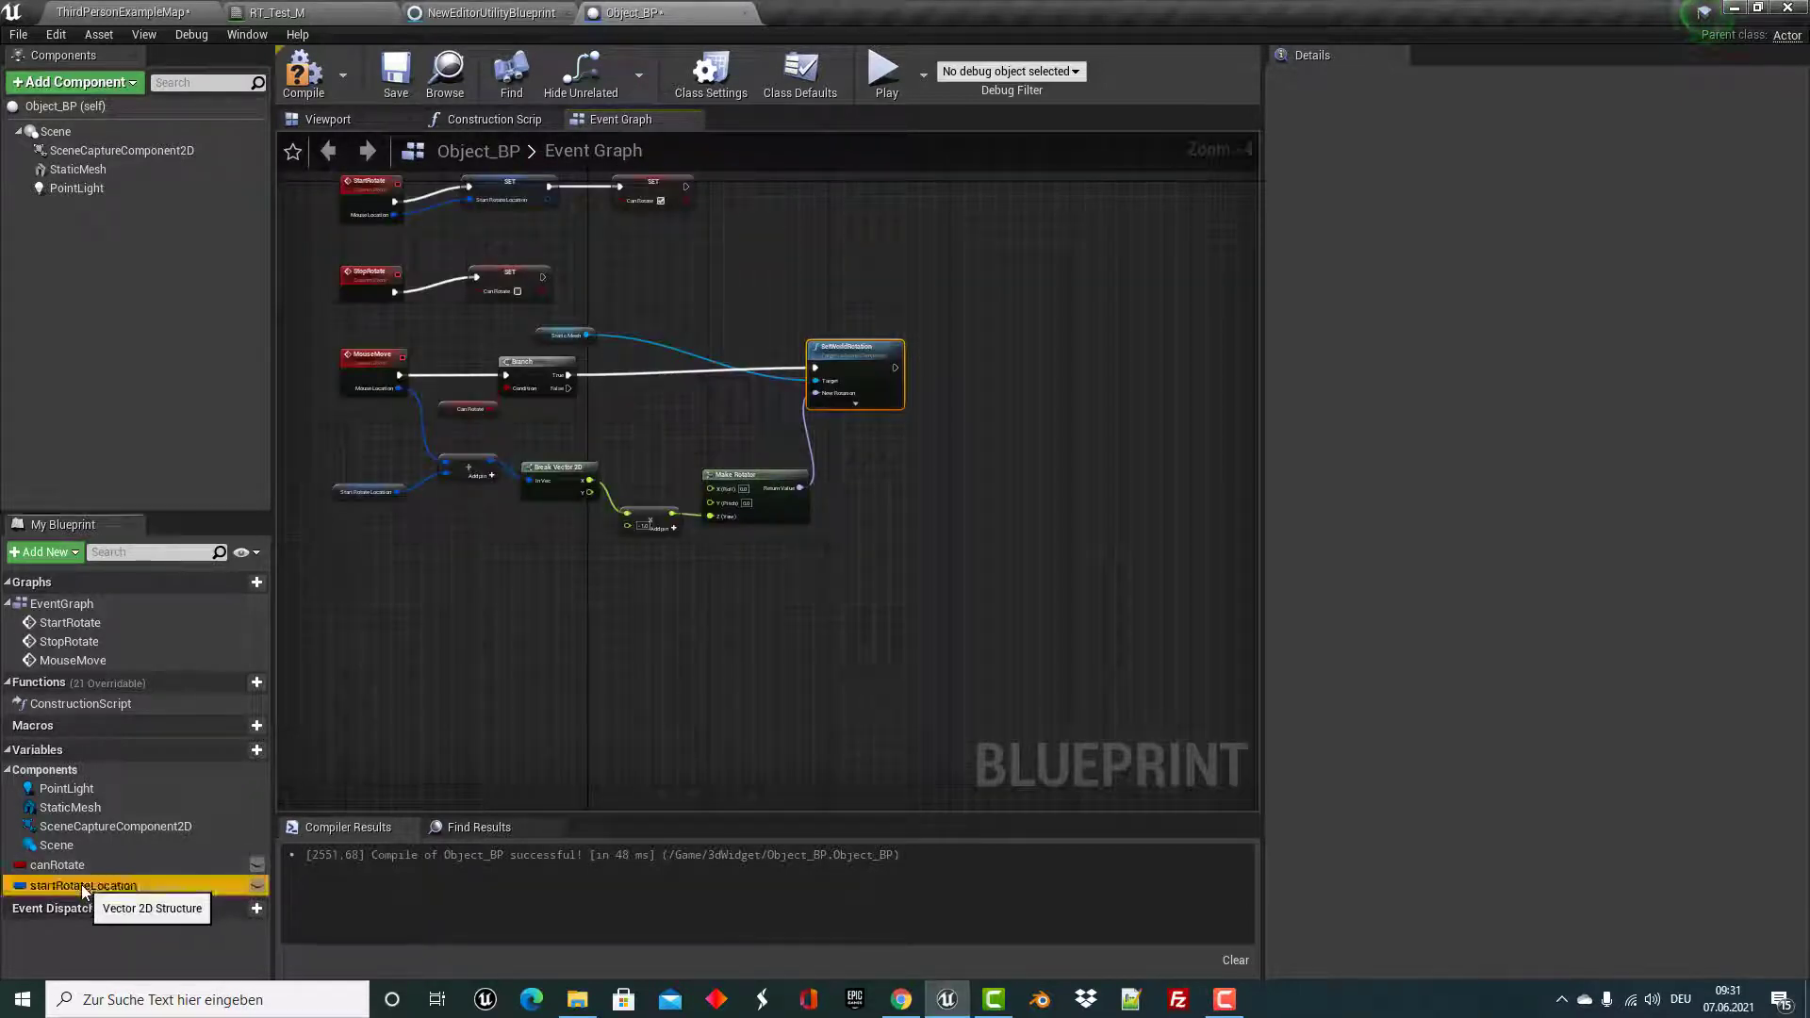
left_click_drag(83, 886, 1010, 364)
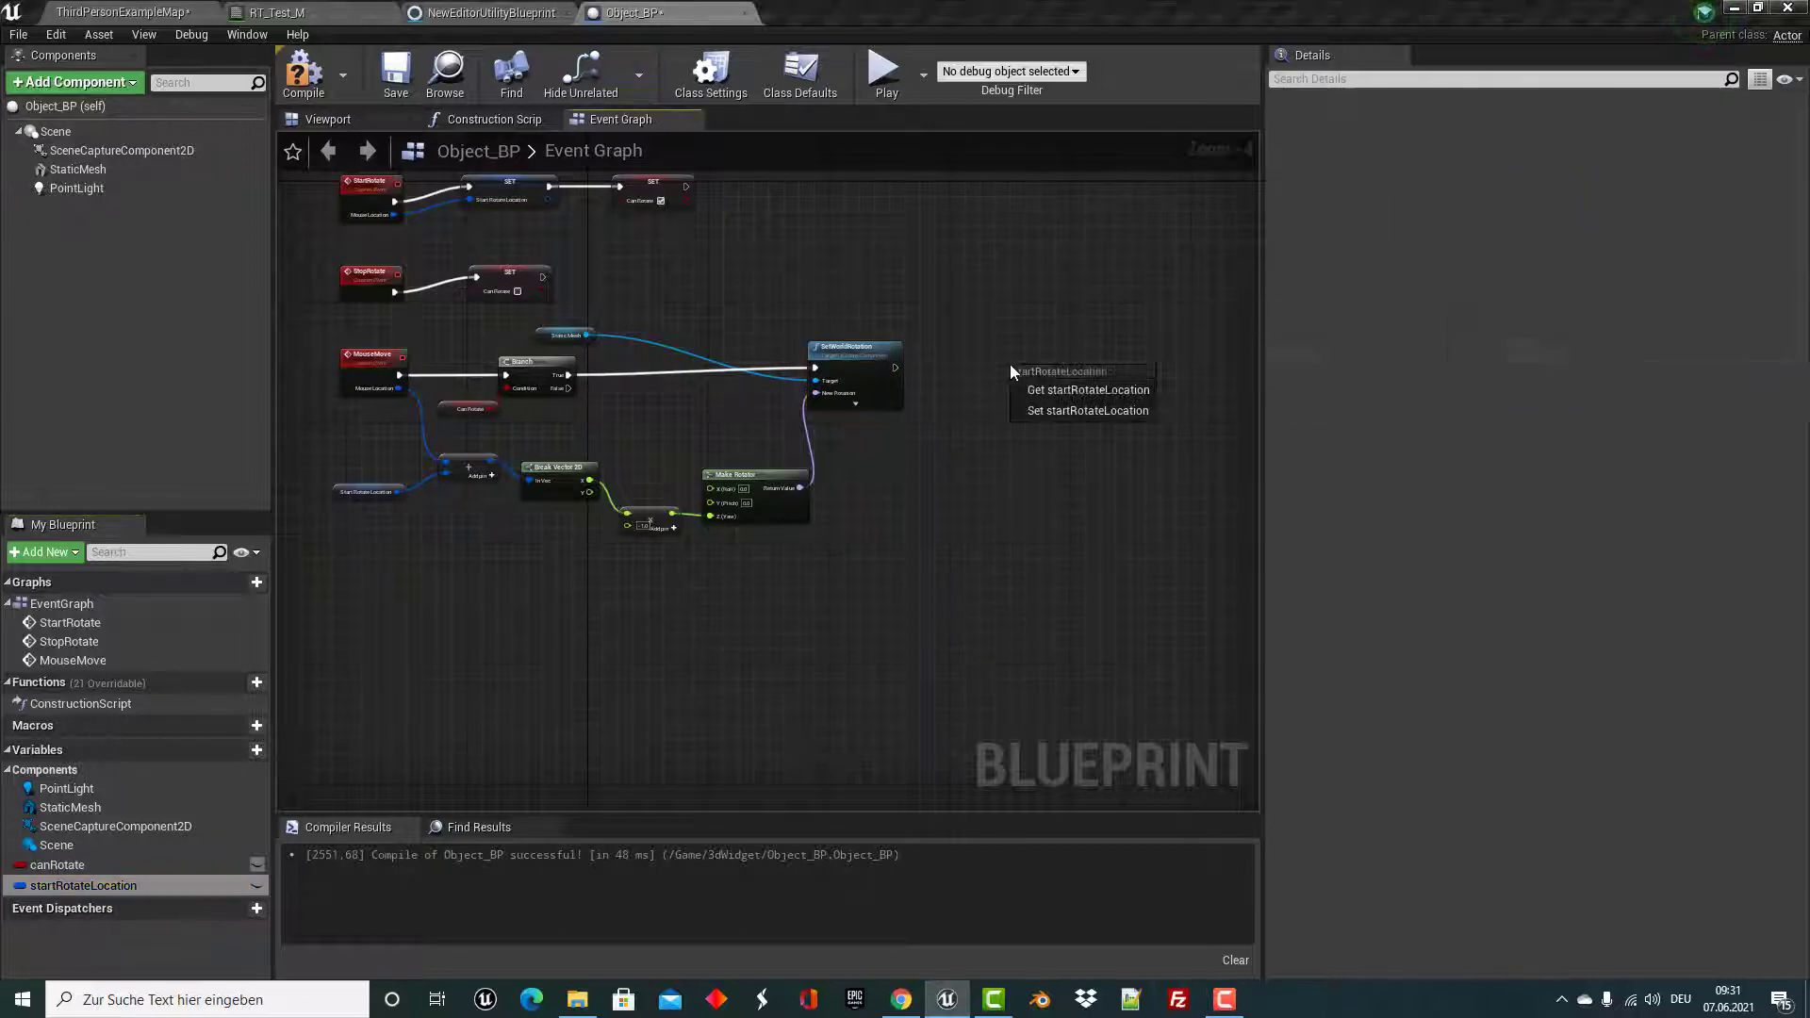
left_click(1049, 408)
mouse_move(895, 368)
left_mouse_down()
mouse_move(950, 374)
mouse_move(967, 353)
left_mouse_up()
right_click_drag(976, 426, 1064, 463)
scroll(922, 497, "down", 2)
scroll(844, 456, "up", 4)
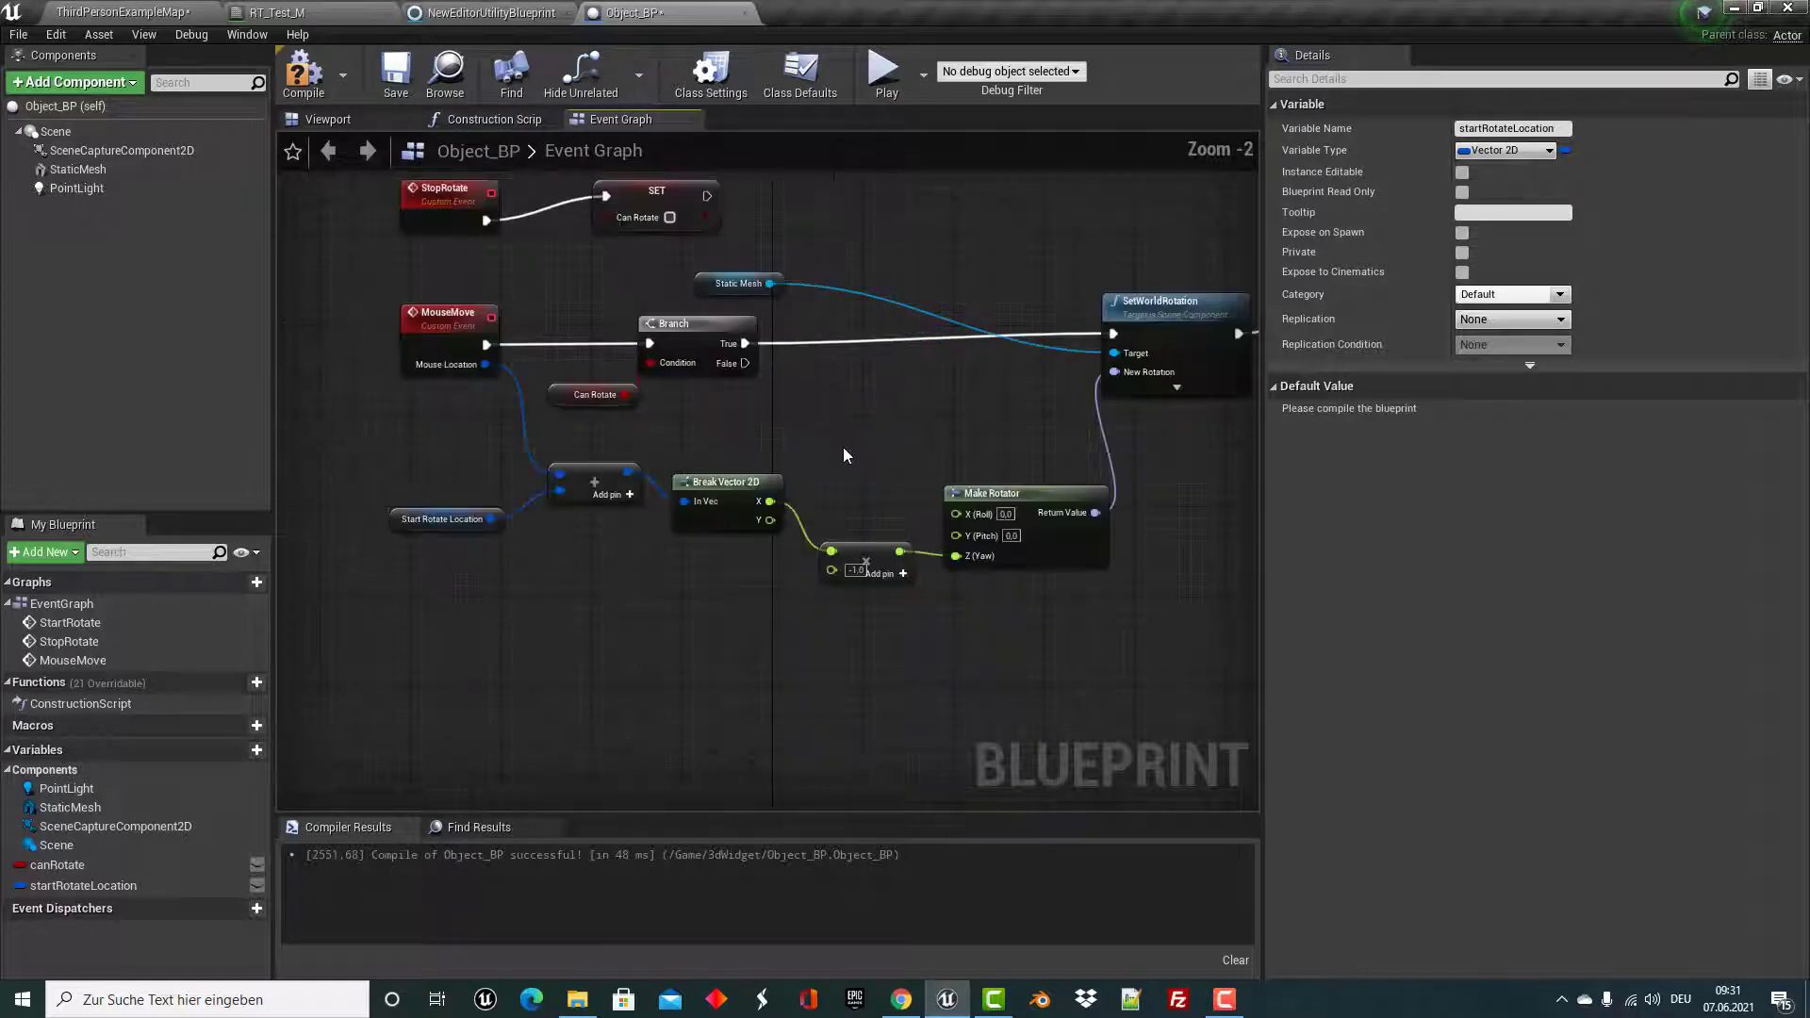
Feed Mouse Location into the Start Rotate Location setter.
right_click_drag(843, 455, 704, 471)
mouse_move(346, 379)
left_mouse_down("ctrl")
mouse_move(654, 399)
mouse_move(1209, 359)
left_mouse_up("ctrl")
right_click_drag(1179, 433, 965, 520)
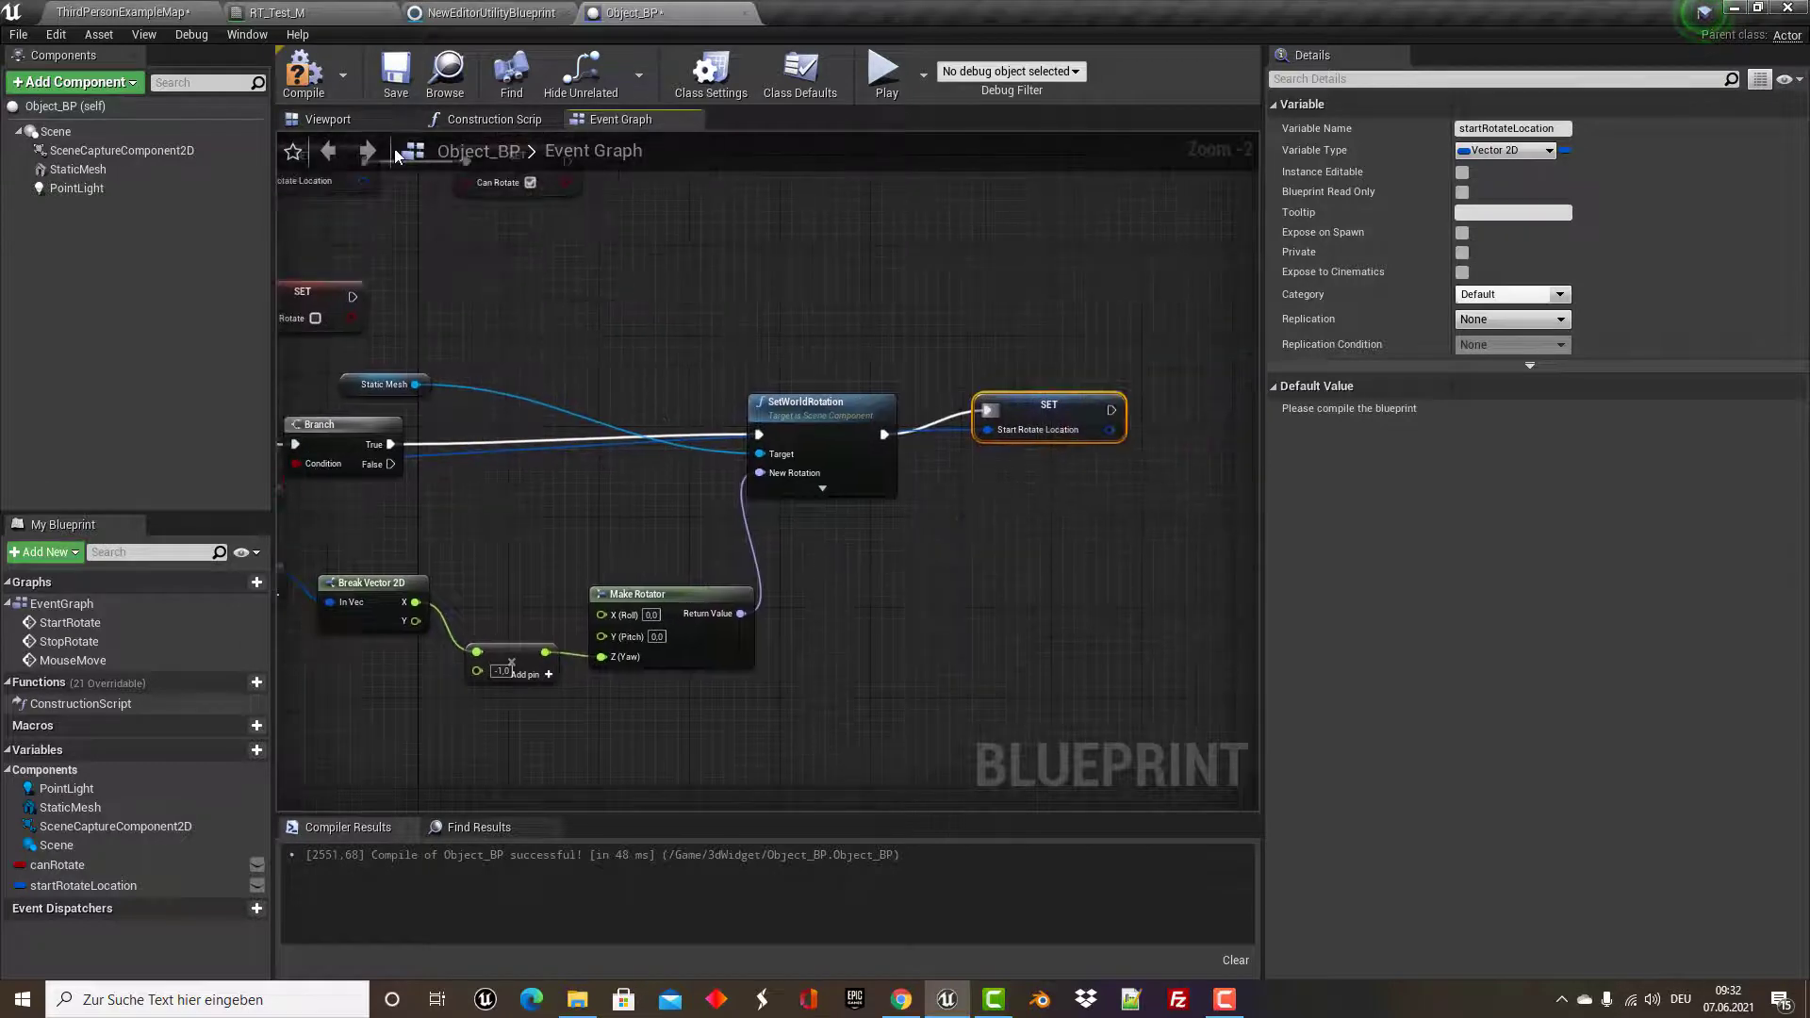
Compile Object_BP and switch to its Viewport view.
left_click(303, 74)
mouse_move(462, 226)
right_mouse_down()
mouse_move(638, 288)
mouse_move(737, 349)
right_mouse_up()
scroll(647, 276, "down", 2)
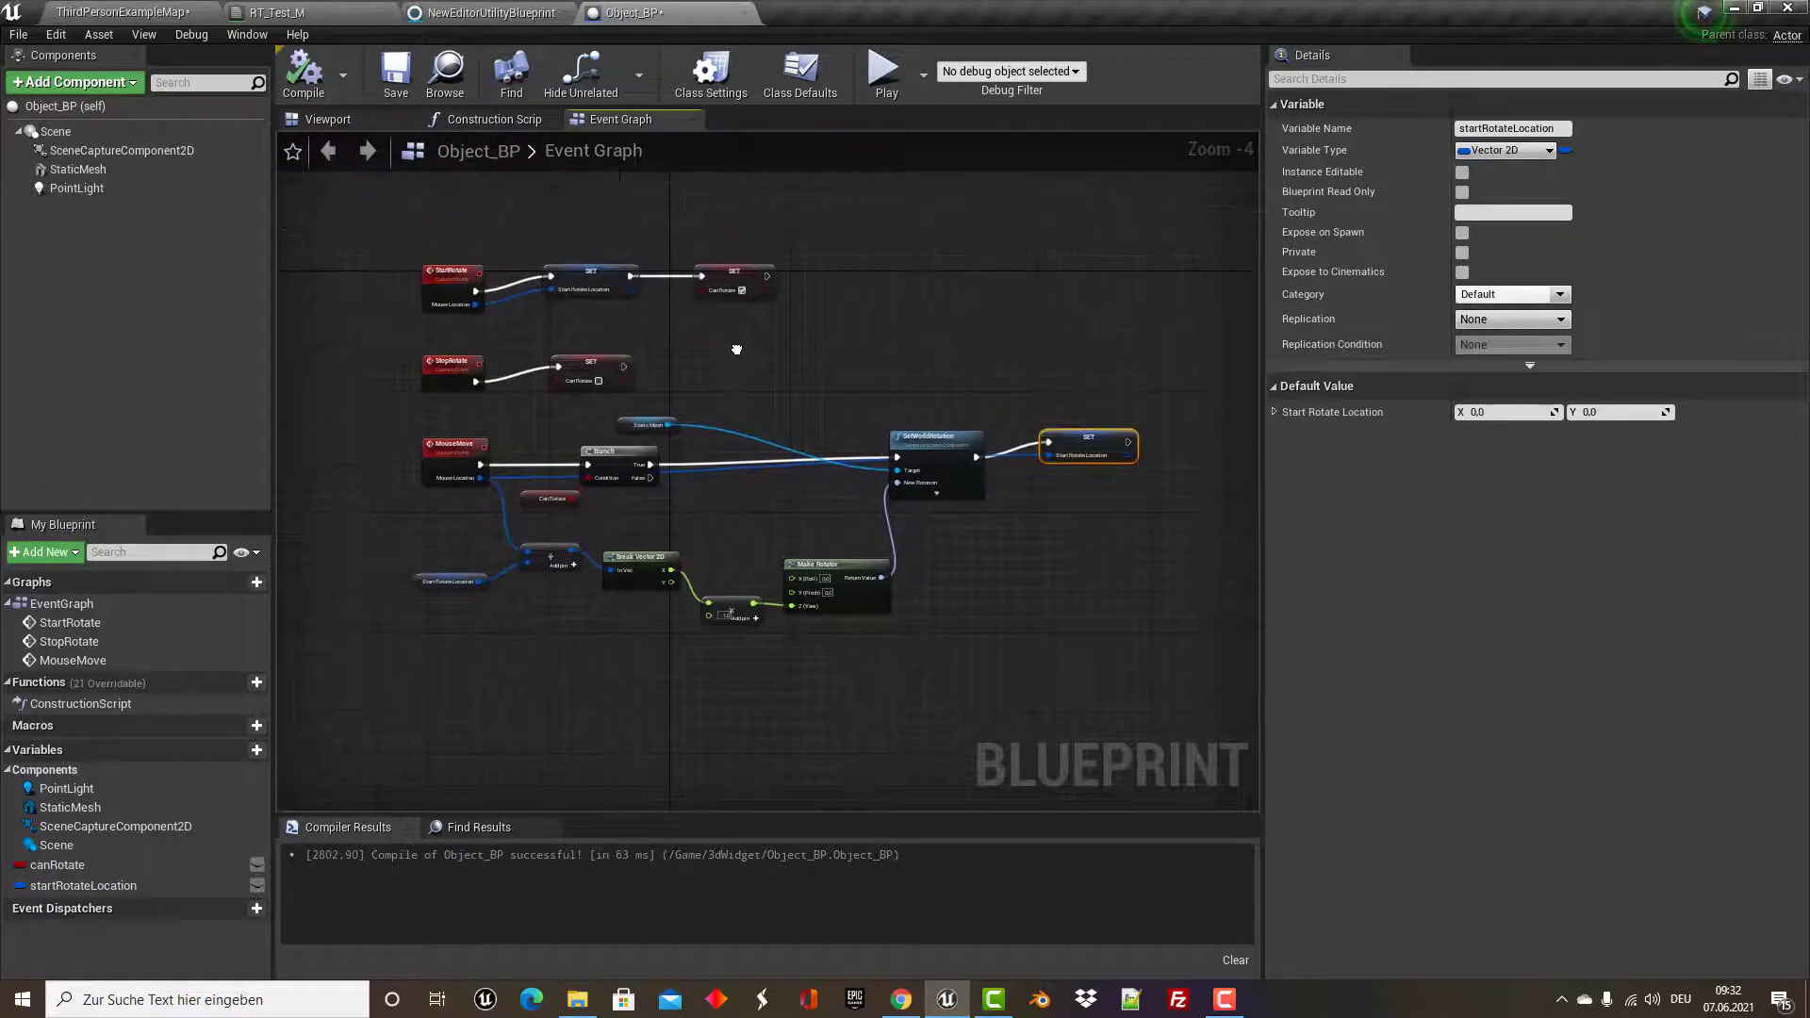
left_click(326, 119)
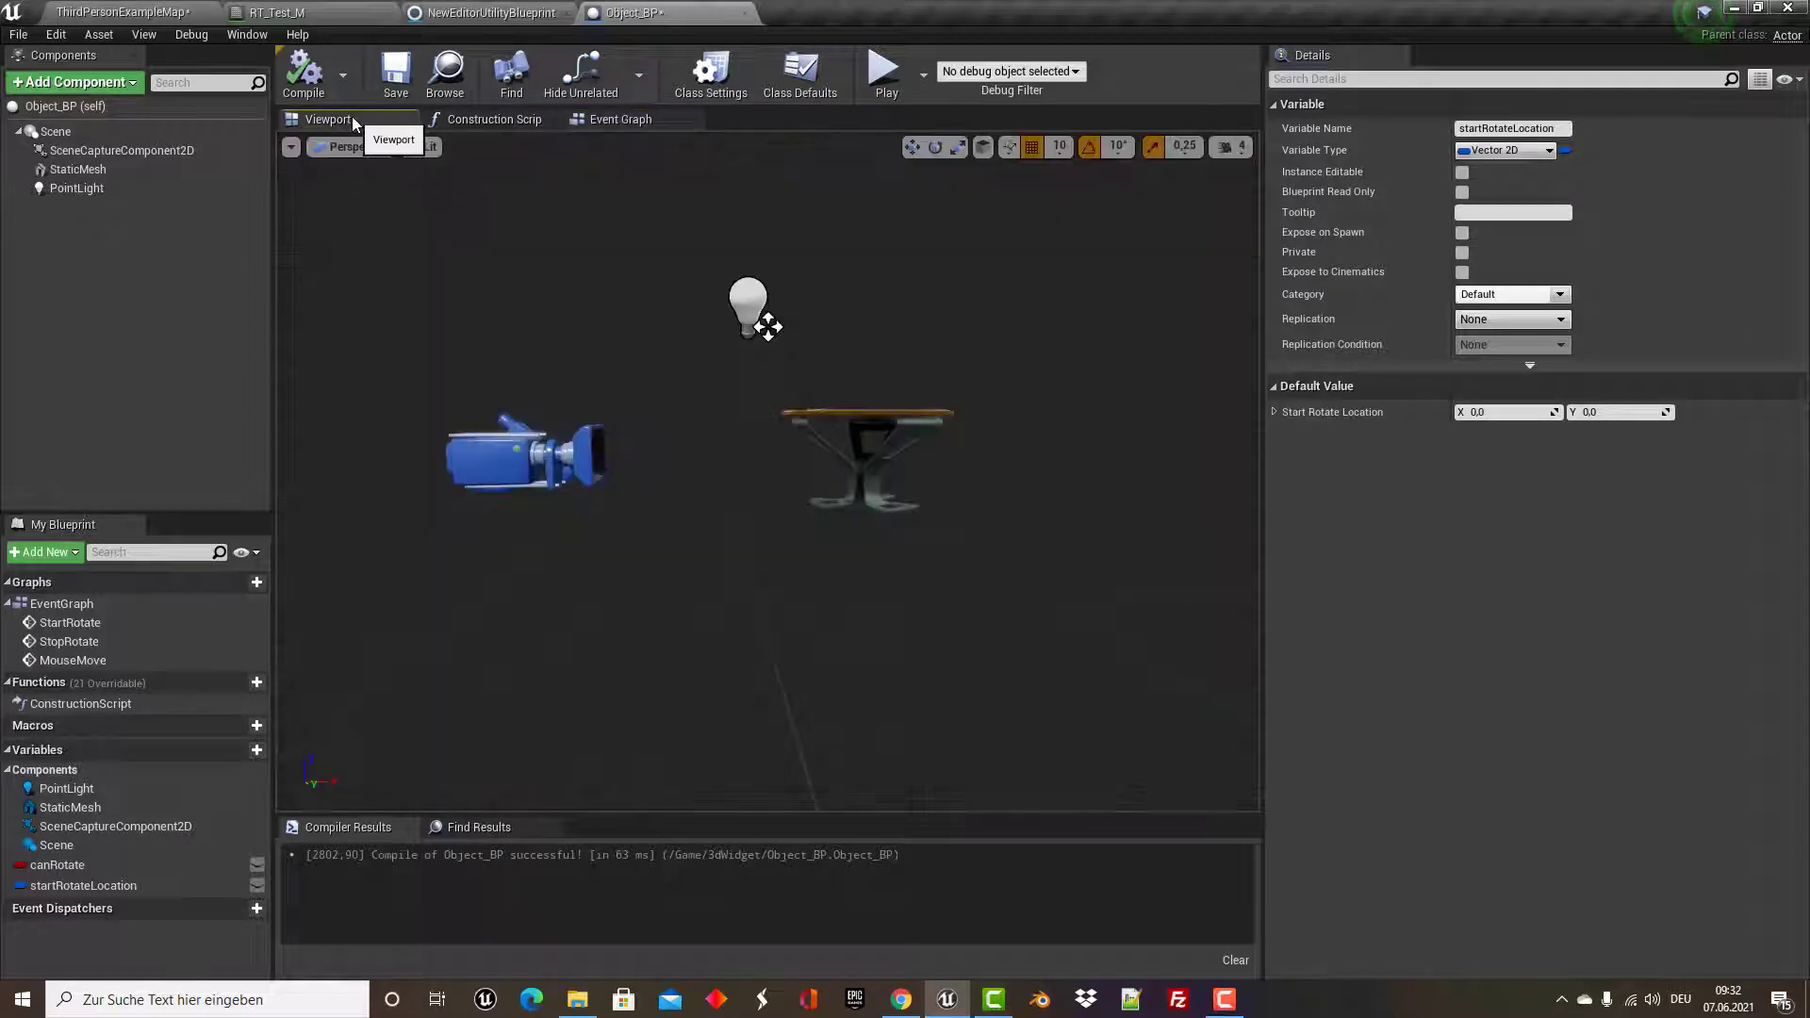
Inspect the StaticMesh, PointLight and scene capture components, keeping Texture_RT as texture target.
left_click(75, 170)
left_click(76, 189)
left_click(85, 151)
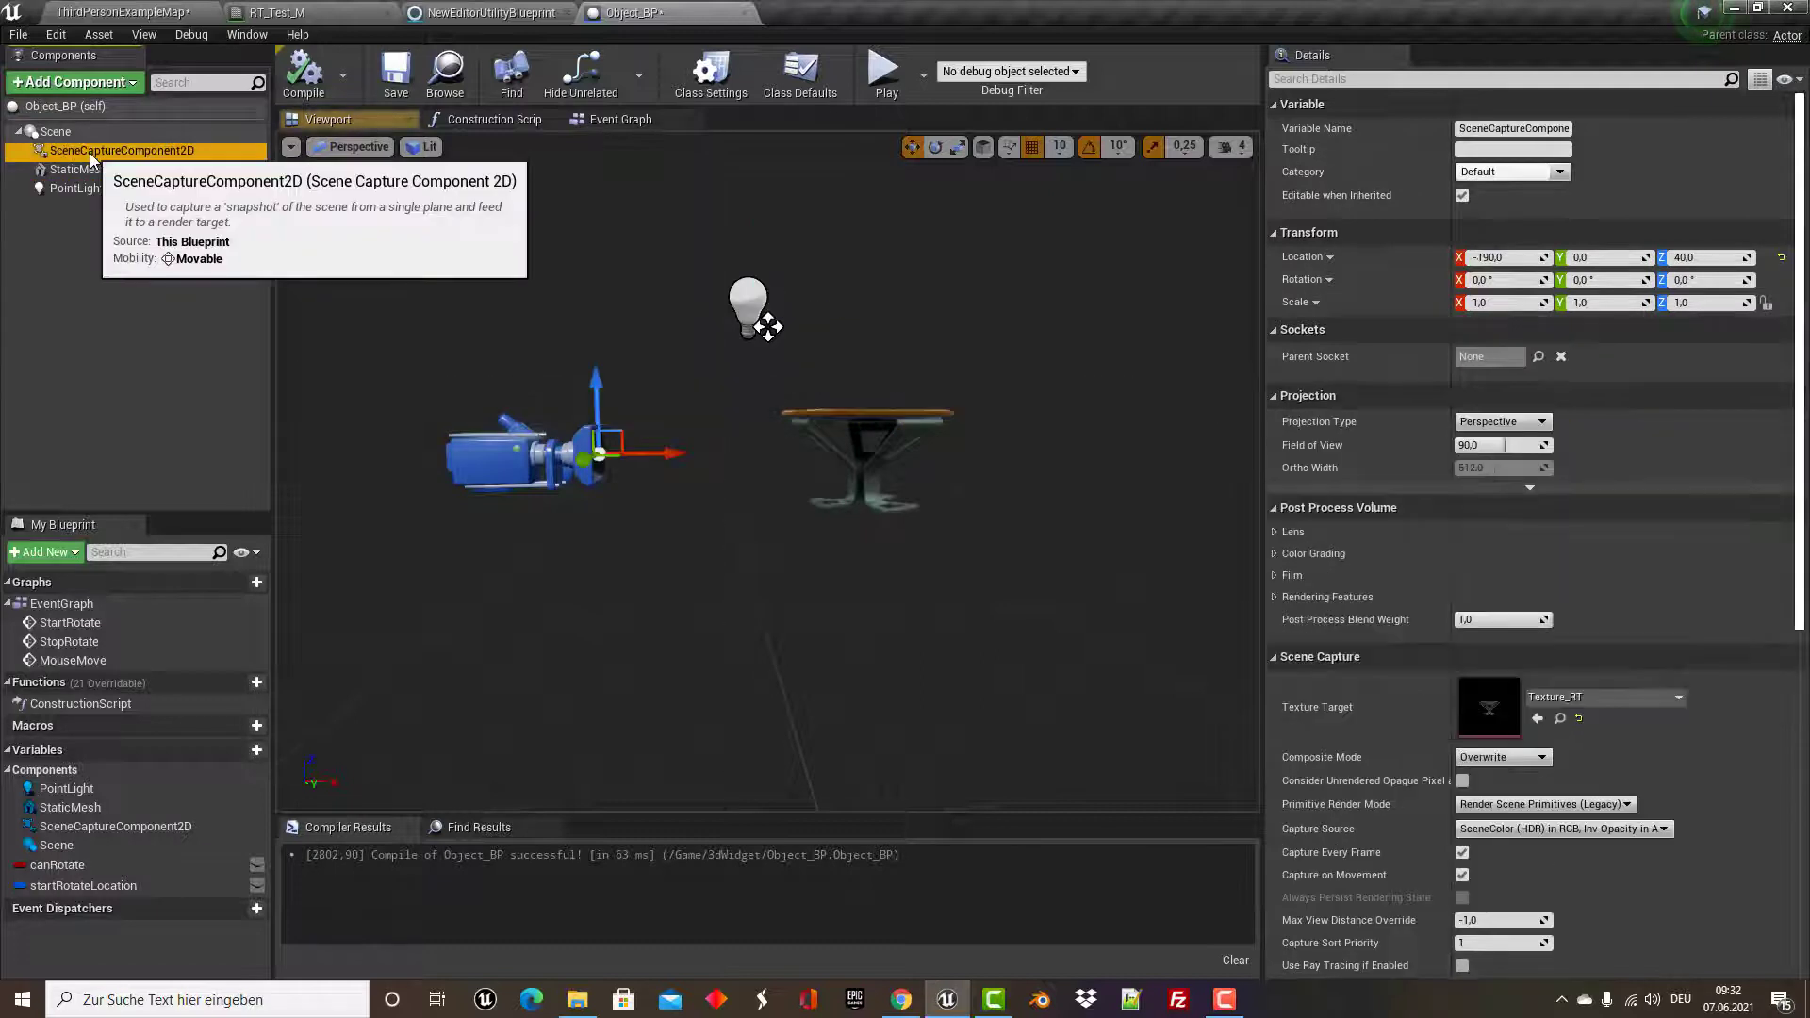
left_click(1603, 696)
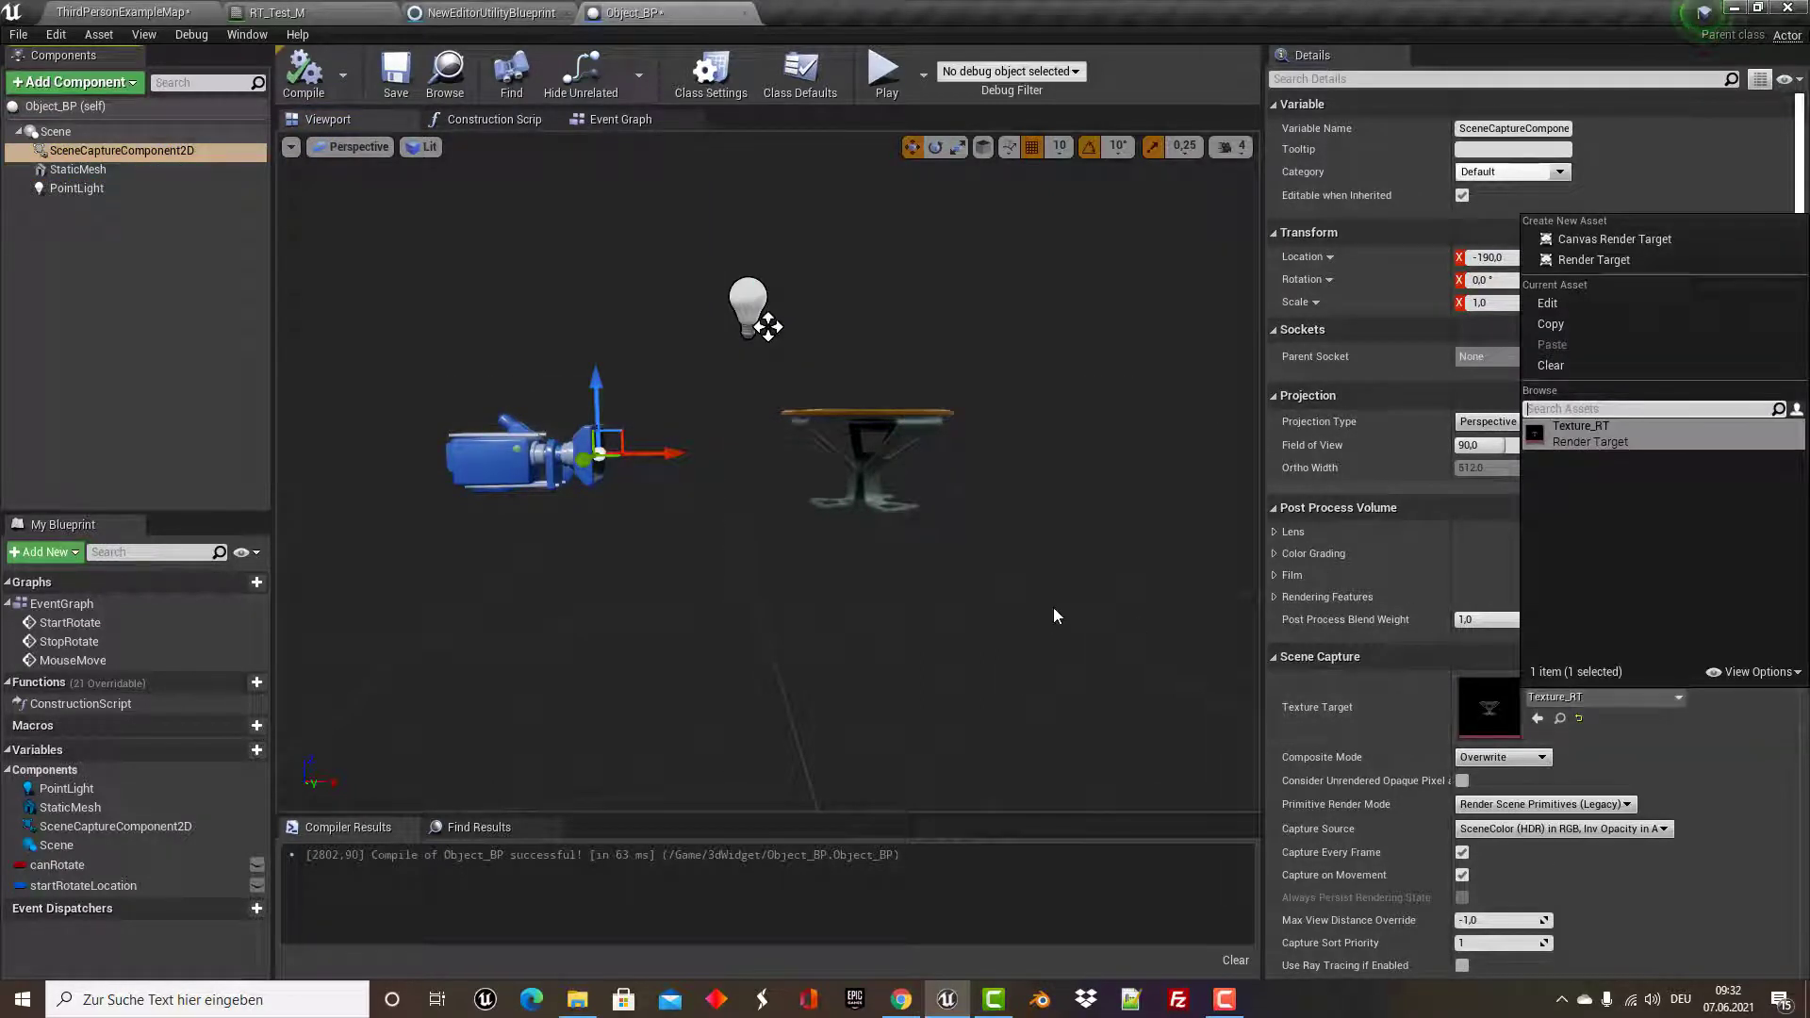
left_click(1034, 445)
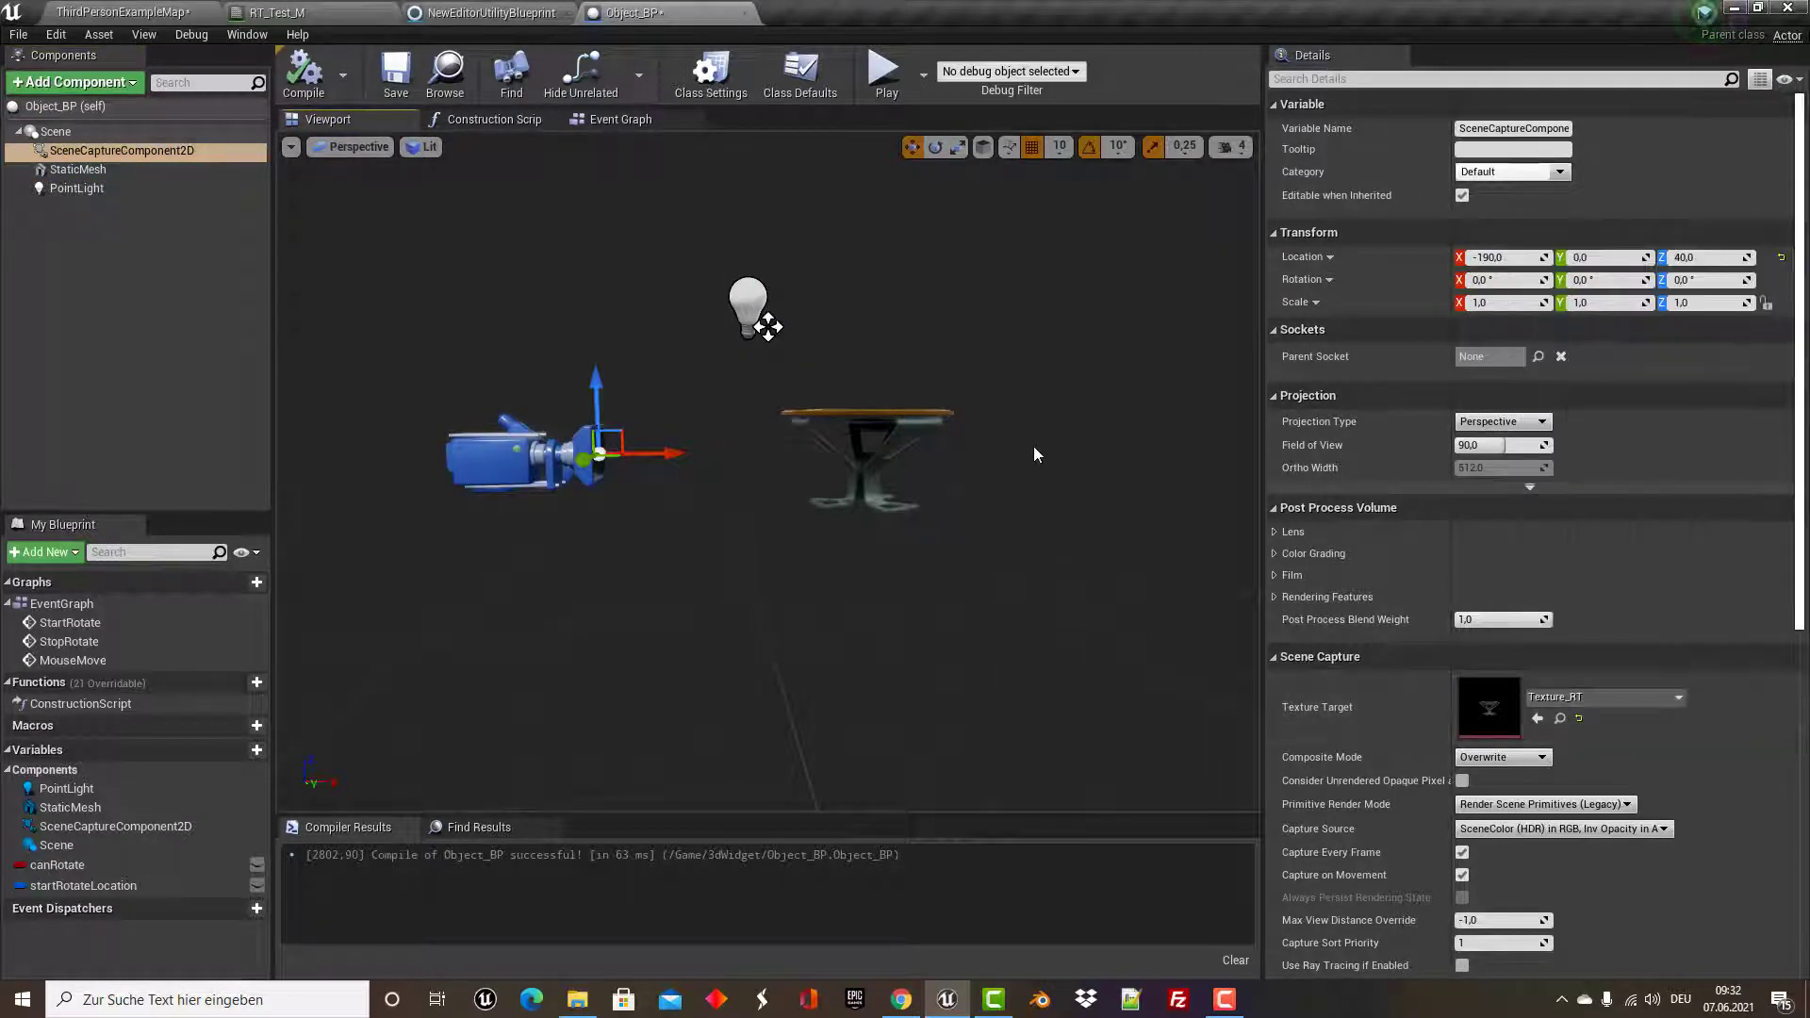
Review the rotation nodes, save Object_BP and return to the ThirdPersonExampleMap editor.
left_click(622, 121)
scroll(762, 327, "up", 3)
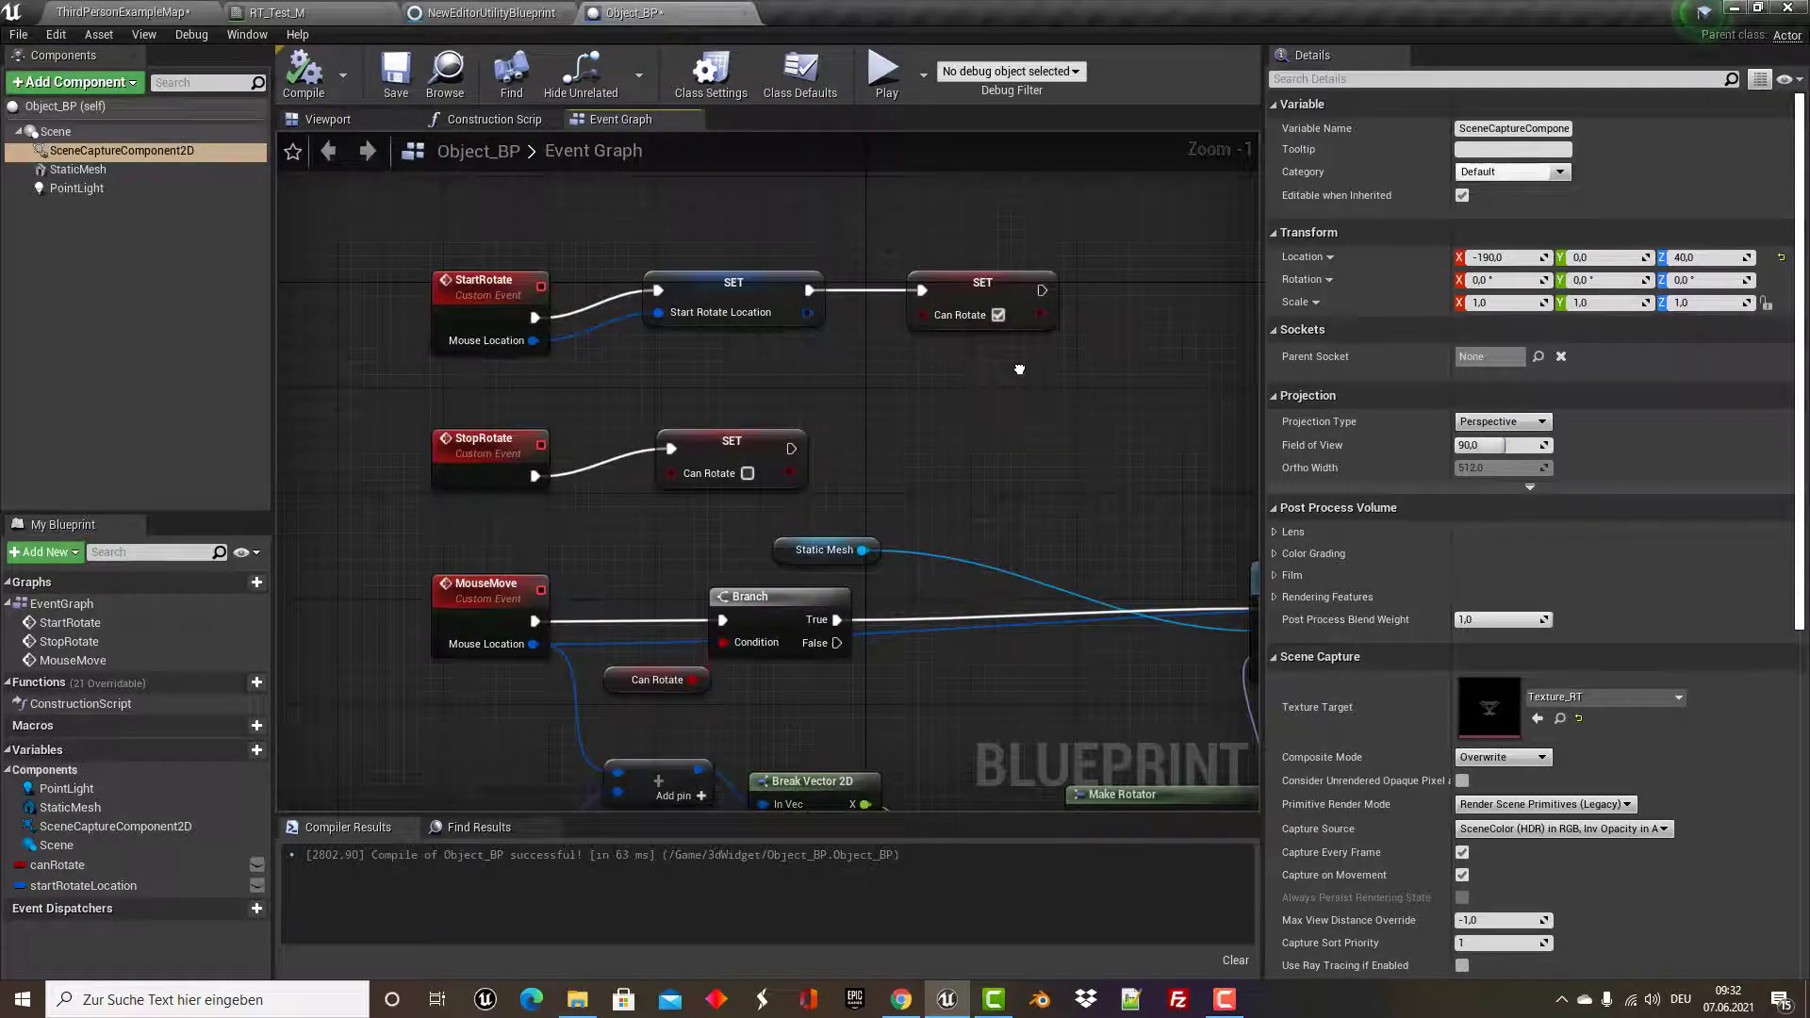
right_click_drag(1020, 369, 854, 186)
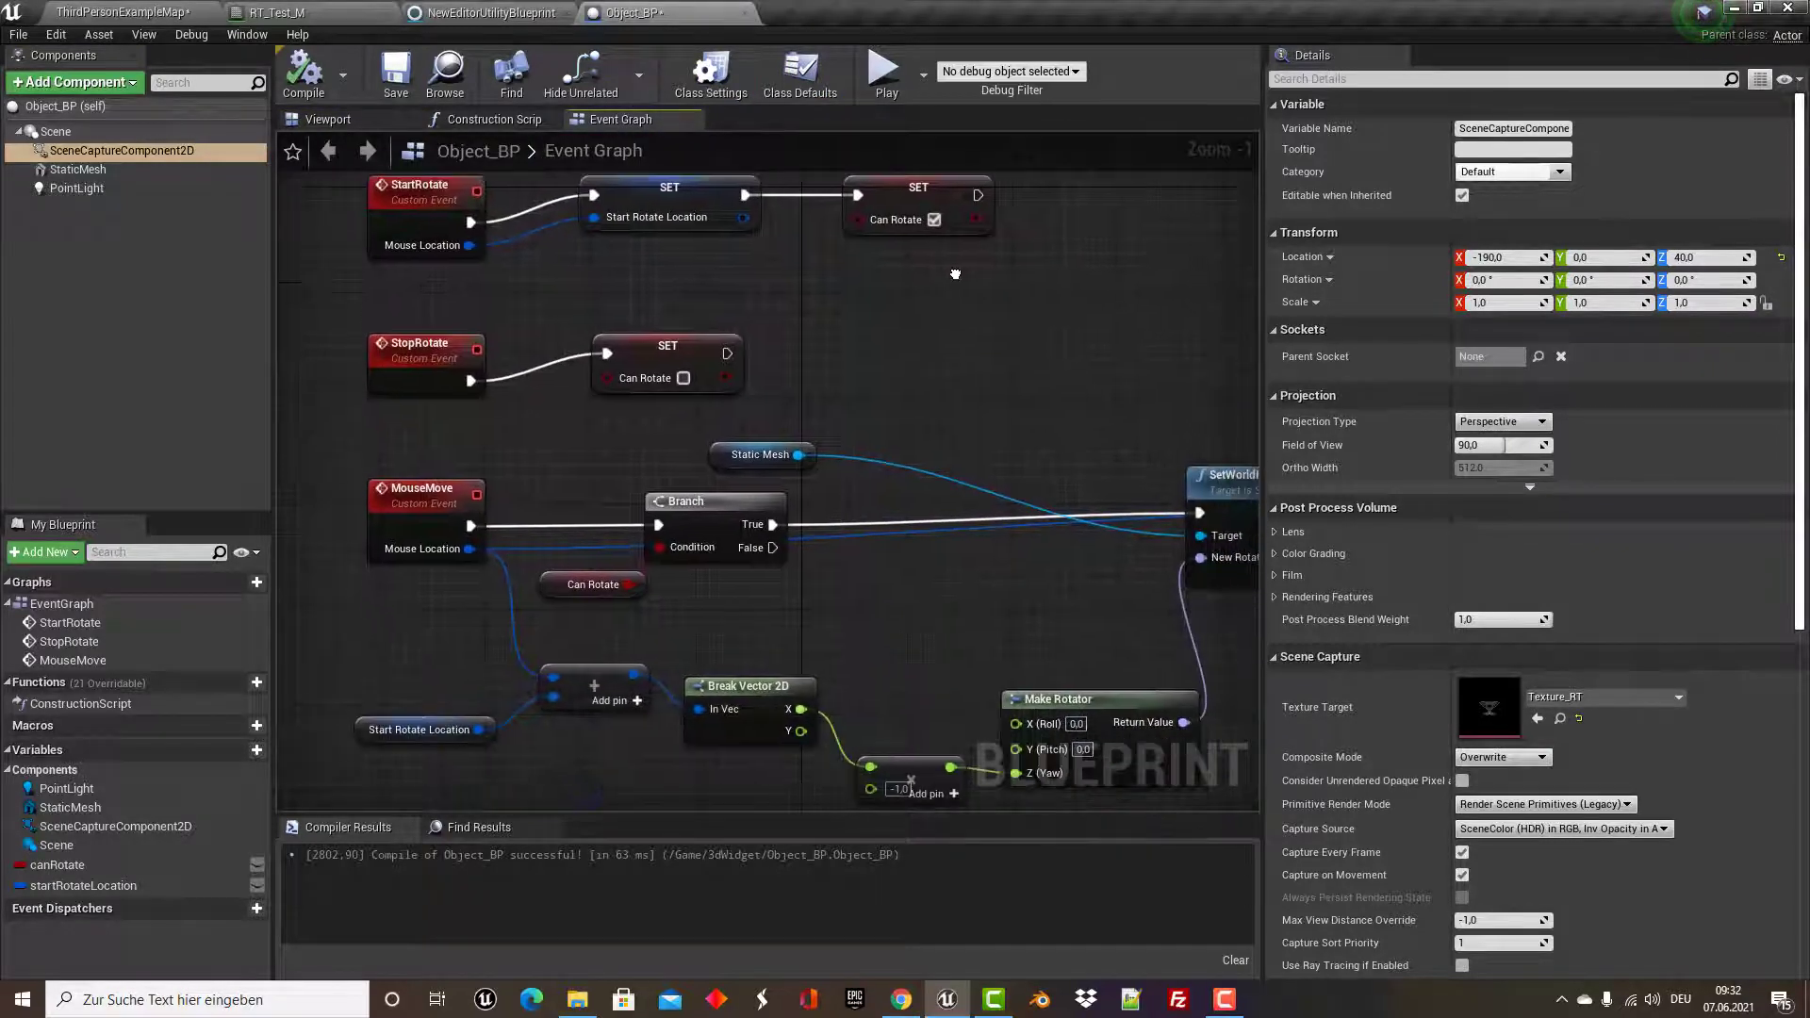
scroll(760, 522, "down", 1)
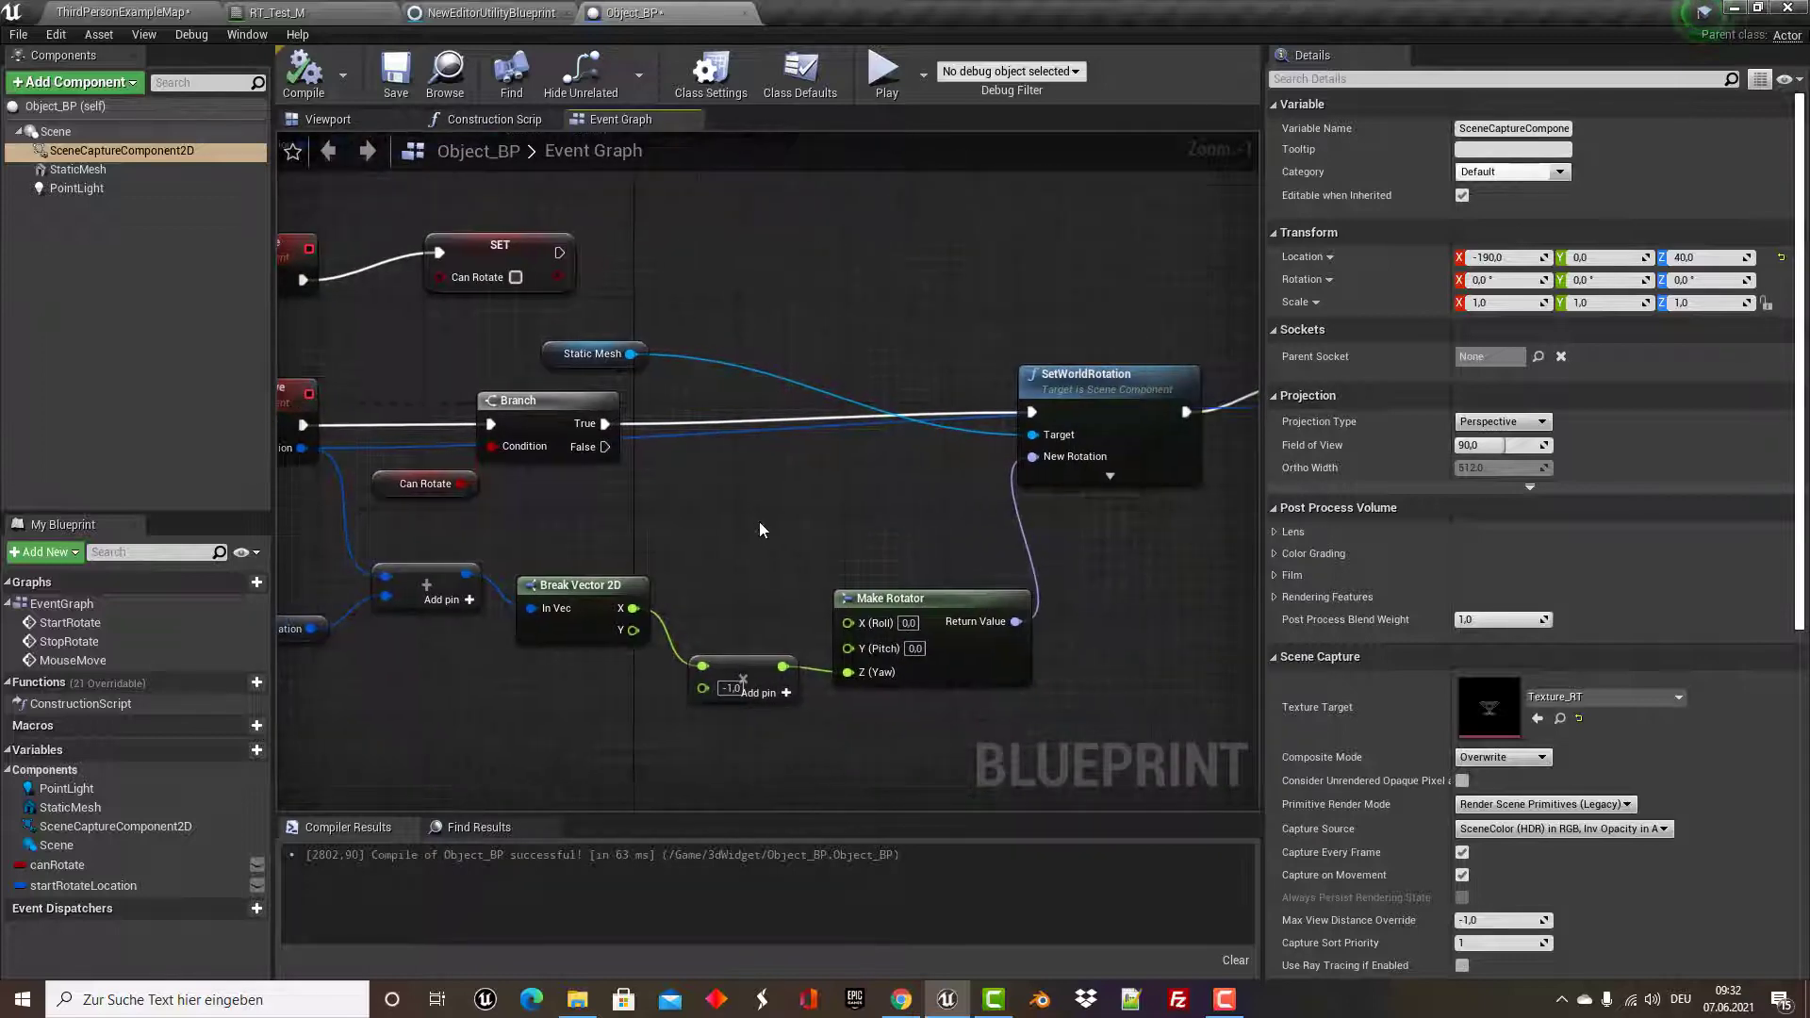
scroll(750, 516, "down", 1)
scroll(751, 516, "down", 1)
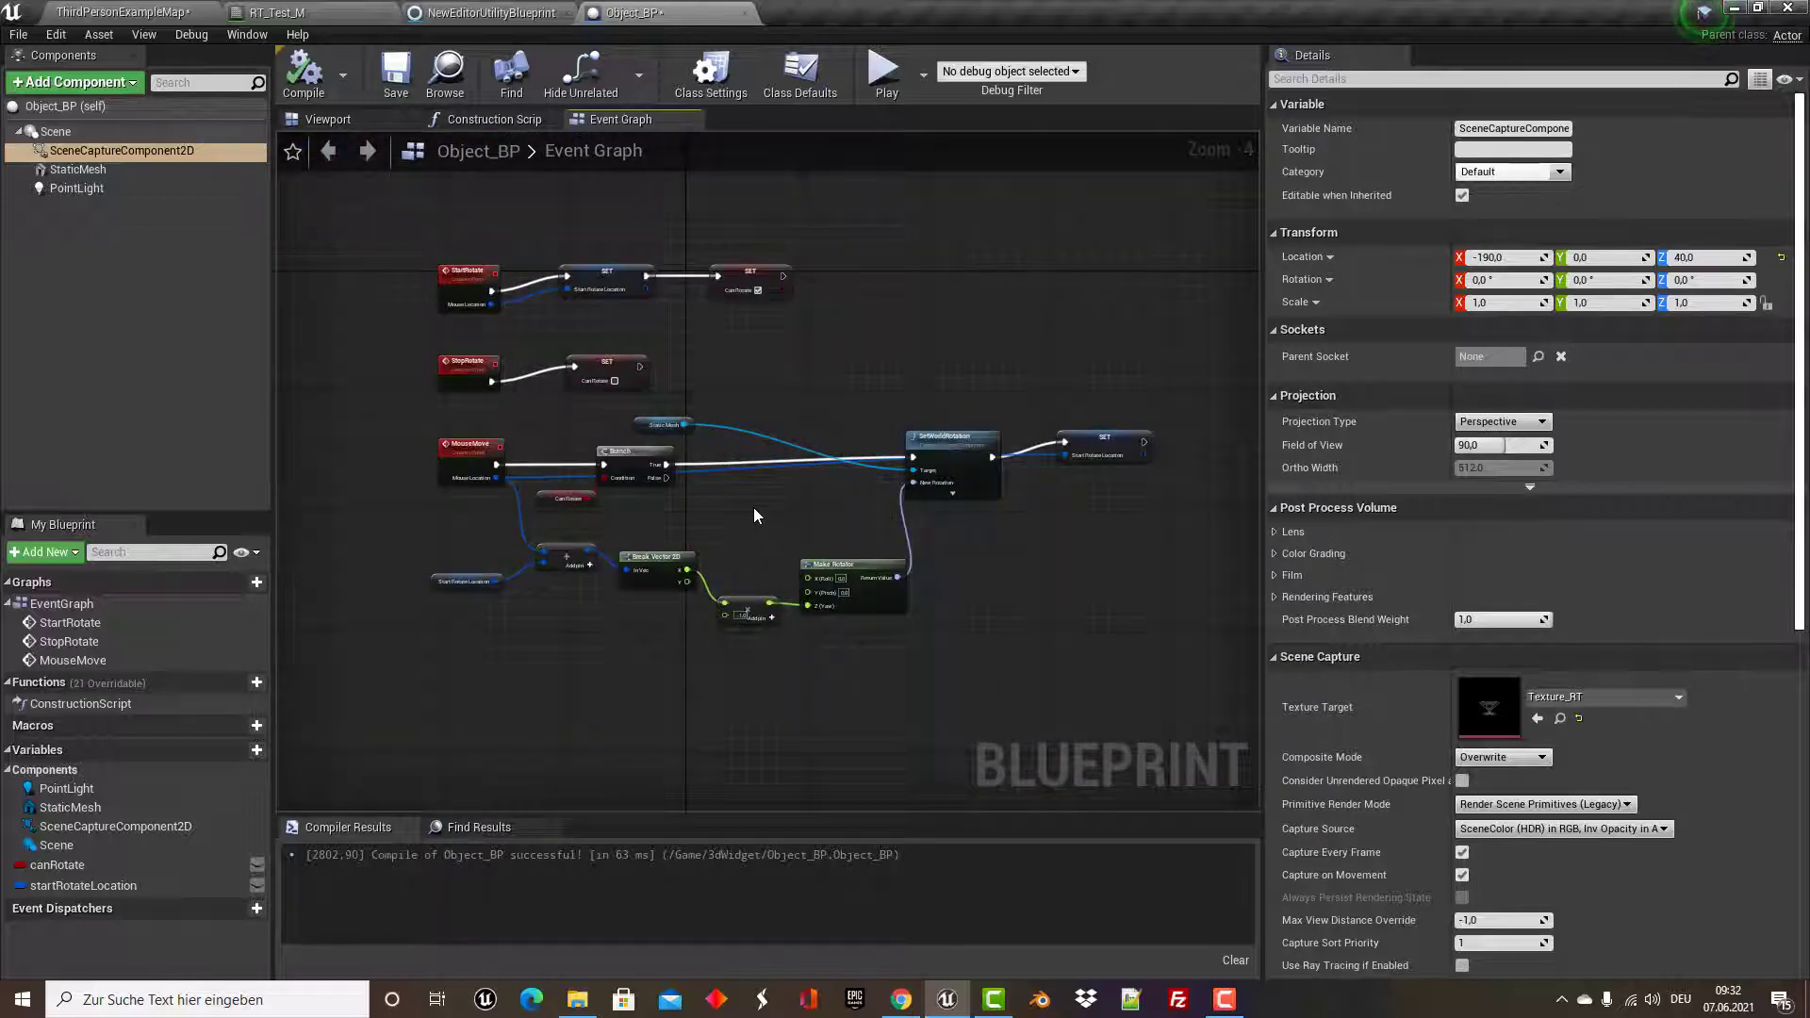
left_click(411, 94)
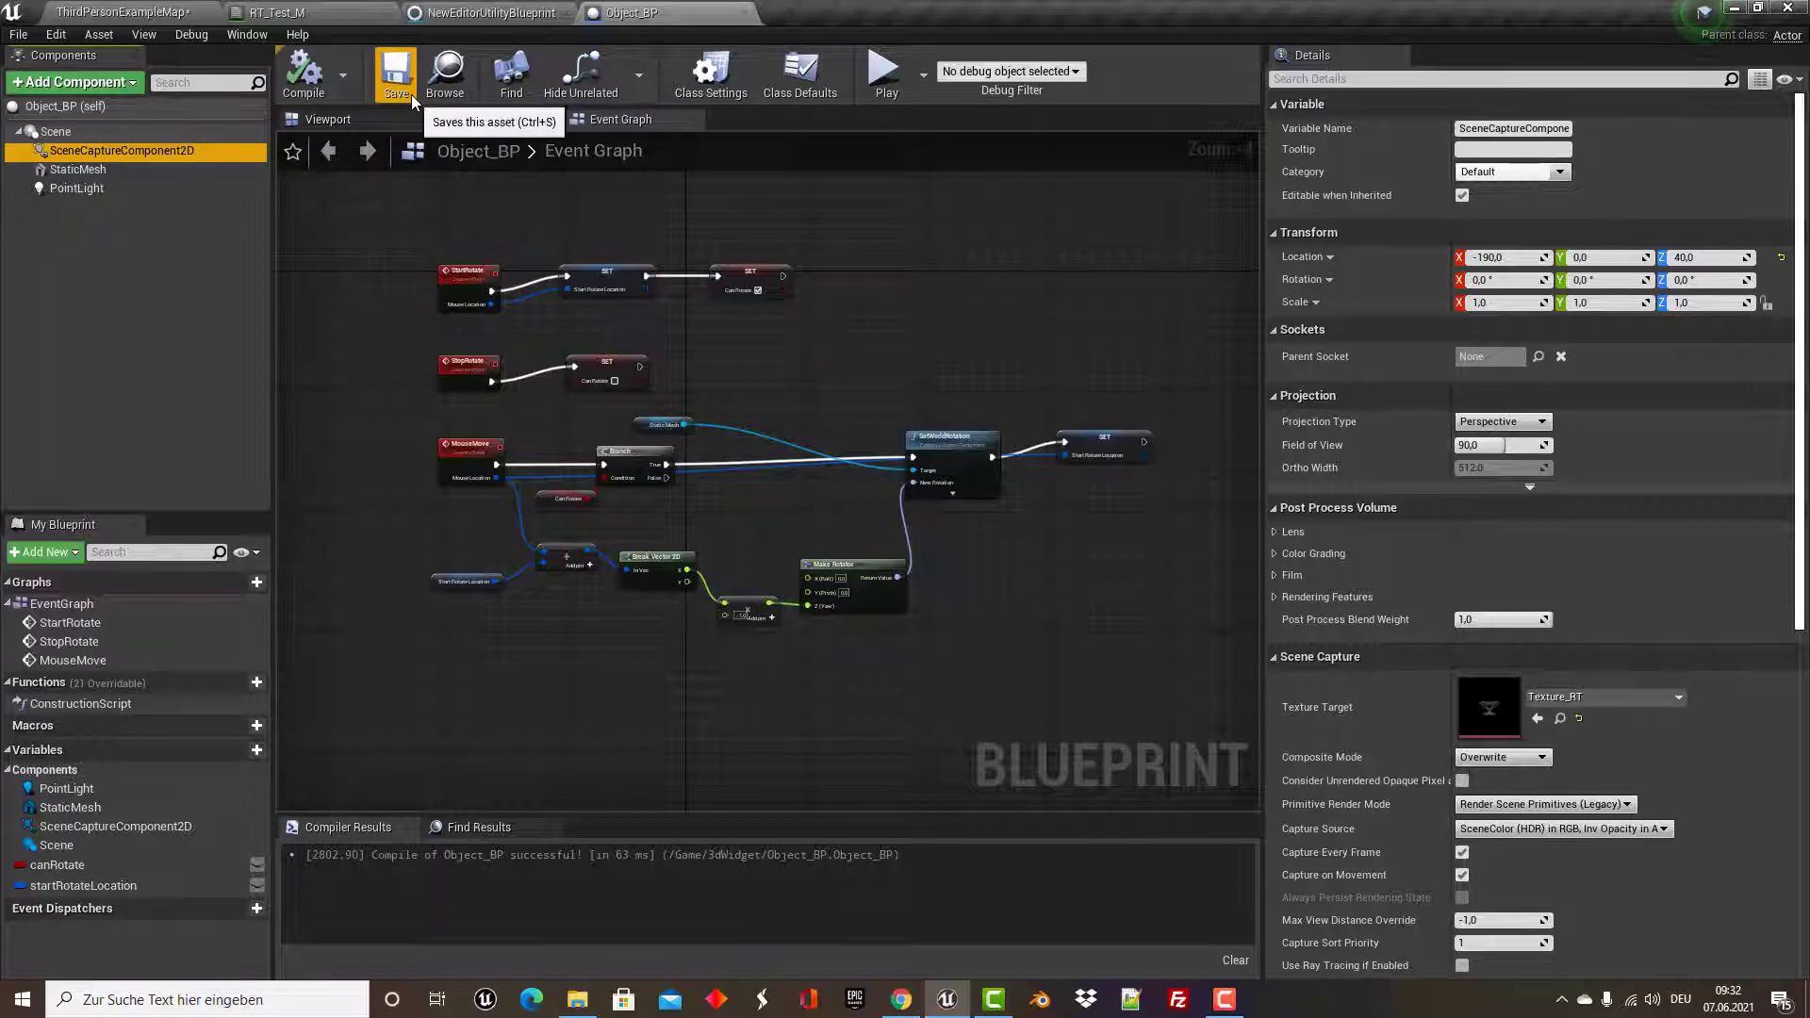
left_click(87, 11)
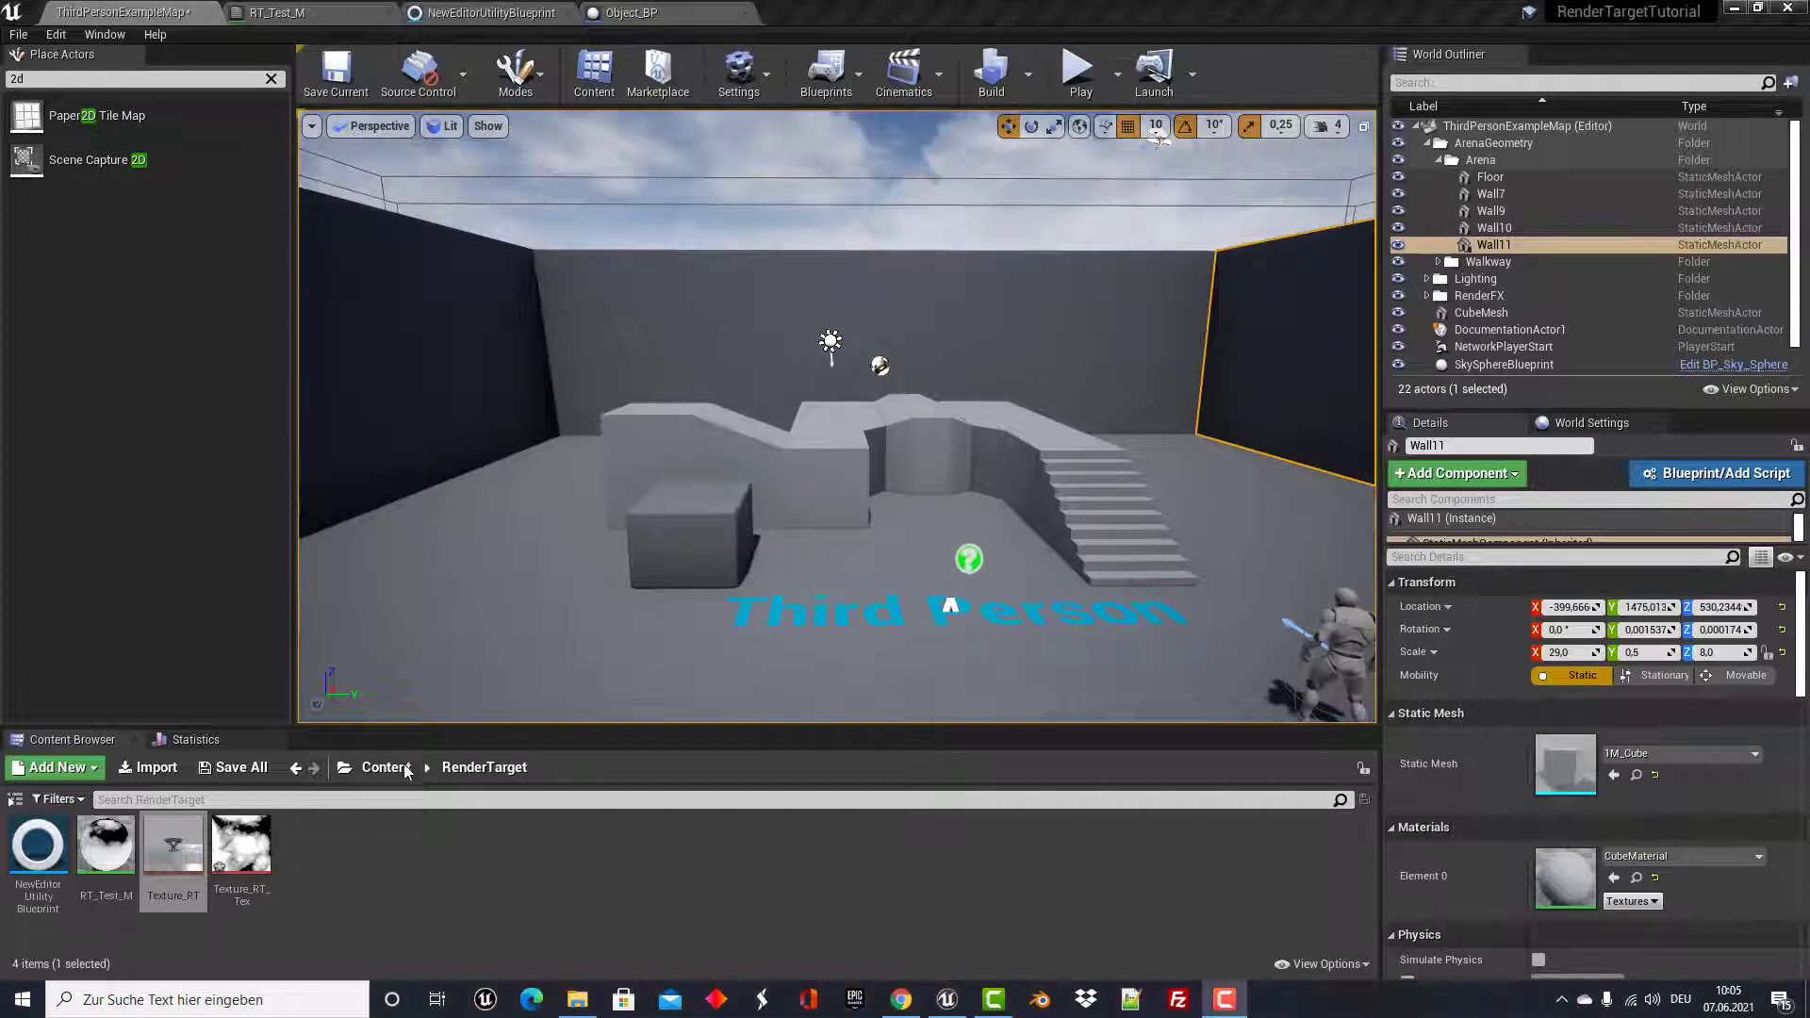
Create a Widget Blueprint named Object_WG in Content > 3dWidget and open it.
left_click(401, 769)
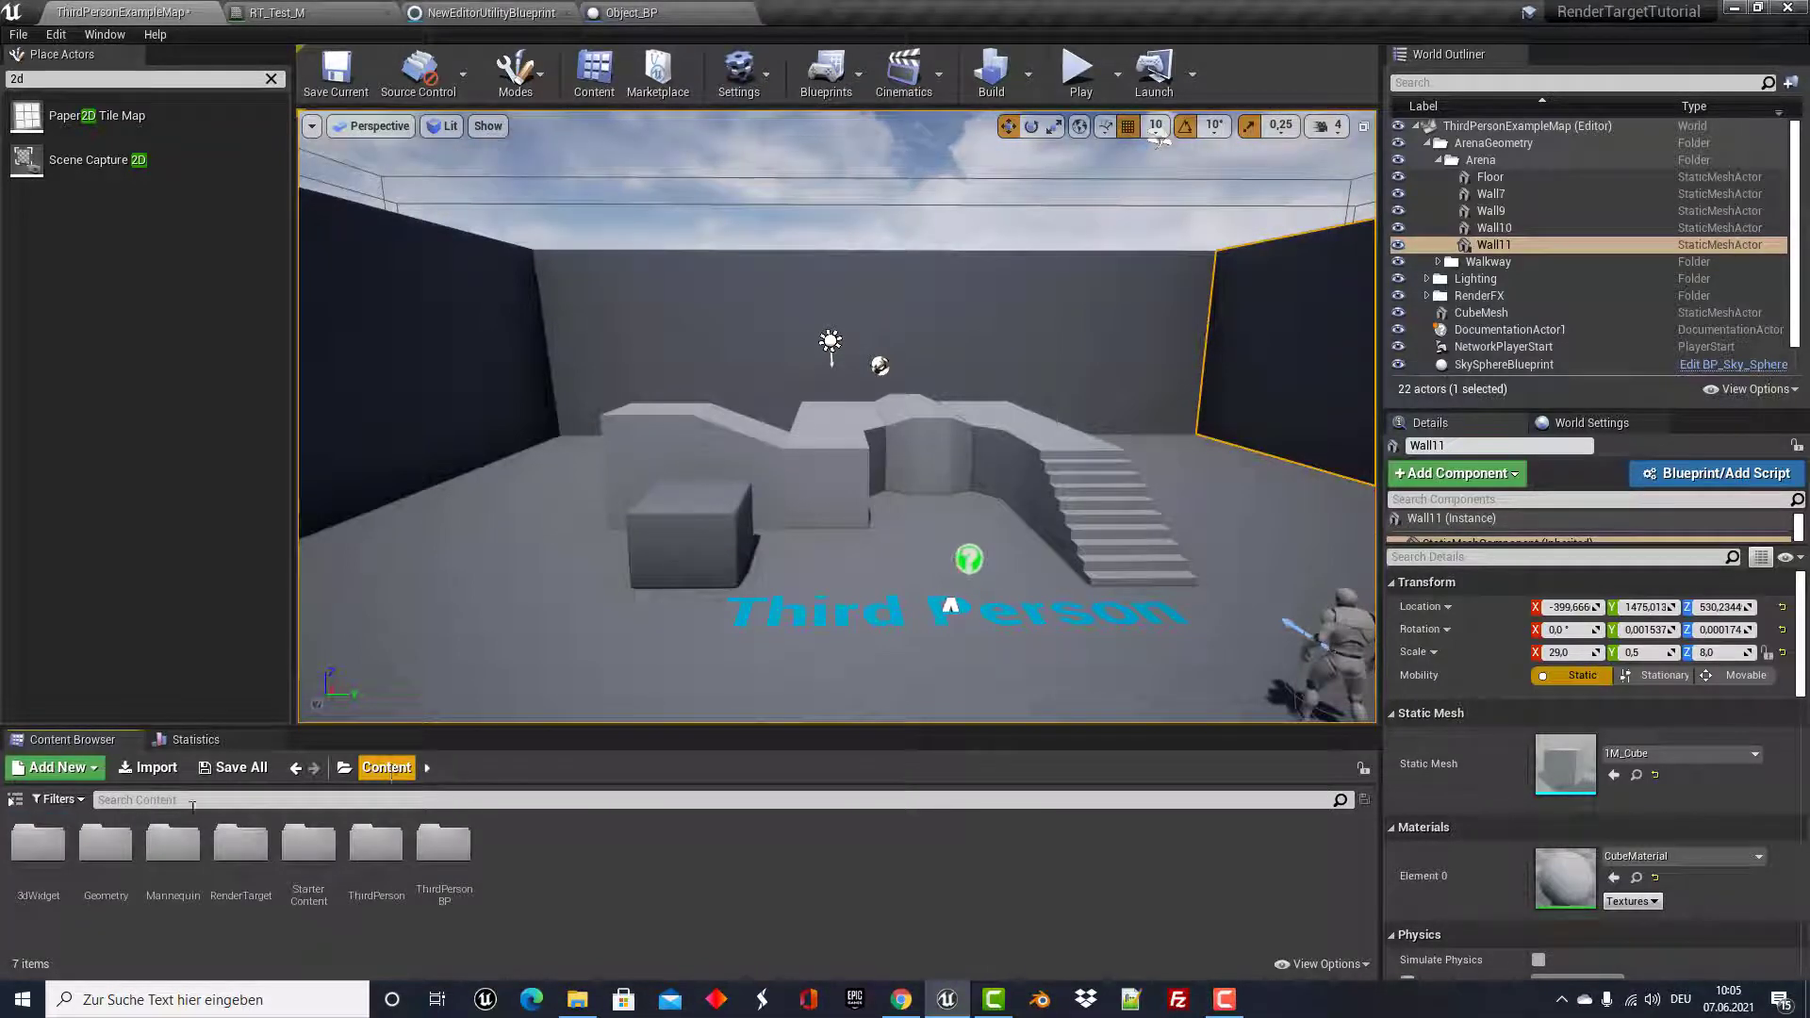
double_click(38, 844)
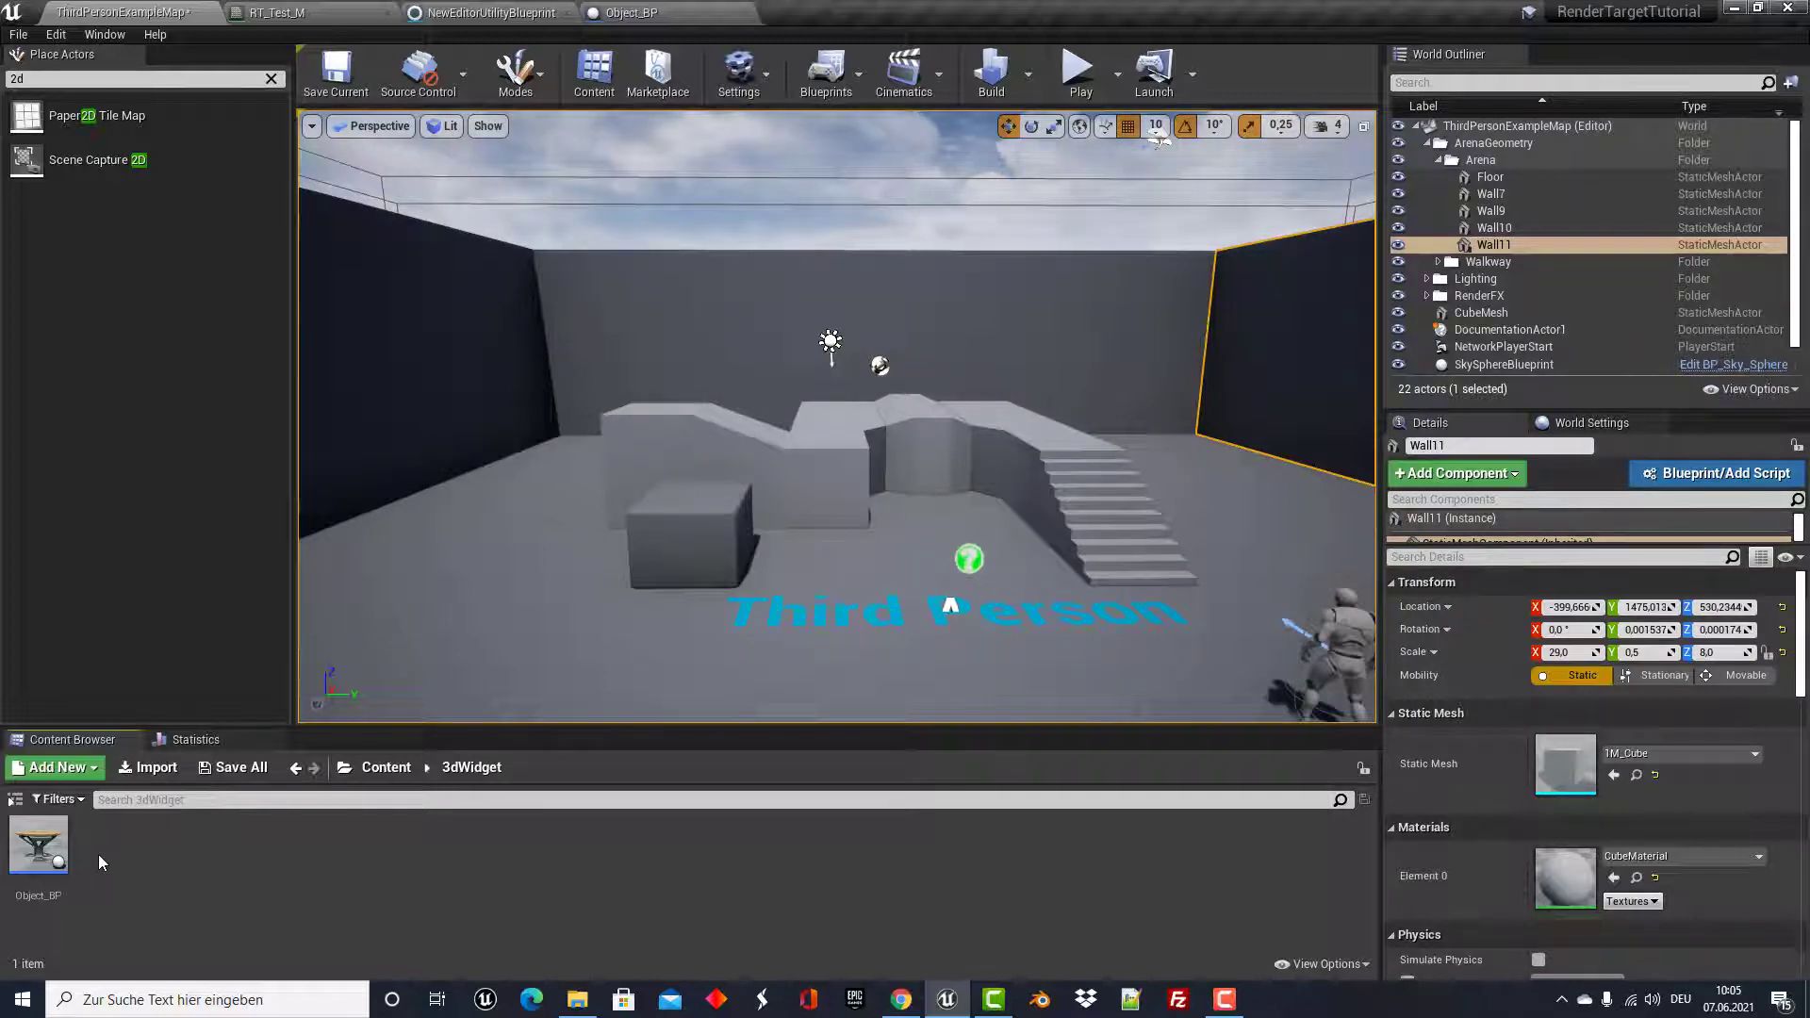
right_click(119, 844)
mouse_move(198, 834)
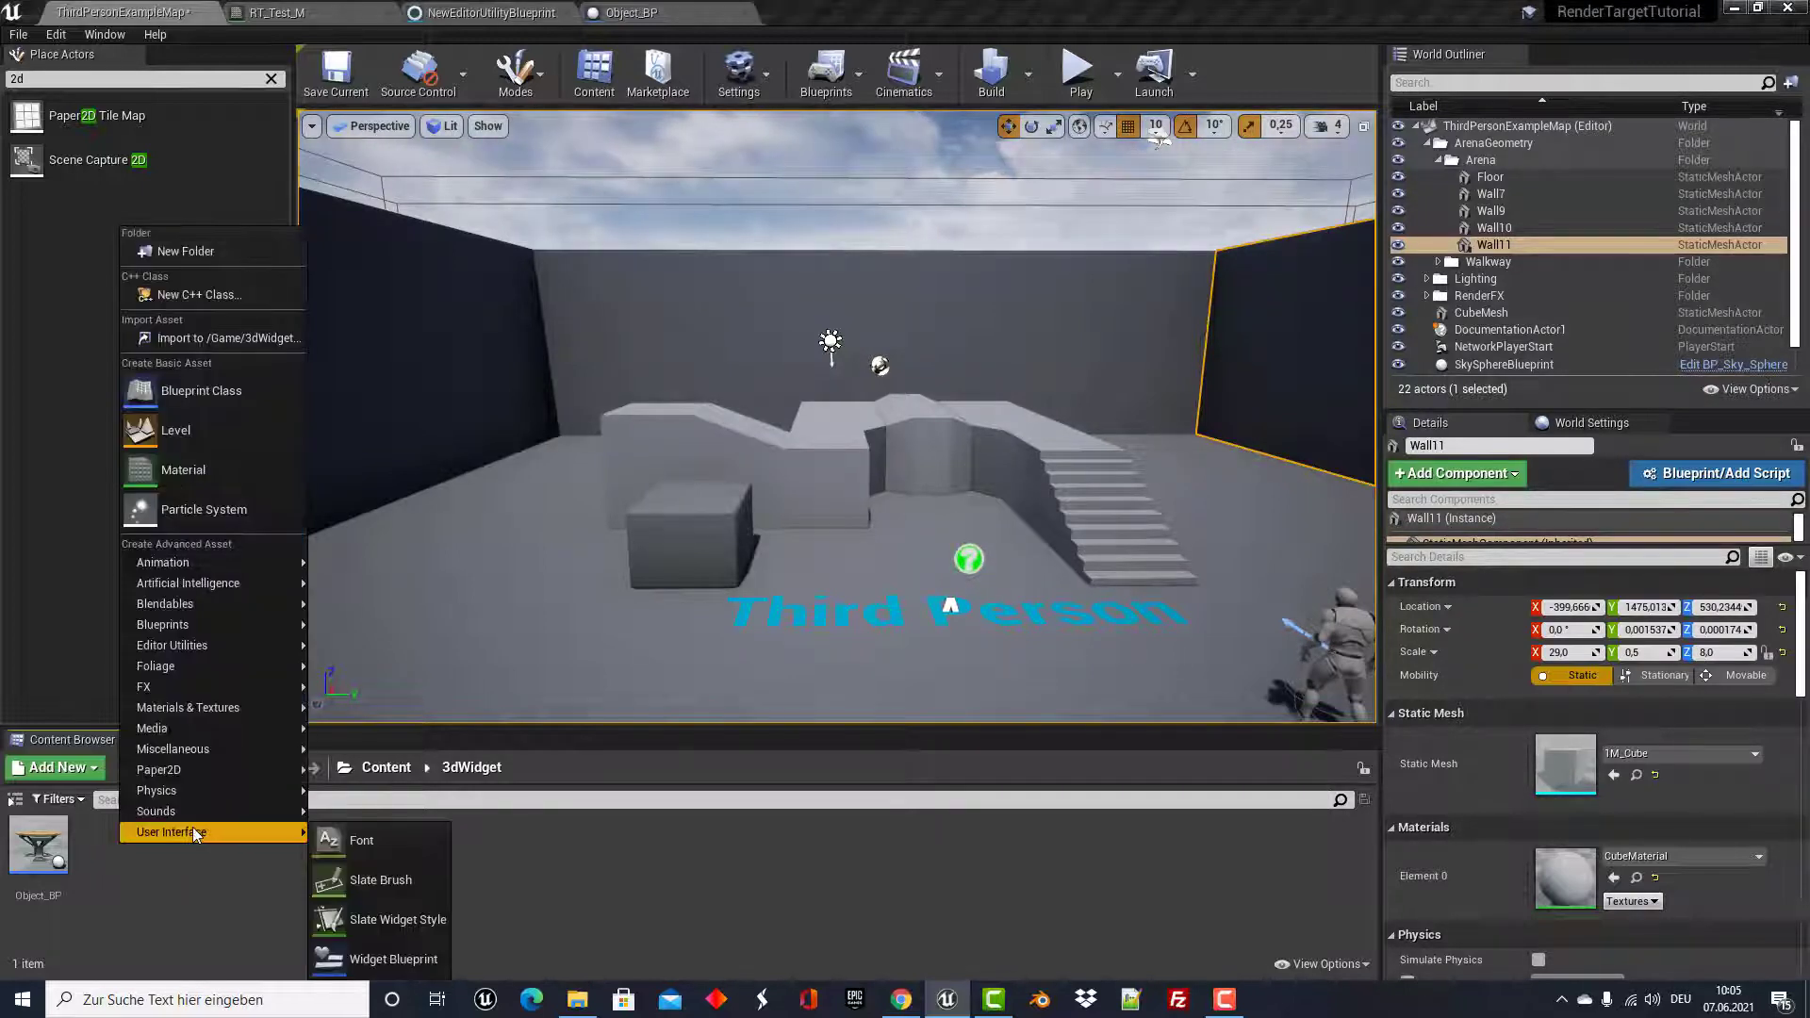
left_click(382, 958)
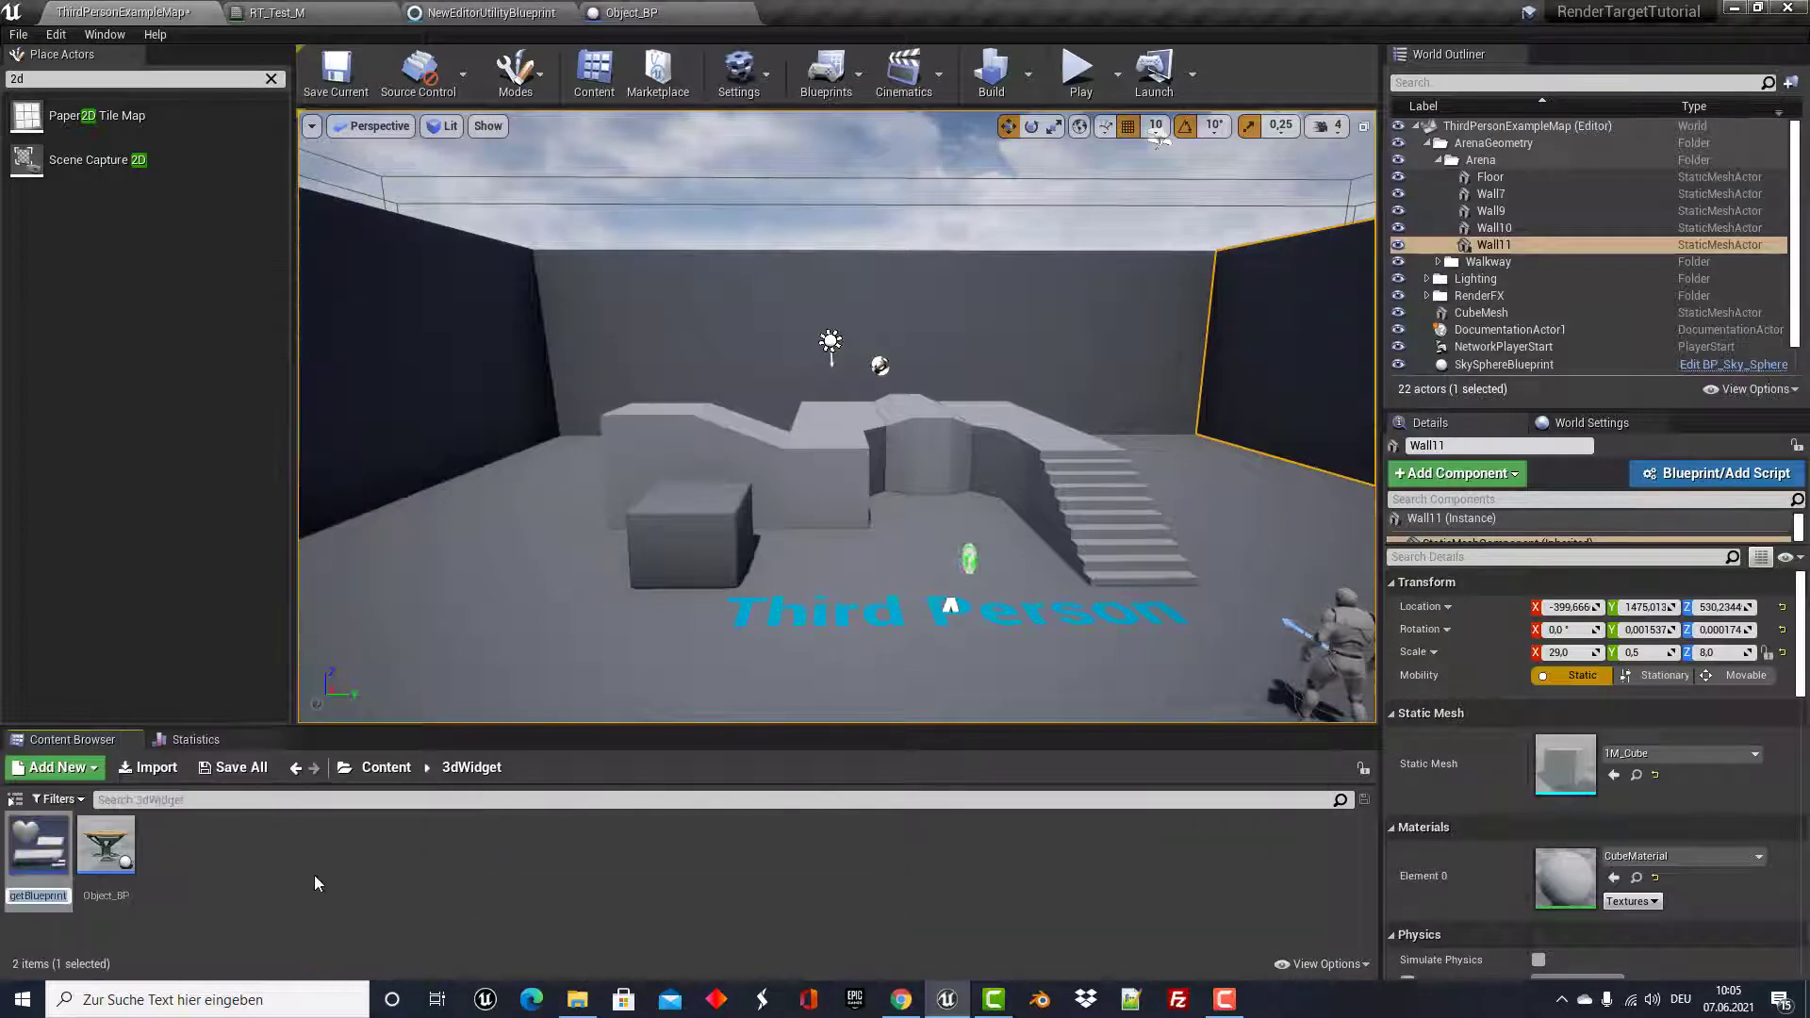
type("O")
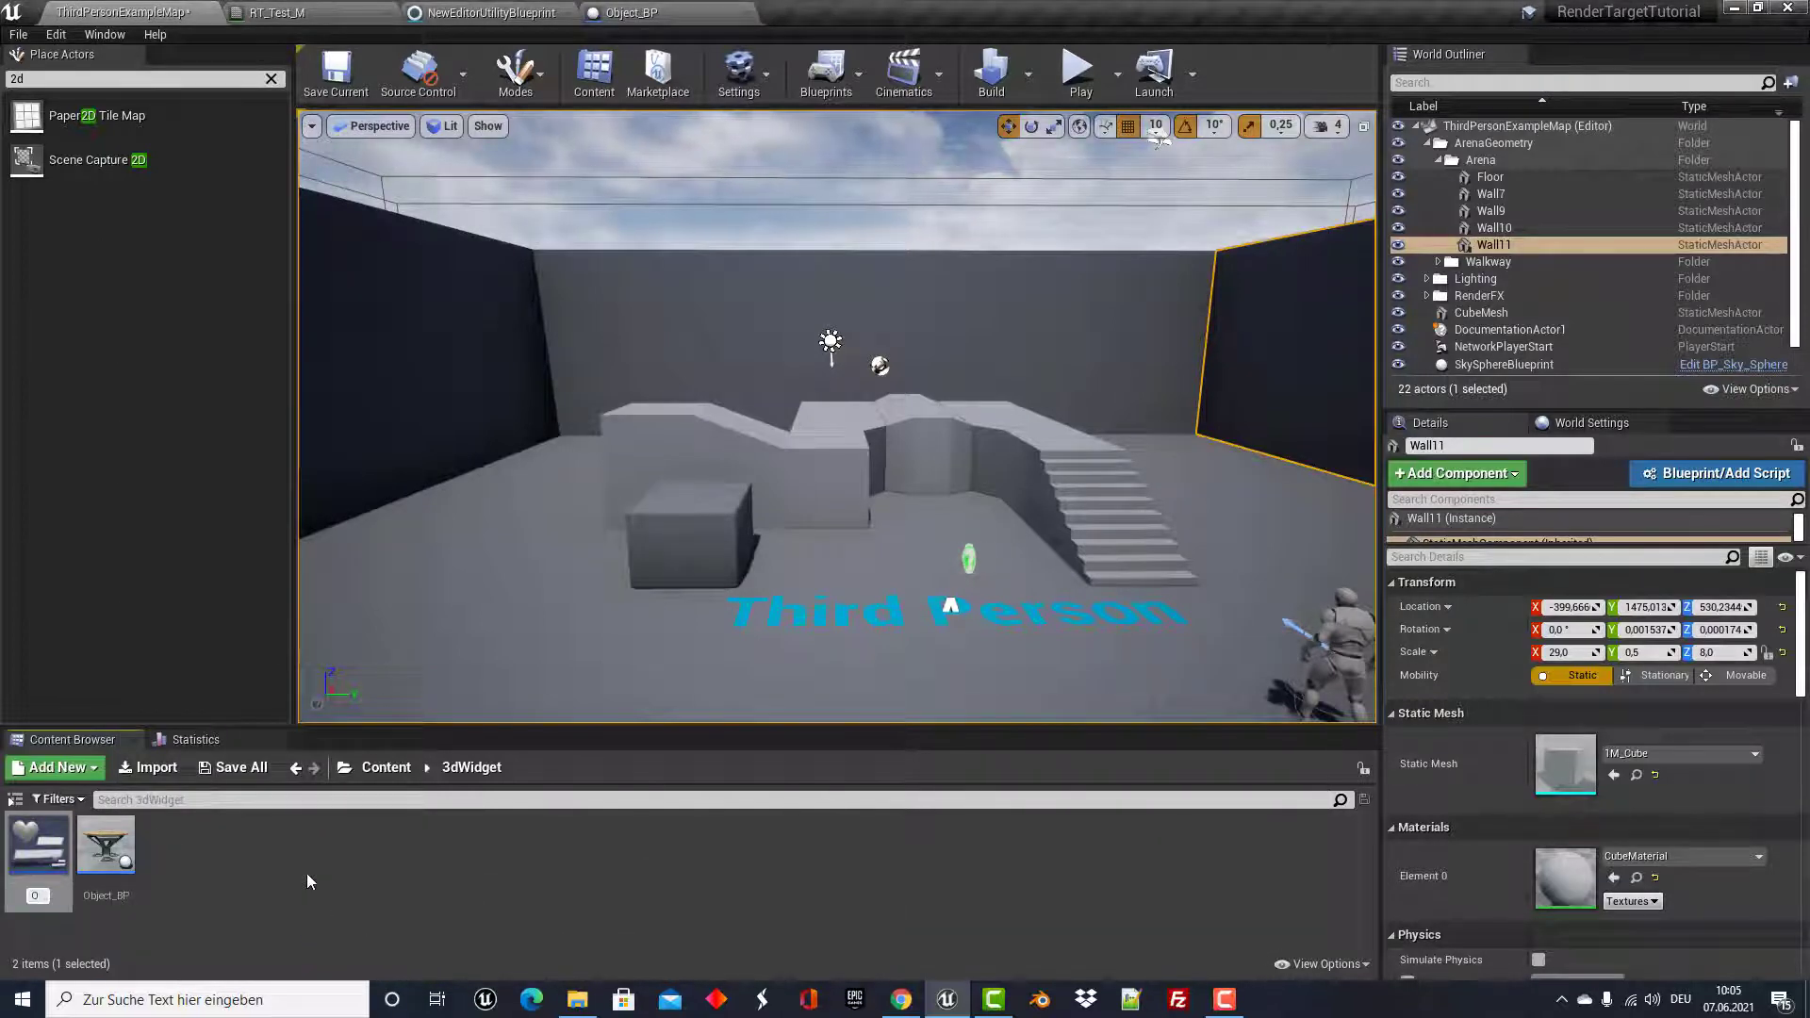
type("bject")
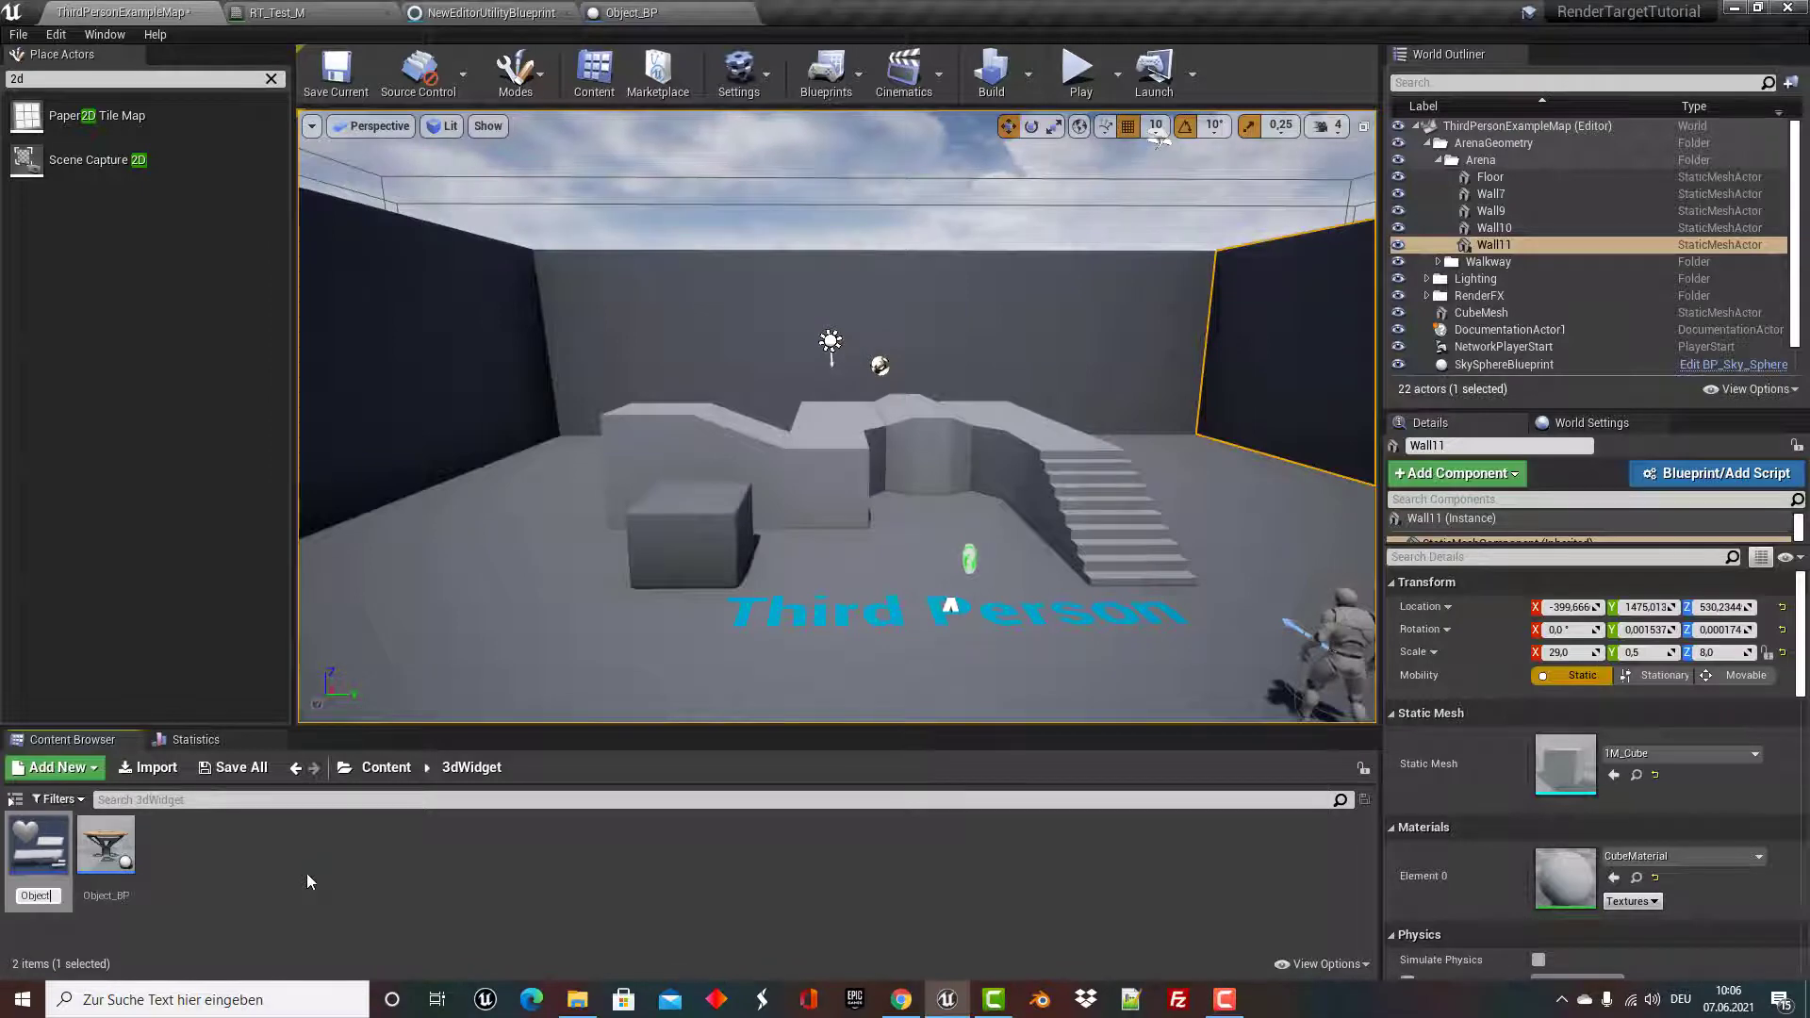
type("_W")
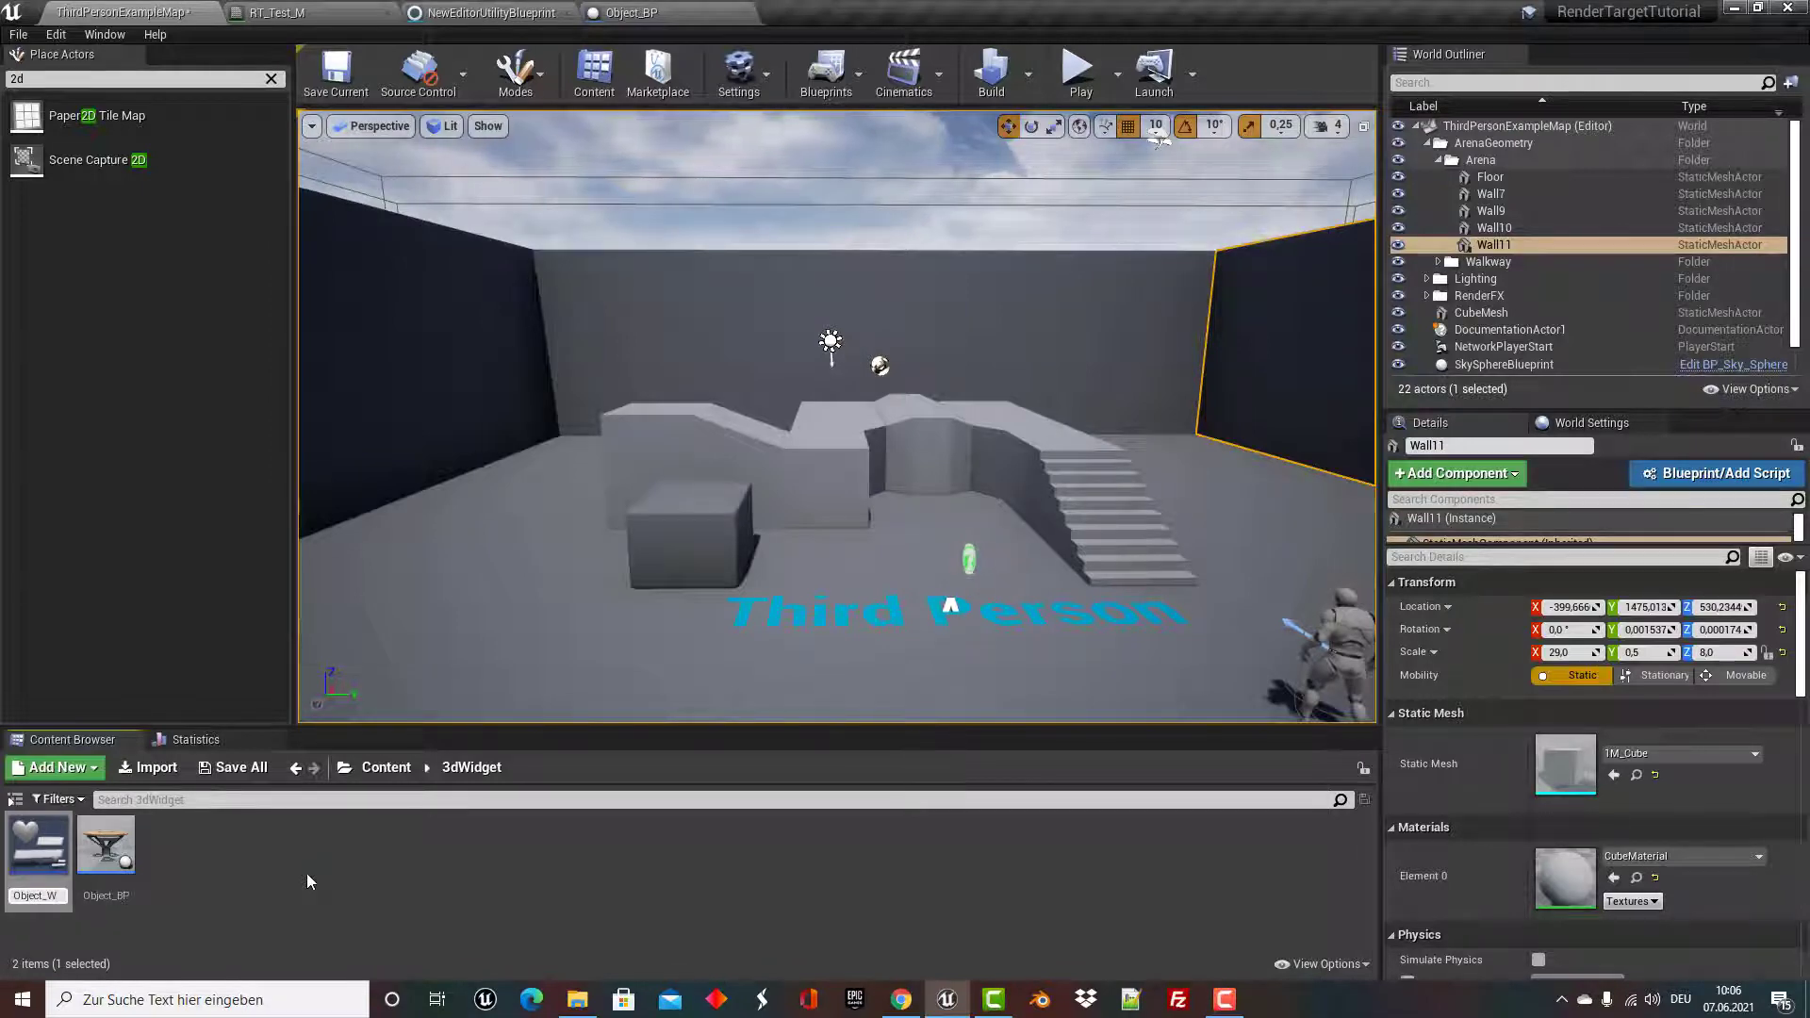
type("G")
key("Return")
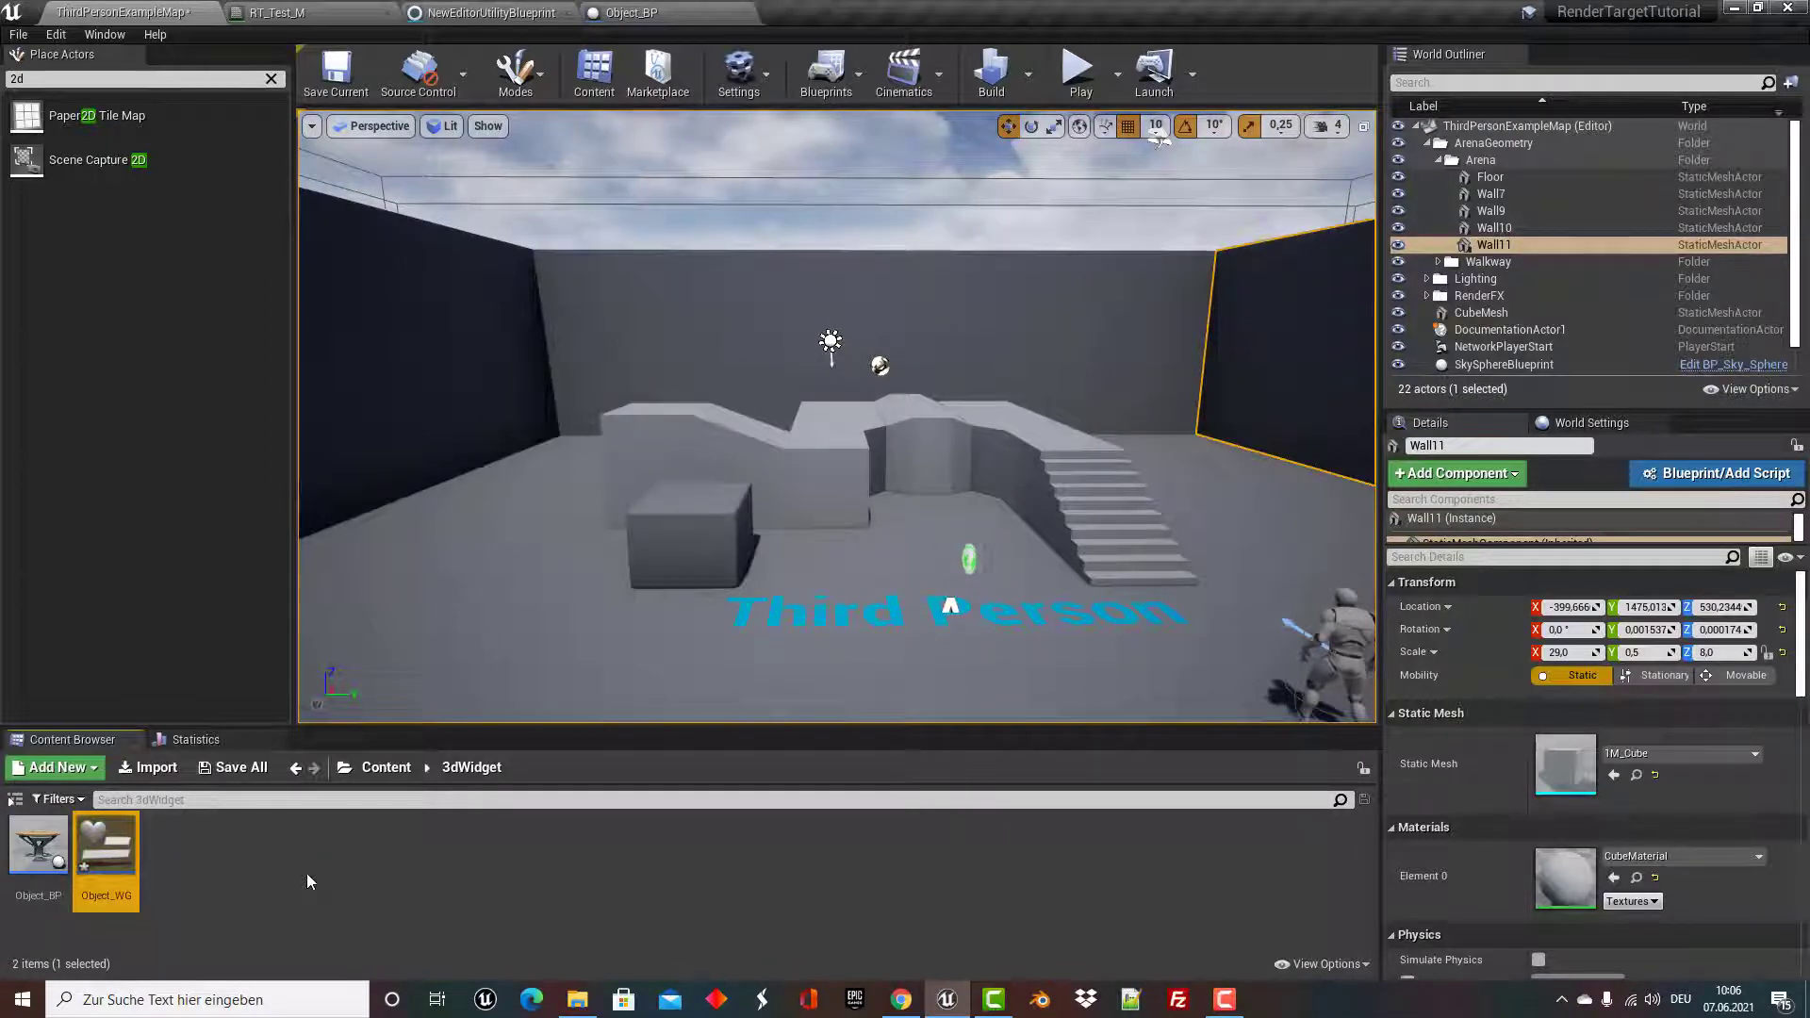
key("Return")
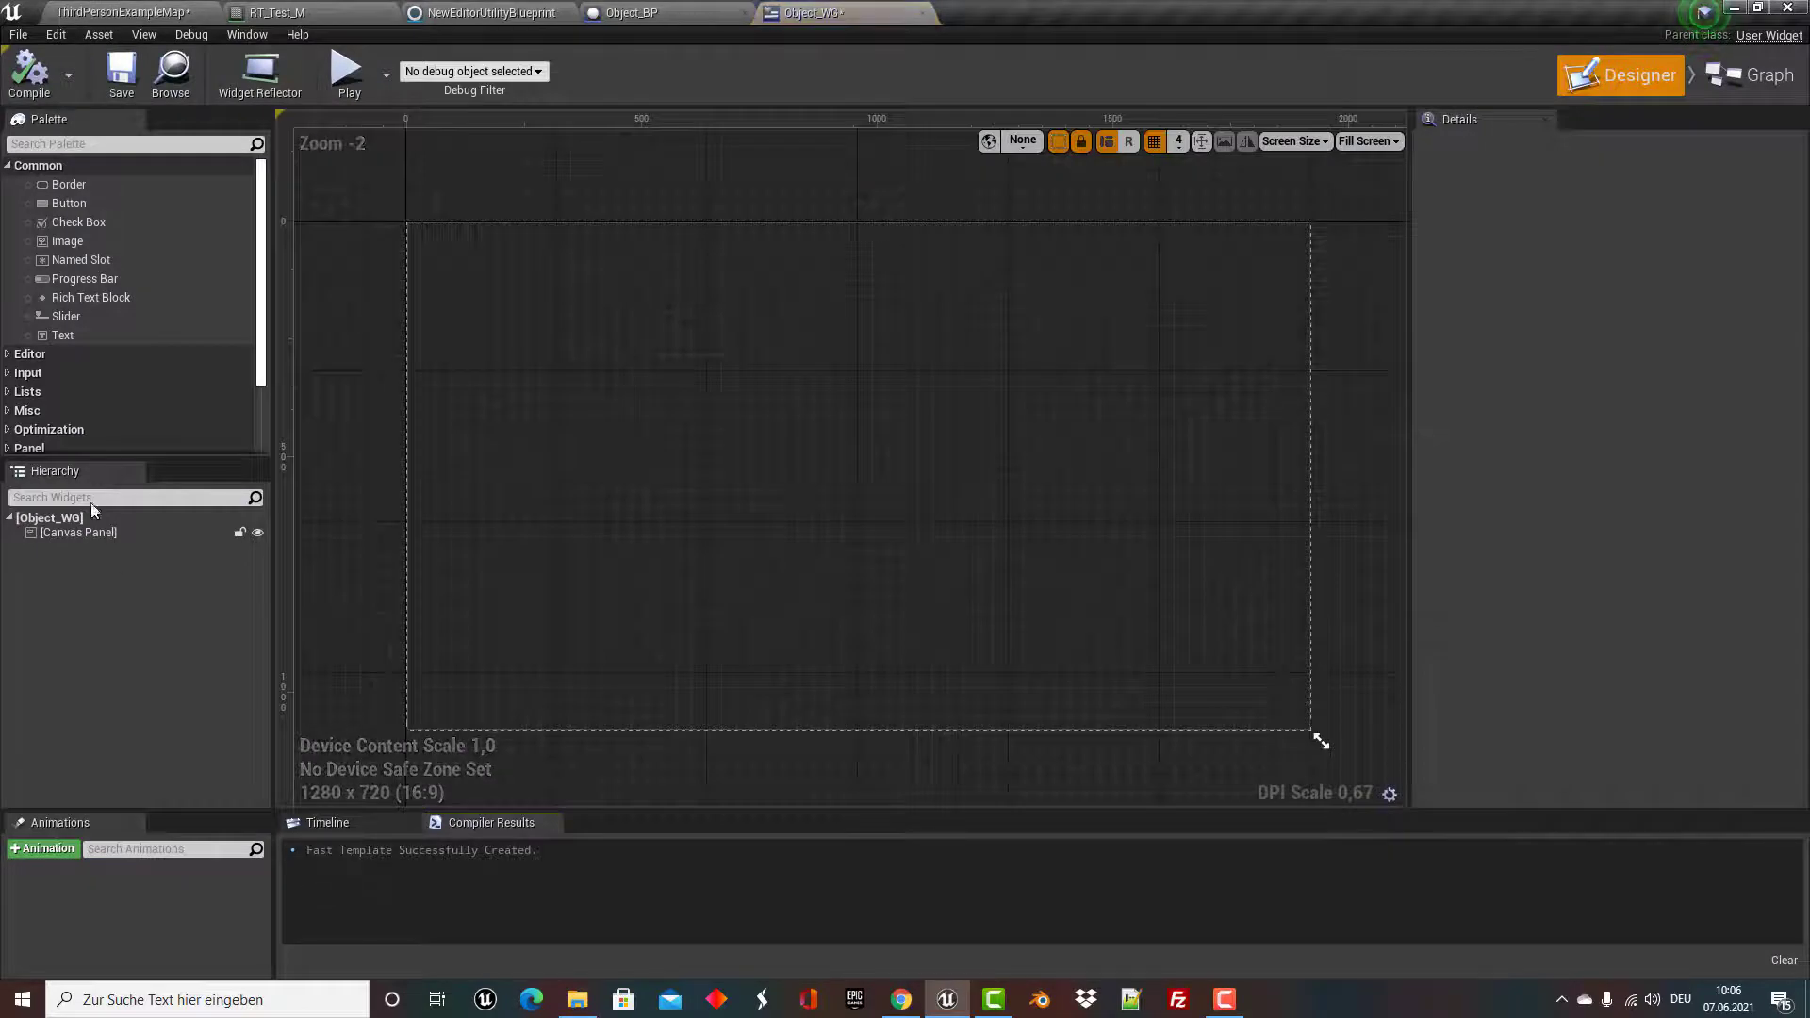
Place an Image widget (Image_146) in the Canvas Panel, compile Object_WG, and go back to the level map.
left_click(85, 533)
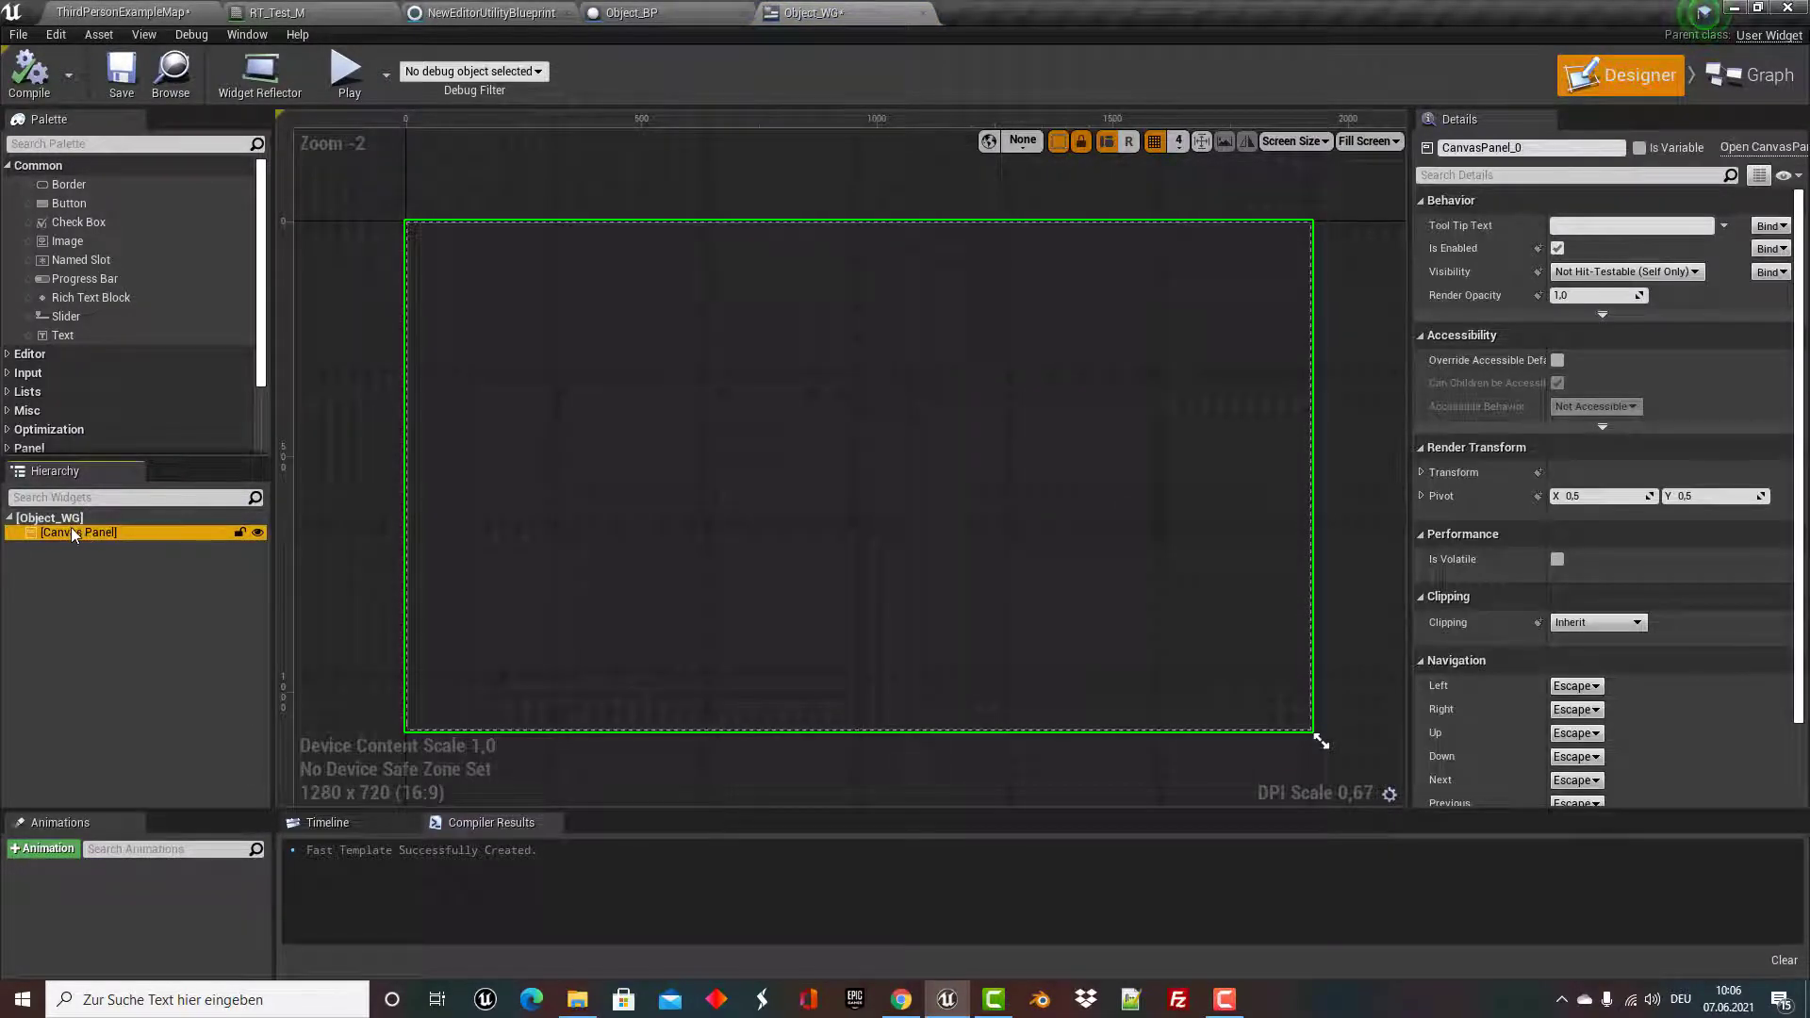
left_click(10, 166)
left_click(9, 166)
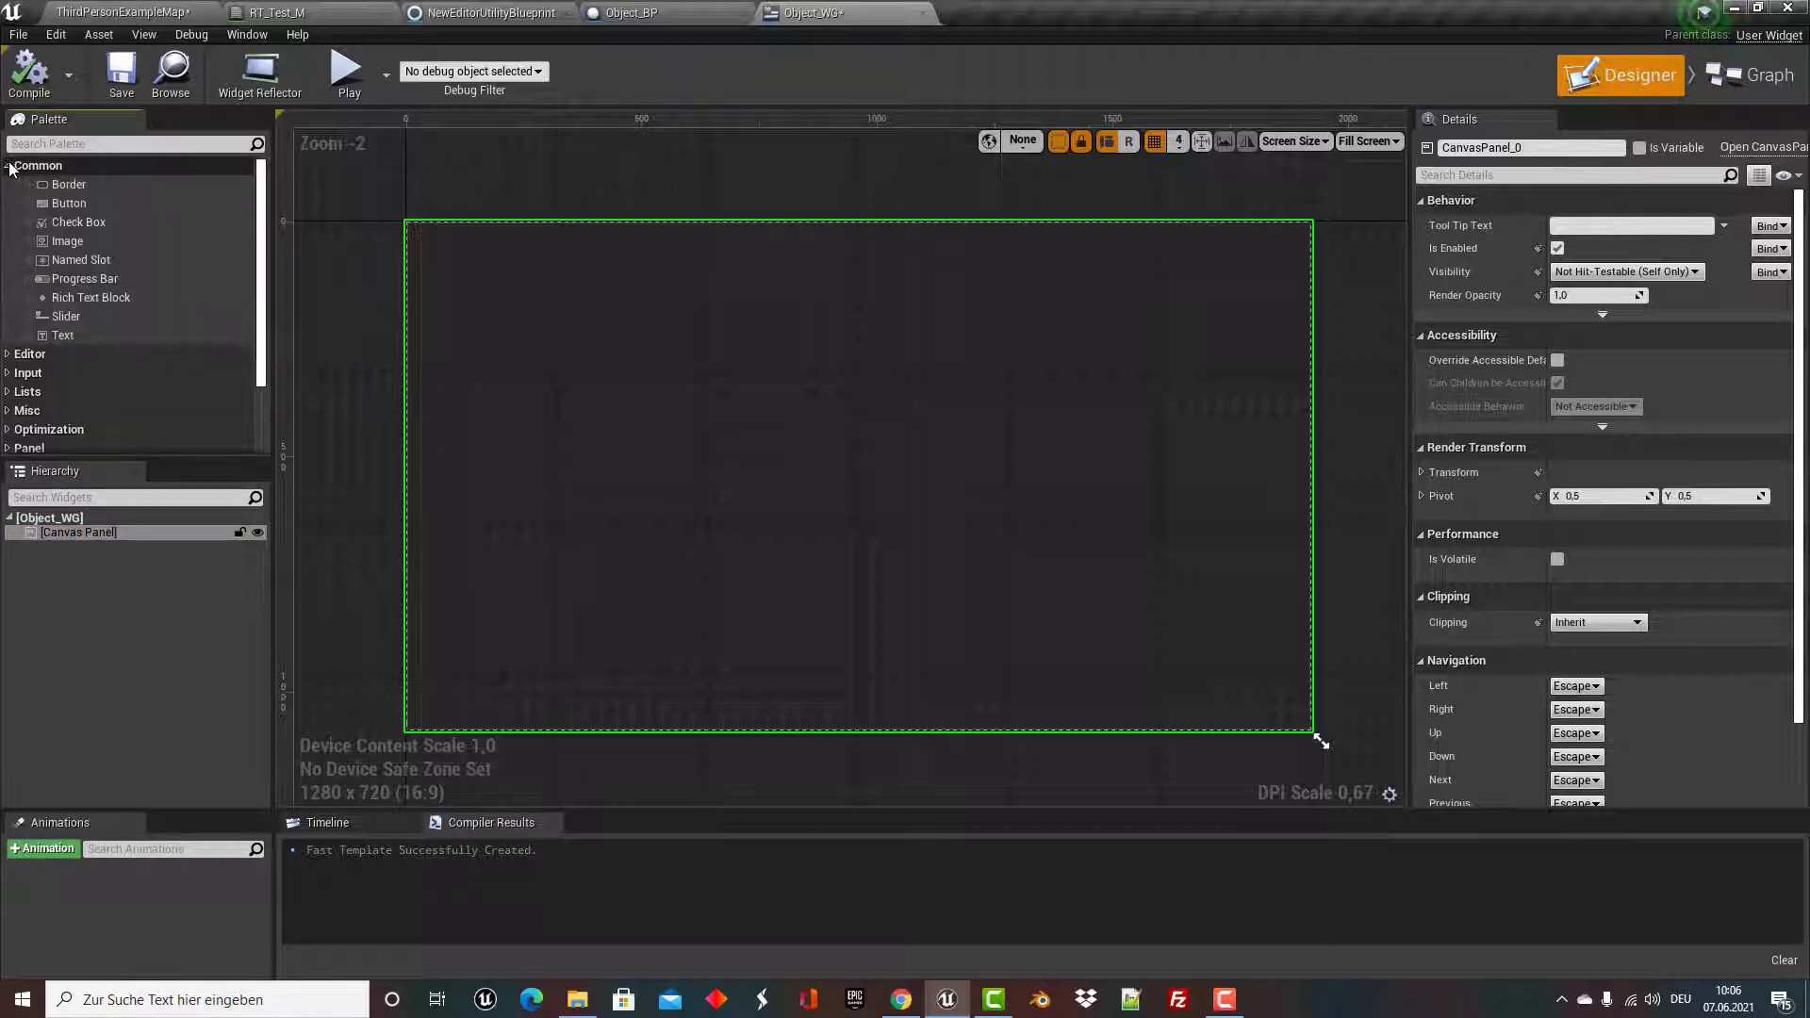
left_click_drag(67, 242, 81, 534)
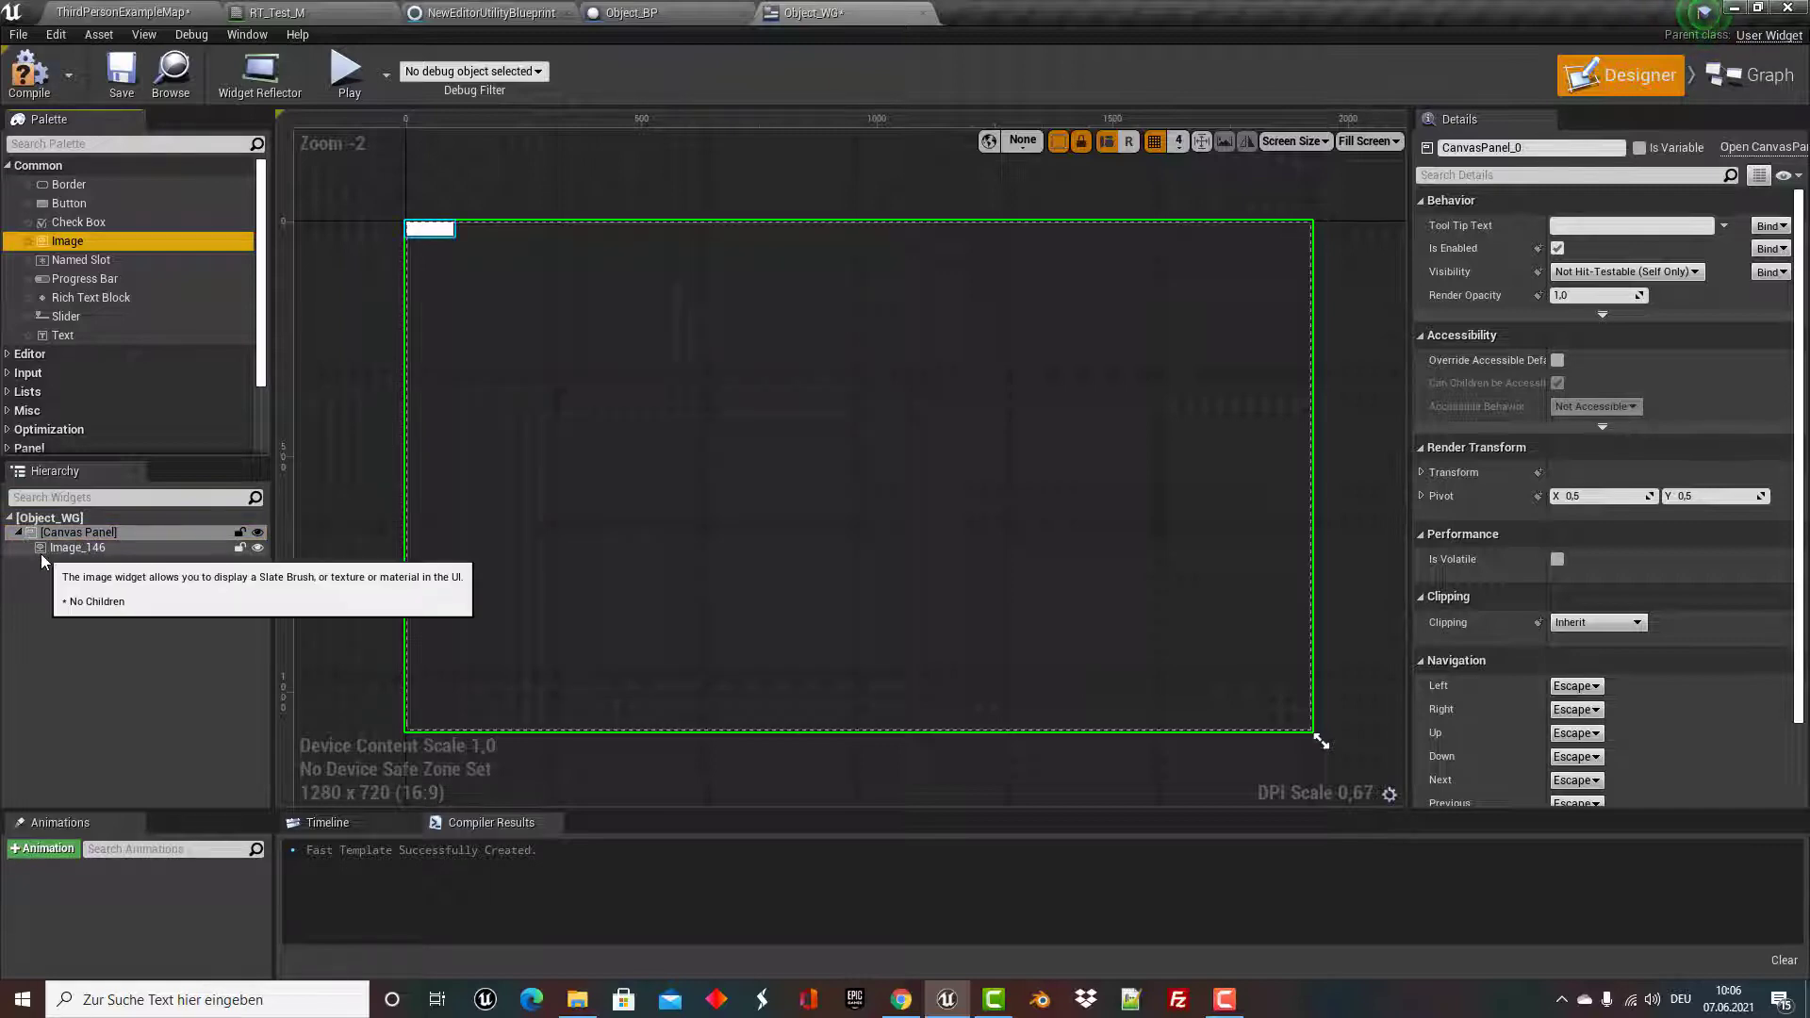
left_click(71, 550)
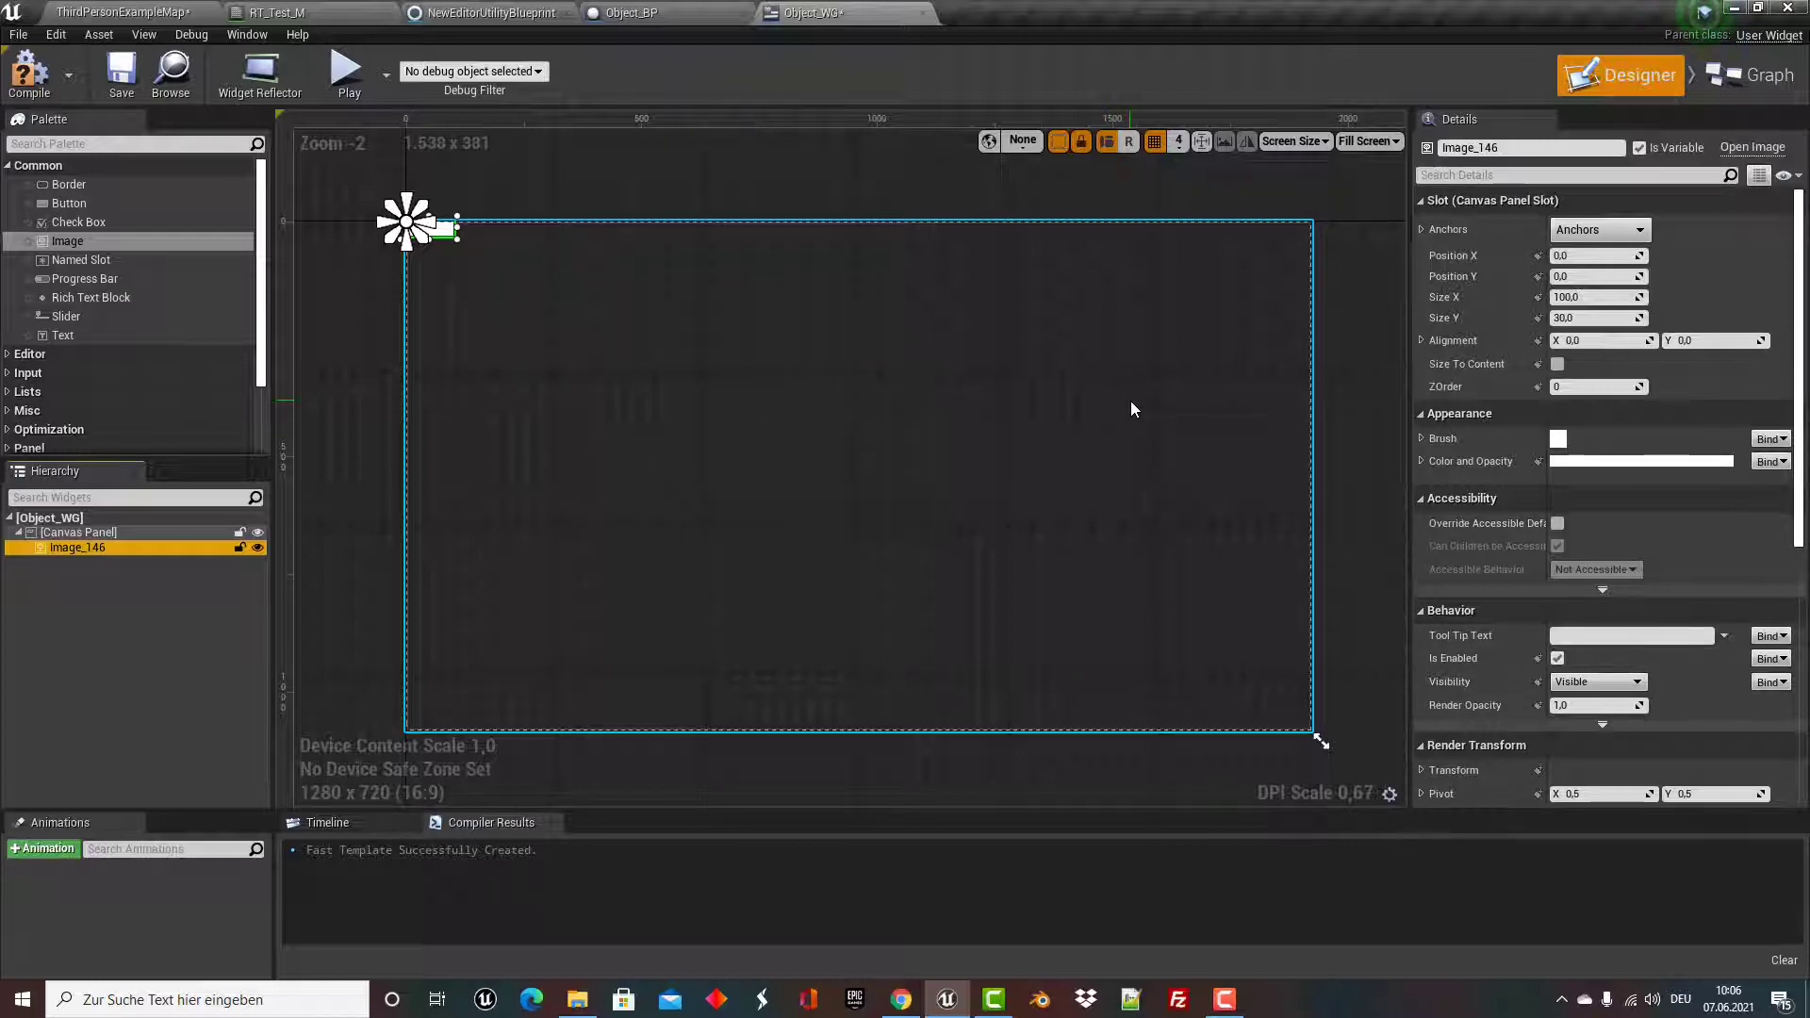
left_click(41, 91)
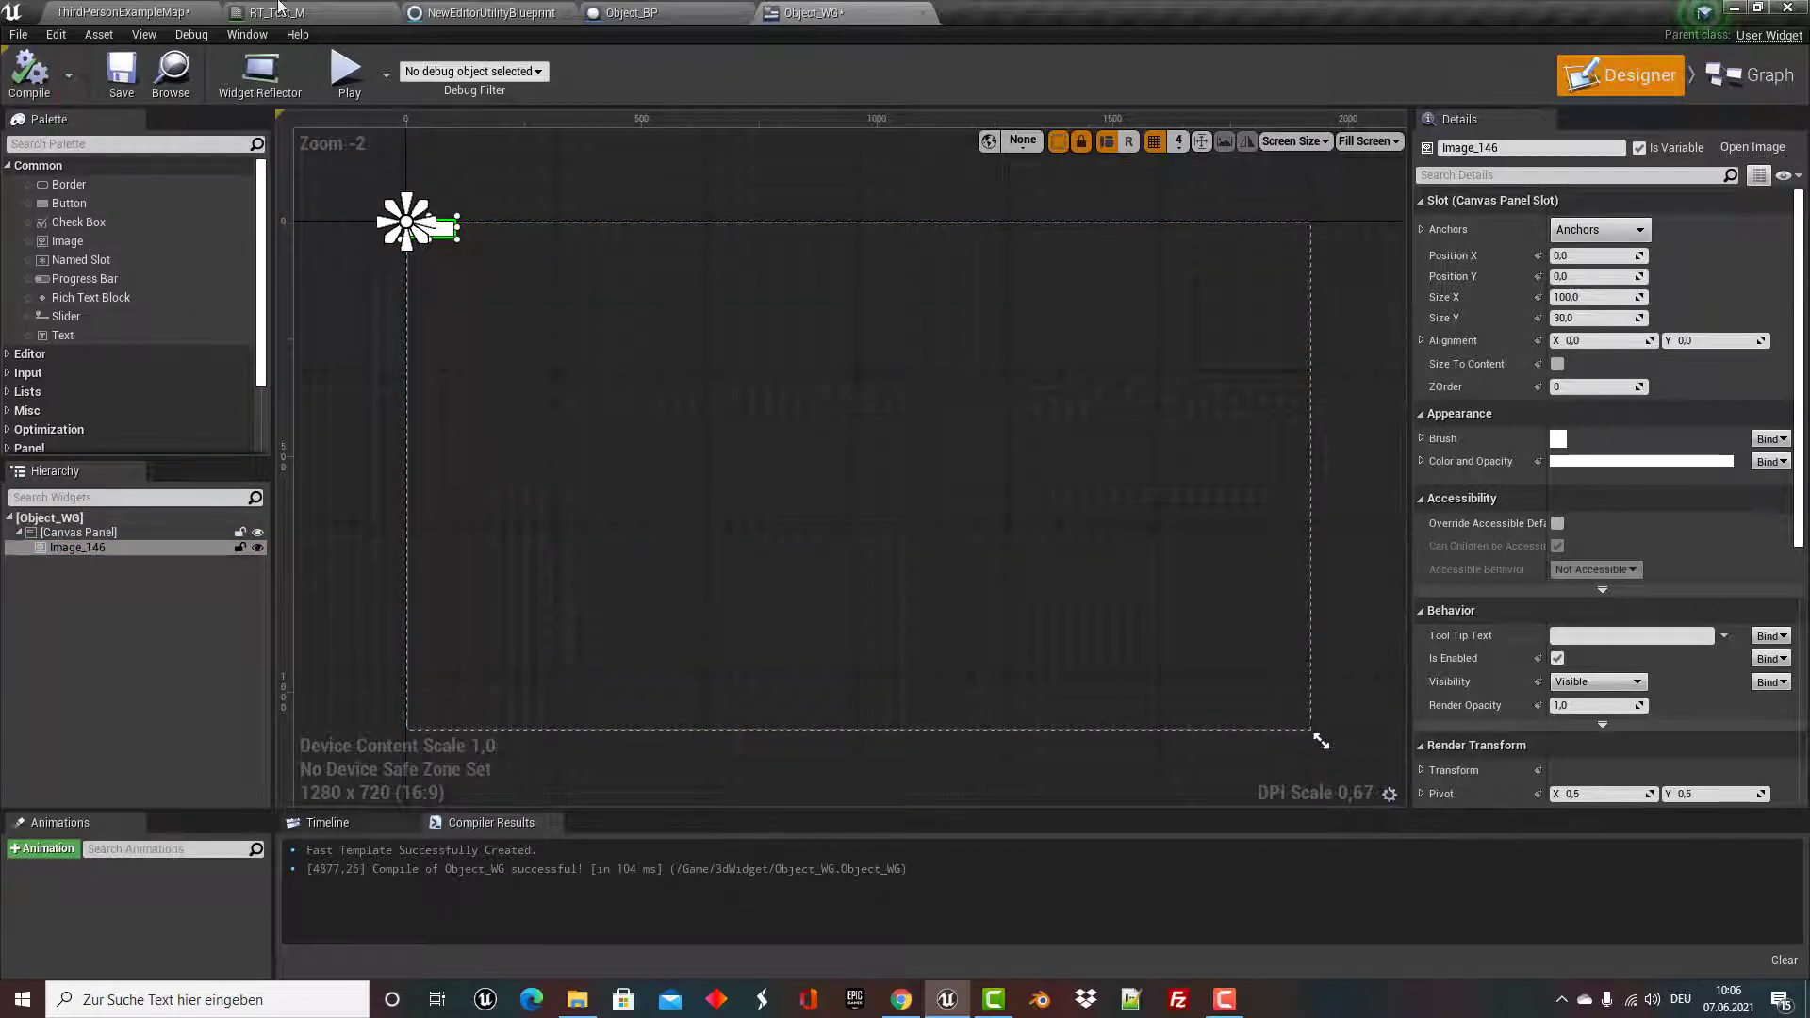
left_click(148, 9)
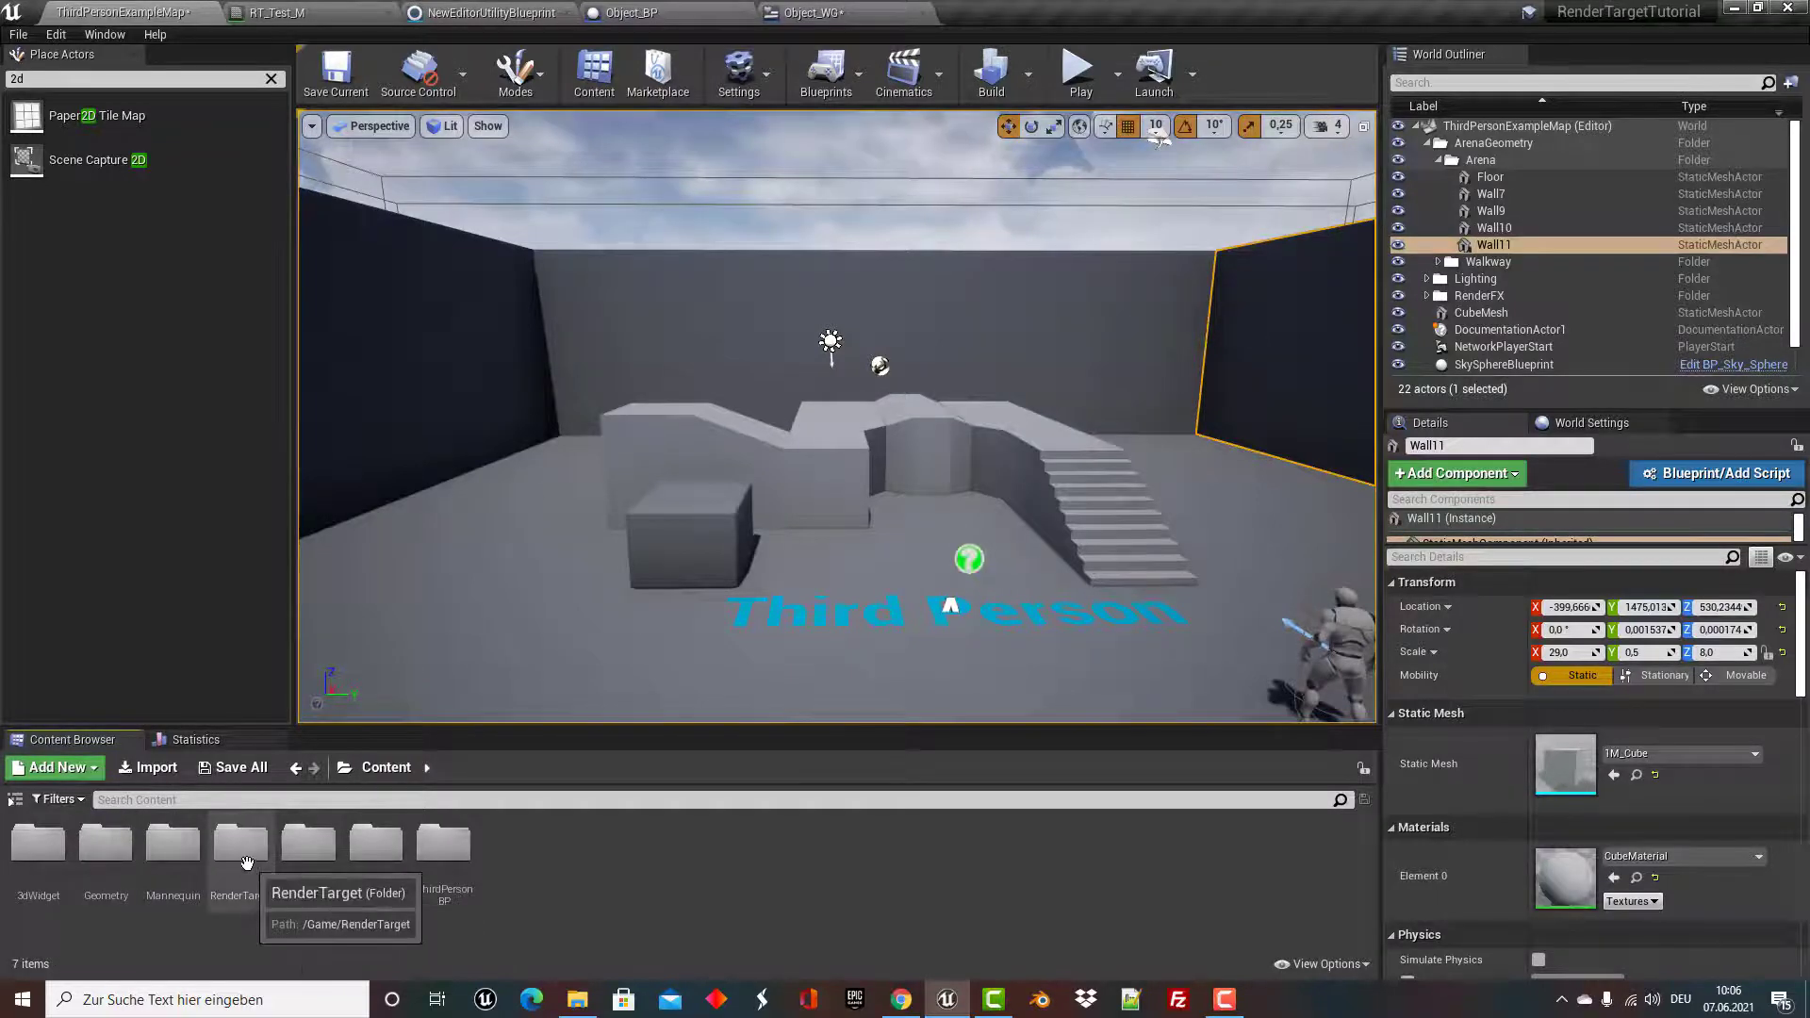
Move Texture_RT from the RenderTarget folder into the 3dWidget folder.
double_click(246, 862)
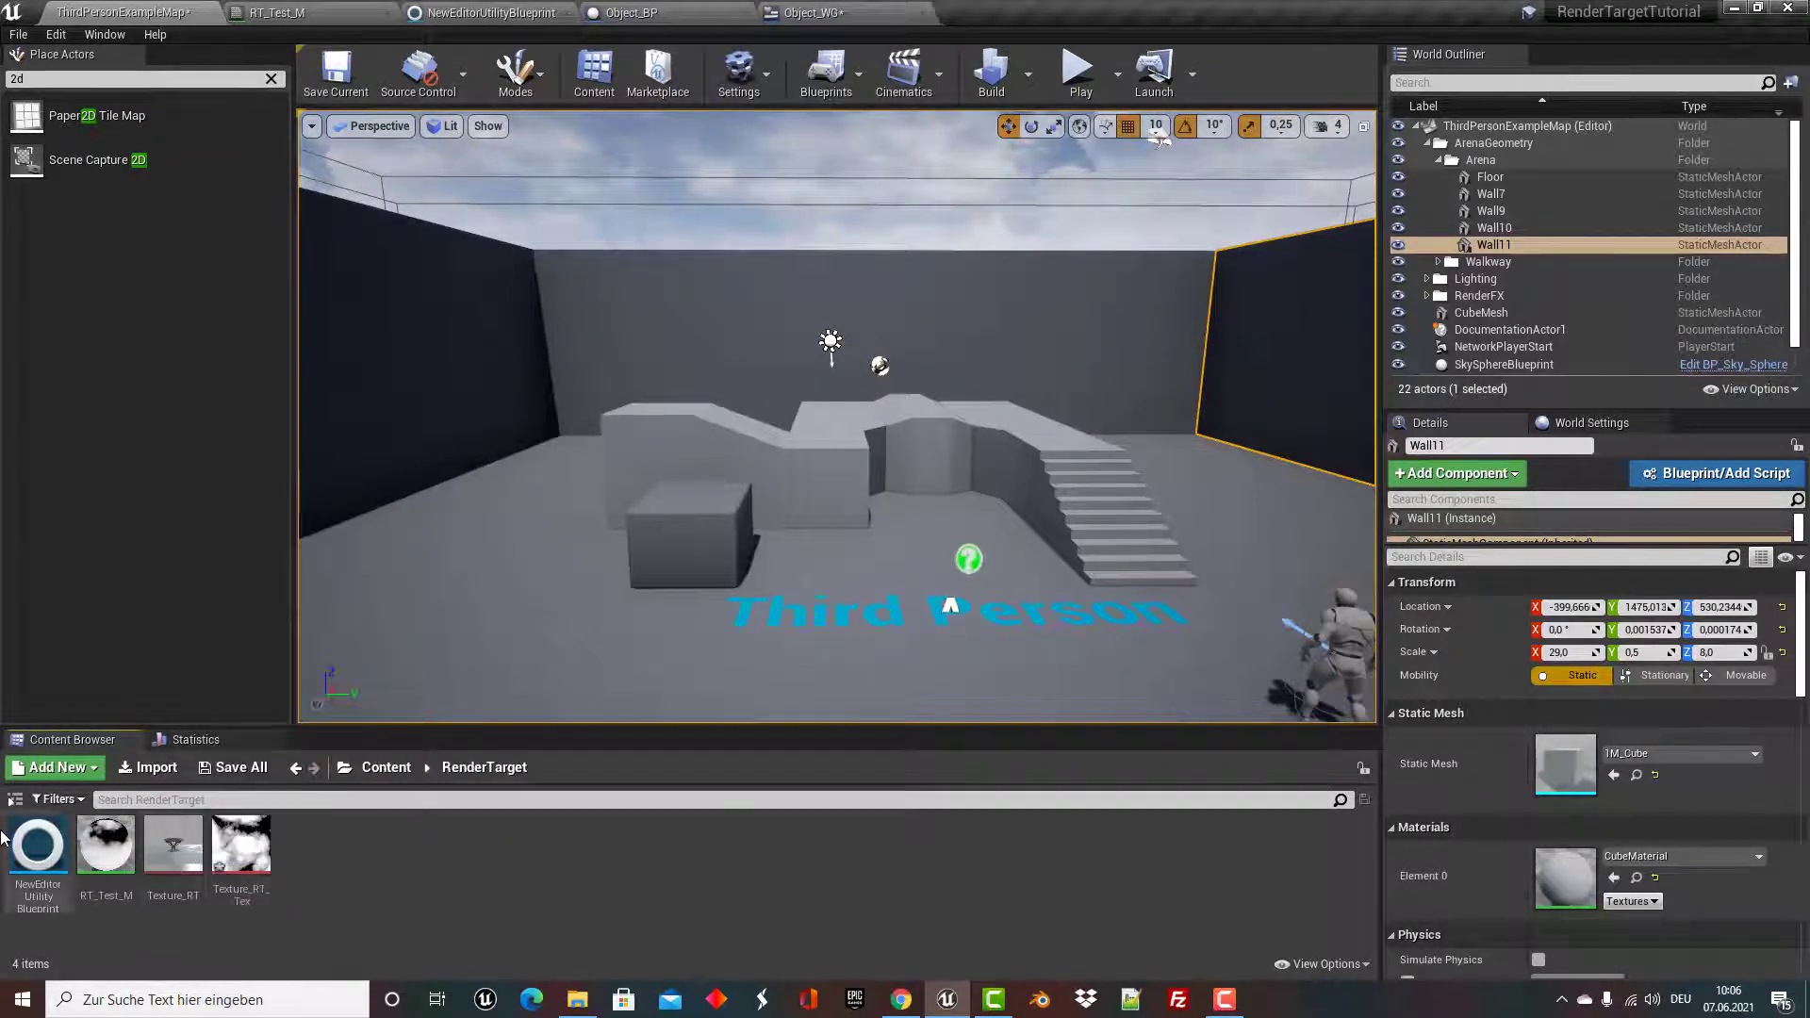
left_click(14, 801)
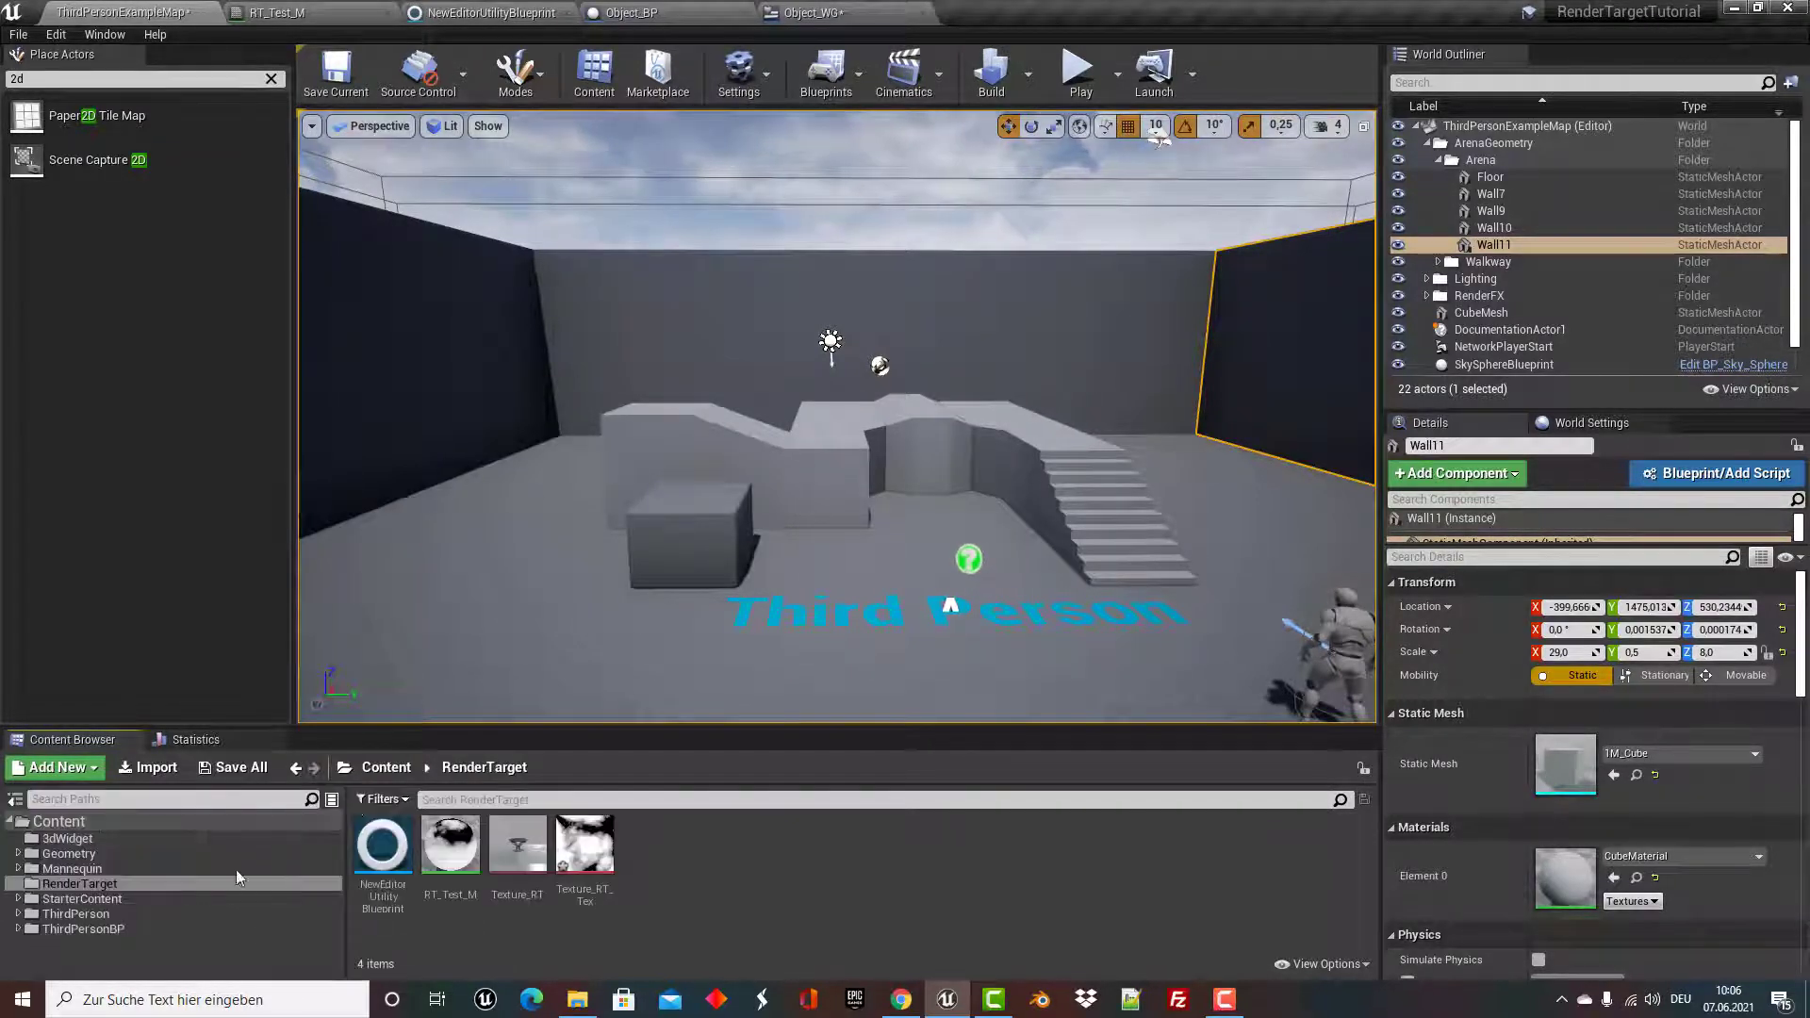
right_click(520, 860)
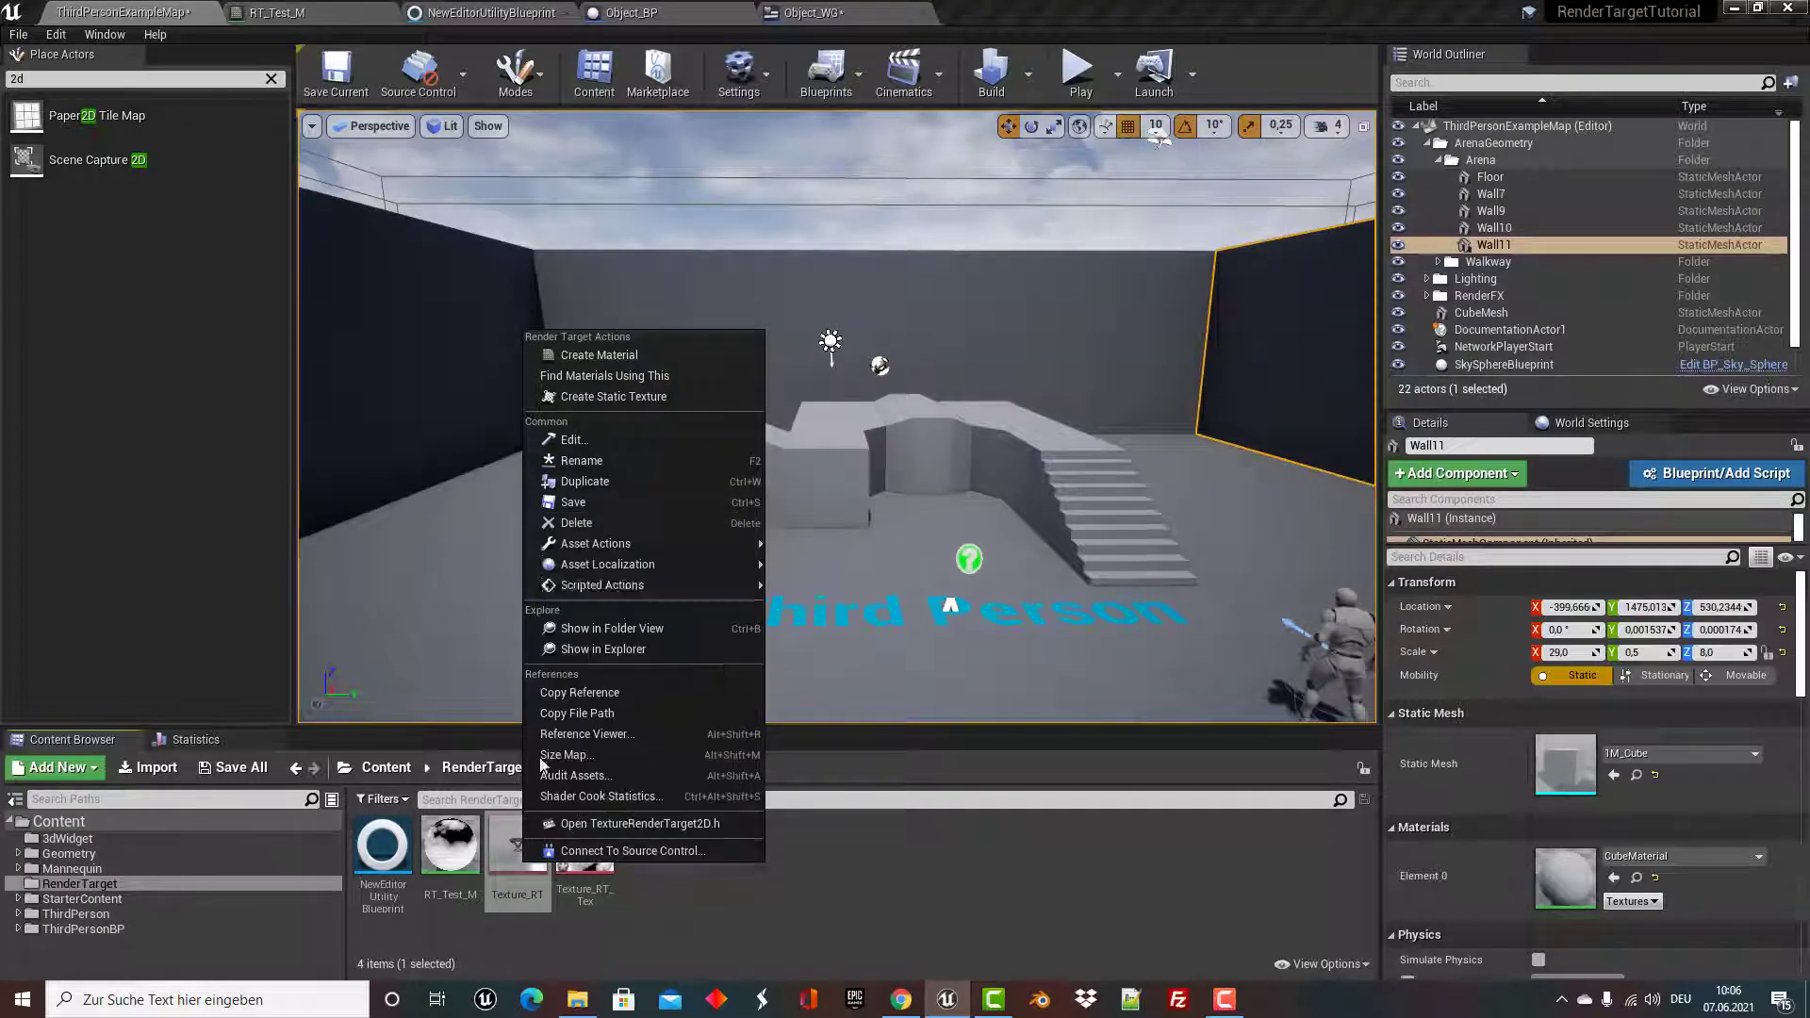
left_click_drag(495, 863, 73, 840)
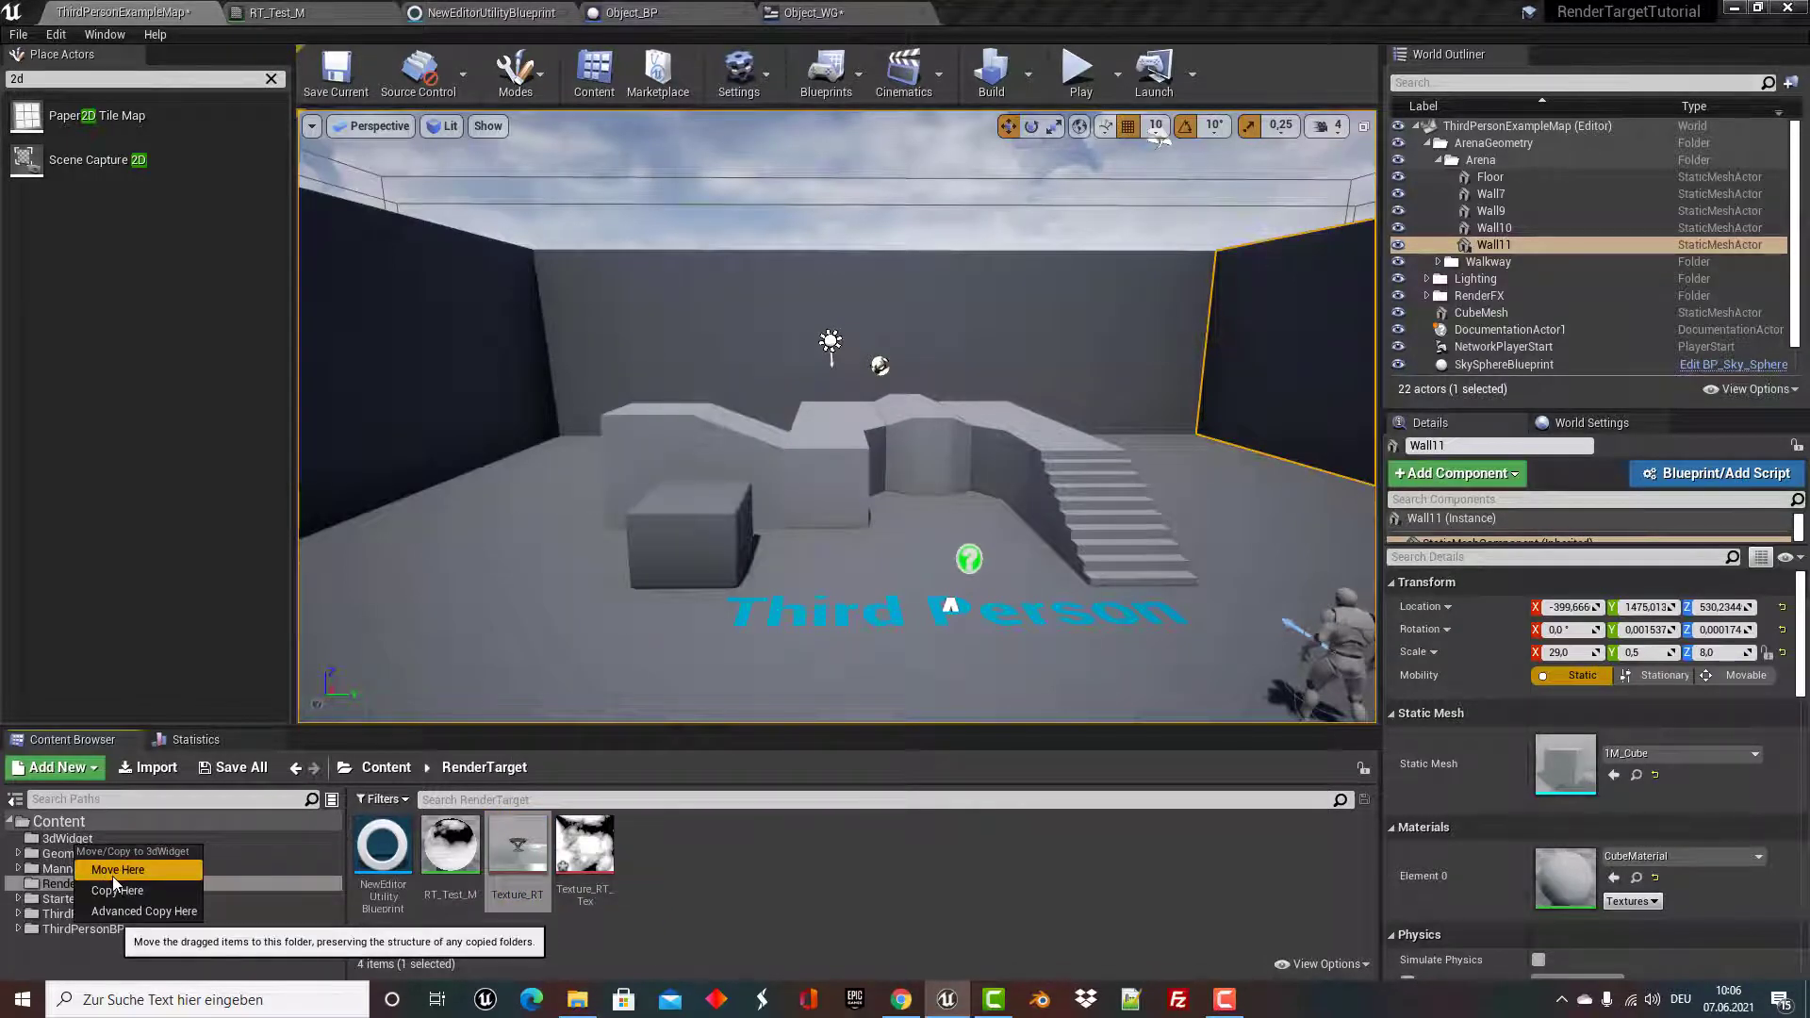
left_click(115, 867)
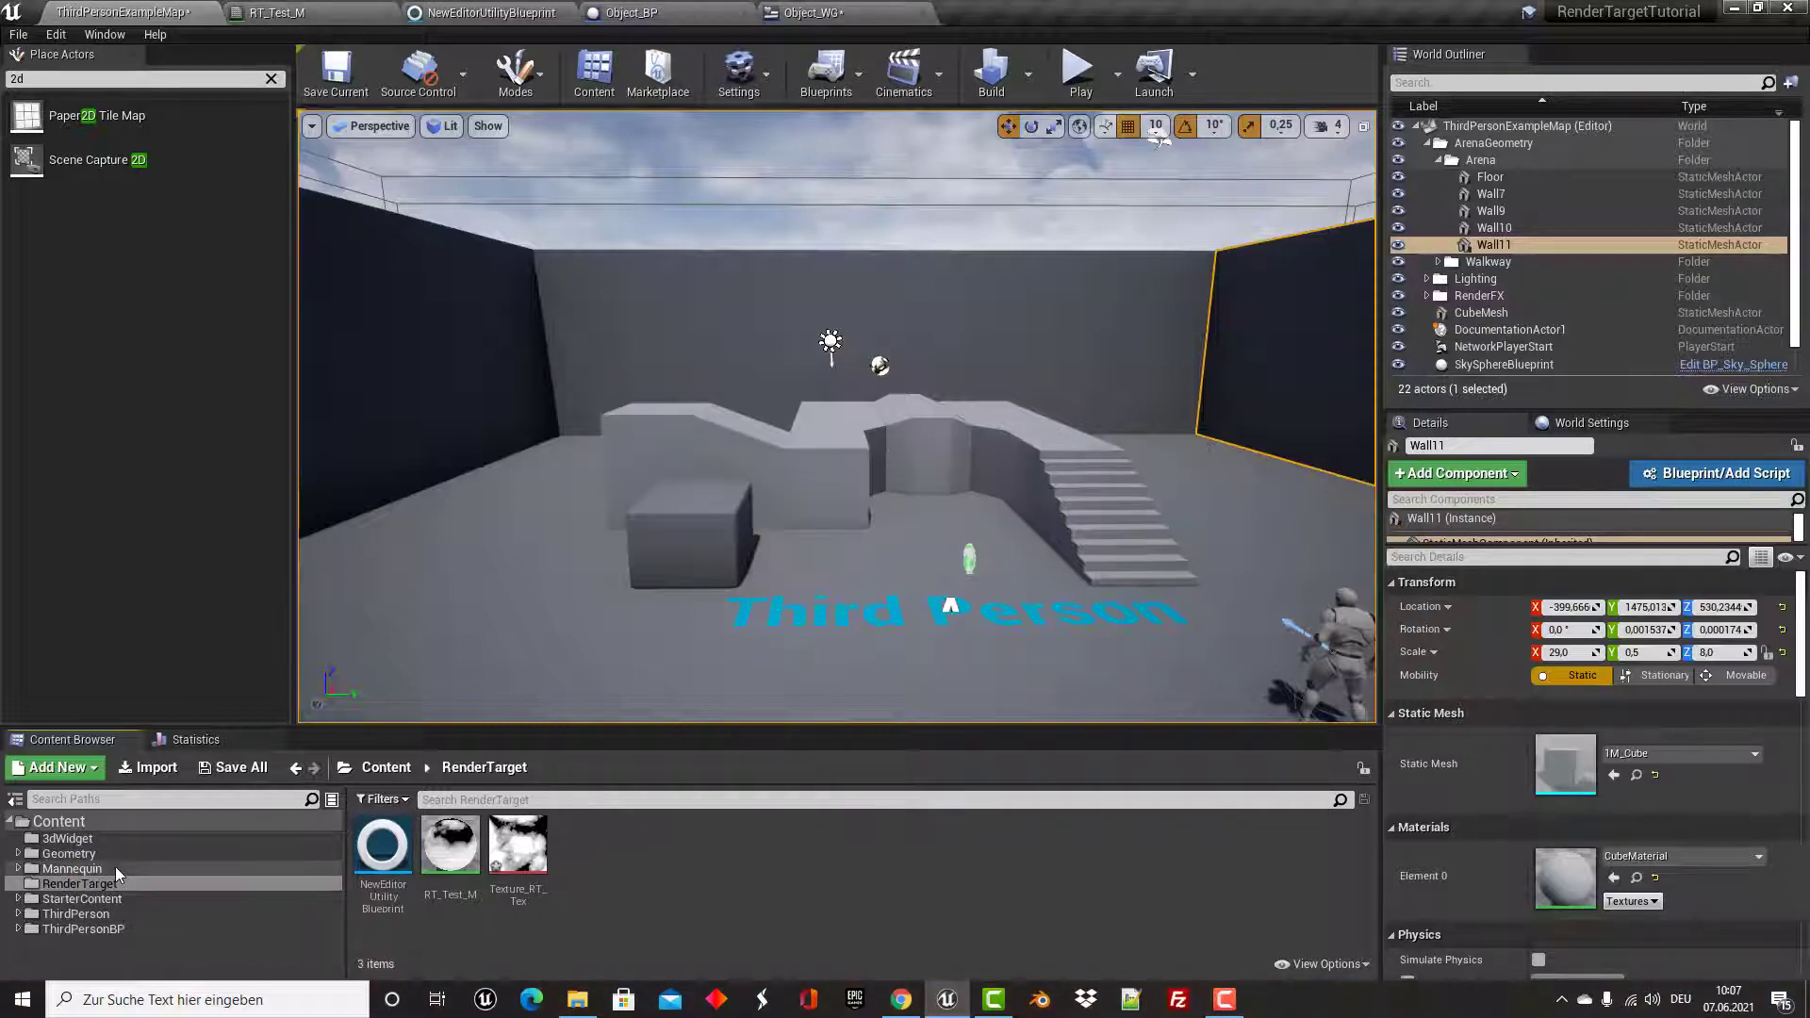
left_click(86, 843)
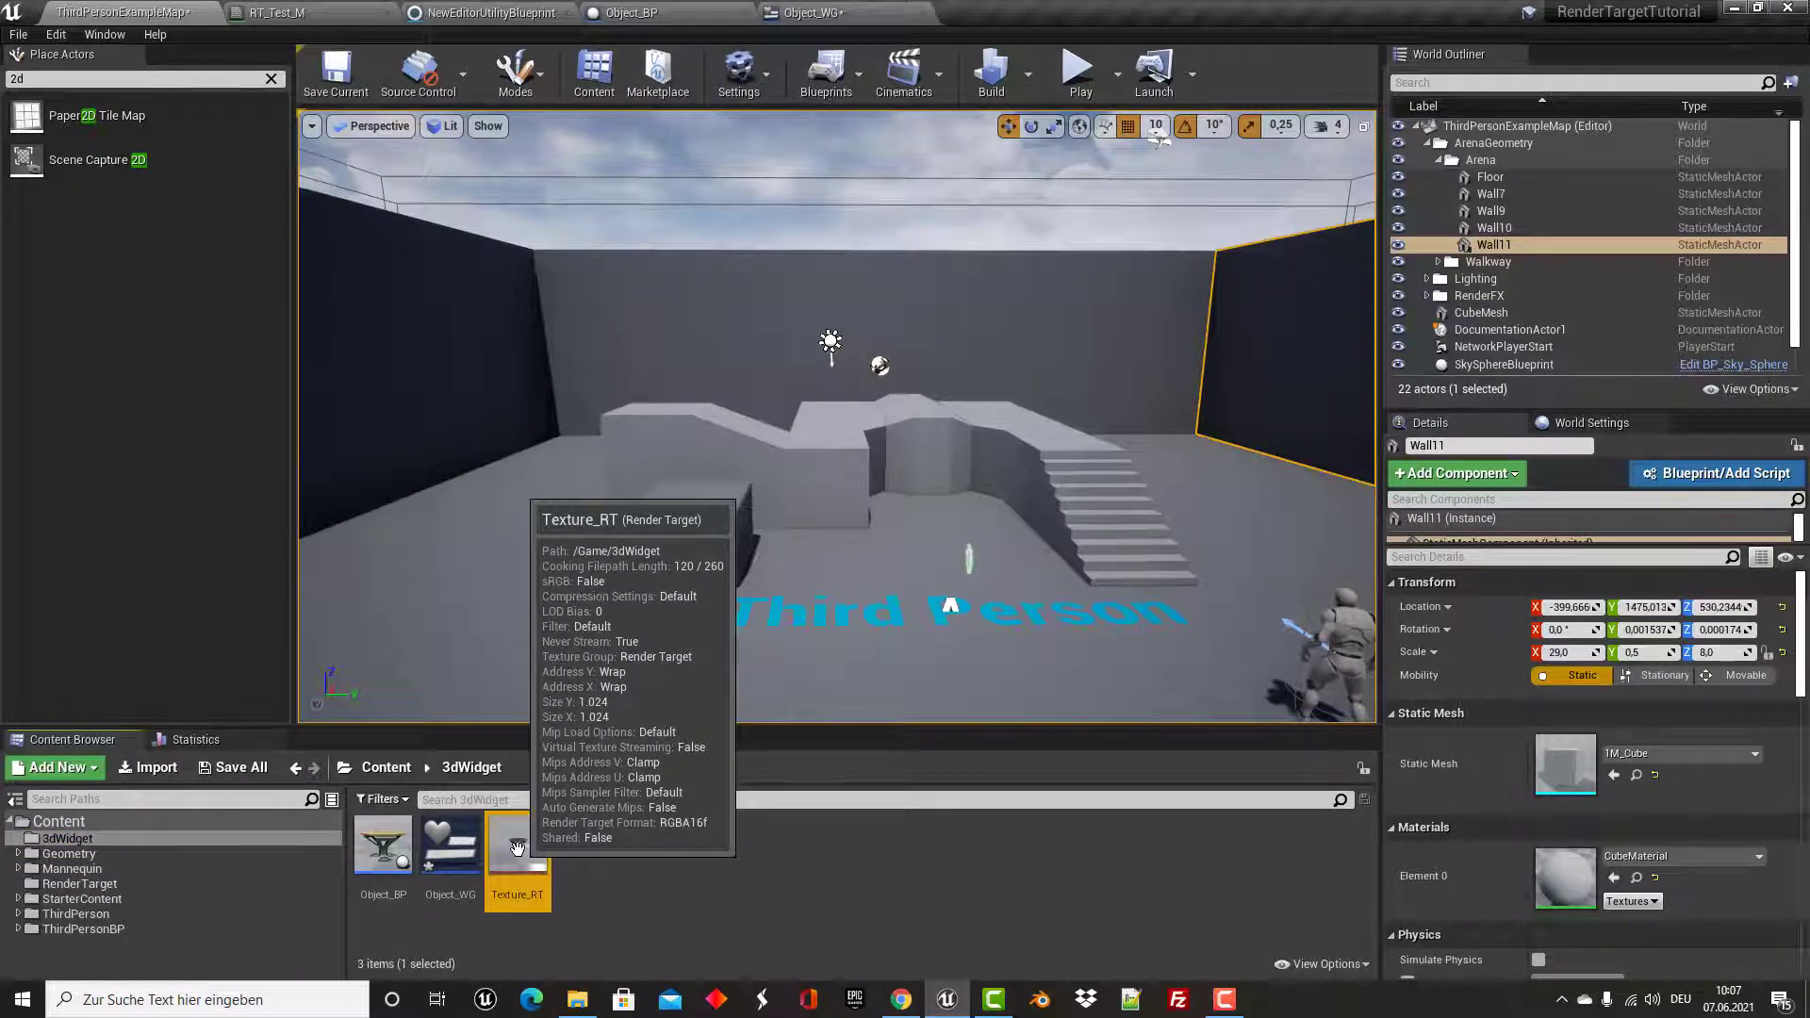
Create the Texture_RT_Mat material from Texture_RT and open it.
right_click(517, 849)
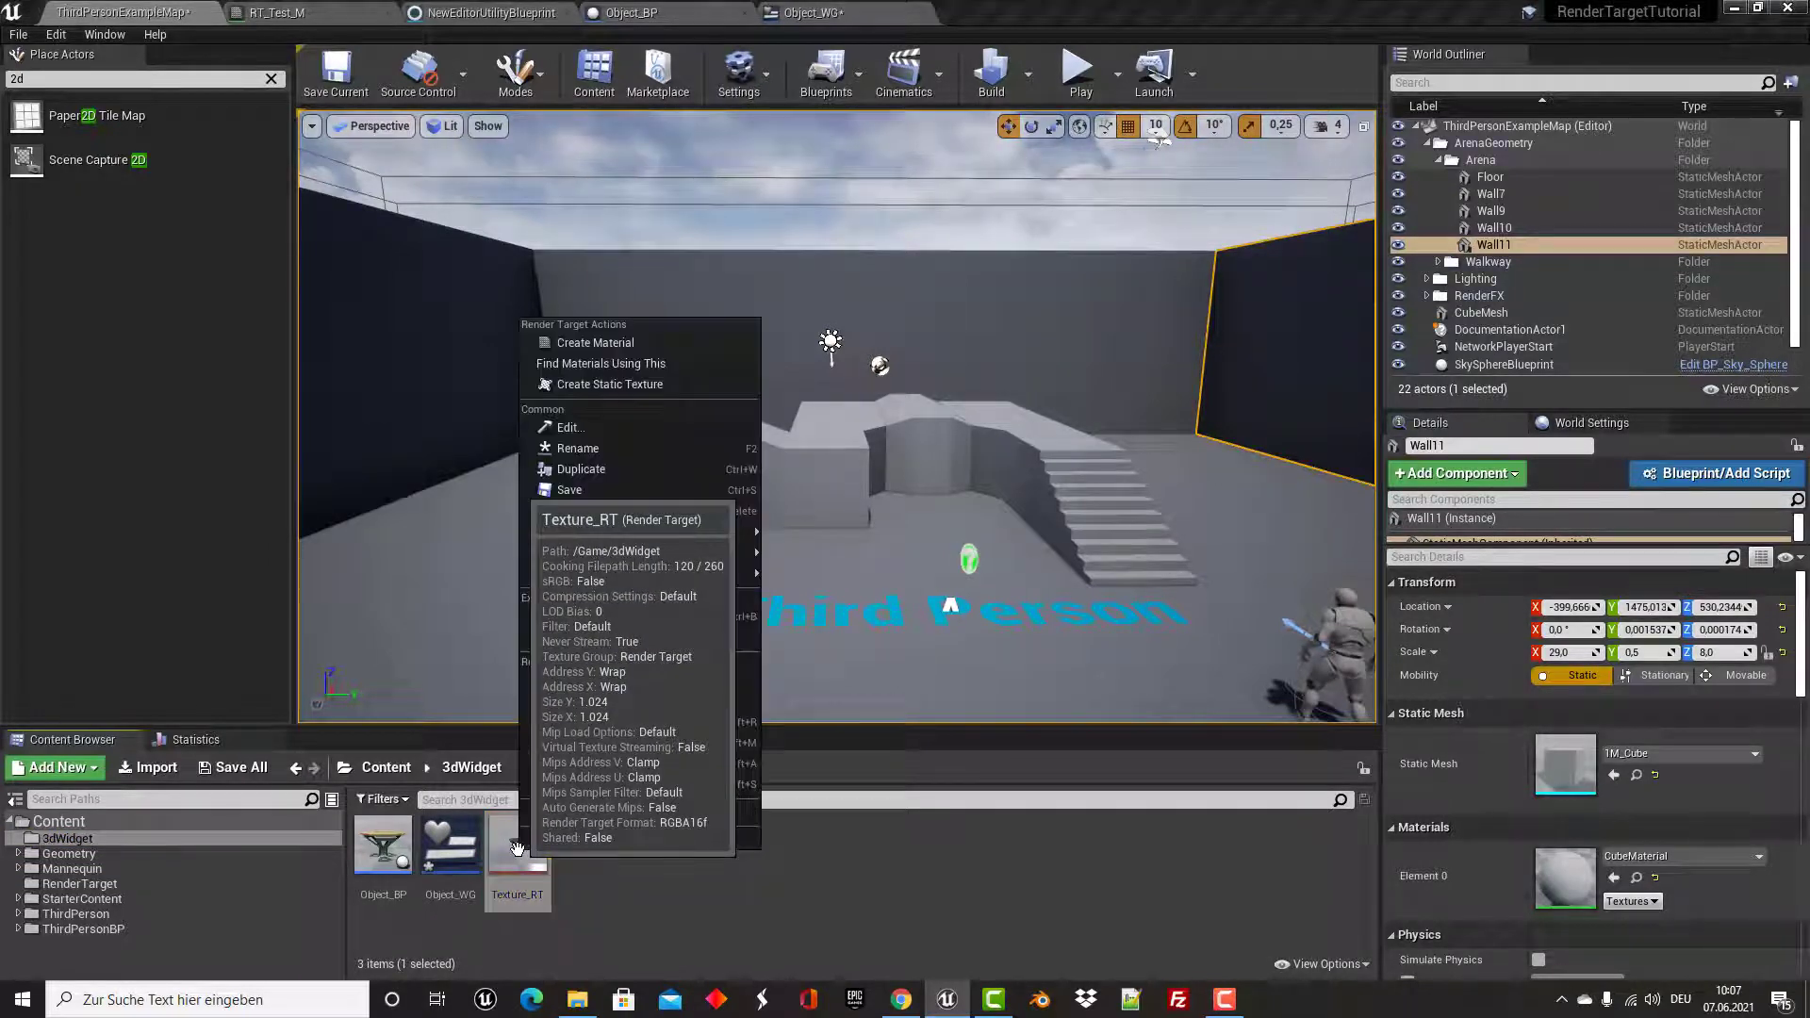
left_click(609, 341)
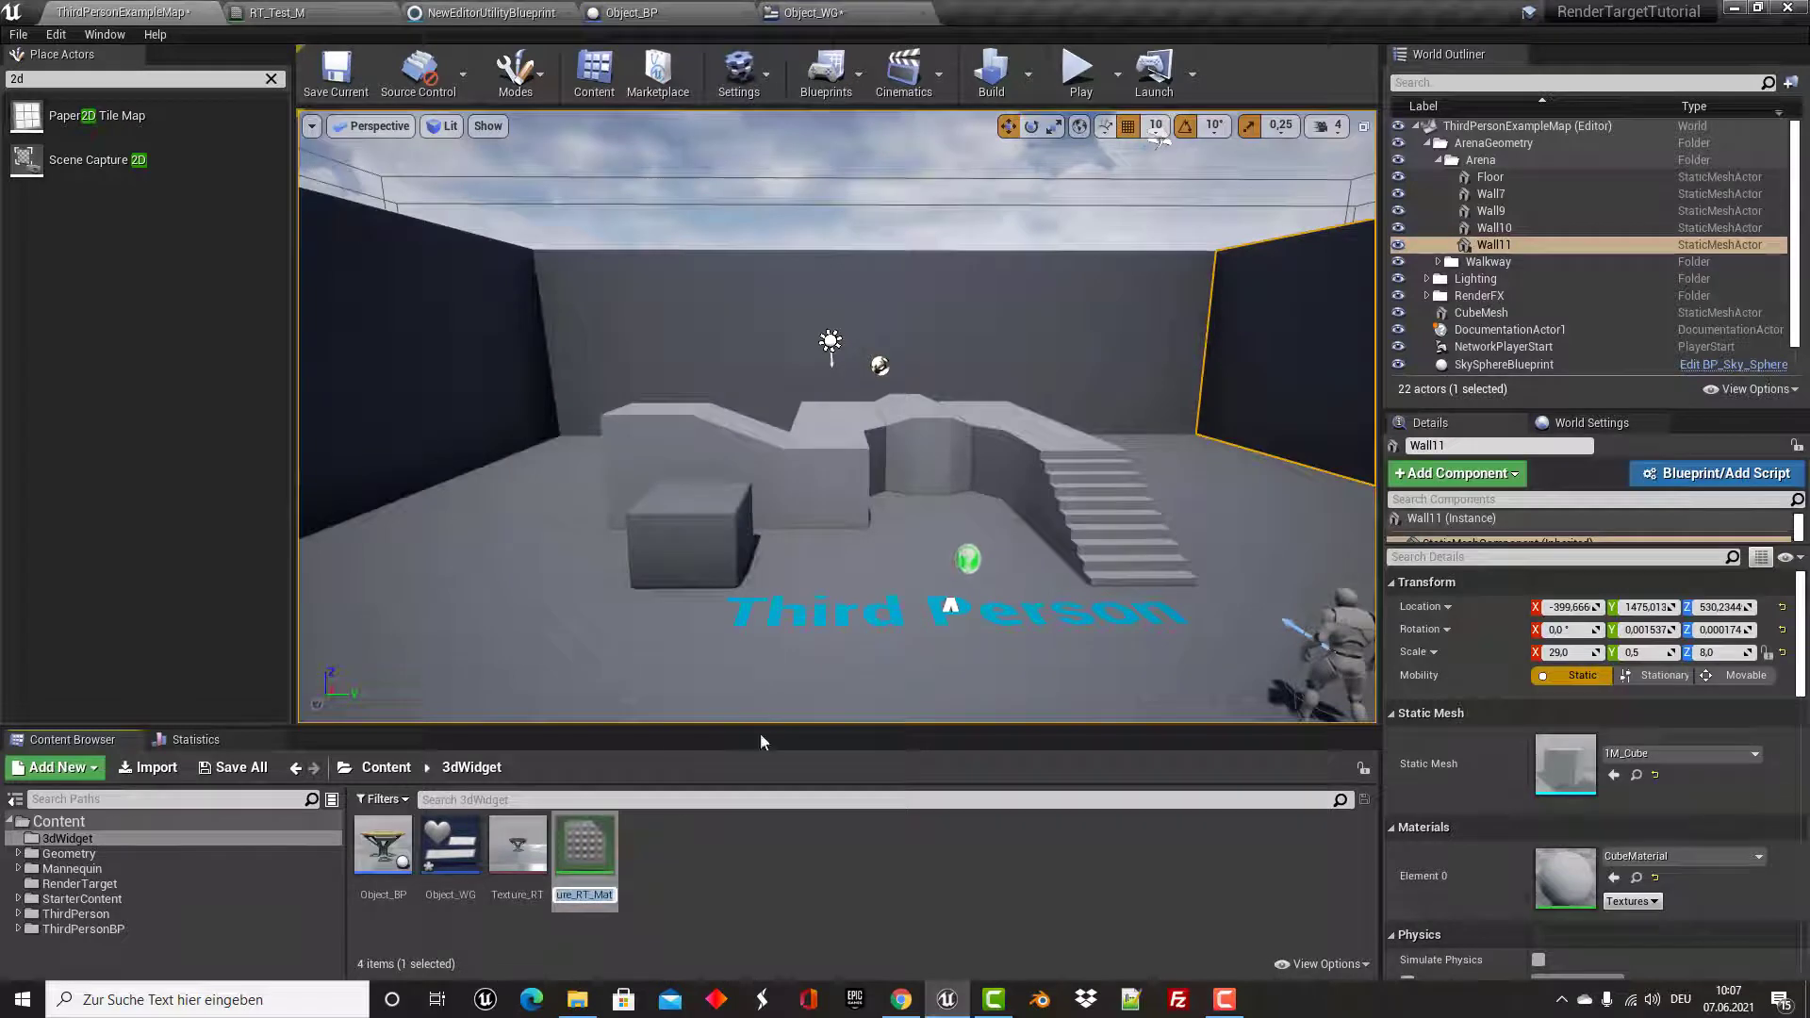
left_click(589, 854)
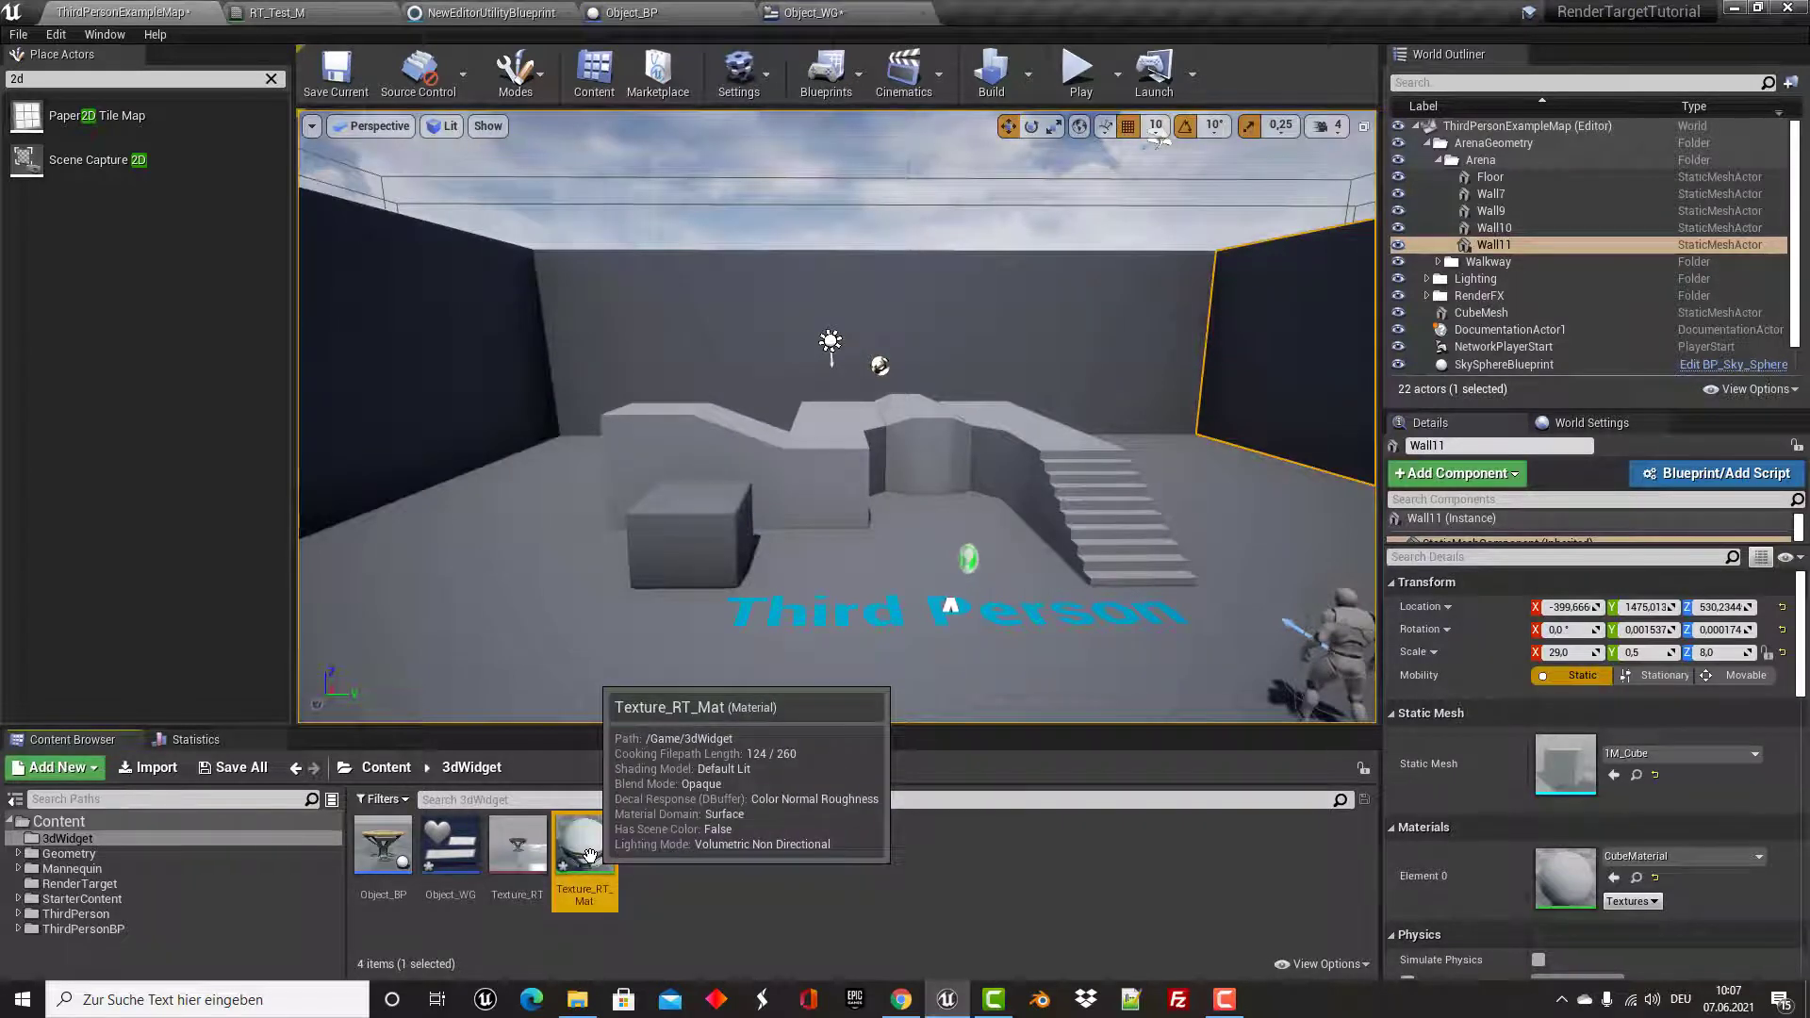
double_click(590, 853)
Tidy the material nodes and change Texture_RT_Mat's Blend Mode from Opaque to Translucent.
left_click_drag(922, 204, 1105, 218)
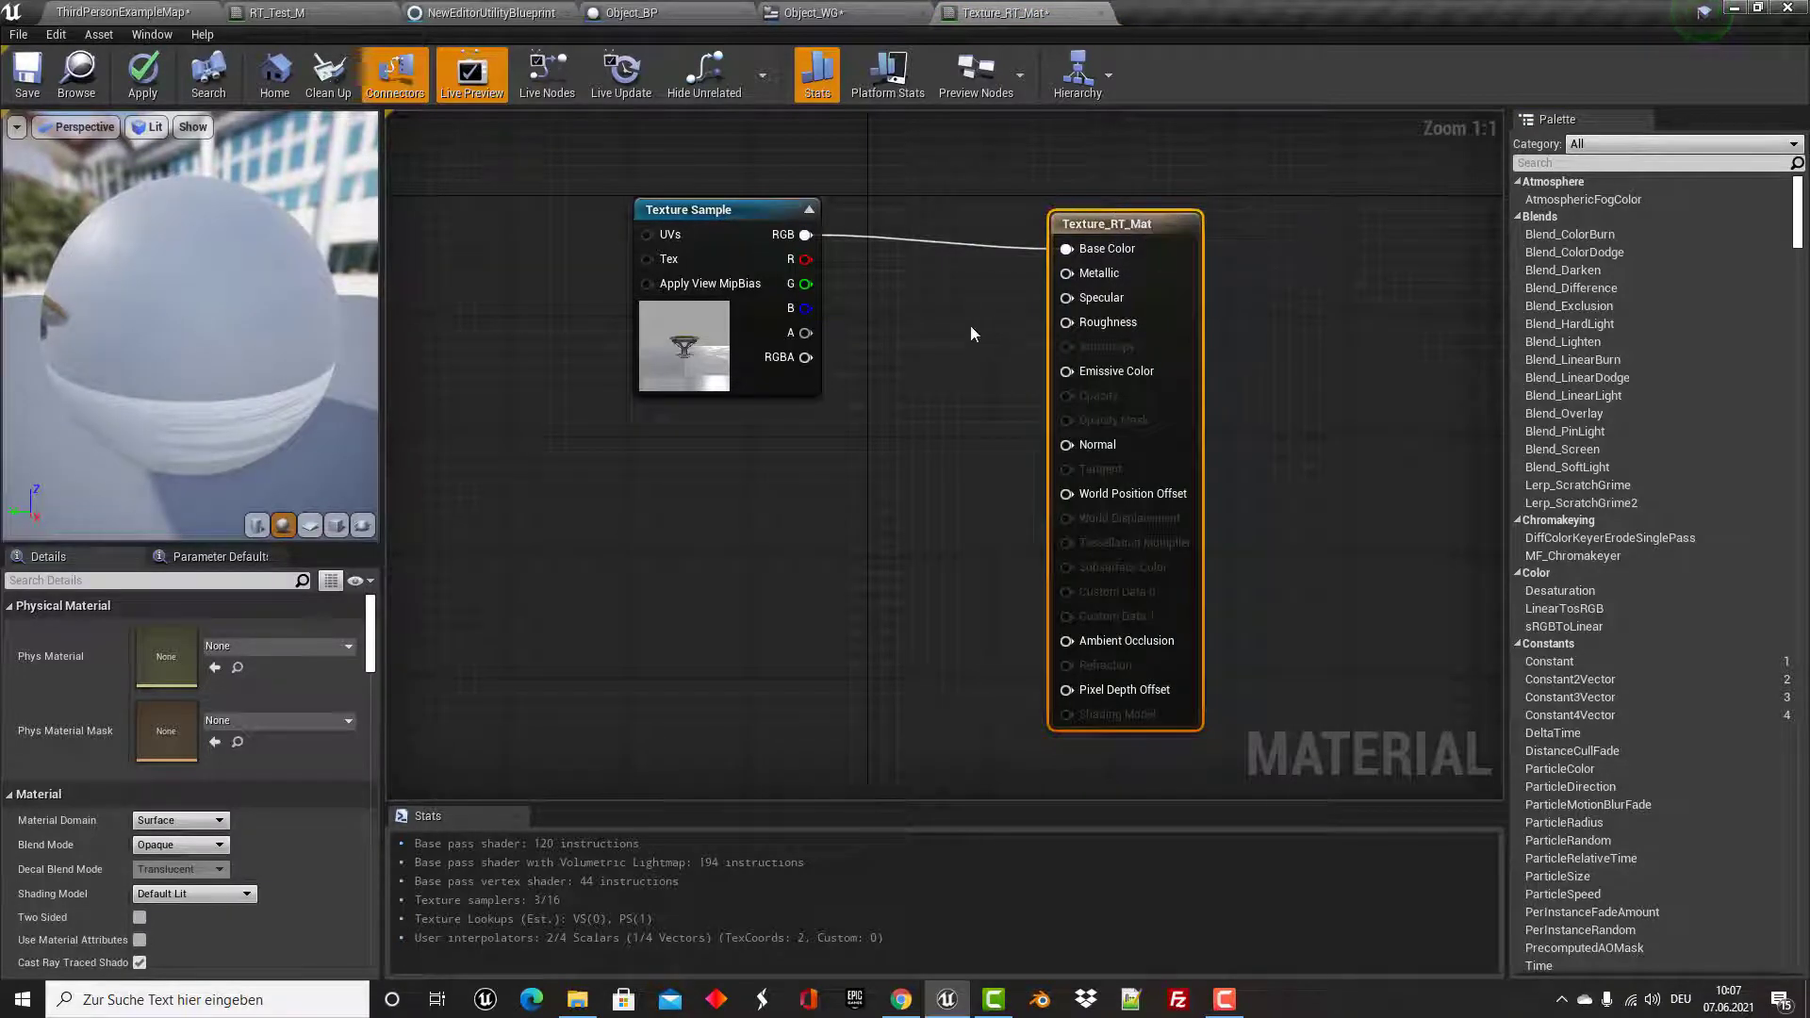
left_click_drag(749, 212, 682, 227)
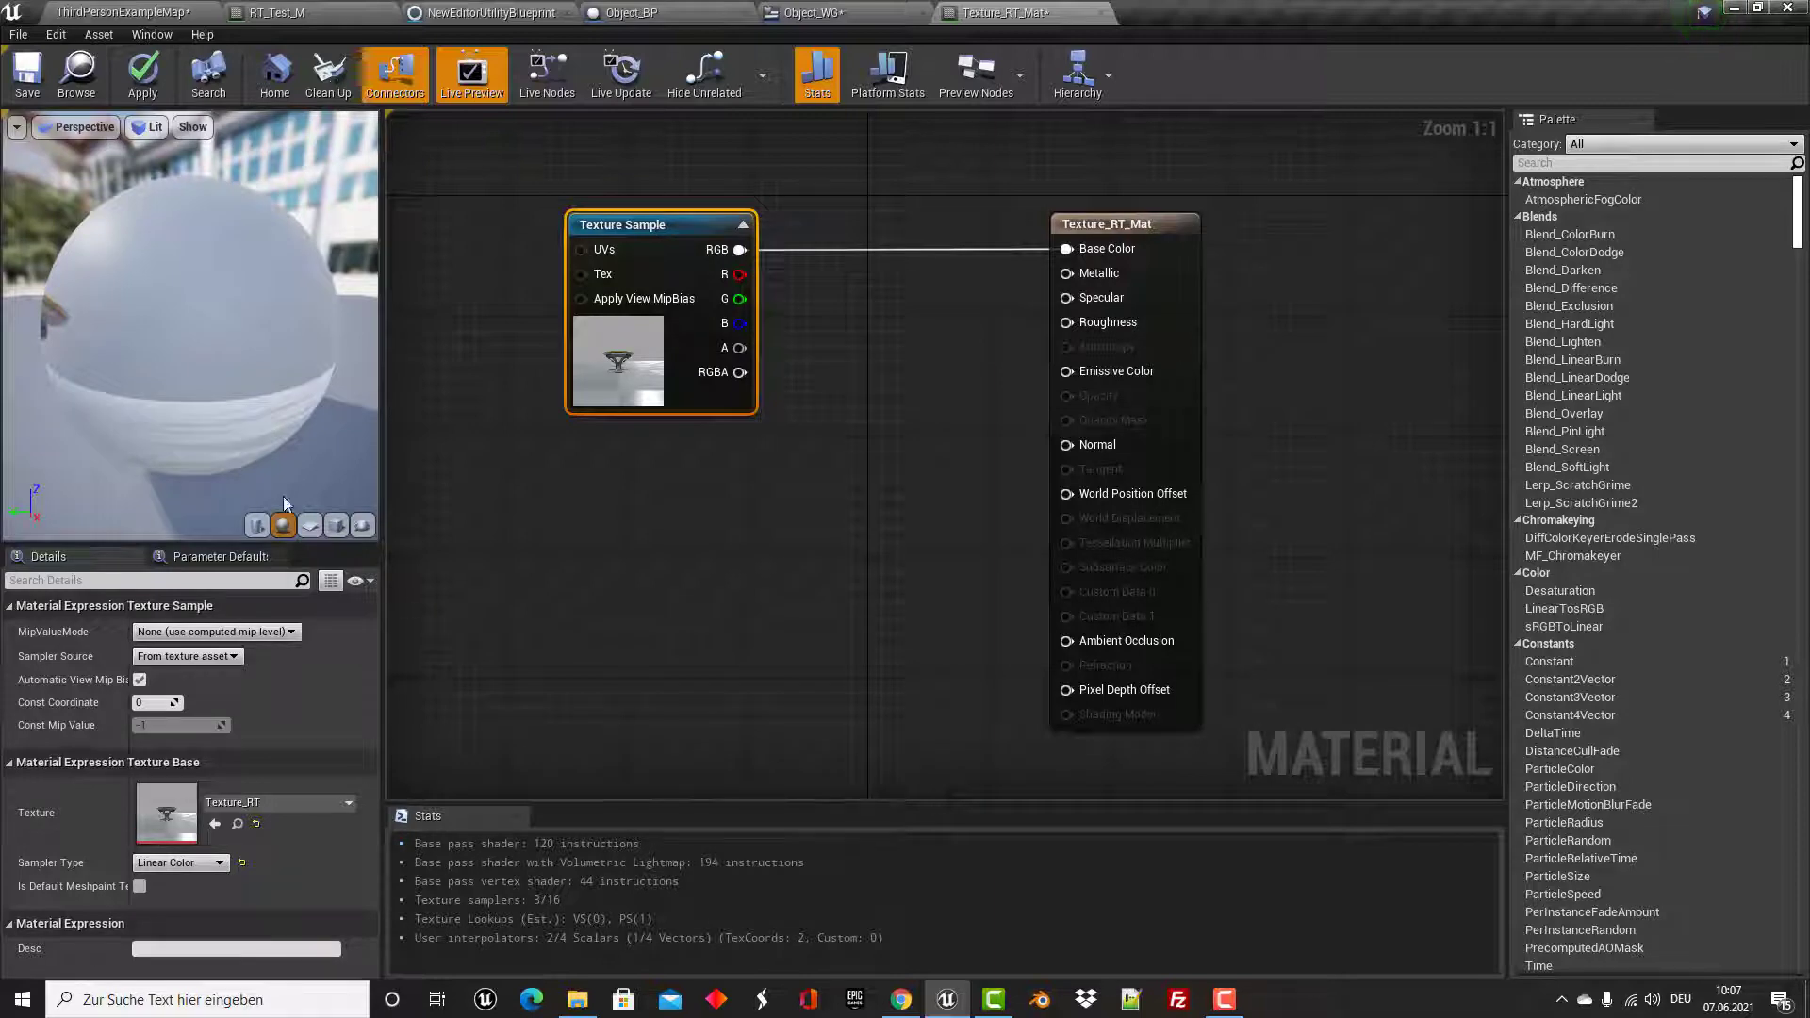
mouse_move(282, 496)
left_mouse_down()
mouse_move(66, 359)
mouse_move(188, 311)
mouse_move(109, 368)
left_mouse_up()
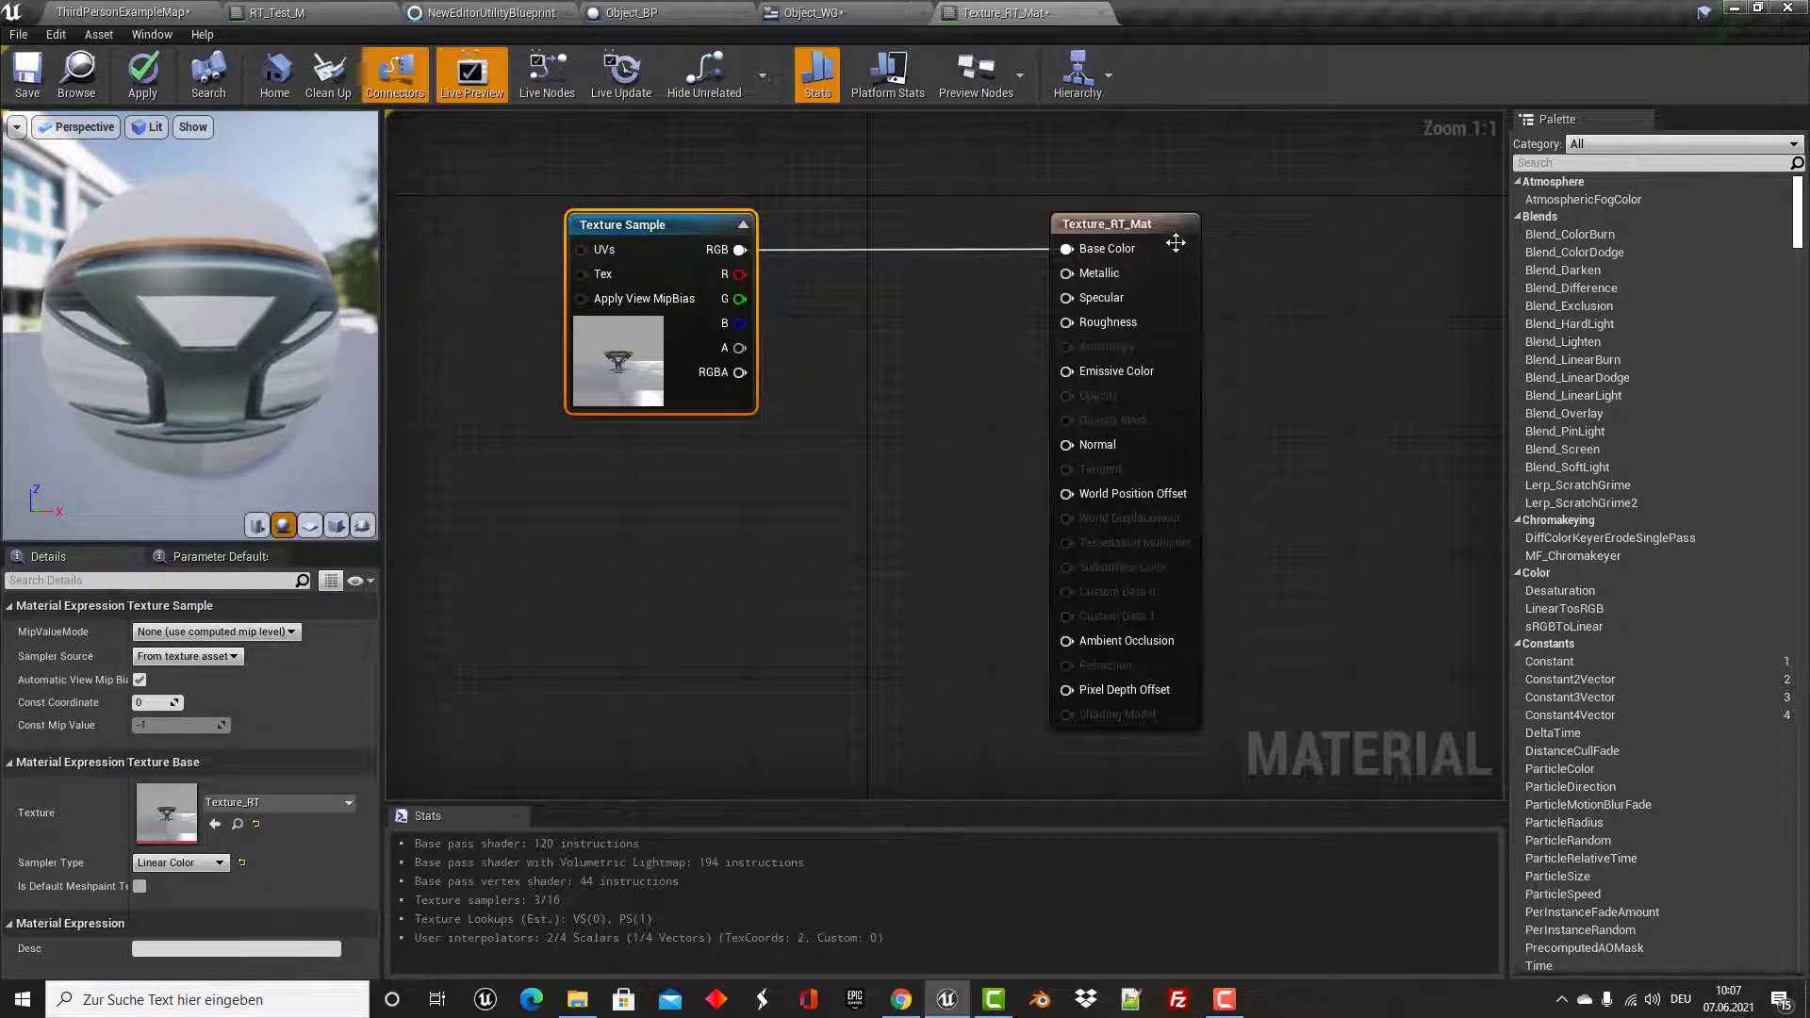
left_click(1094, 251)
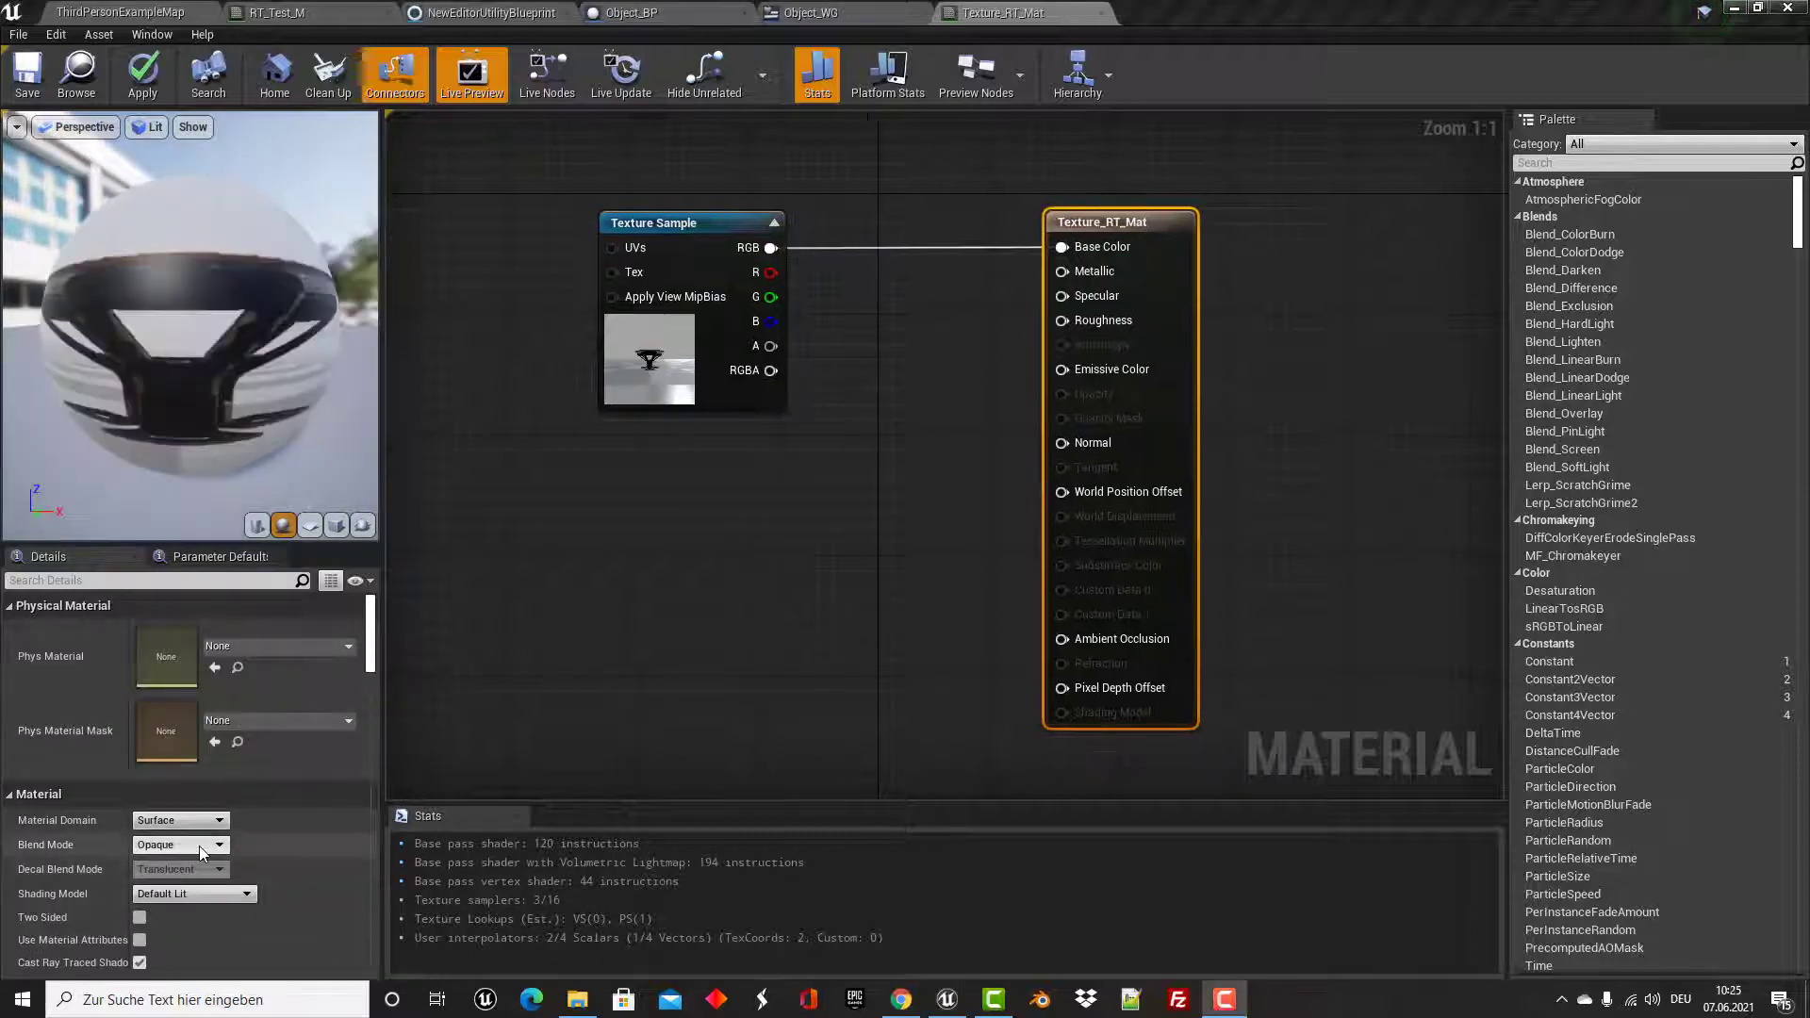
left_click(200, 845)
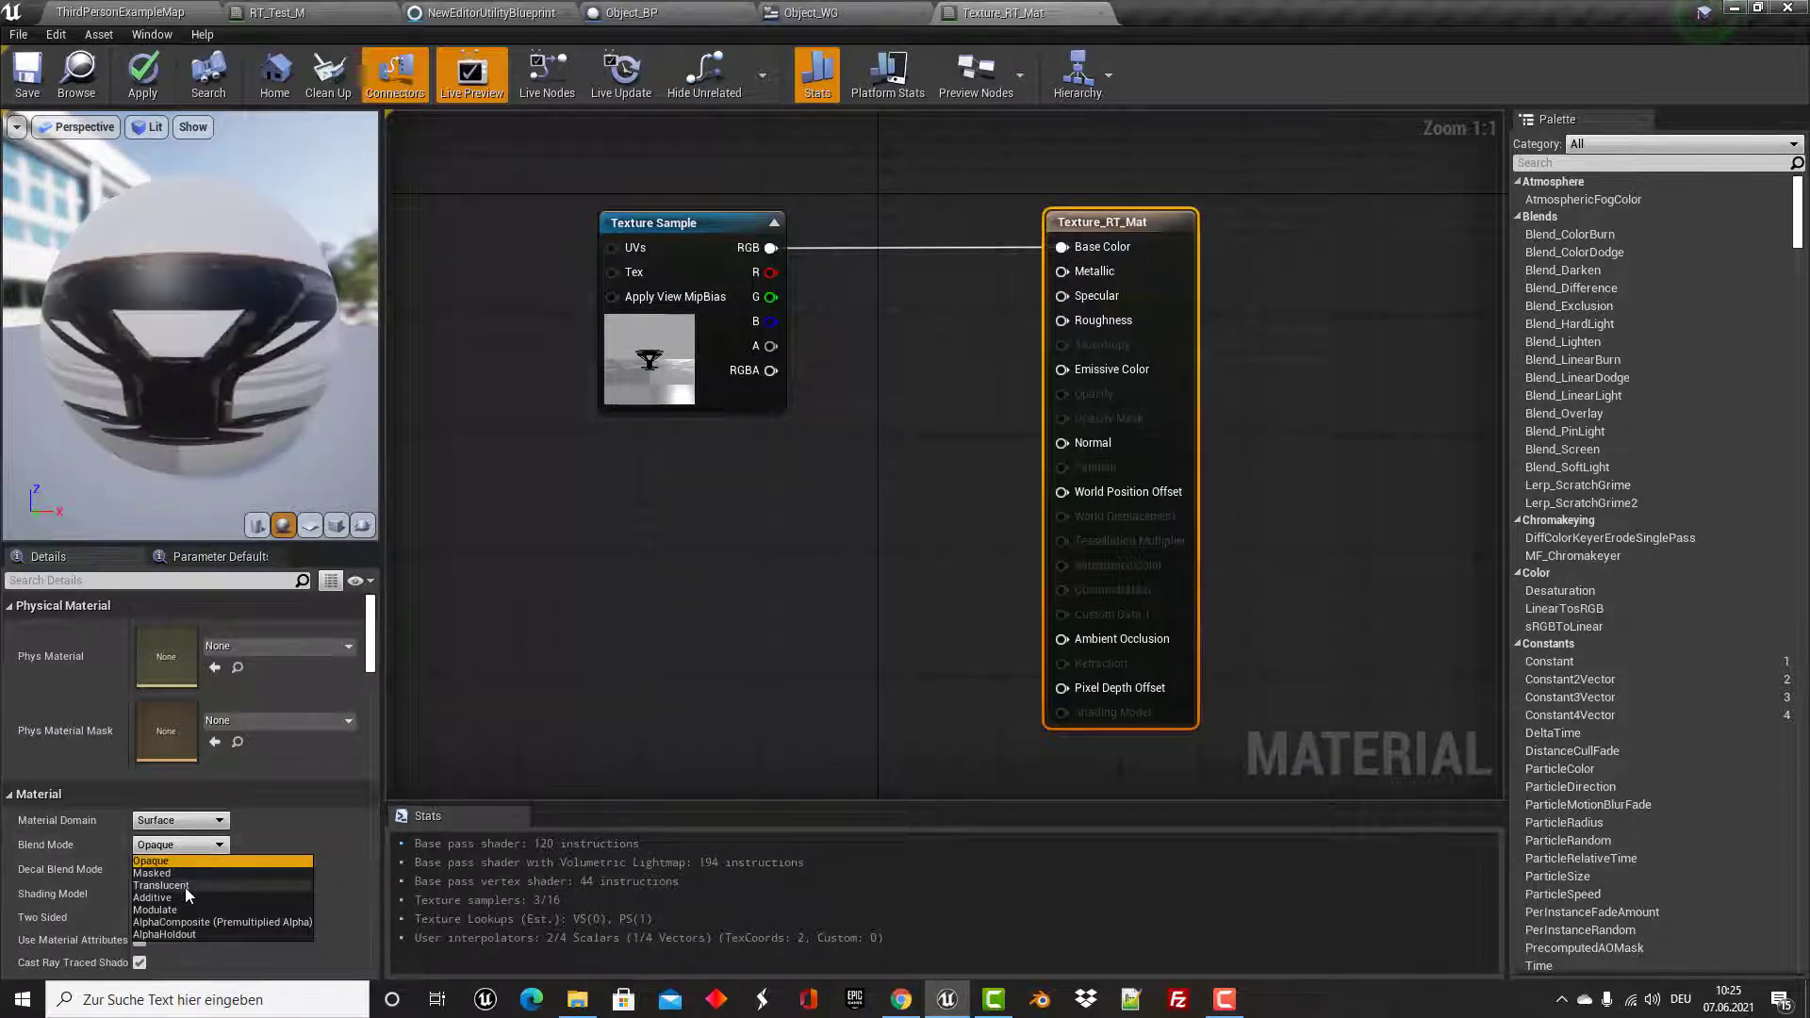
left_click(185, 886)
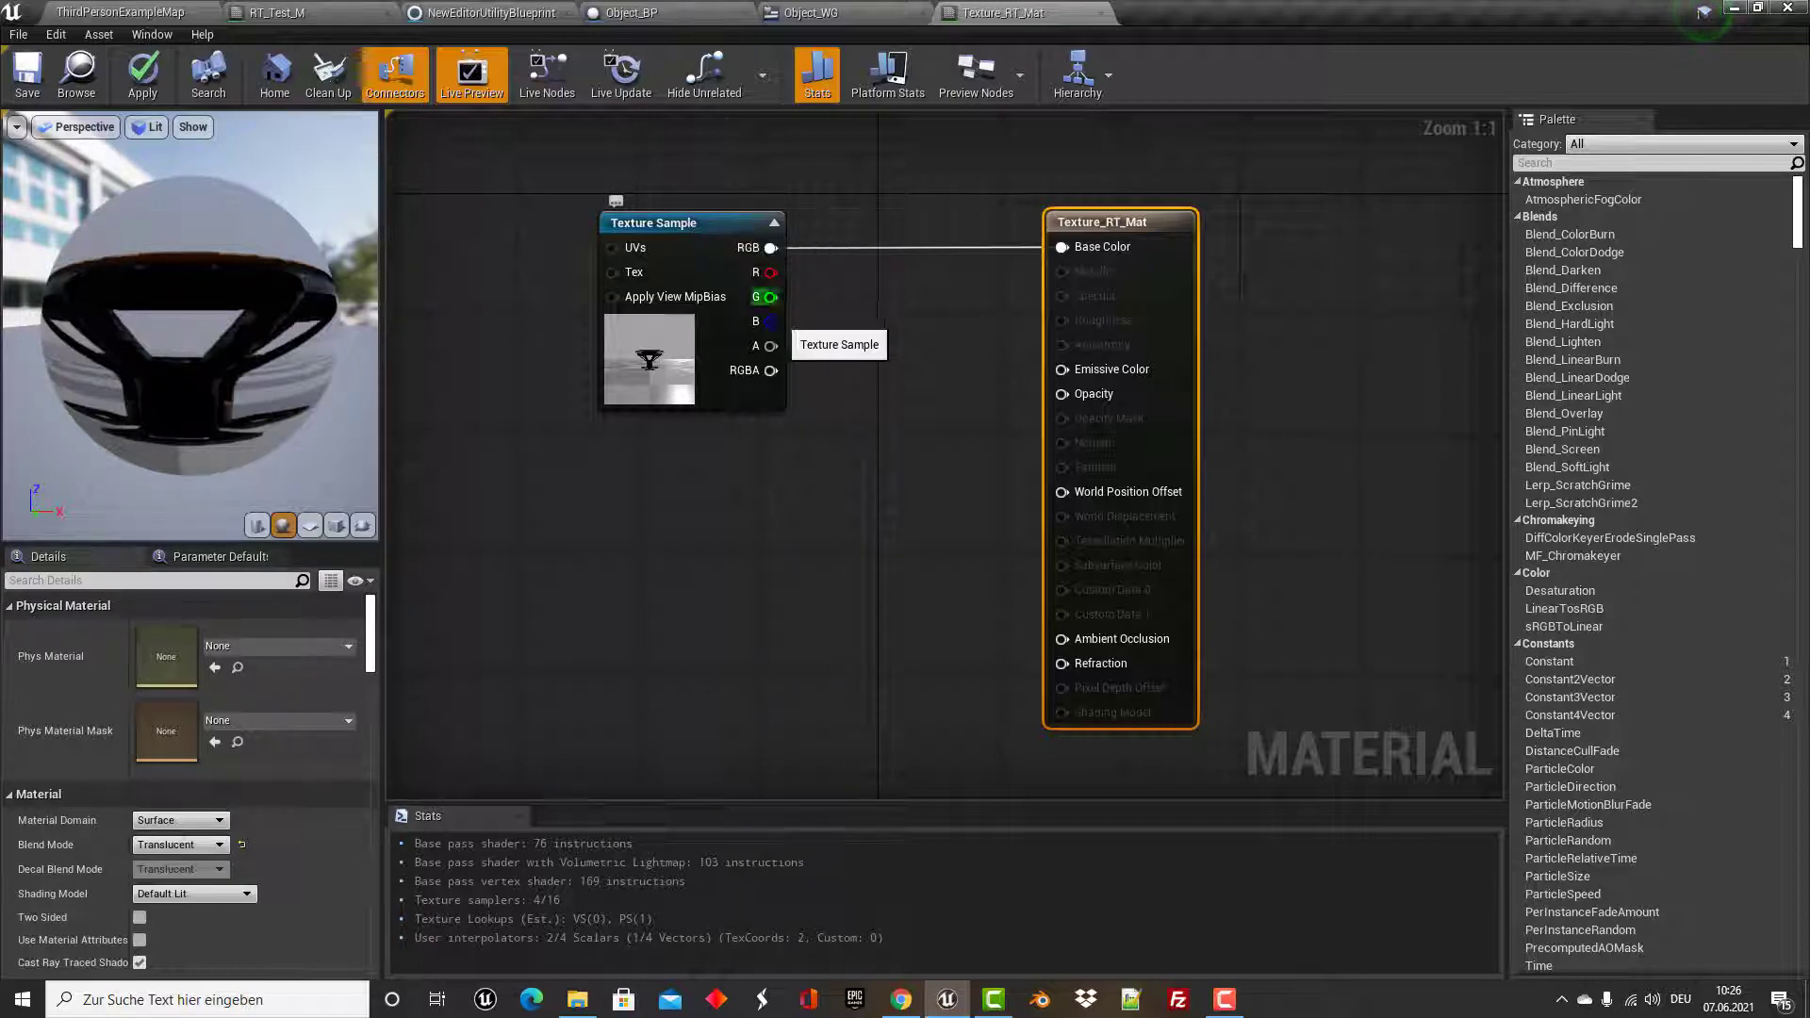
Wire alpha through a OneMinus node into Opacity, route RGB to Emissive Color, and save.
left_click_drag(771, 346, 676, 534)
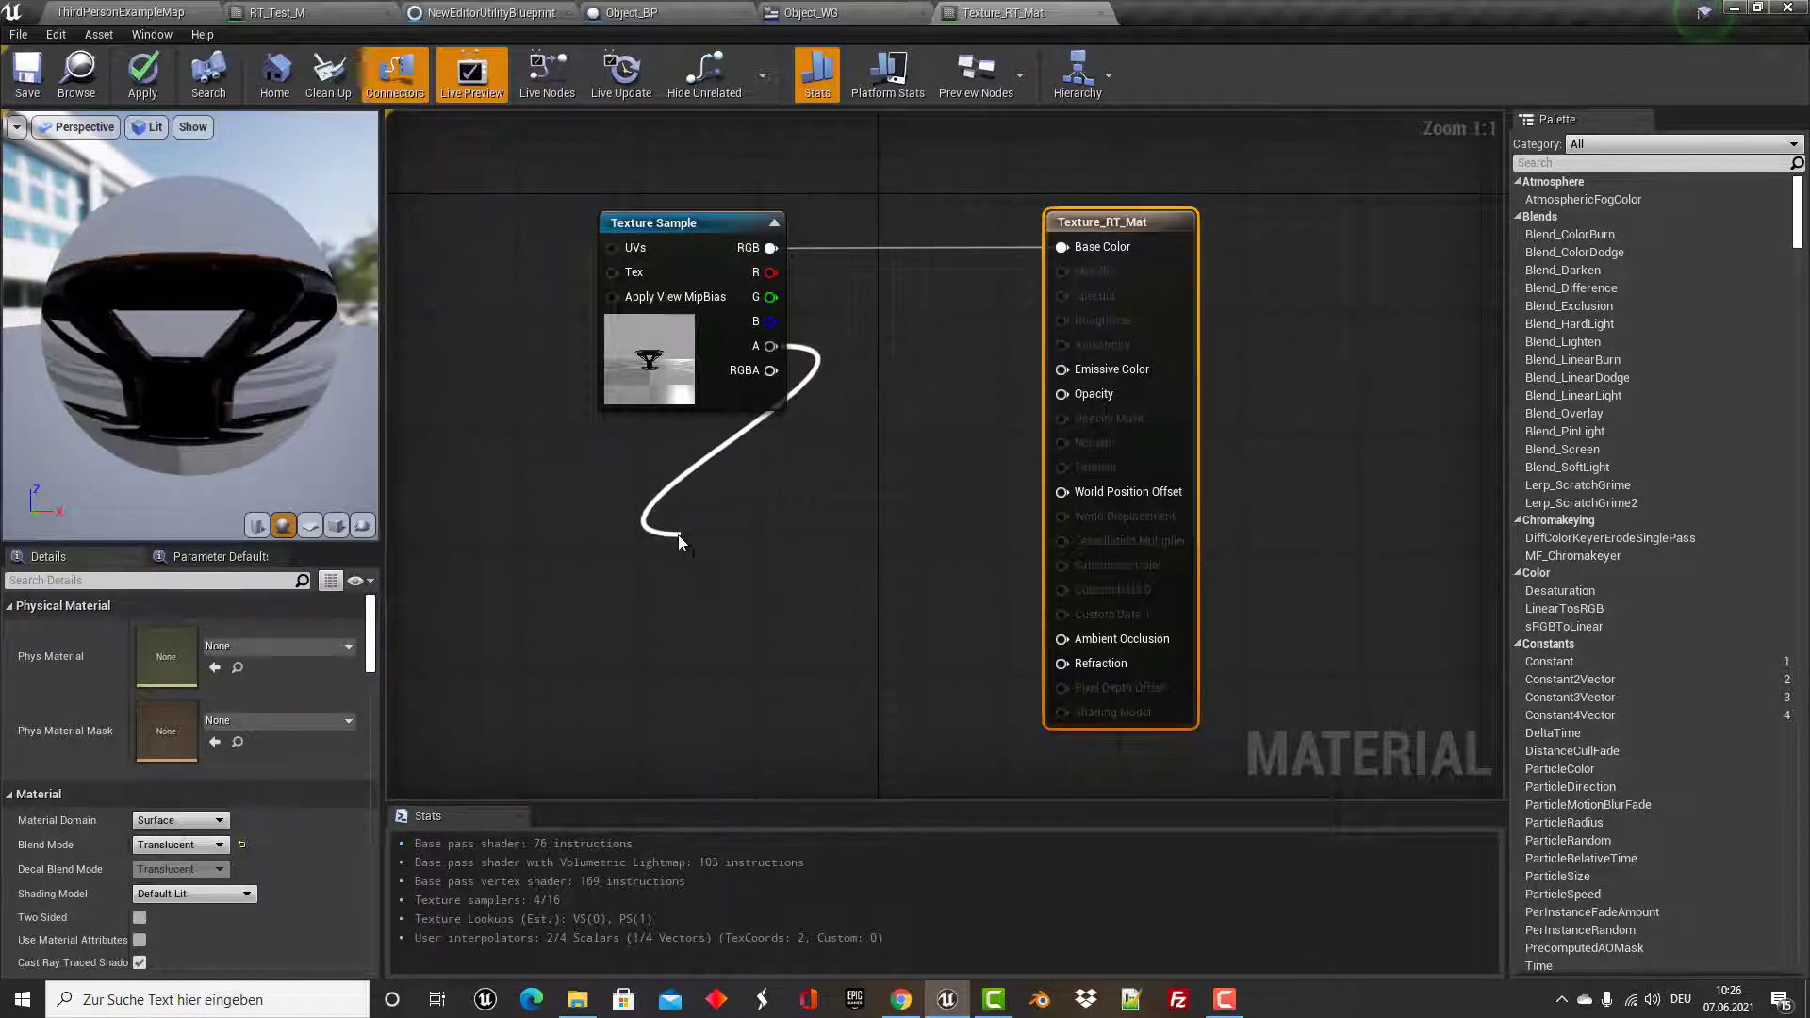
type("one")
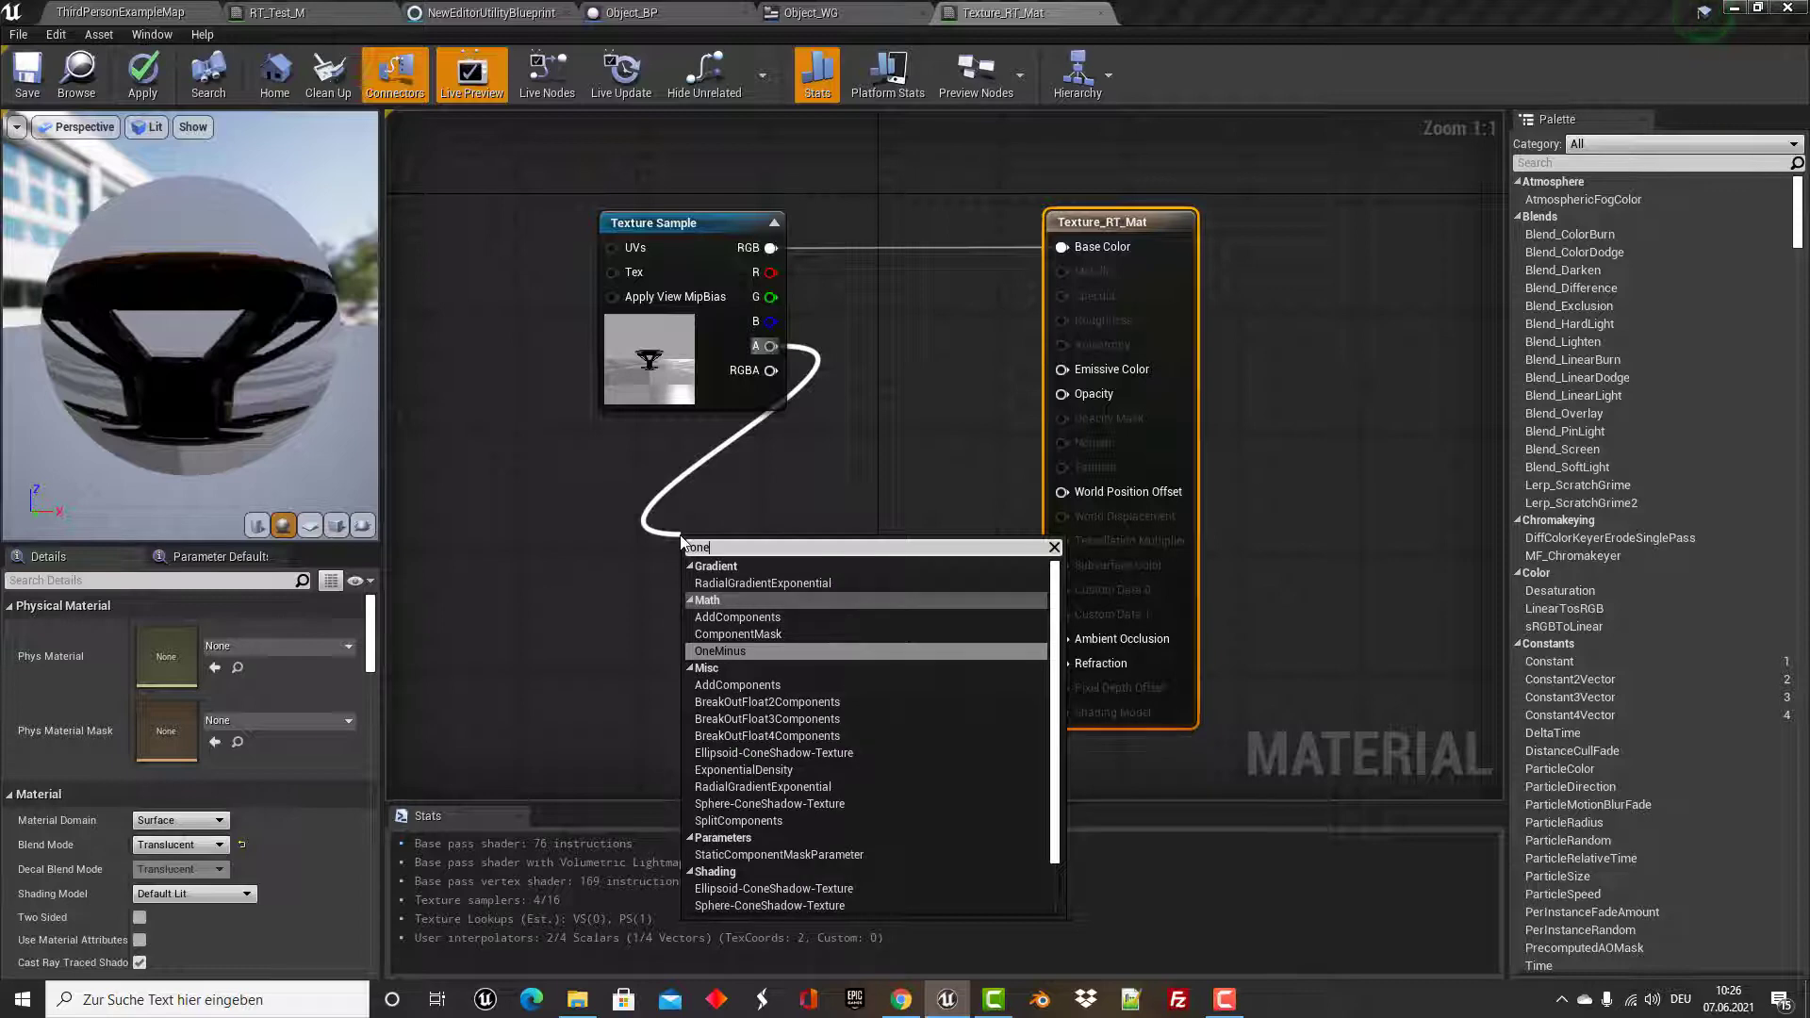
key("Return")
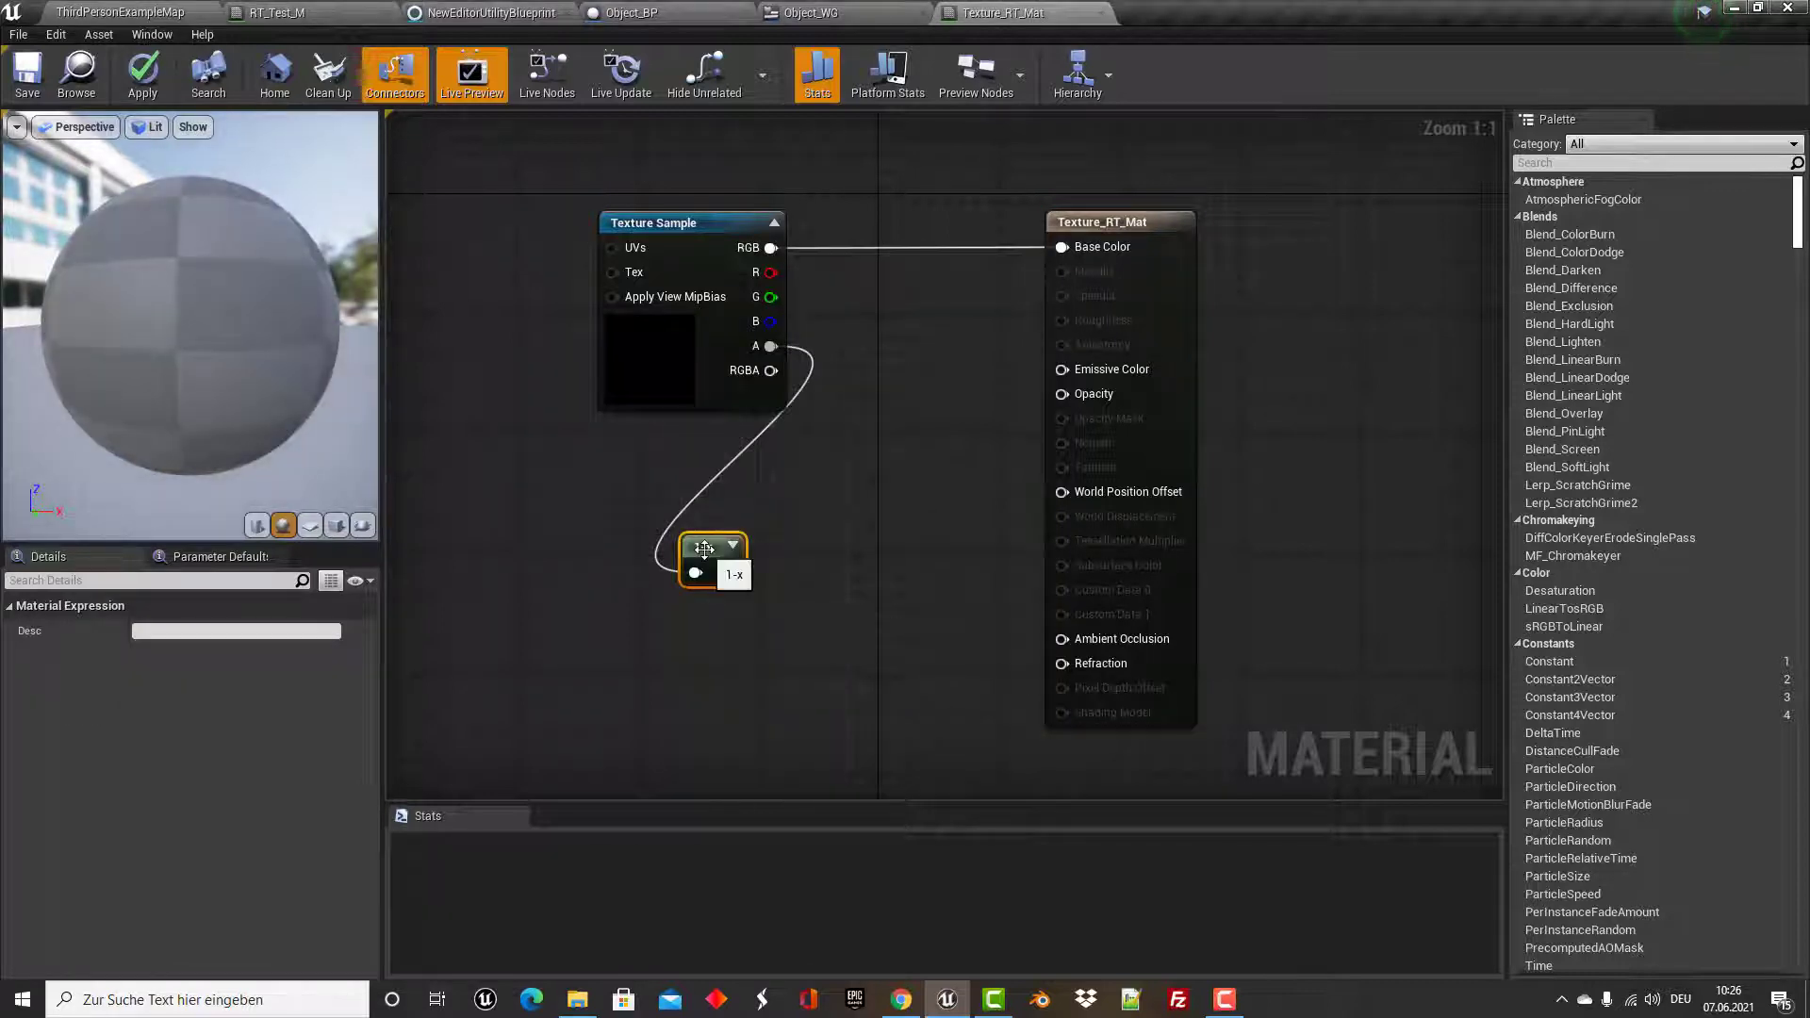
mouse_move(703, 547)
left_mouse_down()
mouse_move(811, 449)
mouse_move(1063, 394)
left_mouse_up()
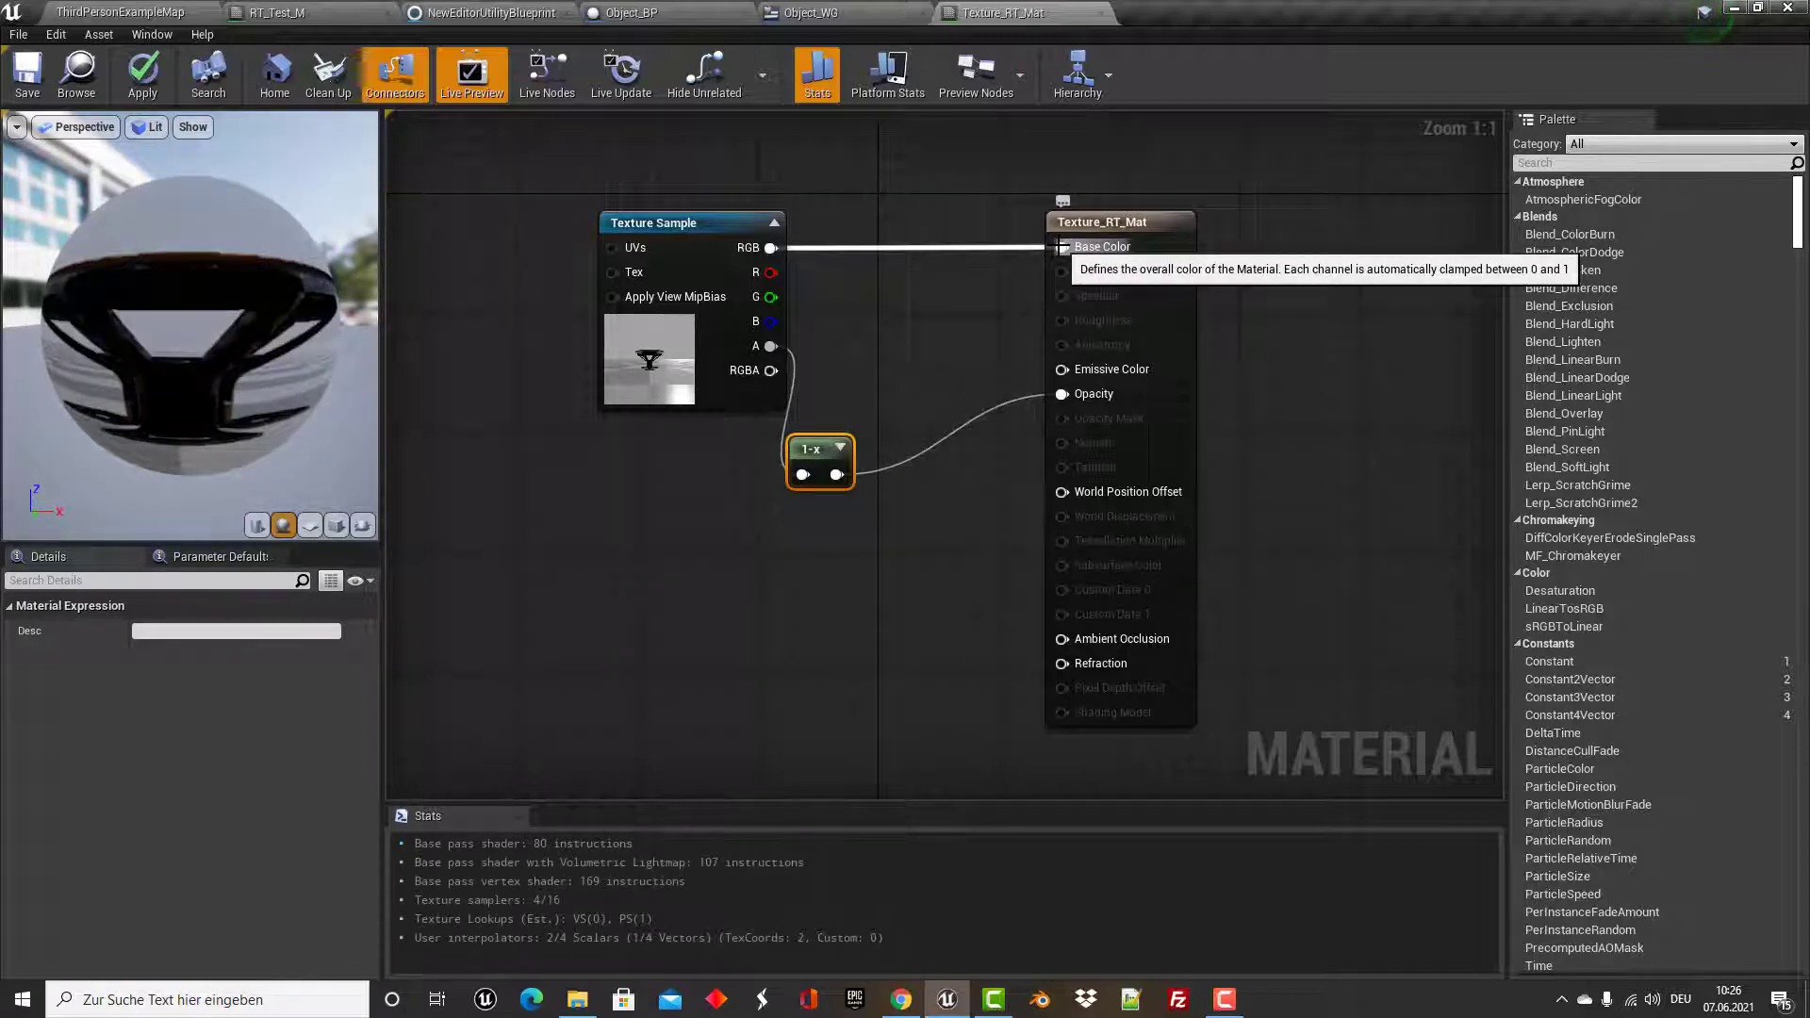
left_click_drag(1061, 247, 1064, 371, "ctrl")
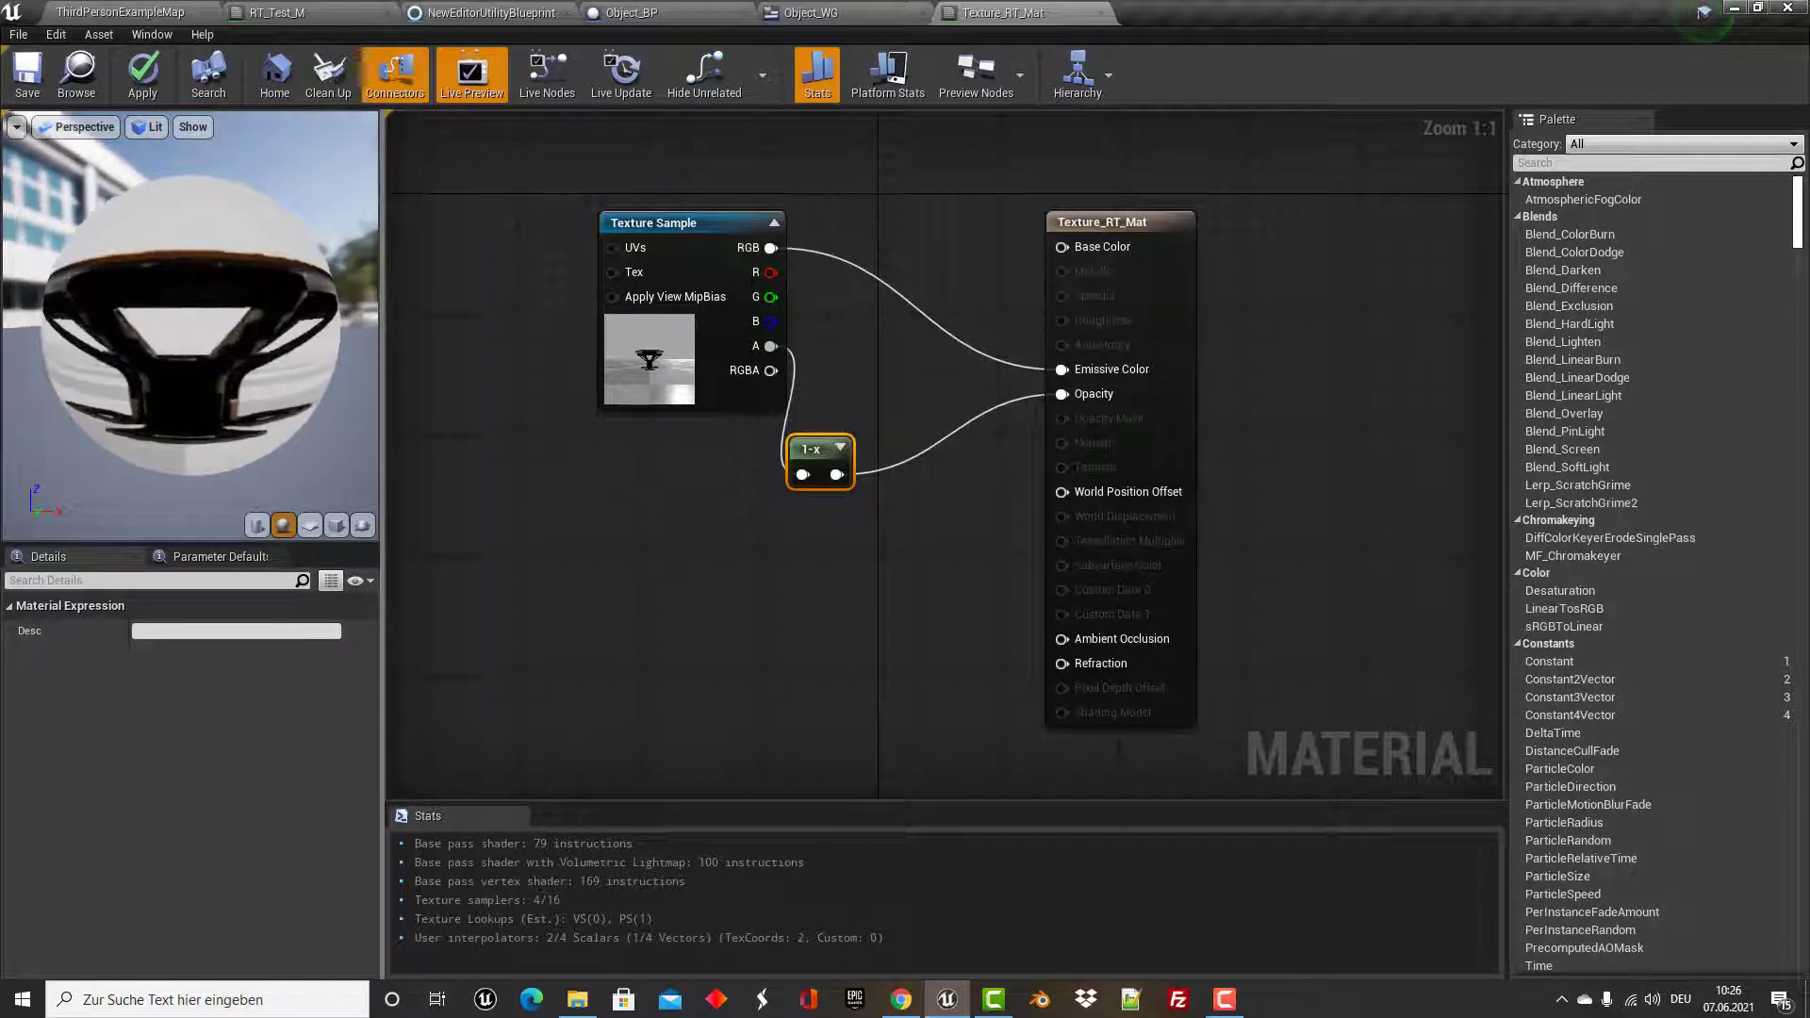
left_click(21, 79)
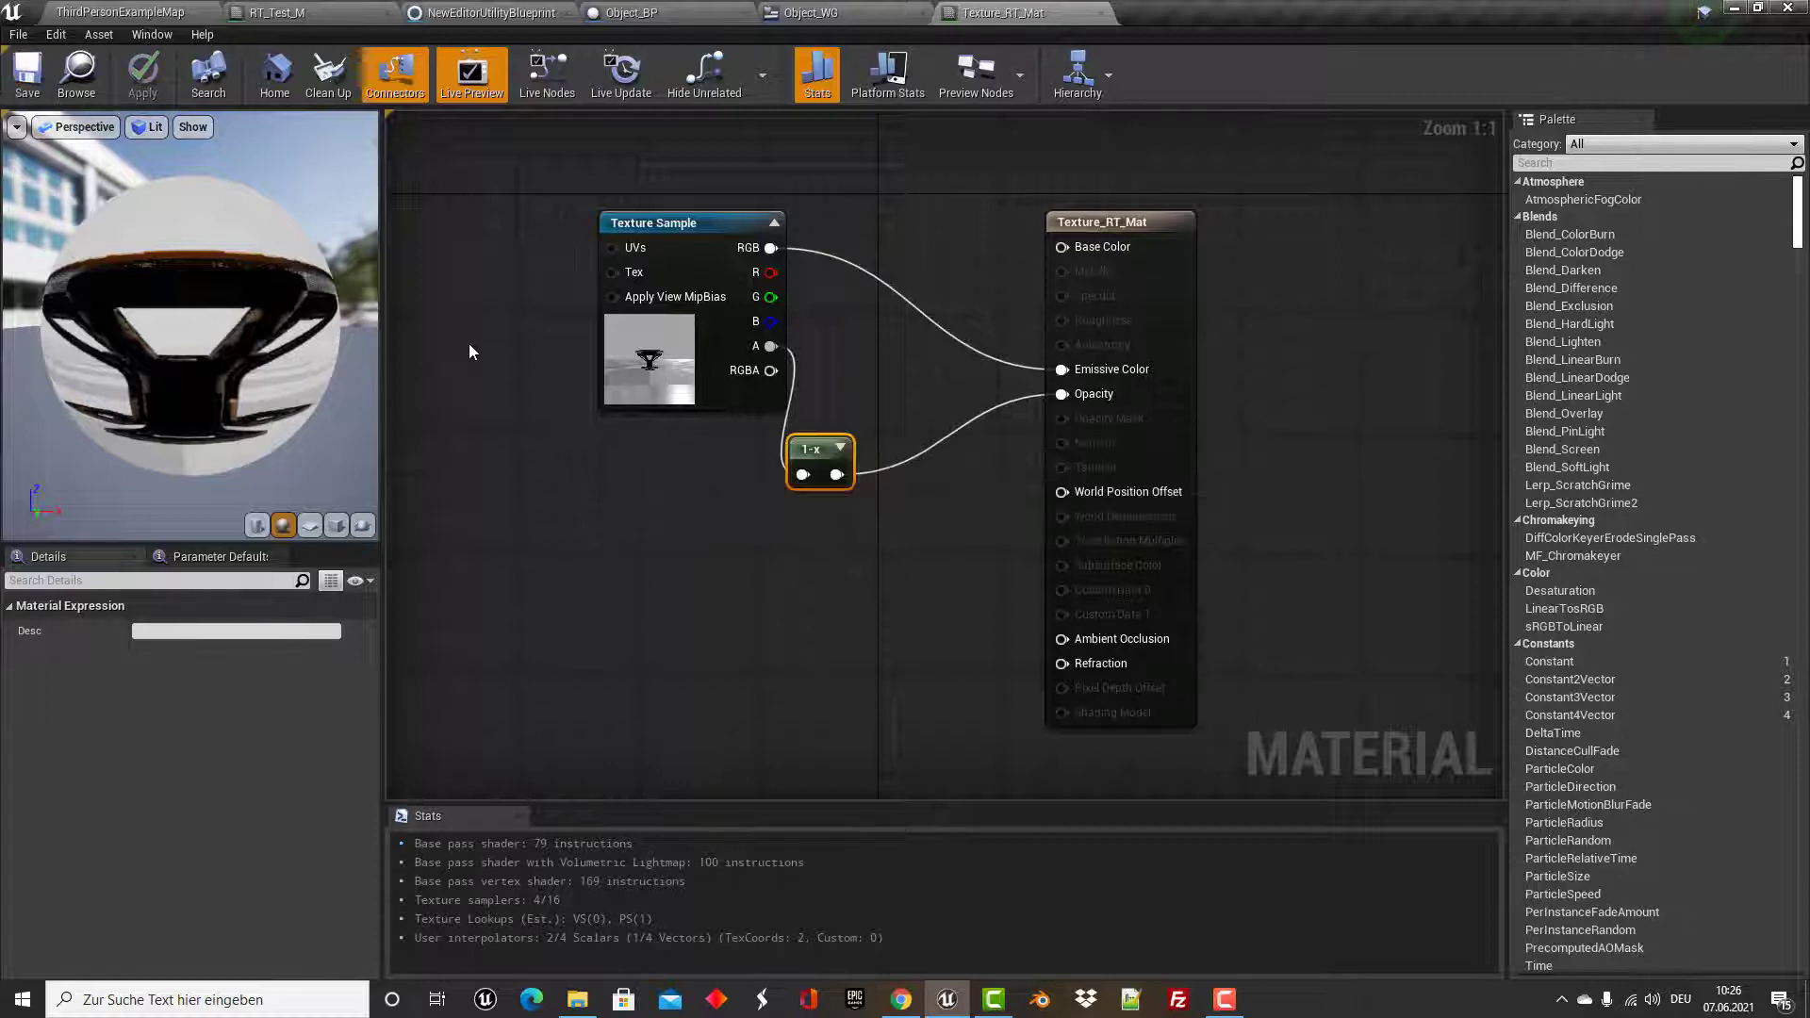
Briefly try RGB on Base Color, then leave RGB feeding only Emissive Color and save.
left_click(1052, 251)
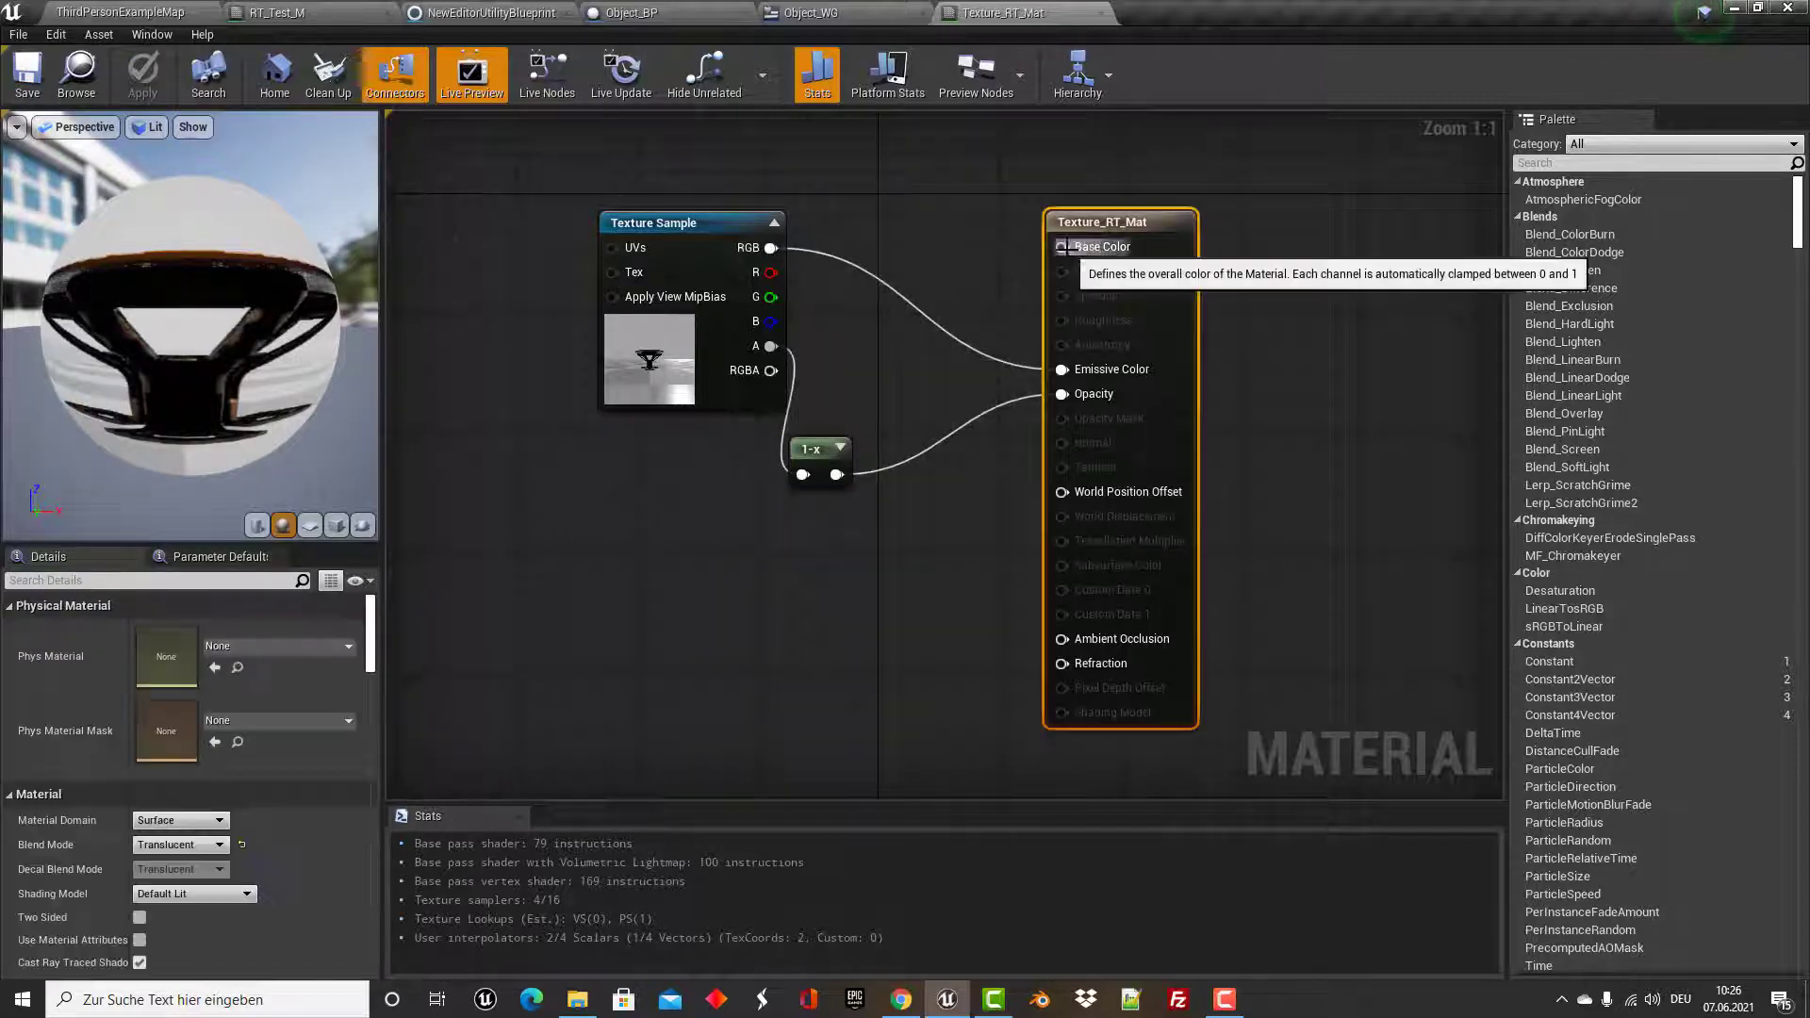
left_click_drag(771, 248, 1062, 247)
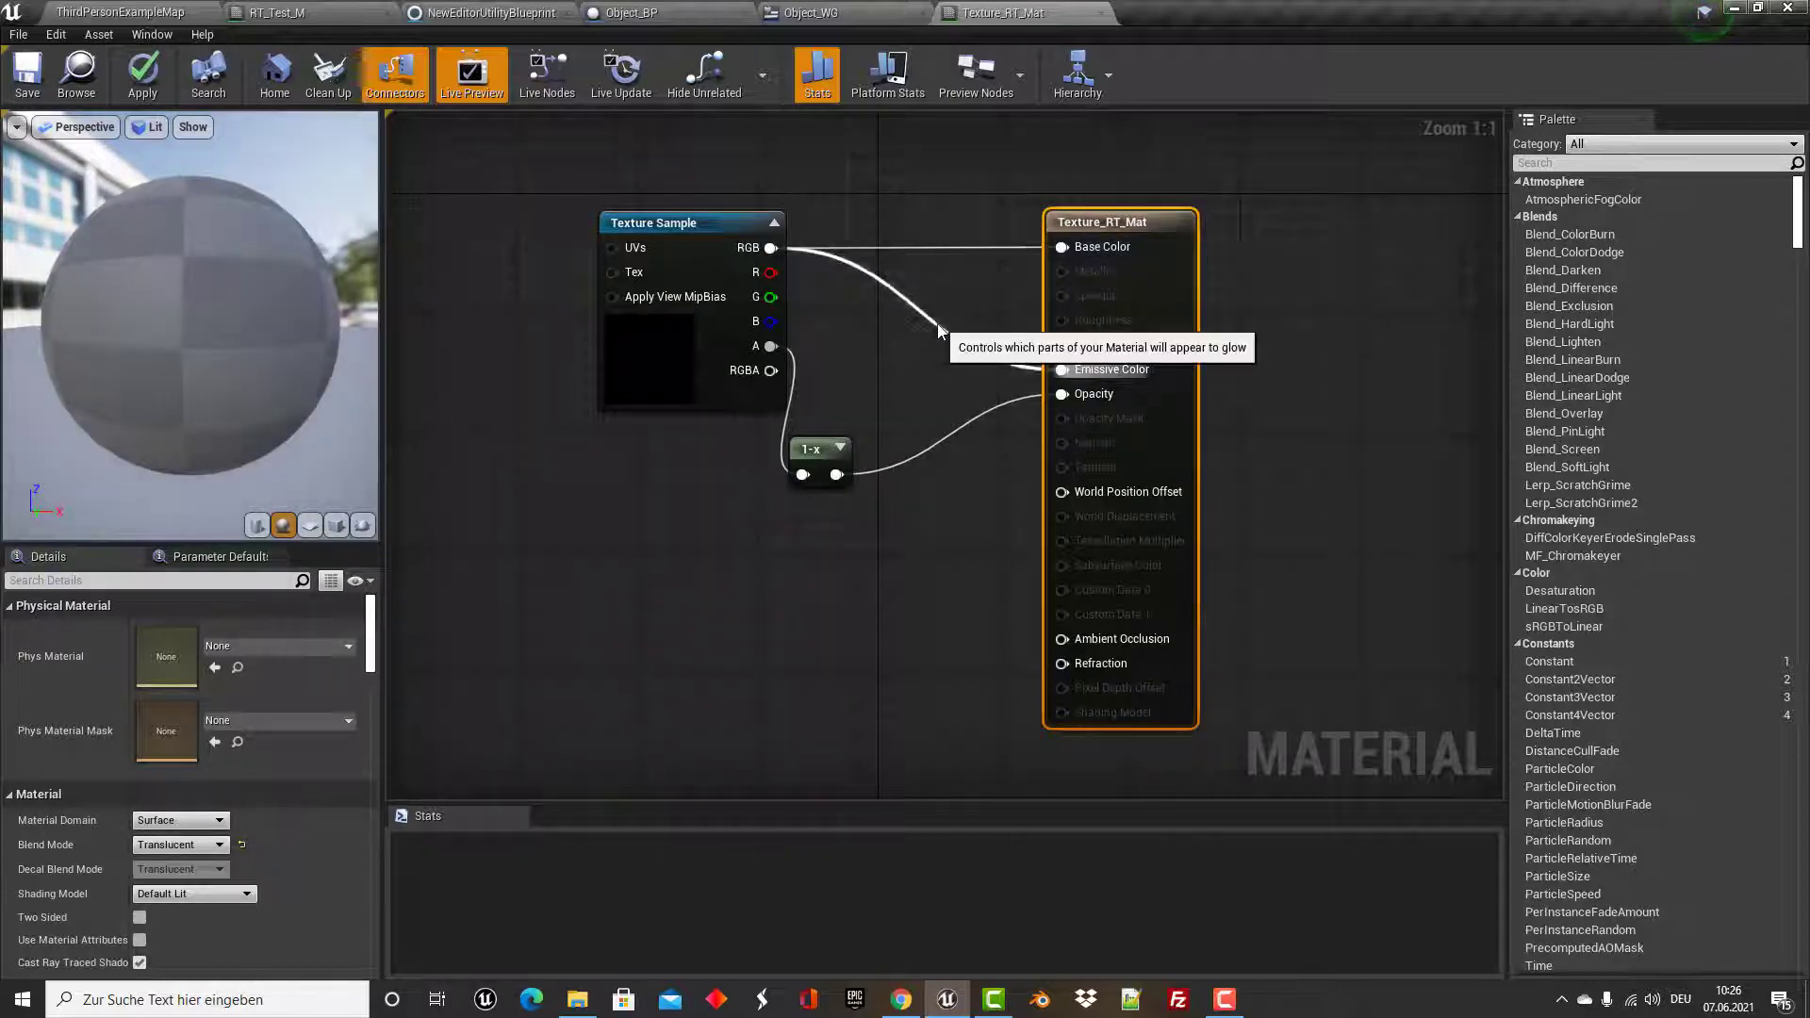
left_click(1061, 370, "alt")
left_click(27, 75)
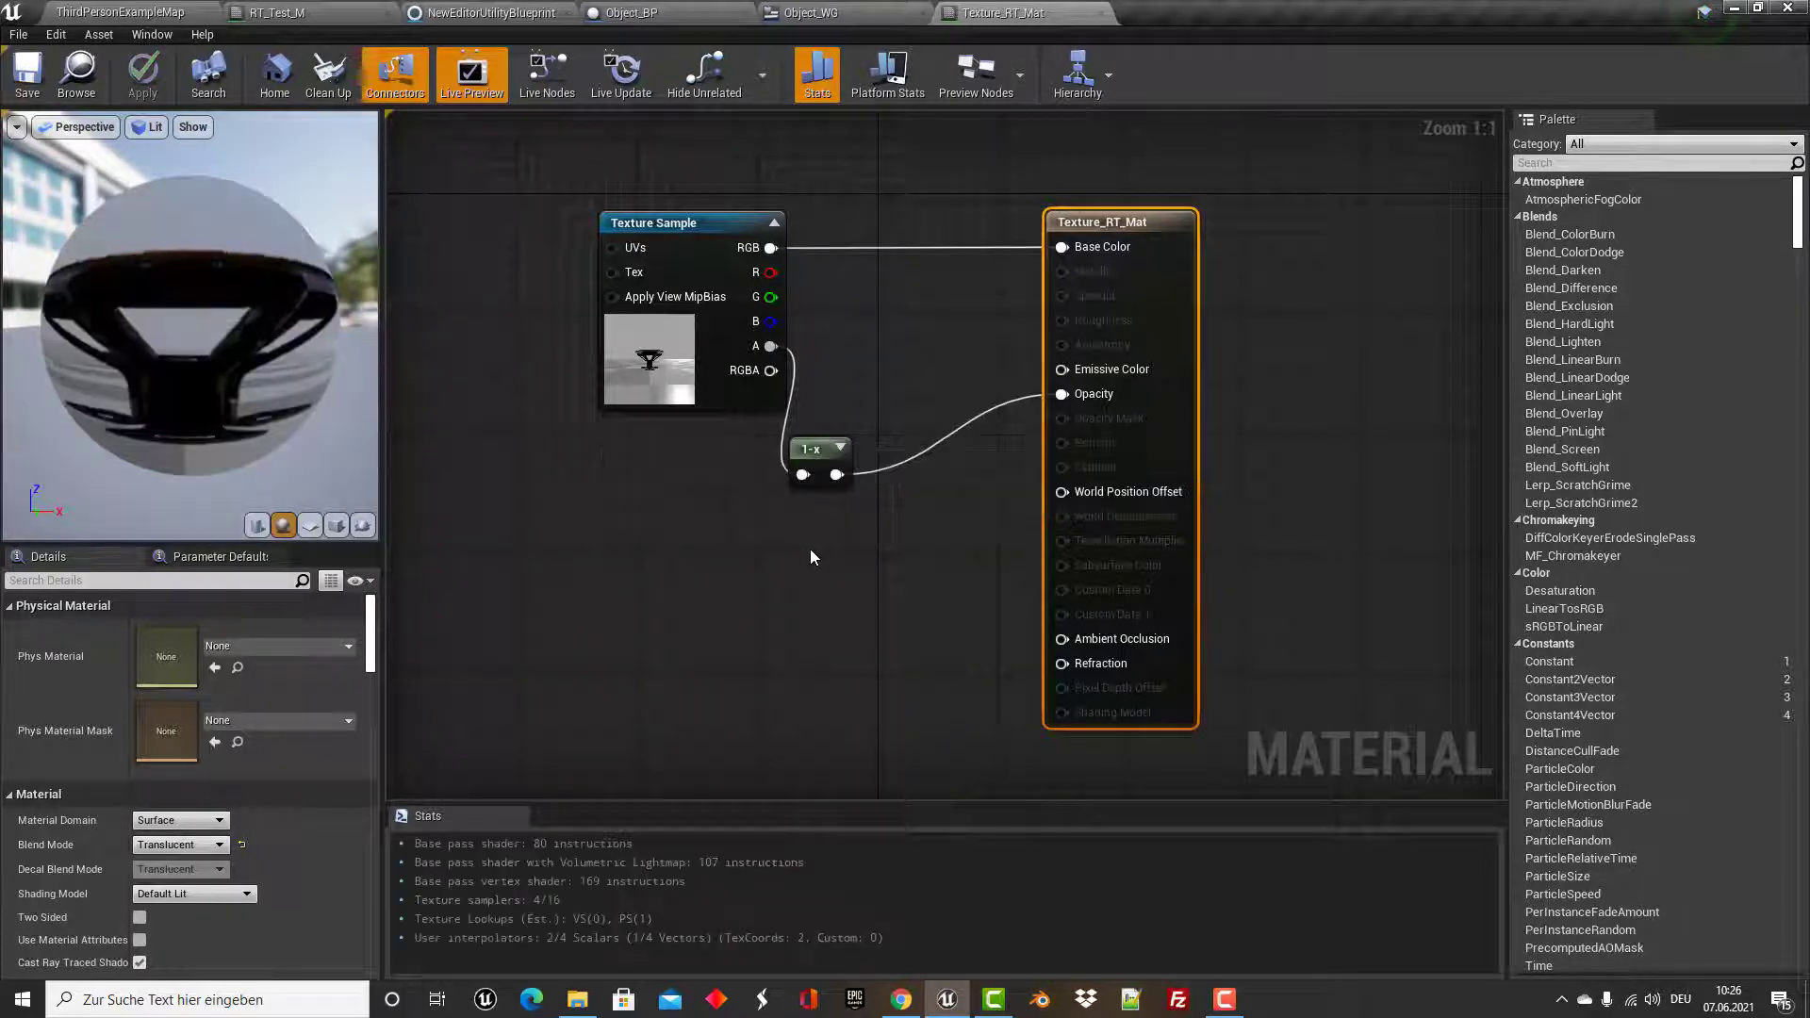
left_click_drag(234, 341, 273, 344)
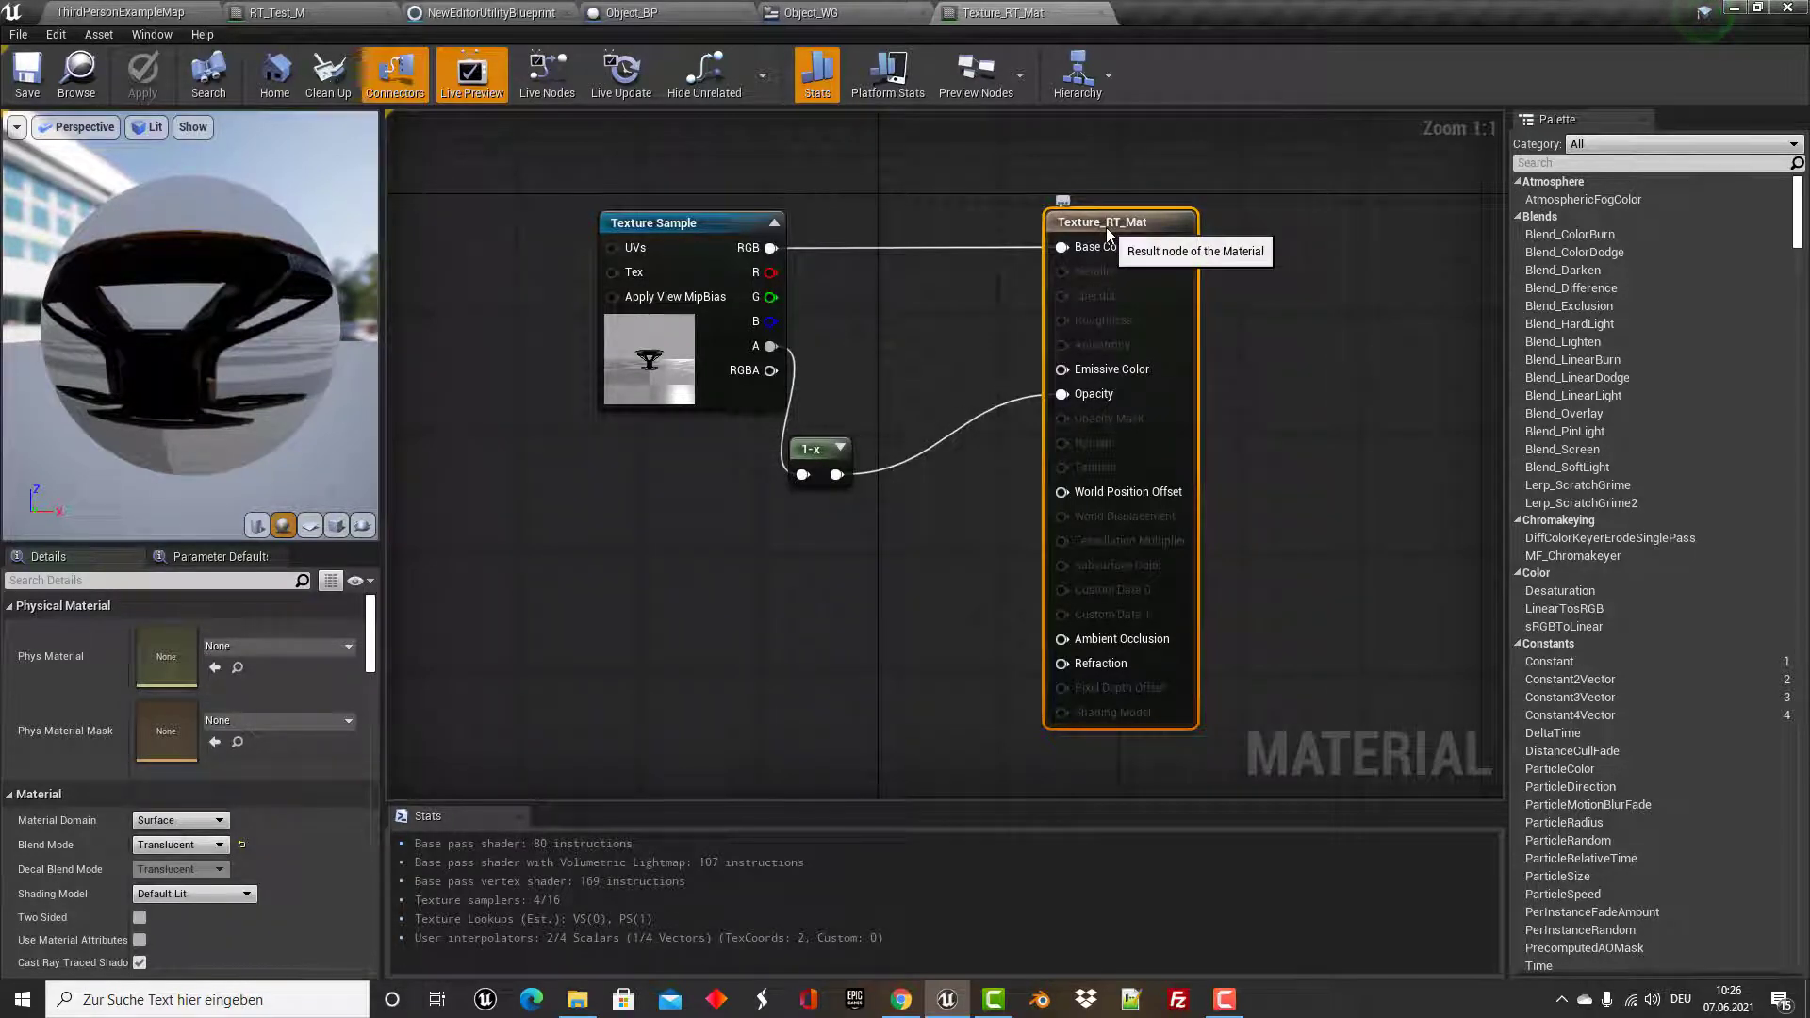
mouse_move(771, 247)
left_mouse_down()
mouse_move(879, 275)
mouse_move(1062, 369)
left_mouse_up()
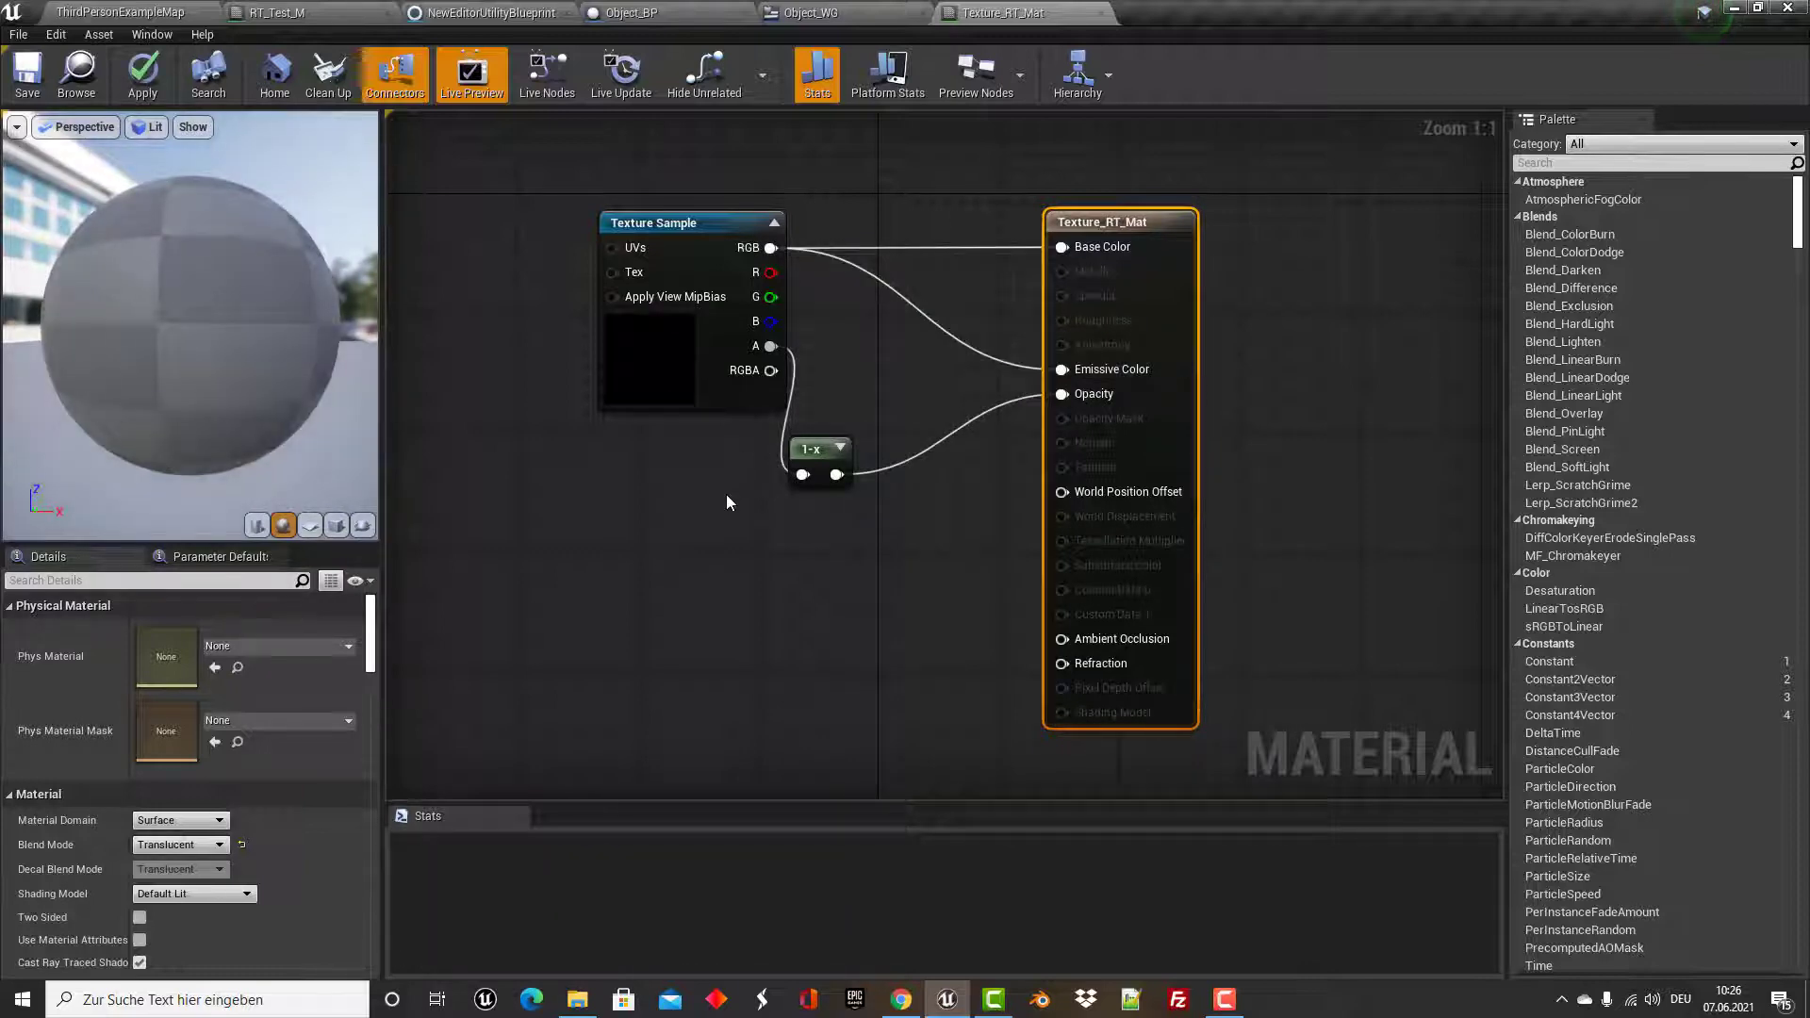
left_click(932, 247, "alt")
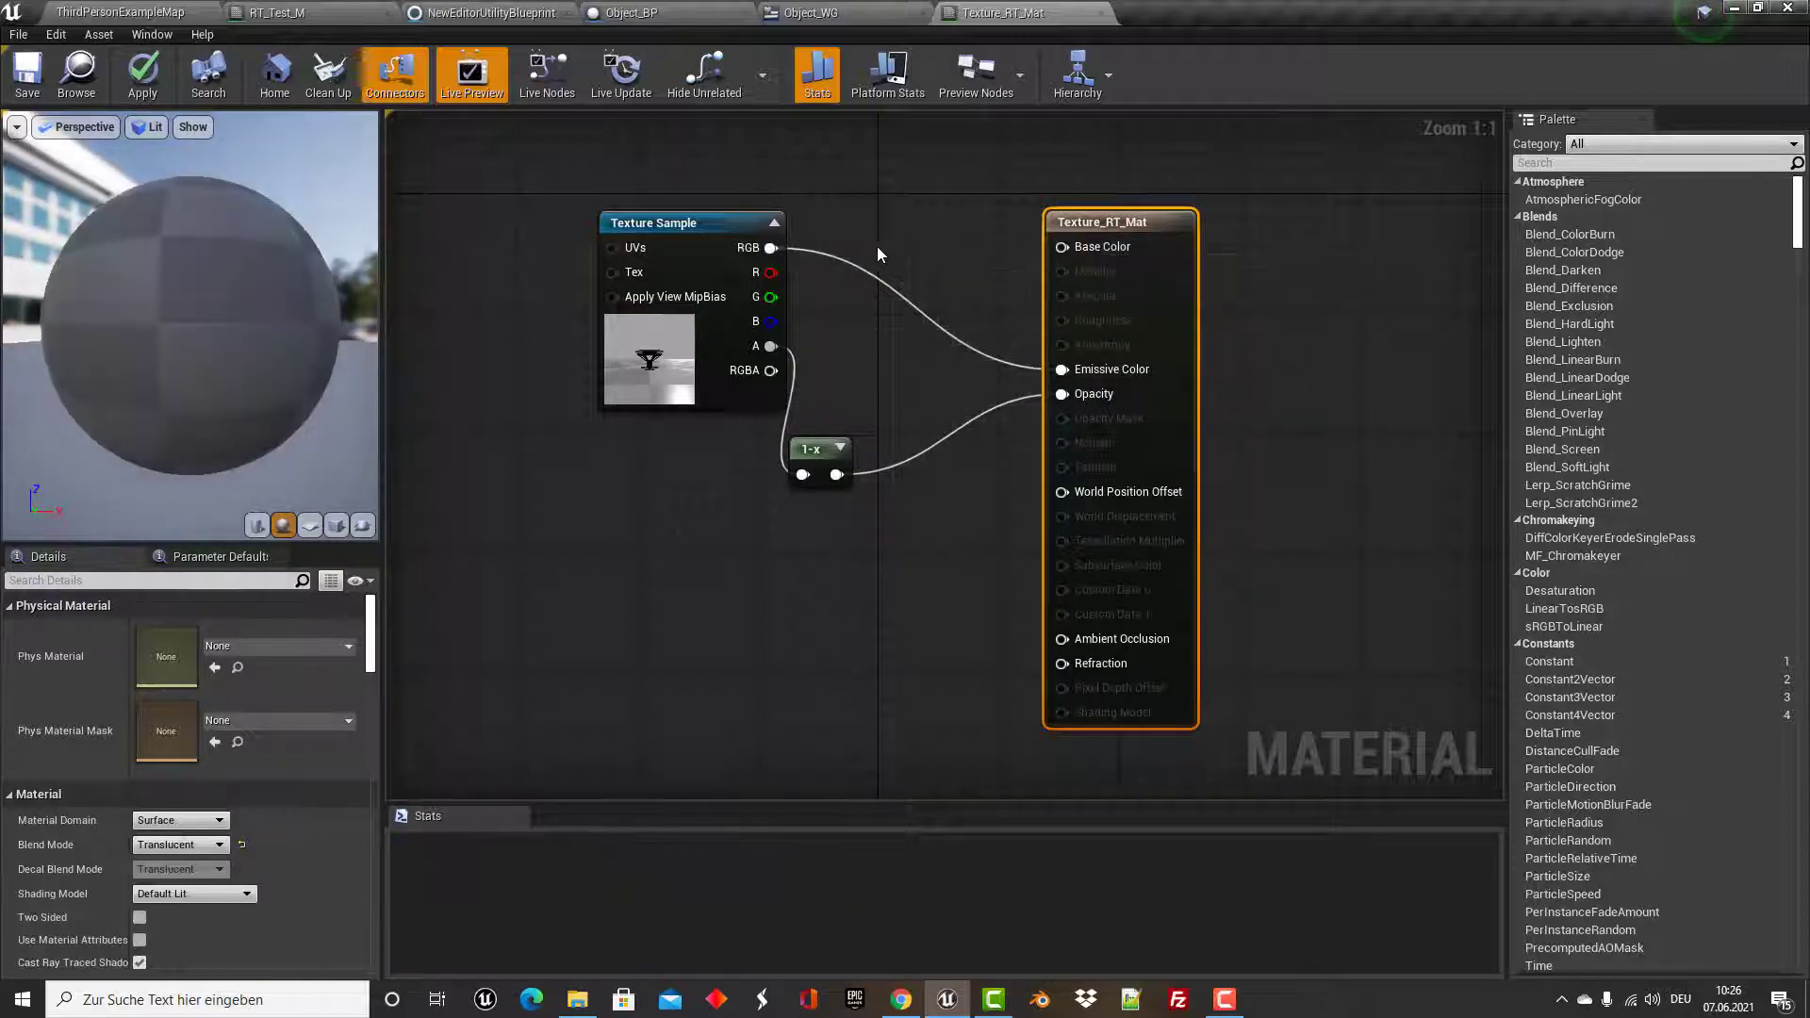
left_click(28, 75)
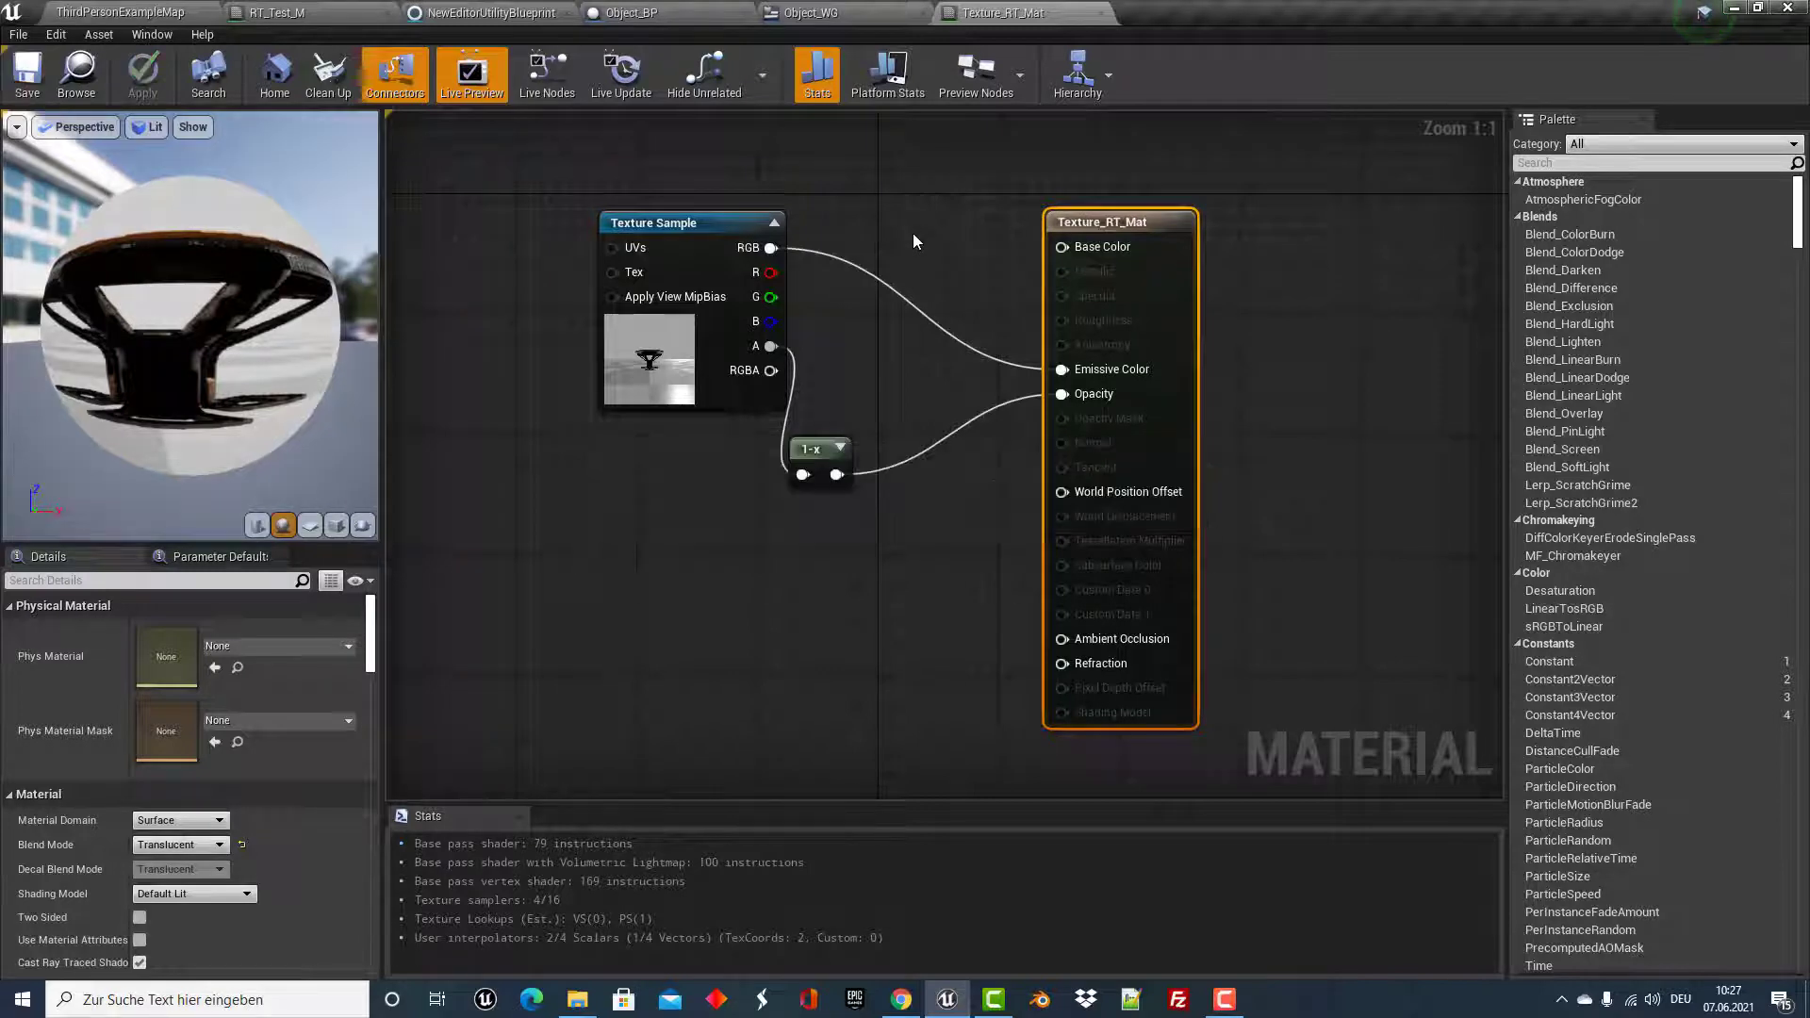
Check SceneCaptureComponent2D in Object_BP, then confirm Texture_RT_Mat's preview shows the captured table.
left_click(630, 13)
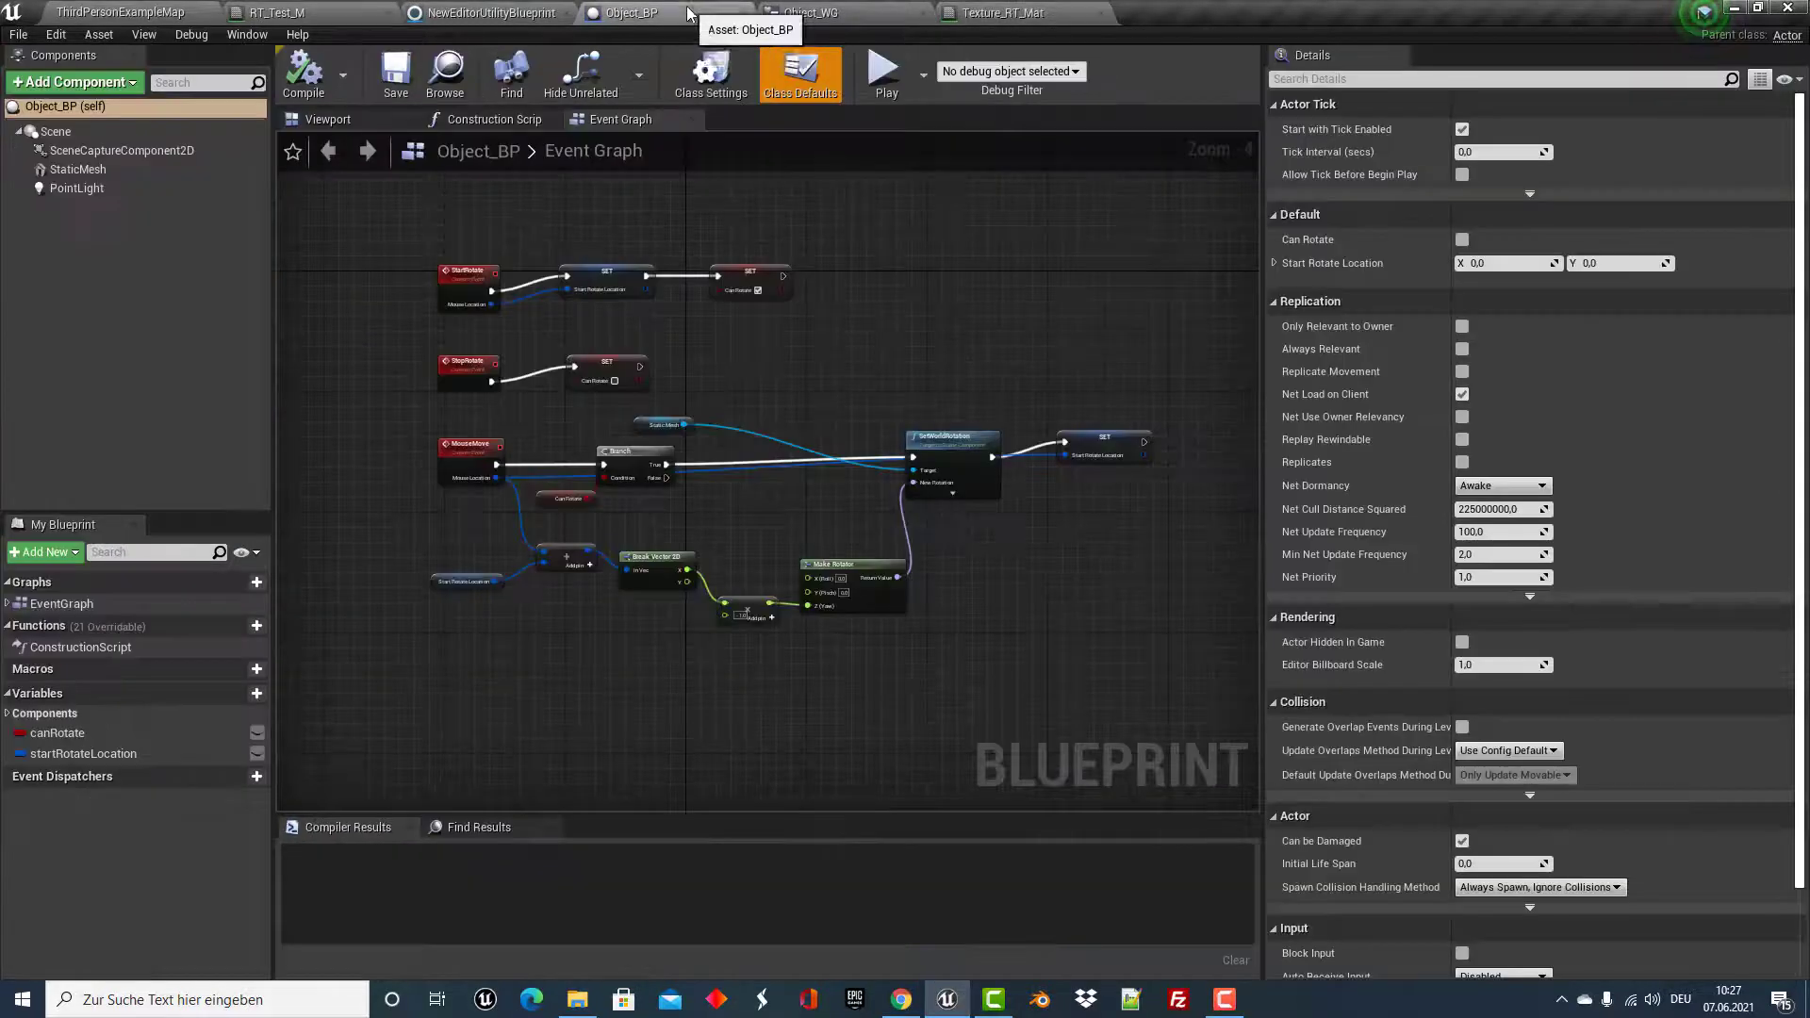
left_click(156, 151)
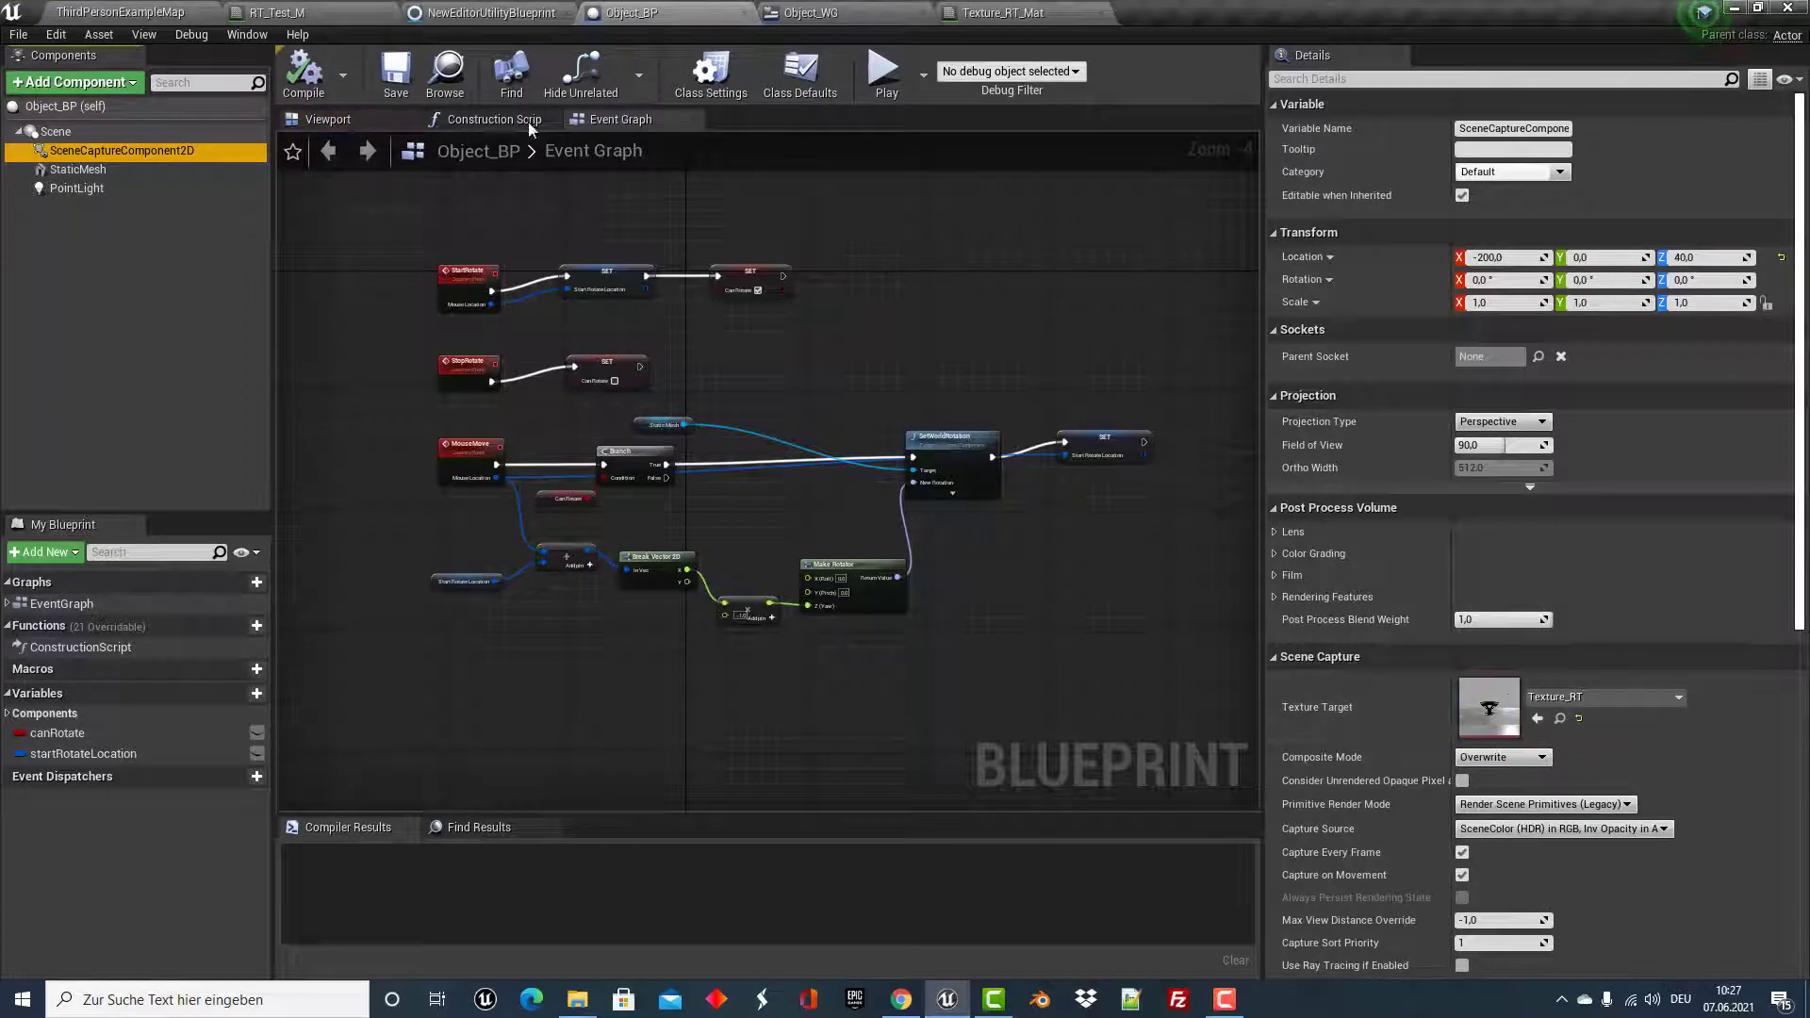
left_click(345, 117)
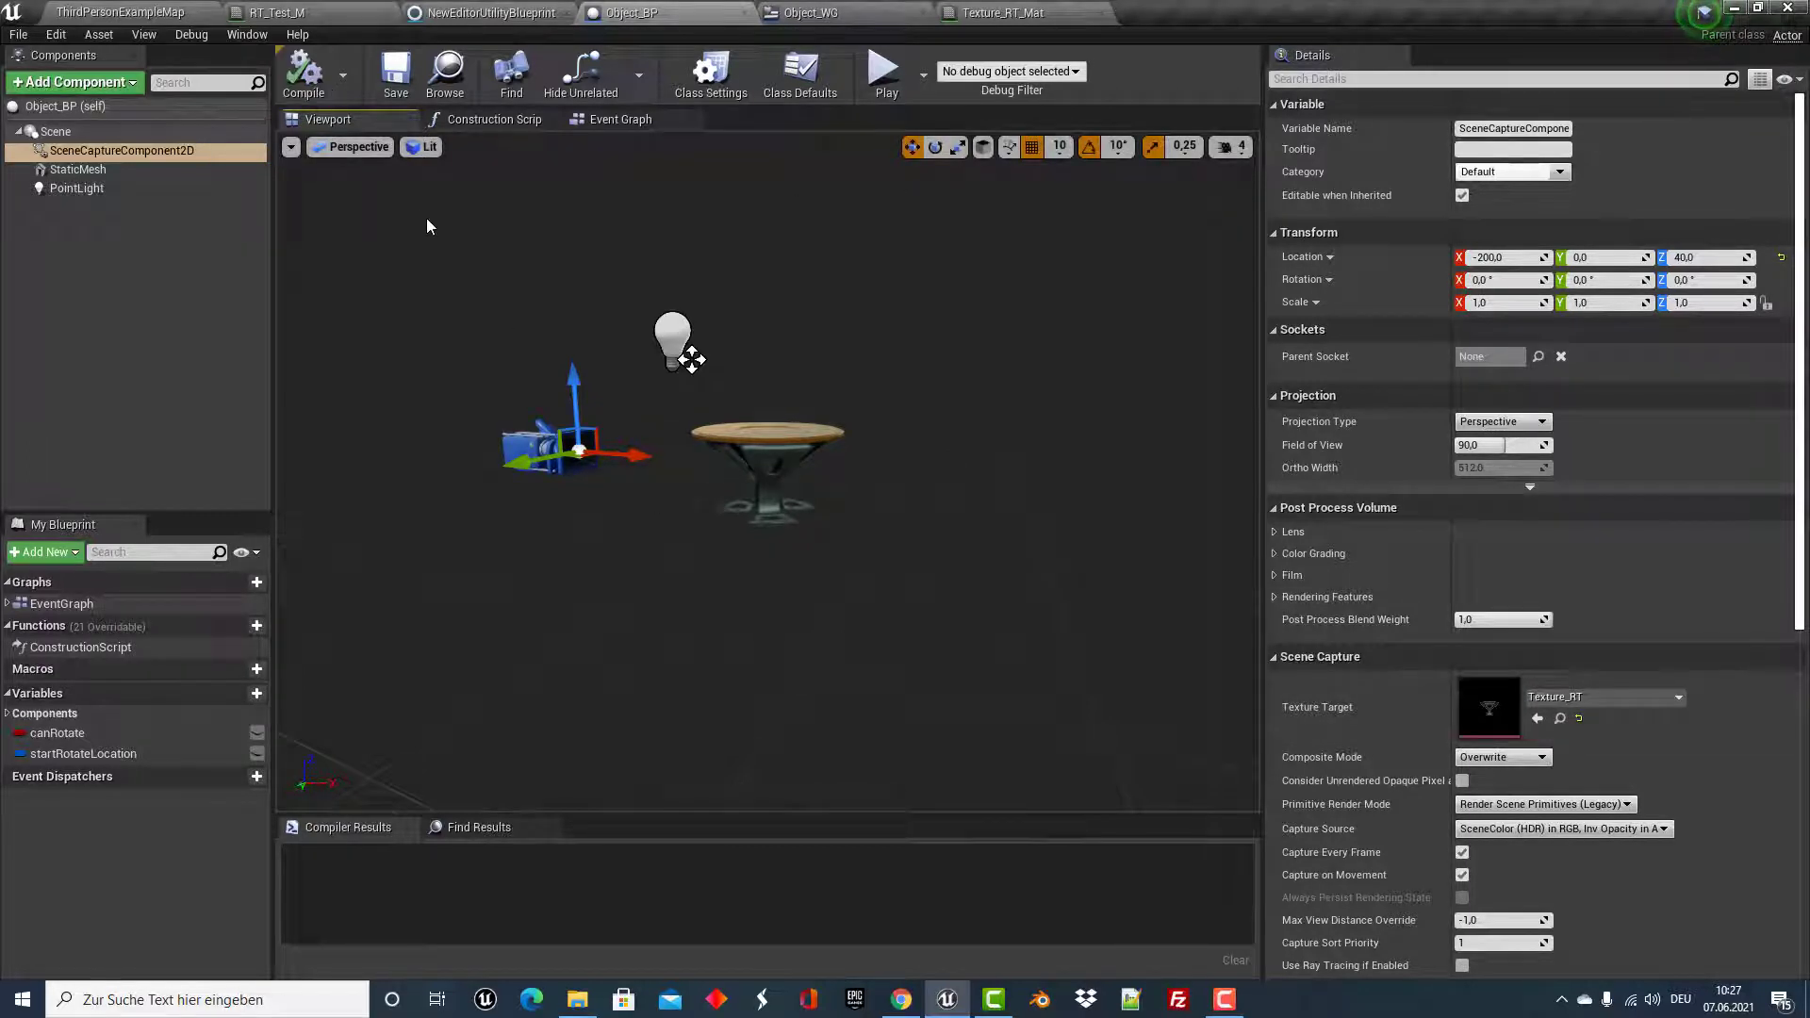
left_click(1002, 13)
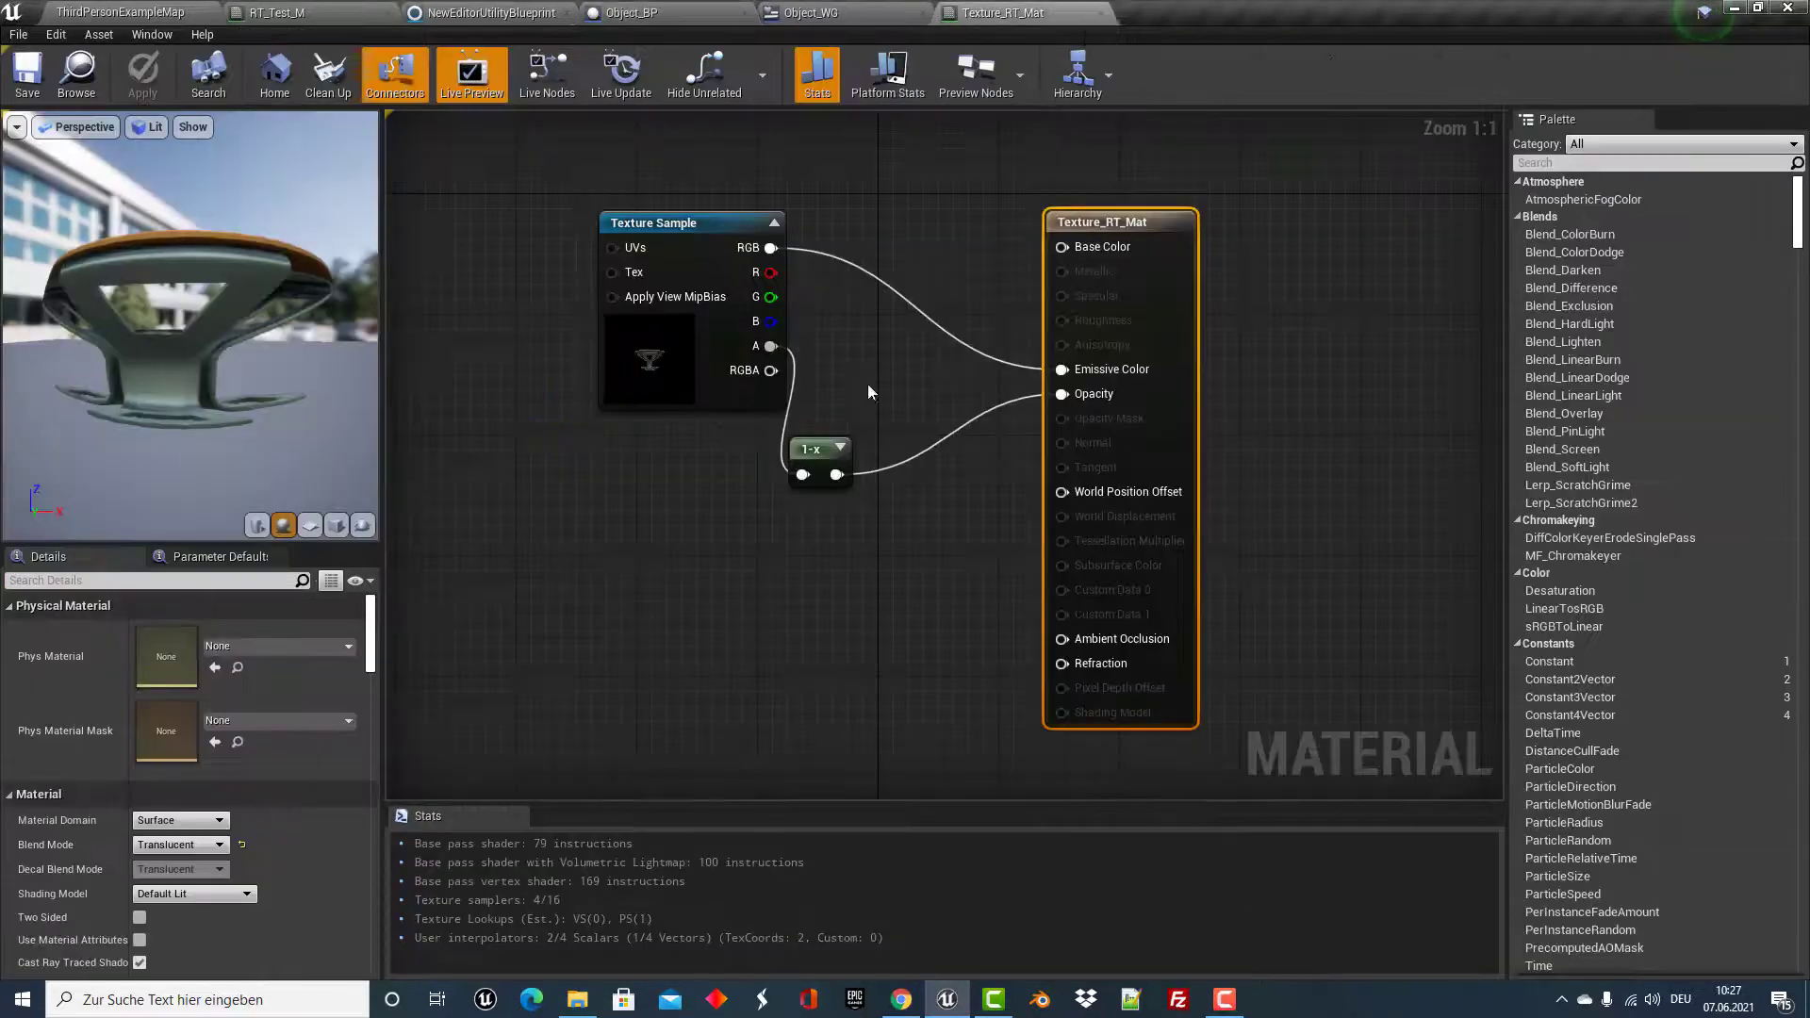
mouse_move(198, 352)
left_mouse_down()
mouse_move(245, 359)
mouse_move(181, 416)
left_mouse_up()
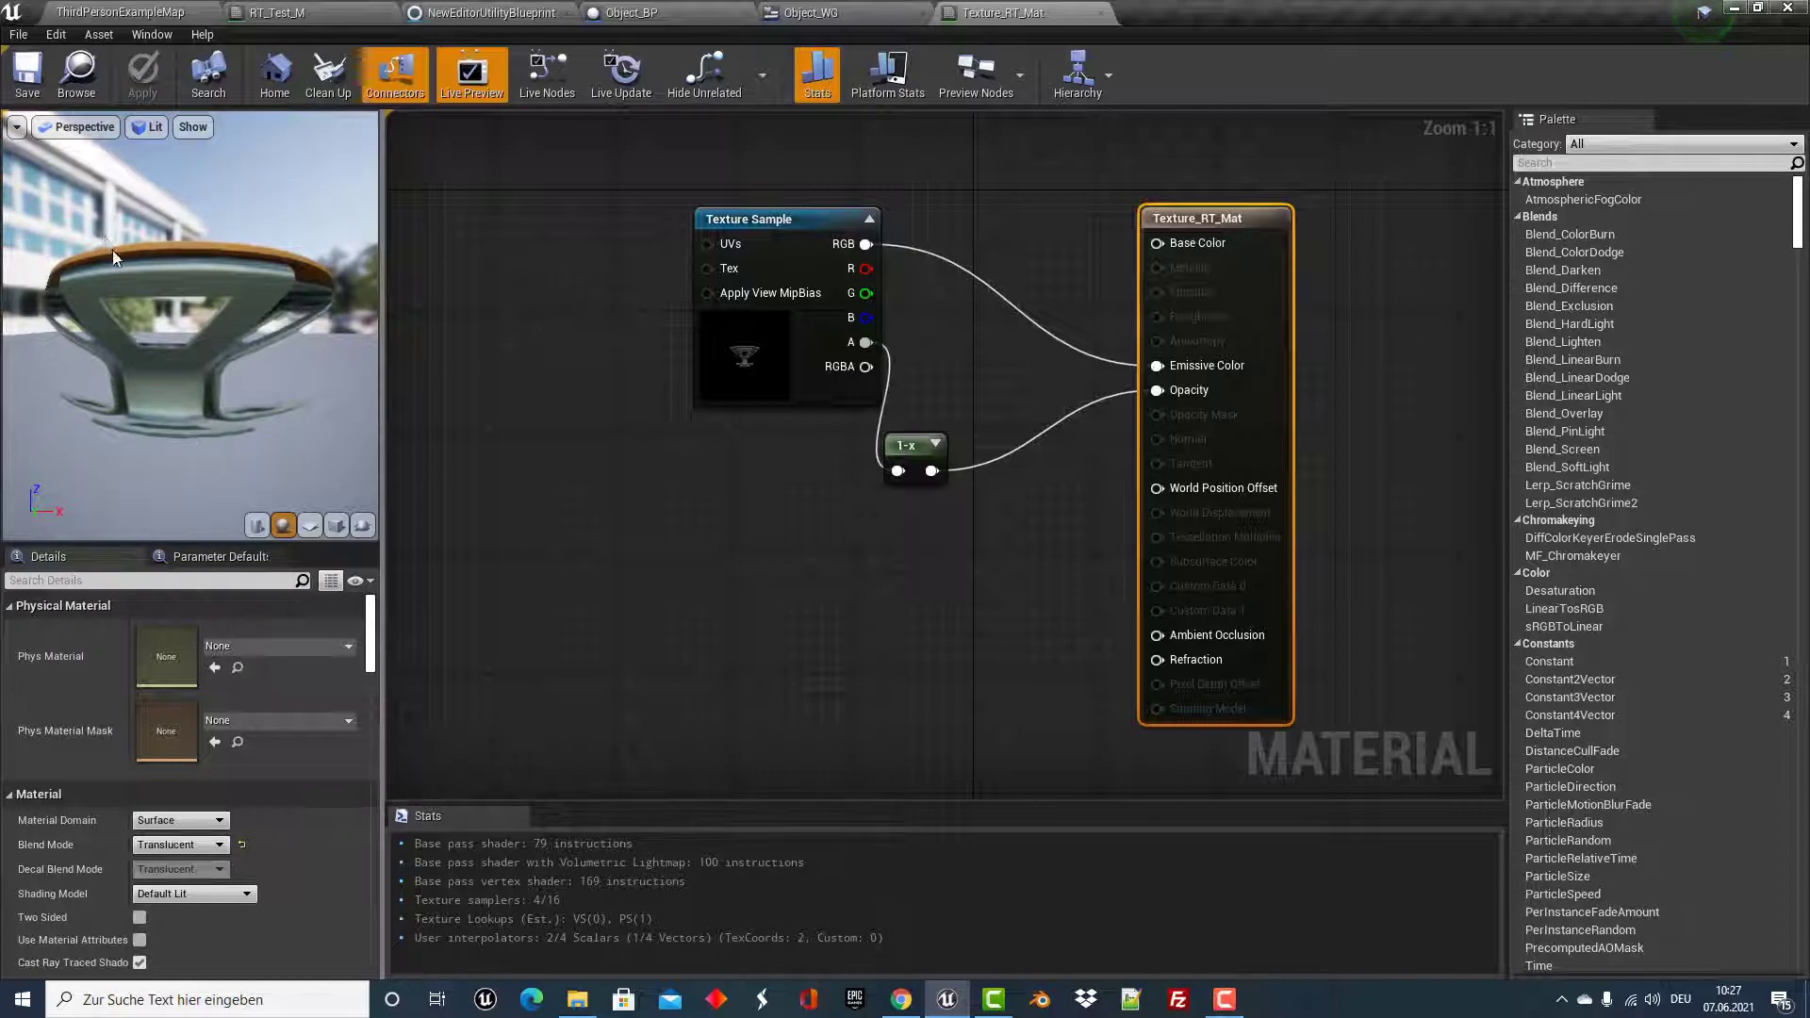
left_click_drag(189, 301, 264, 311)
left_click_drag(134, 268, 189, 320)
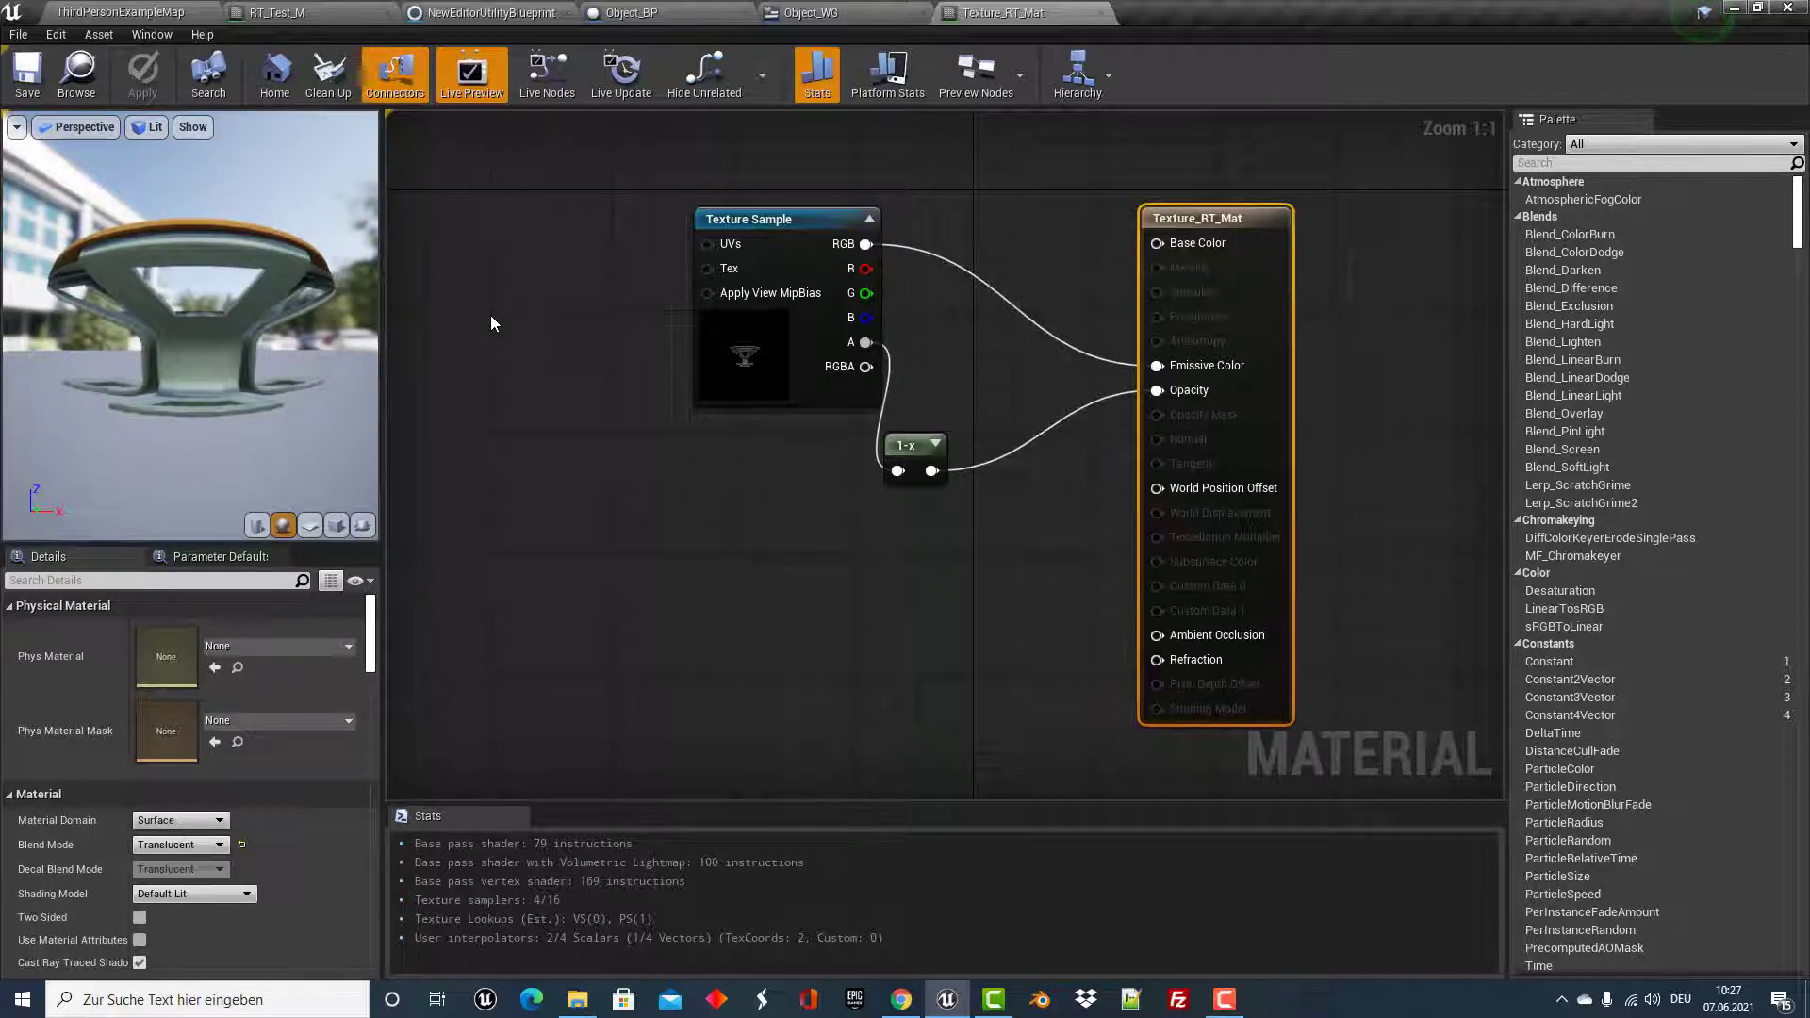
Set Image_146's Brush Image in Object_WG to the Texture_RT_Mat material.
left_click(856, 12)
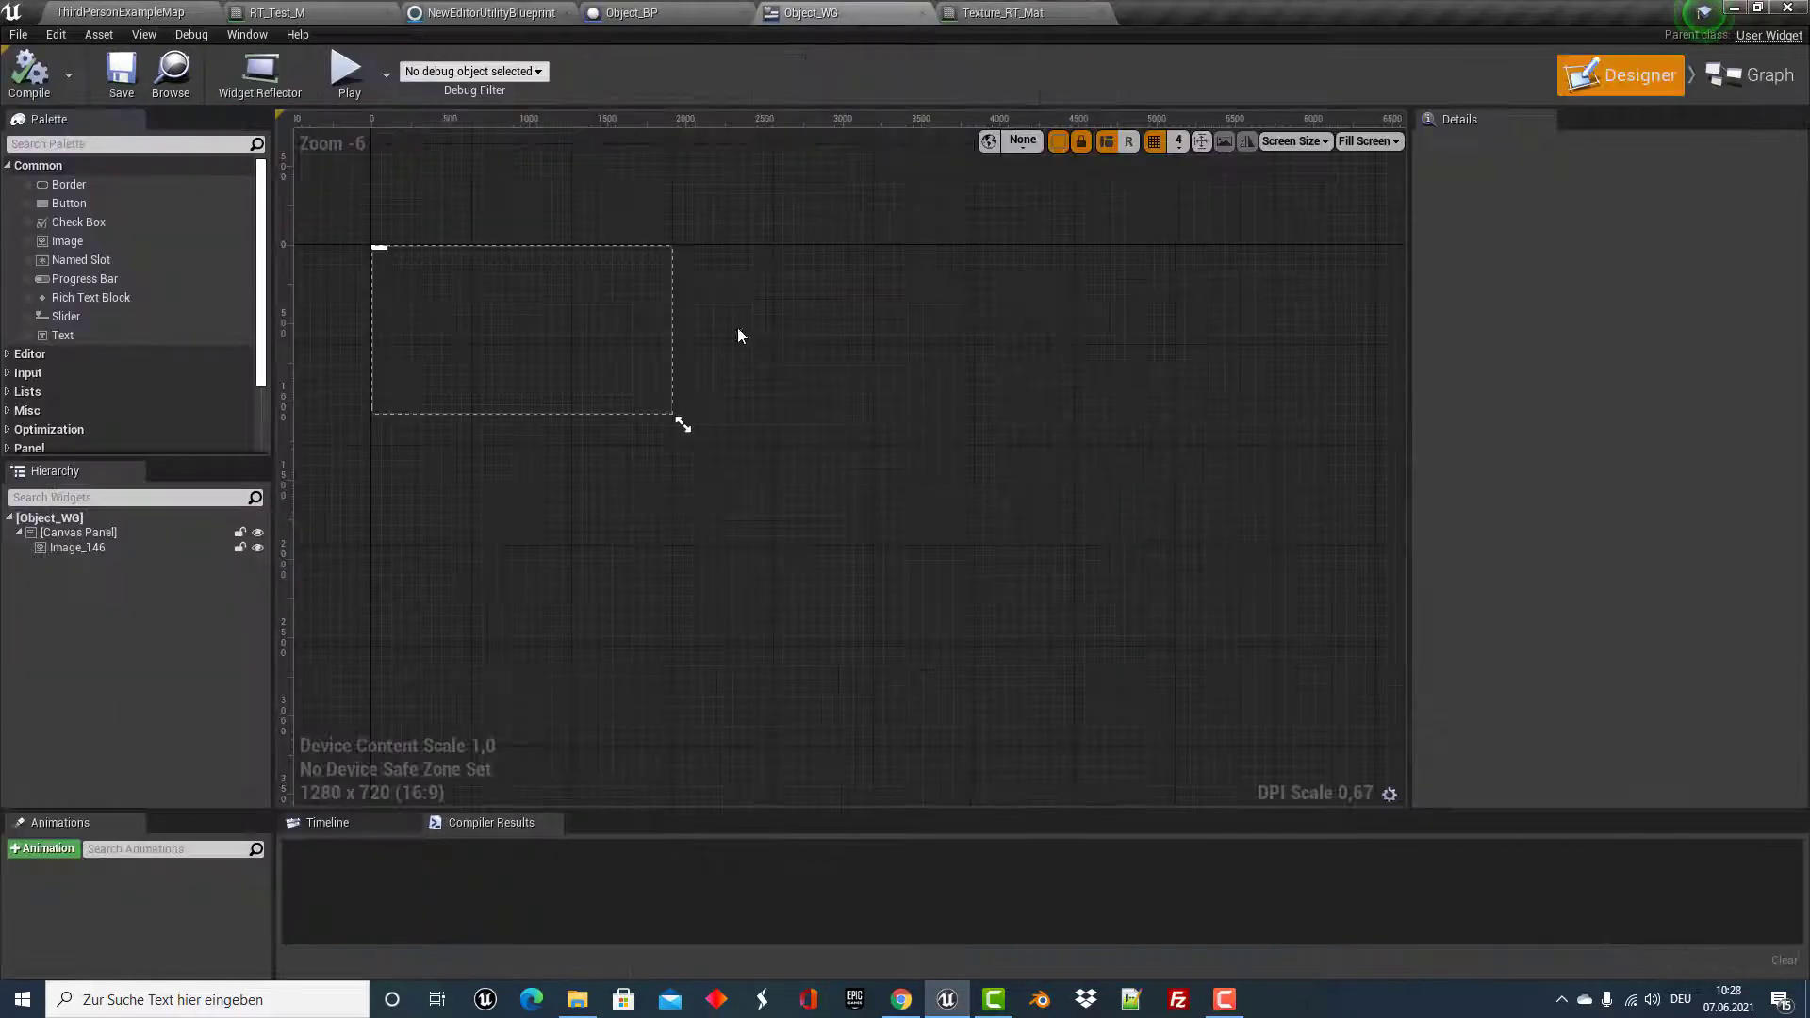
left_click(70, 549)
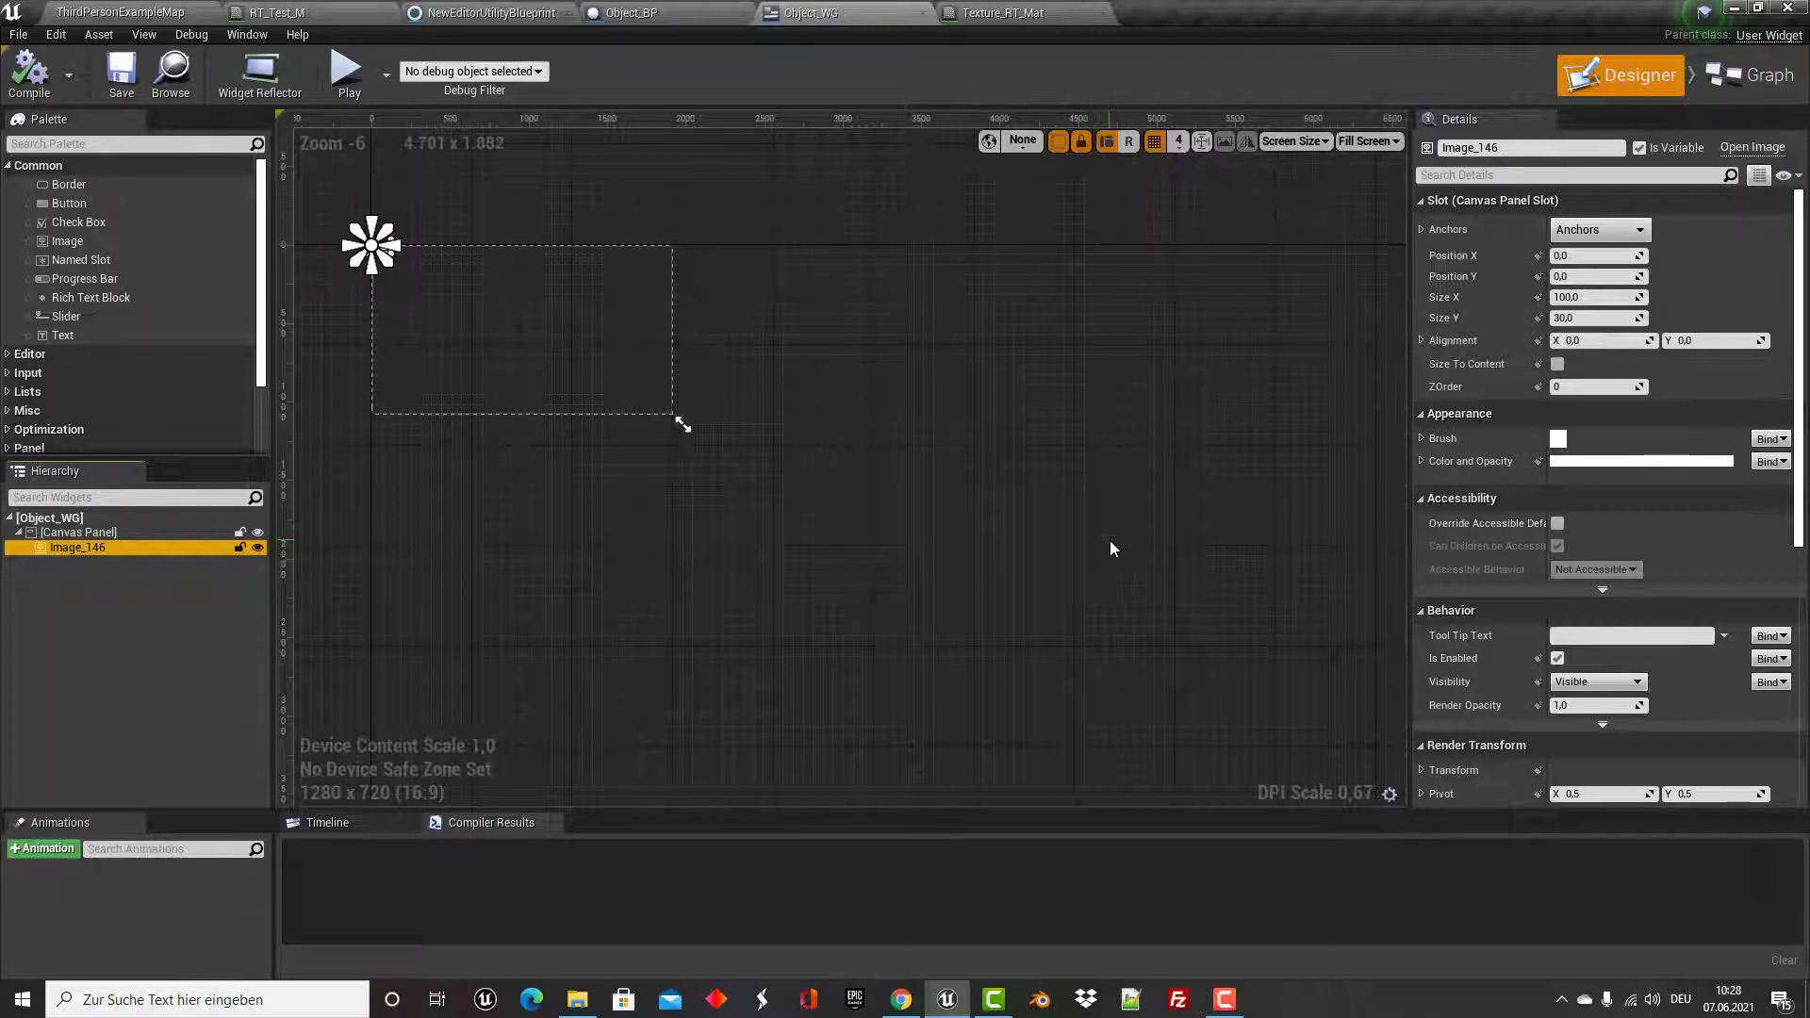
scroll(1490, 573, "down", 2)
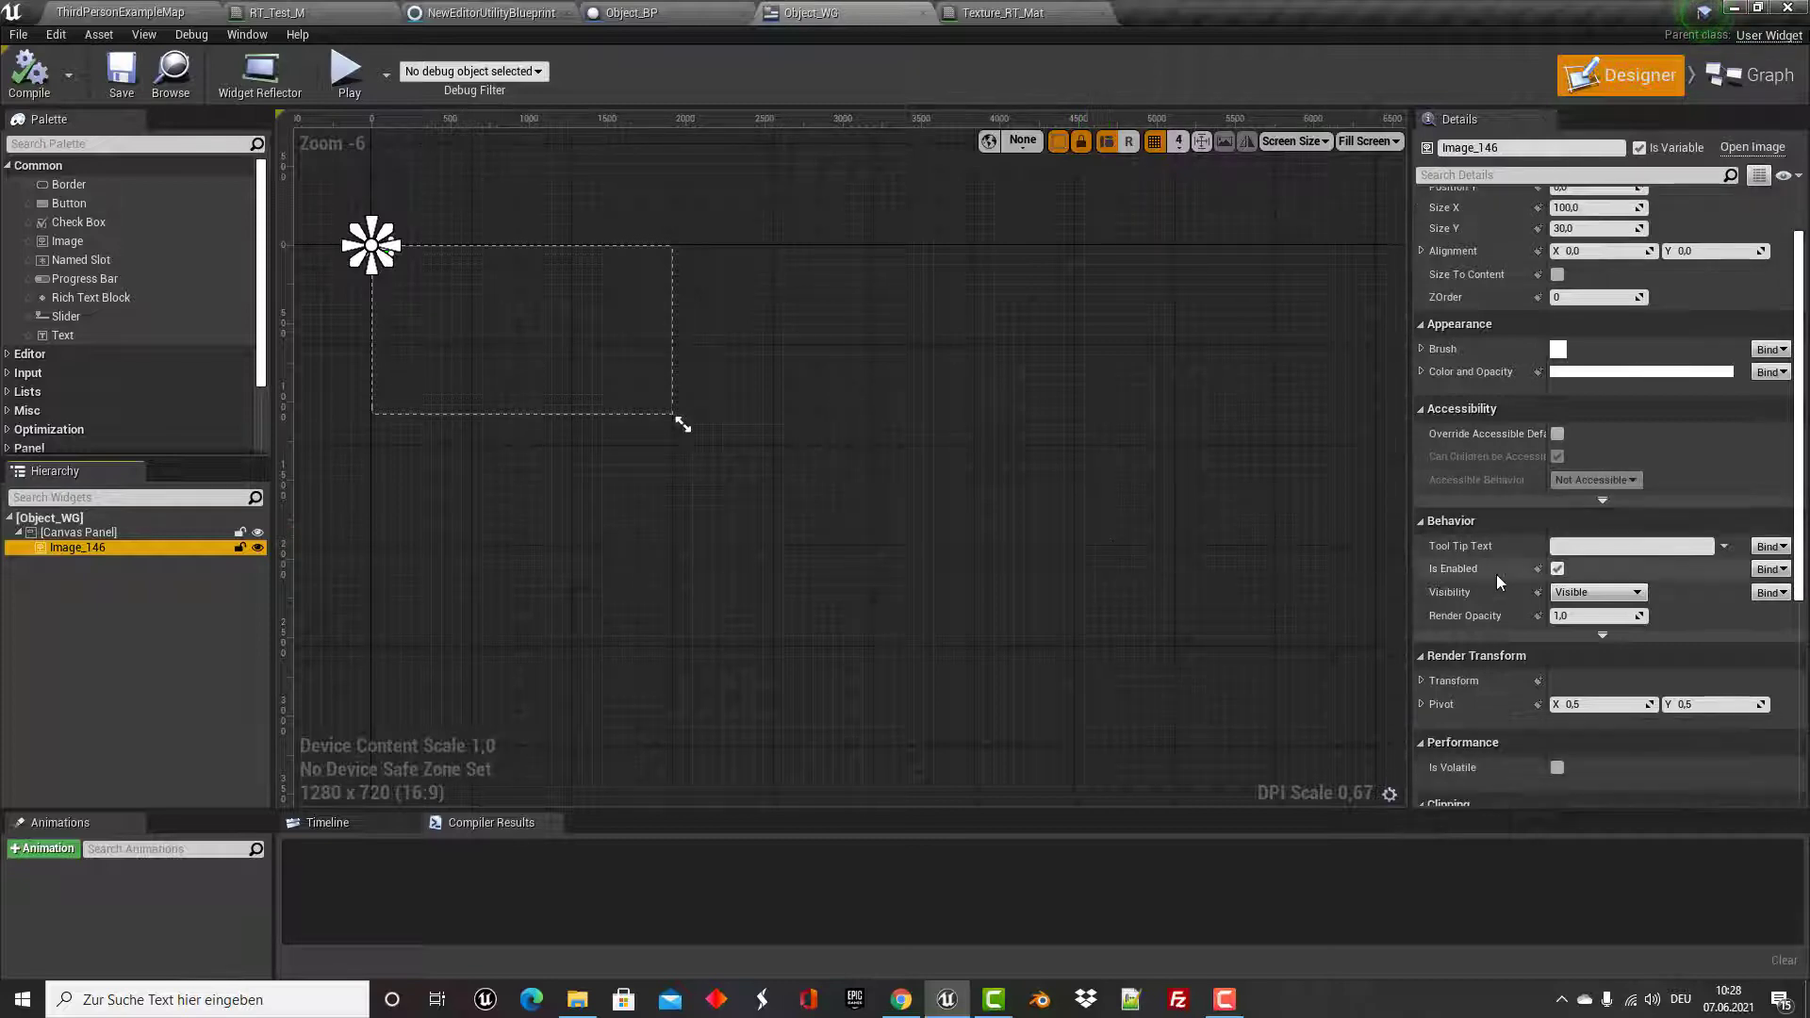
scroll(1580, 596, "up", 2)
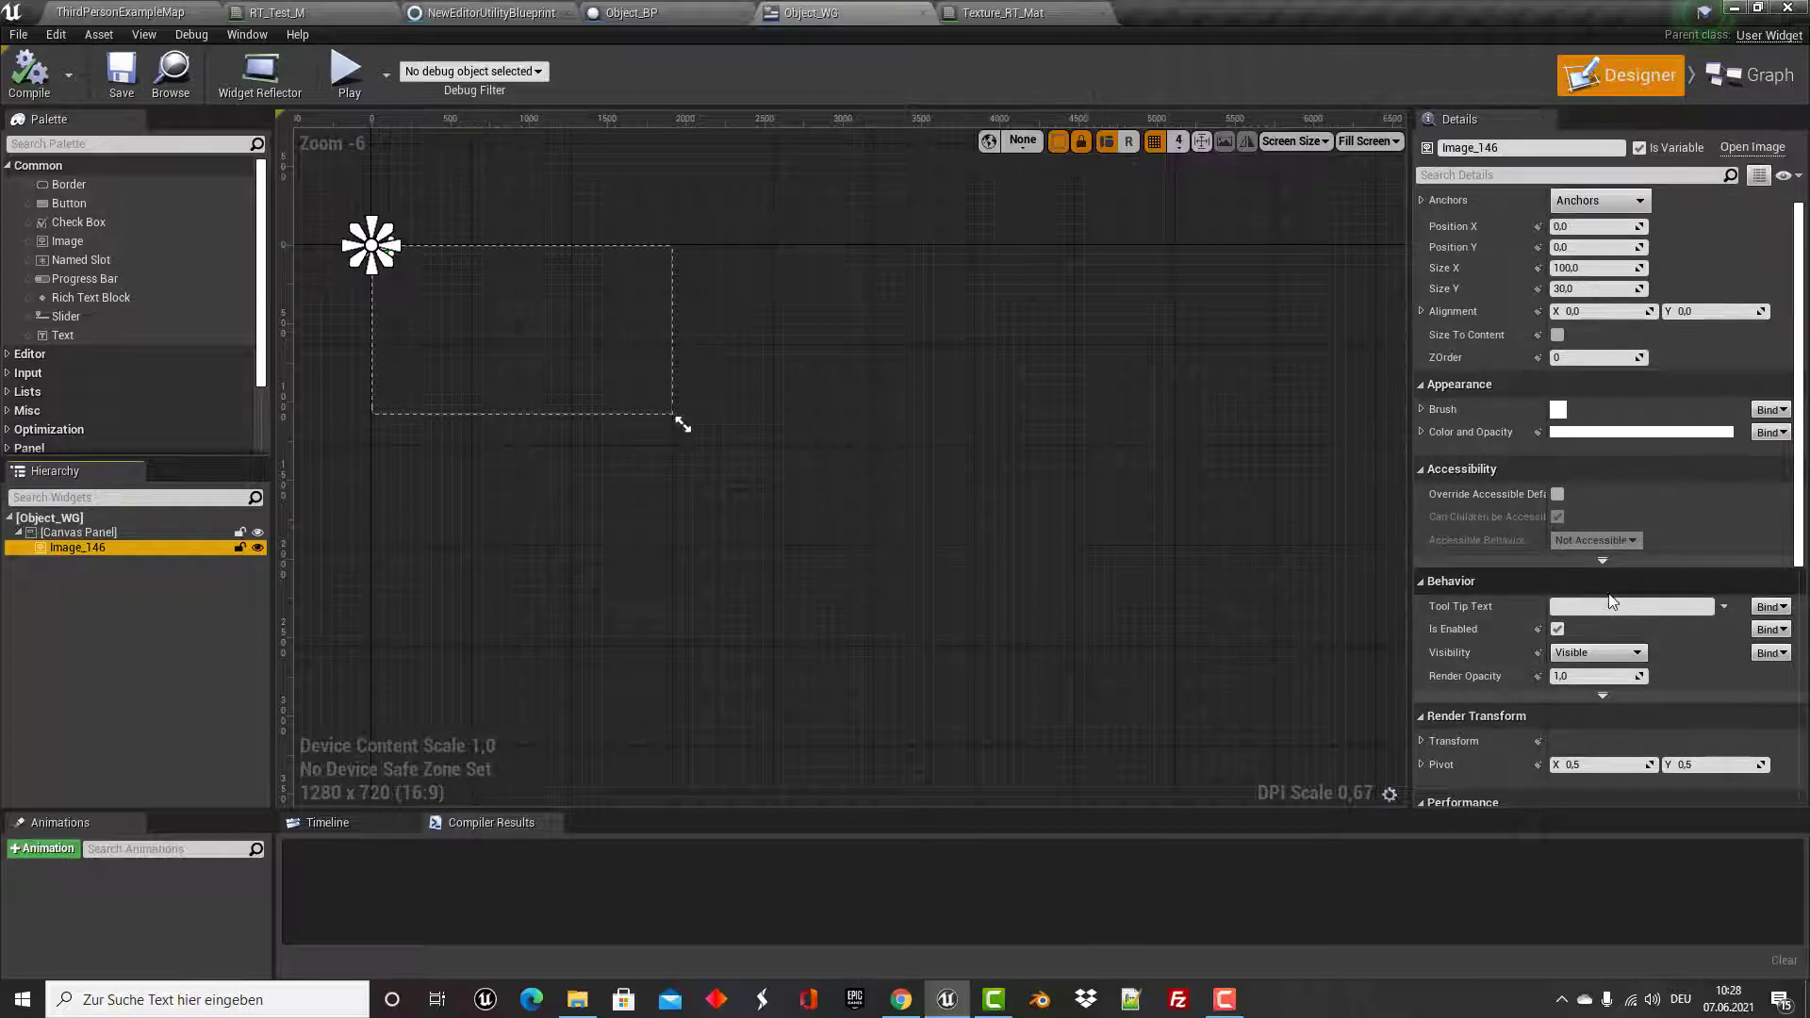
left_click(1422, 432)
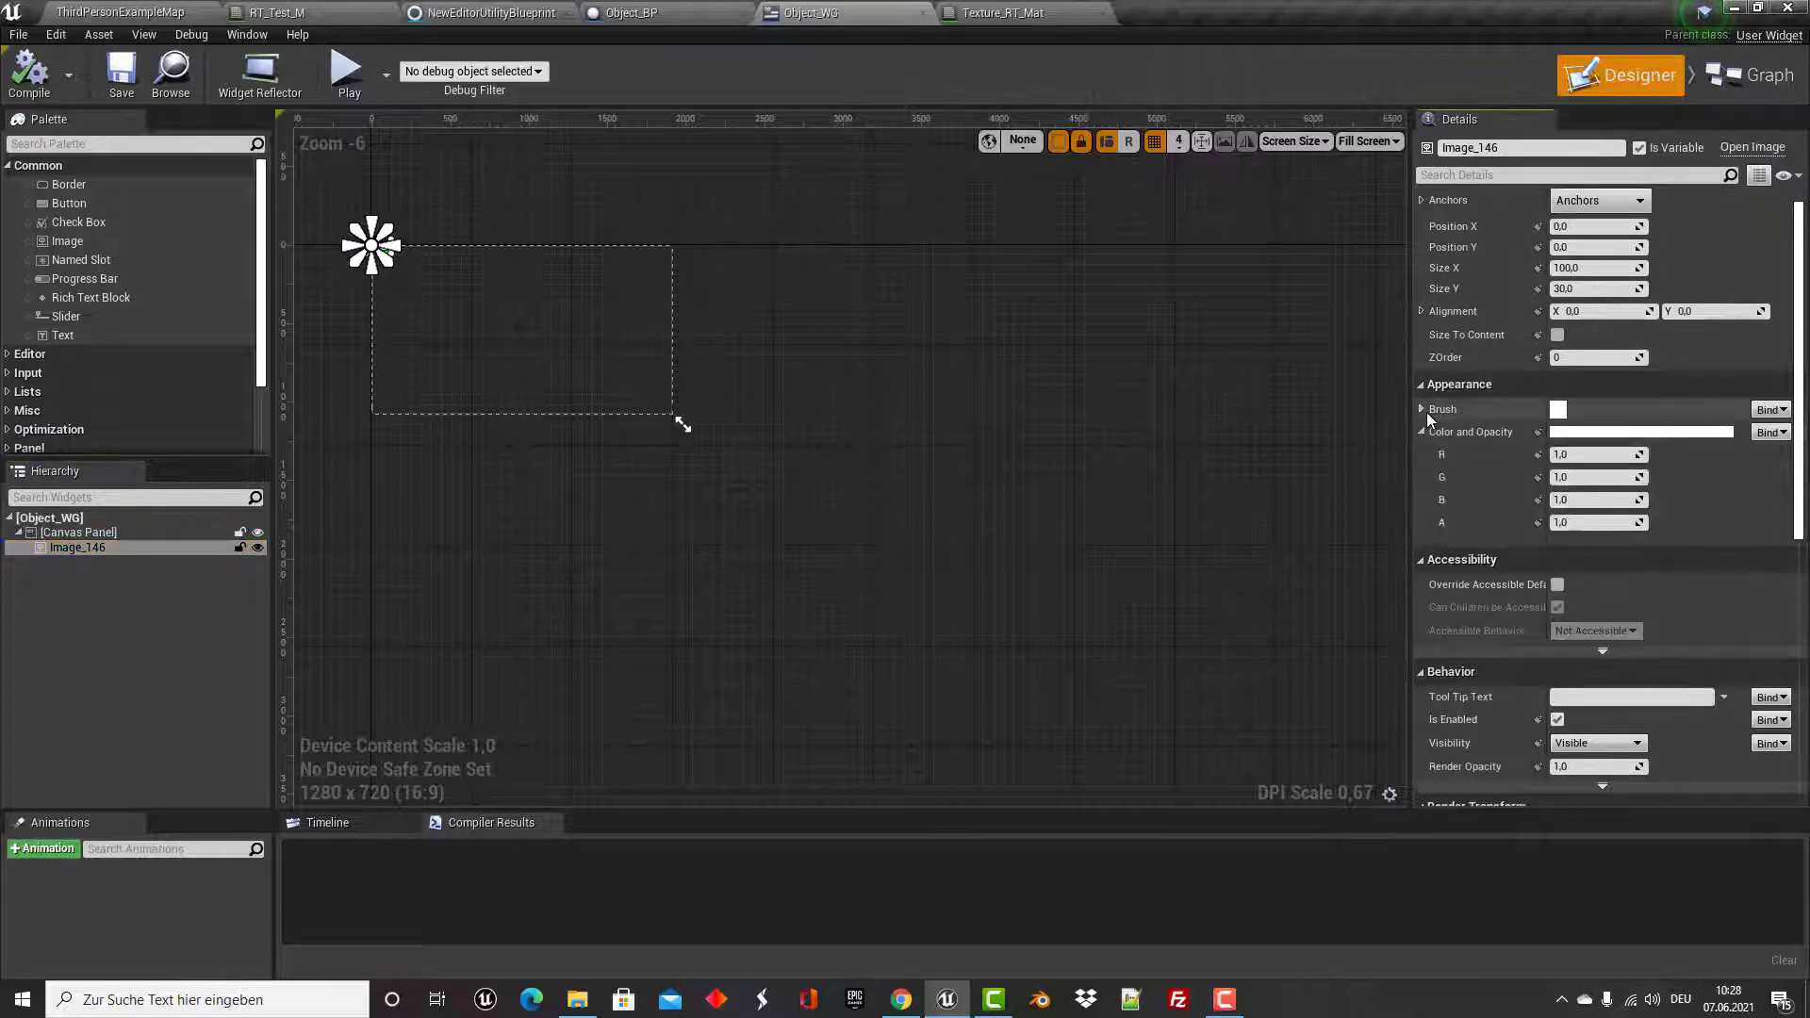
left_click(1423, 409)
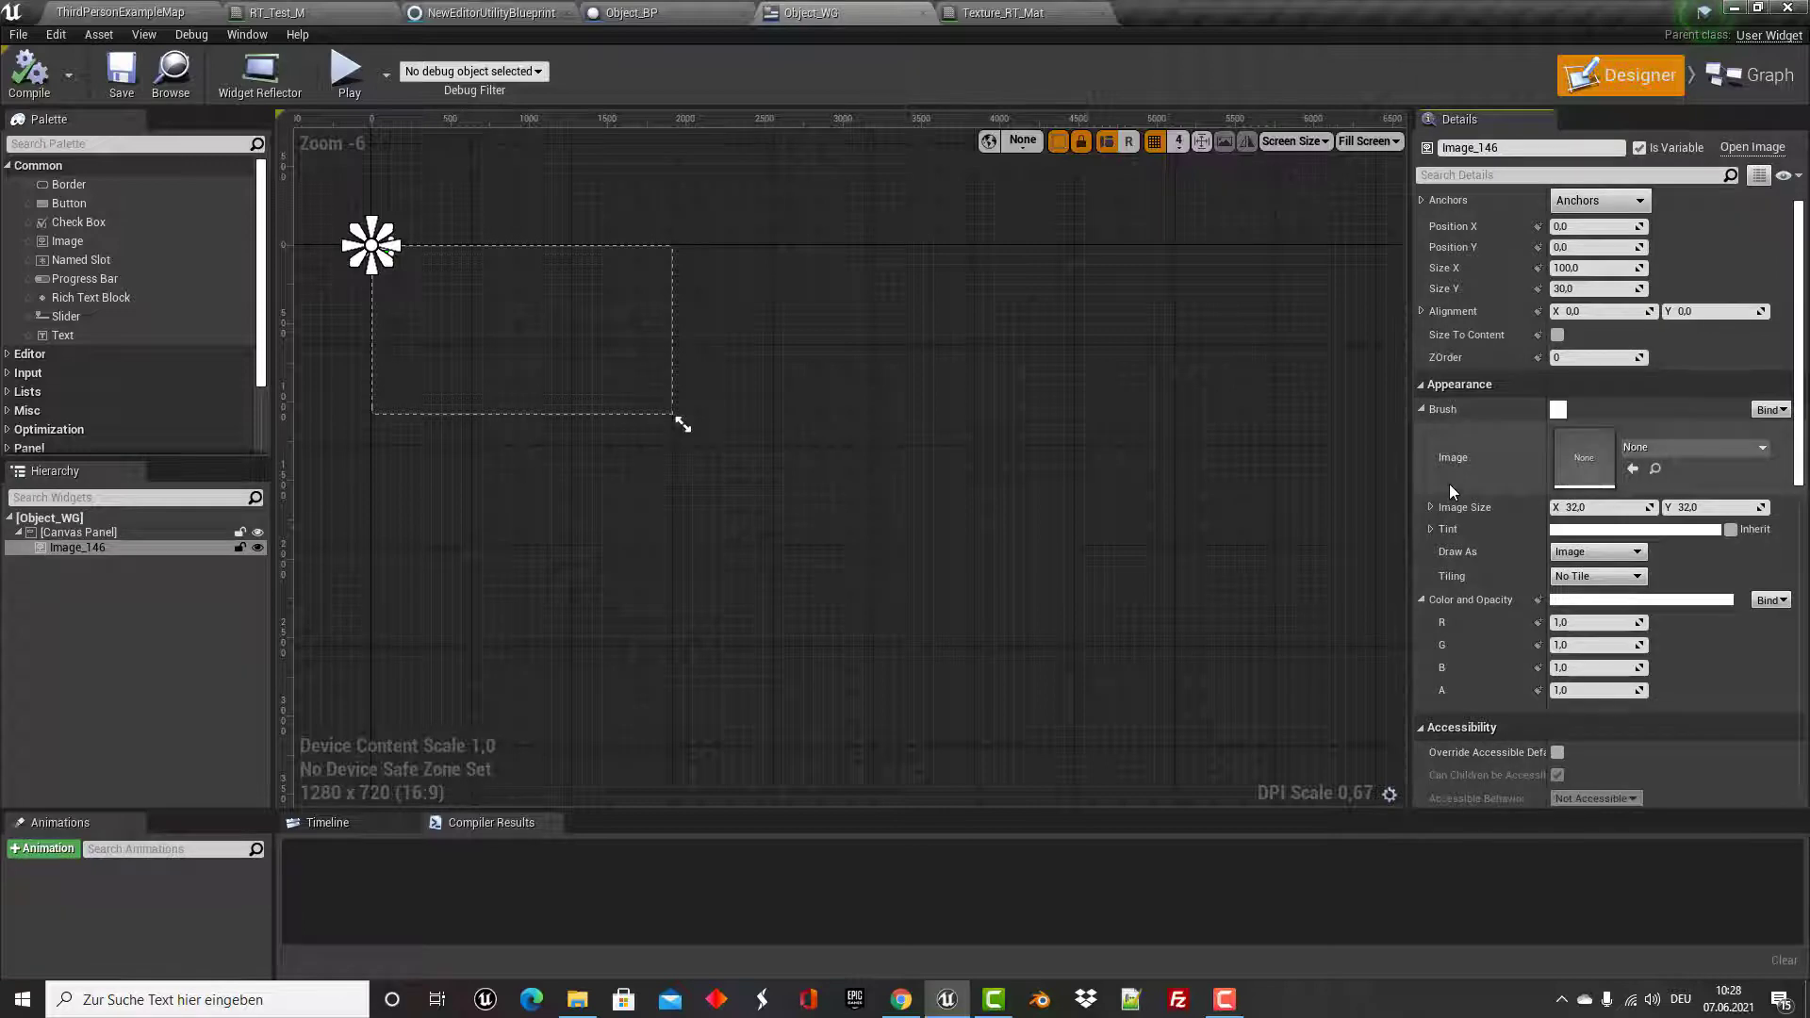
left_click(1713, 450)
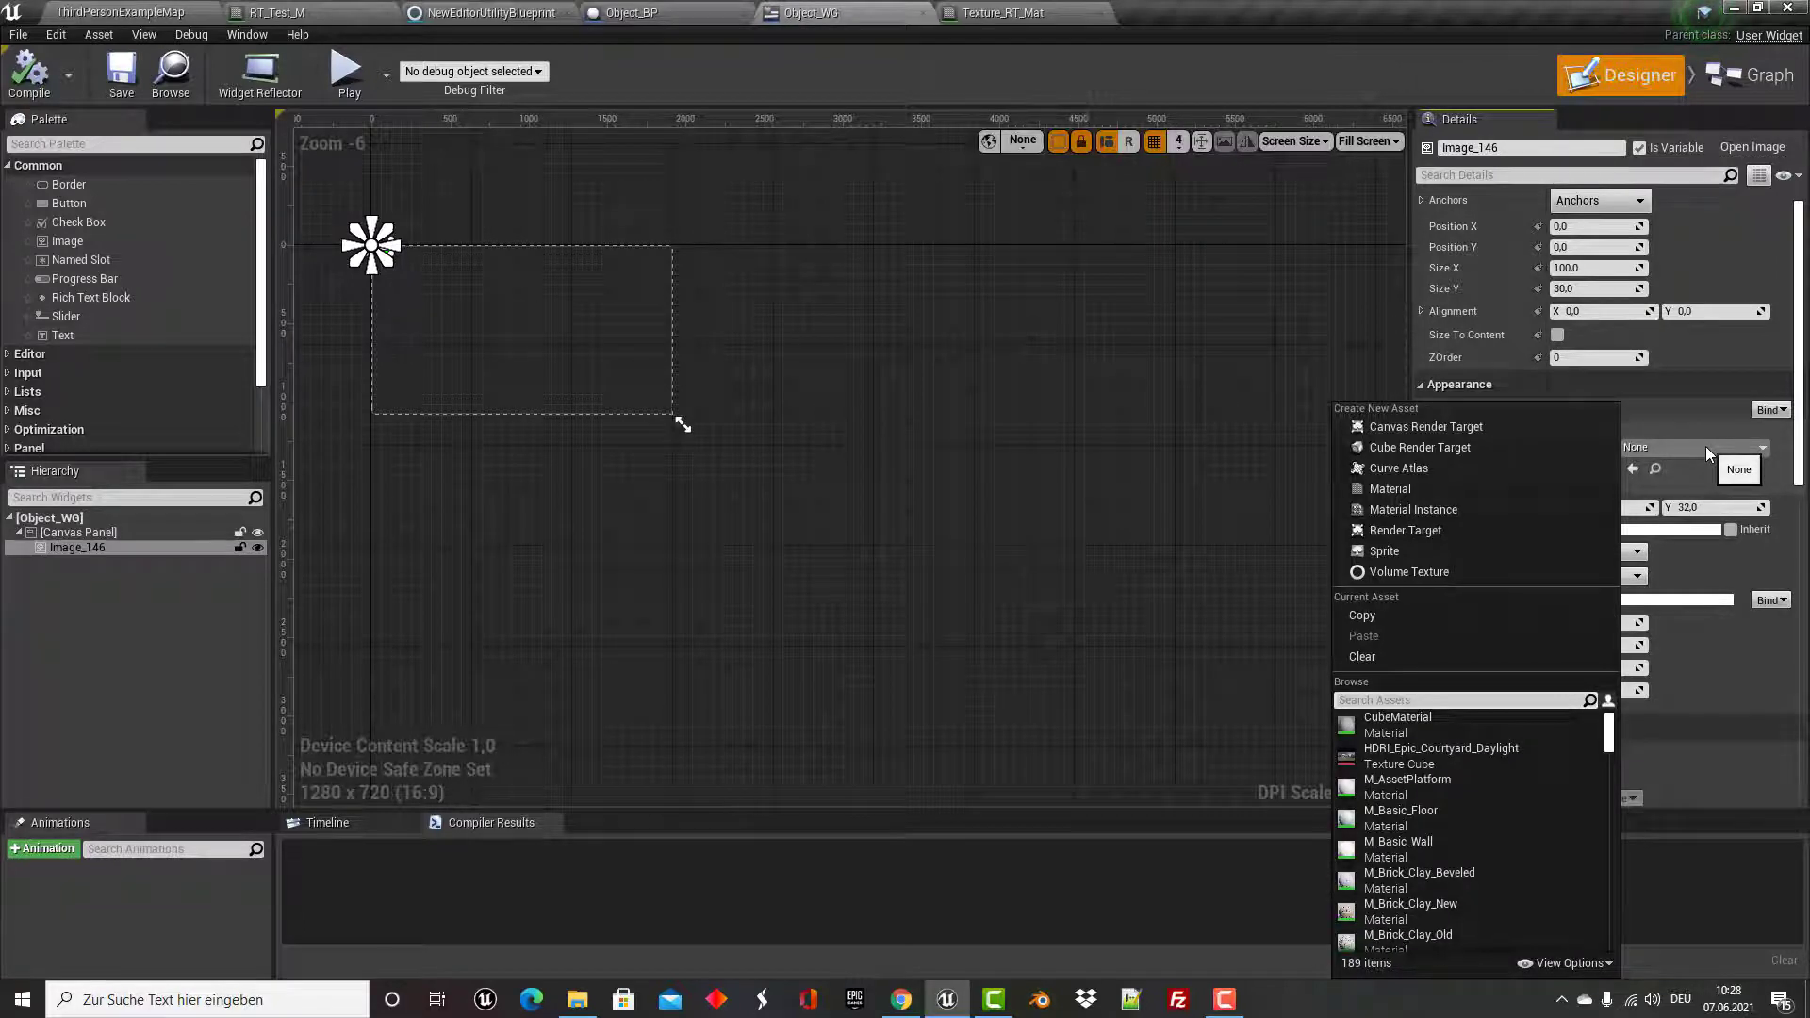
type("textur")
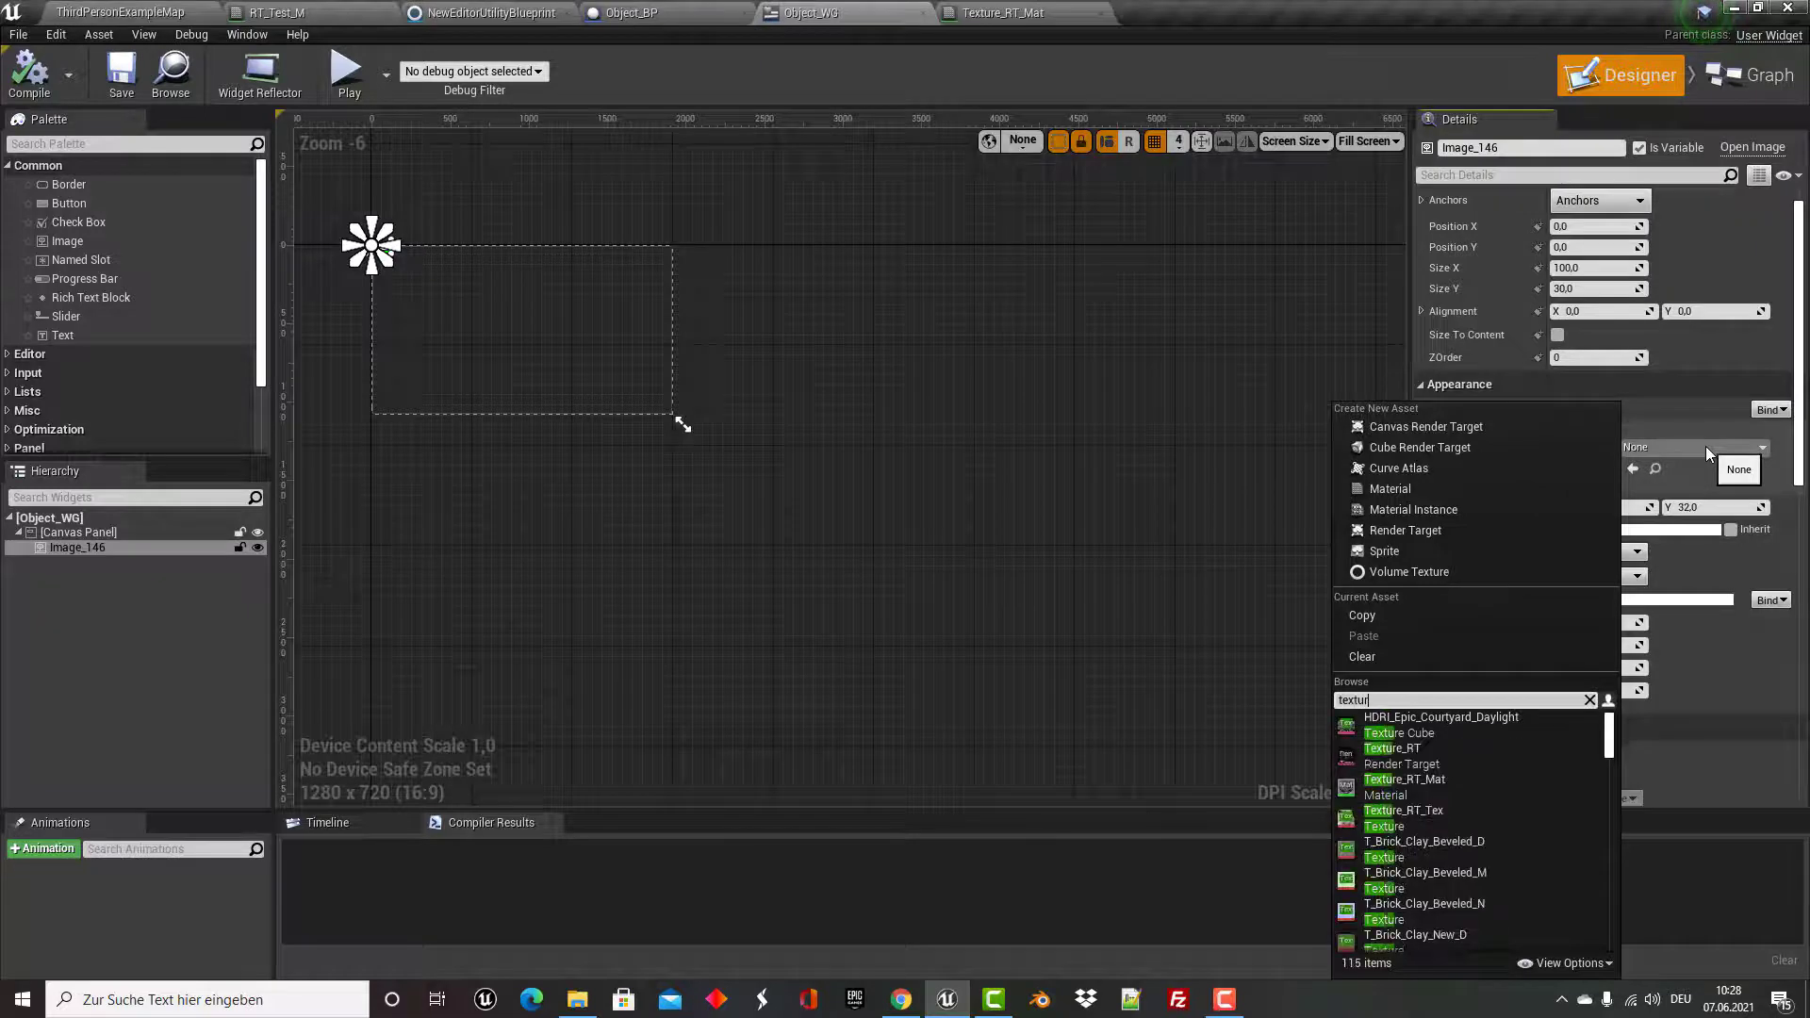
type("e")
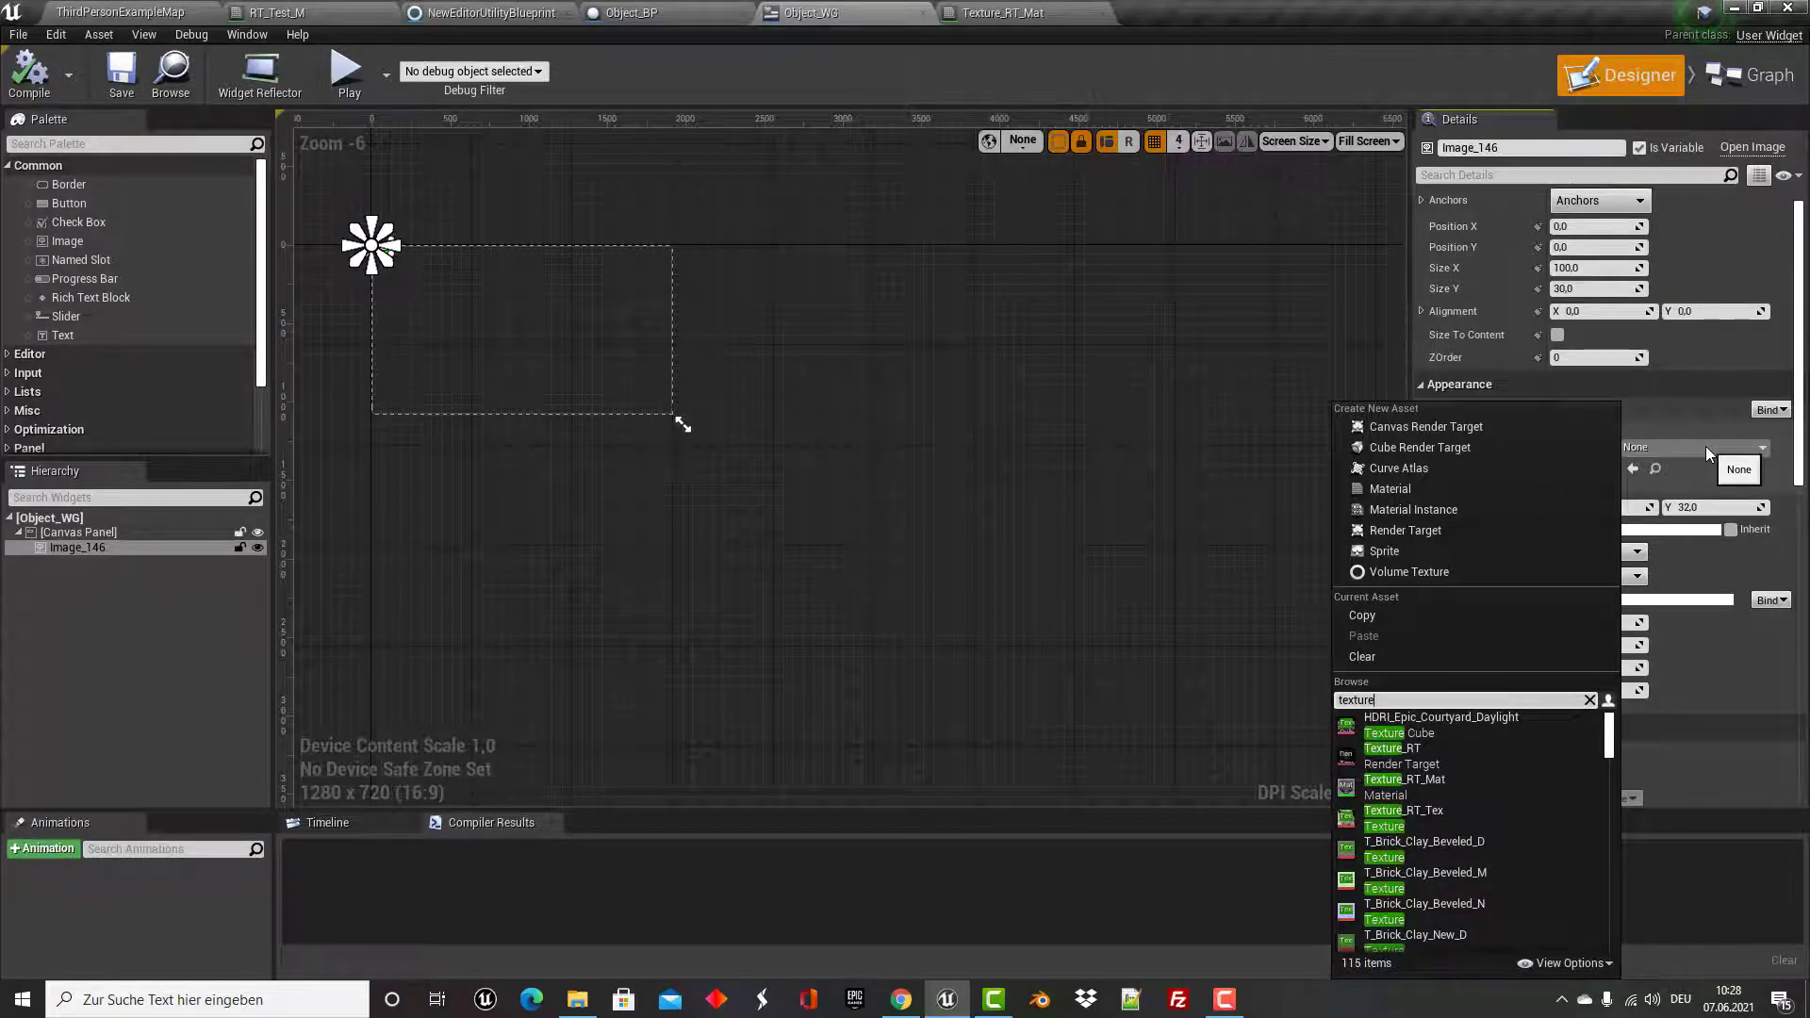
type("_rt")
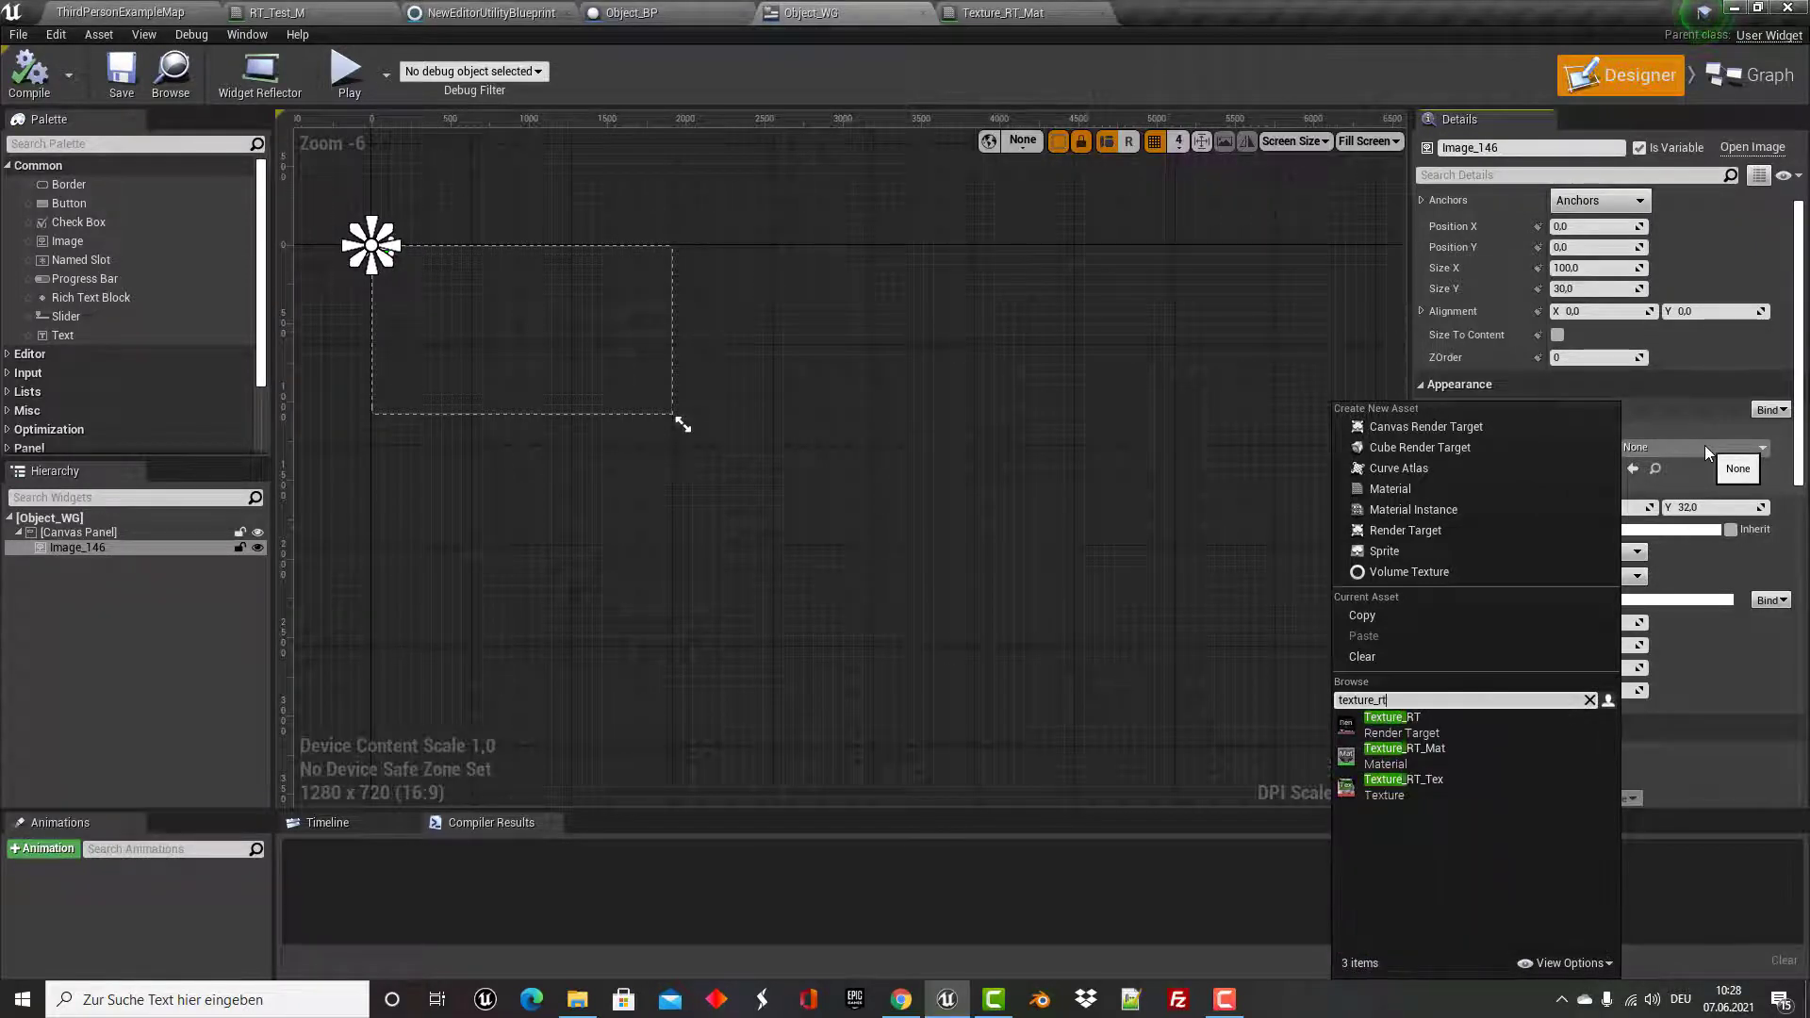
left_click(1428, 747)
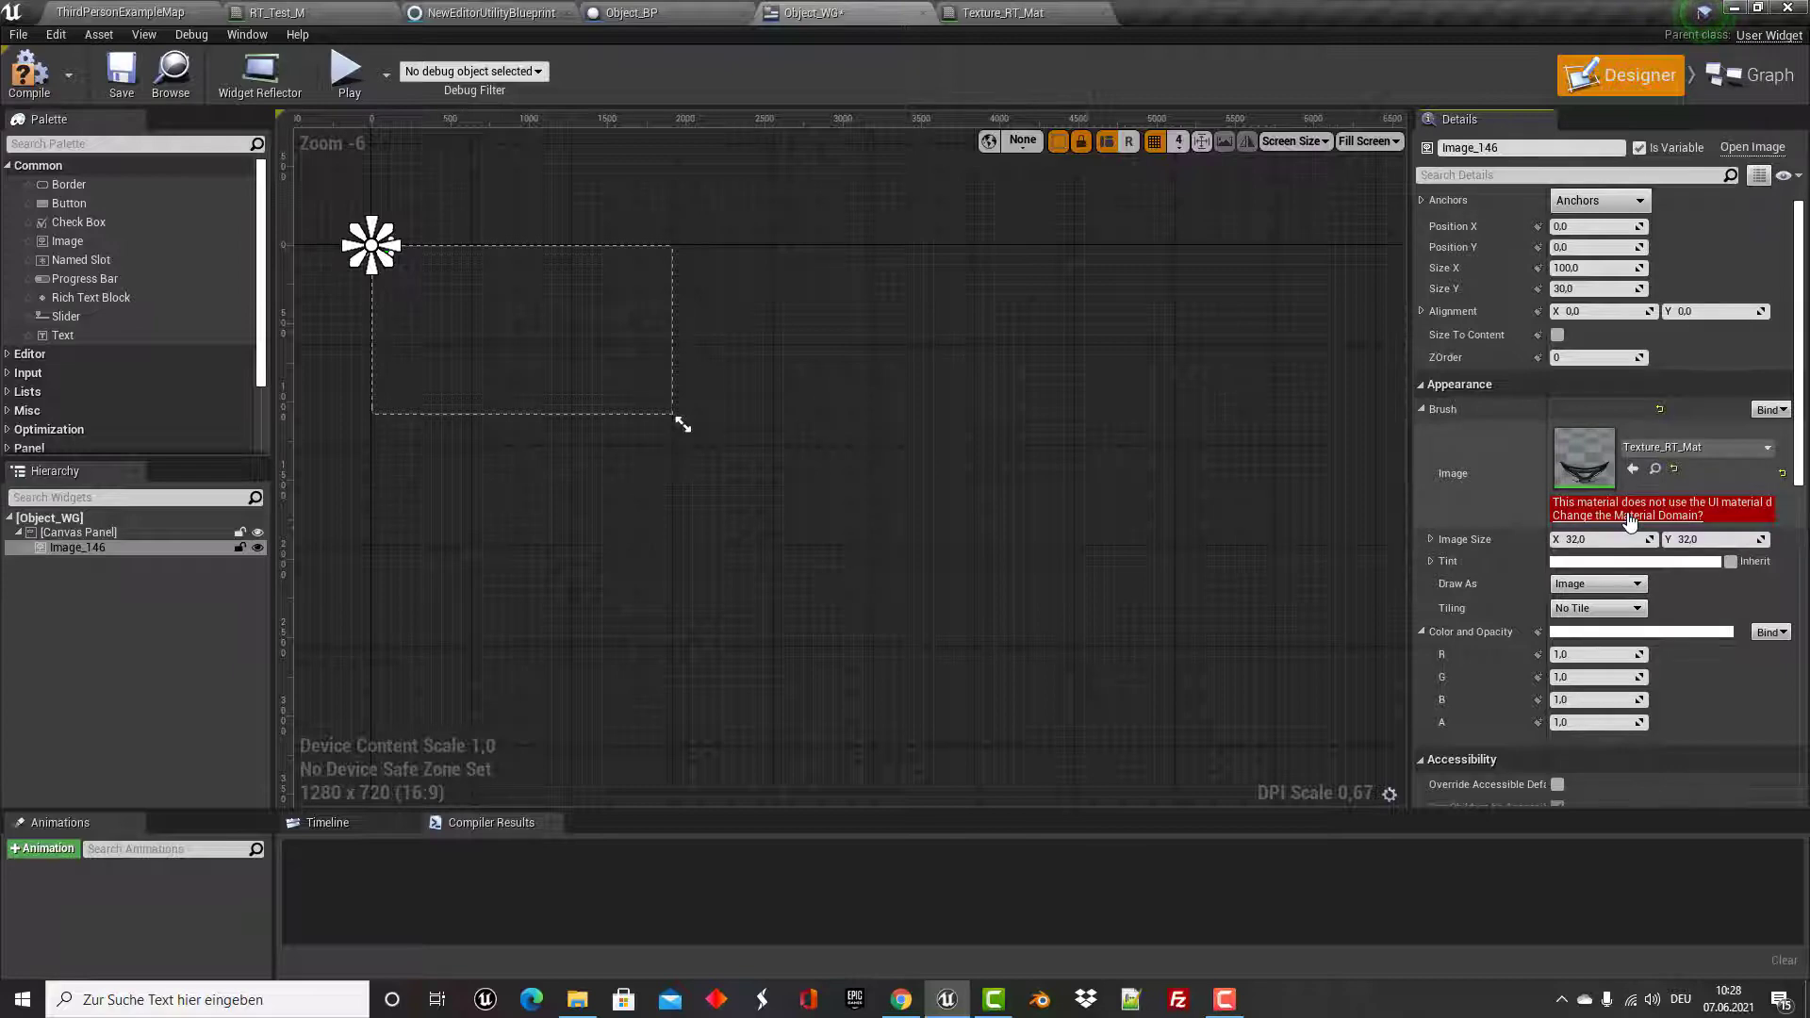
Switch Texture_RT_Mat to the User Interface material domain and confirm the change in its material editor.
left_click(1630, 516)
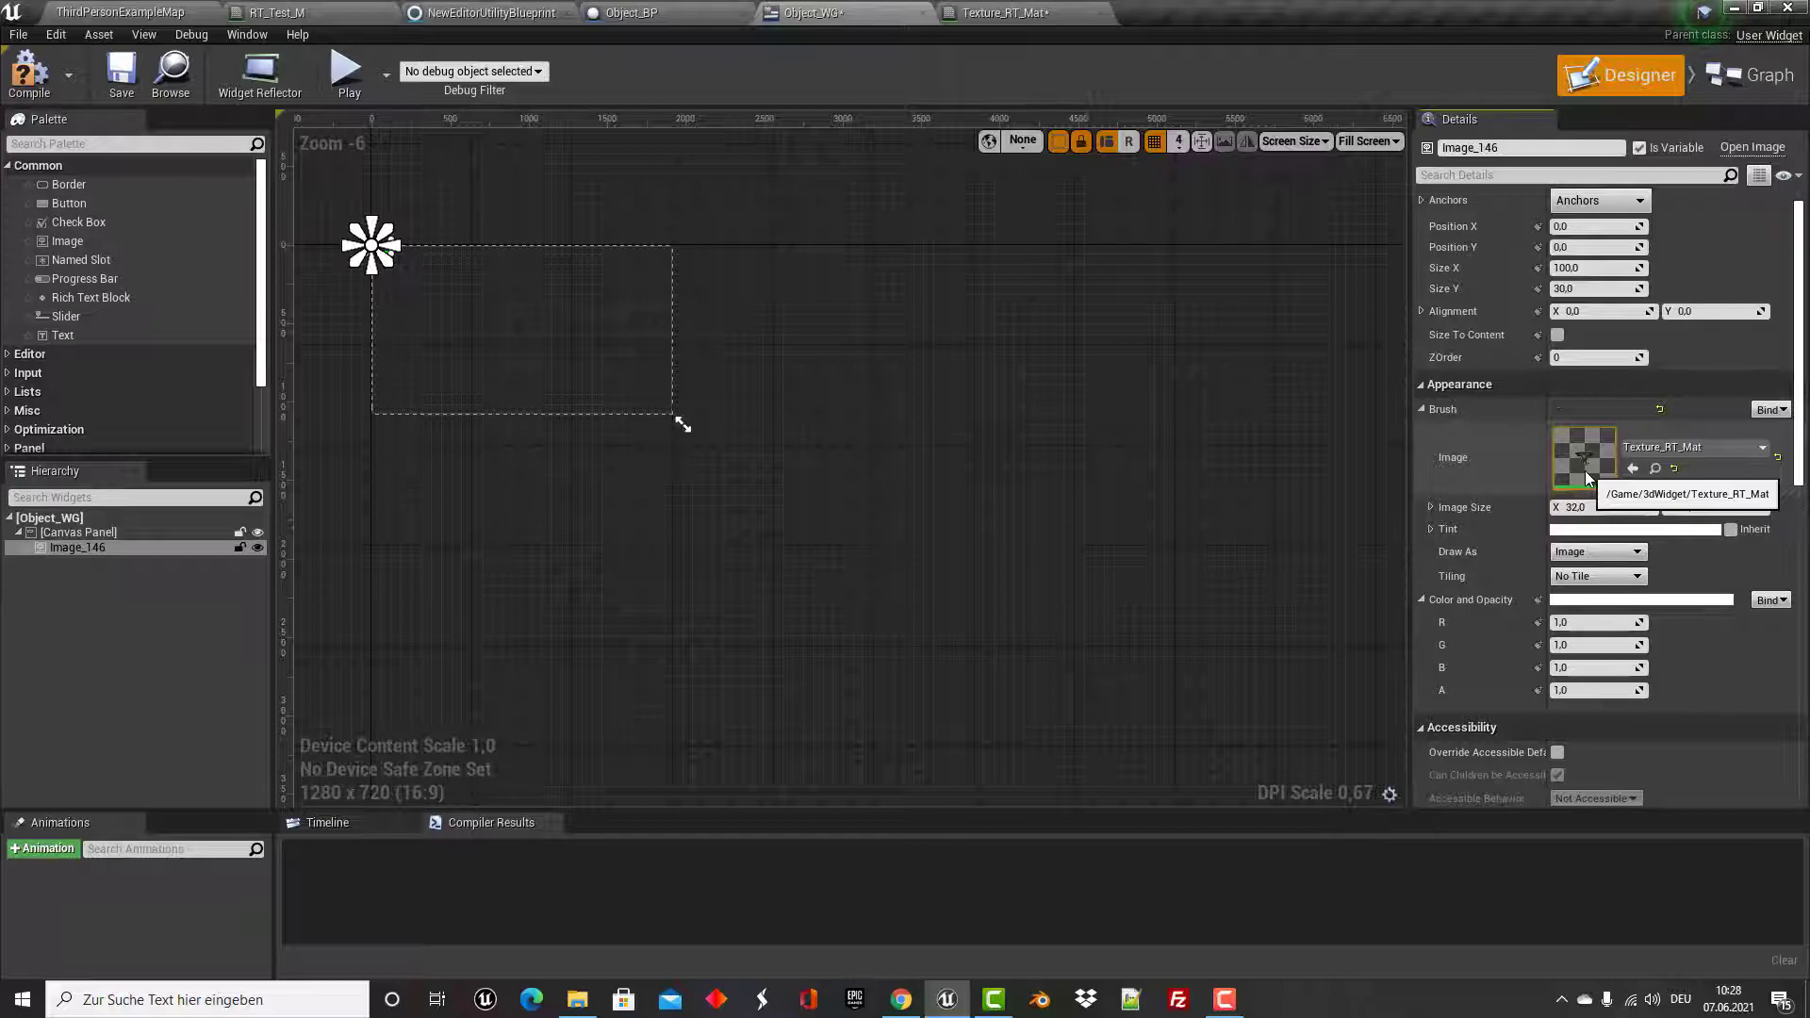
left_click(1104, 13)
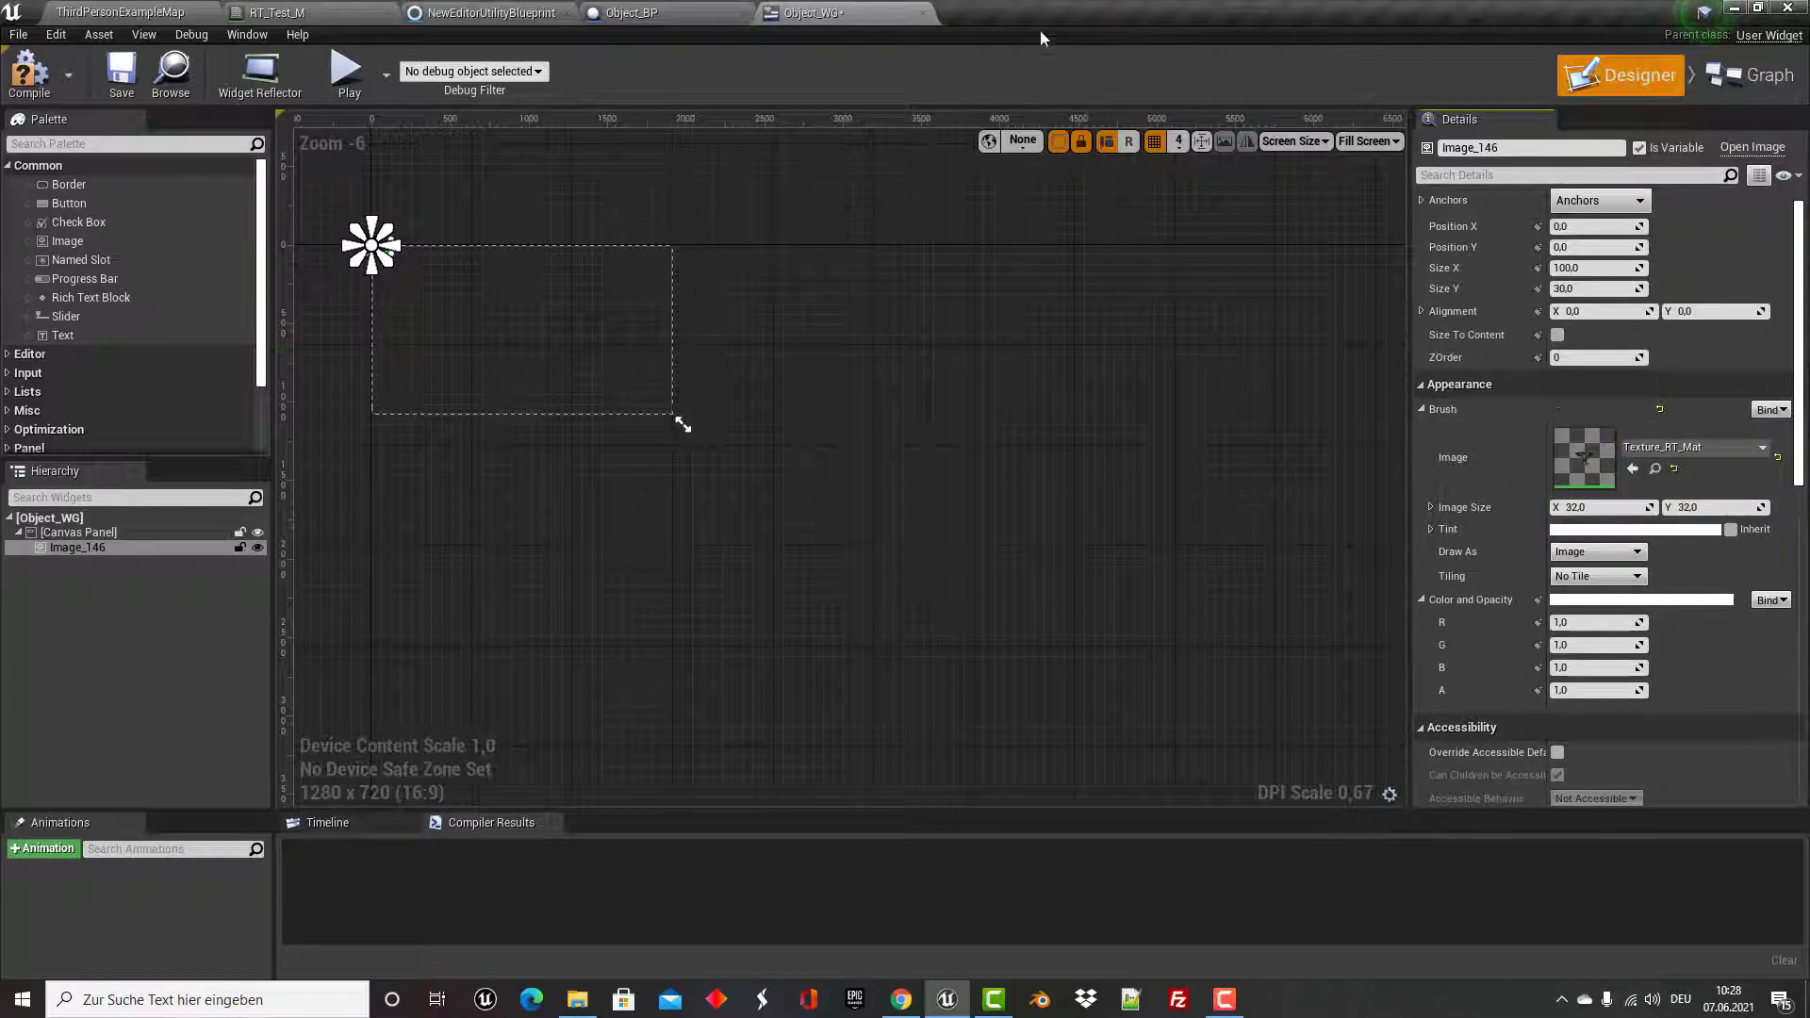
left_click(104, 13)
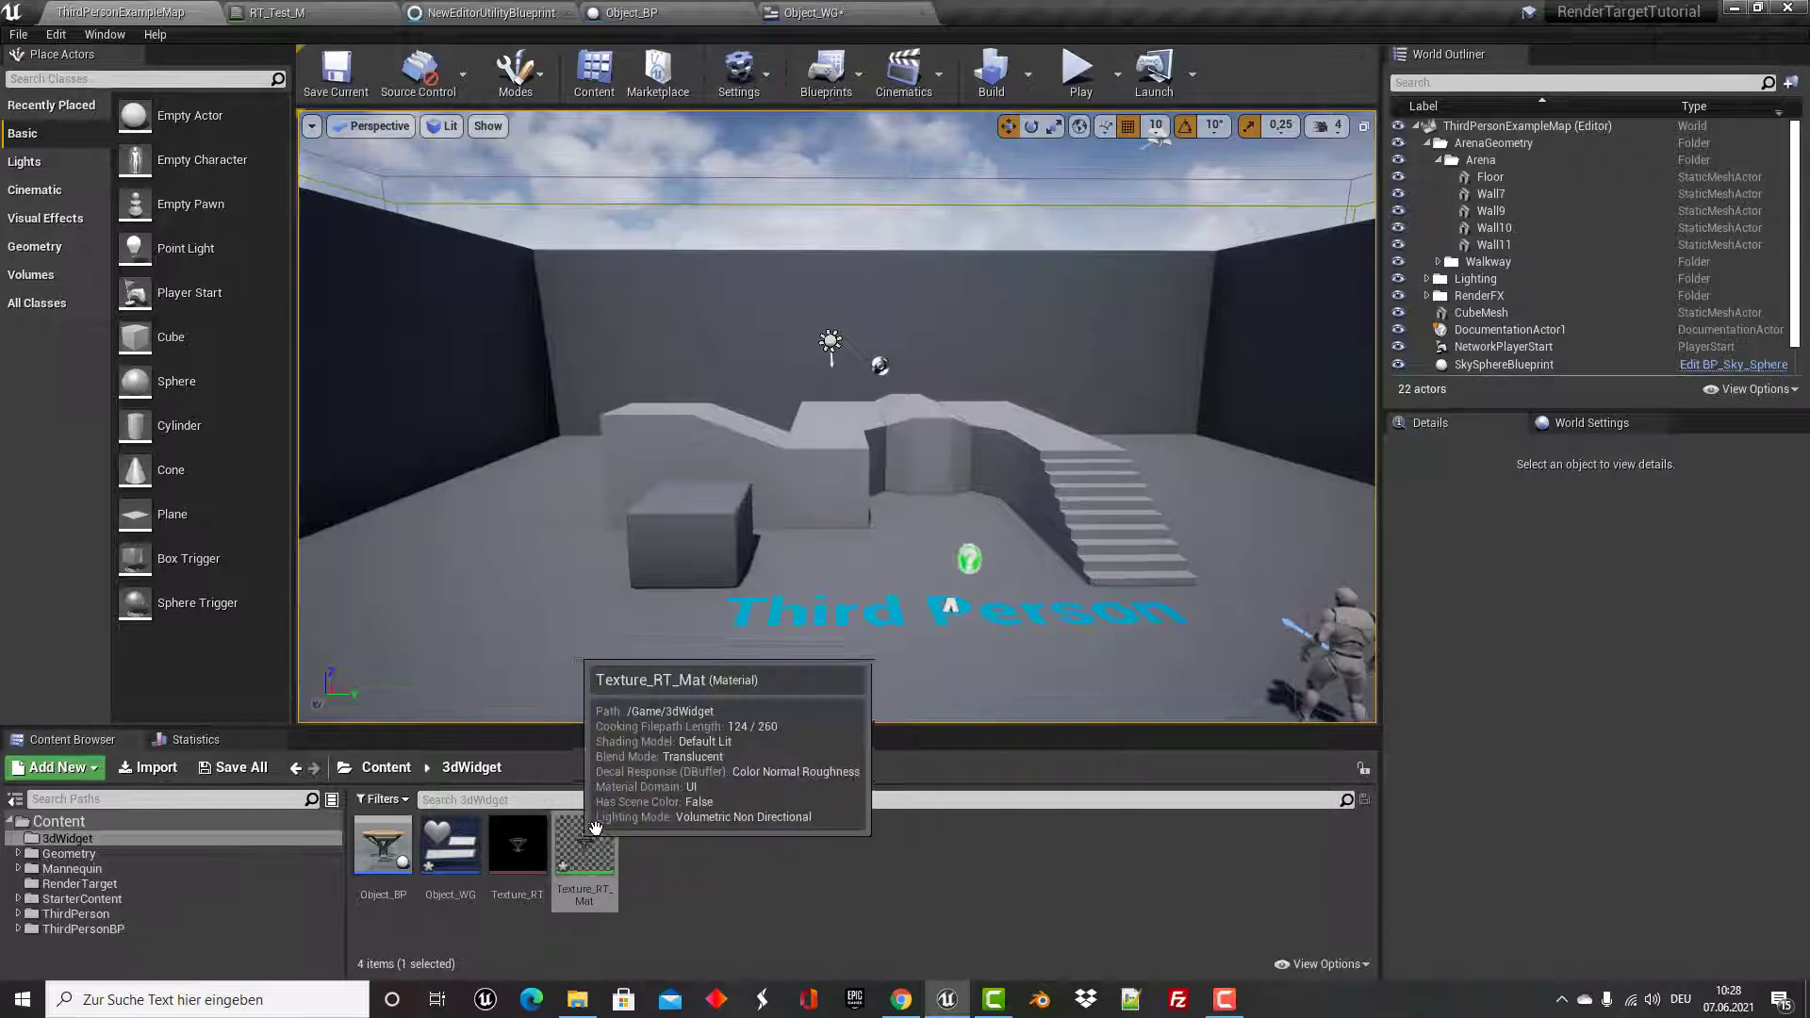
double_click(595, 827)
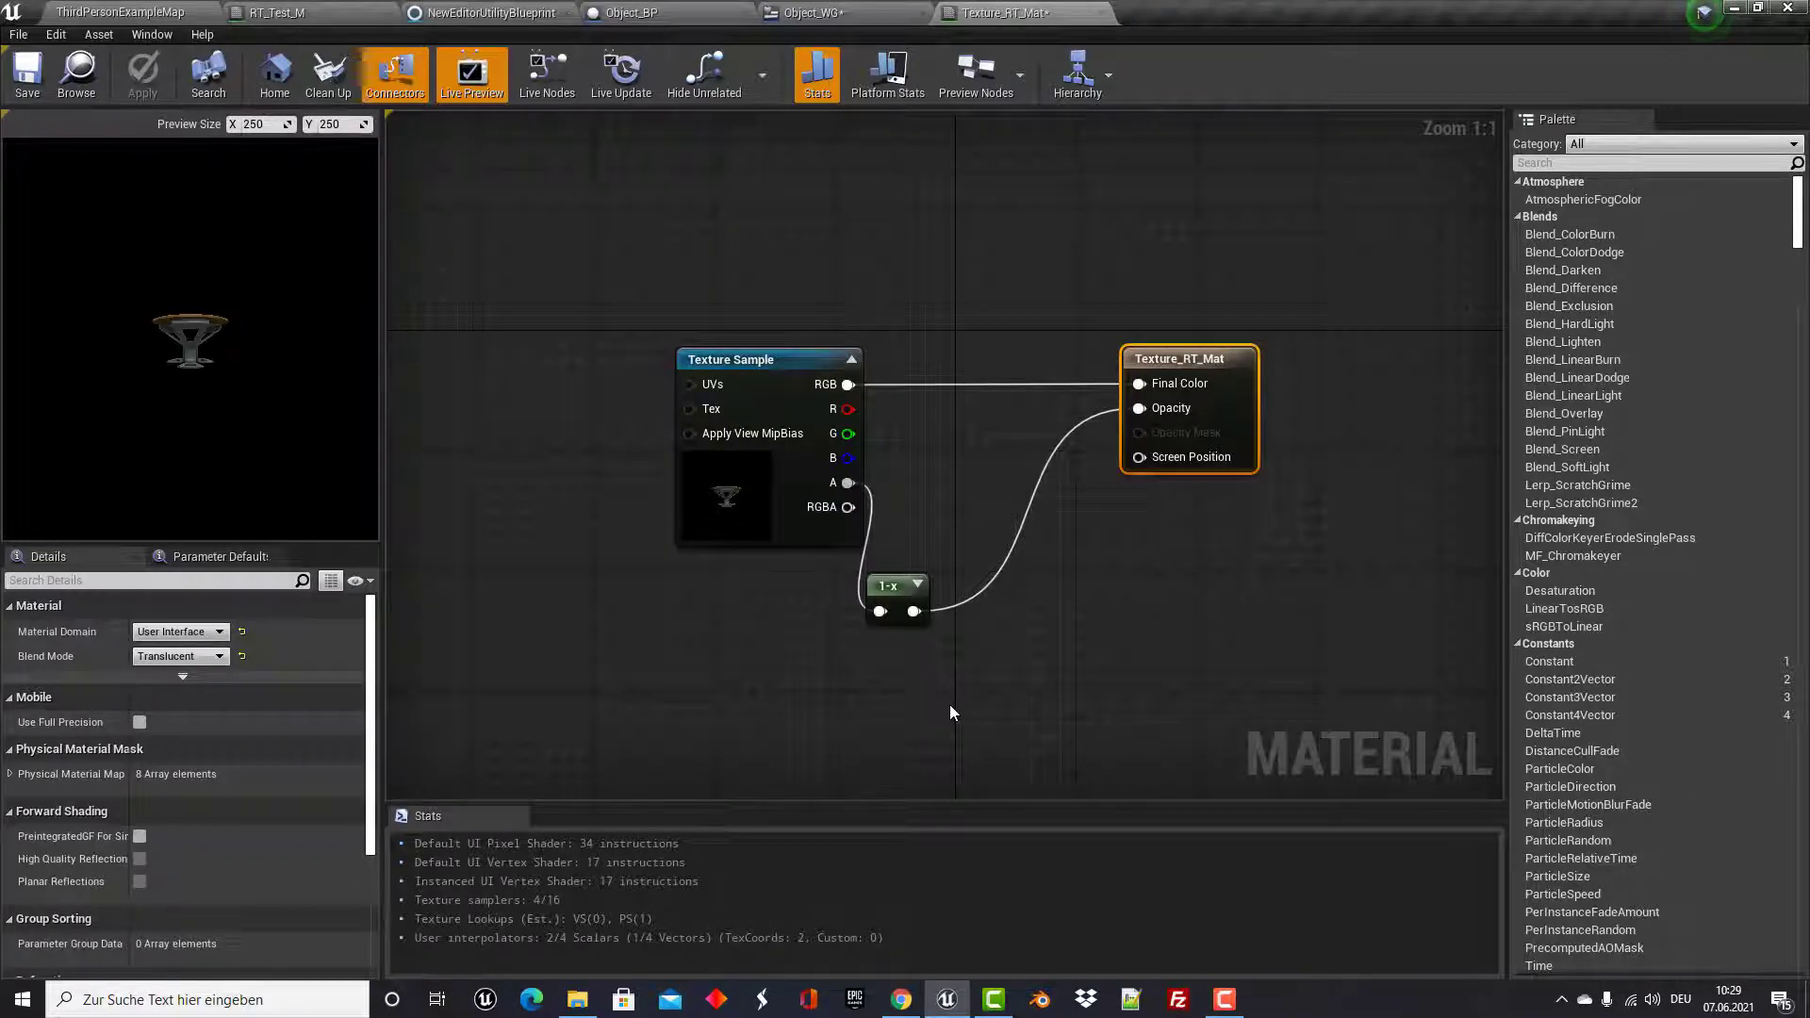
left_click(1102, 14)
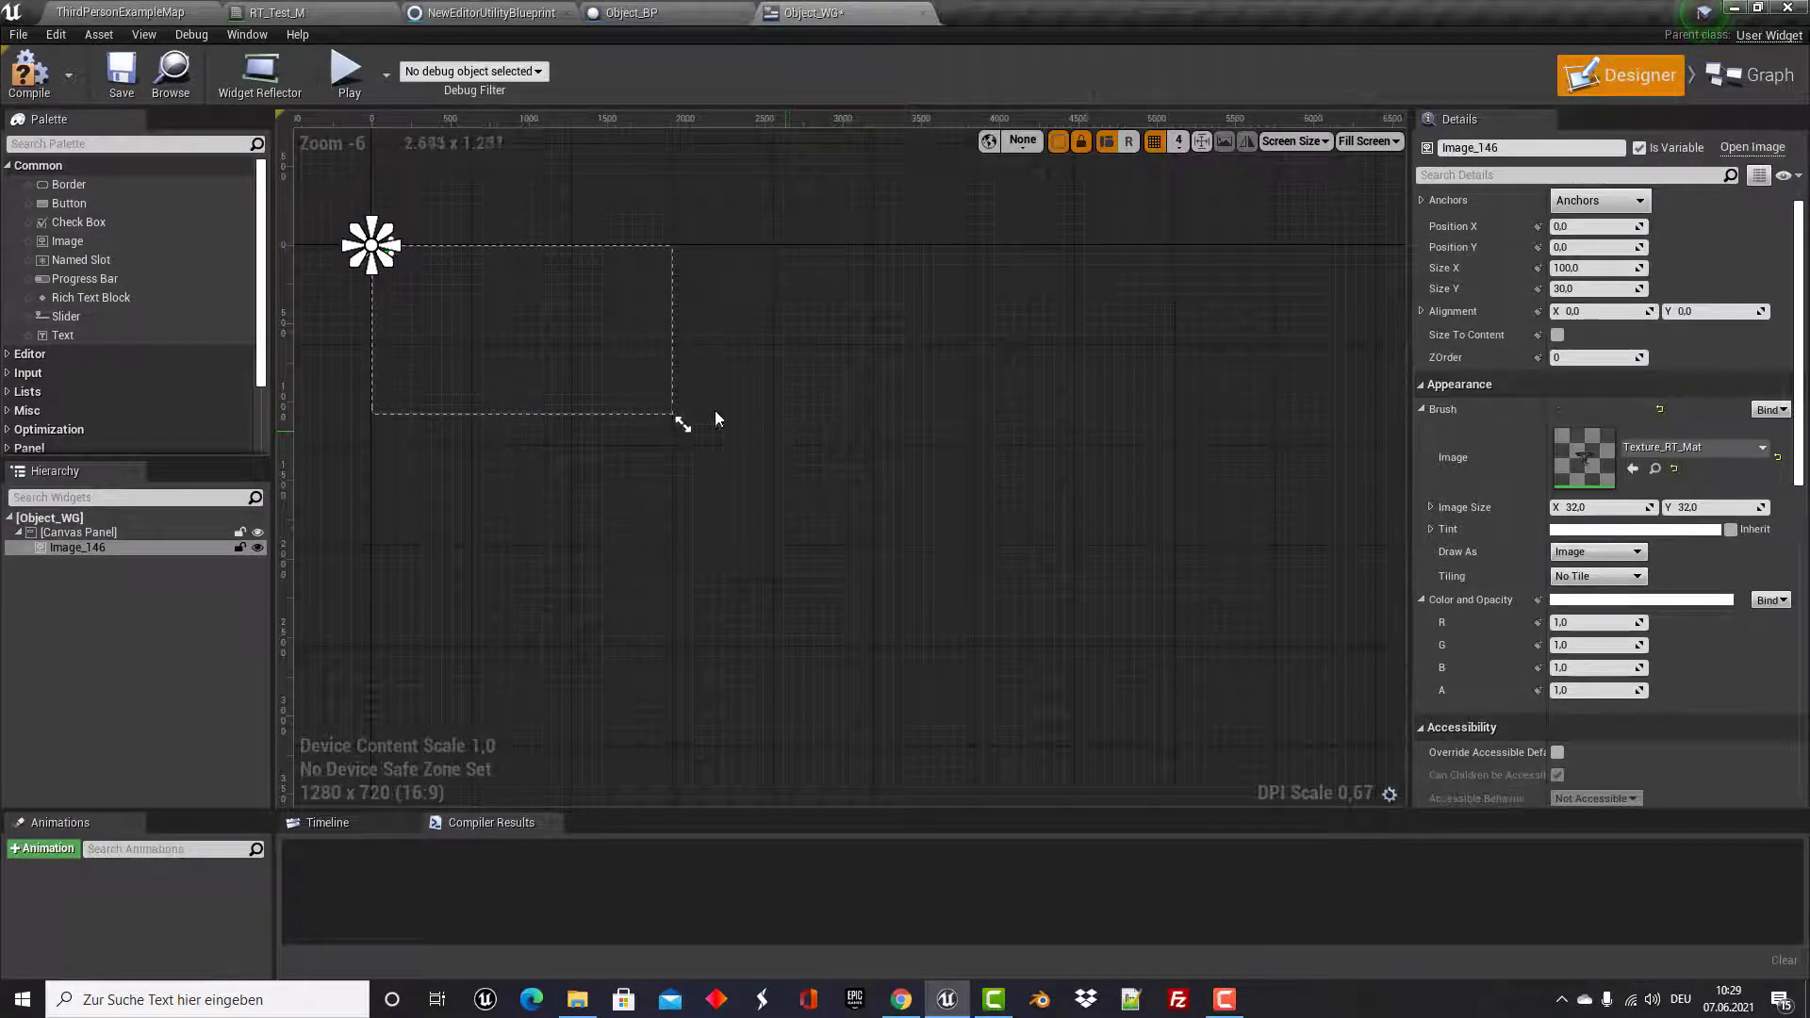
Resize Image_146 on the Object_WG canvas to Size X 500 so the captured table shows.
scroll(436, 302, "up", 5)
right_click_drag(436, 302, 997, 514)
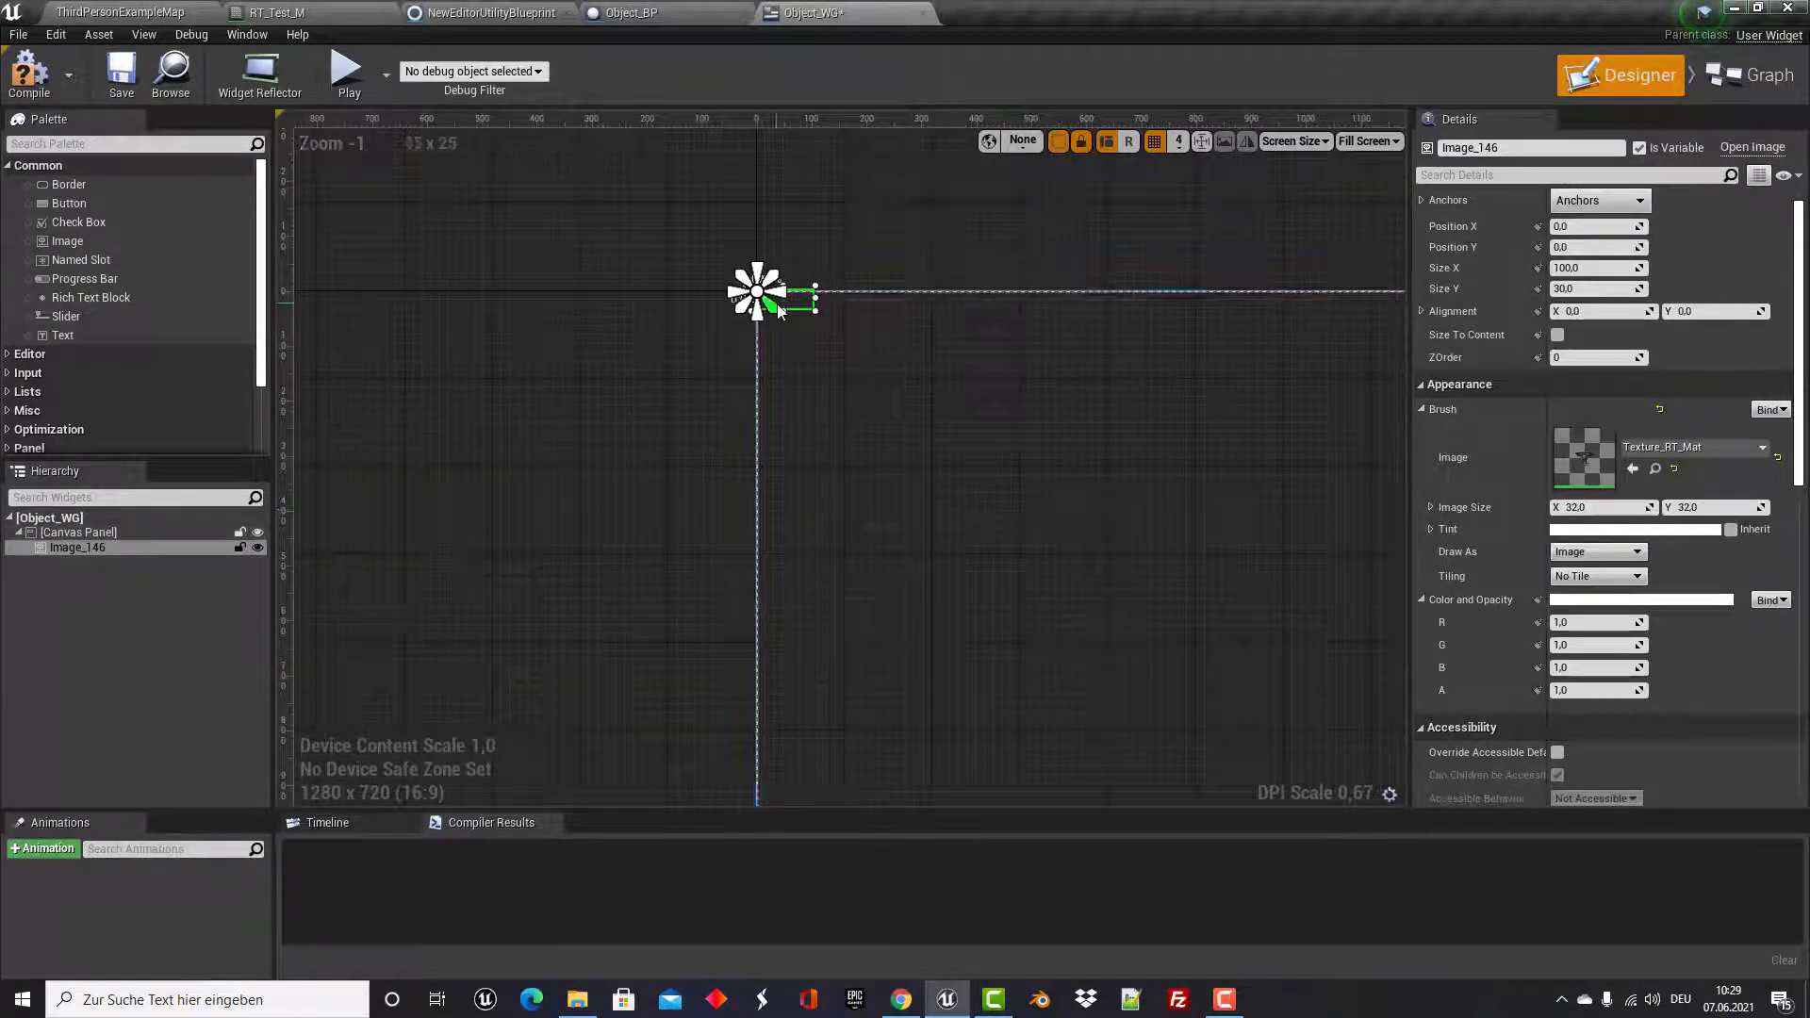
left_click_drag(816, 309, 1065, 554)
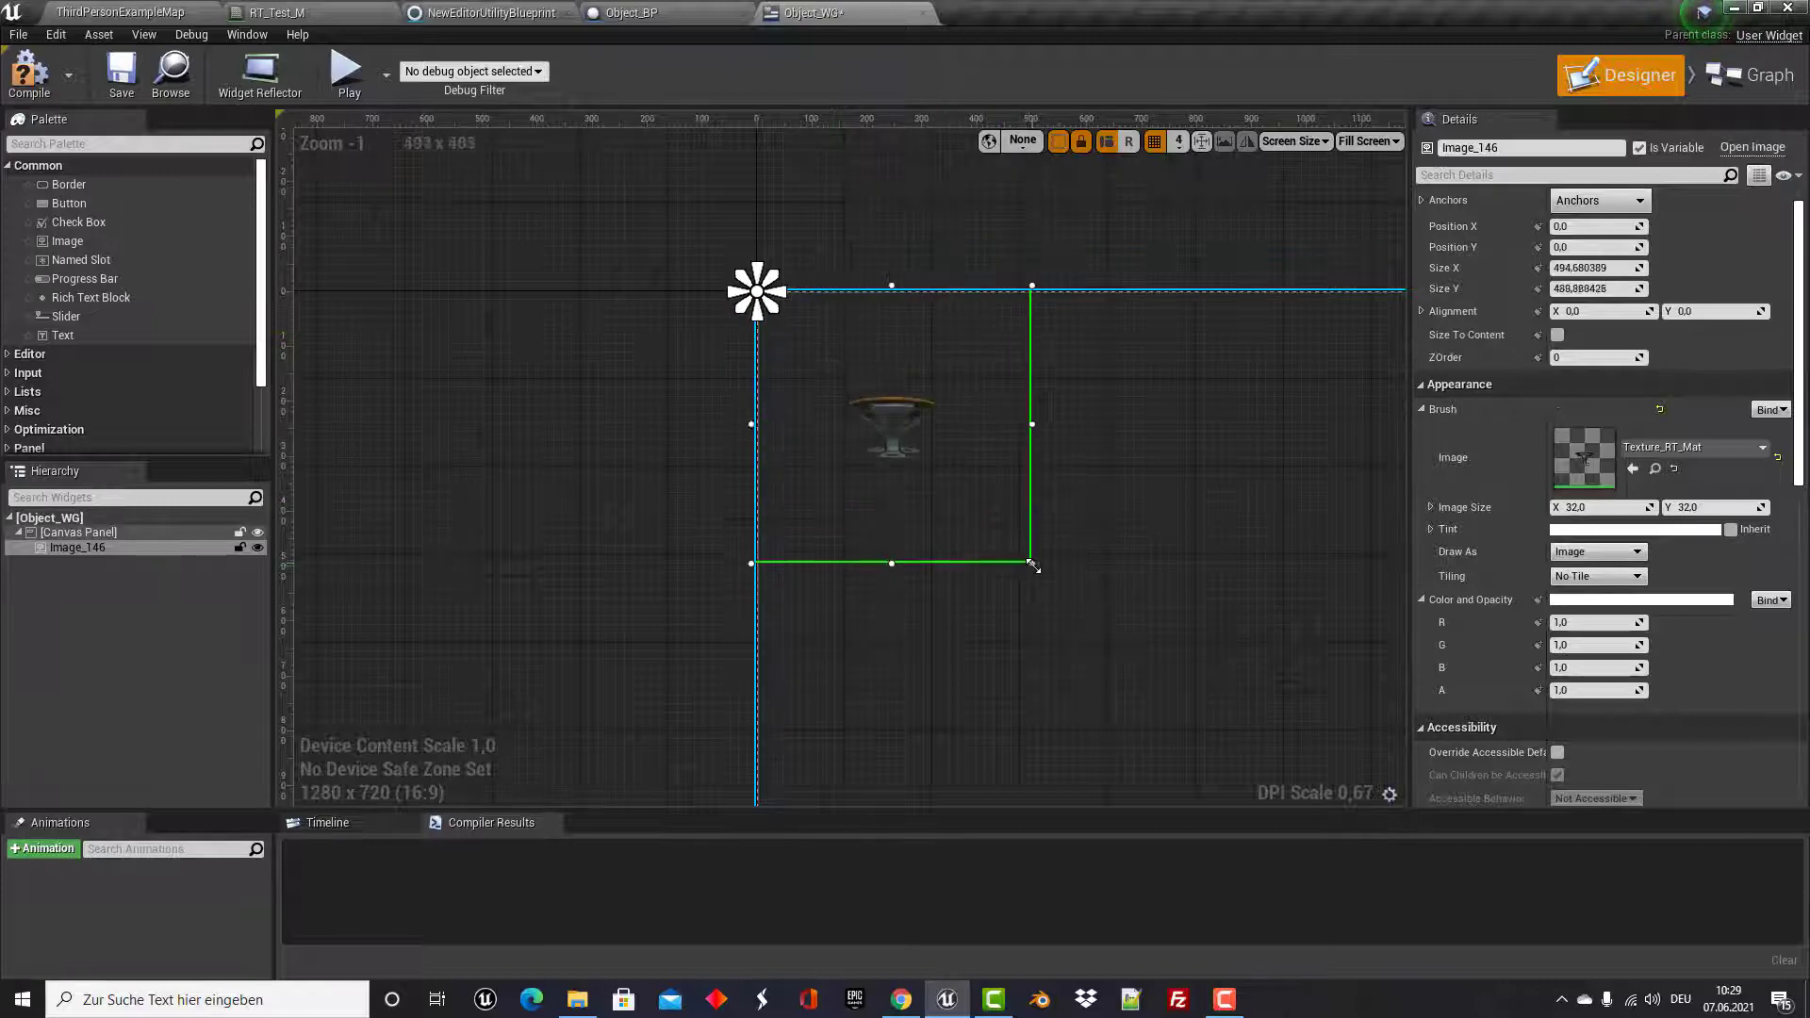
left_click(1610, 268)
type("500")
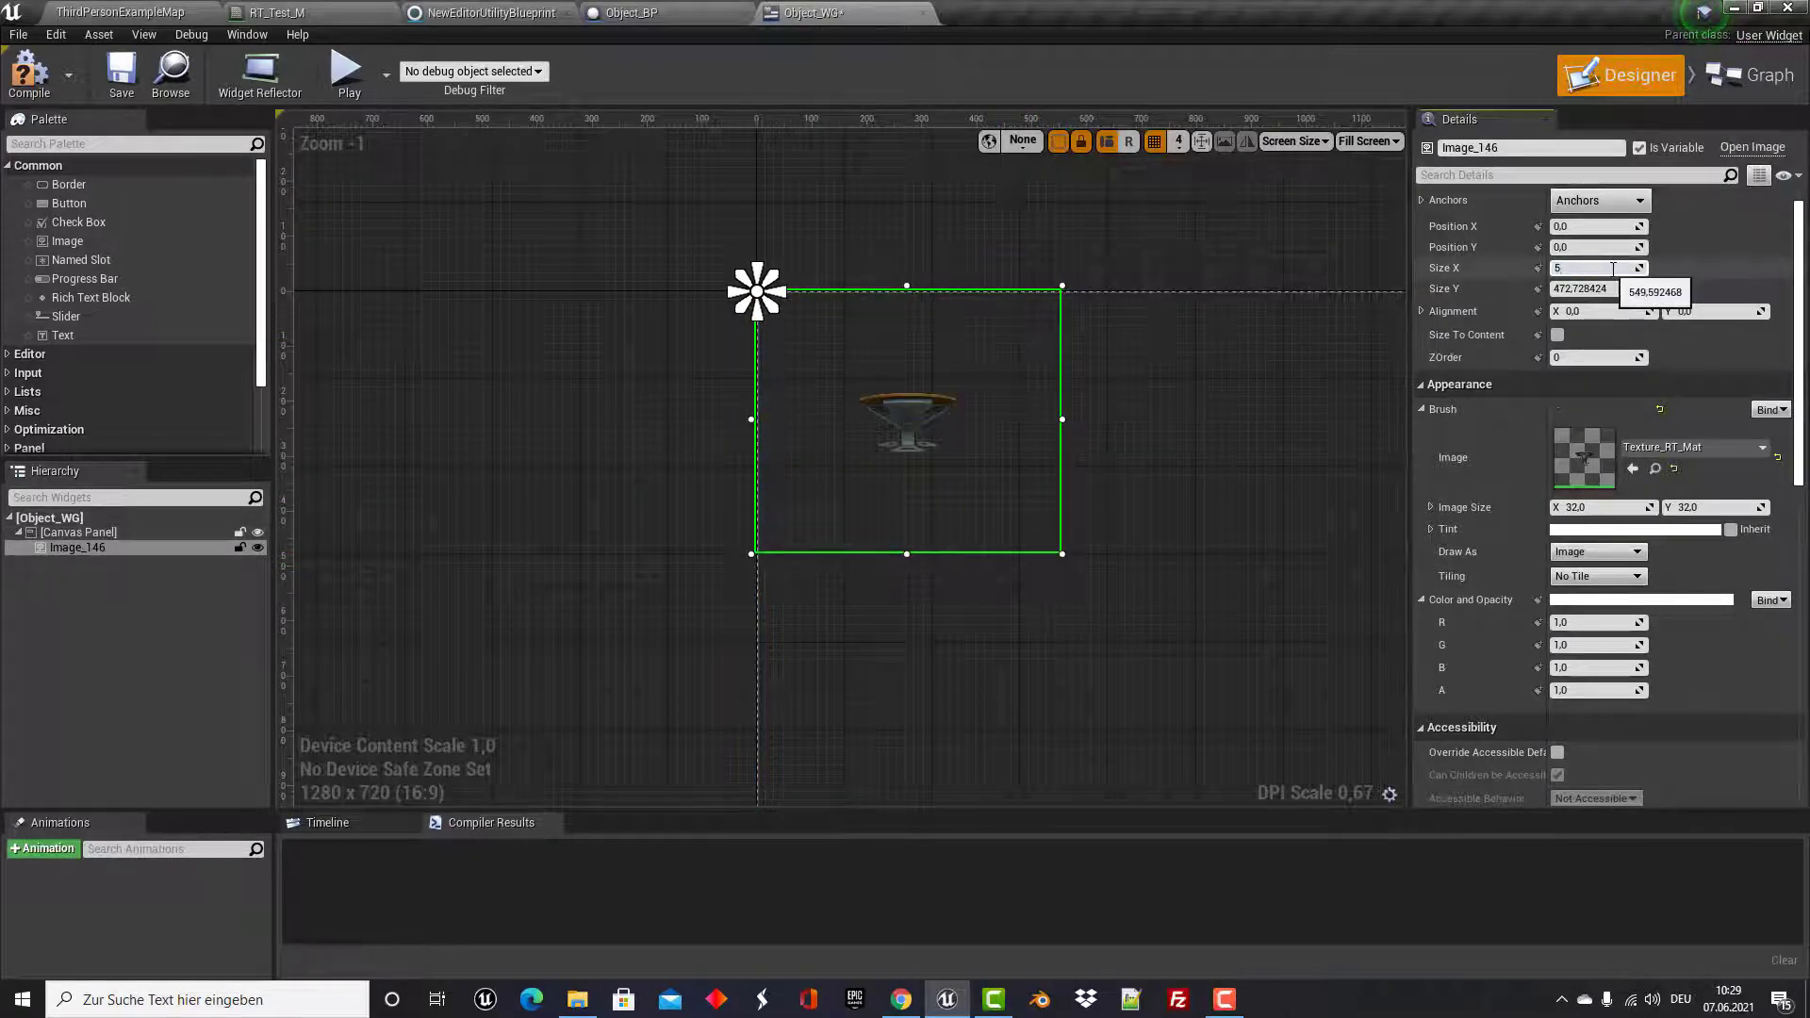
left_click(1600, 290)
type("500")
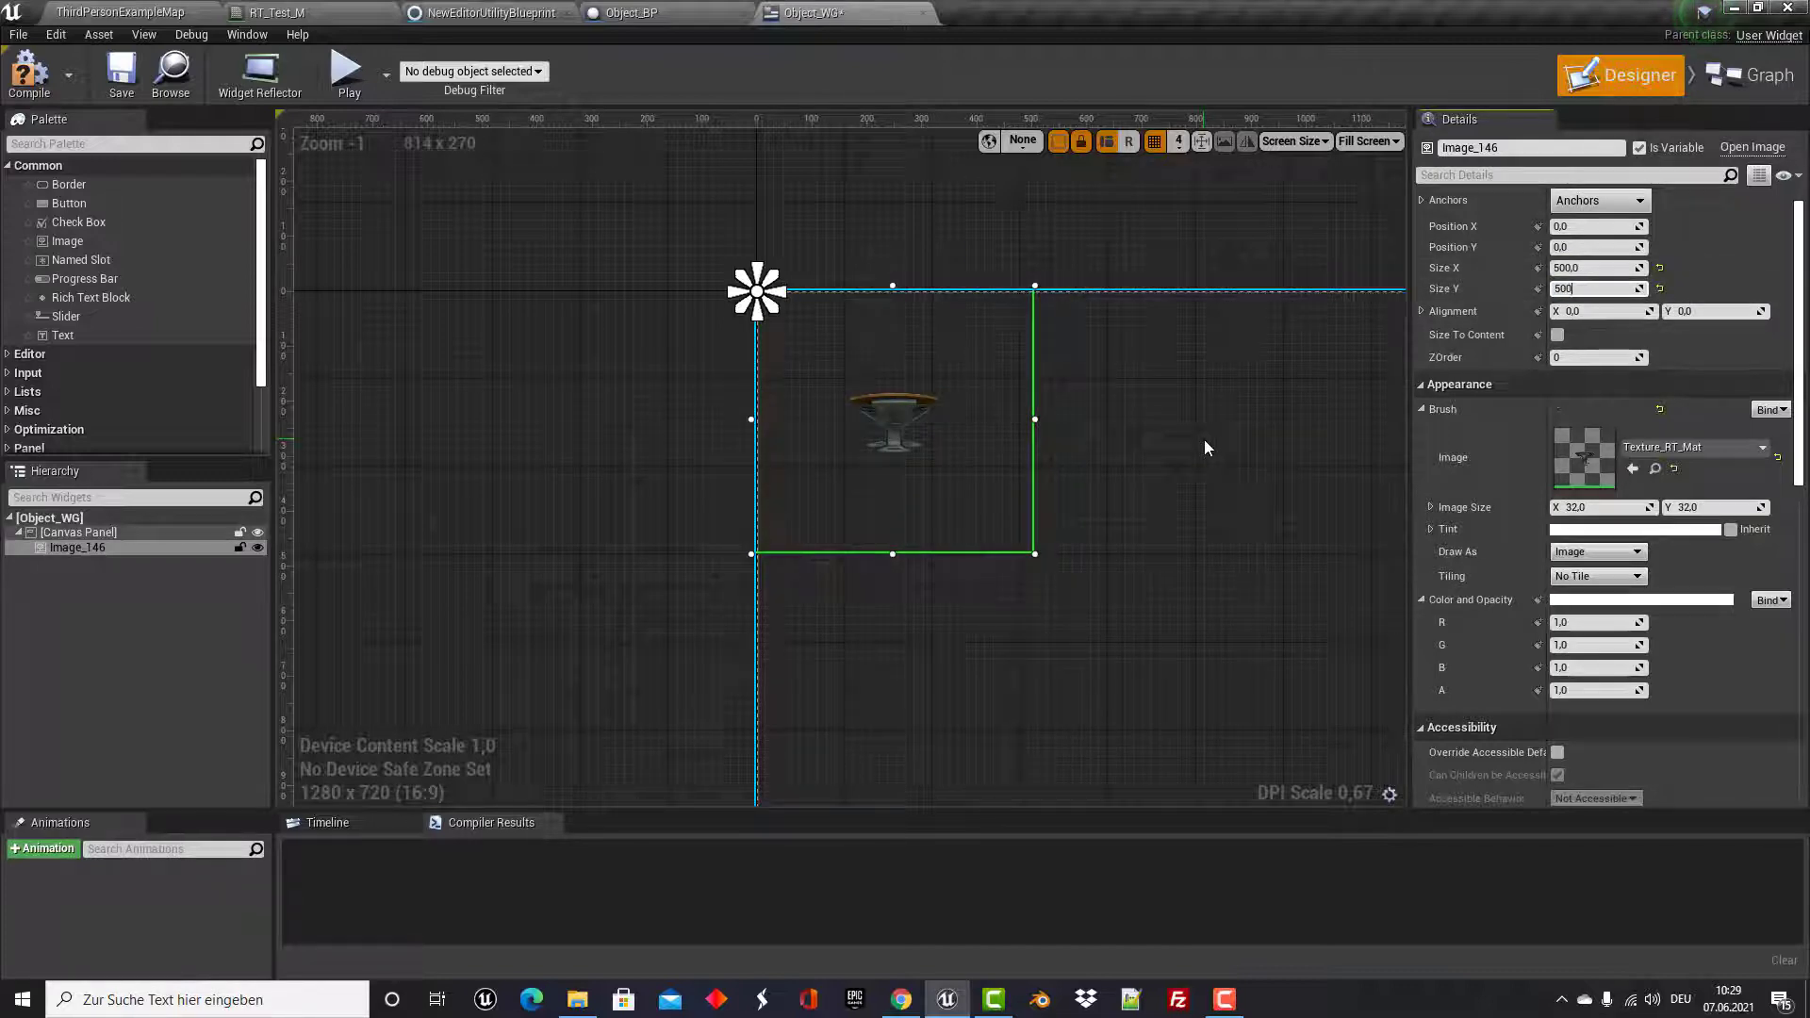
left_click(1203, 440)
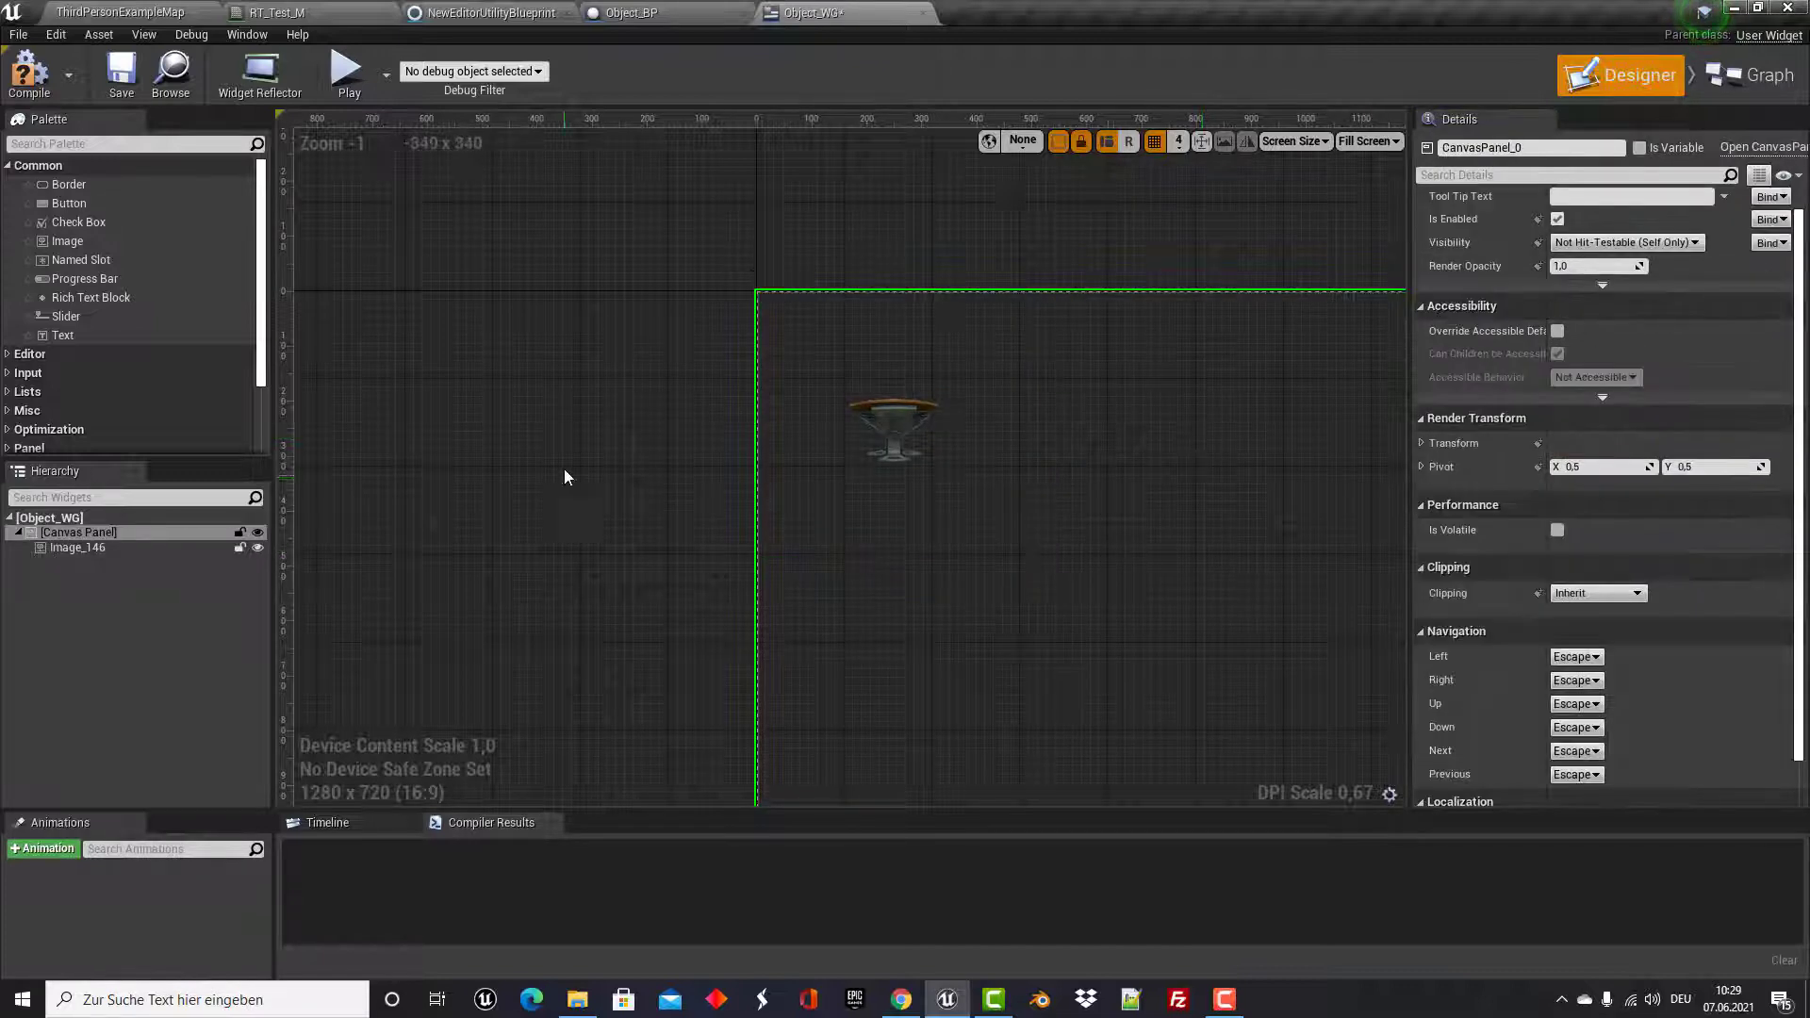
scroll(563, 467, "down", 5)
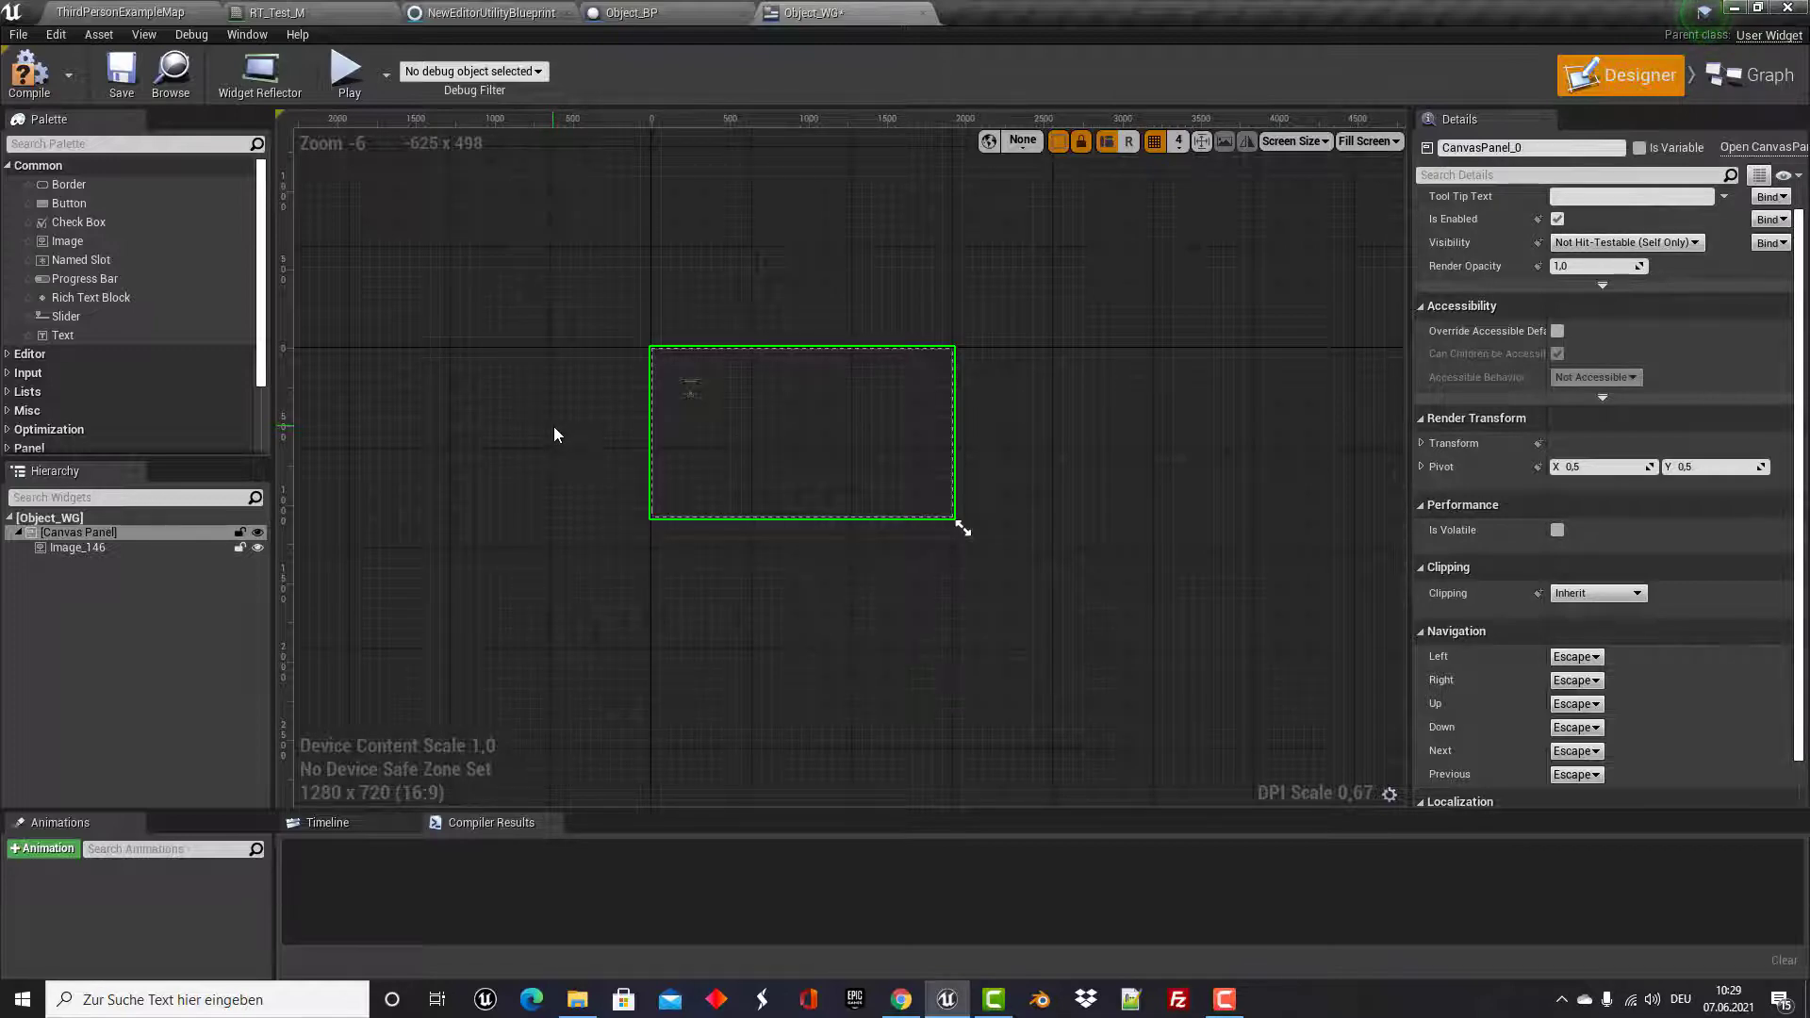
Open Object_WG's Event Graph and look over Object_BP's StartRotate and MouseMove events.
left_click(1761, 76)
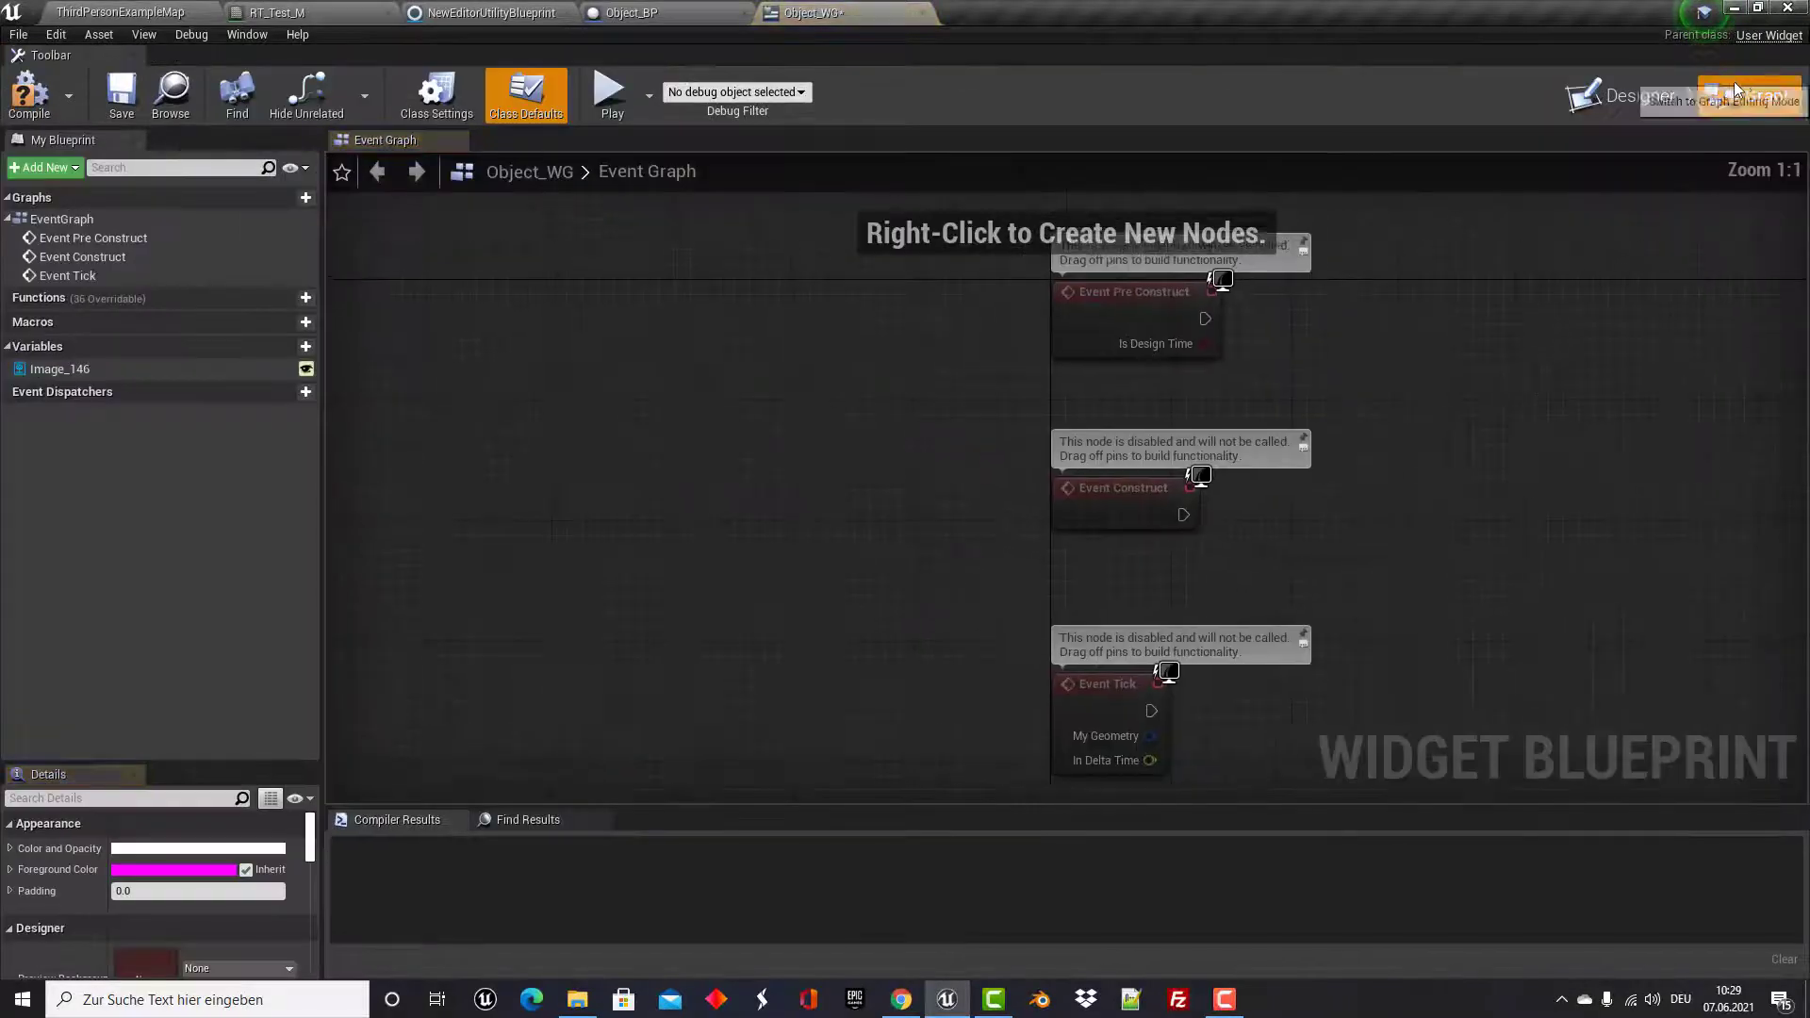
scroll(741, 373, "down", 2)
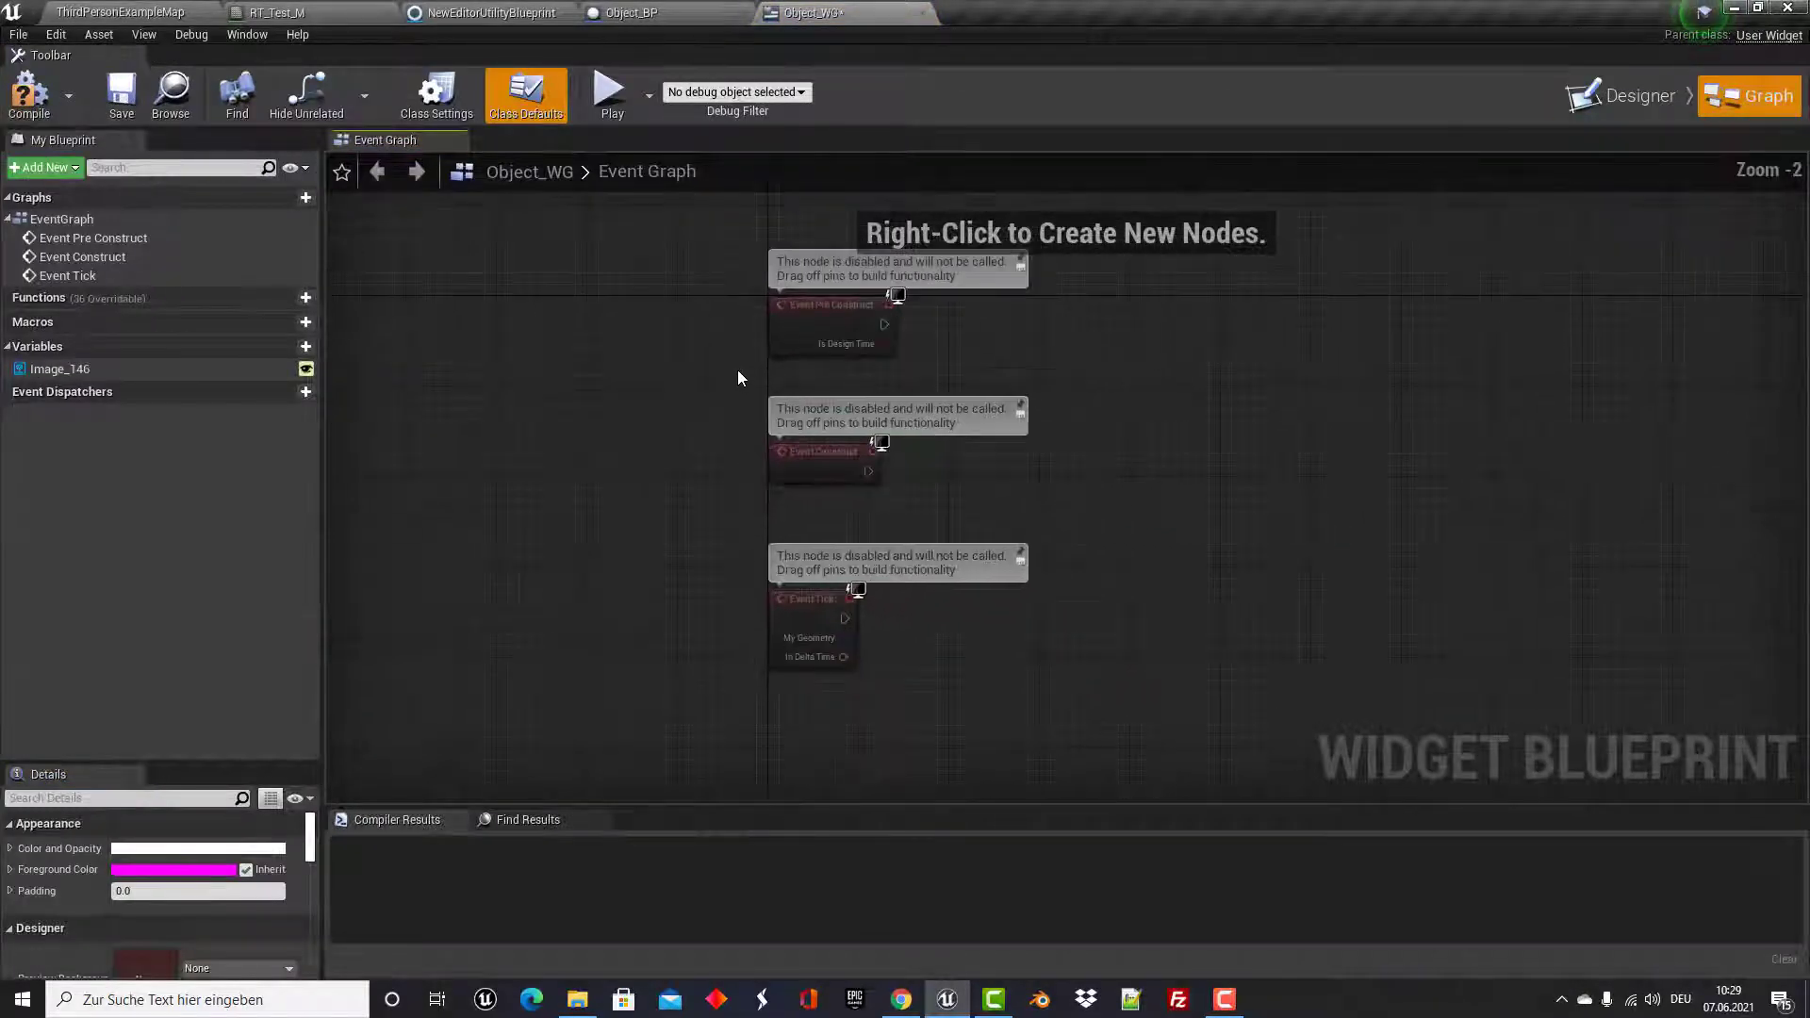
right_click_drag(699, 398, 564, 388)
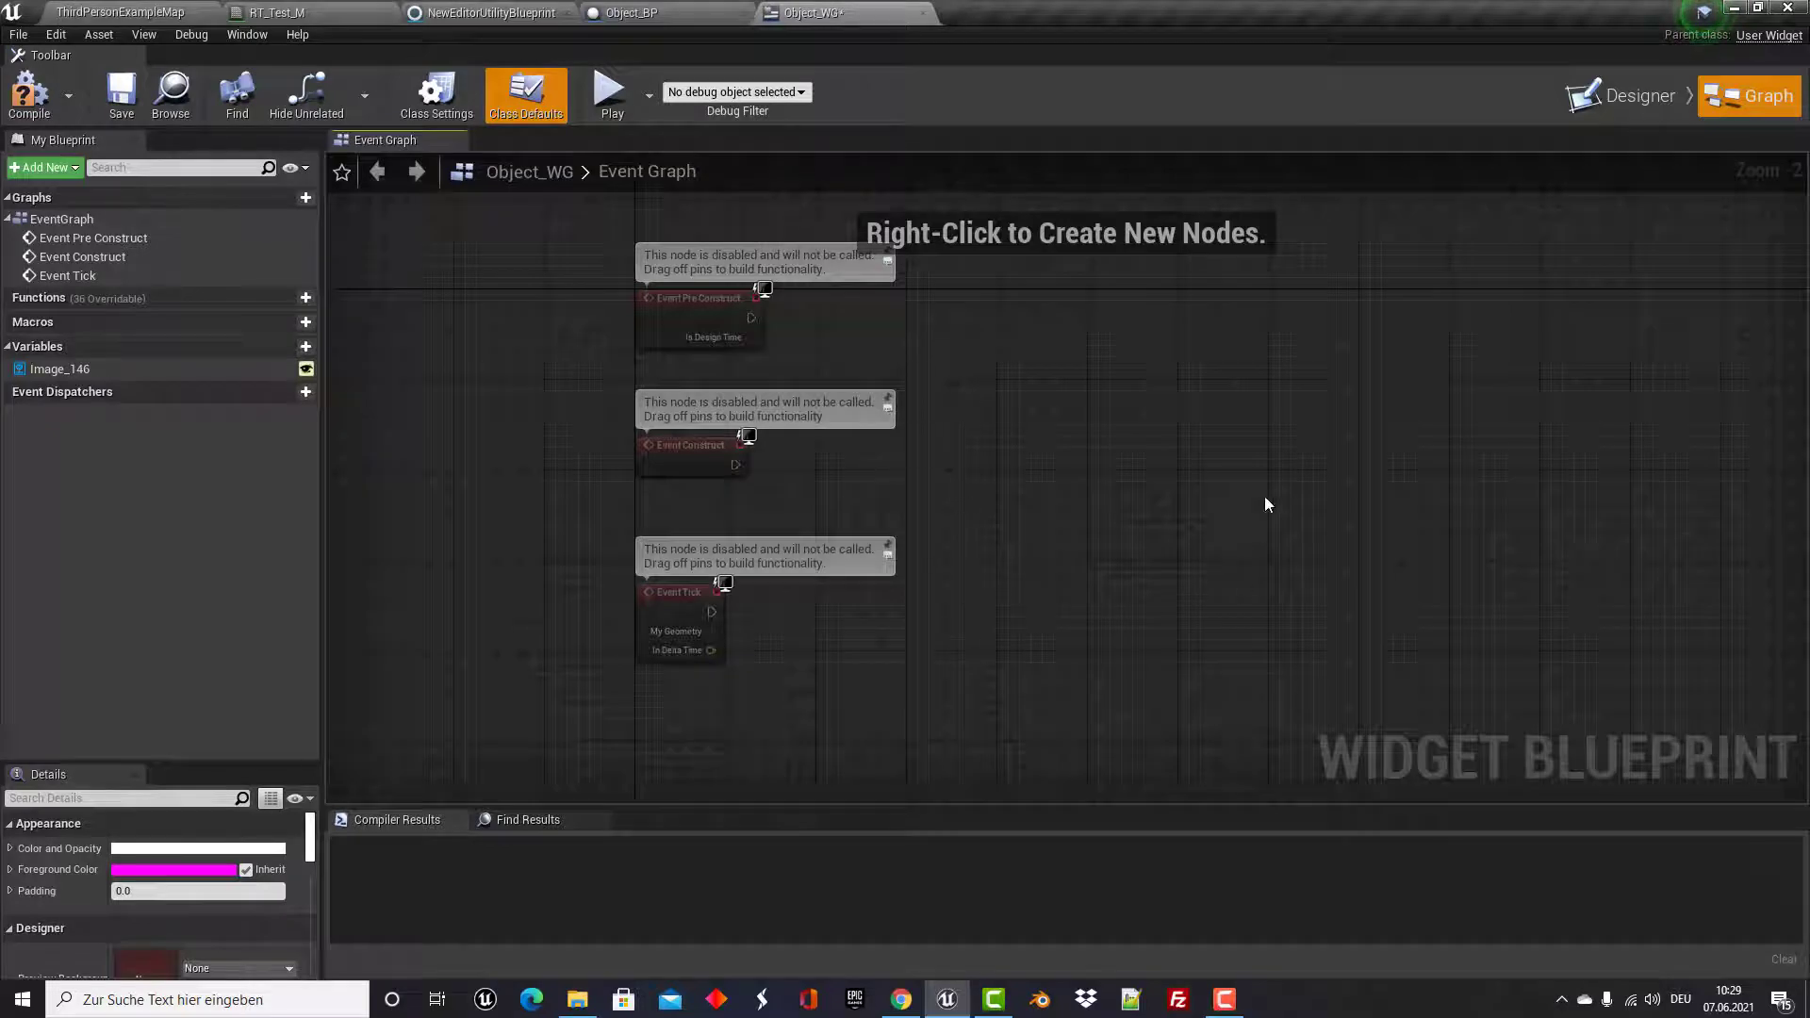
left_click(683, 19)
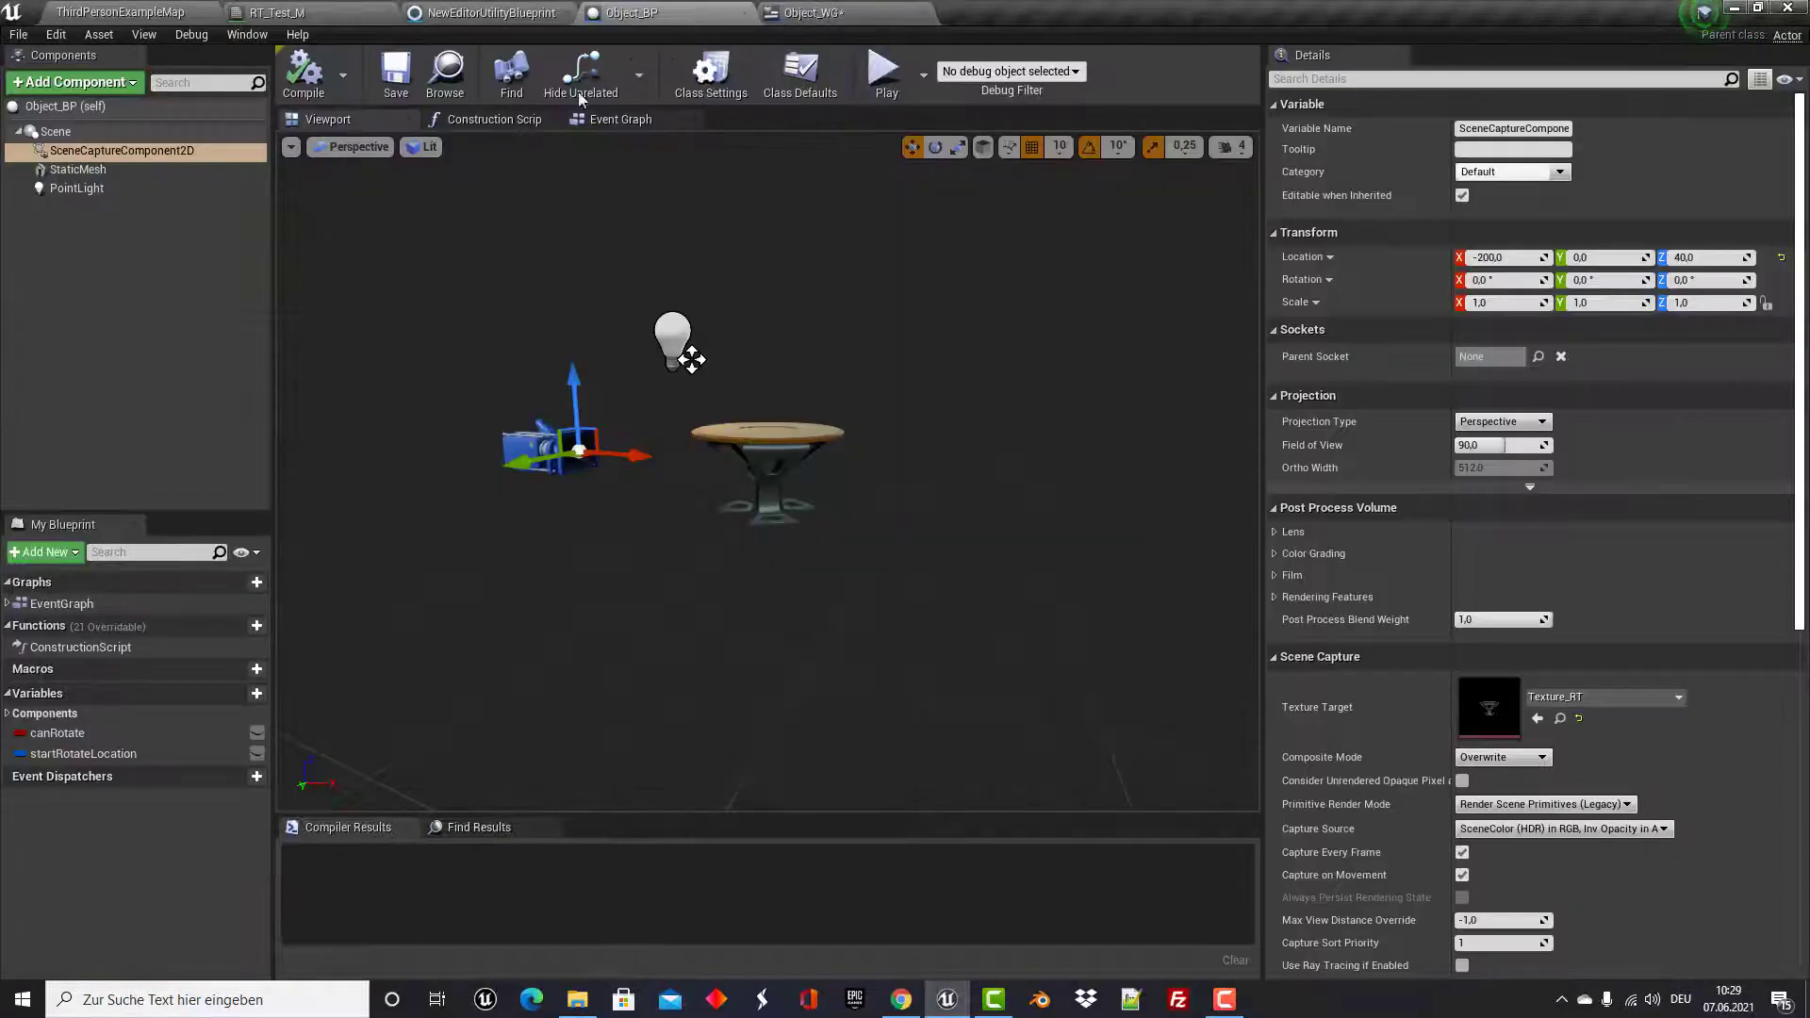
left_click(626, 119)
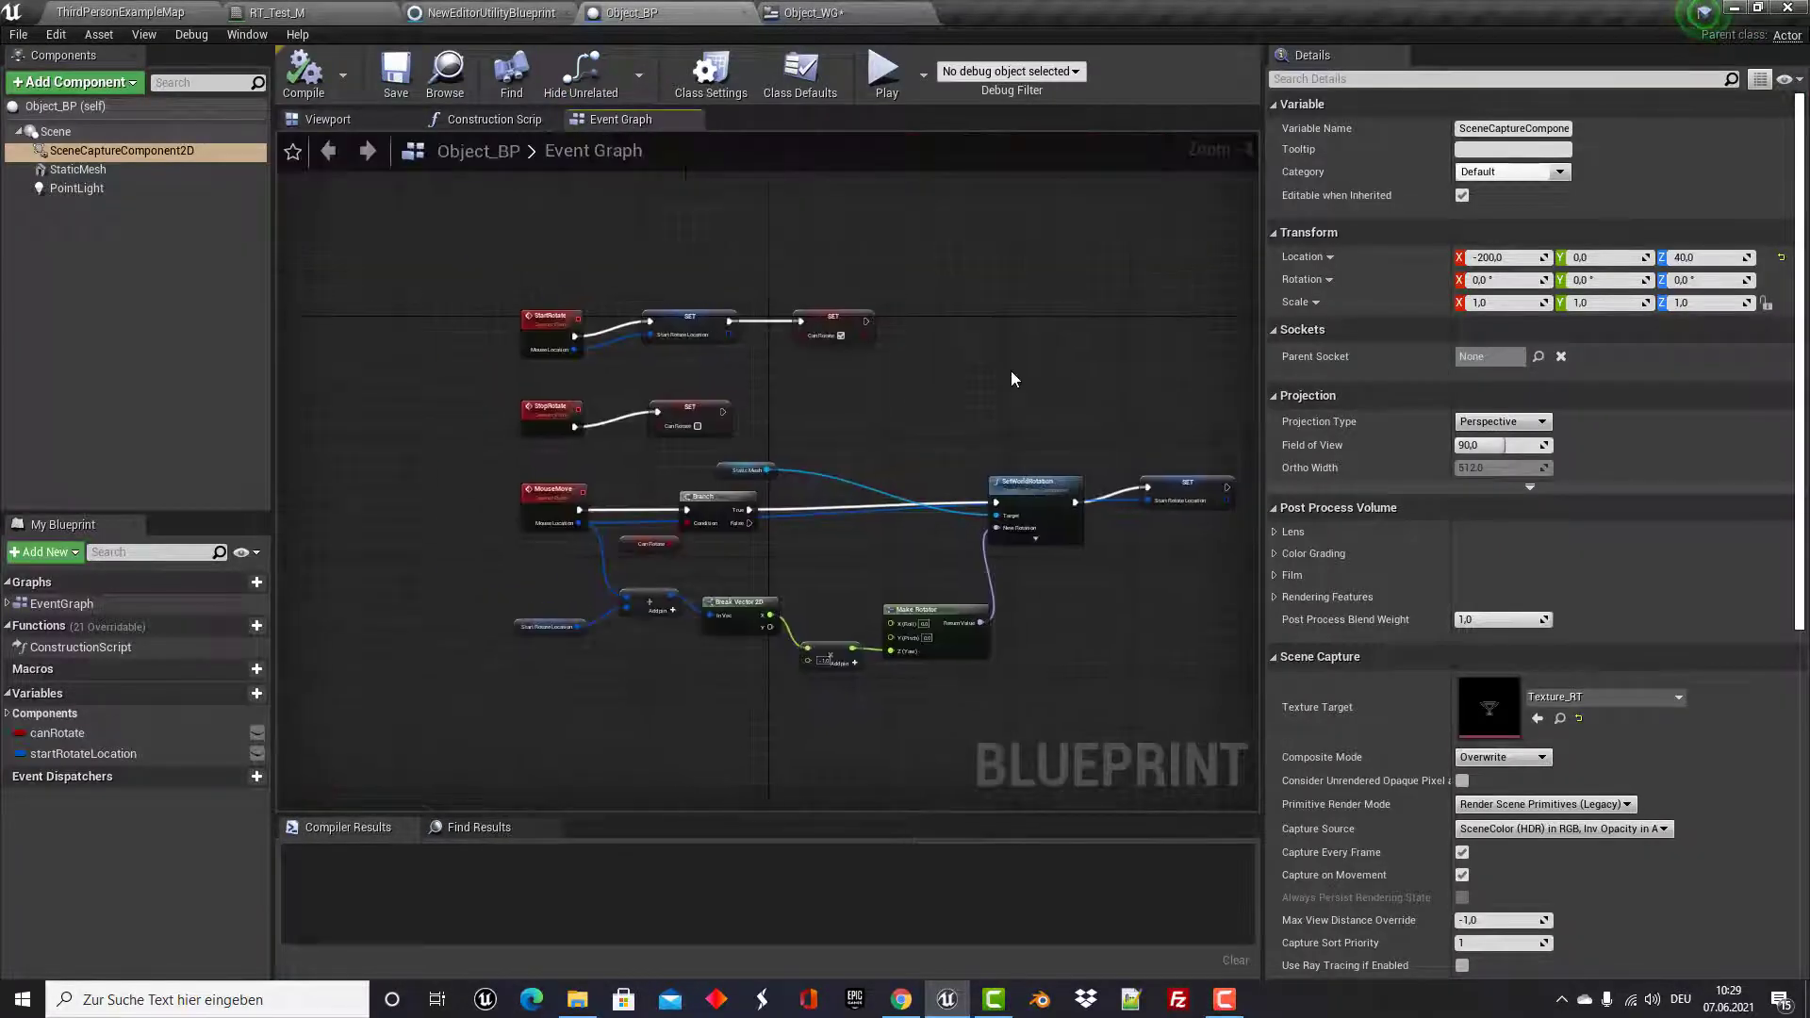
scroll(1011, 370, "up", 2)
right_click_drag(444, 268, 632, 268)
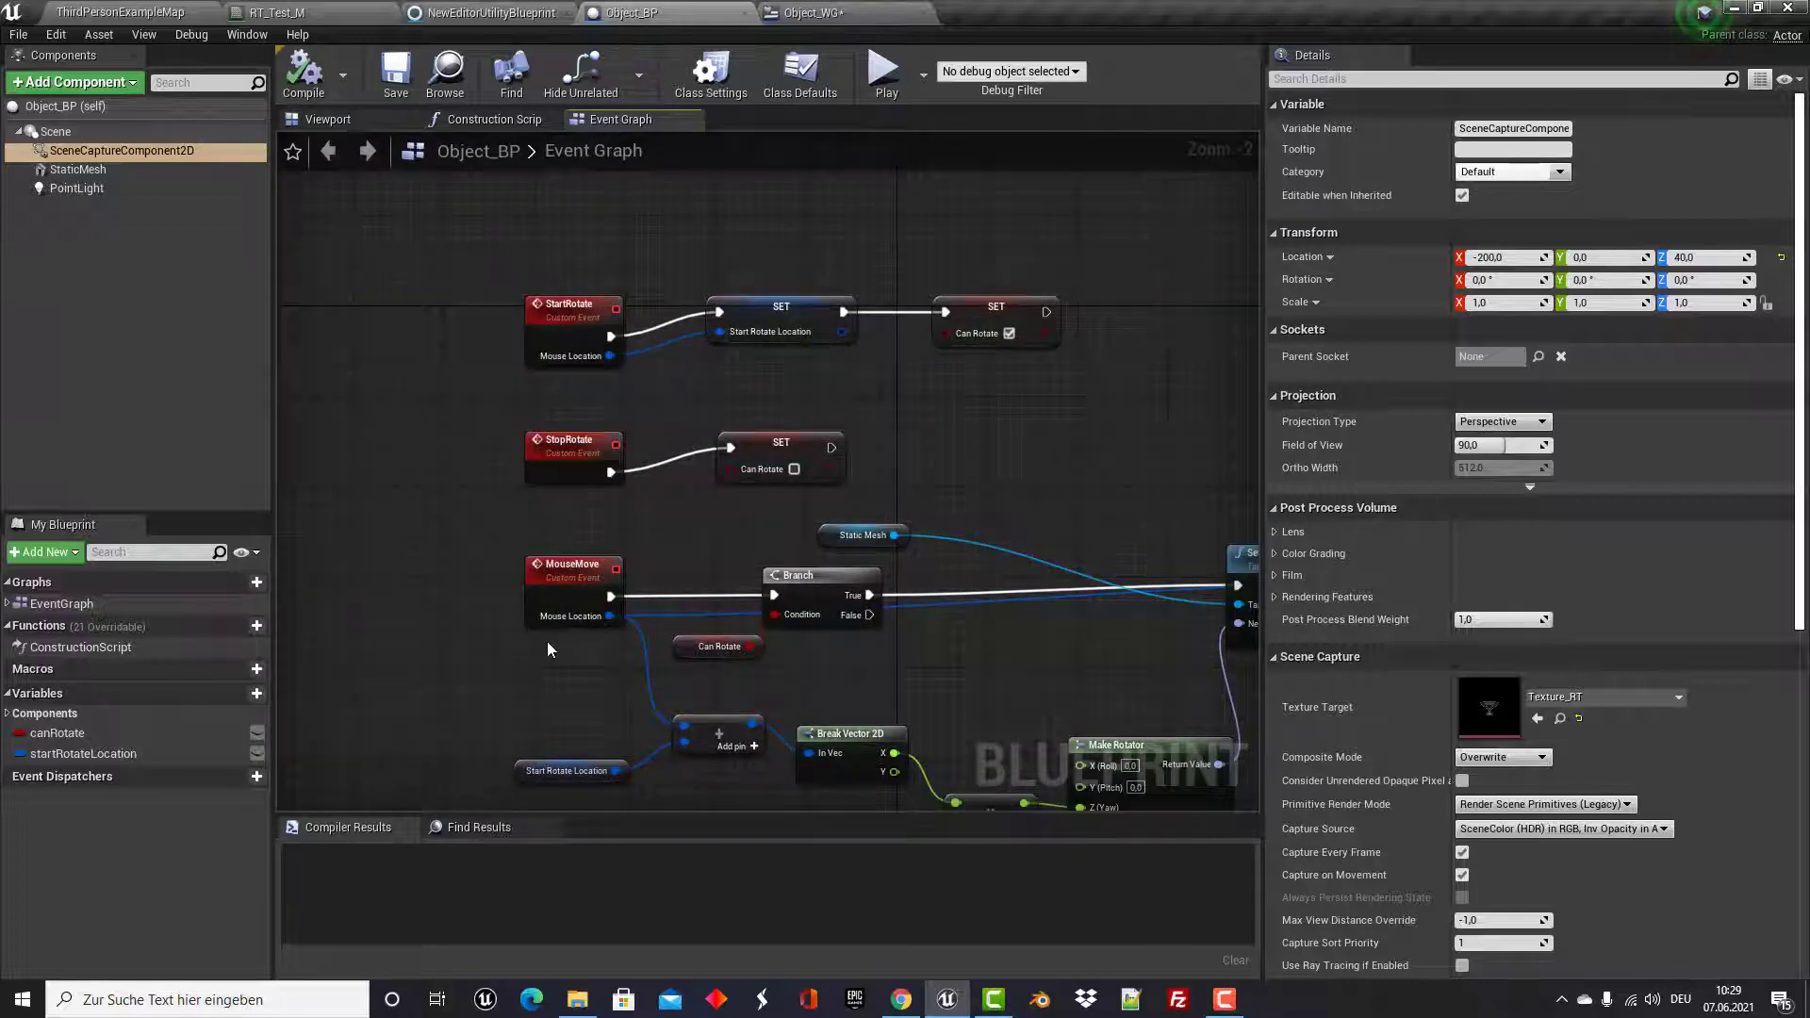
Compile the Object_WG widget blueprint.
left_click(813, 12)
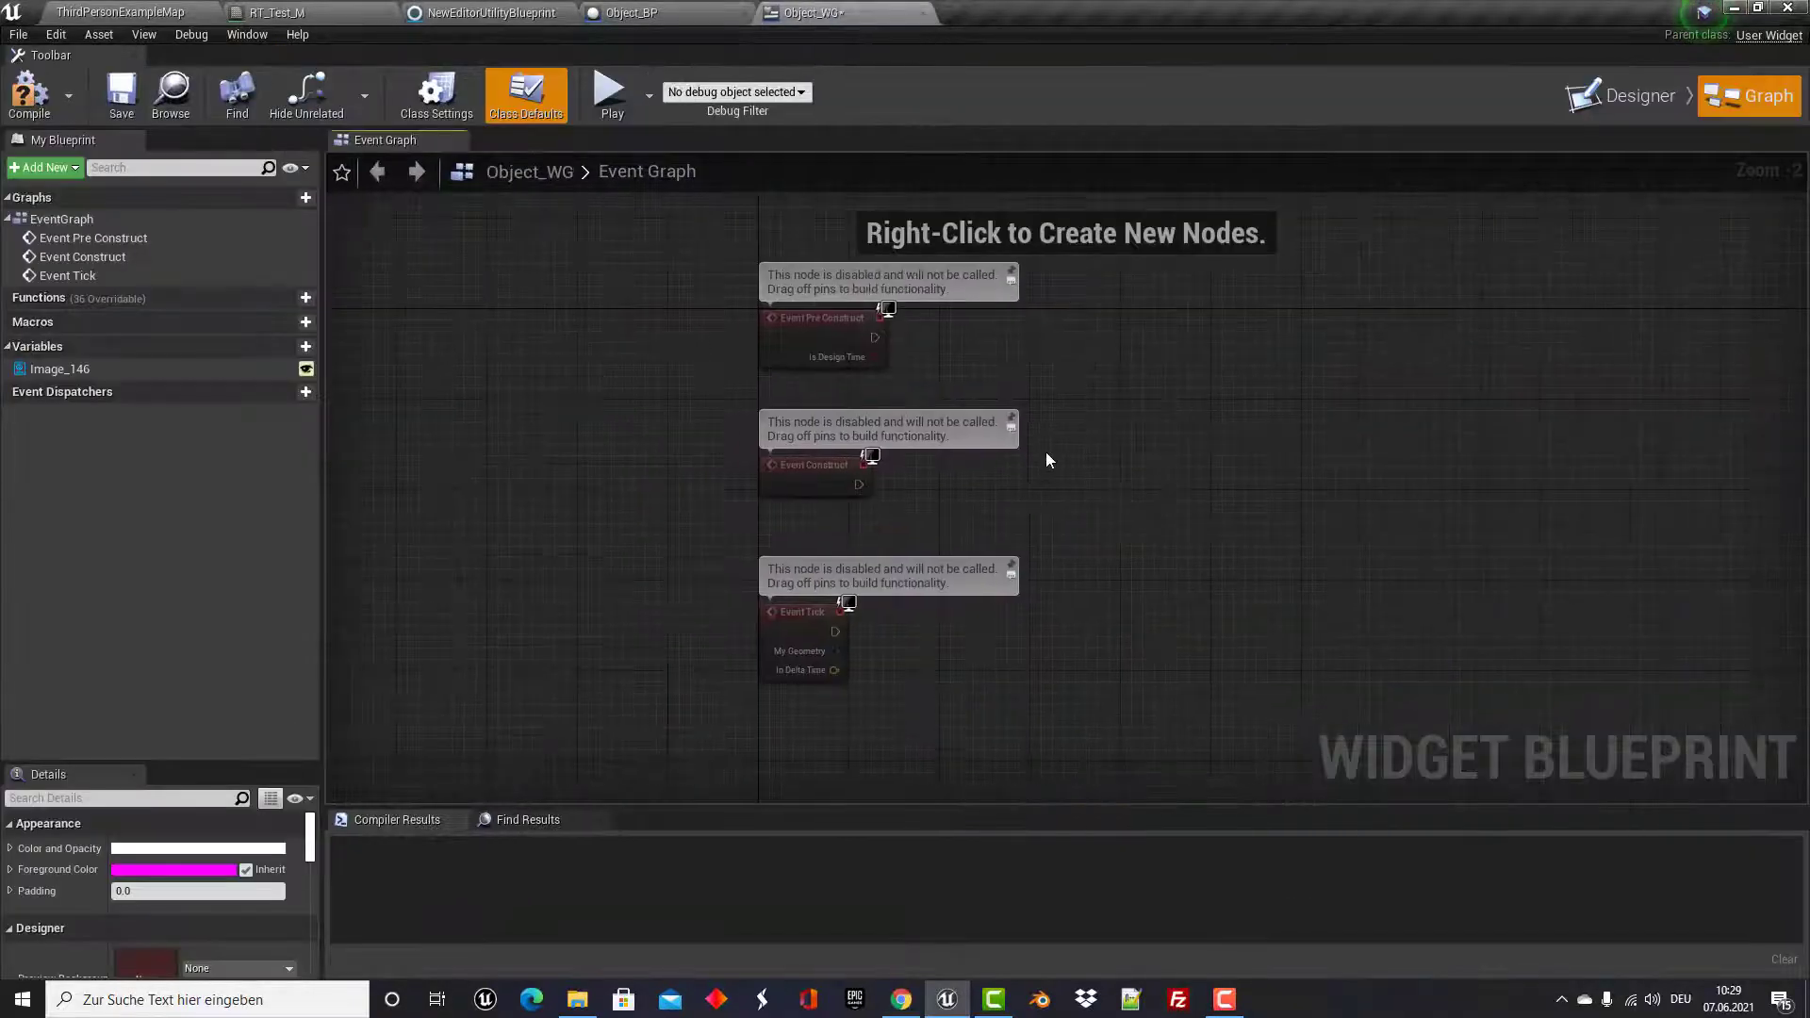
left_click(28, 91)
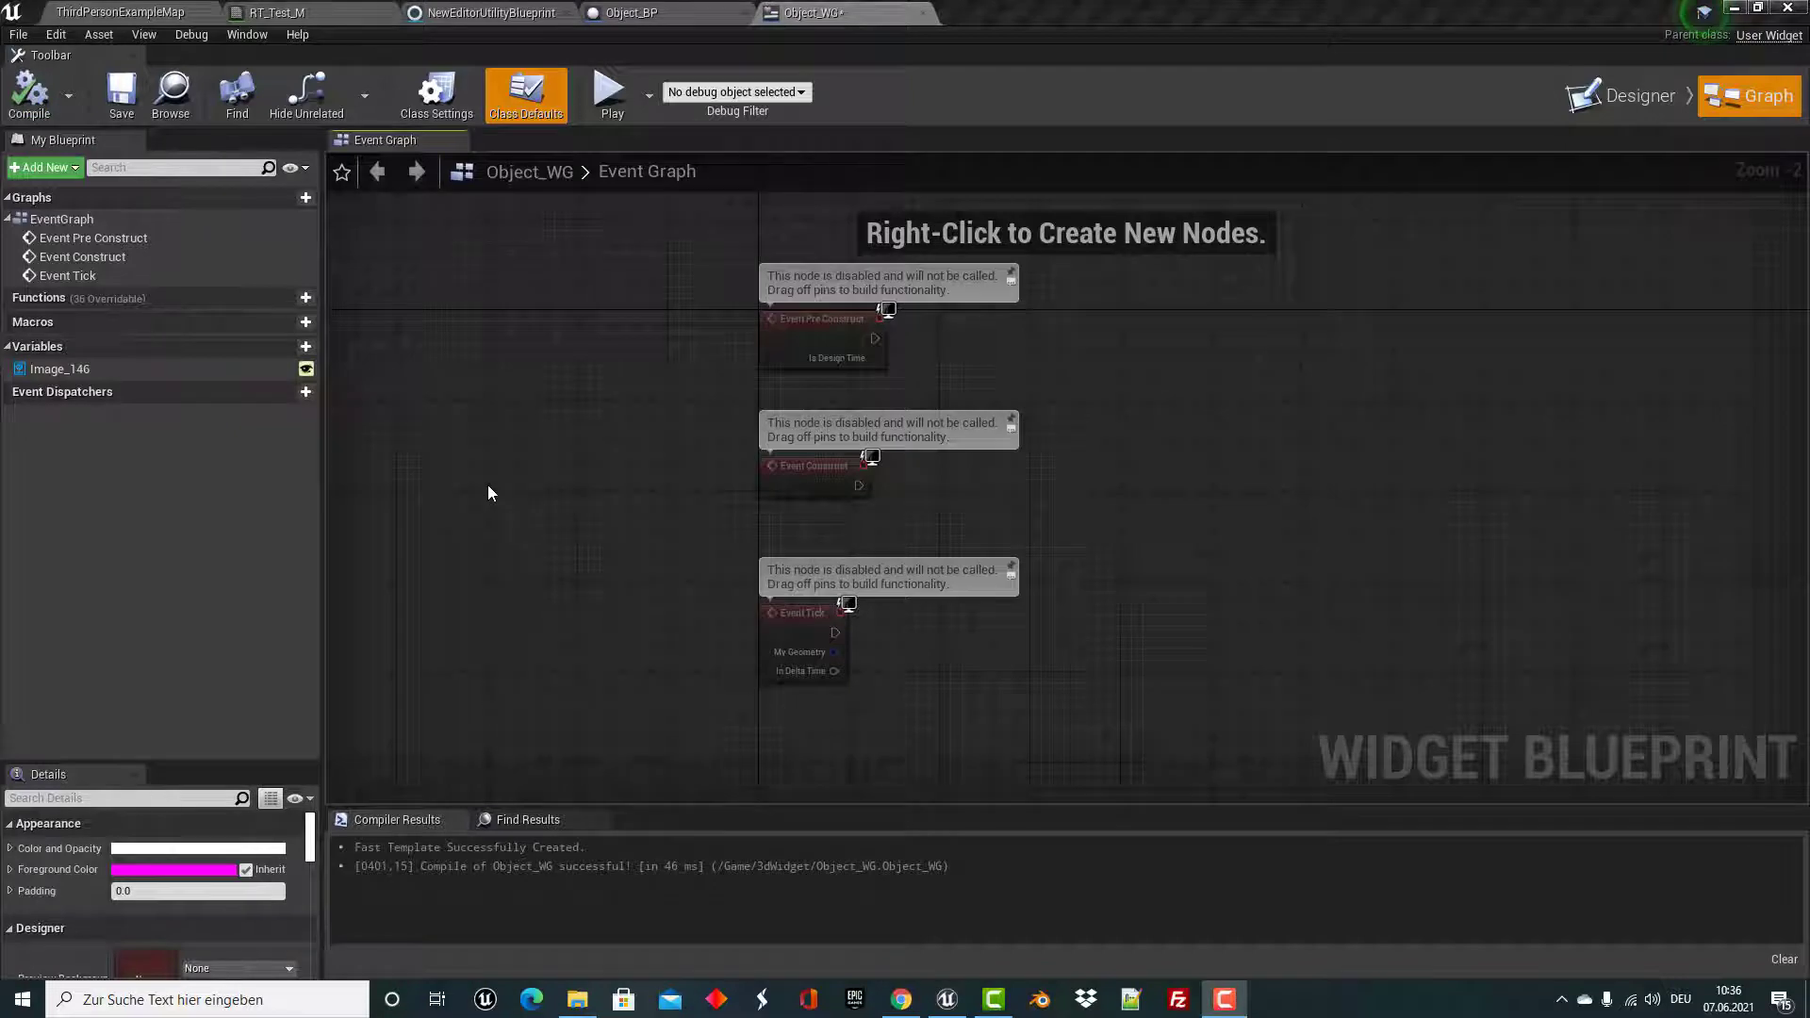
left_click(656, 17)
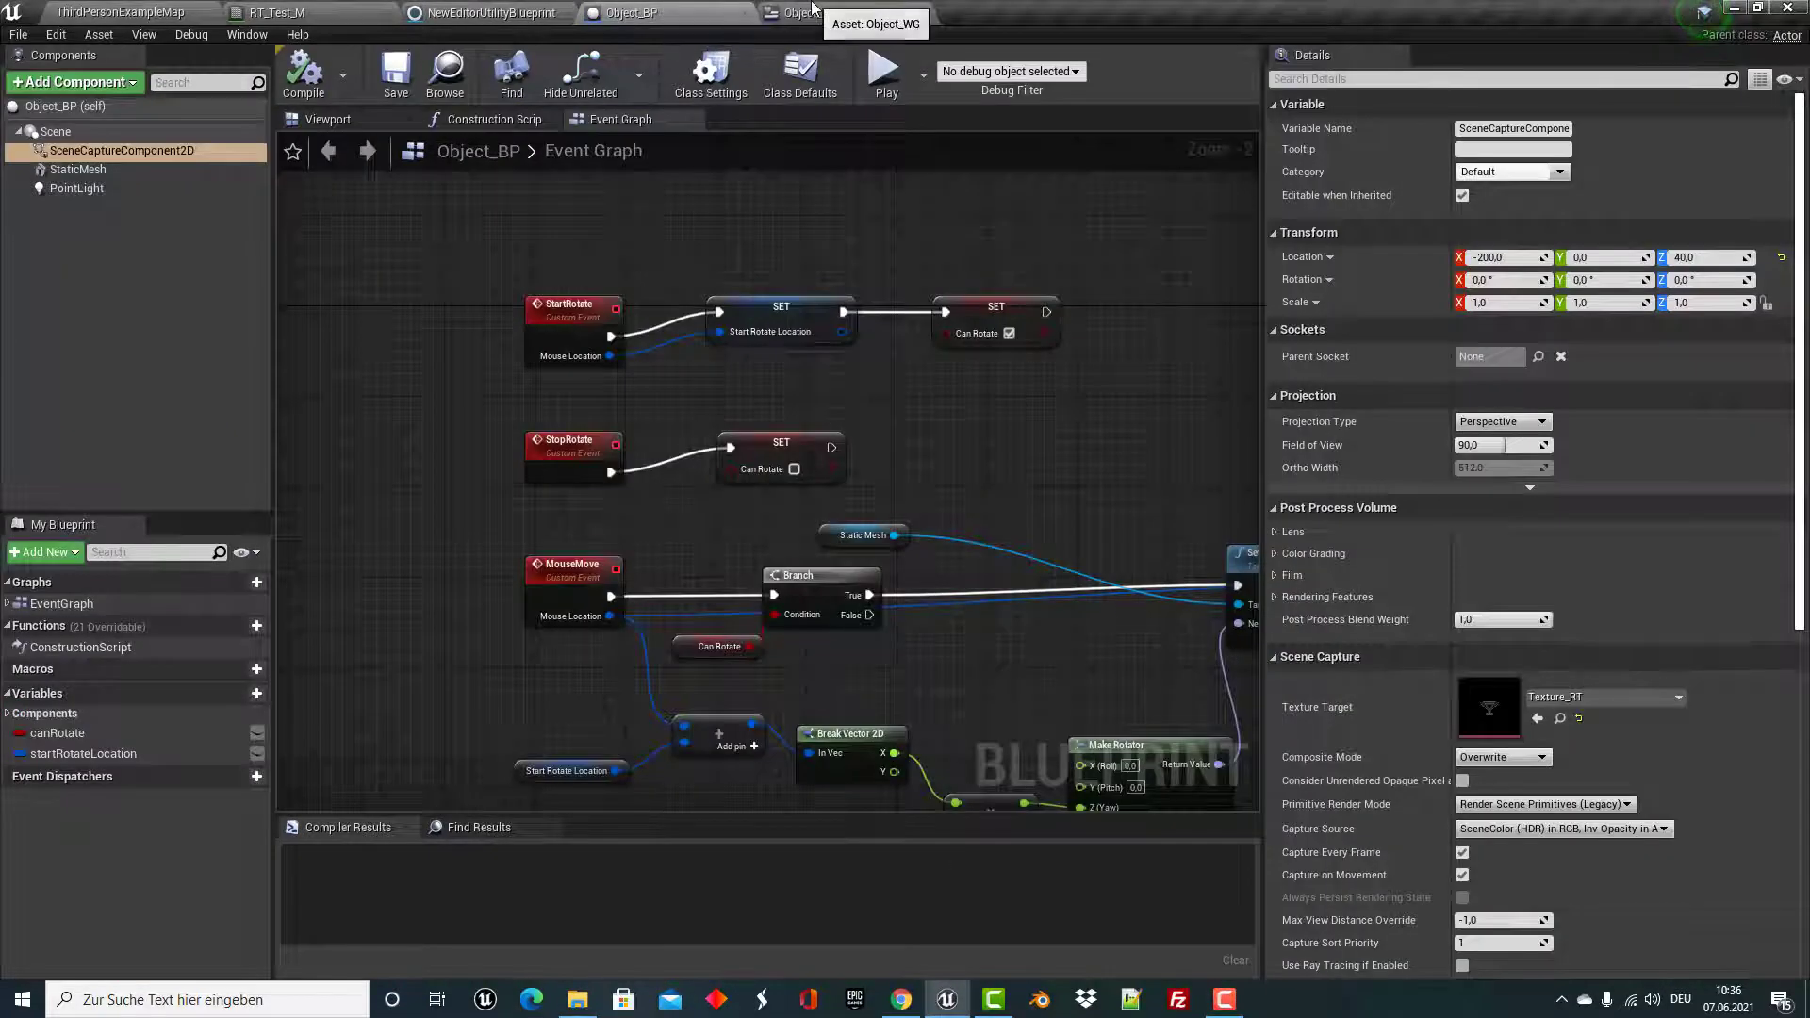
left_click(813, 9)
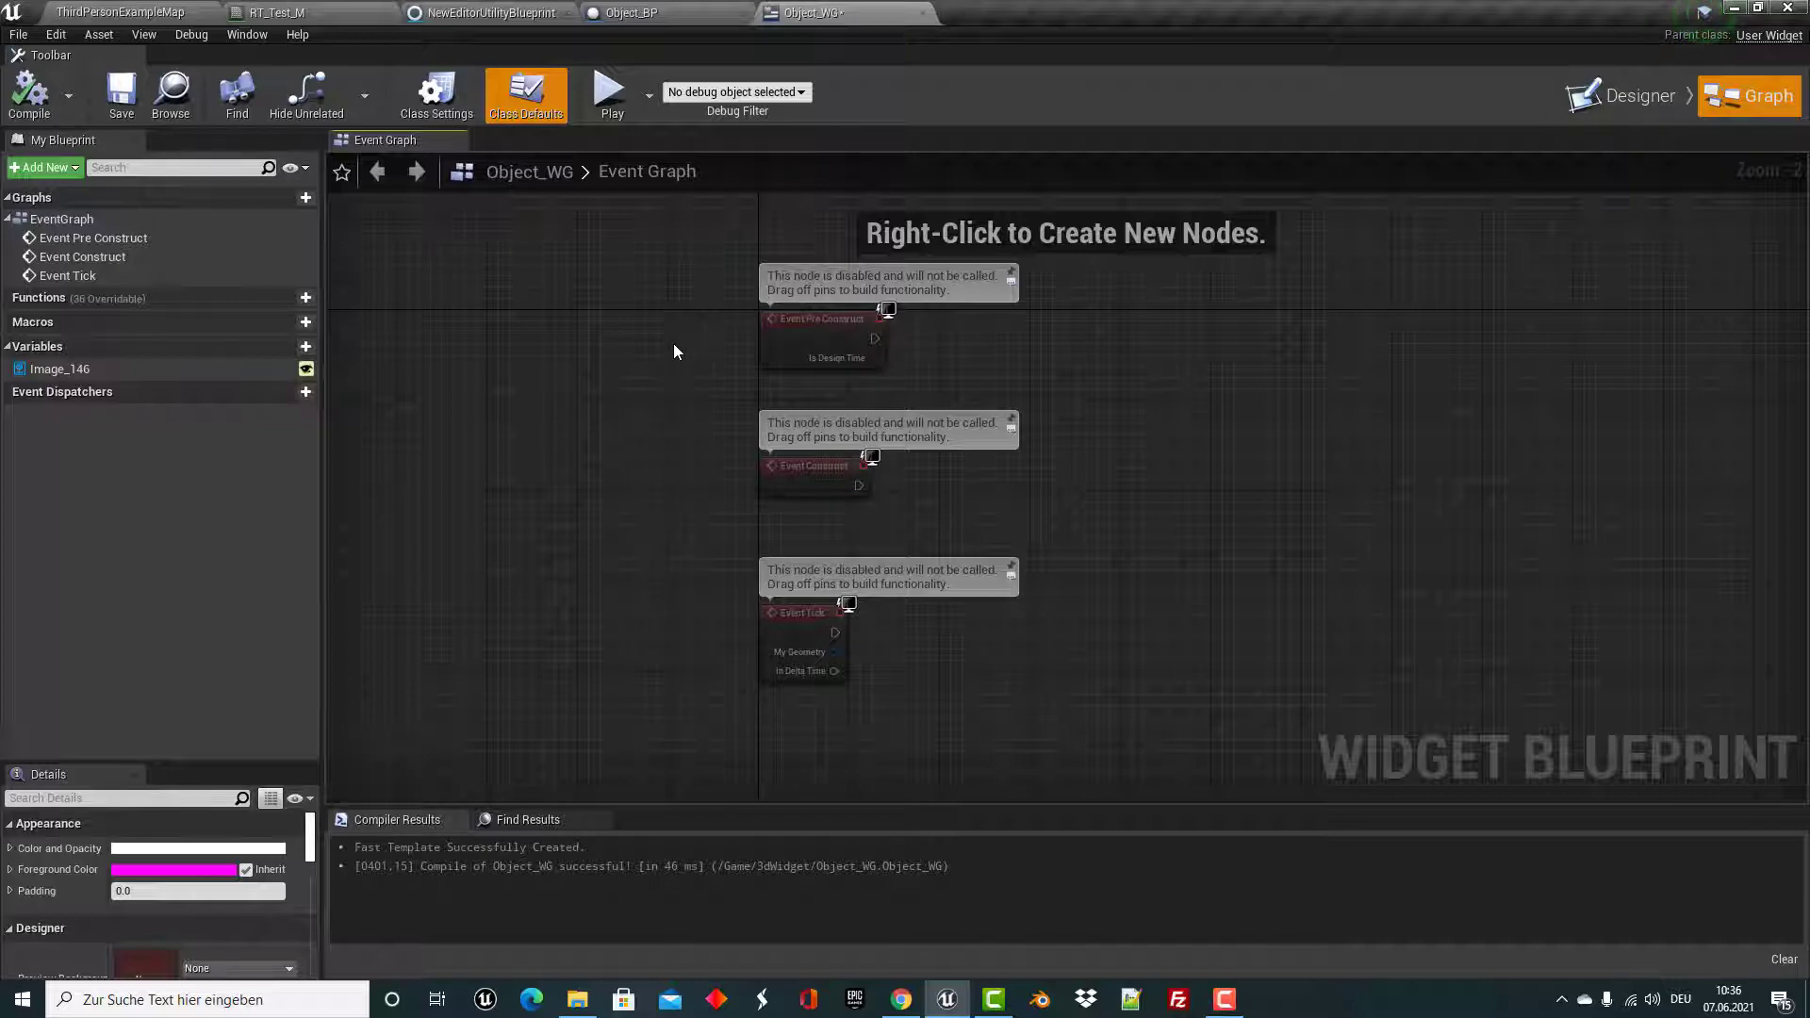
Delete the Event Pre Construct node from Object_WG's Event Graph.
left_click(641, 13)
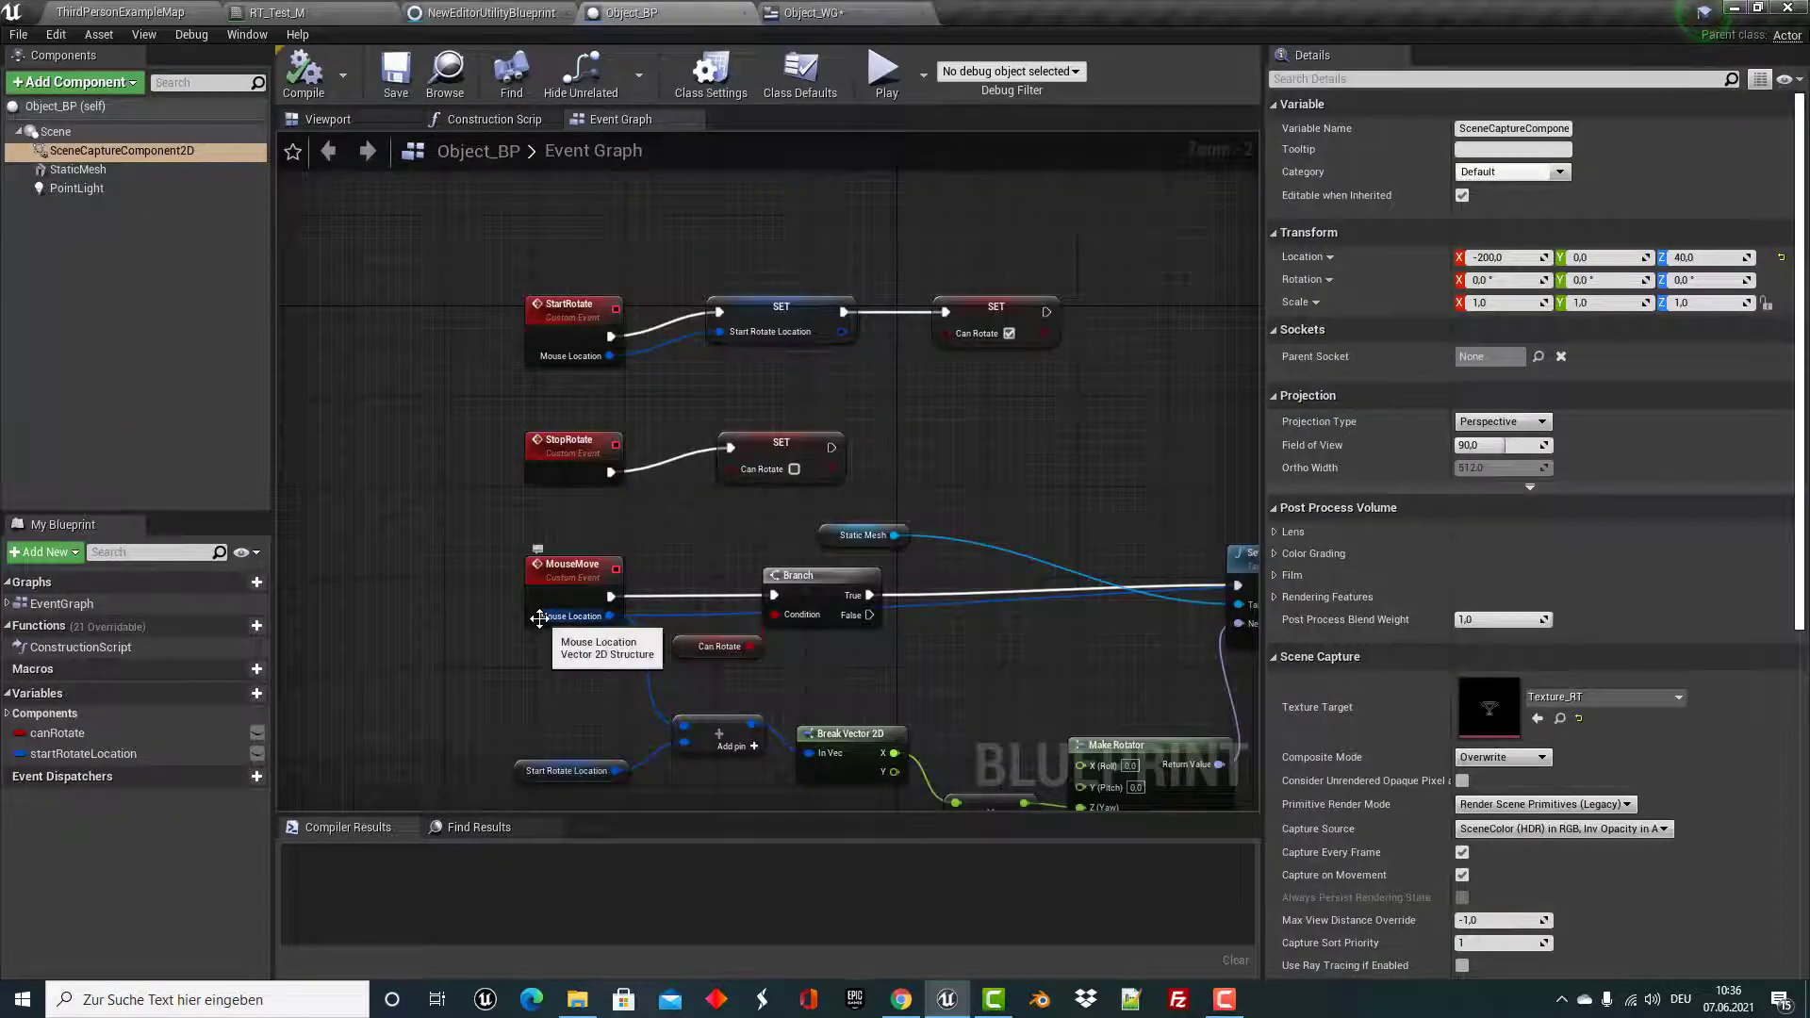
left_click(813, 12)
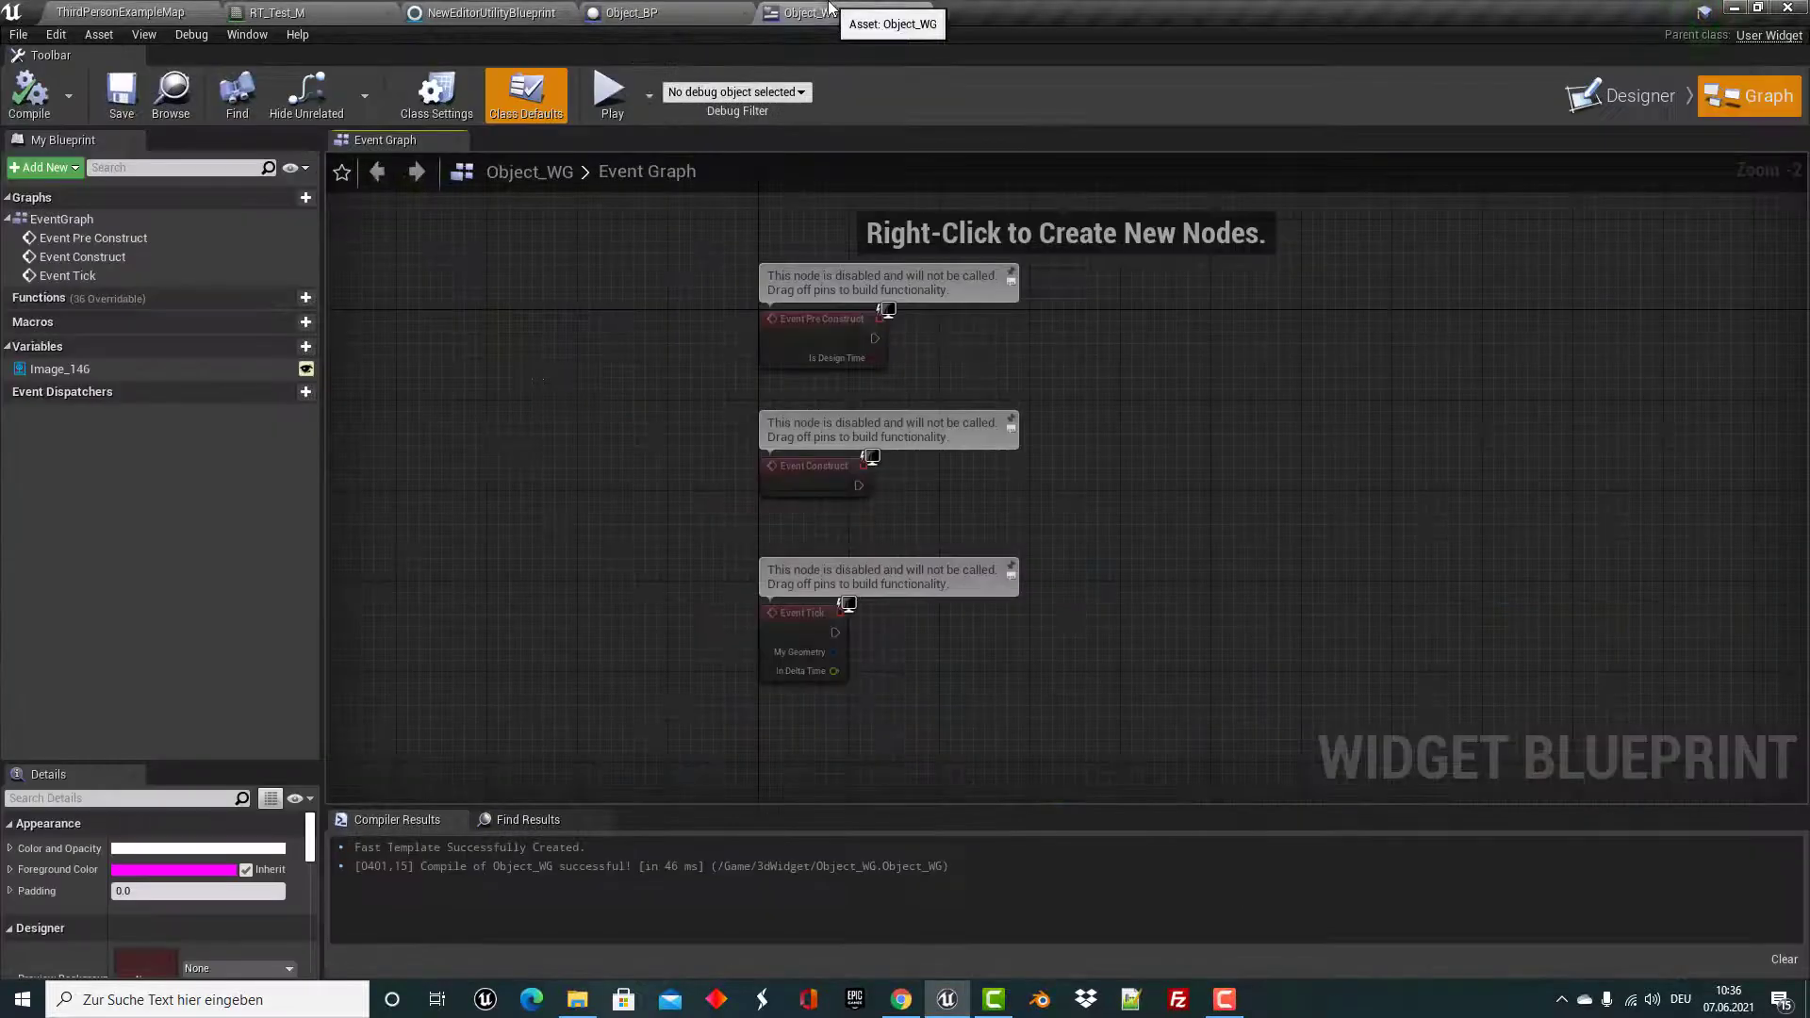
left_click(811, 325)
key("Delete")
Delete Event Tick and add a SpawnActor node wired after Event Construct.
left_click(812, 608)
key("Delete")
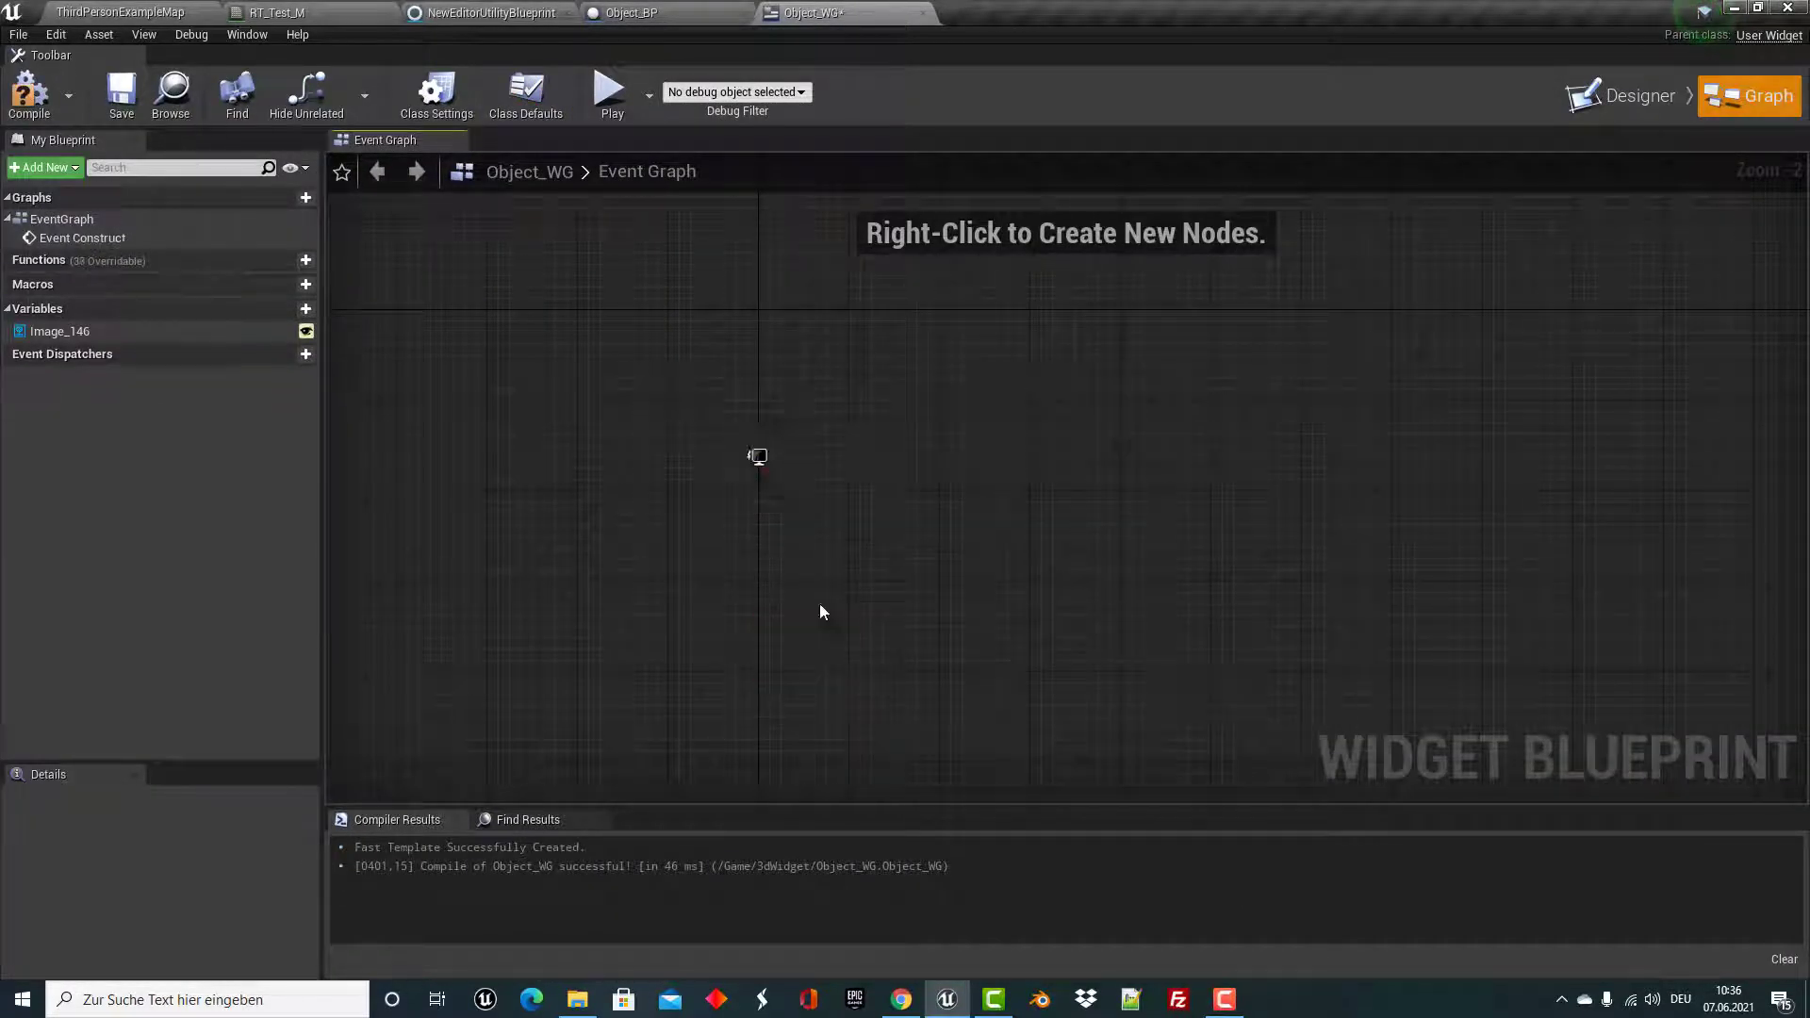
left_click_drag(858, 485, 1179, 462)
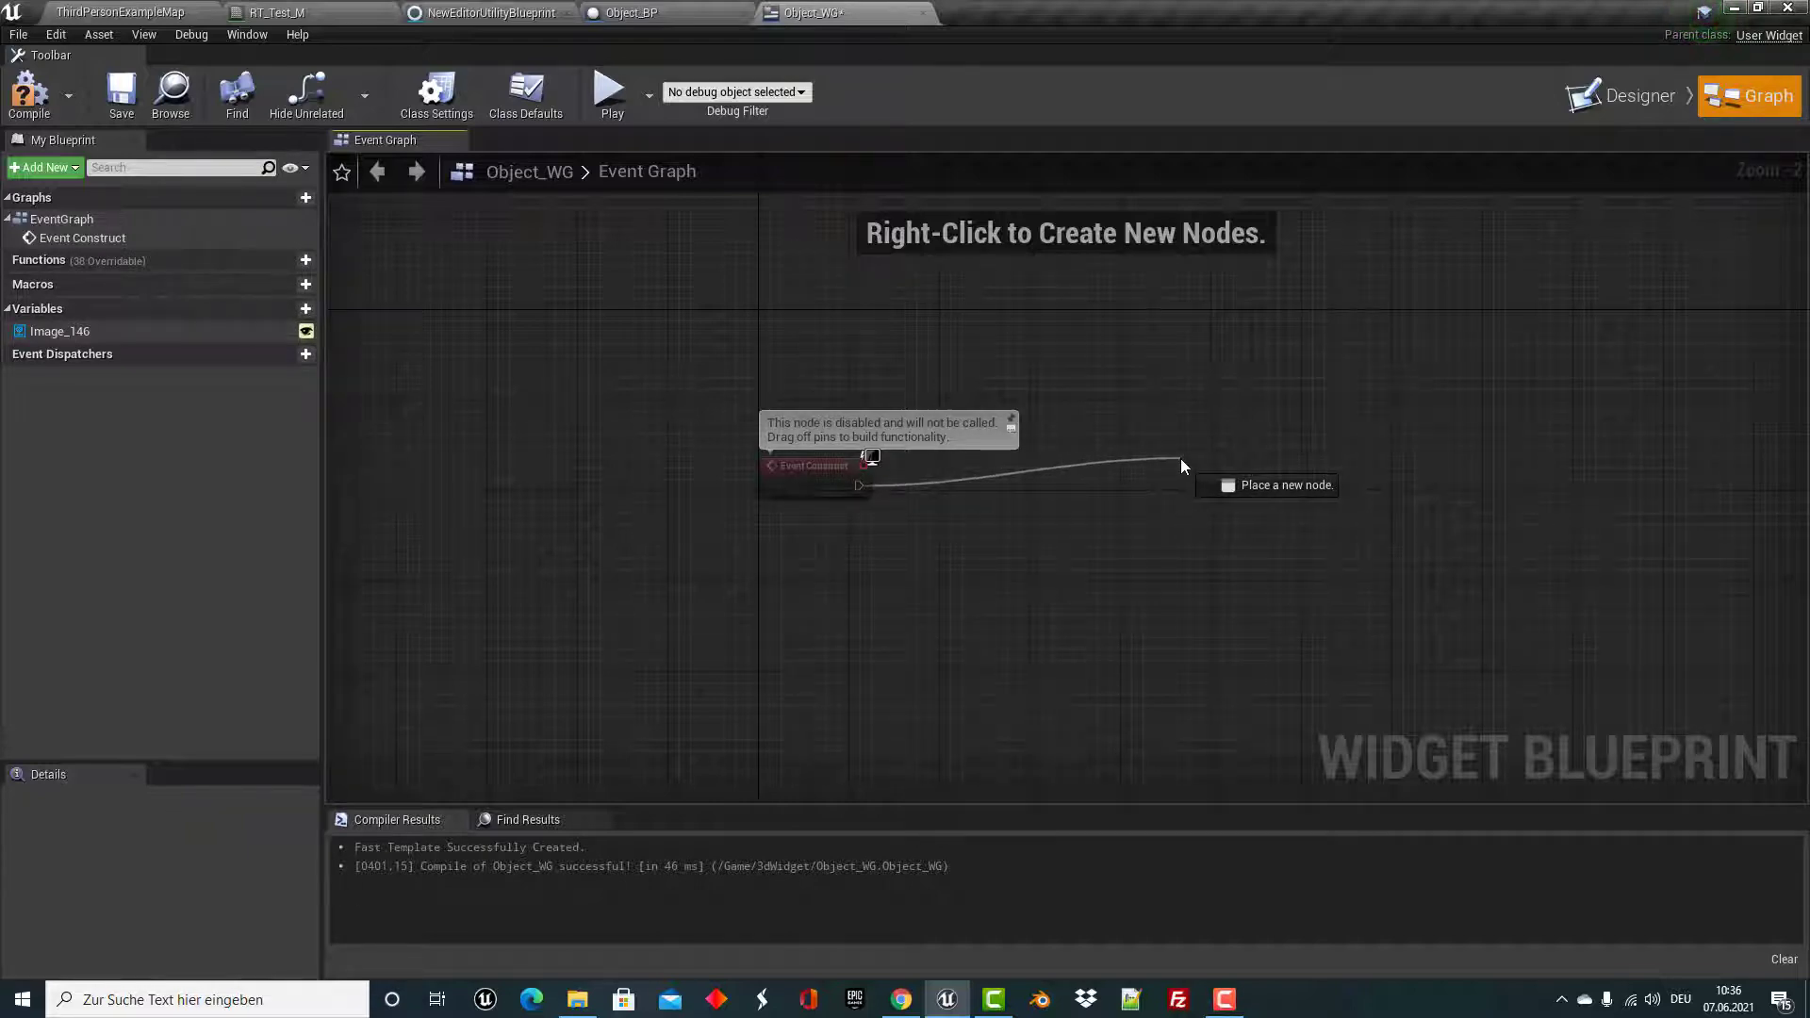
left_click_drag(1178, 460, 1180, 458)
type("sp")
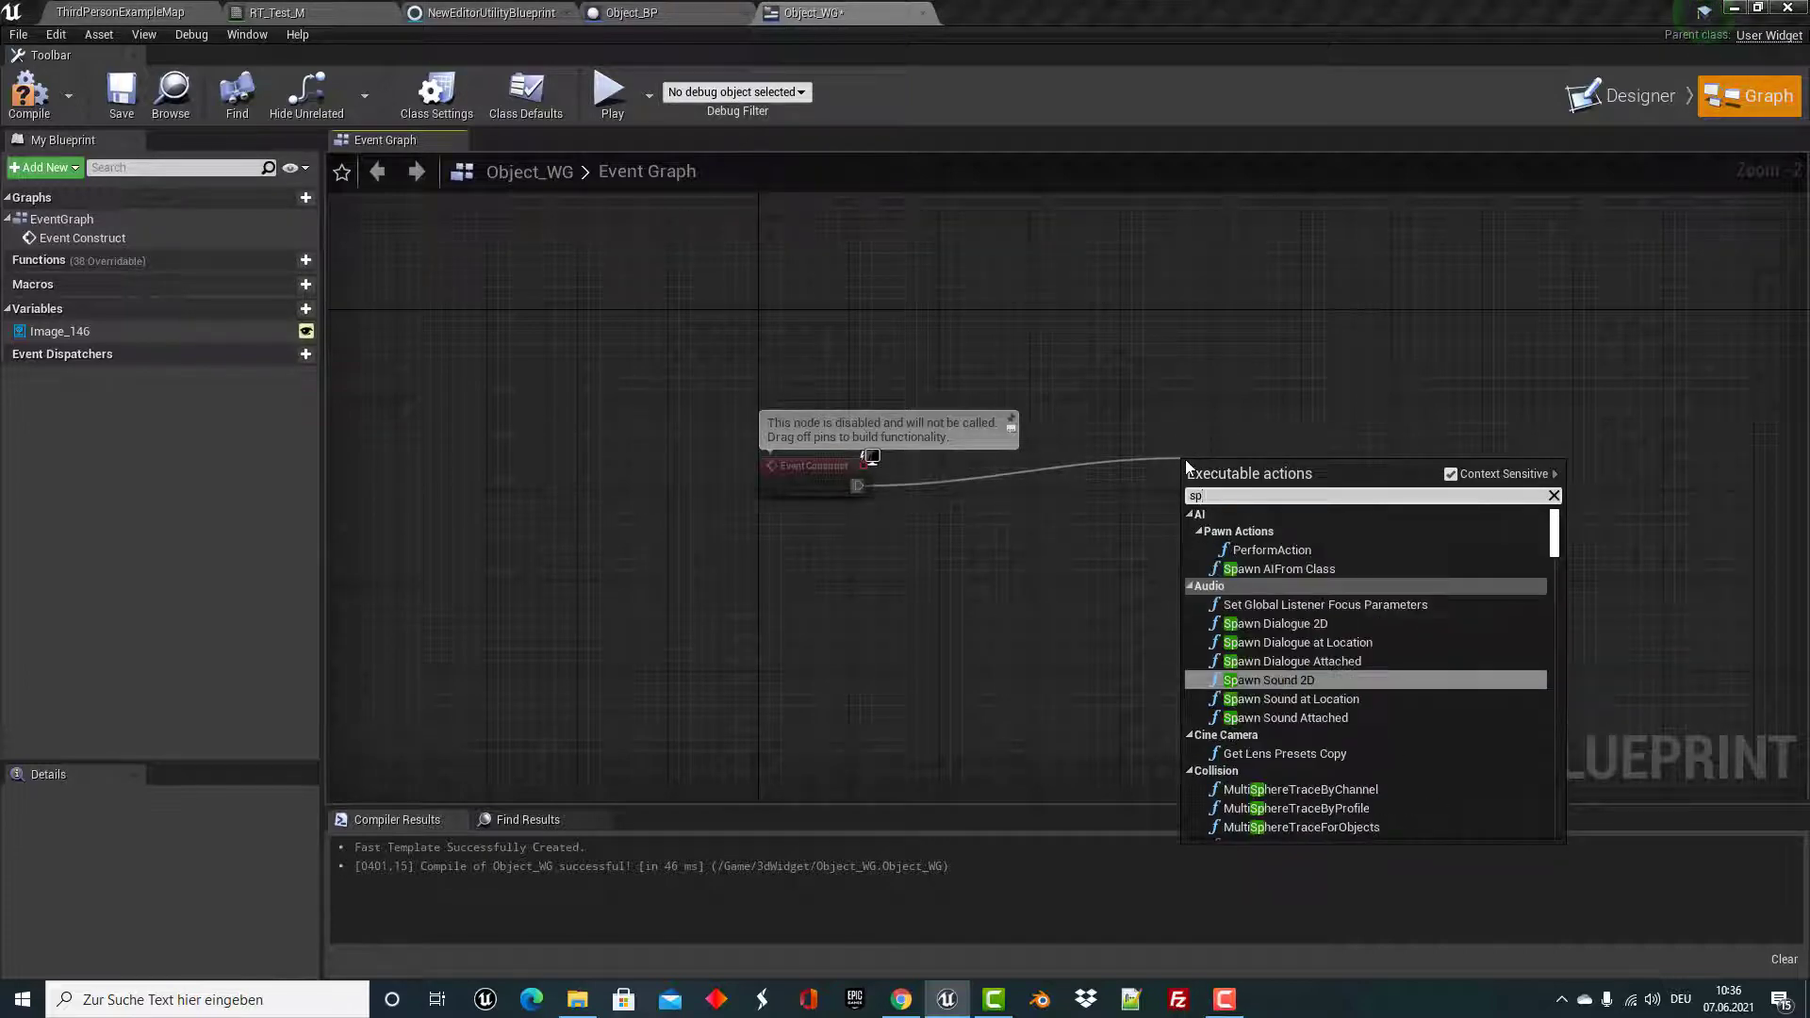
type("awn")
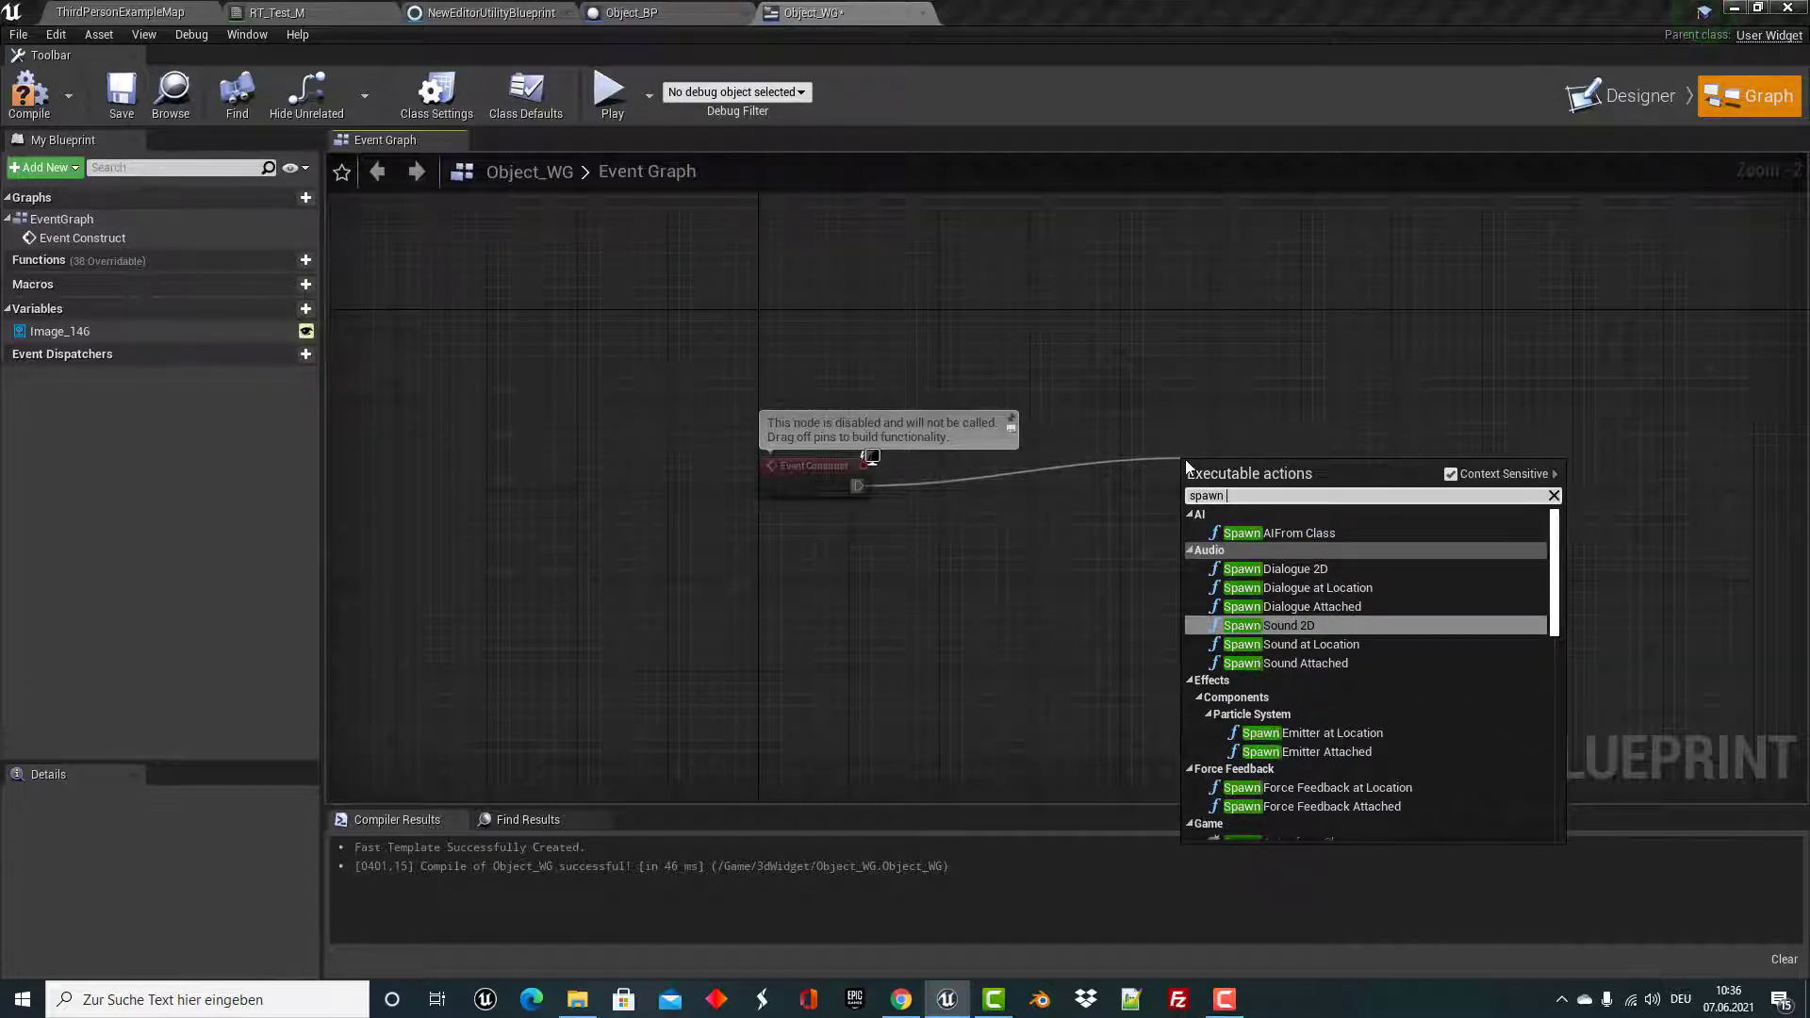
type(" actor")
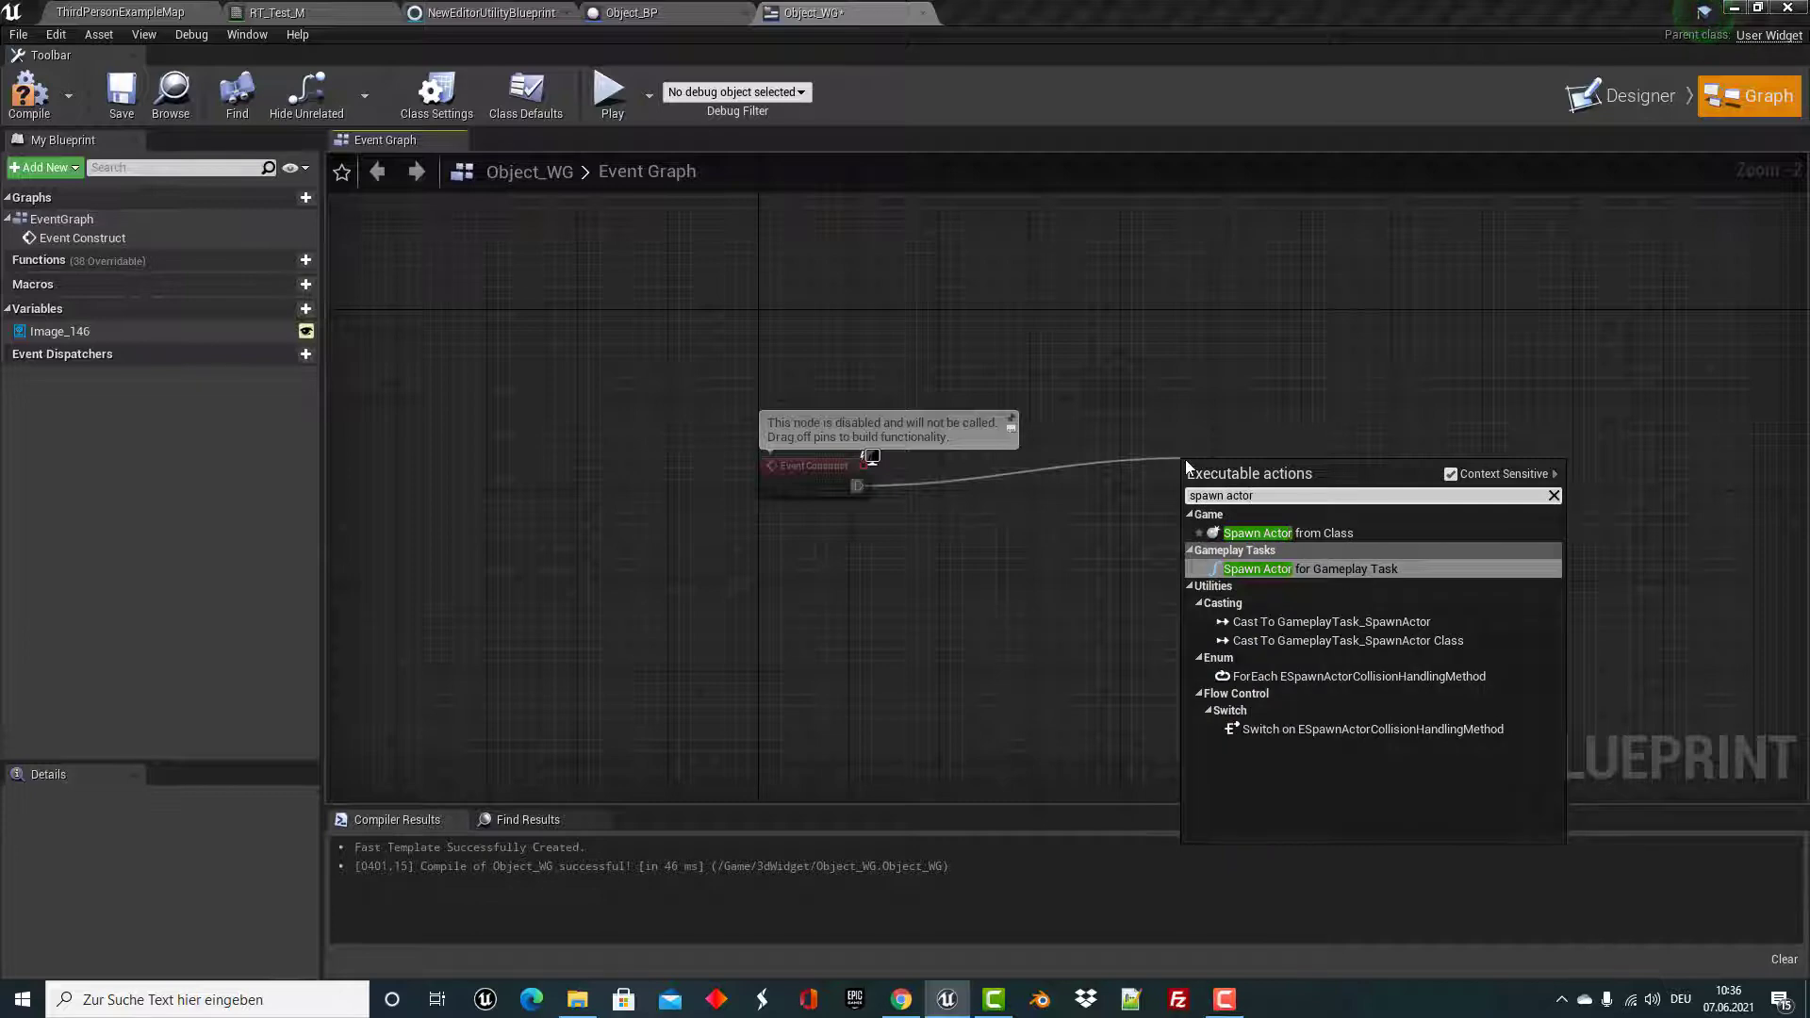
left_click(1315, 533)
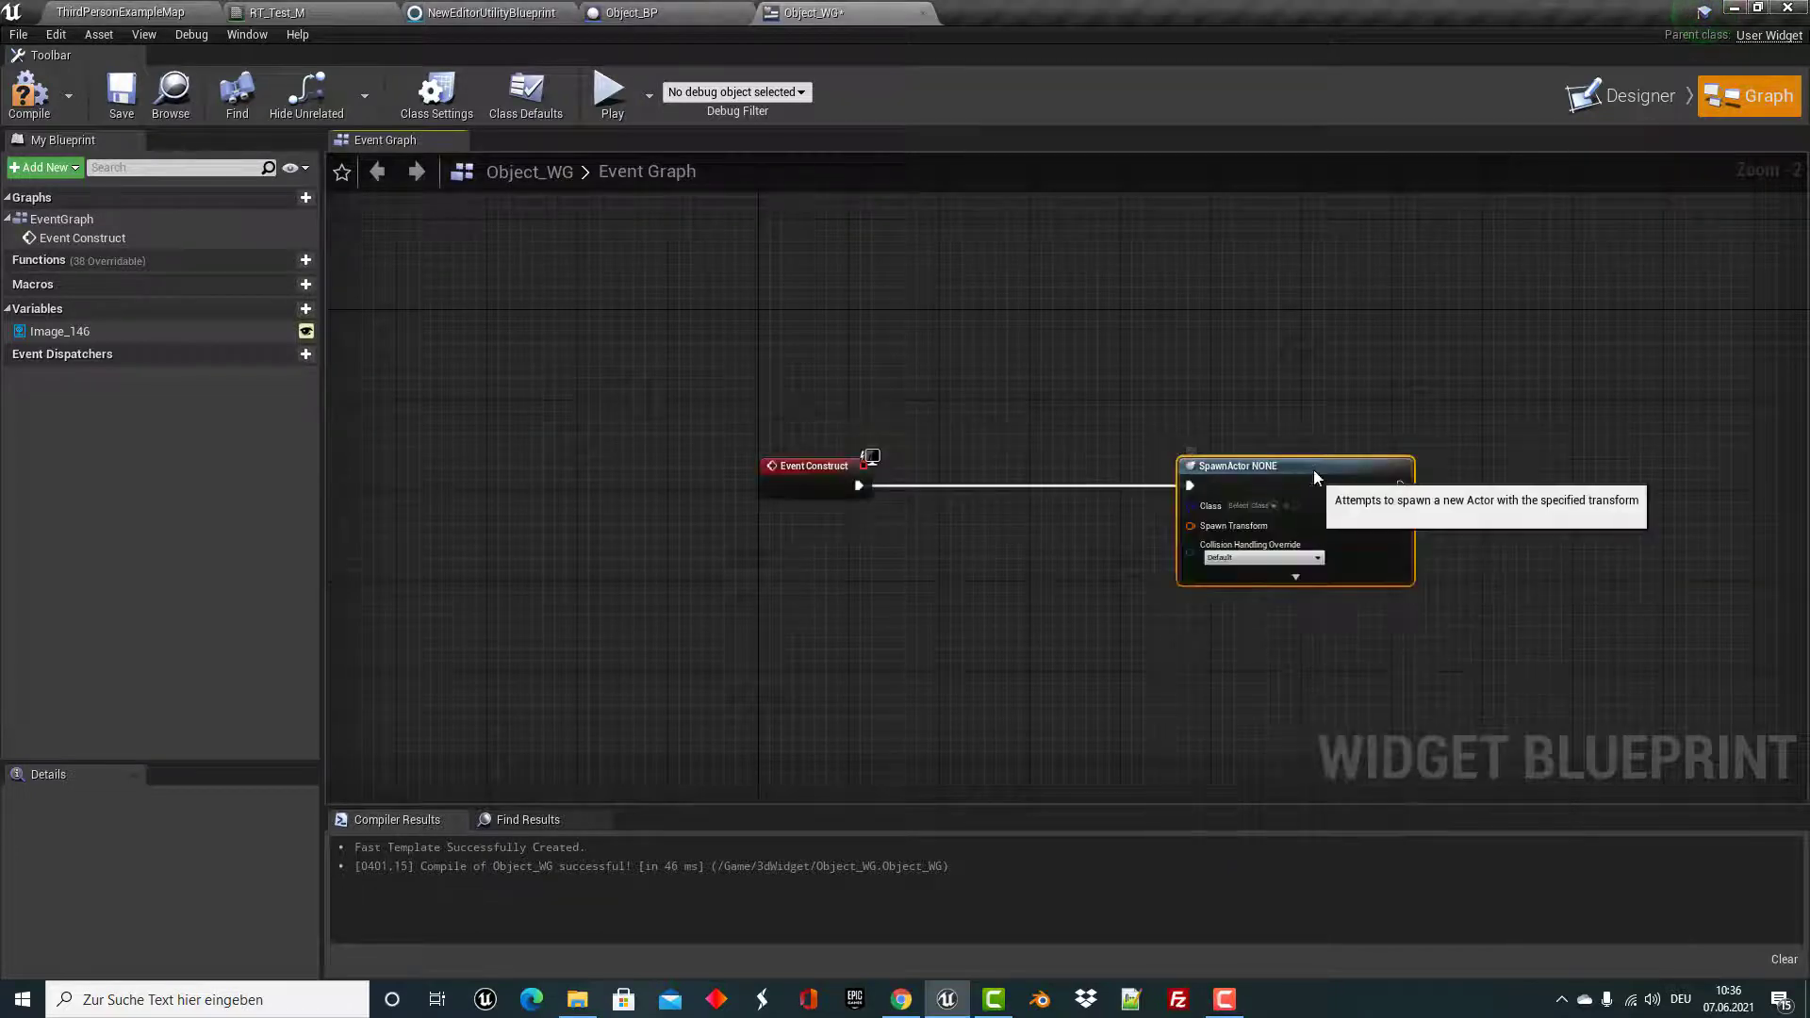
left_click_drag(1314, 476, 1311, 431)
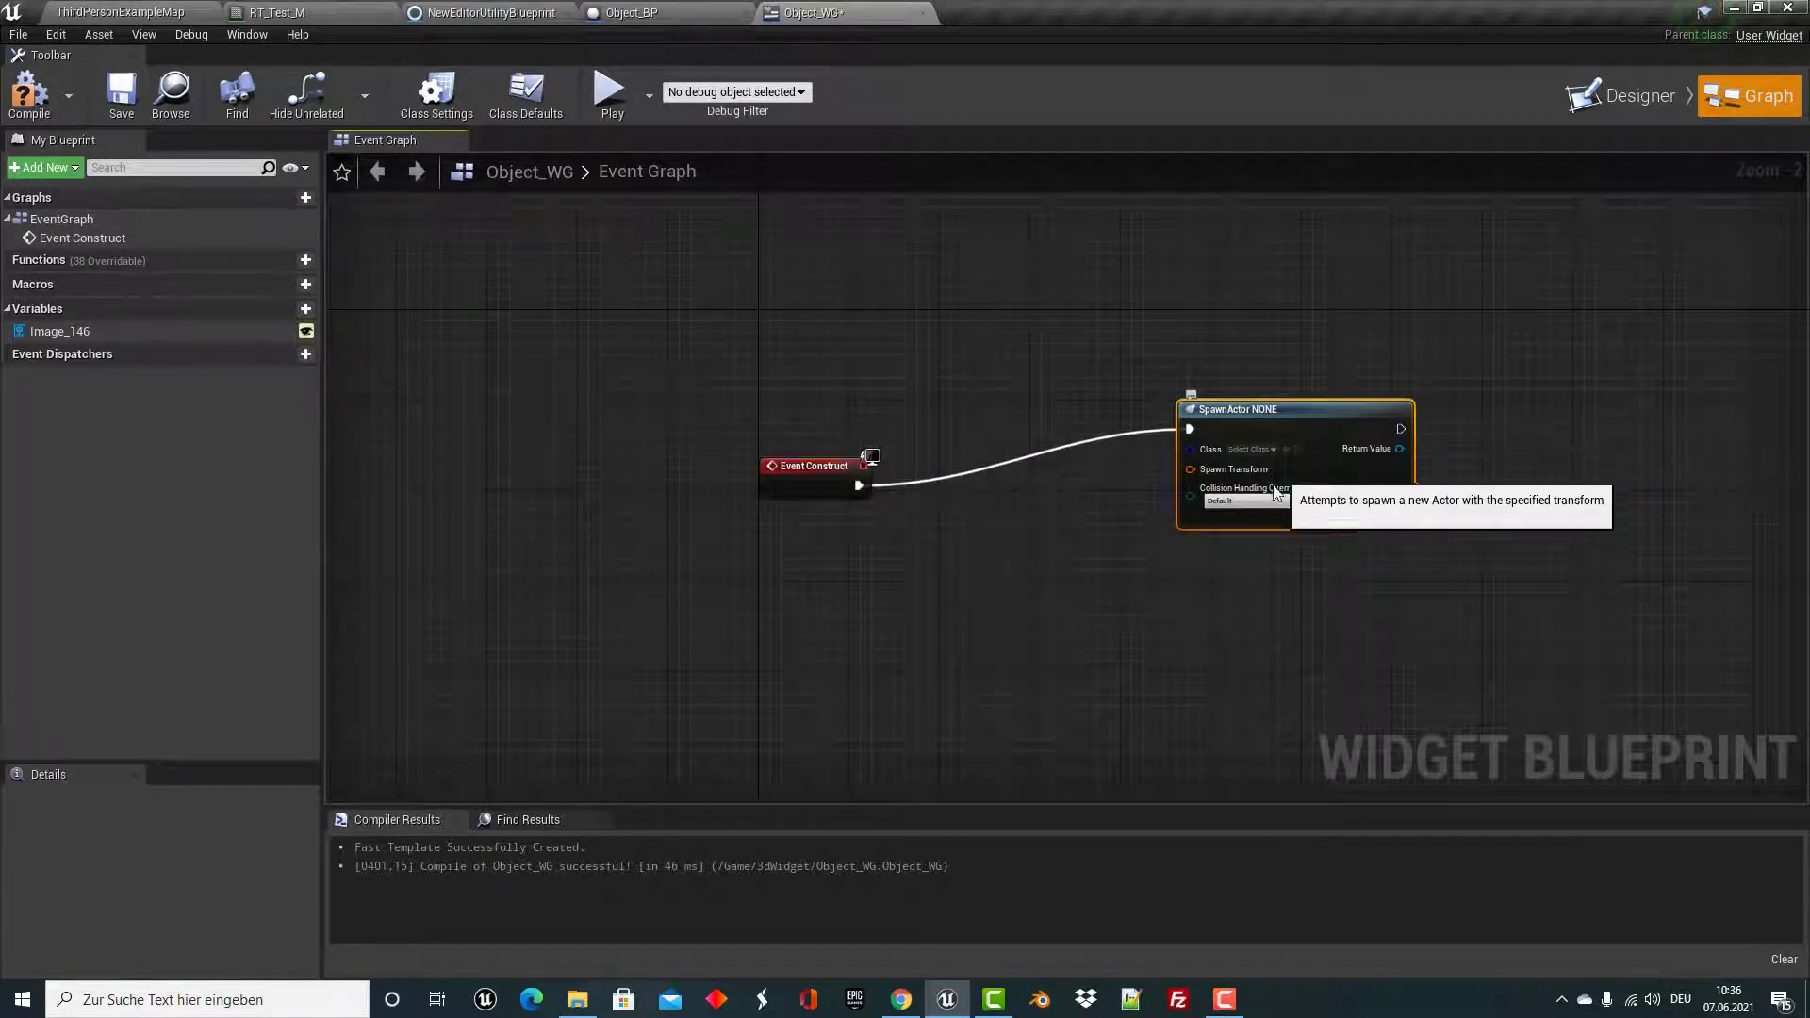
Set the SpawnActor node's class to Object BP, then go to the ThirdPersonExampleMap level.
scroll(1267, 453, "up", 2)
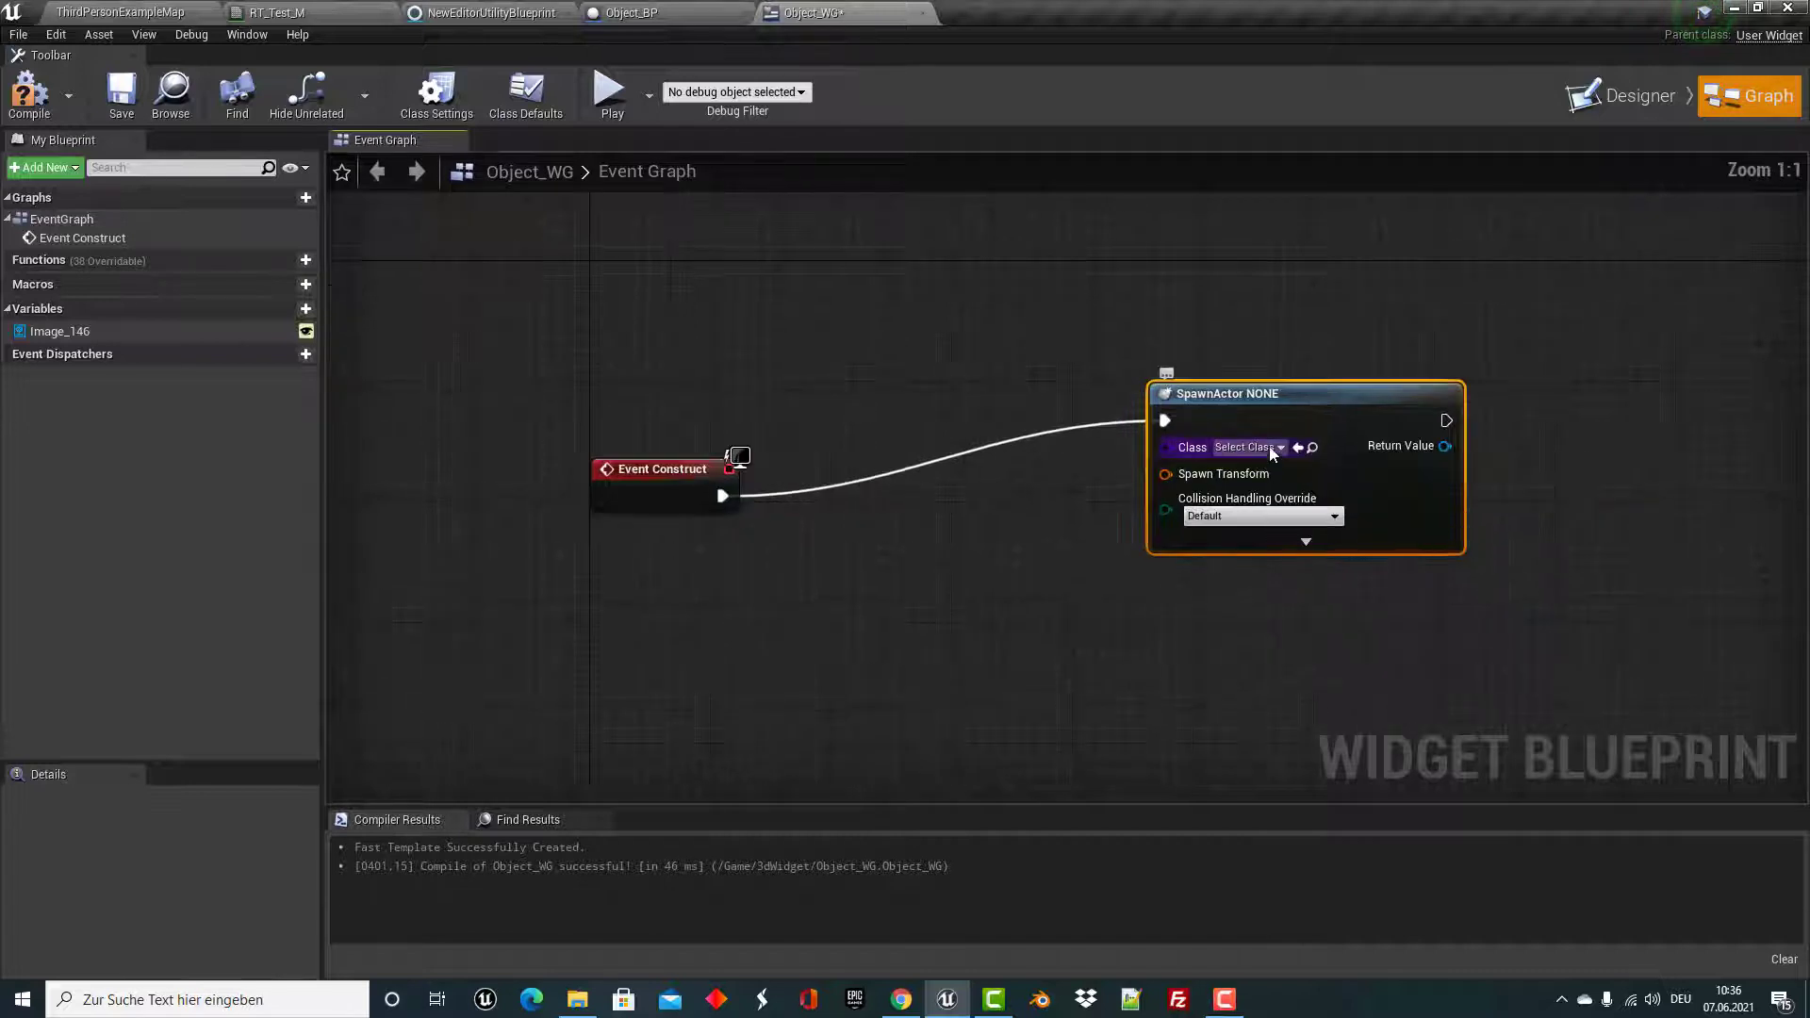
left_click(1269, 448)
type("opject")
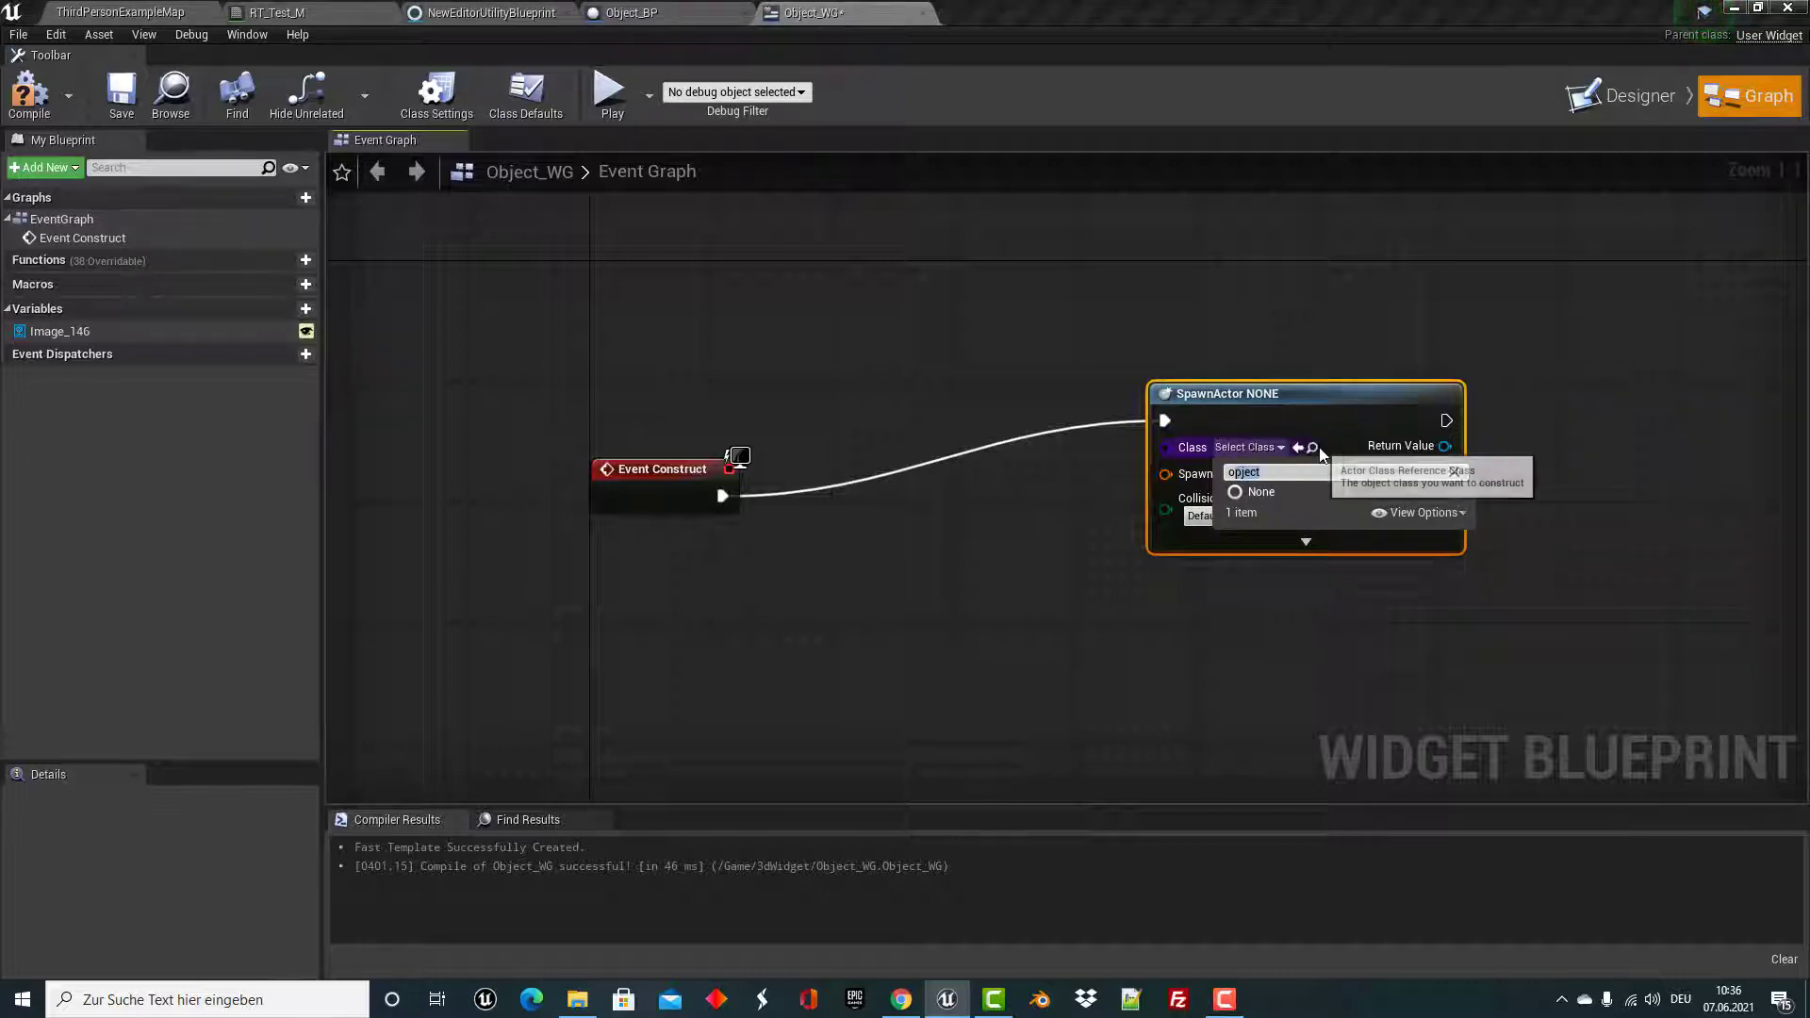
type("ob")
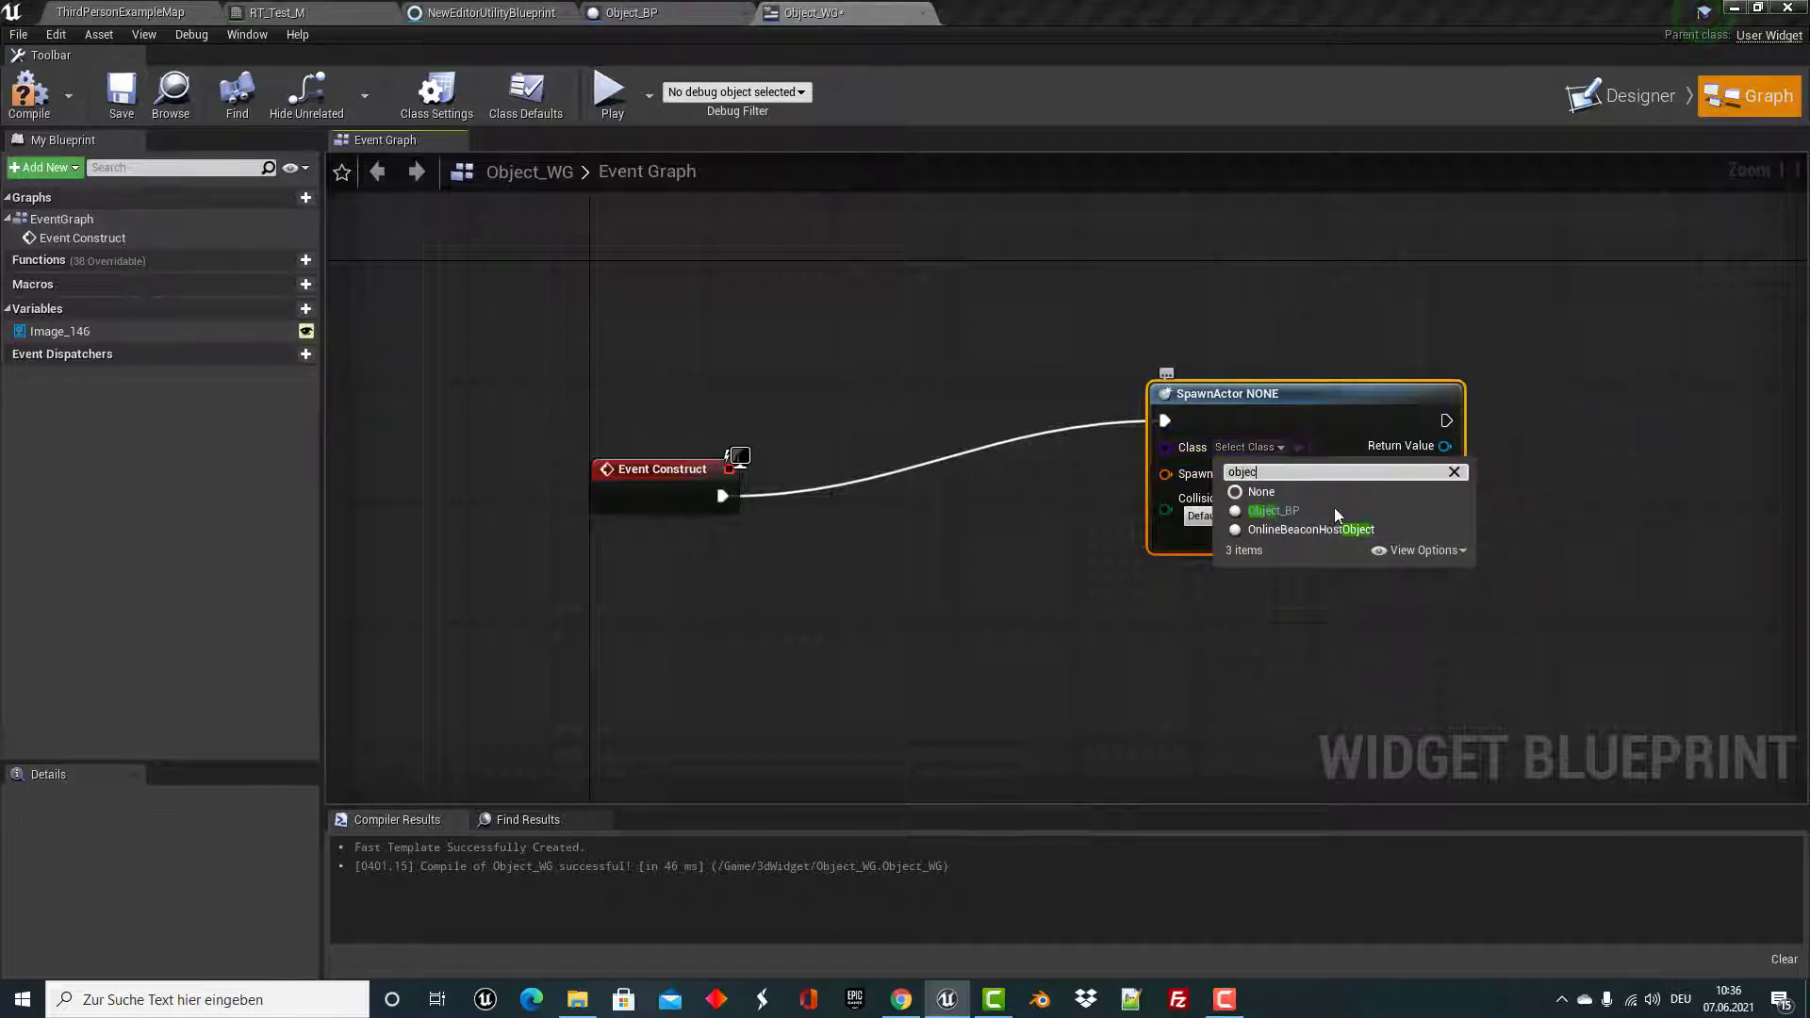
left_click(1273, 510)
left_click_drag(1290, 411, 1306, 396)
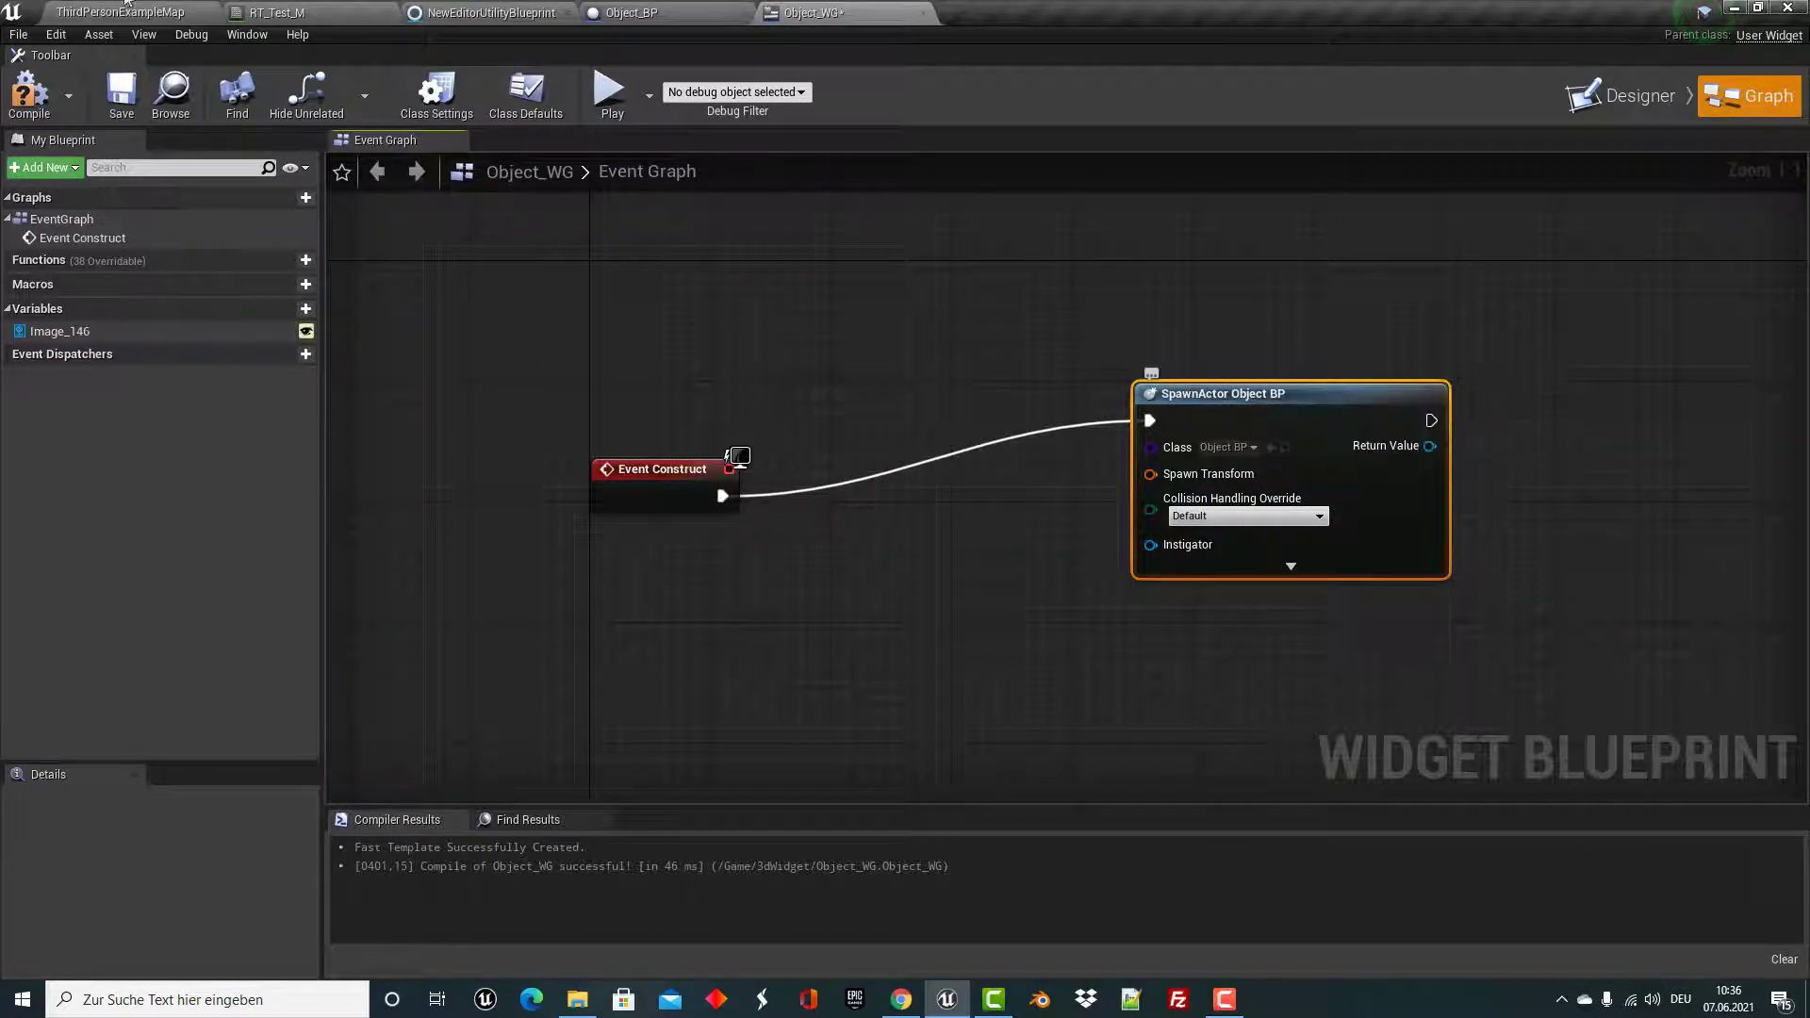
left_click(62, 11)
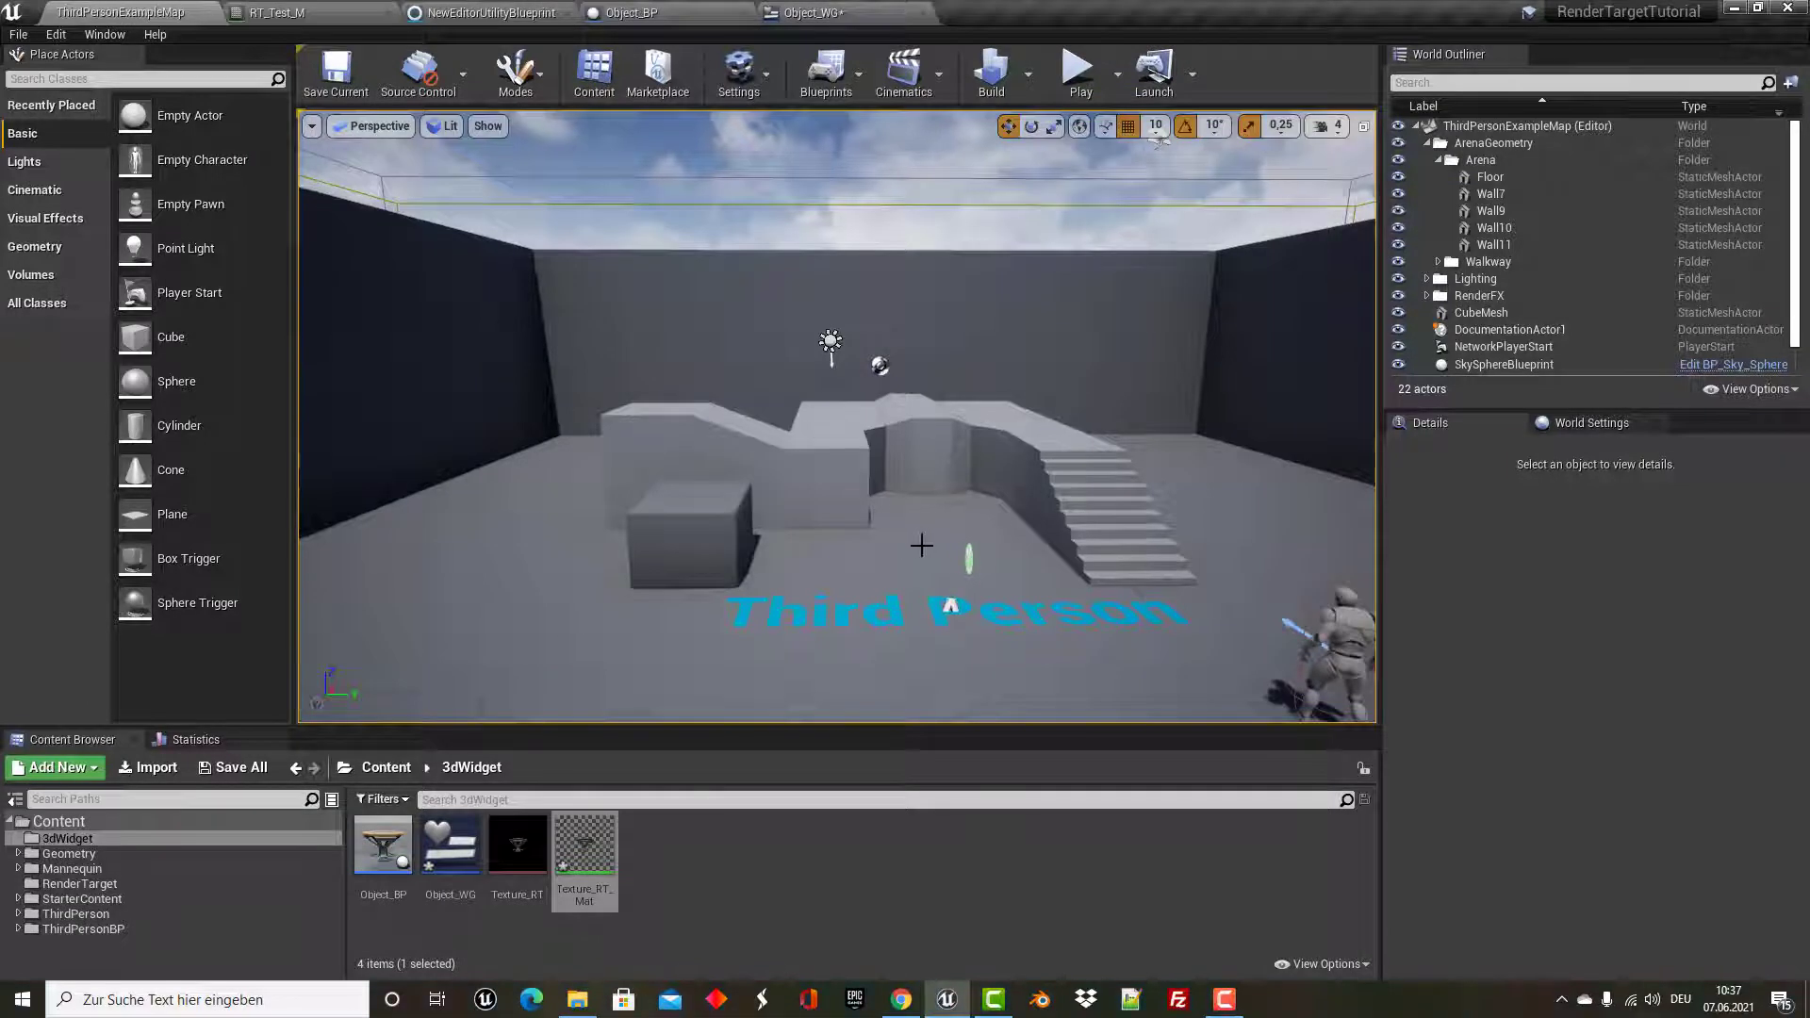
Add a Make Transform node feeding the SpawnActor's Spawn Transform pin.
left_click(842, 17)
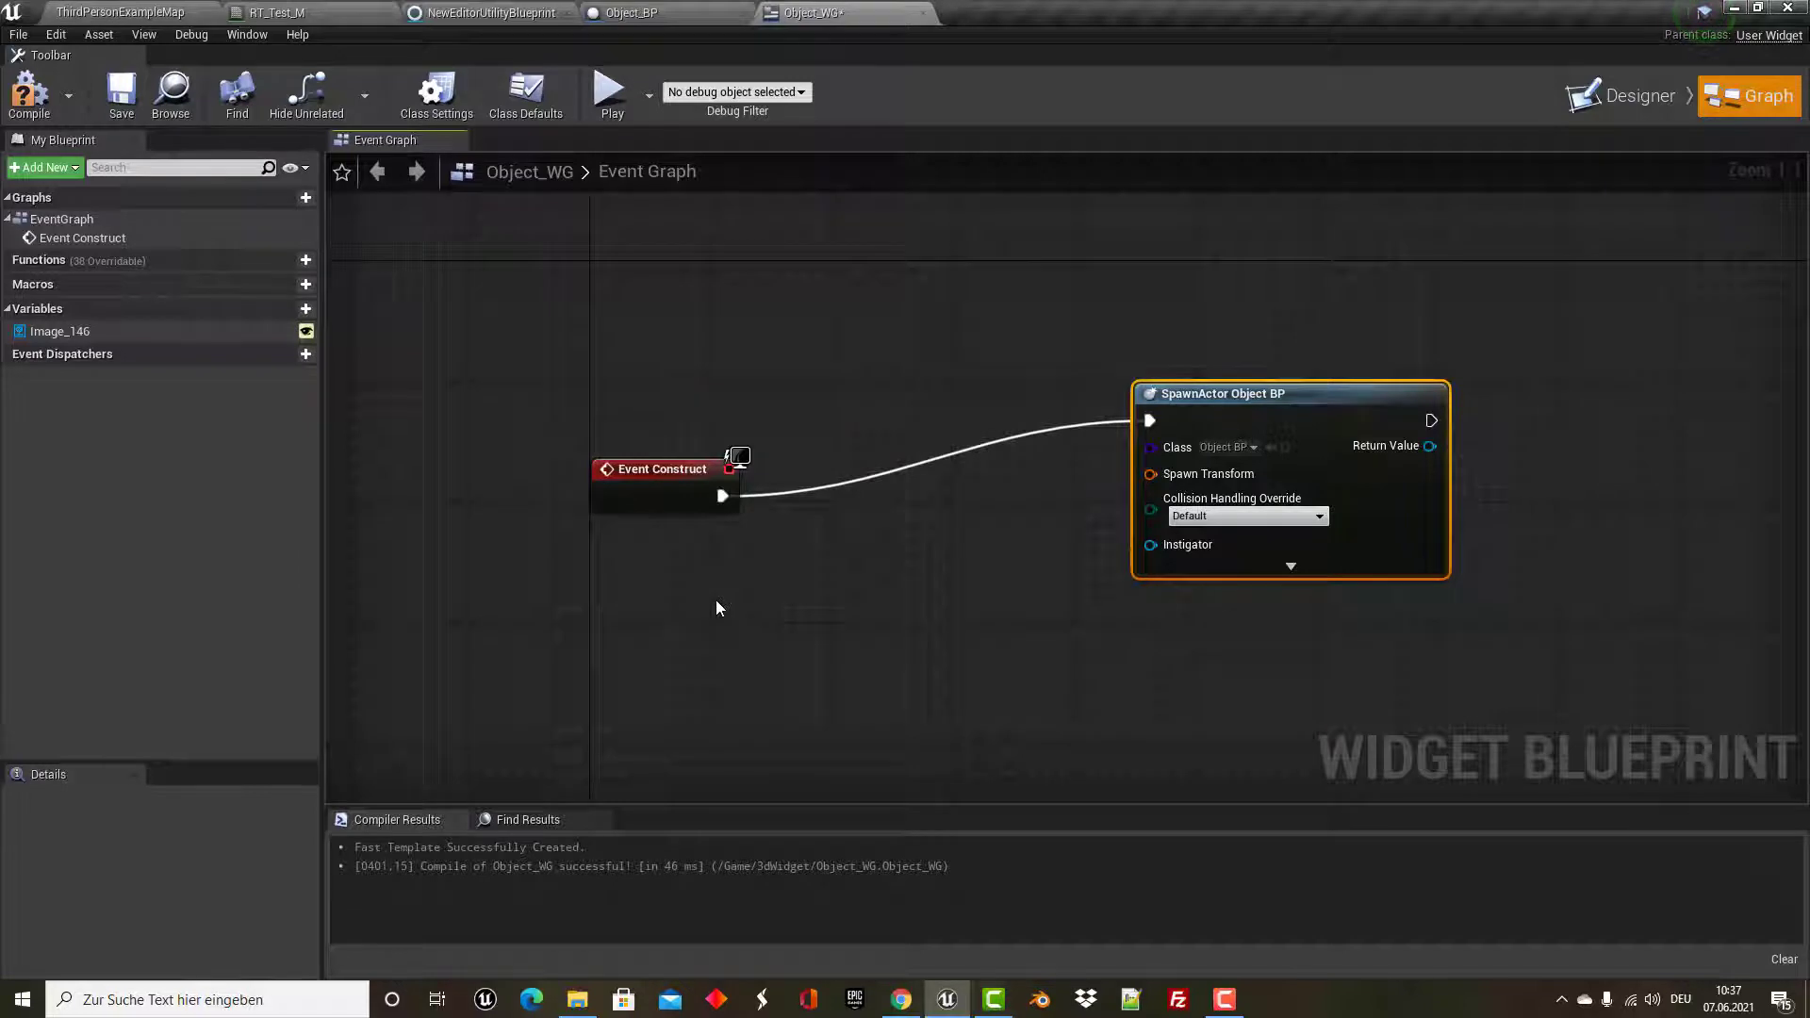
right_click(805, 585)
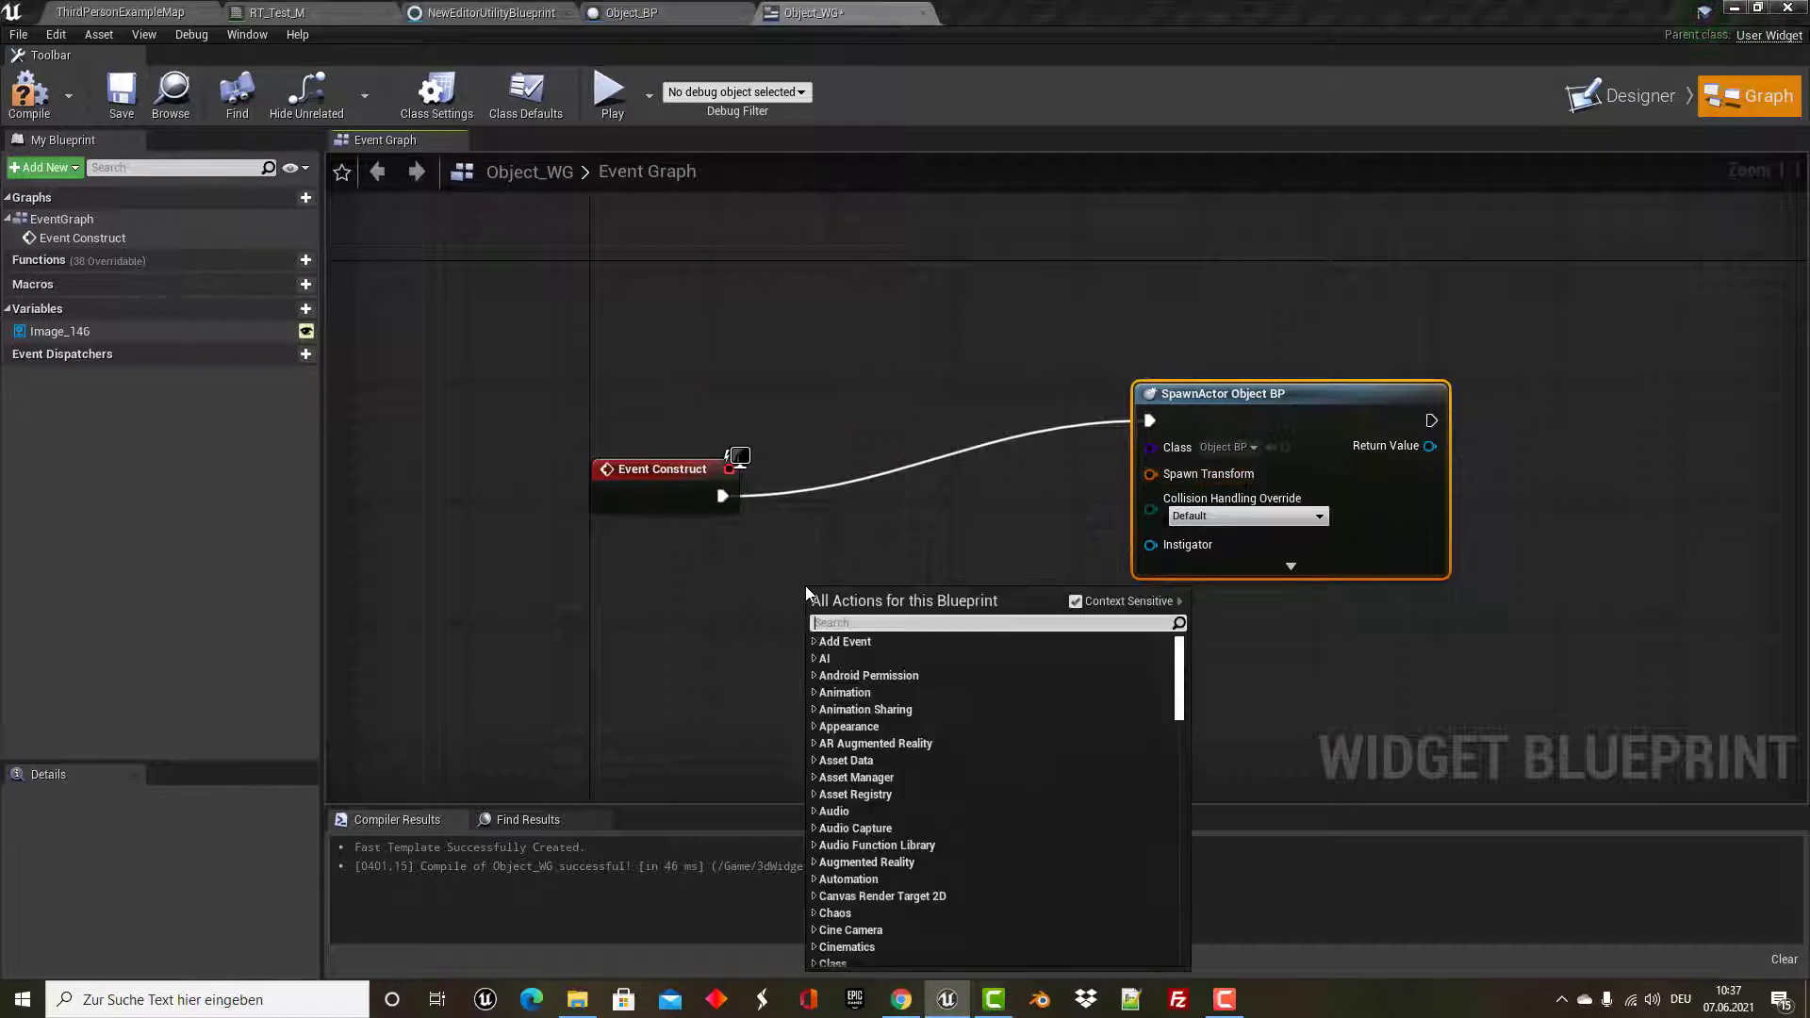
type("mak")
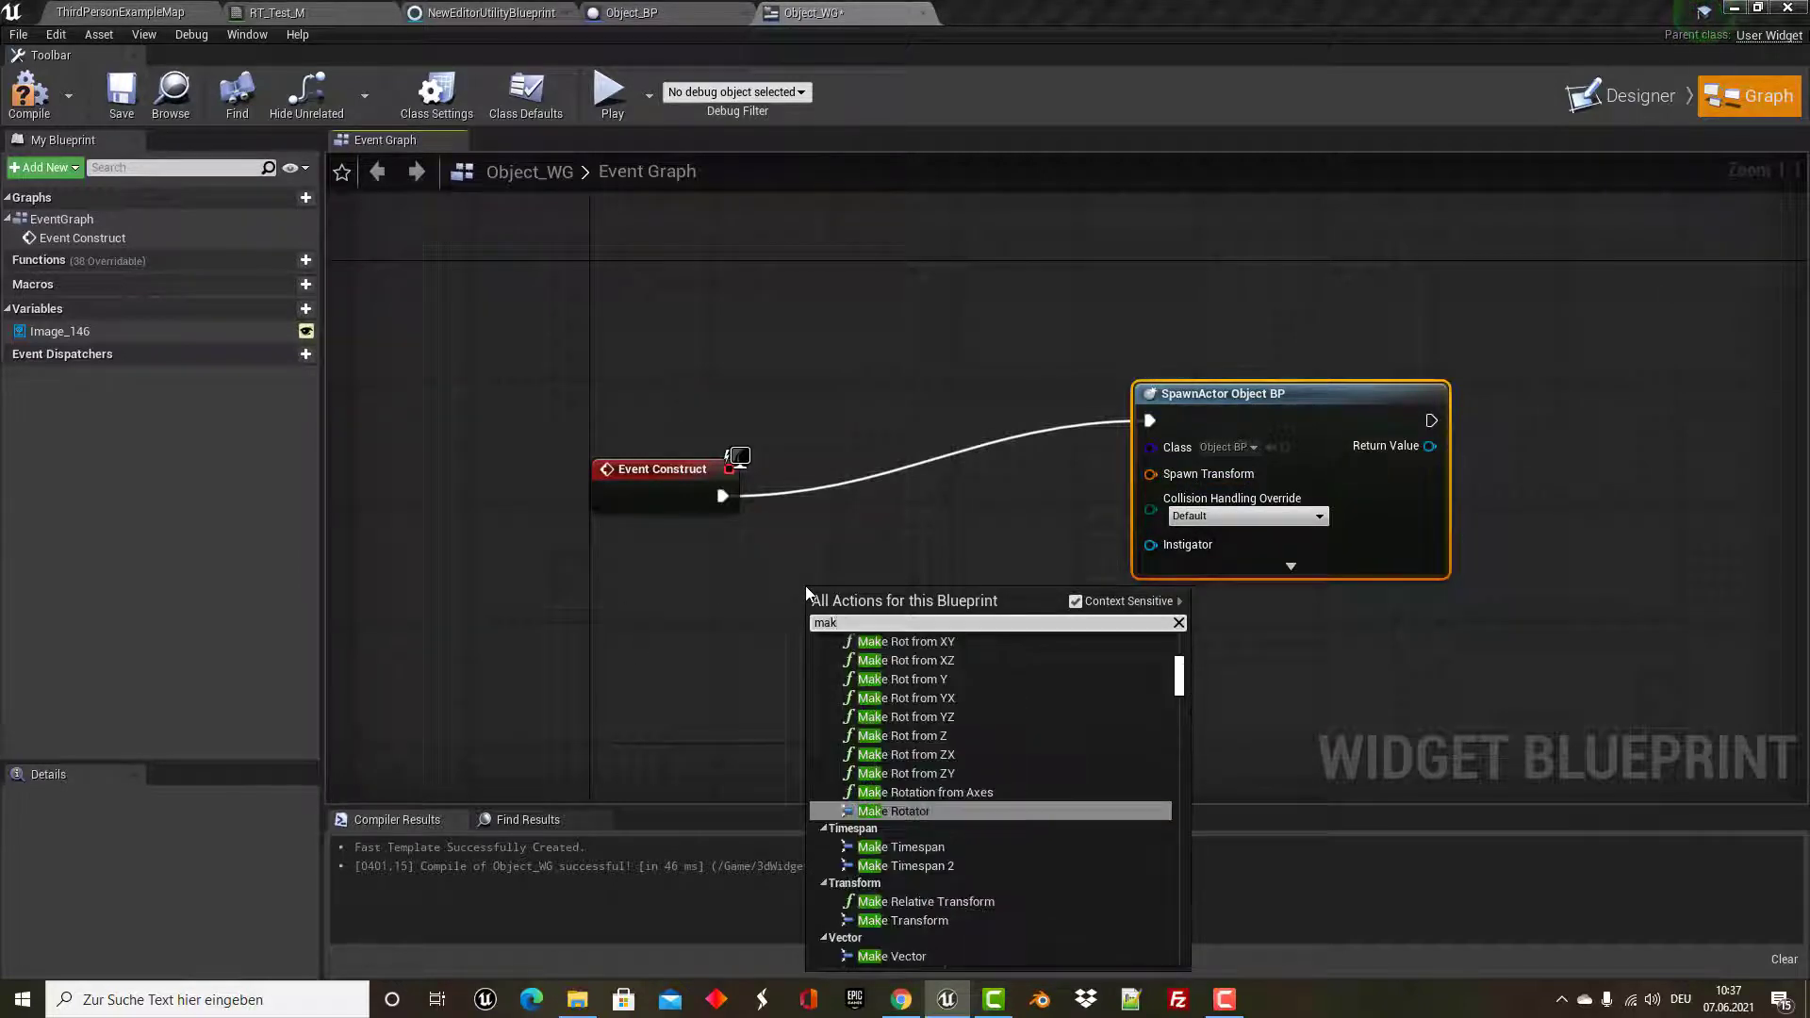
type("e trans")
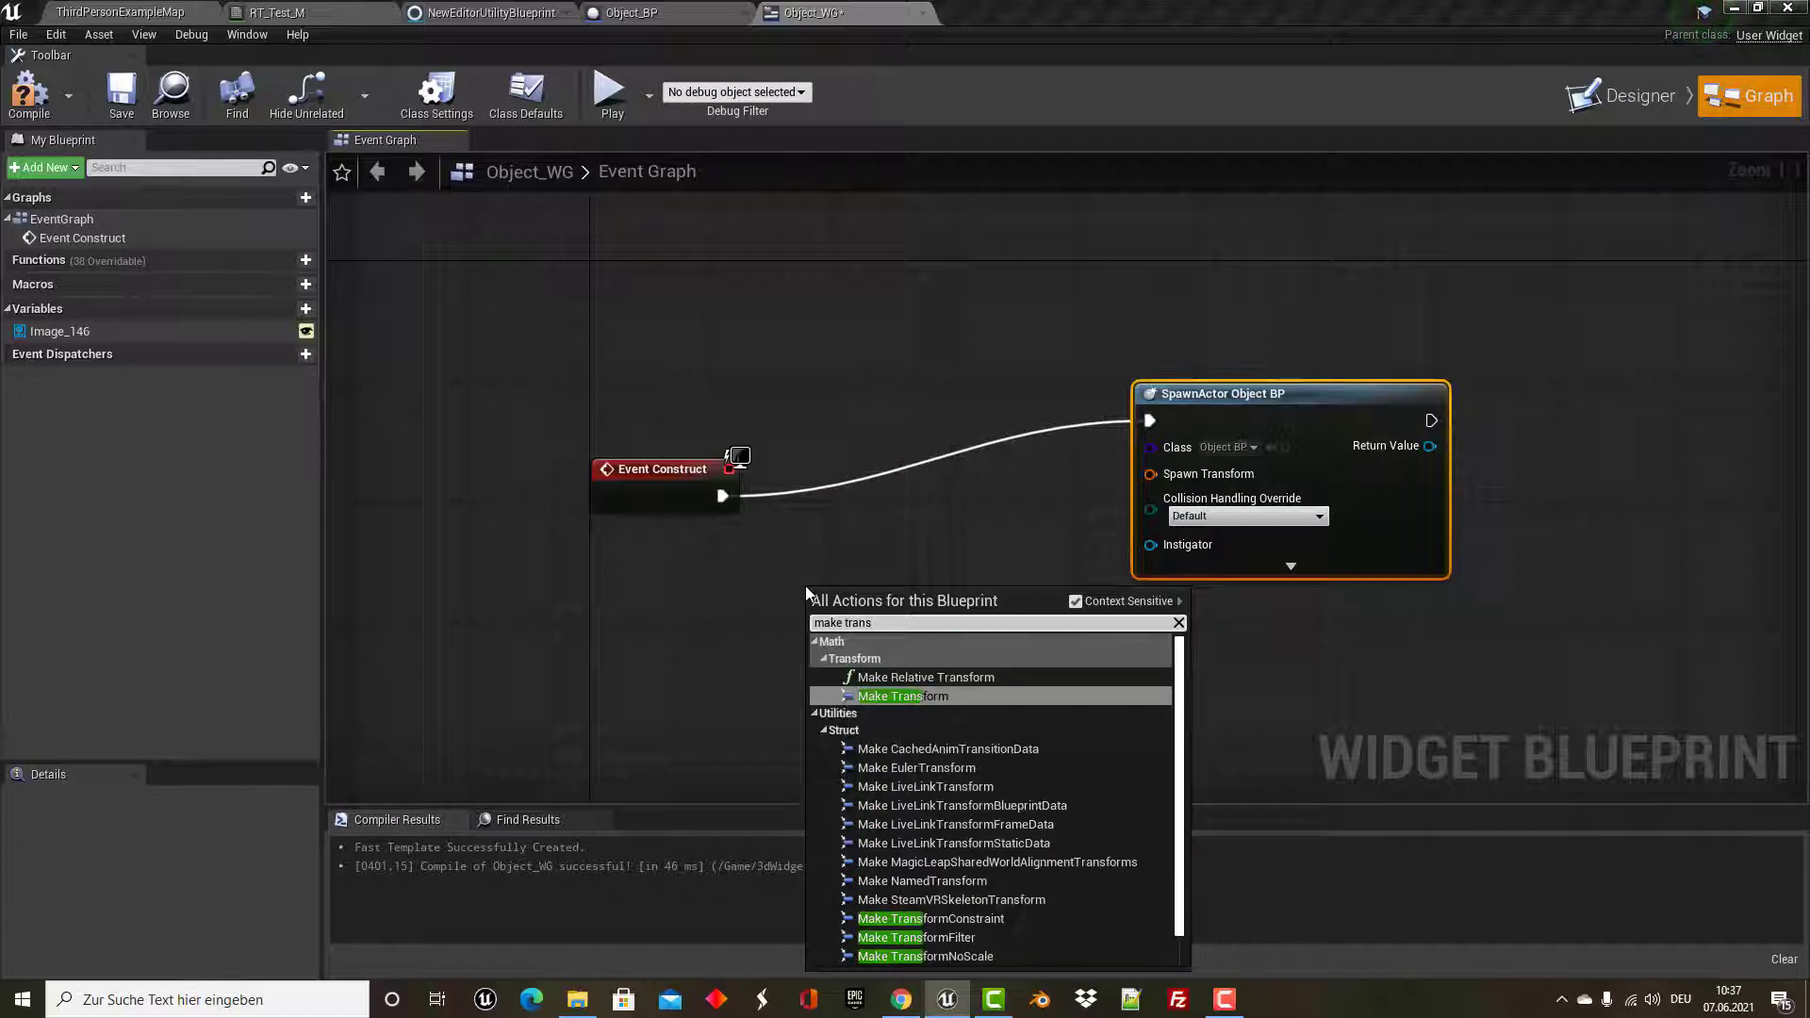
left_click(892, 696)
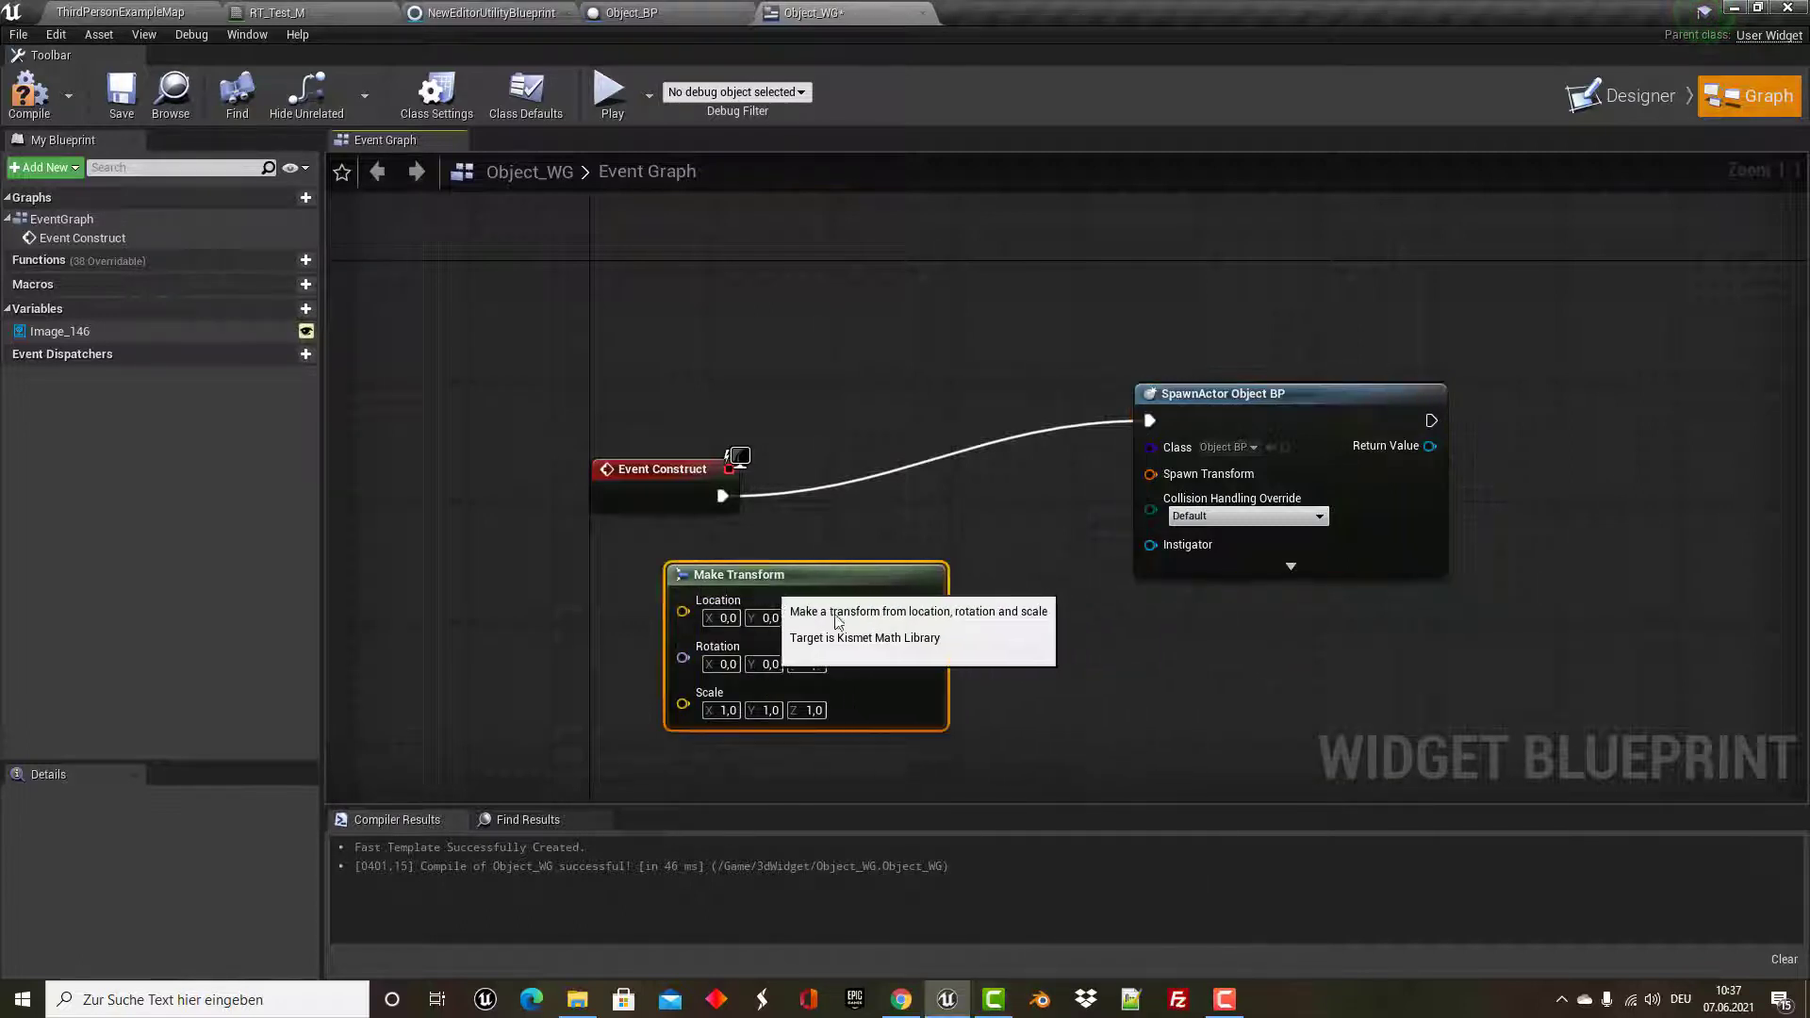
left_click_drag(928, 601, 1150, 475)
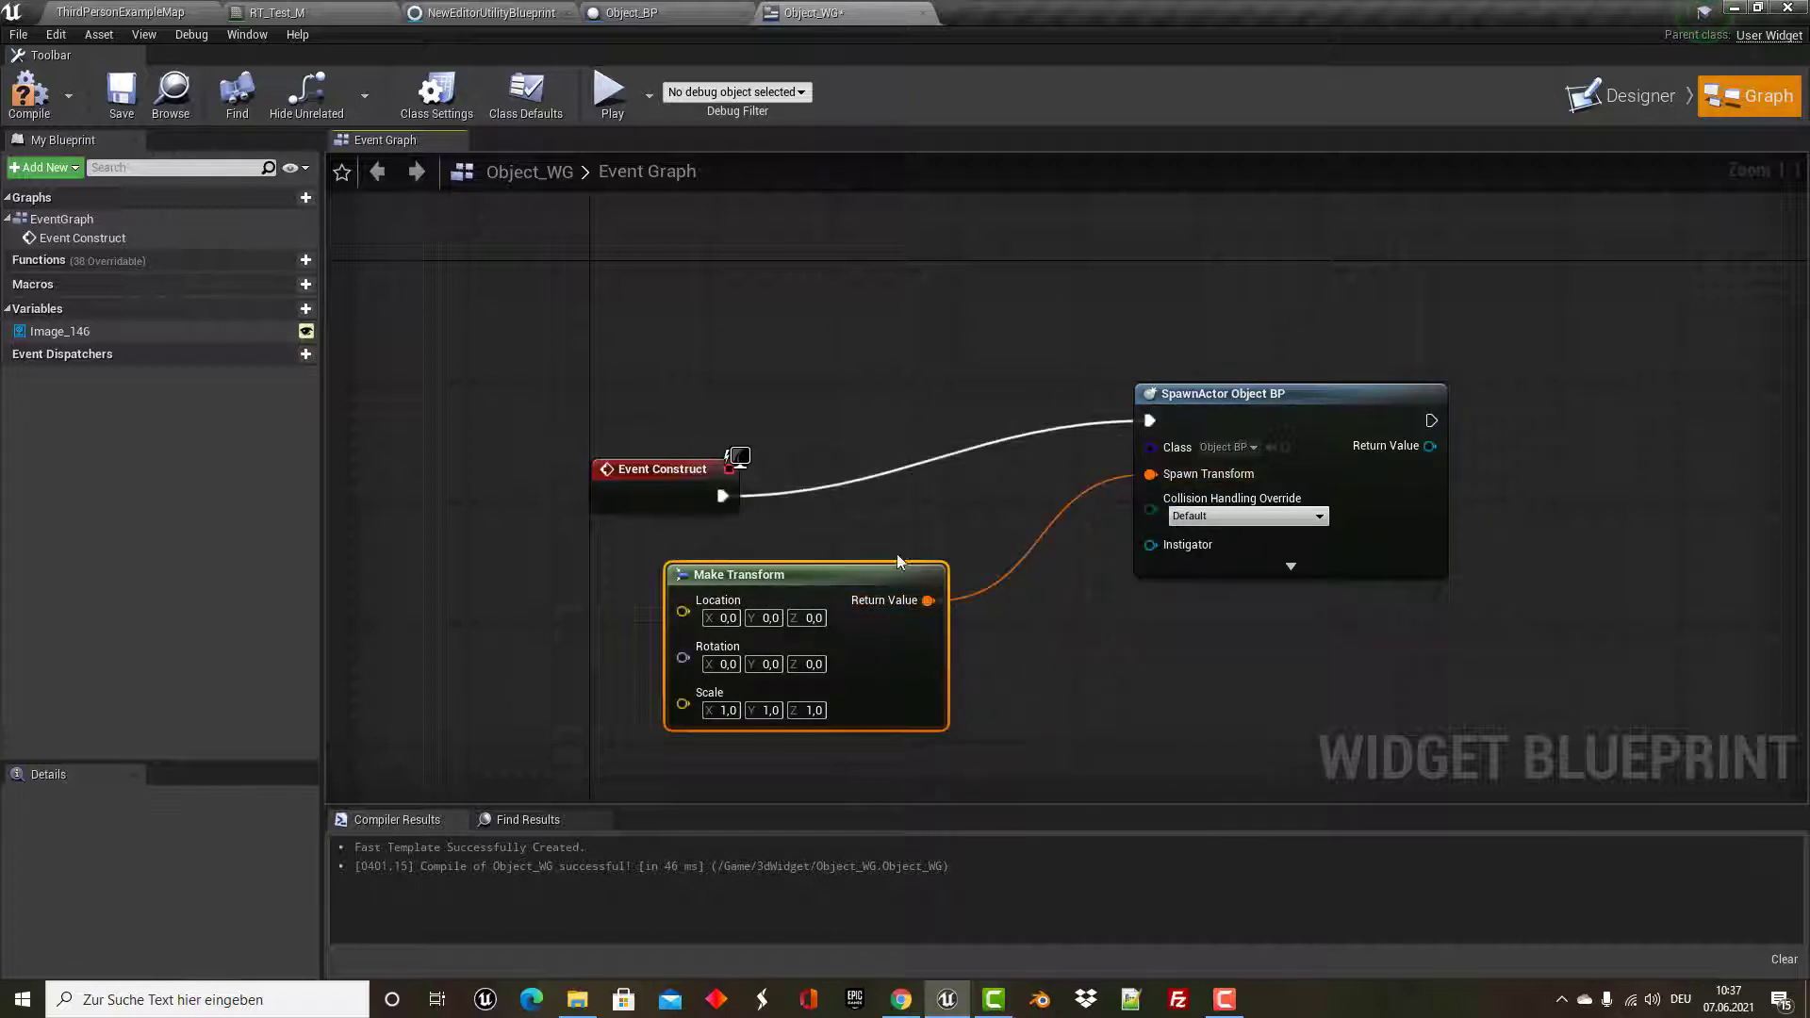
Set the Make Transform's Location X to 1000000.
left_click(728, 617)
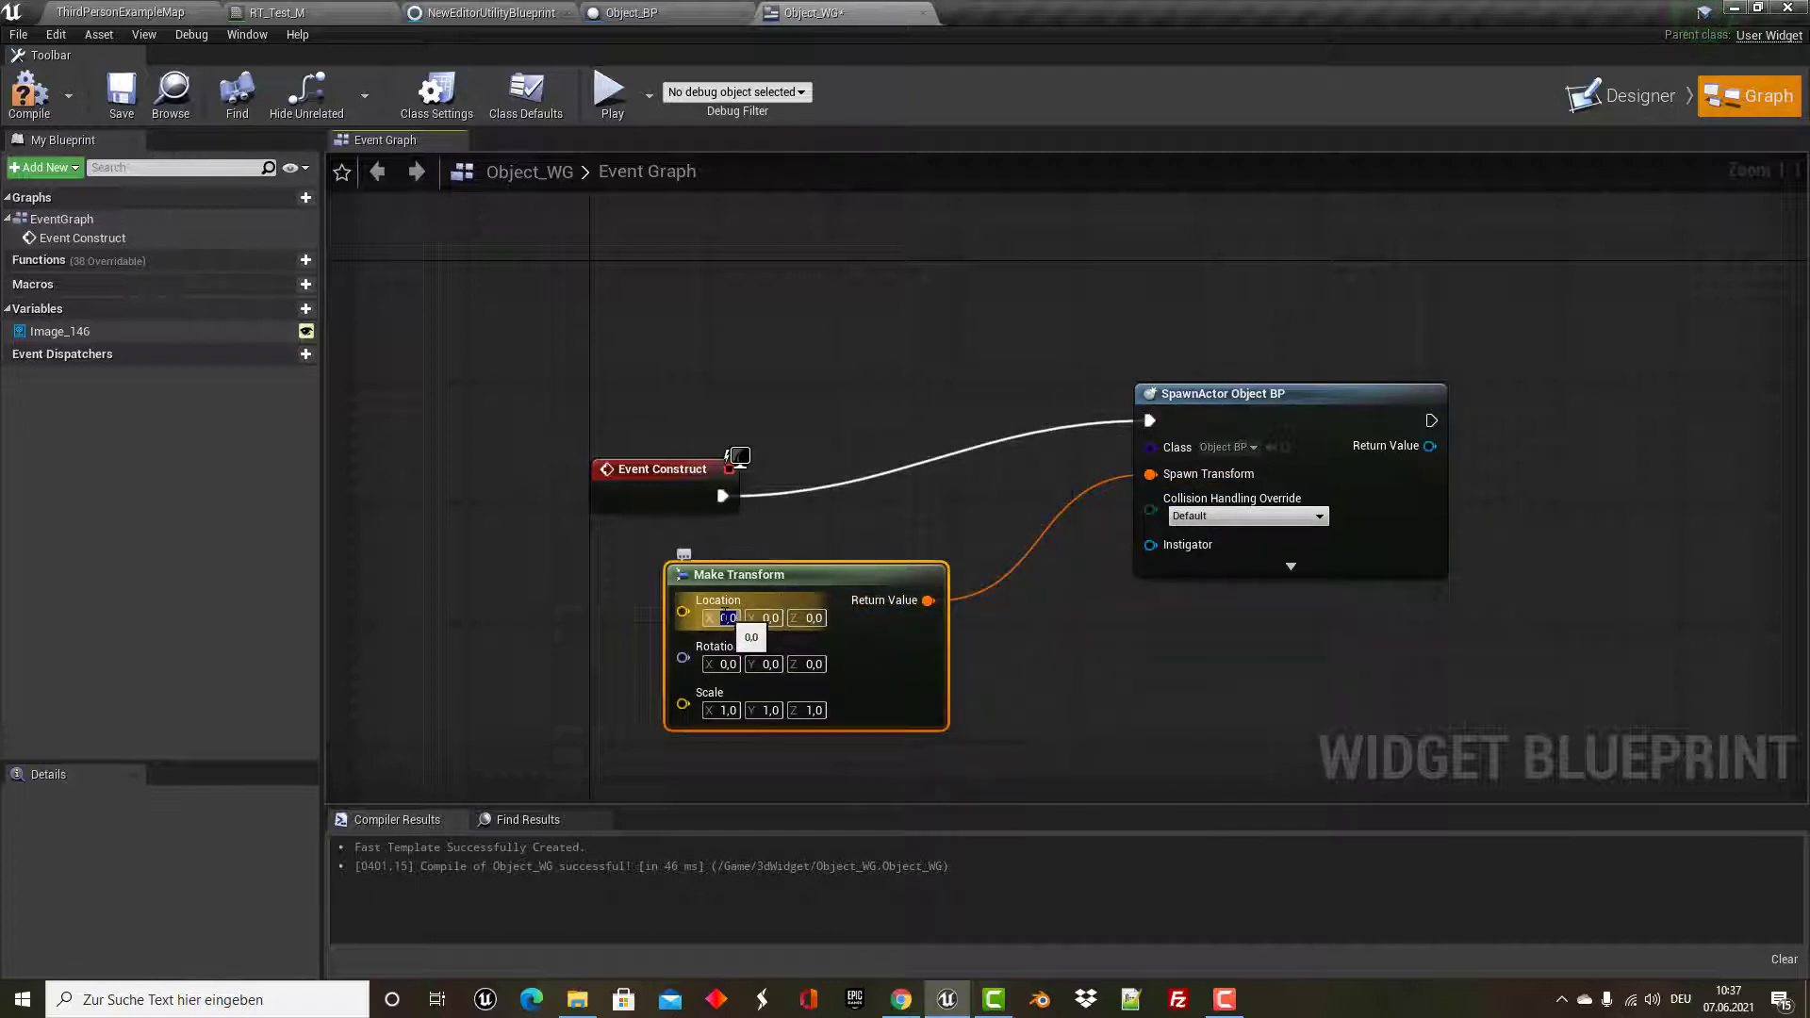
key("BackSpace")
type("10")
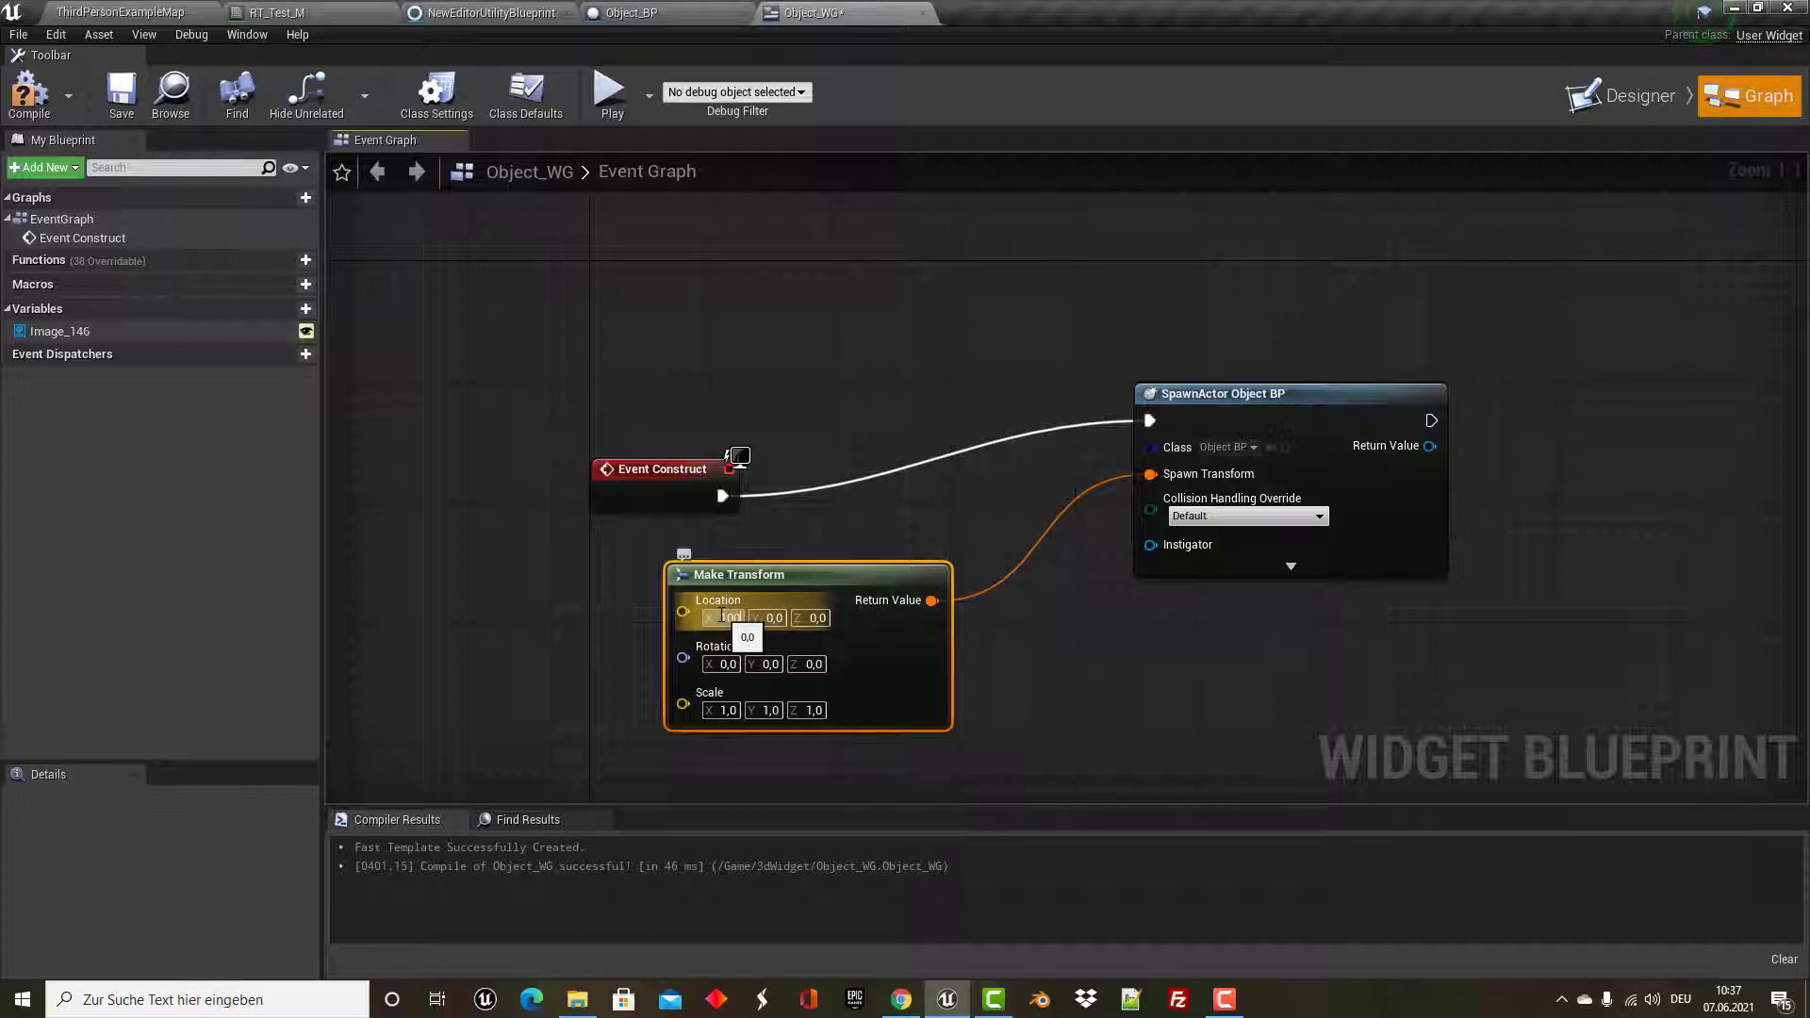
type("00000")
key("Return")
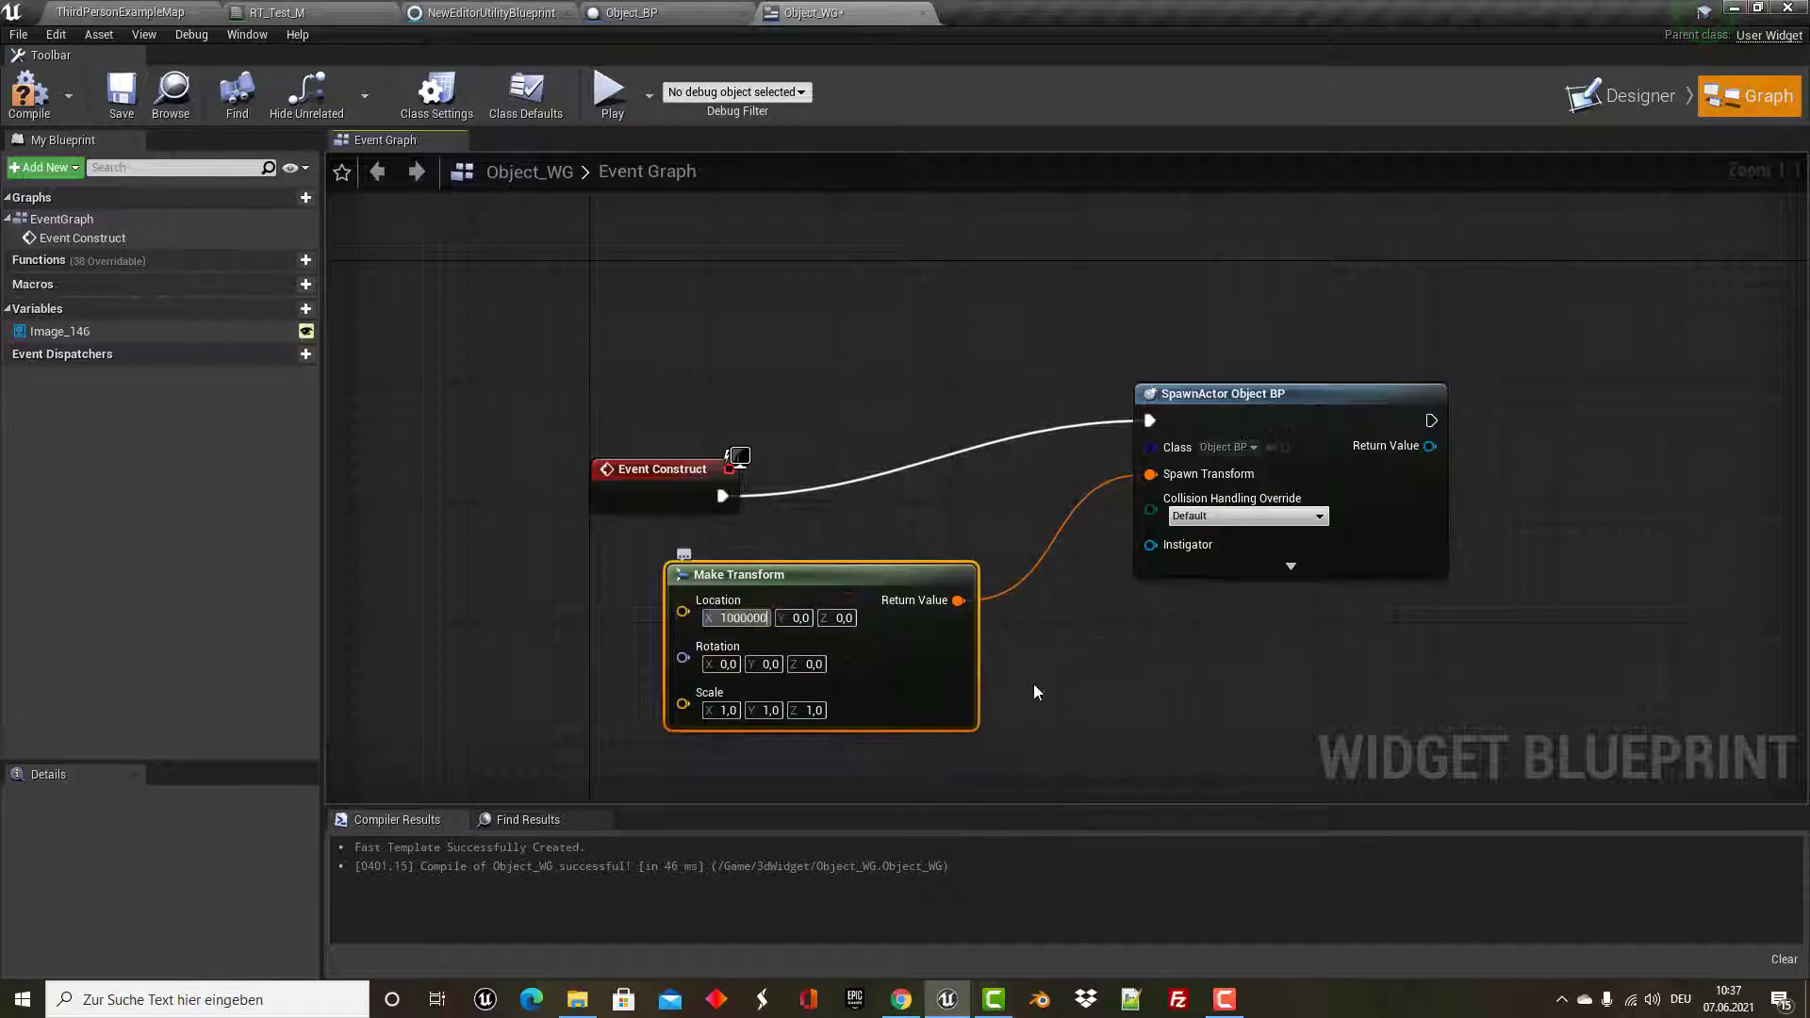
left_click(1057, 679)
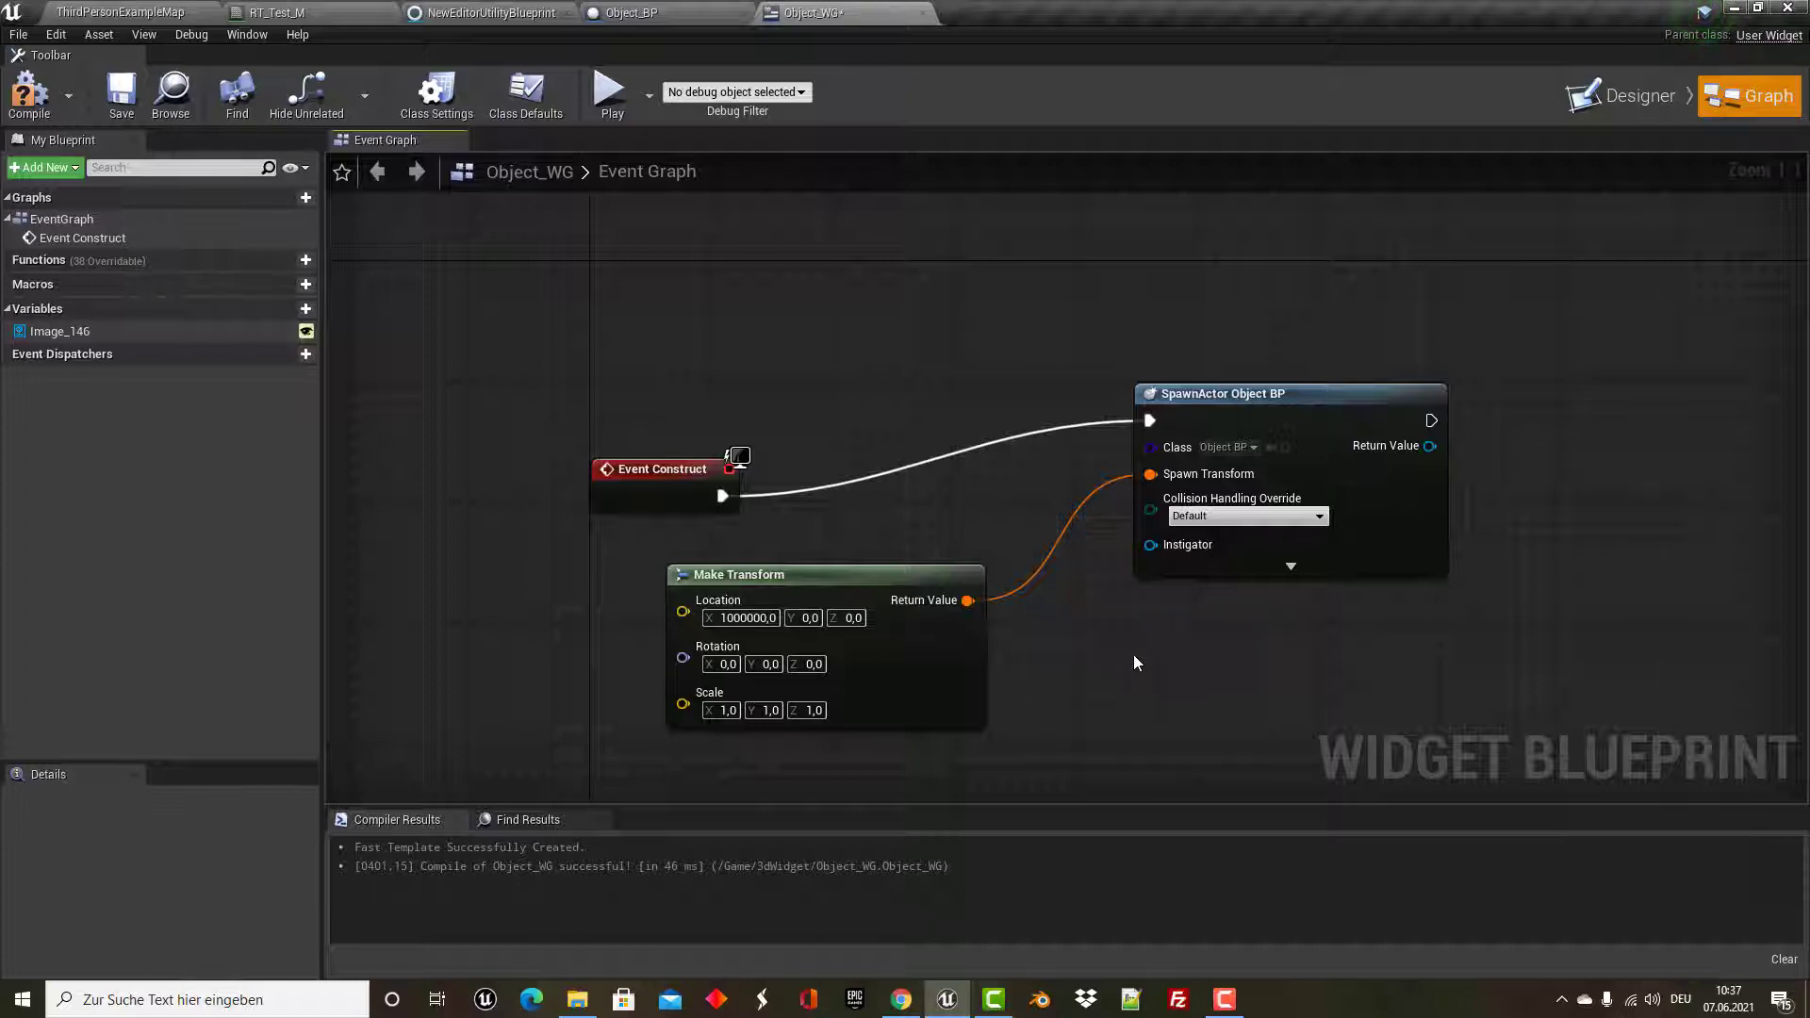
left_click_drag(879, 570, 909, 571)
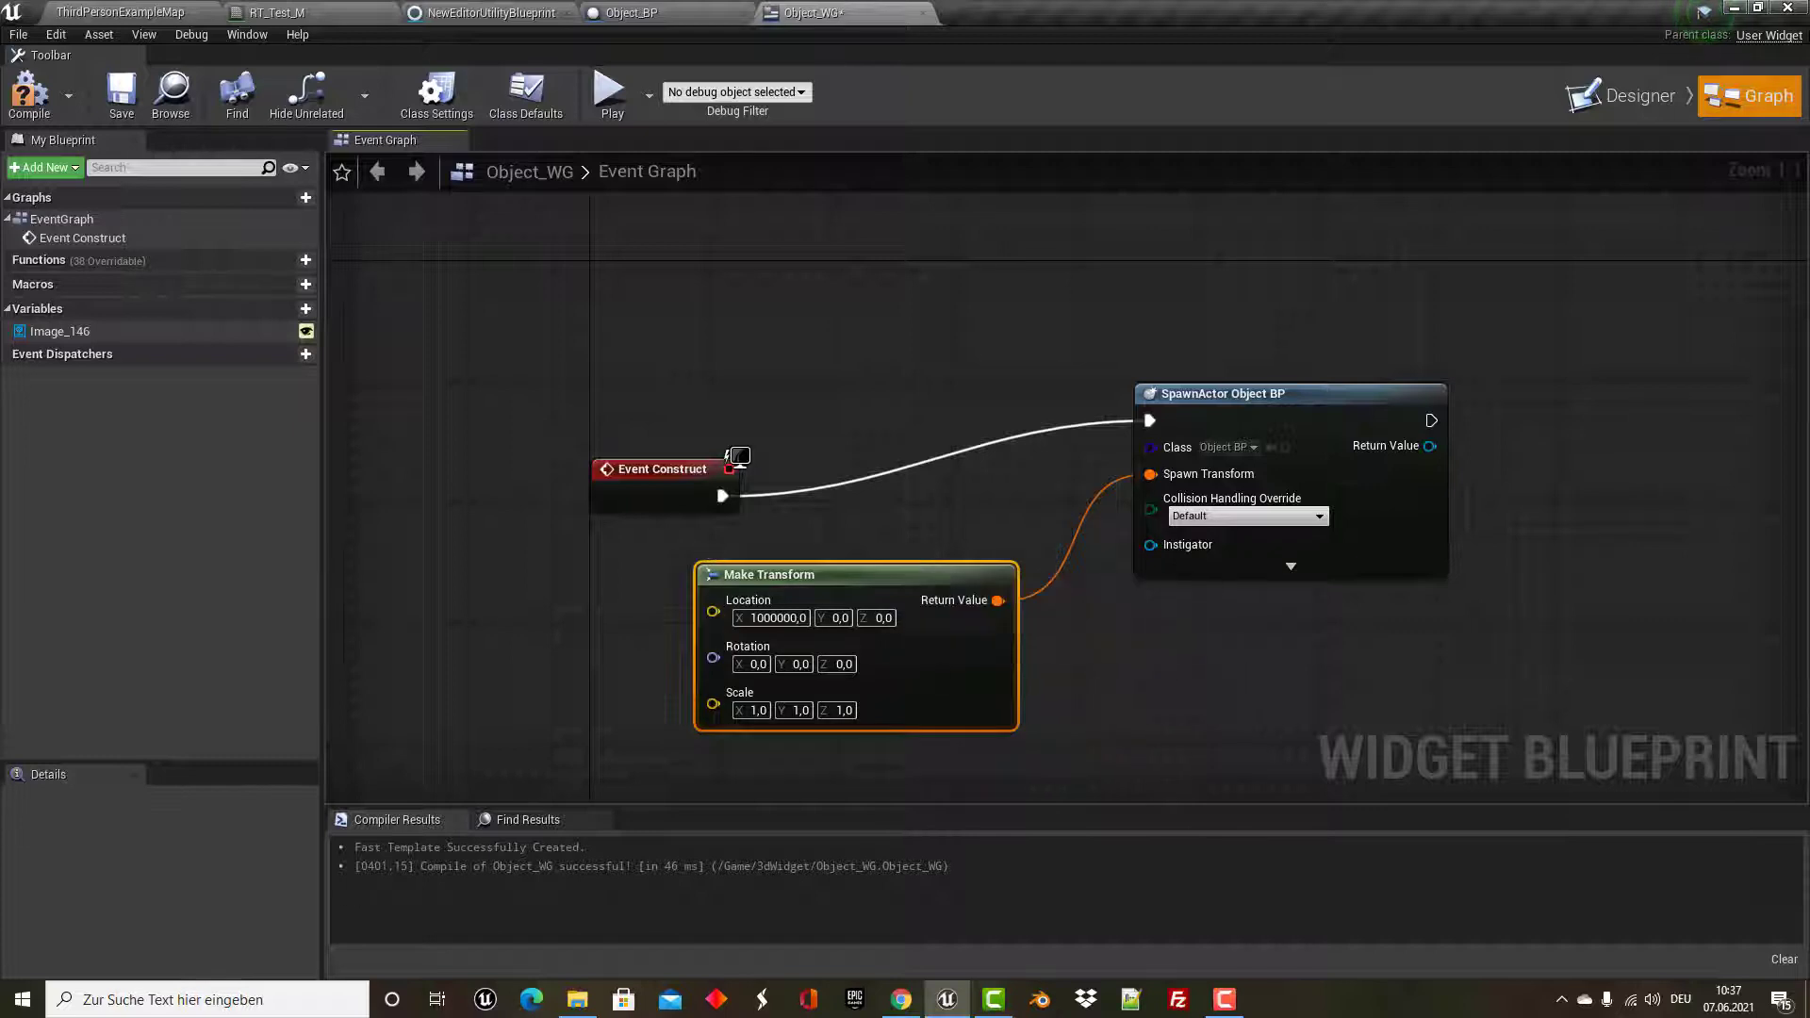
right_click_drag(987, 639, 722, 627)
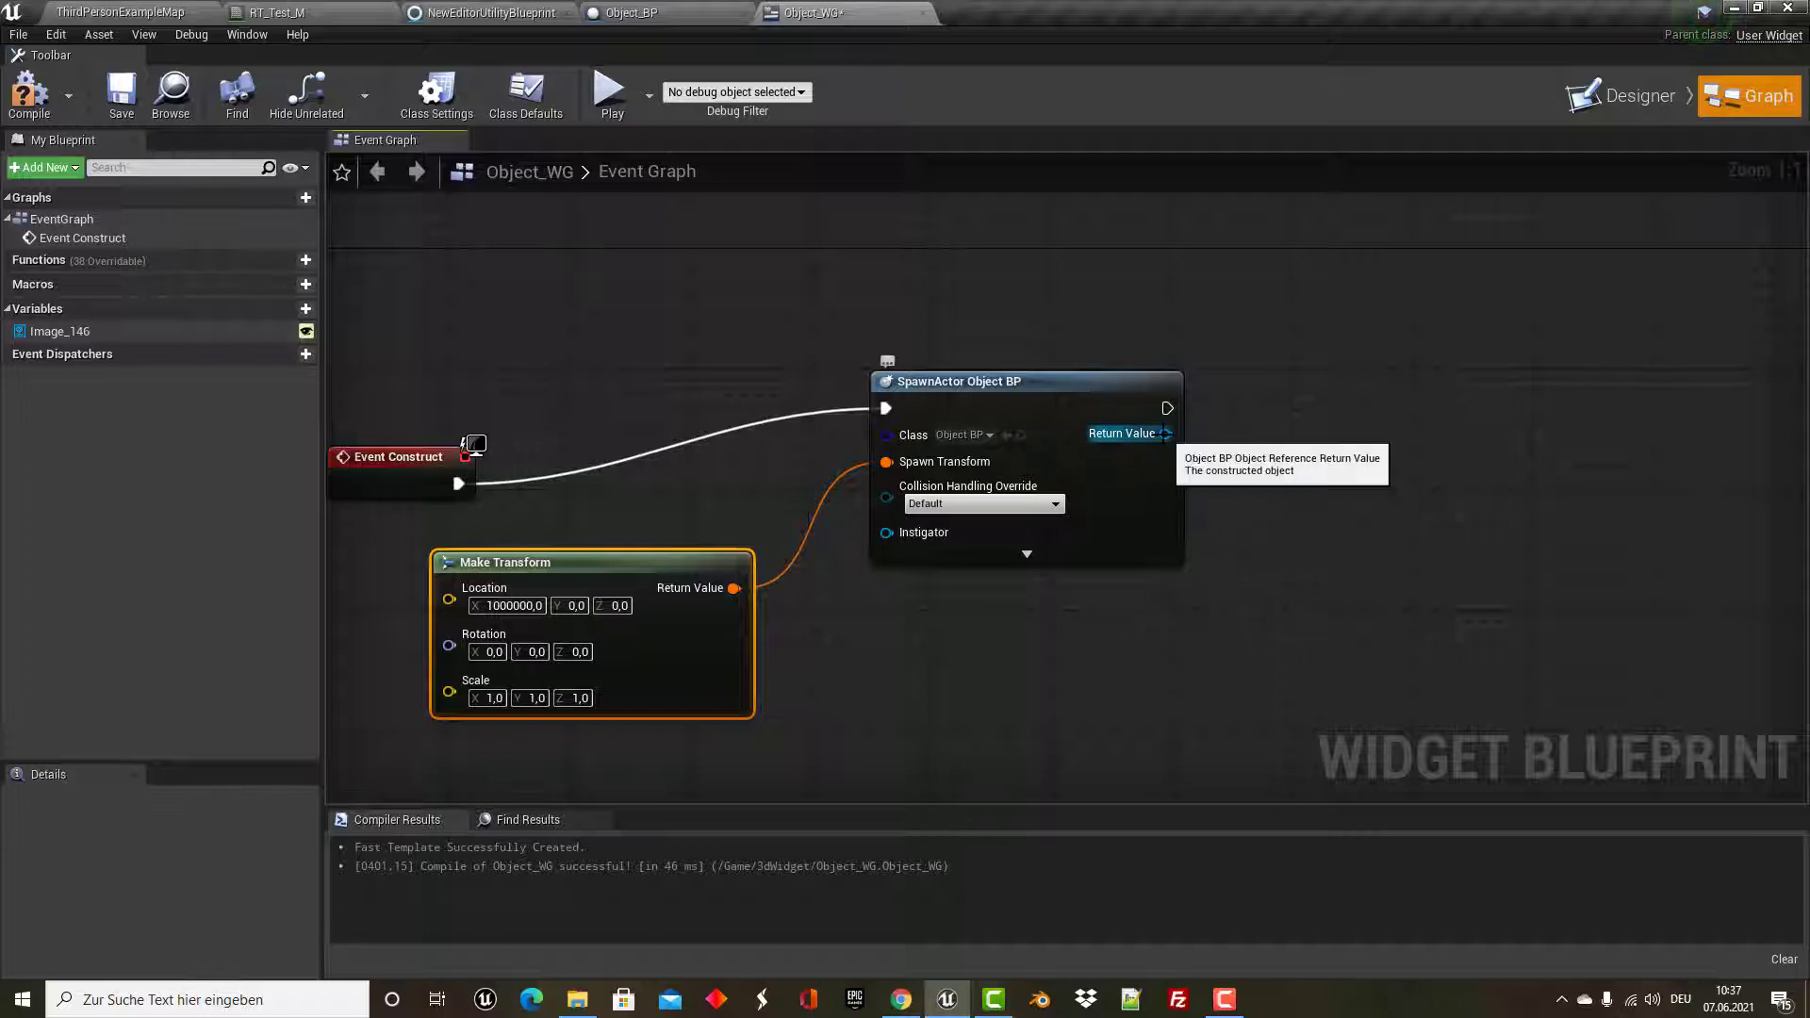
Promote the spawn's Return Value to a new variable named ObjectRef.
right_click(1163, 440)
left_click(1205, 460)
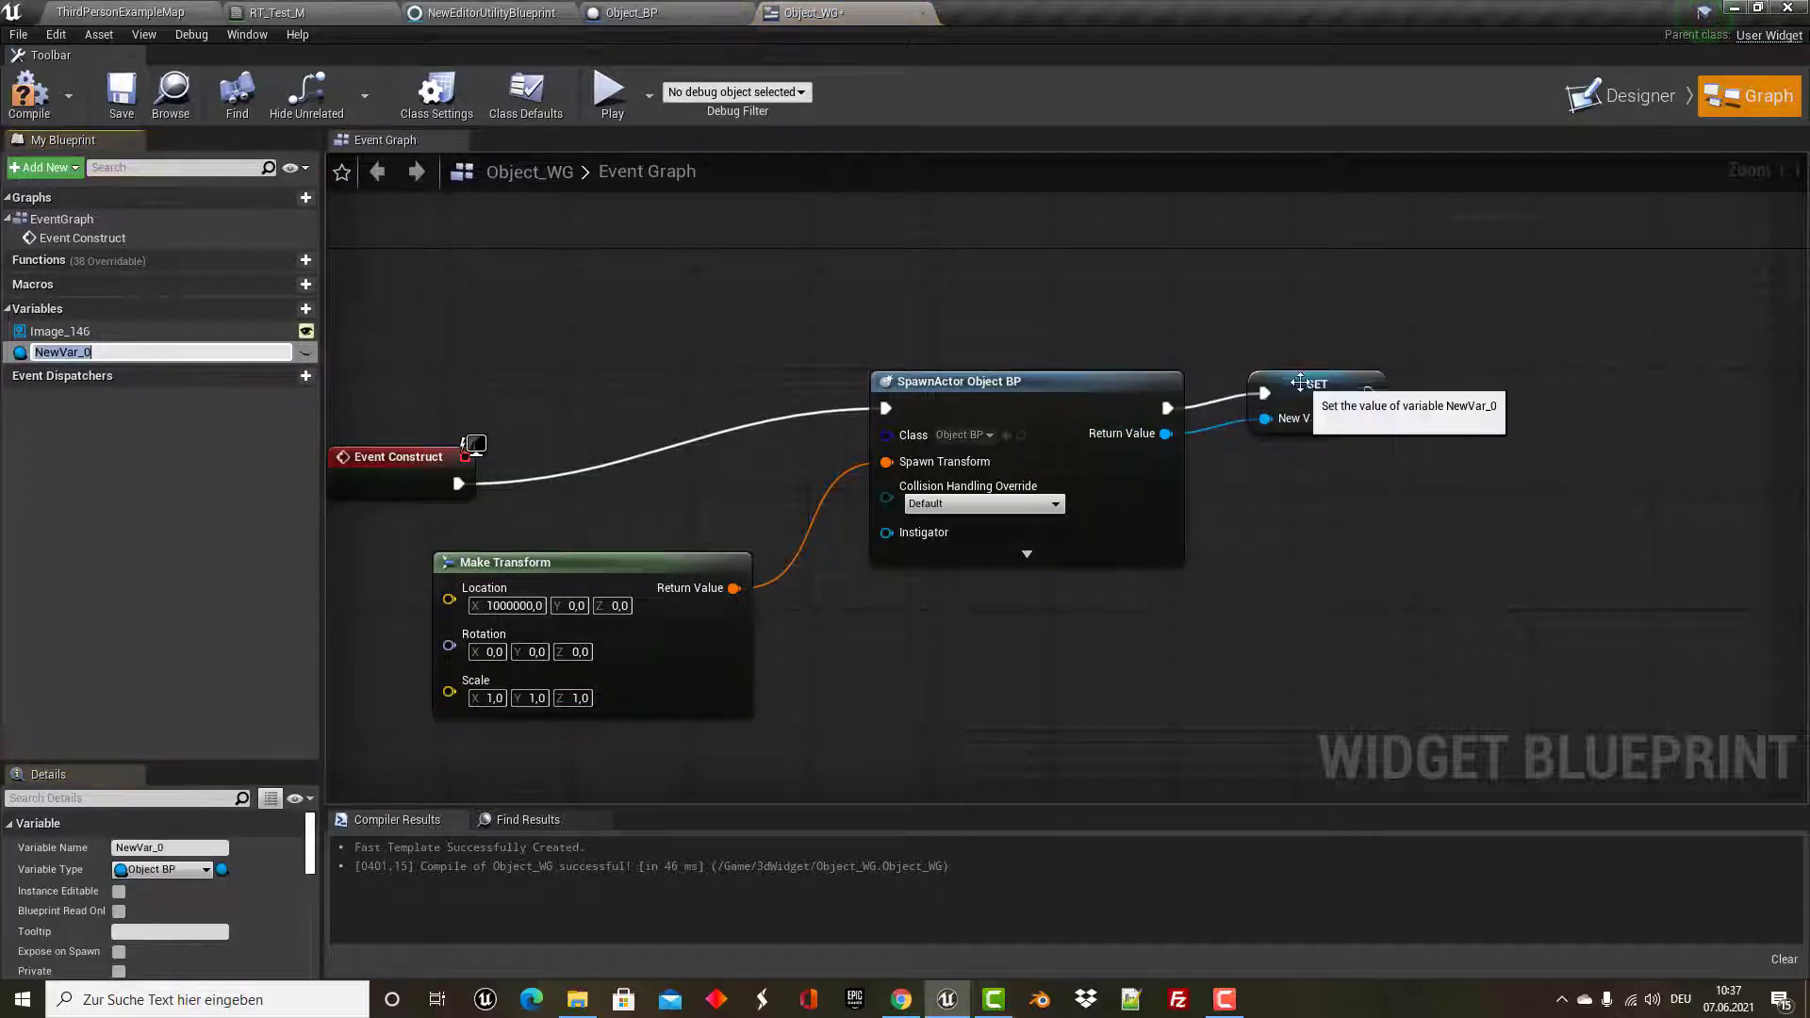
left_click_drag(1291, 384, 1321, 399)
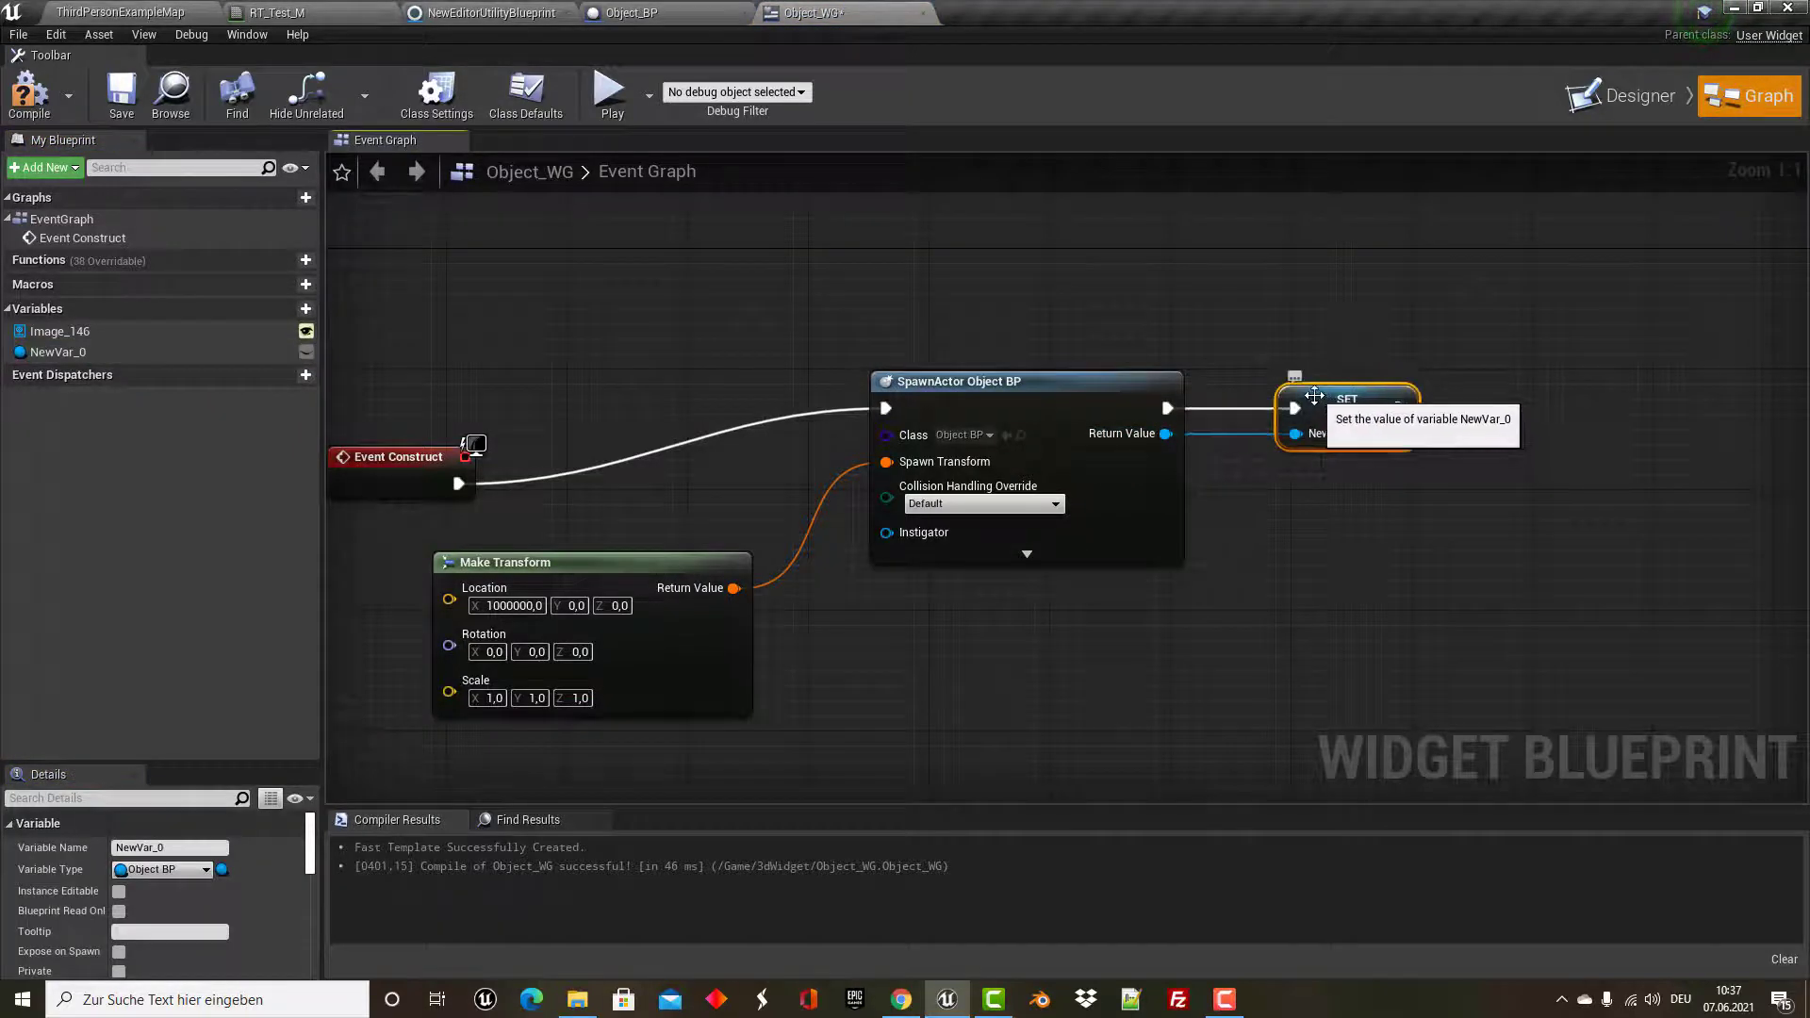
left_click(85, 353)
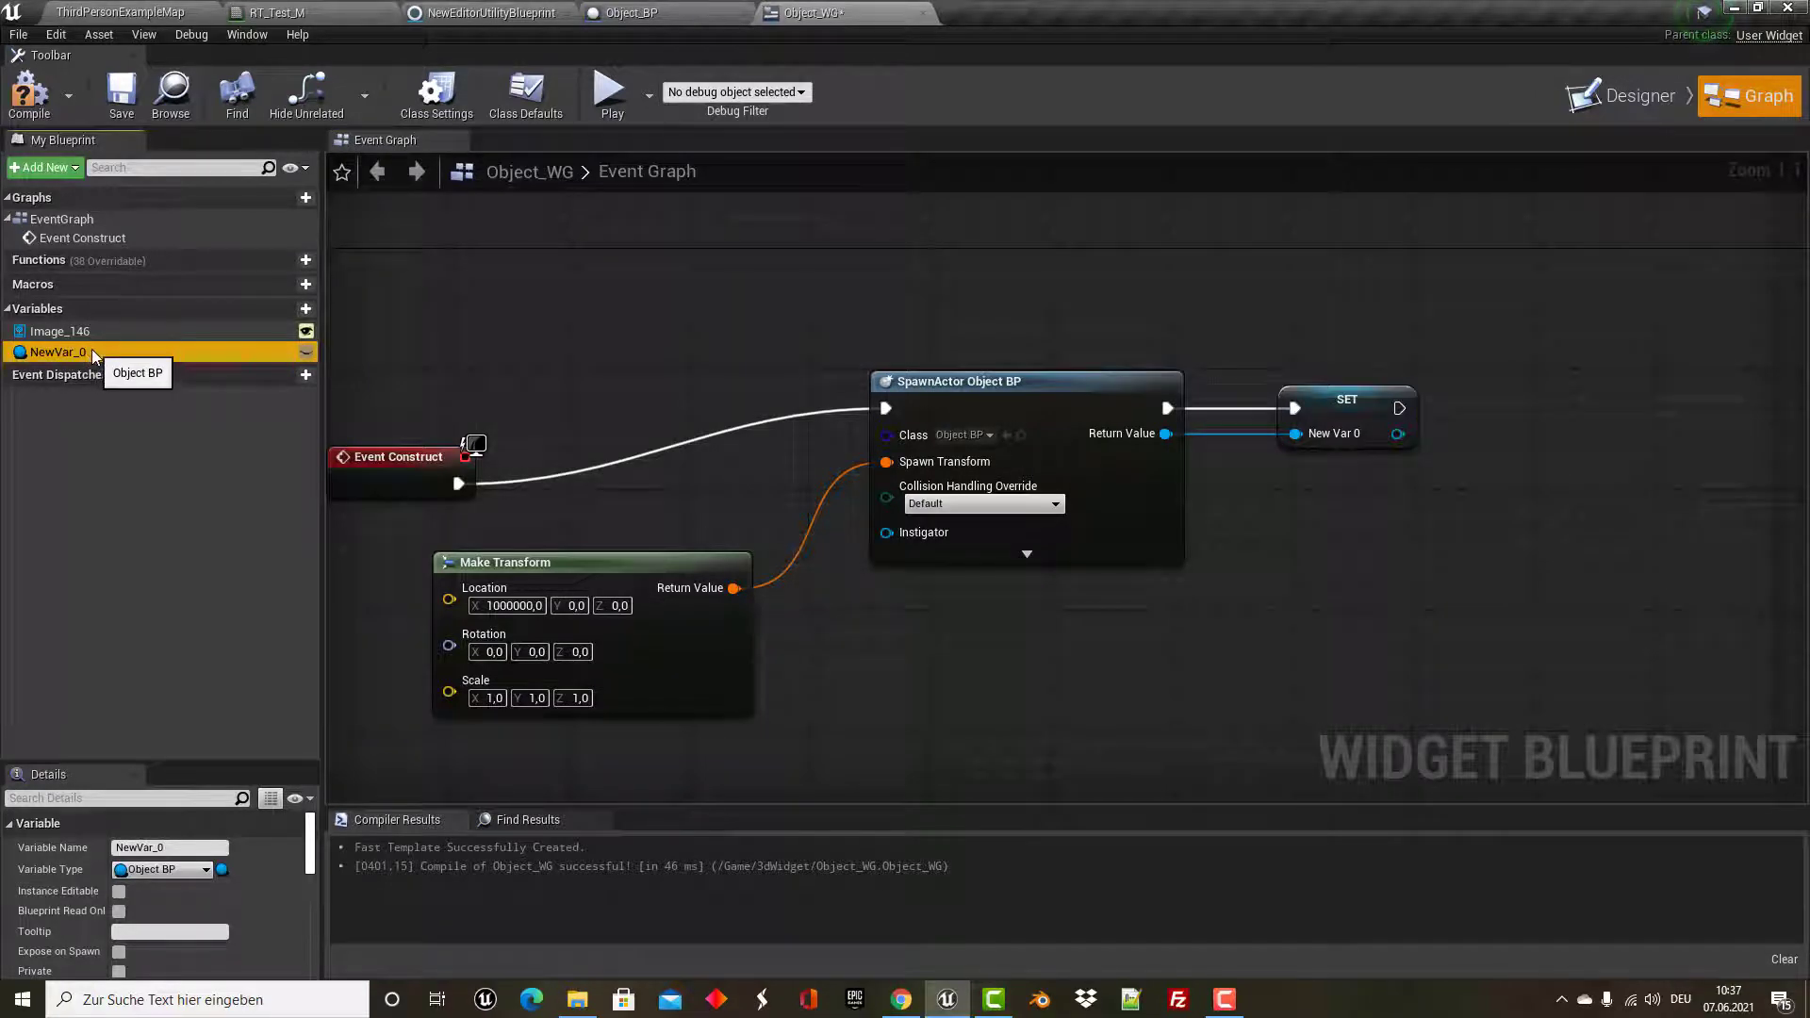
double_click(91, 355)
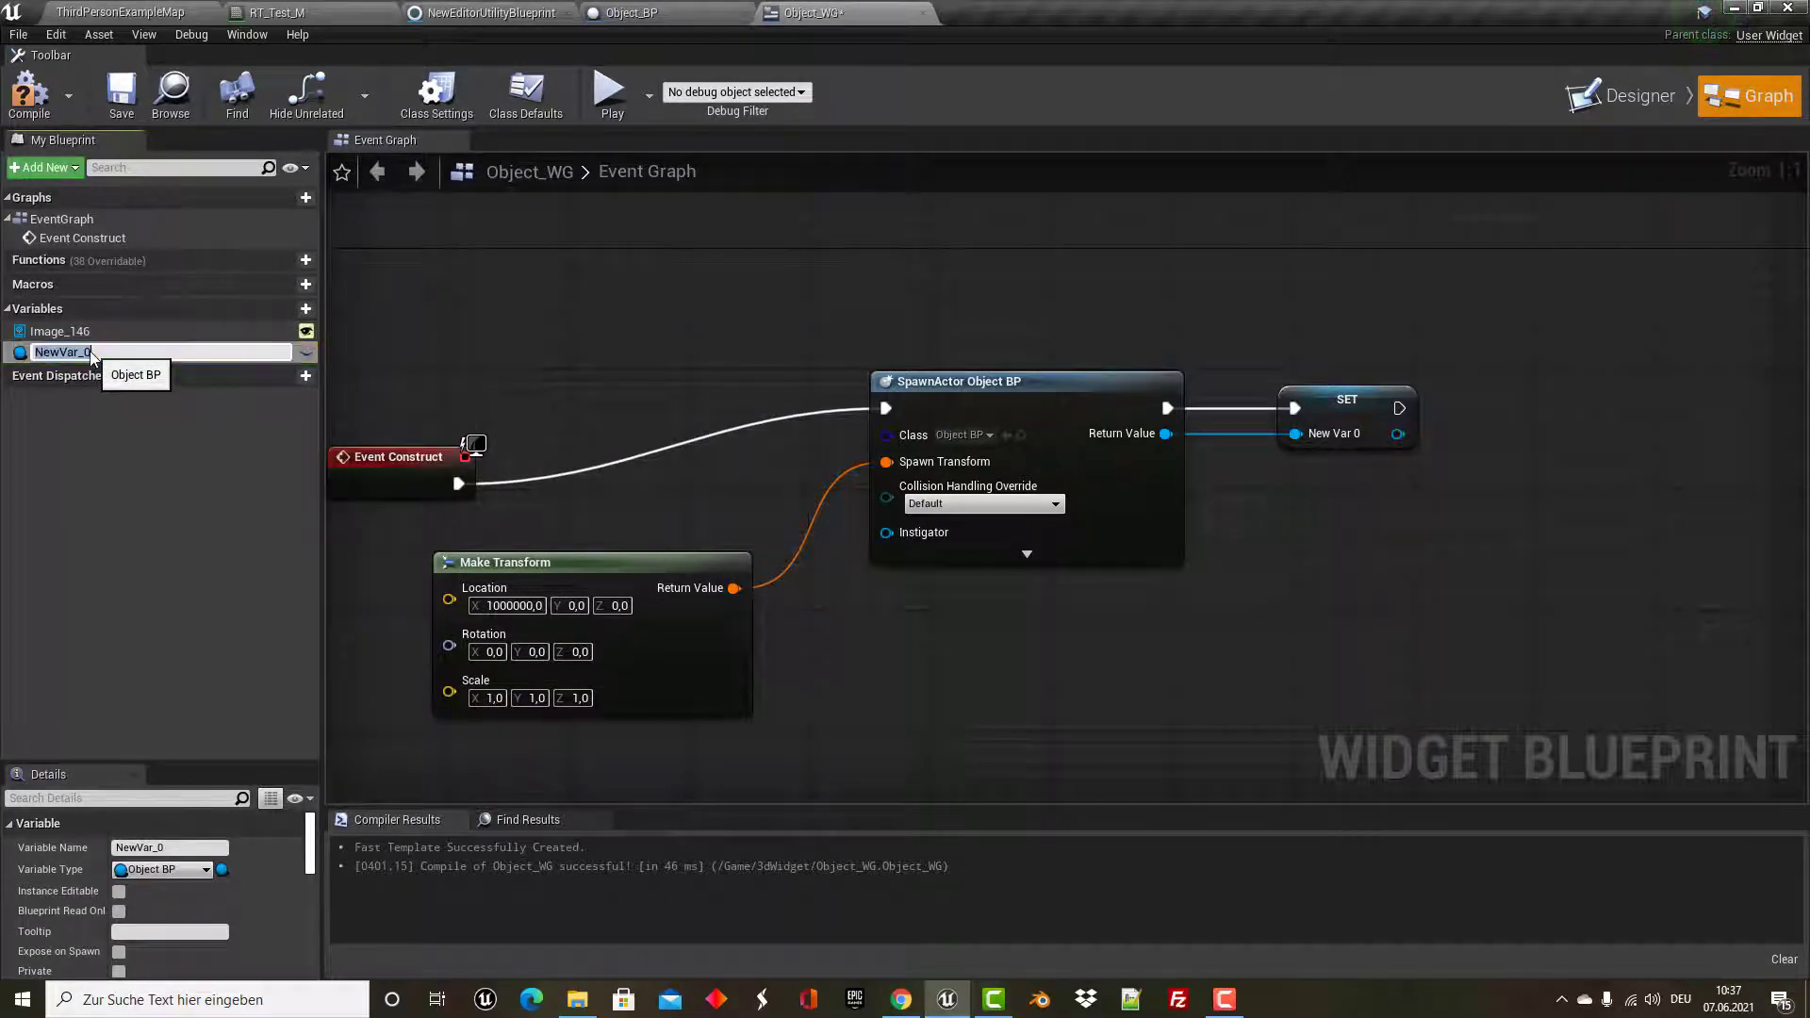
type("O")
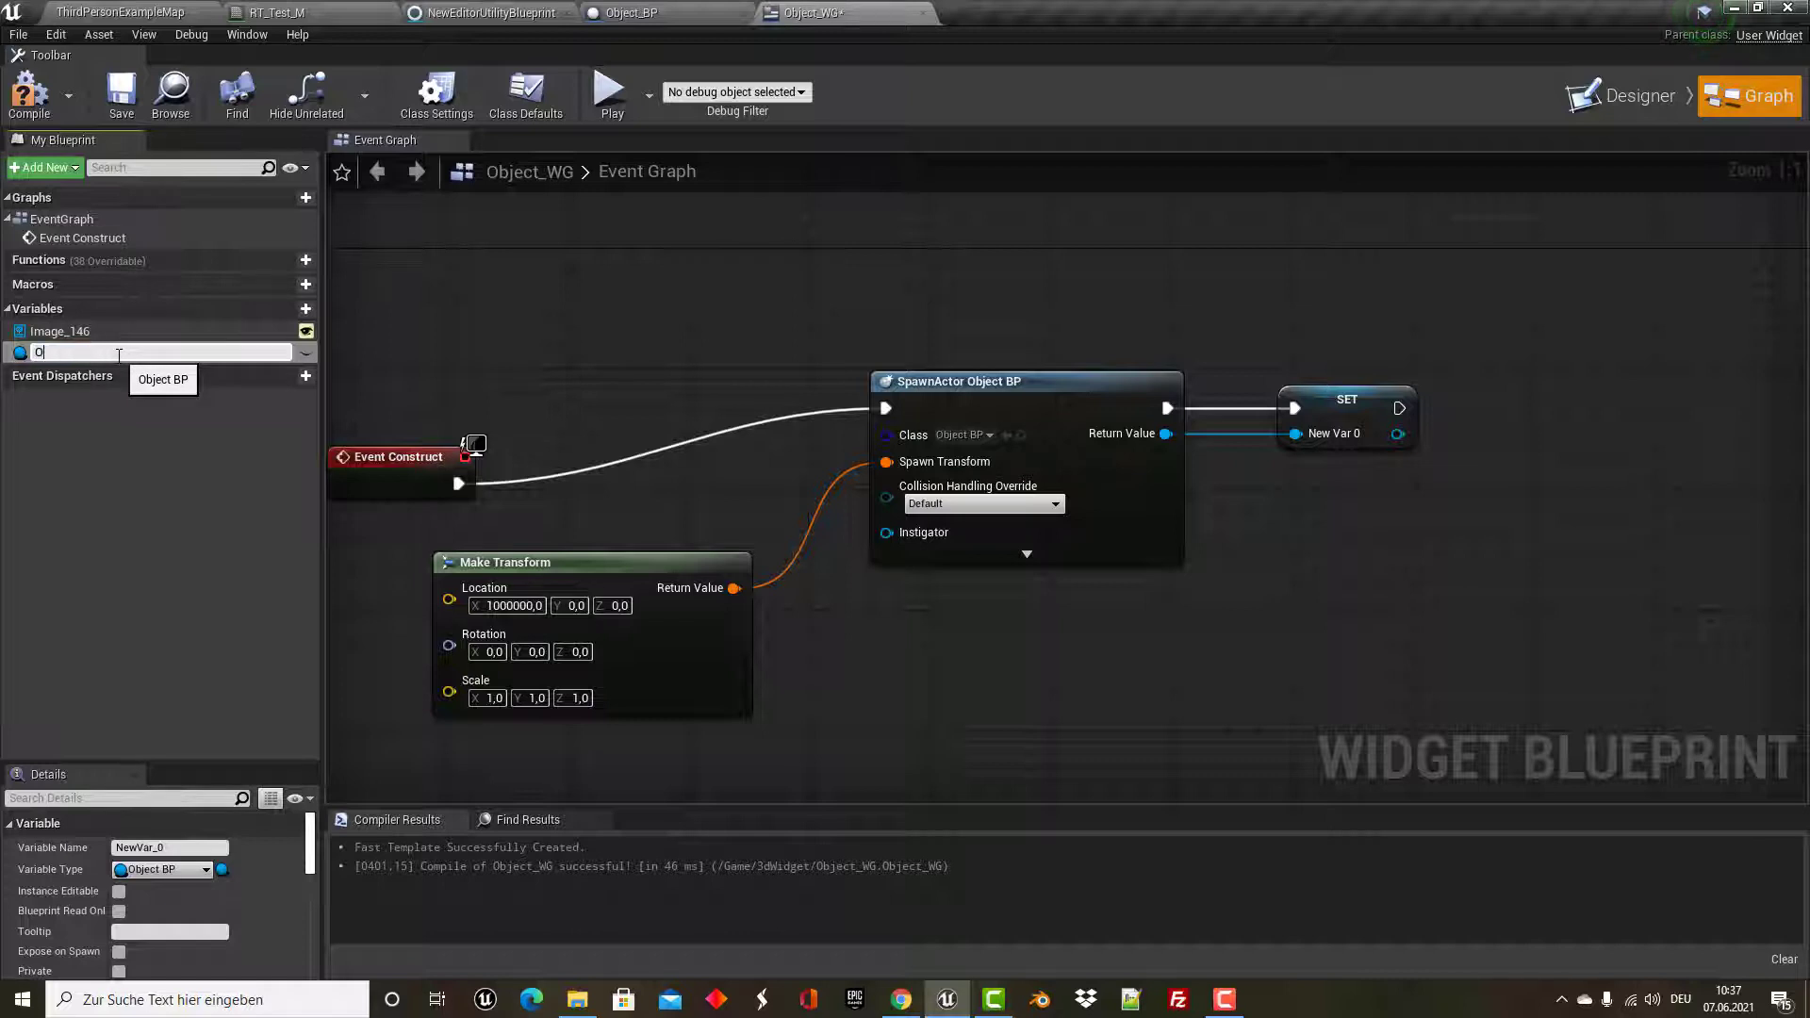
type("bjectRef")
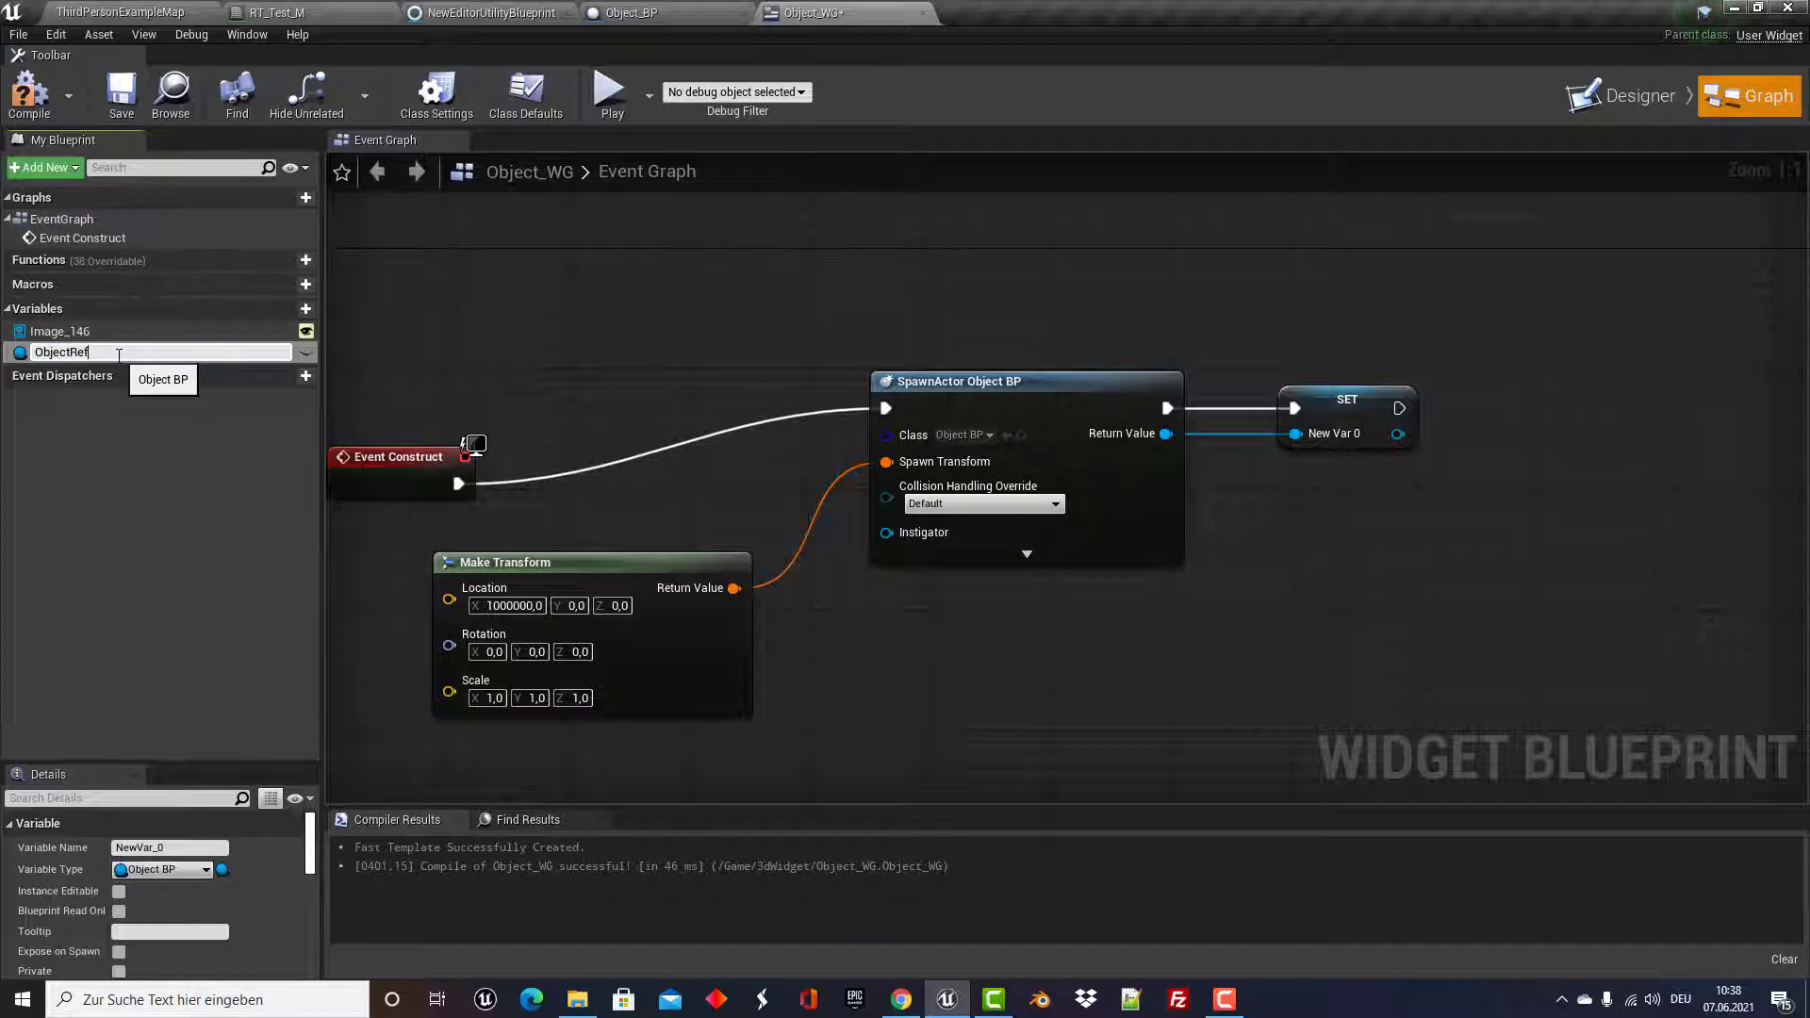
key("Return")
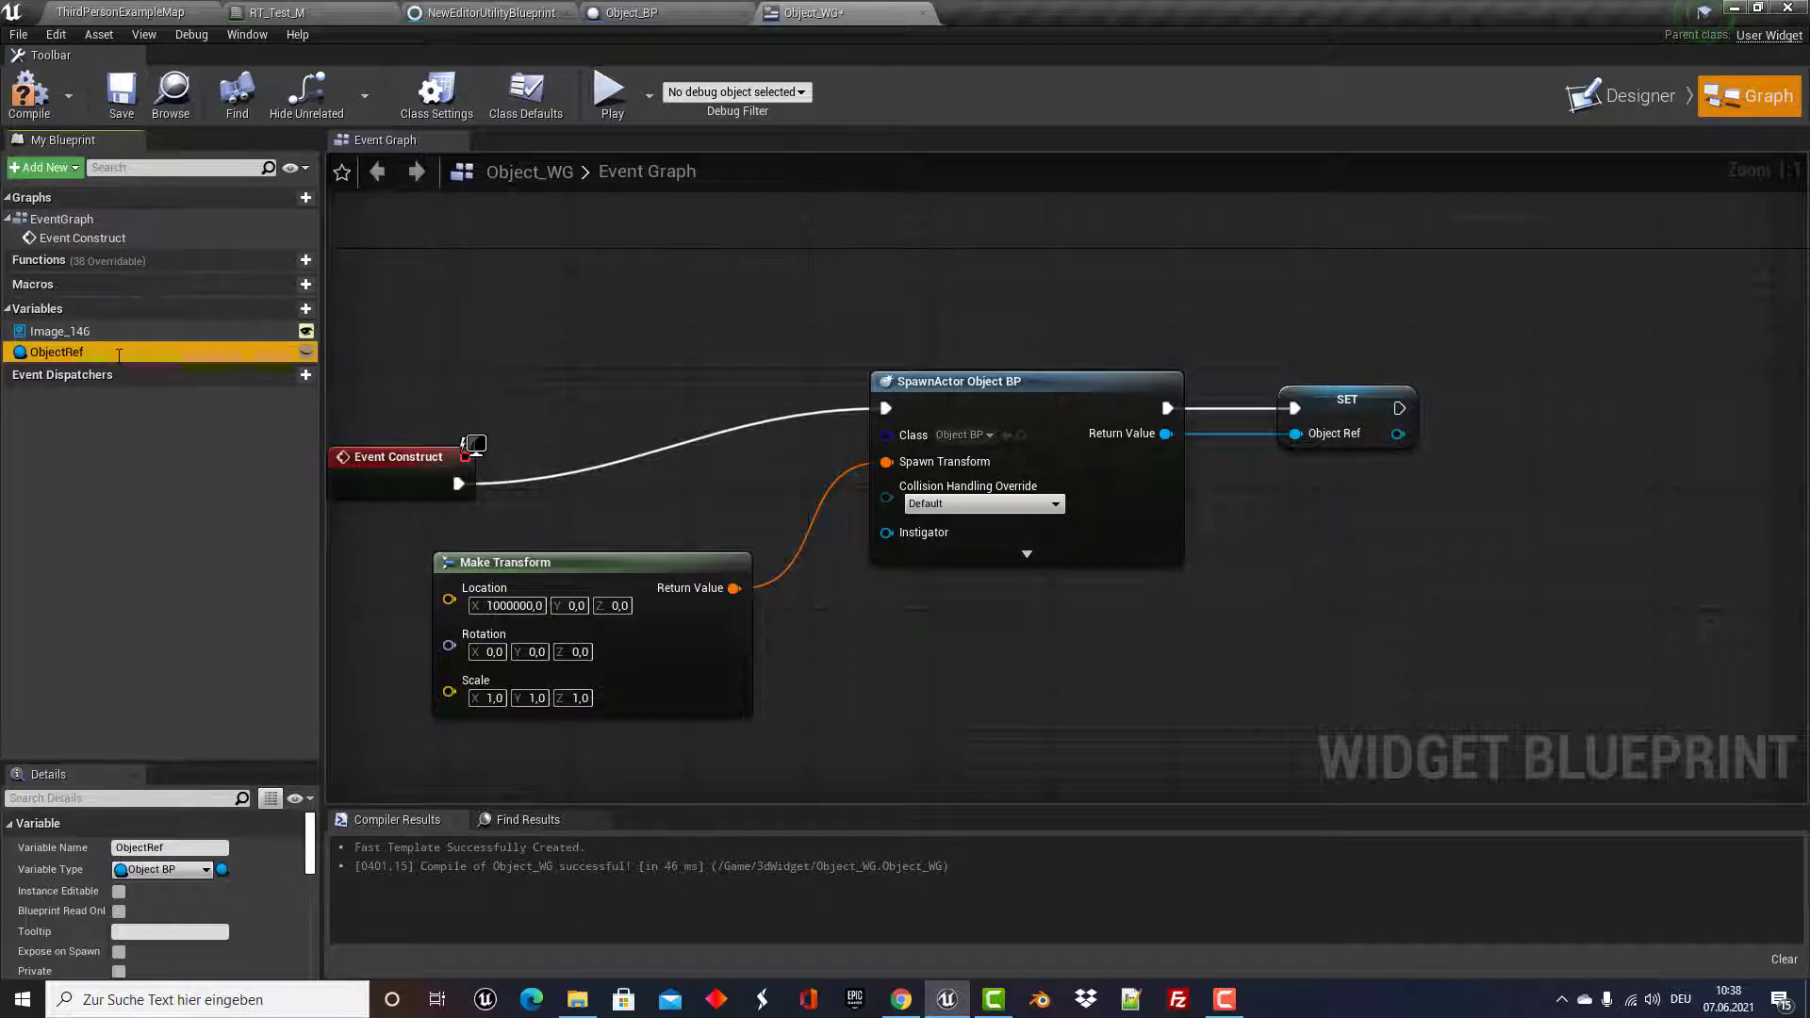
right_click_drag(465, 369, 574, 327)
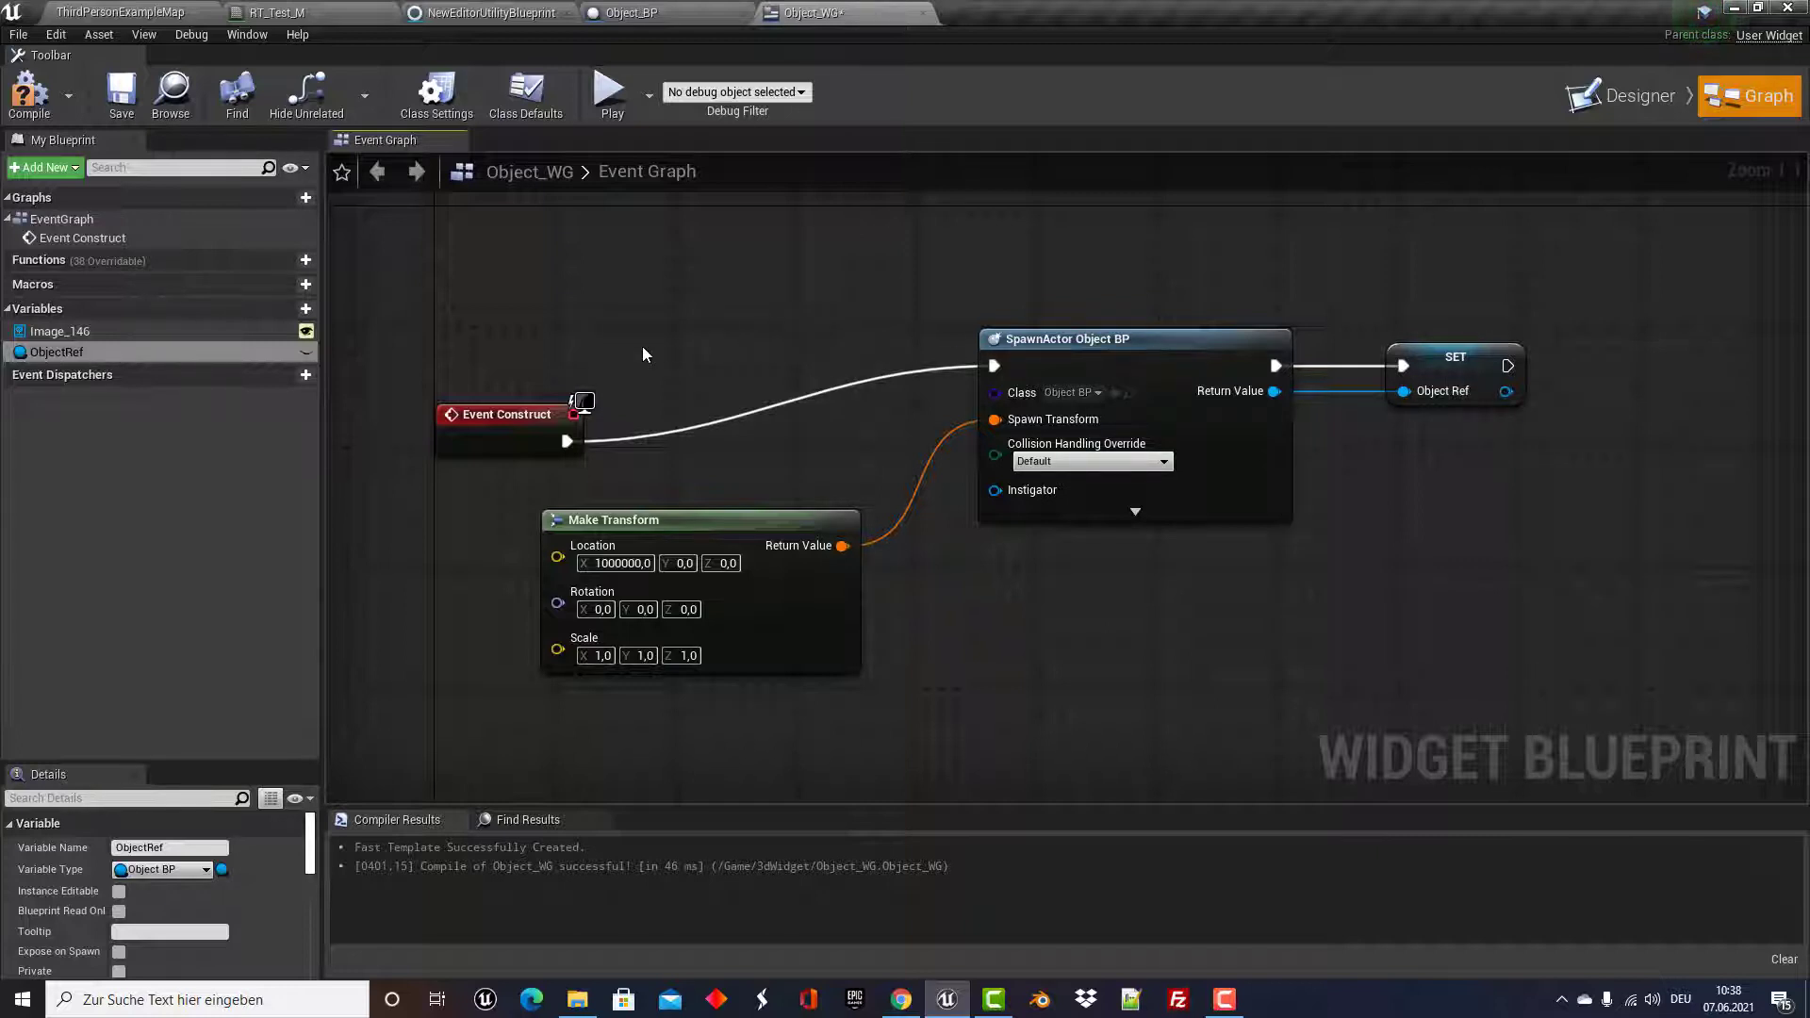
mouse_move(204, 264)
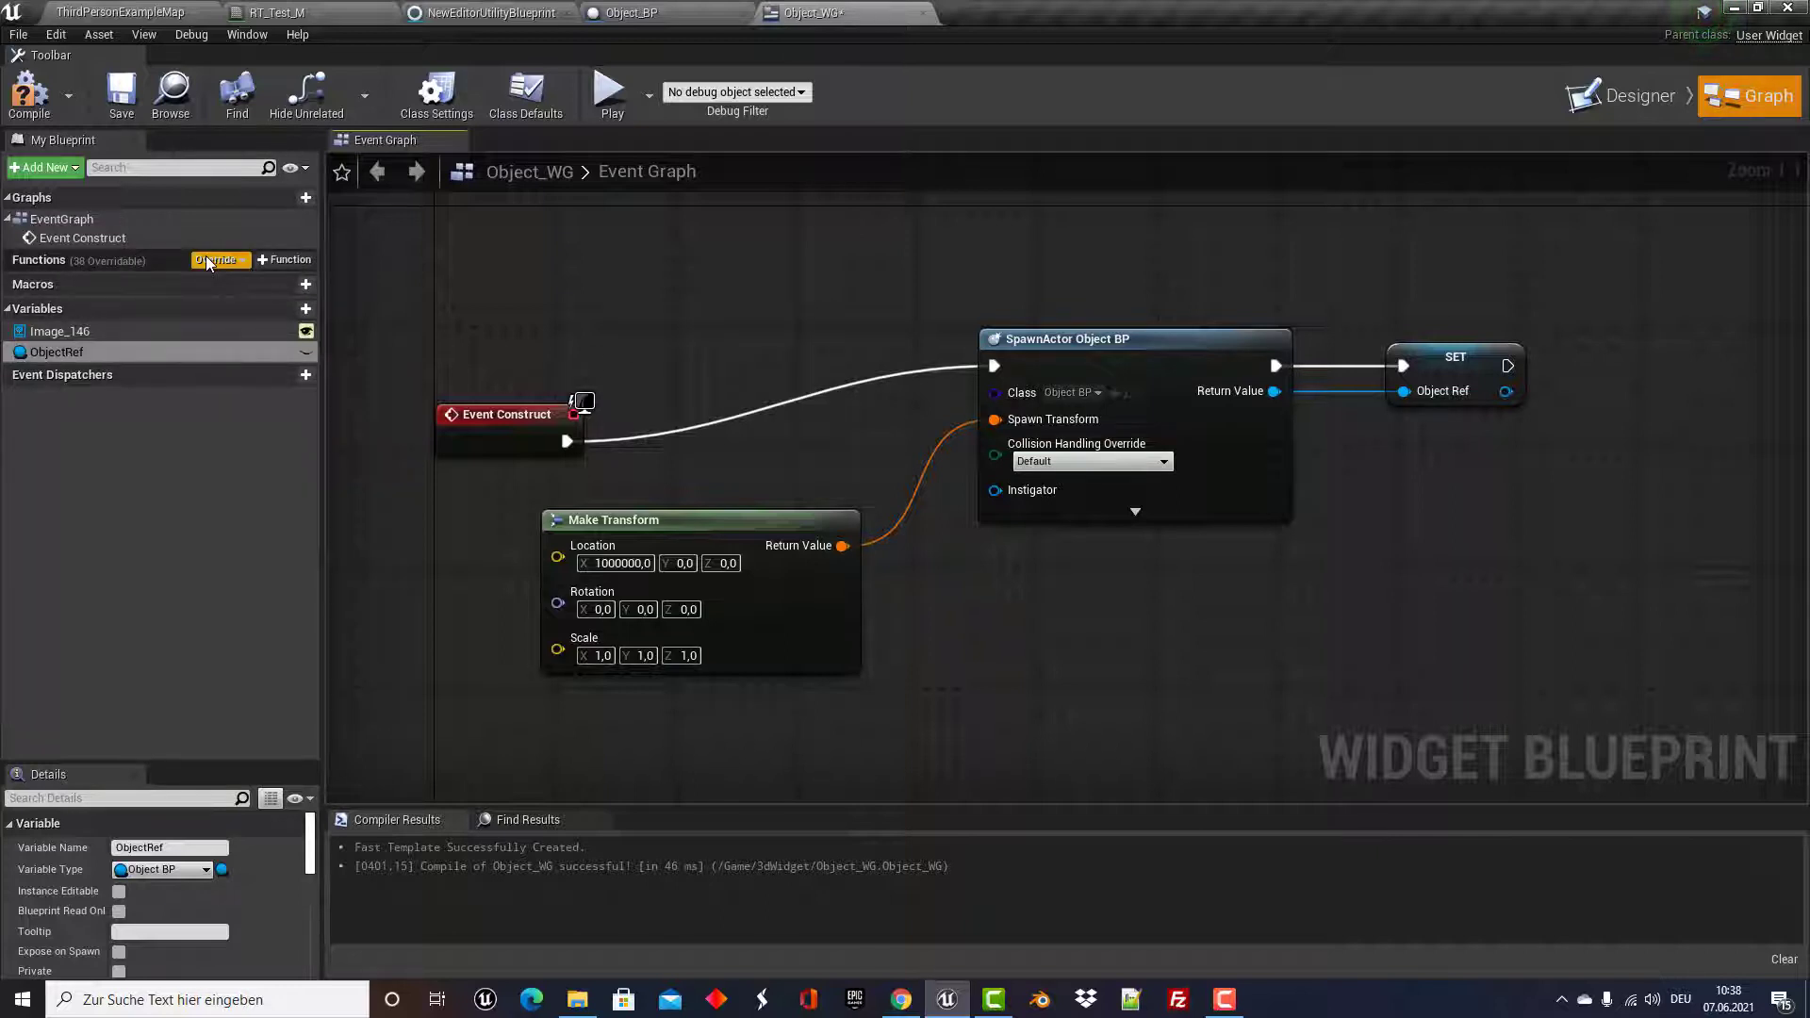
Override On Mouse Button Down, On Mouse Button Up and On Mouse Move in Object_WG.
left_click(210, 261)
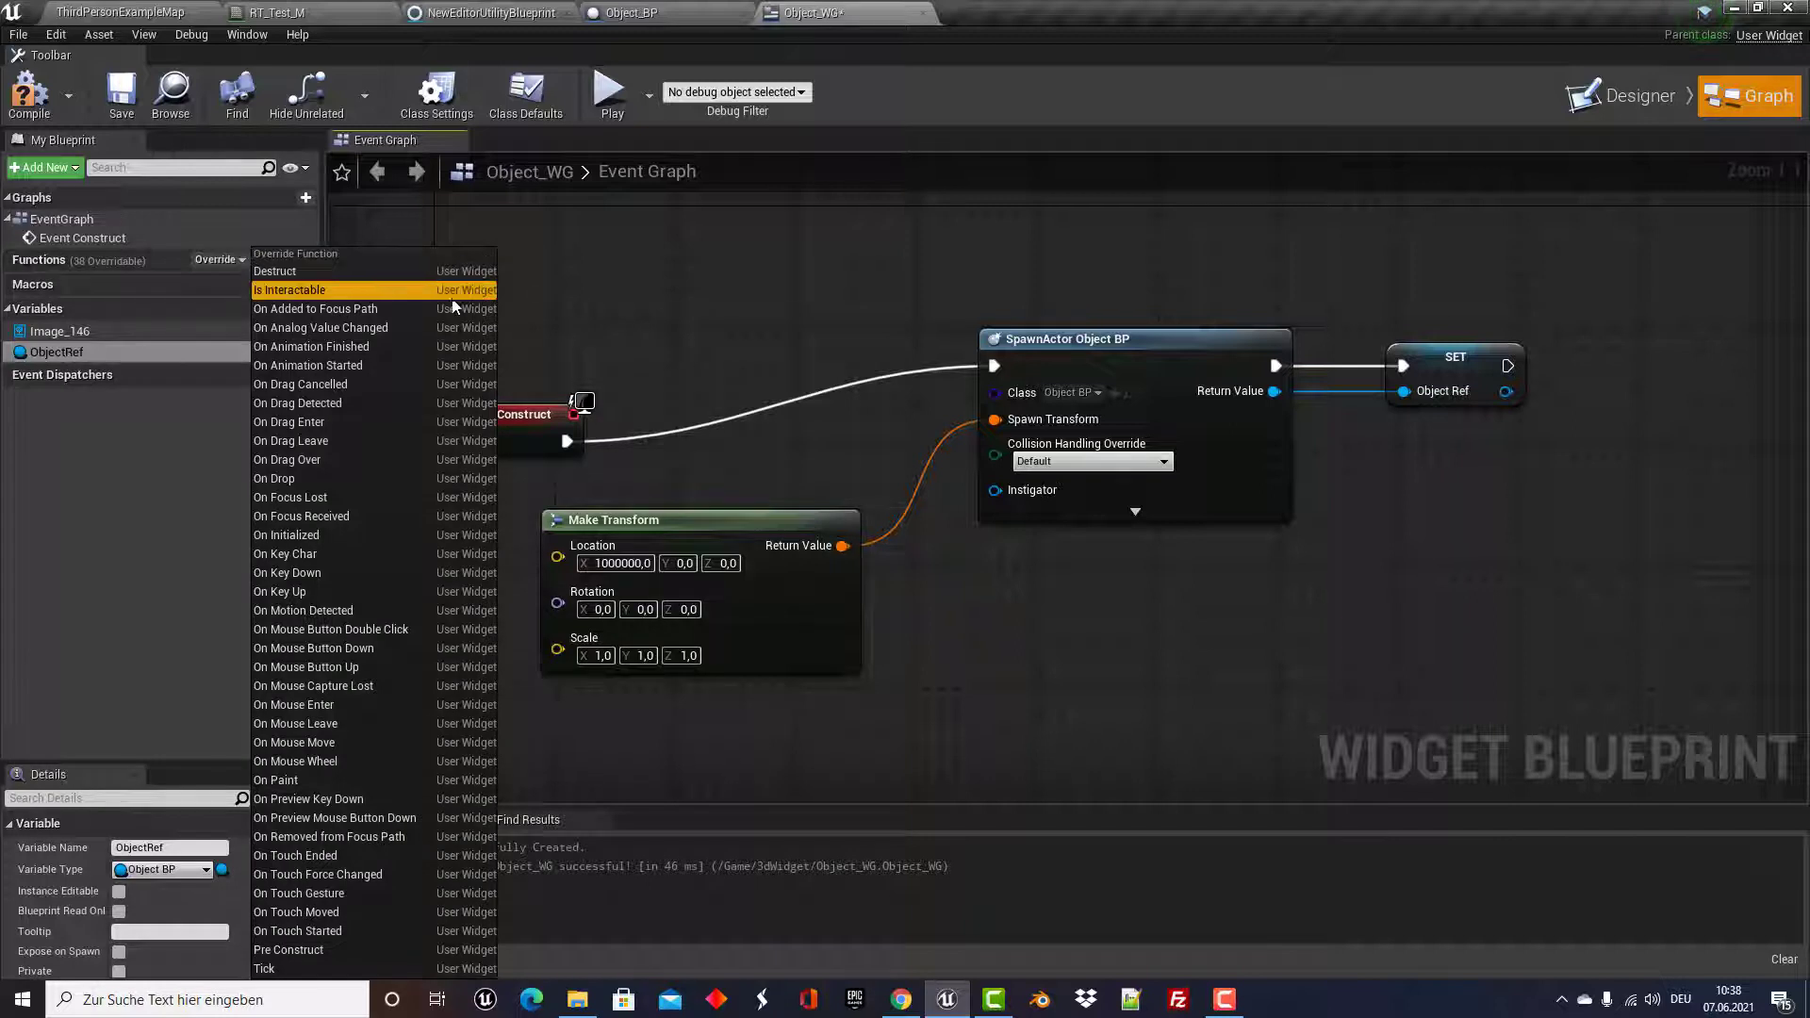
left_click(375, 647)
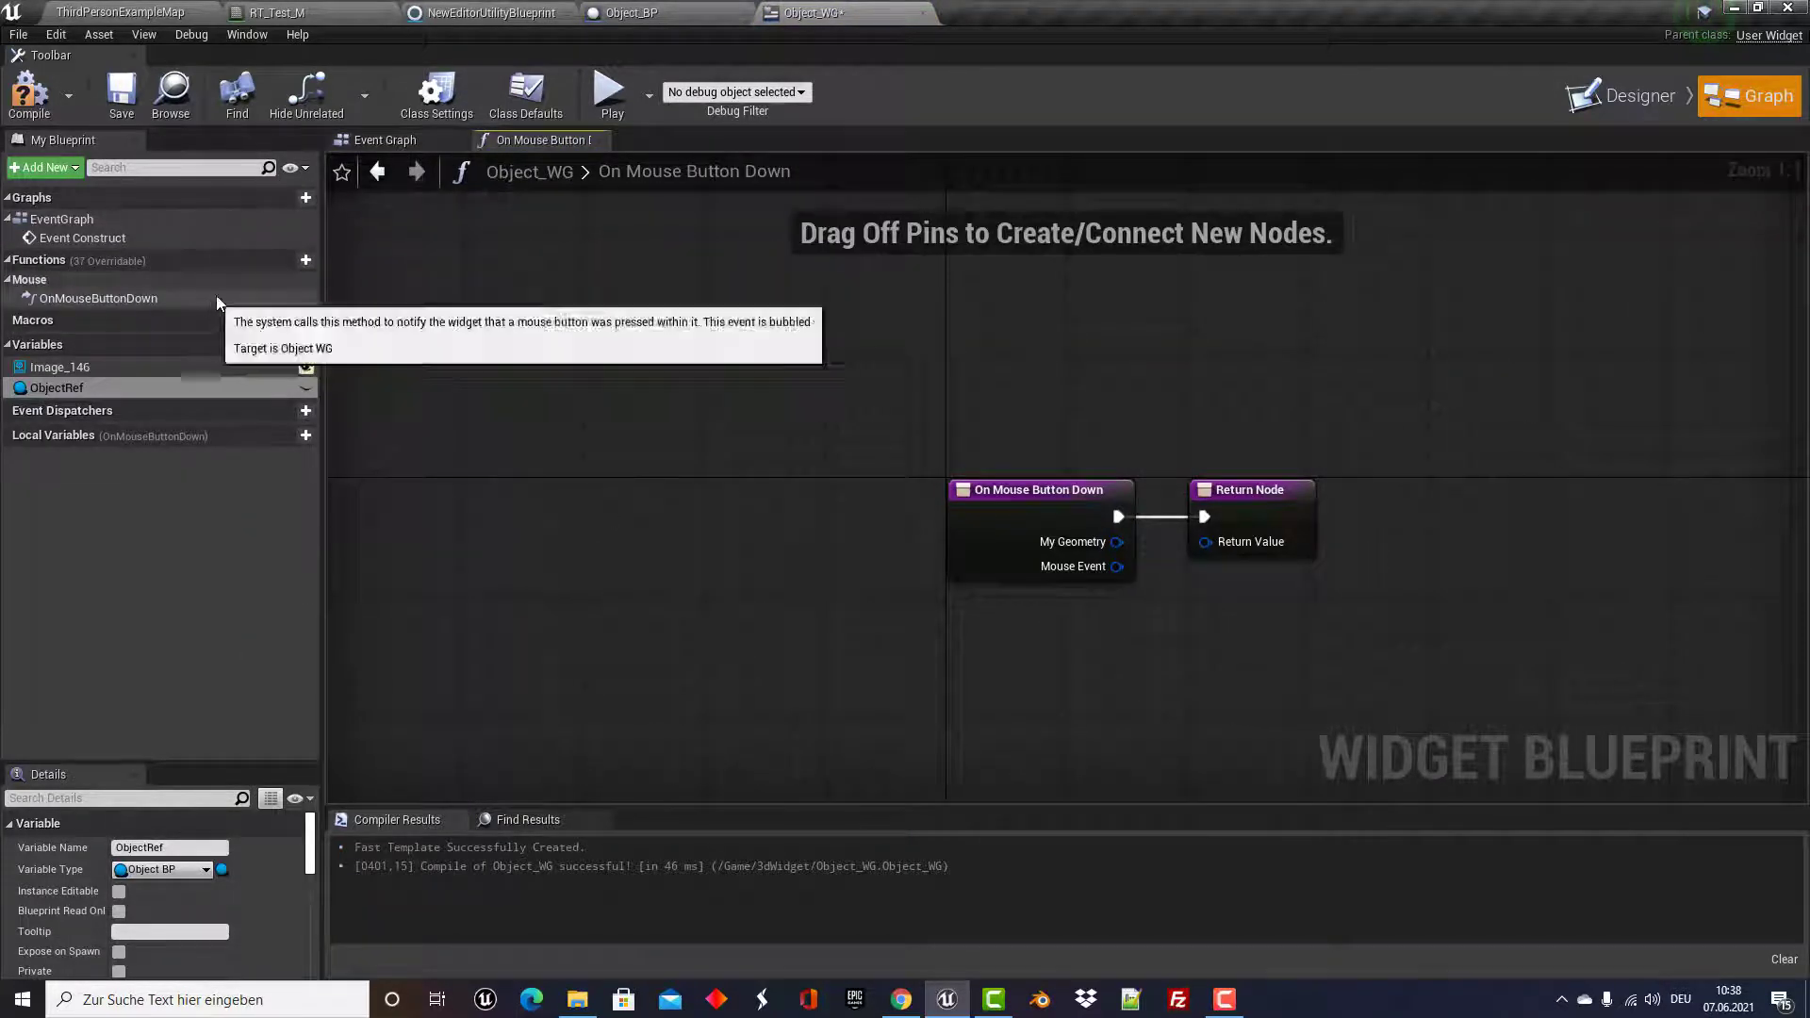
left_click(233, 262)
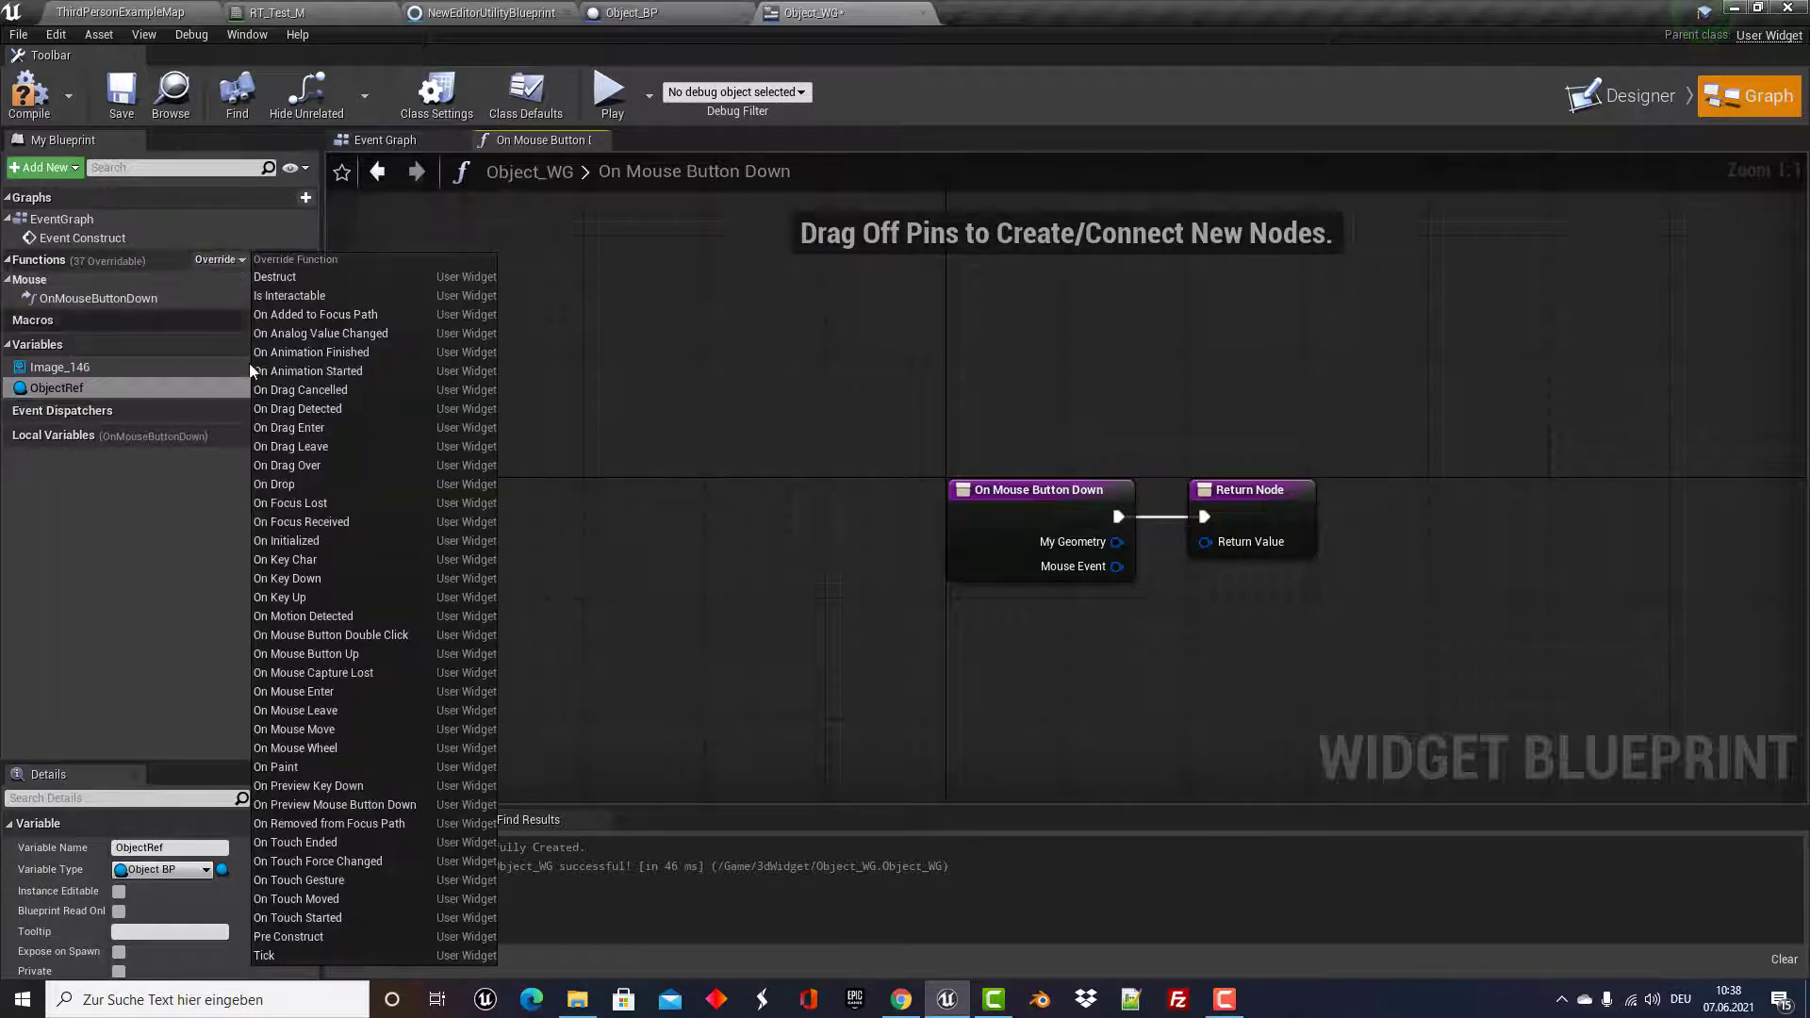
left_click(297, 654)
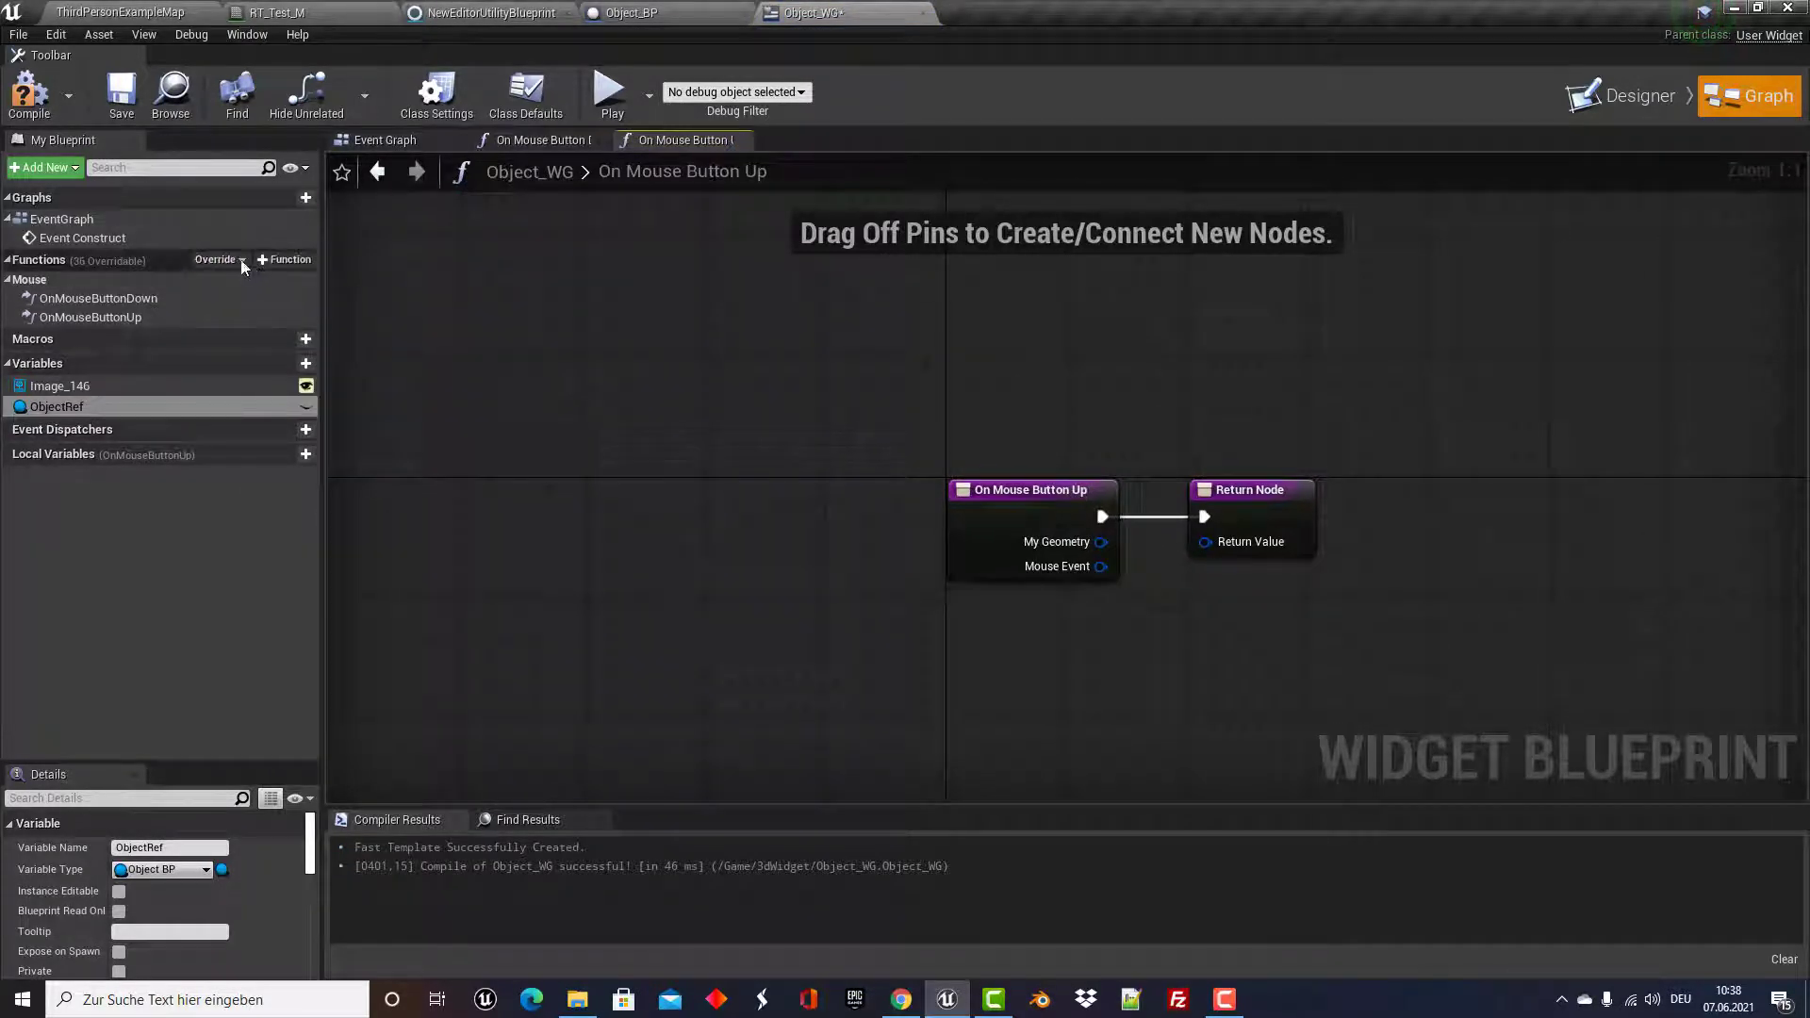
left_click(226, 261)
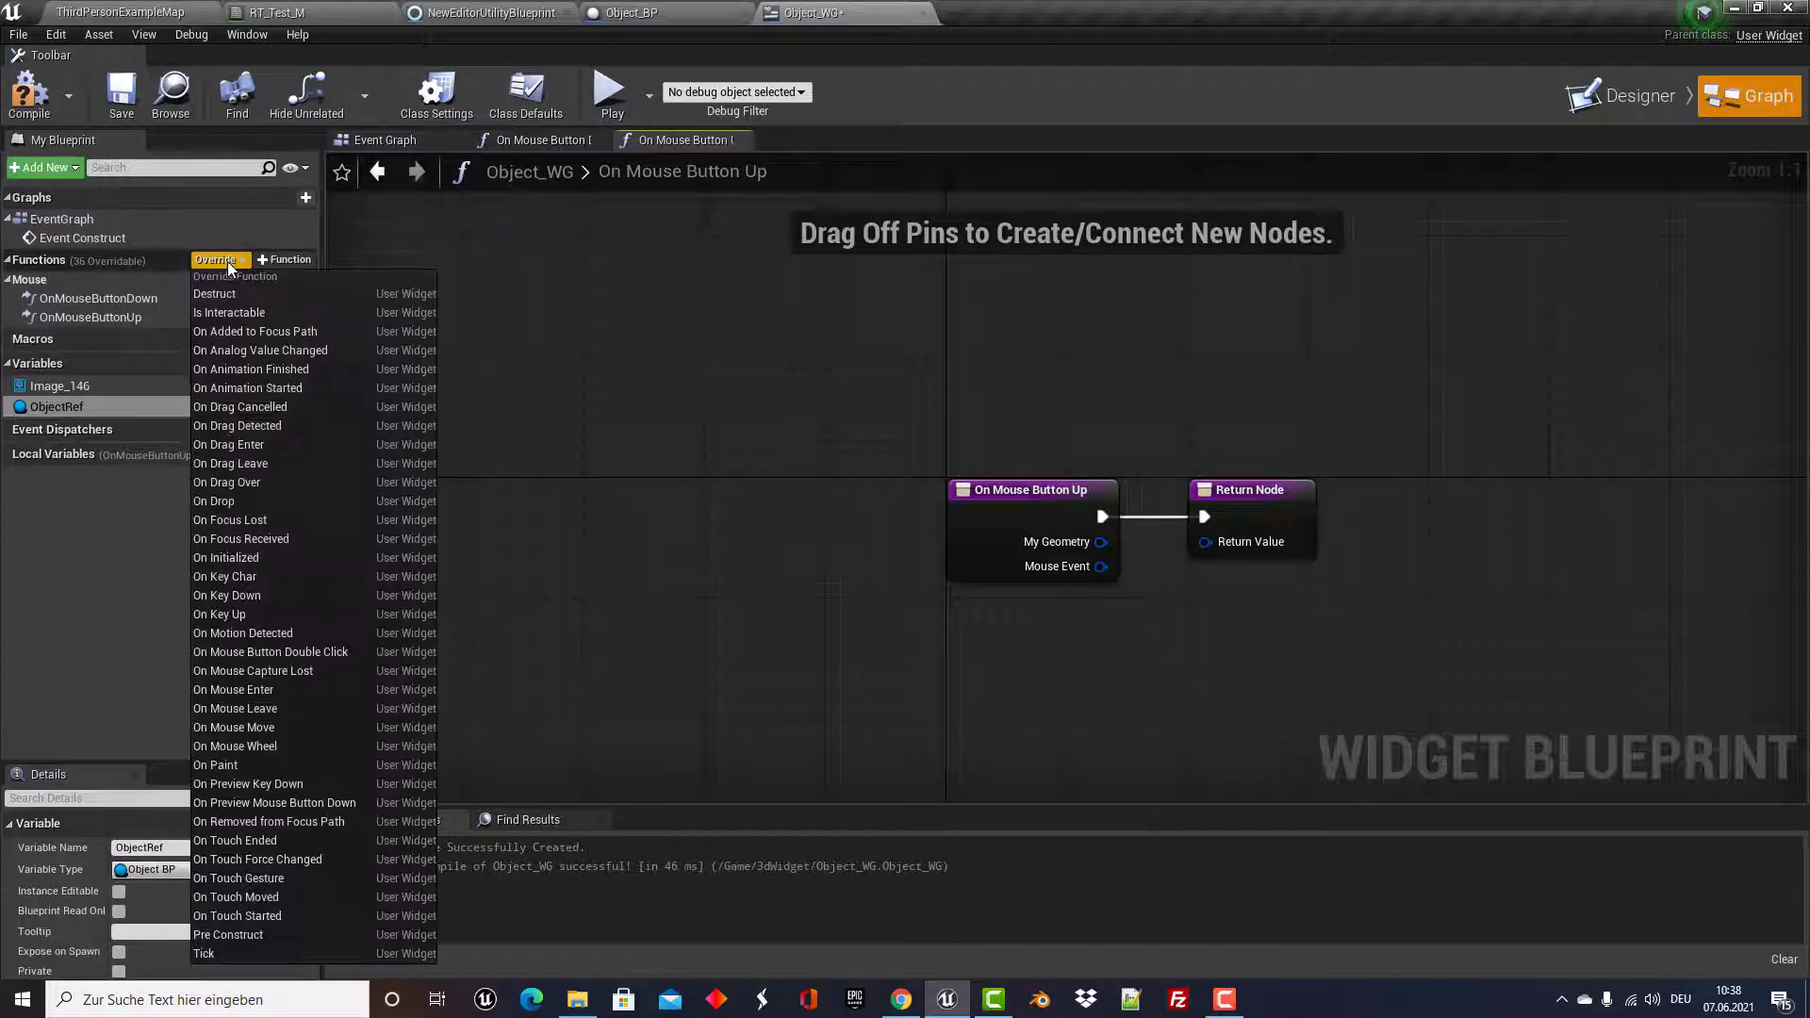
left_click(256, 728)
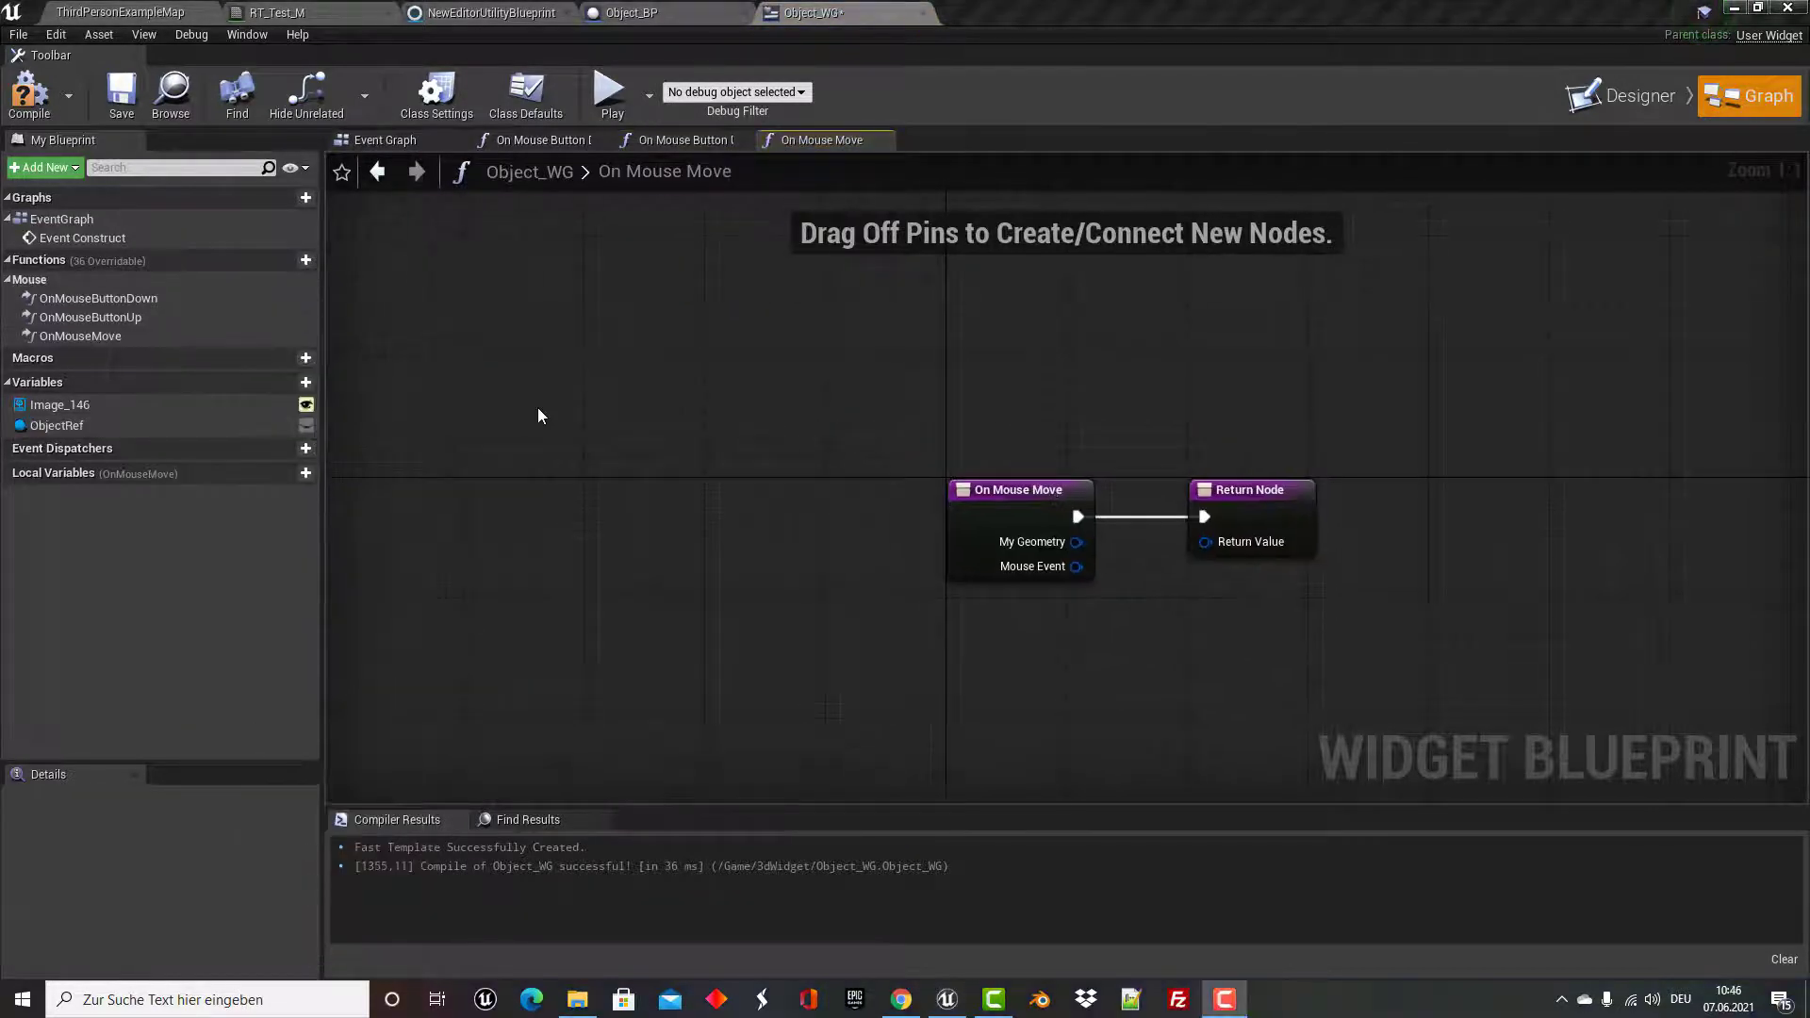
left_click(561, 146)
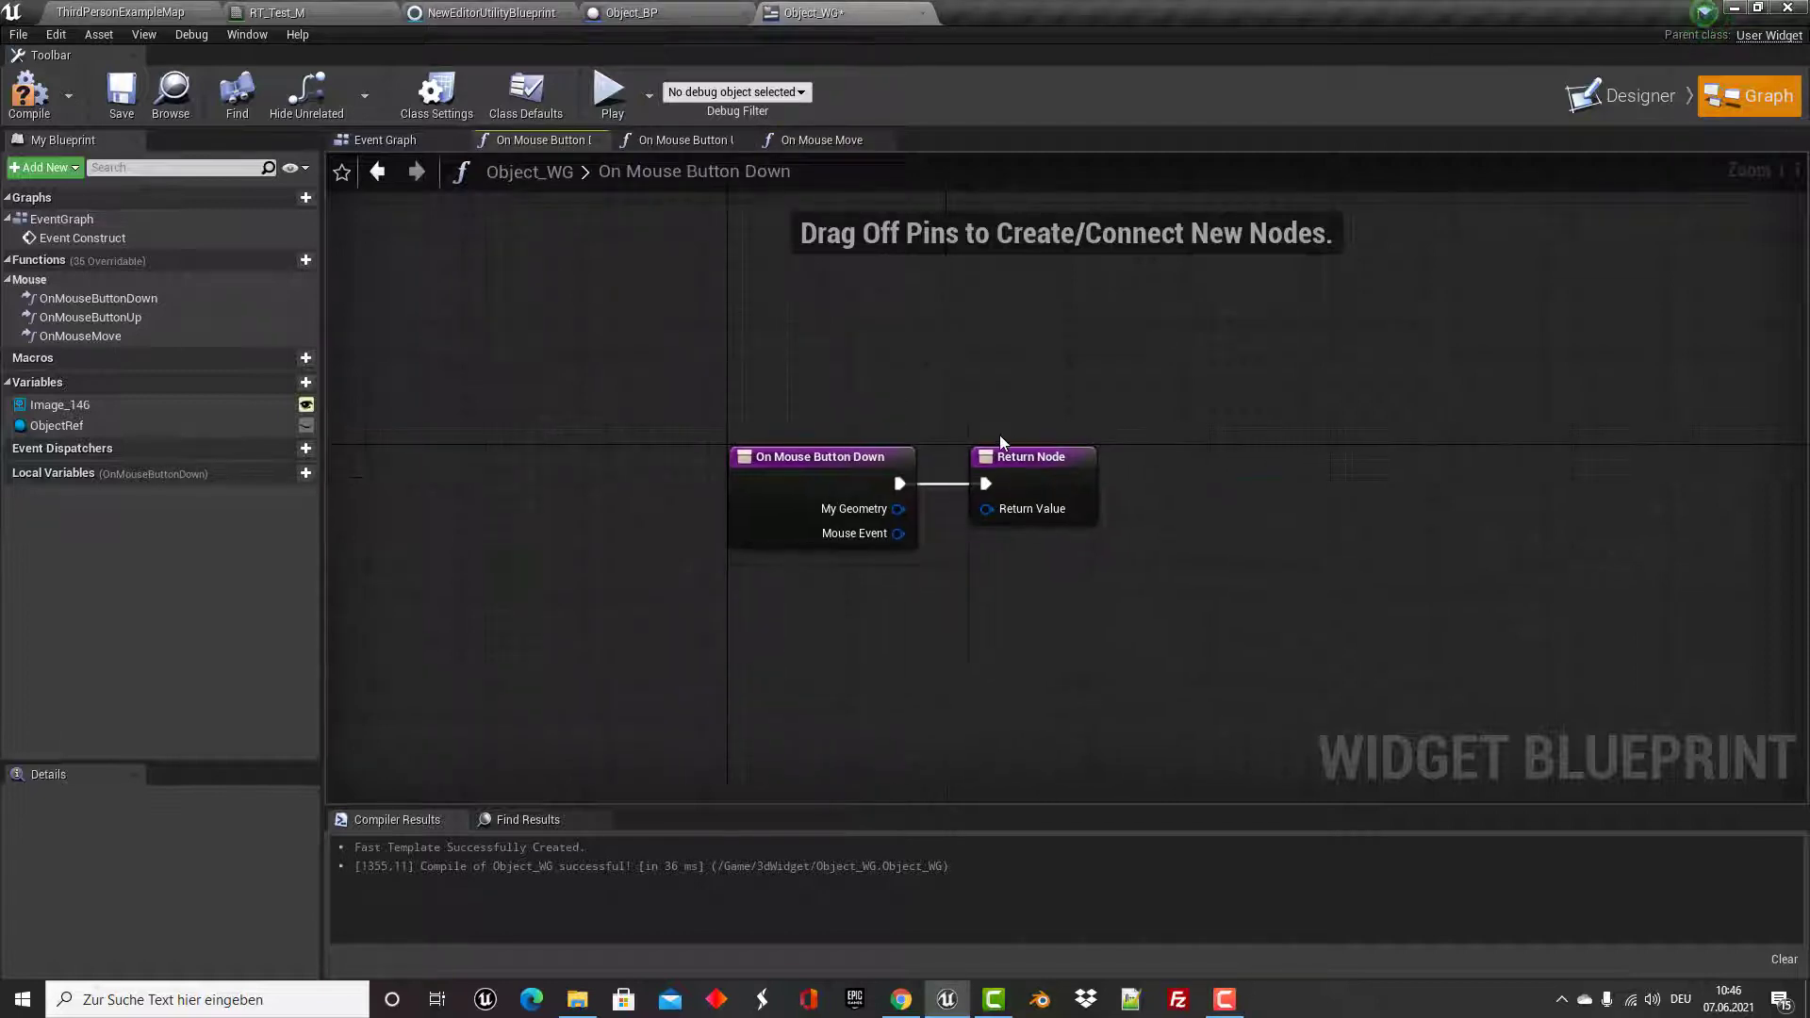
Add a Start Rotate call between On Mouse Button Down and the Return Node.
left_click_drag(1016, 456, 1495, 471)
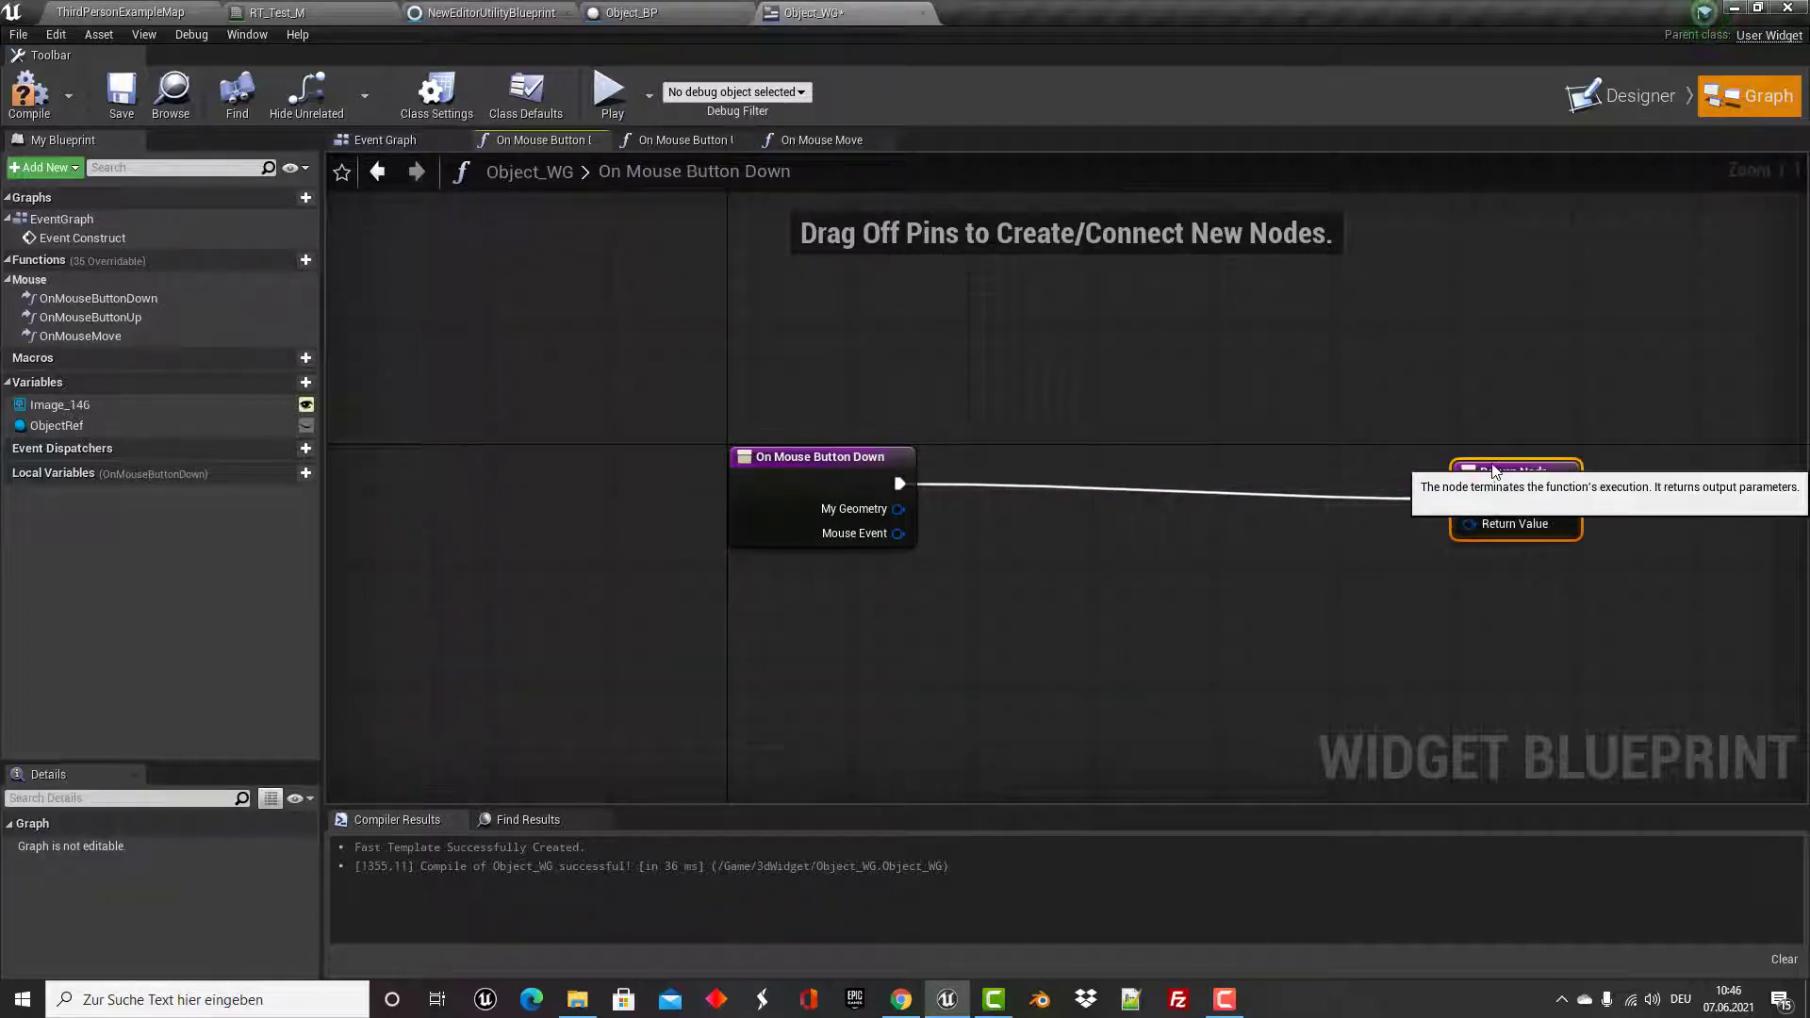
left_click(658, 436)
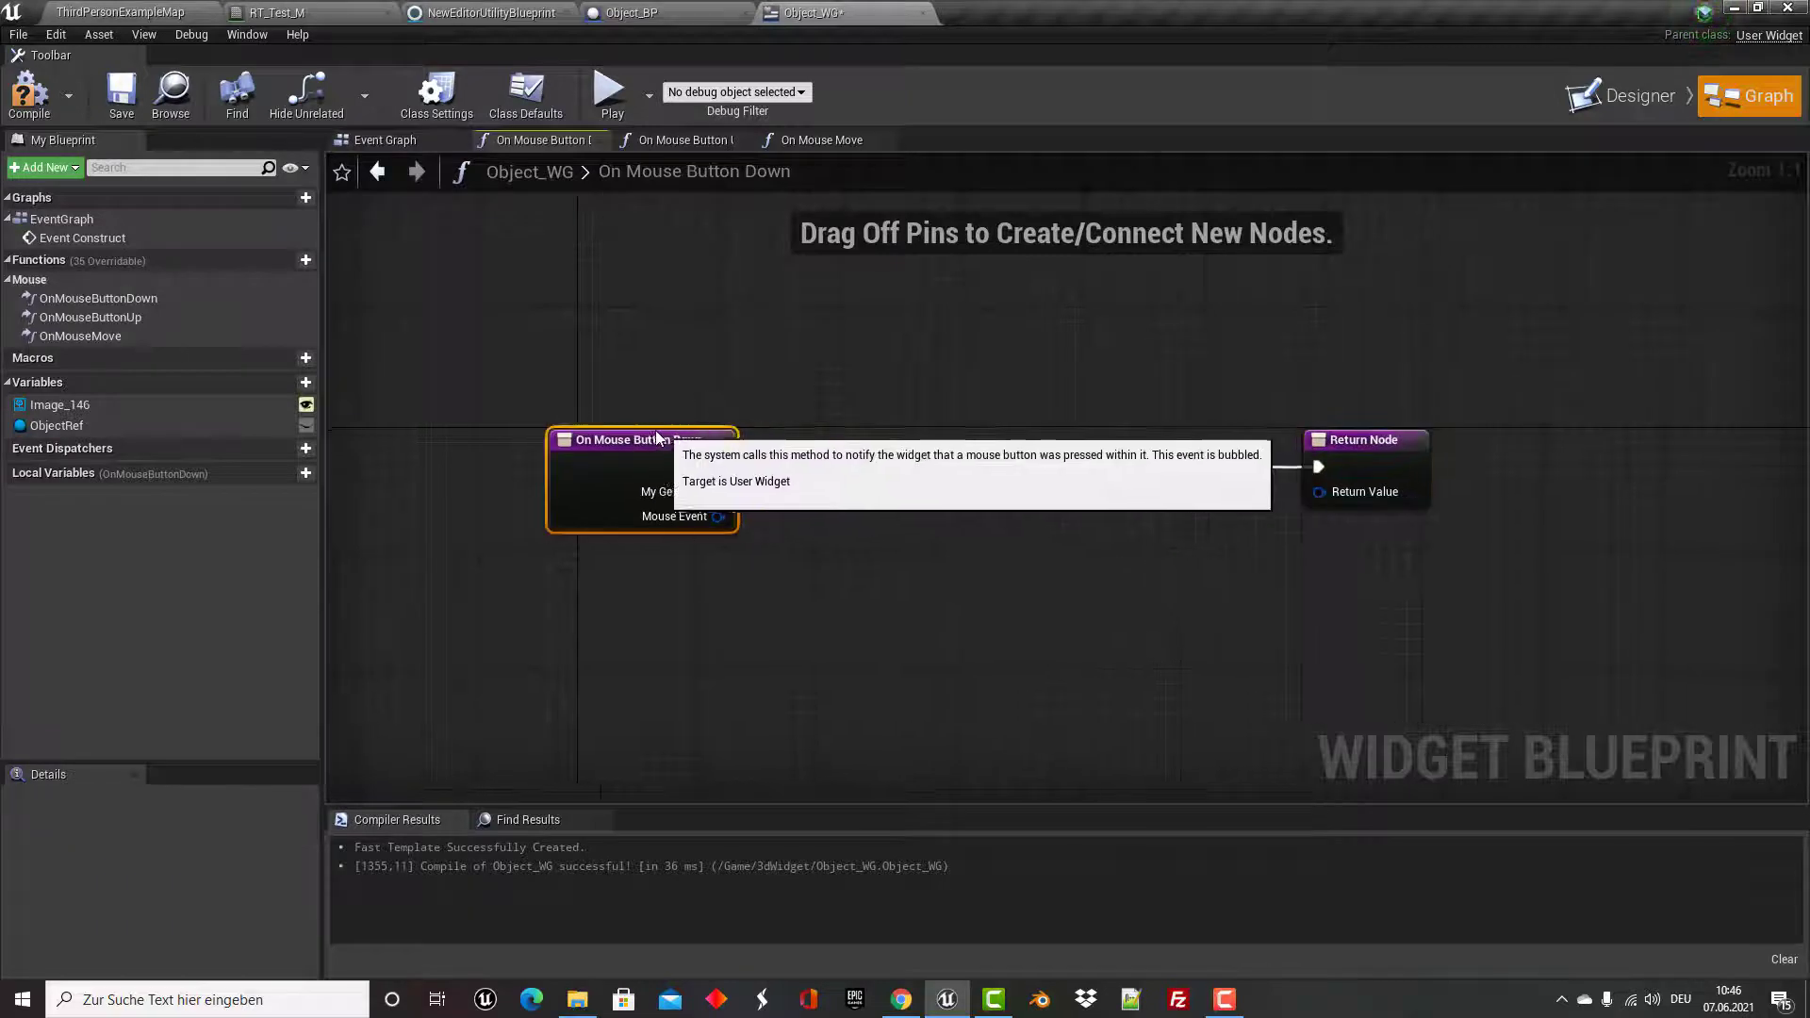
left_click_drag(657, 435, 536, 421)
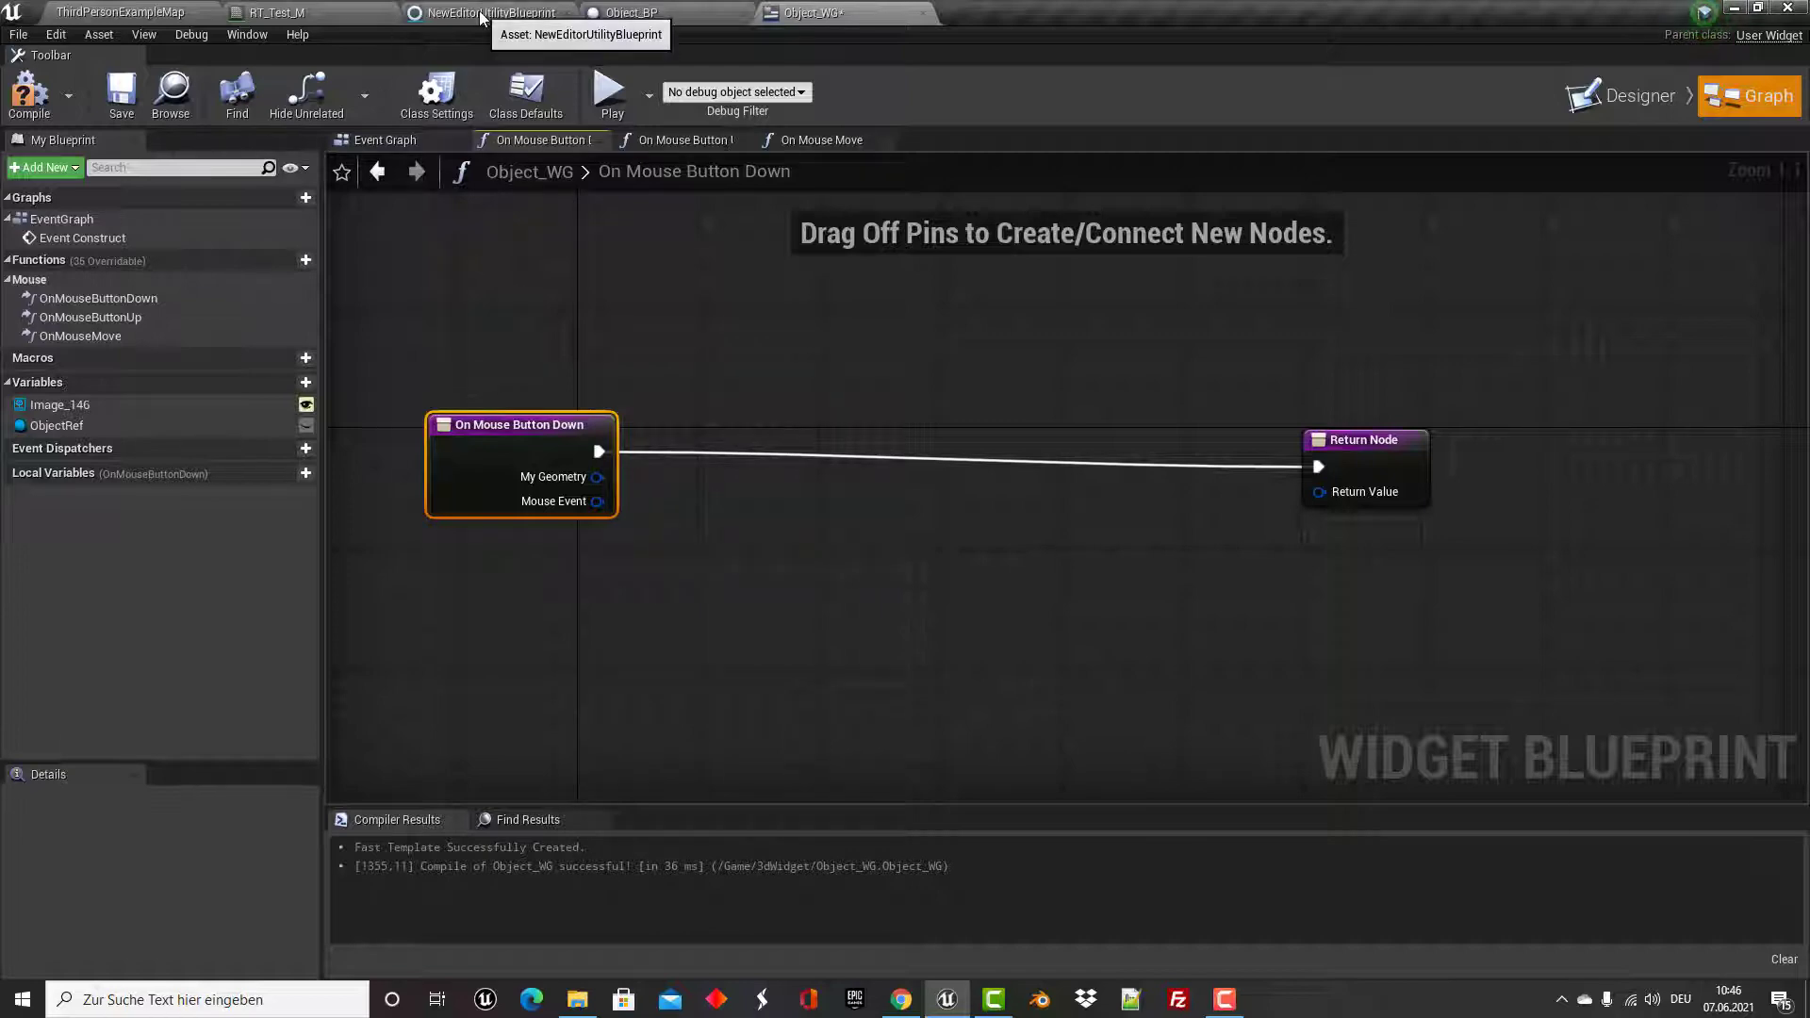
left_click(627, 12)
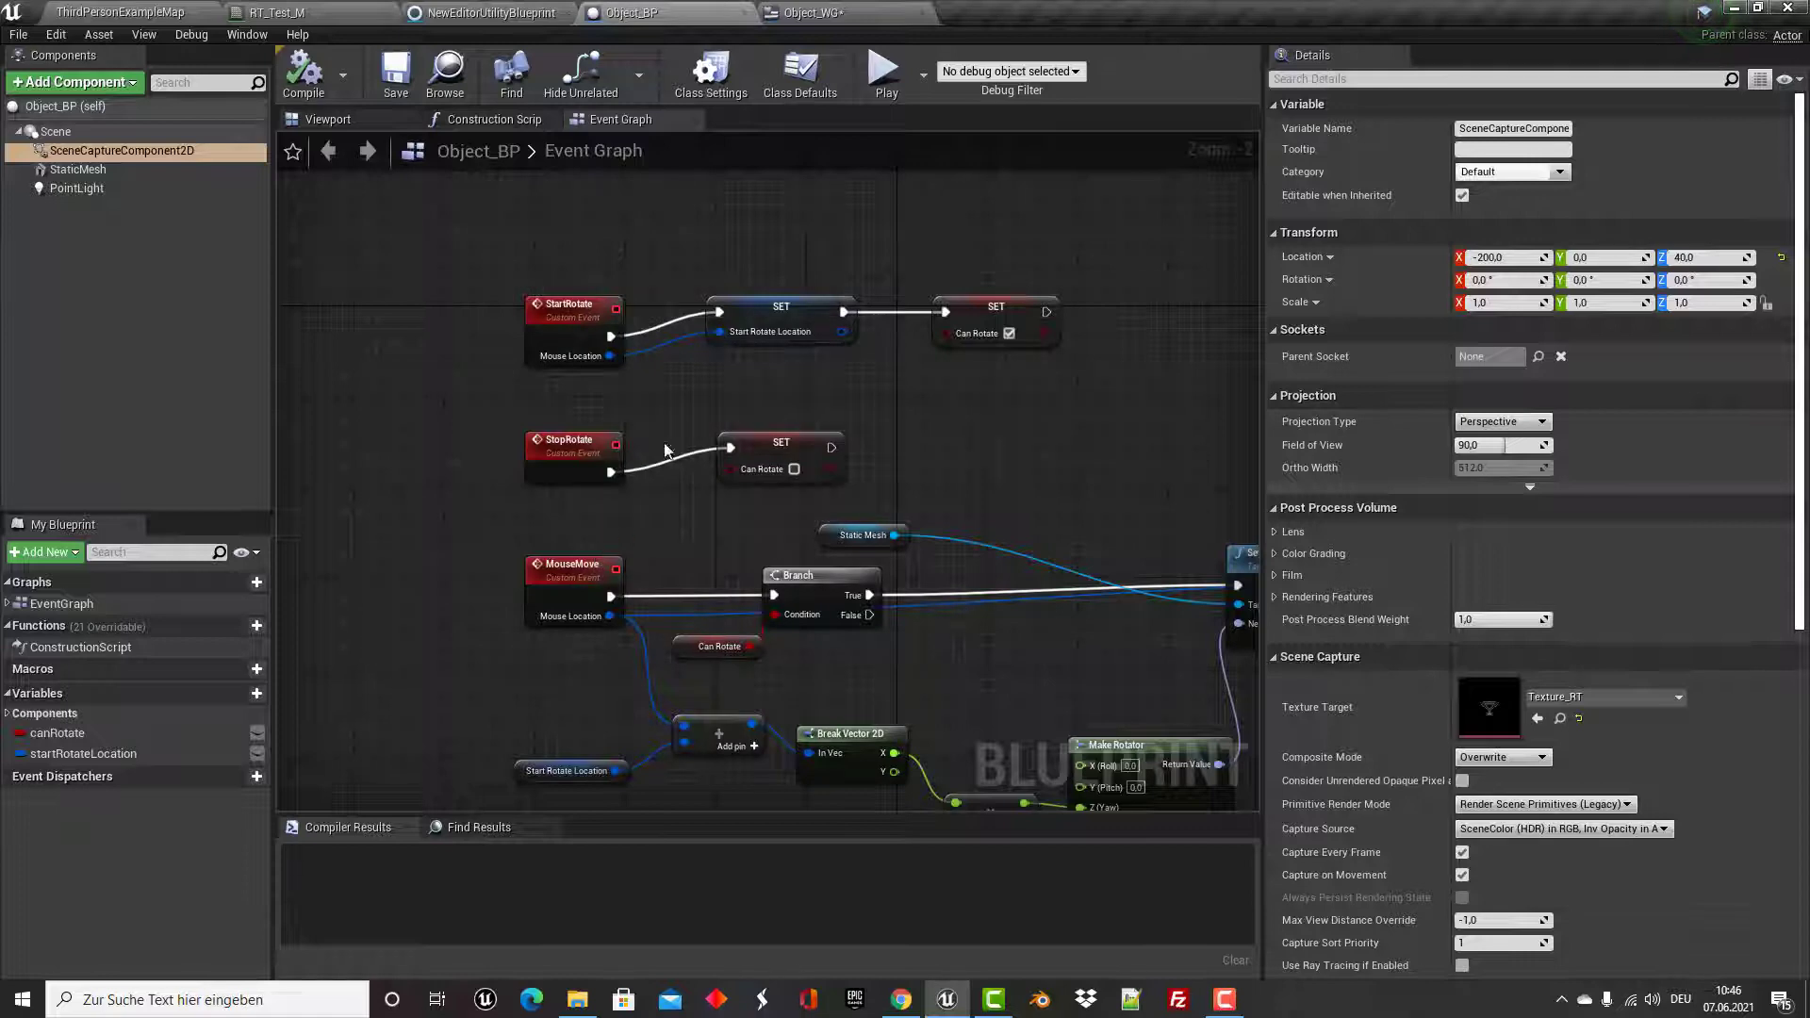
left_click(892, 10)
left_click_drag(599, 451, 898, 437)
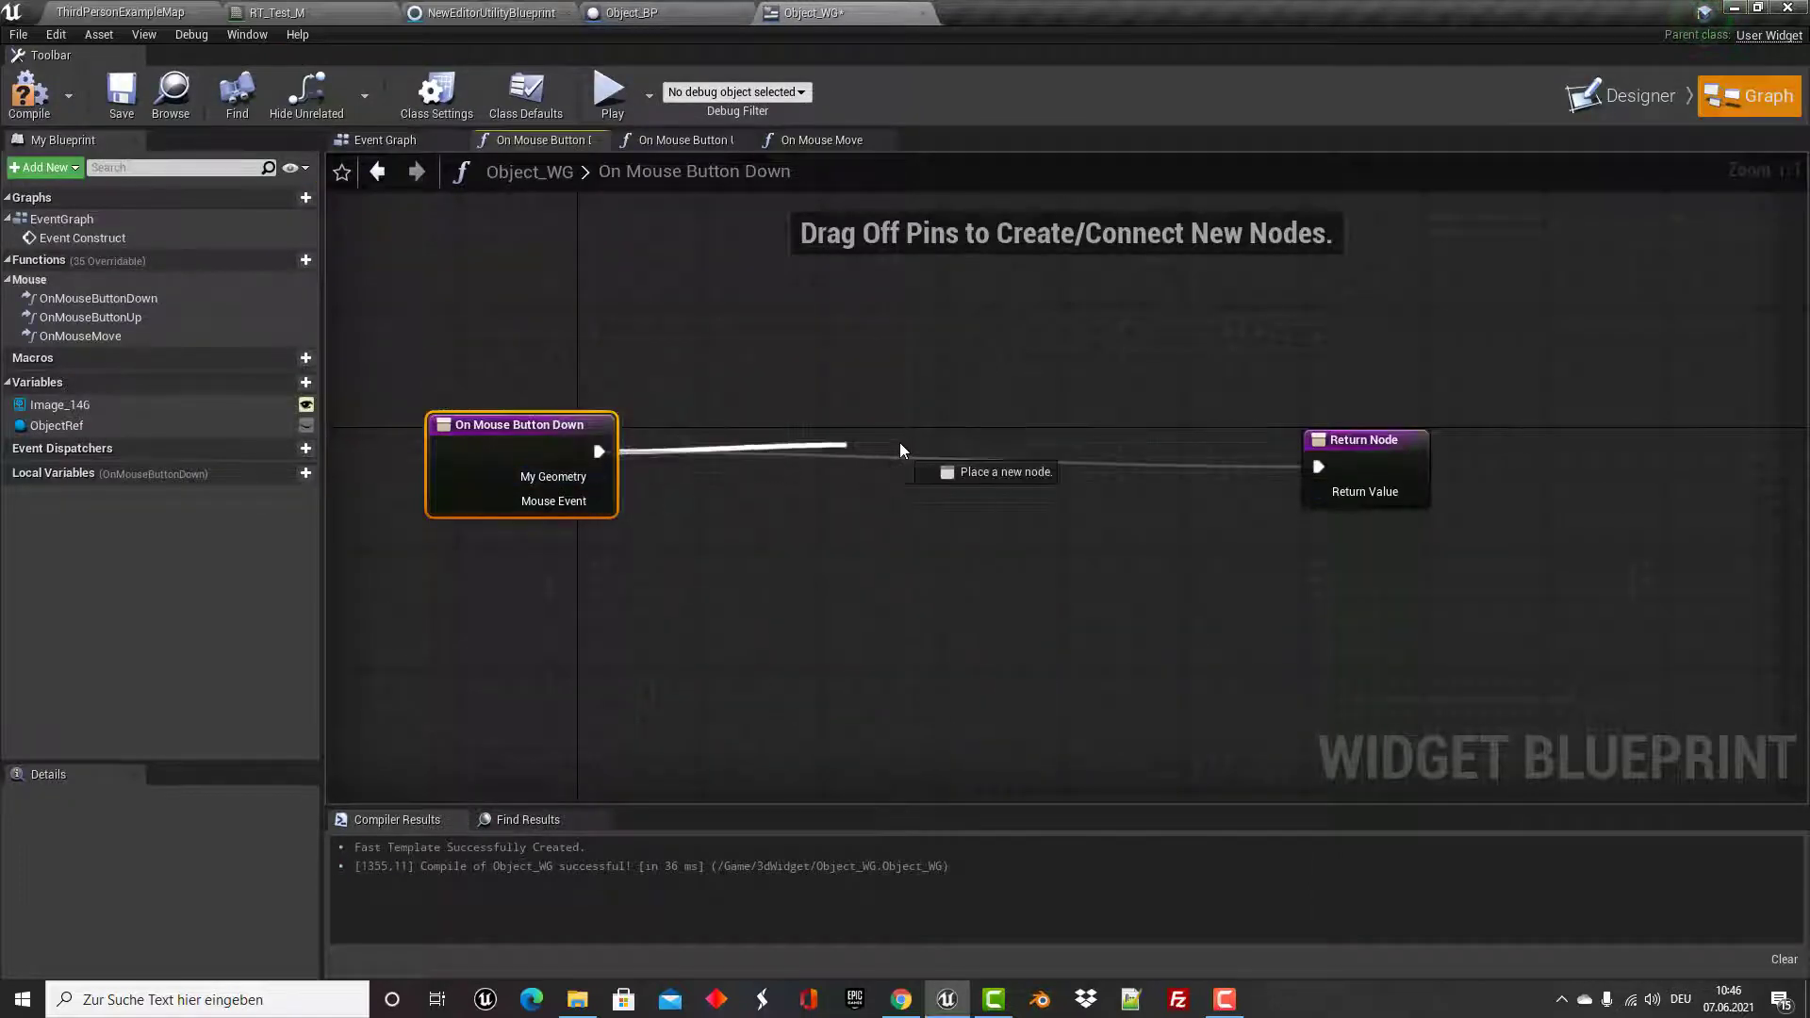
type("start")
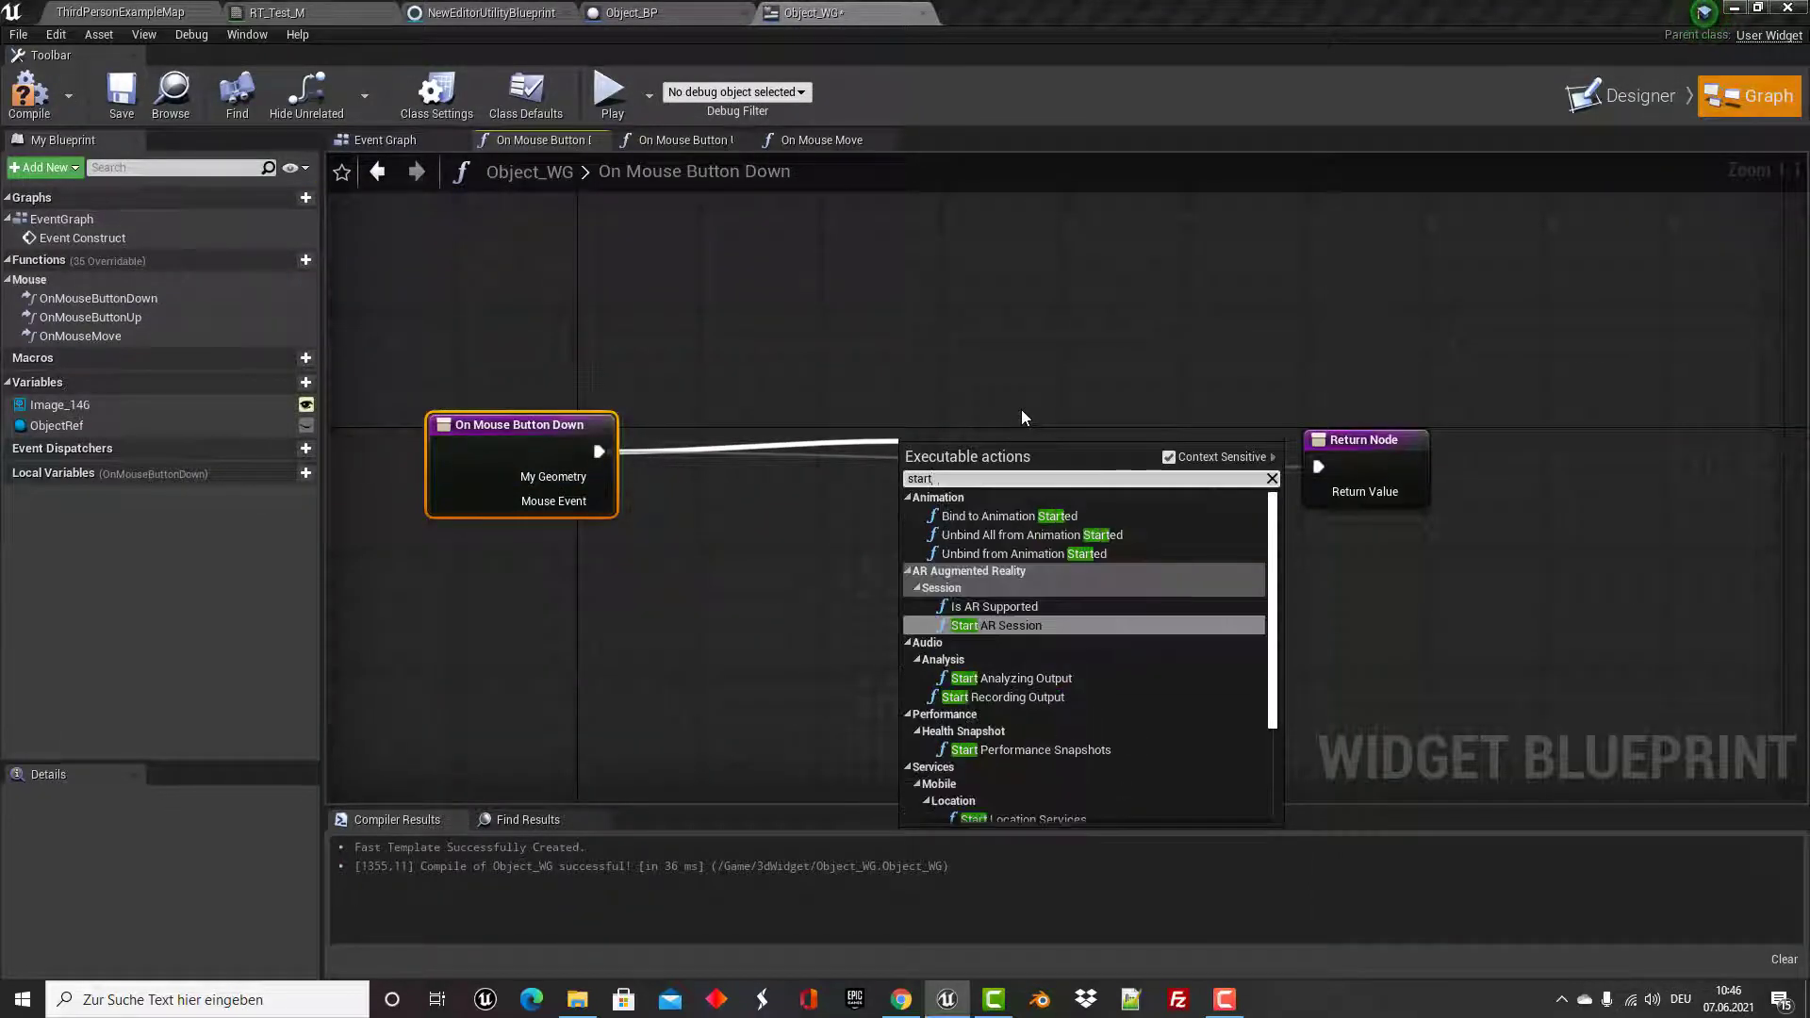
type(" rotate")
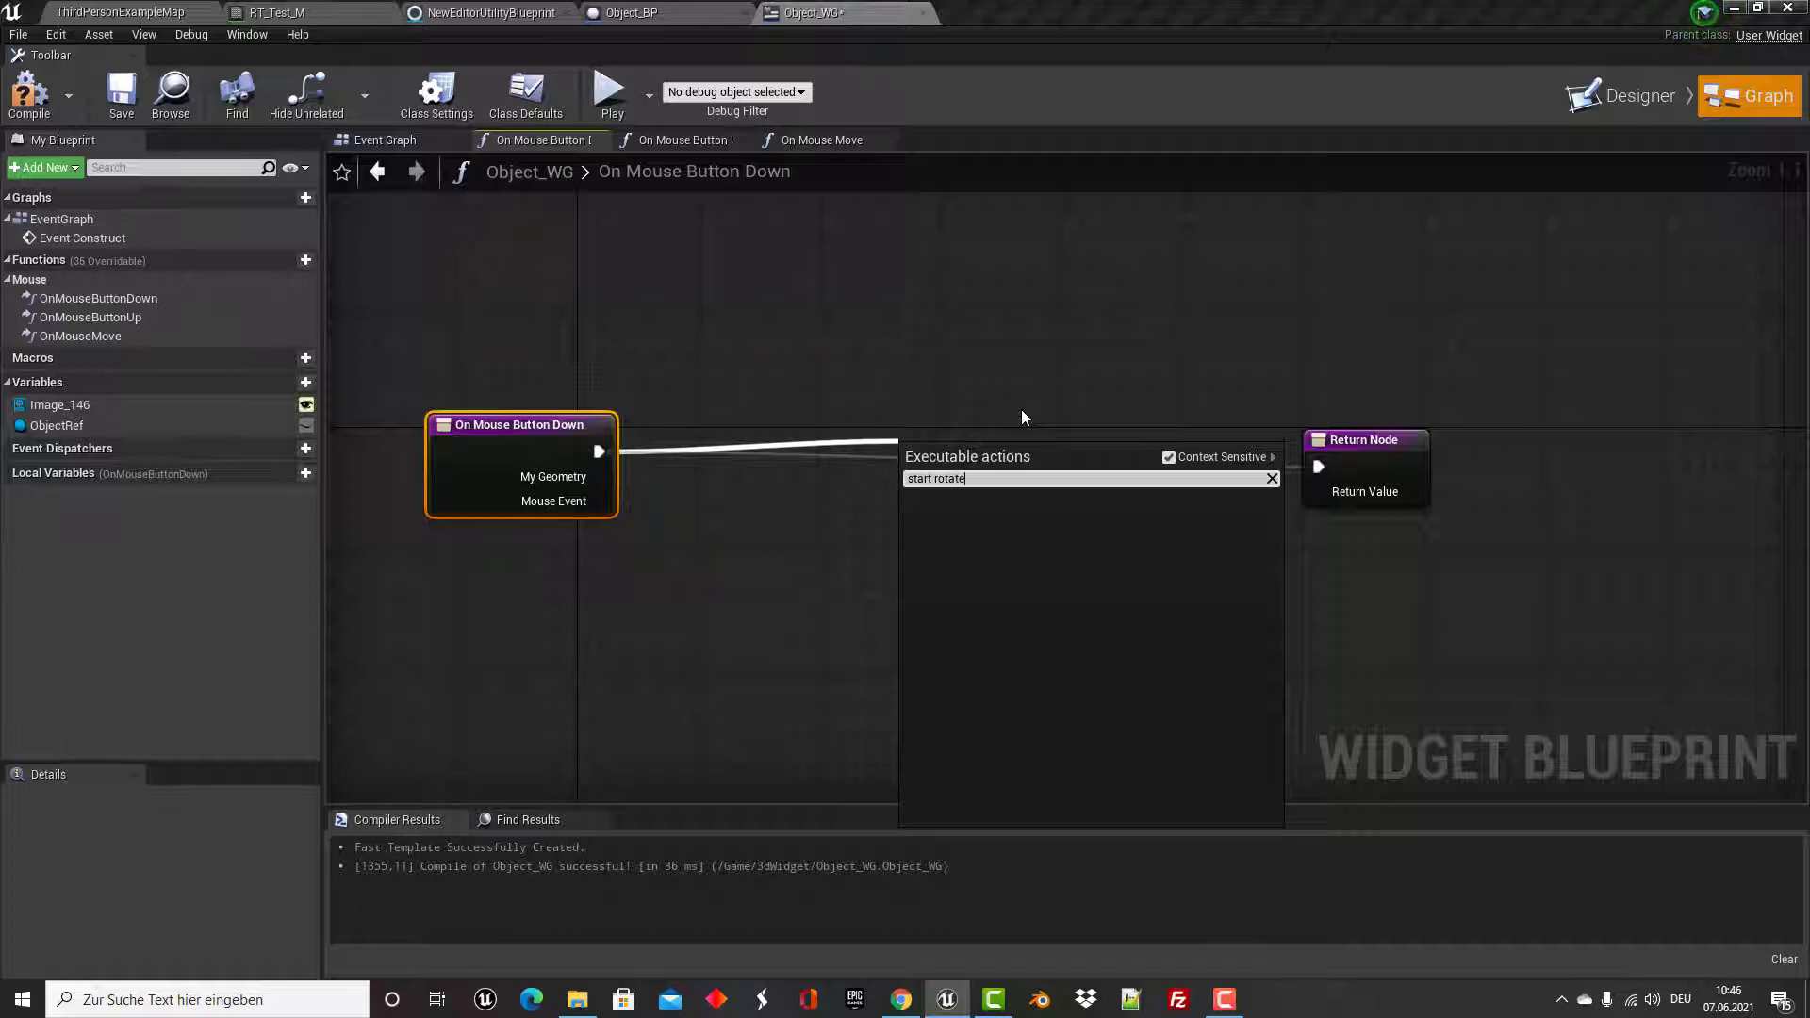
left_click(1167, 460)
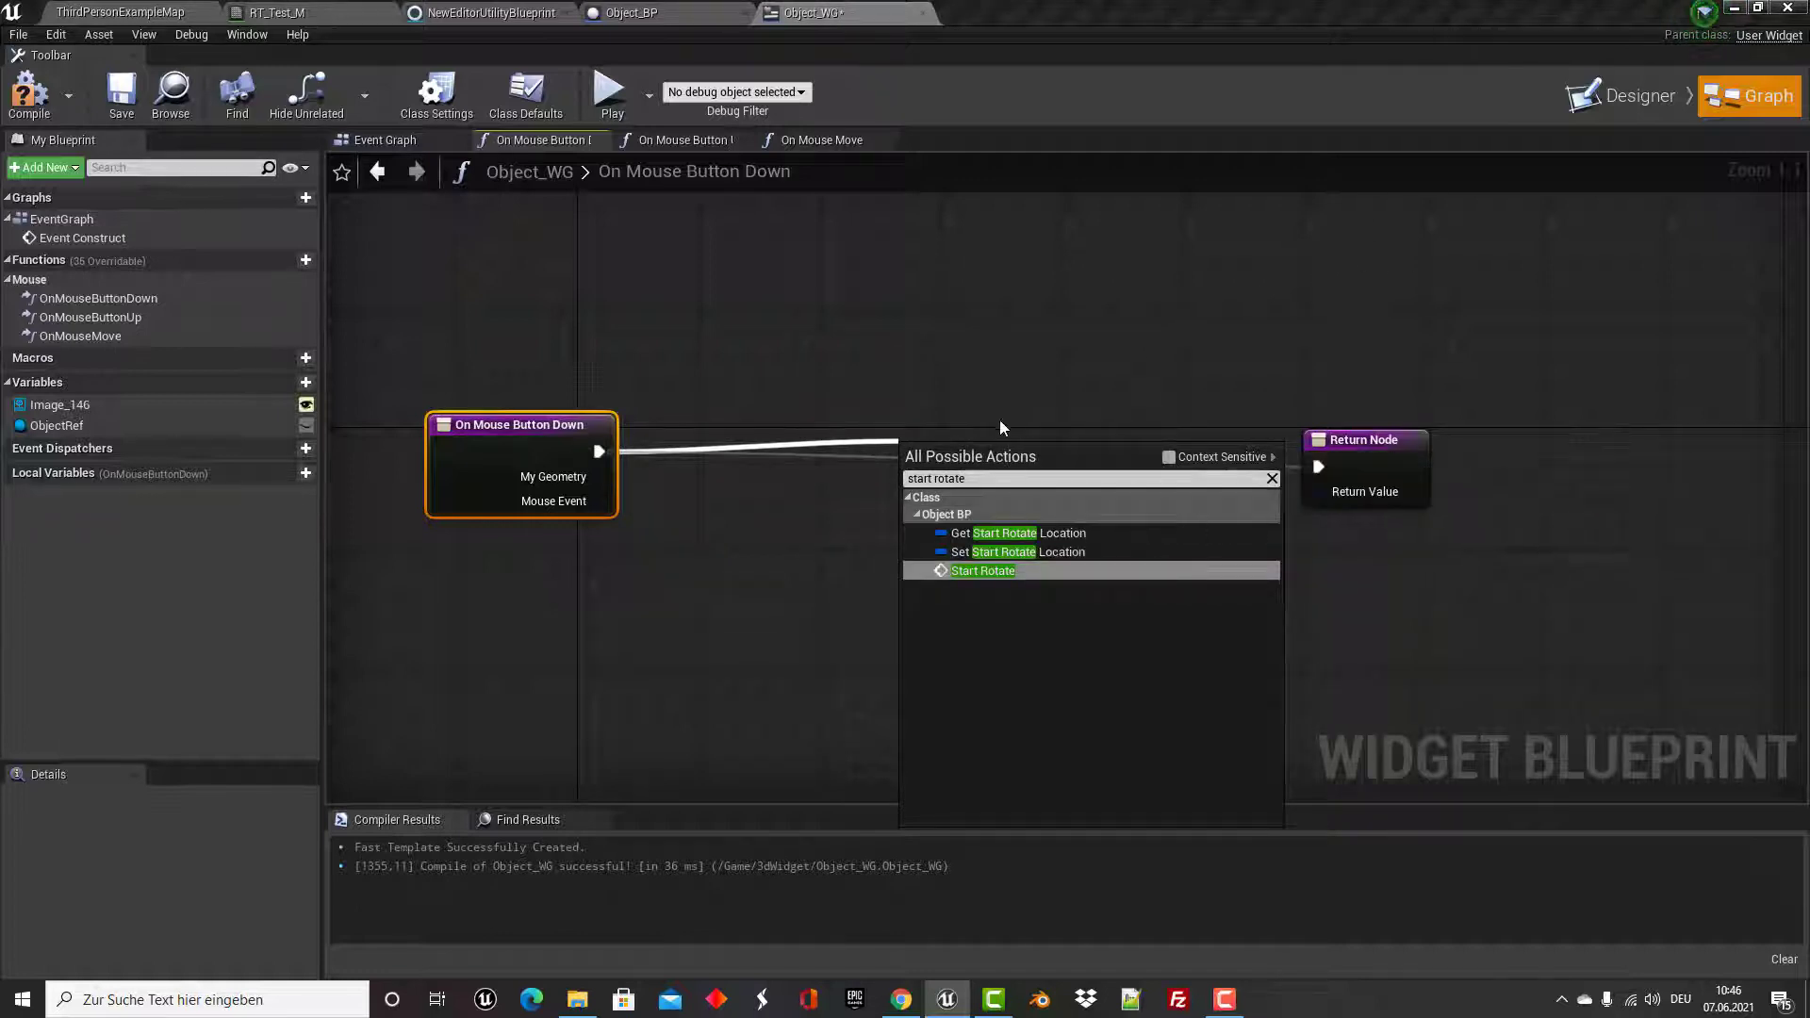
left_click(962, 573)
left_click_drag(933, 451, 994, 450)
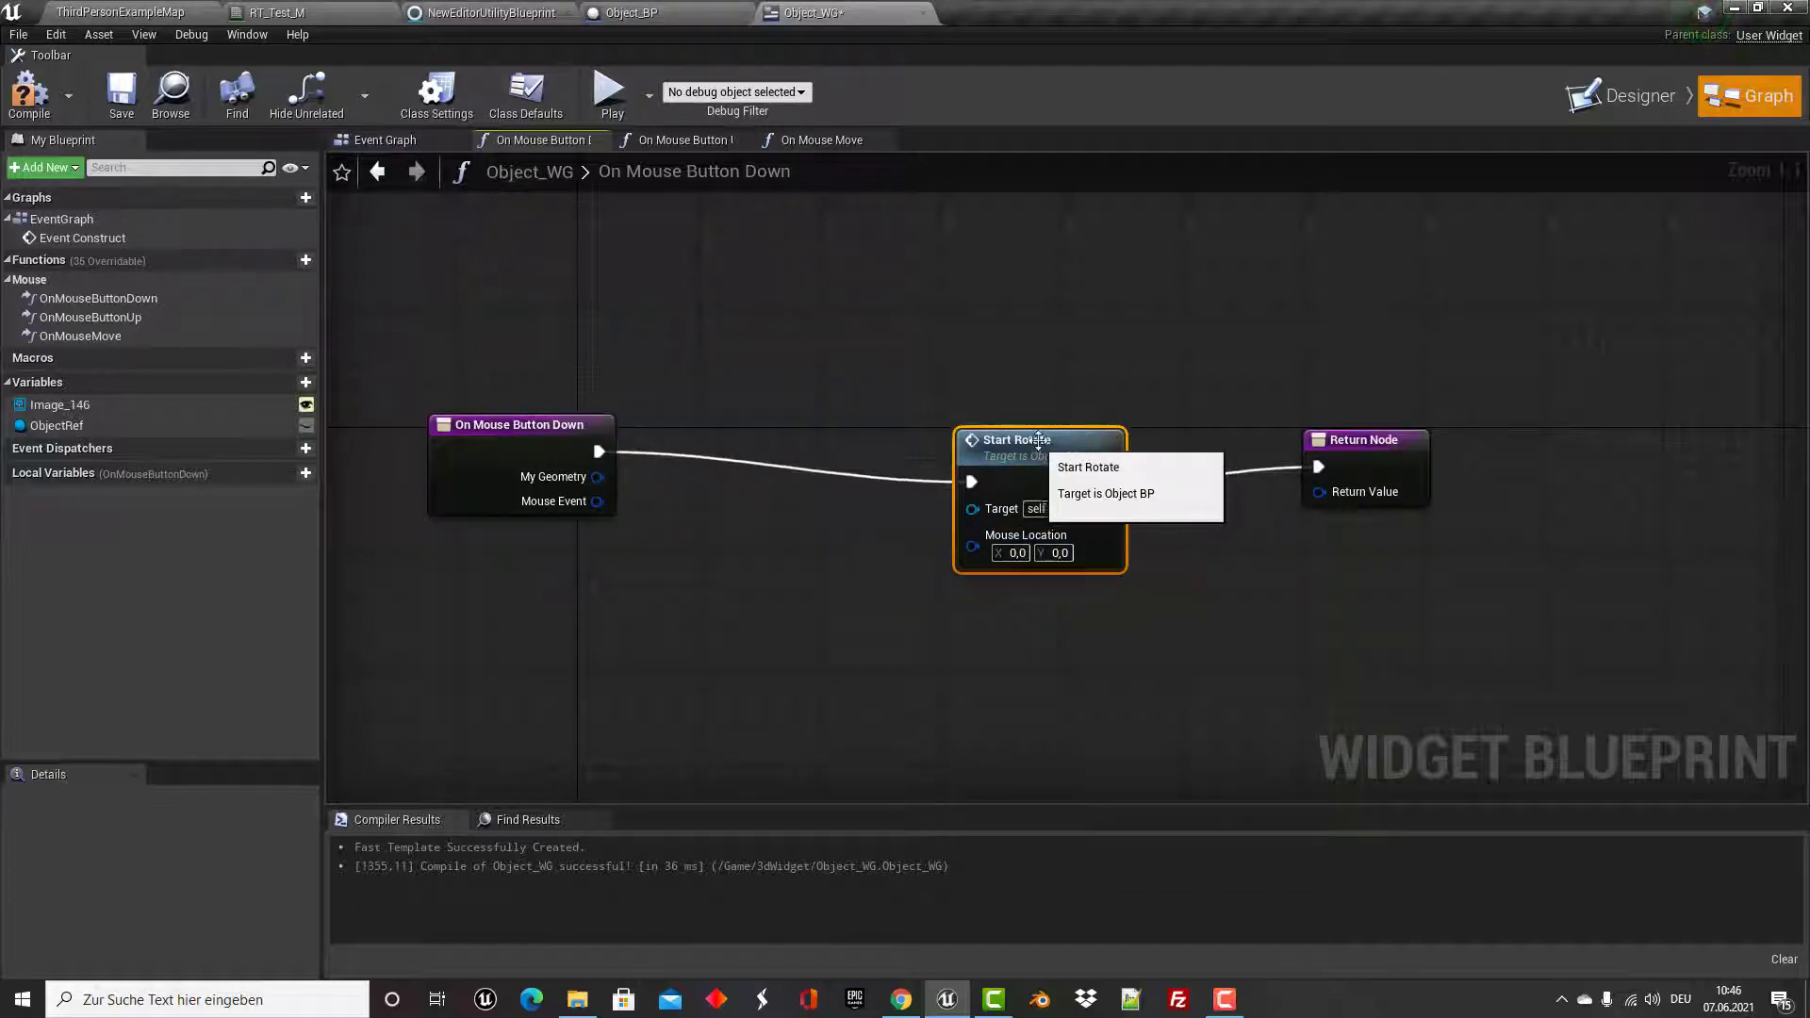
Wire an ObjectRef getter into Start Rotate's Target pin.
left_click(422, 141)
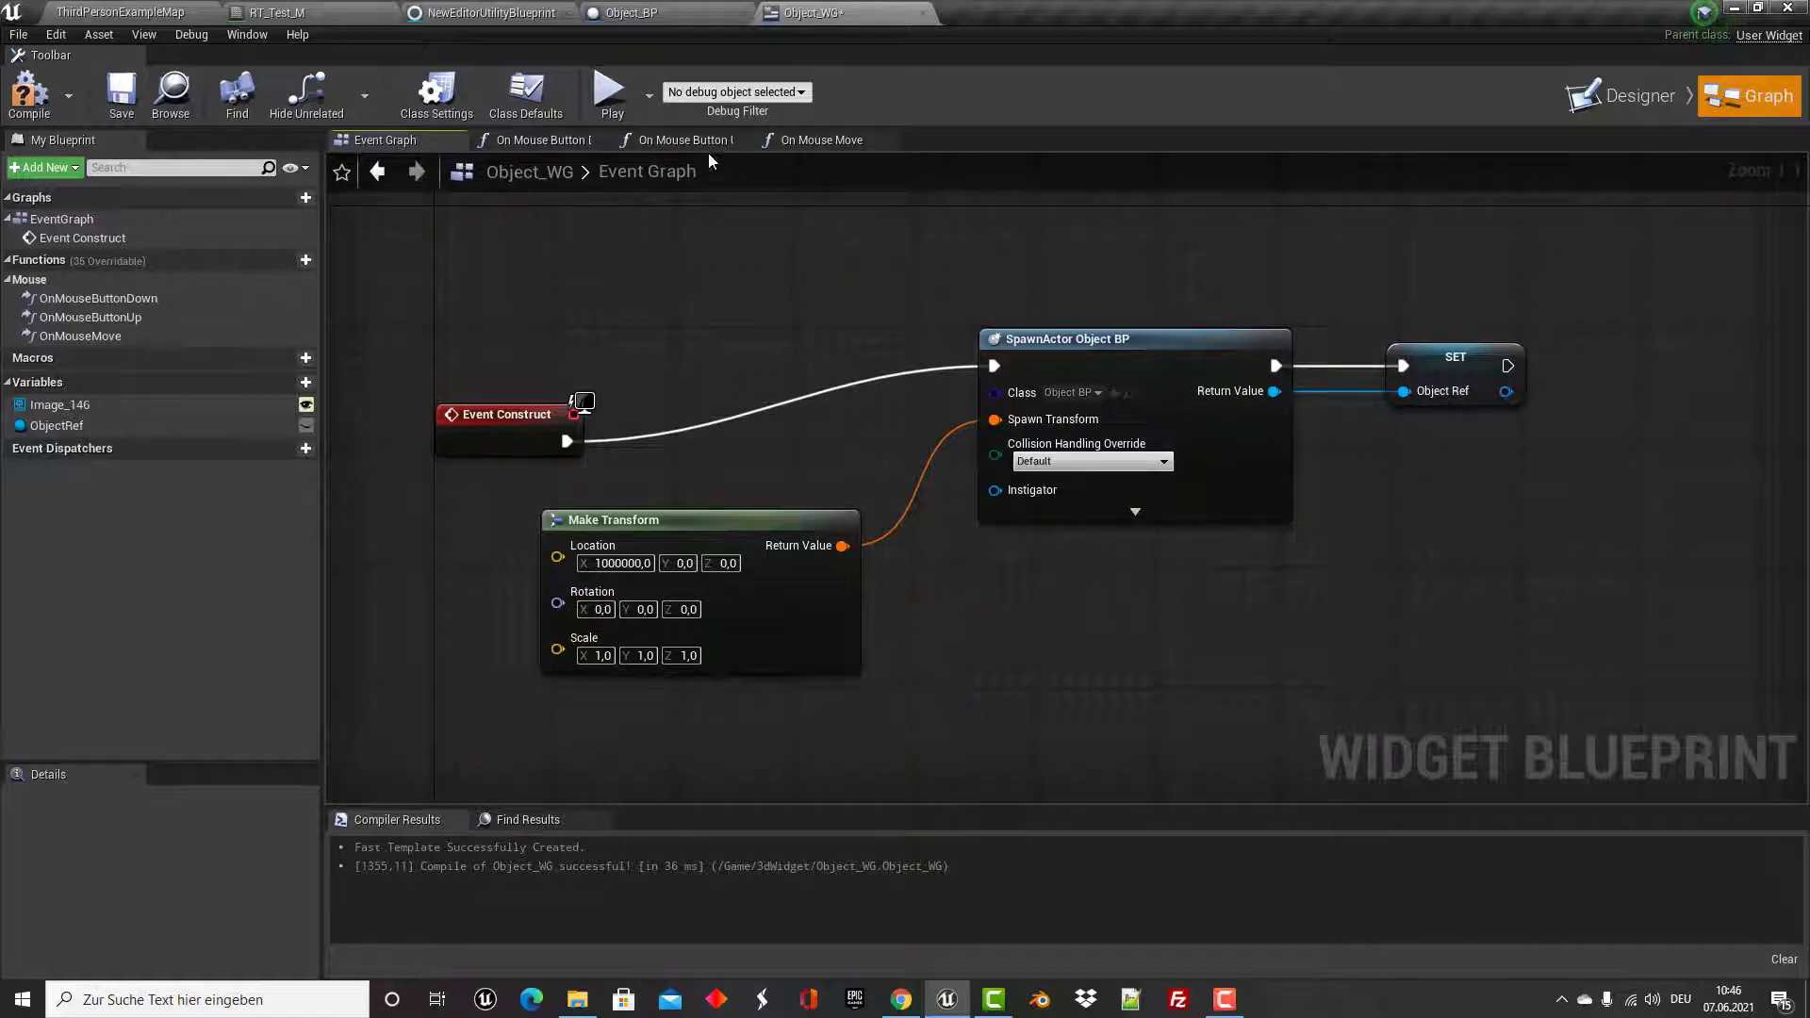
left_click(545, 142)
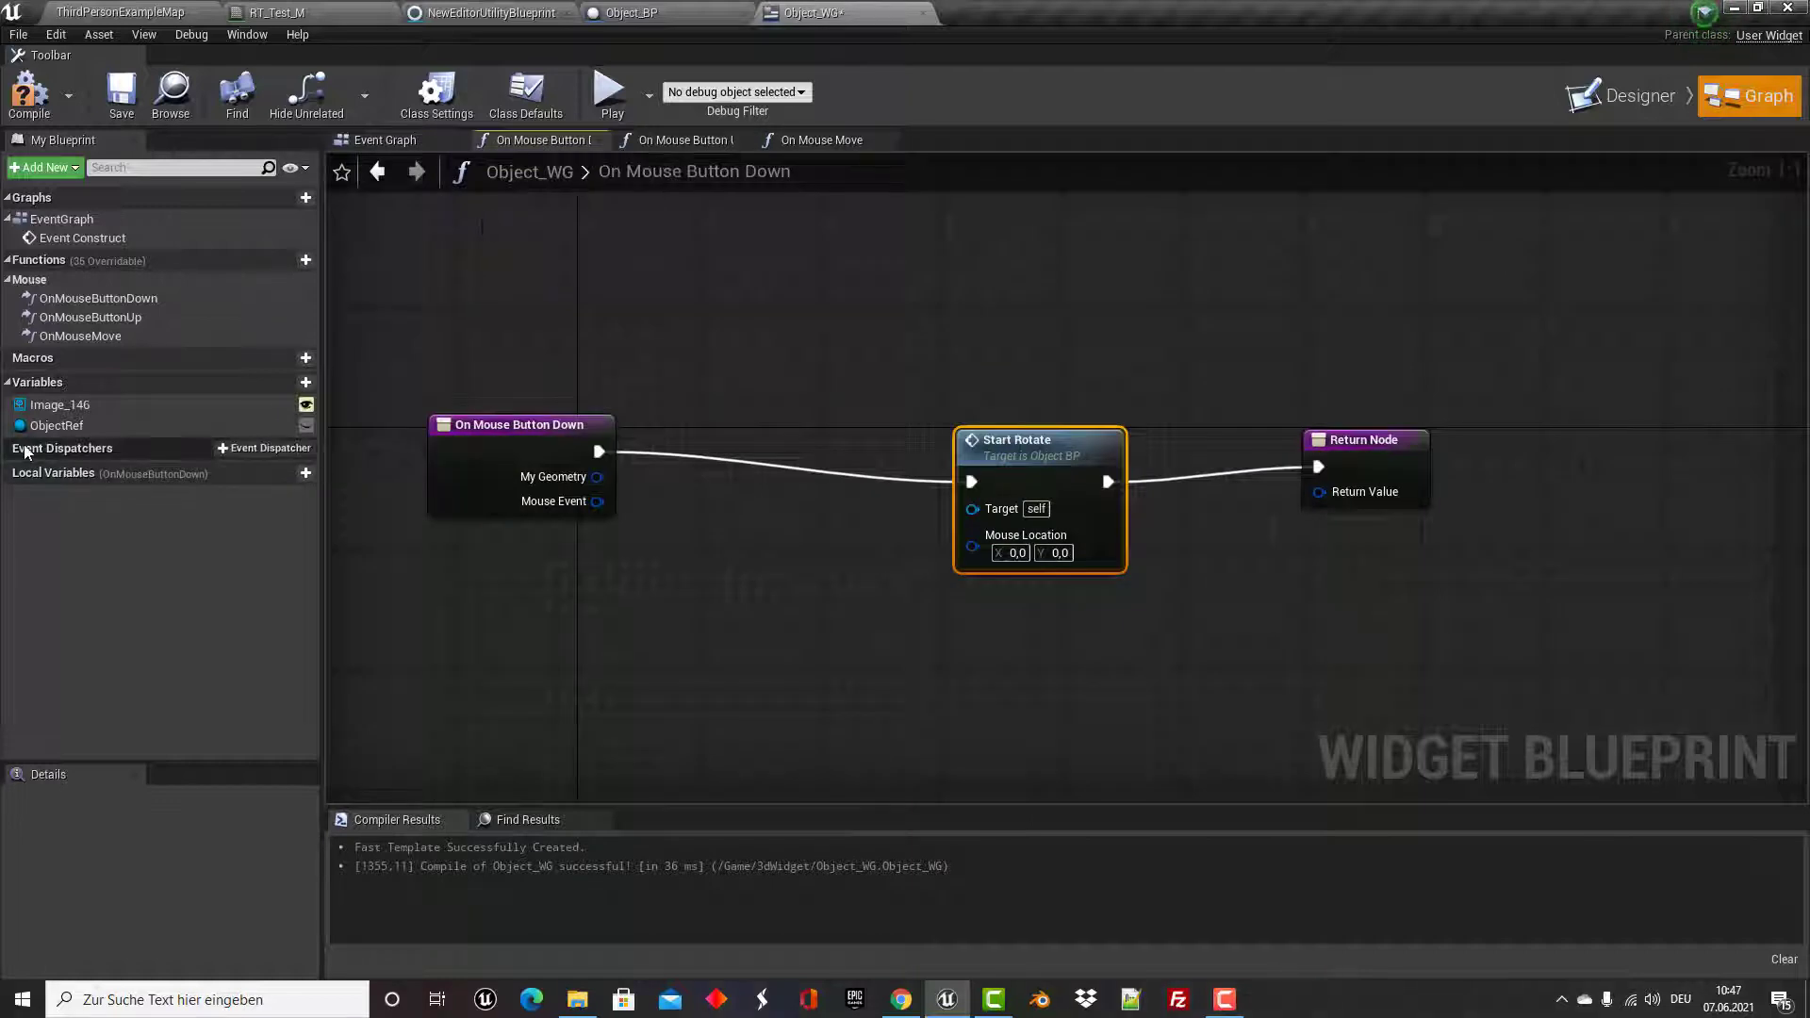
mouse_move(31, 436)
left_mouse_down()
mouse_move(802, 546)
mouse_move(972, 508)
left_mouse_up()
left_click(875, 556)
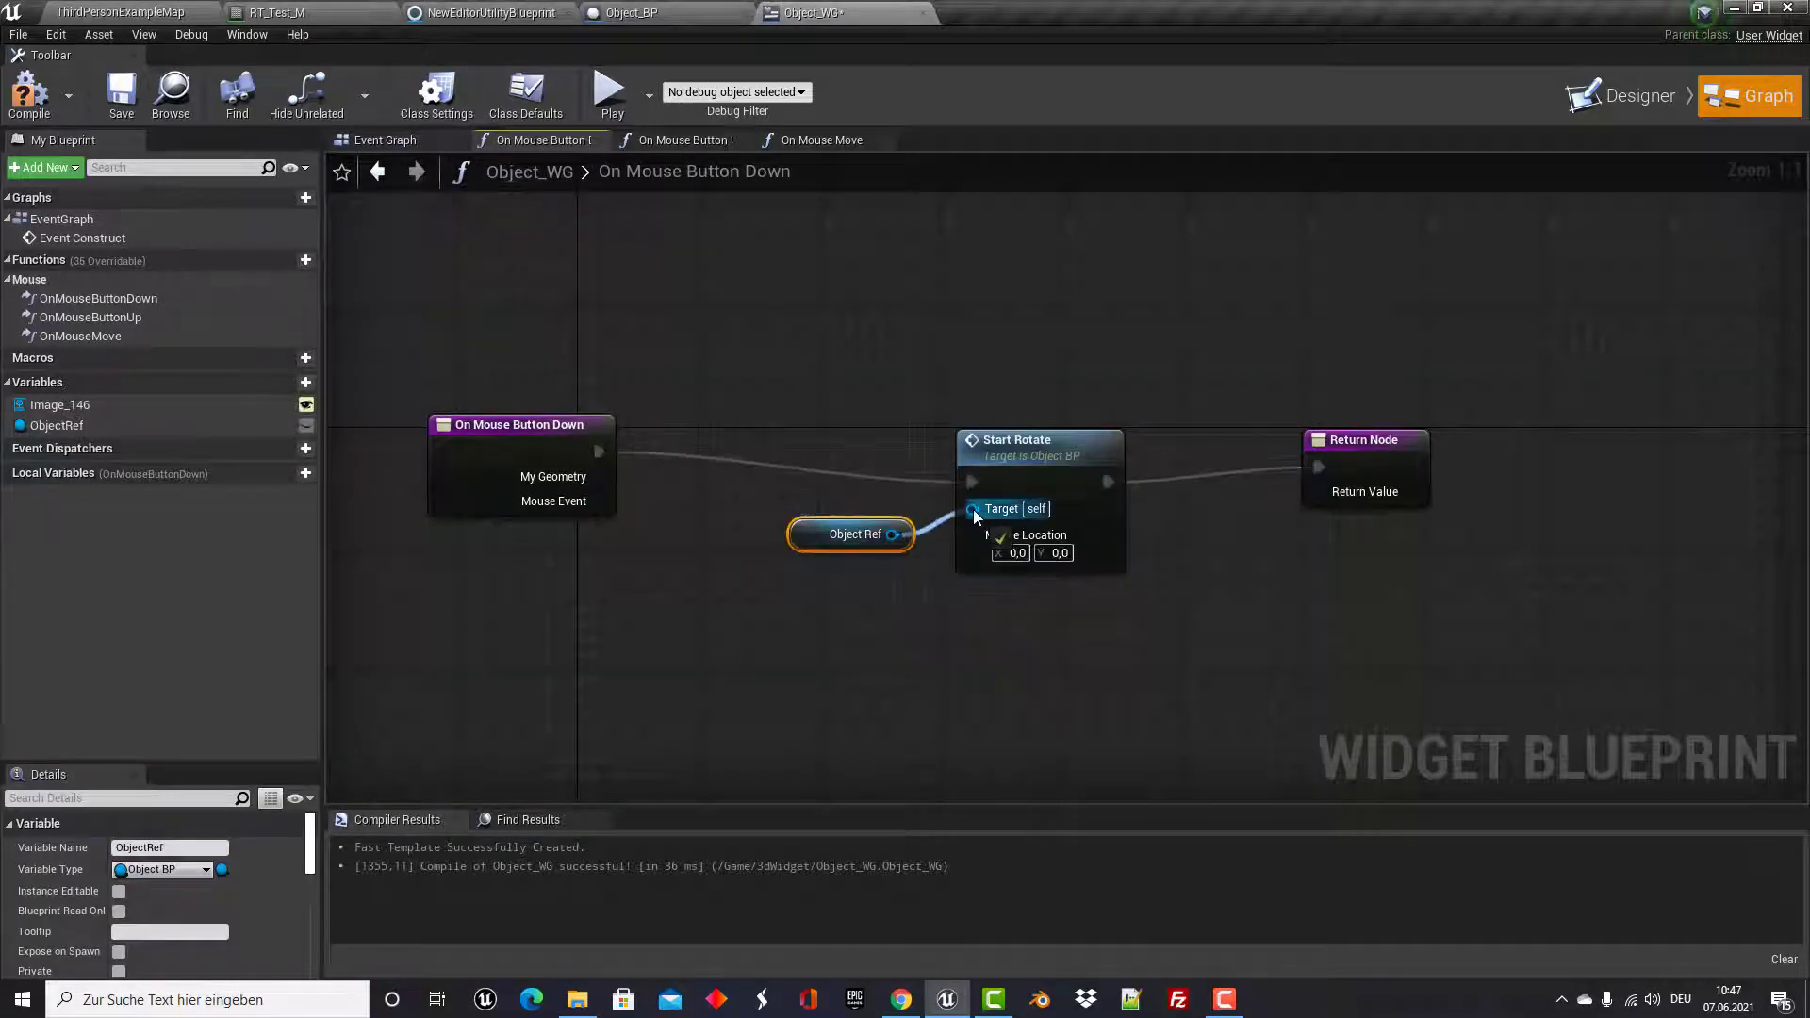
mouse_move(833, 545)
left_mouse_down()
mouse_move(710, 585)
mouse_move(709, 551)
left_mouse_up()
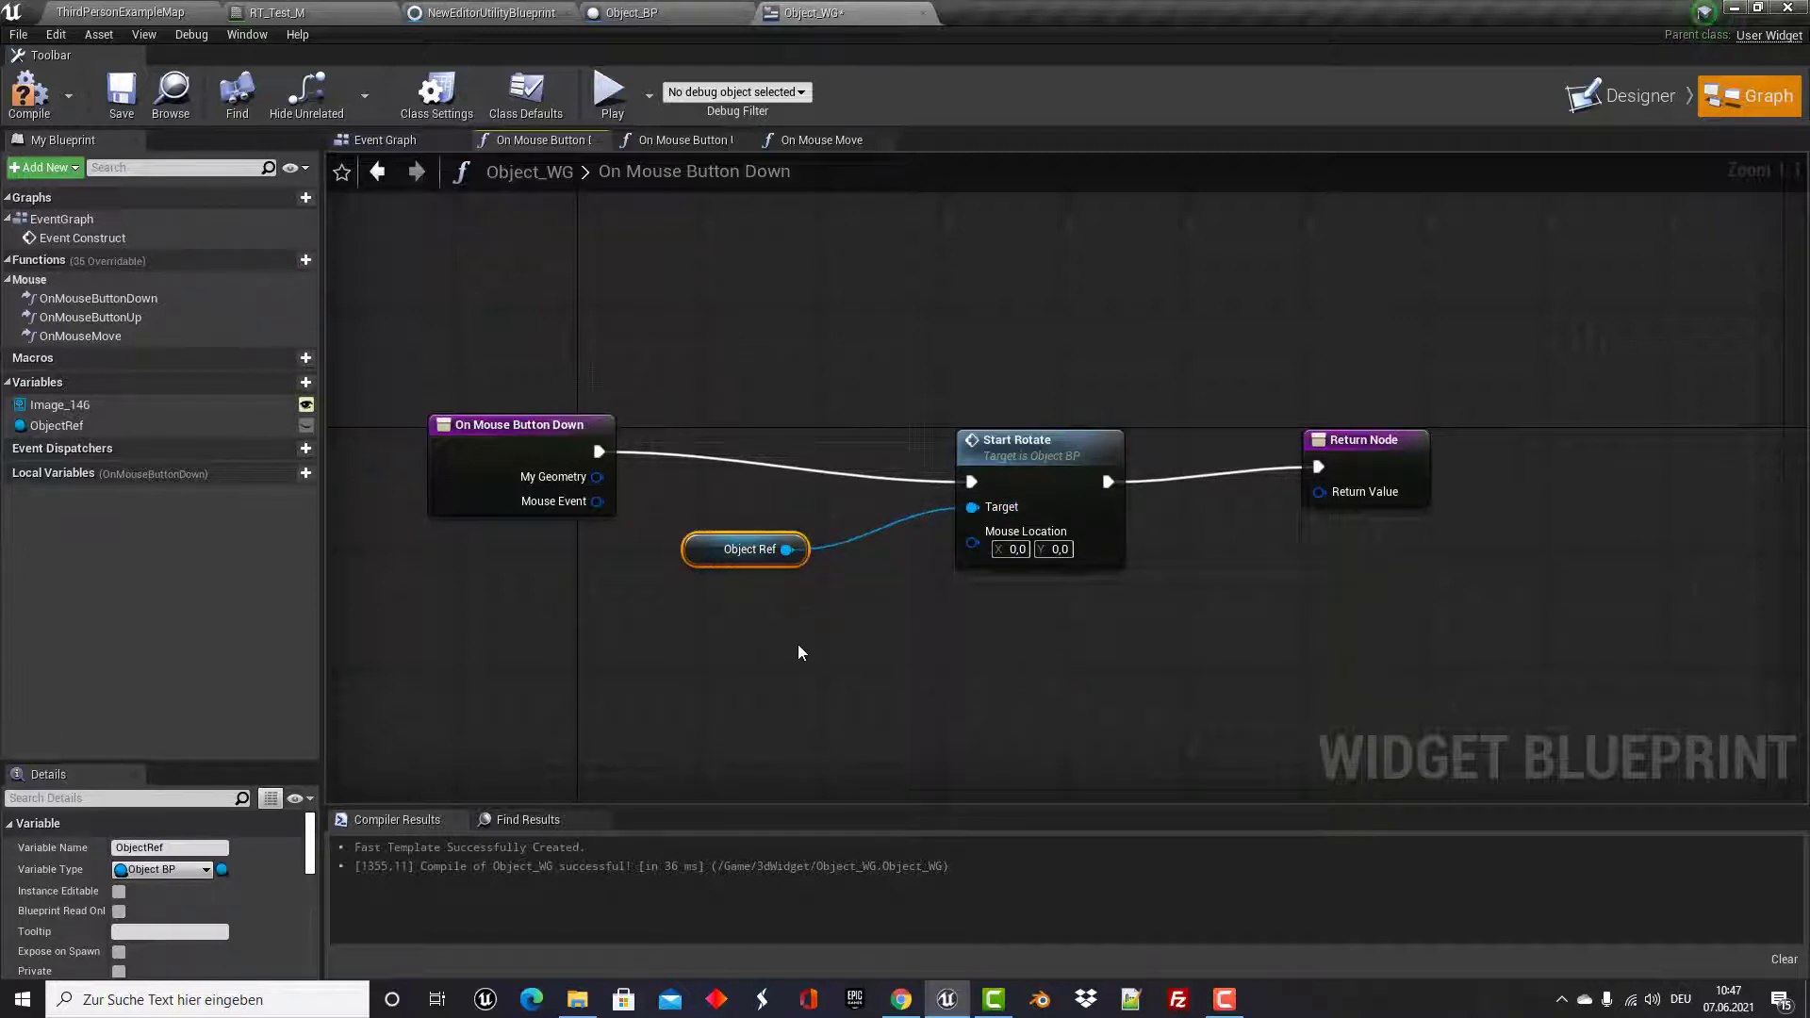
Add a Get Player Controller node to the On Mouse Button Down graph.
right_click(540, 643)
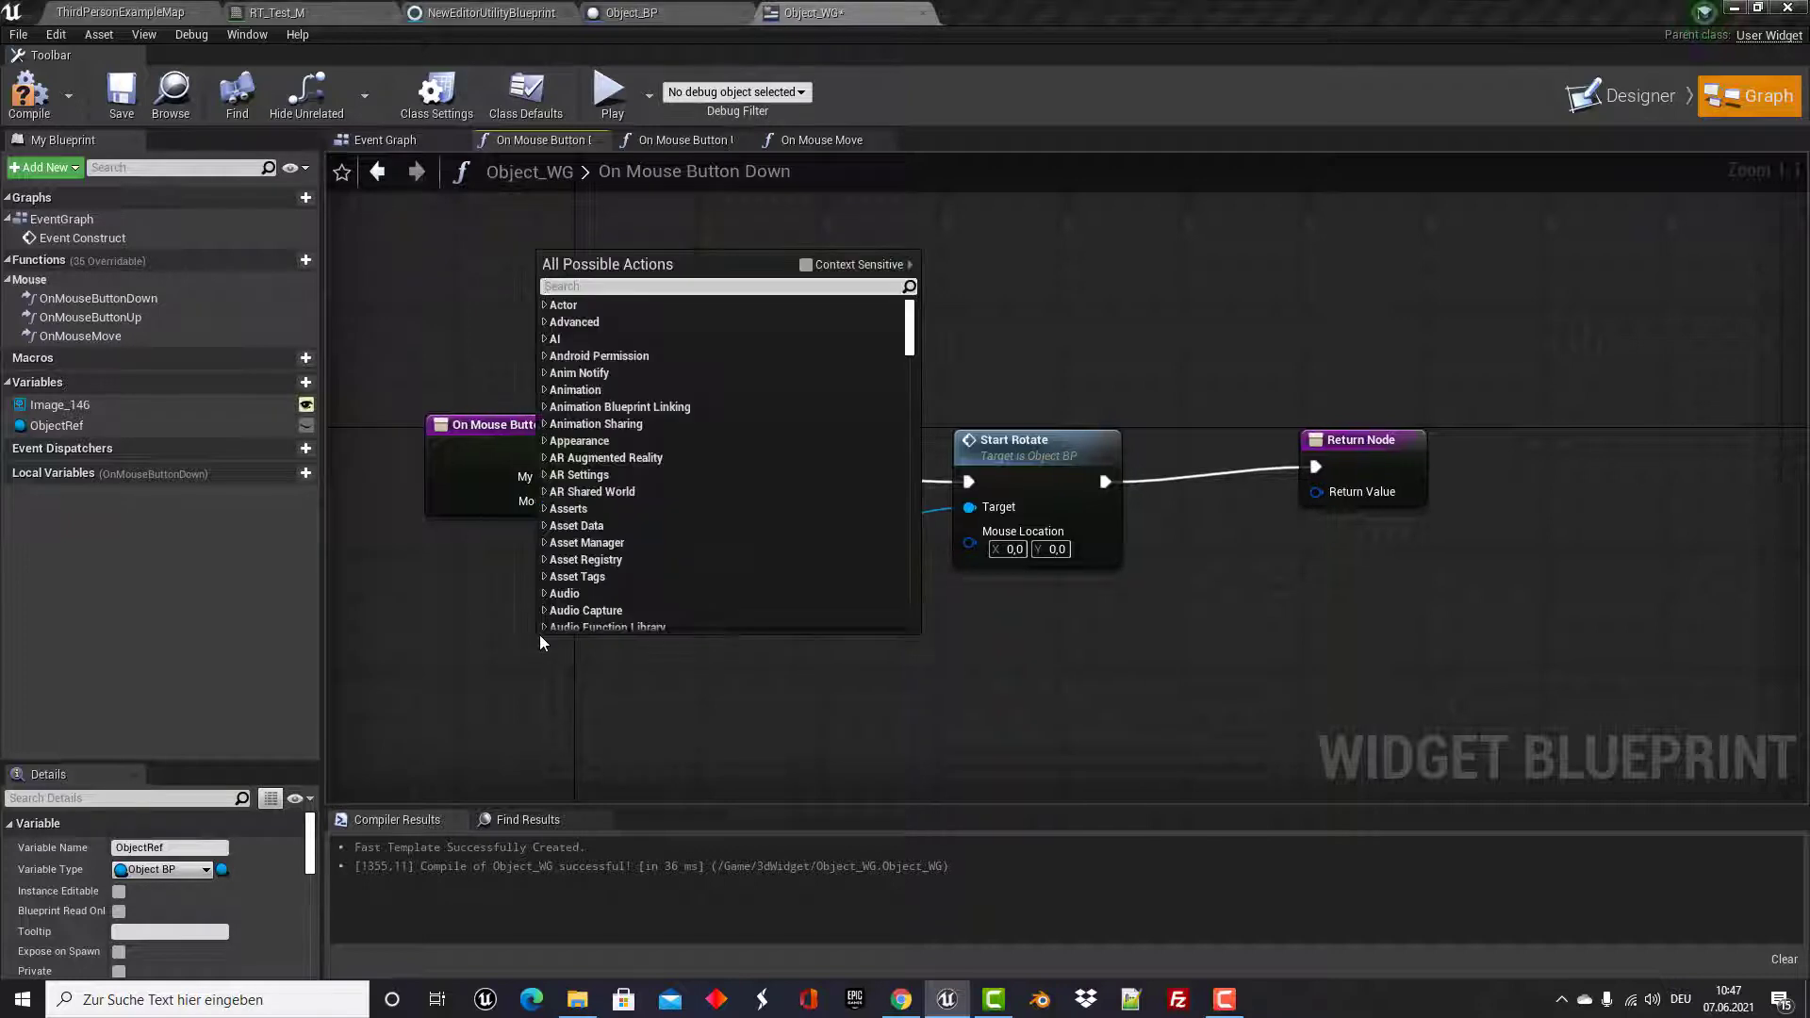
type("get")
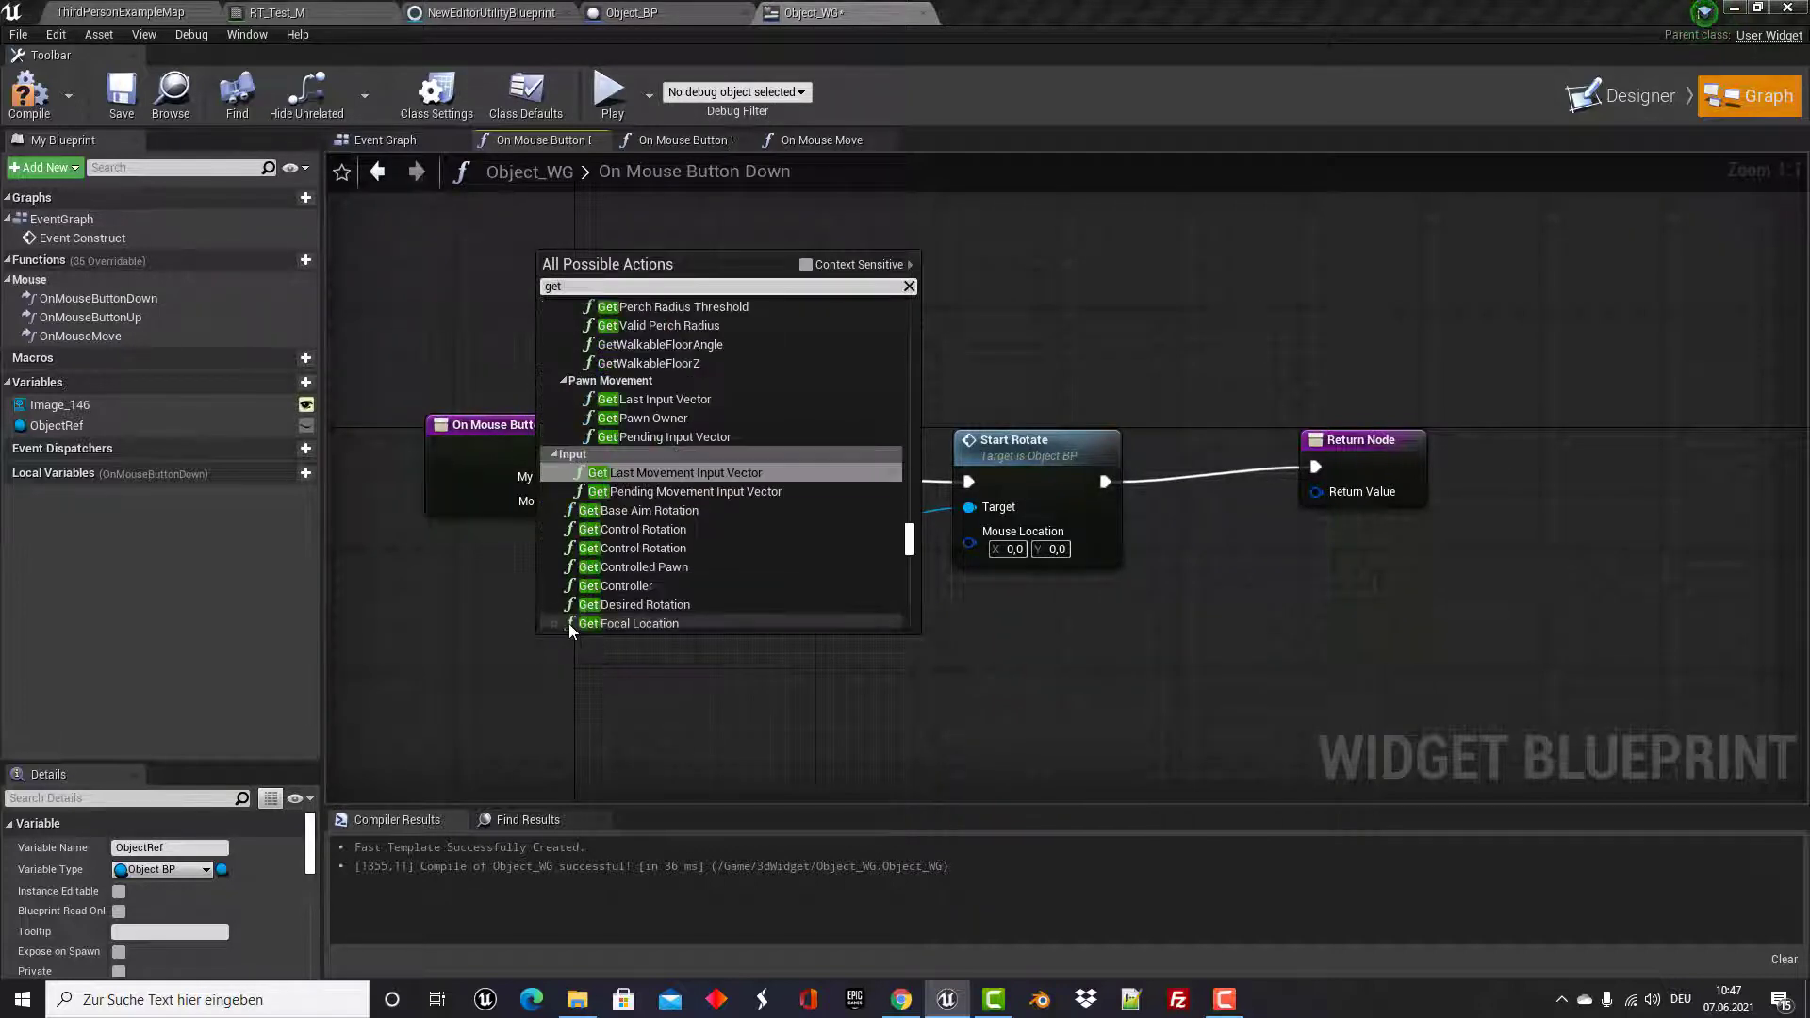
type(" player contra")
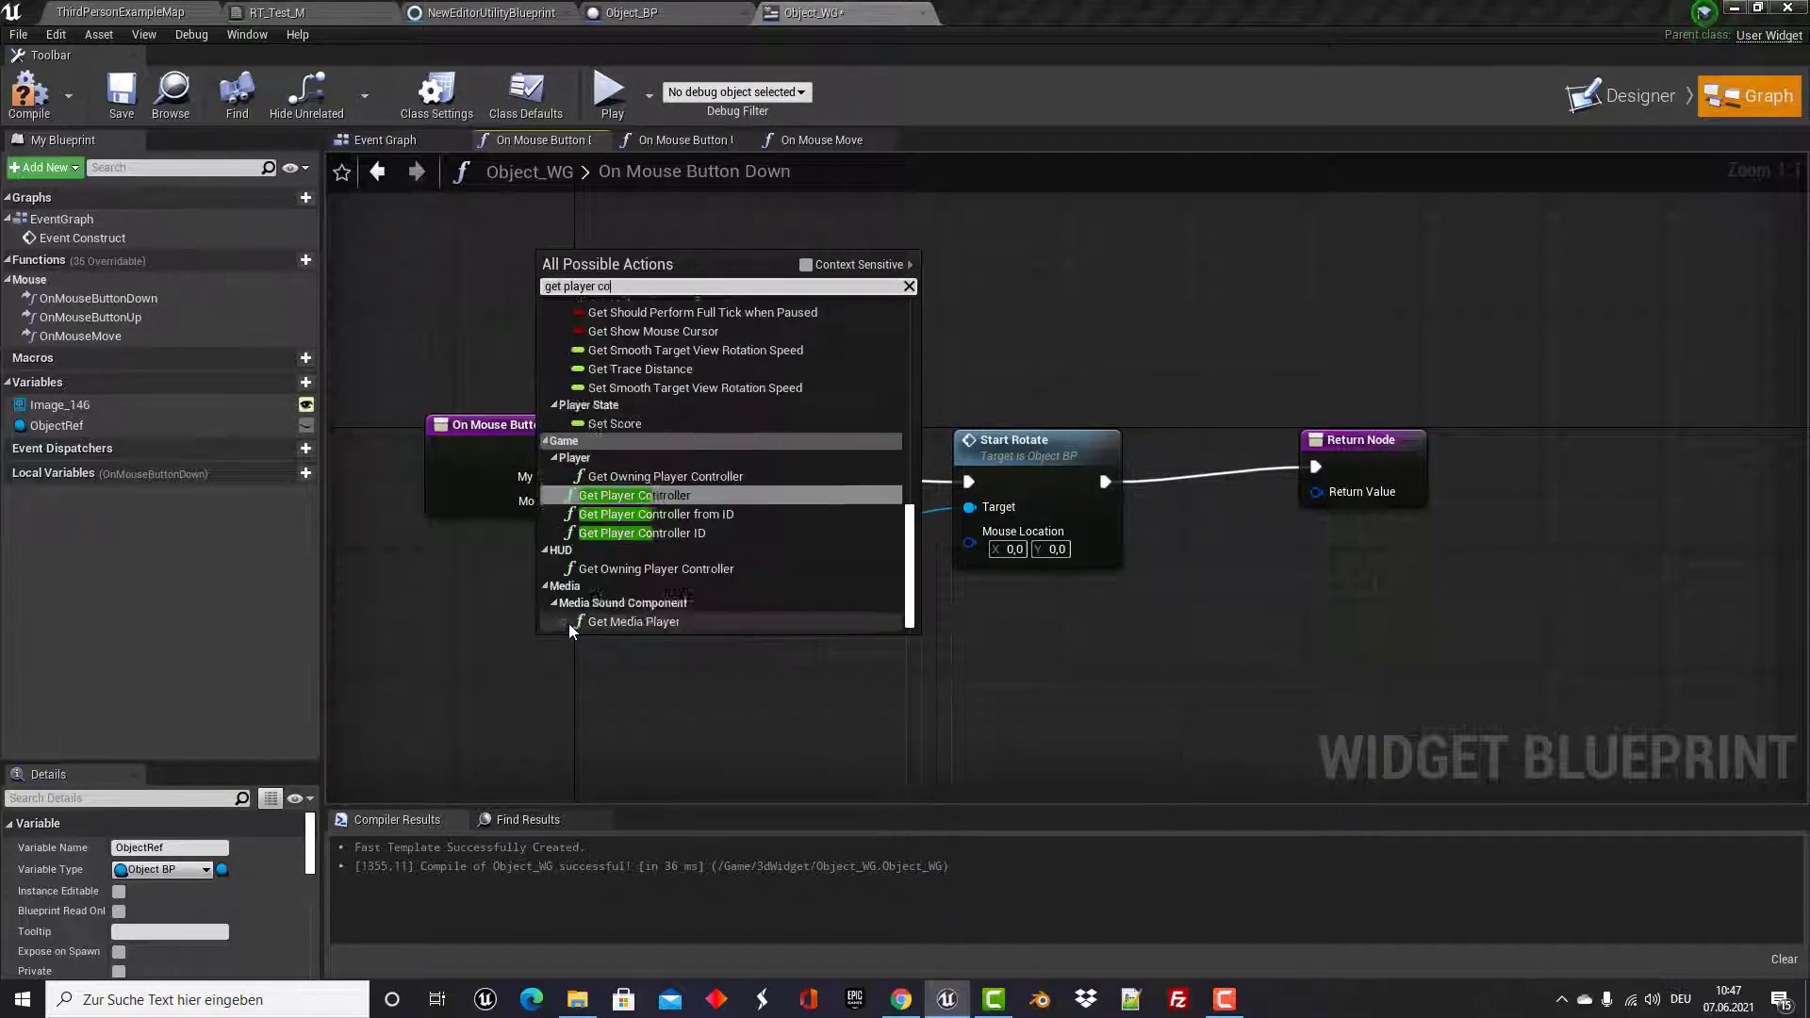
key("BackSpace")
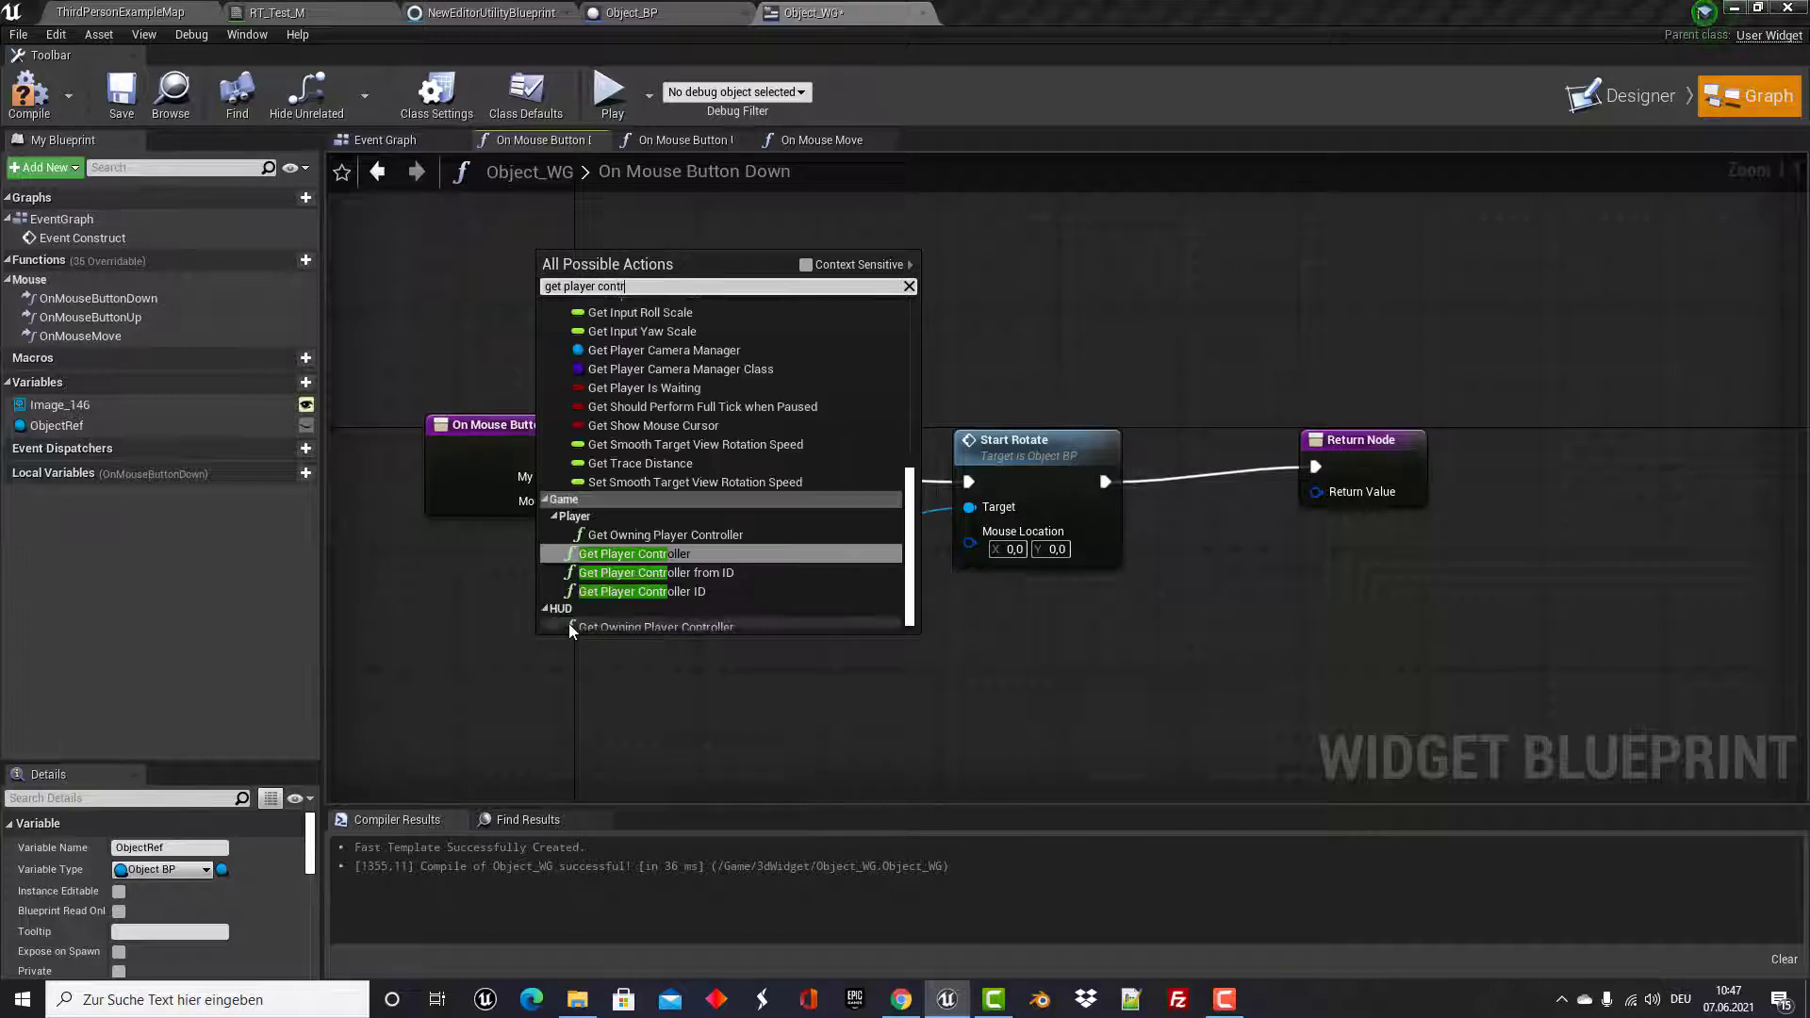
type("oller")
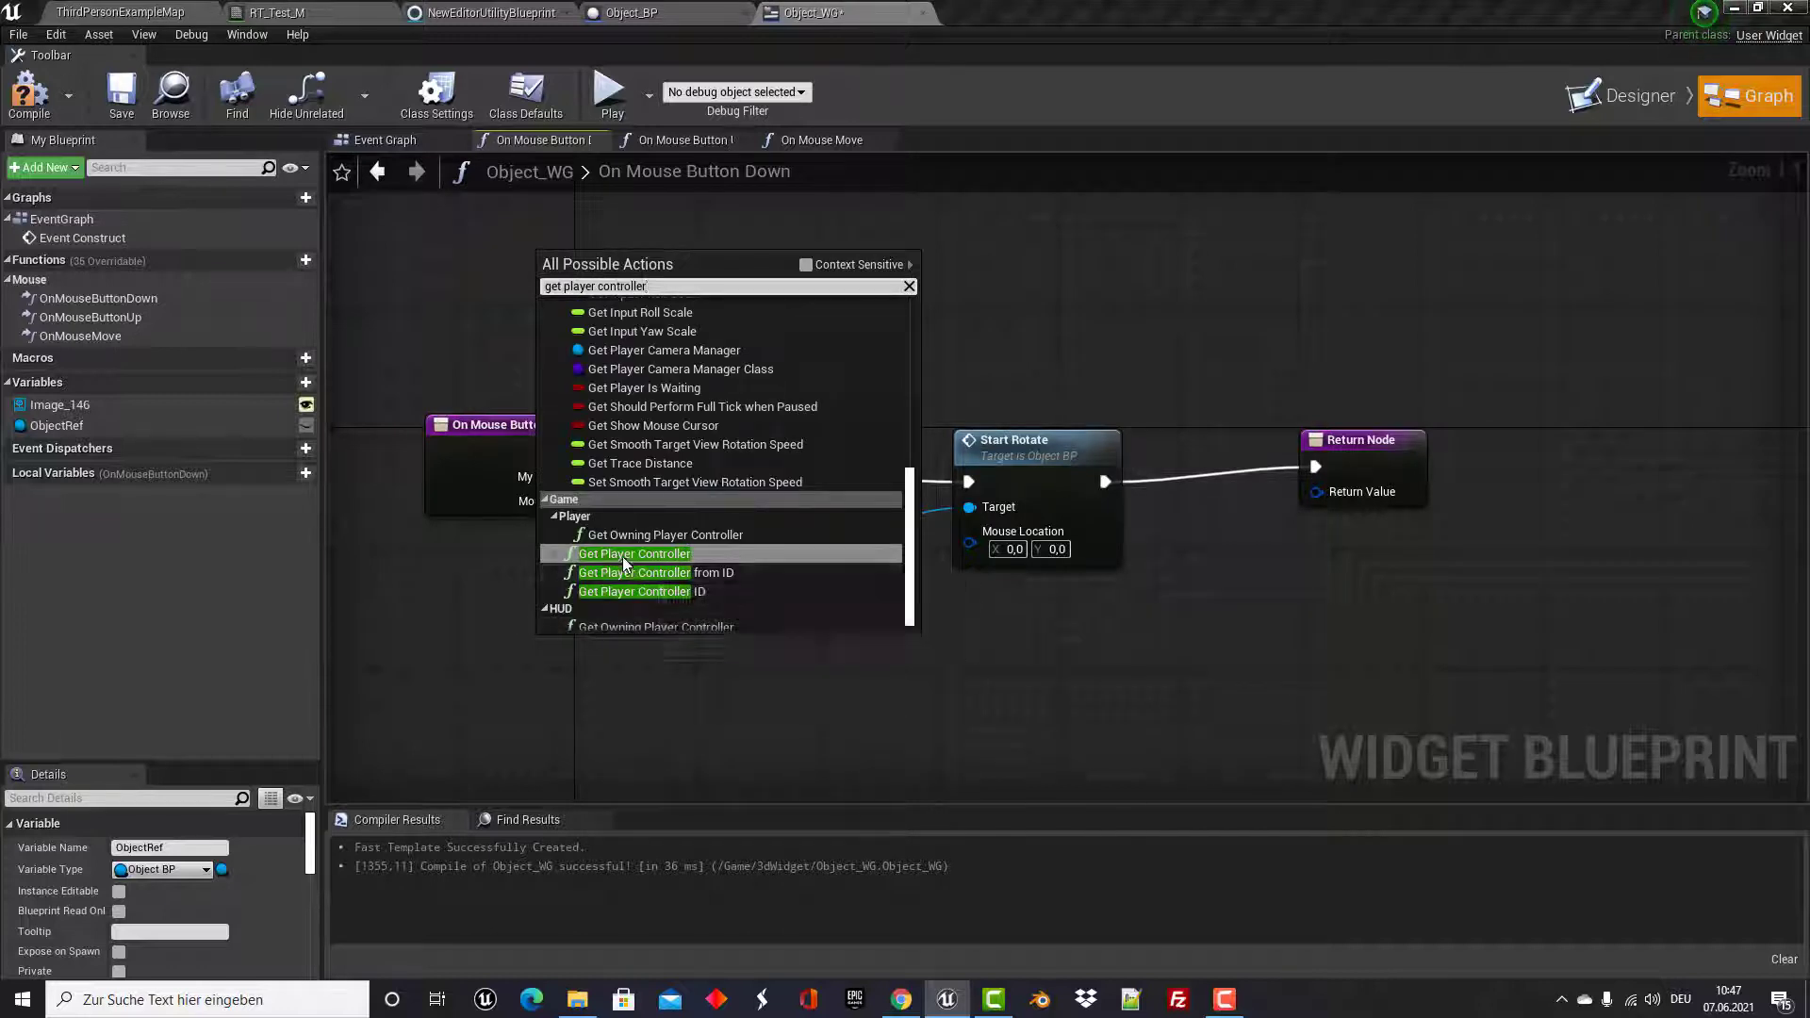
left_click(623, 554)
mouse_move(622, 643)
left_mouse_down()
mouse_move(607, 643)
mouse_move(648, 657)
left_mouse_up()
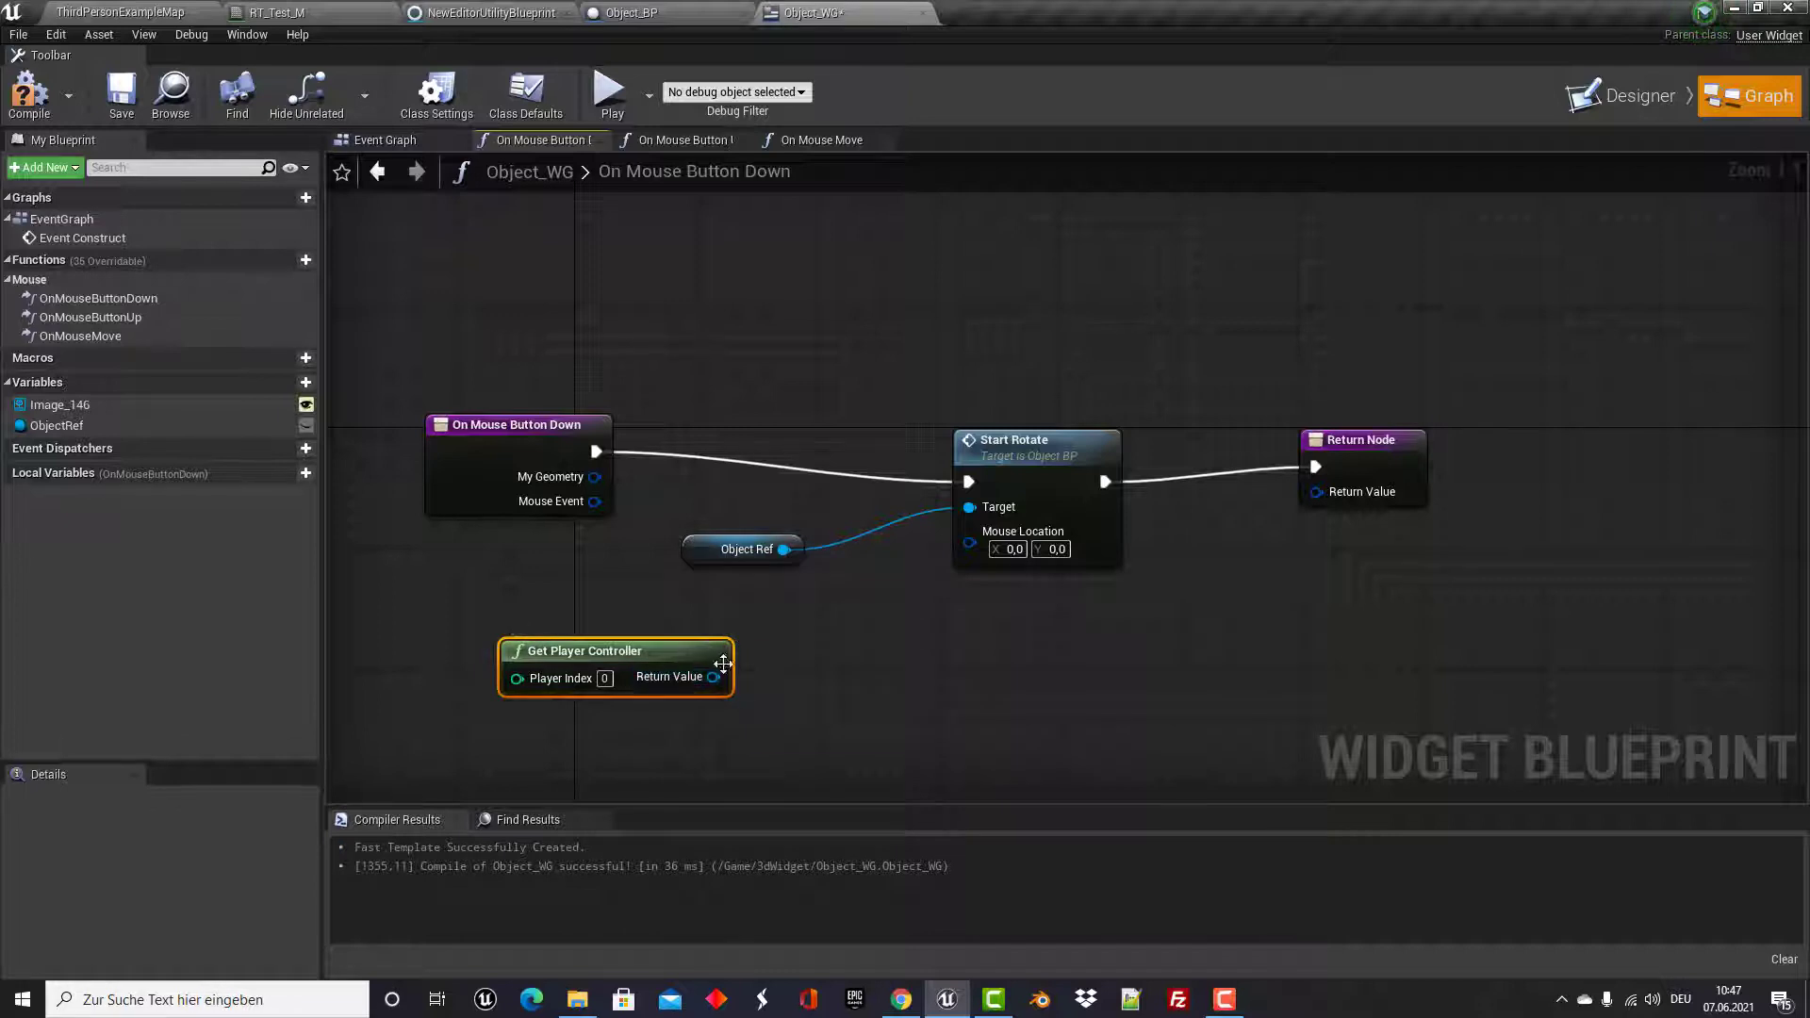
Feed the controller into a new Get Mouse Position Scaled by DPI node and tidy the nodes.
left_click_drag(714, 676, 826, 665)
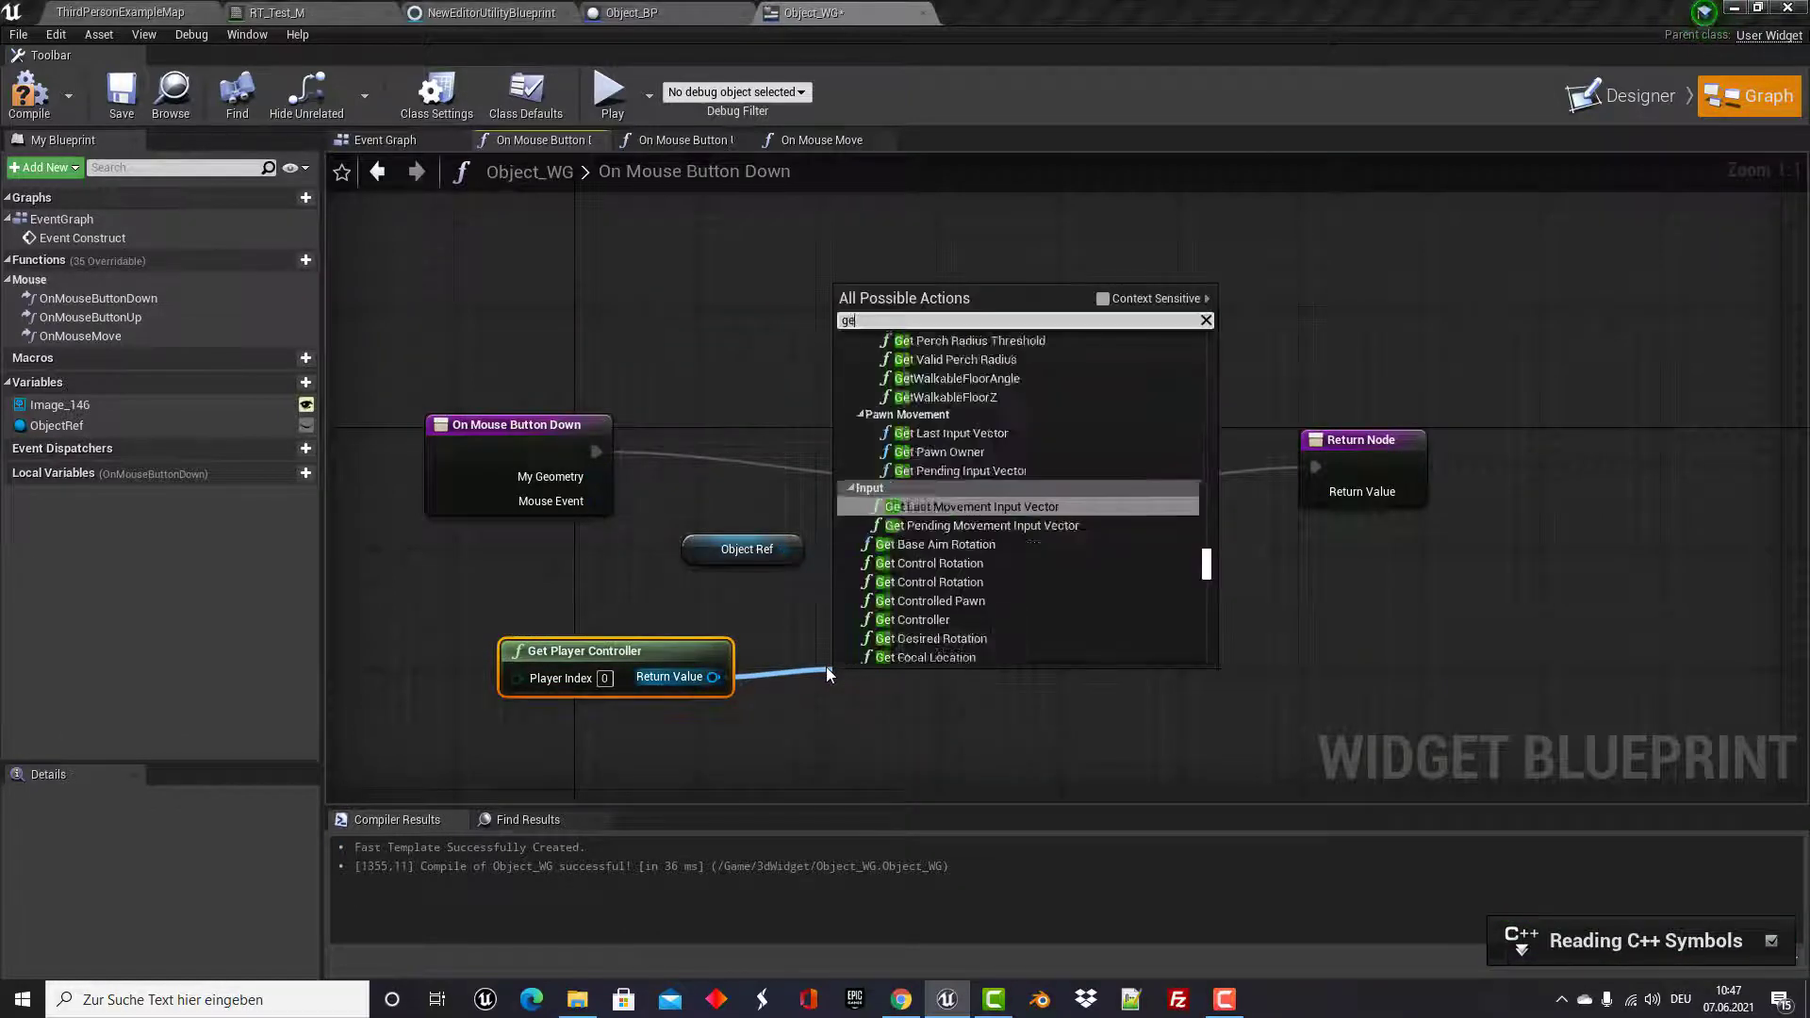
type("get")
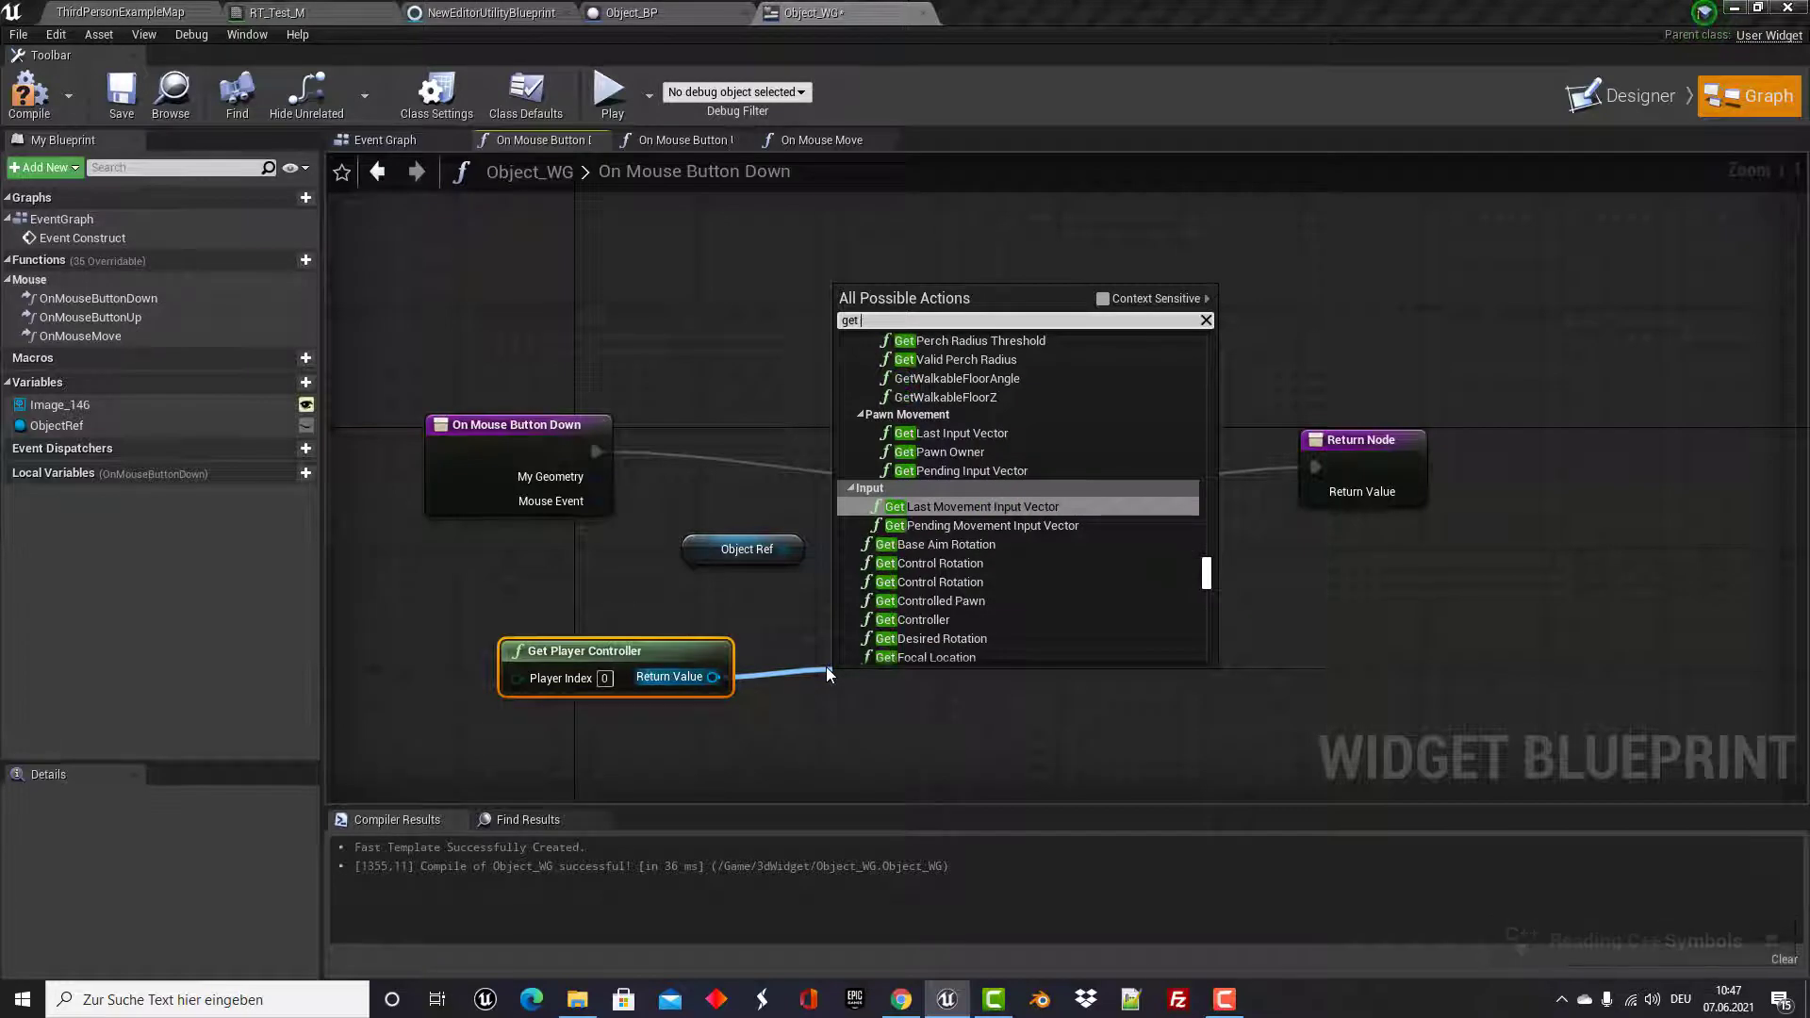
type(" mo")
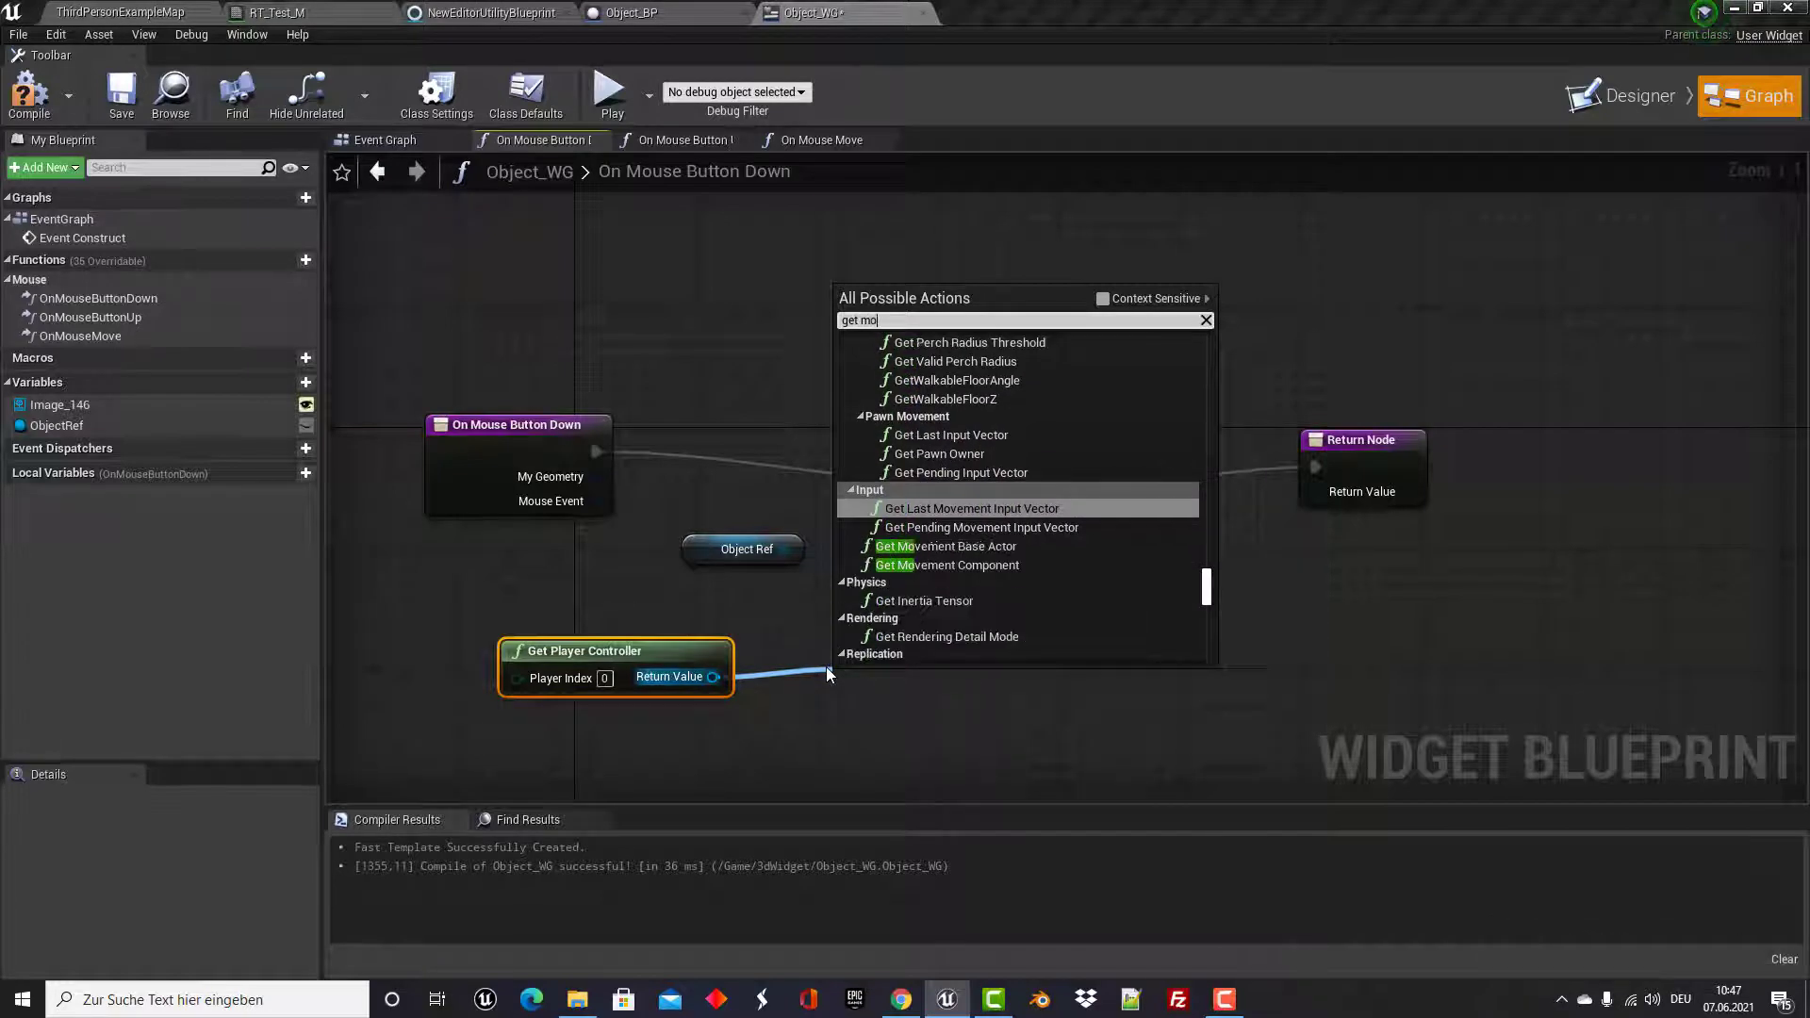
type("use position")
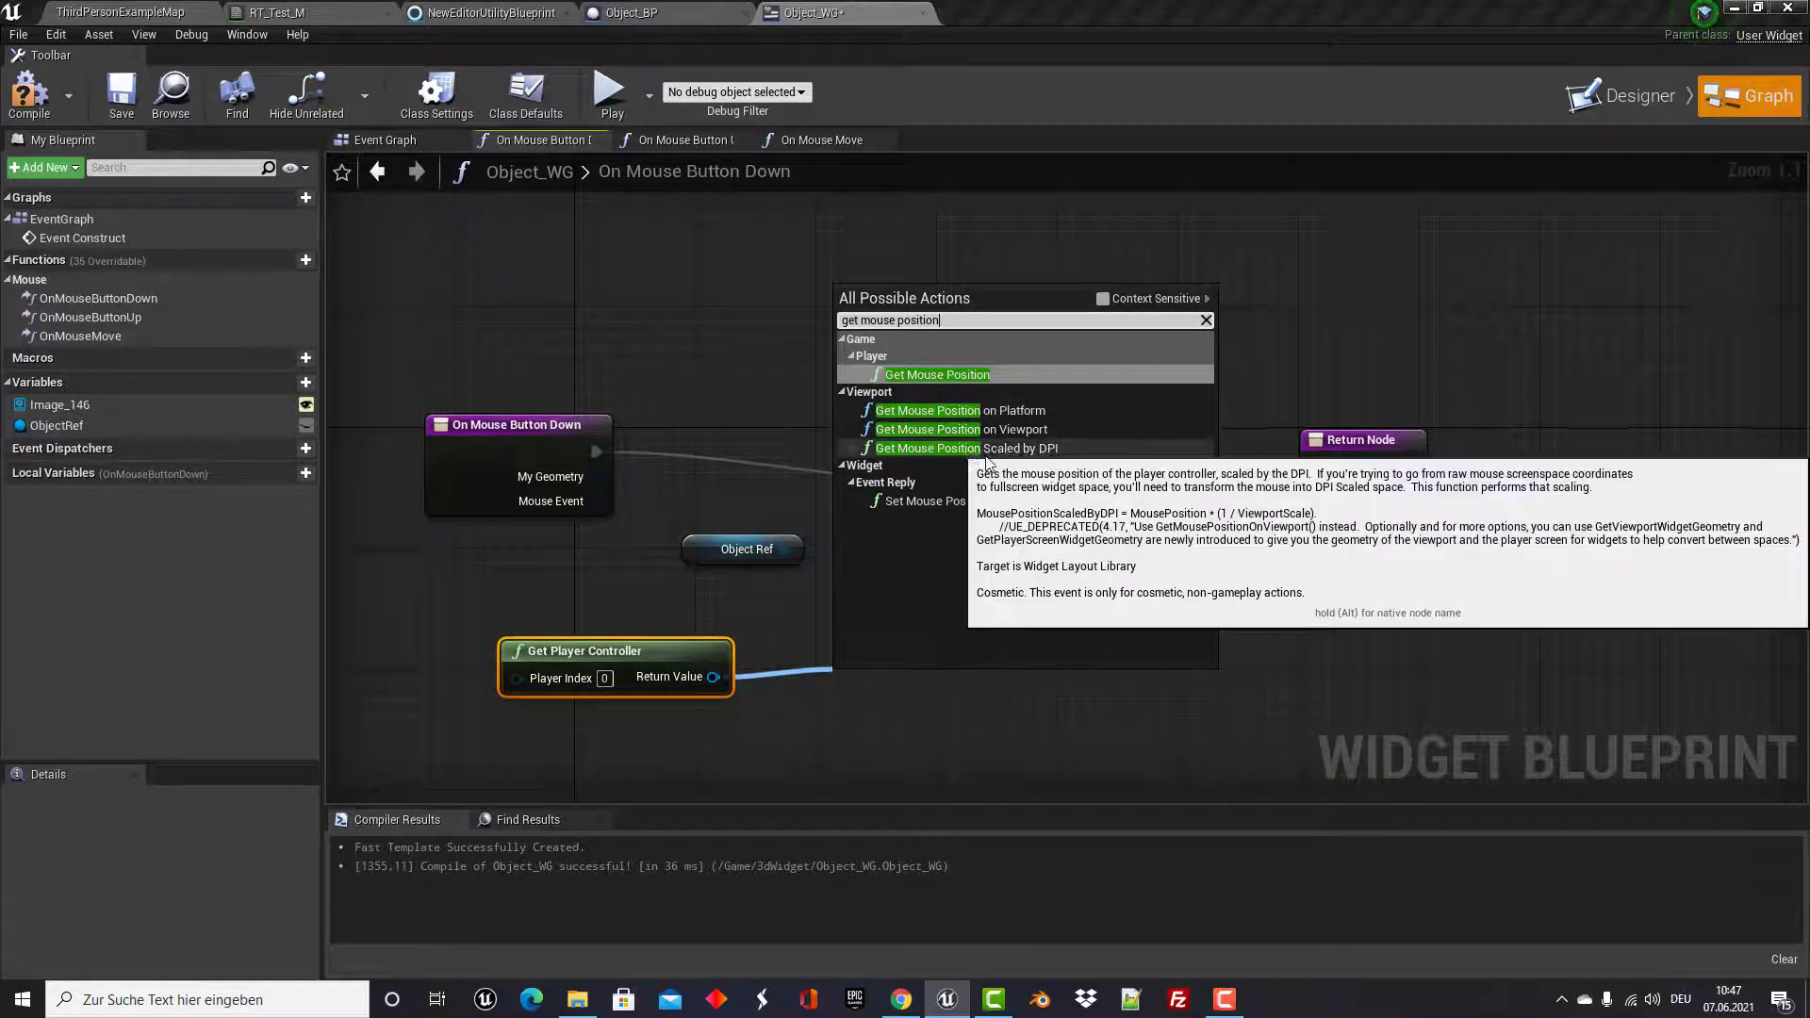
left_click(989, 454)
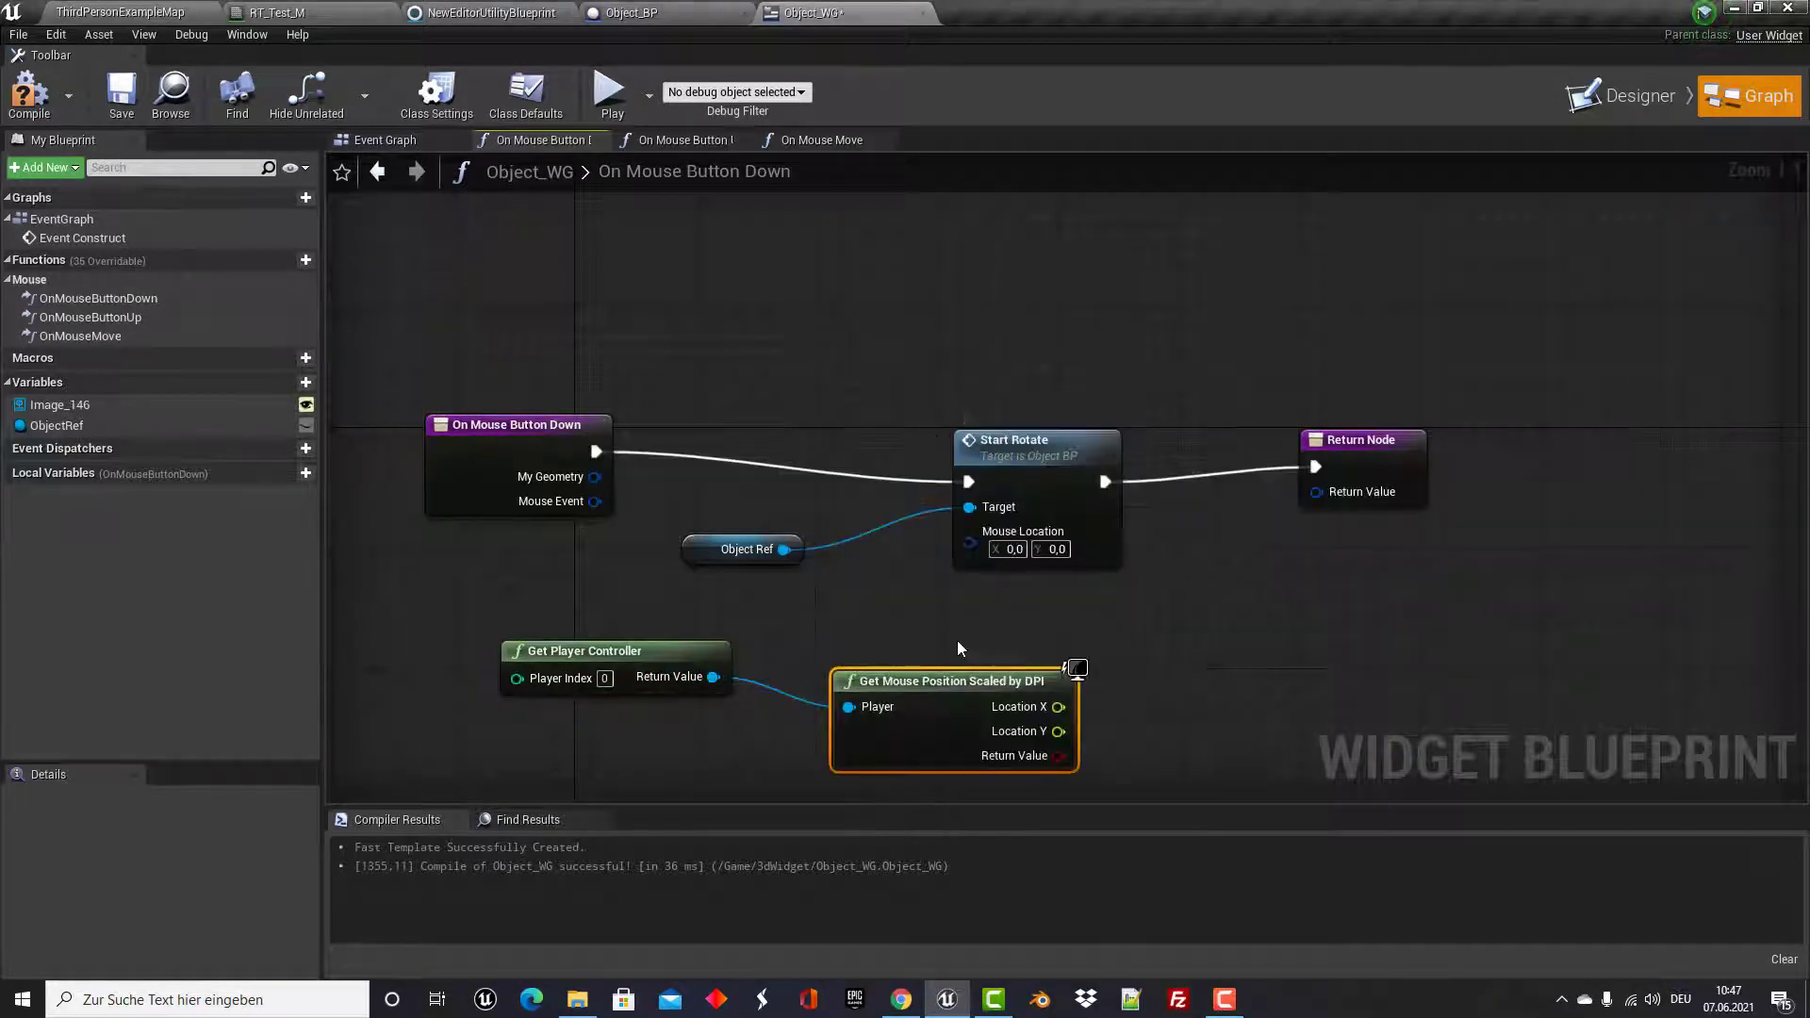
left_click_drag(952, 684, 939, 621)
left_click_drag(1100, 437, 1173, 376)
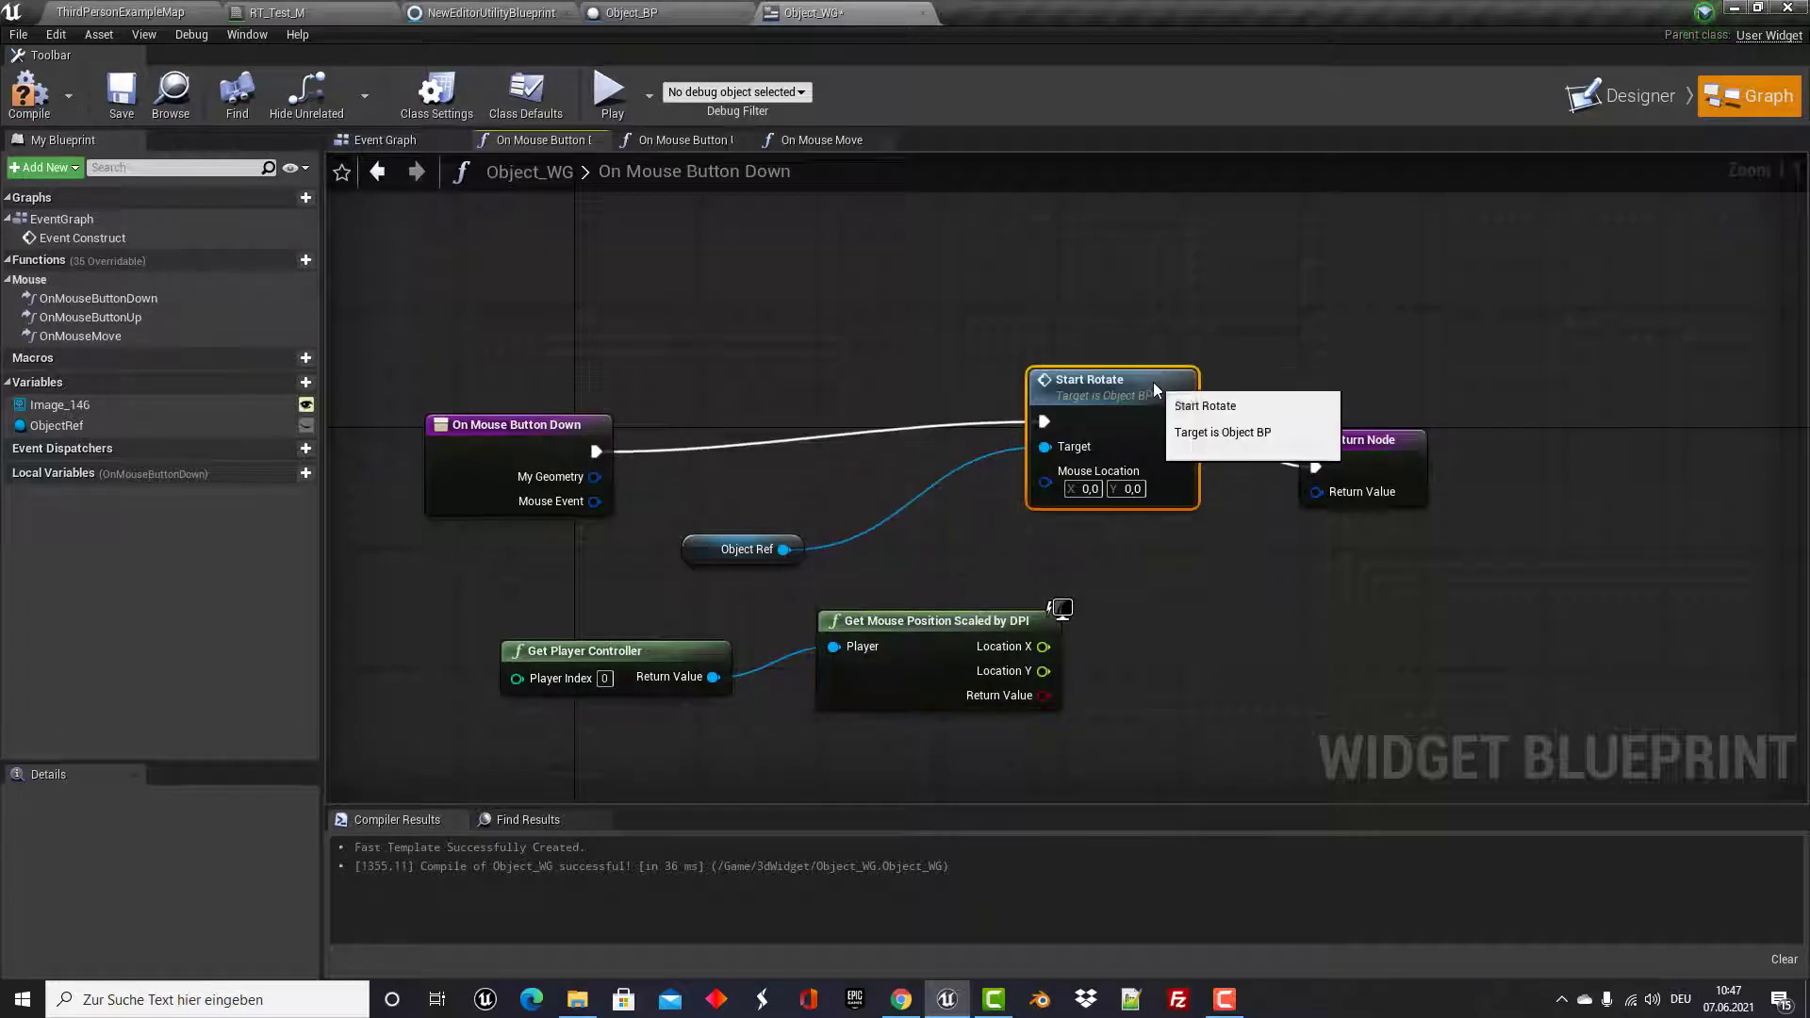
left_click_drag(1399, 451, 1423, 396)
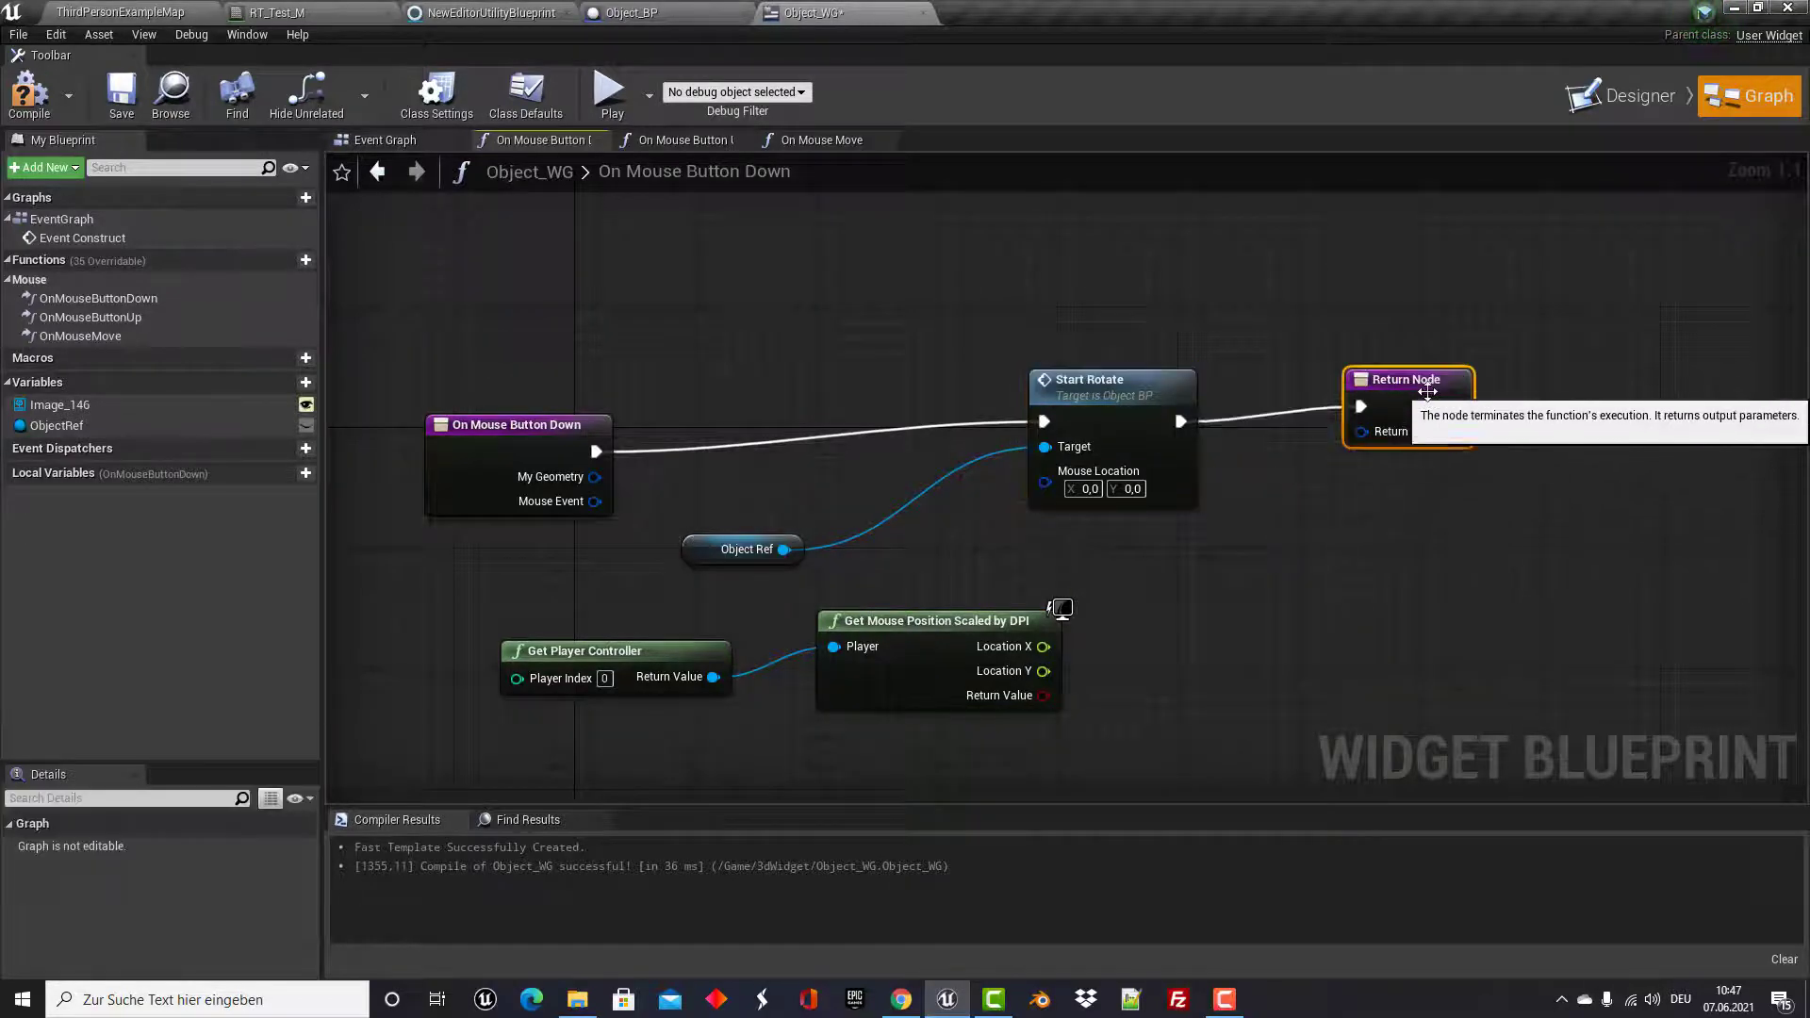
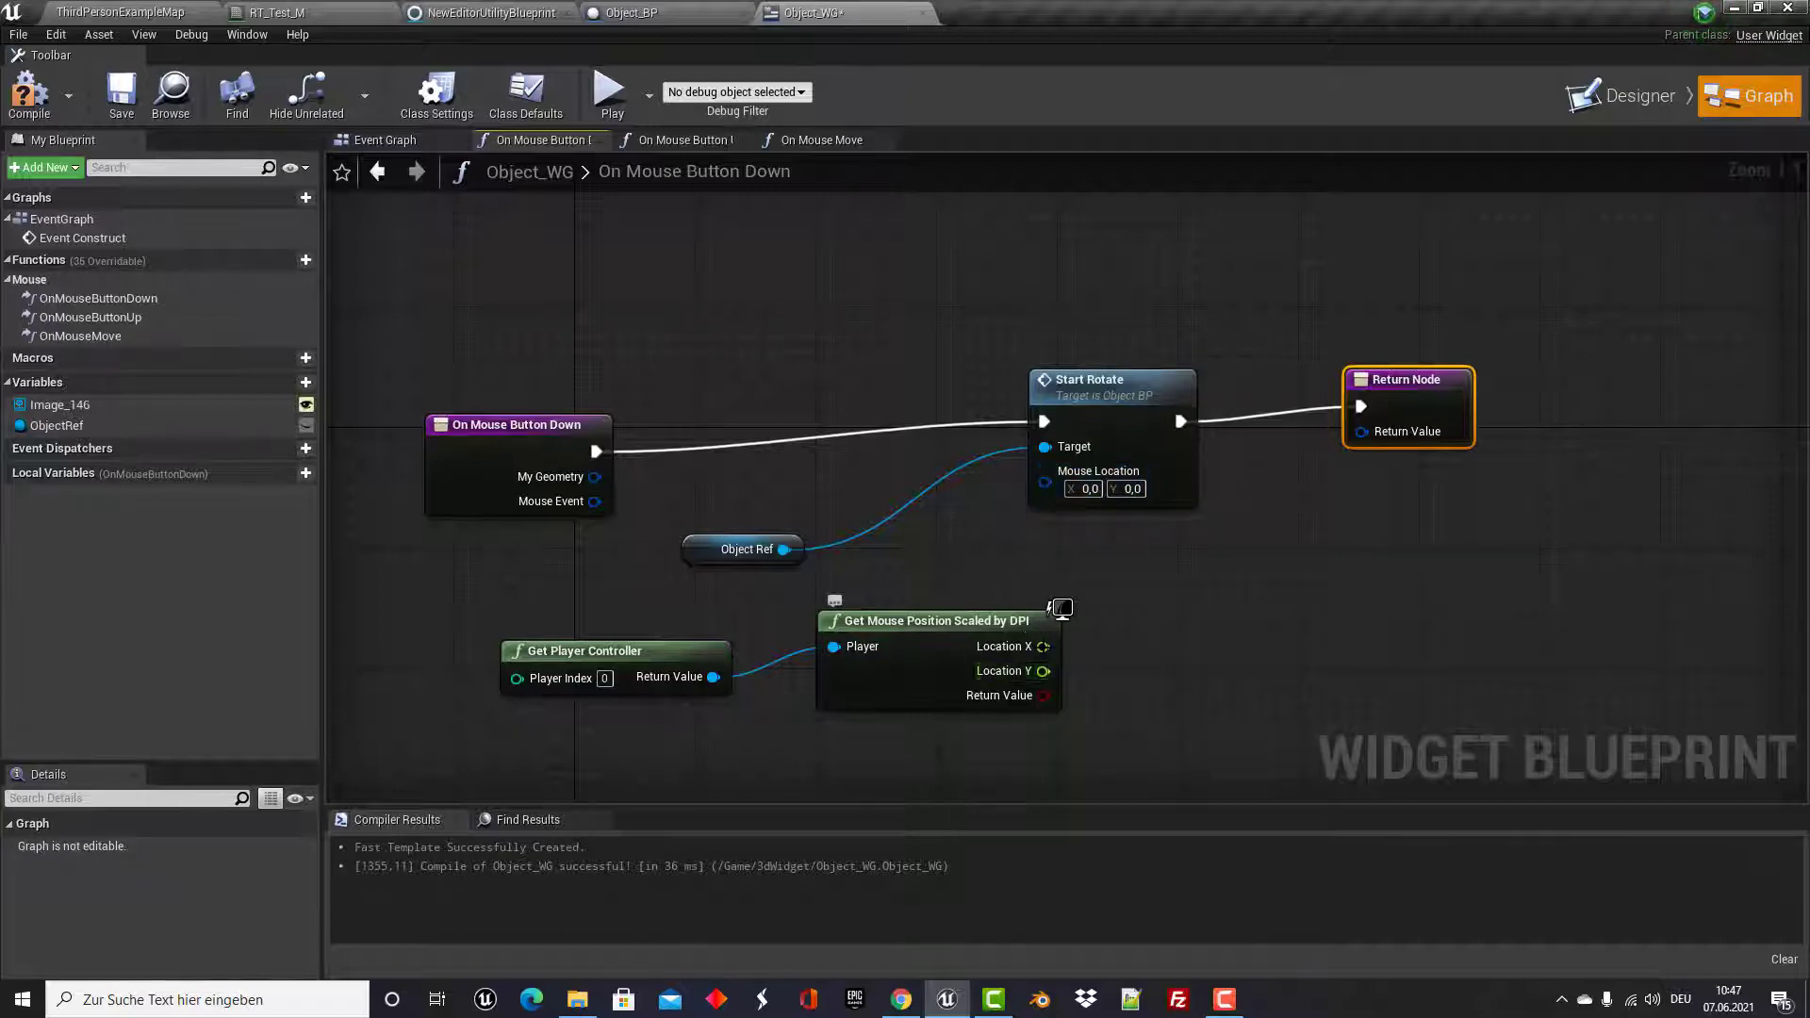
Add a Make Vector 2D node fed by Location X and Location Y for Start Rotate's Mouse Location.
right_click(1112, 647)
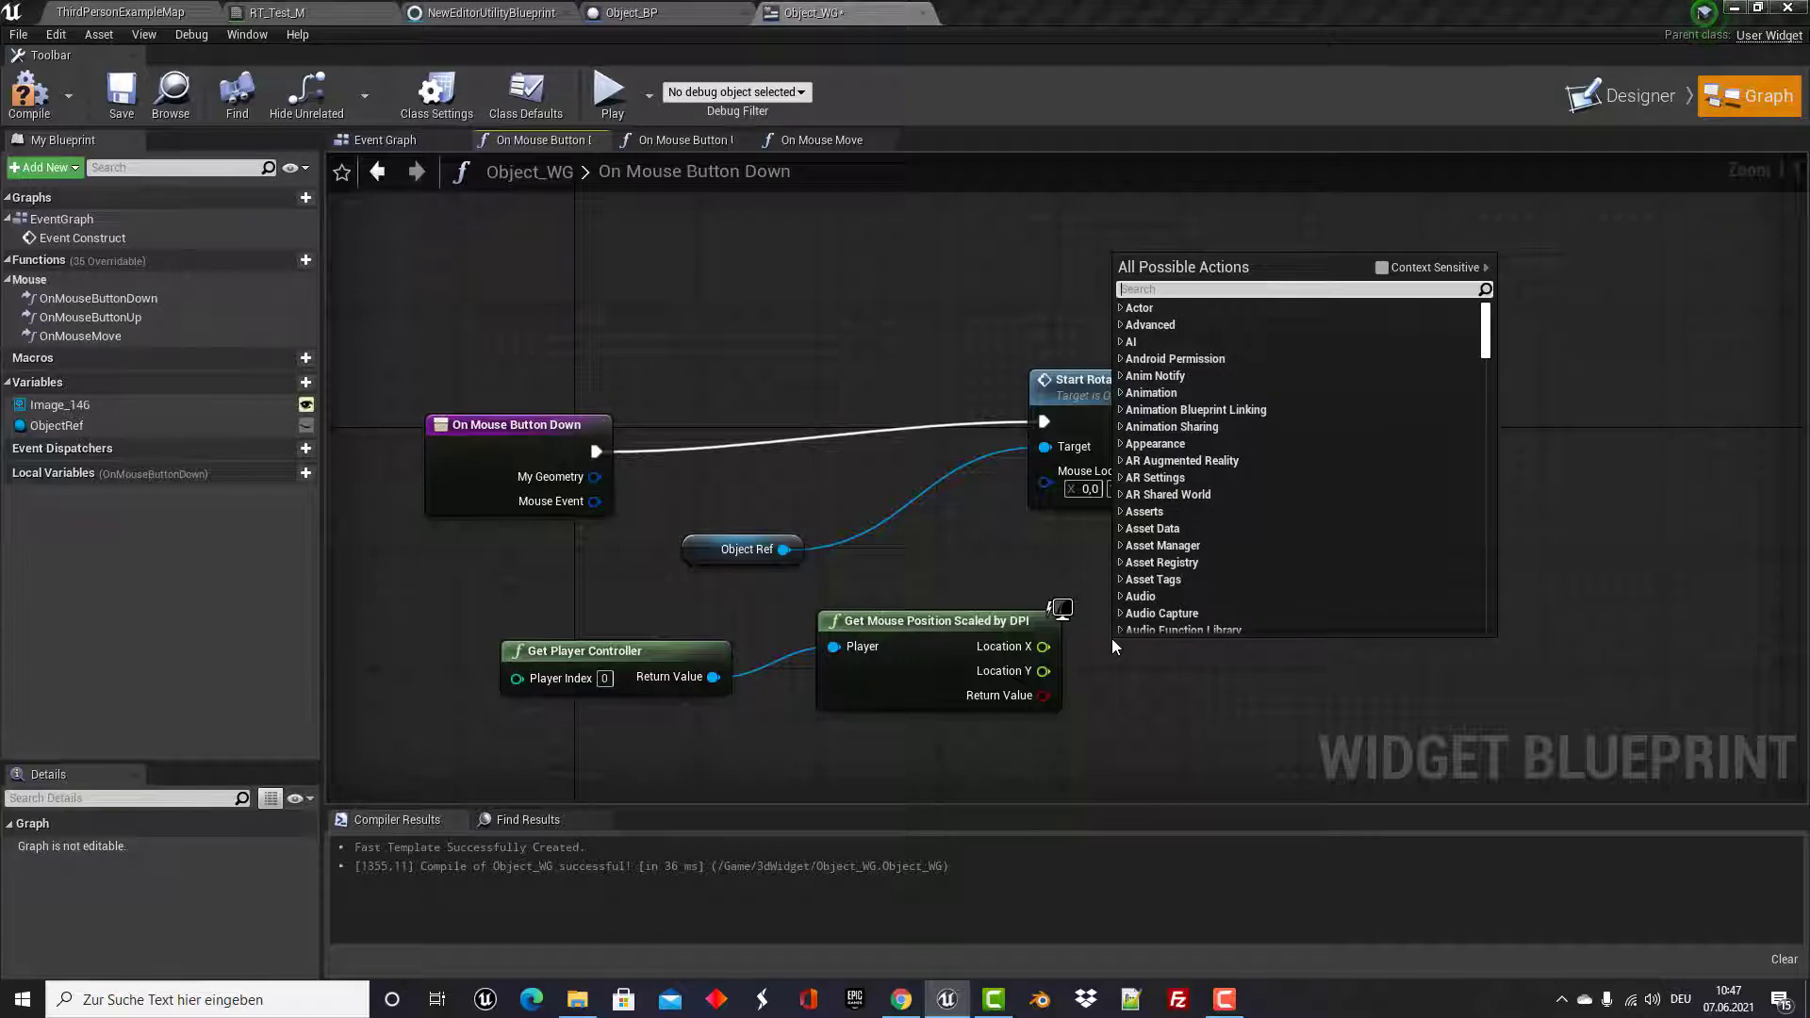
type("make")
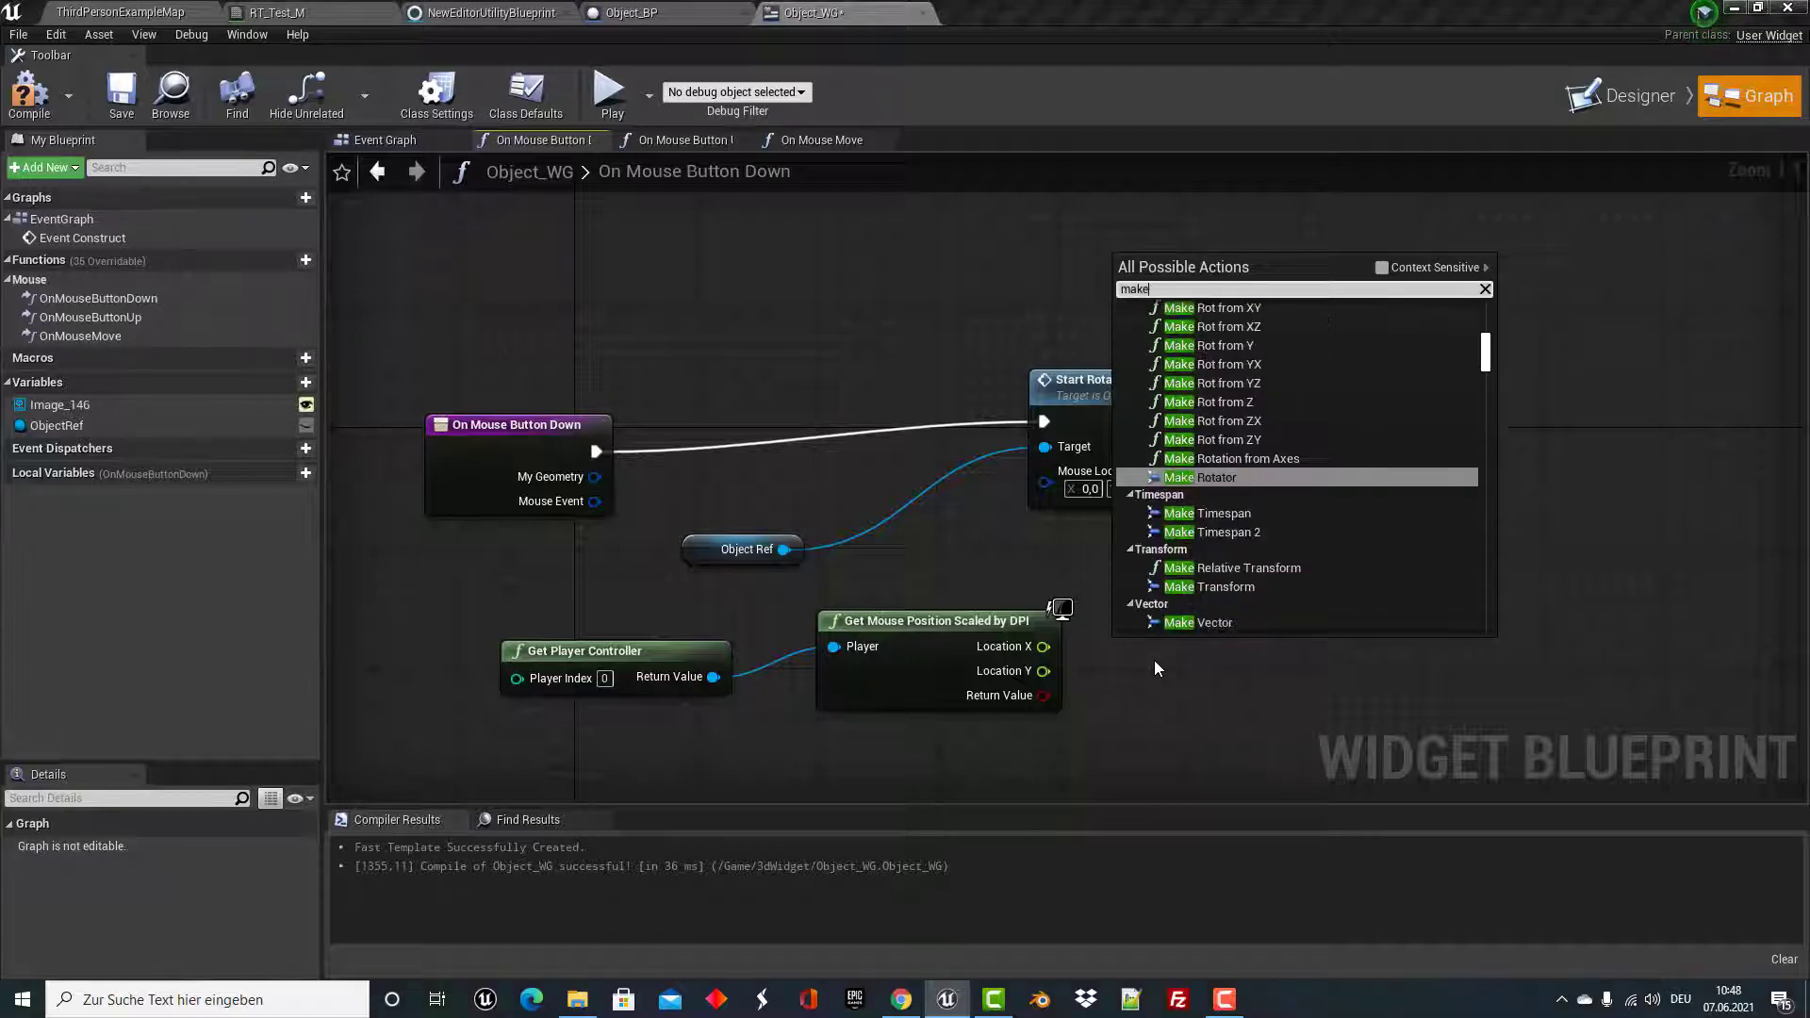
type(" vector")
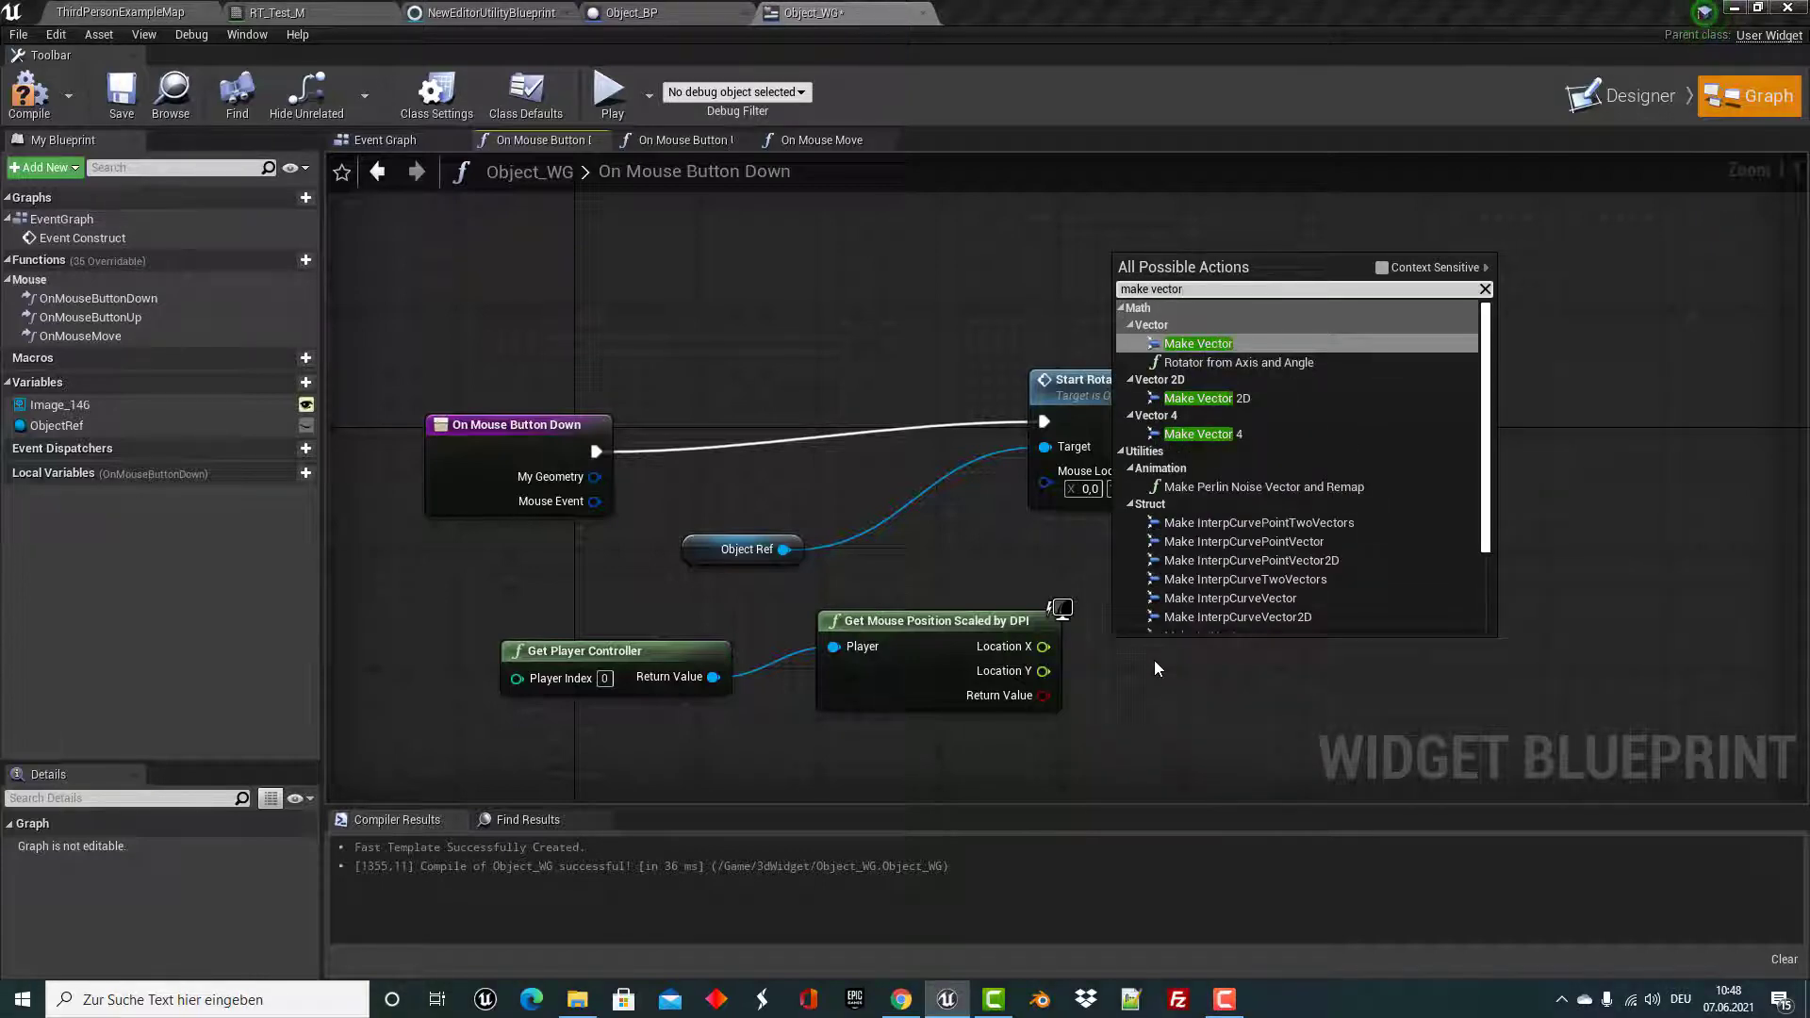
left_click(1216, 398)
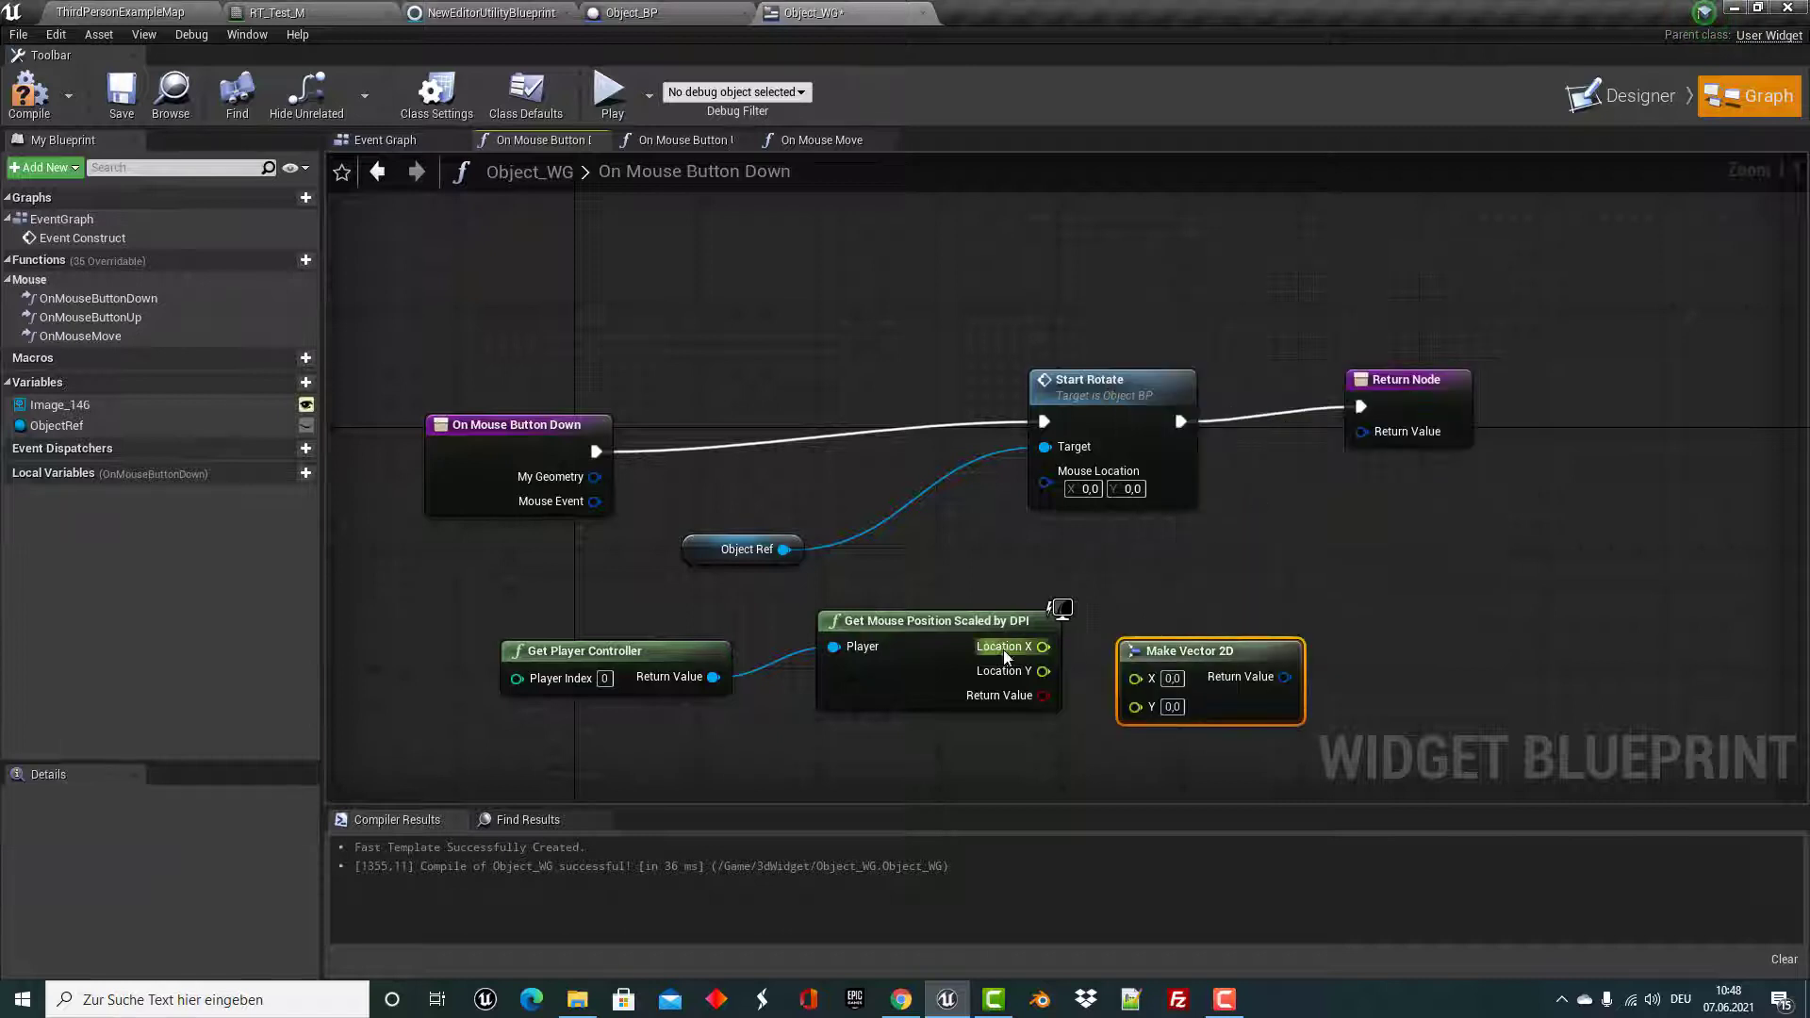
mouse_move(1043, 650)
left_mouse_down()
mouse_move(1135, 676)
mouse_move(1109, 700)
mouse_move(1135, 701)
left_mouse_up()
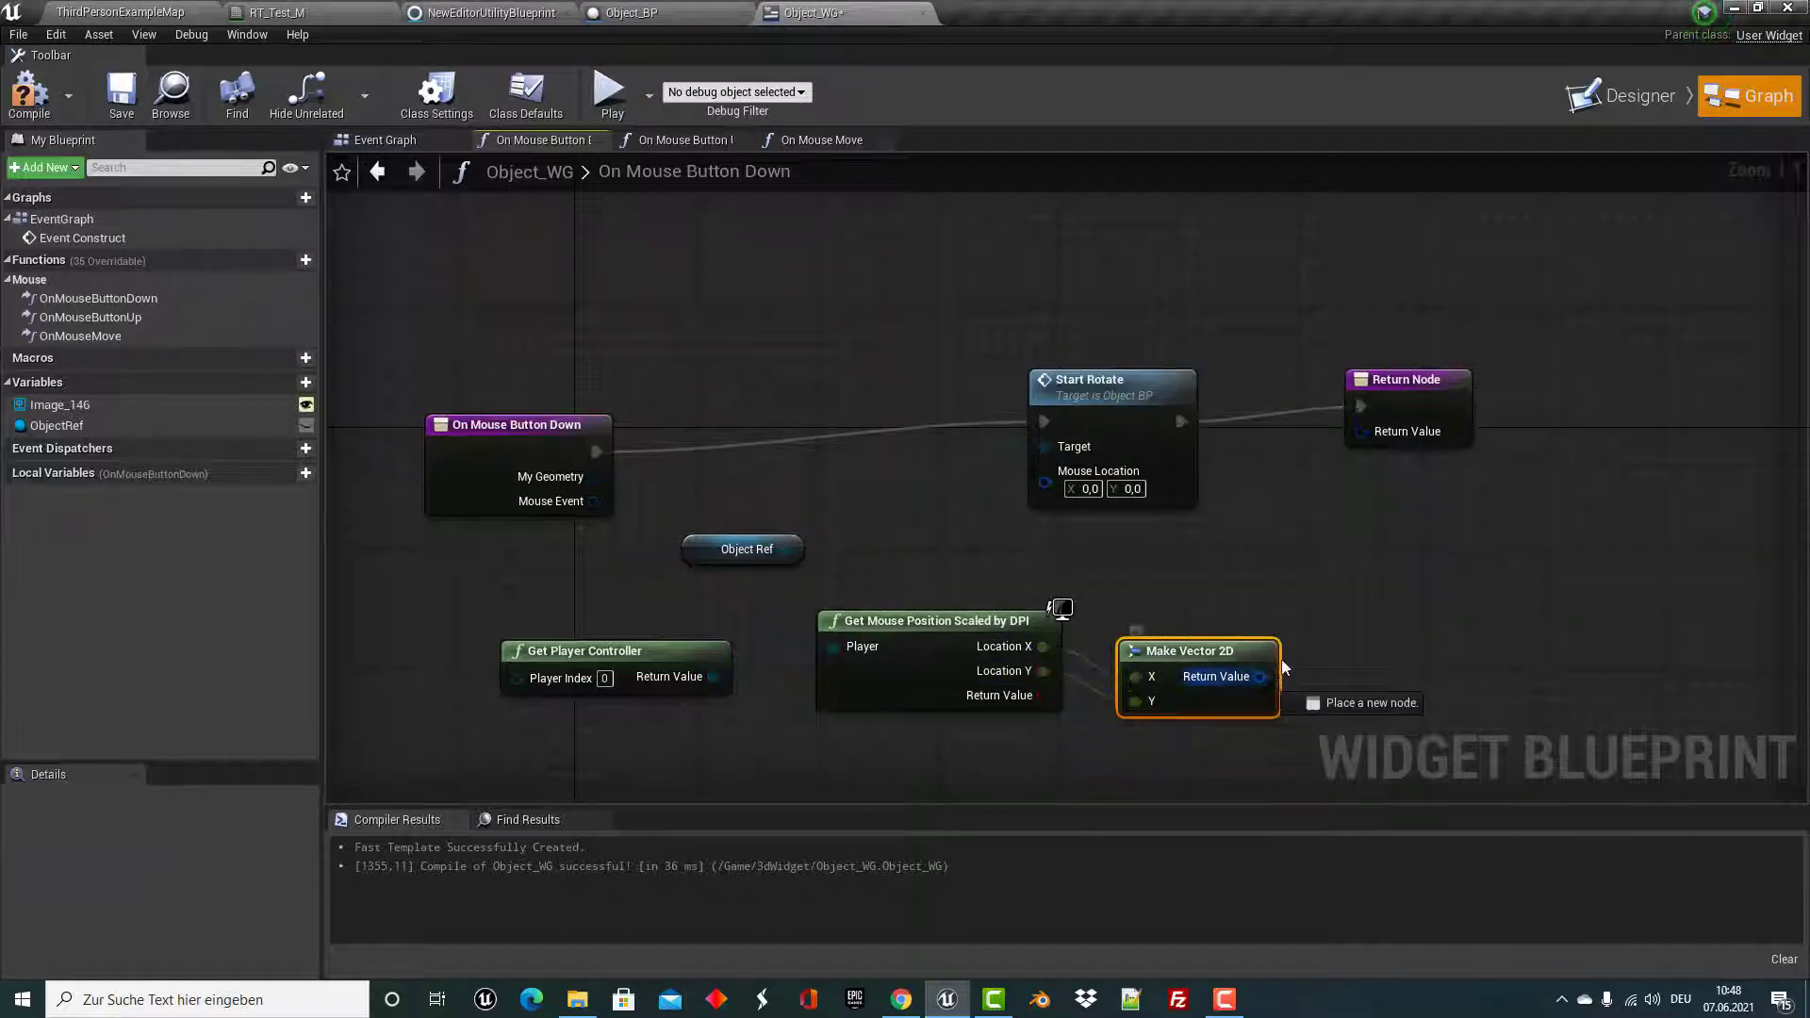
mouse_move(1259, 676)
left_mouse_down()
mouse_move(1025, 483)
mouse_move(1046, 485)
left_mouse_up()
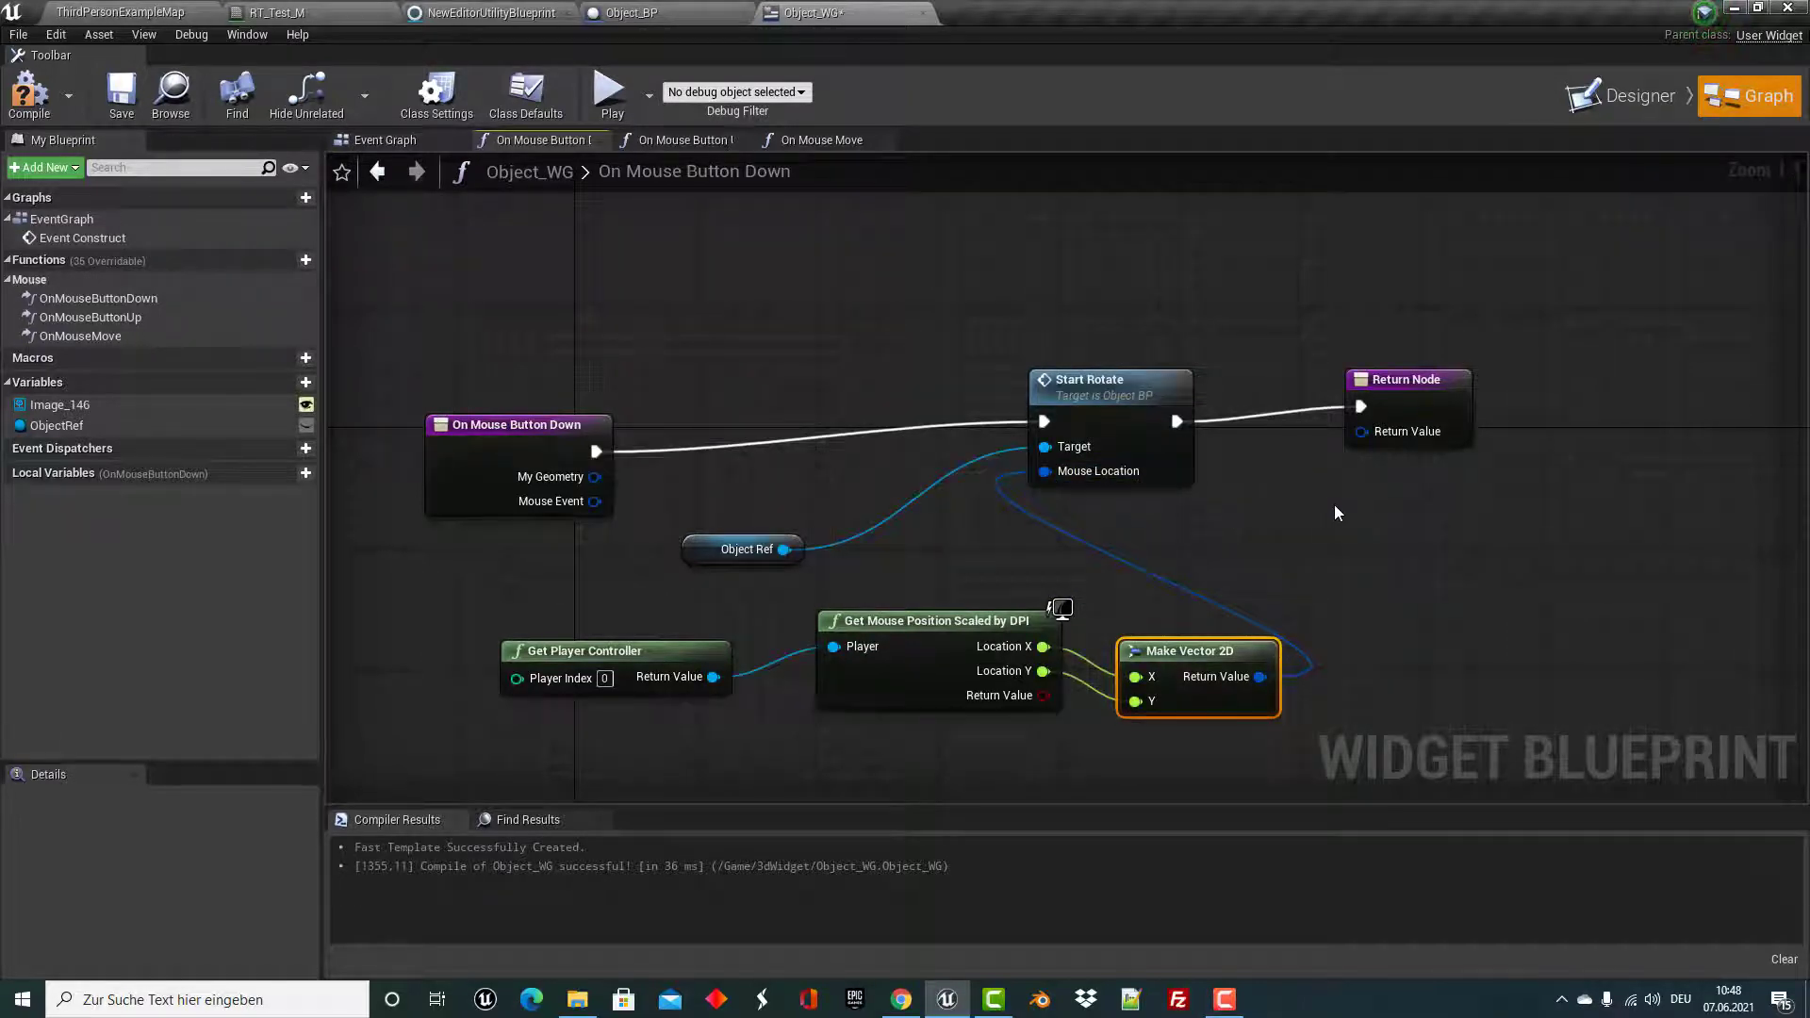
Move the Return Node further right and compile the widget blueprint.
left_click_drag(1398, 381, 1488, 381)
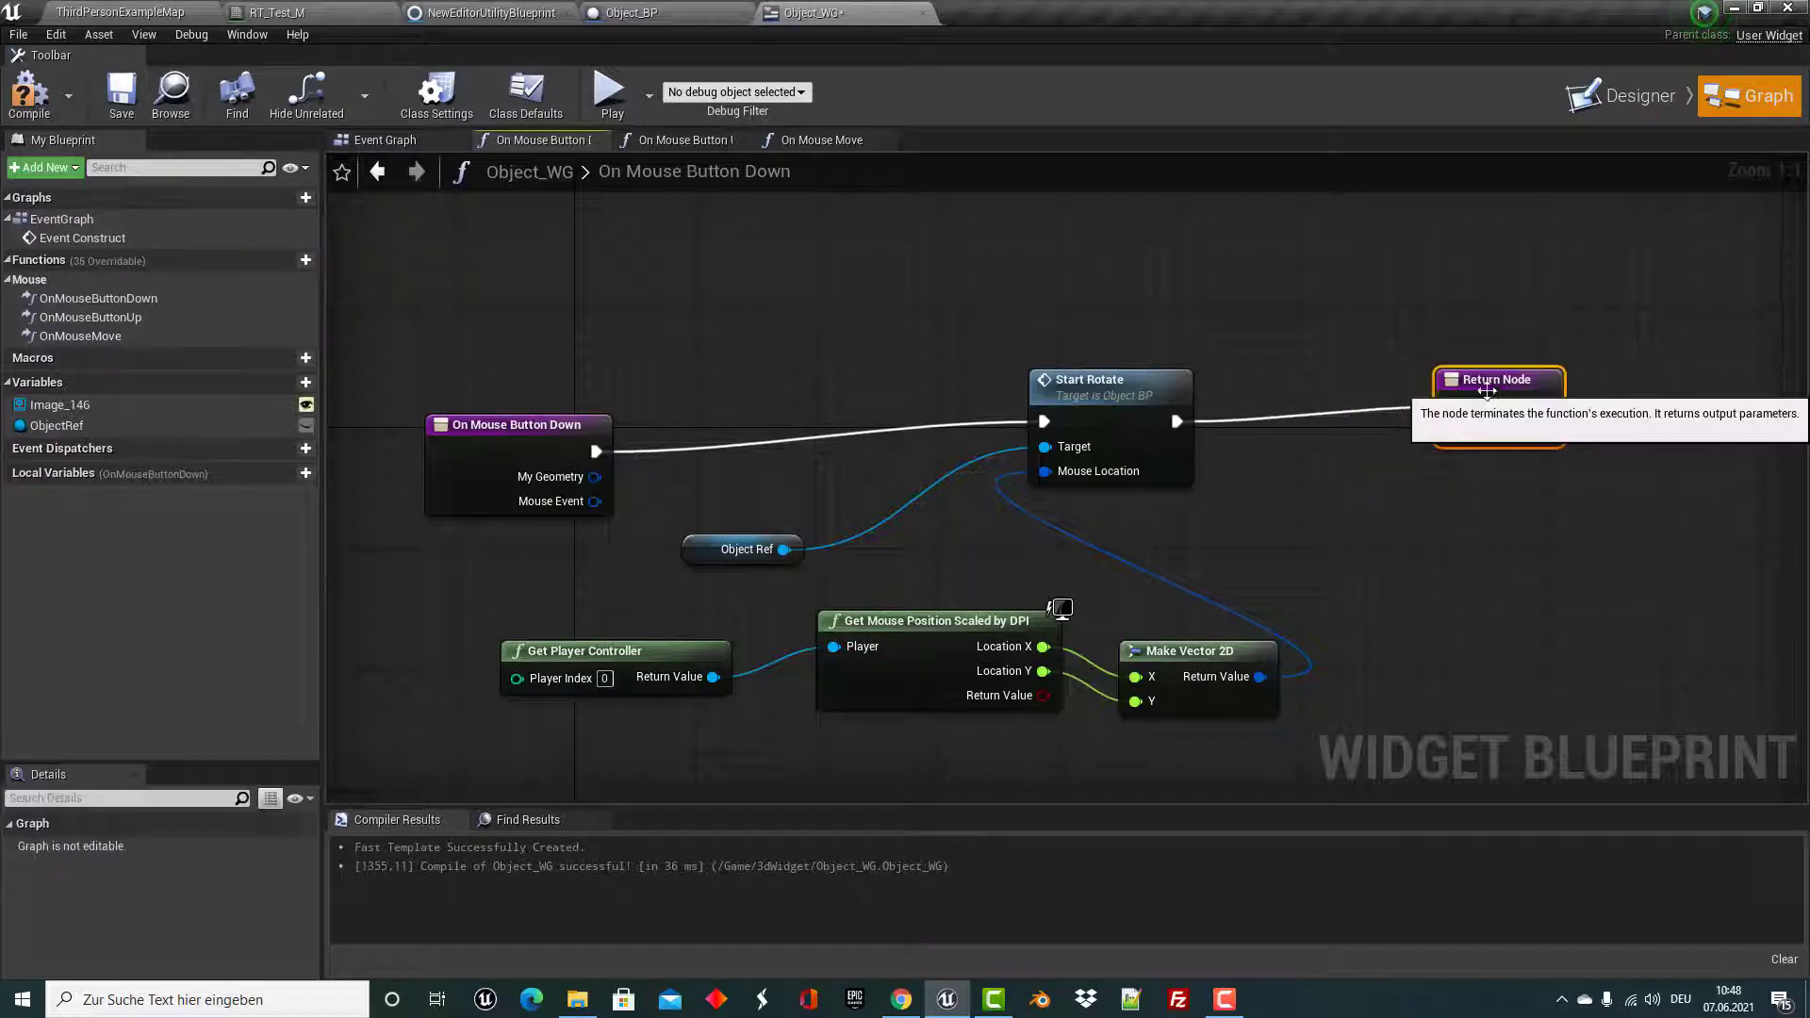
left_click(42, 104)
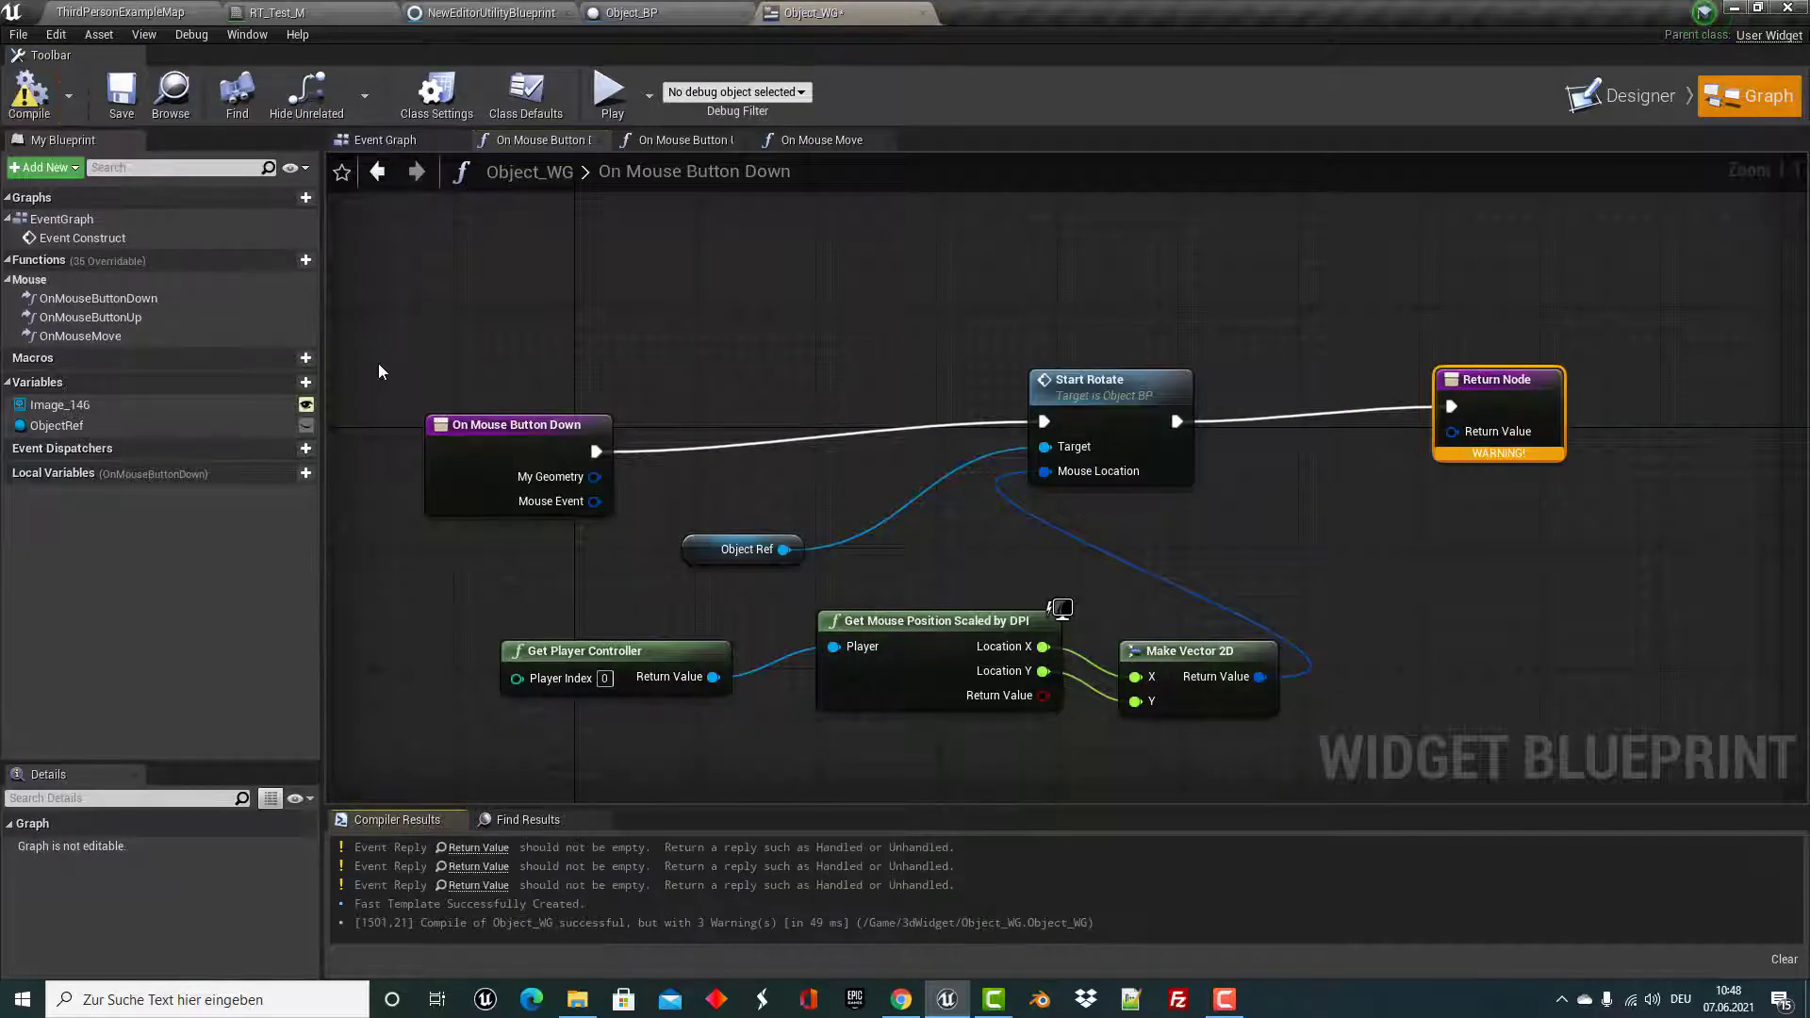
left_click_drag(1563, 409, 1593, 409)
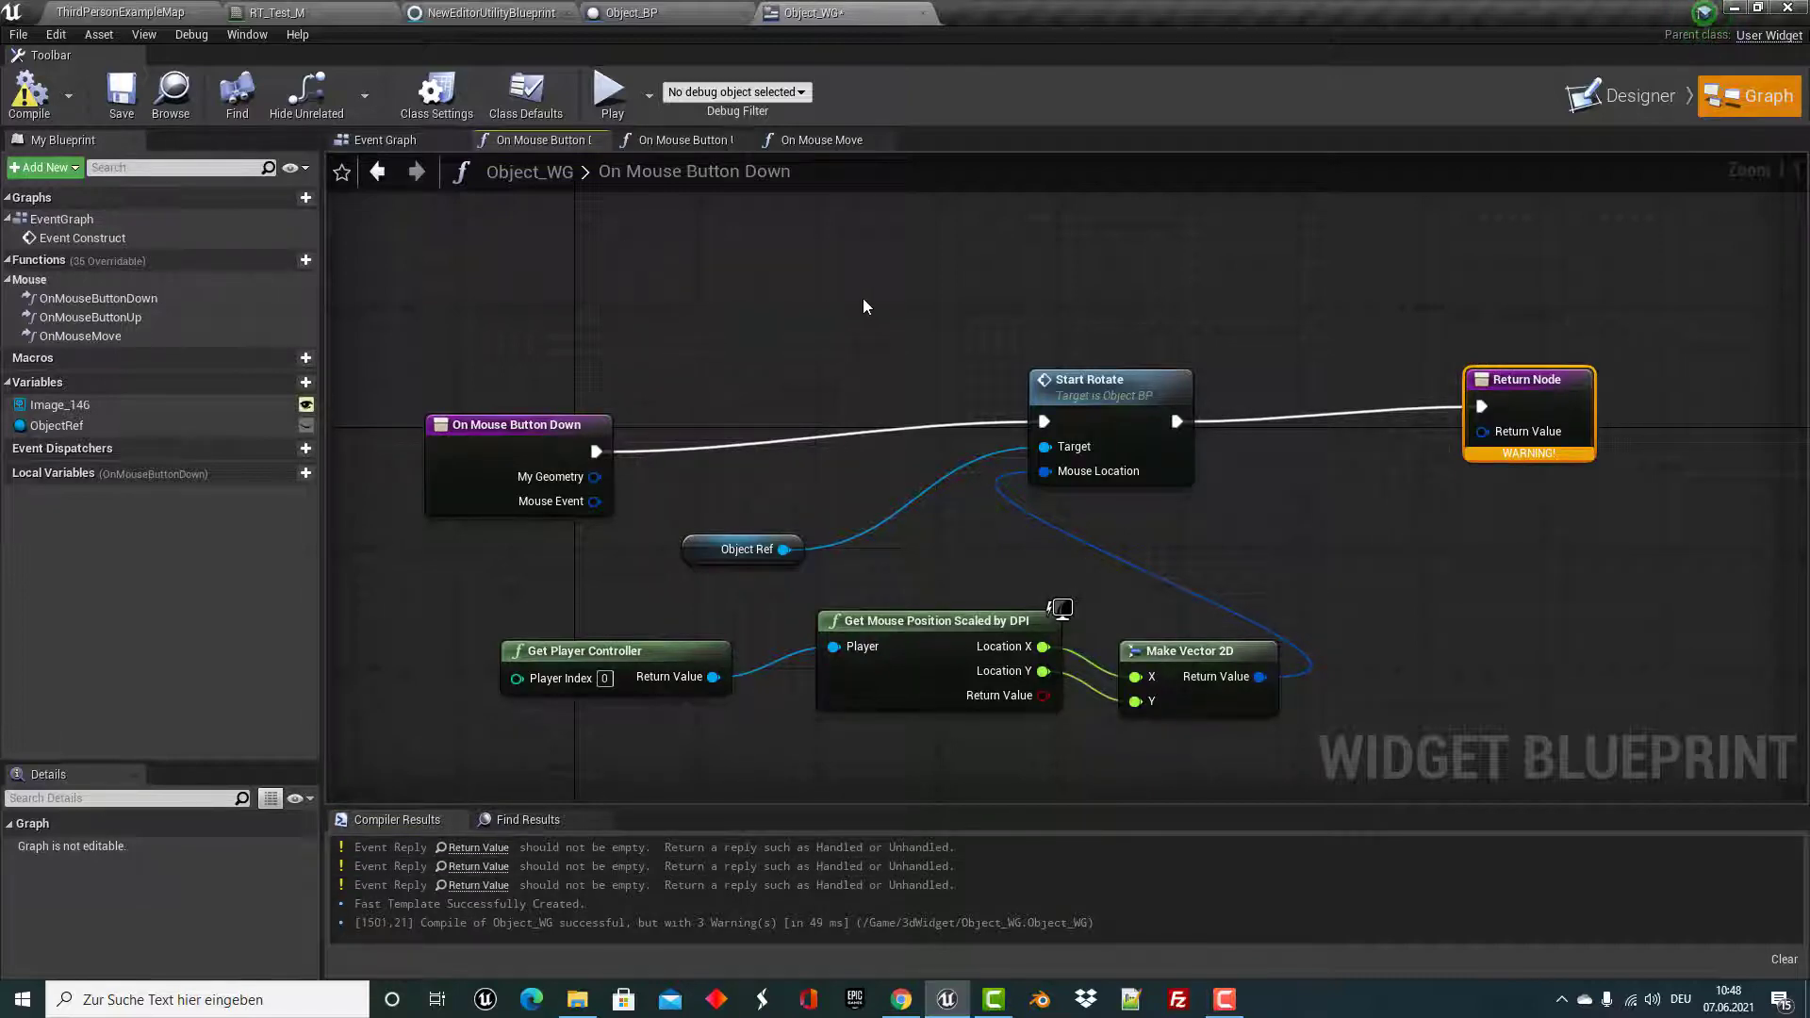
scroll(862, 298, "up", 1)
scroll(765, 569, "down", 1)
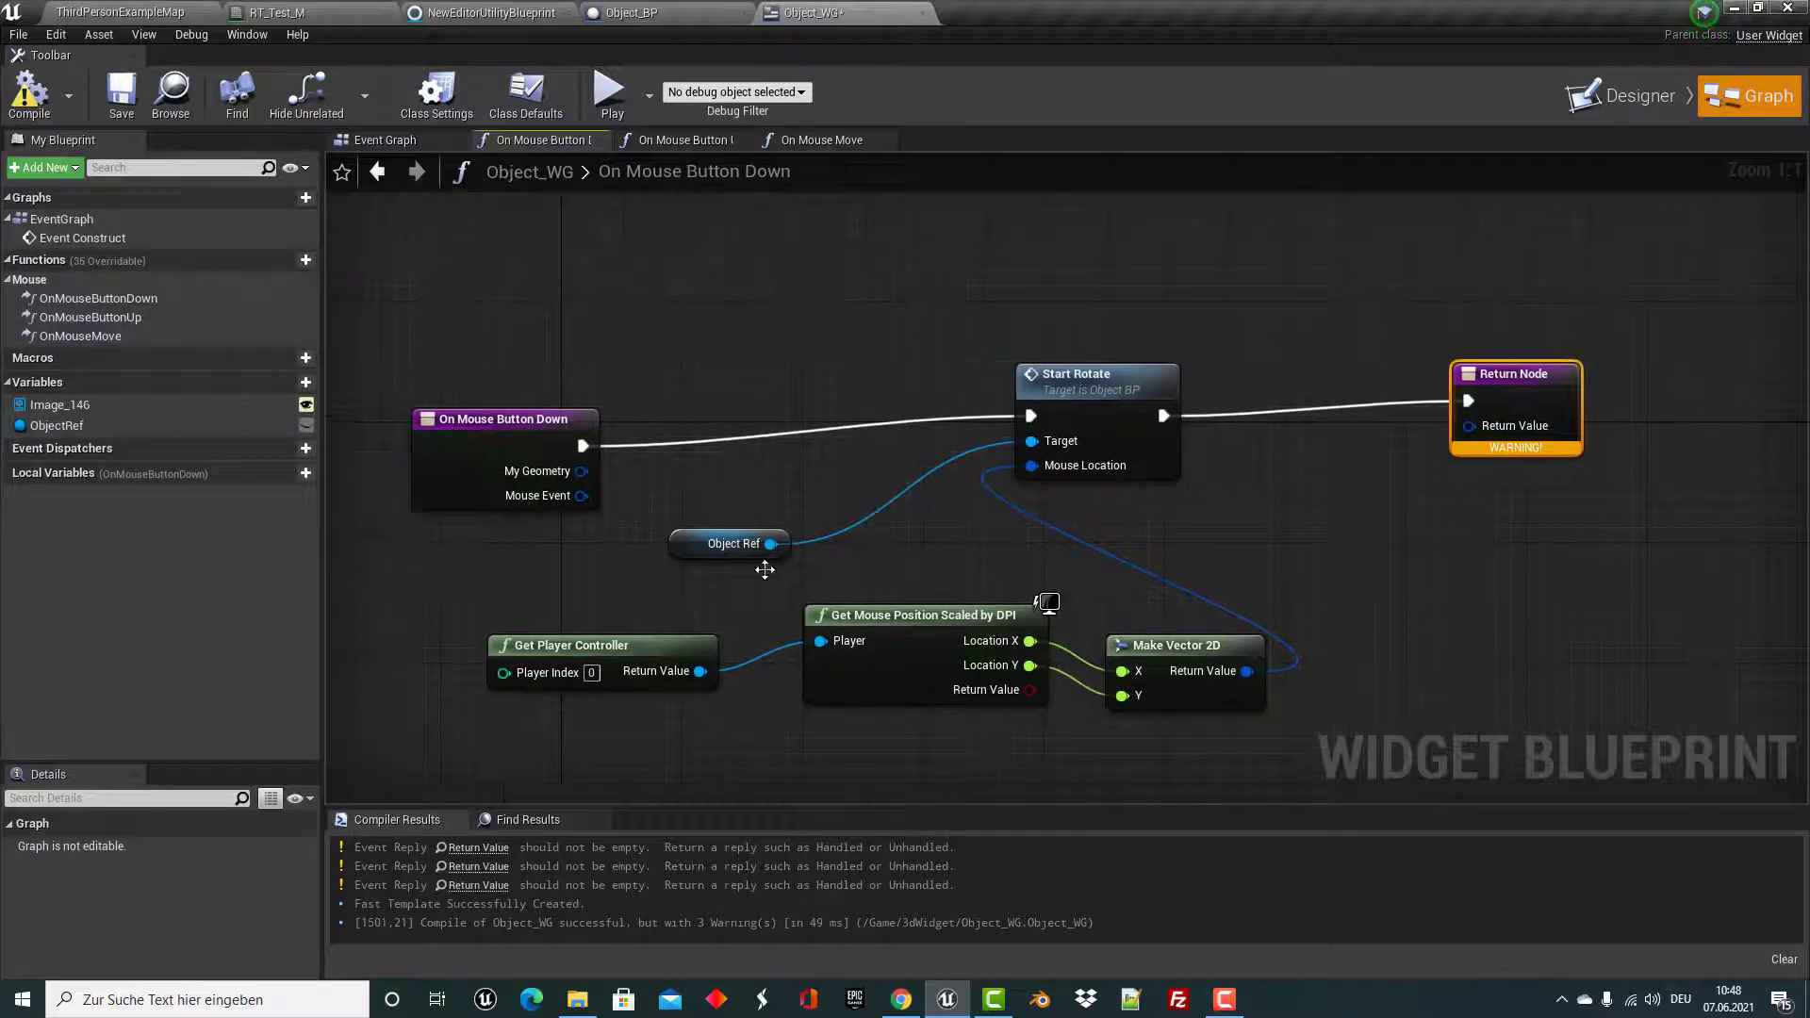
Make On Mouse Button Down return Handled, compile, and switch to On Mouse Button Up.
right_click(1390, 523)
right_click(1343, 472)
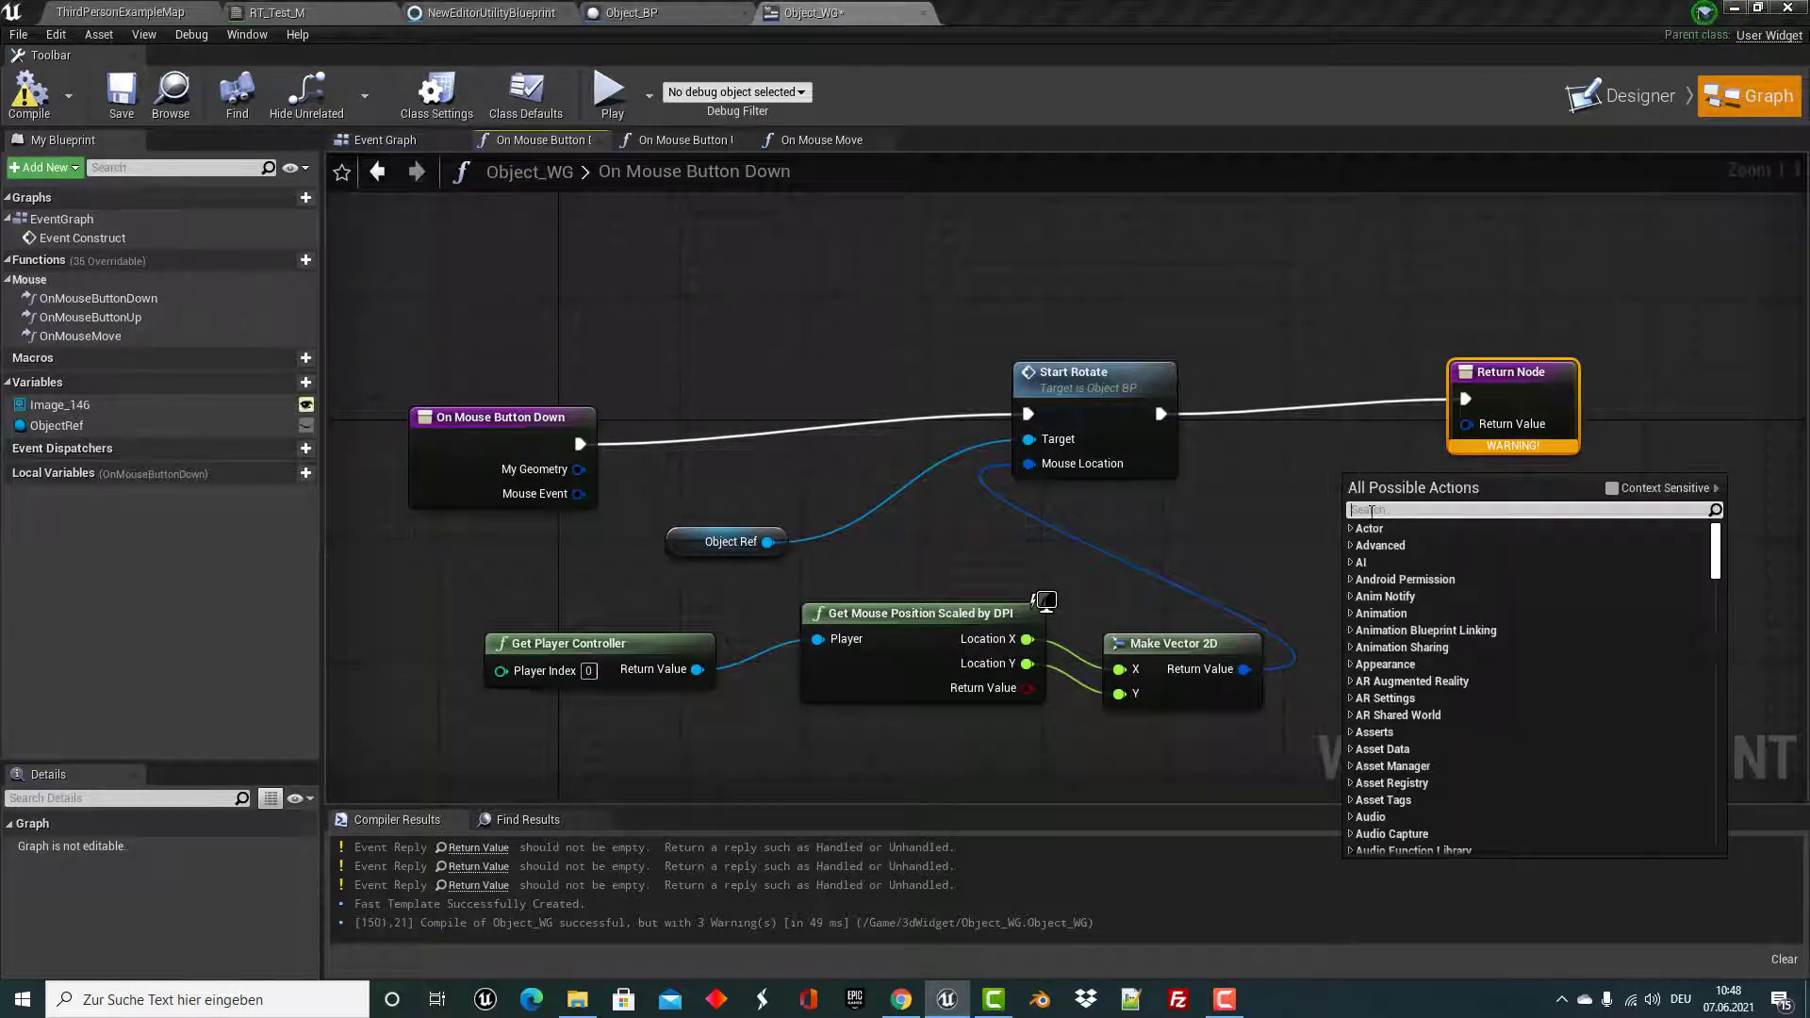
type("handled")
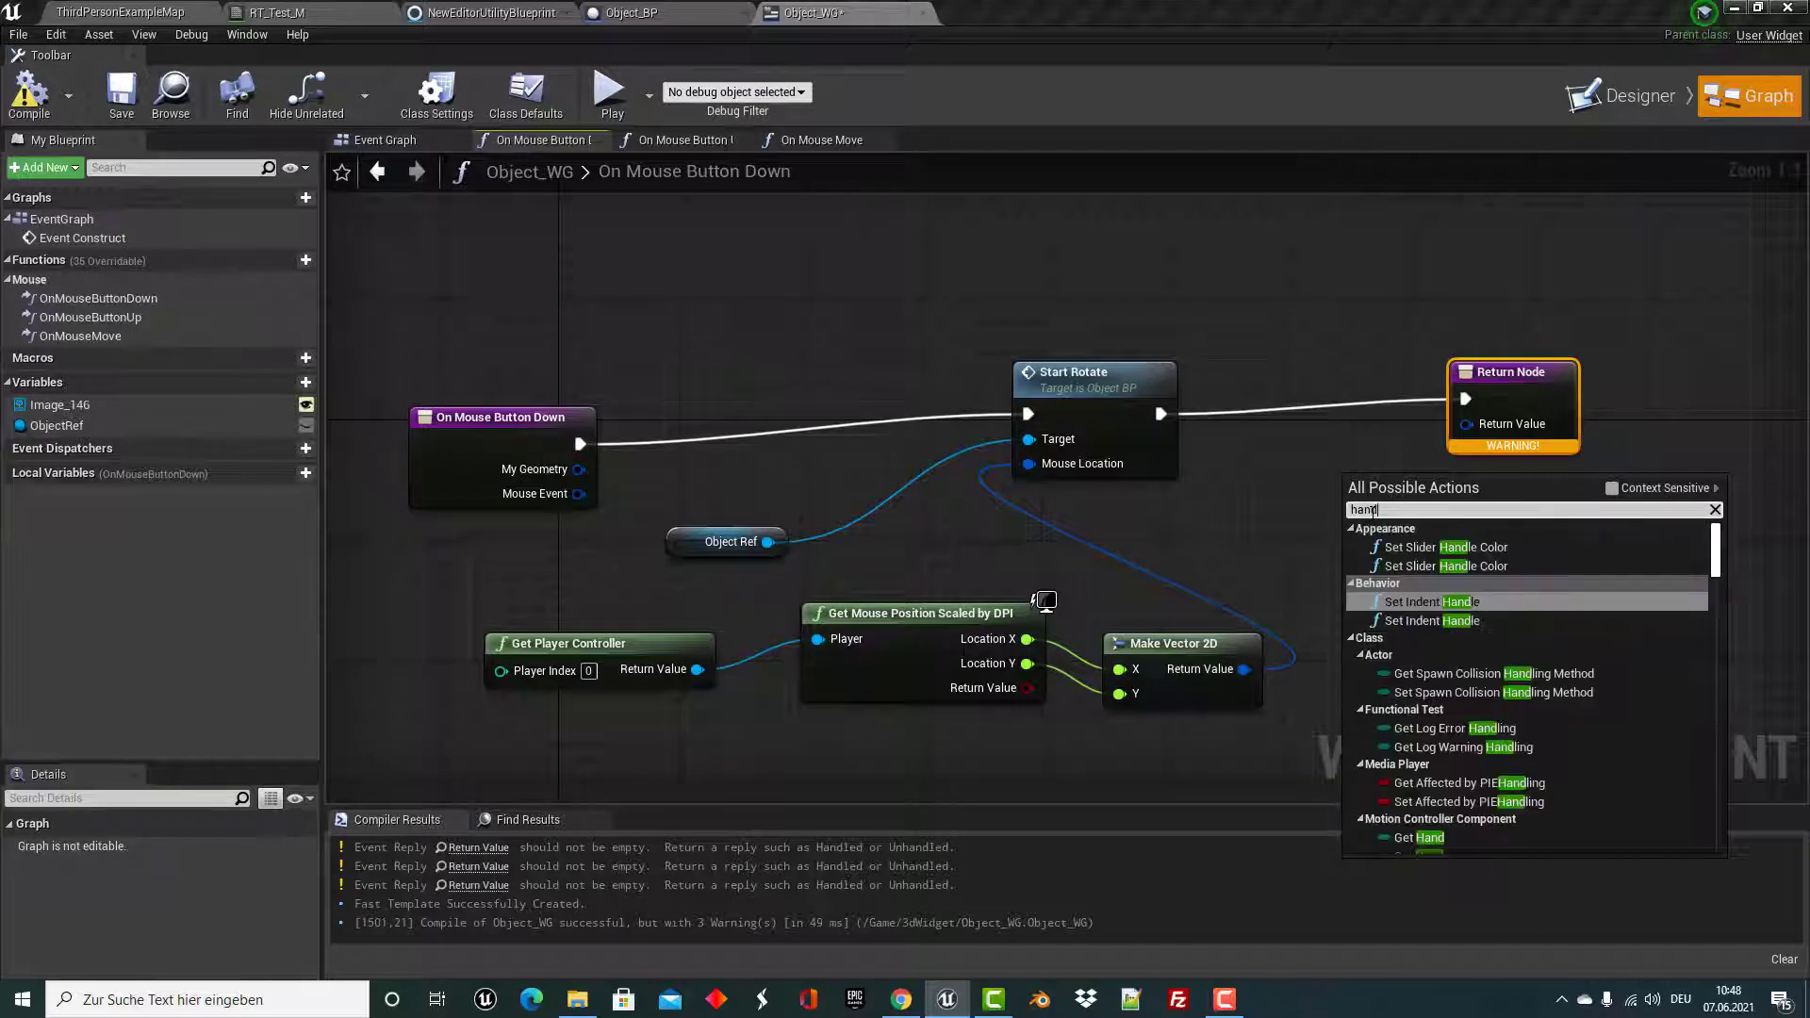
key("Return")
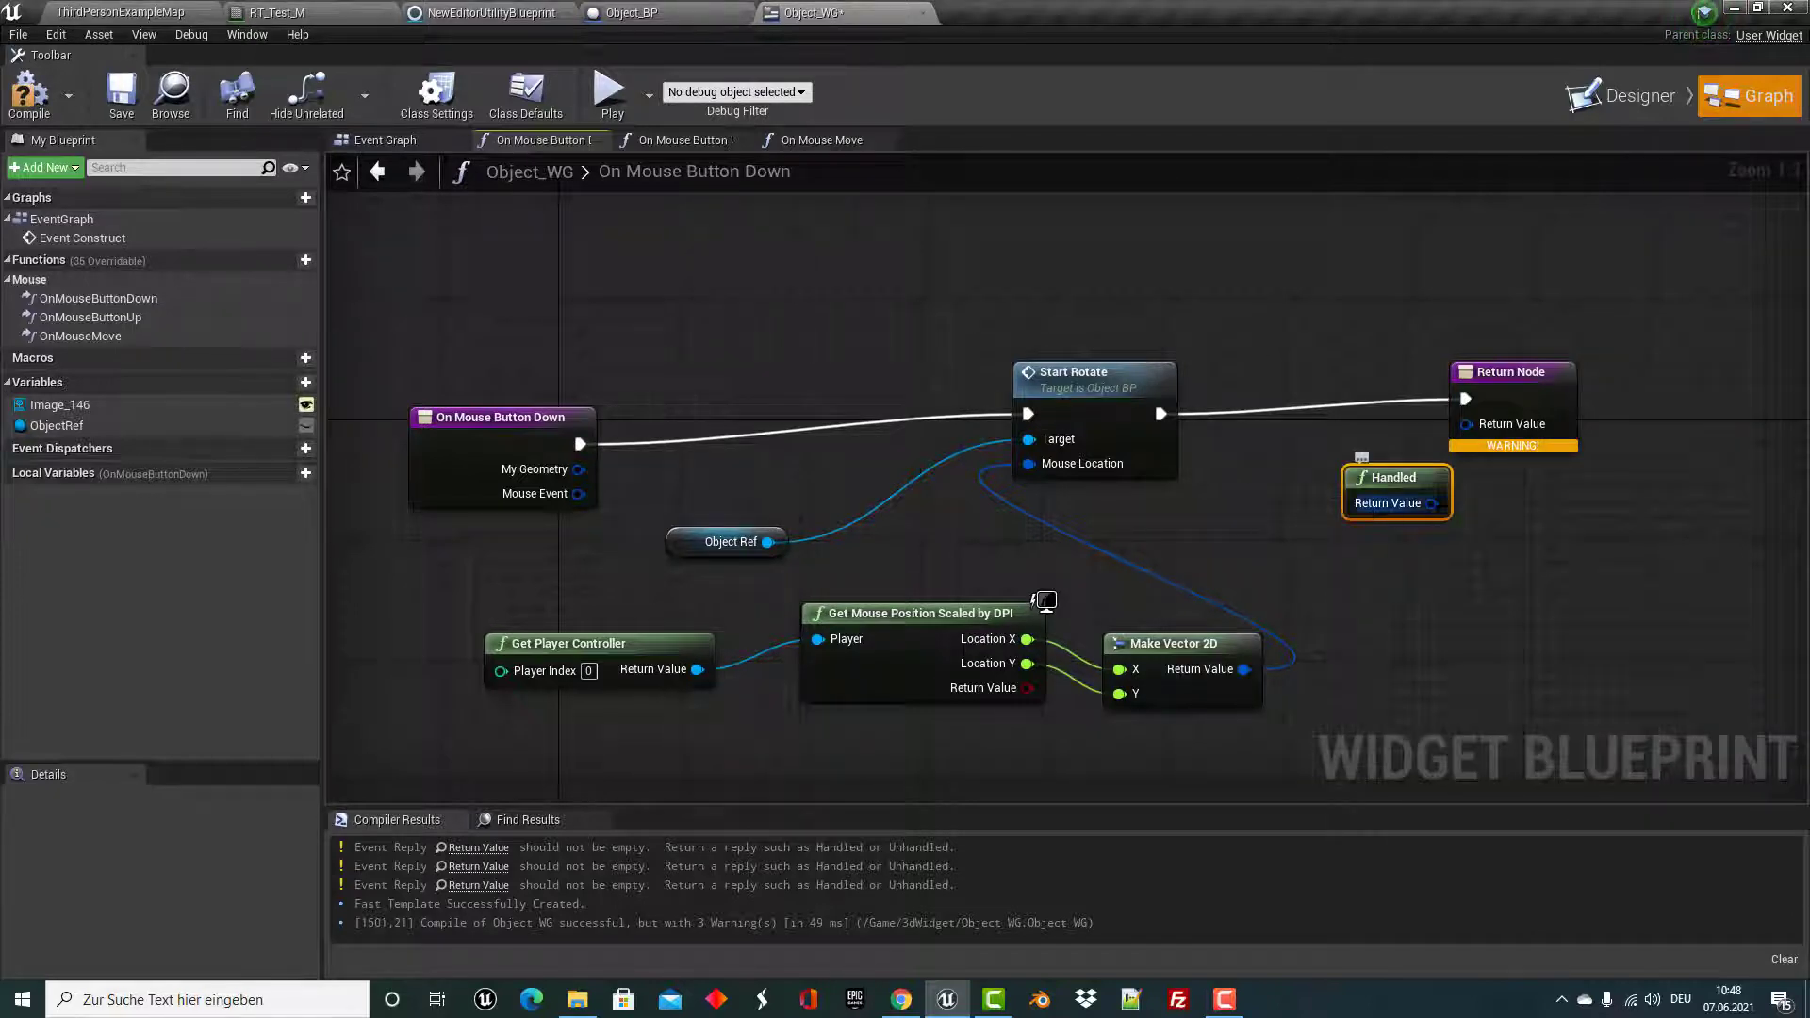
left_click_drag(1432, 502, 1466, 424)
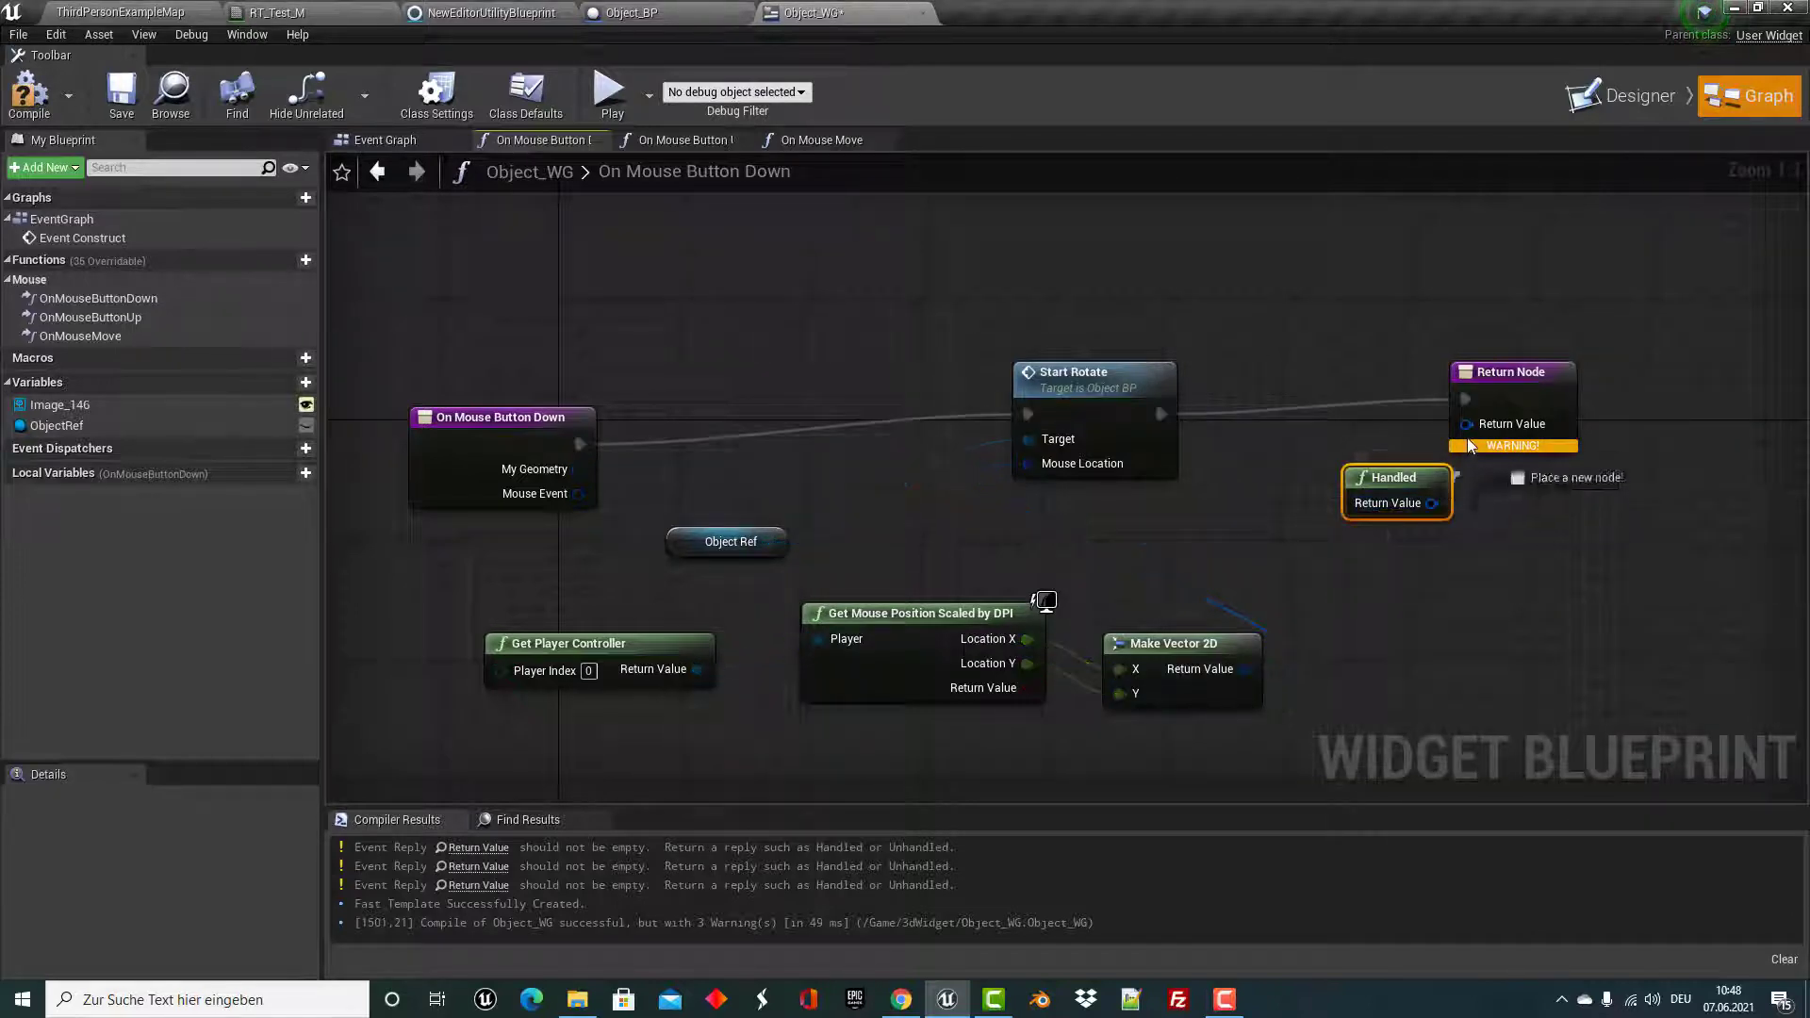
left_click(29, 94)
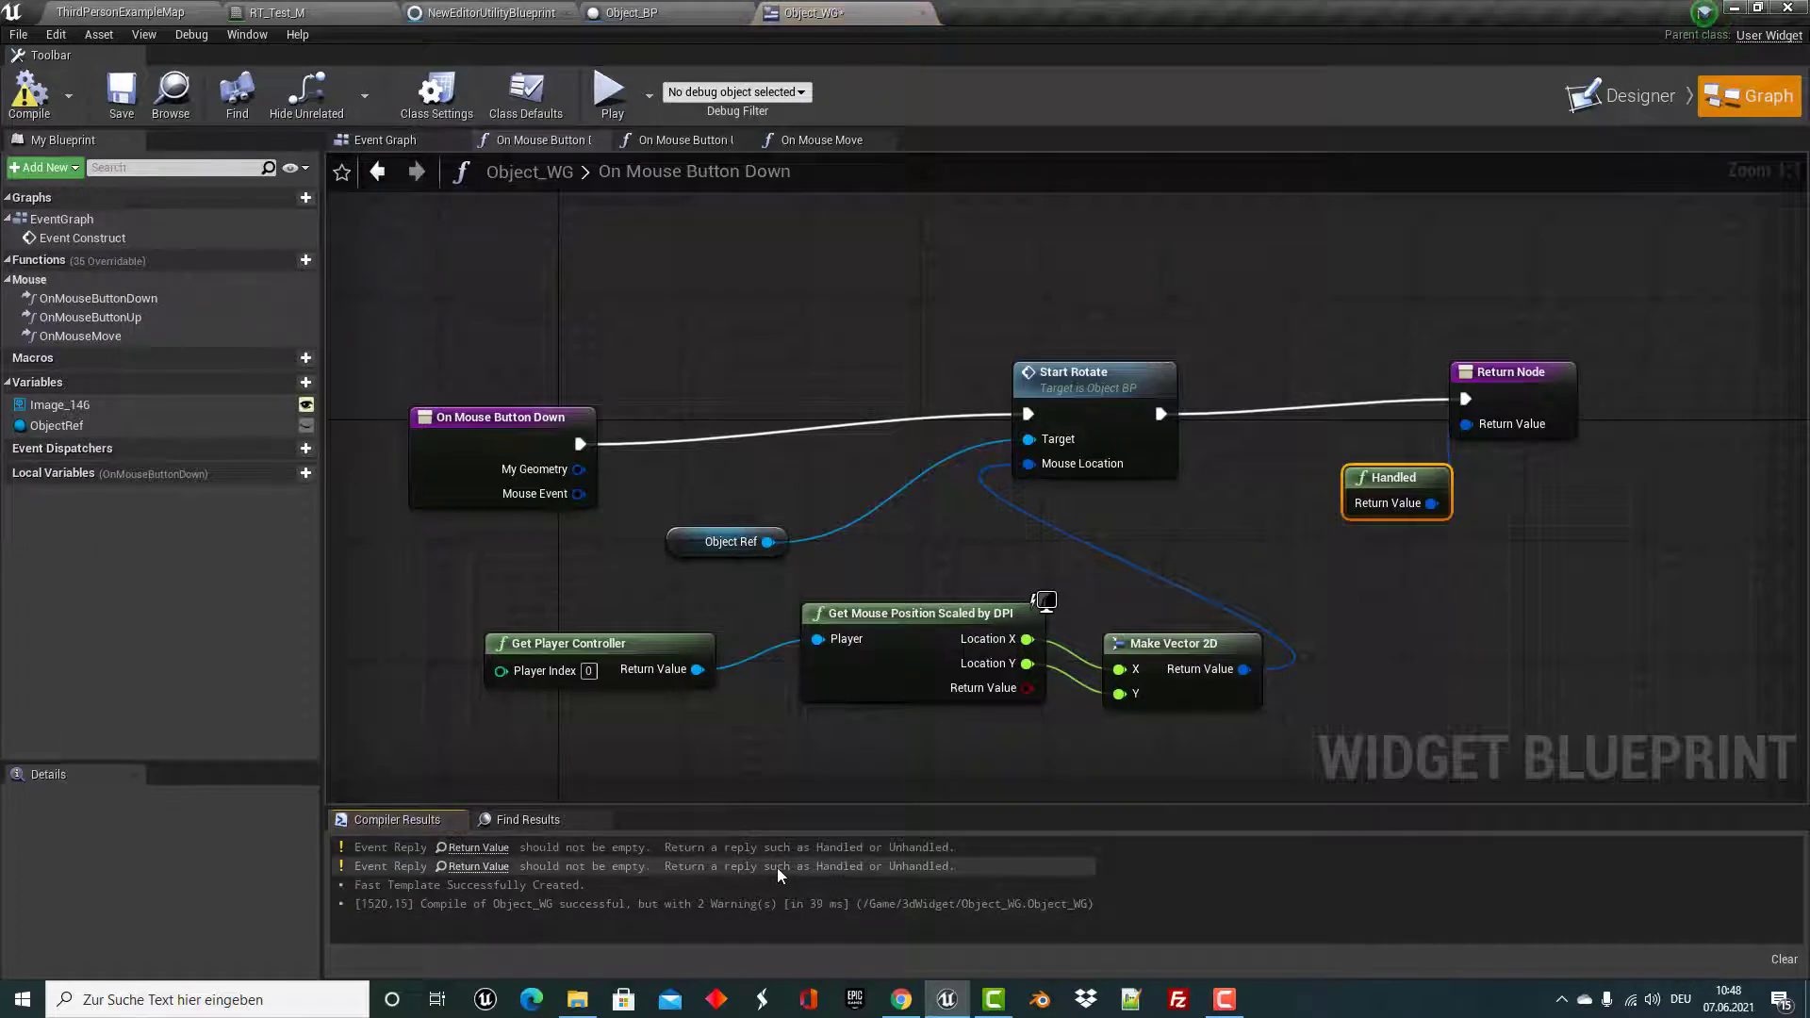
left_click(698, 139)
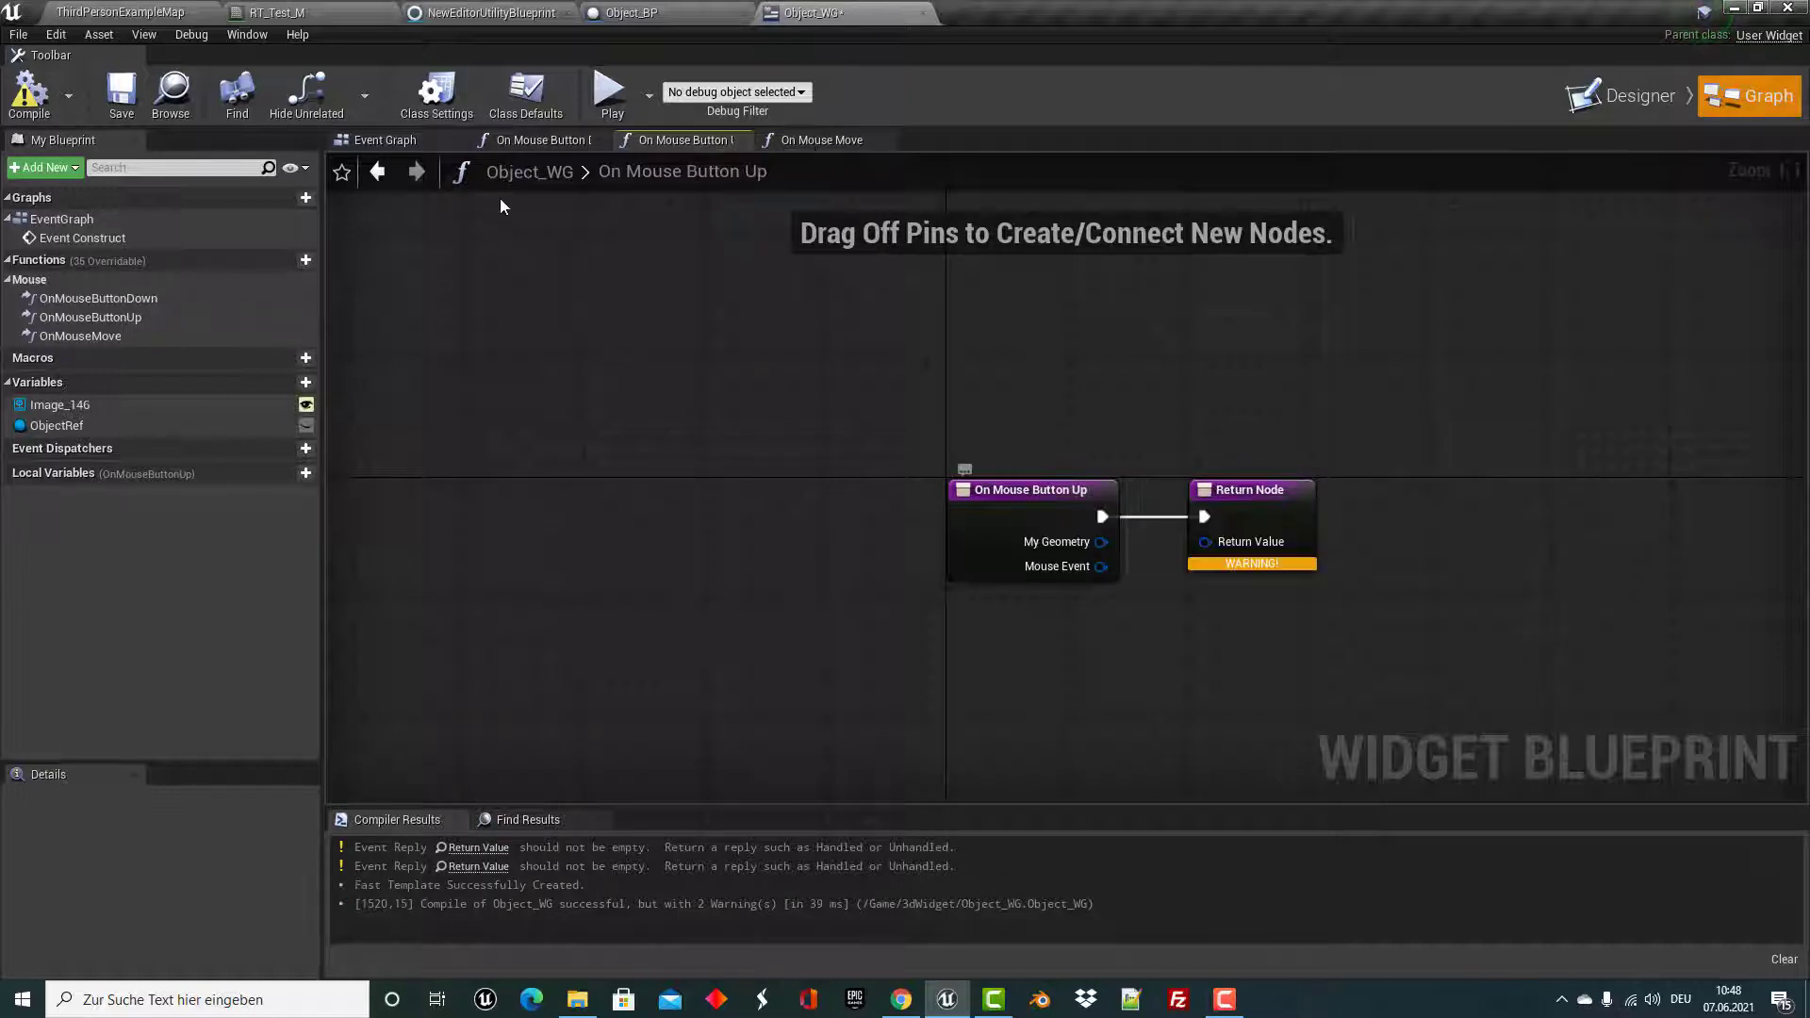
Call Stop Rotate on ObjectRef right after the On Mouse Button Up event.
left_click(530, 142)
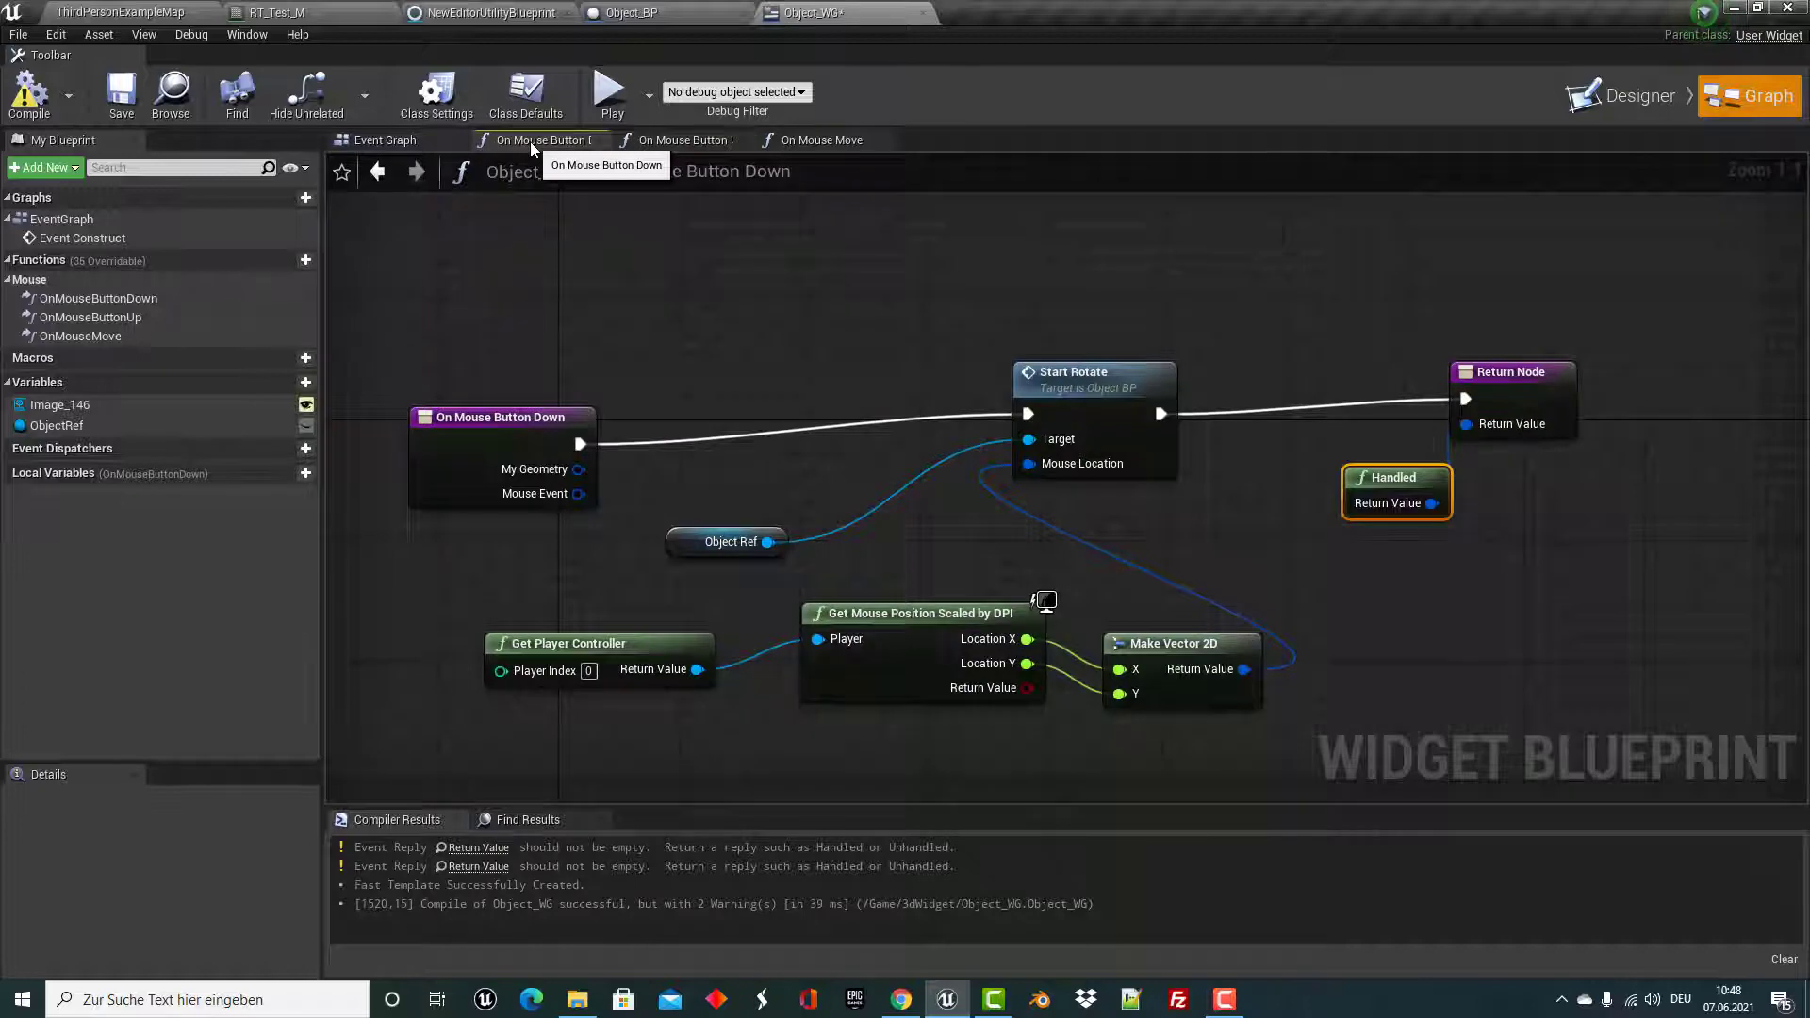
left_click(665, 139)
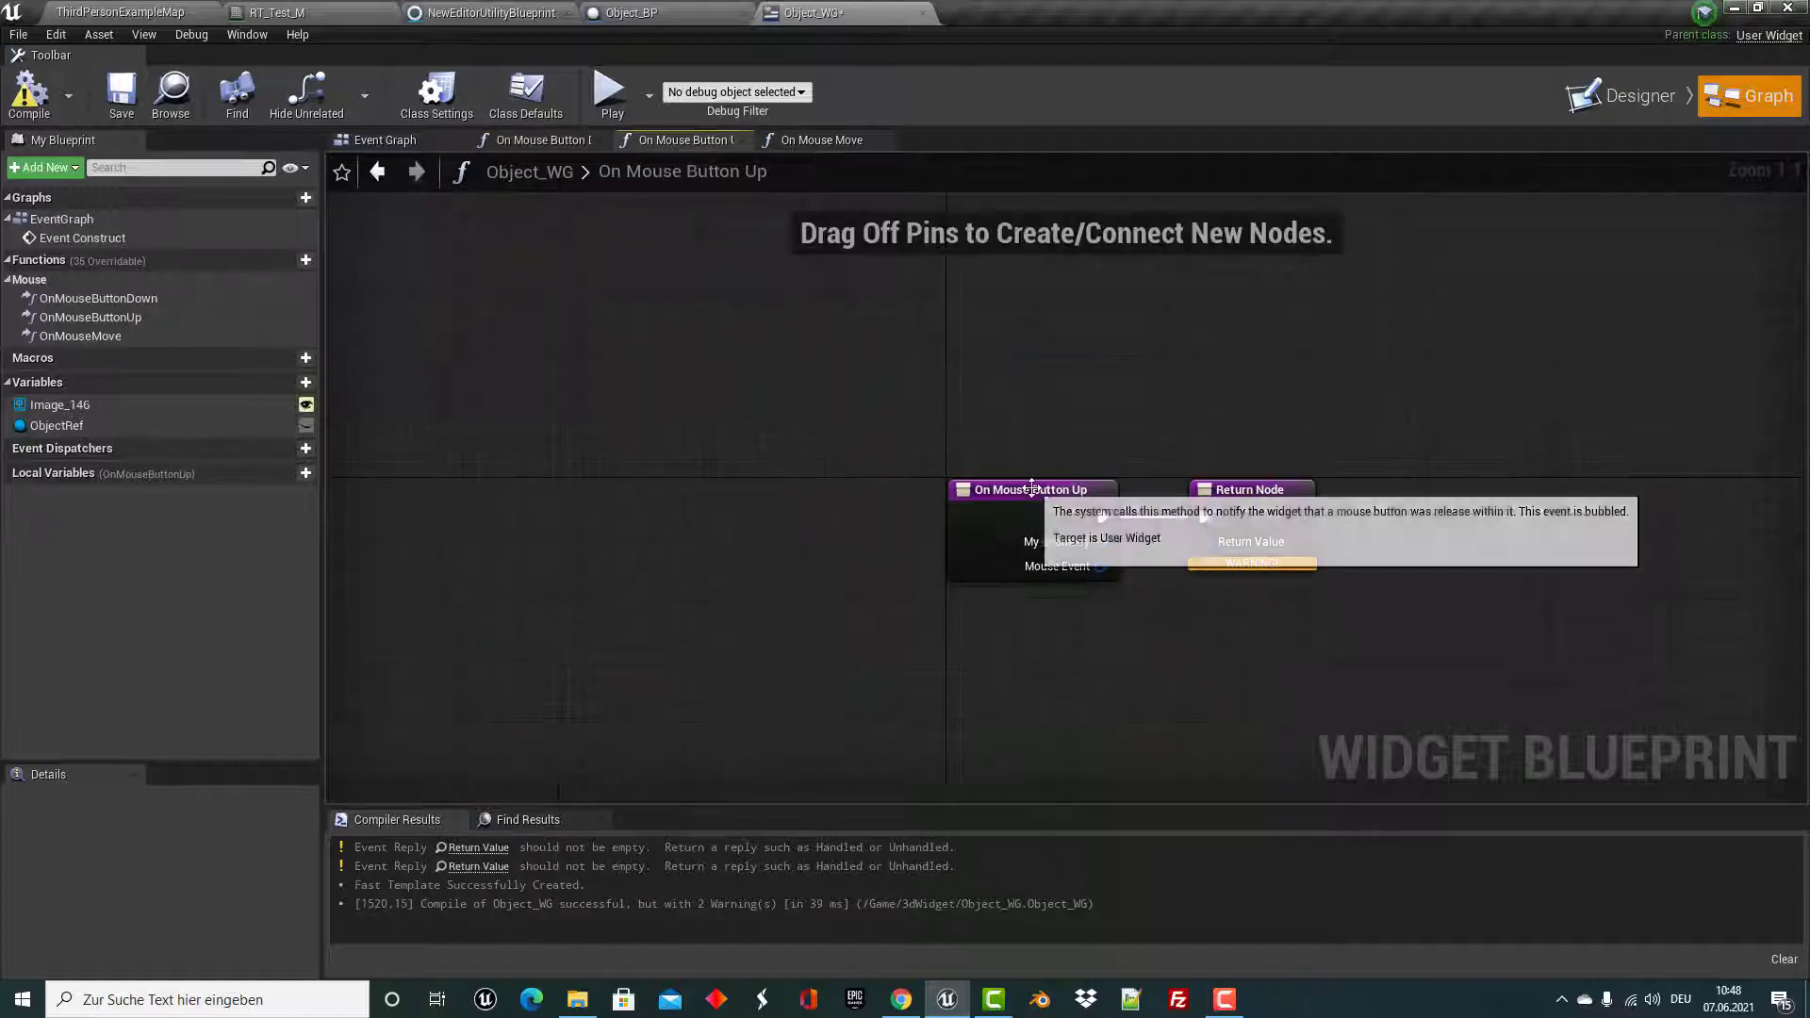
left_click_drag(753, 501, 437, 502)
left_click_drag(590, 517, 793, 519)
type("s")
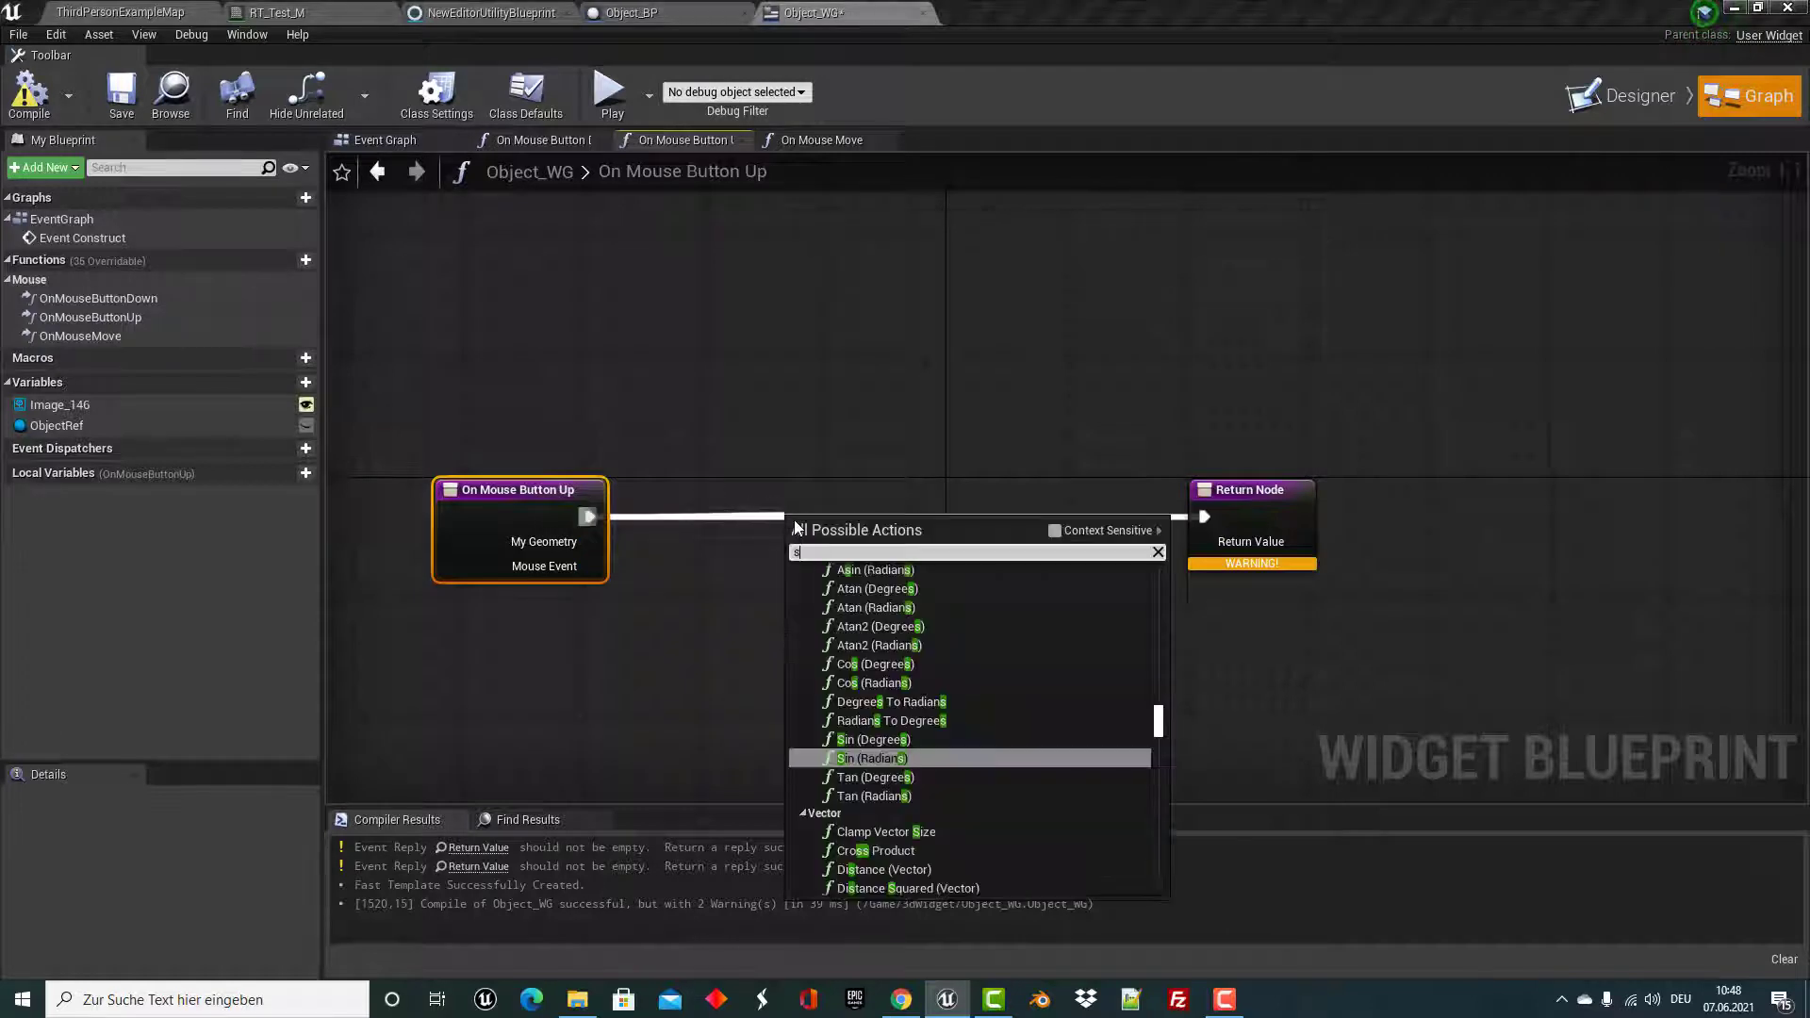
type("top")
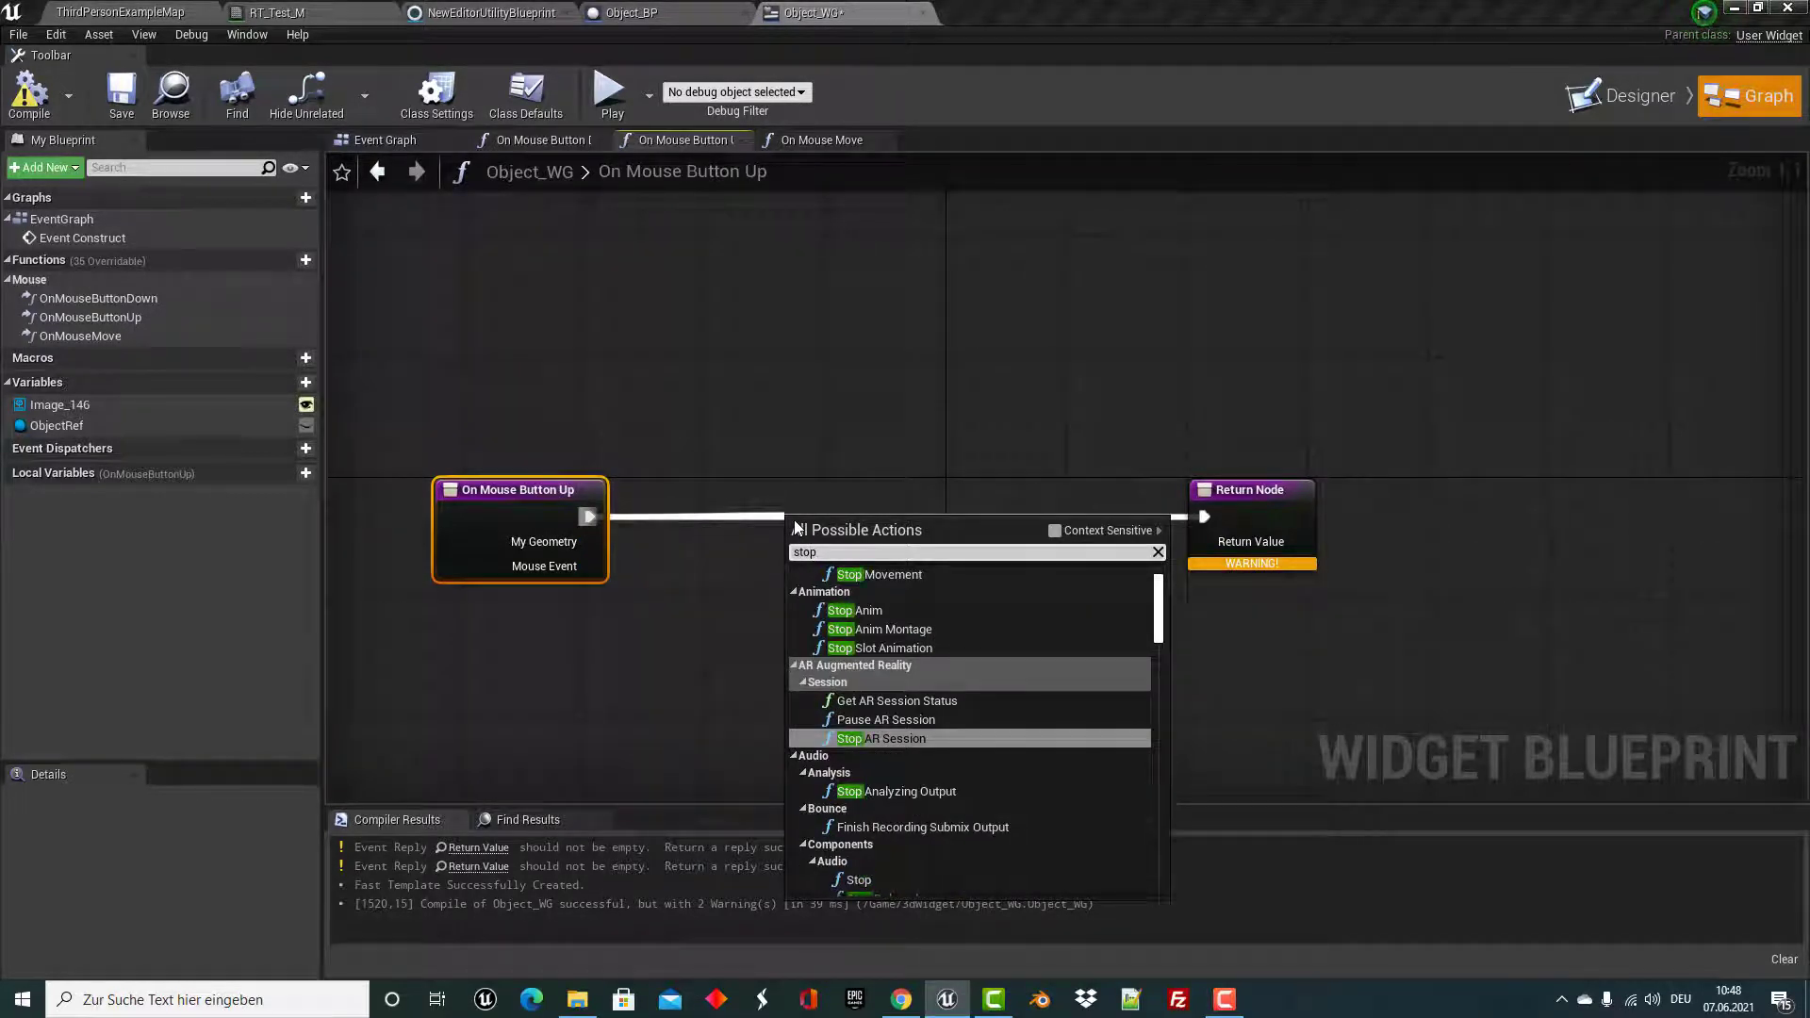
type(" rot")
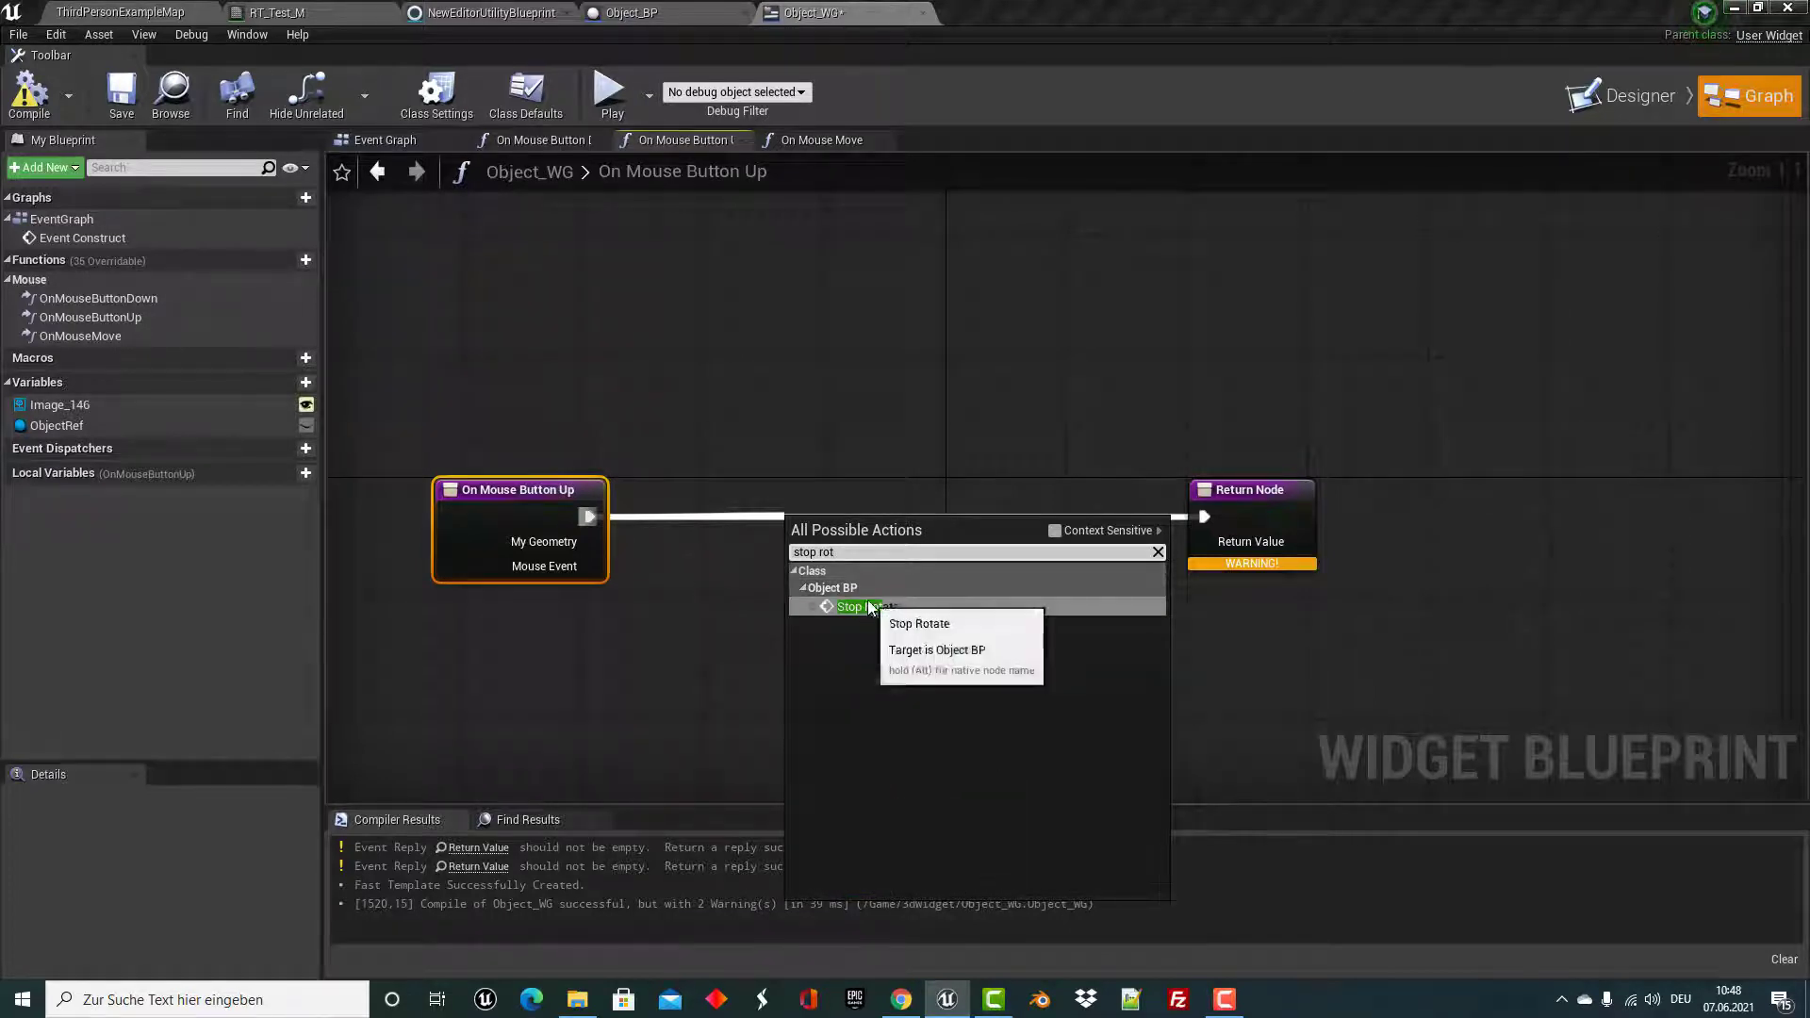
left_click(868, 607)
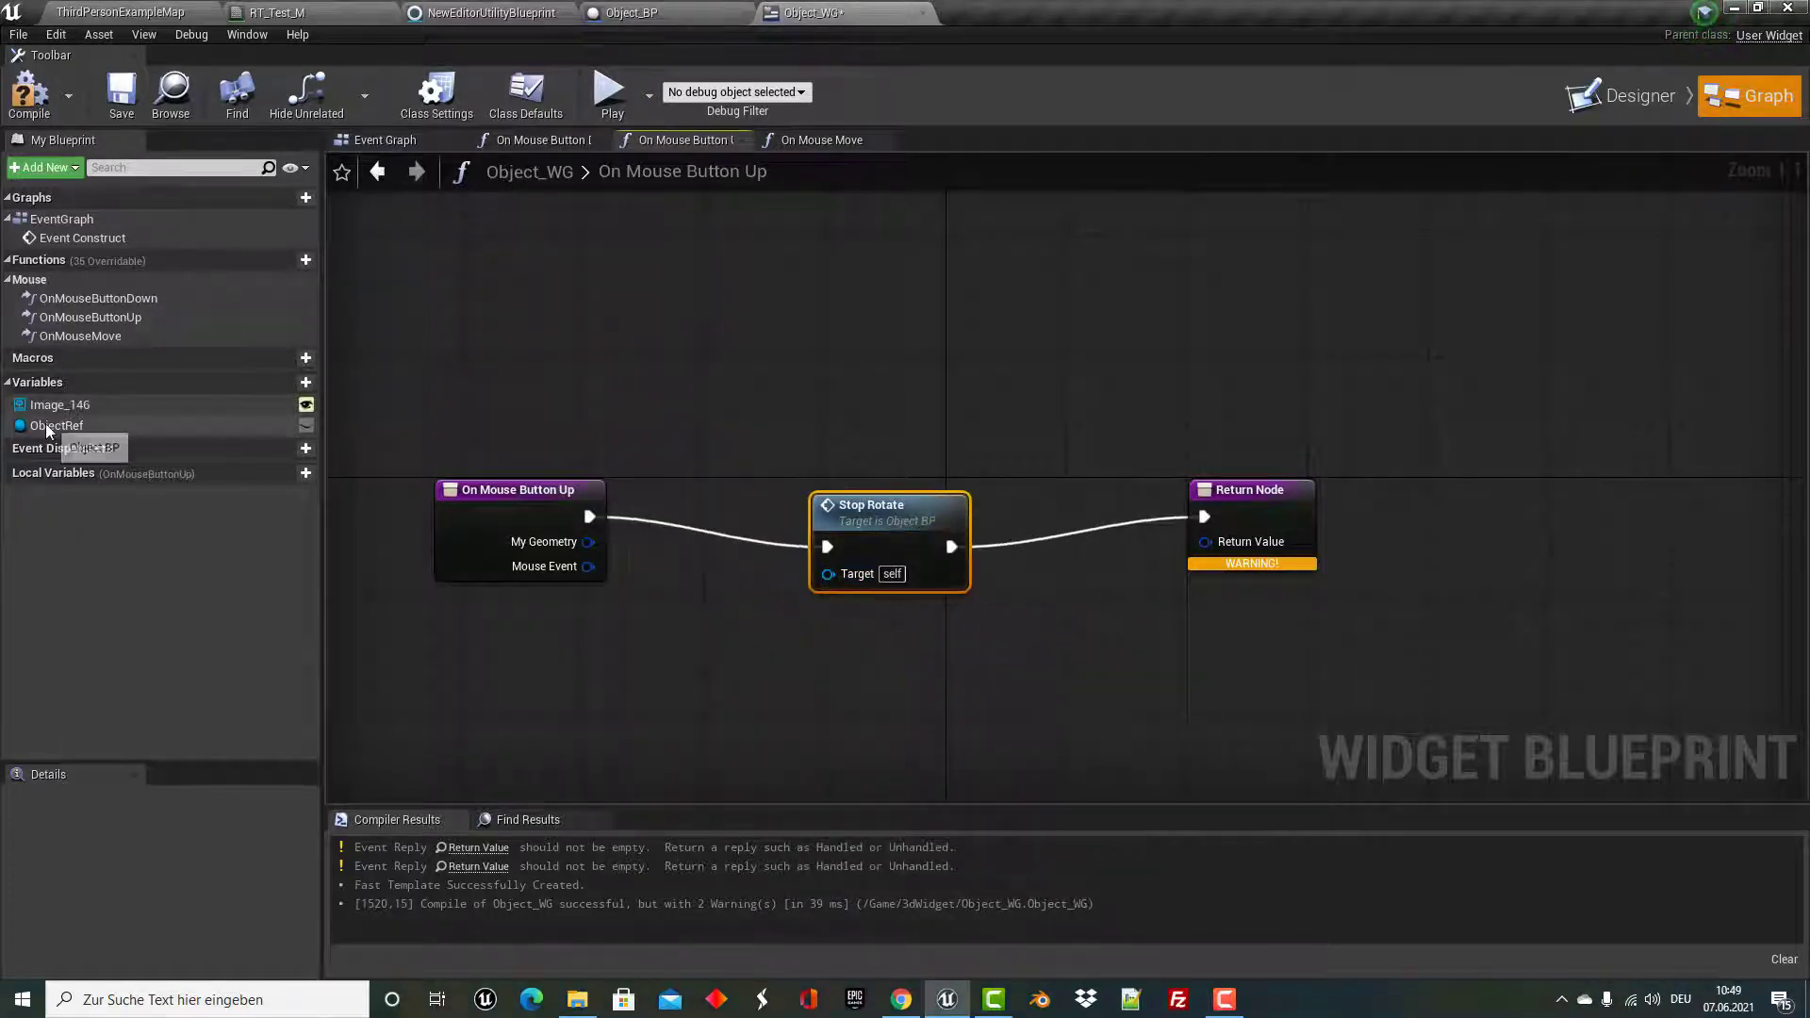
left_click_drag(47, 432, 723, 623)
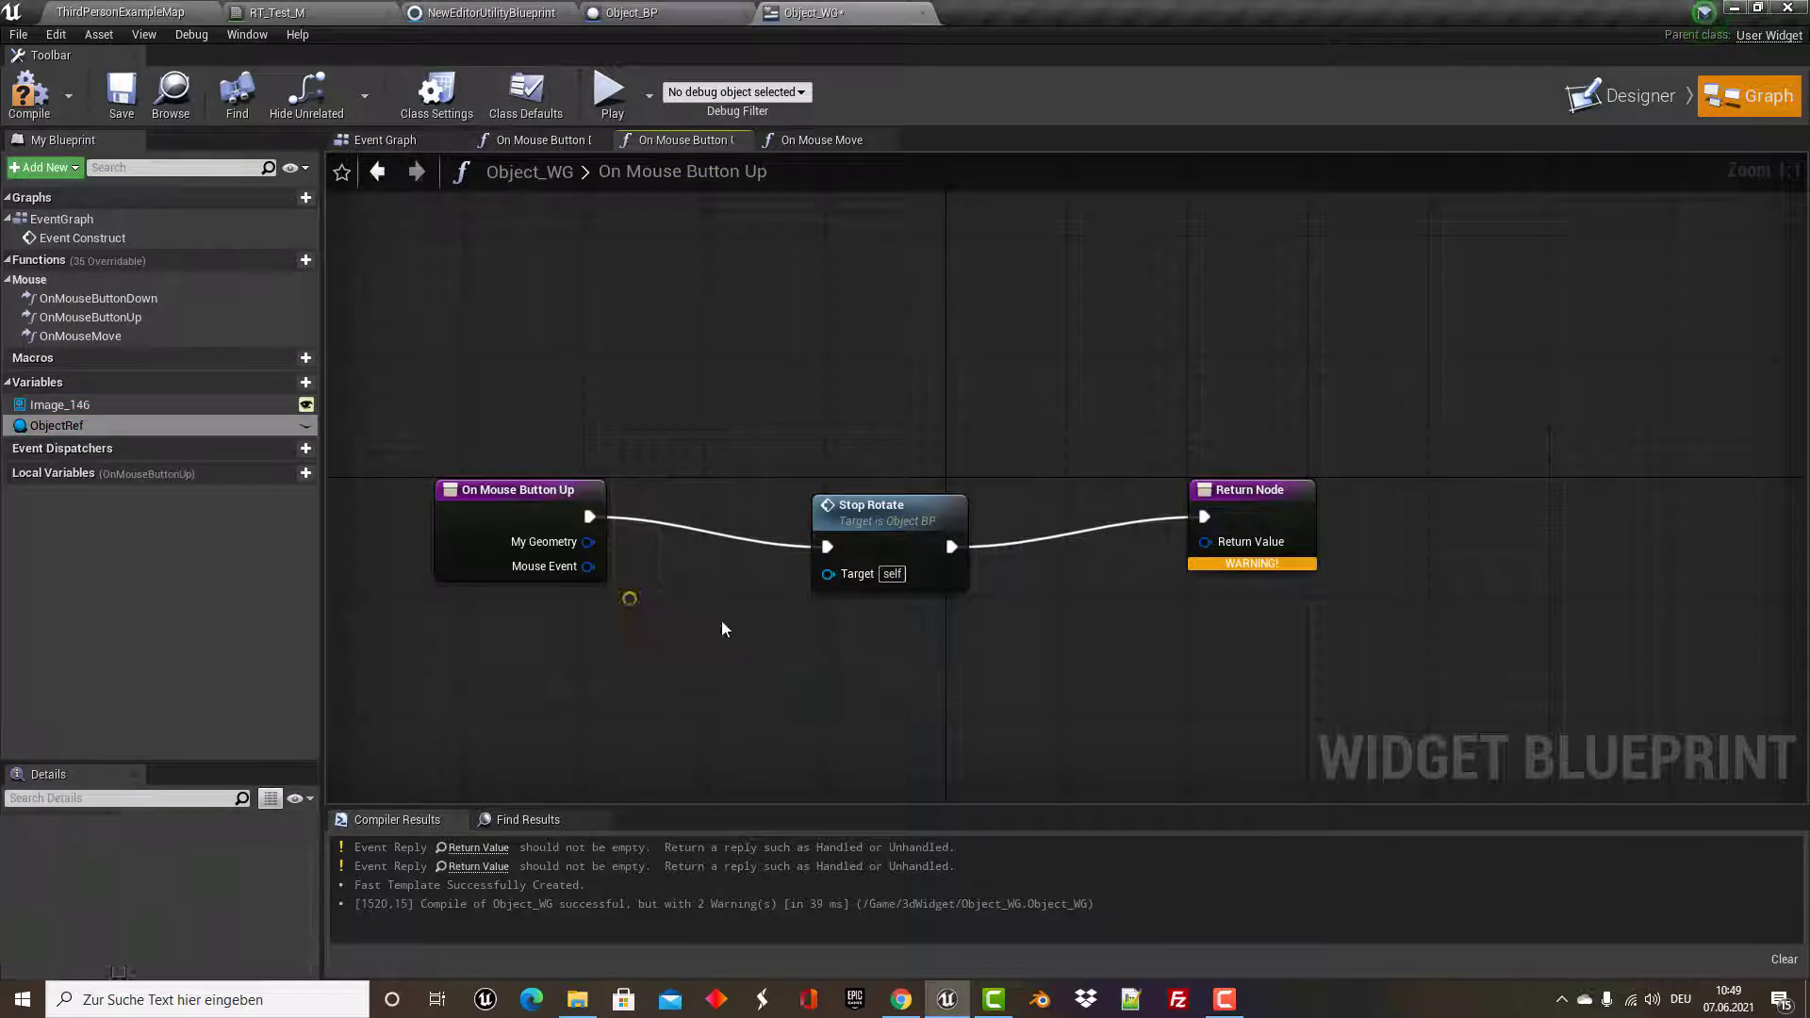
left_click_drag(733, 614, 828, 573)
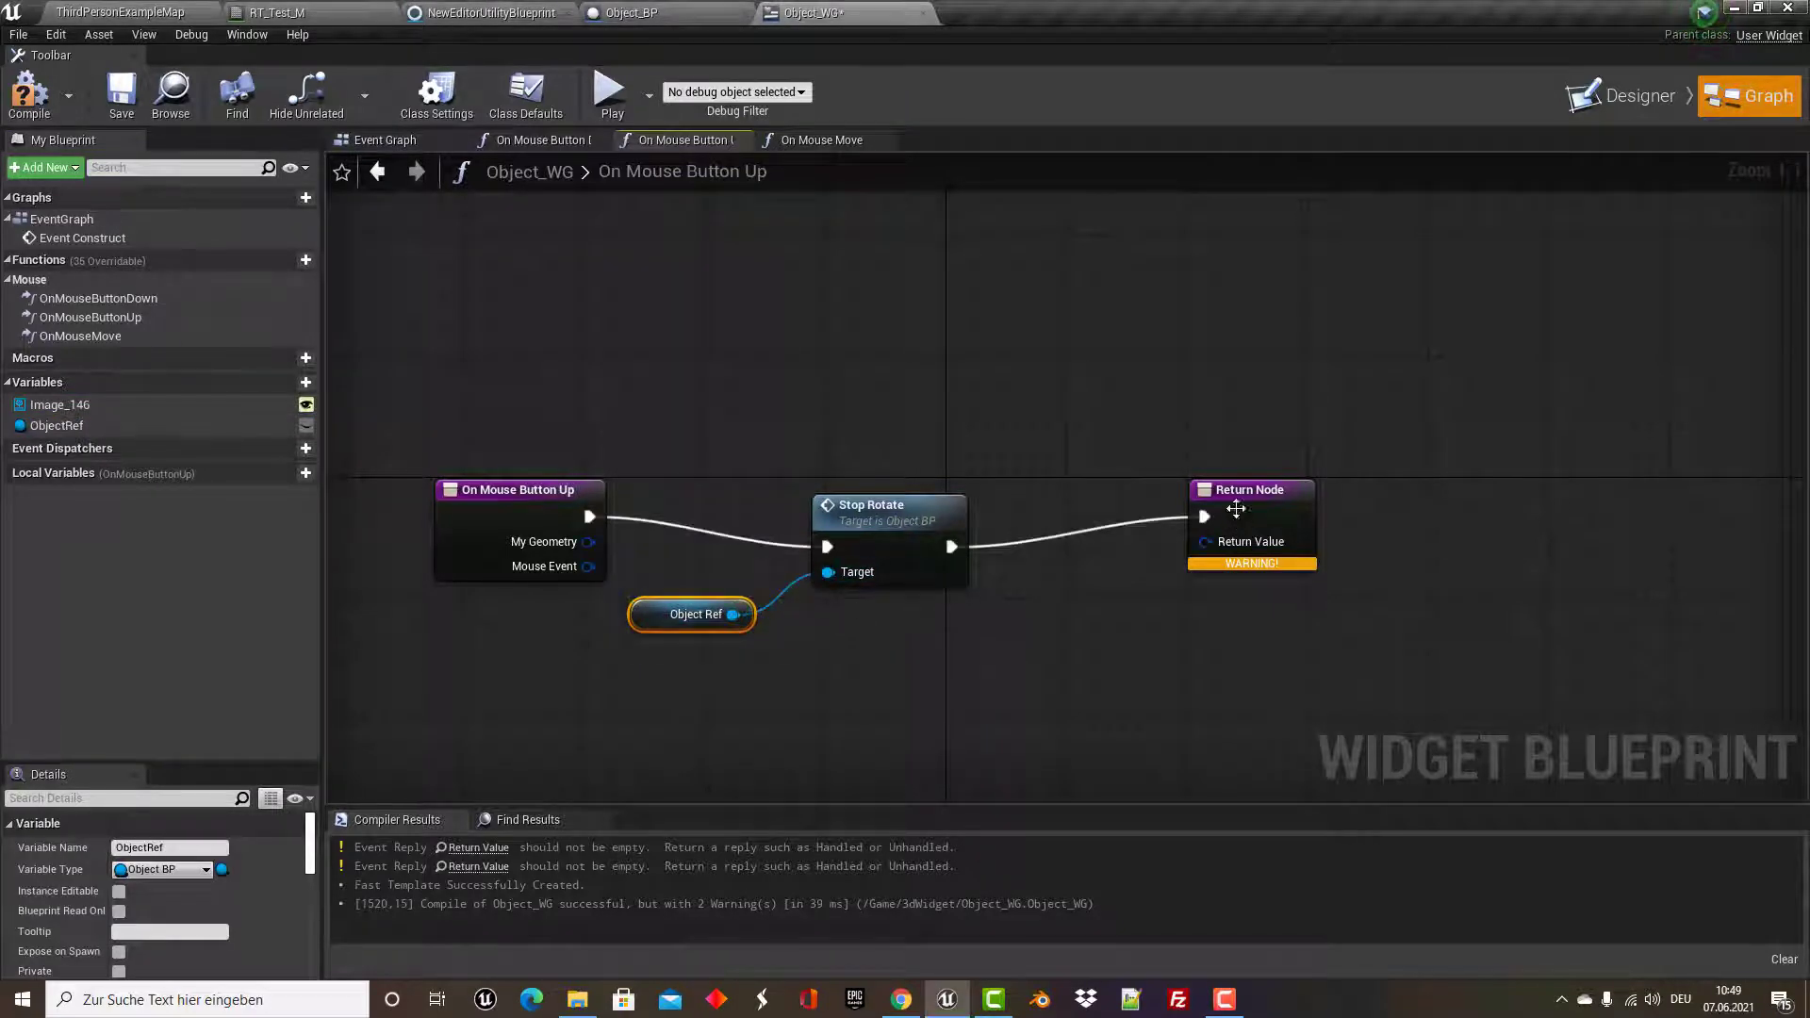
Feed a Handled node into the Return Node and compile.
left_click_drag(1236, 509, 1311, 494)
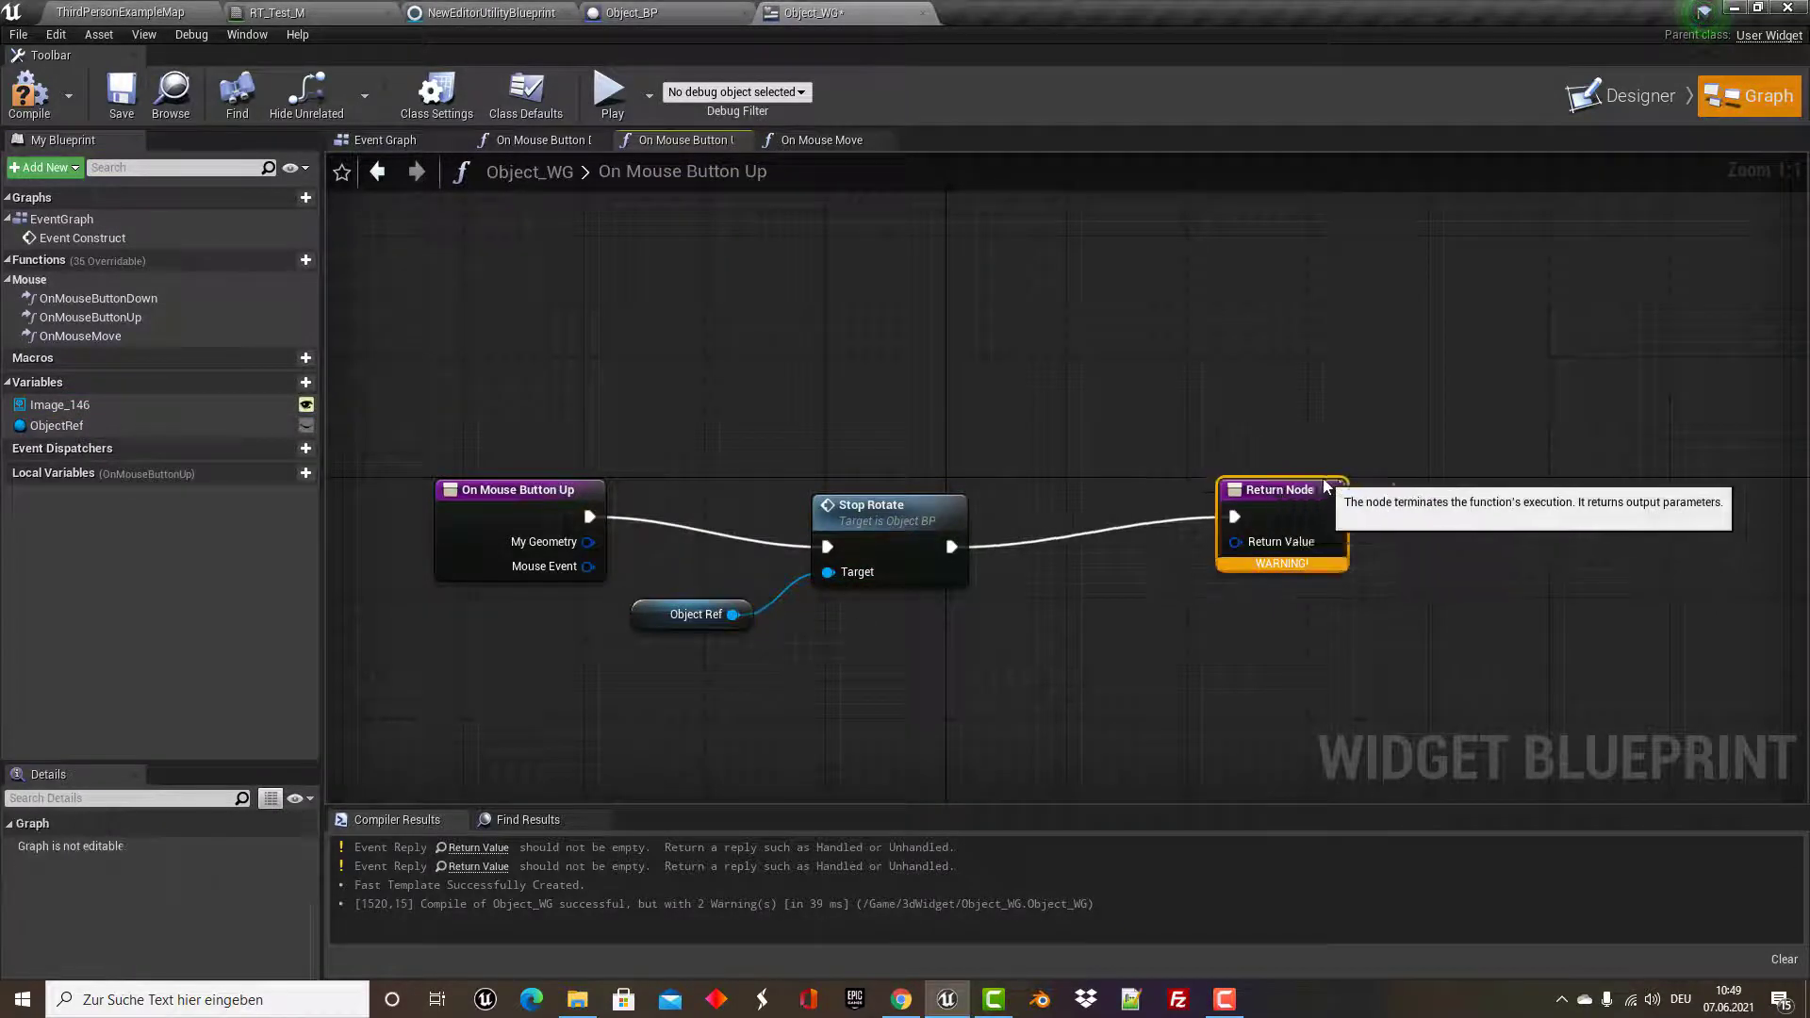
right_click(1130, 596)
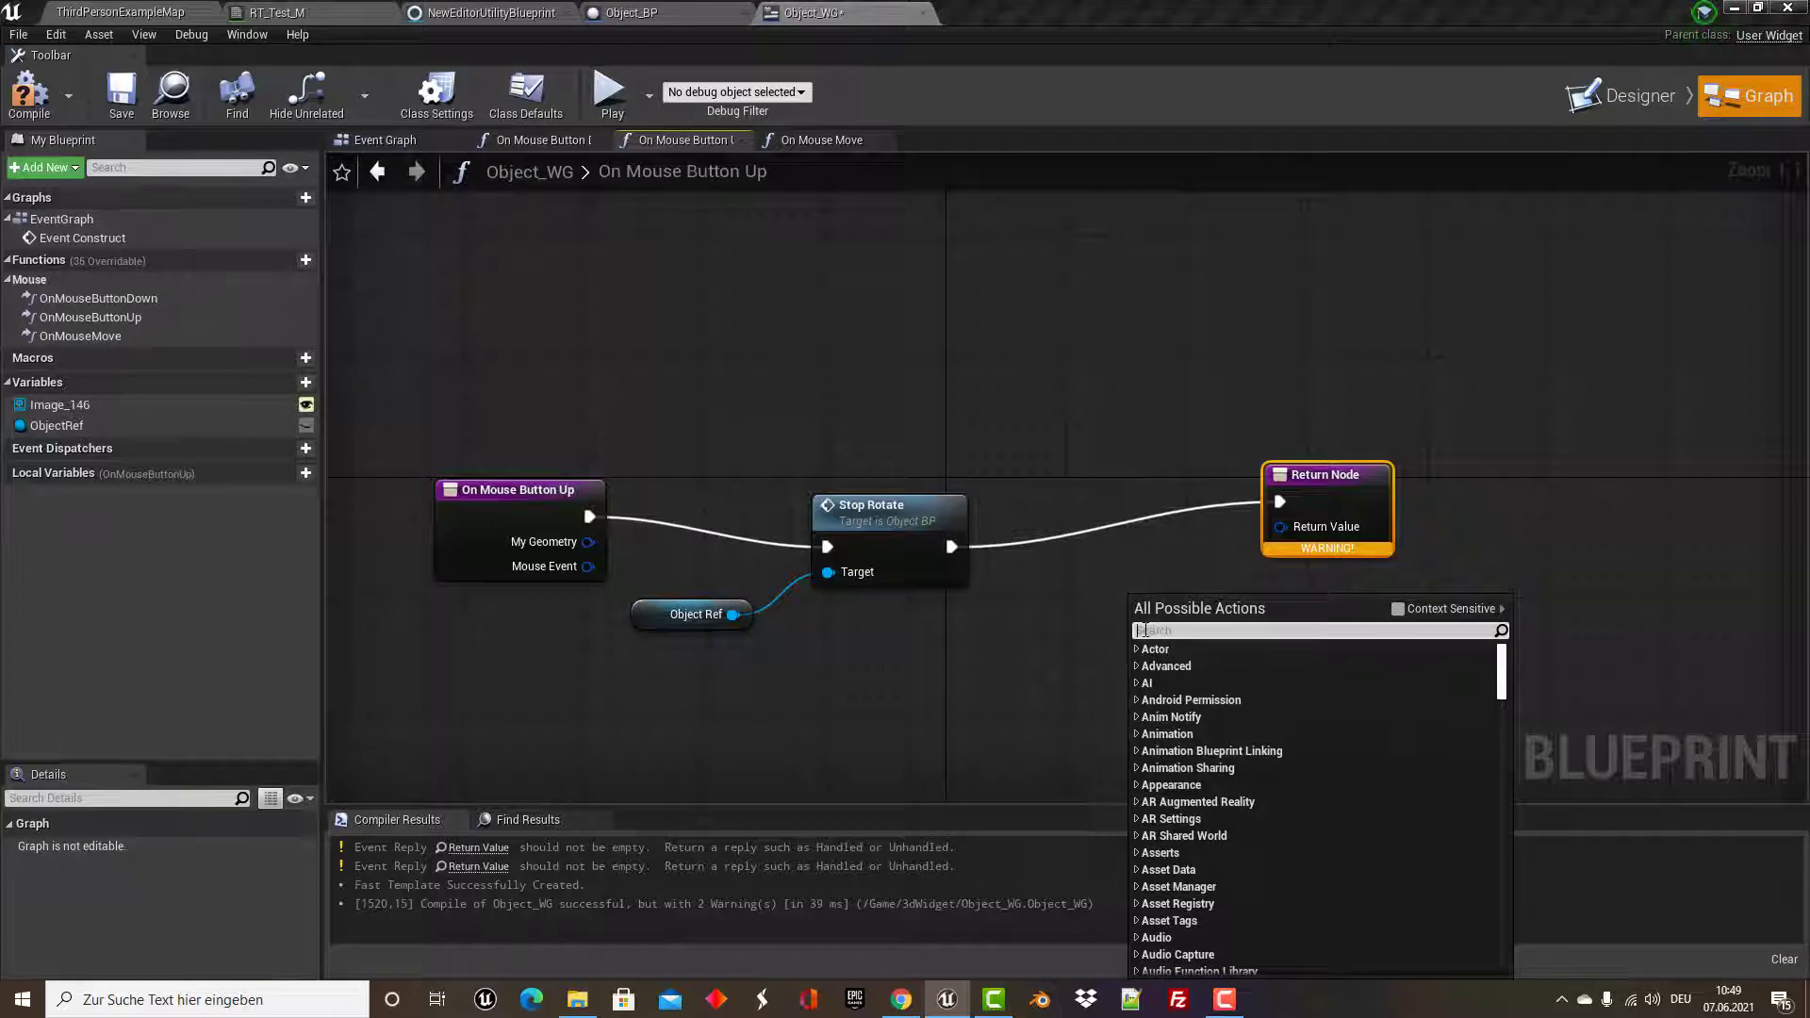
type("han")
type("dl")
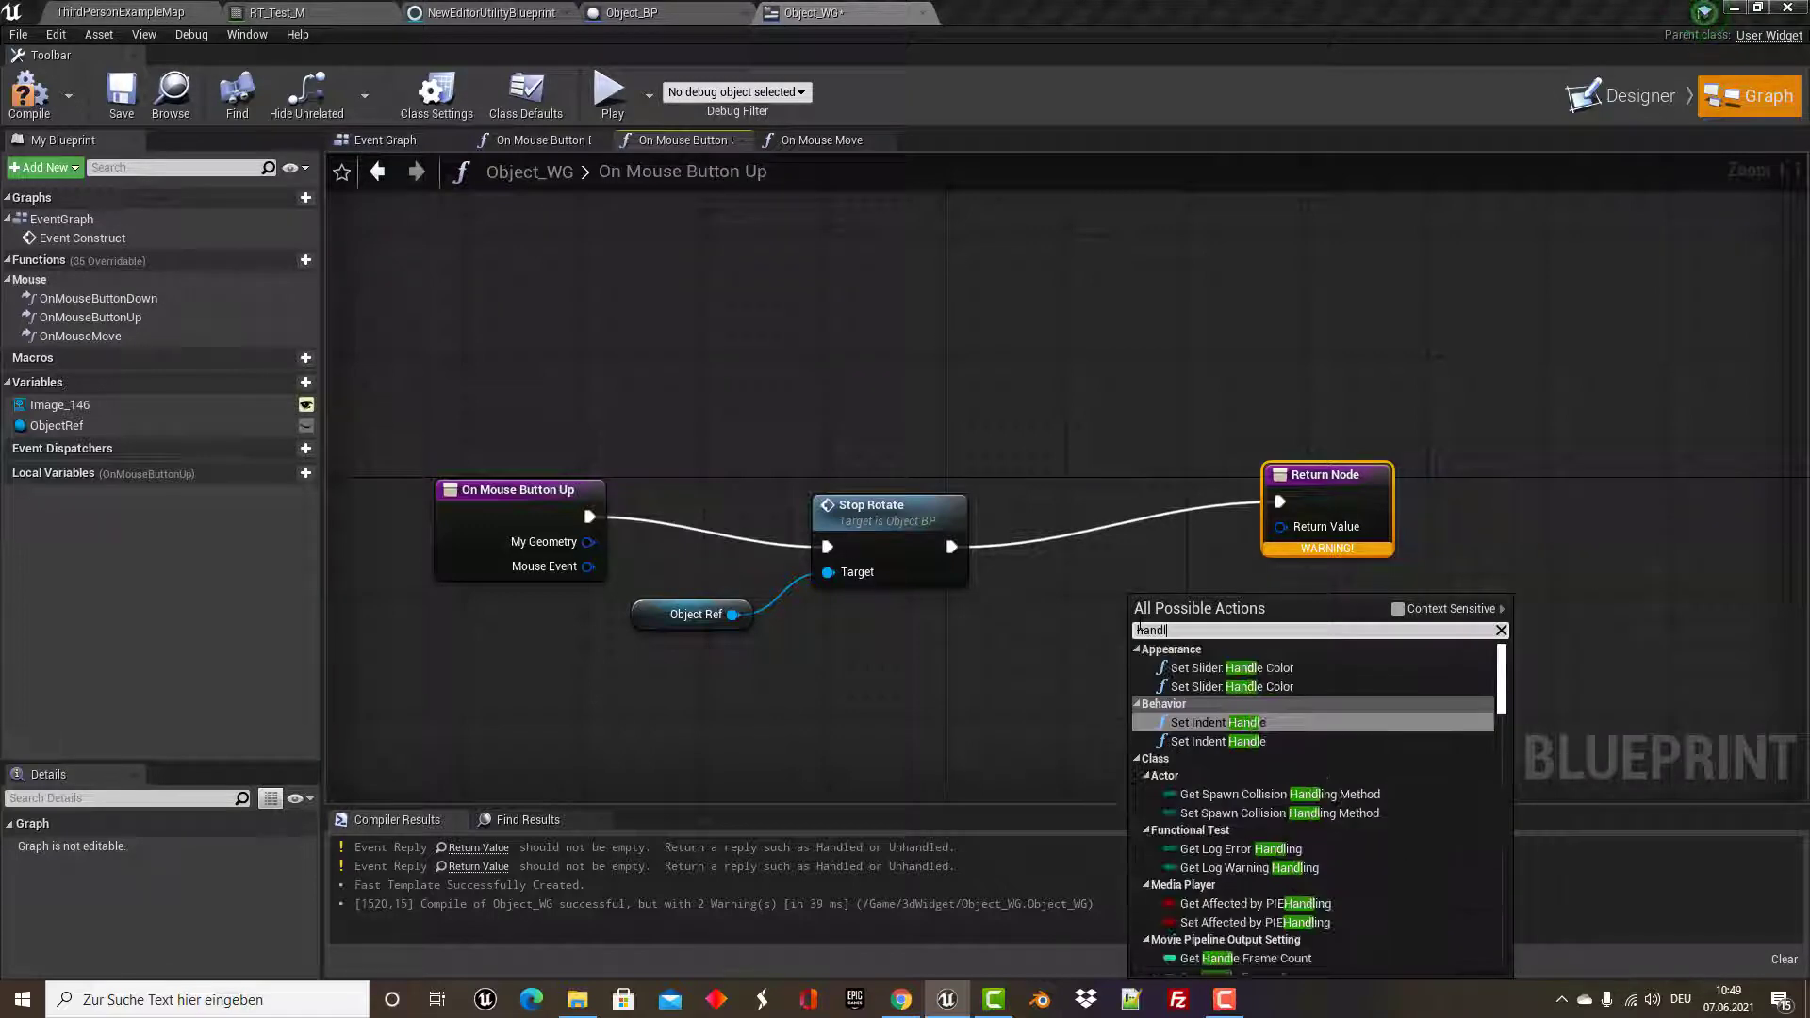
type("ed")
key("Return")
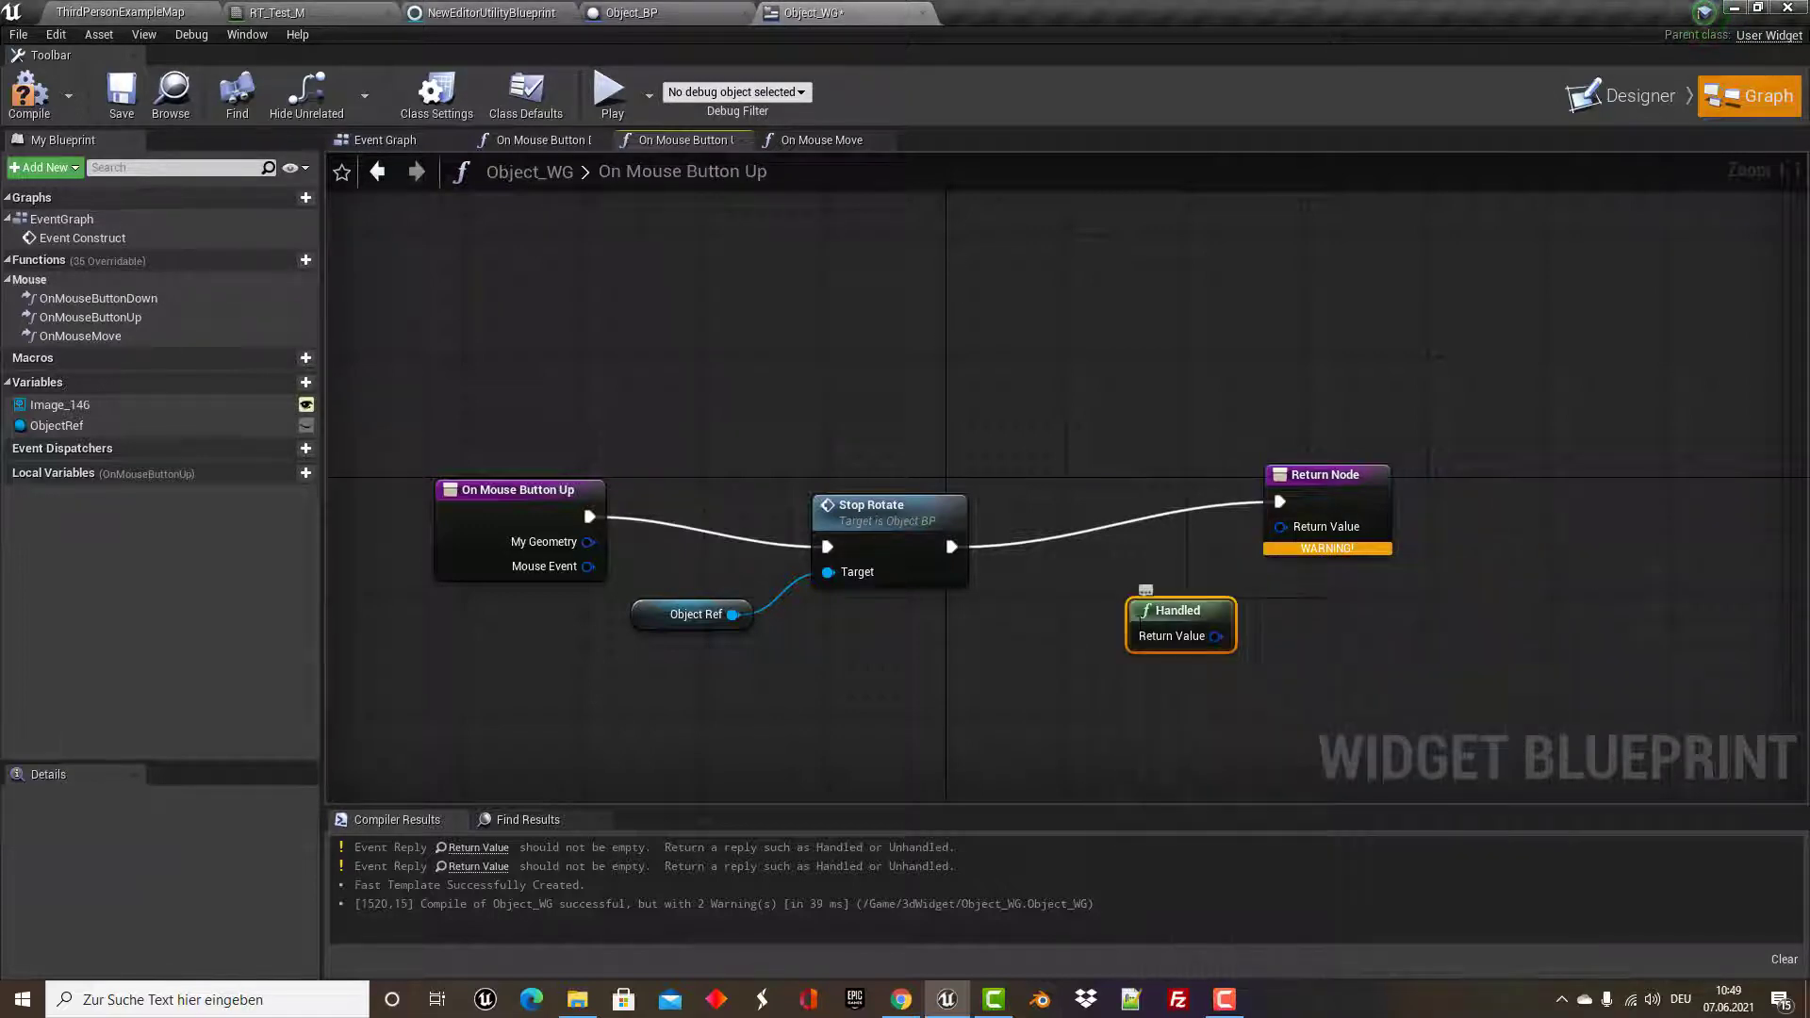
left_click_drag(1216, 637, 1281, 527)
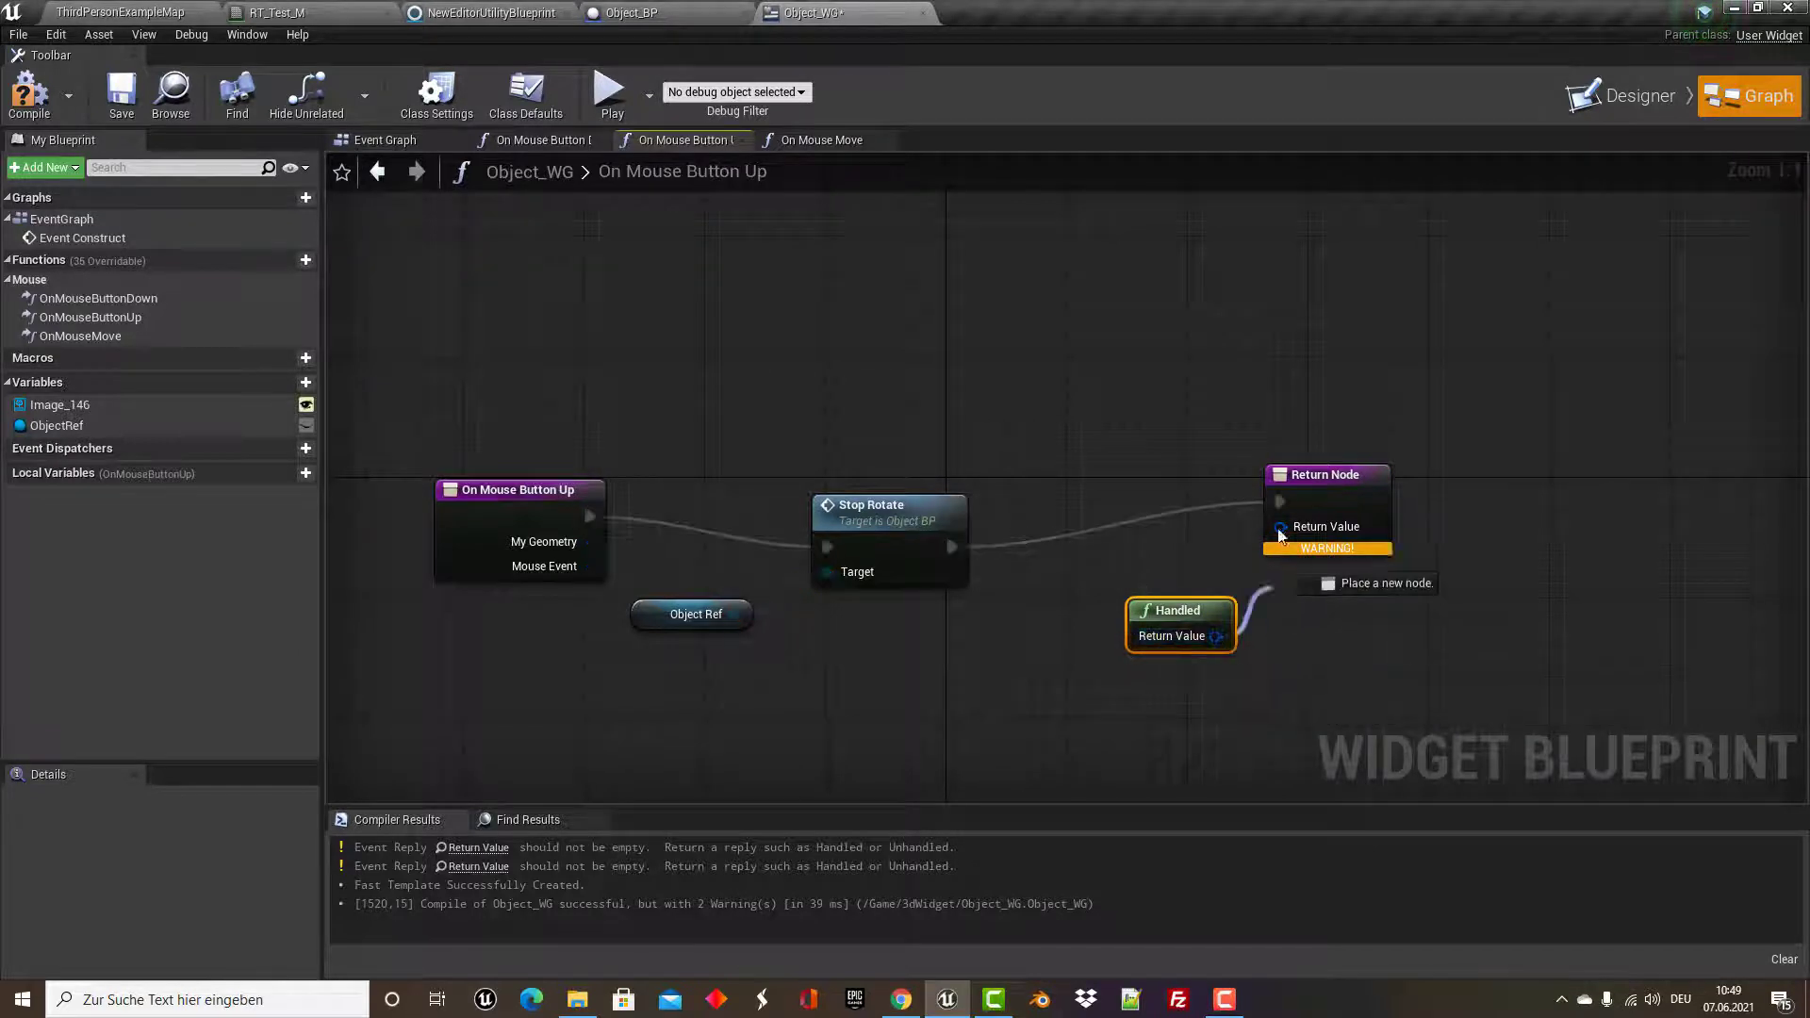
left_click(57, 105)
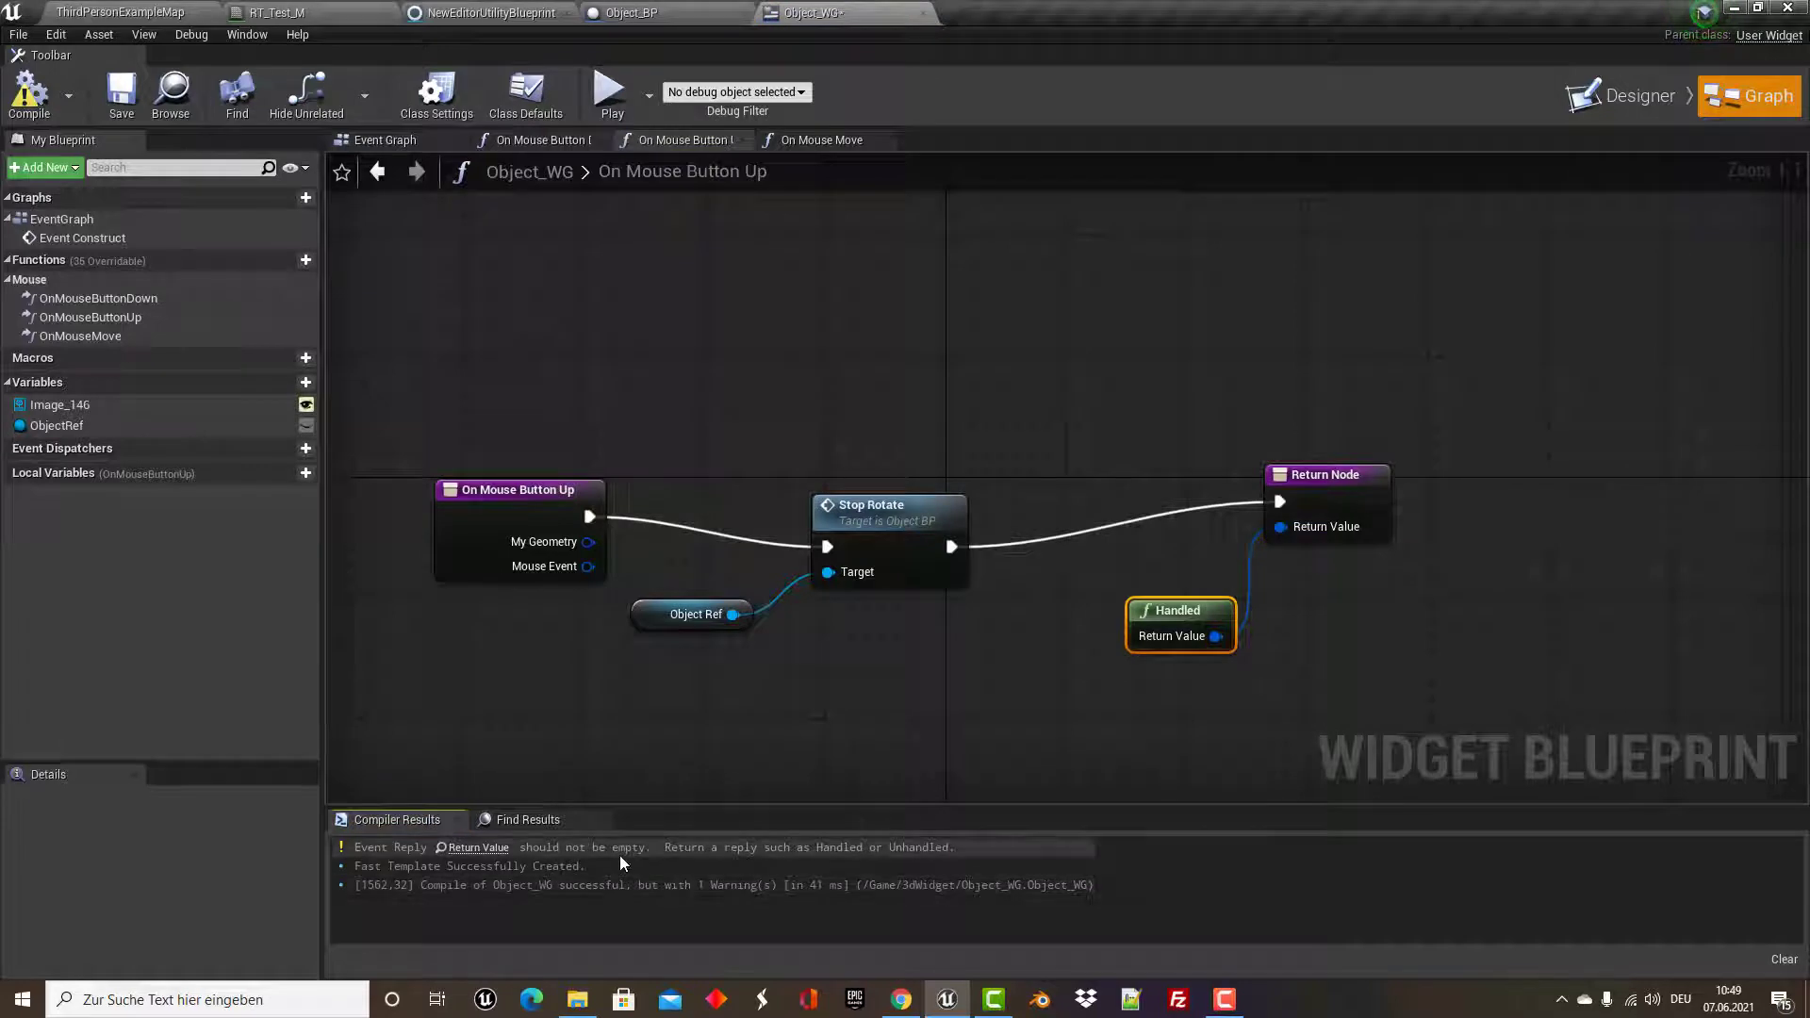
In On Mouse Move, add a Start Rotate call after the event, targeting ObjectRef.
left_click(815, 139)
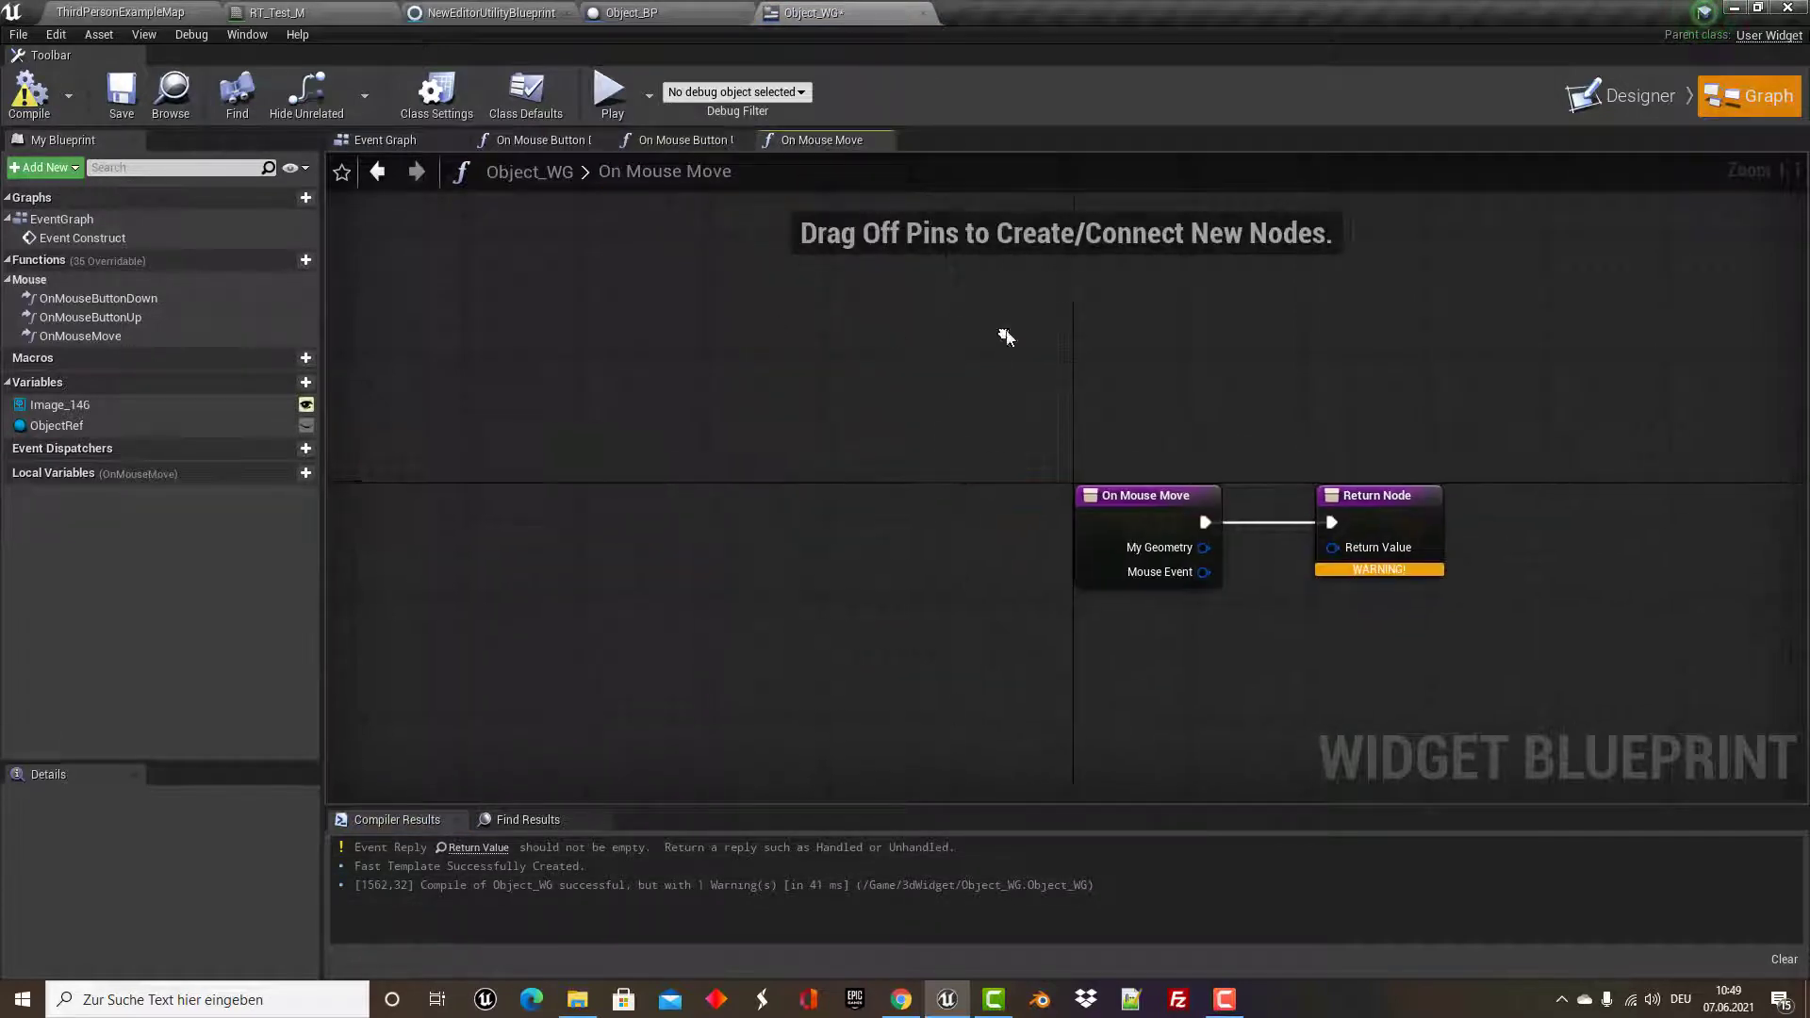
left_click_drag(1166, 500, 543, 486)
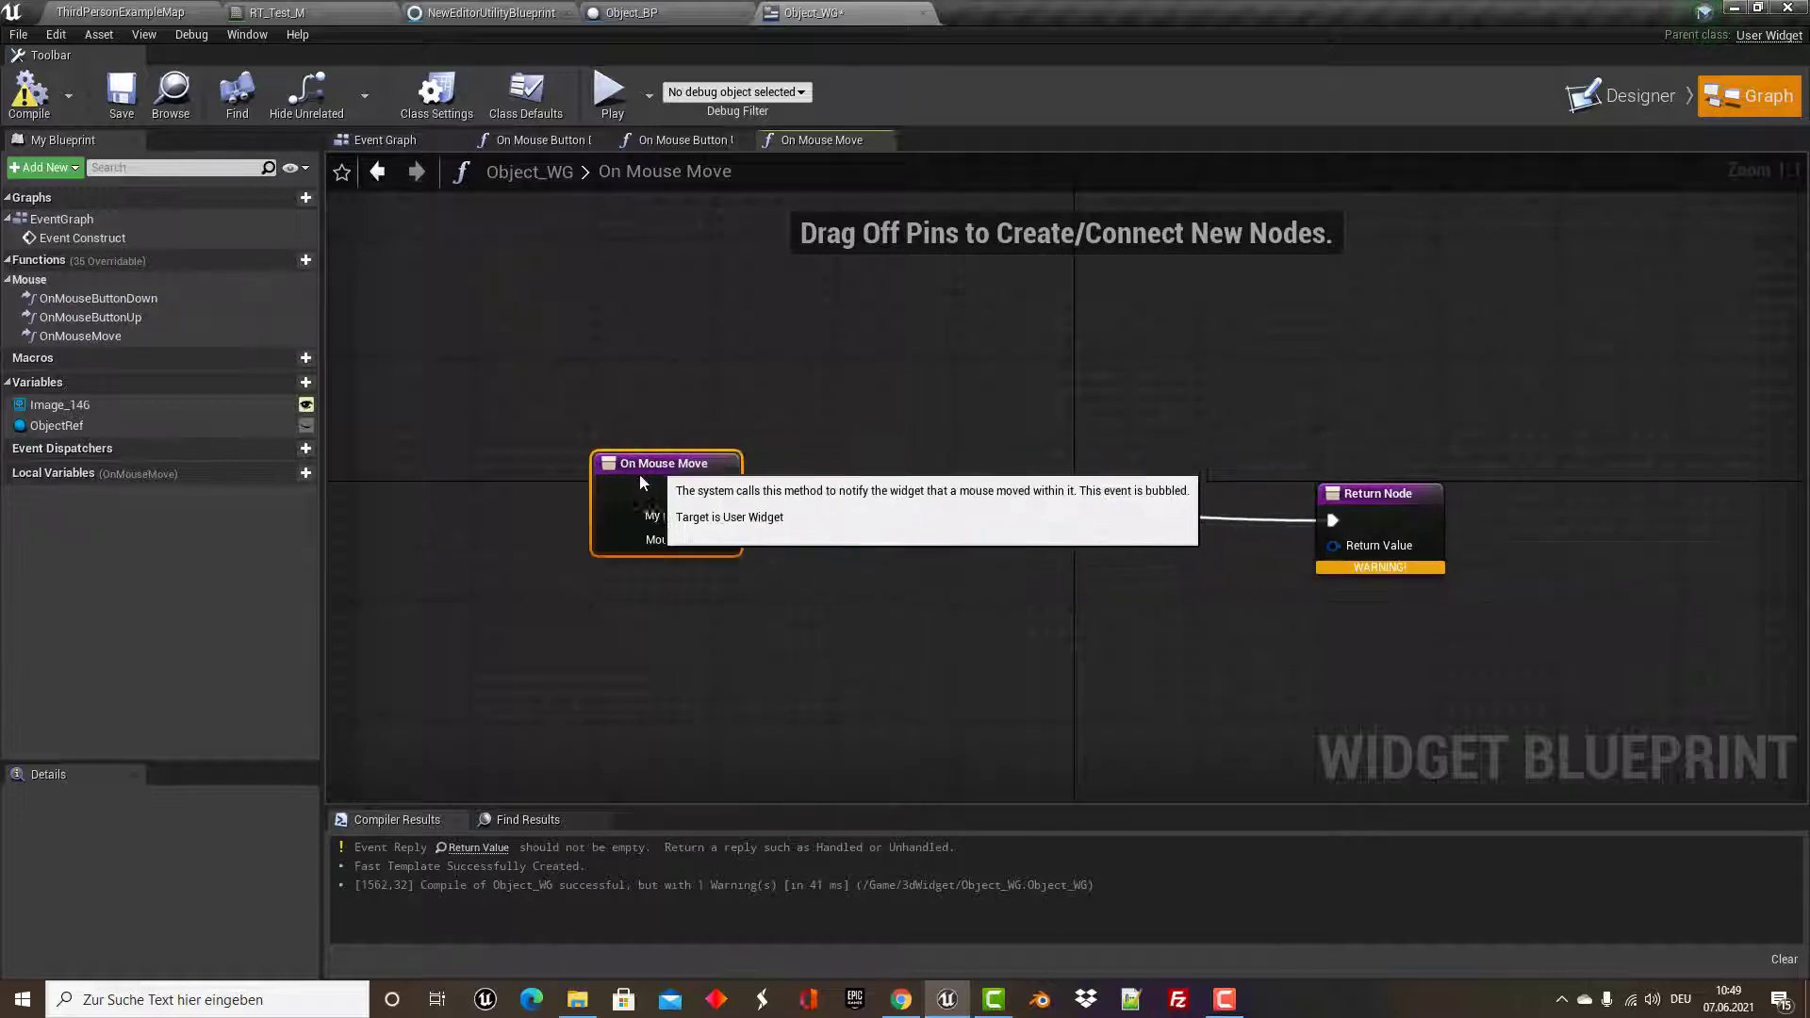
left_click_drag(1339, 494, 1382, 476)
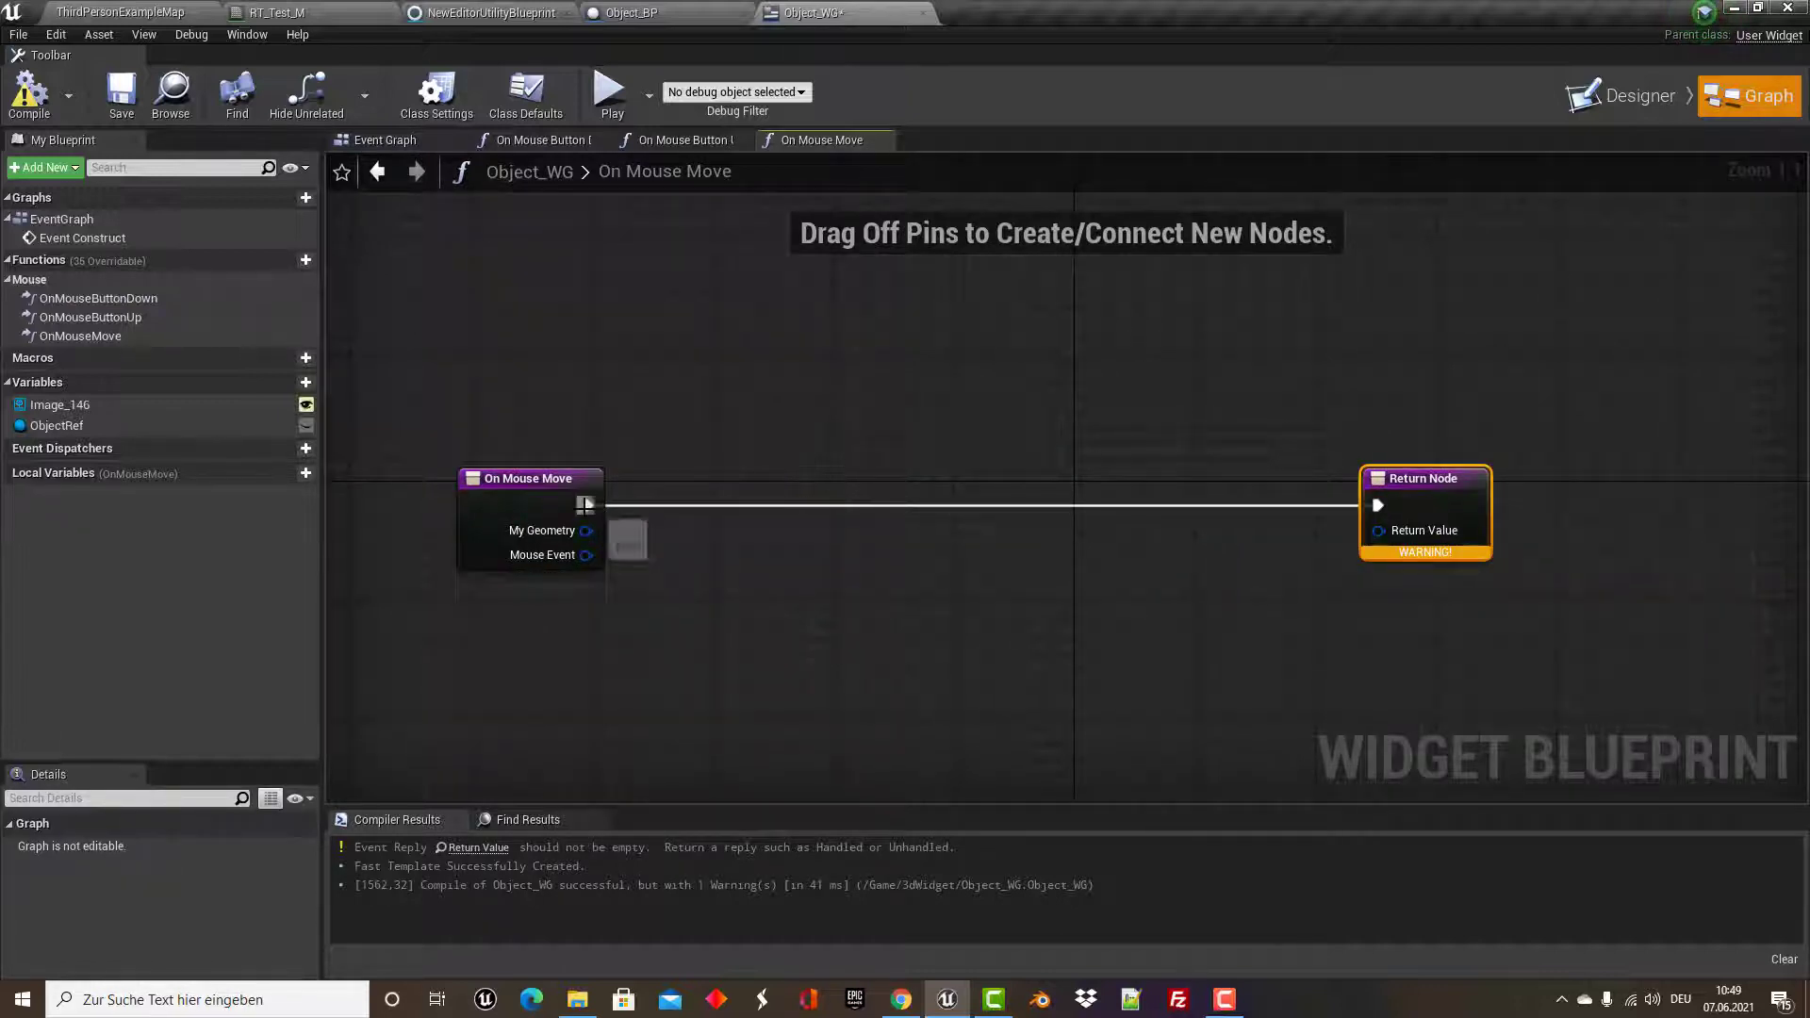
left_click_drag(587, 505, 875, 501)
type("start")
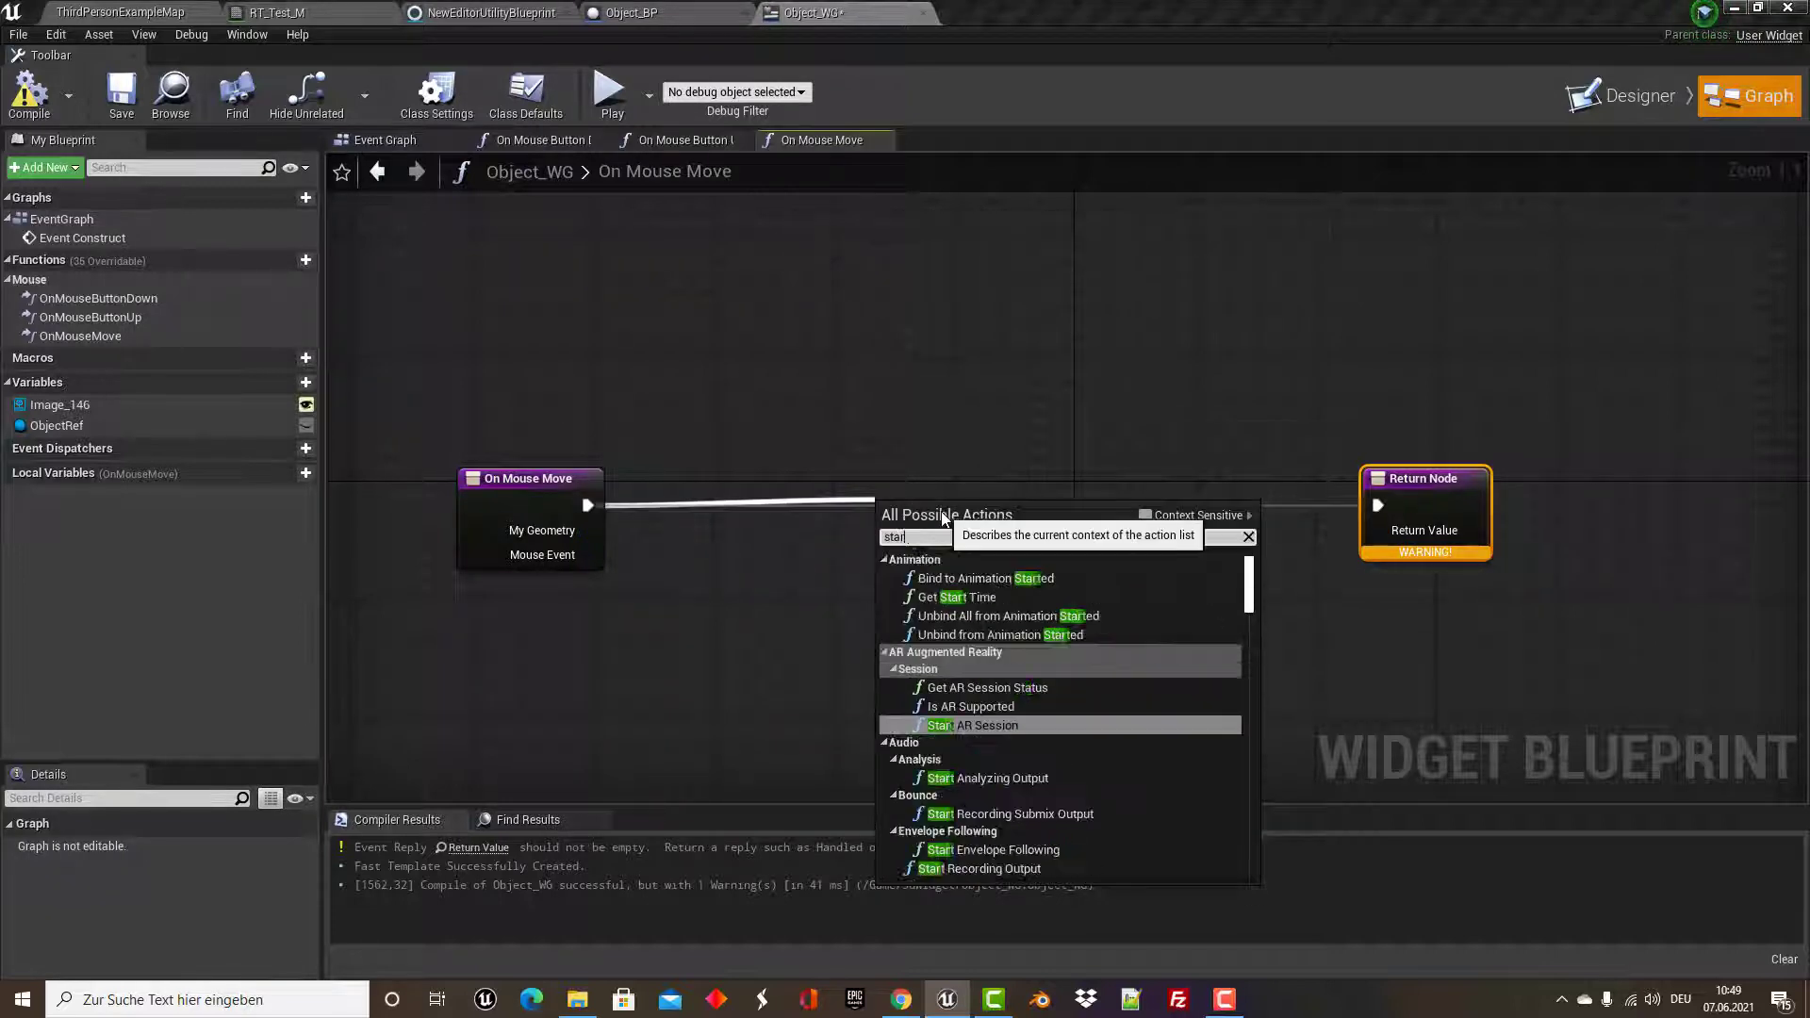
type(" rot")
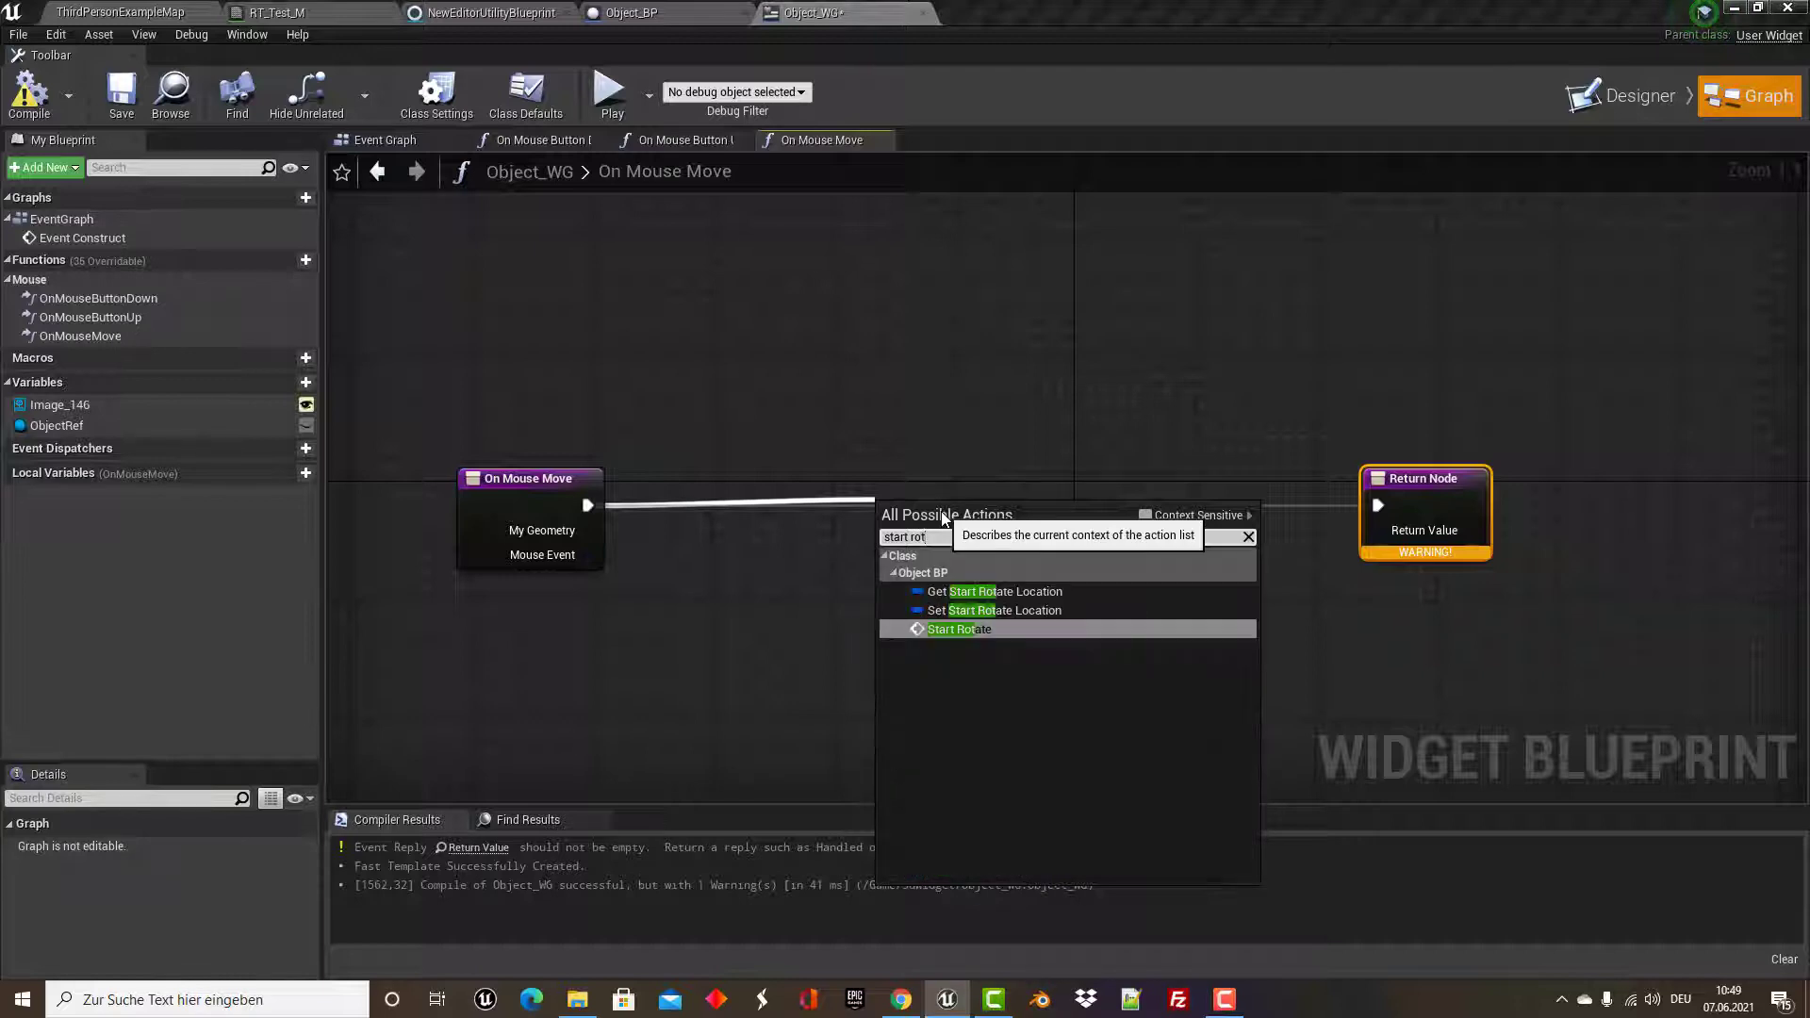
left_click(977, 638)
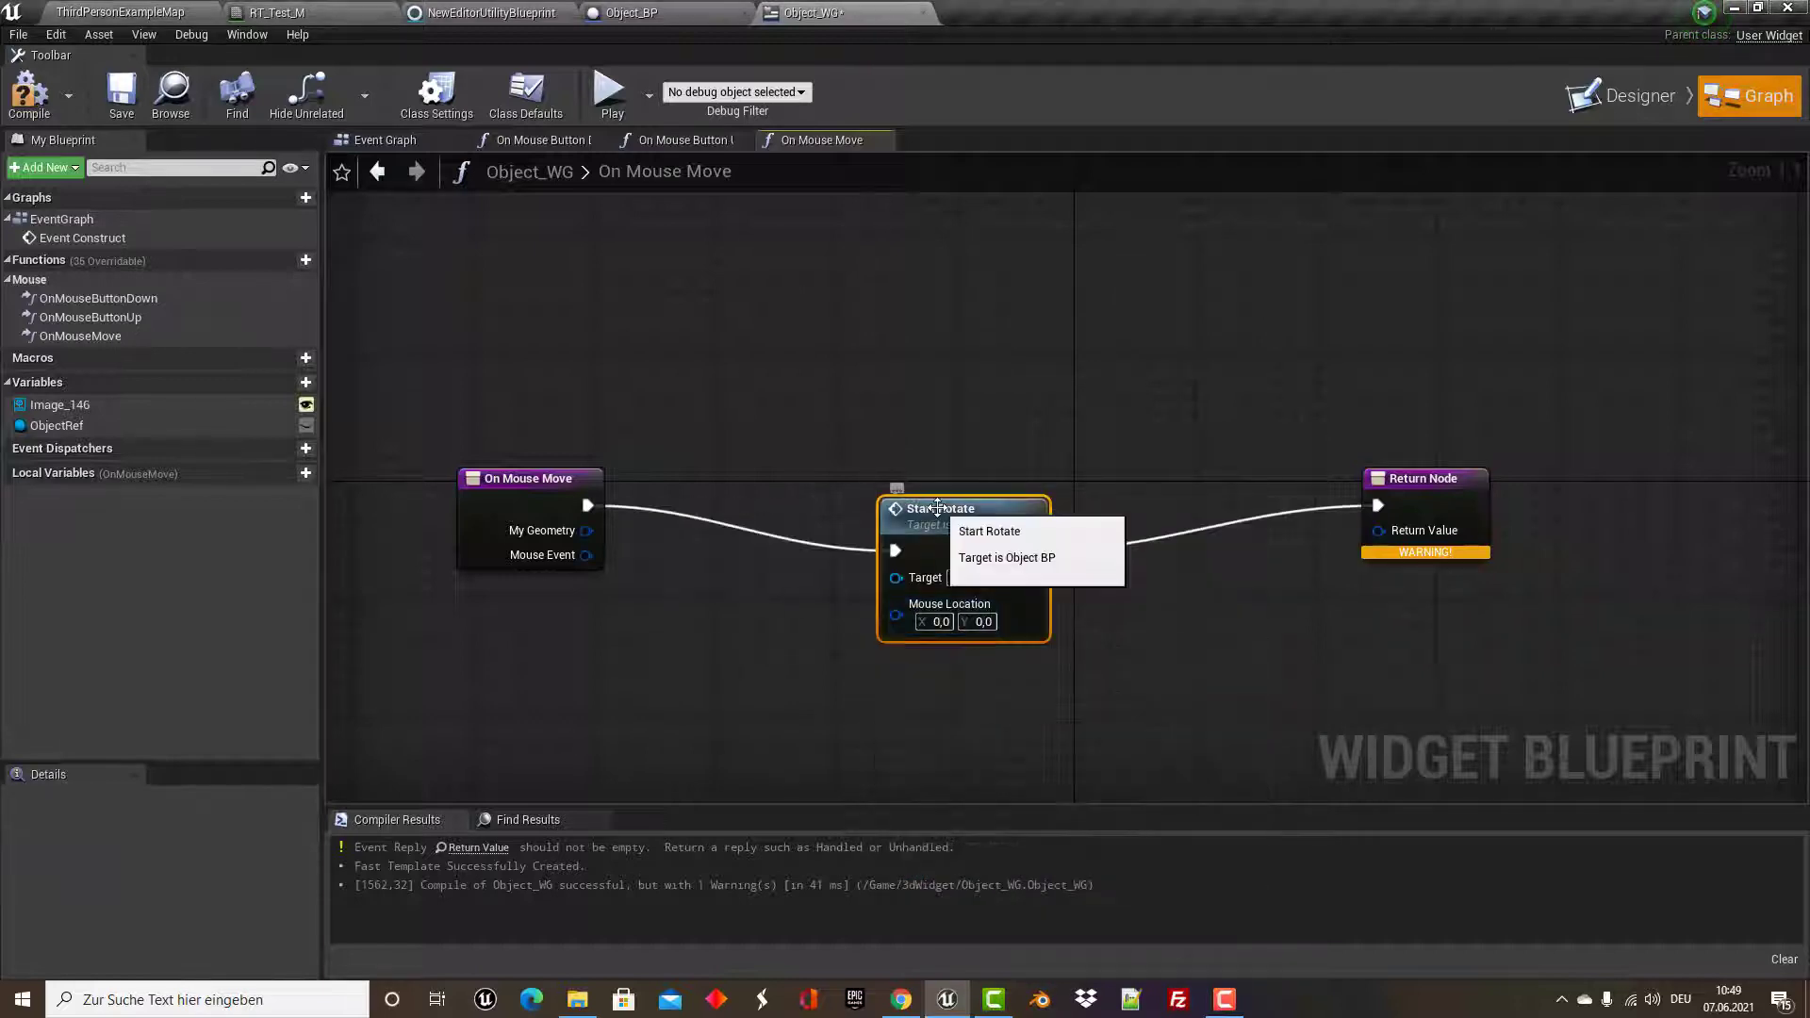
left_click_drag(947, 509, 959, 463)
left_click_drag(56, 426, 911, 537)
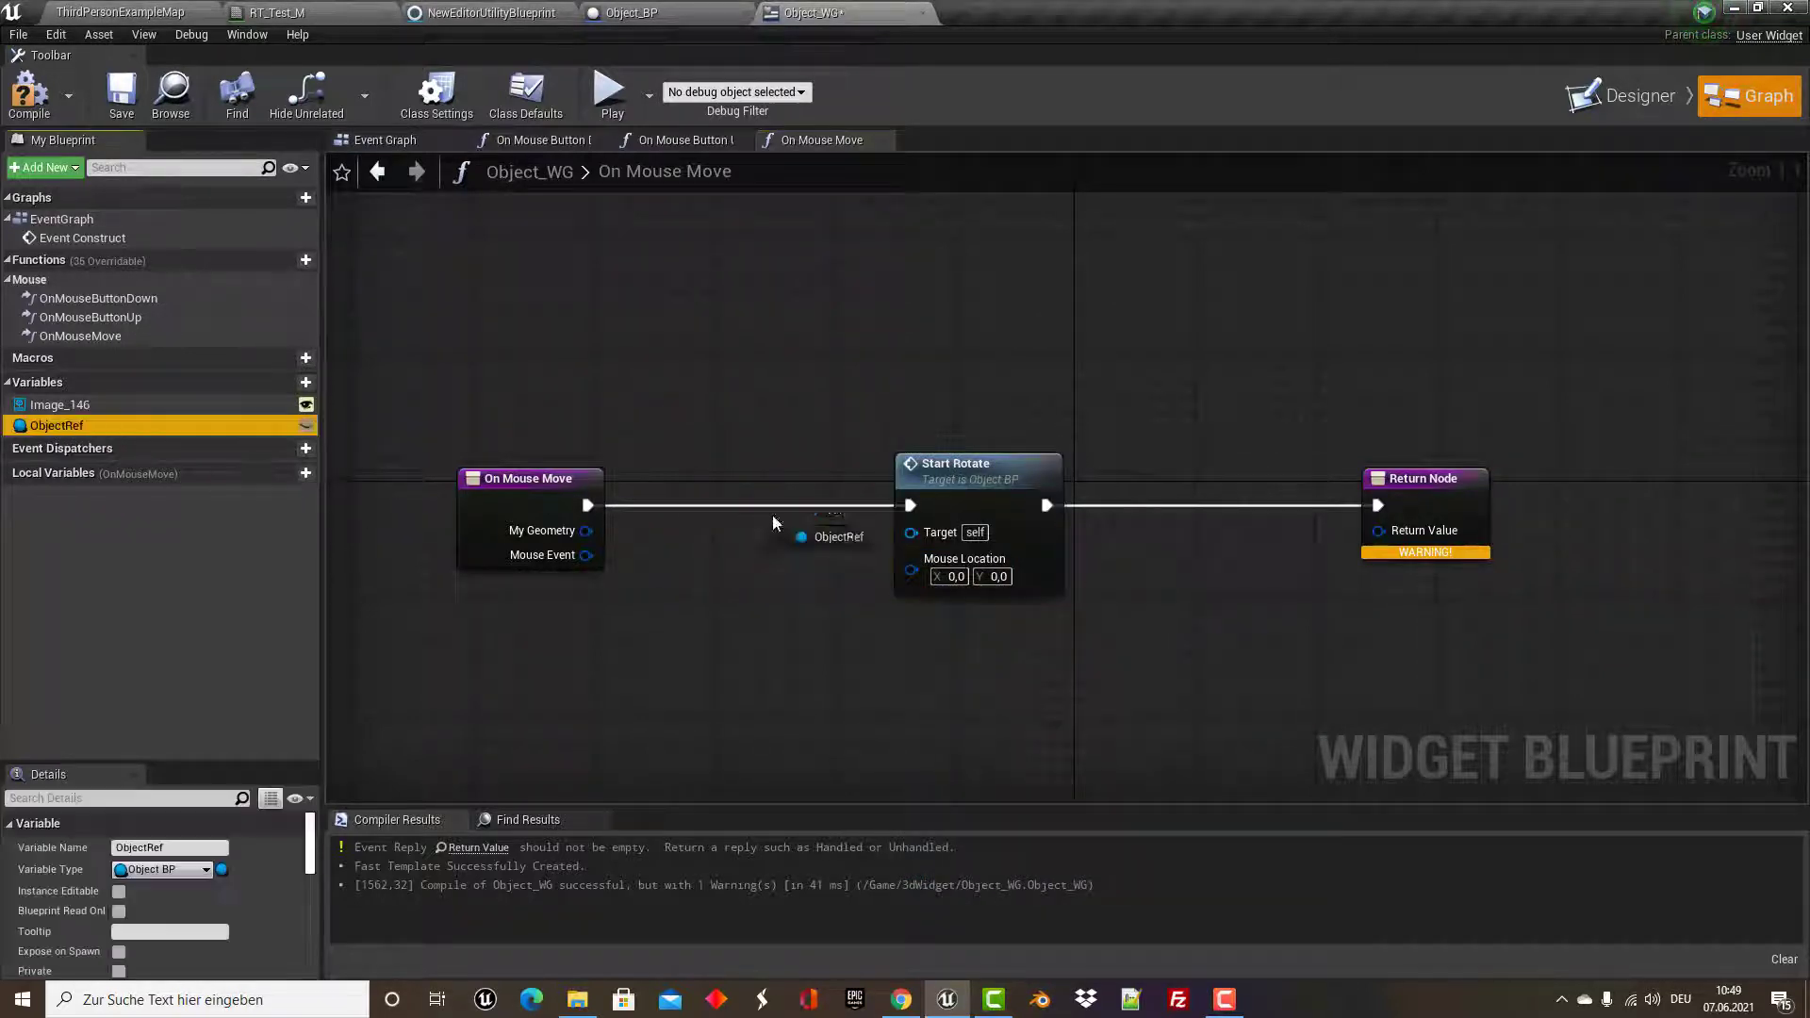
left_click_drag(768, 514, 743, 589)
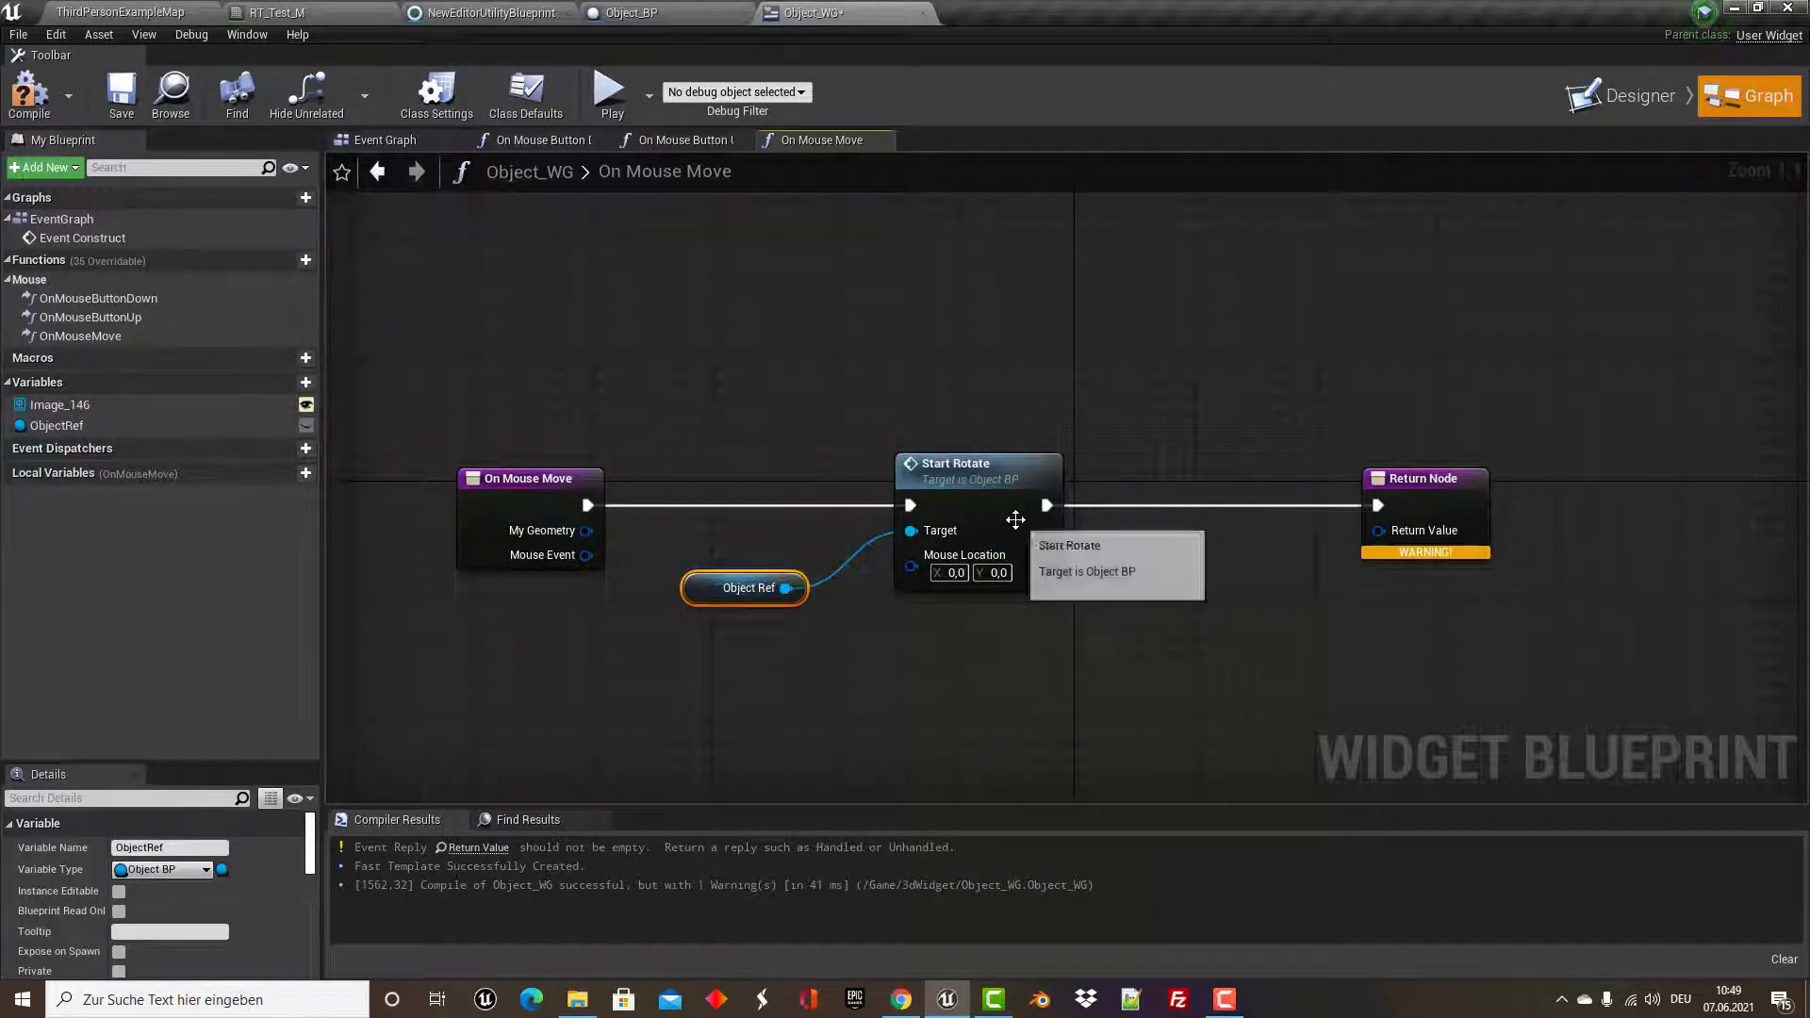
left_click_drag(1018, 513, 1094, 513)
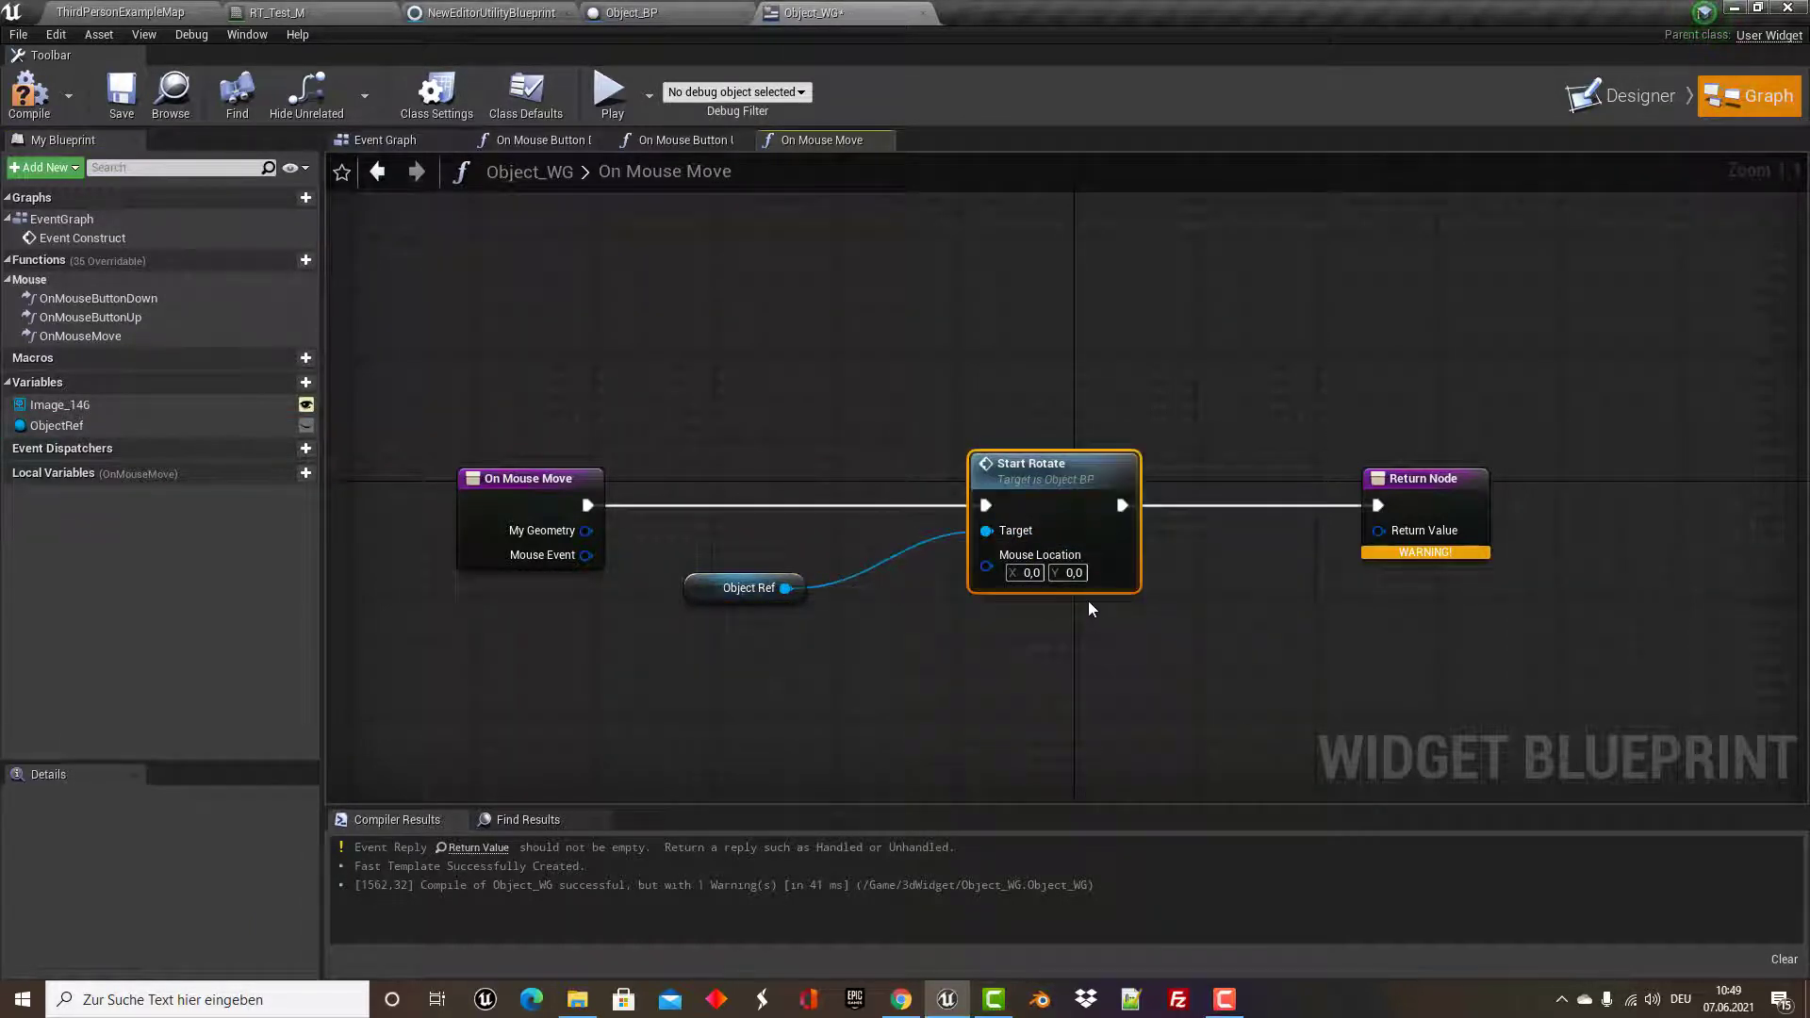
Copy the three mouse-position nodes from On Mouse Button Down into On Mouse Move and wire them to Start Rotate's Mouse Location.
left_click(539, 140)
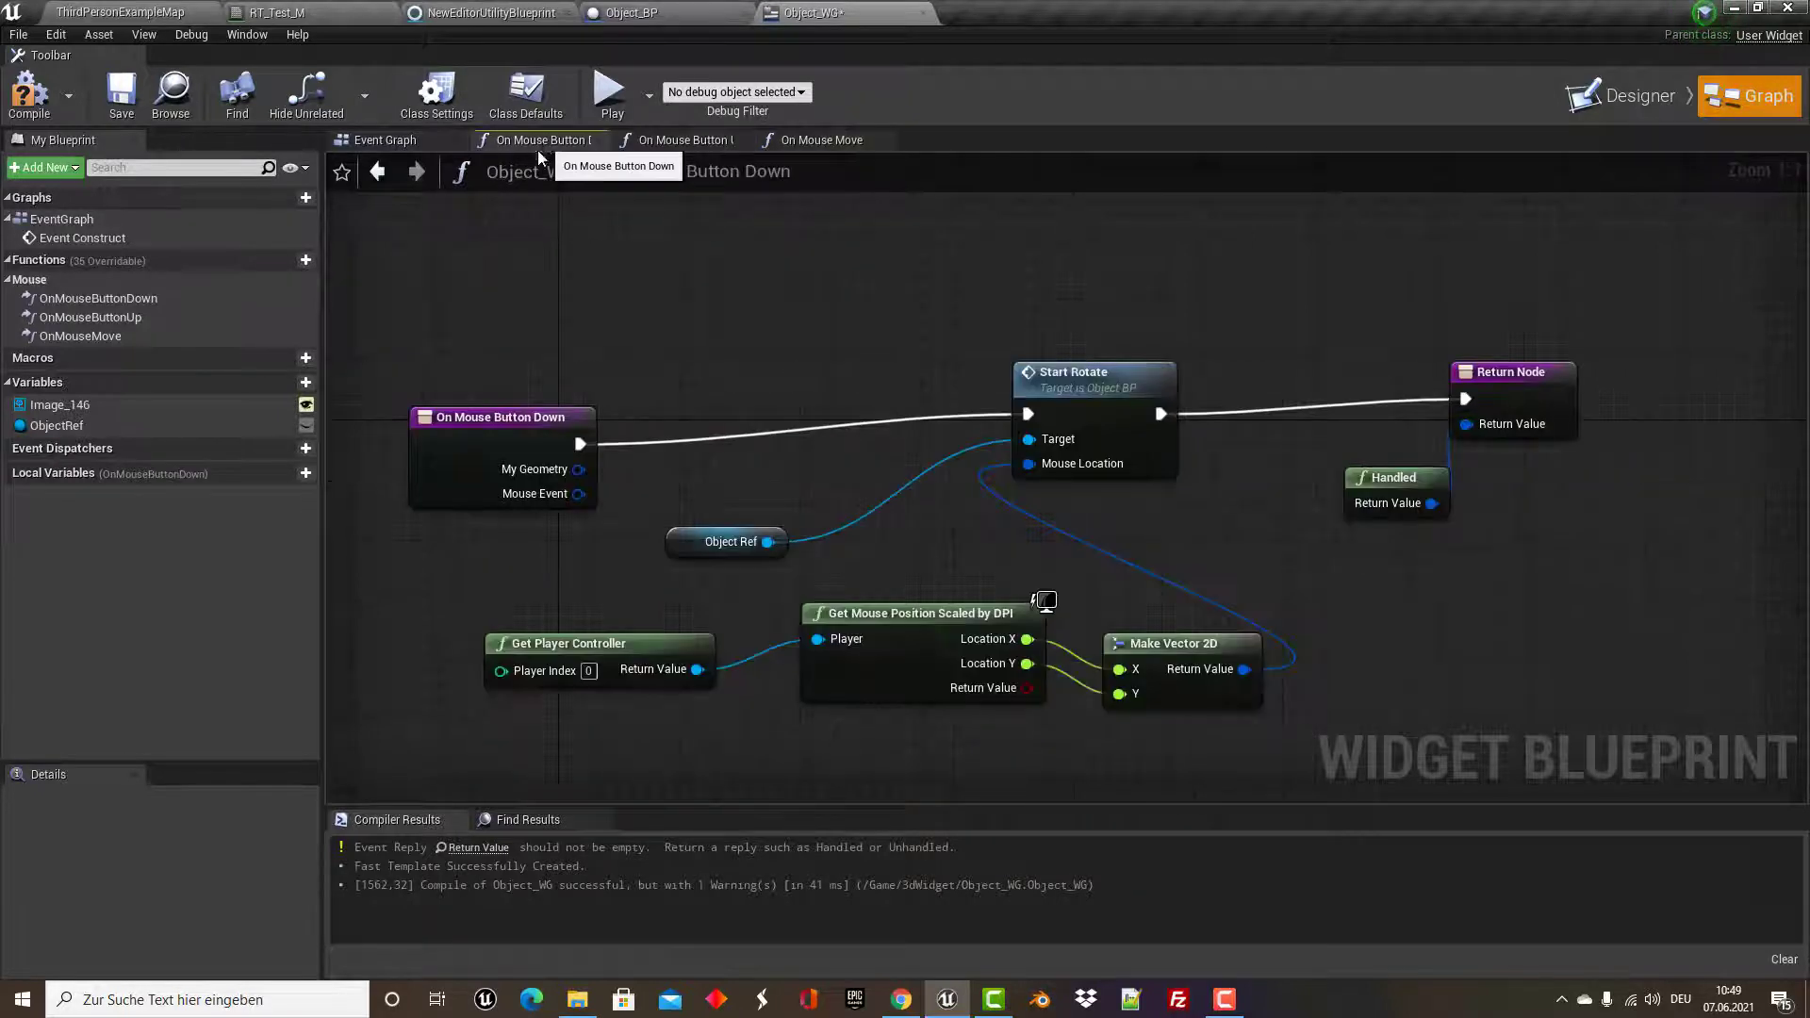
left_click_drag(534, 620, 1326, 762)
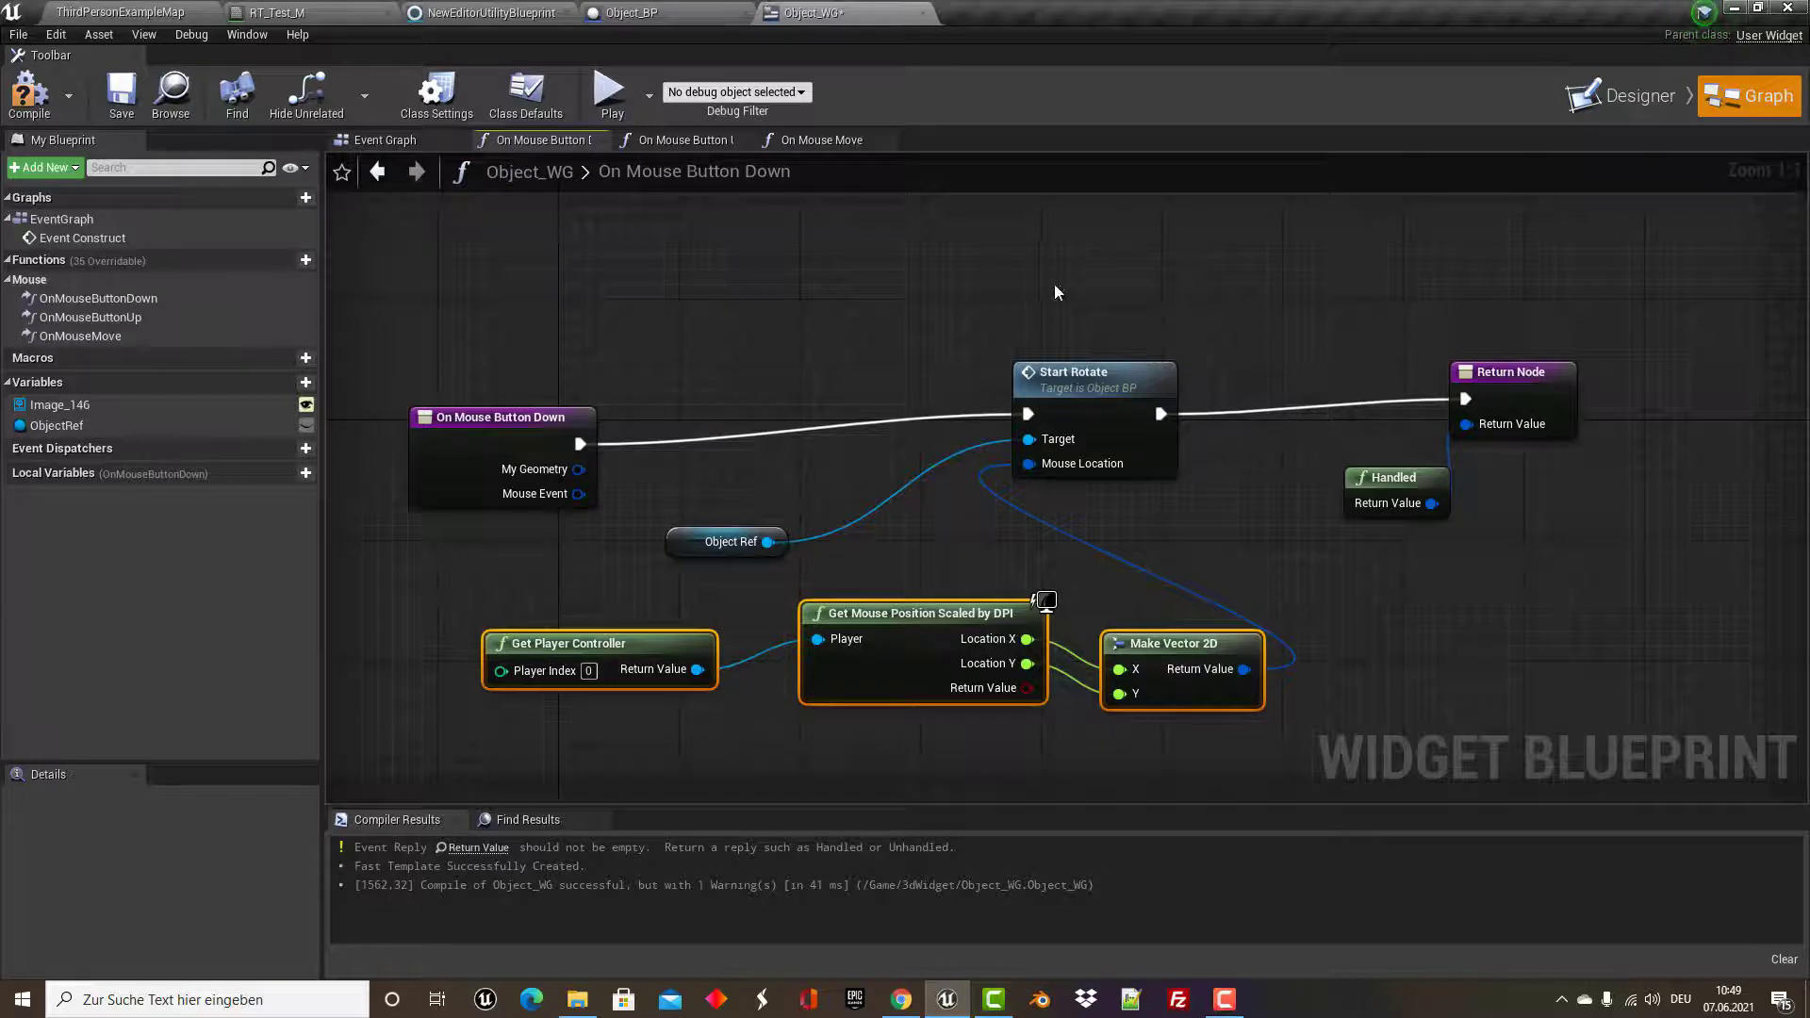
left_click(795, 140)
key("ctrl+v")
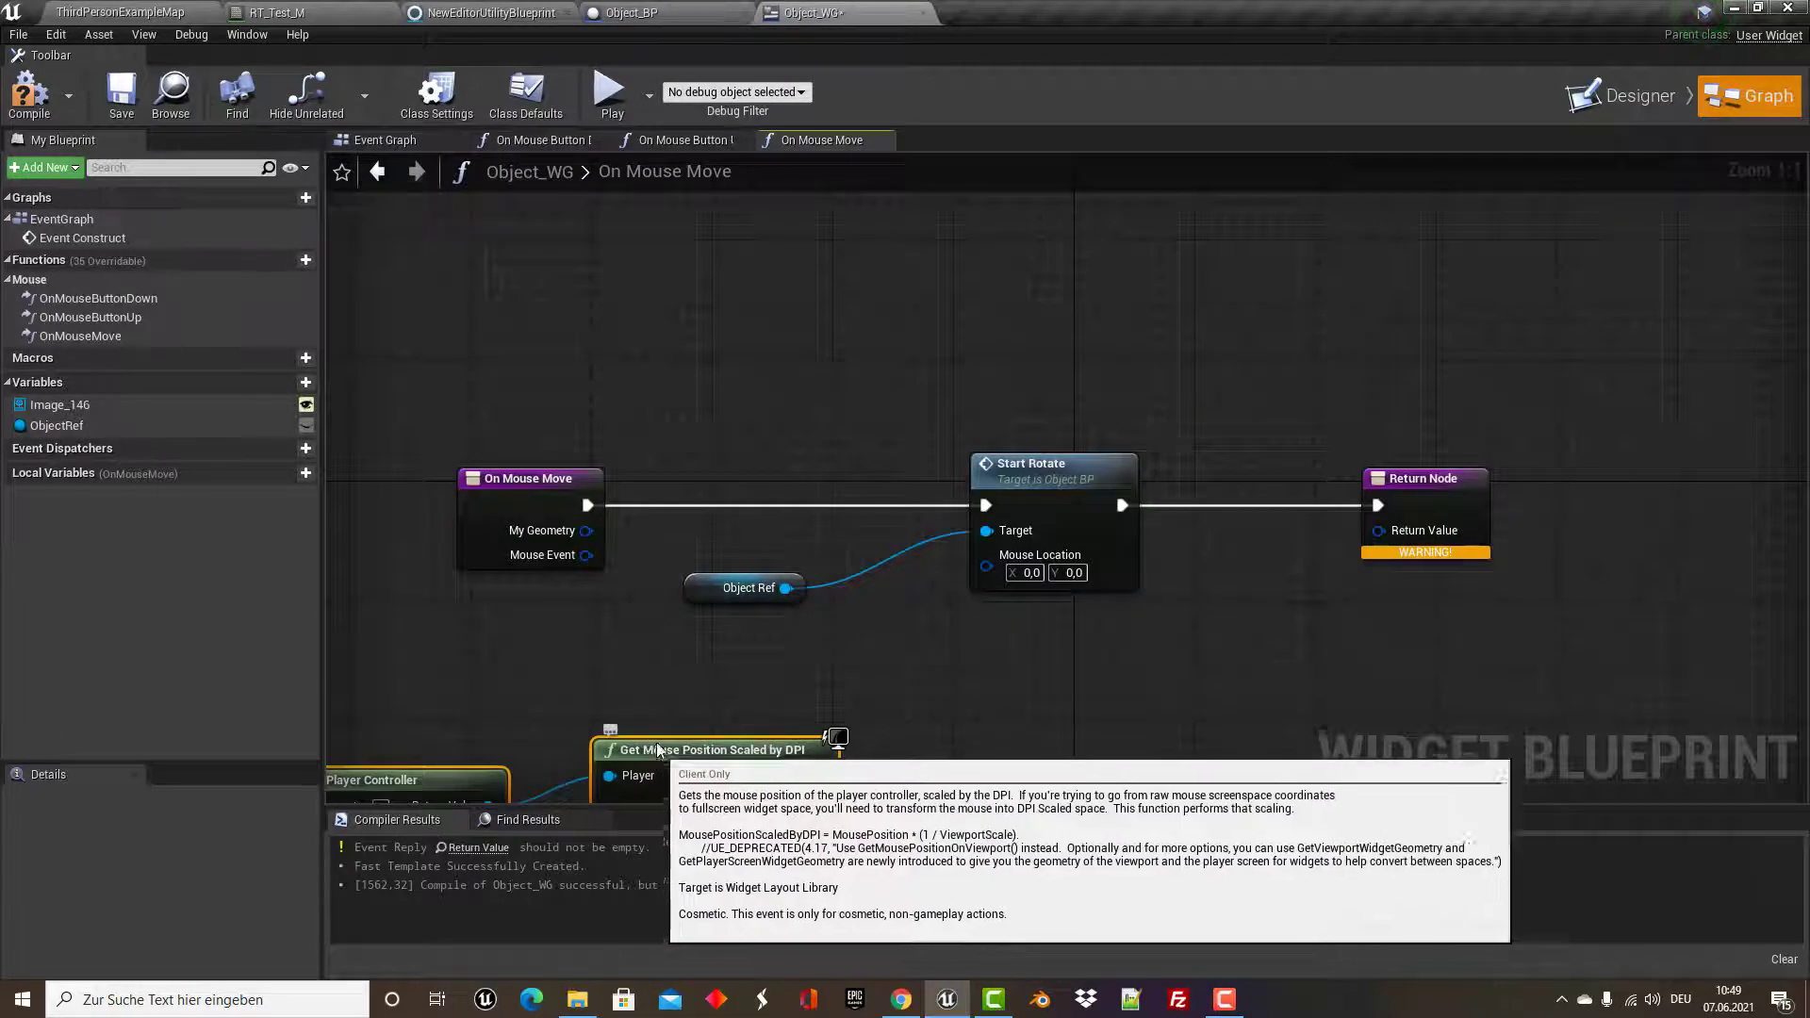
left_click_drag(658, 749, 613, 675)
left_click_drag(991, 731, 992, 586)
right_click_drag(1220, 654, 1219, 513)
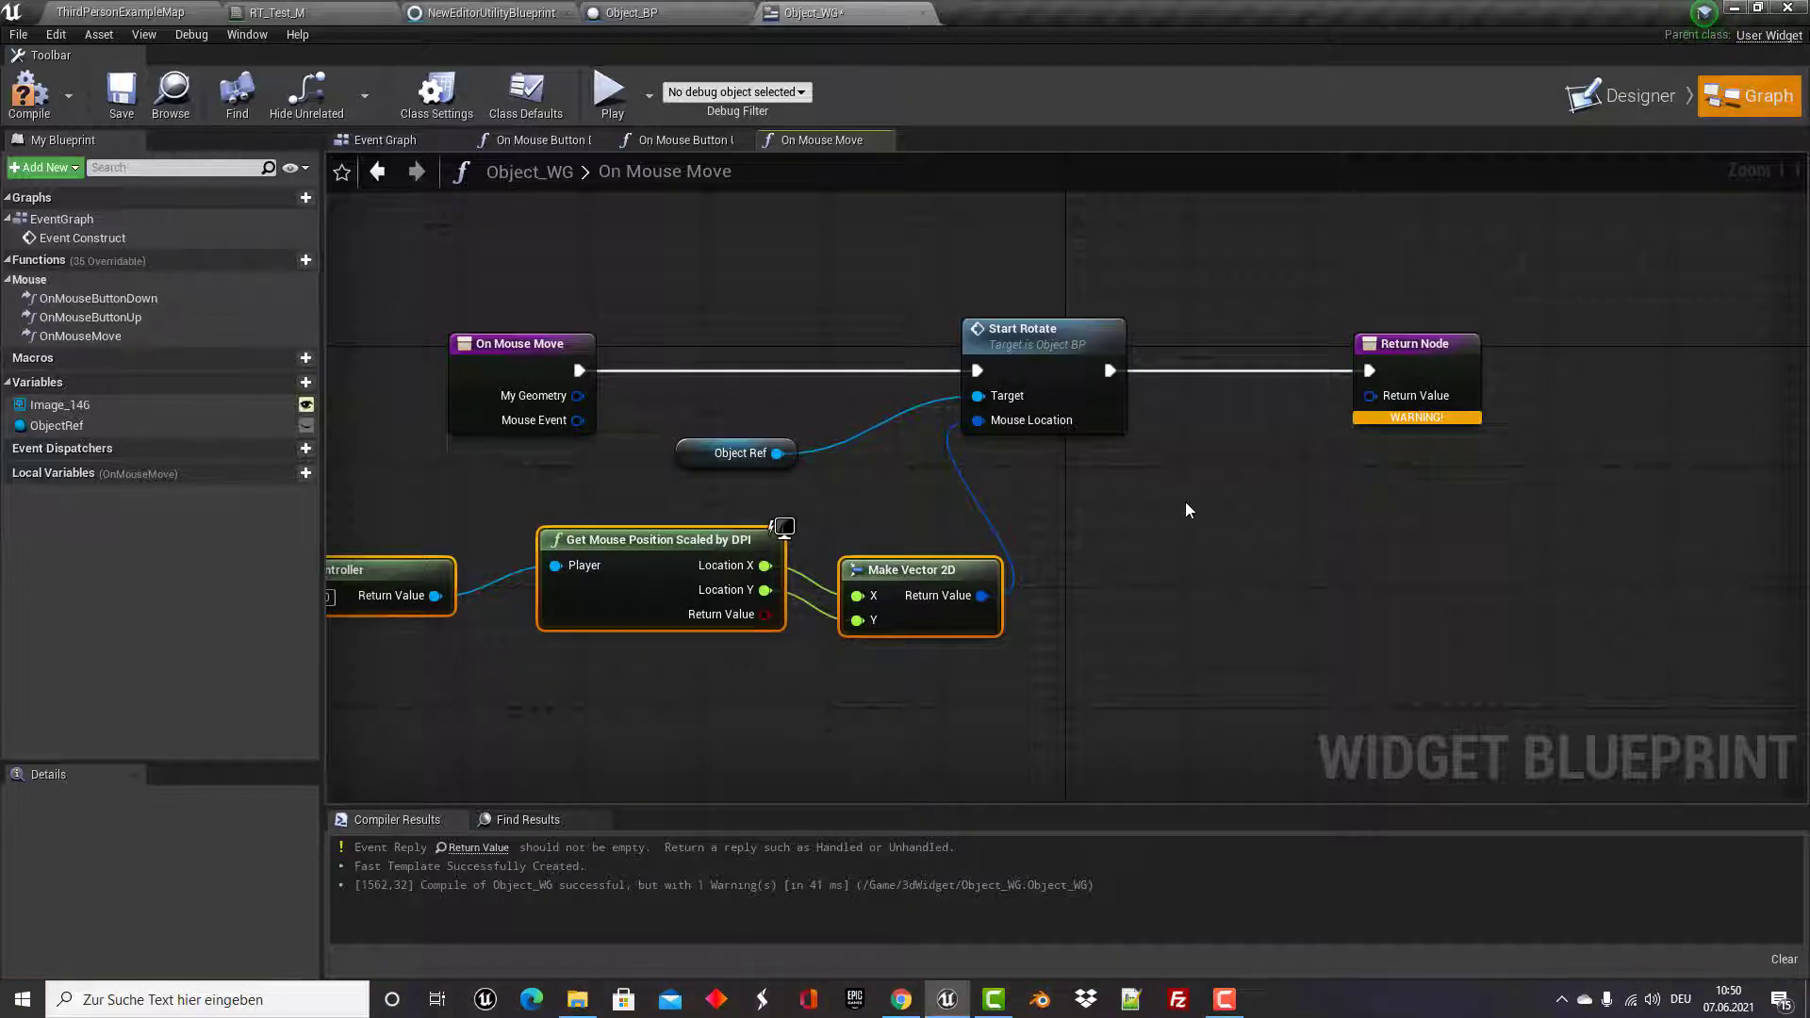
Make On Mouse Move return Unhandled.
right_click(1188, 509)
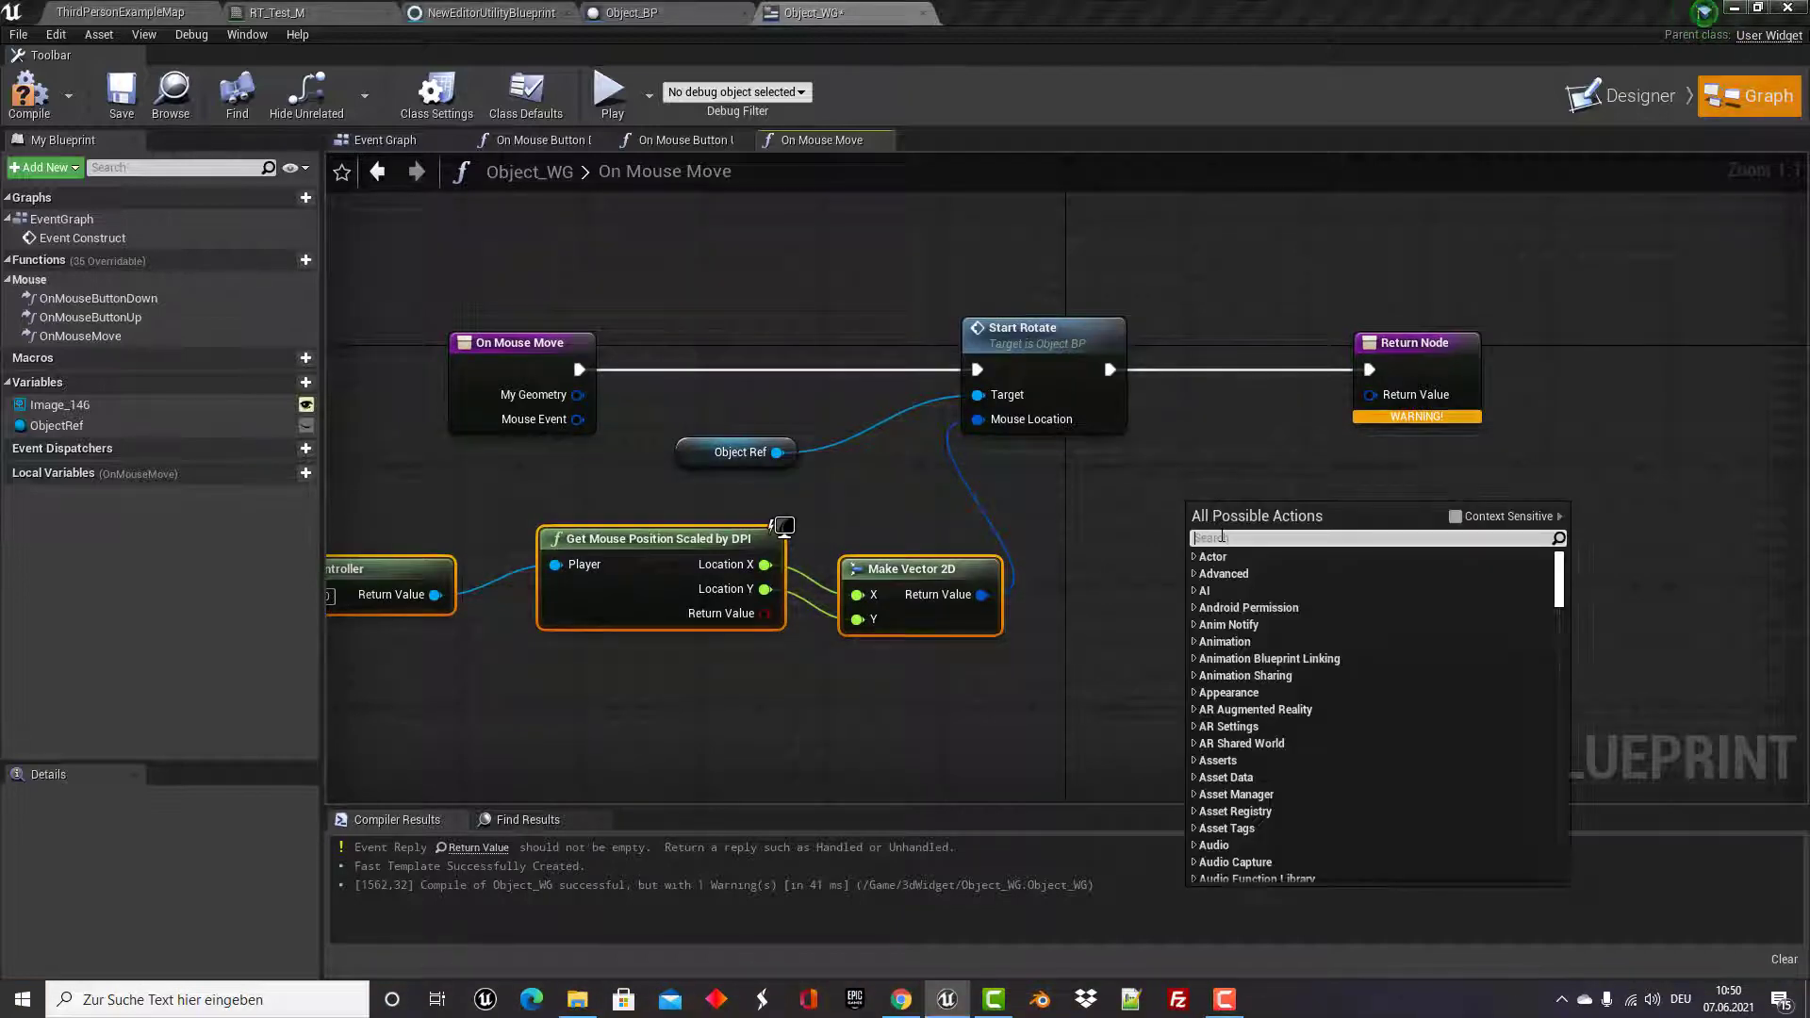
type("unhandled")
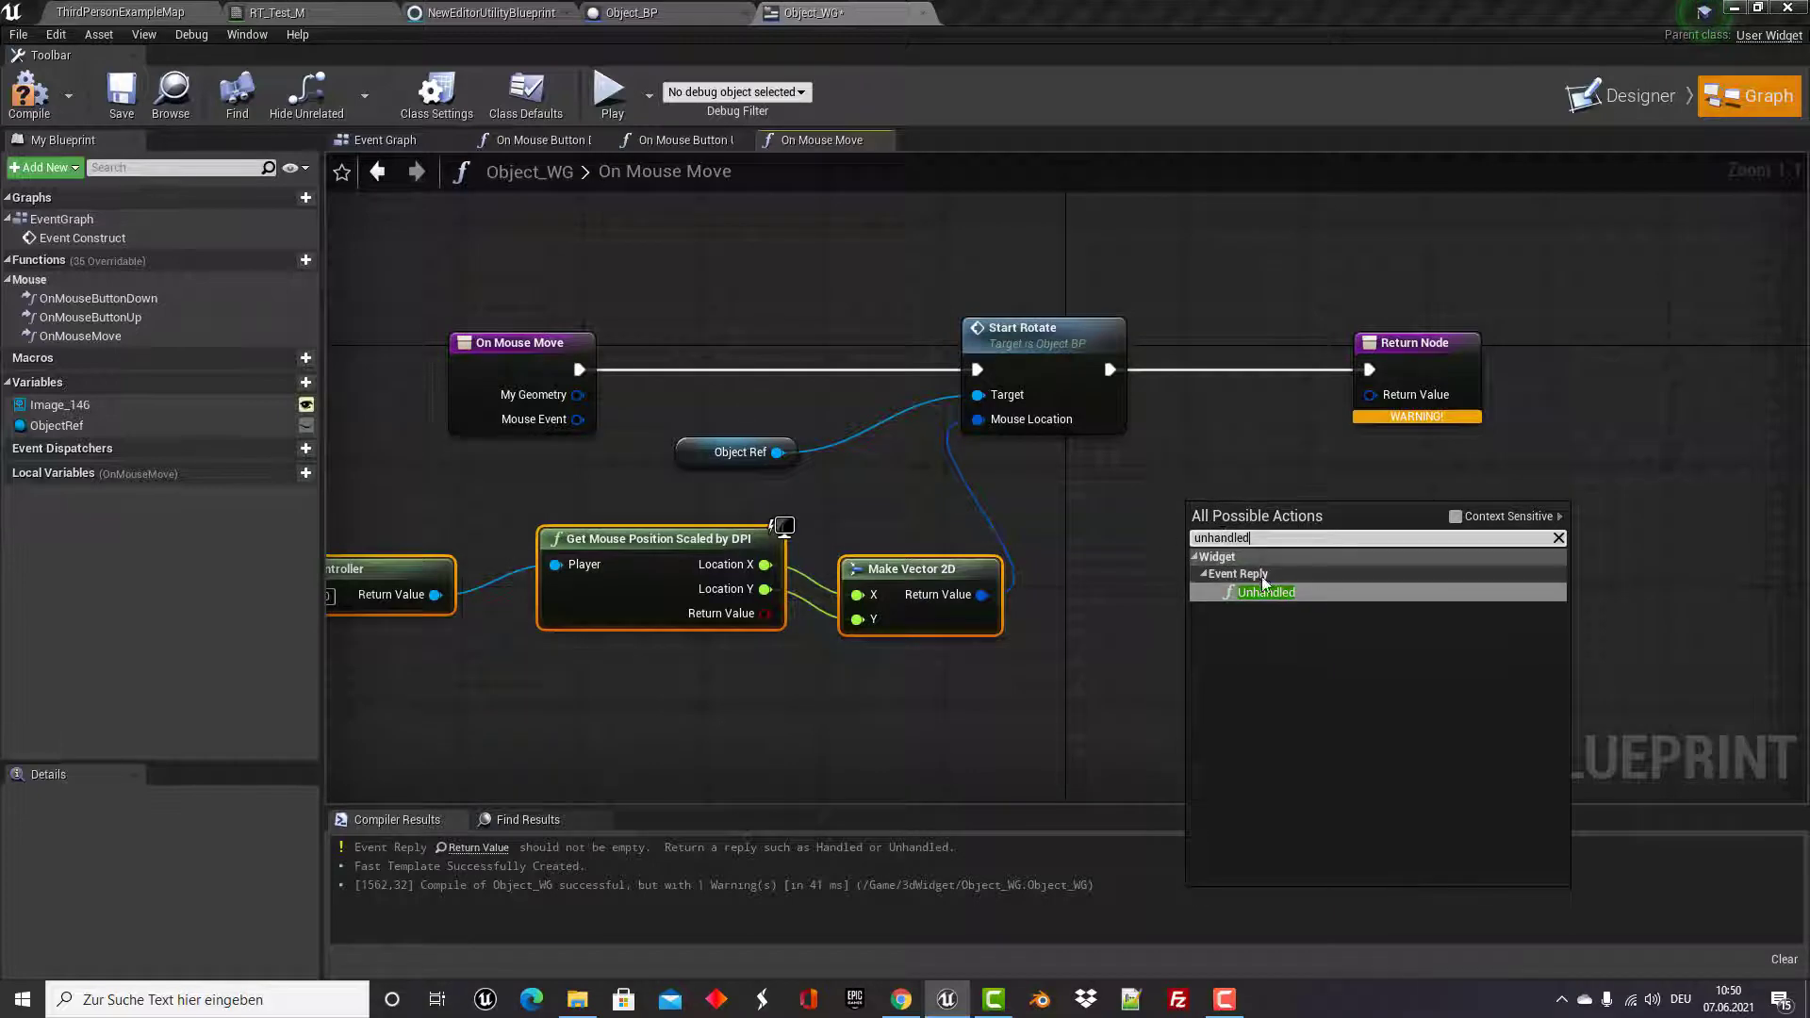
left_click(1281, 595)
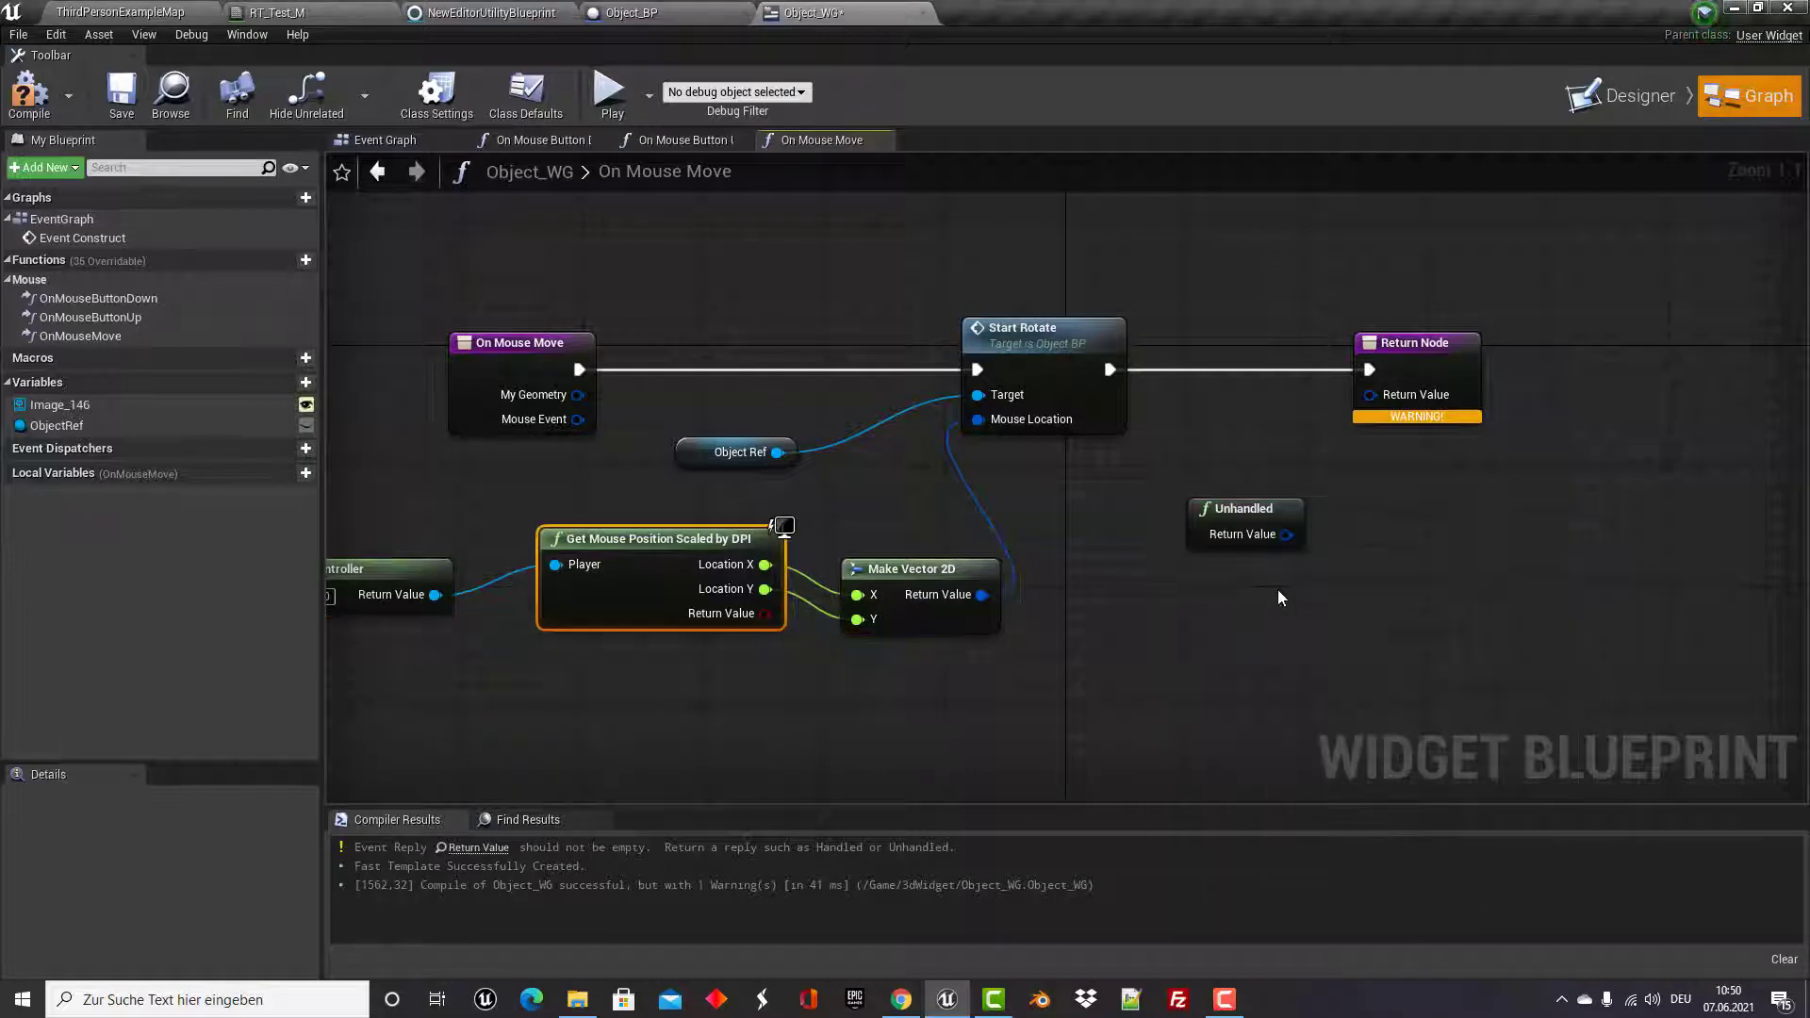
left_click_drag(1285, 533, 1368, 395)
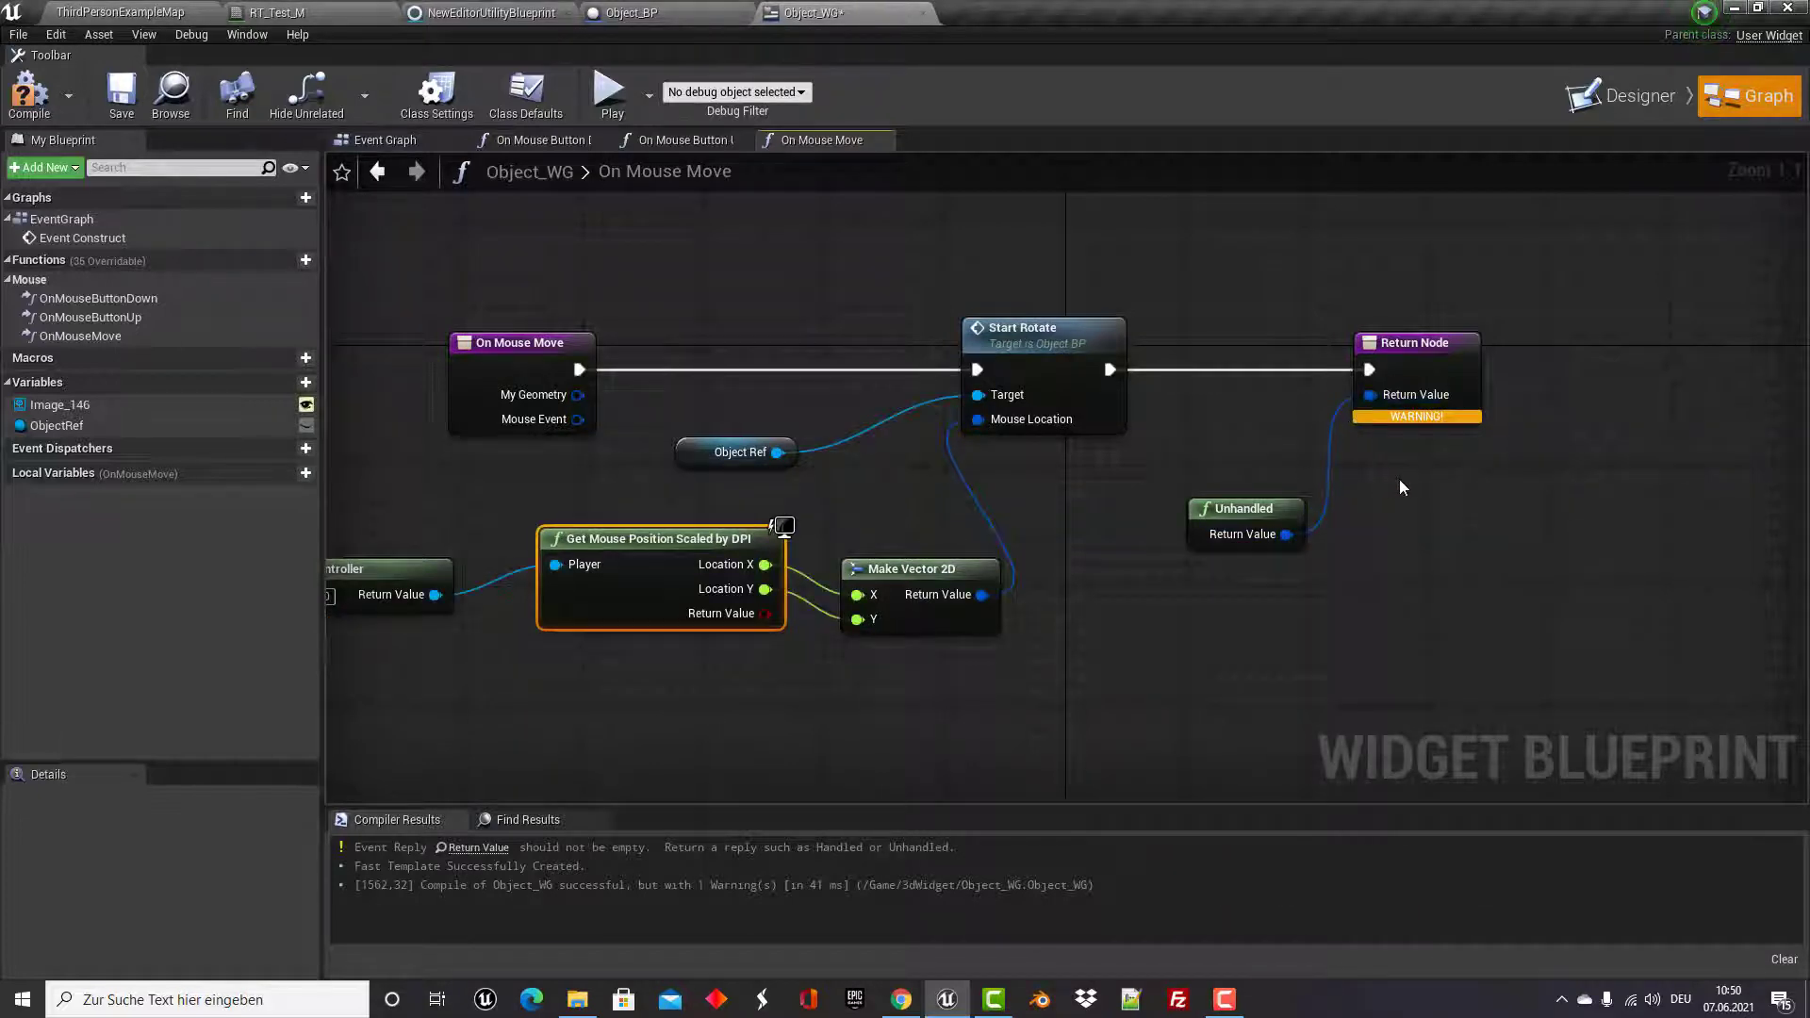
Compile and save Object_WG, then go back to the ThirdPersonExampleMap level.
left_click(28, 92)
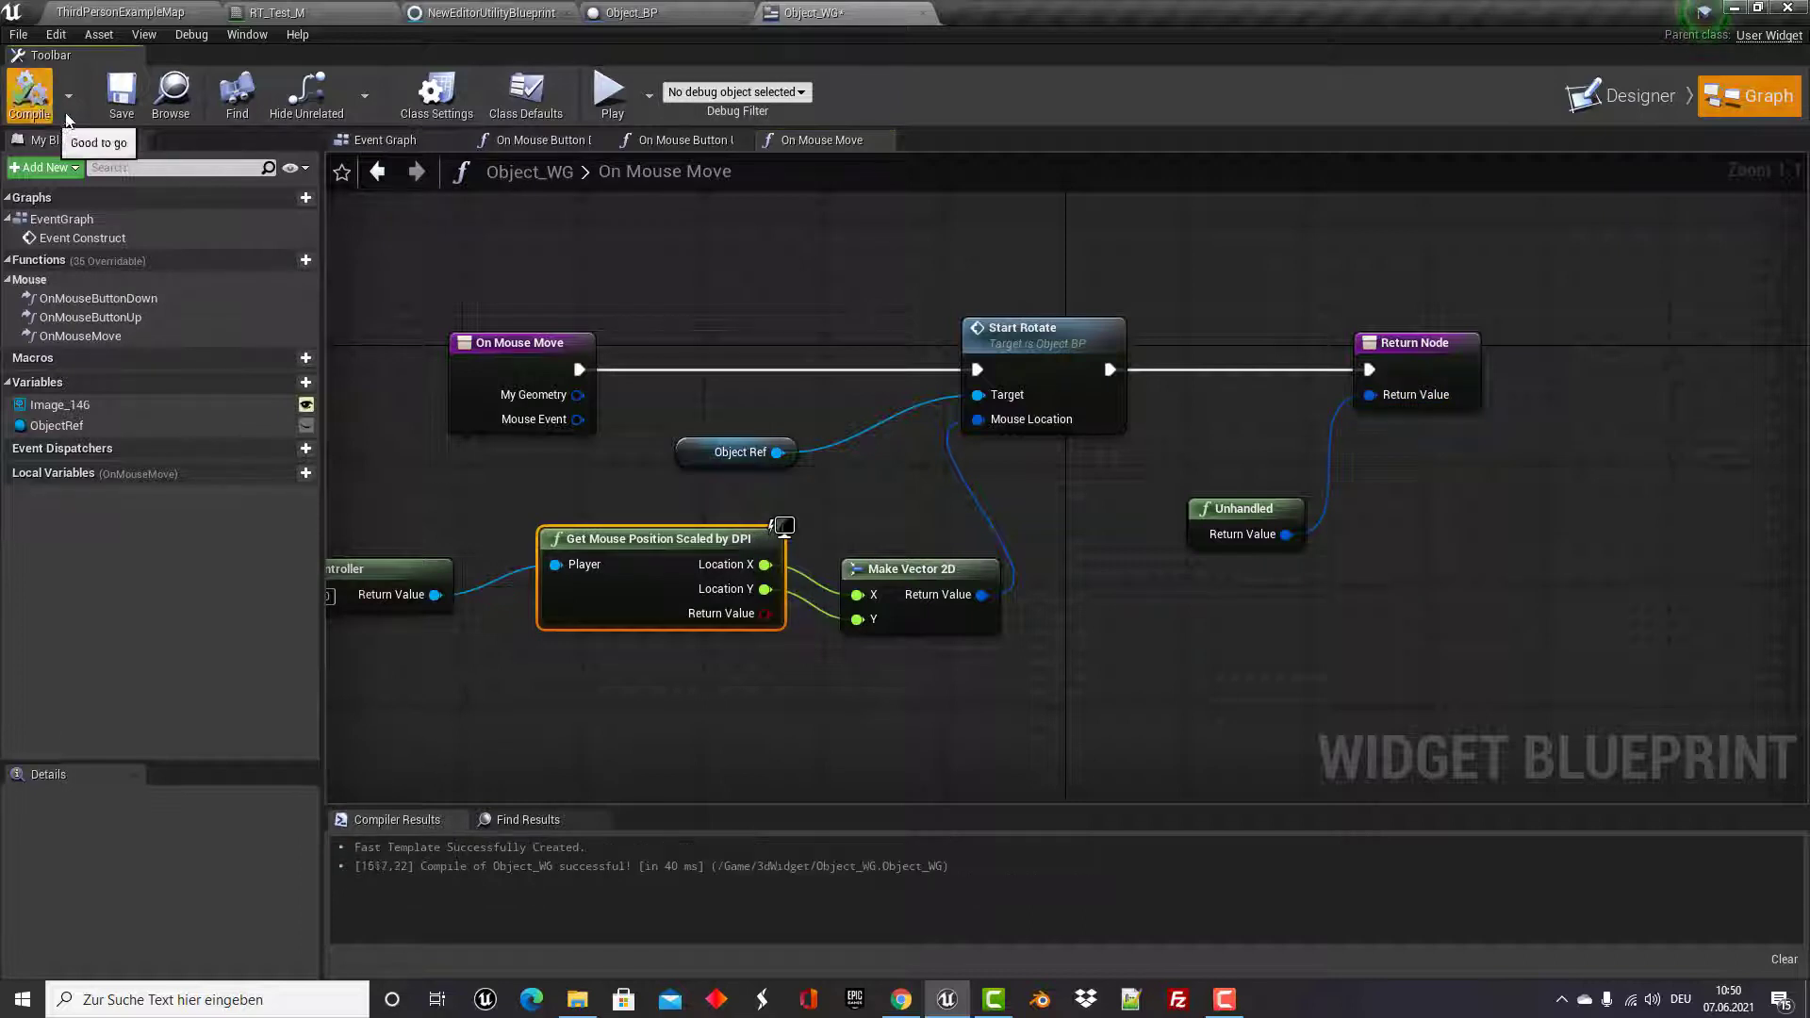
left_click(120, 112)
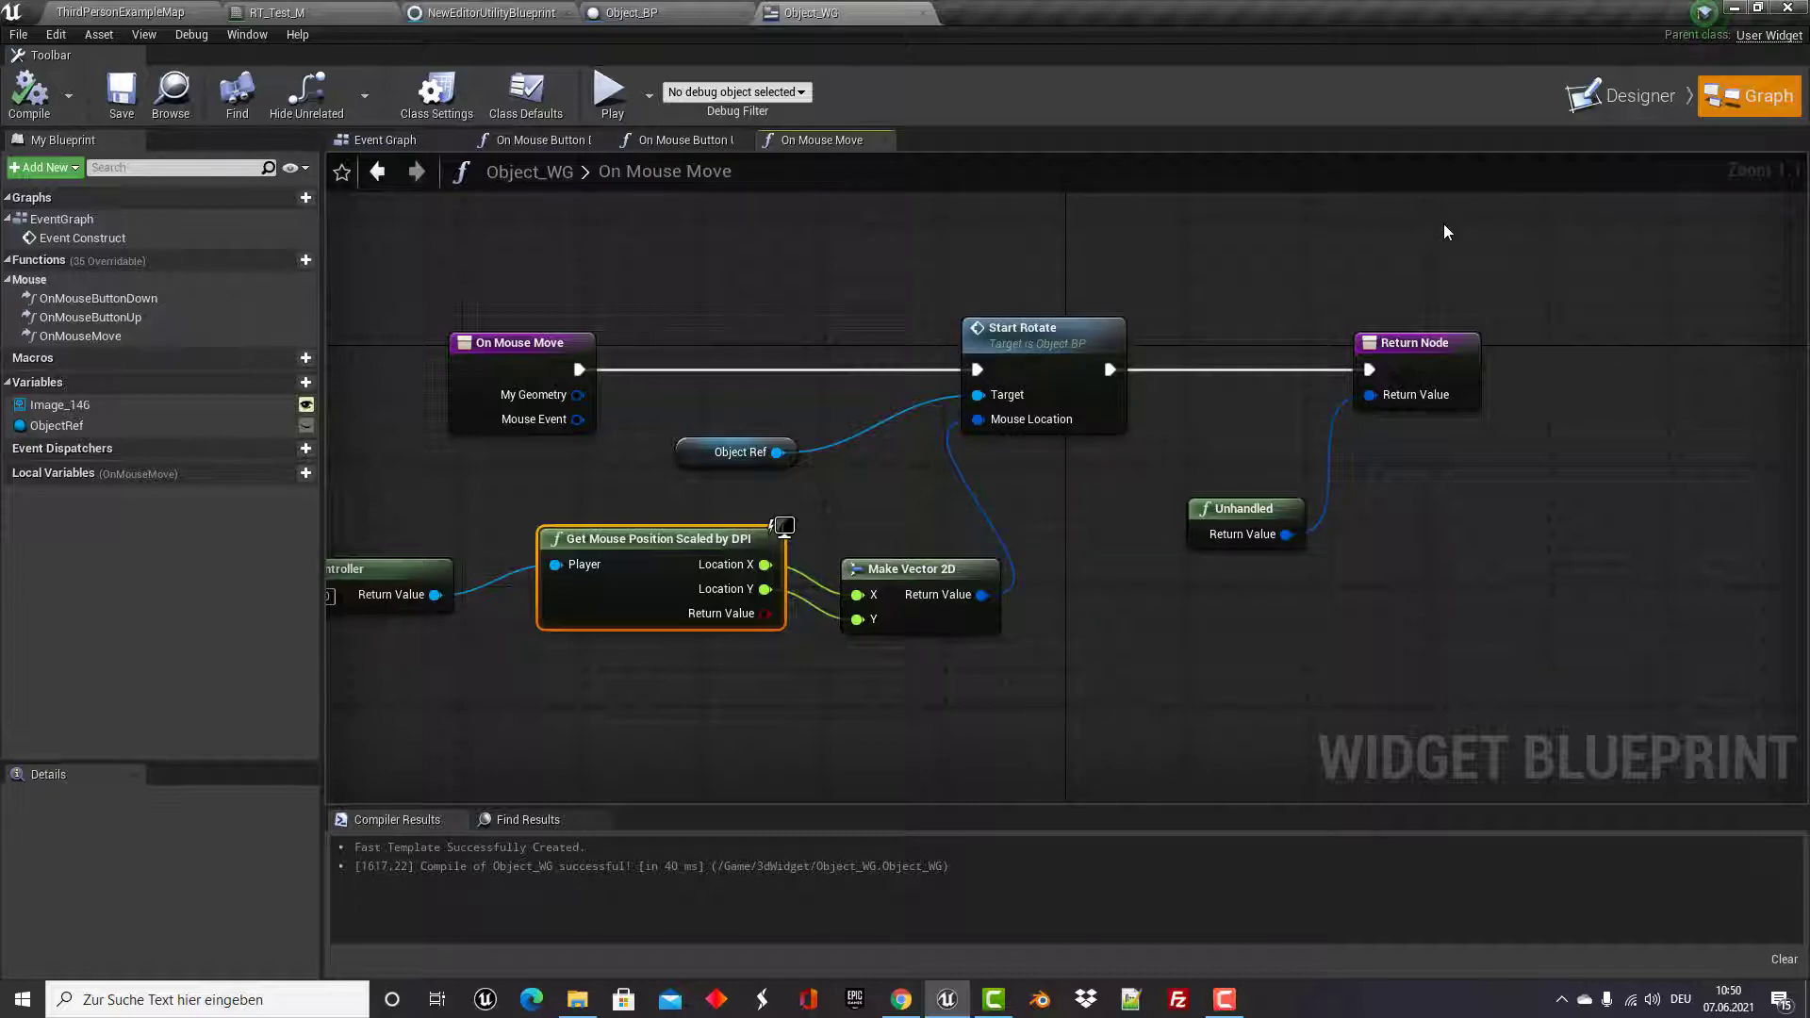
left_click(1640, 94)
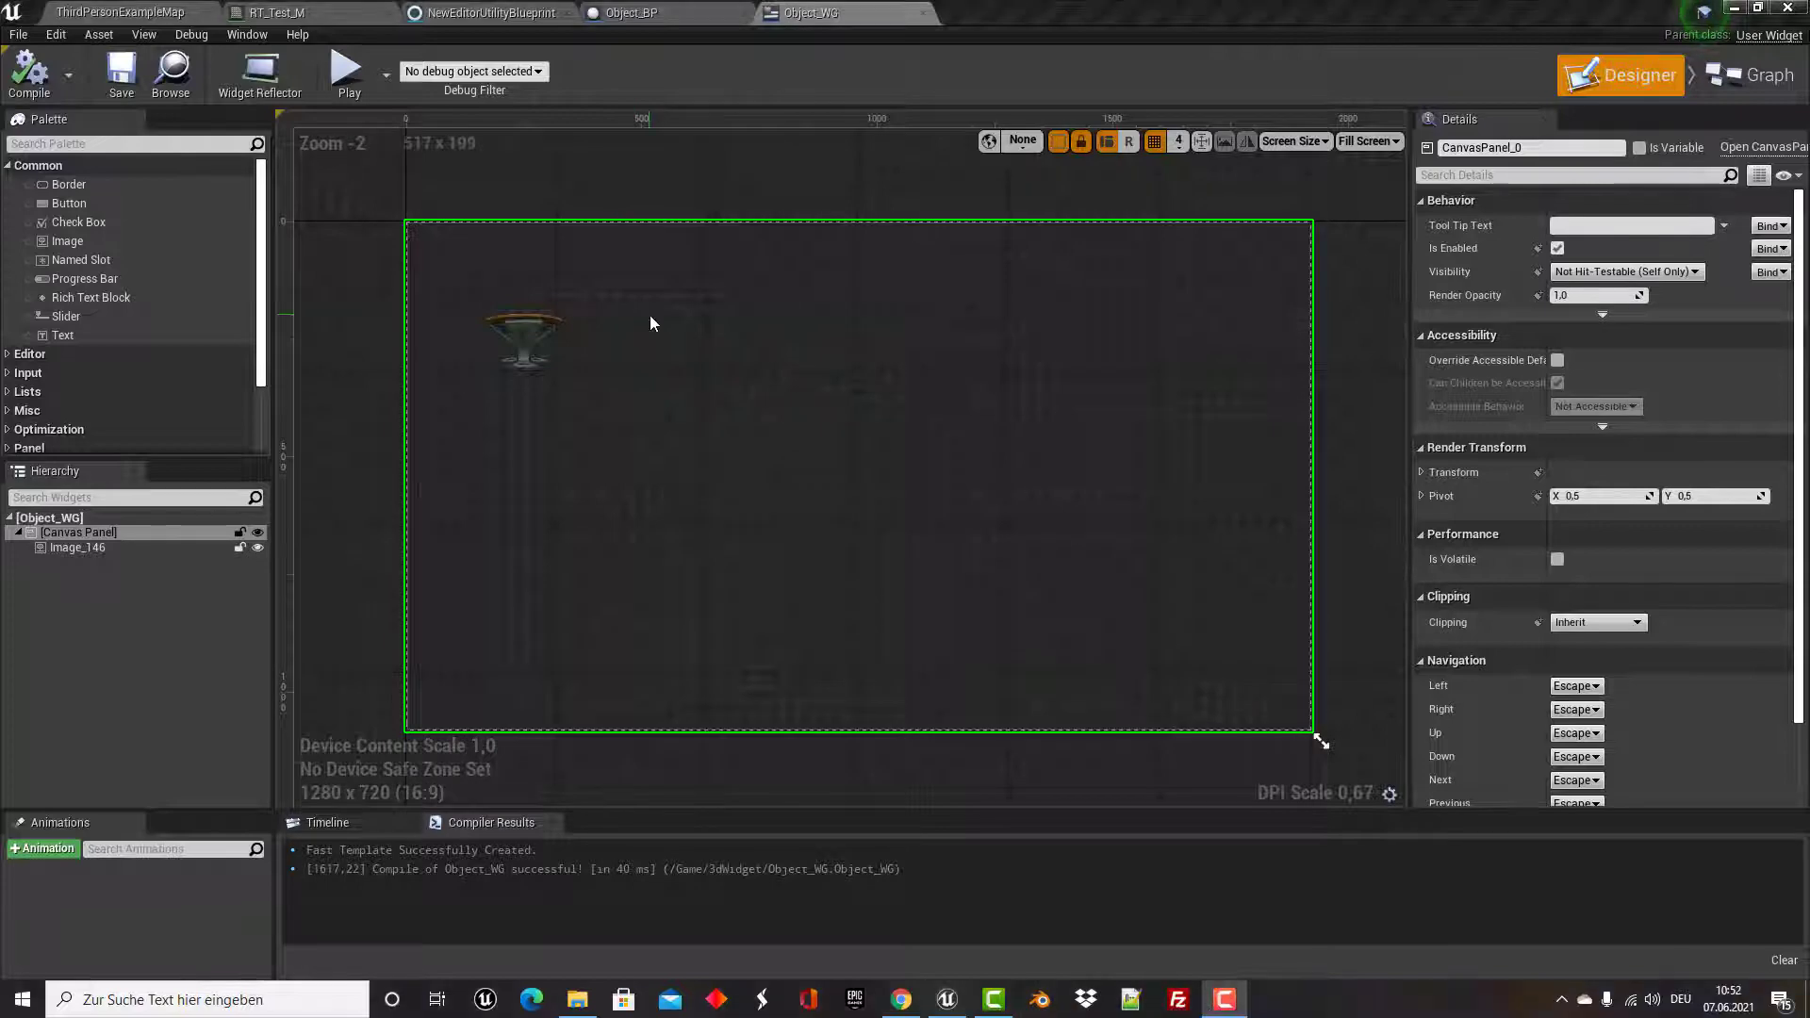
left_click(151, 9)
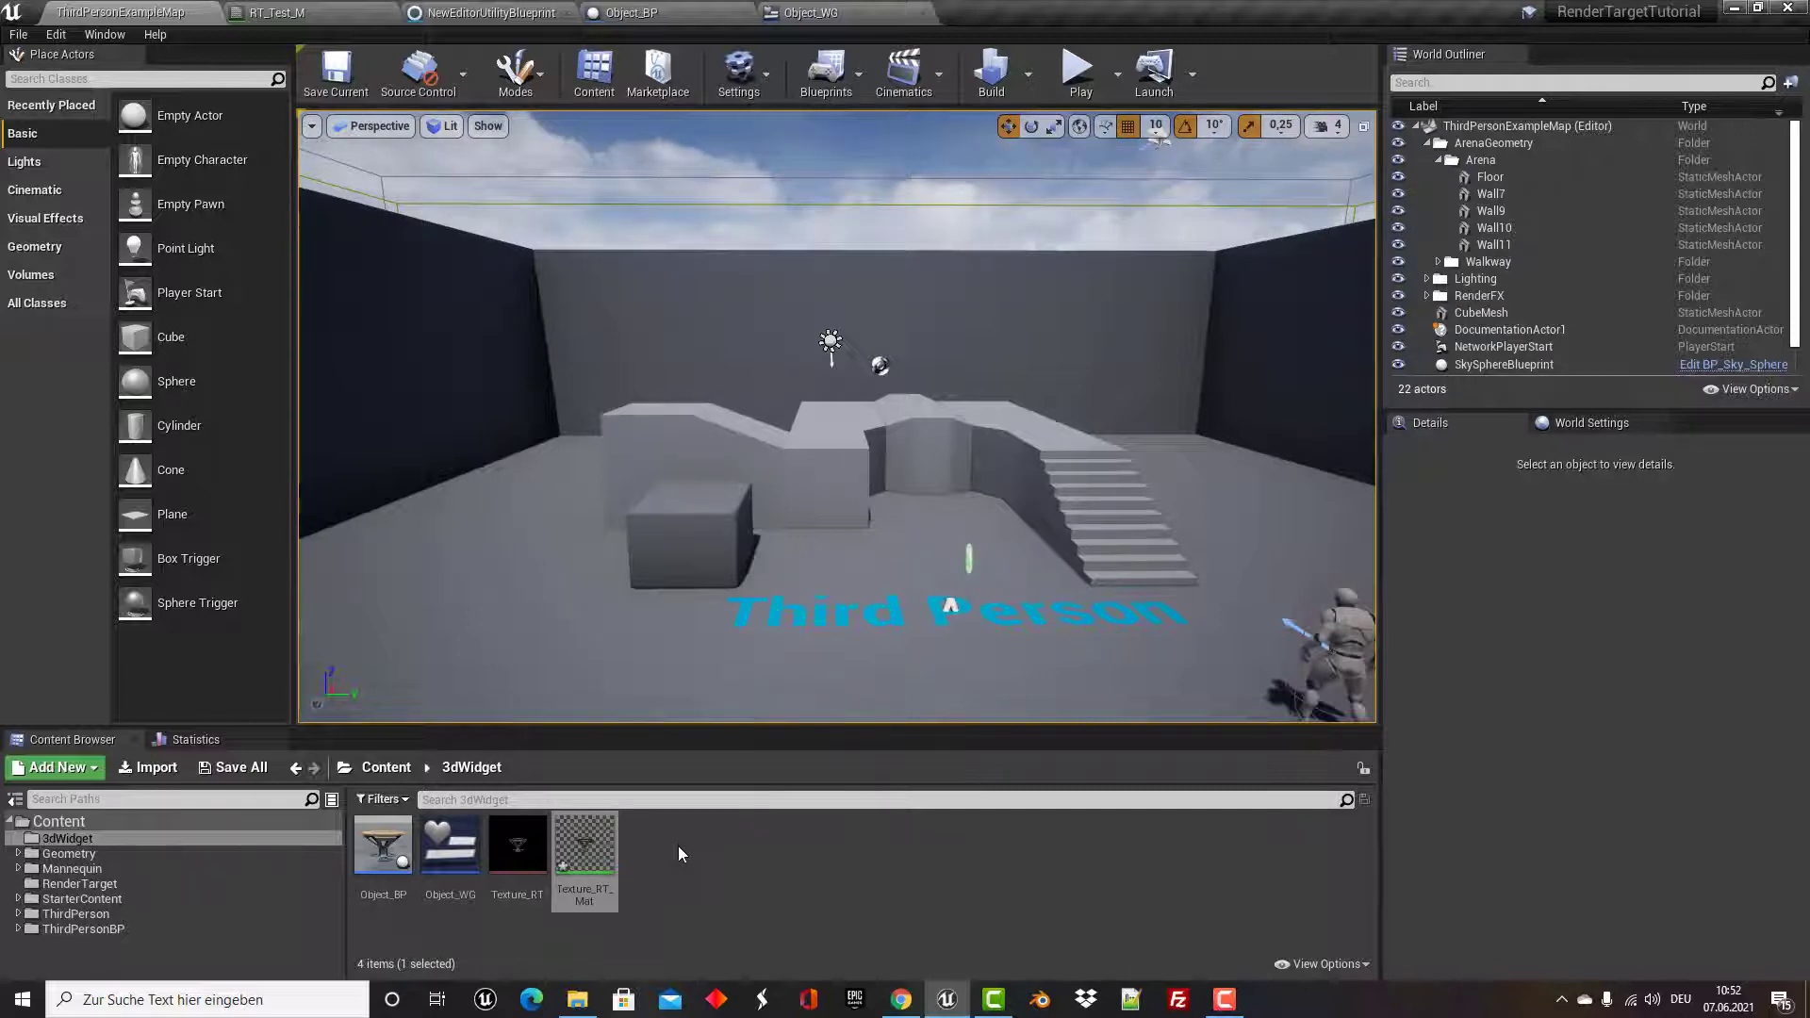
Create a Widget Blueprint named Main_WG in 3dWidget and open it, selecting its Canvas Panel.
right_click(679, 847)
mouse_move(688, 837)
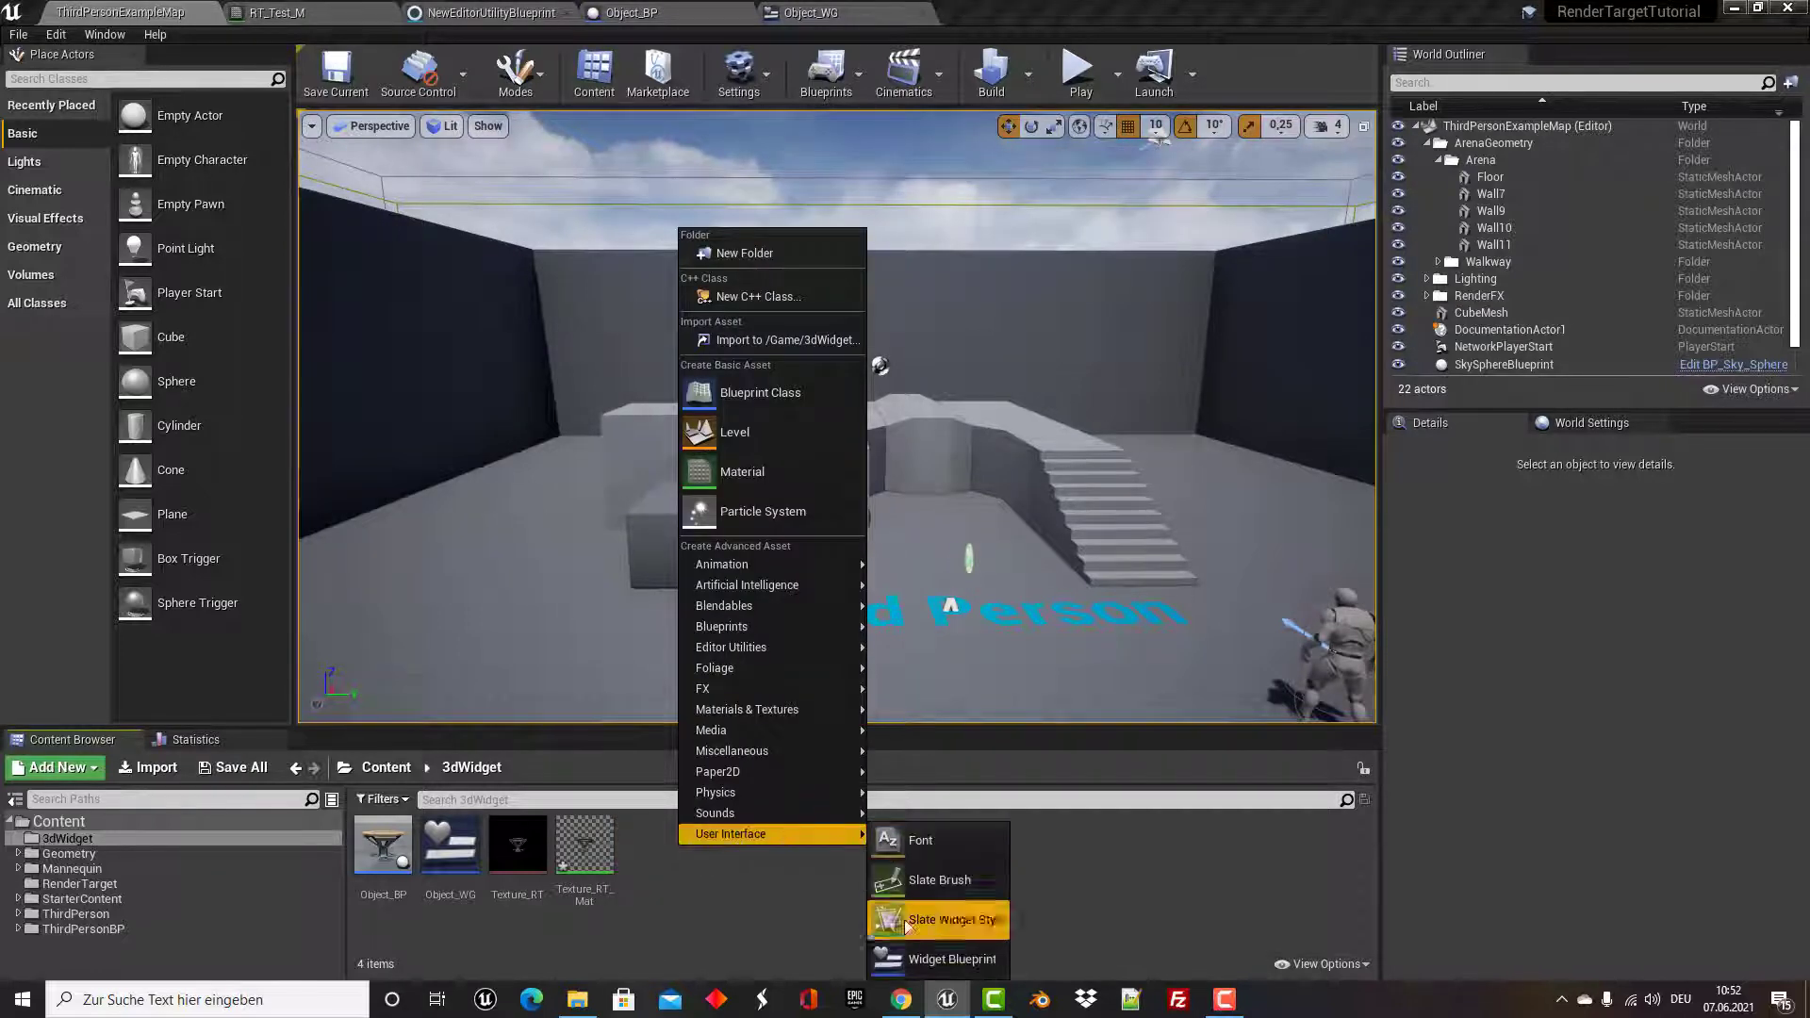
left_click(935, 960)
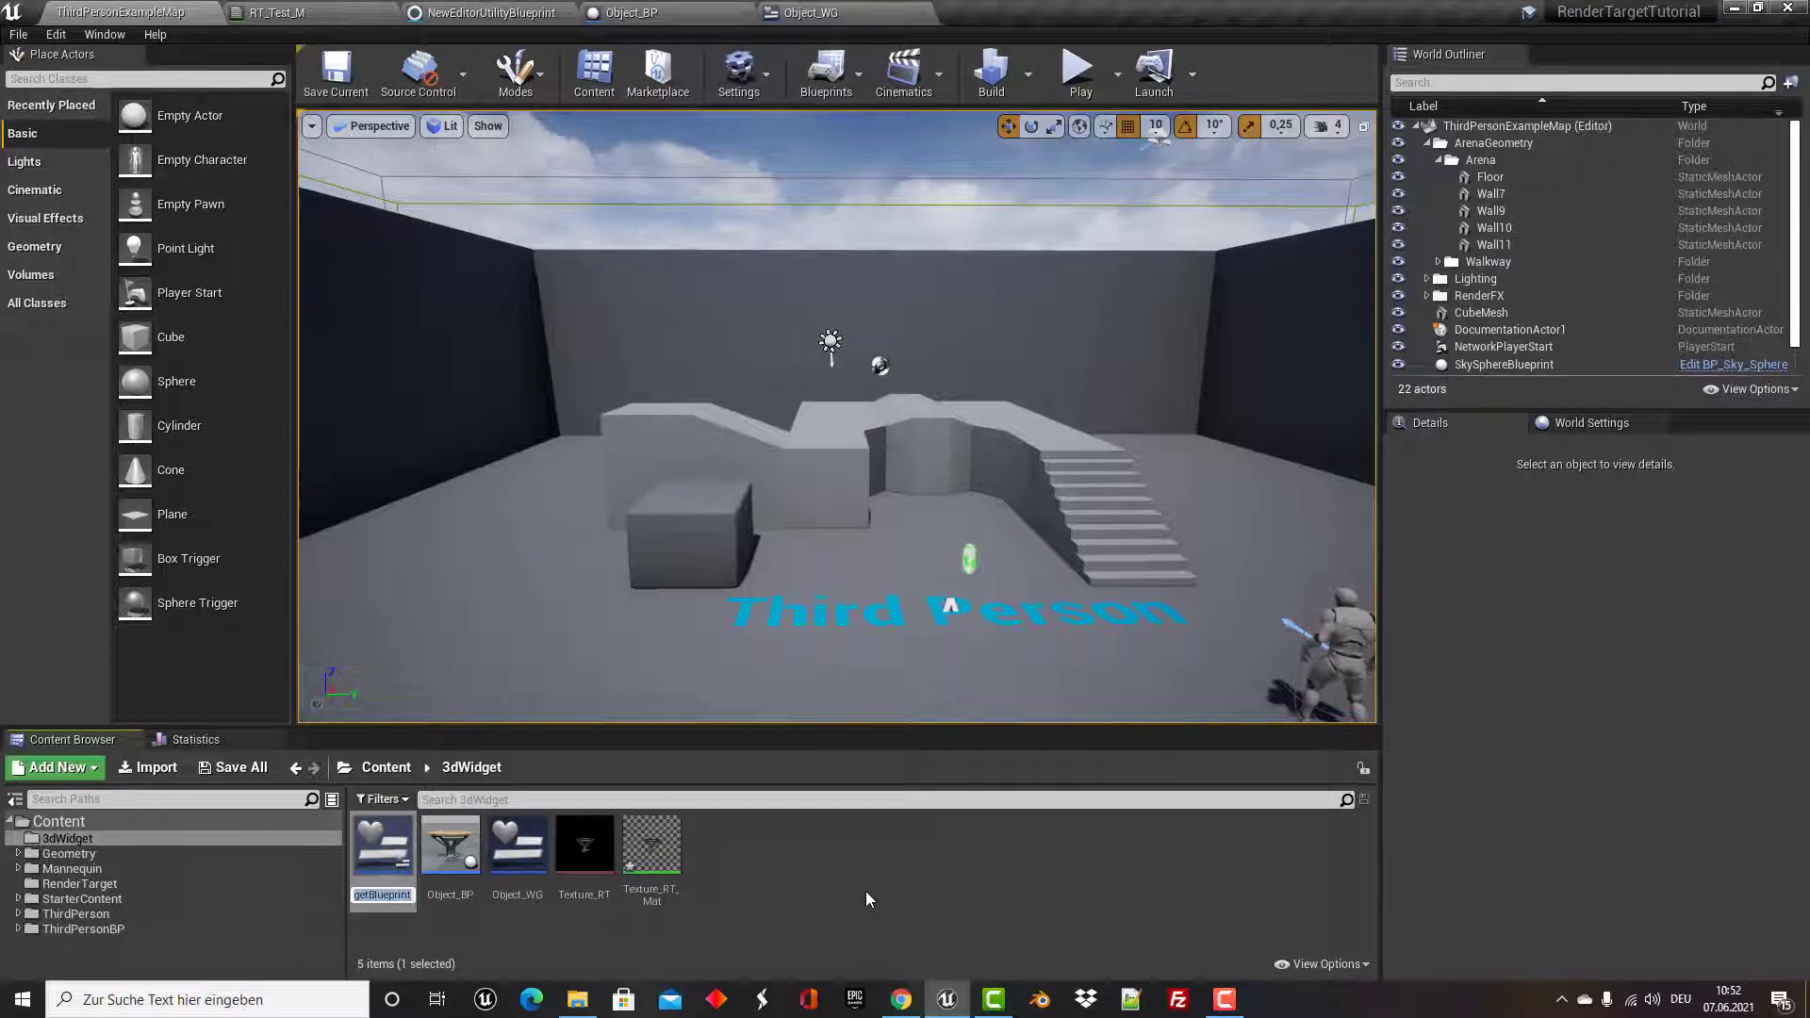
type("Mai")
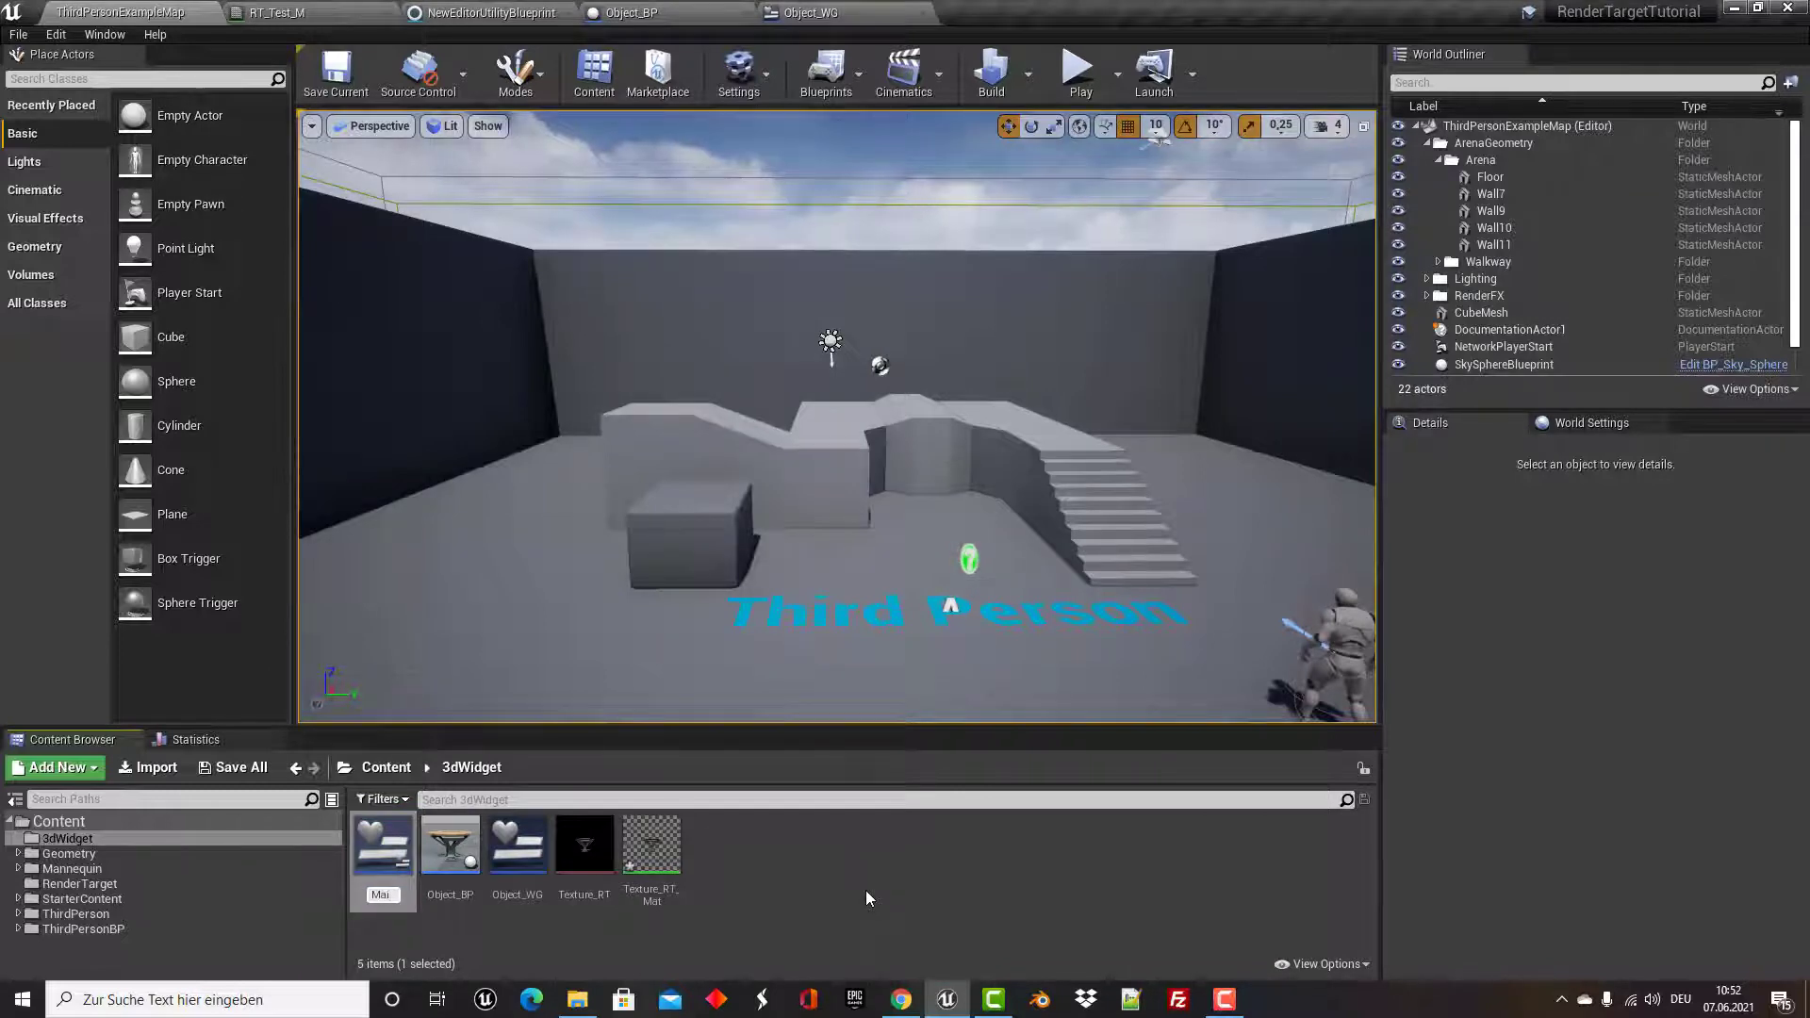
type("n_WG")
key("Return")
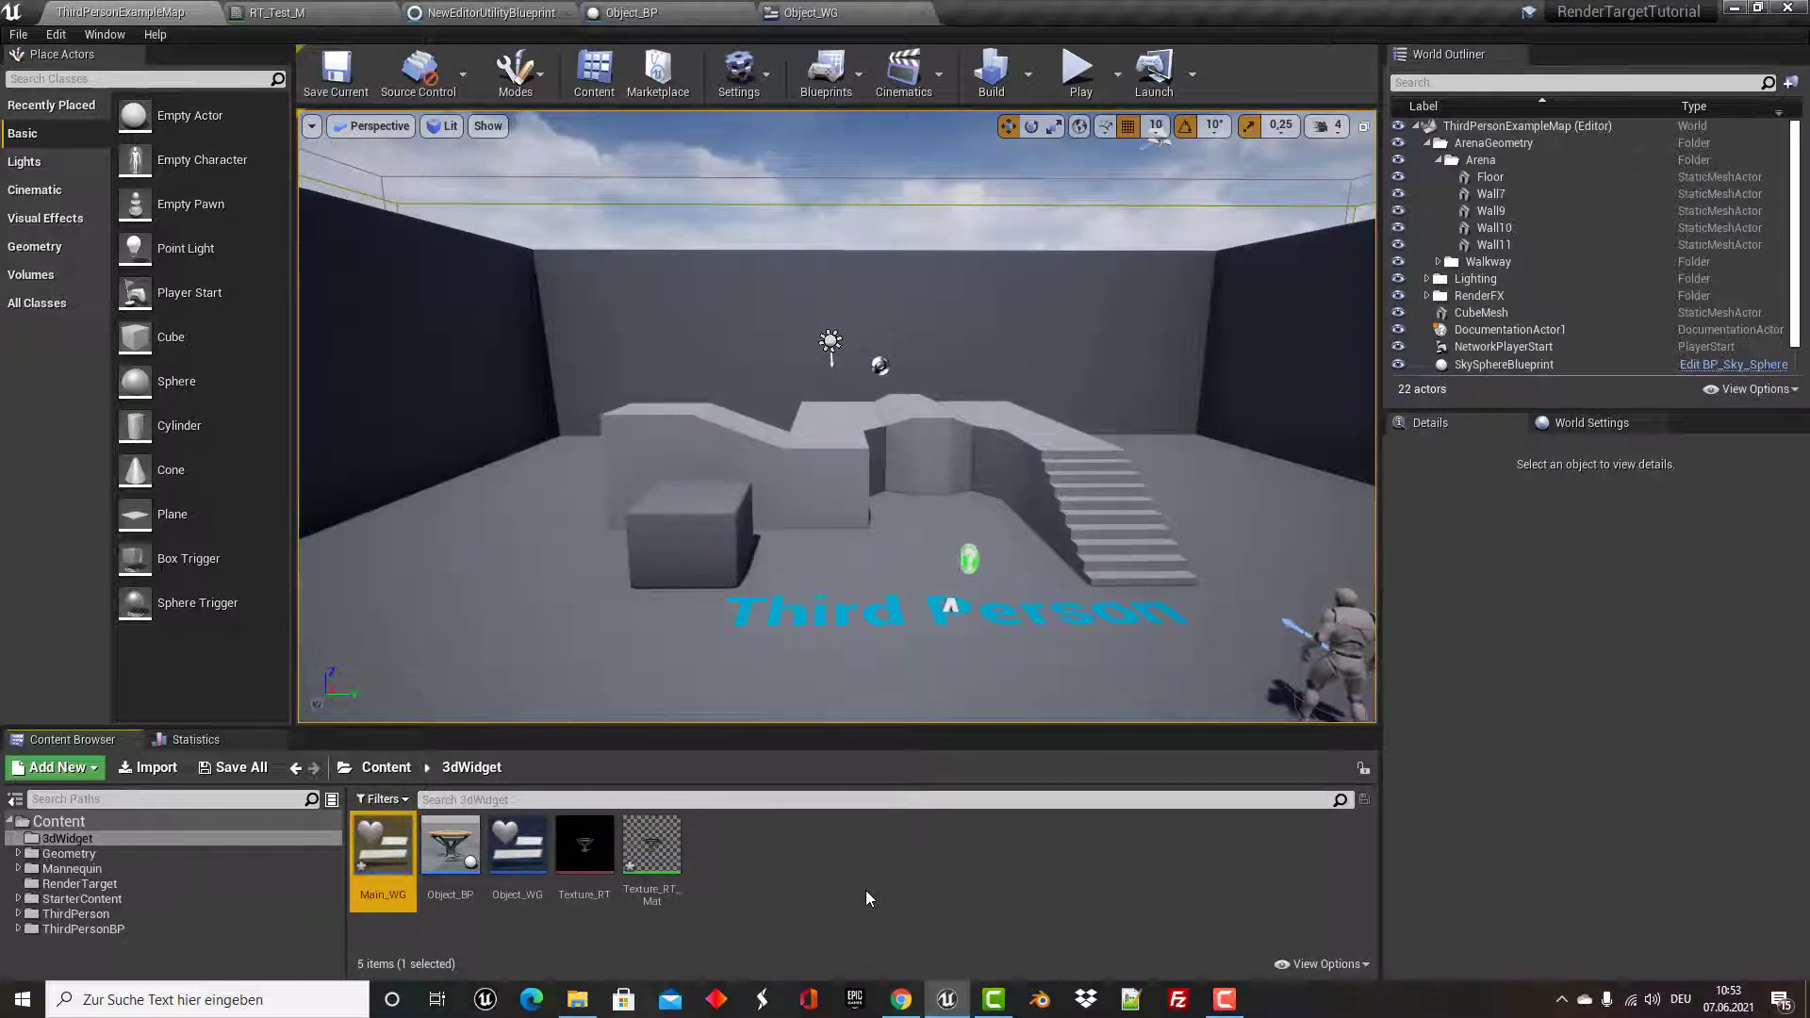
double_click(382, 852)
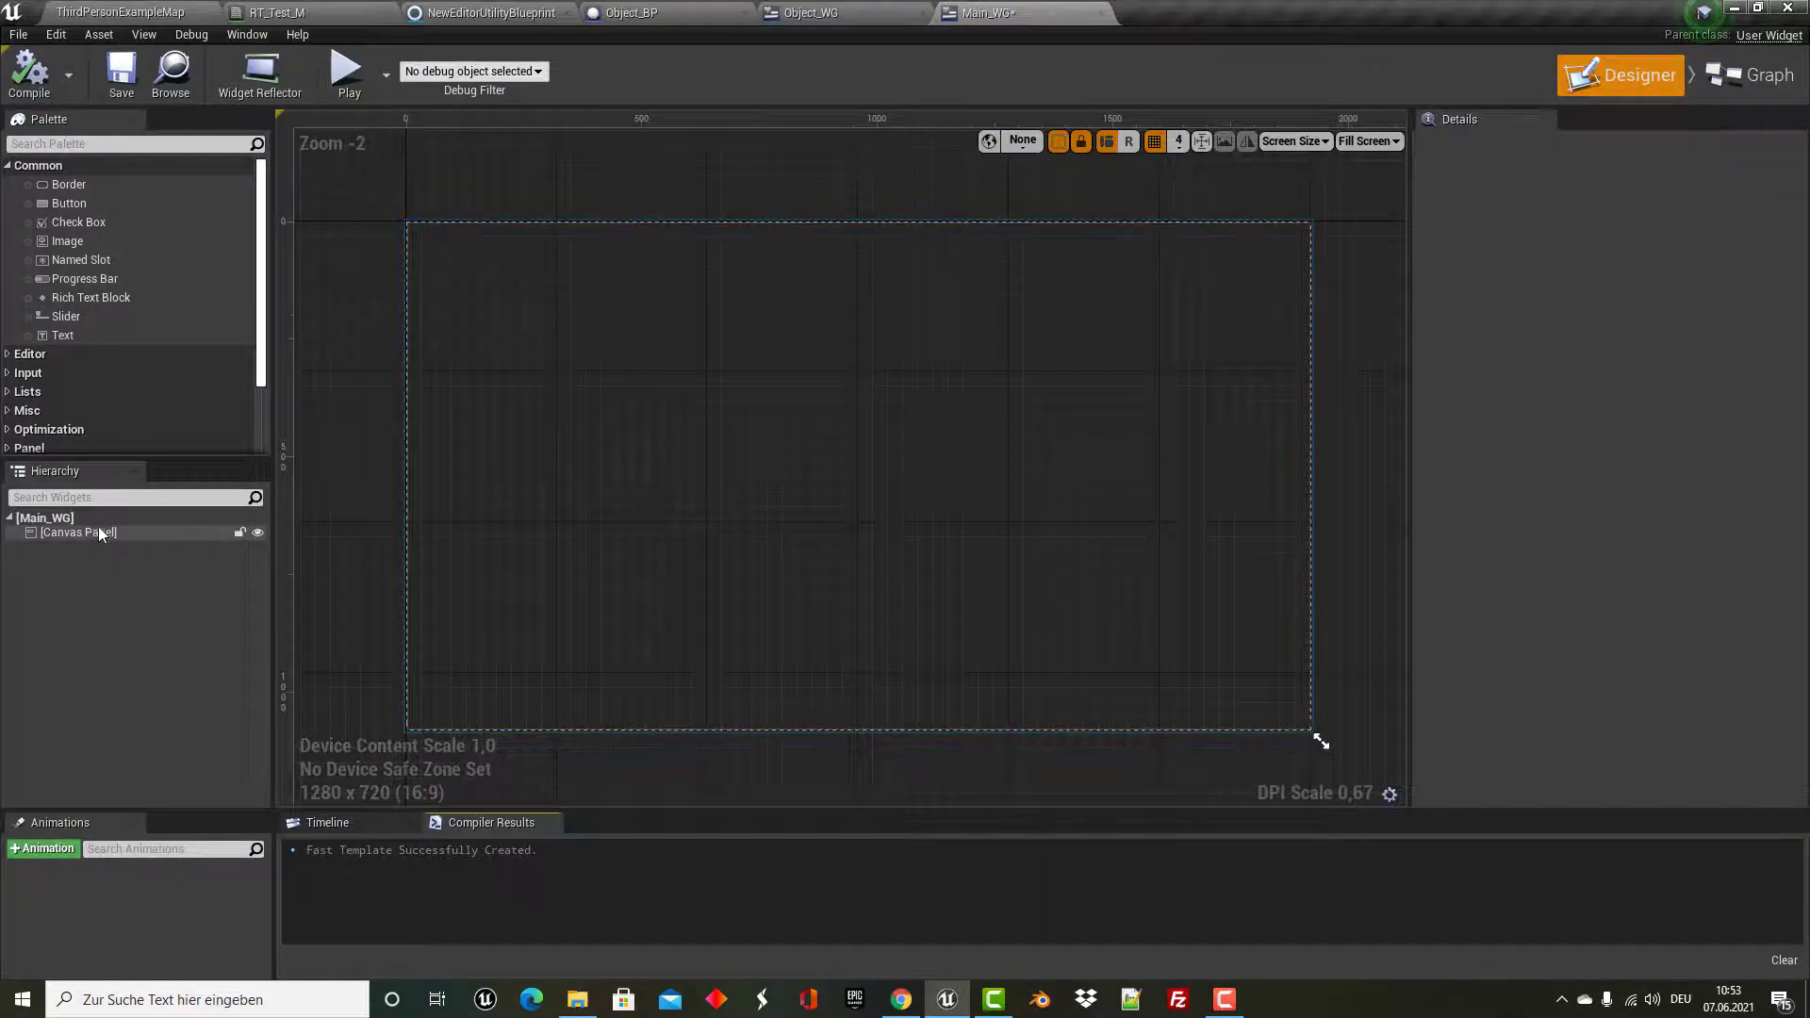
left_click(92, 531)
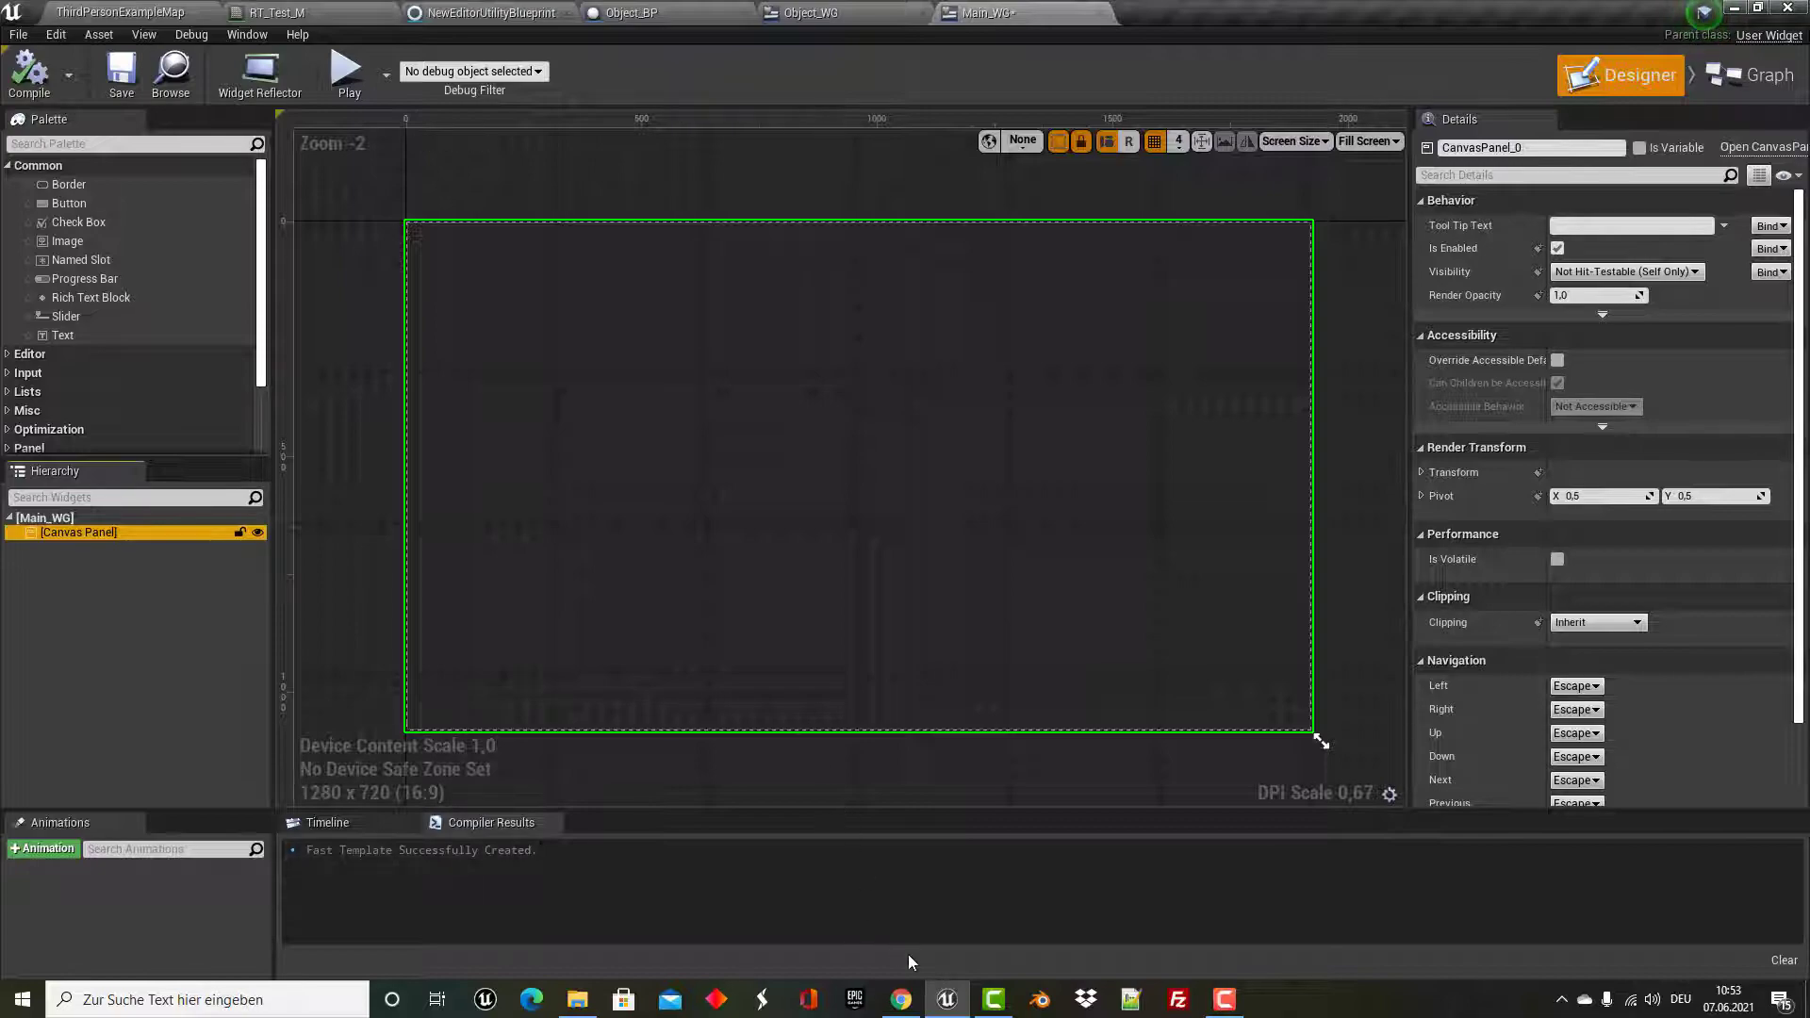
left_click(950, 999)
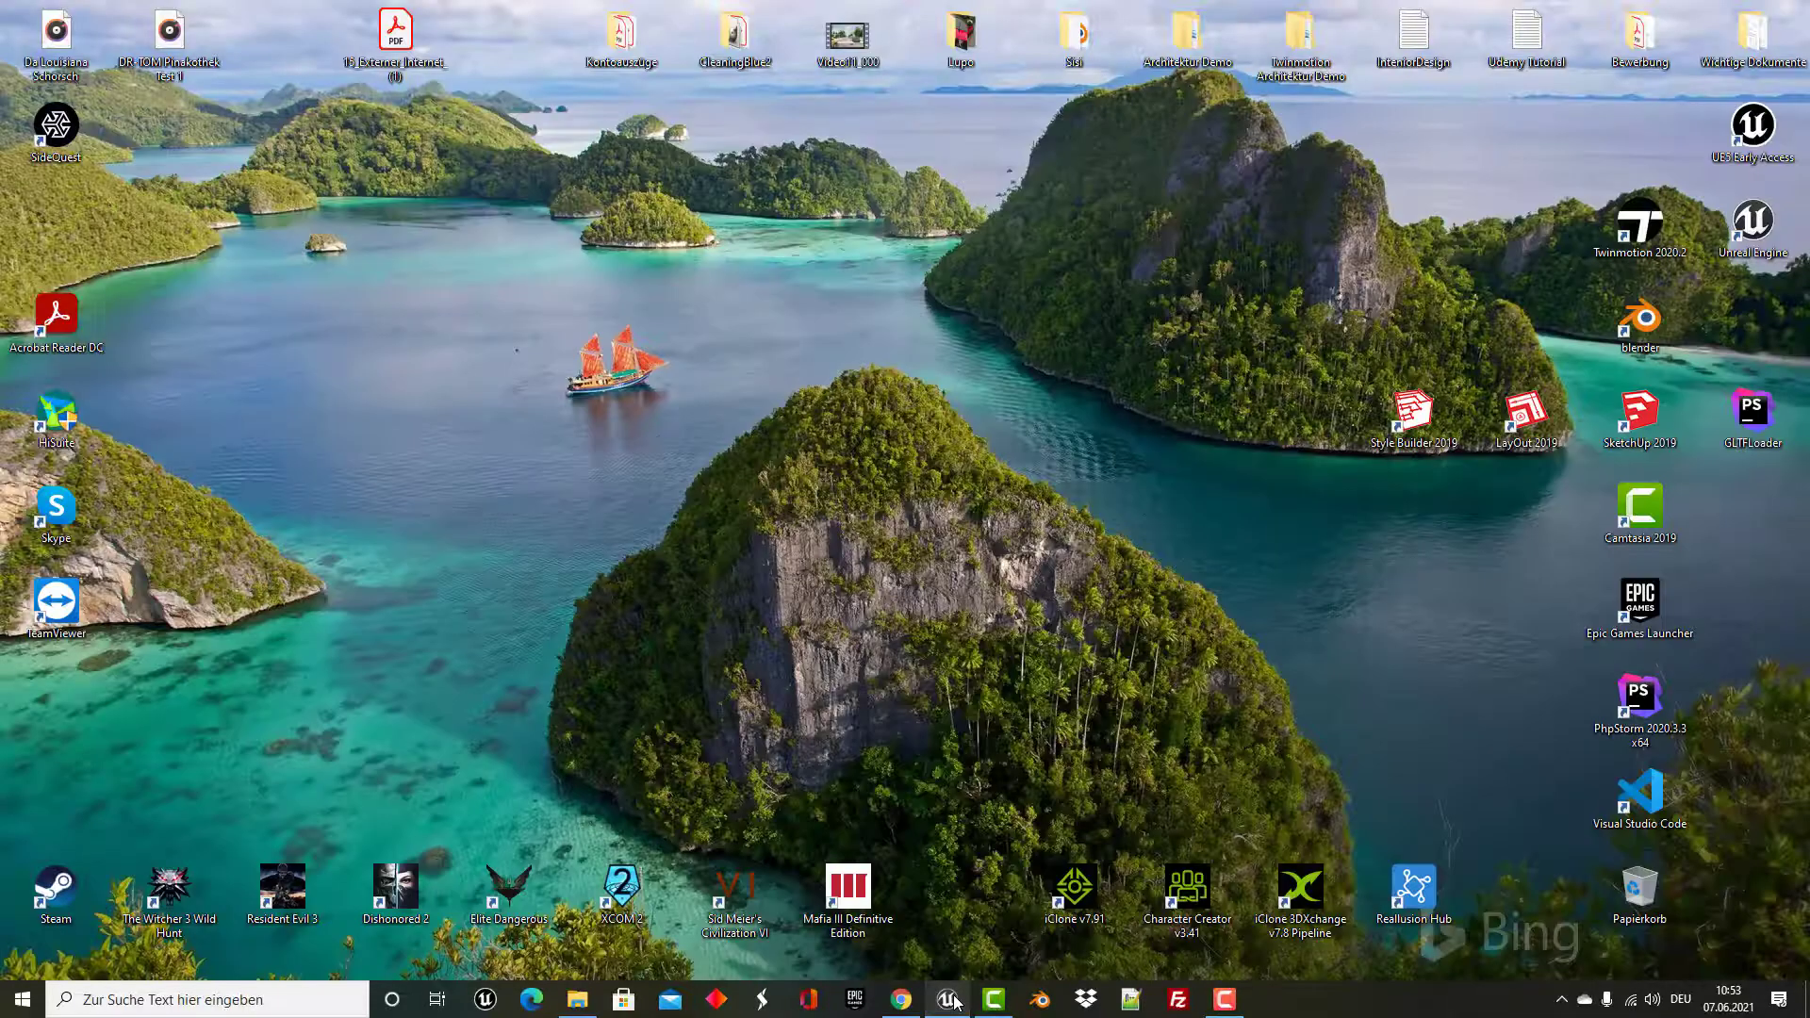
left_click(950, 999)
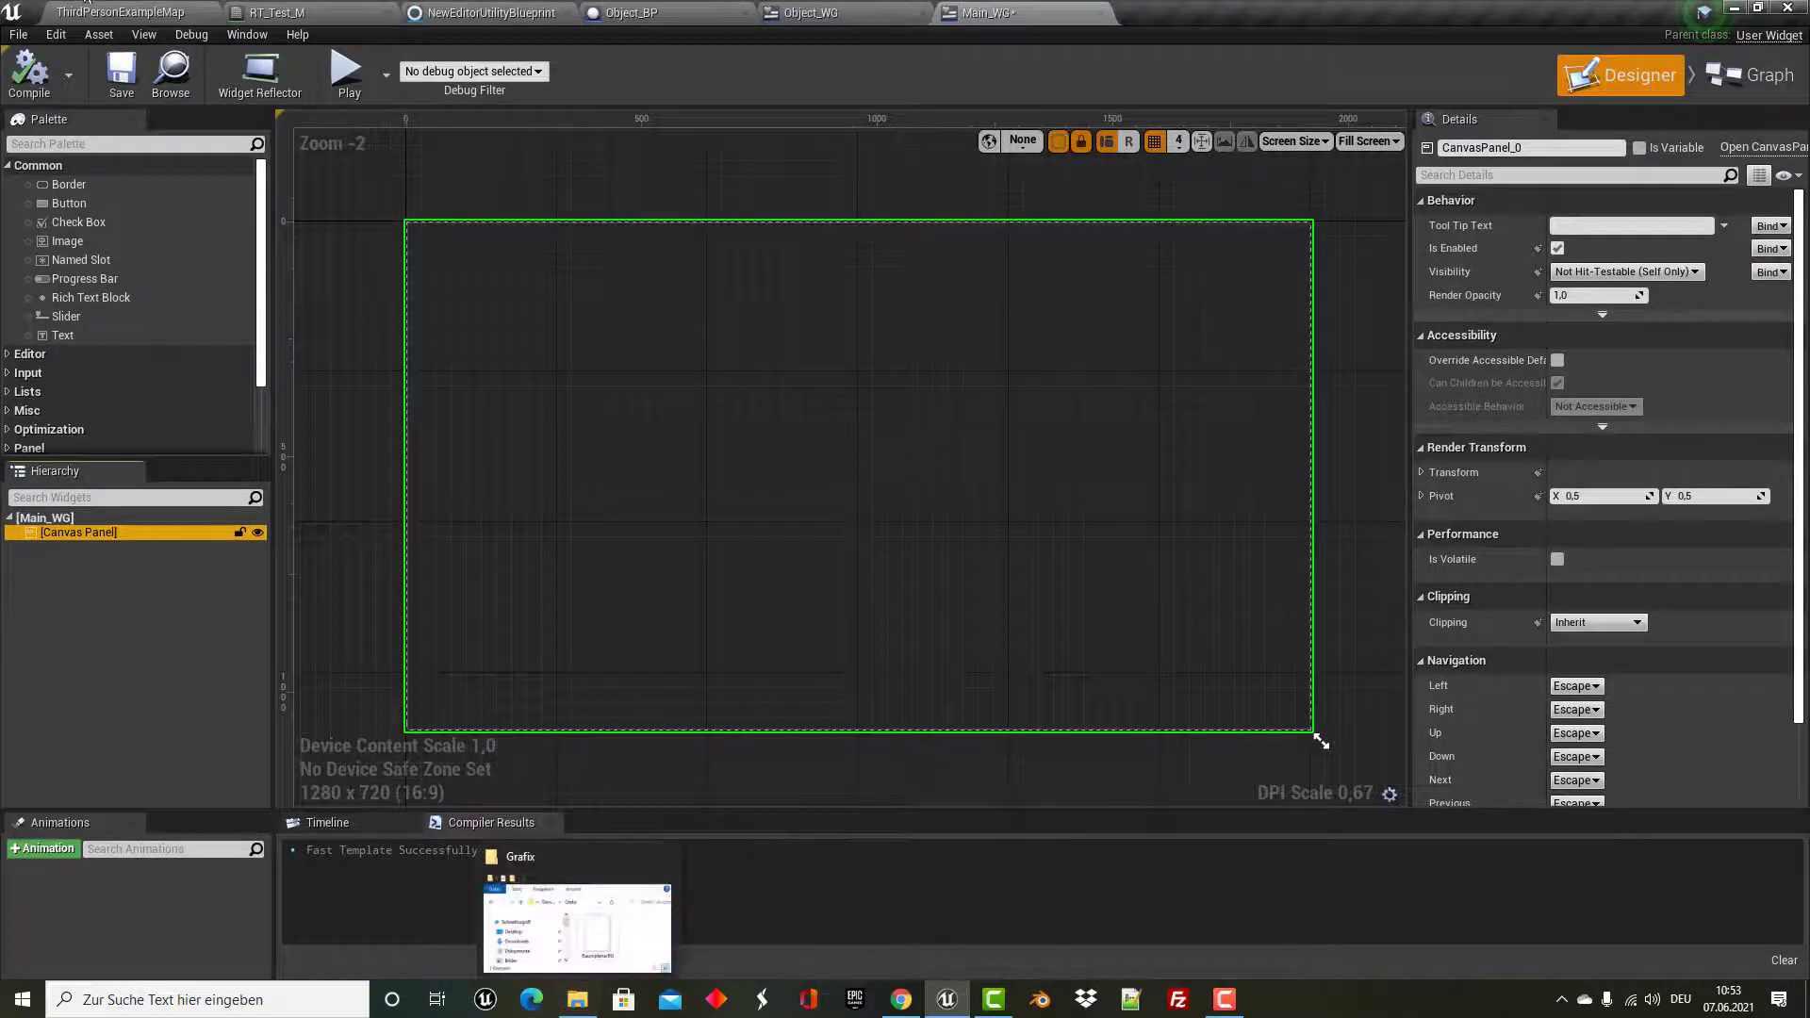
Drag RaumplanerBG.png from the Grafix folder into 3dWidget, check the texture, and return to Main_WG.
left_click(120, 11)
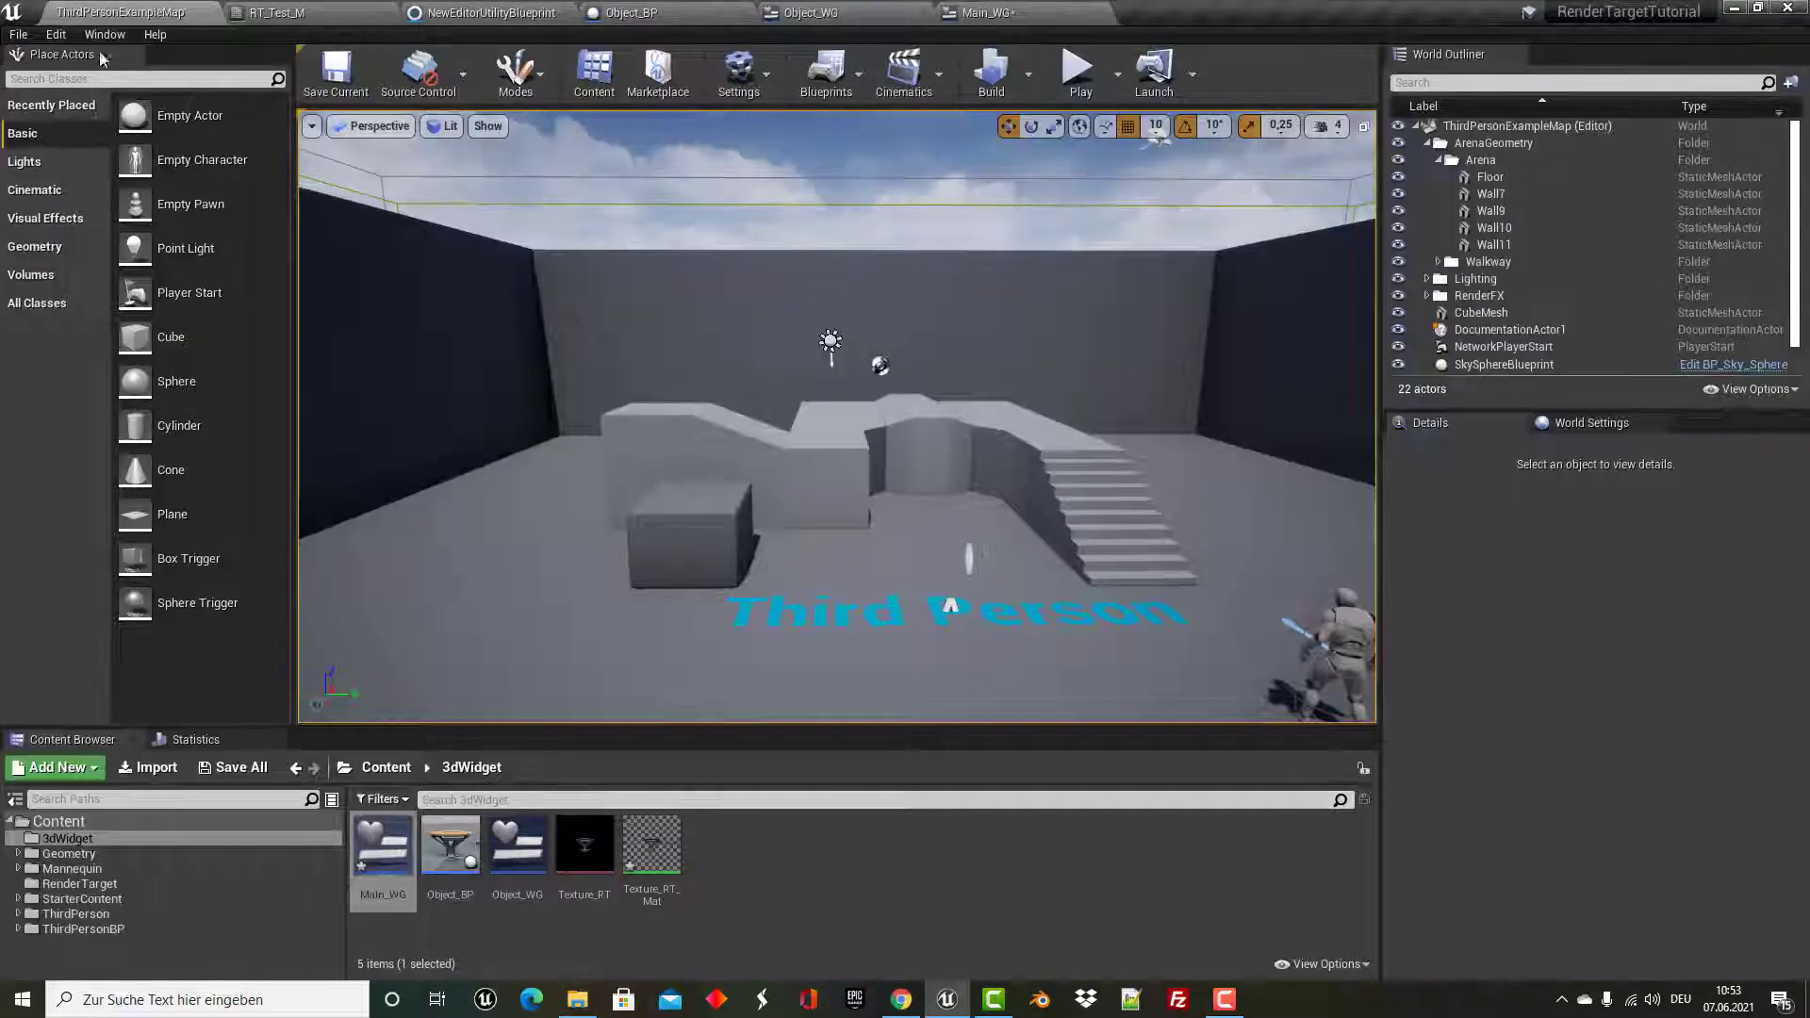
left_click(576, 1005)
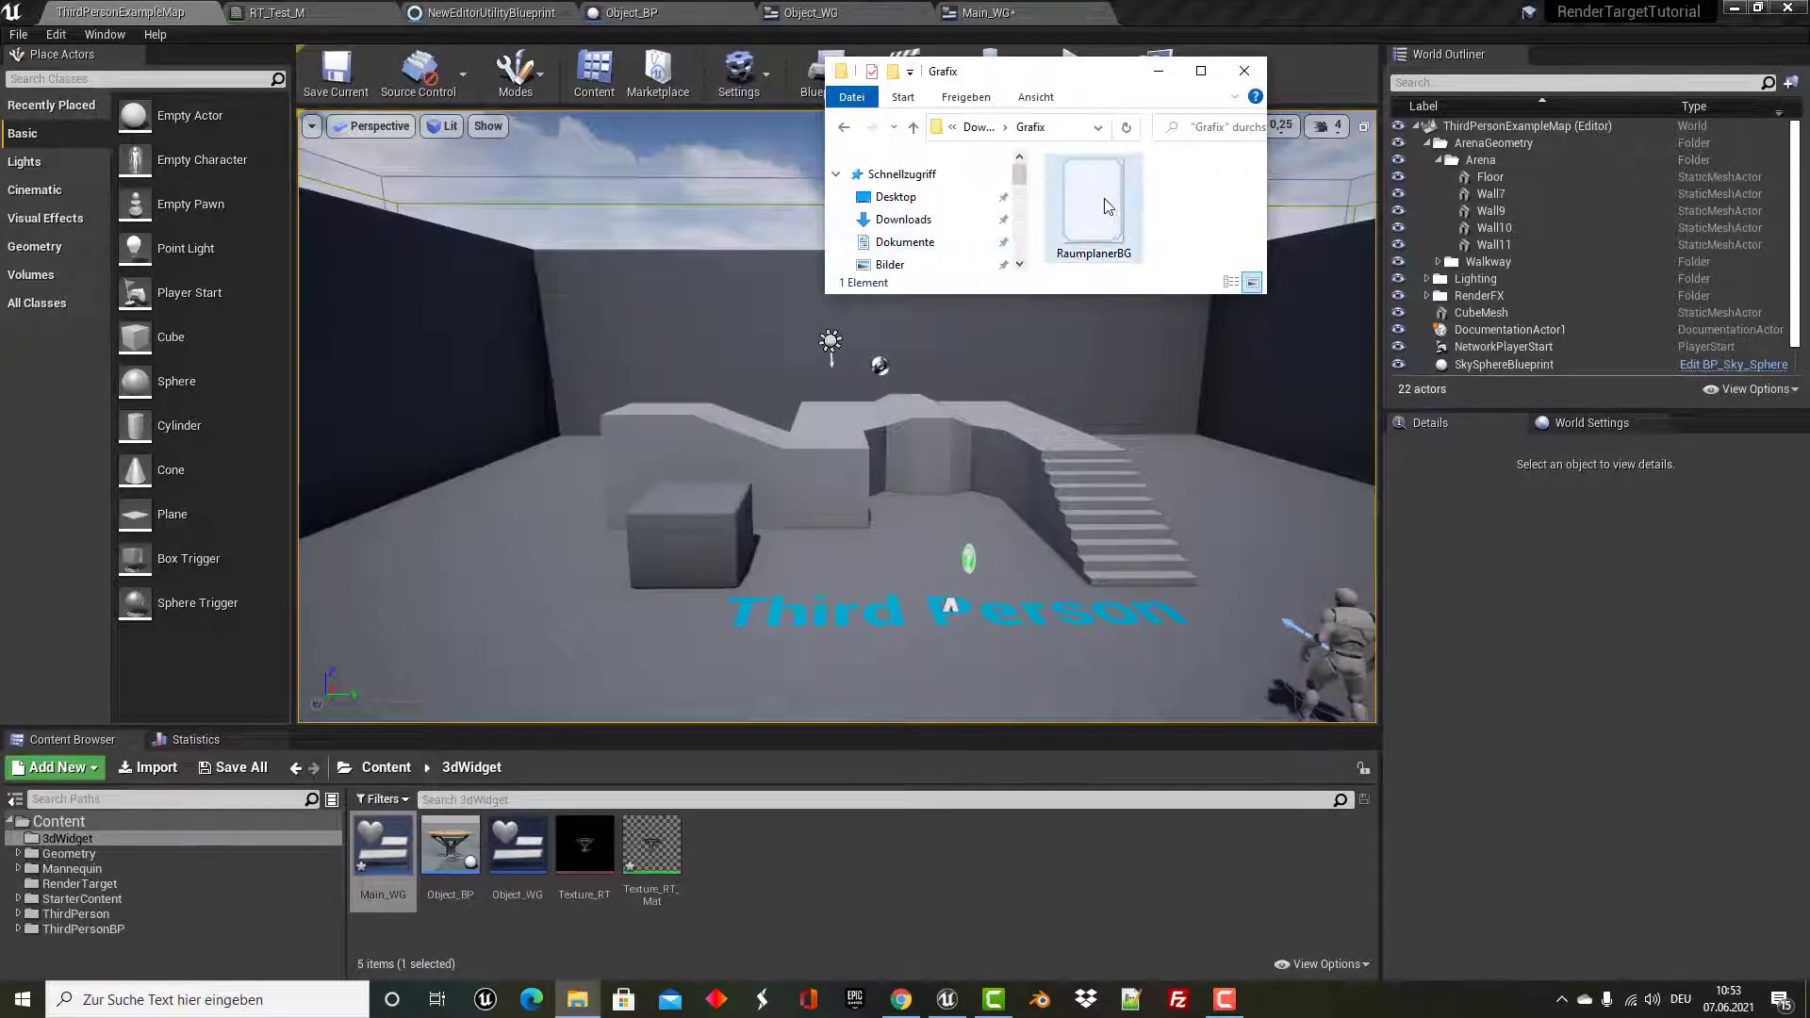
mouse_move(1094, 208)
left_mouse_down()
mouse_move(874, 877)
mouse_move(832, 885)
left_mouse_up()
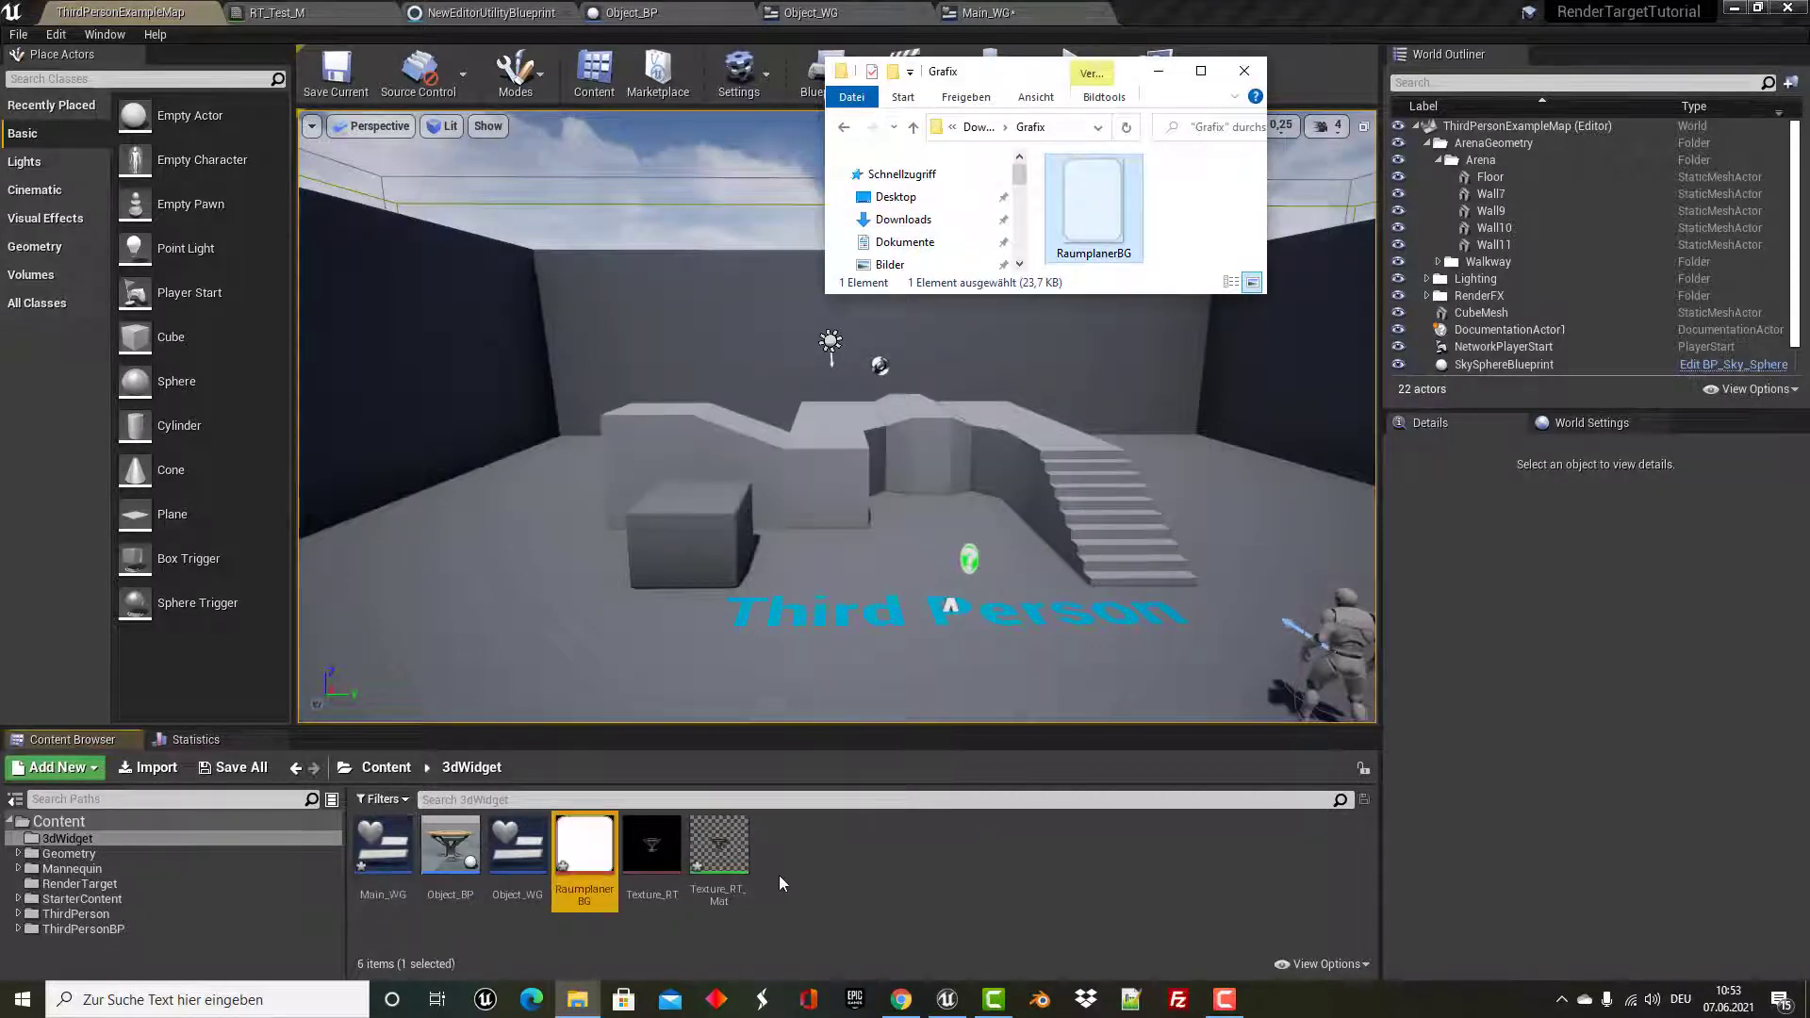
left_click(1238, 81)
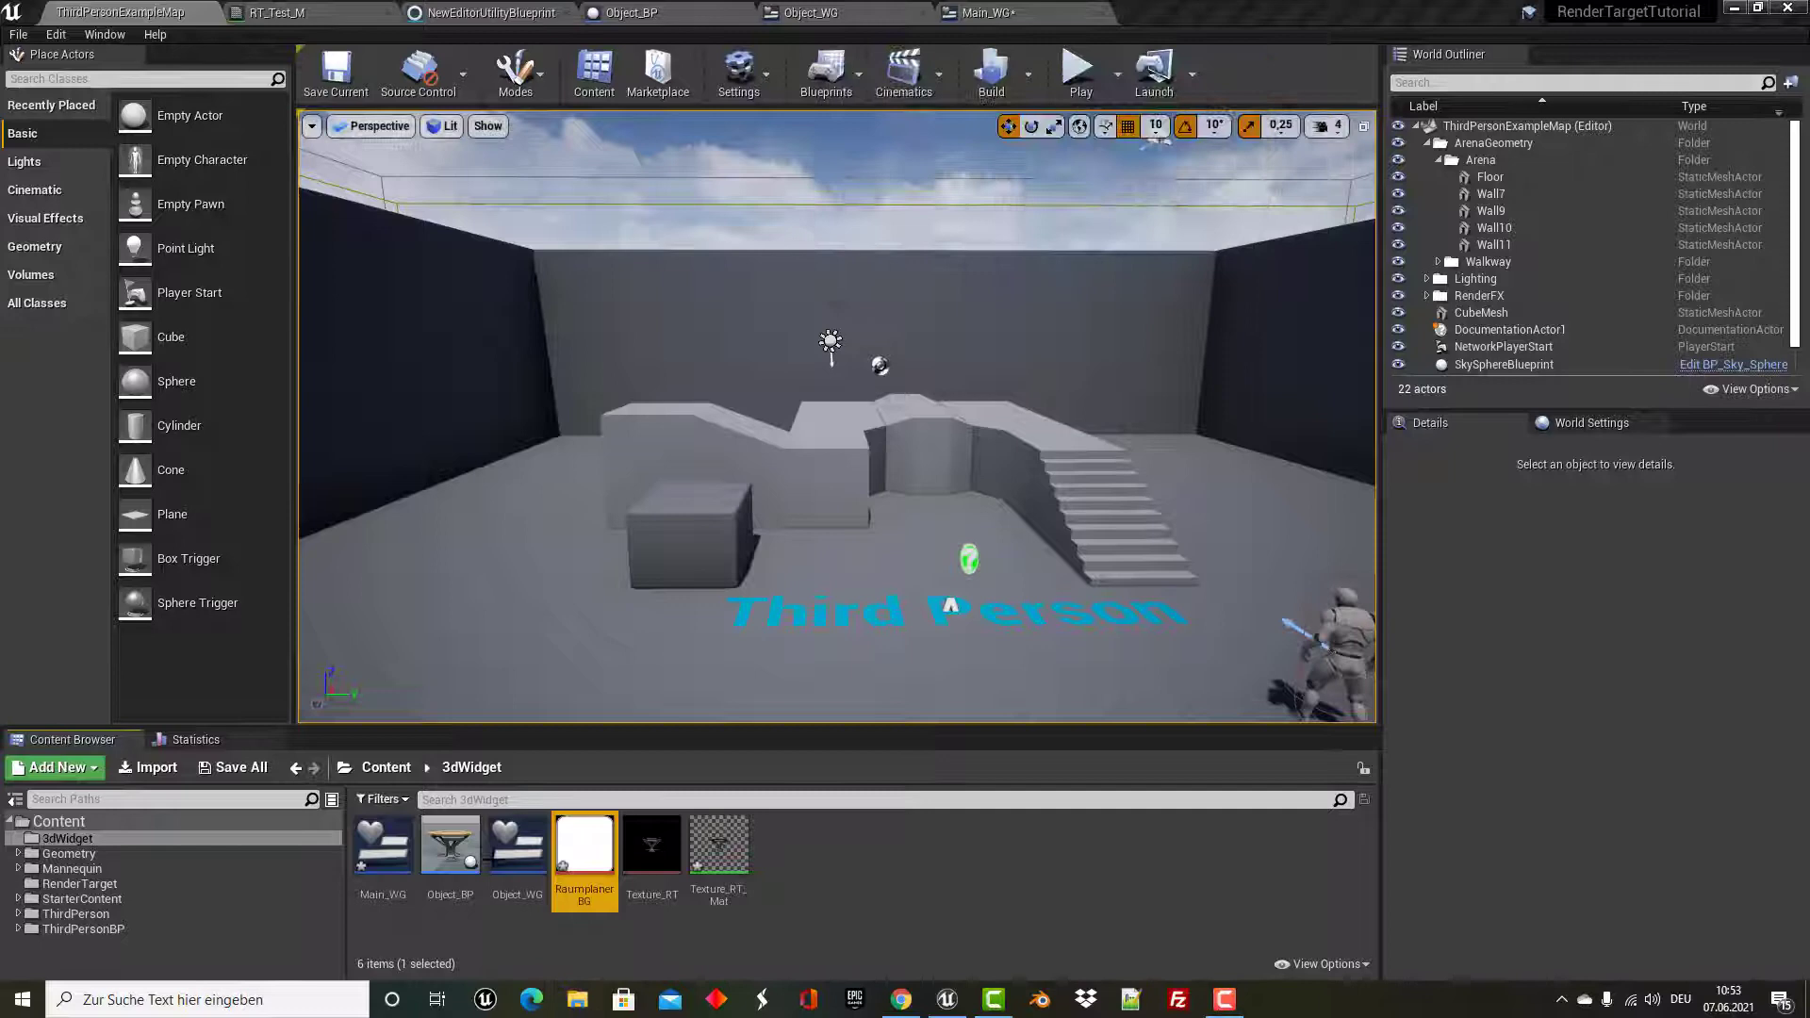
double_click(580, 868)
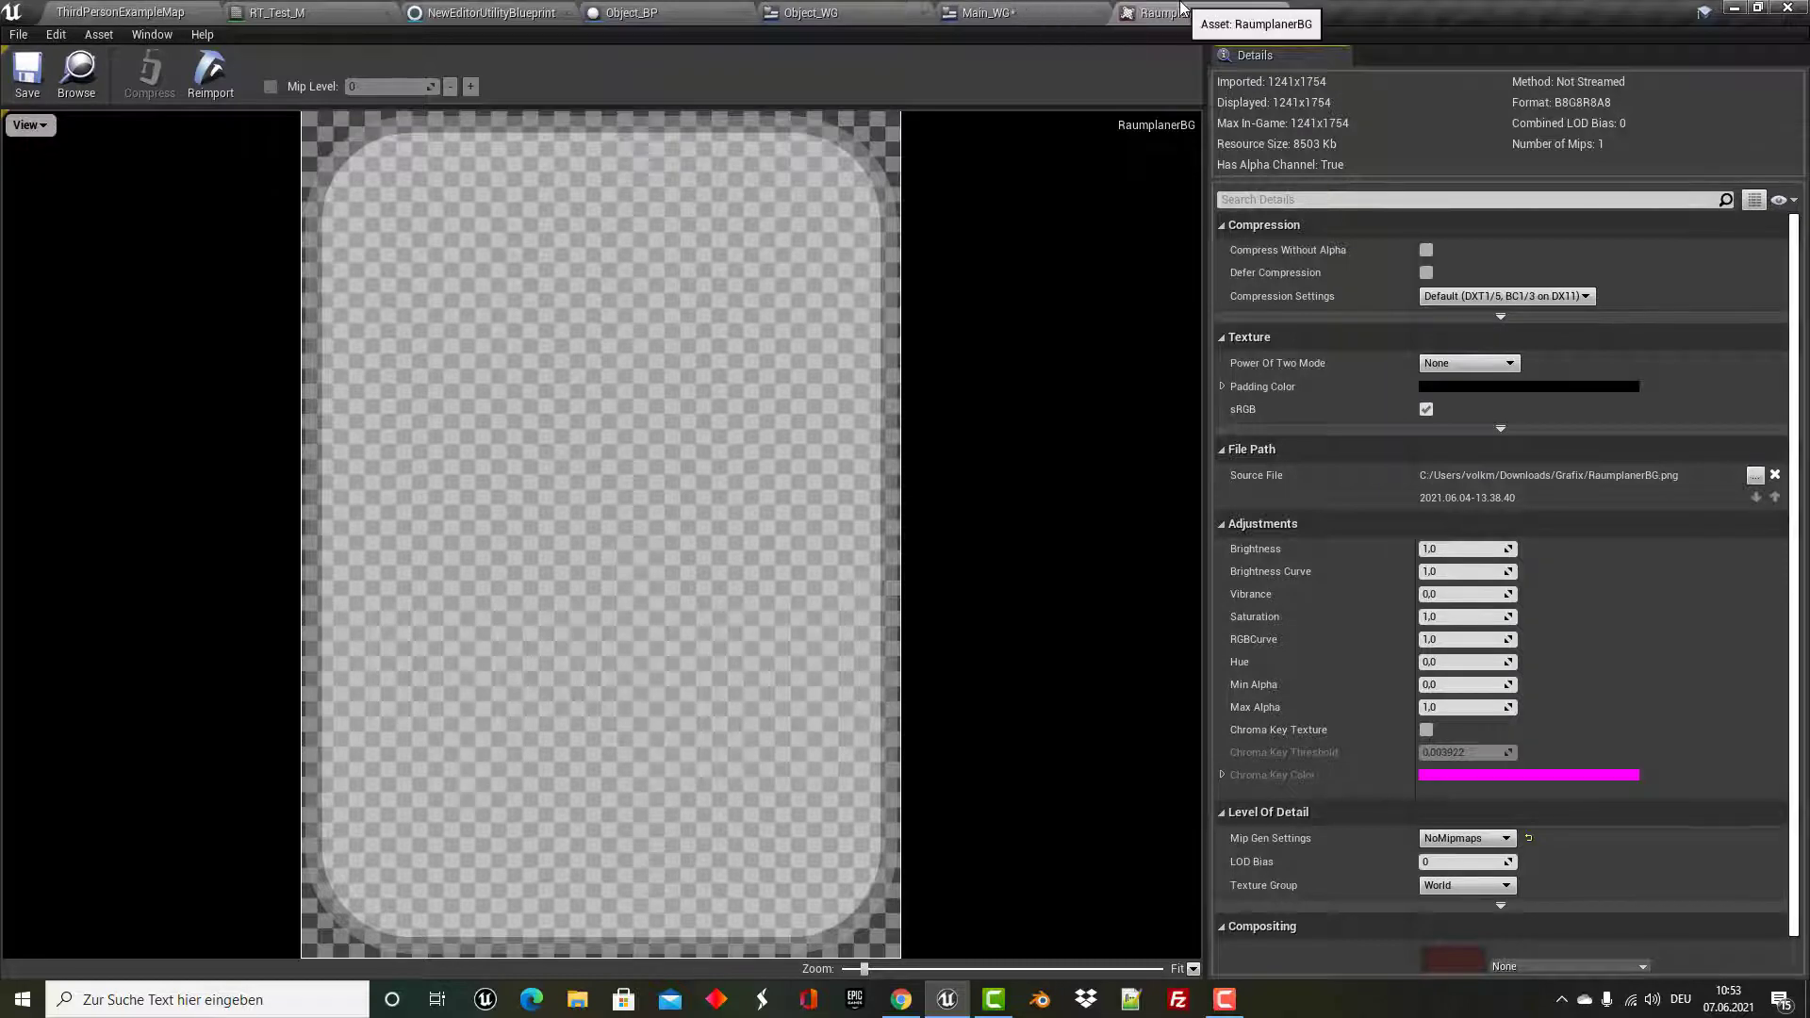
left_click(1280, 13)
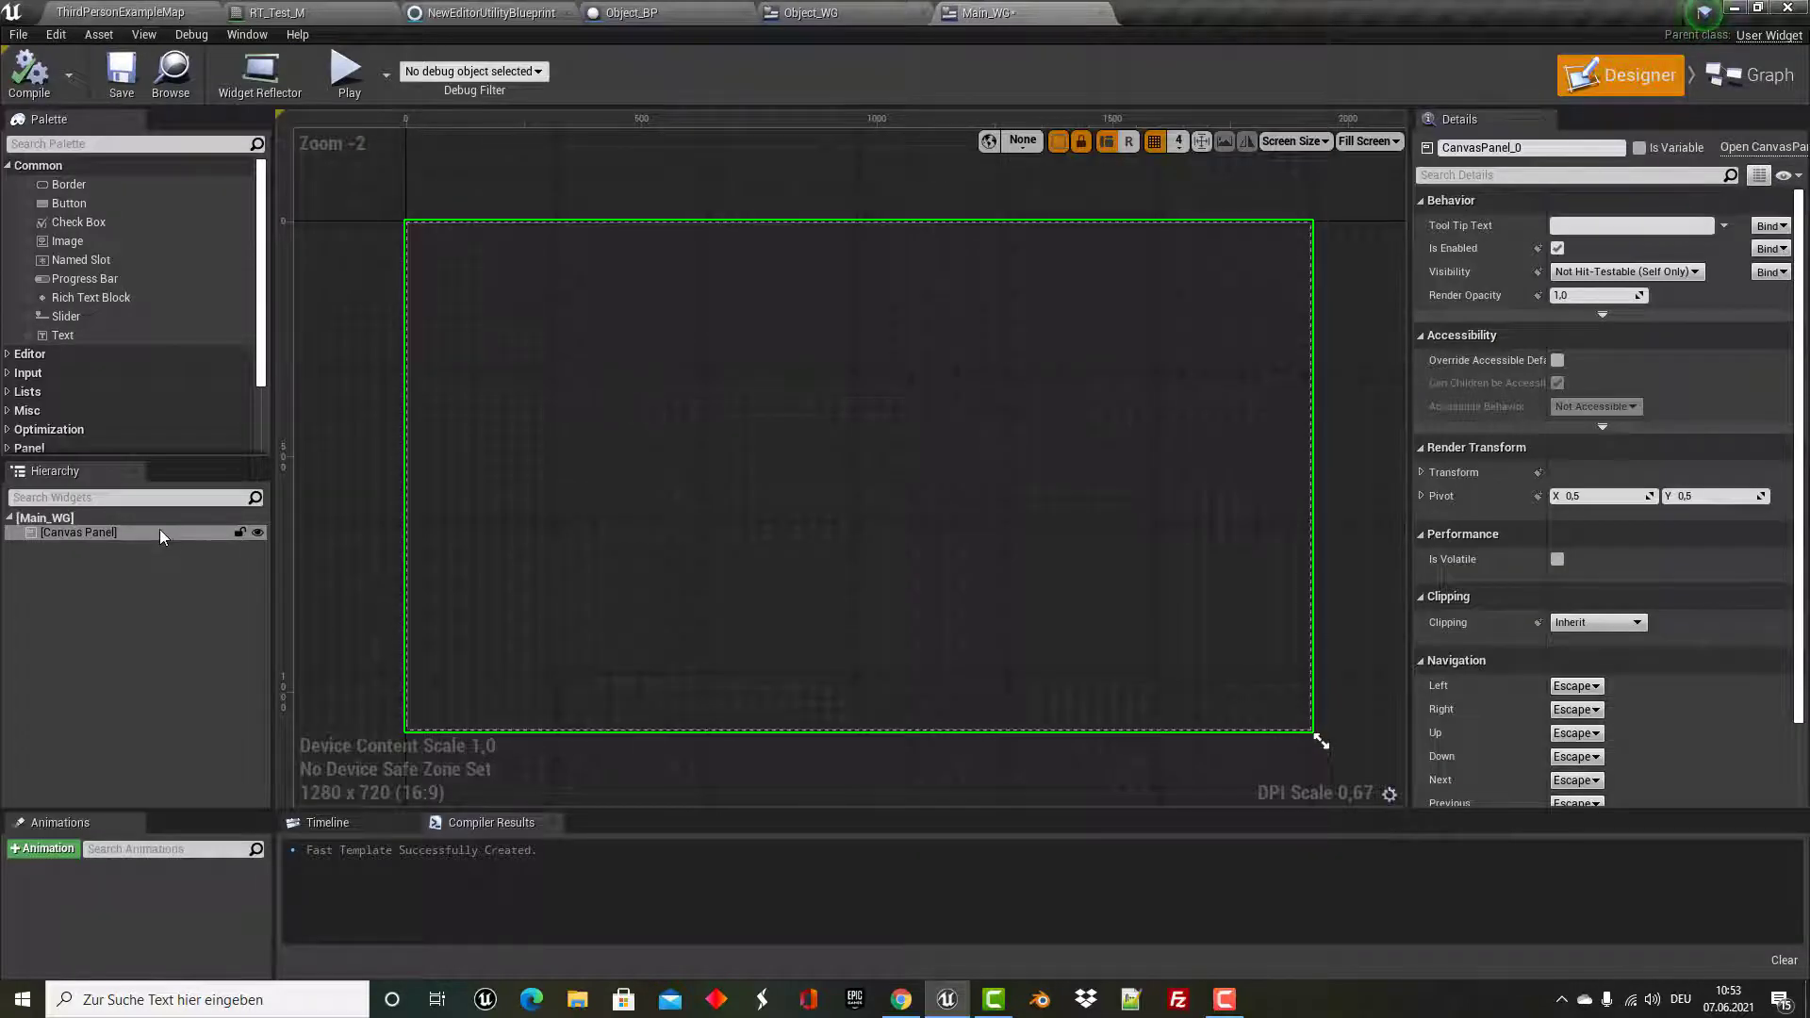
Add an Image widget to the Canvas Panel and enlarge it, leaving its tint white.
mouse_move(104, 240)
left_mouse_down()
mouse_move(86, 567)
mouse_move(98, 534)
left_mouse_up()
left_click(81, 545)
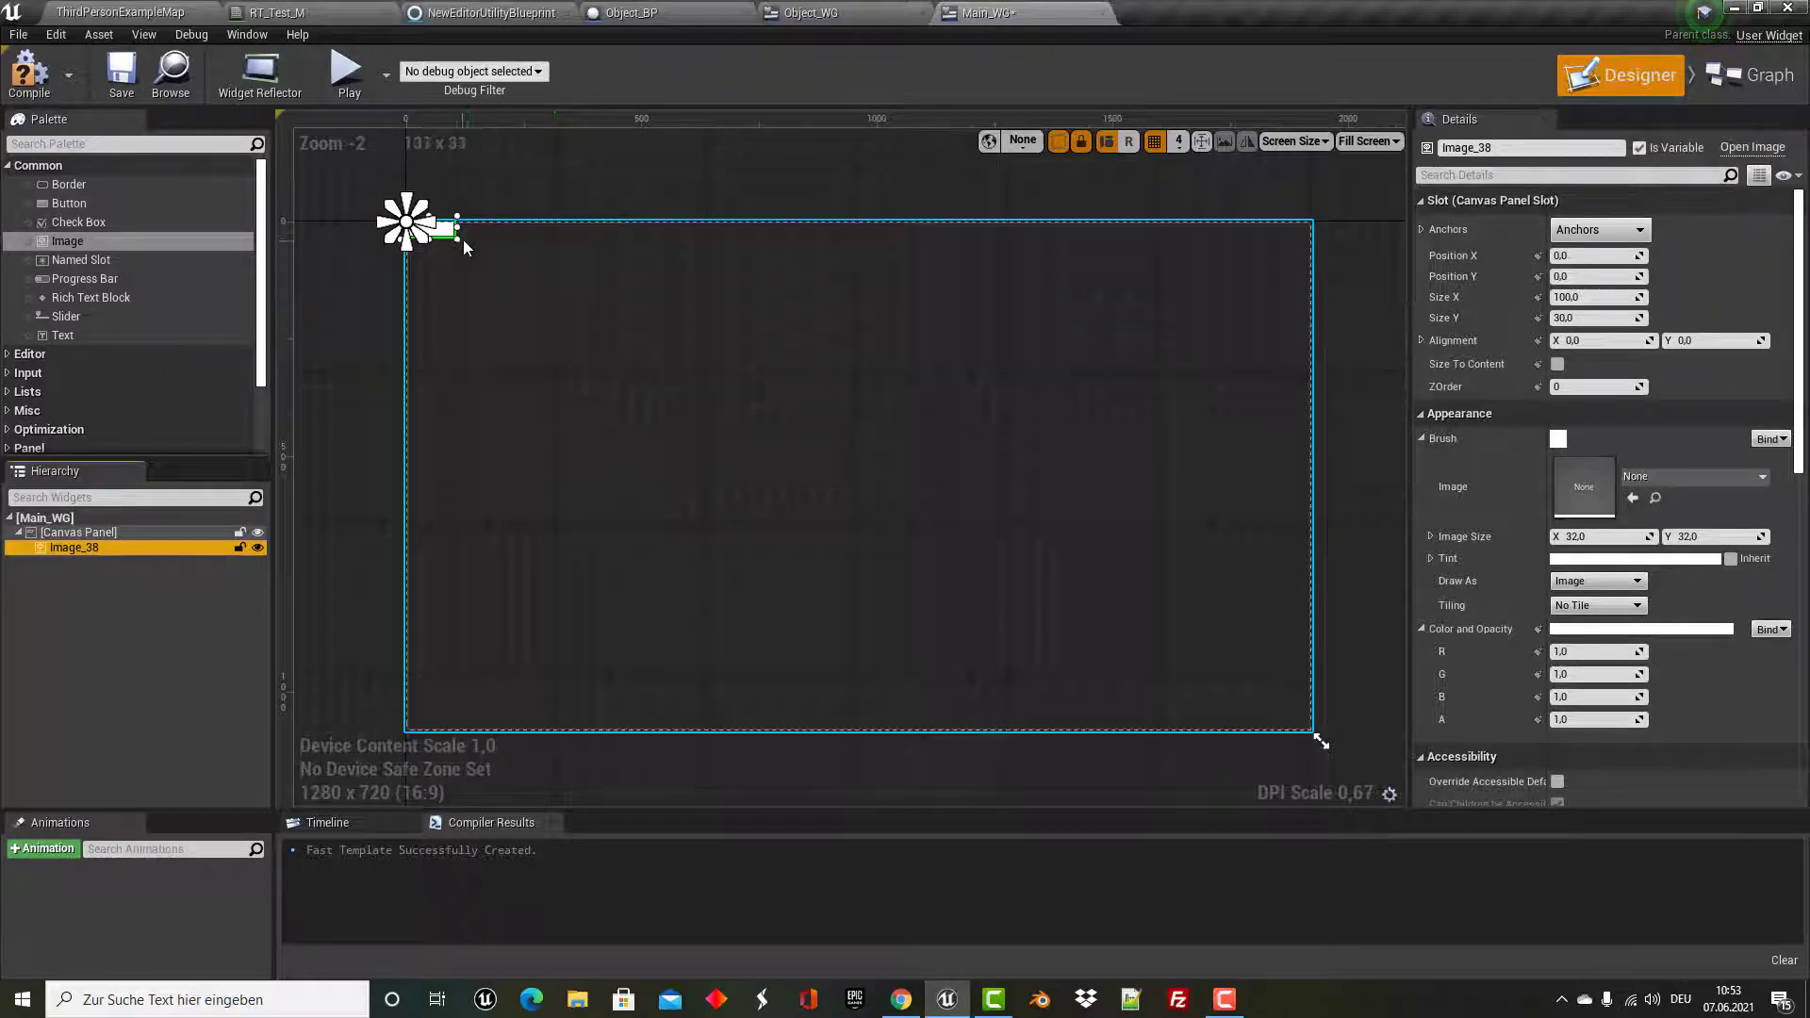
mouse_move(456, 234)
left_mouse_down()
mouse_move(737, 537)
mouse_move(717, 594)
left_mouse_up()
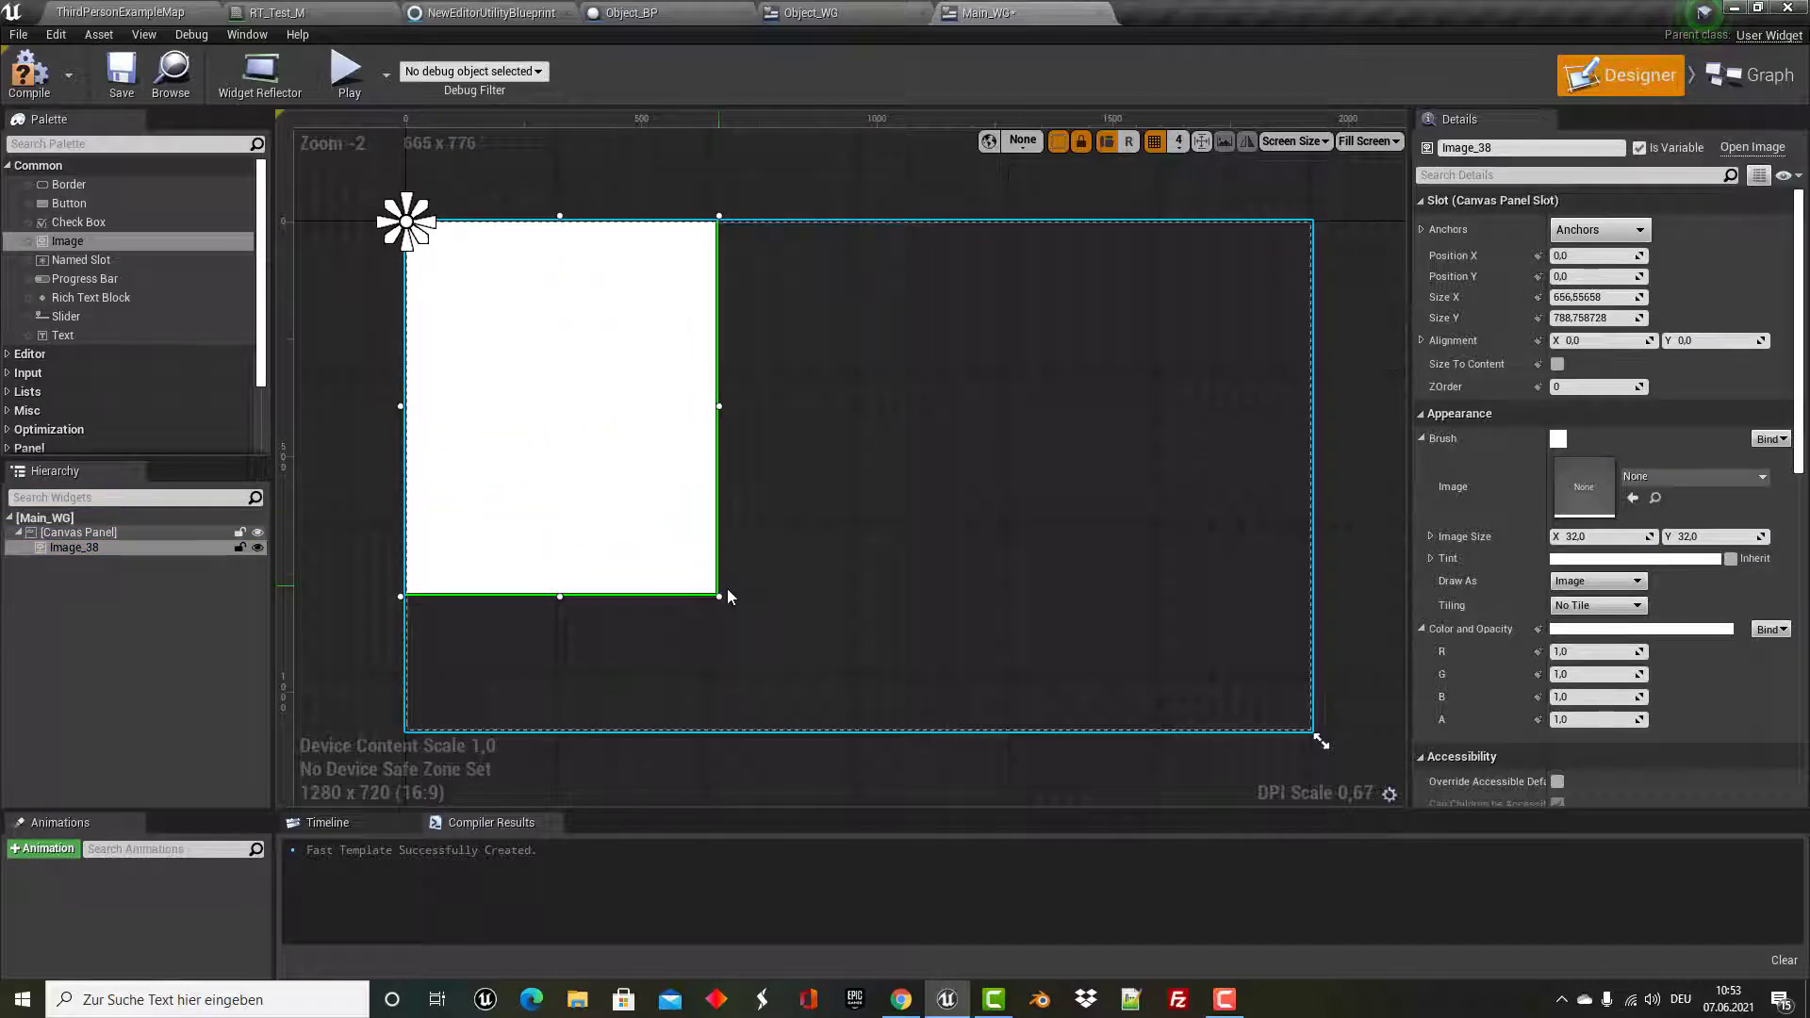
left_click(1606, 562)
mouse_move(1350, 586)
left_mouse_down()
mouse_move(1373, 678)
mouse_move(1241, 605)
left_mouse_up()
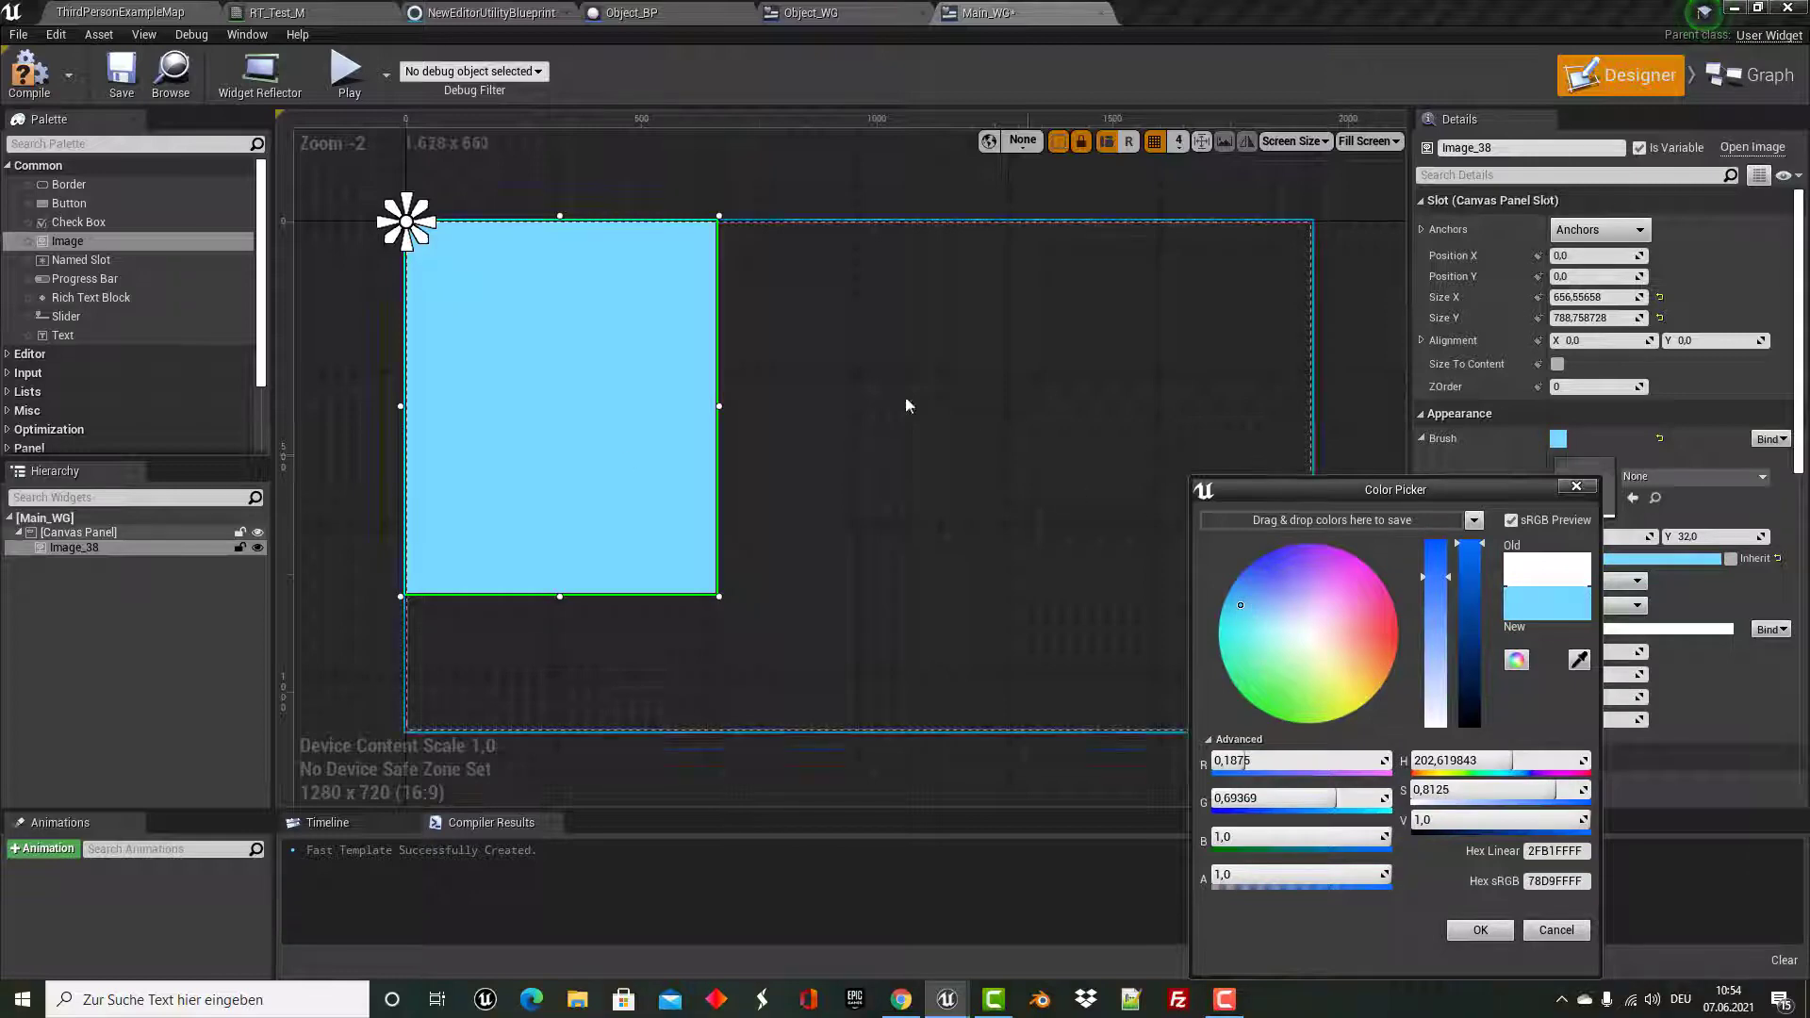
left_click(1555, 931)
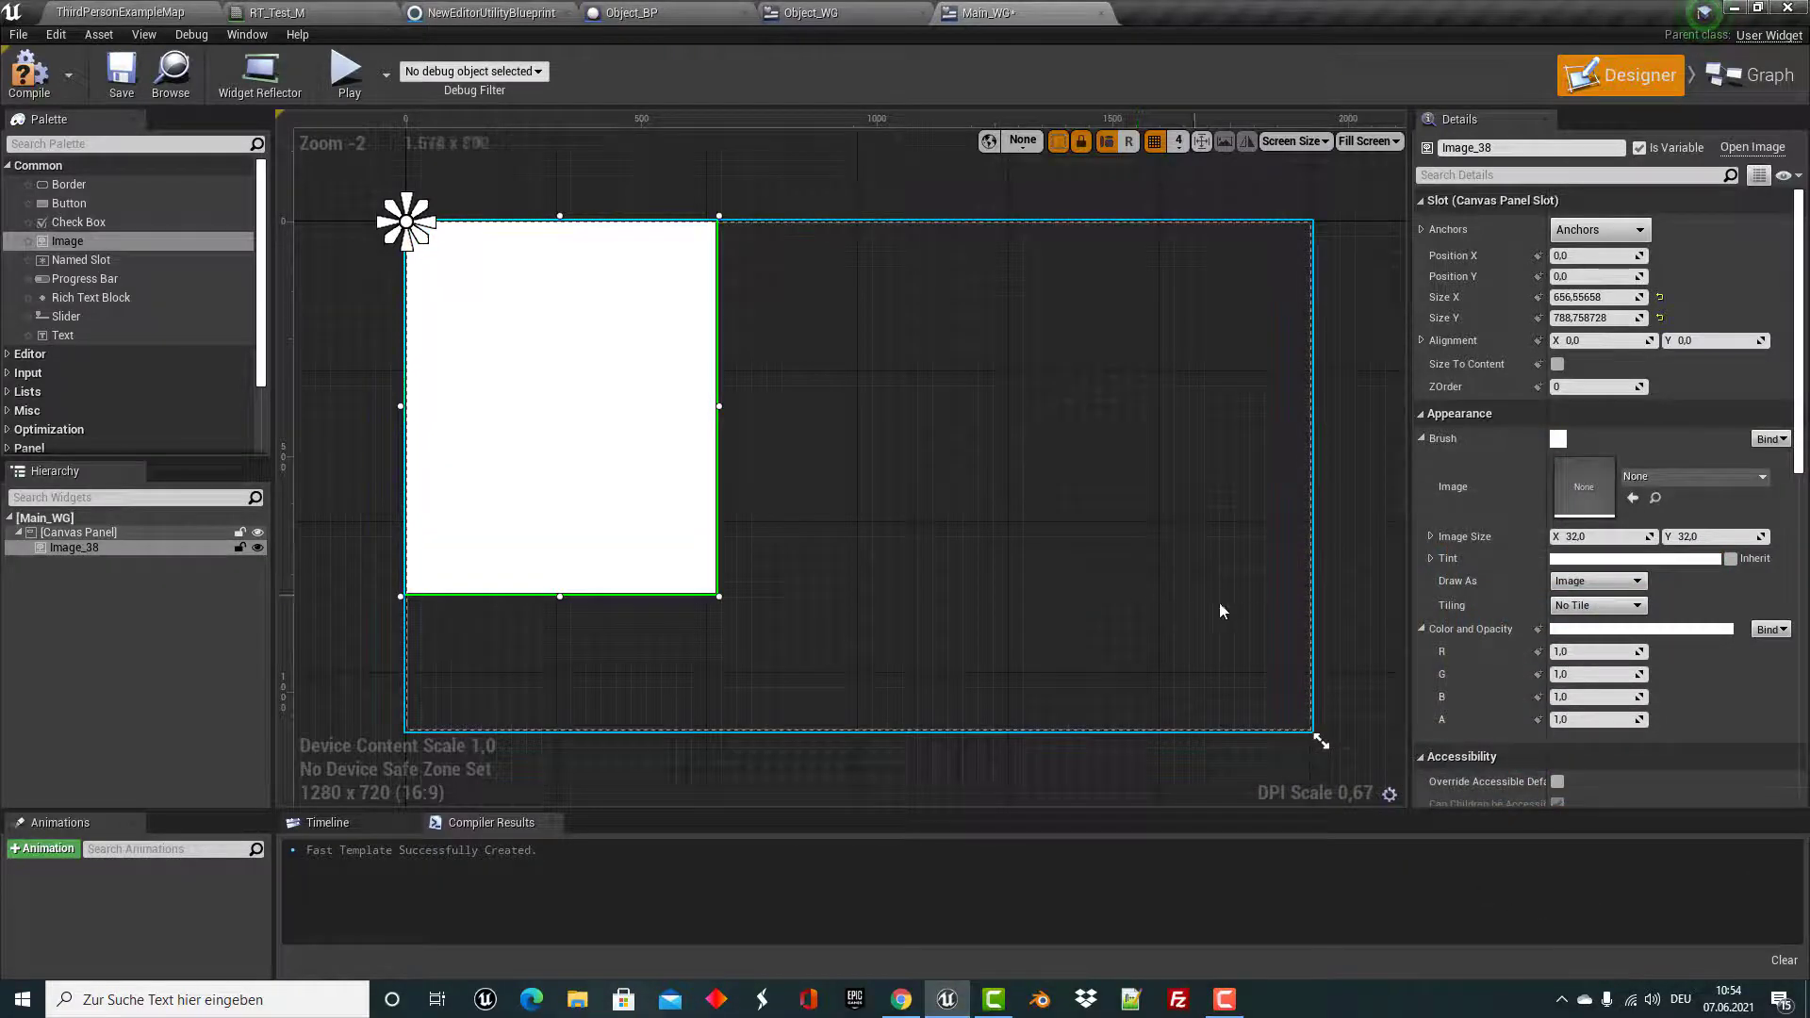
left_click(187, 9)
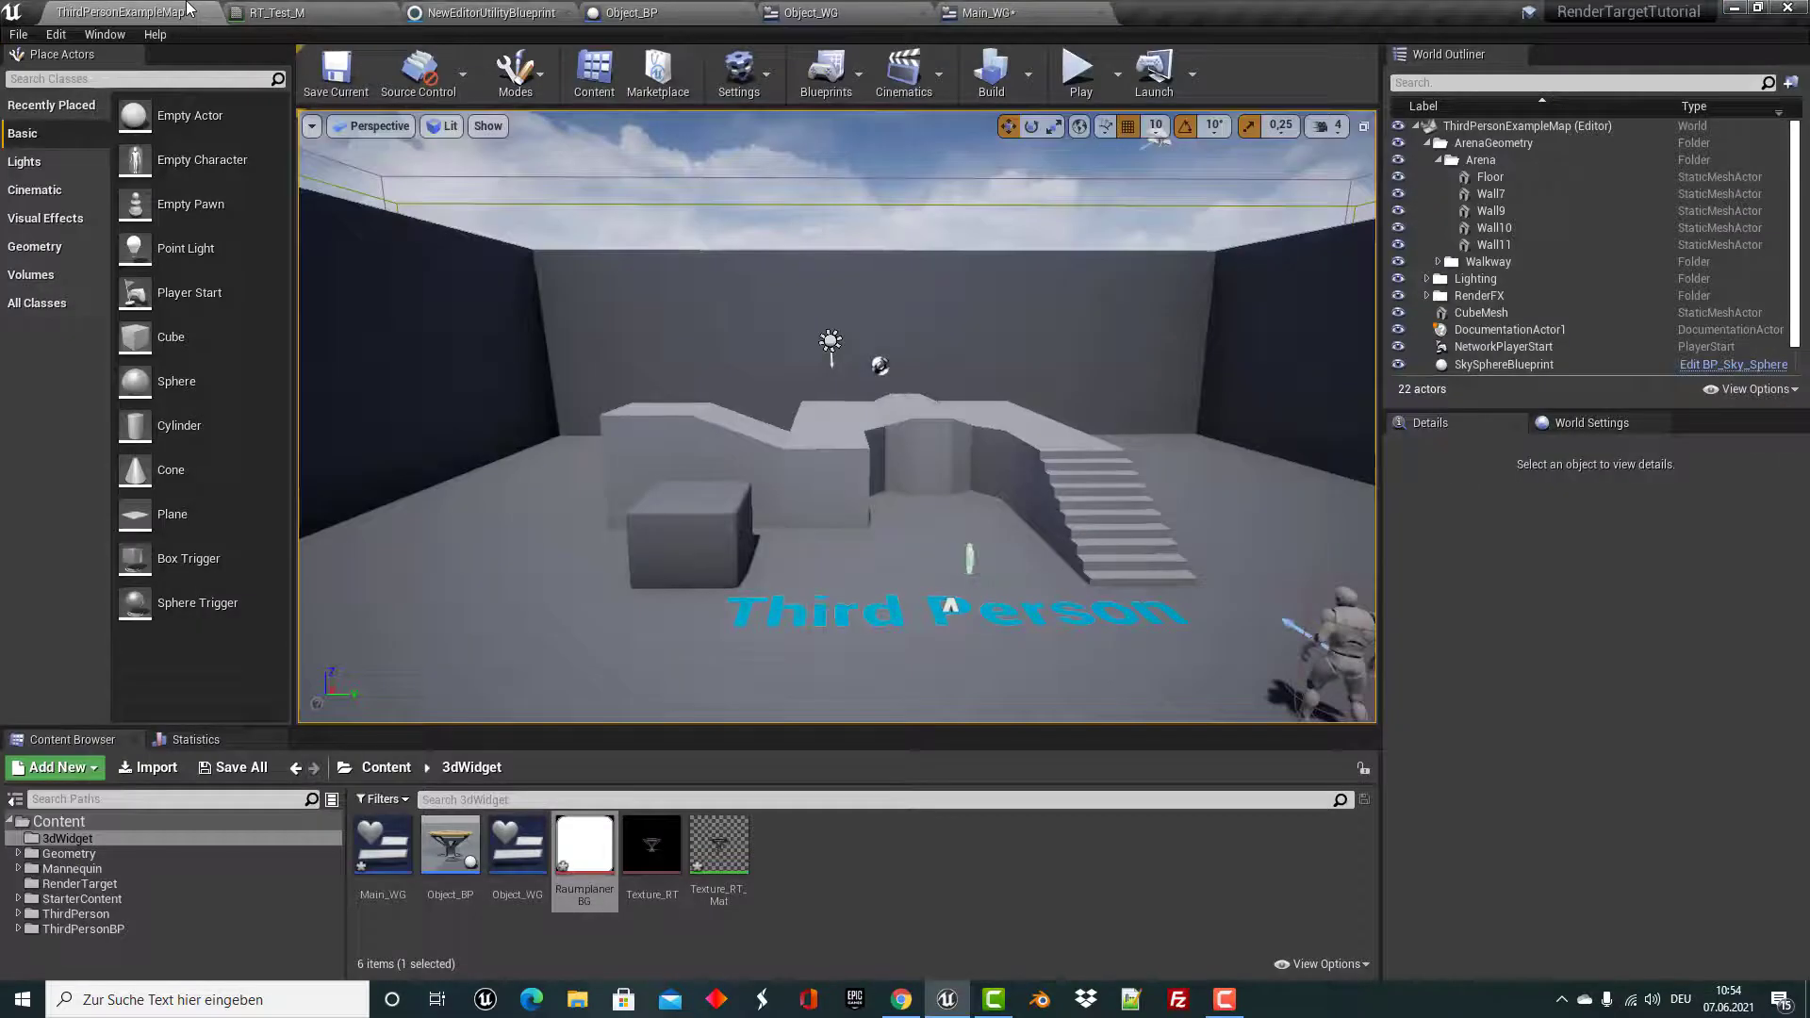
left_click(1034, 7)
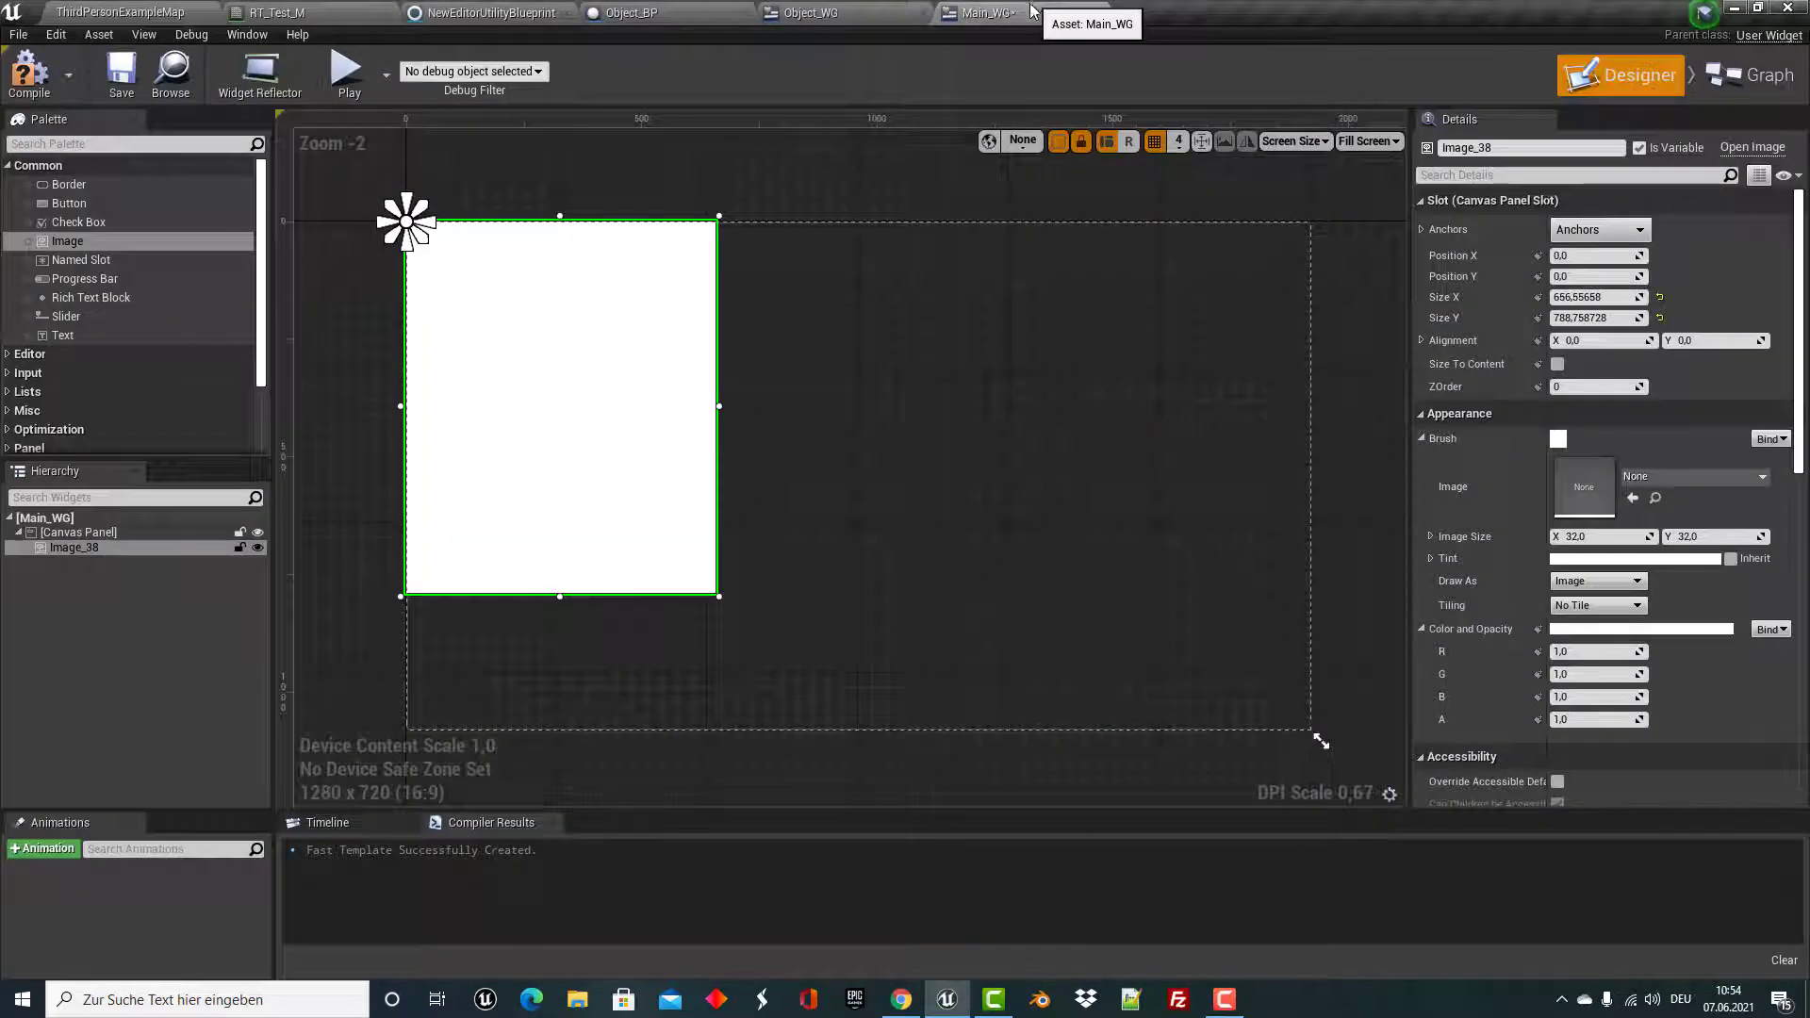
Set the image's brush to RaumplanerBG and resize it to about 418 x 496.
left_click(1657, 477)
type("aum")
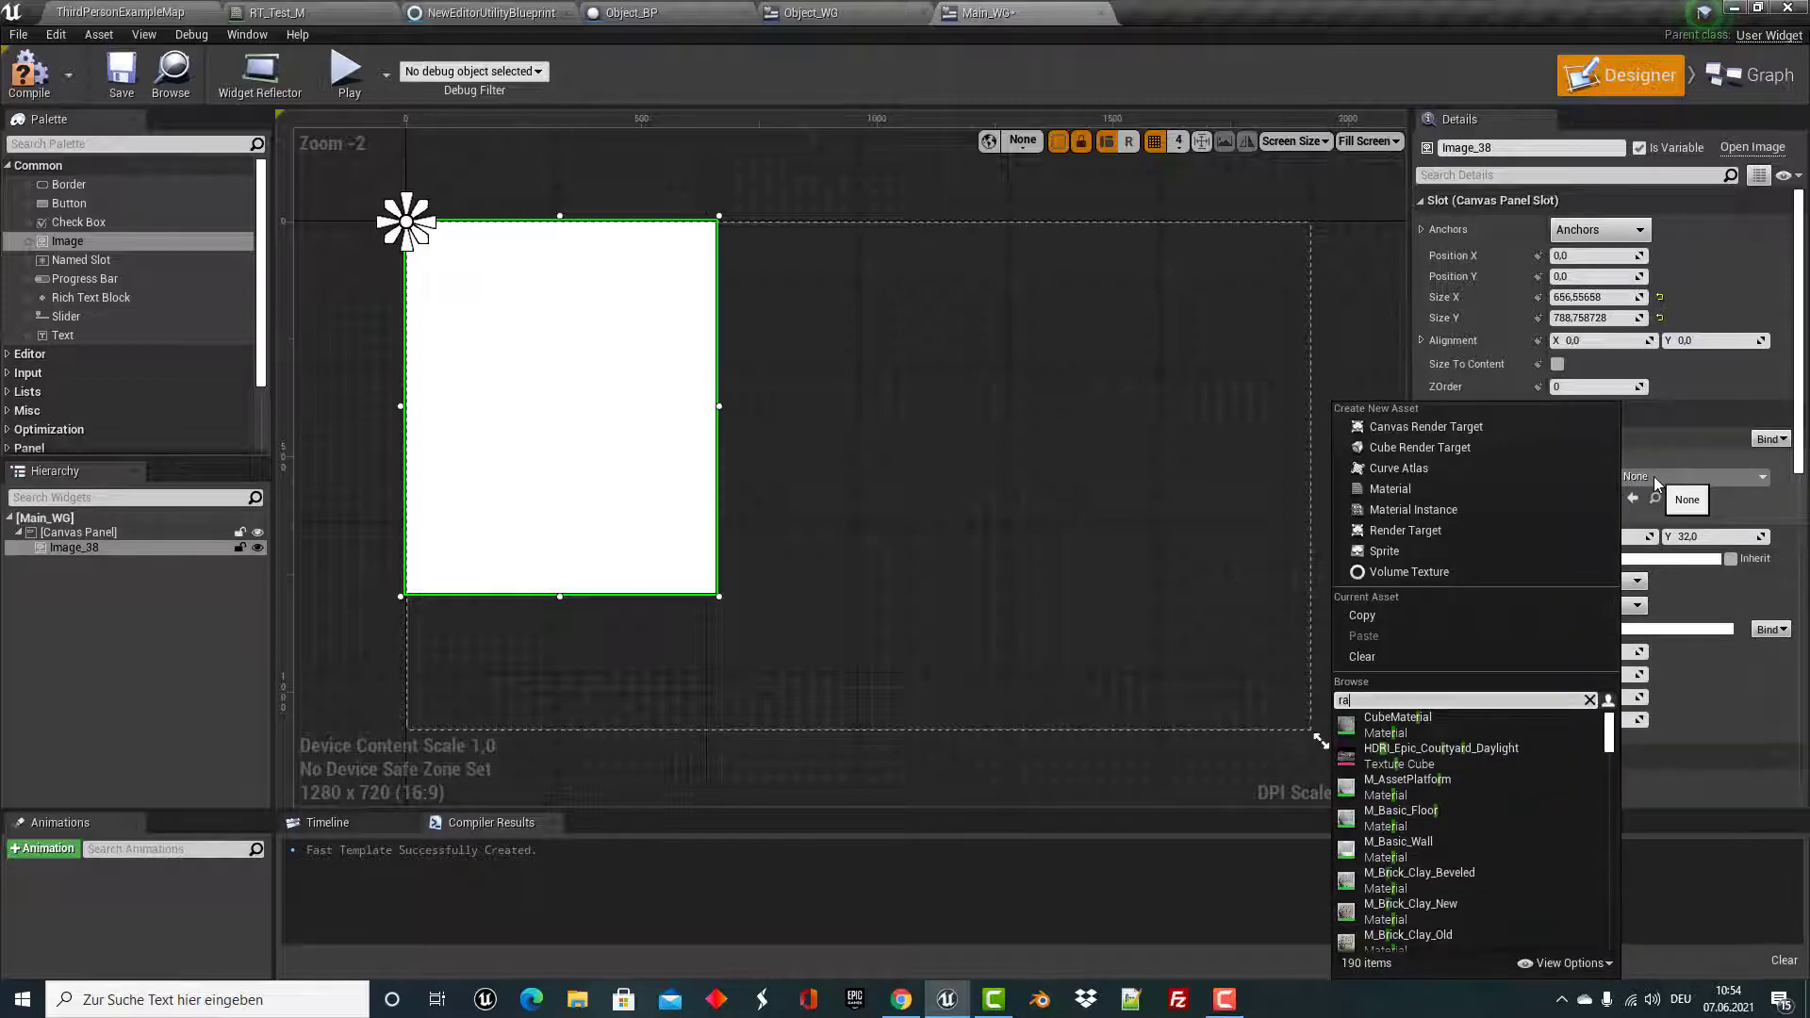
left_click(1405, 721)
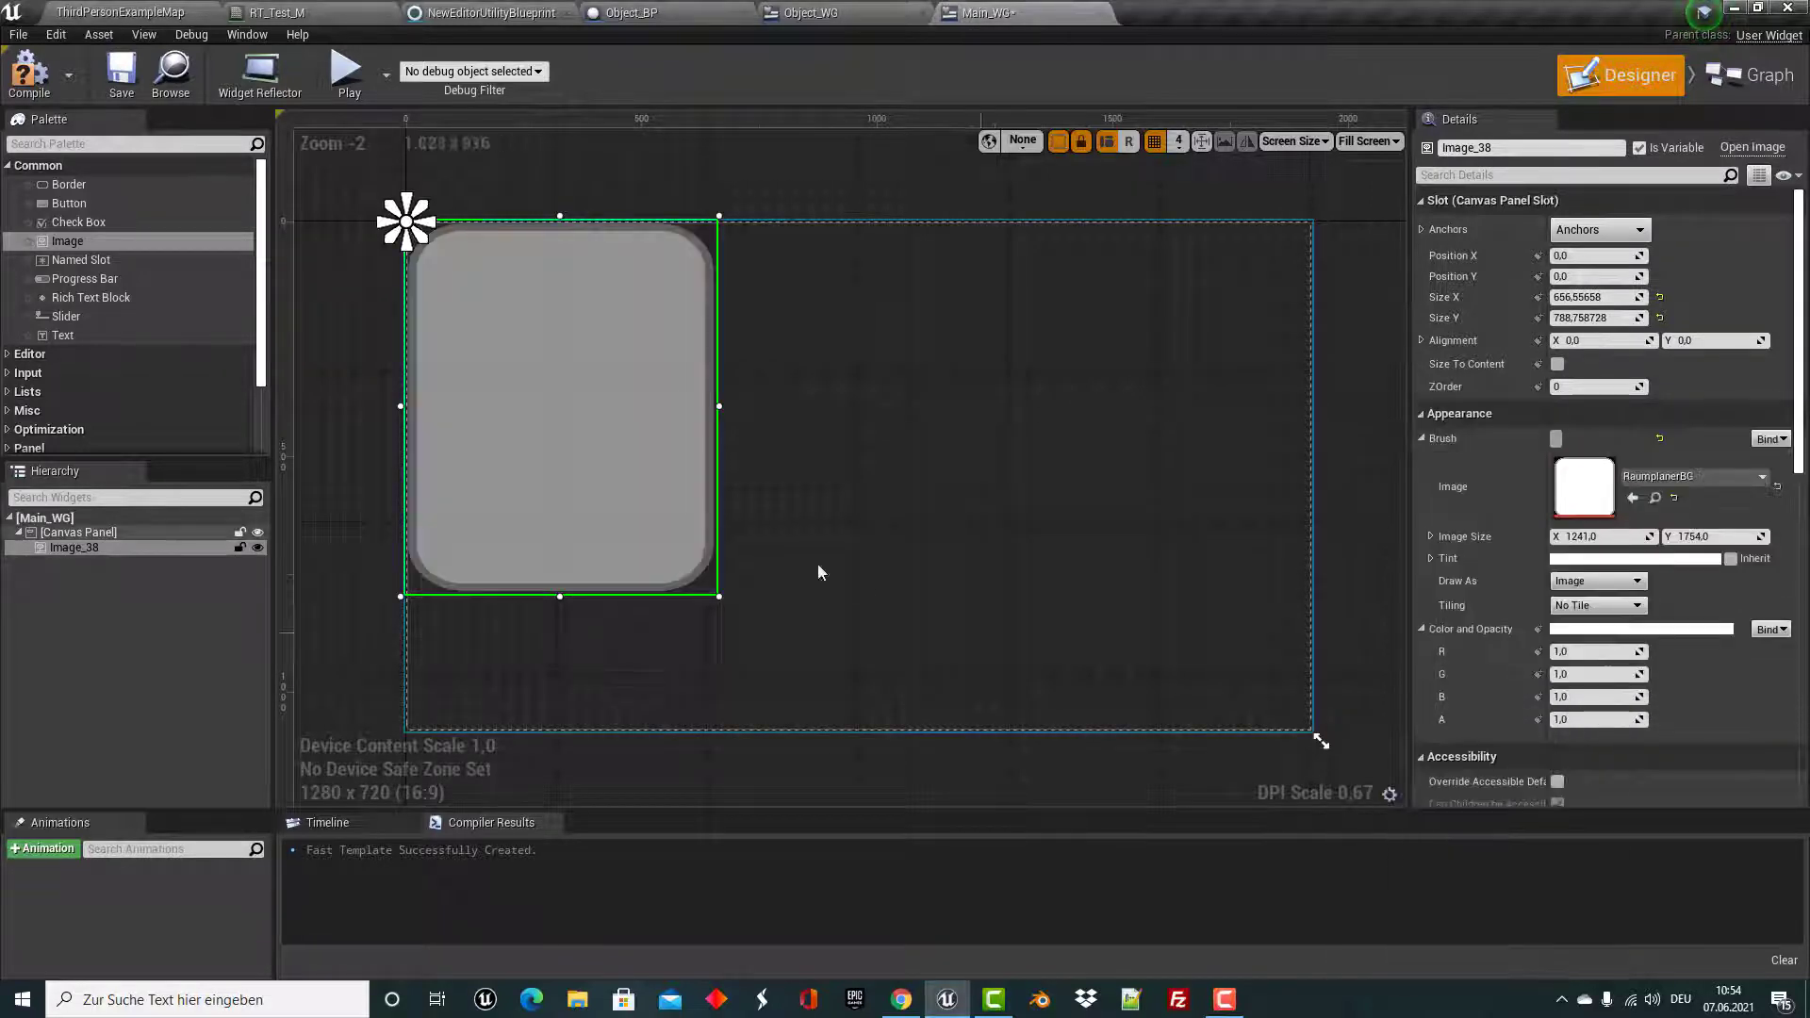
left_click(716, 594)
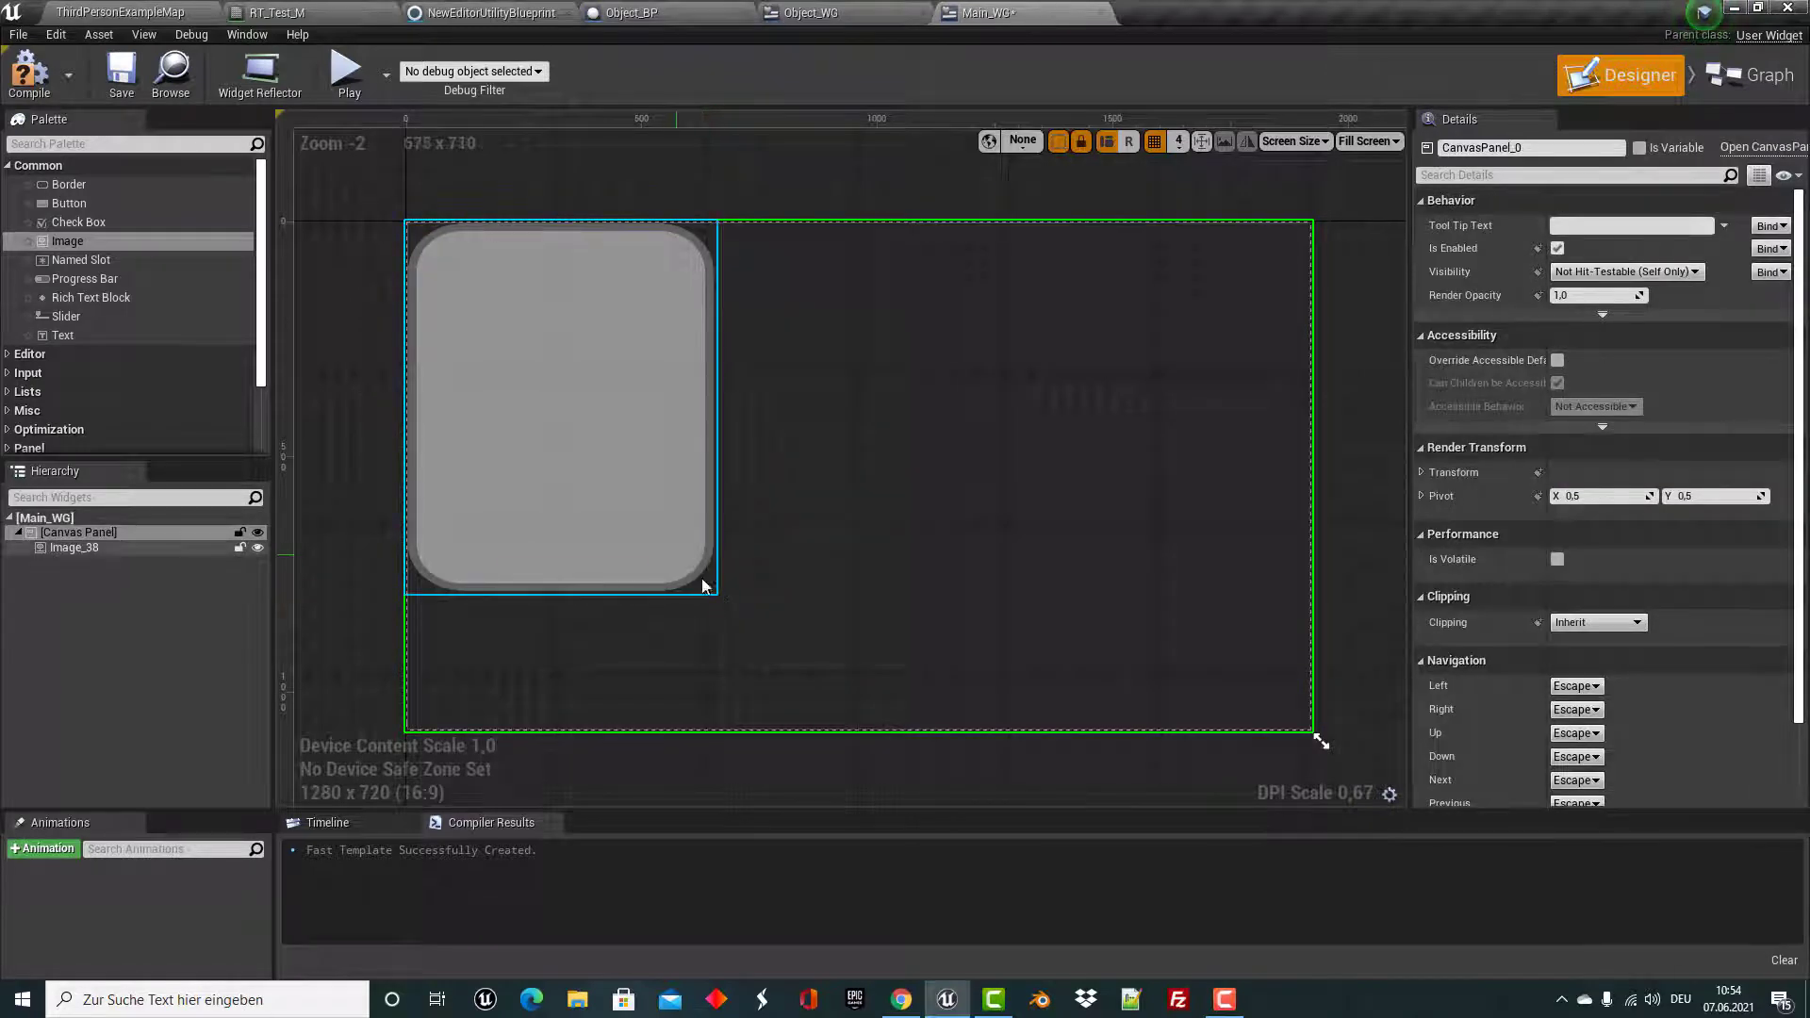
left_click(675, 552)
left_click_drag(716, 593, 594, 459)
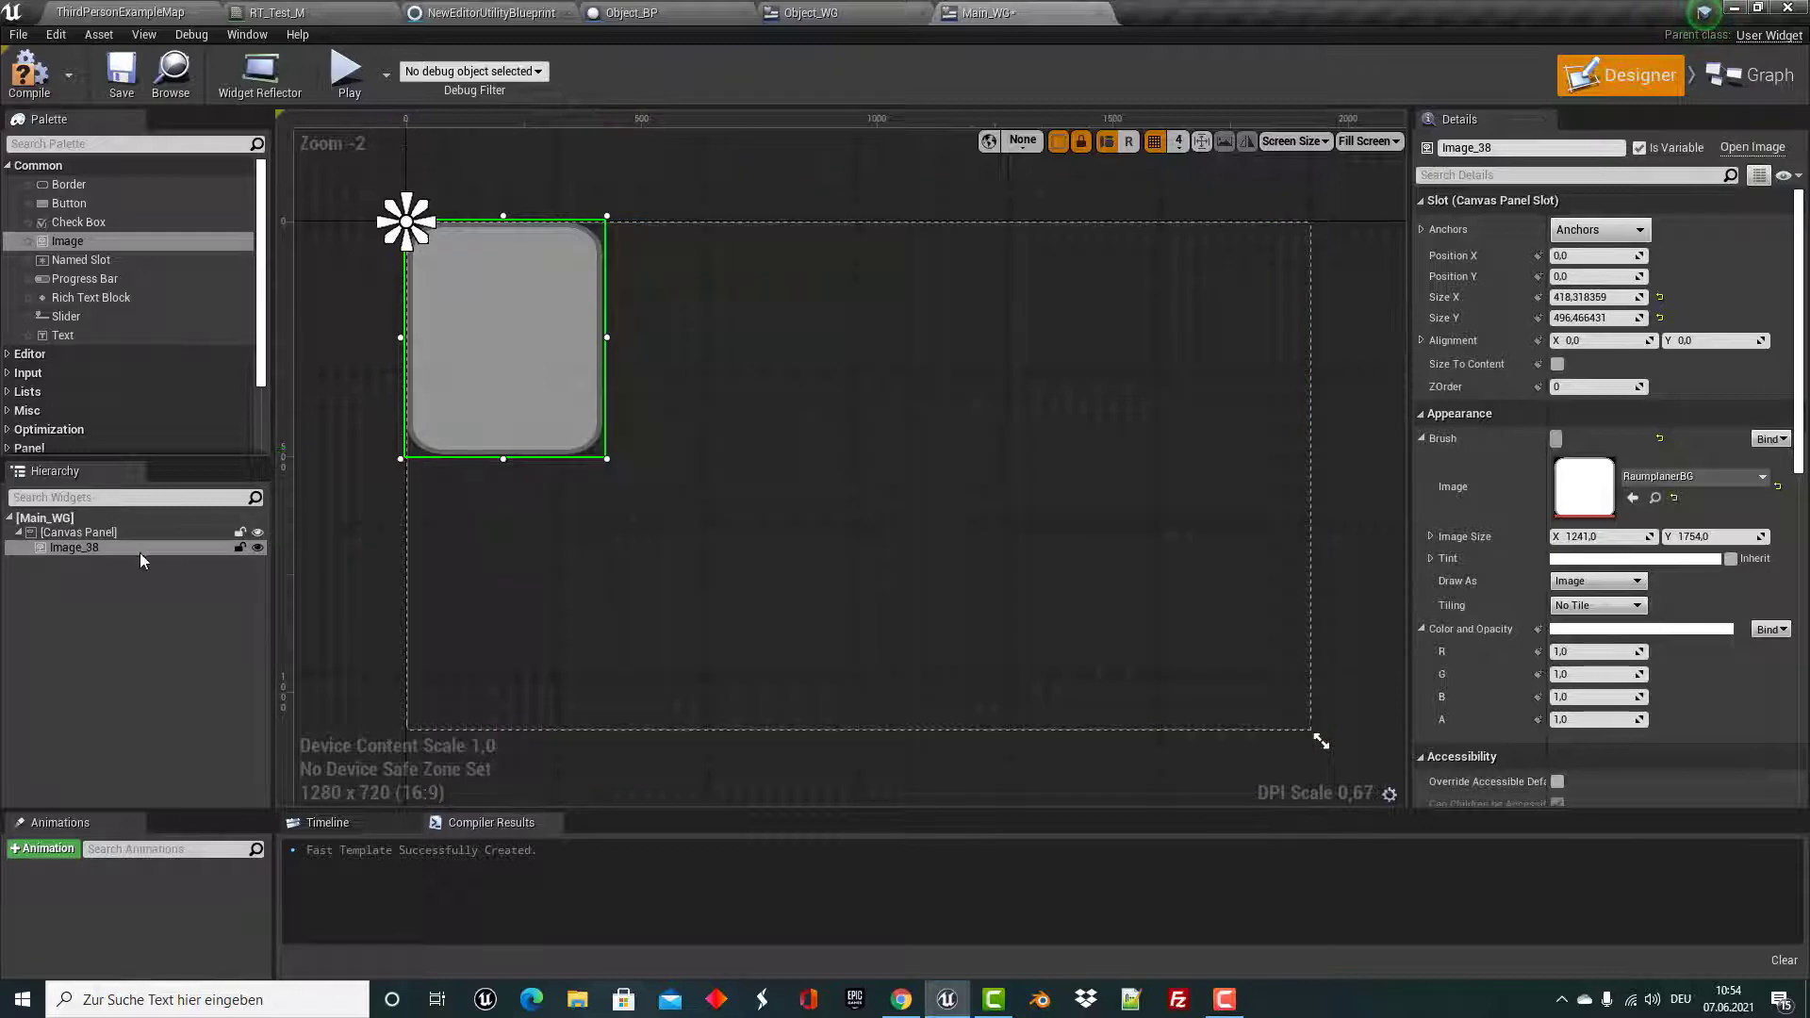
left_click(94, 550)
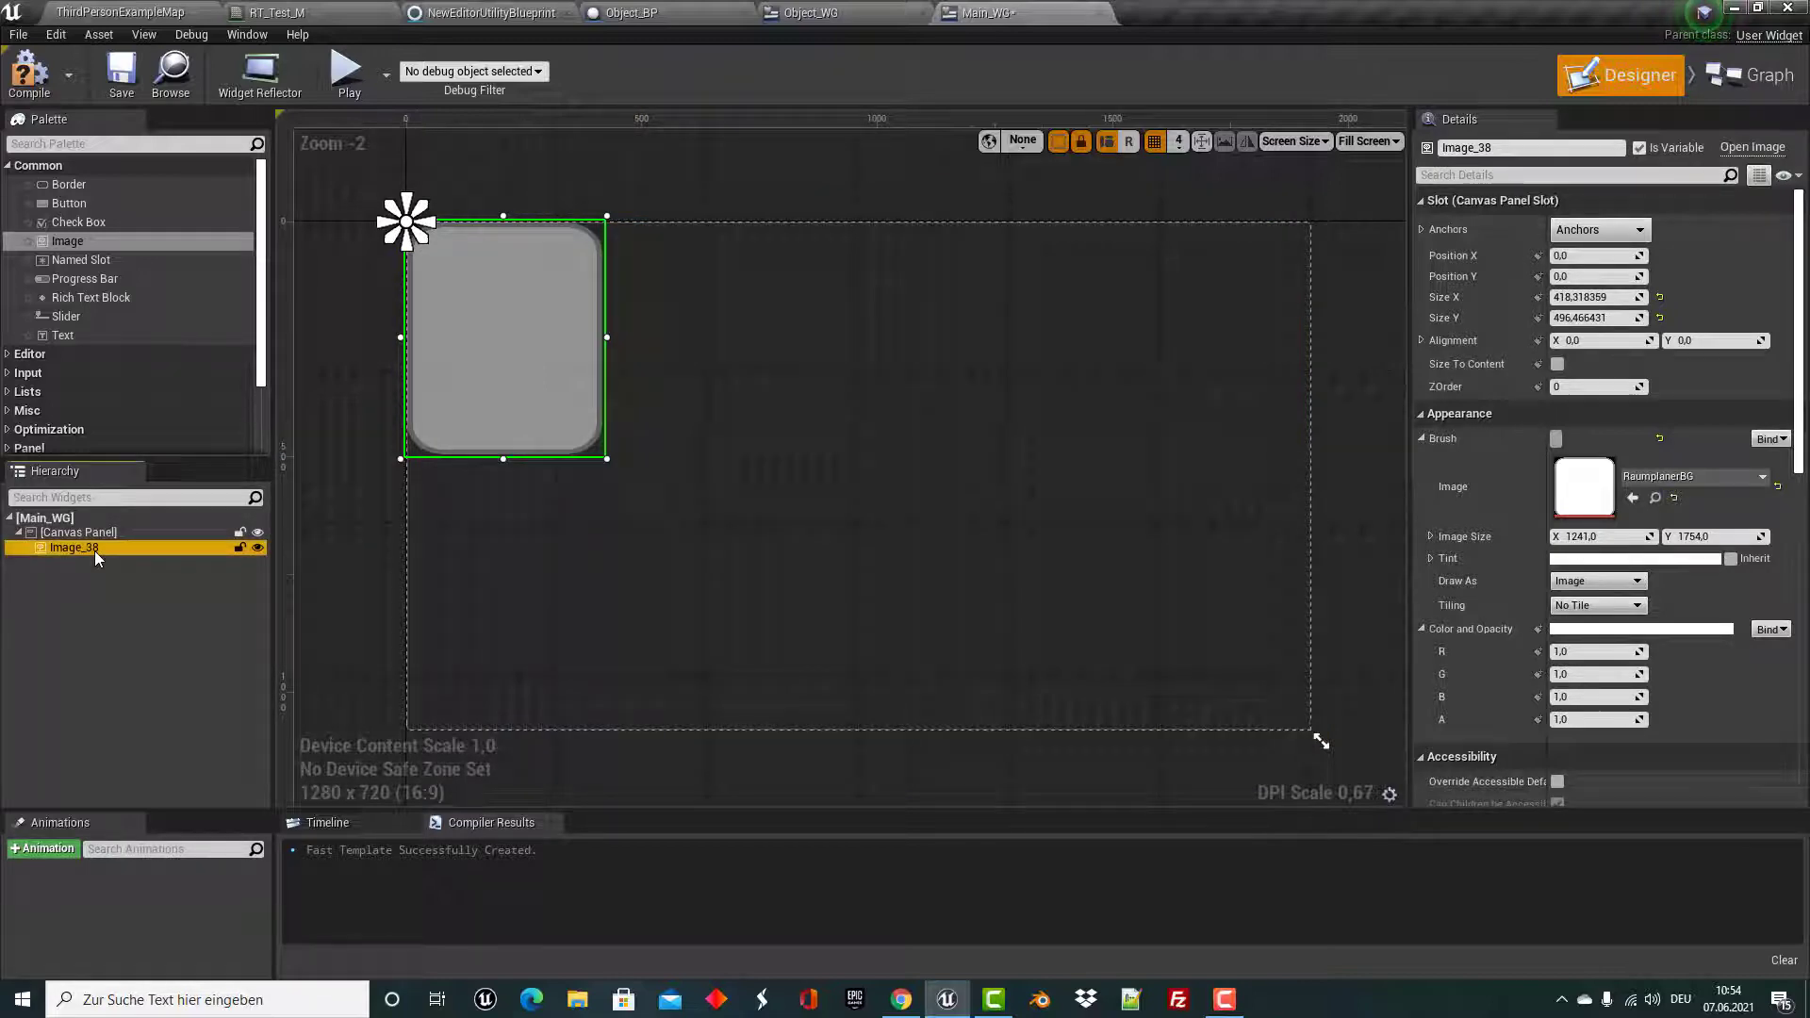
Place Object_WG on Main_WG's canvas at position 4, 8, sized about 398 x 486.
left_click(45, 145)
type("o")
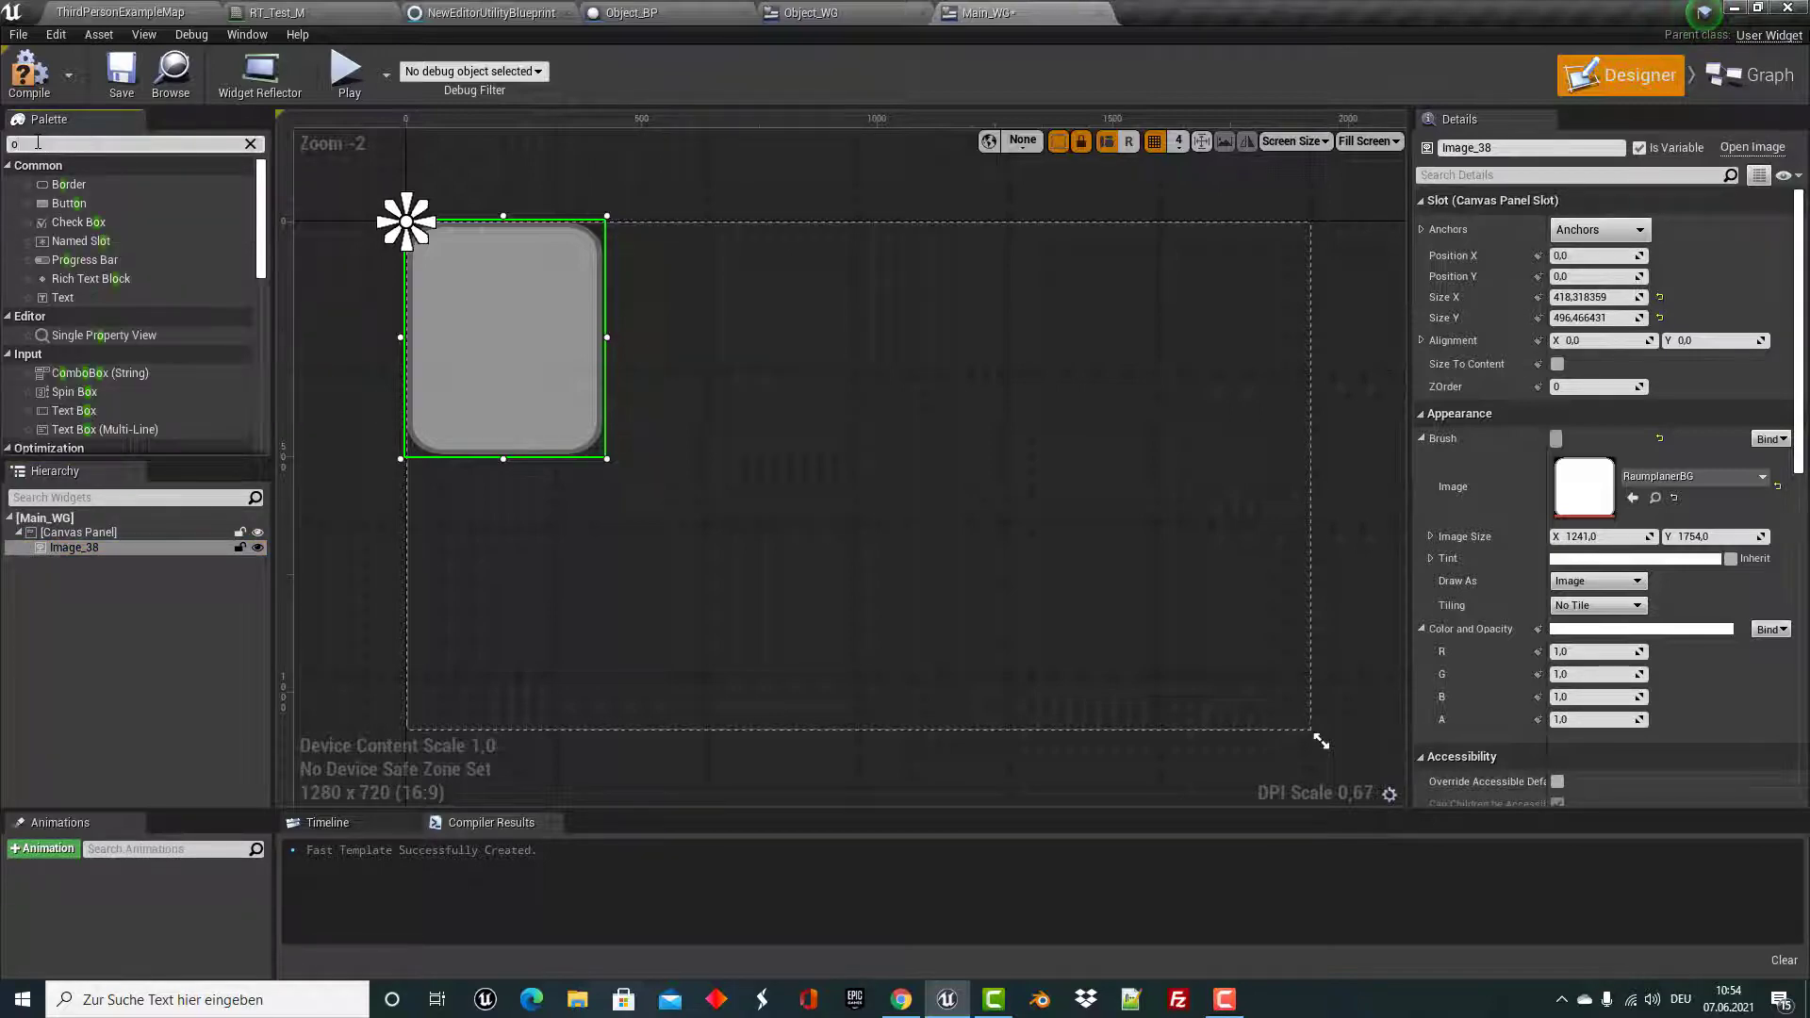
type("bjec")
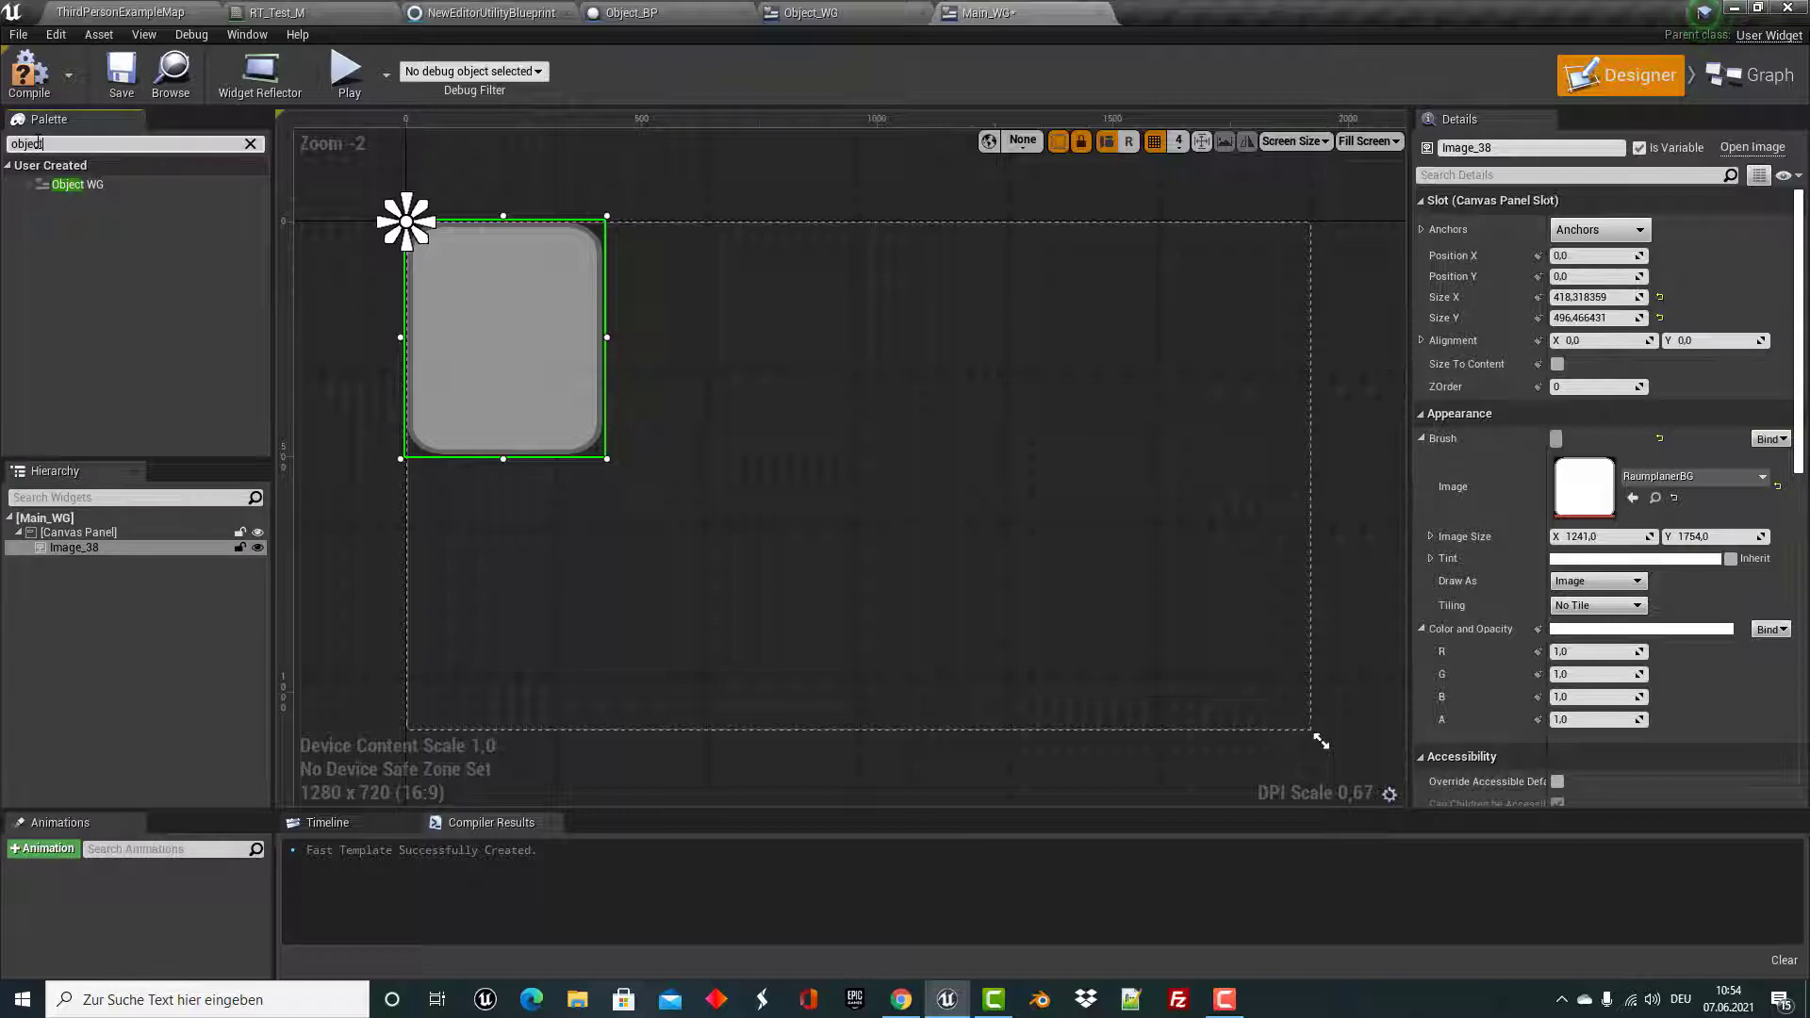
type("t")
left_click_drag(75, 184, 62, 538)
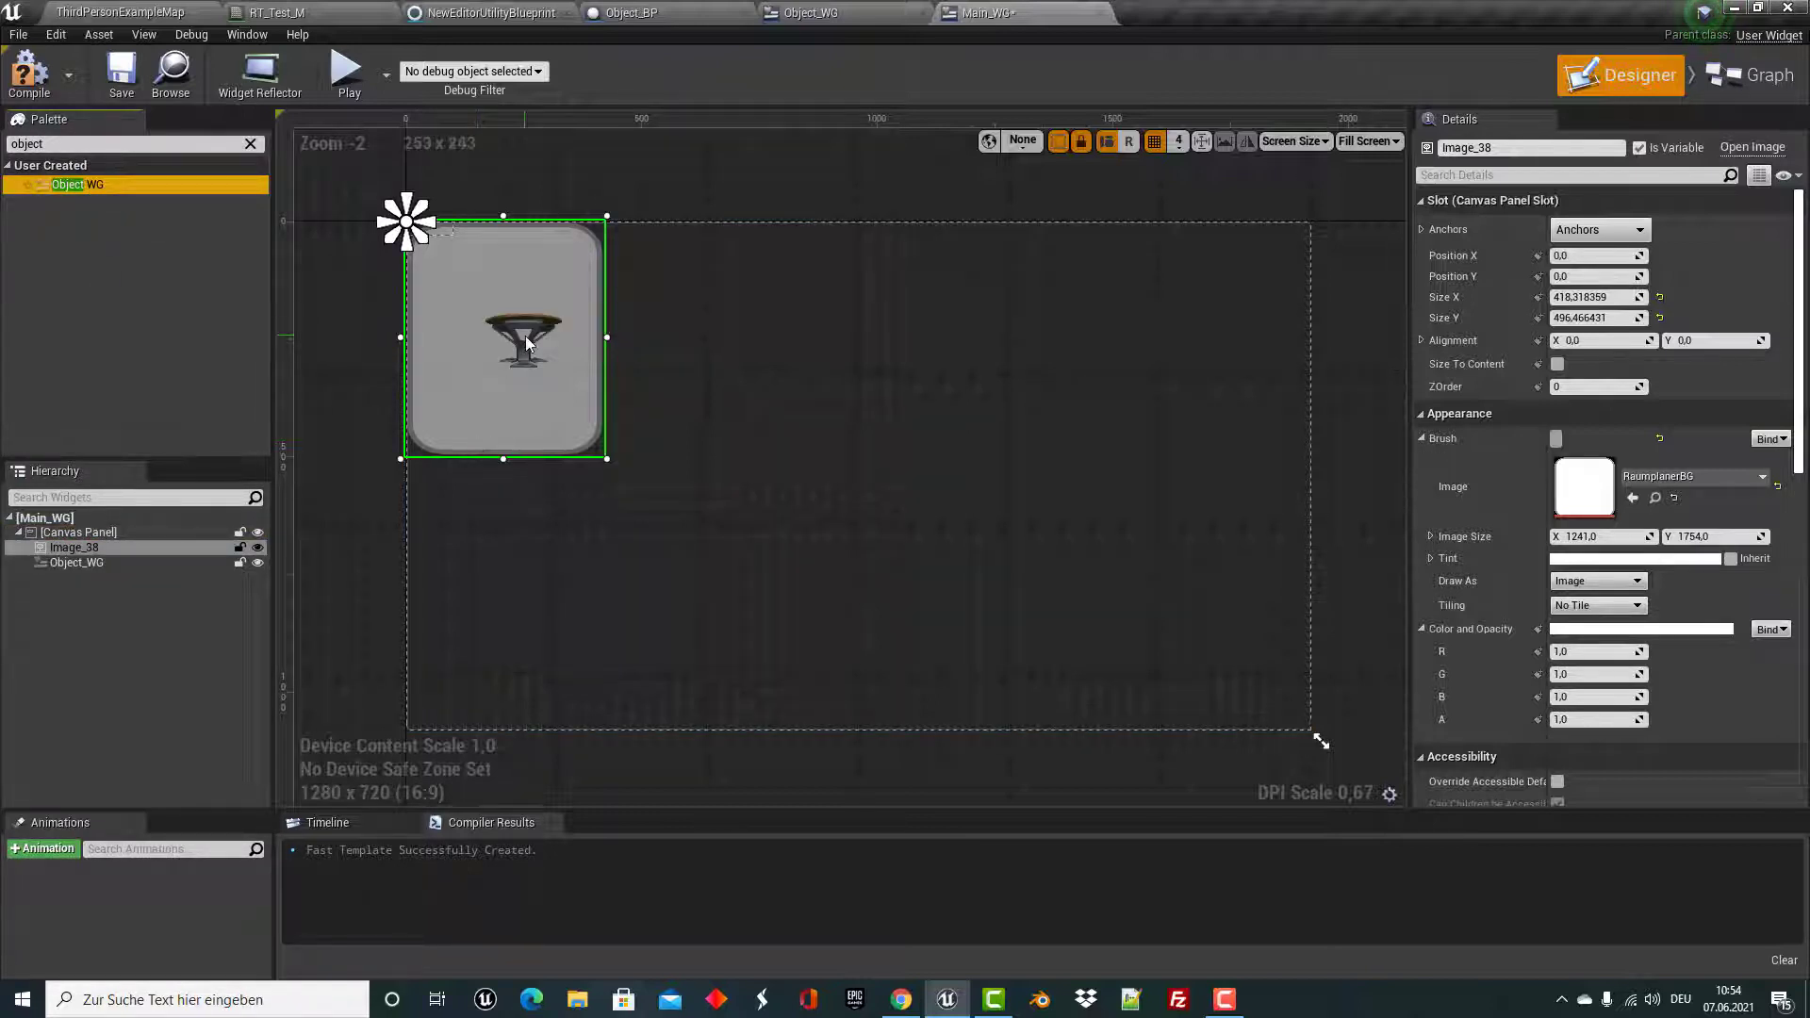
left_click(456, 239)
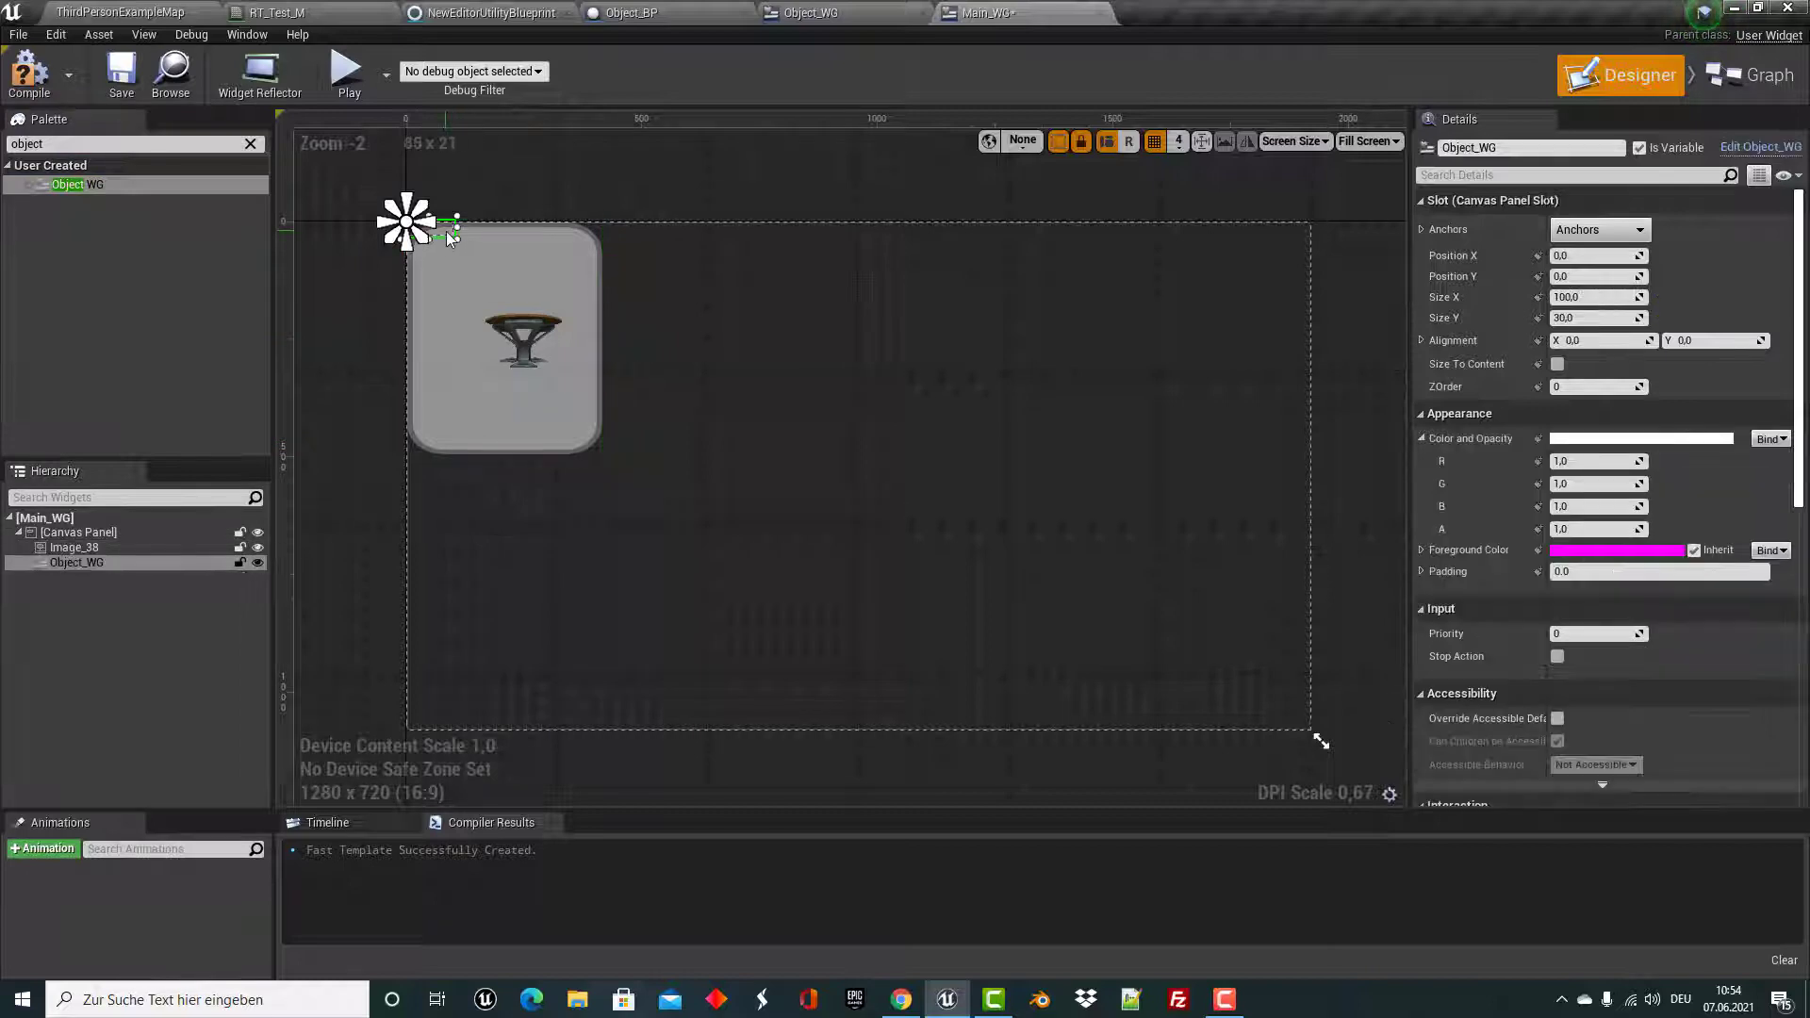
left_click_drag(456, 238, 601, 461)
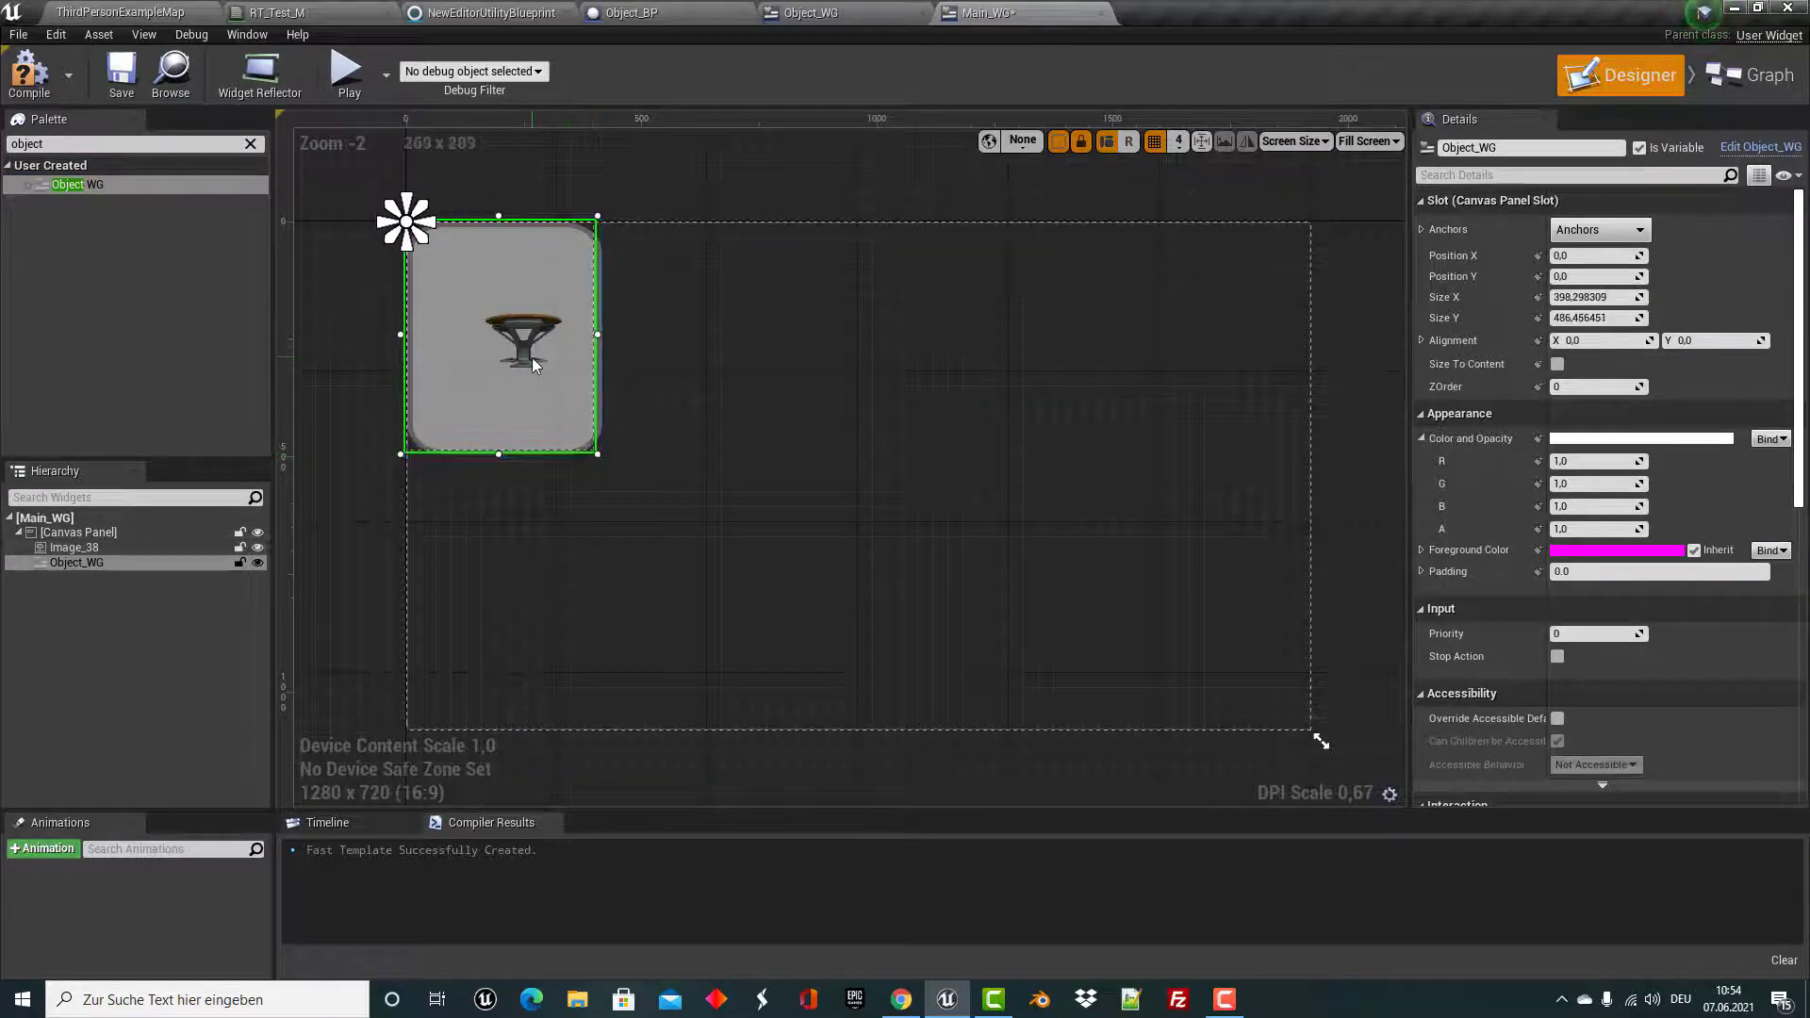
left_click_drag(532, 364, 536, 368)
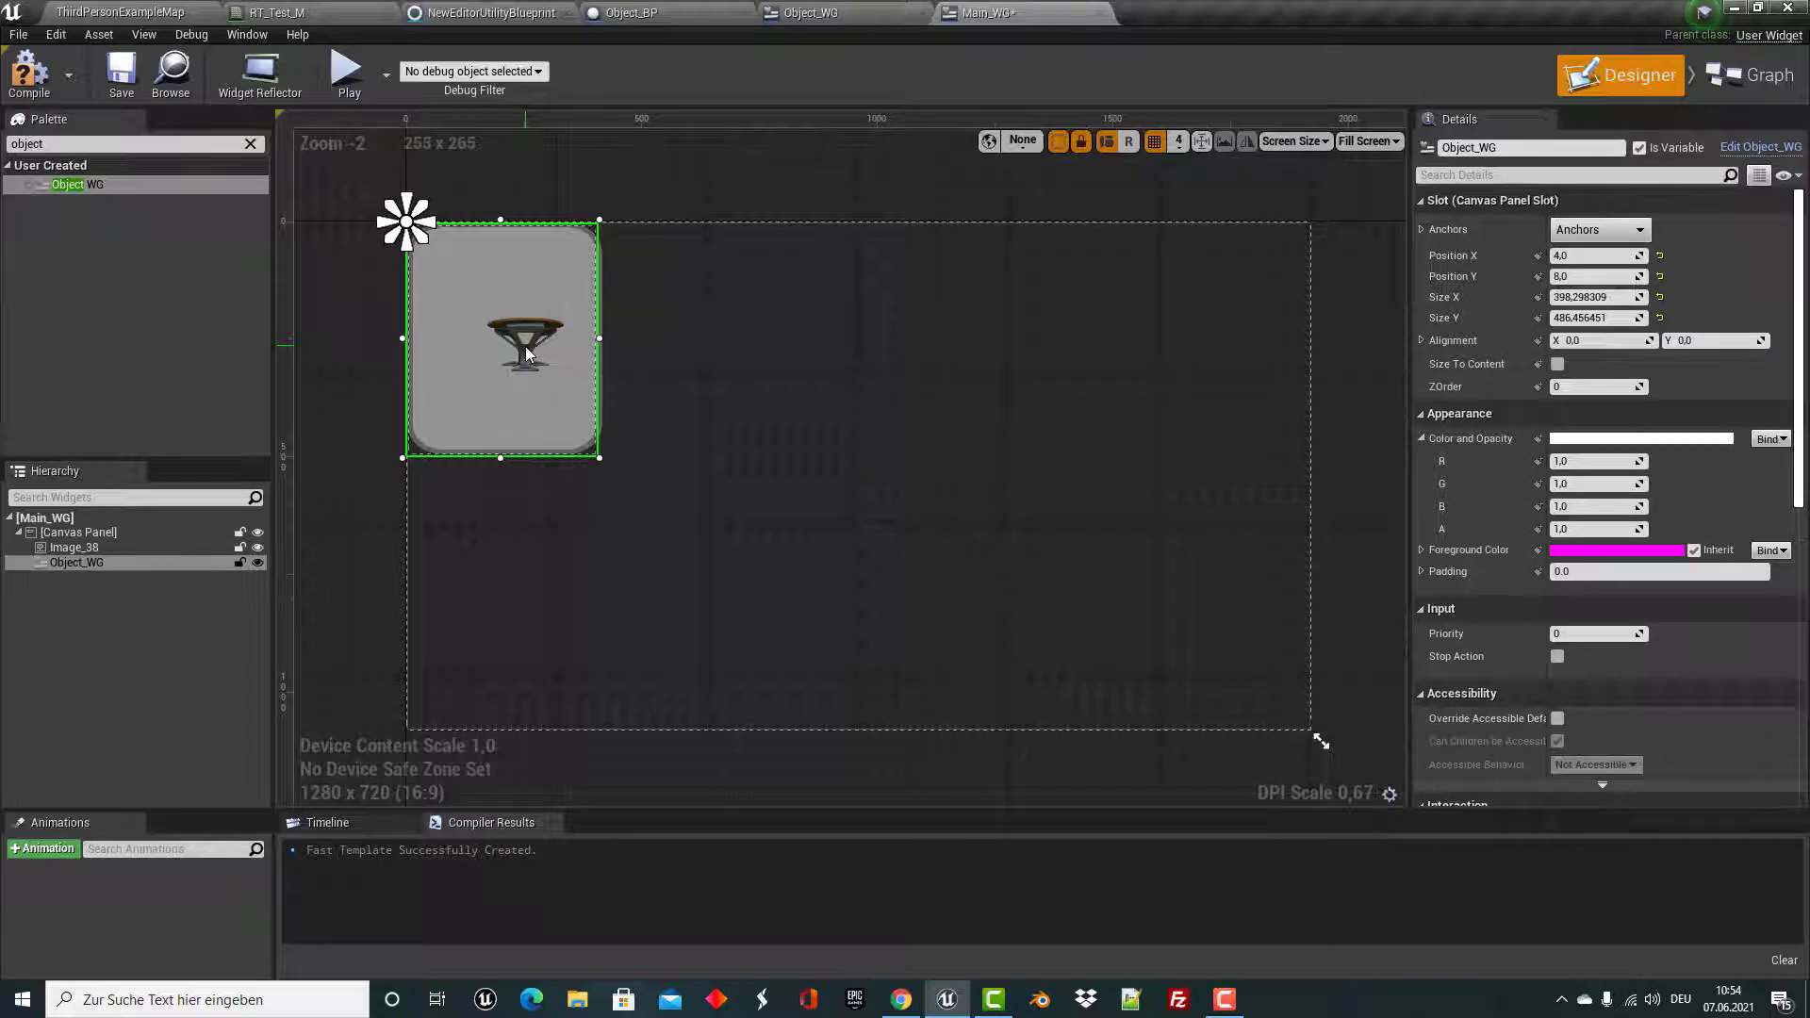
left_click(679, 13)
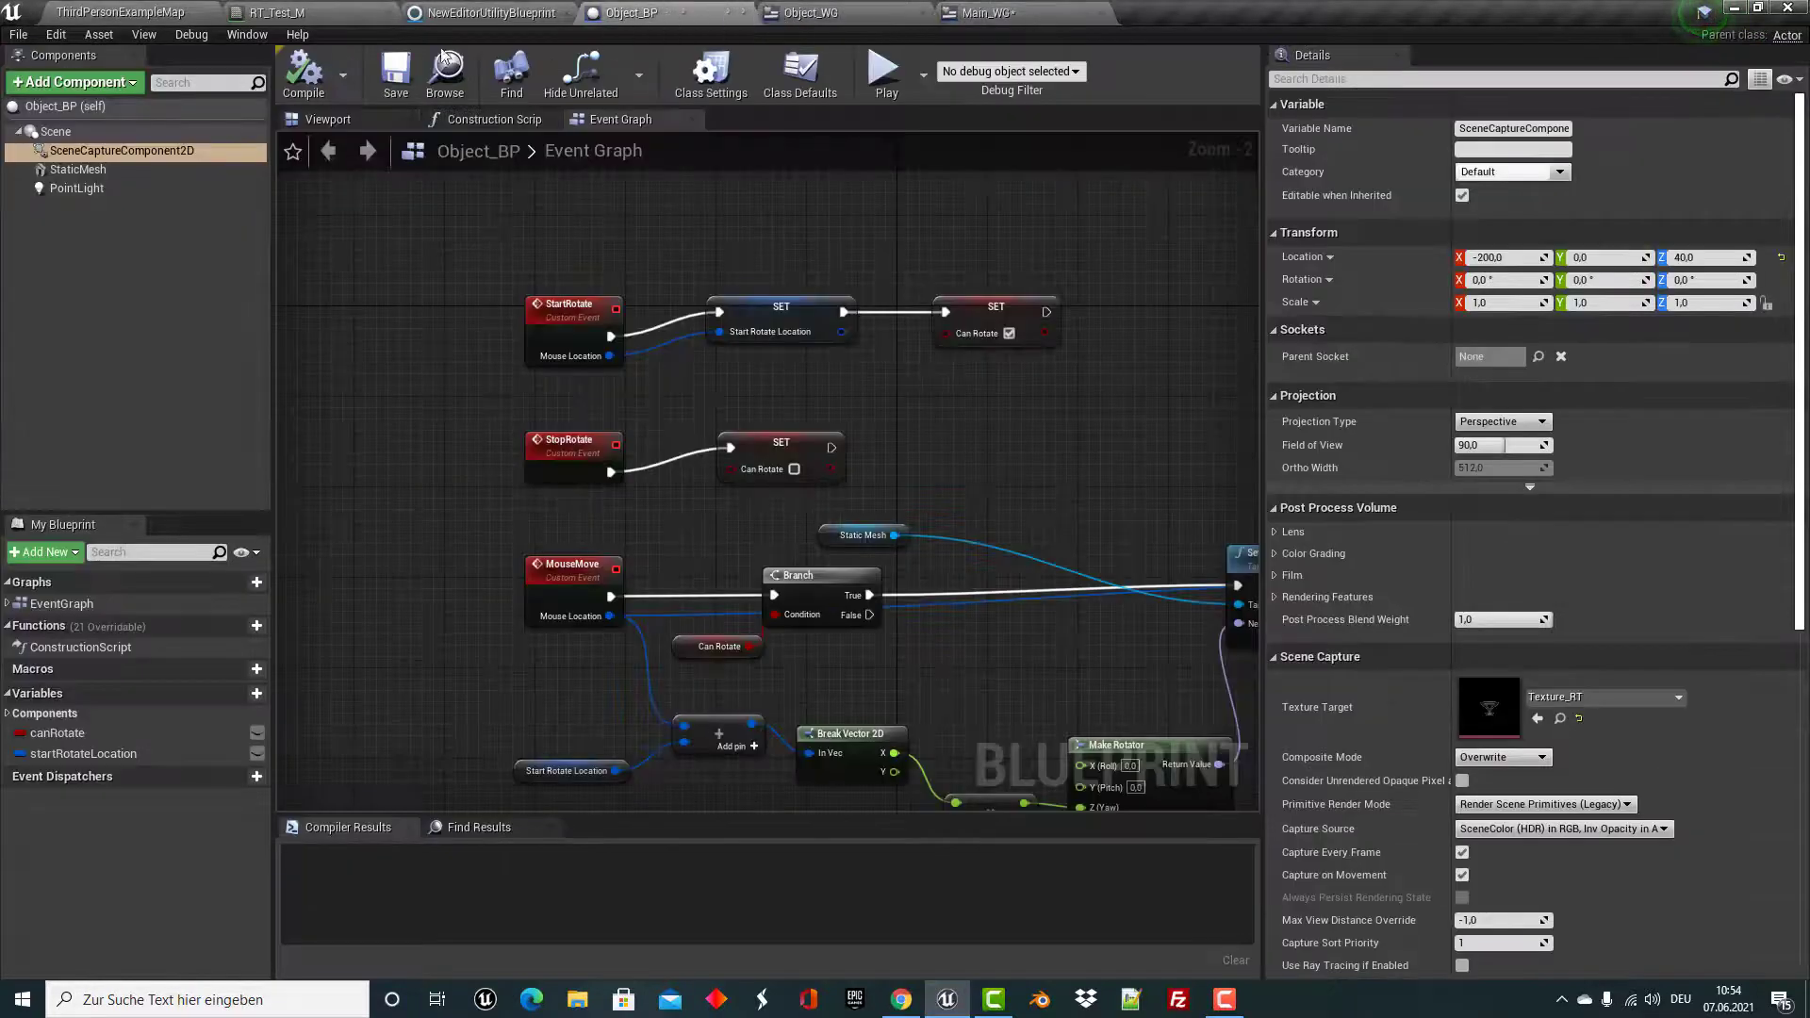
Inspect Object_BP's viewport, focusing on the scene capture component and table.
left_click(327, 118)
right_click_drag(388, 358, 387, 358)
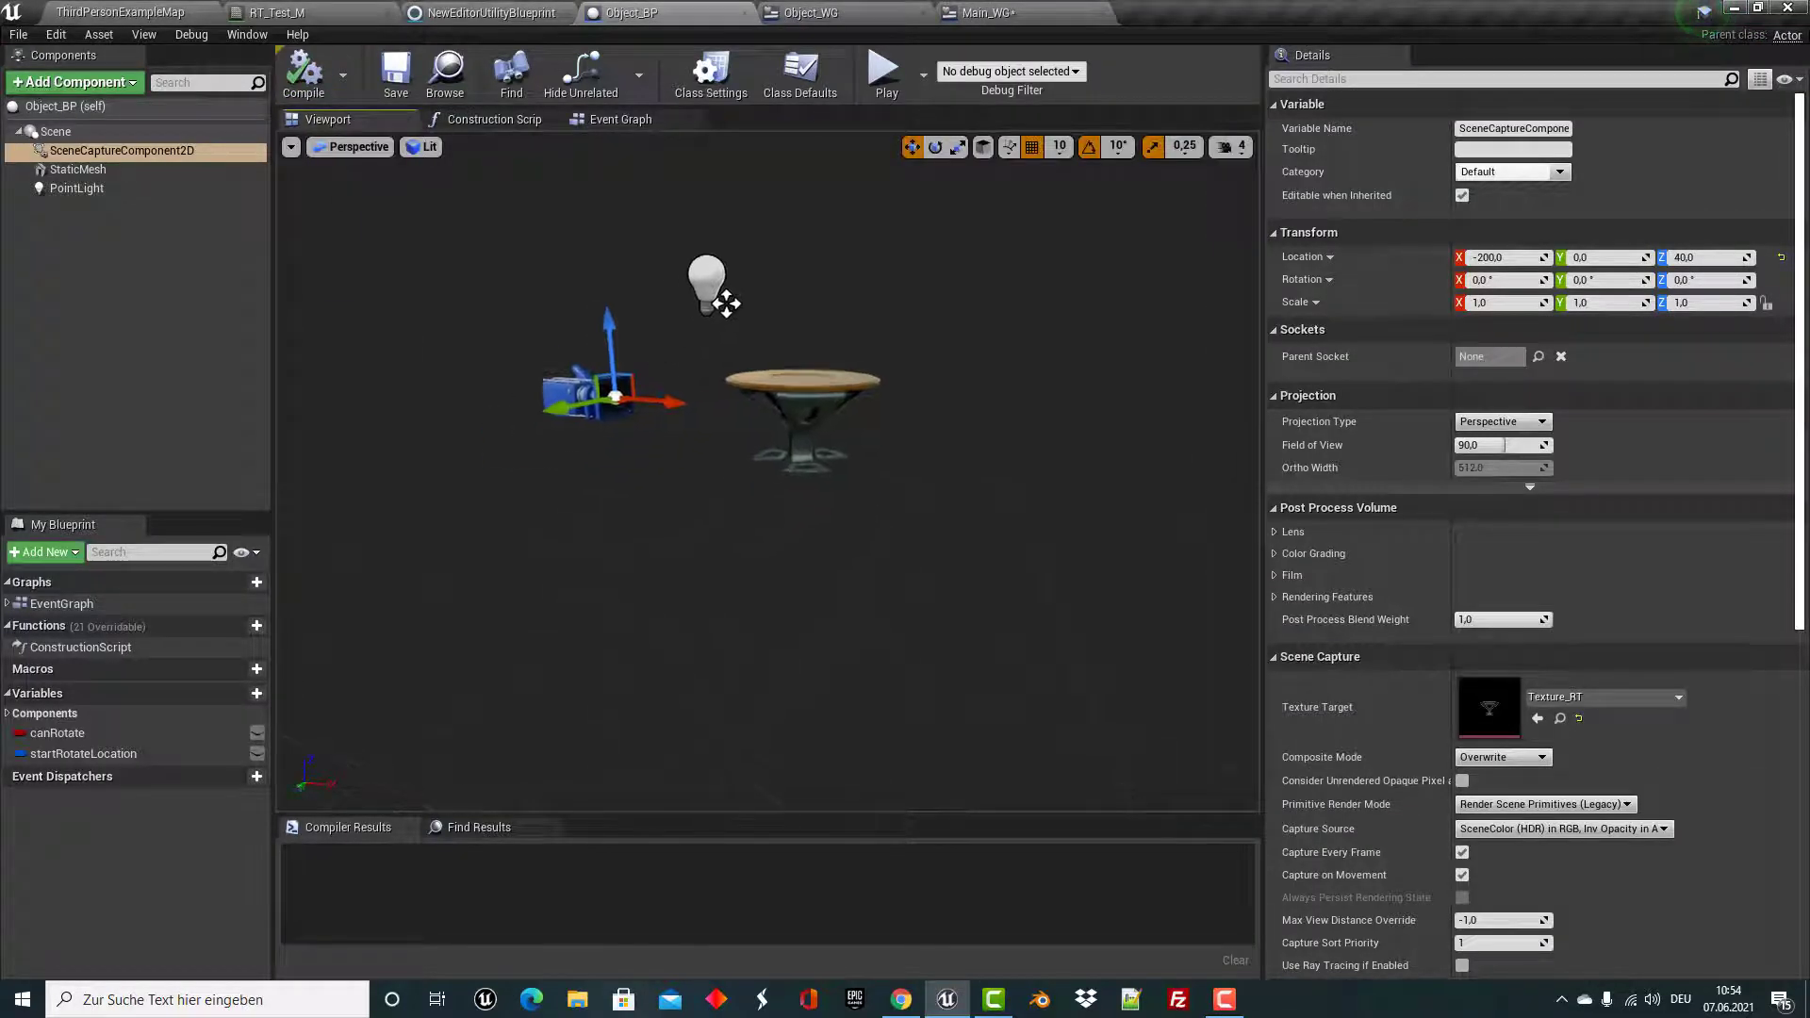
key("f")
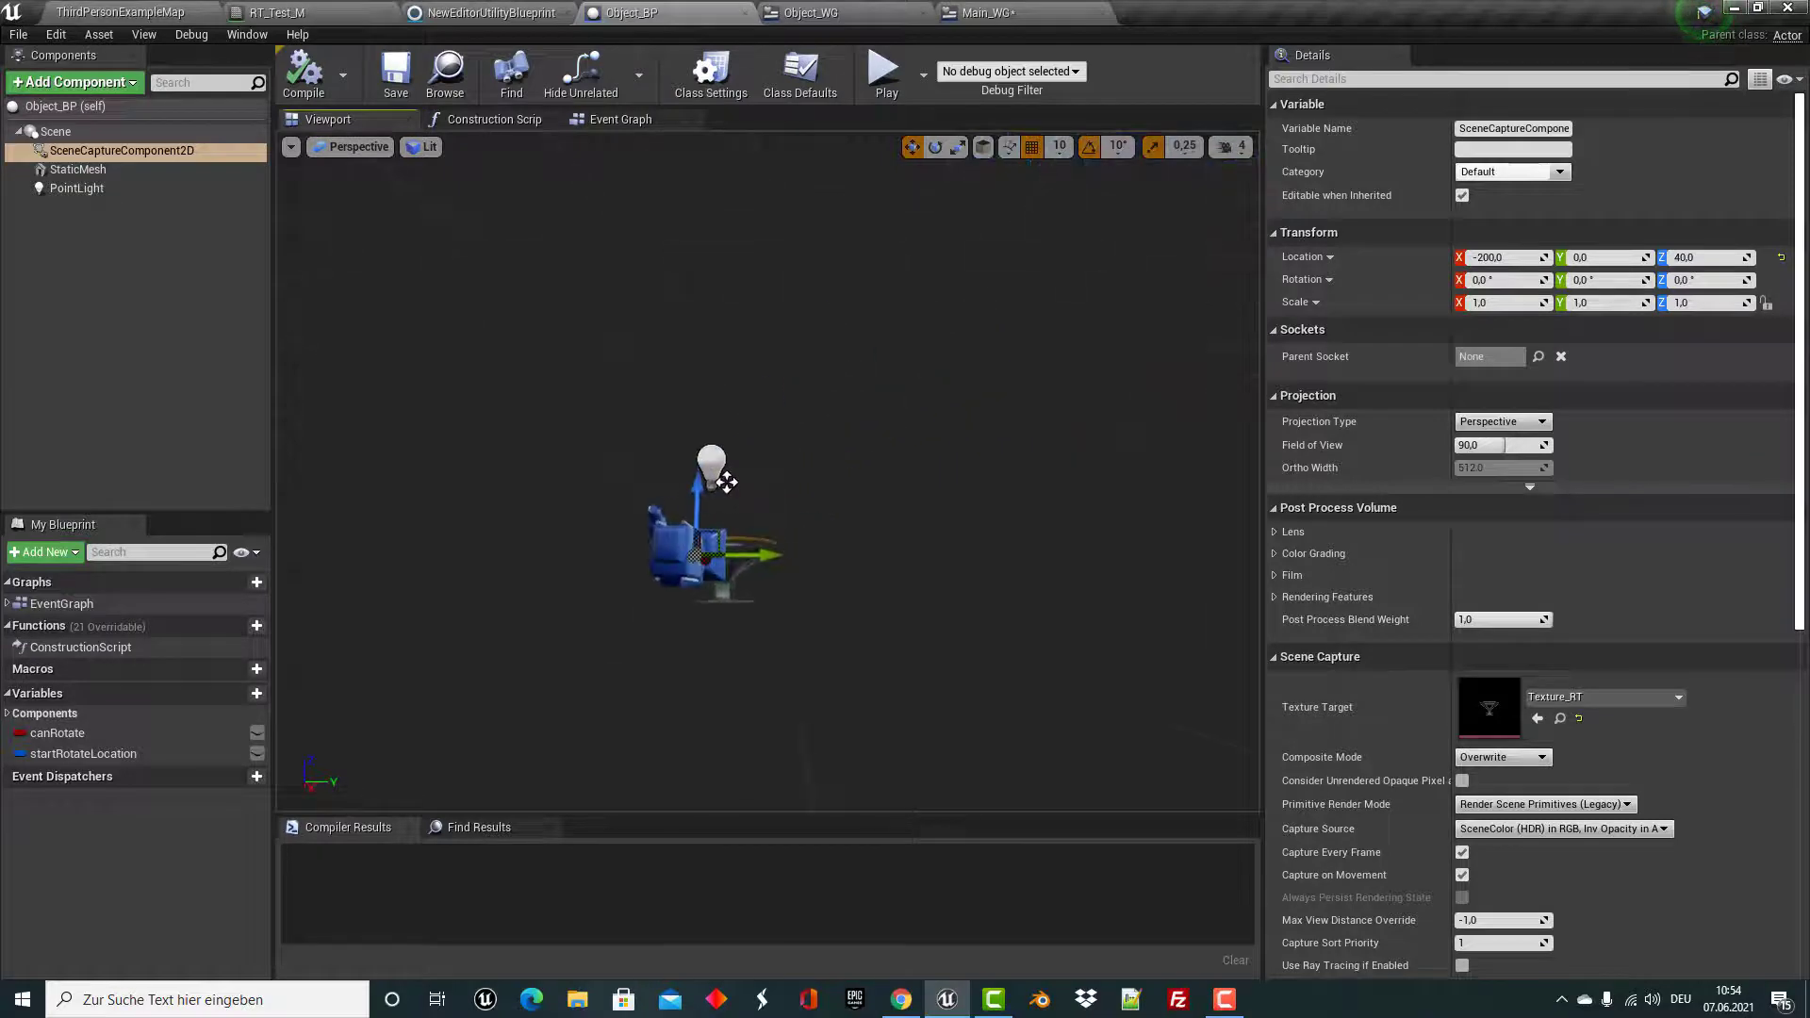
right_click_drag(387, 359, 388, 358)
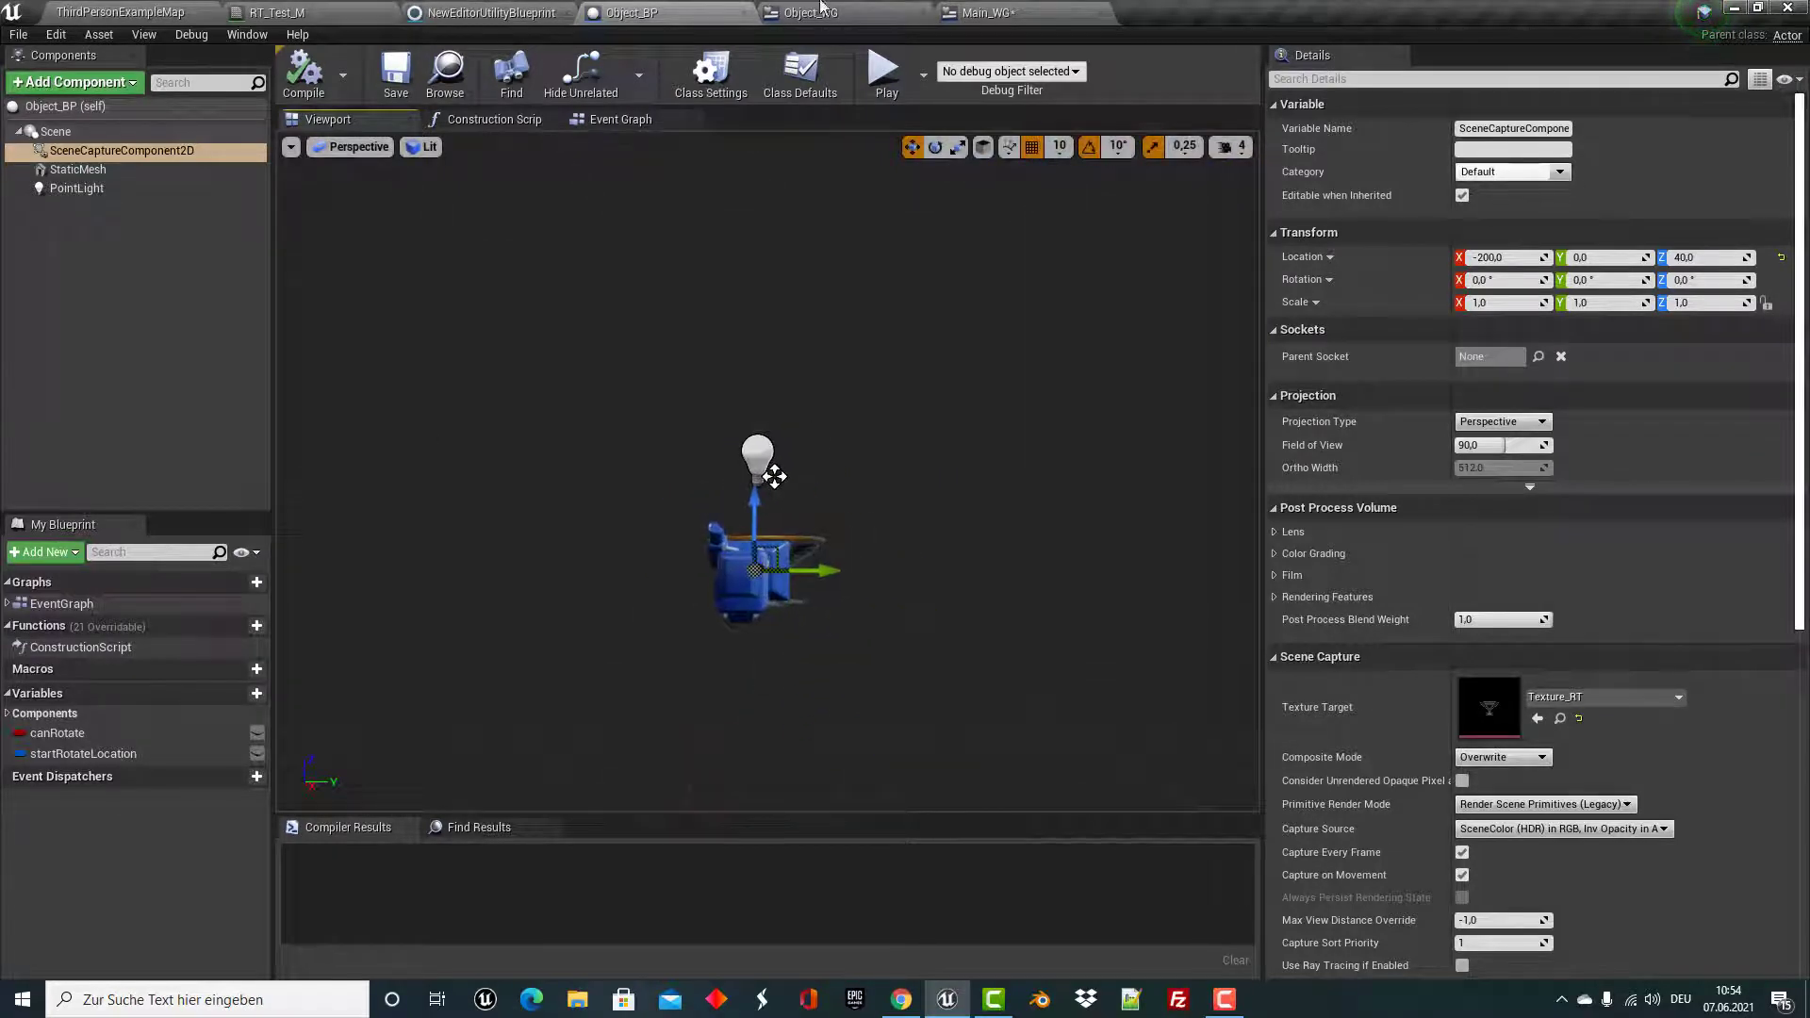
In Main_WG, enlarge Image_38 and resize Object_WG, moving it down to Position Y 84.
left_click(1006, 9)
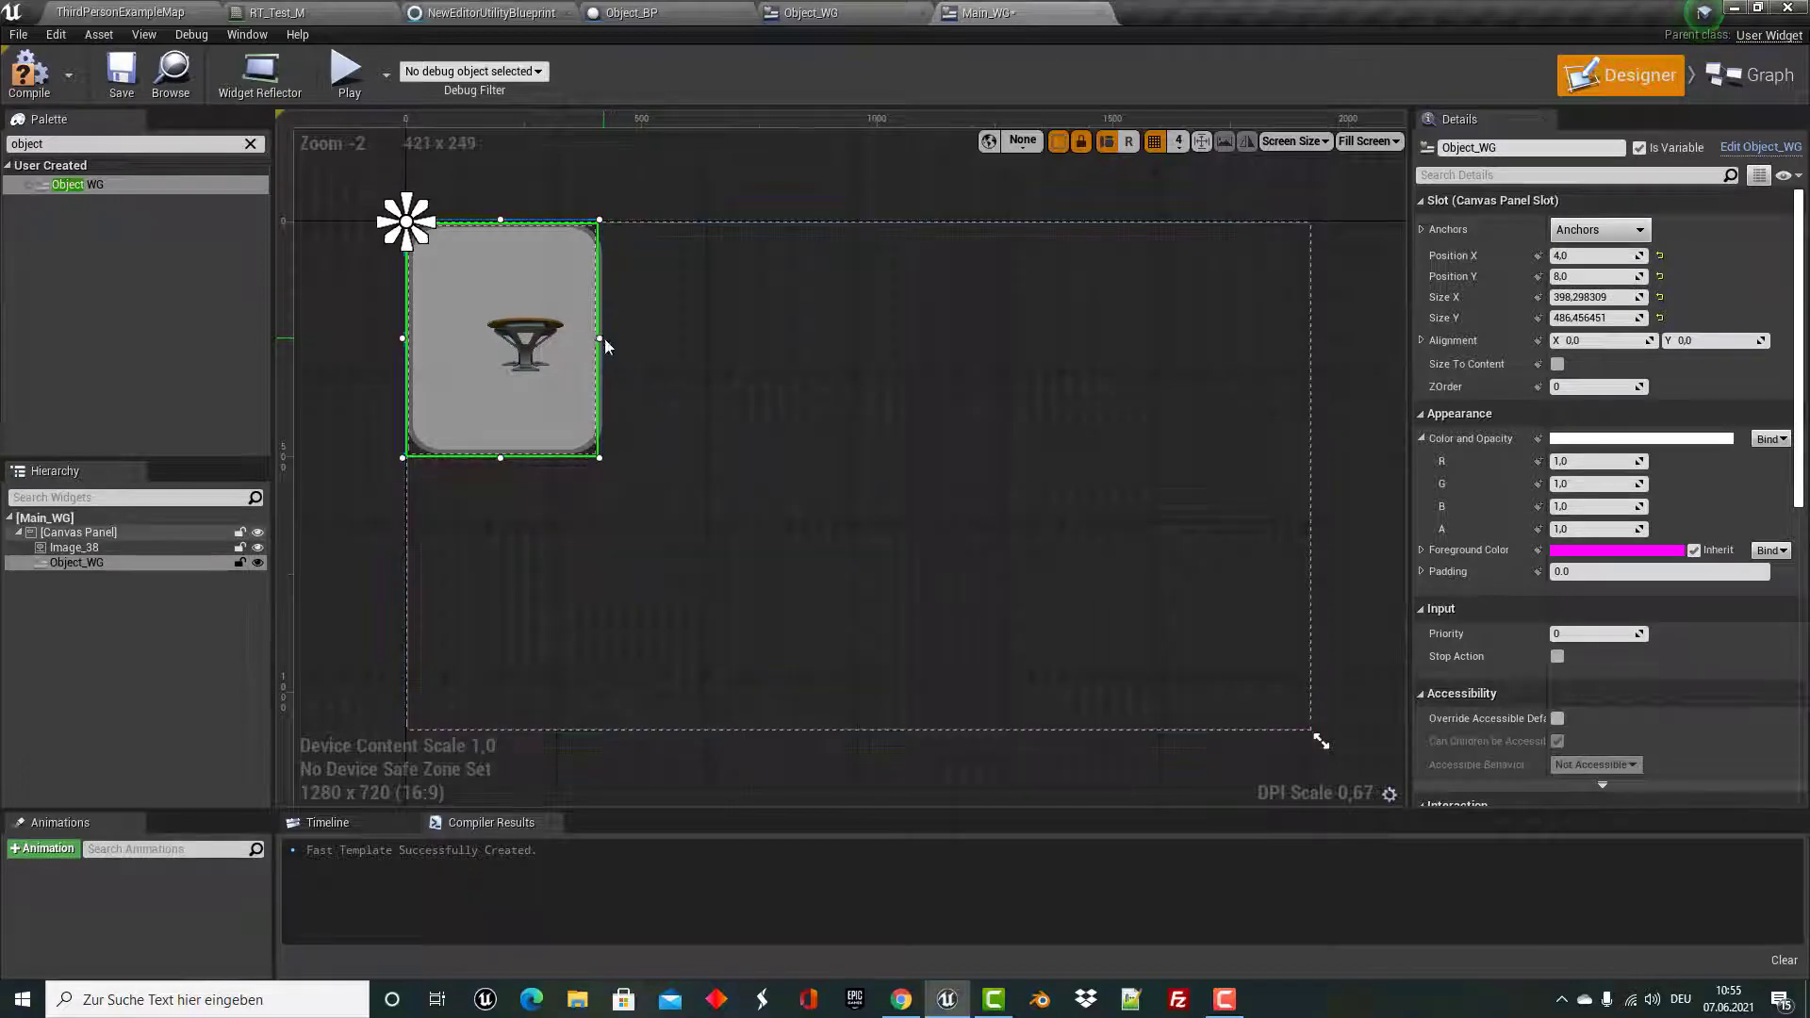
left_click(583, 476)
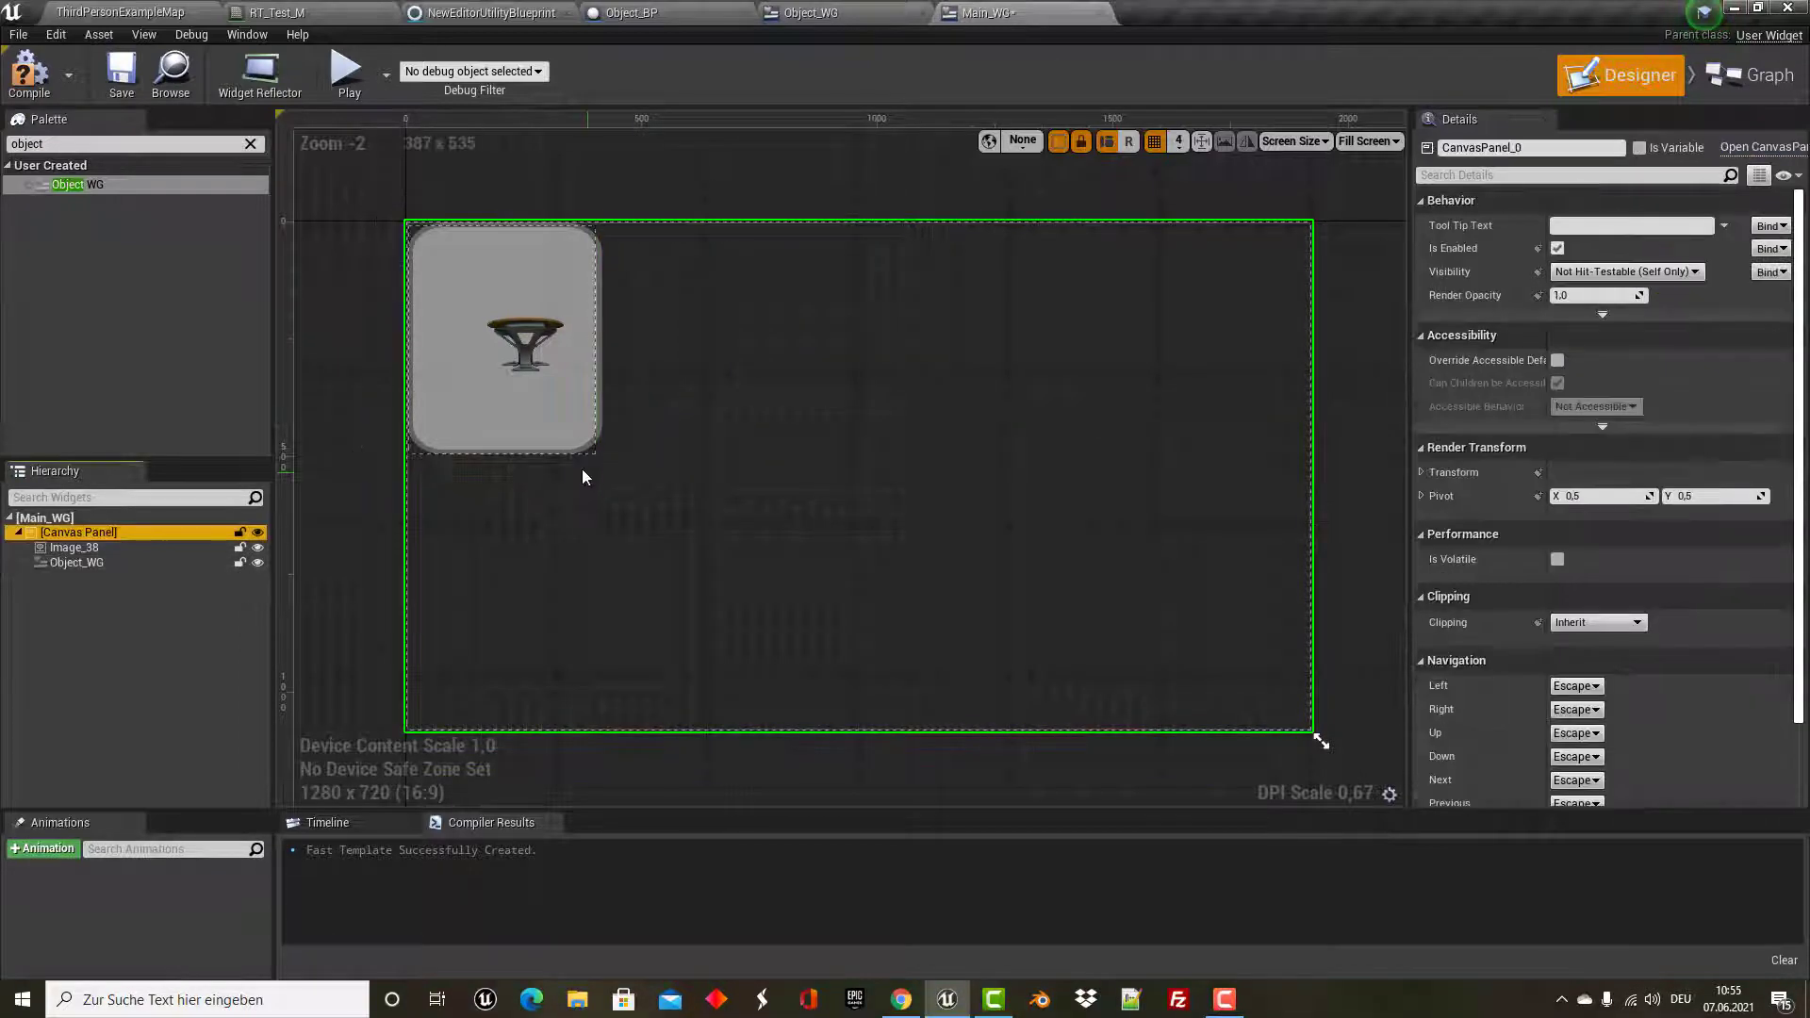
left_click(104, 548)
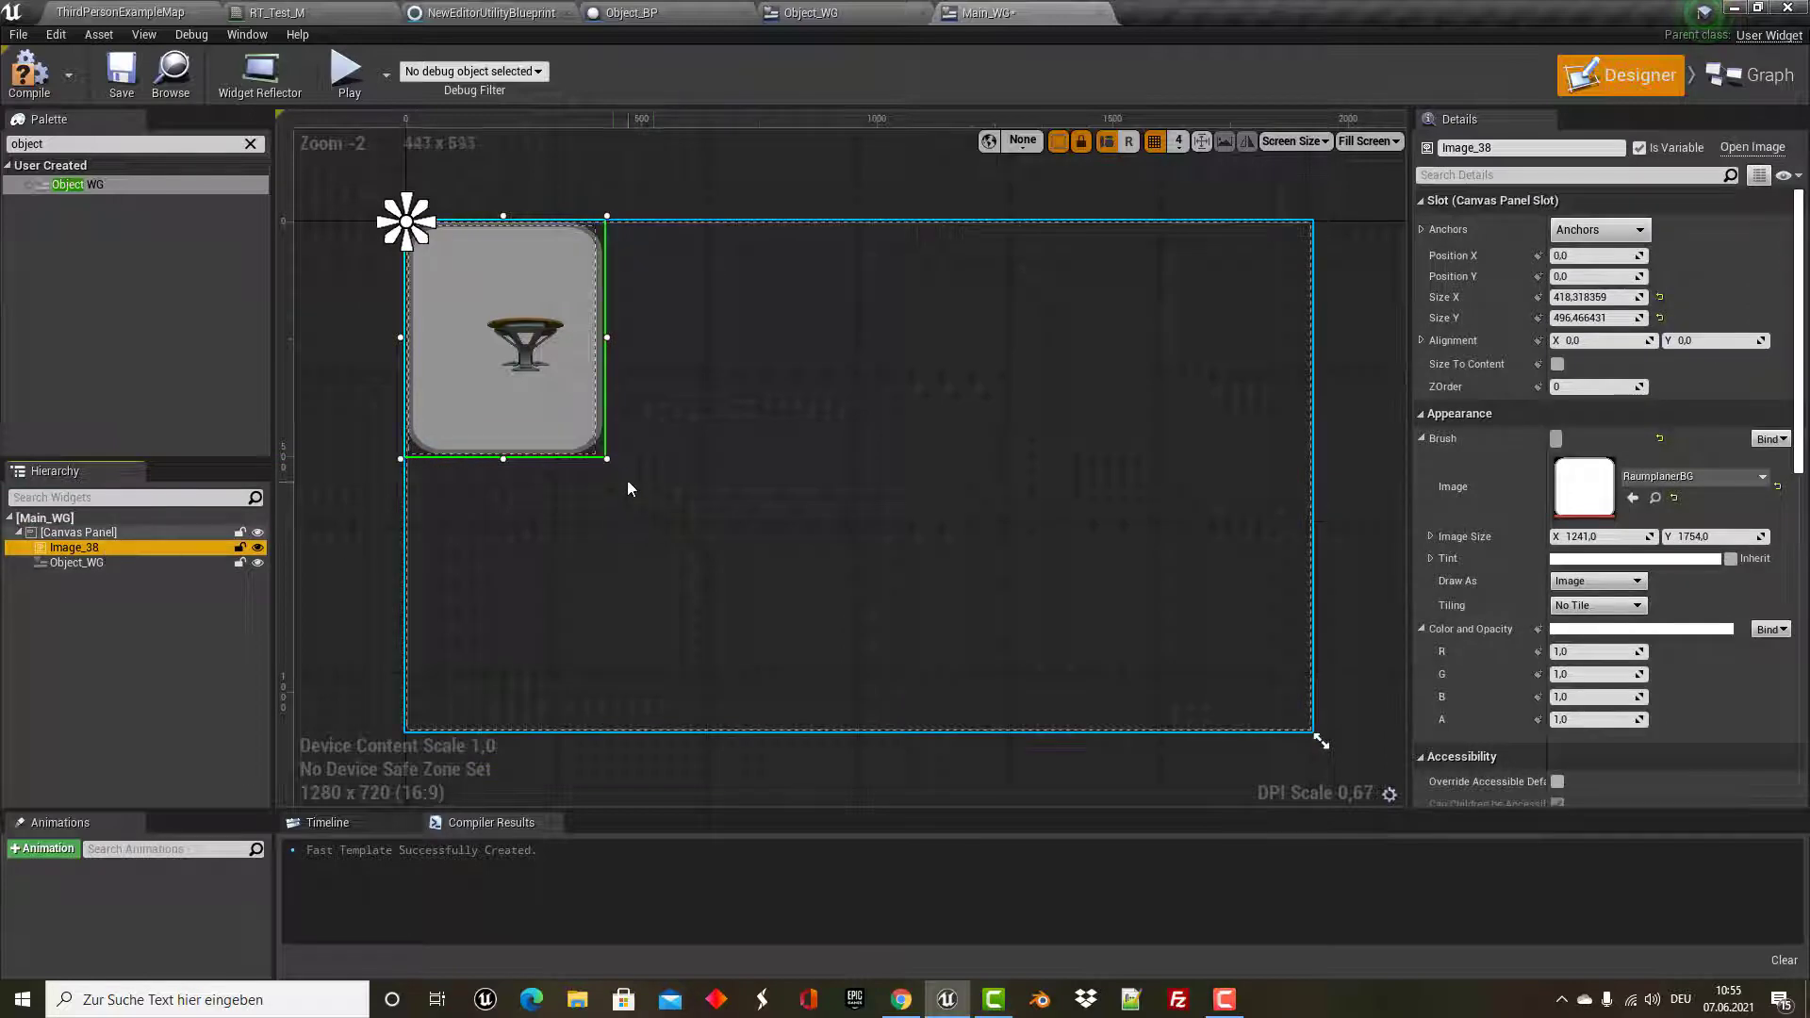
mouse_move(605, 460)
left_mouse_down()
mouse_move(651, 481)
mouse_move(641, 463)
left_mouse_up()
left_click(555, 396)
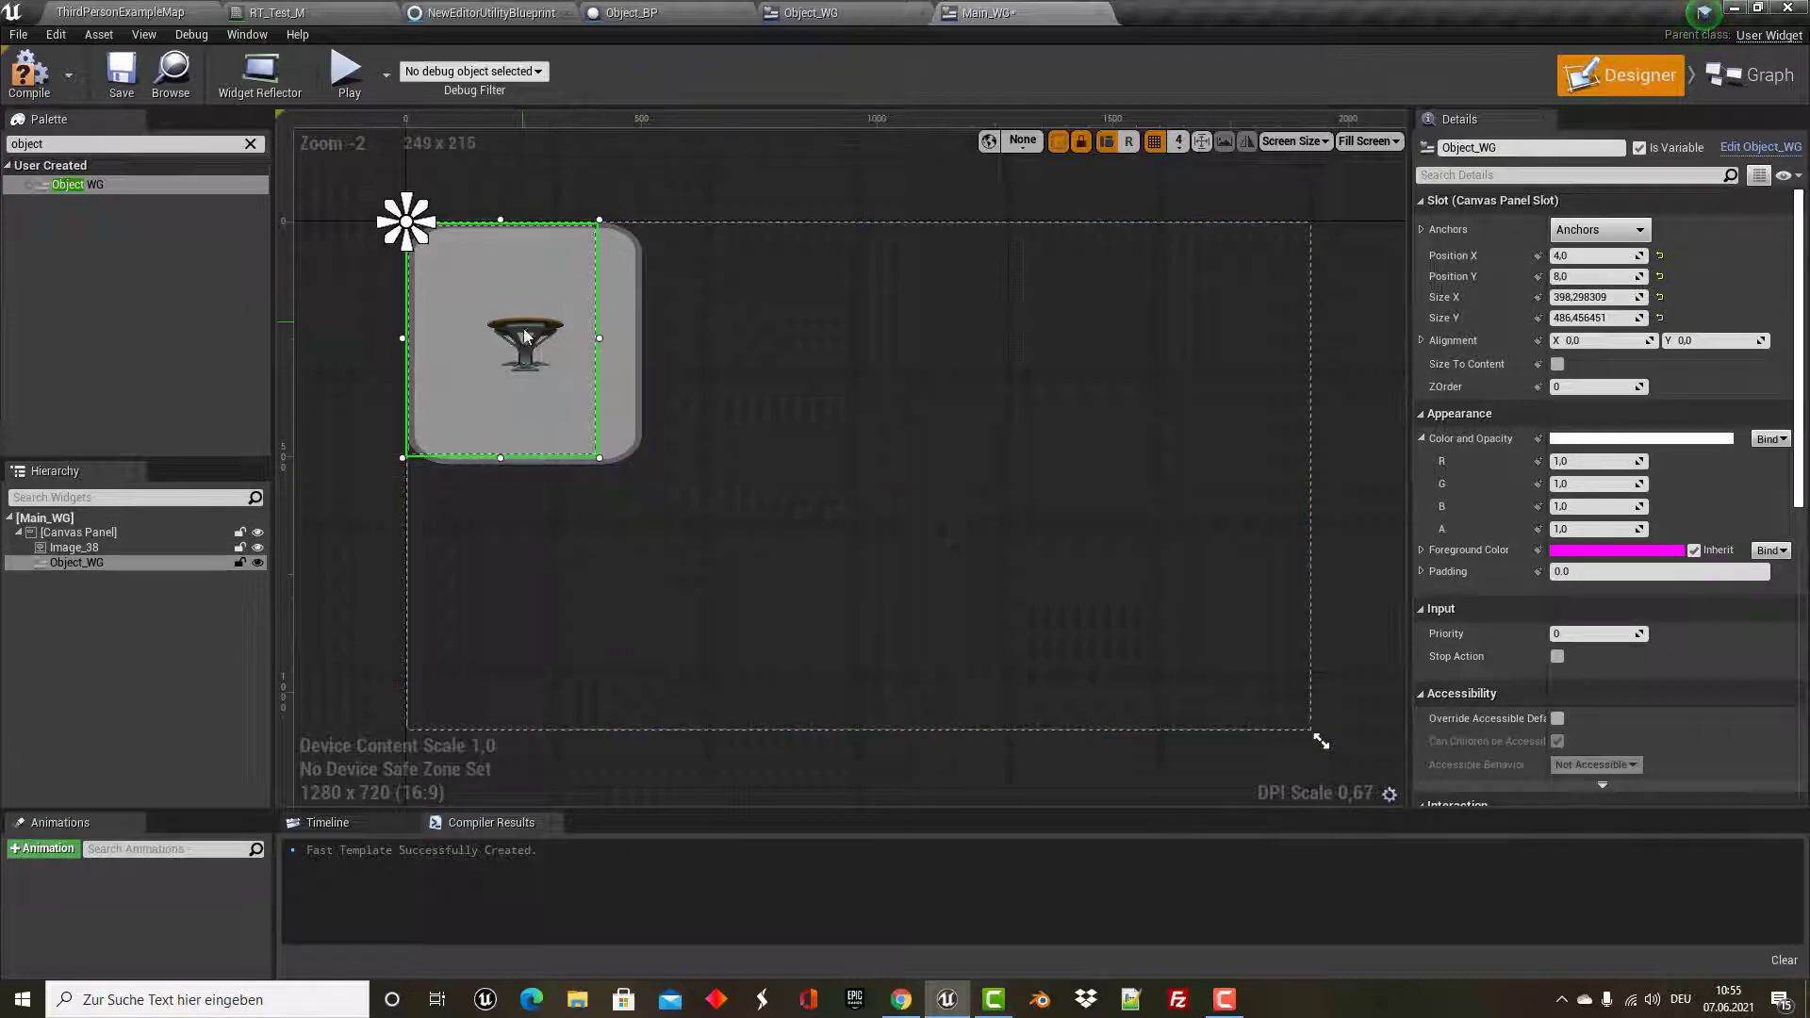
left_click_drag(611, 342, 642, 342)
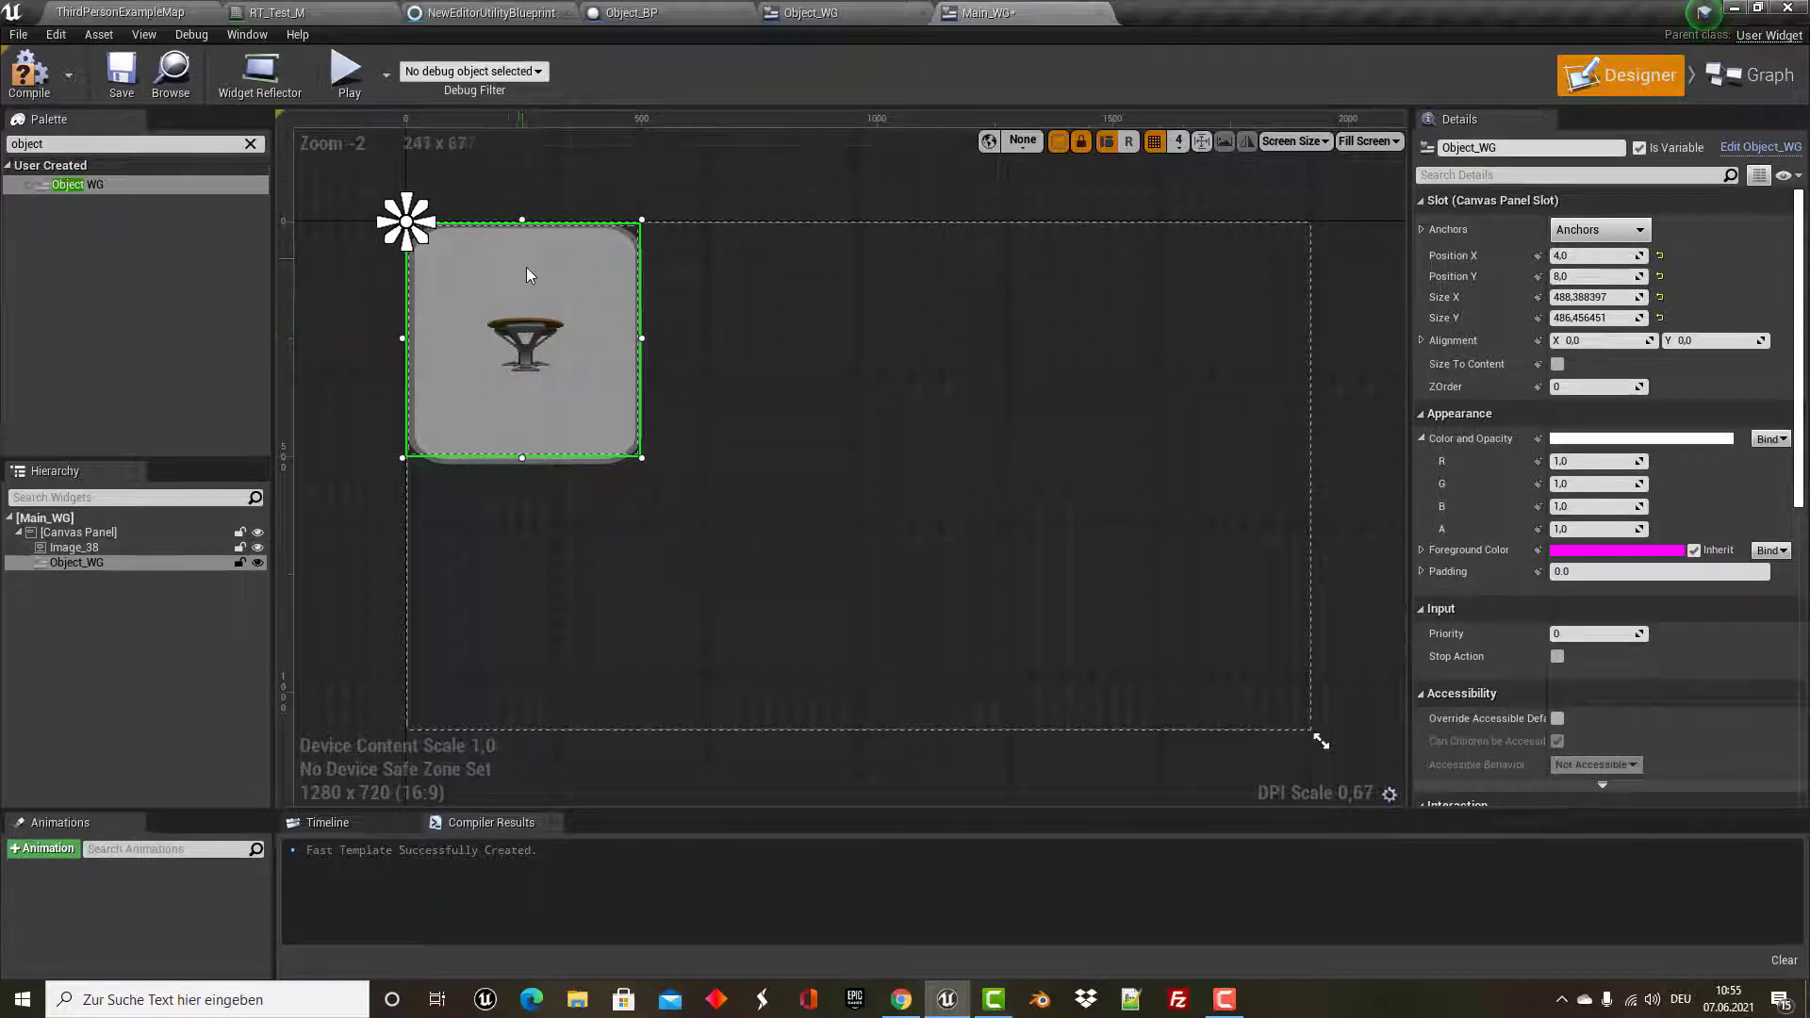
left_click_drag(526, 344, 523, 377)
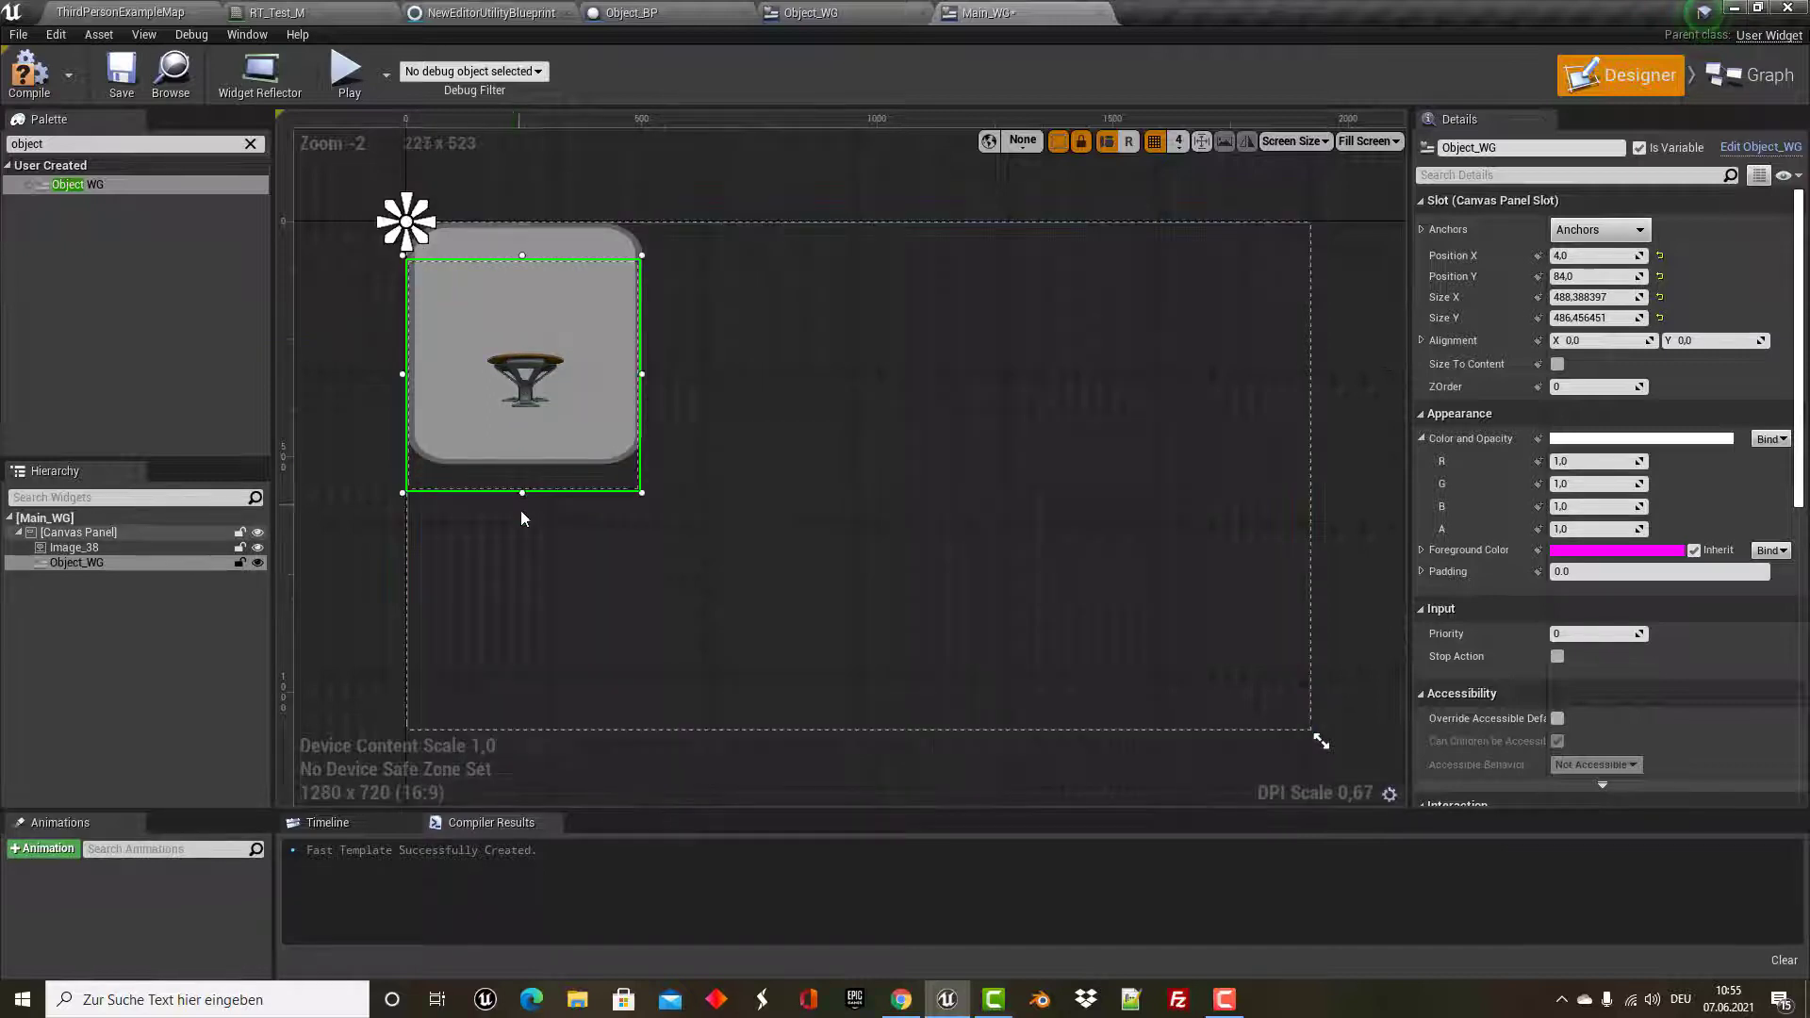
left_click_drag(524, 491, 525, 461)
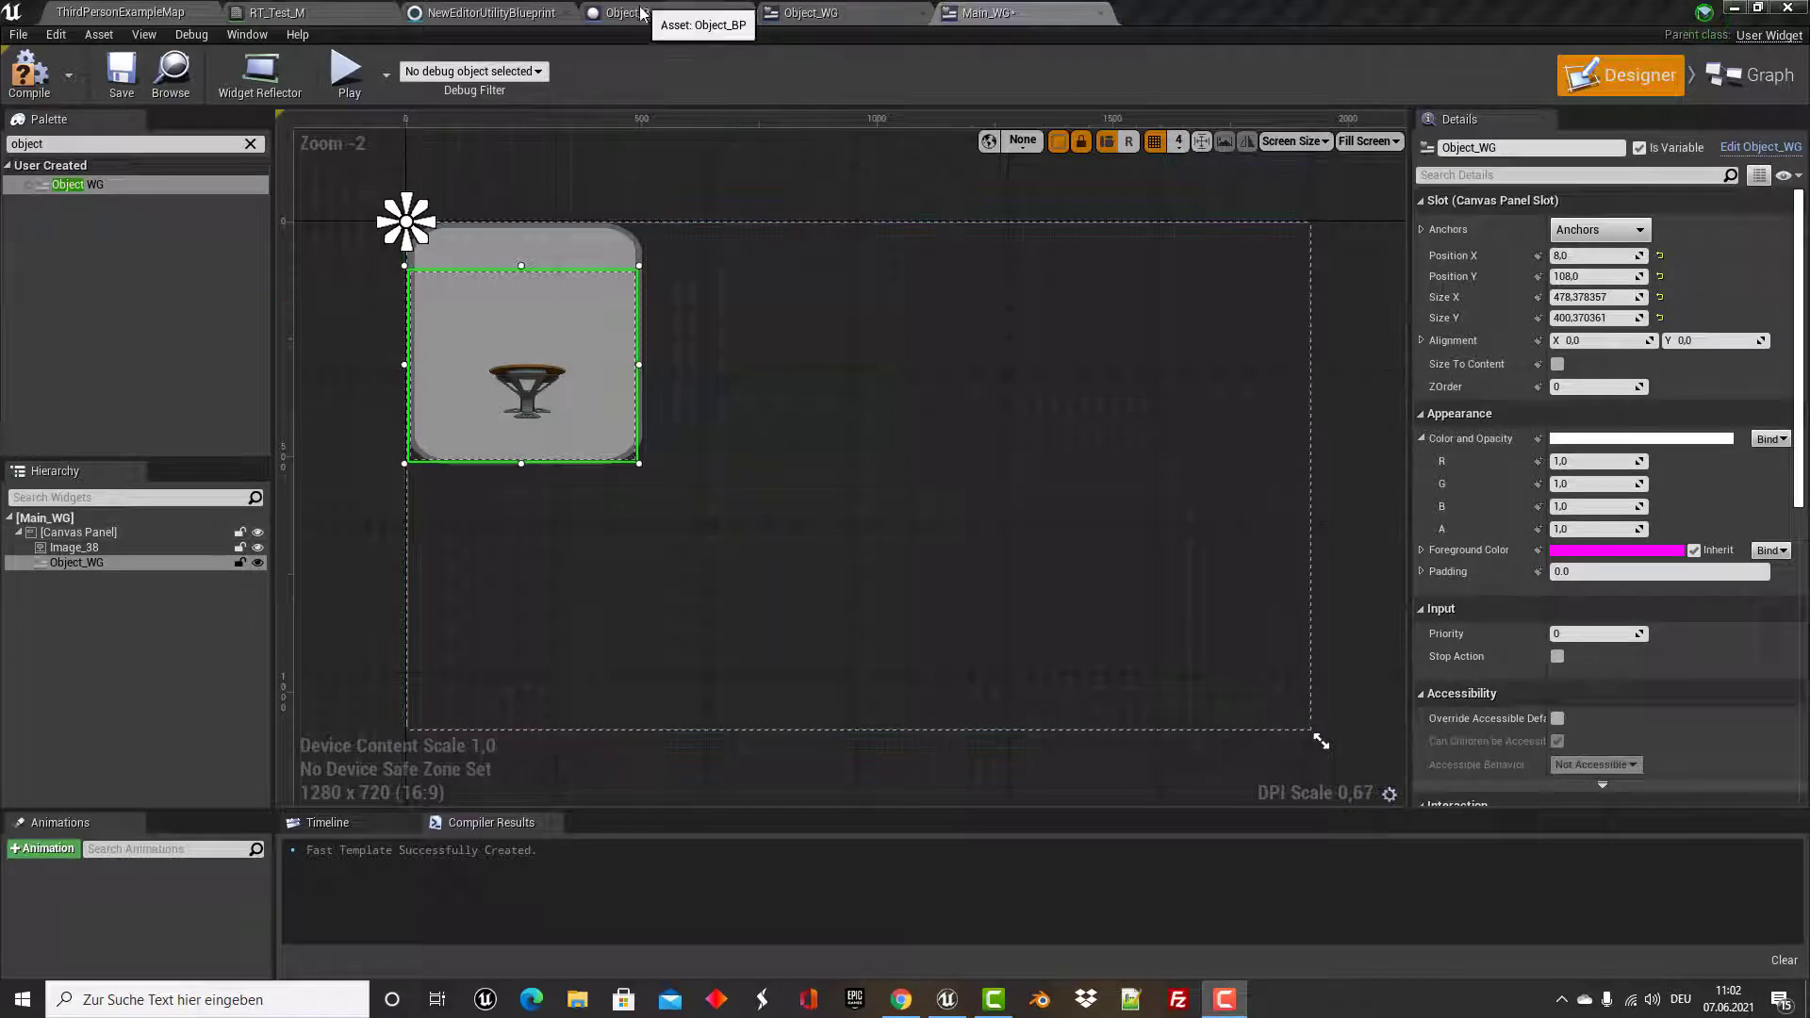
In Object_BP, drag the SceneCaptureComponent2D camera toward the table to Location X -130.
left_click(640, 13)
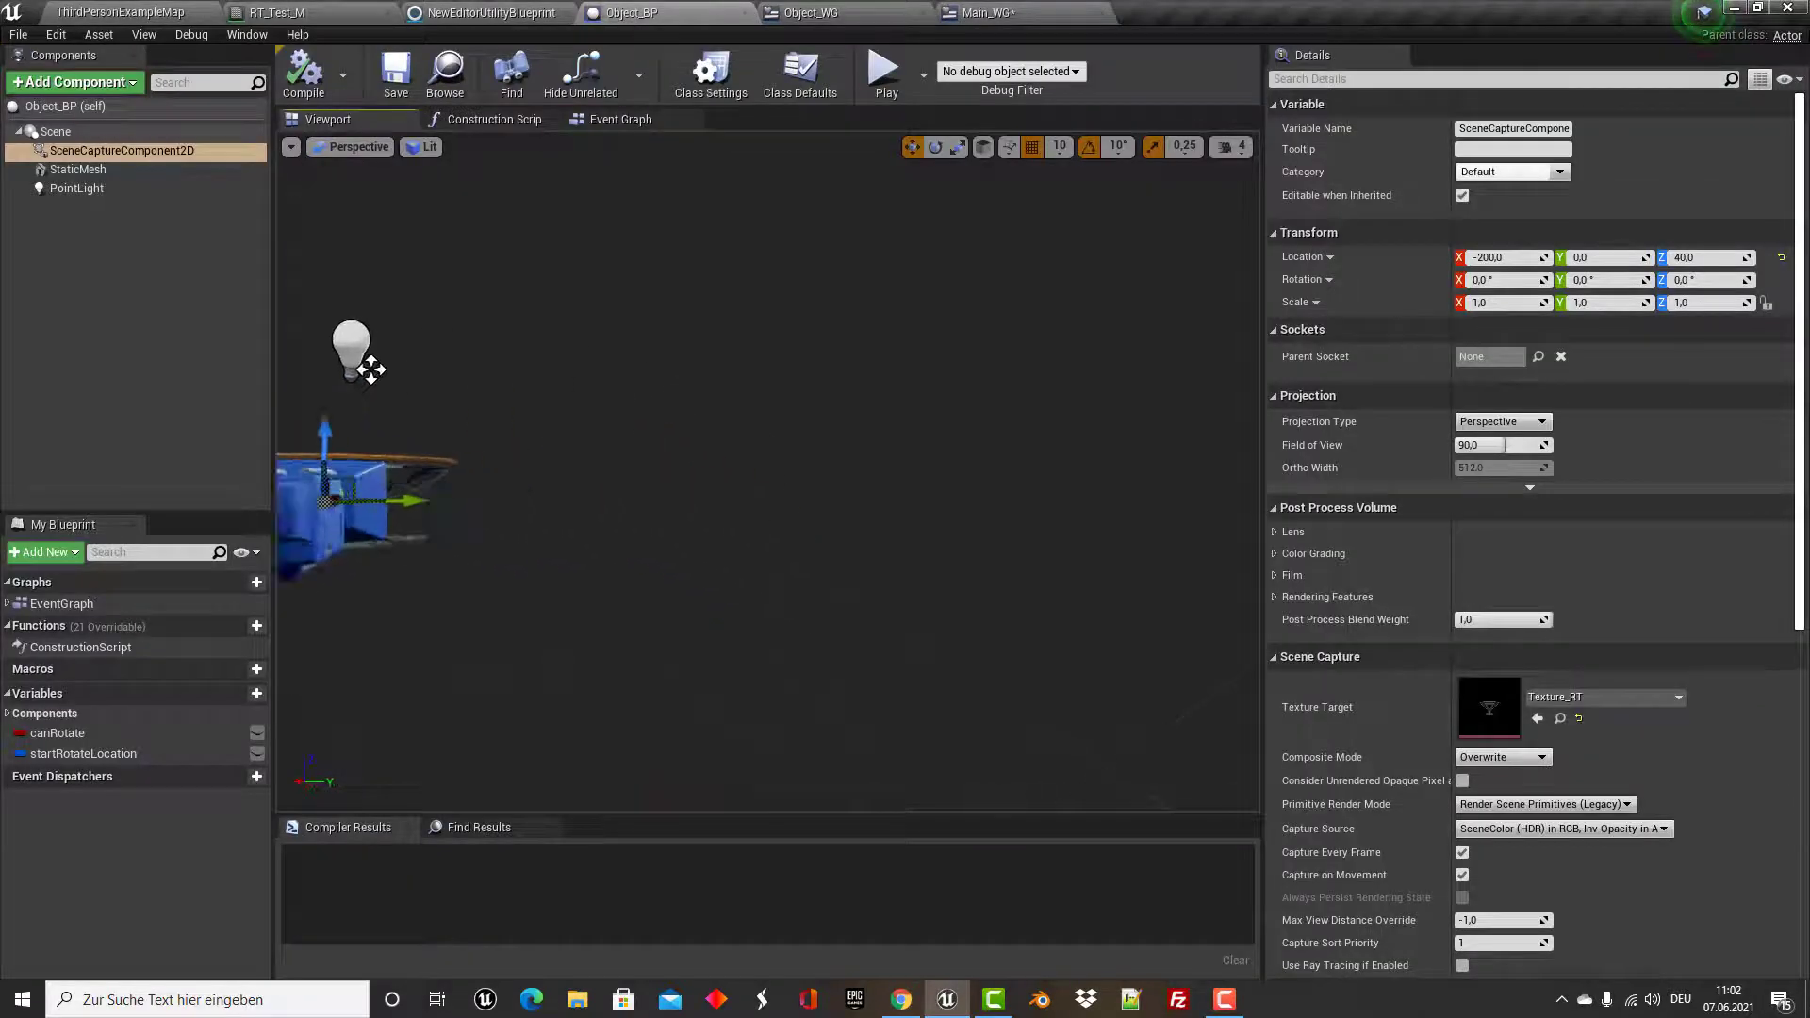
left_click_drag(721, 572, 784, 583)
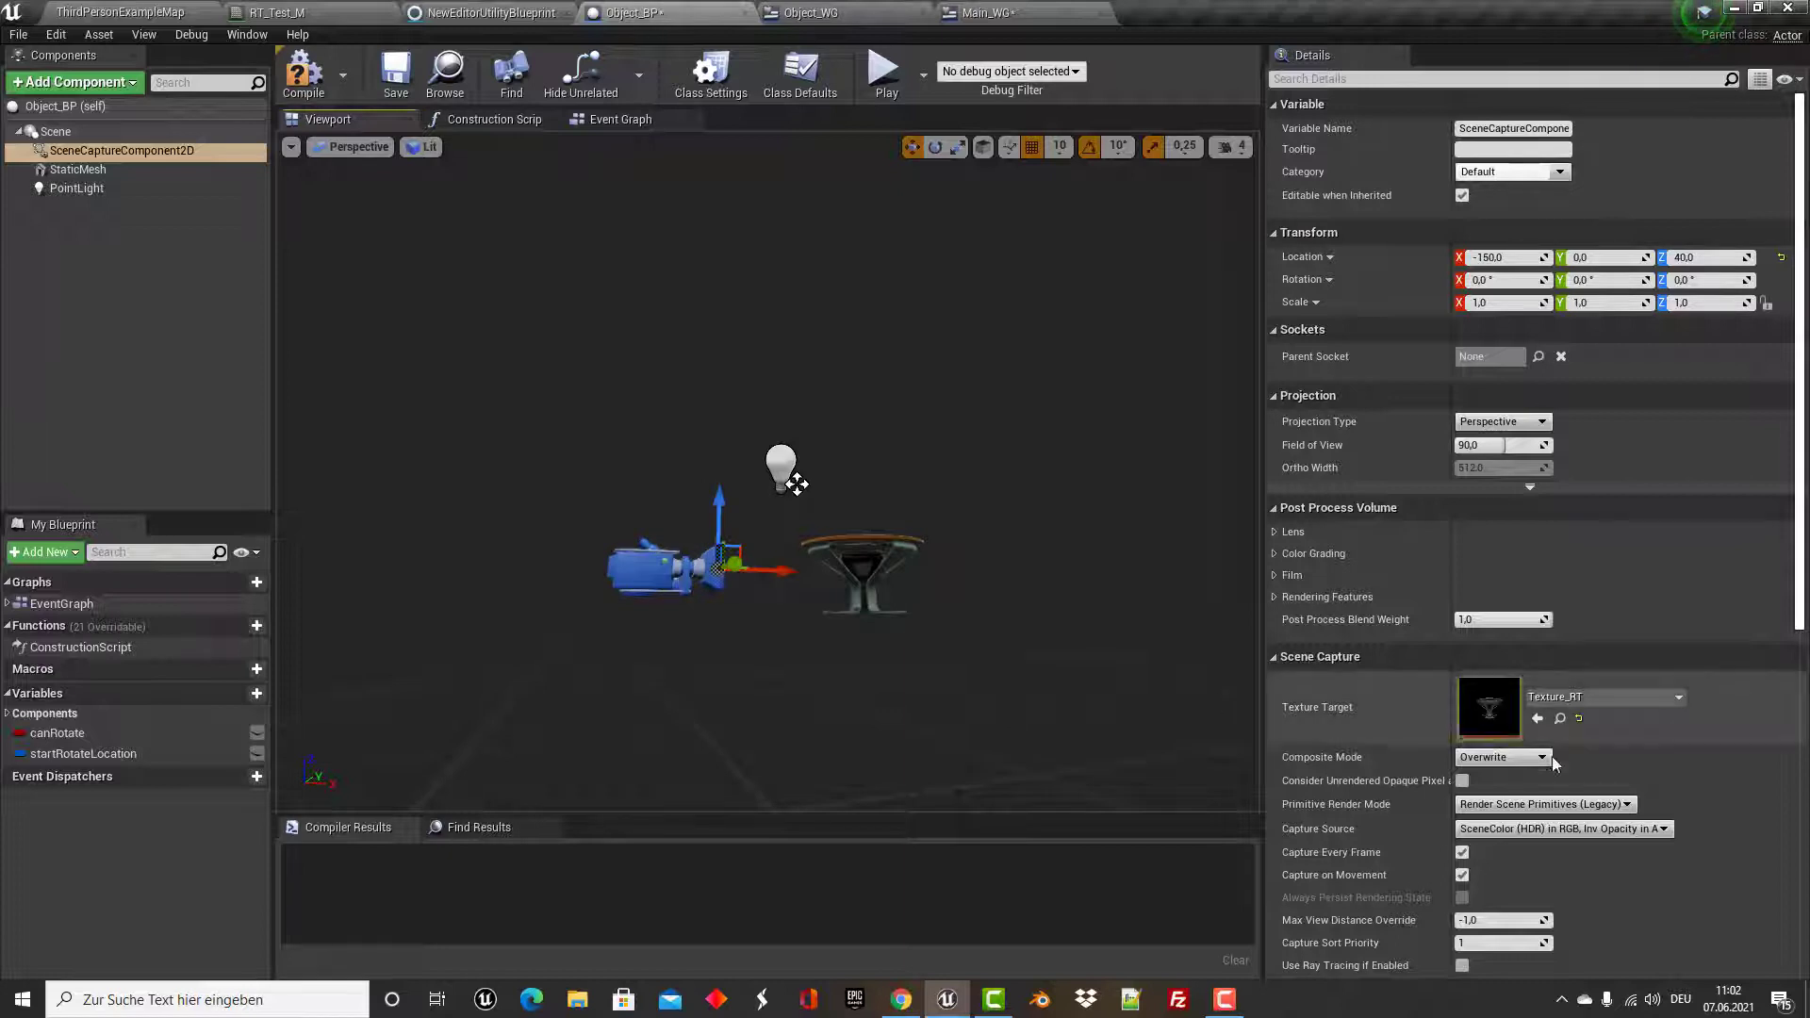
left_click_drag(778, 572, 794, 572)
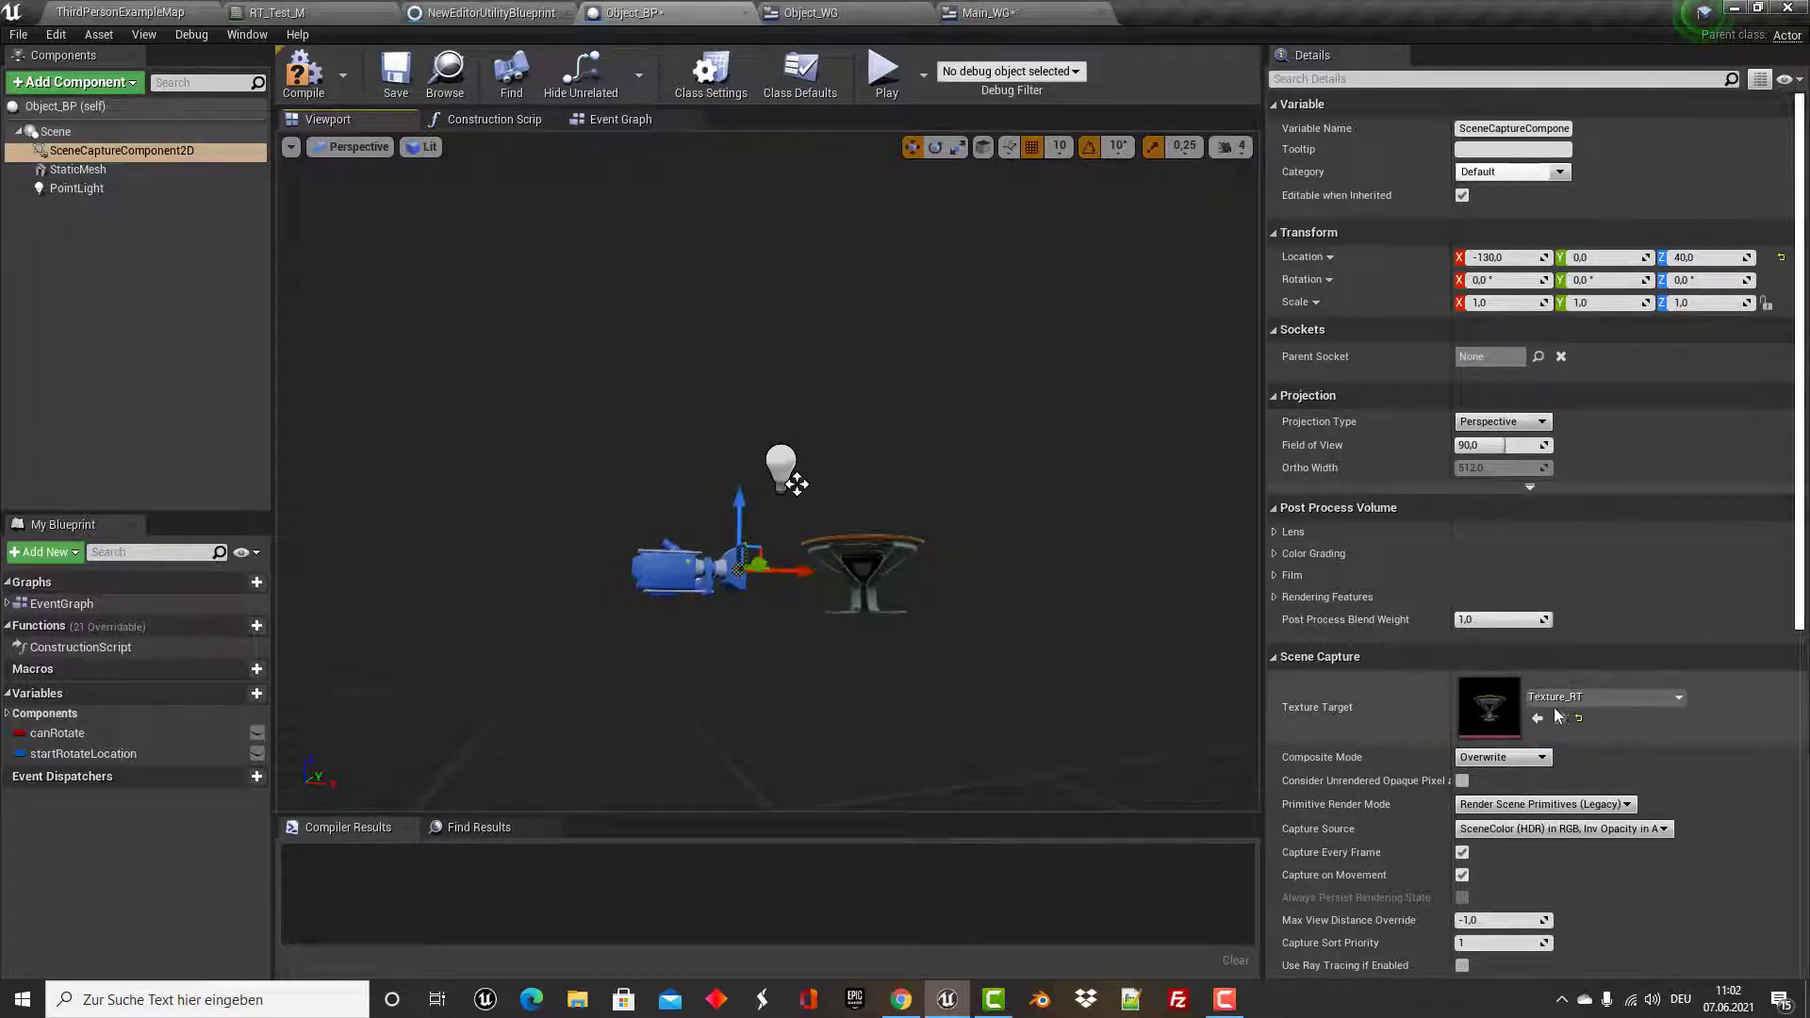
Compile and save Object_BP, then return to the Main_WG widget.
left_click(304, 71)
left_click(388, 75)
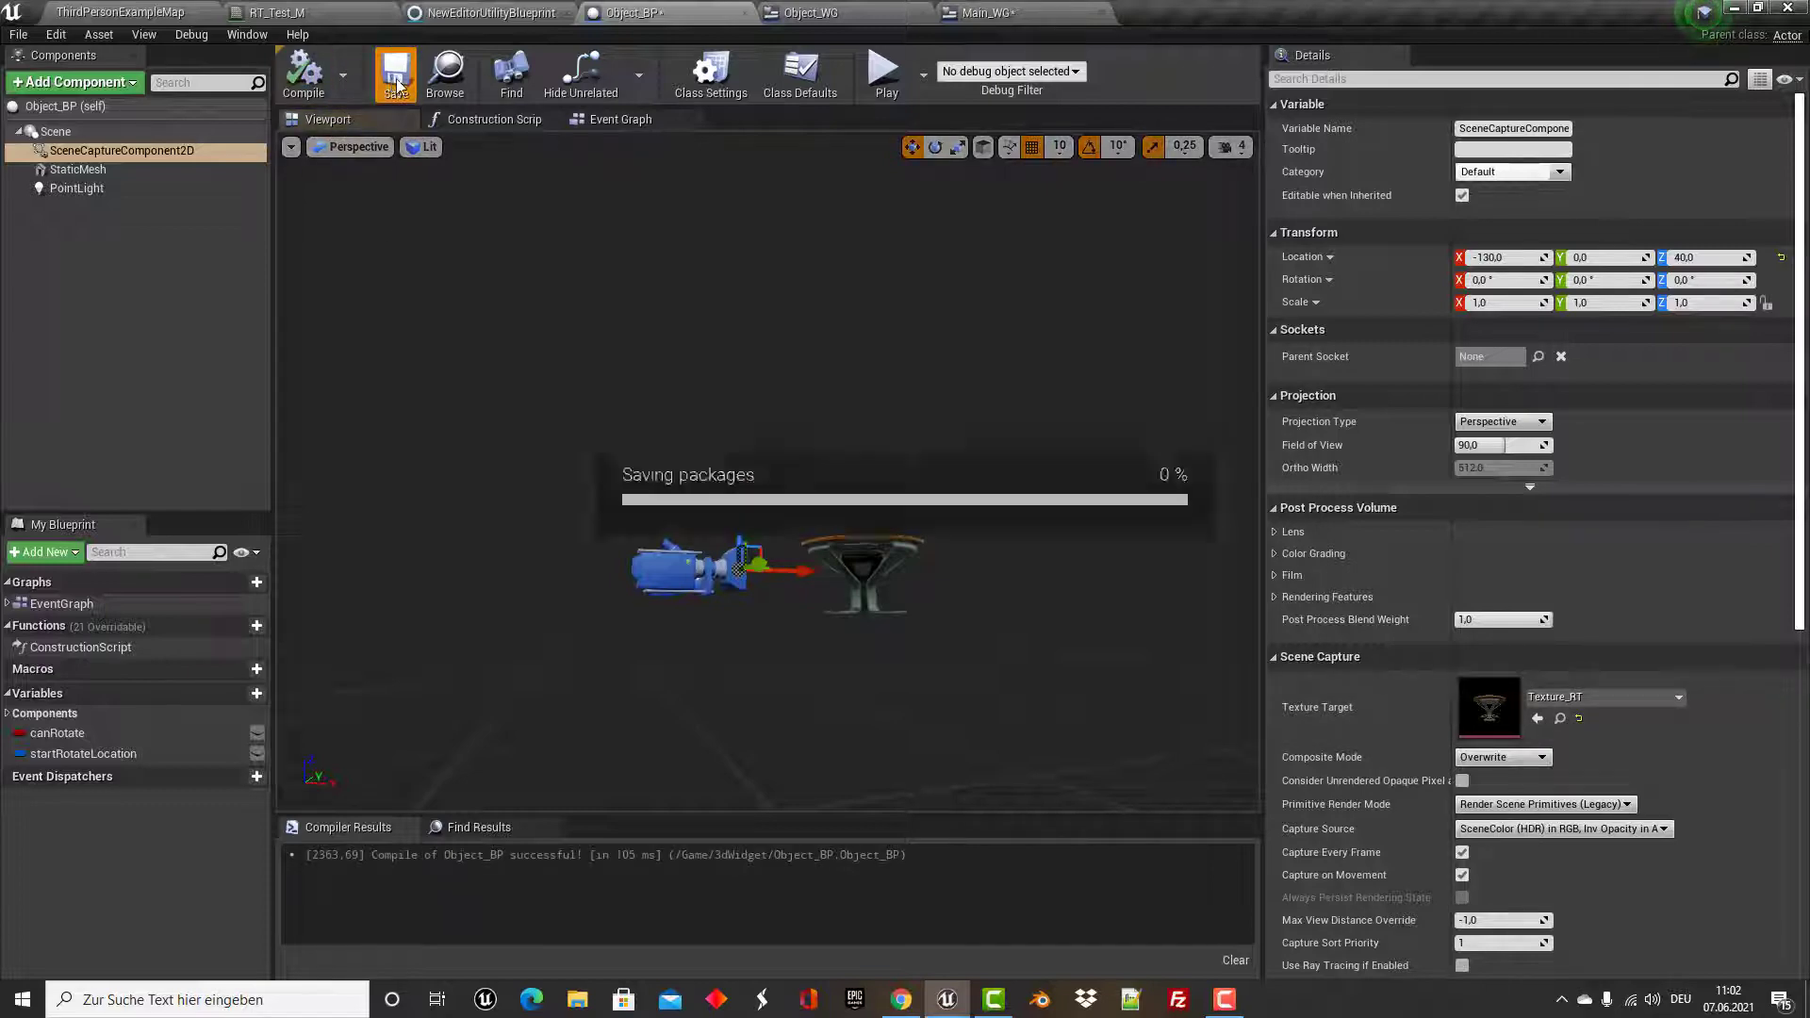
left_click(986, 12)
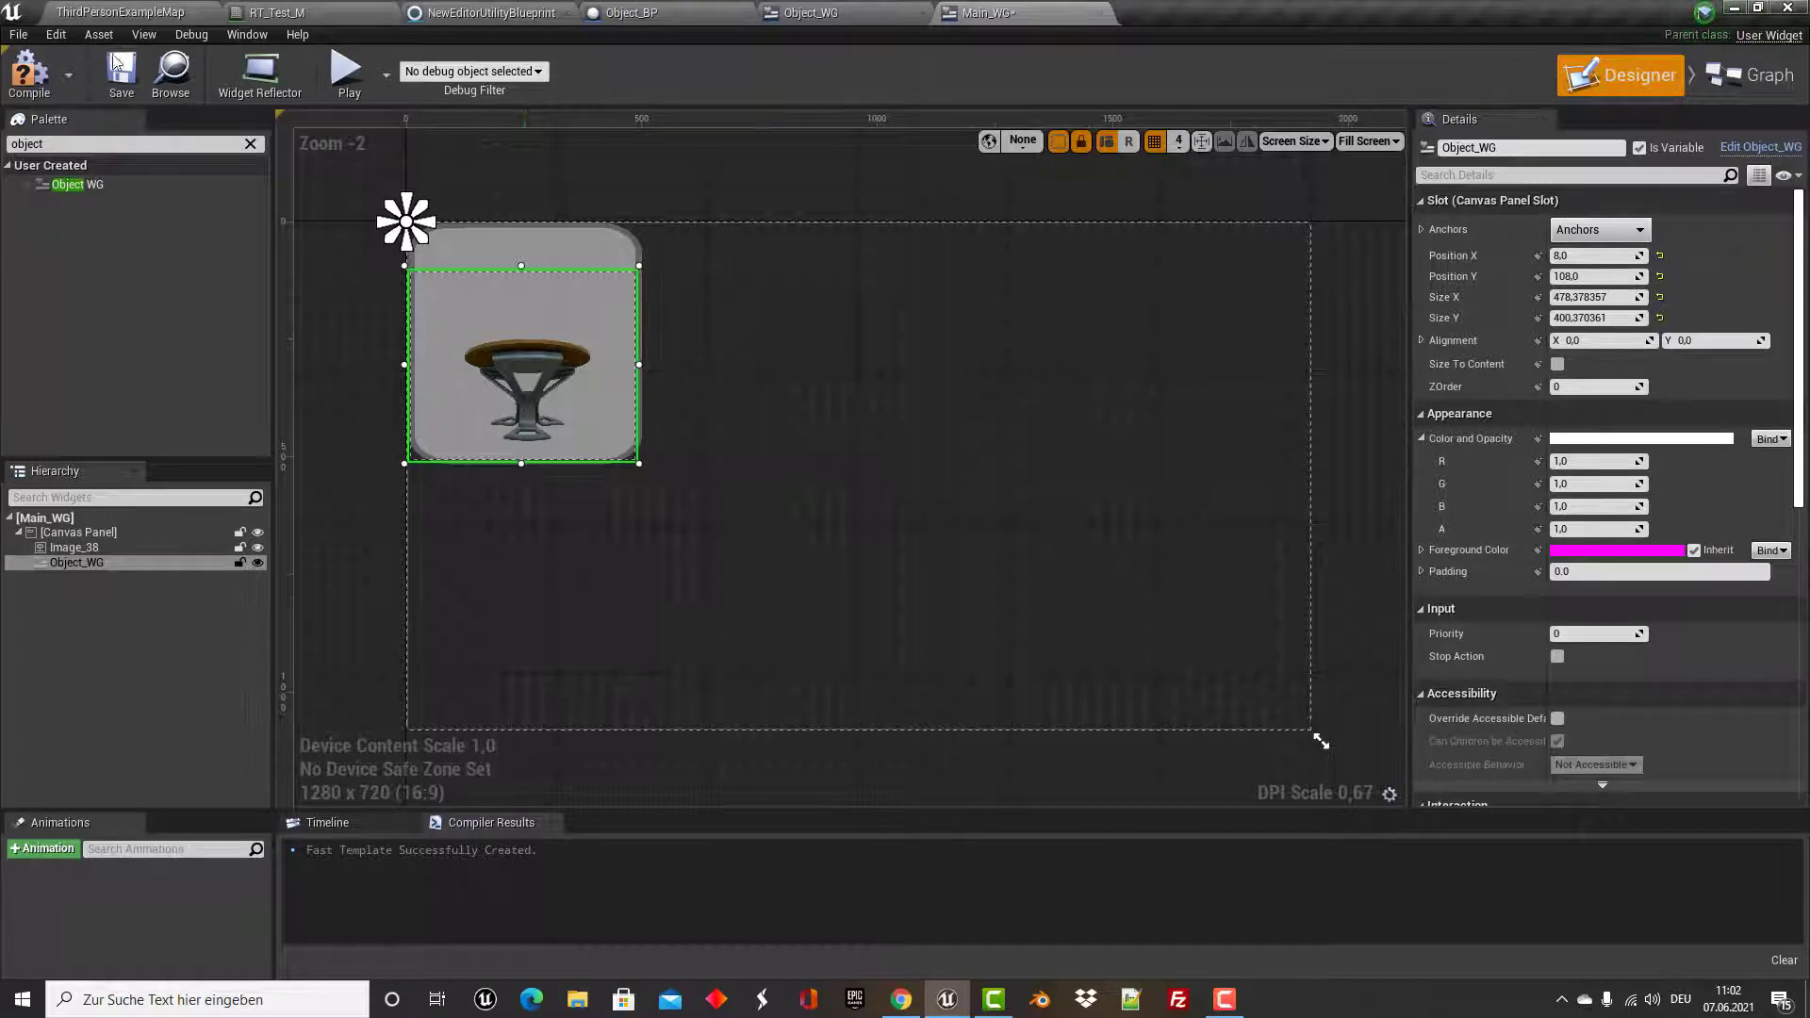
Compile and save Main_WG, then return to ThirdPersonExampleMap facing the left arena wall.
left_click(29, 71)
left_click(120, 71)
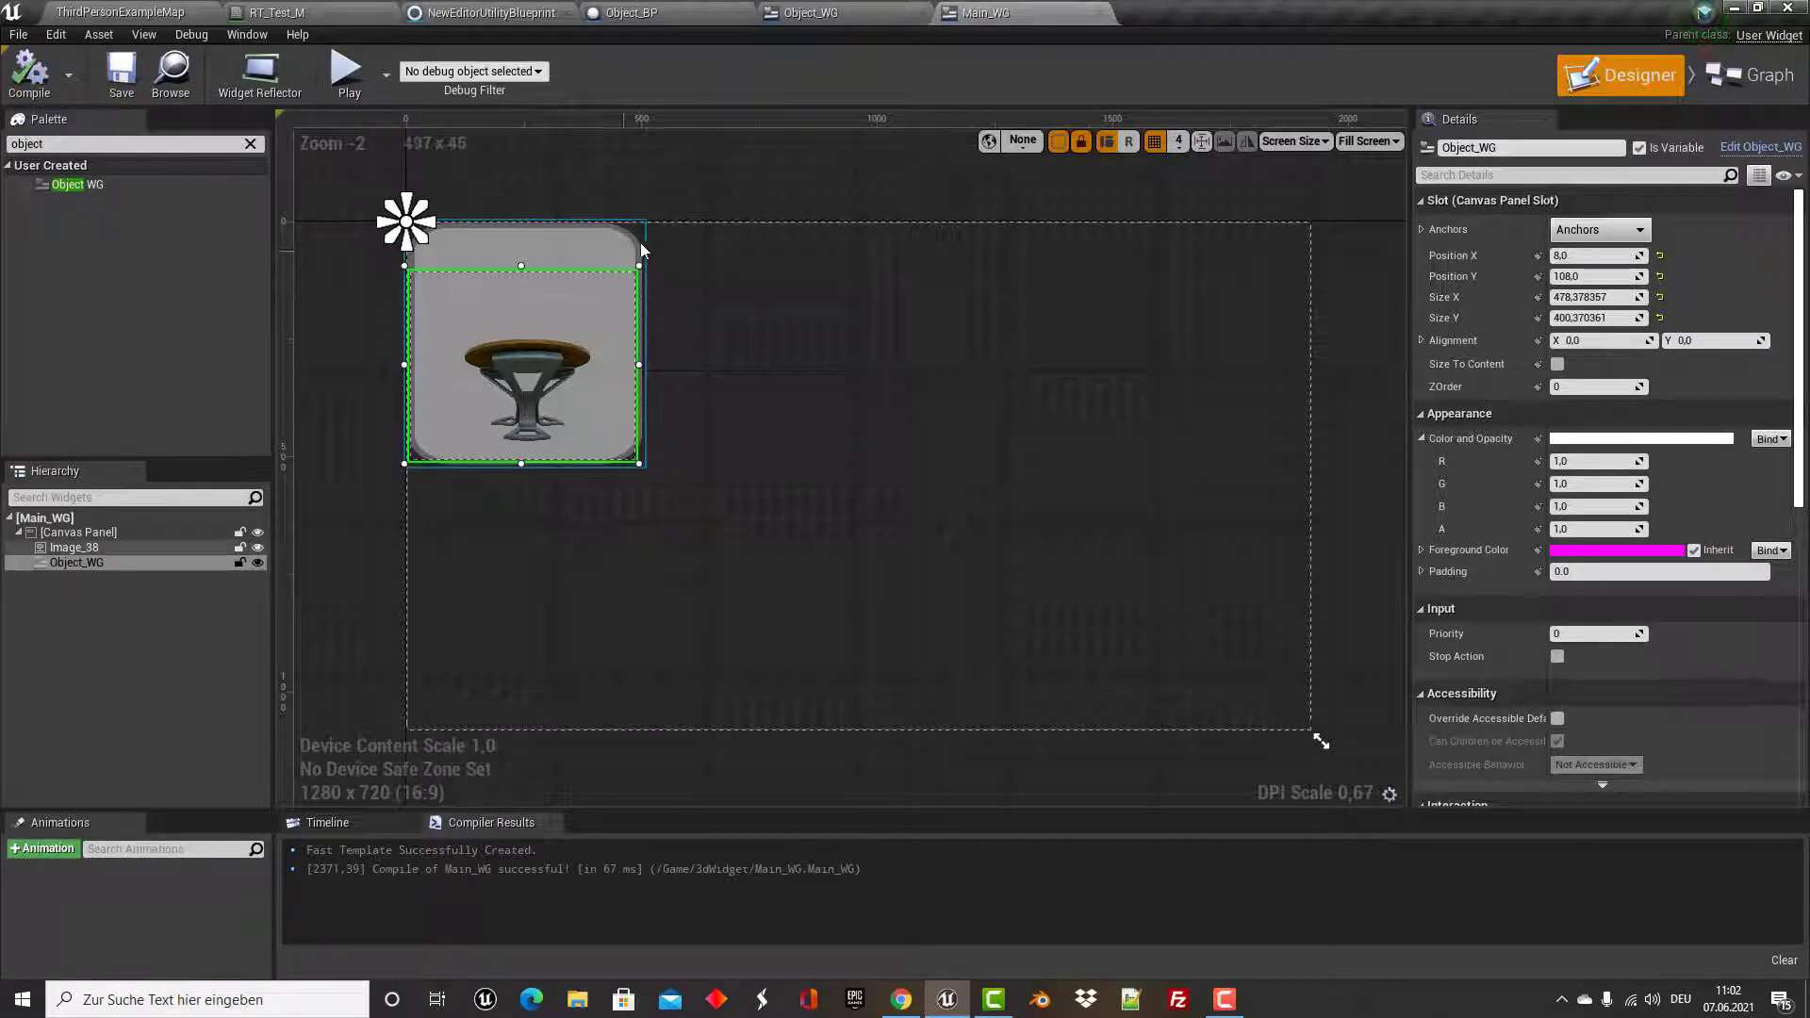
left_click(119, 13)
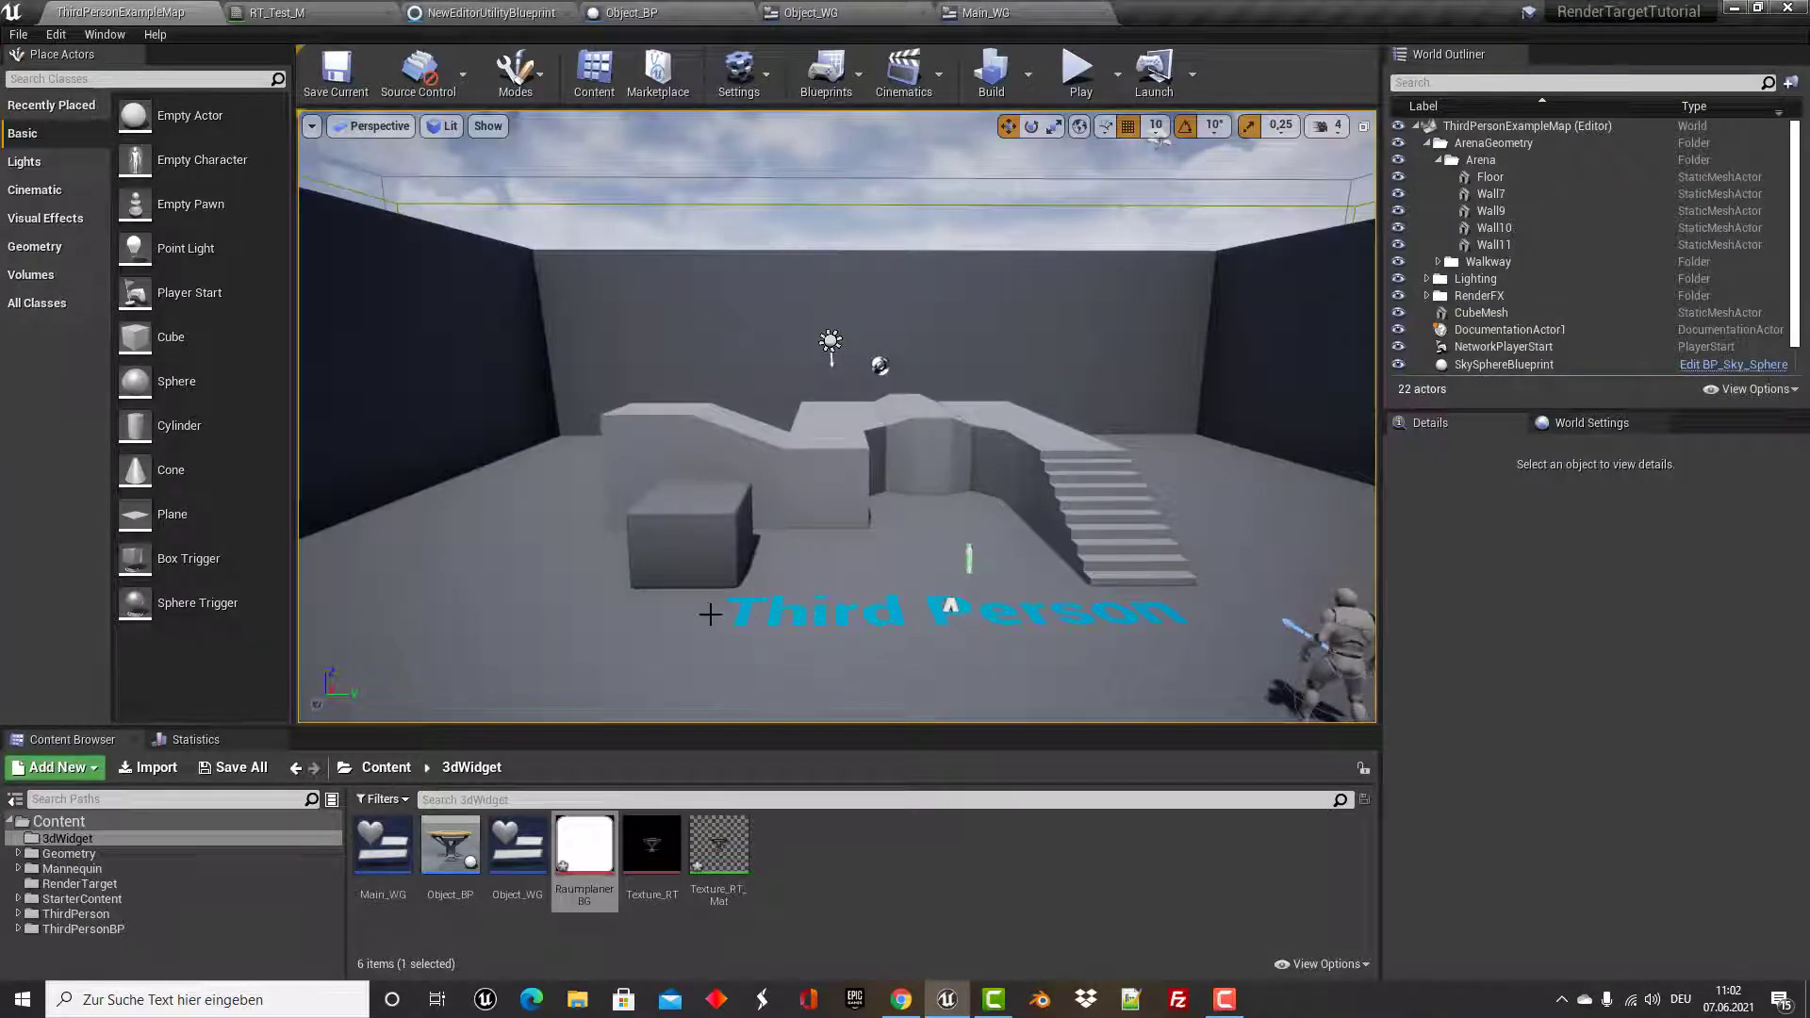
left_click_drag(721, 614, 622, 491)
left_click(464, 860)
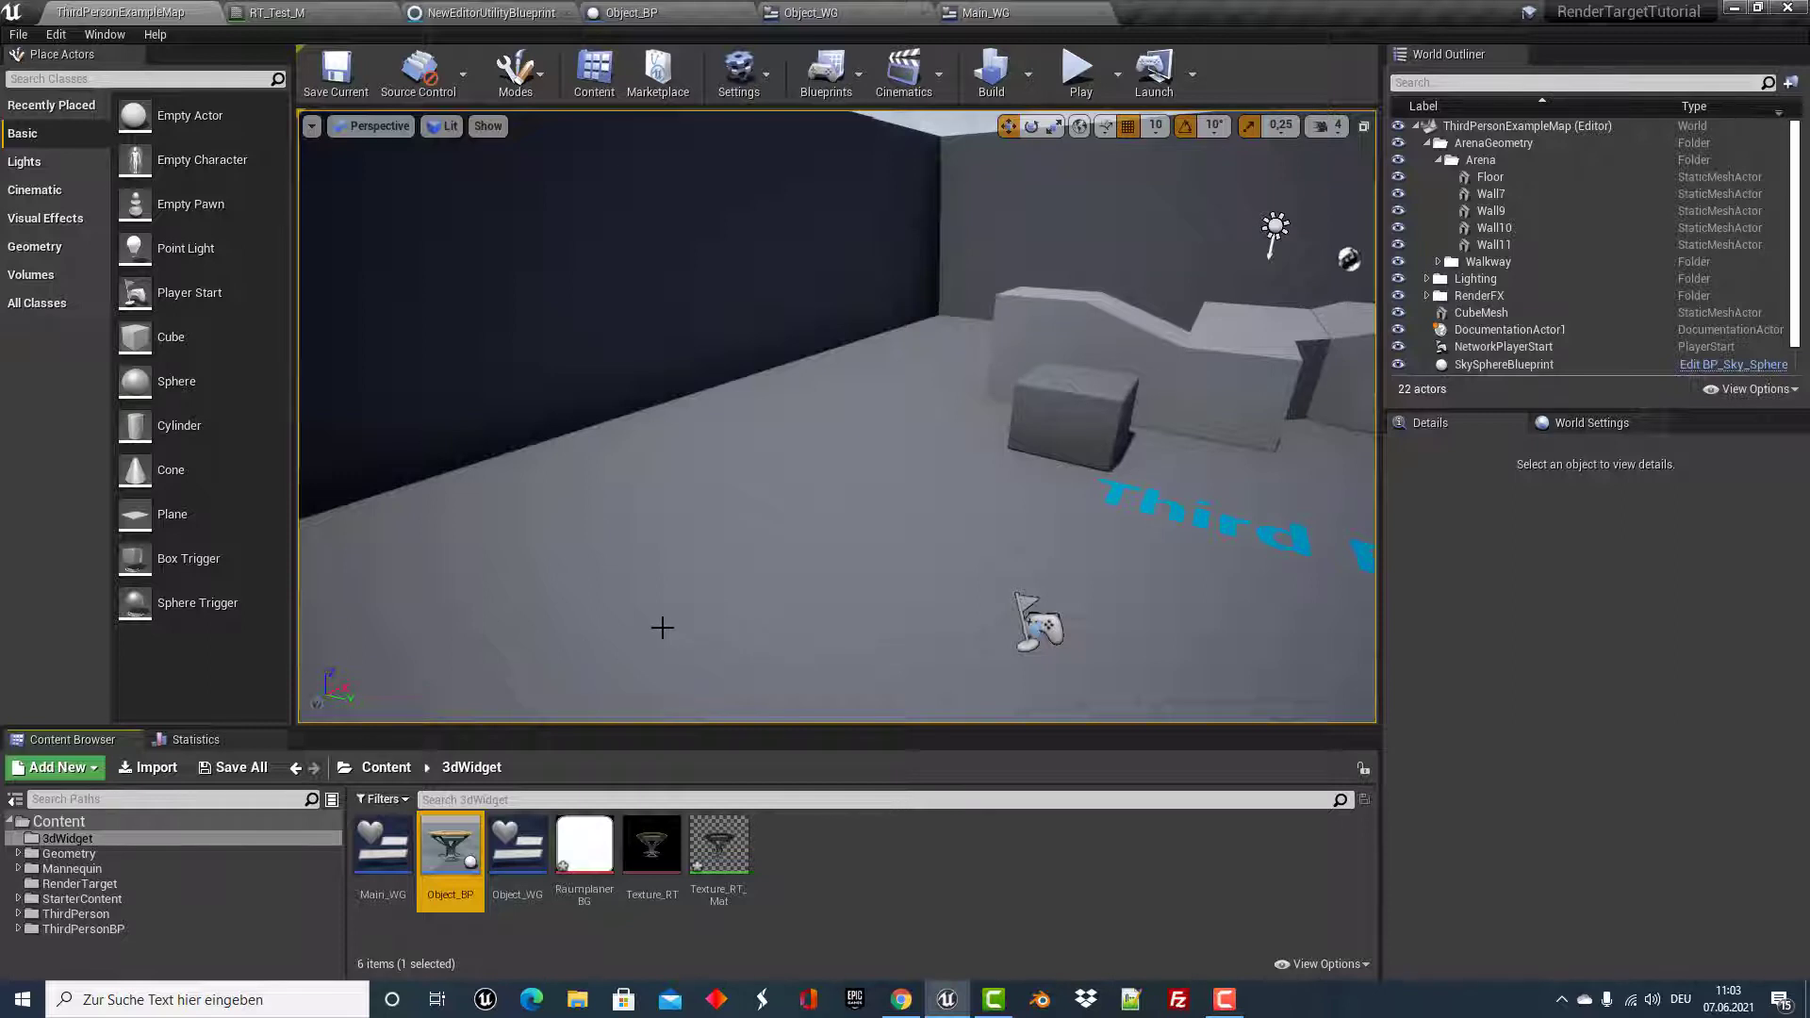
Browse to the StarterContent Props folder and select the SM_TableRound asset.
left_click(82, 898)
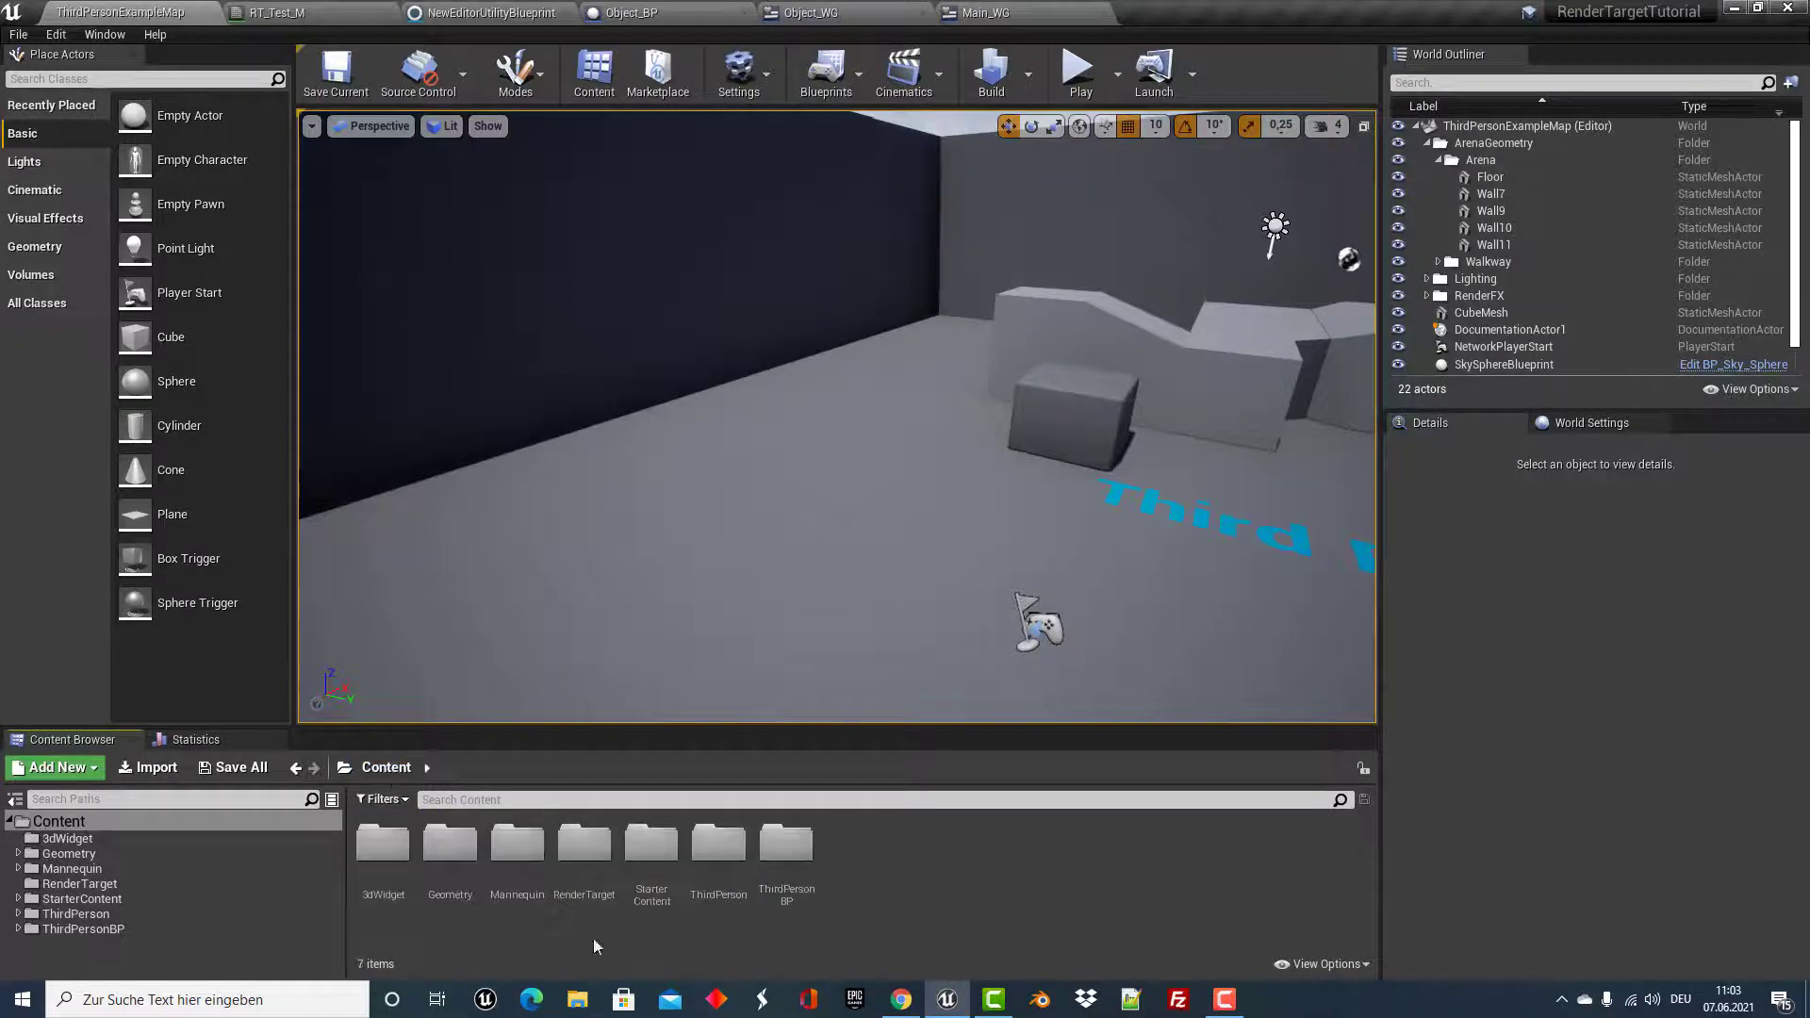
double_click(853, 845)
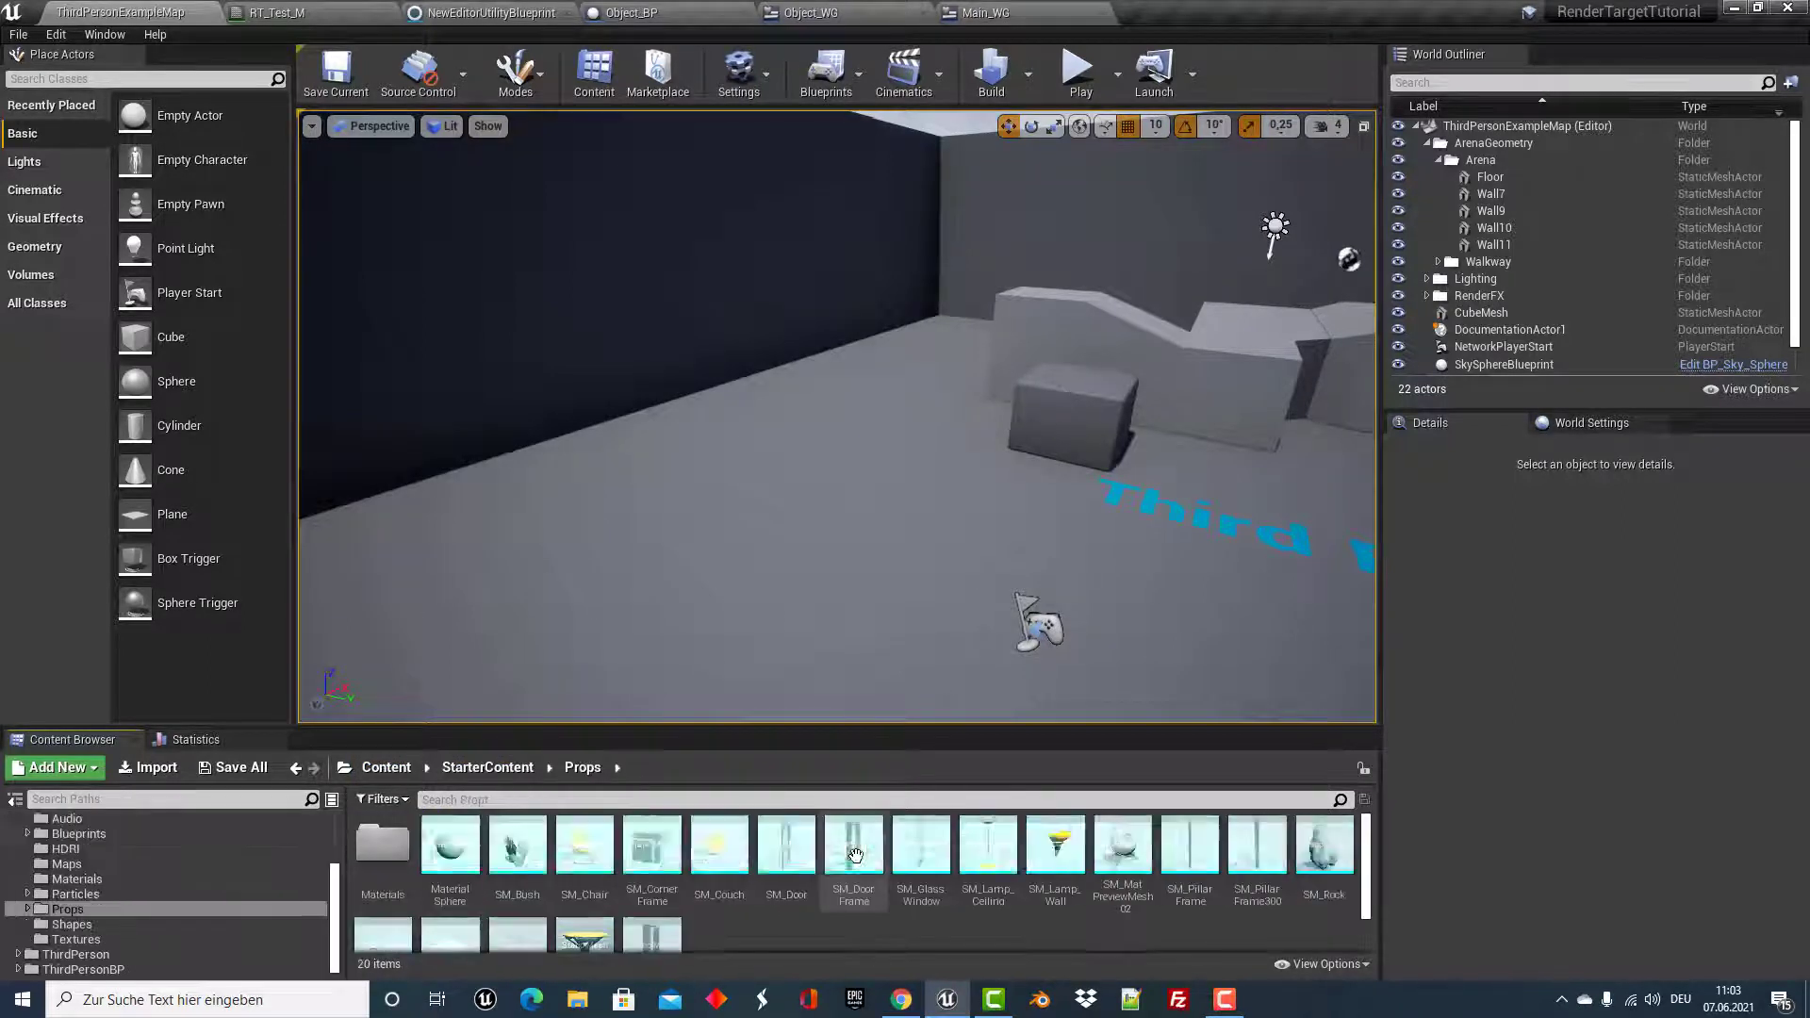
scroll(788, 929, "down", 1)
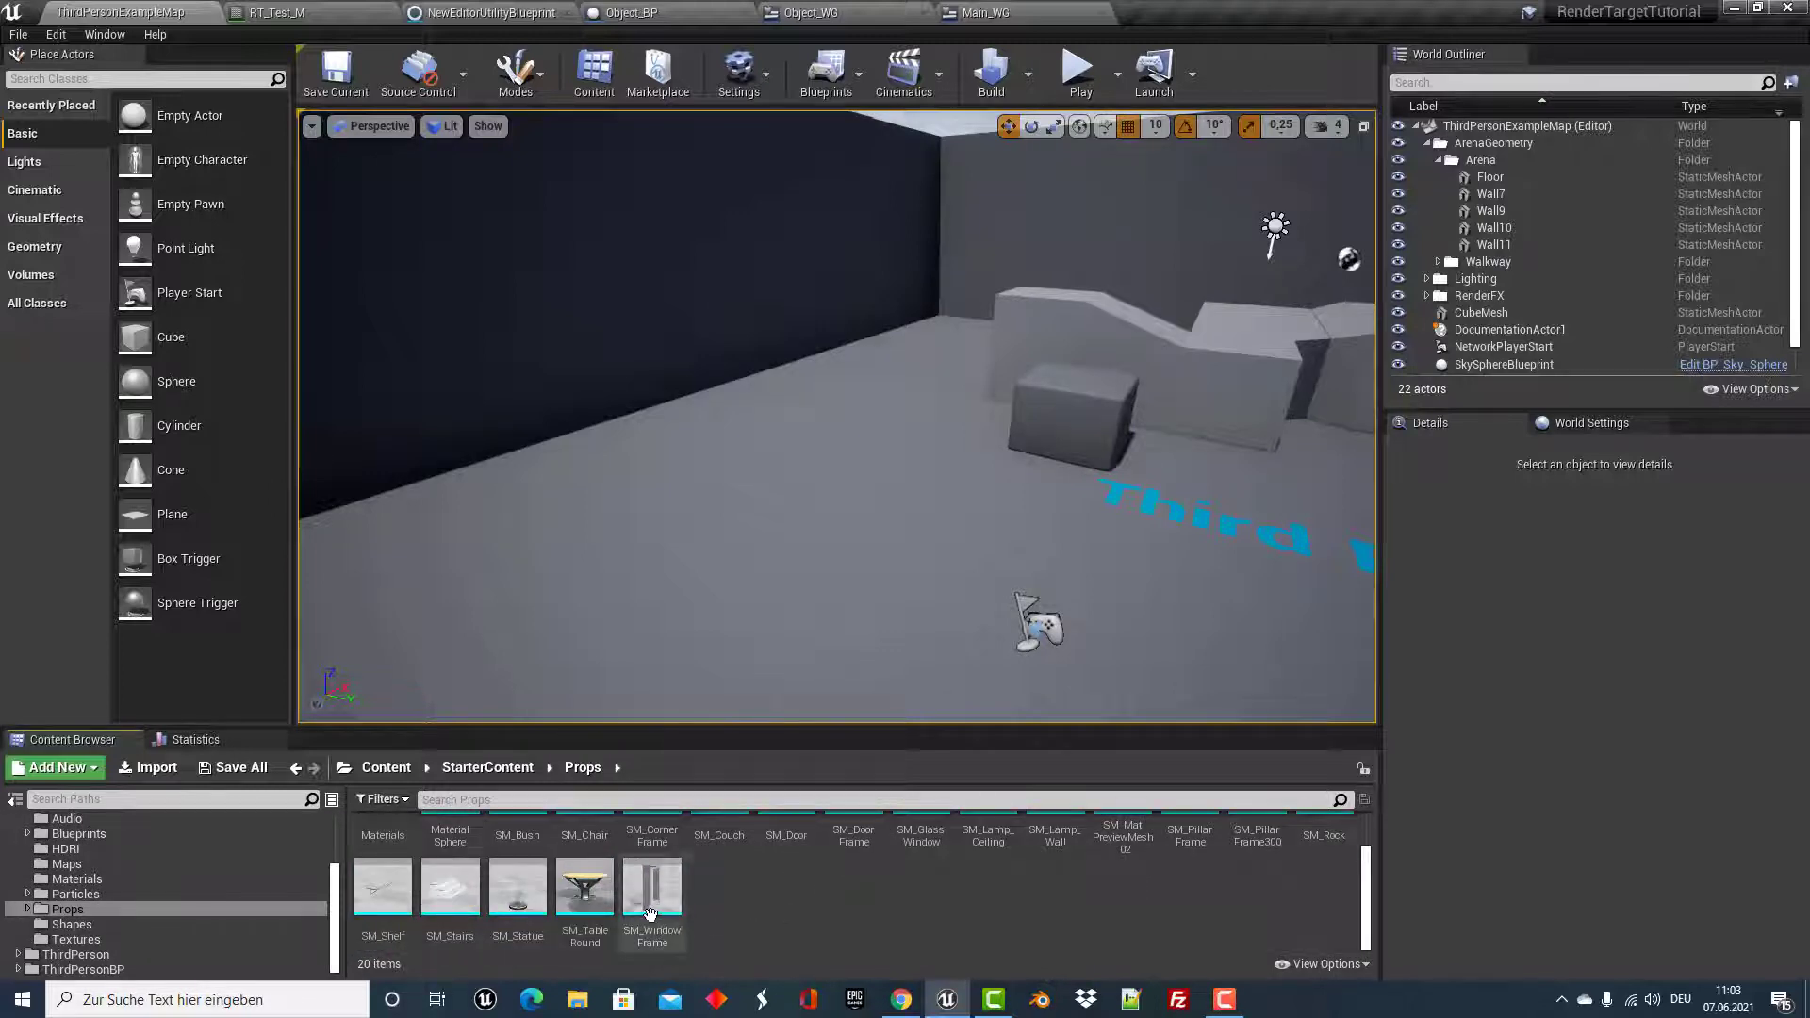
left_click(592, 896)
right_click(589, 892)
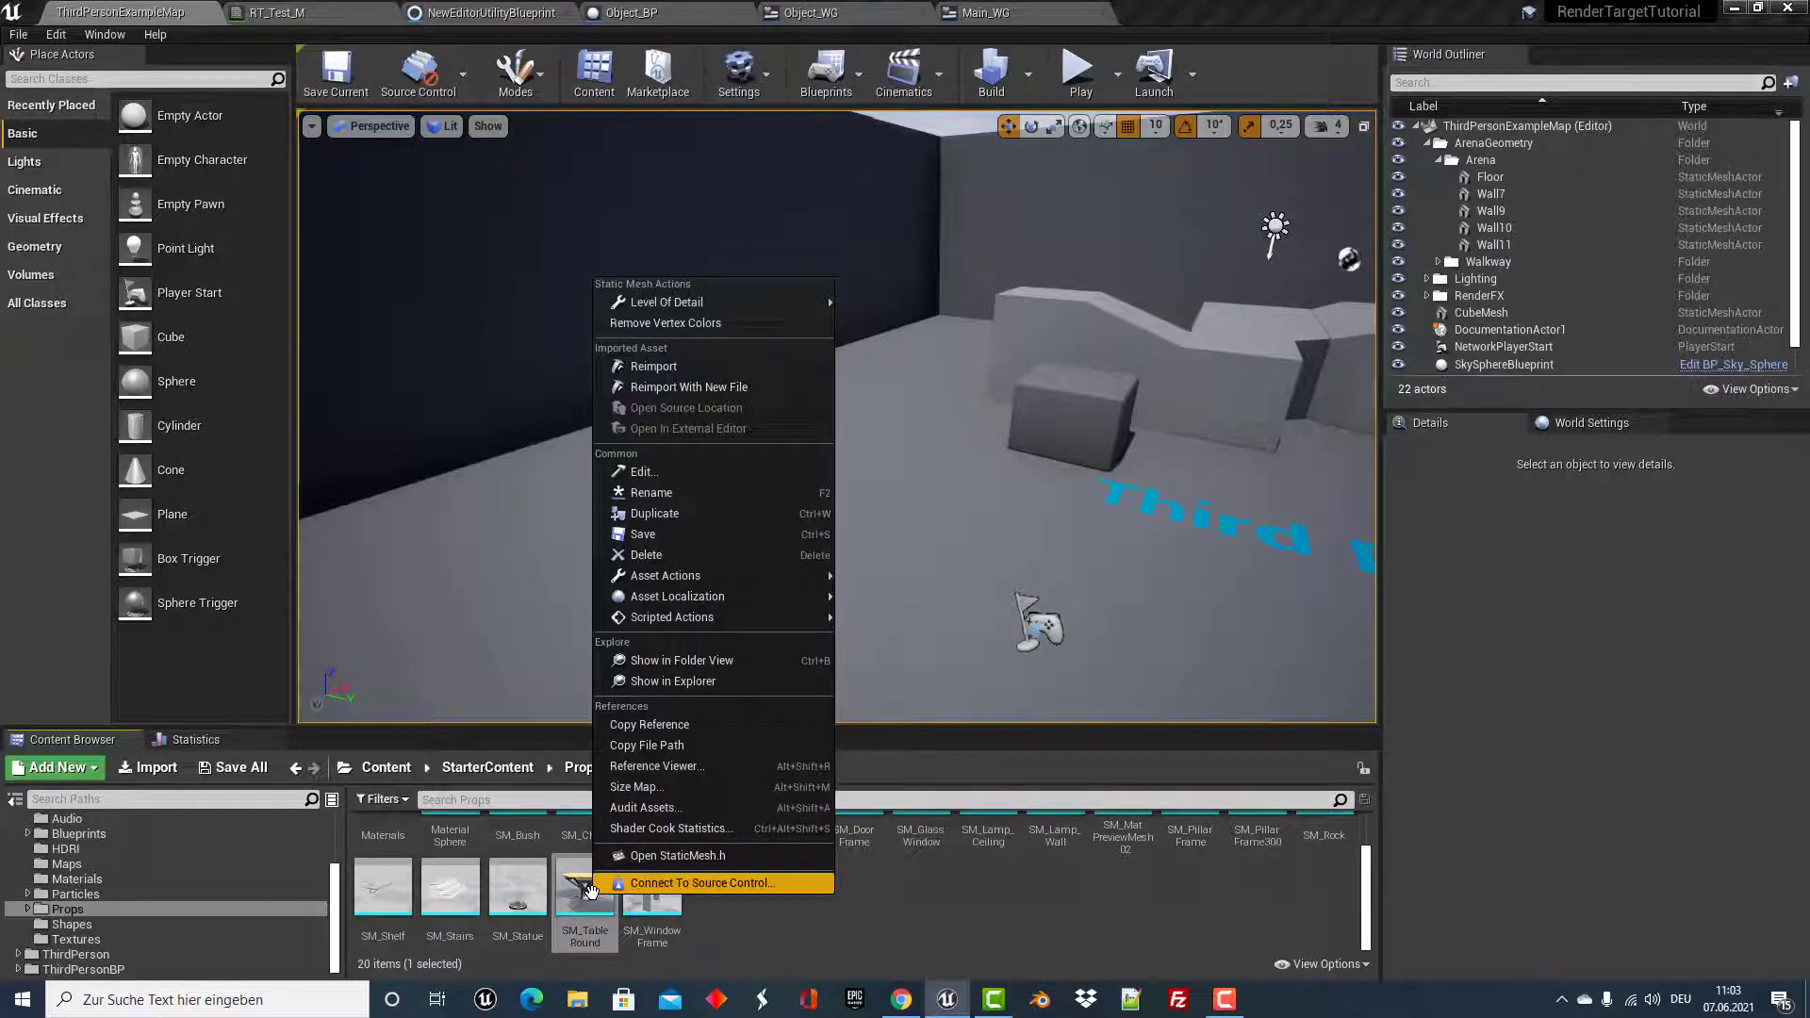
left_click(589, 895)
Drag SM_TableRound into the level and start converting it with Blueprint/Add Script.
left_click_drag(585, 890, 800, 481)
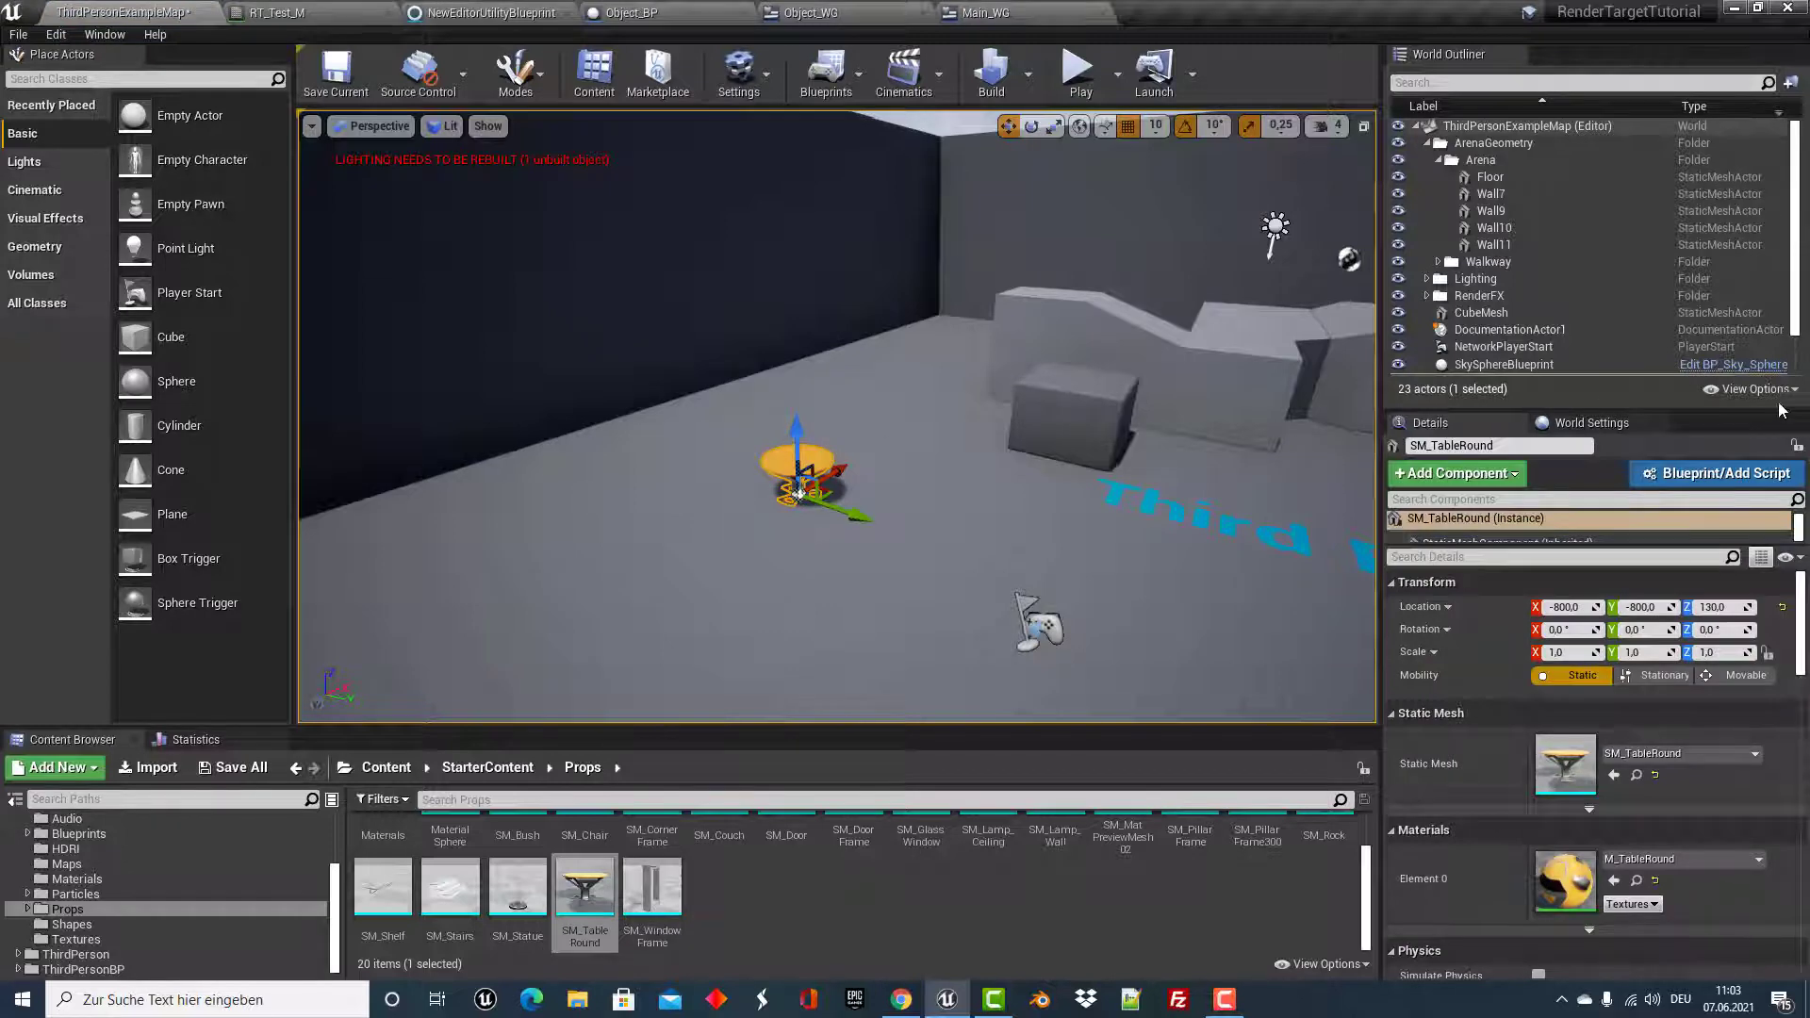
scroll(1667, 300, "down", 2)
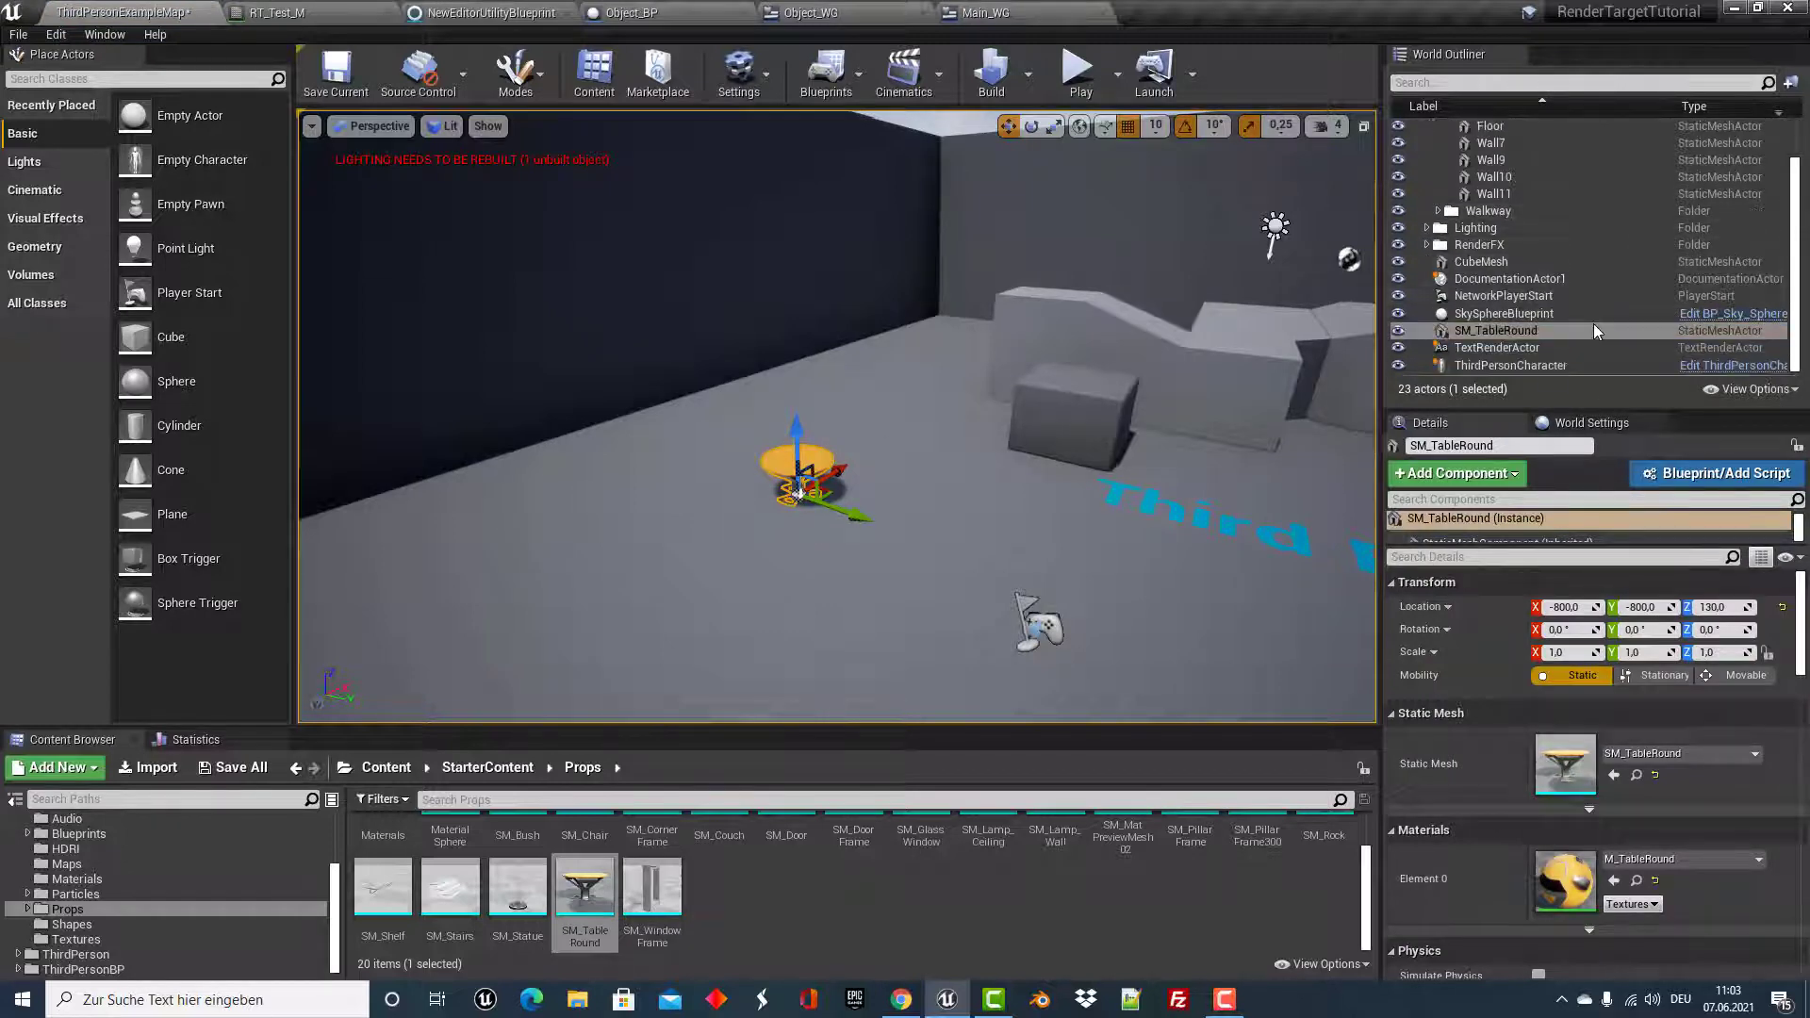
left_click(1500, 335)
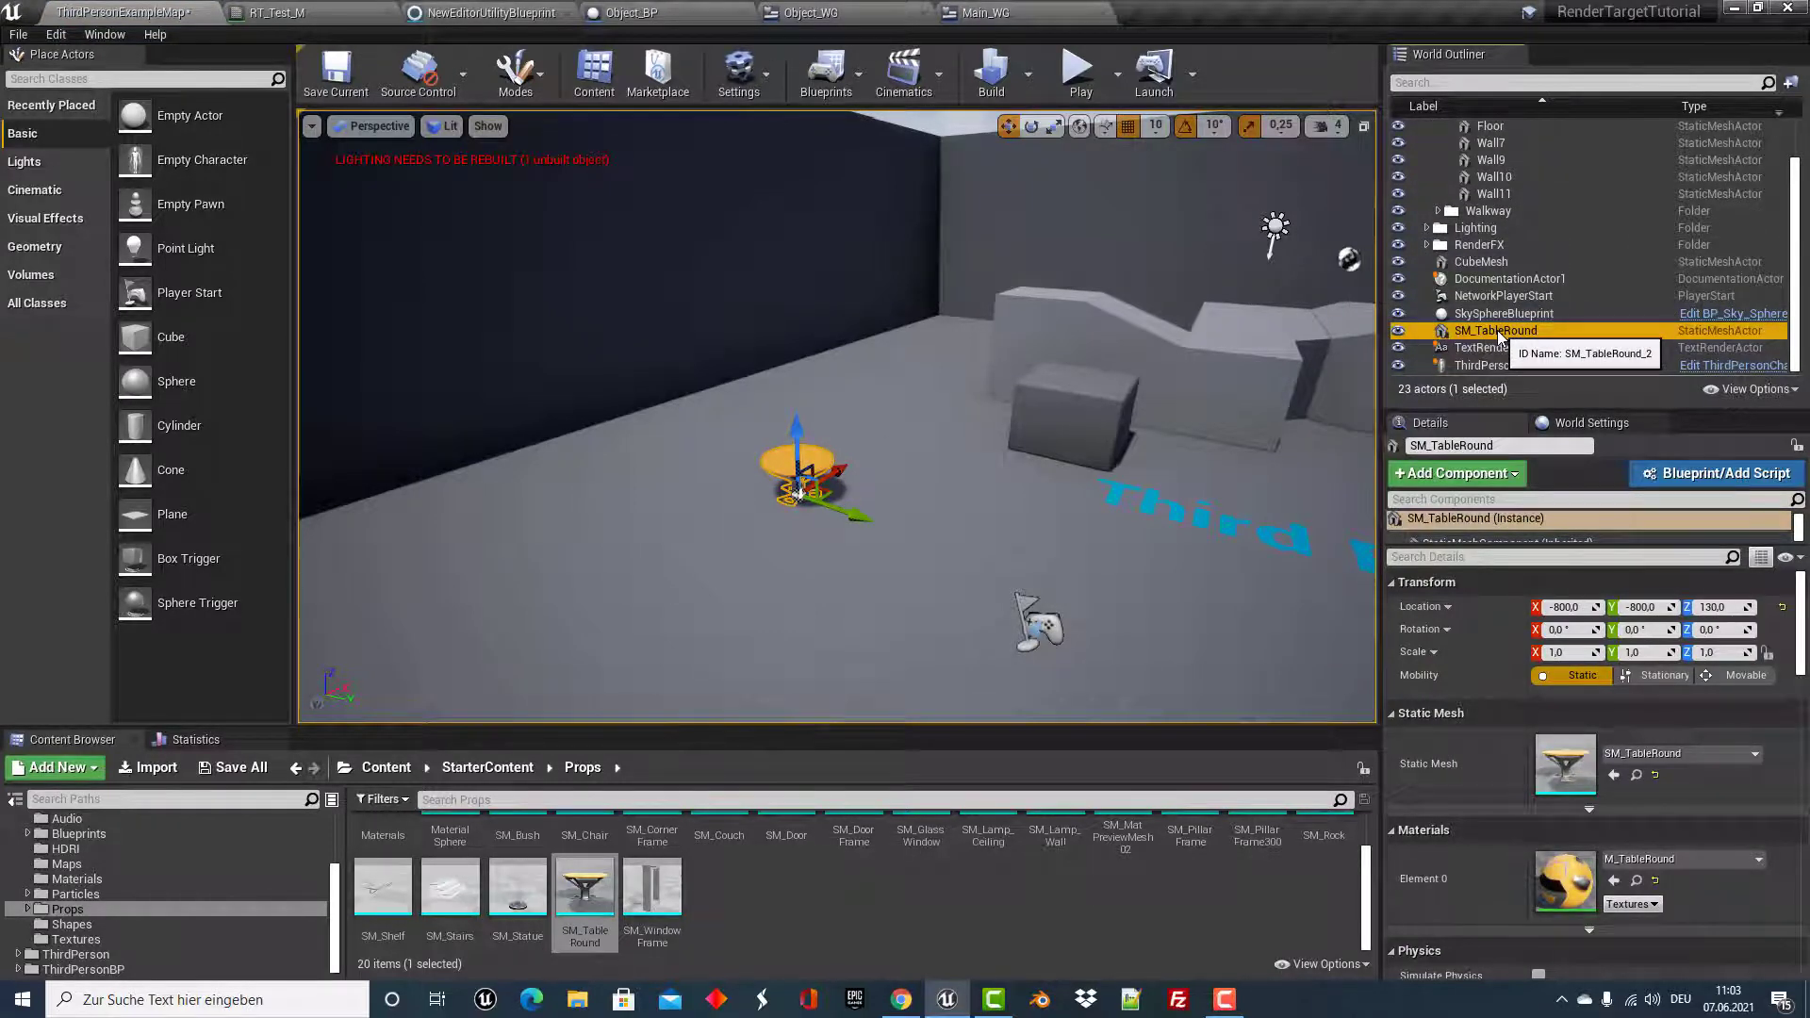
left_click(1731, 482)
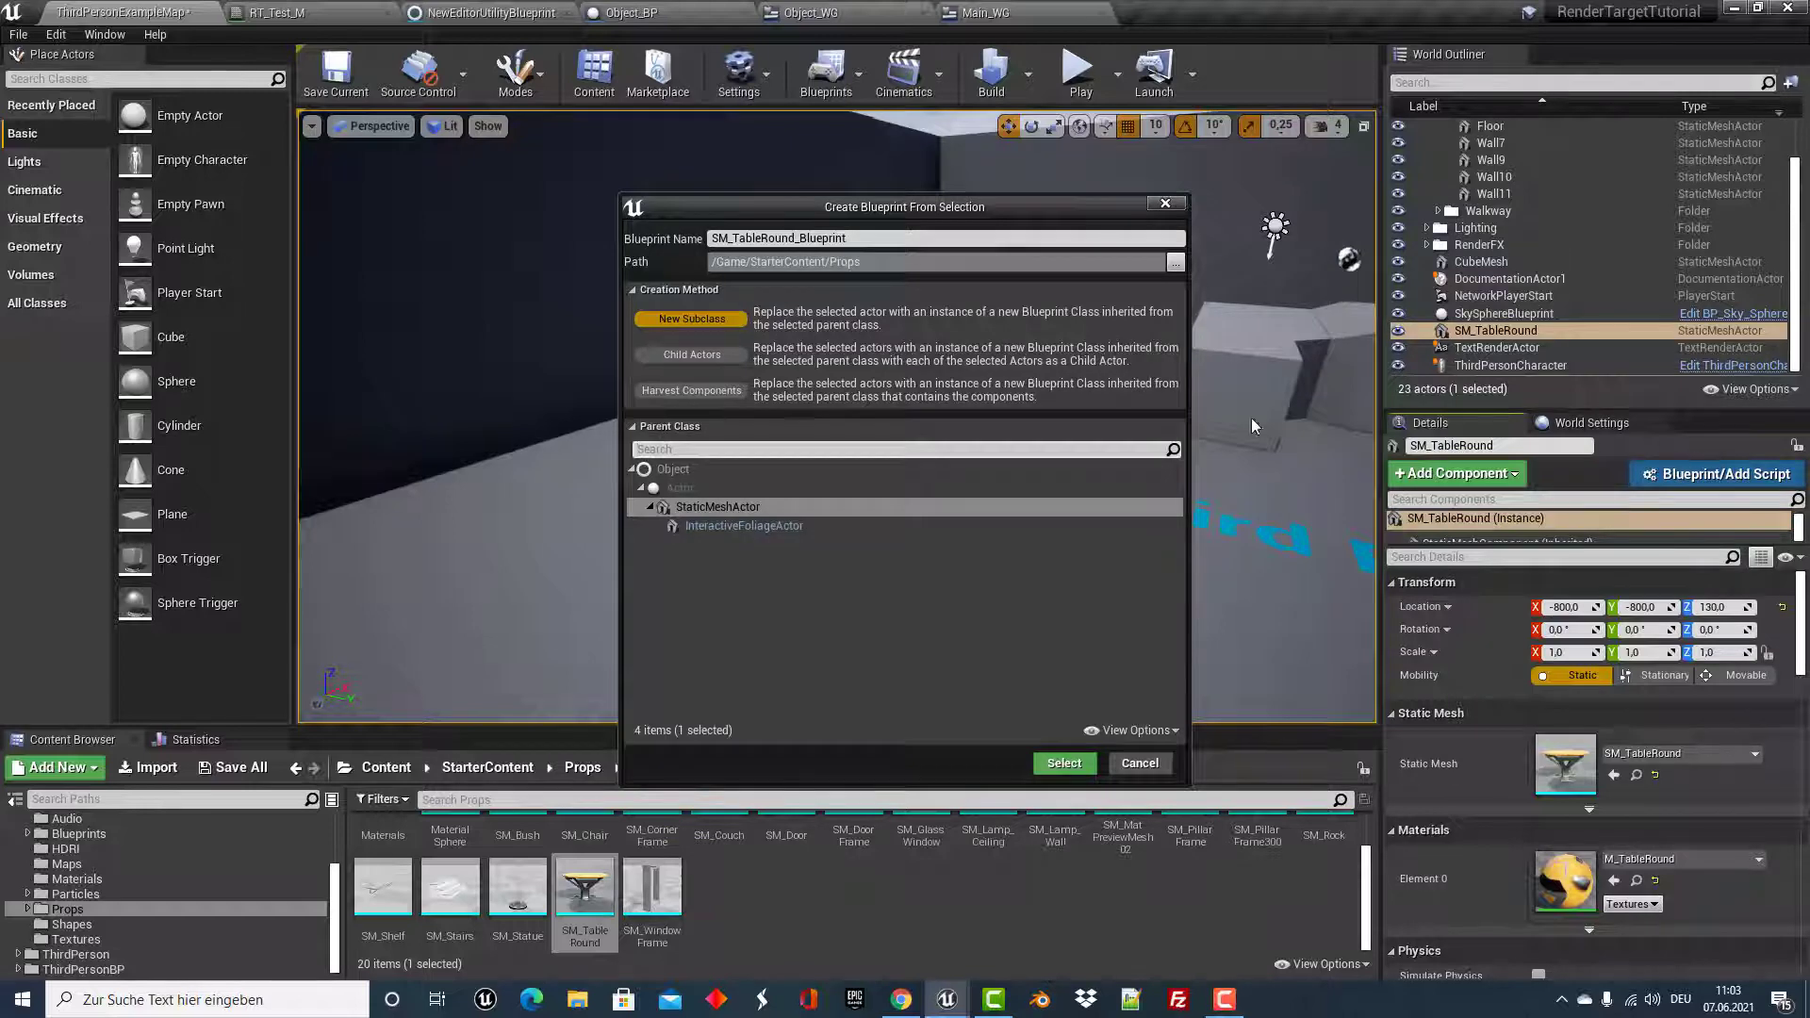
Confirm SM_TableRound_Blueprint, move it into the 3dWidget folder, and open it for editing.
left_click(1068, 763)
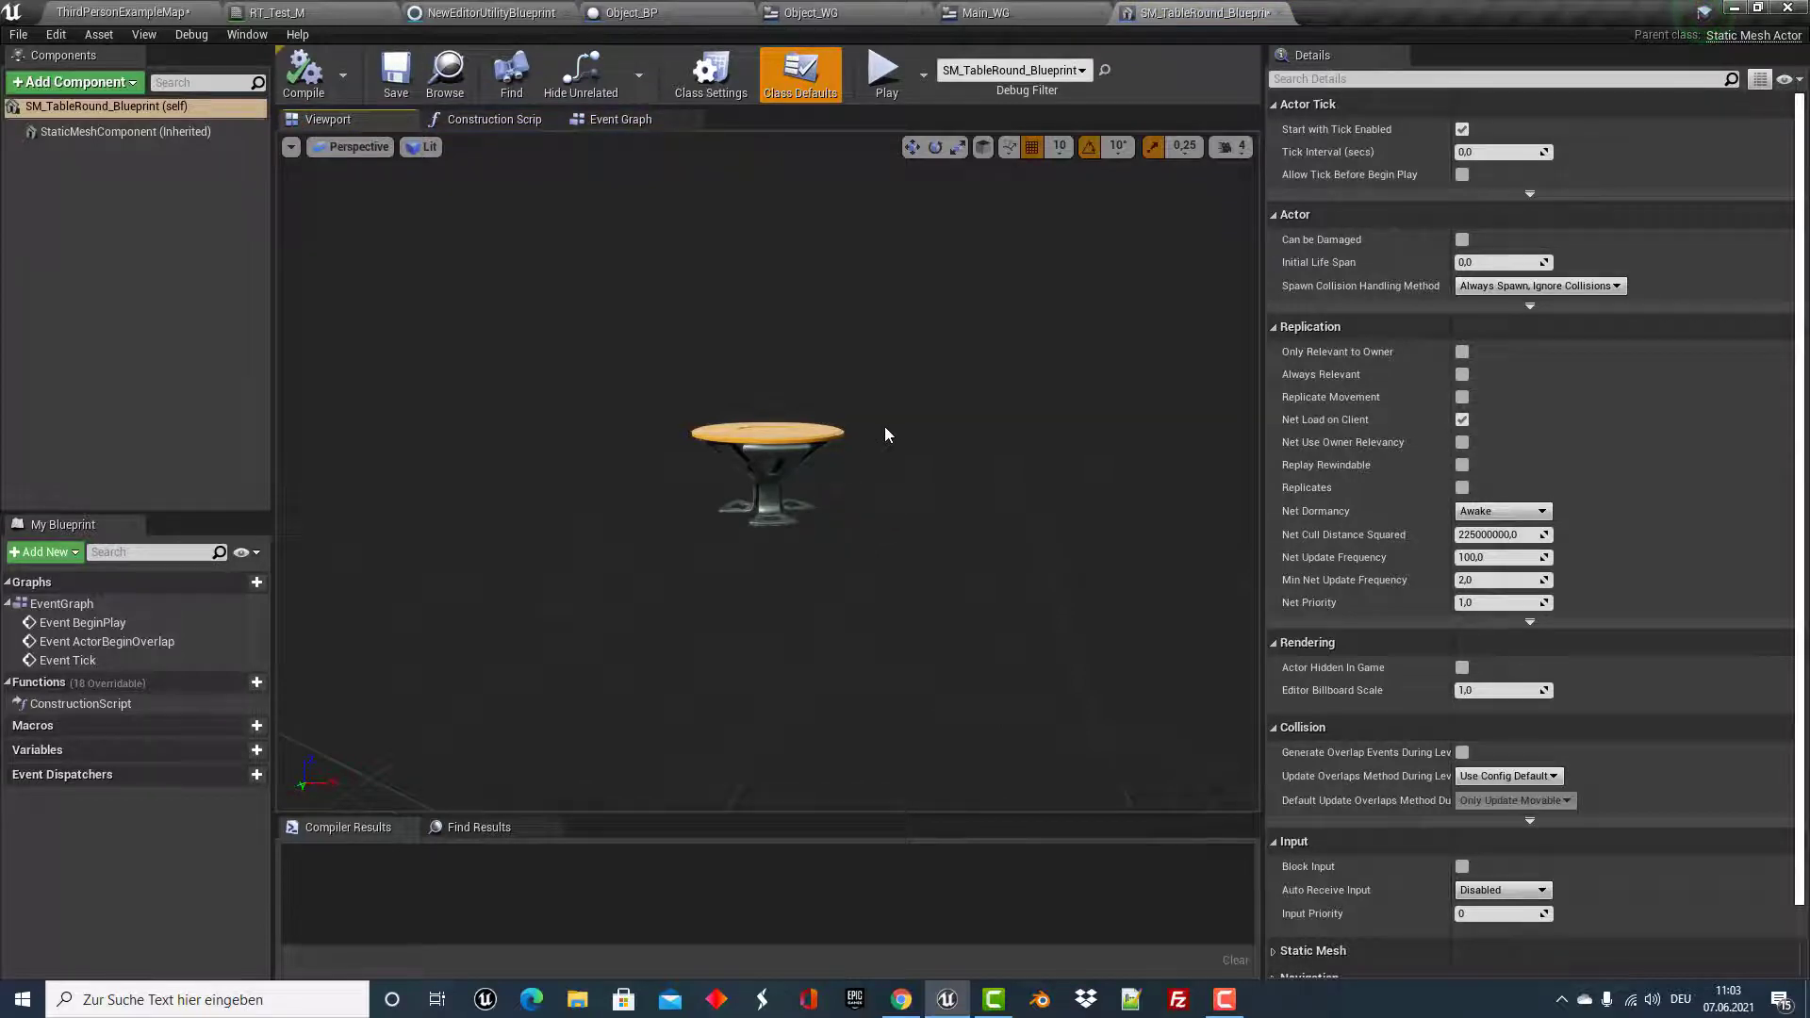
left_click(123, 12)
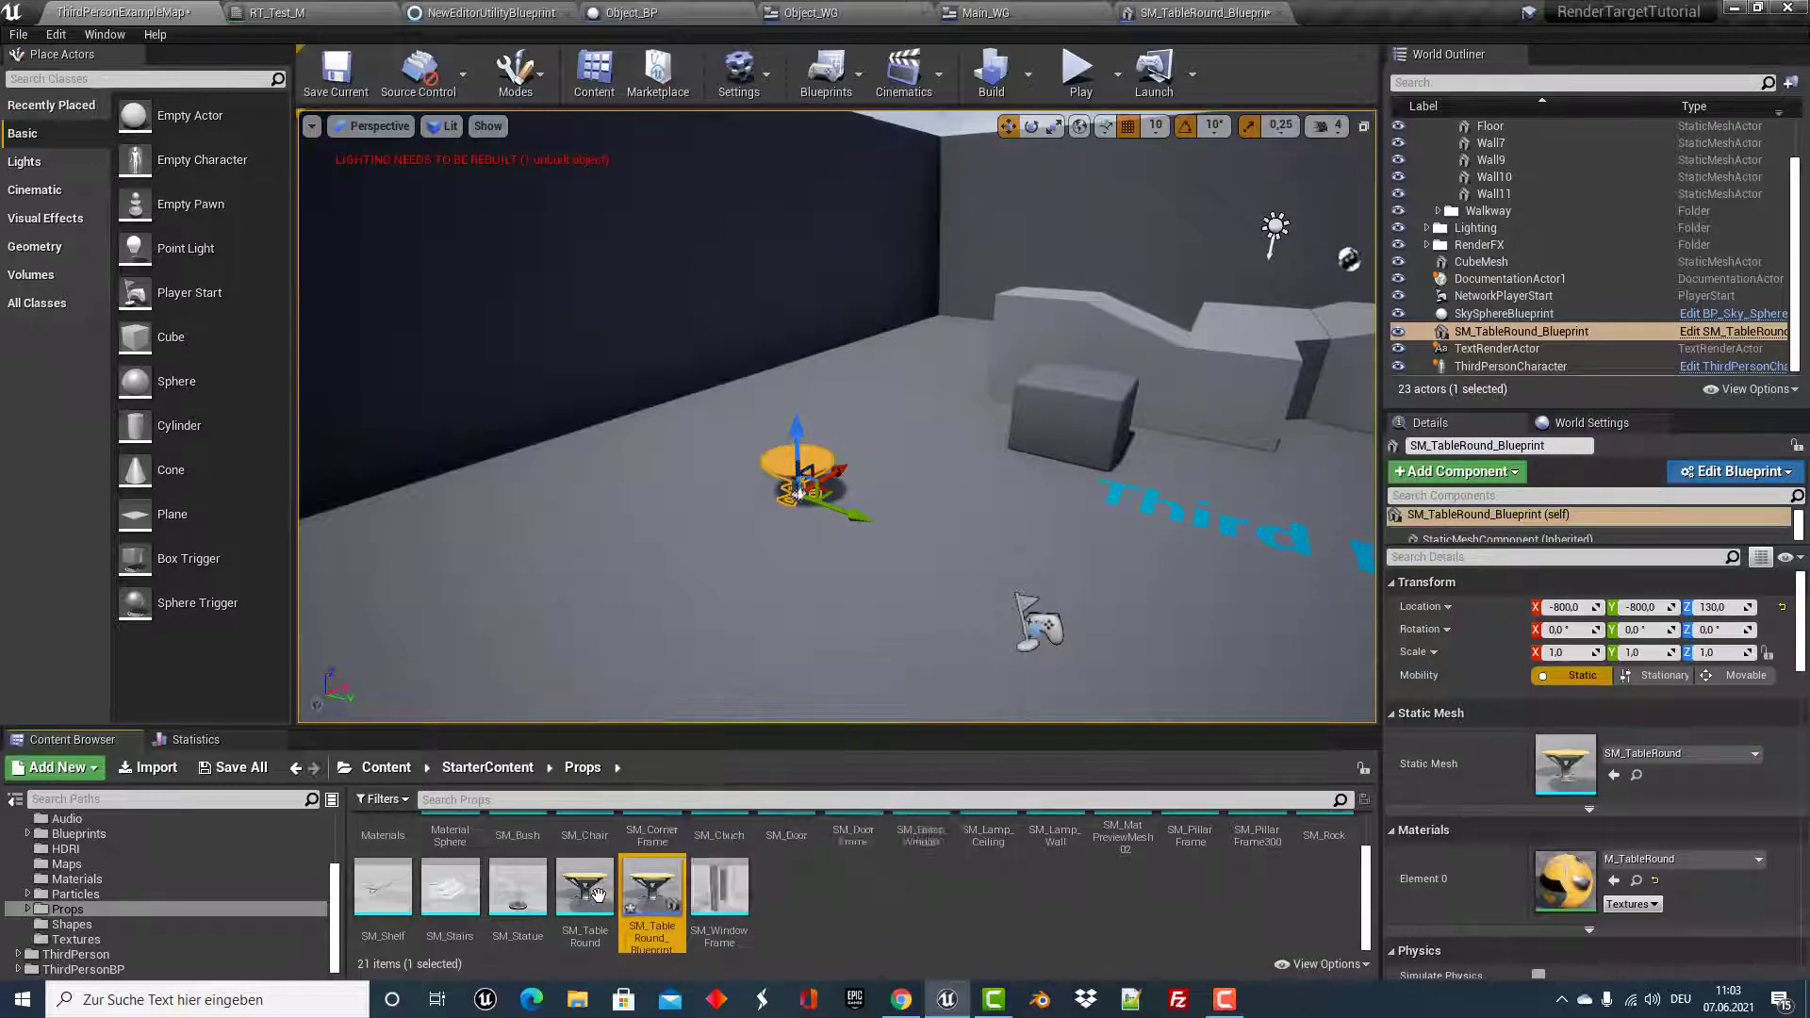
left_click_drag(334, 934, 359, 894)
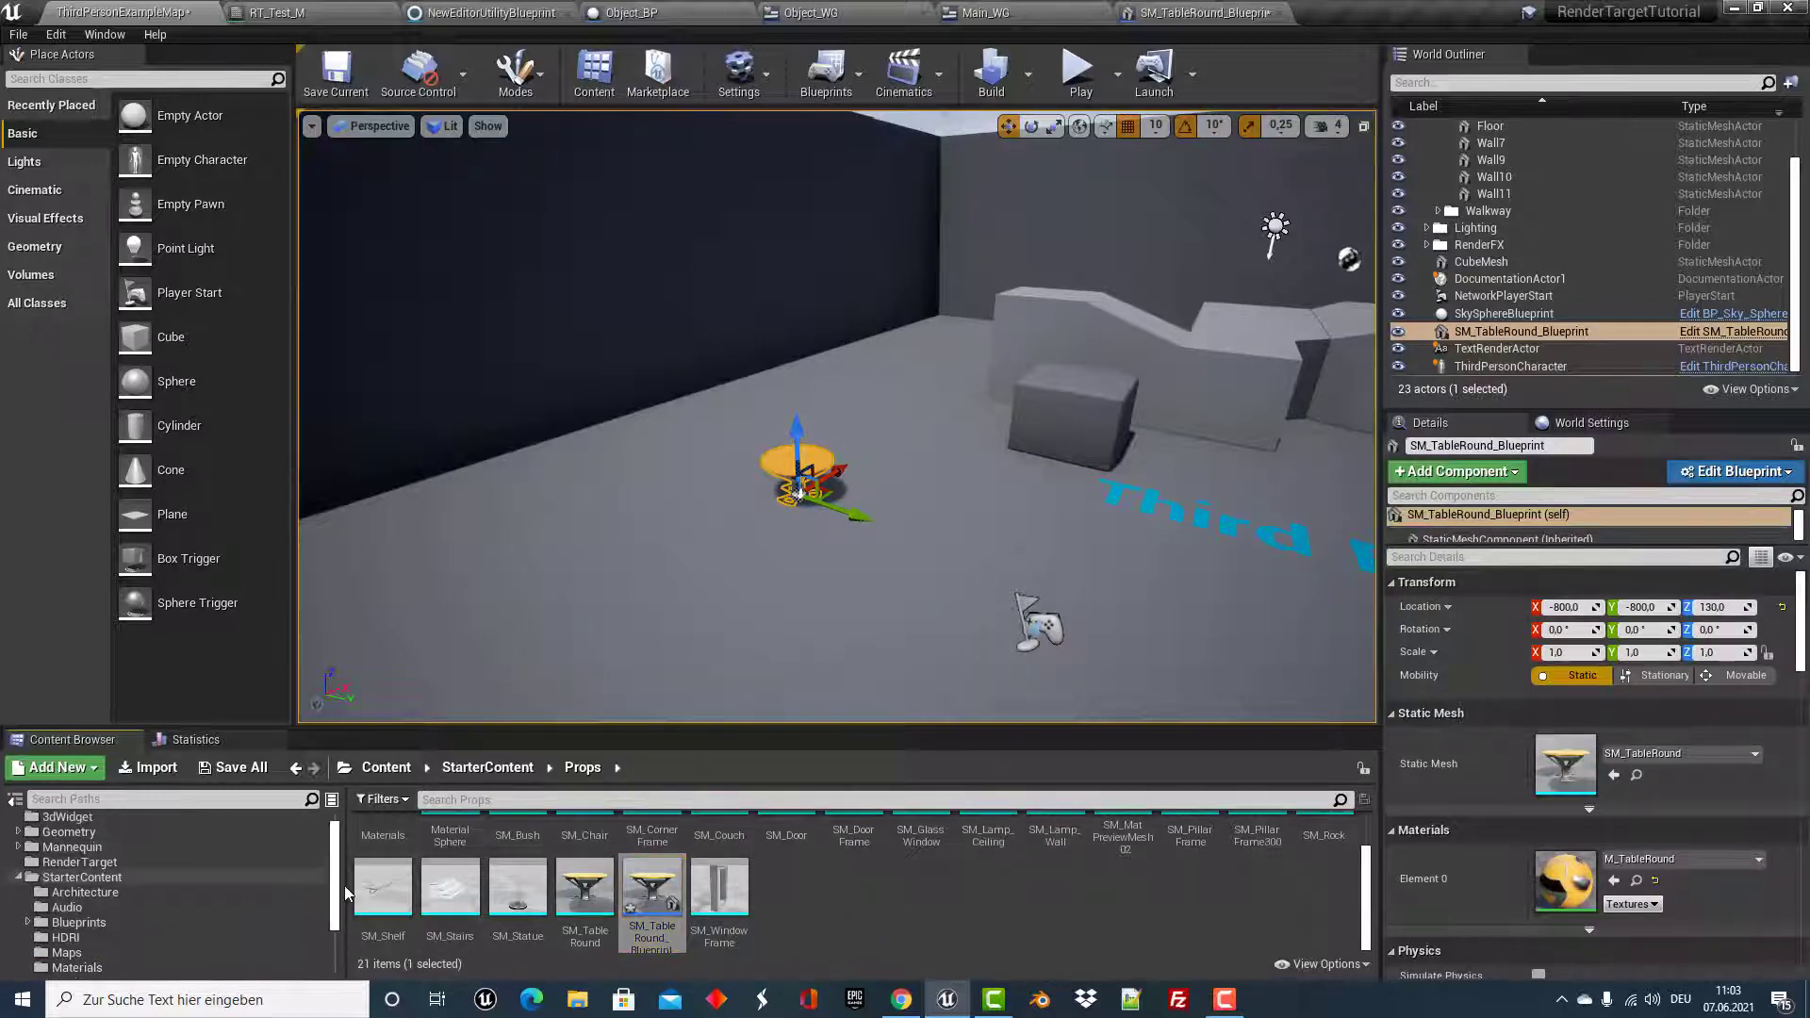
left_click_drag(640, 898, 114, 840)
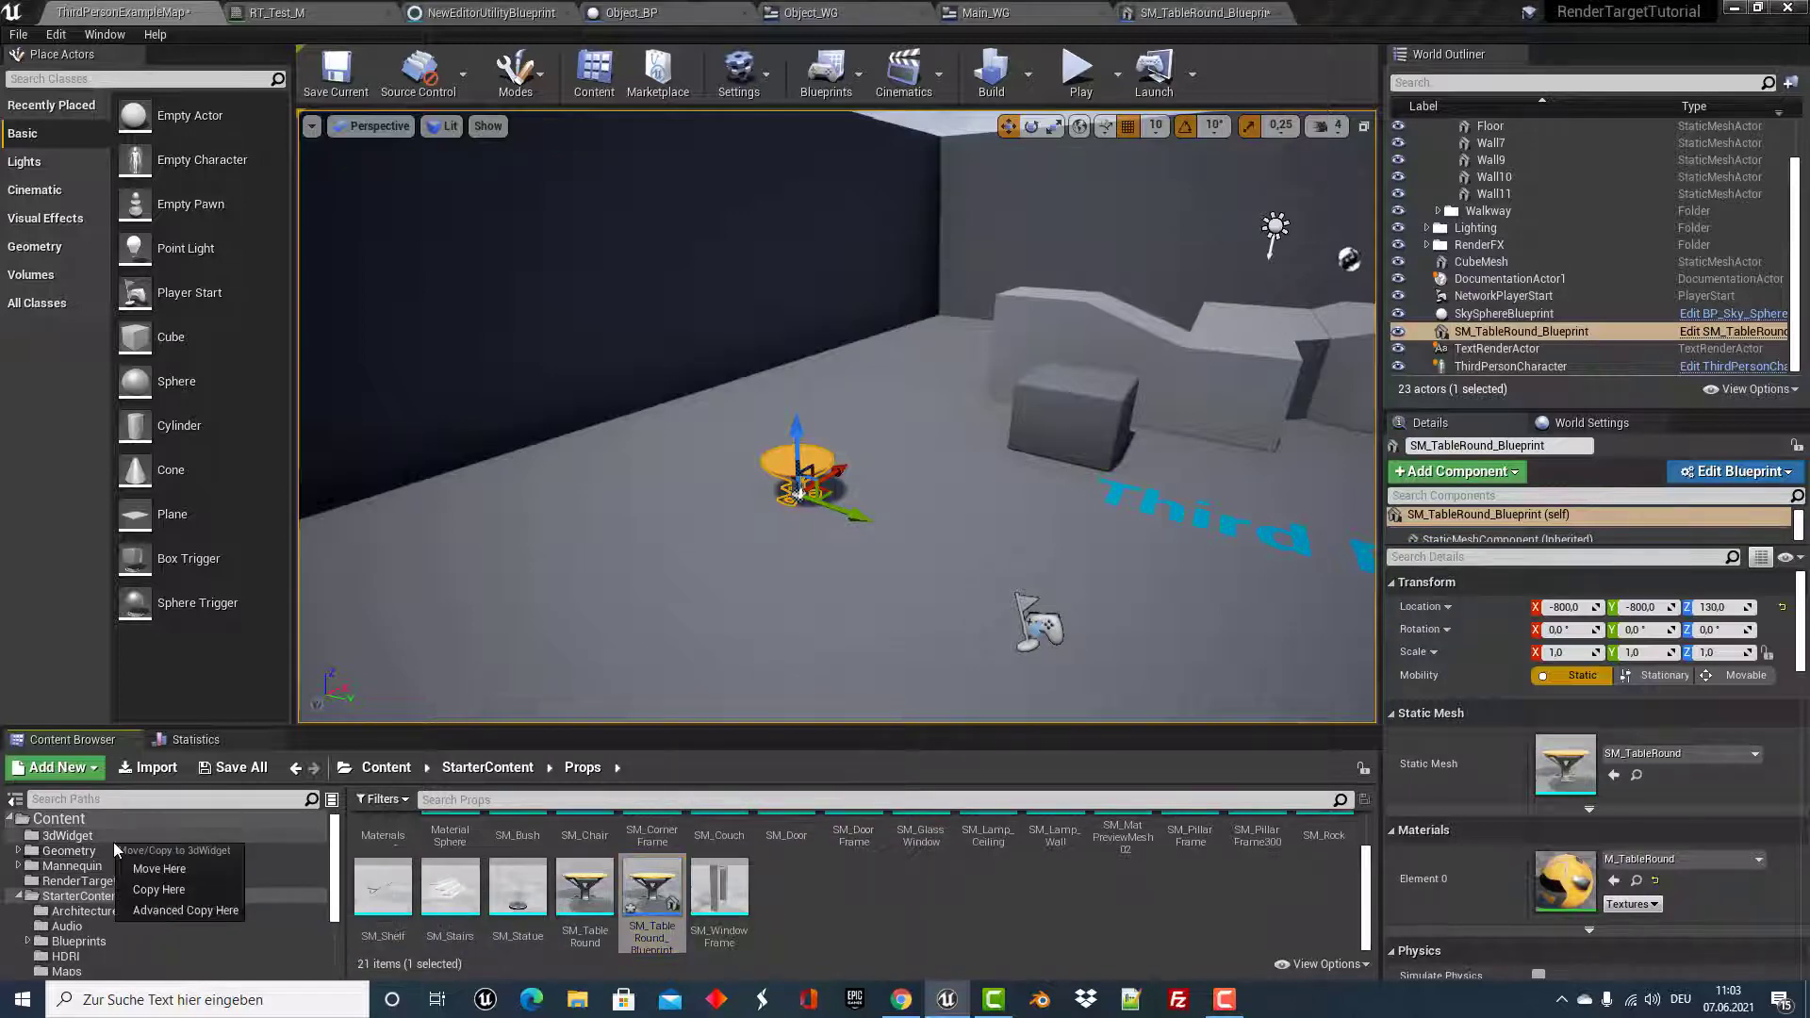
left_click(163, 867)
left_click(94, 836)
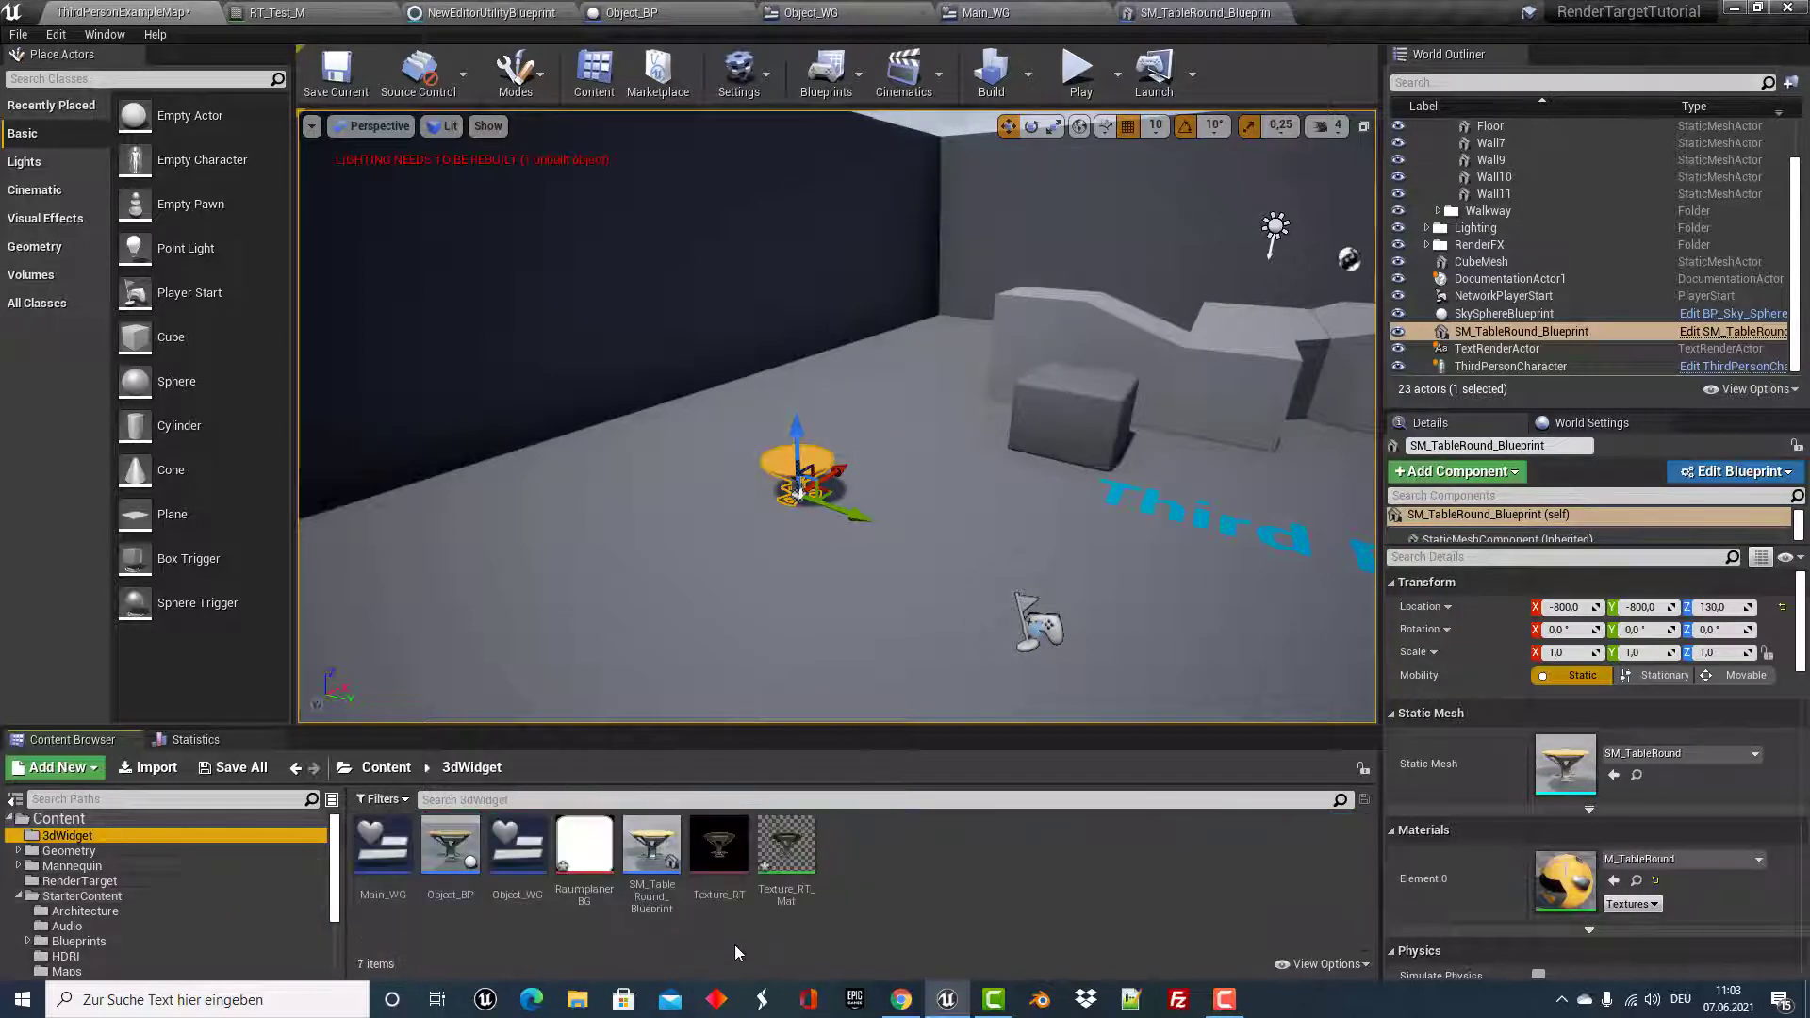
double_click(658, 869)
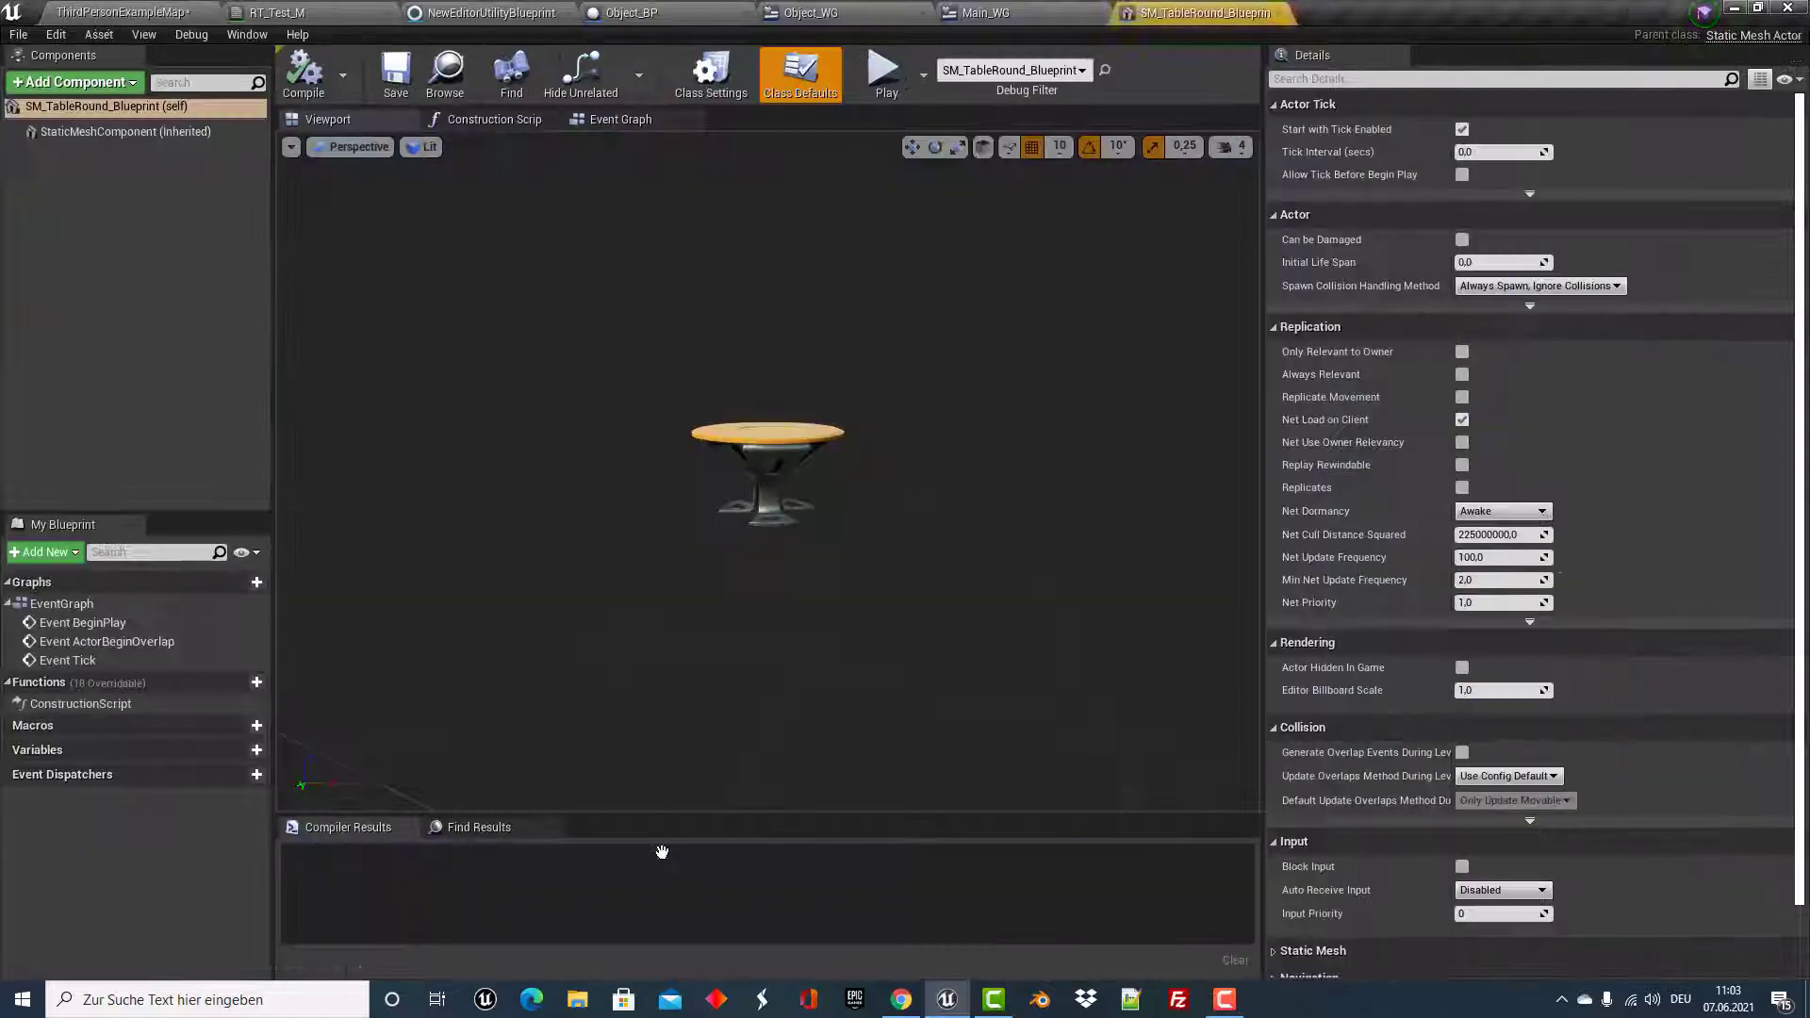
Add a Widget component to the table blueprint by searching 'widget'.
left_click(83, 87)
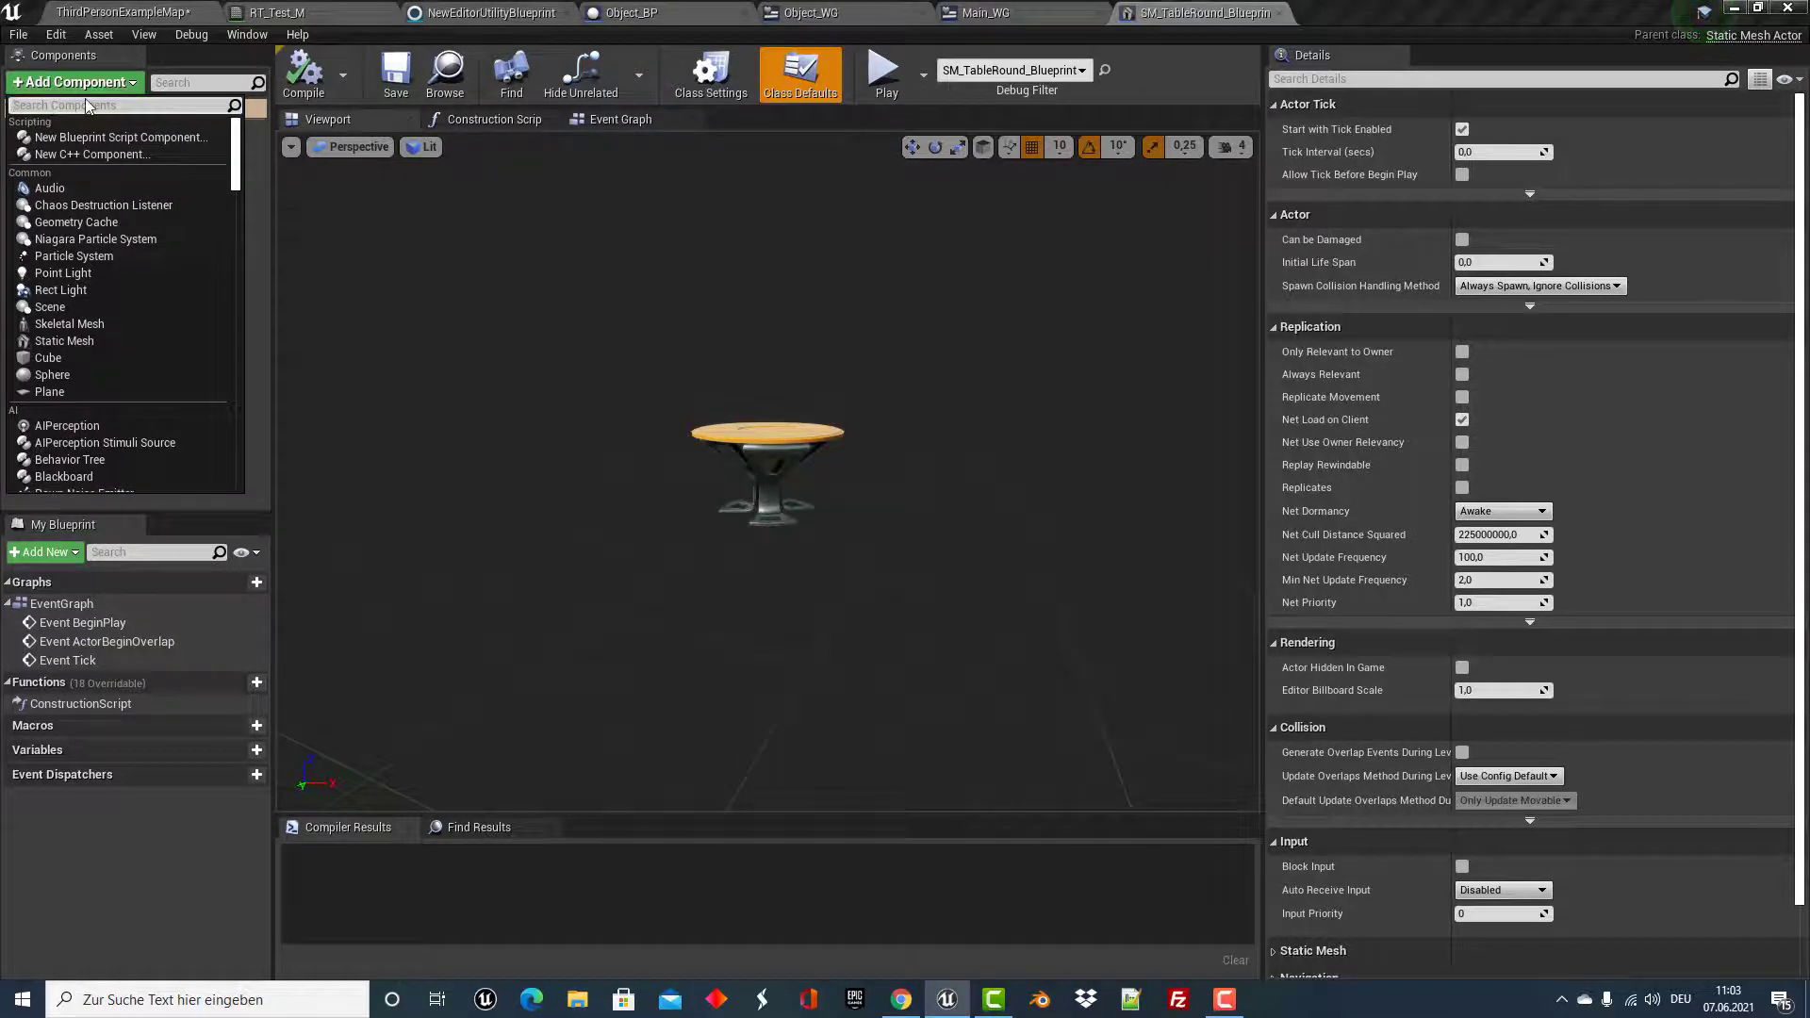
type("widg")
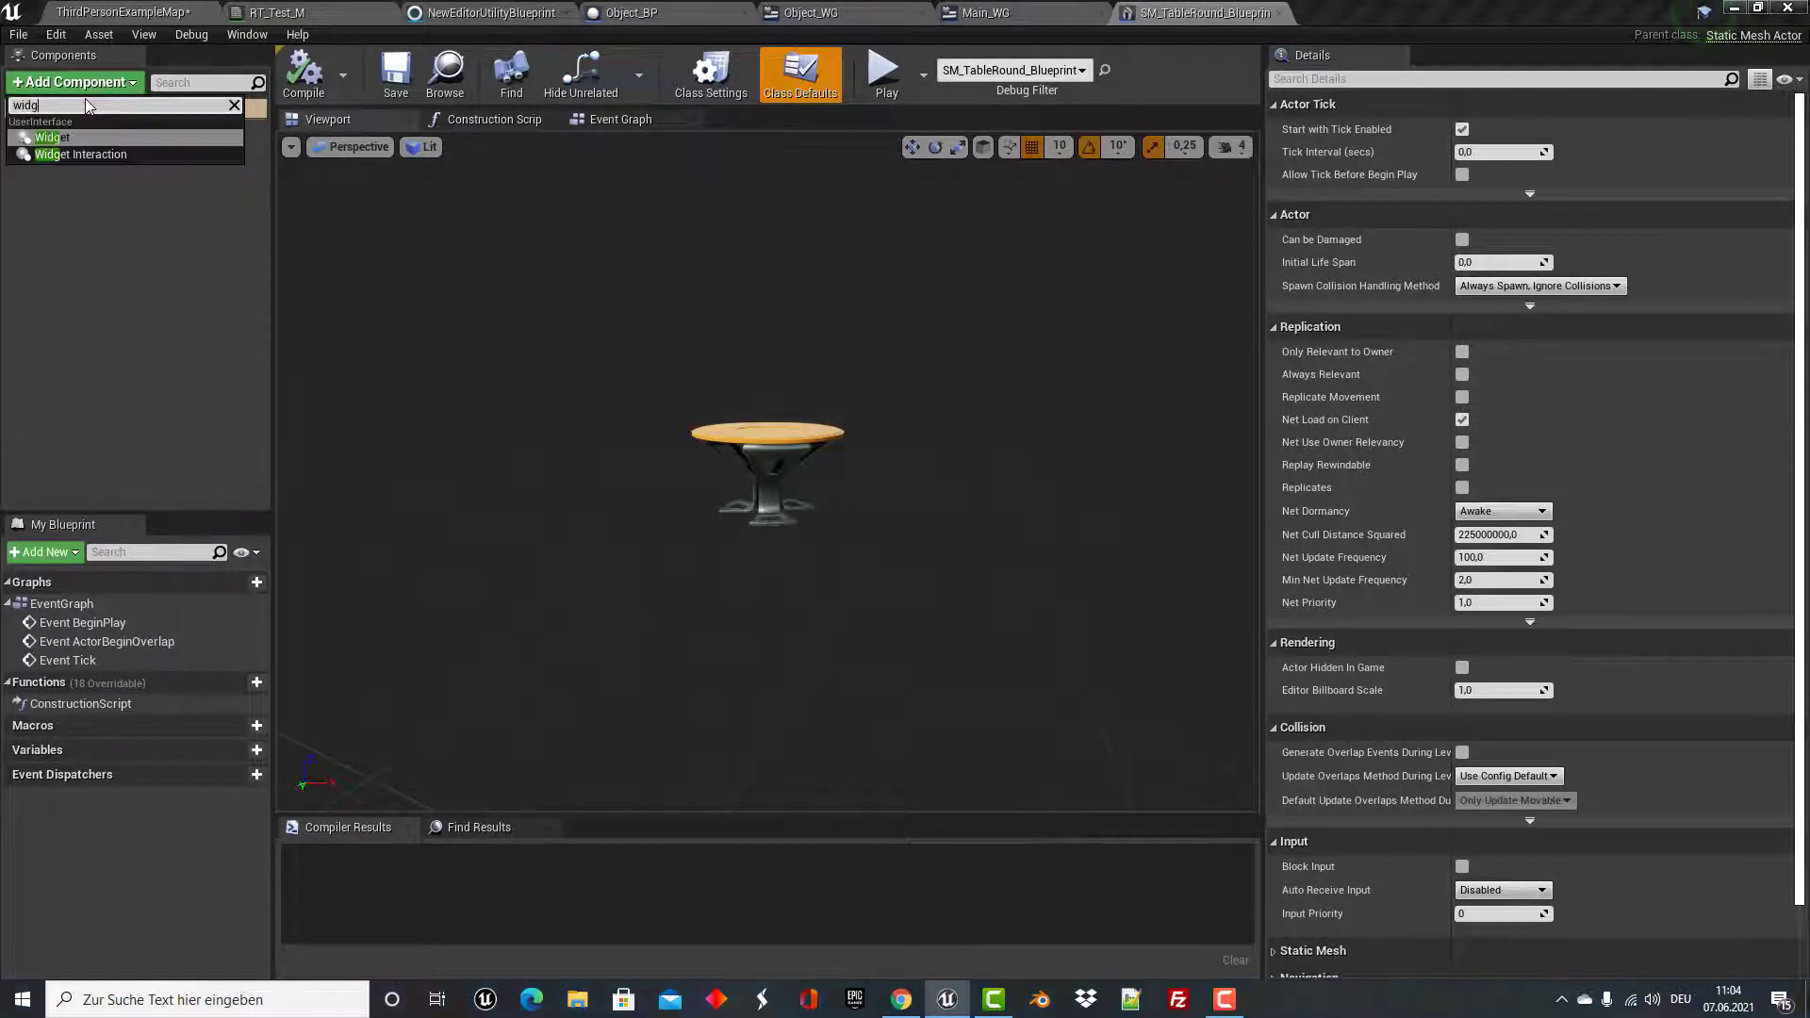
type("w")
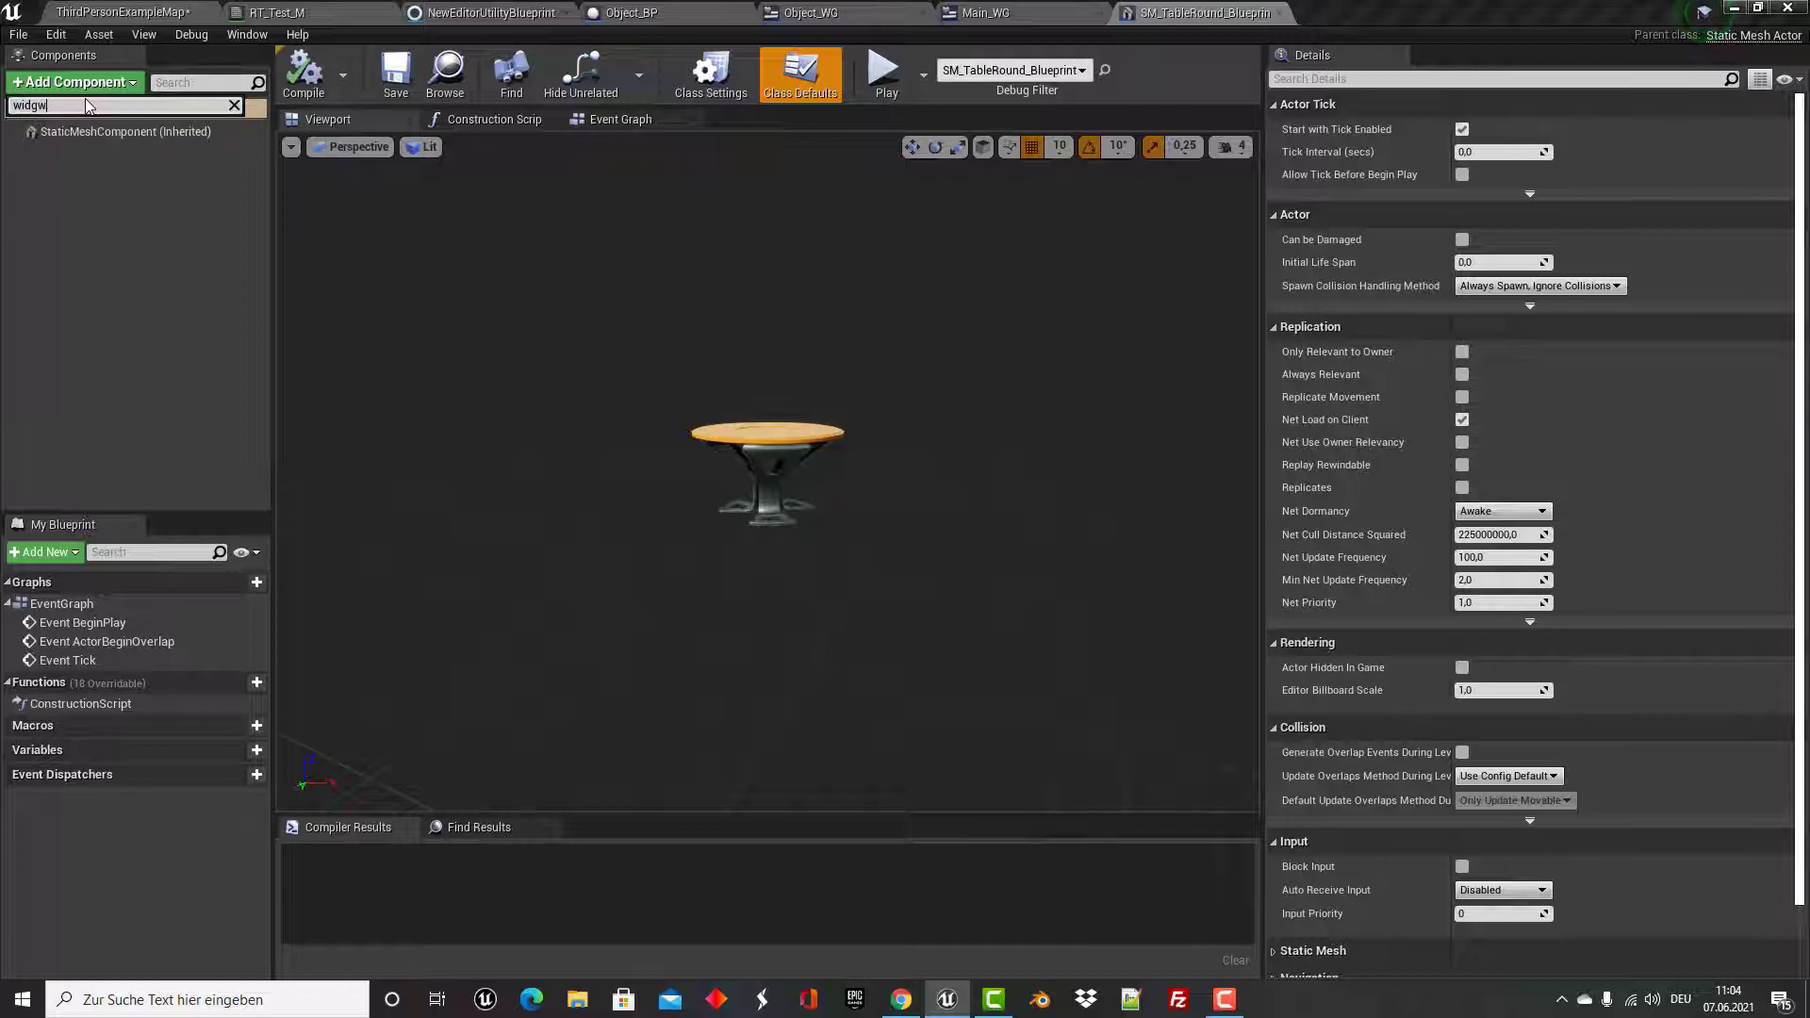
key("BackSpace")
type("et")
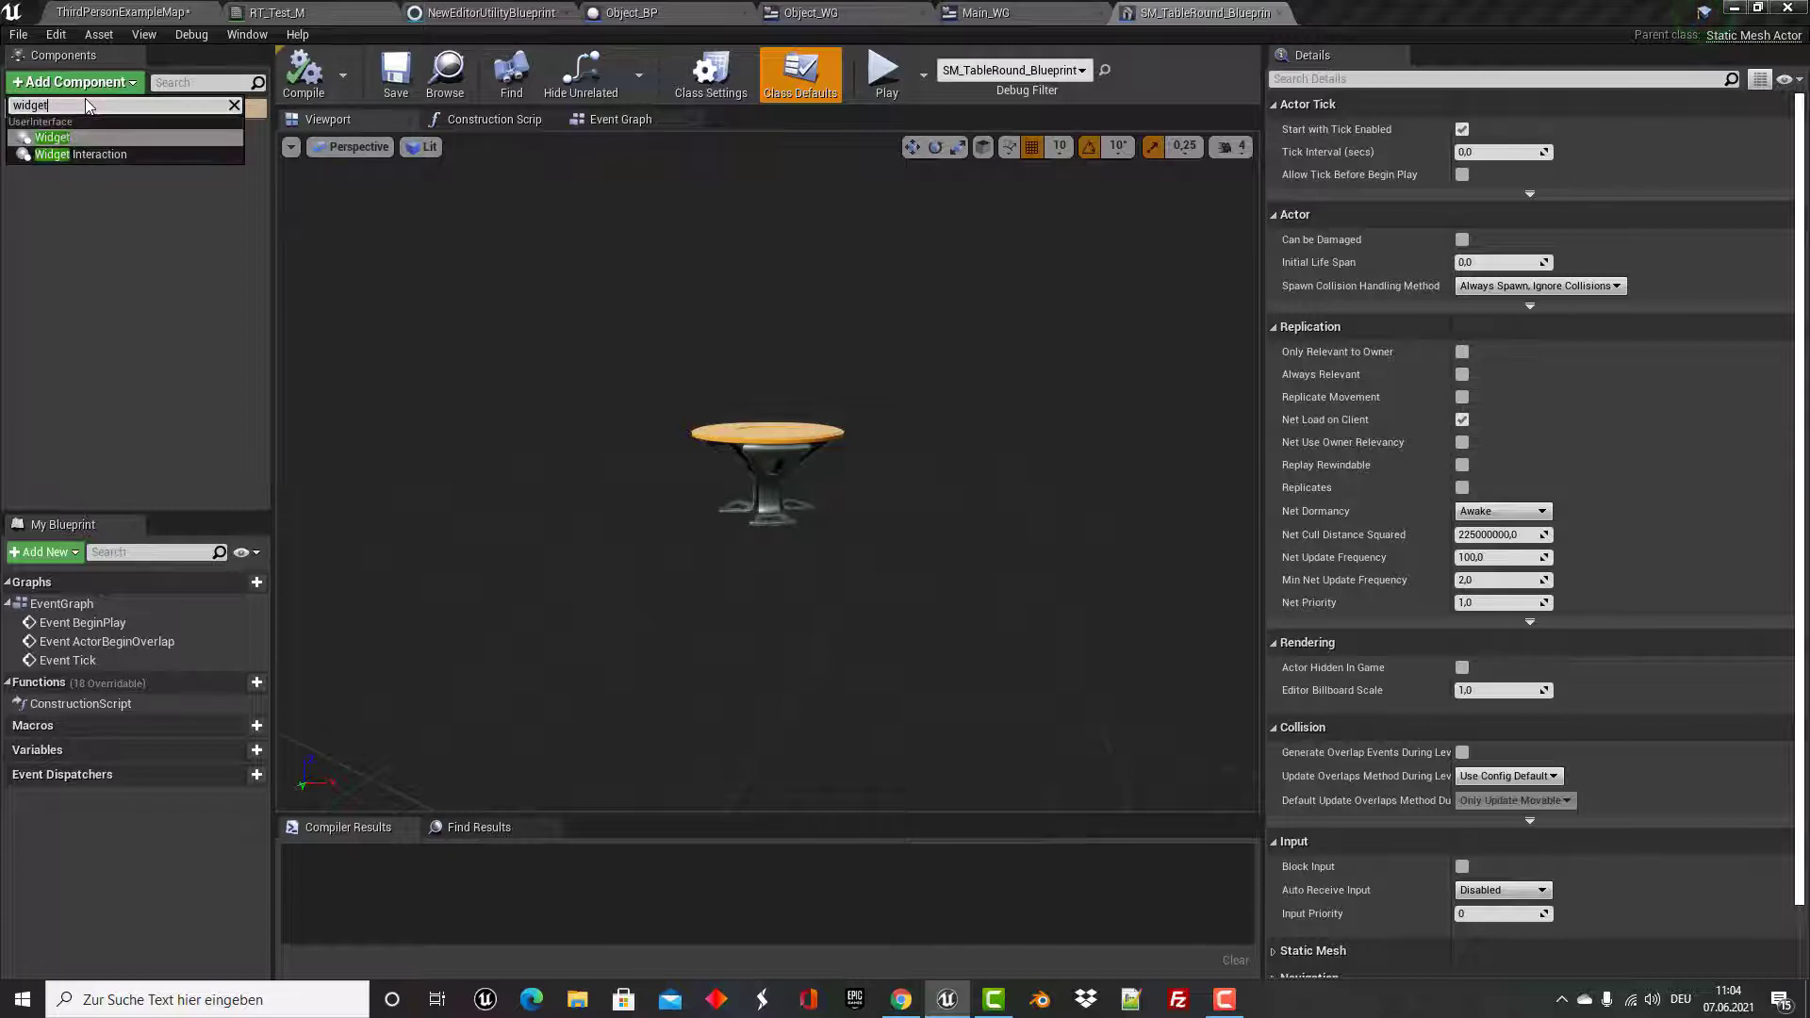
left_click(37, 139)
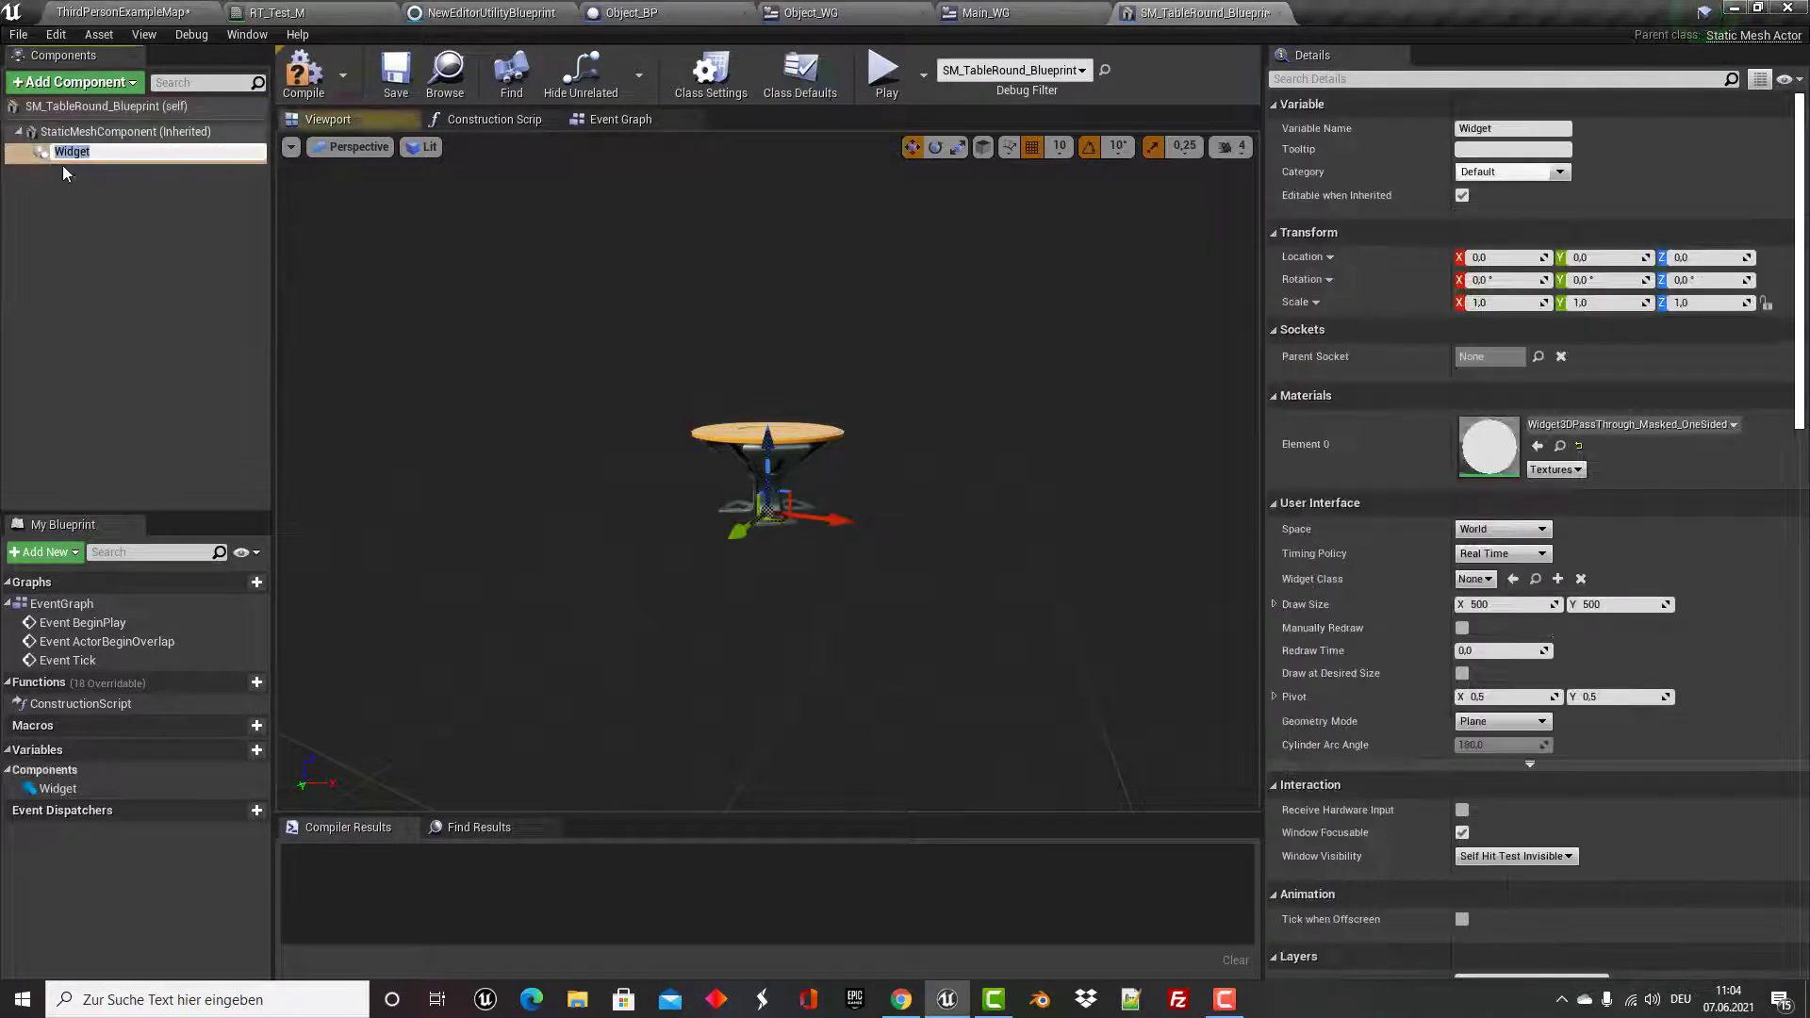
Set the Widget component's Widget Class to Main_WG.
left_click(81, 153)
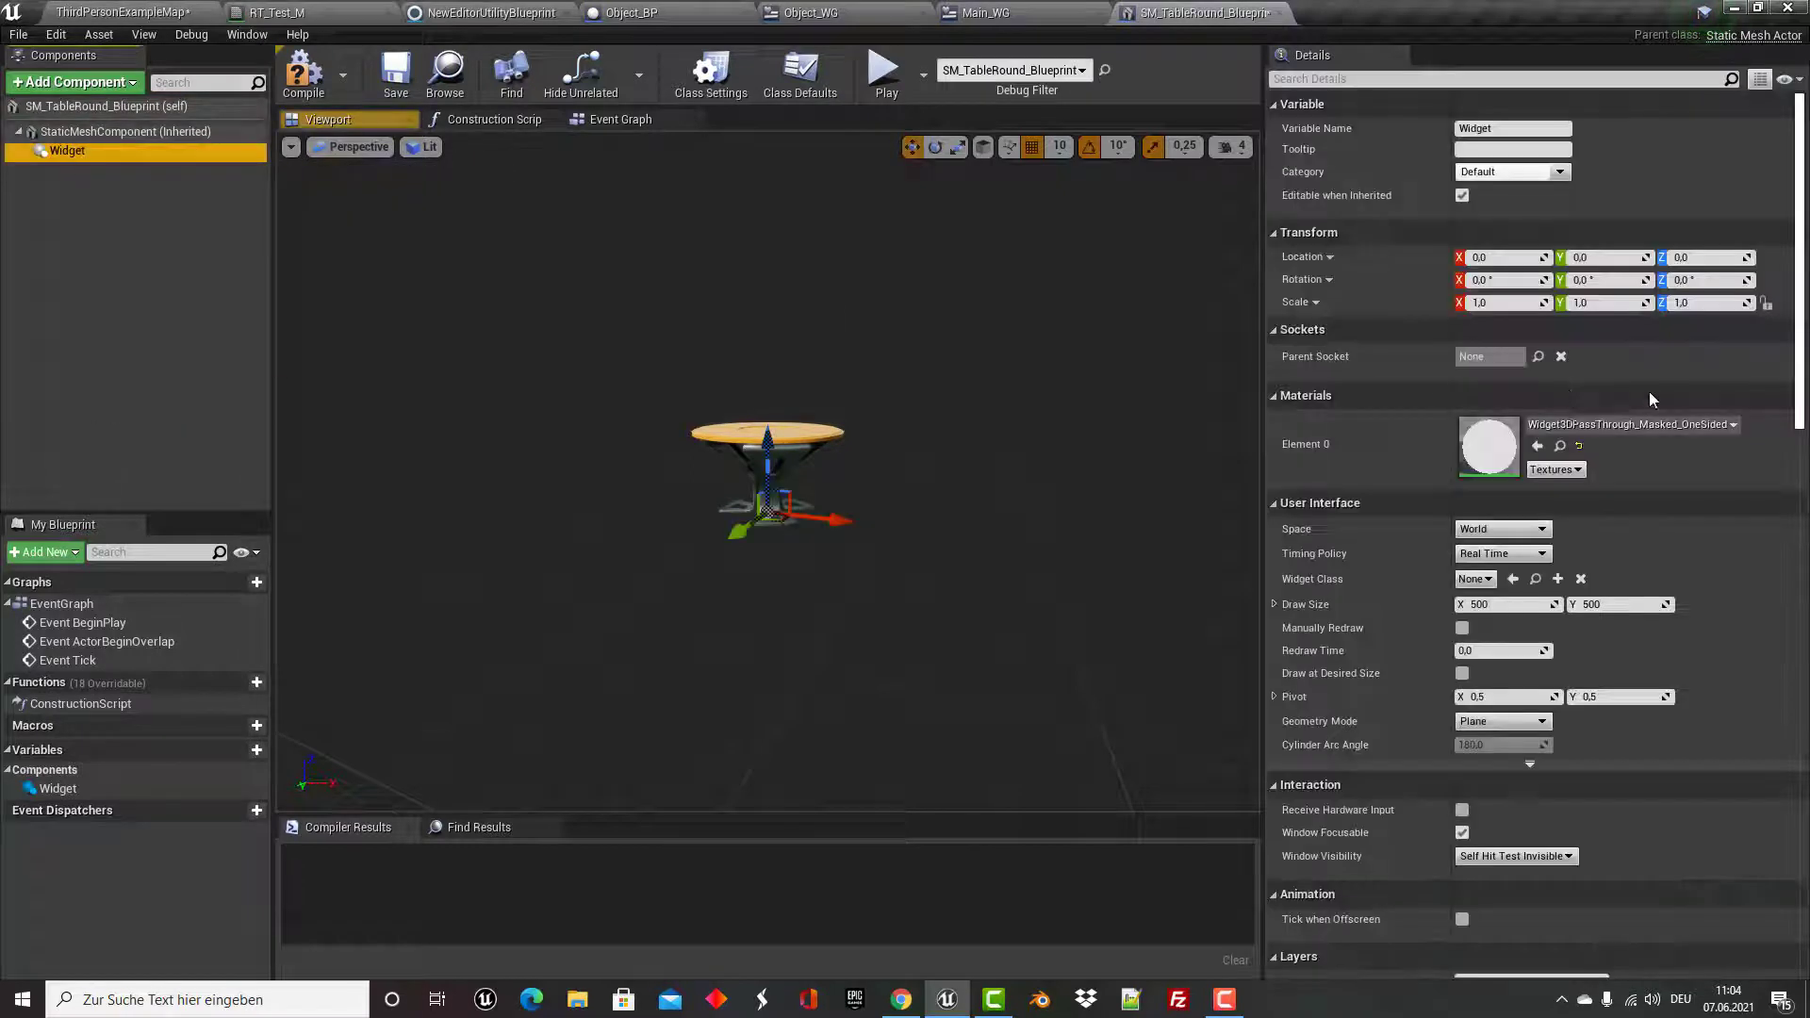
left_click(1494, 578)
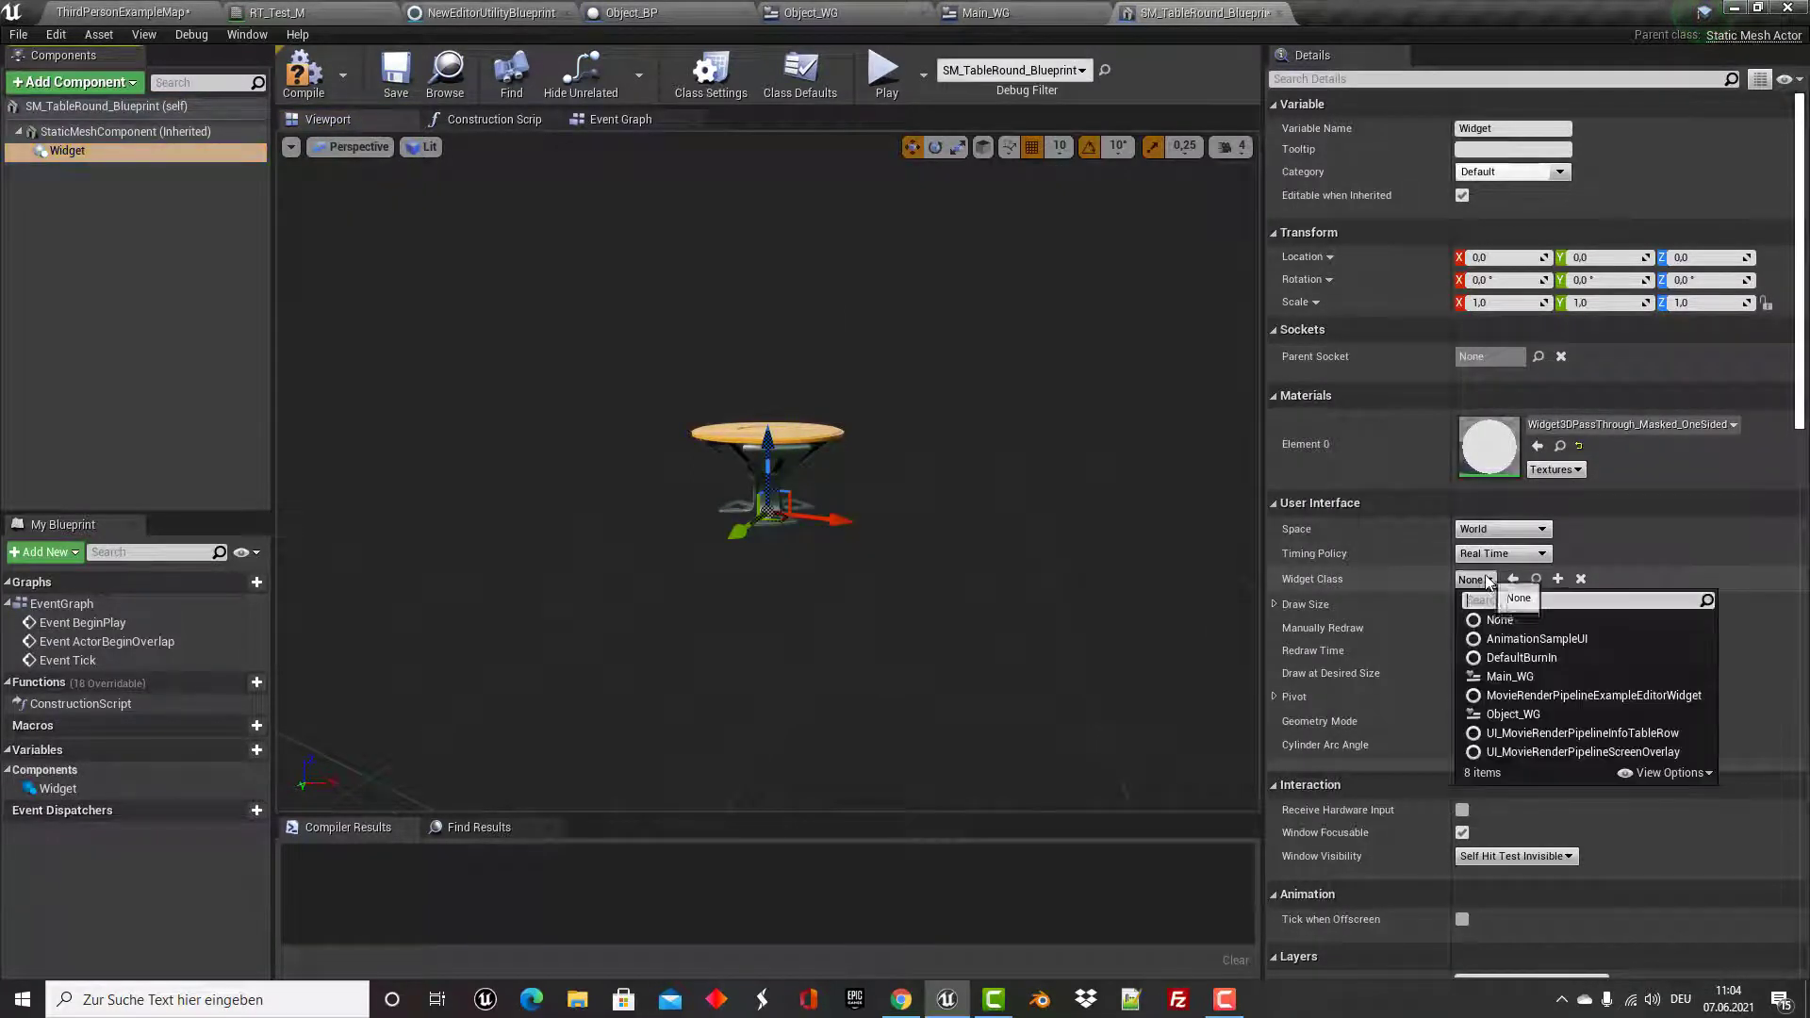
left_click(1509, 676)
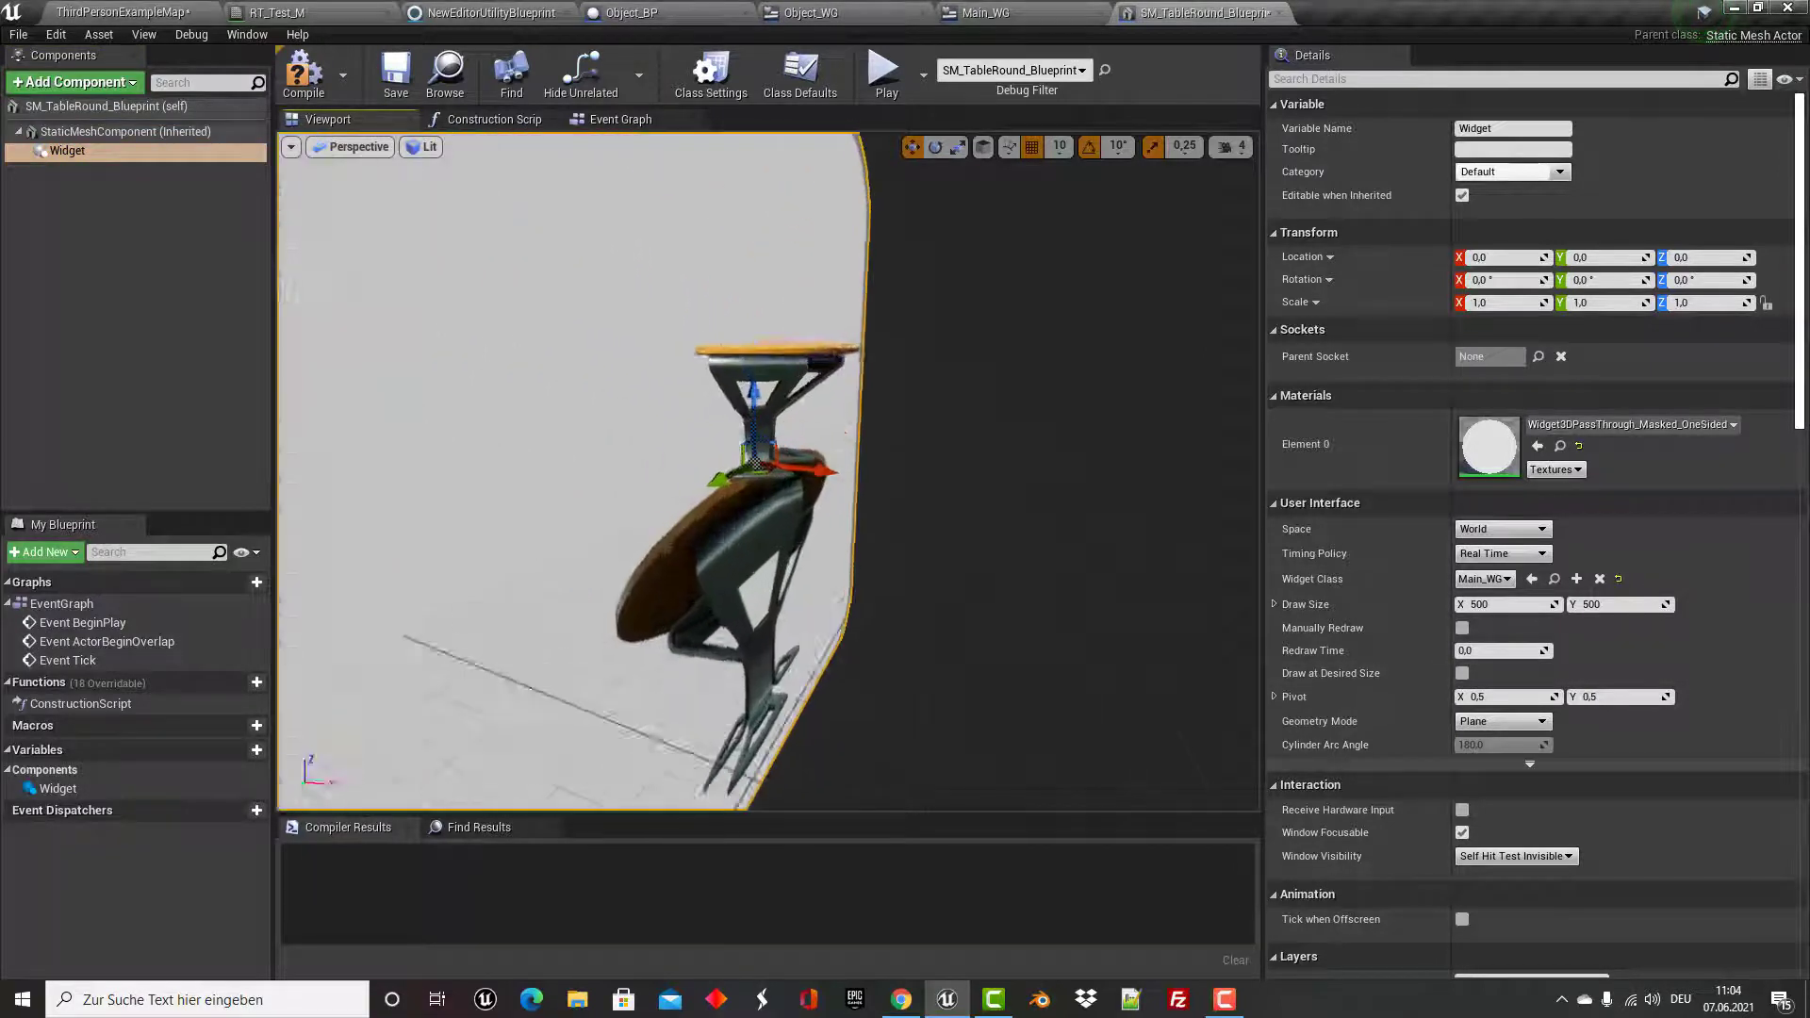
Move the widget plane to X -140 beside the table.
left_click_drag(754, 471, 612, 471, "alt")
left_click_drag(660, 415, 616, 259, "alt")
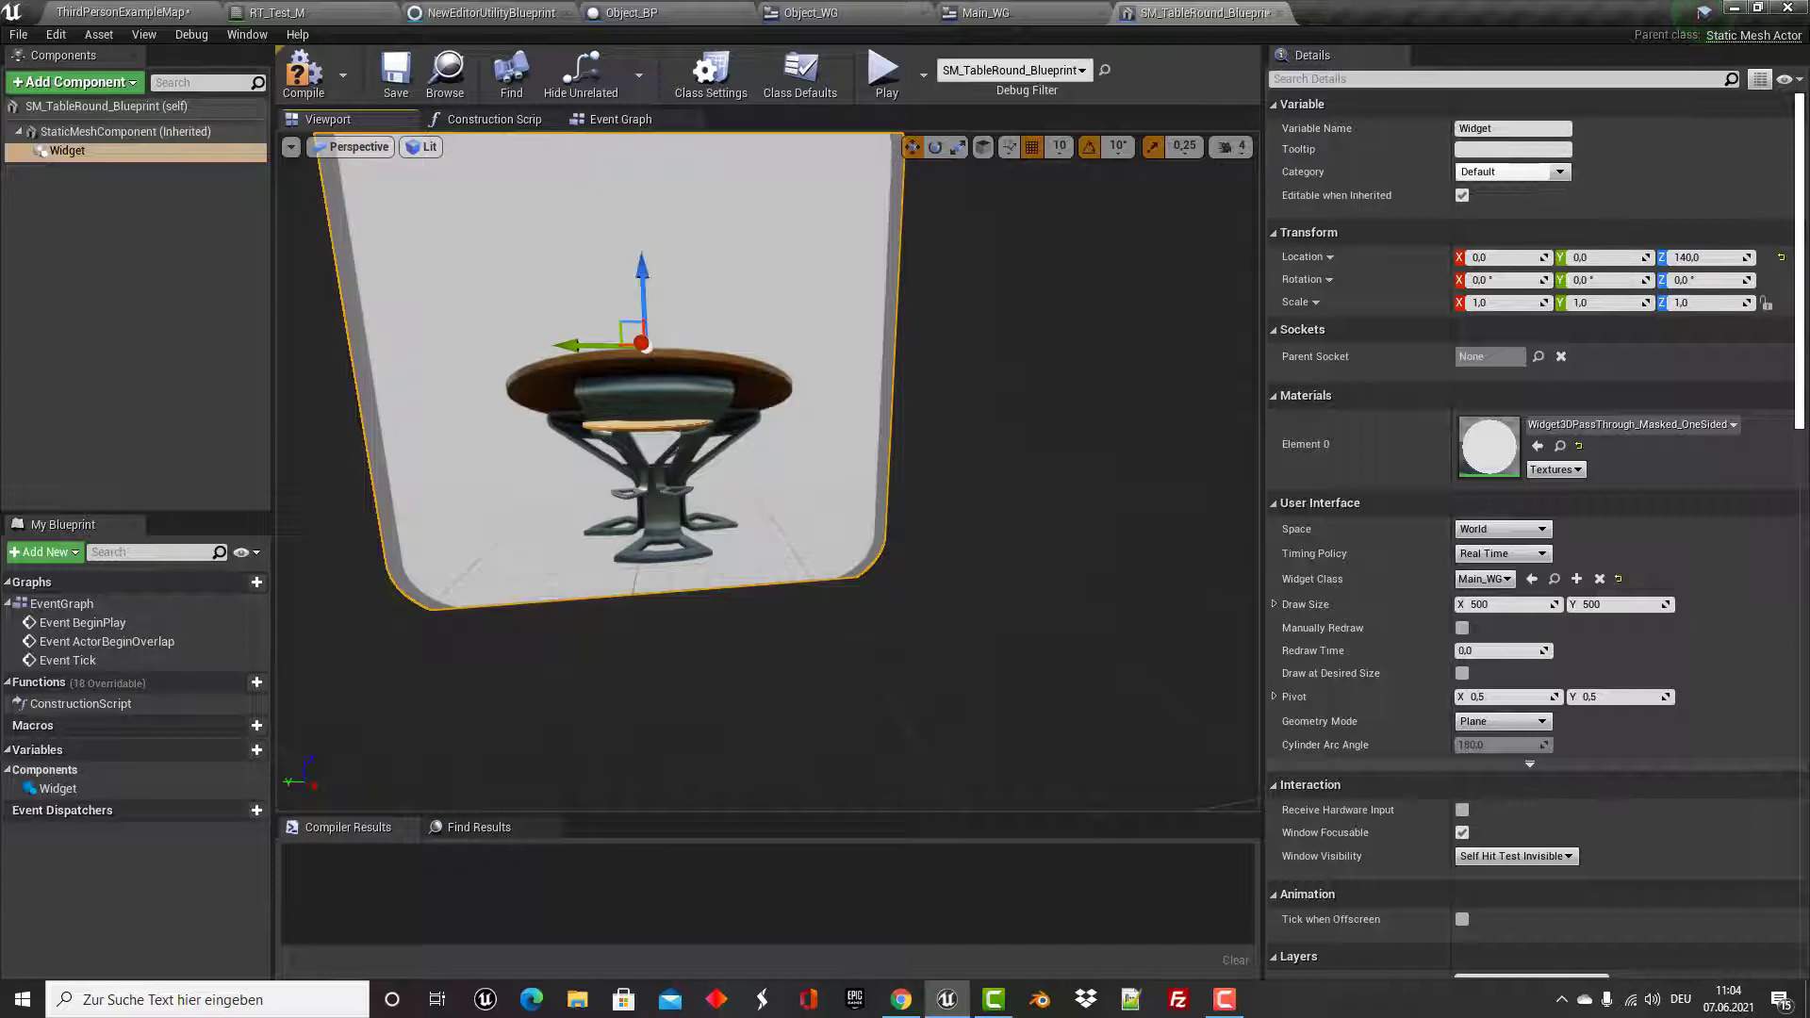
left_click_drag(716, 311, 1013, 322, "alt")
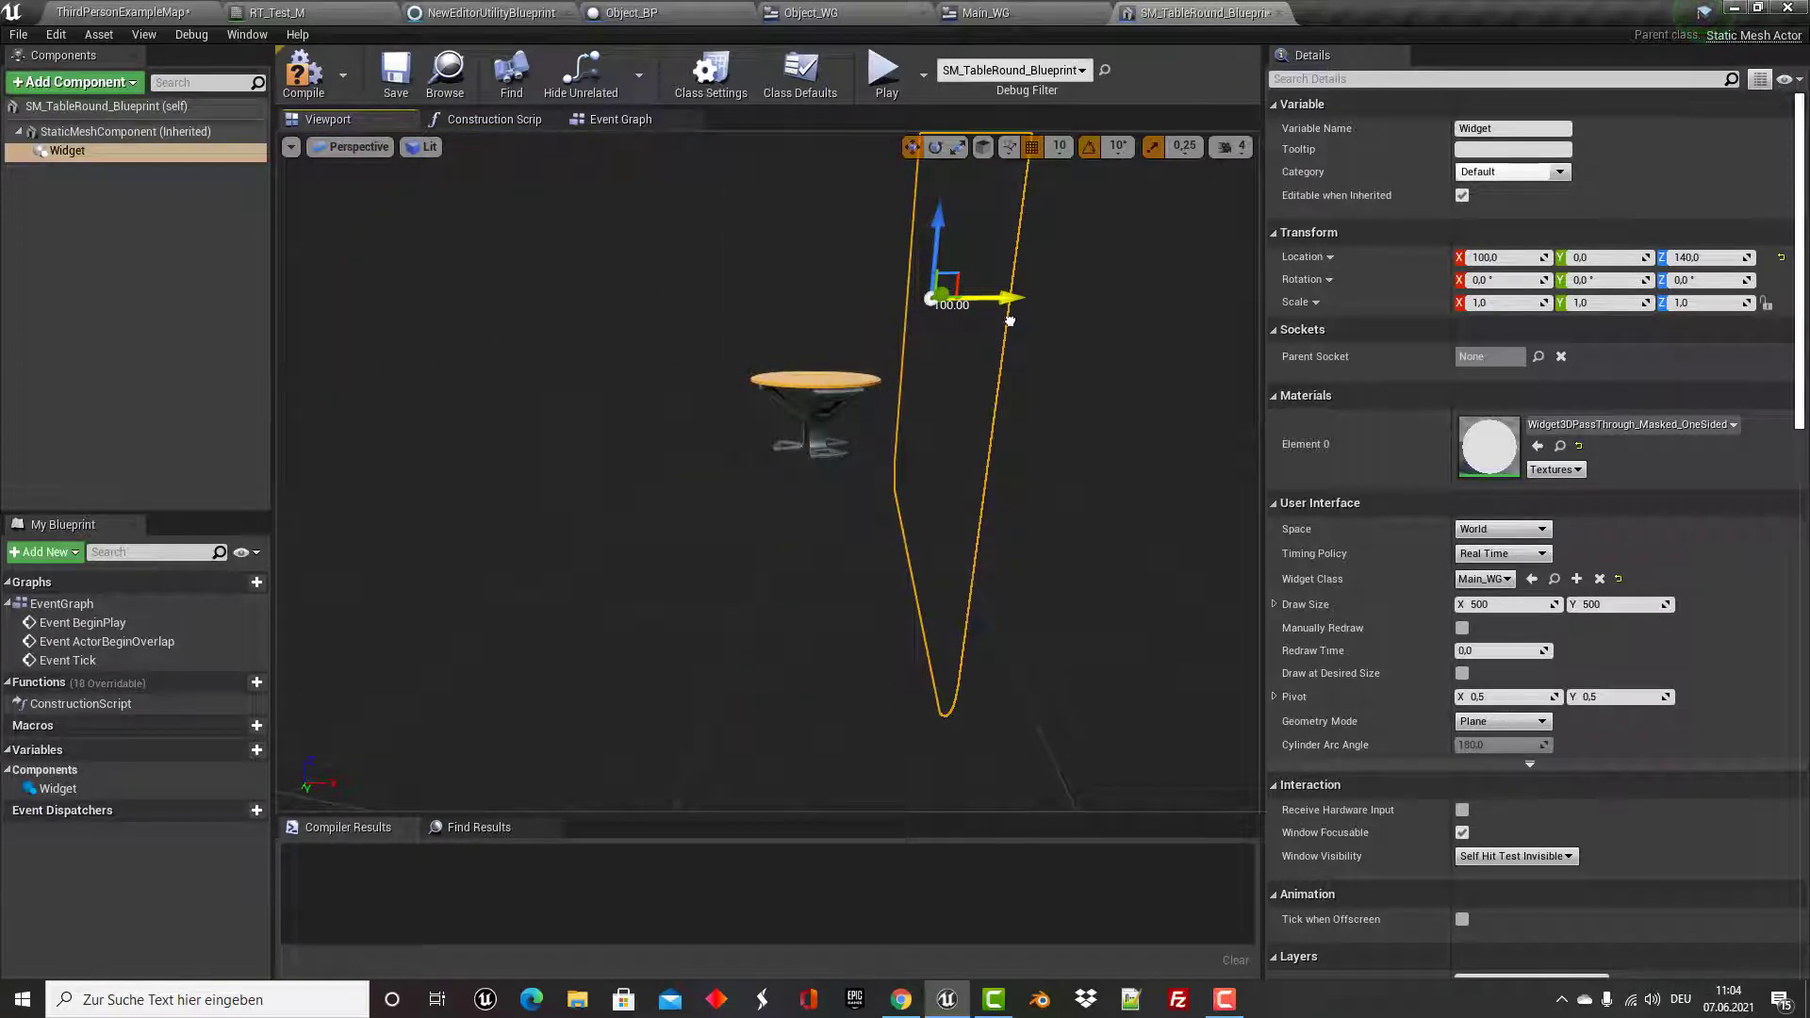
mouse_move(1009, 322)
left_mouse_down()
mouse_move(876, 436)
mouse_move(754, 444)
mouse_move(867, 413)
left_mouse_up()
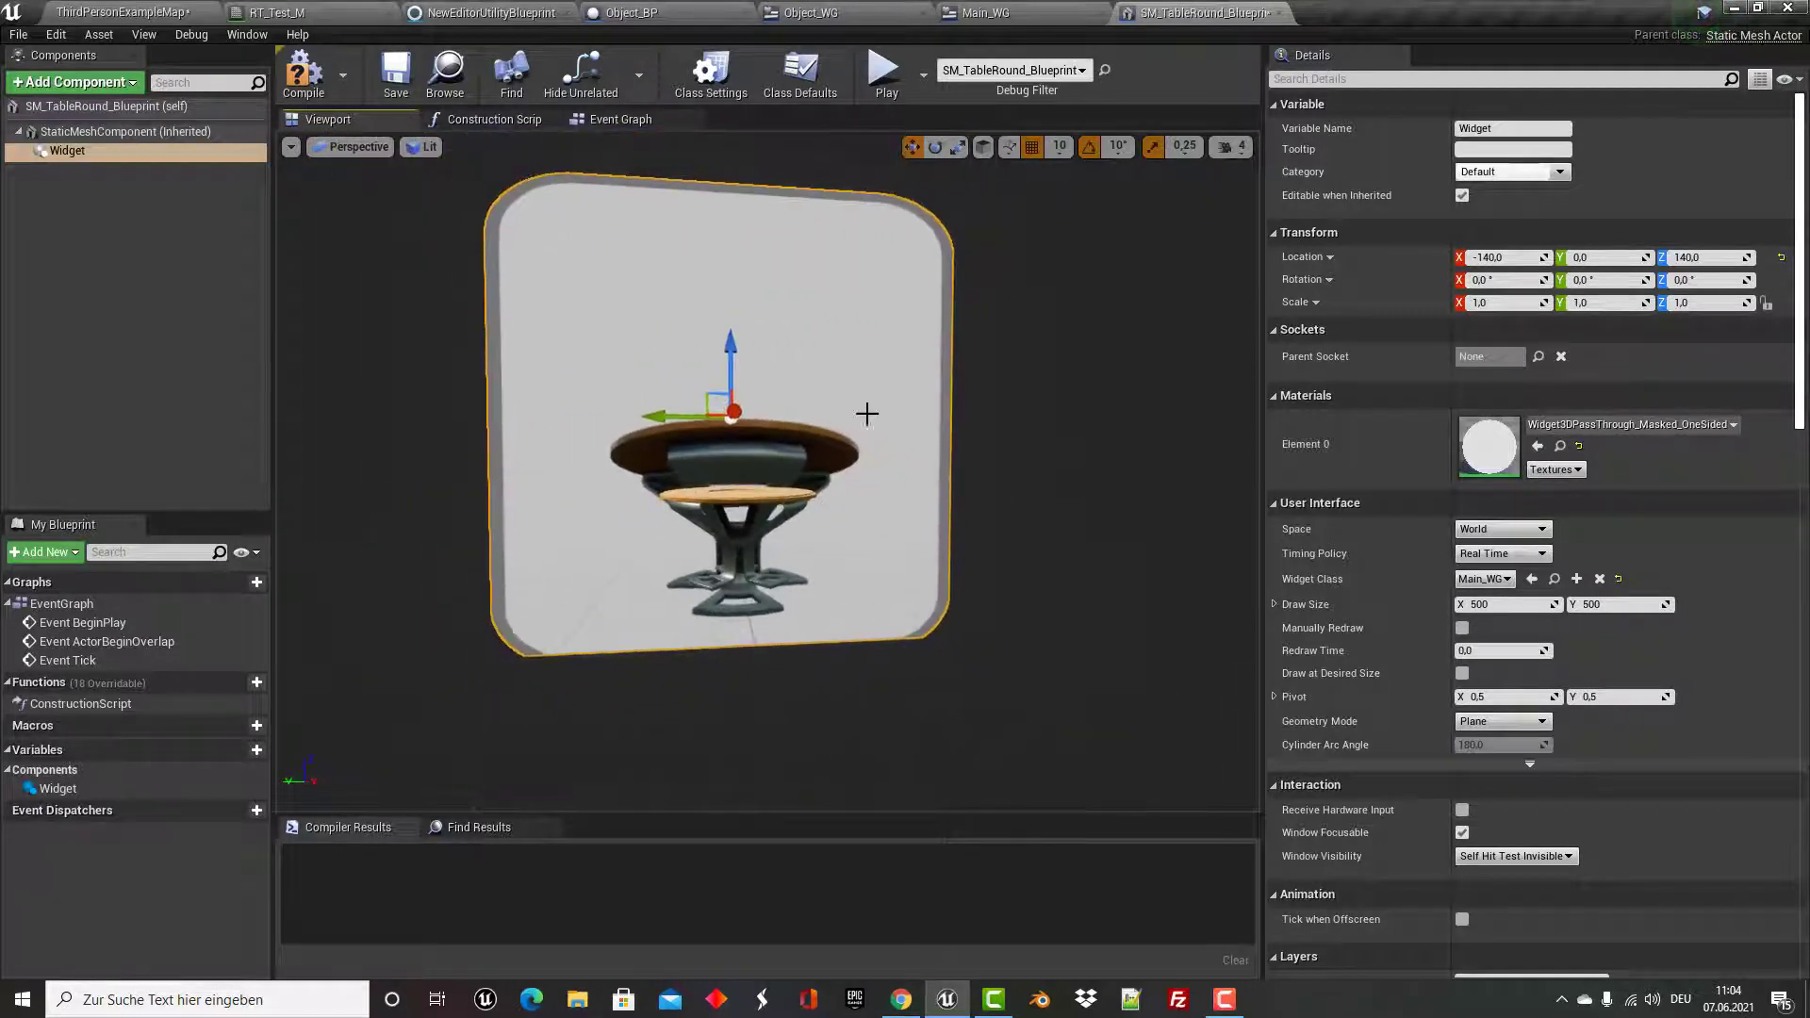
Scale the widget down to 0.5.
left_click(956, 152)
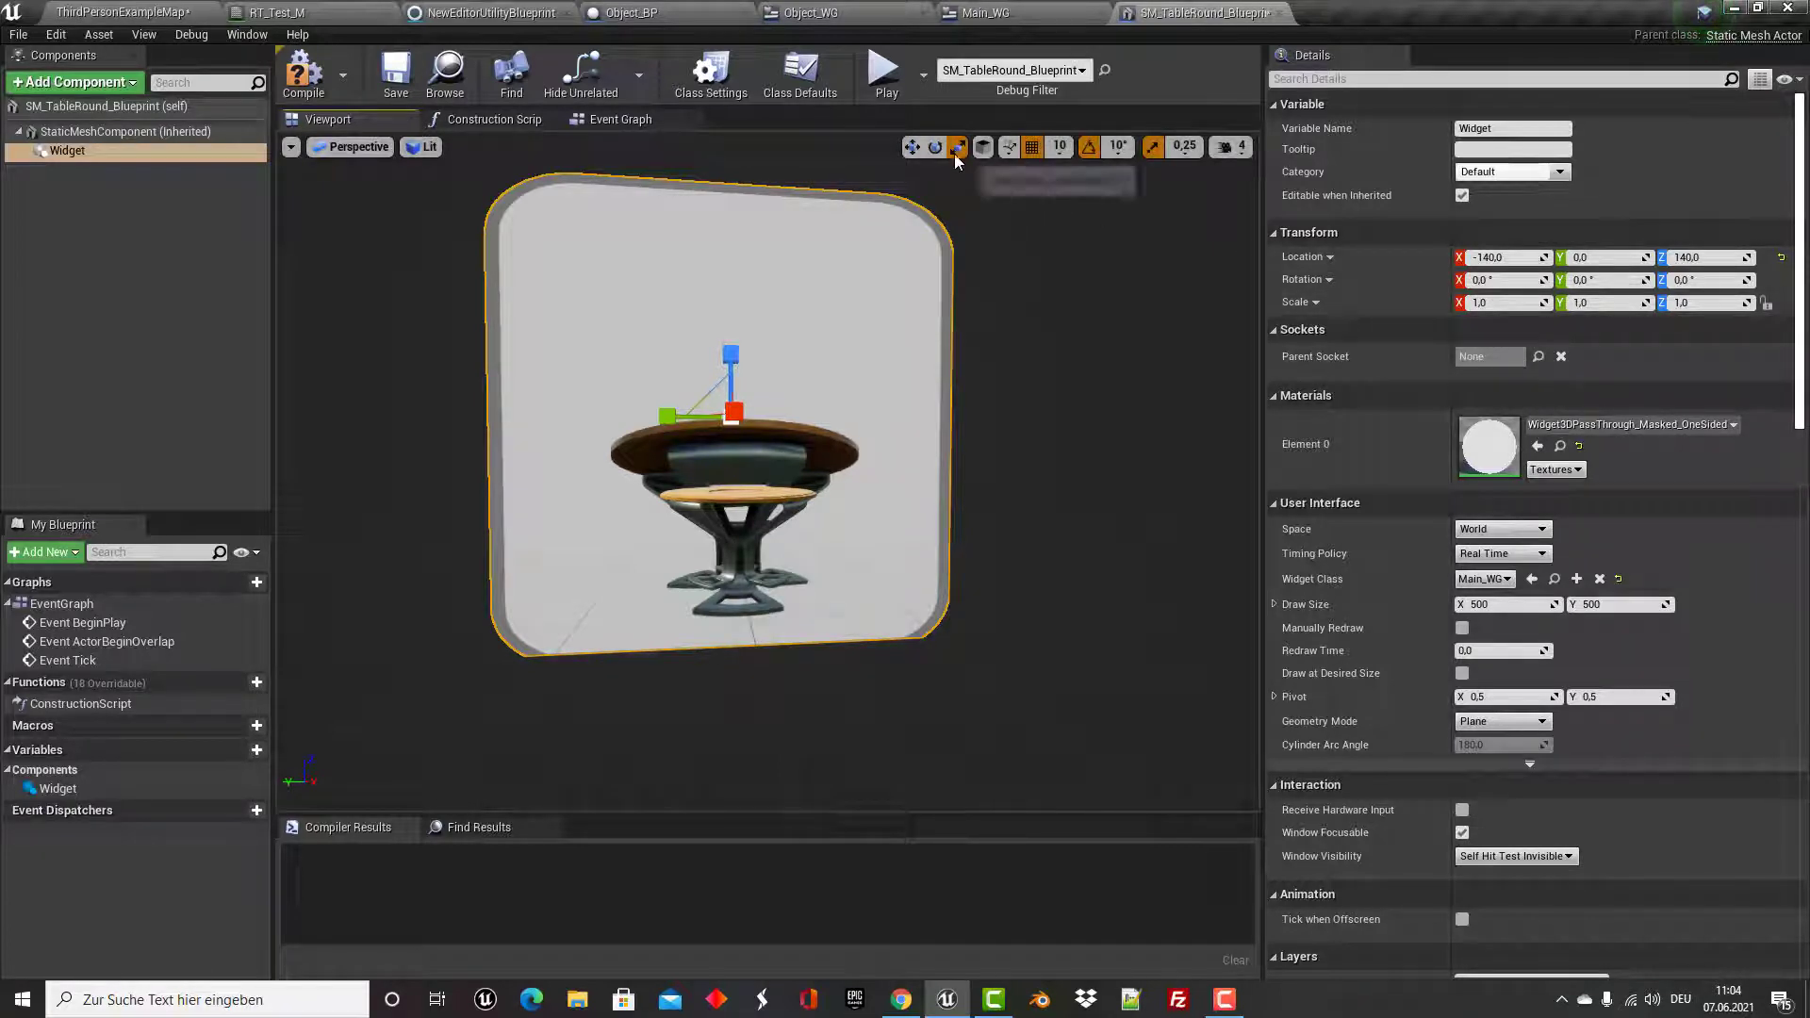
left_click_drag(748, 419, 952, 397, "alt")
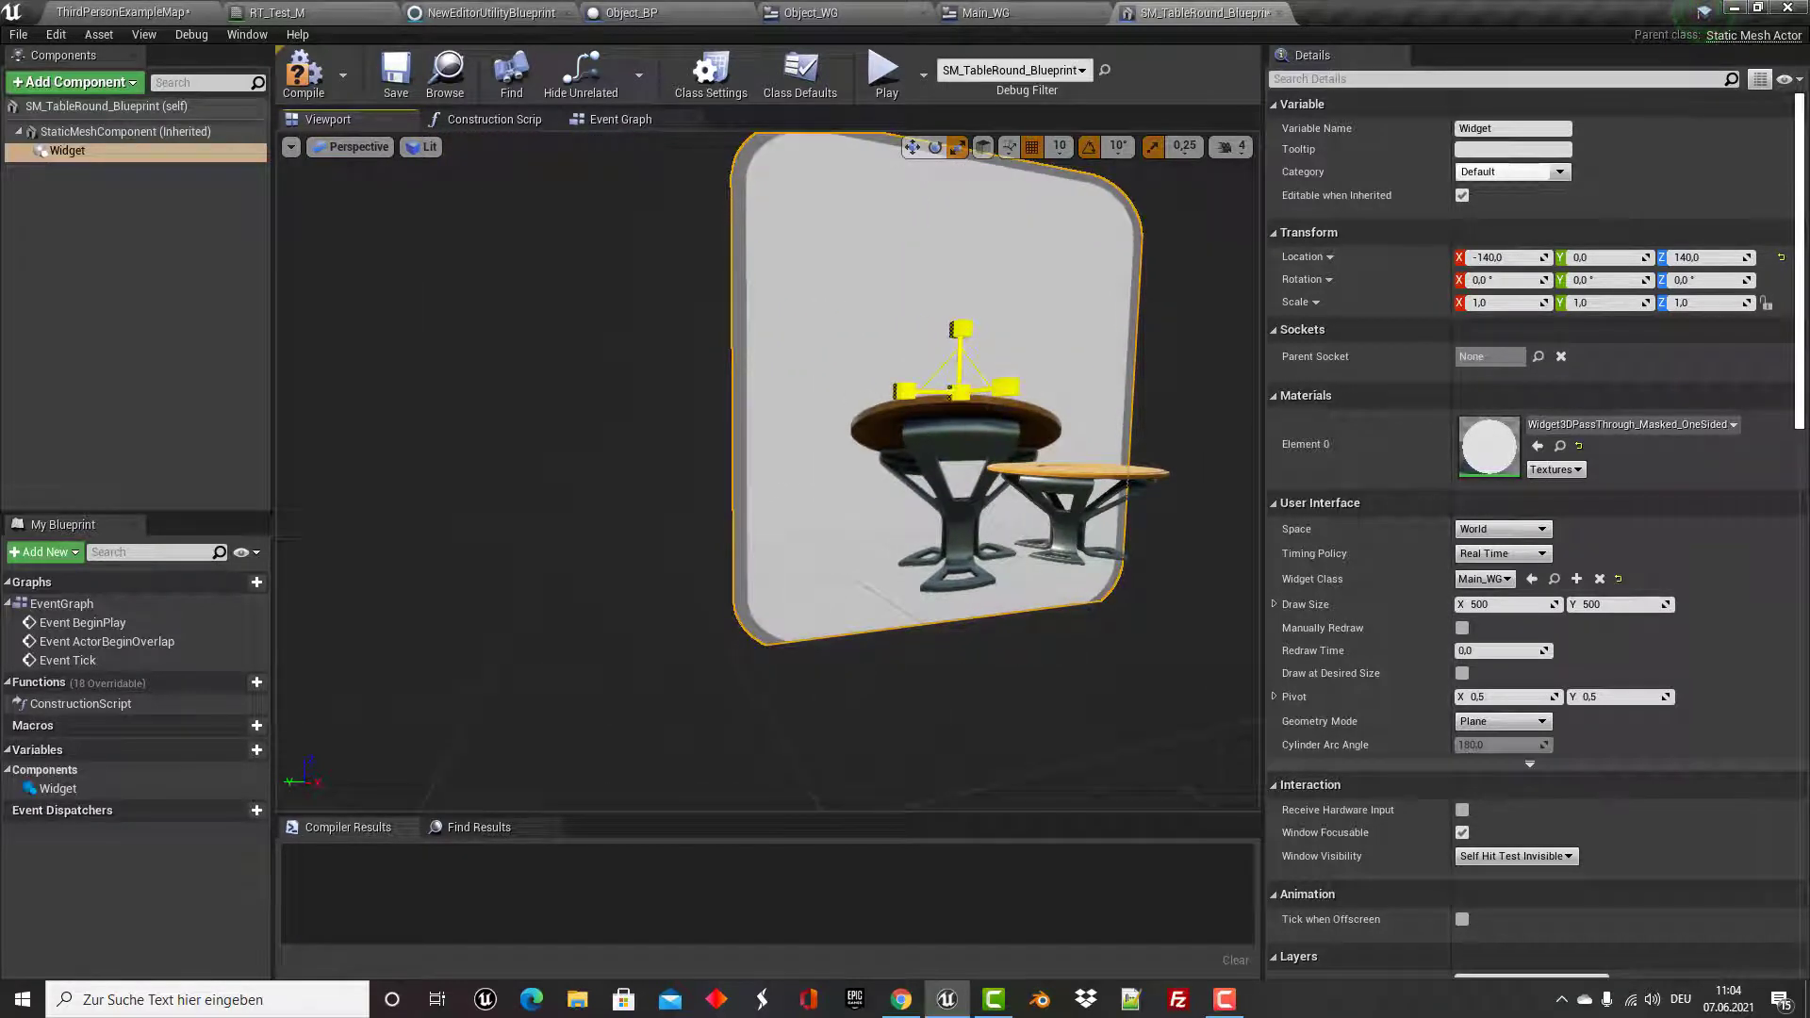
left_click_drag(960, 388, 942, 415)
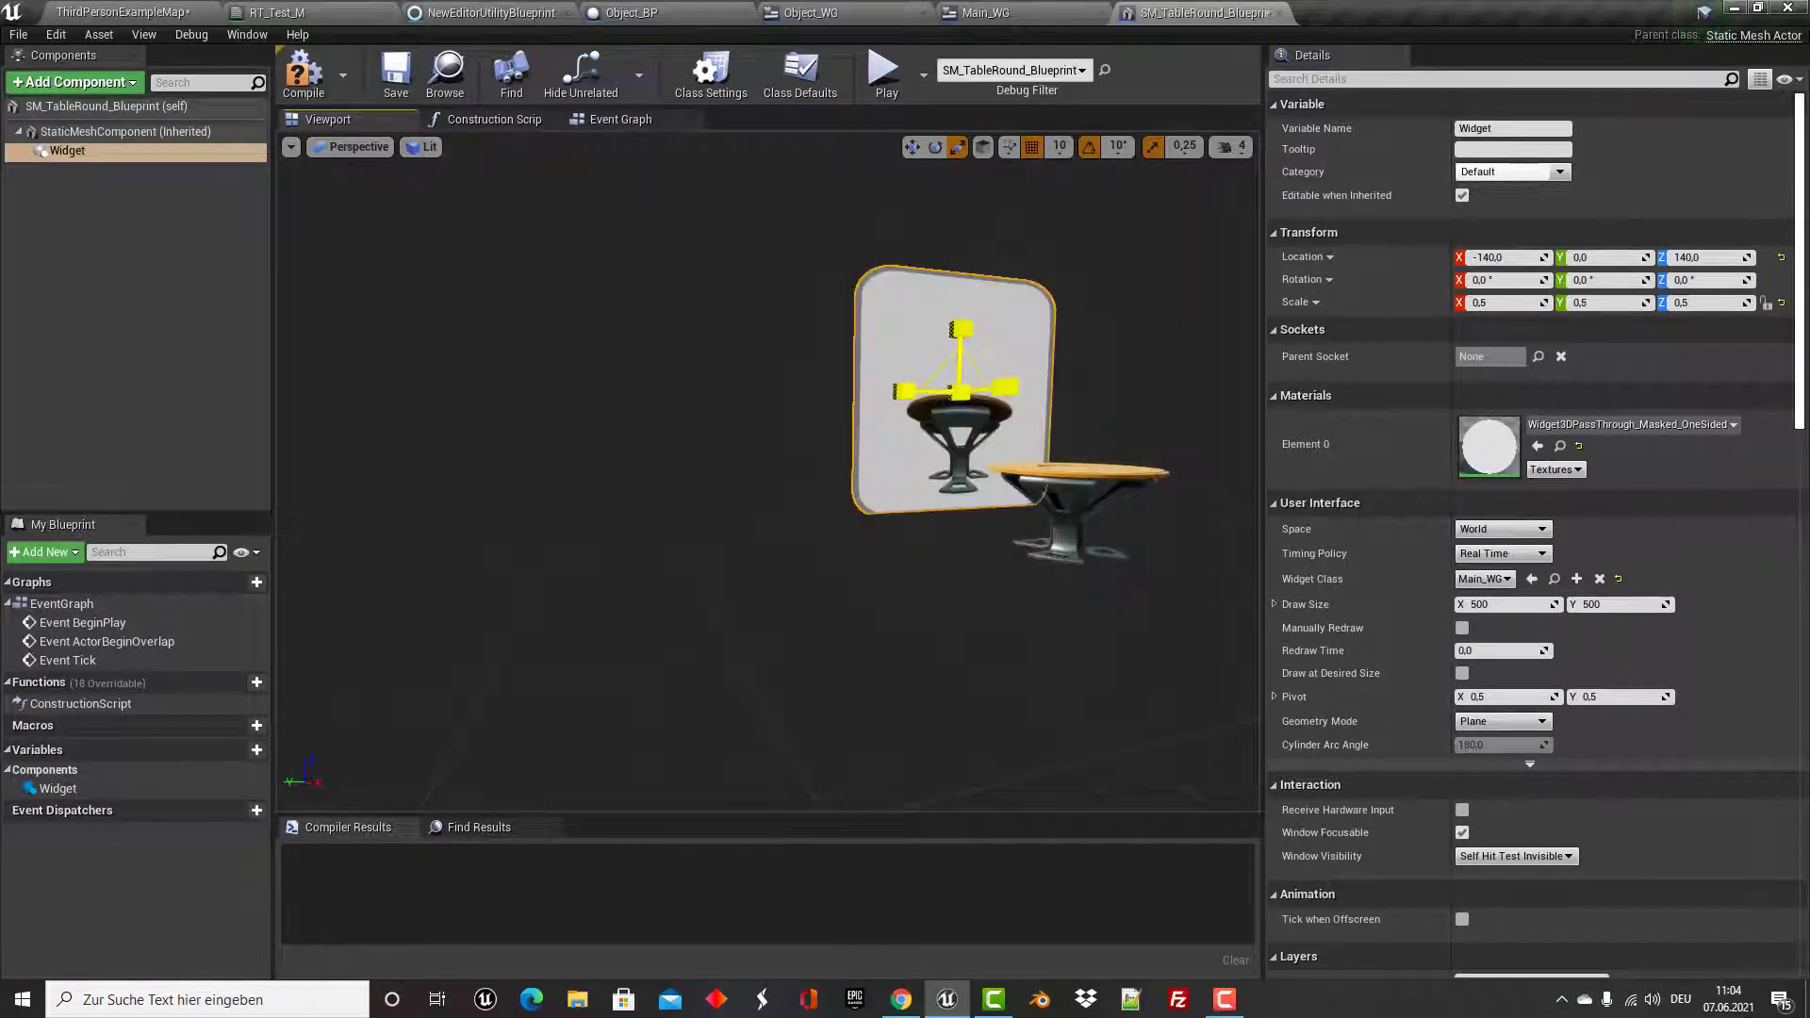
Raise the widget to Z 220 and shift it to Y 30 above the table.
key("w")
left_click_drag(895, 454, 679, 443, "alt")
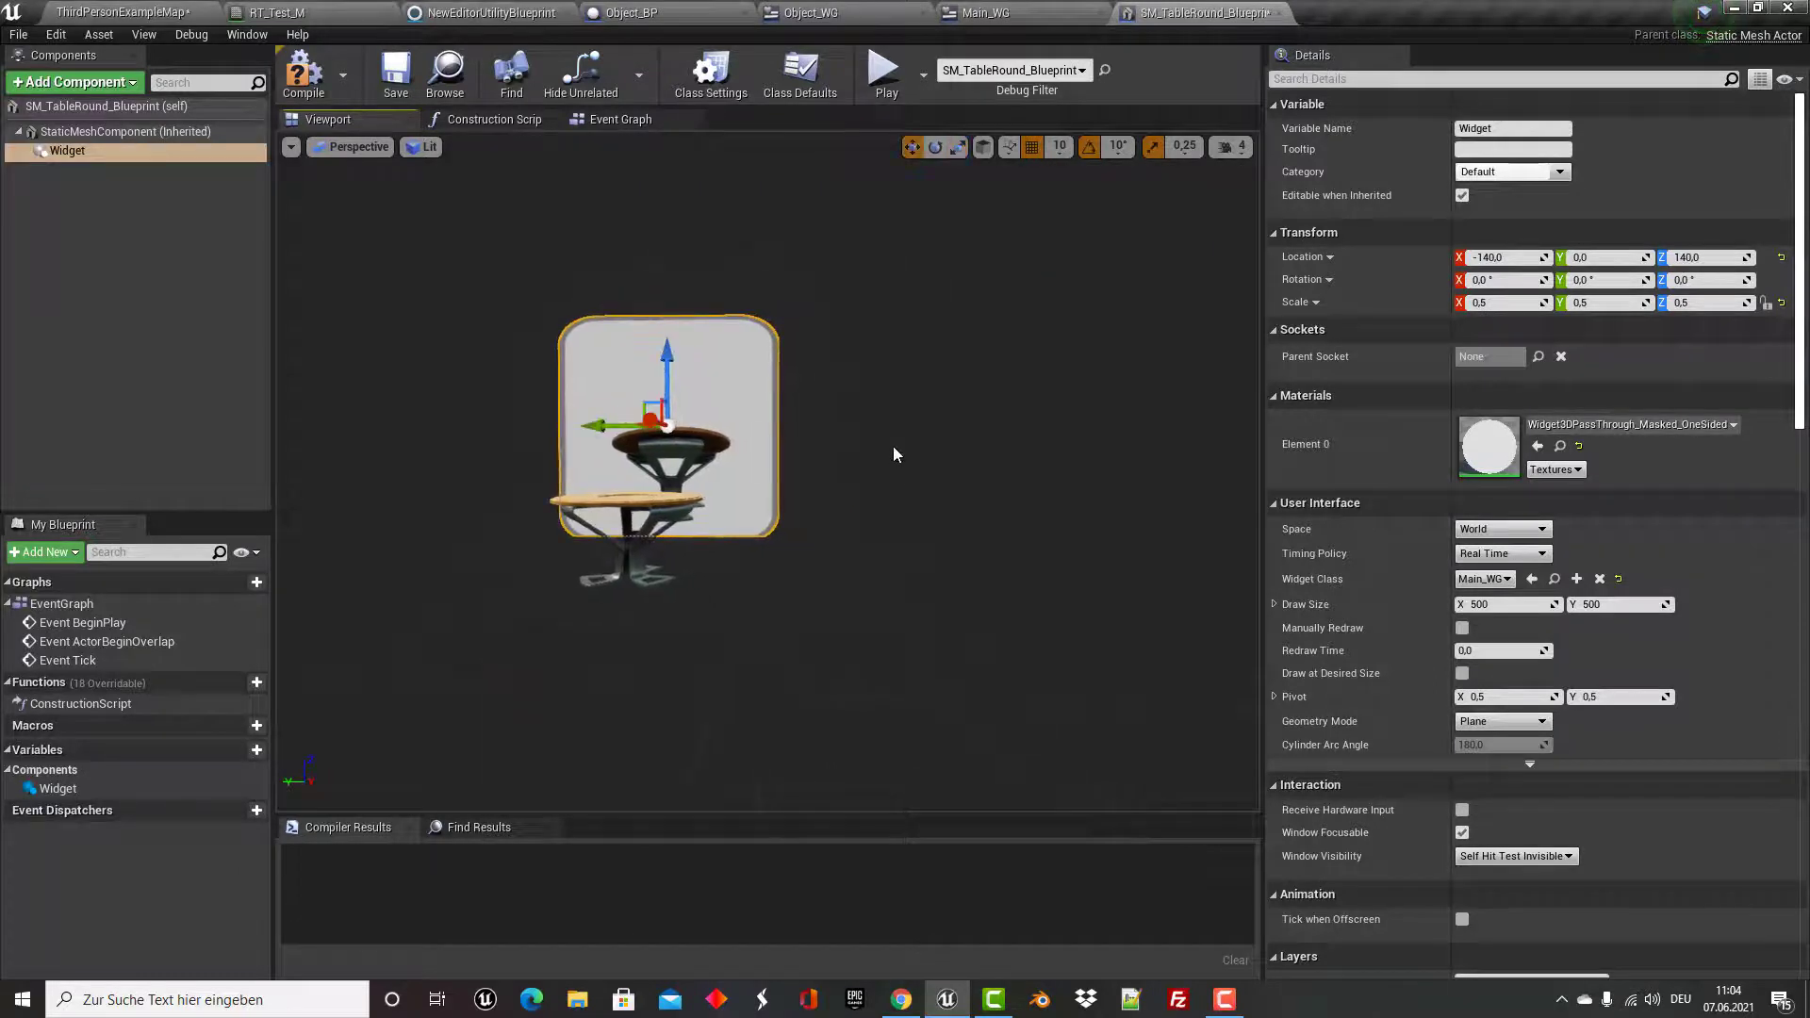
left_click_drag(667, 358, 672, 292)
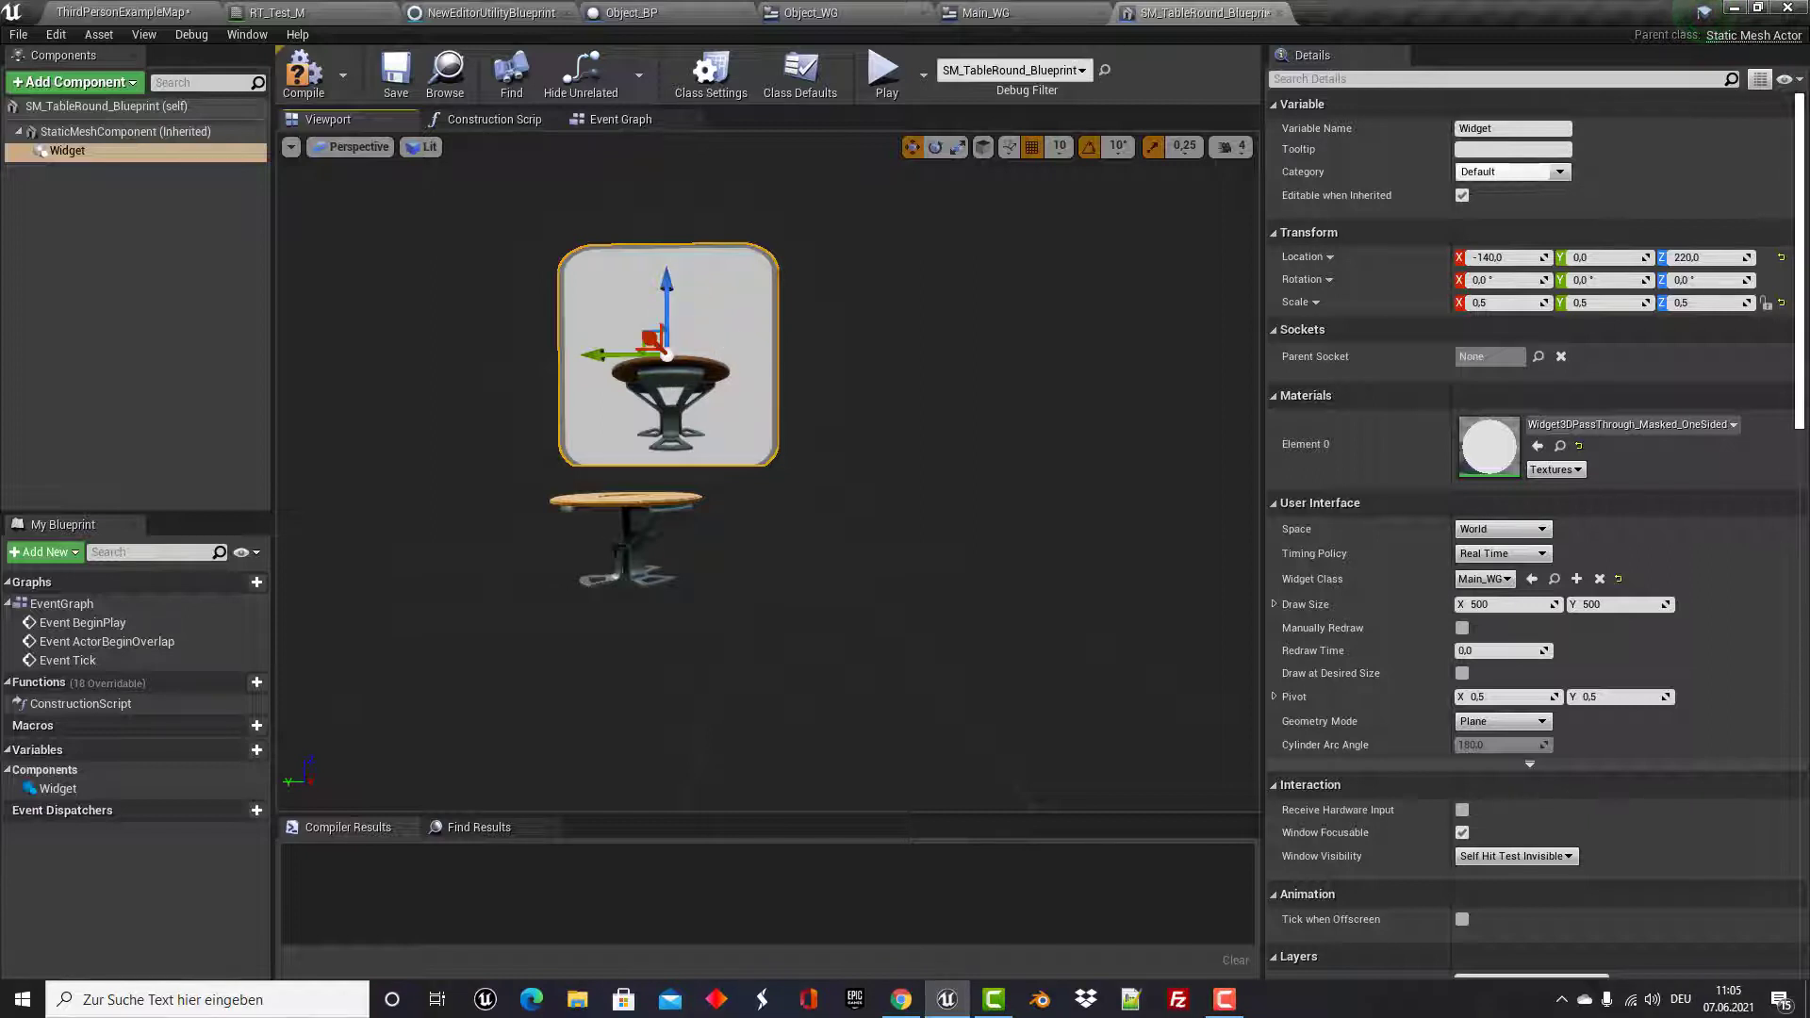
left_click_drag(514, 331, 651, 273)
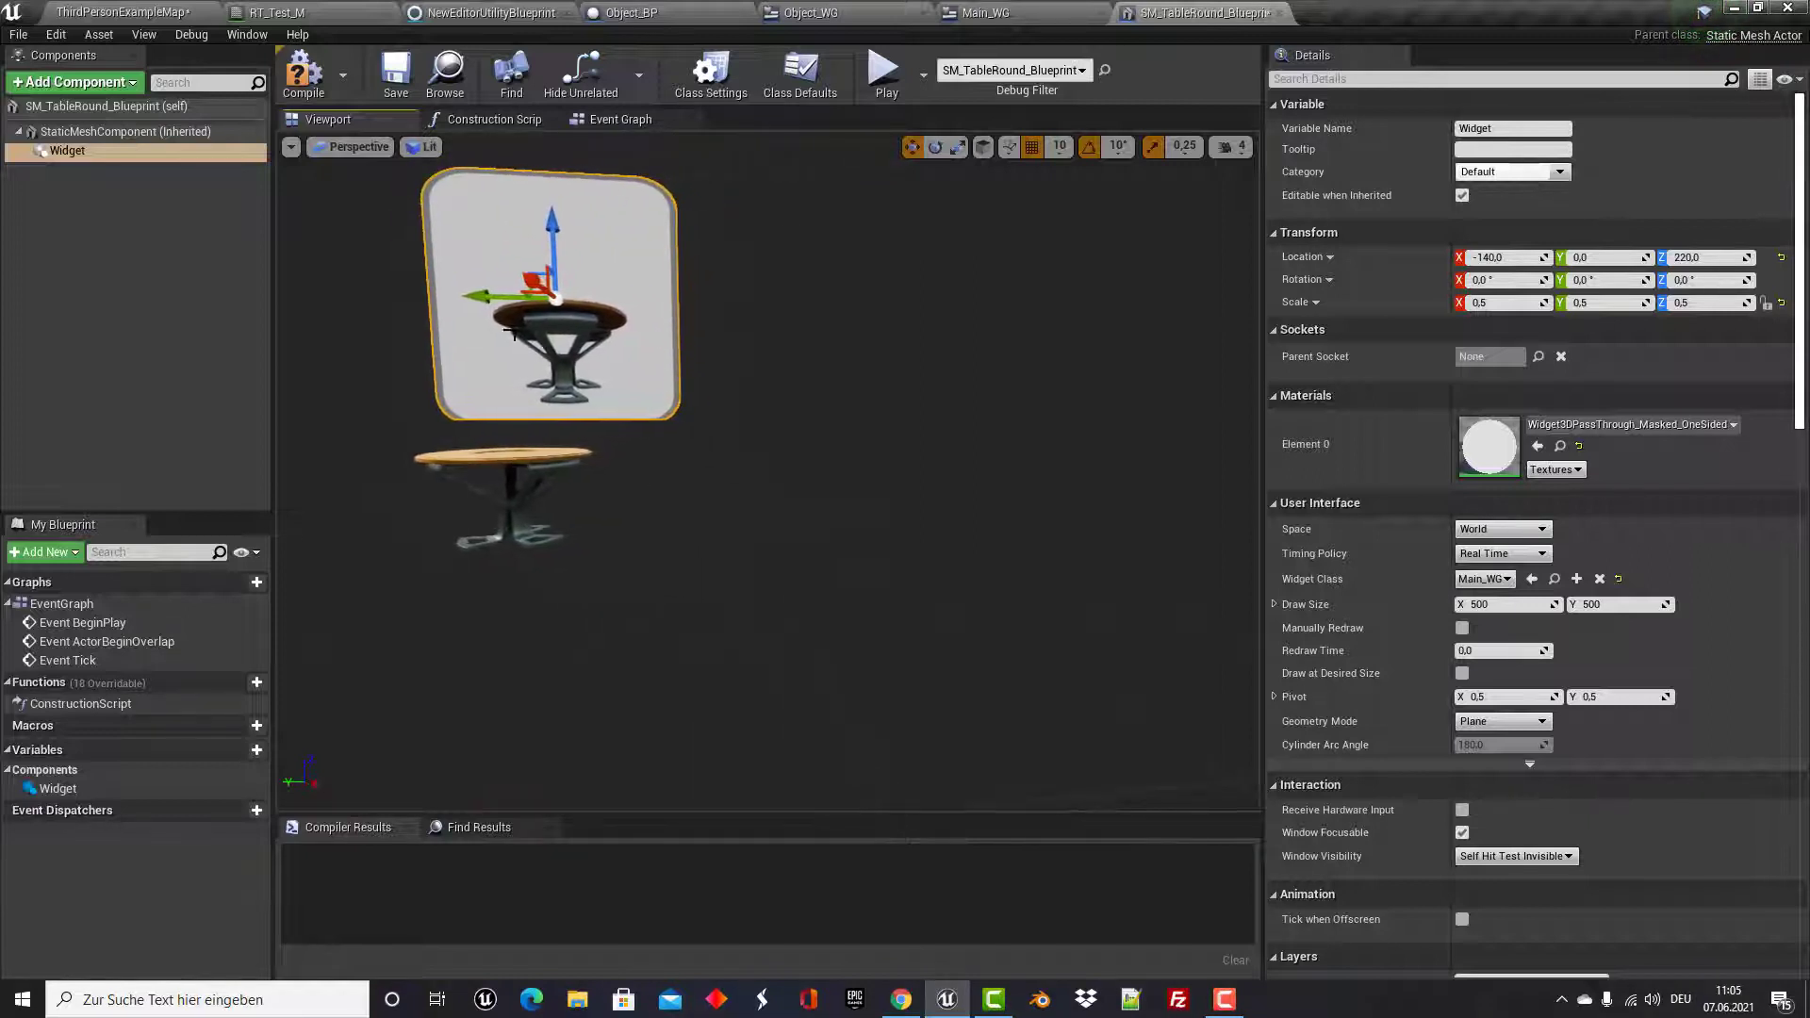
mouse_move(489, 301)
left_mouse_down()
mouse_move(547, 345)
mouse_move(491, 312)
left_mouse_up()
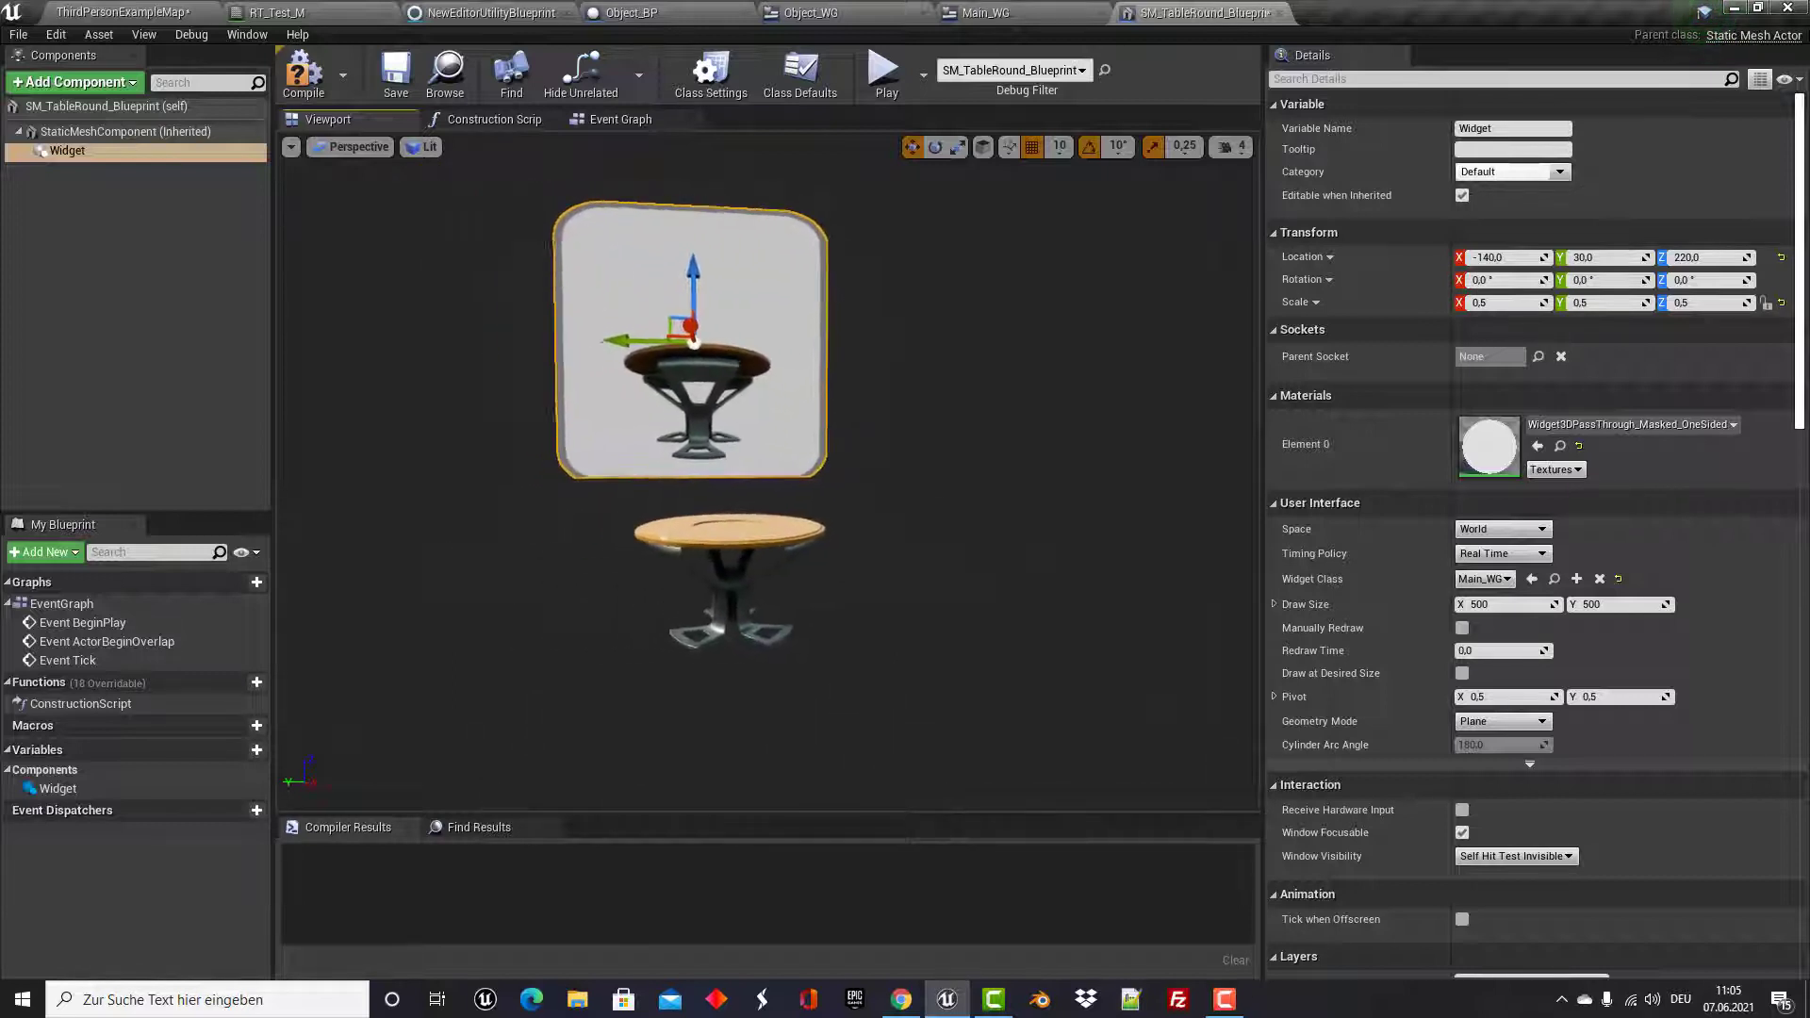
left_click_drag(572, 451, 510, 451)
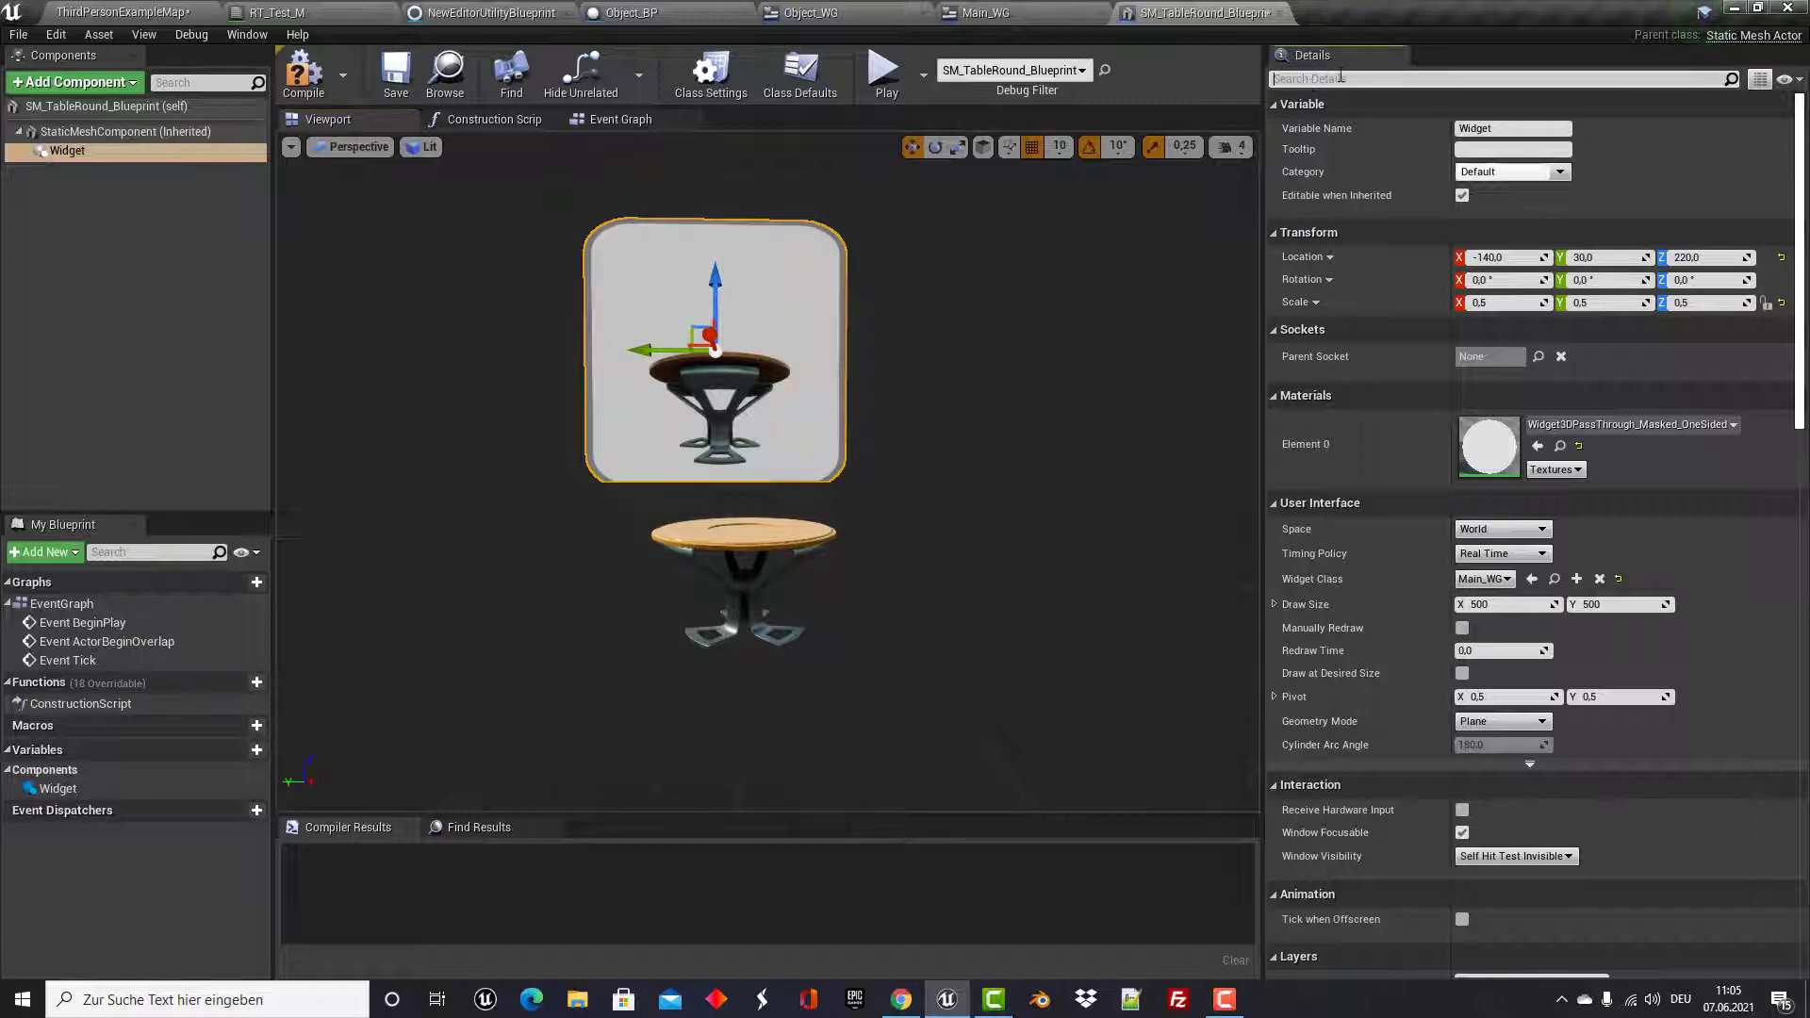
Enable Receive Hardware Input and Is Two Sided on the Widget, then compile the blueprint.
type("hard")
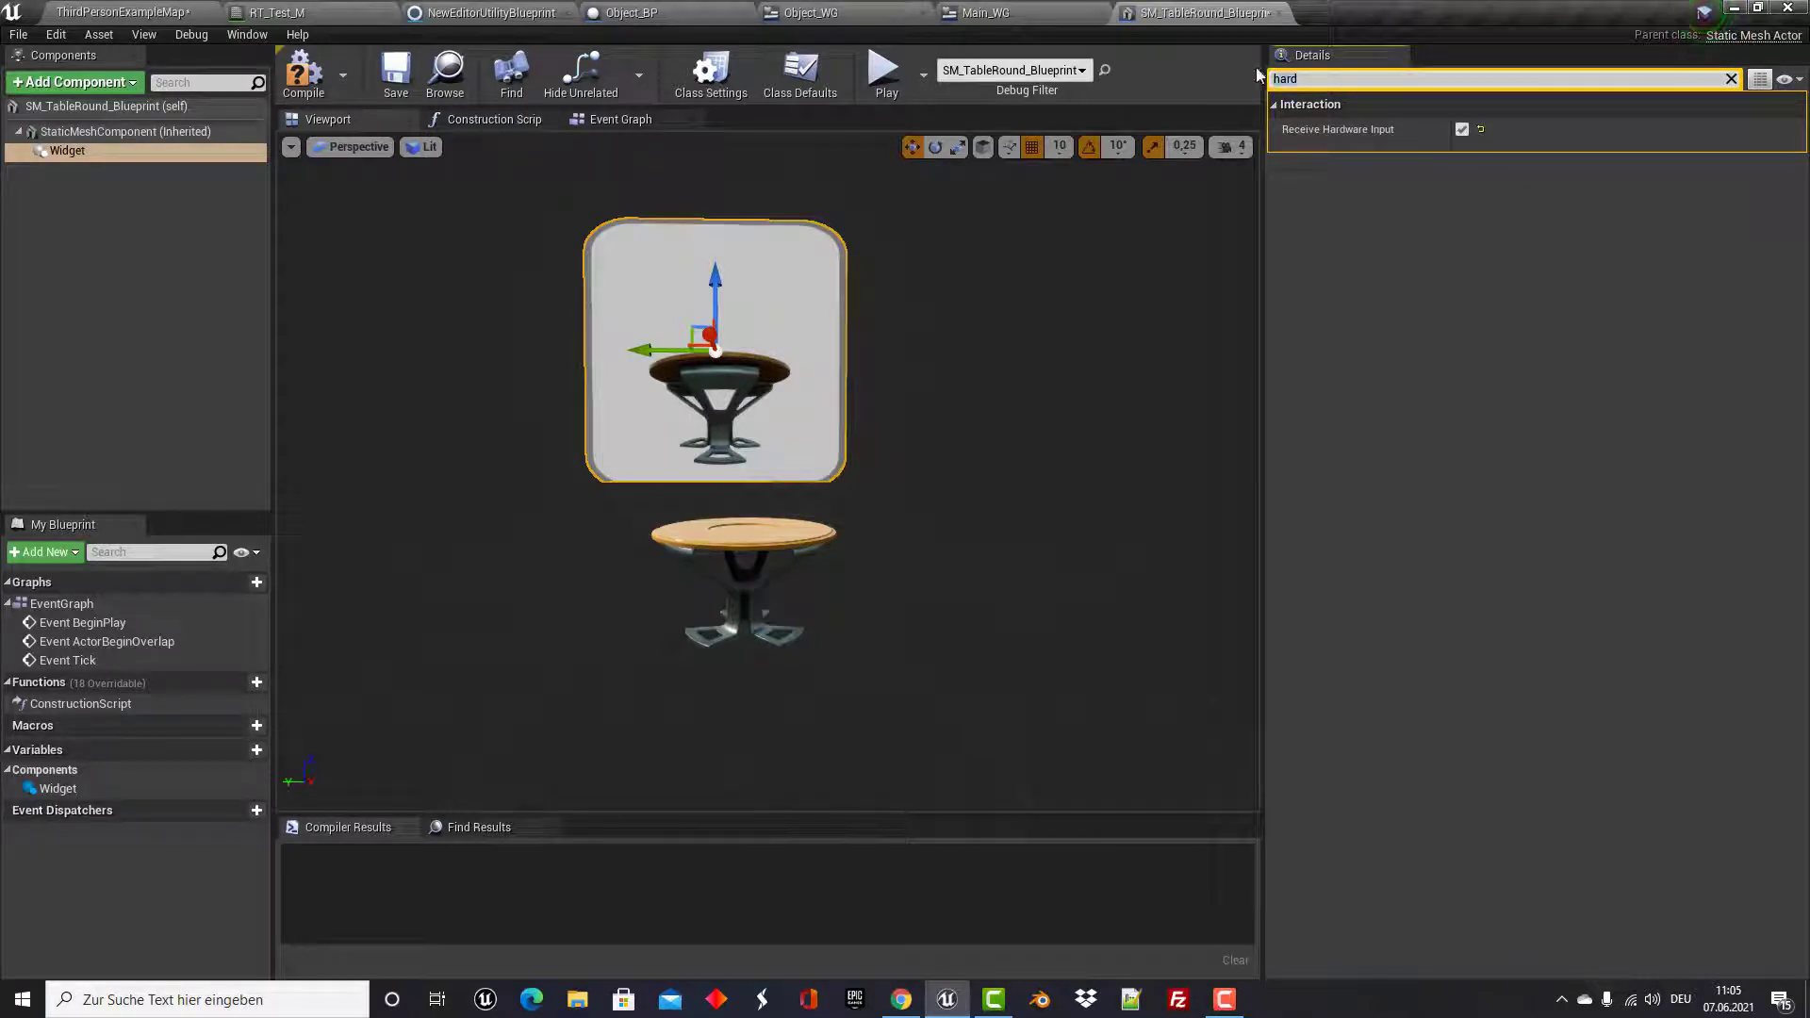
type("two")
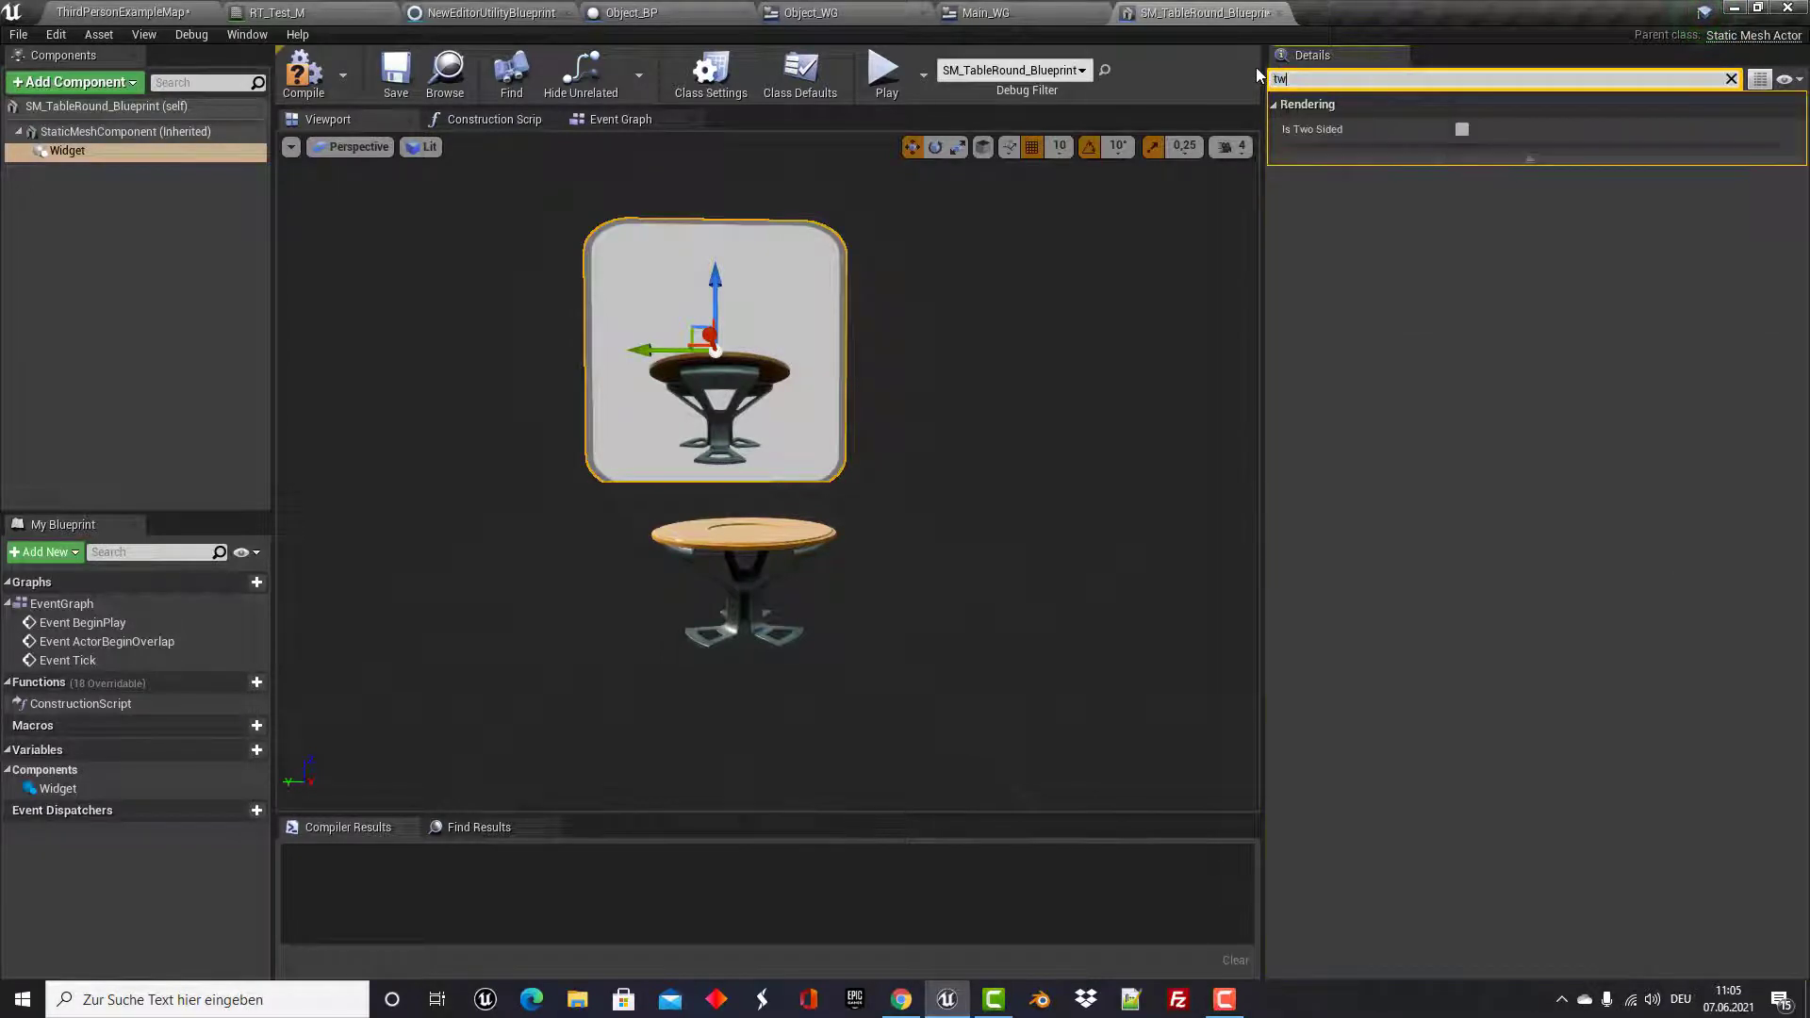
left_click(1462, 130)
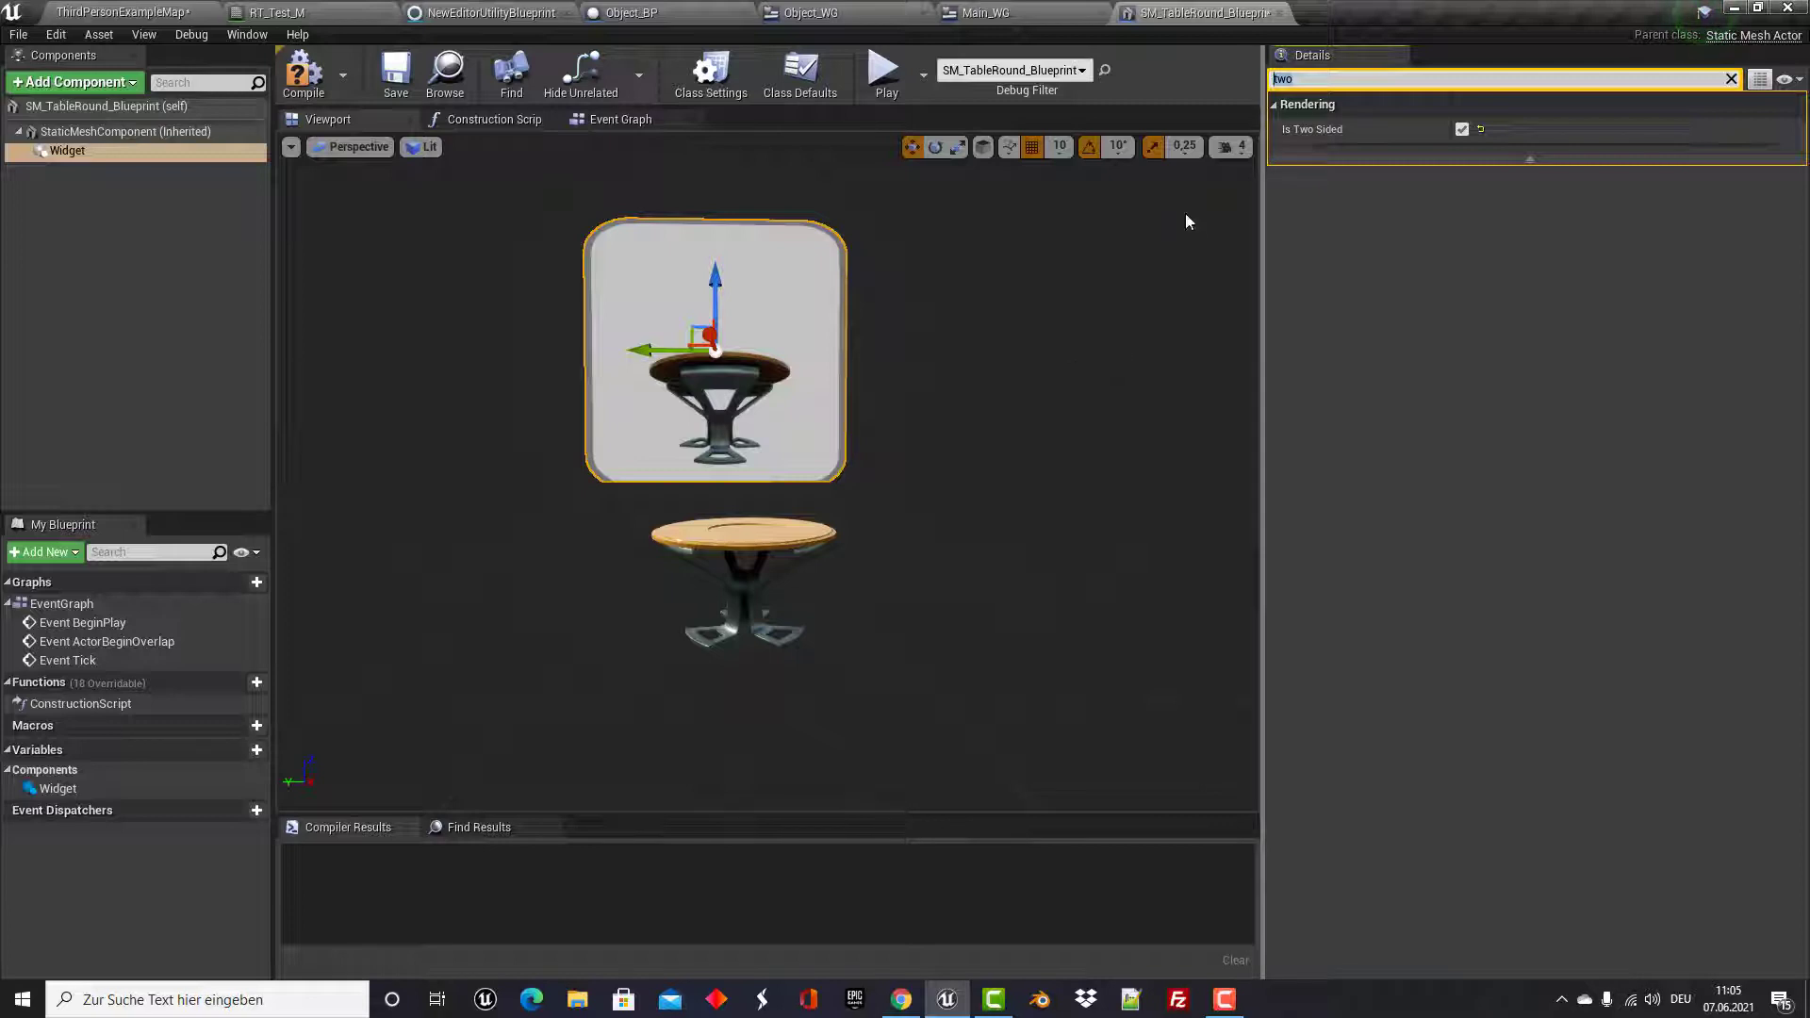
key("Escape")
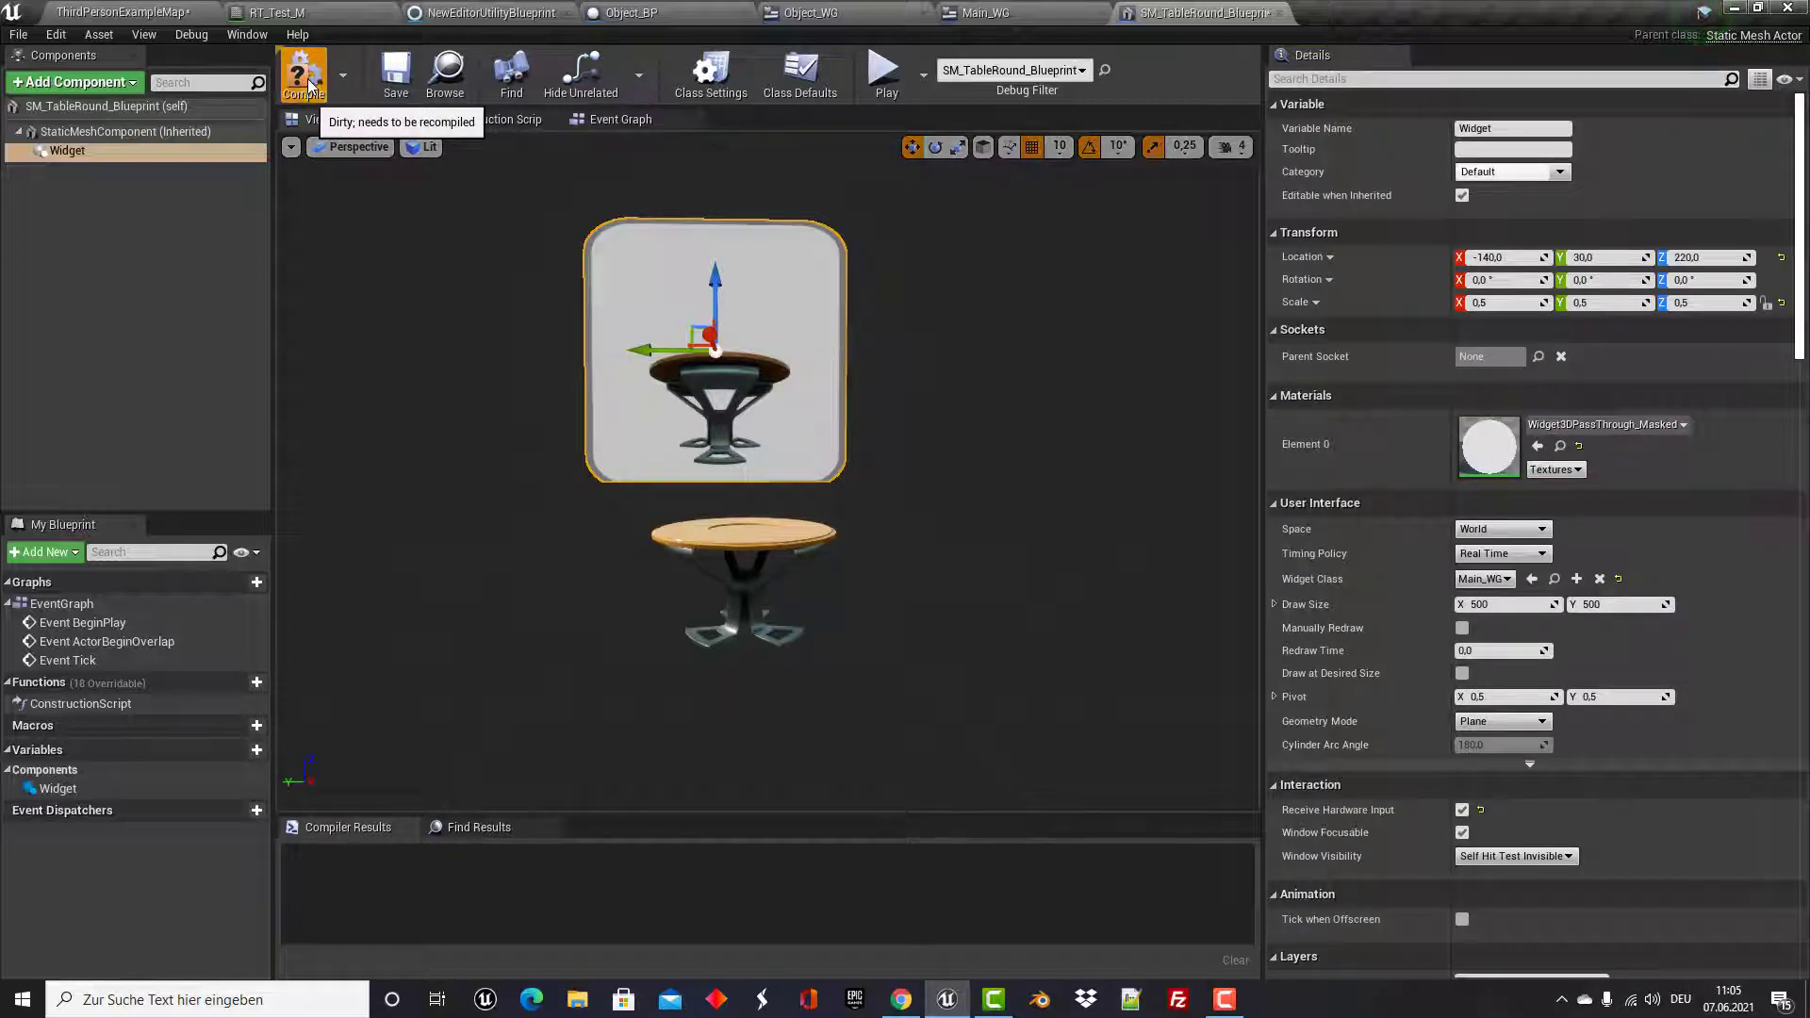
left_click(316, 80)
Save the table blueprint and play-test, running the character toward the floating widget.
left_click(396, 90)
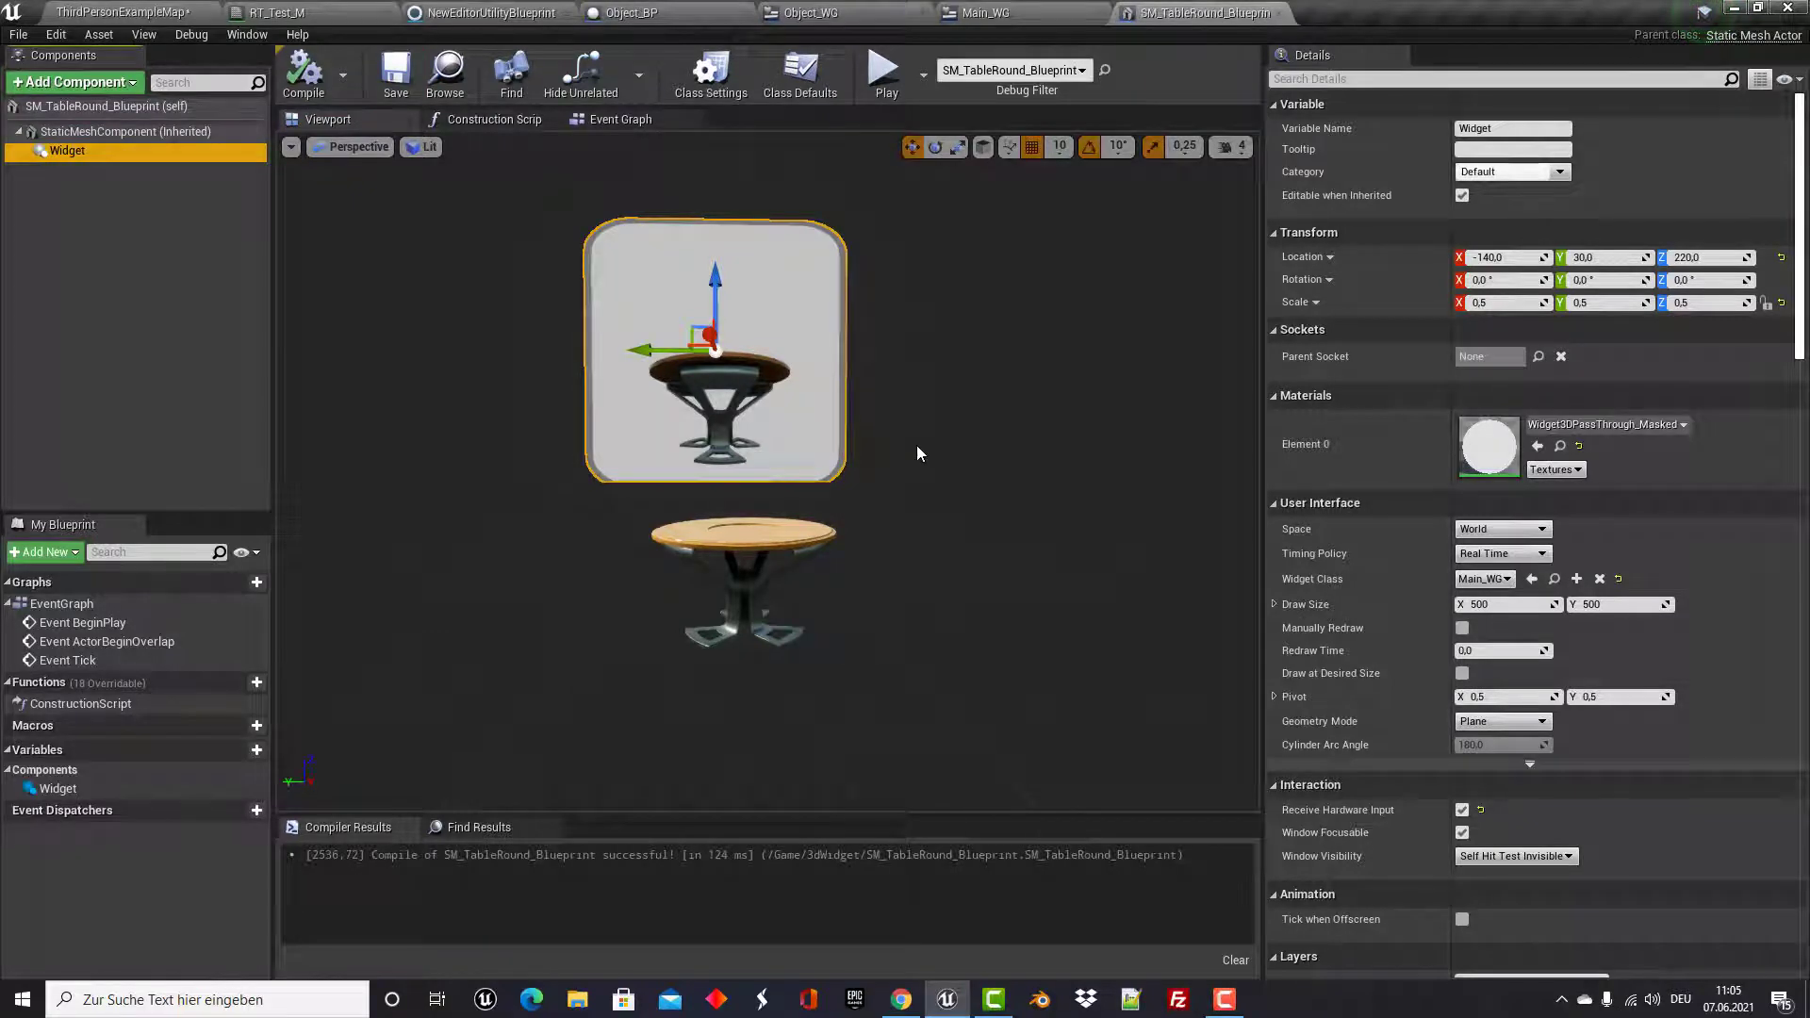
left_click(886, 73)
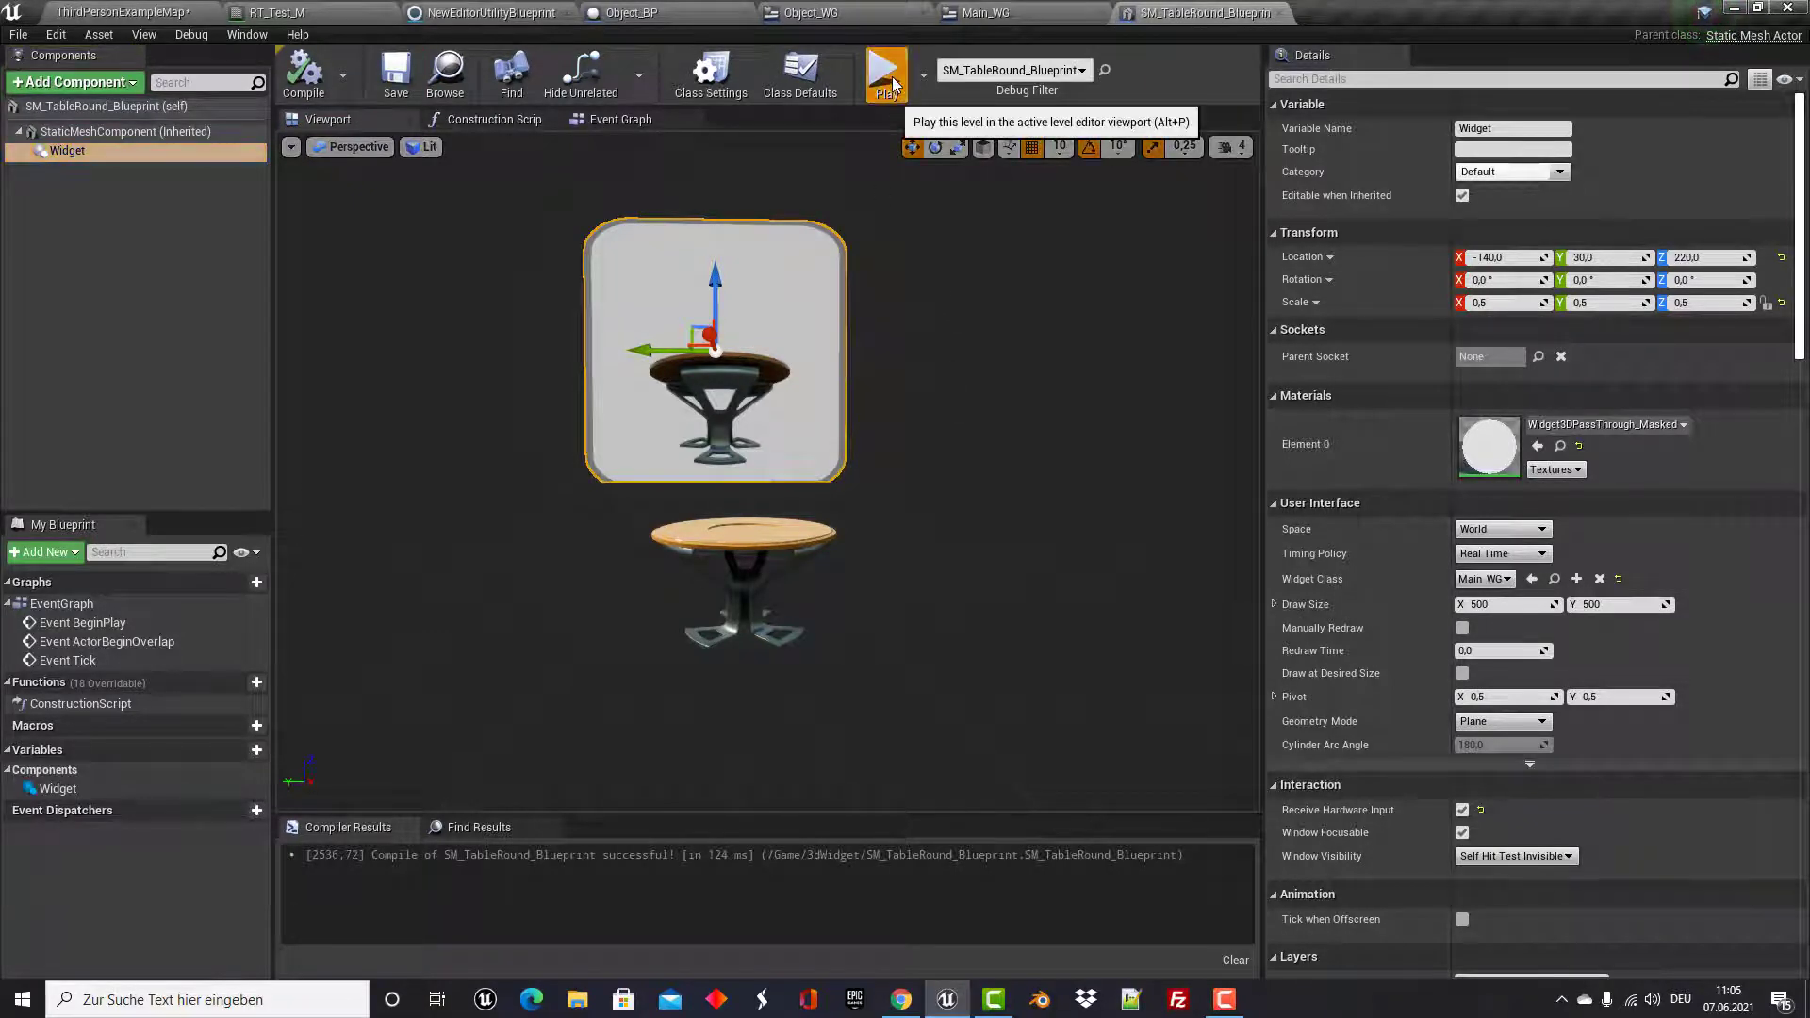
left_click(858, 443)
key("w")
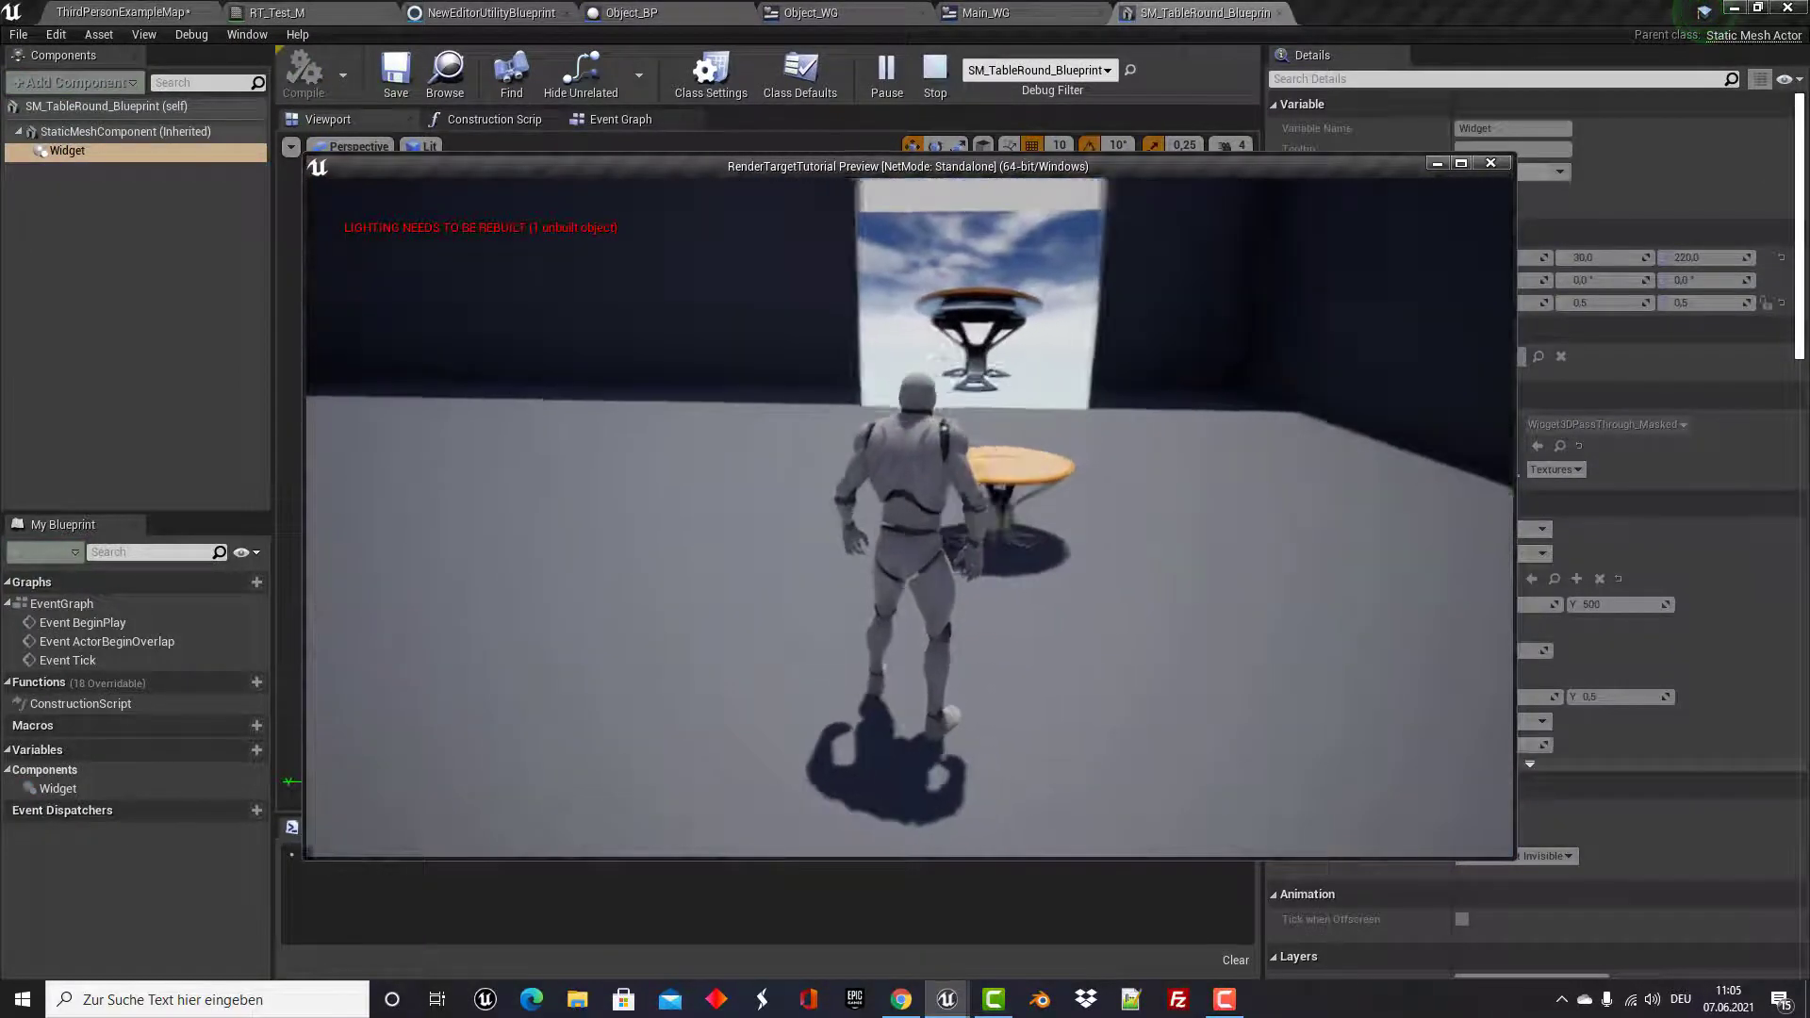
key("w")
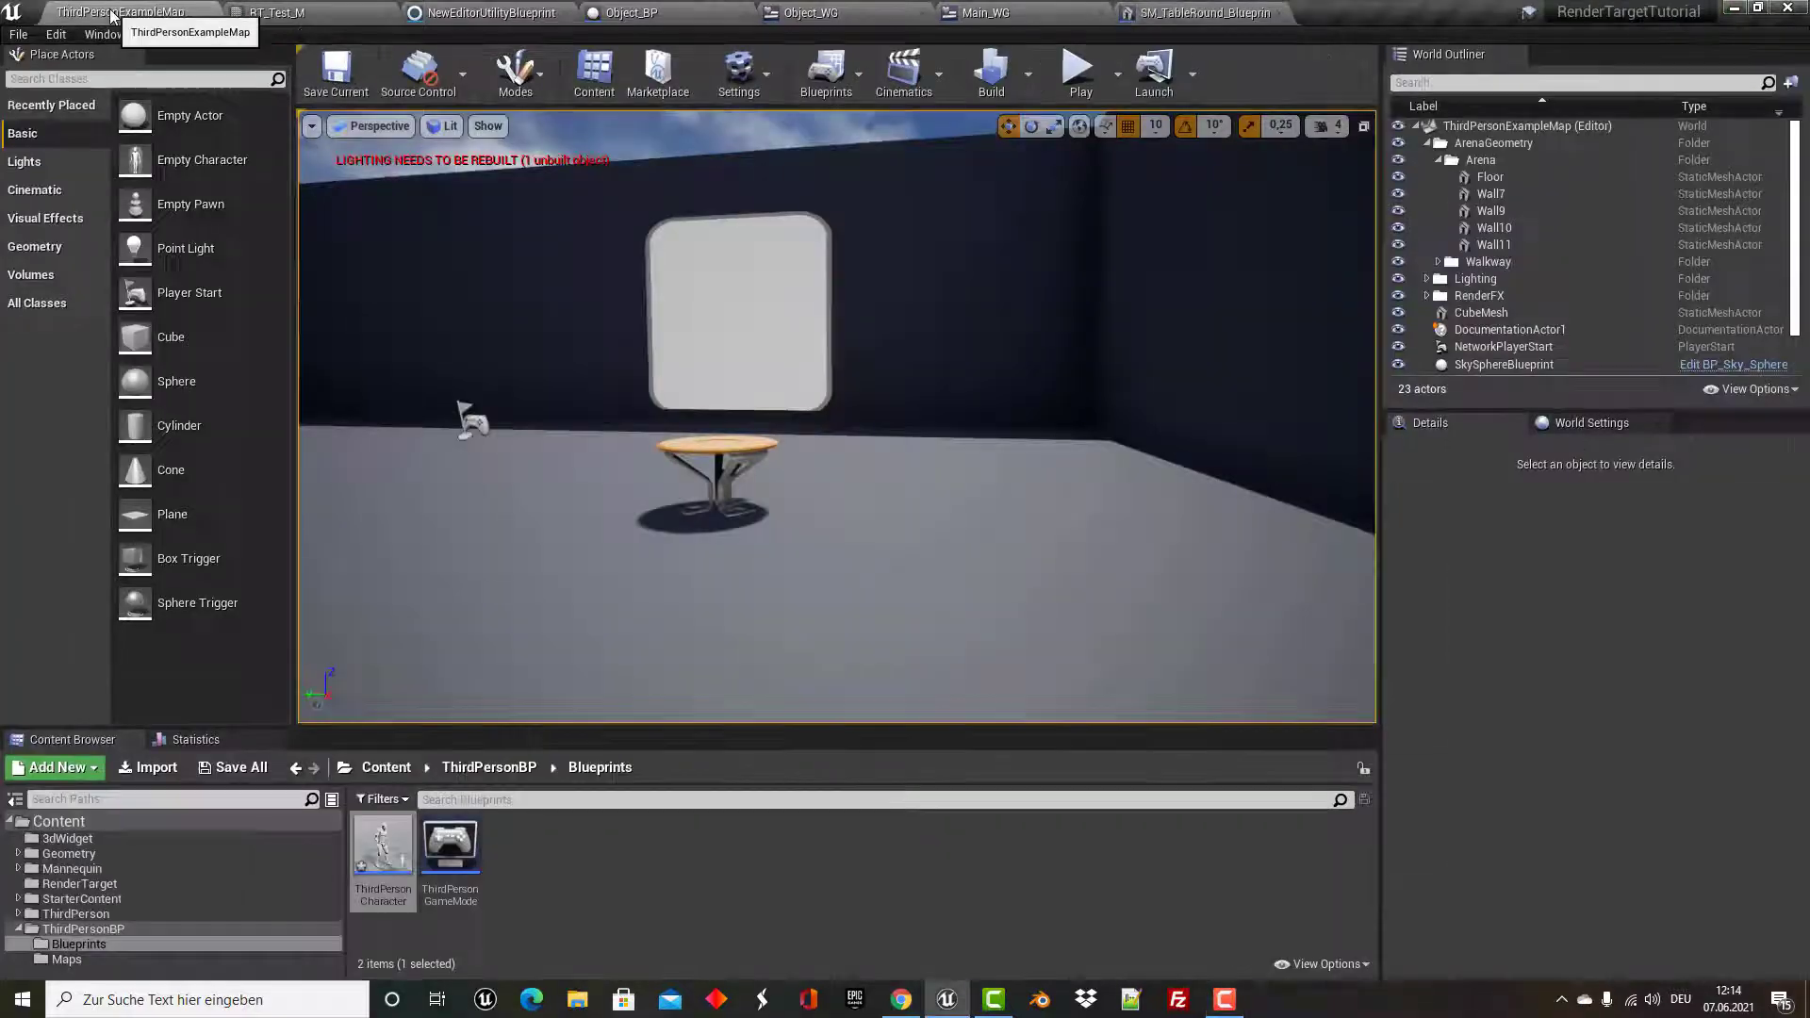
Open the ThirdPersonExampleMap Level Blueprint and add an Event BeginPlay node.
left_click(113, 11)
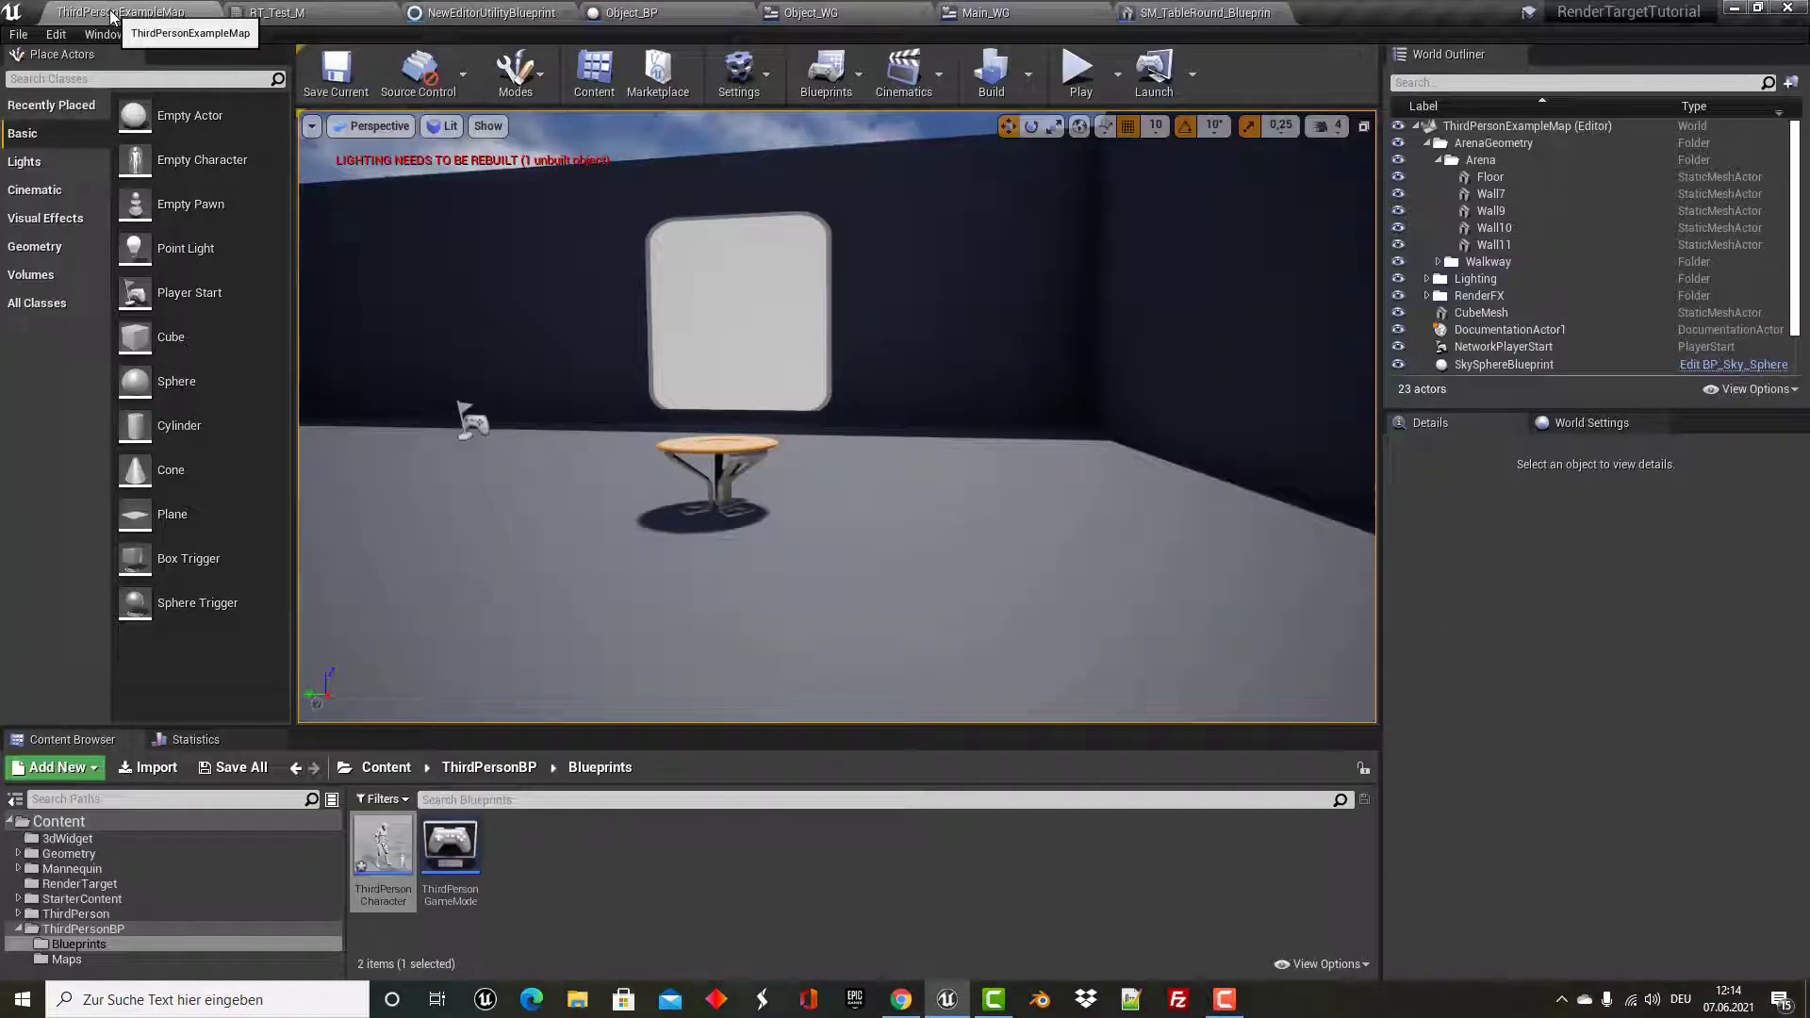
left_click(845, 70)
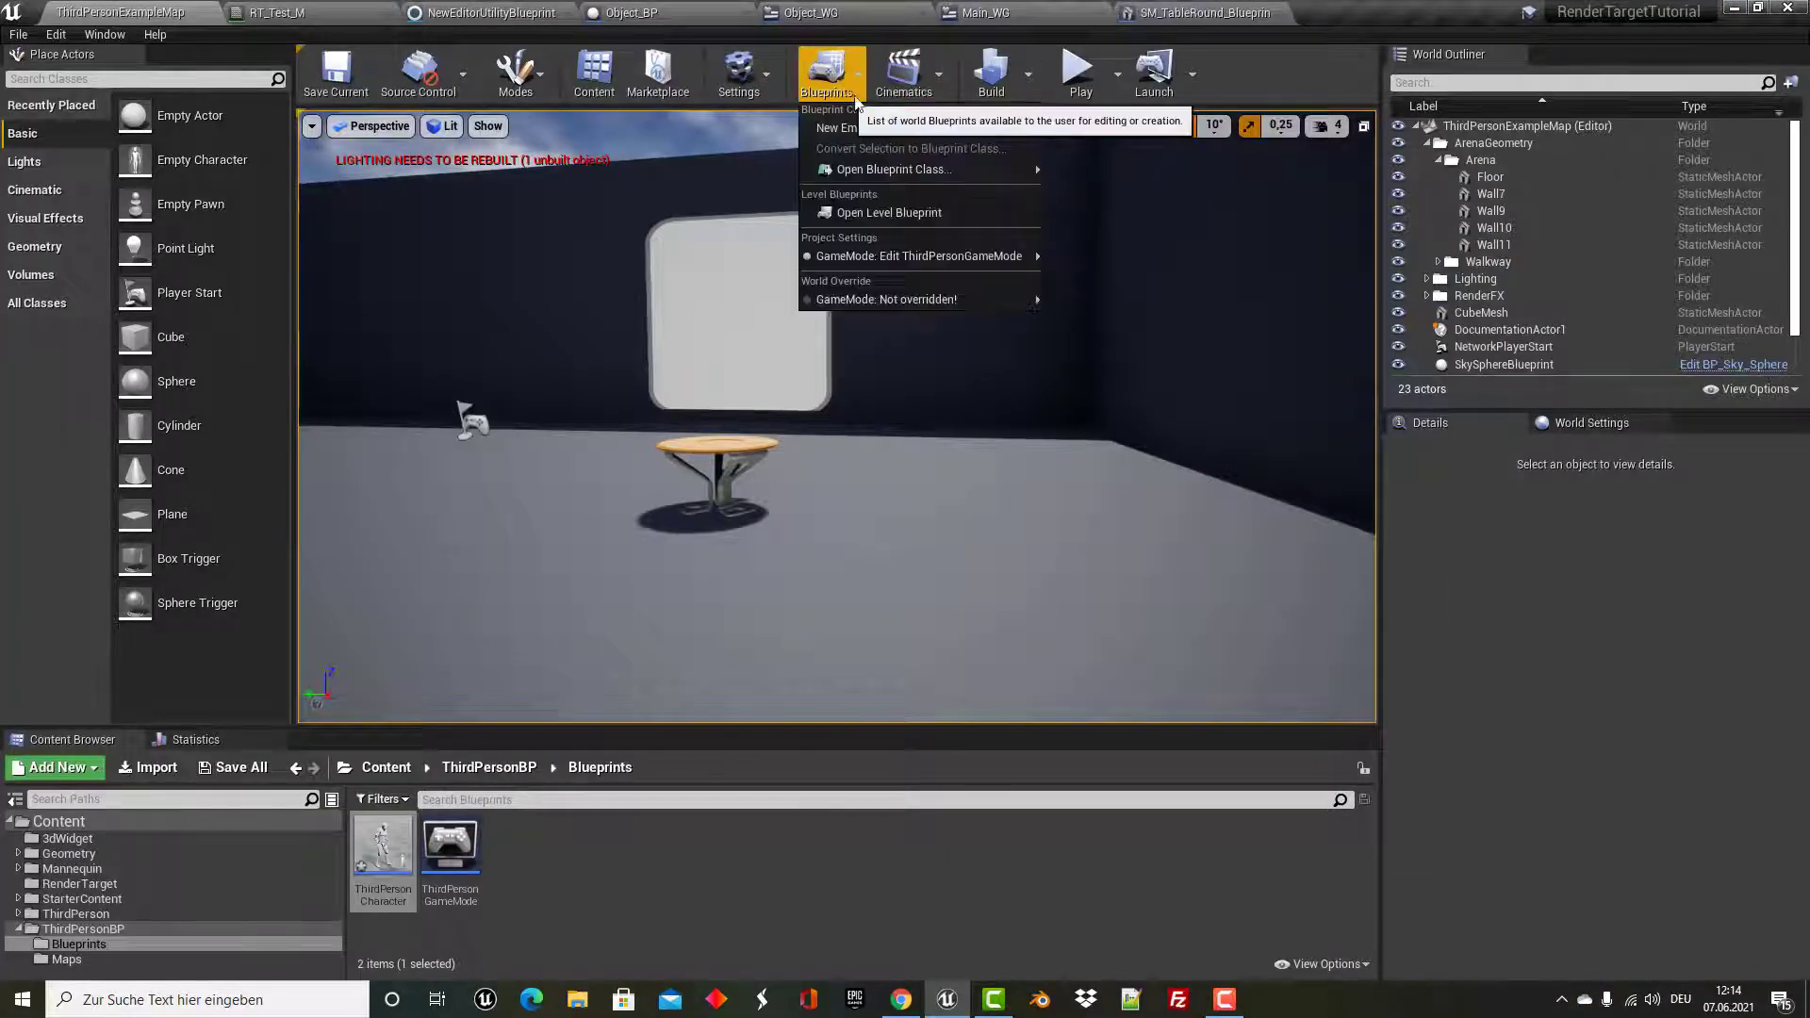
mouse_move(885, 170)
left_click(884, 213)
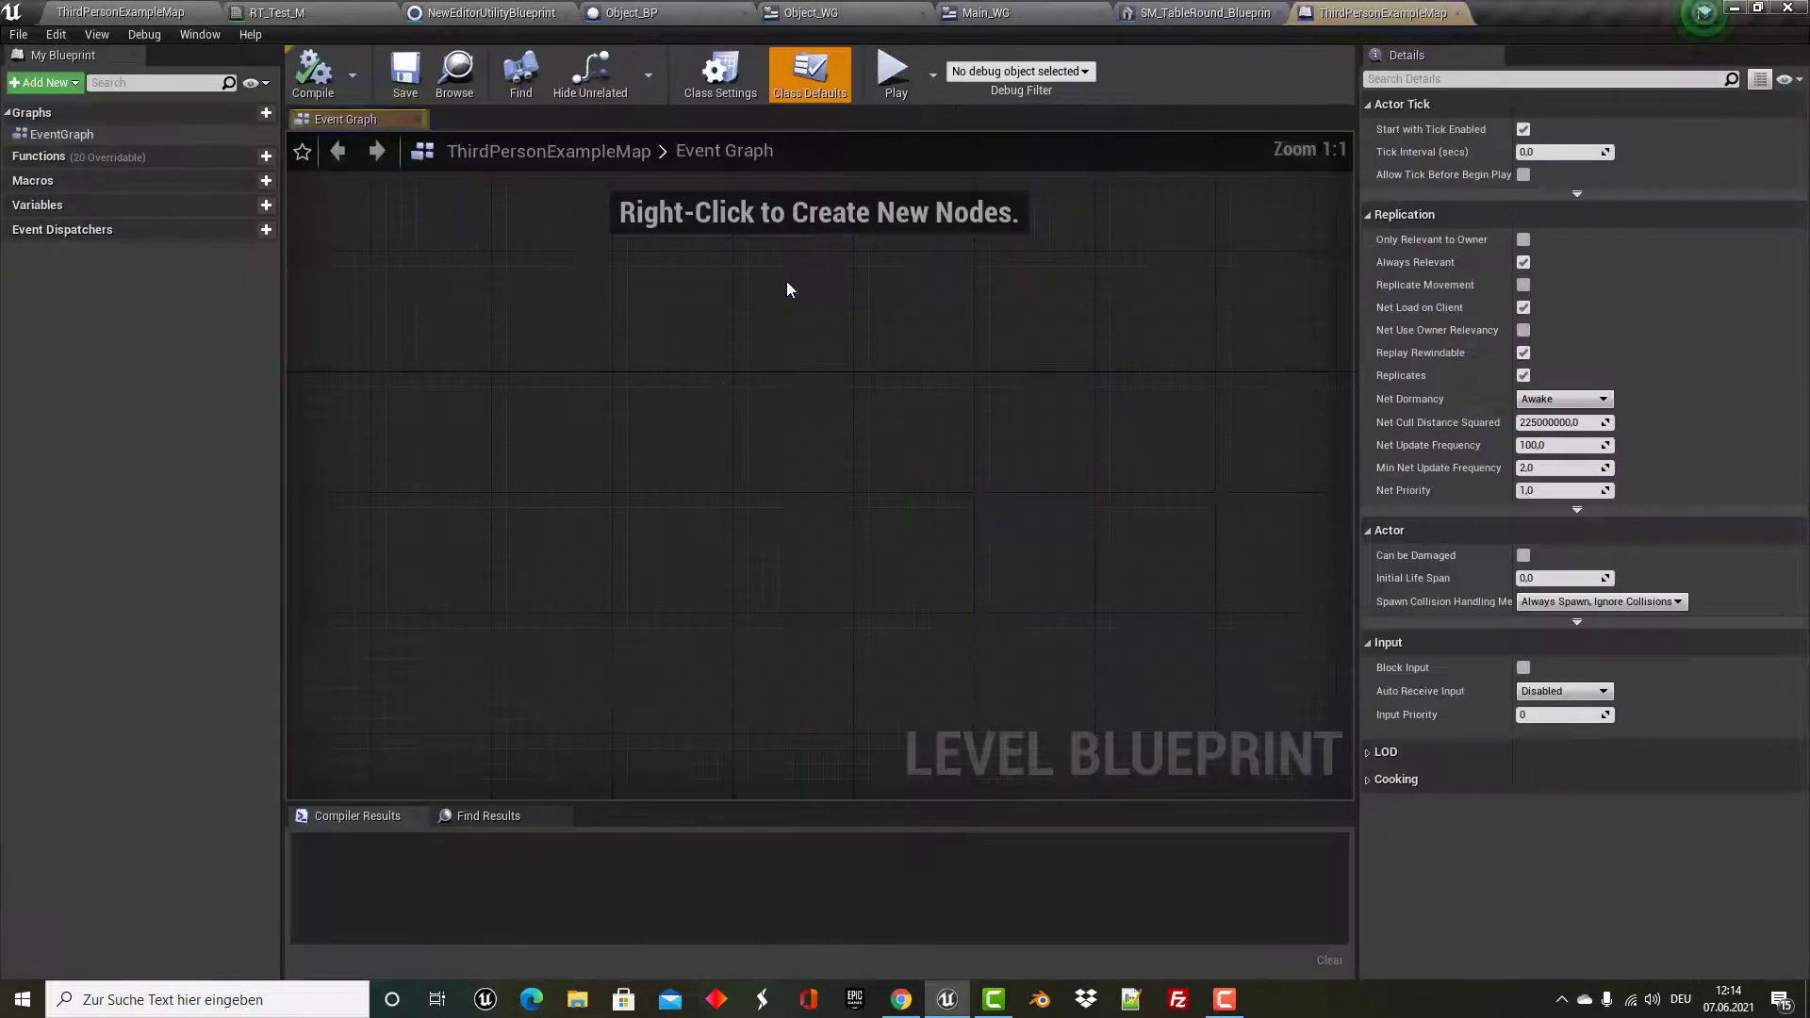
right_click(461, 372)
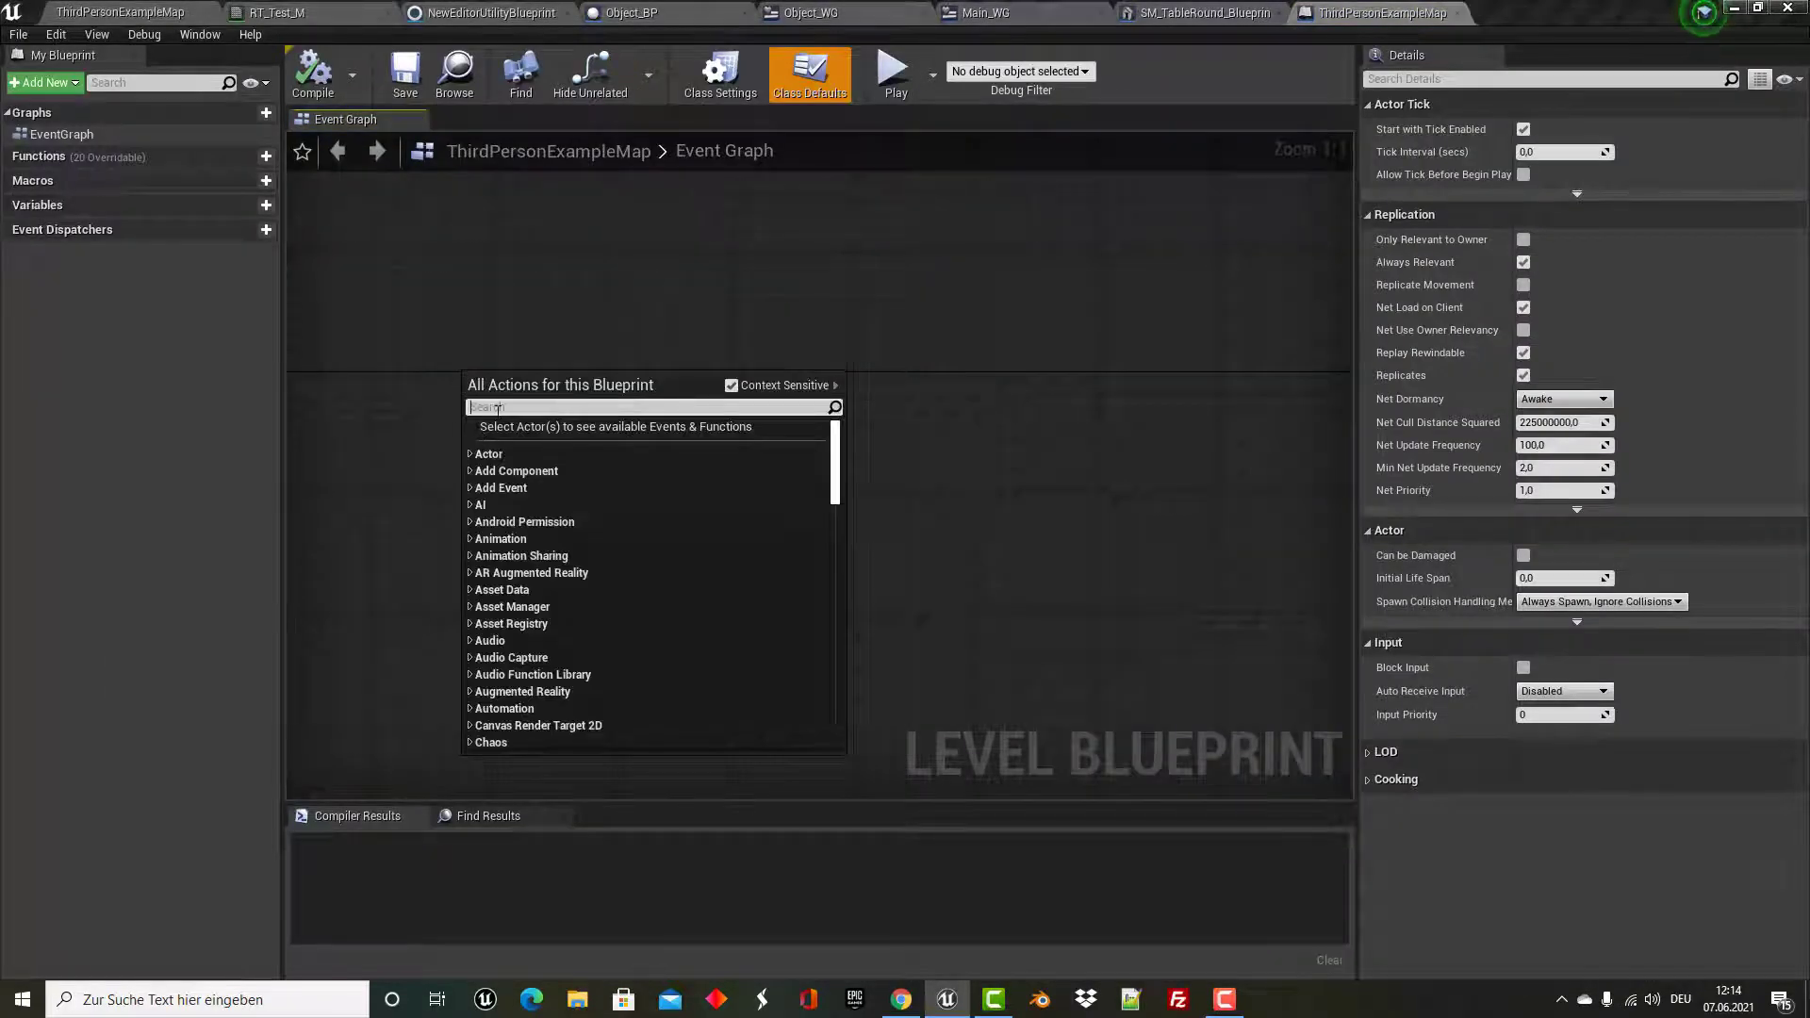
type("envent begin play")
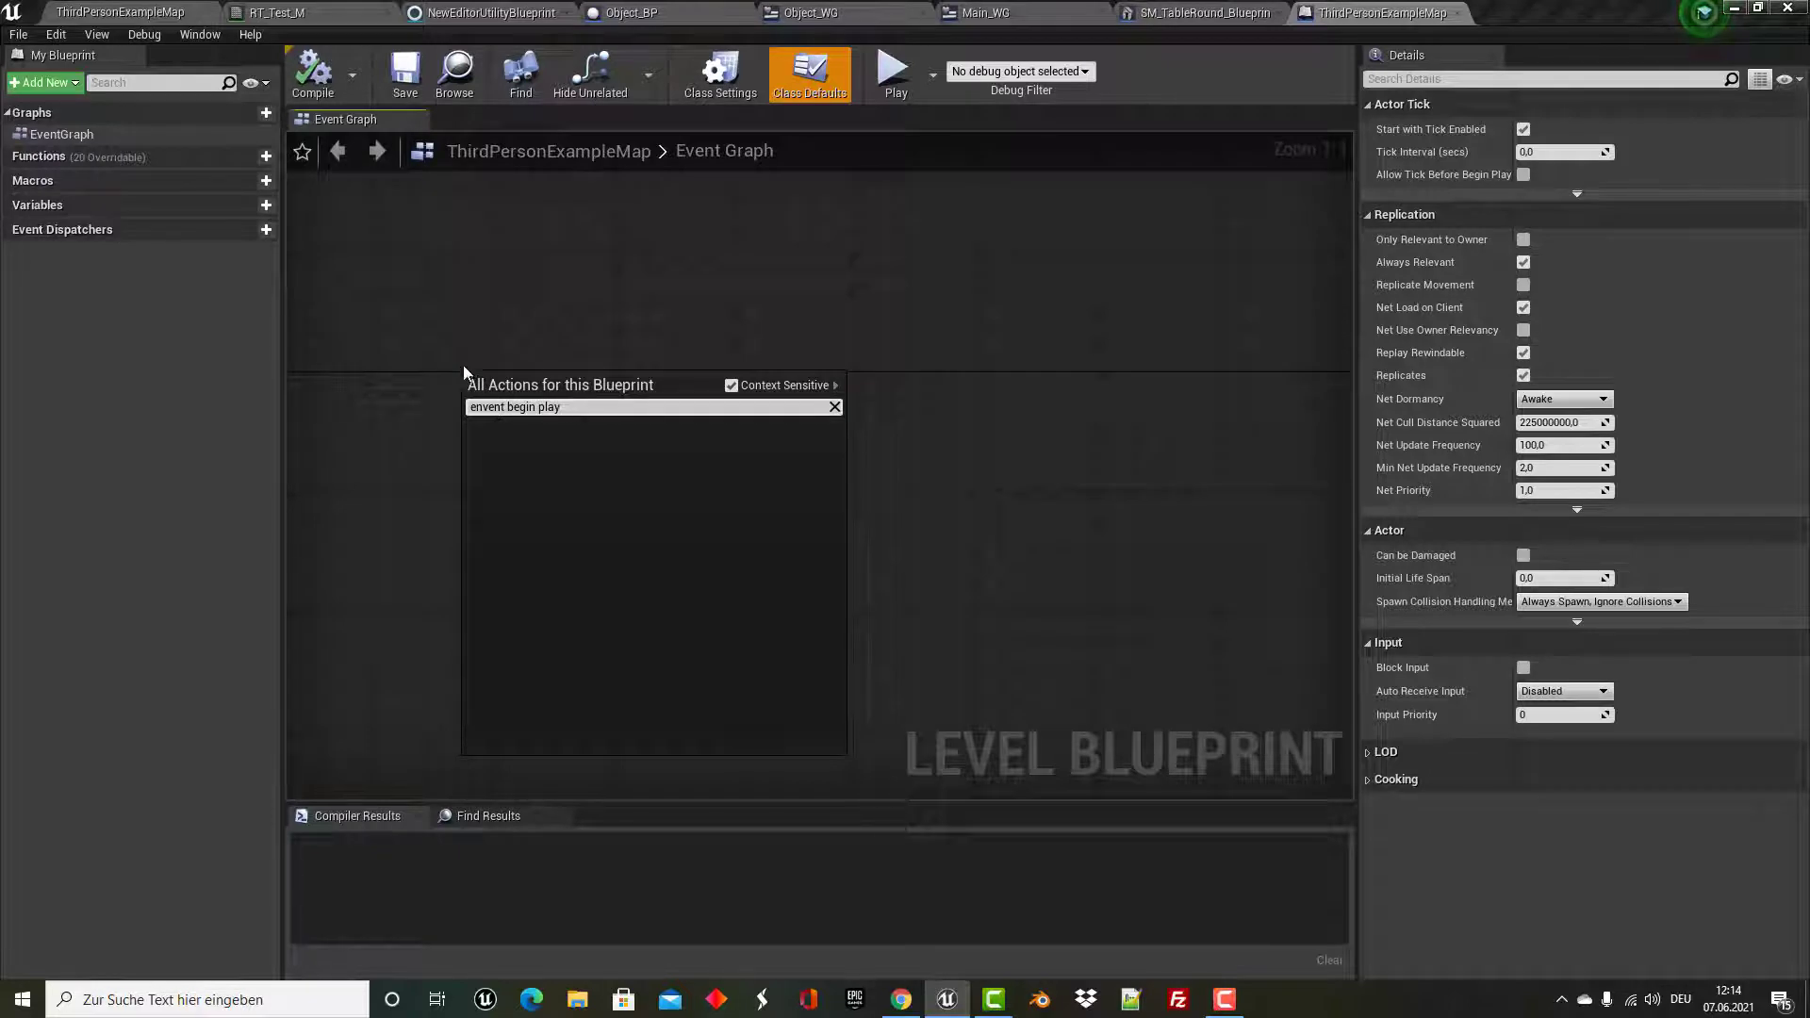
key("Delete")
key("Return")
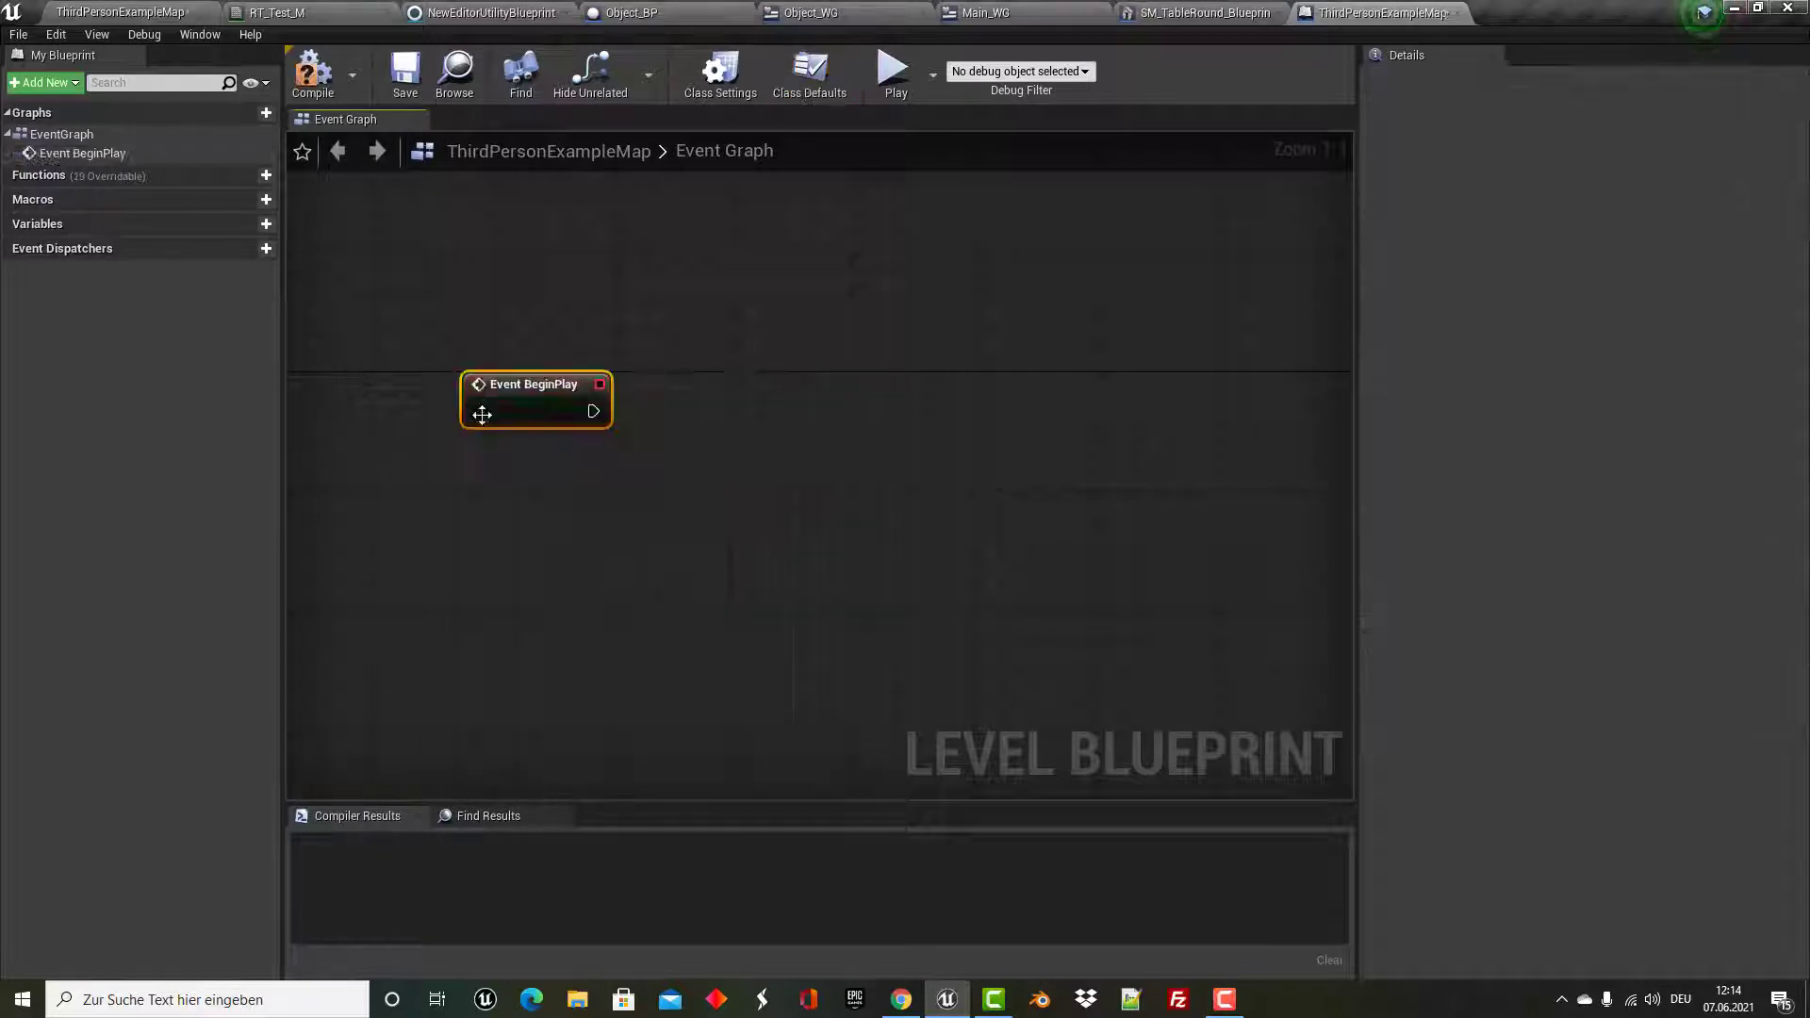
Chain Set Input Mode Game And UI after BeginPlay, fed by Get Player Controller.
left_click_drag(591, 410, 841, 381)
type("se")
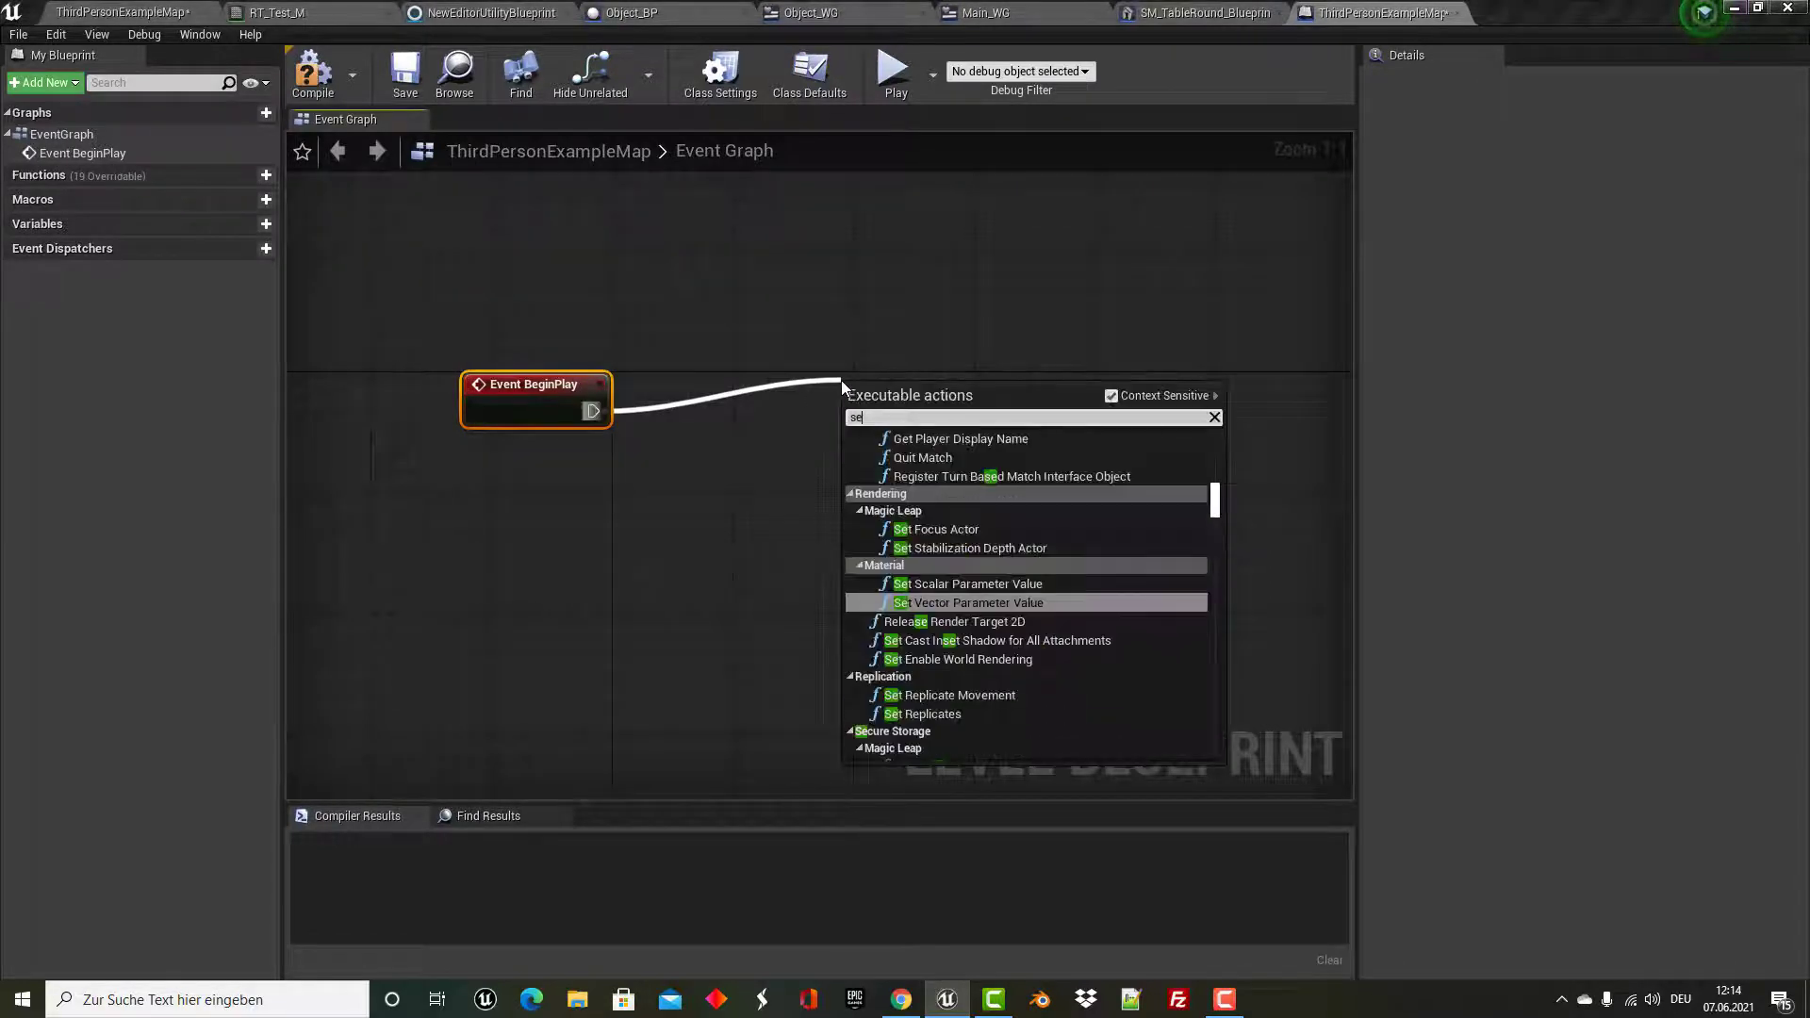
type("t in")
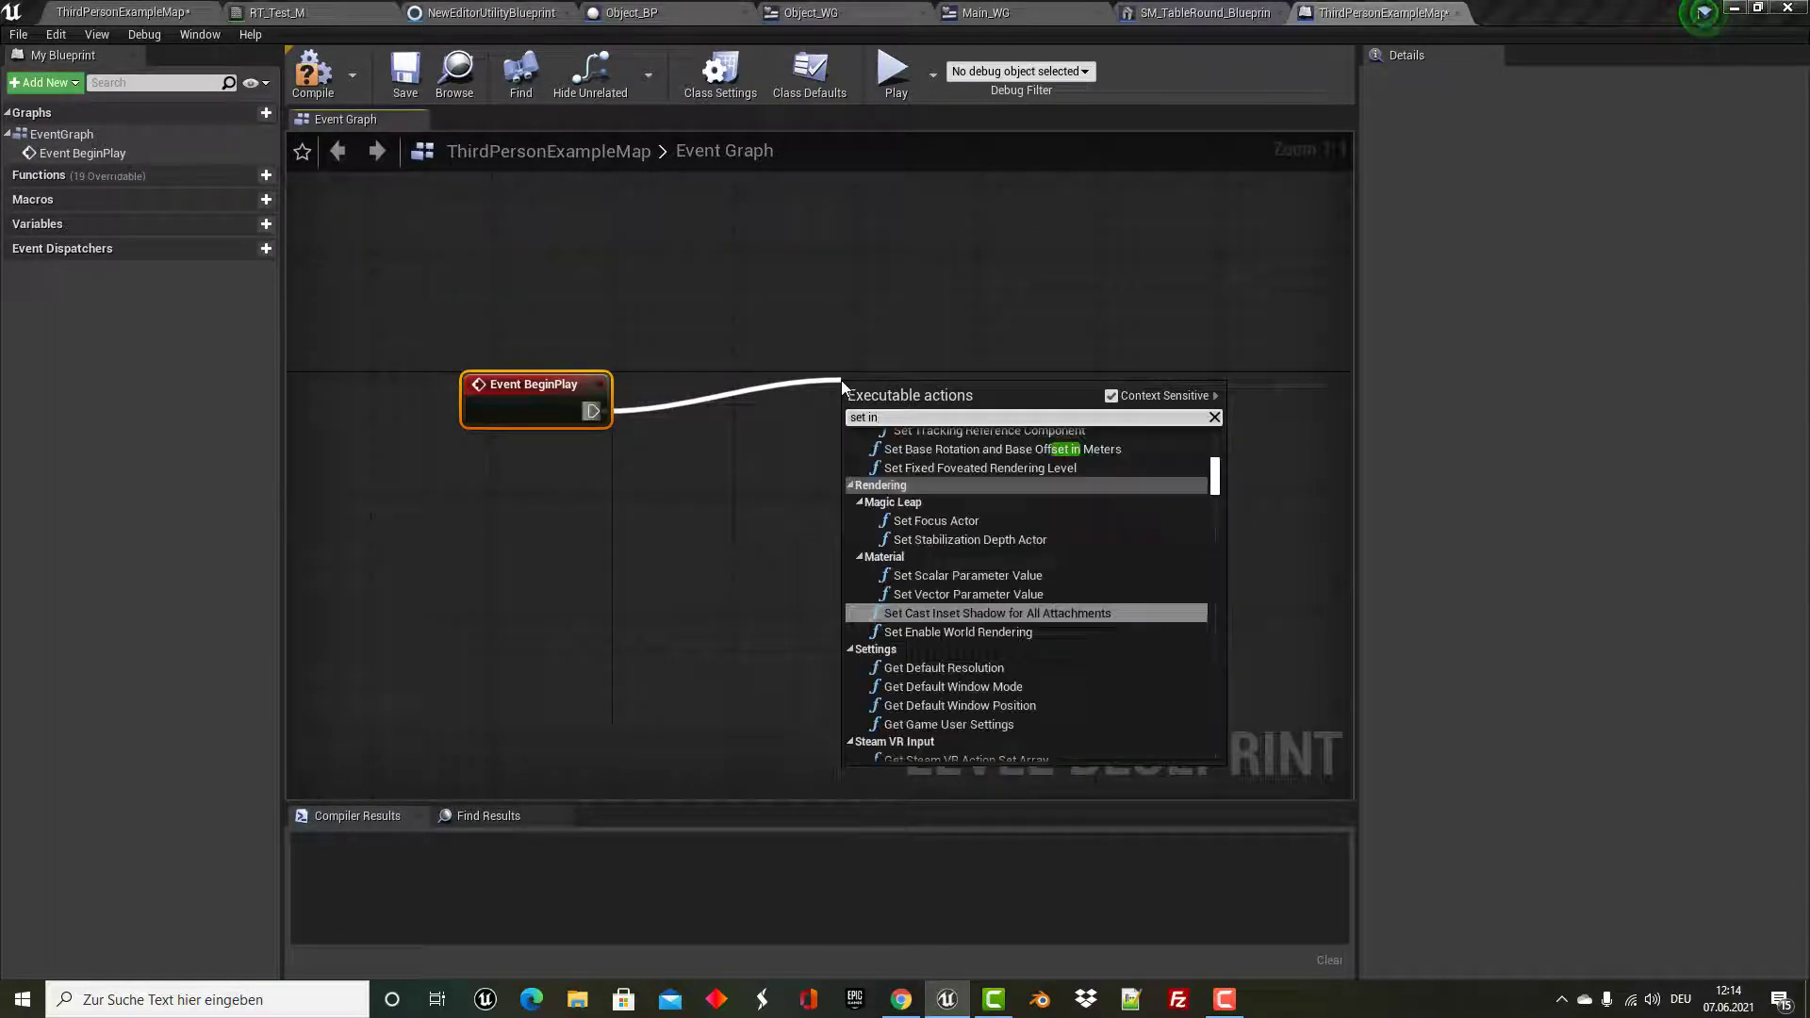
type("put")
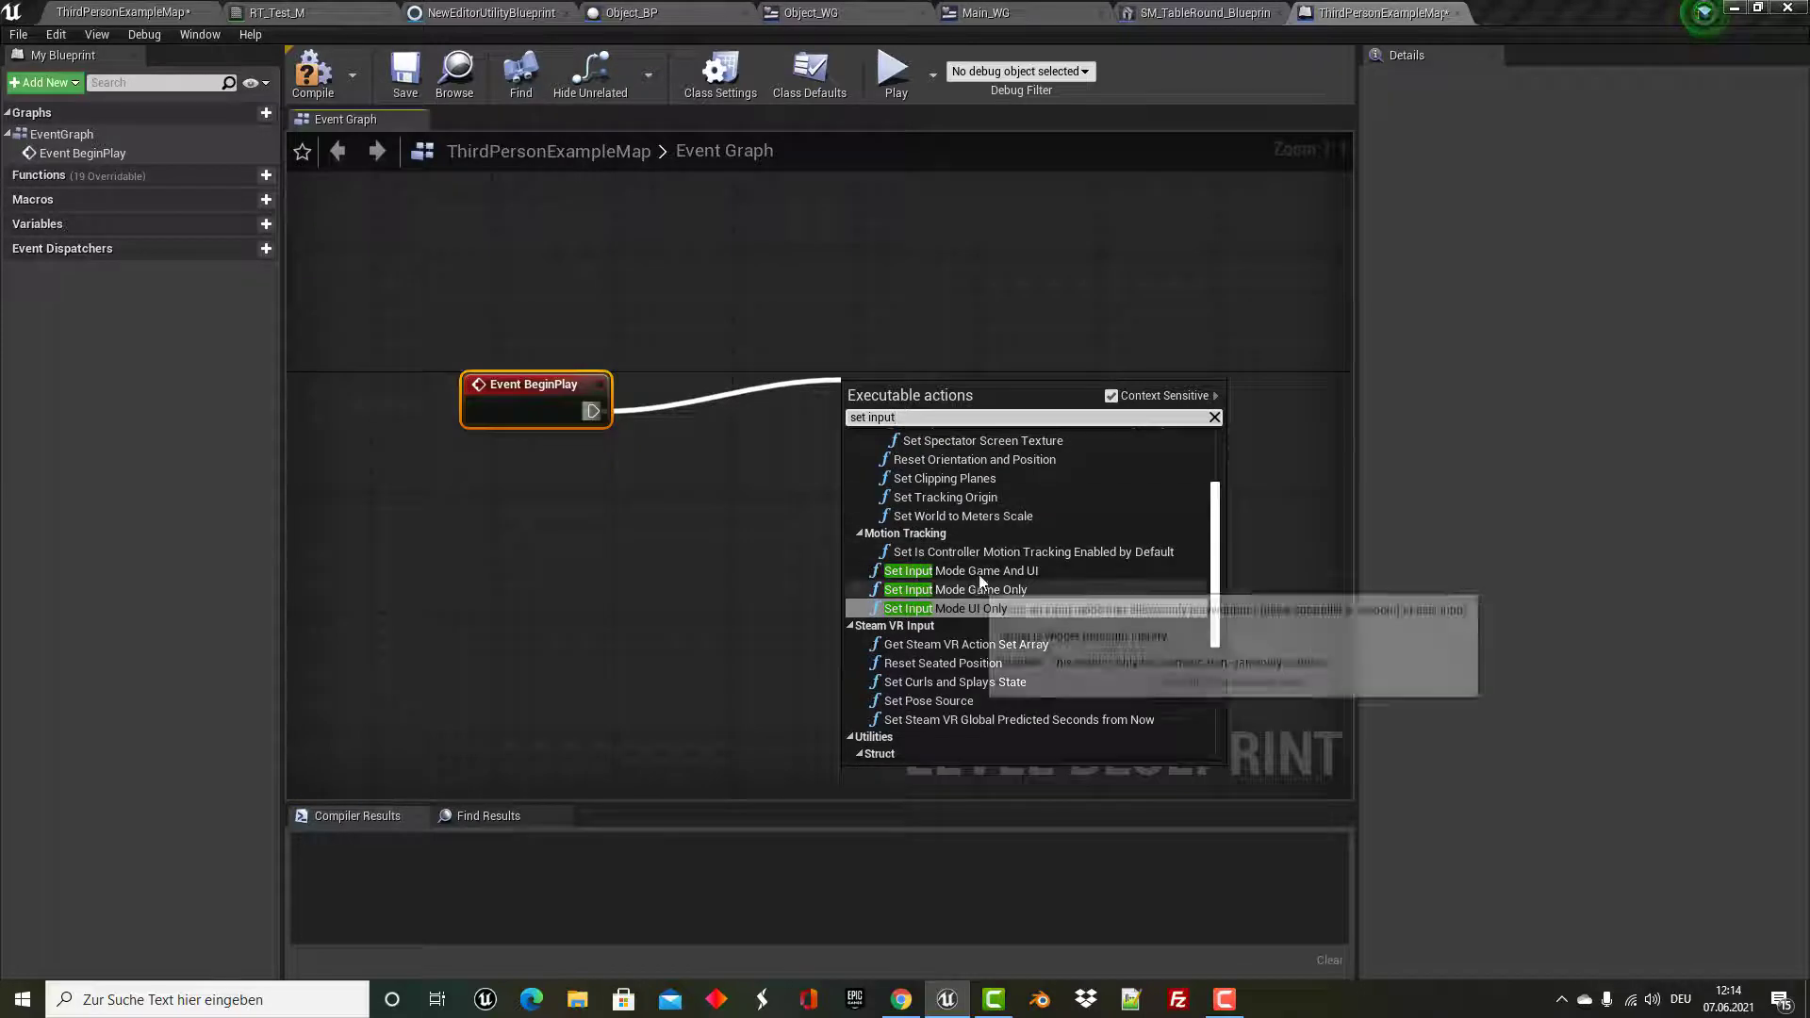
left_click(991, 572)
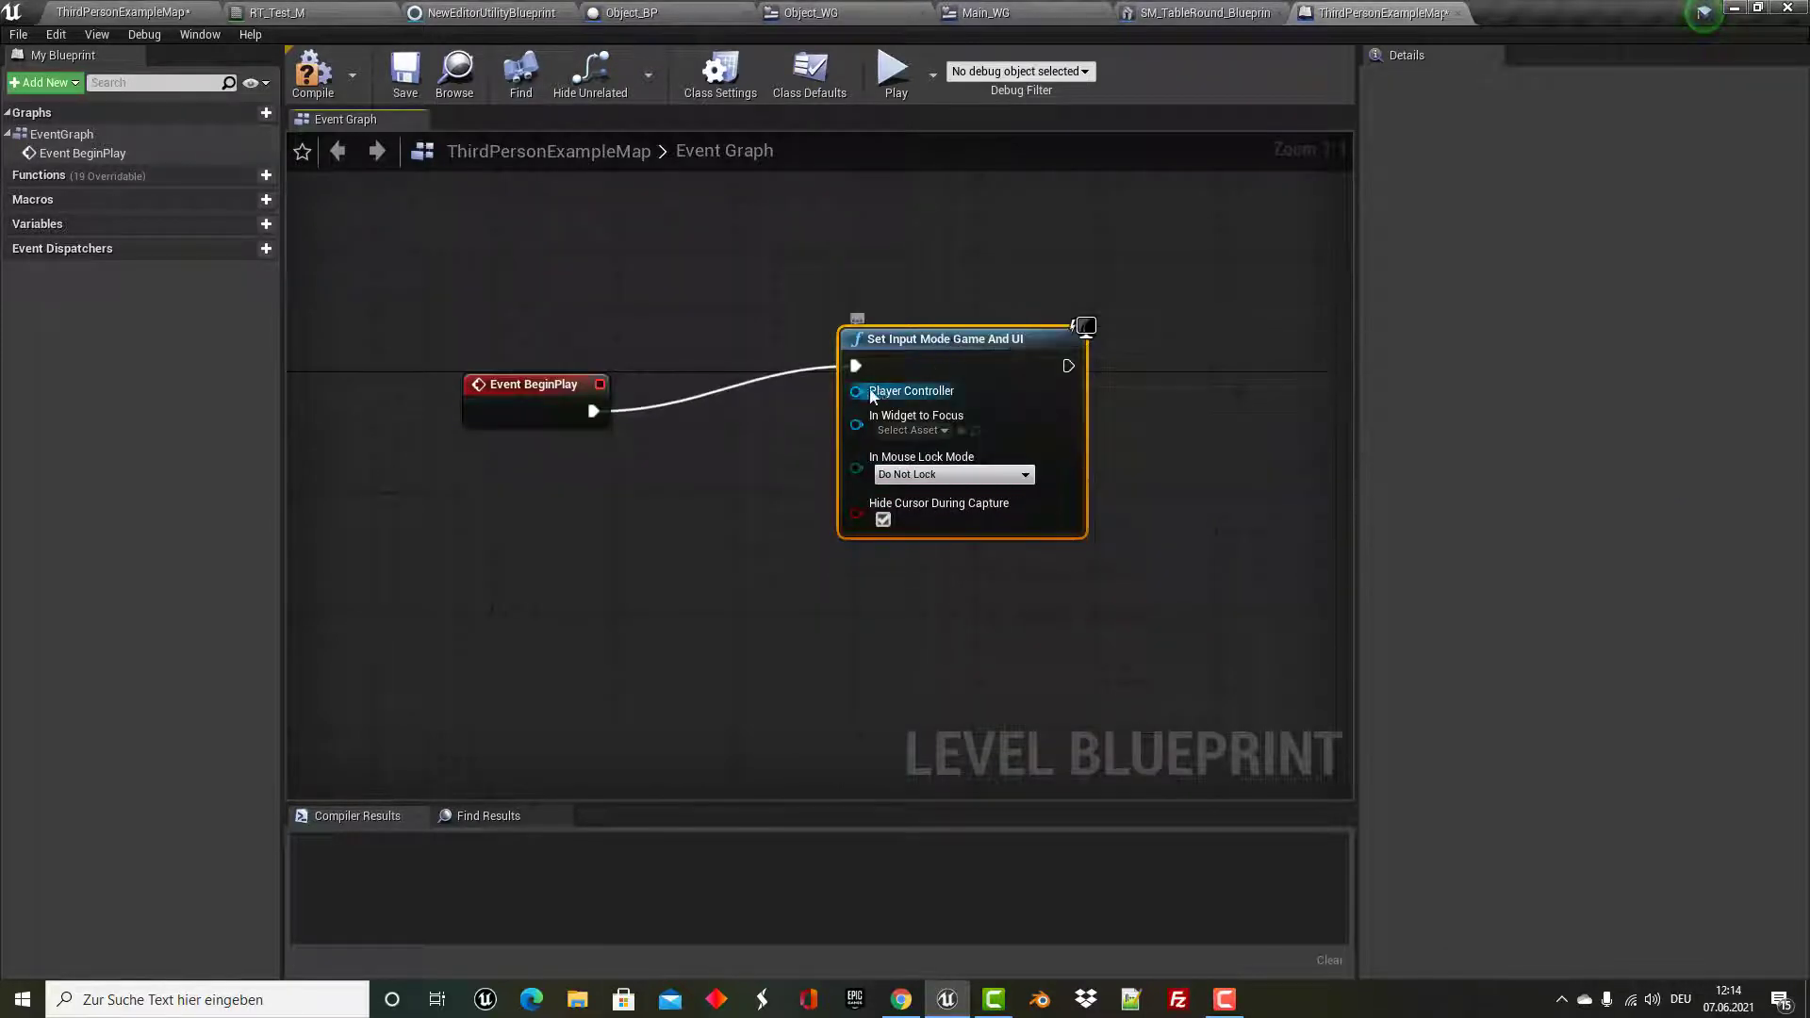
left_click_drag(855, 391, 510, 569)
type("get")
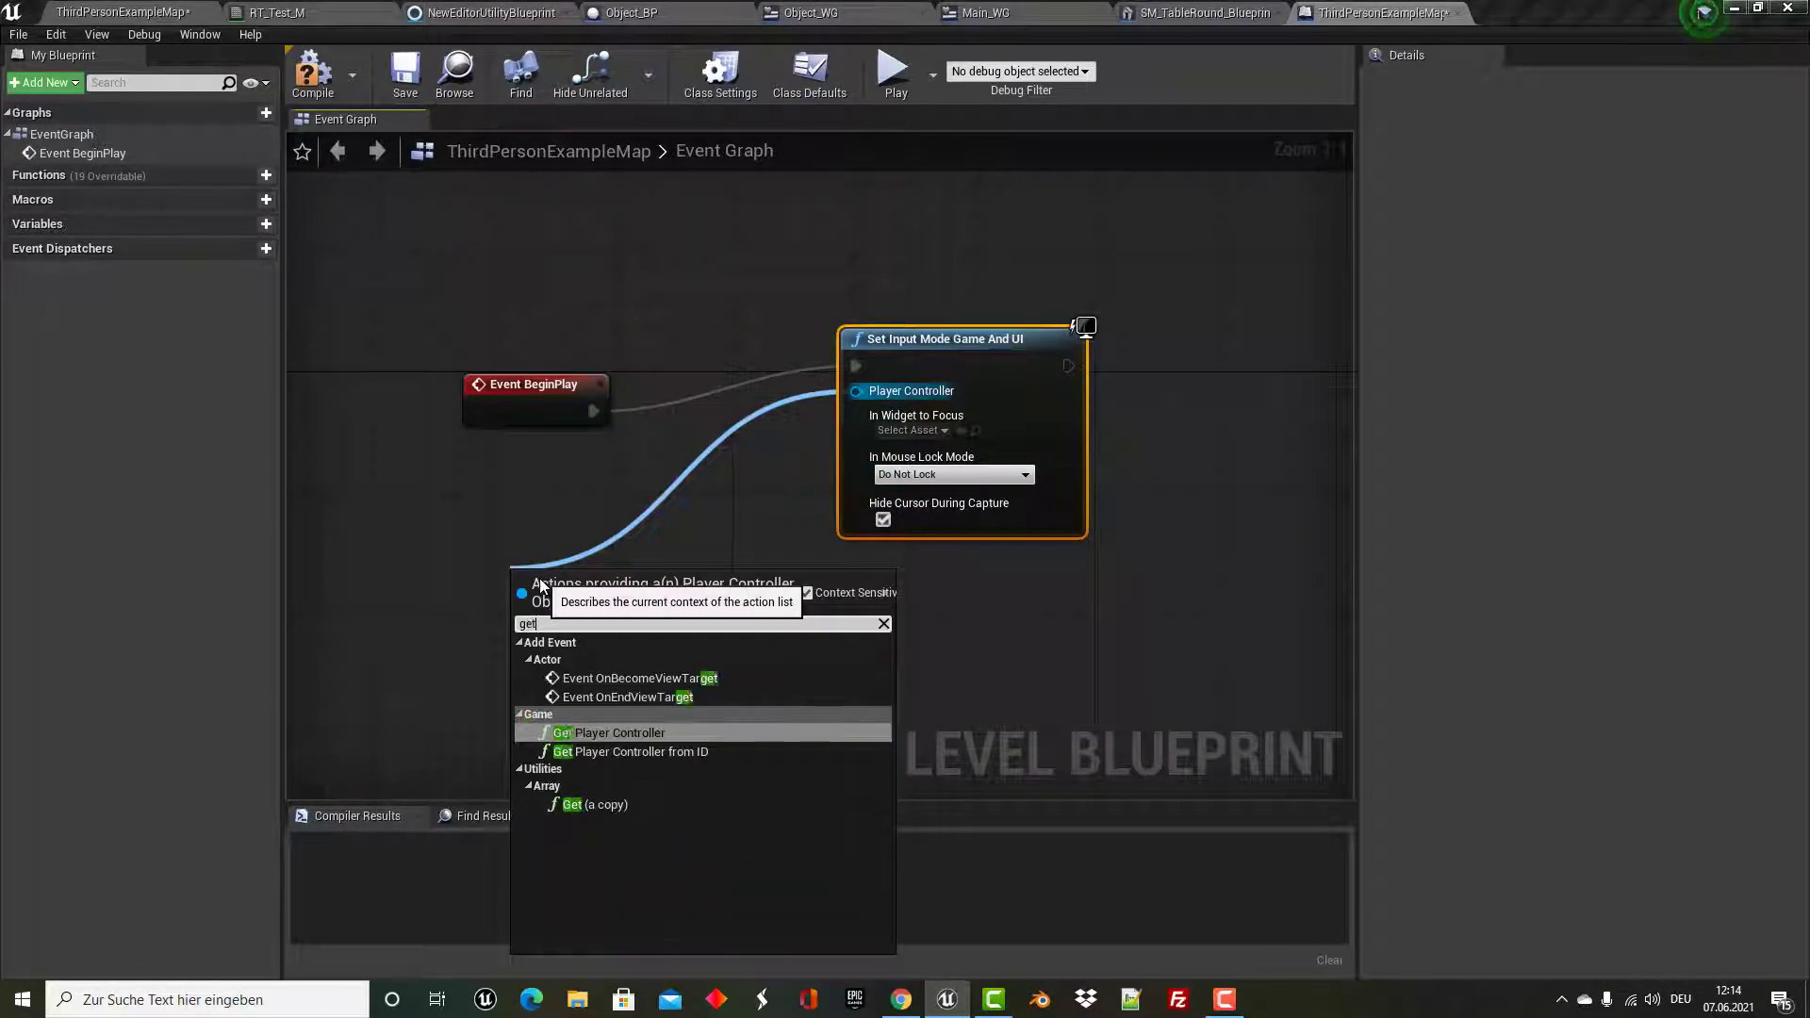
type(" player controller")
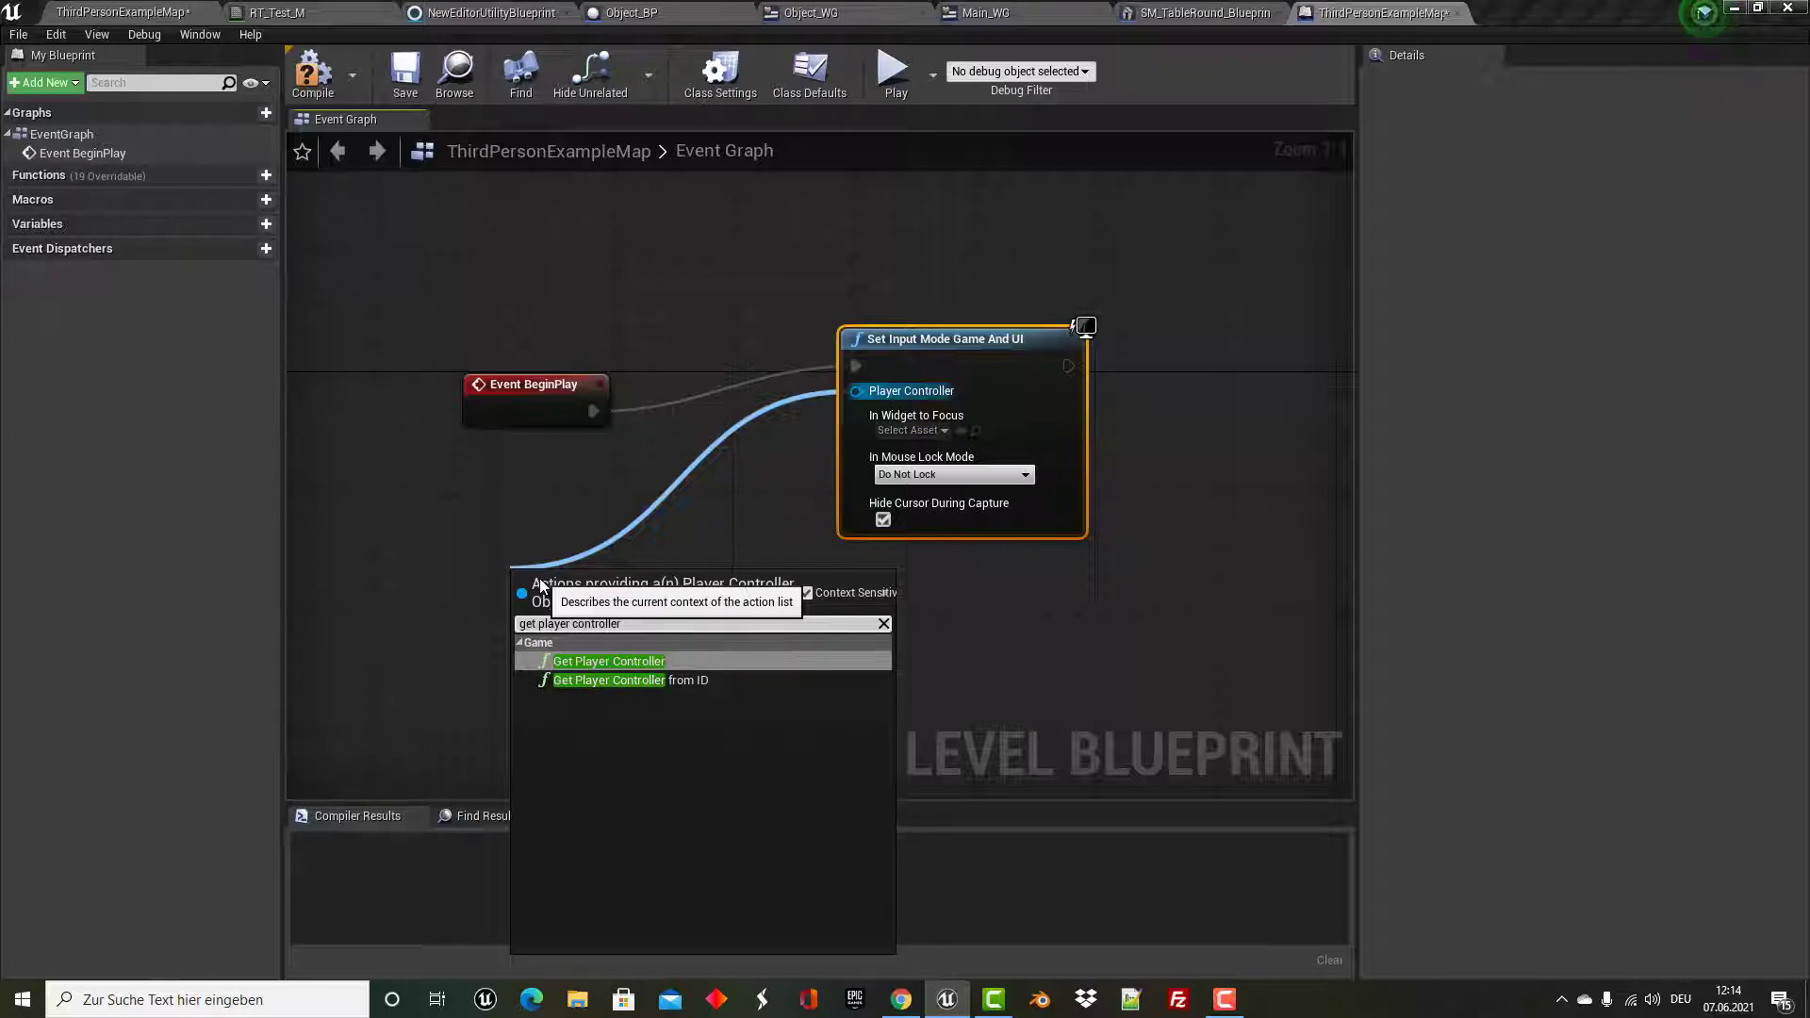
key("Return")
Add Set Show Mouse Cursor (checked, target Player Controller) and compile the level blueprint.
right_click_drag(1185, 596, 899, 597)
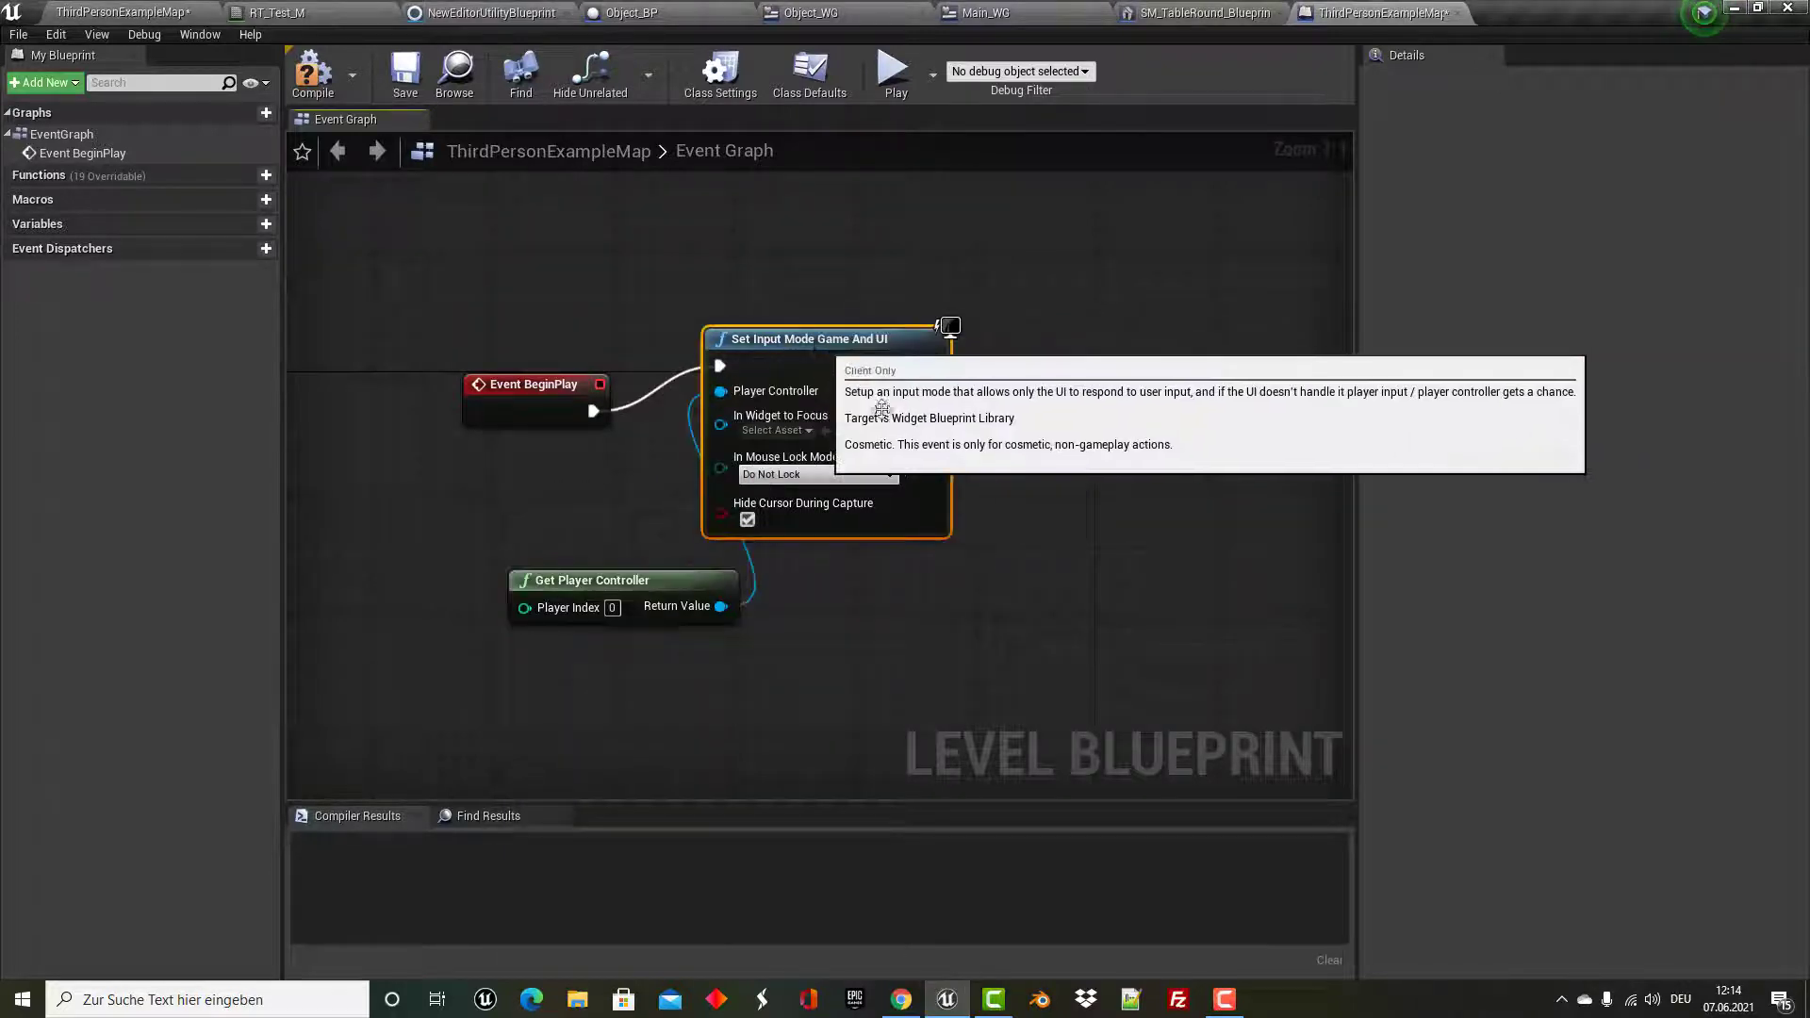
left_click_drag(782, 367, 960, 371)
type("set ")
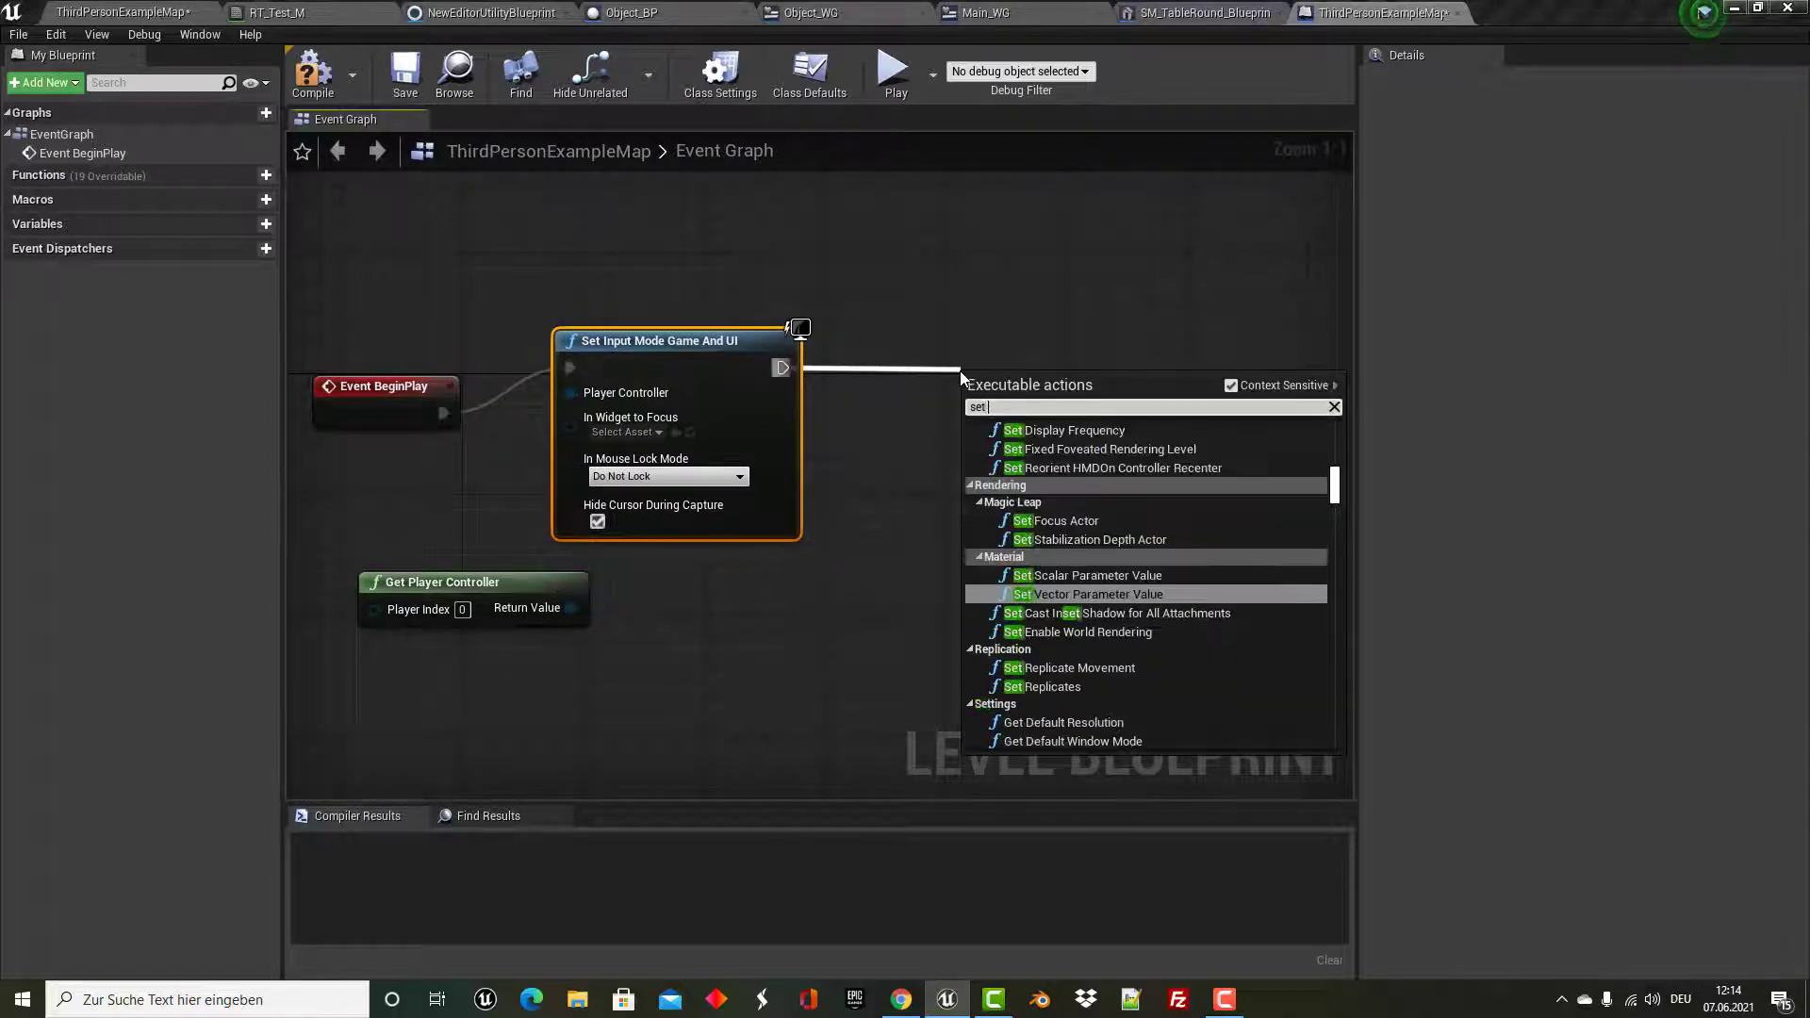
type("show mo")
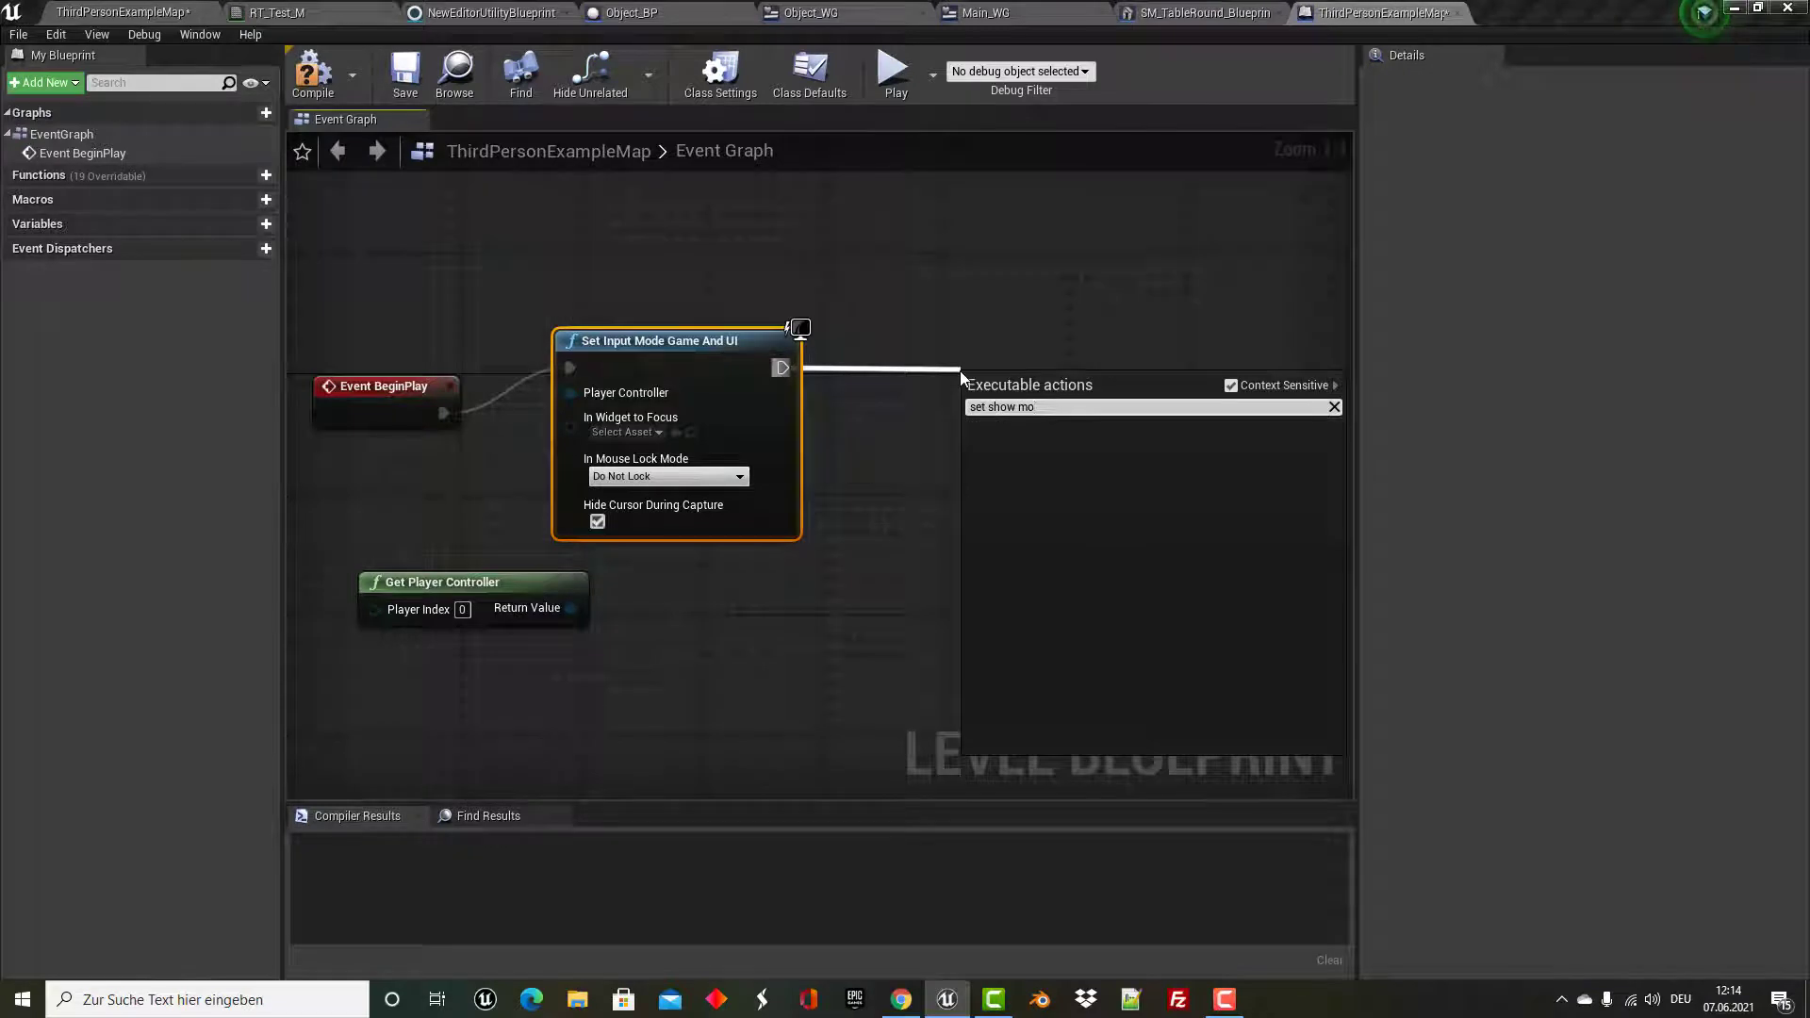
type("use")
left_click(1230, 385)
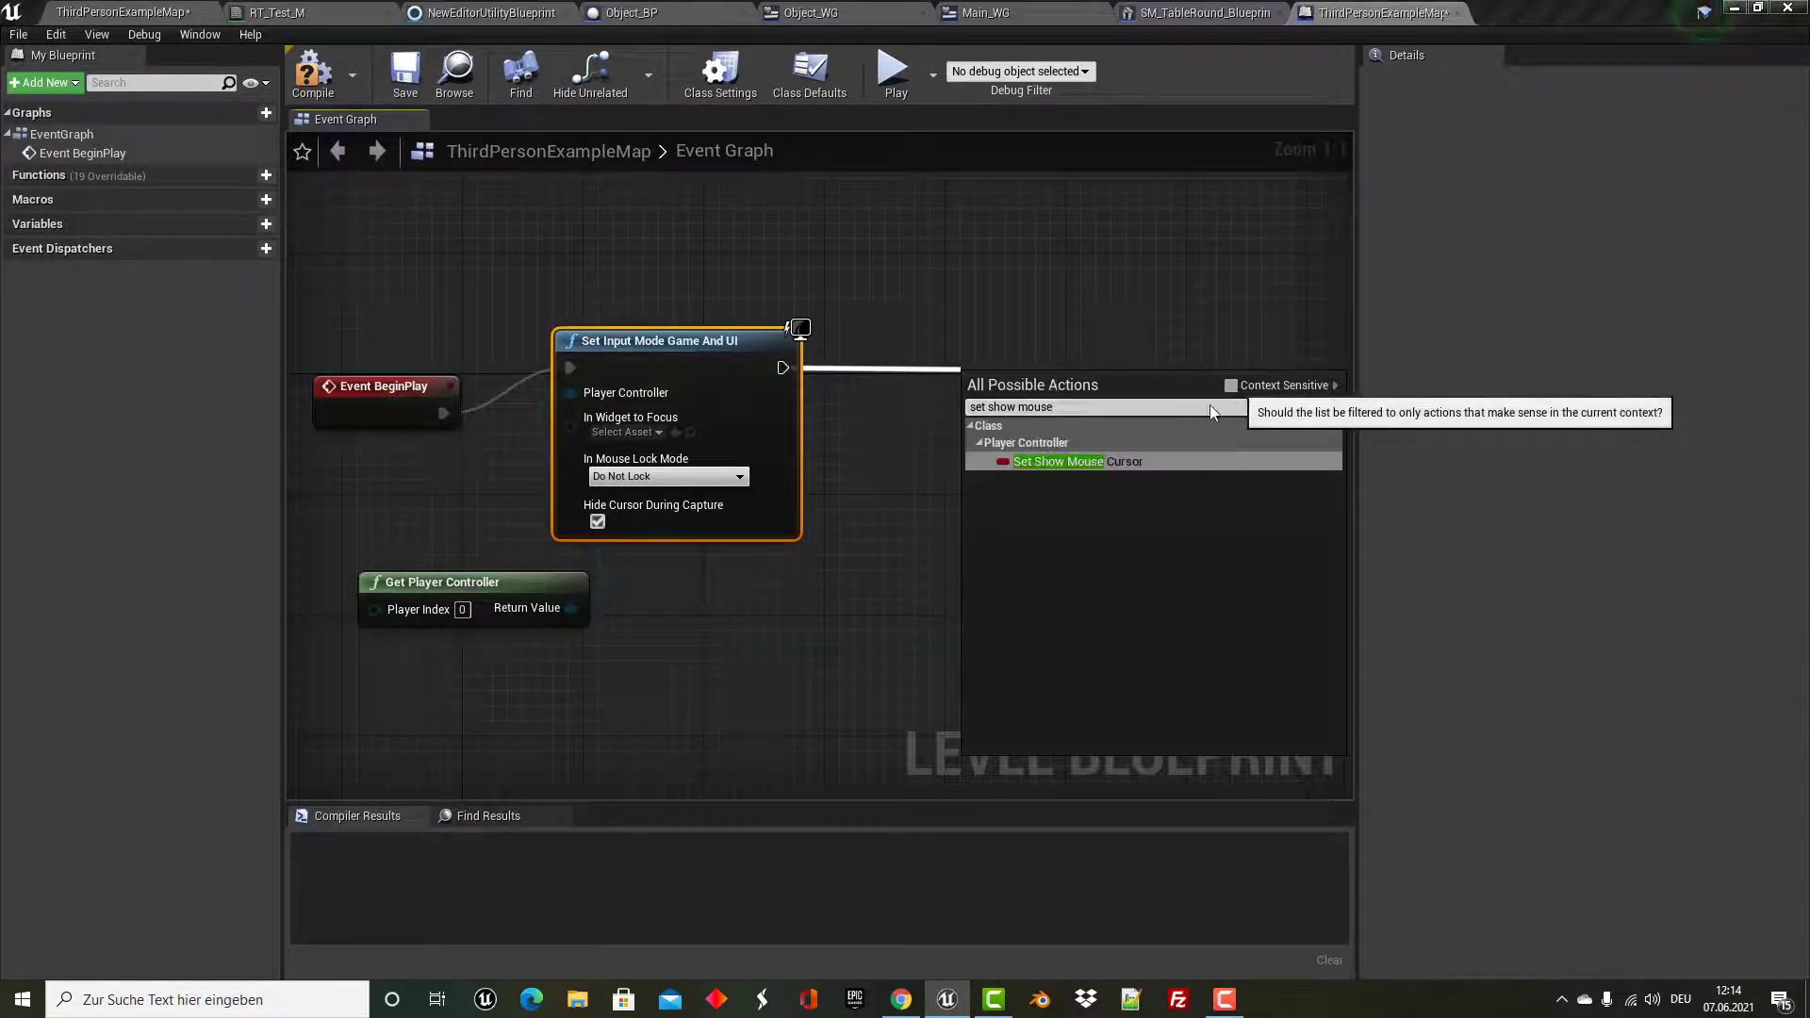
left_click(1094, 460)
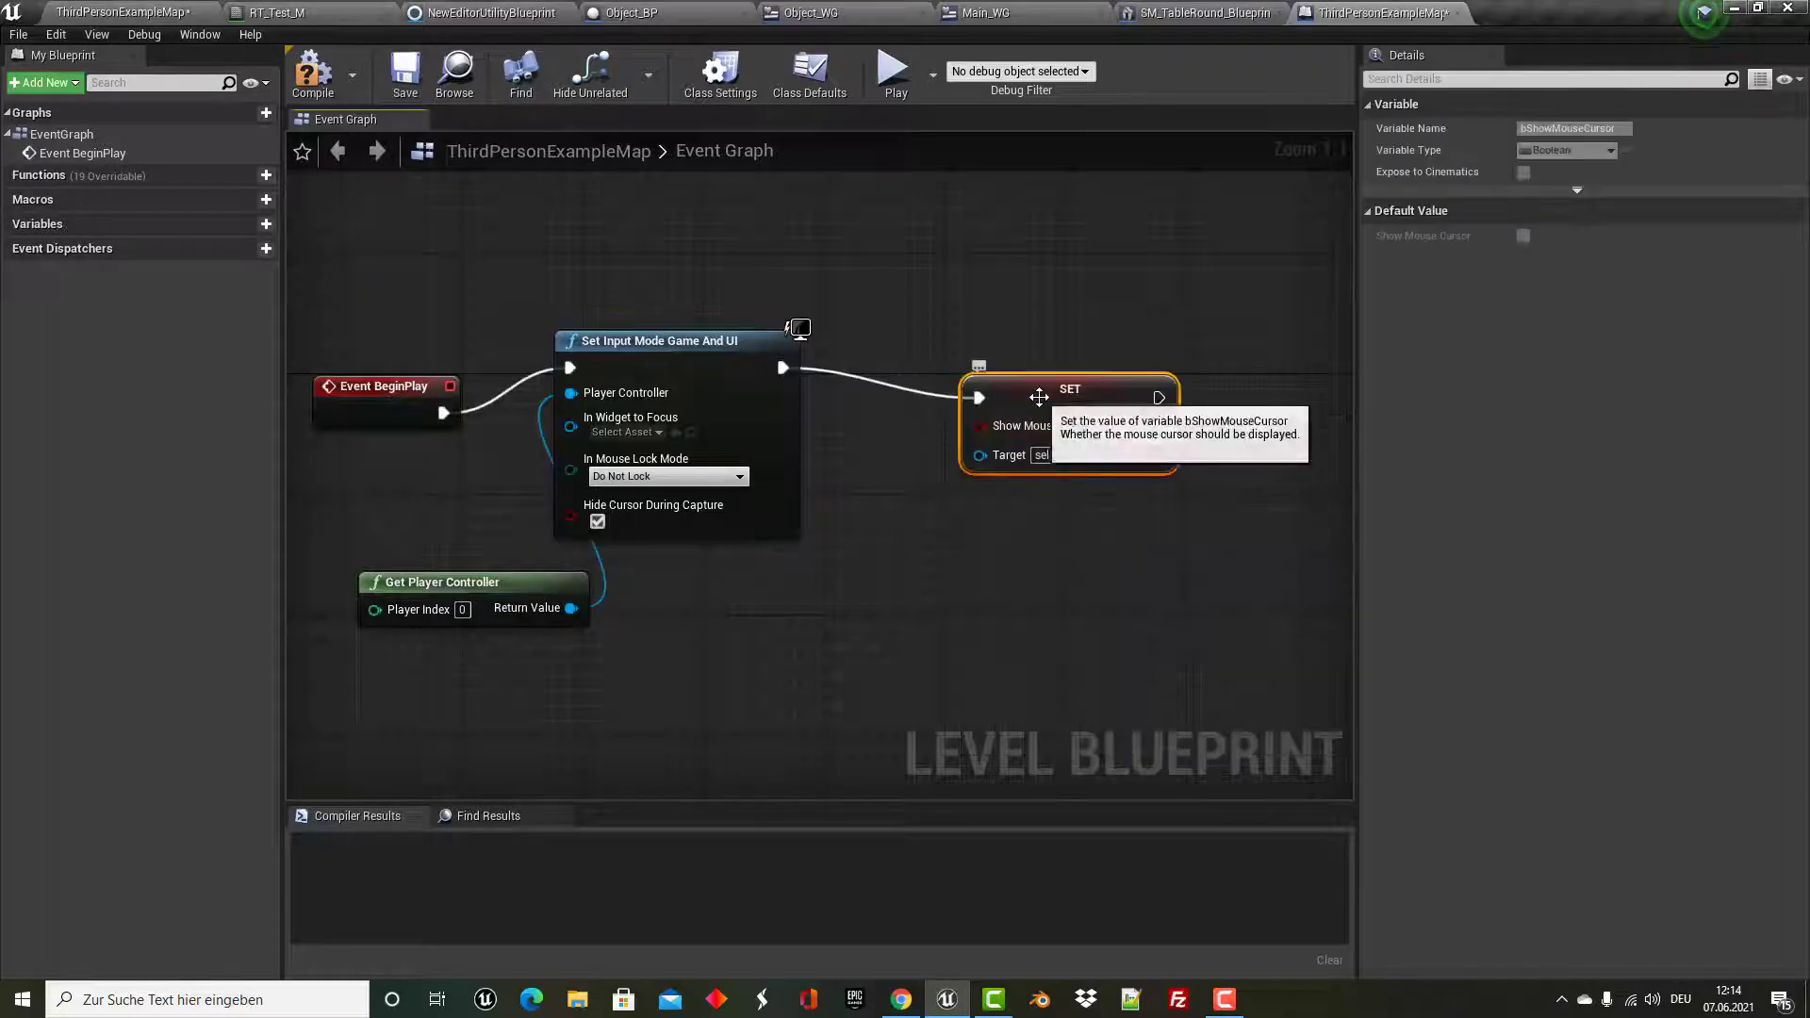
left_click_drag(1038, 397, 1053, 382)
left_click(1123, 410)
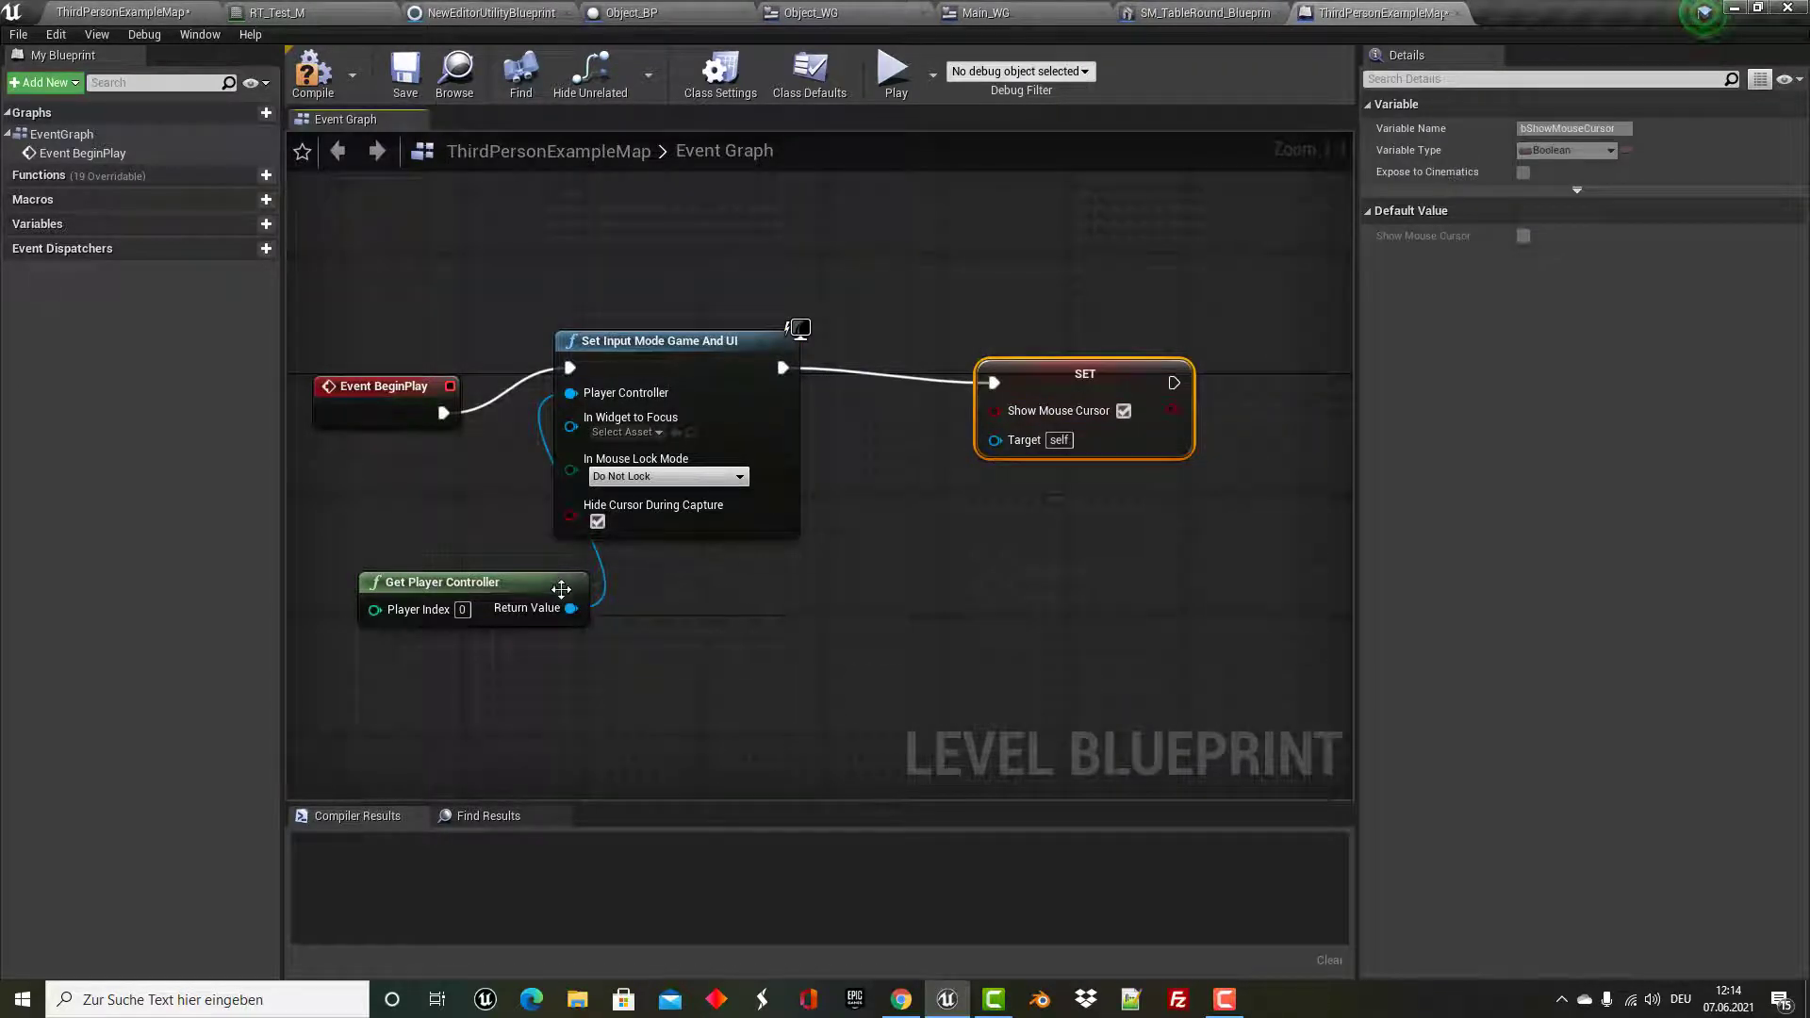
left_click_drag(571, 608, 994, 440)
right_click_drag(874, 587, 931, 533)
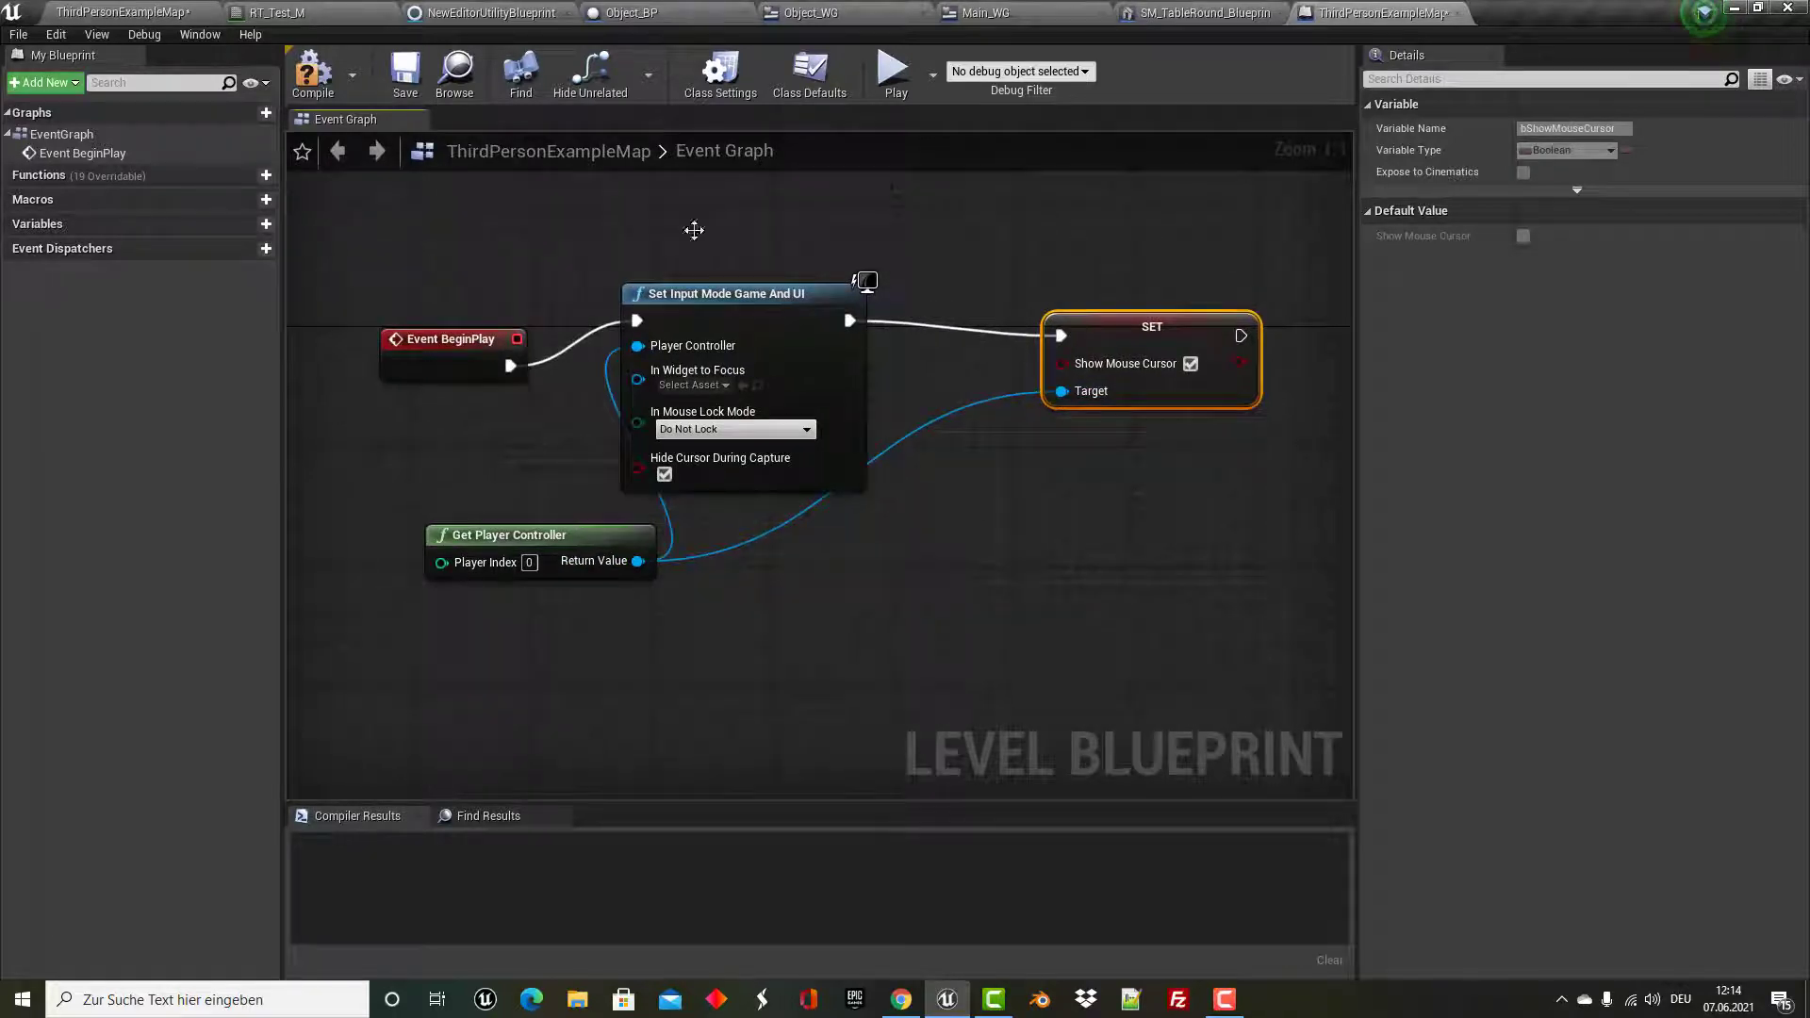
left_click(332, 75)
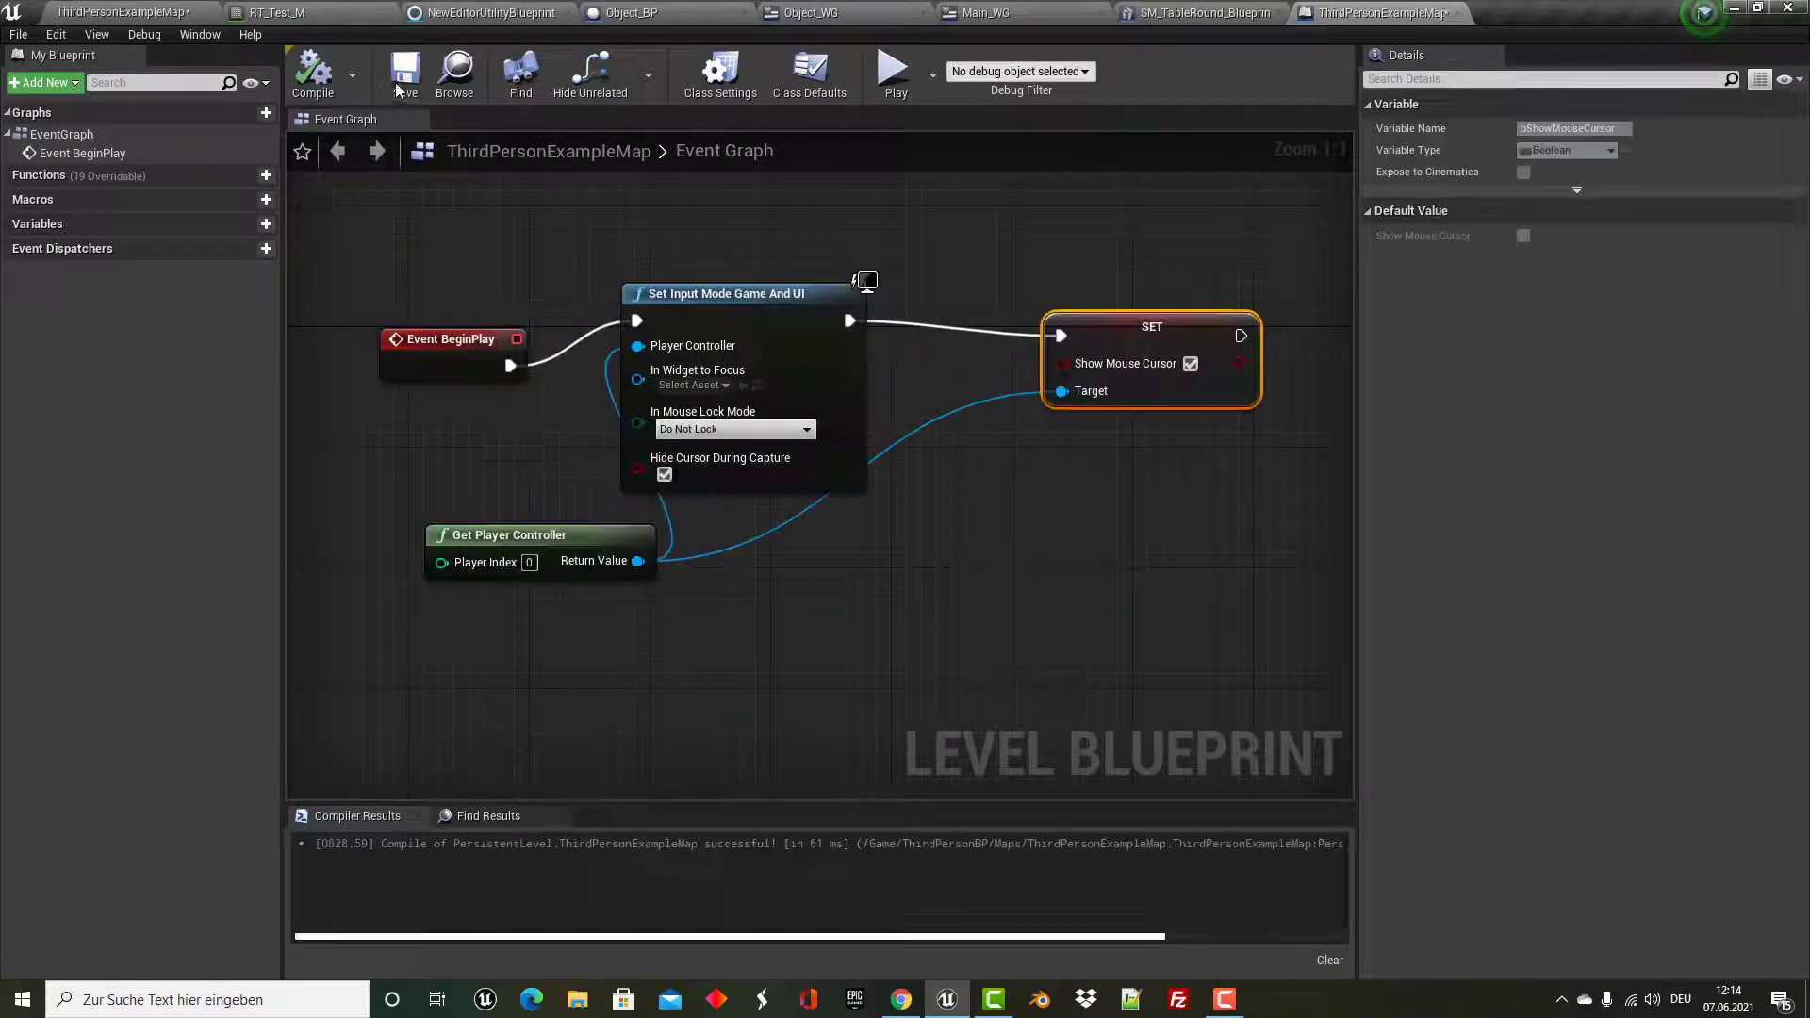
Play-test the level in a preview window to see the widget, then stop with Esc.
left_click(890, 79)
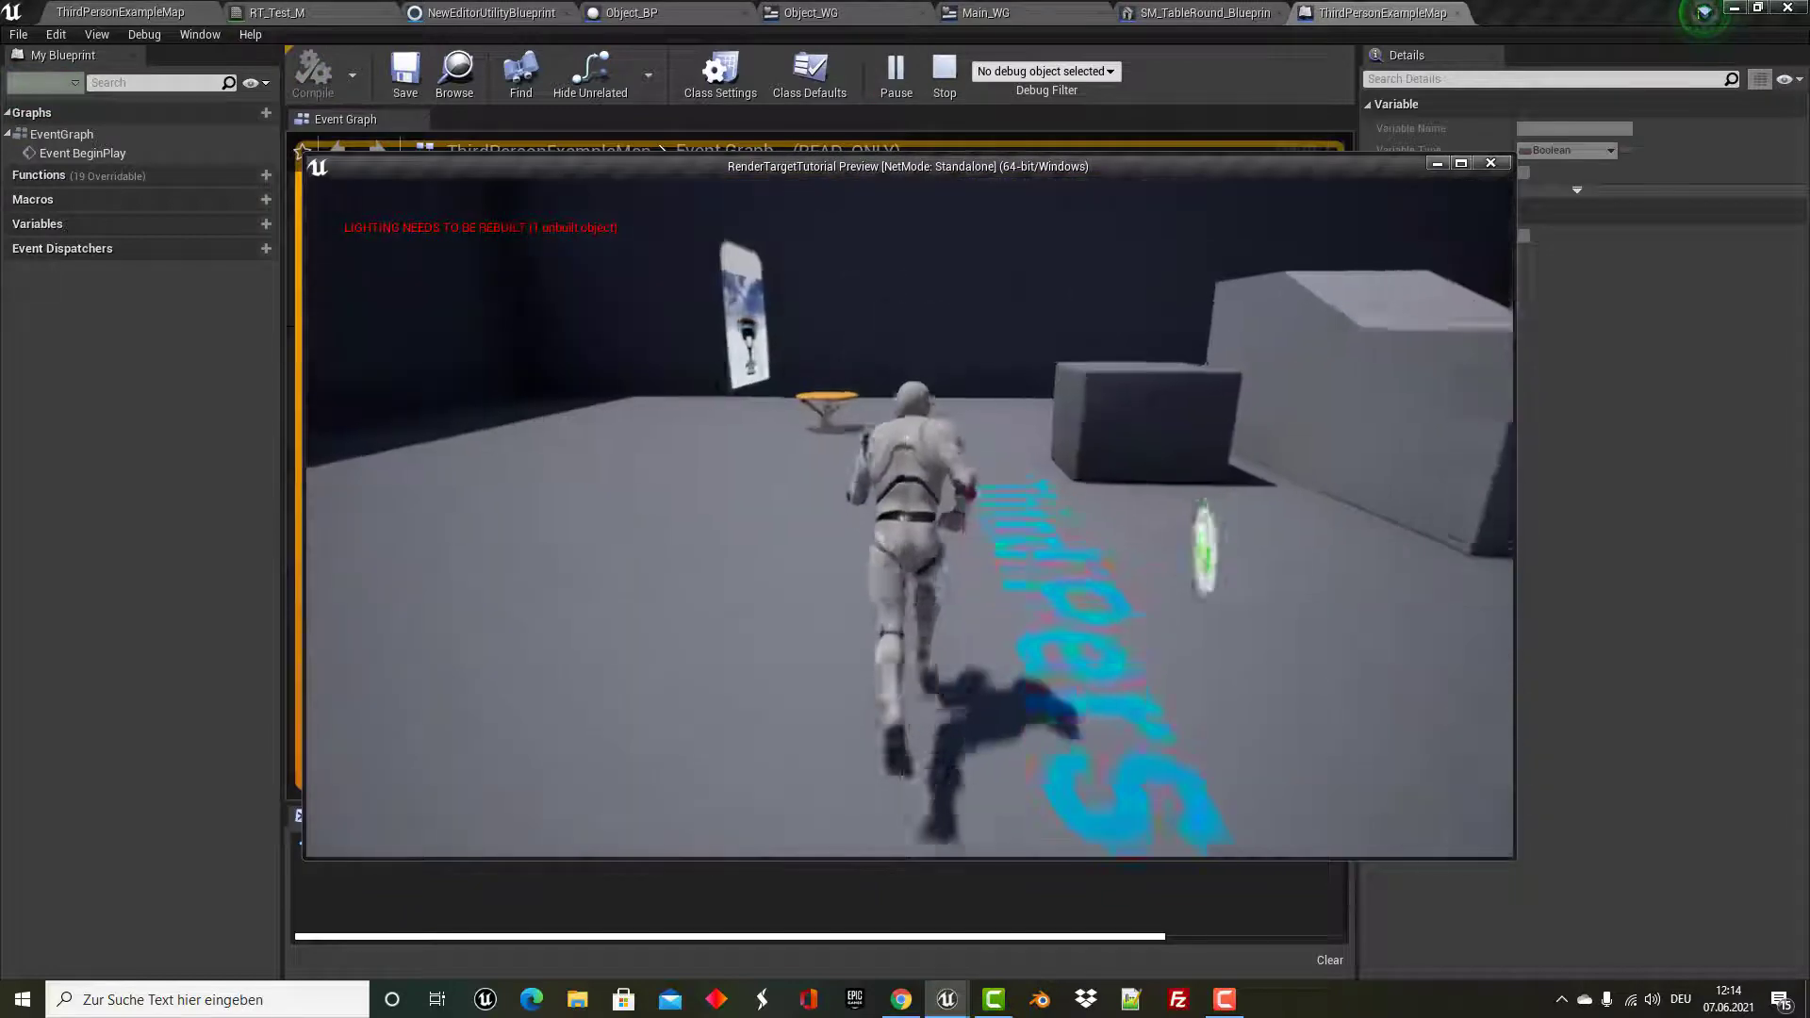
left_click(774, 435)
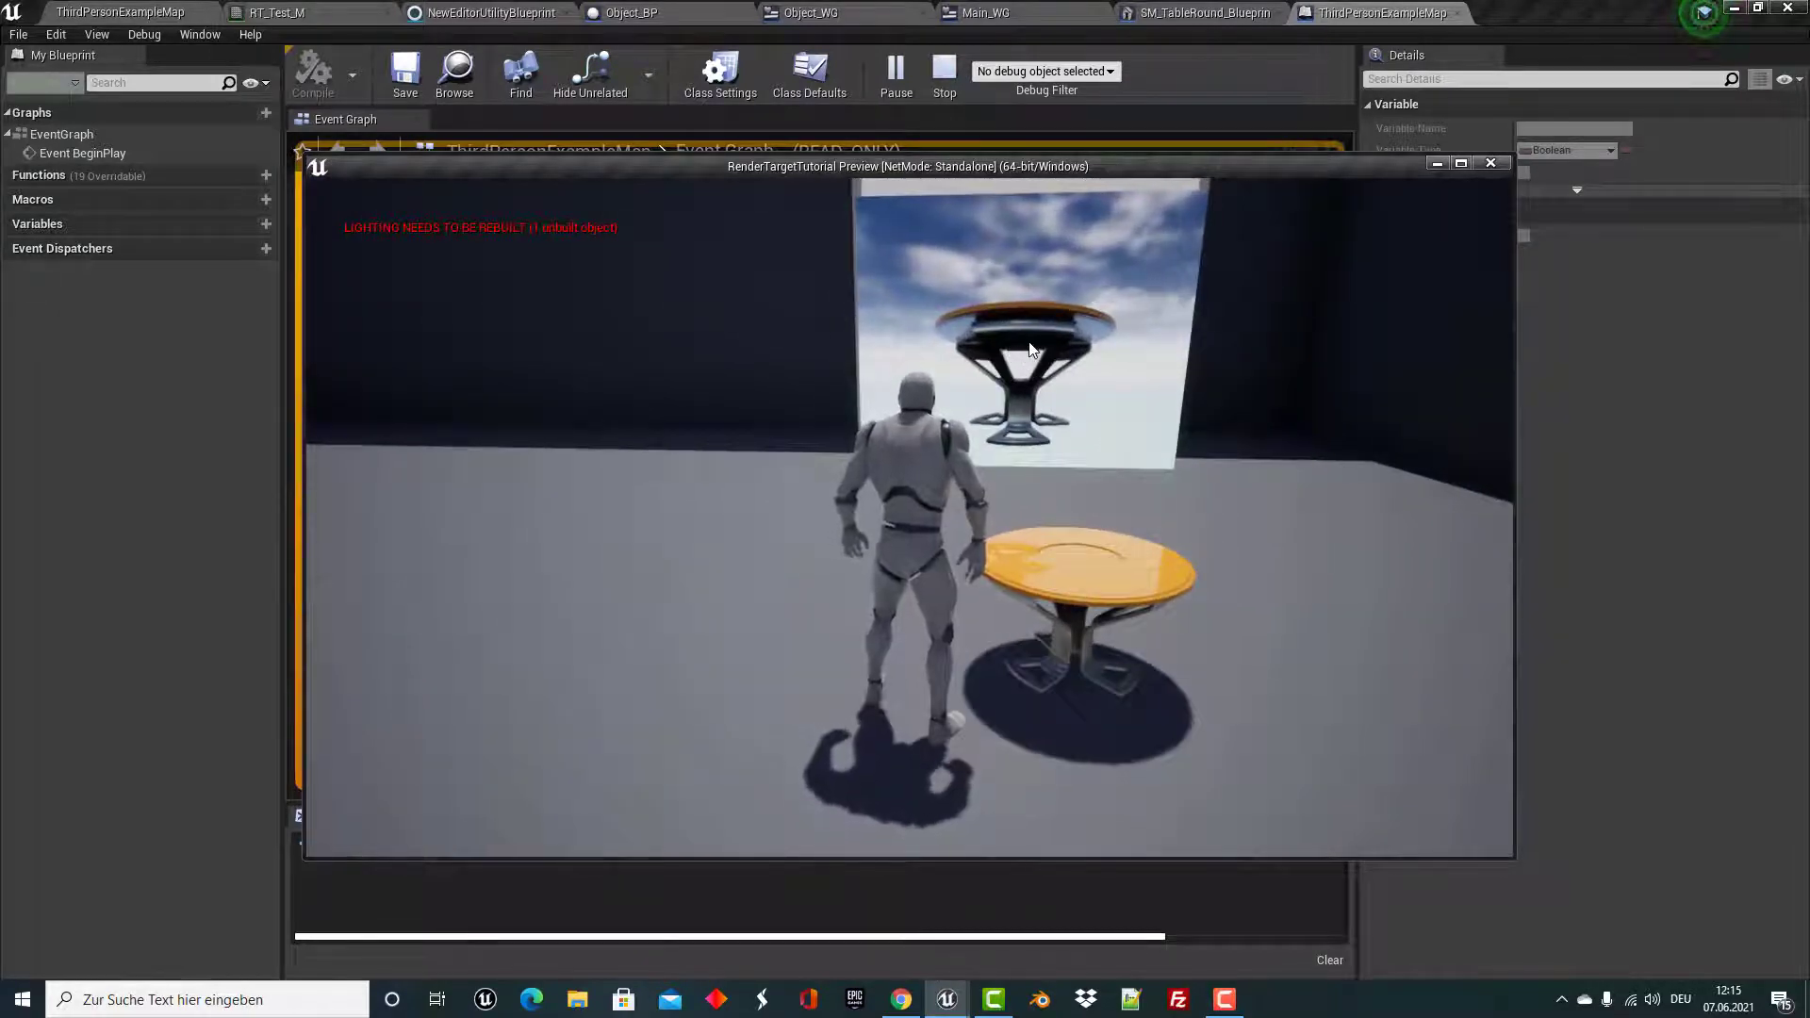
key("Escape")
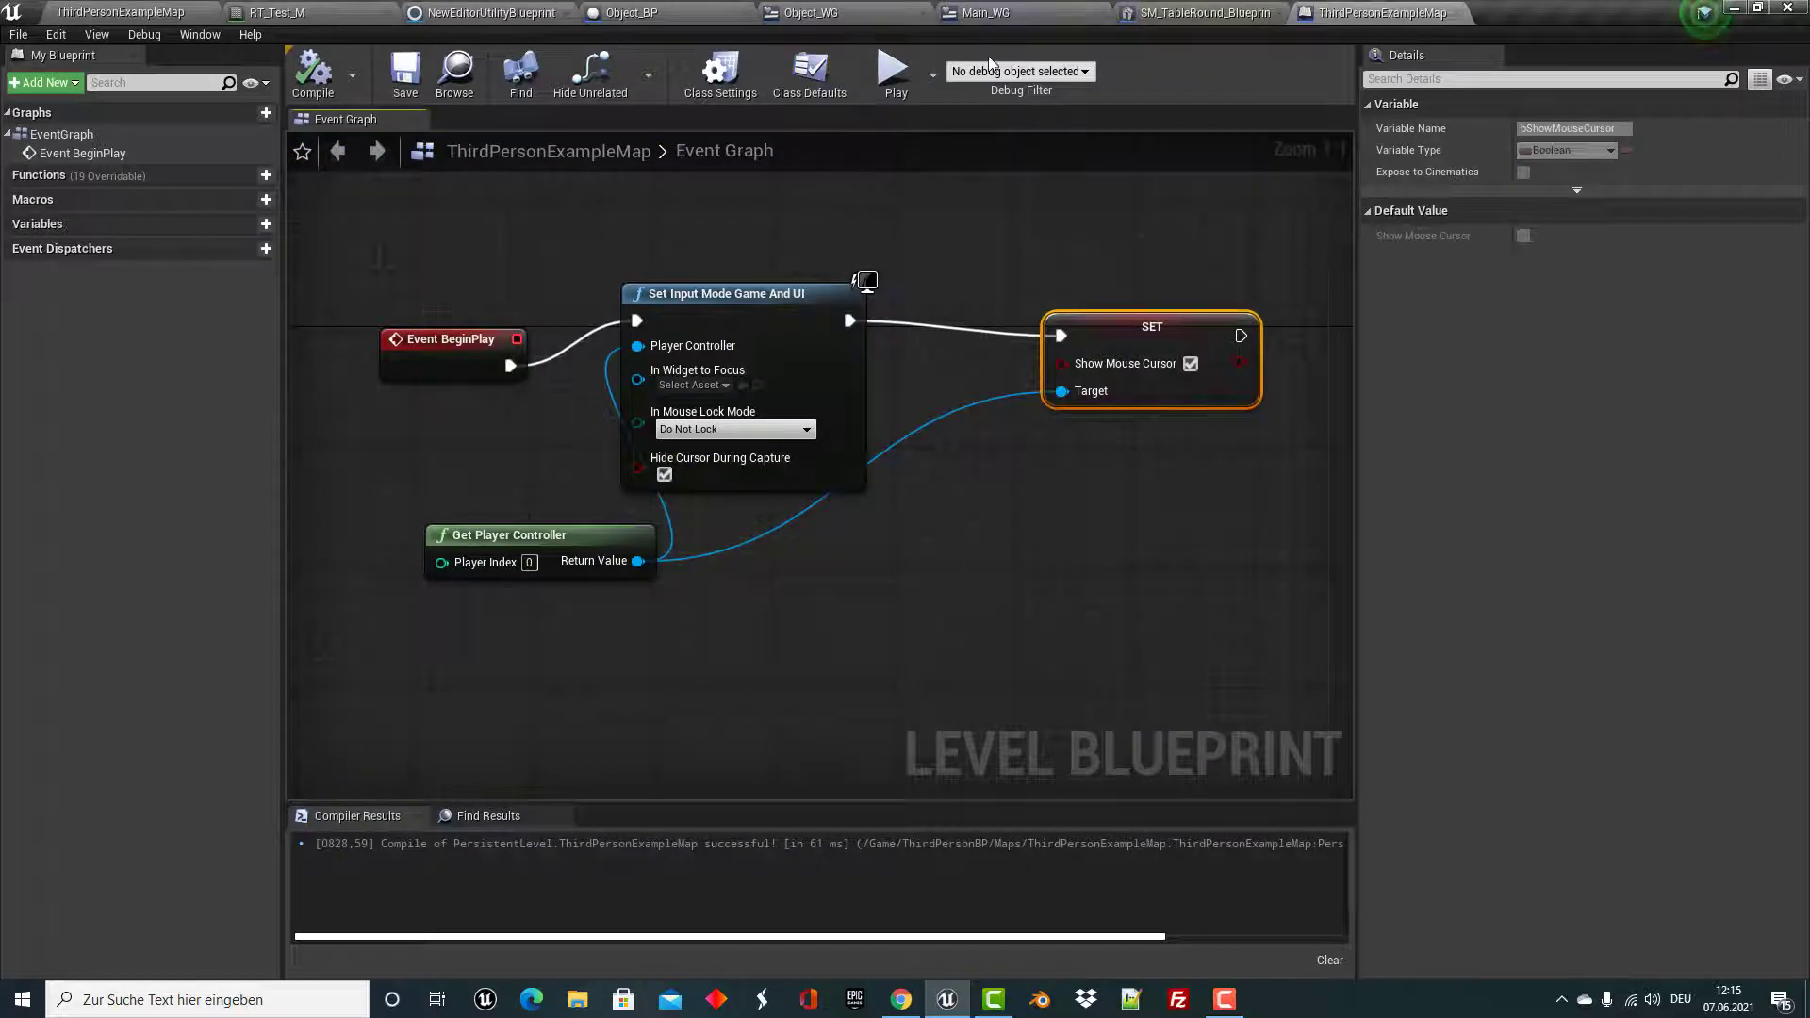
In Object_WG's On Mouse Move graph, delete the Start Rotate node.
left_click(884, 10)
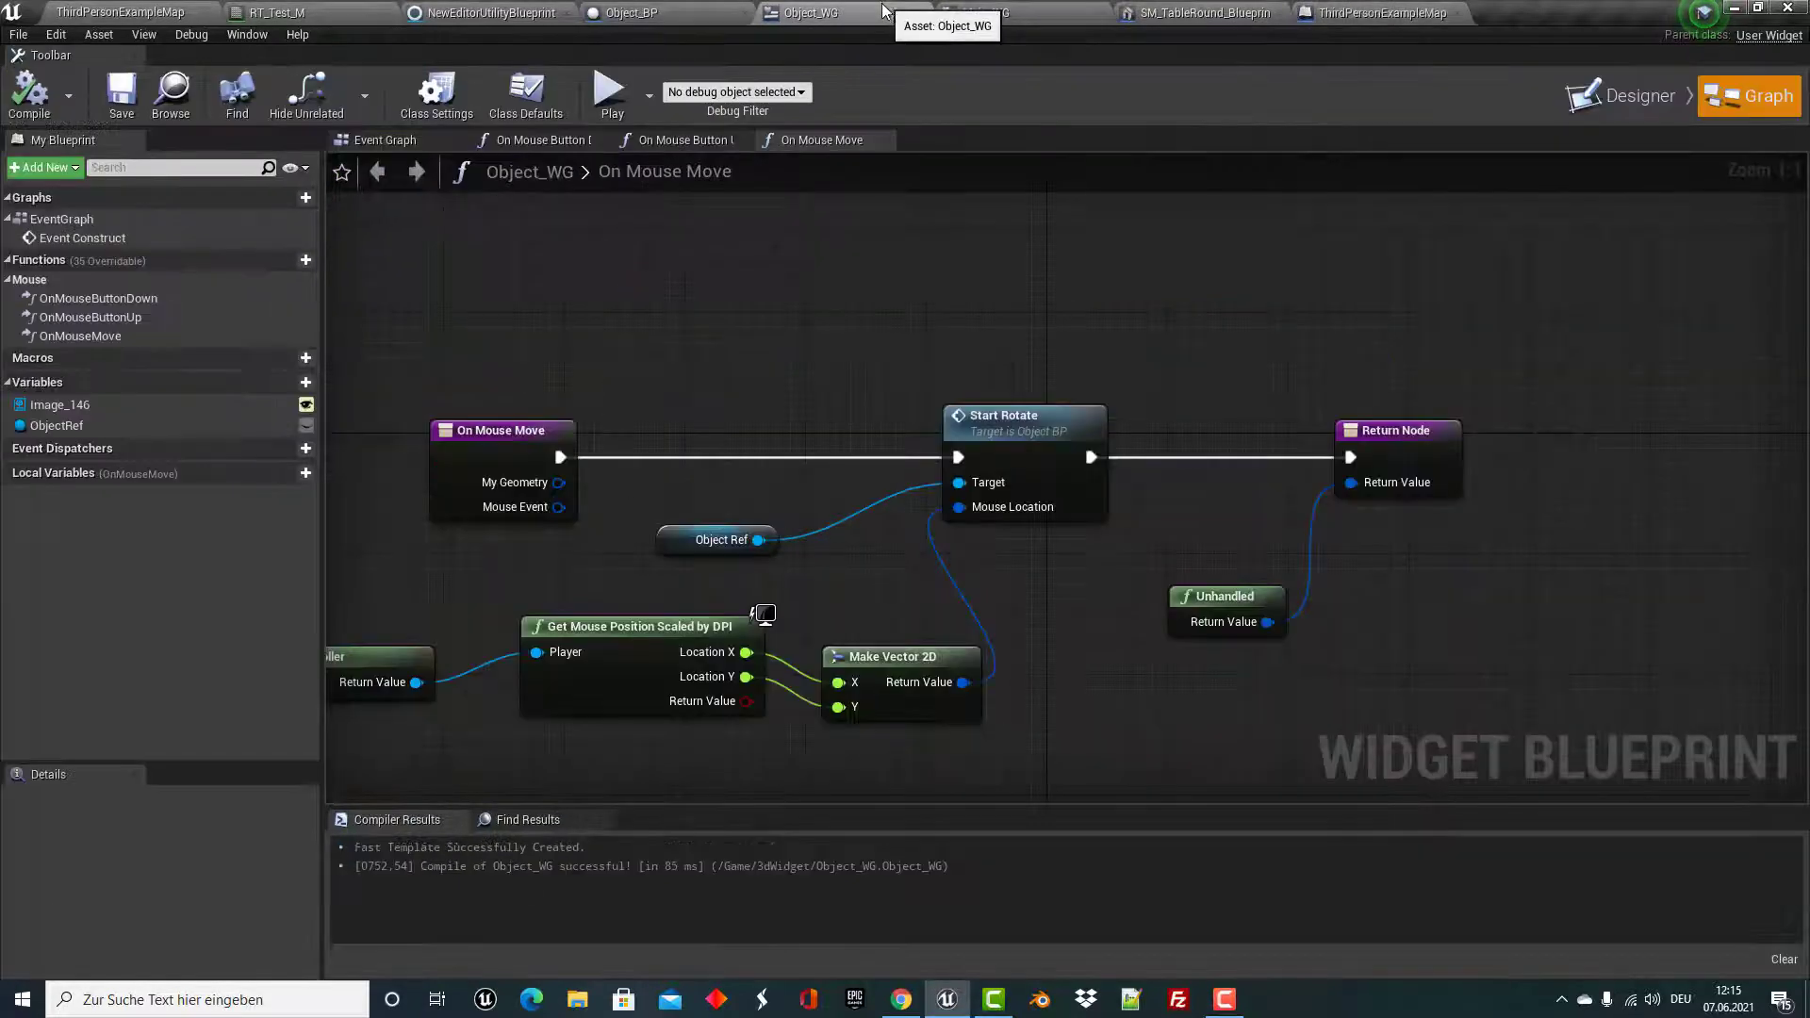
left_click(424, 138)
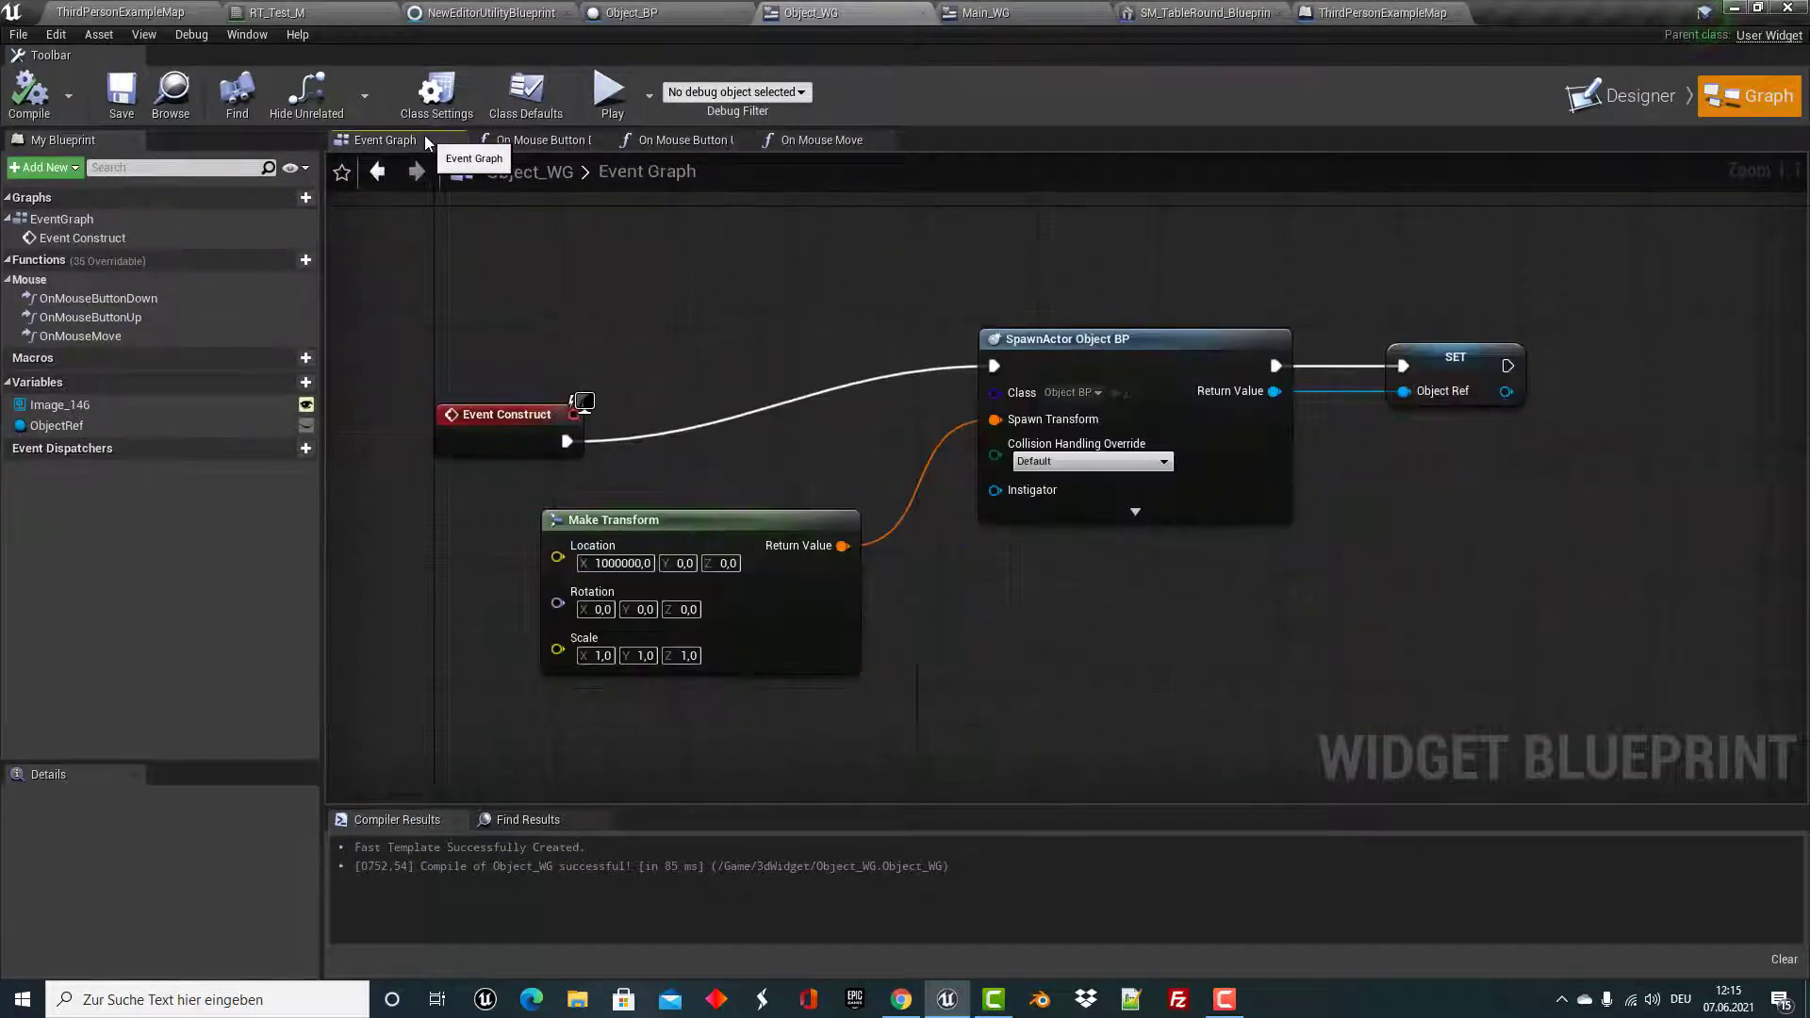
left_click(557, 143)
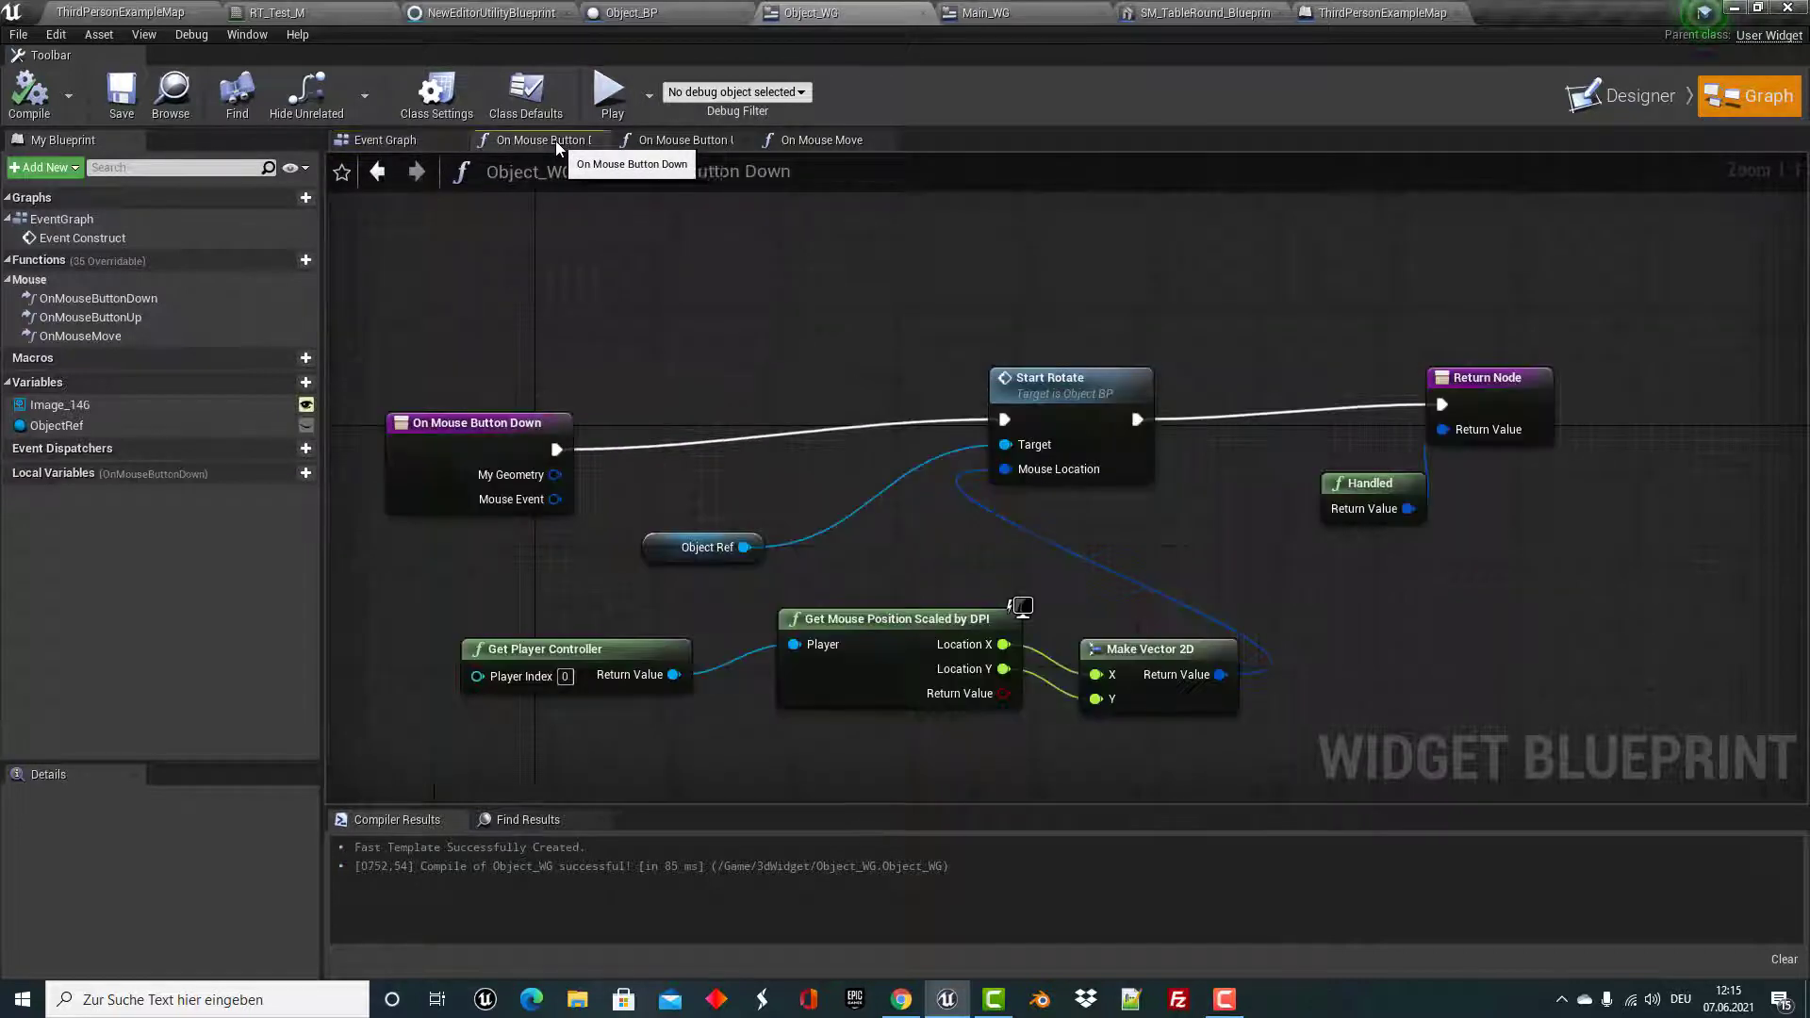
left_click(682, 140)
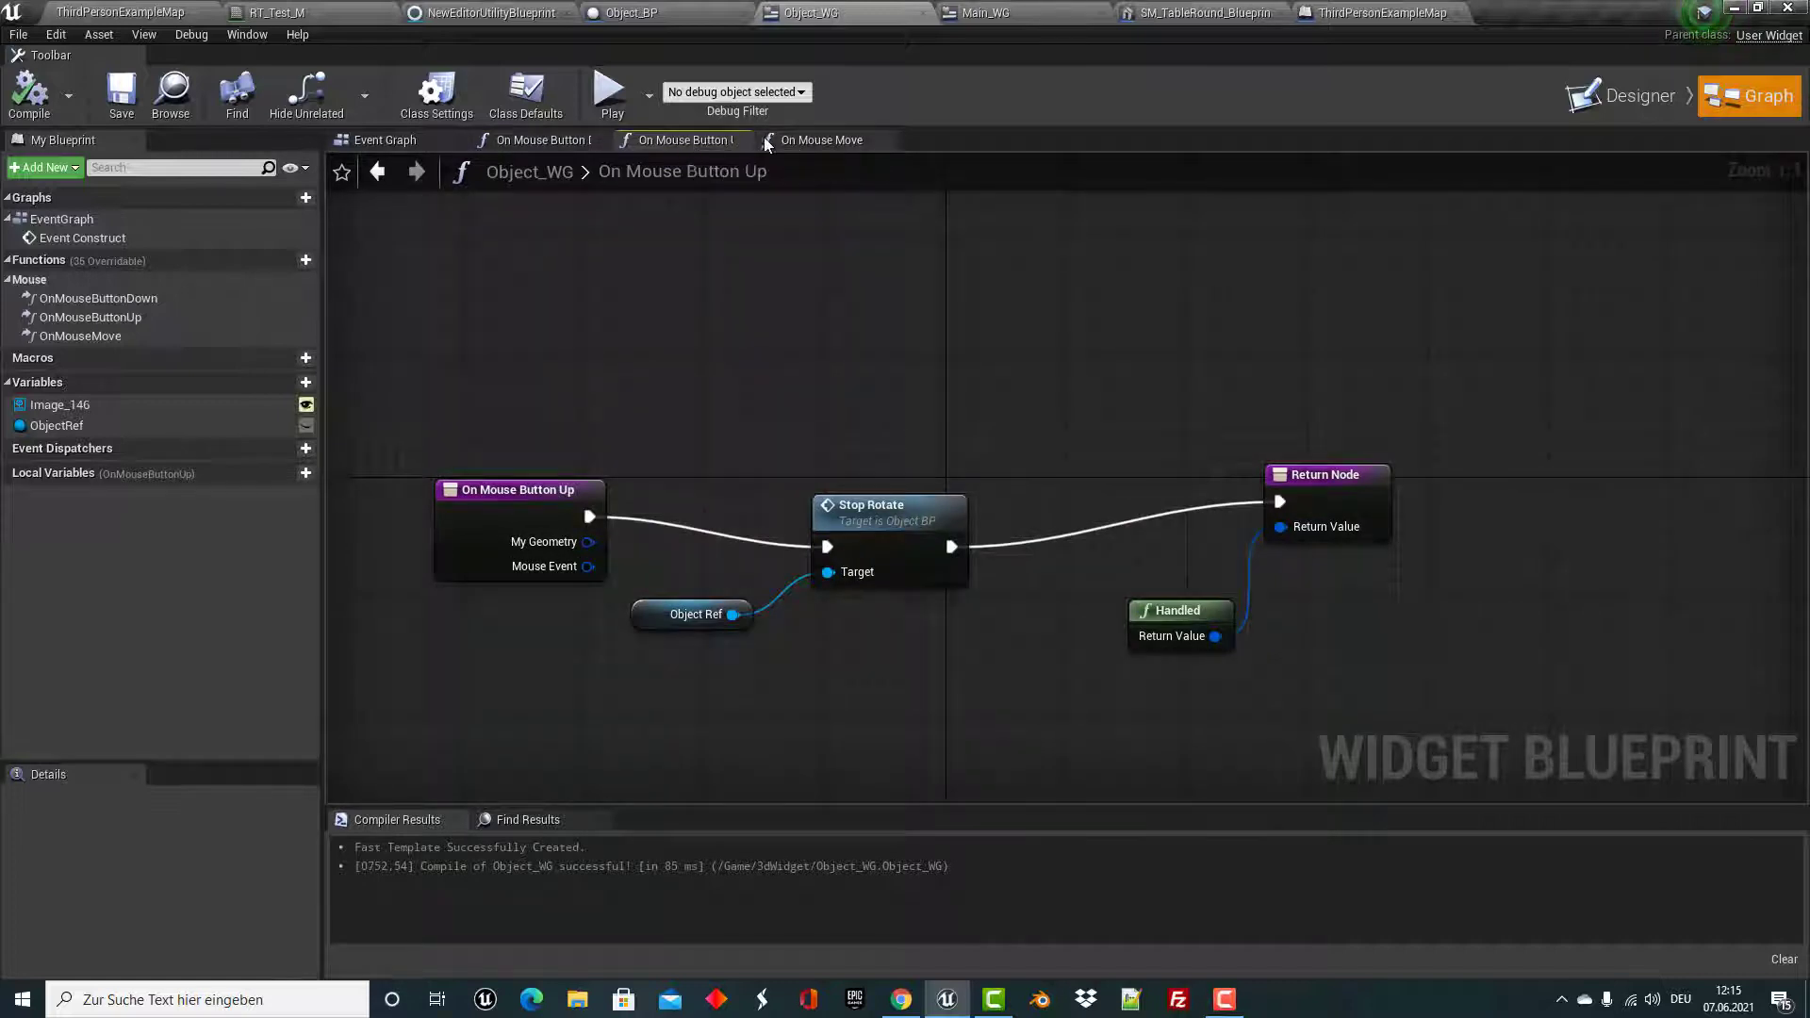
left_click(794, 142)
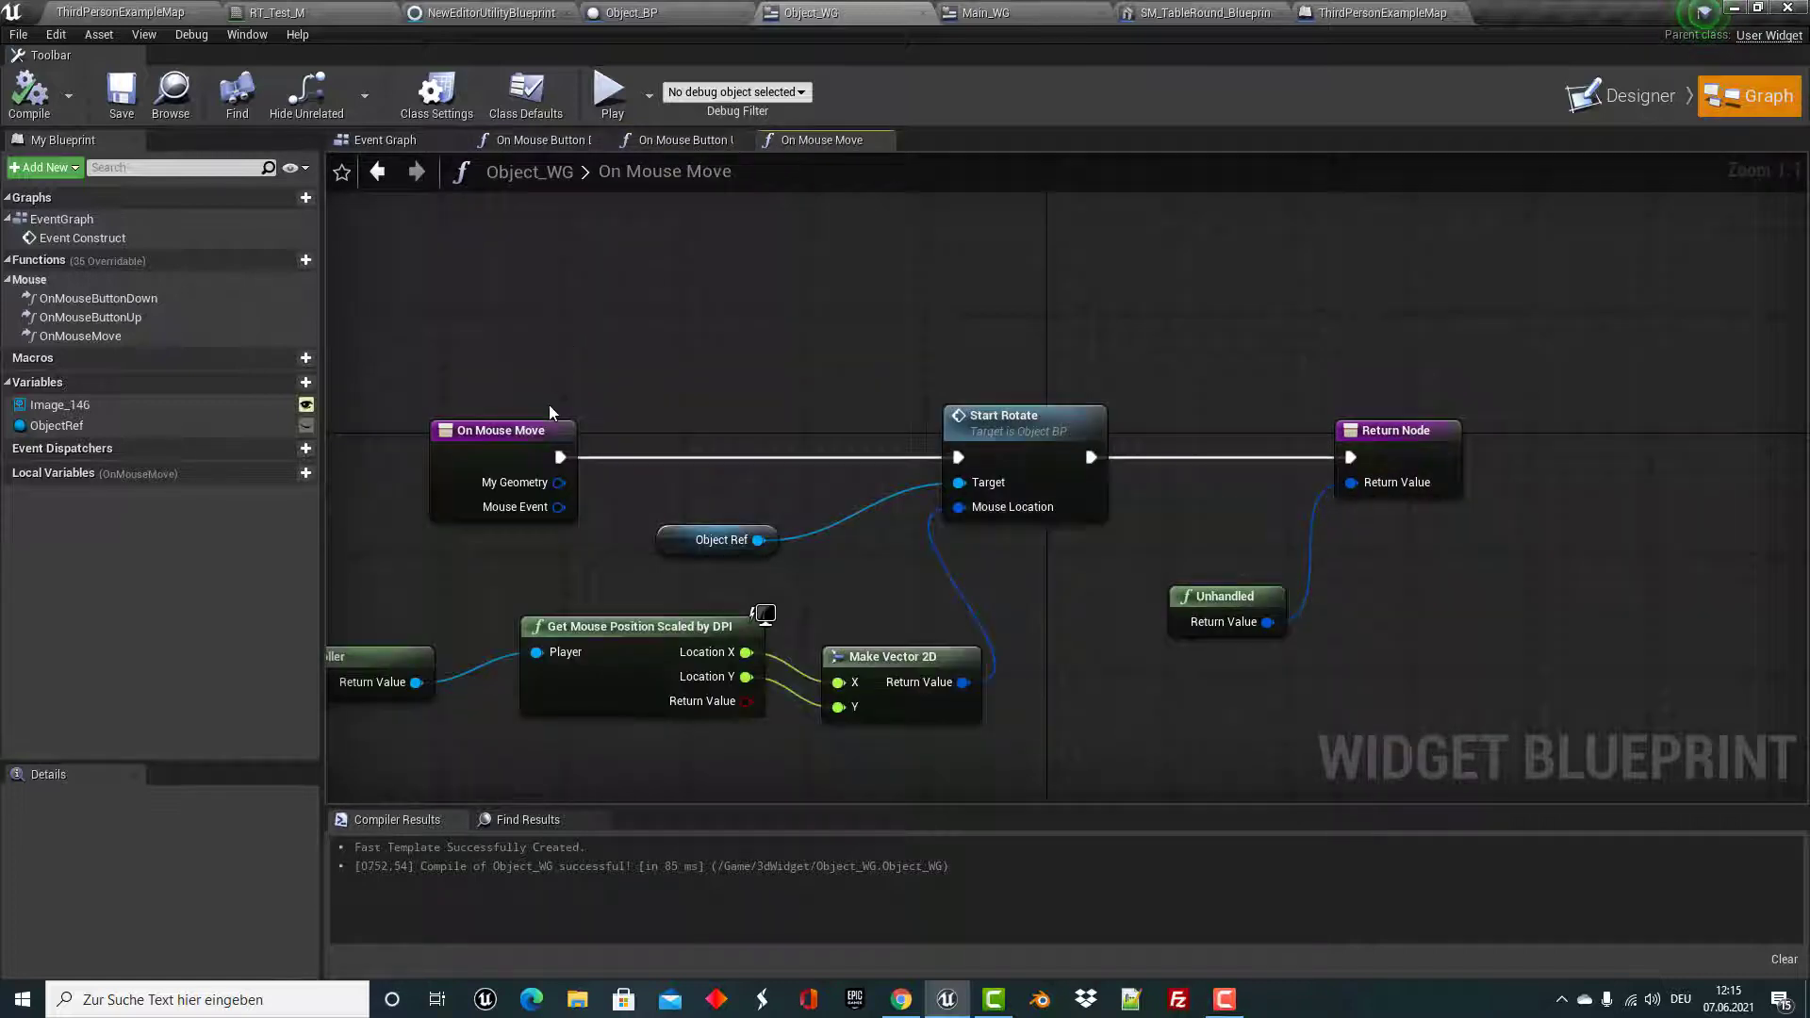
left_click(1056, 412)
key("Delete")
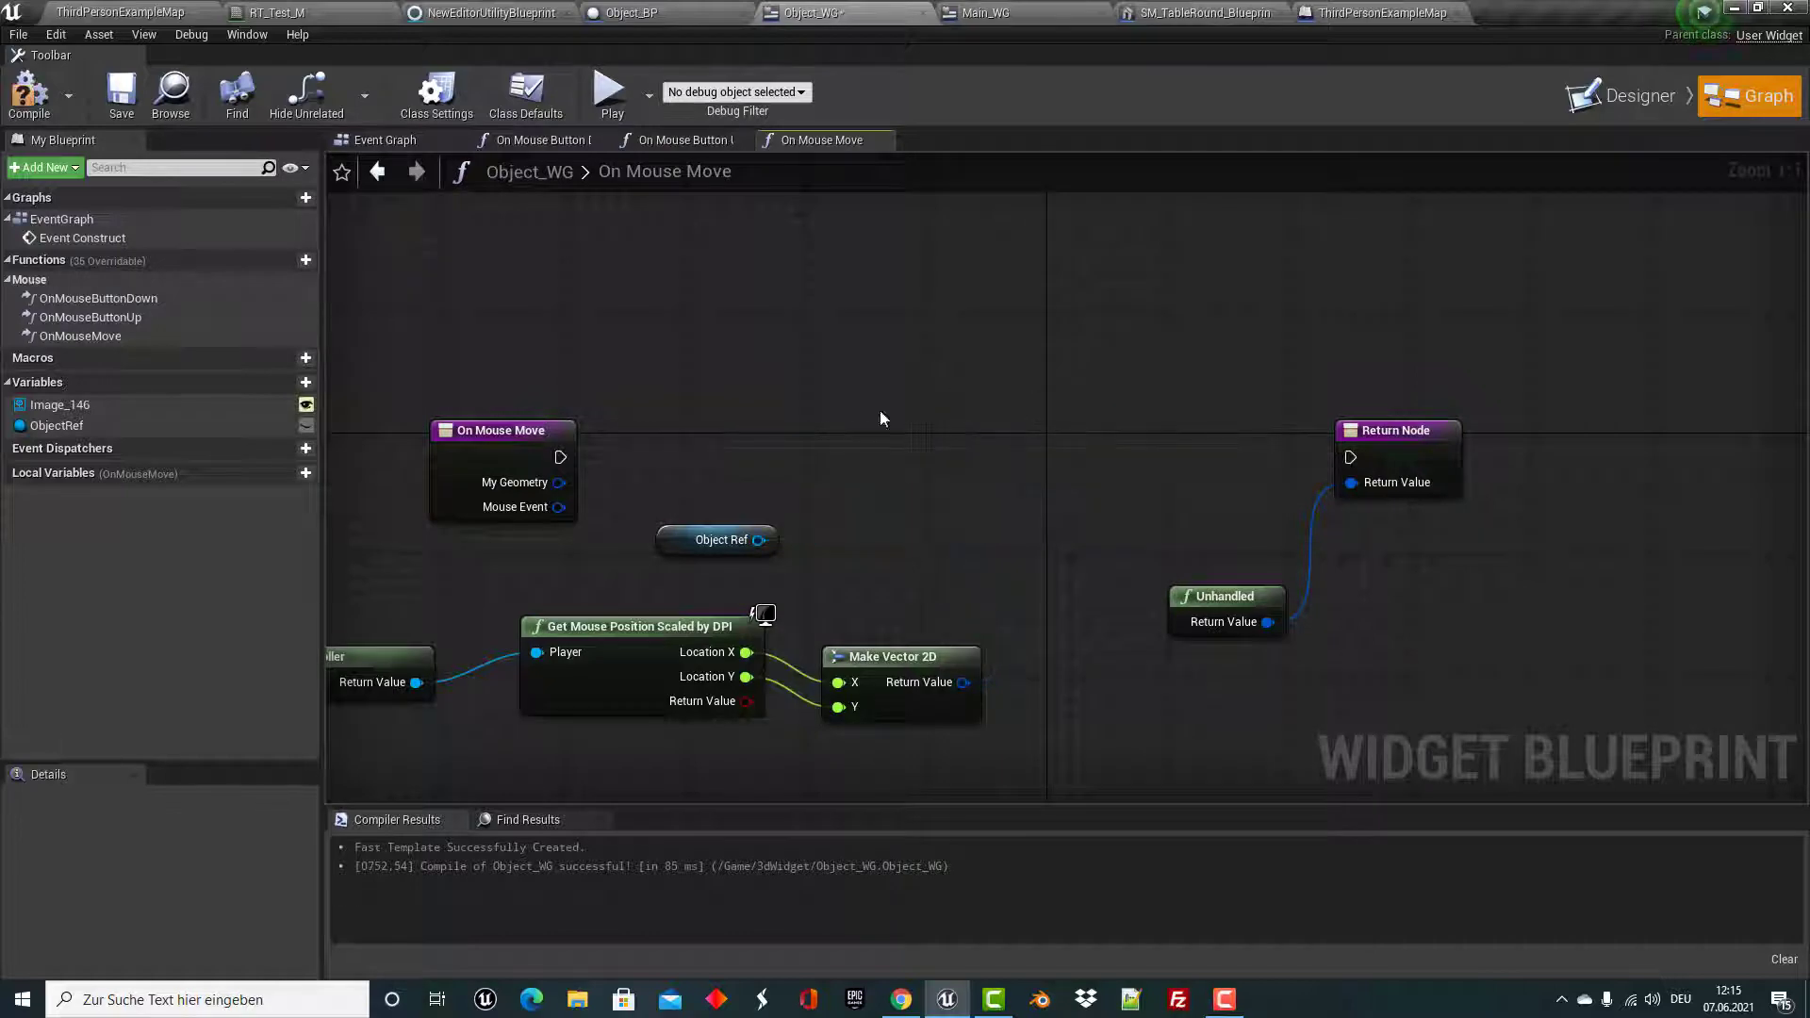
Add an Object BP Mouse Move call fed by Make Vector 2D and Object Ref, link it to Return Node, and compile.
left_click_drag(671, 460, 1061, 466)
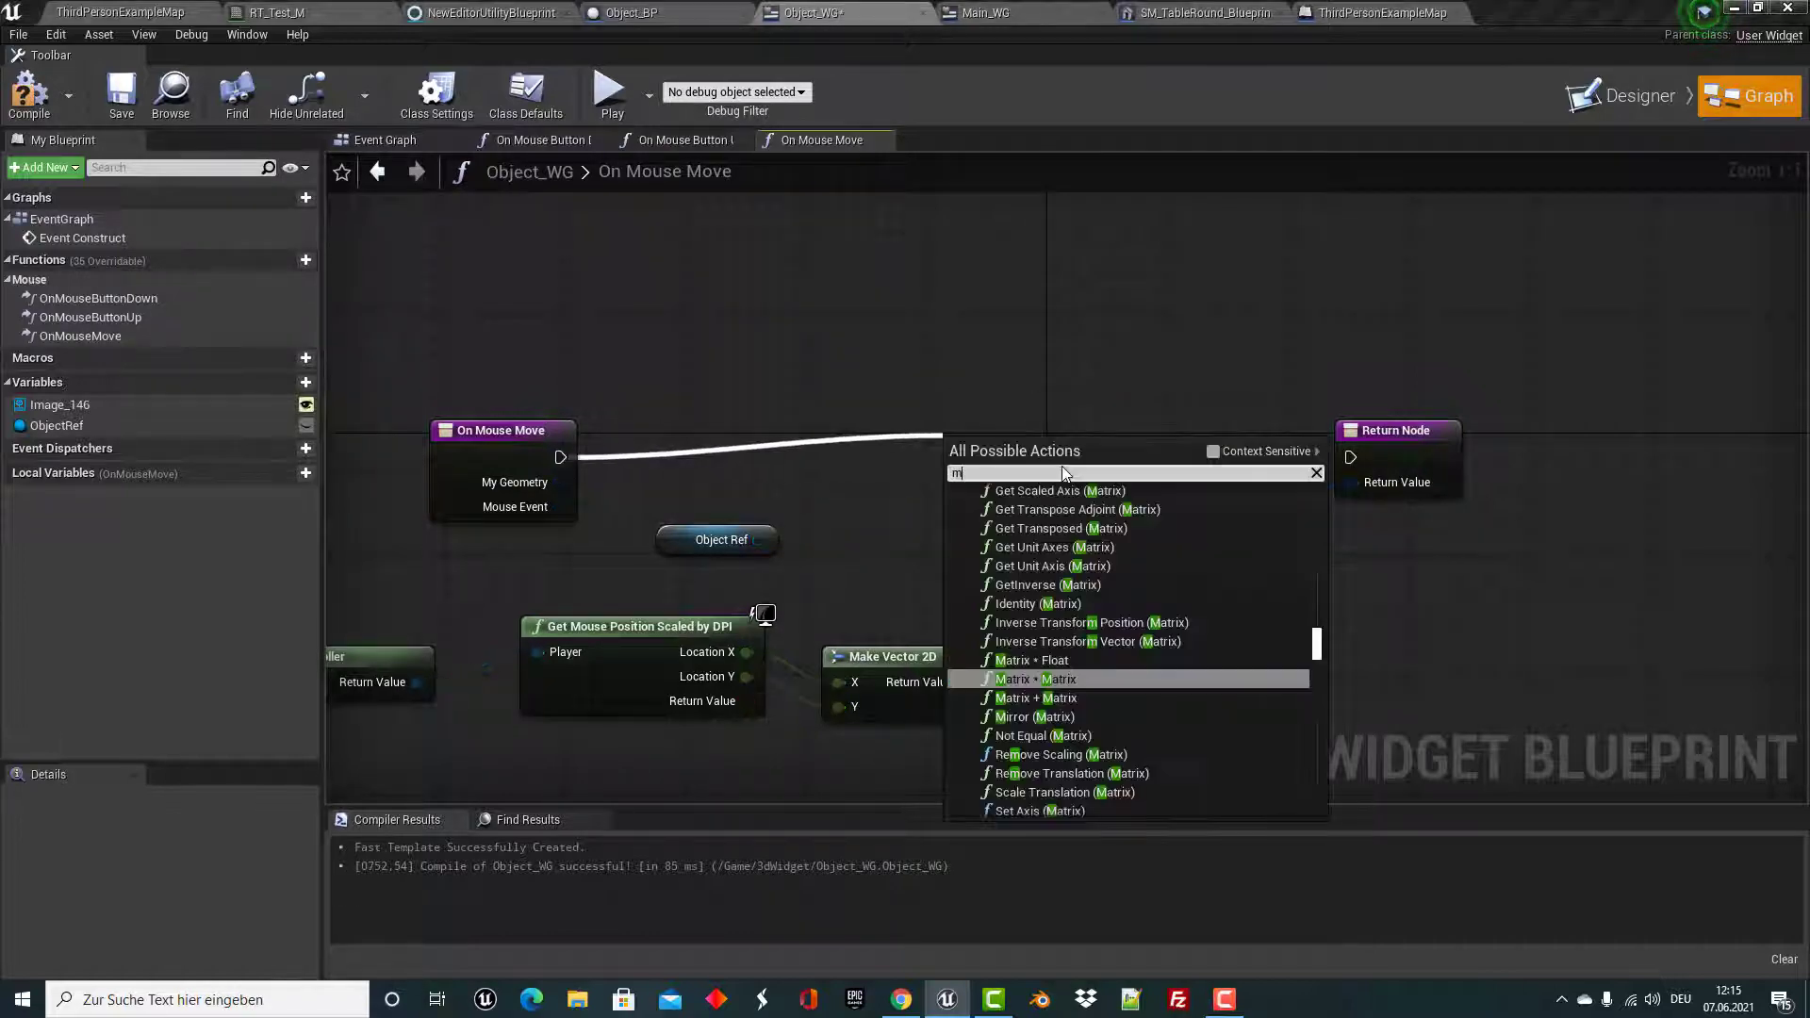
type("mousemove")
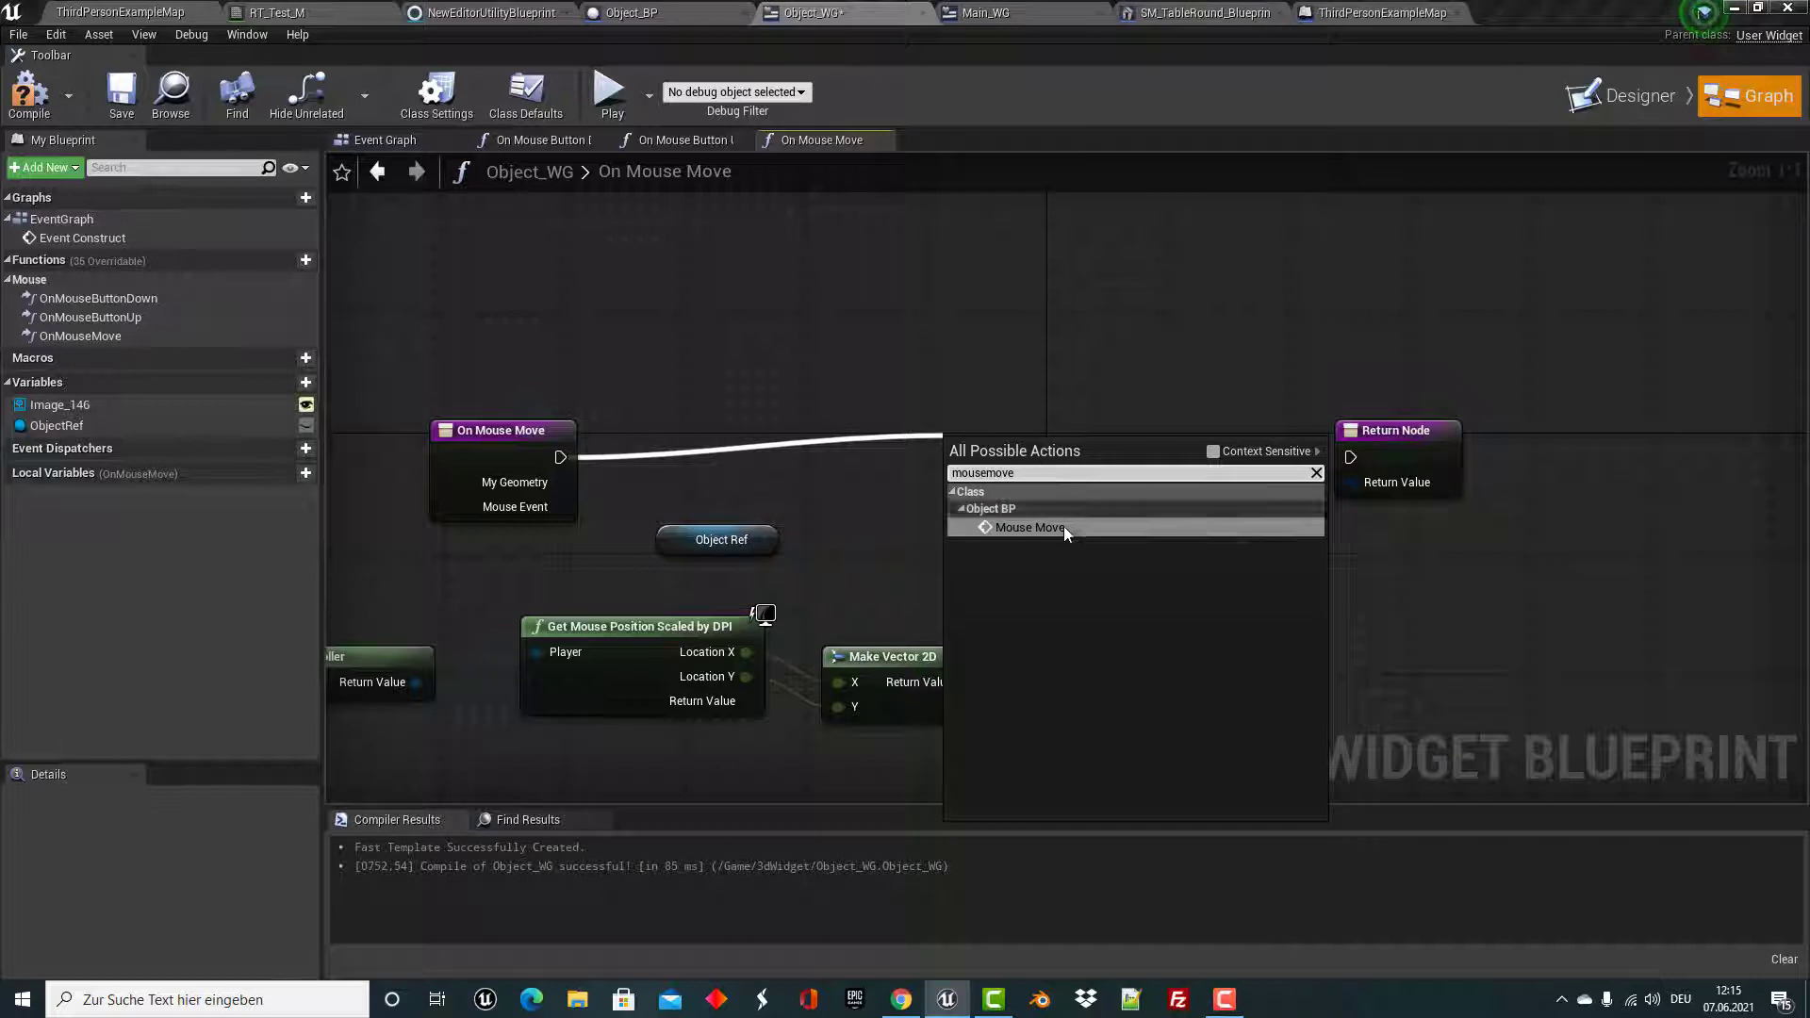
left_click(1064, 526)
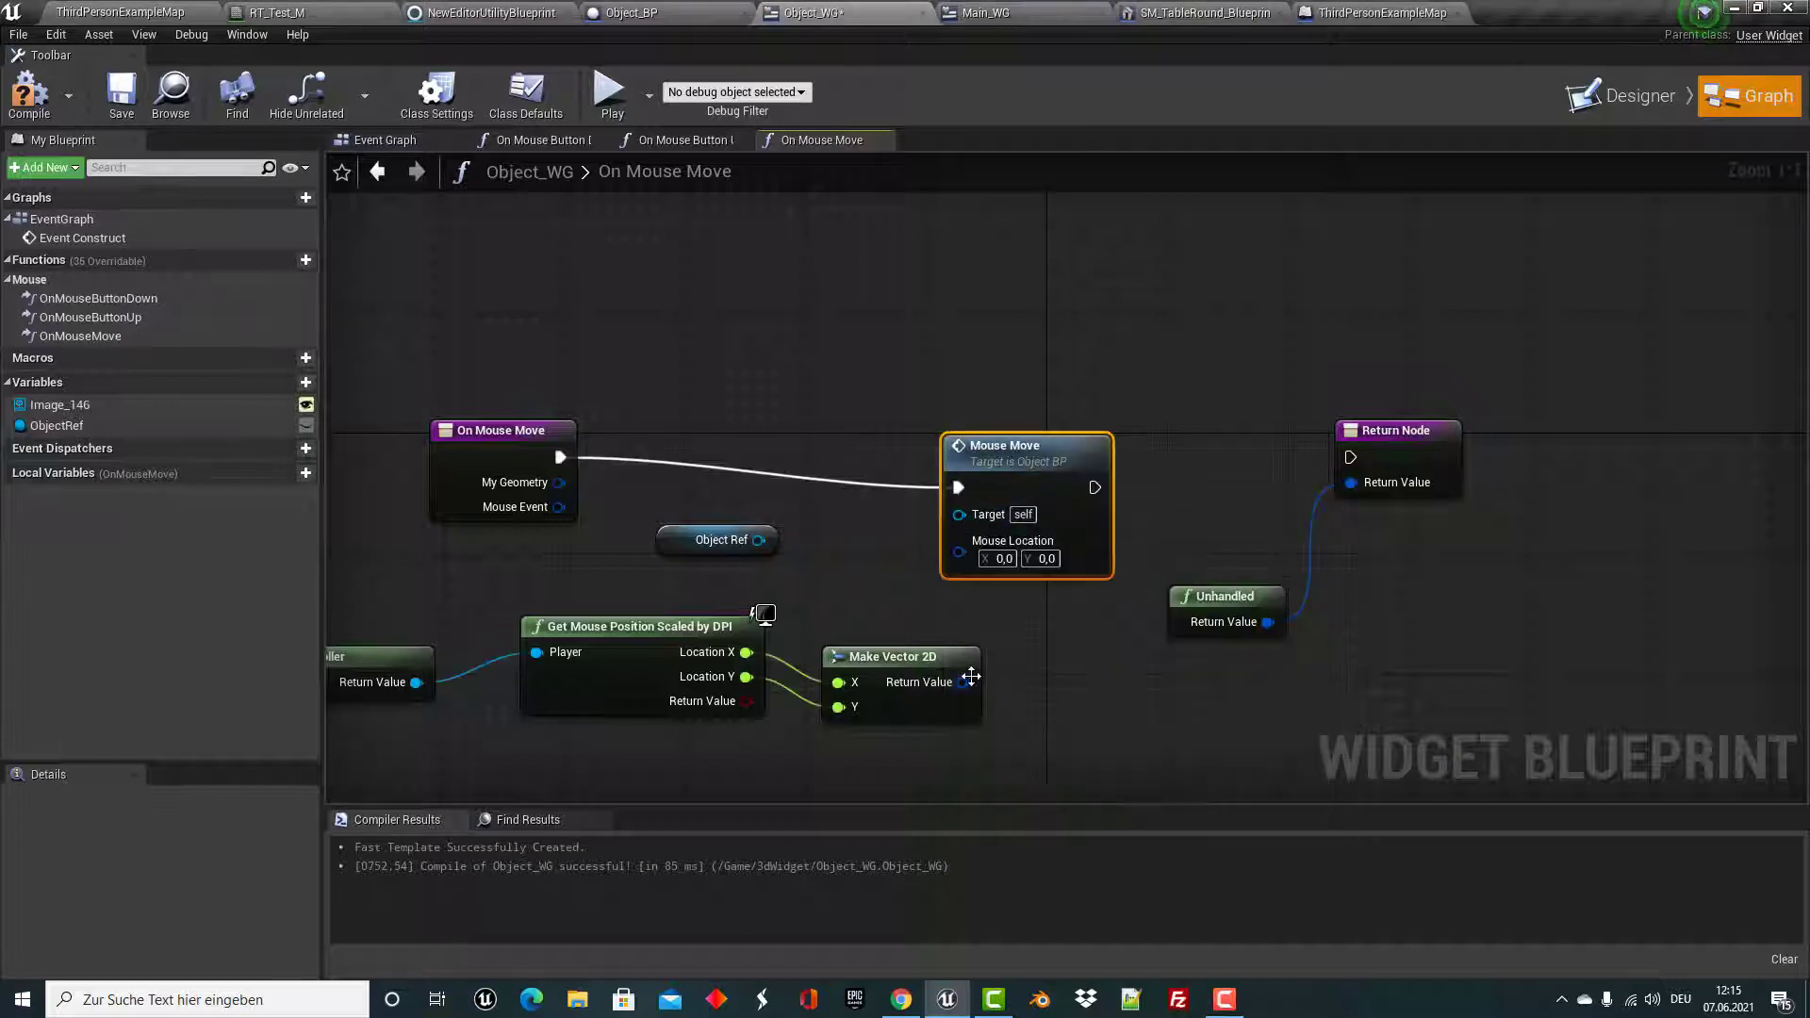
left_click_drag(962, 682, 959, 551)
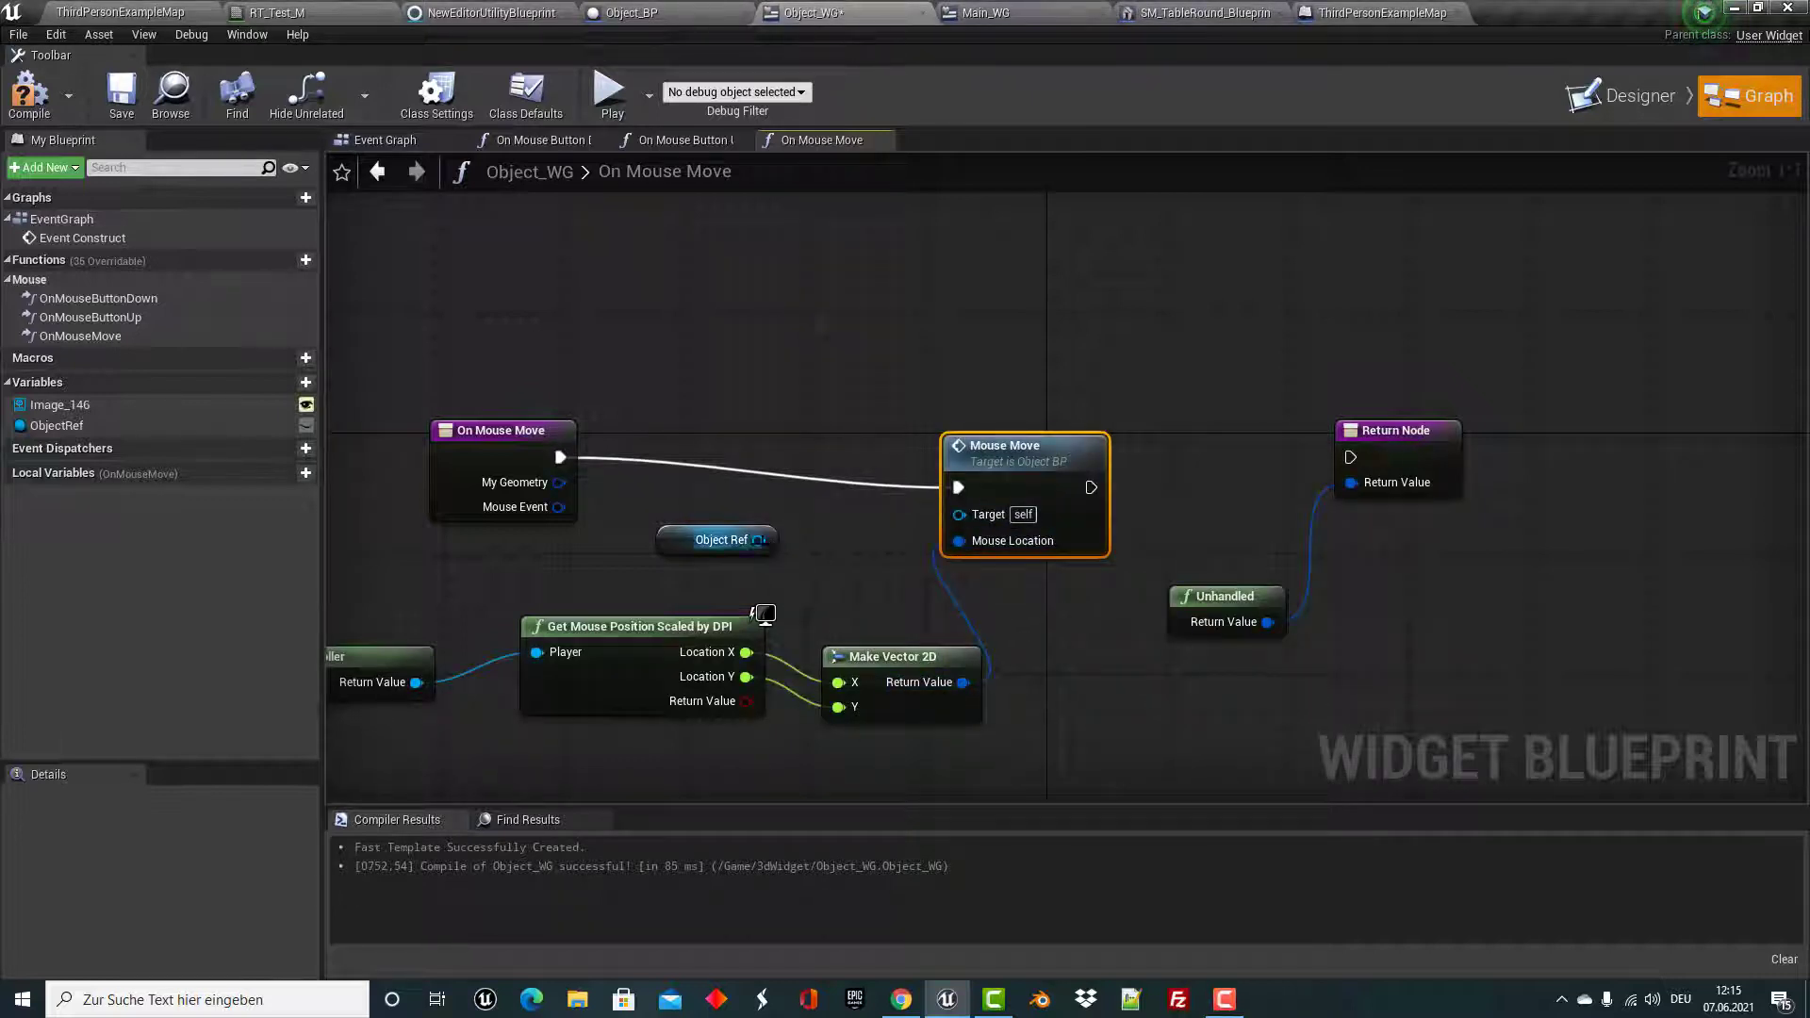
left_click_drag(758, 540, 959, 514)
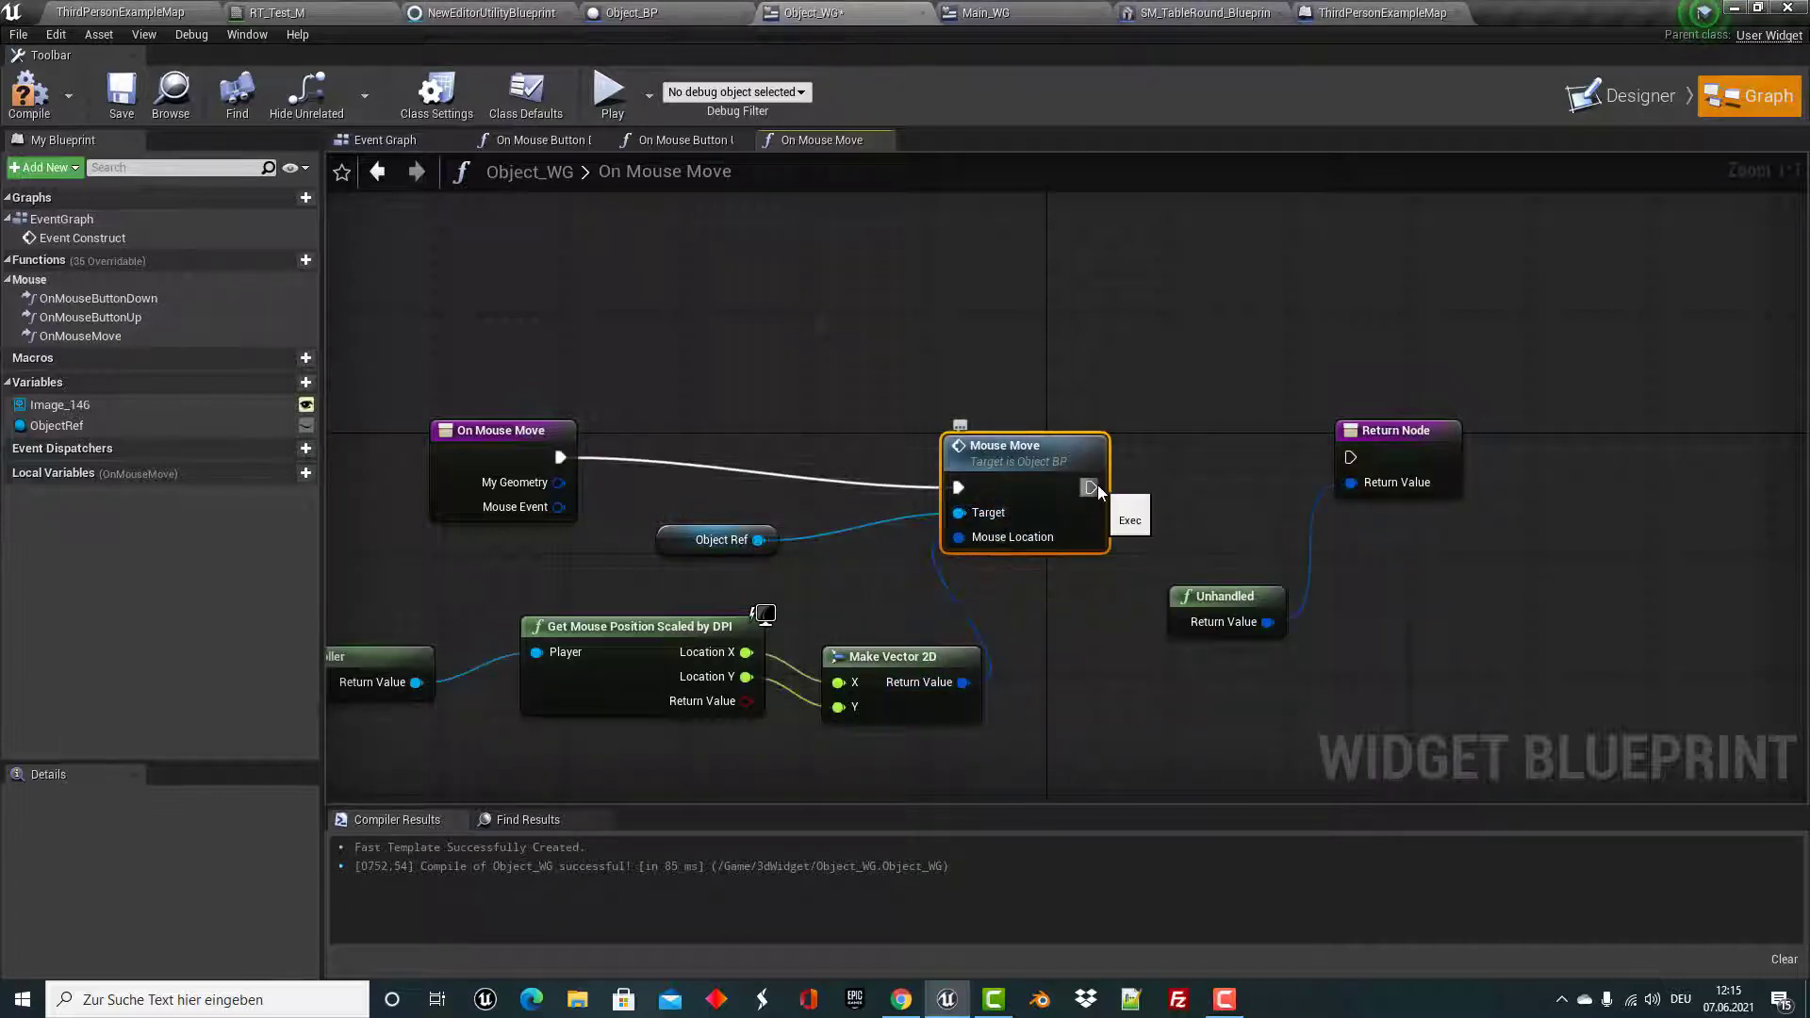
left_click_drag(1091, 487, 1350, 457)
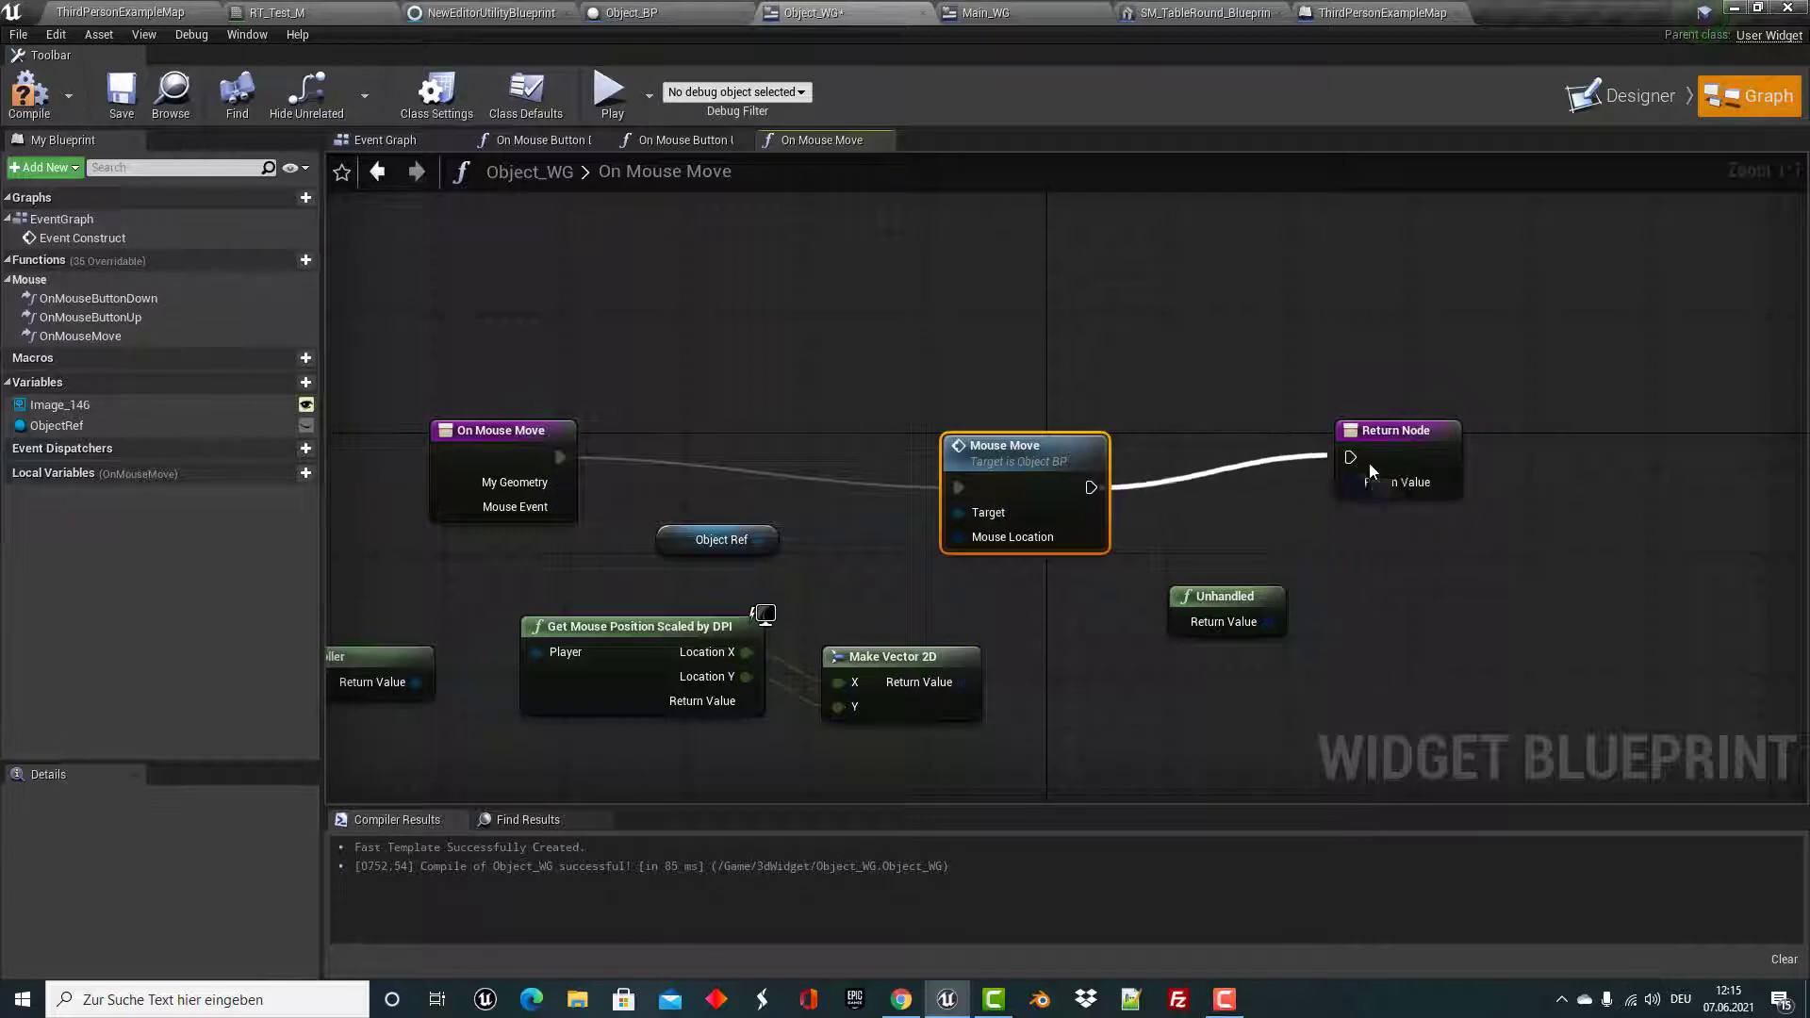
left_click(35, 90)
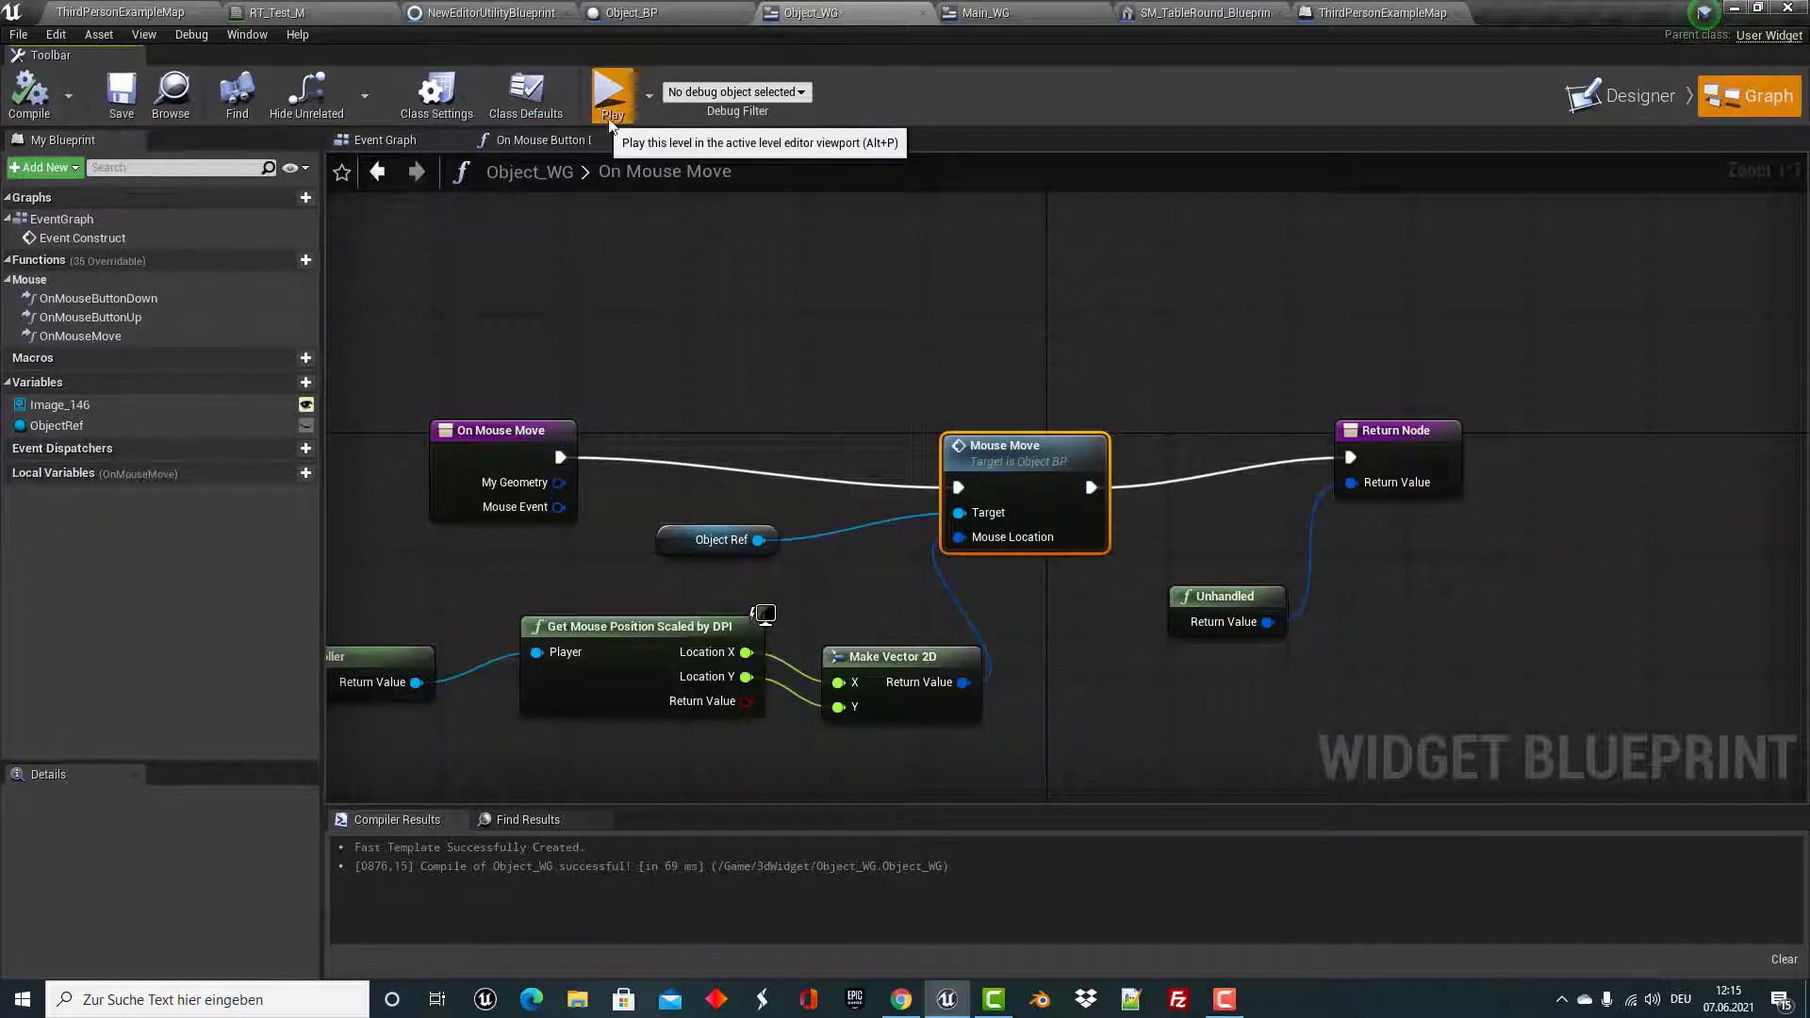
left_click(599, 92)
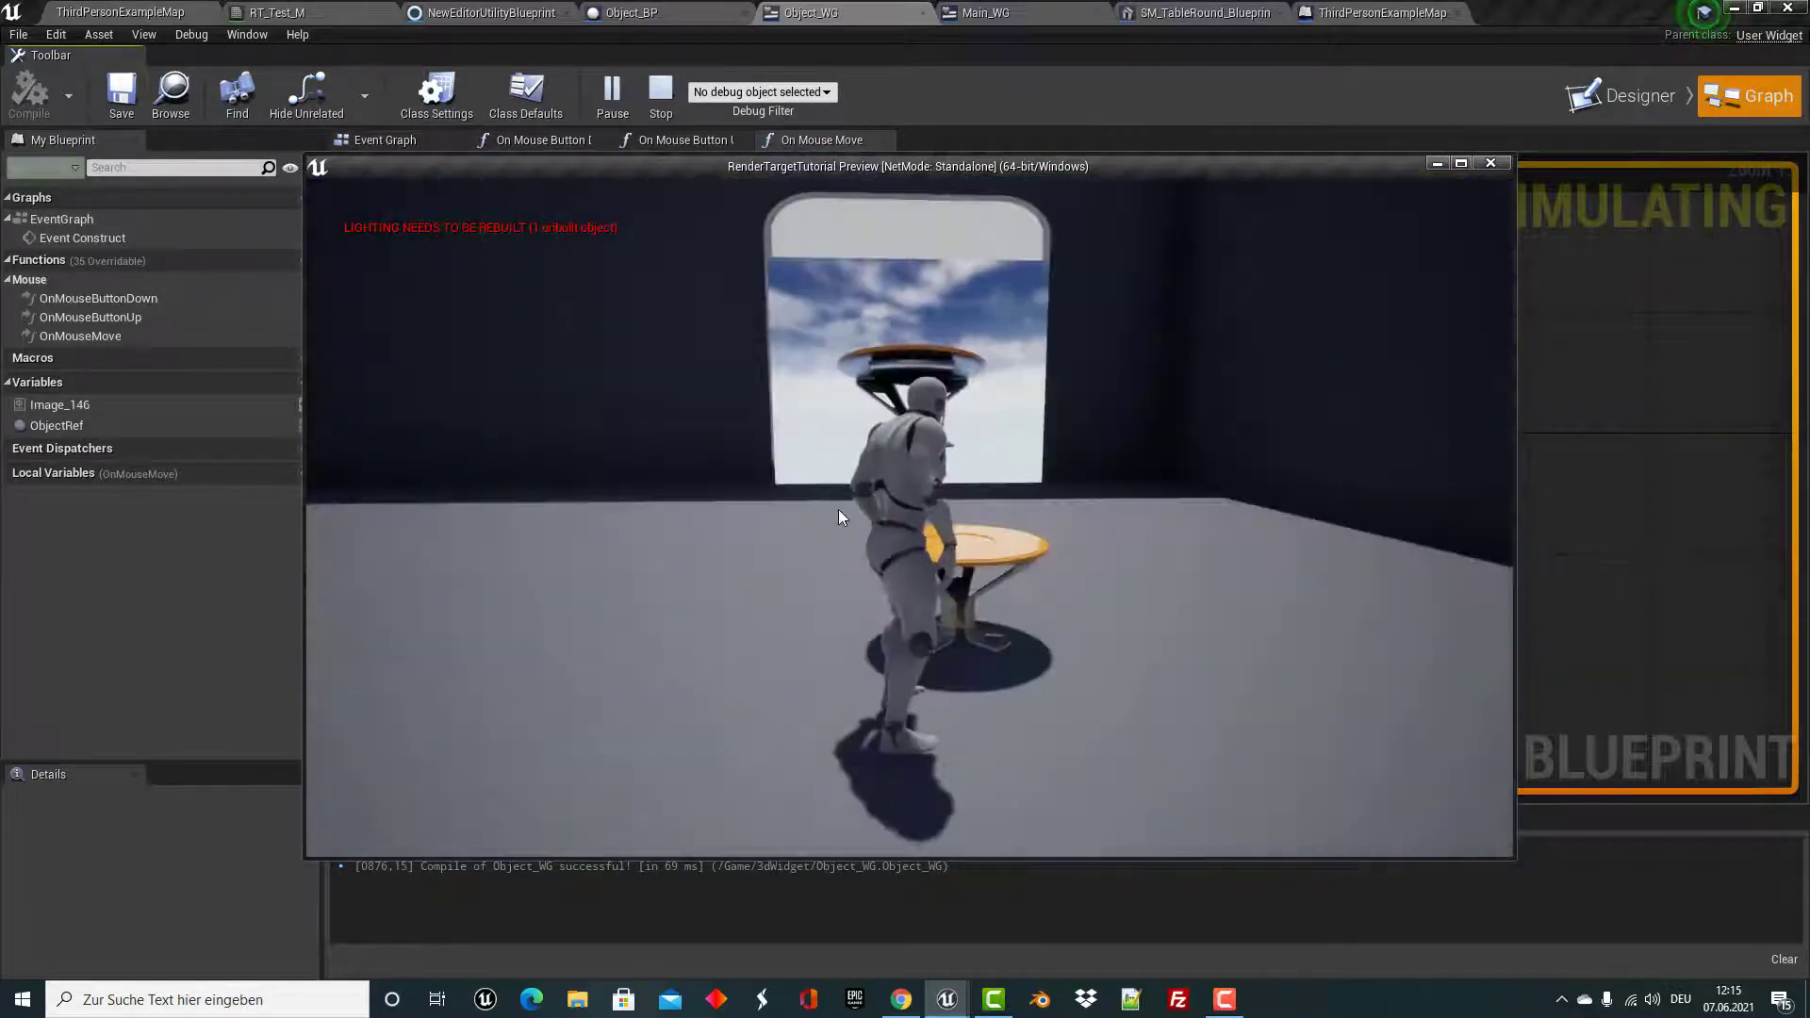
key("s")
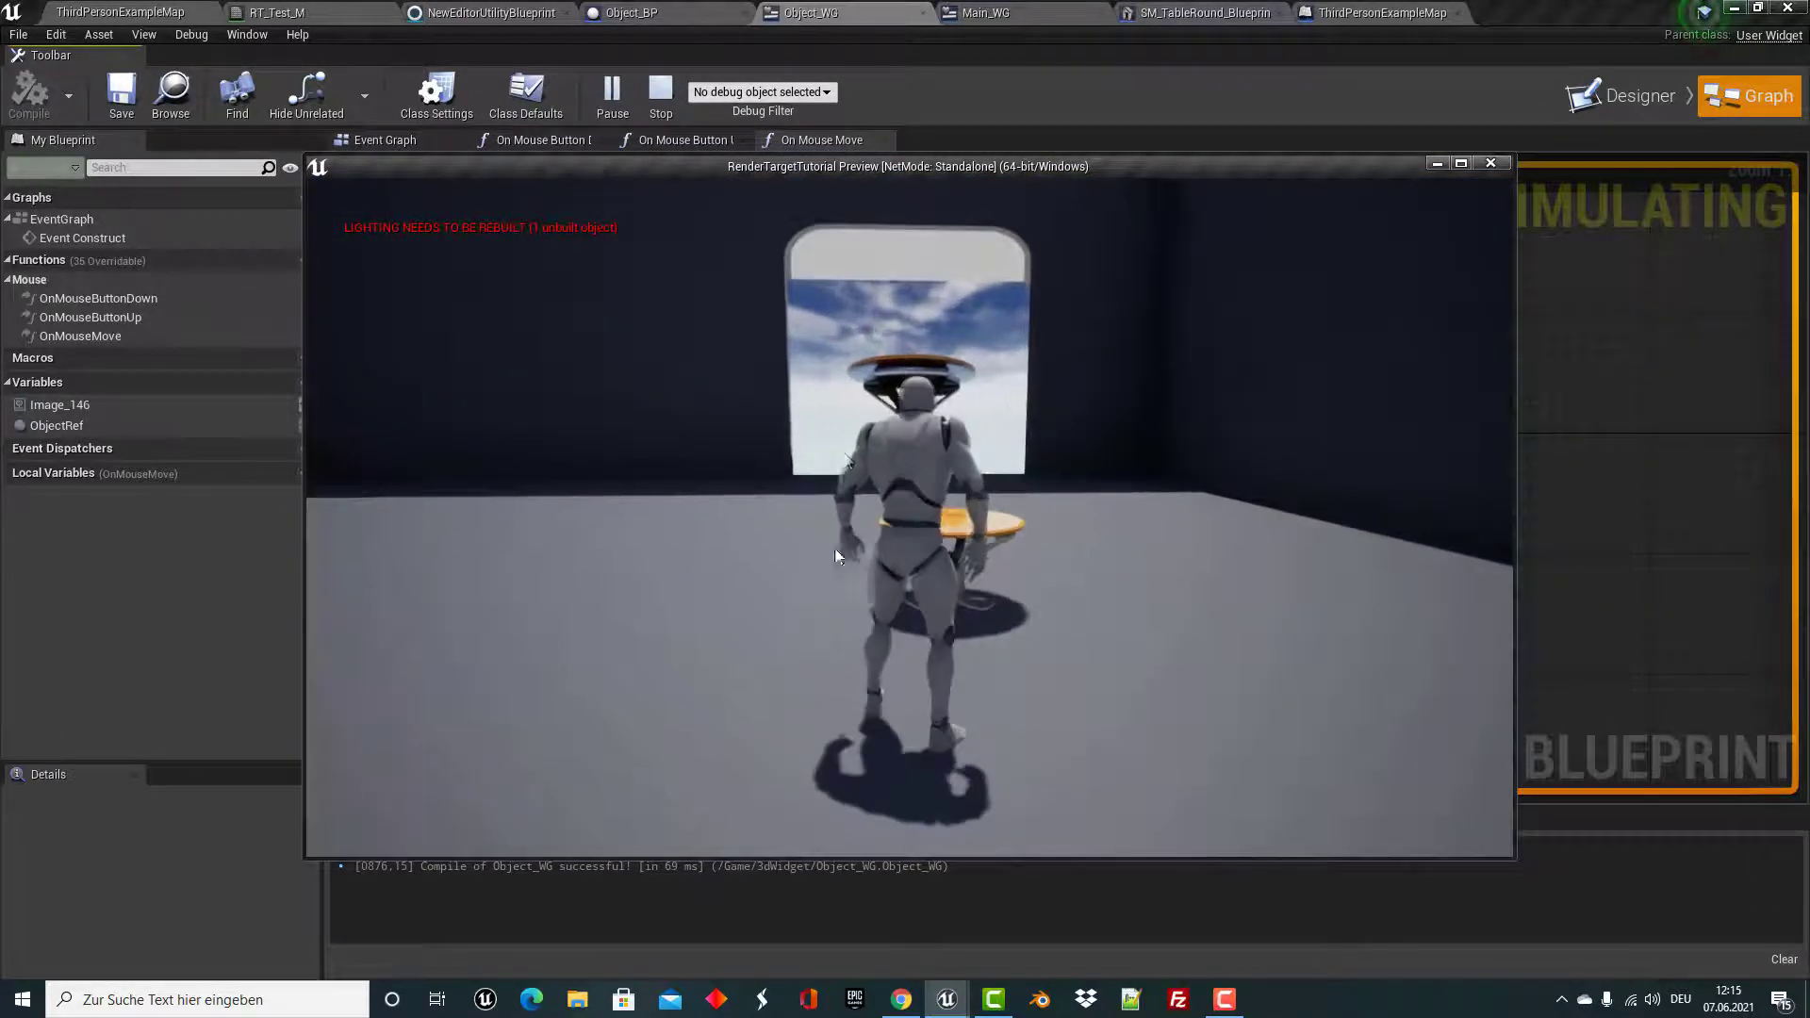
key("w")
key("d")
left_click_drag(797, 429, 774, 400)
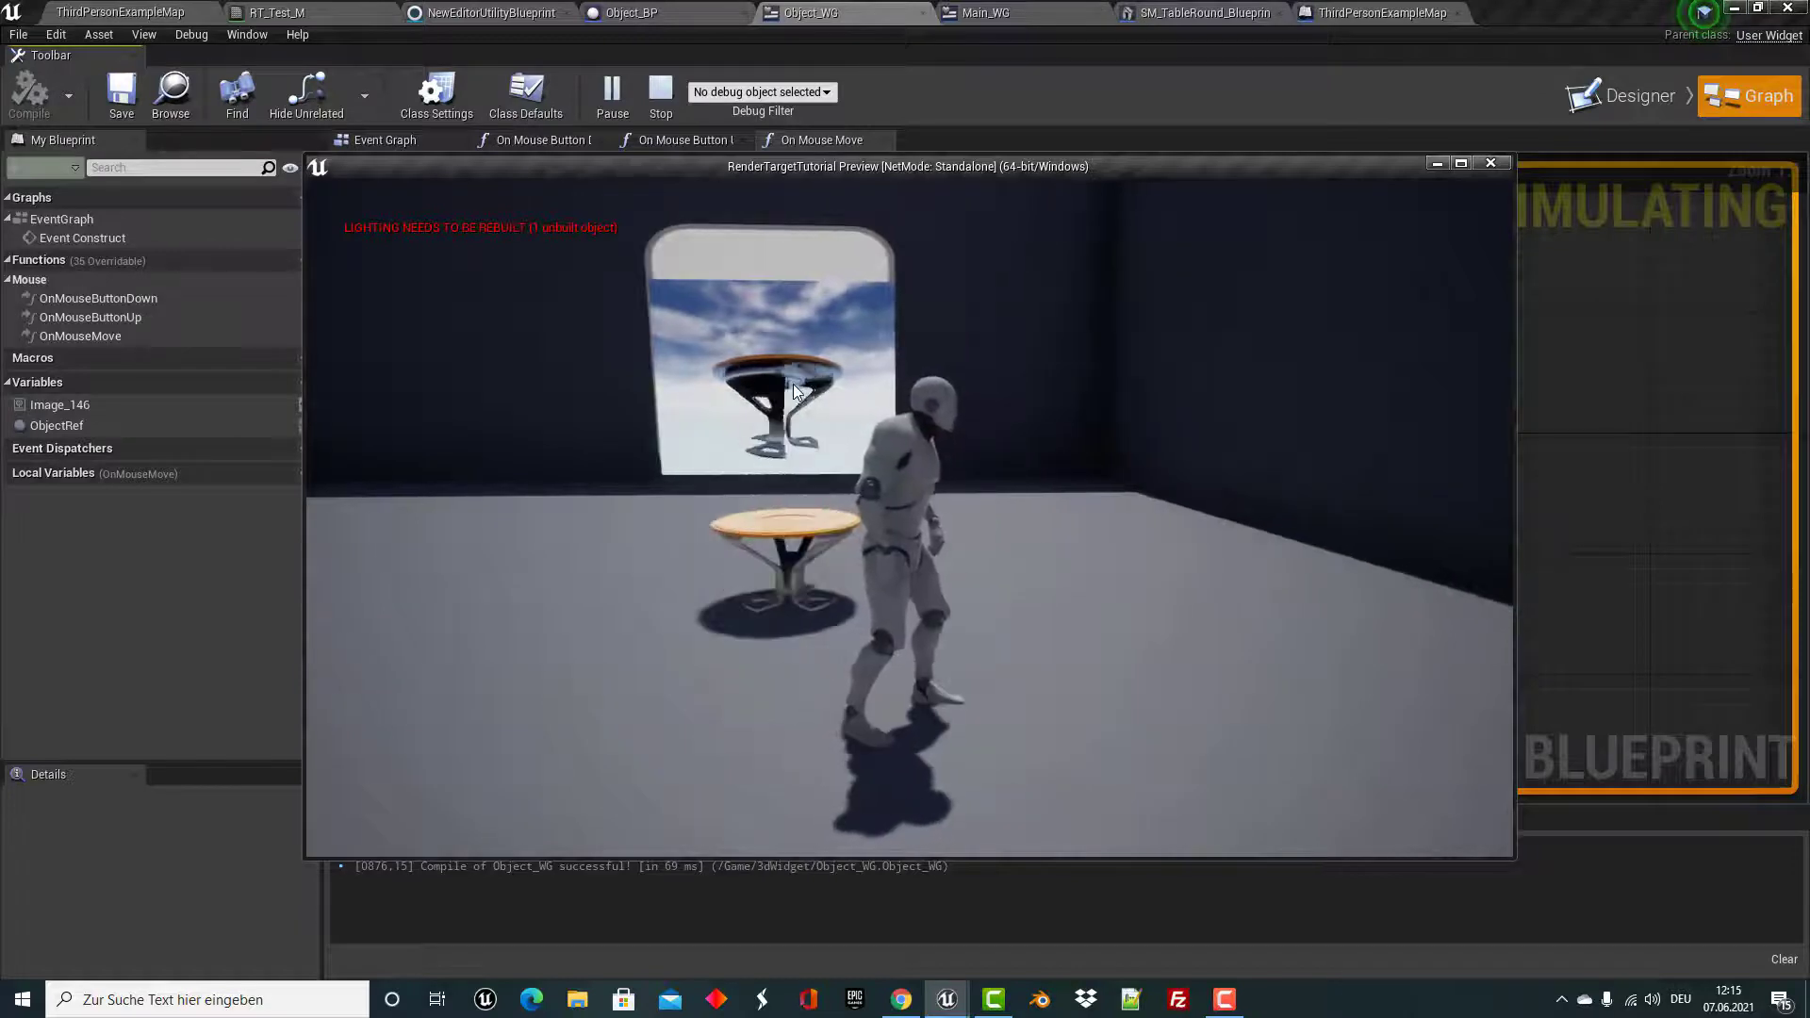
key("w")
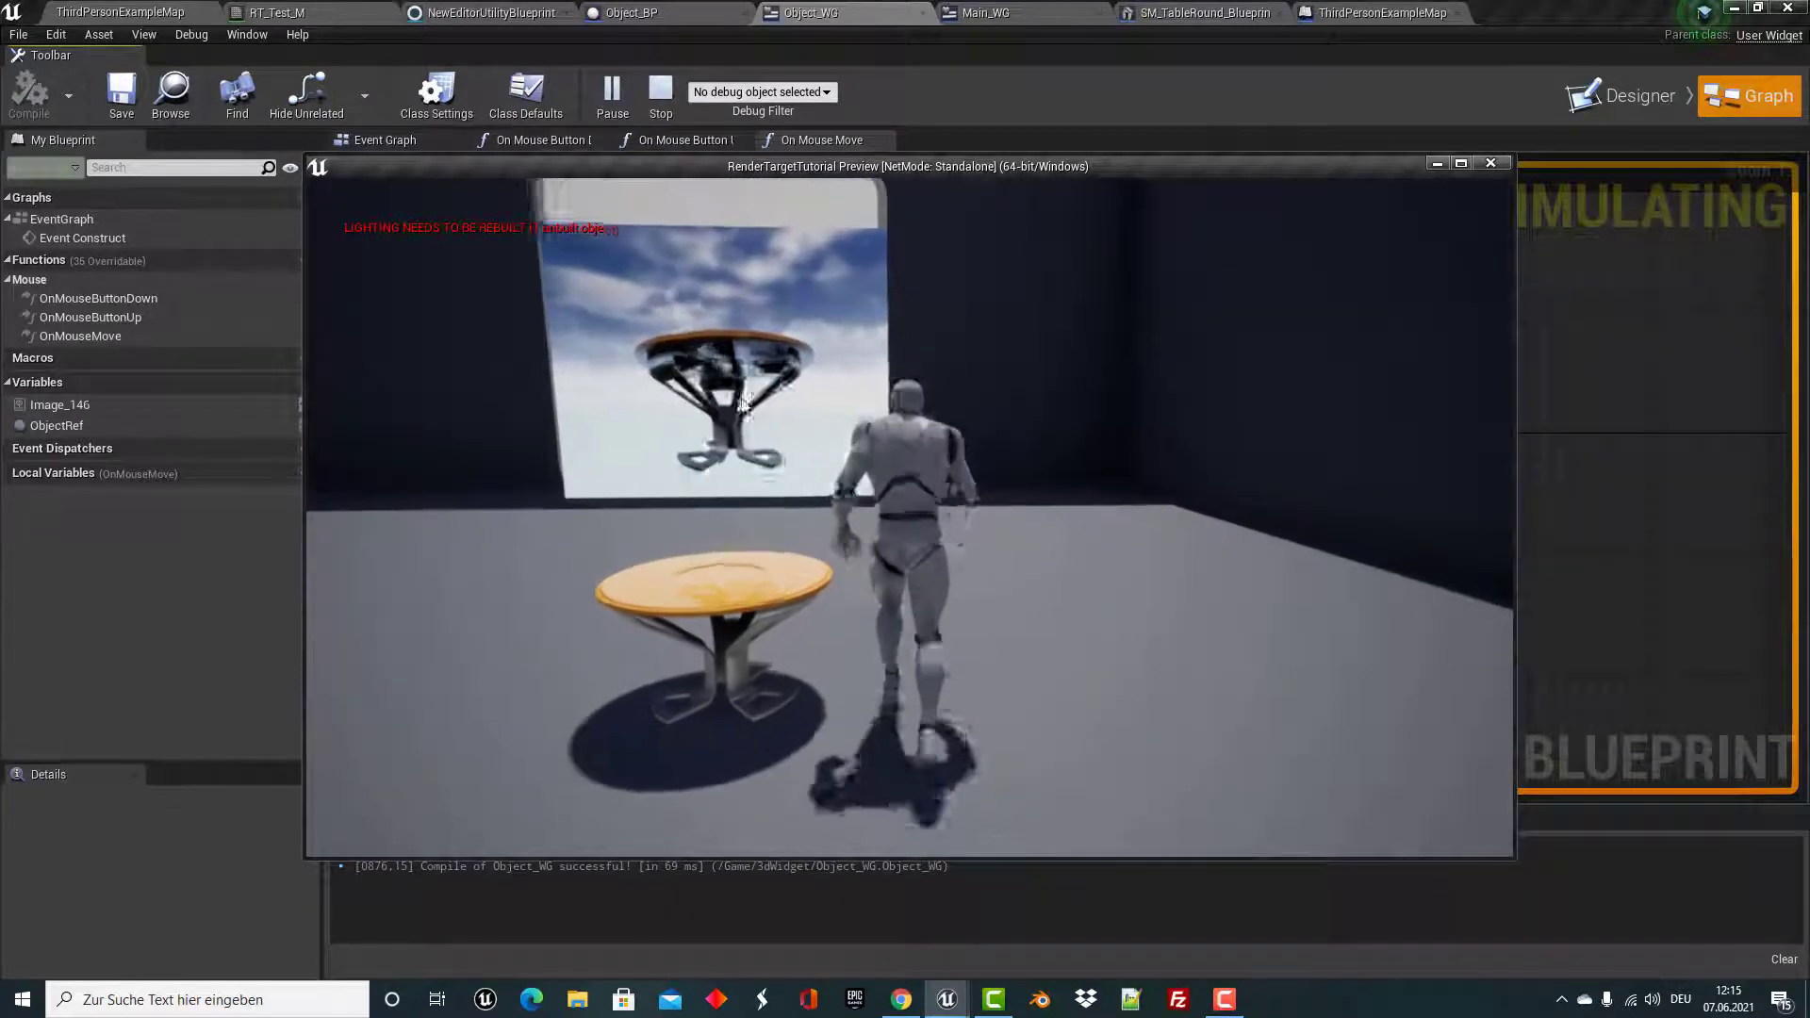
mouse_move(696, 378)
left_mouse_down()
mouse_move(670, 373)
mouse_move(736, 396)
mouse_move(688, 370)
left_mouse_up()
In Object_BP, connect Break Vector 2D's Y to Make Rotator's Y (Pitch) and compile.
key("Escape")
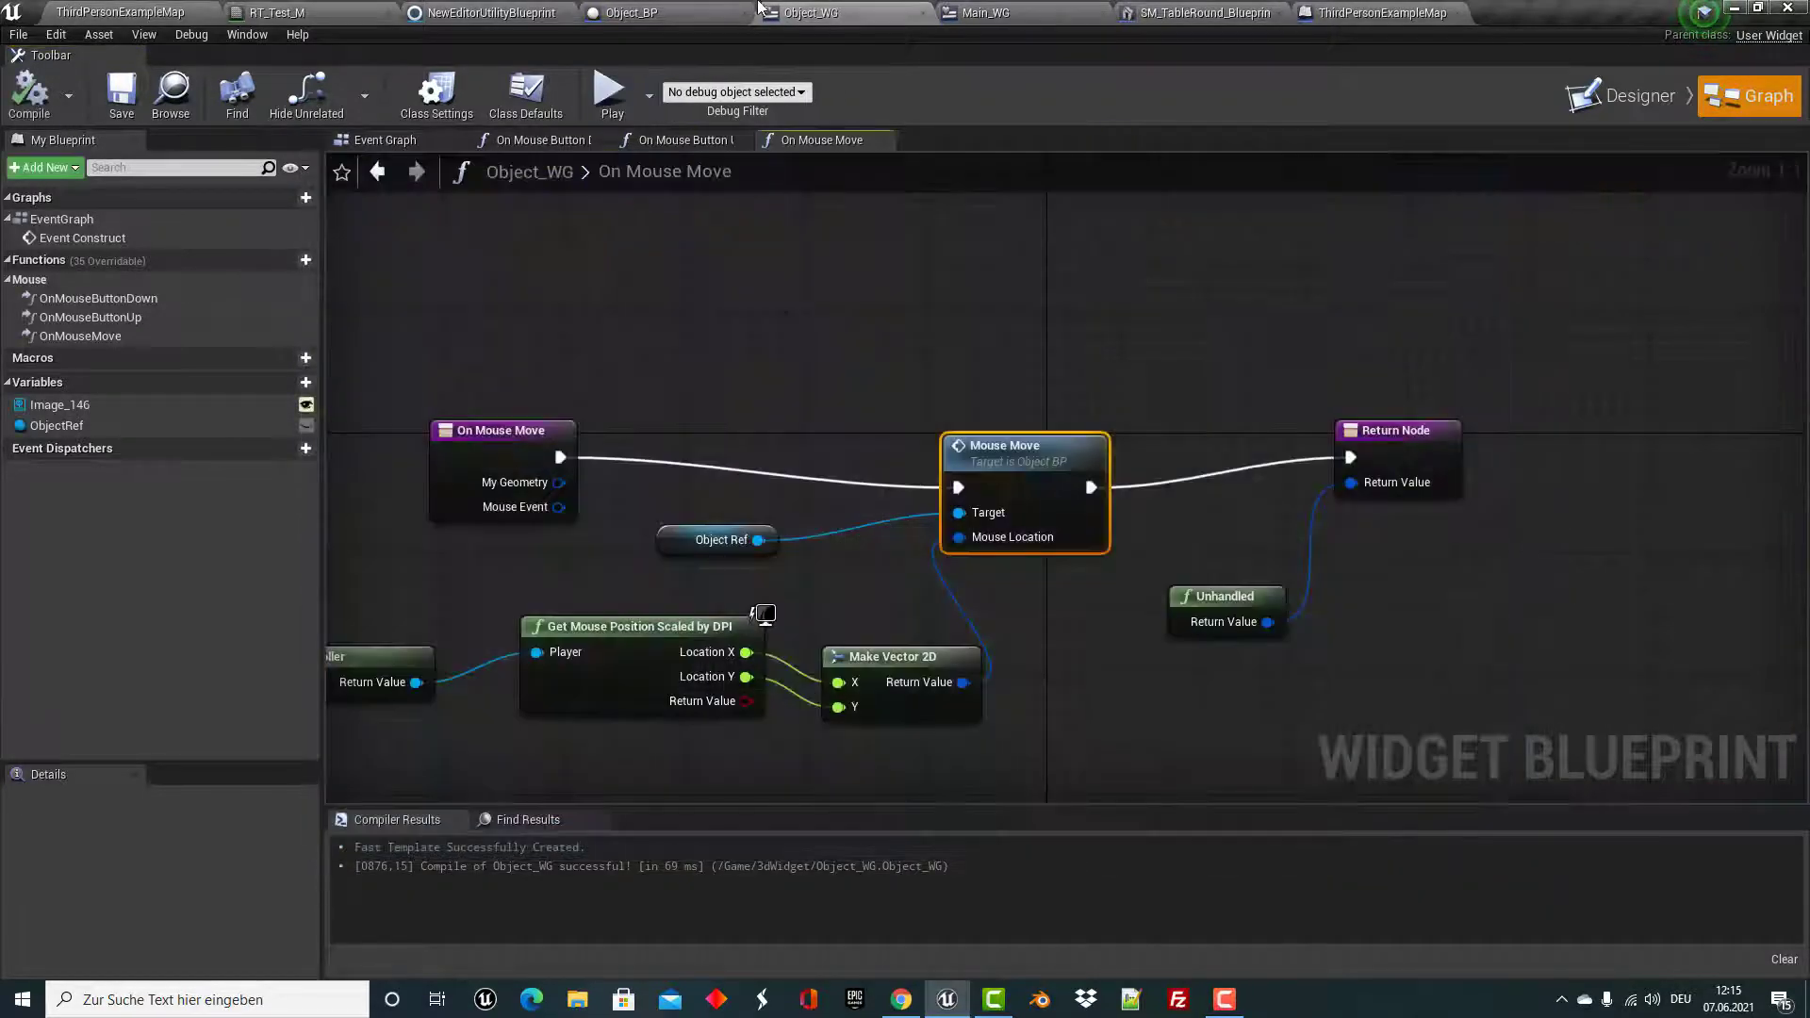
left_click(722, 15)
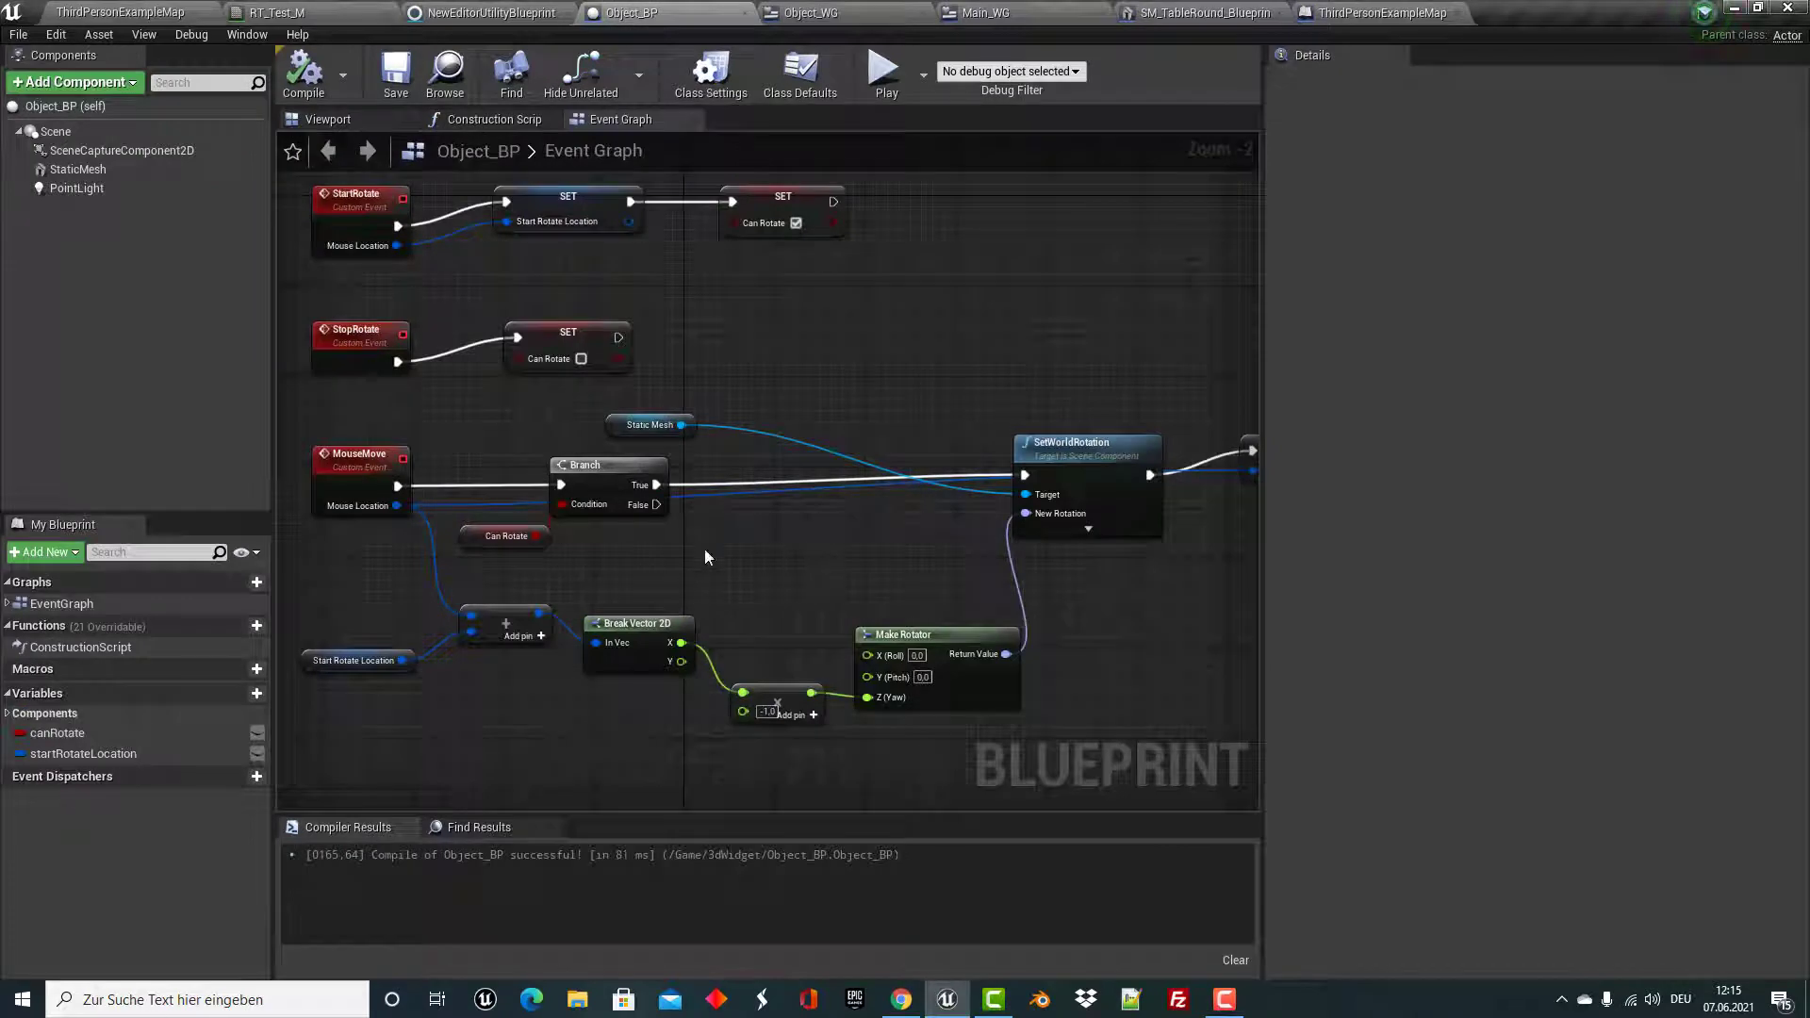
right_click(1072, 517)
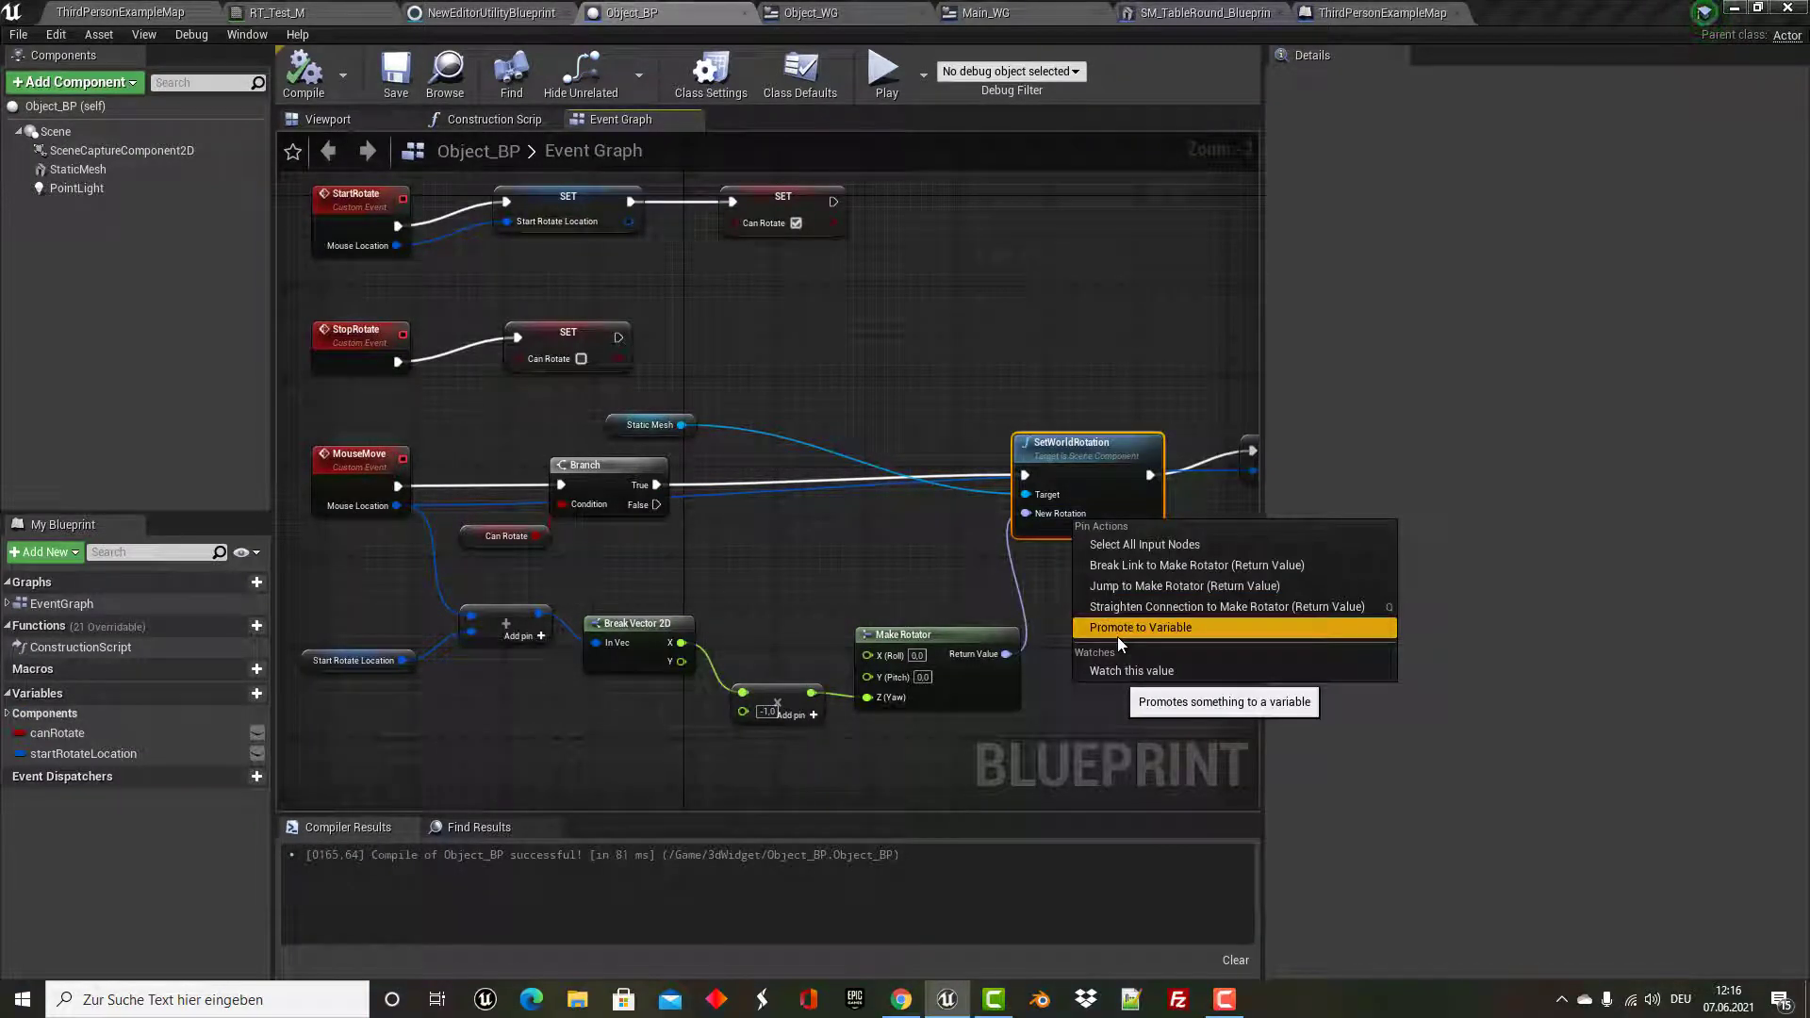
left_click(813, 602)
left_click_drag(681, 661, 865, 687)
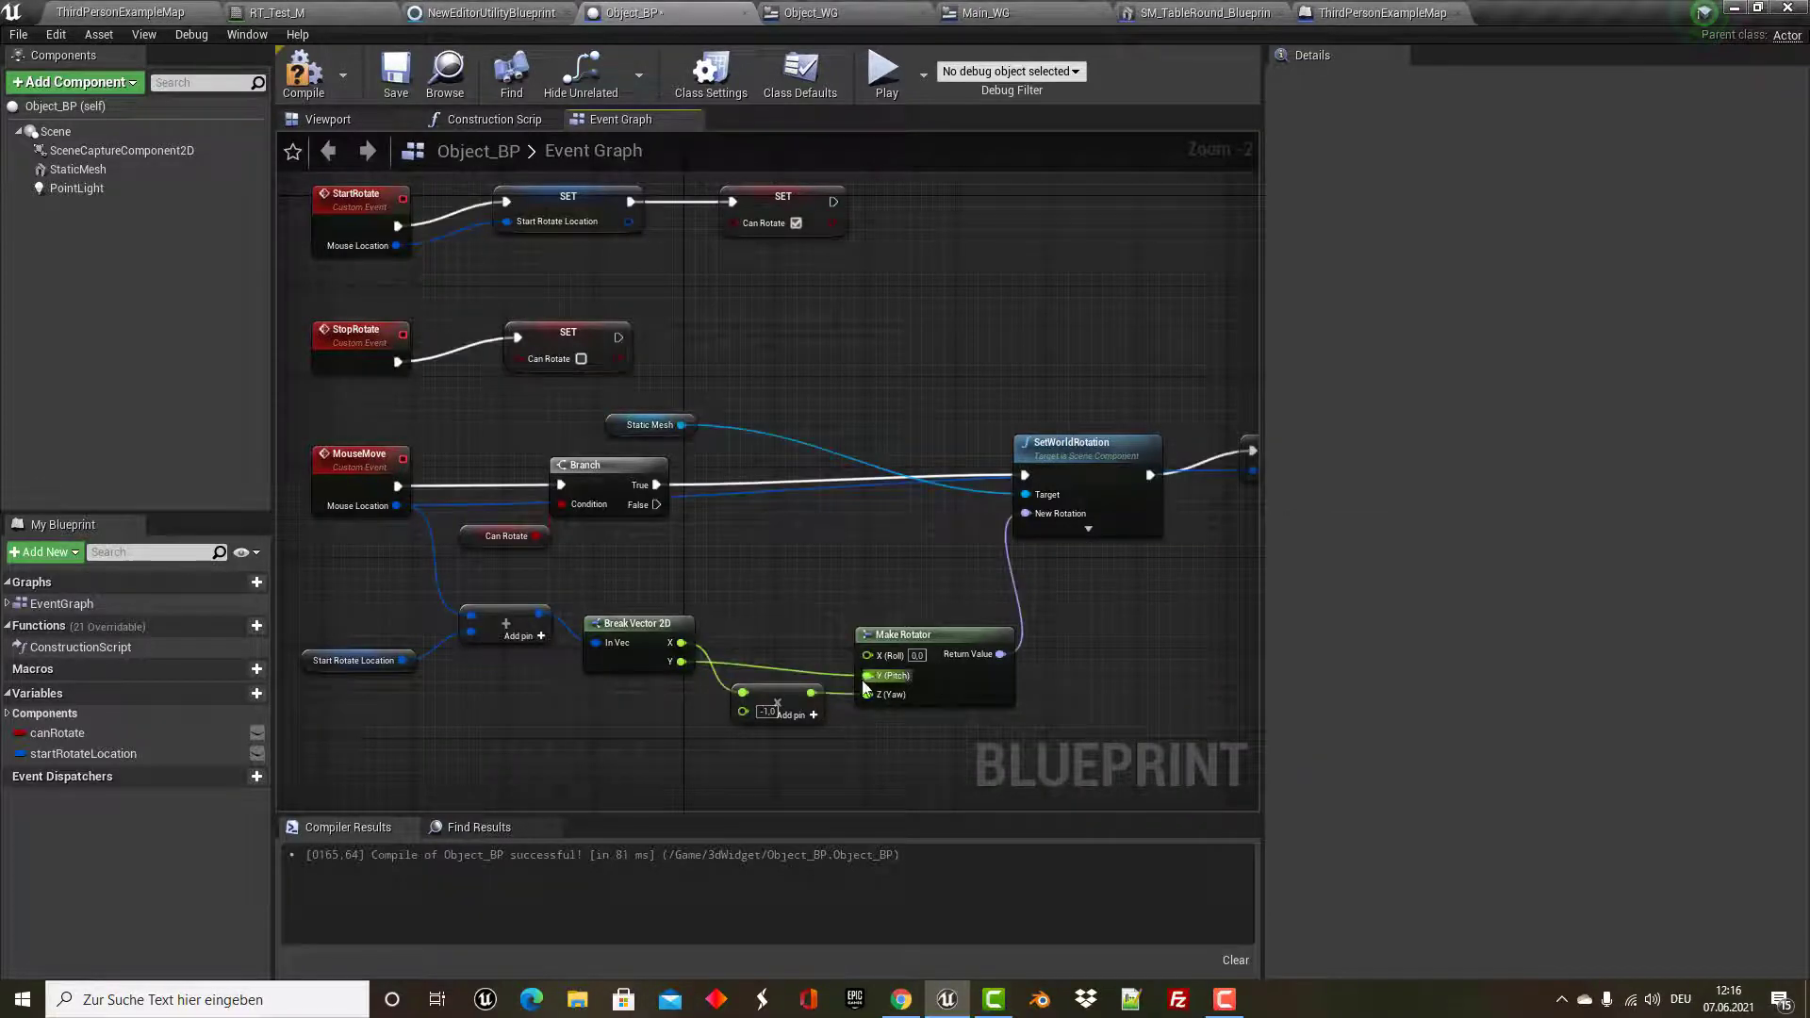
left_click(303, 70)
Play-test the level, dragging on the in-game screen to rotate and tilt the table.
left_click(883, 70)
left_click(890, 367)
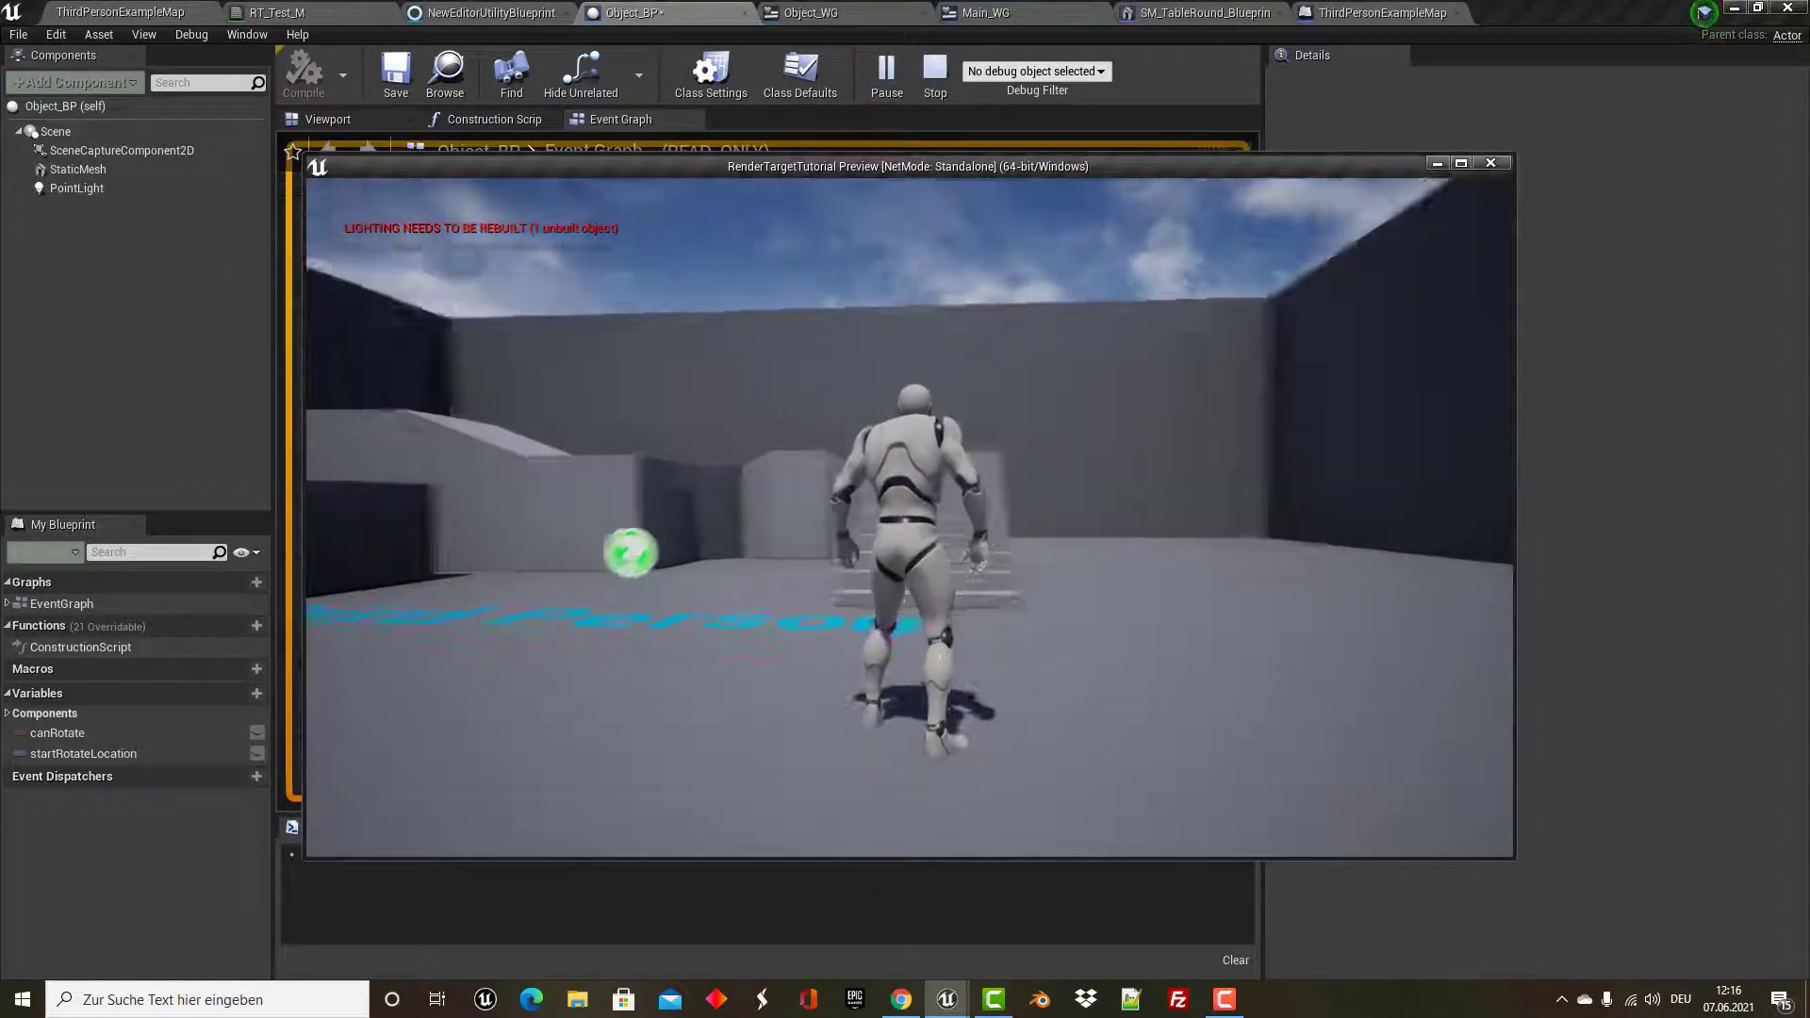
key("w")
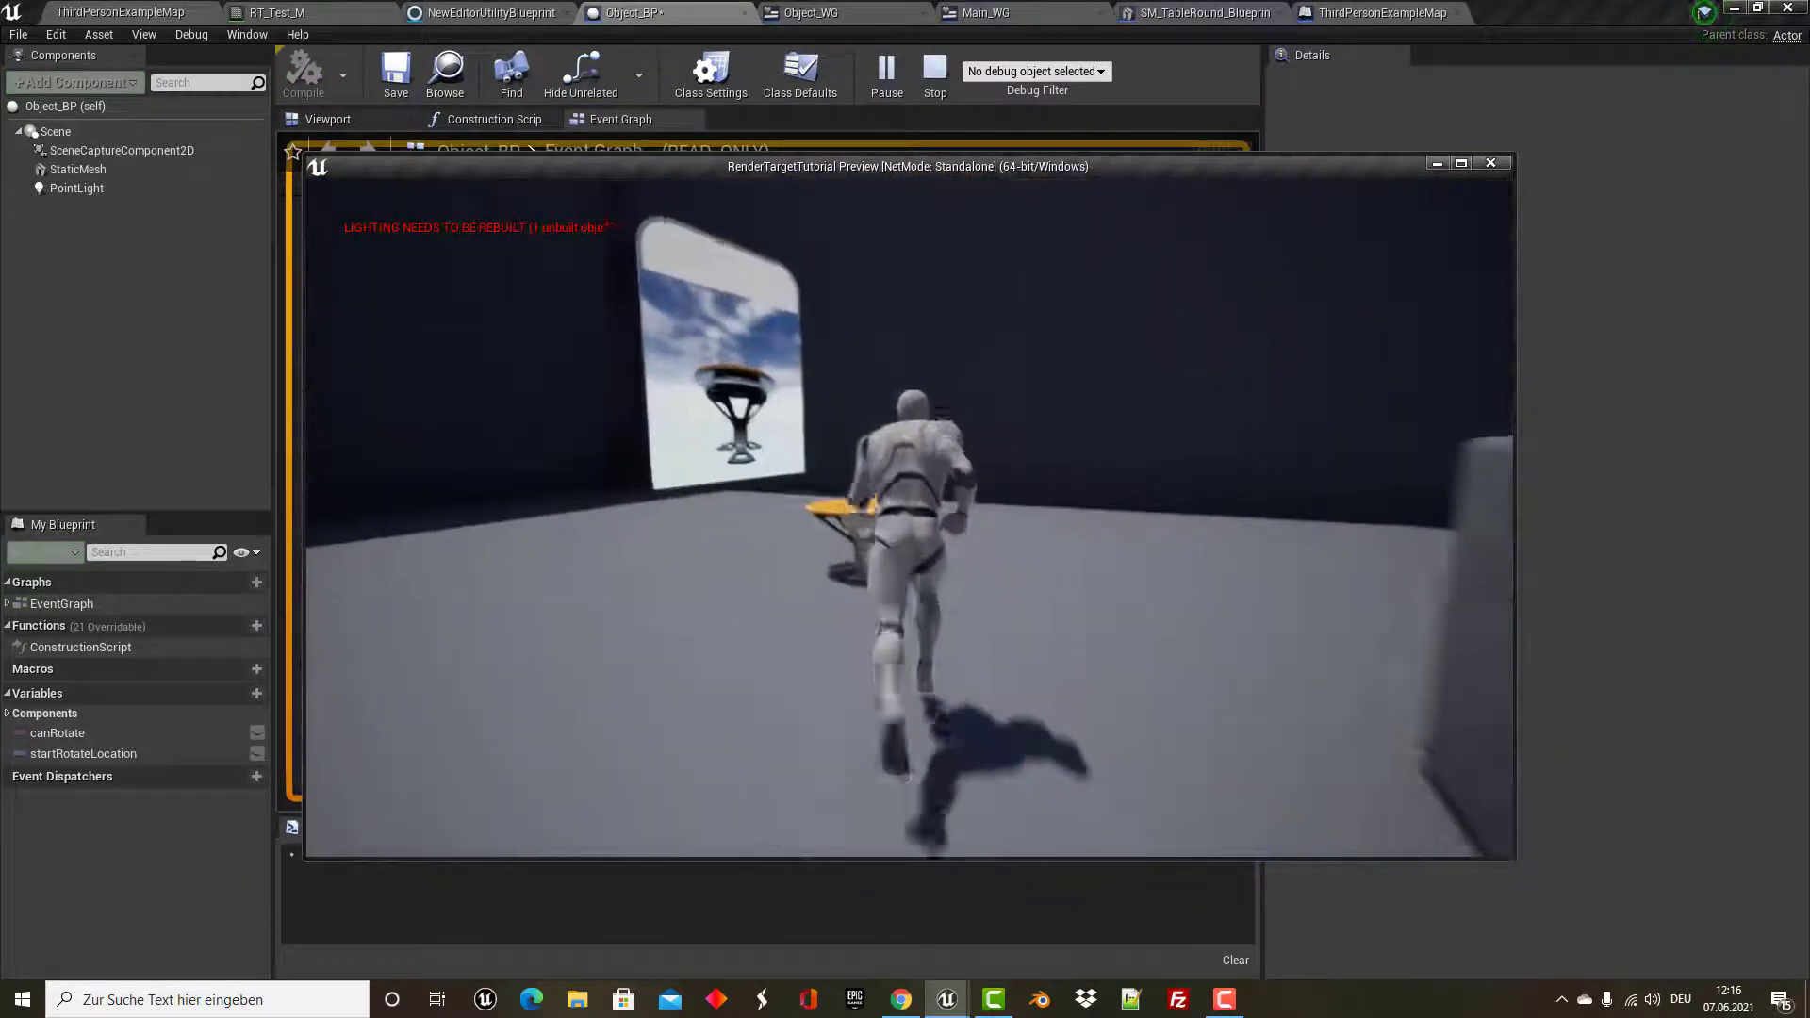
mouse_move(781, 385)
left_mouse_down()
mouse_move(811, 429)
mouse_move(815, 518)
mouse_move(737, 390)
mouse_move(706, 414)
left_mouse_up()
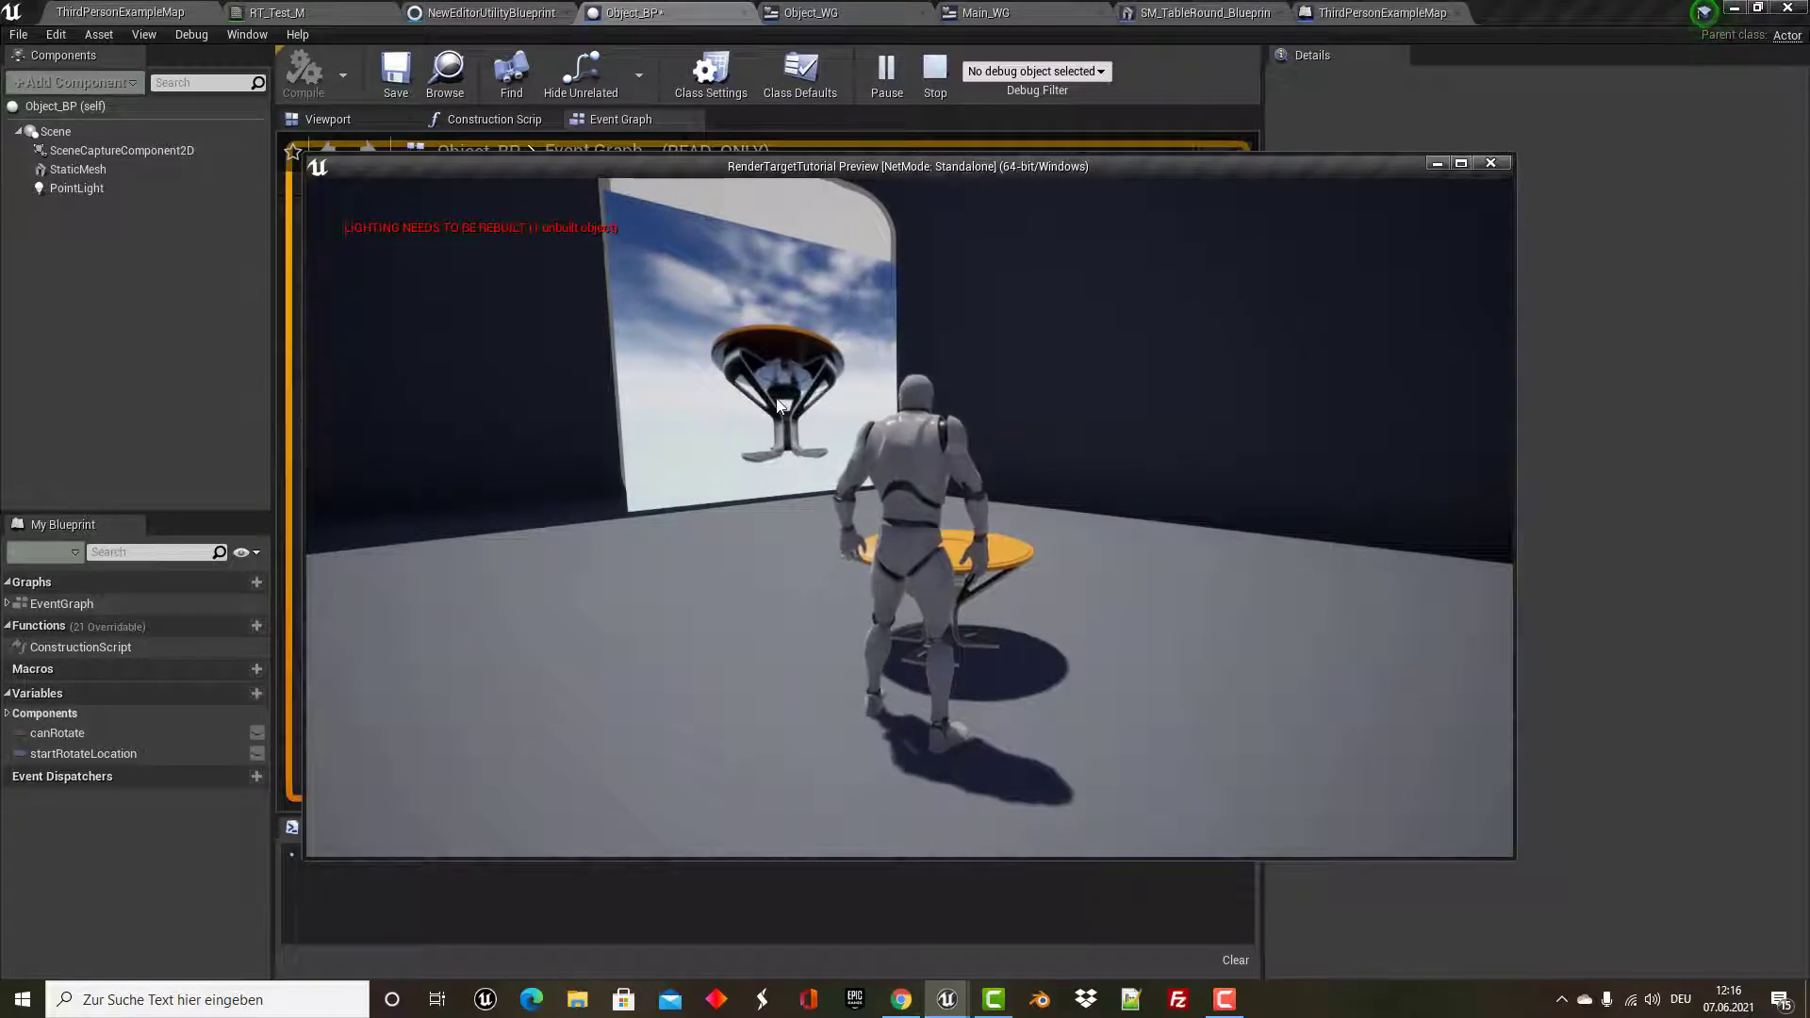
key("Escape")
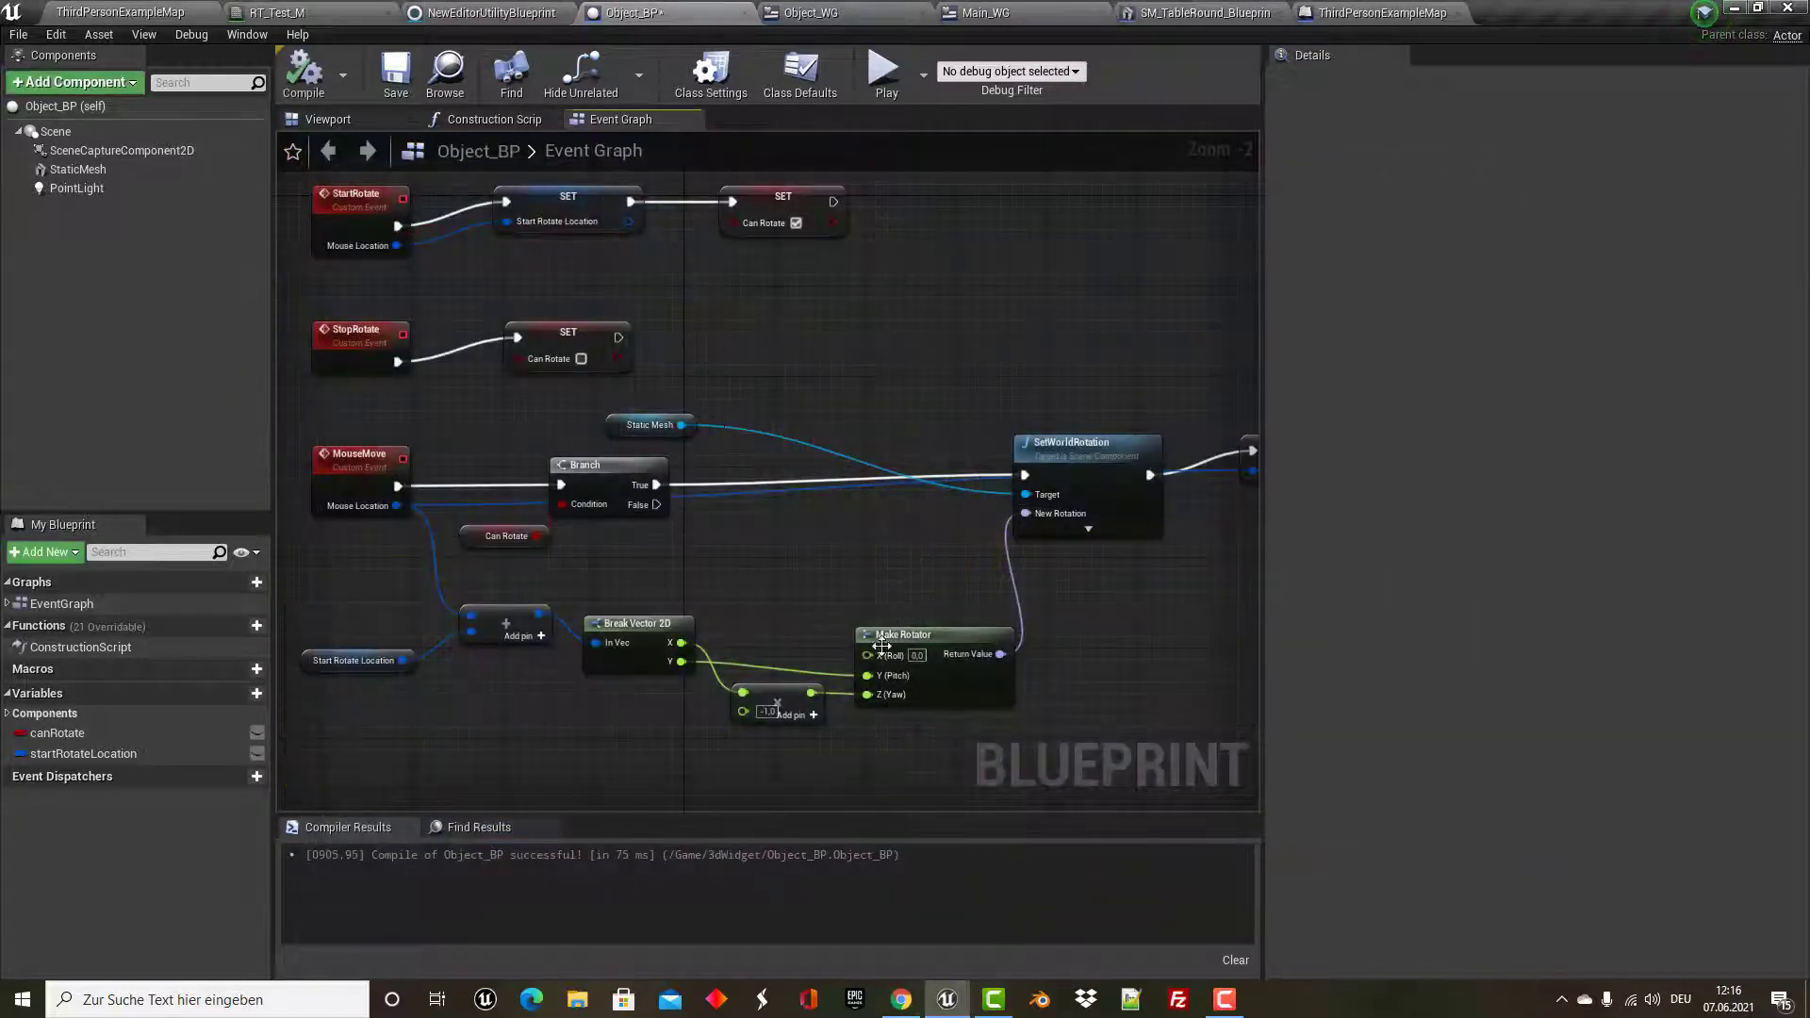
Break the Y-to-Pitch link on Make Rotator, recompile Object_BP, and switch to the ThirdPersonExampleMap level blueprint.
left_click(829, 675, "alt")
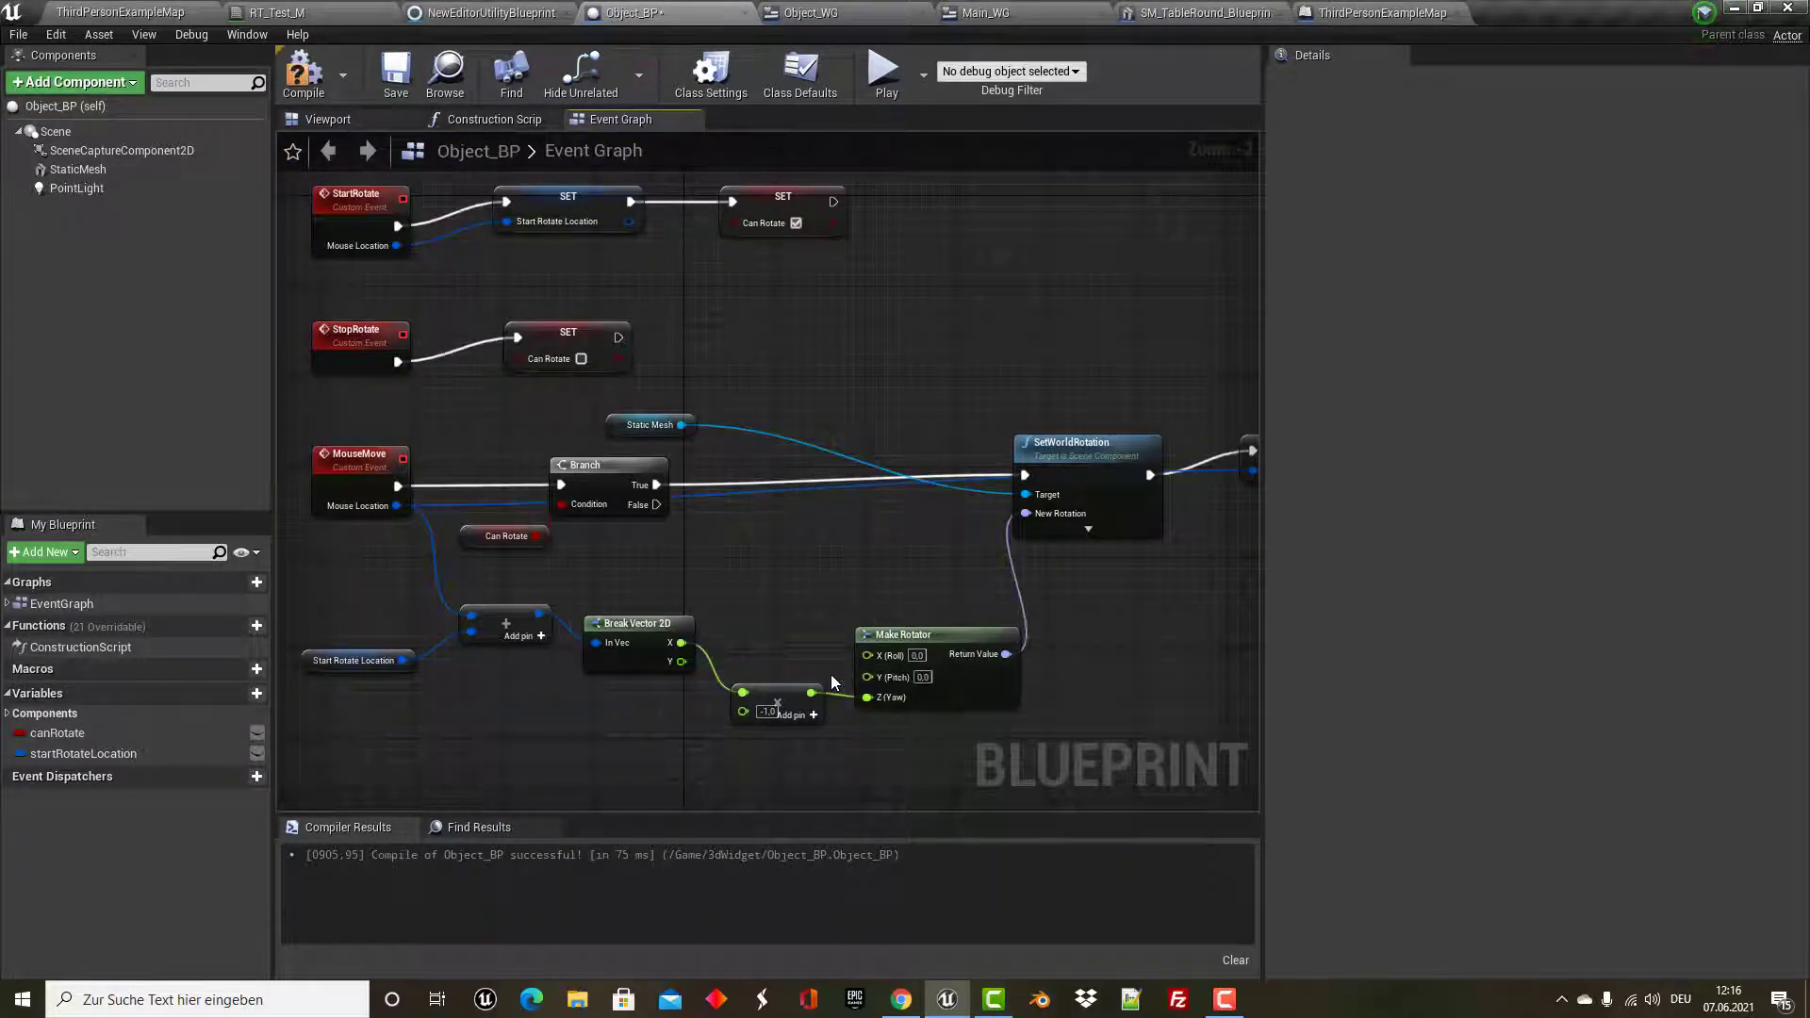
left_click(298, 67)
right_click_drag(901, 558, 915, 574)
right_click_drag(780, 394, 787, 374)
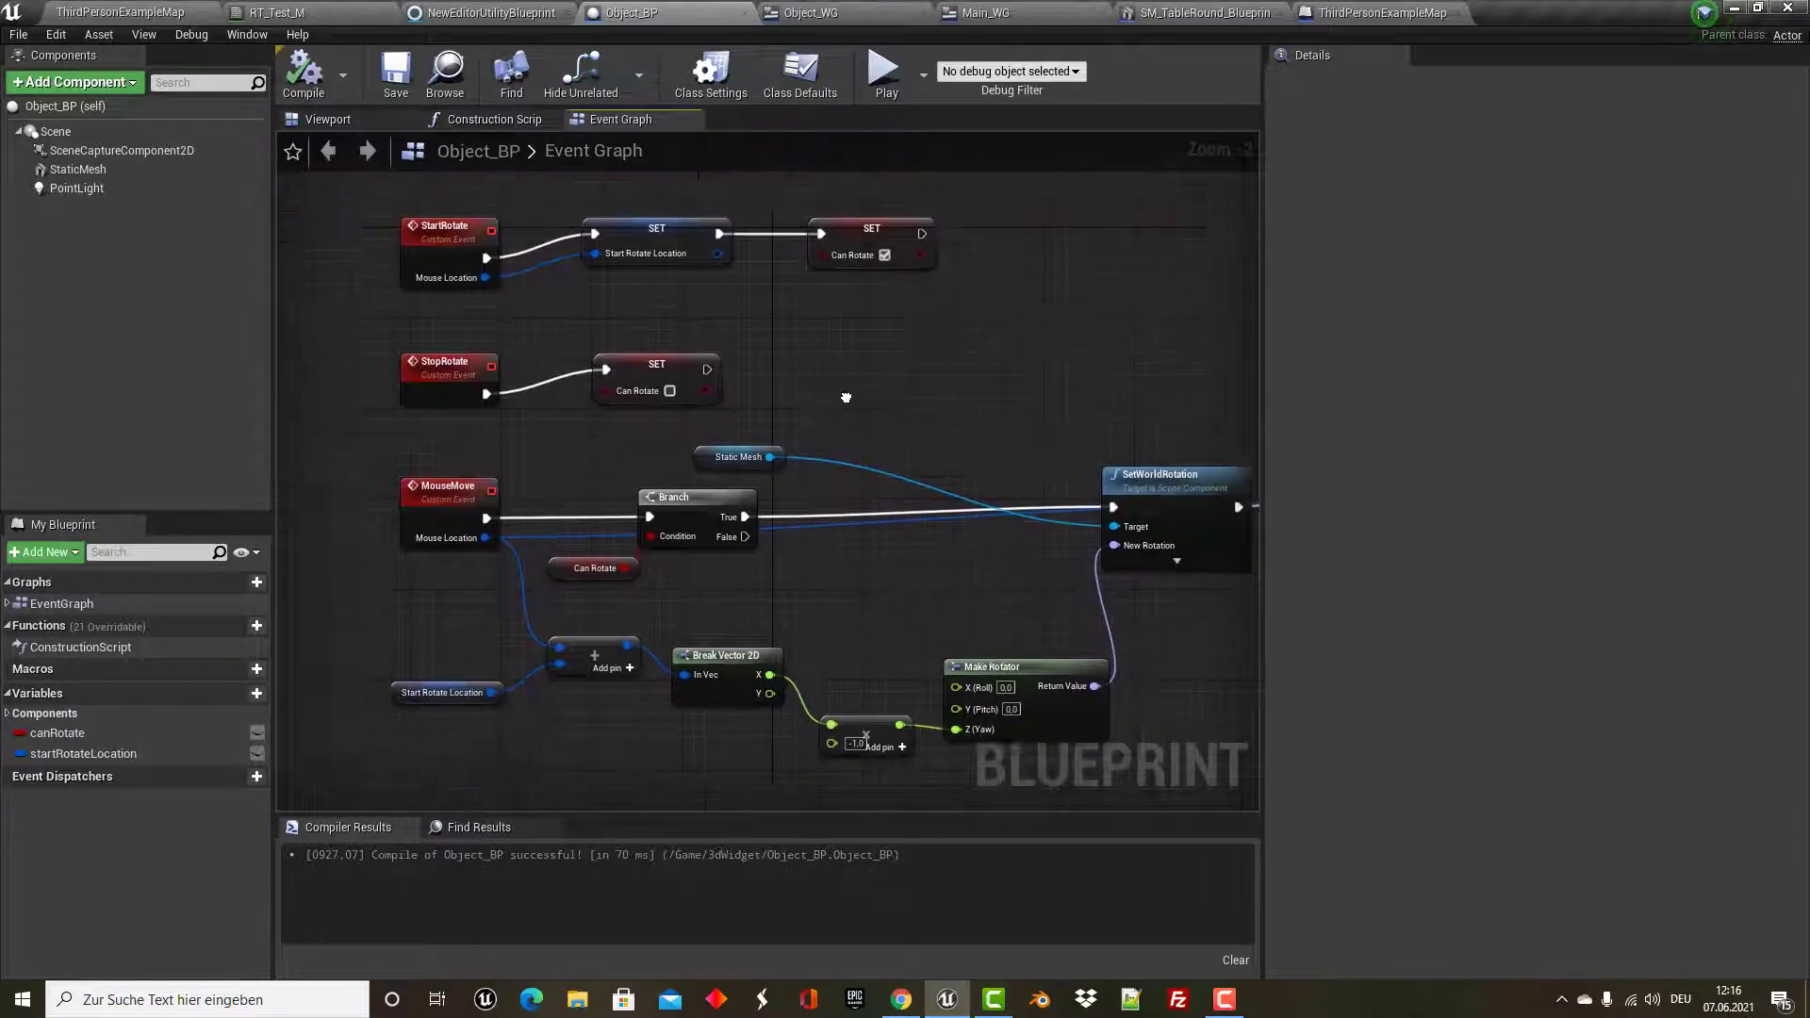
left_click(1339, 19)
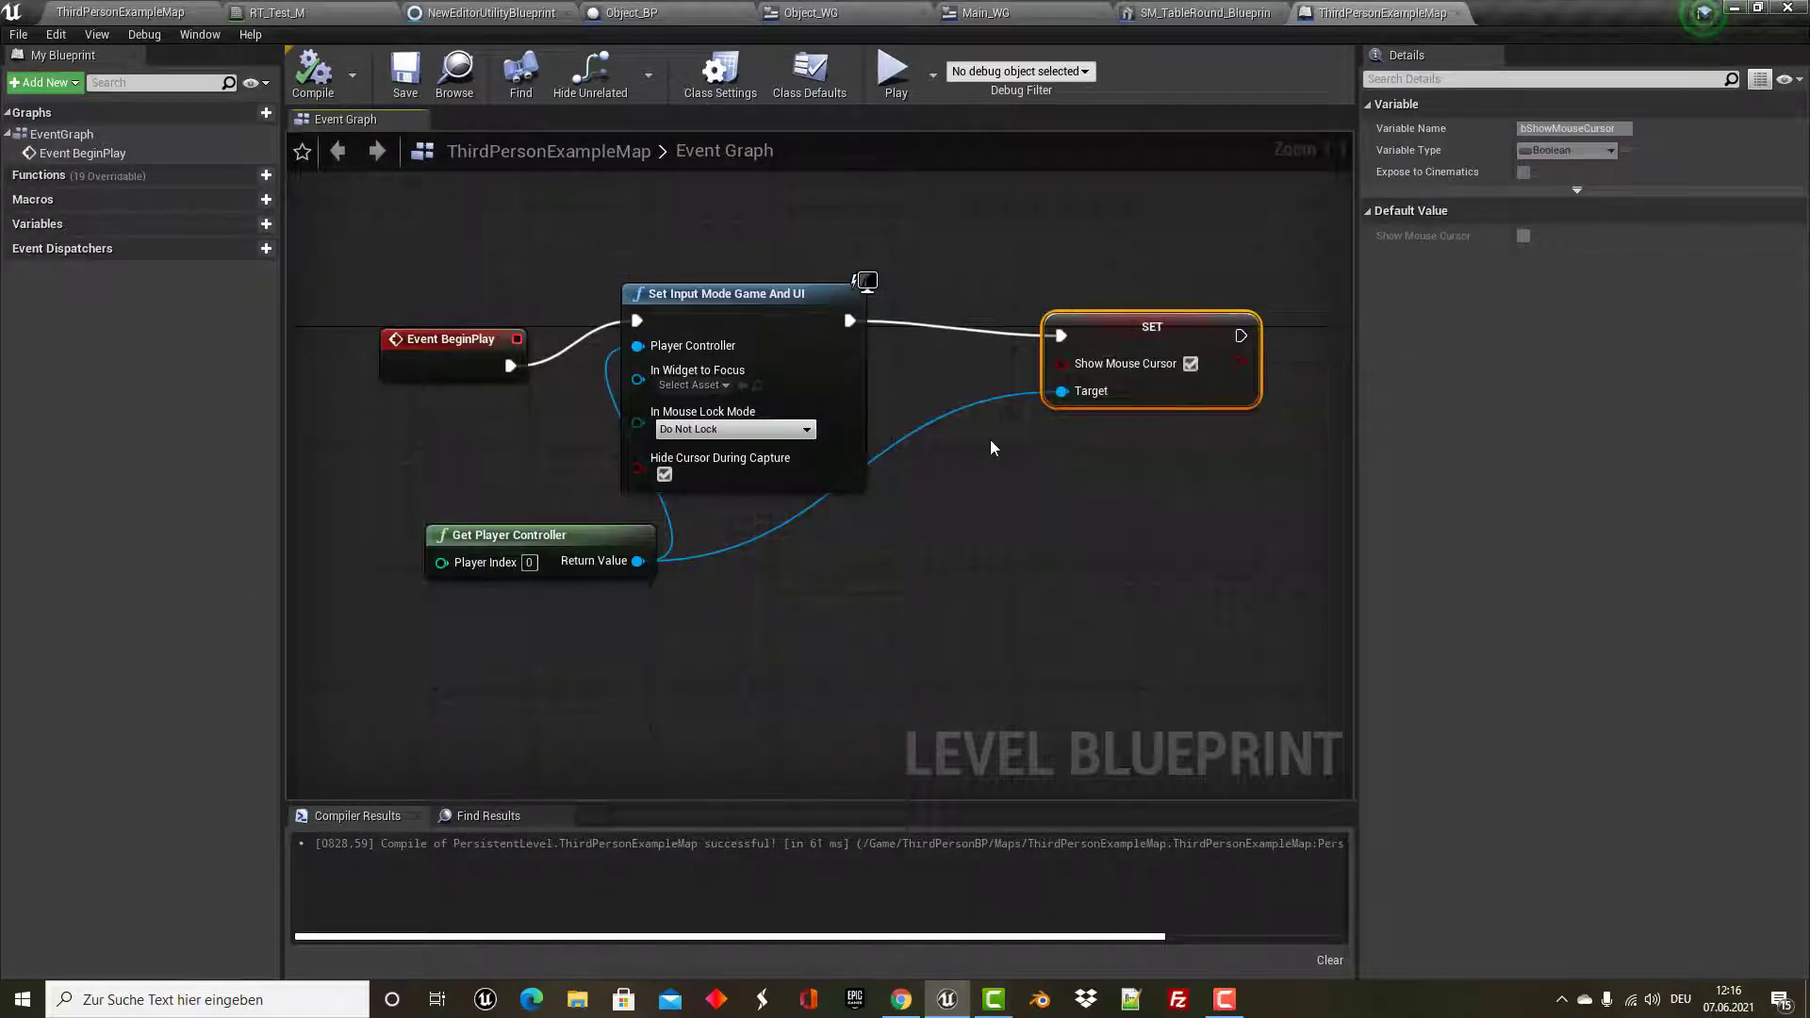
Delete the SET Show Mouse Cursor node from the level blueprint and recompile.
key("Delete")
left_click(311, 81)
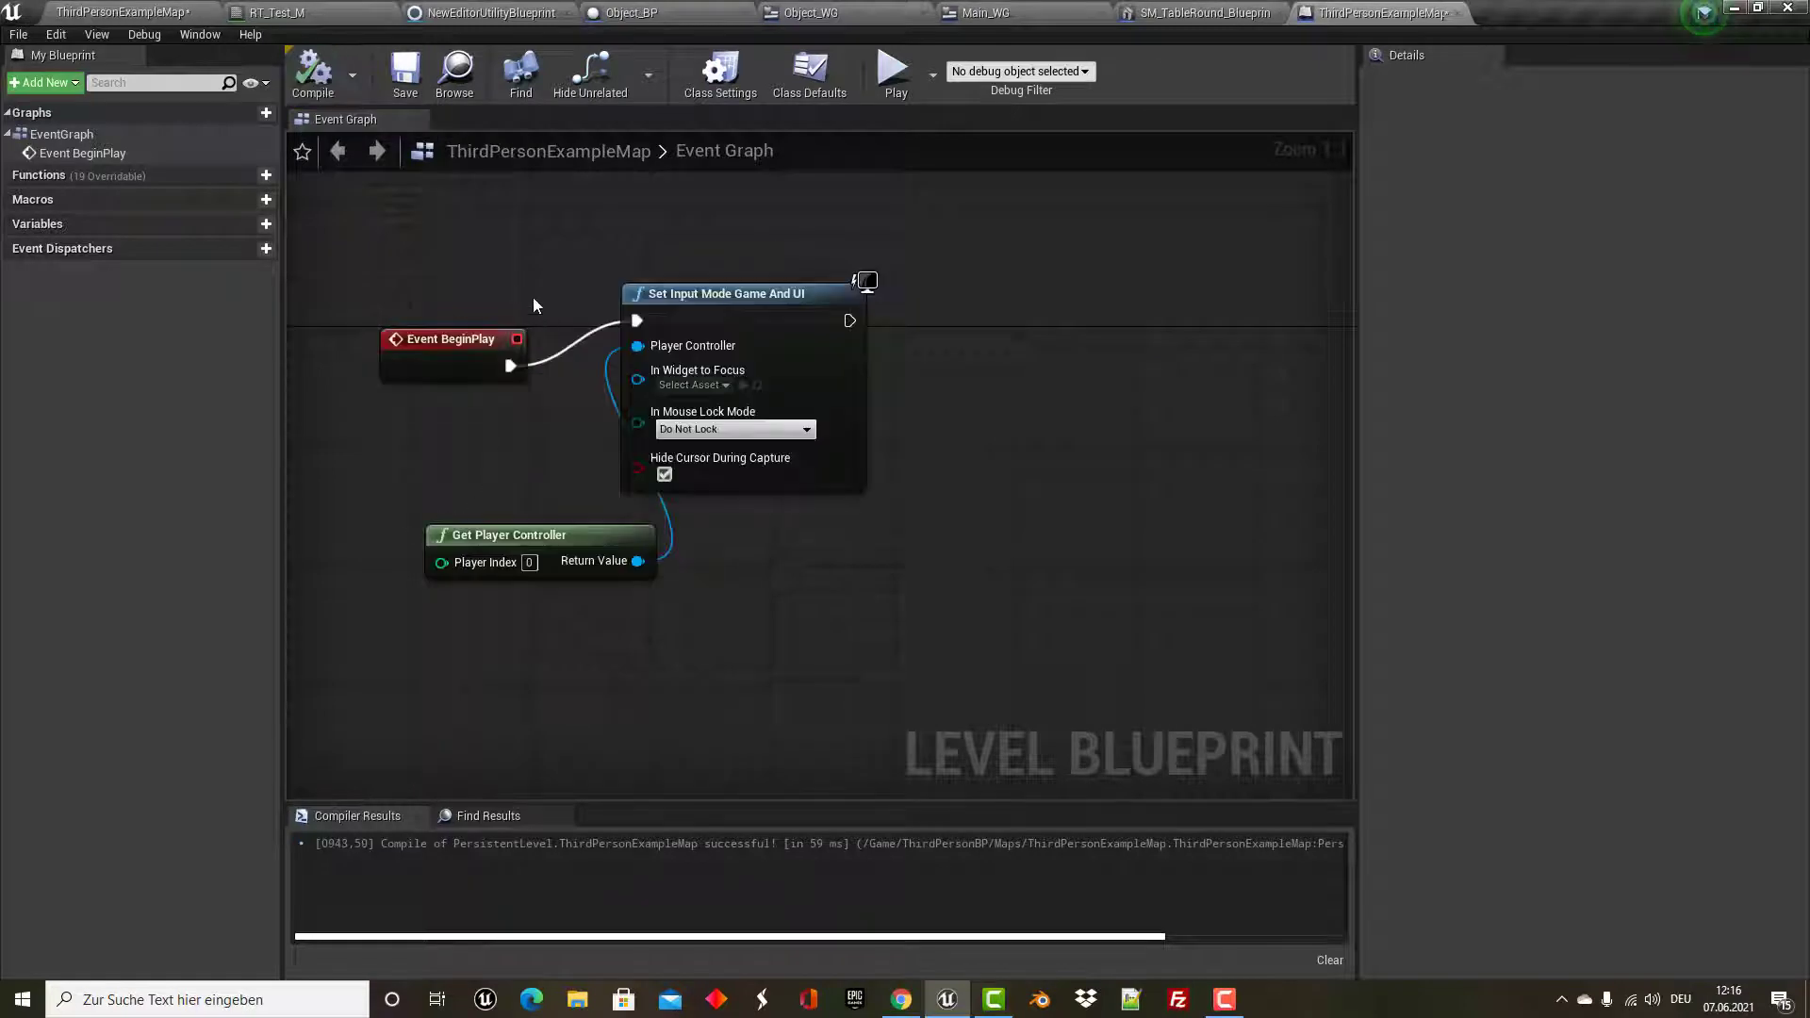
right_click_drag(531, 303, 663, 272)
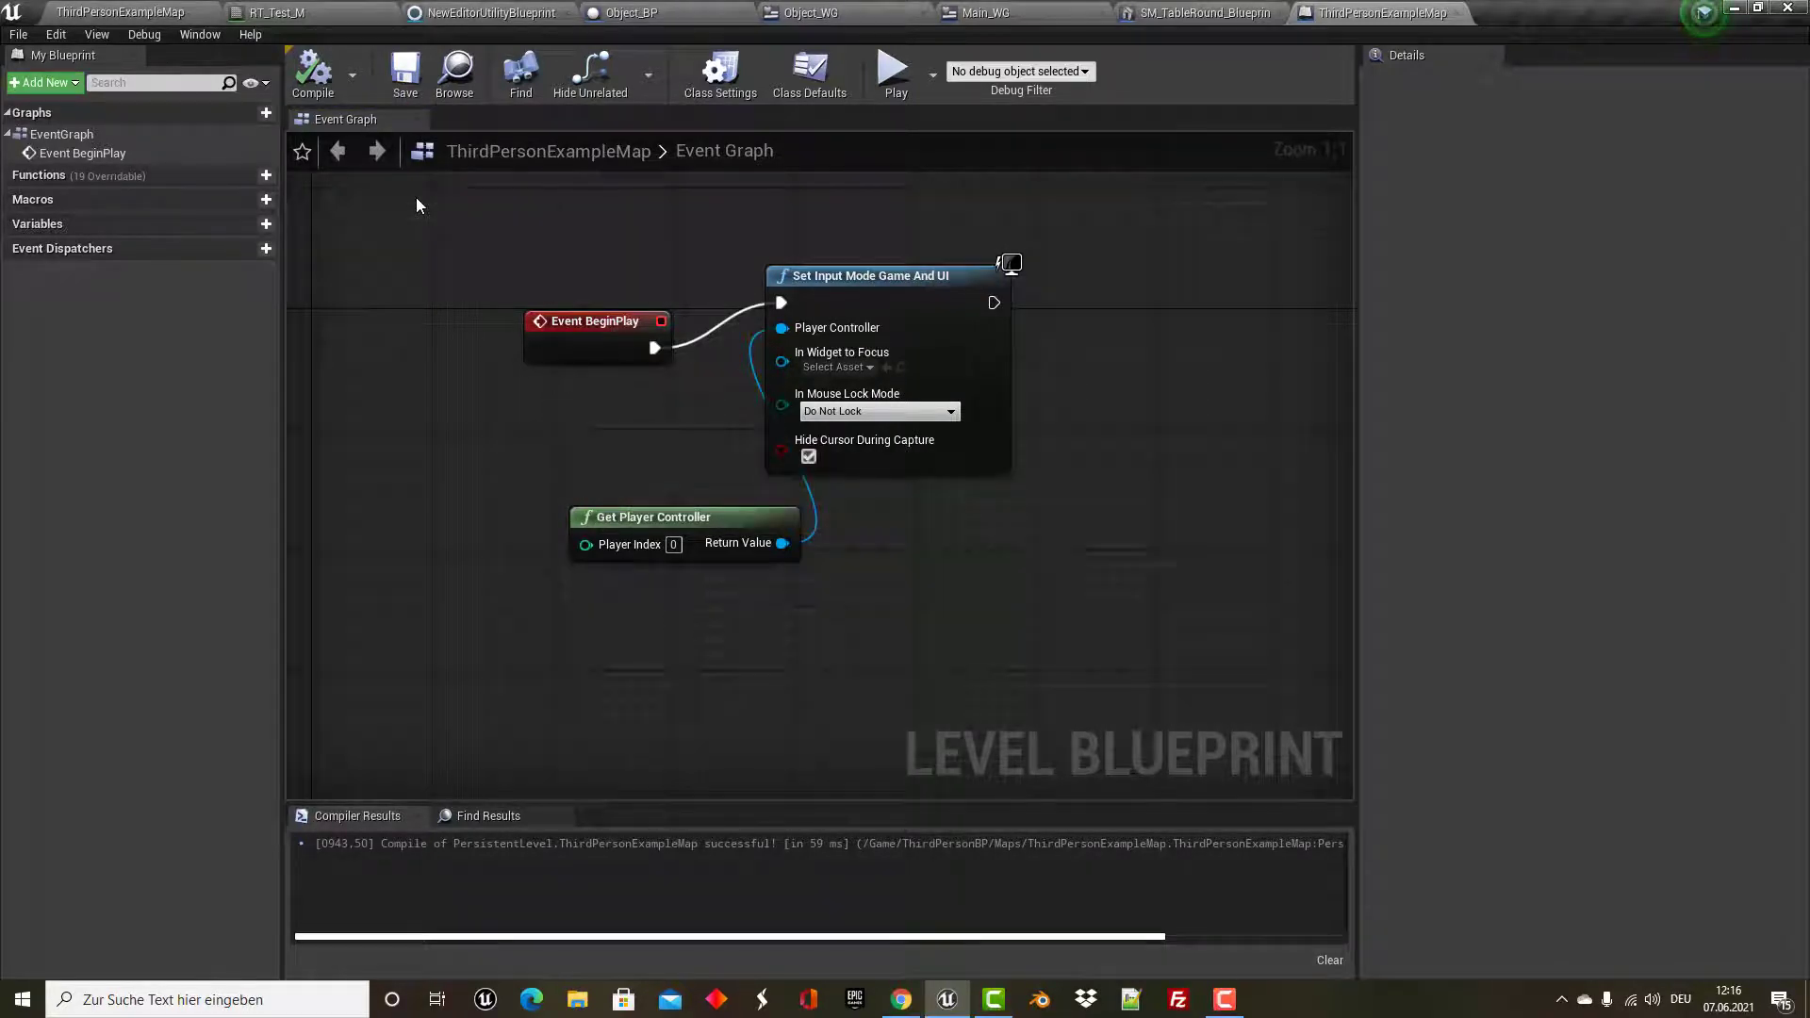
Open the ThirdPersonCharacter blueprint from Content/ThirdPersonBP/Blueprints.
left_click(149, 9)
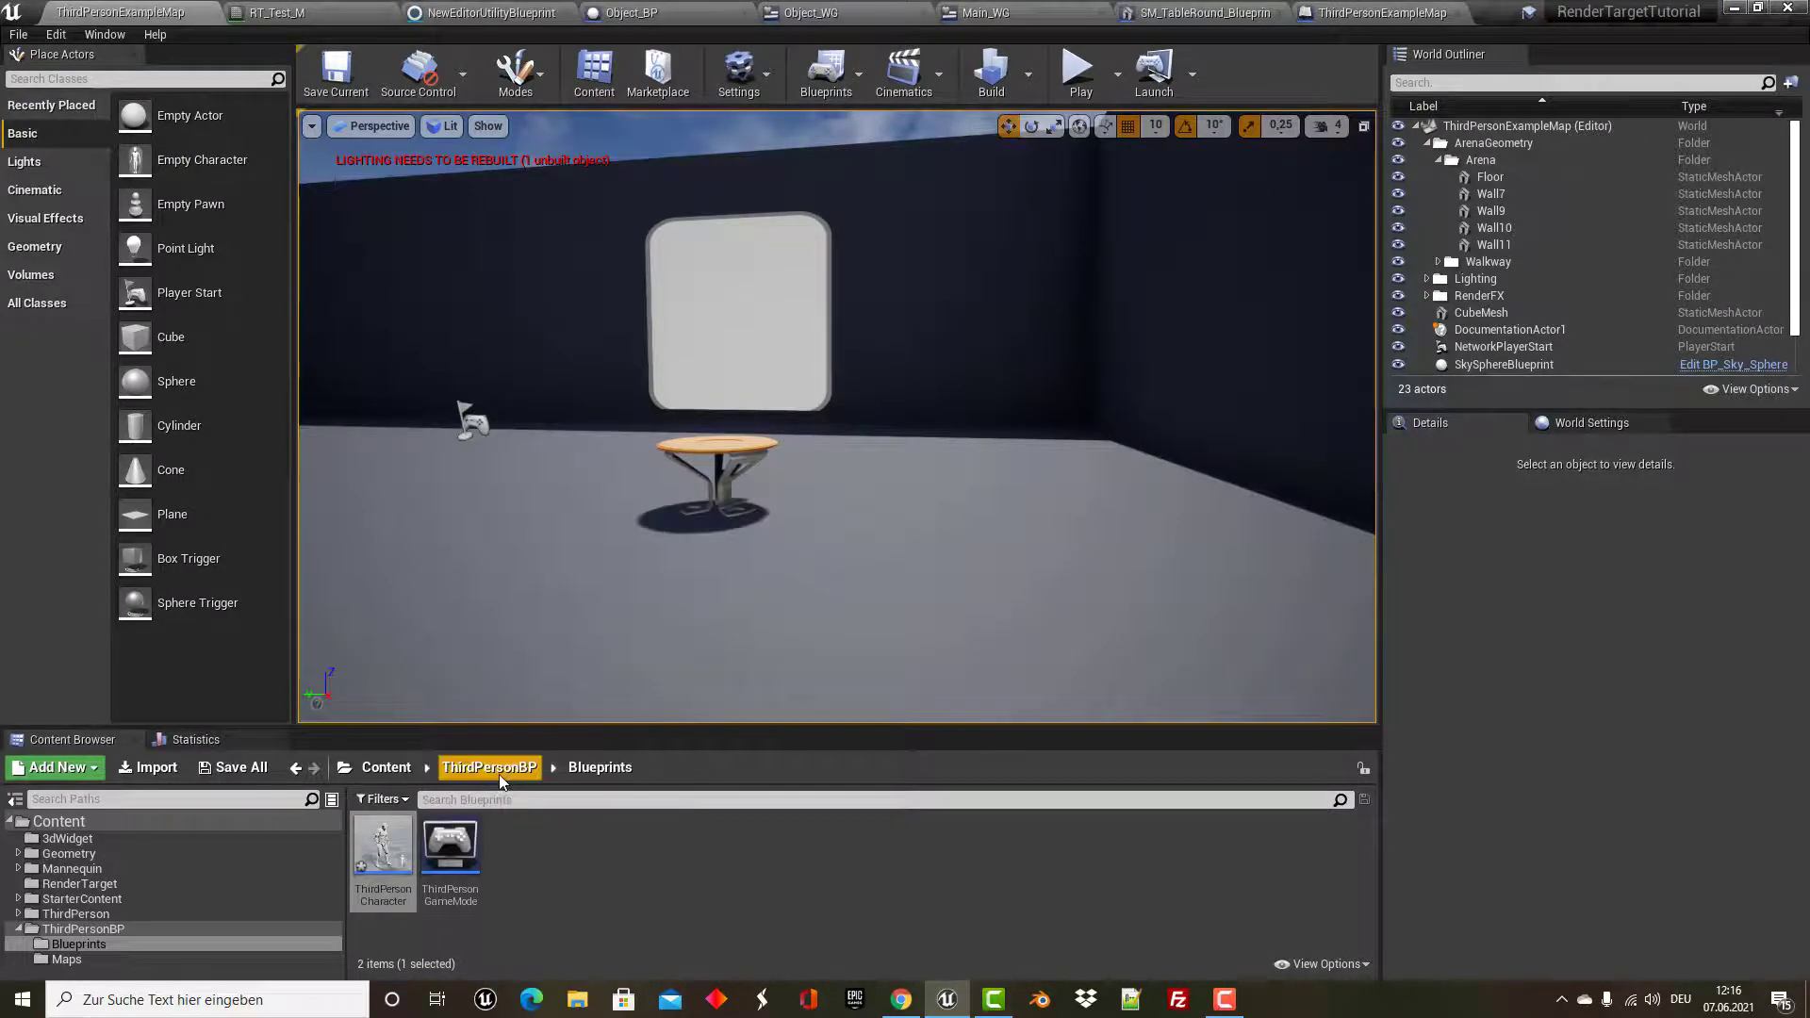
left_click(386, 766)
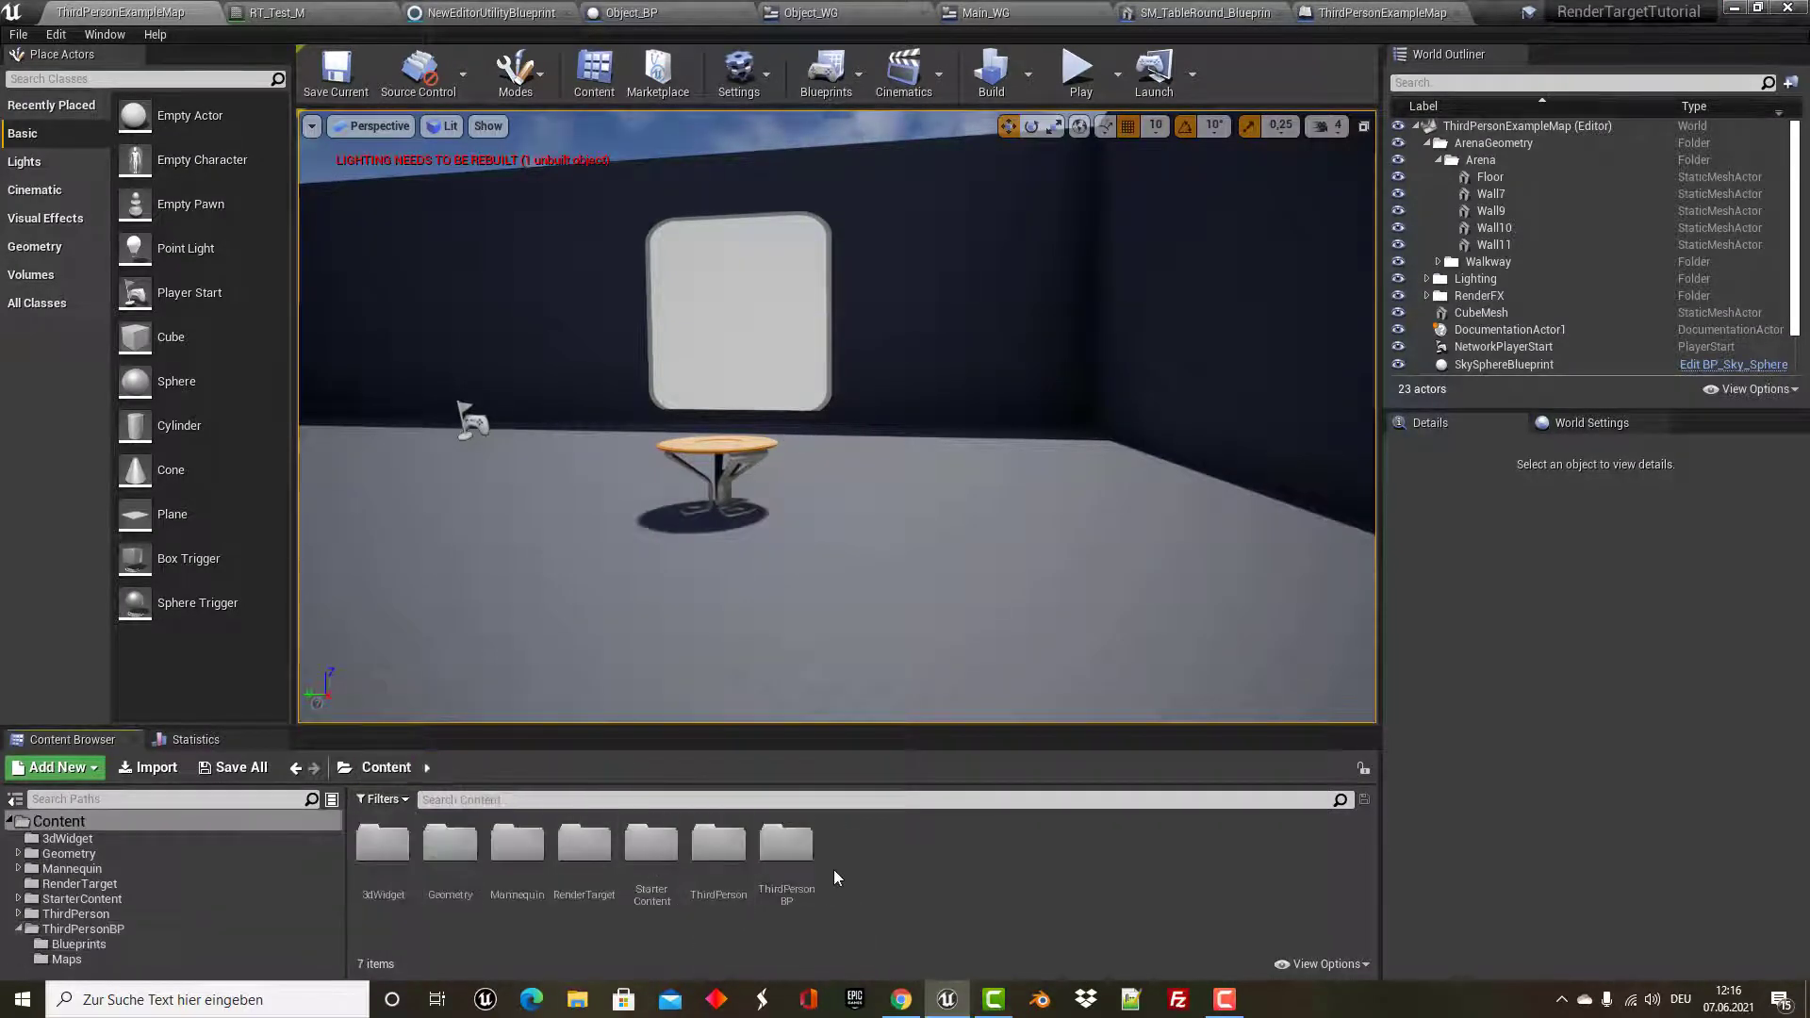
double_click(786, 846)
double_click(383, 871)
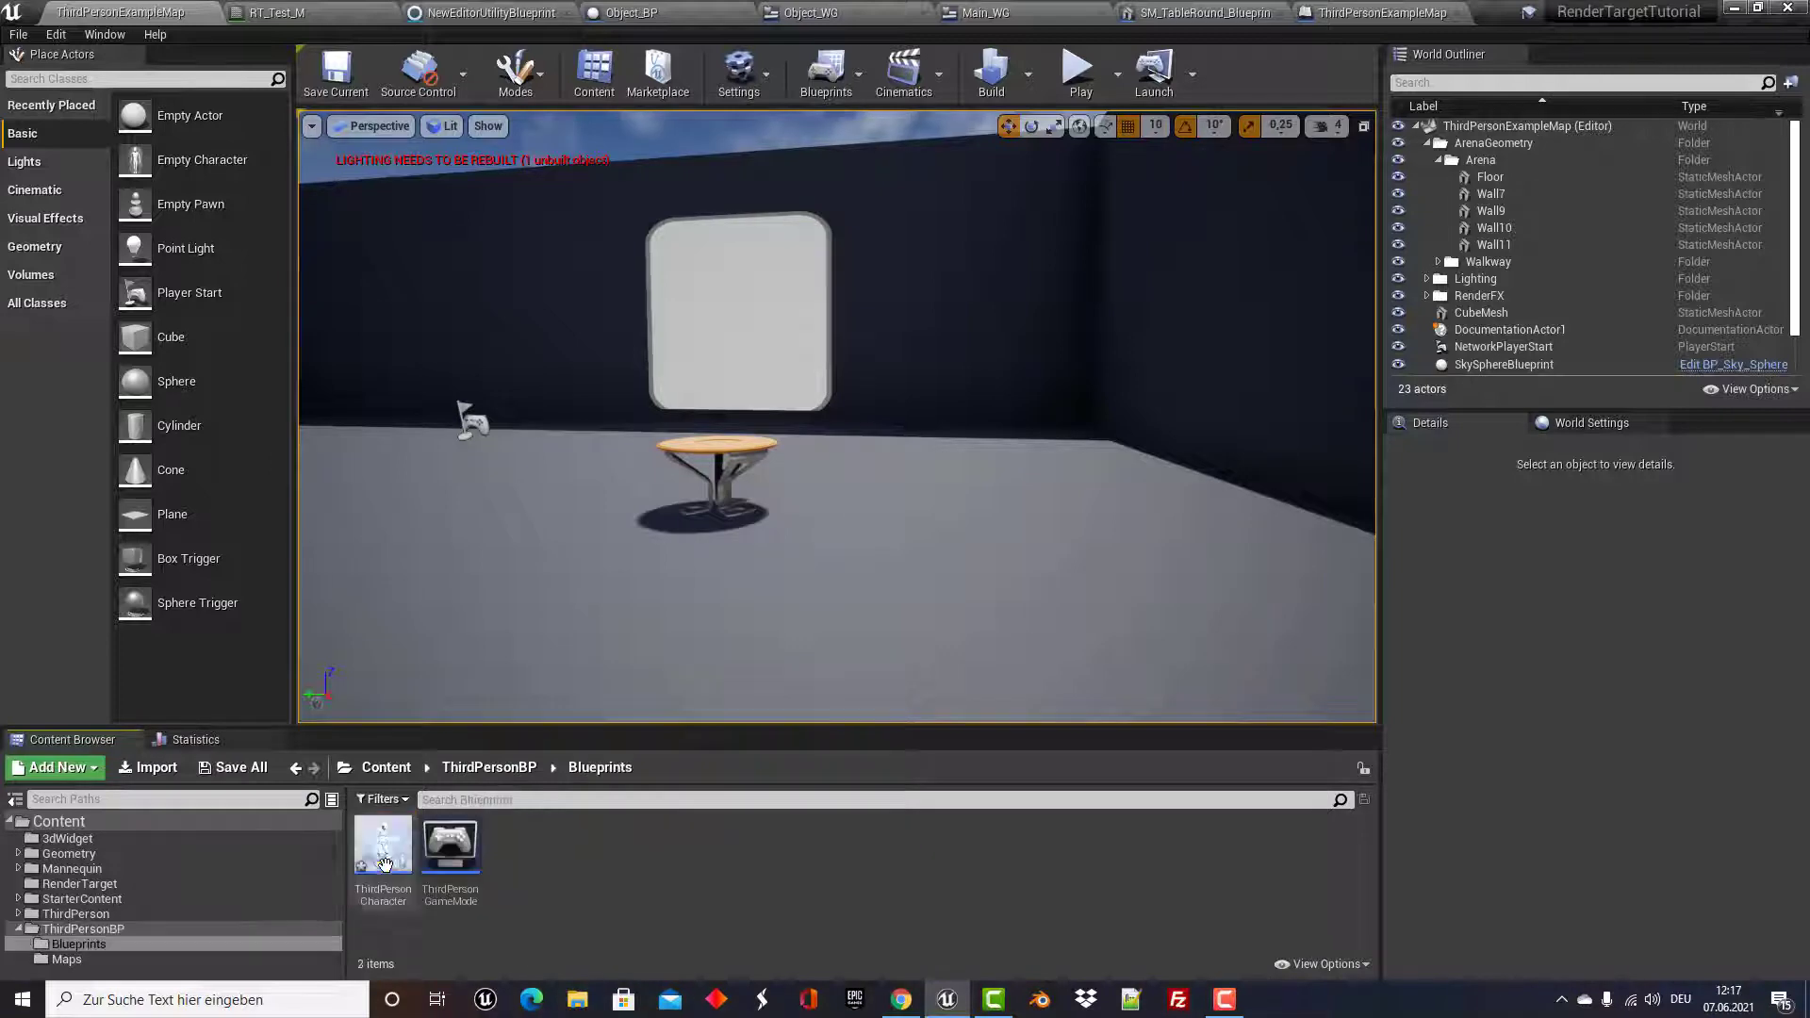
left_click(376, 865)
double_click(375, 866)
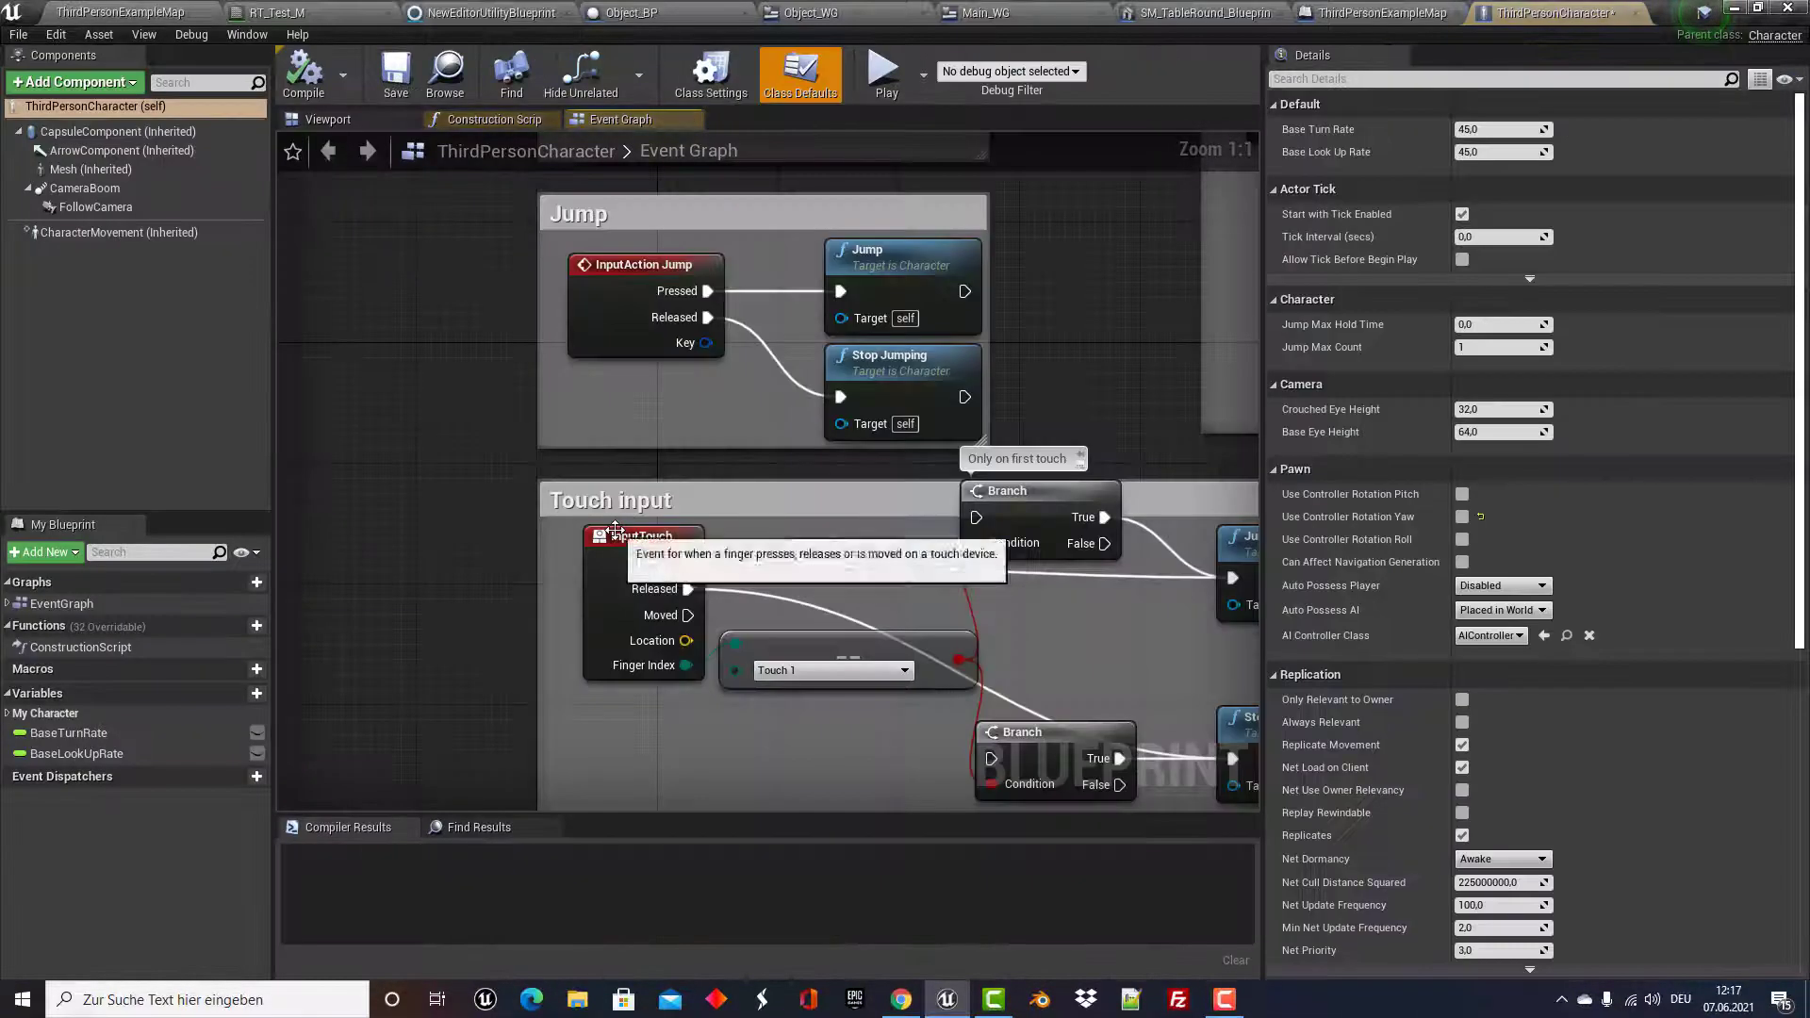
Add a WidgetInteraction component to the ThirdPersonCharacter blueprint.
left_click(125, 83)
type("widget")
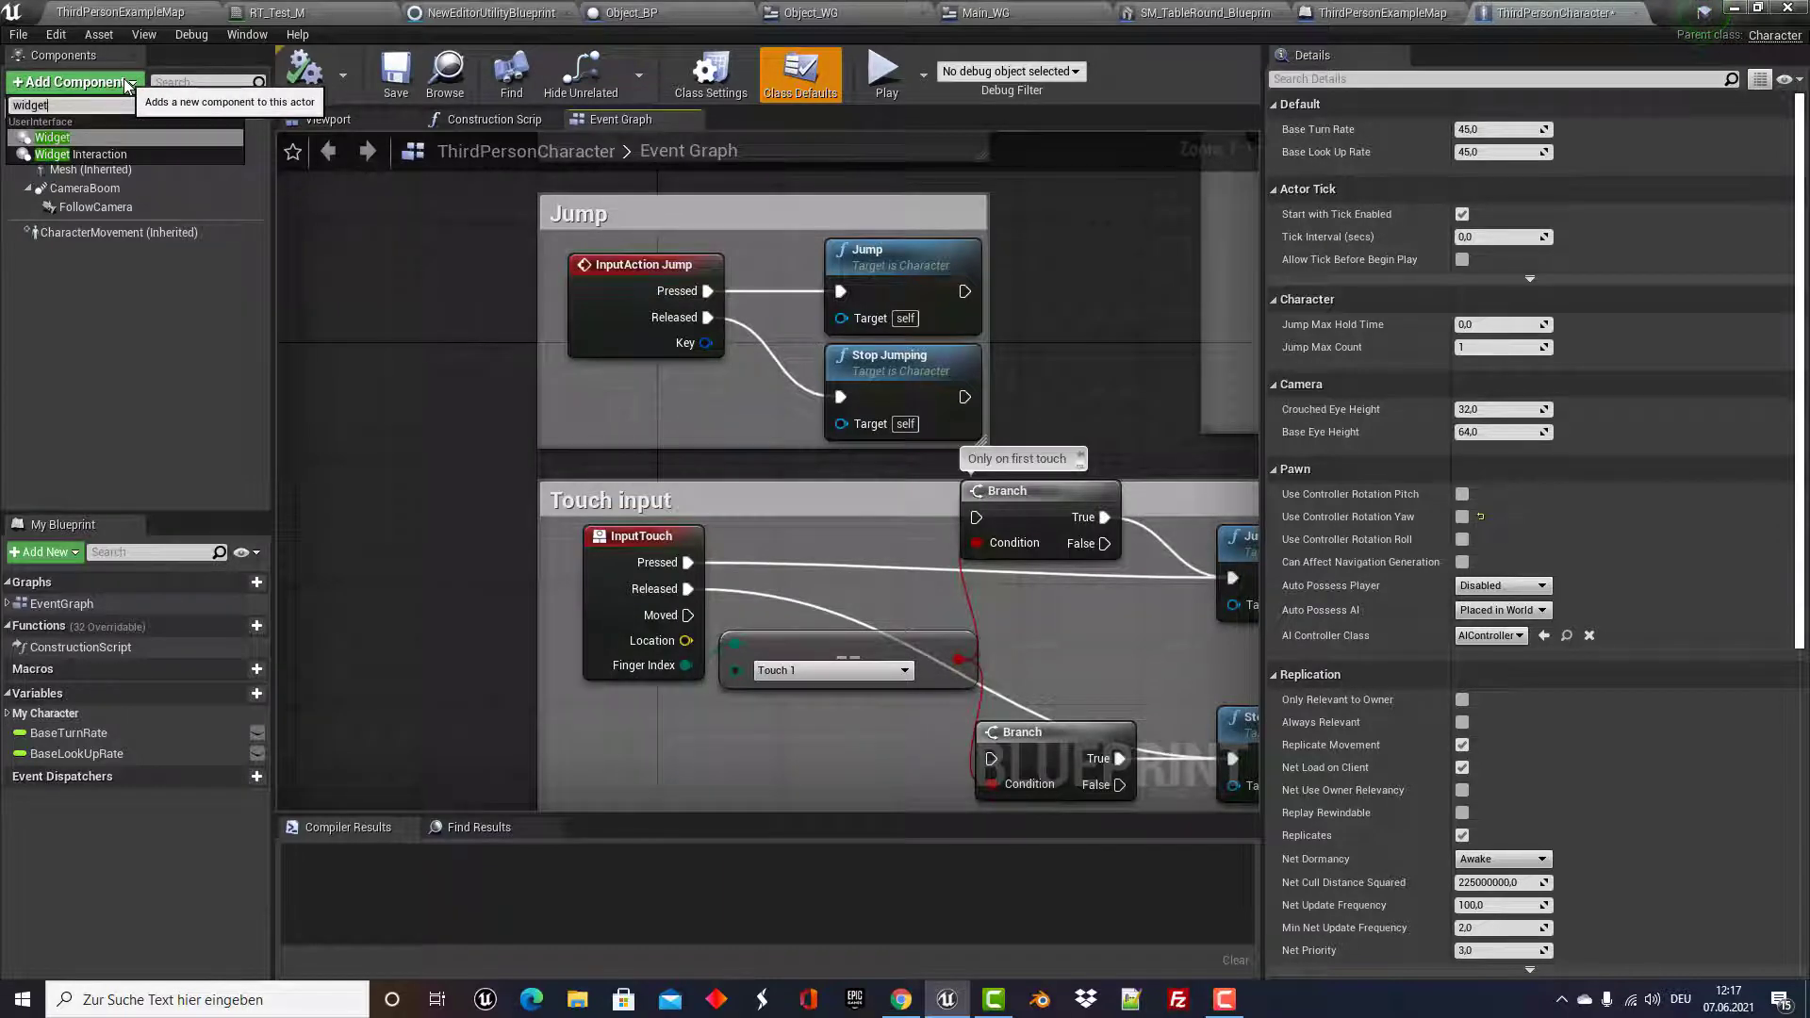
left_click(80, 154)
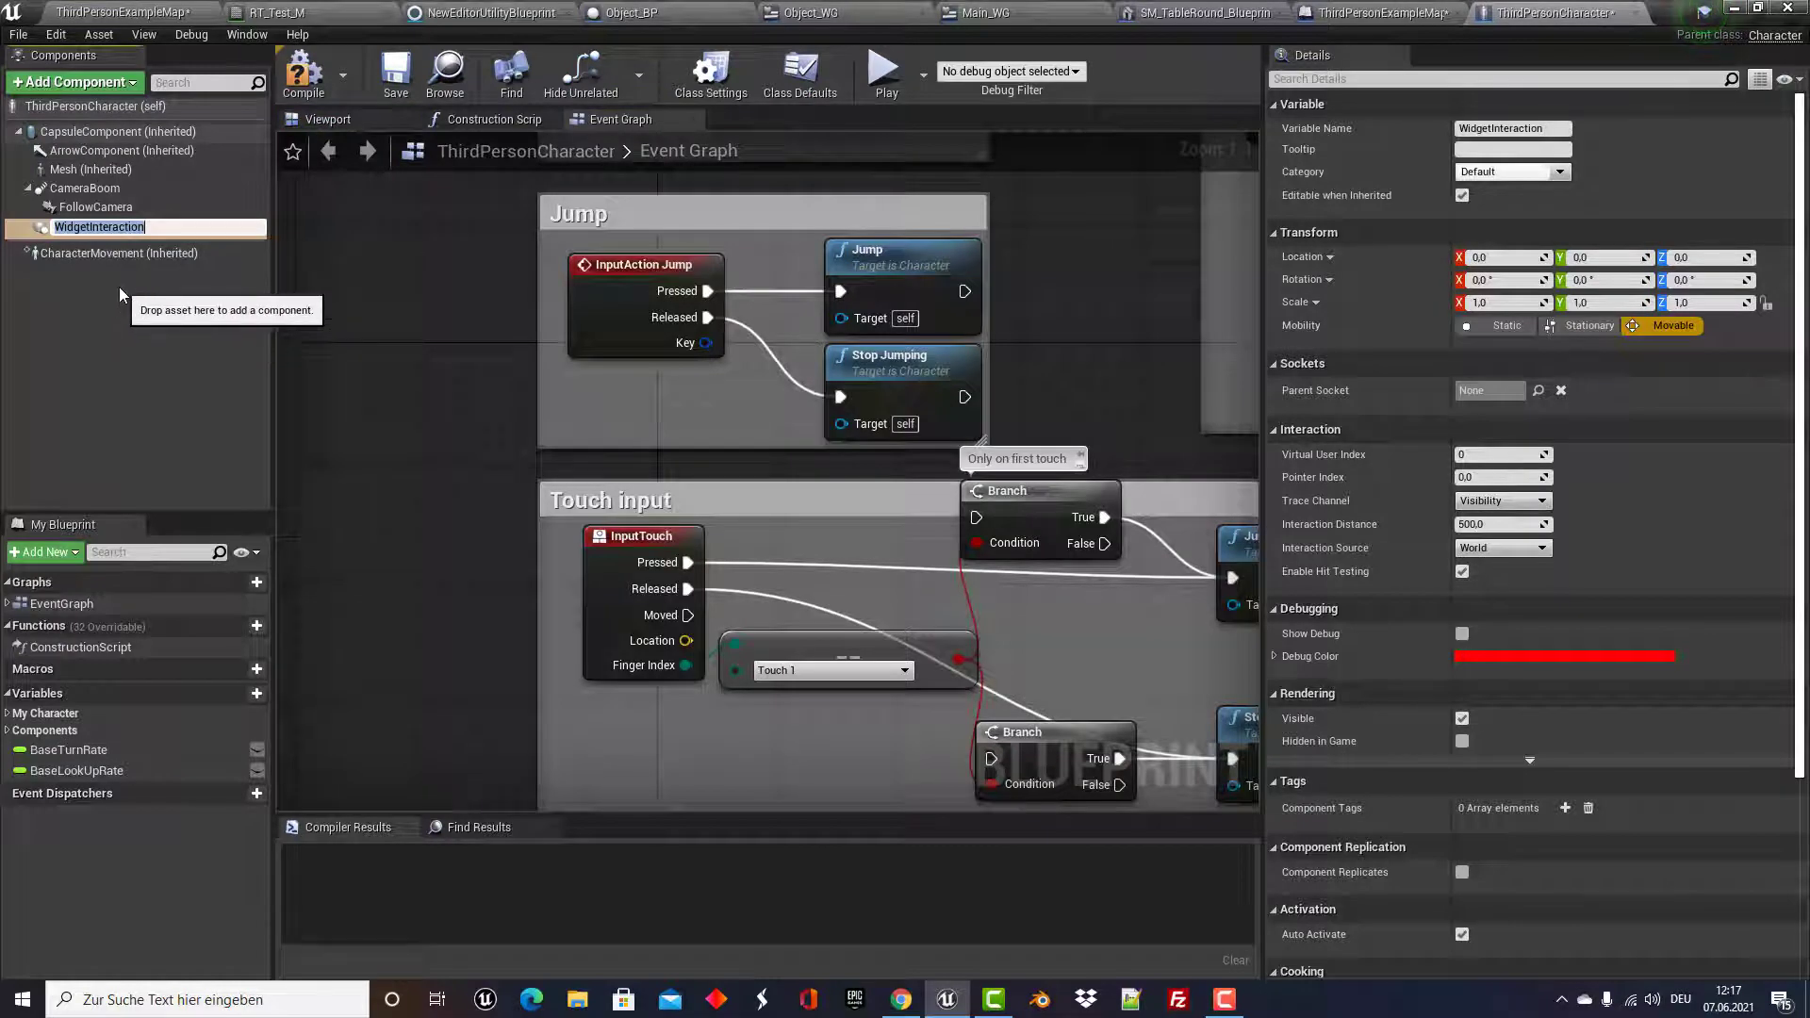
left_click(82, 272)
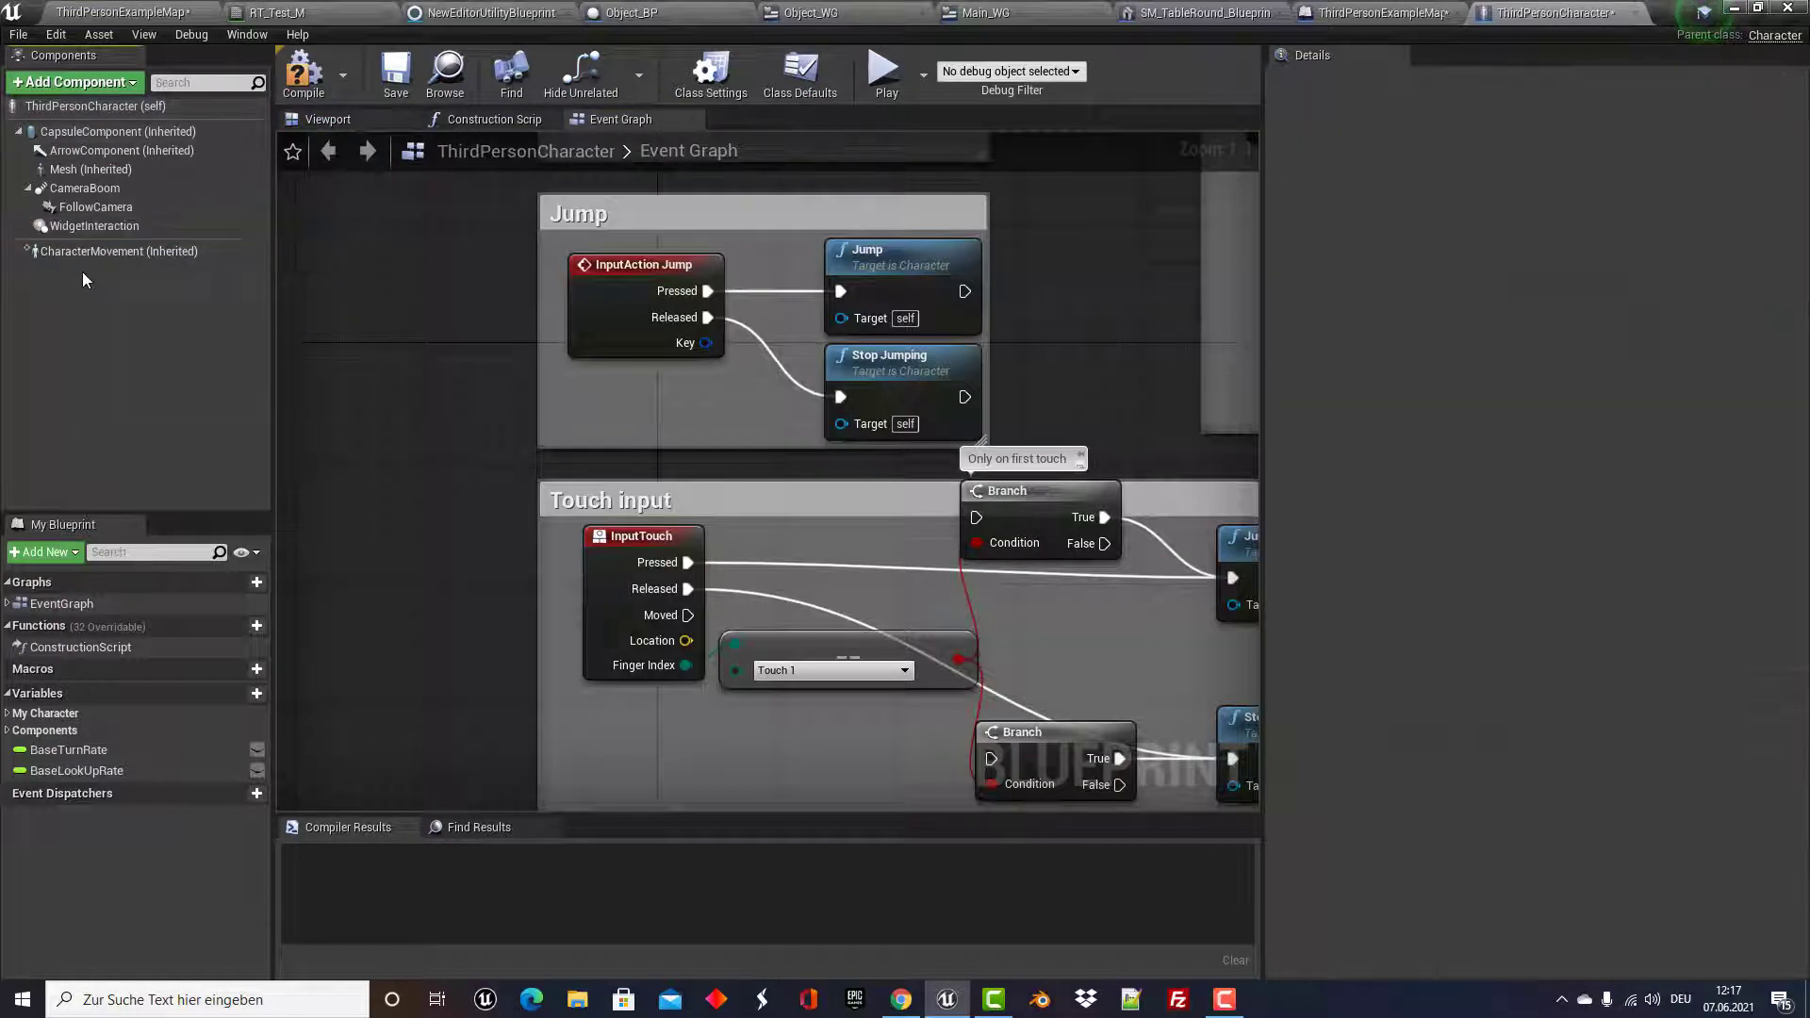
left_click(60, 224)
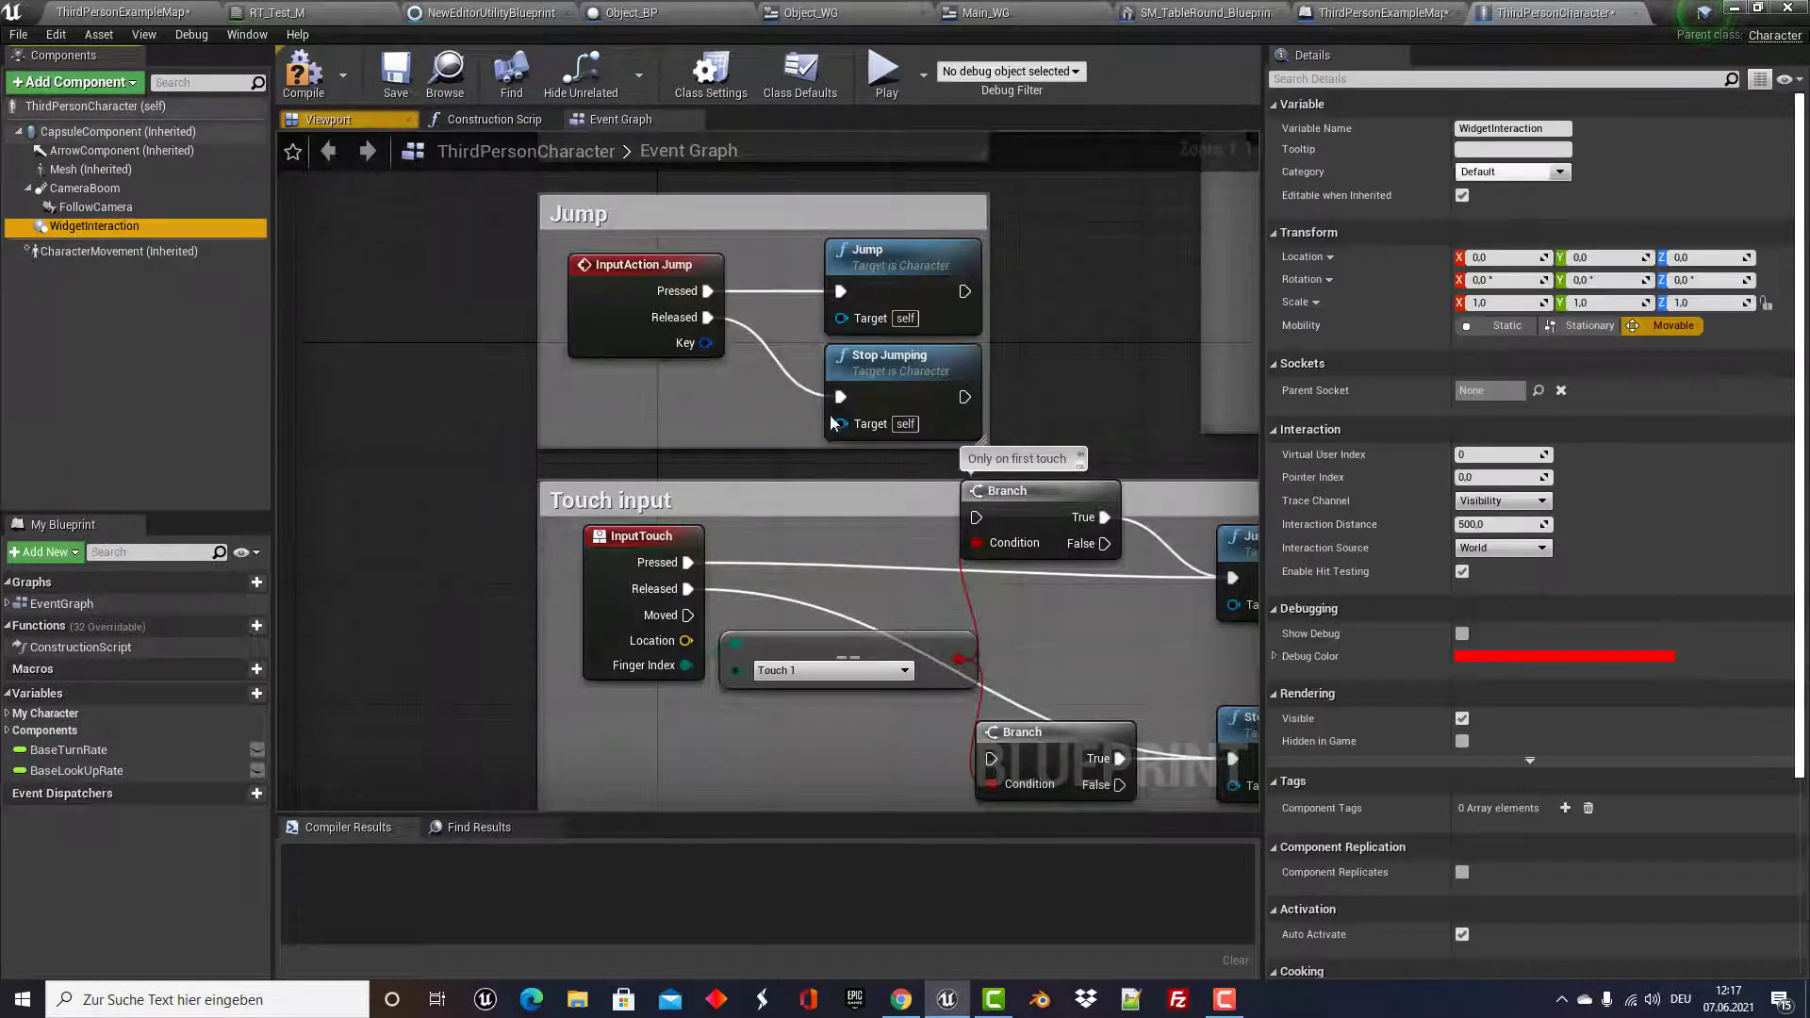
Set its debug colour to cyan, enable Show Debug, set Interaction Source to Mouse, and compile.
left_click(1507, 658)
left_click_drag(1302, 628, 1127, 616)
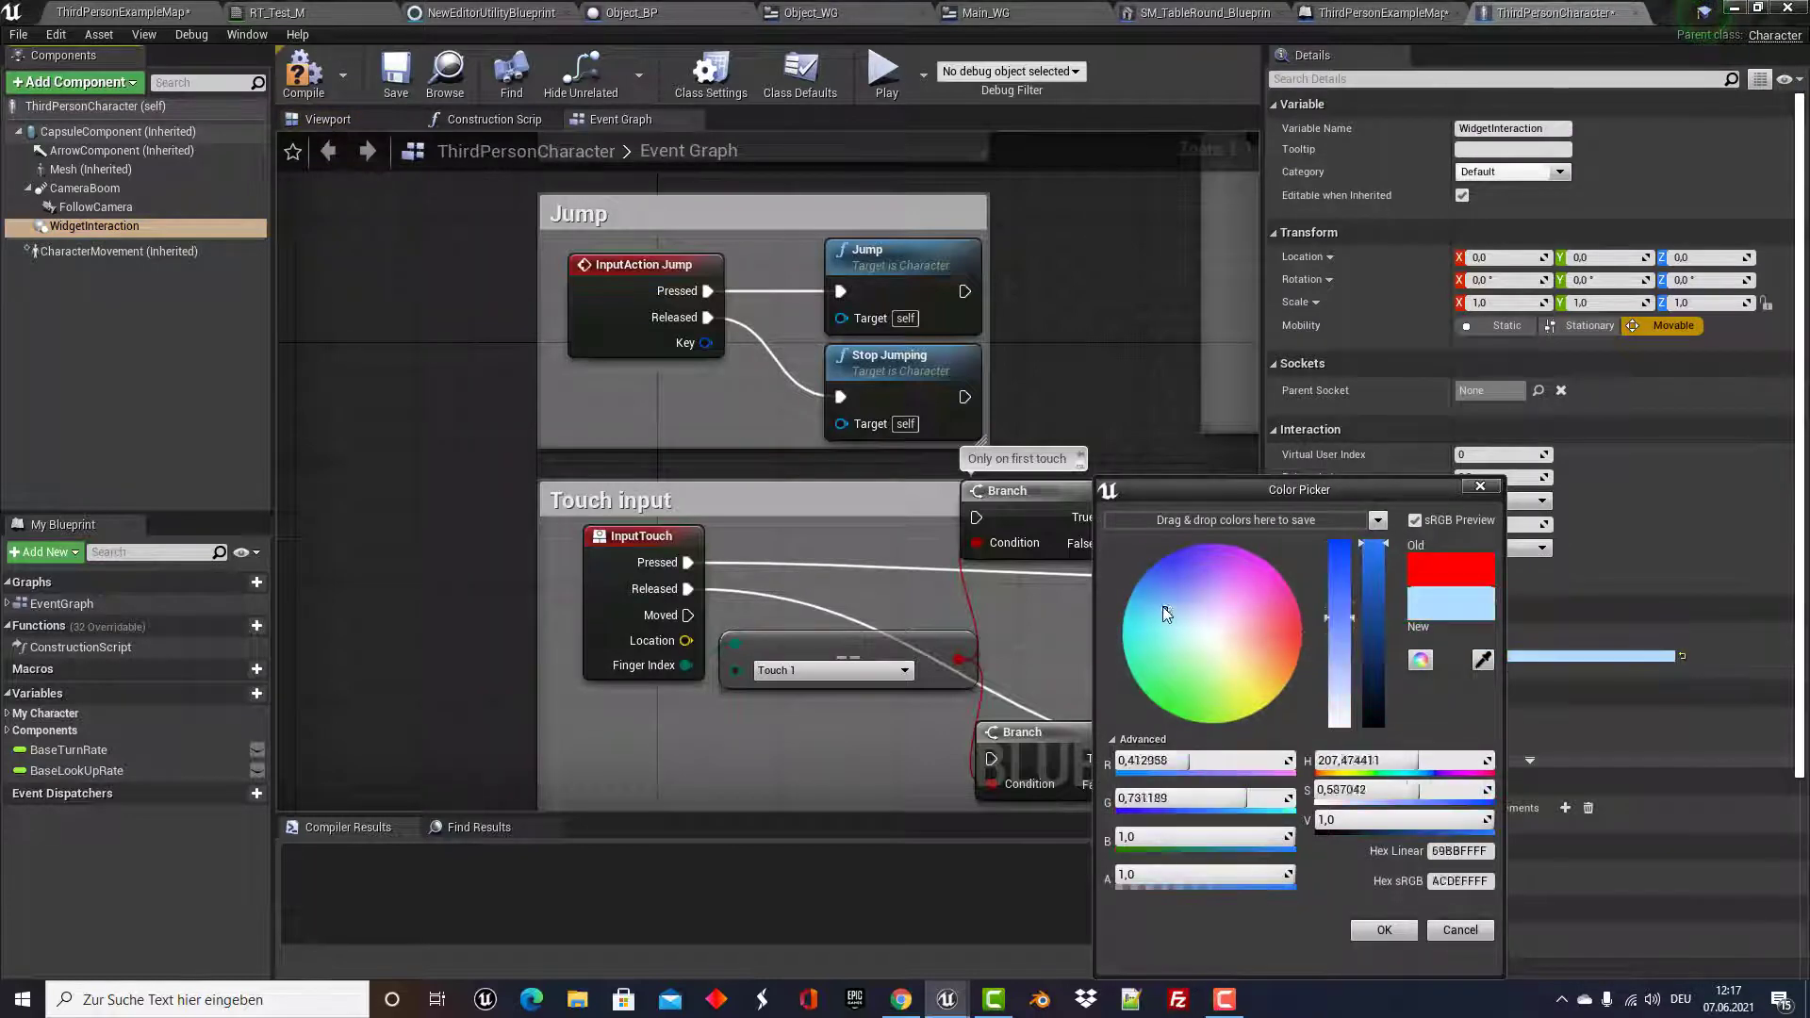
left_click(1386, 931)
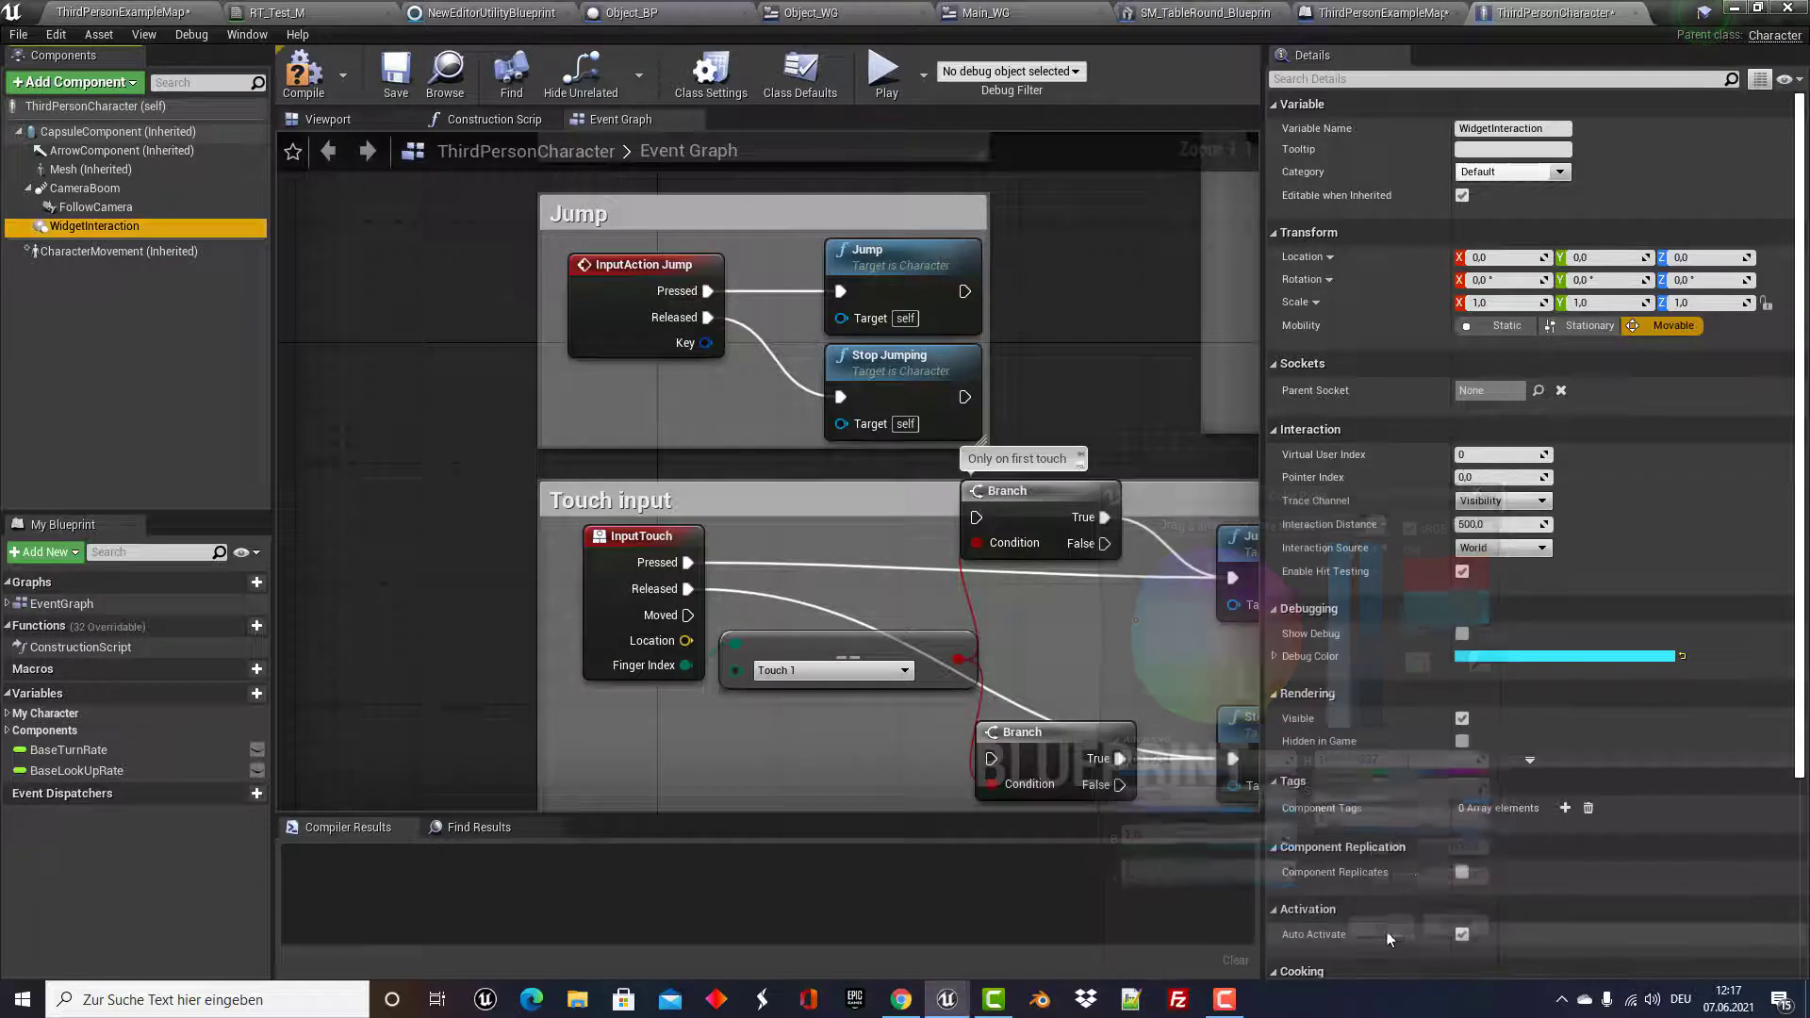
left_click(1463, 635)
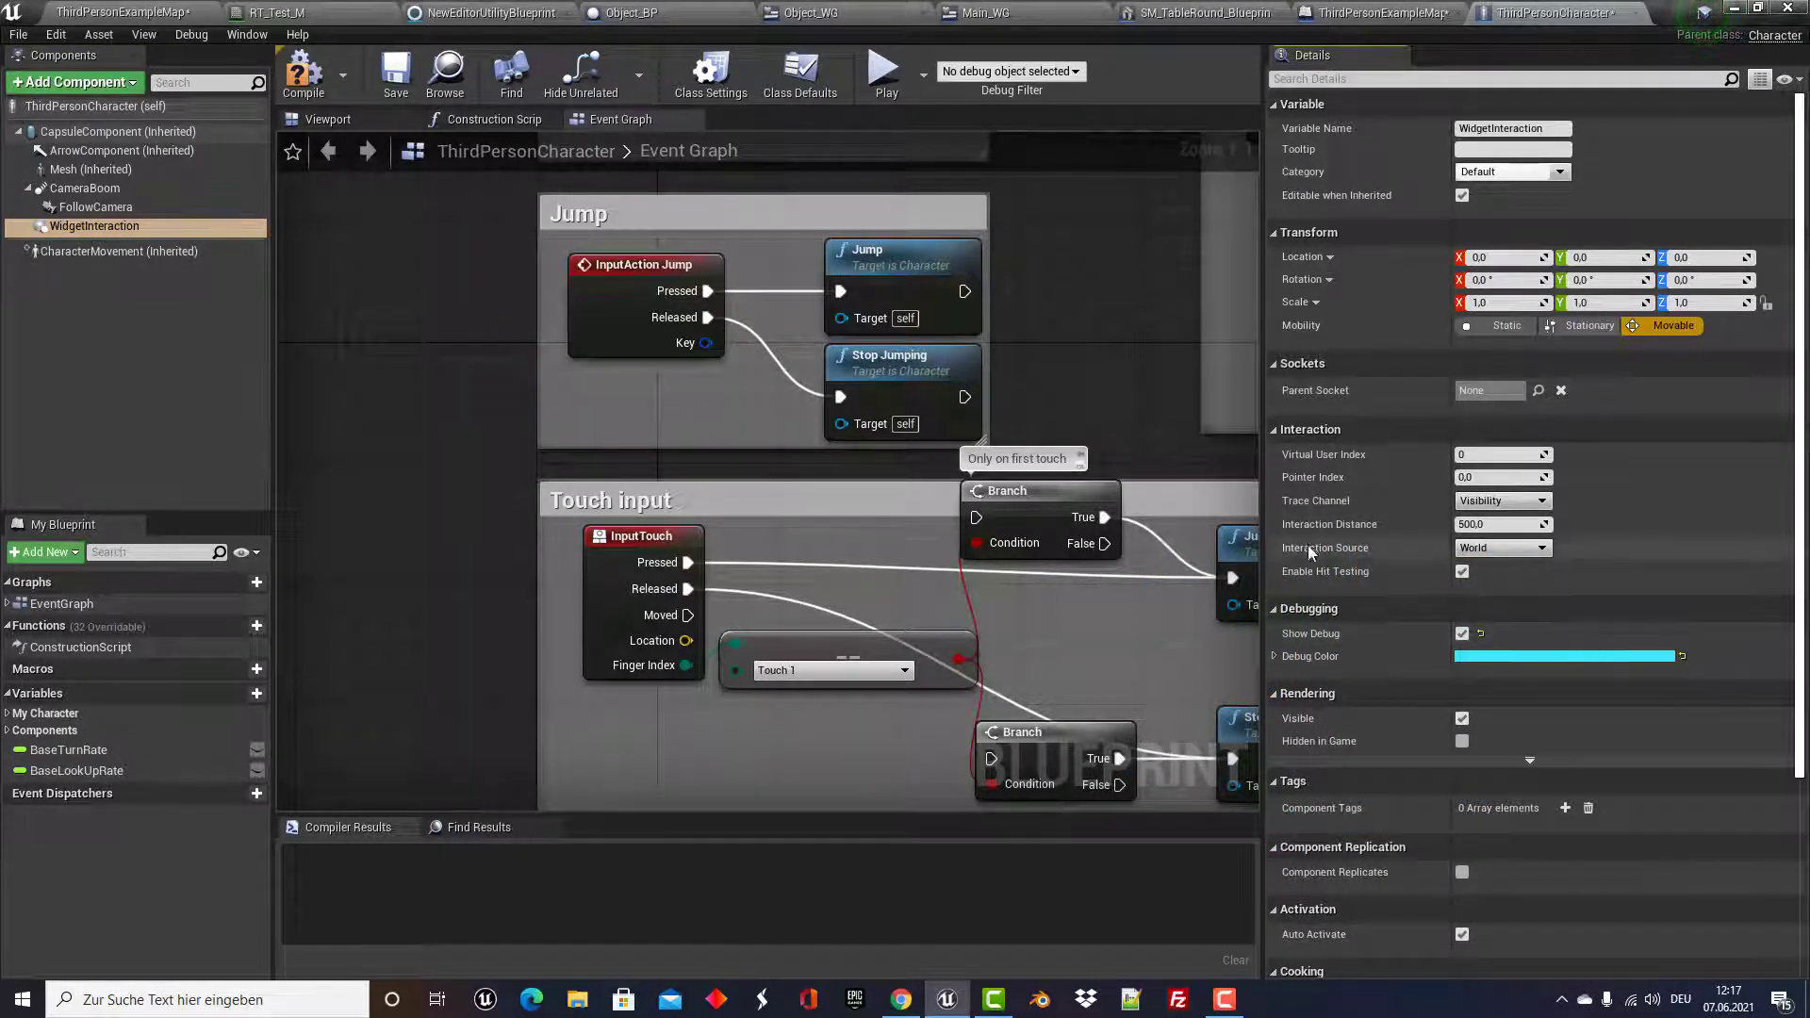
left_click(1508, 549)
left_click(1512, 576)
left_click(304, 74)
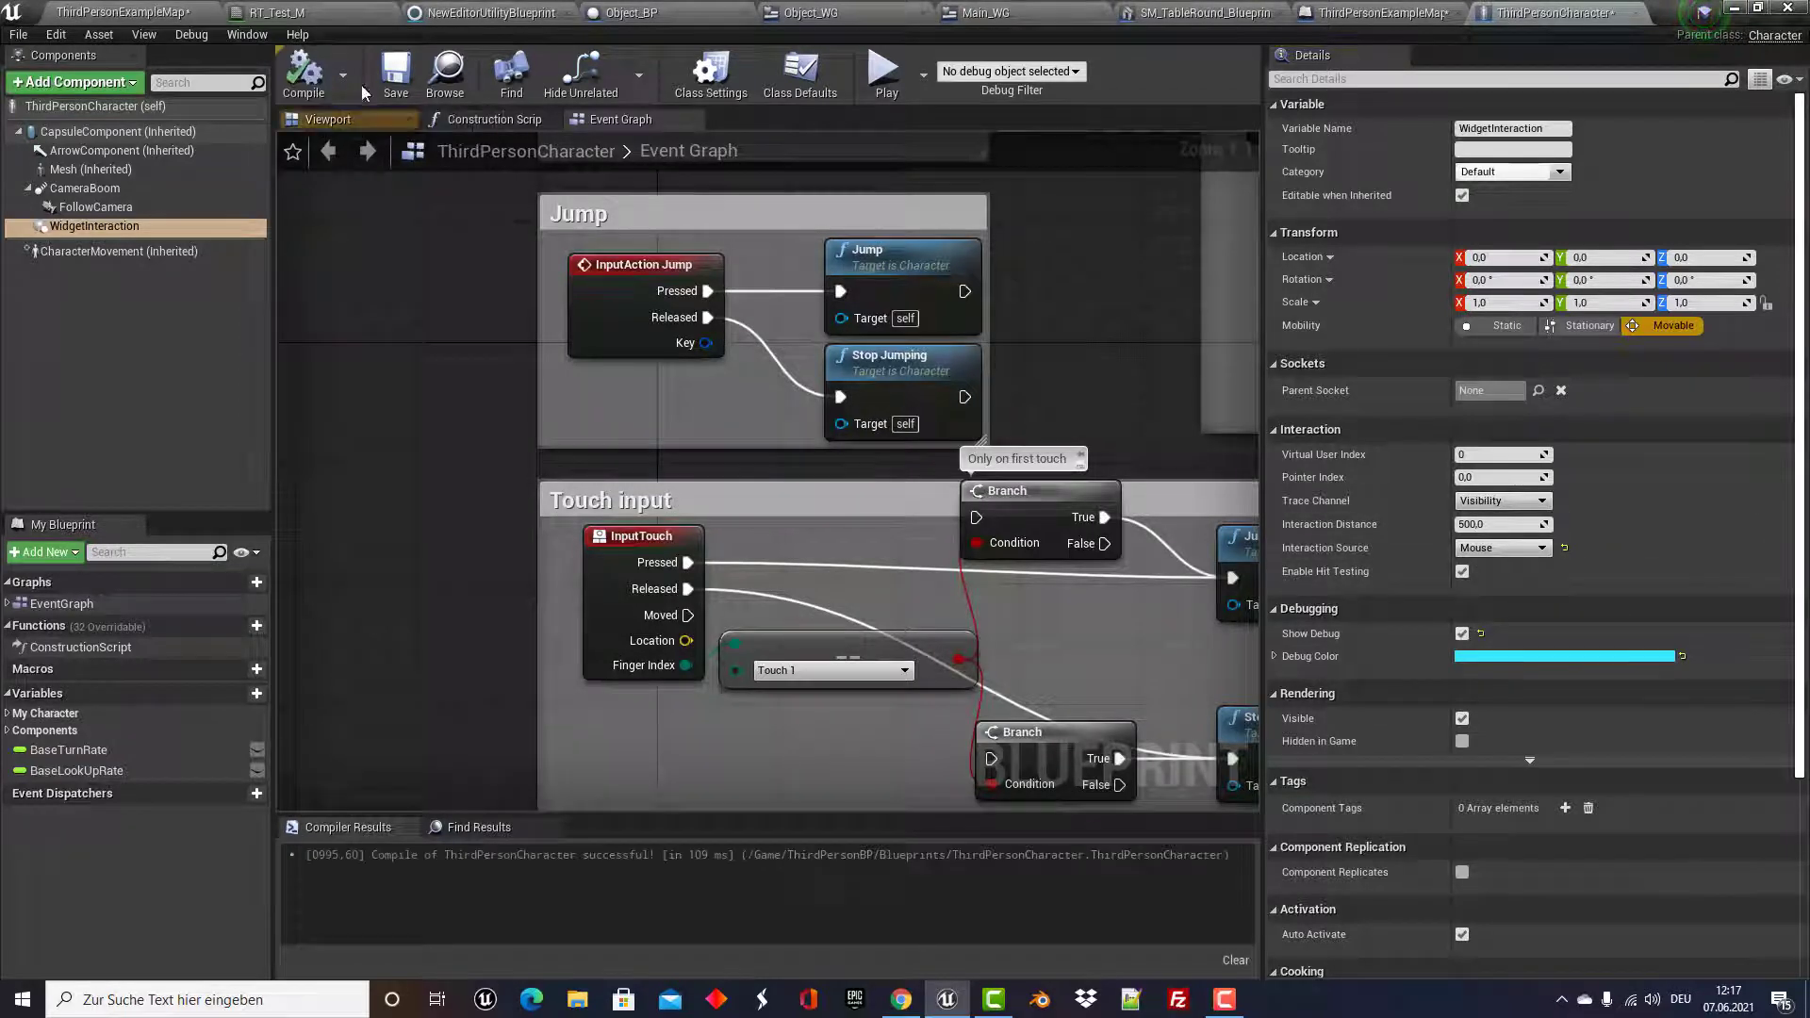
left_click(887, 76)
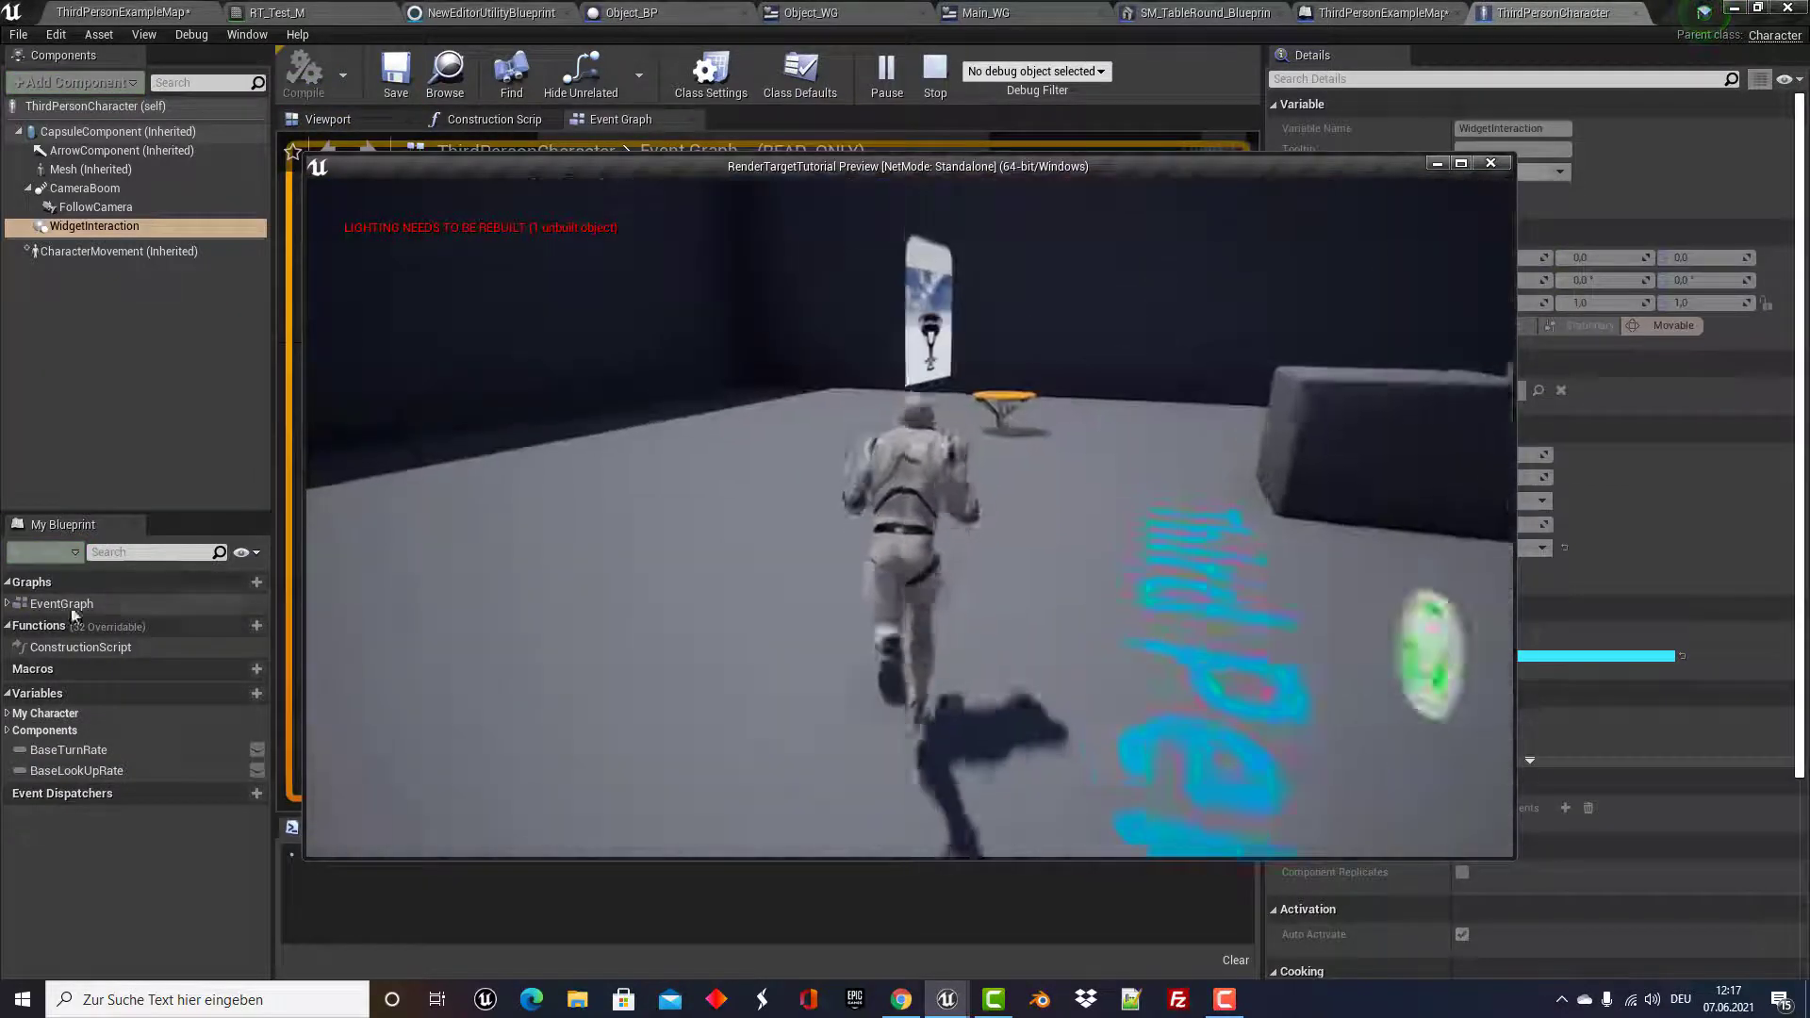
key("w")
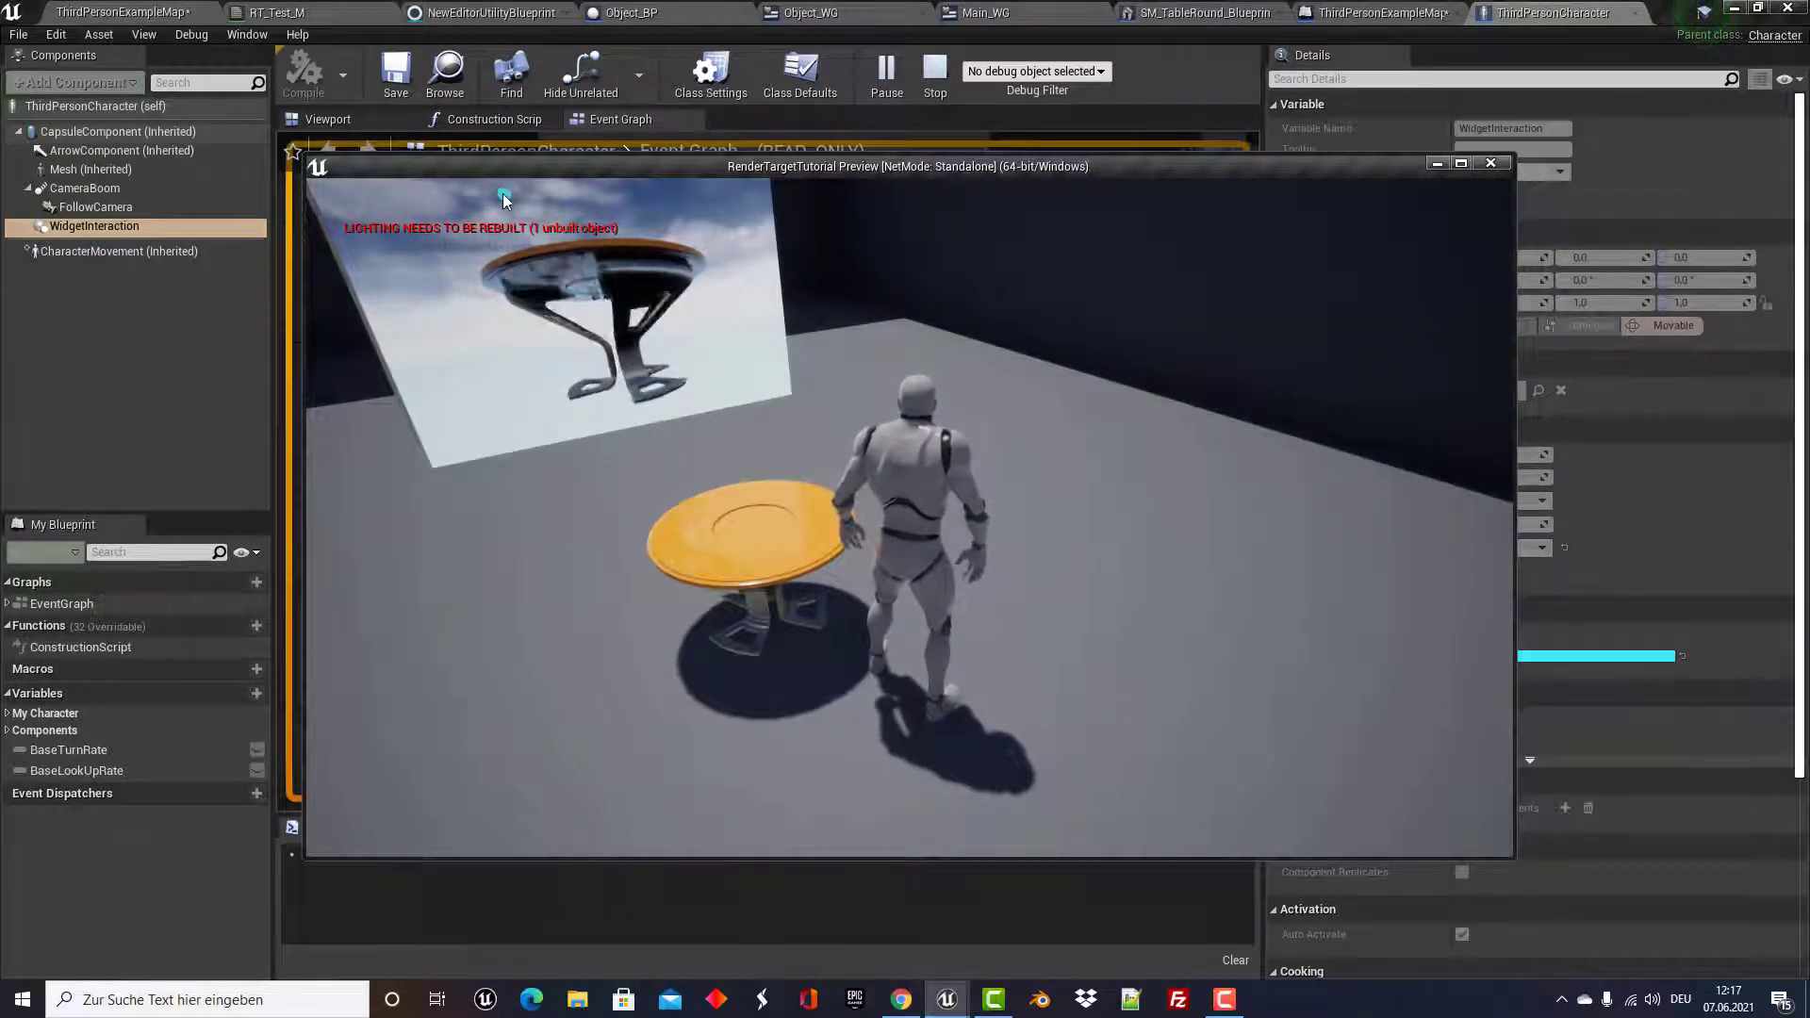
left_click(426, 296)
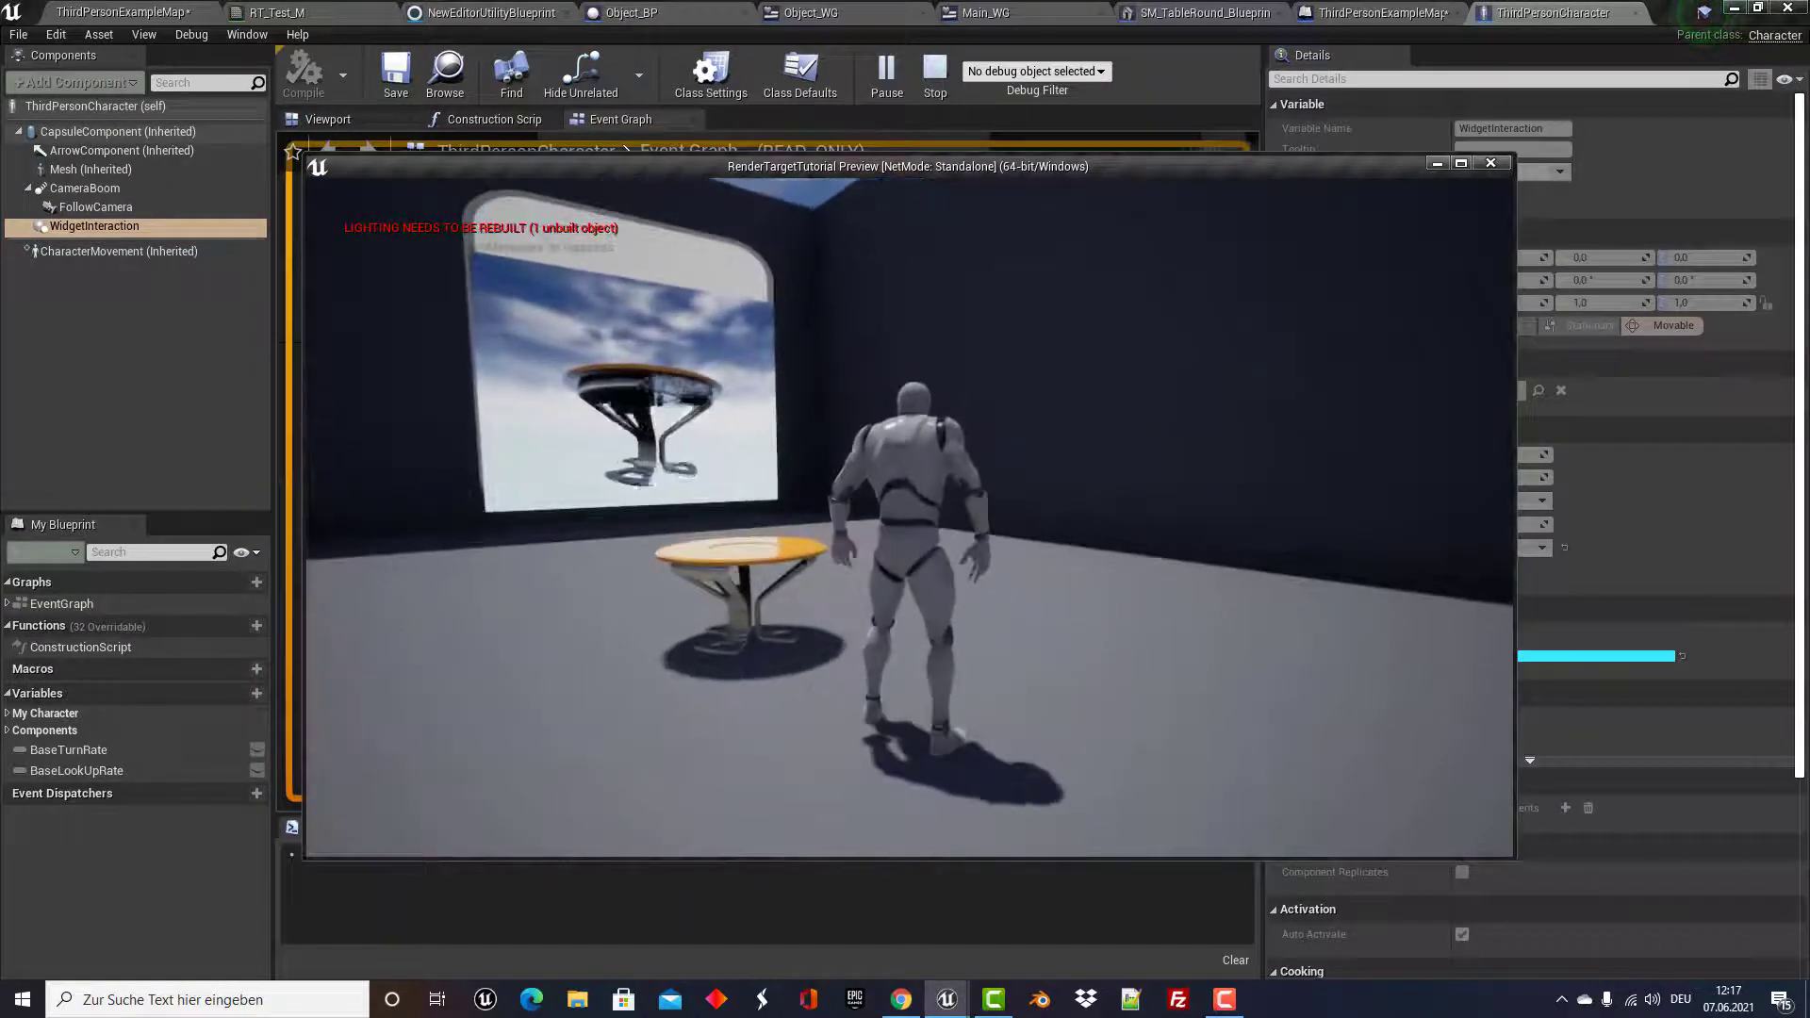
key("w")
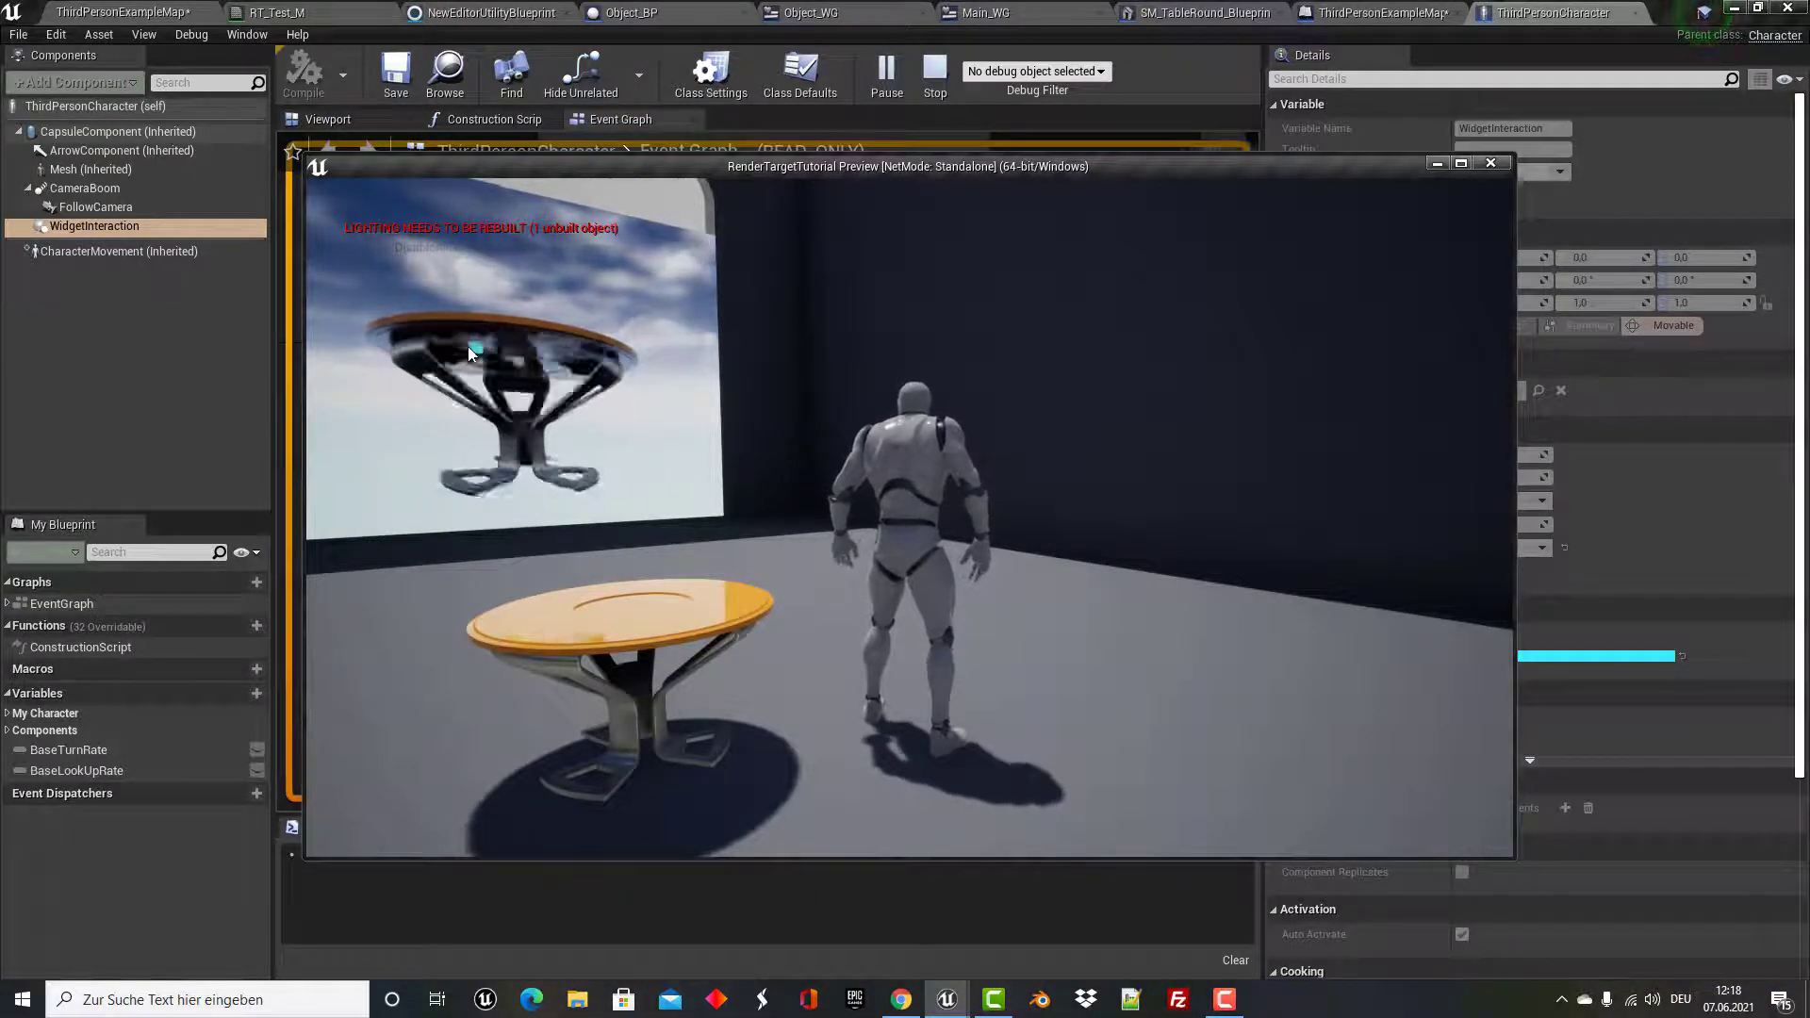
key("s")
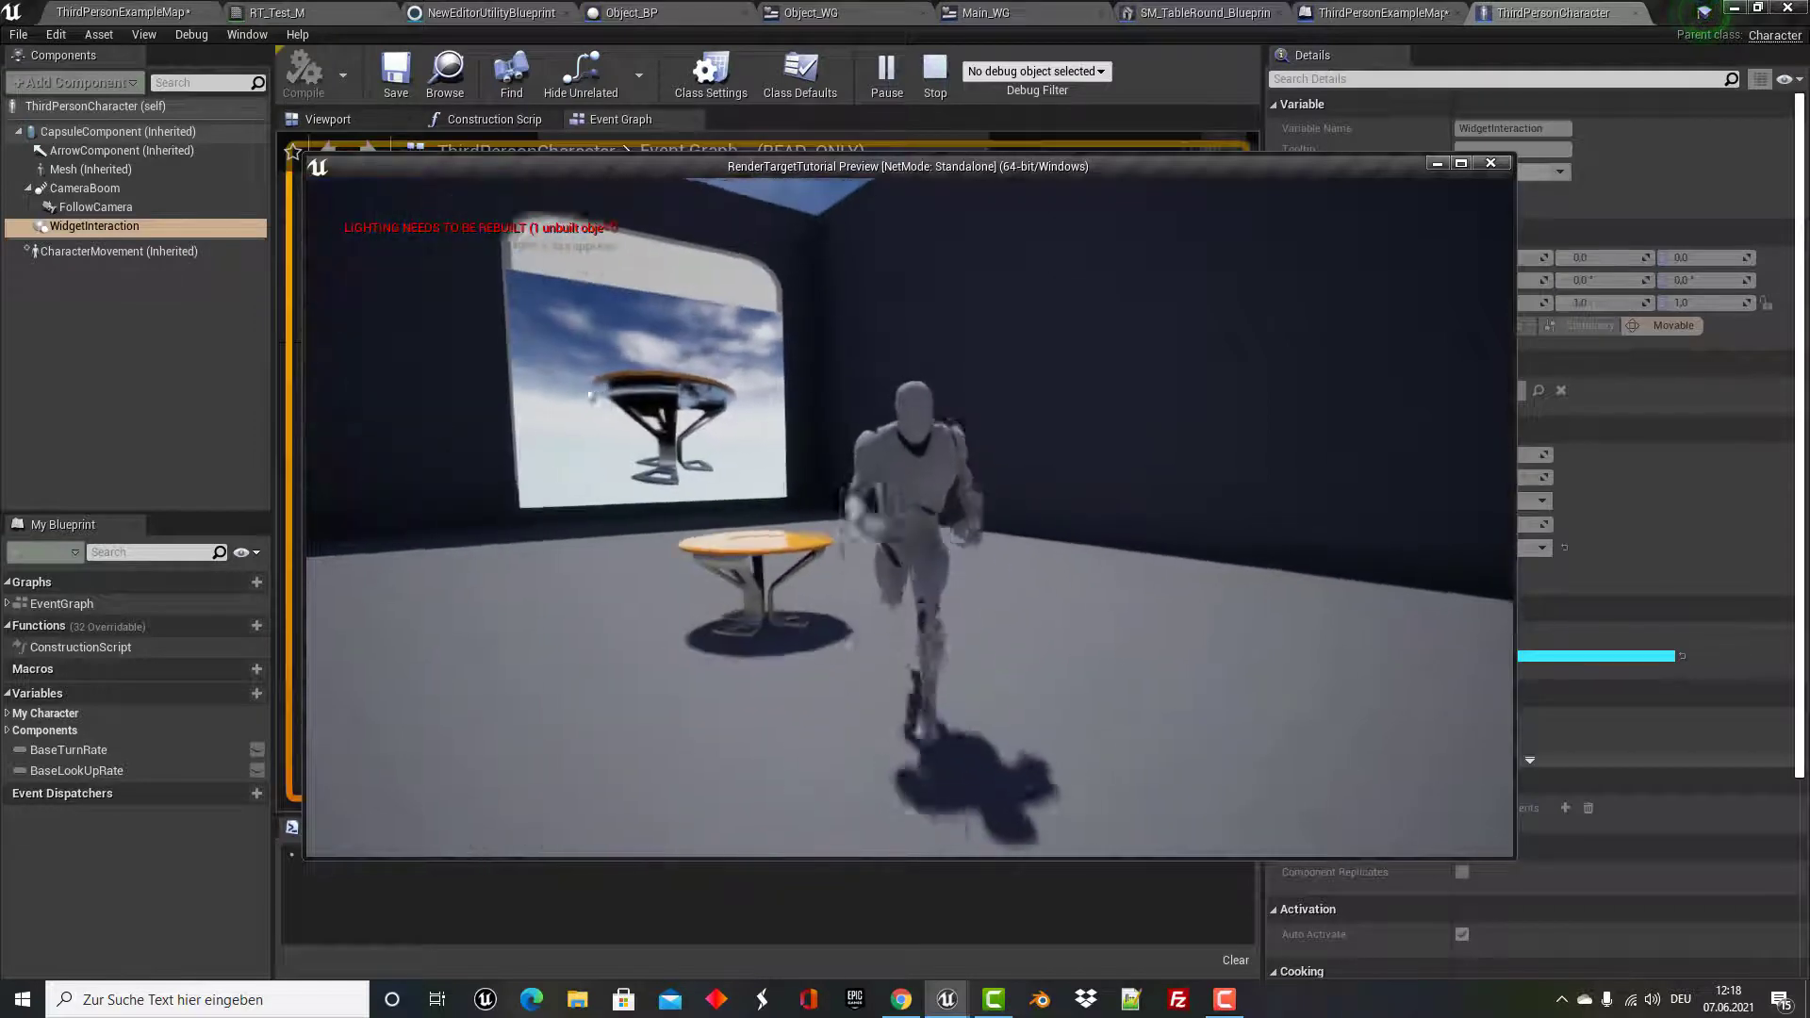
key("Escape")
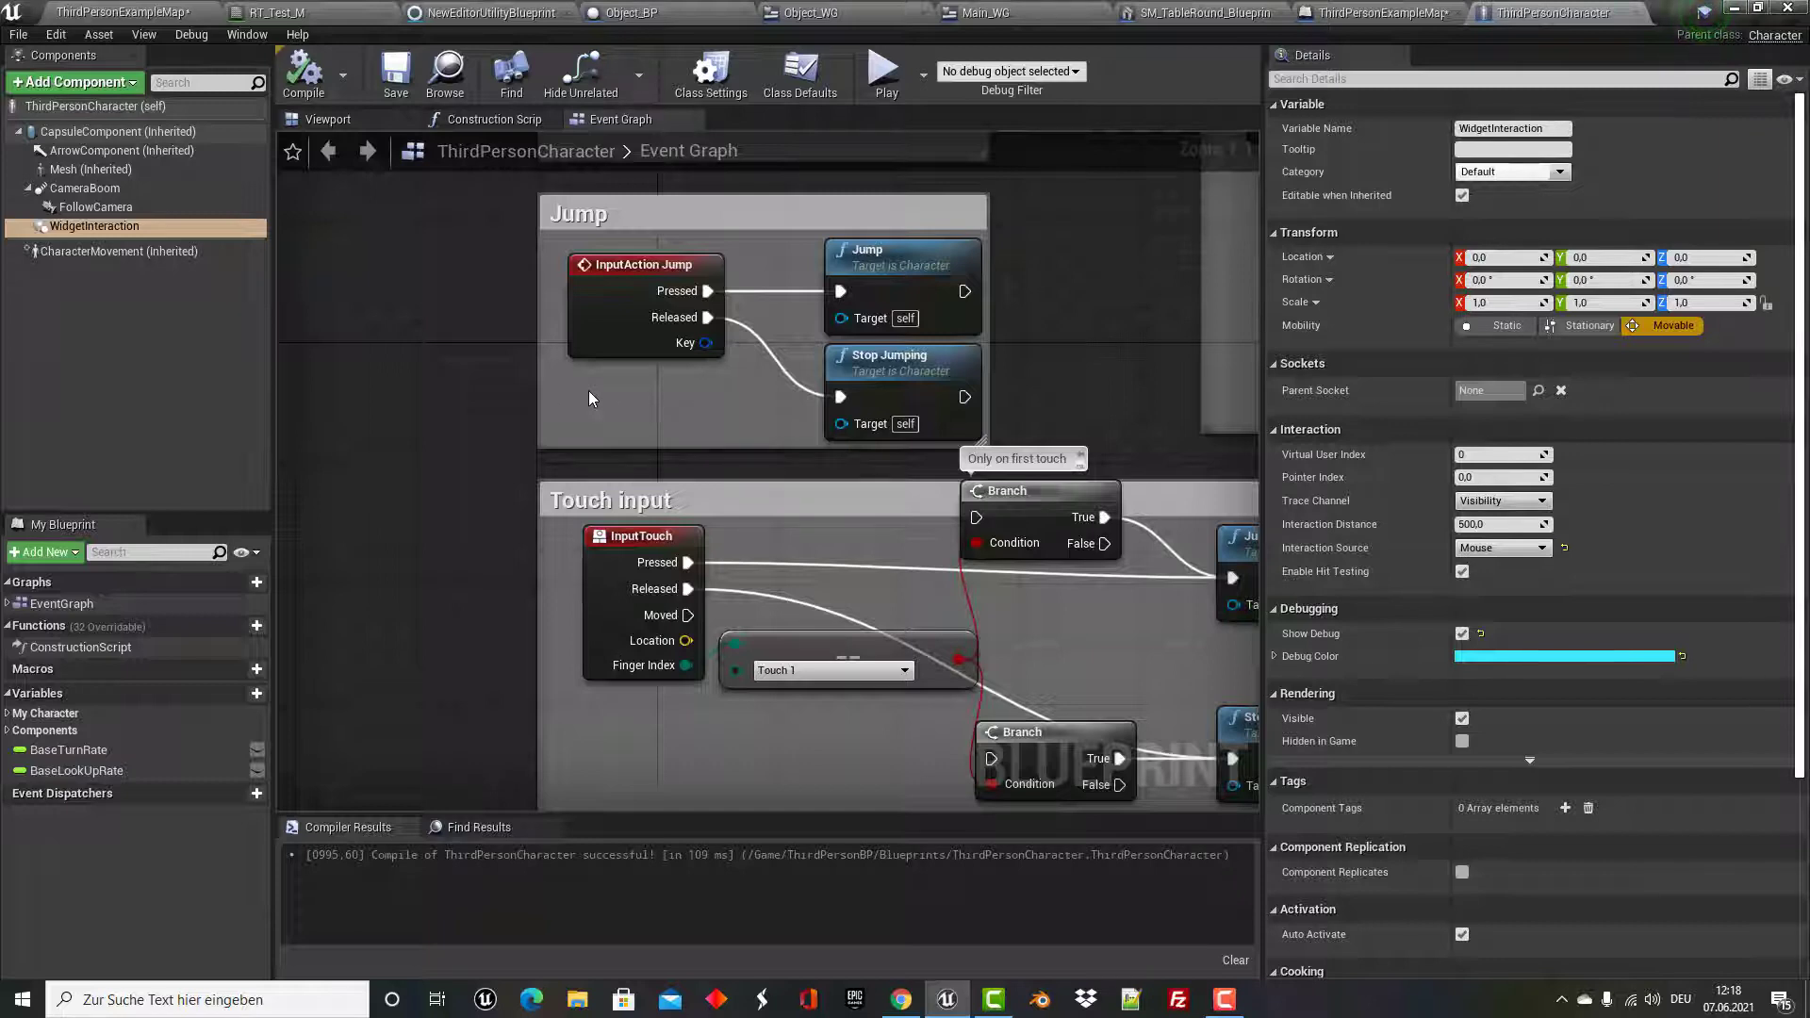
Delete the SkySphereBlueprint actor from the ThirdPersonExampleMap level.
left_click(86, 14)
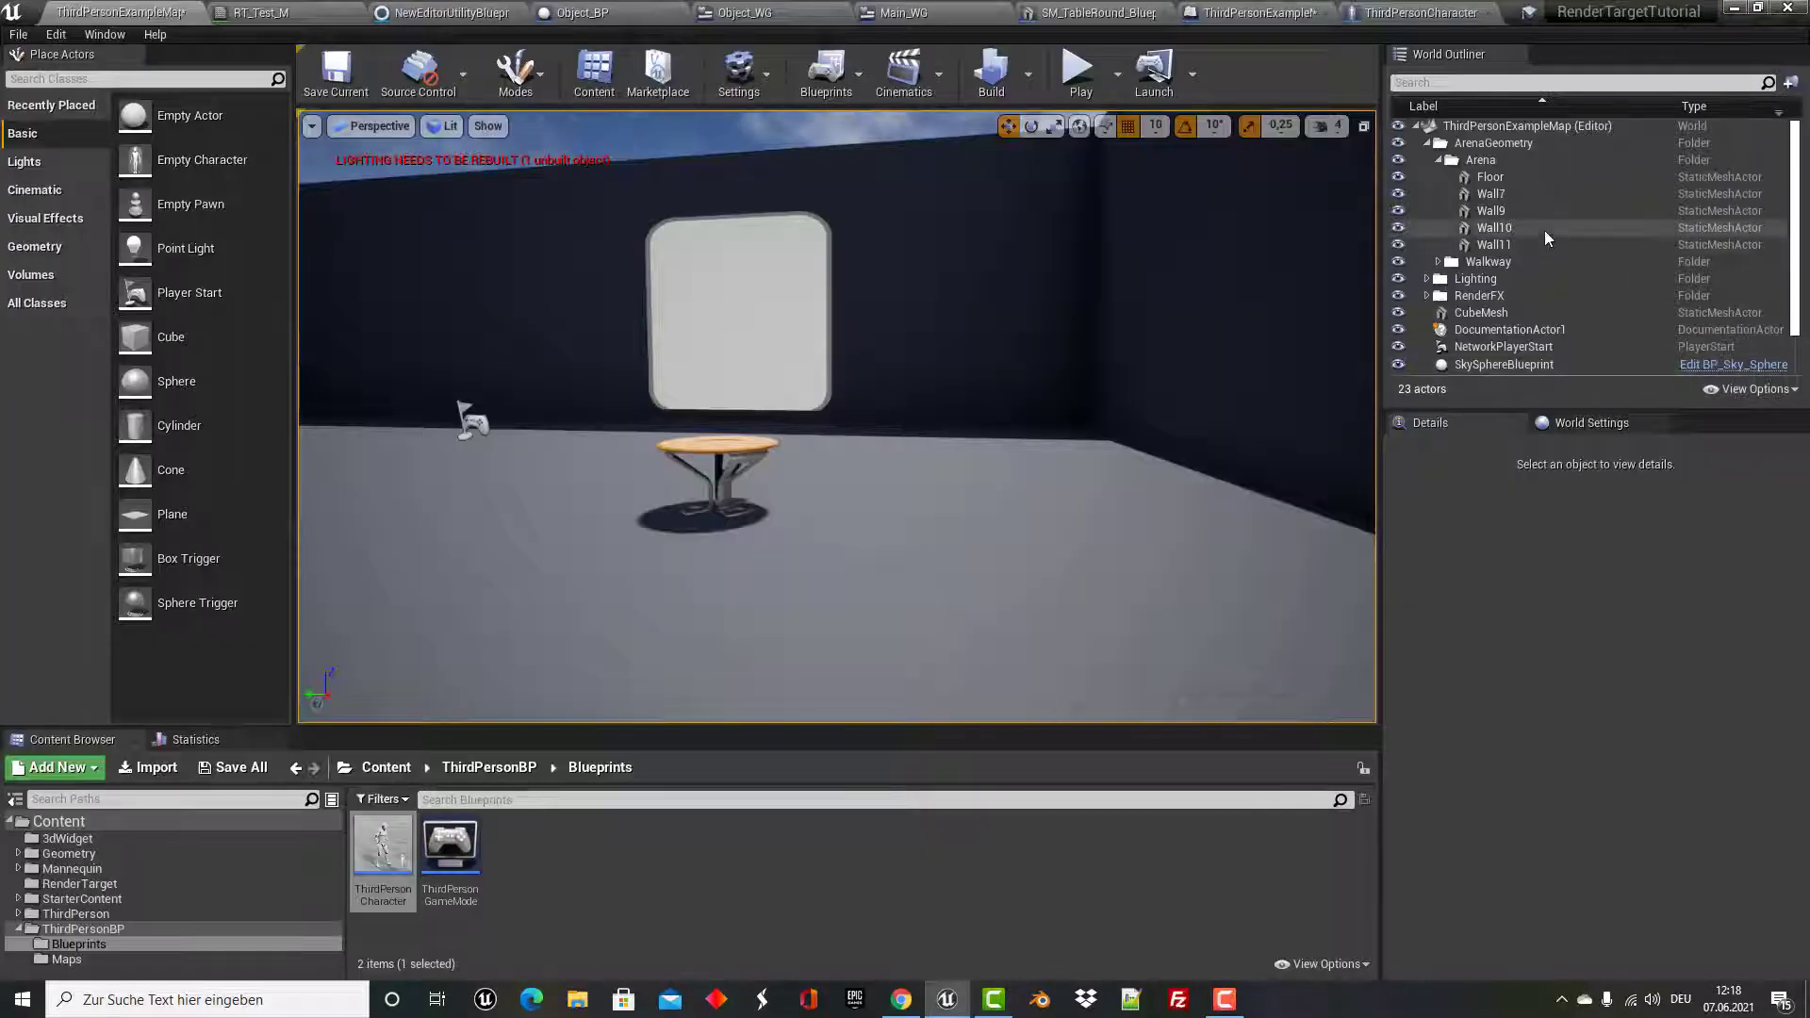
scroll(1543, 247, "down", 1)
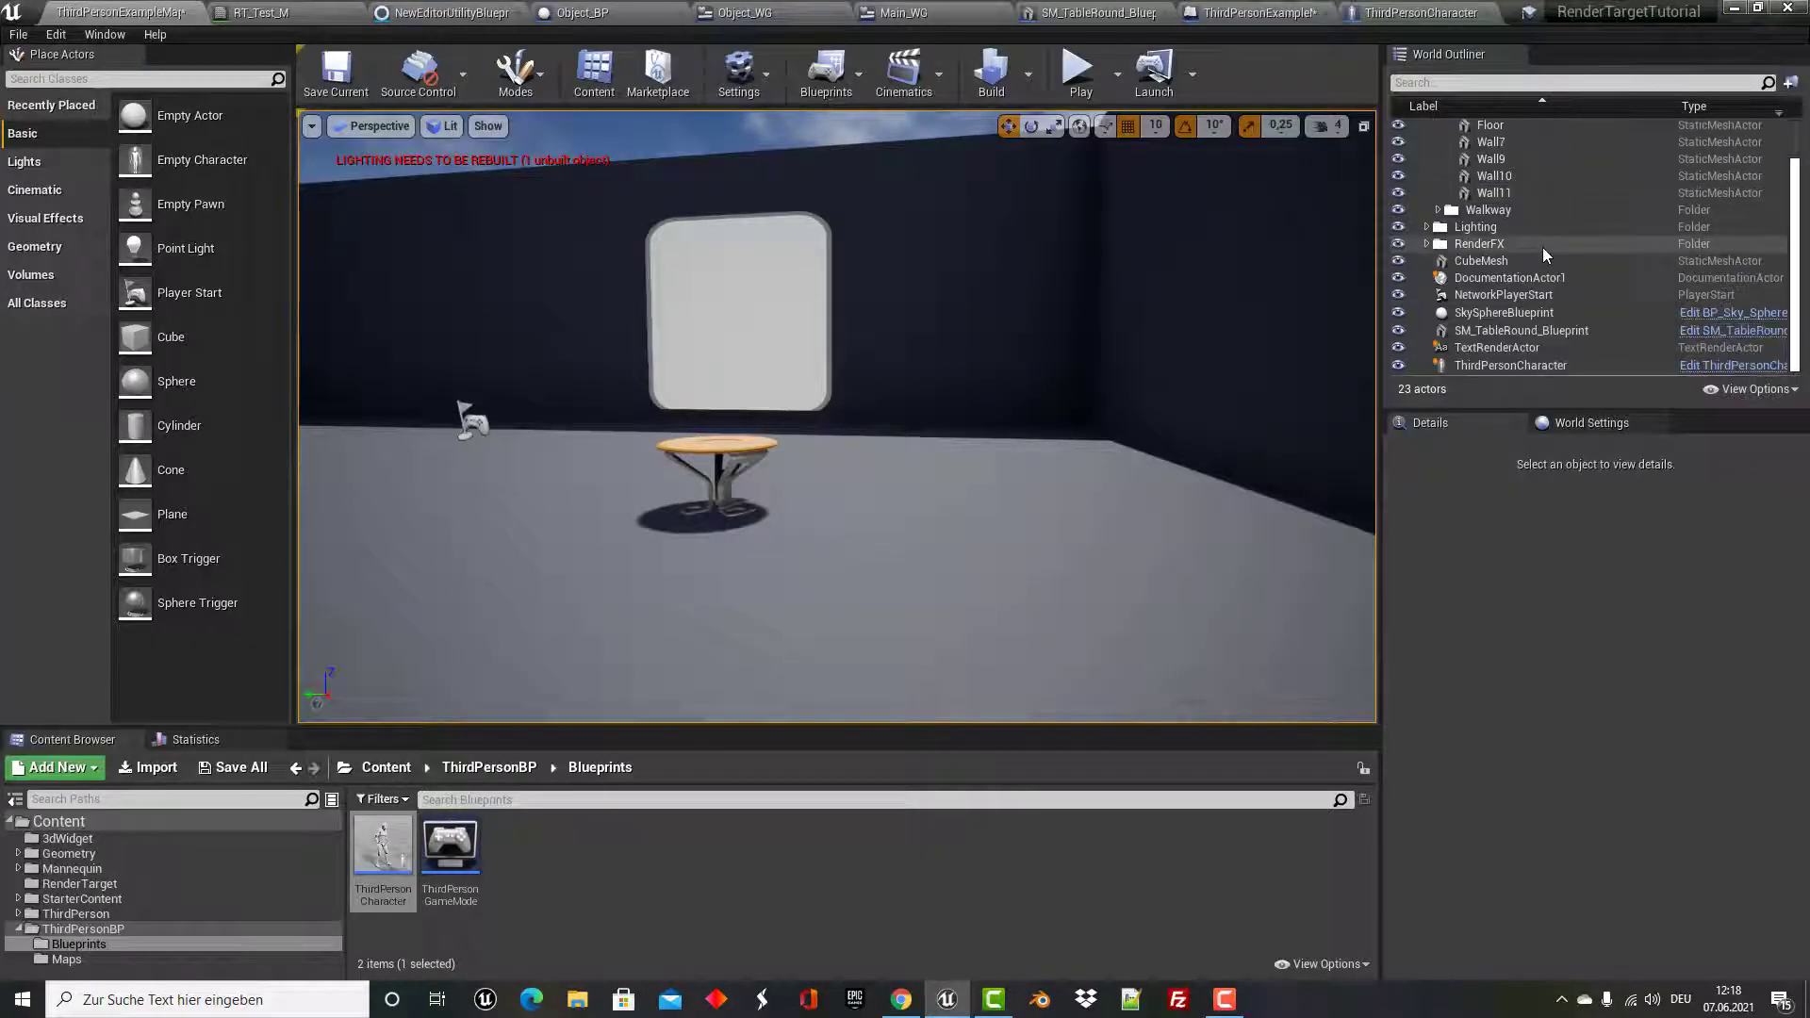
left_click(1507, 315)
key("Delete")
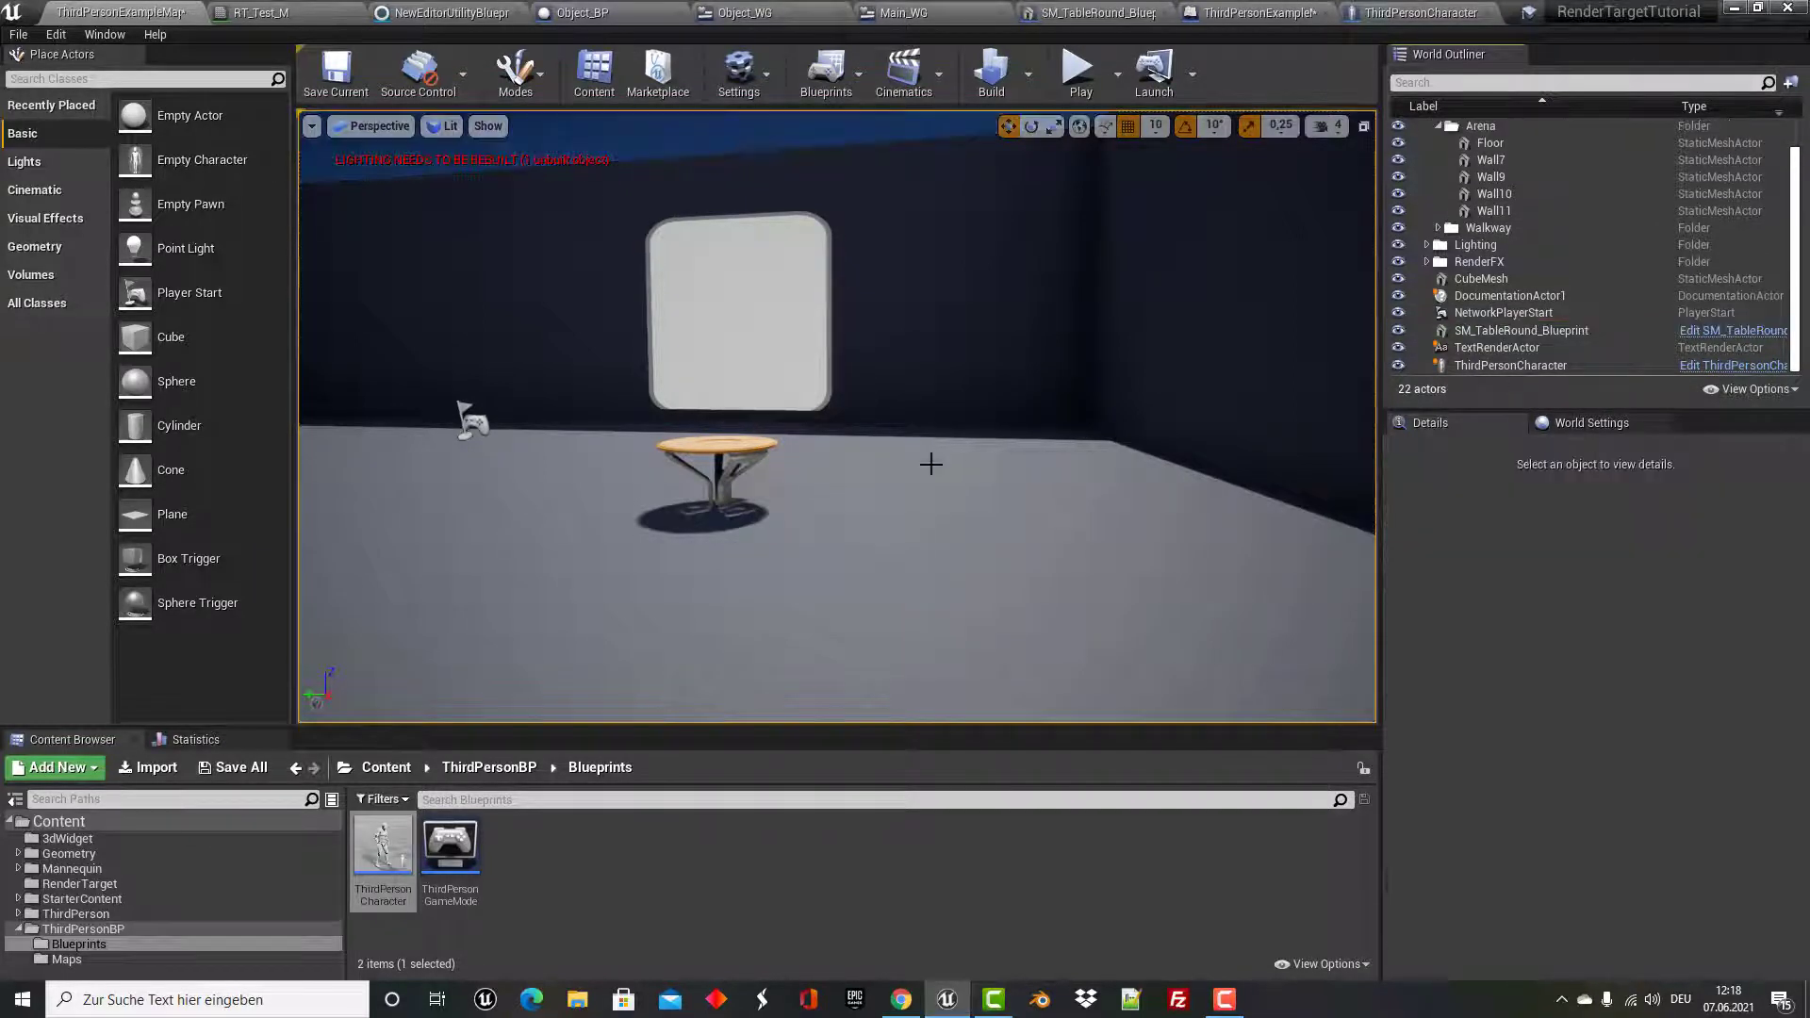
mouse_move(931, 464)
right_mouse_down()
mouse_move(877, 406)
mouse_move(848, 415)
right_mouse_up()
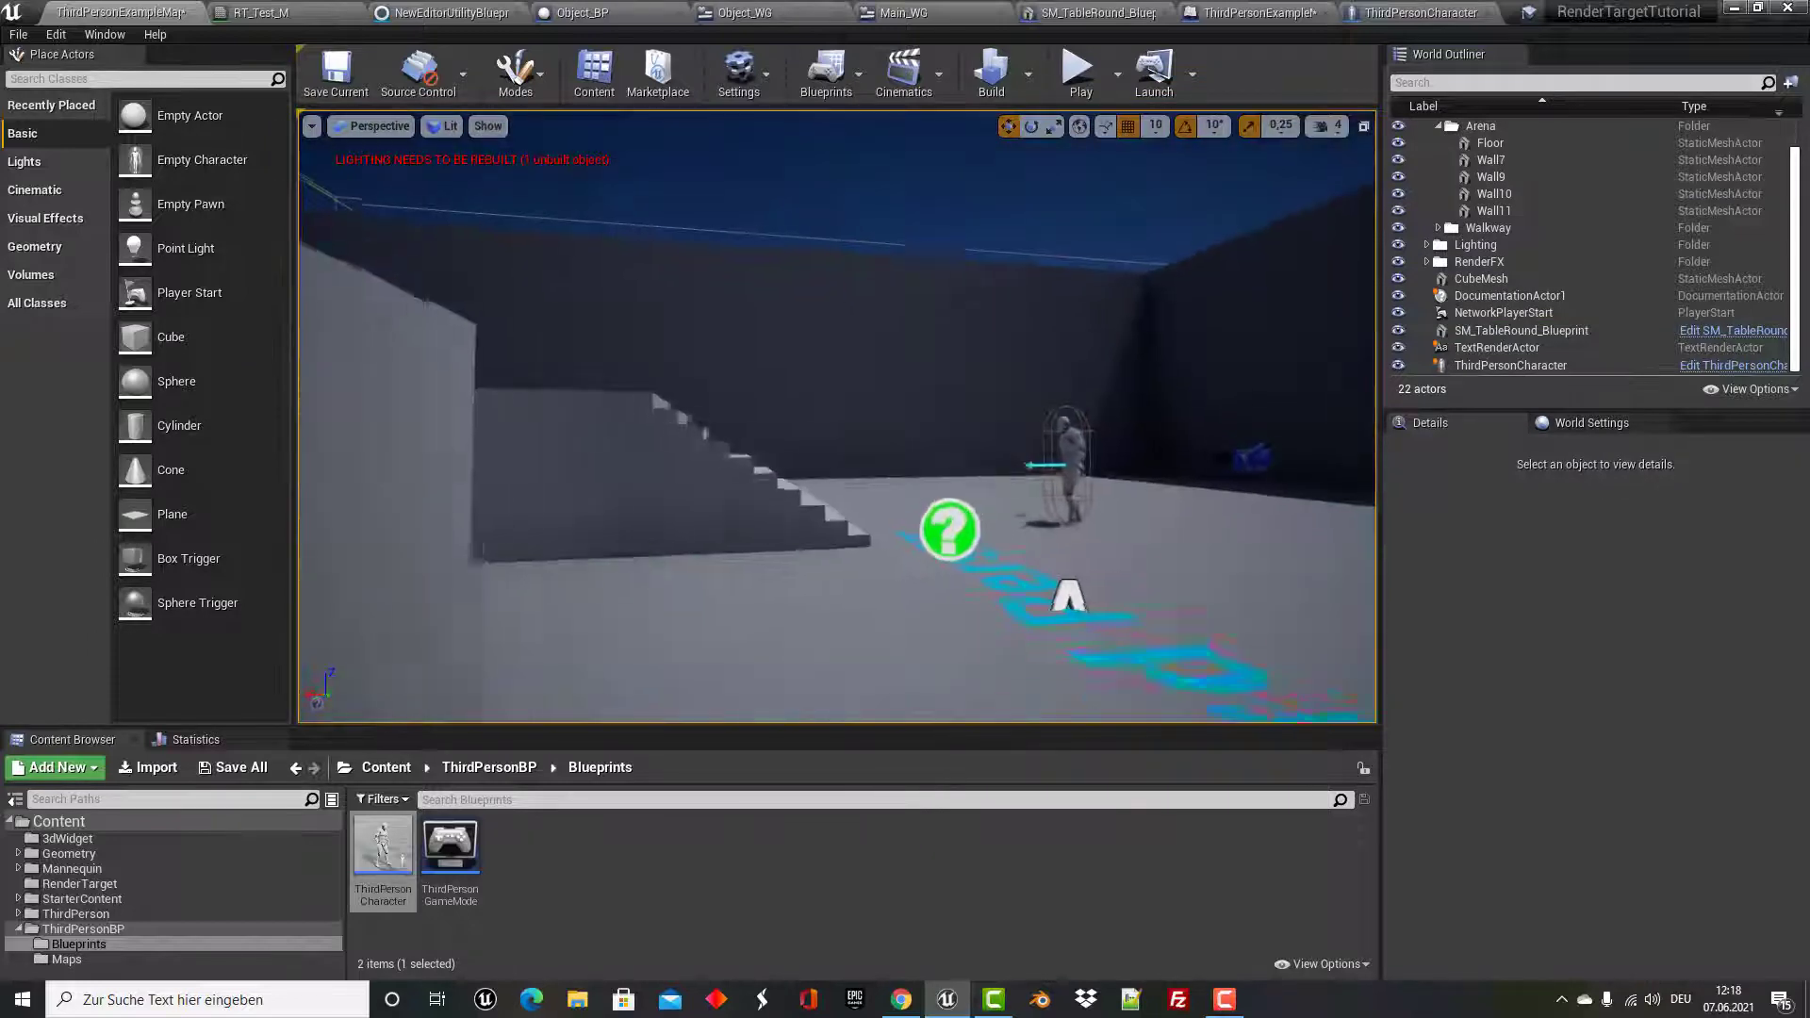
Play-test the level without the sky, running the character toward the table and back.
left_click(1077, 69)
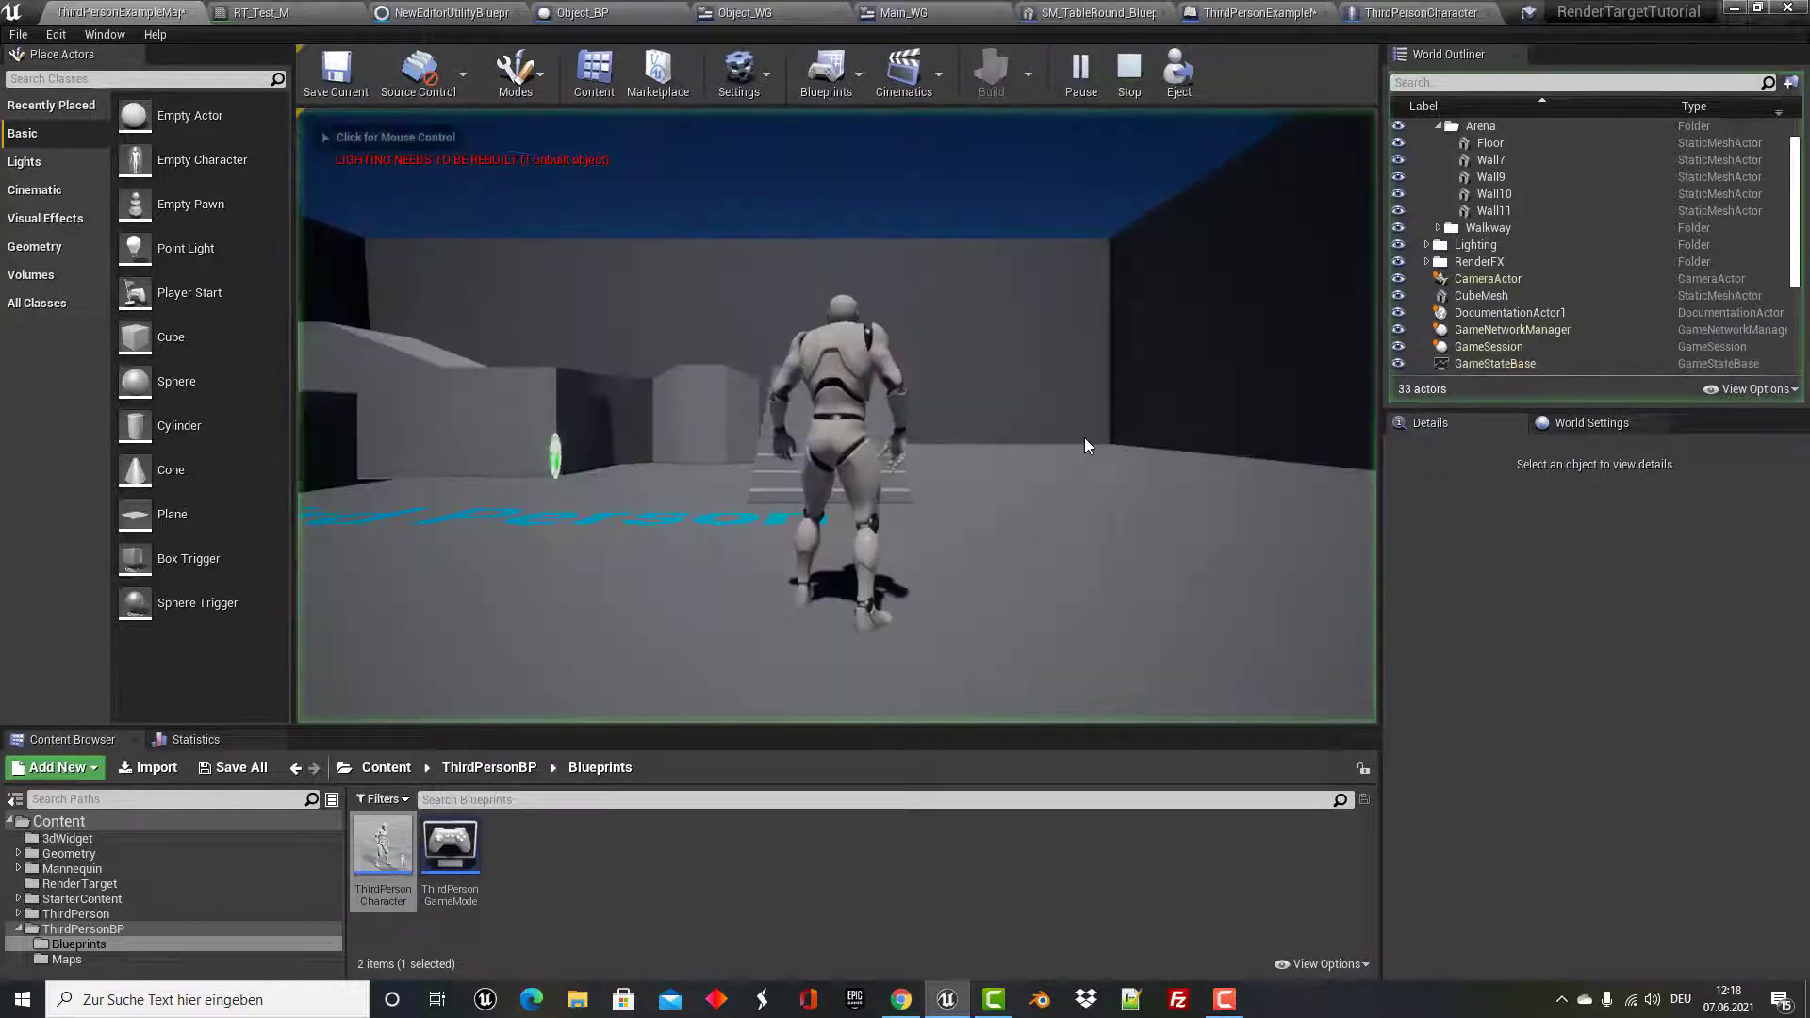
key("w")
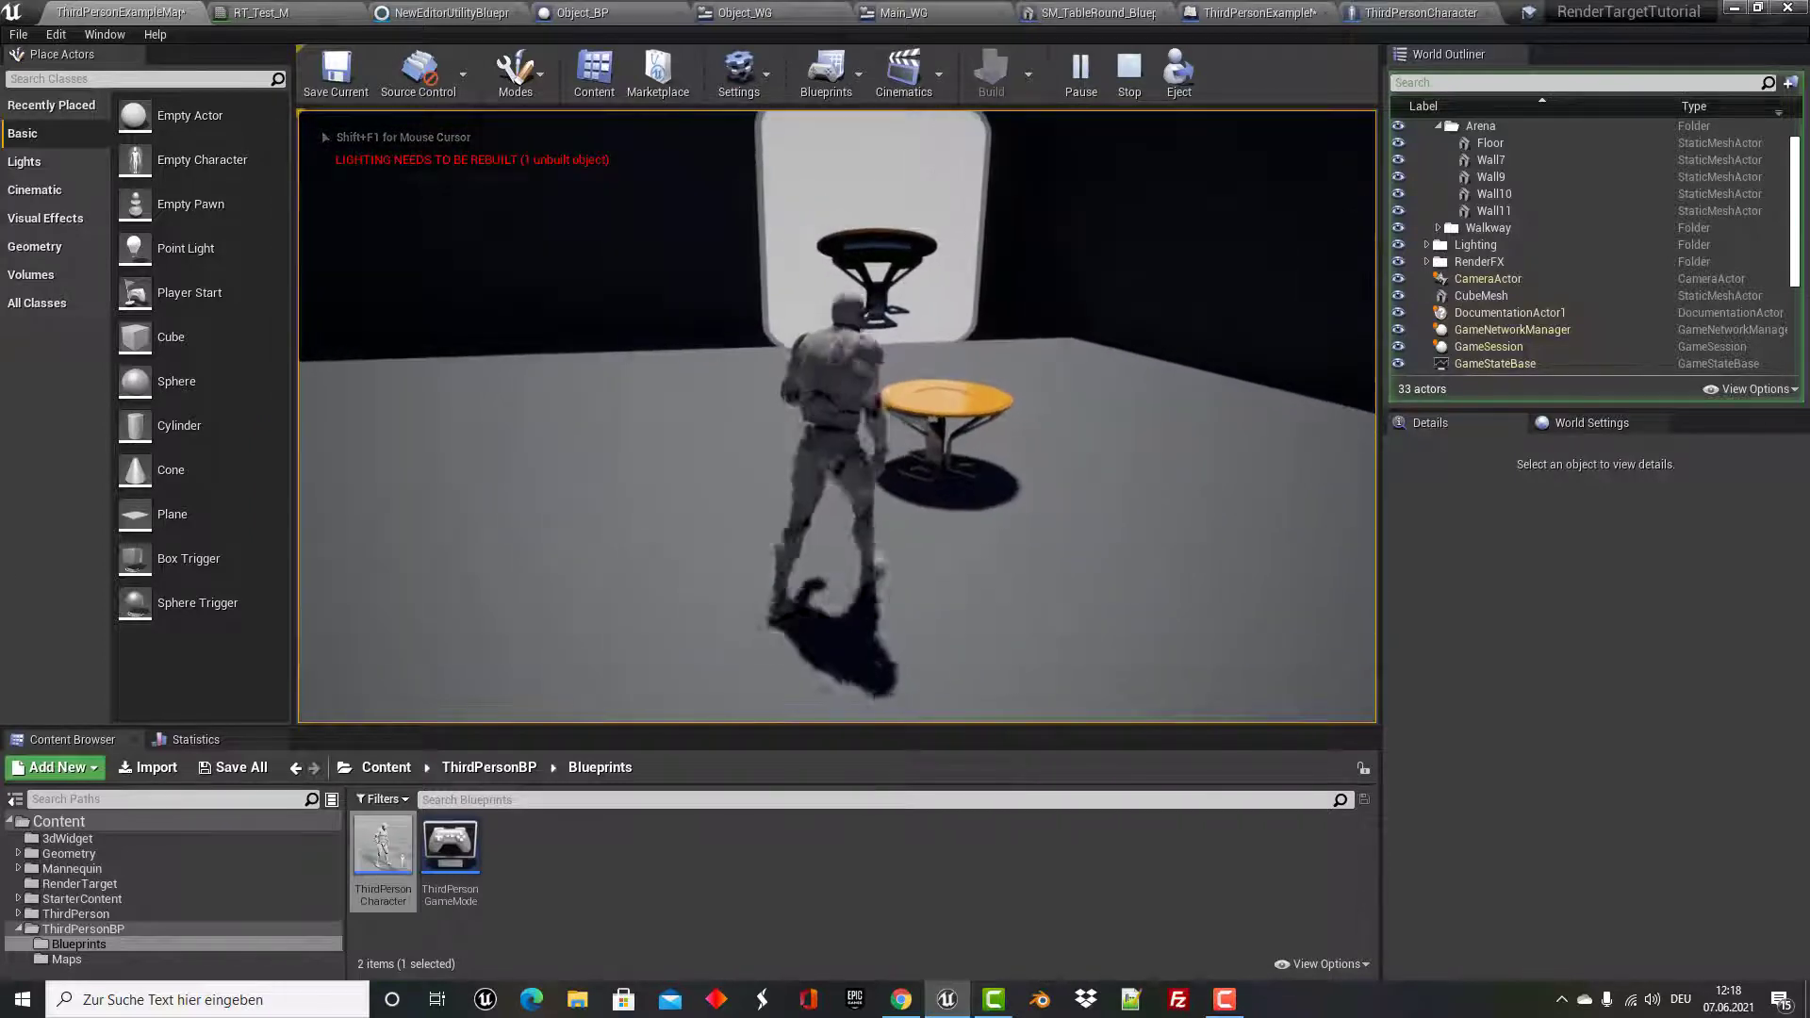
key("shift+F1")
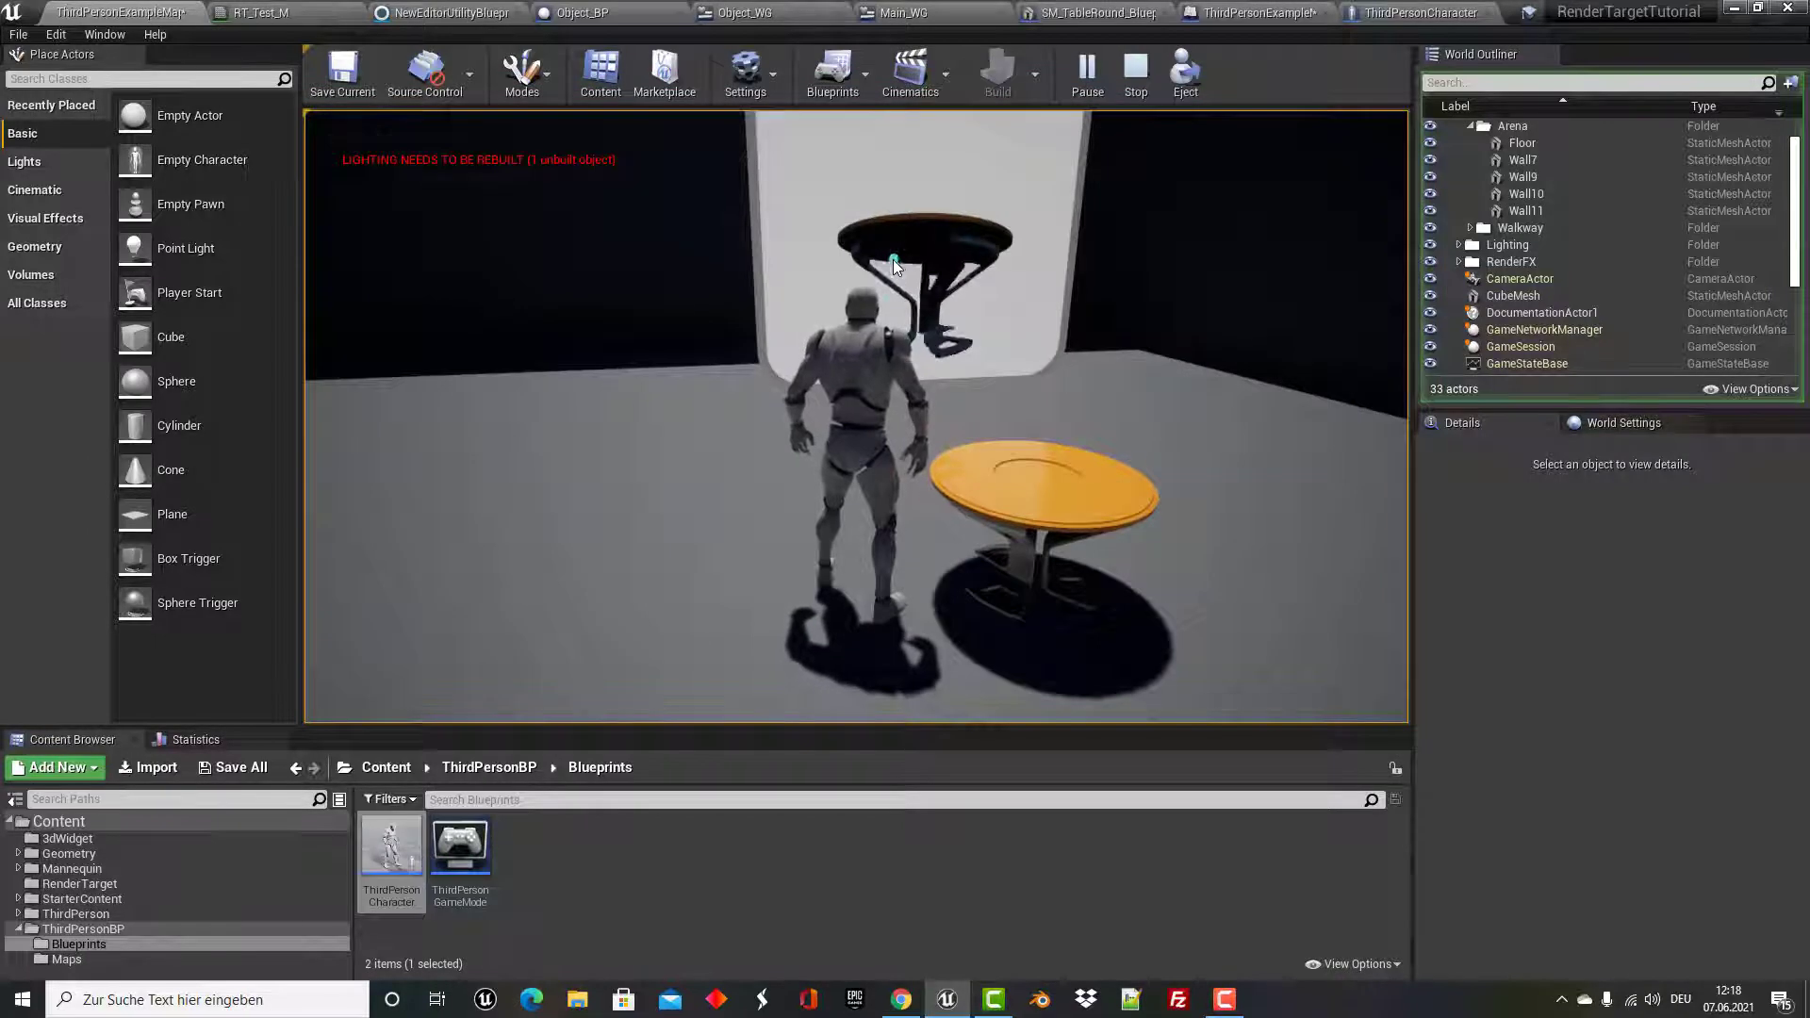
key("s")
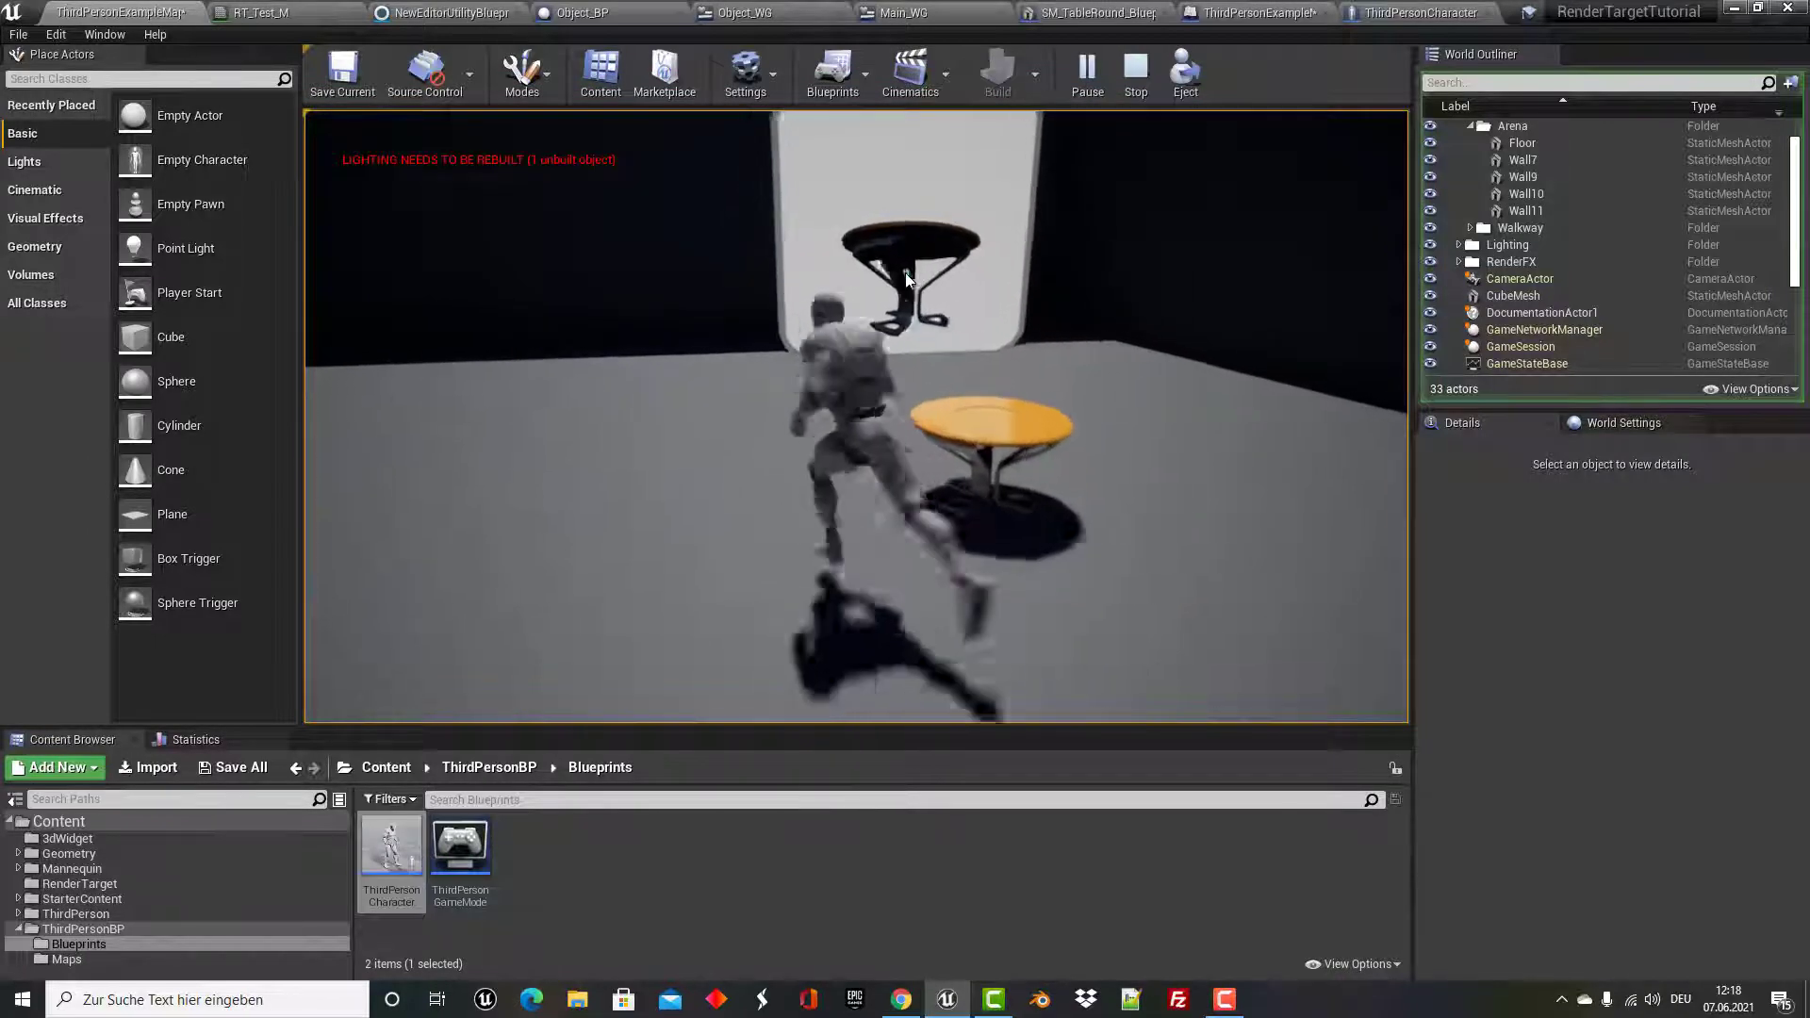
key("w")
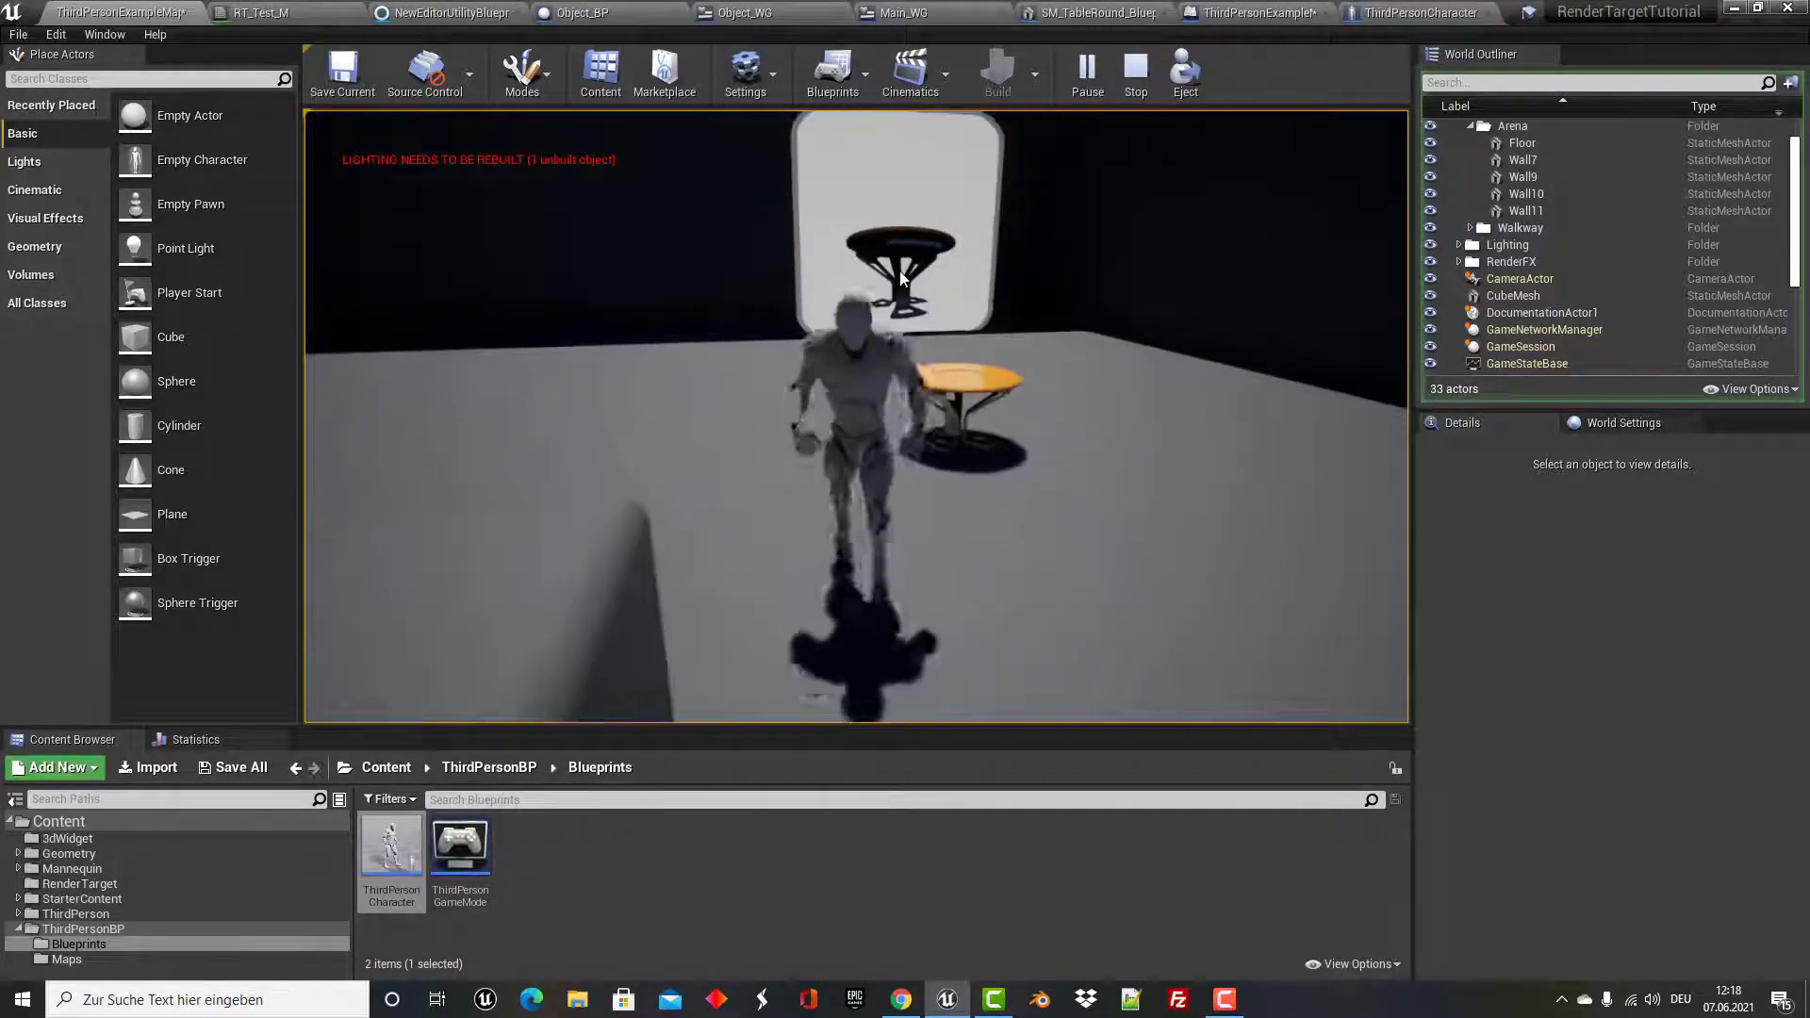
key("w")
key("s")
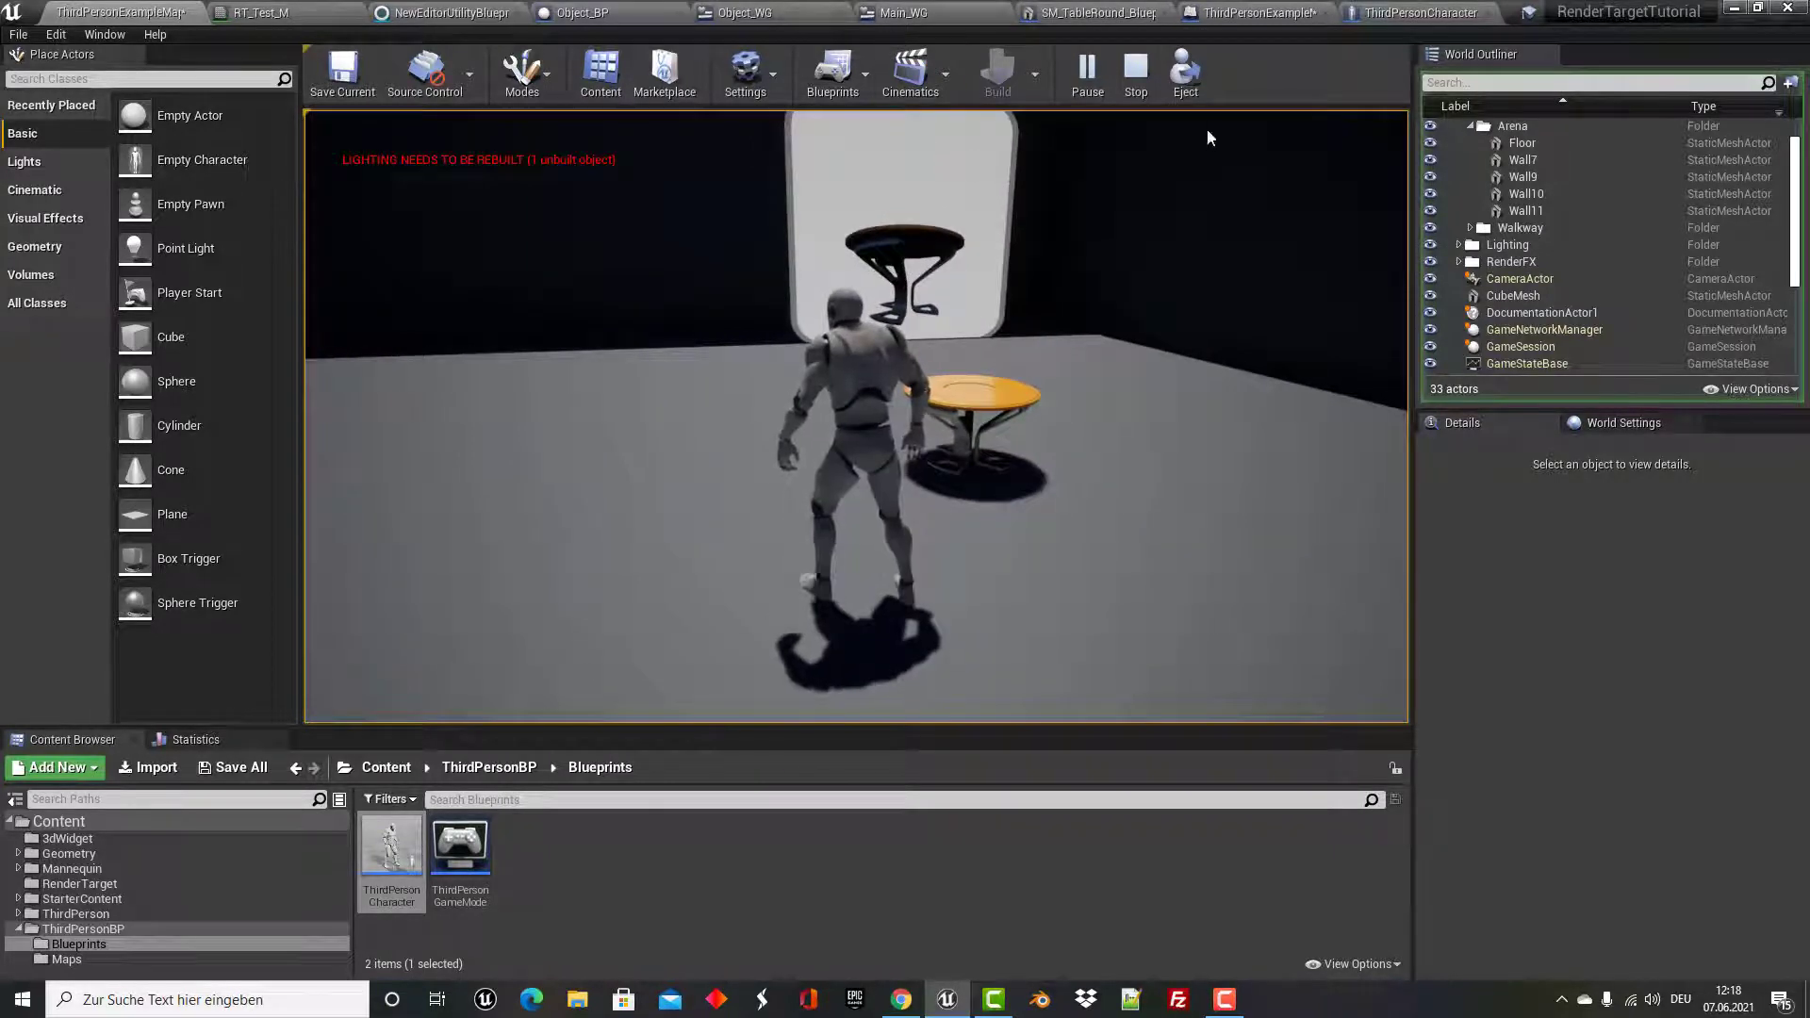
left_click(1136, 73)
left_click(613, 9)
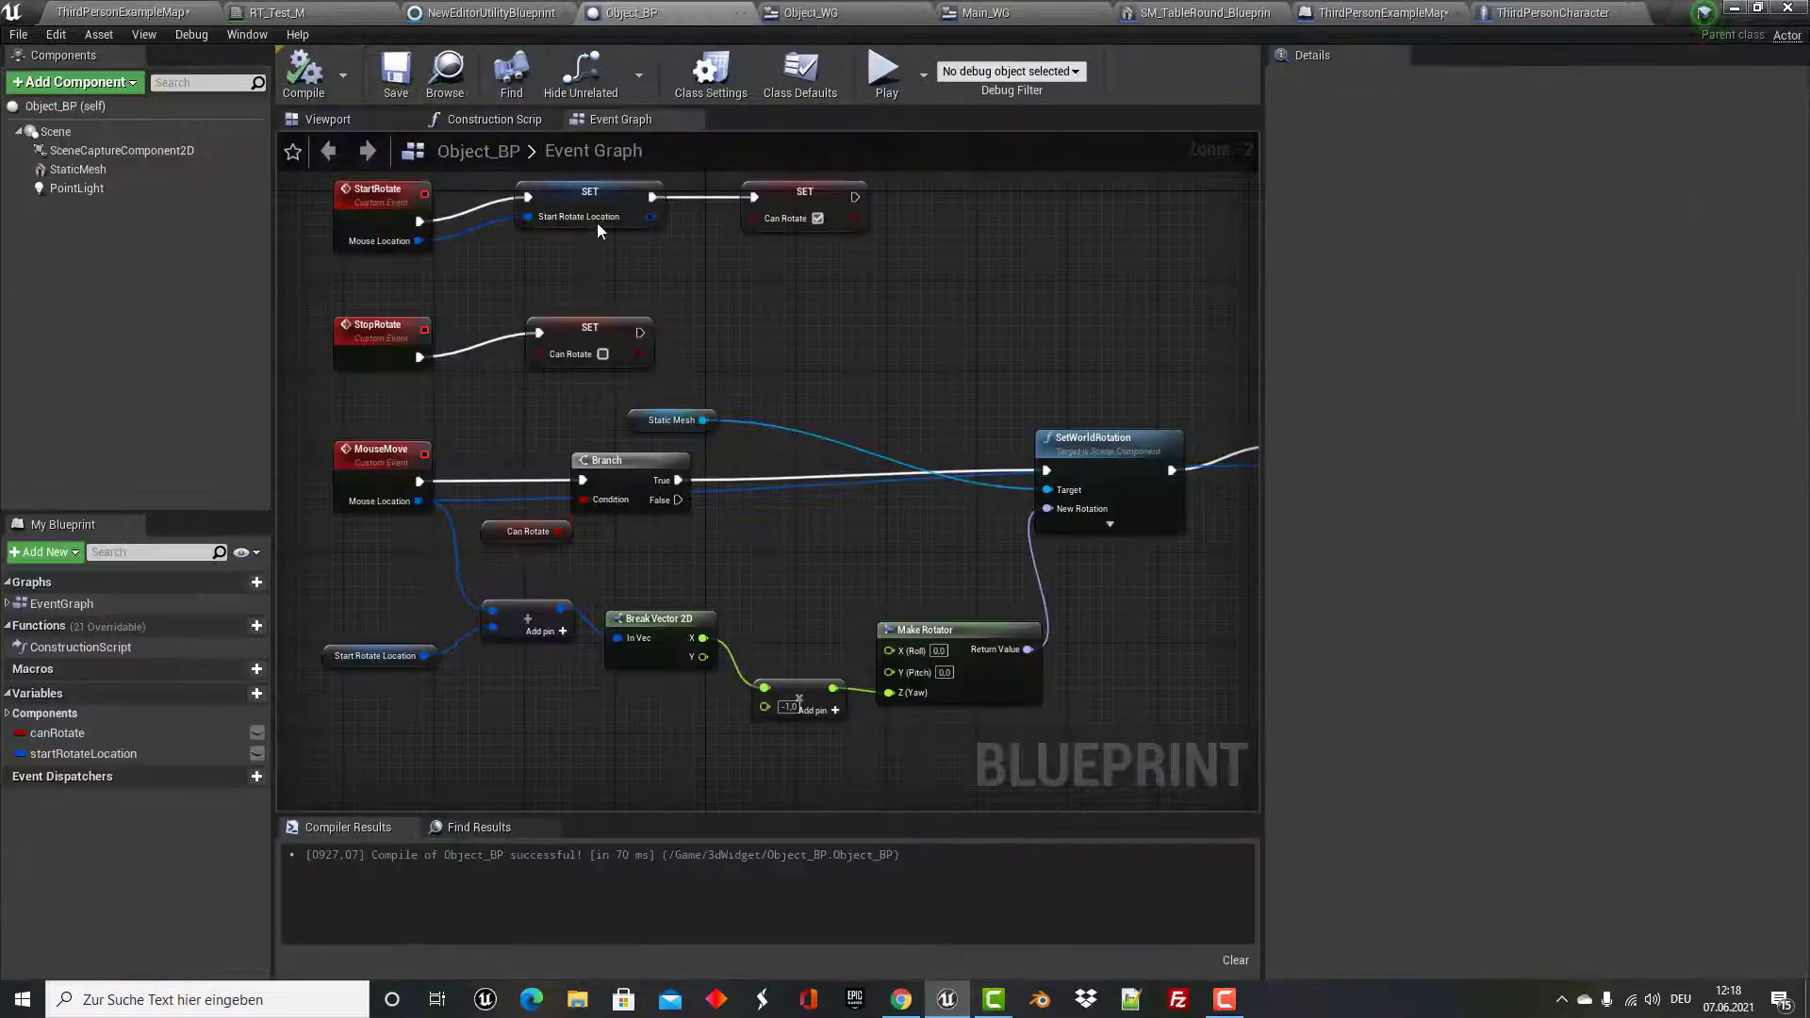
After viewing Object_BP's viewport, undo the sky sphere deletion in ThirdPersonExampleMap.
left_click(368, 124)
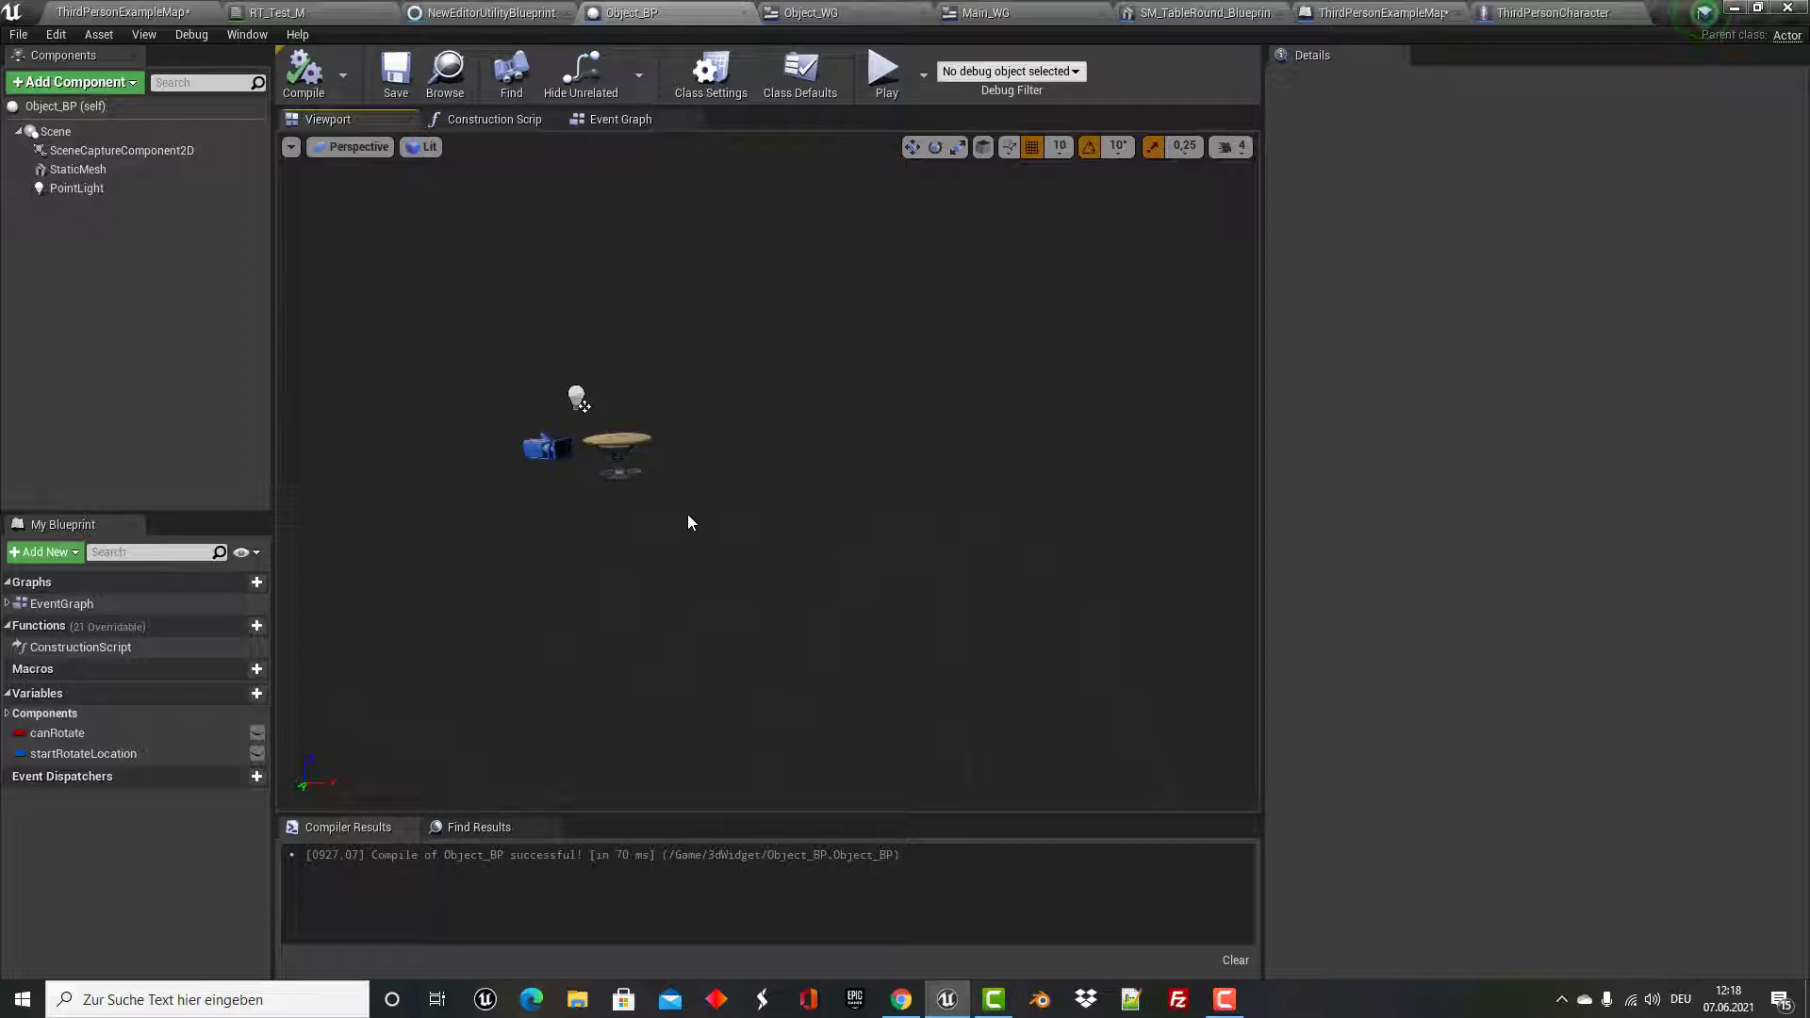
left_click(201, 9)
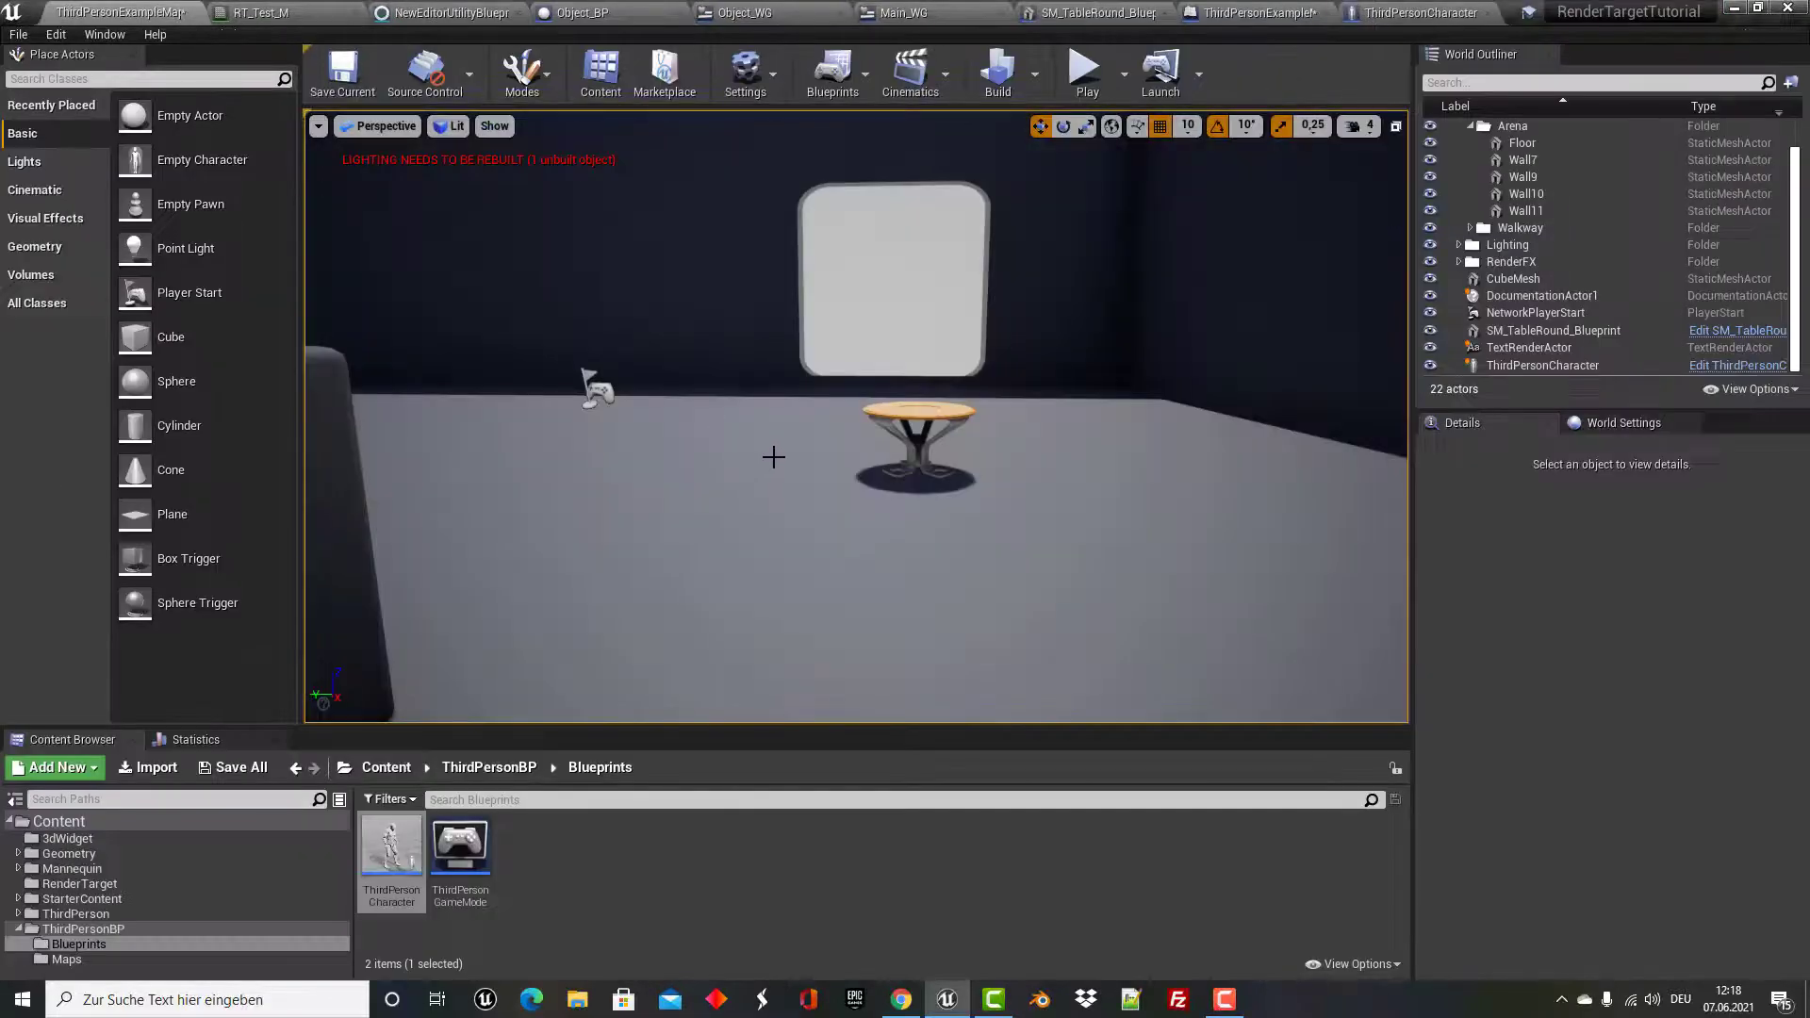
key("ctrl+z")
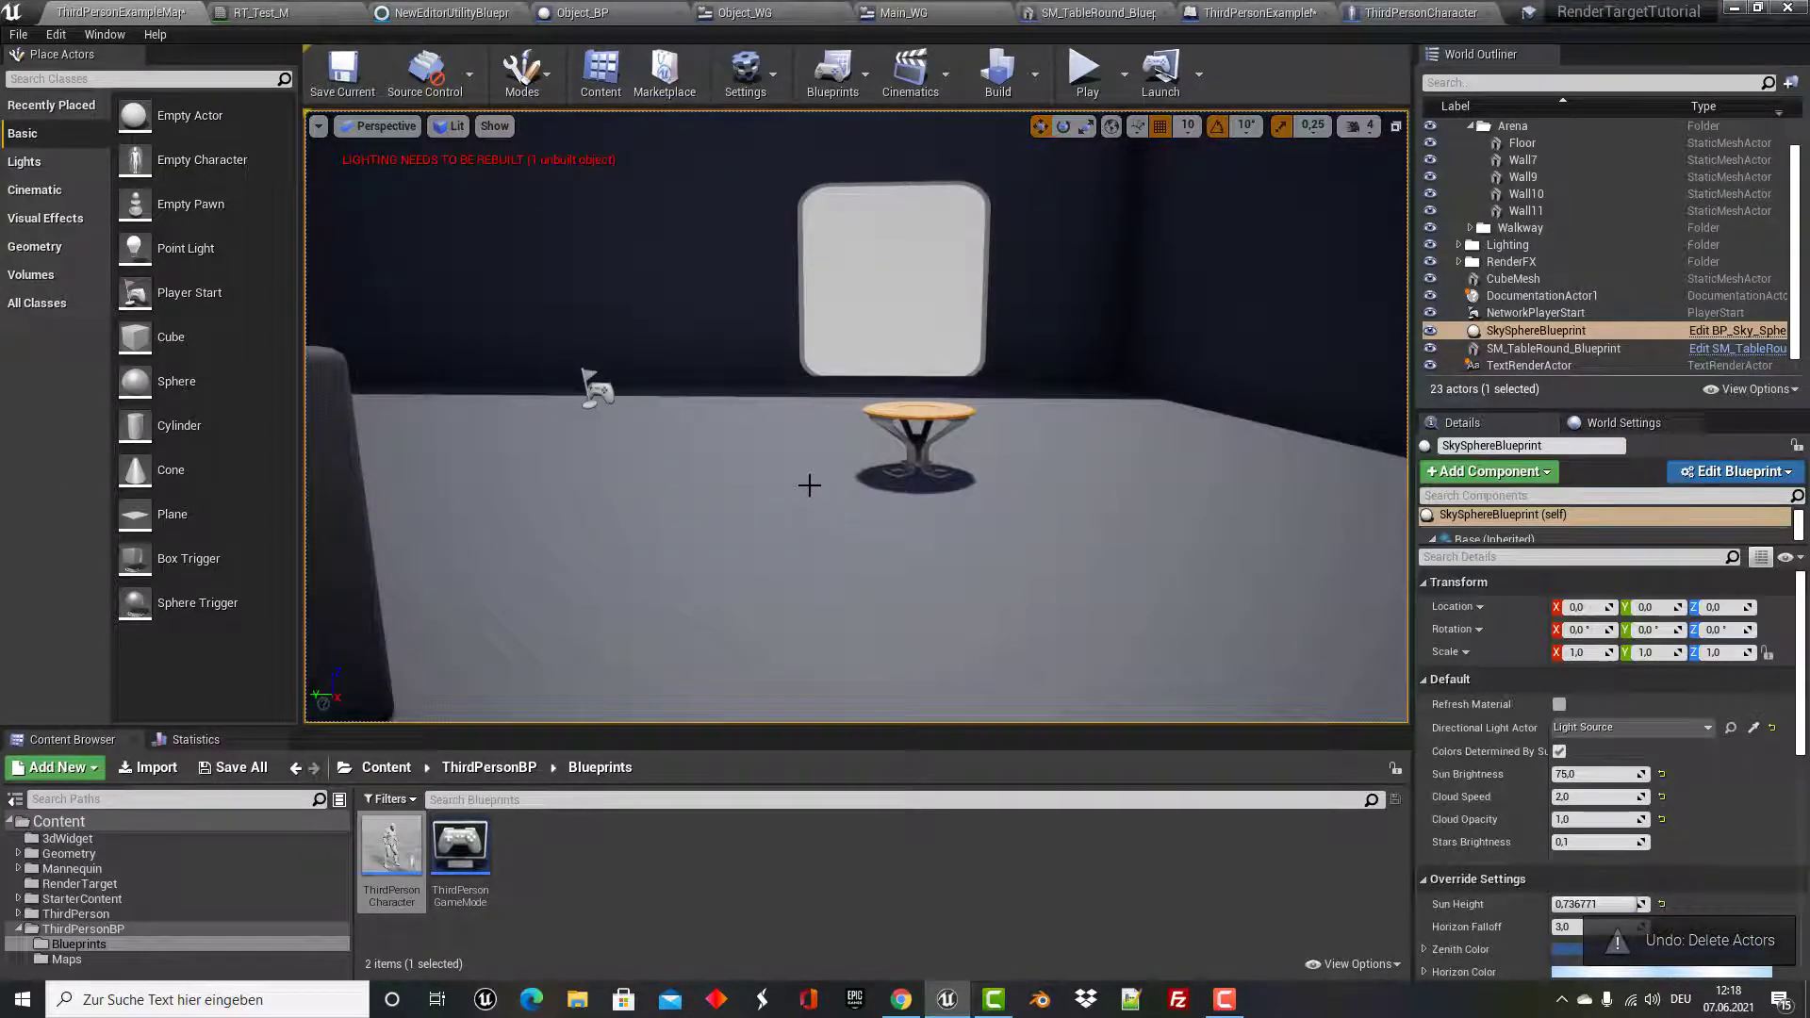
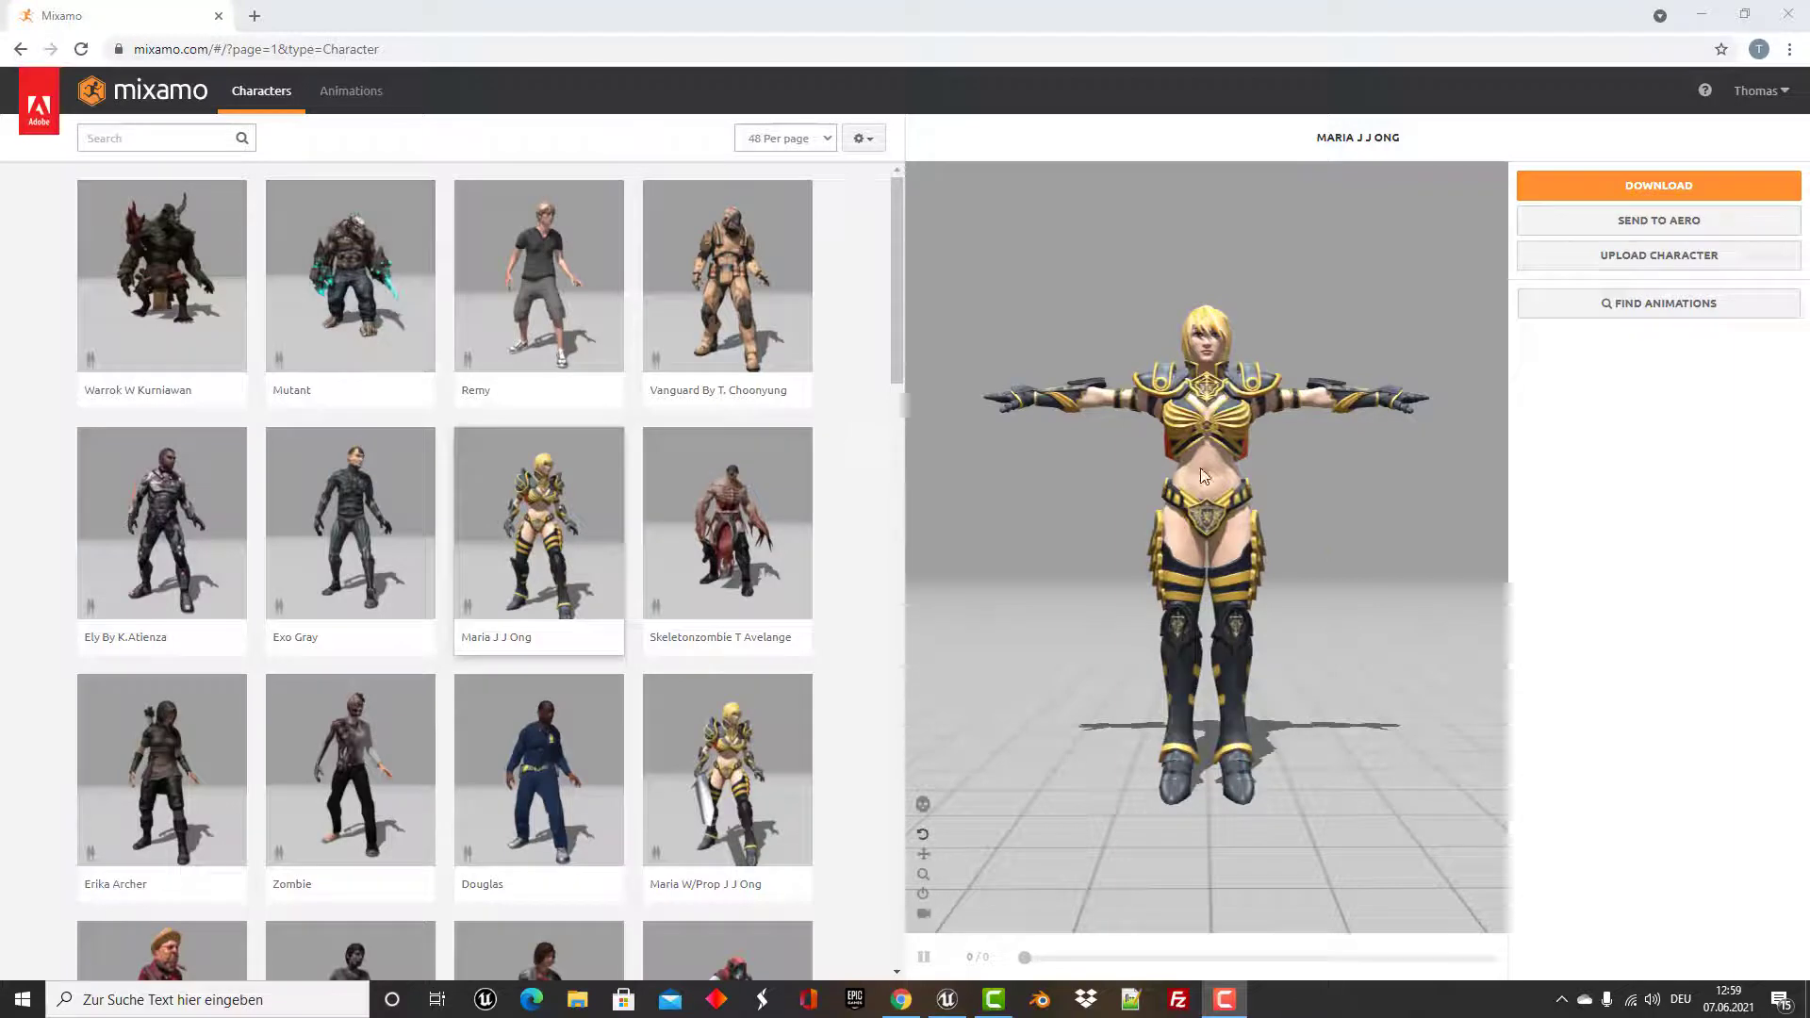
Download the Maria J J Ong character from Mixamo as FBX Binary (.fbx) in T-pose.
left_click(1594, 197)
left_click(1594, 196)
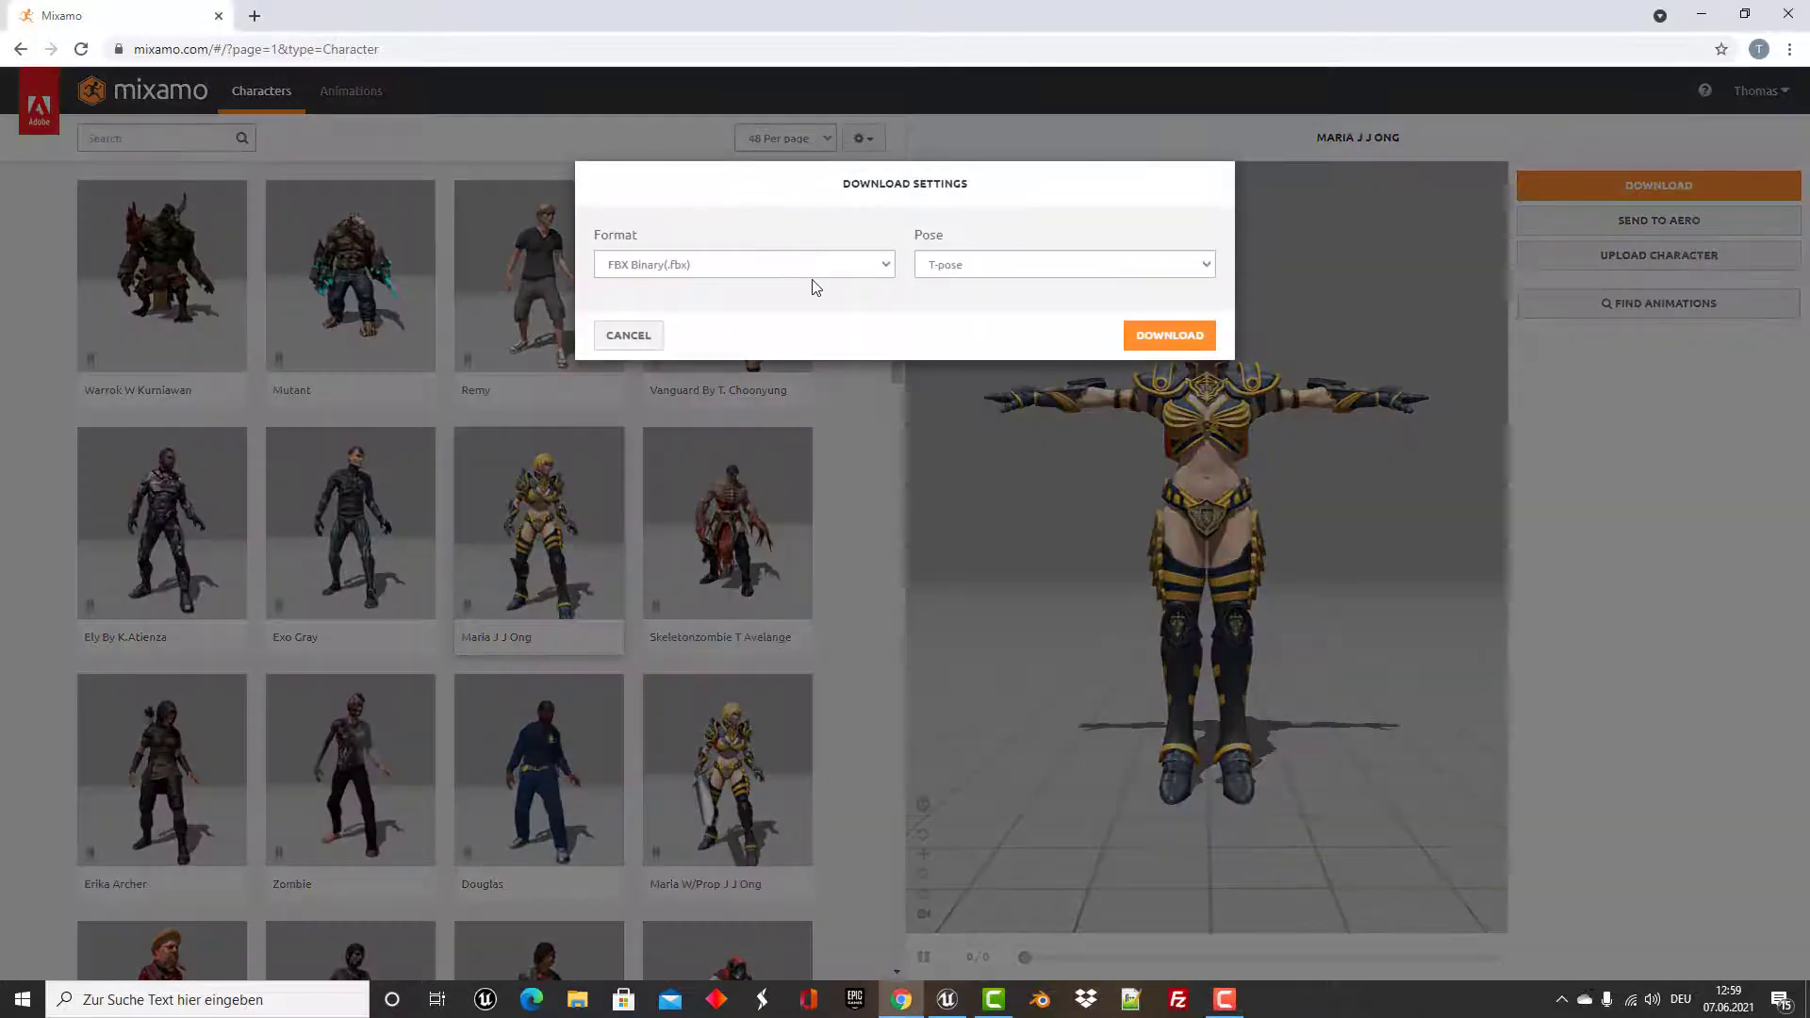
left_click(1173, 340)
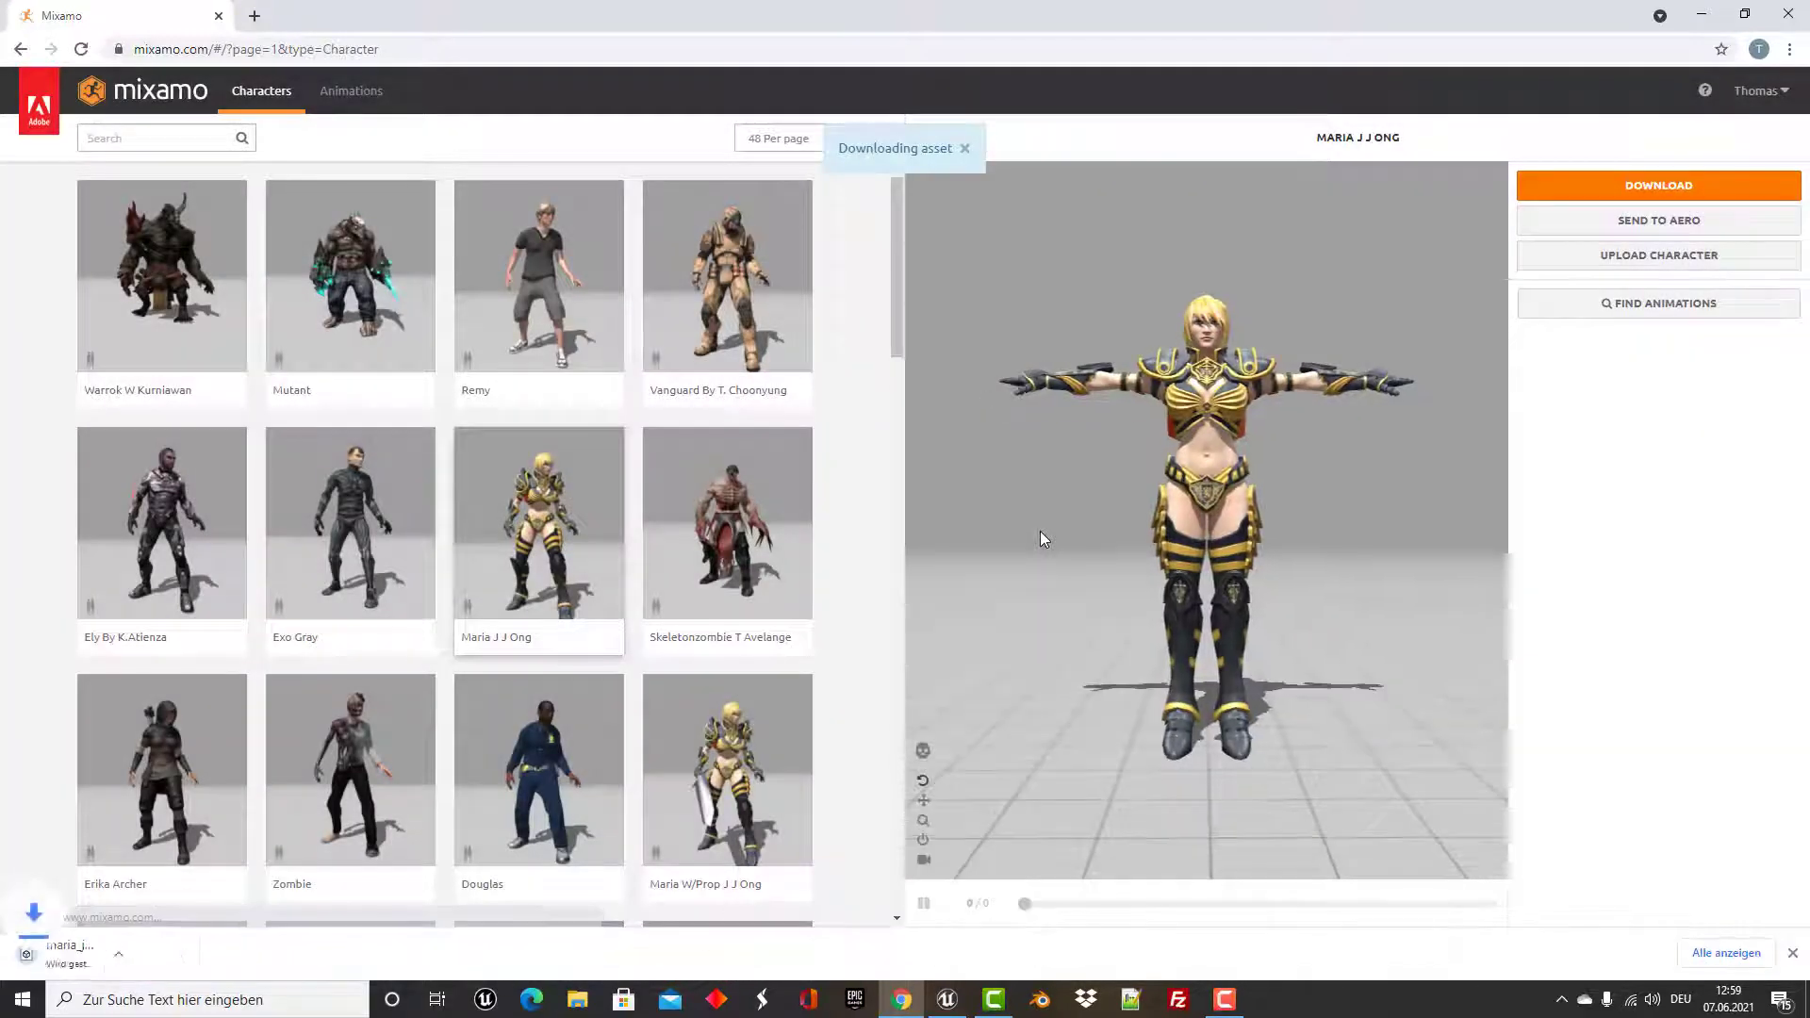
mouse_move(759, 17)
left_mouse_down()
mouse_move(1421, 35)
mouse_move(1351, 33)
left_mouse_up()
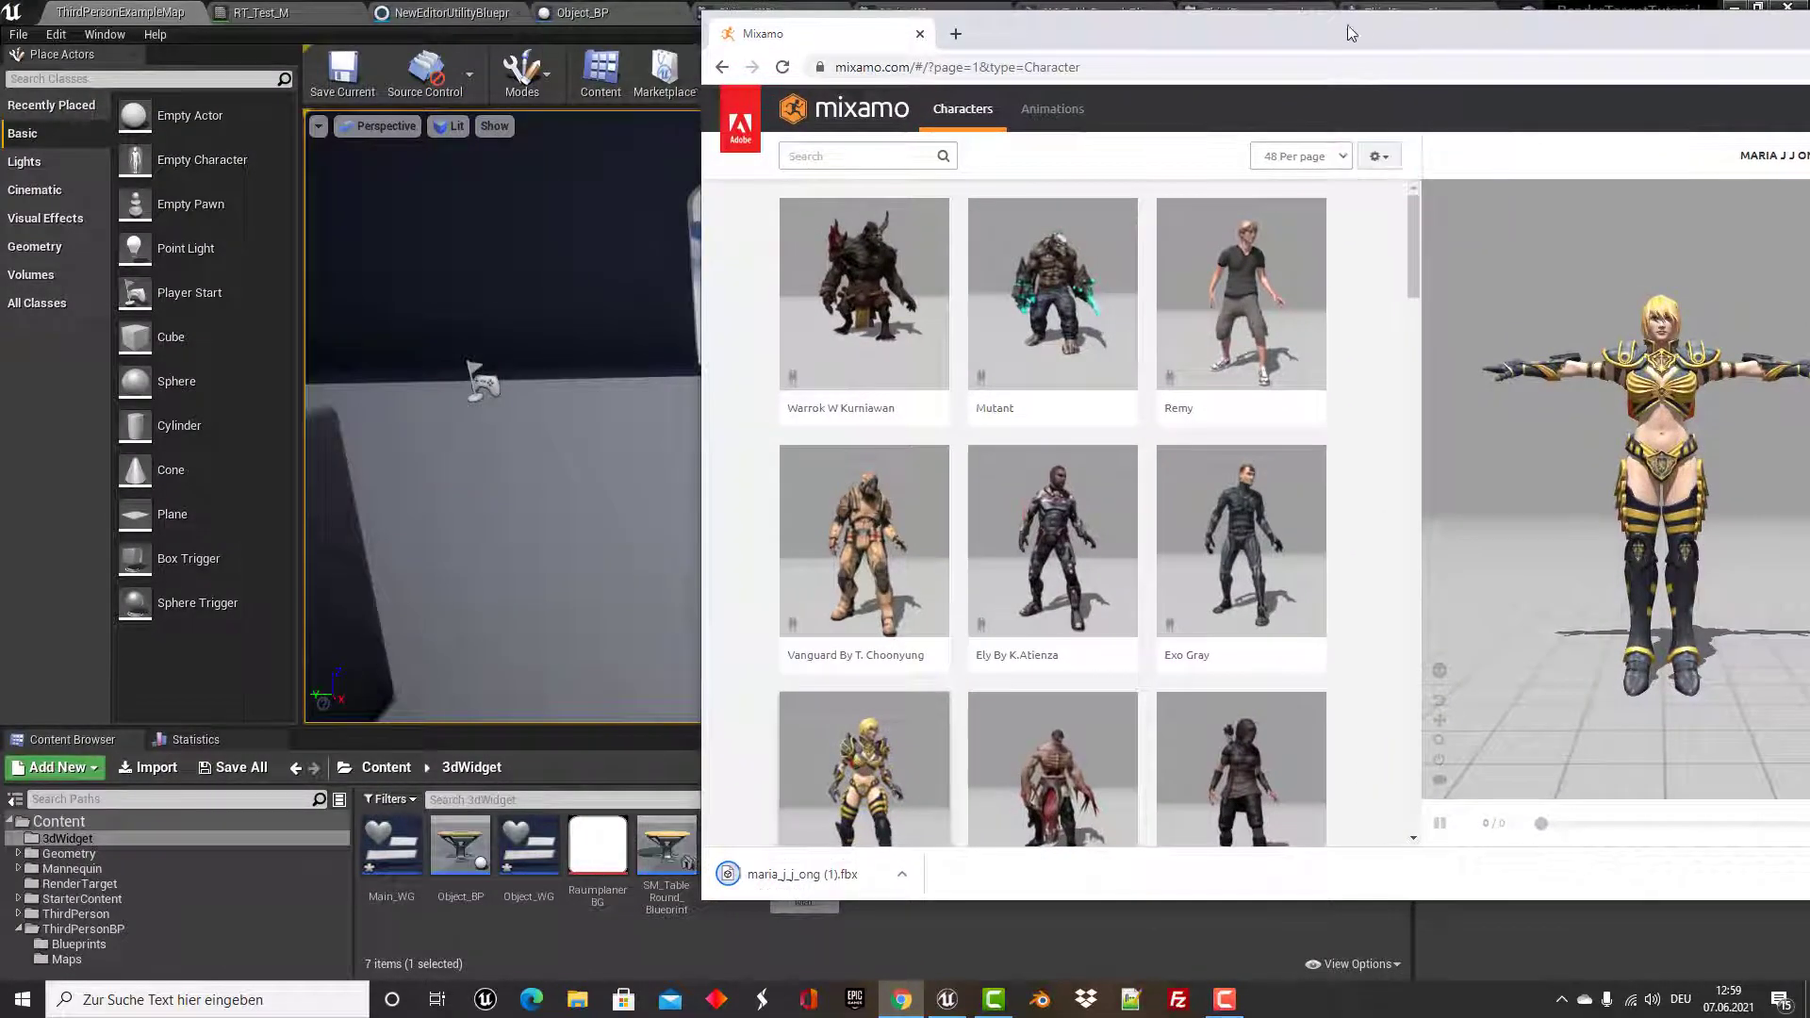
Create a new folder named Character inside 3dWidget and open it.
mouse_move(1238, 37)
left_mouse_down()
mouse_move(1501, 38)
mouse_move(1529, 69)
left_mouse_up()
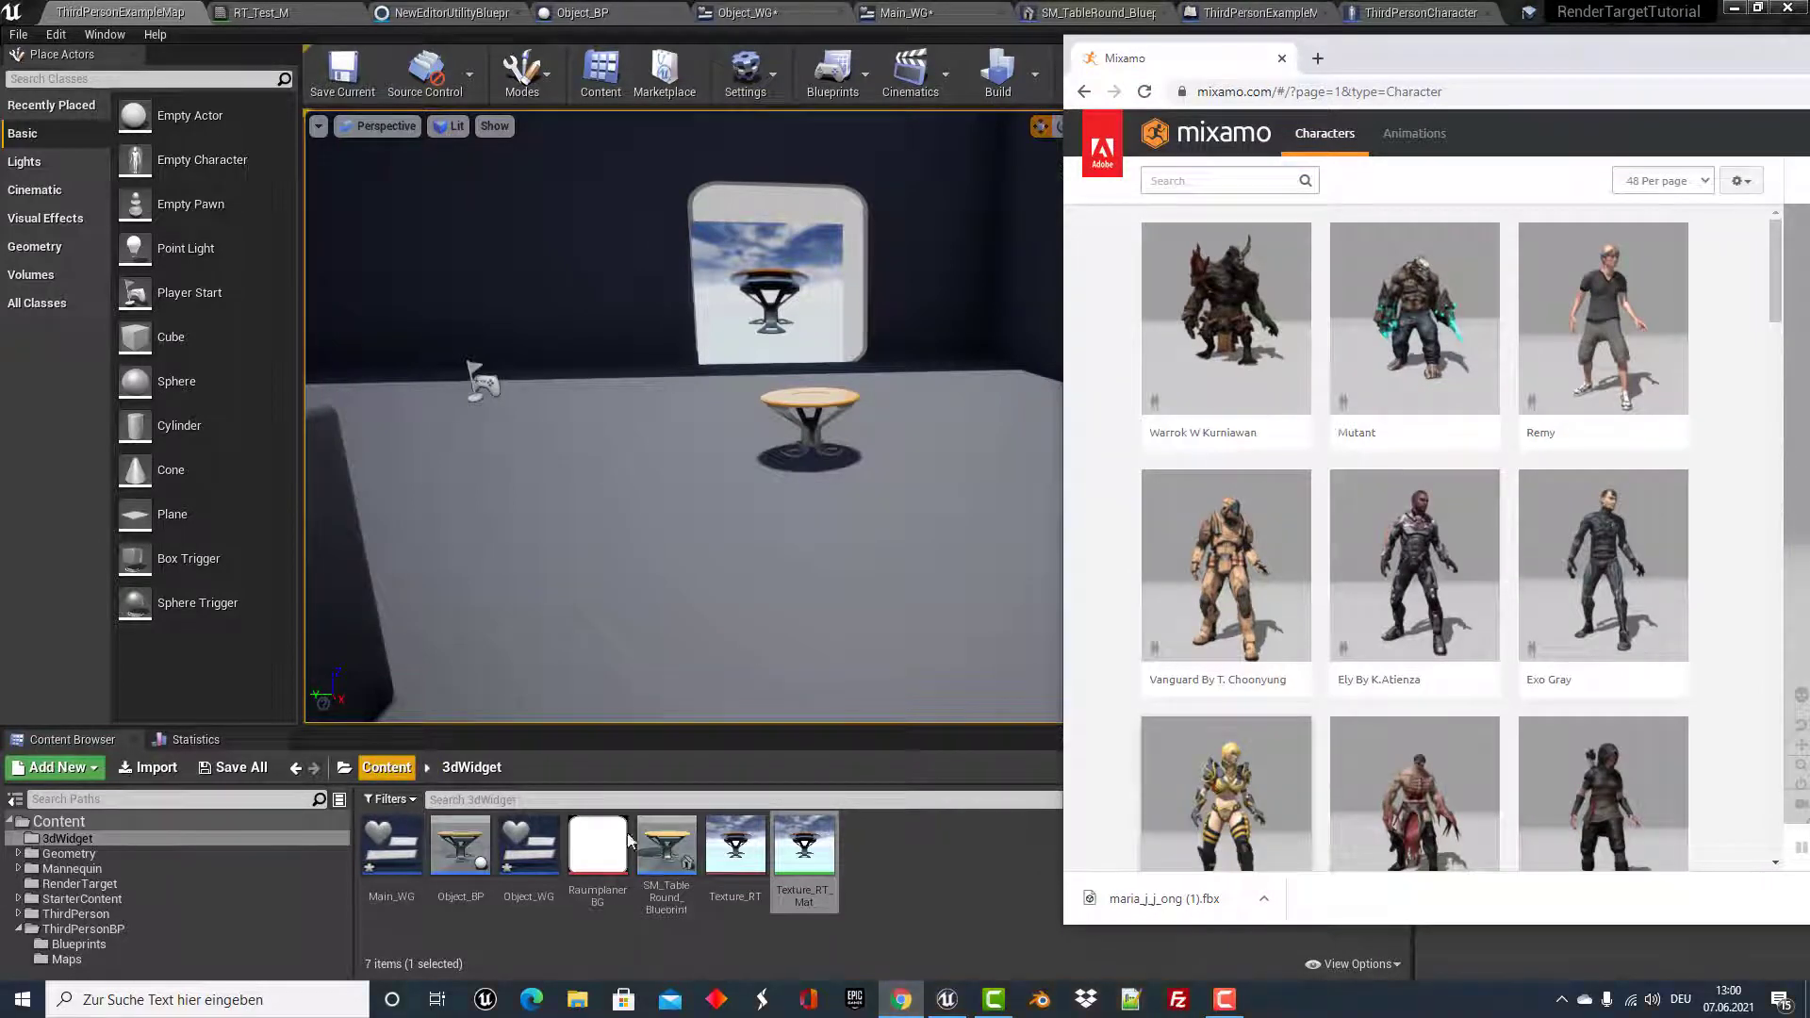
right_click(869, 845)
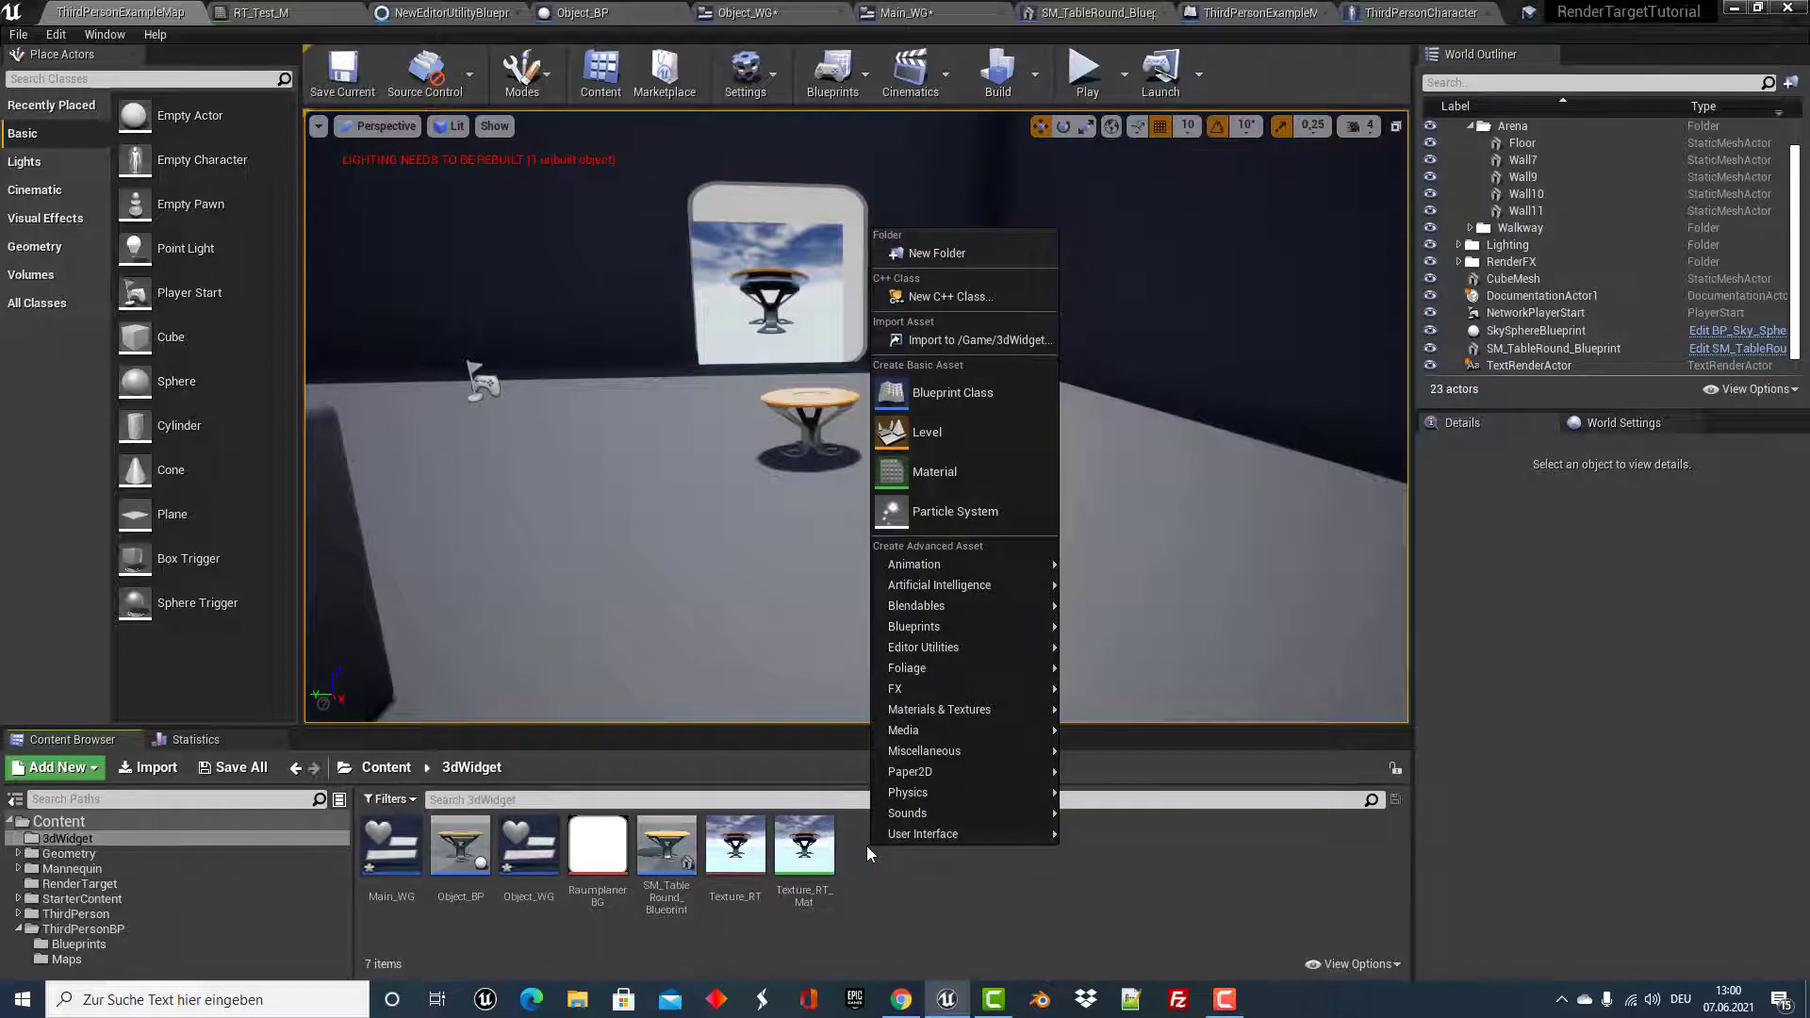
left_click(939, 261)
type("Character")
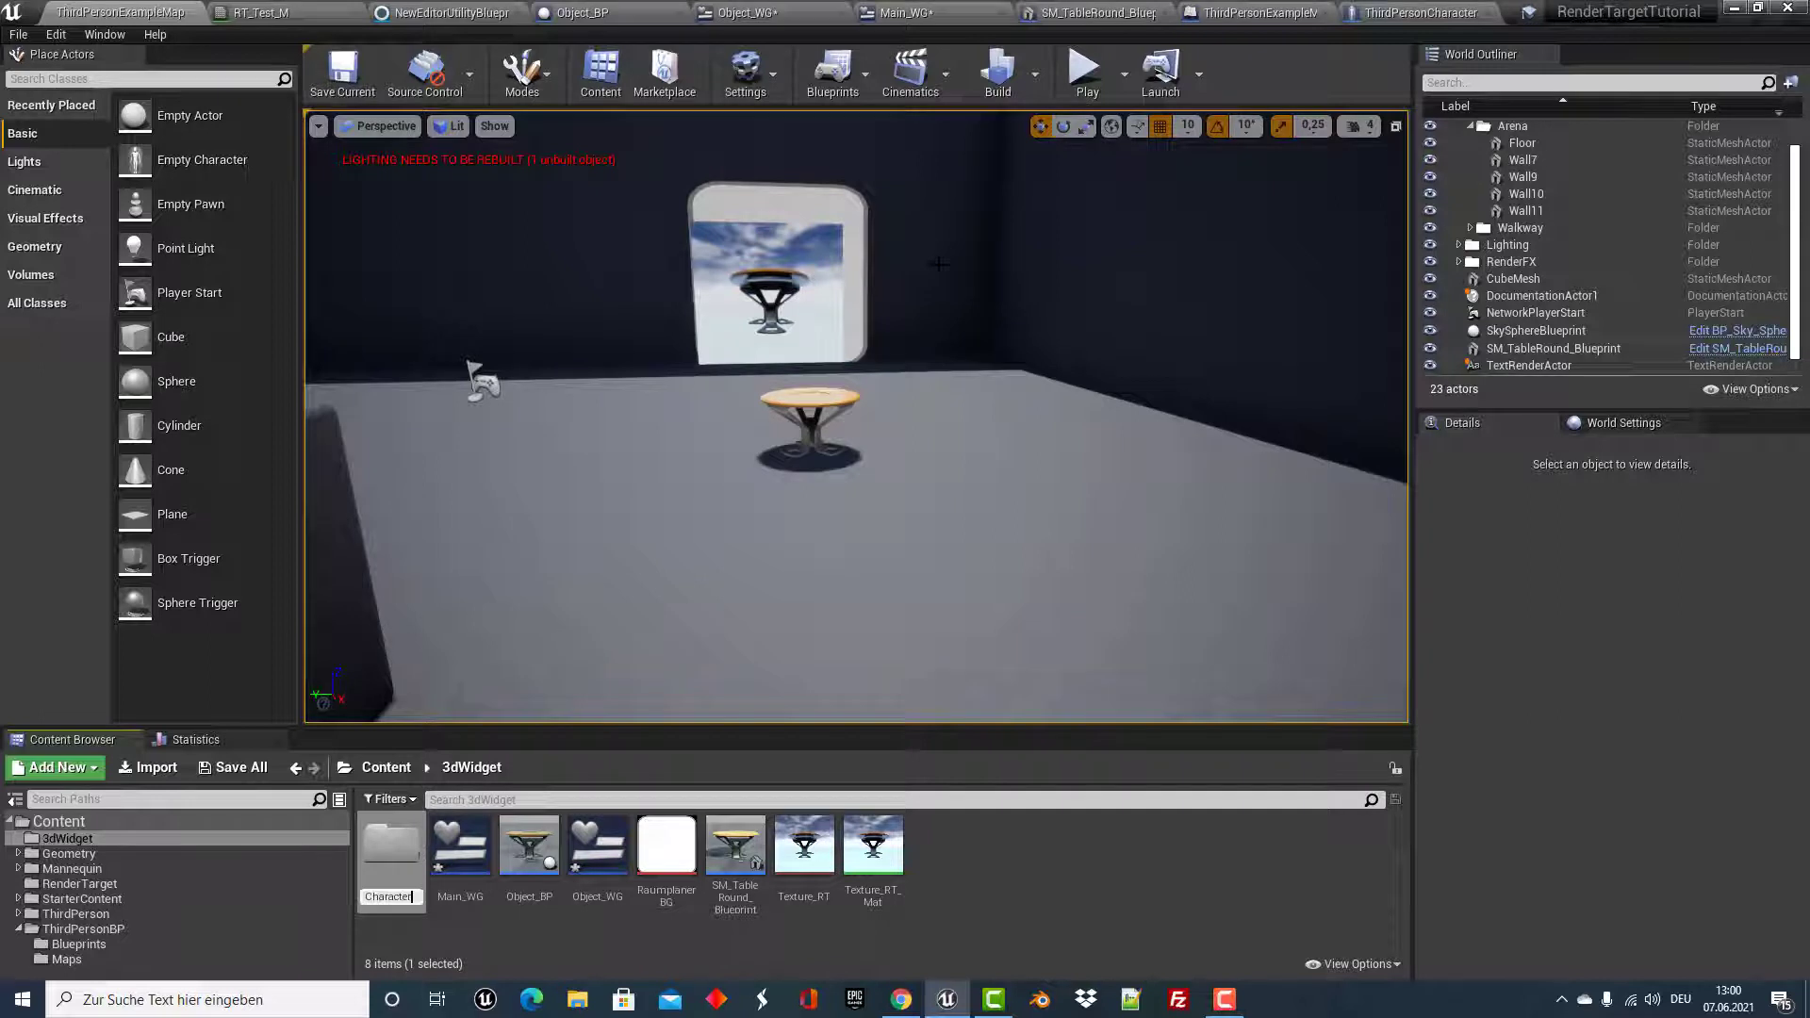
key("Return")
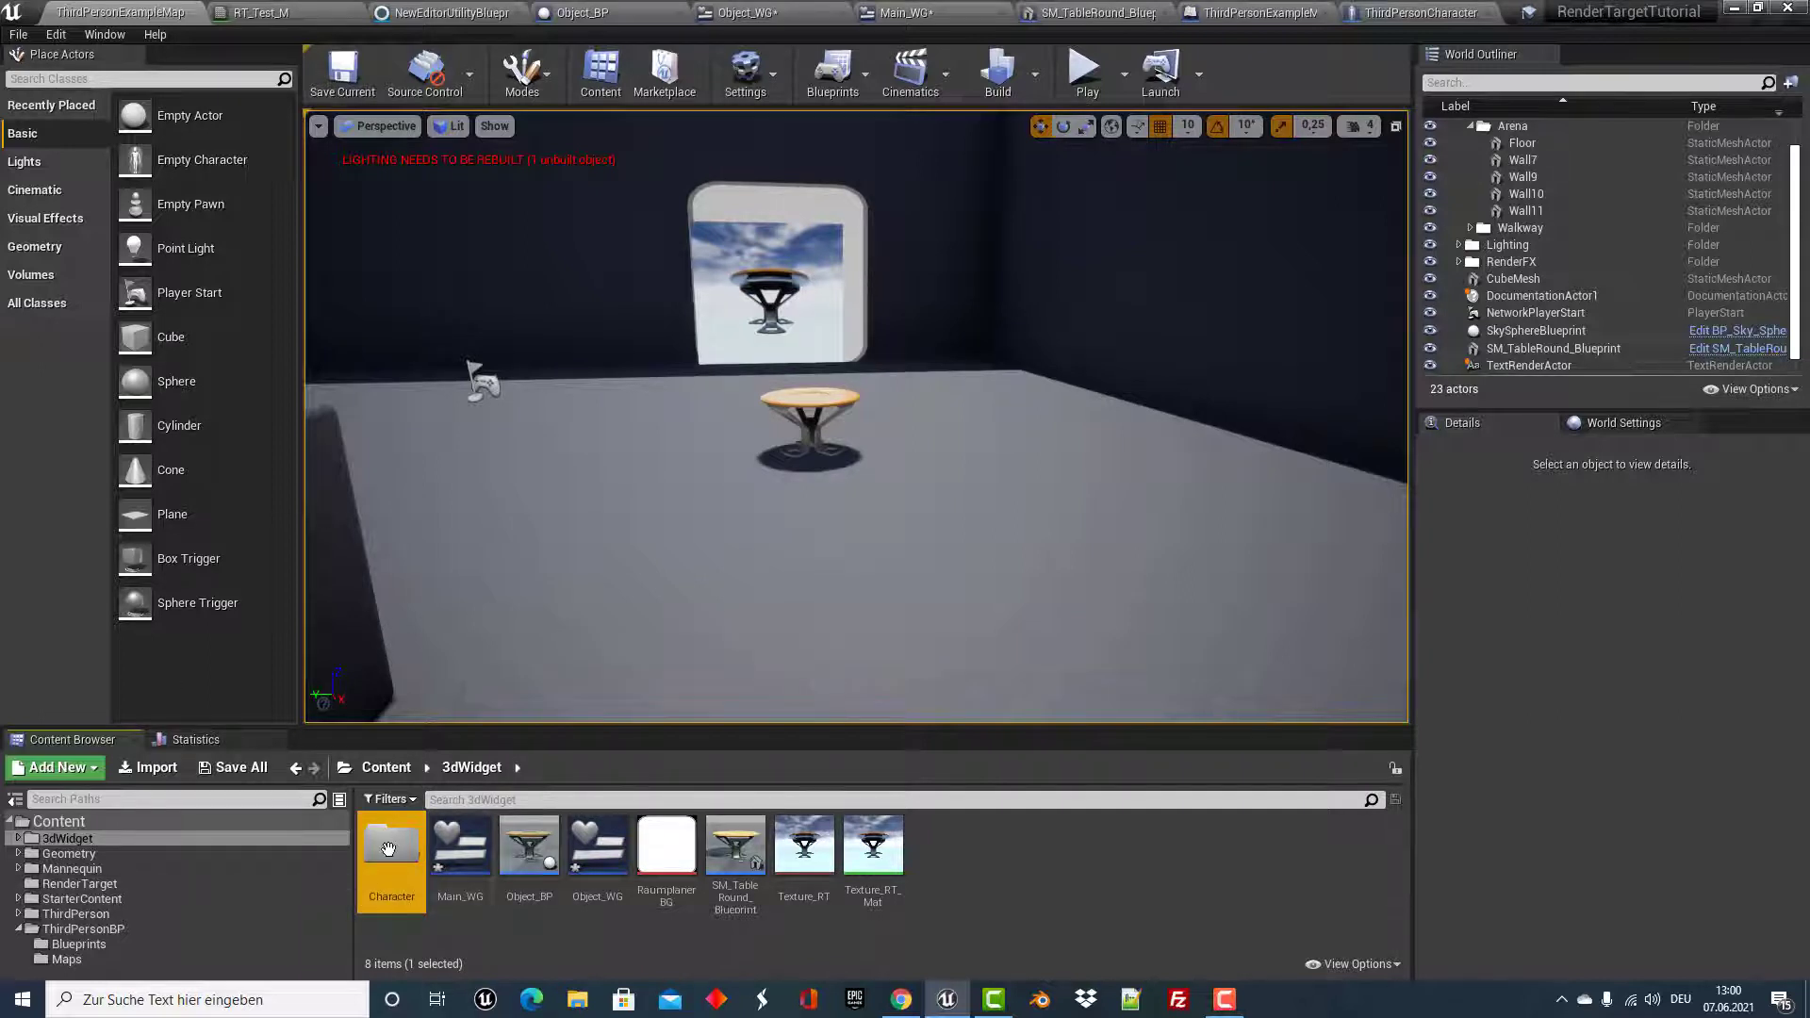
double_click(387, 852)
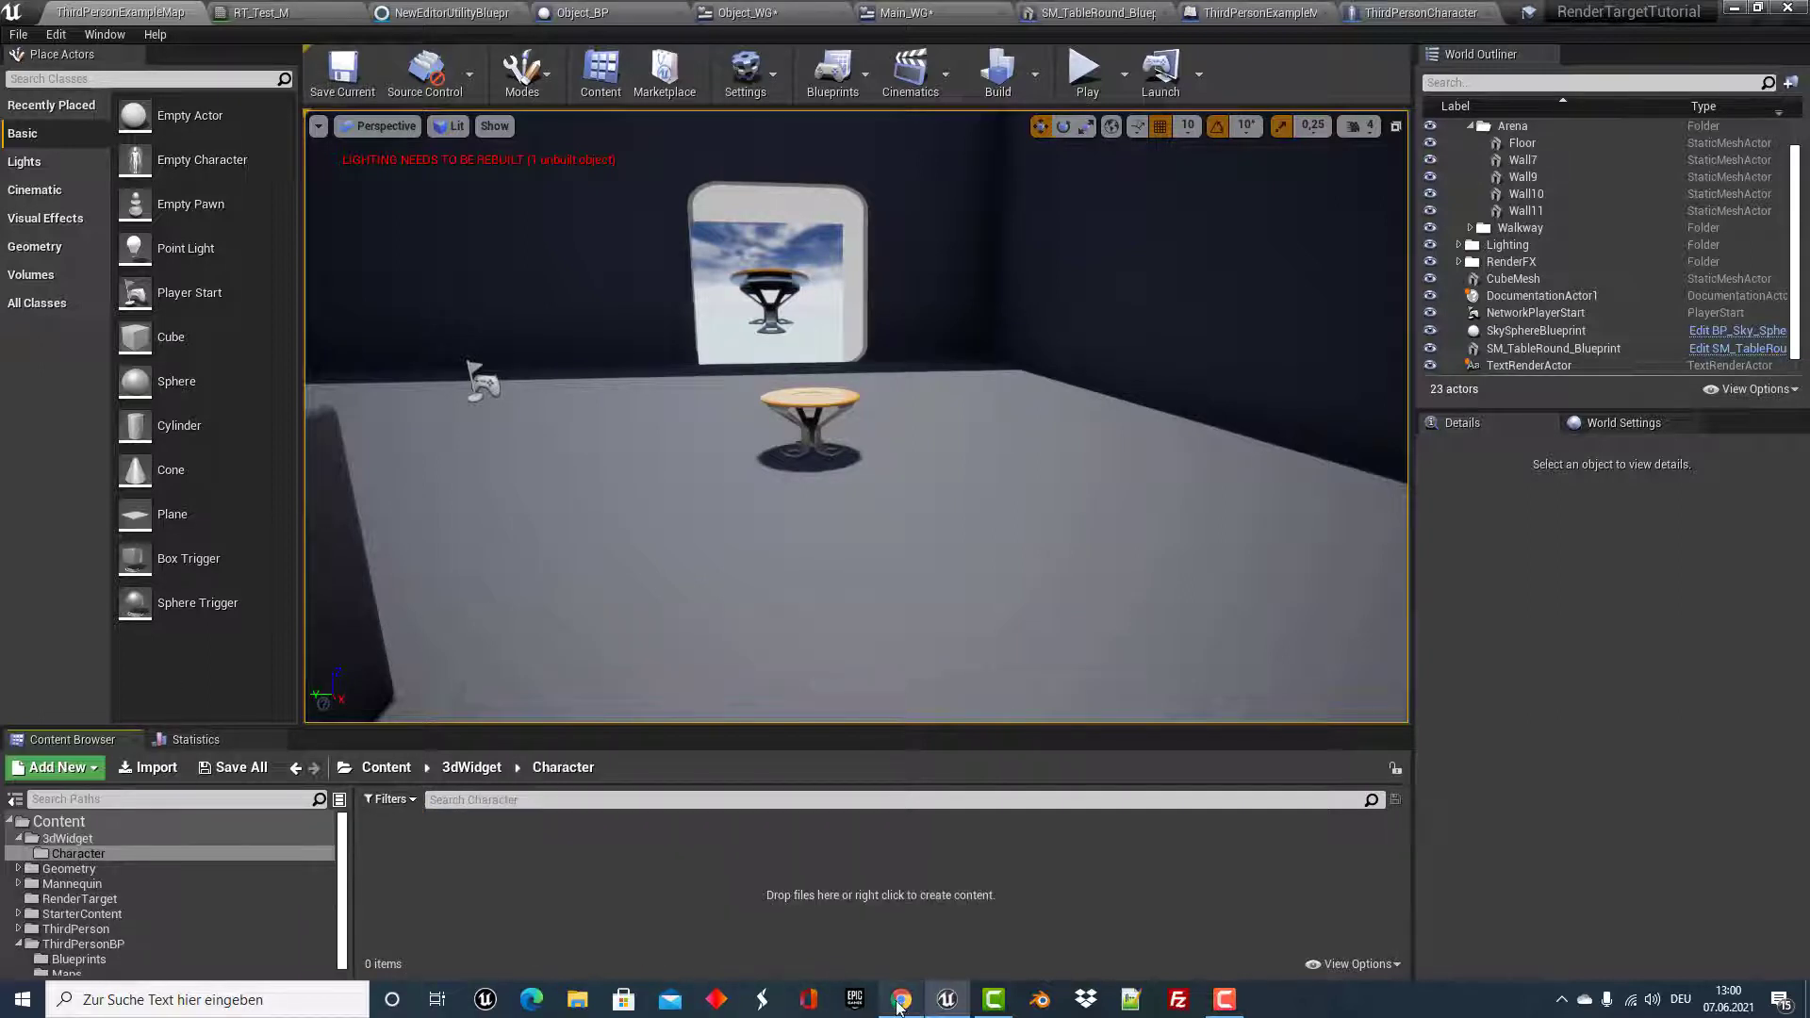
Import the downloaded maria_j_j_ong FBX into Character using Import All.
left_click(902, 910)
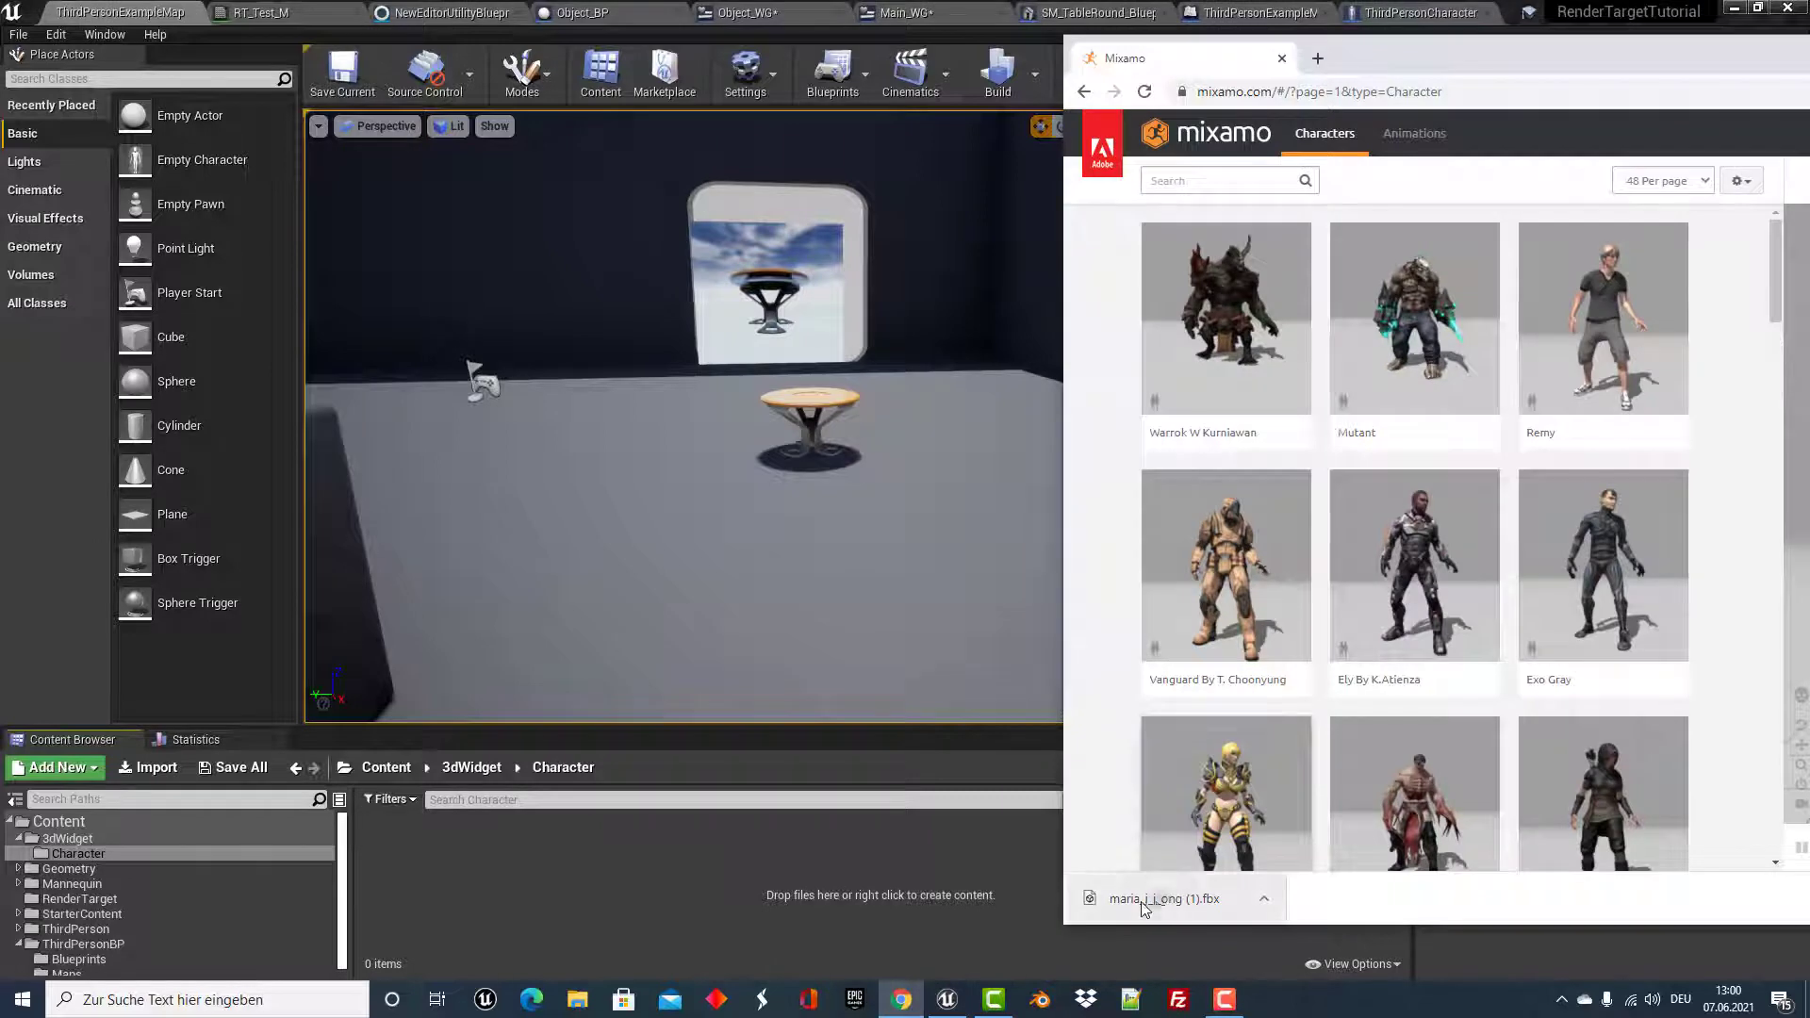
left_click_drag(1166, 891, 397, 900)
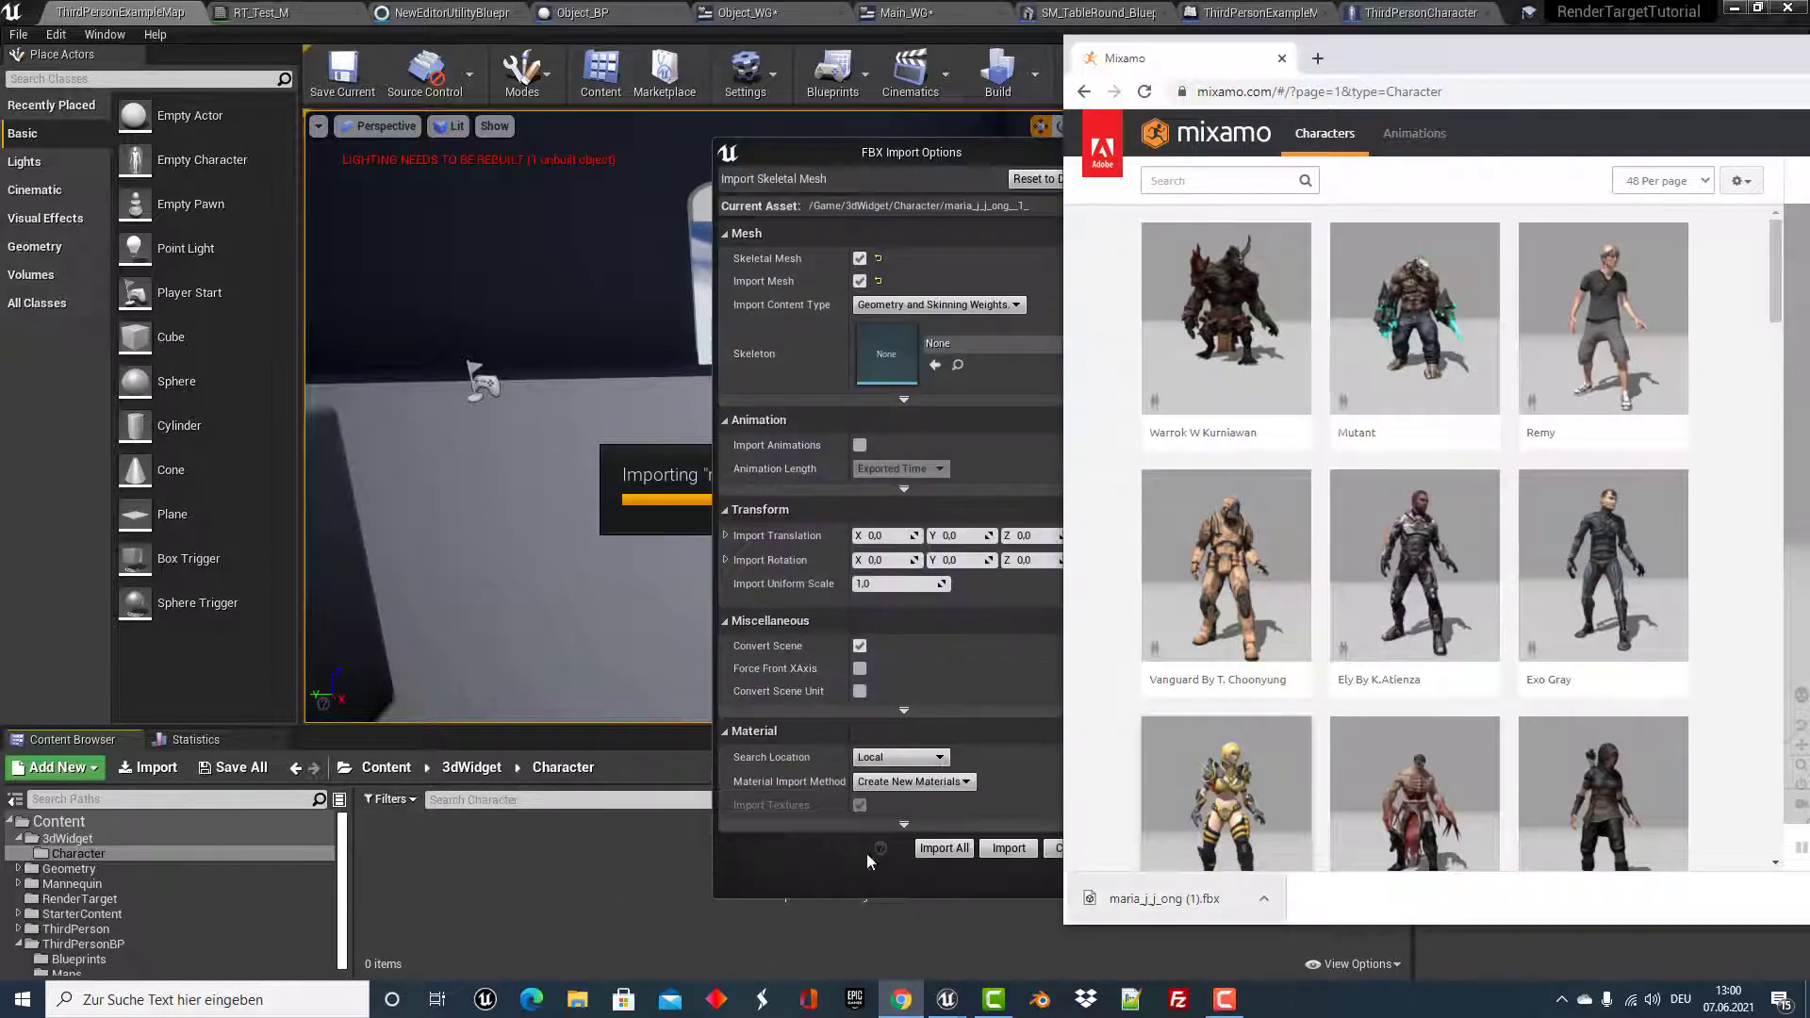
left_click(834, 146)
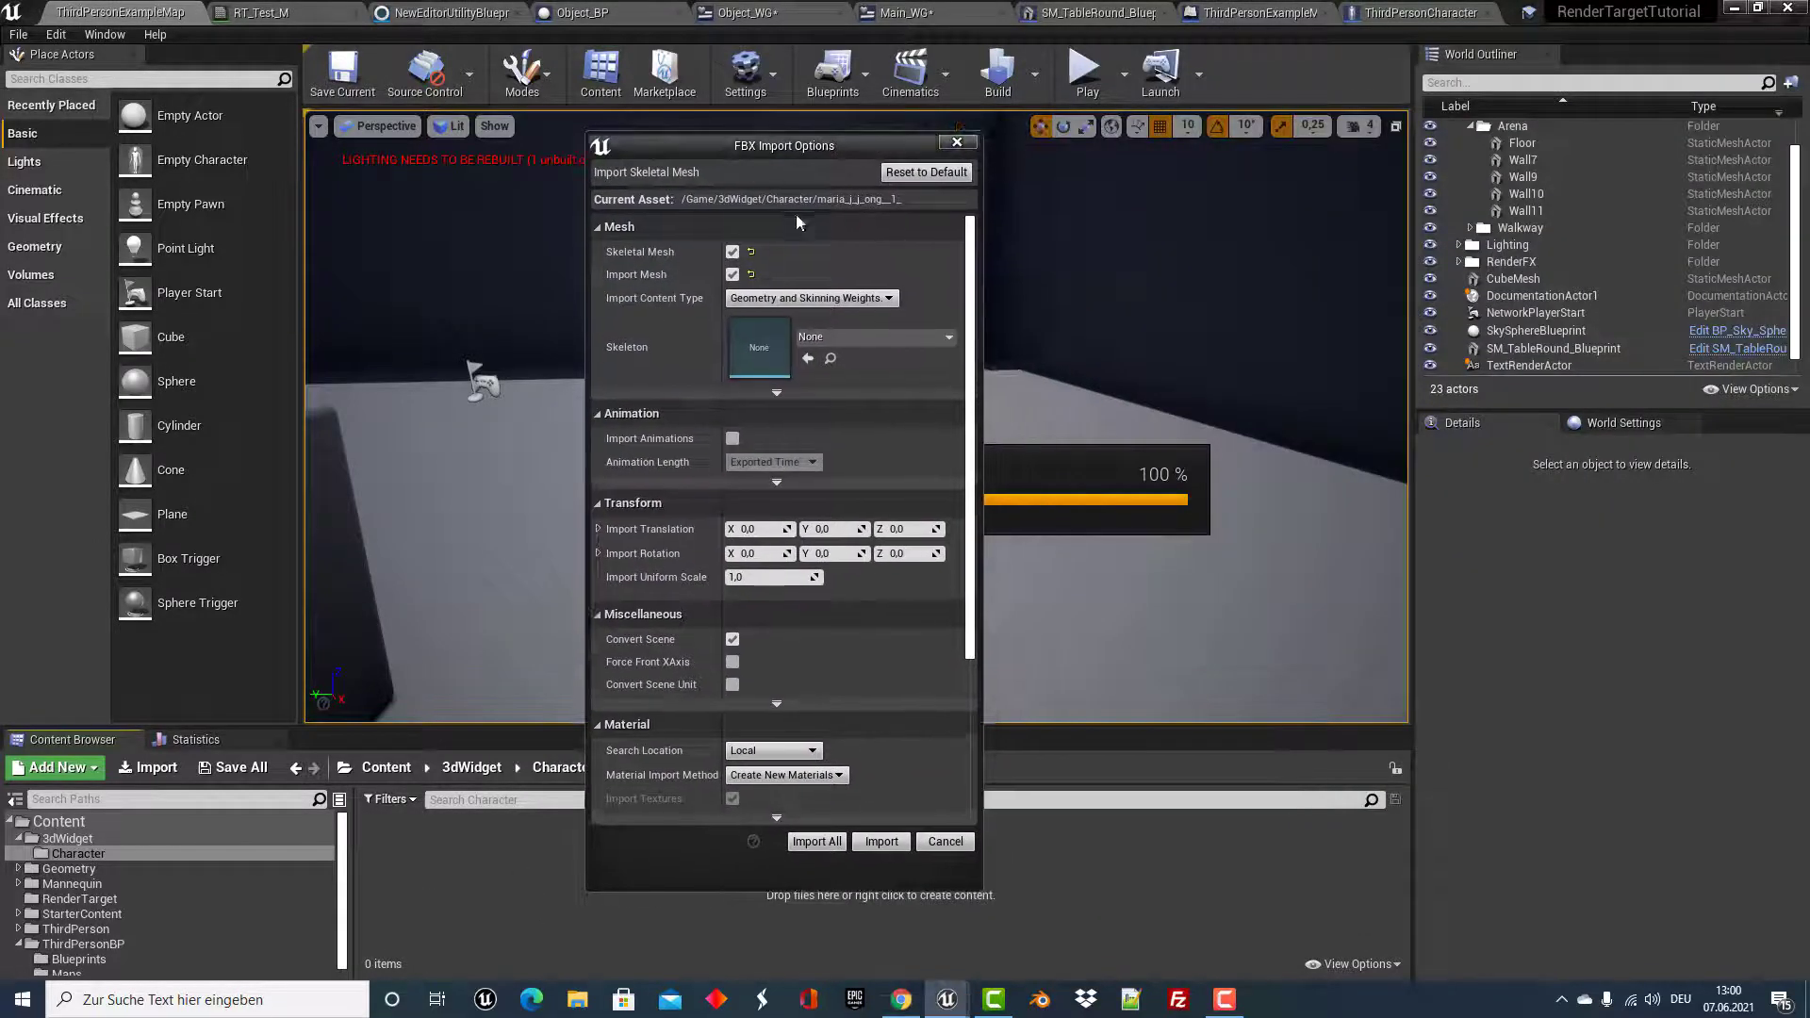
left_click(809, 842)
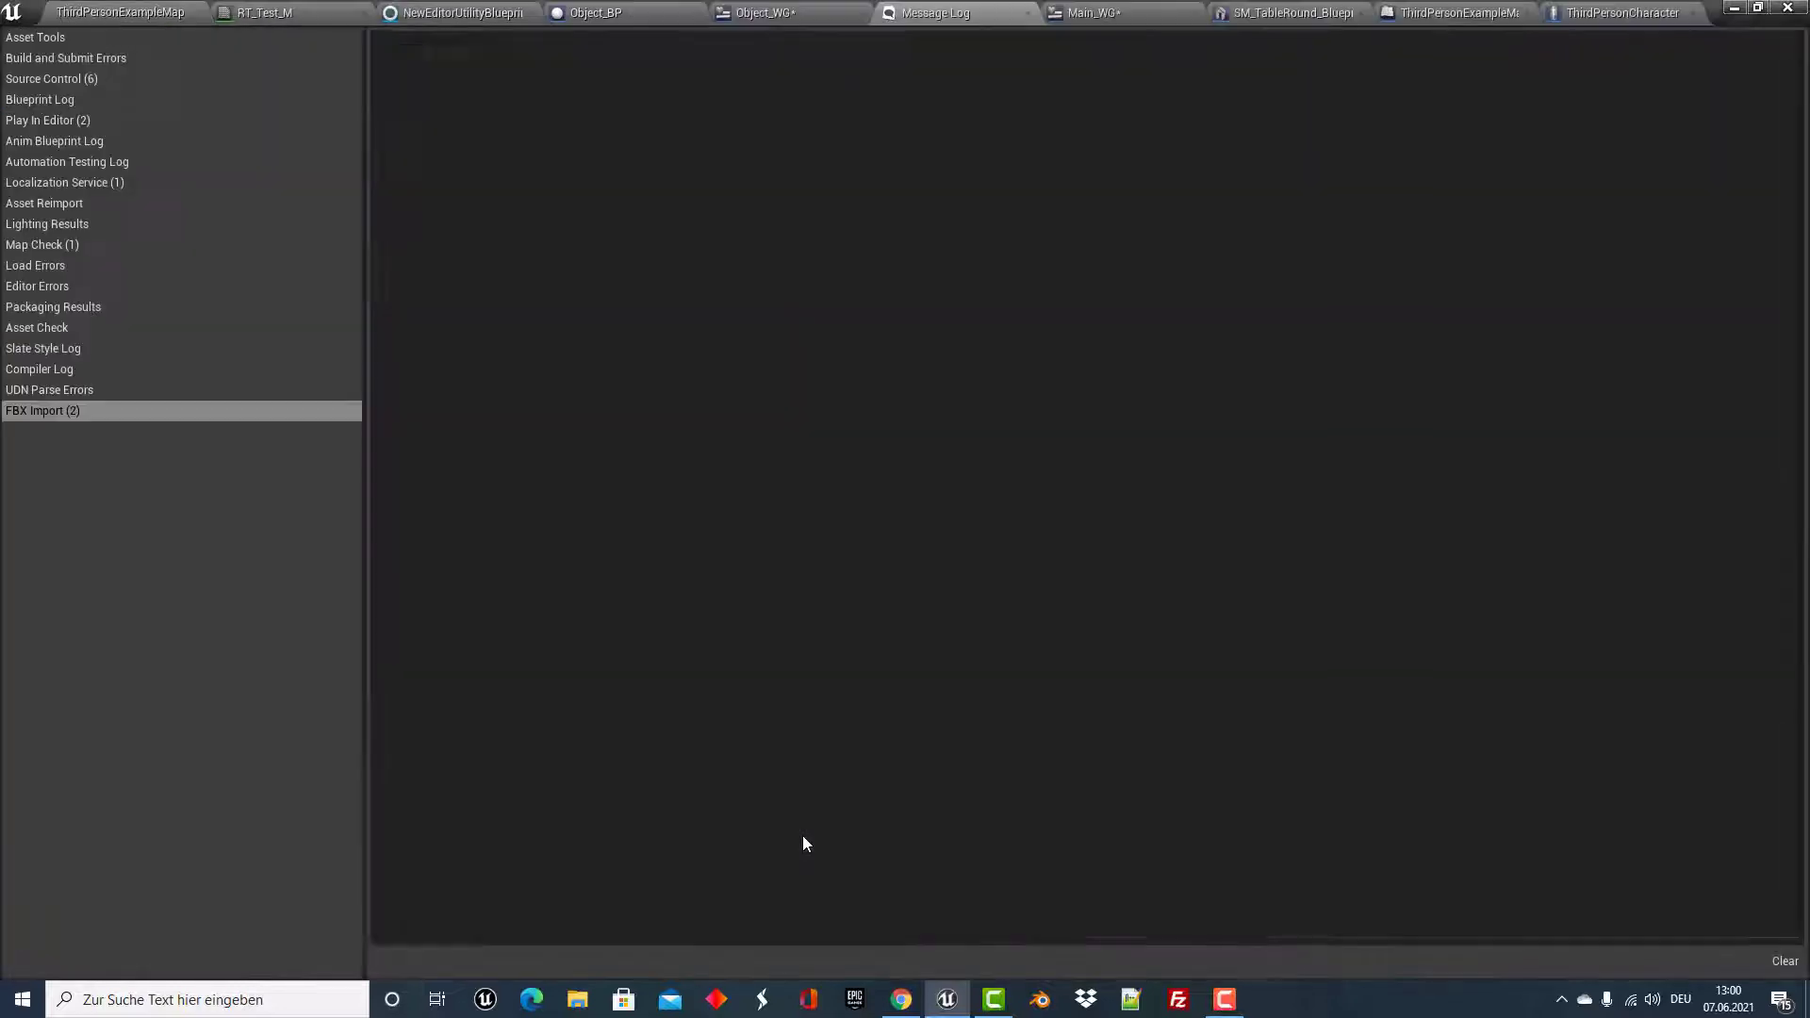
Close the Message Log, RT_Test_M (saving its changes) and NewEditorUtilityBlueprint.
left_click(1029, 12)
left_click(387, 14)
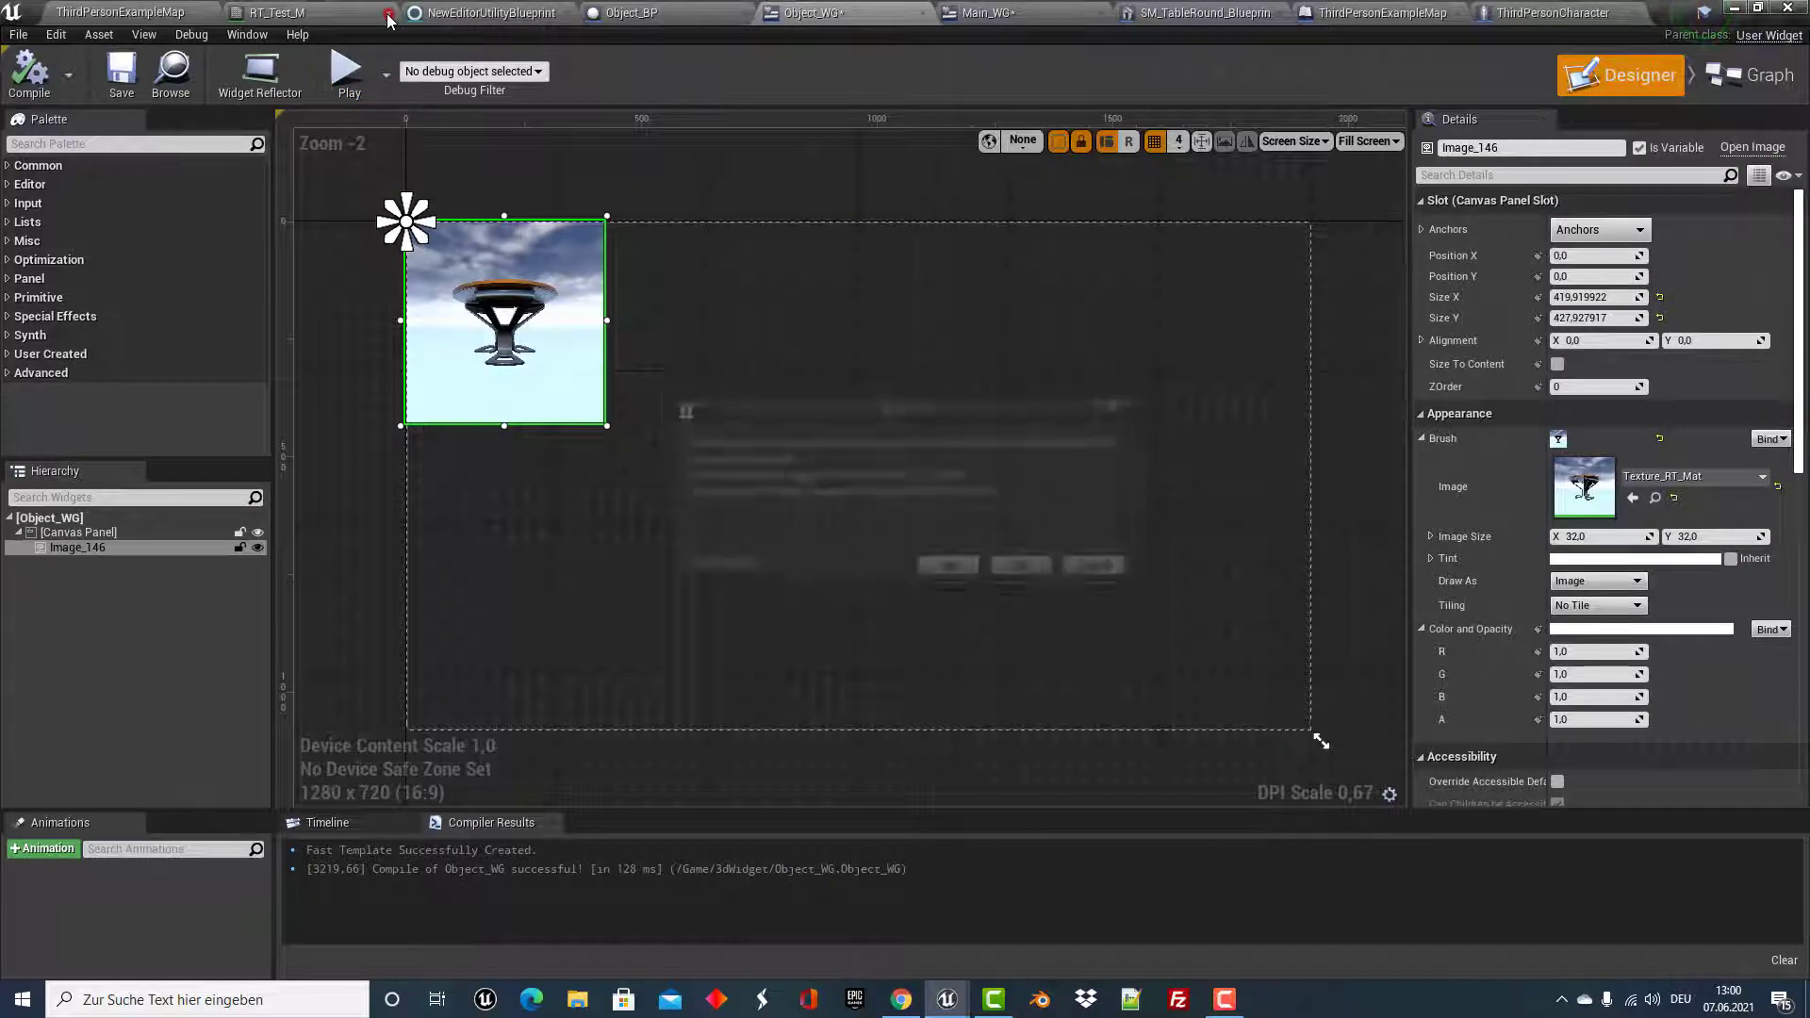
left_click(947, 568)
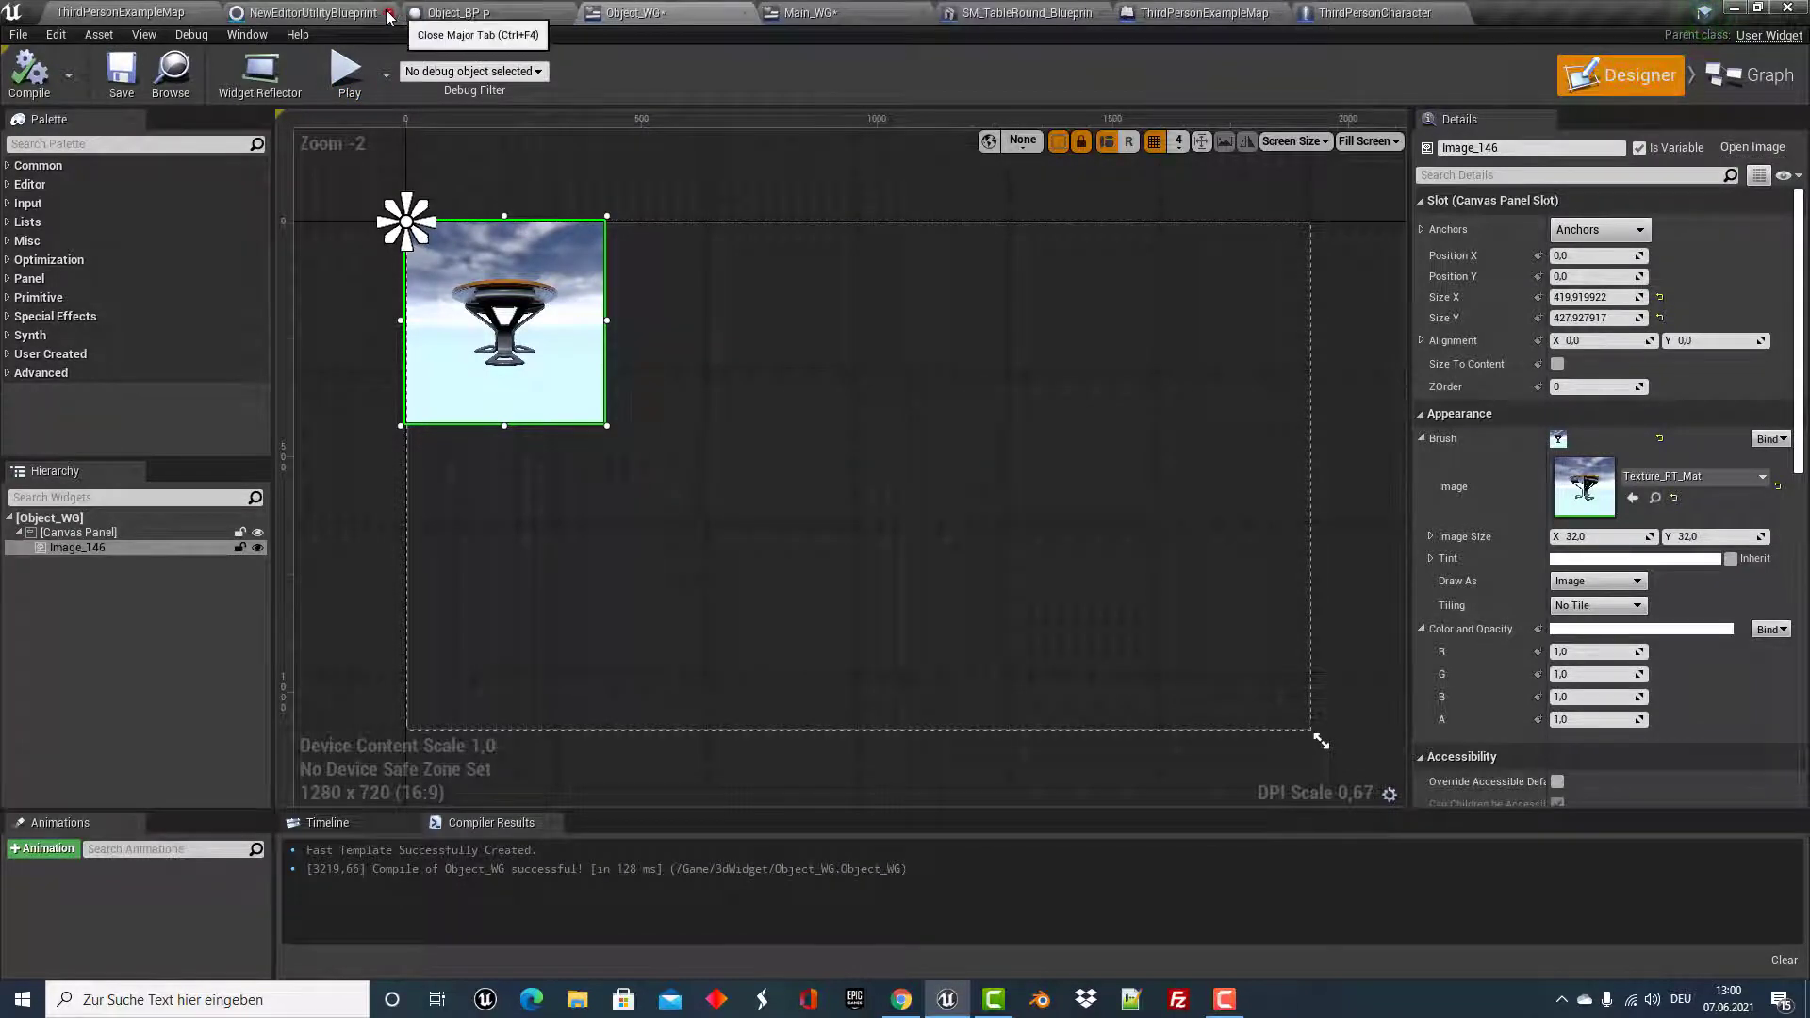
left_click(386, 14)
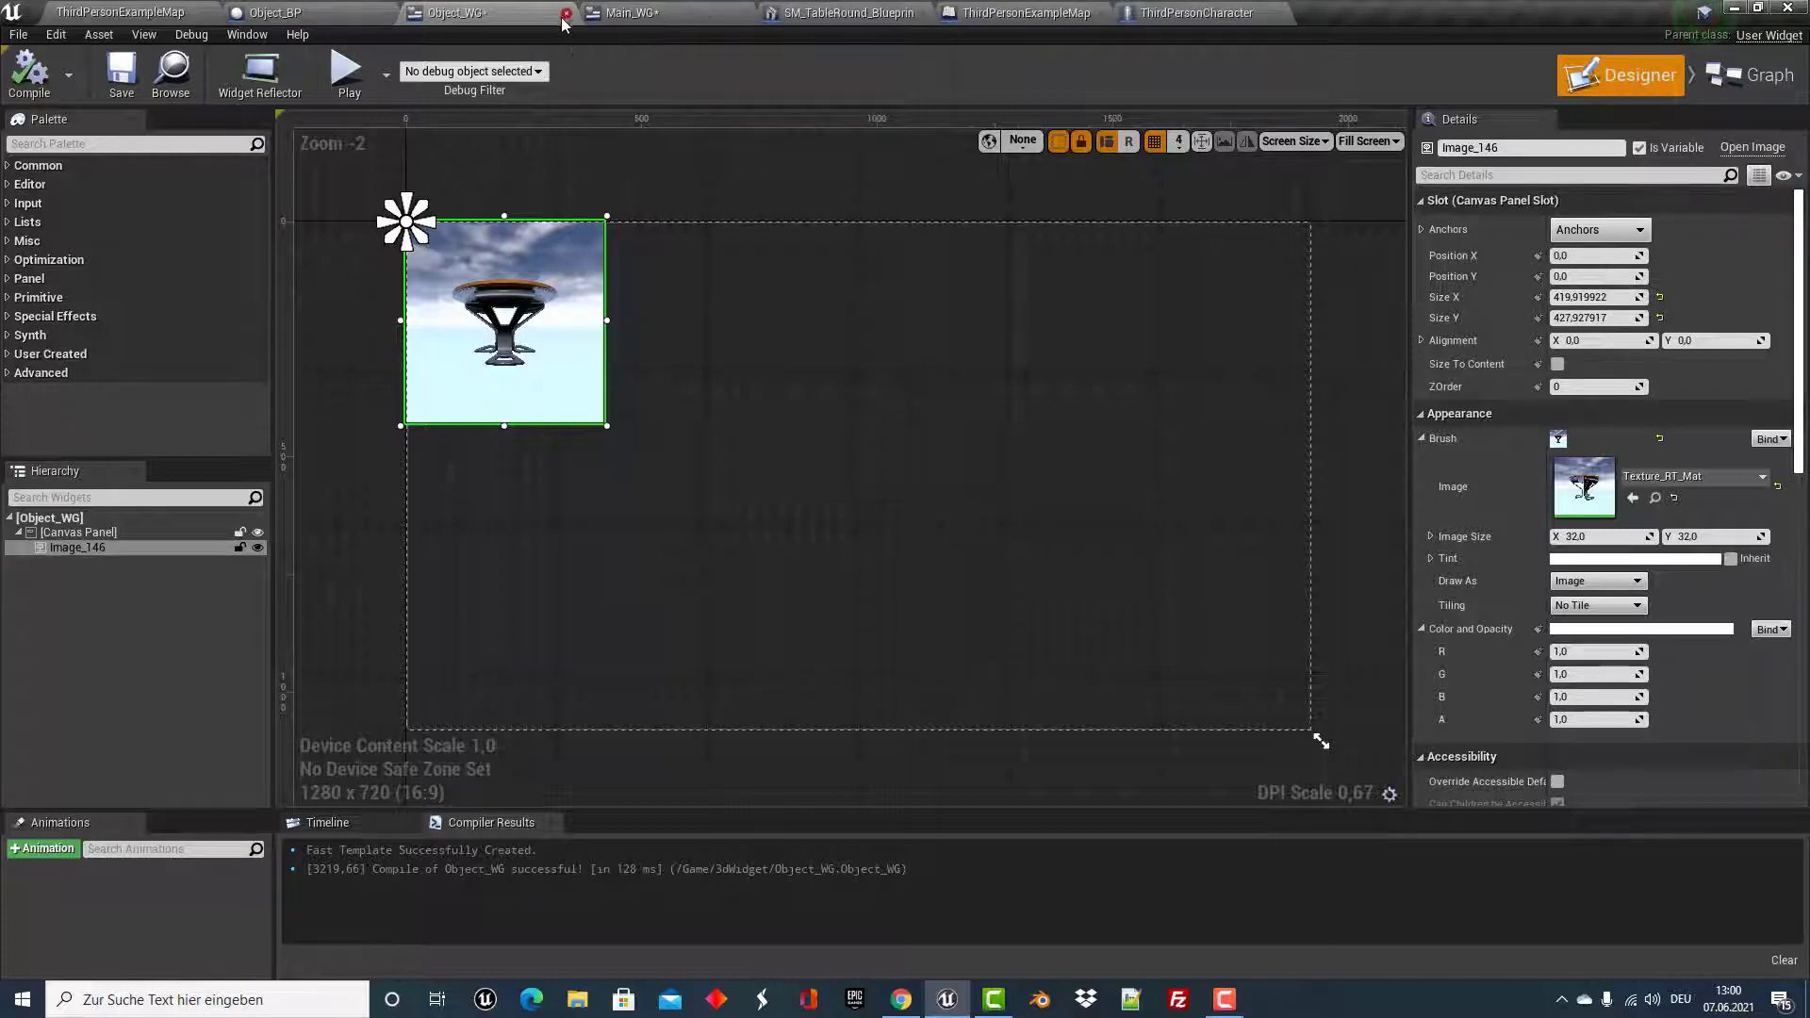
Close the Object_WG, SM_TableRound_Blueprint, level blueprint and ThirdPersonCharacter editors.
left_click(565, 14)
left_click(714, 15)
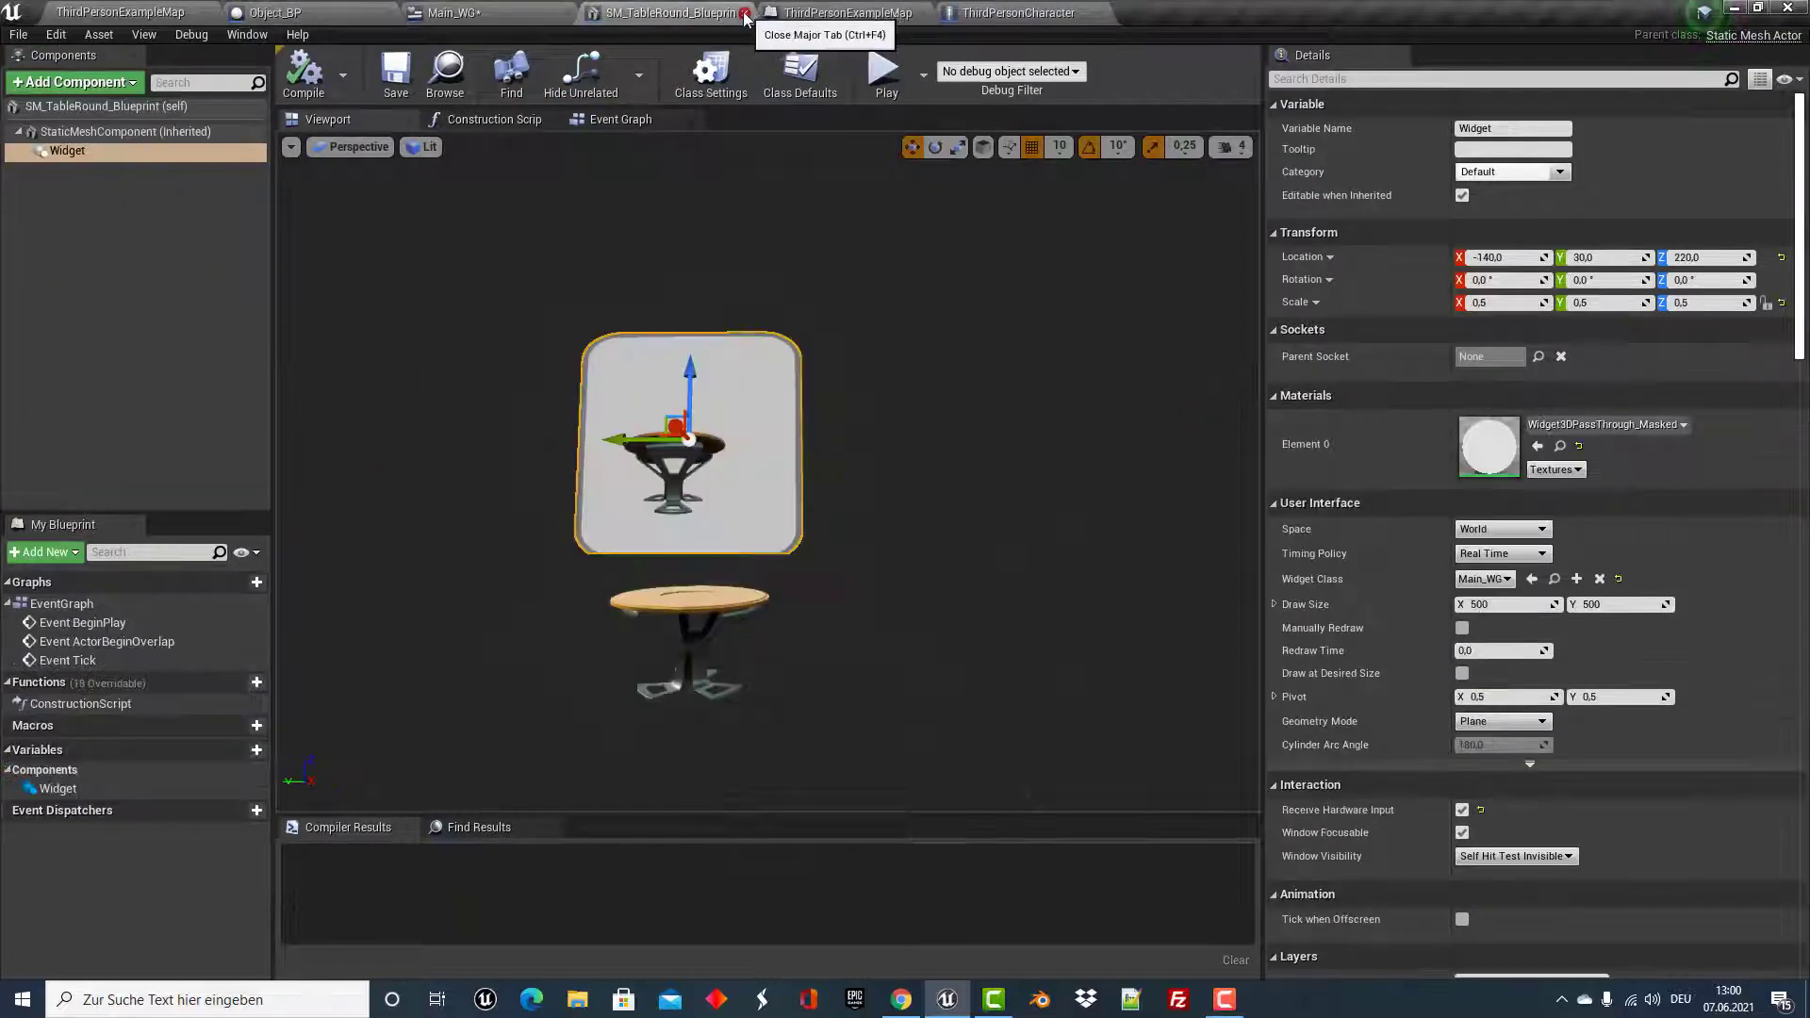
left_click(744, 14)
left_click(740, 17)
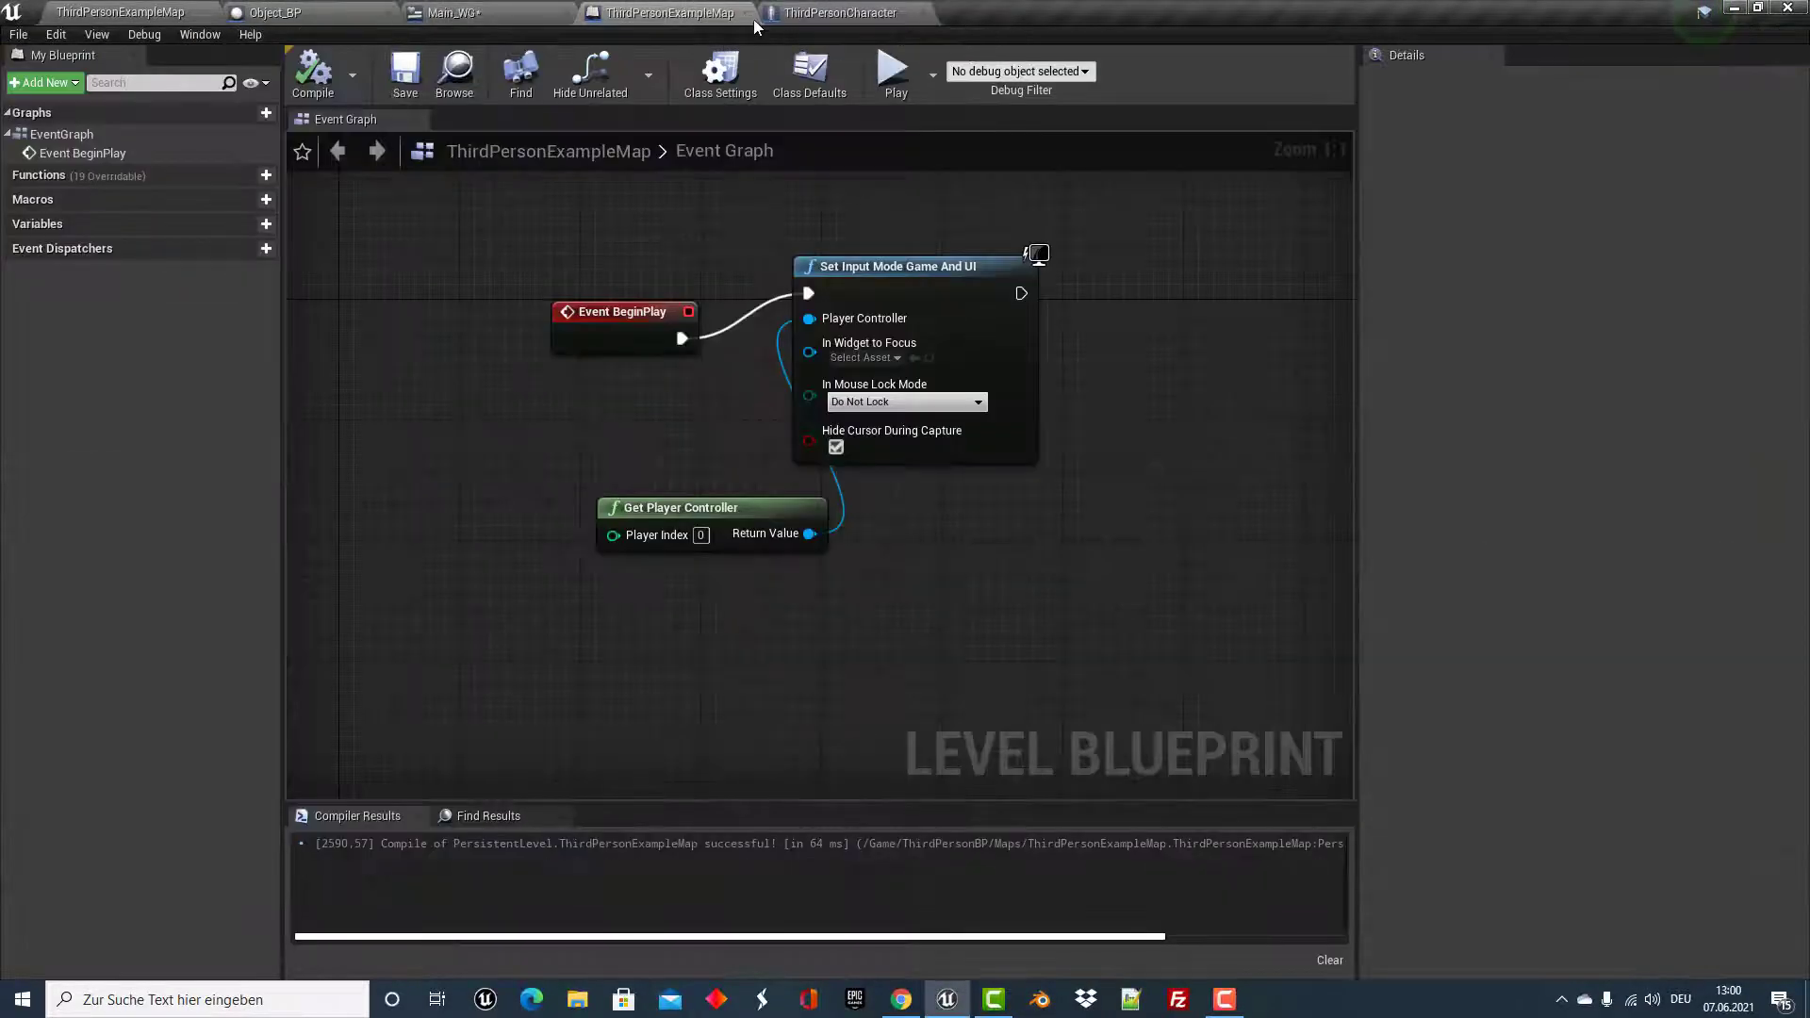
left_click(745, 13)
left_click(709, 12)
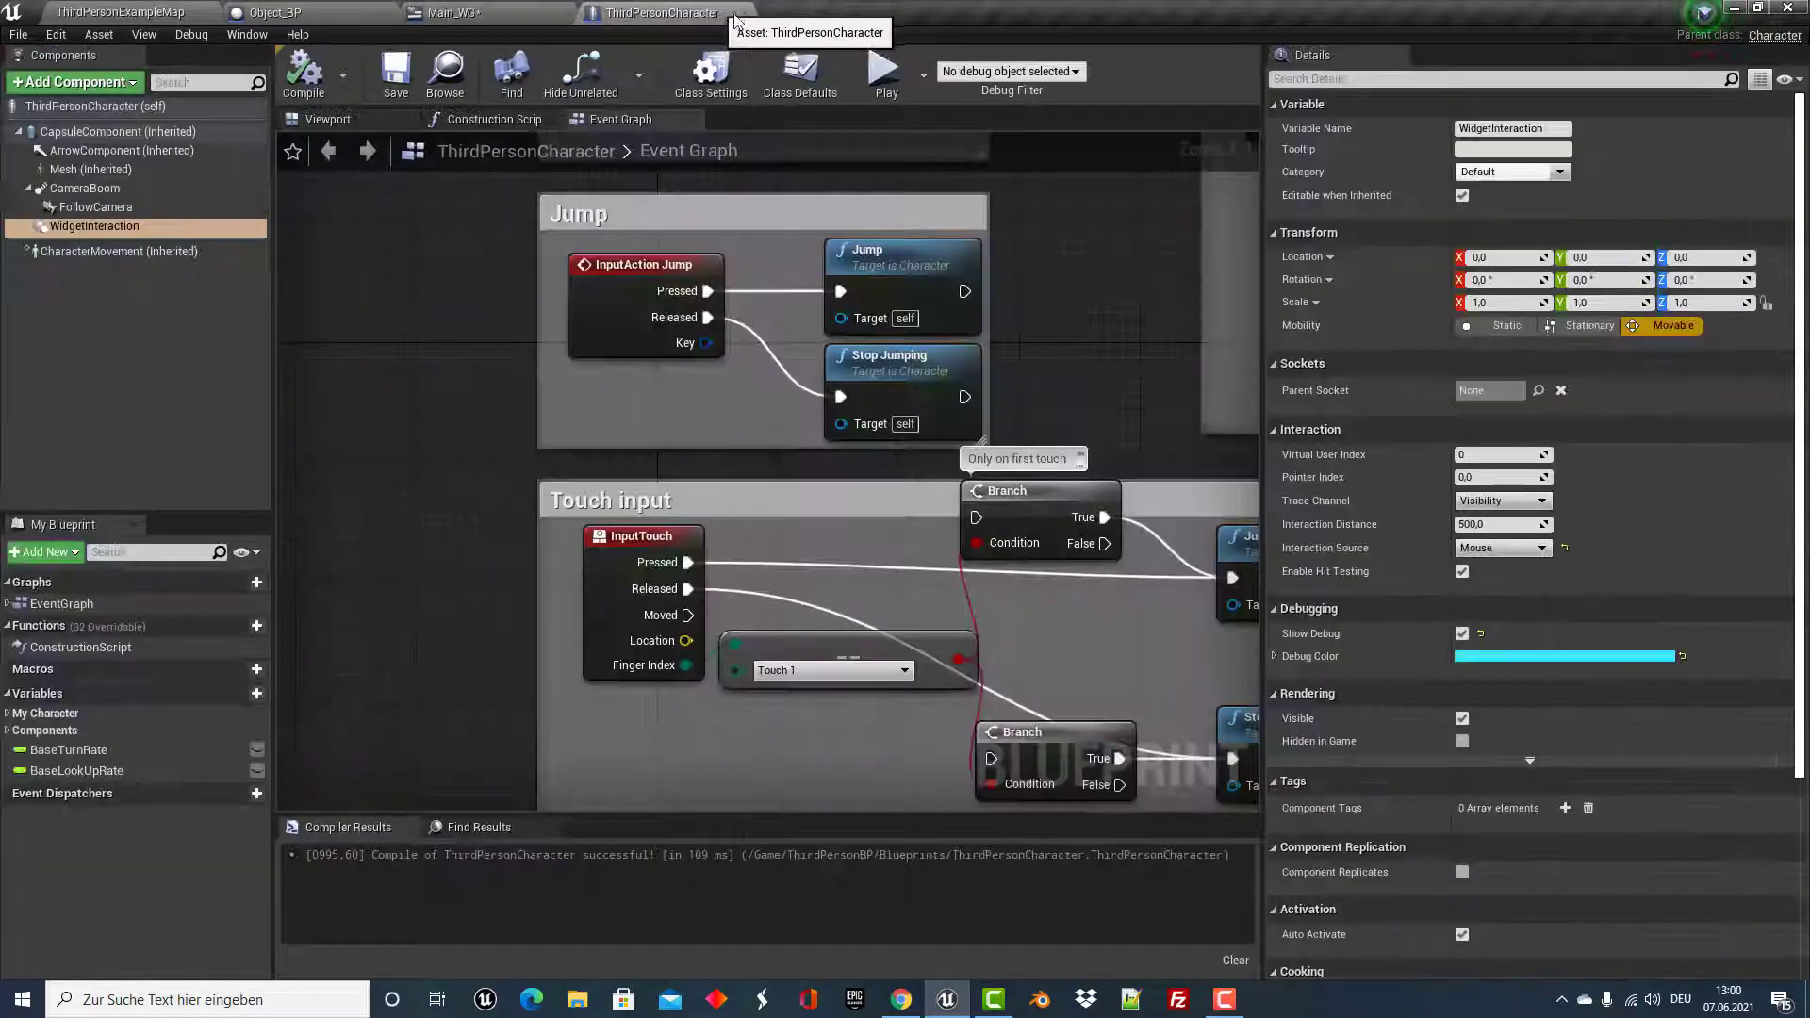
left_click(745, 13)
left_click(176, 12)
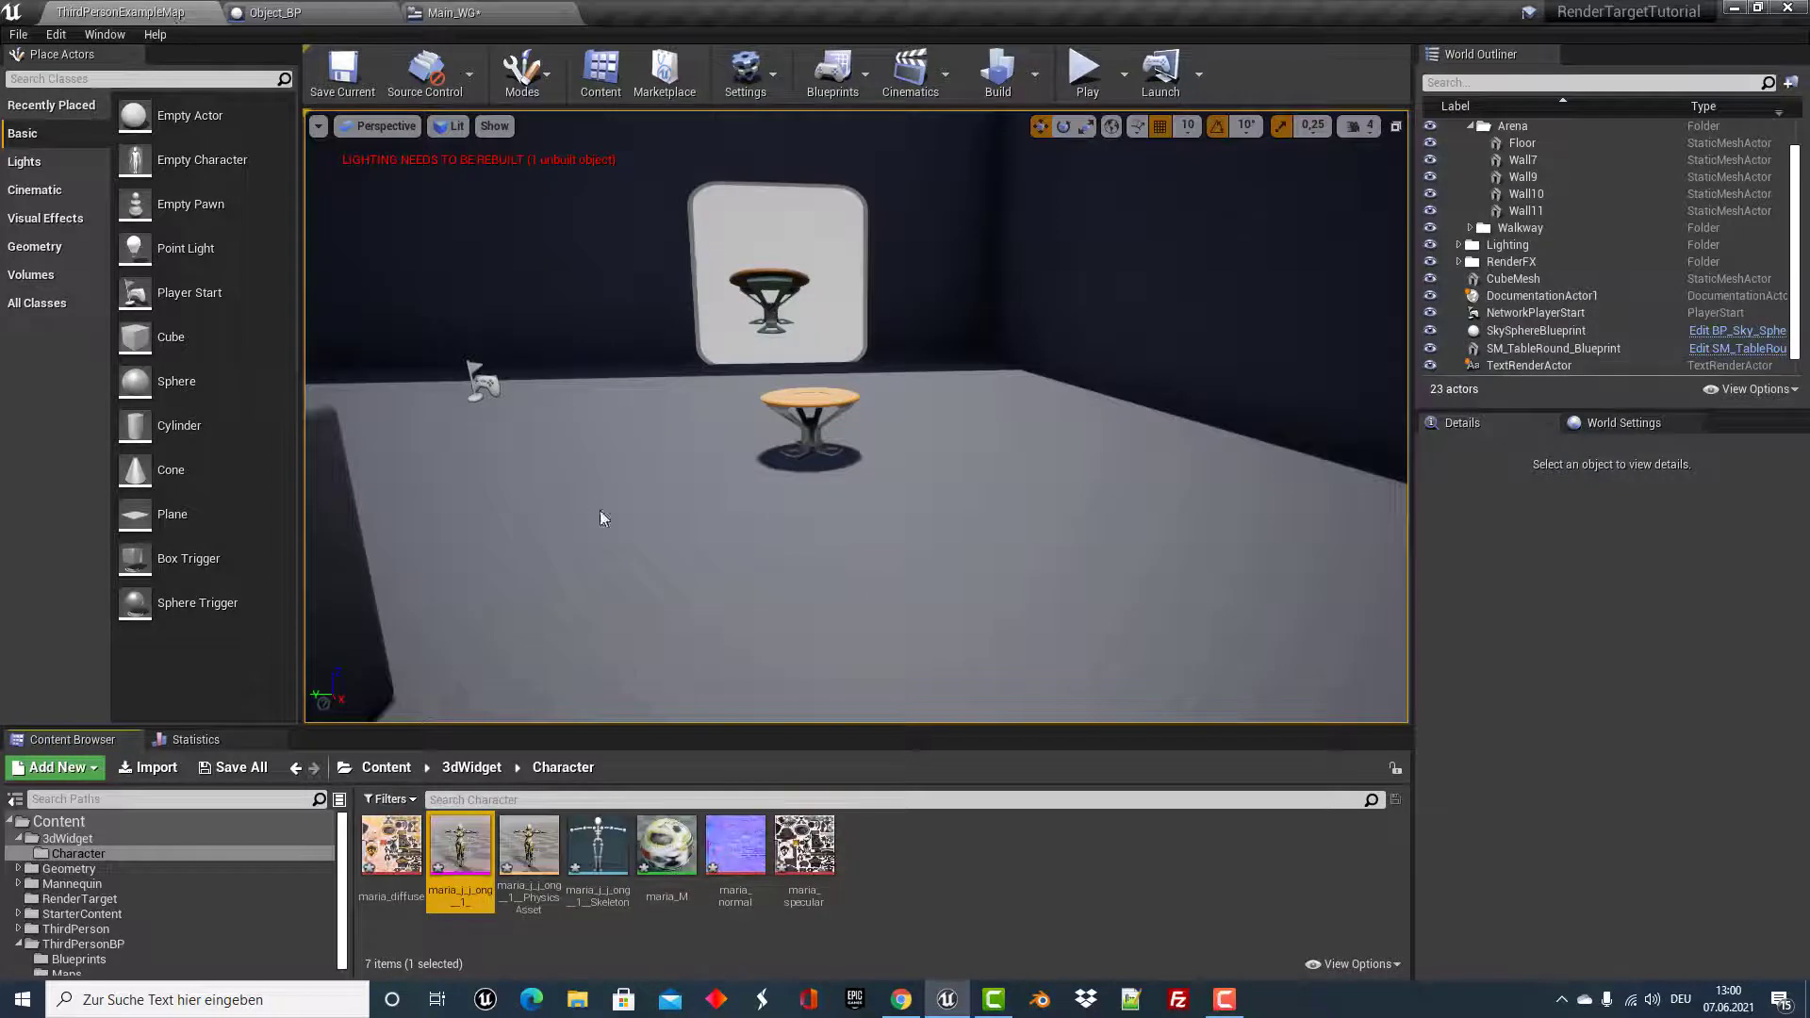
Find the Rumba Dancing animation in Mixamo and preview it on the character.
left_click(902, 999)
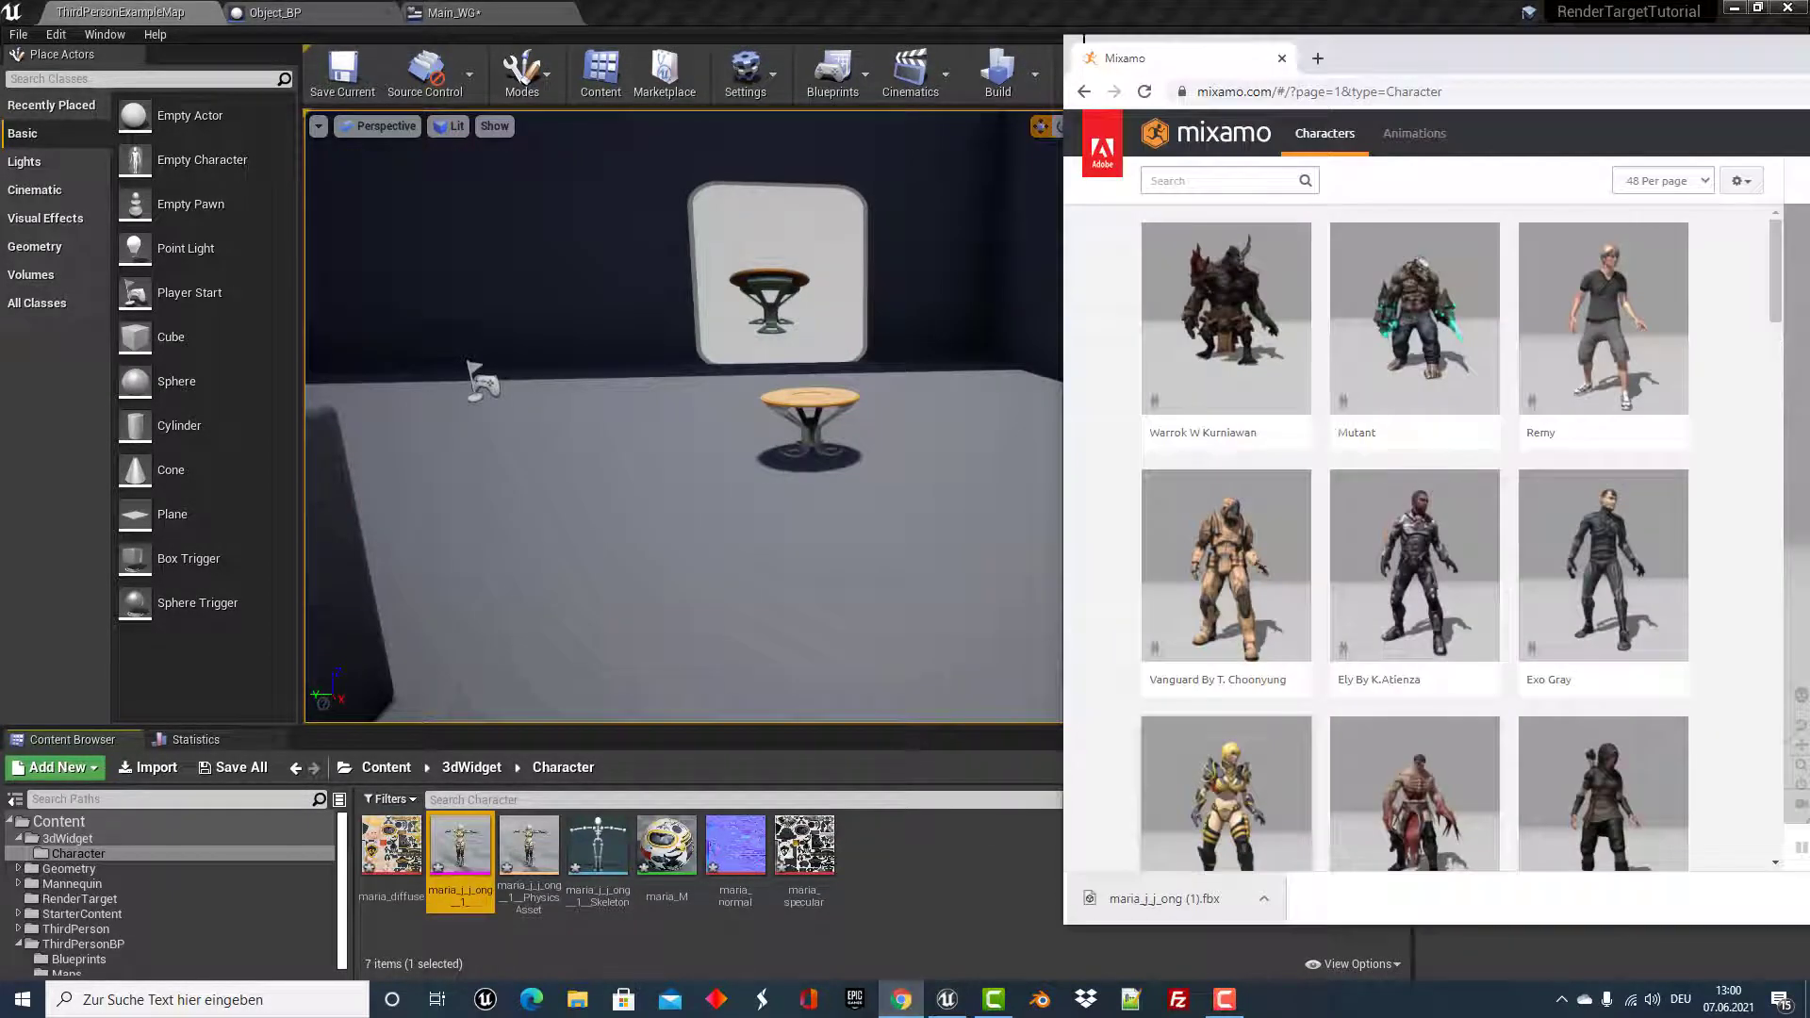
left_click_drag(1438, 48, 741, 59)
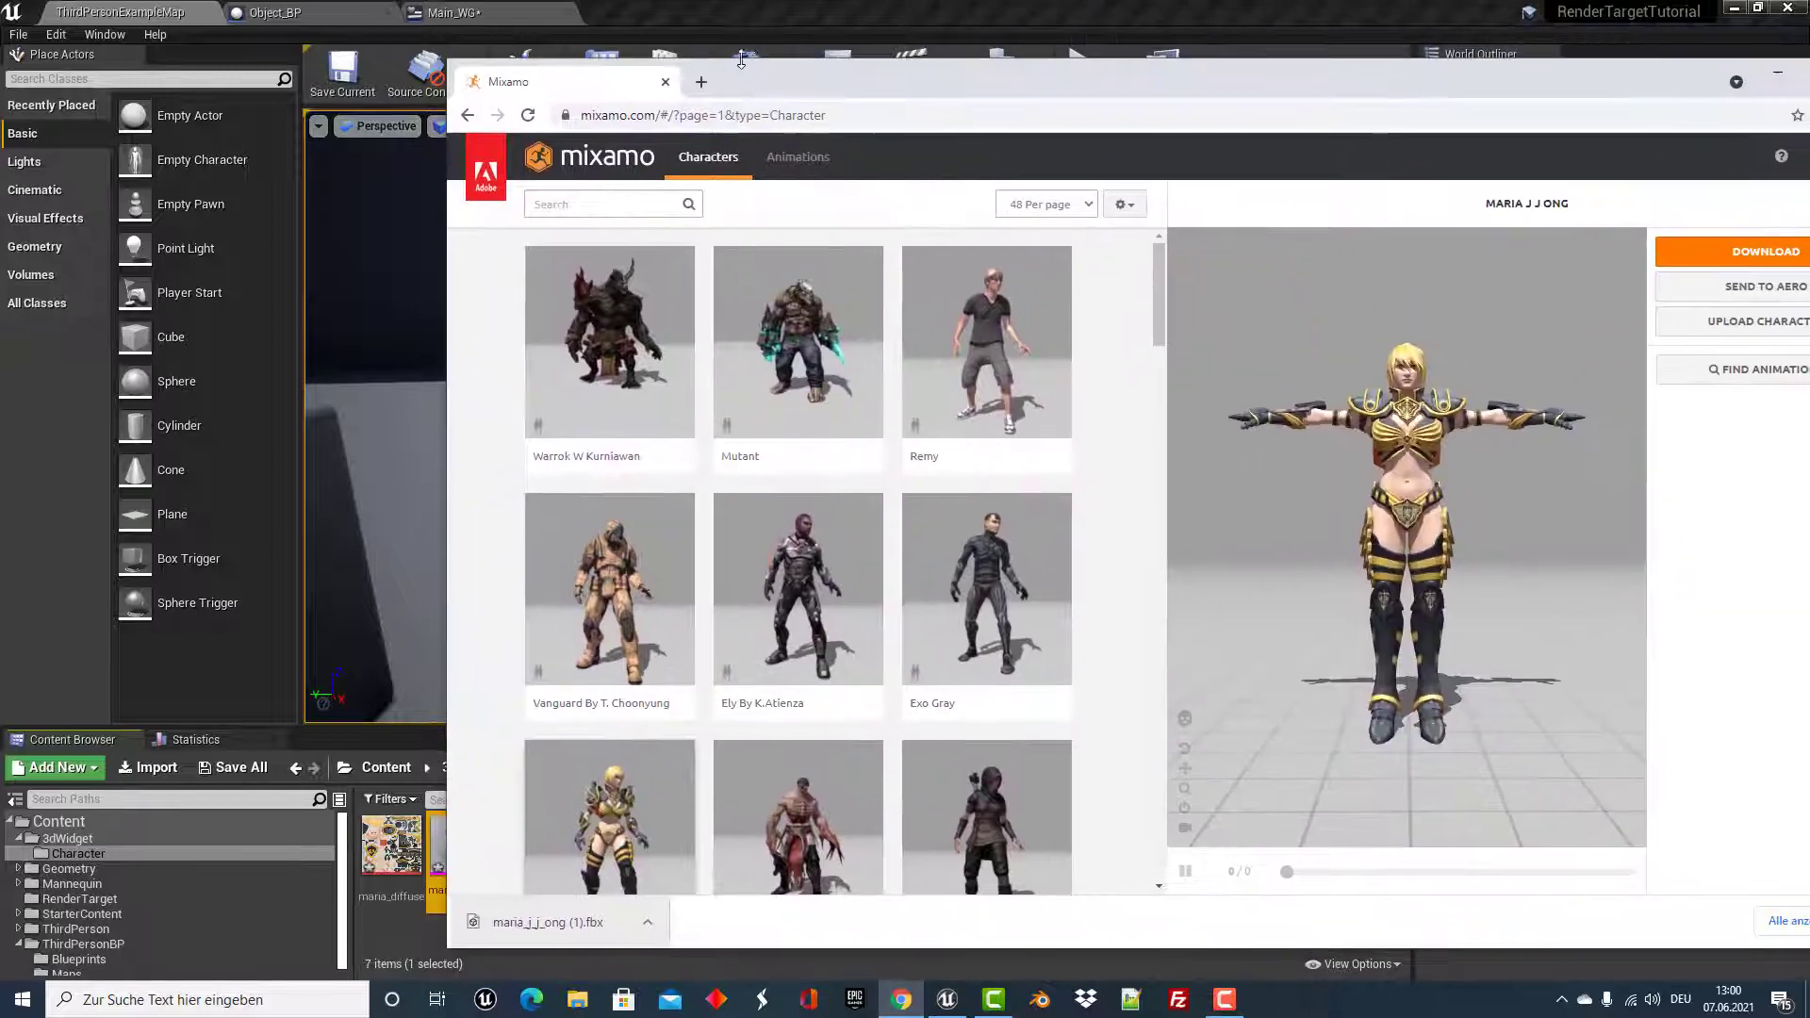
left_click(783, 153)
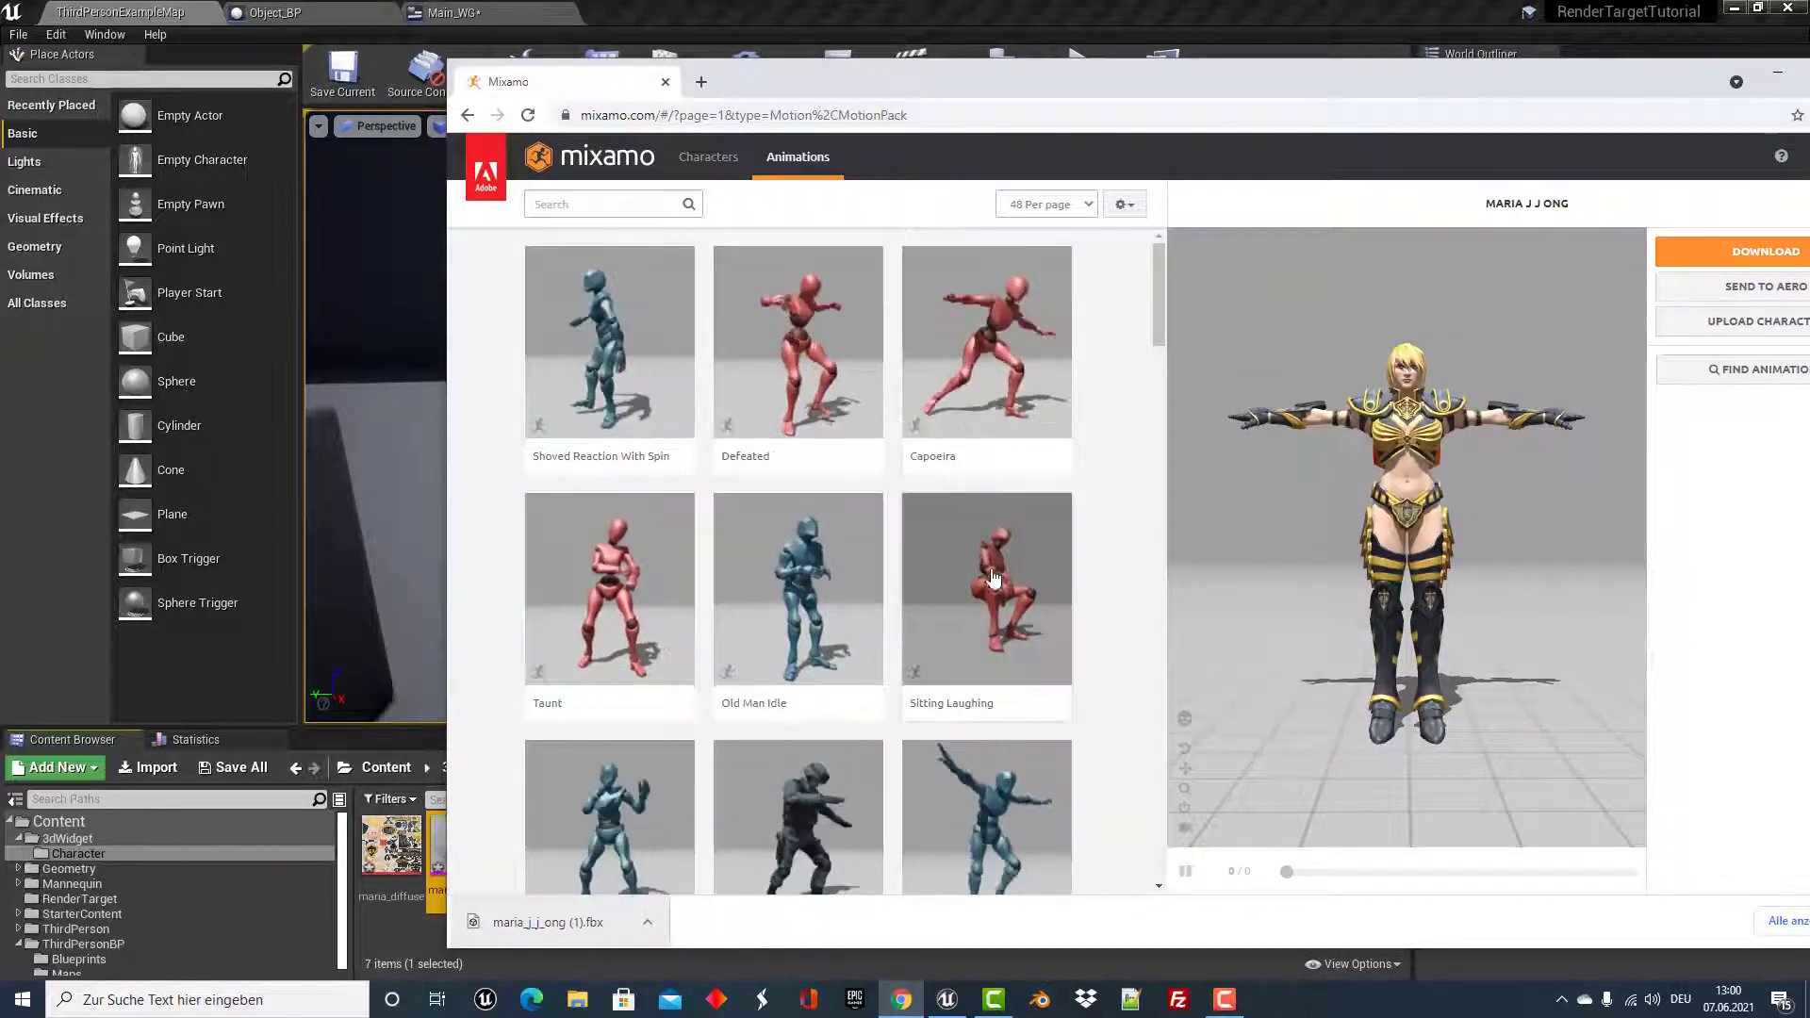
scroll(981, 571, "down", 4)
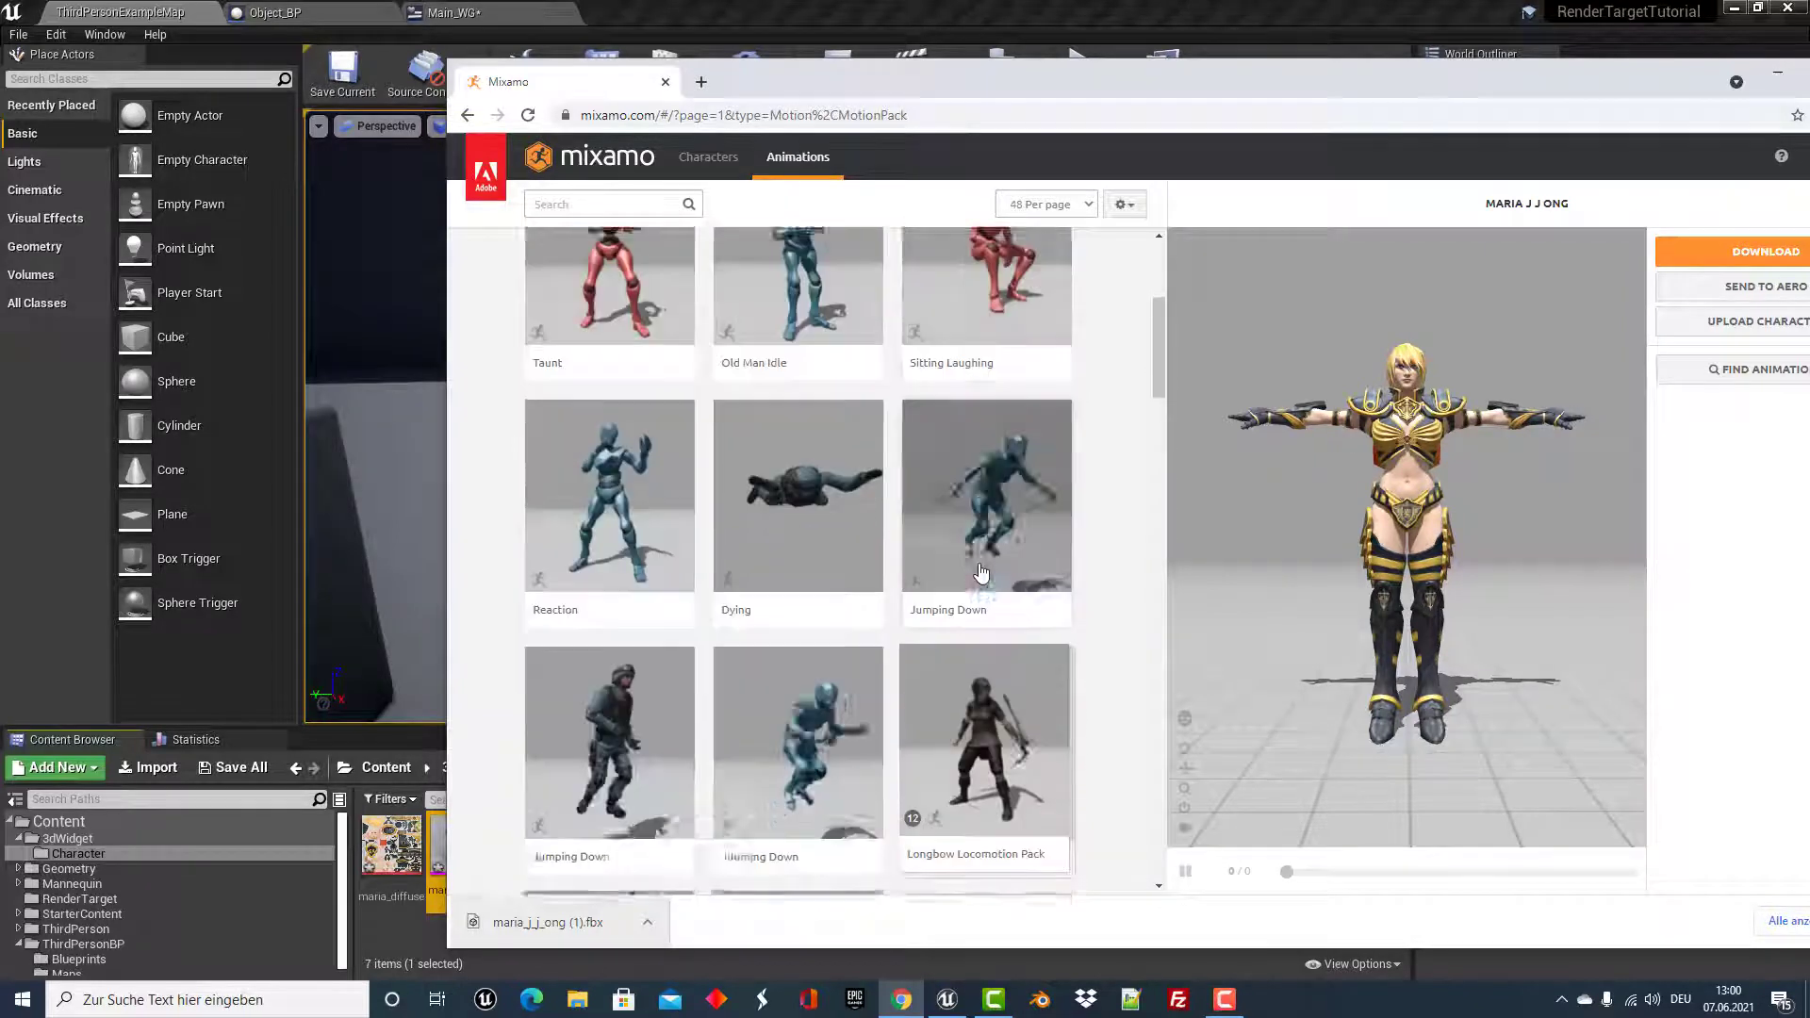
double_click(1110, 71)
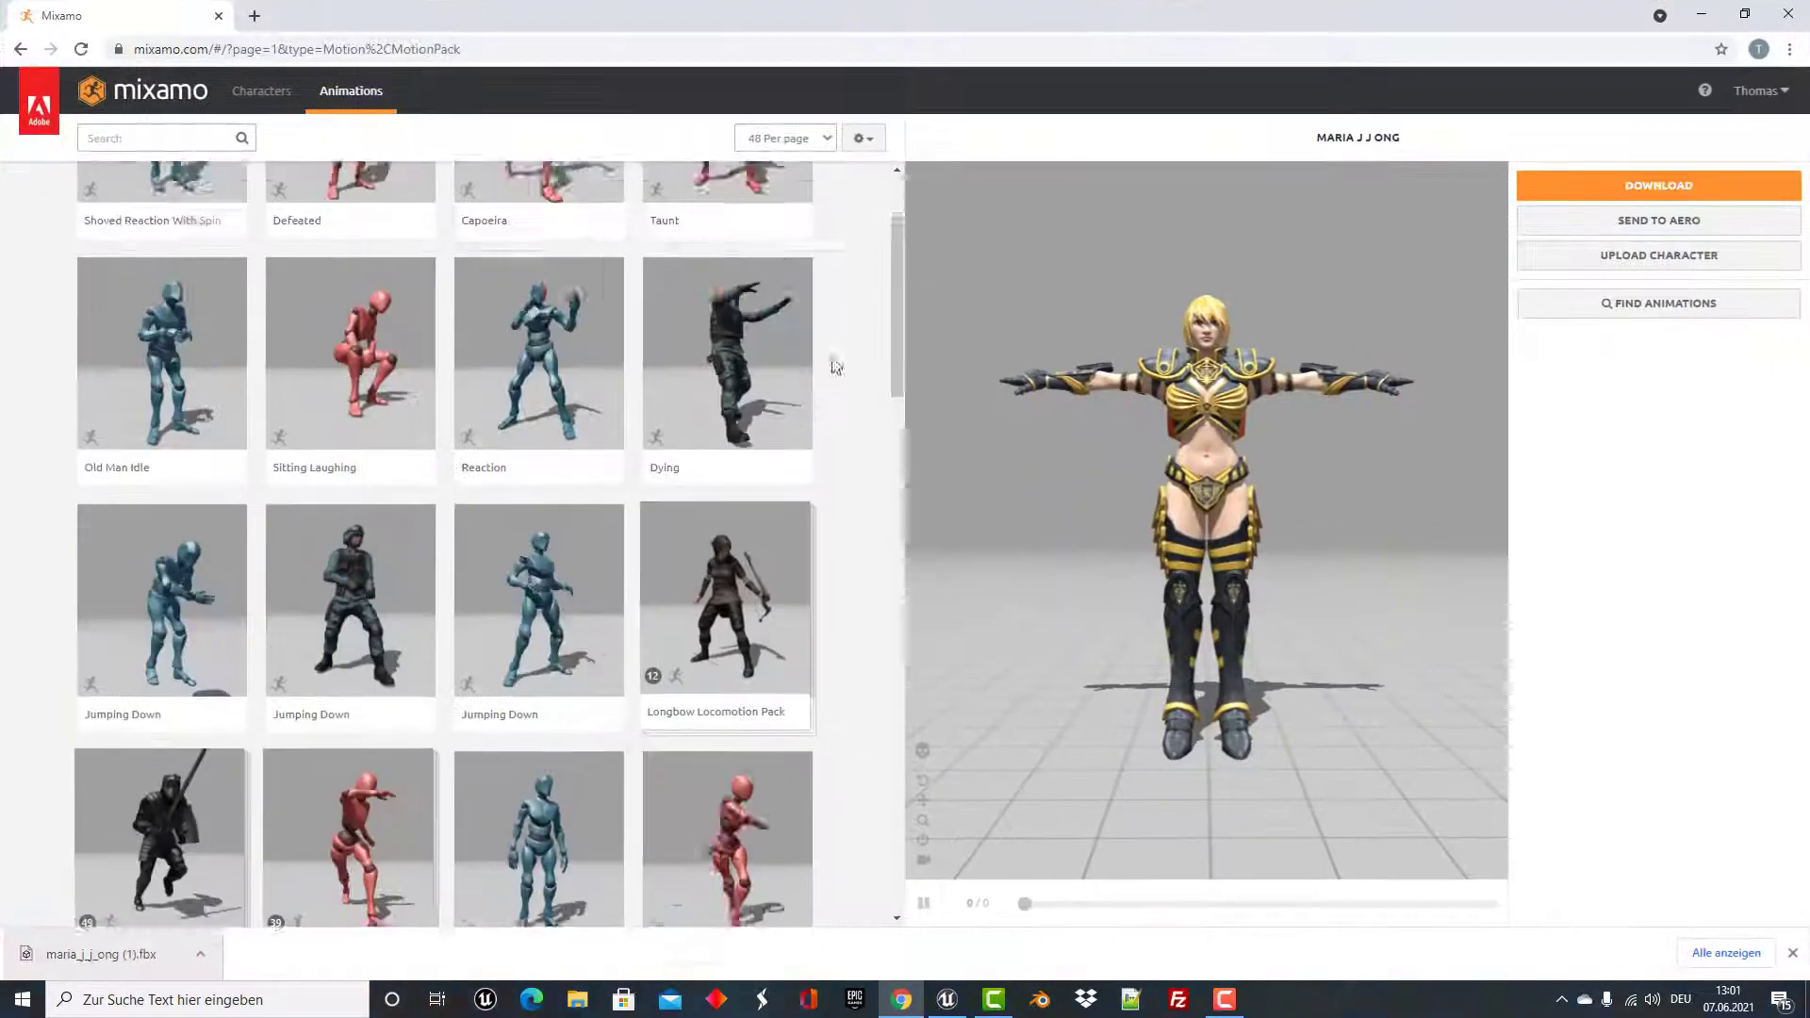
scroll(787, 510, "down", 3)
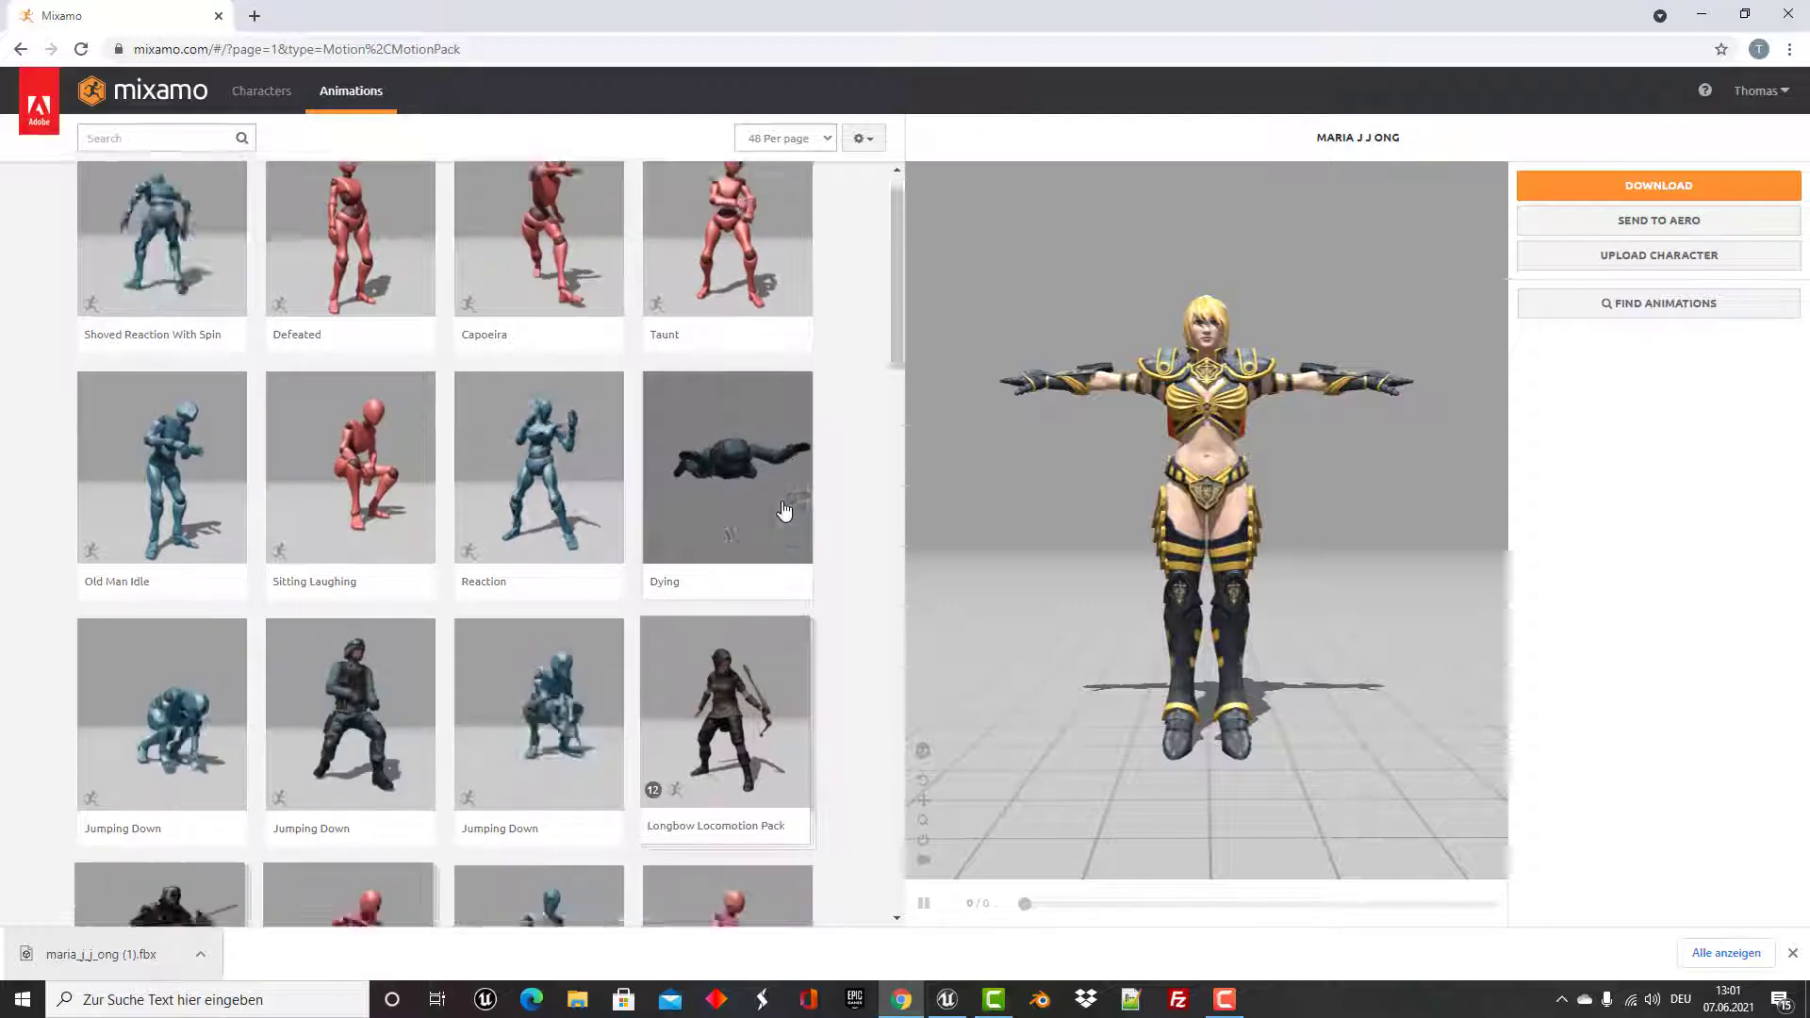
scroll(782, 509, "down", 4)
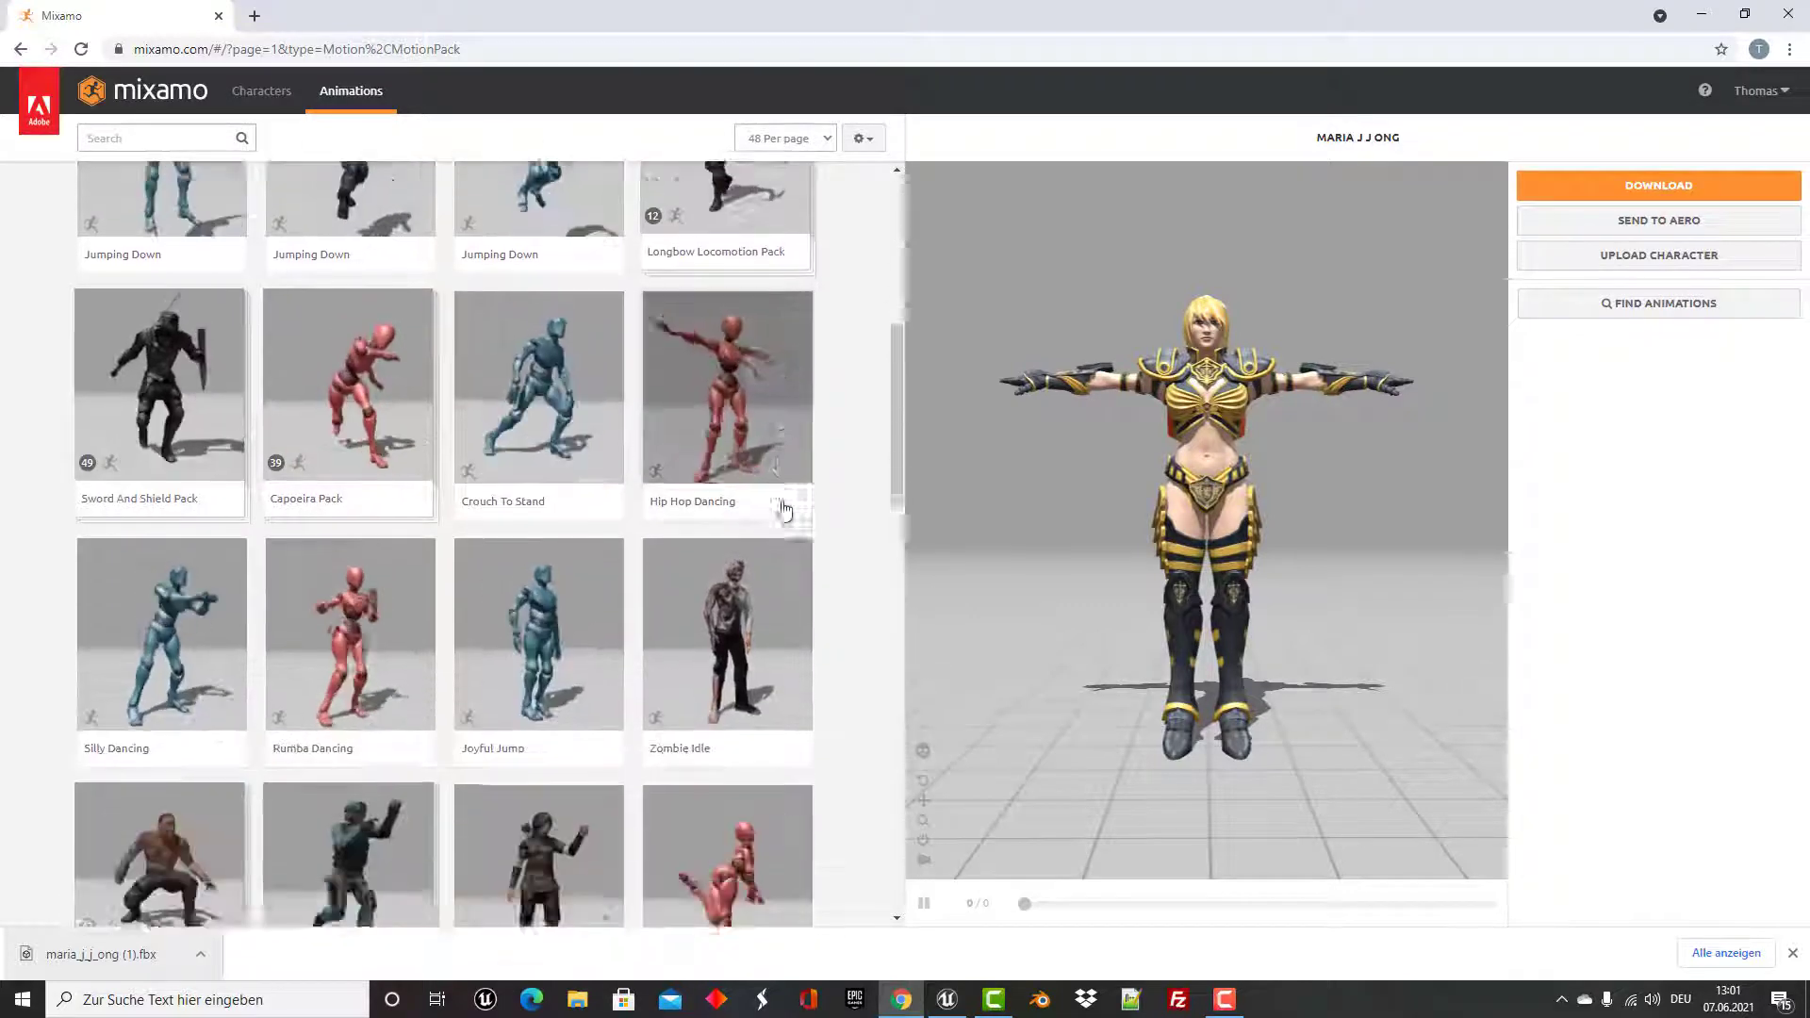
left_click(374, 645)
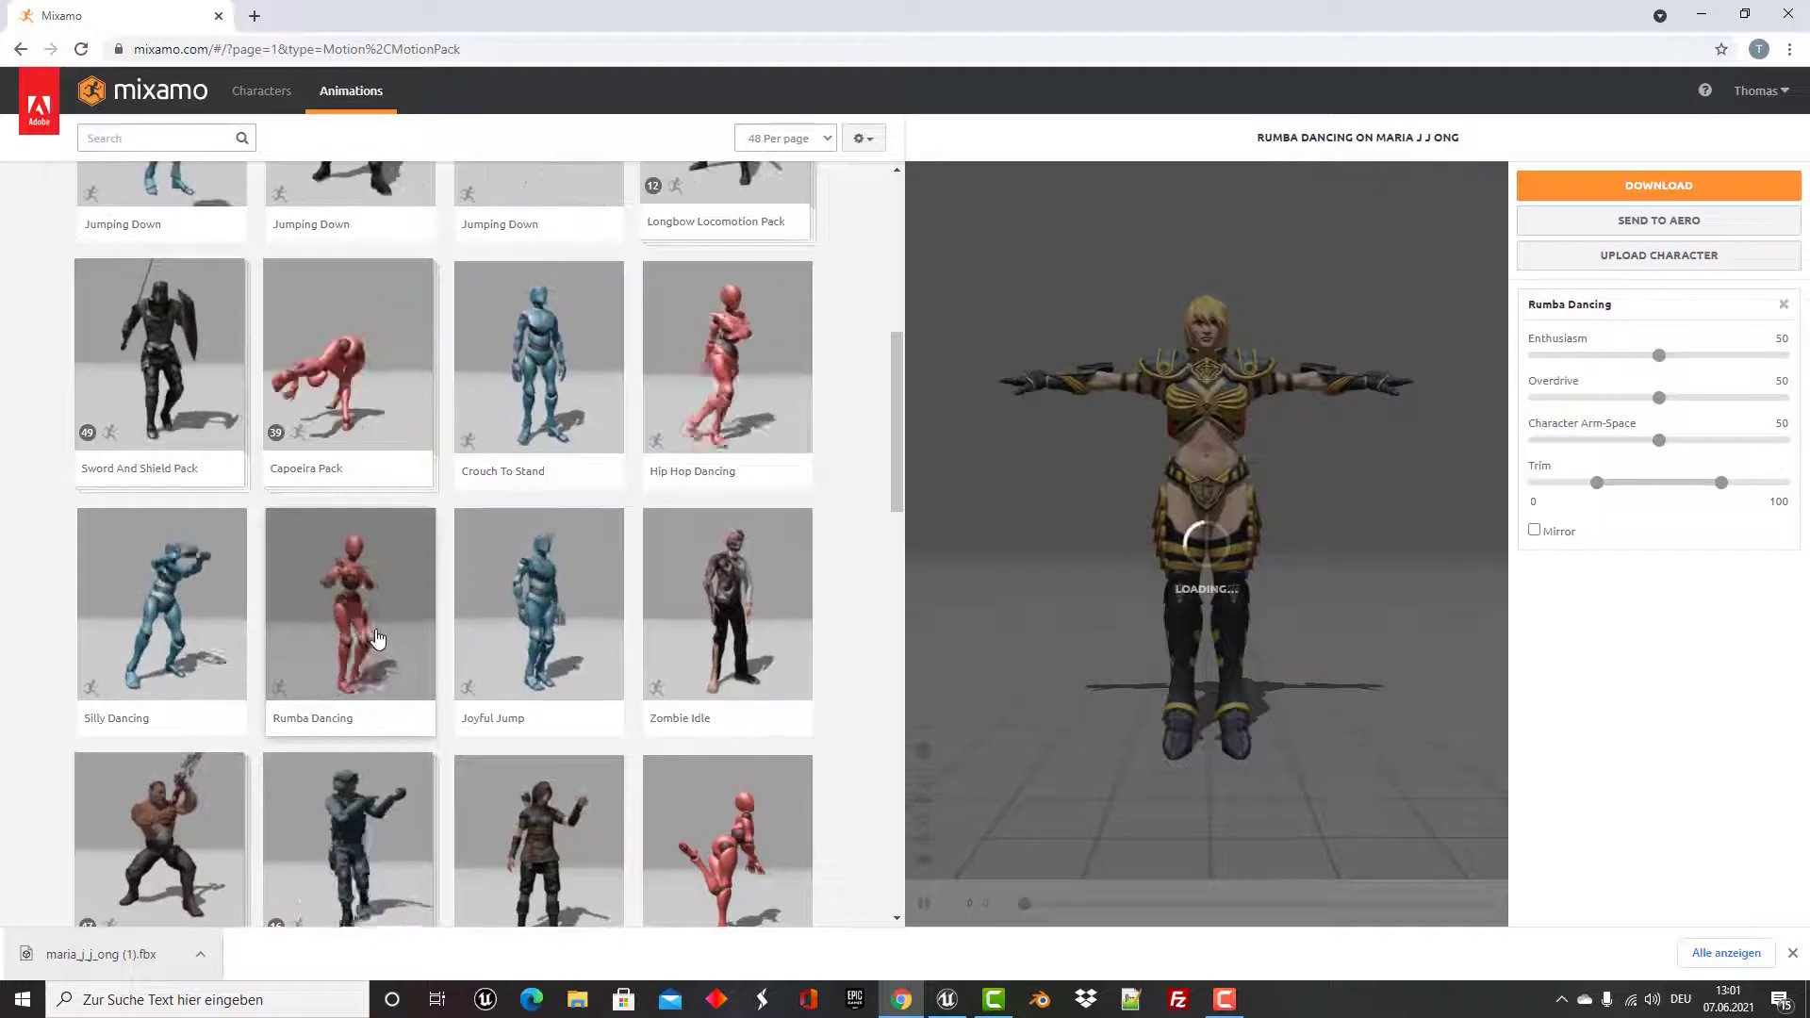
Download Rumba Dancing as FBX Binary, Without Skin, at 30 fps.
left_click(1655, 187)
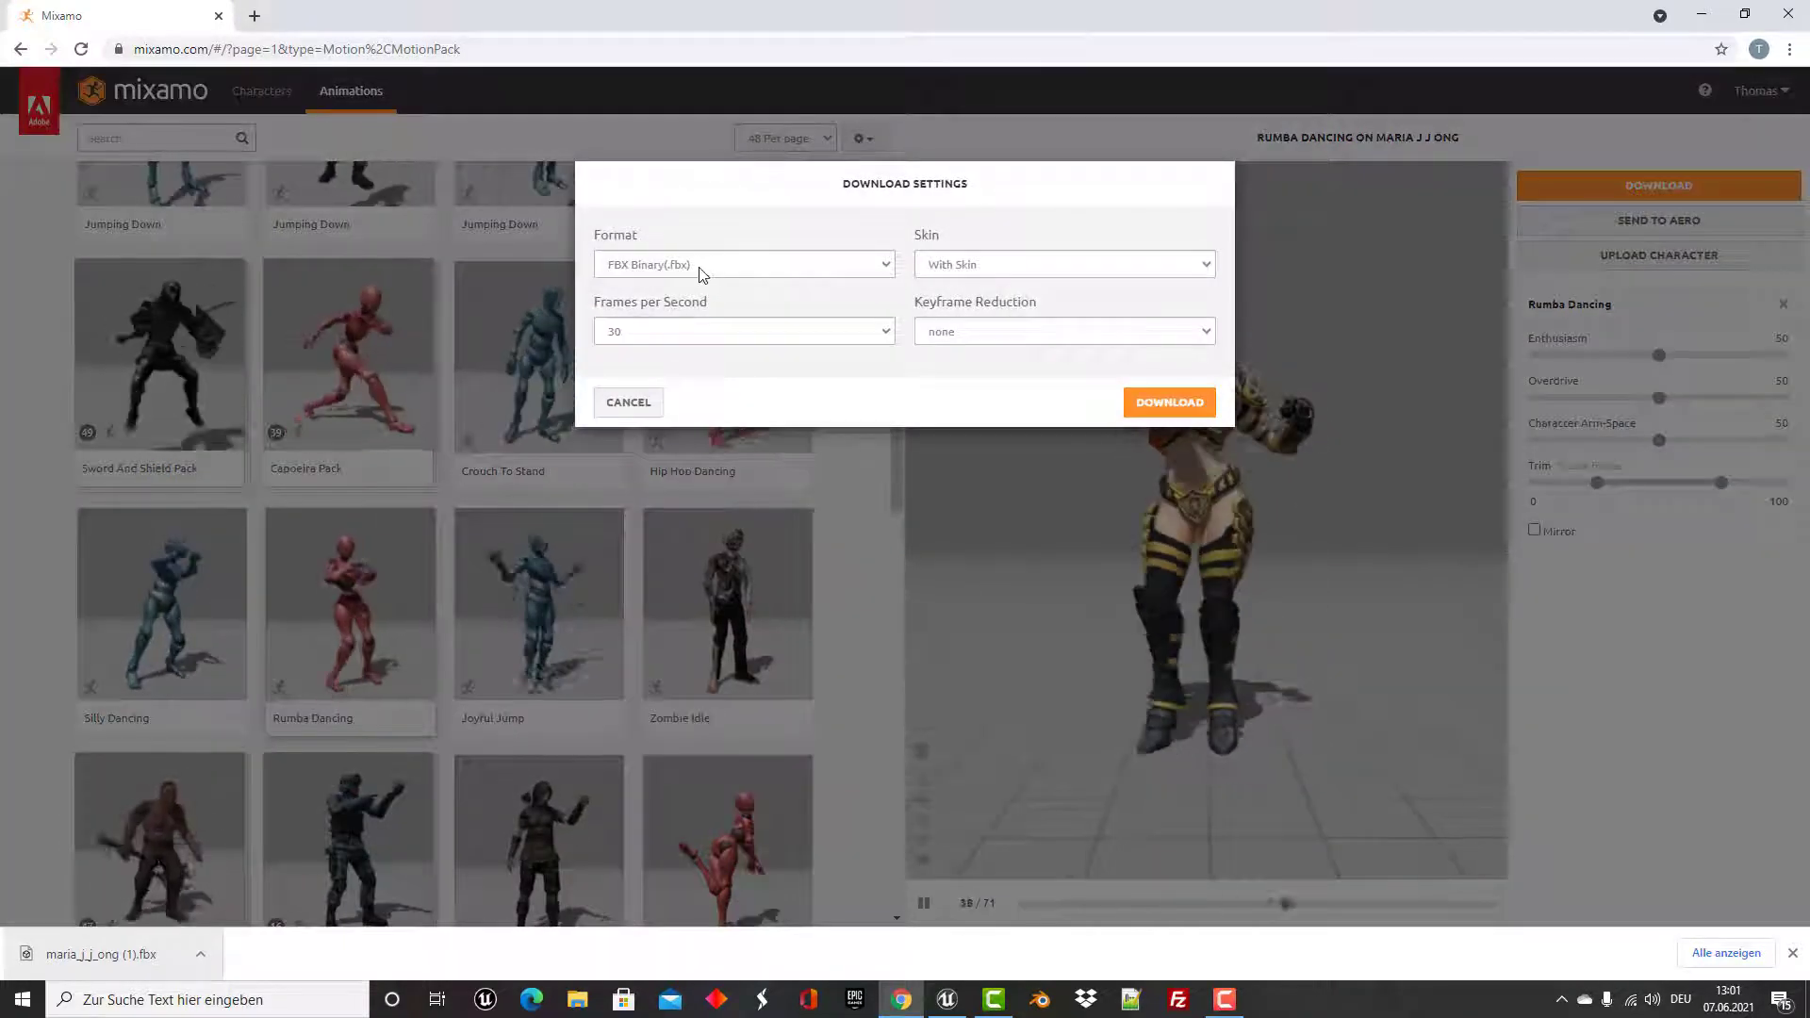
left_click(993, 266)
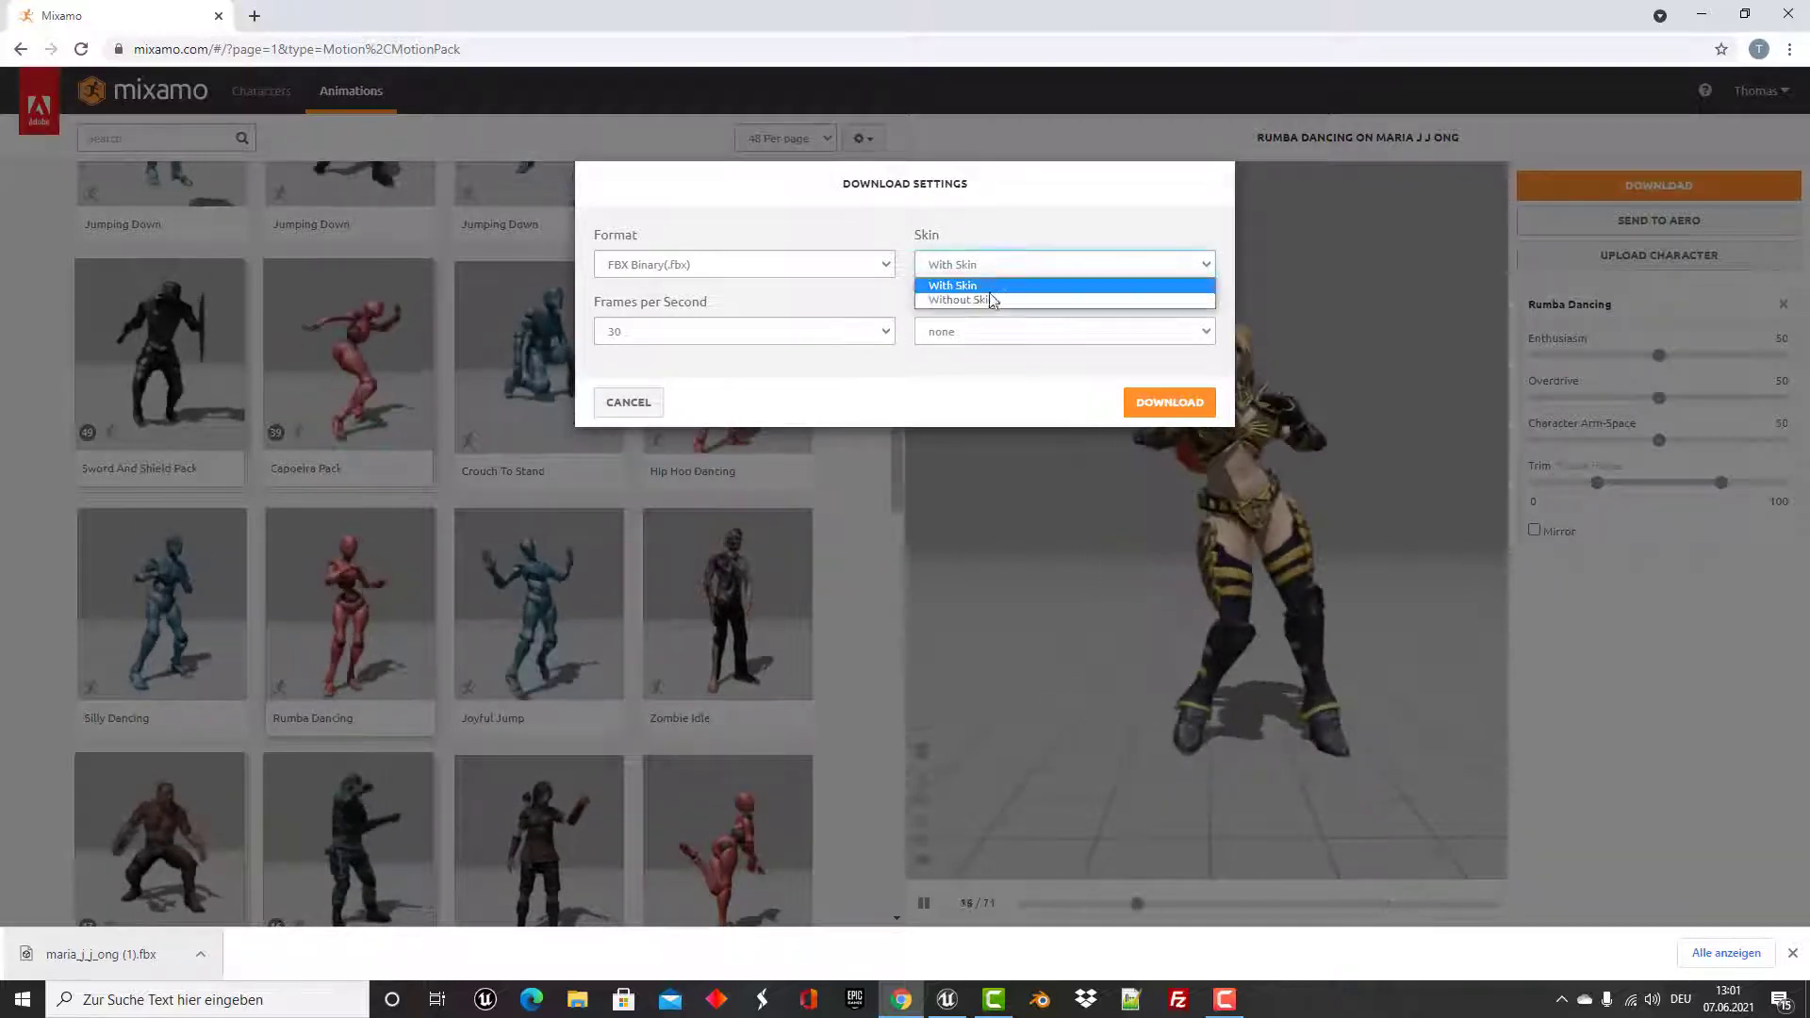
left_click(990, 299)
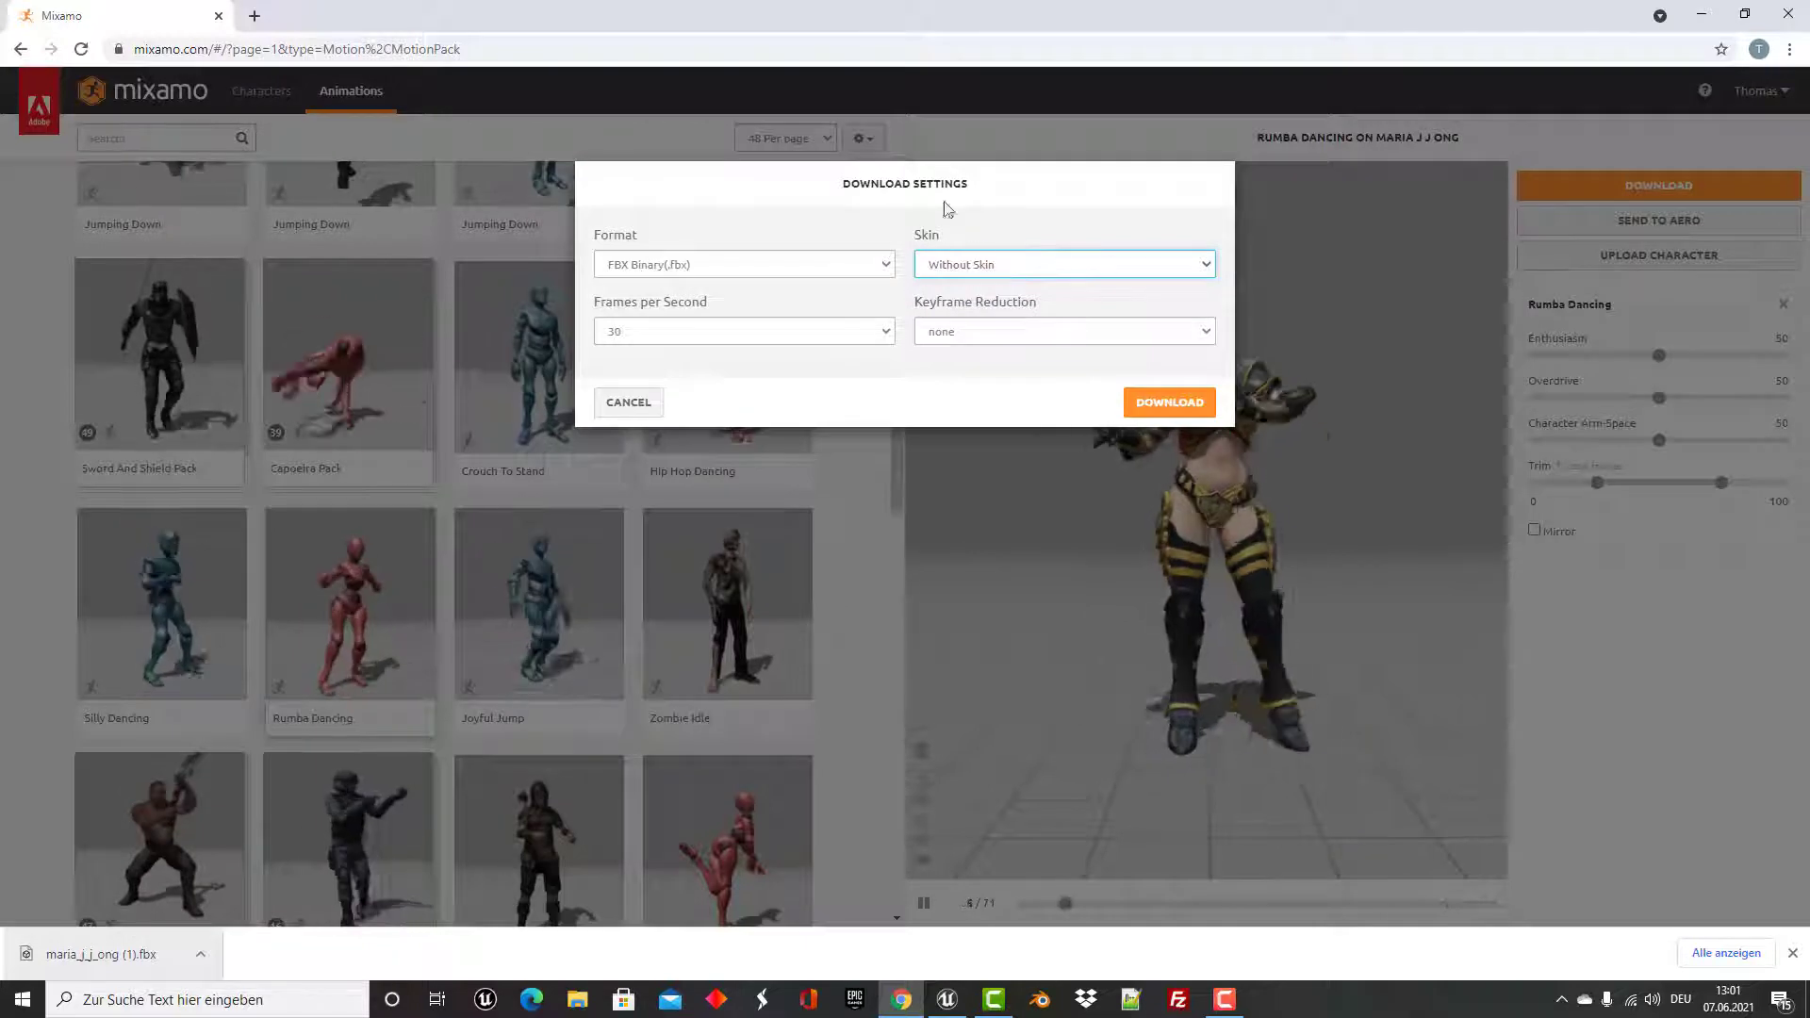
left_click(1170, 403)
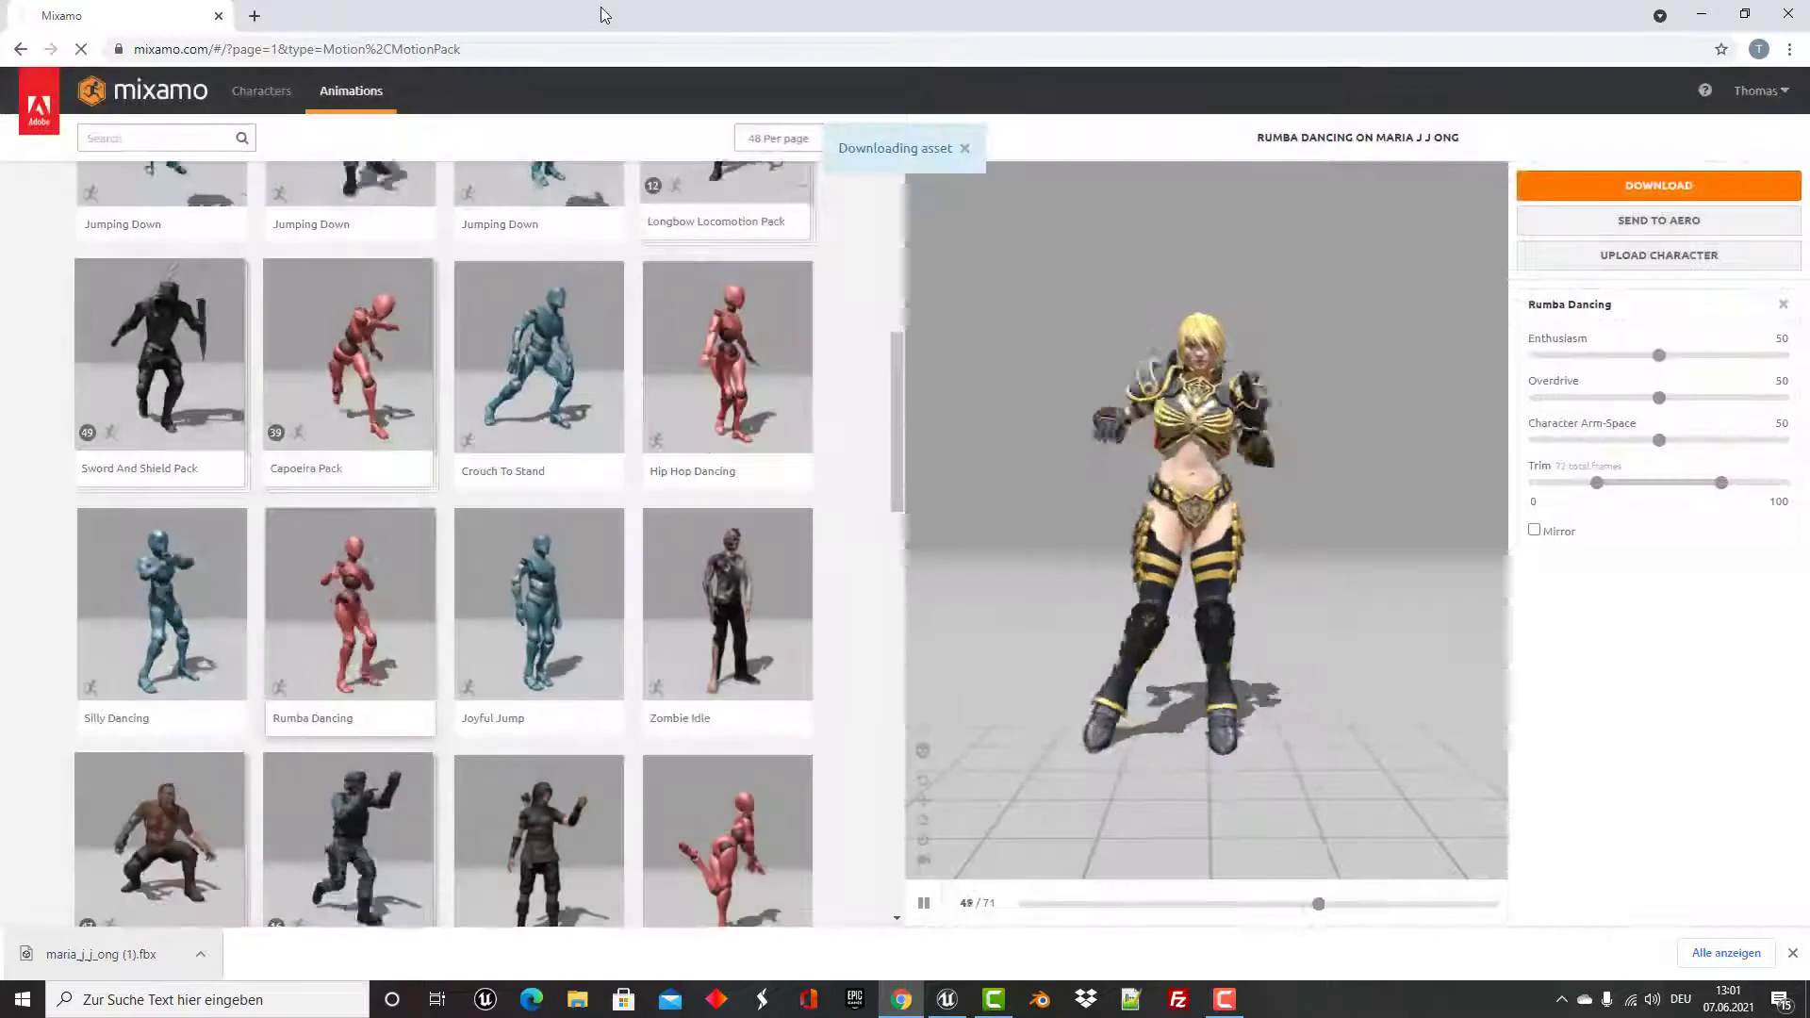
Drop the downloaded Rumba Dancing FBX into the Character folder.
left_click_drag(604, 16, 1464, 62)
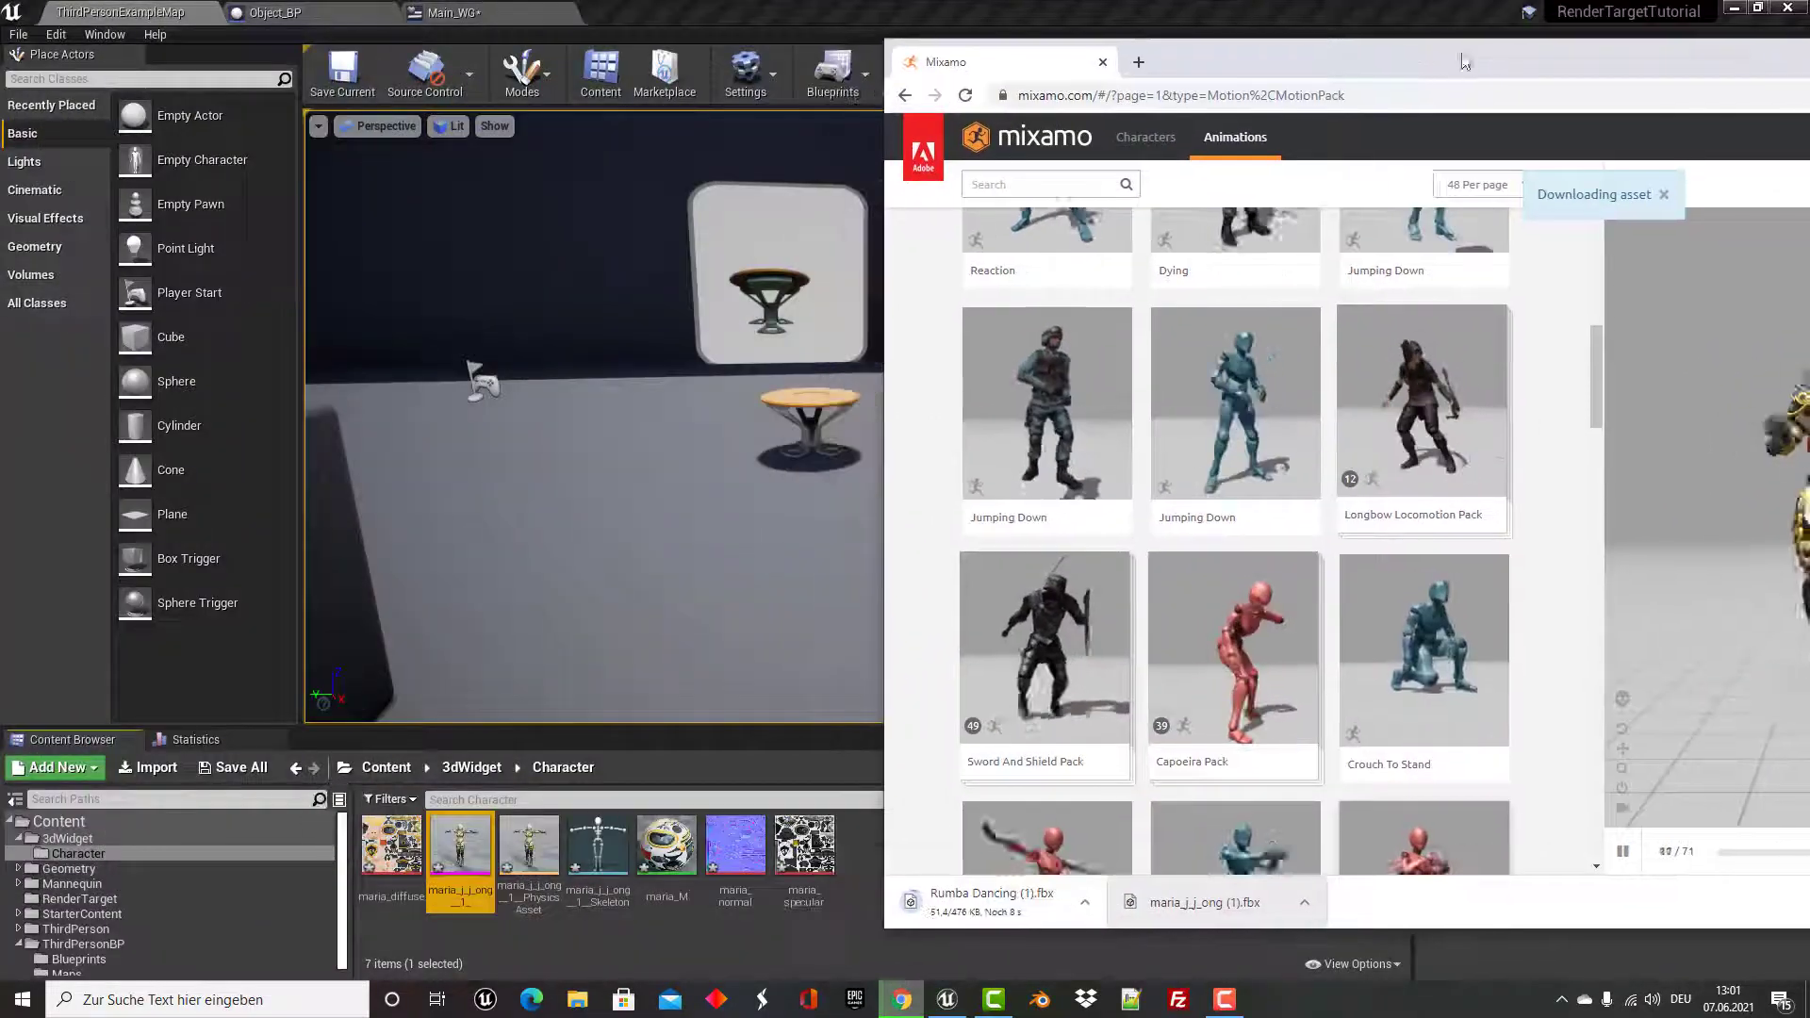
left_click_drag(990, 903, 676, 943)
left_click_drag(1292, 67, 272, 174)
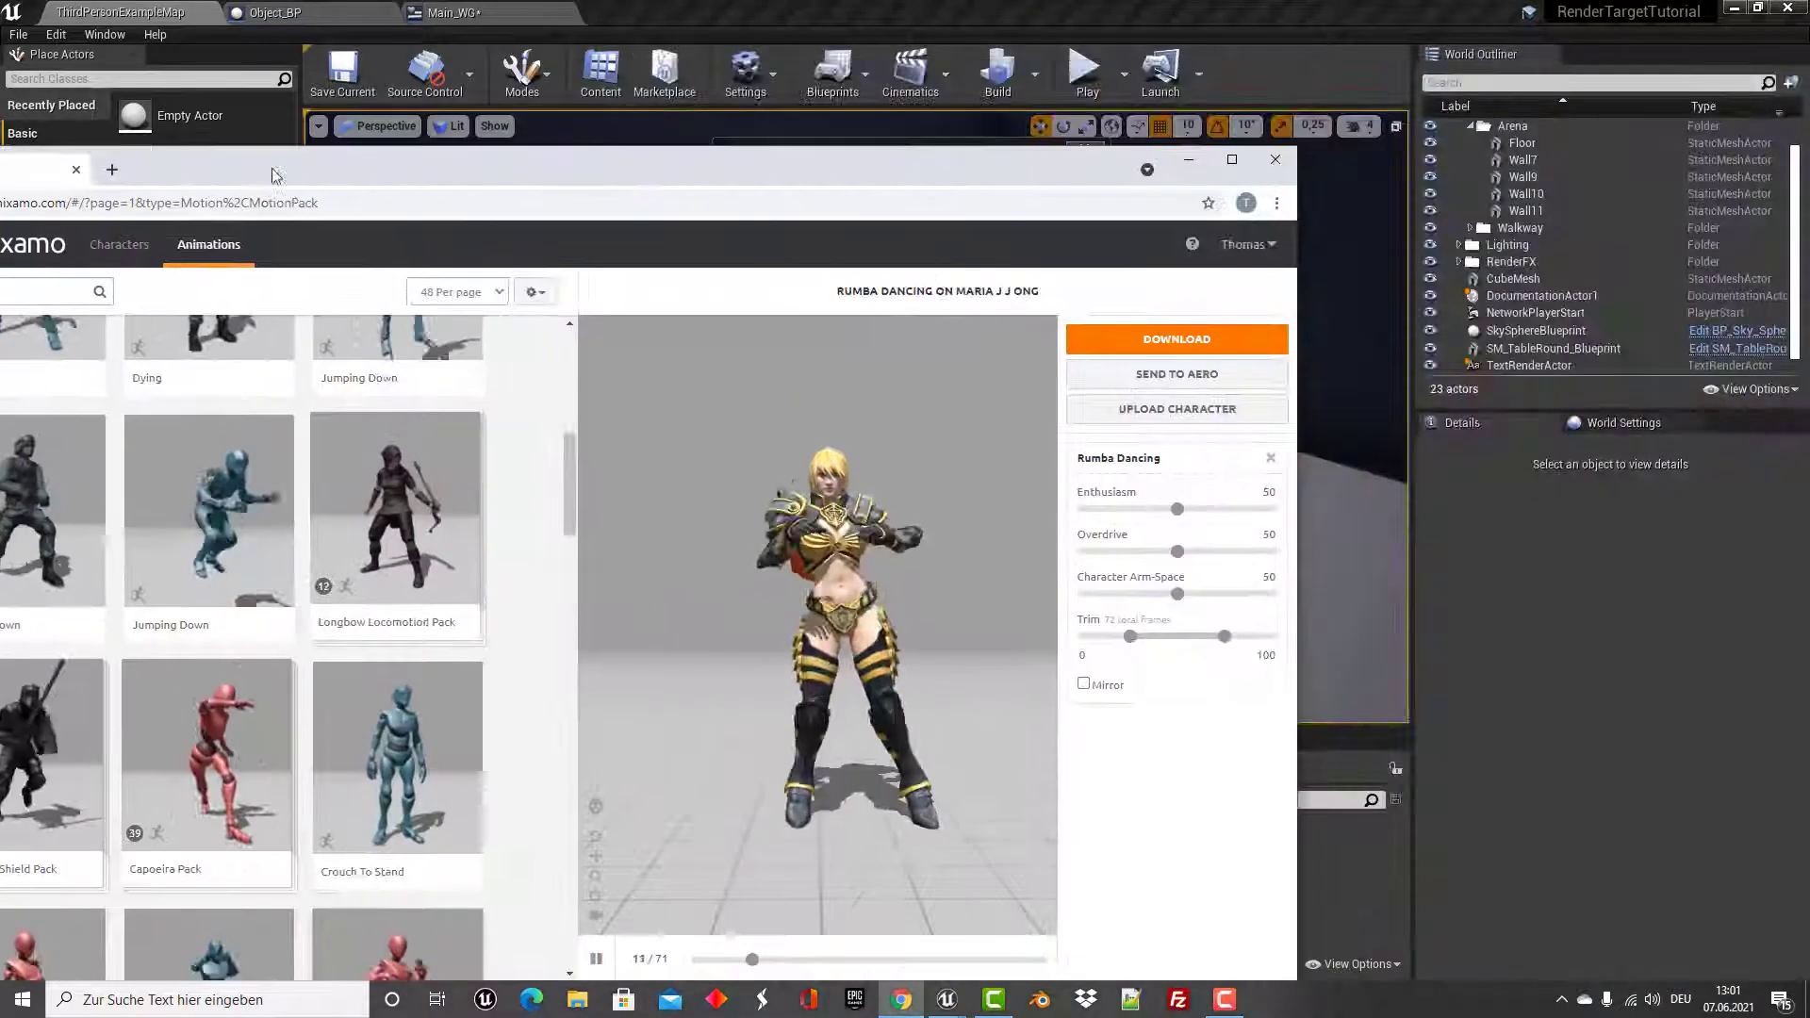
left_click(1187, 159)
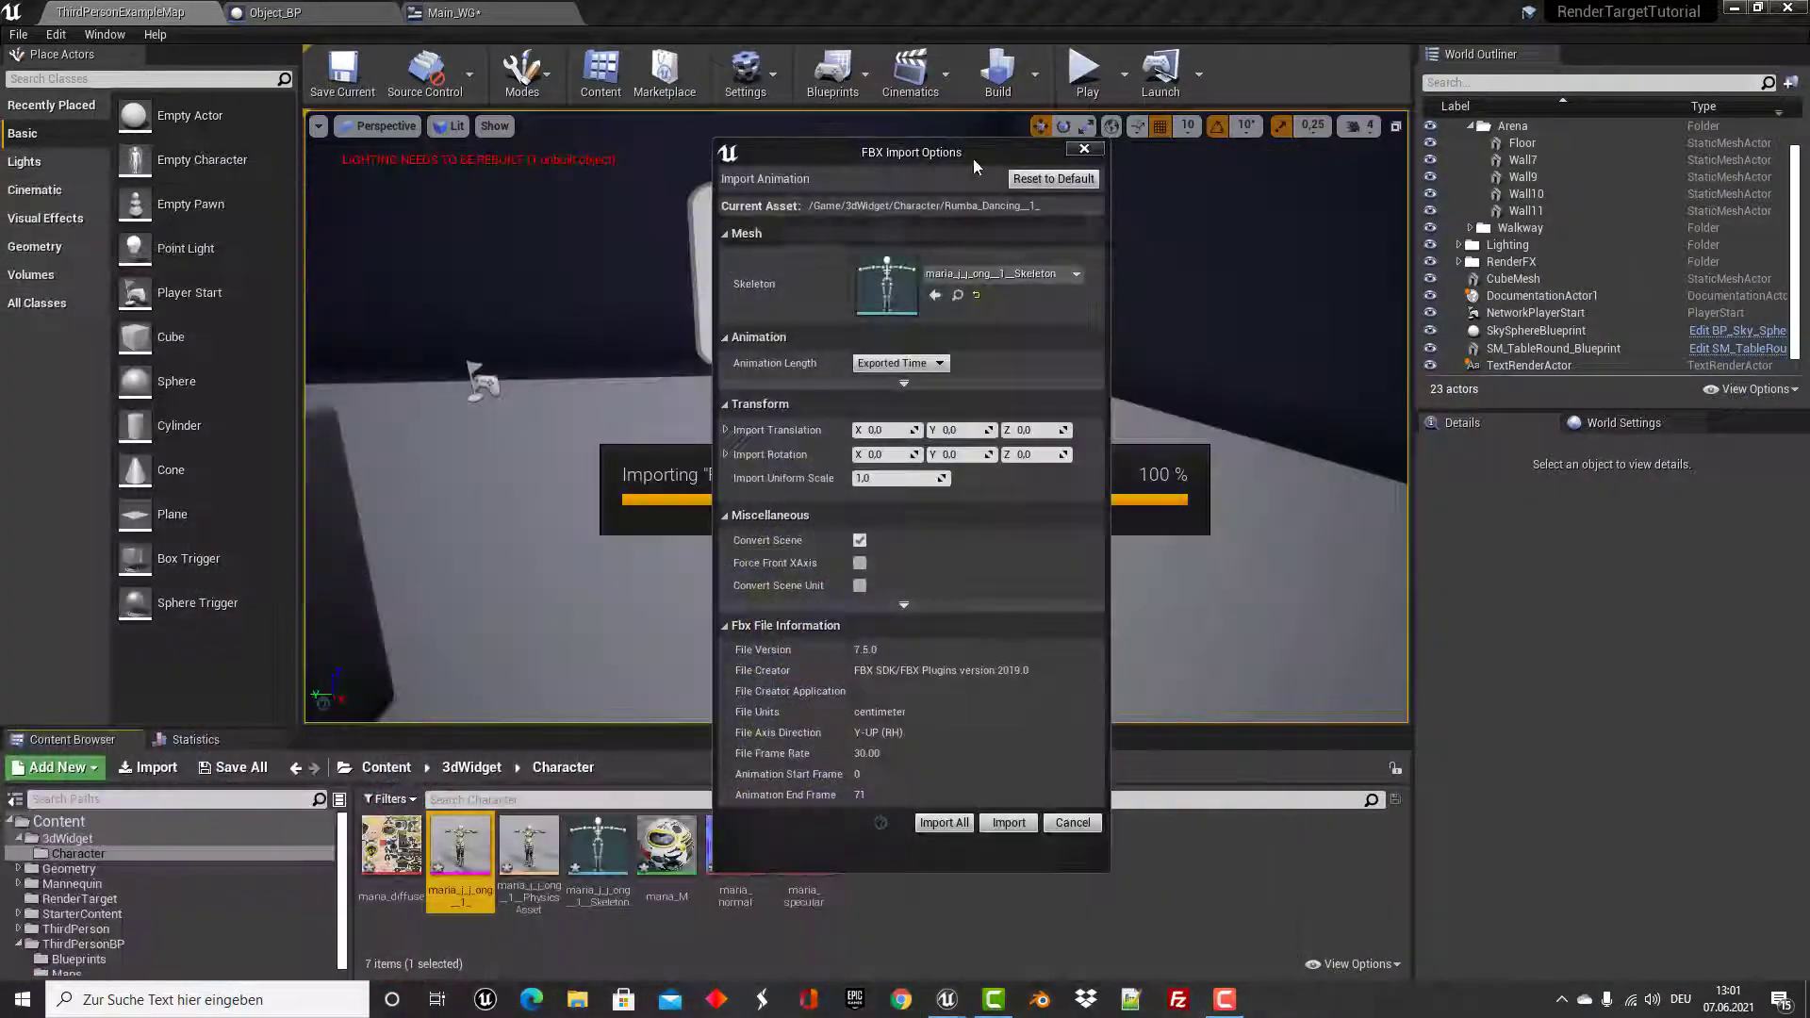
Choose the maria skeleton in FBX Import Options and import the animation.
left_click(1003, 275)
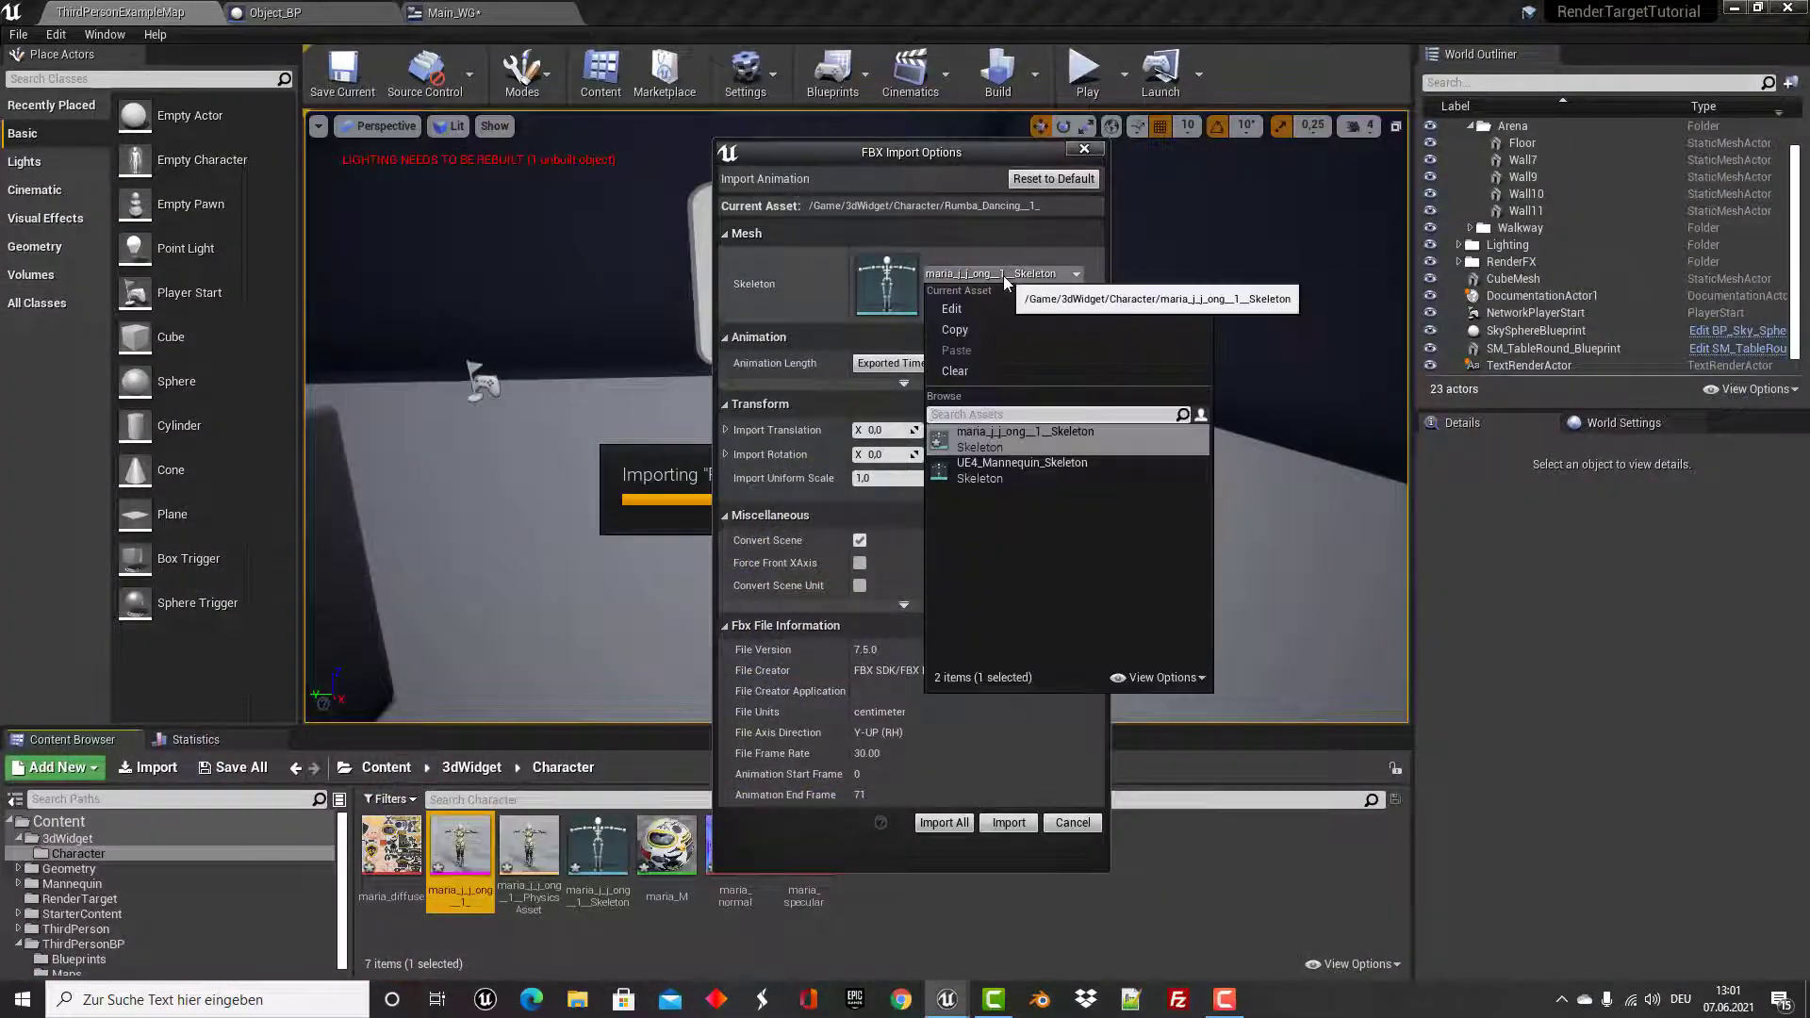
left_click(1032, 437)
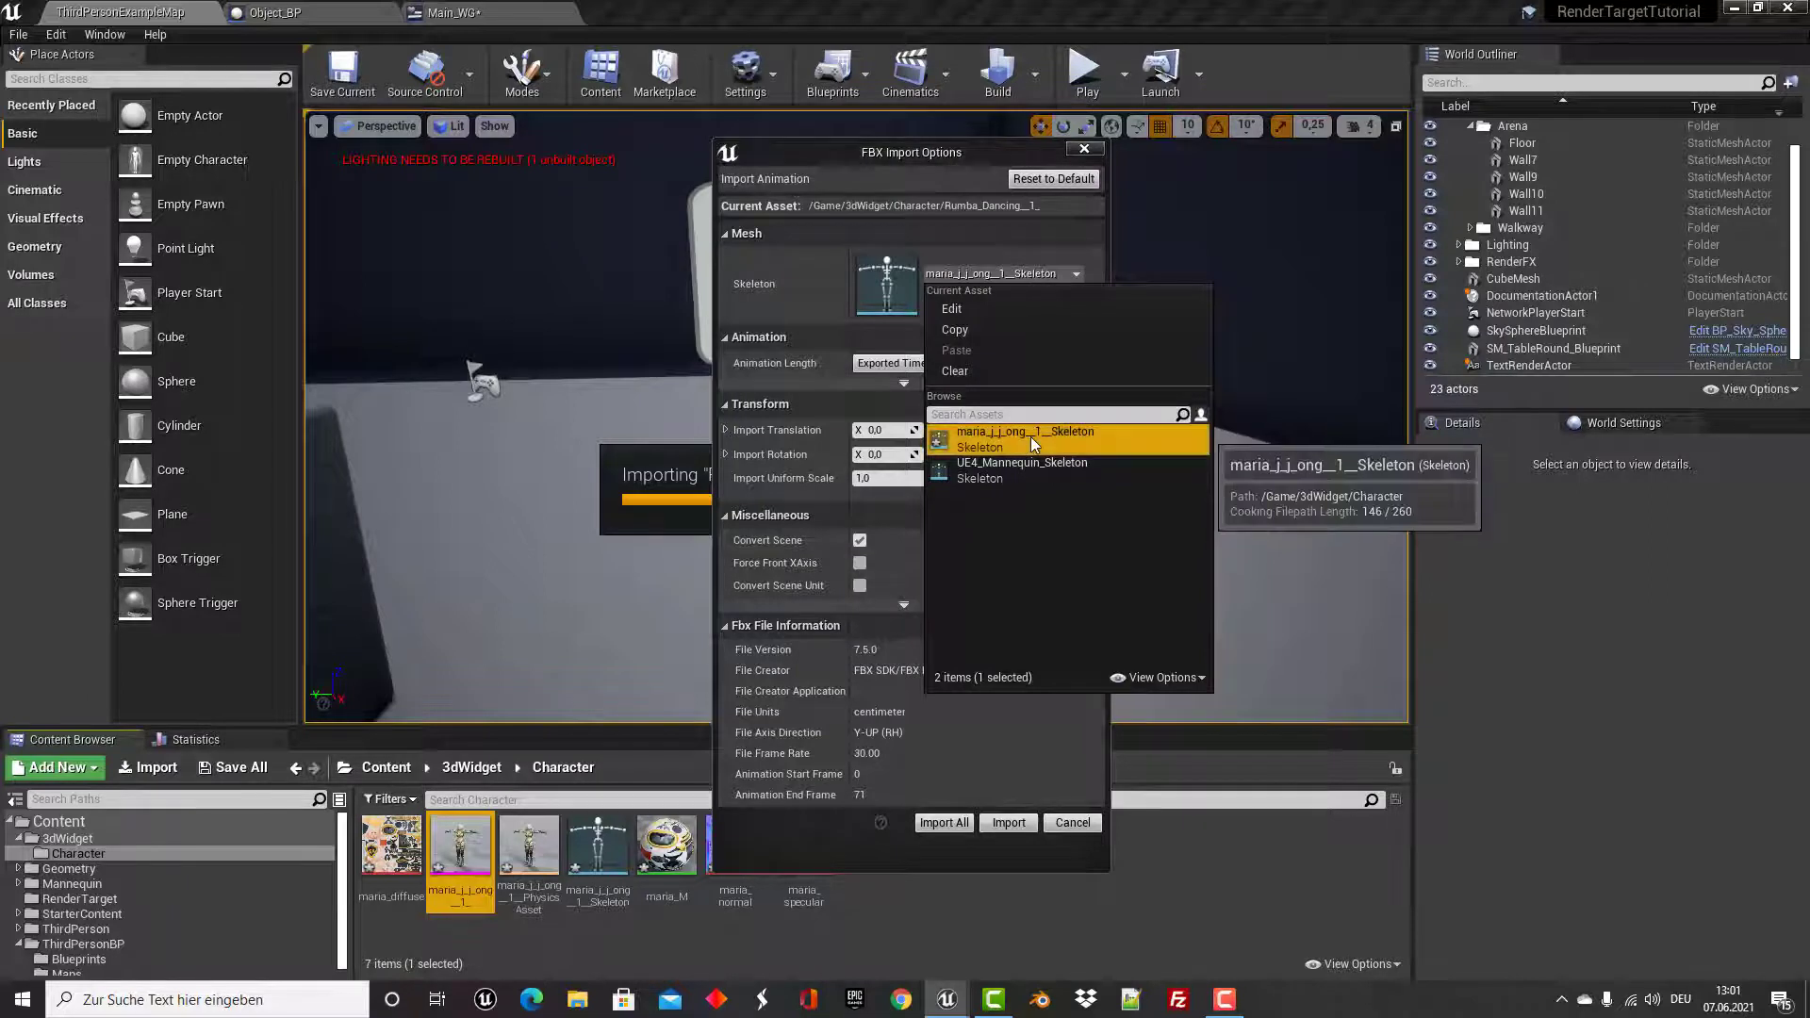
left_click(1101, 618)
left_click(982, 274)
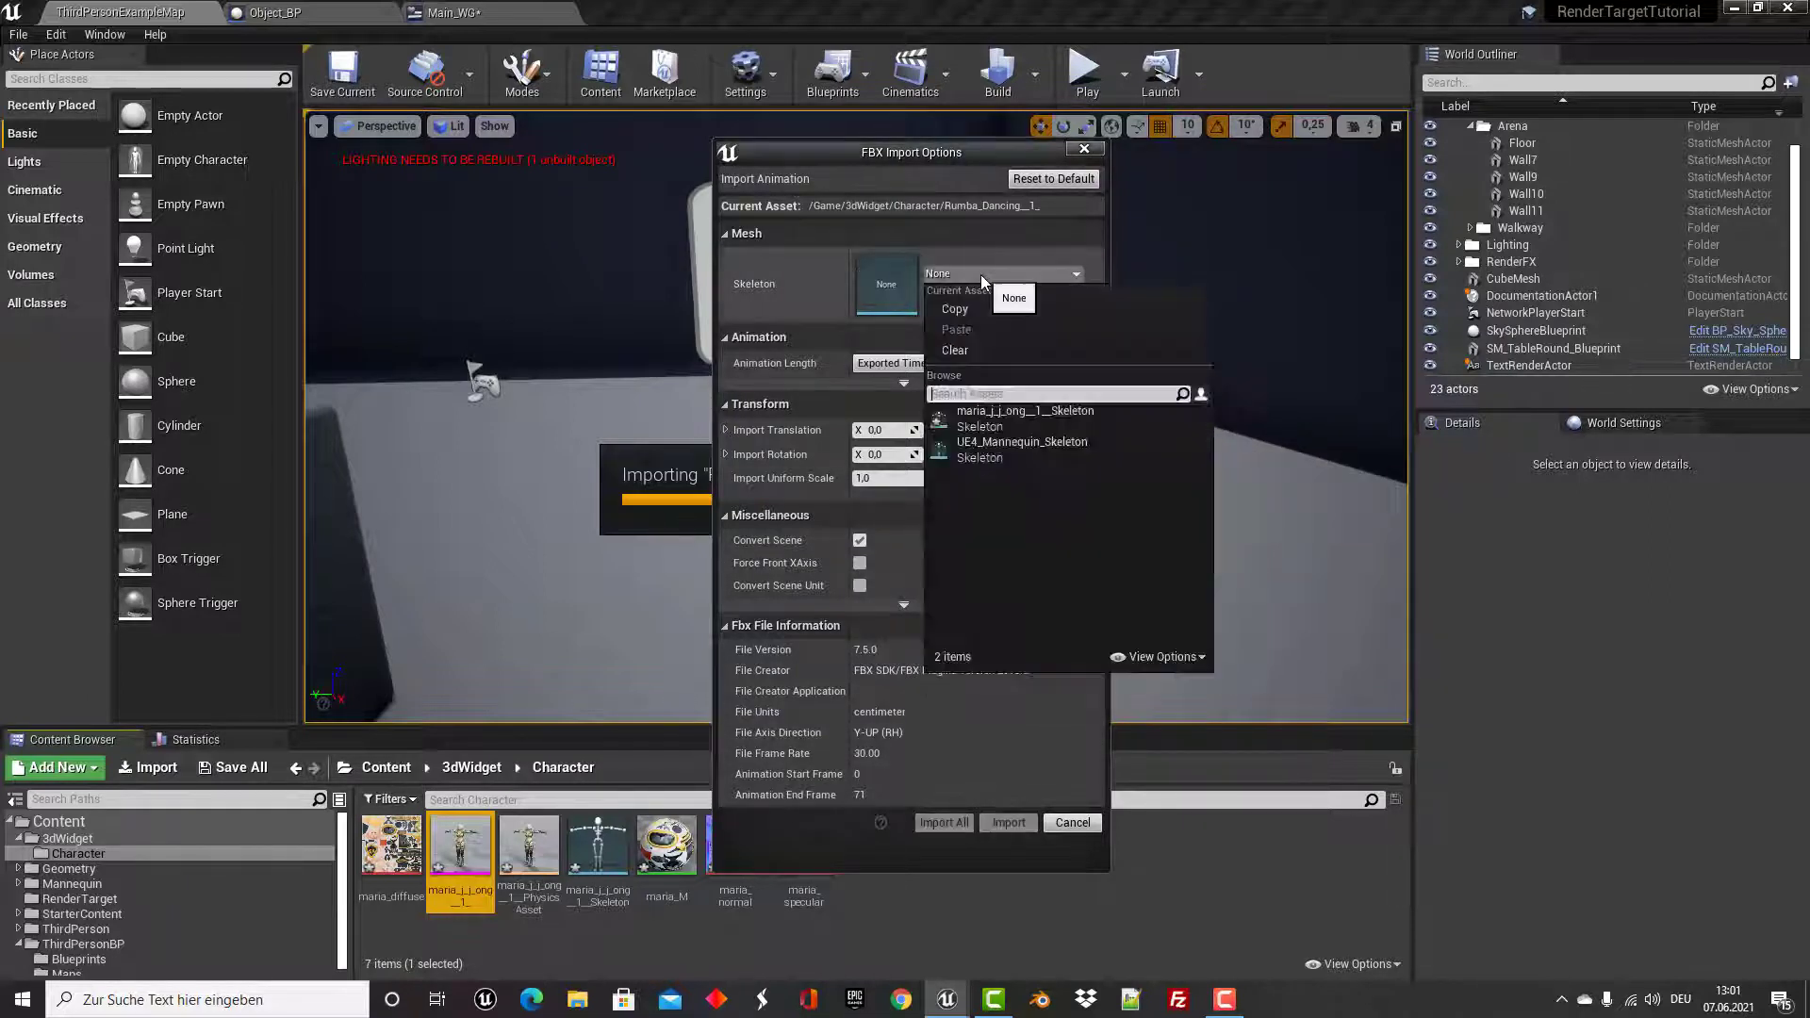
left_click(998, 418)
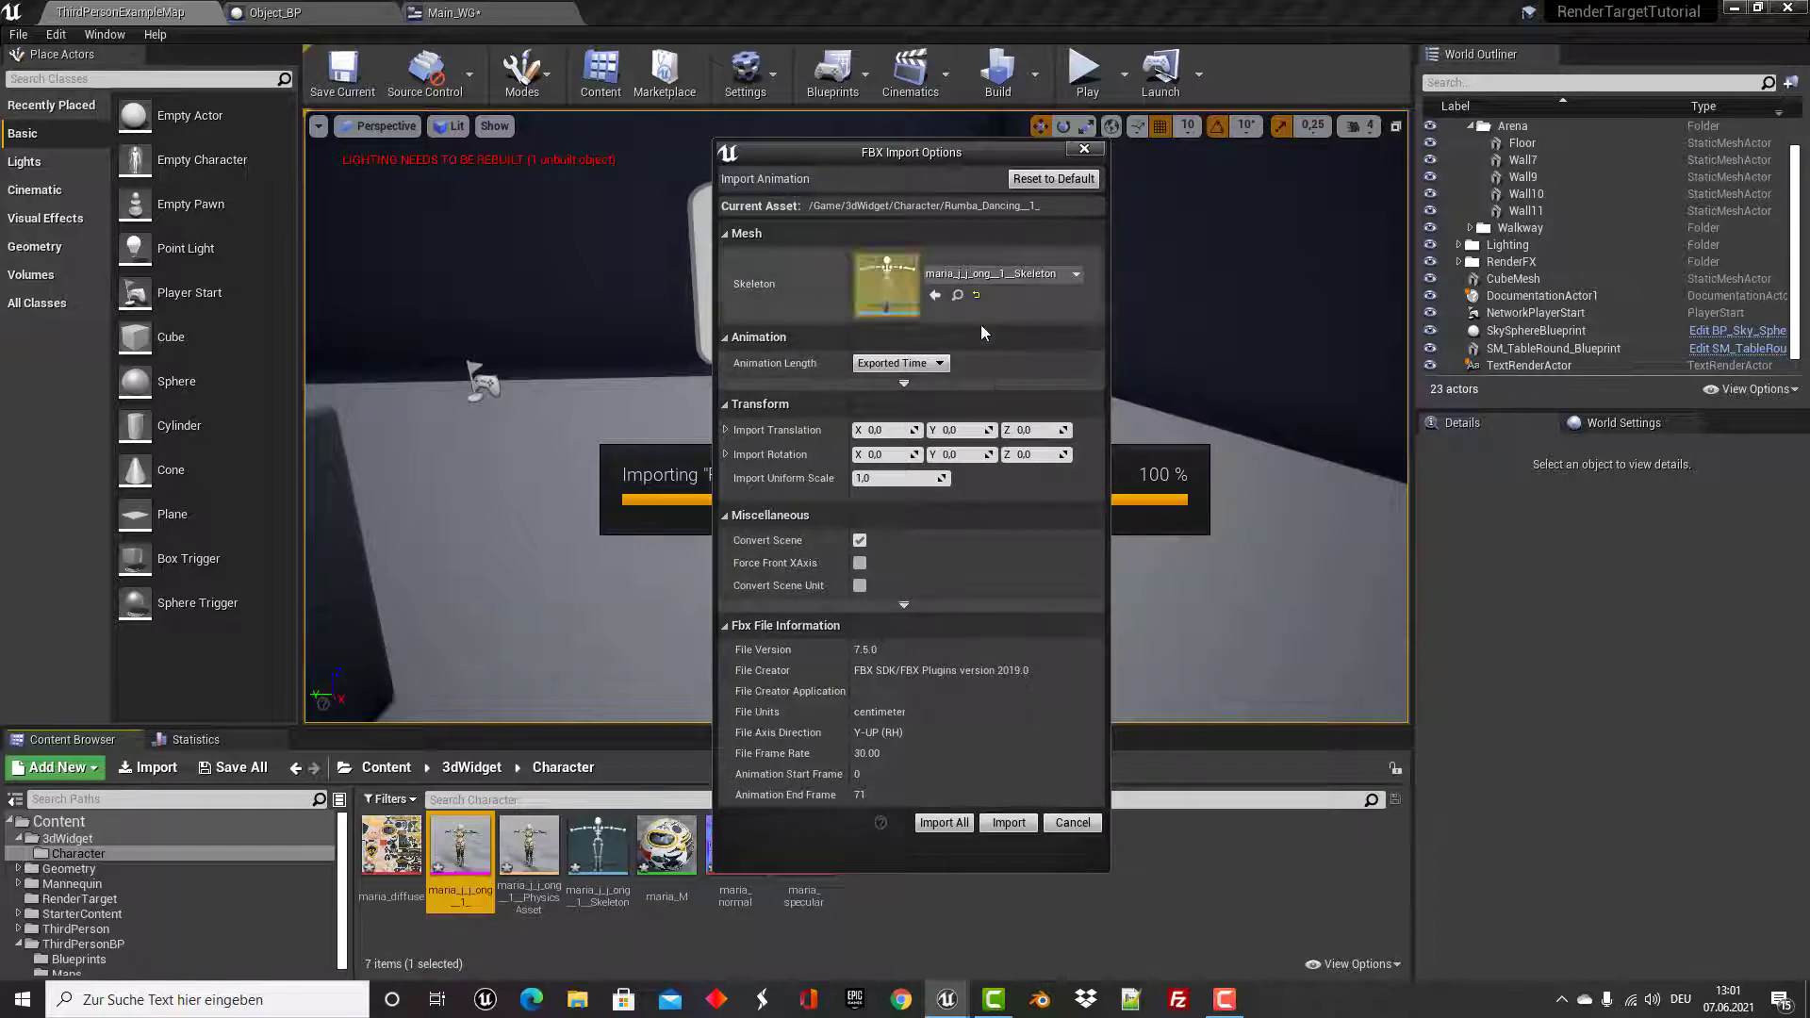
left_click(943, 823)
Check the imported Rumba_Dancing animation, then return to the Object_BP blueprint.
double_click(886, 856)
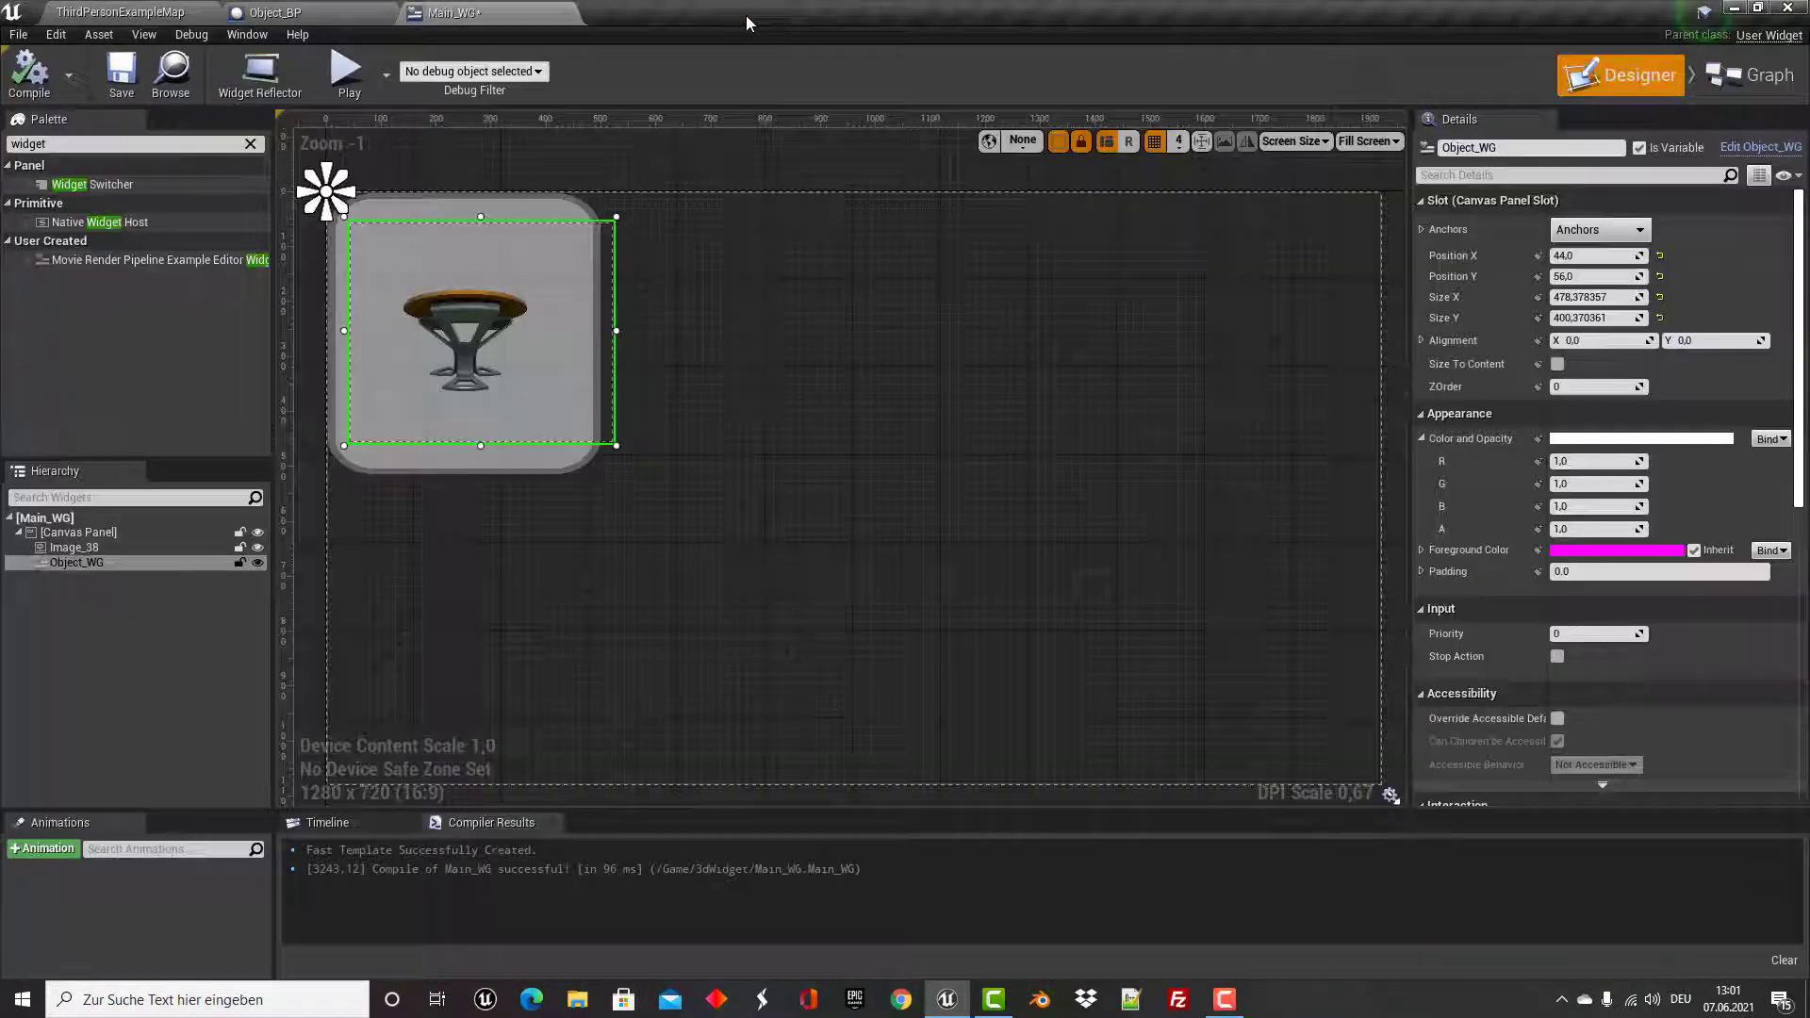
left_click(745, 13)
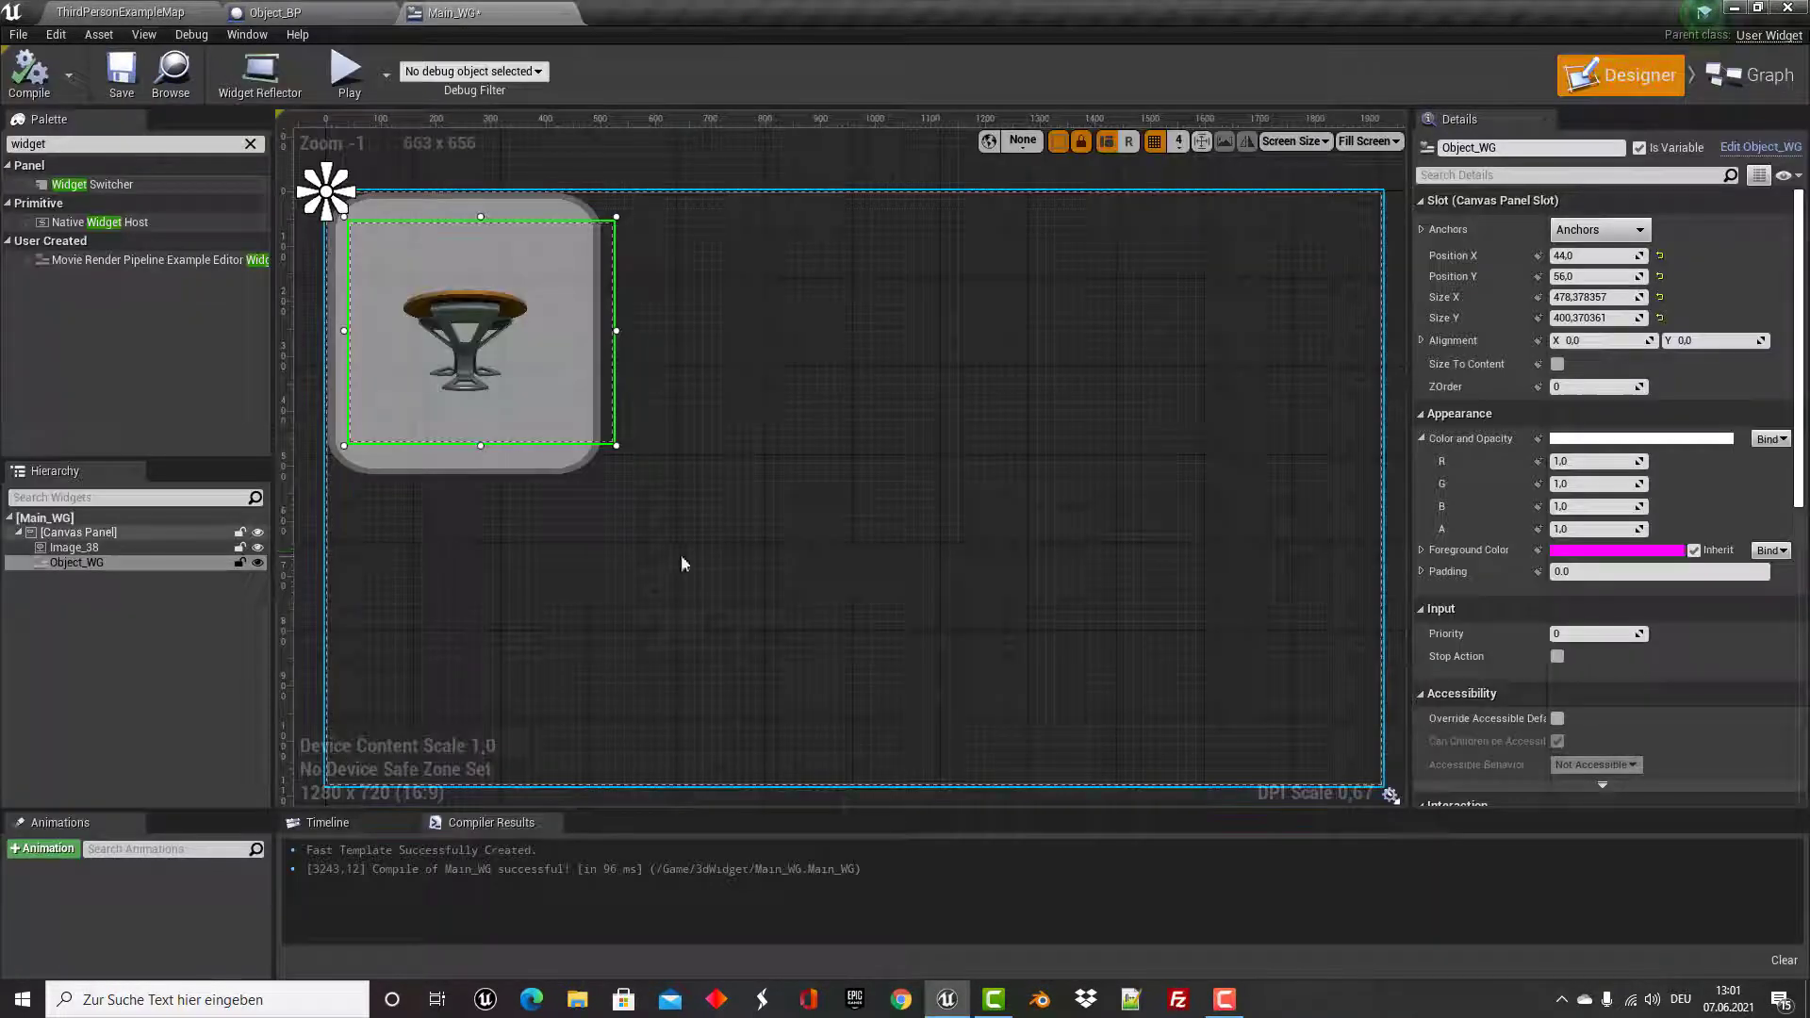
left_click(314, 15)
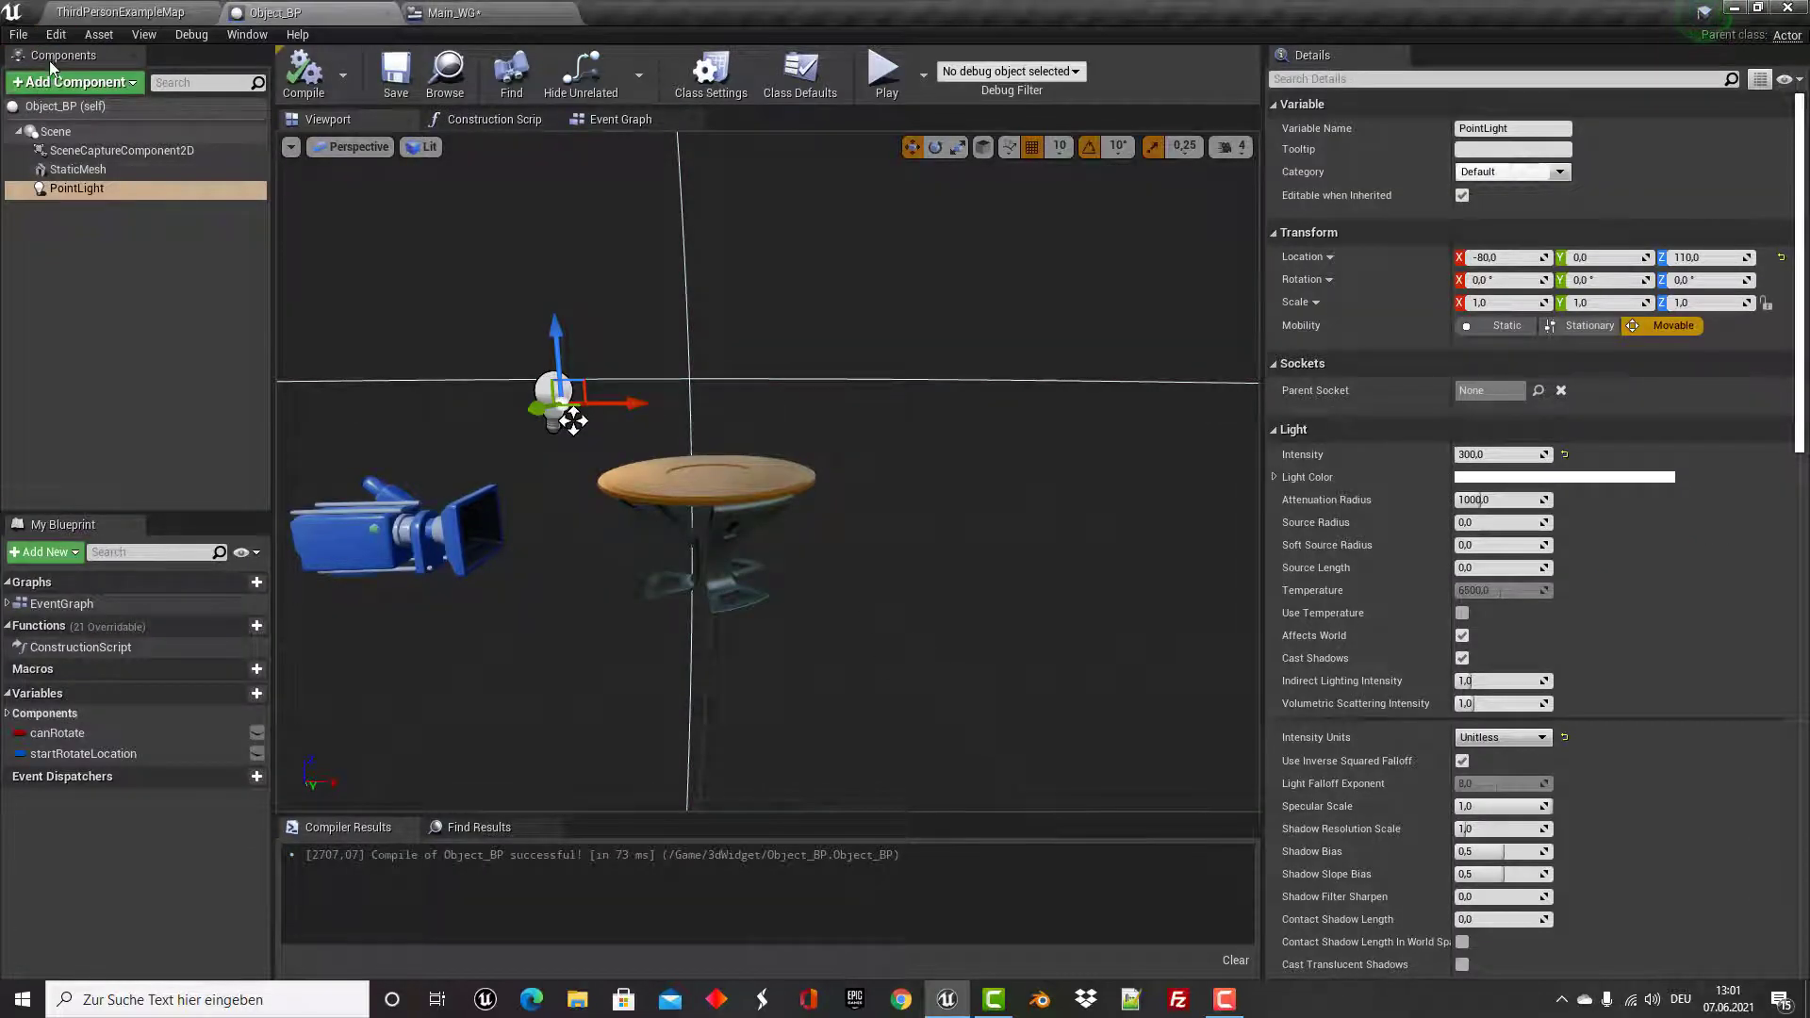
Search components for 'skelet' and add a Skeletal Mesh component to Object_BP.
left_click(60, 87)
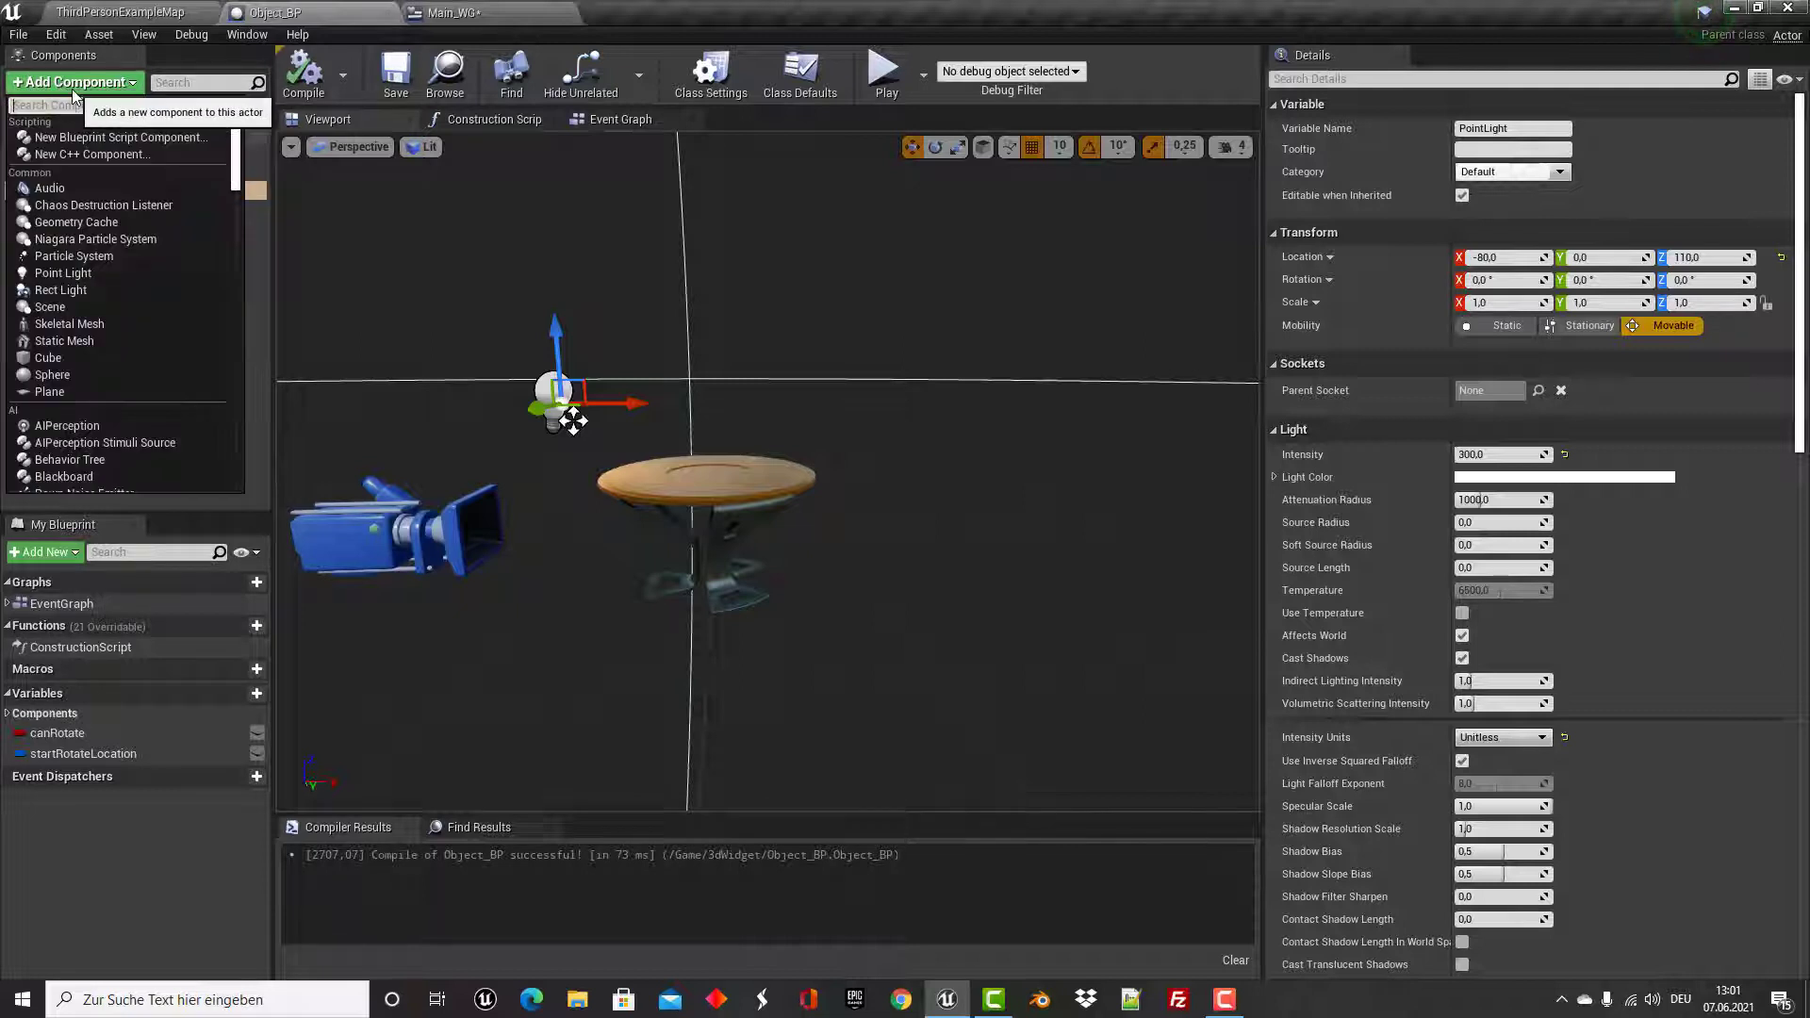
type("skele")
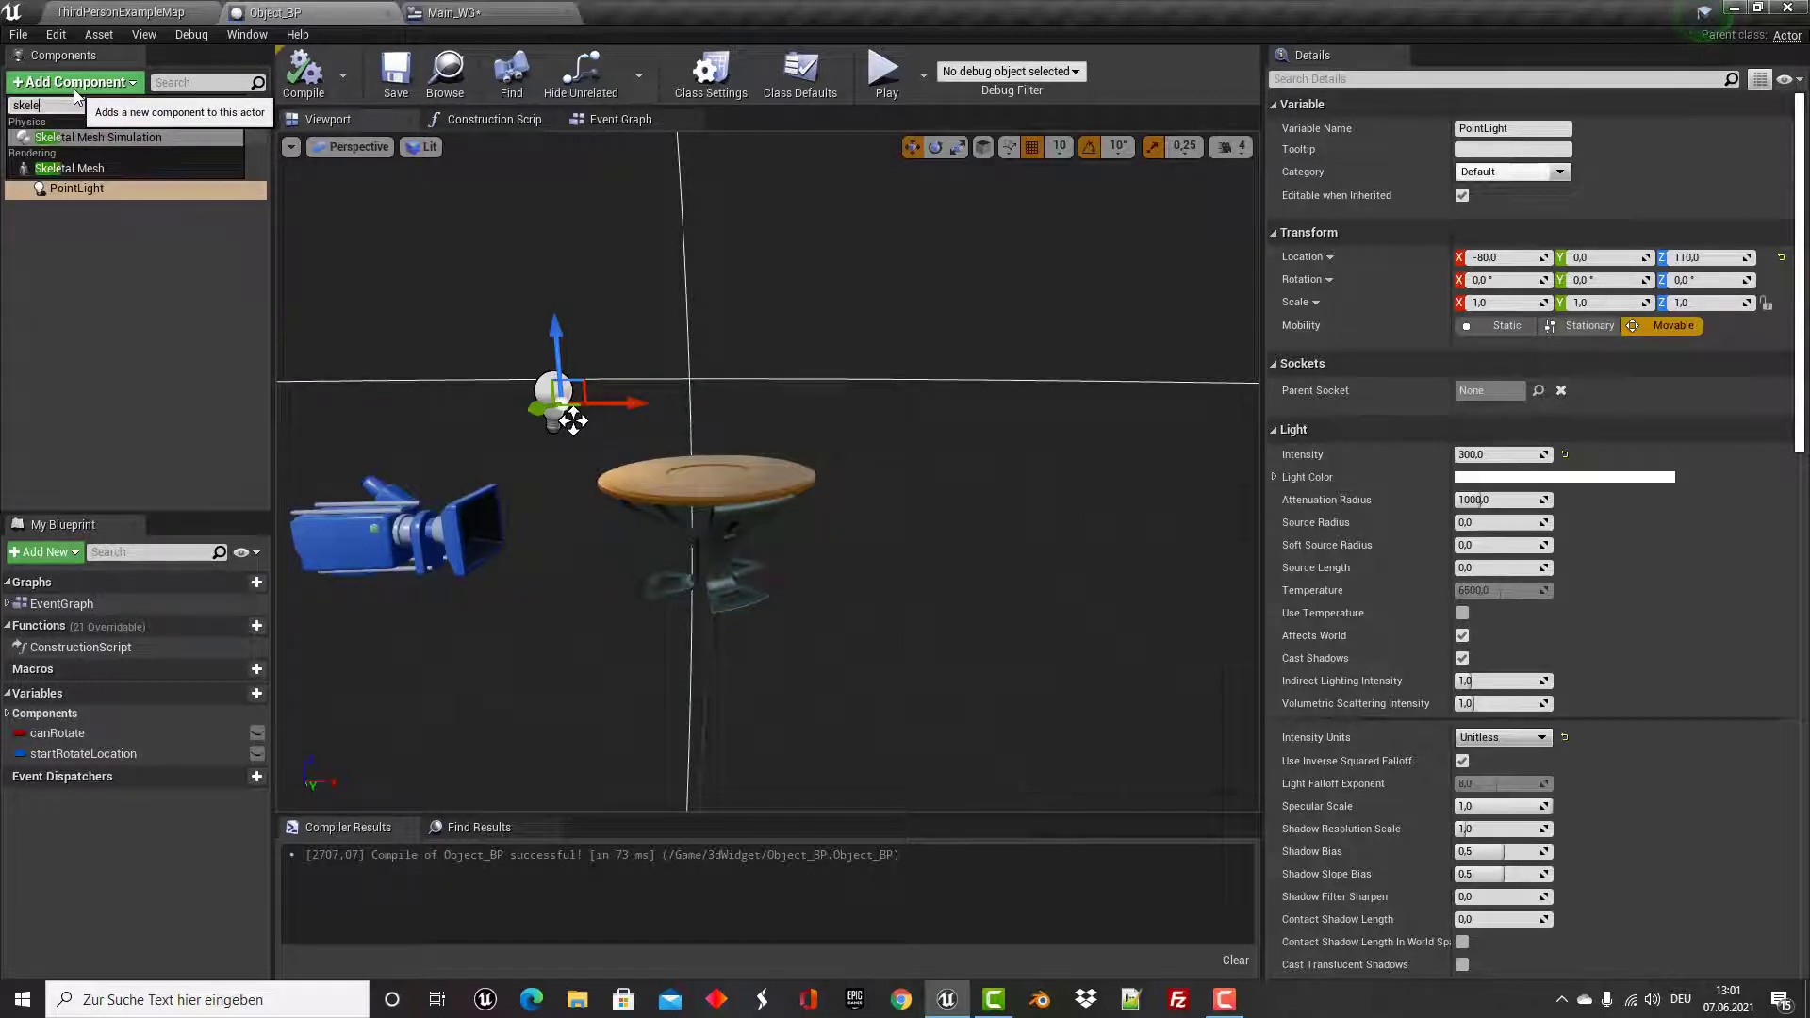
type("ton")
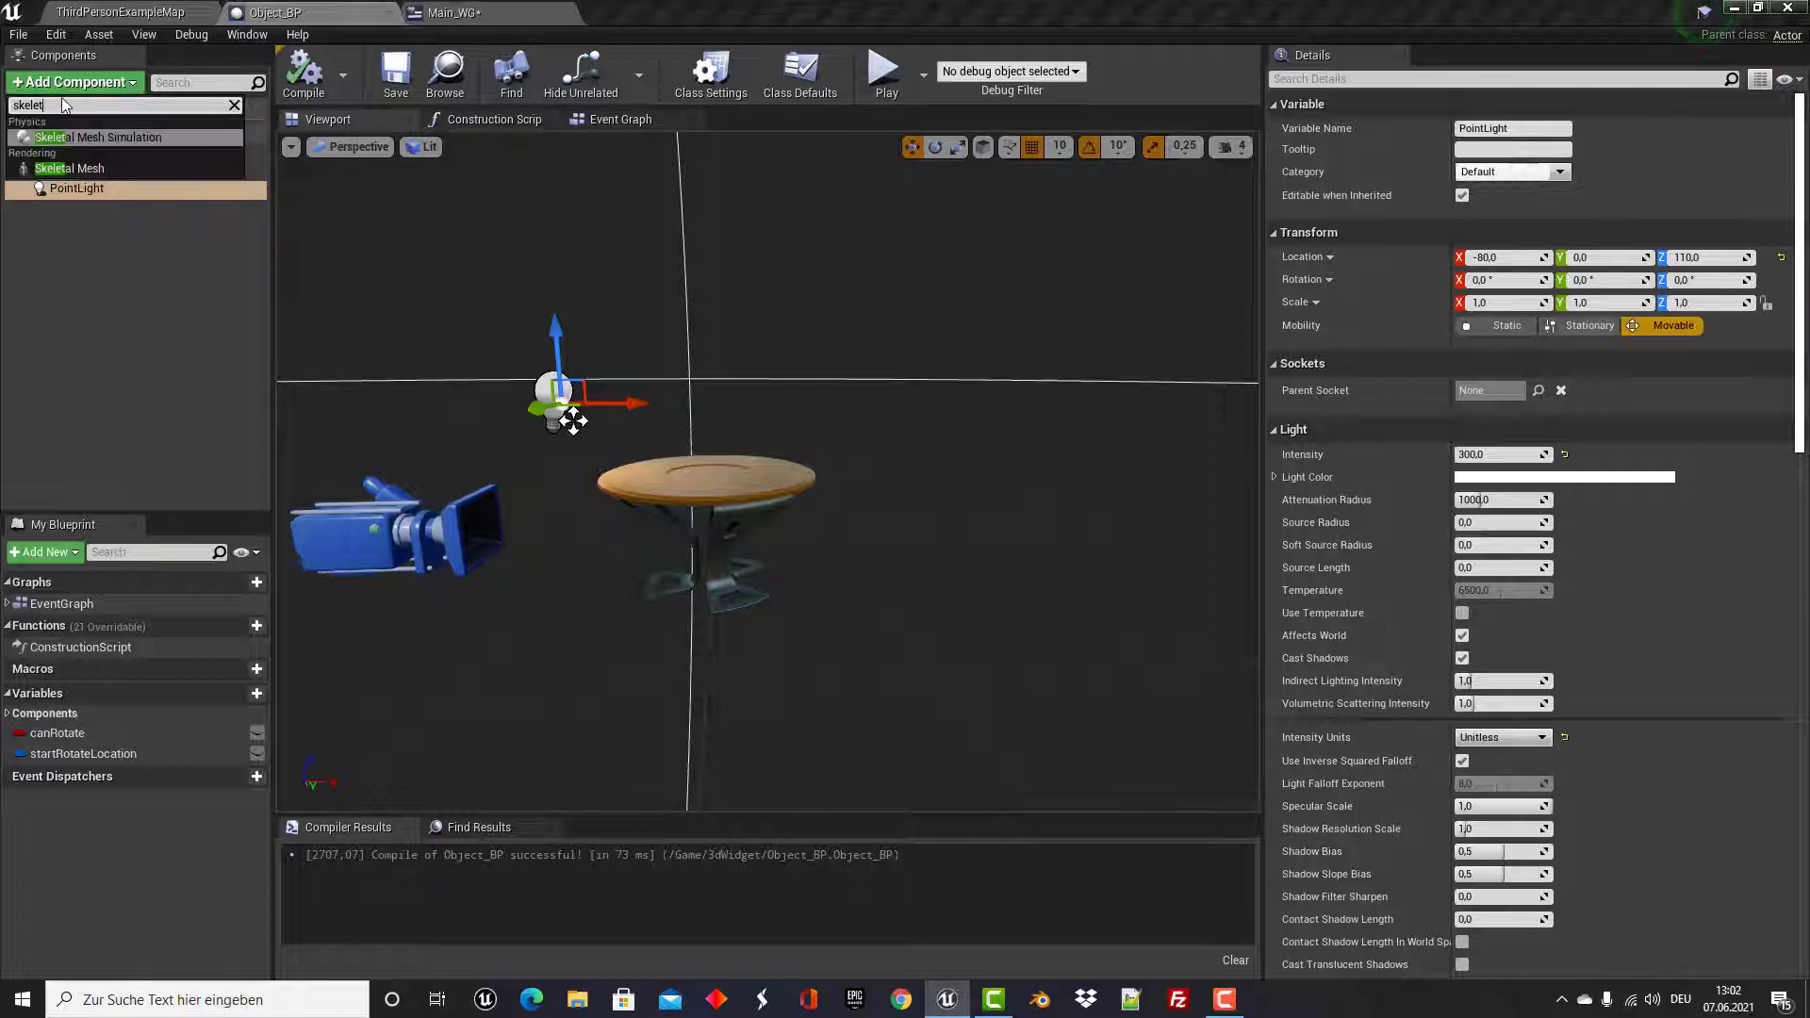
key("BackSpace")
key("BackSpace")
key("BackSpace")
left_click(66, 83)
left_click(66, 83)
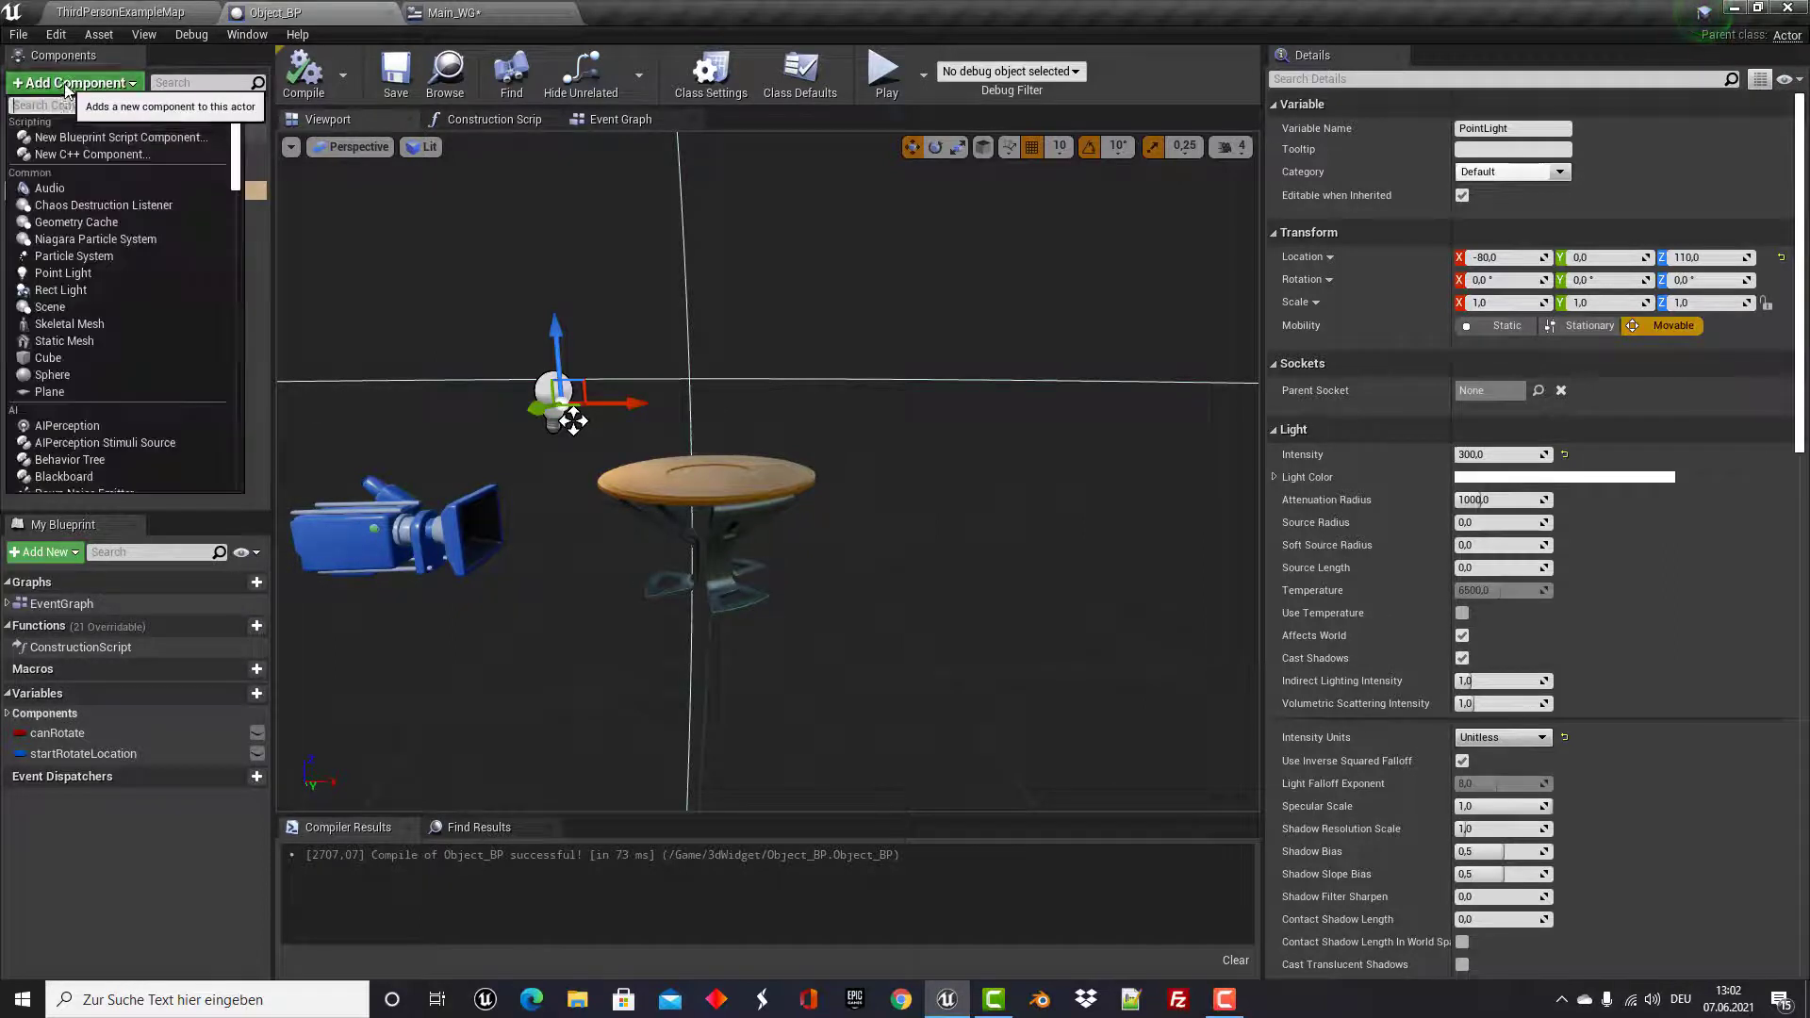
type("skelet")
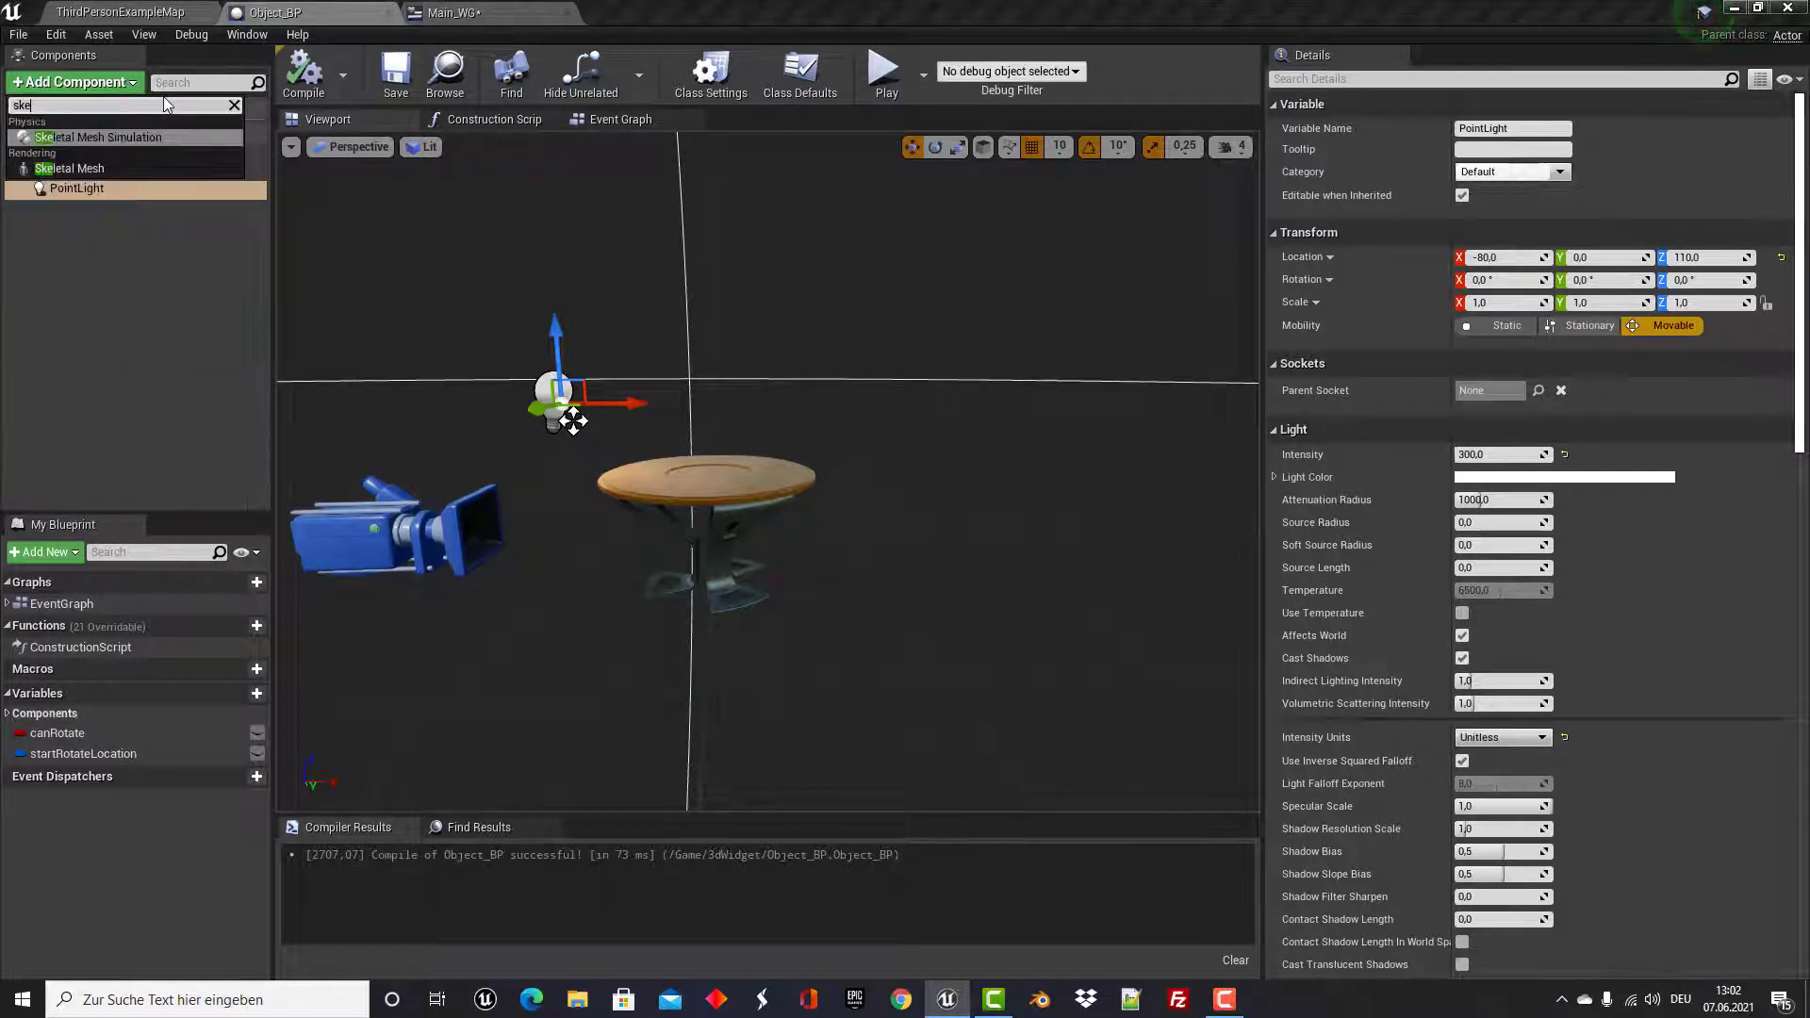
left_click(86, 168)
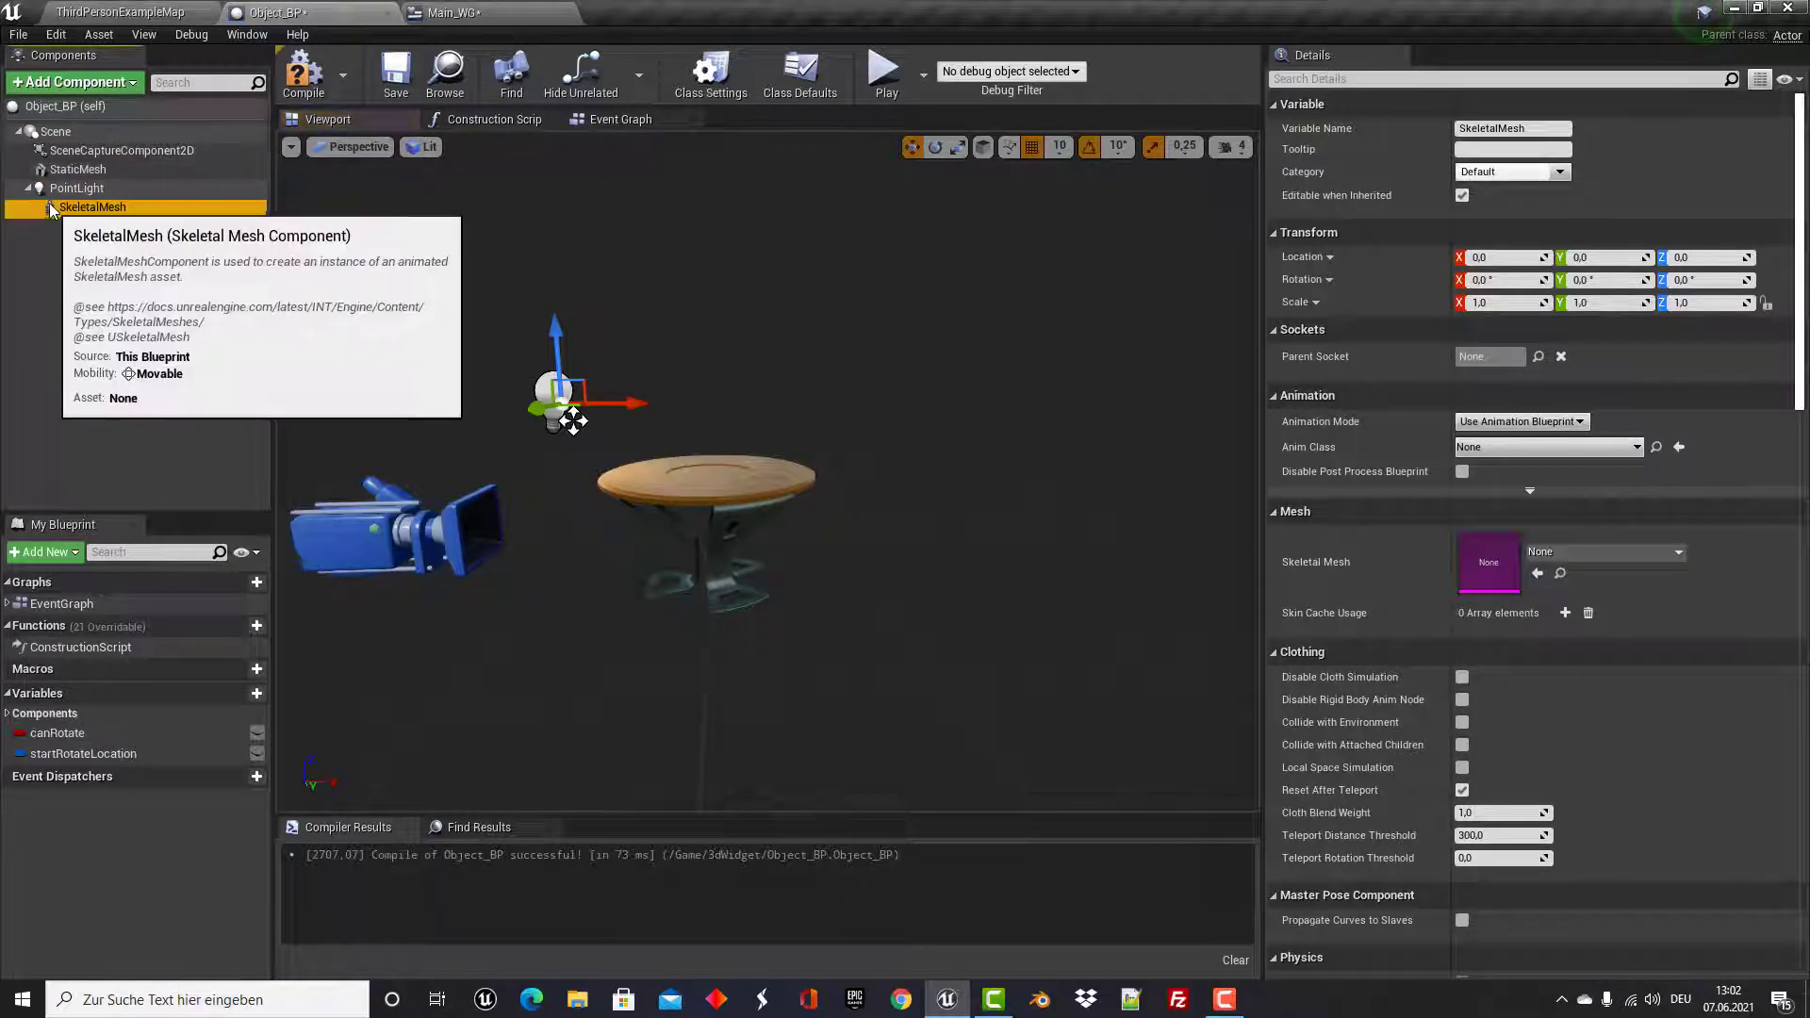
Attach SkeletalMesh directly under Scene and assign it the maria skeletal mesh.
left_click_drag(94, 207, 42, 160)
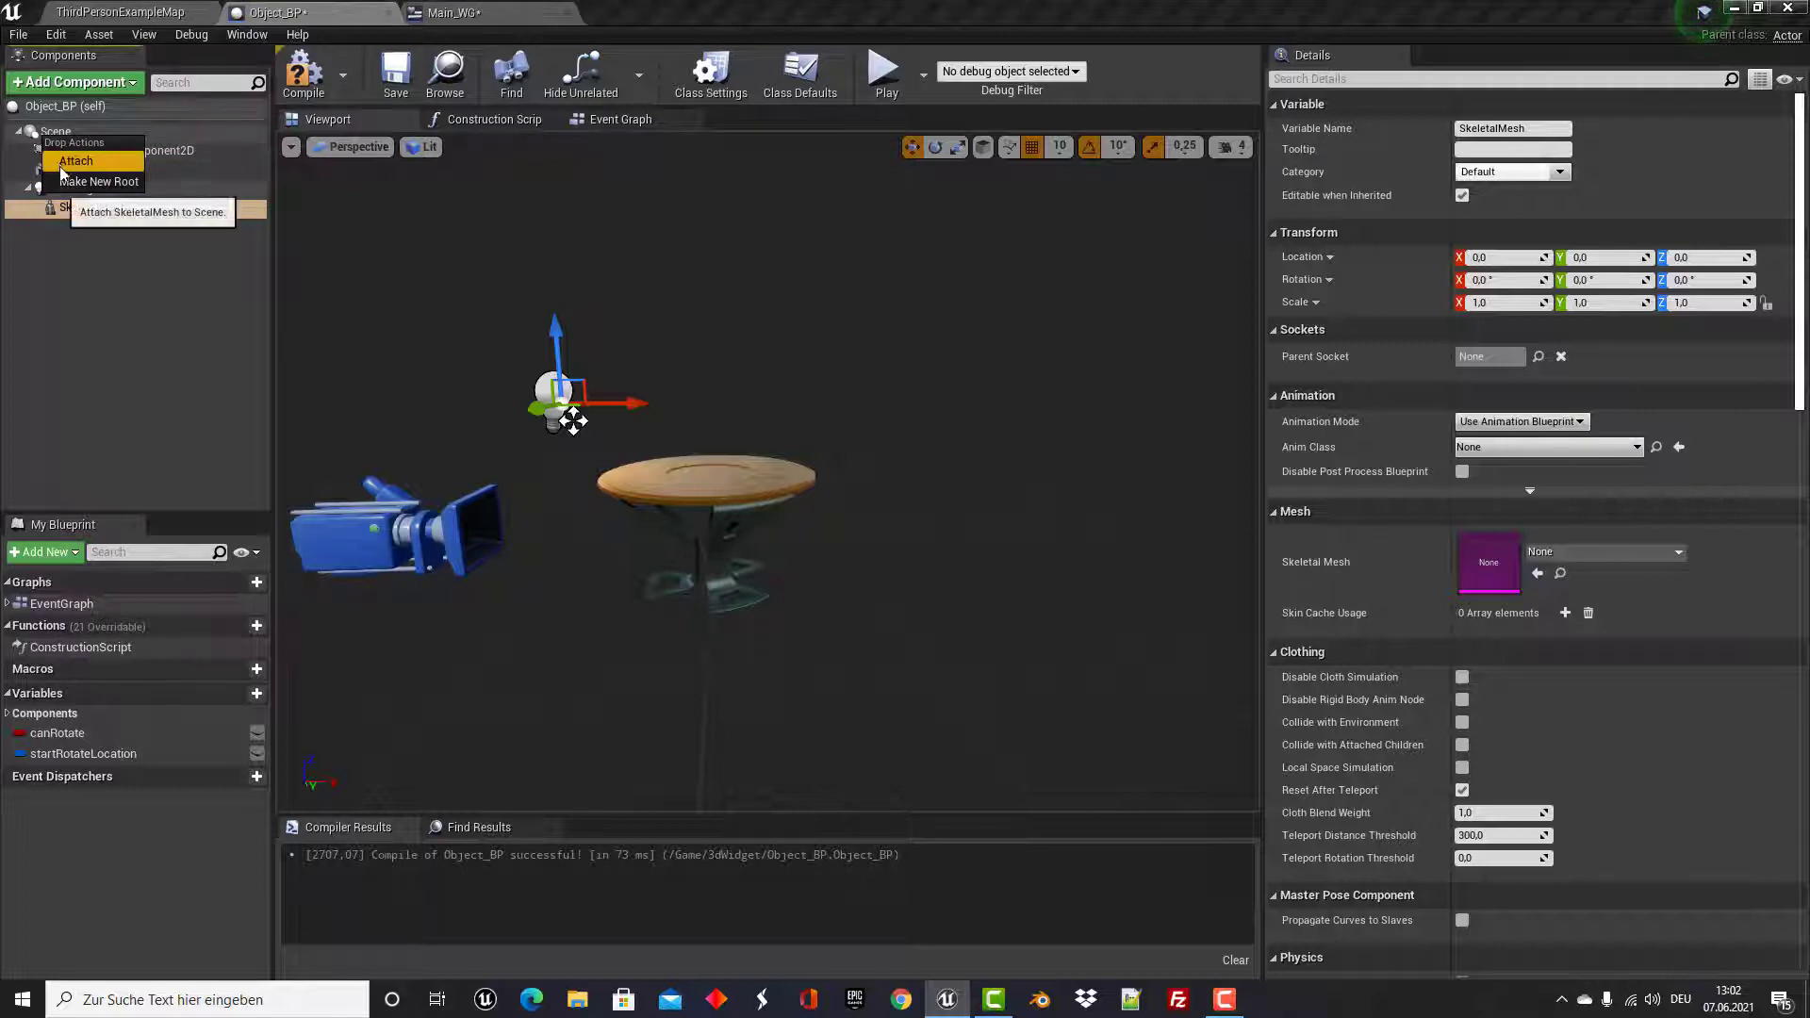
left_click(62, 166)
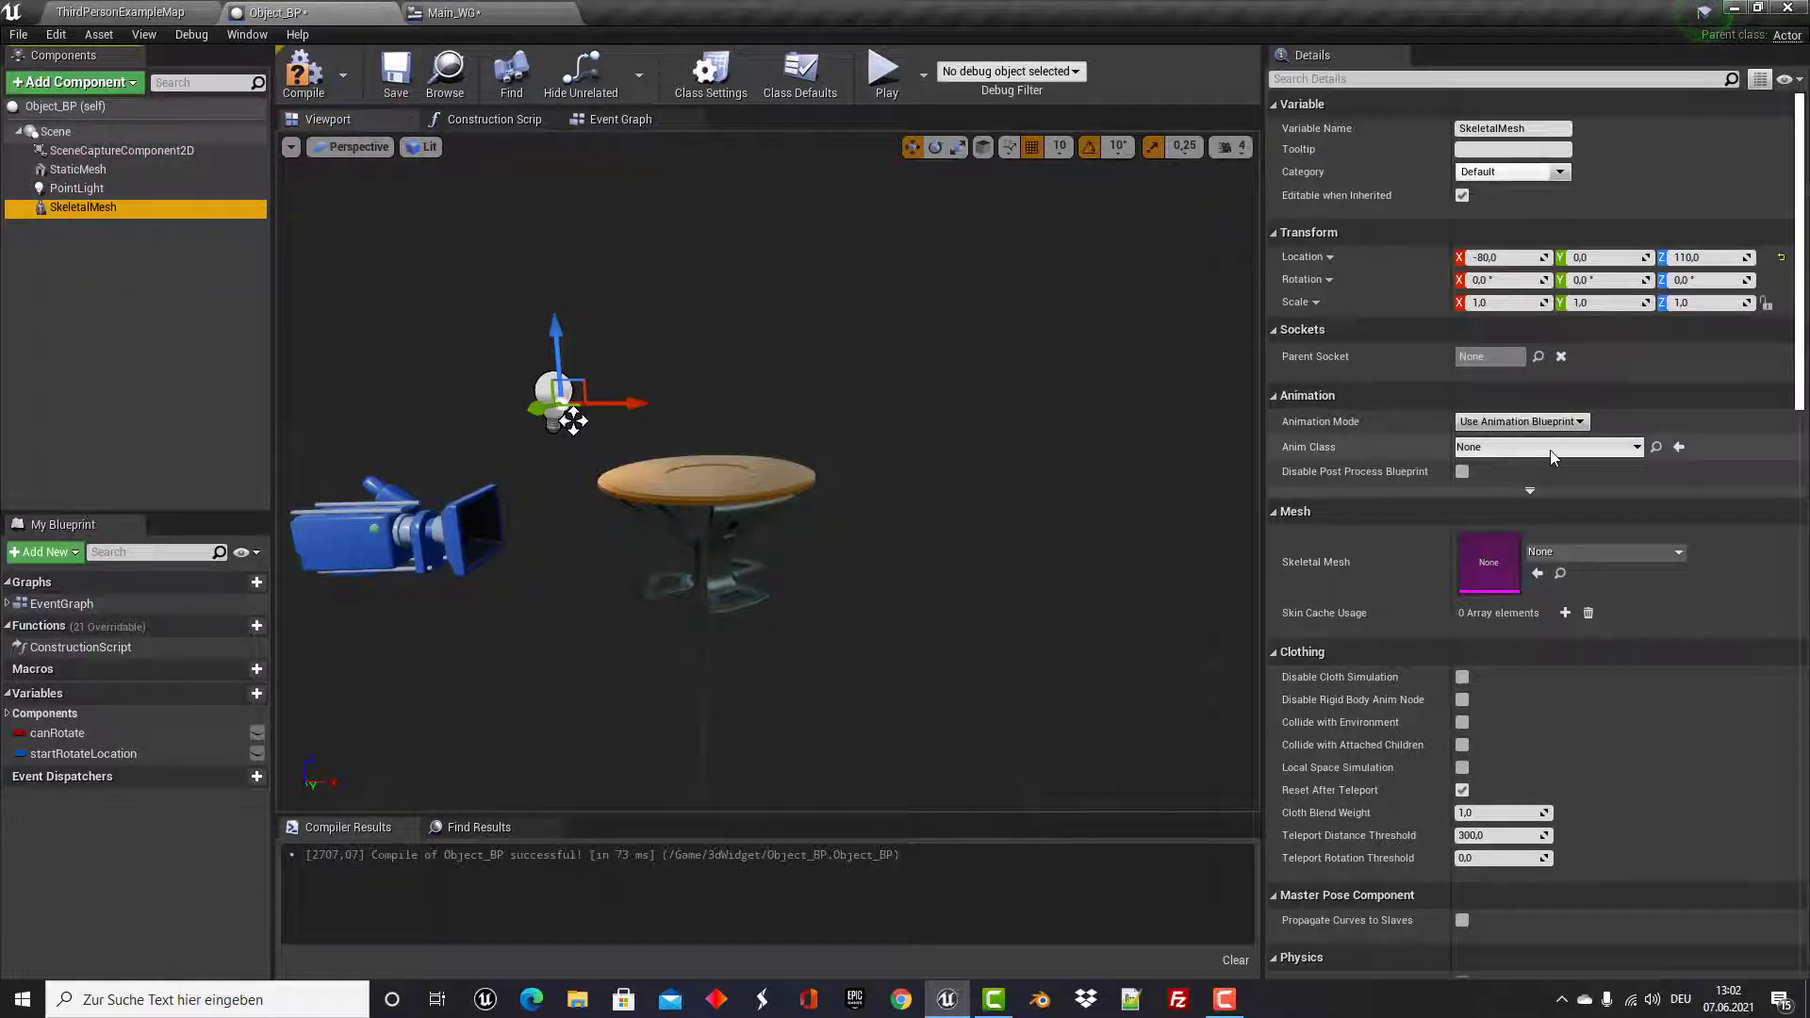
left_click(1582, 555)
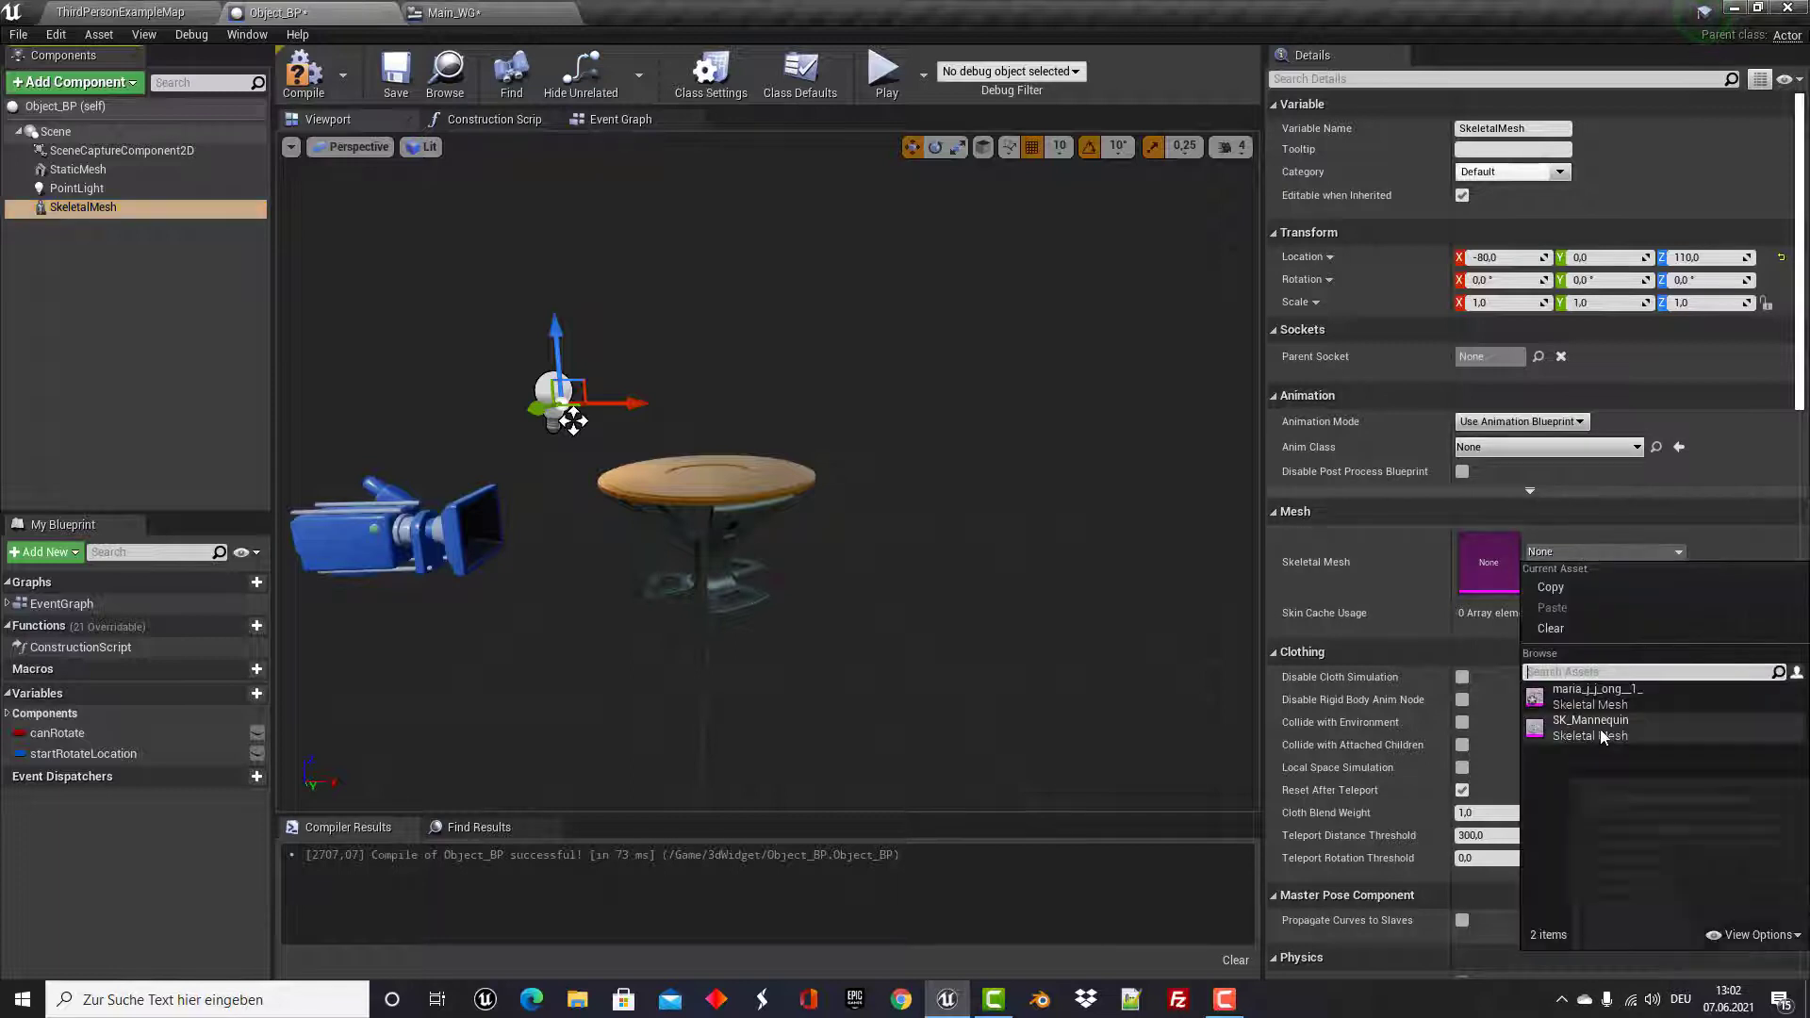
left_click(1608, 699)
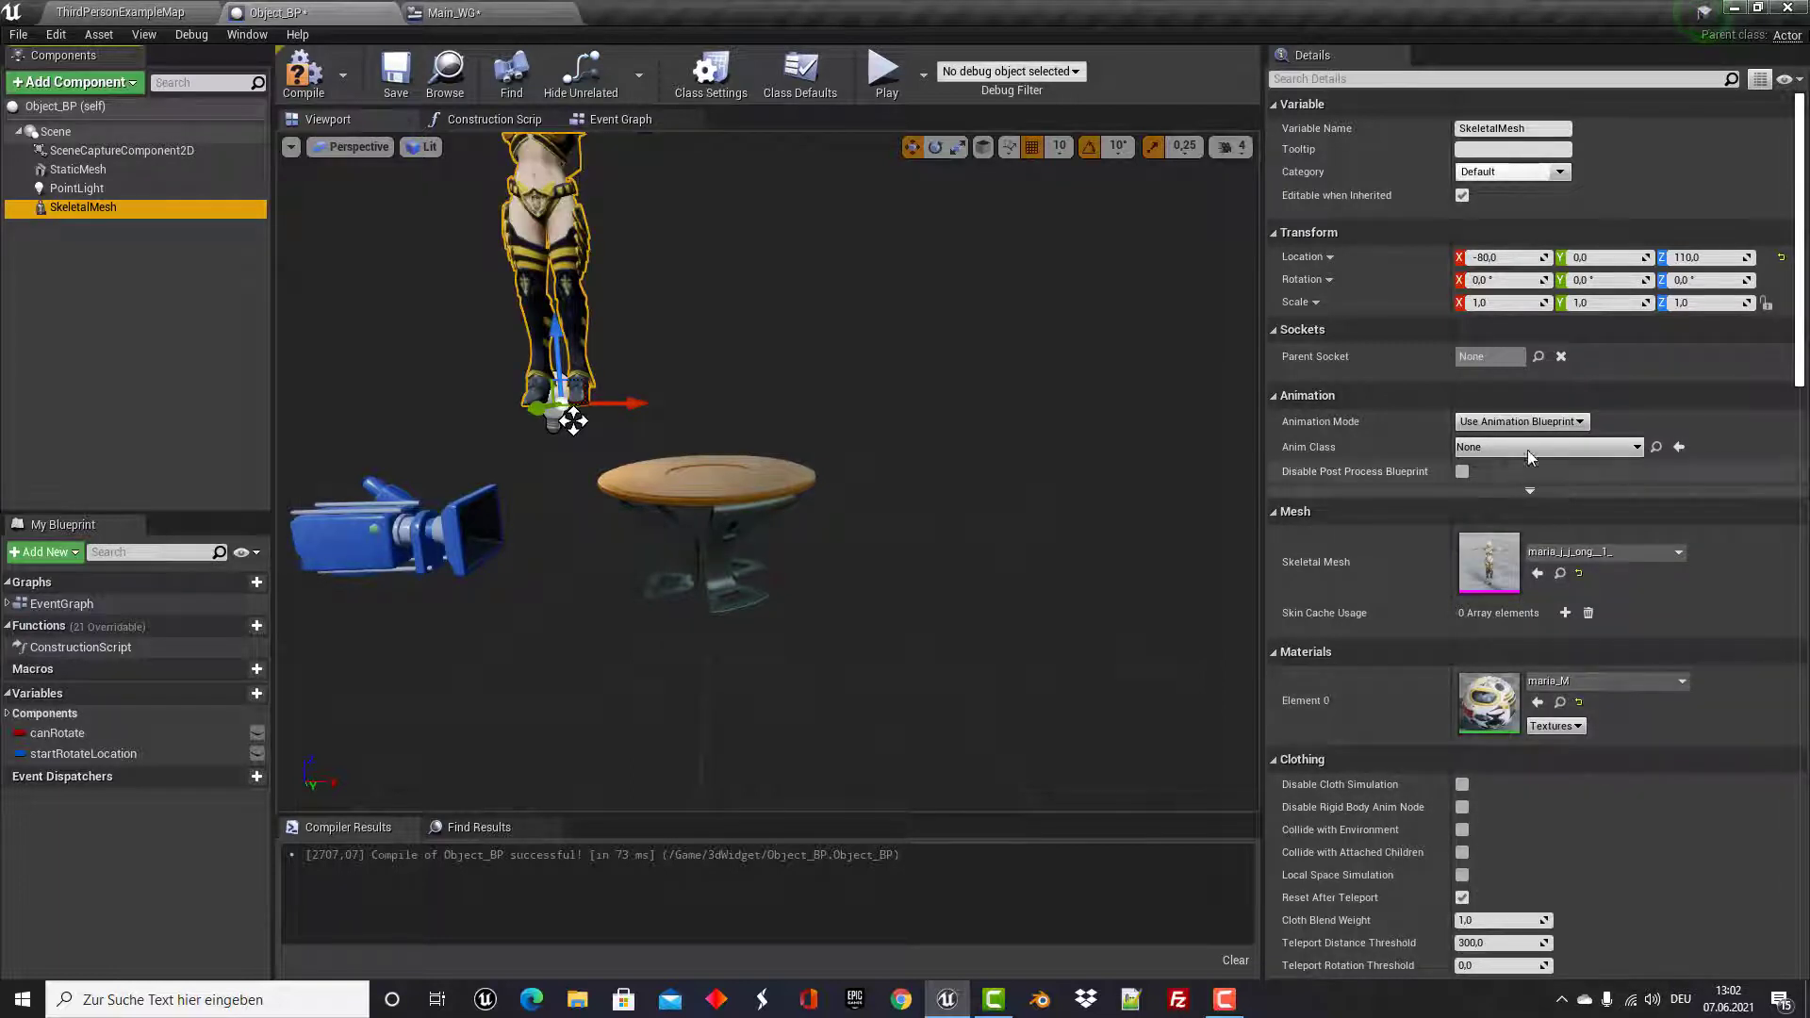
Make it play the Rumba_Dancing animation asset and move it to X -10.
left_click(1537, 423)
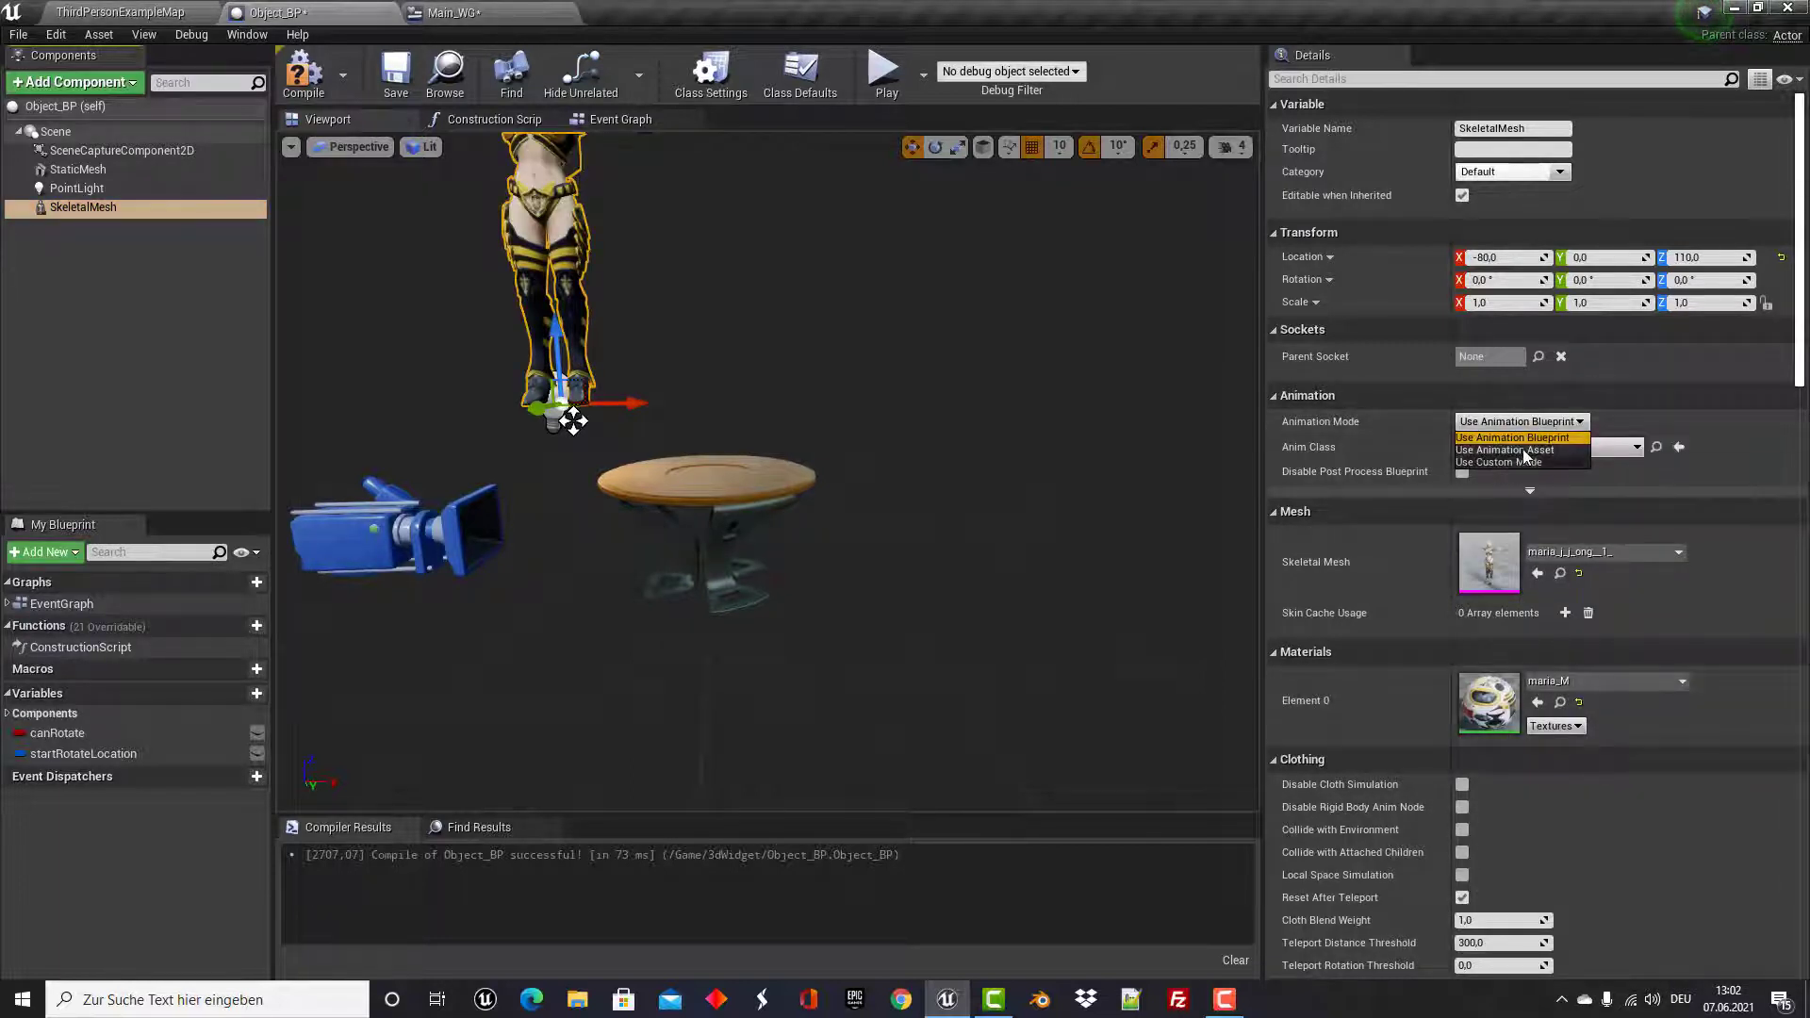
left_click(1523, 448)
left_click(1554, 466)
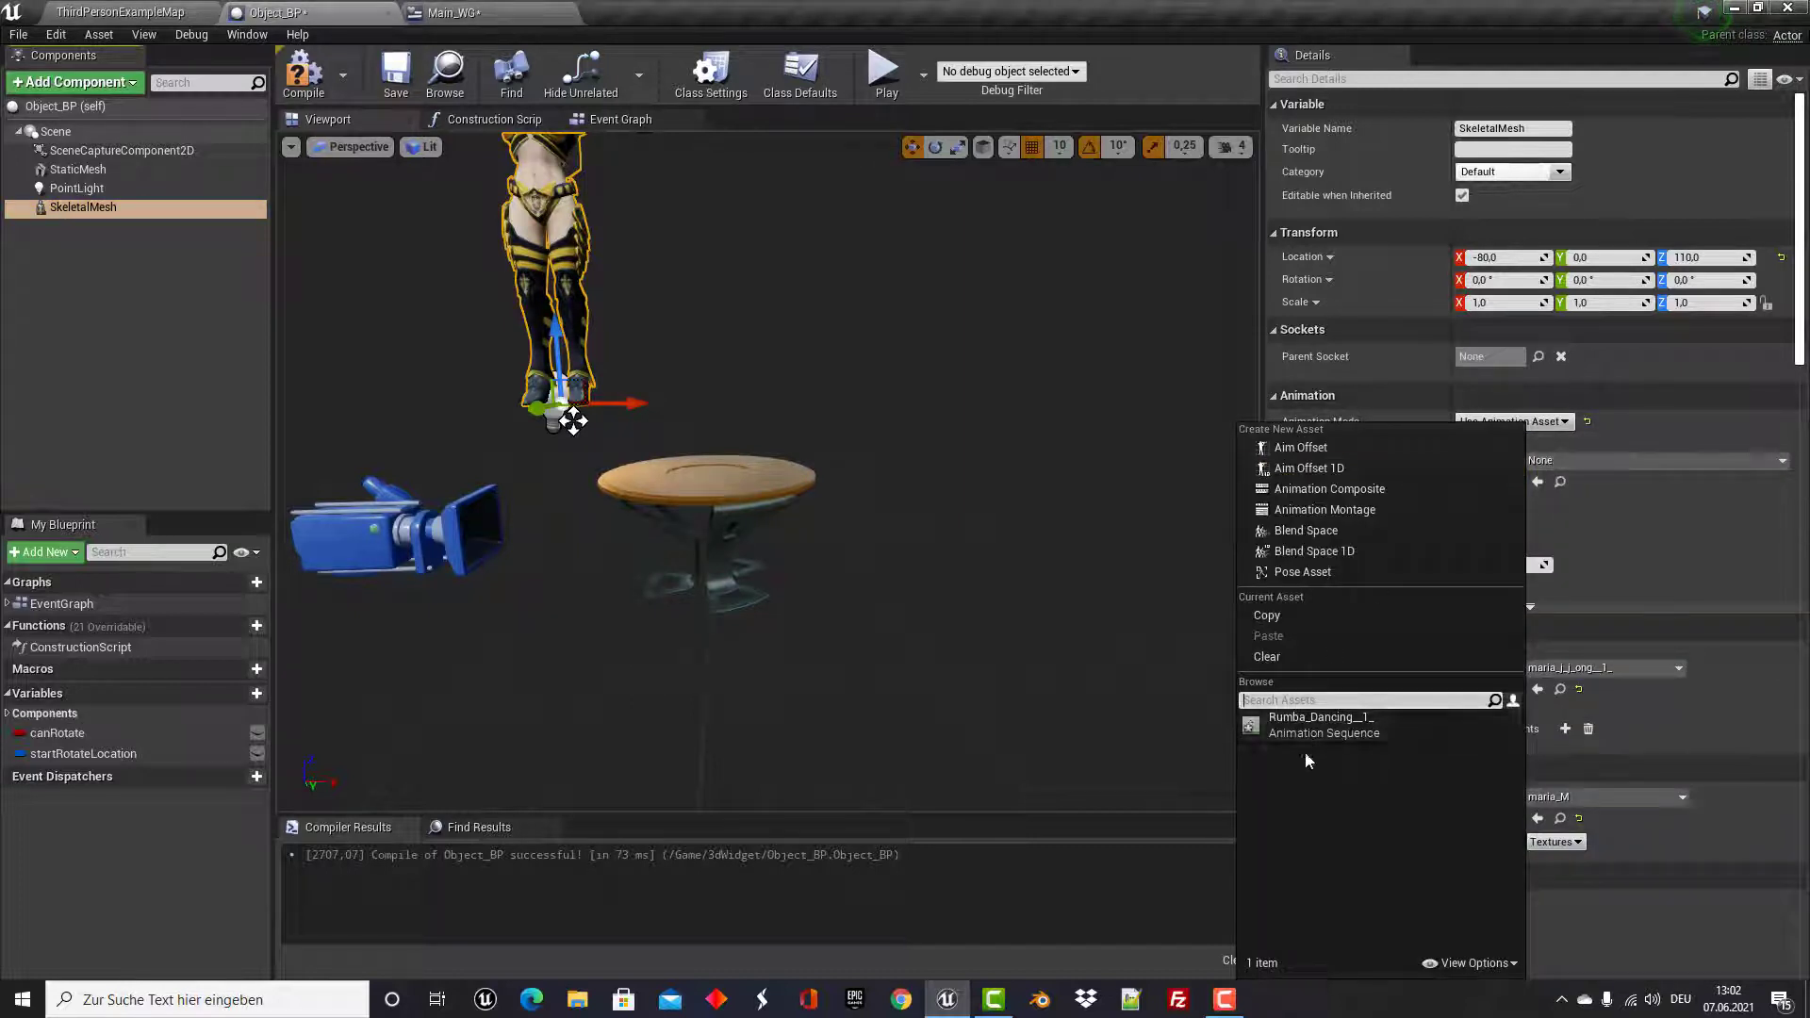
left_click(1325, 717)
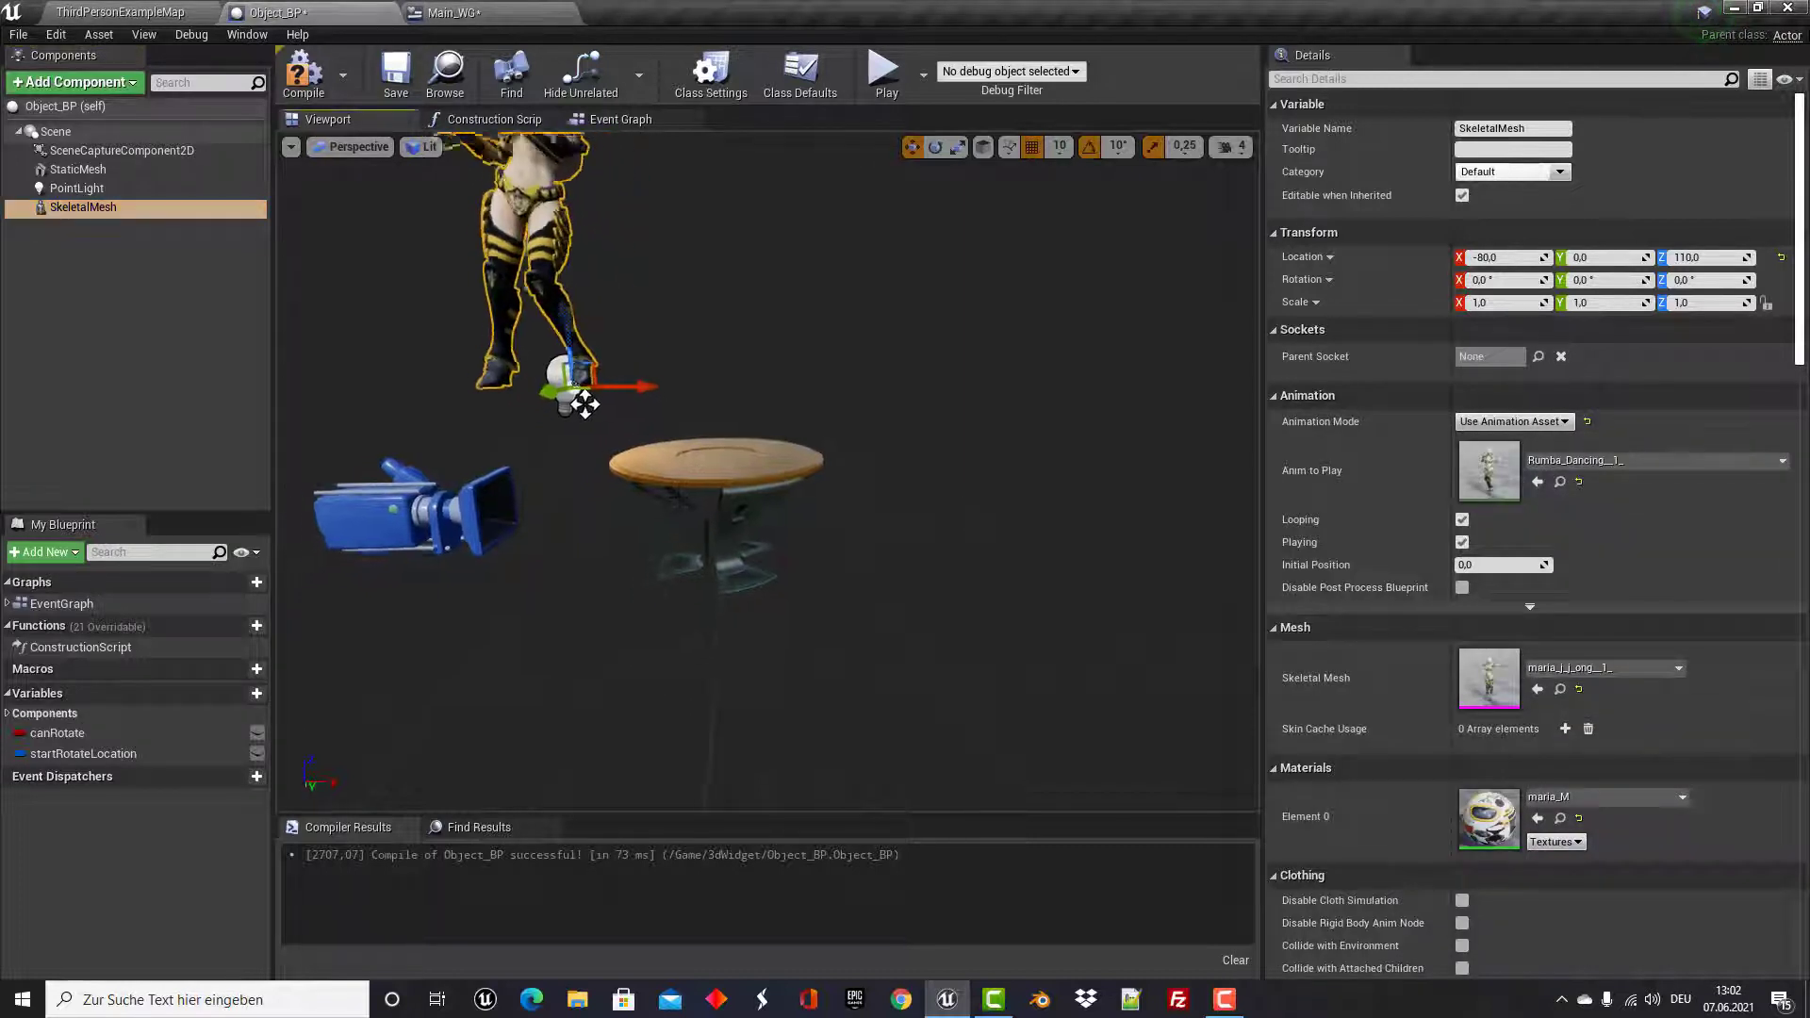
scroll(923, 500, "down", 5)
scroll(923, 500, "up", 4)
mouse_move(715, 339)
left_mouse_down()
mouse_move(803, 337)
mouse_move(804, 394)
left_mouse_up()
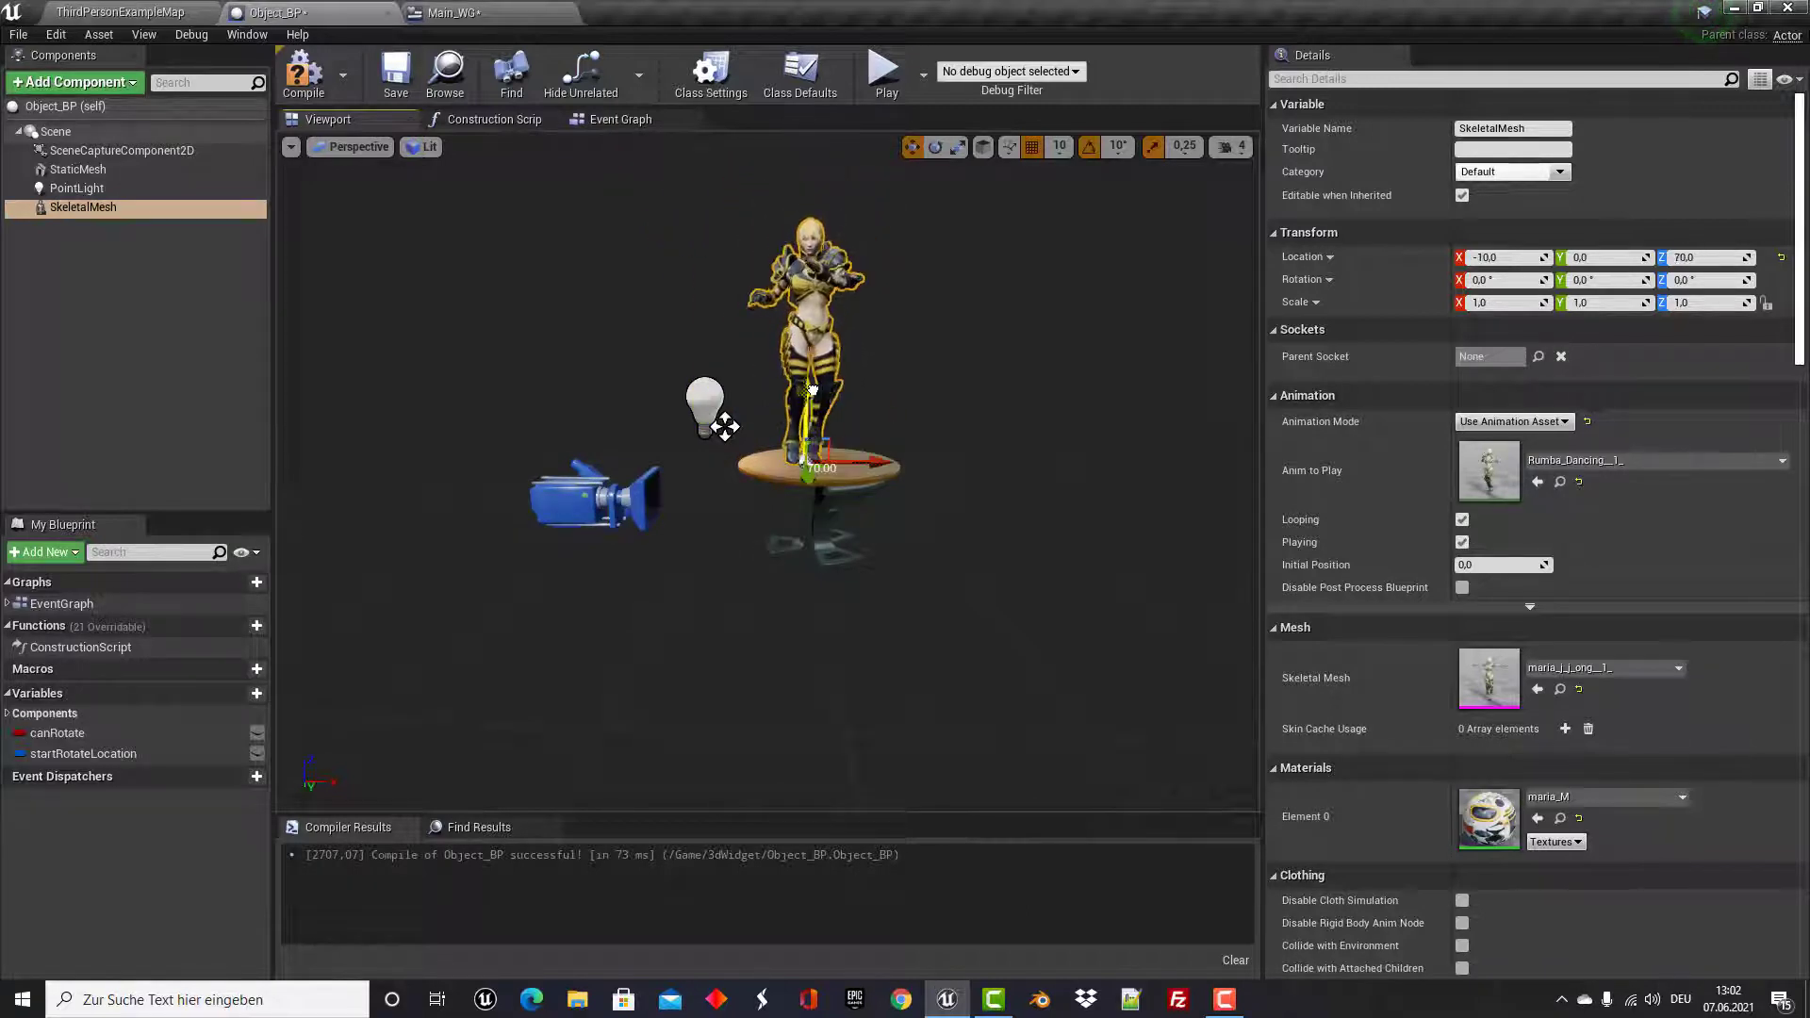
Rotate the SkeletalMesh 90° on Z to face the capture camera.
key("e")
left_click_drag(813, 480, 924, 603)
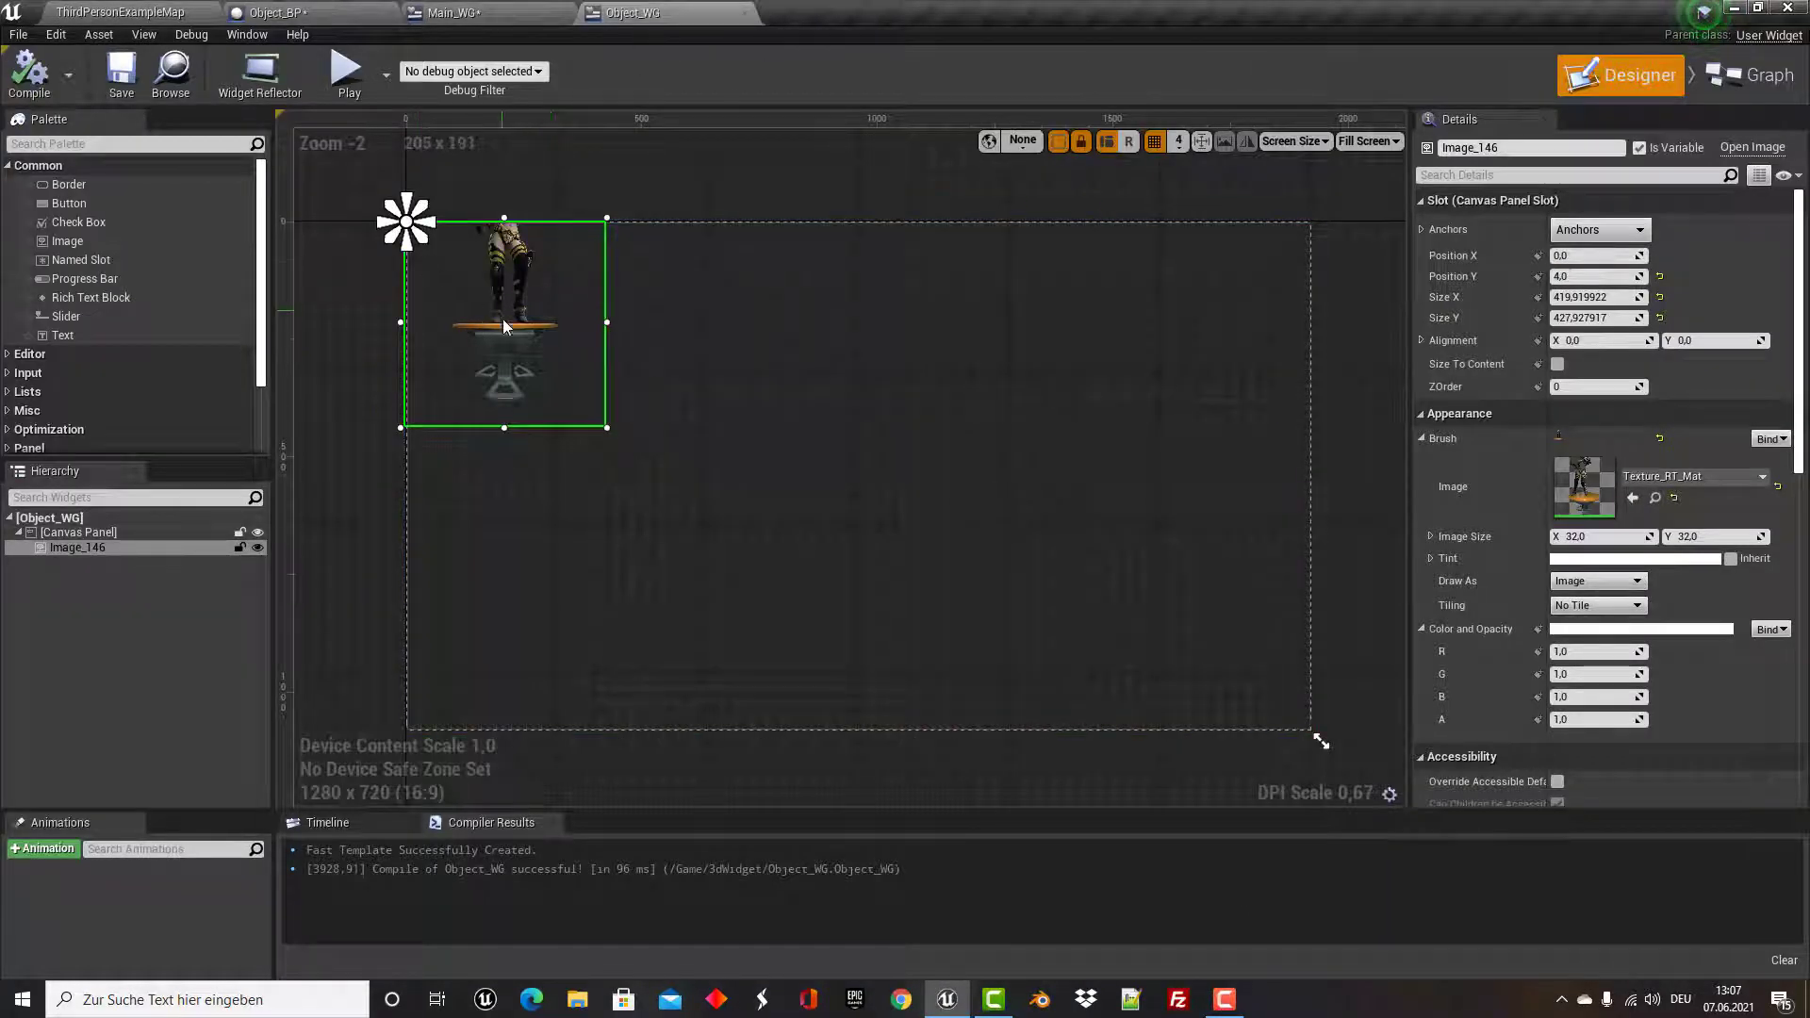
left_click(356, 13)
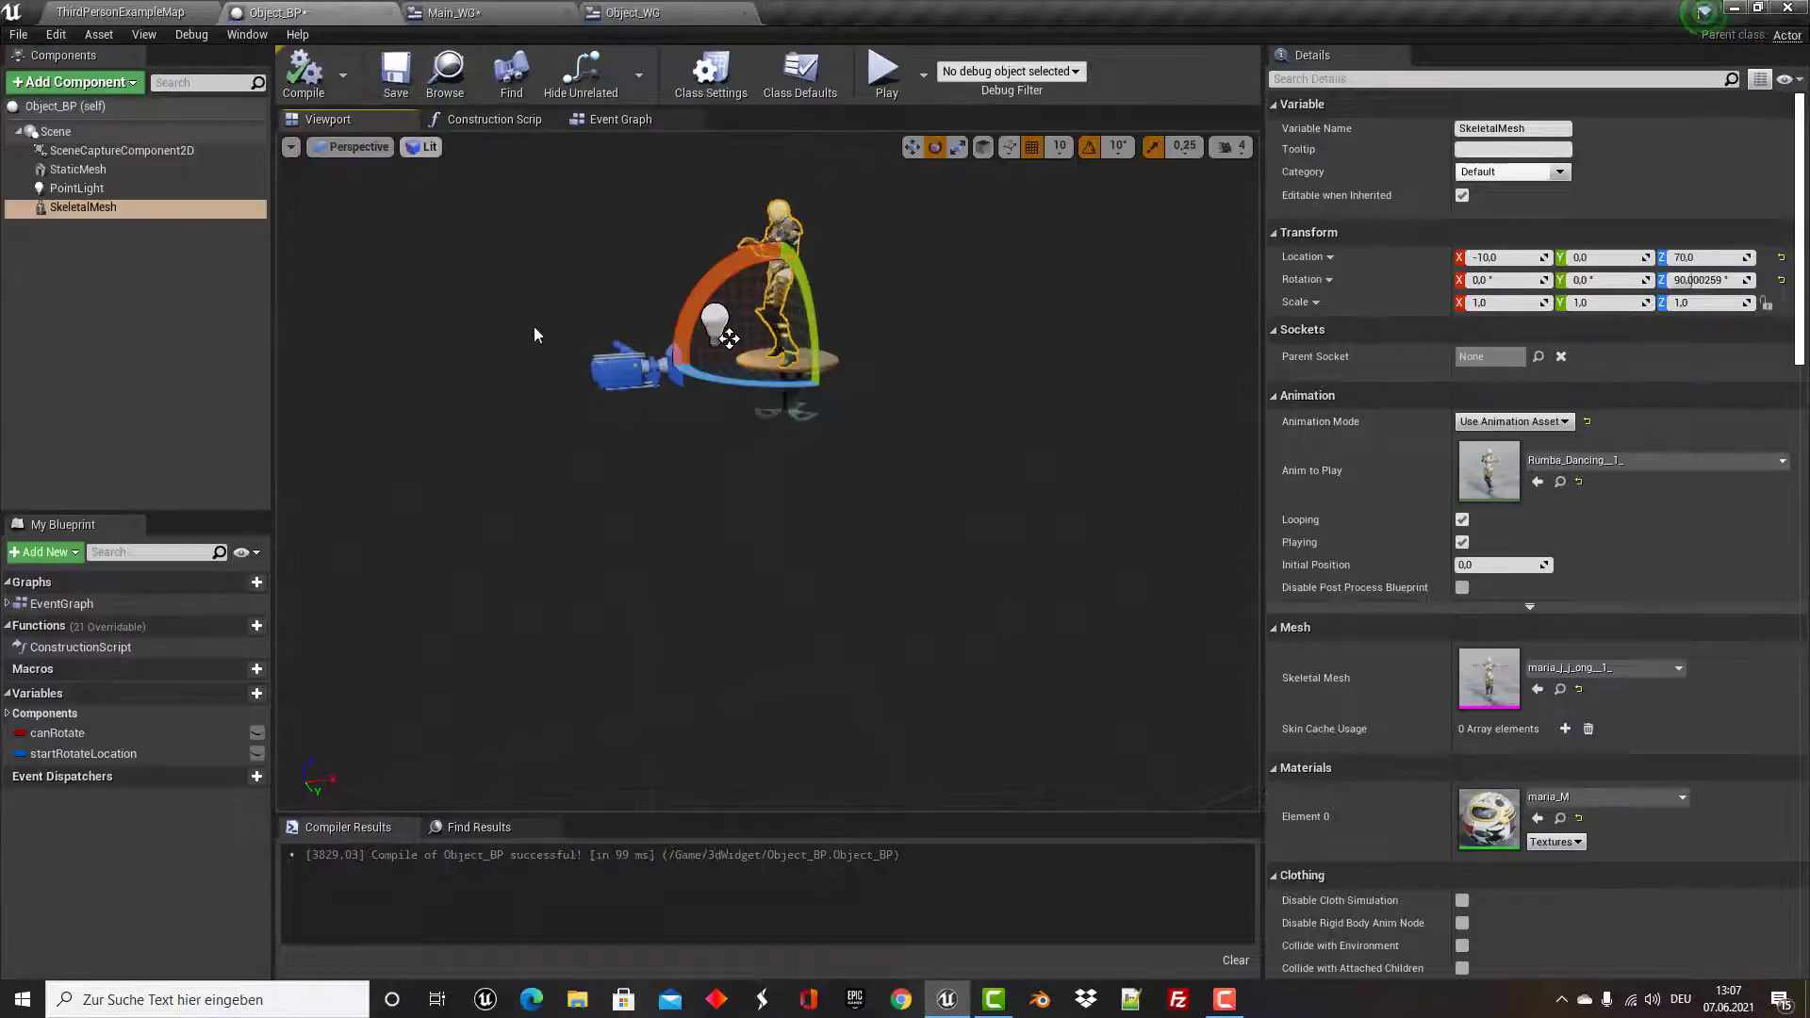
Move the SceneCaptureComponent2D to X -210, Z 110 to frame the character.
left_click(665, 363)
key("w")
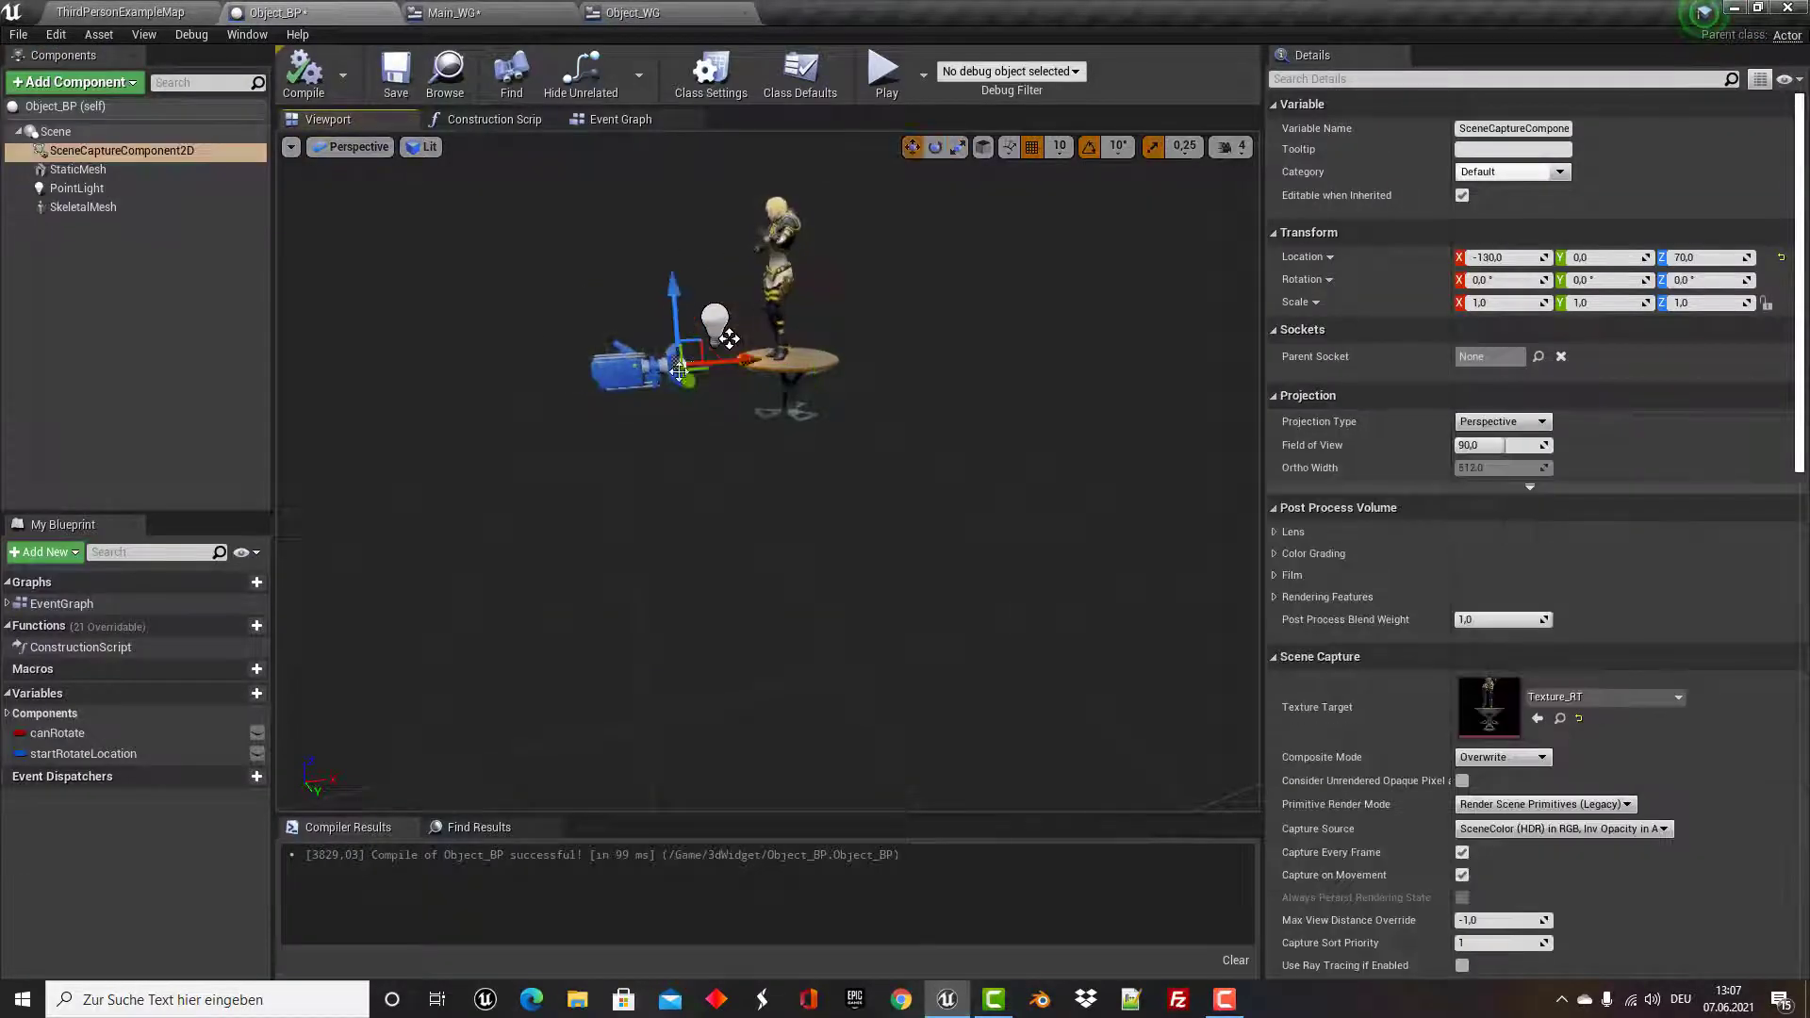
left_click_drag(734, 362, 611, 366)
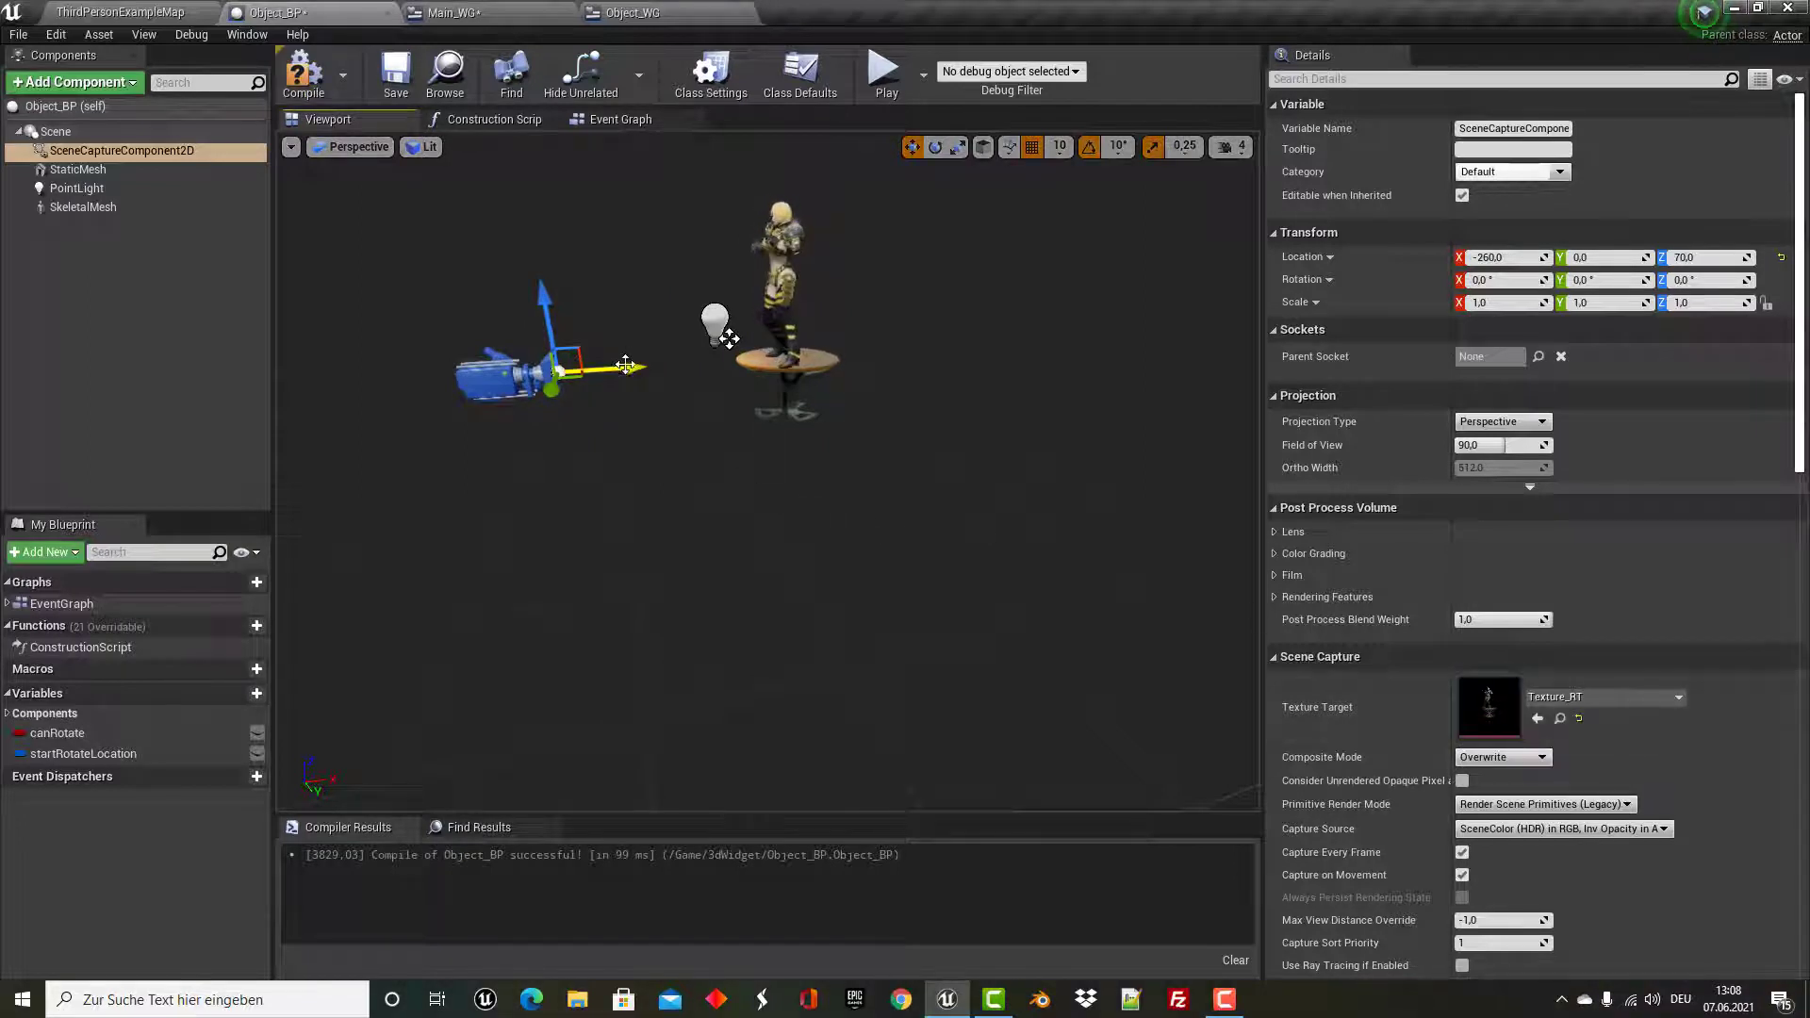
left_click_drag(625, 365, 644, 364)
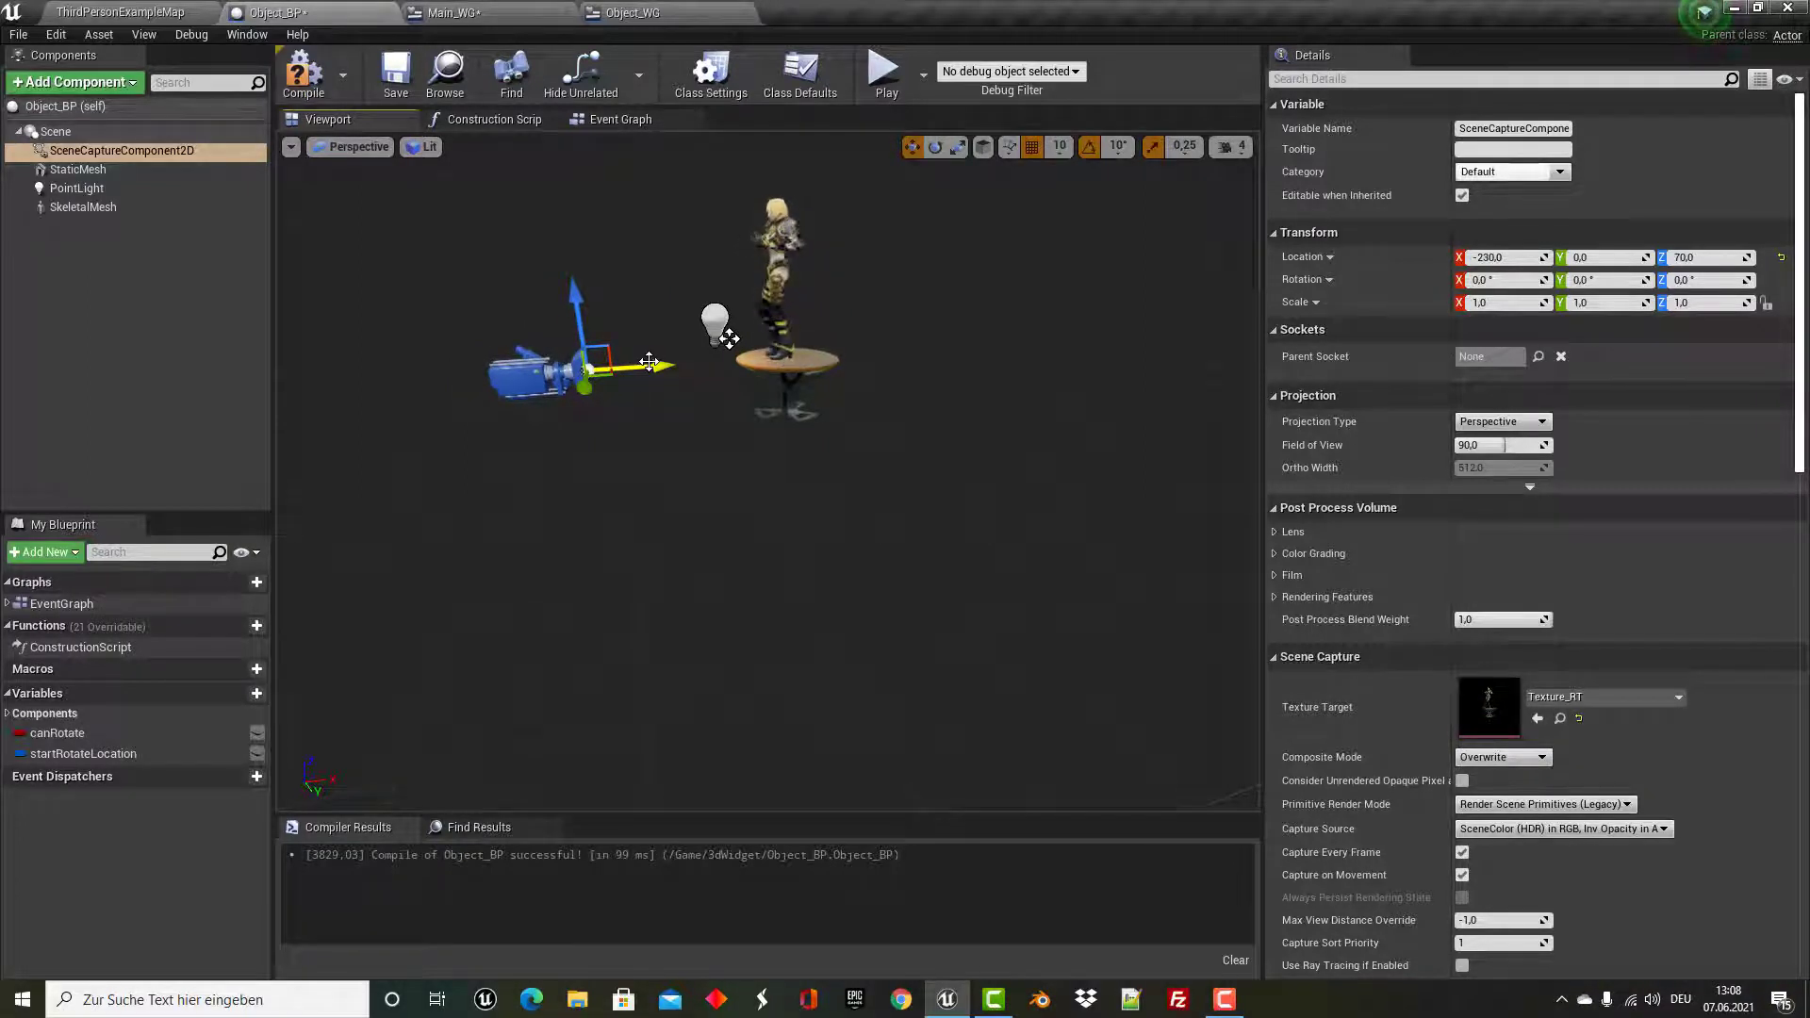
left_click_drag(572, 300, 572, 281)
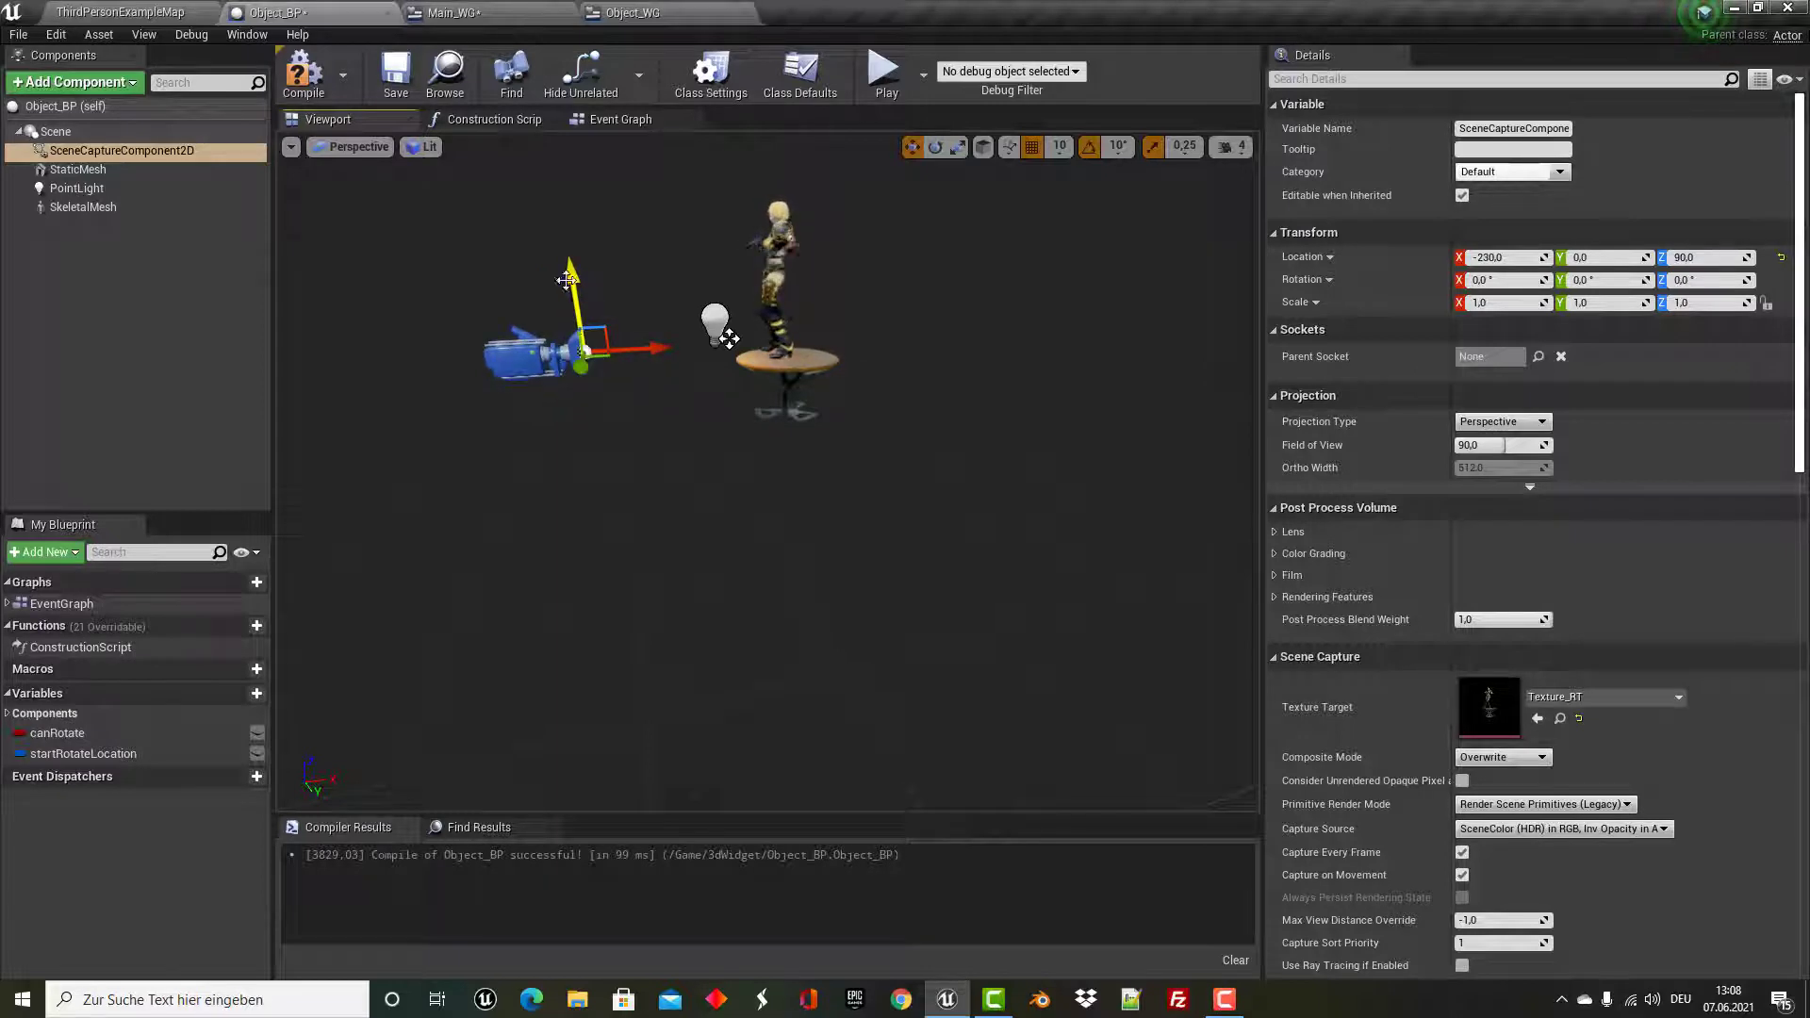
left_click_drag(640, 353, 660, 353)
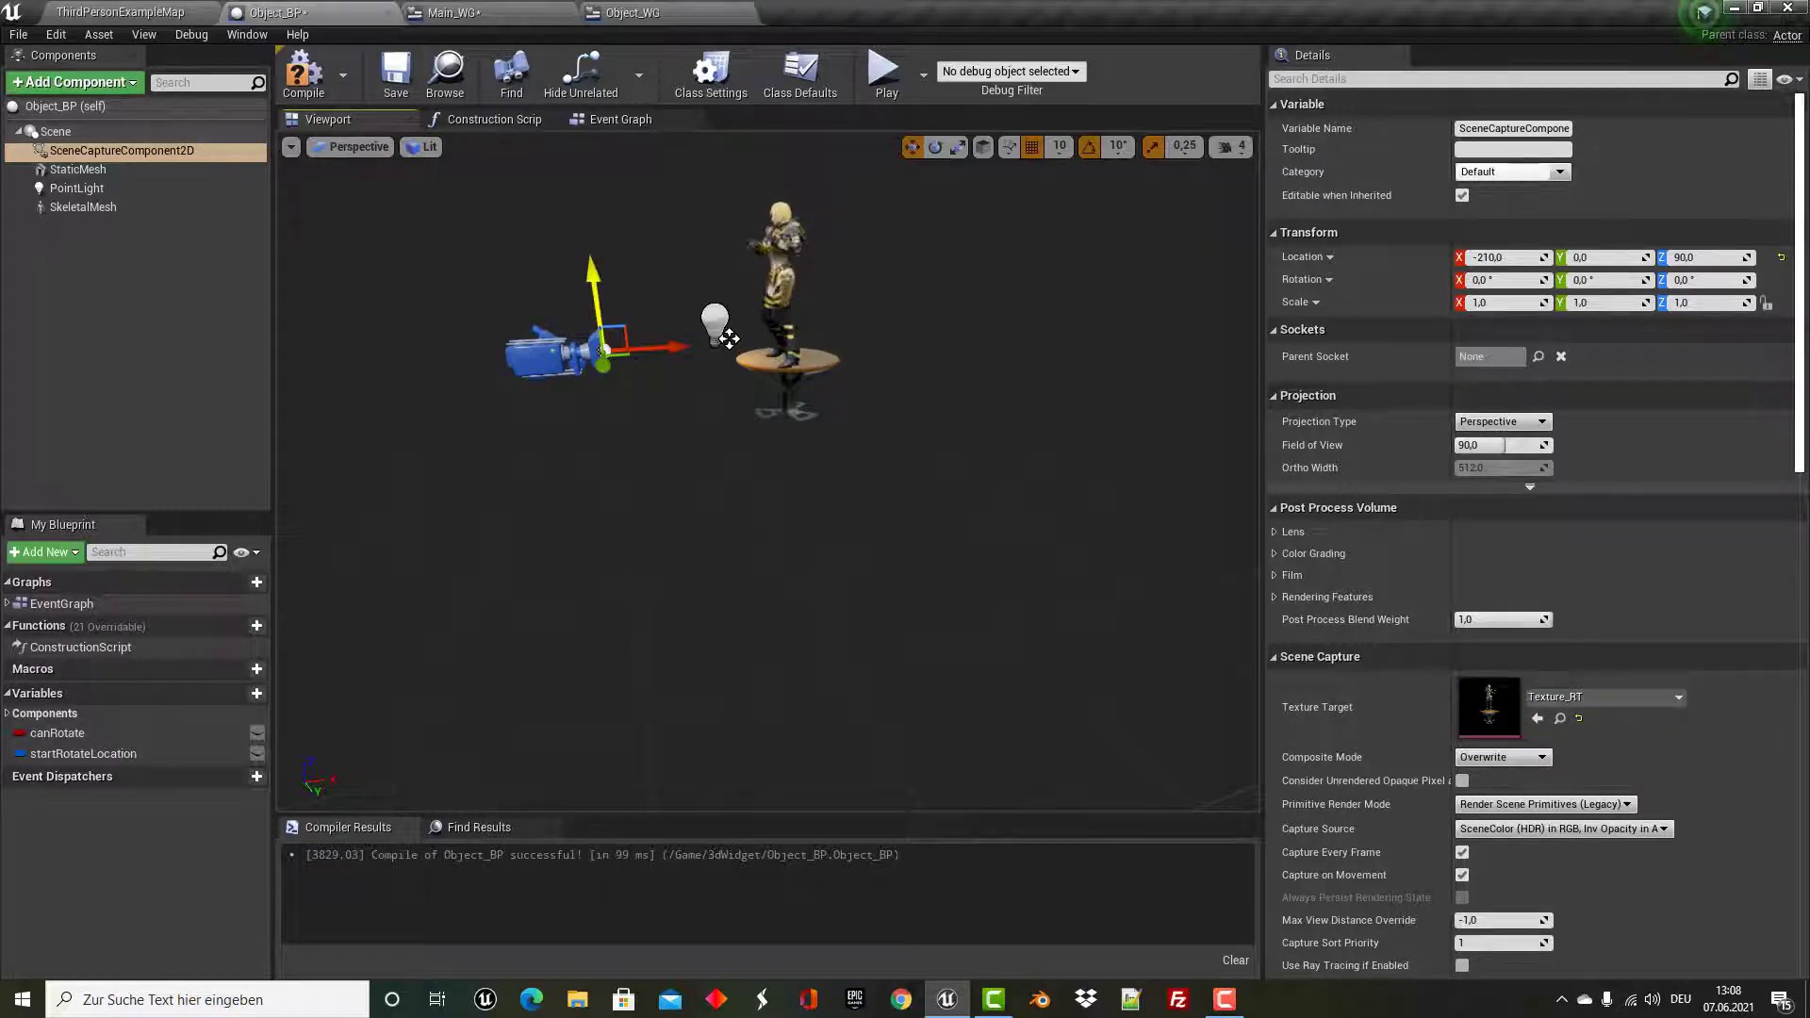
left_click_drag(594, 279, 591, 267)
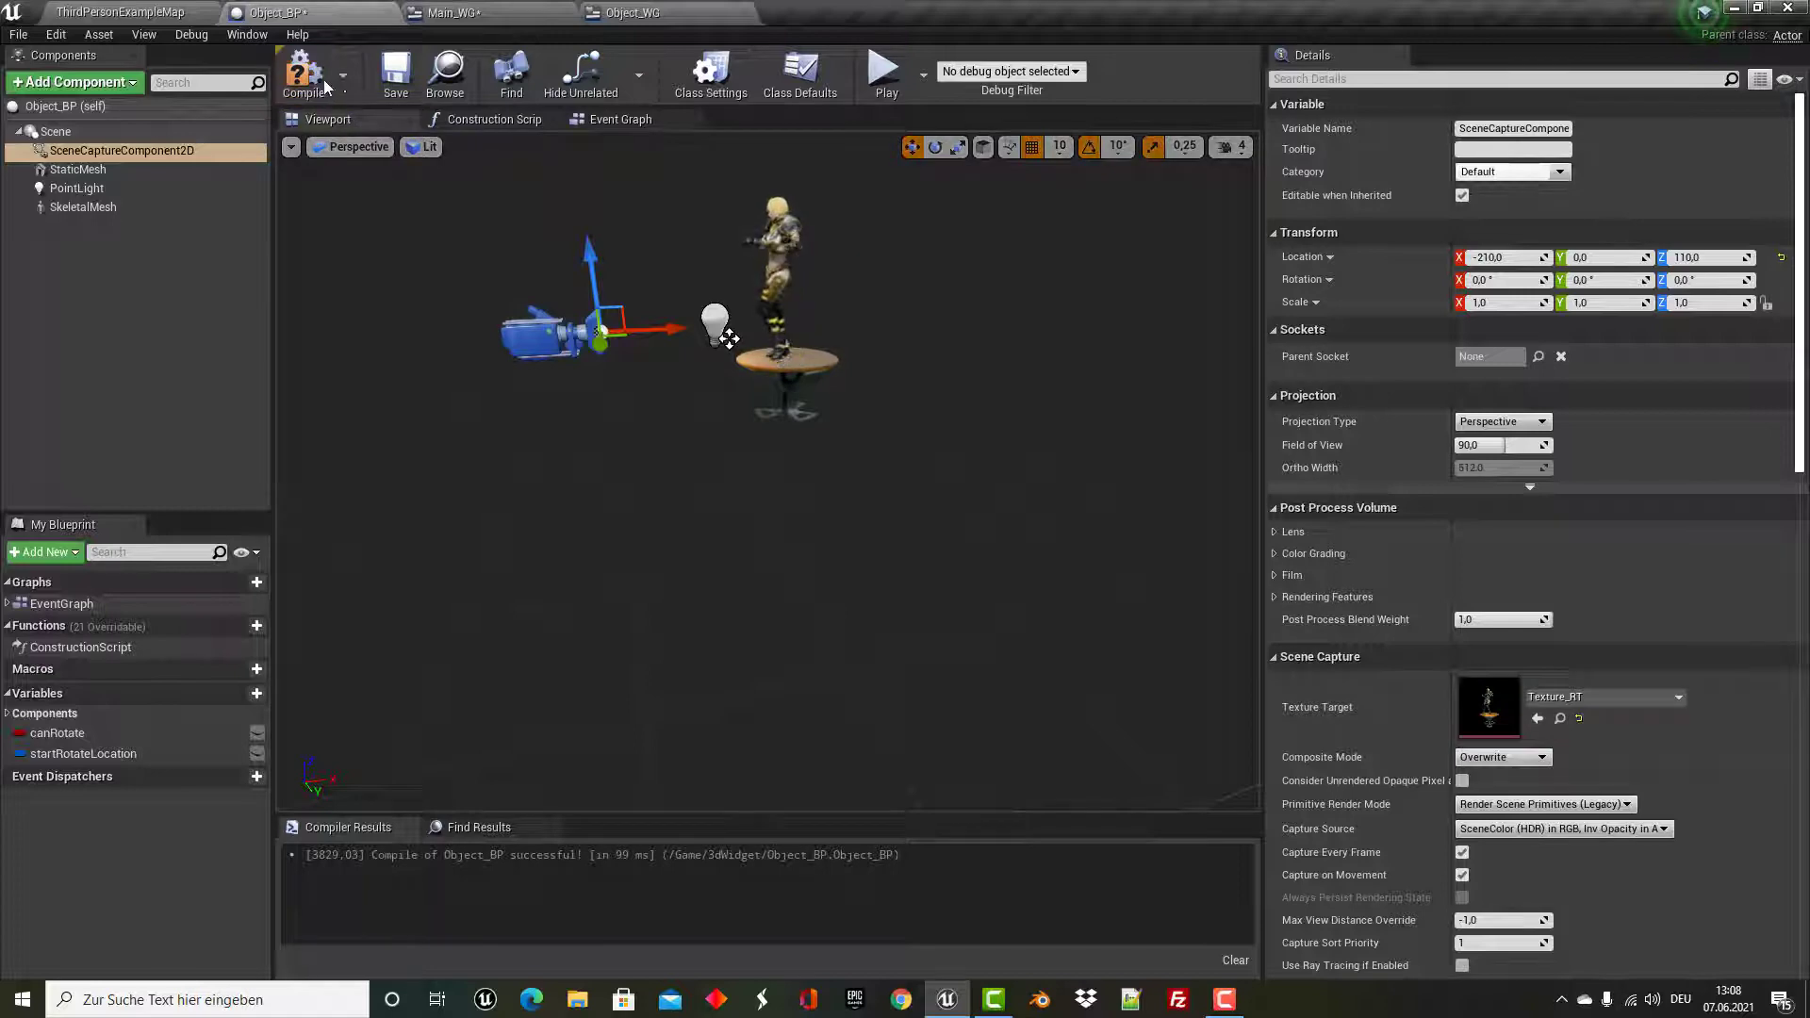
Save Object_BP and check the character's framing in Main_WG.
left_click(388, 89)
left_click(477, 10)
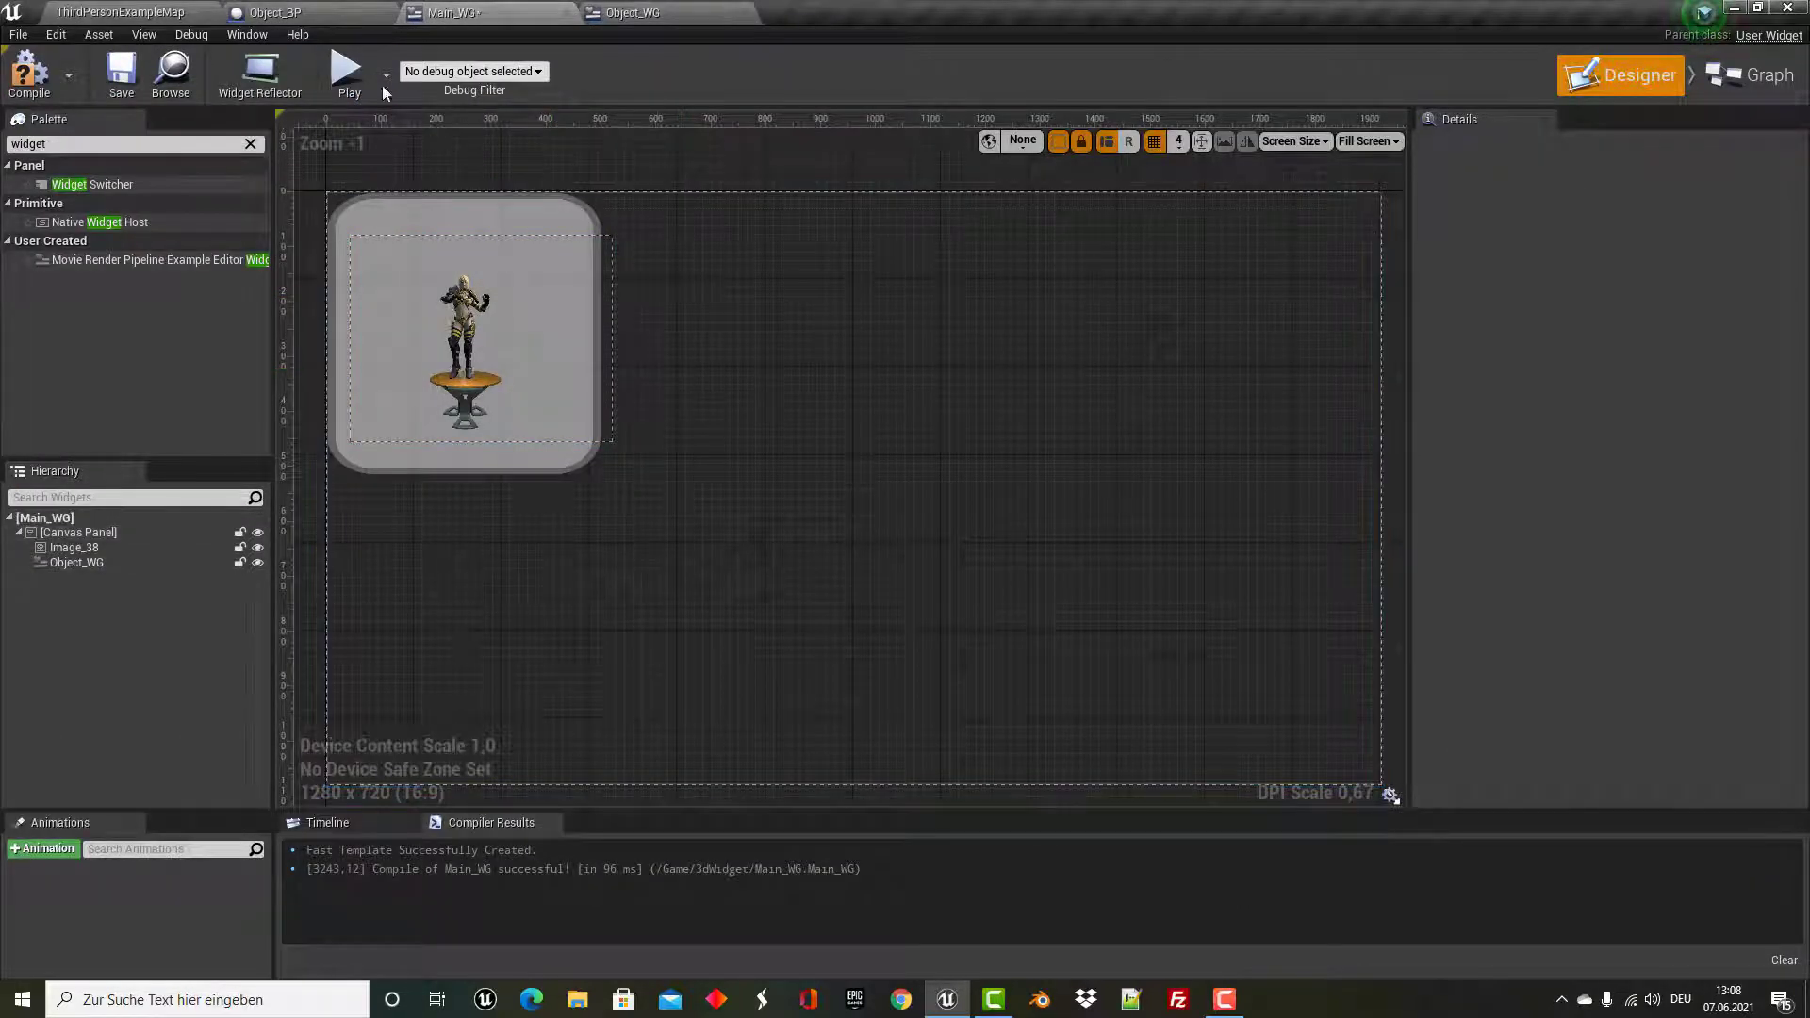
left_click(289, 8)
Move the capture camera closer to X -180 and recompile Object_BP.
left_click_drag(645, 326, 668, 327)
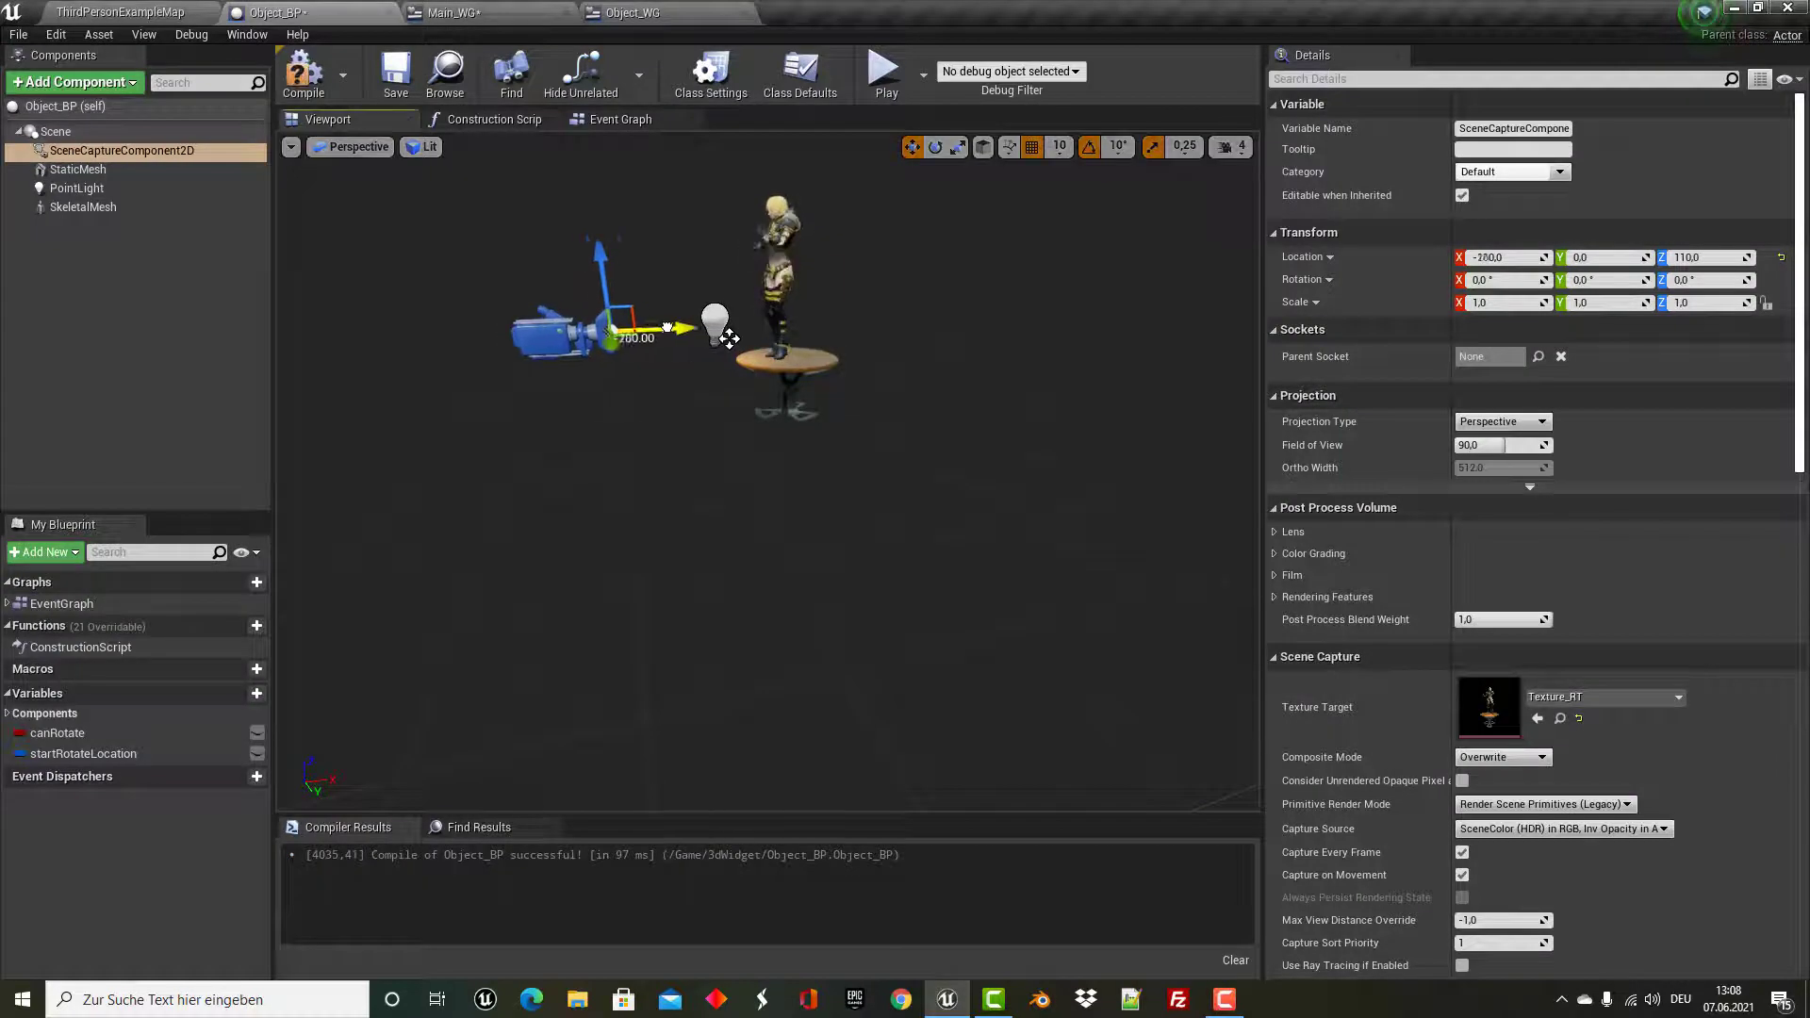
left_click(303, 71)
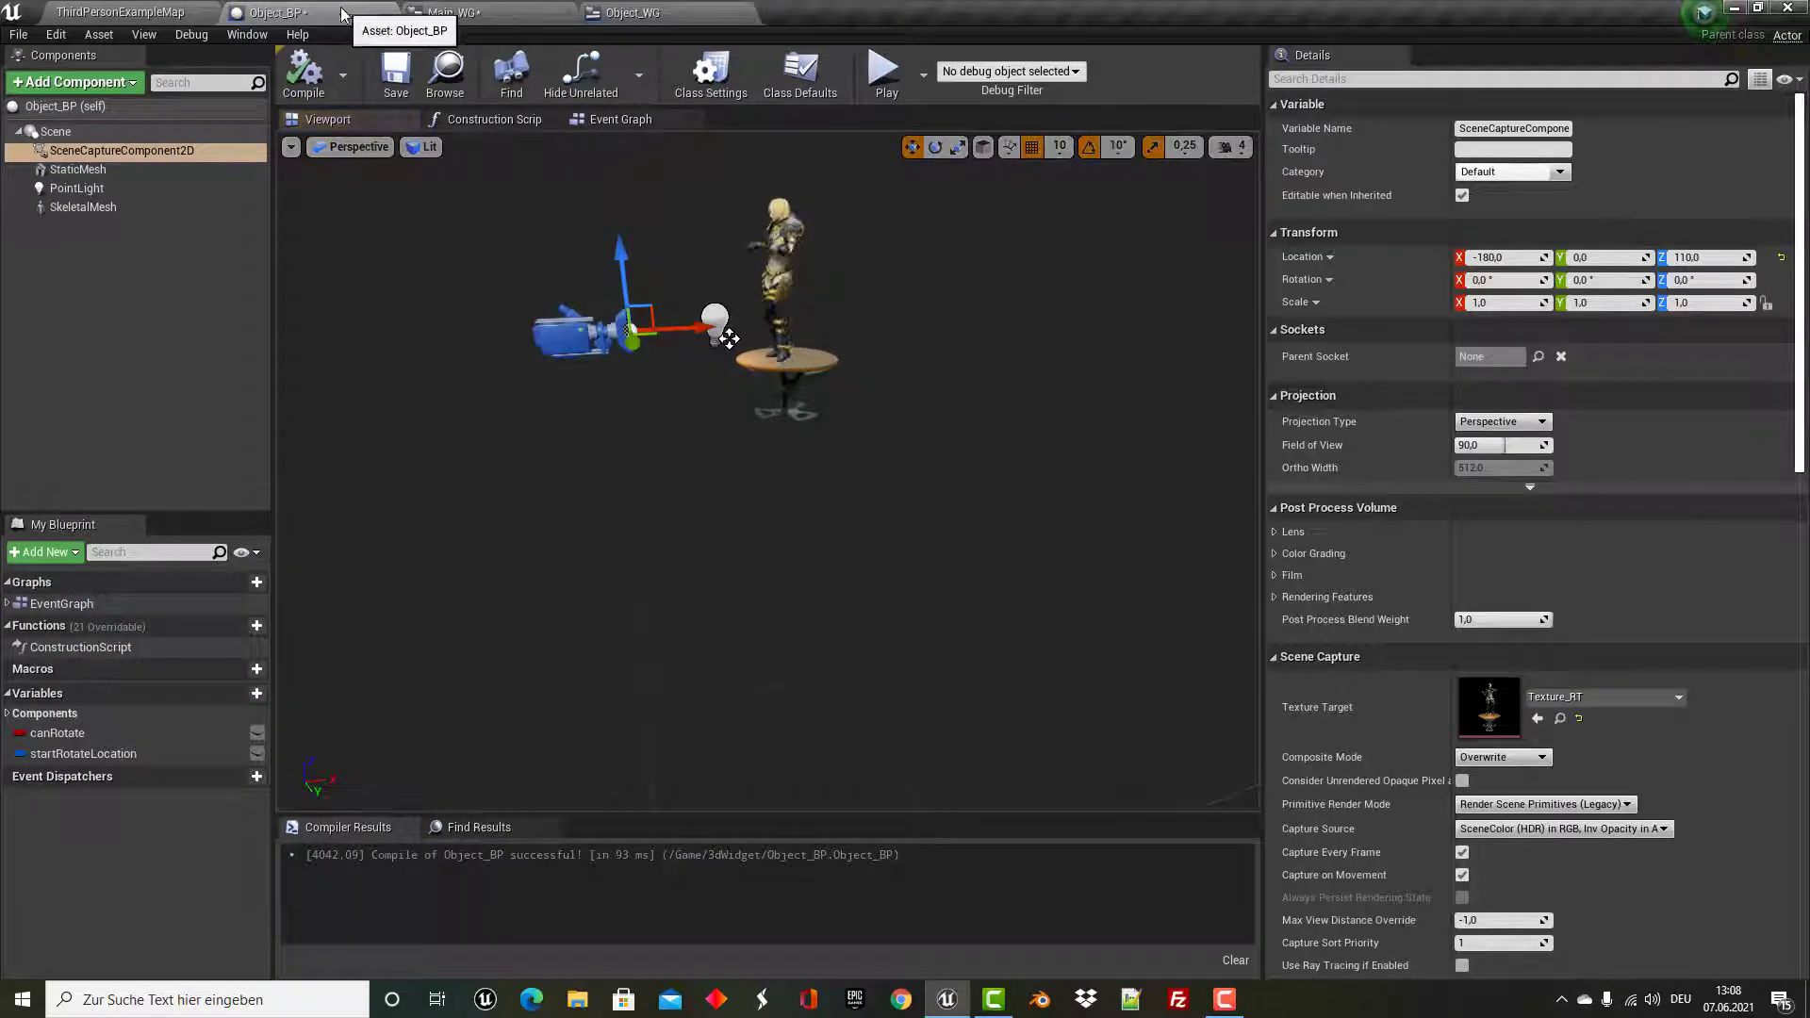
left_click(499, 15)
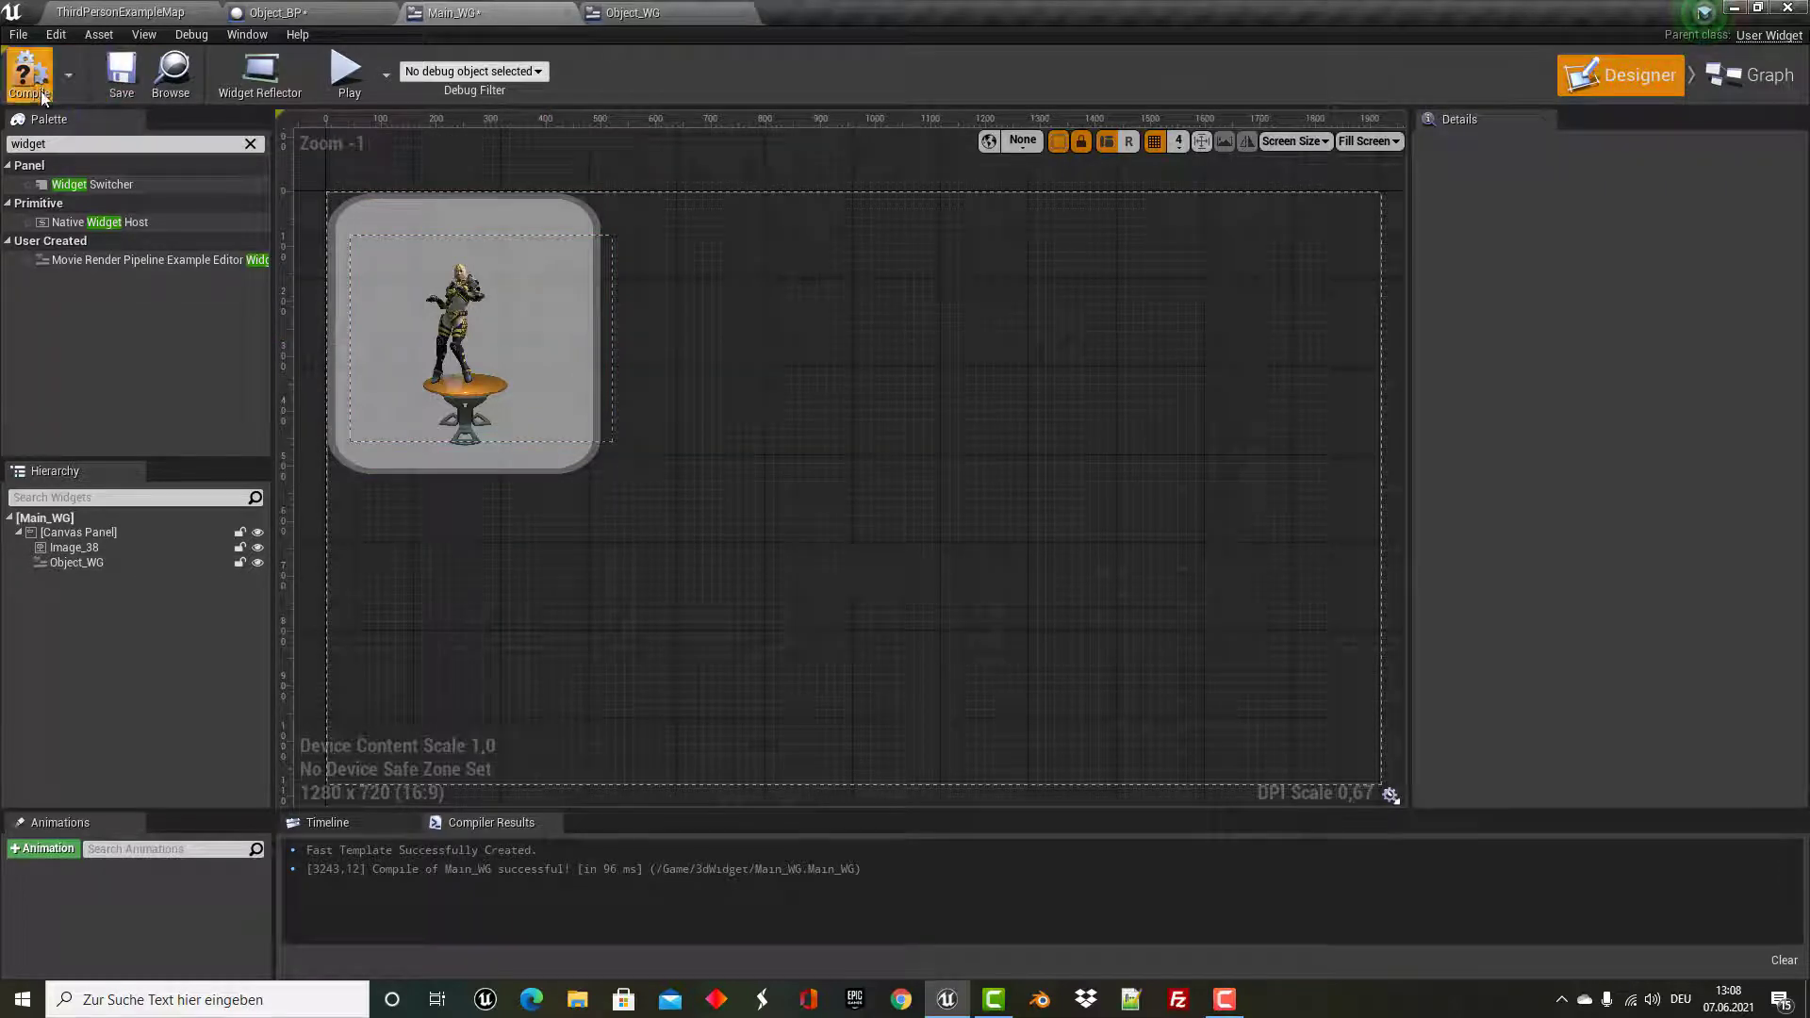
Play-test the level to see the dancing character on the widget, then return to Object_BP.
left_click(350, 76)
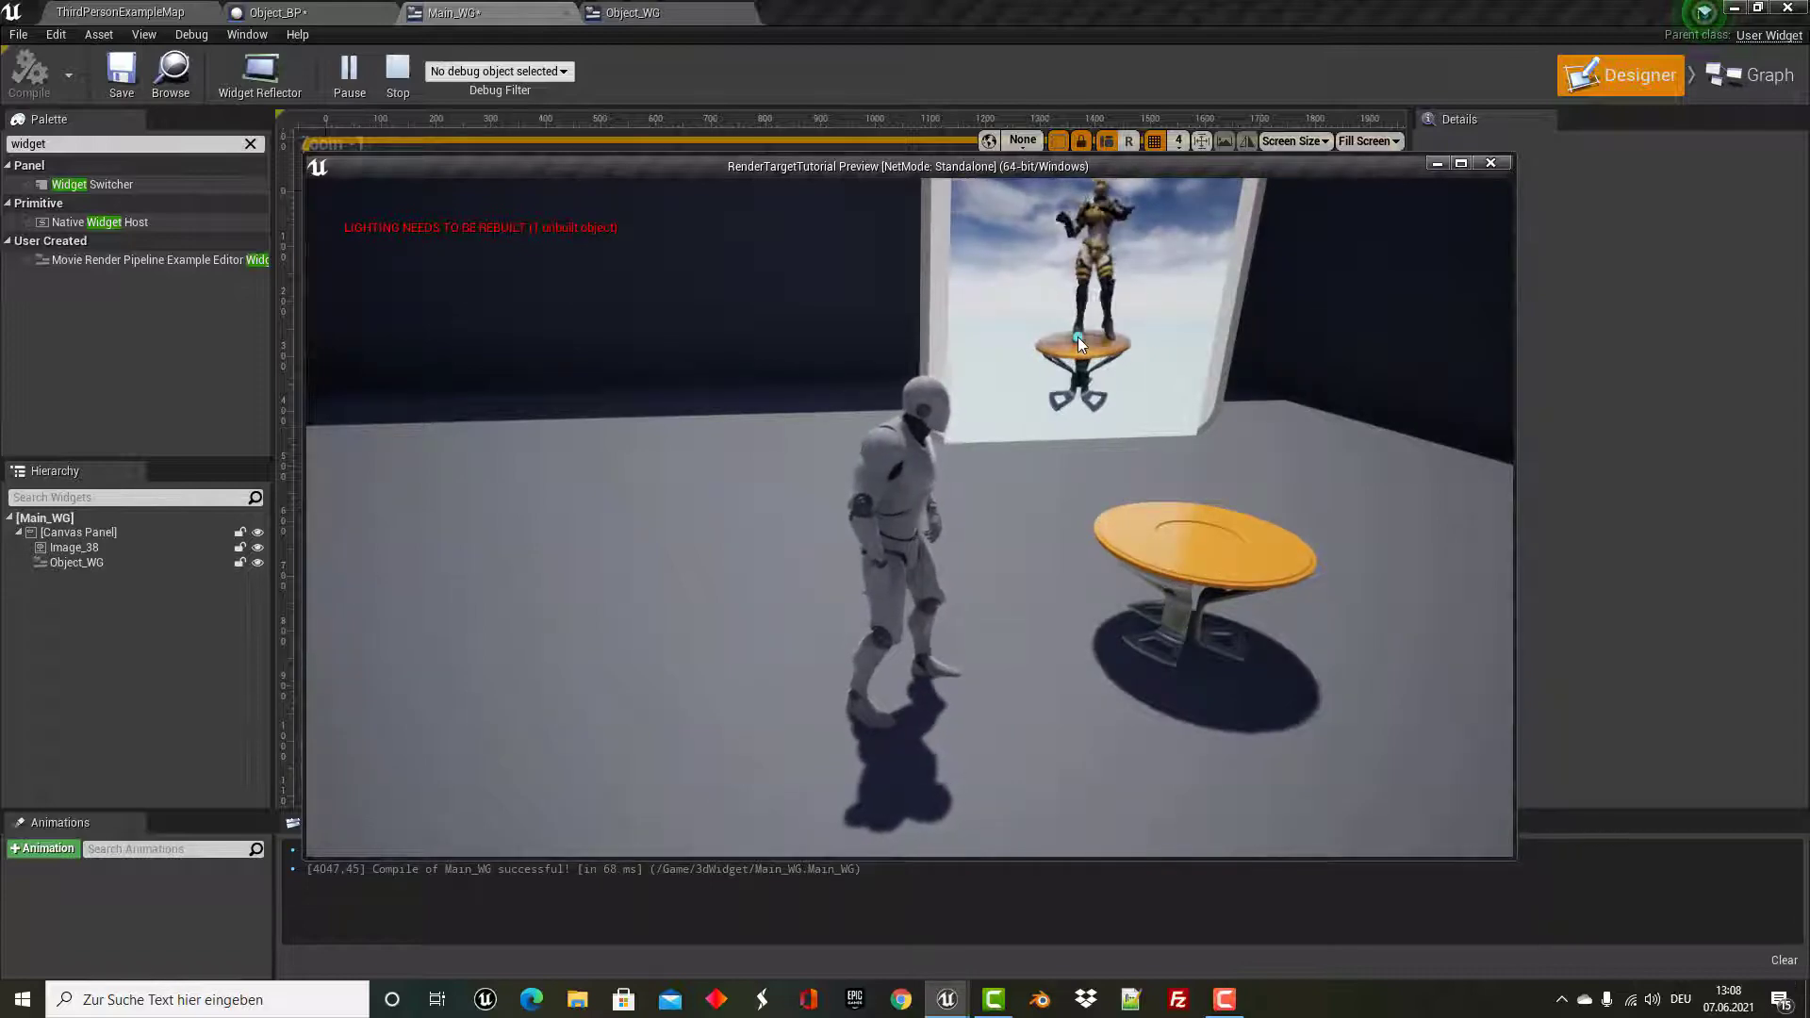
key("Escape")
left_click(274, 17)
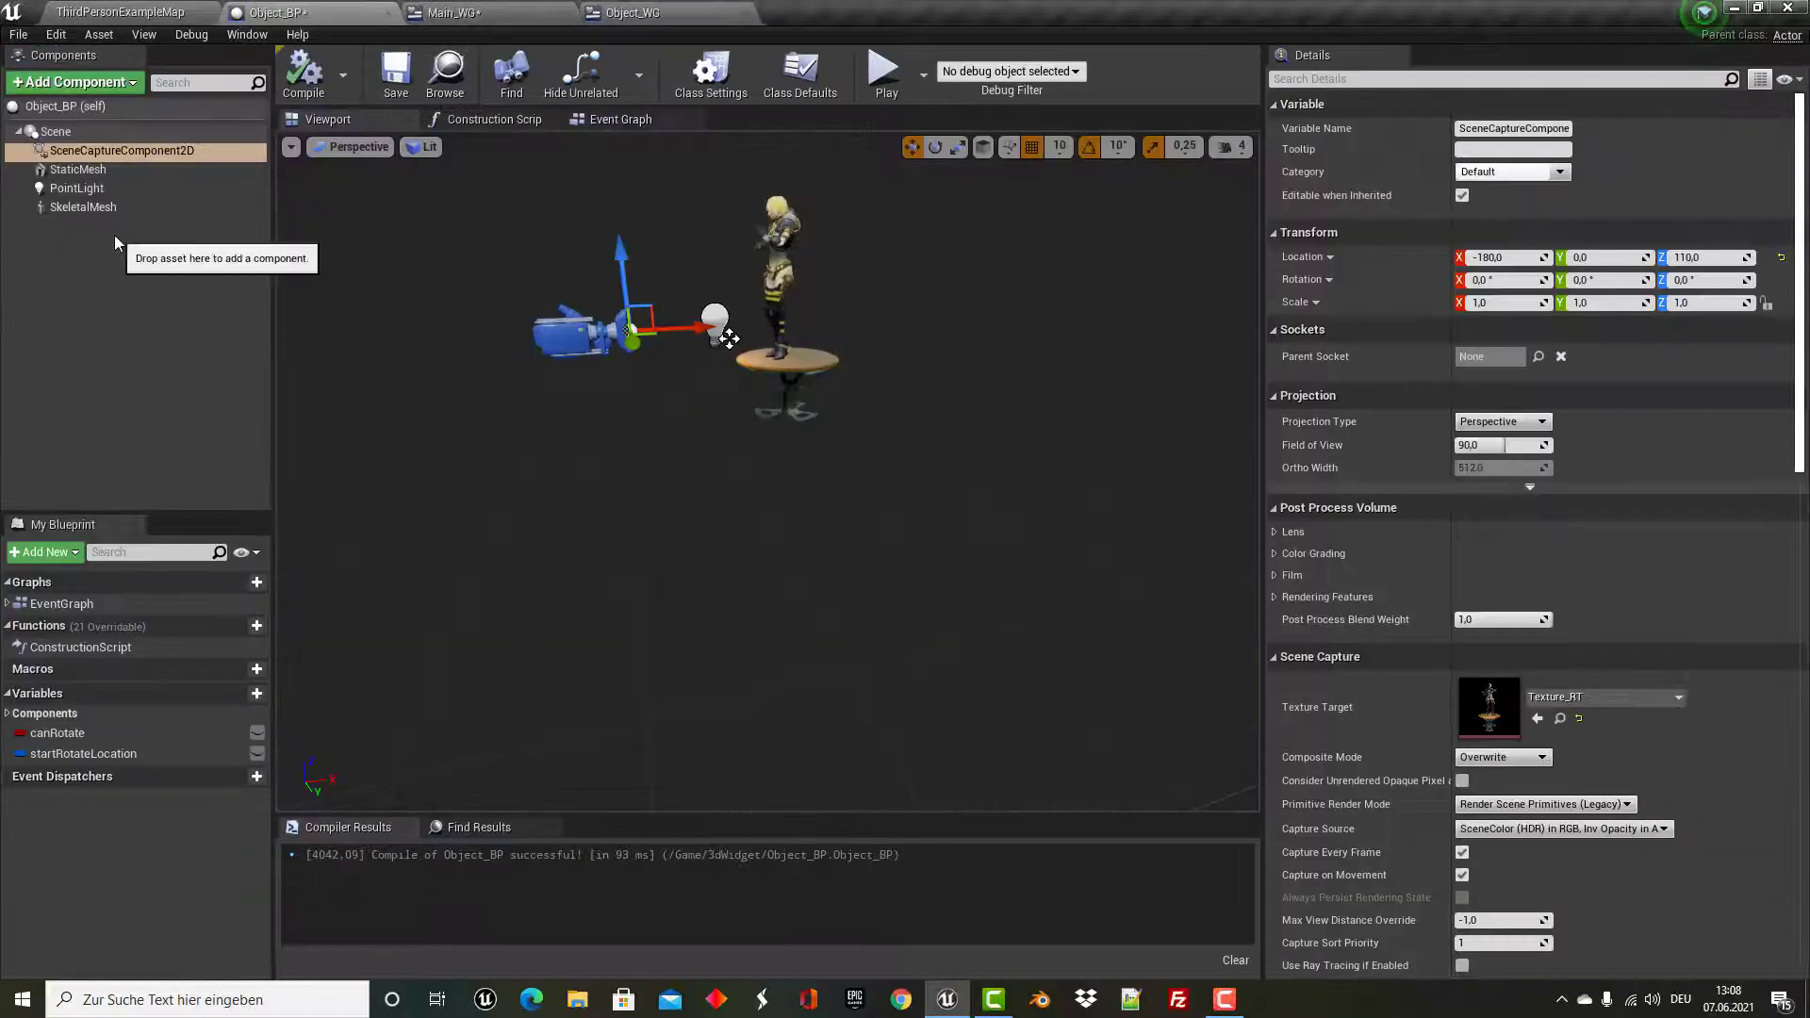
Parent the SkeletalMesh under the StaticMesh table in Object_BP, compile and save, and return to ThirdPersonExampleMap.
left_click_drag(81, 208, 103, 178)
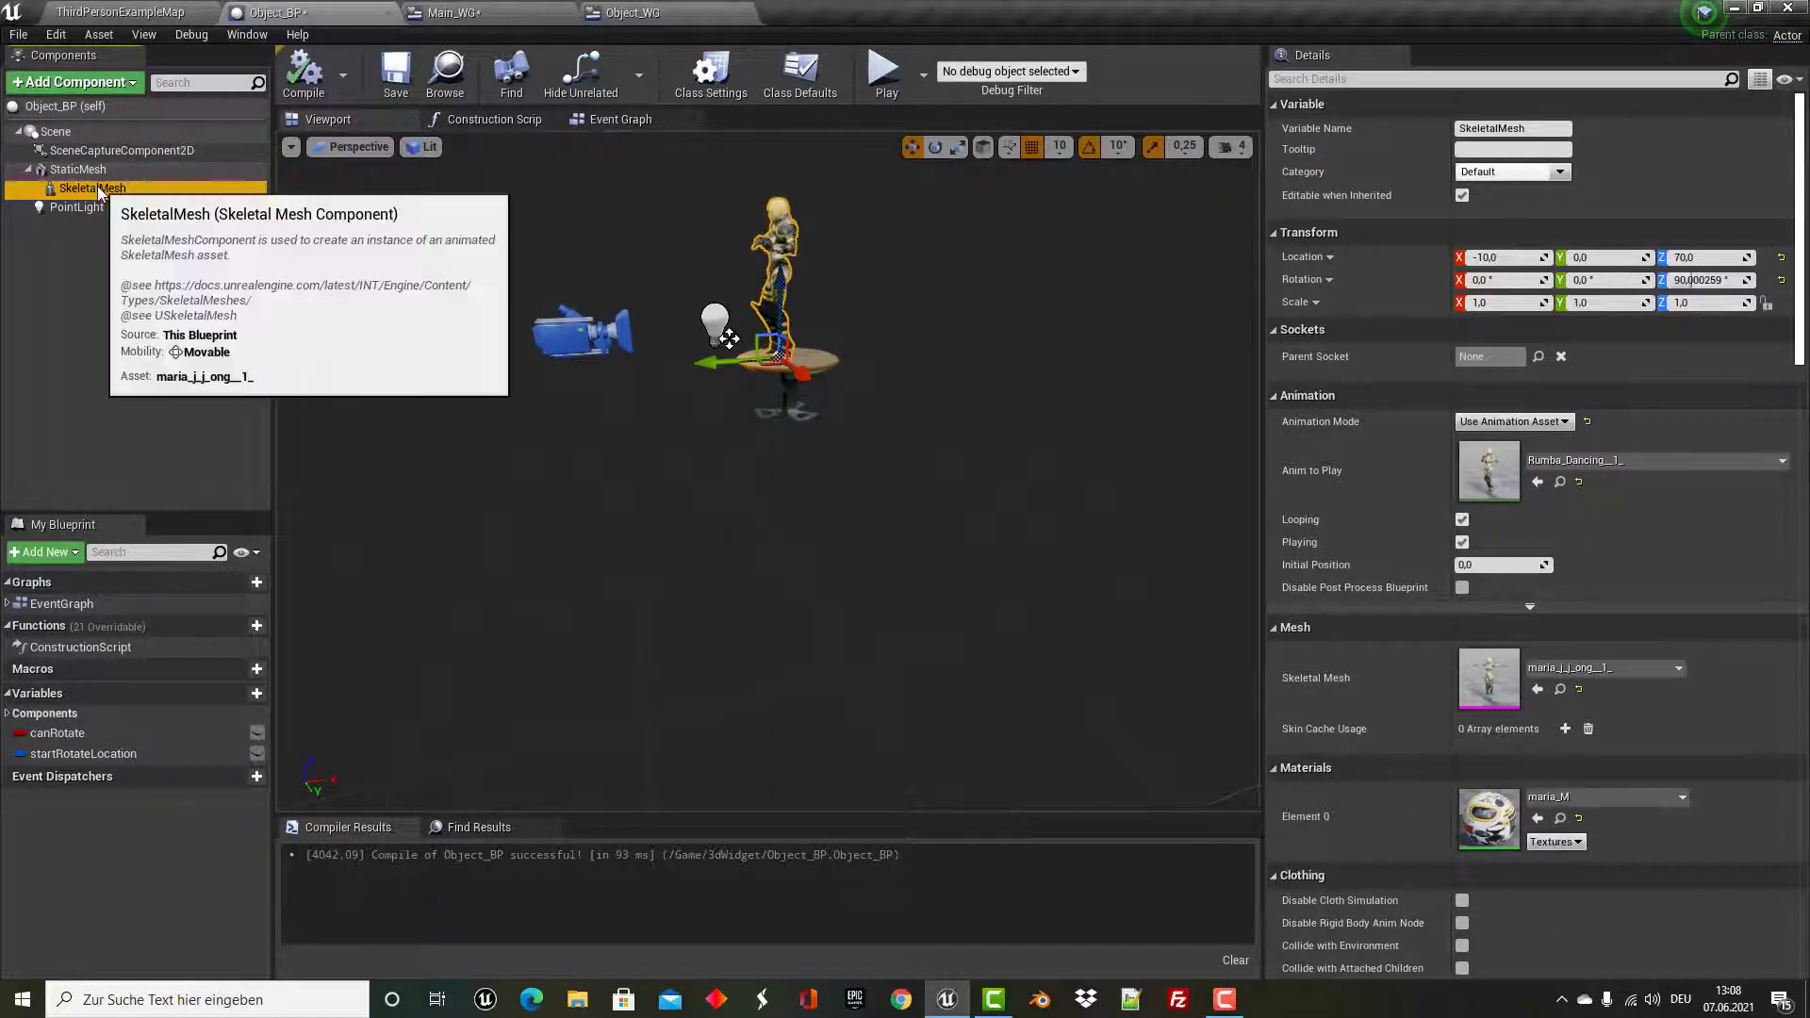
left_click(300, 68)
left_click(386, 78)
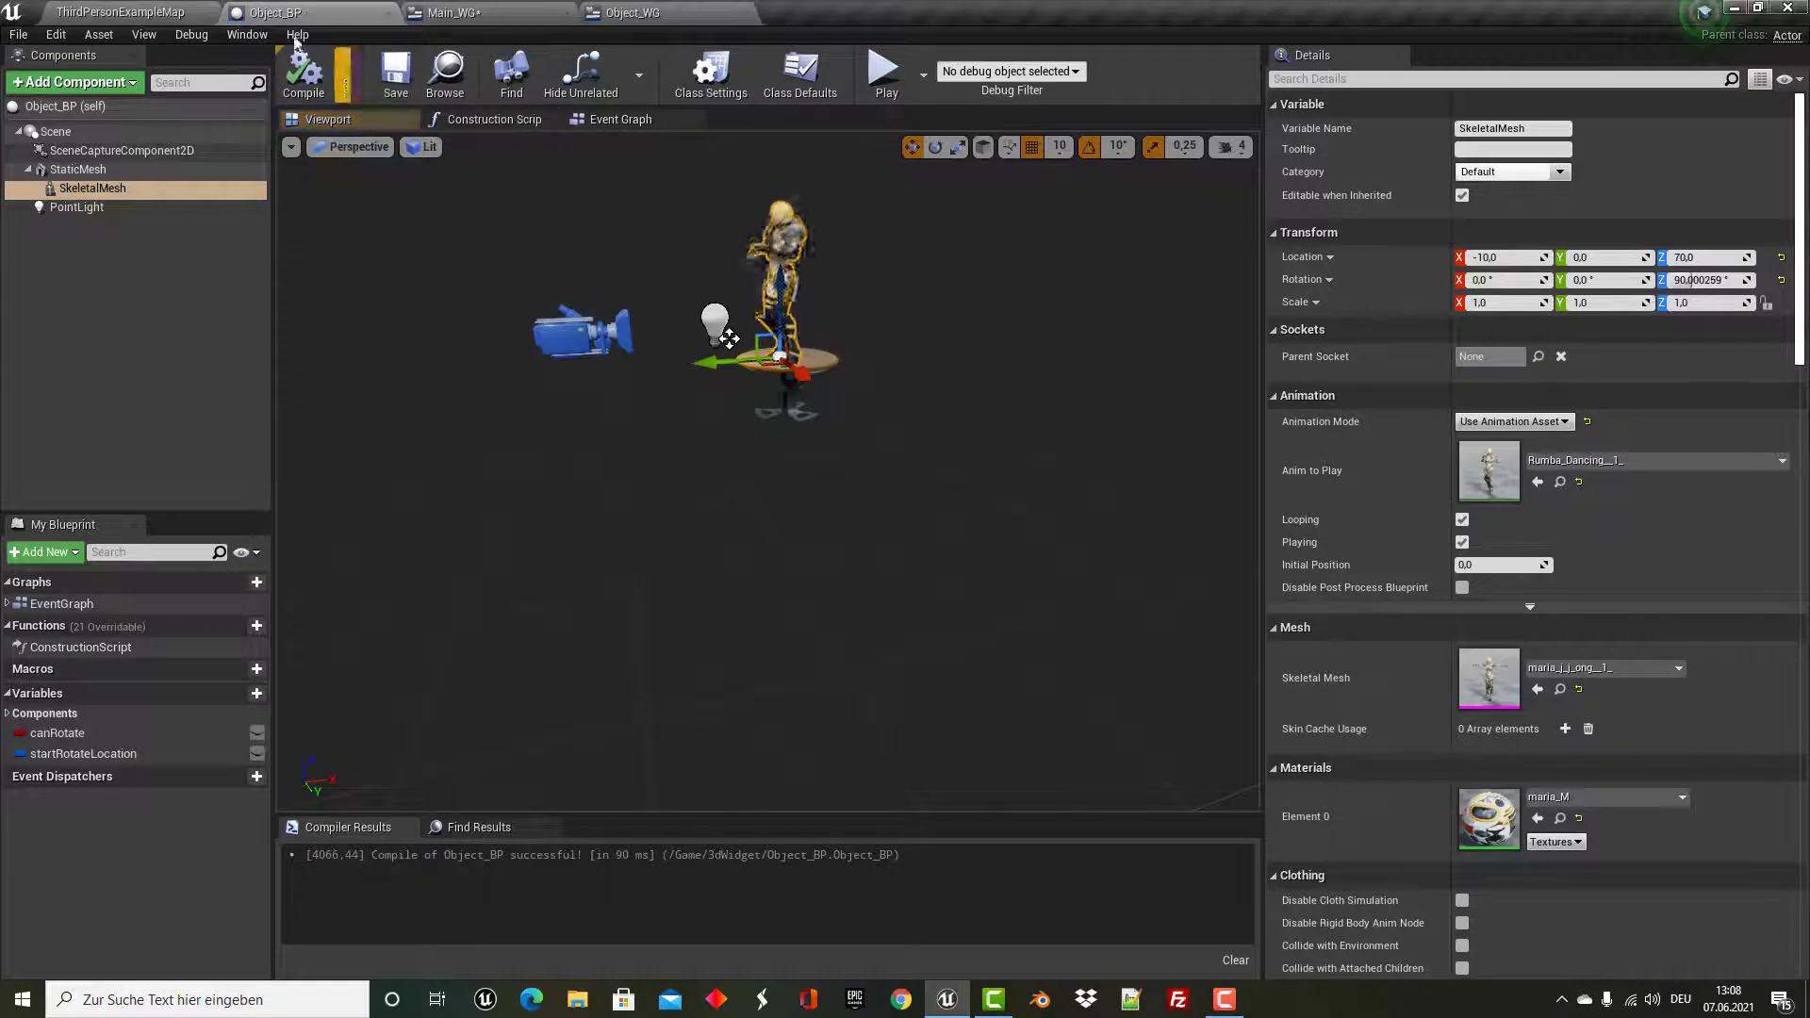
left_click(120, 13)
Play the level and run the character toward the board to check the dancer, then stop with Esc.
left_click(1079, 87)
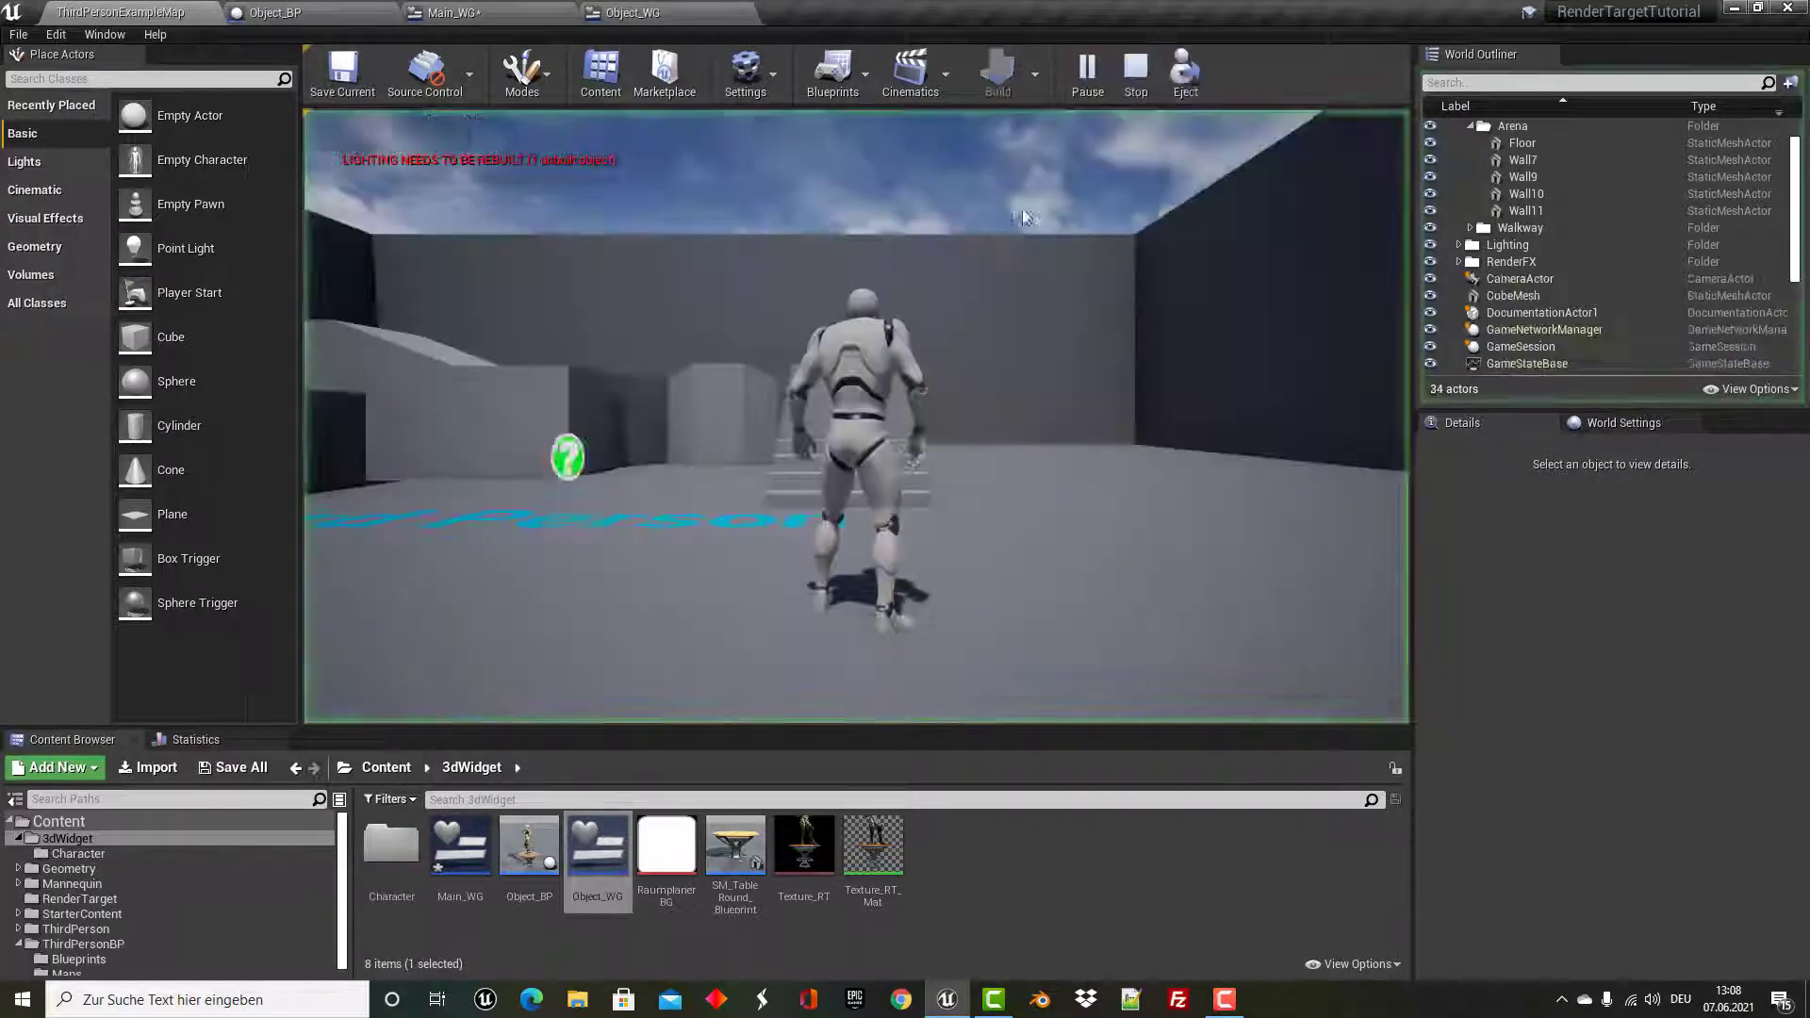
key("w")
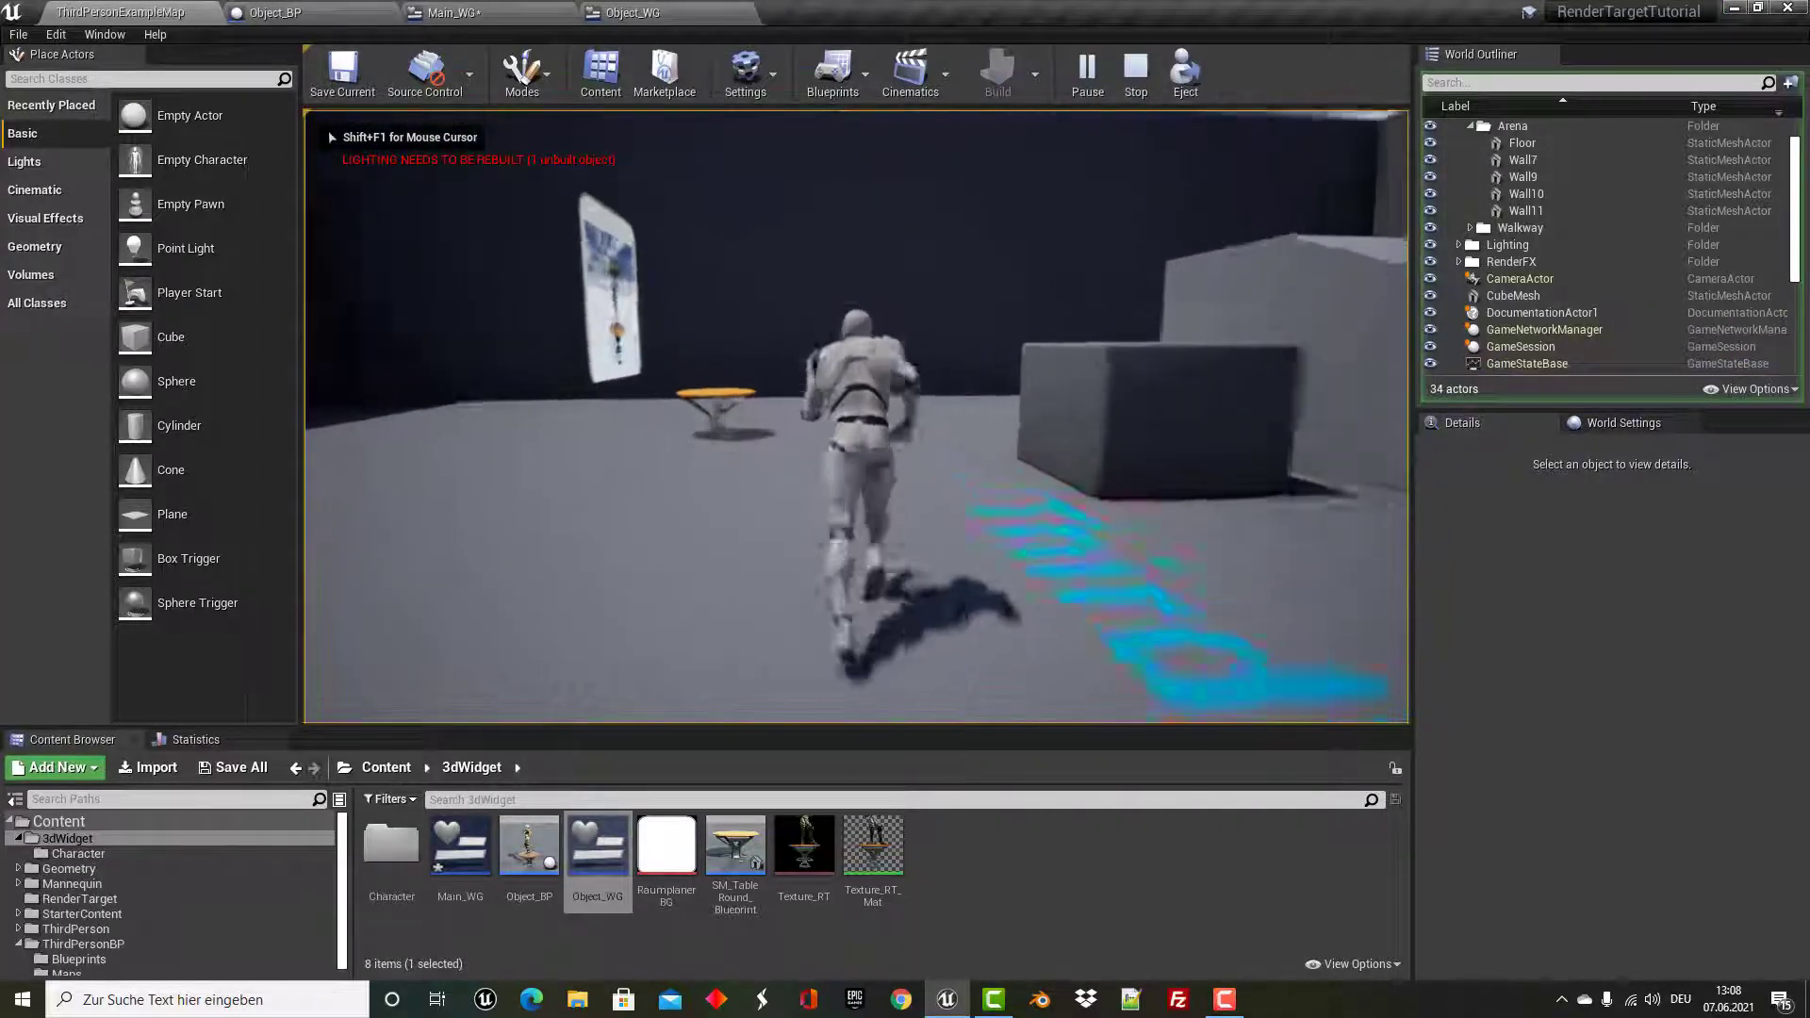
key("shift+F1")
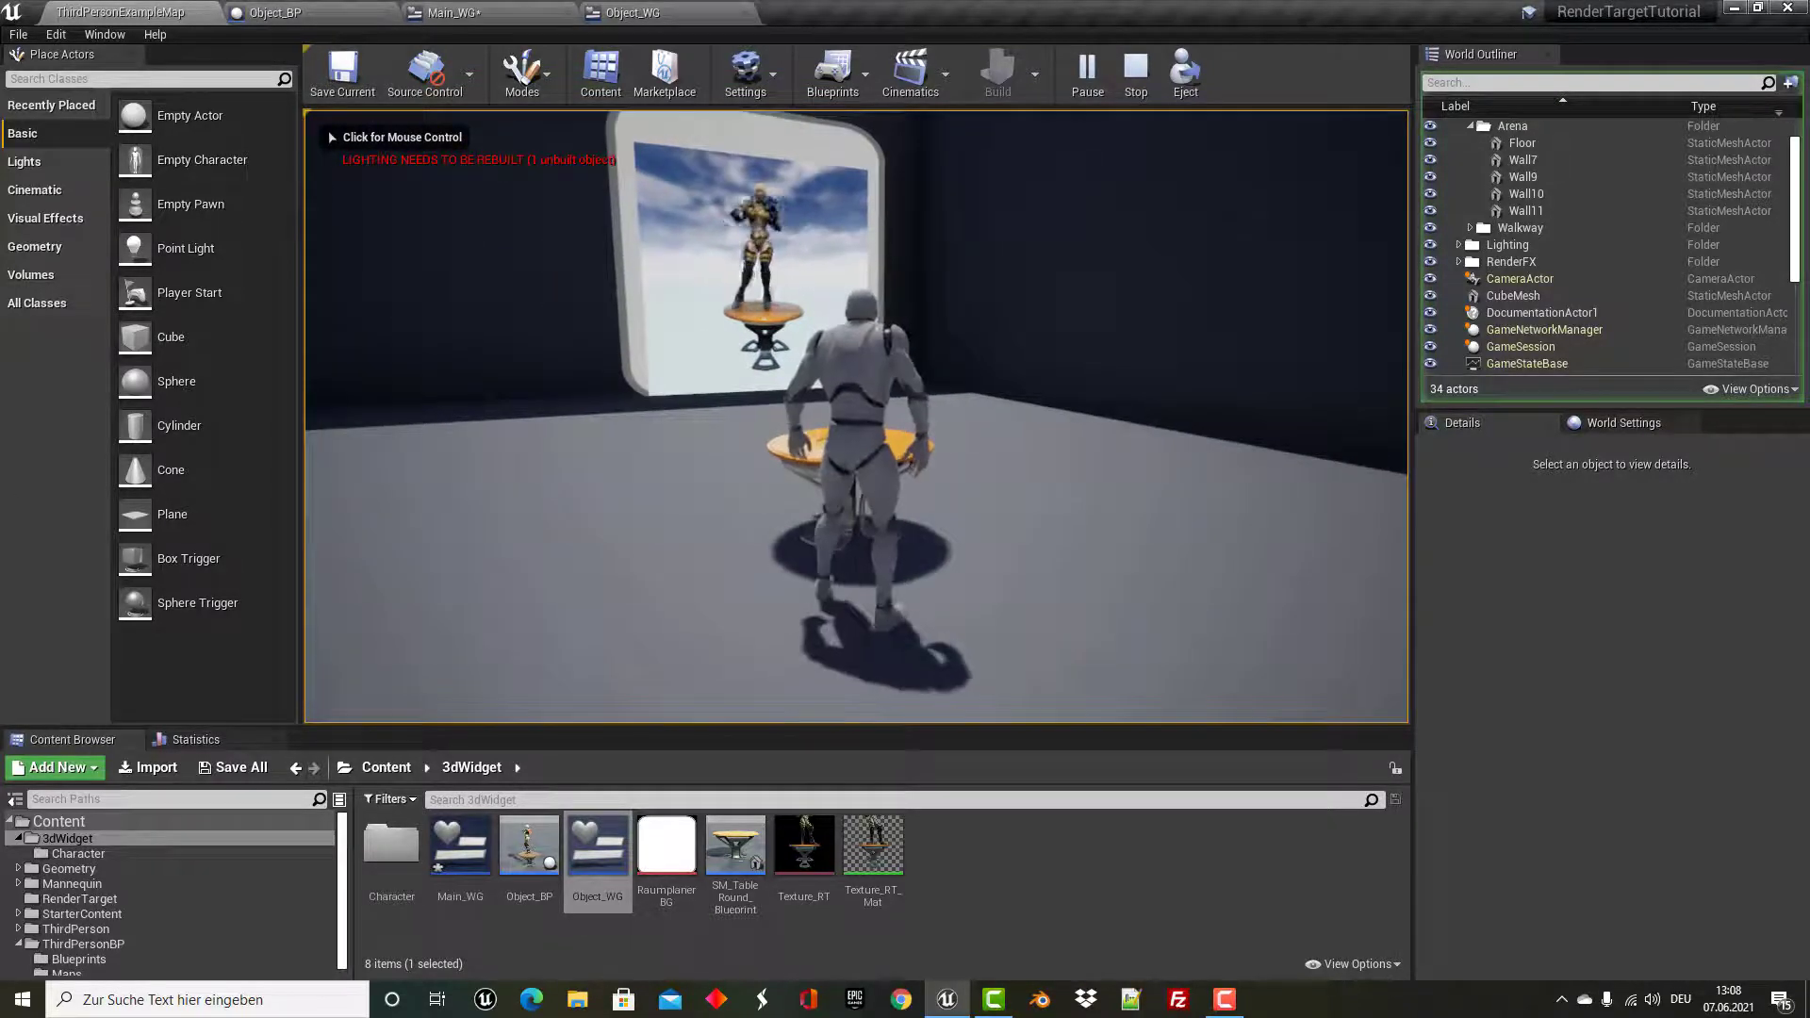
key("a")
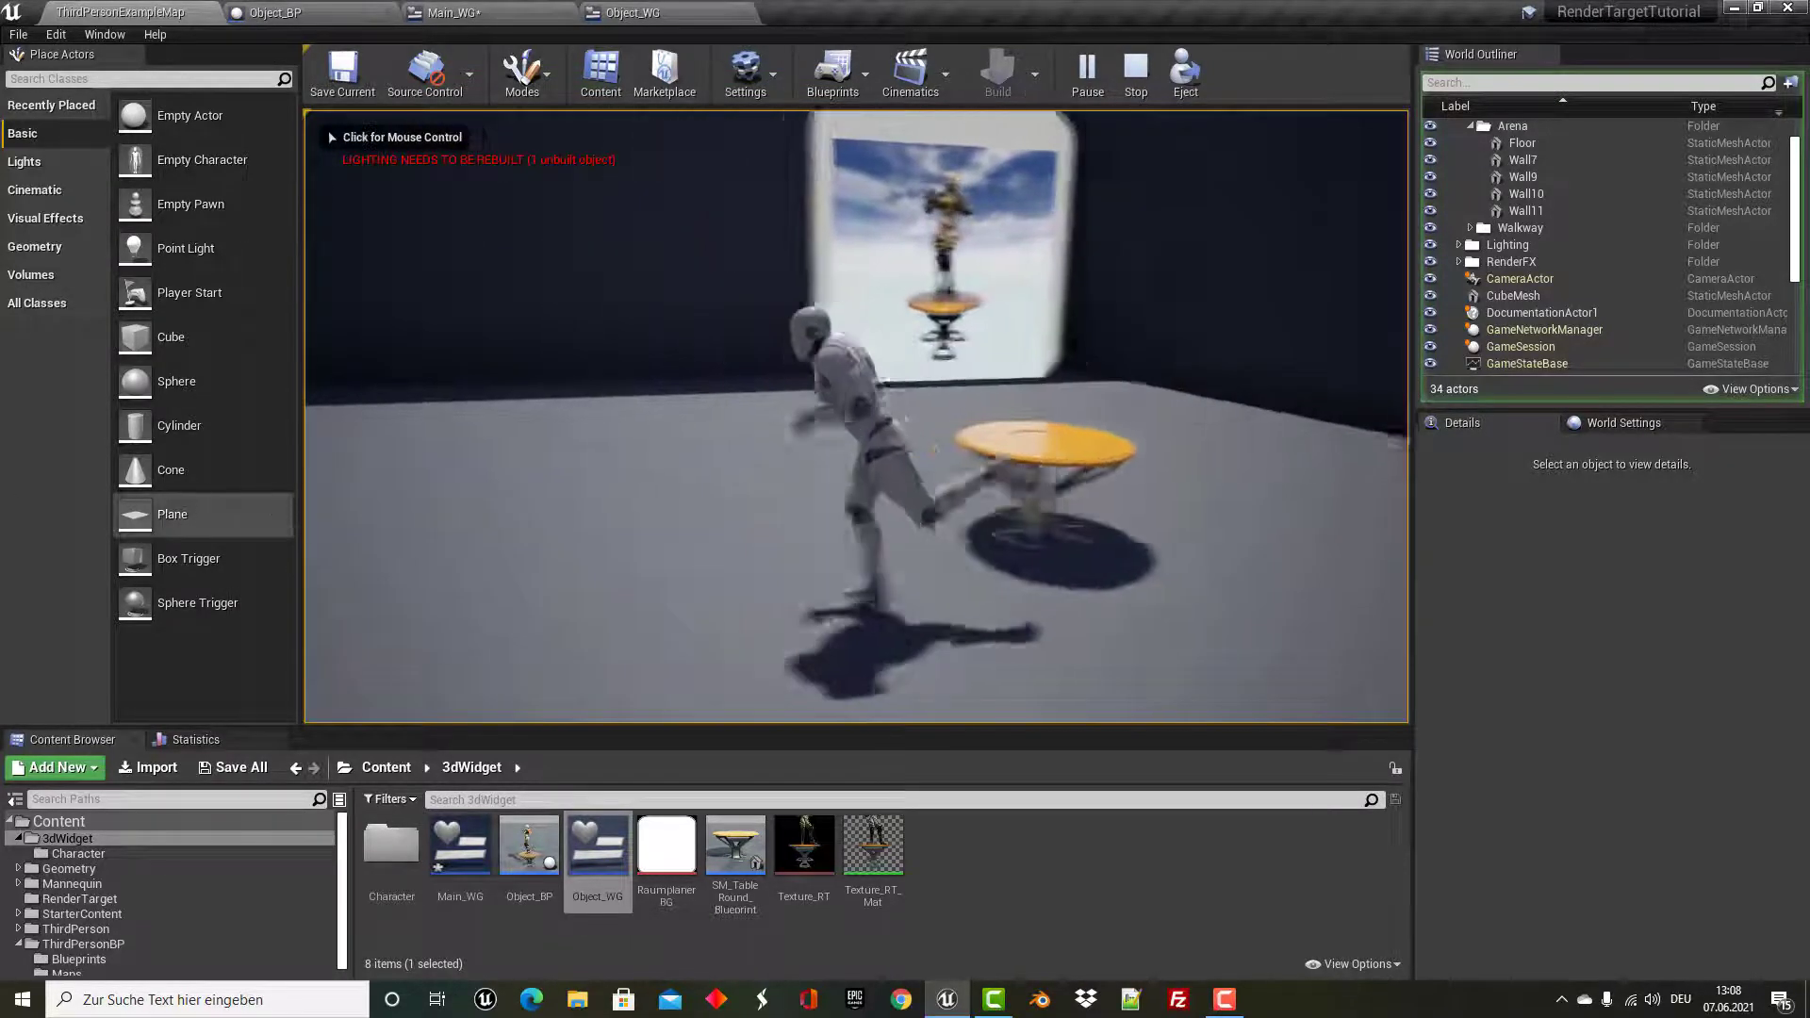
key("w")
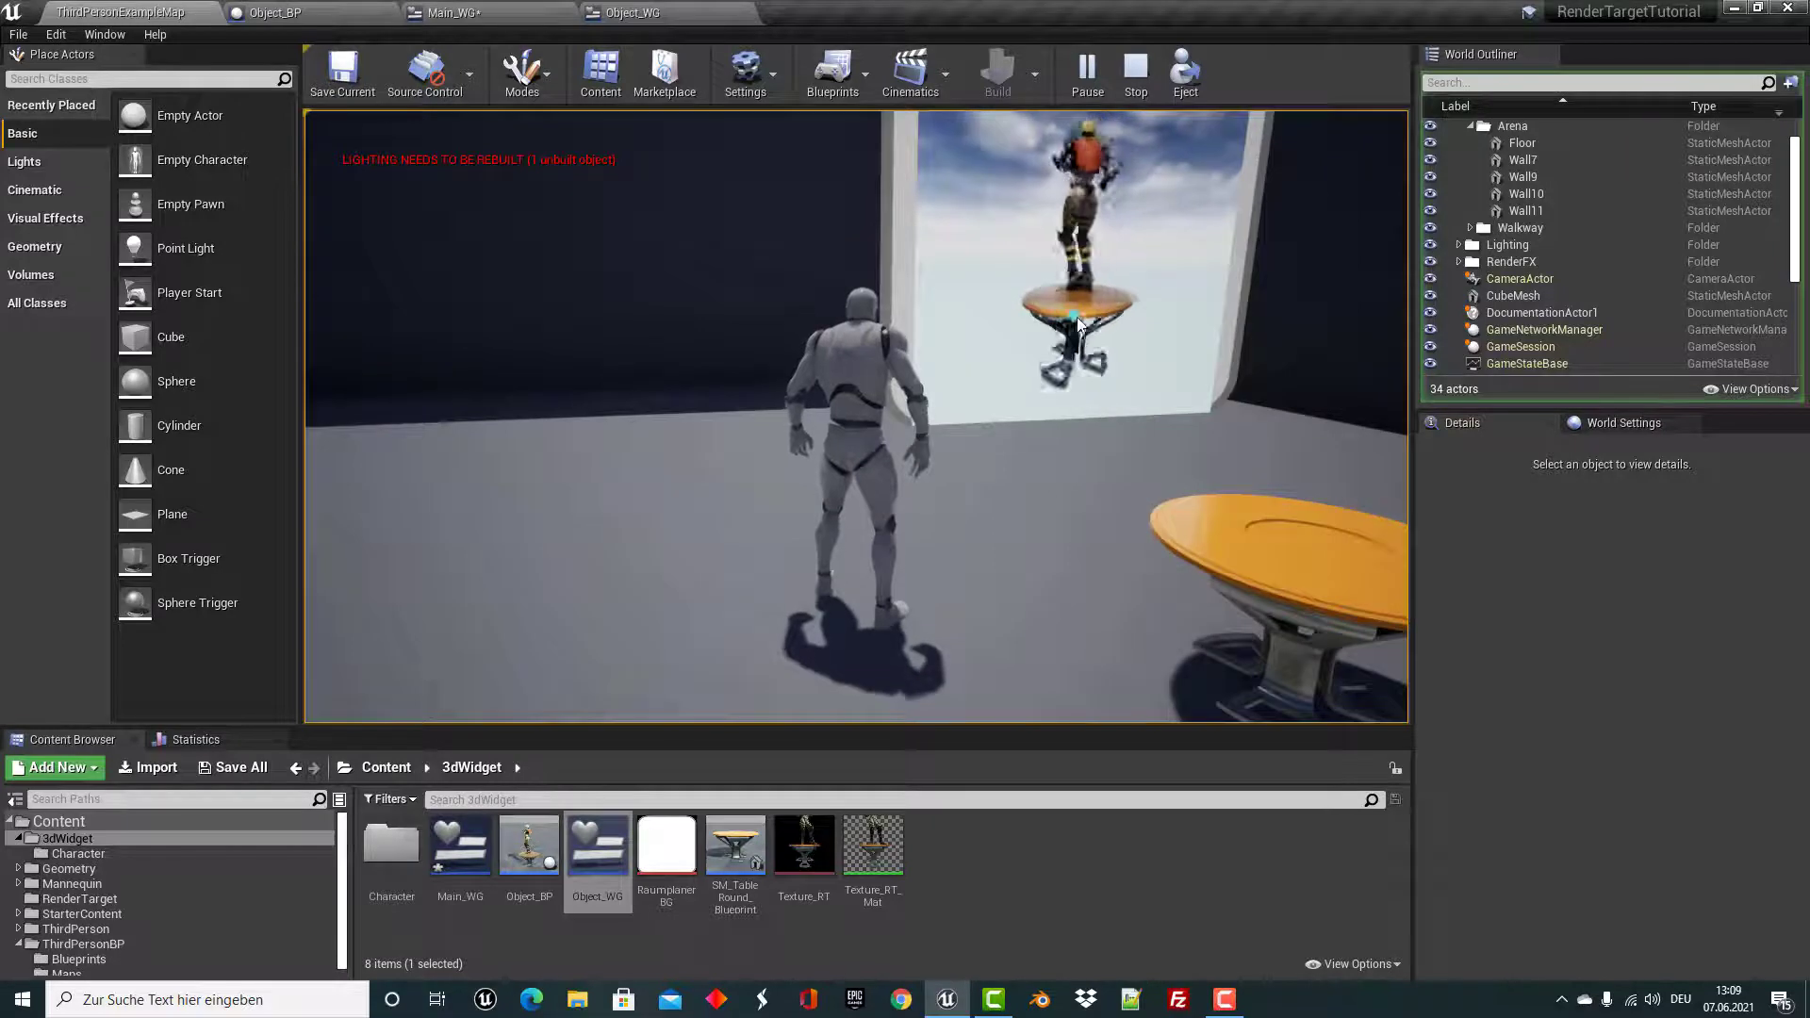
key("w")
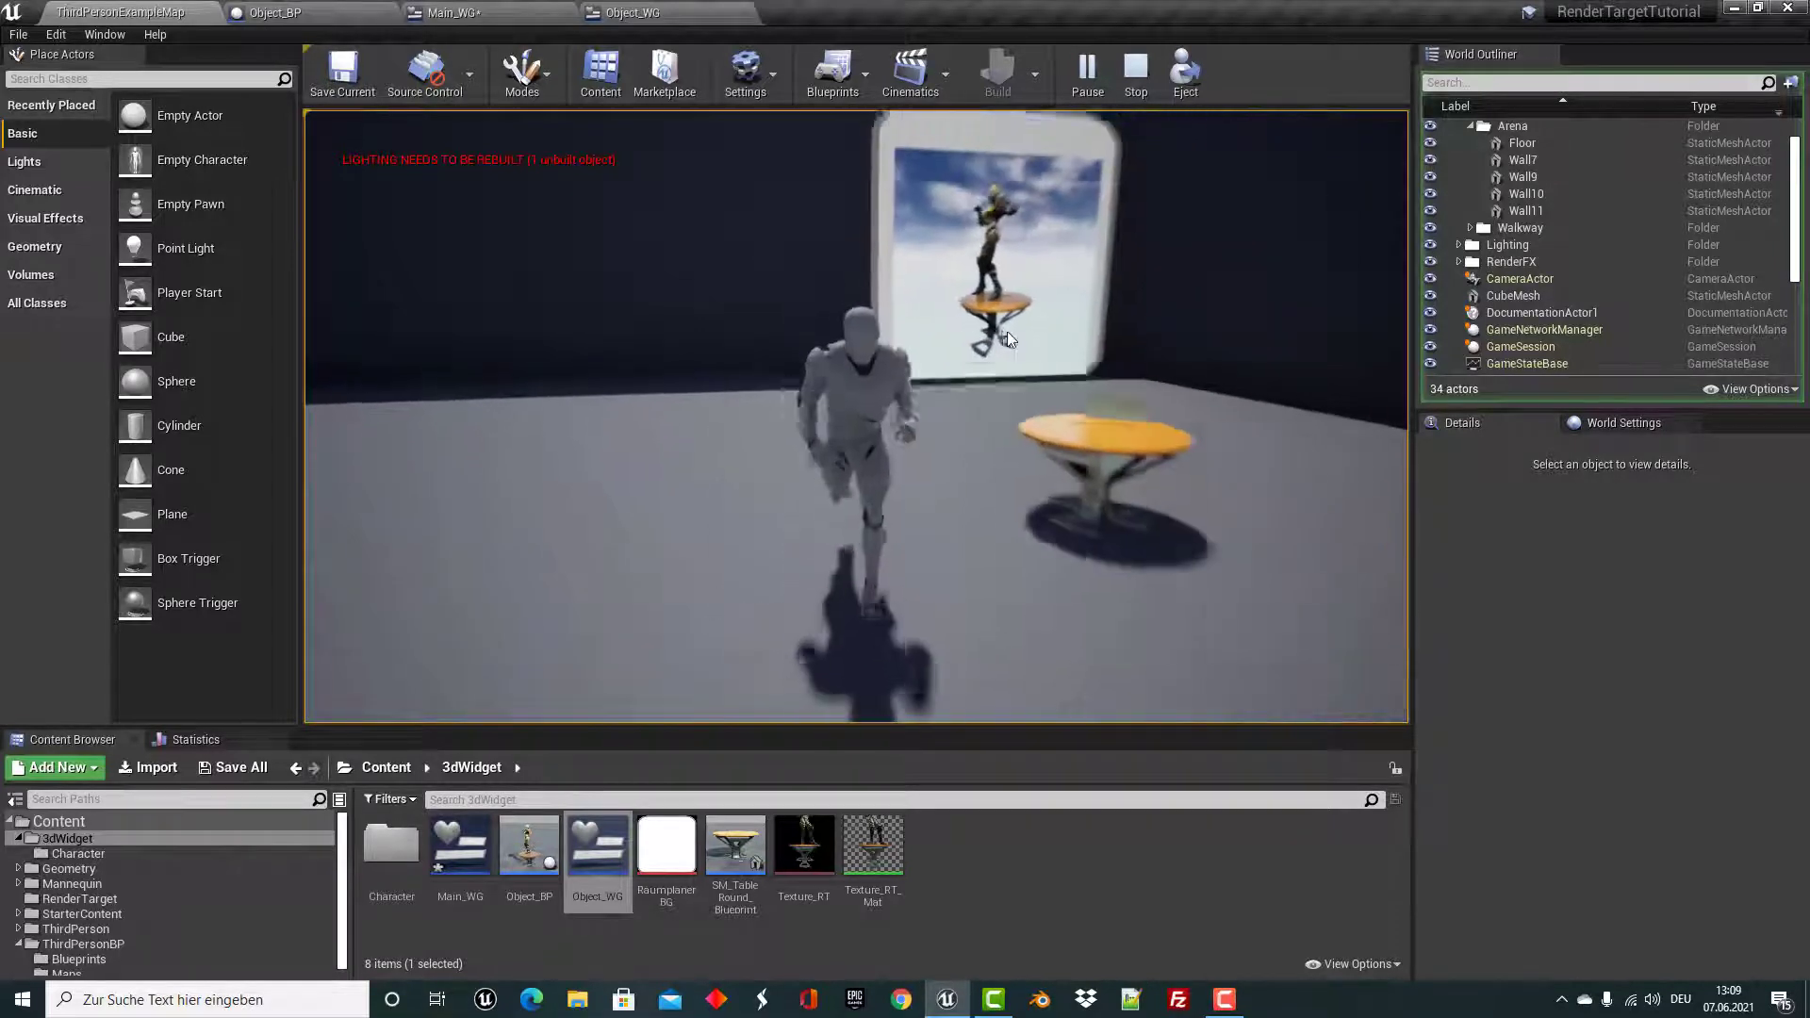
key("s")
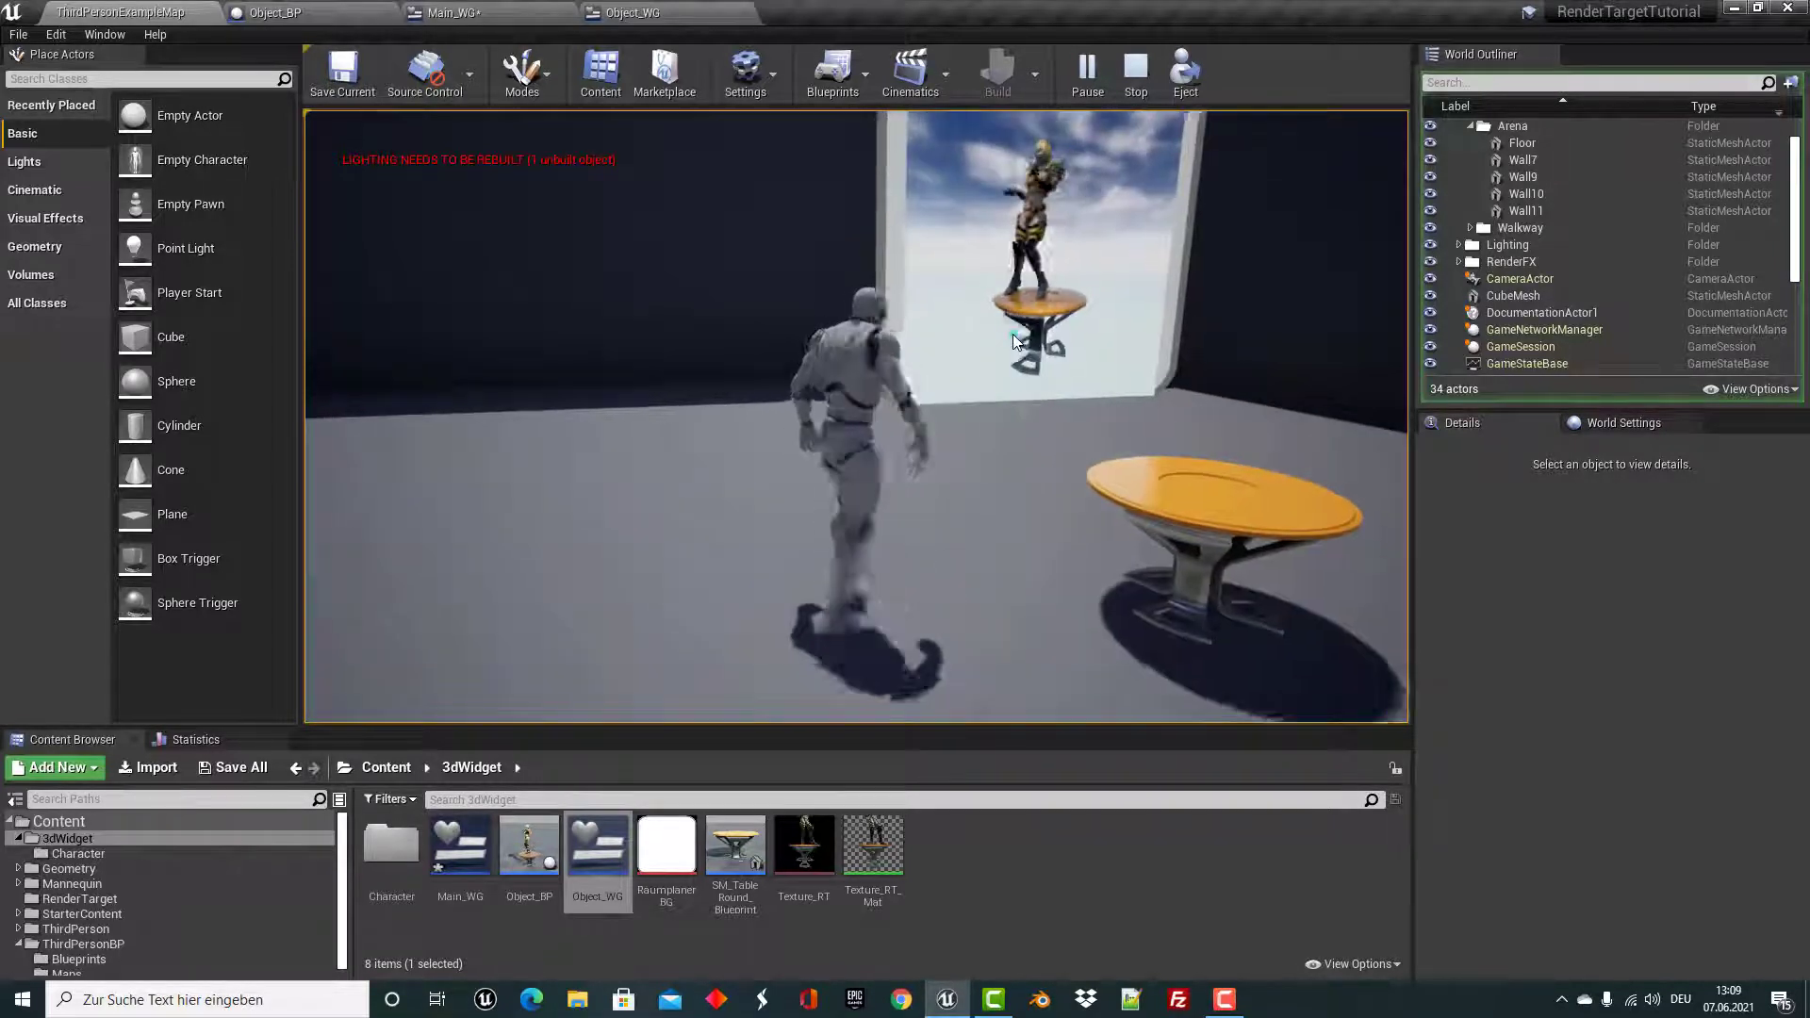
key("Escape")
mouse_move(966, 411)
left_mouse_down()
mouse_move(849, 528)
mouse_move(811, 472)
left_mouse_up()
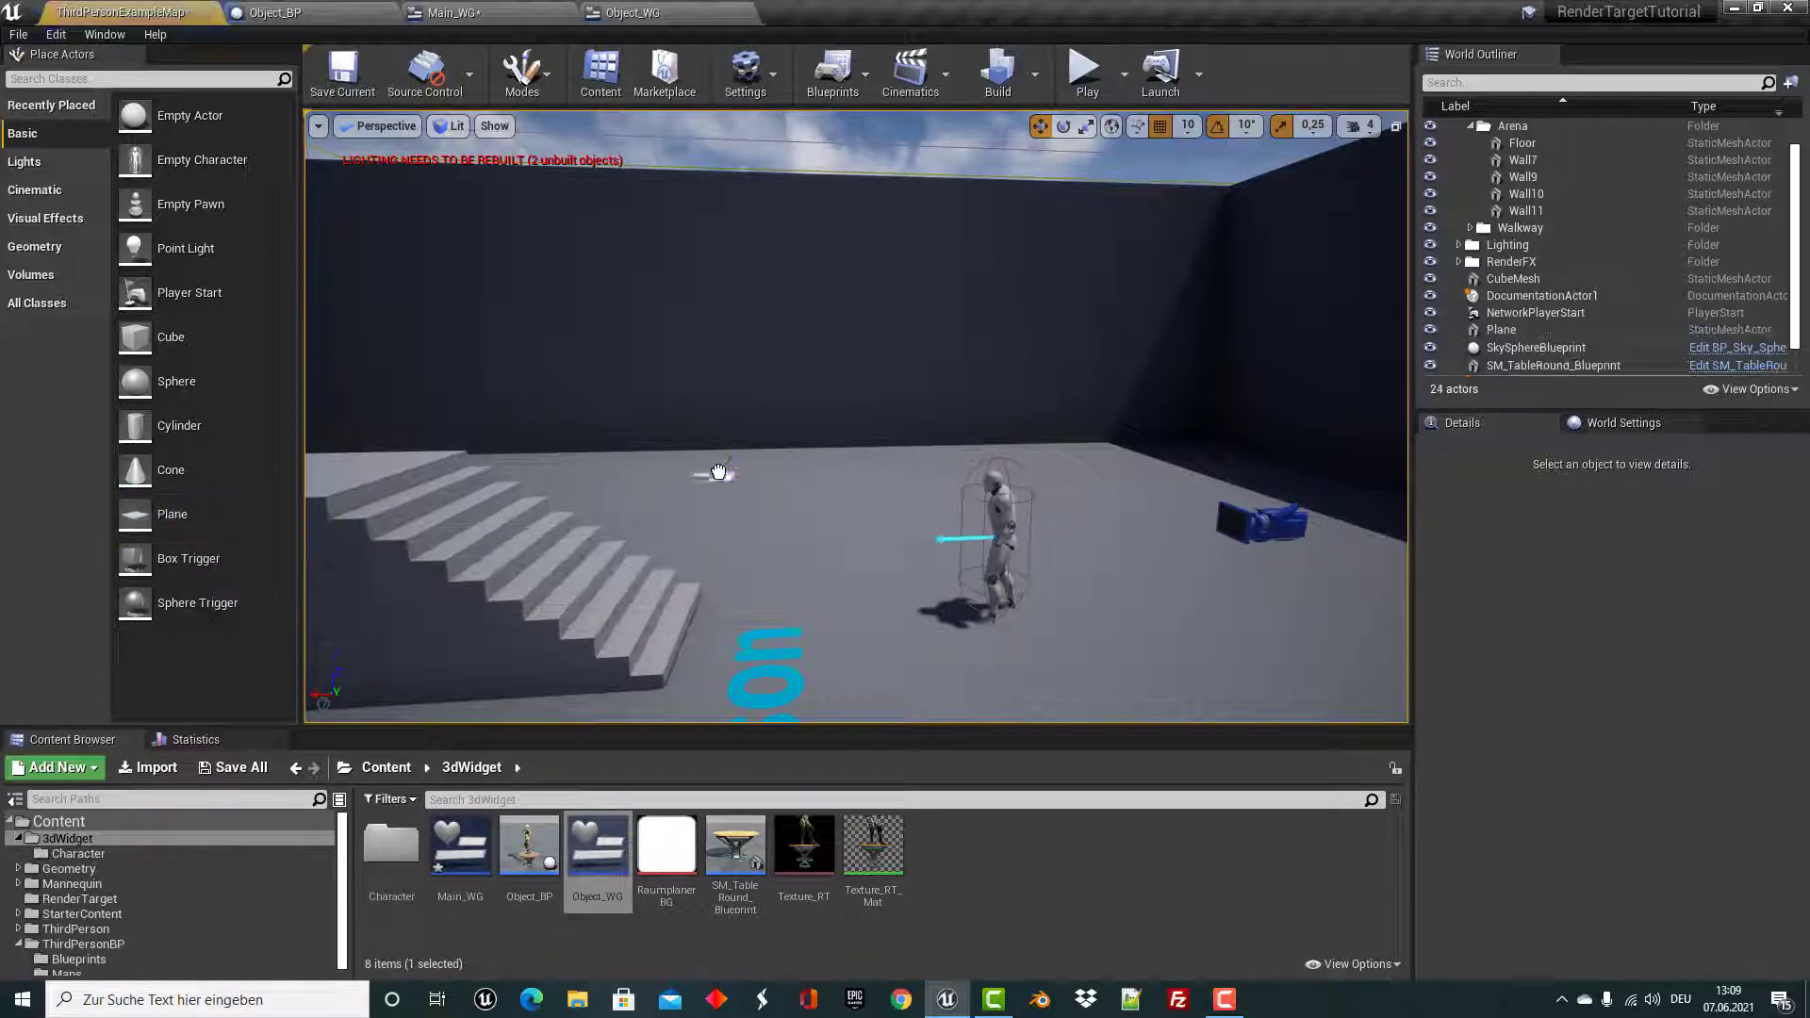
Place a plane in the level, rotate it, scale it into a wall-sized board and raise it.
mouse_move(172, 513)
left_mouse_down()
mouse_move(719, 462)
mouse_move(700, 453)
left_mouse_up()
key("e")
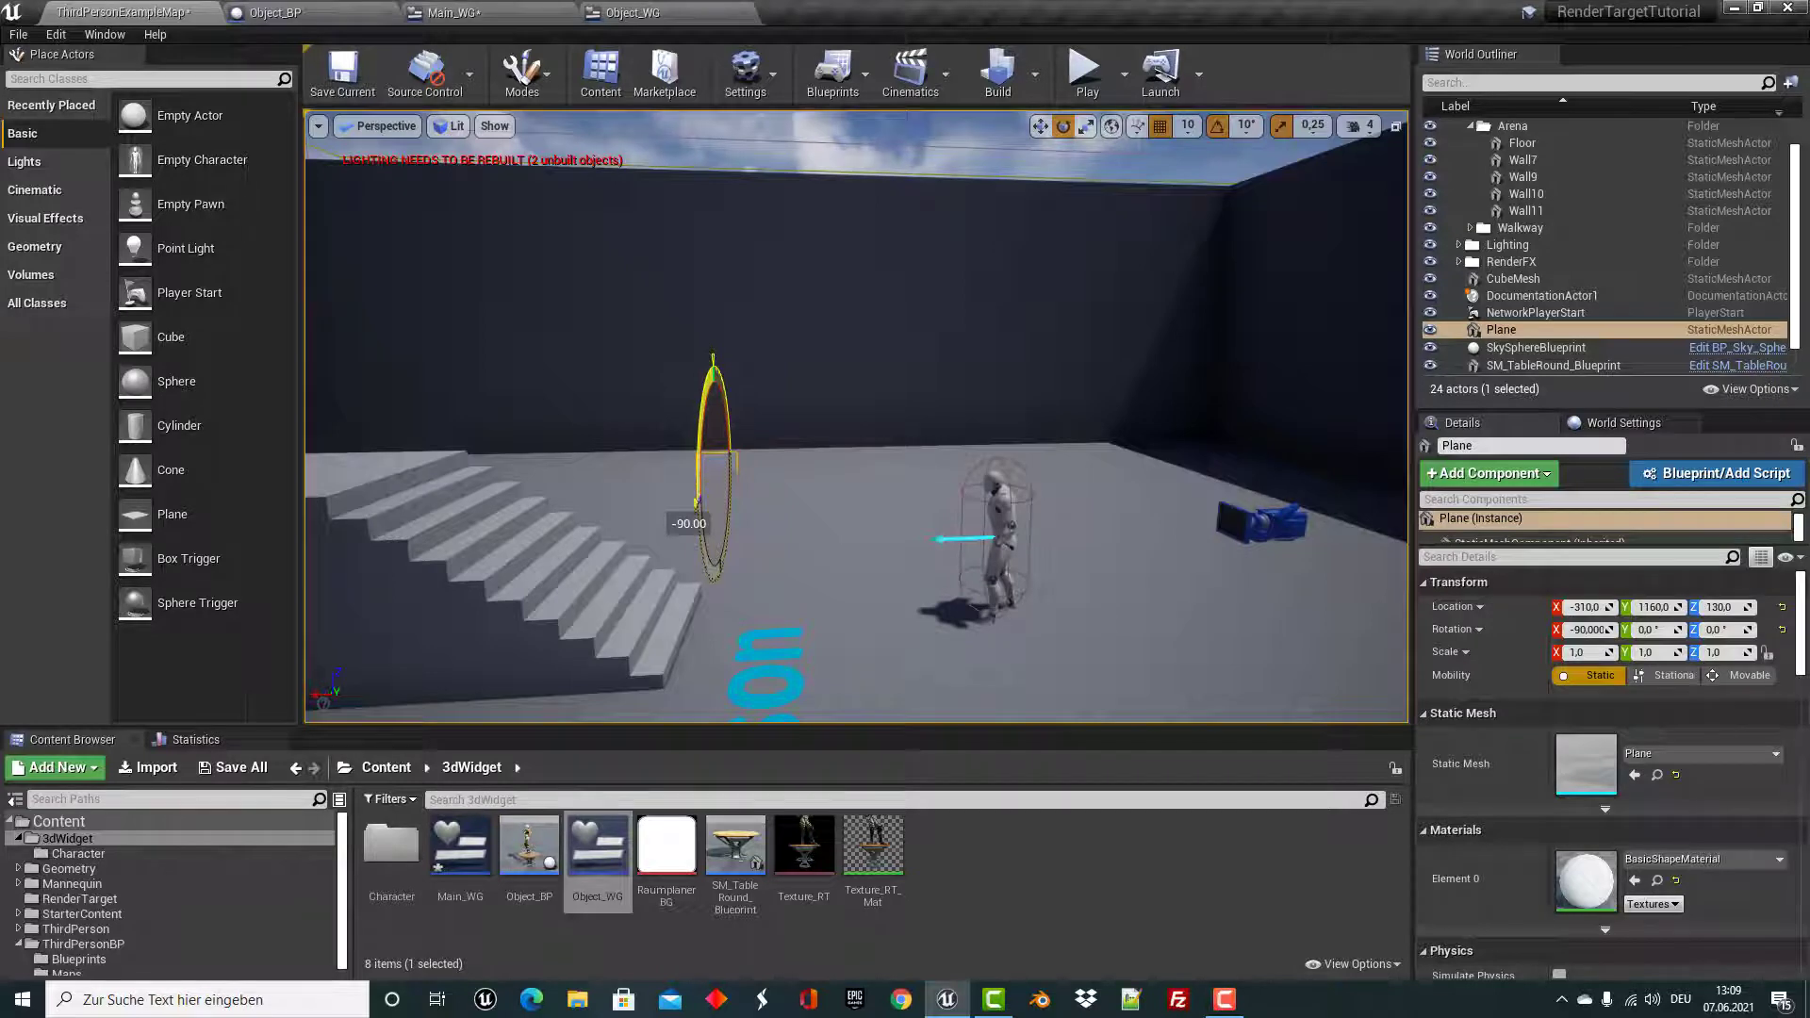
key("space")
key("space")
key("space")
key("space")
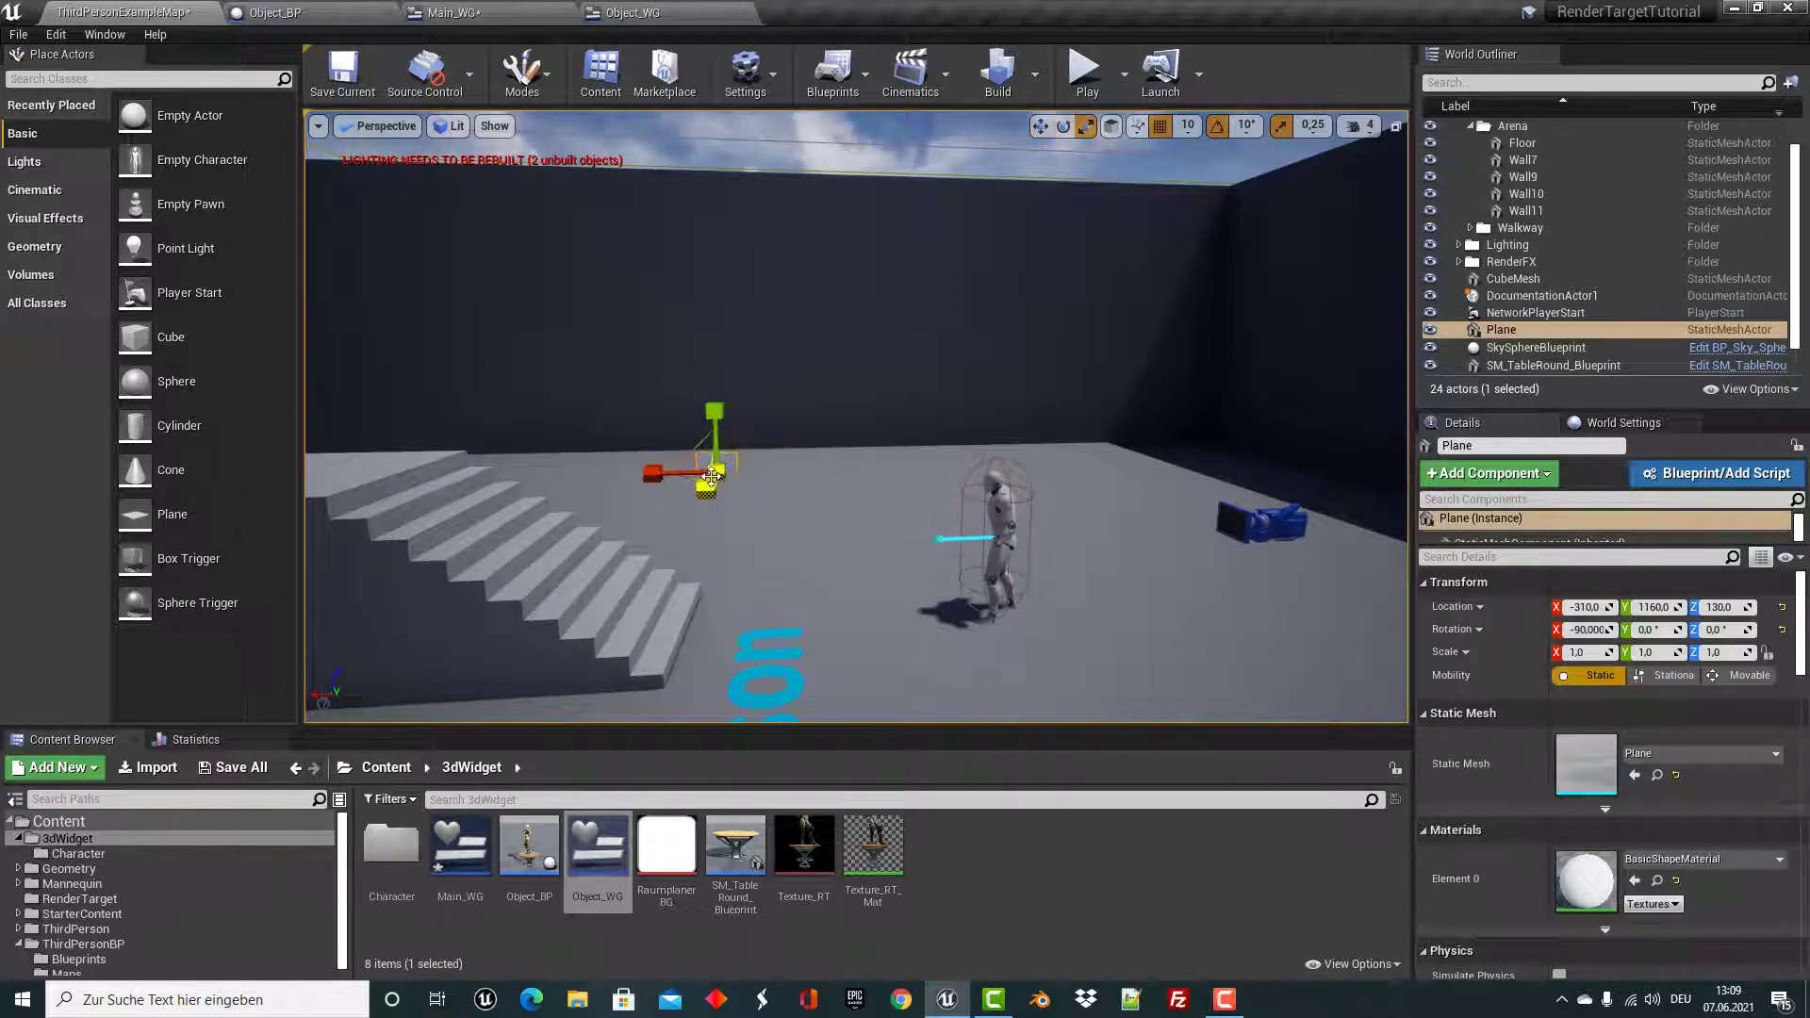
left_click_drag(715, 468, 933, 397)
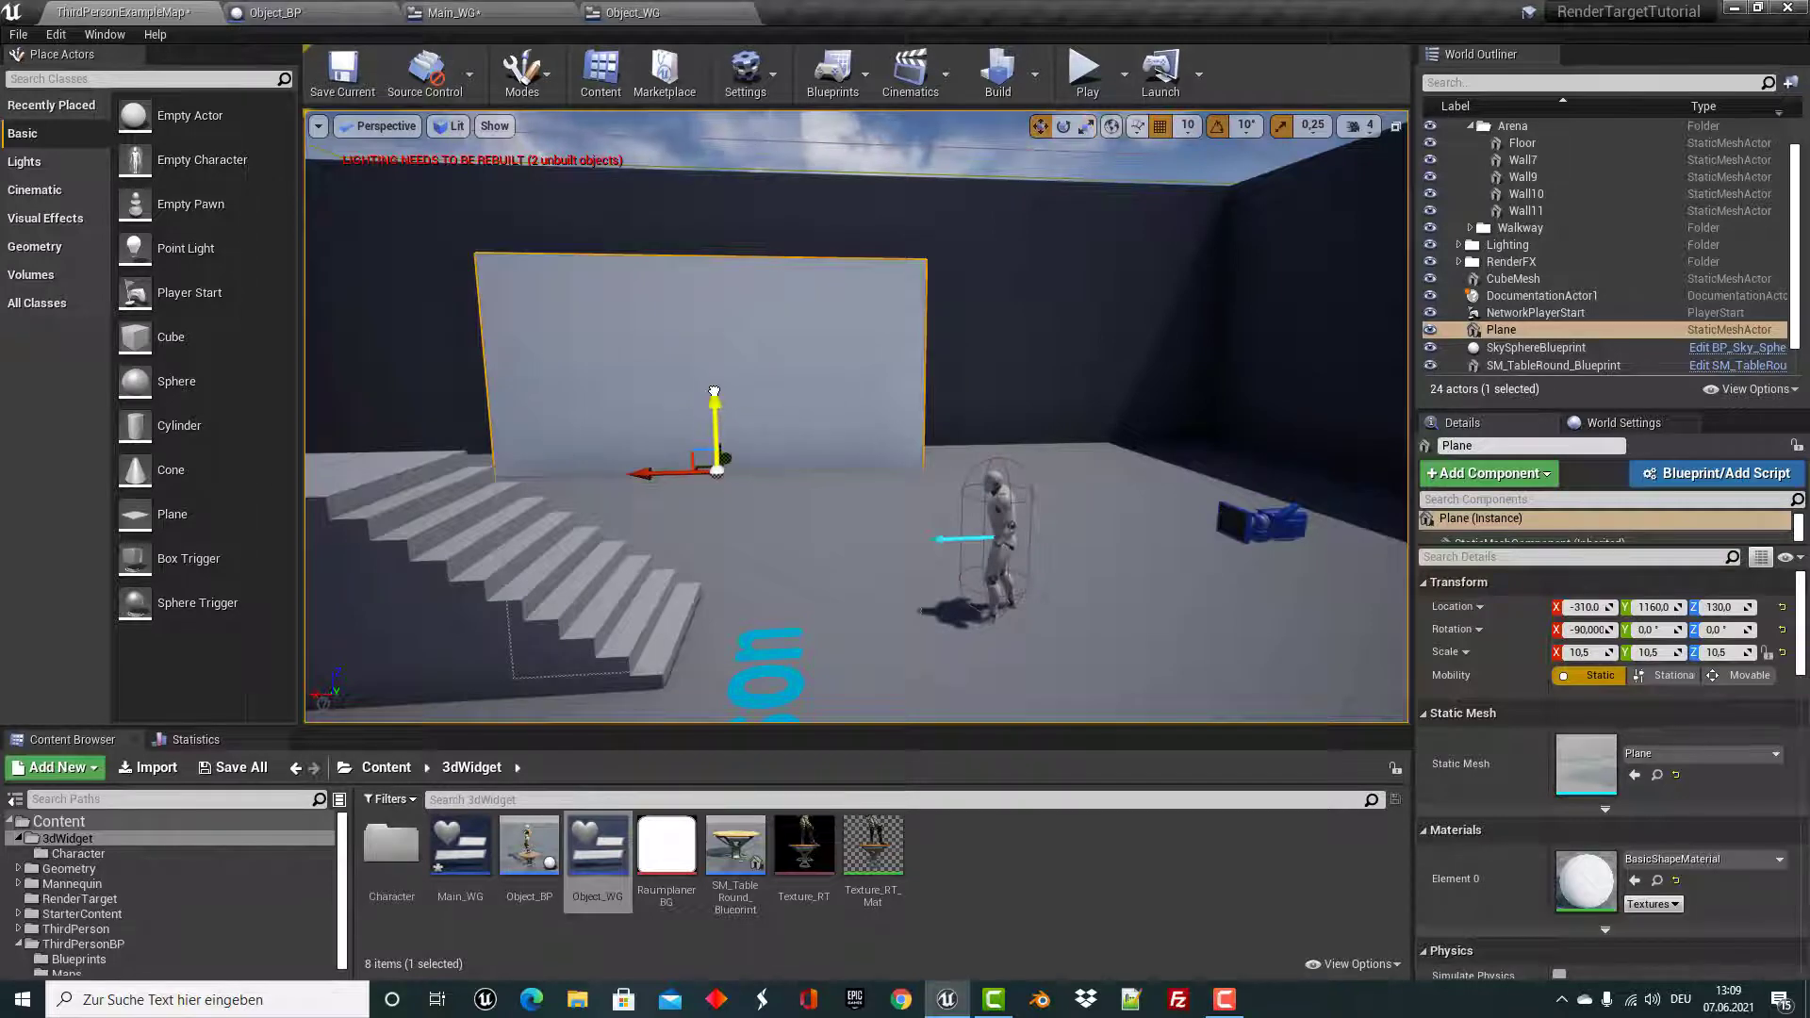
left_click_drag(714, 391, 663, 161)
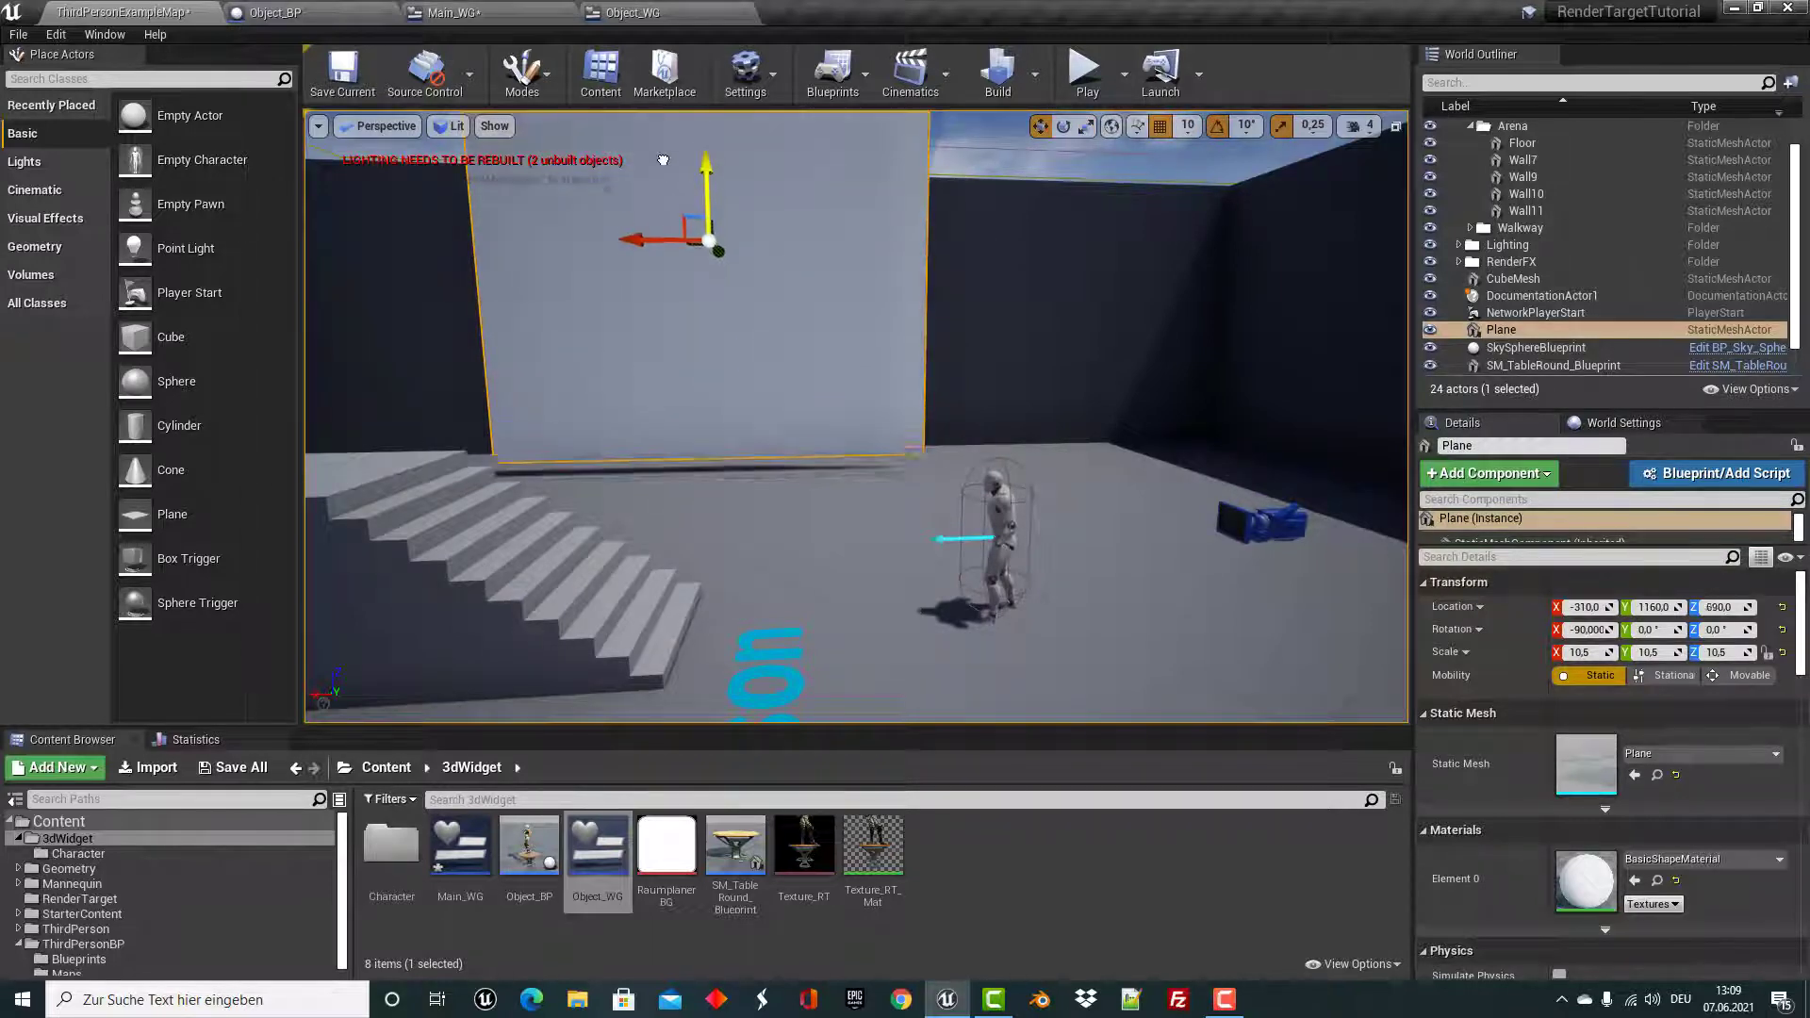
Shrink the plane to scale 8.25 and lower it to height 570.
right_click_drag(676, 173, 658, 166)
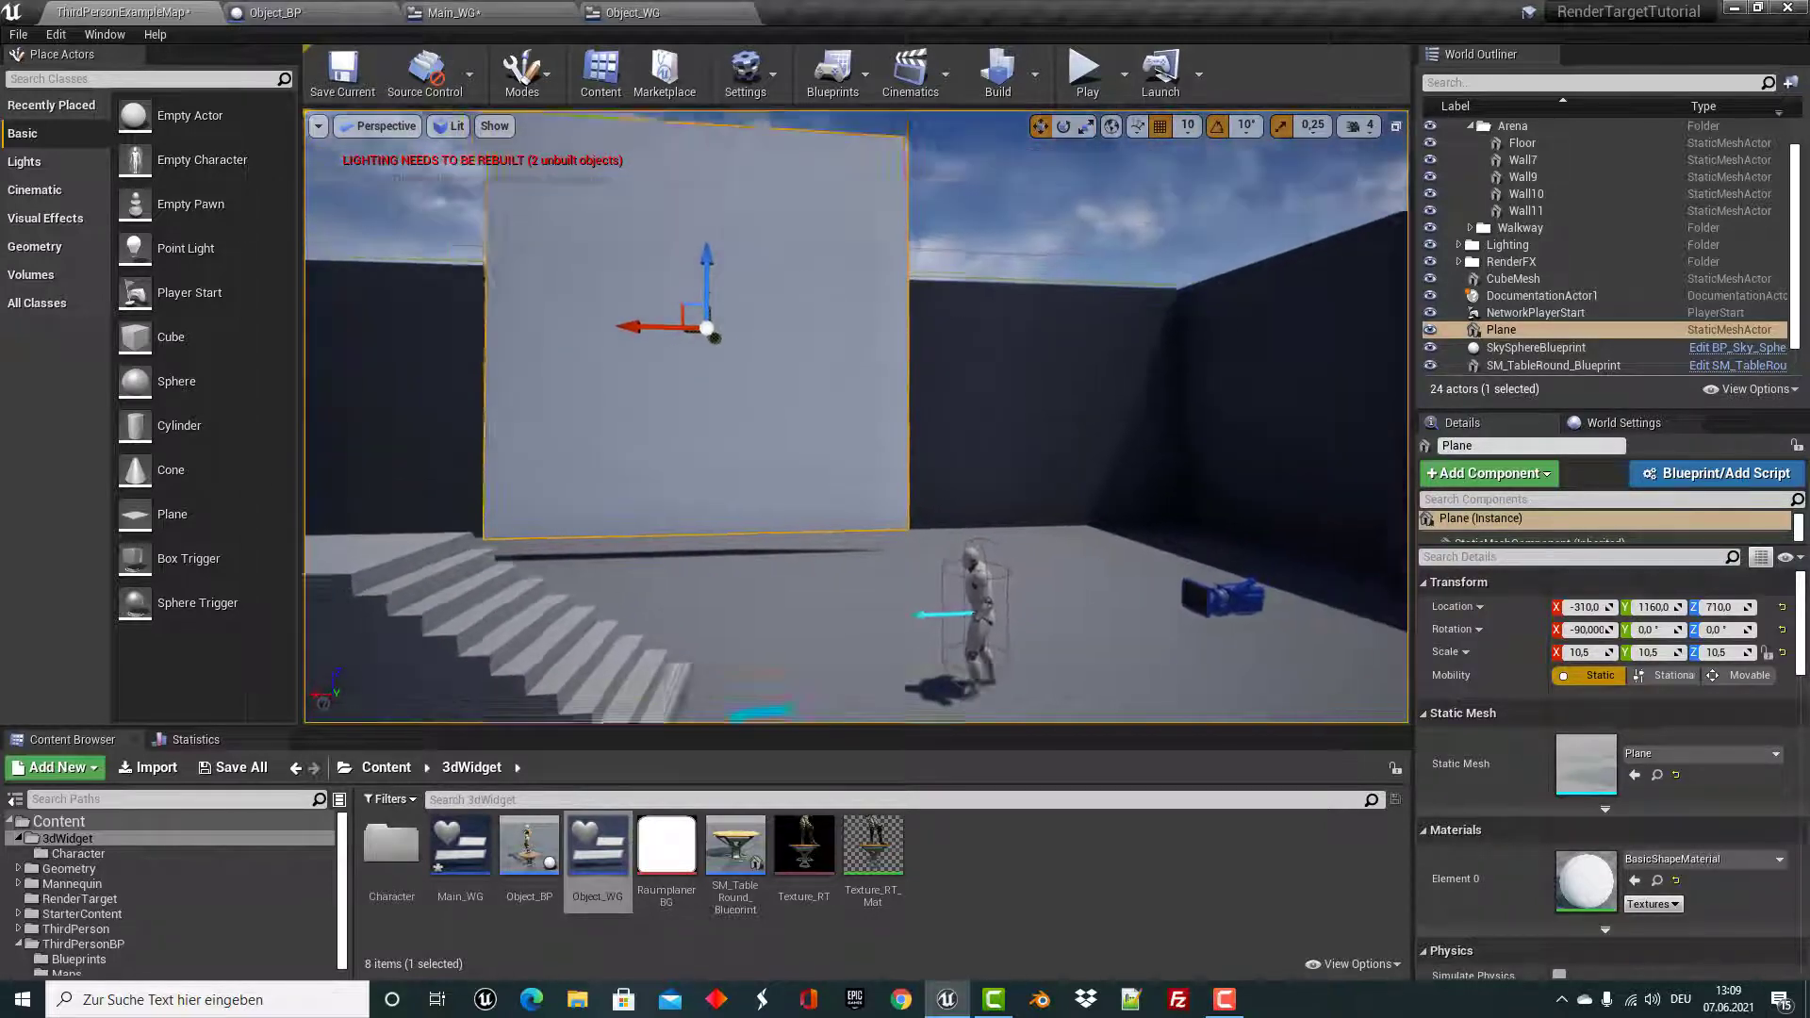
right_click_drag(771, 378, 771, 377)
key("e")
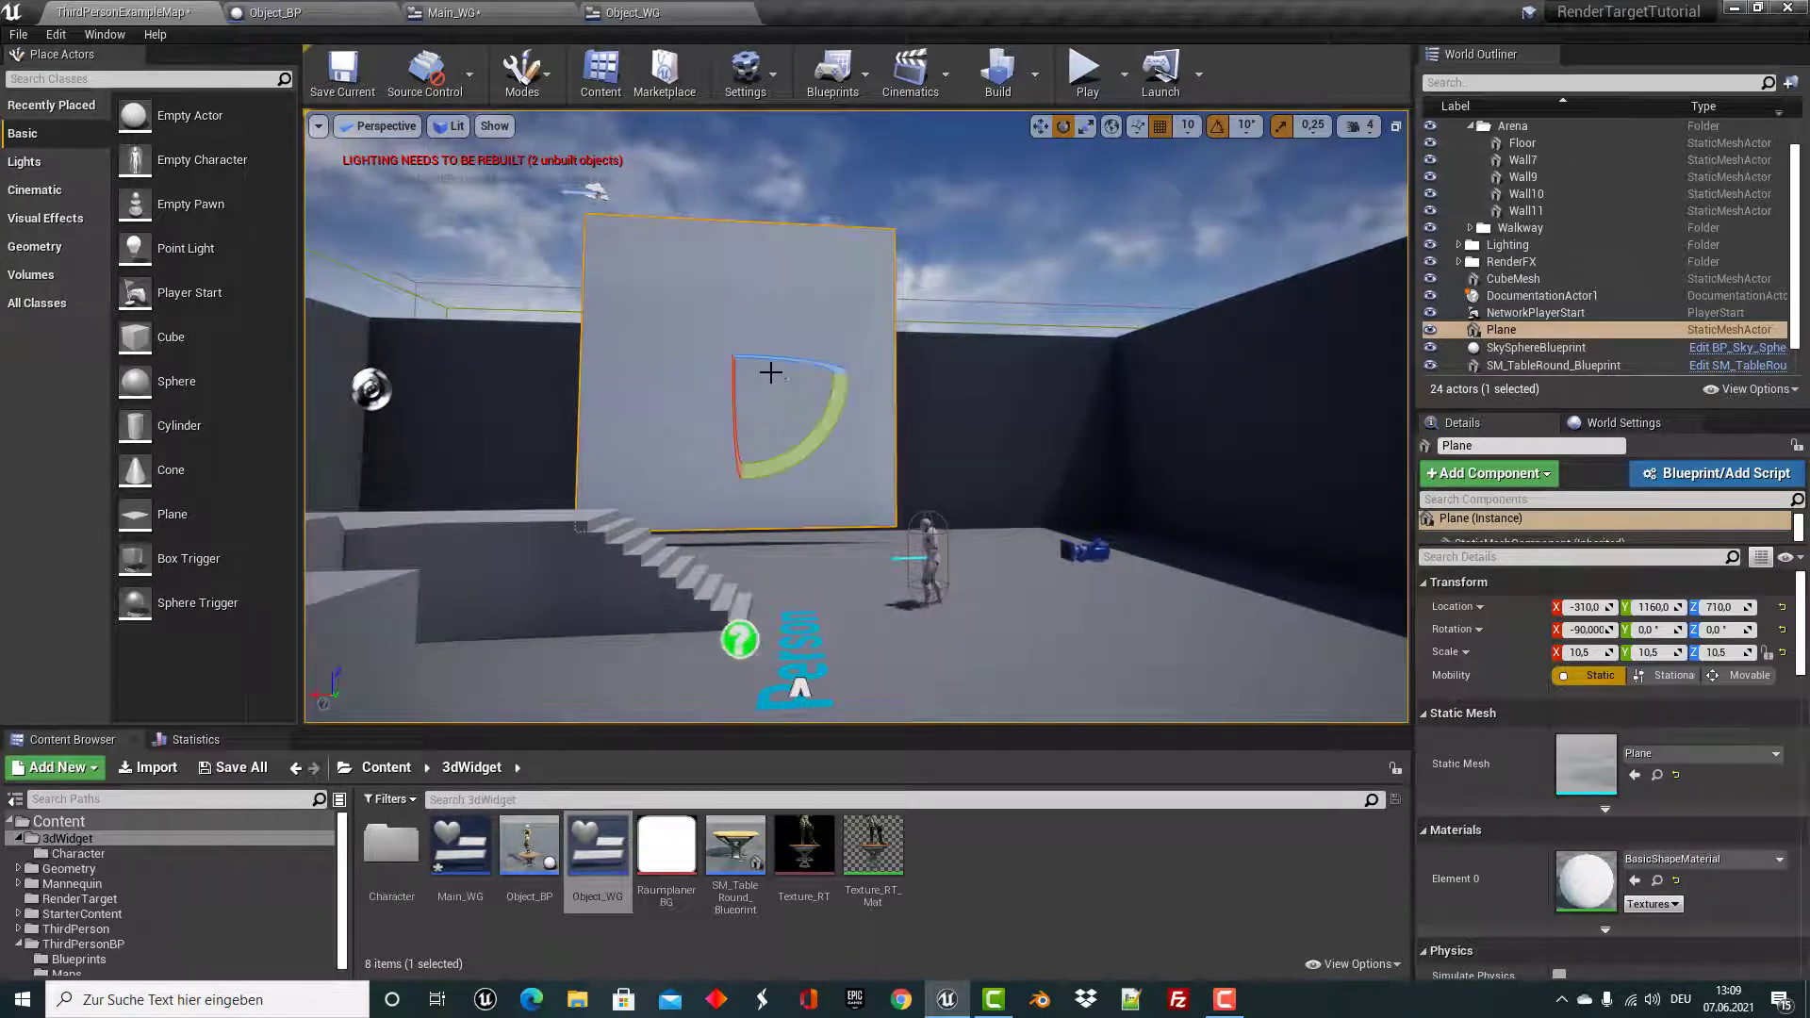
key("r")
left_click_drag(749, 371, 726, 382)
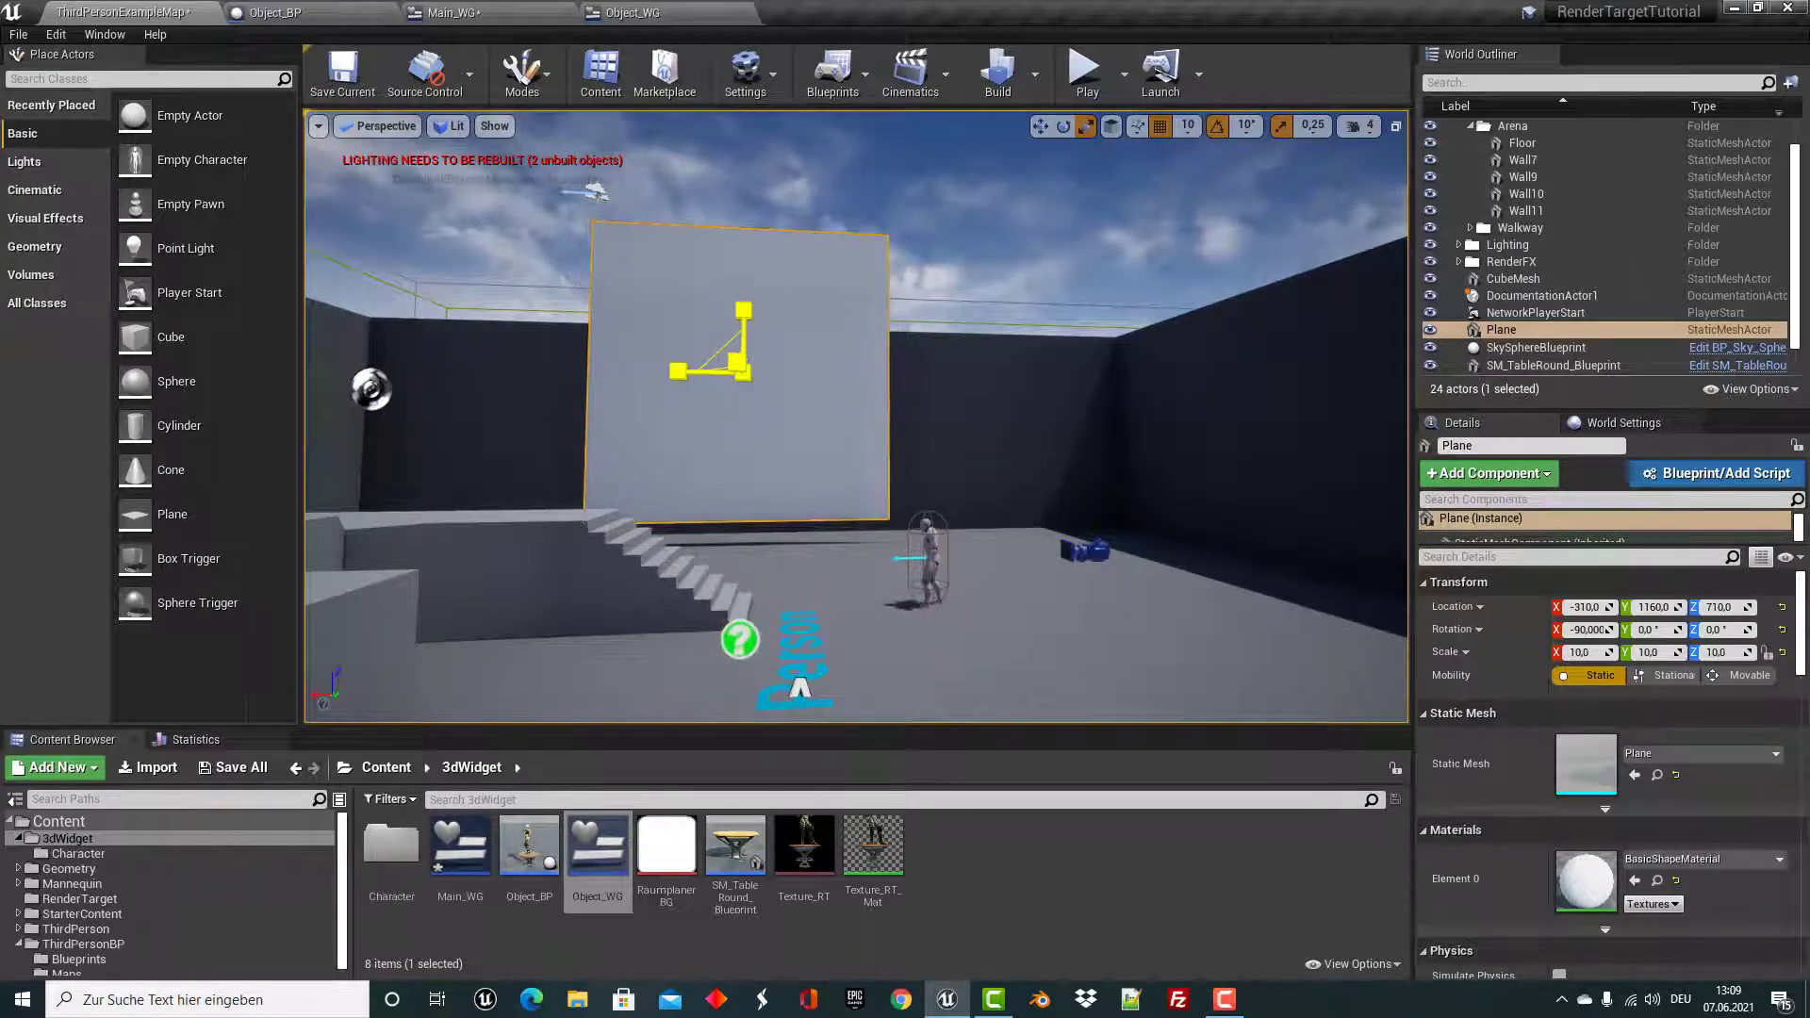
left_click_drag(754, 299, 754, 341)
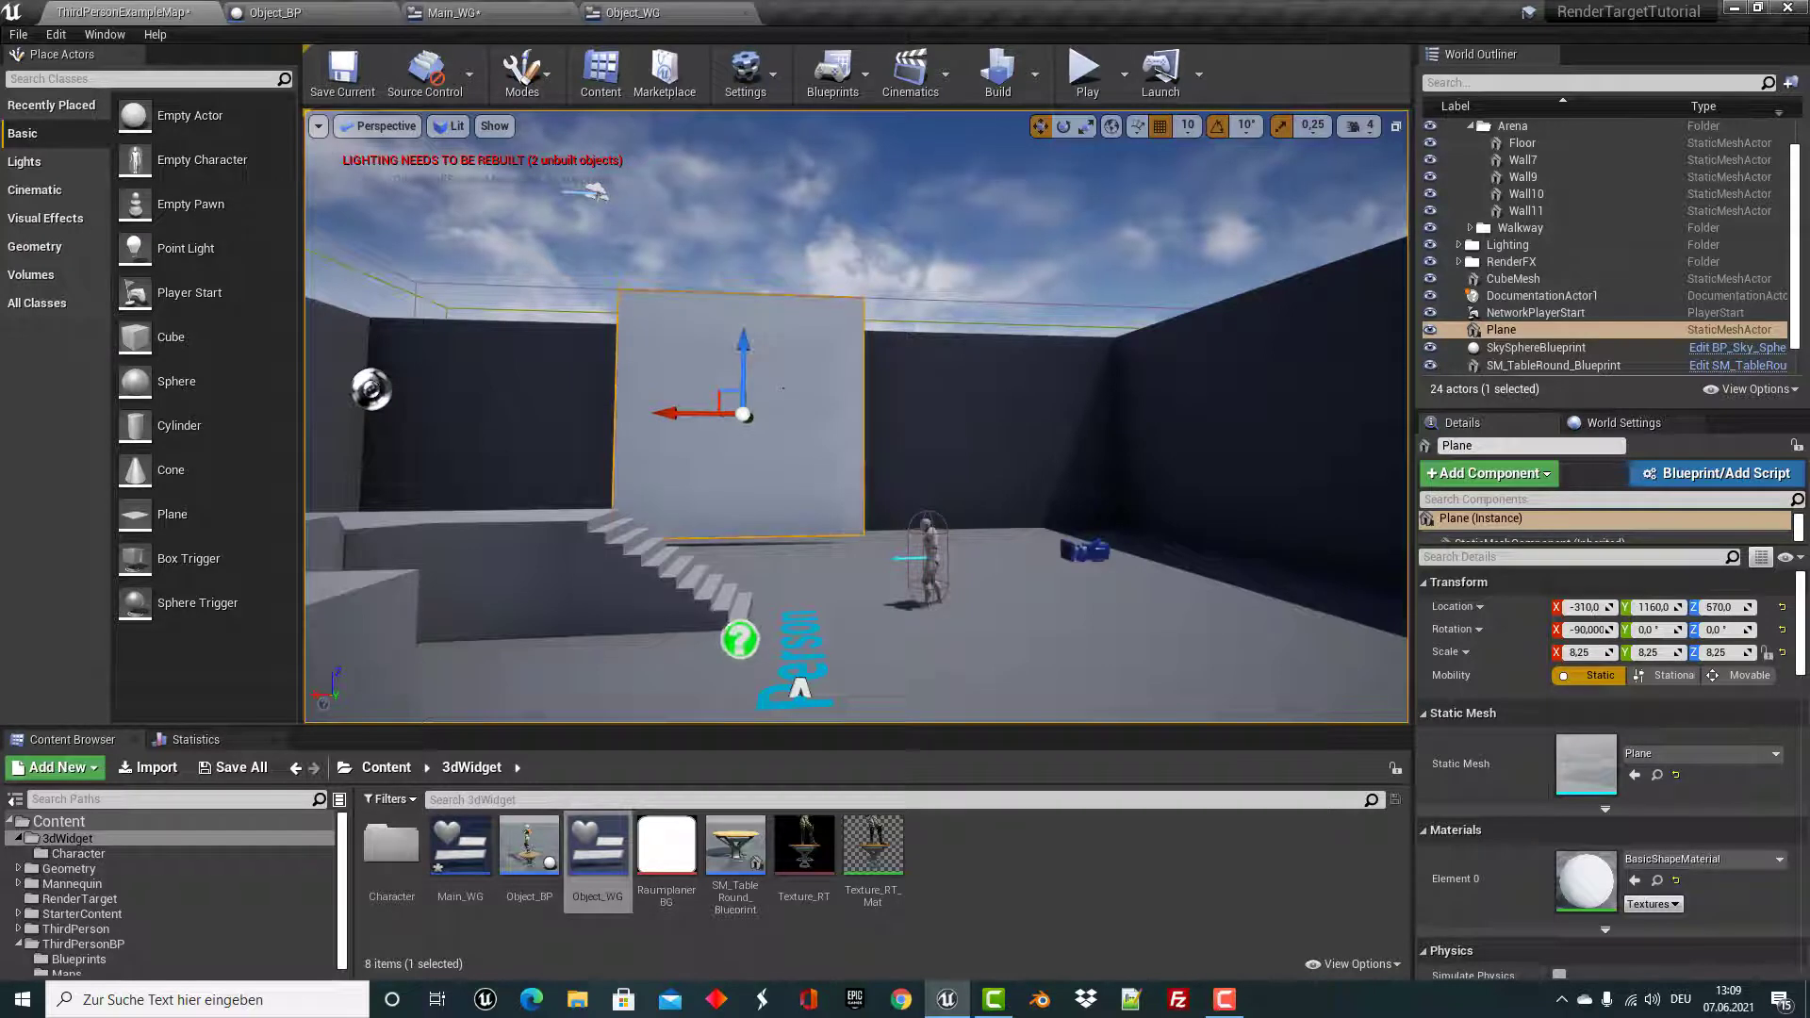
Assign the Texture_RT_Mat material to the plane's Element 0 slot.
left_click(1667, 860)
type("t")
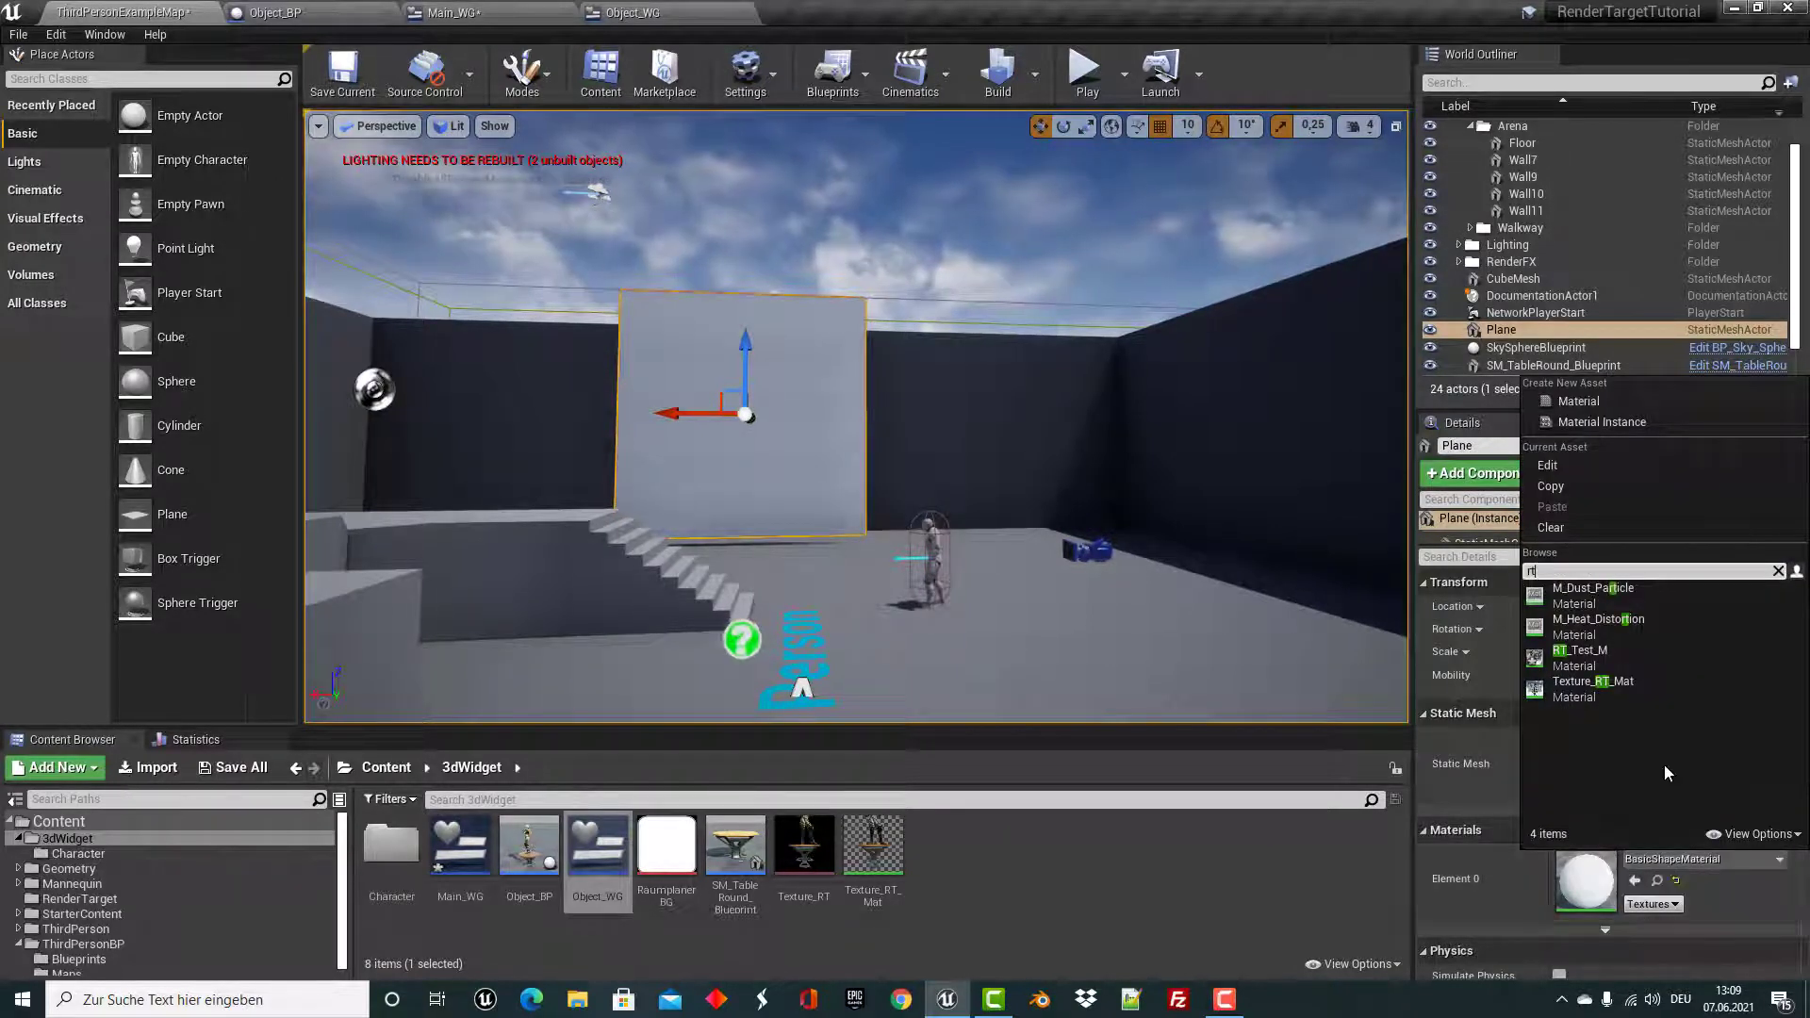
left_click(1597, 693)
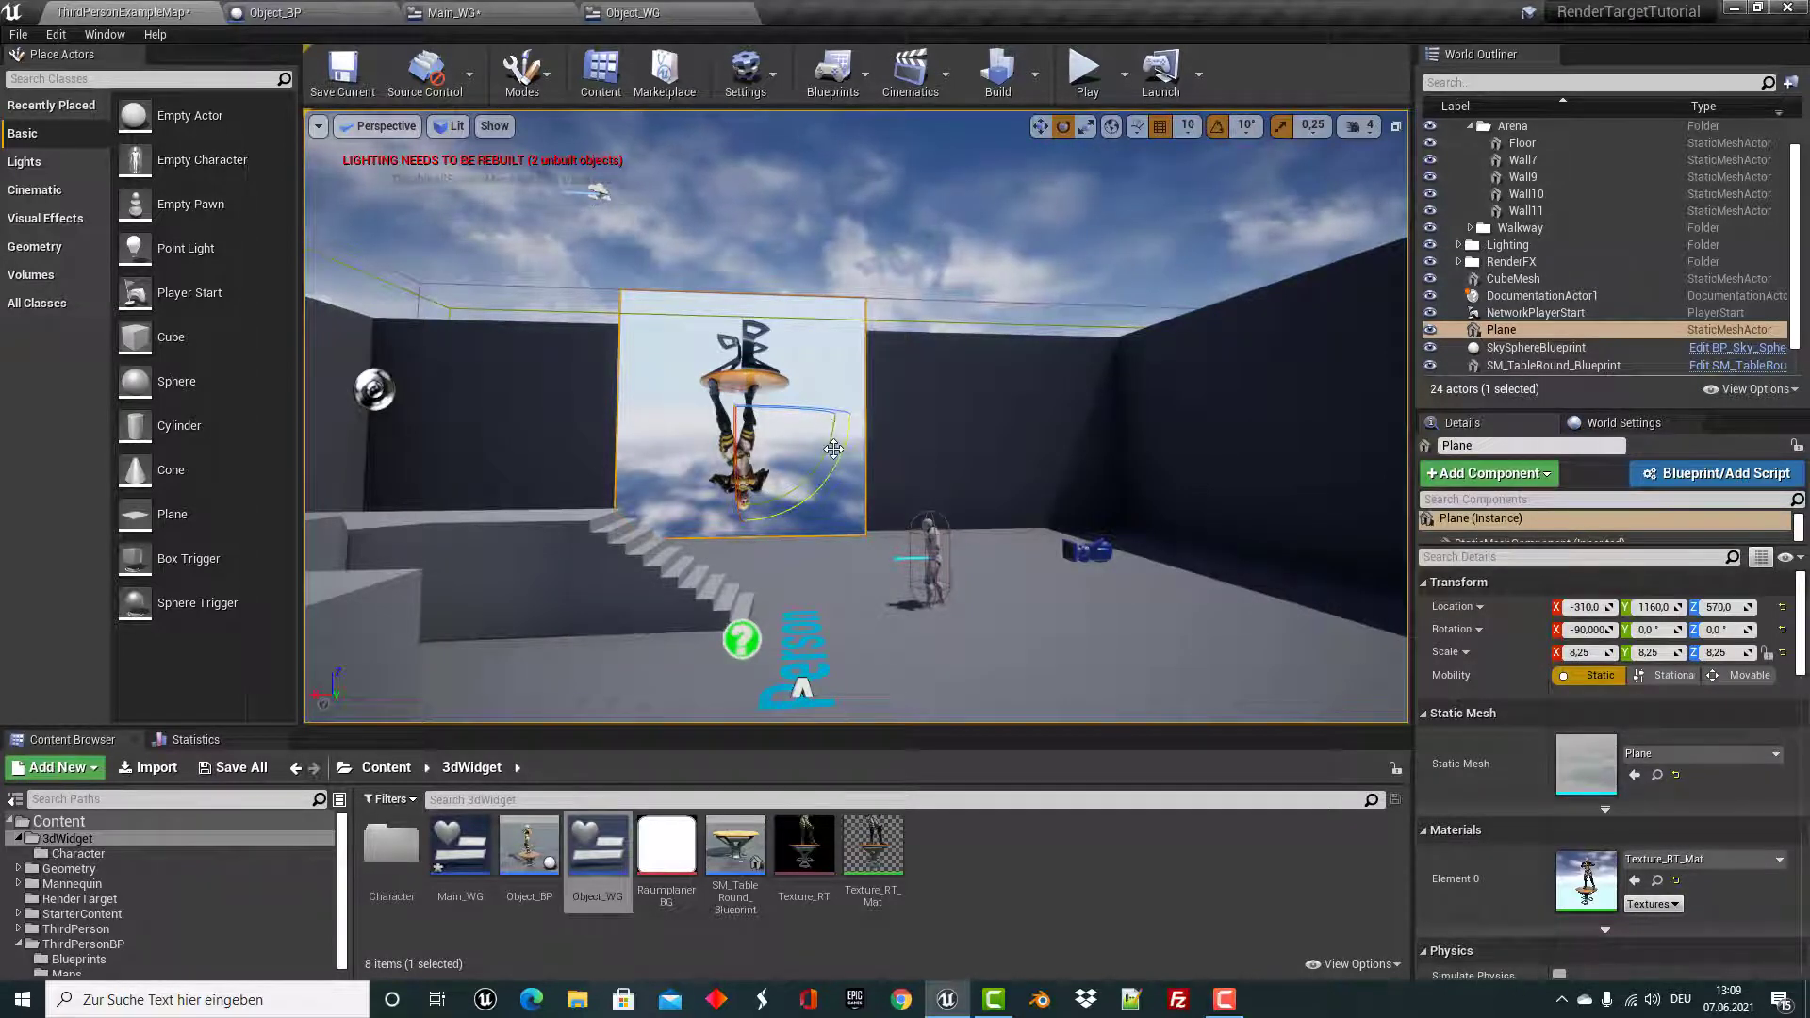
Rotate the plane to -270, 0, 180 so the dancer stands upright, then play the level.
left_click_drag(825, 472, 841, 521)
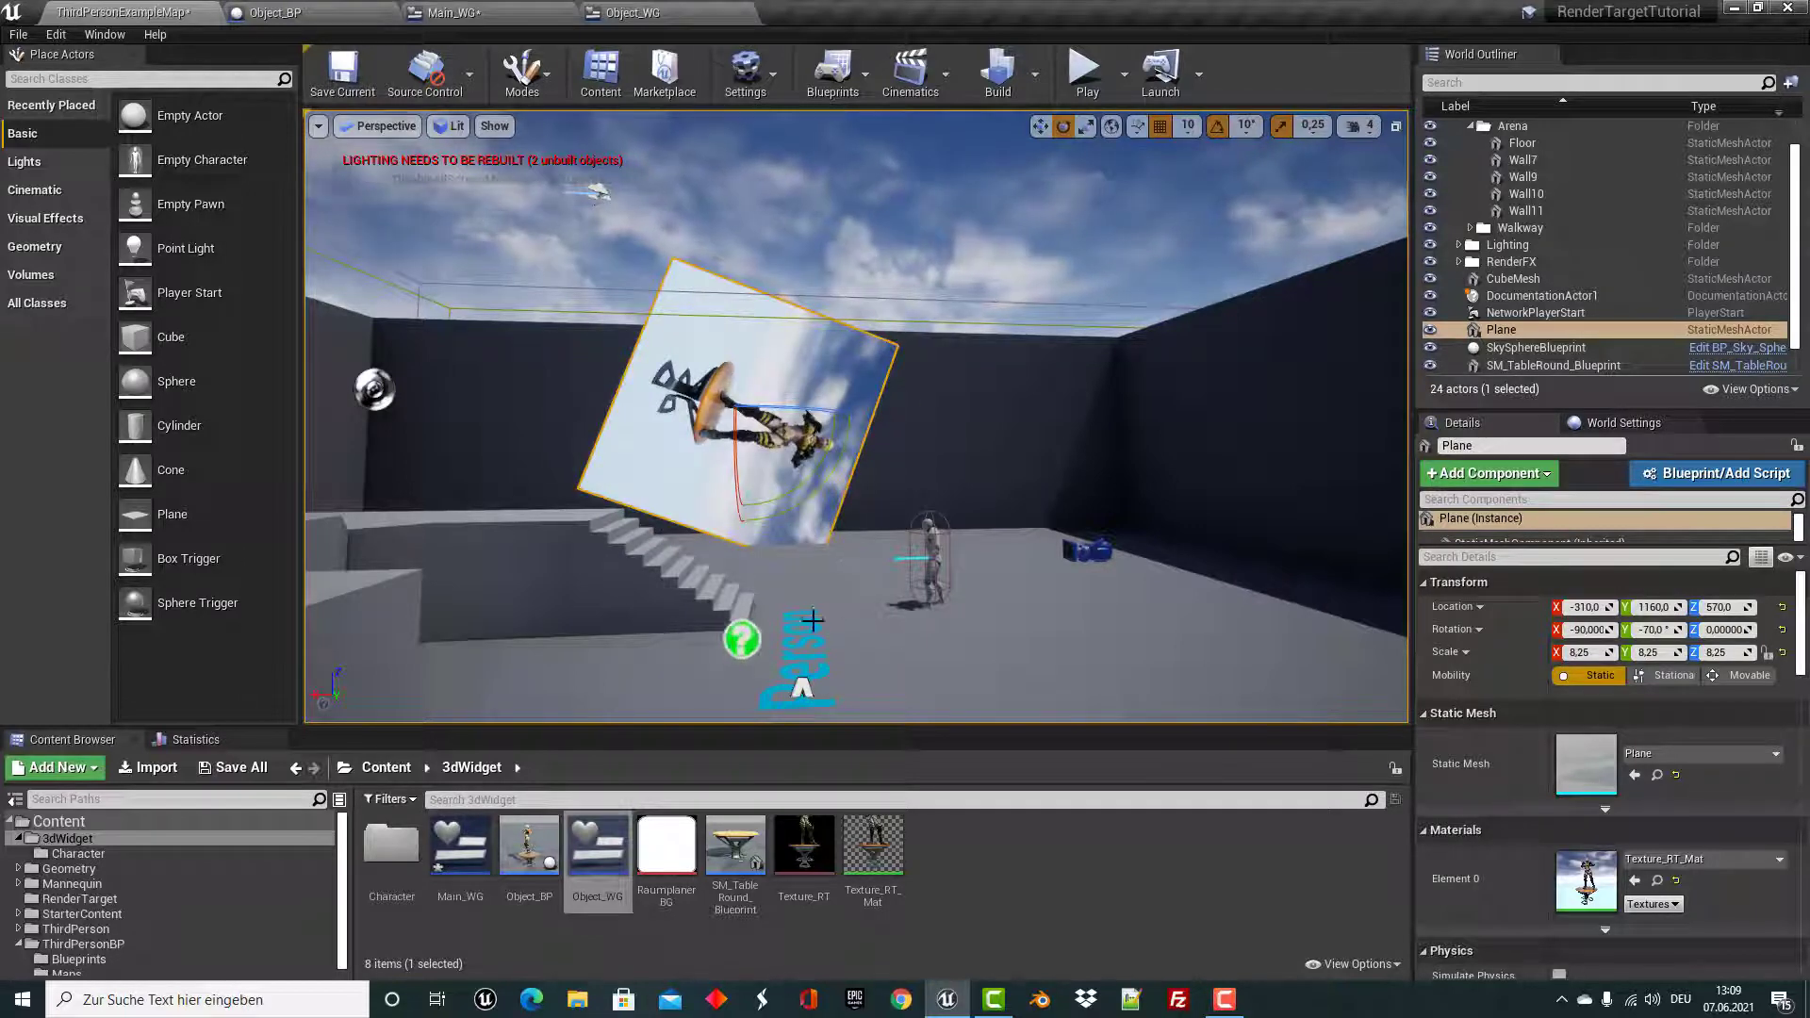
left_click_drag(781, 506, 792, 542)
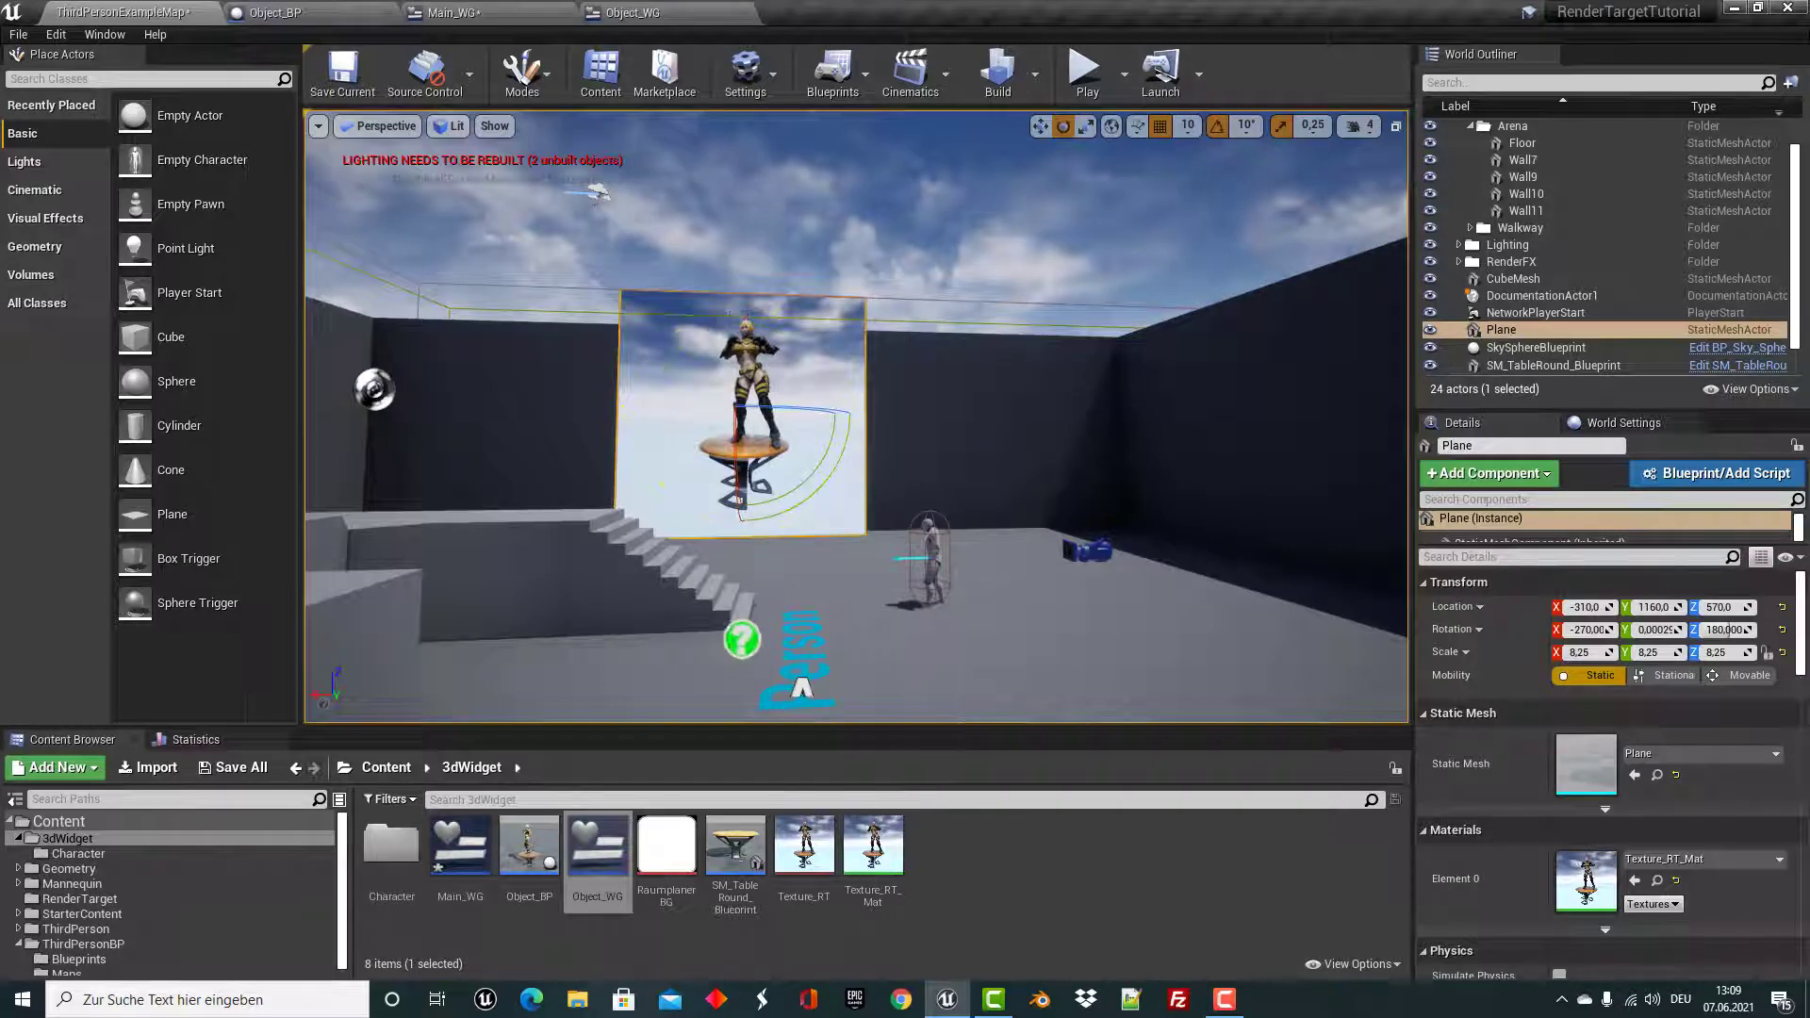
left_click(1084, 74)
Run the character around the table and display wall to view the dancer on the plane.
left_click(1068, 464)
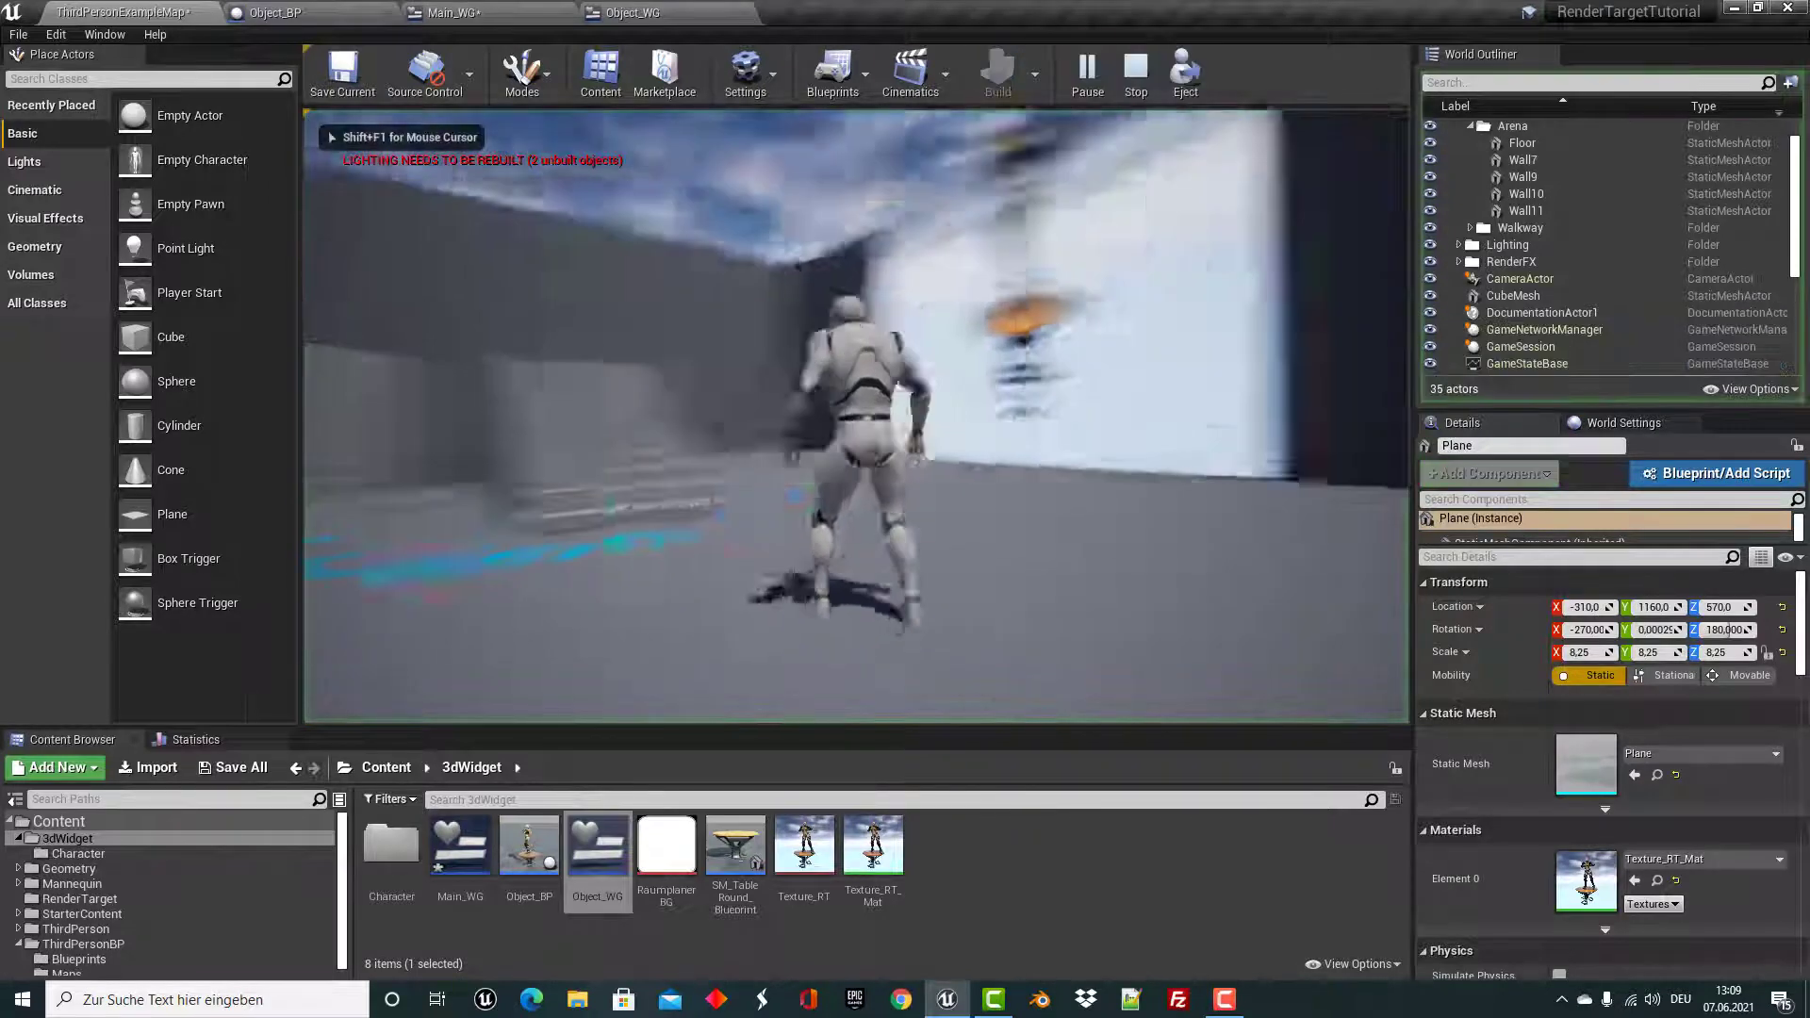
key("w")
key("w")
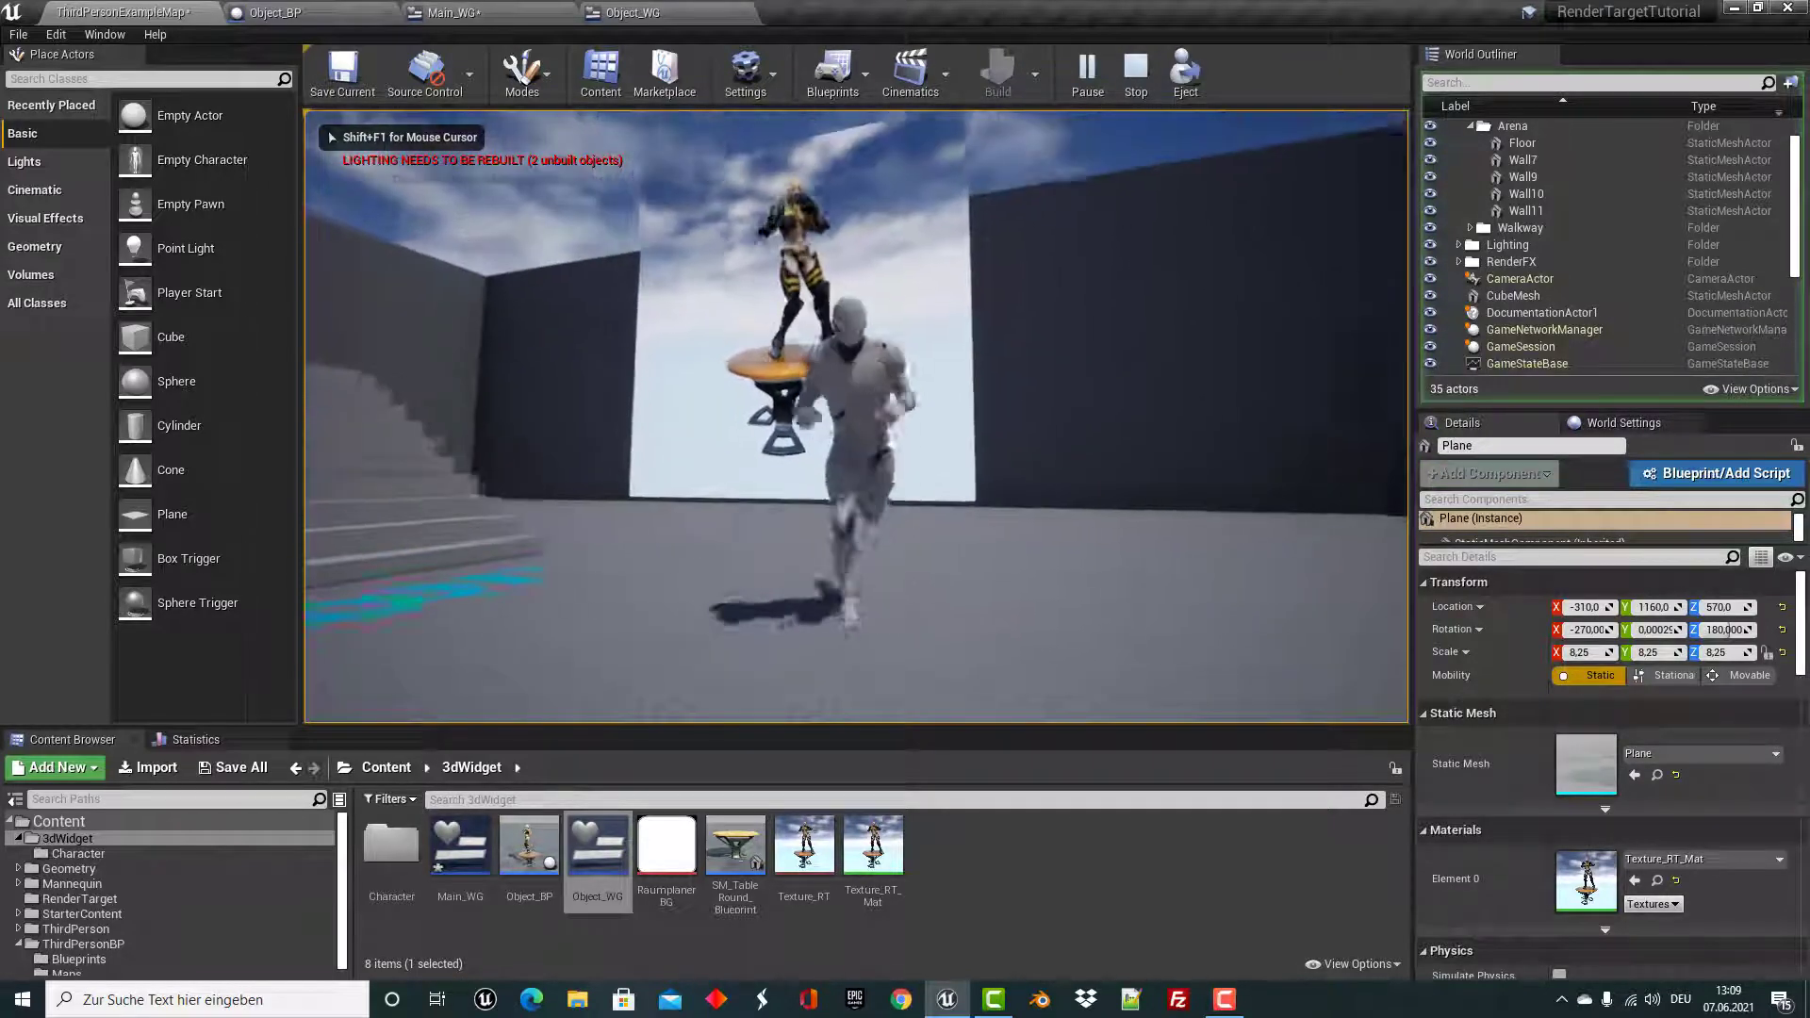
key("w")
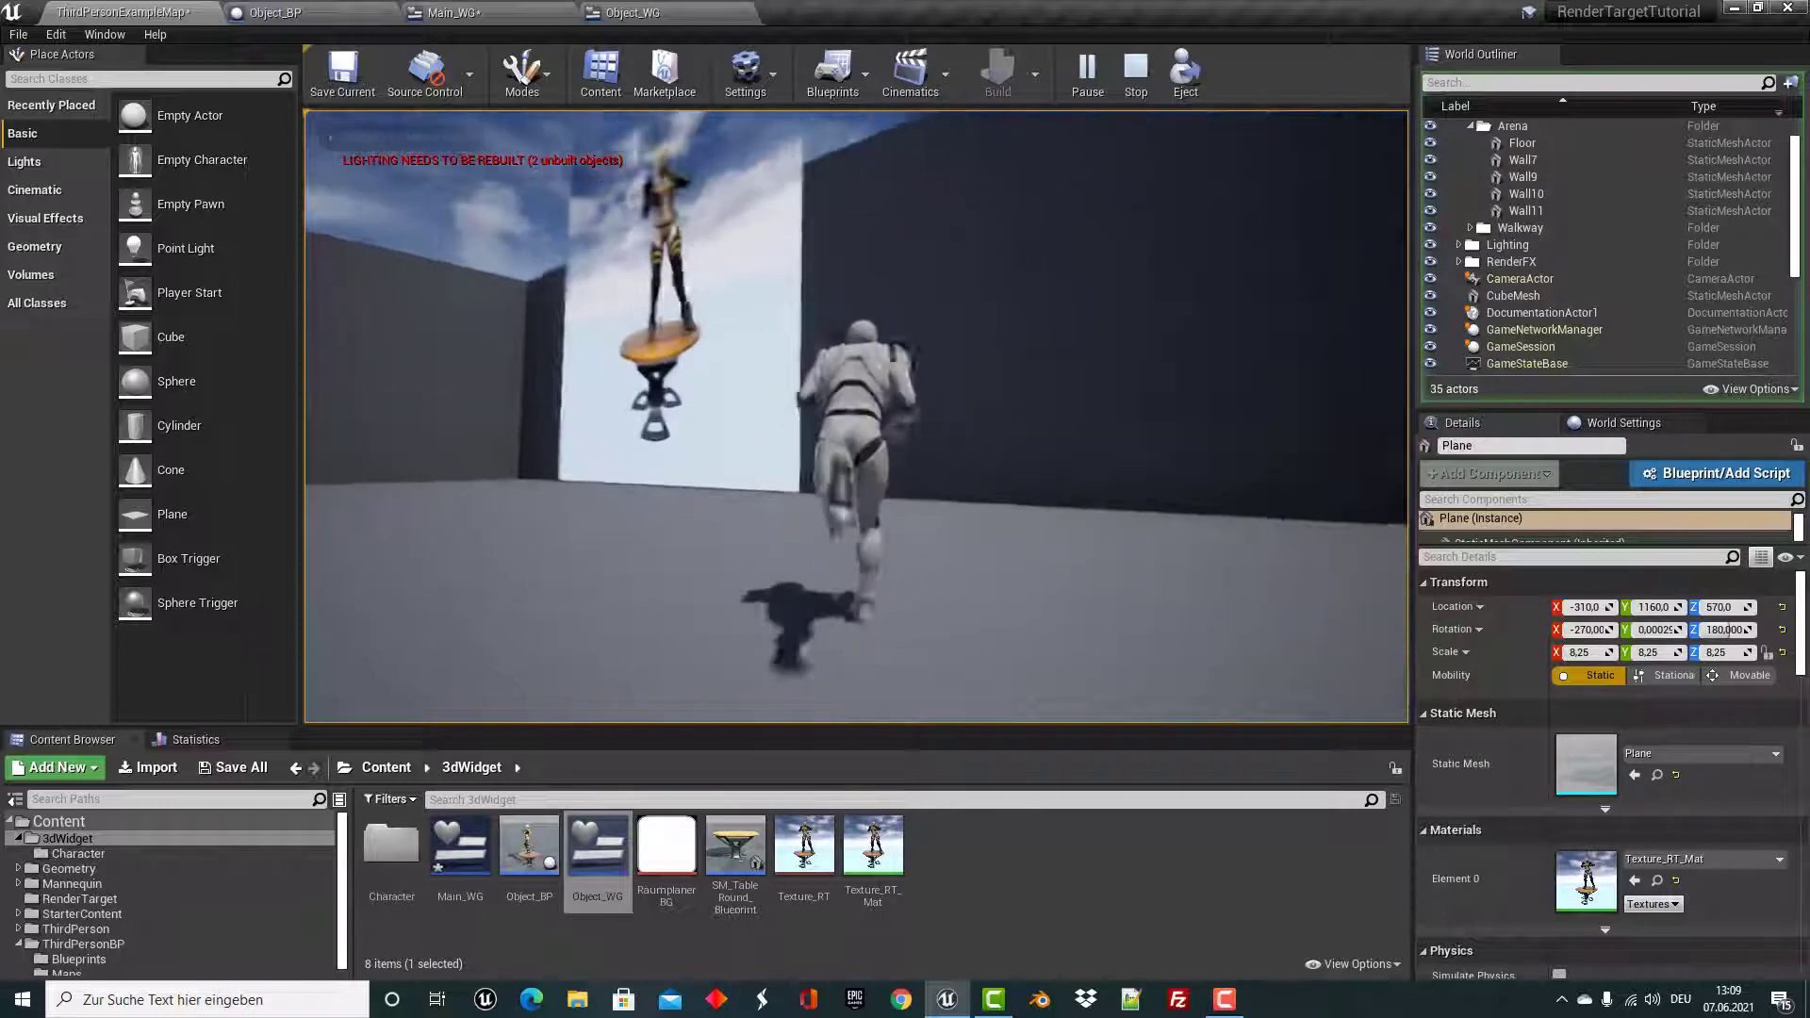
key("w")
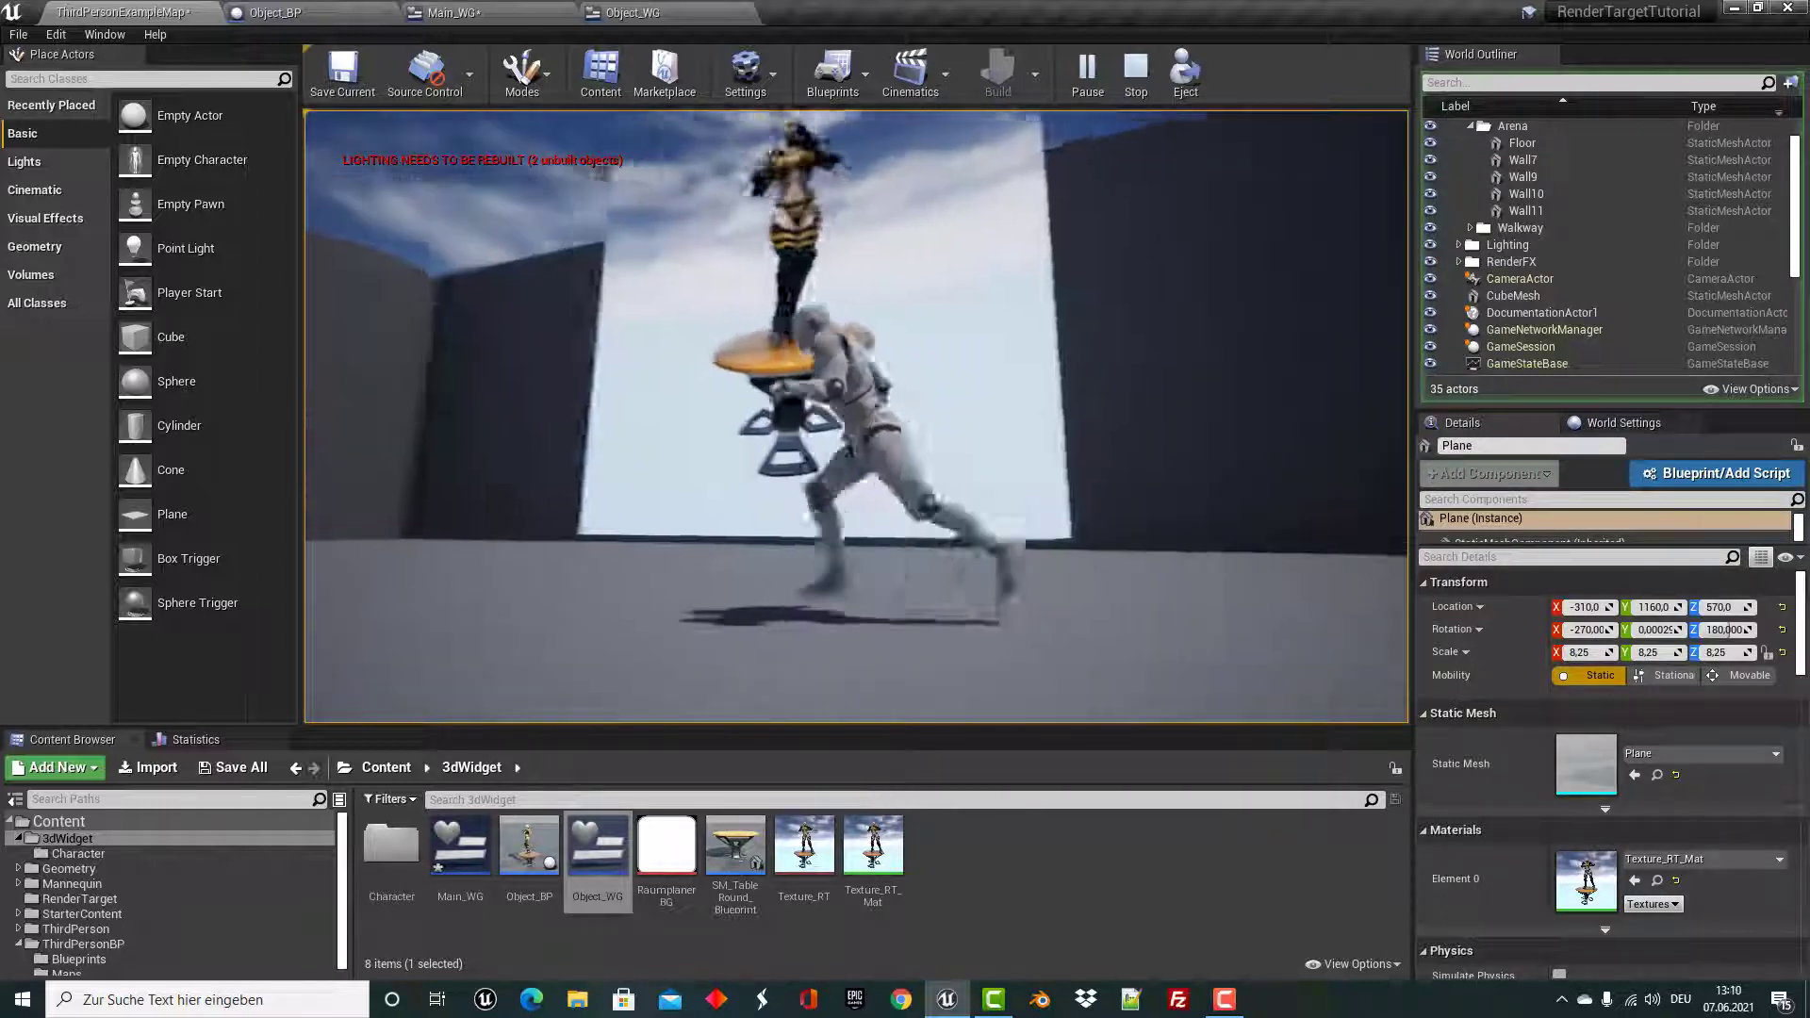
key("w")
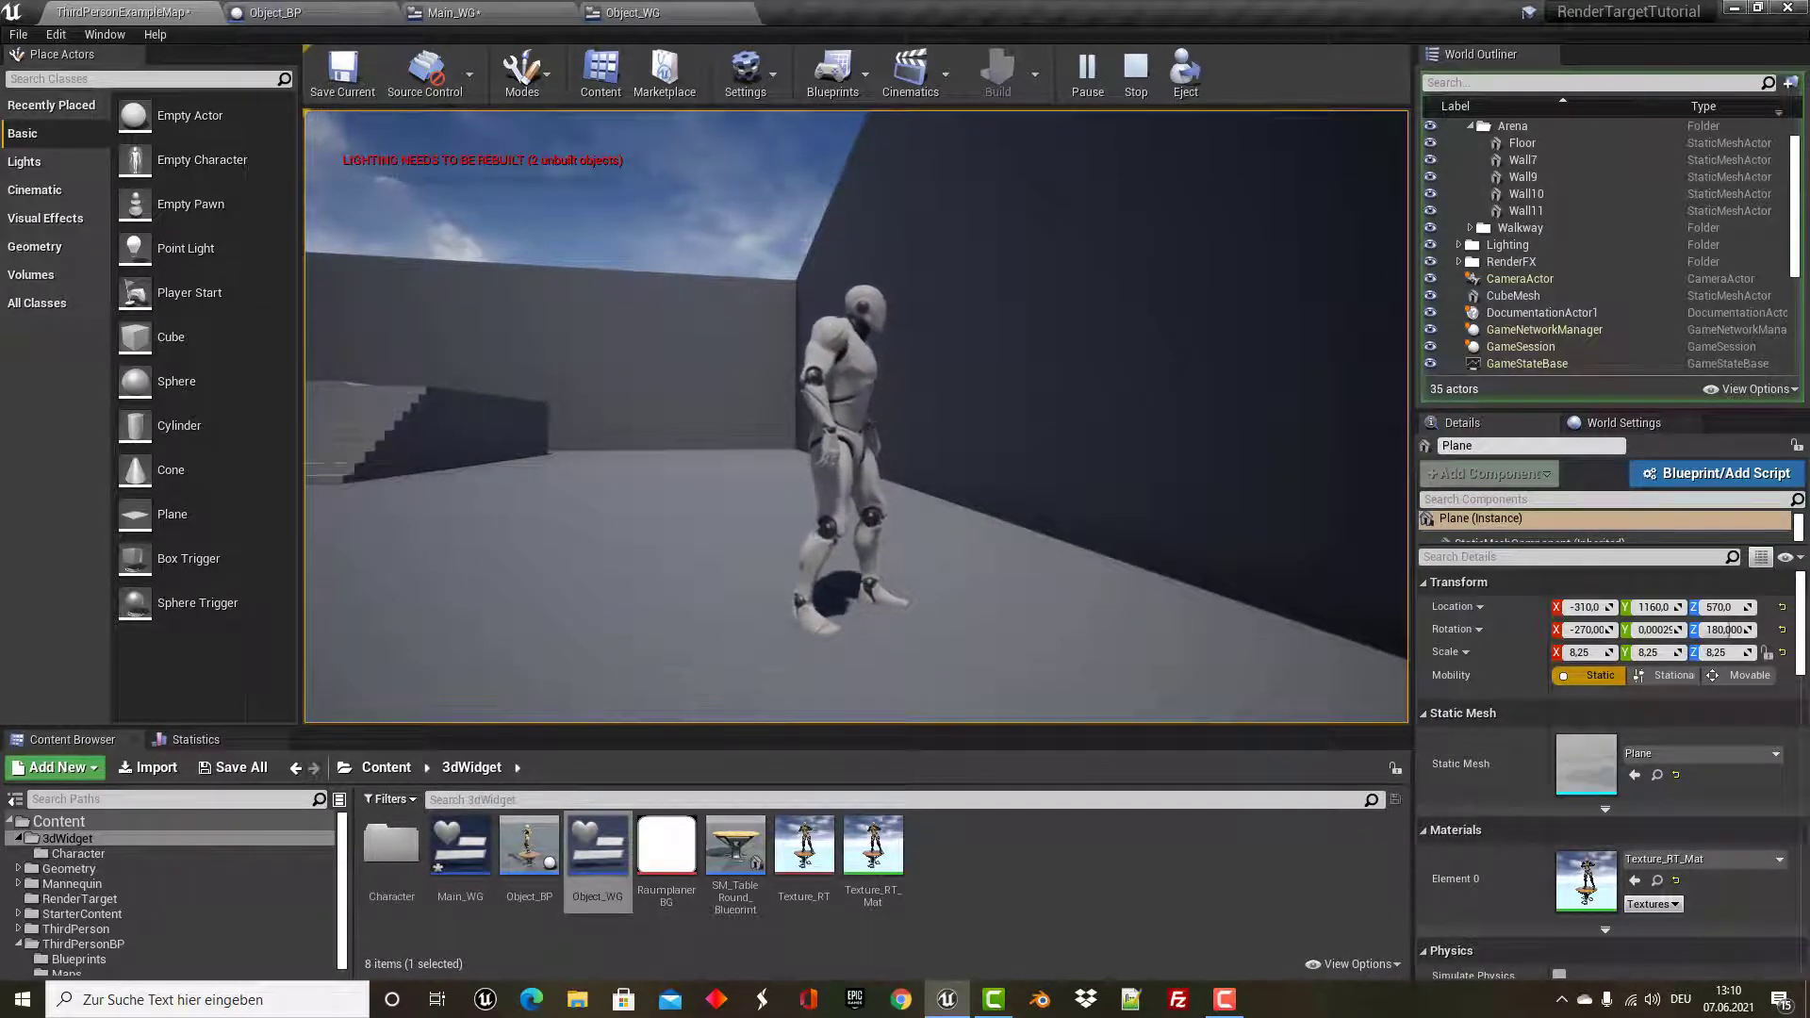
key("w")
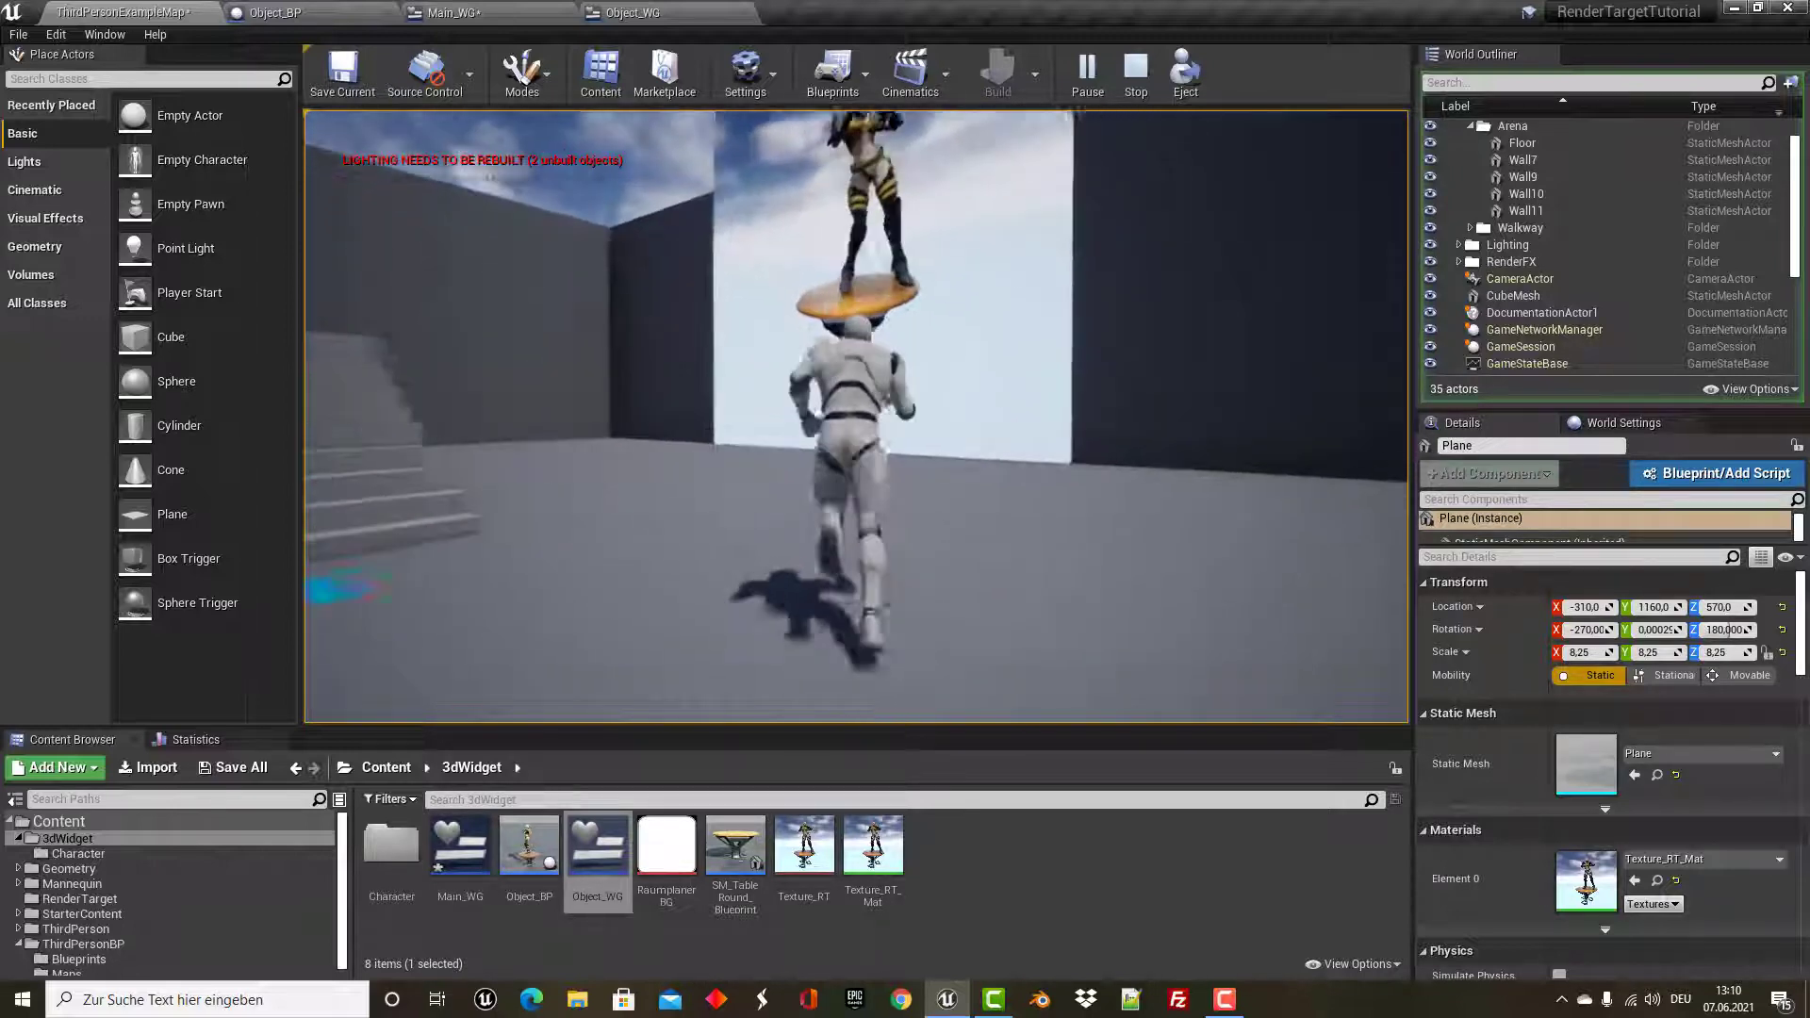
key("s")
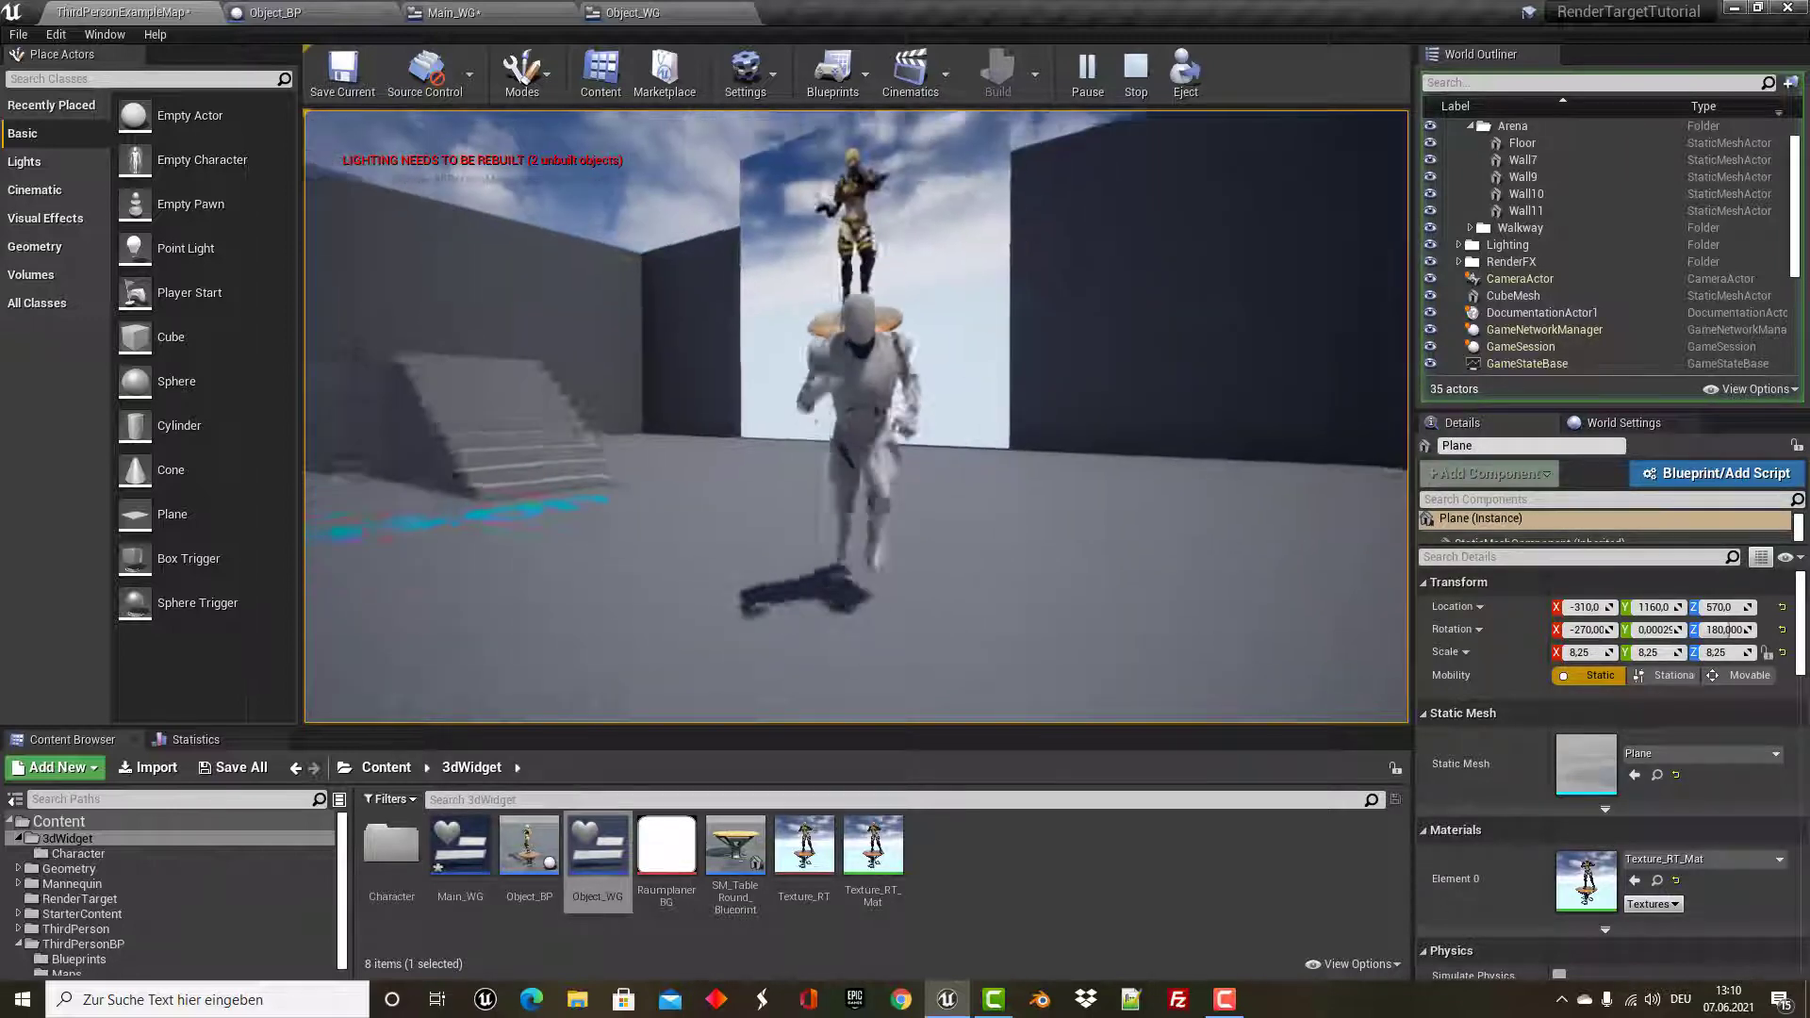
key("w")
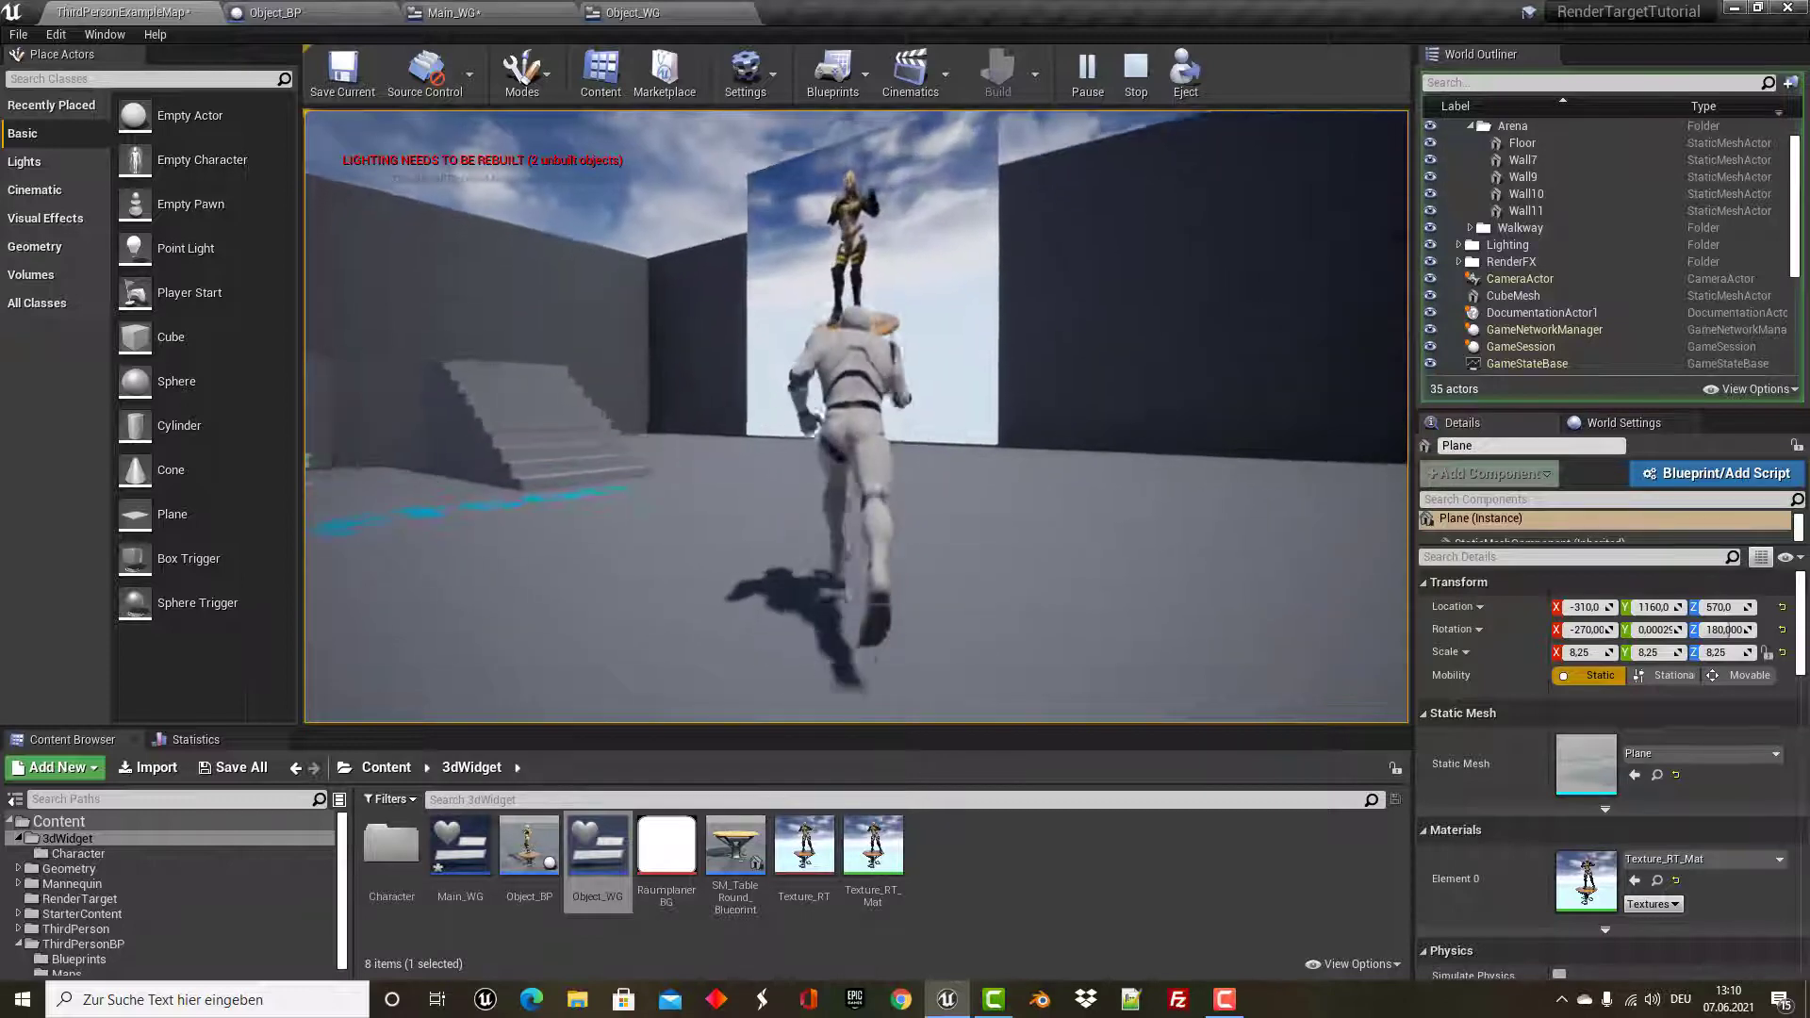
key("s")
key("w")
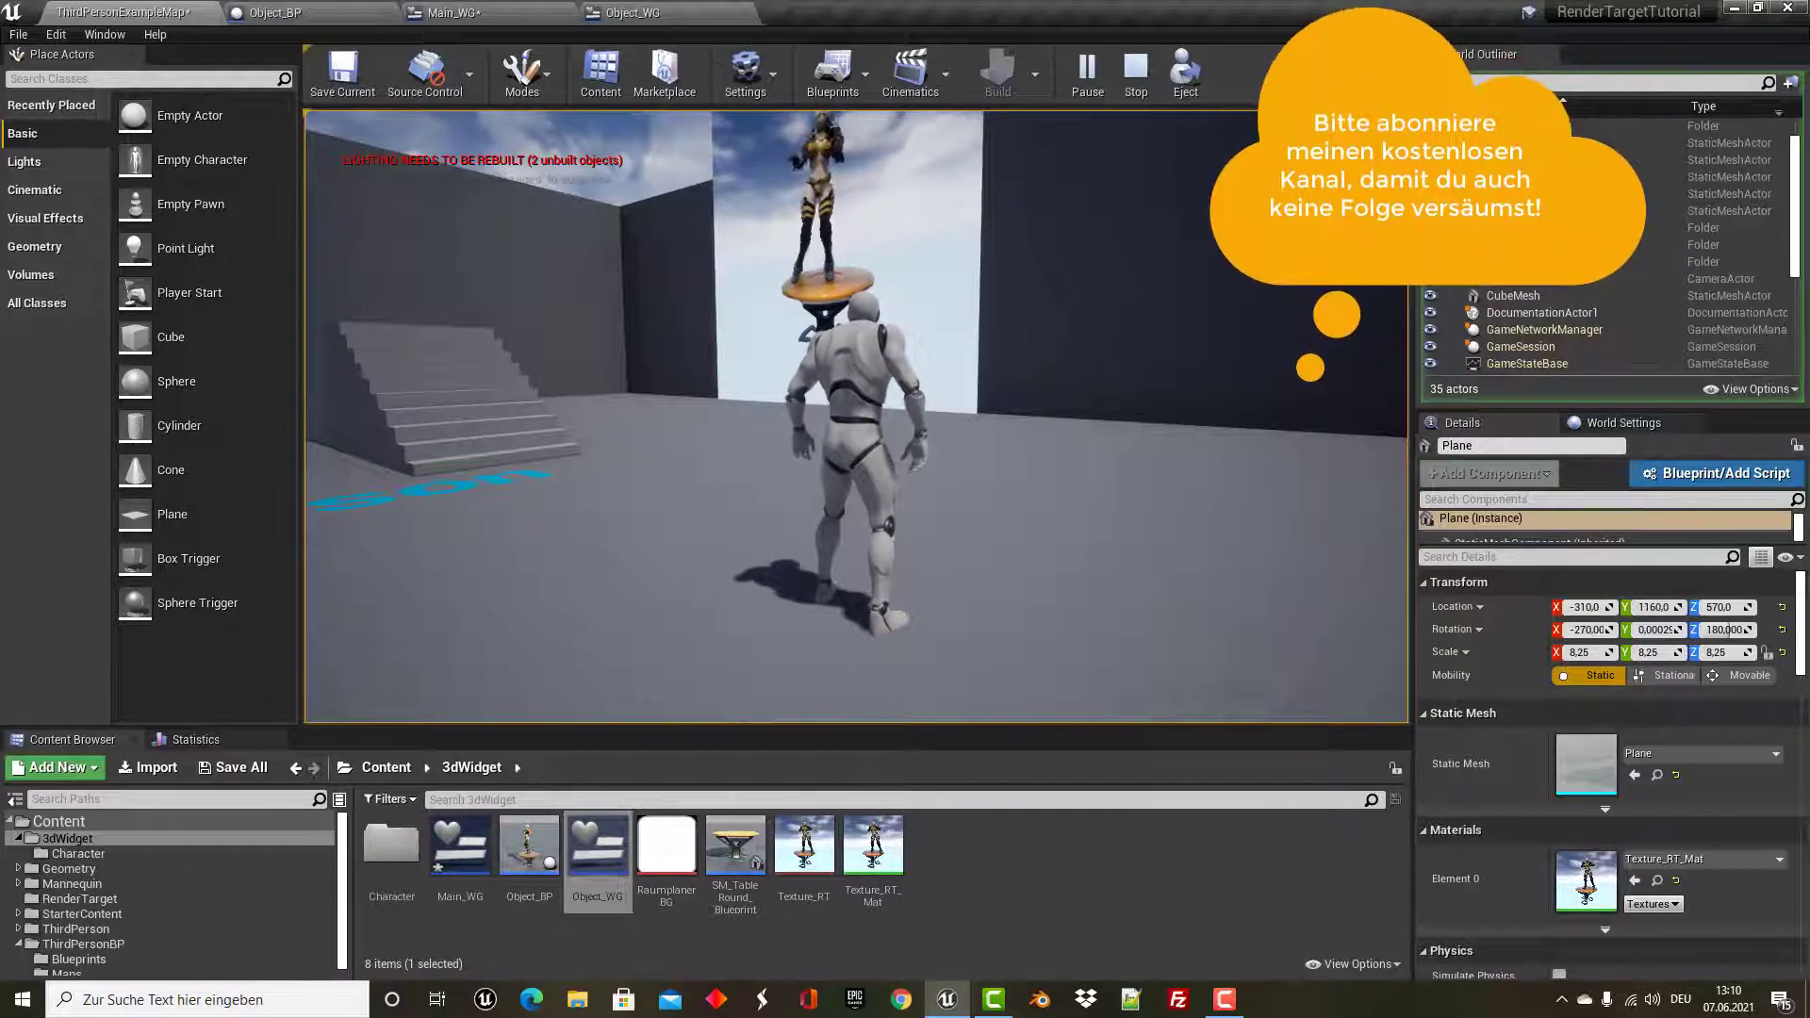
Run the character forward once more, then stop the play session with Esc.
left_click(856, 415)
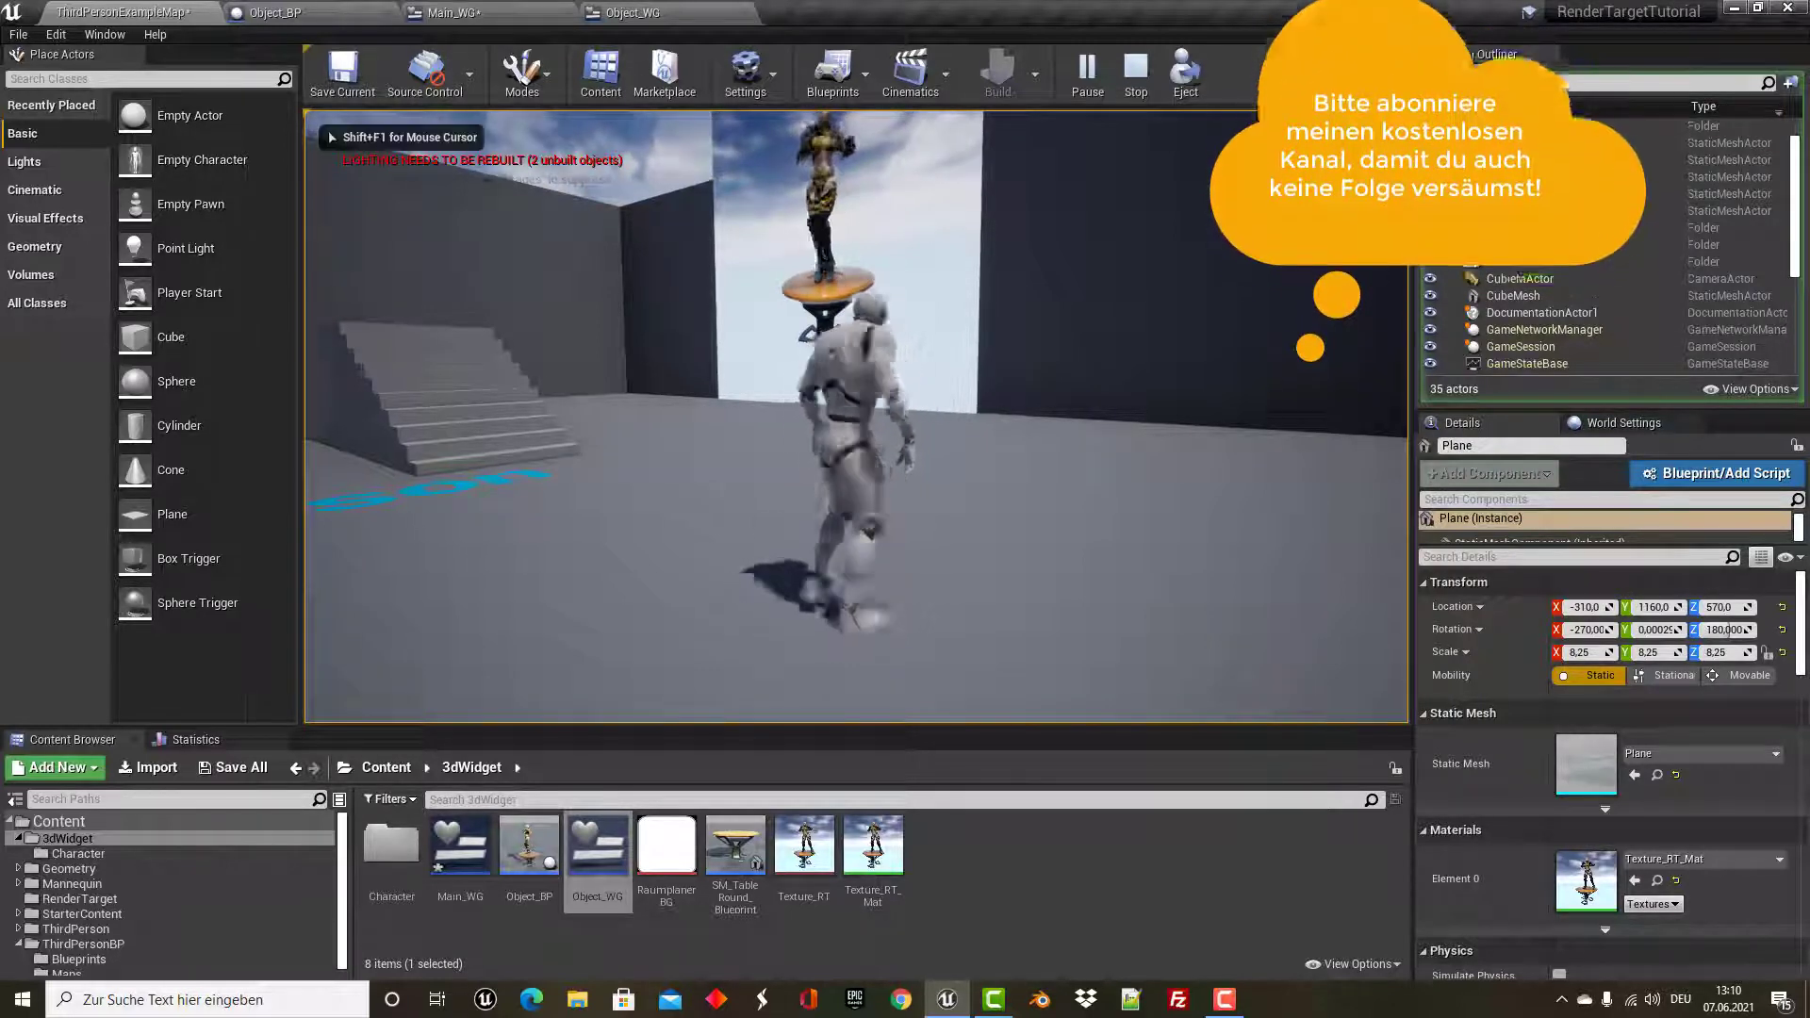
key("w")
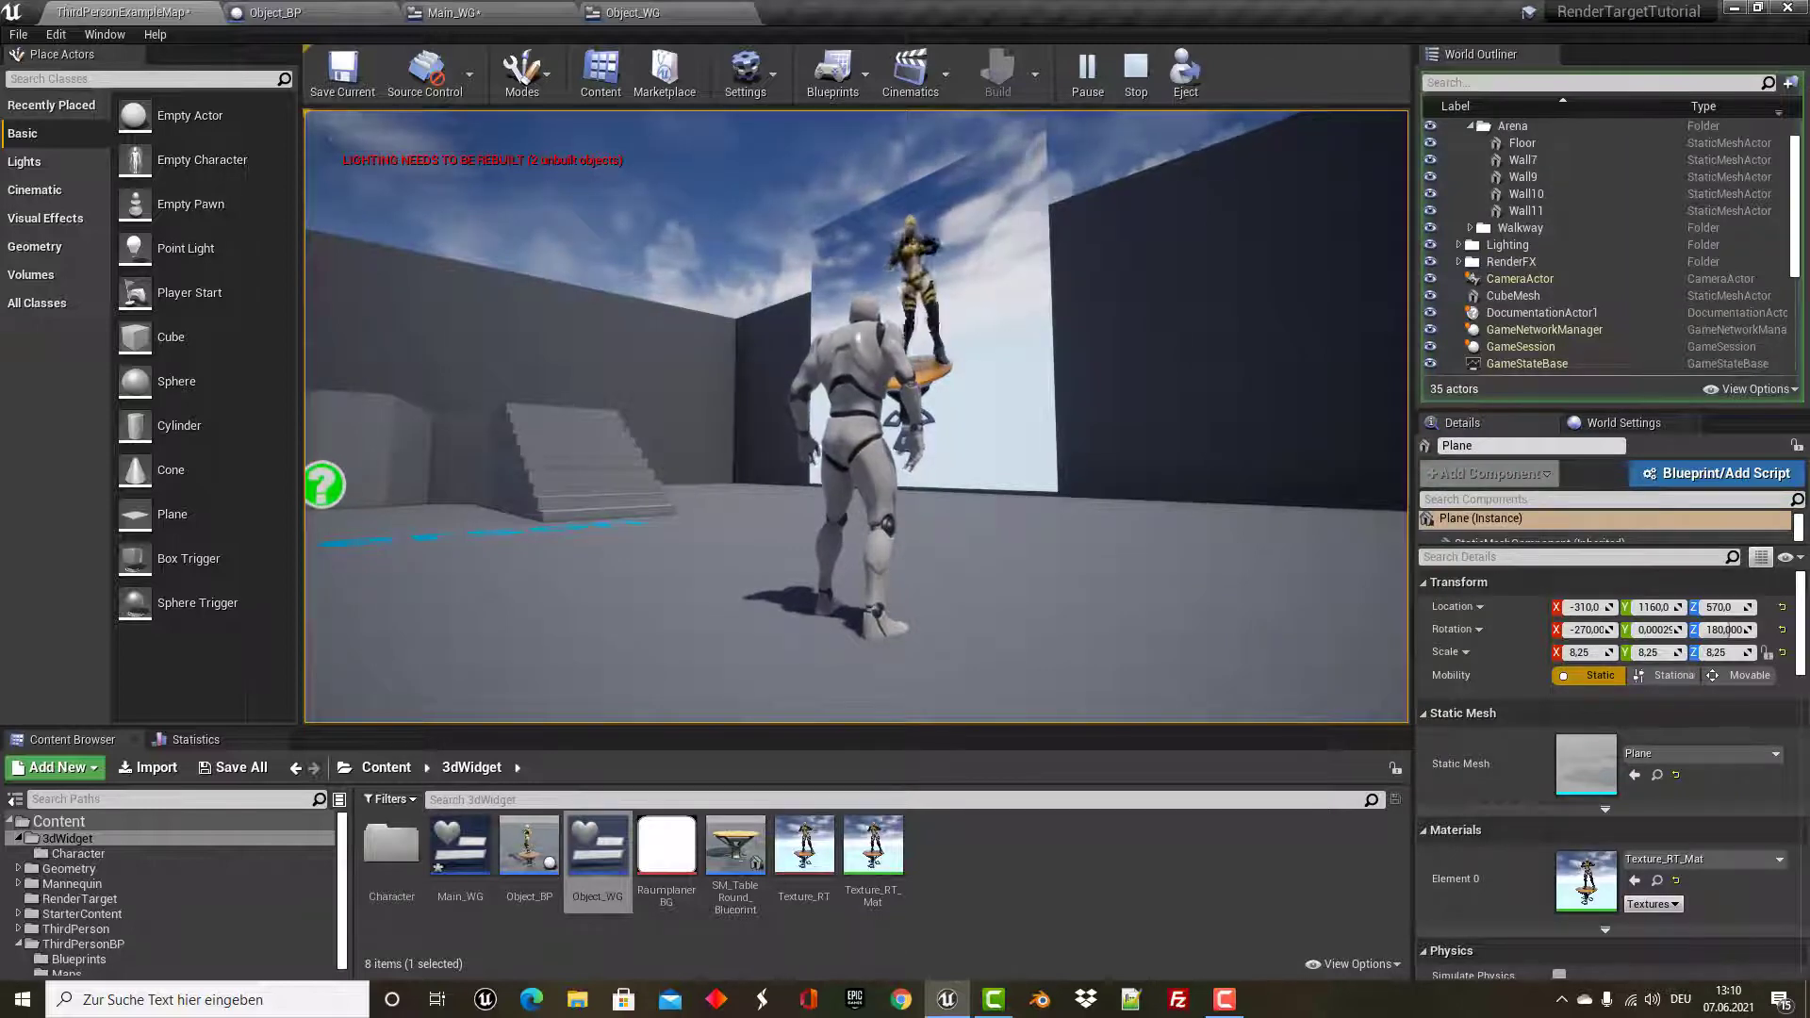
key("Escape")
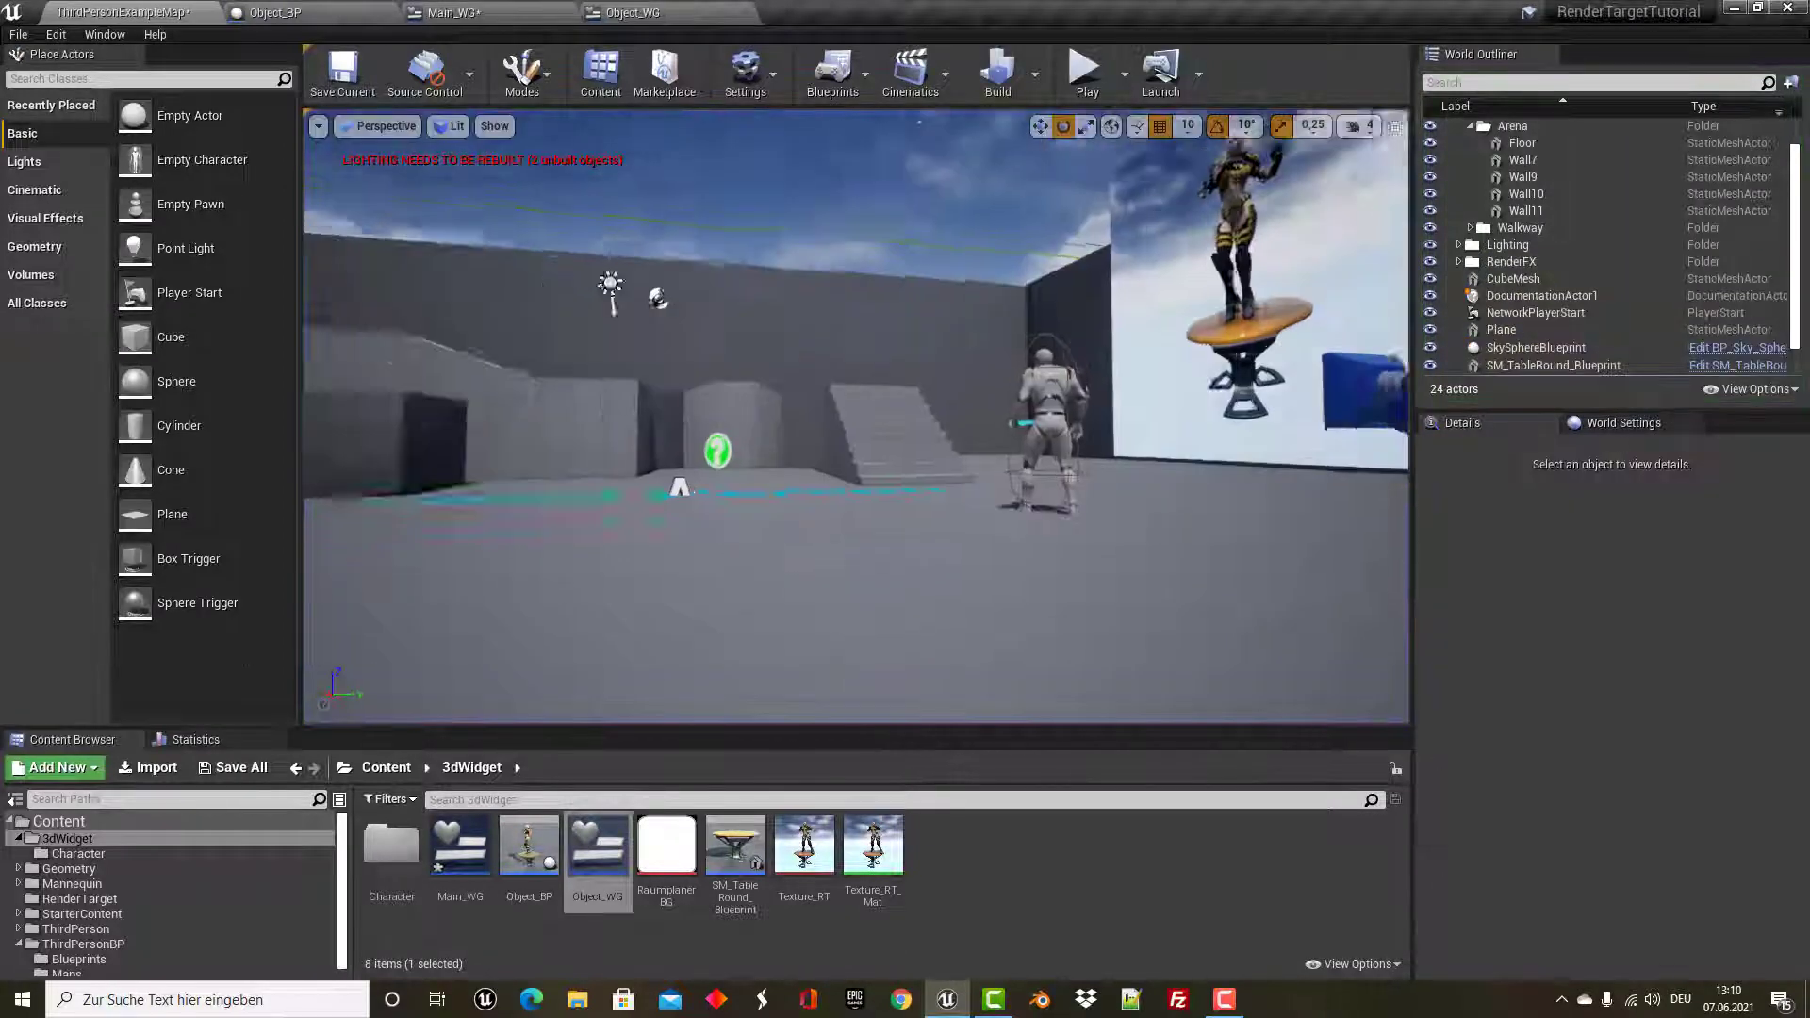
mouse_move(660, 525)
right_mouse_down()
mouse_move(603, 546)
mouse_move(575, 528)
right_mouse_up()
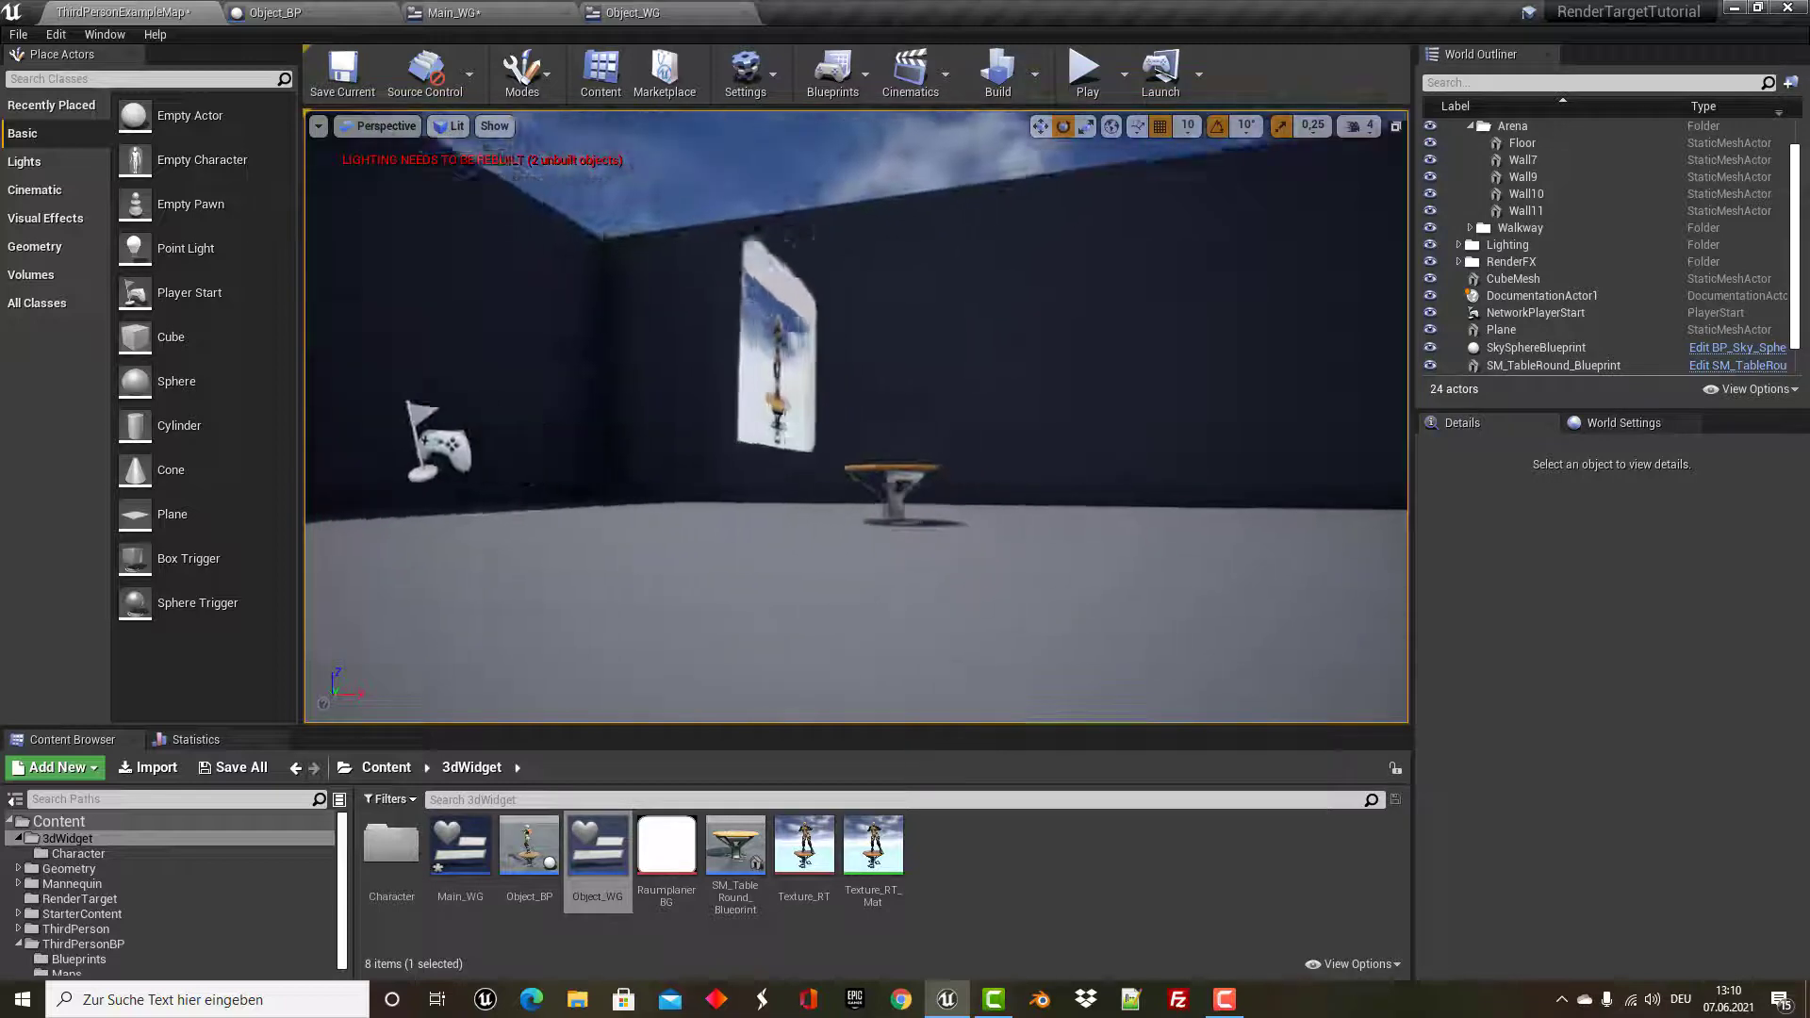
right_click_drag(754, 555, 744, 552)
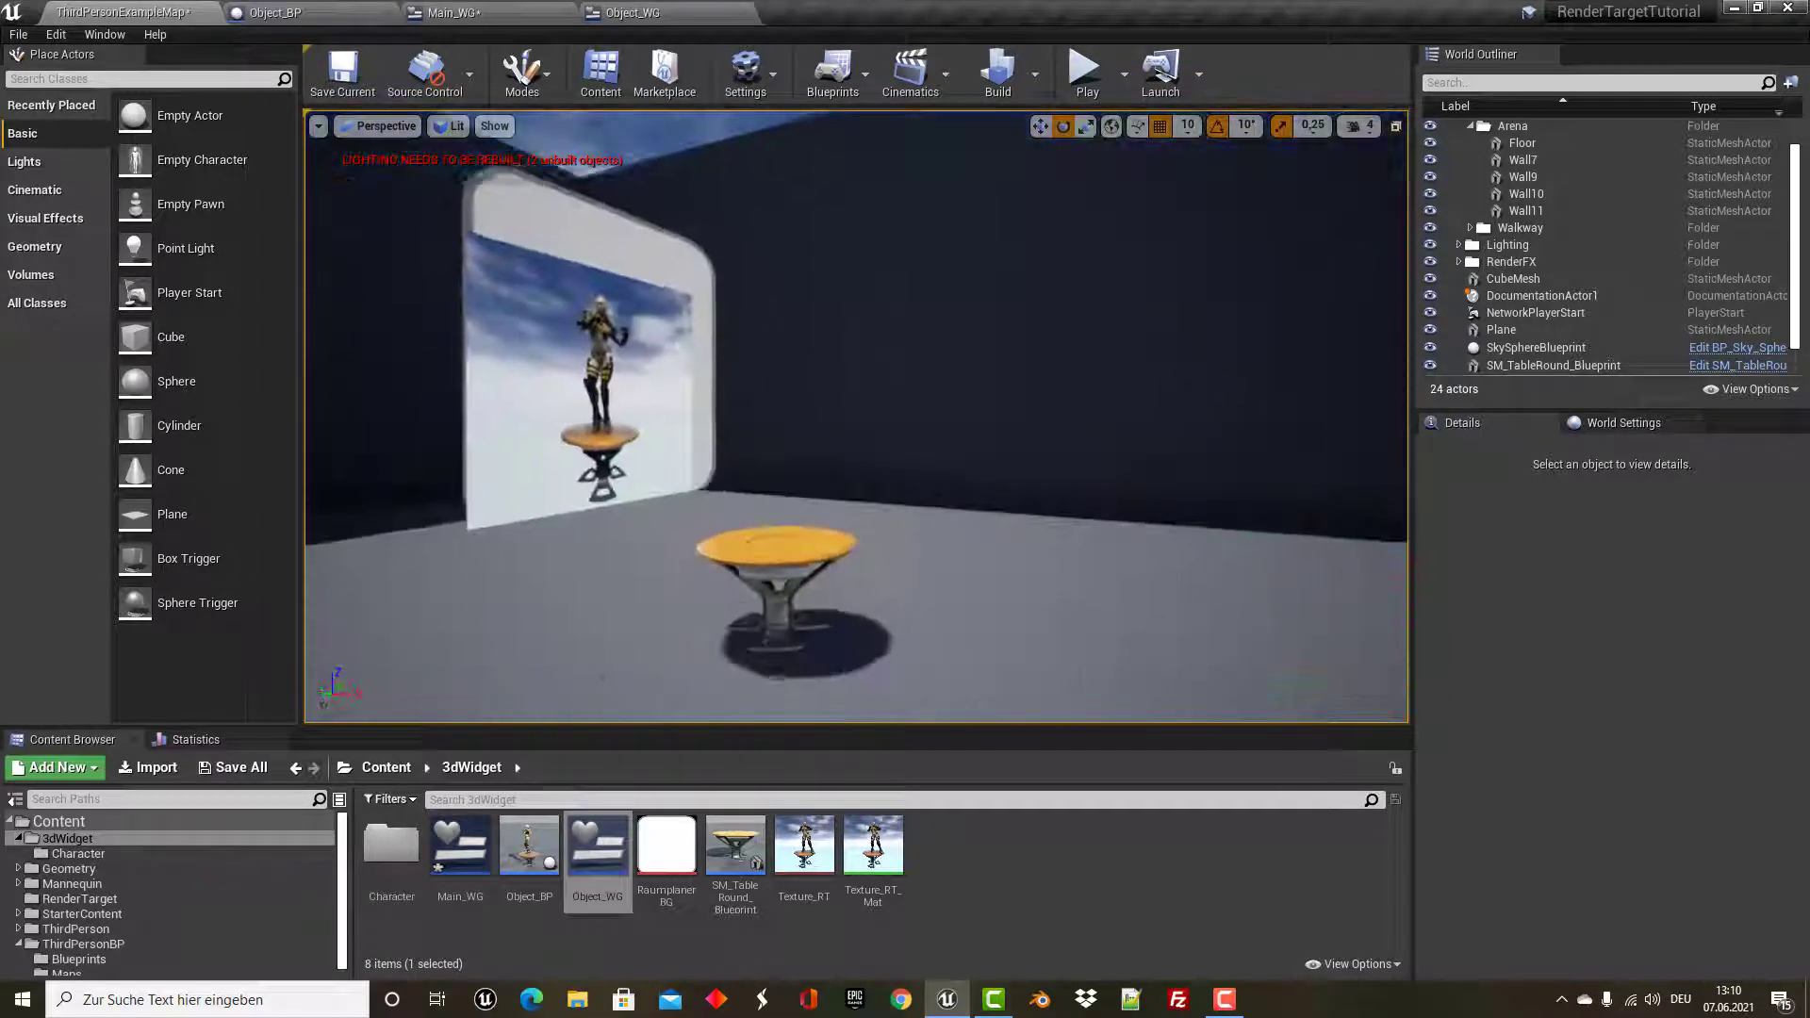